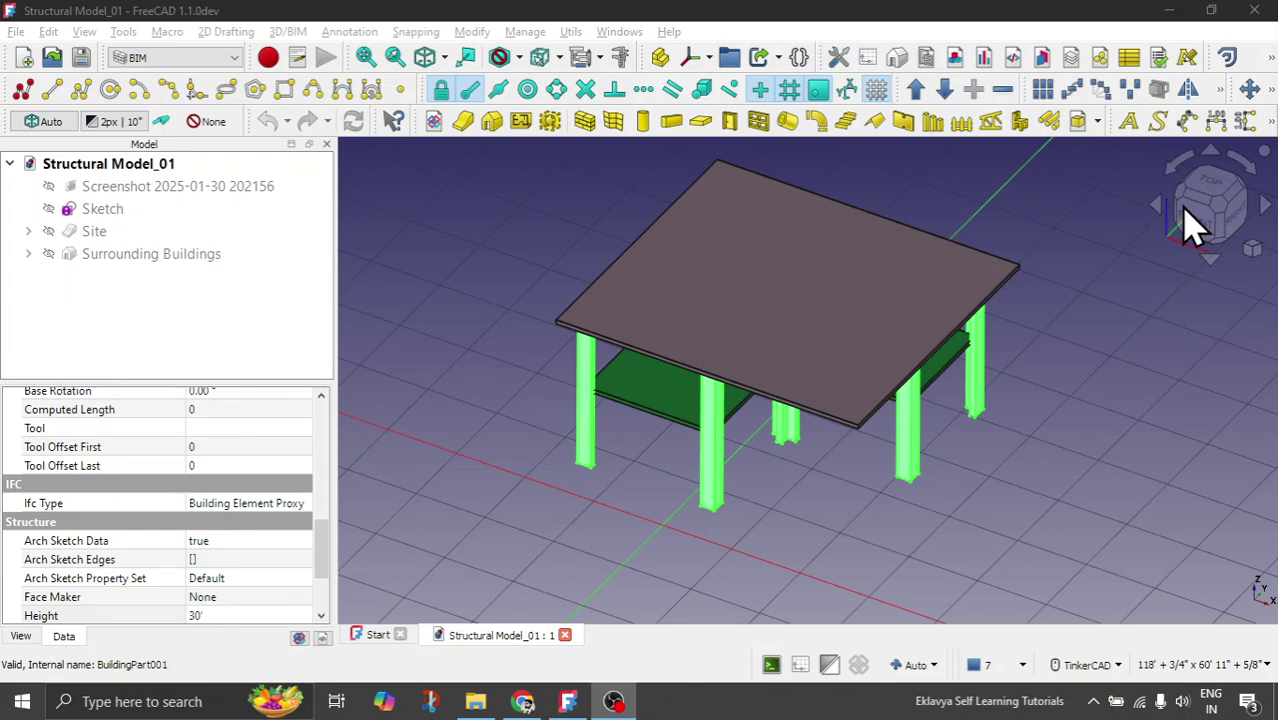
right_drag(816, 524, 845, 262)
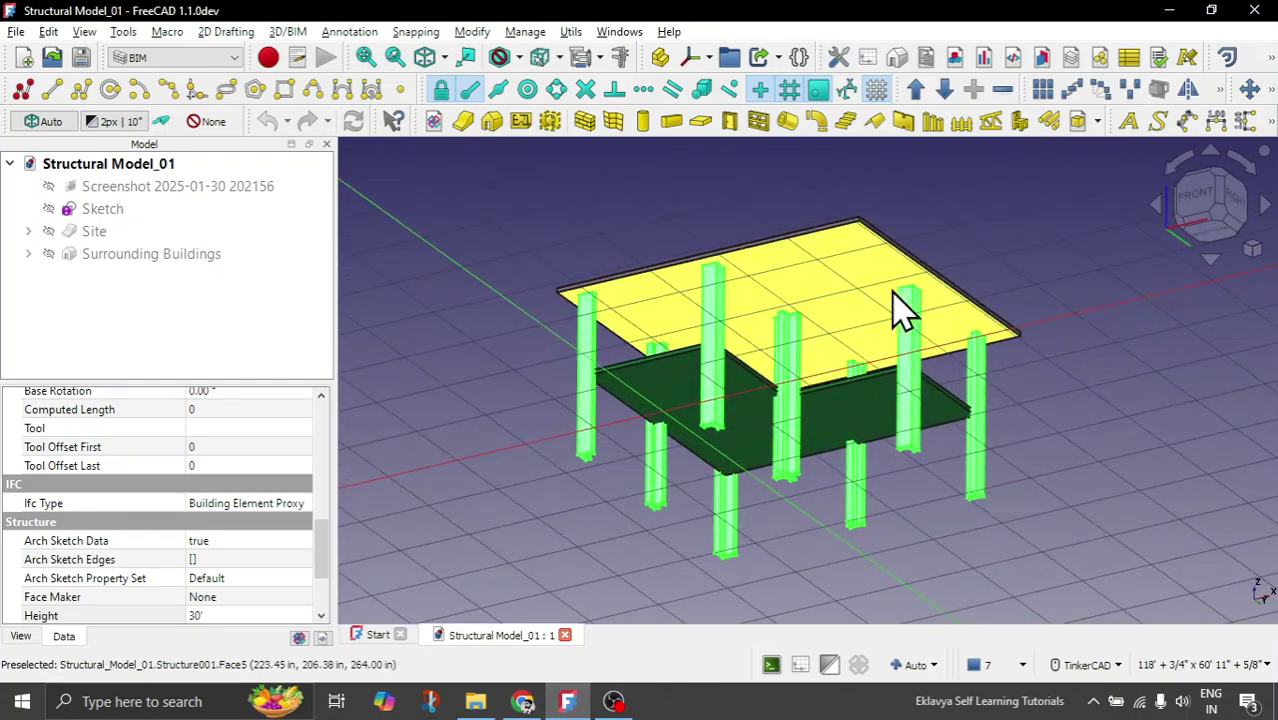
right_drag(903, 312, 830, 420)
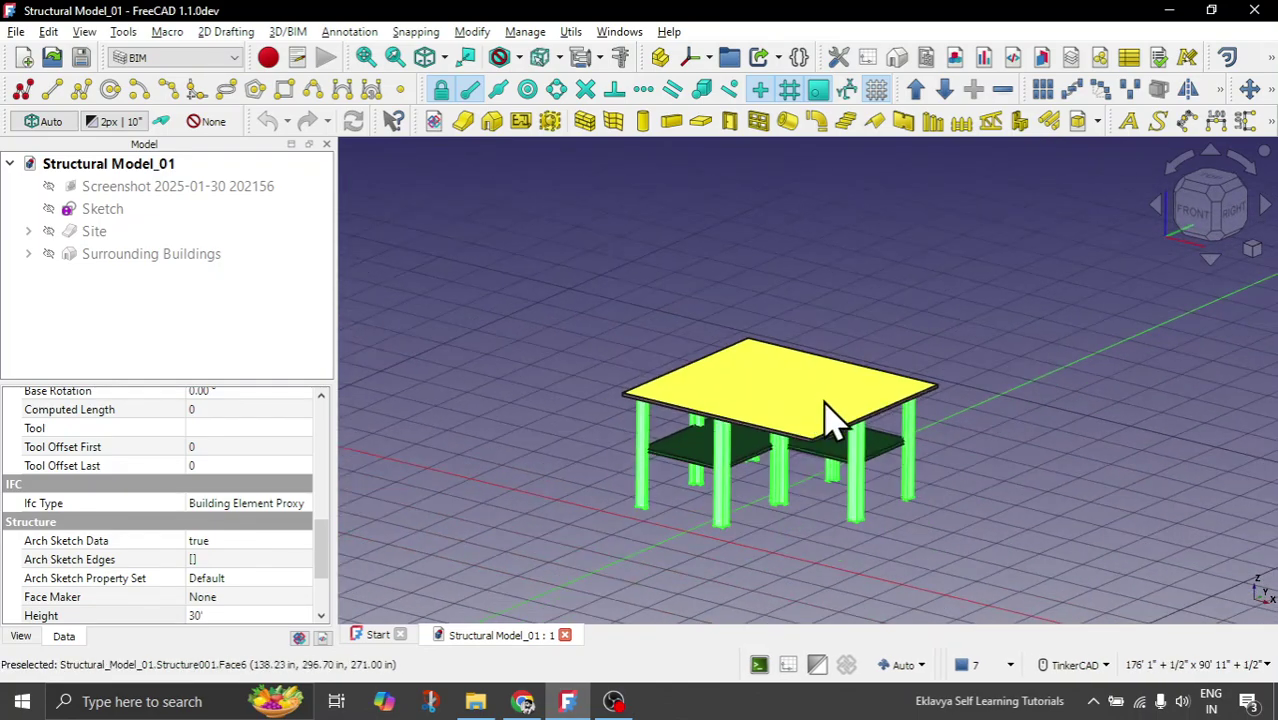
right_drag(984, 302, 978, 322)
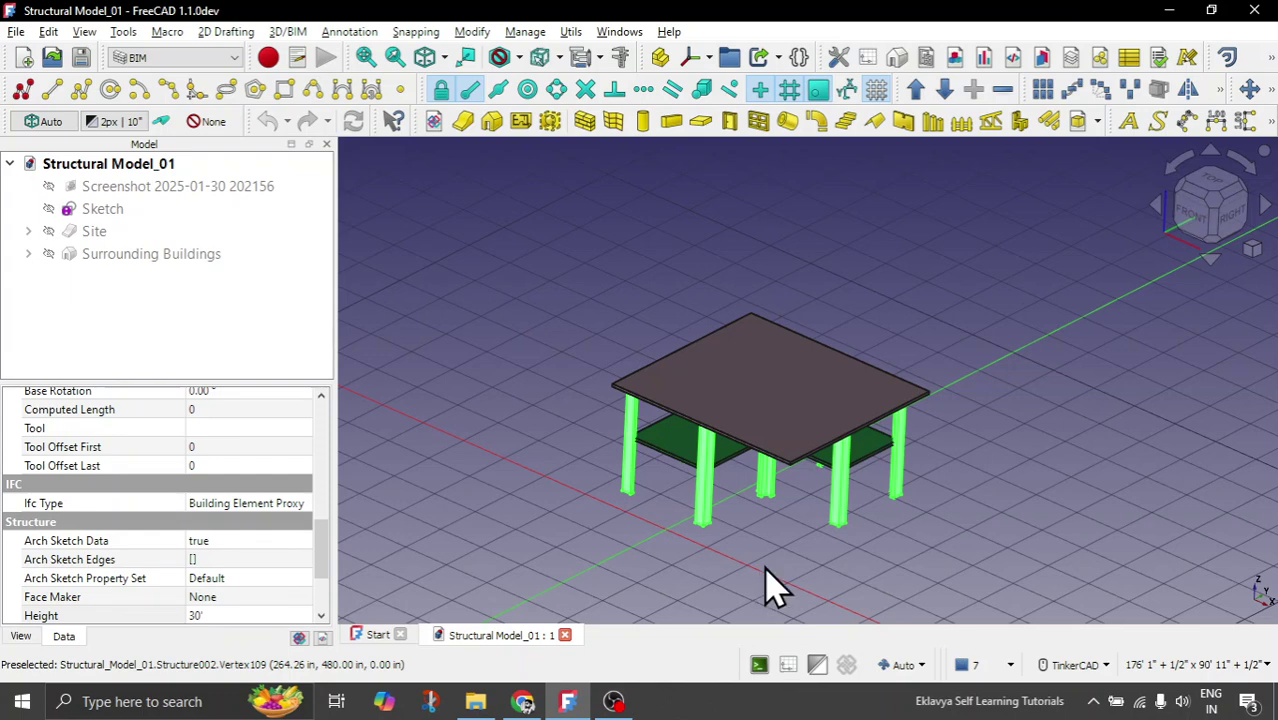
scroll(770, 588, up, 2)
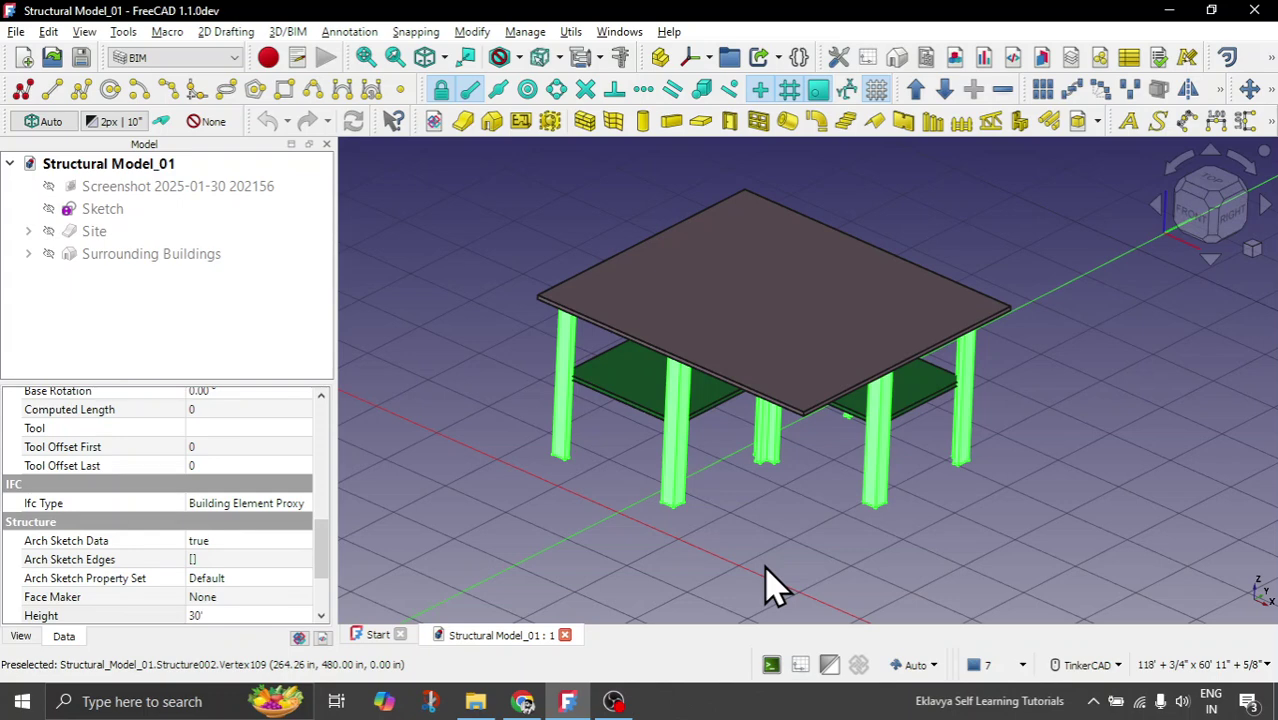
Step: Close the Structural Model_01 document and create a new empty file, shown in top view
click(565, 635)
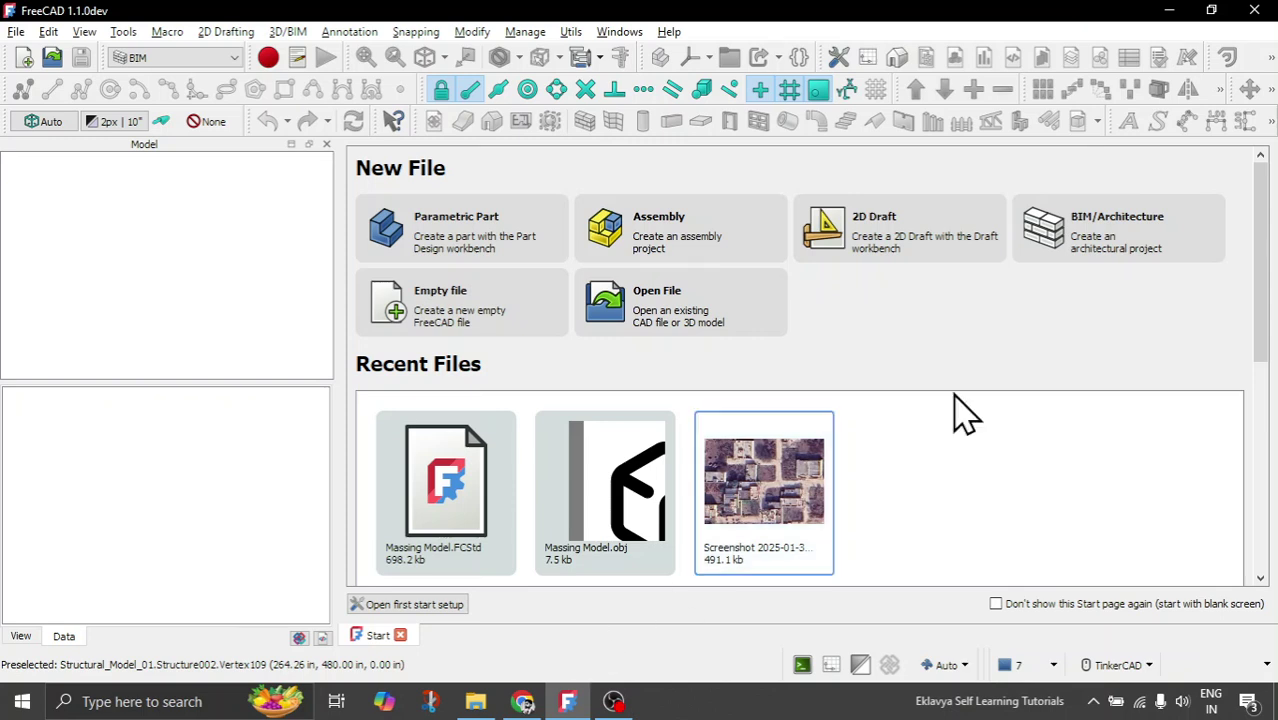
click(428, 320)
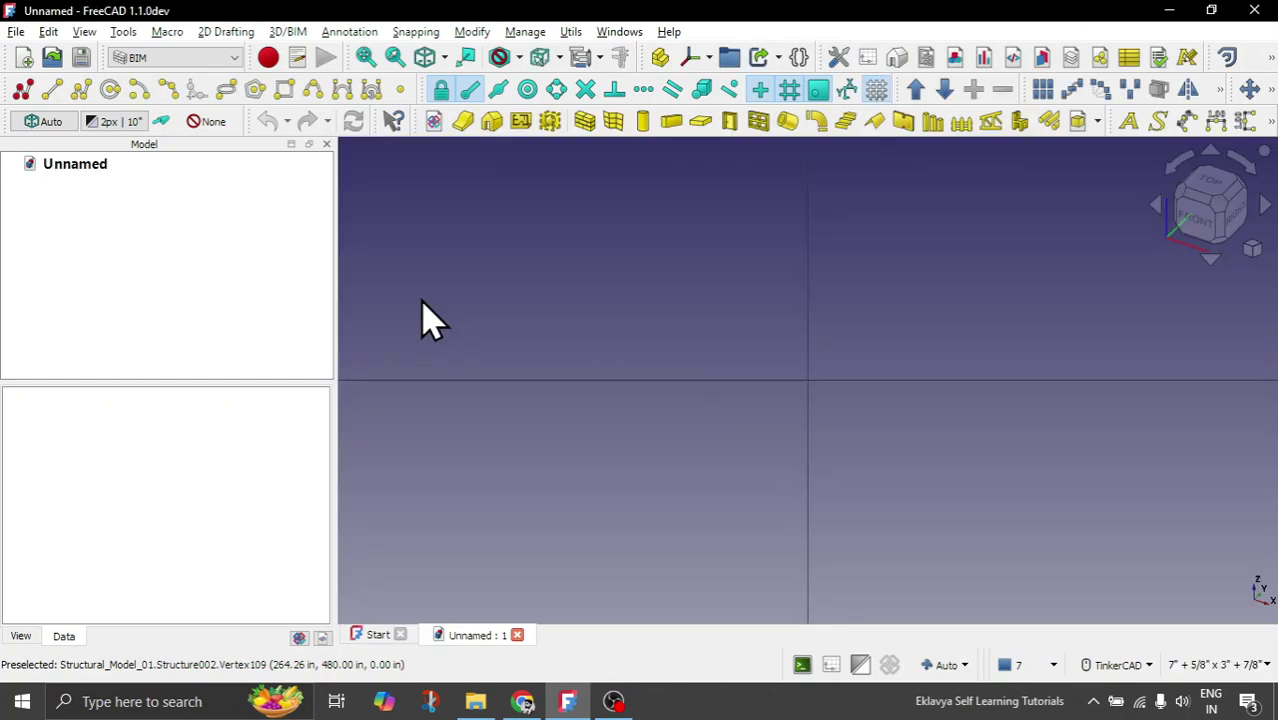
click(1228, 190)
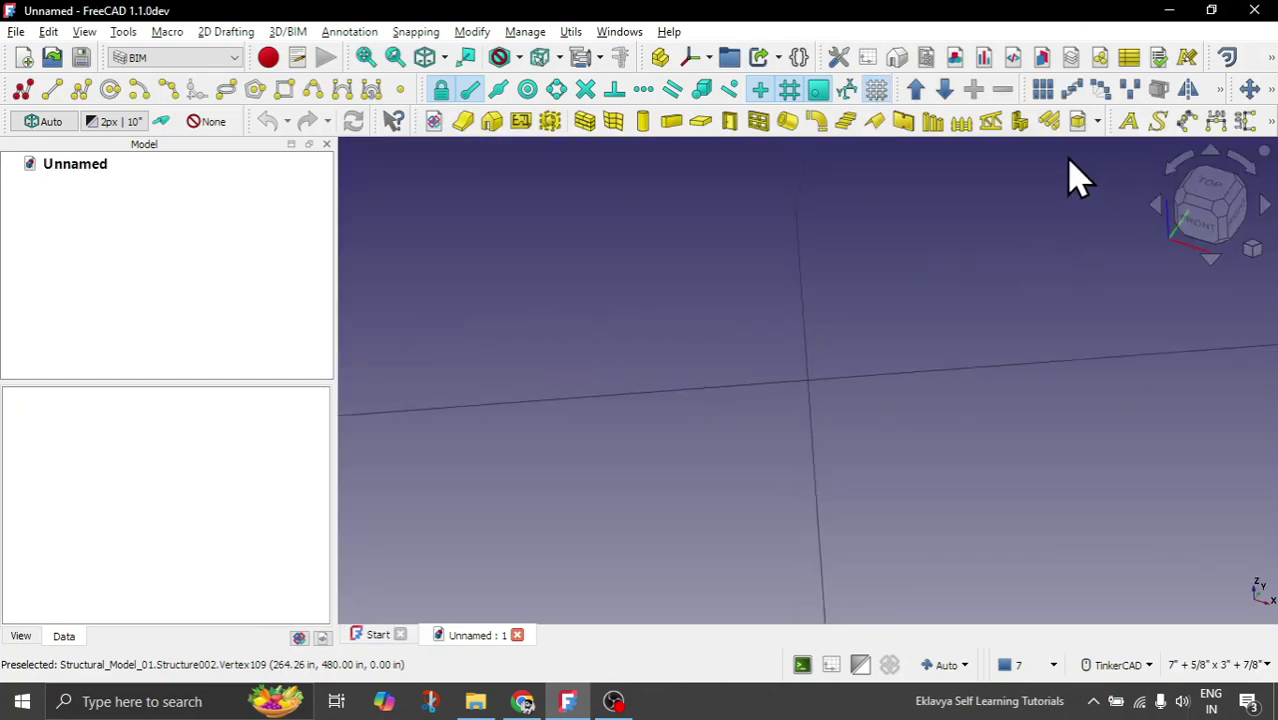
click(871, 92)
scroll(628, 480, down, 3)
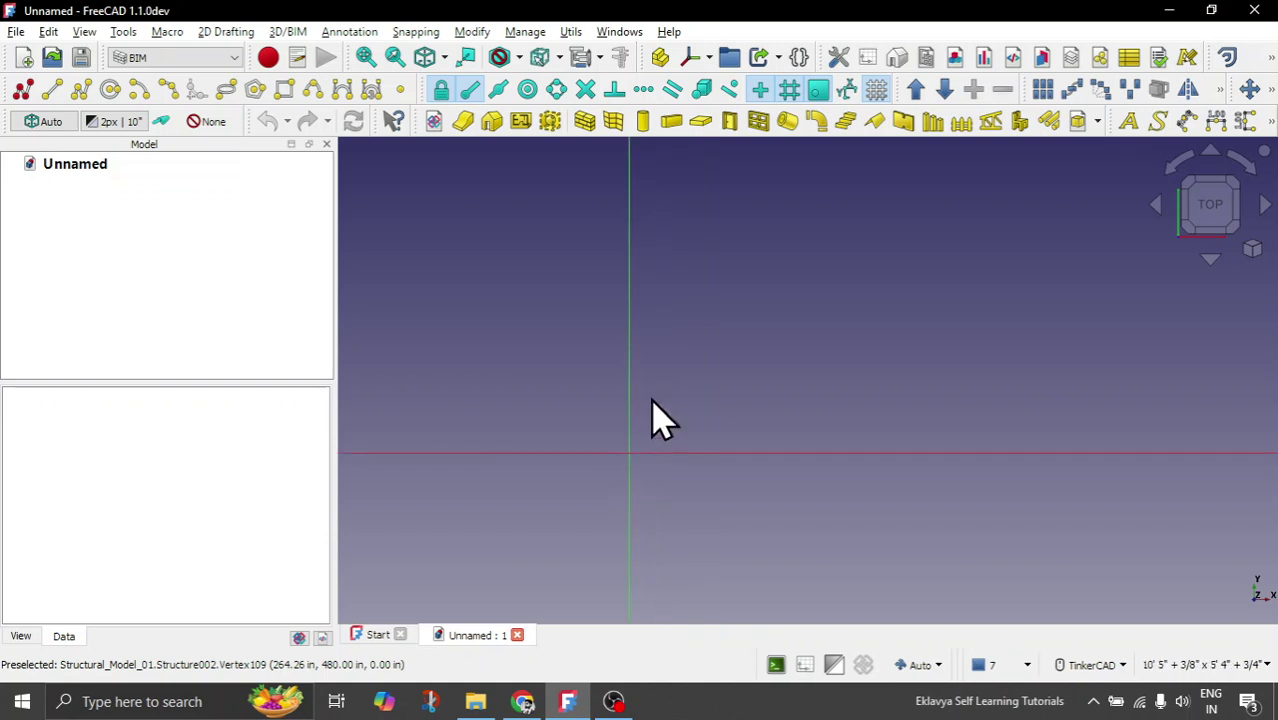
scroll(676, 385, down, 5)
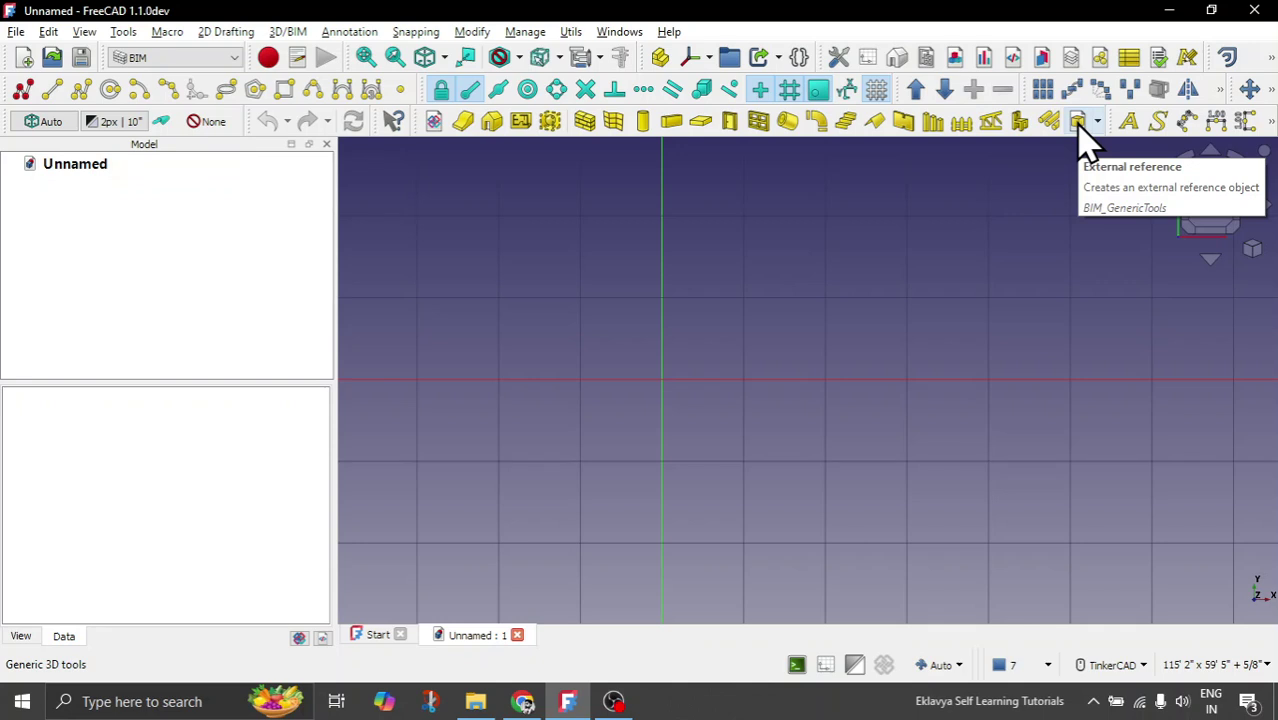
Step: Start an external reference and choose Structural Model_01.FCStd from the FreeCAD Public Files folder as its source file
click(286, 34)
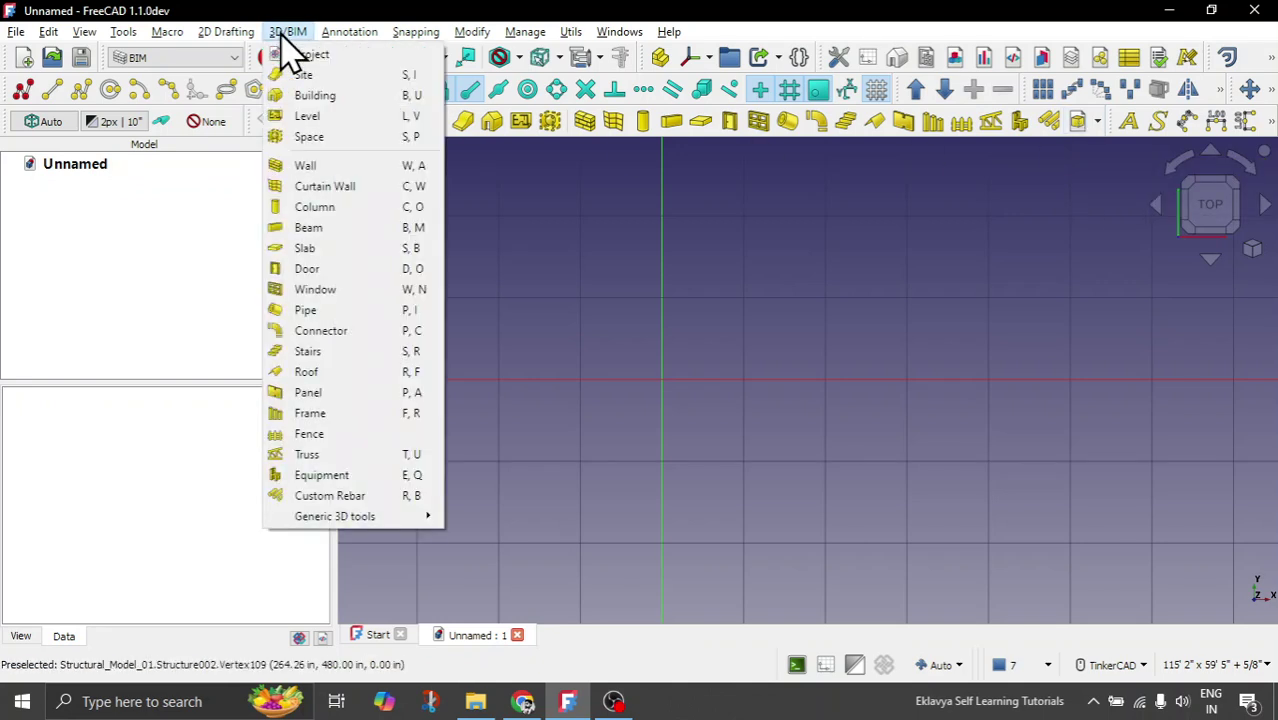
mouse_move(378, 526)
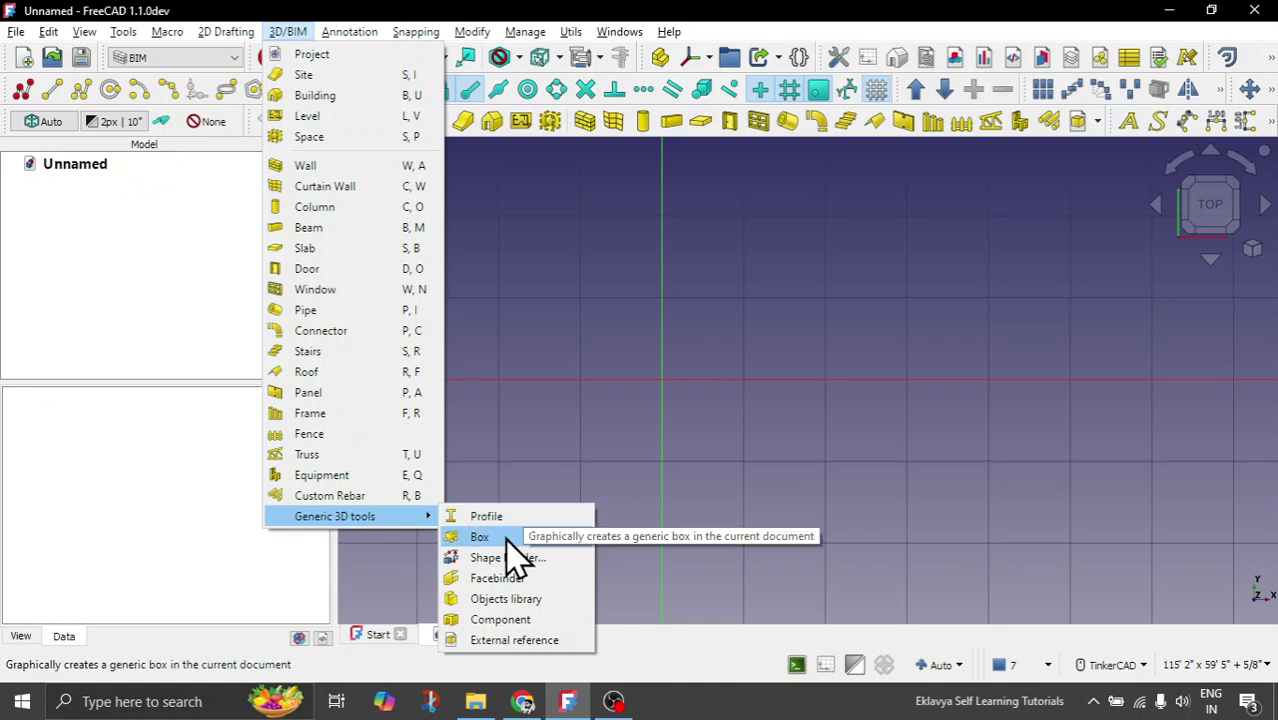
click(515, 640)
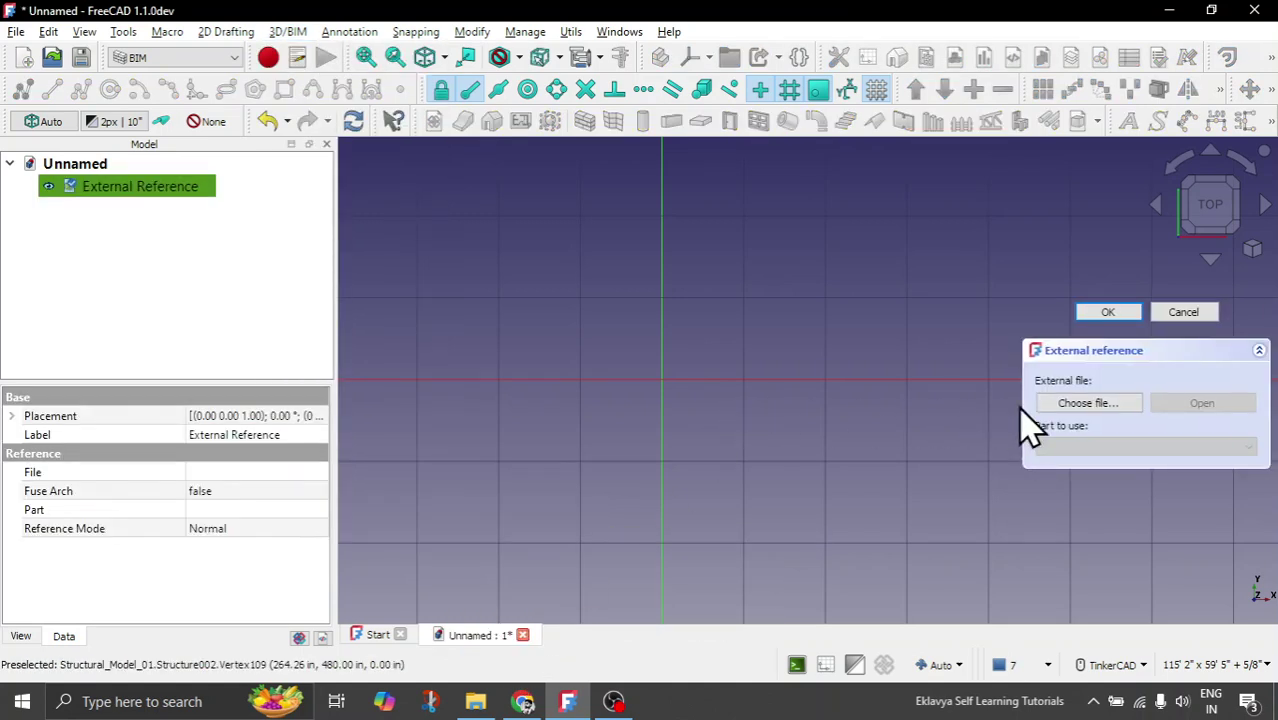
click(1085, 405)
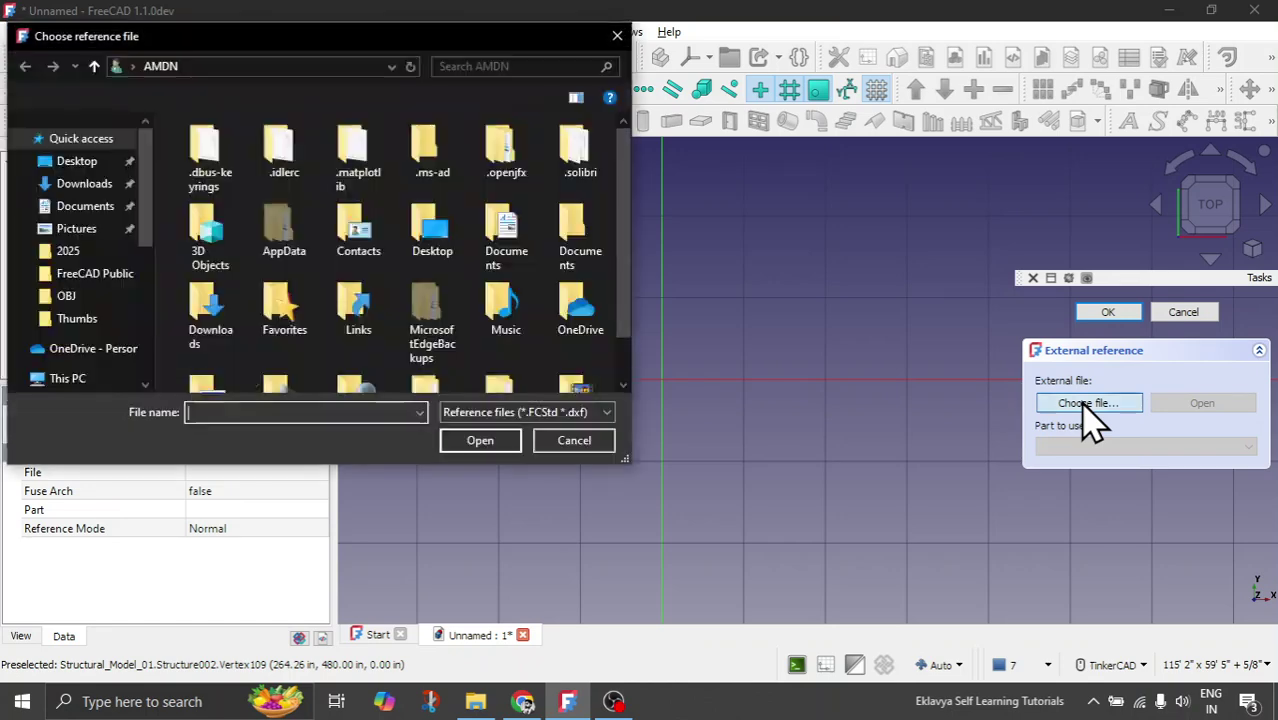
click(92, 275)
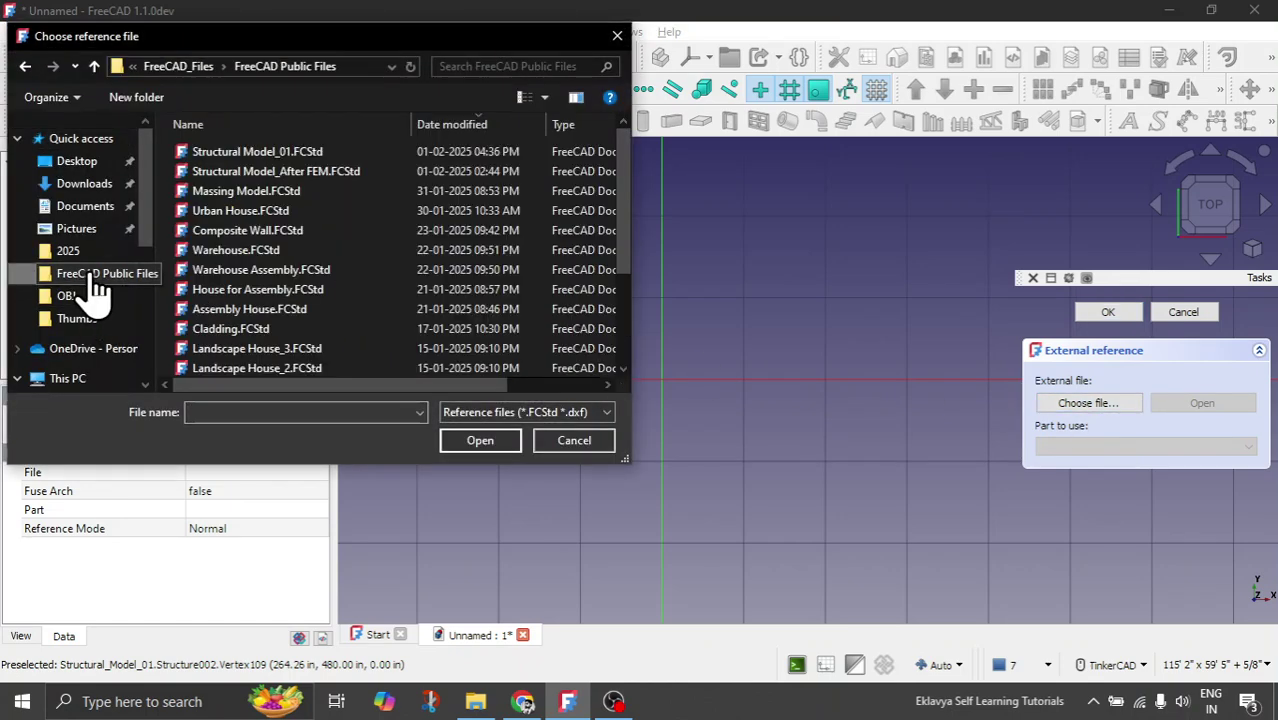
click(278, 155)
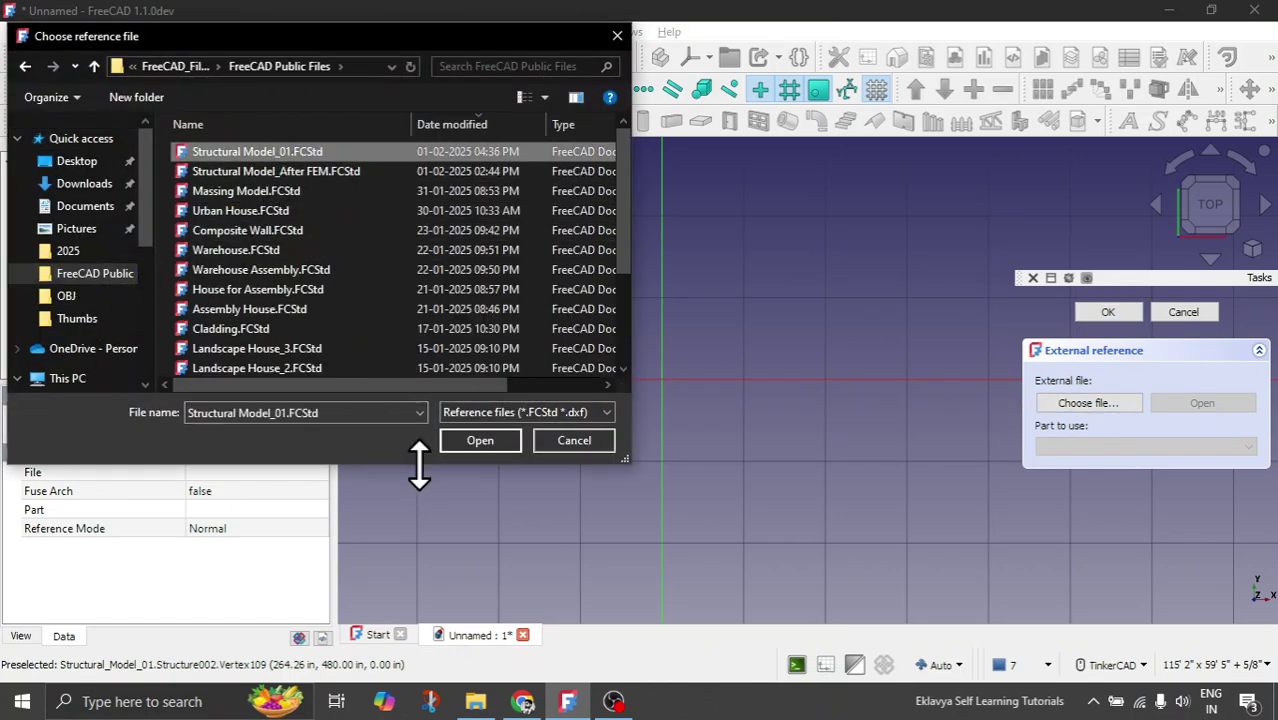
click(480, 440)
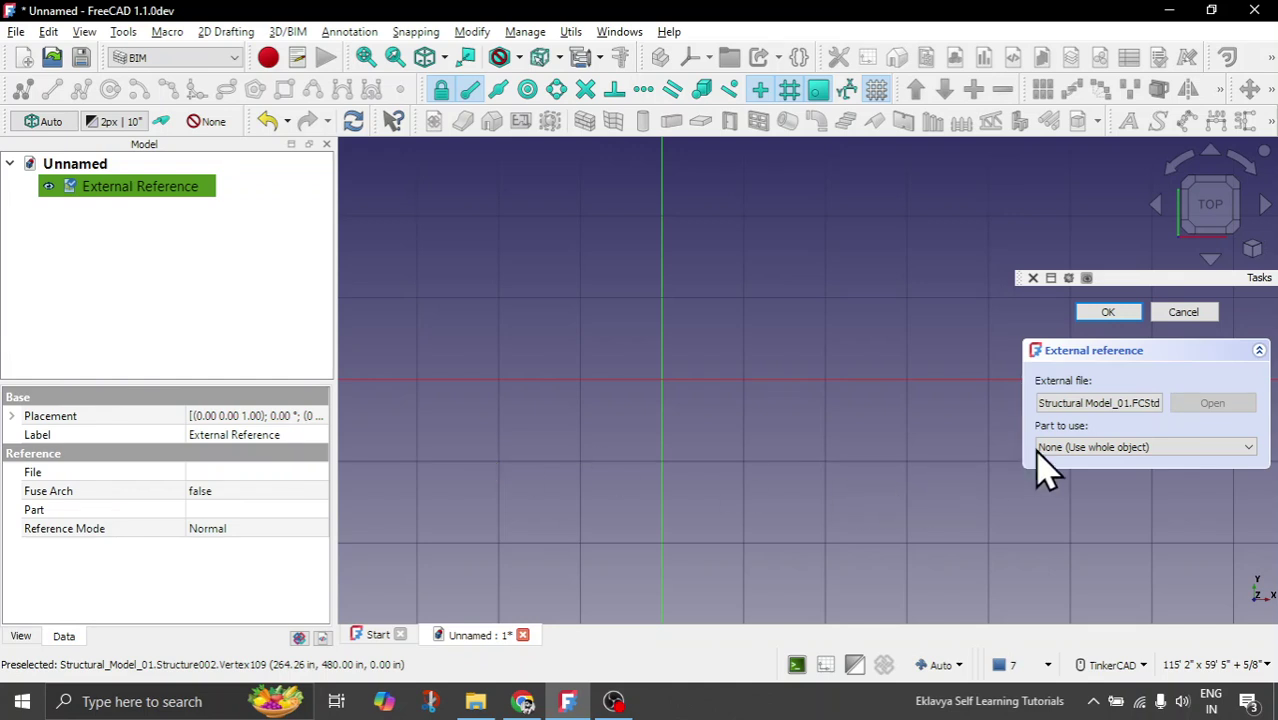
Step: Set the part to use to Boundary Wall and create the external reference
click(1120, 448)
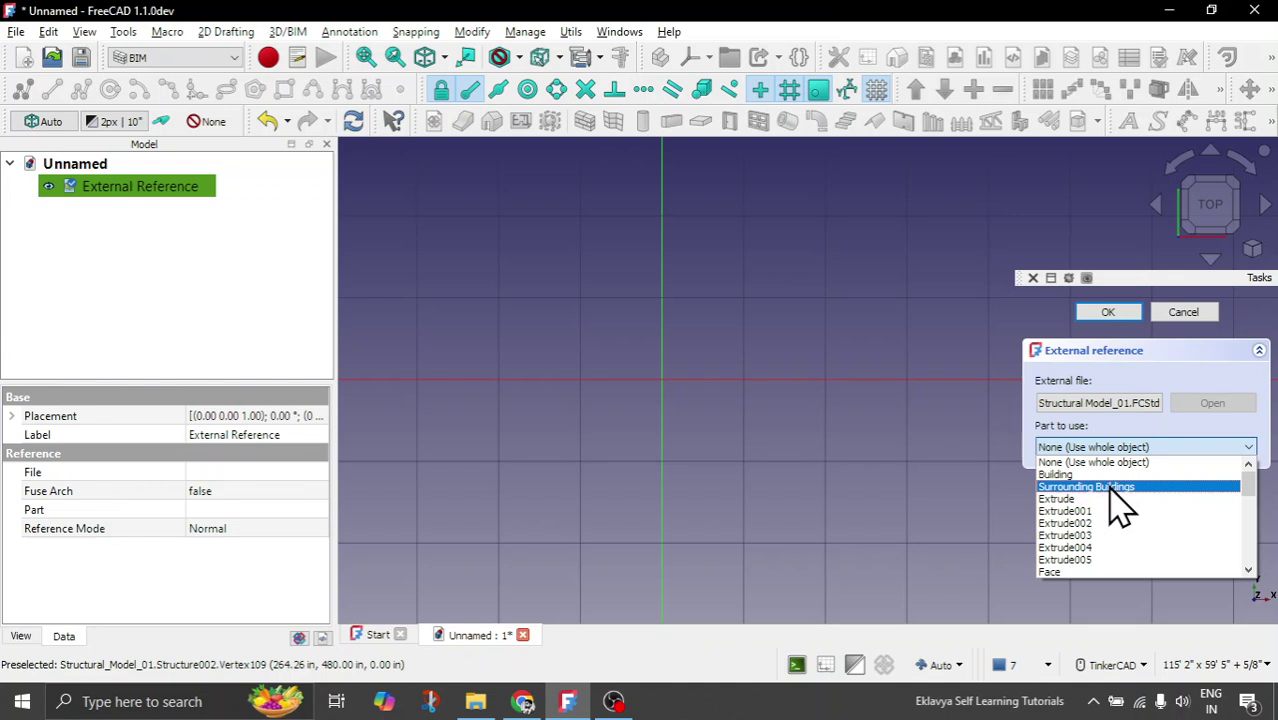
scroll(1118, 505, down, 10)
scroll(1118, 505, up, 10)
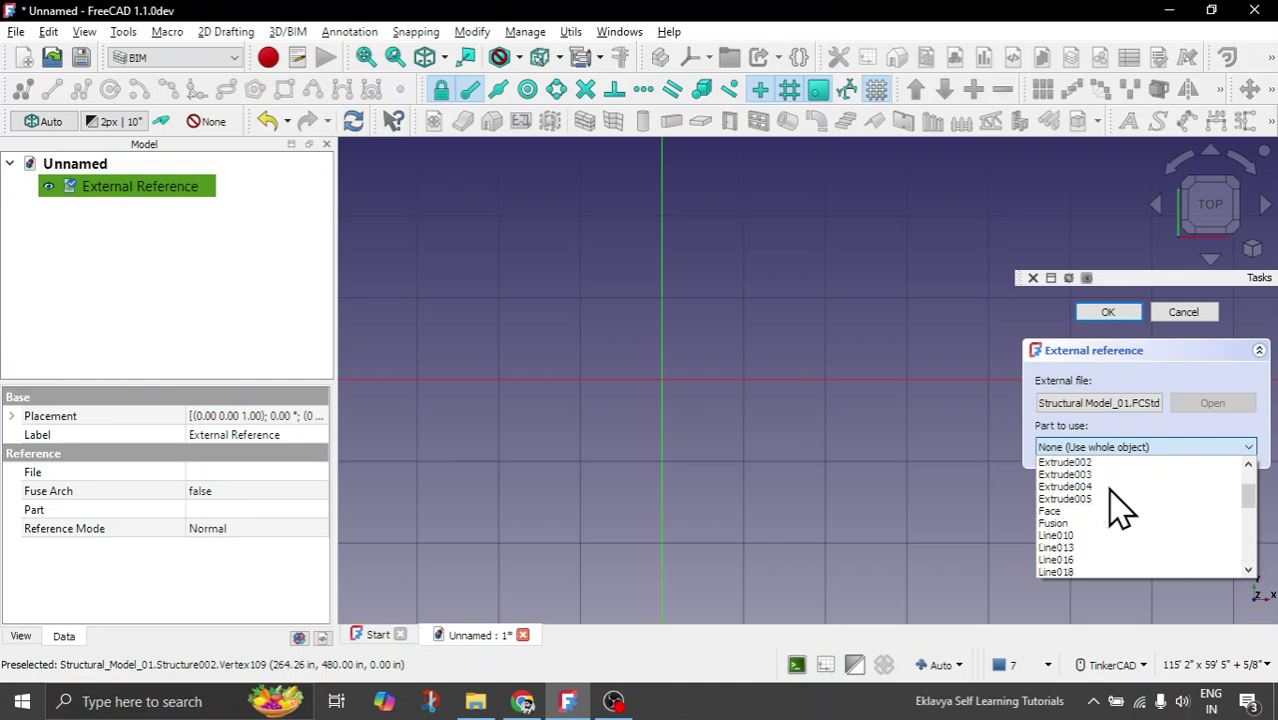
scroll(1120, 493, down, 8)
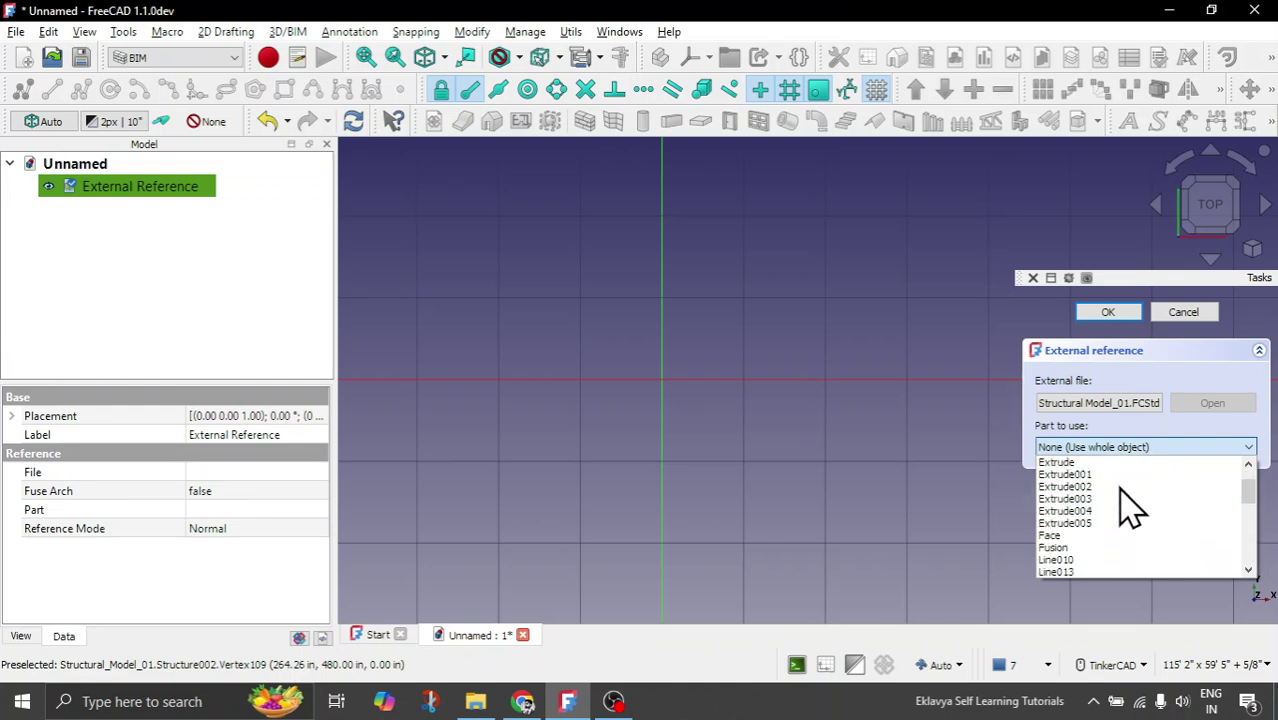
scroll(1130, 510, down, 5)
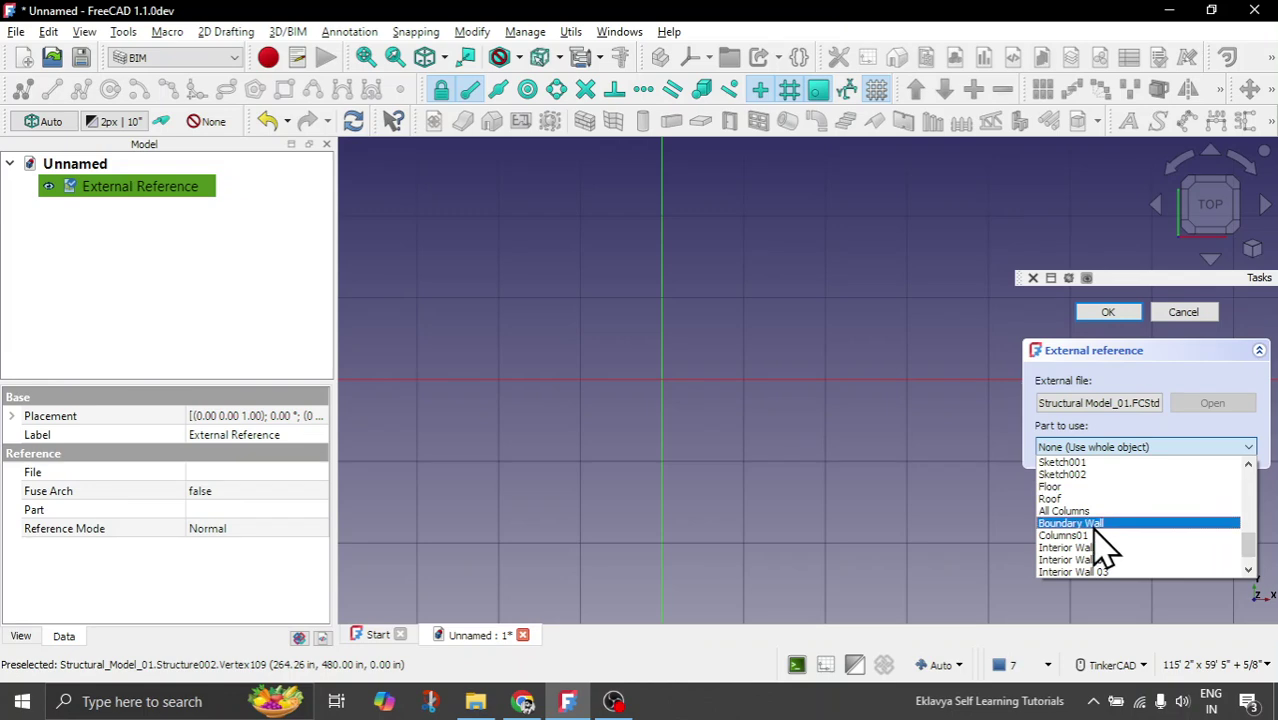
click(1090, 523)
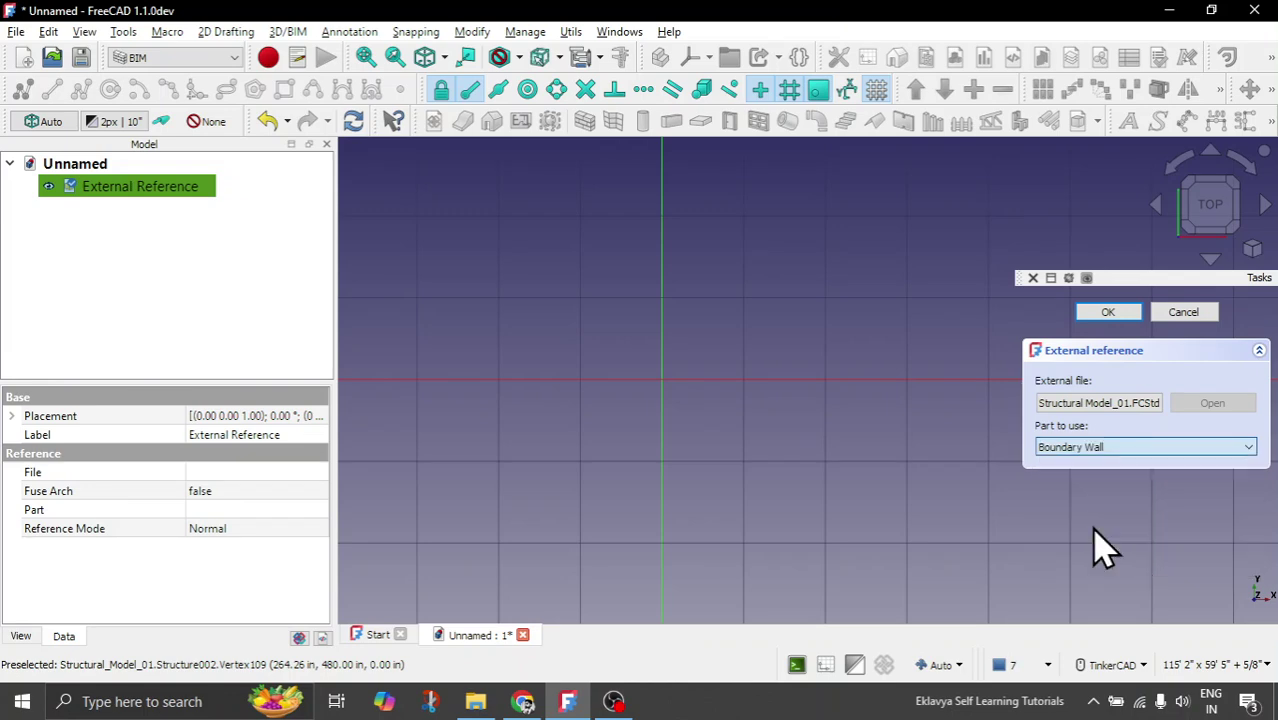
click(1108, 313)
Step: Examine the referenced boundary wall in 3D and check its reference properties
right_drag(776, 519, 705, 443)
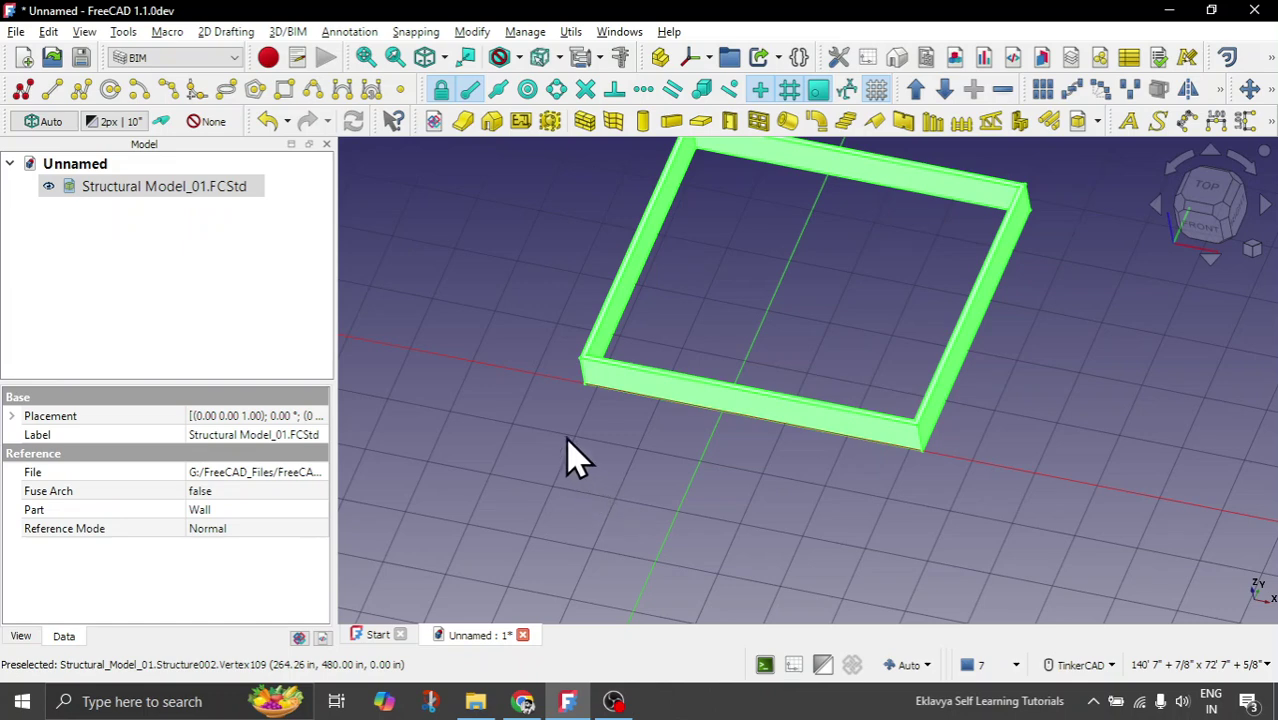
scroll(530, 428, down, 2)
drag(528, 428, 550, 457)
scroll(540, 400, up, 5)
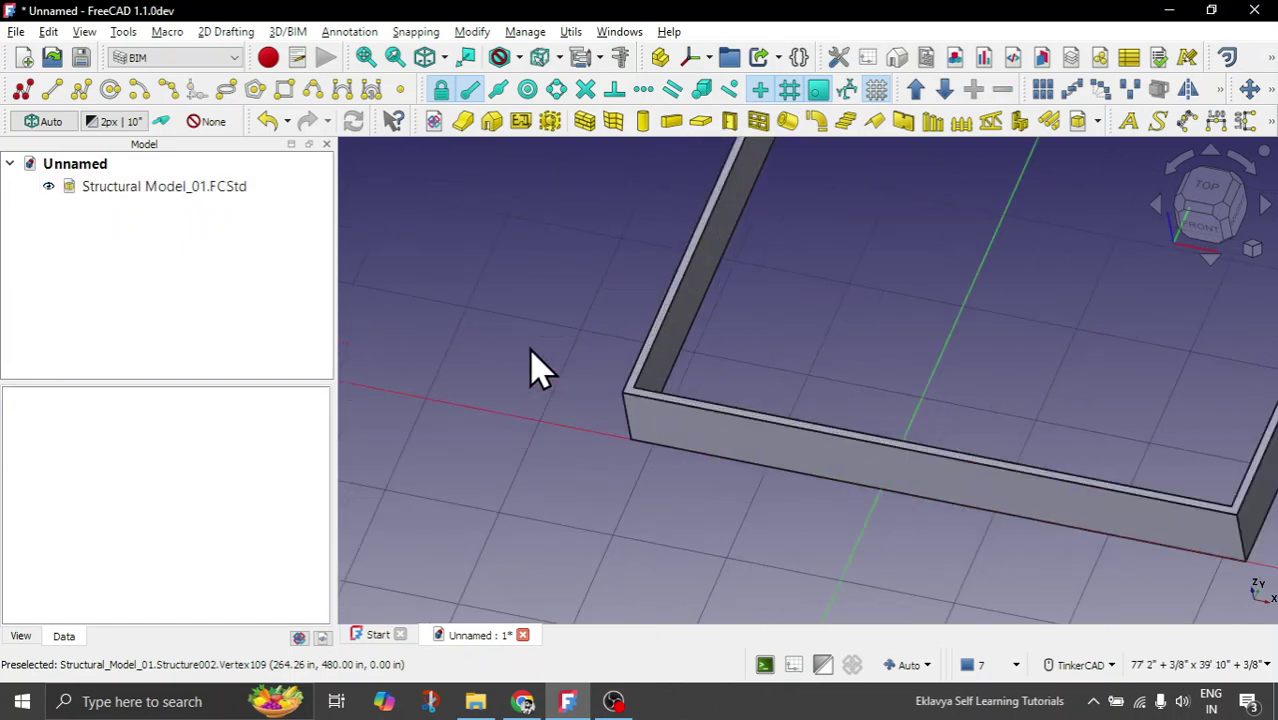
click(735, 458)
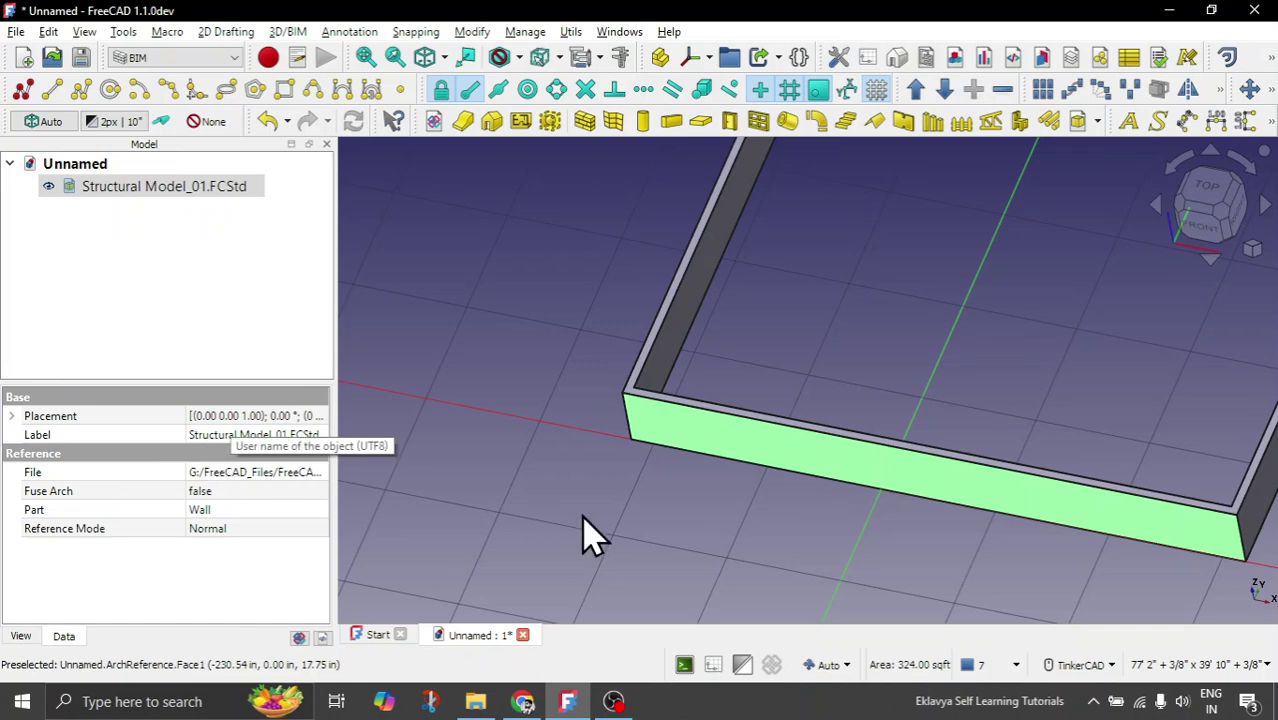
click(605, 540)
key(v)
key(f)
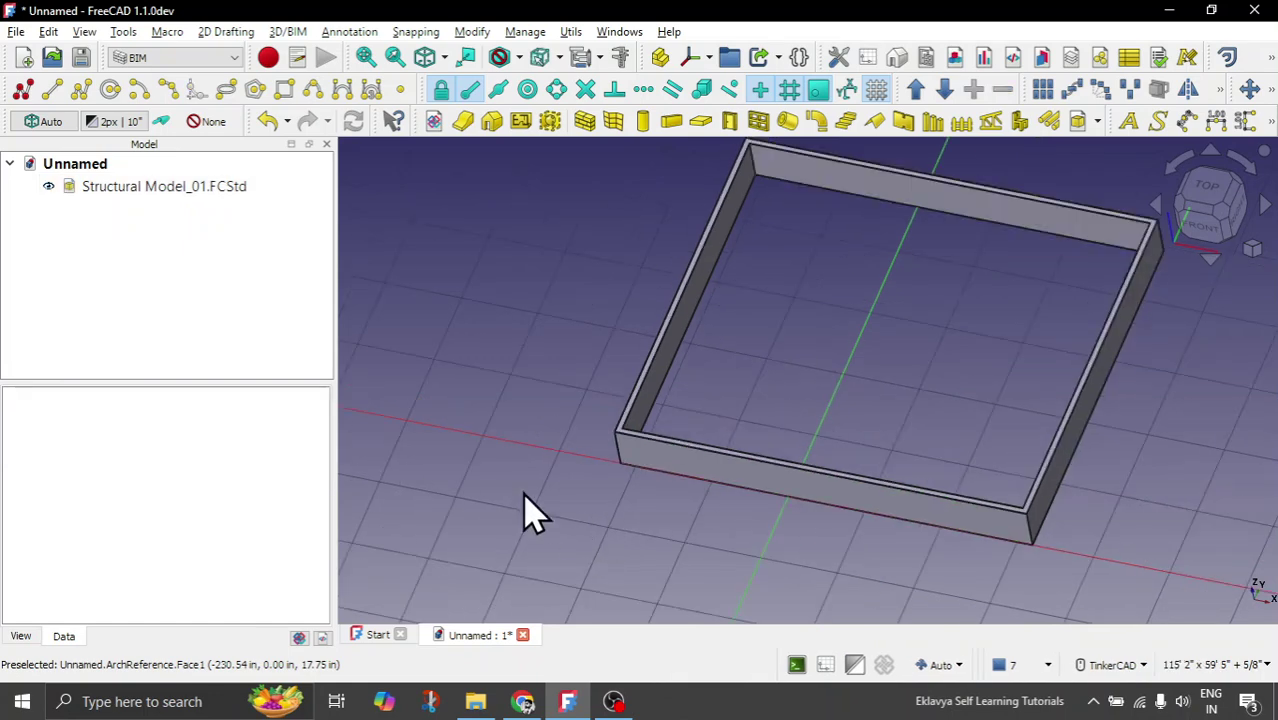
Step: Start a second external reference that also uses Structural Model_01.FCStd from the FreeCAD Public Files folder
click(1078, 121)
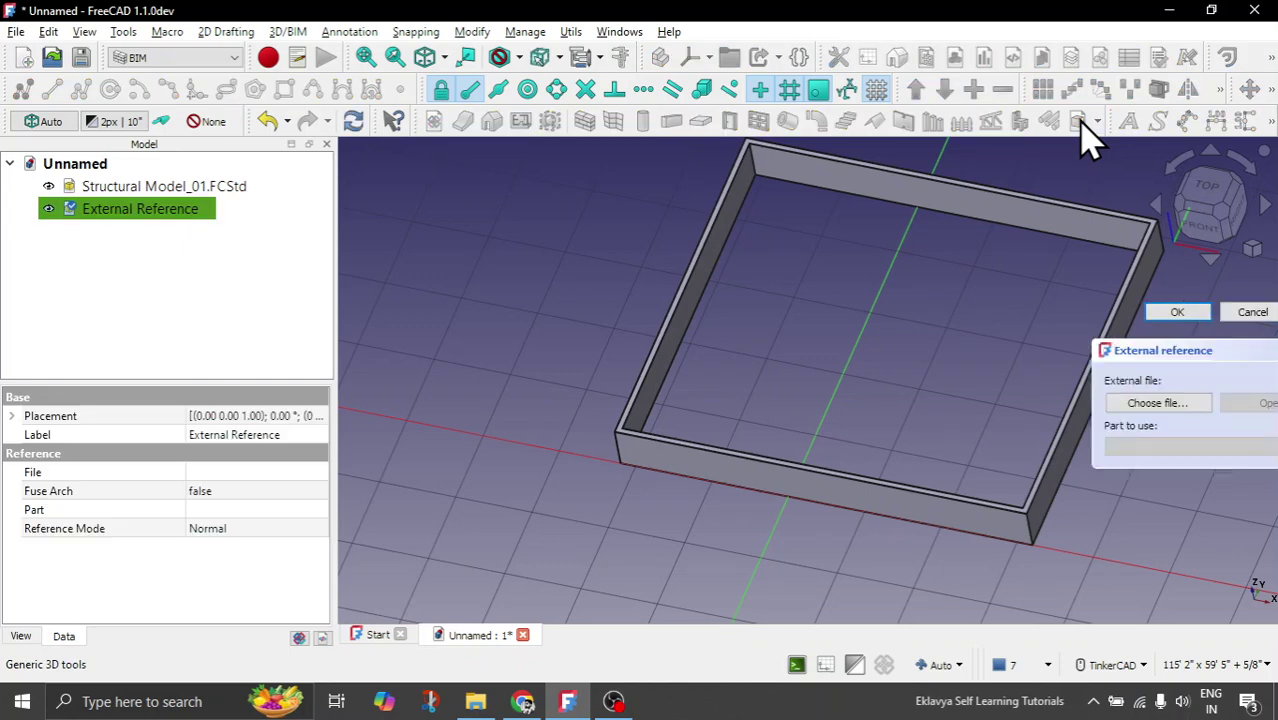
click(1090, 403)
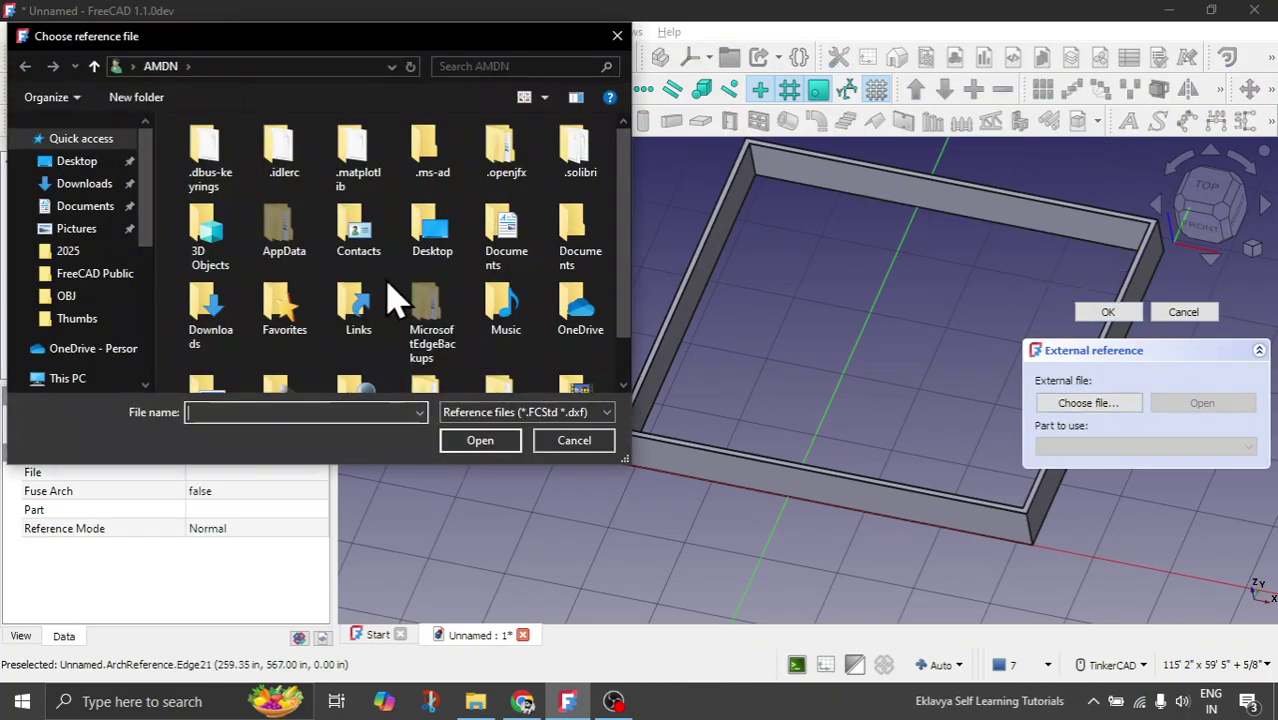
click(86, 273)
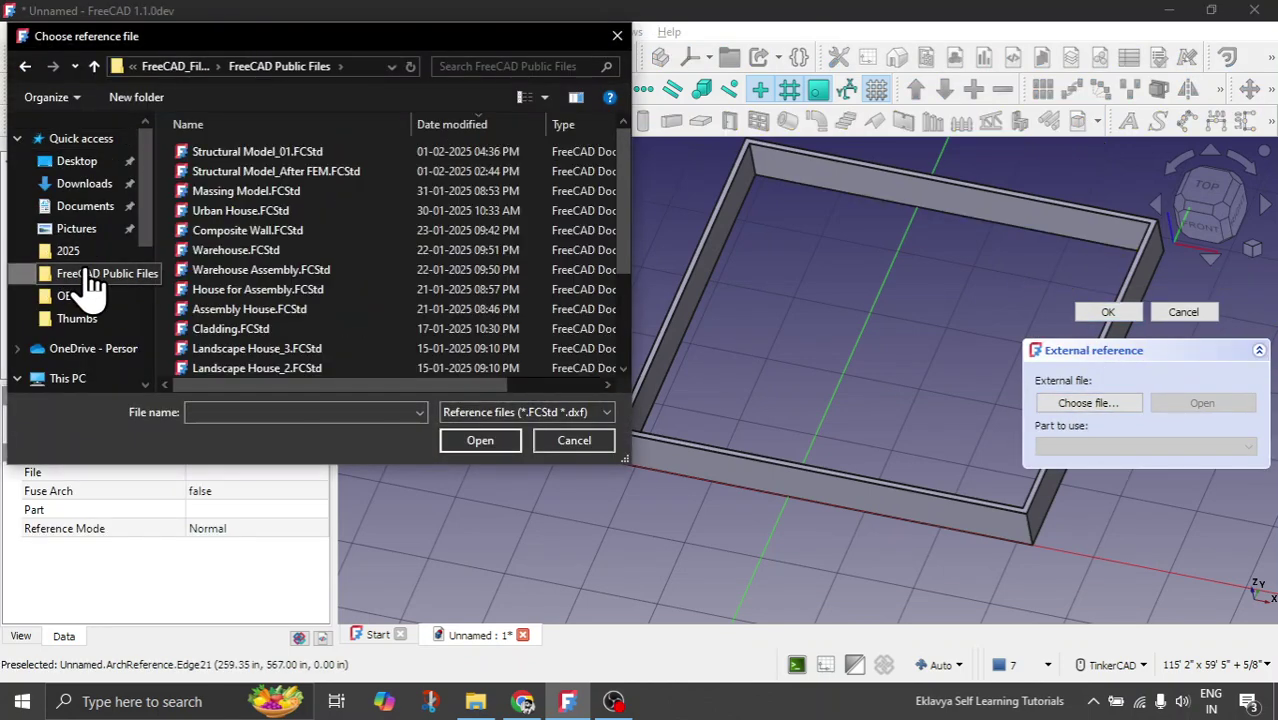
click(284, 155)
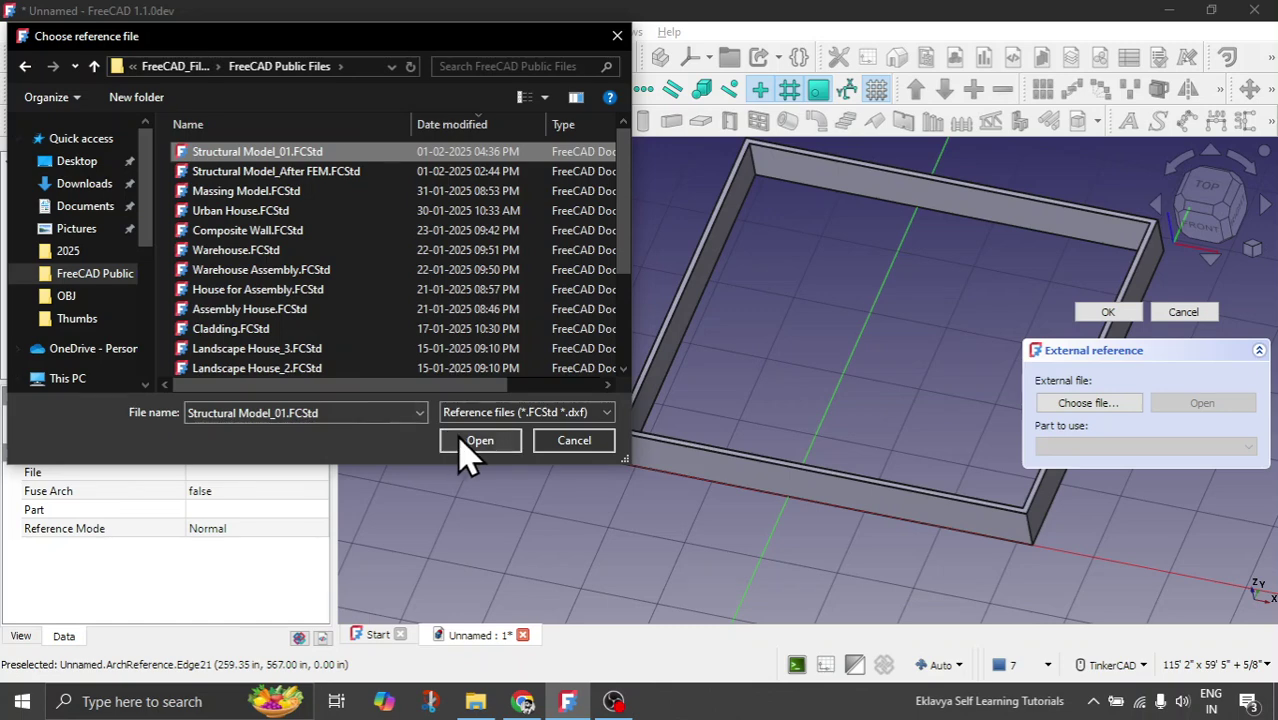
click(479, 441)
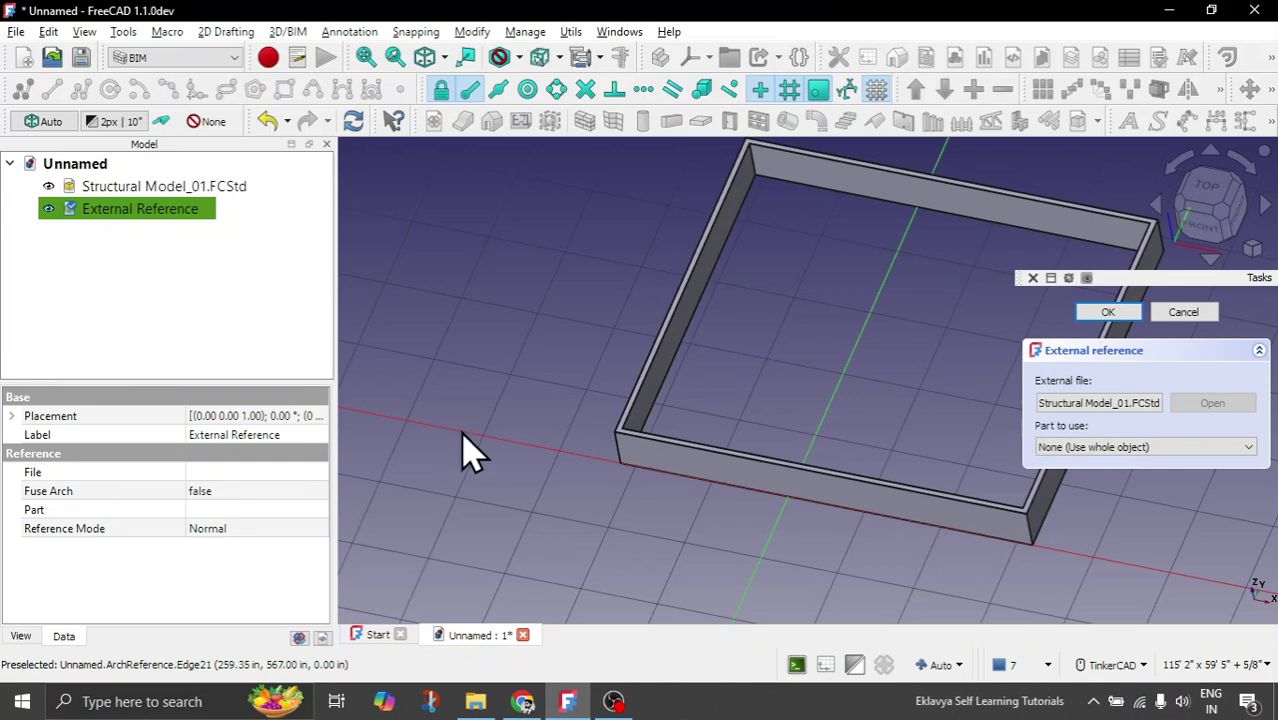
Step: Choose All Columns as the part for the second reference and place it in the model
click(1091, 449)
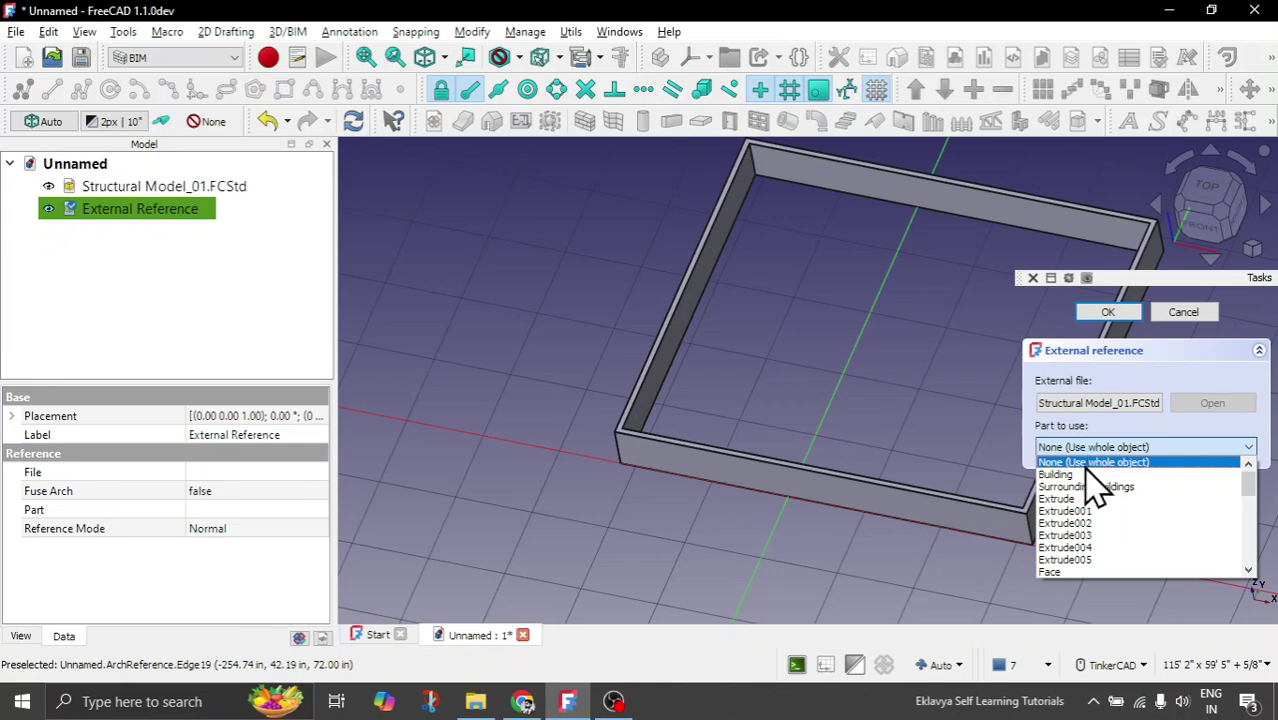
scroll(1120, 497, down, 3)
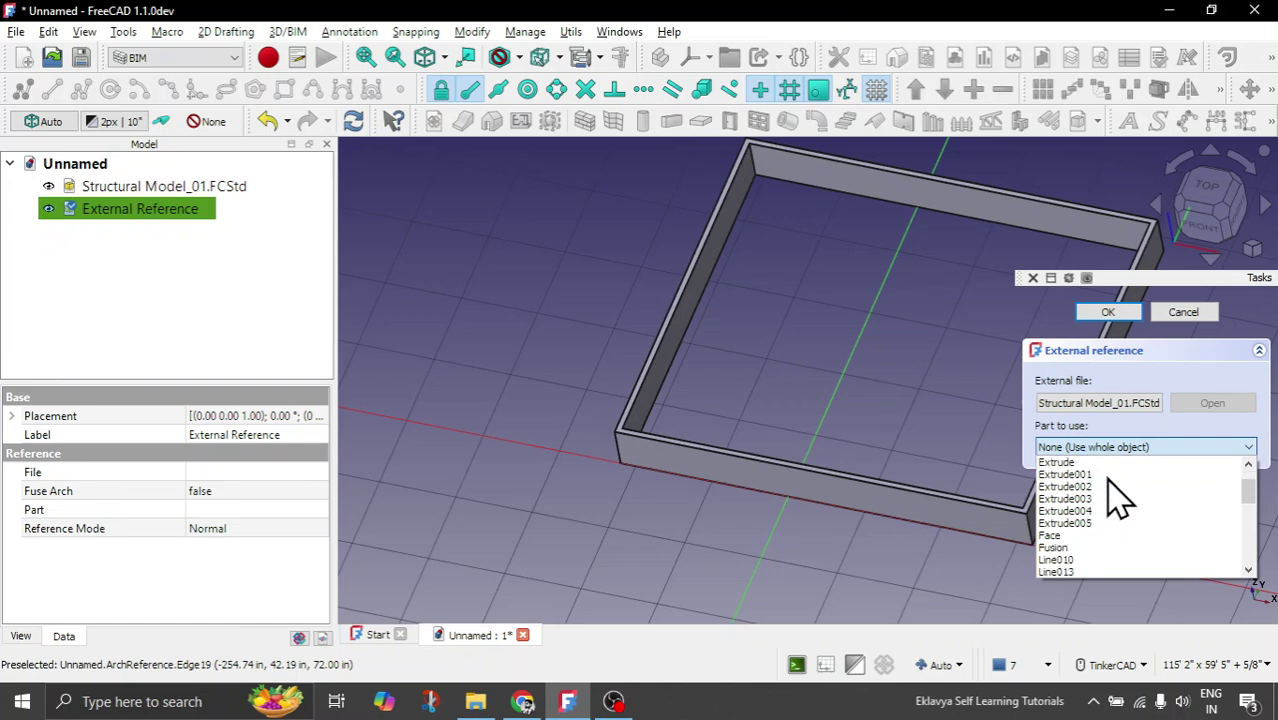
scroll(1120, 497, down, 5)
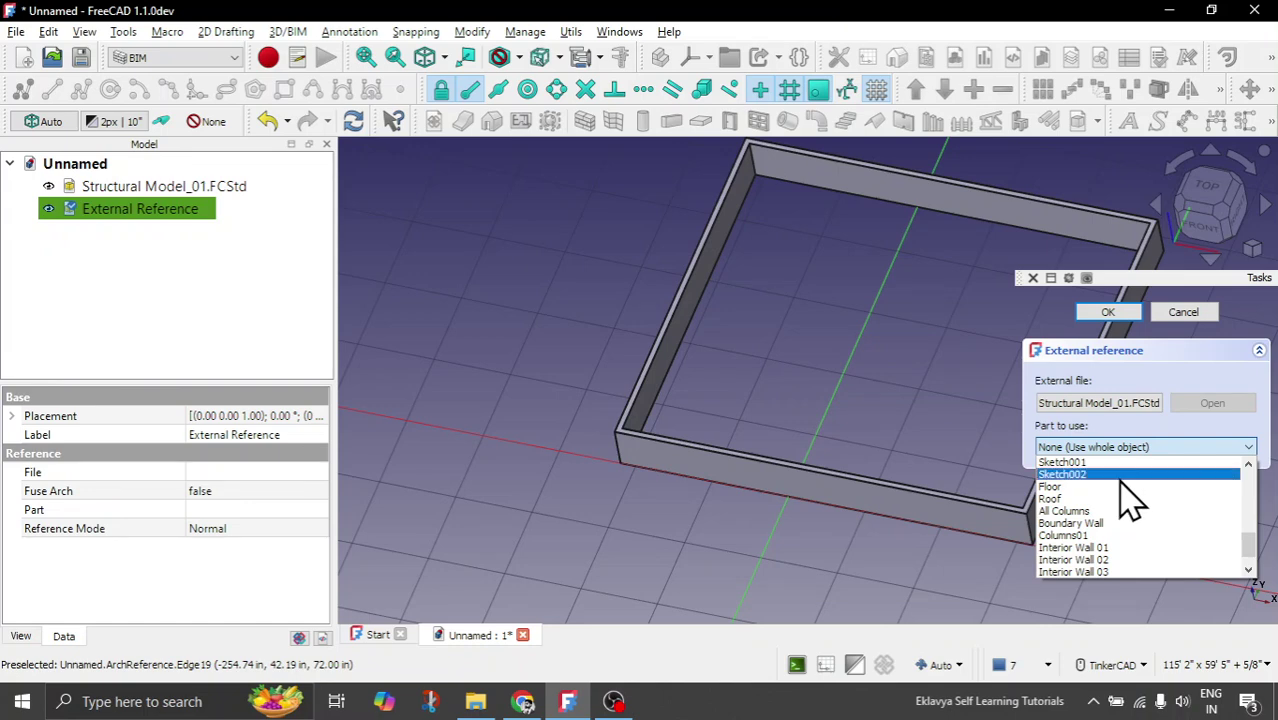
click(1095, 510)
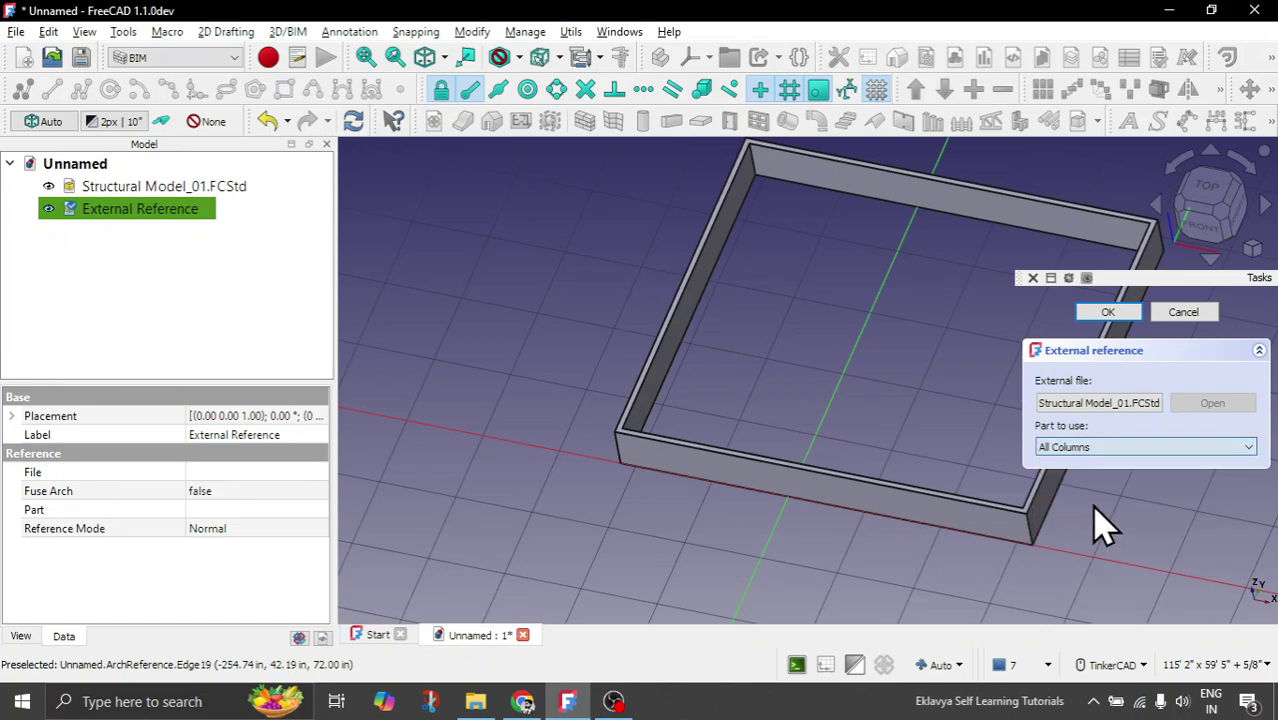
click(1110, 313)
click(713, 542)
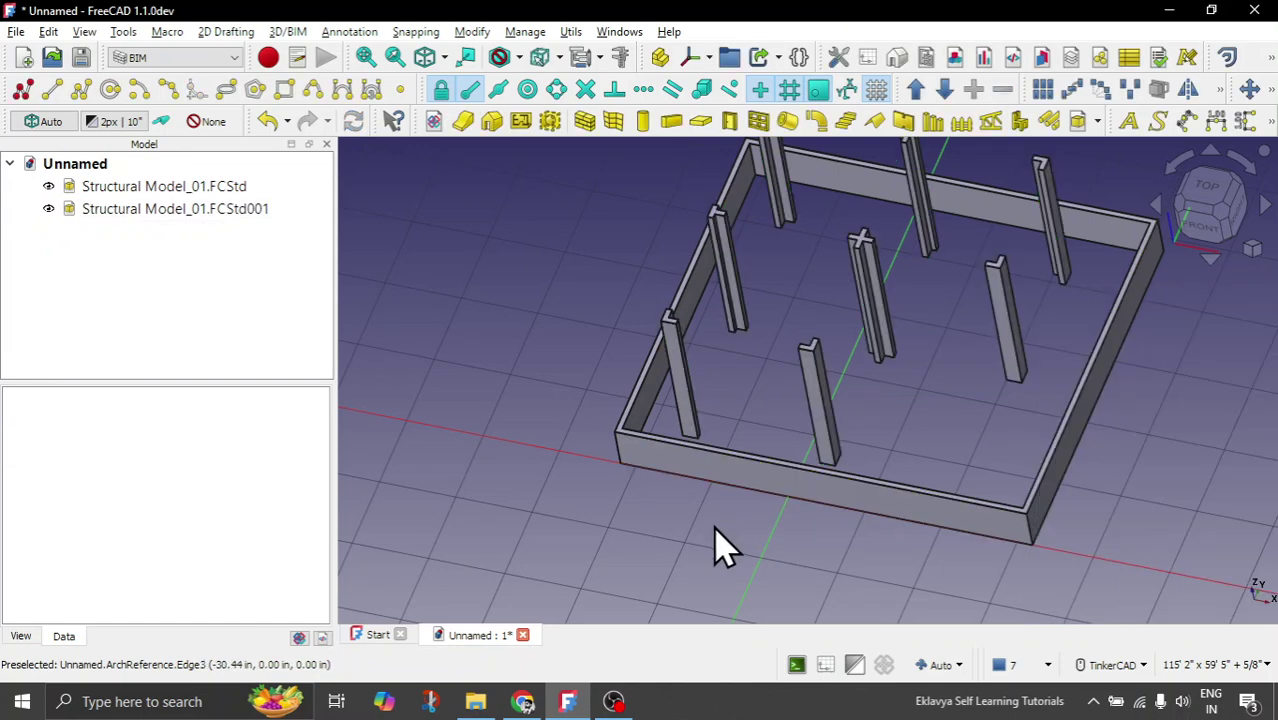
Step: Examine the referenced boundary wall and columns from several angles and identify which reference holds which part
right_drag(713, 542, 998, 408)
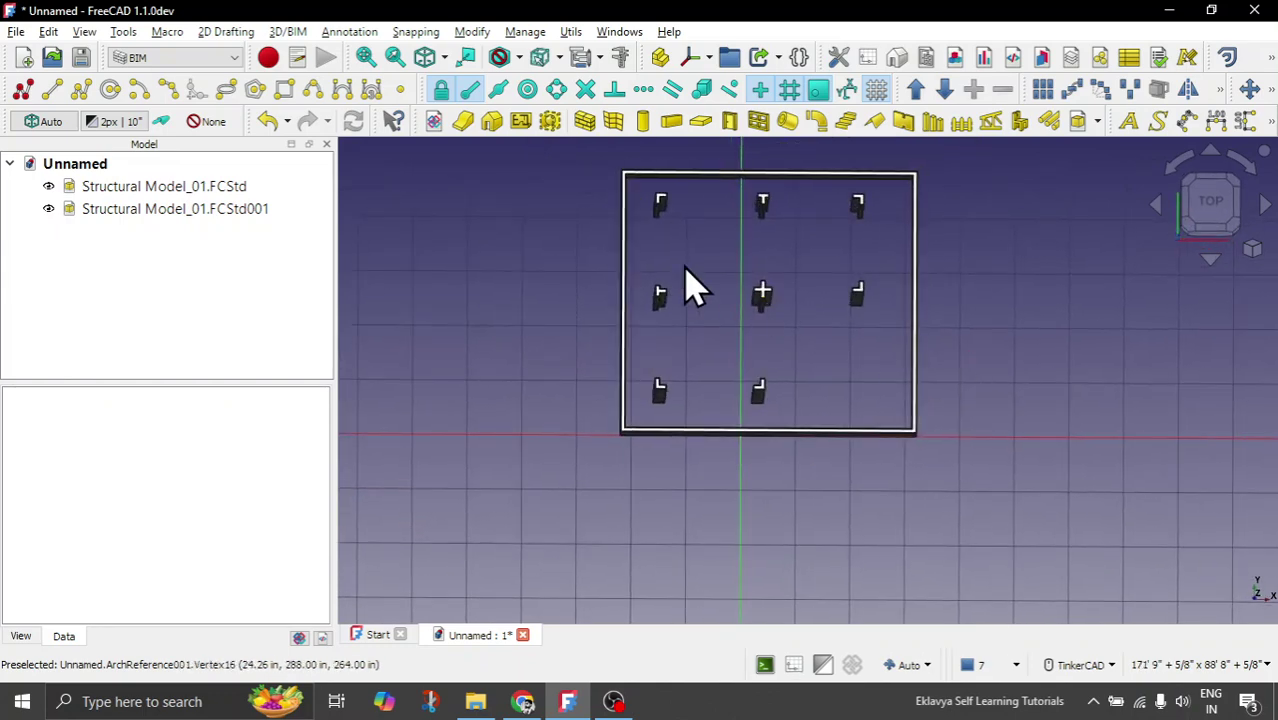
scroll(693, 285, up, 3)
scroll(720, 340, down, 3)
right_drag(770, 428, 830, 366)
right_drag(965, 553, 873, 563)
scroll(895, 345, up, 2)
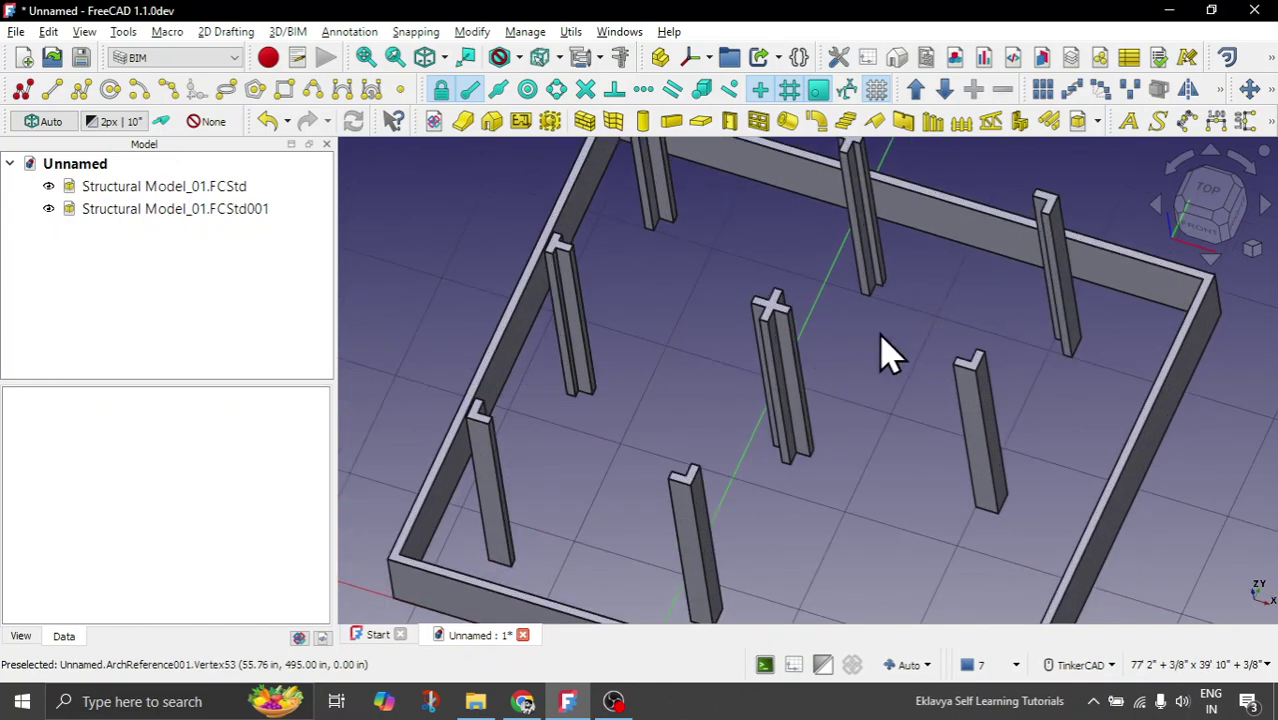
scroll(808, 478, up, 2)
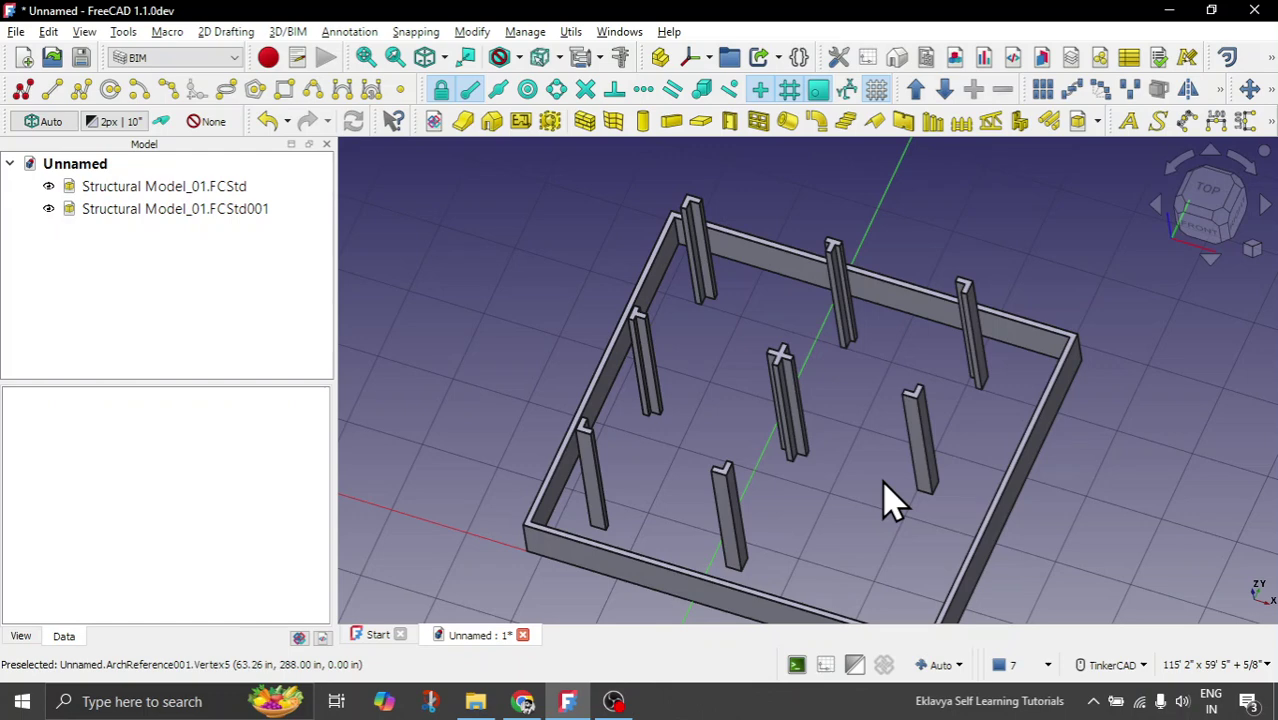
right_drag(656, 357, 562, 314)
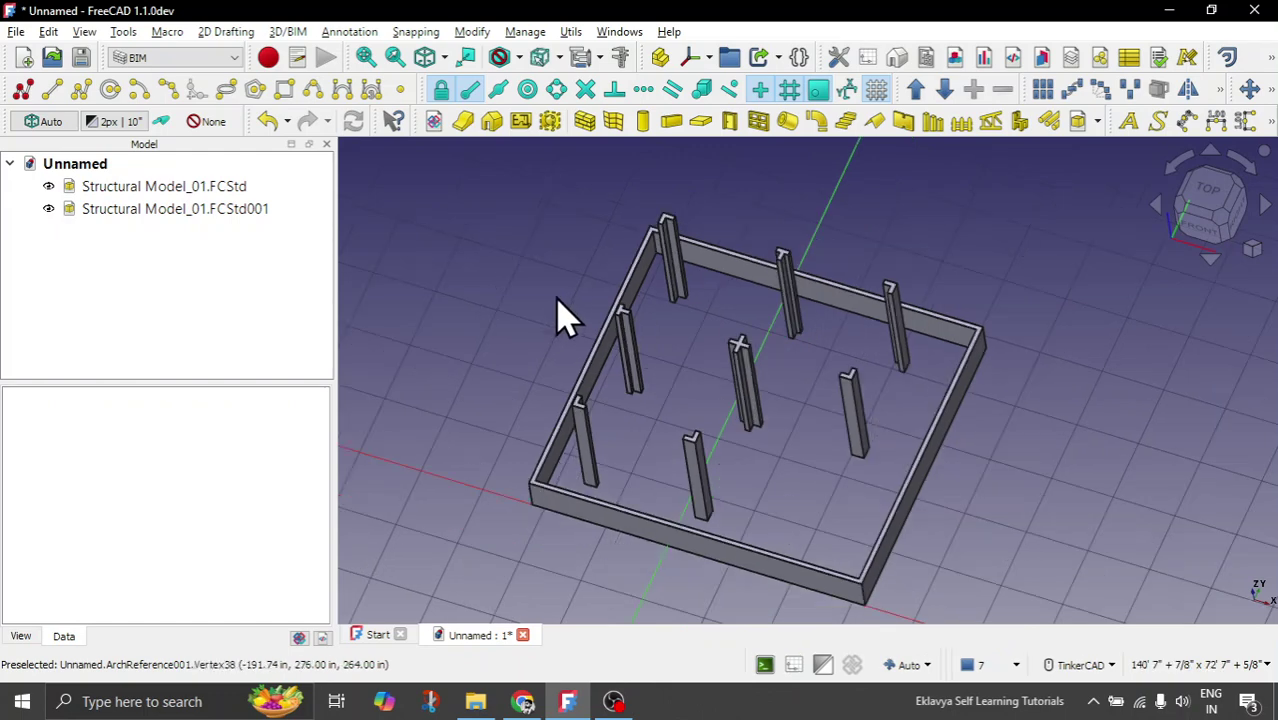
right_drag(779, 457, 776, 487)
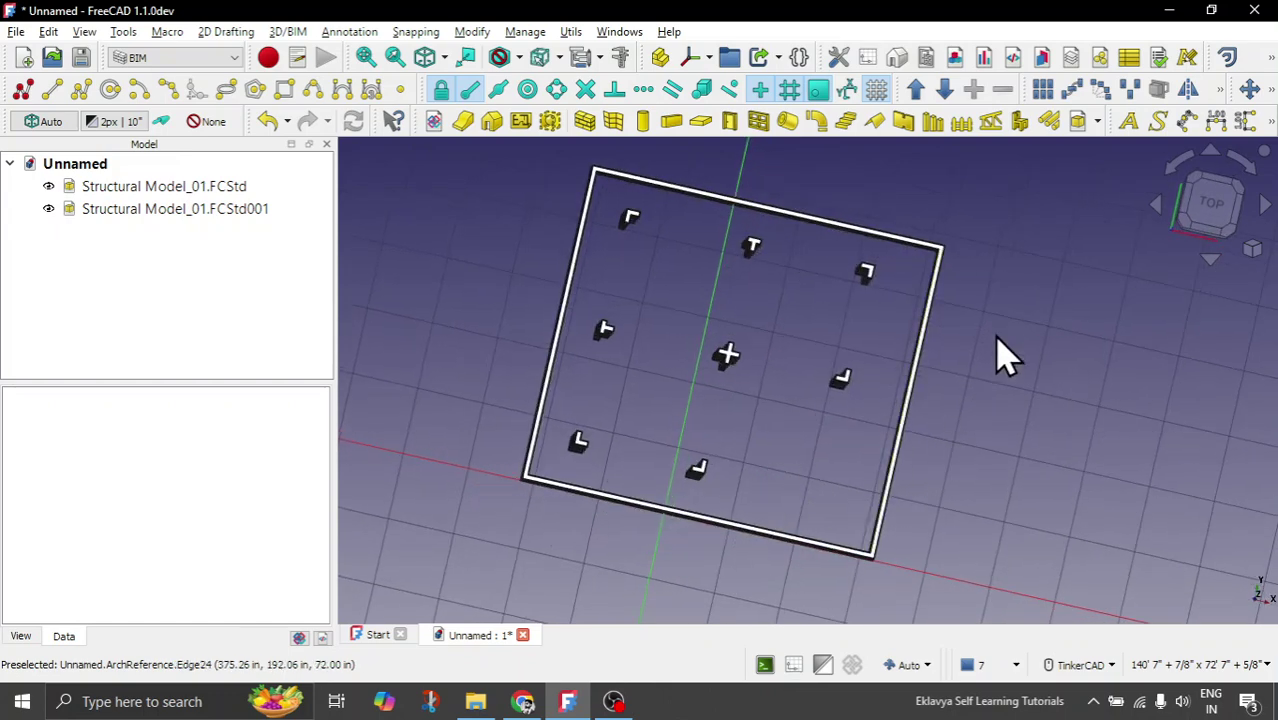
mouse_move(1012, 250)
right_down()
mouse_move(998, 228)
mouse_move(1000, 240)
right_up()
scroll(650, 414, up, 3)
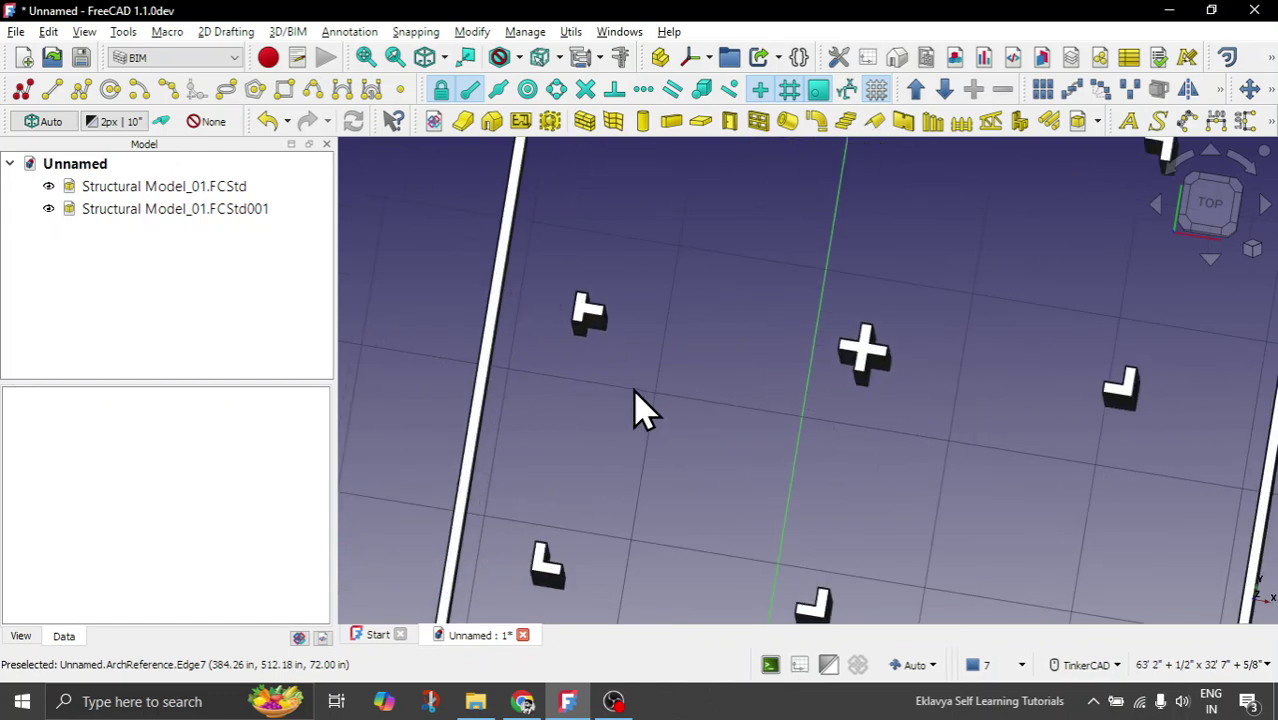
scroll(636, 408, down, 2)
right_drag(670, 437, 612, 362)
click(190, 189)
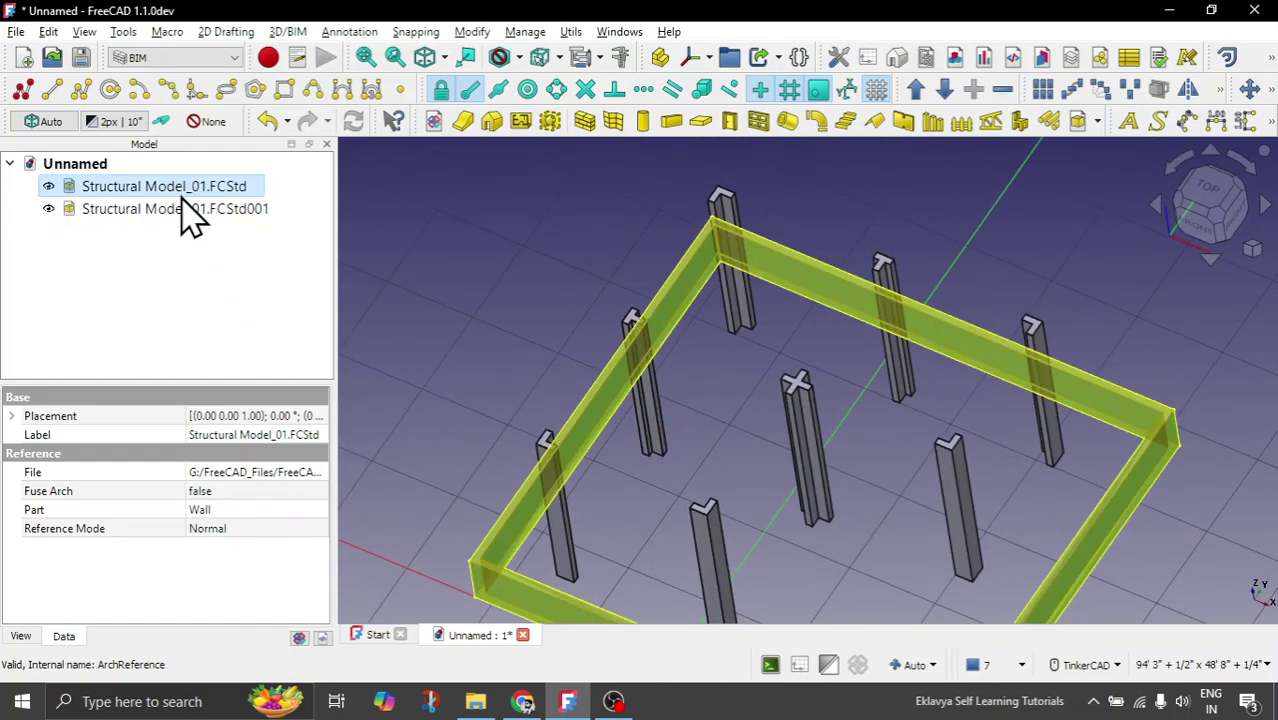
click(182, 209)
click(186, 268)
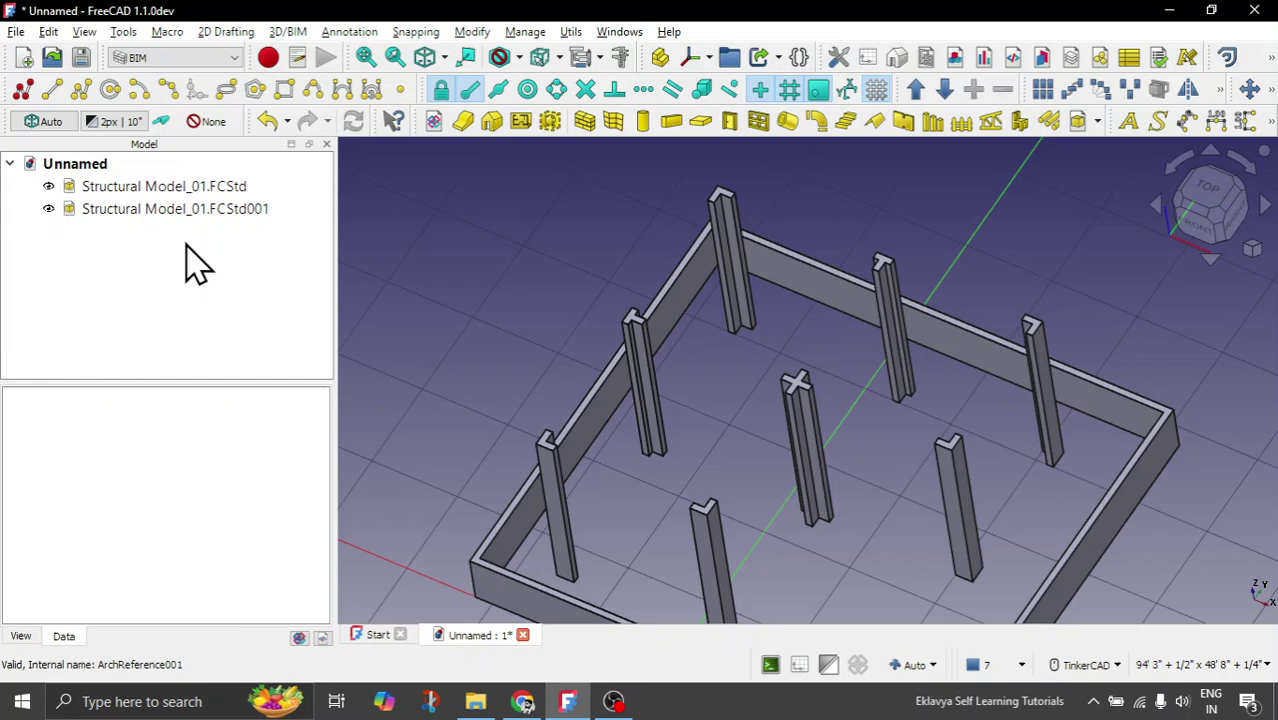
Step: Set the display mode of both Structural Model_01 references to Wireframe
click(188, 189)
ctrl+click(182, 208)
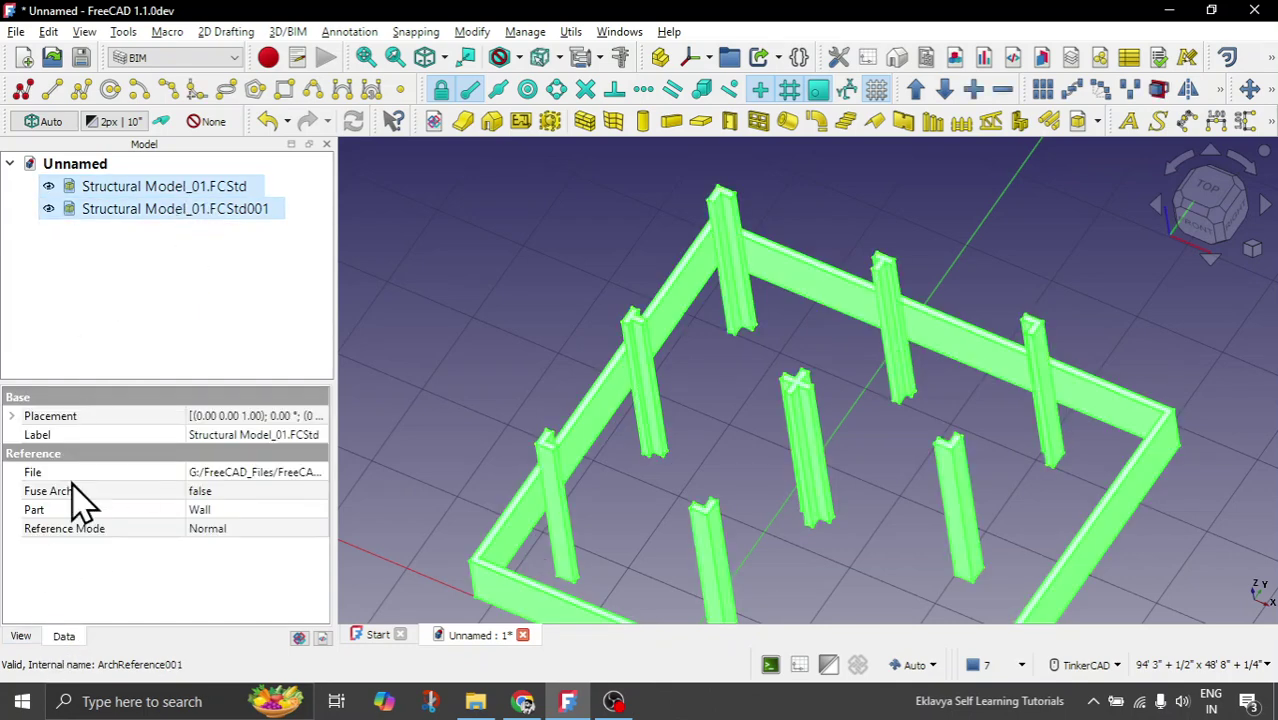
click(22, 636)
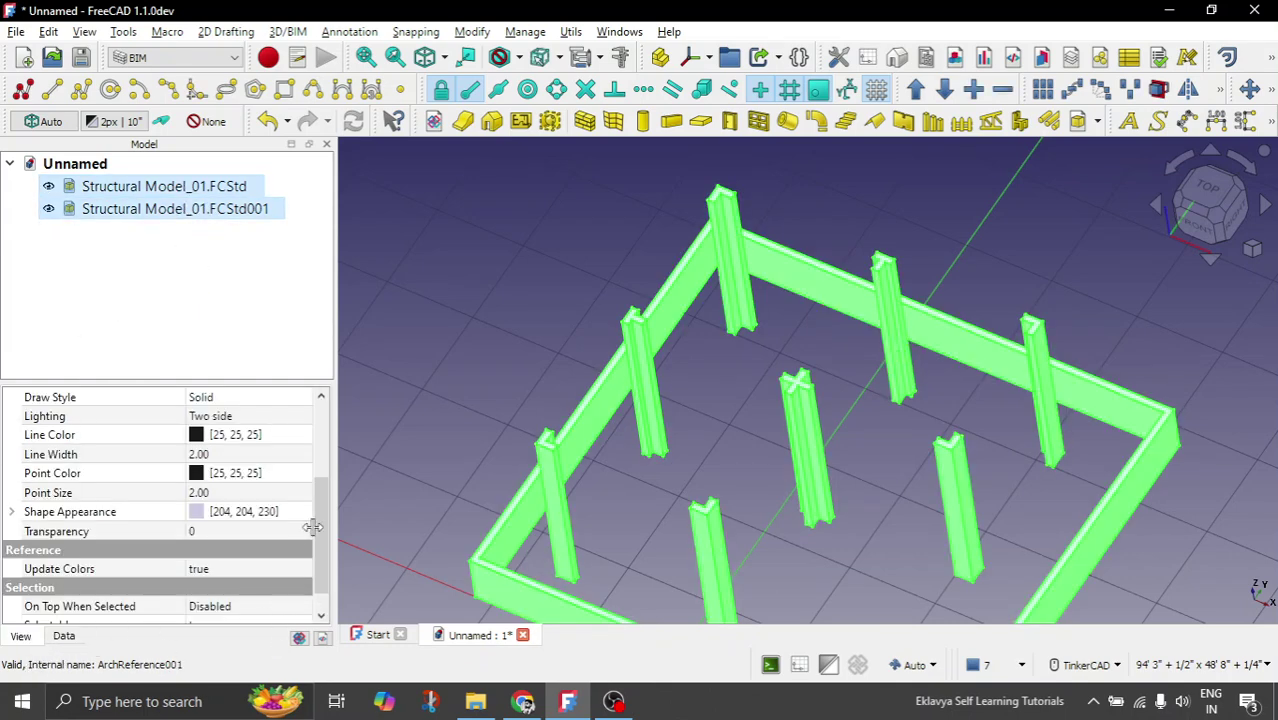
drag(314, 526, 318, 460)
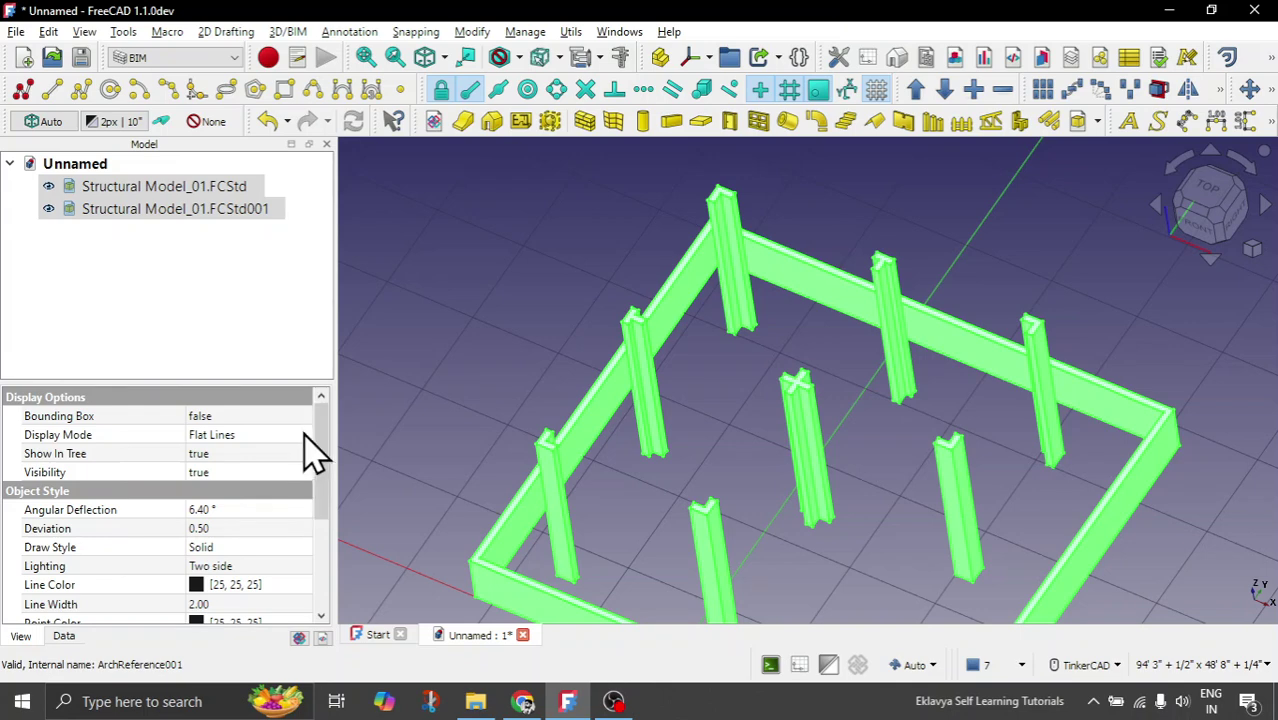
click(250, 437)
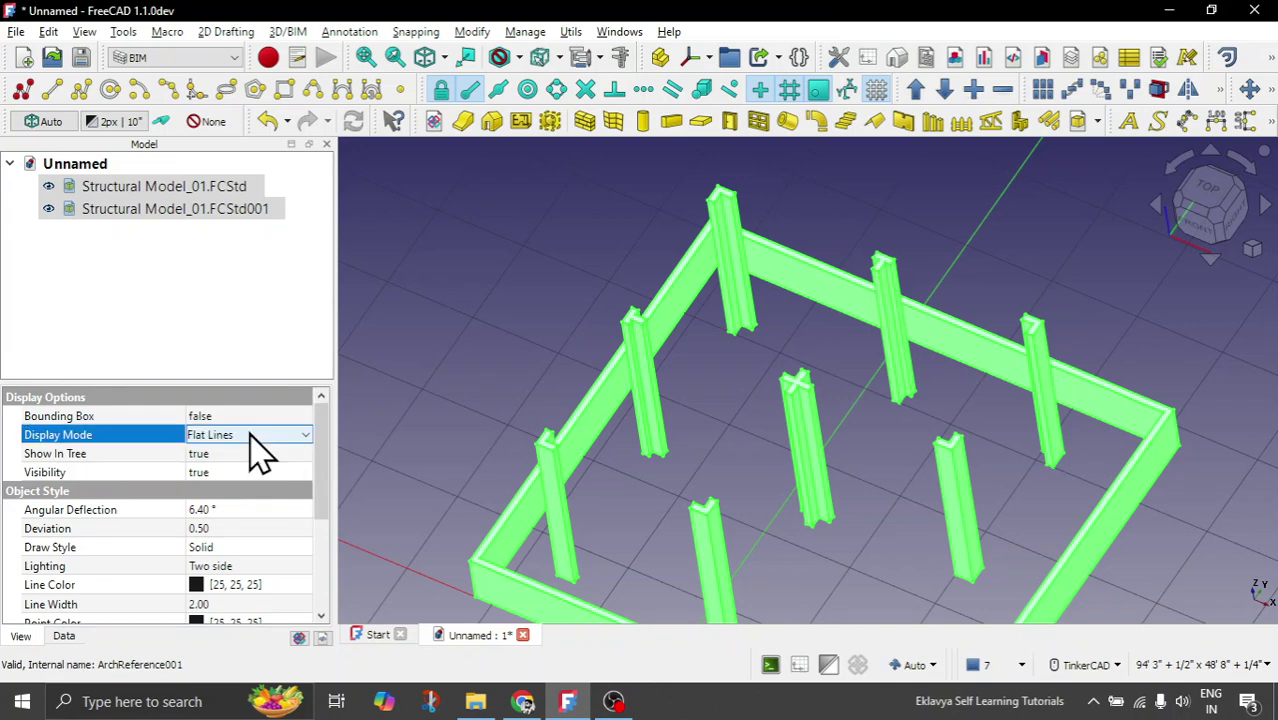
click(250, 437)
click(248, 479)
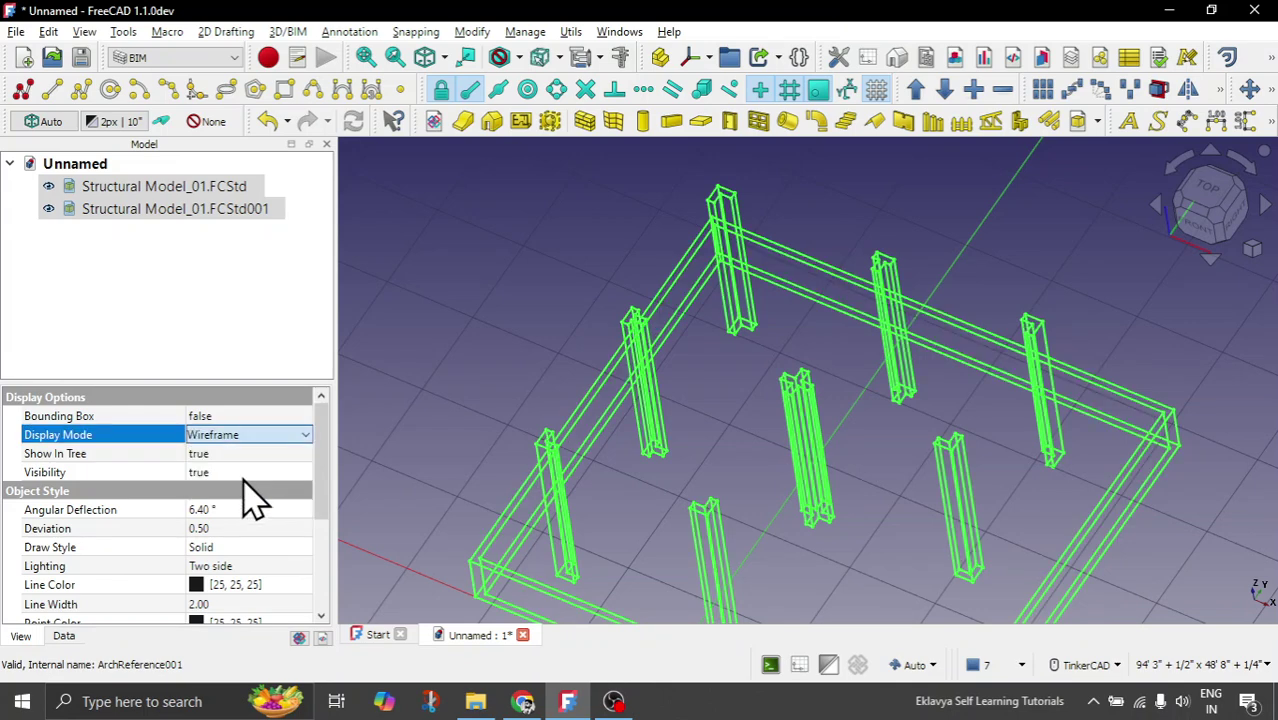
click(458, 382)
Step: Try the No shading and Shaded draw styles on the whole view and return it to the wireframe appearance
right_drag(458, 370, 502, 396)
right_drag(464, 389, 462, 402)
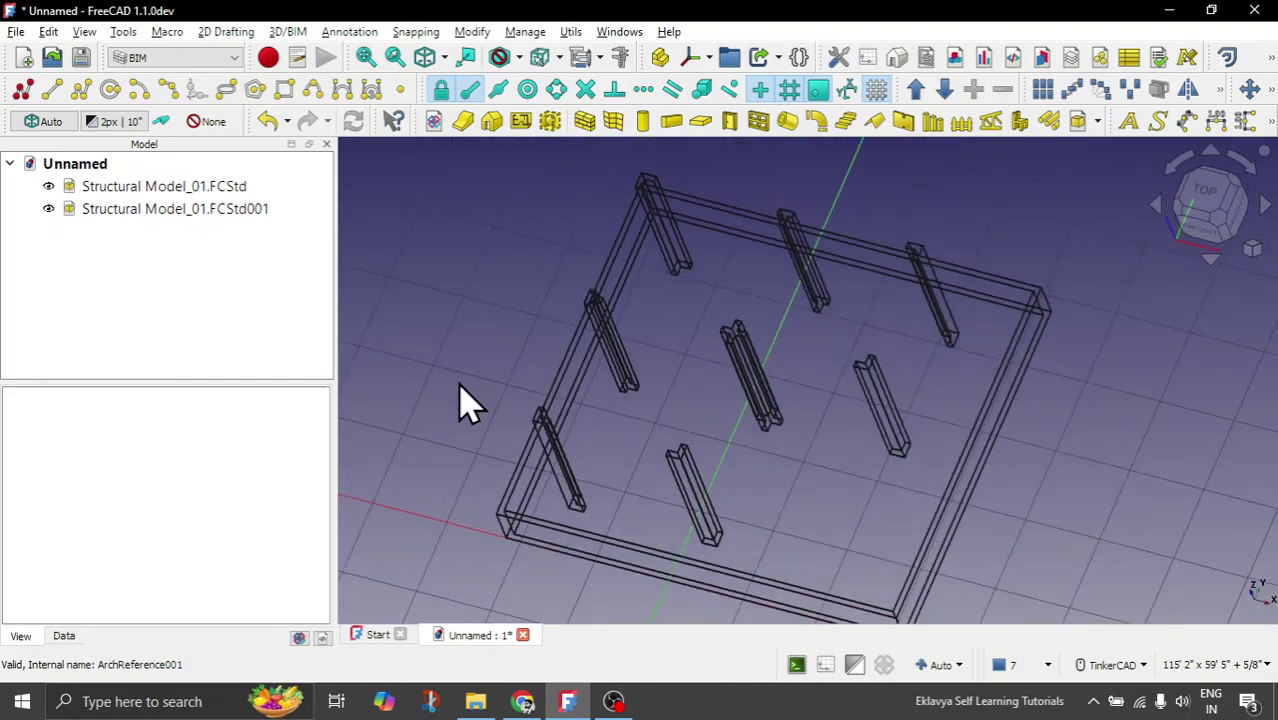
scroll(562, 334, up, 5)
scroll(560, 334, down, 5)
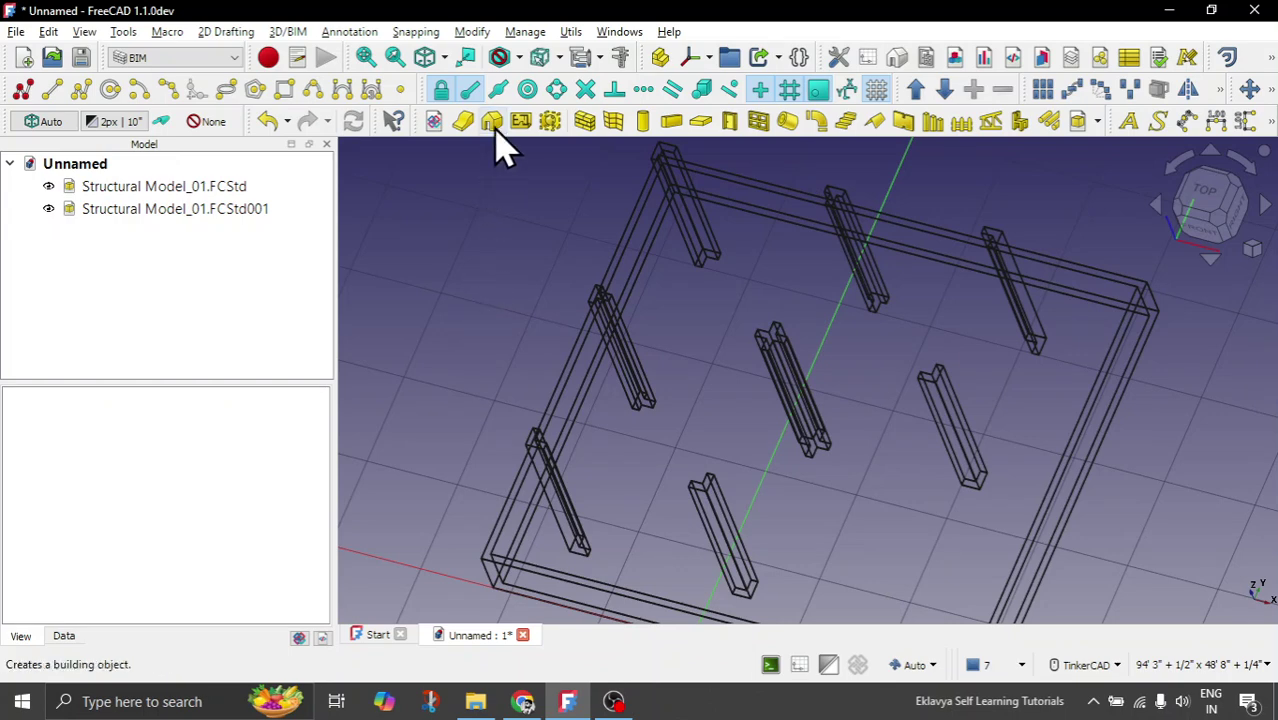
click(519, 59)
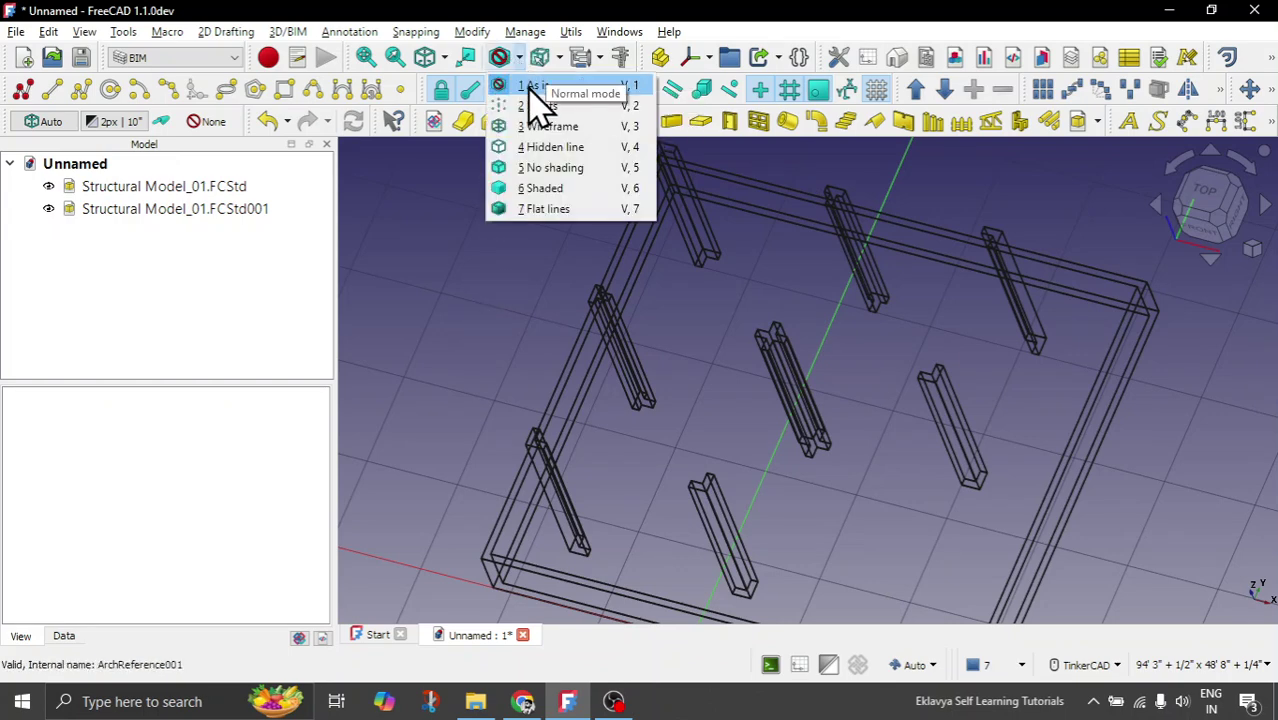
click(548, 168)
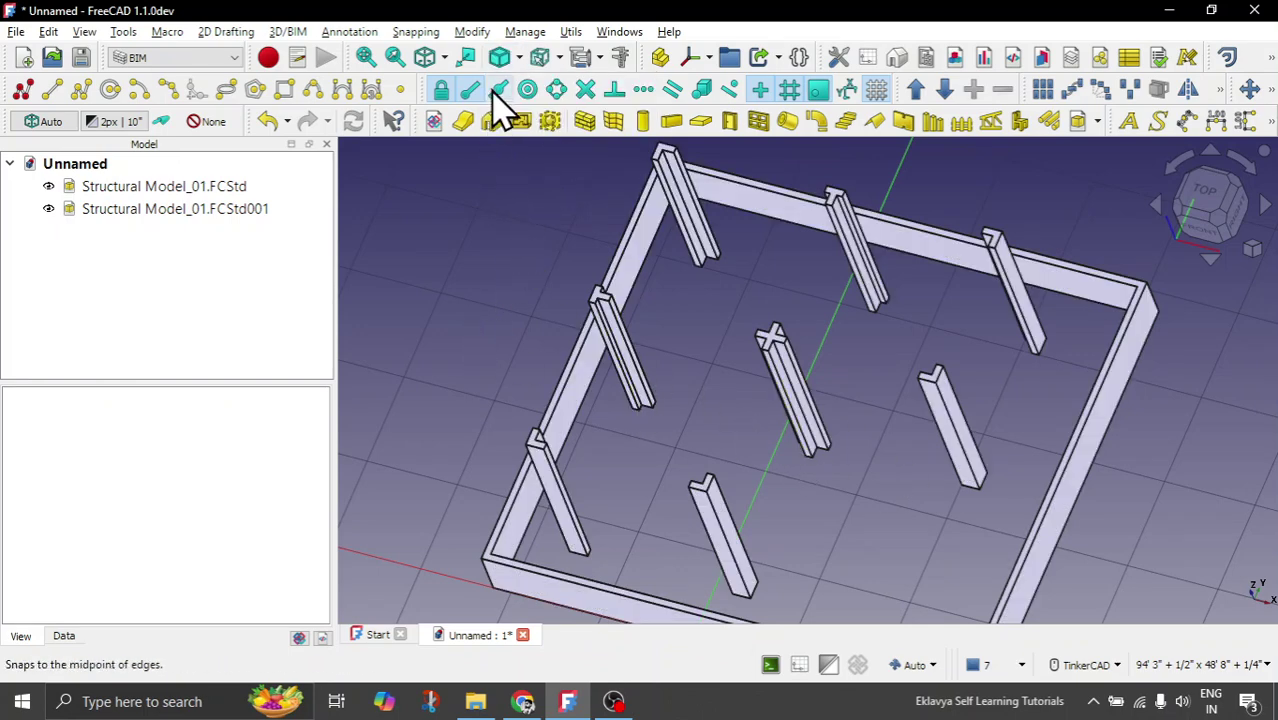
click(520, 60)
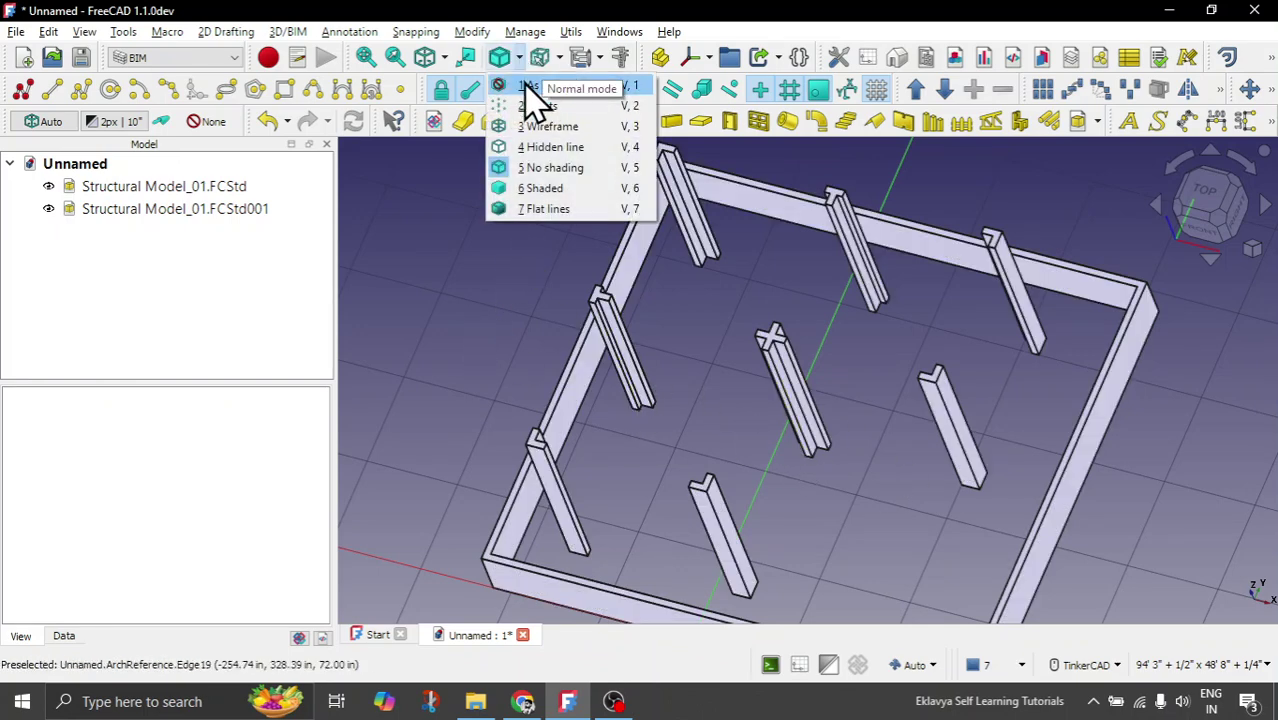
click(545, 188)
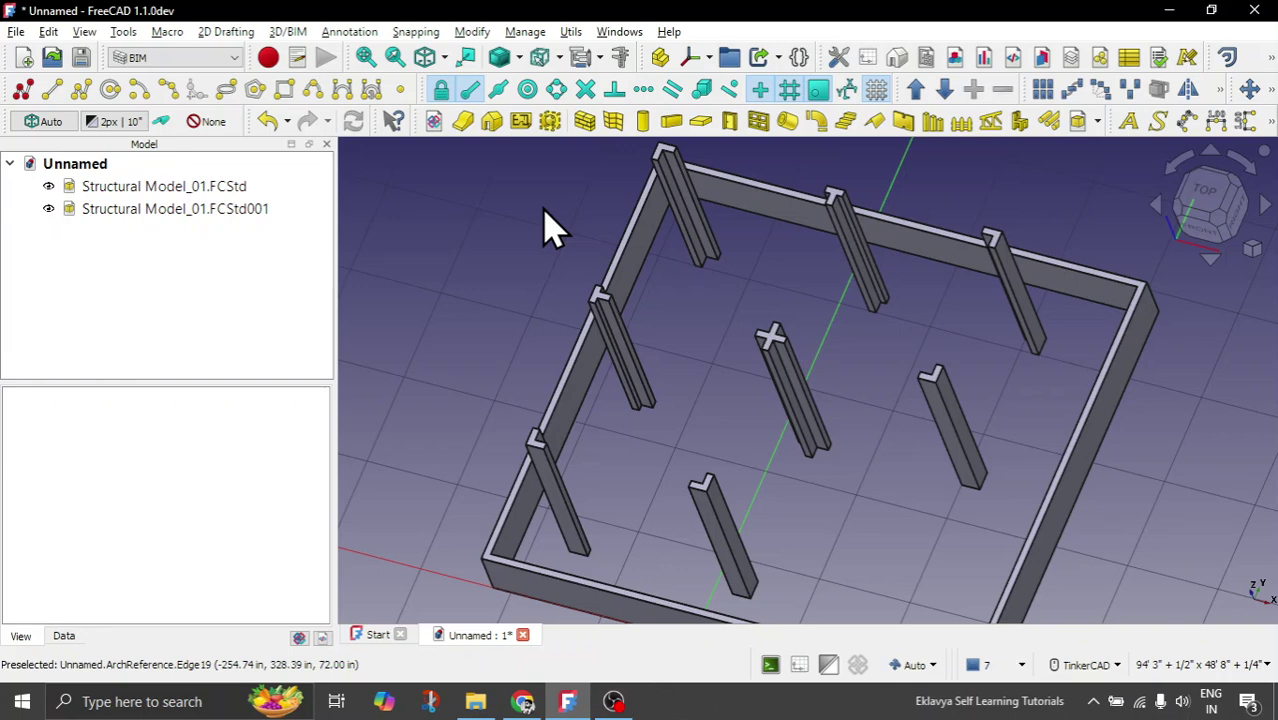
click(520, 60)
click(543, 125)
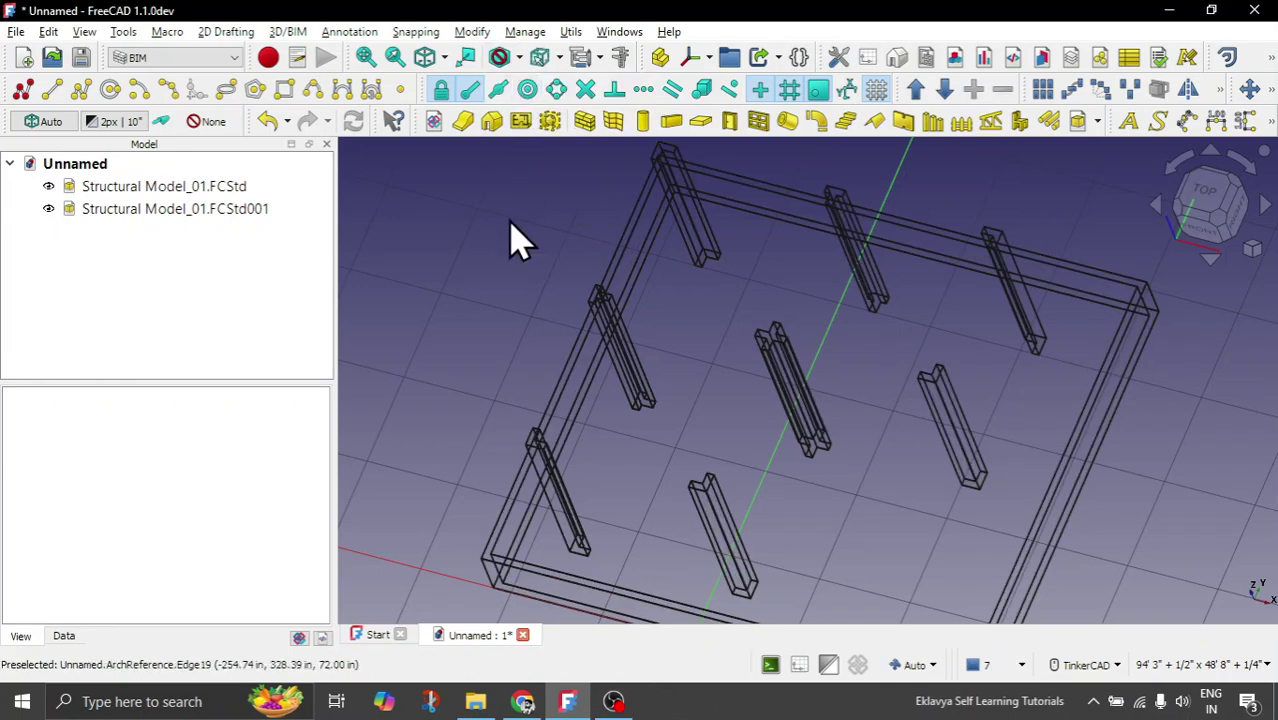
Step: Set the line color of both the boundary wall and columns references to orange, #ff5500
right_drag(488, 375, 640, 415)
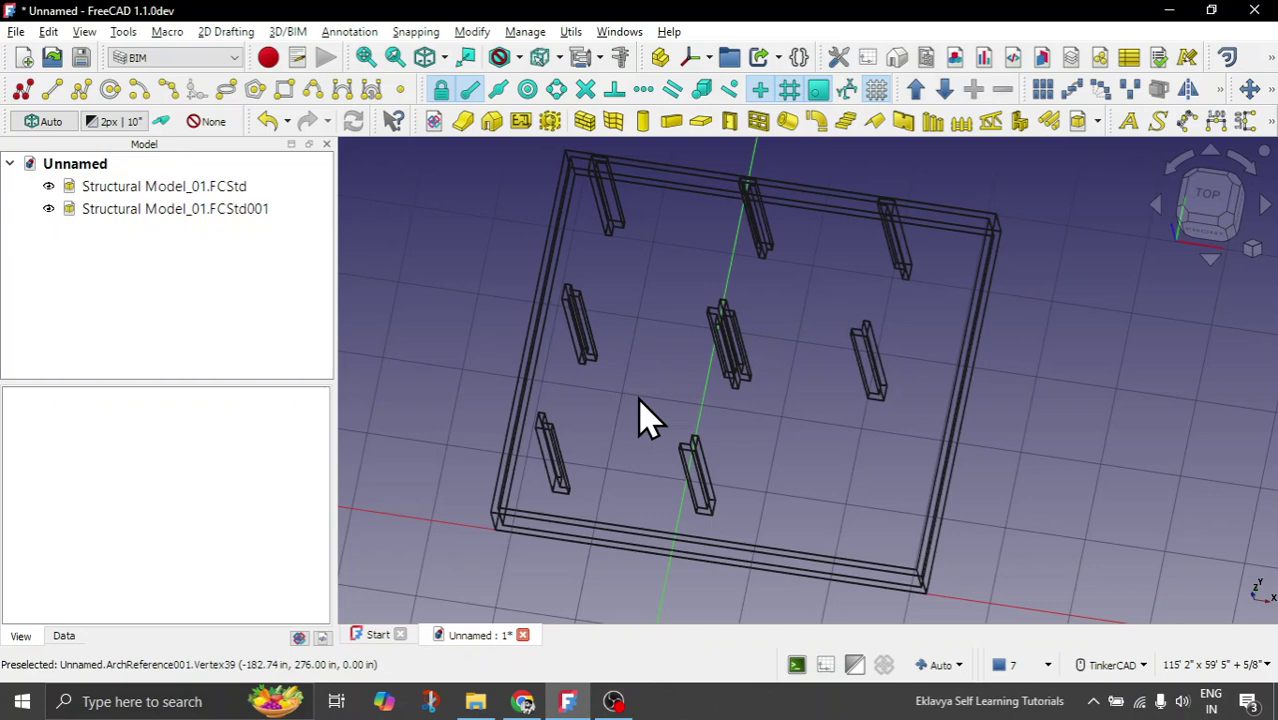
scroll(720, 448, down, 2)
click(148, 188)
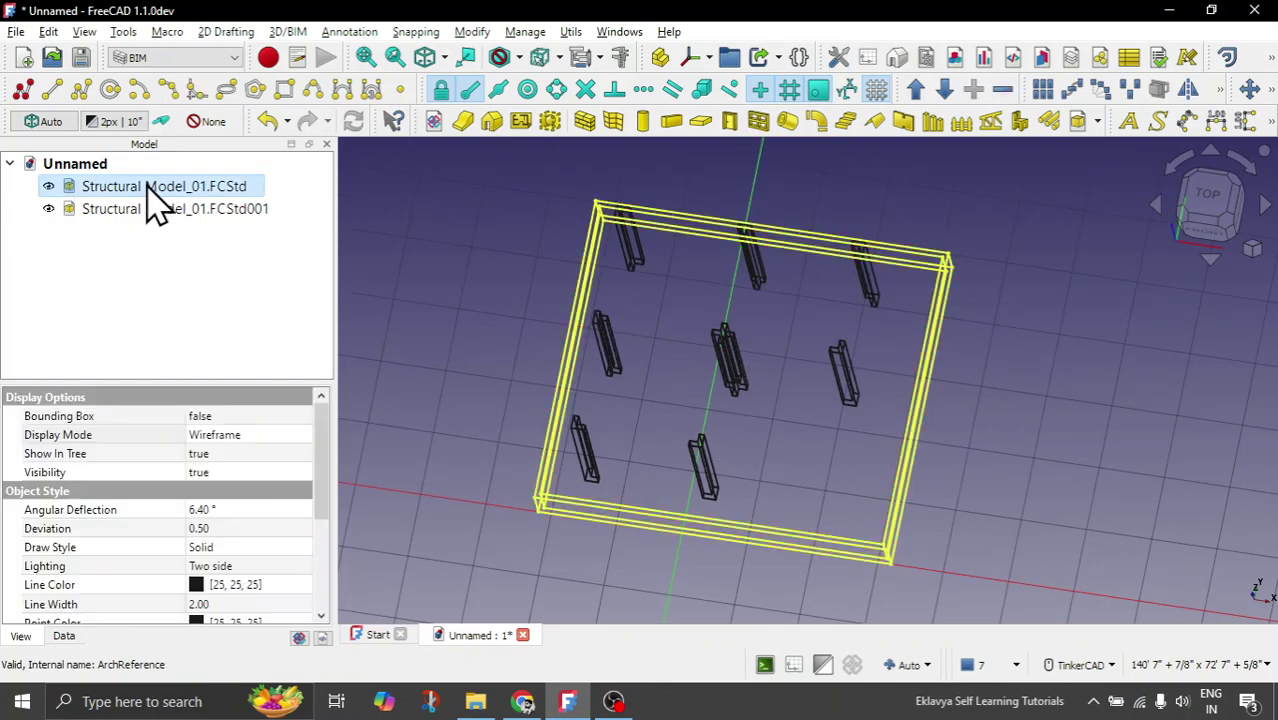
ctrl+click(145, 209)
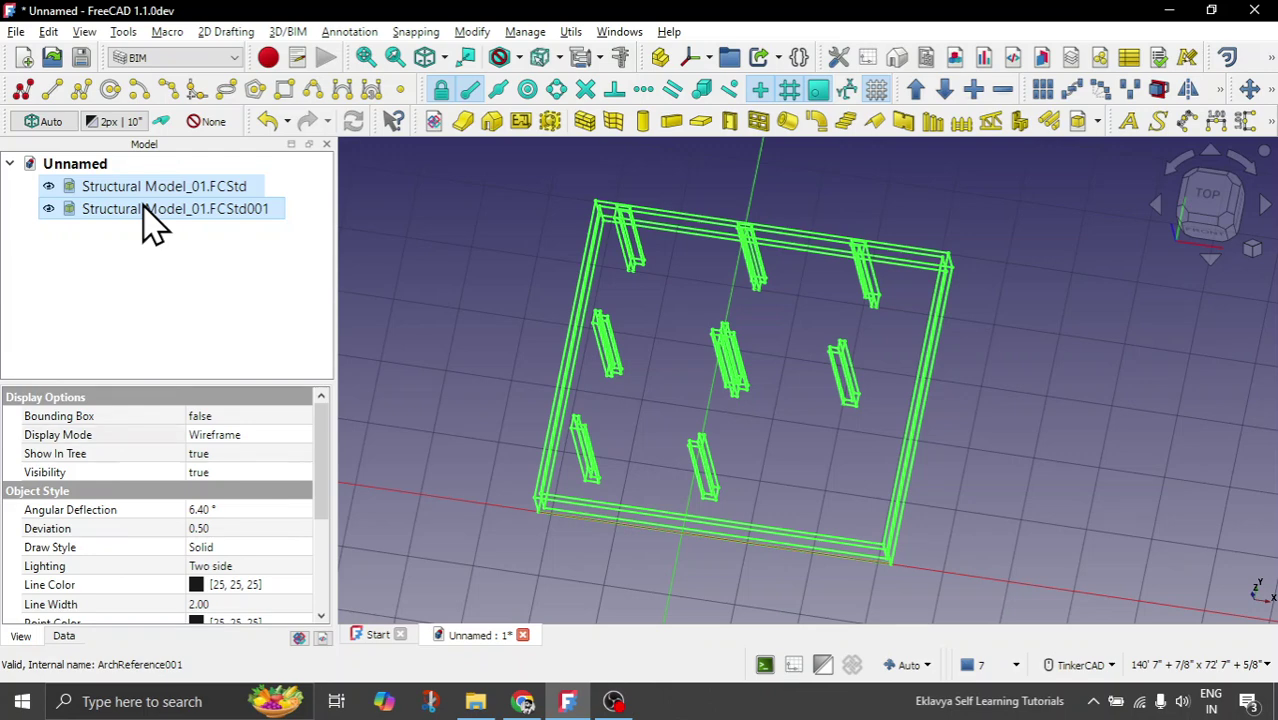
click(325, 494)
drag(325, 492, 318, 541)
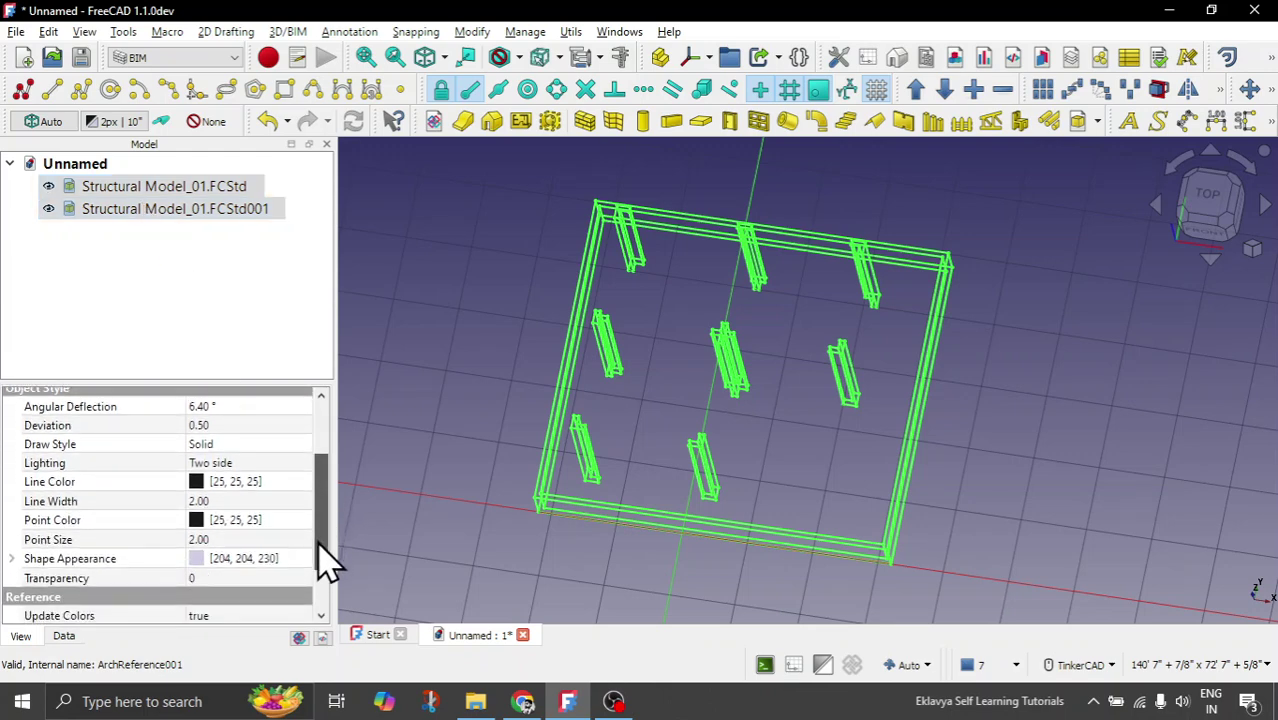
click(237, 499)
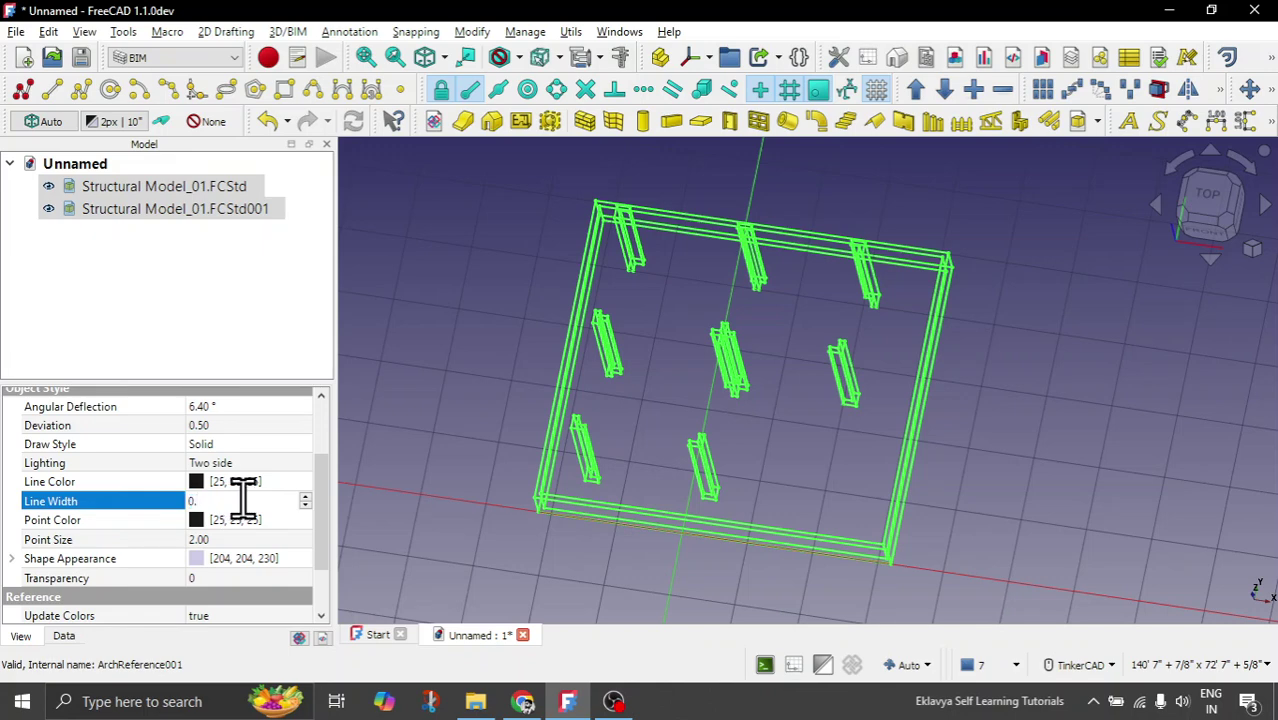
click(258, 482)
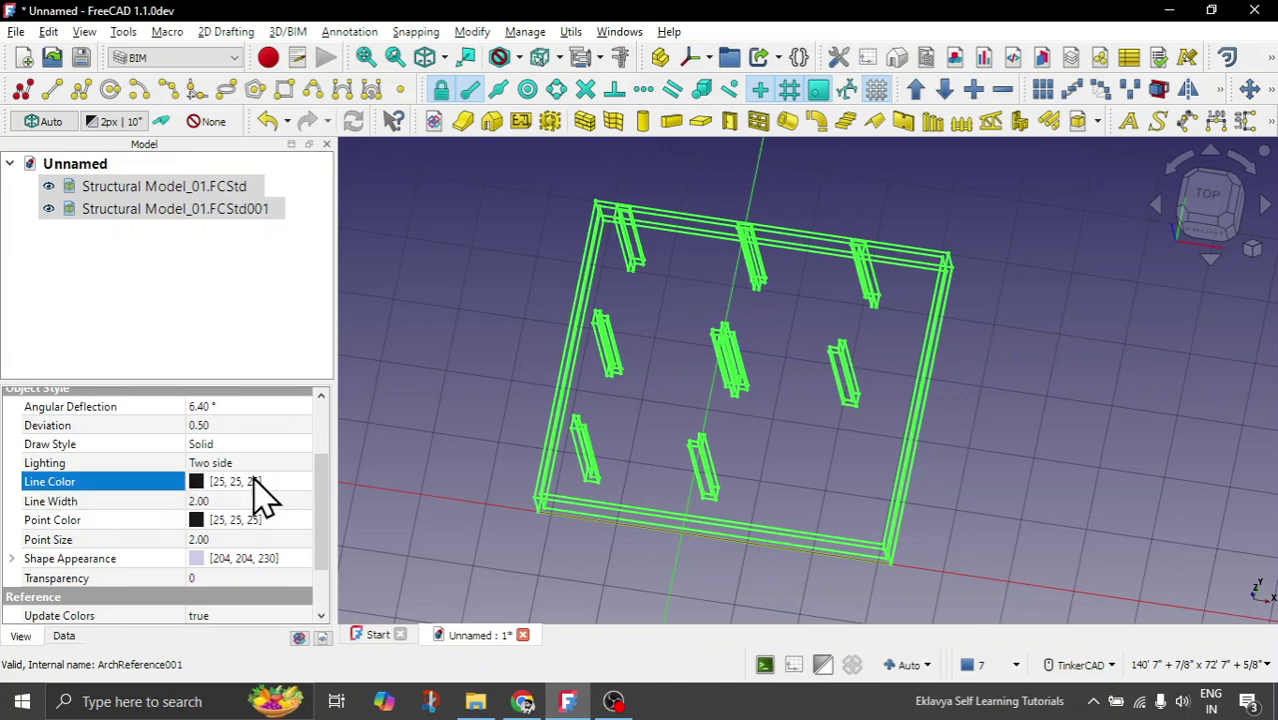
click(259, 482)
click(496, 274)
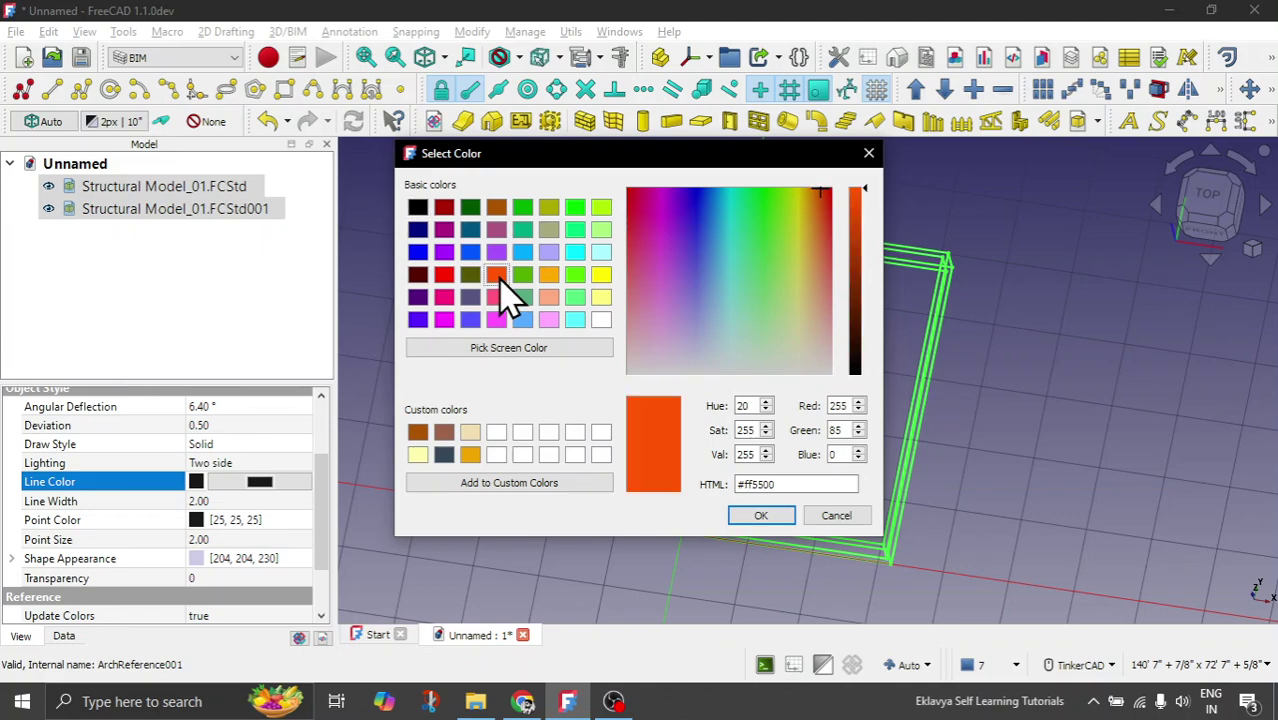
click(760, 516)
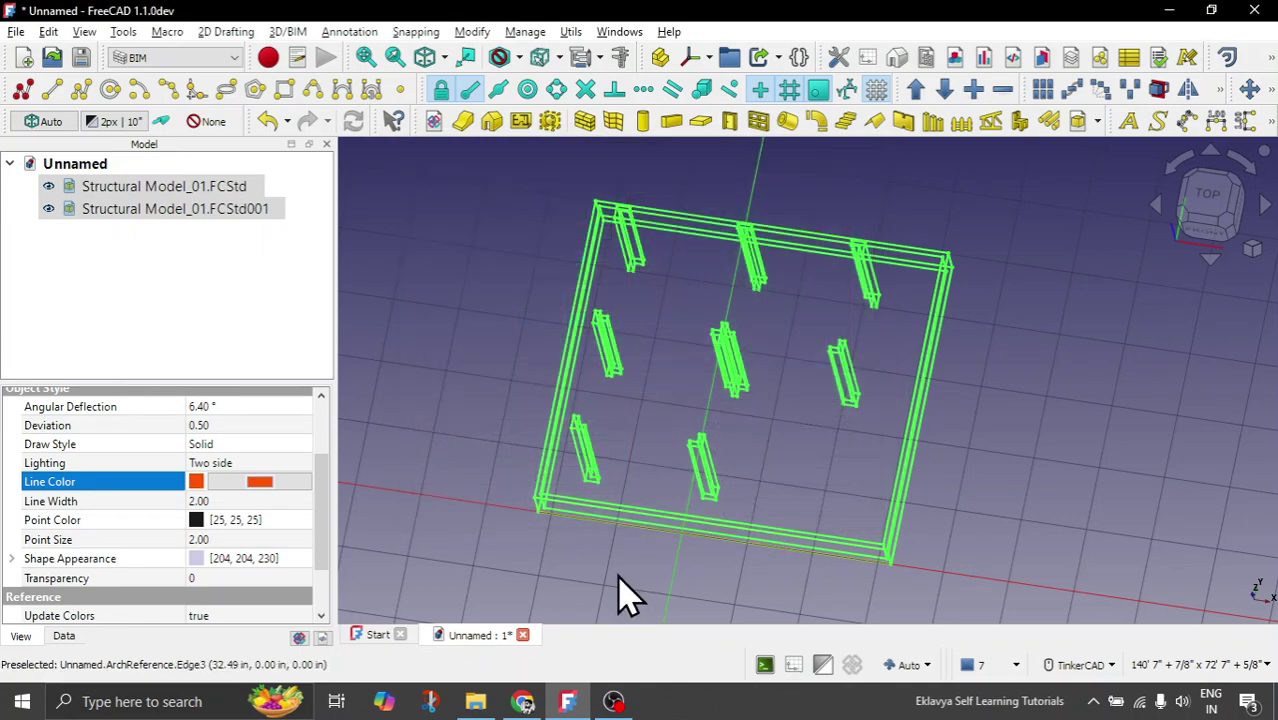
click(619, 591)
Step: Switch to the top view and examine the wall outline and column positions in plan
right_drag(776, 428, 1160, 282)
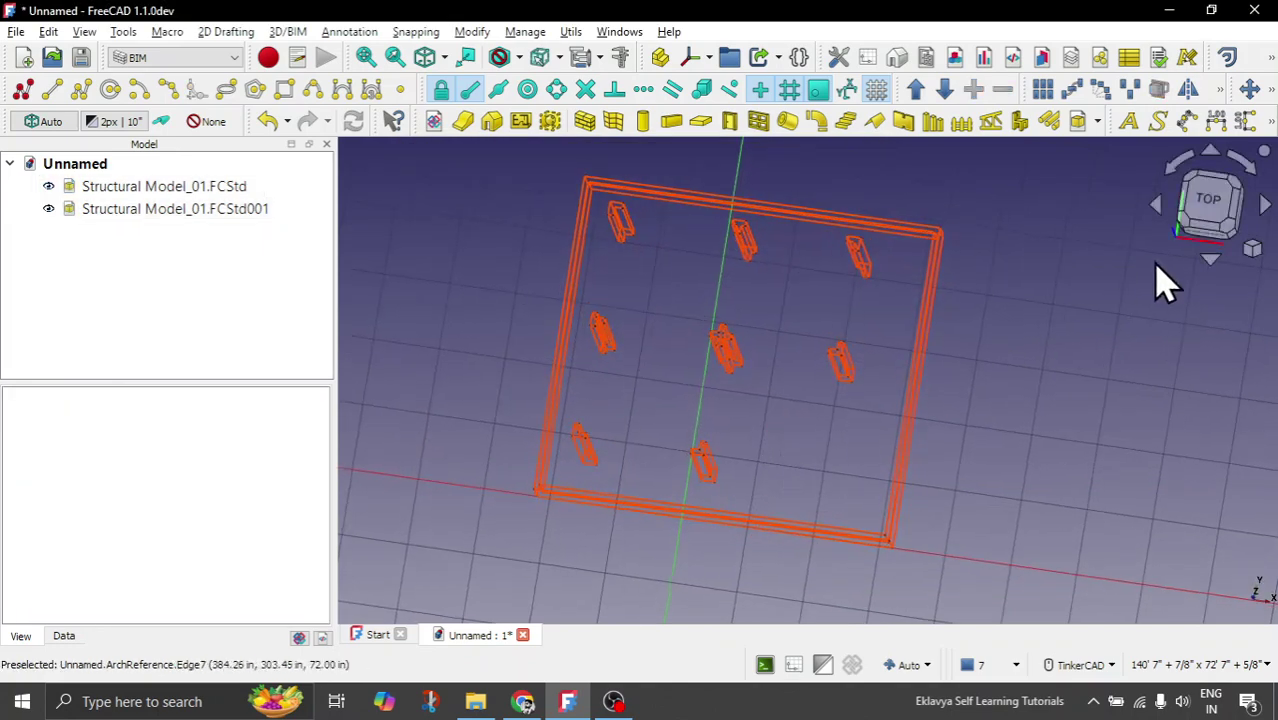
click(1208, 200)
scroll(600, 270, up, 5)
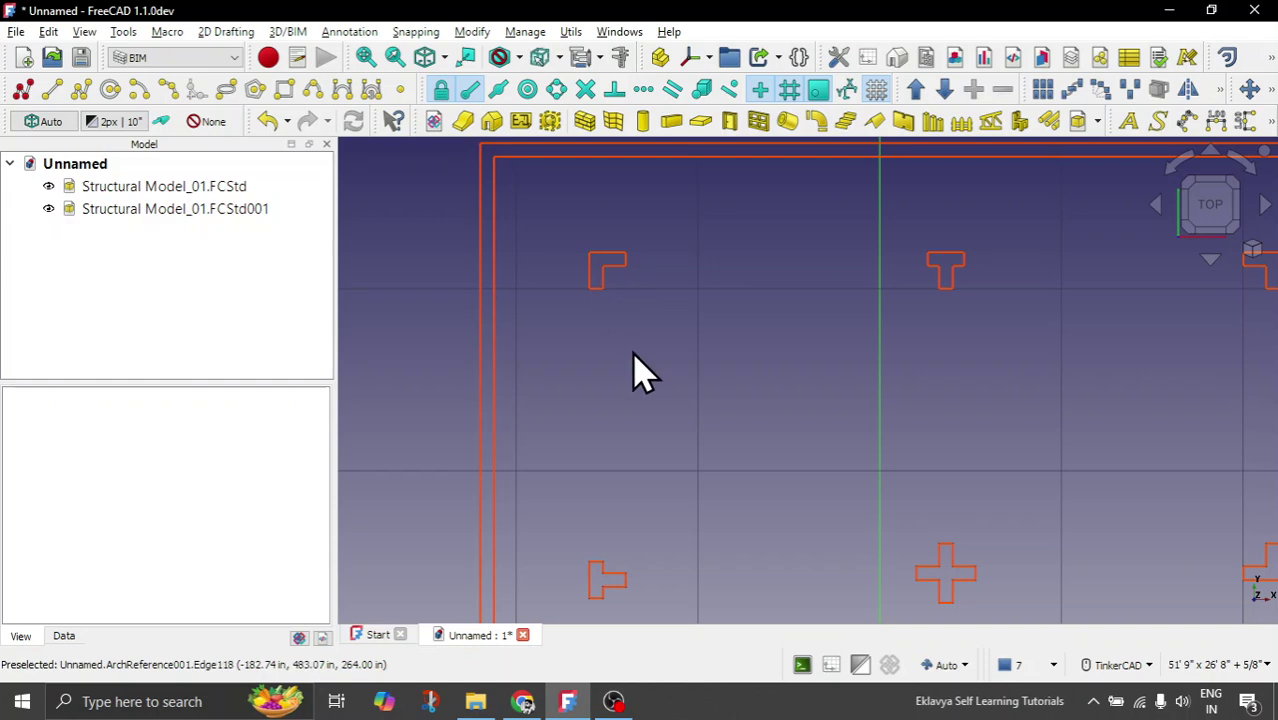
scroll(630, 366, down, 5)
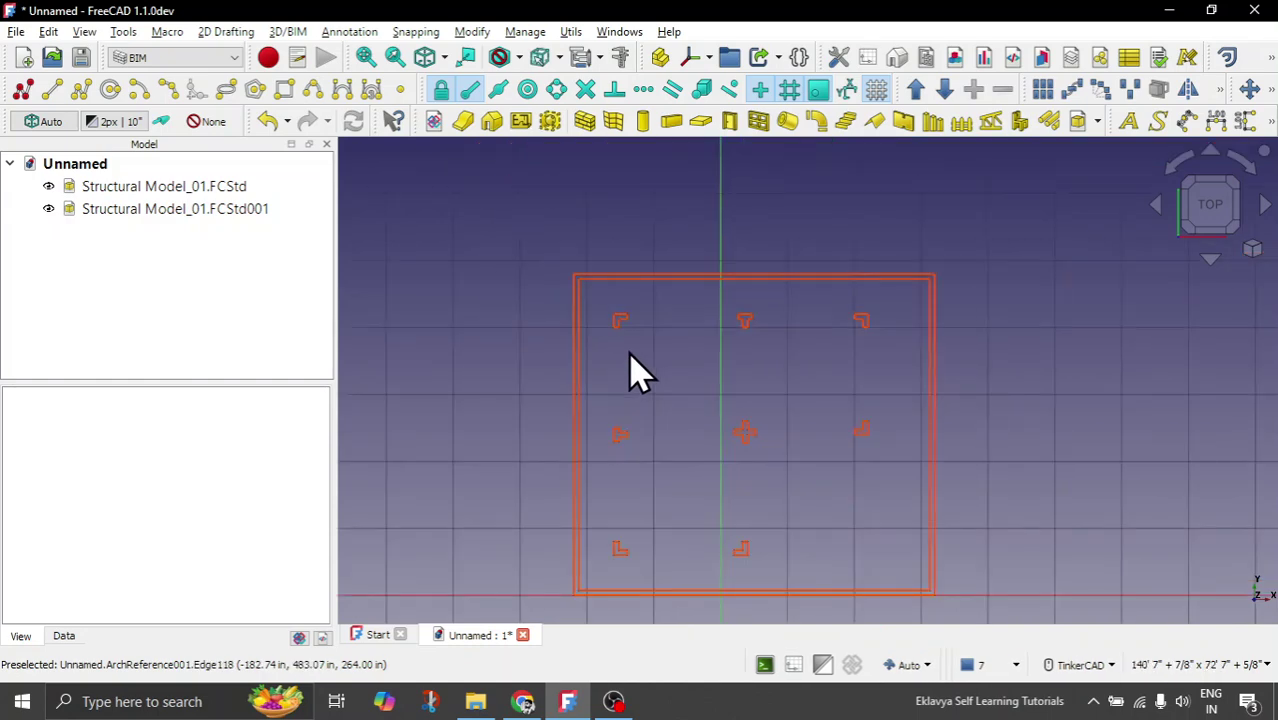
right_drag(630, 365, 739, 365)
click(1208, 206)
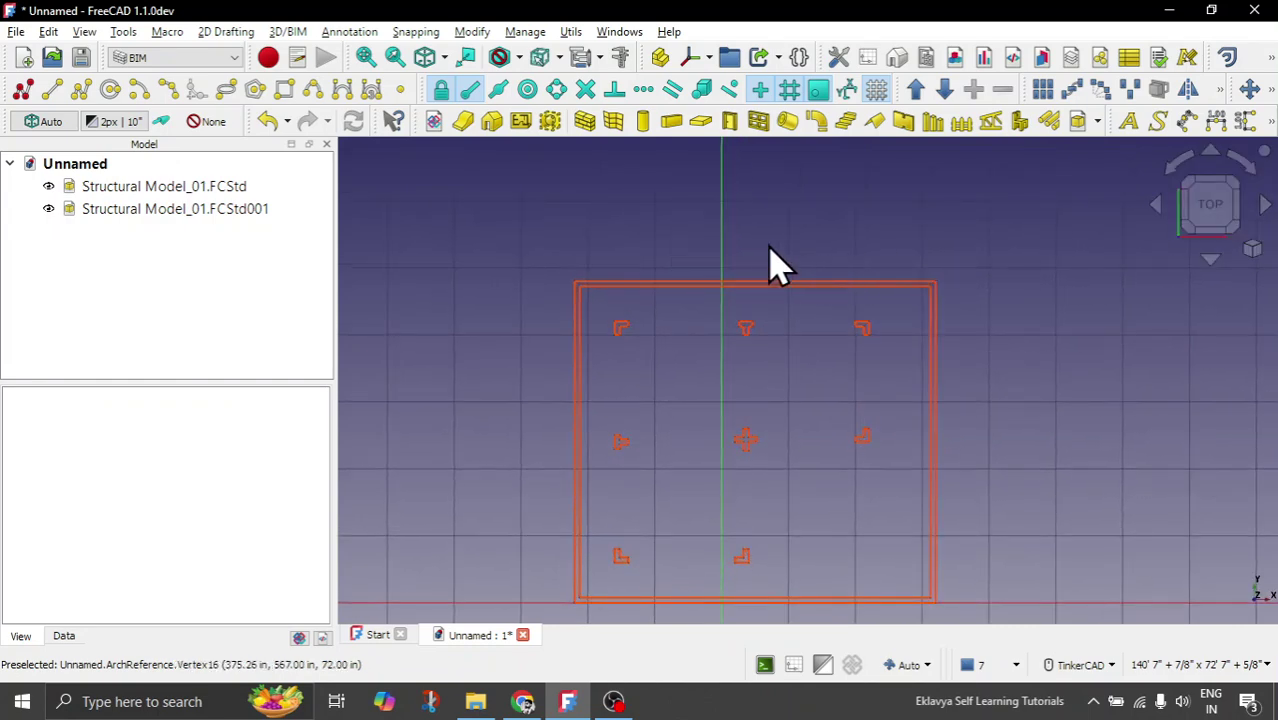
scroll(775, 265, down, 1)
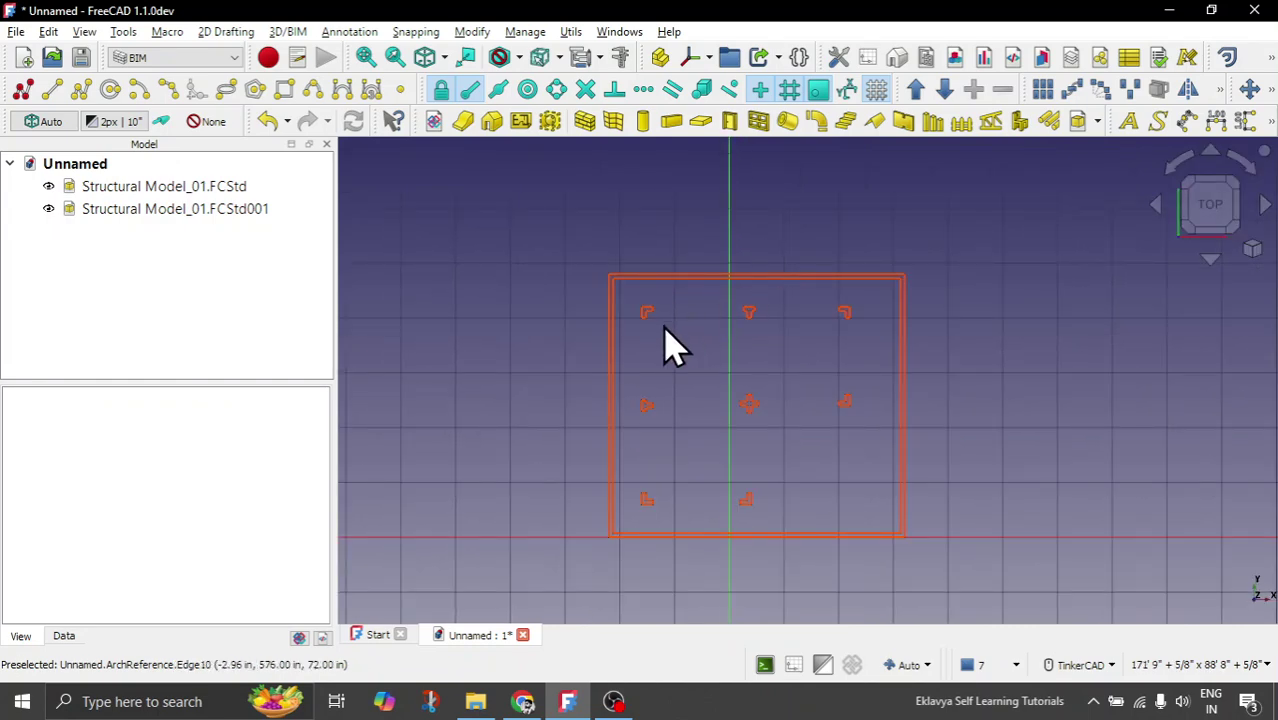
scroll(670, 344, up, 1)
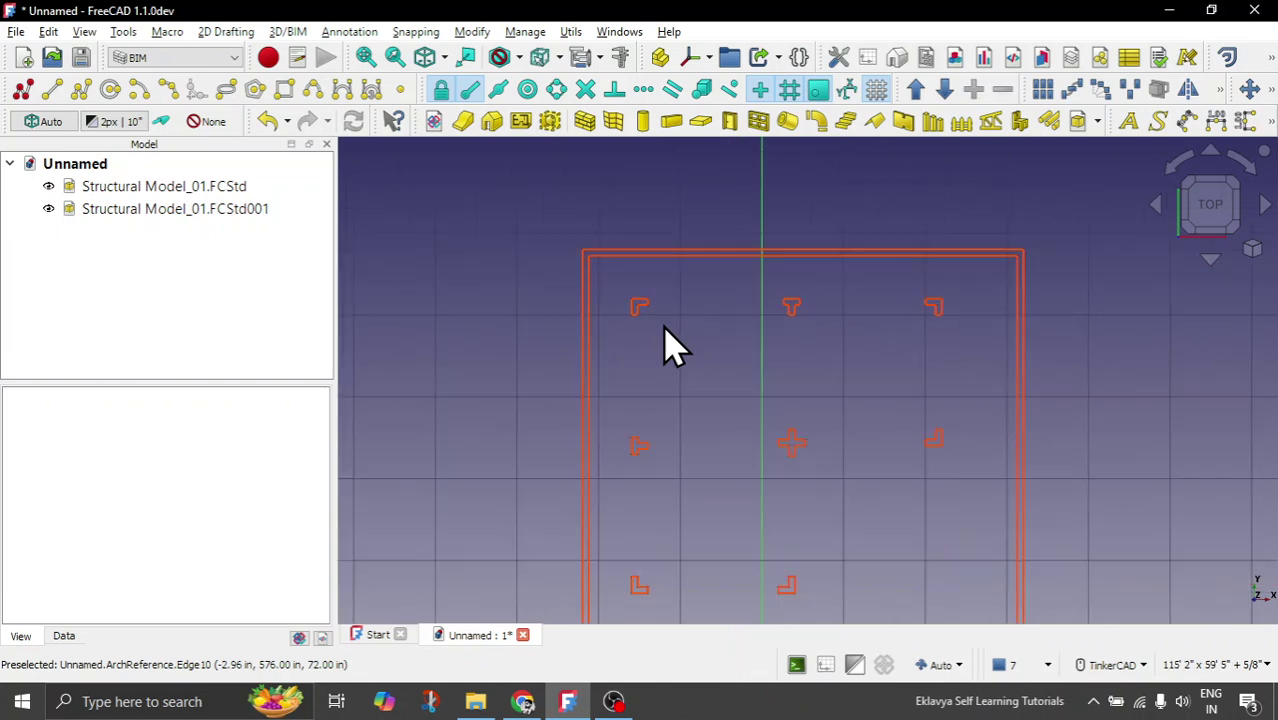
scroll(666, 343, down, 1)
scroll(643, 505, up, 2)
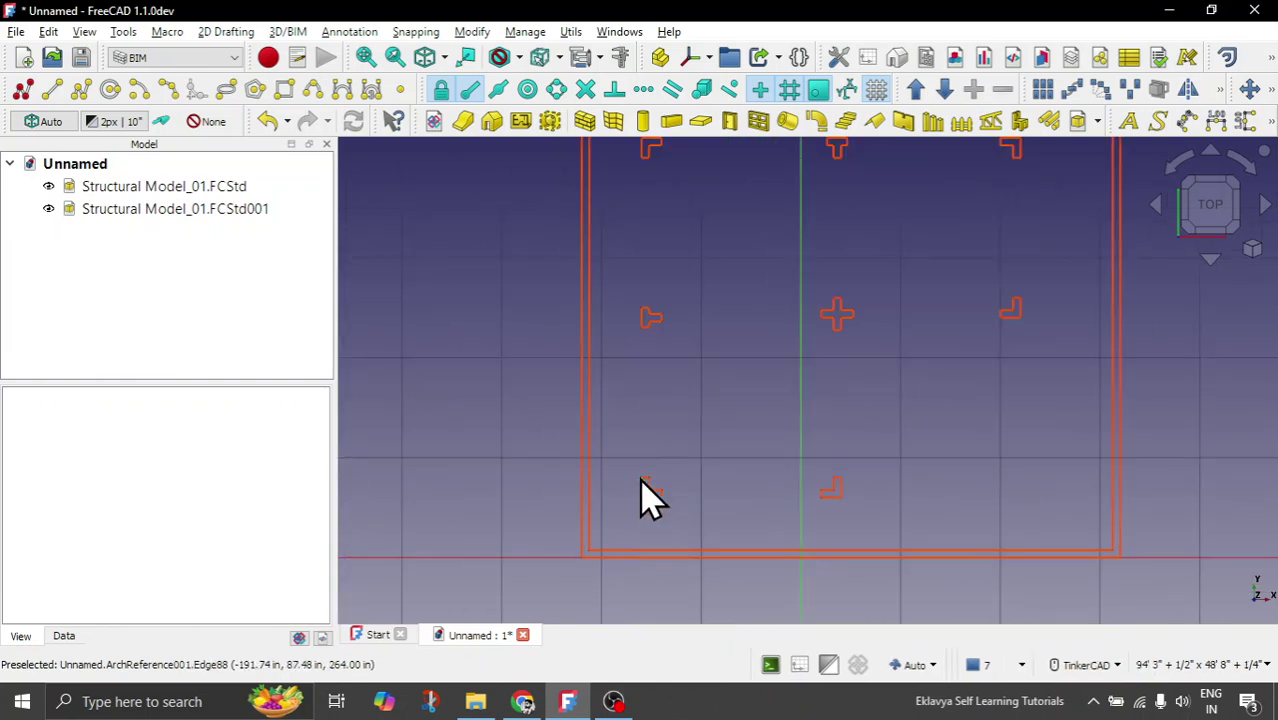
scroll(668, 485, down, 1)
scroll(668, 488, down, 1)
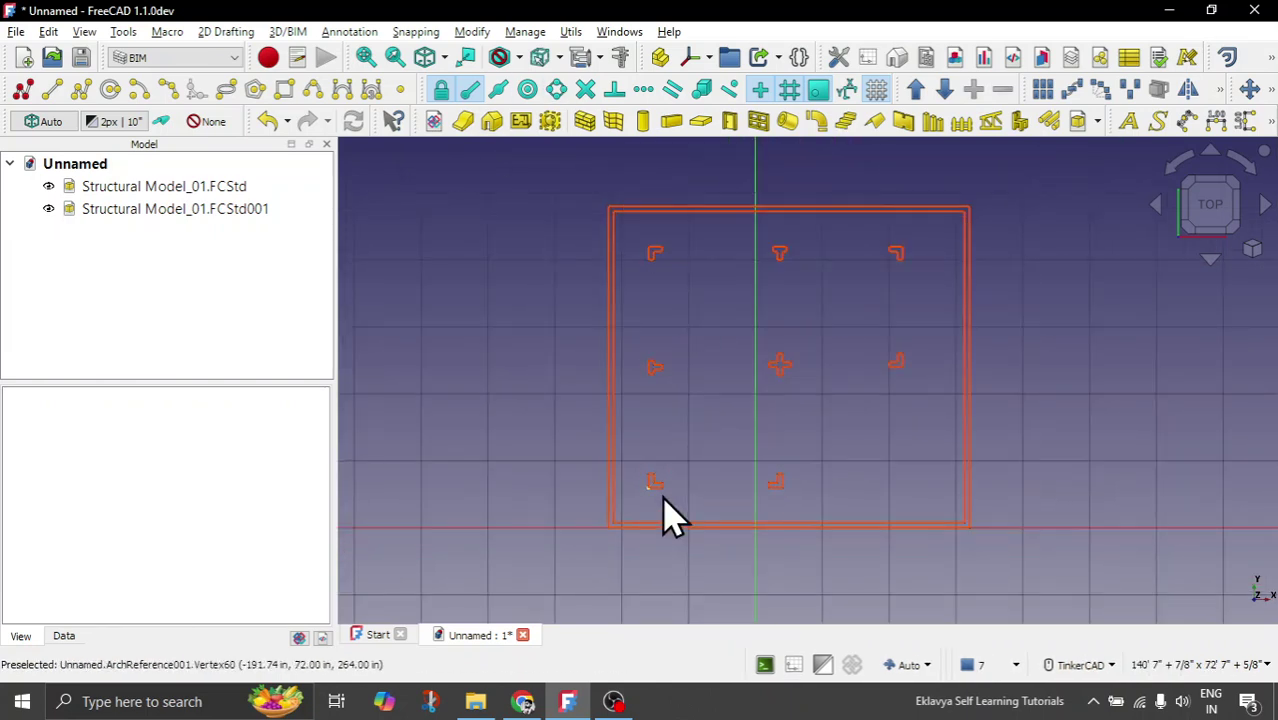
scroll(665, 514, up, 2)
scroll(688, 491, down, 2)
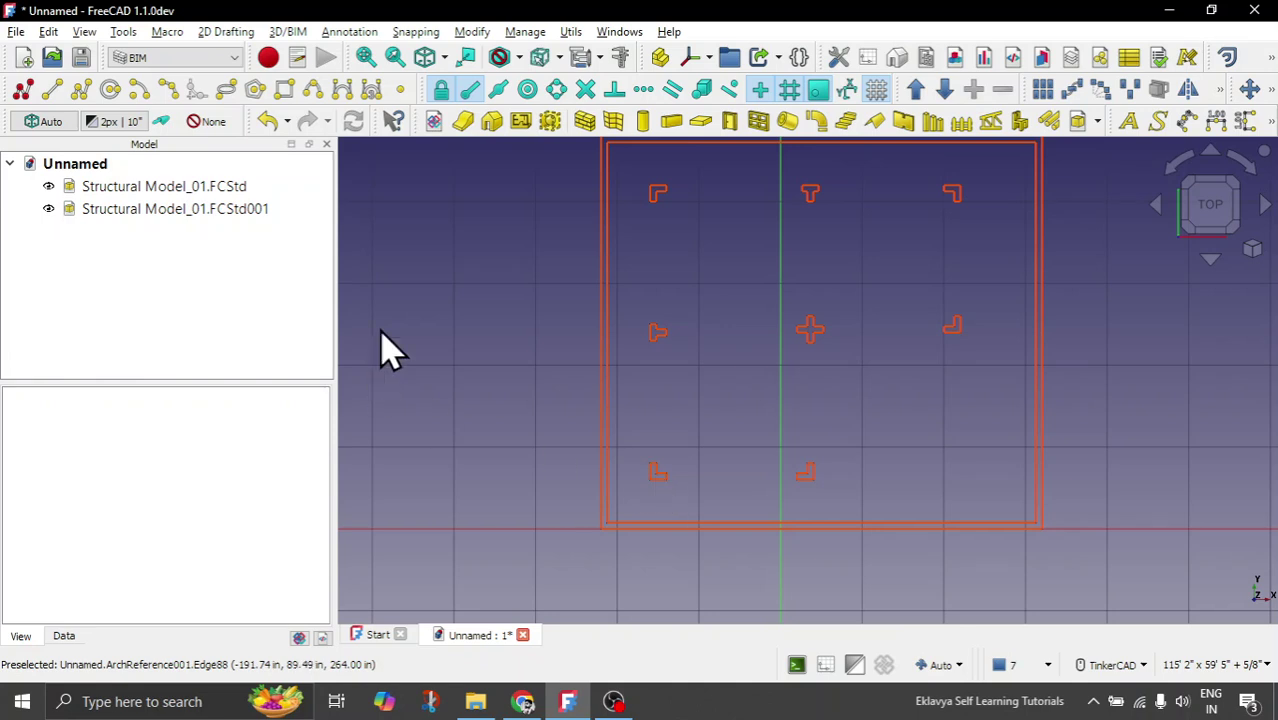
click(82, 92)
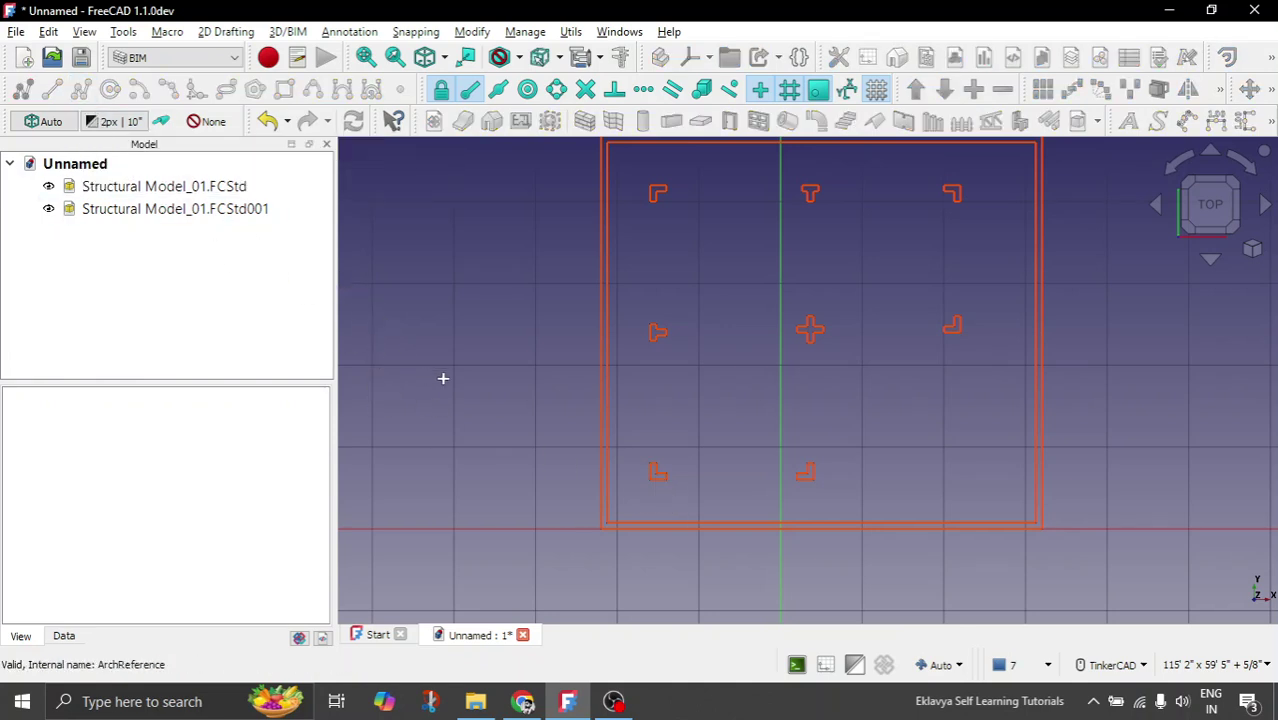
scroll(728, 452, up, 2)
scroll(728, 452, up, 1)
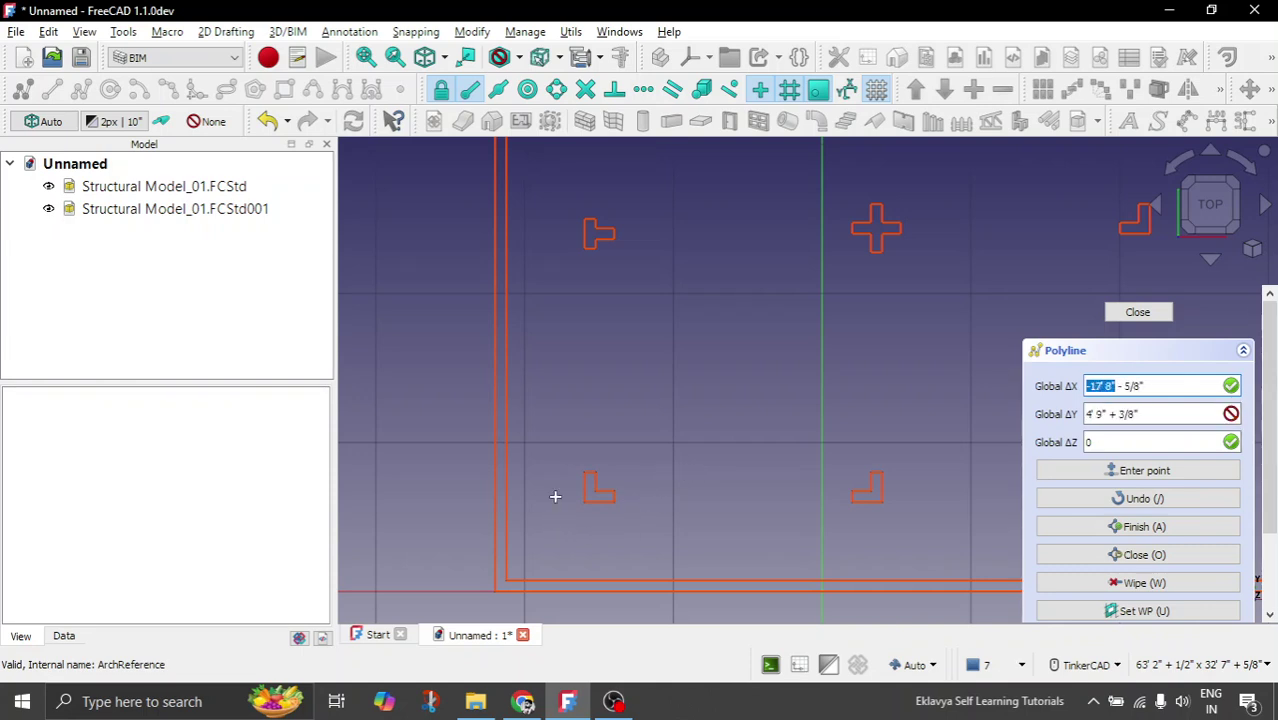
scroll(555, 487, up, 5)
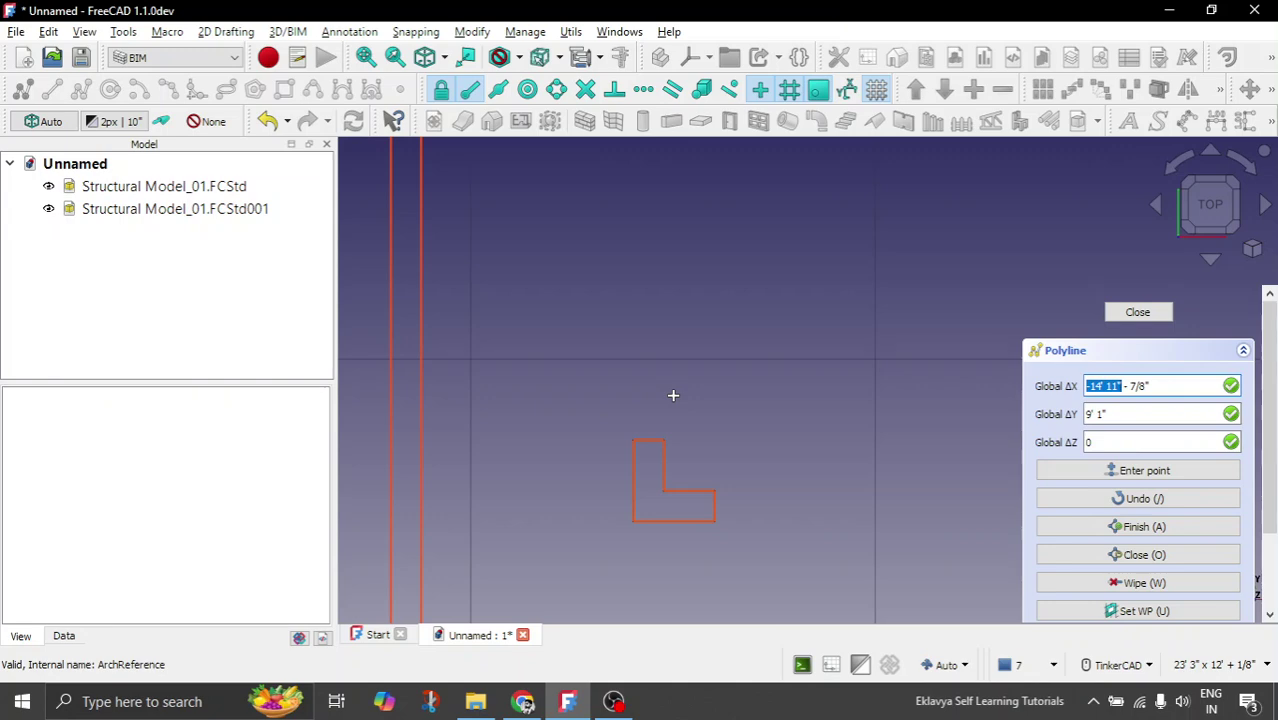
key(Escape)
scroll(690, 400, down, 5)
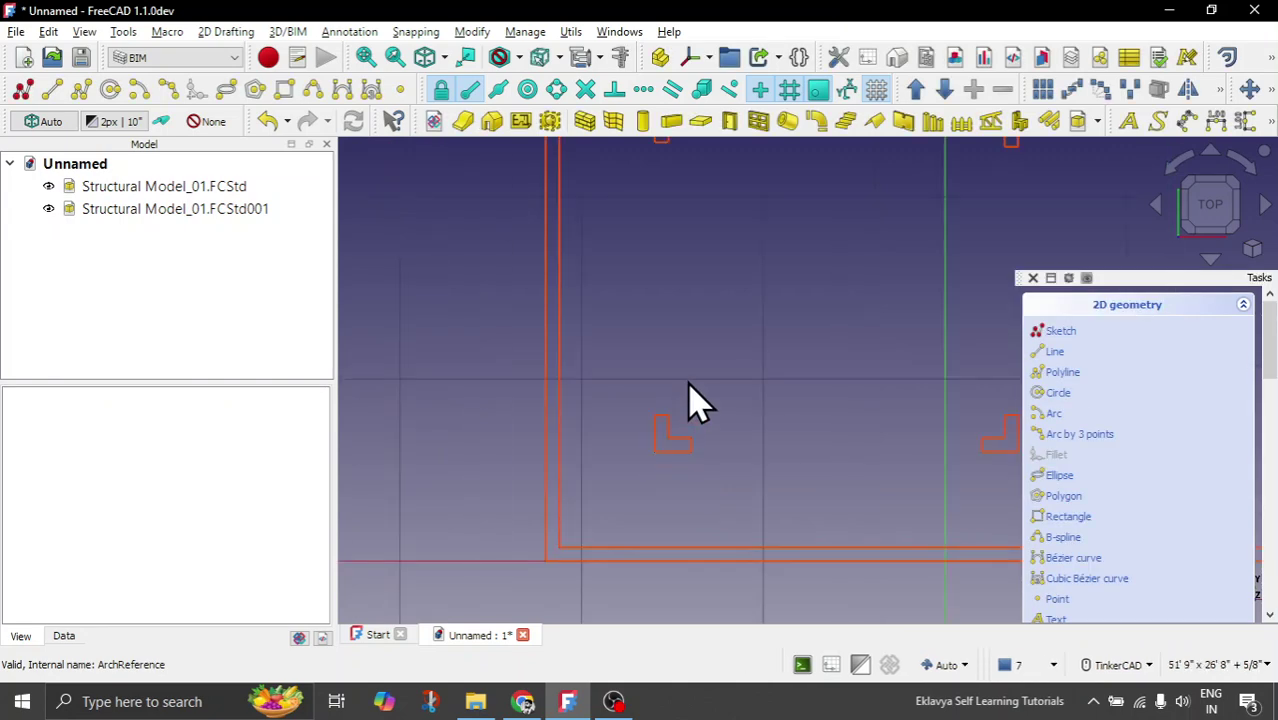
right_drag(699, 514, 660, 480)
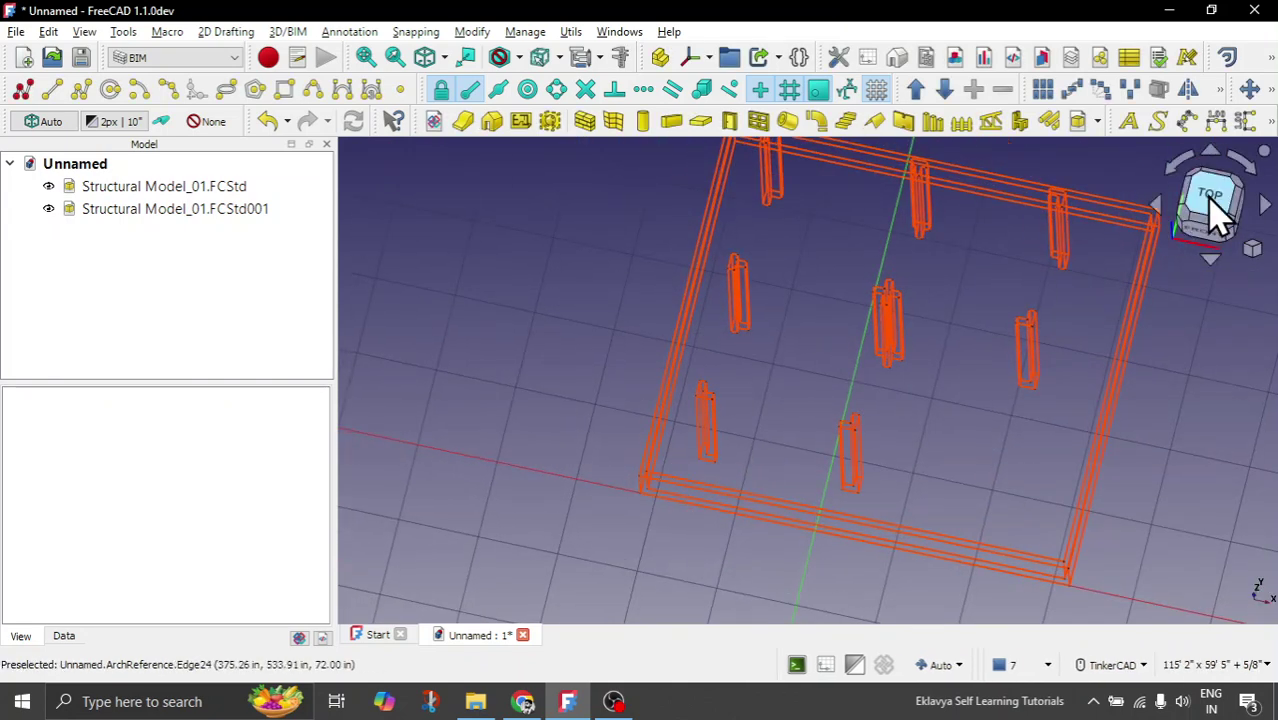
click(1214, 204)
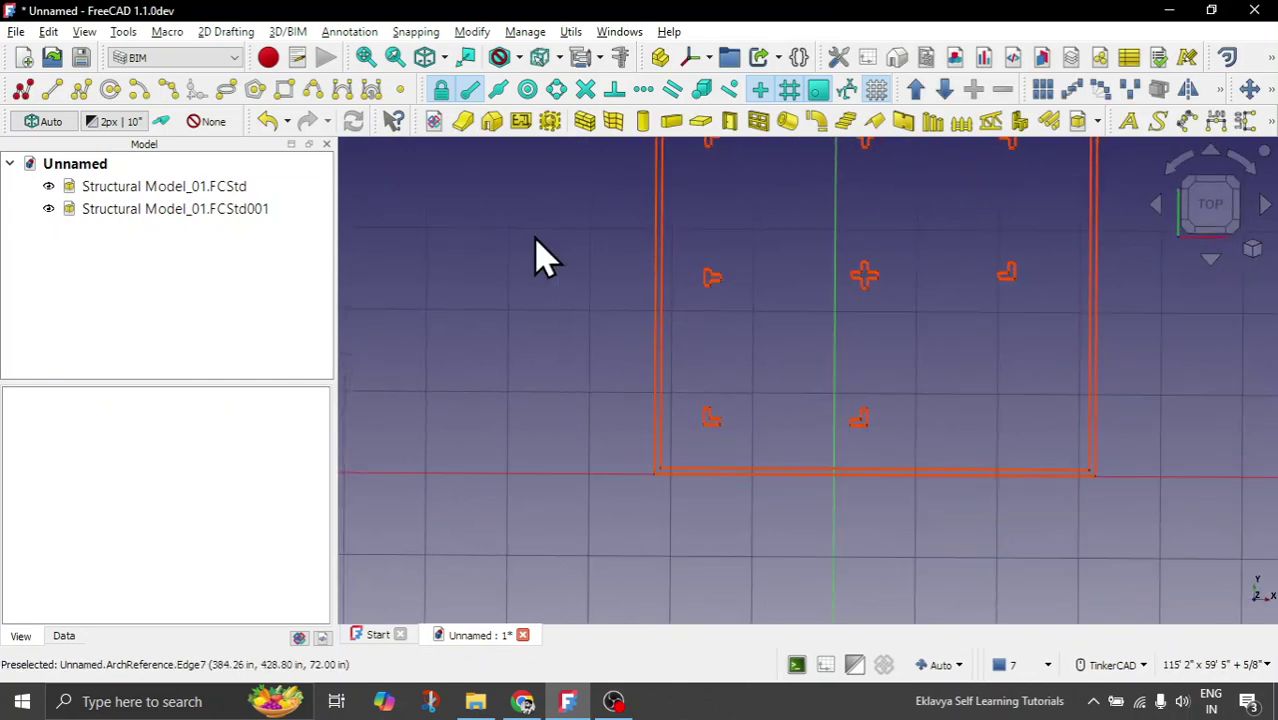
Step: Trace a closed polyline over the L-shaped column outline nearest the plan's lower-left corner, snapping to the endpoints of the reference
click(84, 100)
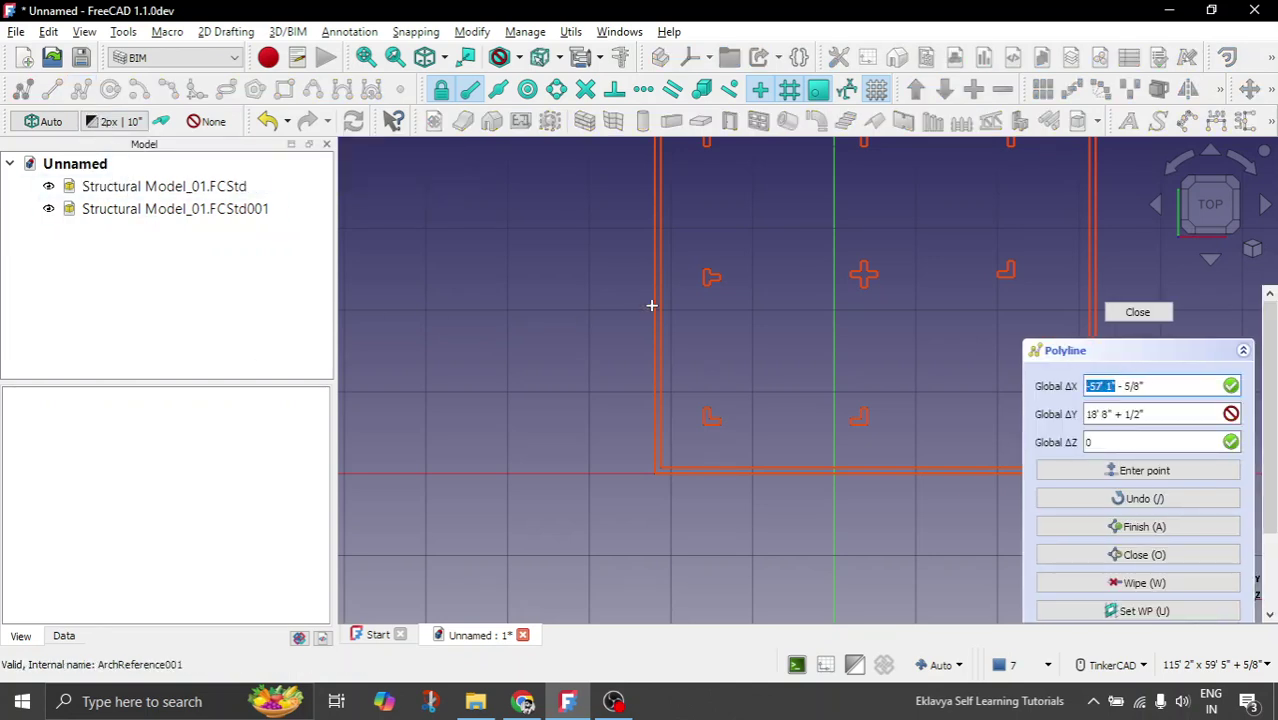
scroll(759, 225, up, 1)
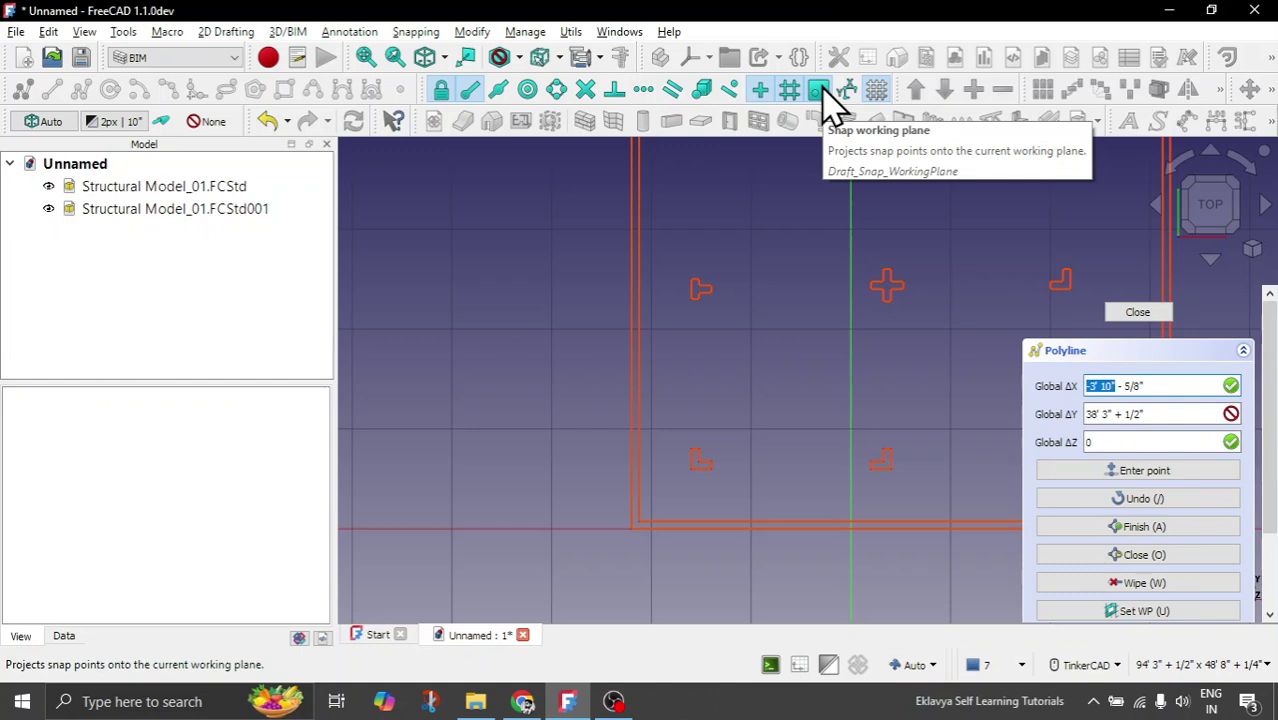
click(472, 90)
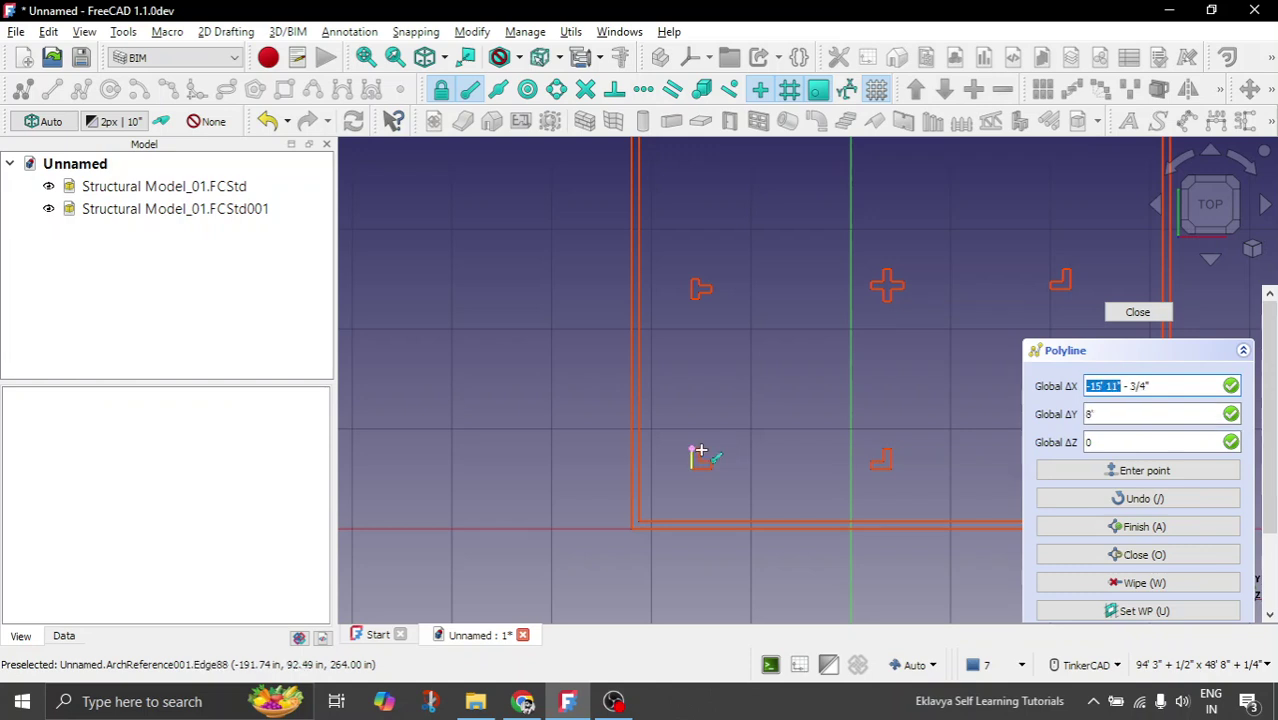
scroll(699, 456, up, 10)
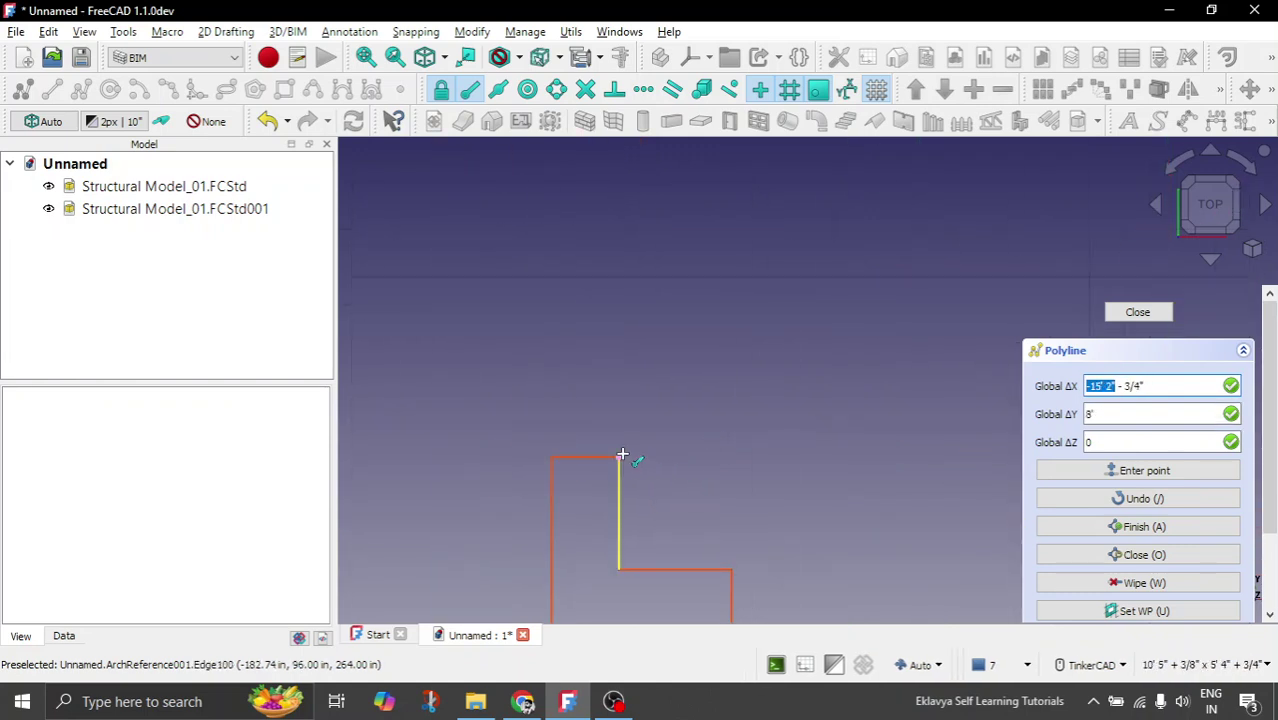
click(622, 453)
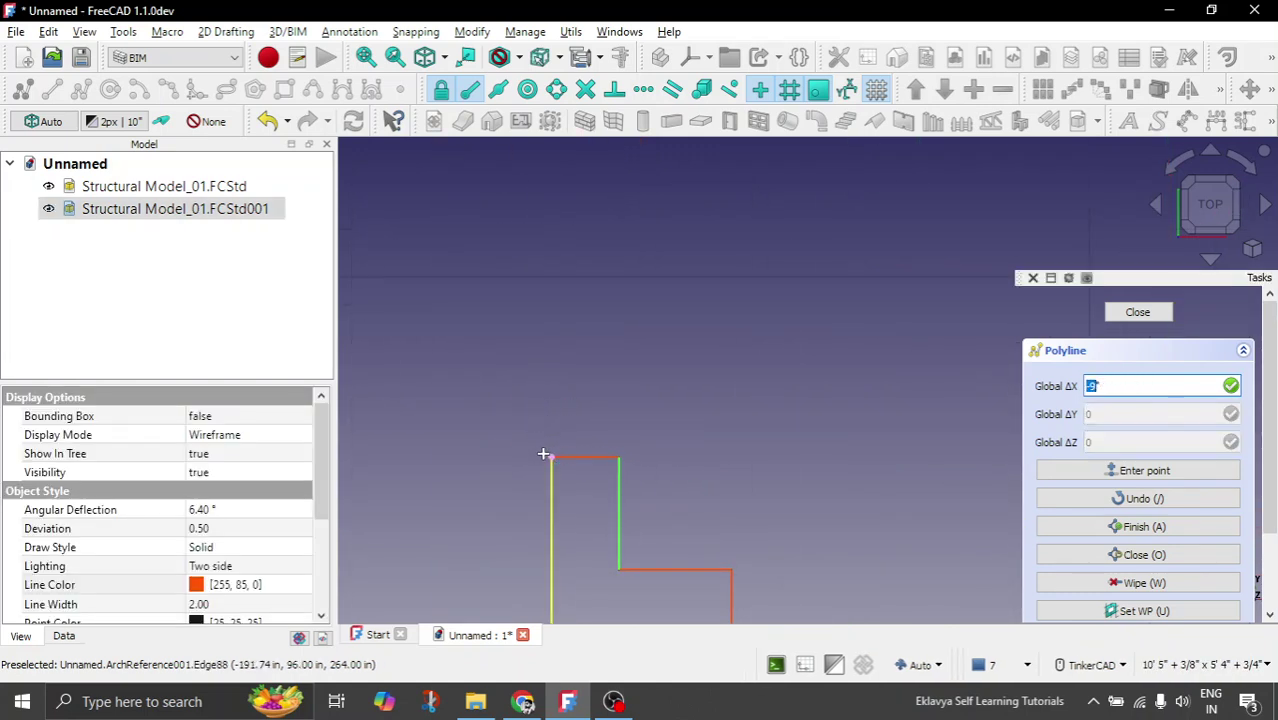
scroll(523, 450, down, 3)
scroll(527, 528, up, 3)
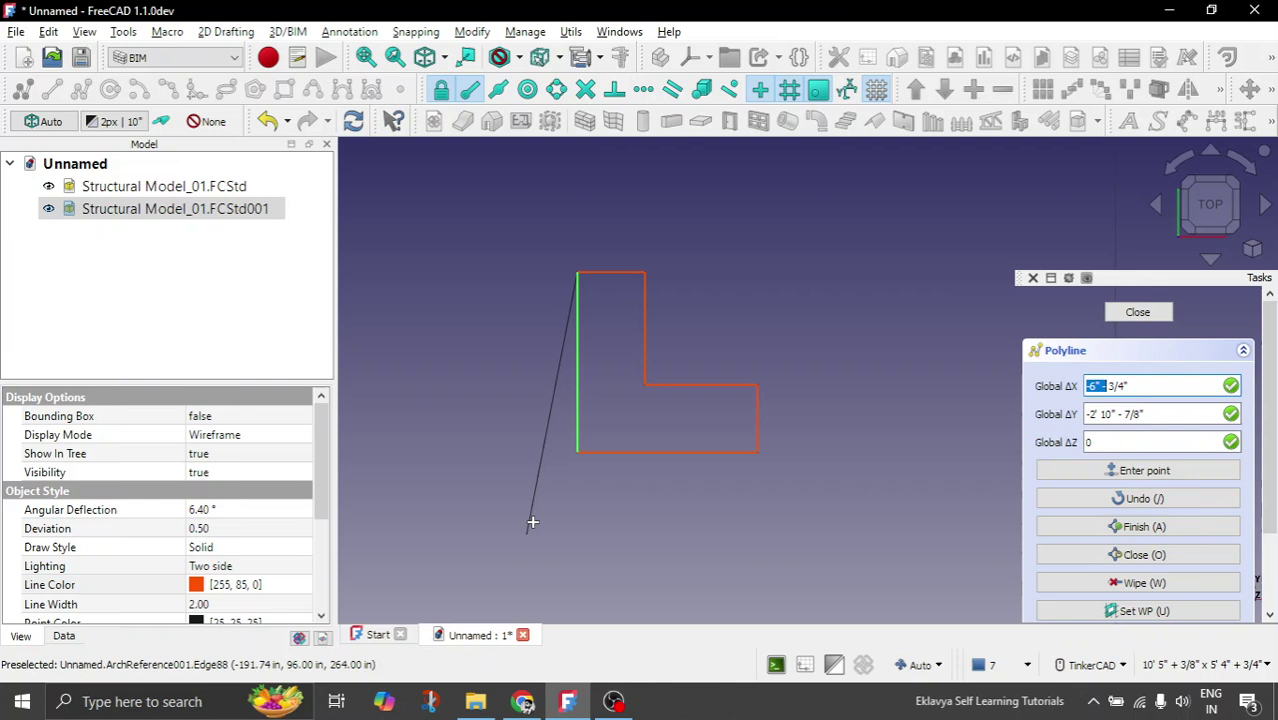
click(578, 455)
click(758, 453)
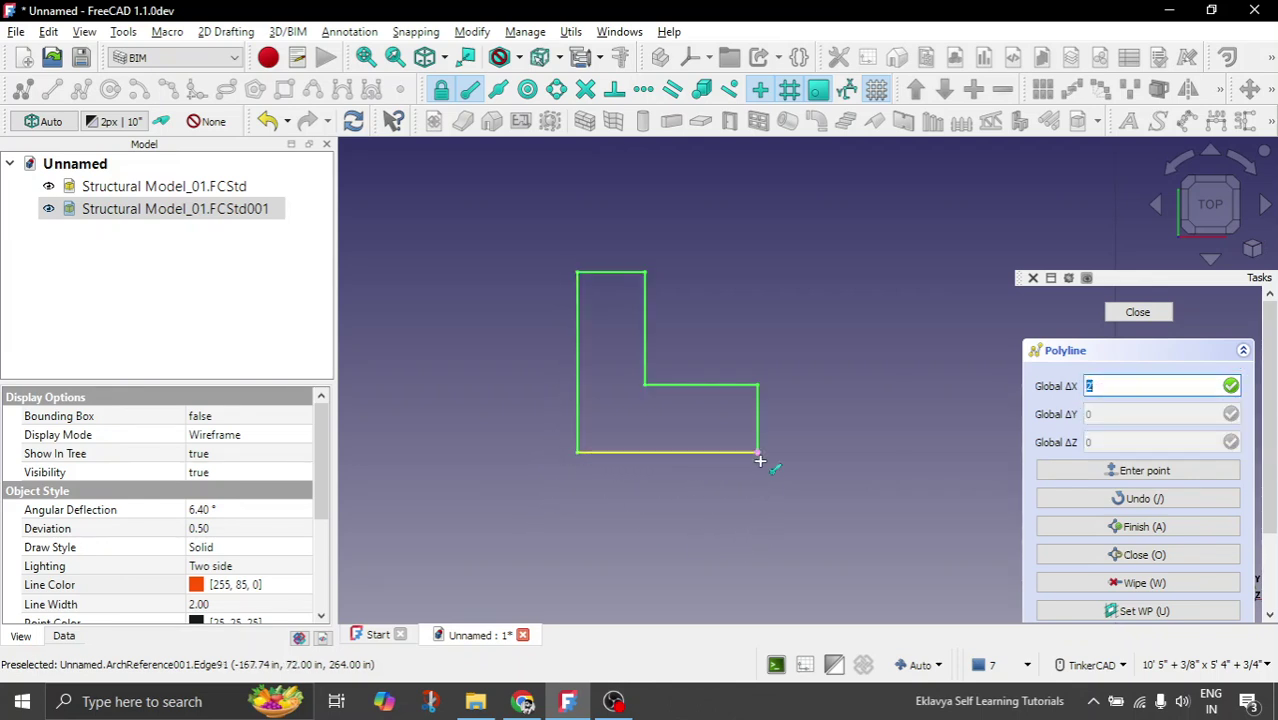
click(760, 384)
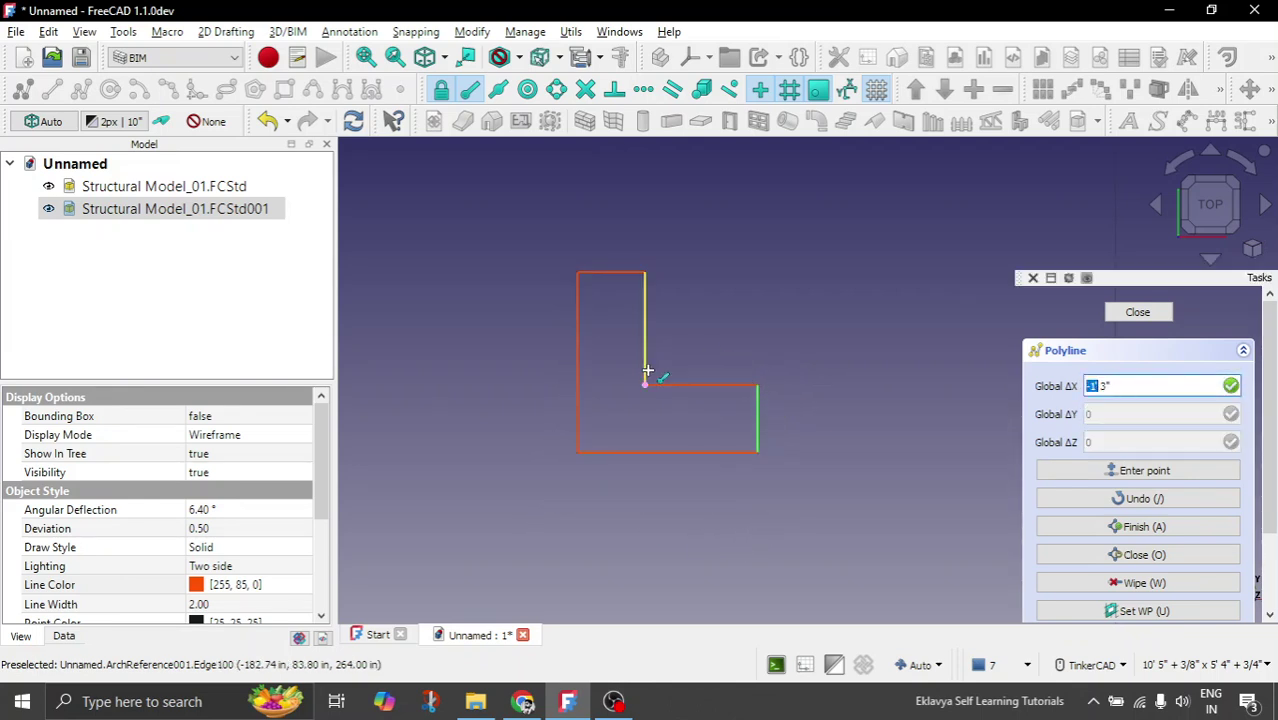
click(648, 271)
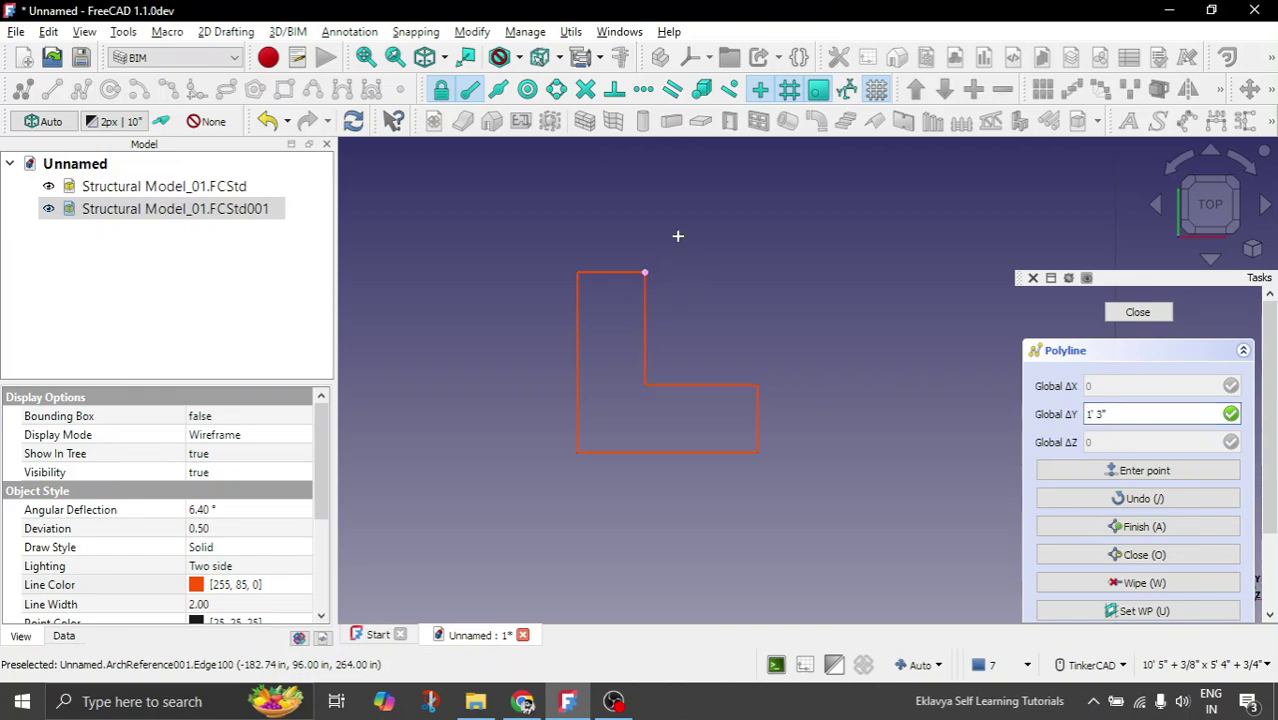
key(o)
scroll(569, 476, down, 3)
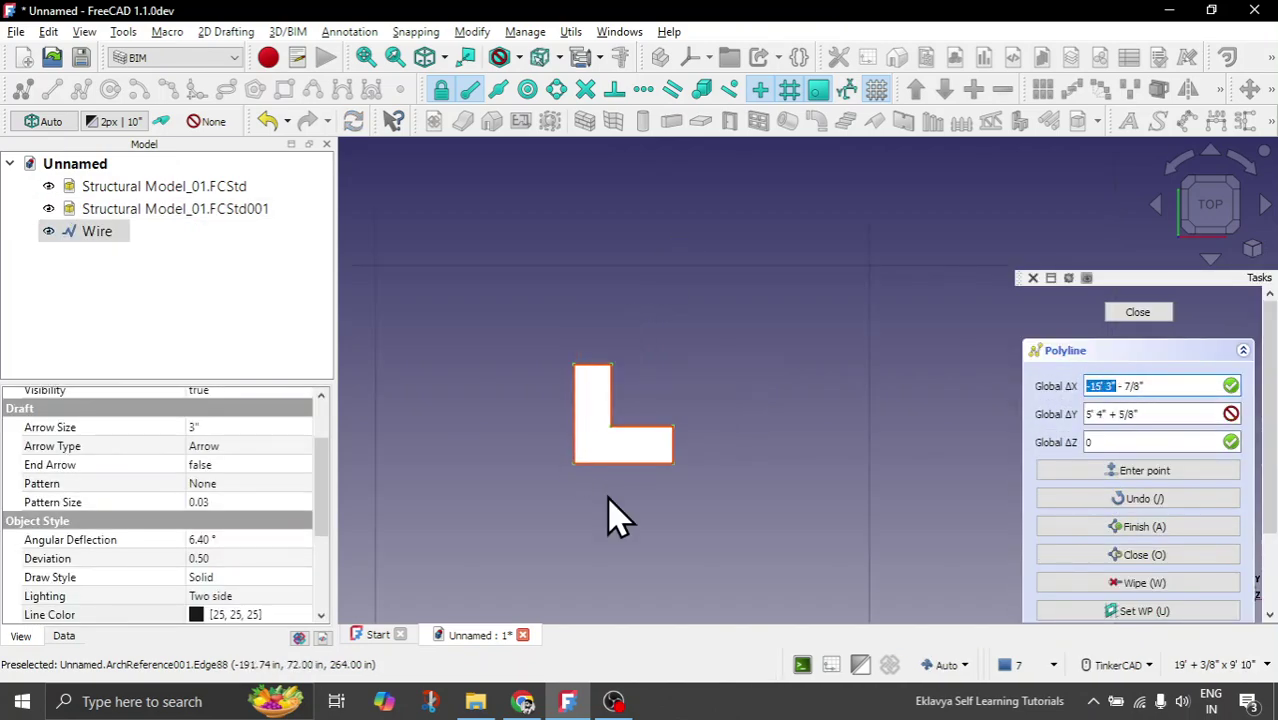
key(Escape)
Step: Create a structure from the L-shaped wire and view it in 3D alongside the reference columns
middle_drag(618, 515, 735, 470)
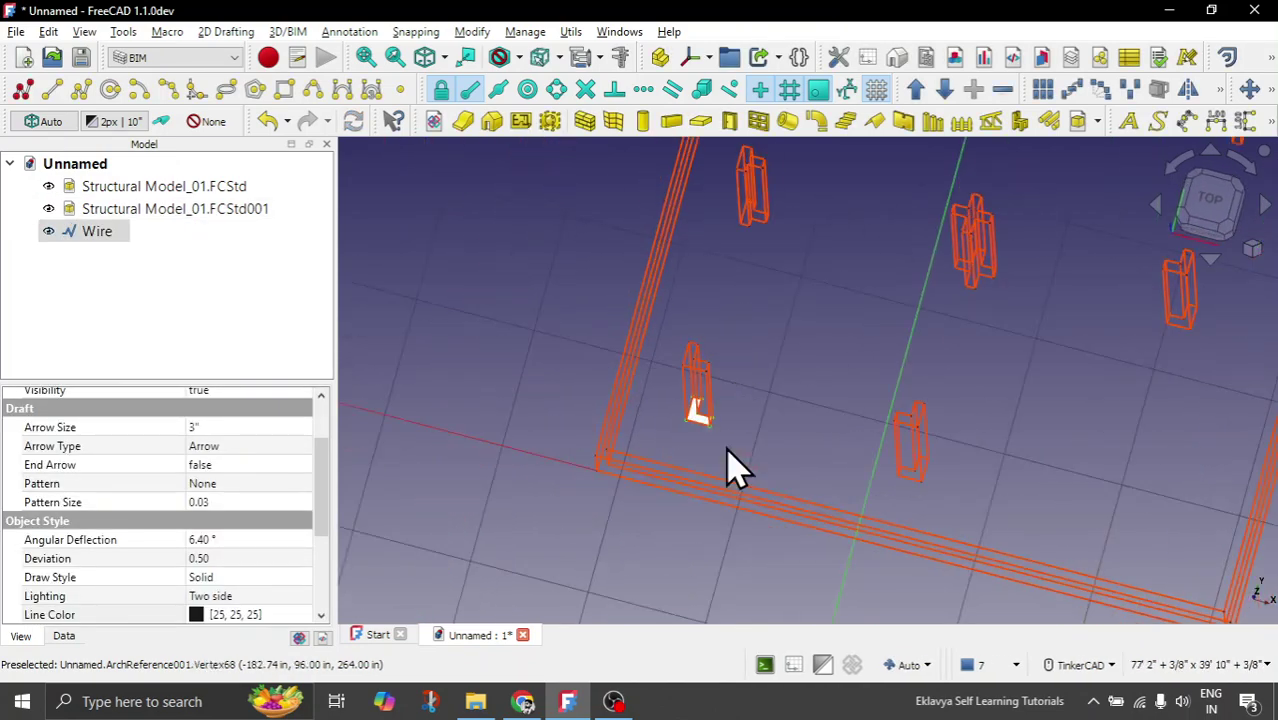
right_drag(735, 470, 716, 561)
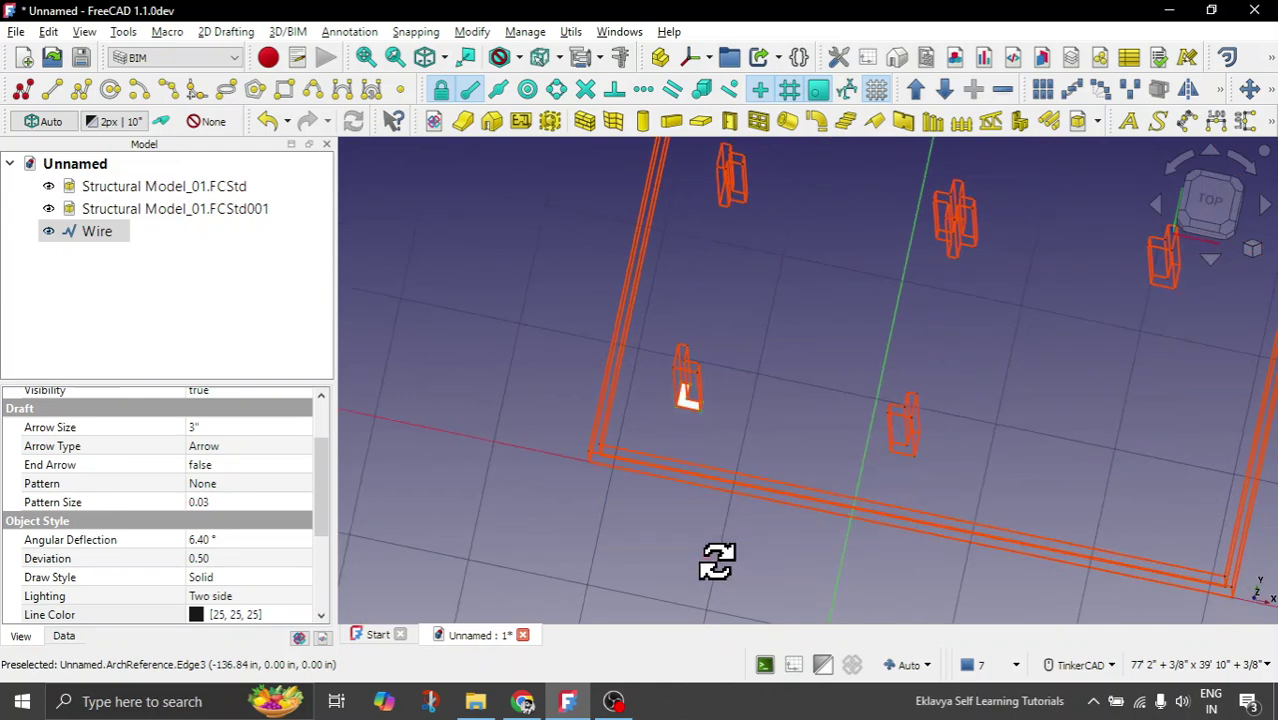
click(1206, 212)
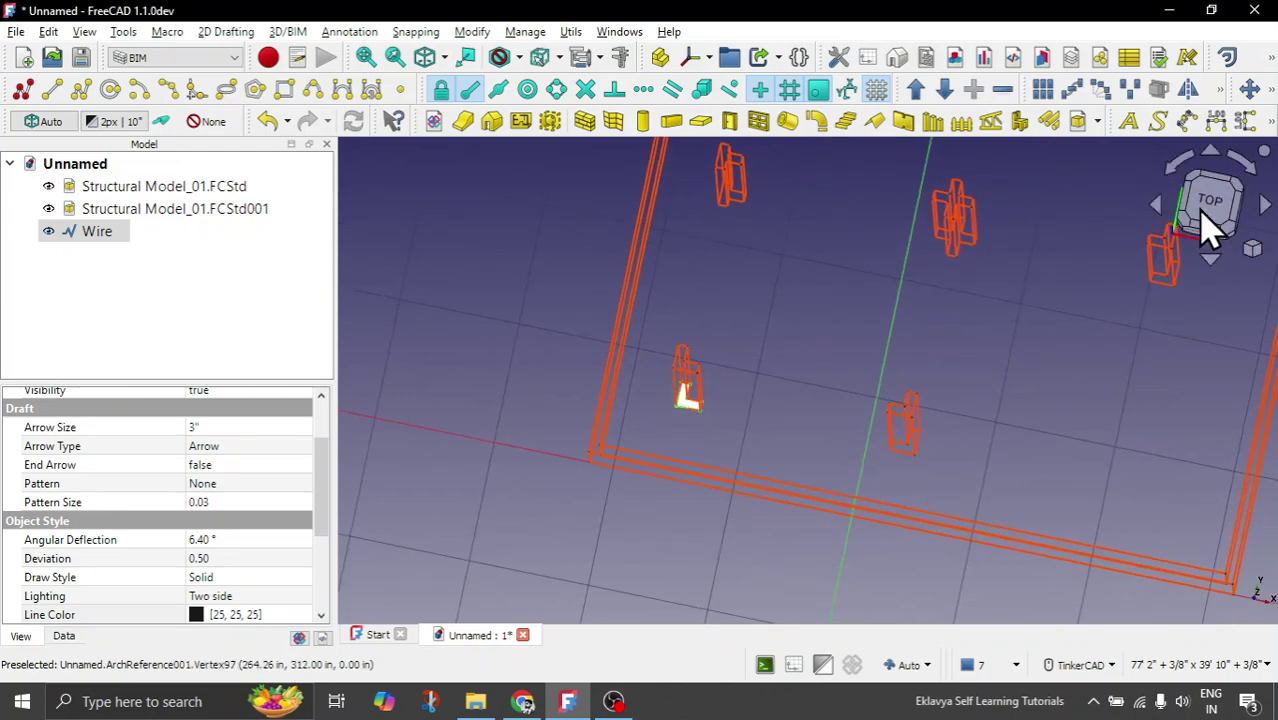
scroll(680, 500, up, 3)
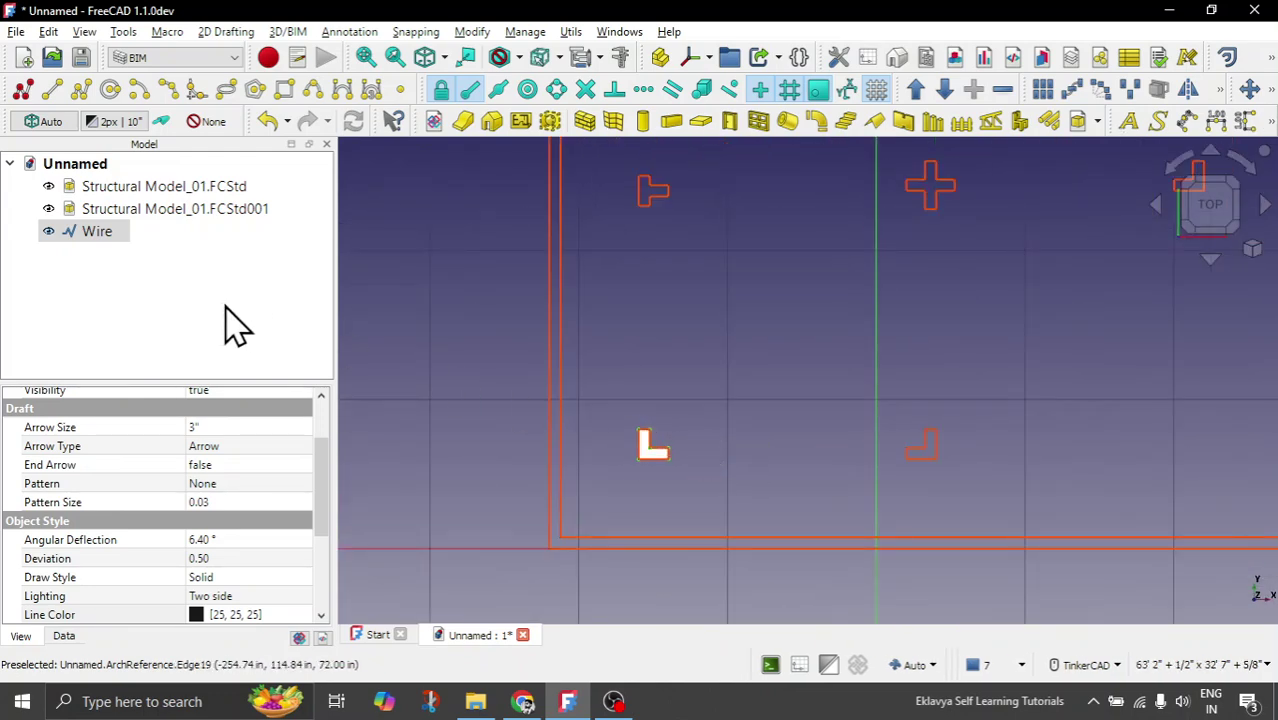
ctrl+click(101, 235)
click(100, 233)
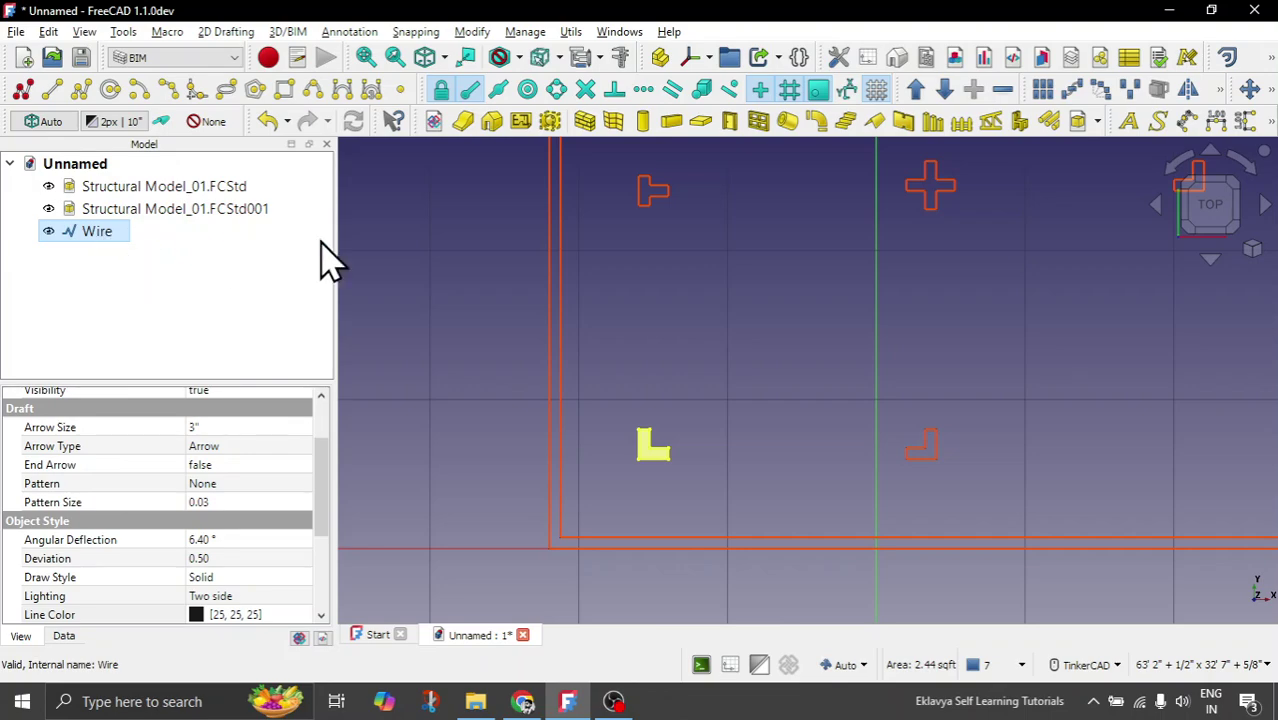
click(641, 124)
scroll(692, 345, down, 2)
right_drag(752, 560, 636, 467)
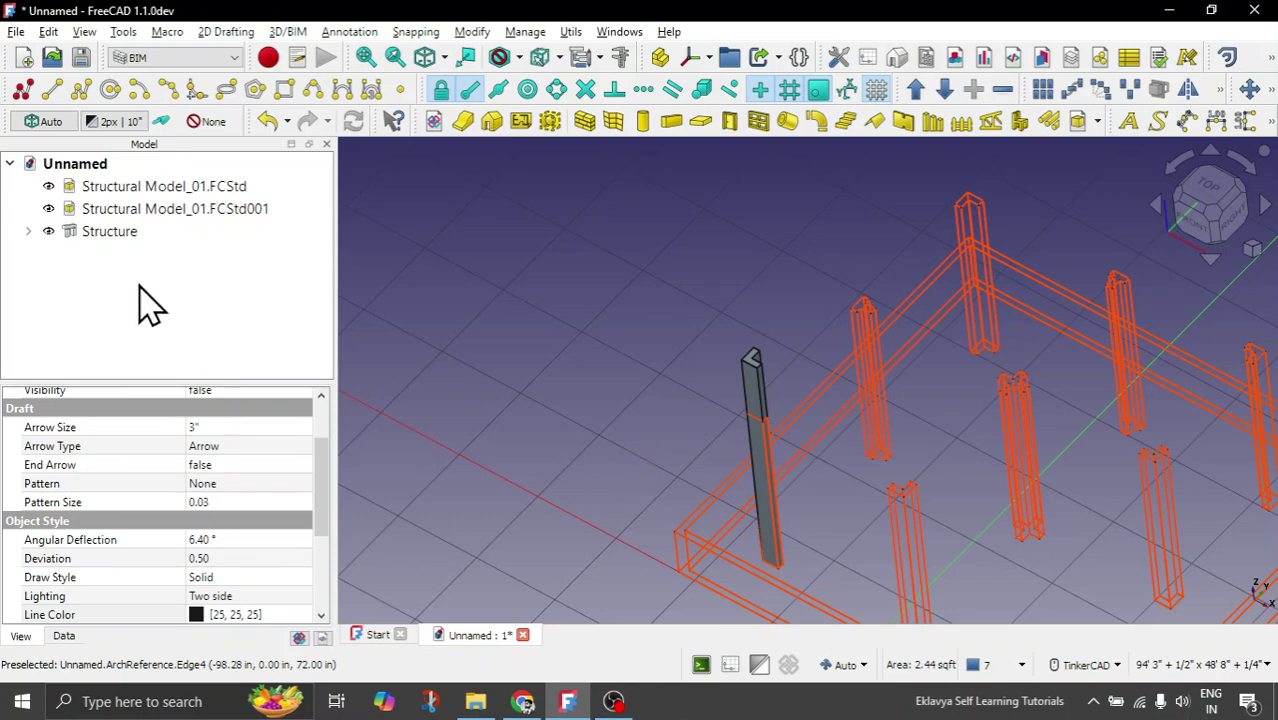
Step: Set the height of the new L-shaped structure to 12'
click(109, 233)
click(63, 636)
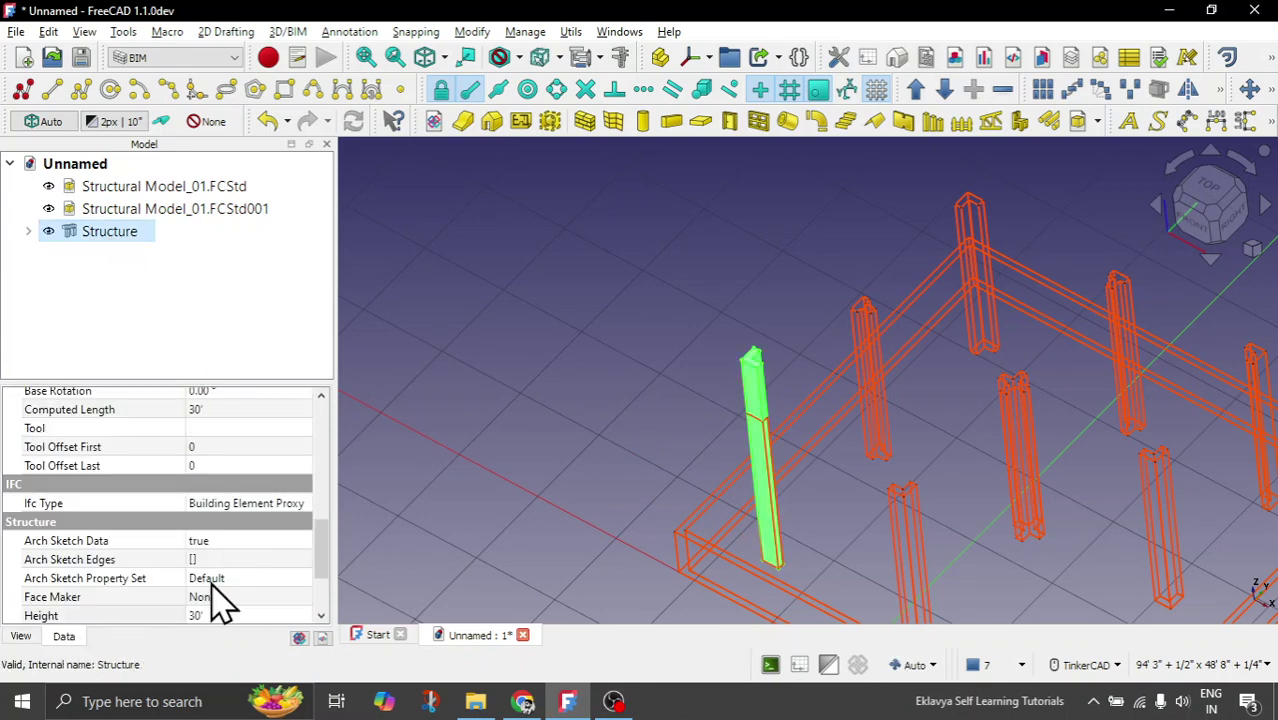
drag(322, 565, 335, 600)
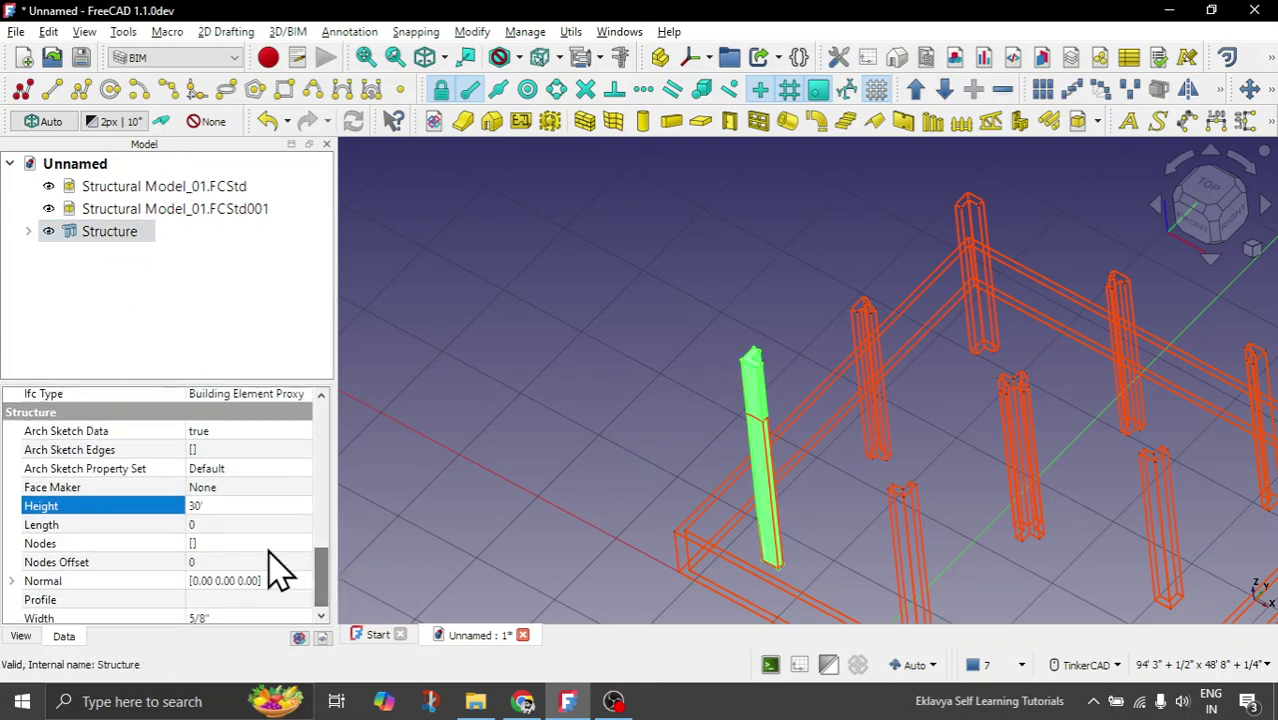
click(234, 506)
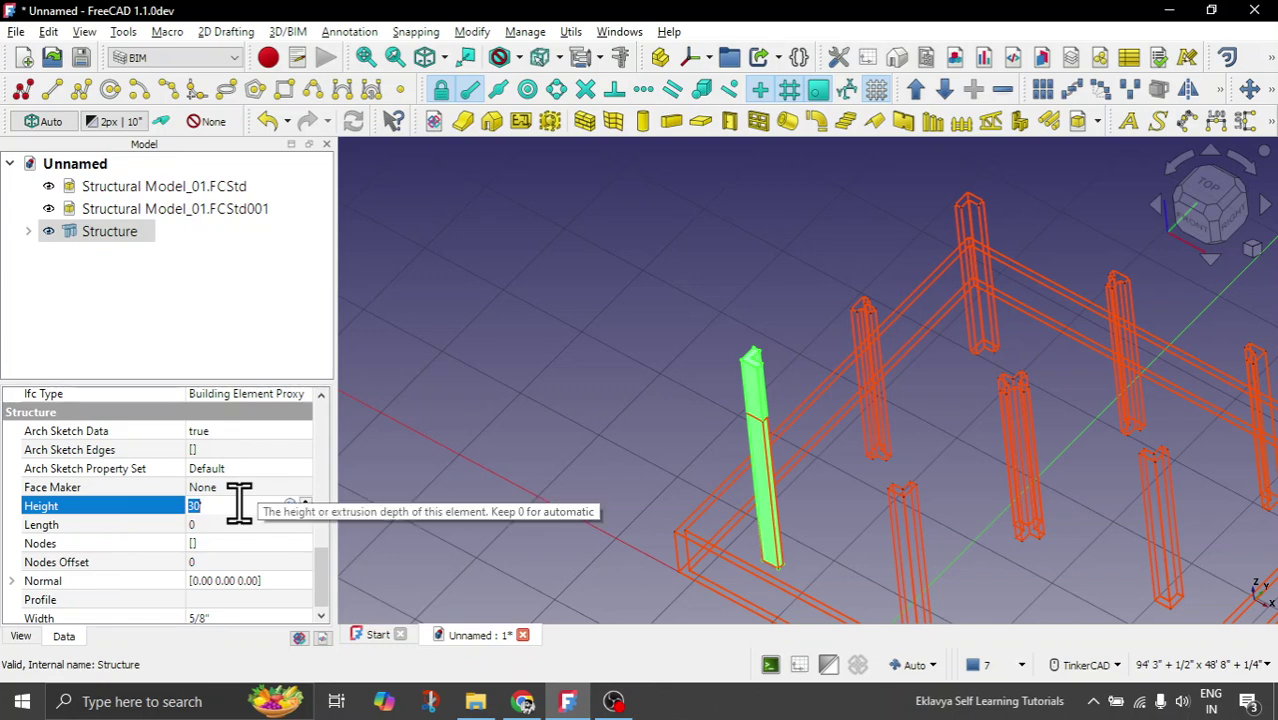
key(Return)
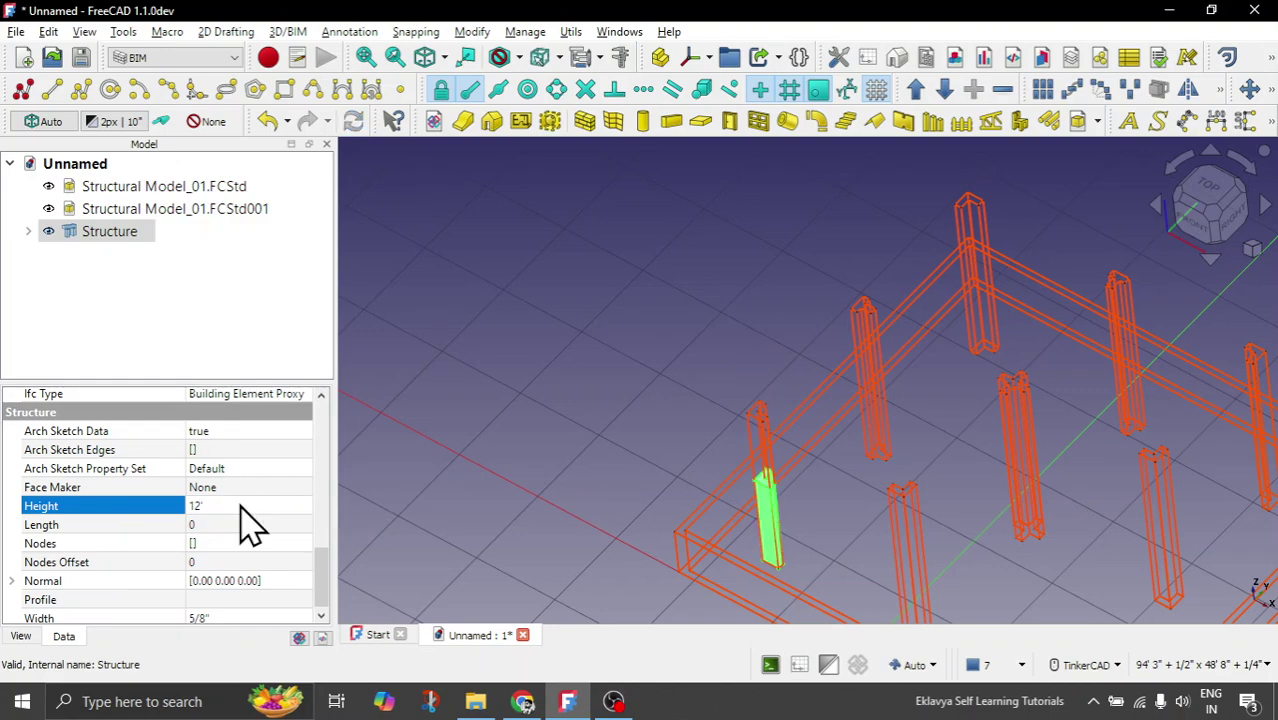
Step: Examine the new L-shaped column against the wireframe reference columns from several angles and return to the top view
right_drag(606, 400, 710, 522)
scroll(712, 522, up, 5)
scroll(600, 420, down, 3)
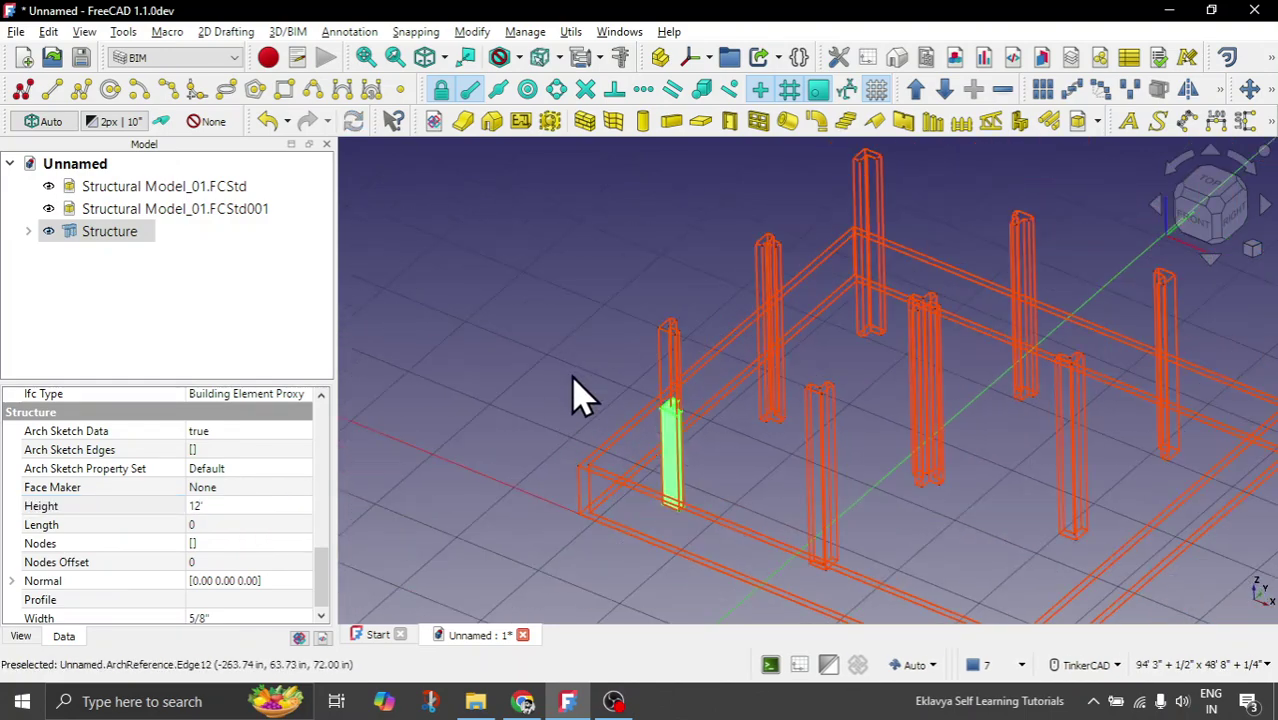
right_drag(756, 485, 778, 522)
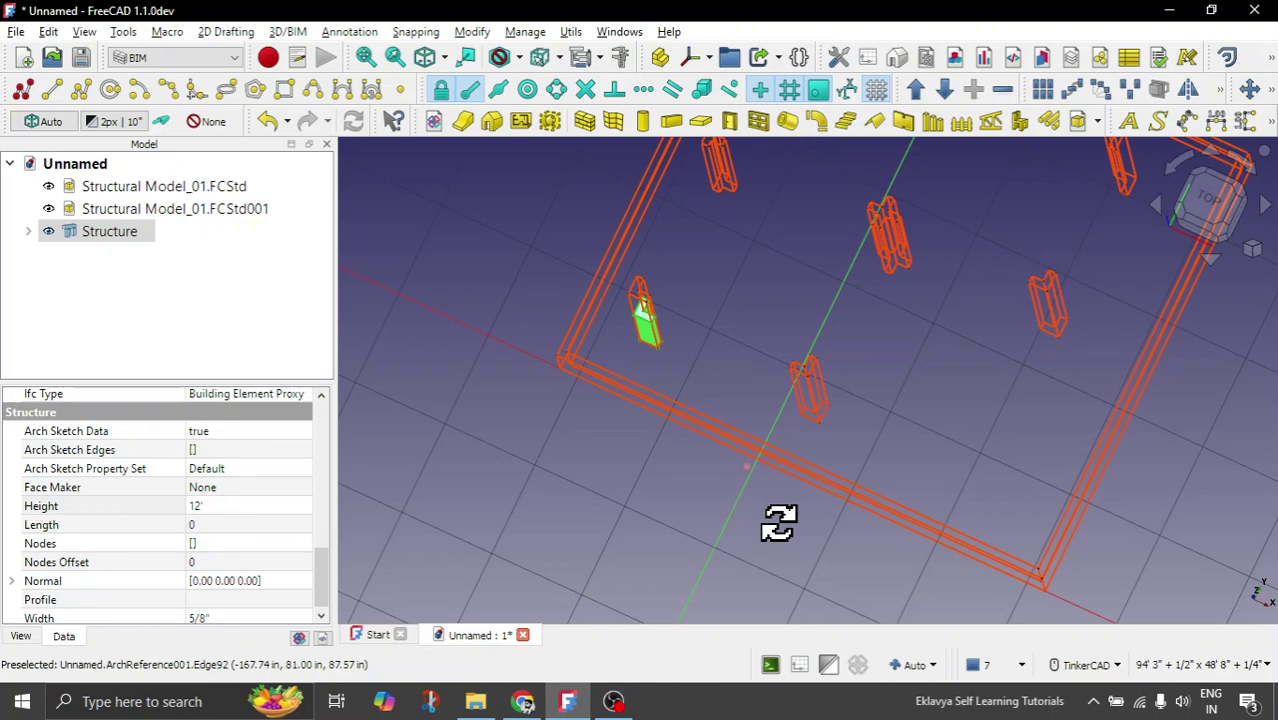
scroll(779, 530, down, 5)
click(1212, 205)
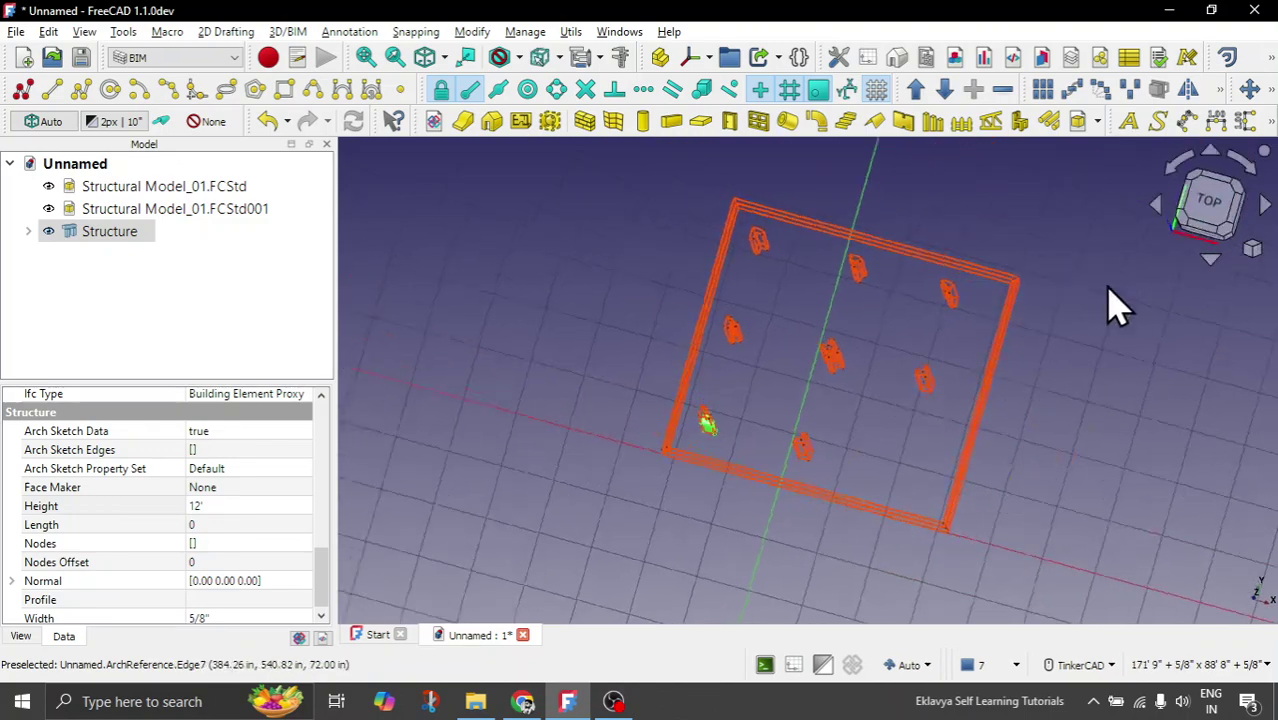
scroll(747, 474, up, 3)
right_drag(747, 474, 707, 451)
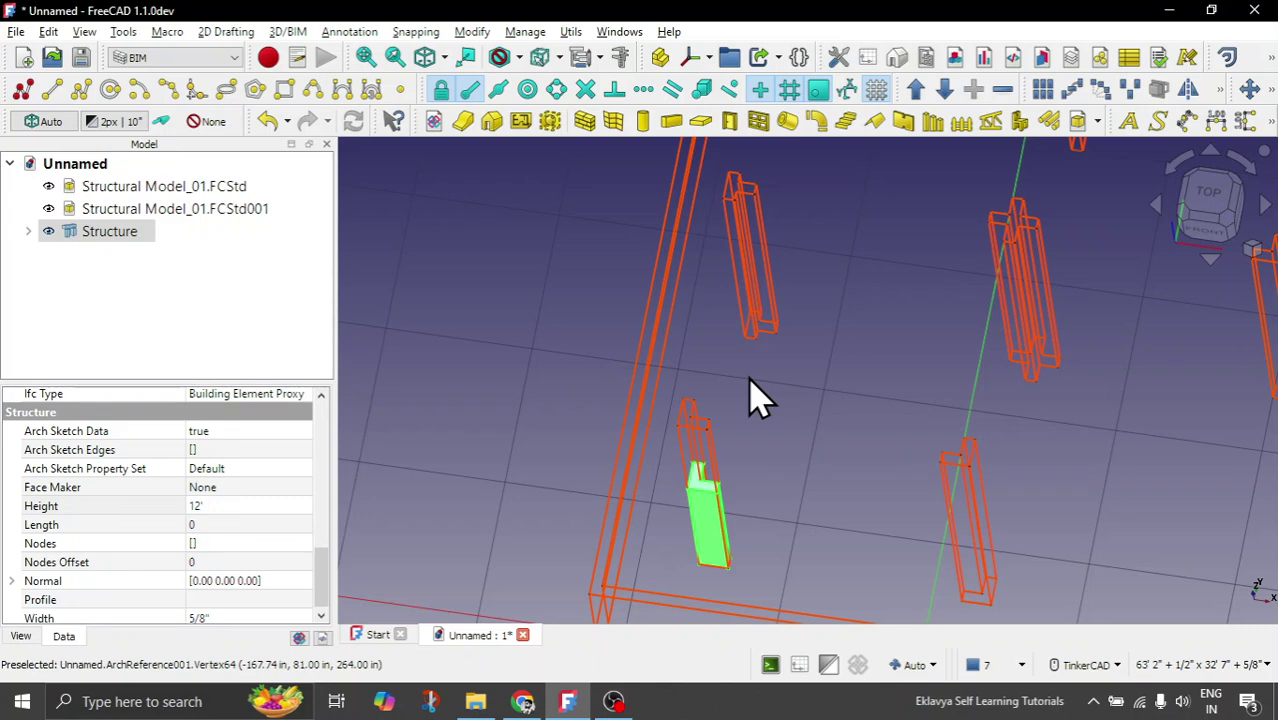
click(1226, 205)
Step: Rename the L-shaped column structure as C1
click(125, 262)
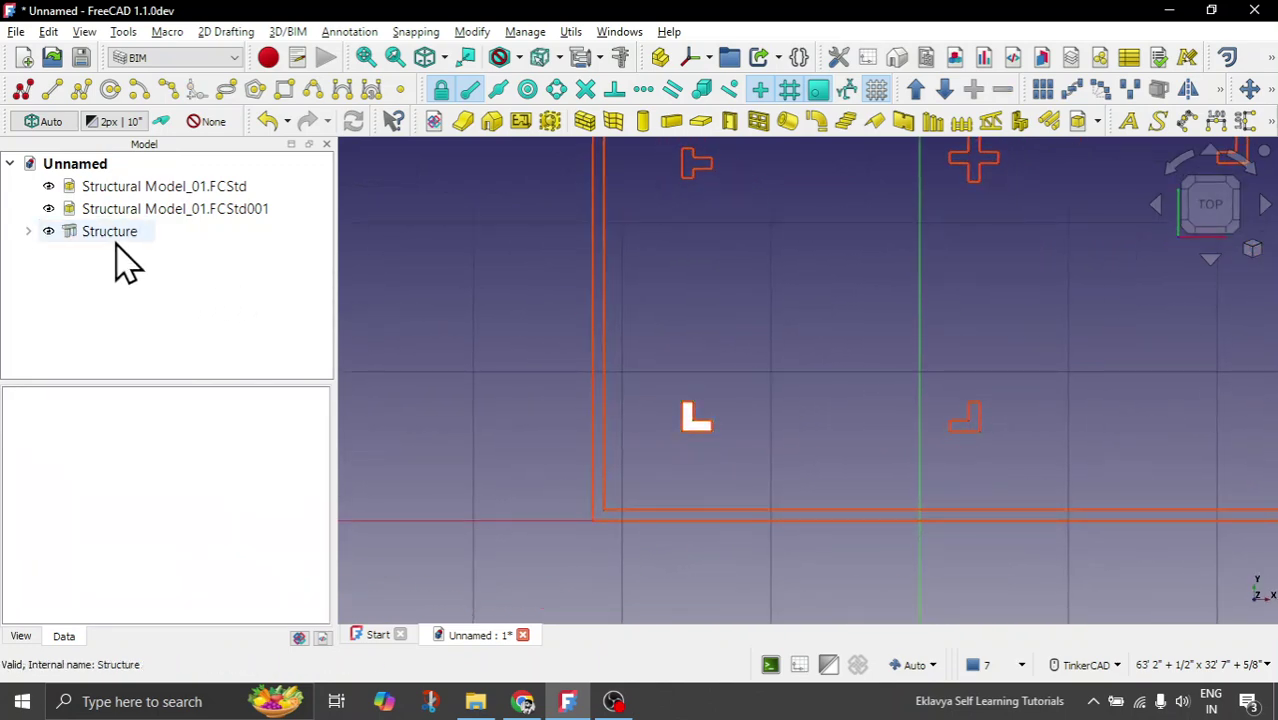
click(112, 236)
drag(328, 585, 282, 451)
click(258, 434)
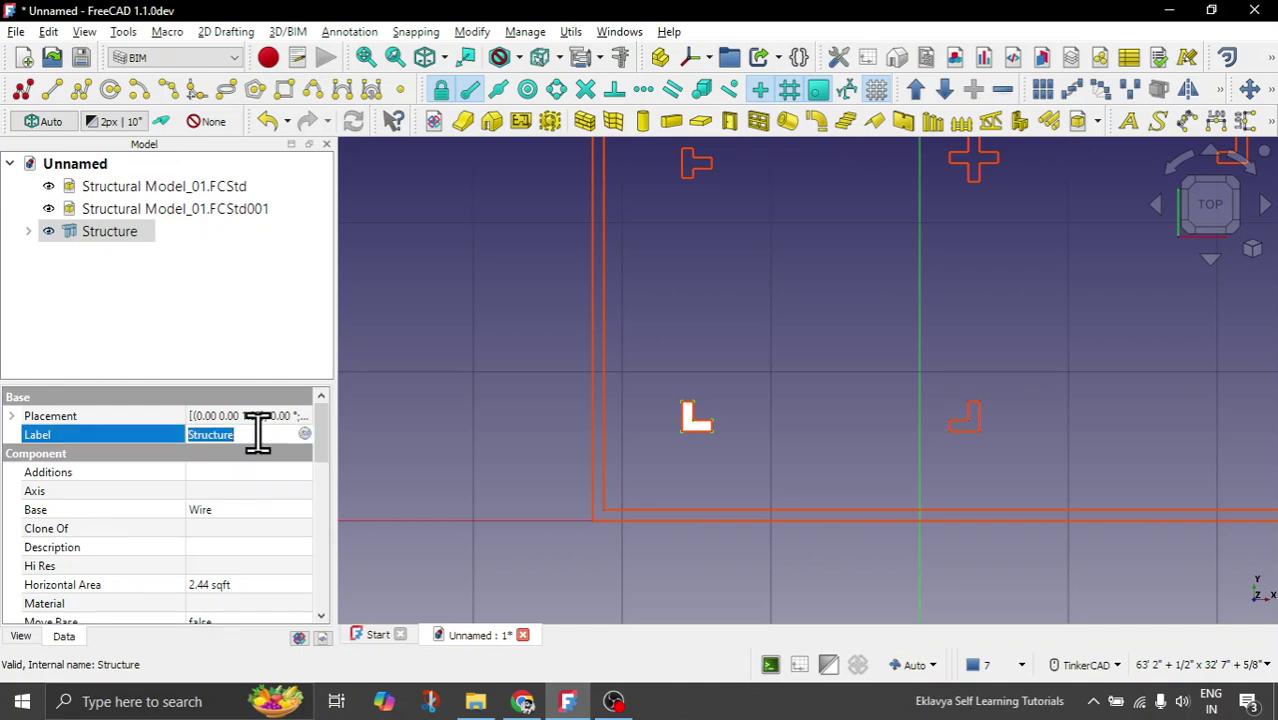
text(C1)
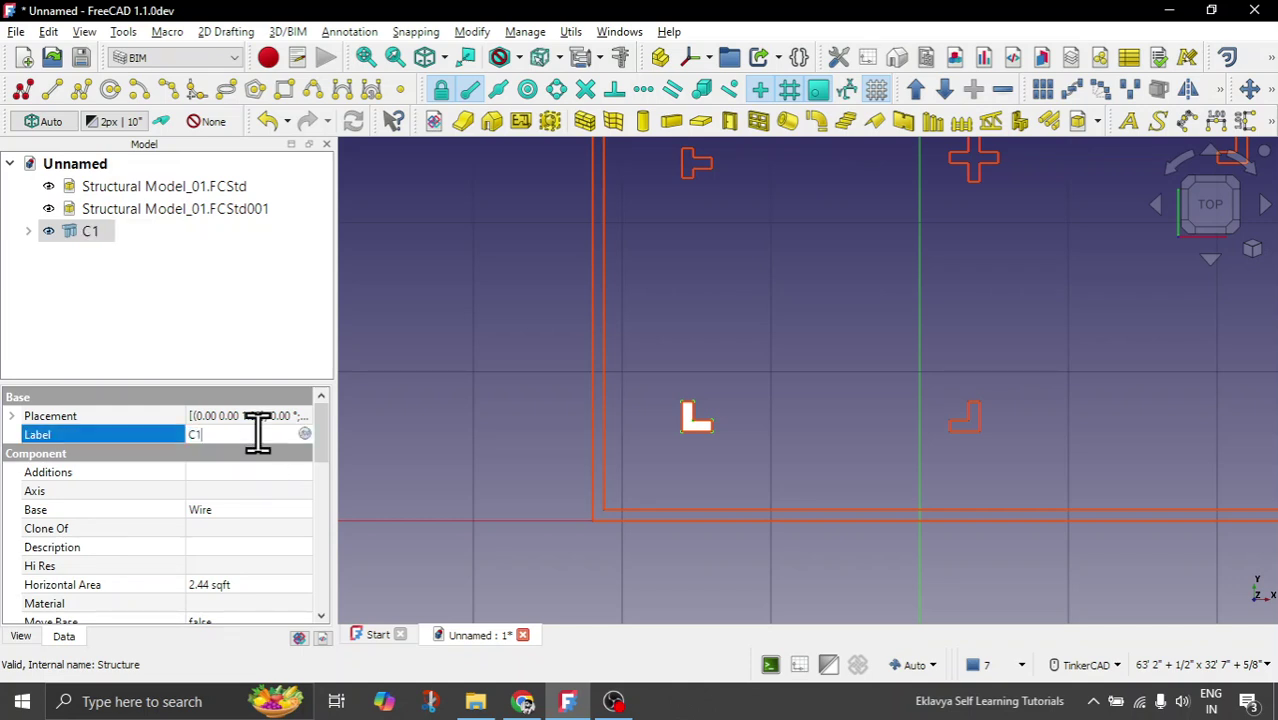
Step: Clone column C1 and move the clone 20' along X to the outer corner of the next L-shaped reference column
key(Return)
click(440, 345)
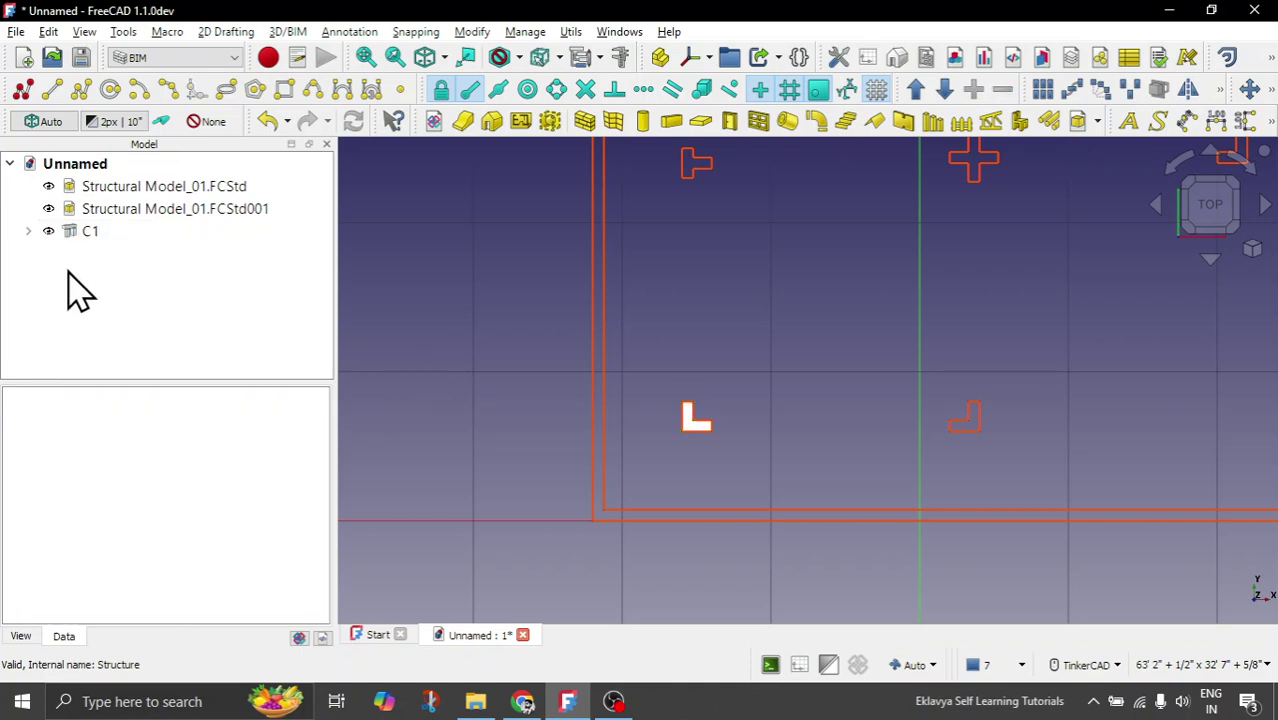
click(70, 231)
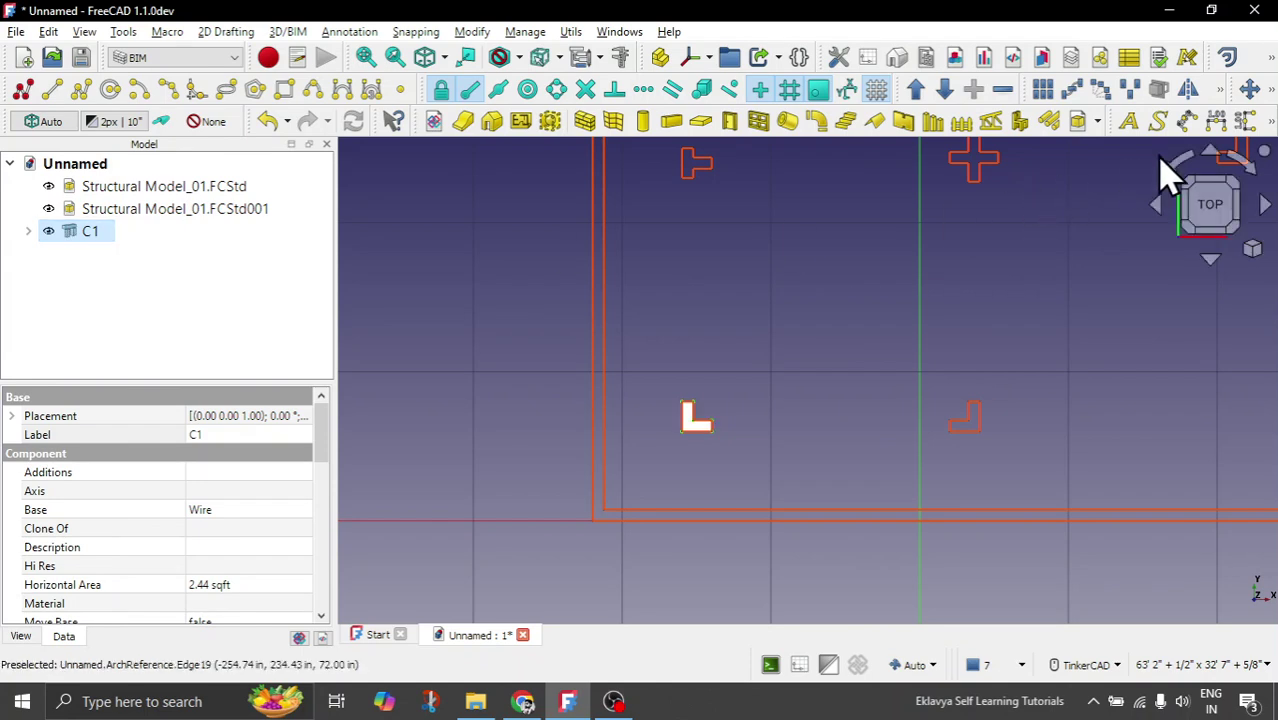
click(486, 34)
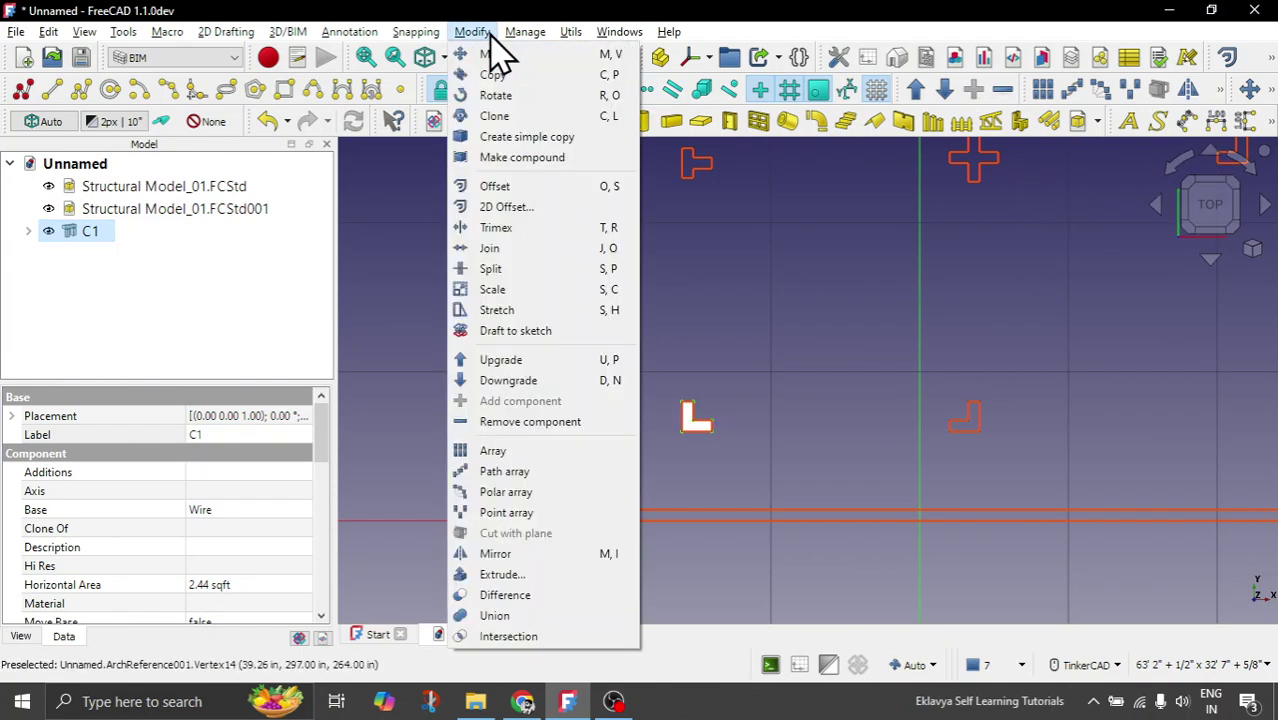
click(510, 118)
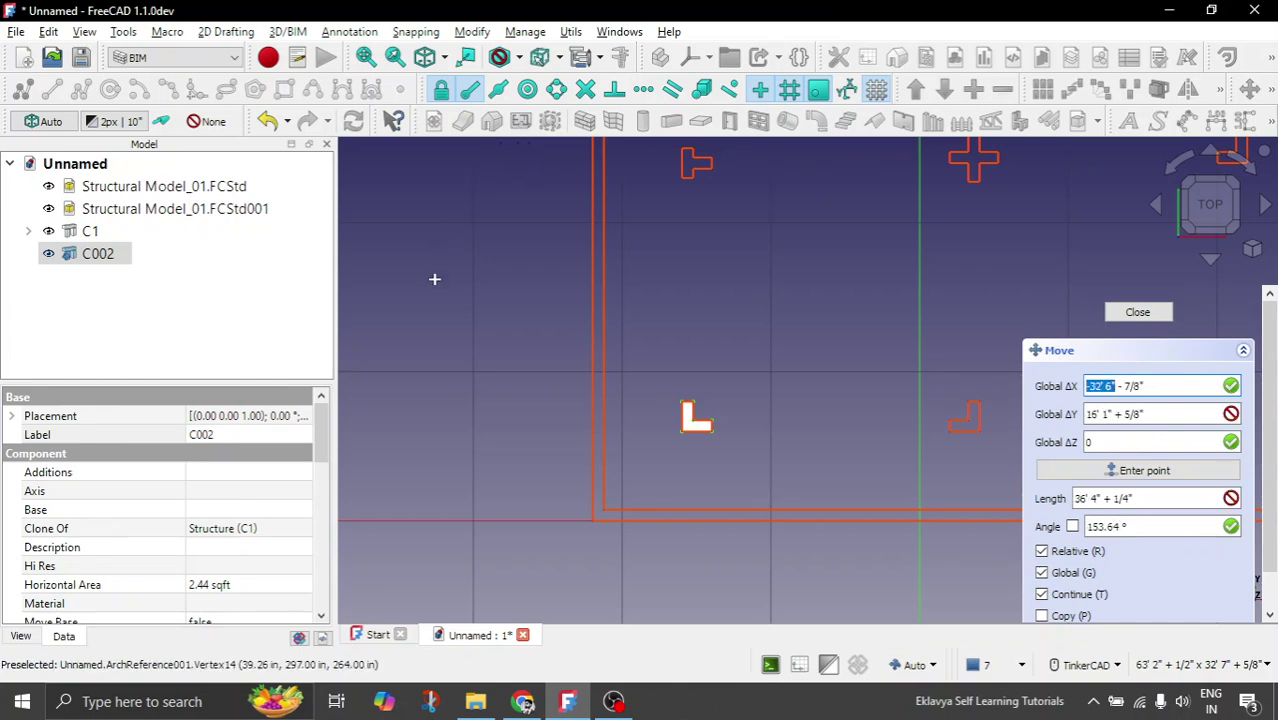
scroll(434, 279, down, 1)
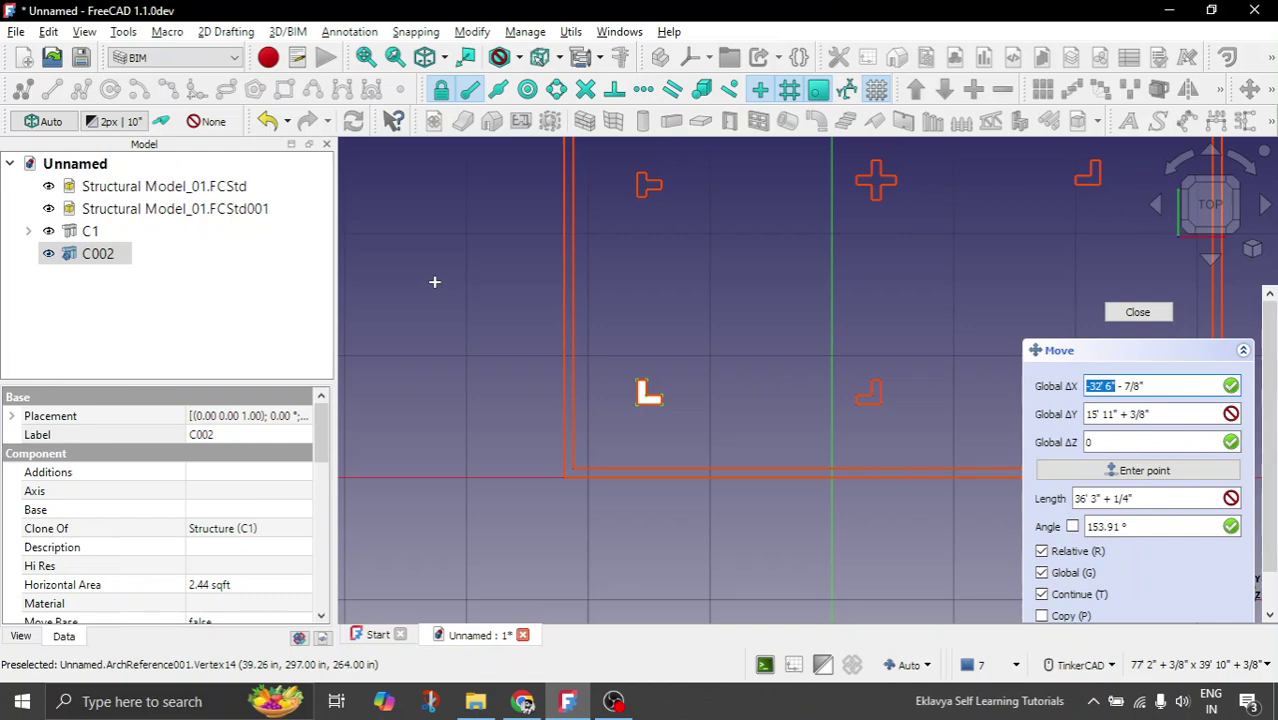
scroll(434, 282, down, 1)
scroll(633, 372, up, 5)
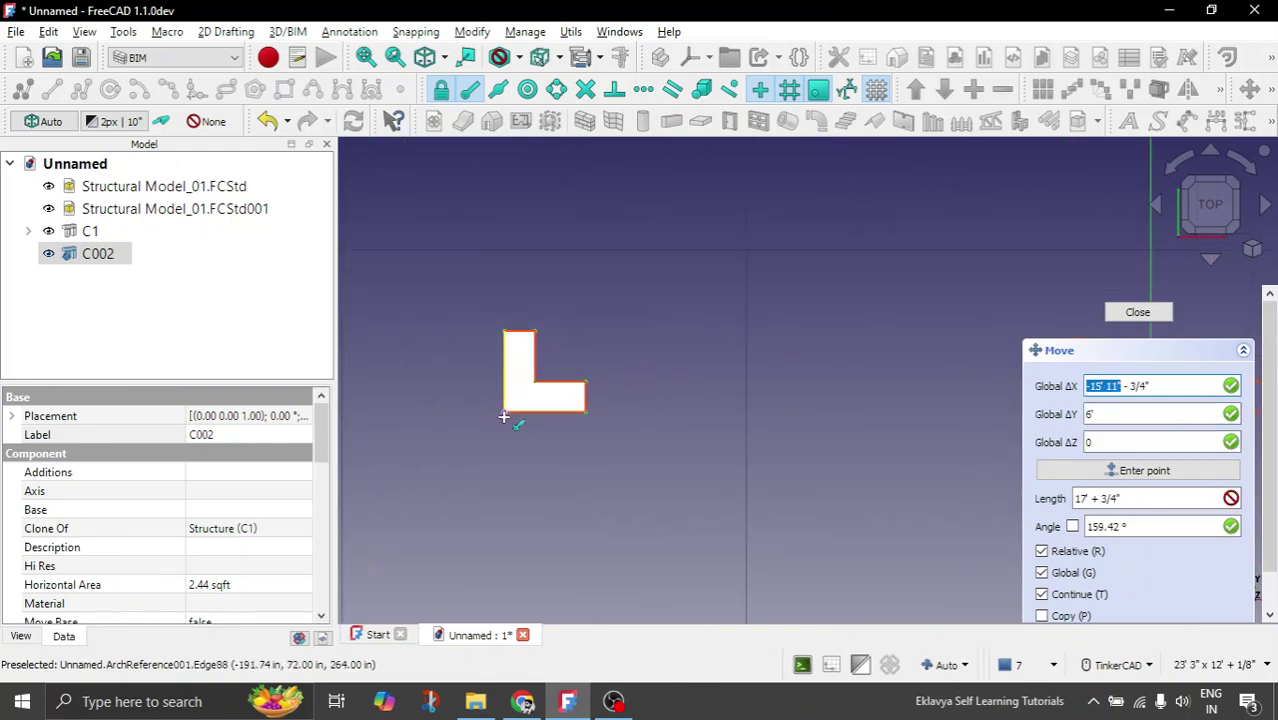
scroll(490, 448, down, 3)
scroll(752, 456, up, 3)
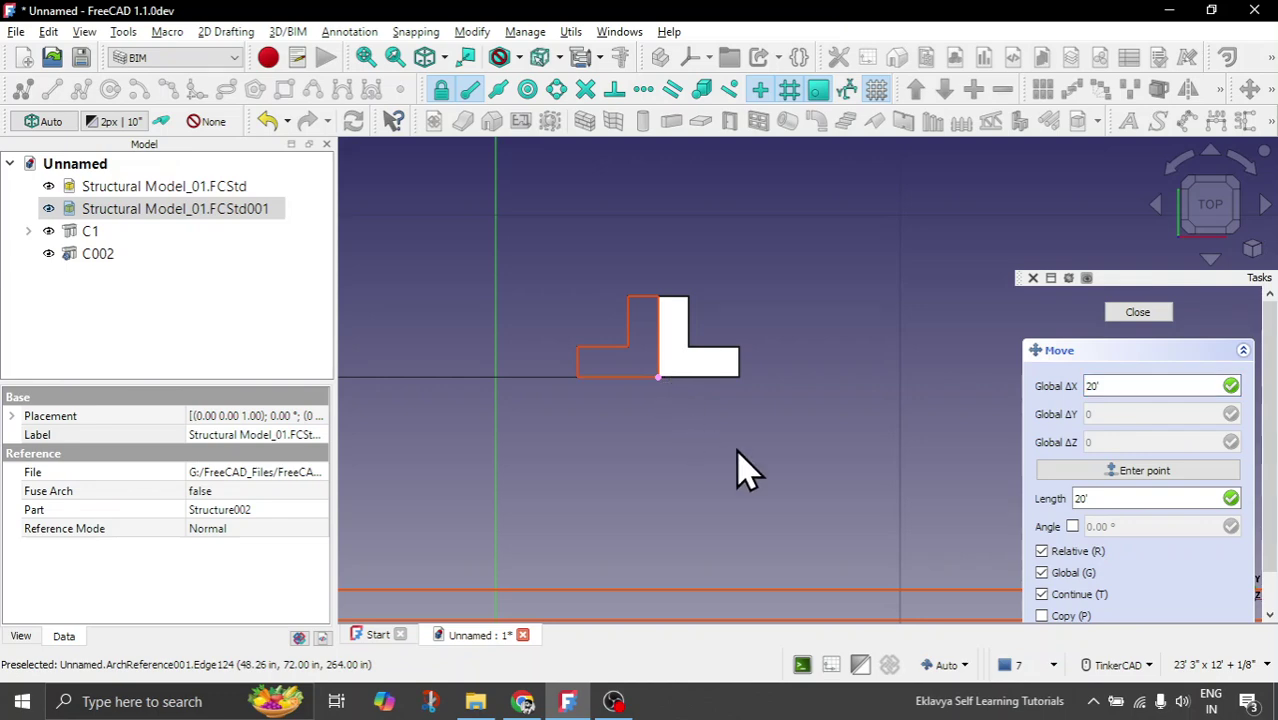
scroll(740, 455, down, 2)
key(Escape)
scroll(765, 510, down, 3)
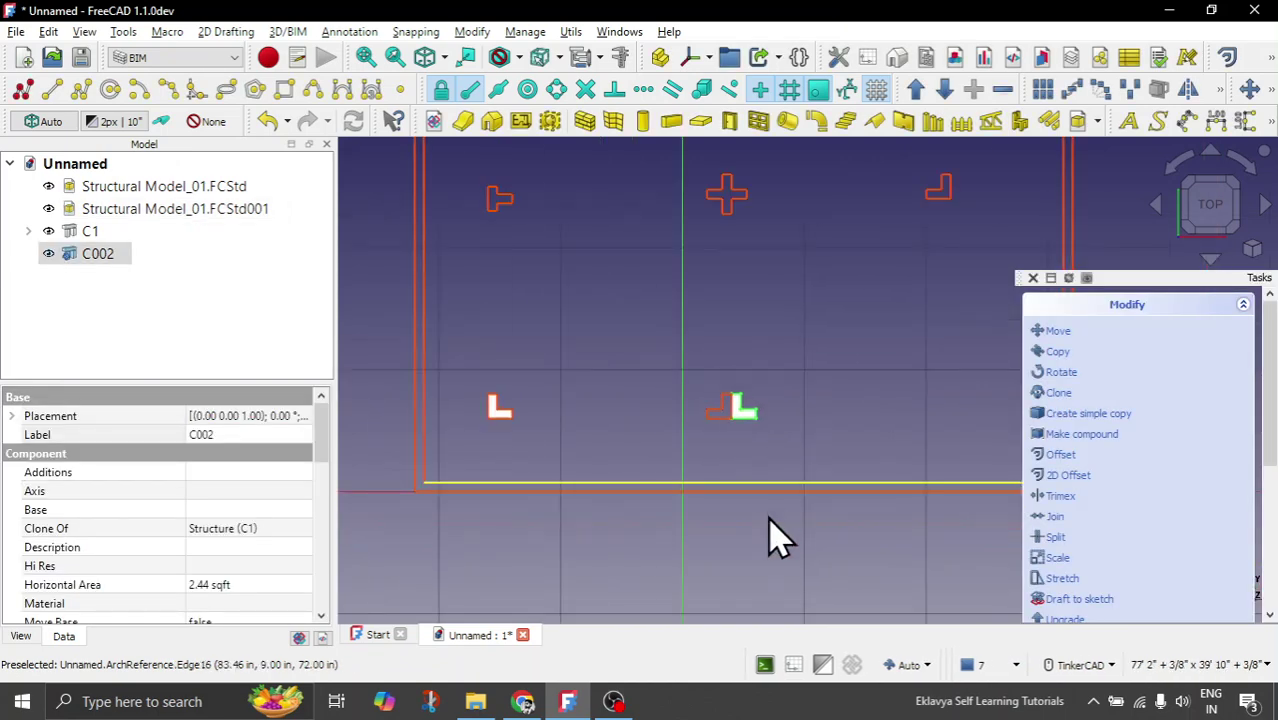
Step: View the cloned column in 3D and check its height property
right_drag(770, 533, 720, 500)
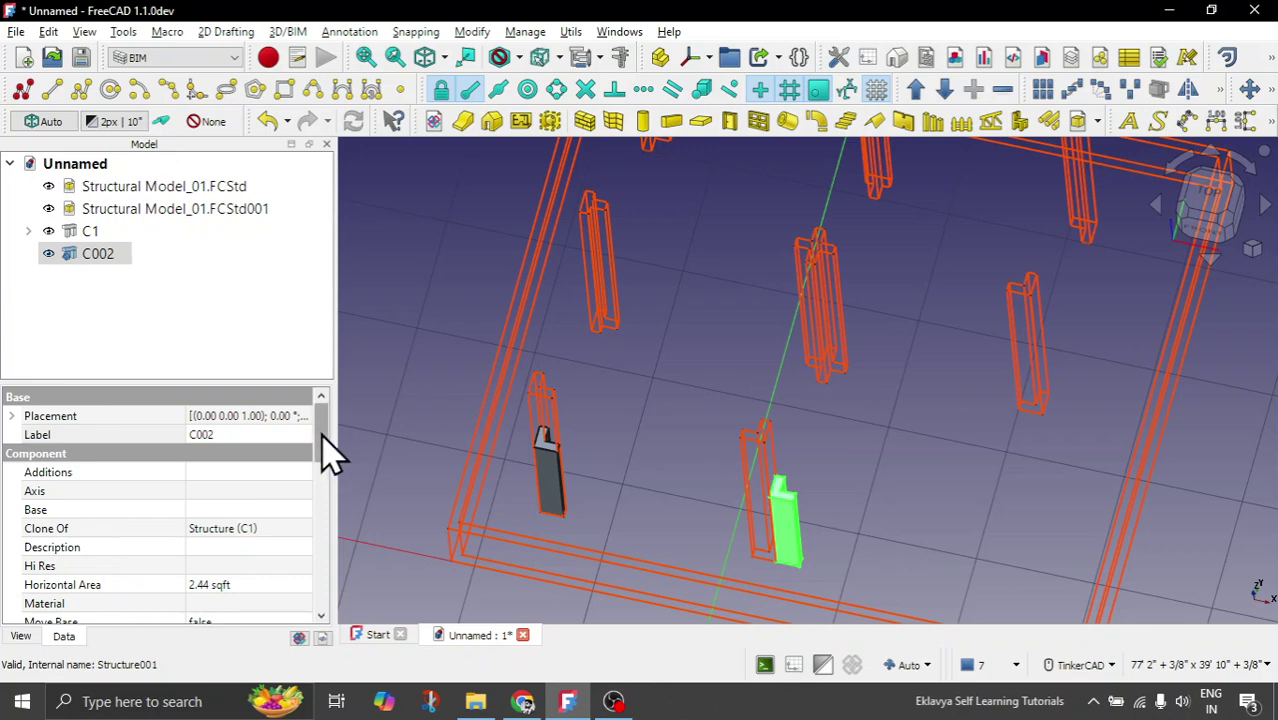
drag(322, 451, 310, 585)
click(241, 500)
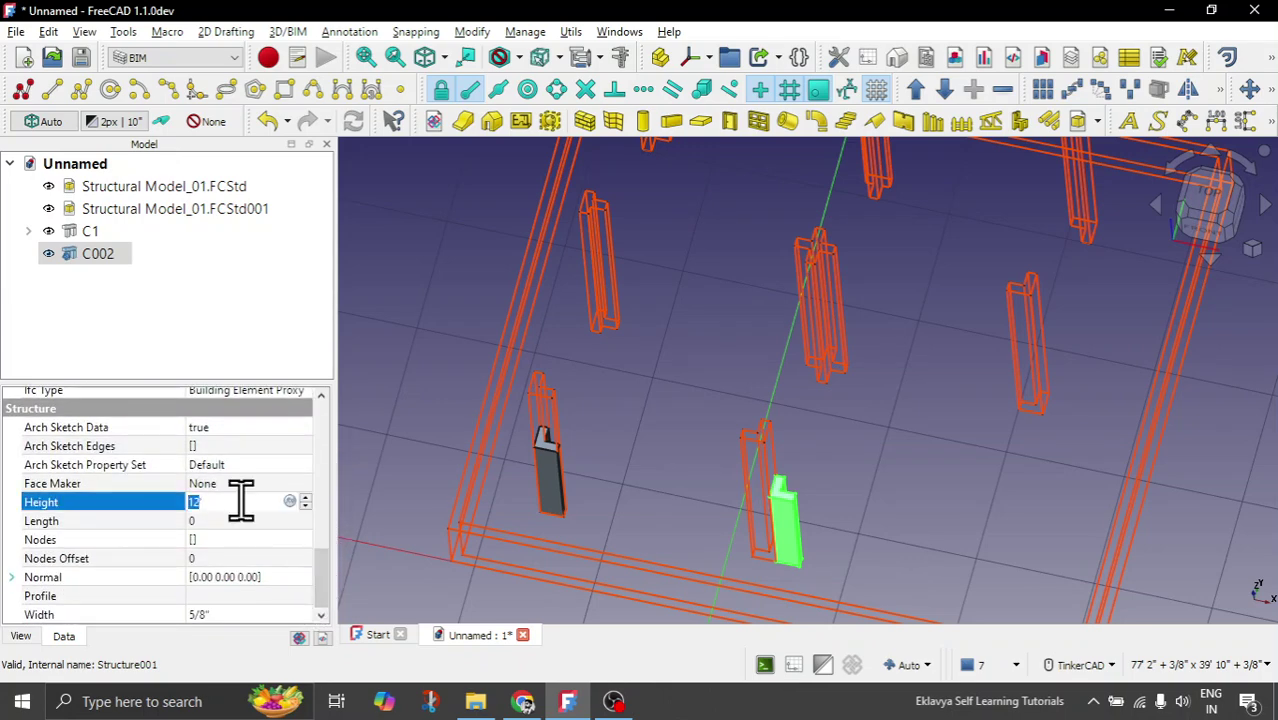
key(Escape)
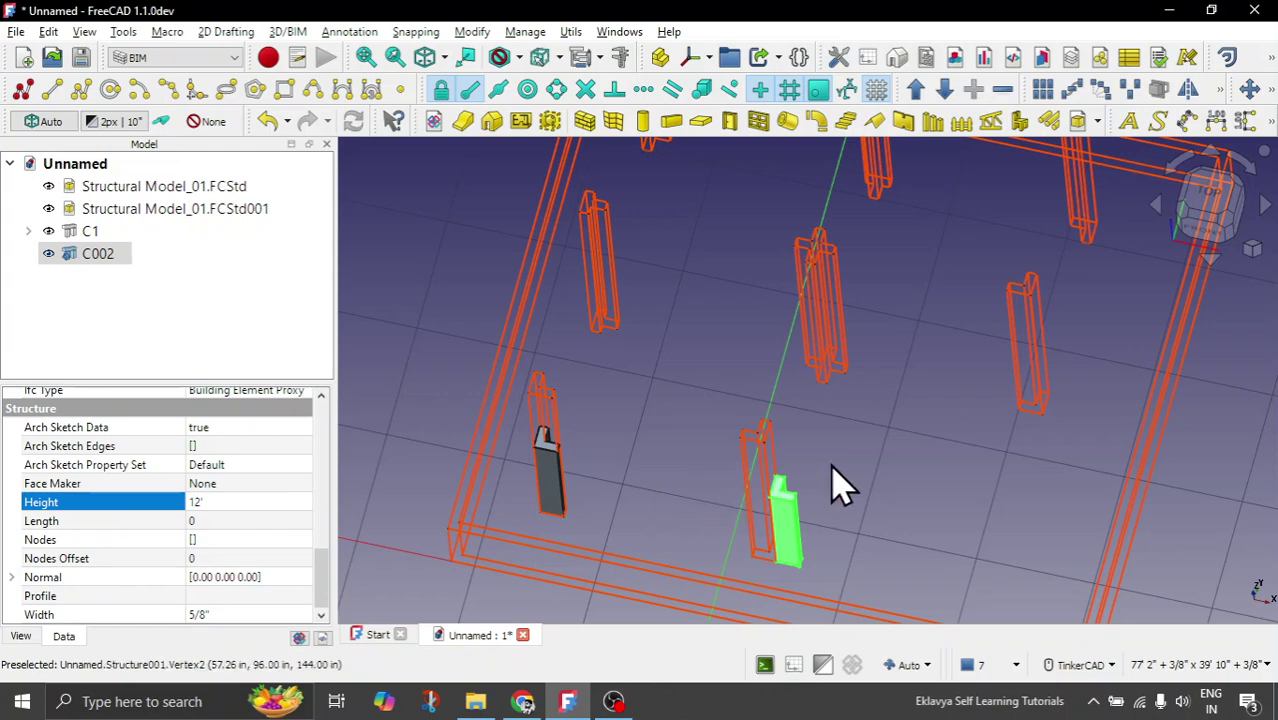
Step: Set the height of column C1 to 20' and compare it with its clone in 3D
click(88, 231)
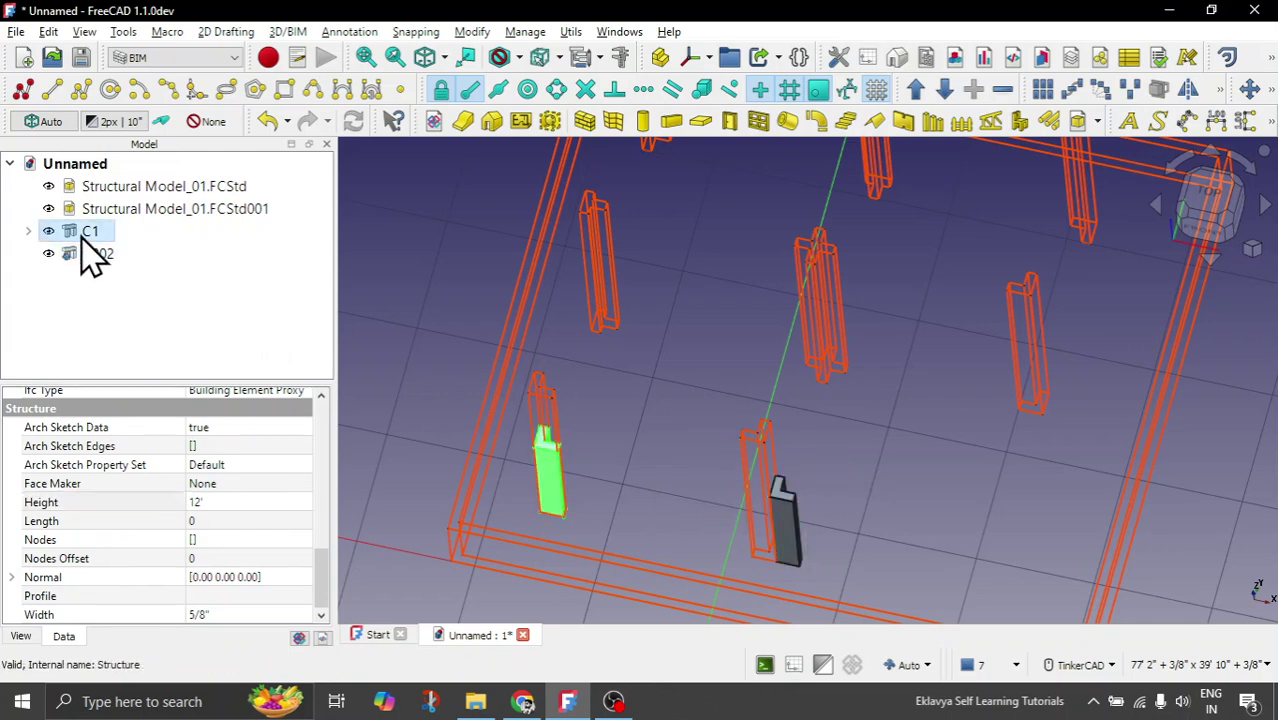
click(236, 503)
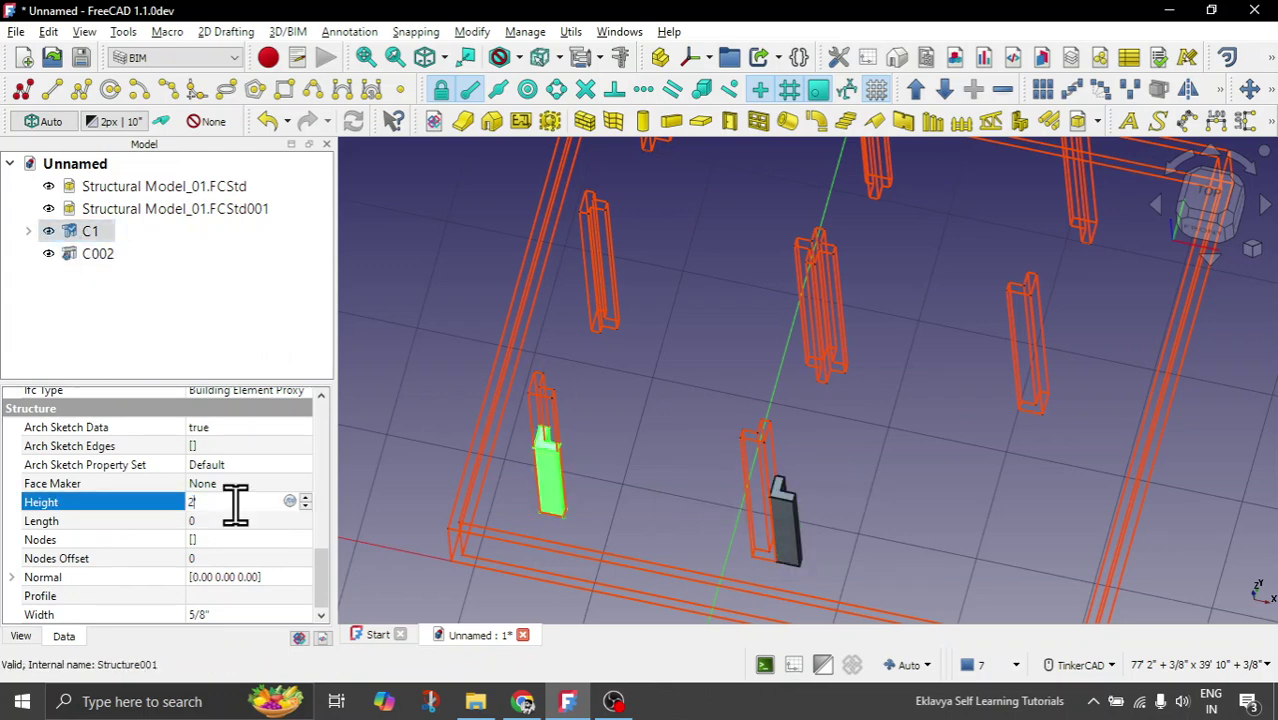
key(Return)
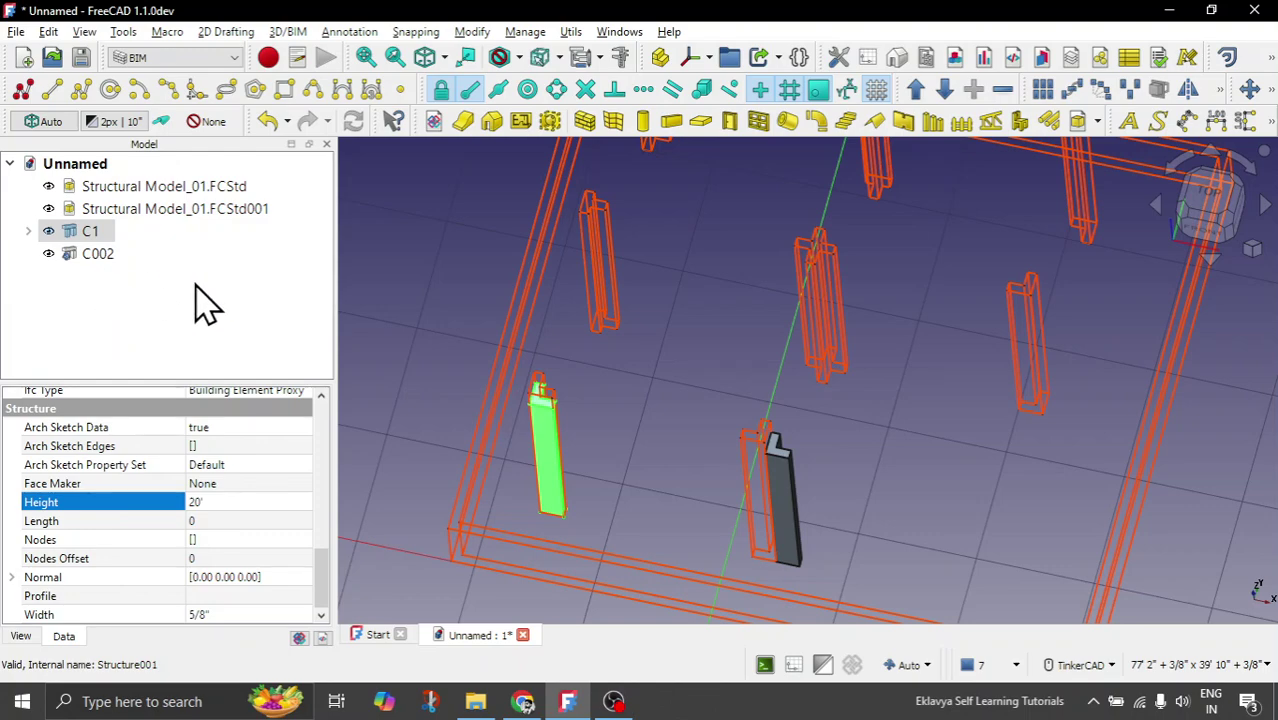
mouse_move(878, 508)
right_down()
mouse_move(876, 485)
mouse_move(877, 515)
right_up()
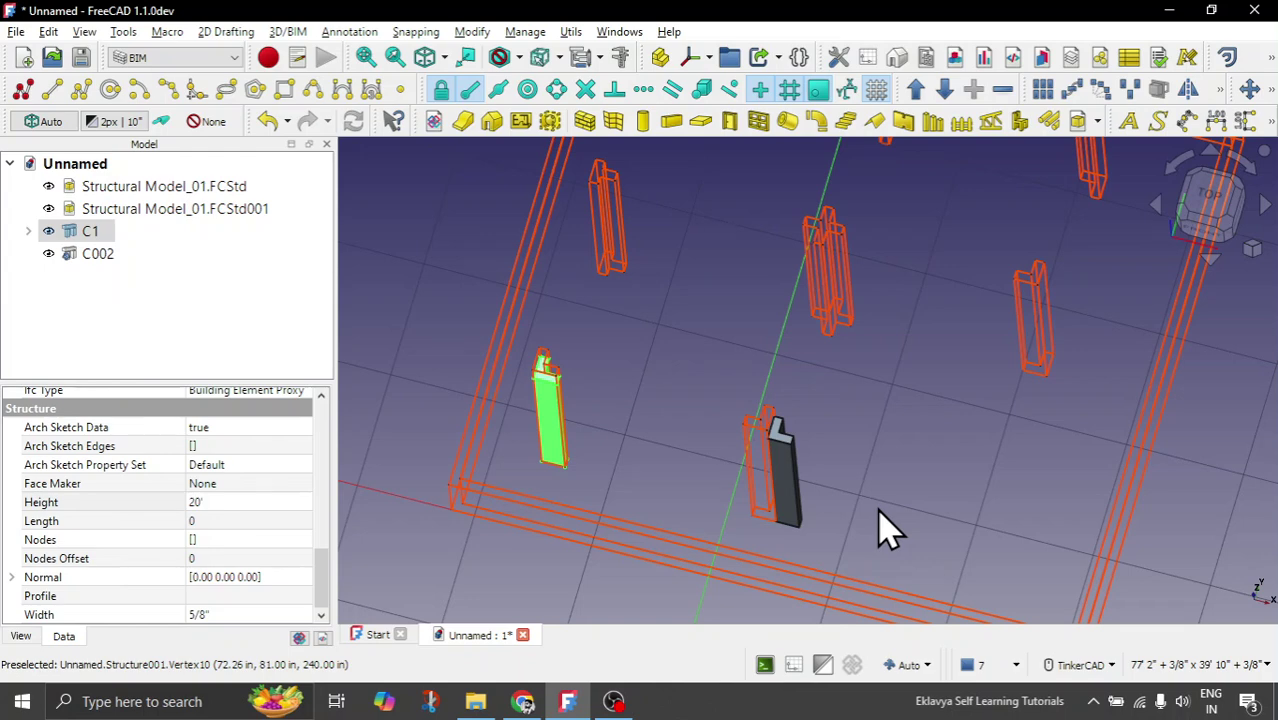
scroll(883, 527, down, 2)
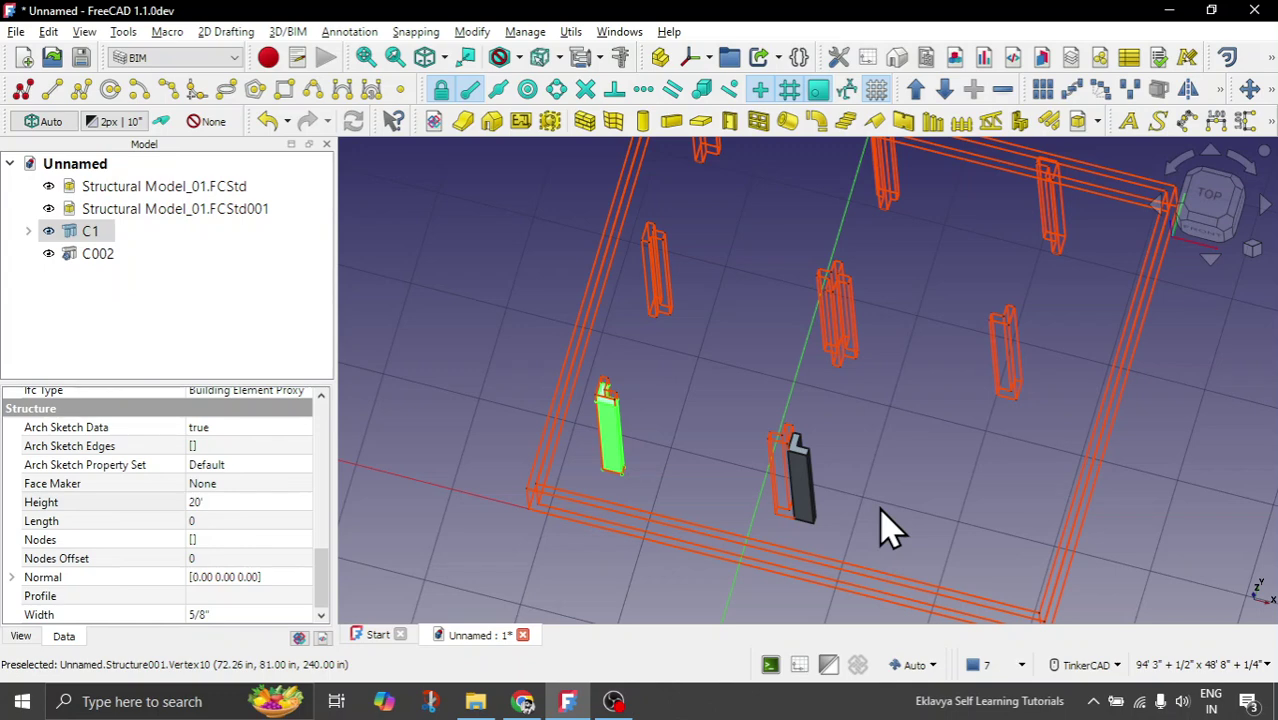
Step: Rename the cloned L-shaped column as C2
click(99, 256)
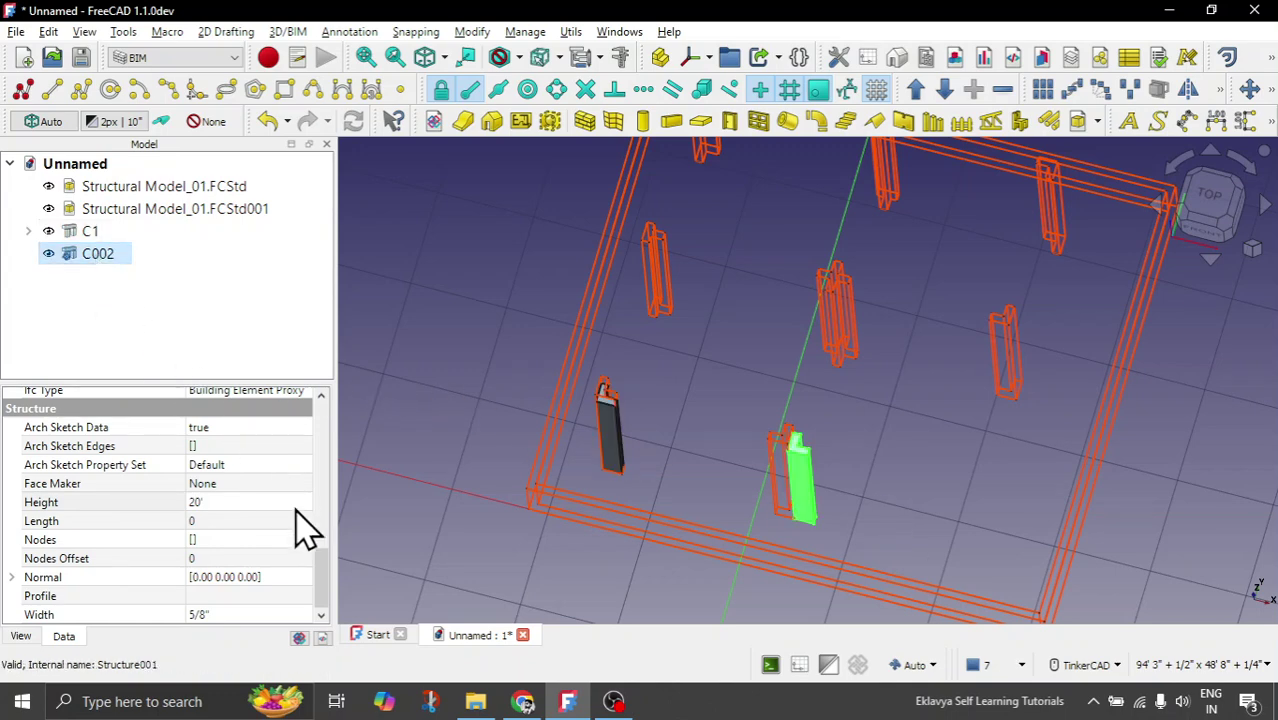
drag(322, 590, 322, 434)
click(247, 436)
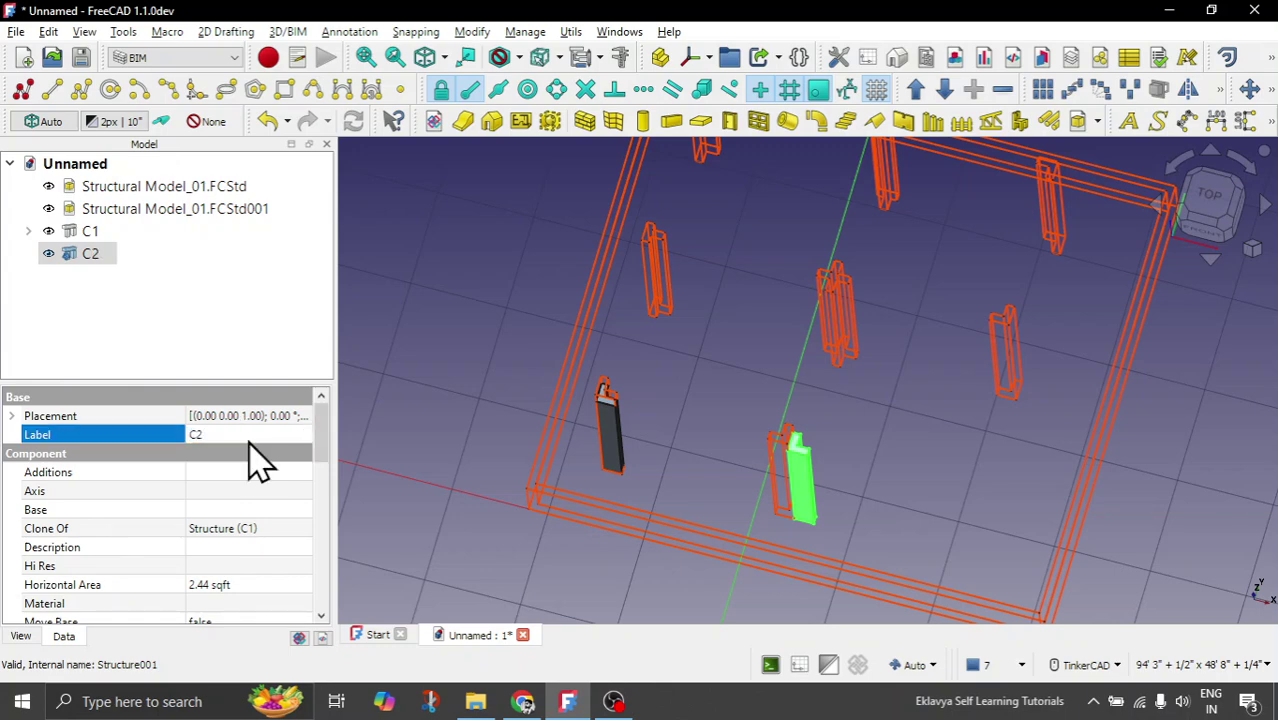
click(459, 368)
Step: Set the height of column C1 to 12' and view both columns in 3D
click(92, 233)
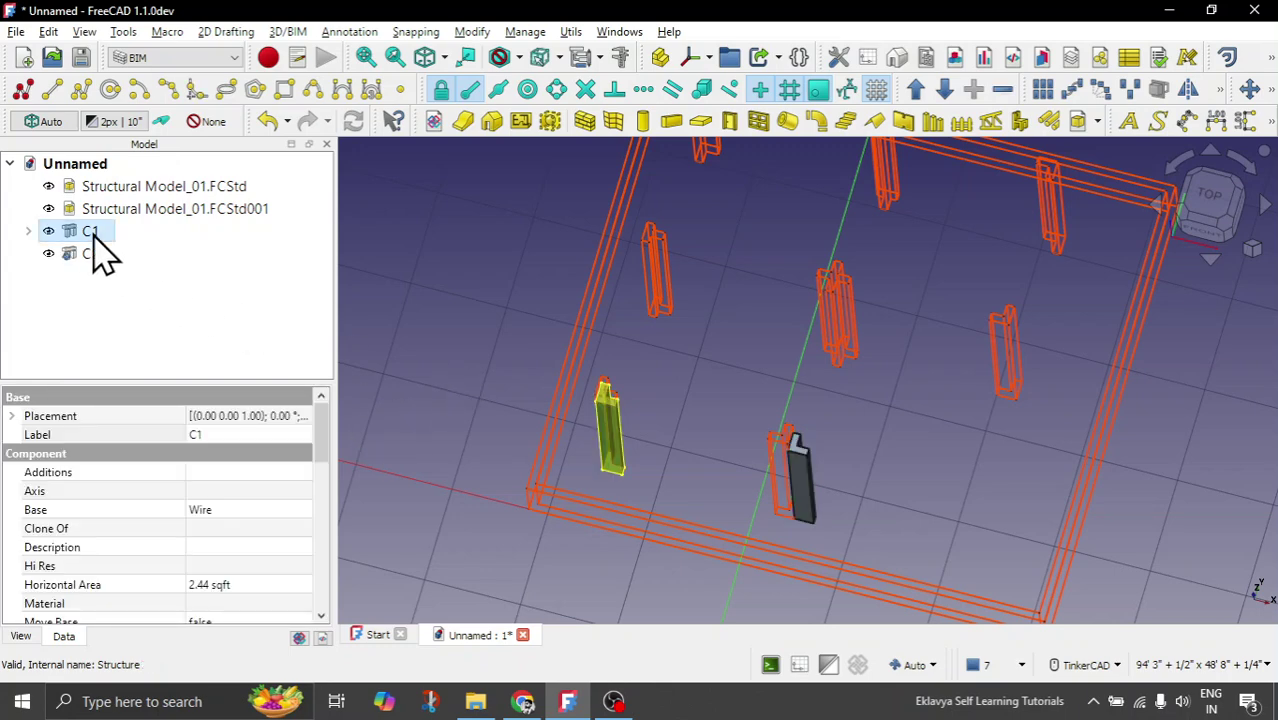
drag(322, 442, 308, 599)
click(255, 521)
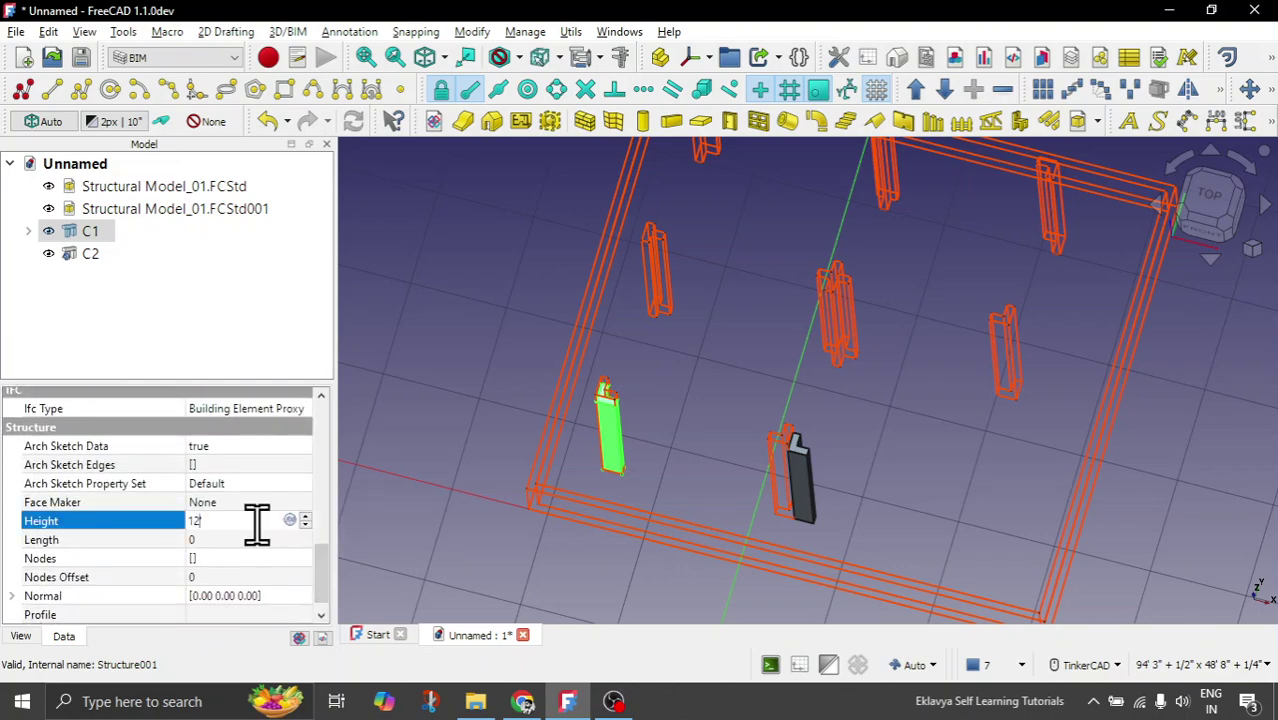
text(12)
key(Return)
click(437, 434)
right_drag(437, 434, 640, 533)
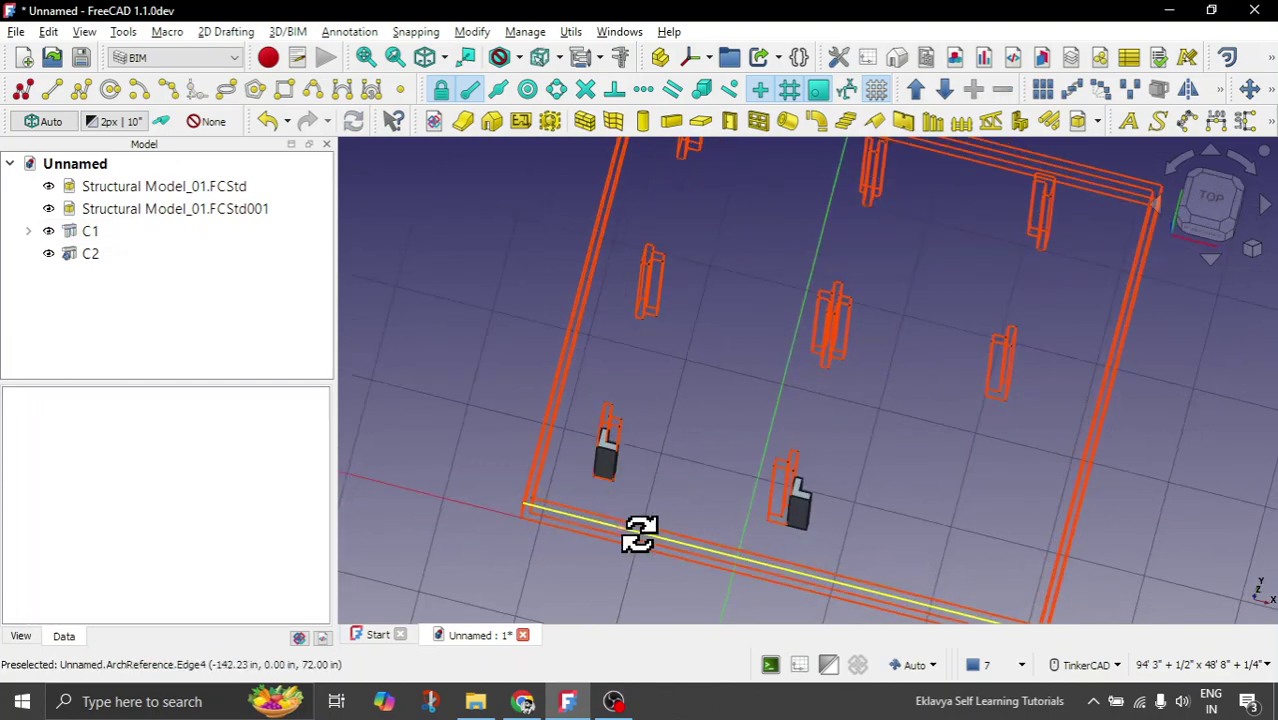
Step: Rotate column C2 90° counterclockwise about its outer corner in the top view to match the L-shaped reference outline
click(1207, 210)
scroll(875, 528, up, 5)
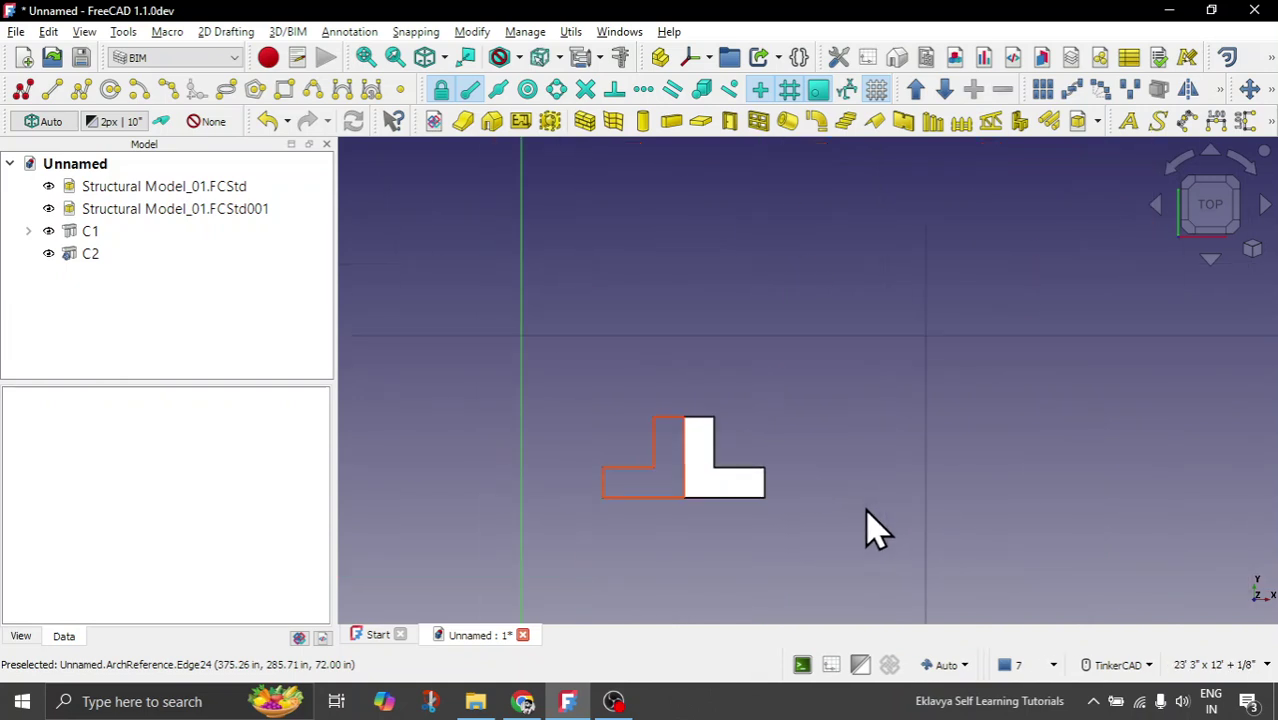
click(725, 496)
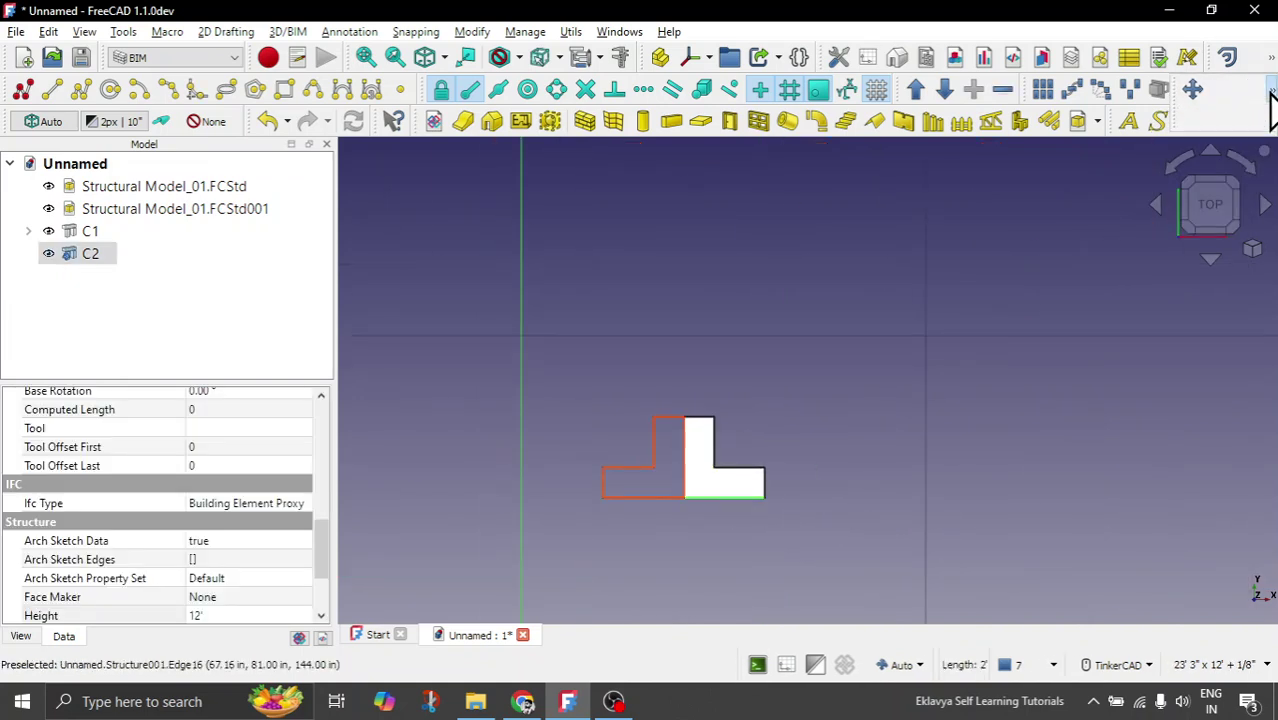
click(1271, 92)
click(1256, 92)
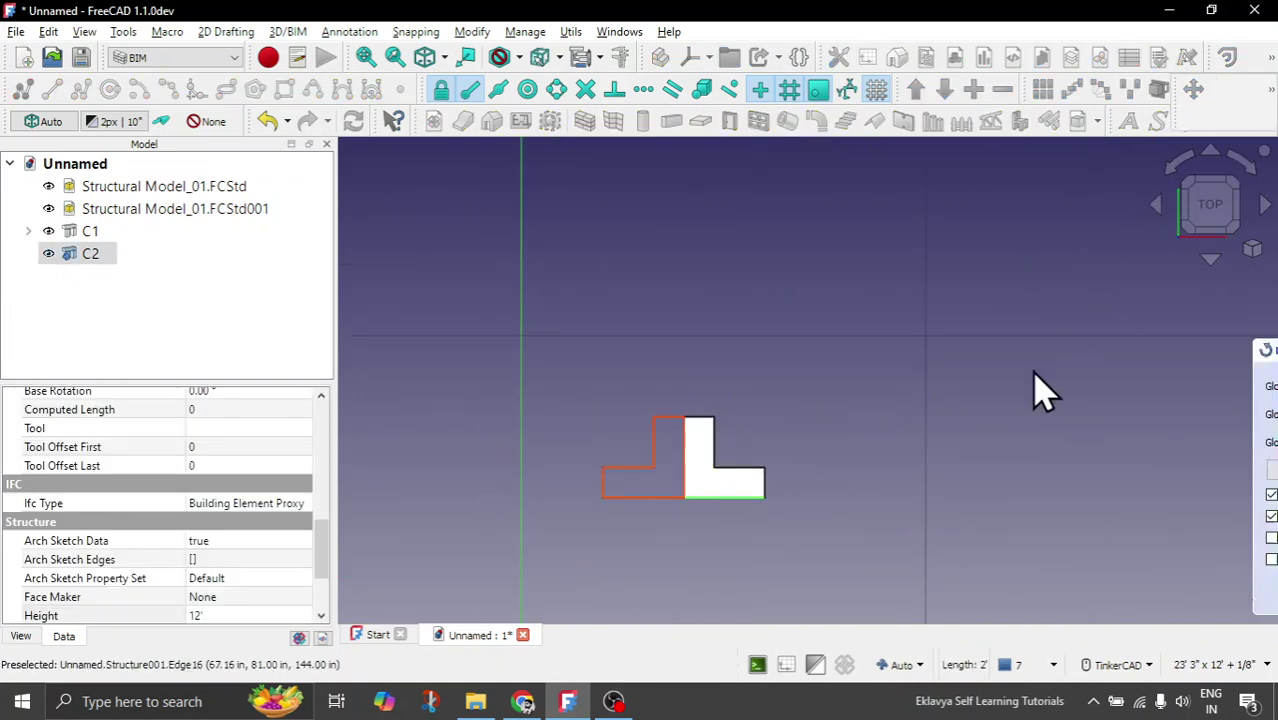
scroll(689, 532, up, 2)
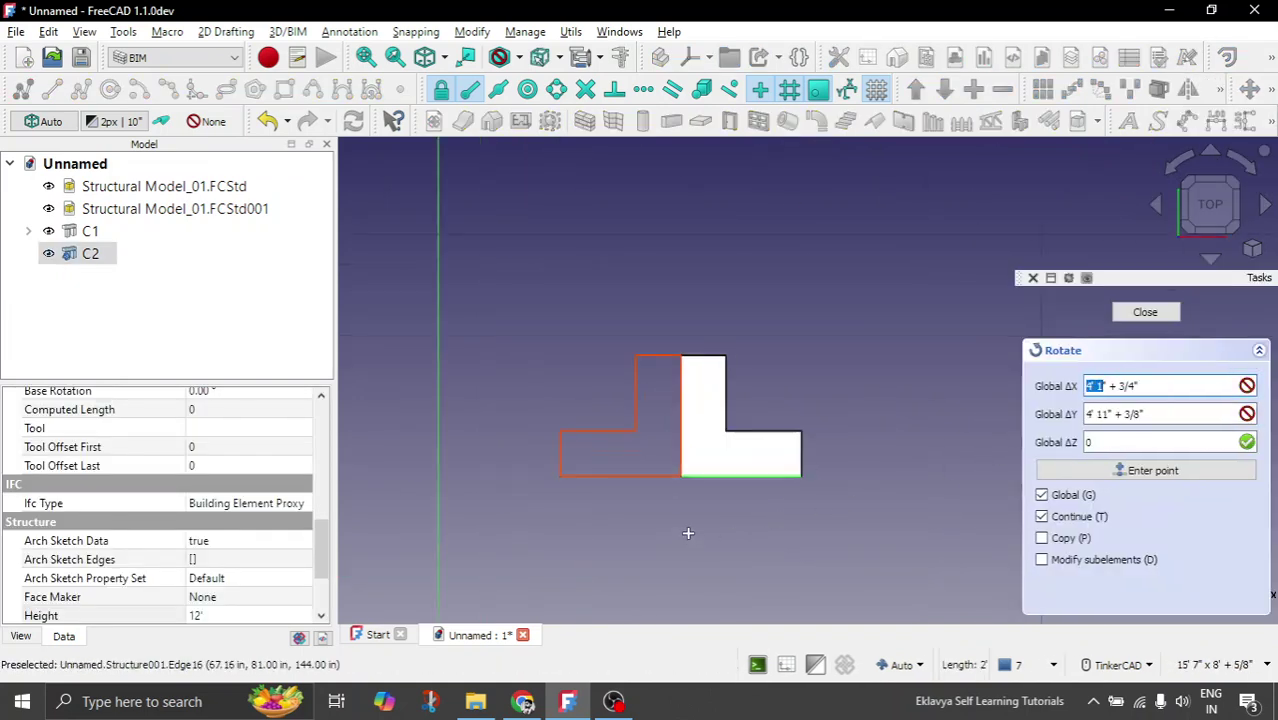
click(679, 481)
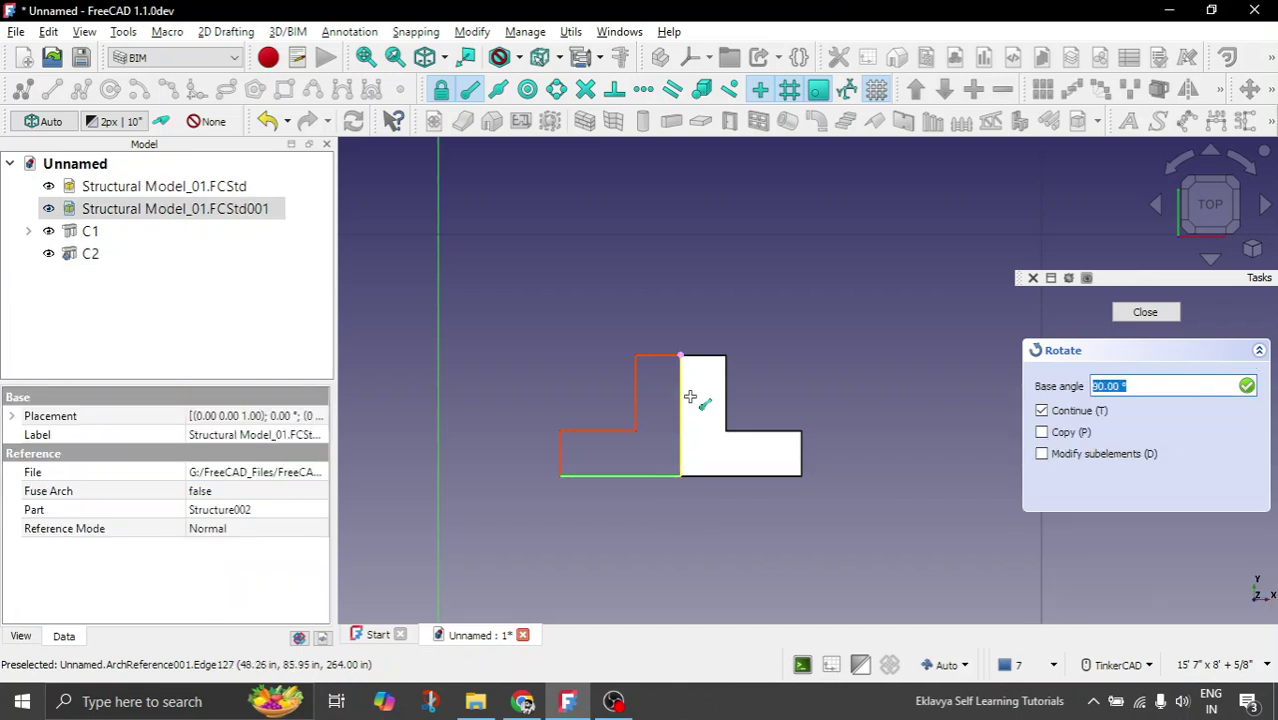
click(681, 358)
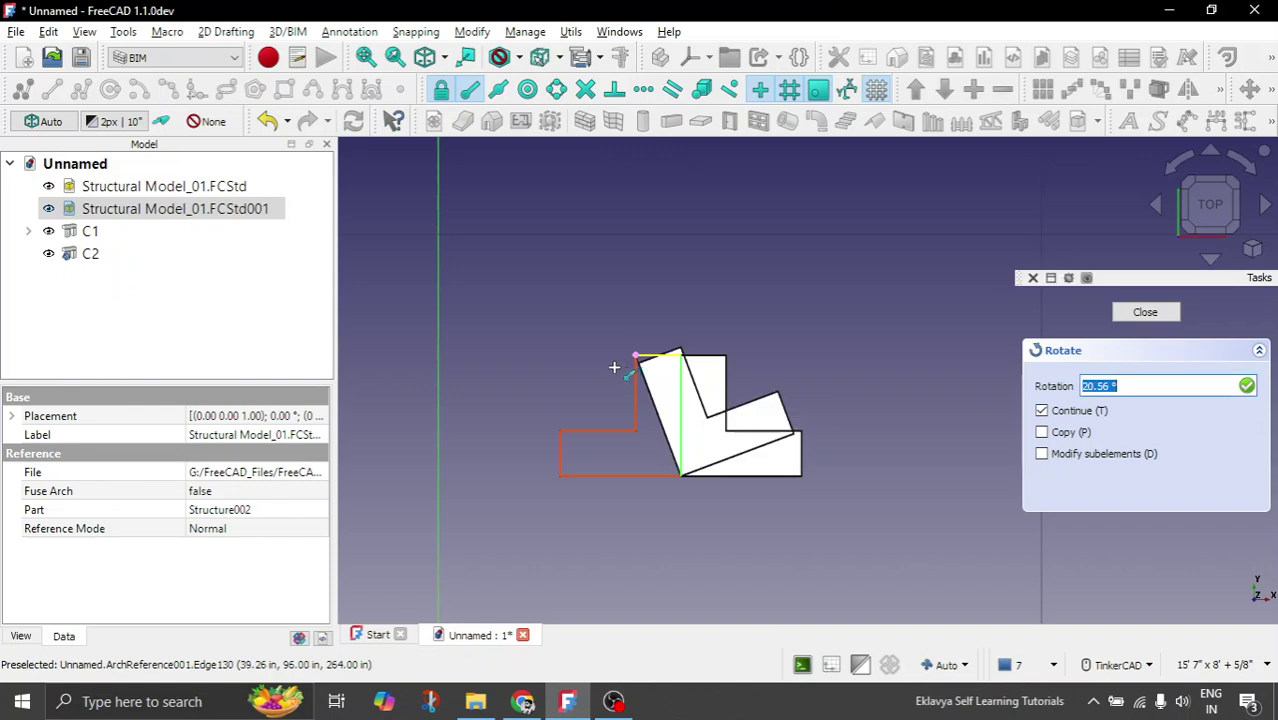
click(559, 472)
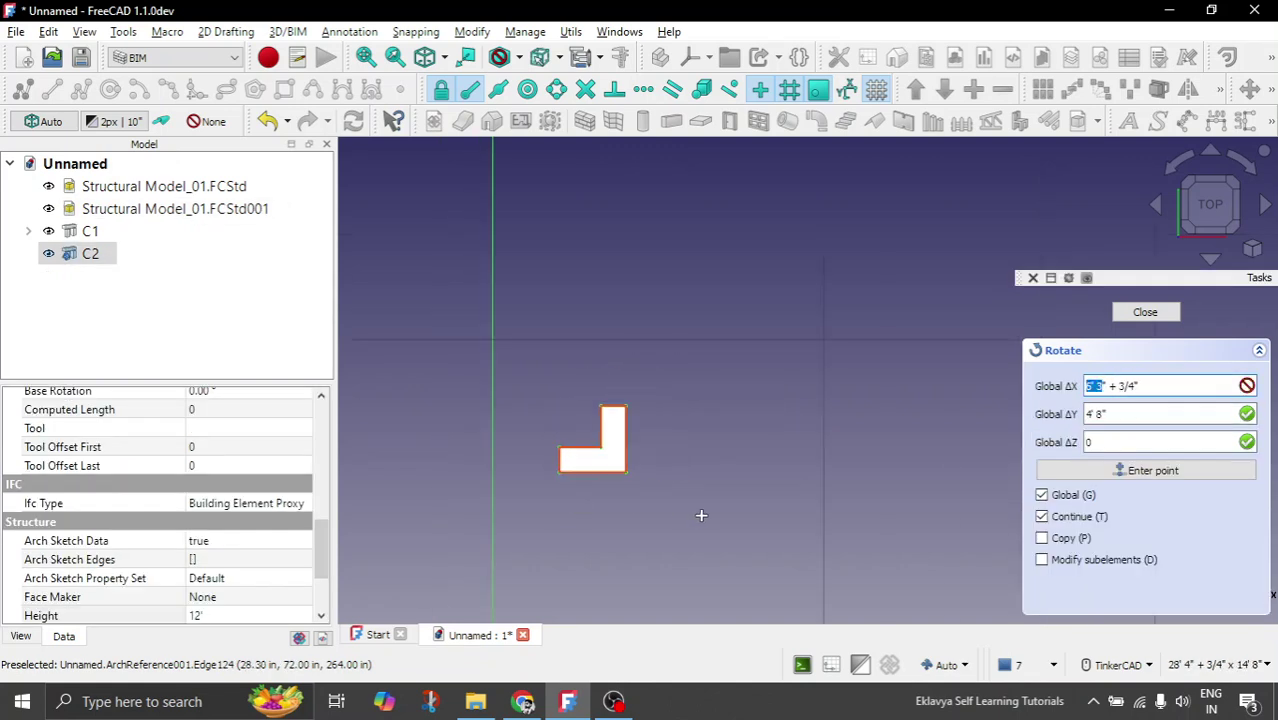
key(Escape)
Step: Clone the rotated L-shaped column C2 in the top view
mouse_move(713, 536)
right_down()
mouse_move(679, 539)
mouse_move(645, 502)
mouse_move(705, 530)
right_up()
scroll(730, 529, down, 5)
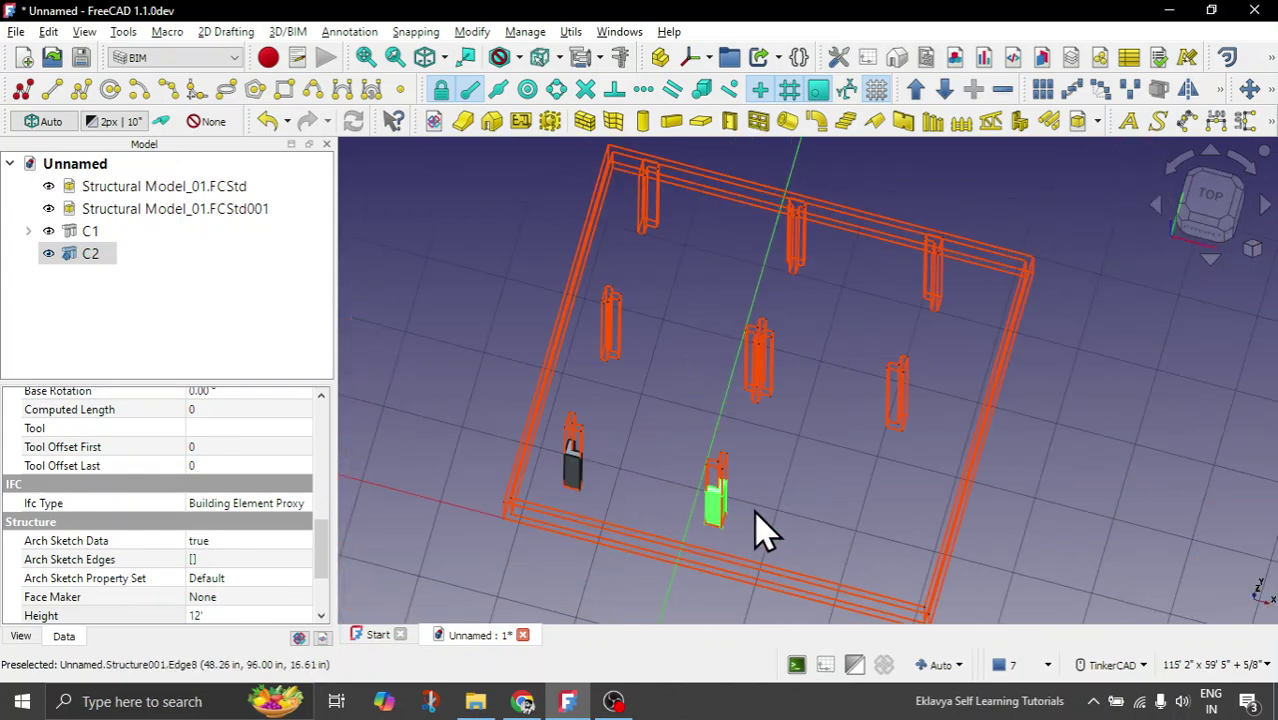
click(1222, 200)
click(116, 325)
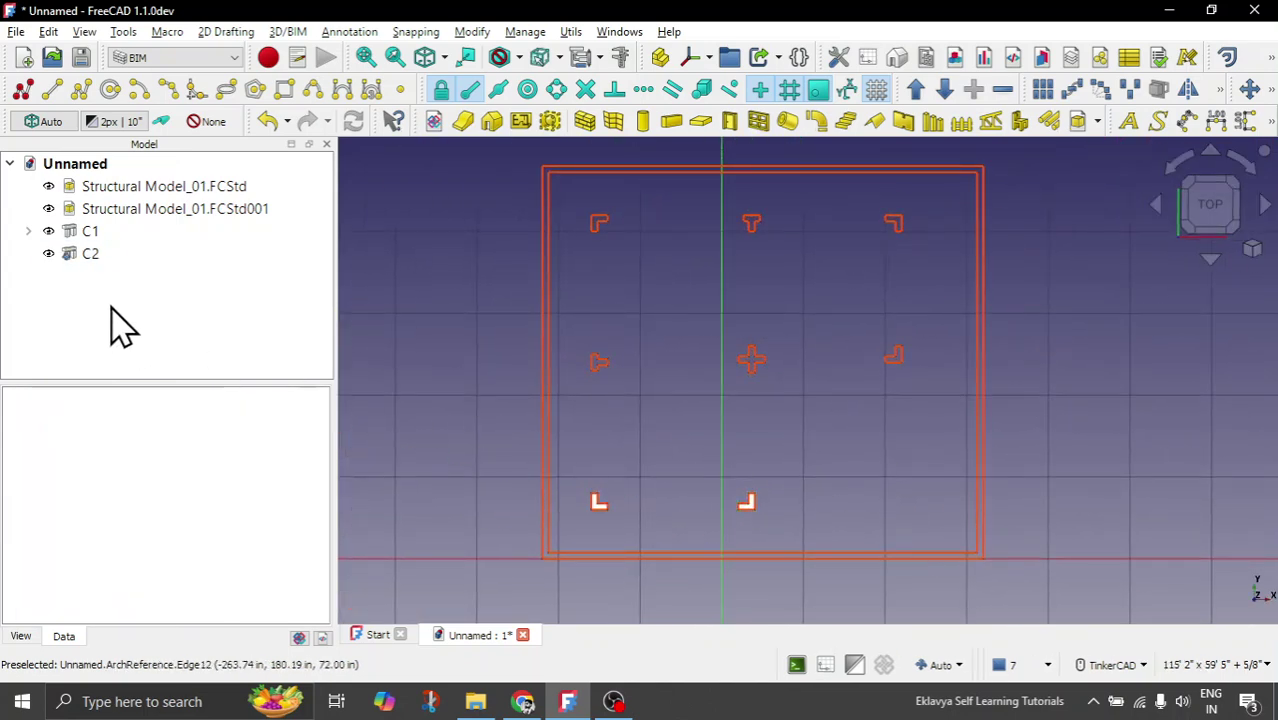
click(92, 258)
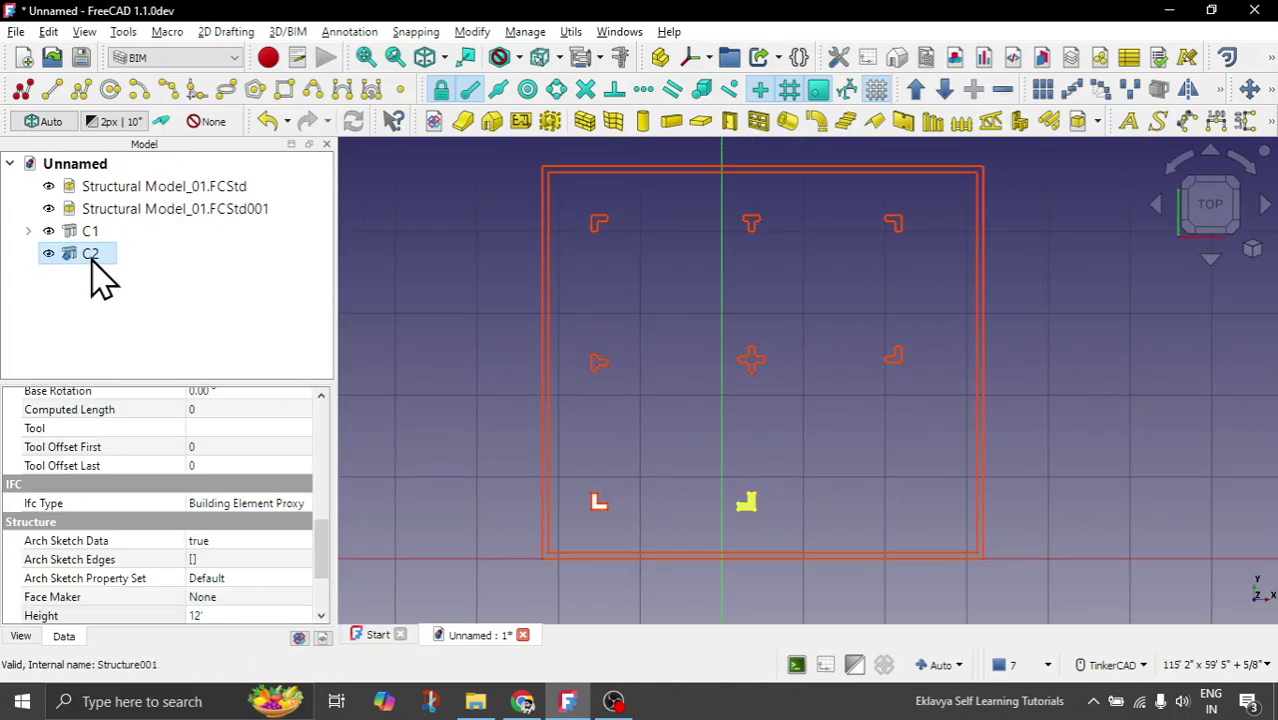
click(1272, 58)
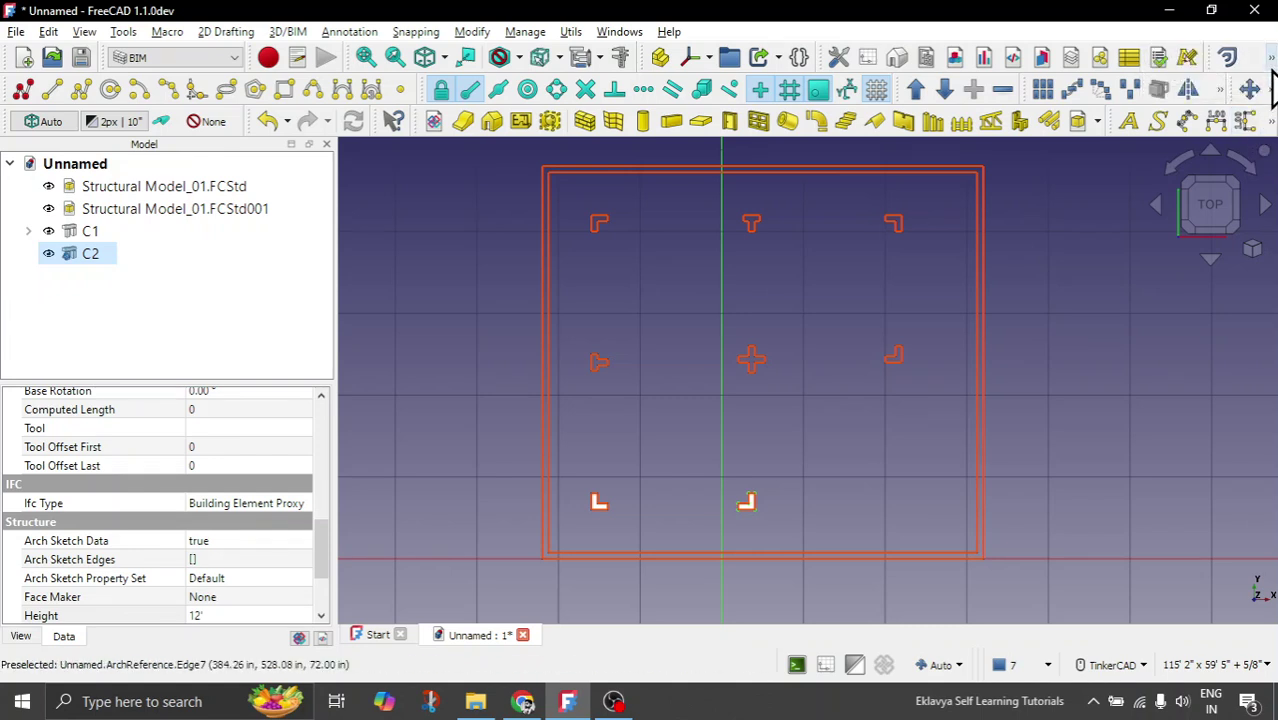
click(1271, 92)
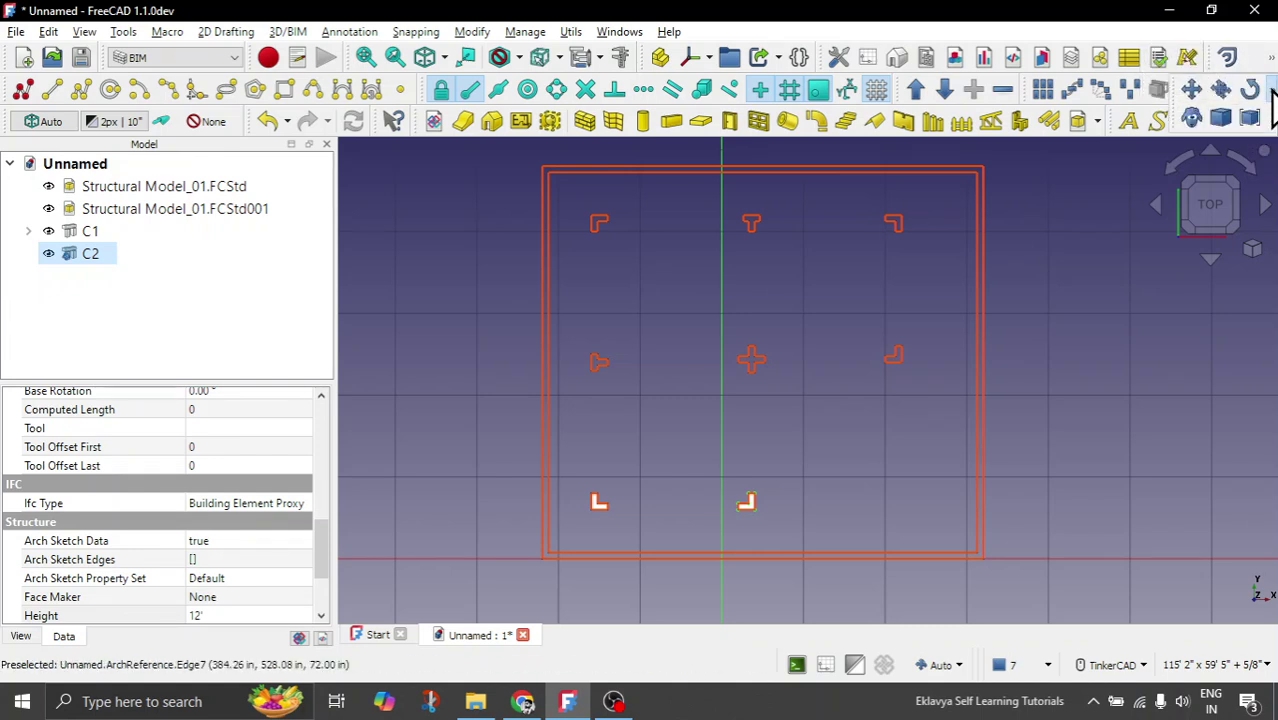
click(1191, 118)
Step: Move the clone of C2 by its outer corner onto the matching L-shaped reference outline at the right end of the middle row
scroll(750, 510, up, 5)
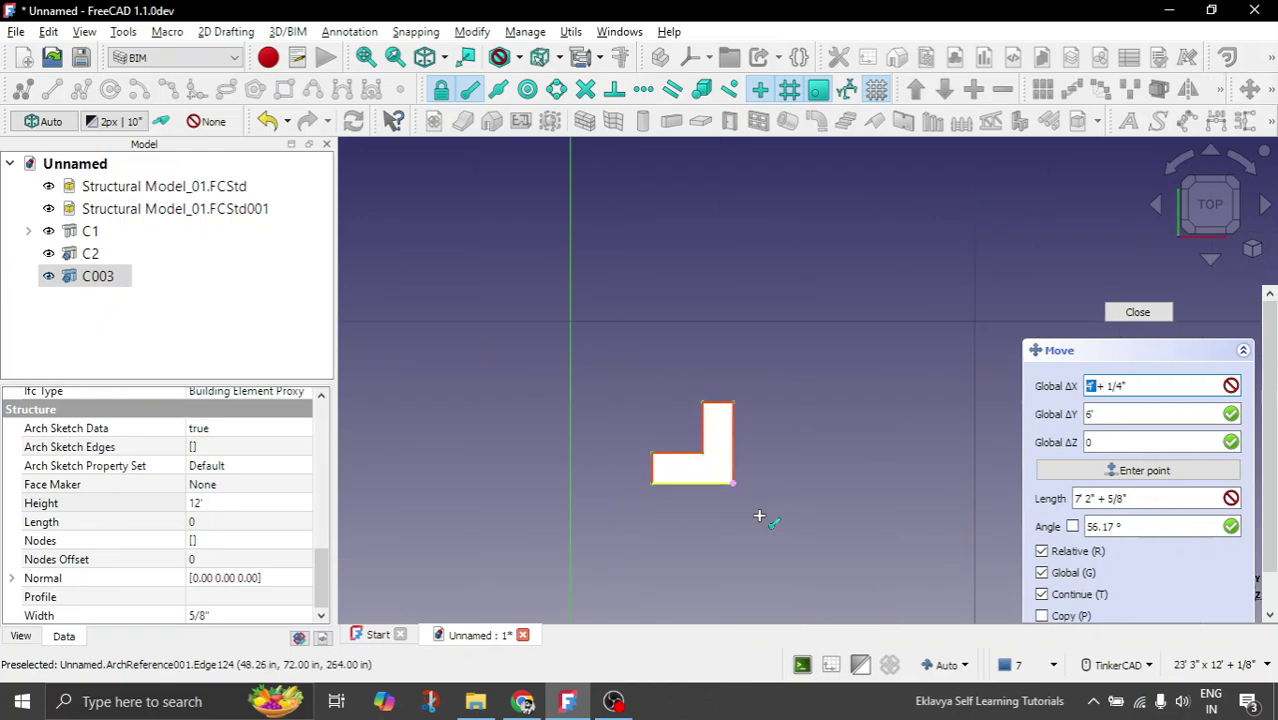
click(733, 484)
scroll(620, 528, down, 5)
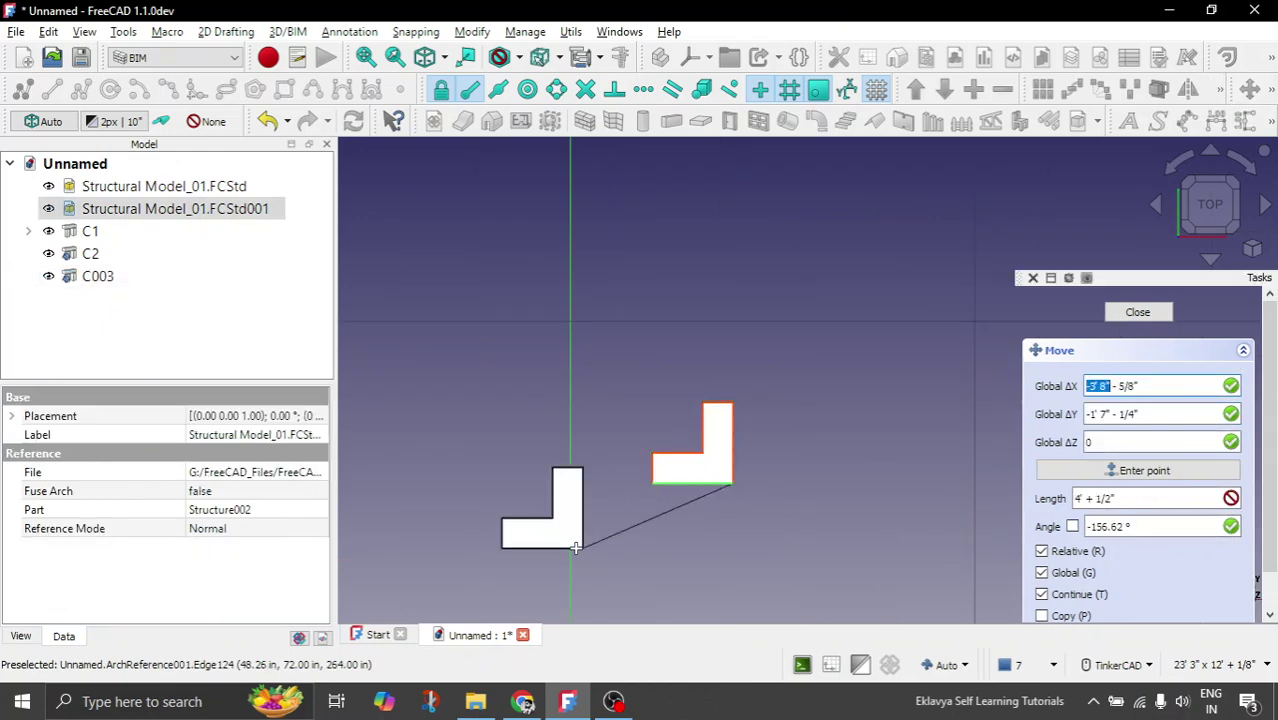
scroll(880, 307, up, 5)
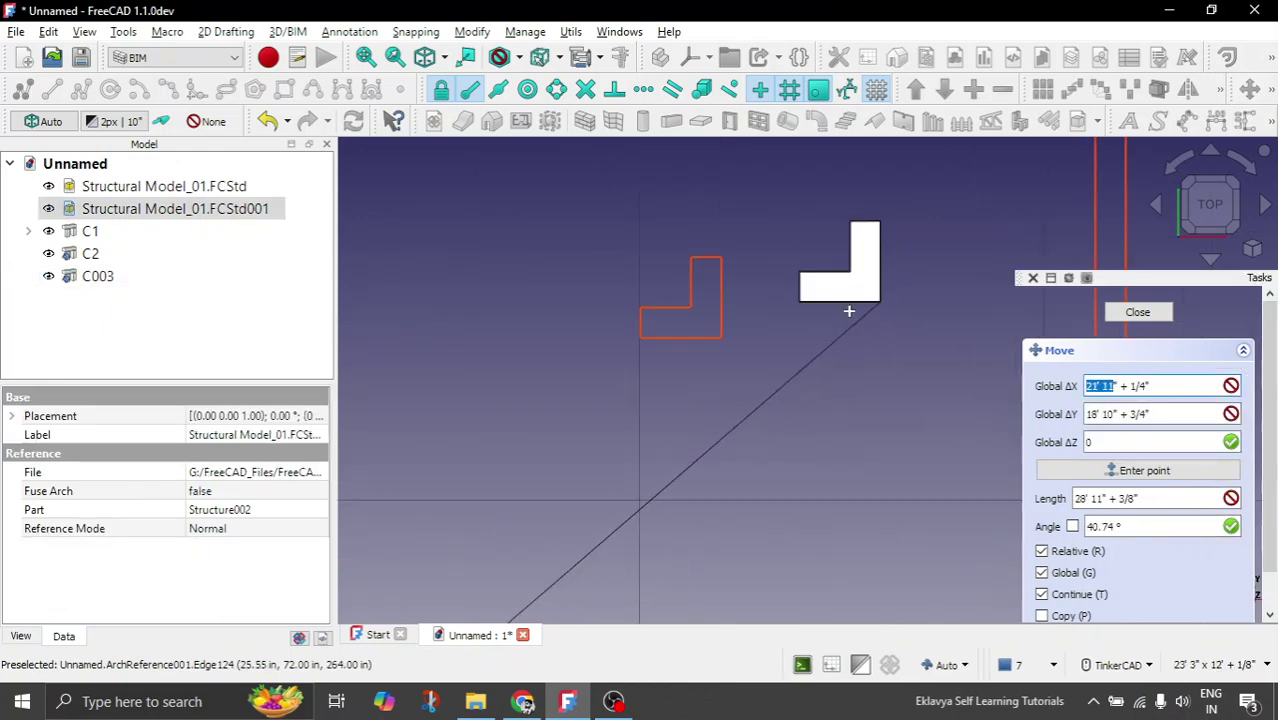
click(733, 362)
scroll(745, 378, down, 4)
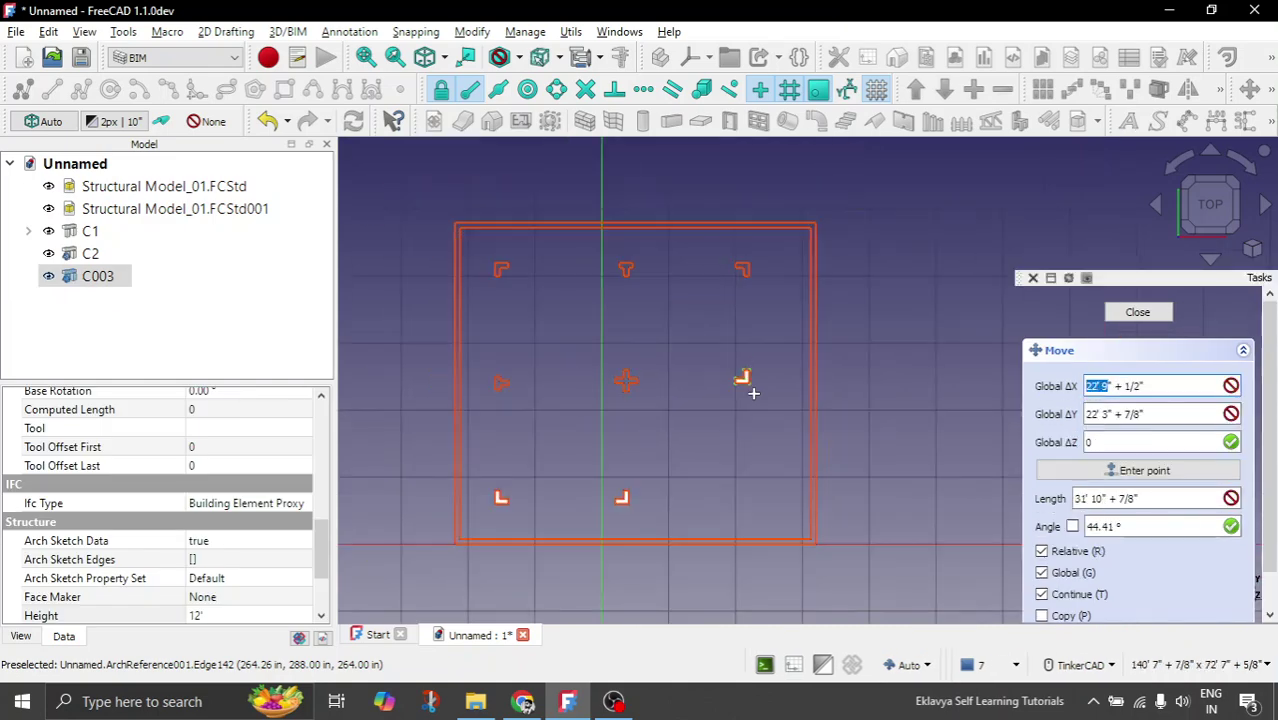
key(Escape)
Step: Test the clones' link to column C1 in 3D by setting its height to 20' and restoring it to 12'
right_drag(818, 567, 731, 495)
click(89, 231)
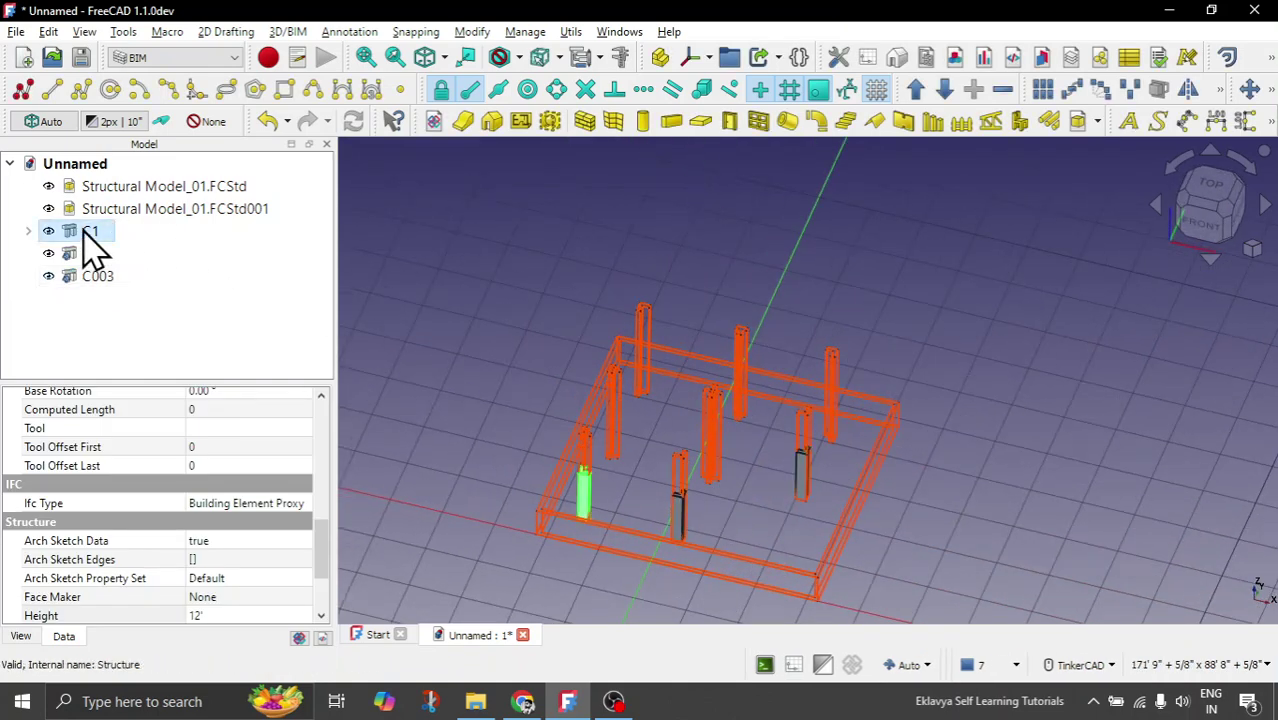
scroll(258, 515, down, 2)
click(232, 503)
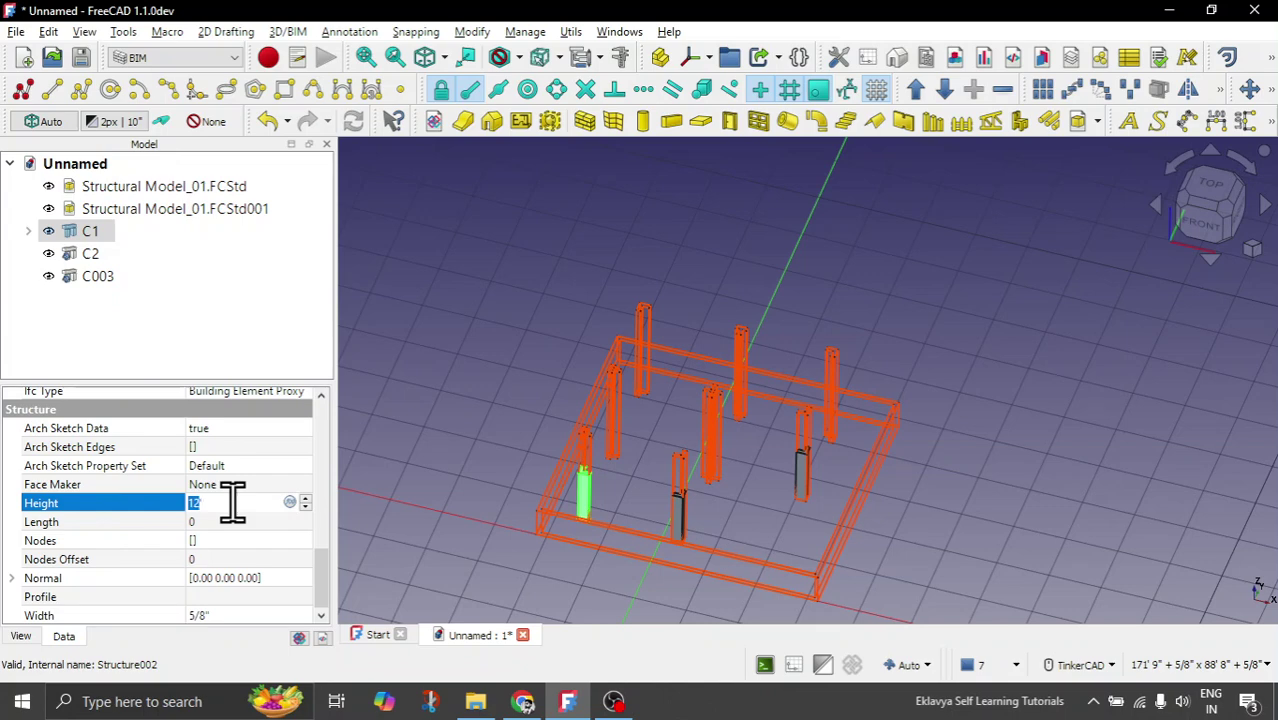
text(20)
key(Return)
click(232, 503)
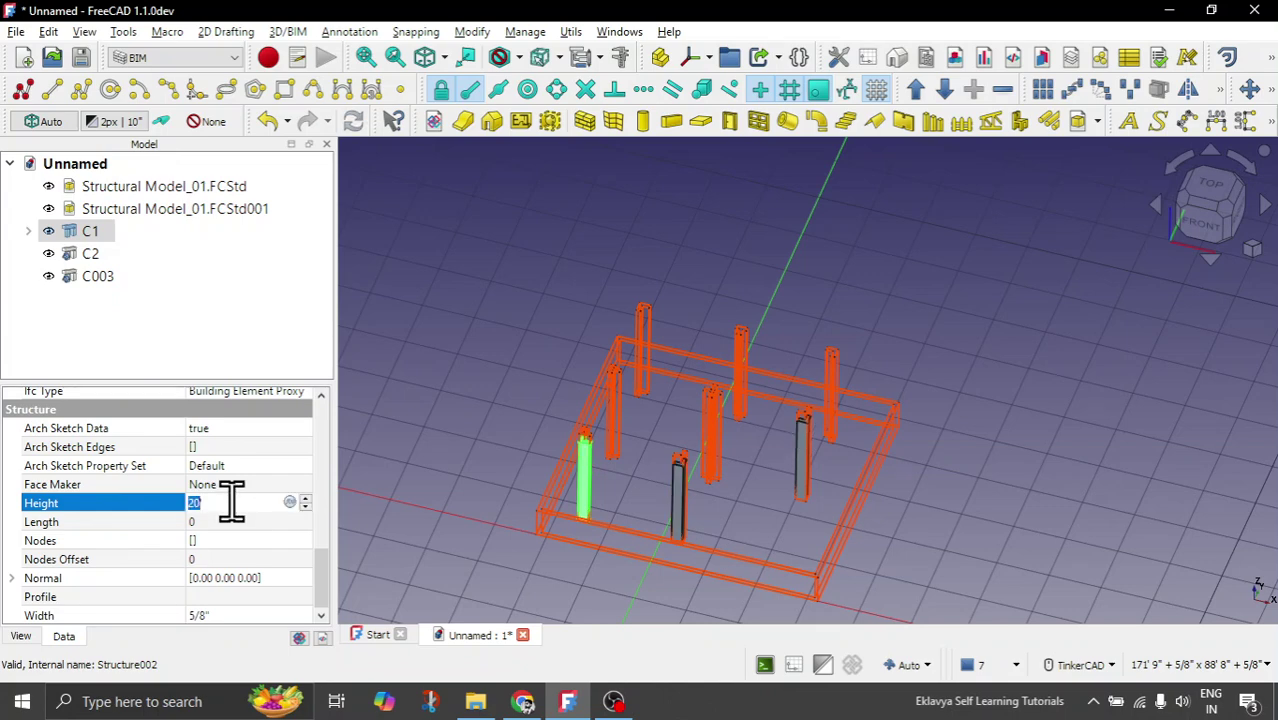
text(12)
key(Return)
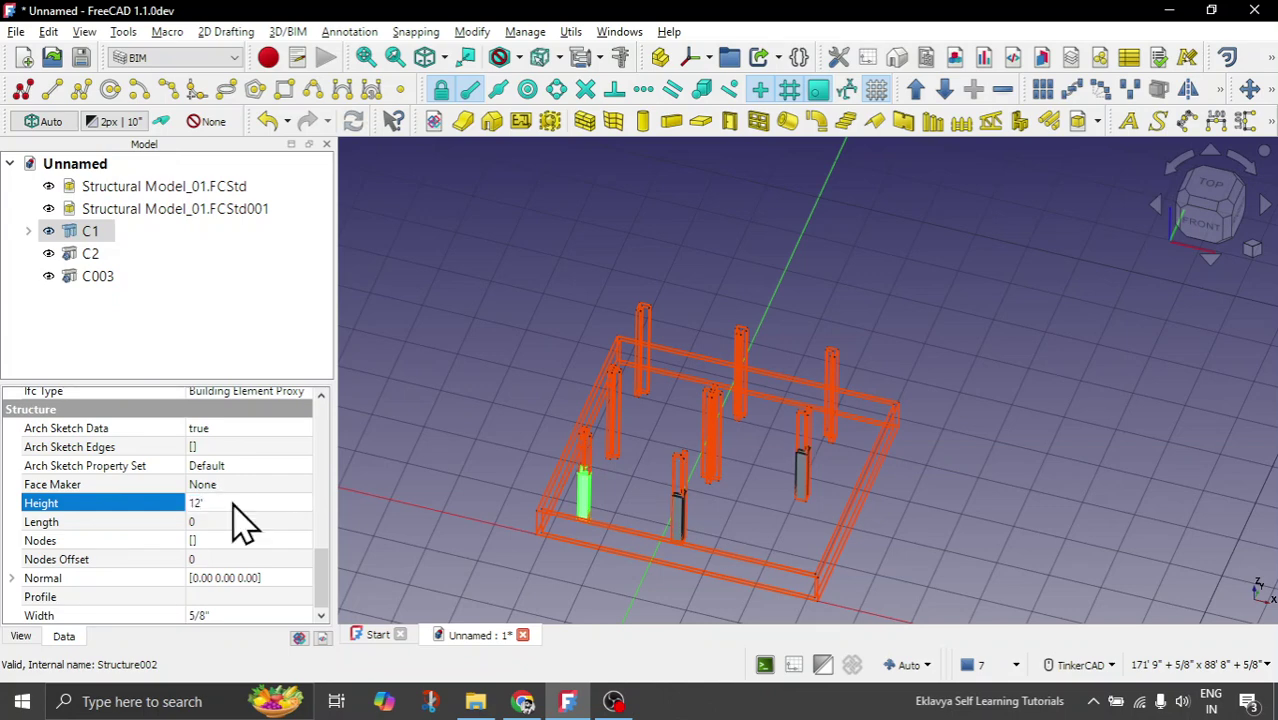
Step: Rename the cloned column C003 as C3
click(98, 276)
drag(325, 598, 320, 434)
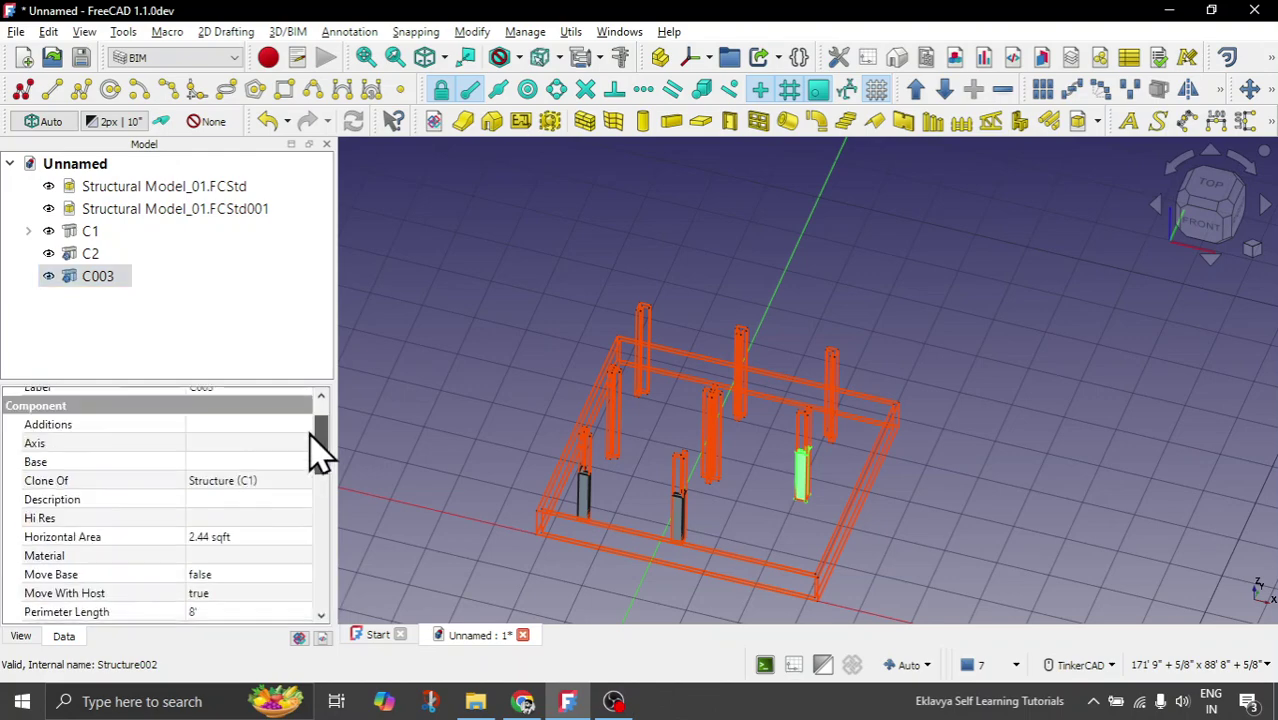
scroll(277, 442, up, 1)
click(247, 434)
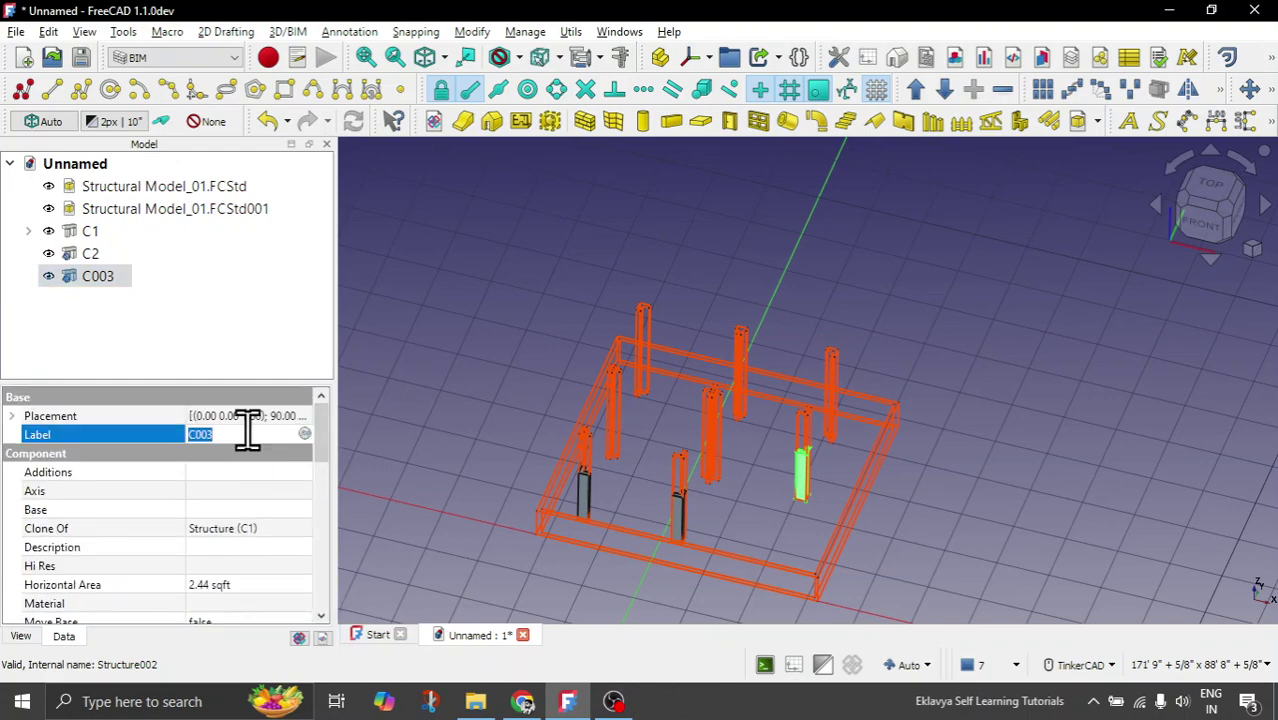
key(Return)
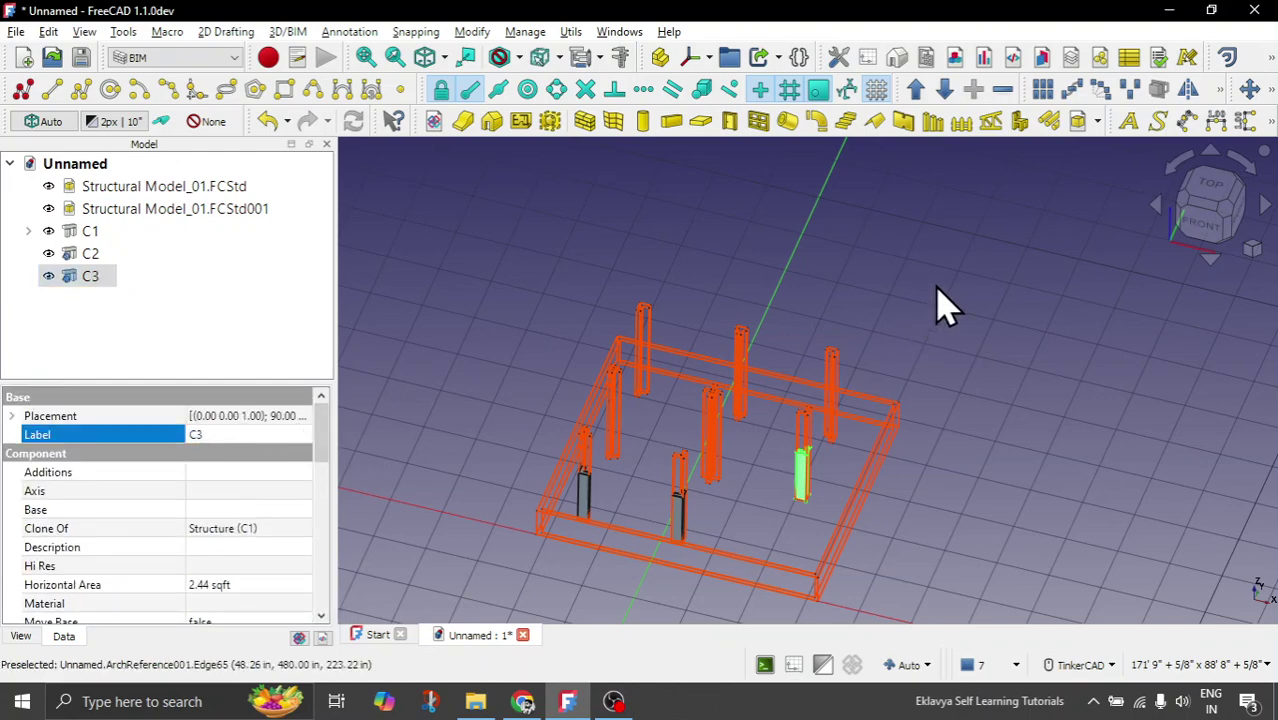
Step: Clone column C3 in the top view
right_drag(886, 300, 650, 379)
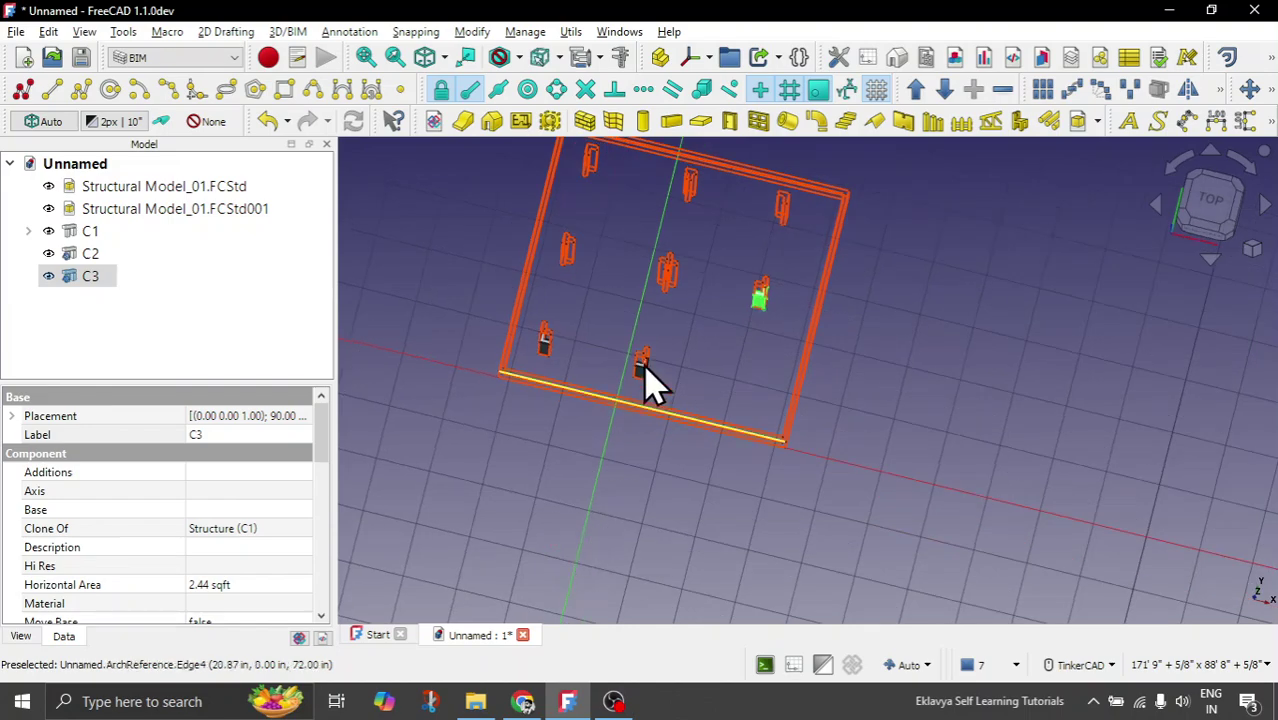
click(1205, 212)
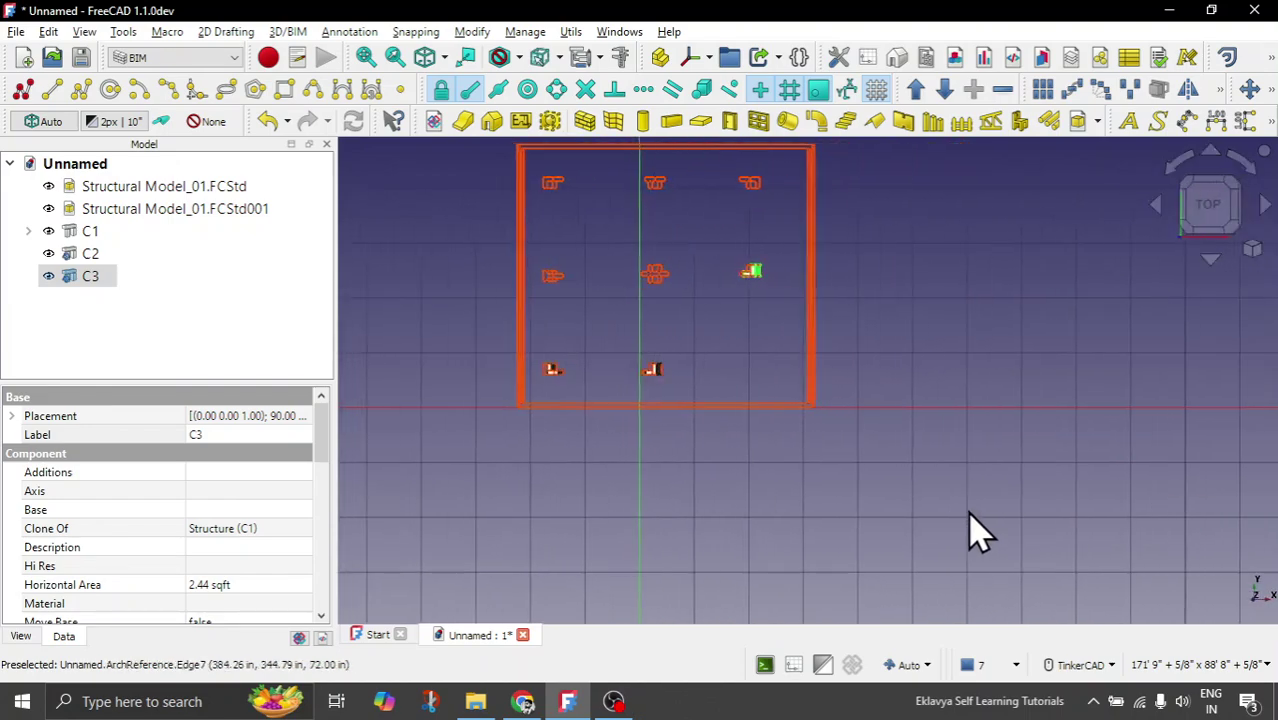
scroll(850, 391, down, 2)
scroll(840, 345, up, 5)
scroll(840, 345, down, 3)
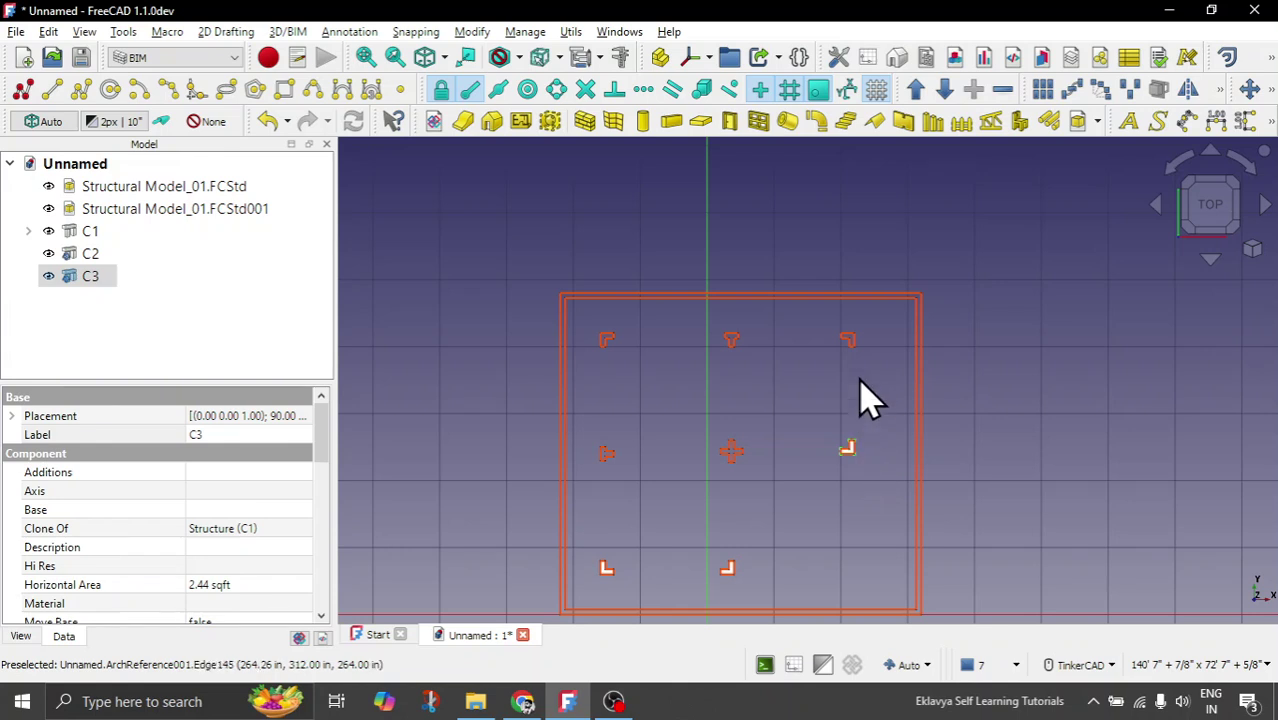
click(1268, 121)
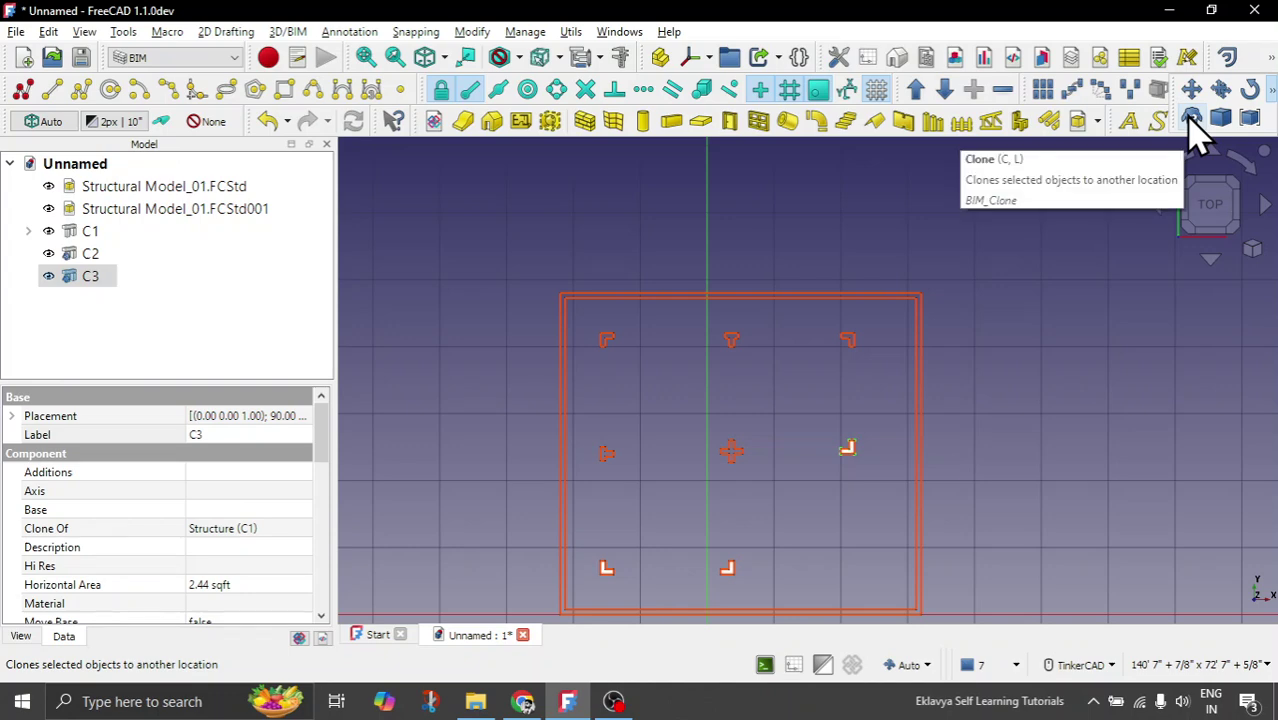
click(1192, 121)
Step: Move the clone of C3 18' along Y so its outer corner meets the upper-right reference outline's outer corner
scroll(870, 440, up, 5)
click(813, 475)
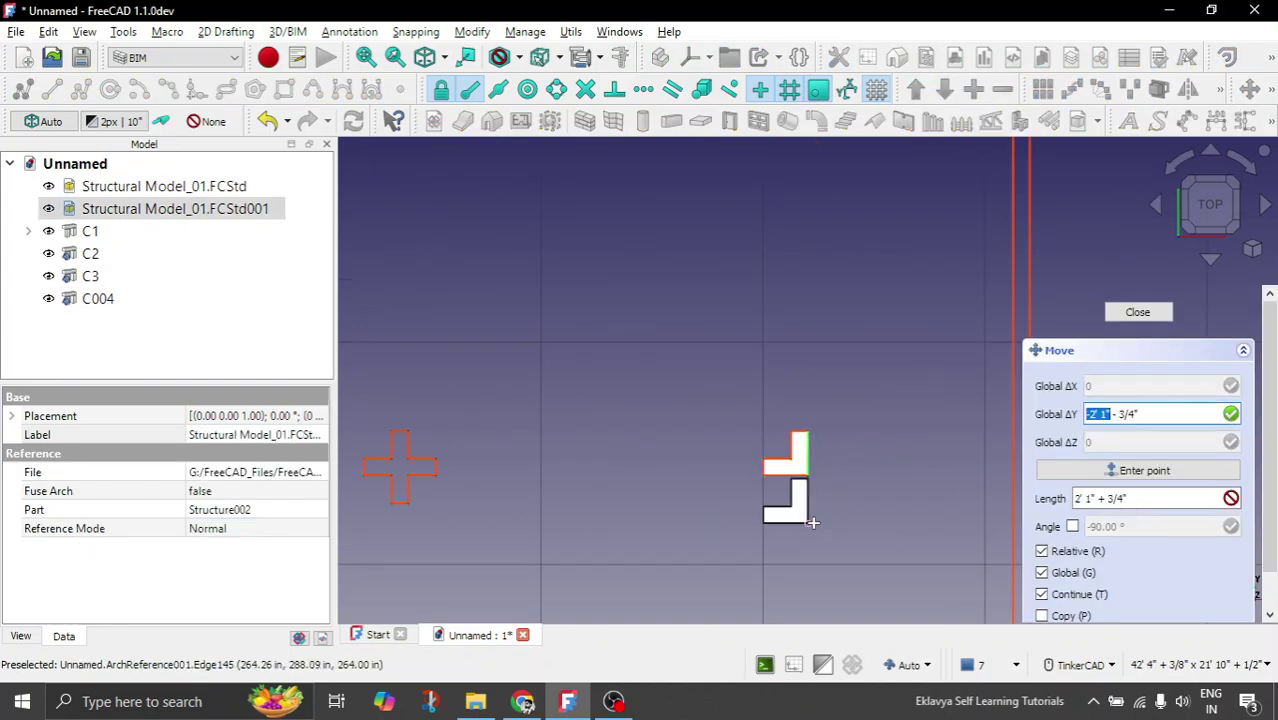
scroll(825, 480, down, 3)
scroll(813, 348, up, 5)
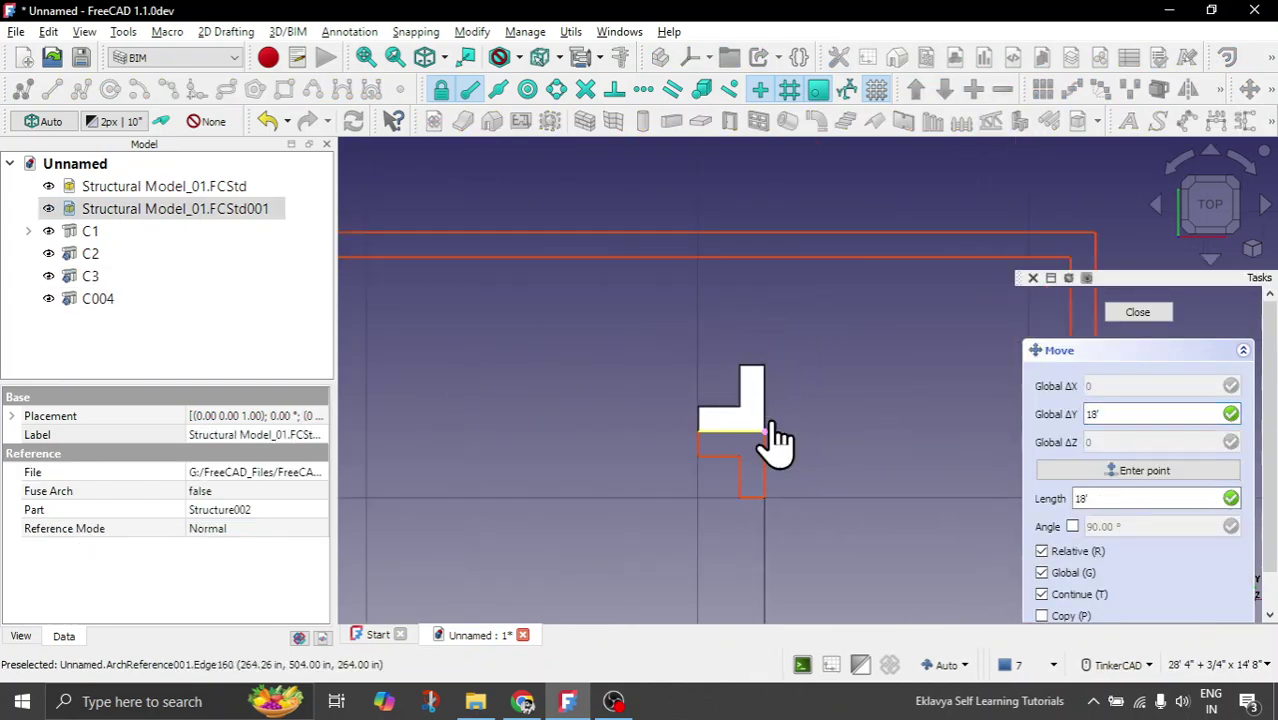
click(770, 425)
scroll(870, 367, down, 4)
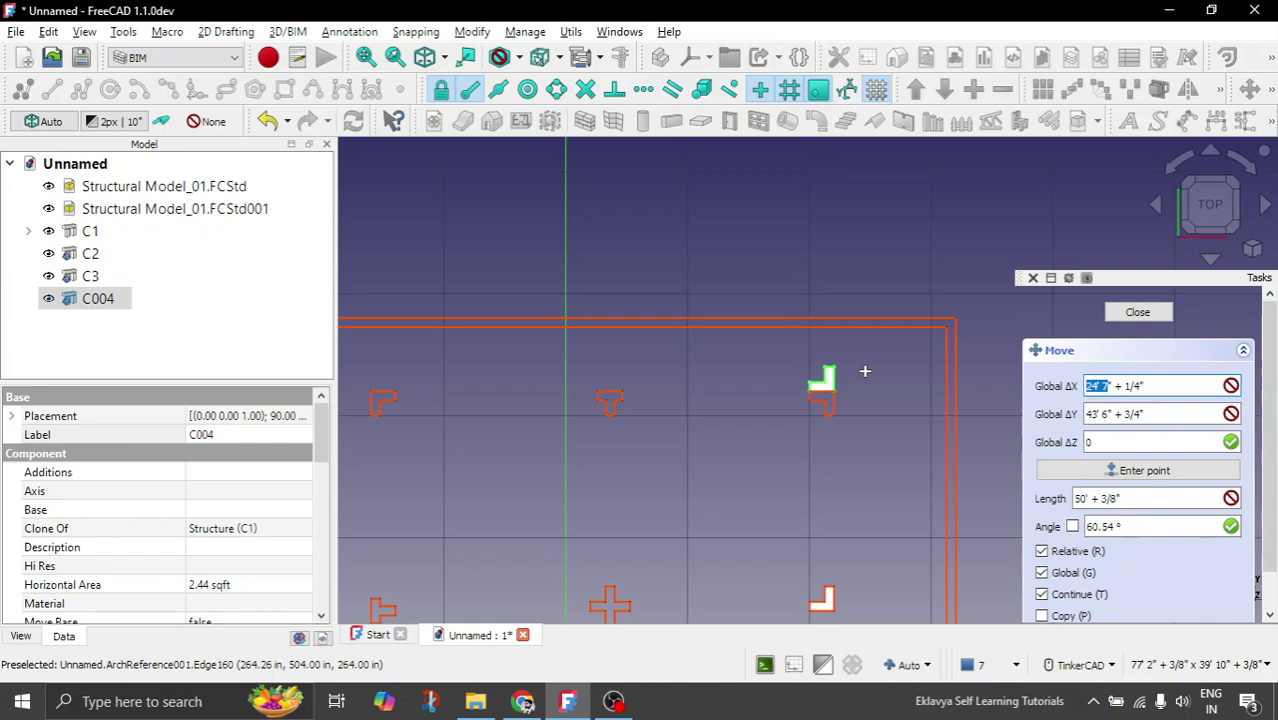
key(Escape)
Step: Rotate the cloned column C004 90° counterclockwise about its outer corner to match the upper-right L-shaped reference outline
scroll(860, 395, up, 4)
click(836, 399)
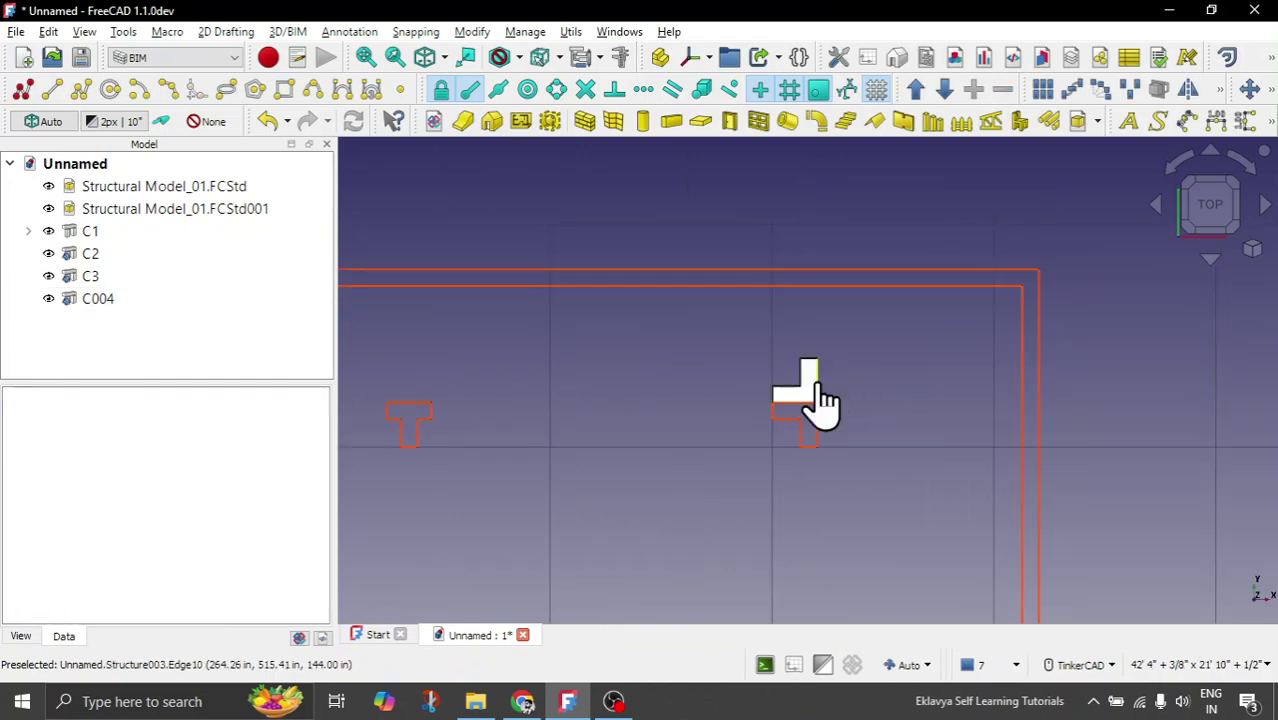
click(822, 399)
click(1271, 90)
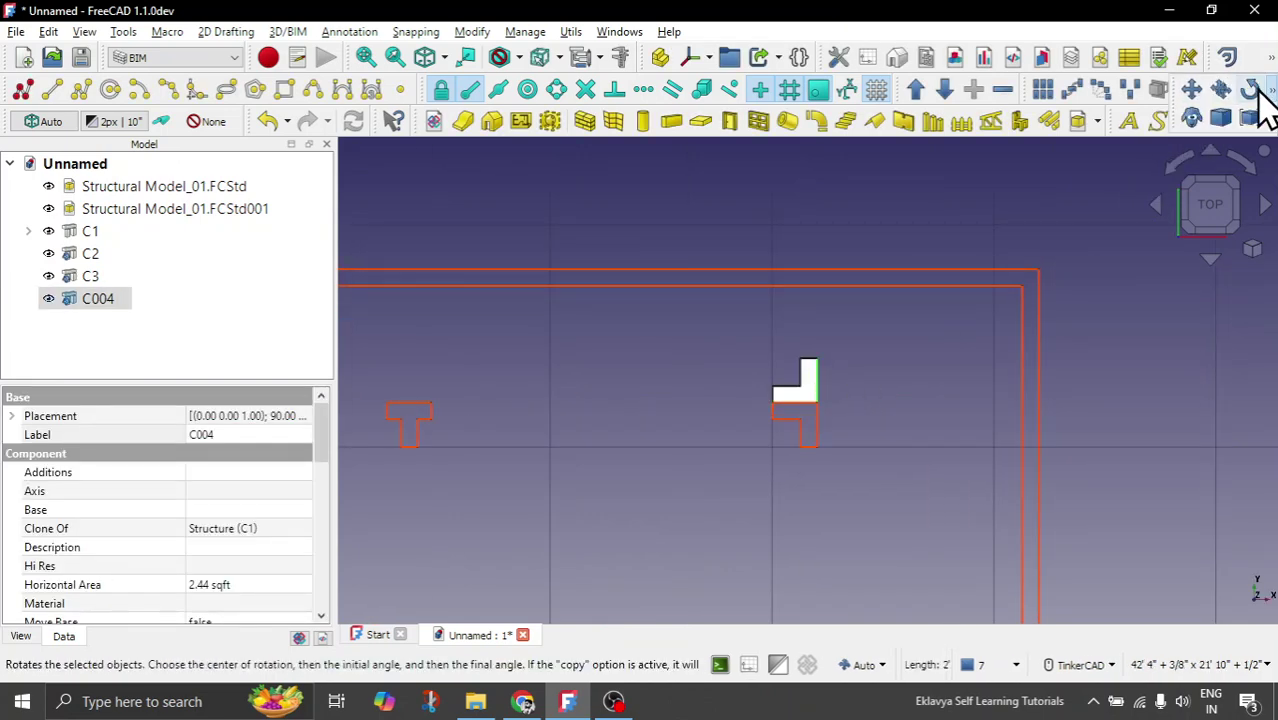
click(1251, 90)
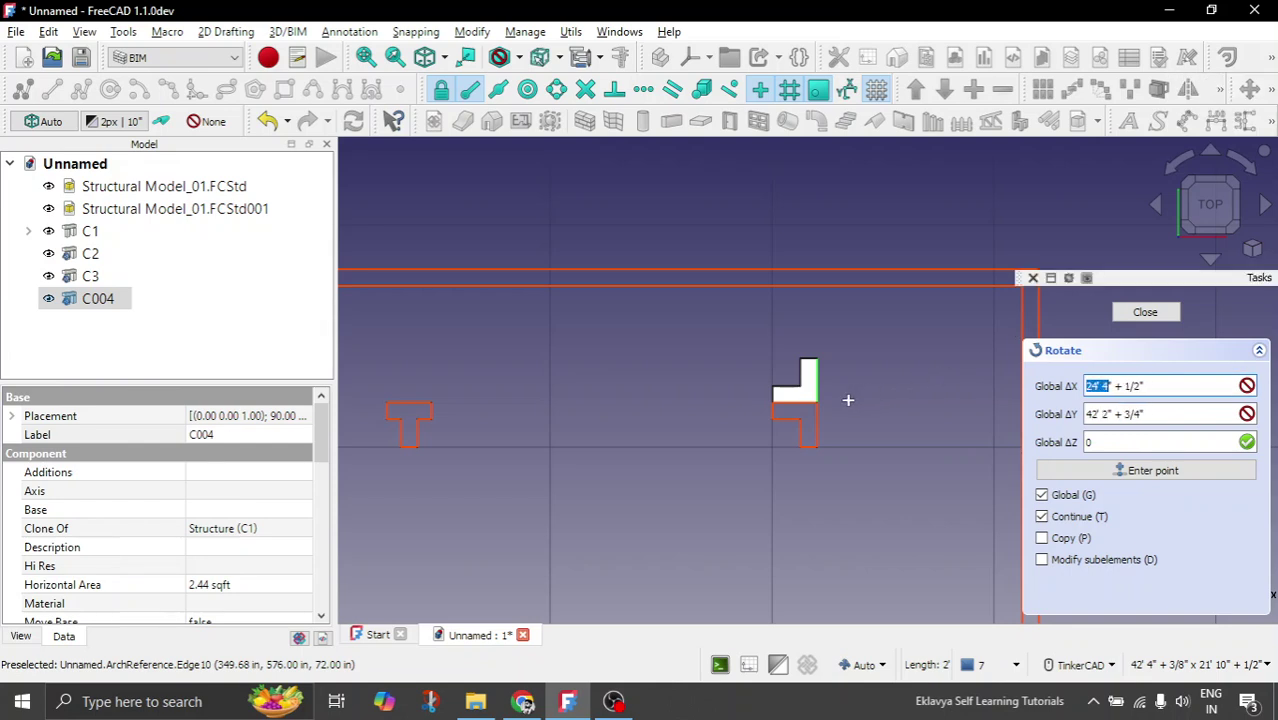
click(790, 400)
click(781, 418)
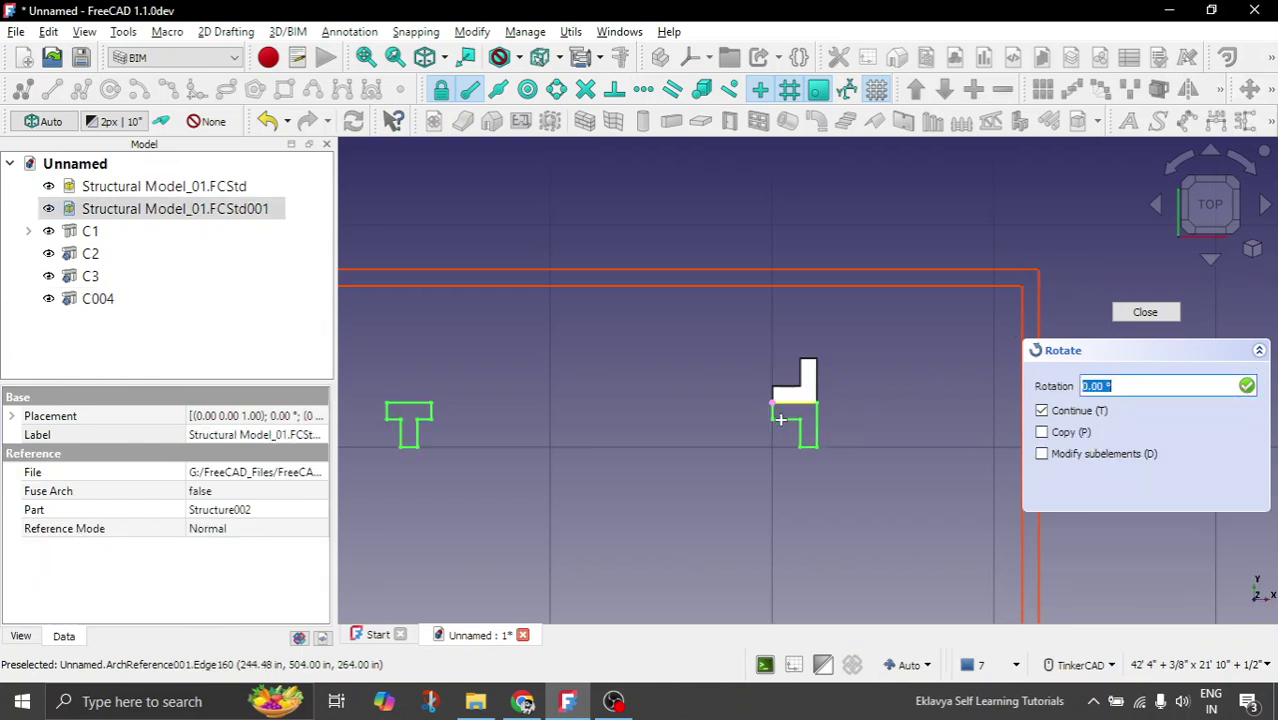
click(864, 420)
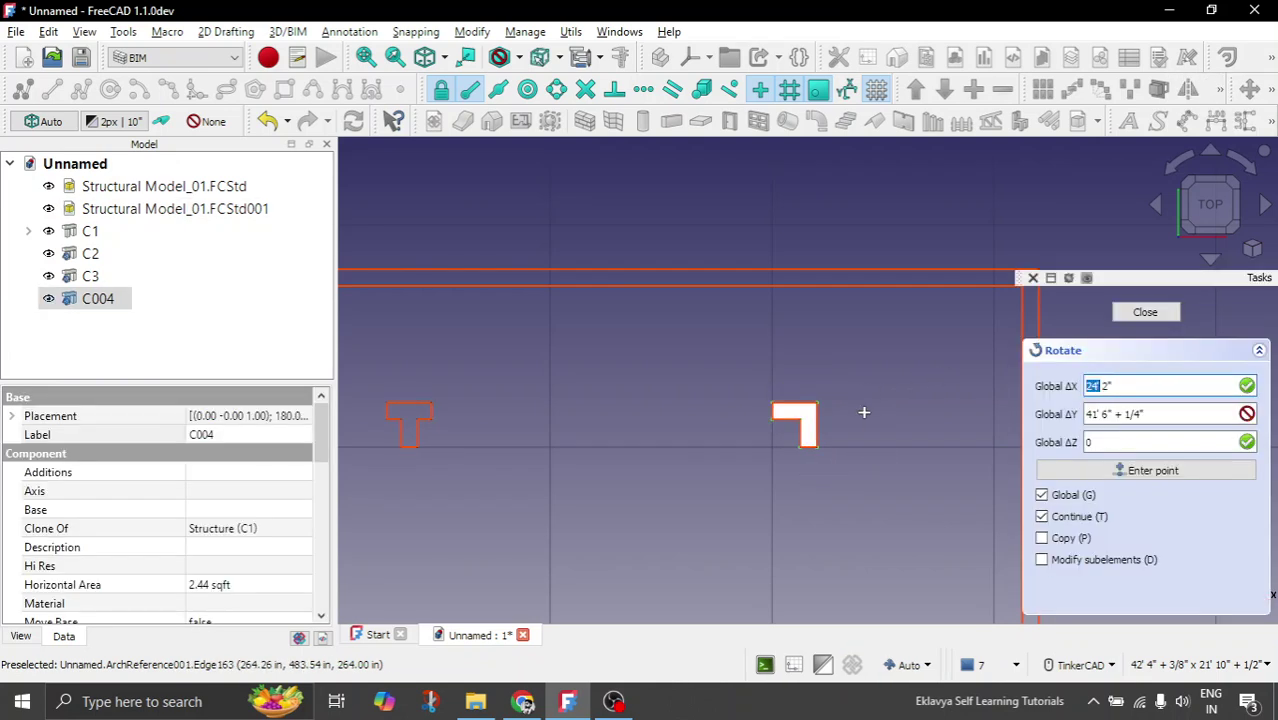
key(Escape)
Step: Rename the cloned column C004 as C4
scroll(1030, 262, down, 5)
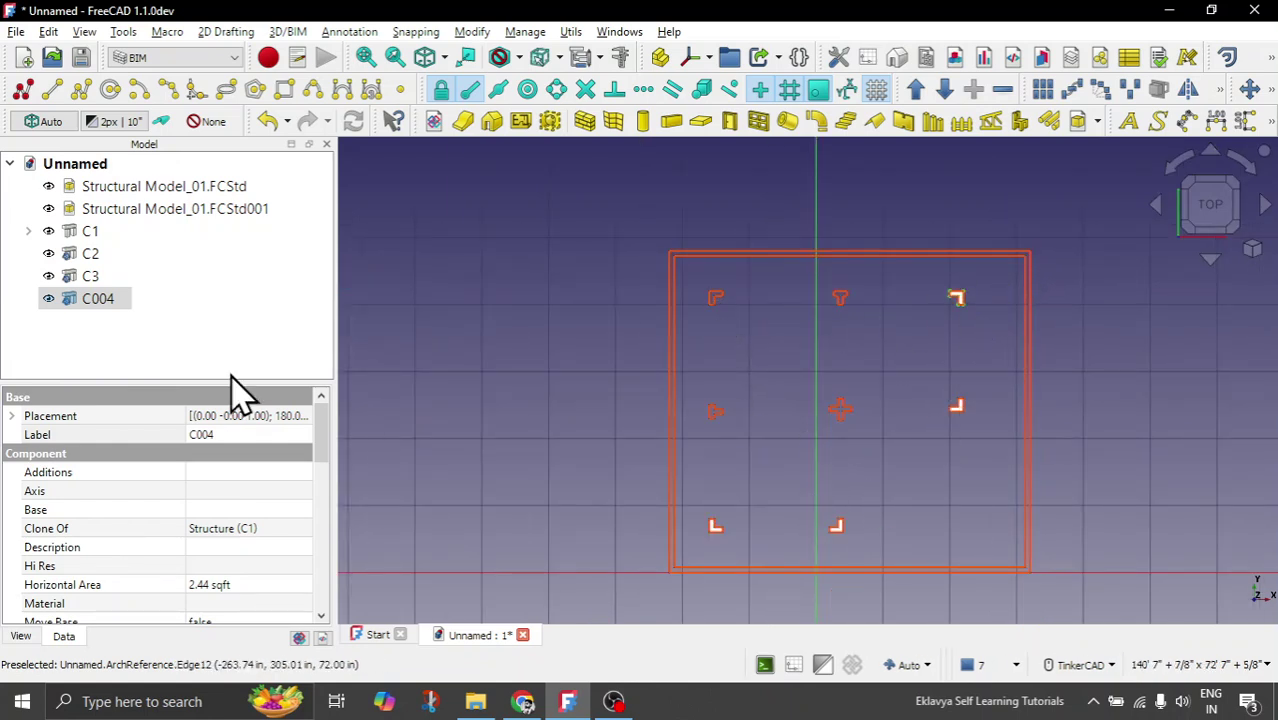
click(112, 312)
click(100, 299)
click(241, 434)
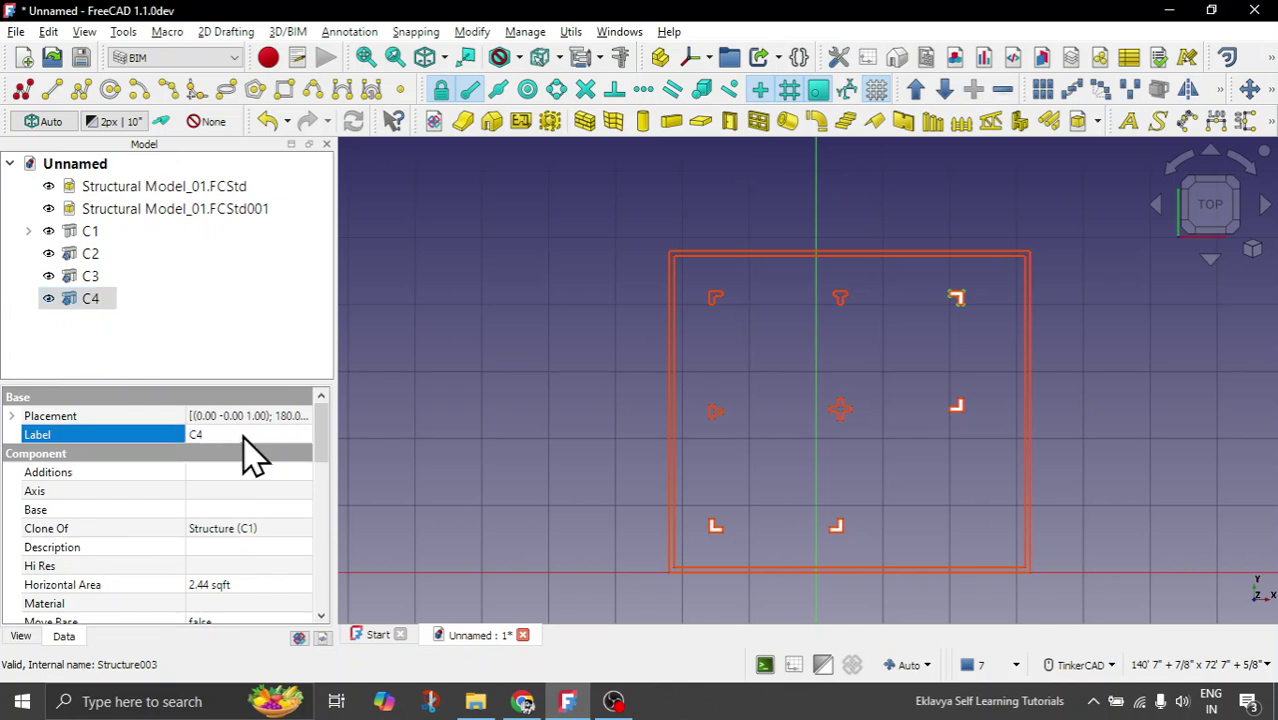
Step: Clone column C4 and move the copy -38' along X so its outer corner meets the upper-left L-shaped reference outline
click(1271, 92)
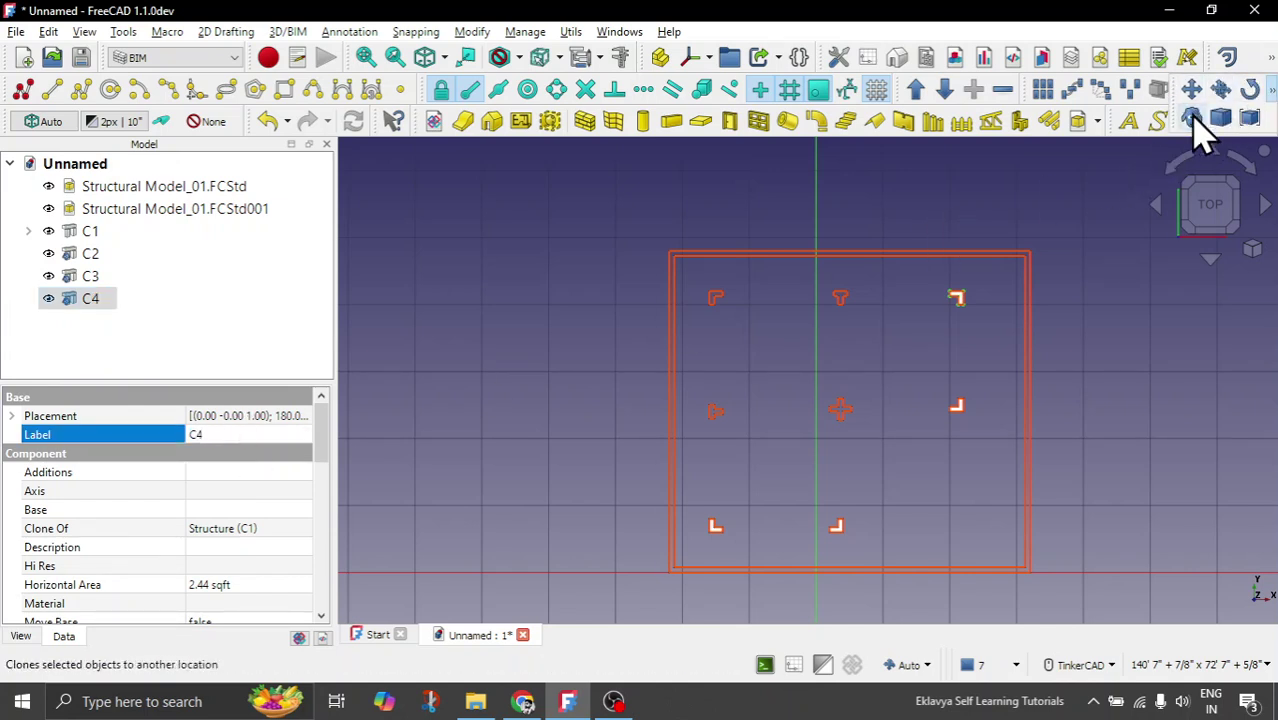
click(1193, 119)
scroll(996, 263, up, 5)
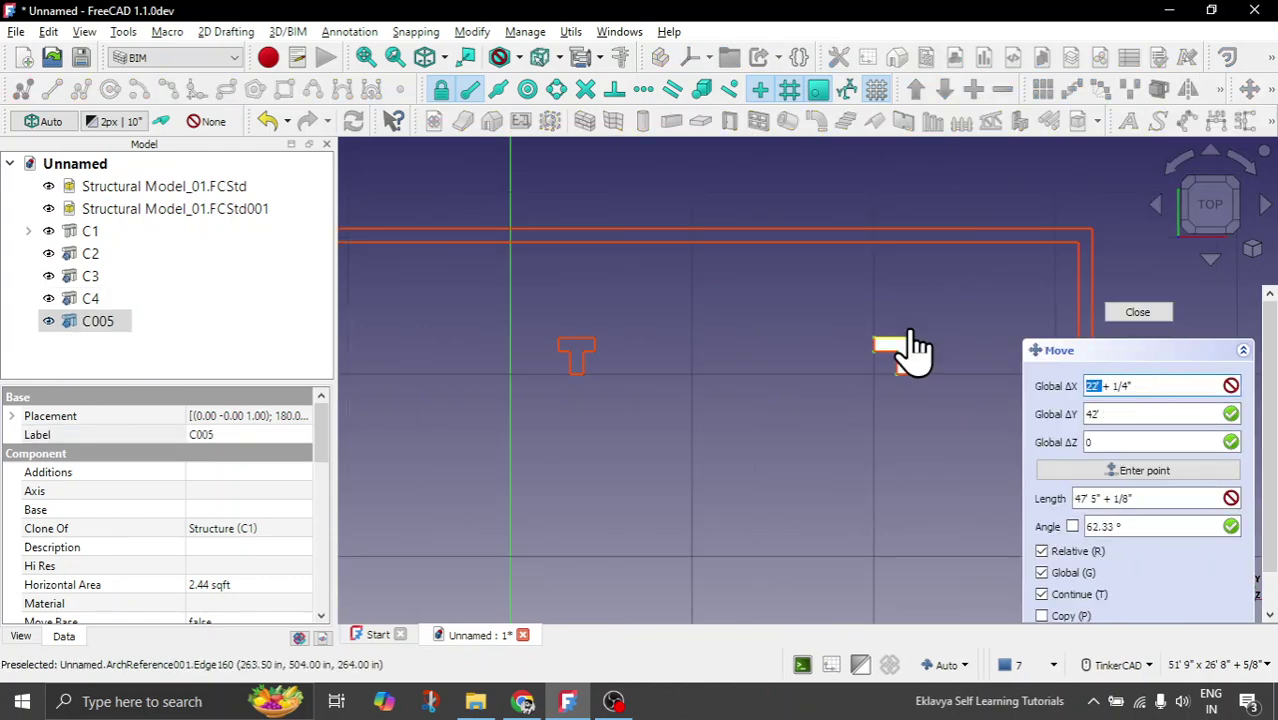
scroll(911, 332, down, 5)
click(940, 335)
scroll(699, 337, up, 5)
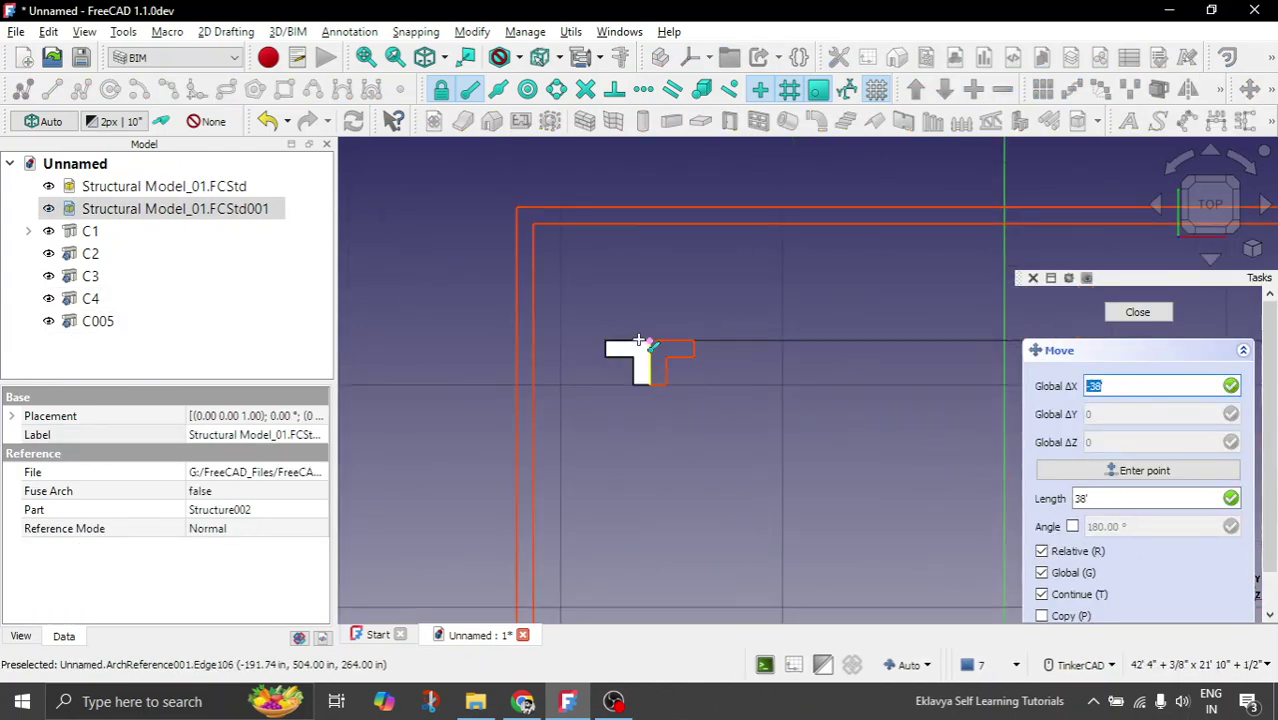
click(660, 334)
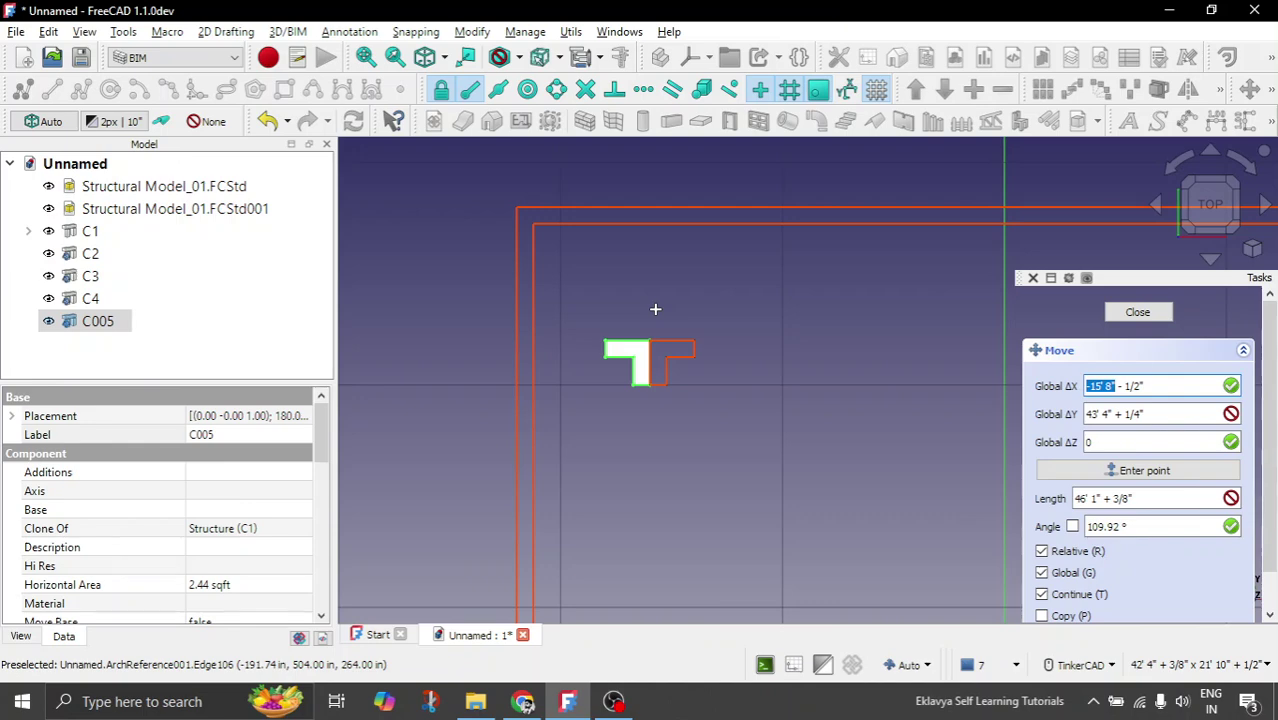
key(Escape)
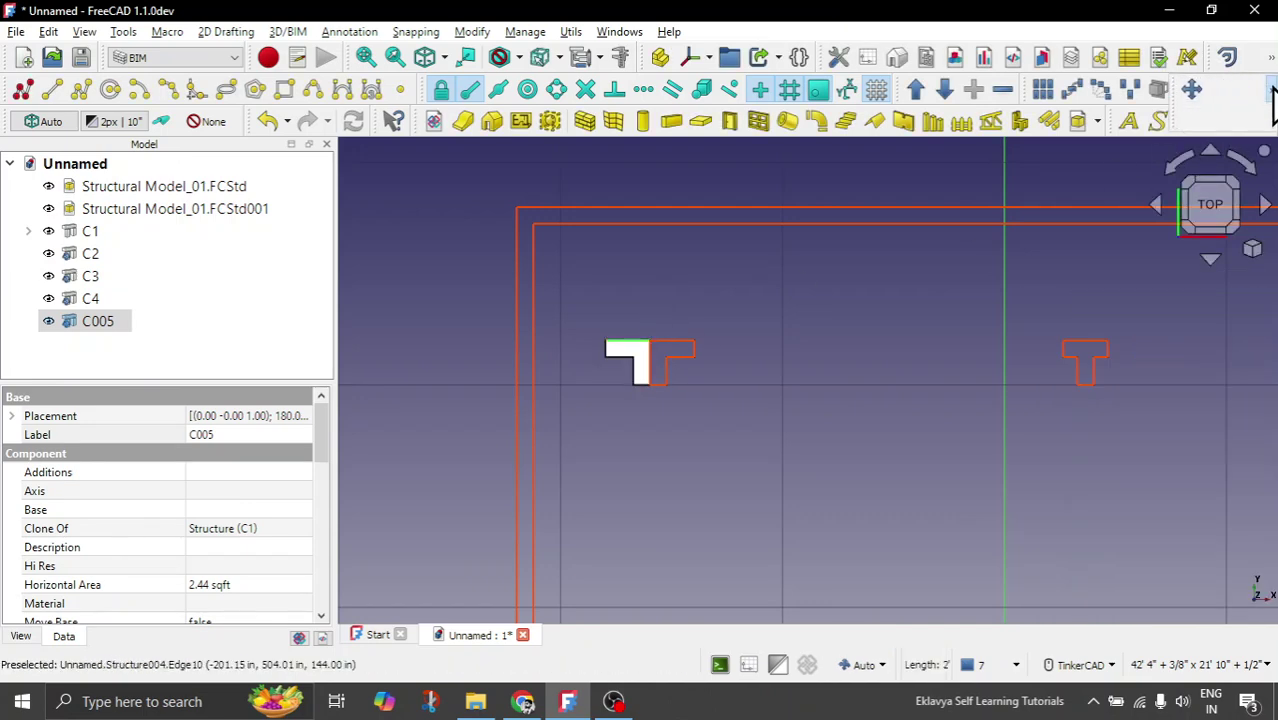
Step: Rotate the cloned column C005 90° counterclockwise about its outer corner to match the upper-left L-shaped reference outline
click(1272, 92)
click(1252, 91)
scroll(633, 306, up, 4)
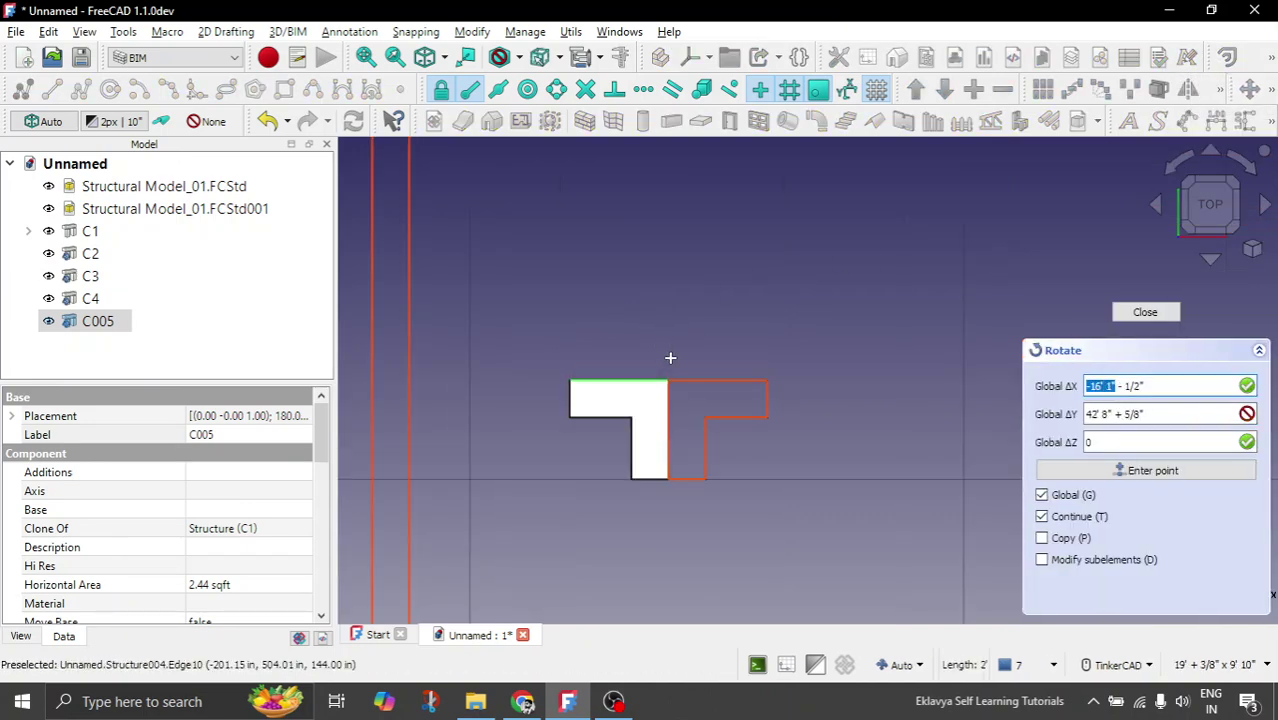
click(664, 462)
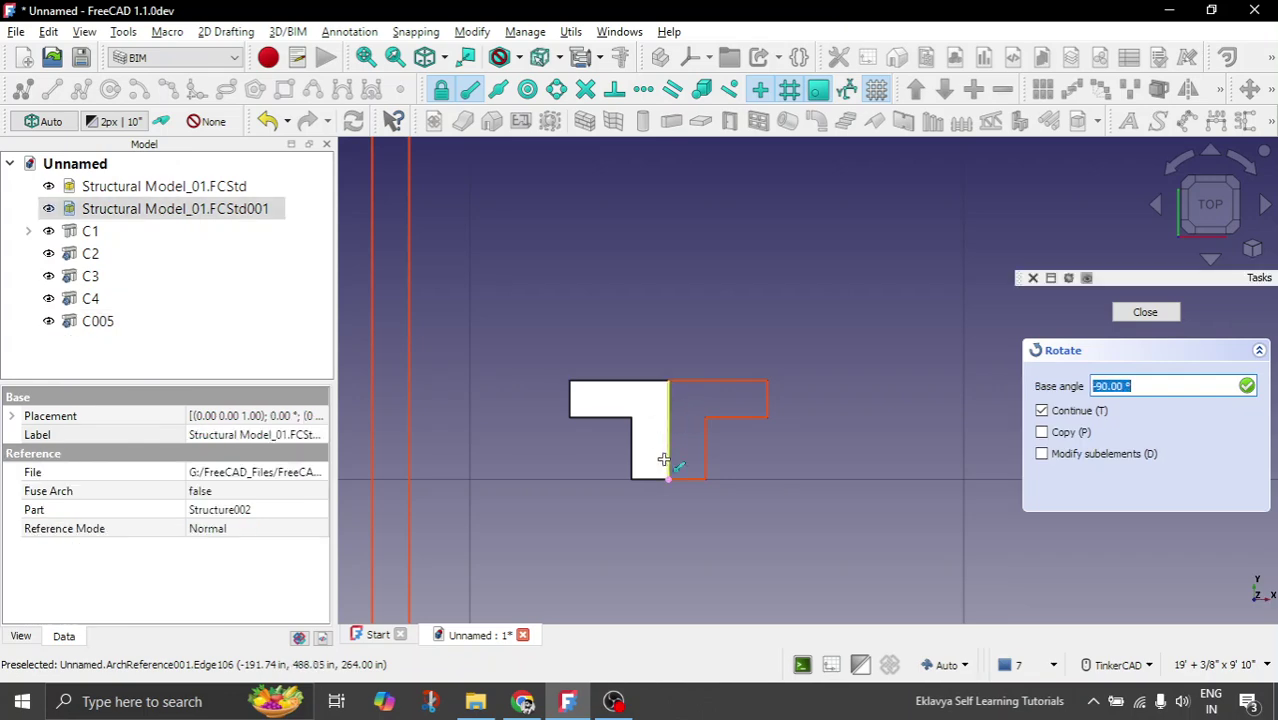
click(667, 480)
click(772, 374)
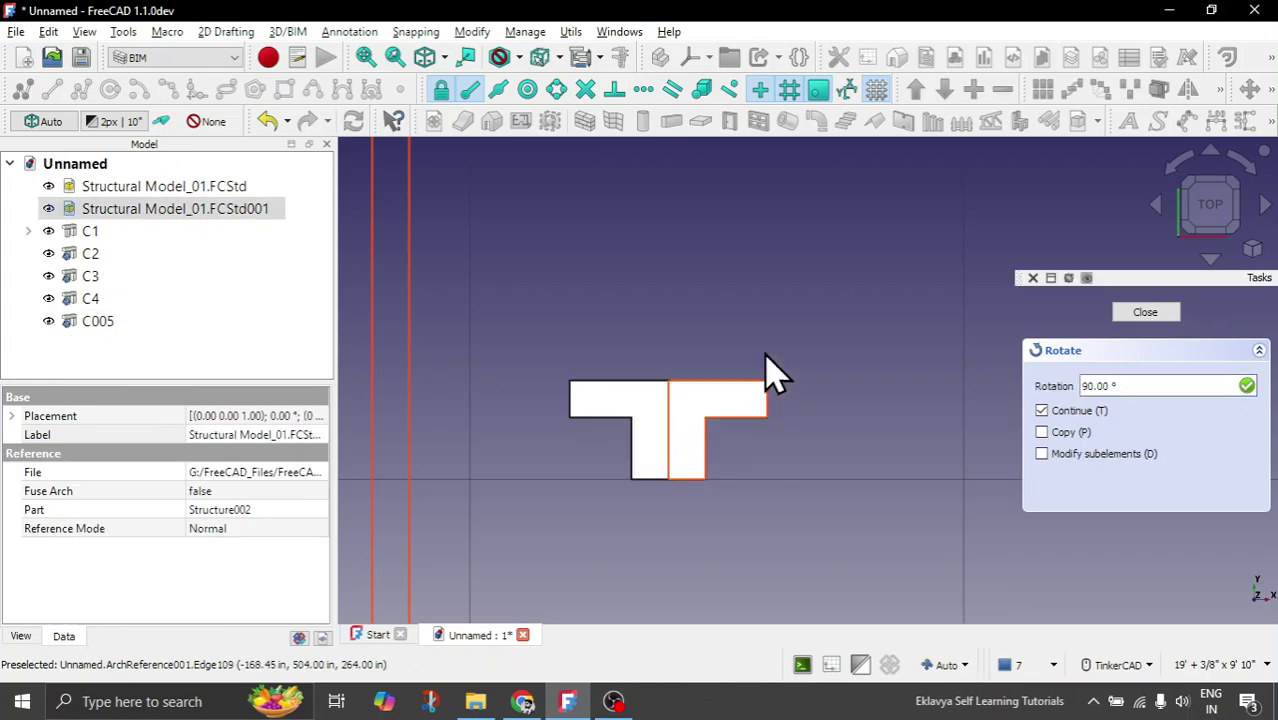
scroll(744, 287, down, 4)
key(Escape)
scroll(707, 322, down, 5)
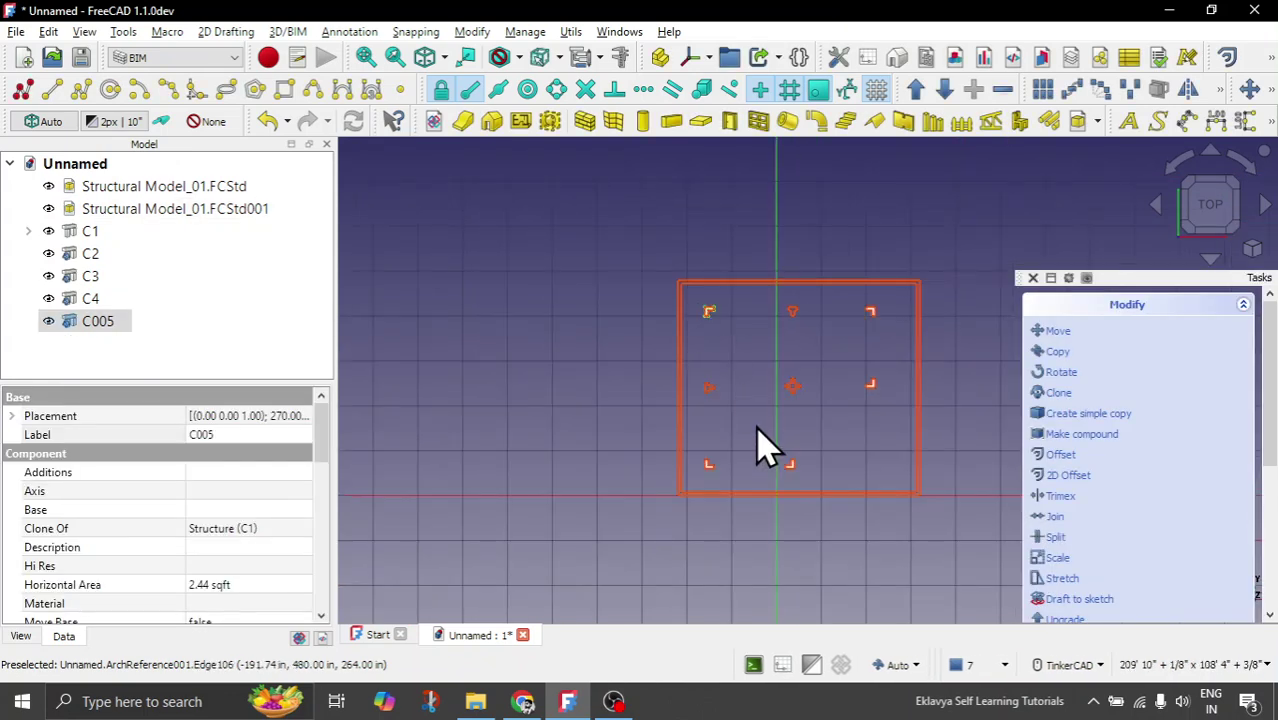
scroll(752, 421, up, 2)
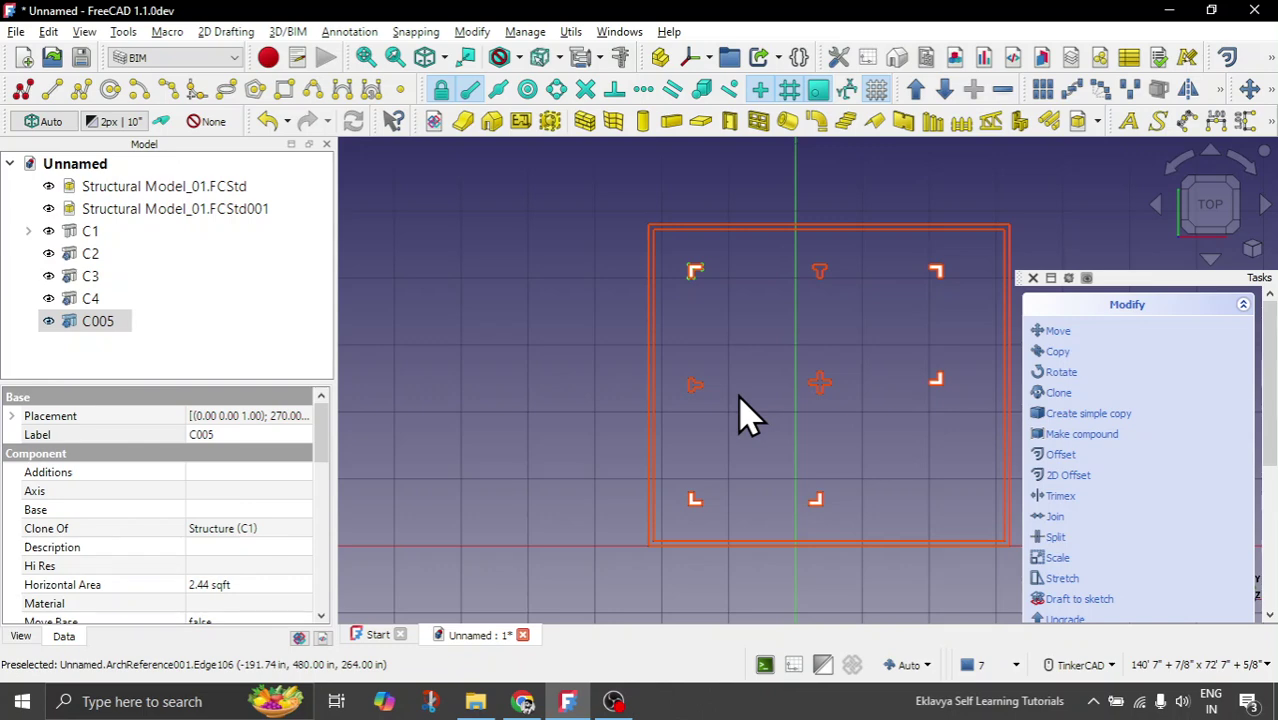
Step: Rename the cloned column C005 as C5
click(228, 432)
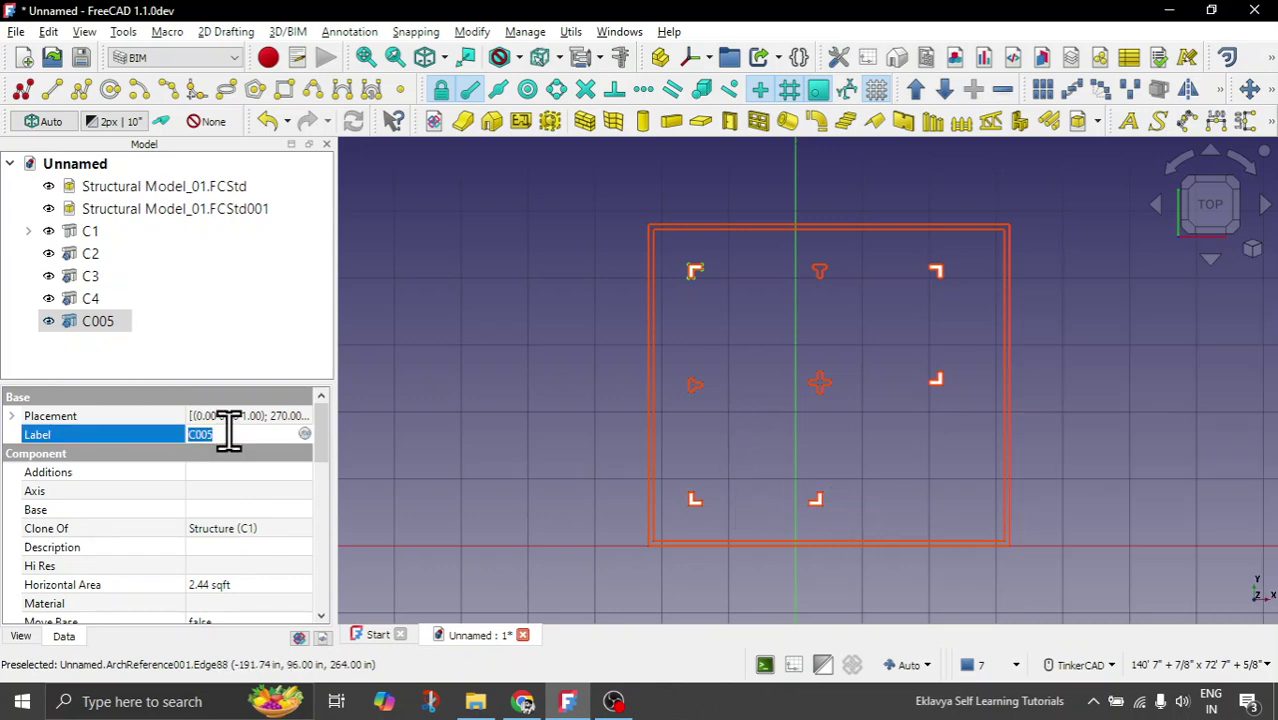
key(Return)
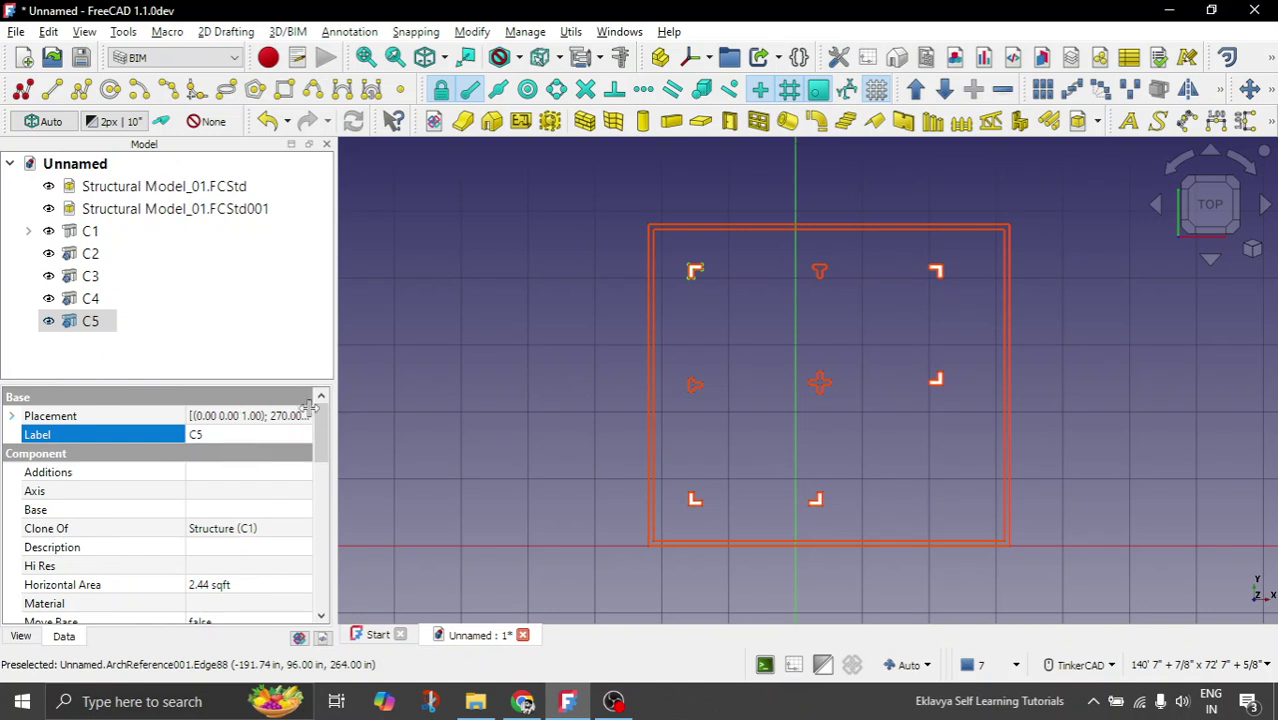
click(437, 403)
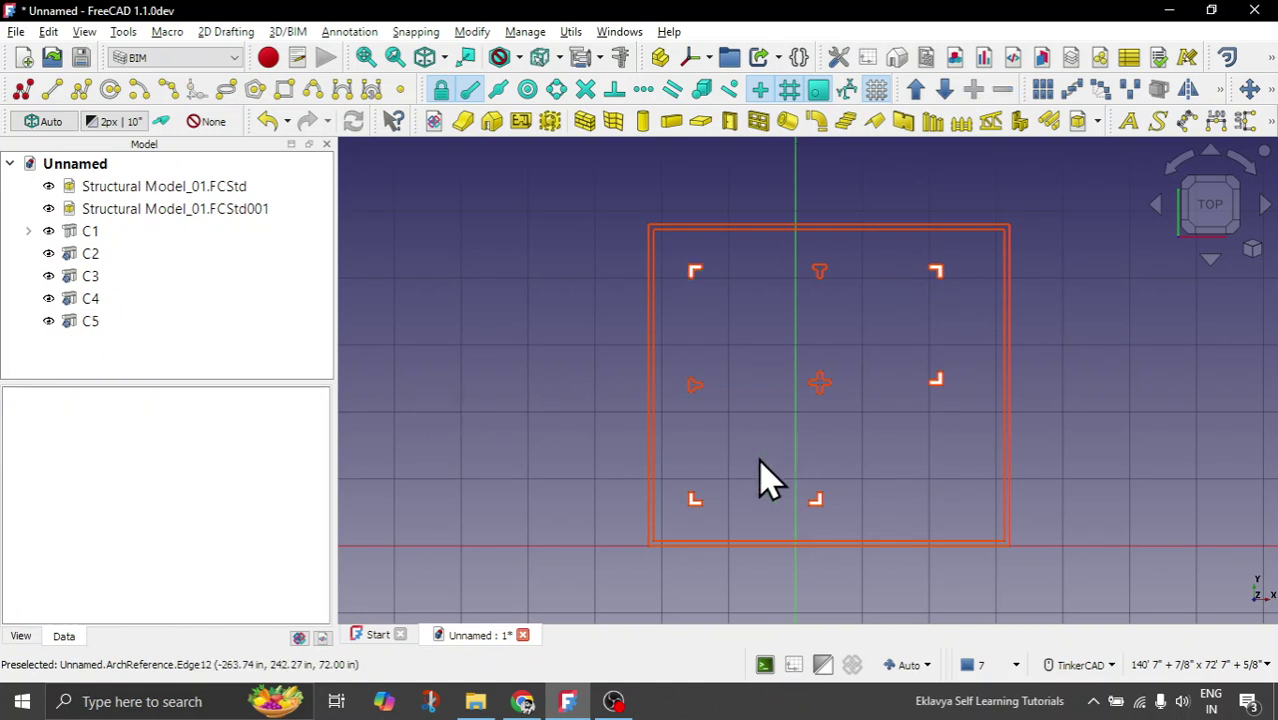
Step: Trace the T-shaped reference outline on the left side of the plan with a closed polyline through its eight corners
scroll(765, 480, up, 1)
scroll(685, 391, up, 2)
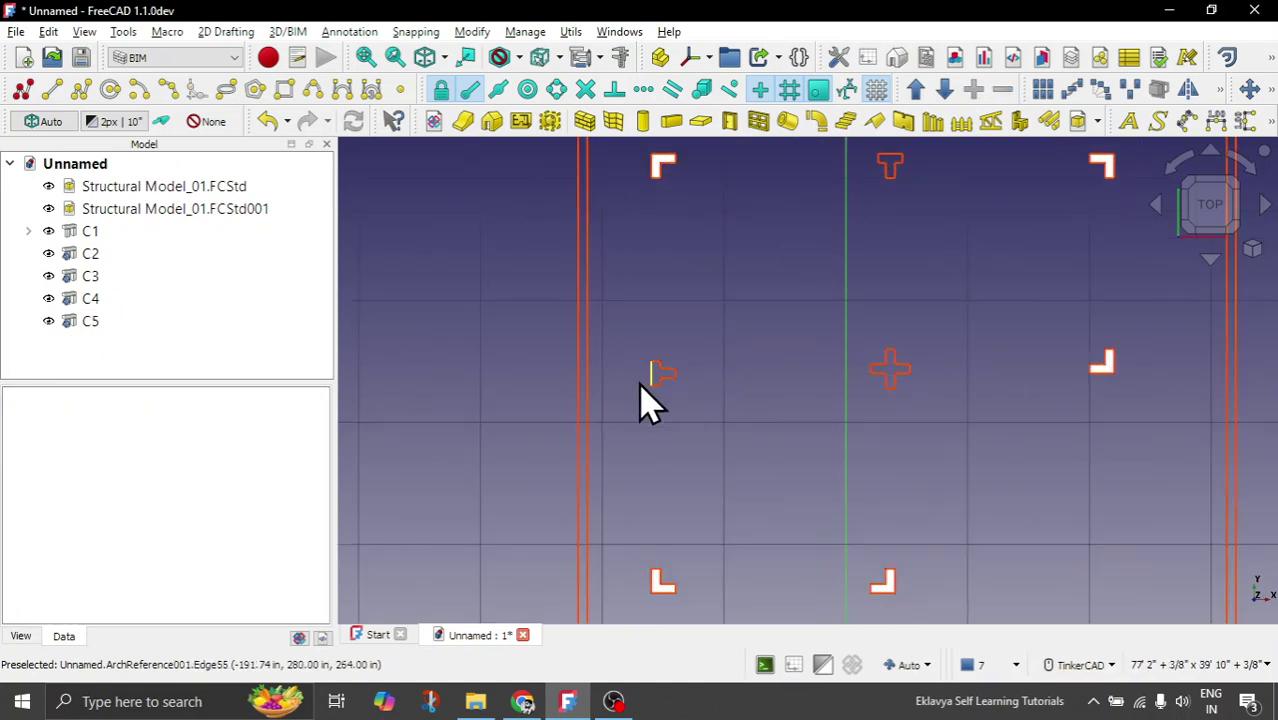
scroll(668, 405, down, 1)
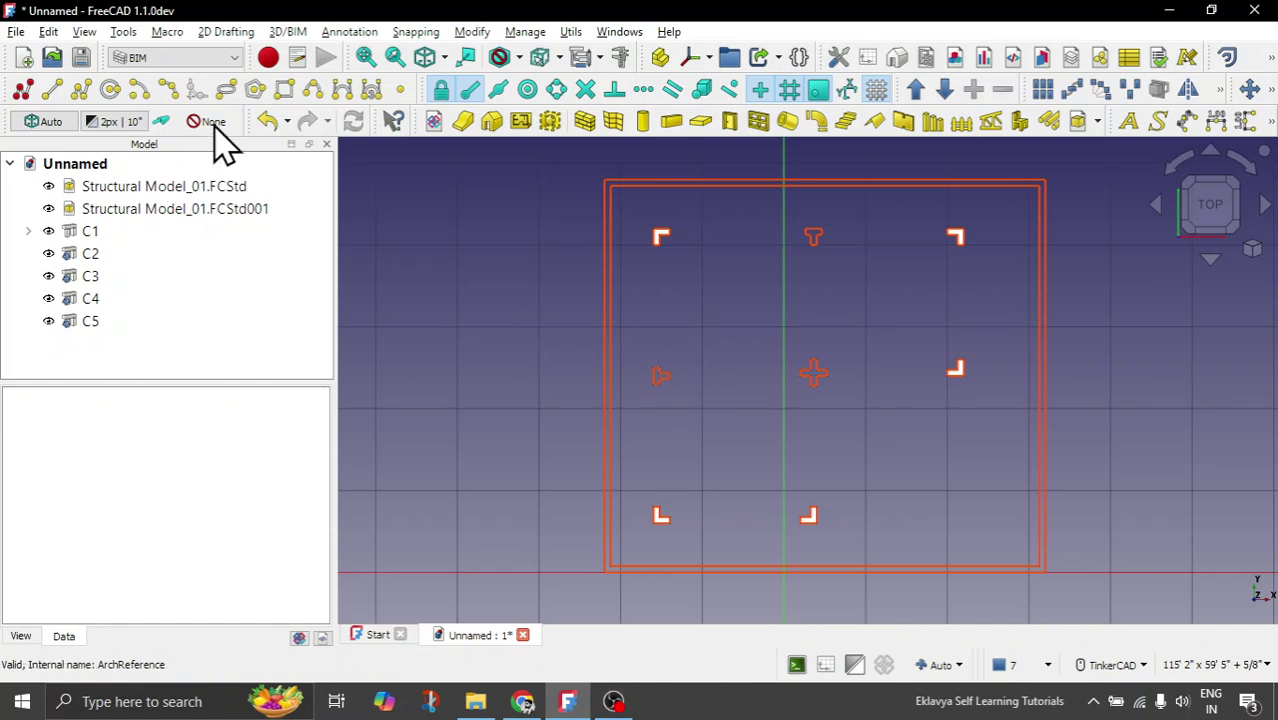
click(81, 89)
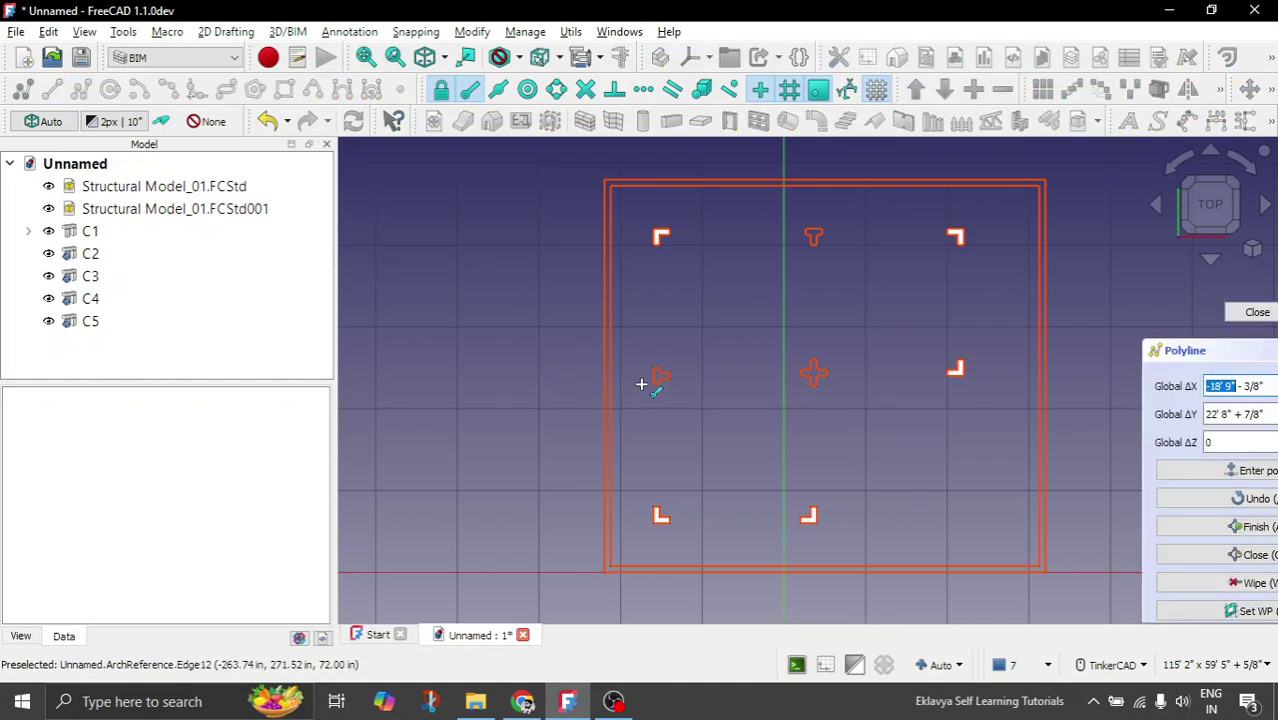
scroll(648, 380, up, 10)
click(677, 382)
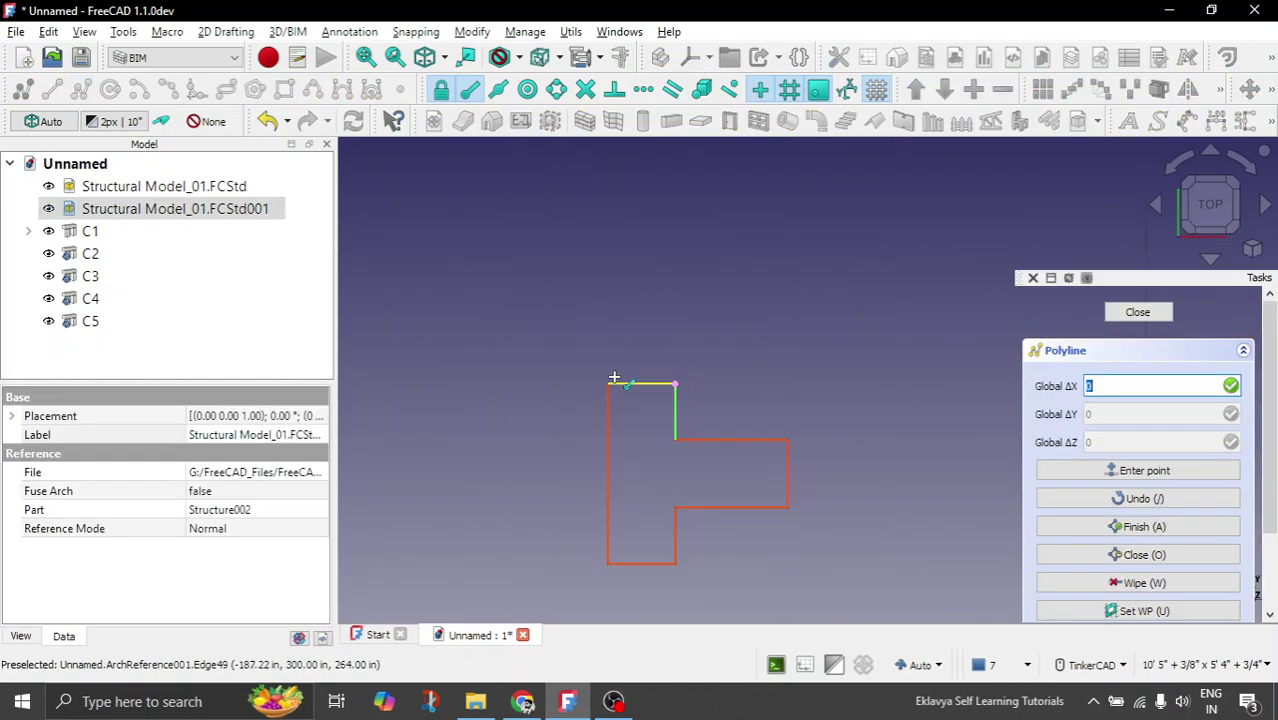
click(608, 383)
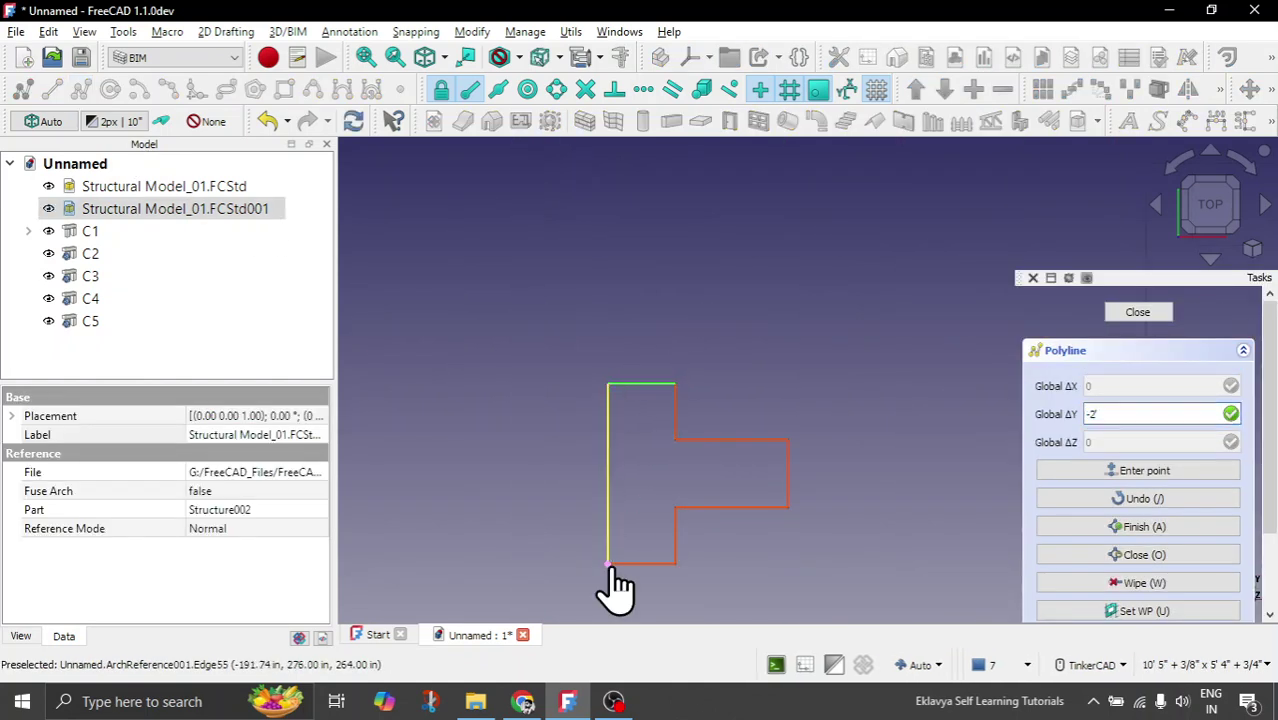
click(608, 563)
click(676, 530)
click(679, 511)
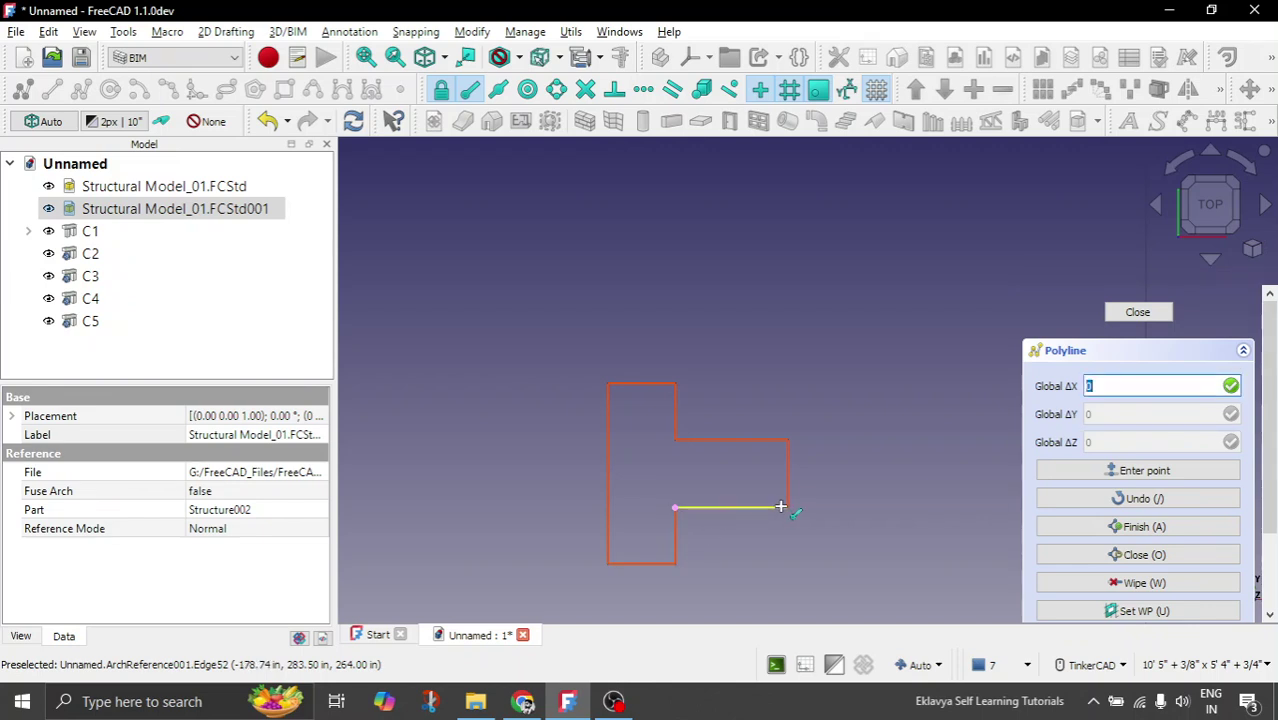
click(785, 511)
click(787, 440)
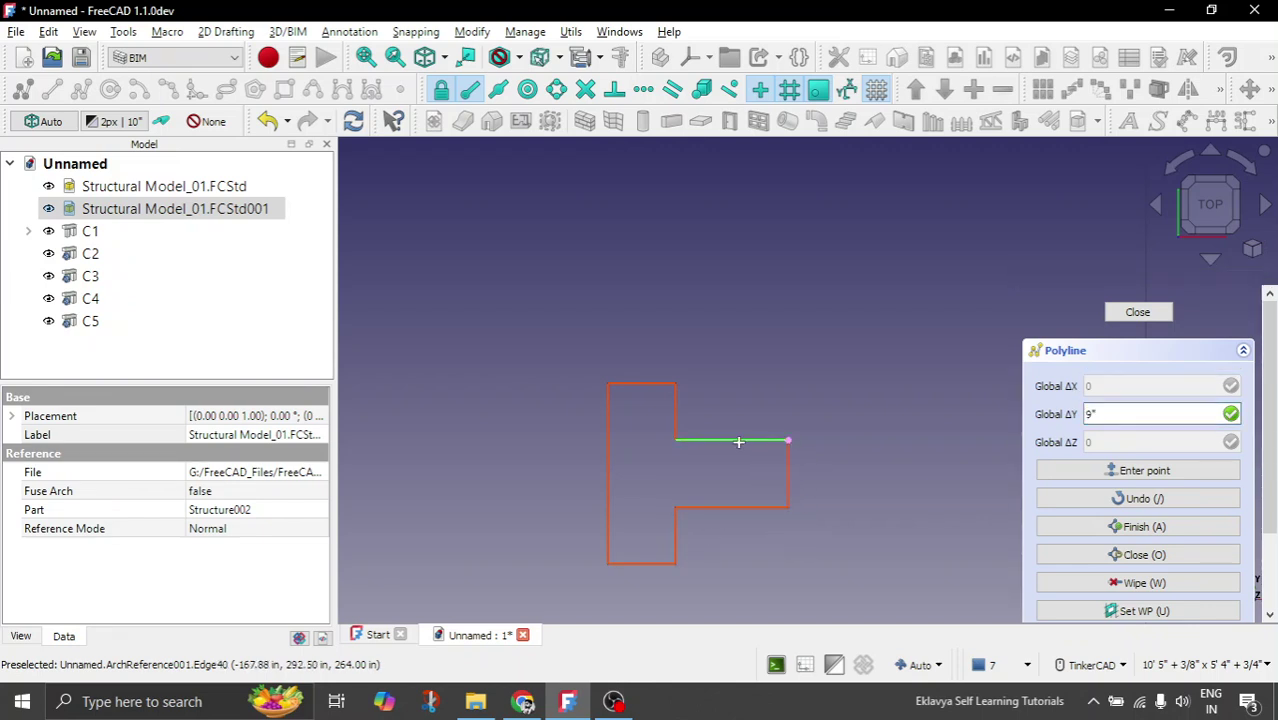
click(676, 440)
click(676, 386)
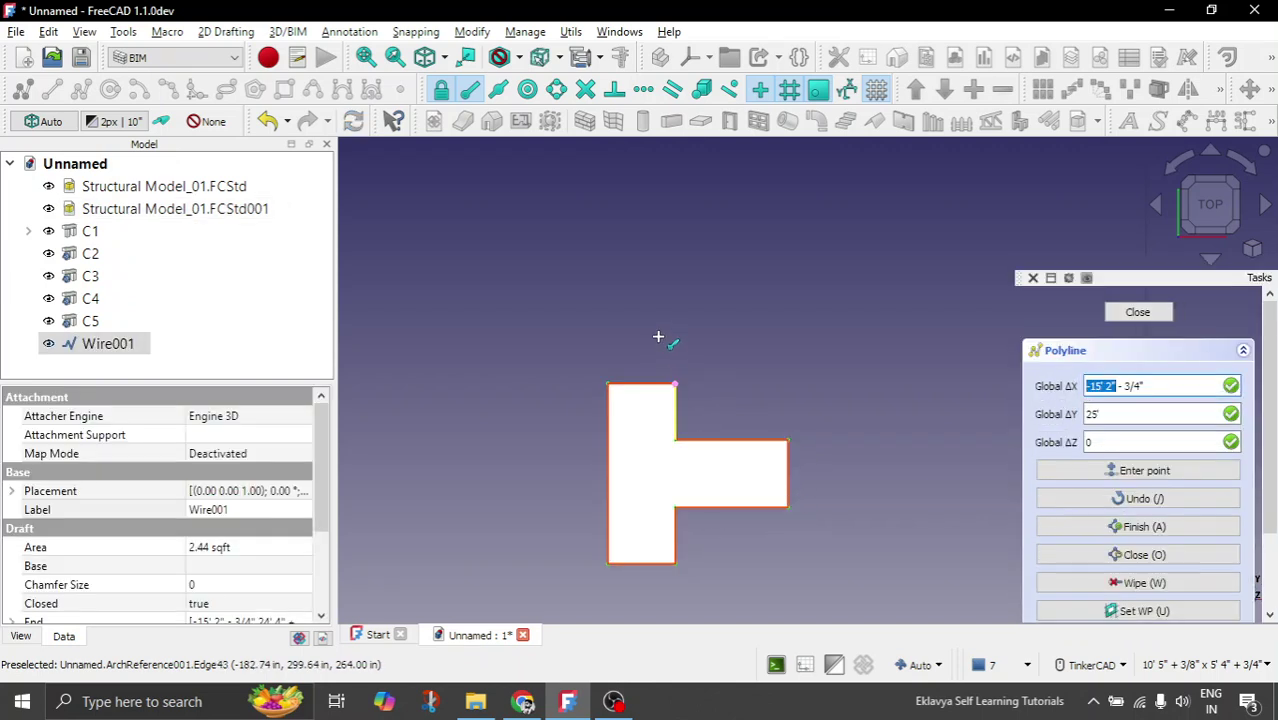
Step: Create a structural column from the traced T-shaped profile Wire001
middle_drag(662, 337, 756, 340)
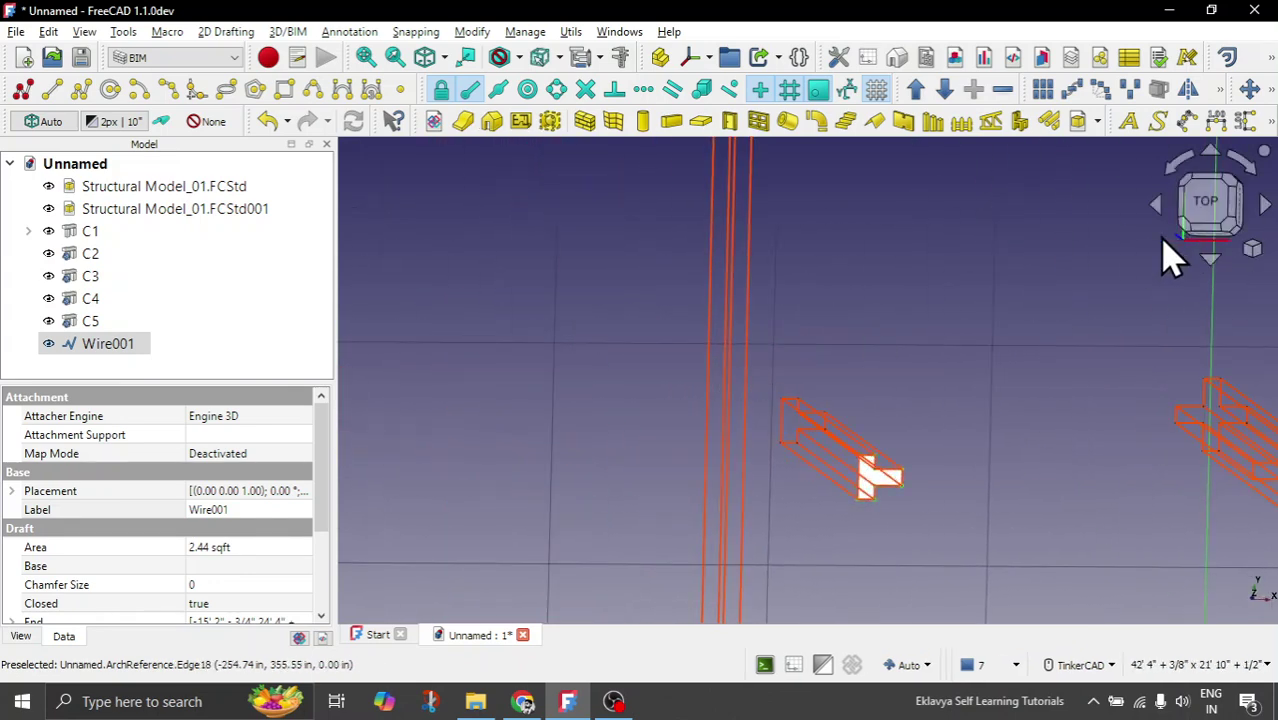
click(579, 377)
click(118, 346)
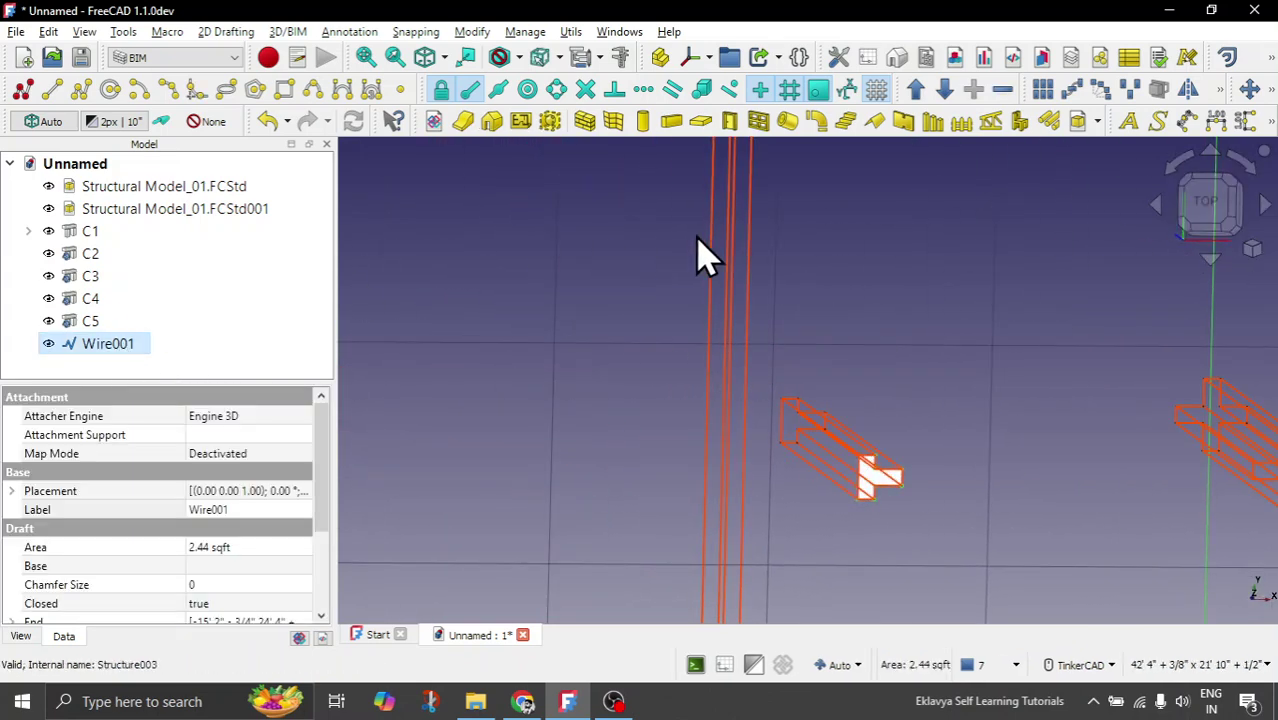
click(646, 128)
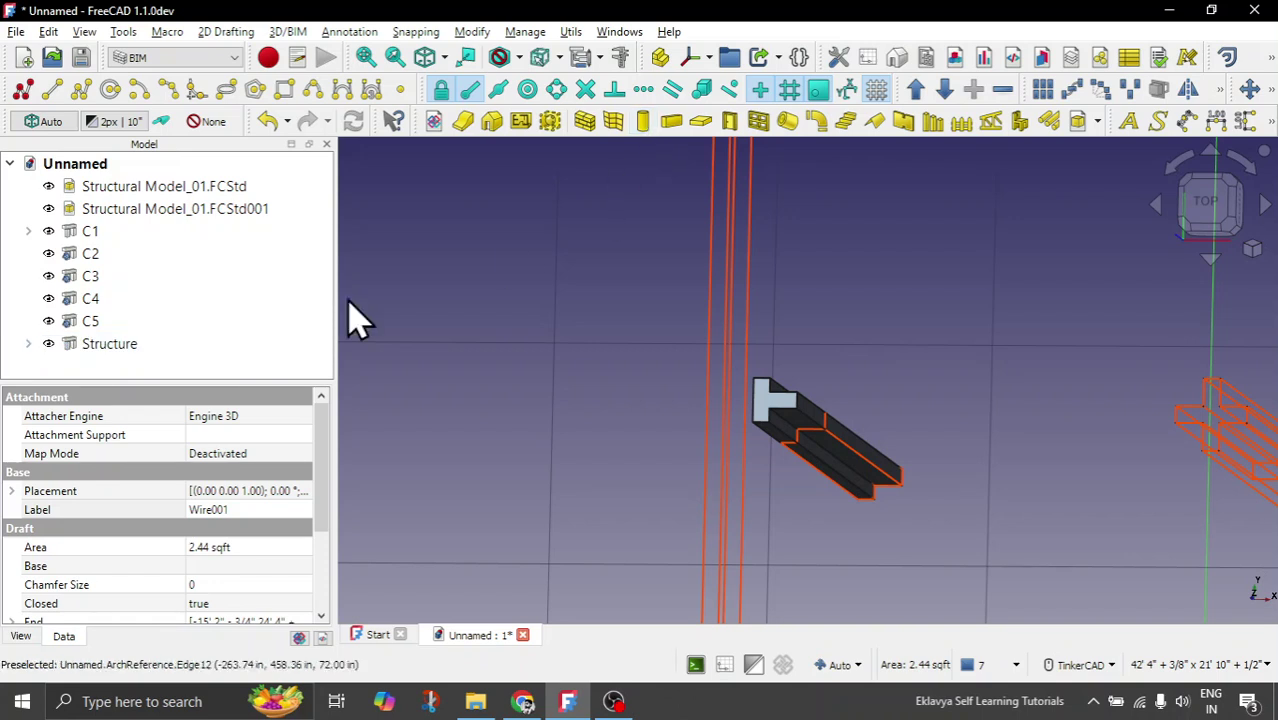
Step: Set the new T-shaped column's height to 12'
click(95, 345)
drag(321, 440, 318, 600)
click(253, 502)
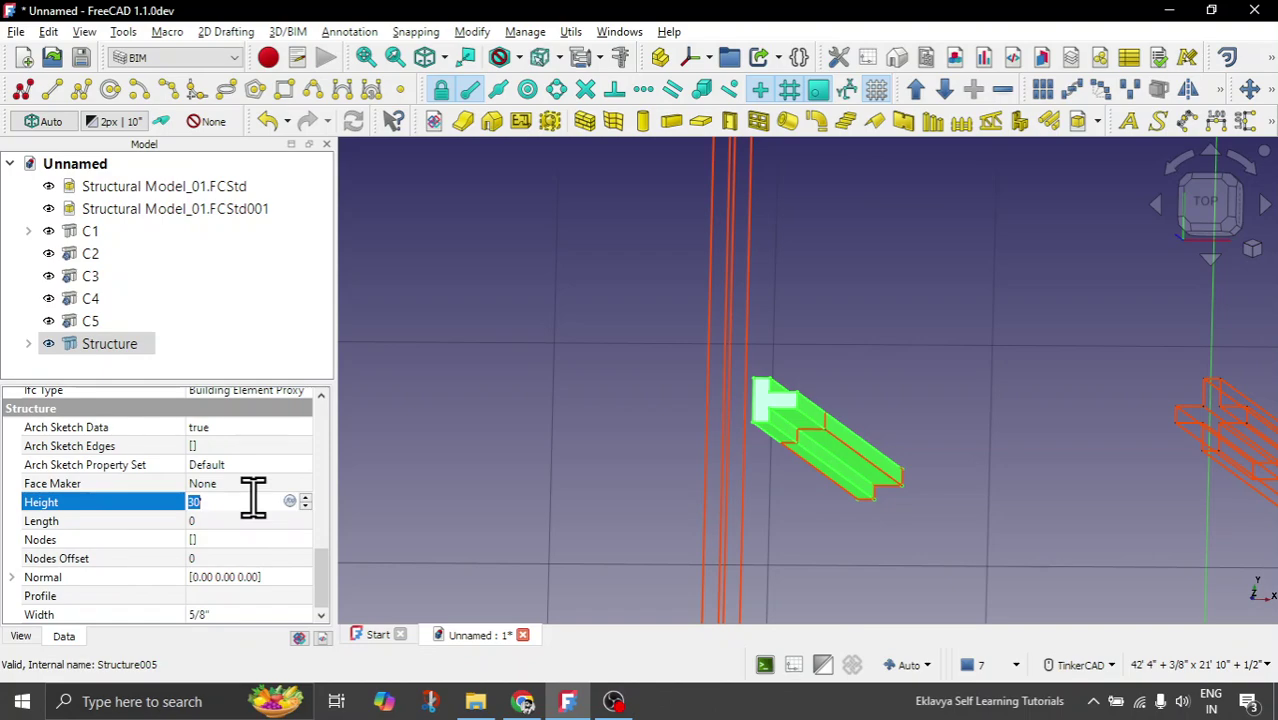
text(12)
key(Return)
scroll(613, 422, down, 5)
click(613, 405)
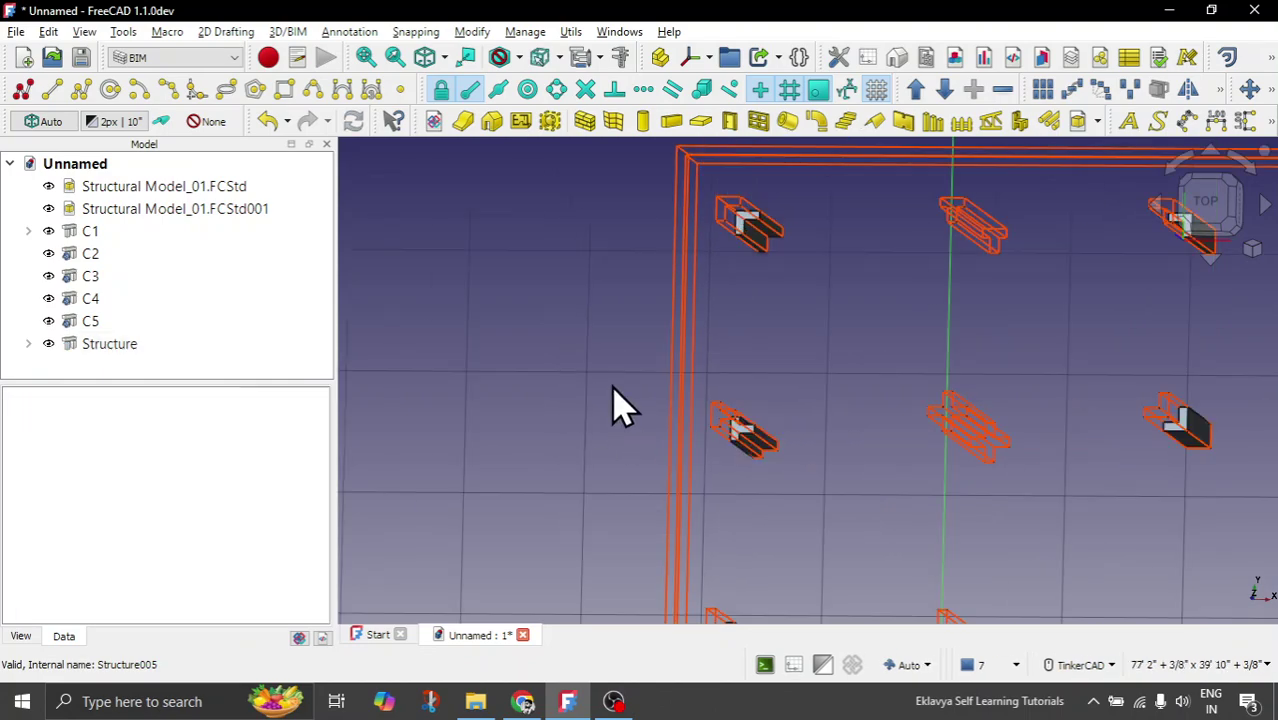
Step: Return to the top view and rename the upper-left L-shaped column C5 as C6
middle_drag(613, 405, 1247, 297)
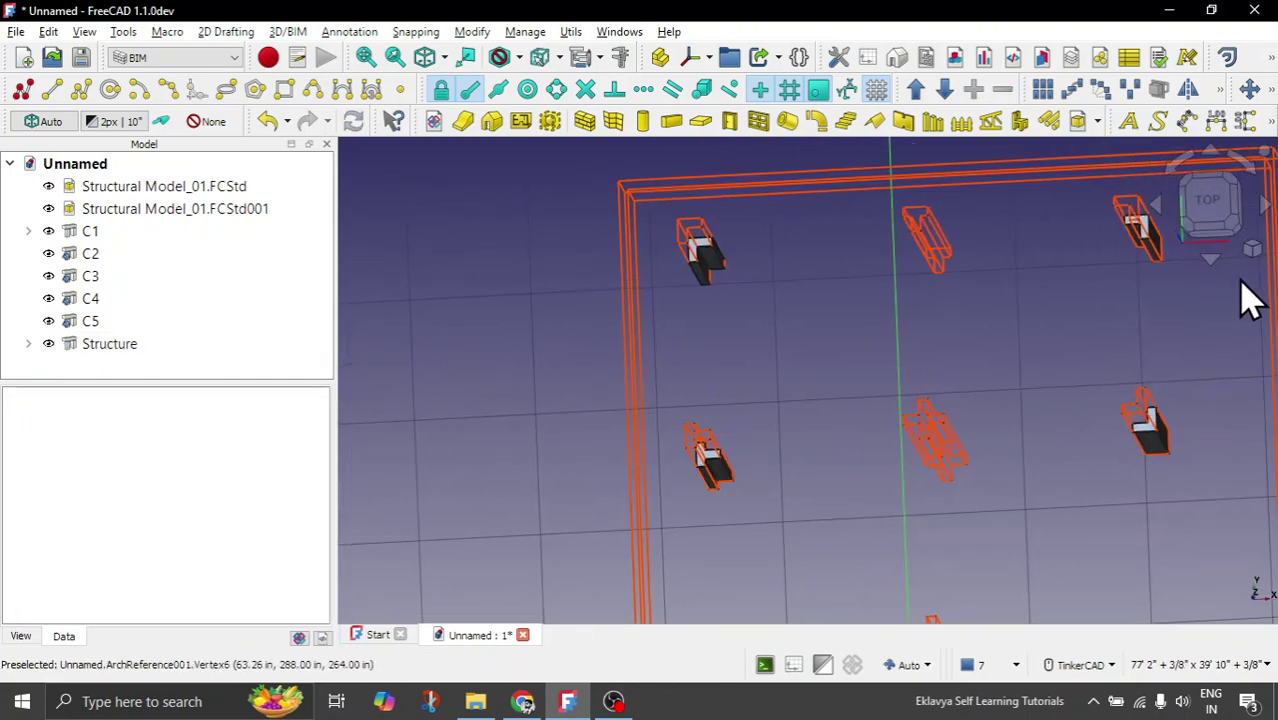
click(1215, 204)
scroll(897, 305, down, 1)
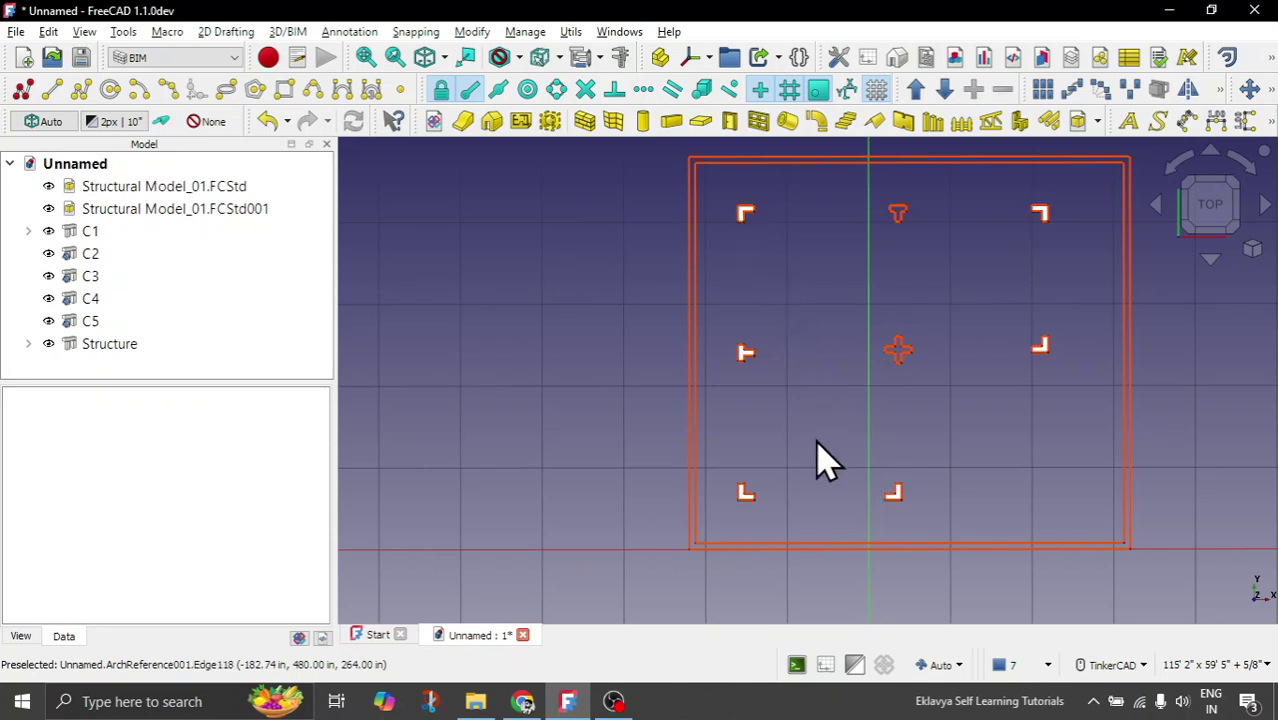
click(92, 232)
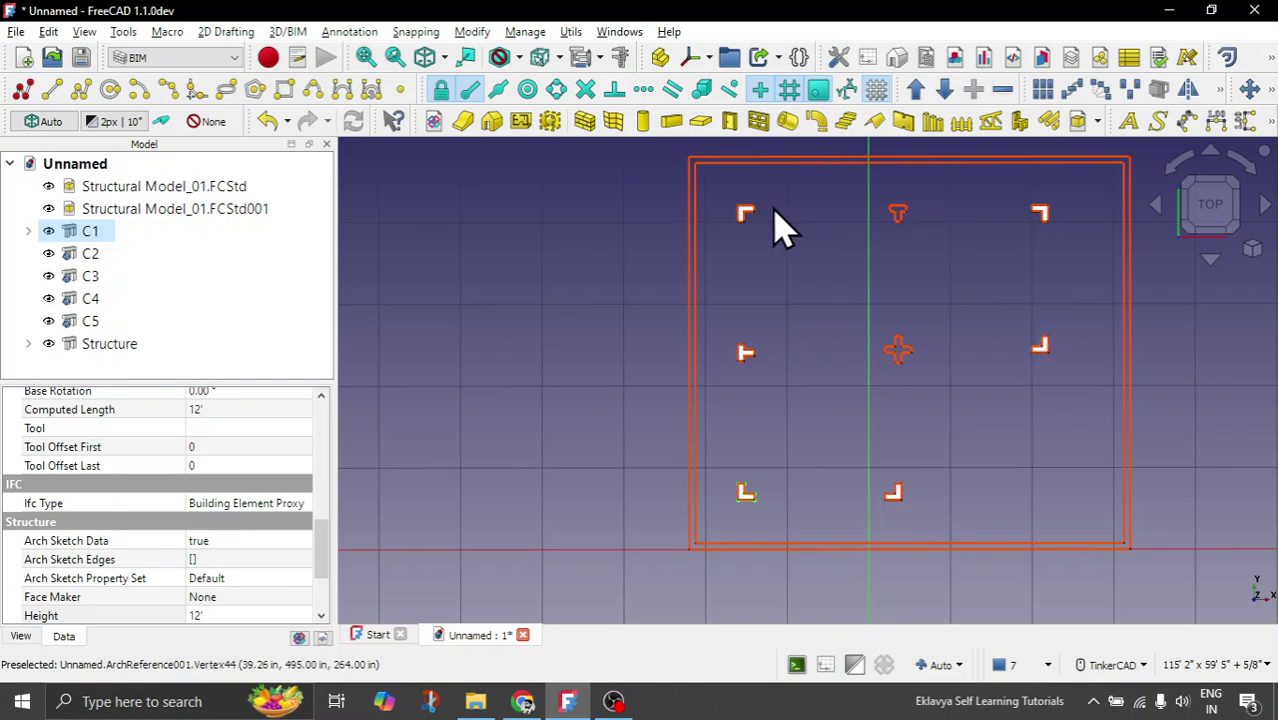
scroll(760, 212, up, 10)
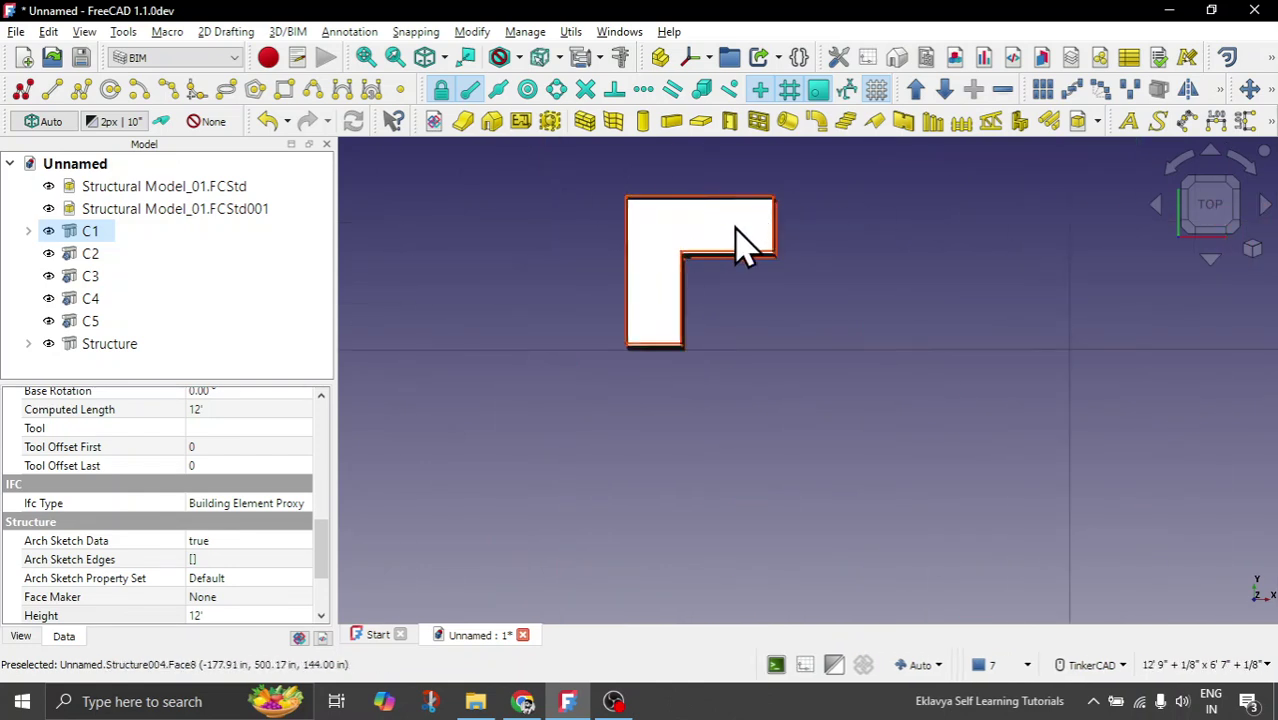
click(1212, 215)
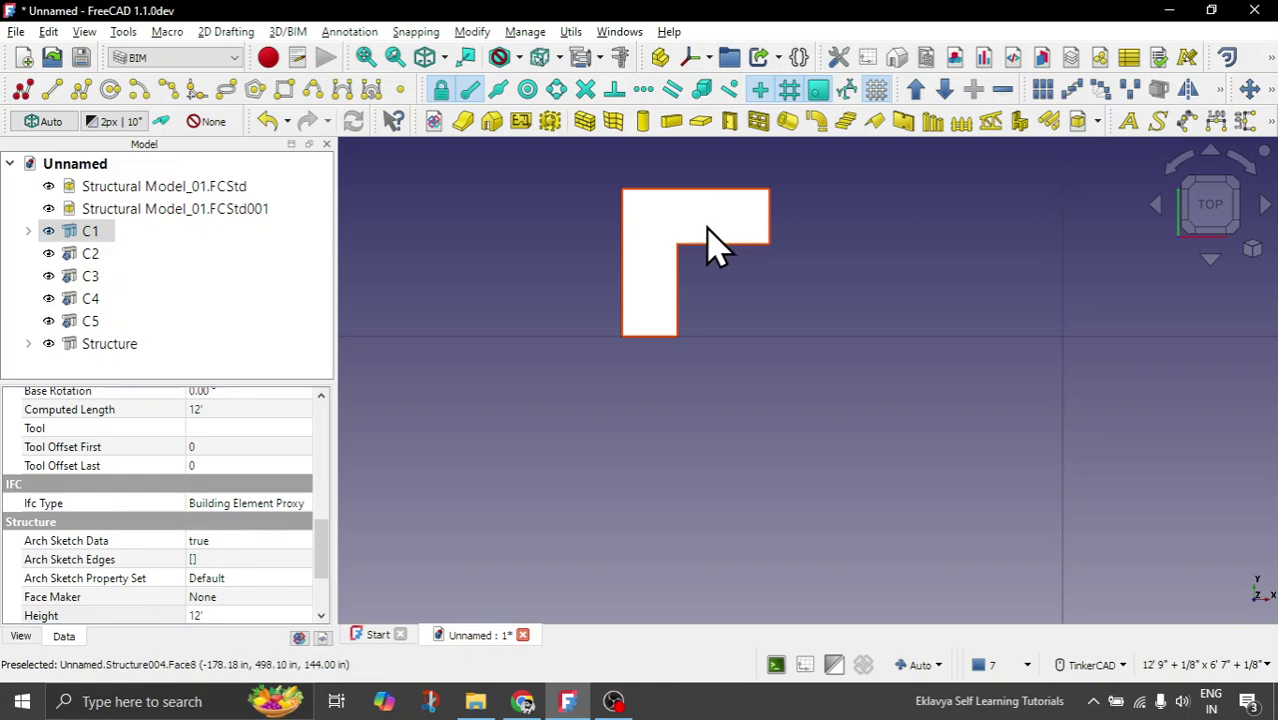
click(90, 321)
scroll(326, 480, up, 10)
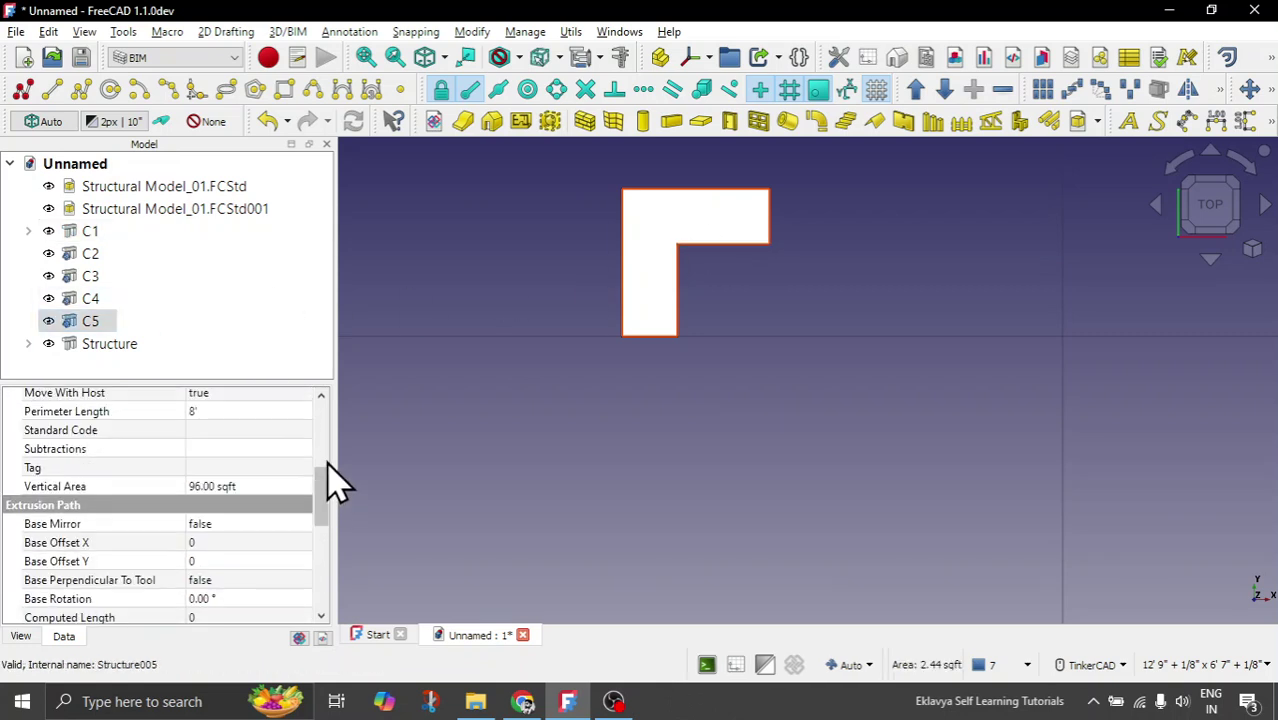
click(250, 434)
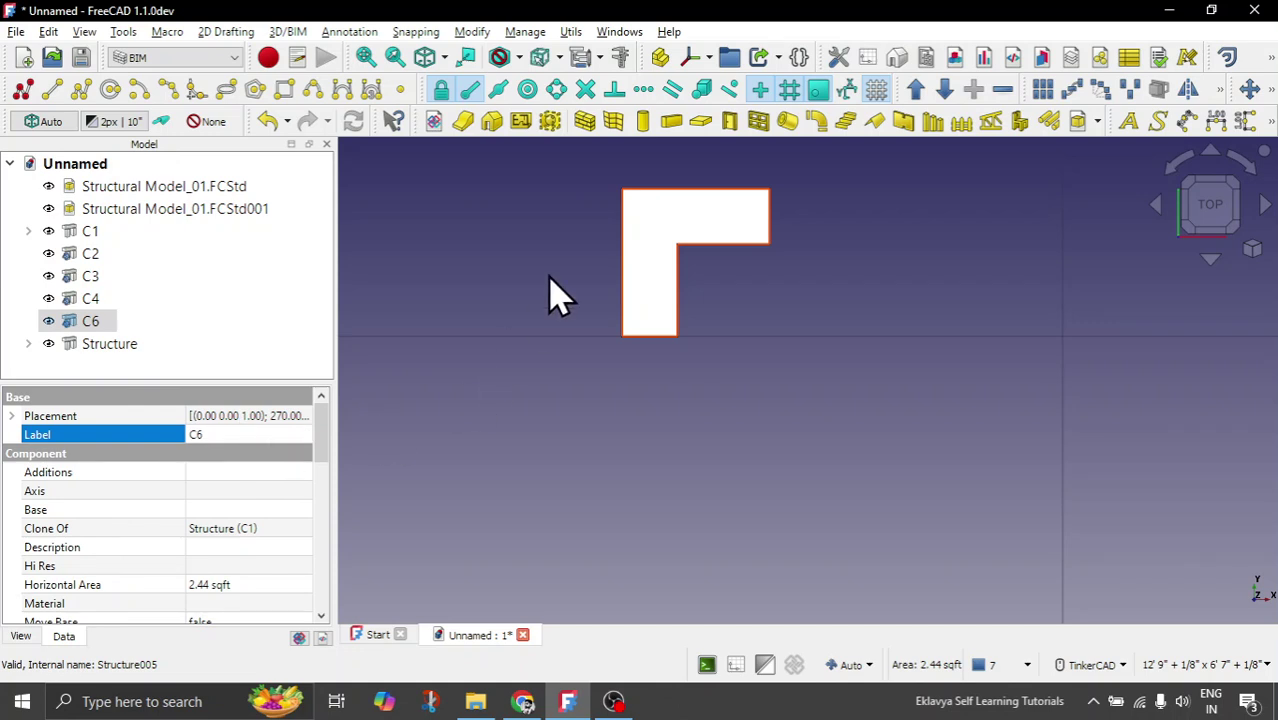
Step: Rename the T-shaped column Structure as C7
scroll(558, 295, down, 10)
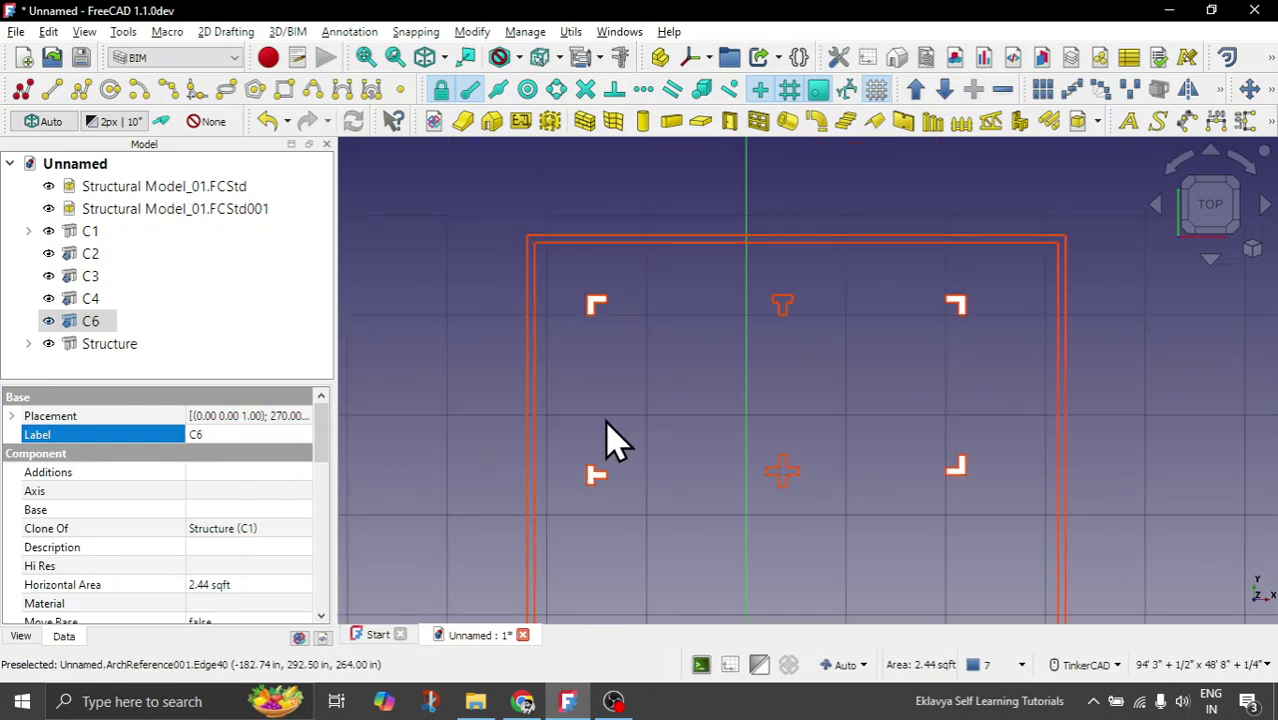
scroll(612, 440, down, 2)
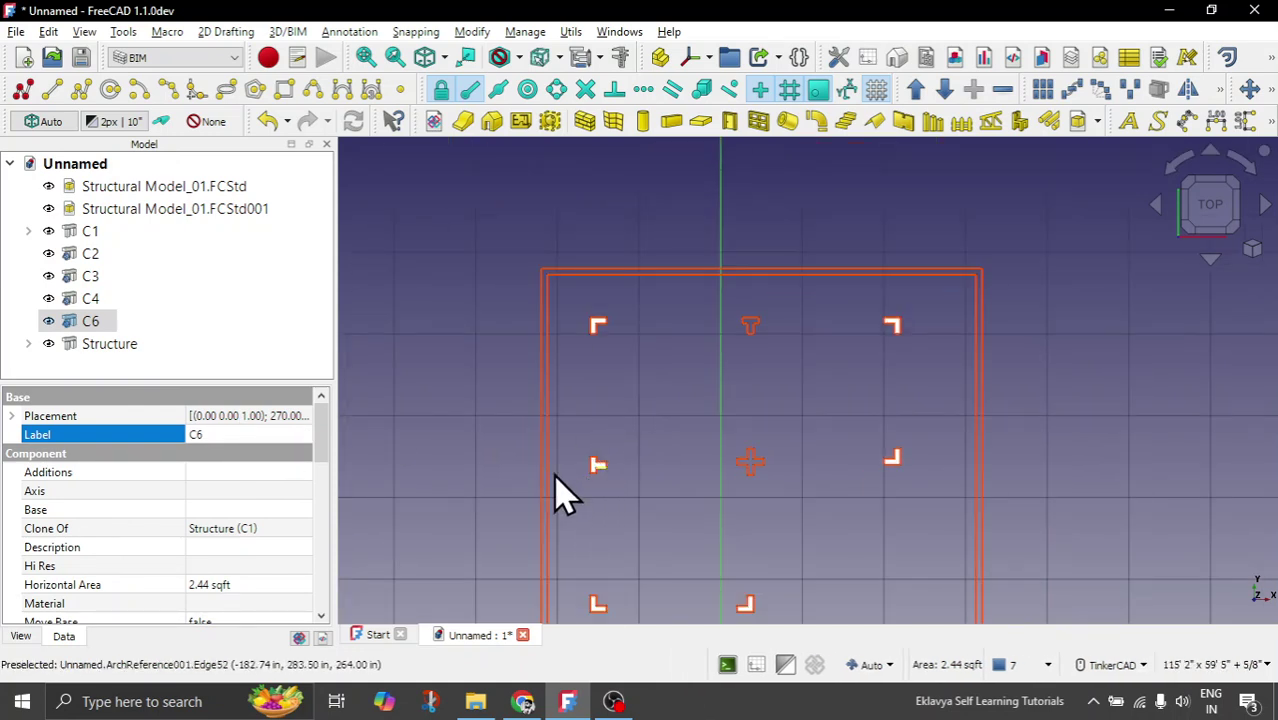
click(120, 343)
click(265, 436)
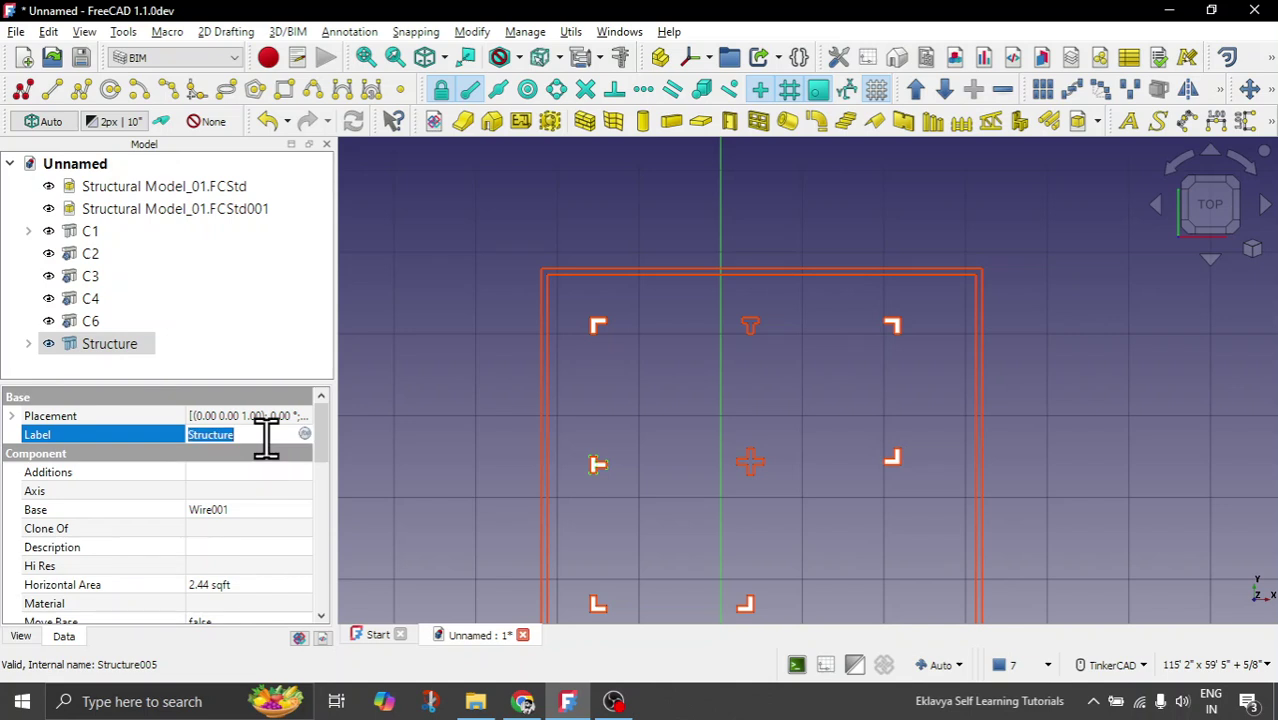
text(C7)
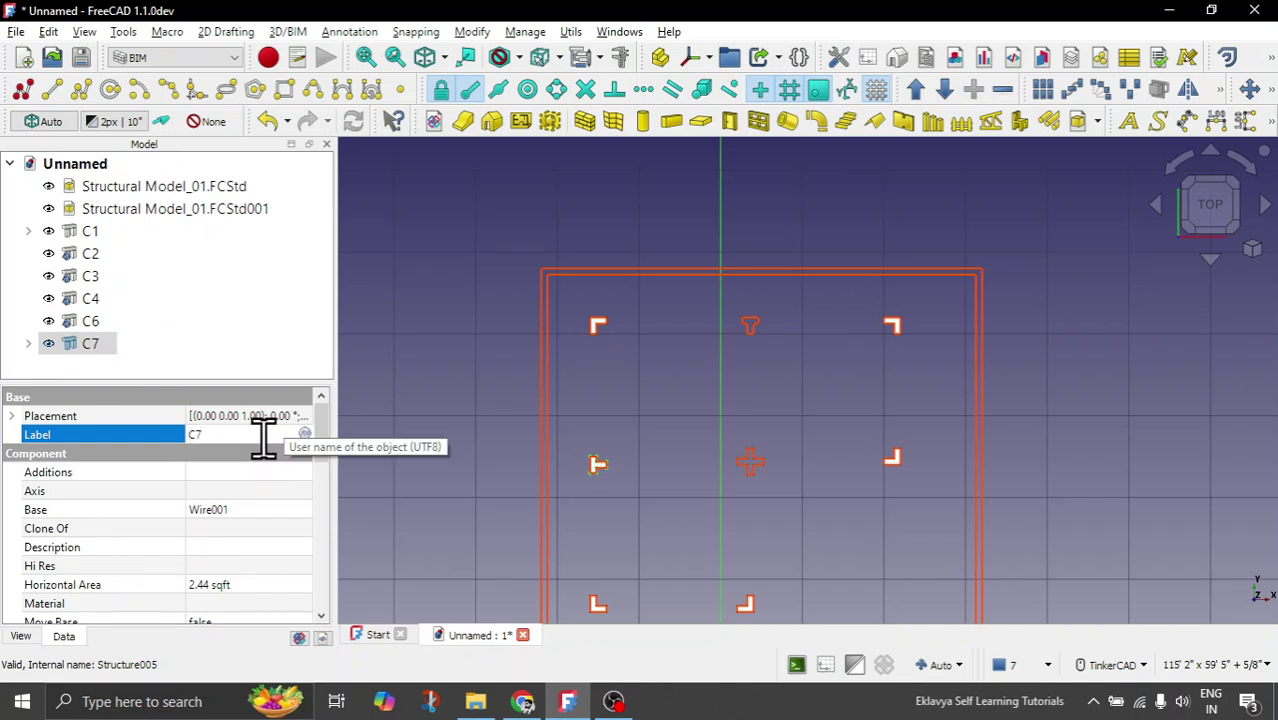
key(Return)
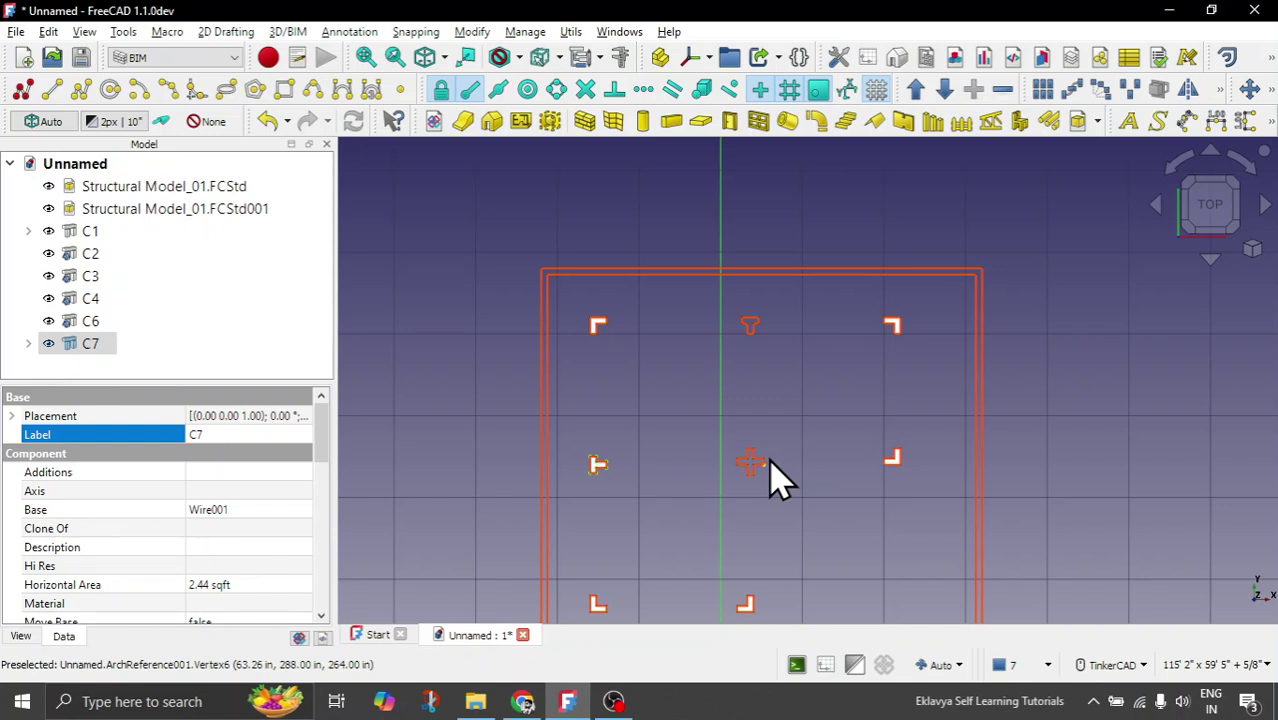
Step: Clone the T-shaped column C7 and move the copy's upper-left corner onto the upper-right corner of the top-middle T-shaped reference outline
scroll(735, 378, up, 2)
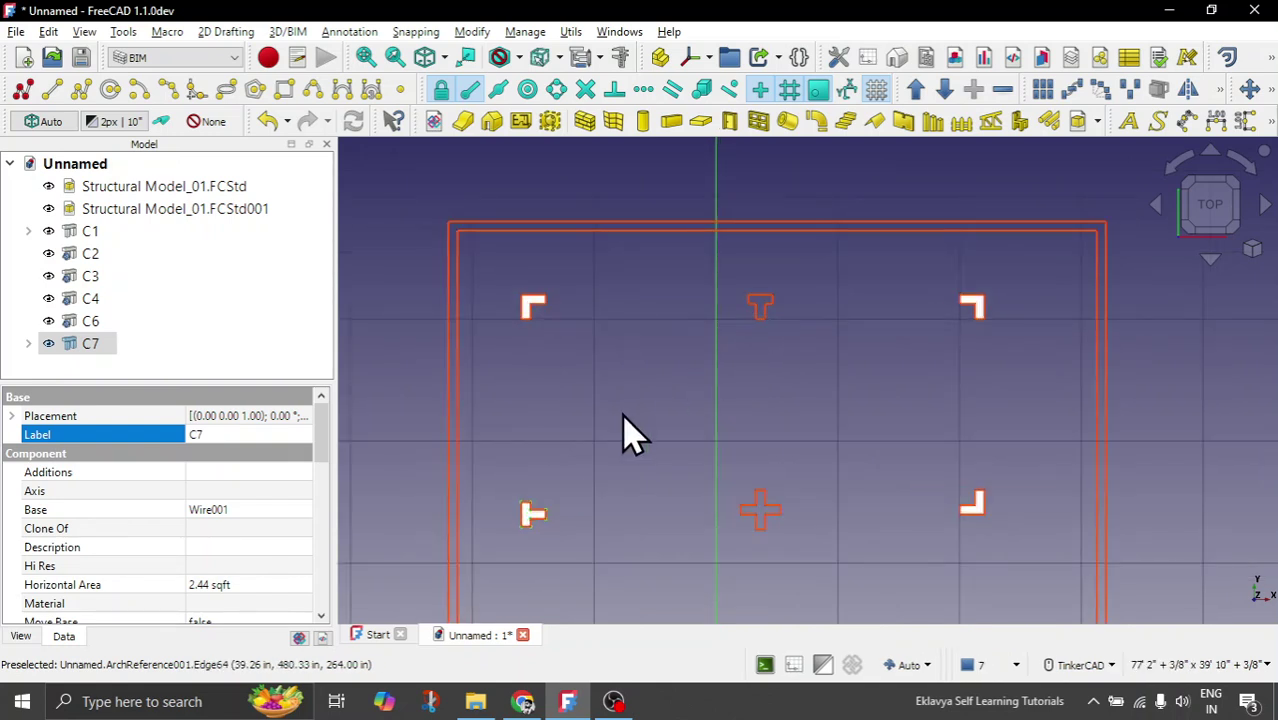
scroll(623, 430, down, 1)
click(95, 322)
click(92, 343)
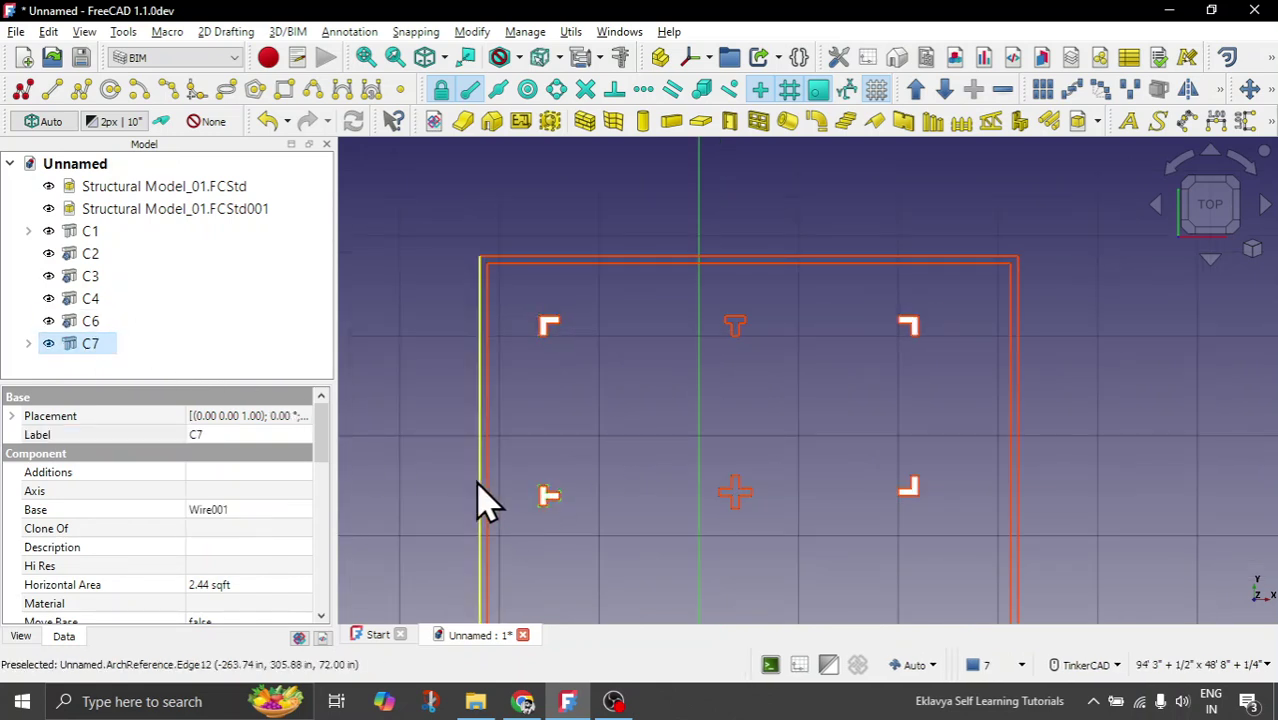
click(1271, 89)
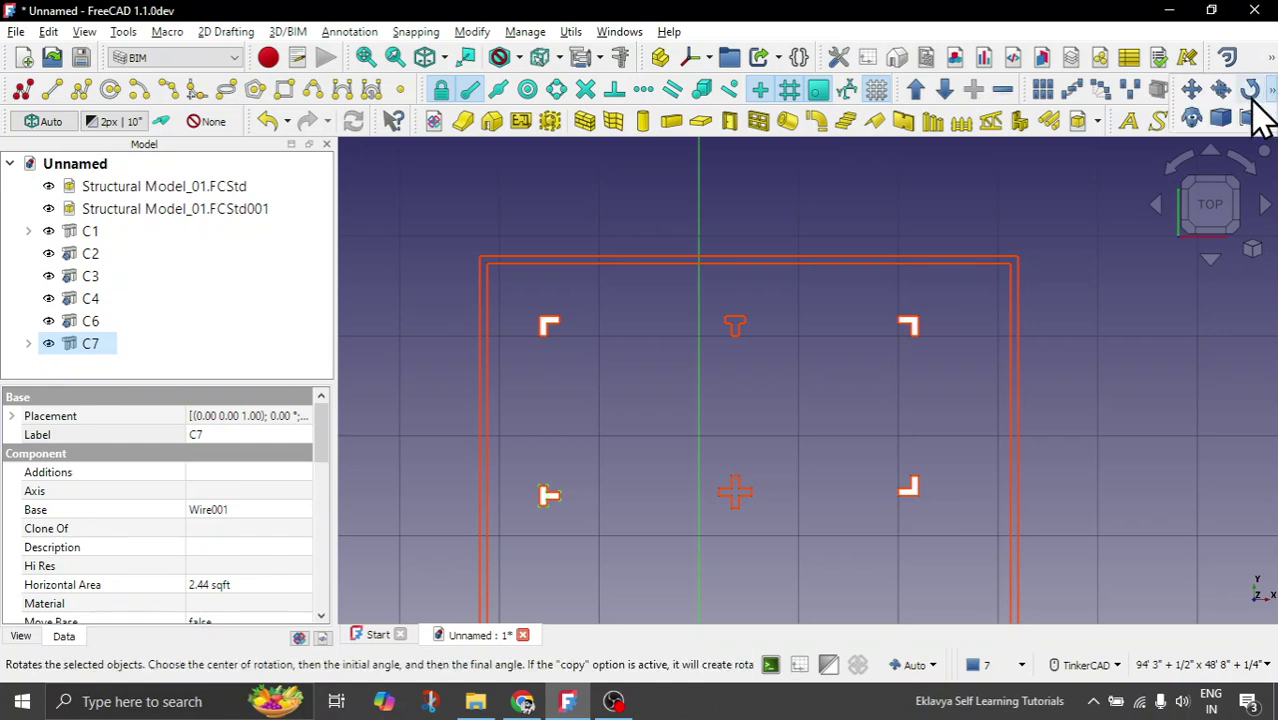
click(1204, 120)
scroll(540, 491, up, 4)
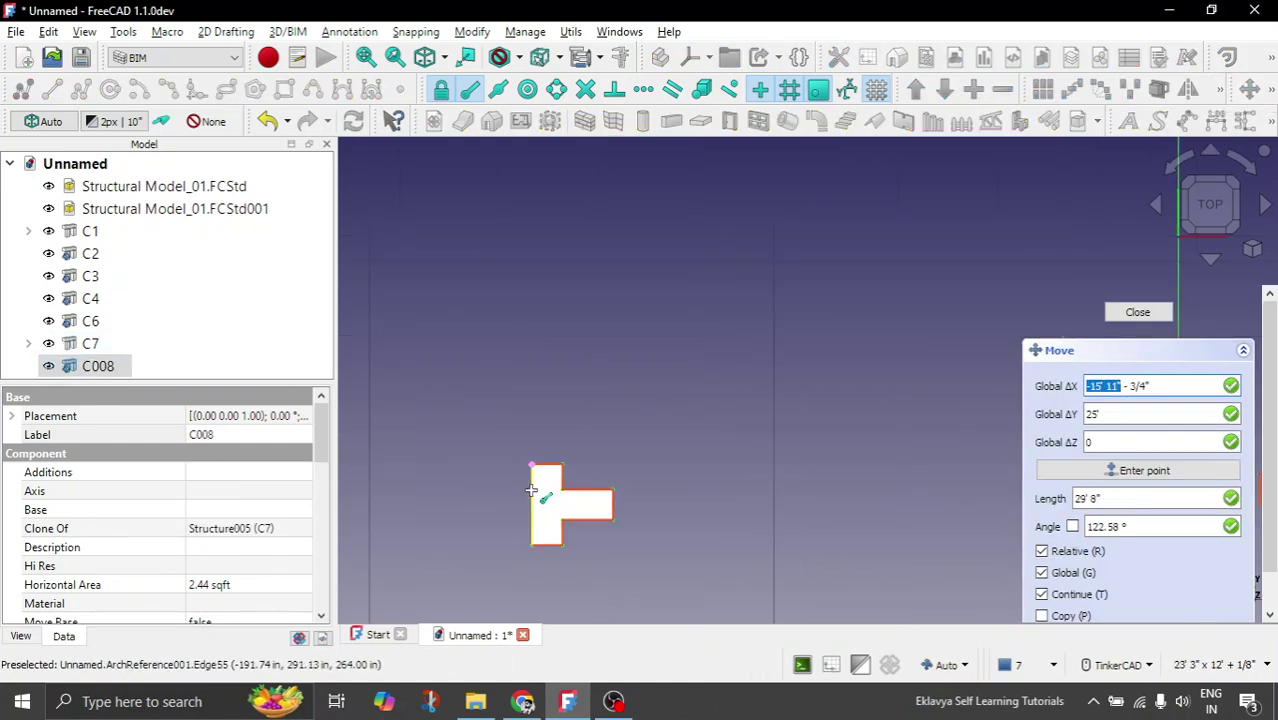
scroll(650, 400, up, 4)
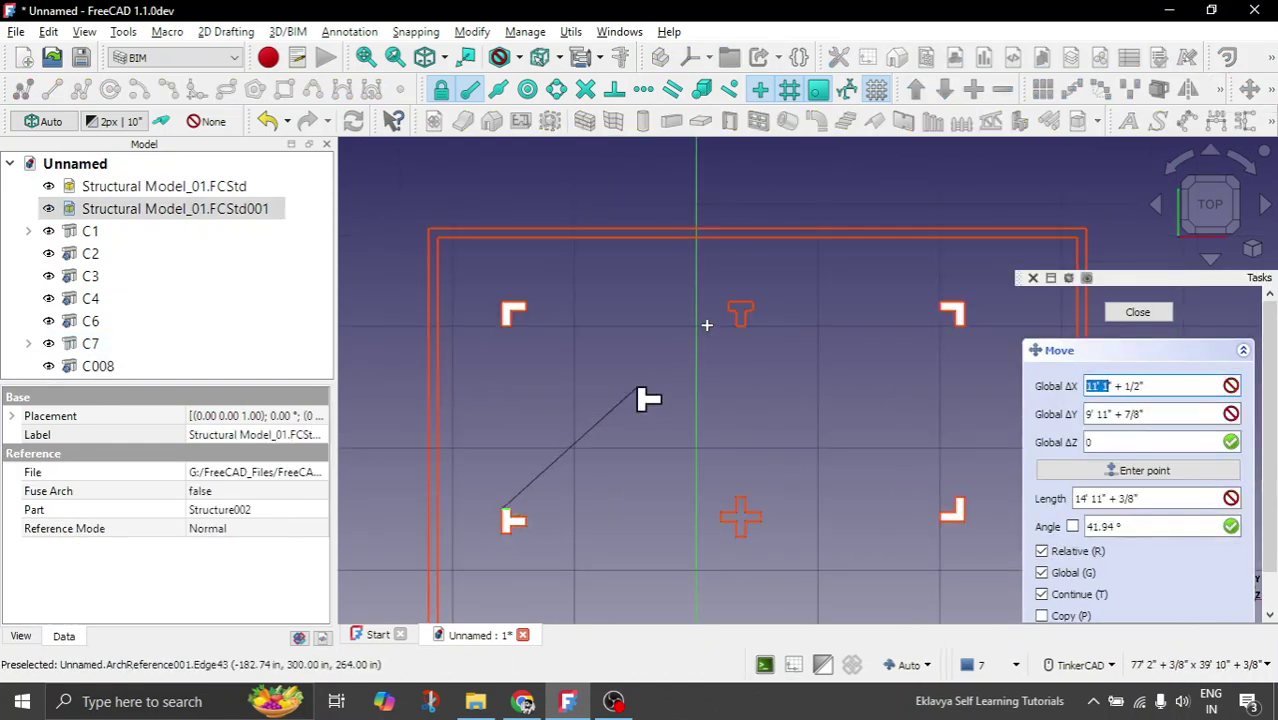
scroll(742, 300, down, 4)
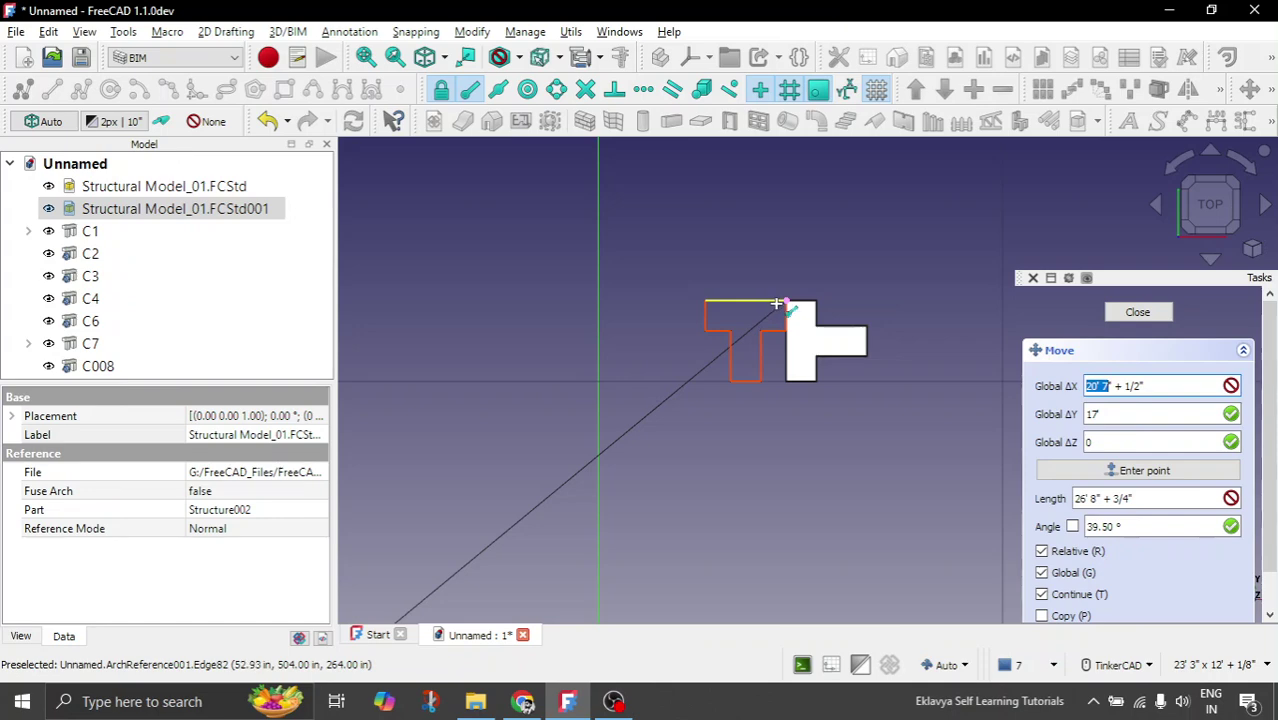
click(785, 320)
key(Escape)
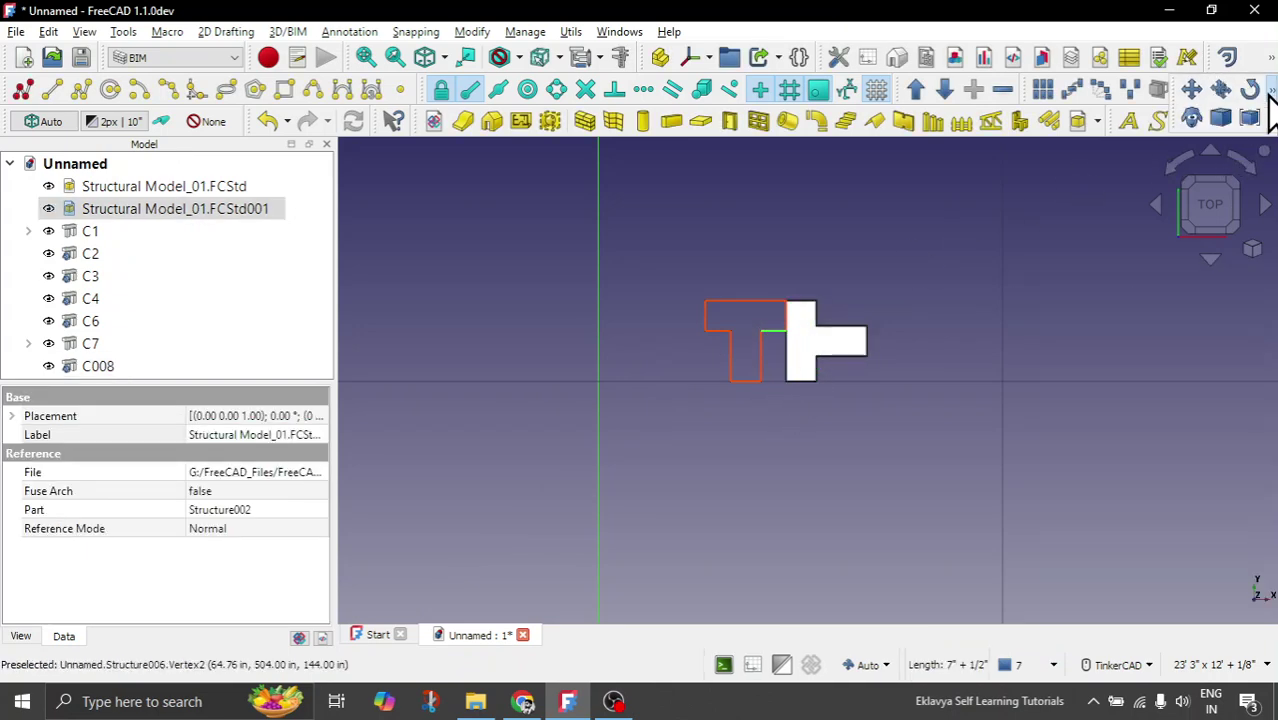
click(1258, 112)
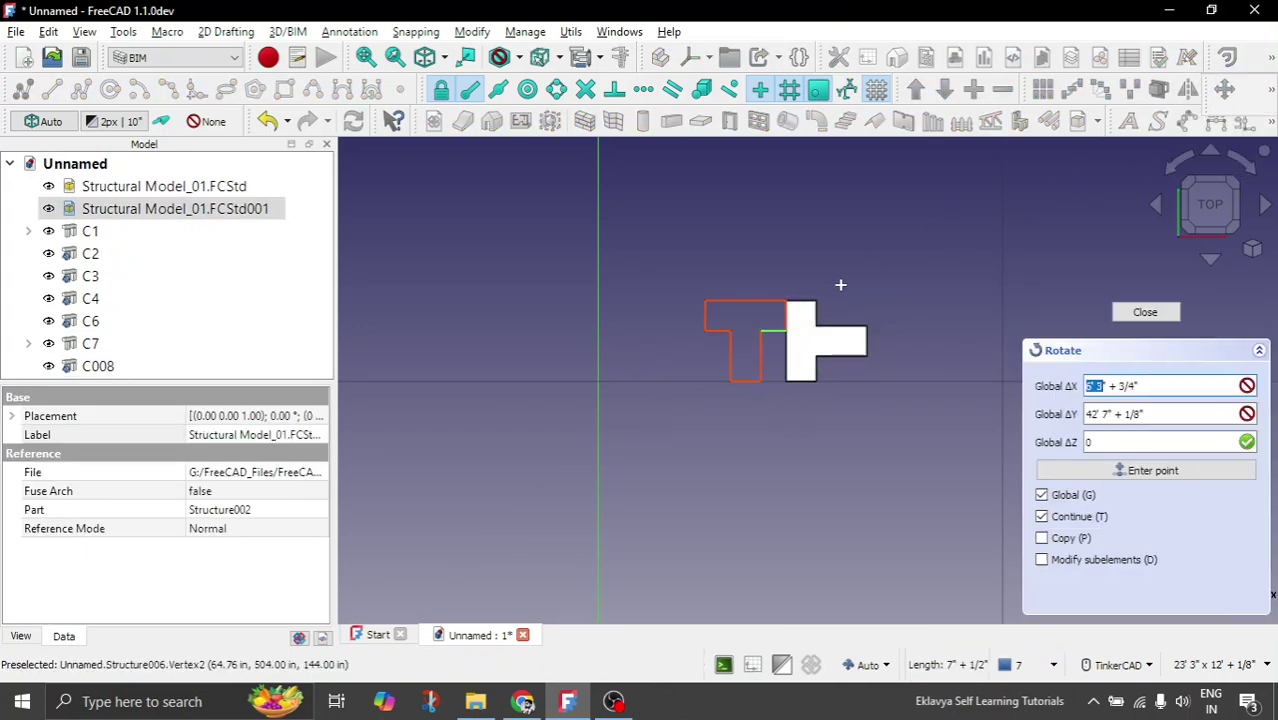
click(787, 301)
click(786, 380)
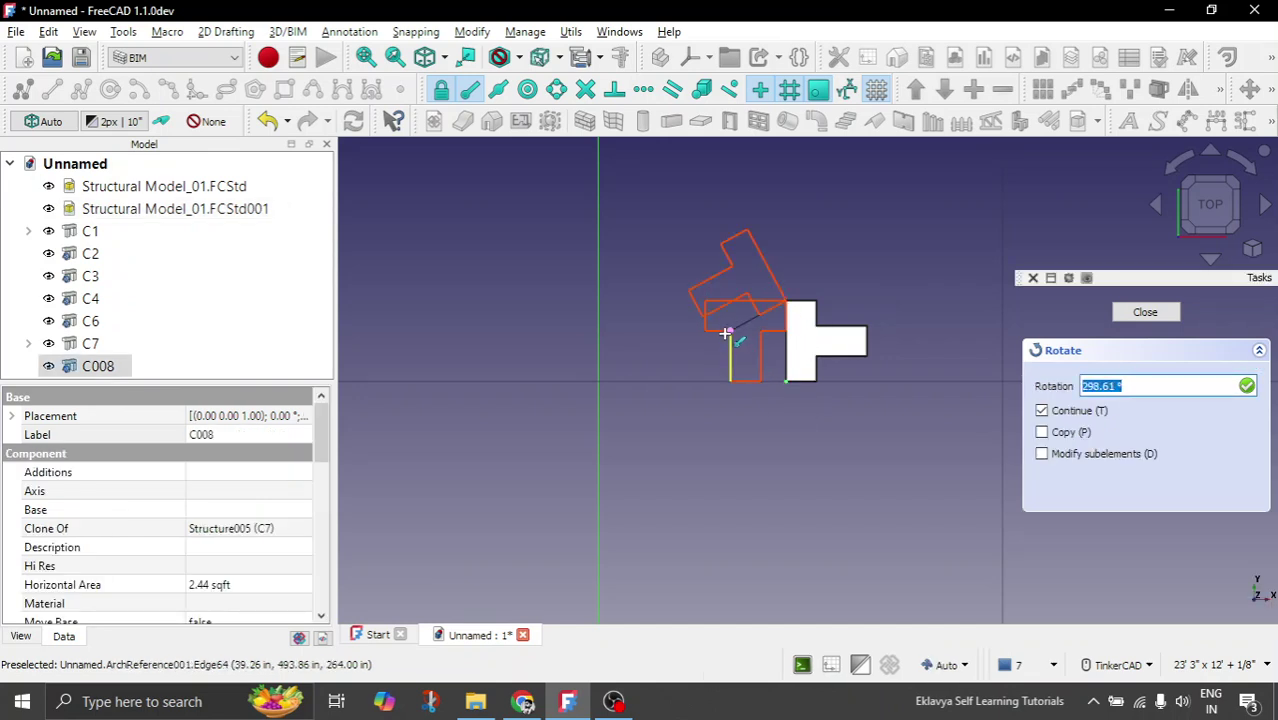
click(846, 304)
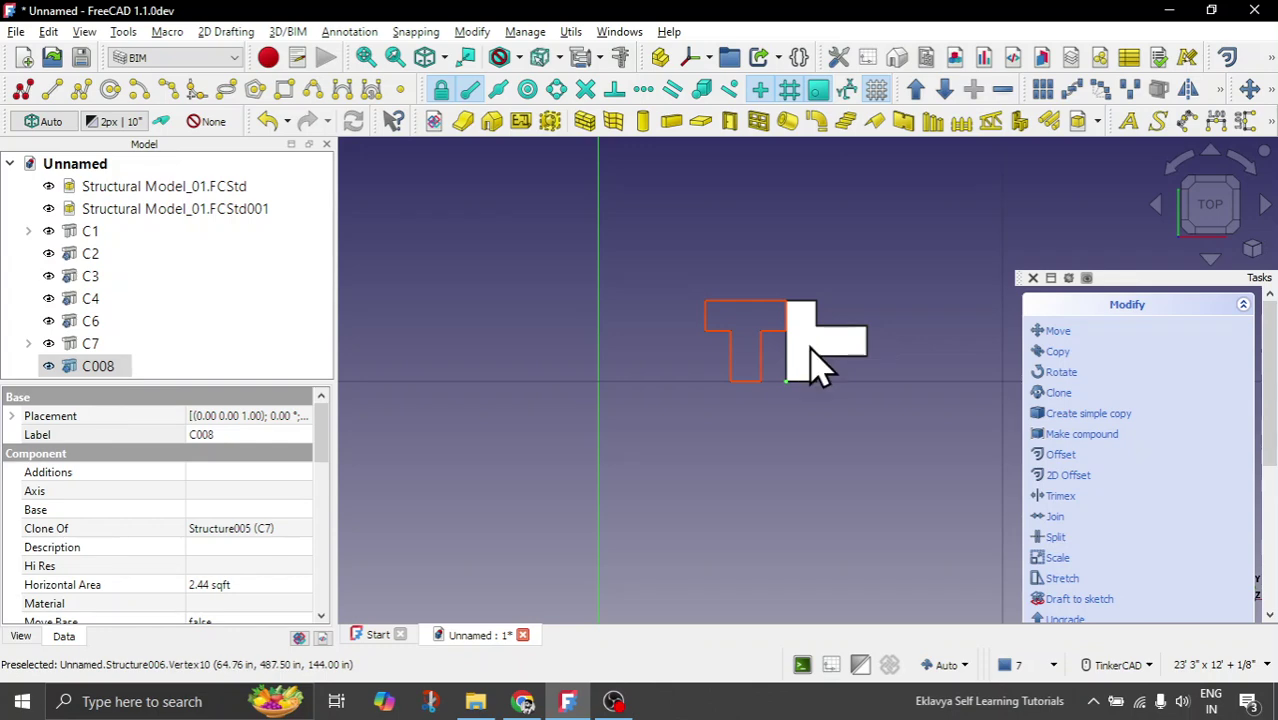
key(Escape)
Step: Rotate the cloned T-shaped column C008 clockwise by 90° about its upper-left corner so it fits the T-shaped reference outline
click(92, 366)
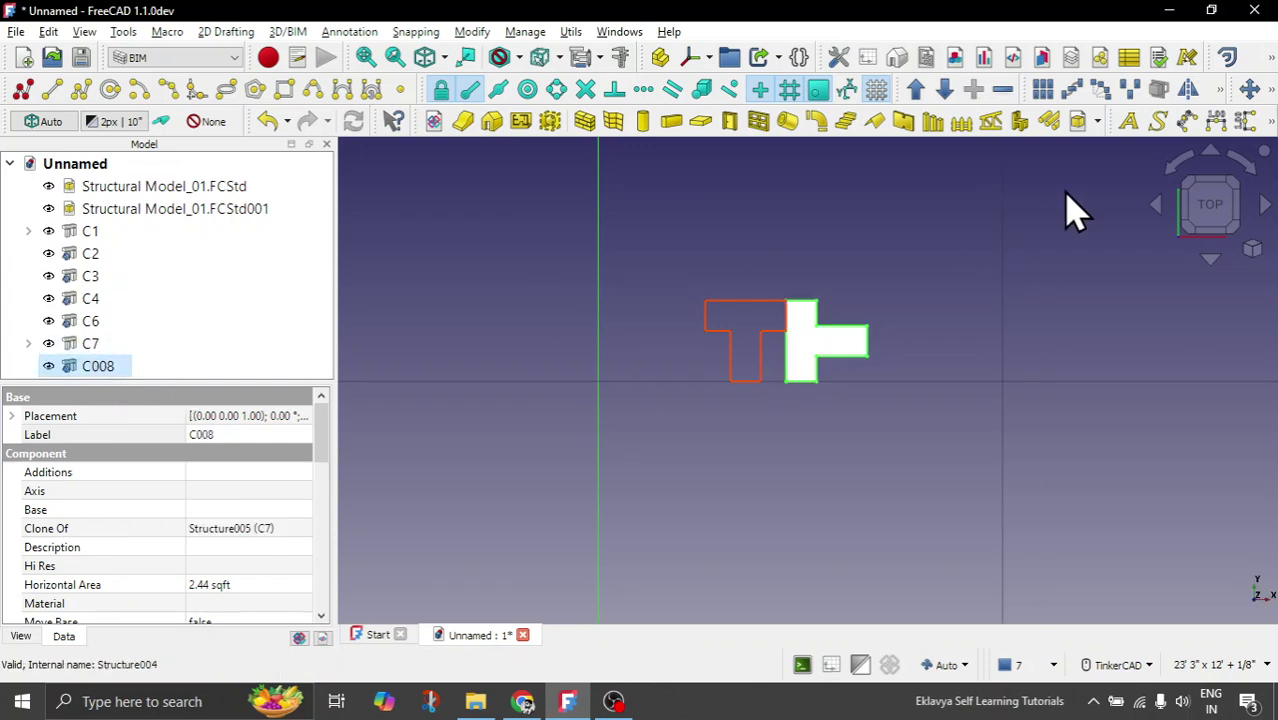
click(1272, 90)
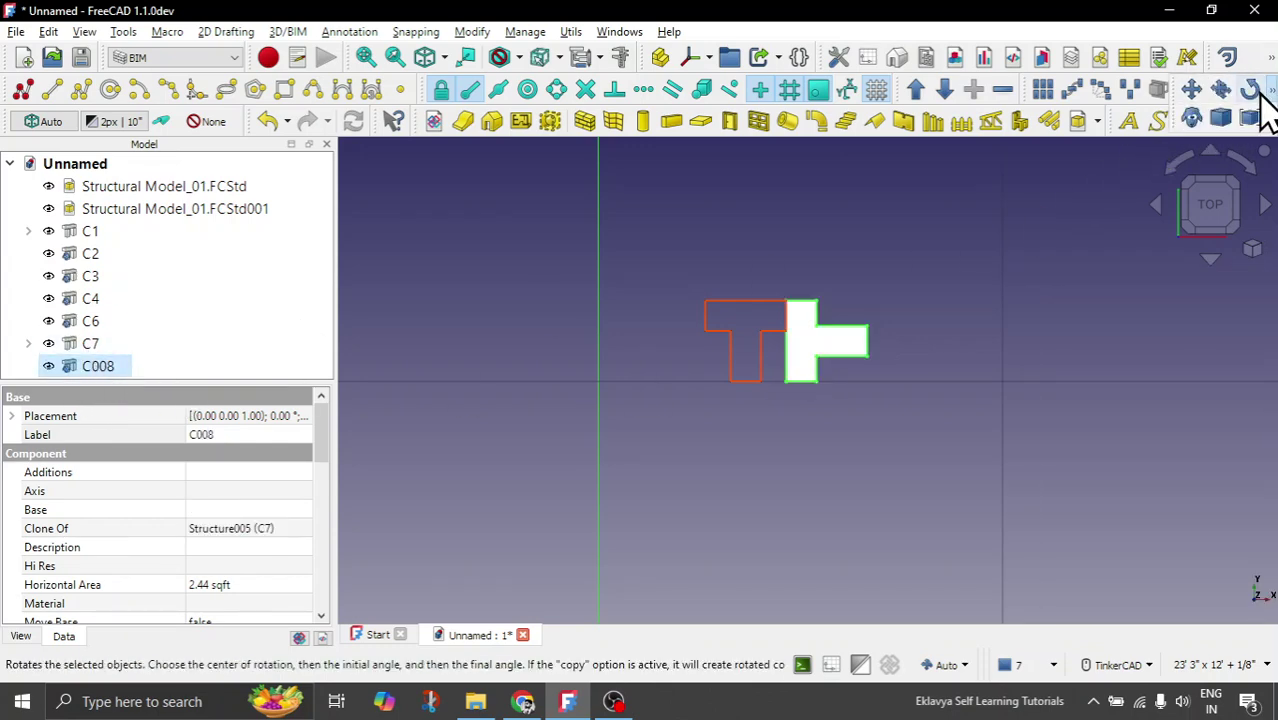
click(1250, 90)
scroll(800, 249, up, 2)
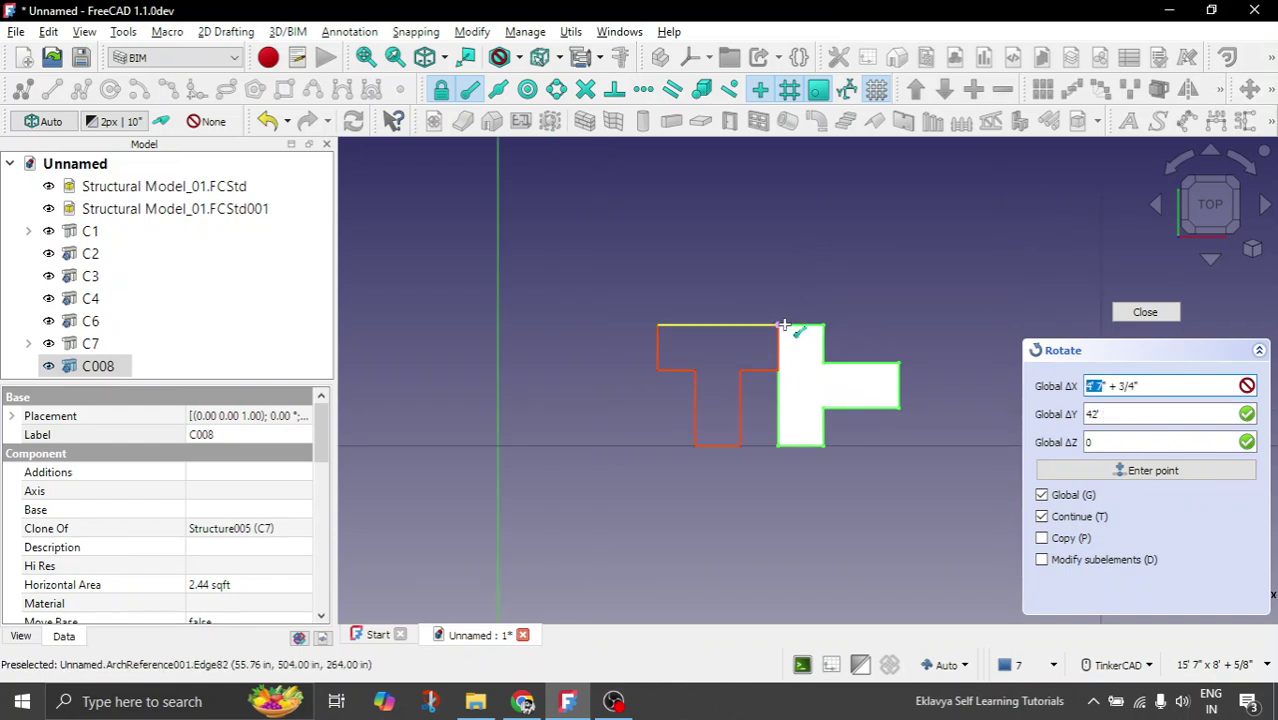
click(783, 327)
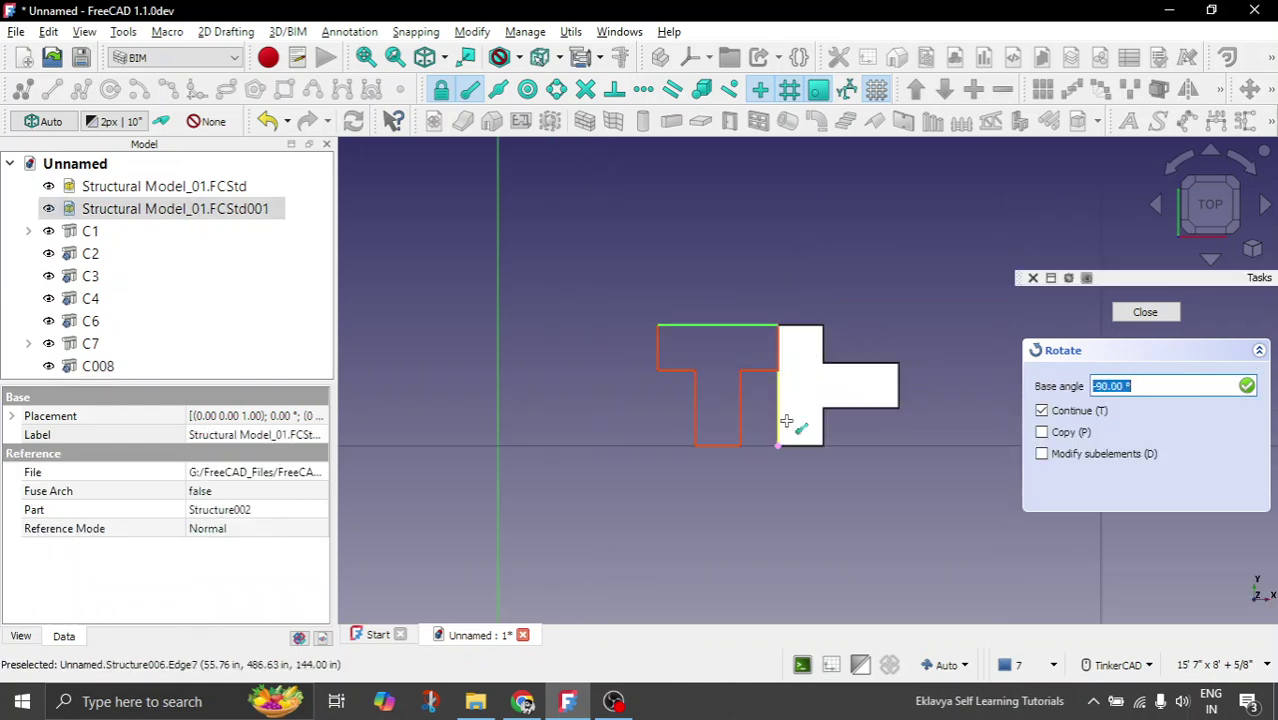
click(755, 431)
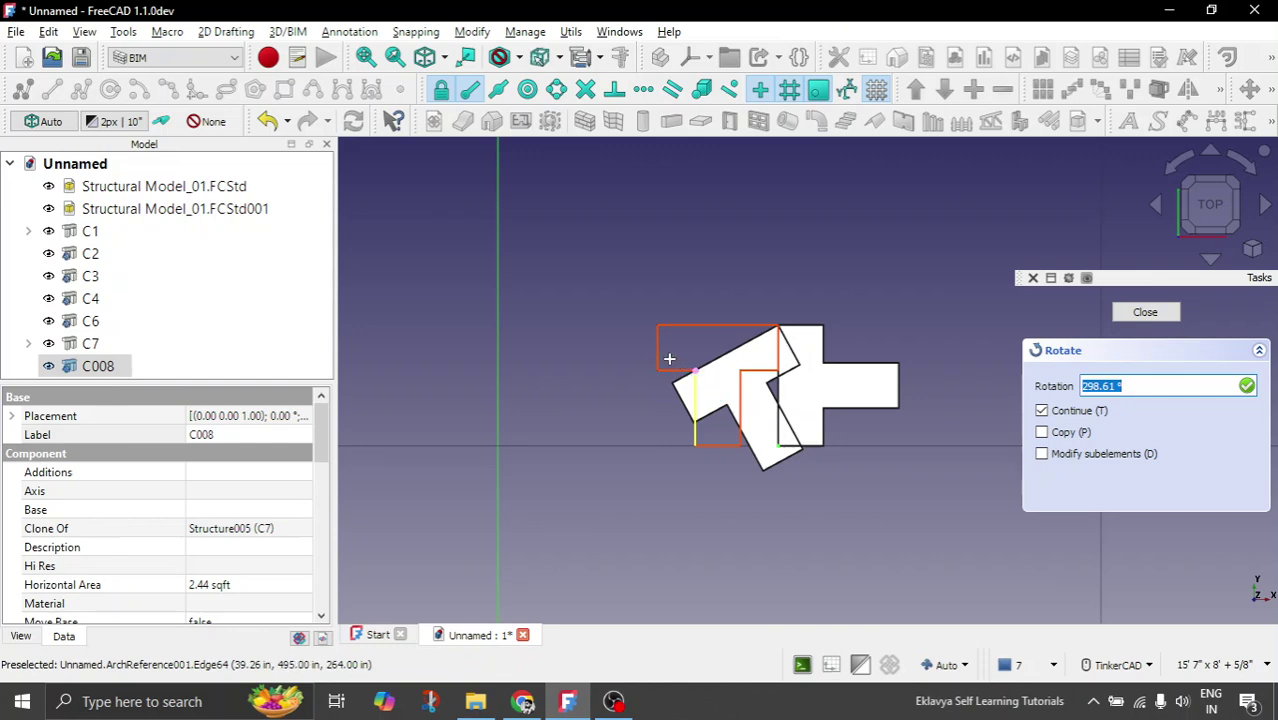
click(637, 352)
scroll(630, 345, down, 4)
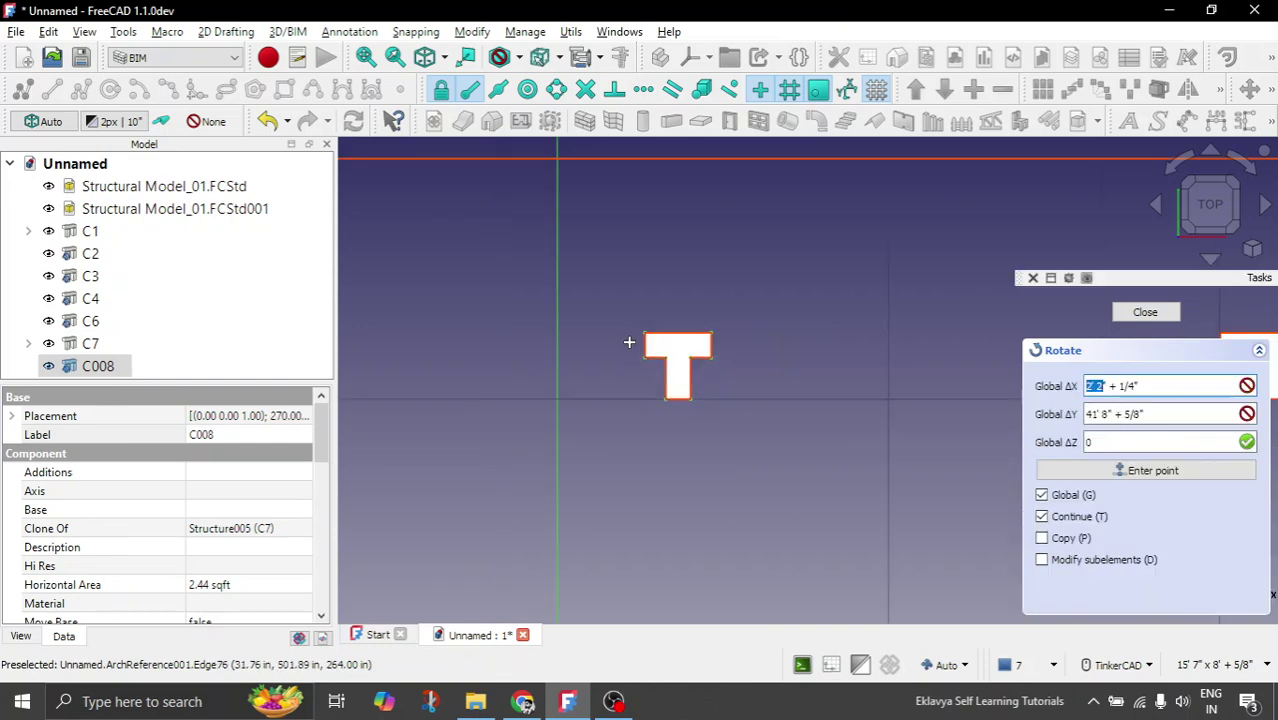
key(Escape)
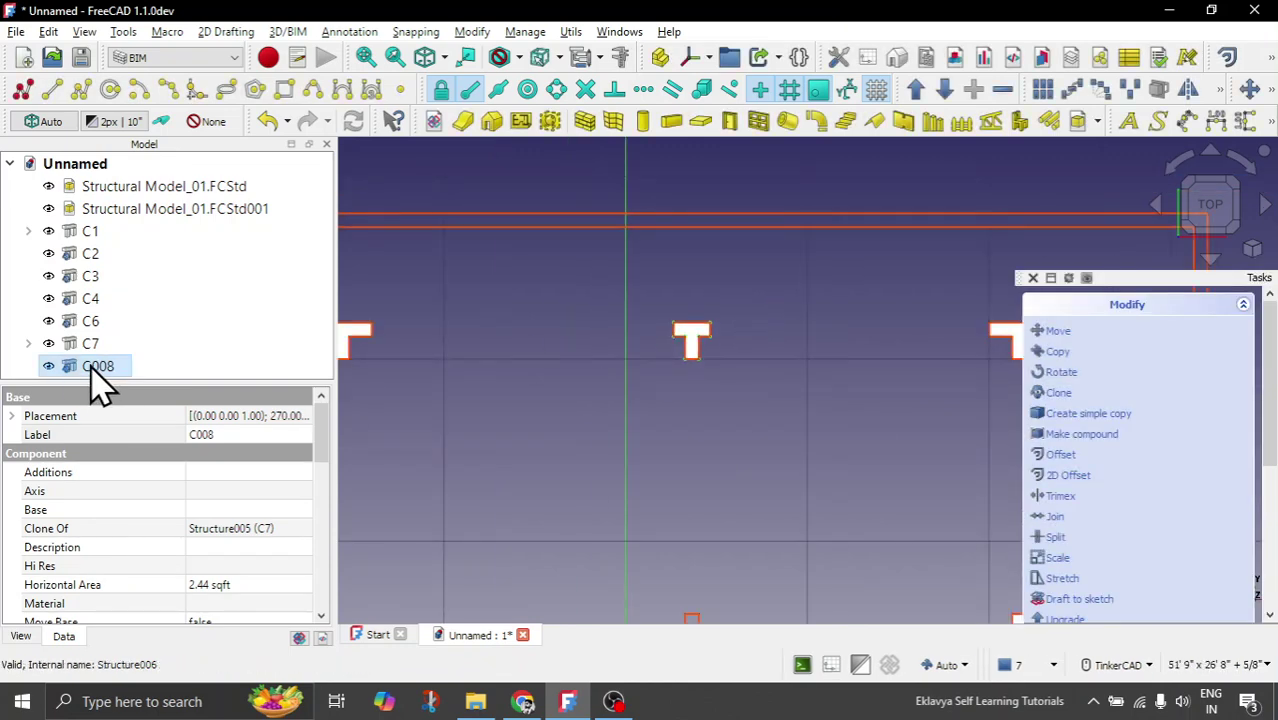
Step: Rename the cloned top-middle T-shaped column as C5
double_click(257, 434)
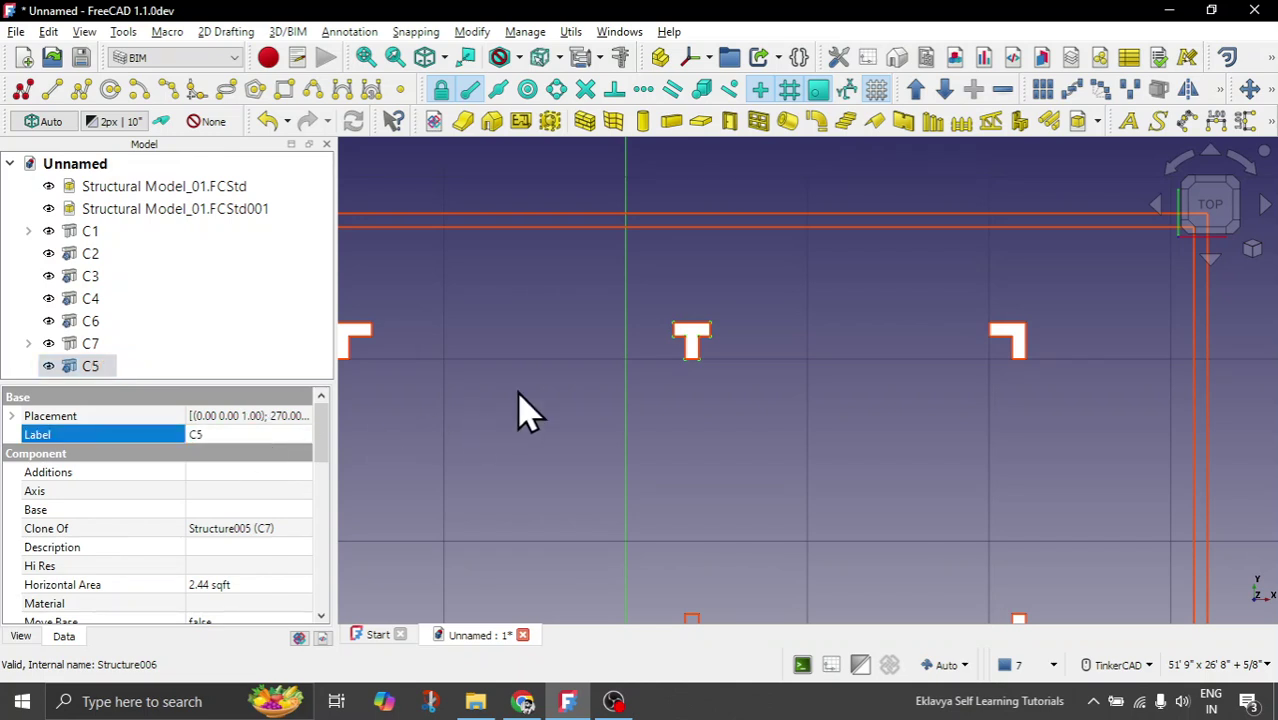
scroll(700, 360, down, 5)
scroll(580, 470, up, 2)
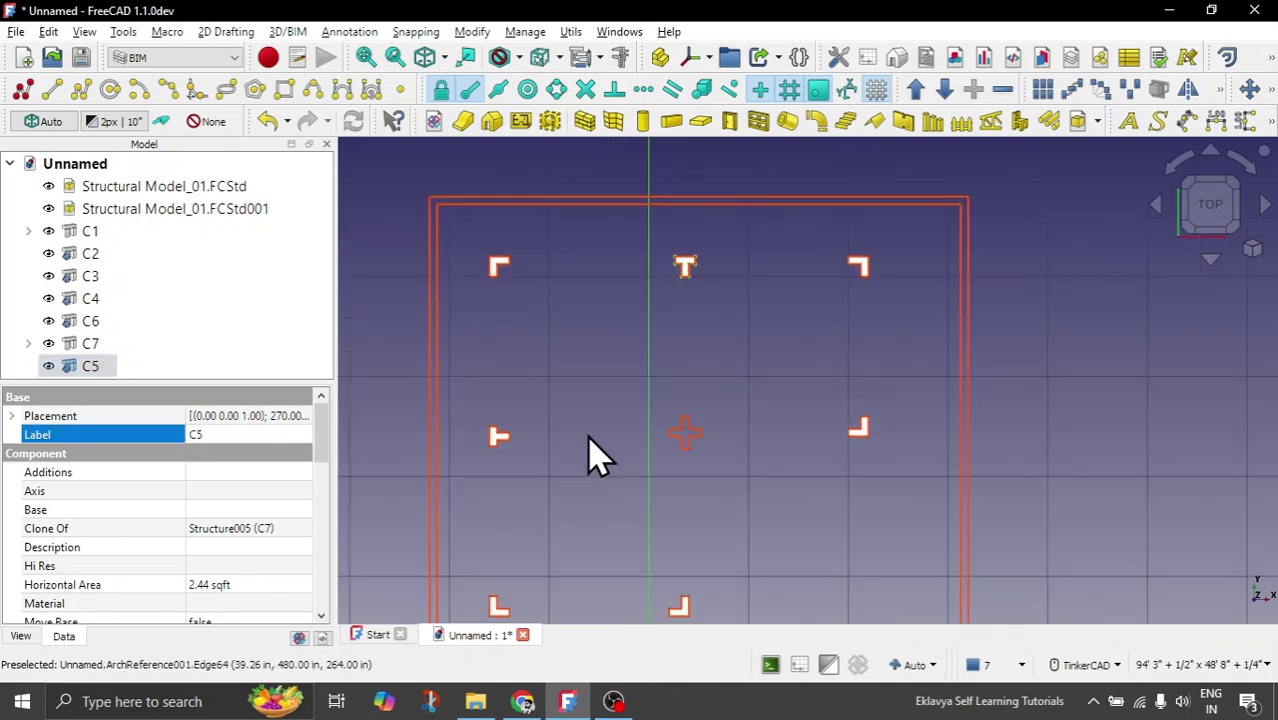
click(600, 435)
scroll(642, 374, down, 2)
right_drag(673, 485, 959, 337)
click(1225, 210)
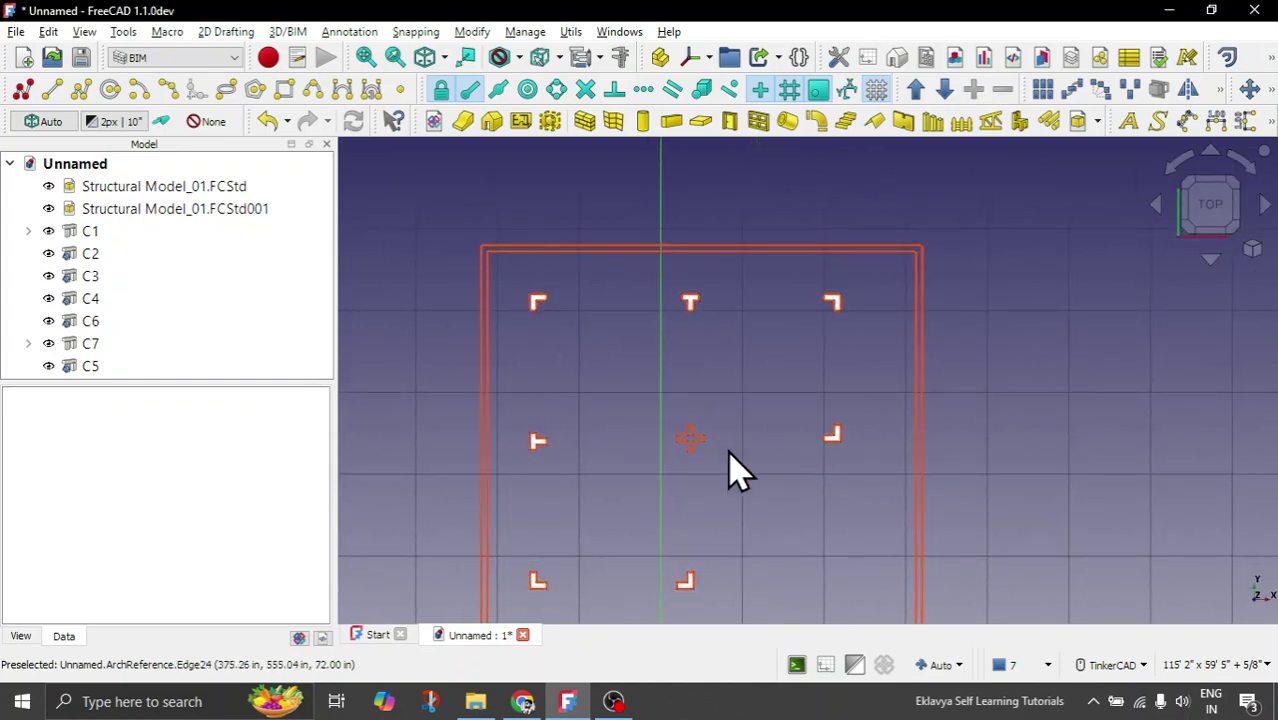
Step: Trace the cross-shaped reference outline at the centre of the plan with a closed polyline snapped to its corners
scroll(730, 465, up, 6)
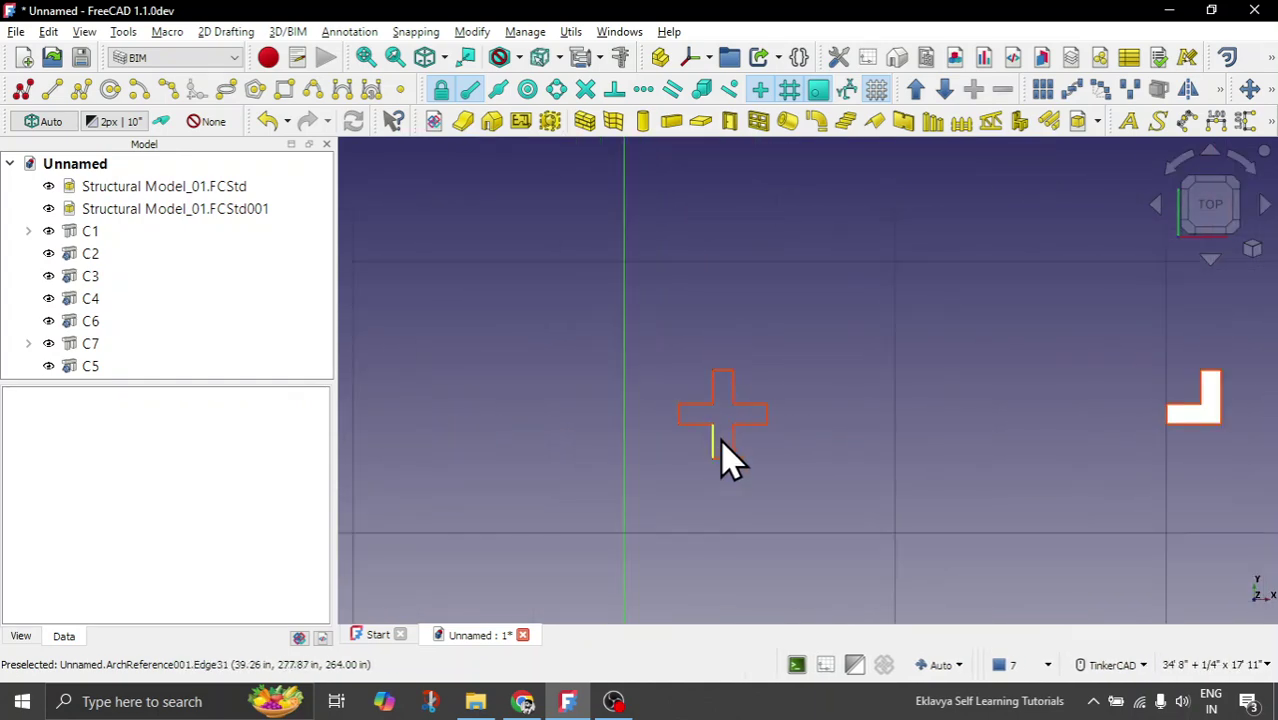
click(80, 90)
scroll(735, 366, up, 4)
click(731, 373)
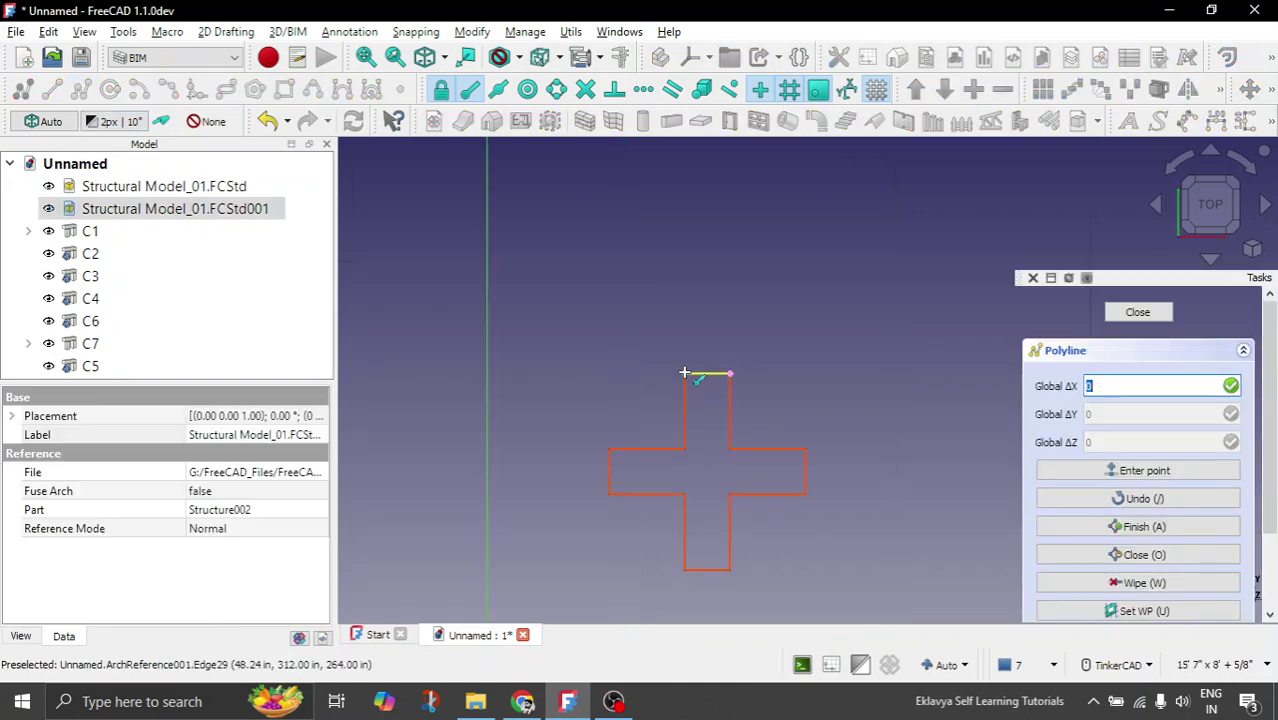
click(683, 373)
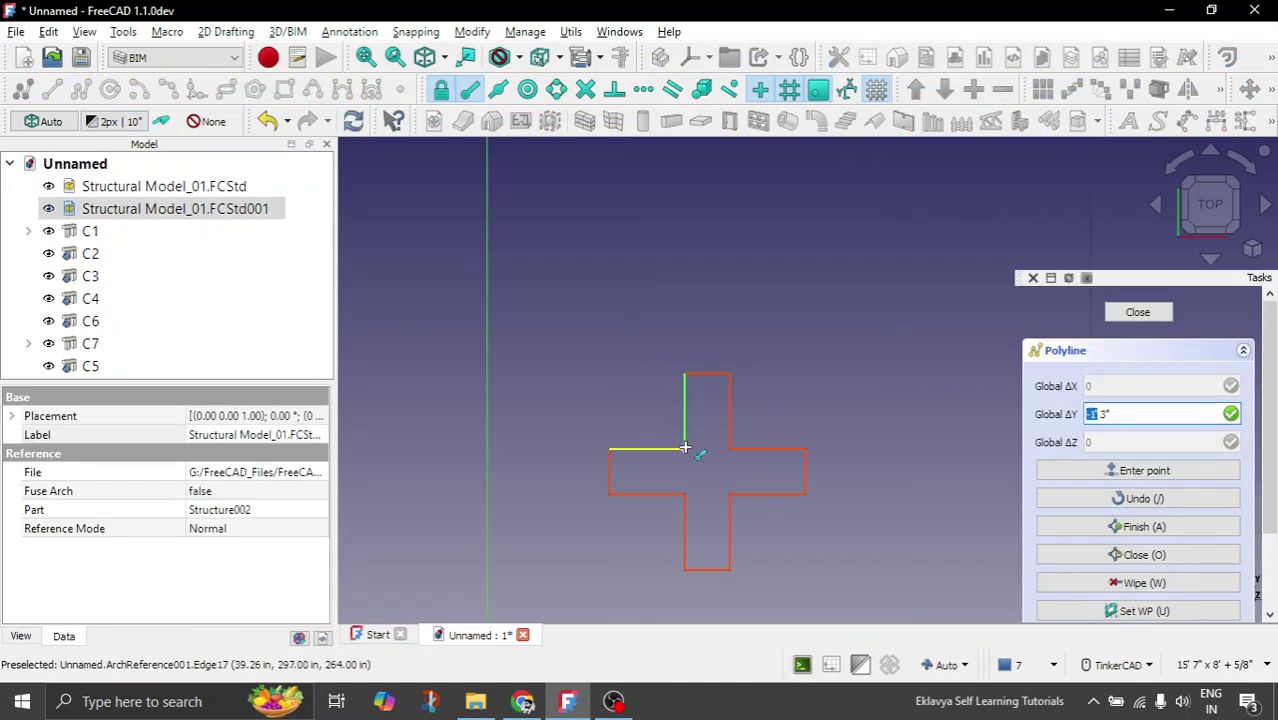
click(684, 447)
click(609, 450)
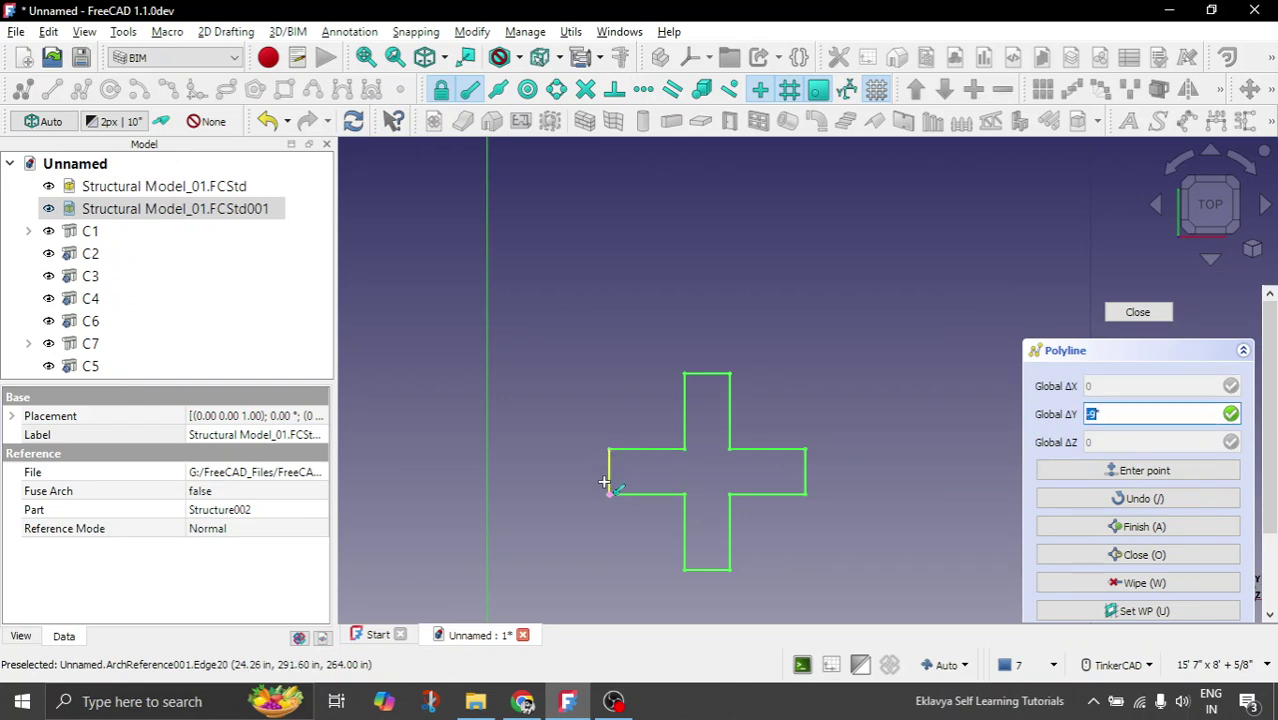
click(614, 494)
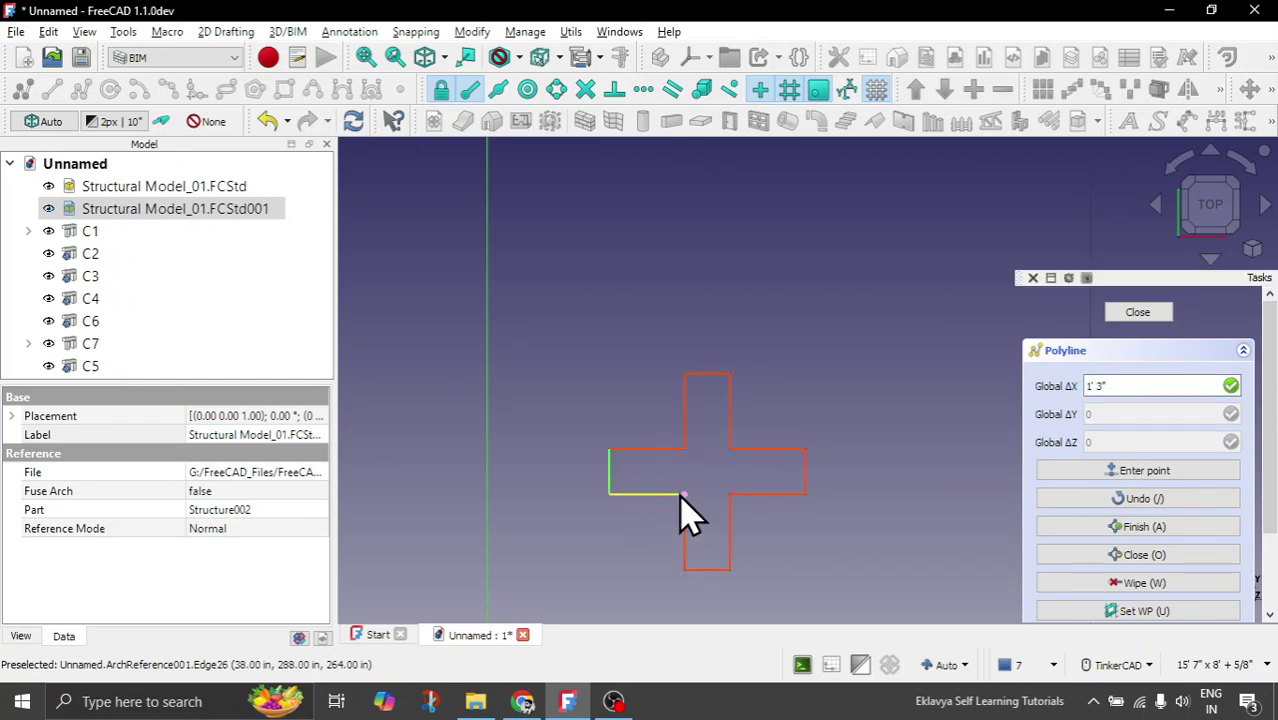
click(682, 494)
click(681, 568)
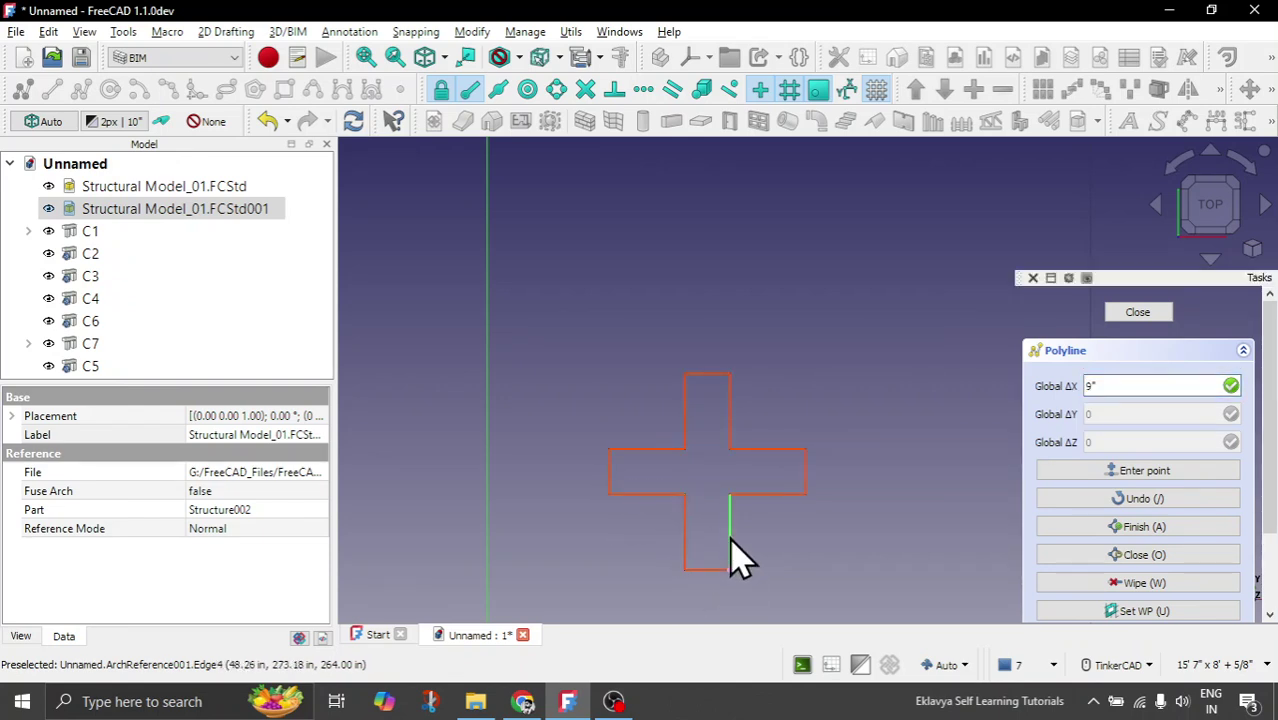
click(730, 555)
click(730, 494)
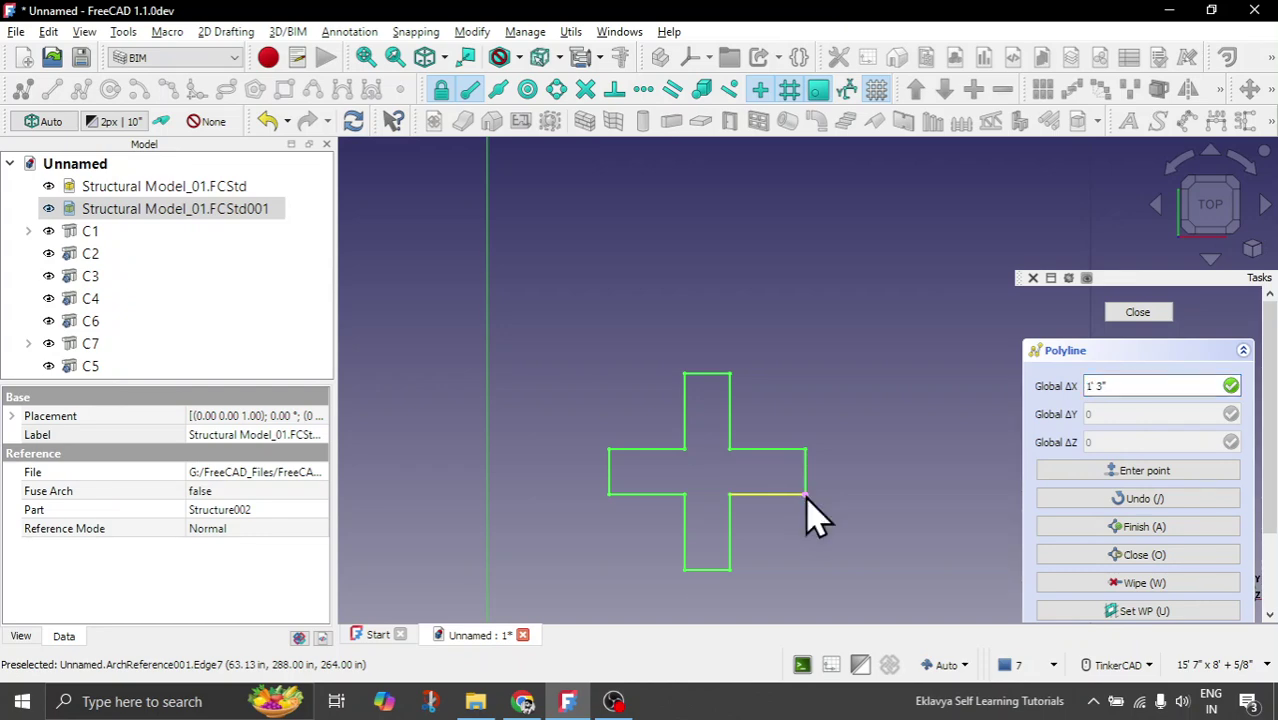
click(806, 494)
click(806, 448)
click(730, 448)
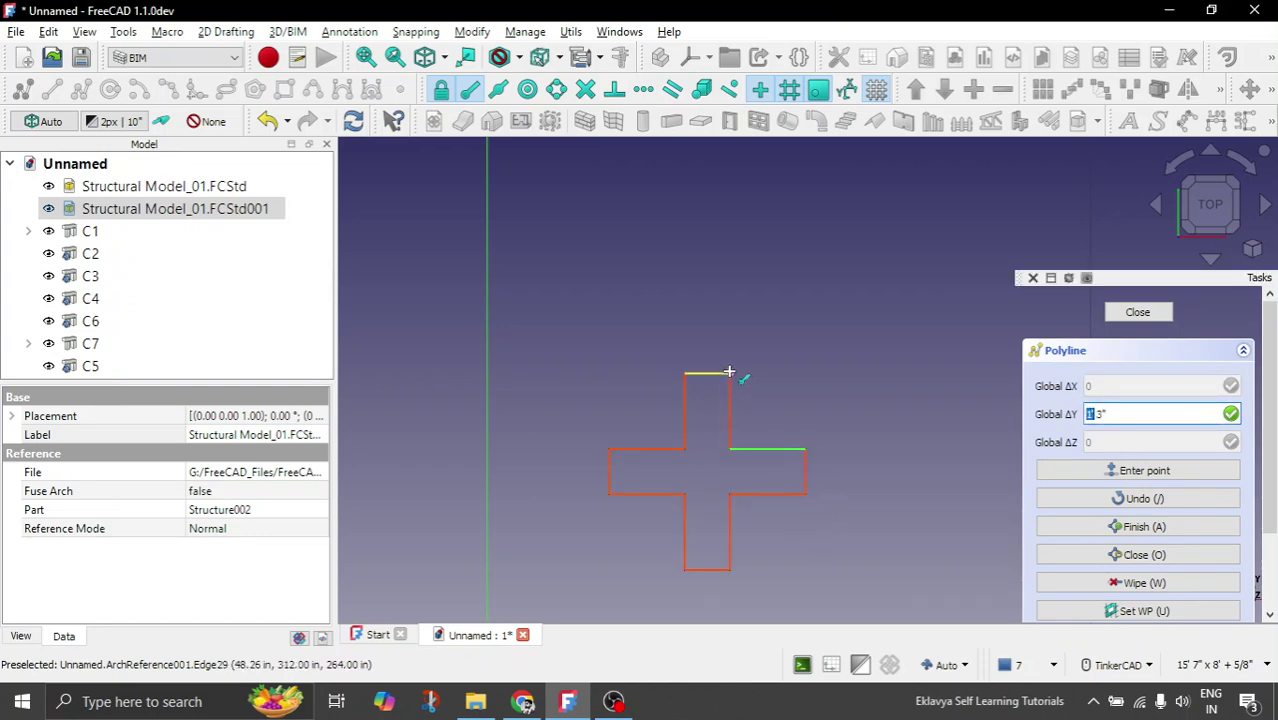
click(731, 376)
scroll(652, 328, down, 3)
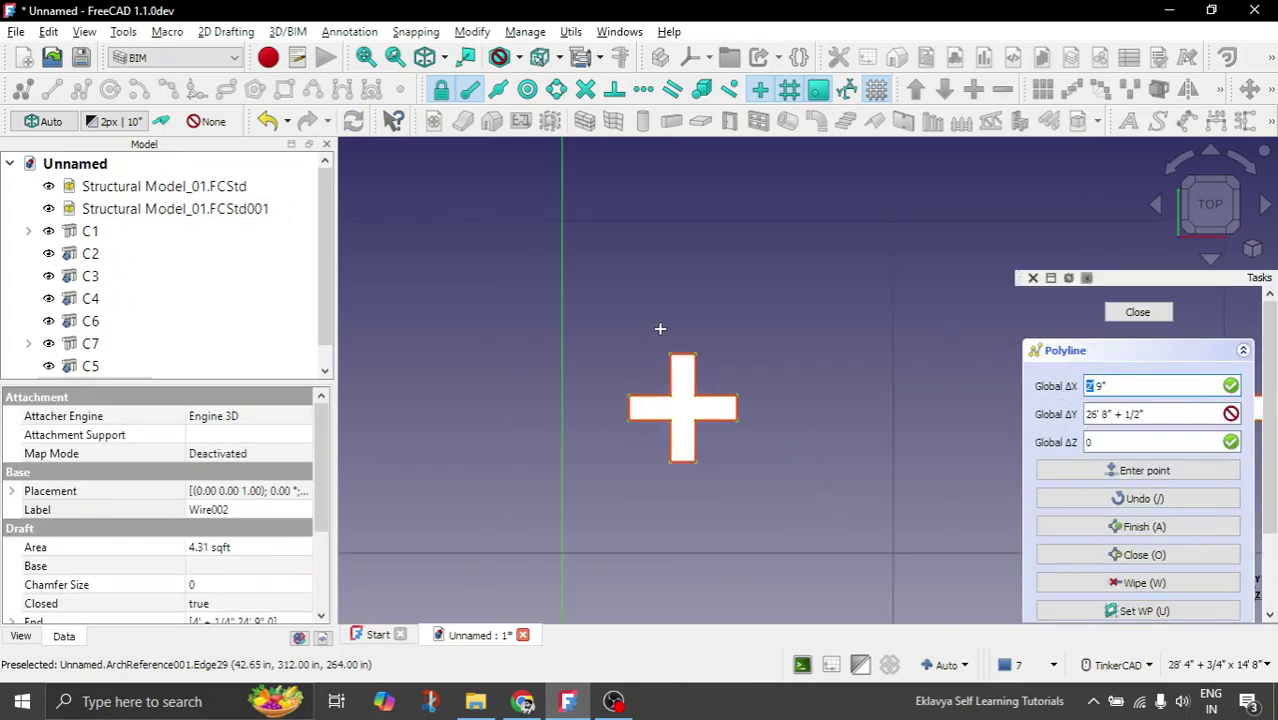
key(Escape)
Step: Create a structural column from the traced cross-shaped profile Wire002
right_drag(799, 414, 1078, 351)
scroll(177, 345, down, 1)
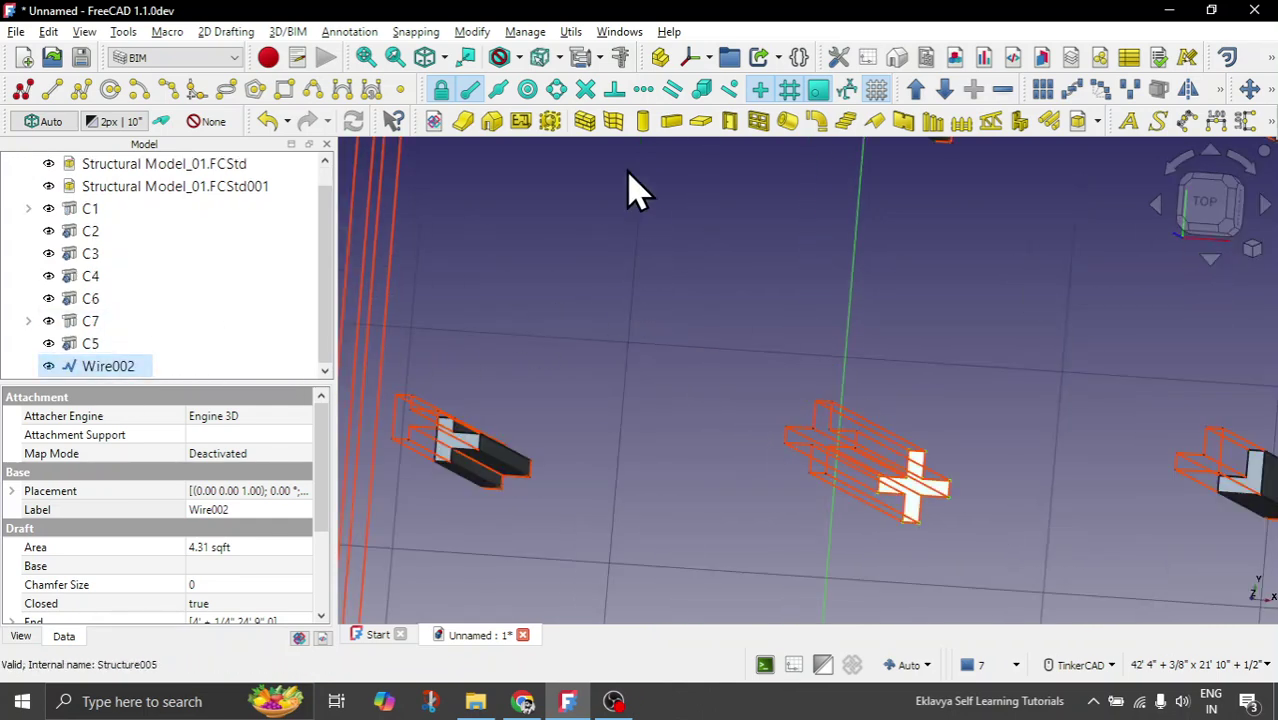
click(643, 121)
Step: Try to rename the cross-shaped column Structure as C5 and return to the top view
click(110, 368)
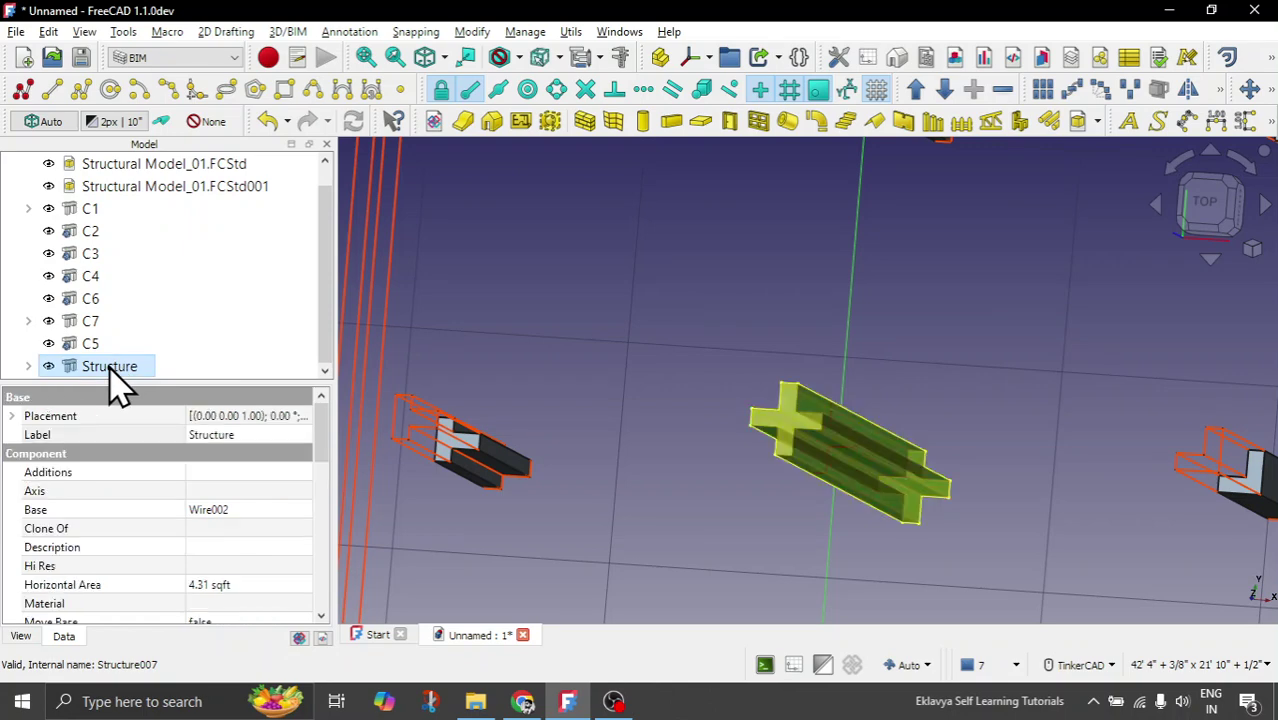
double_click(255, 434)
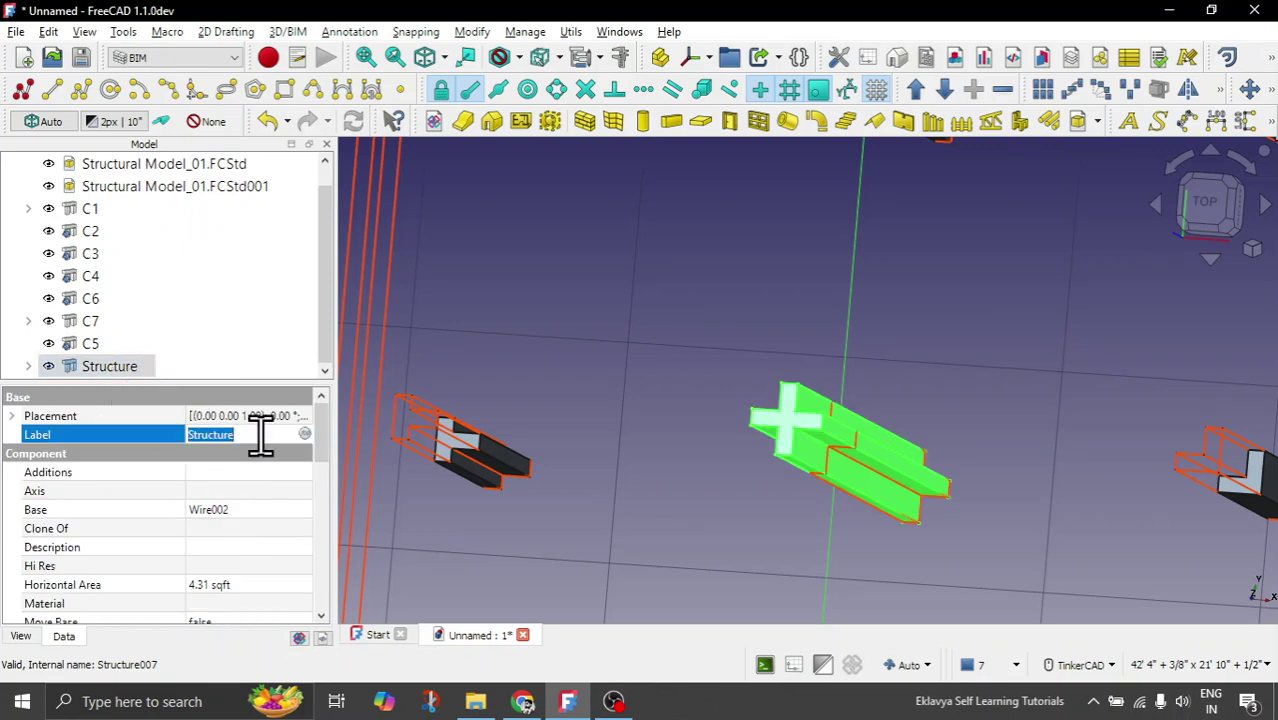
text(C5)
key(Return)
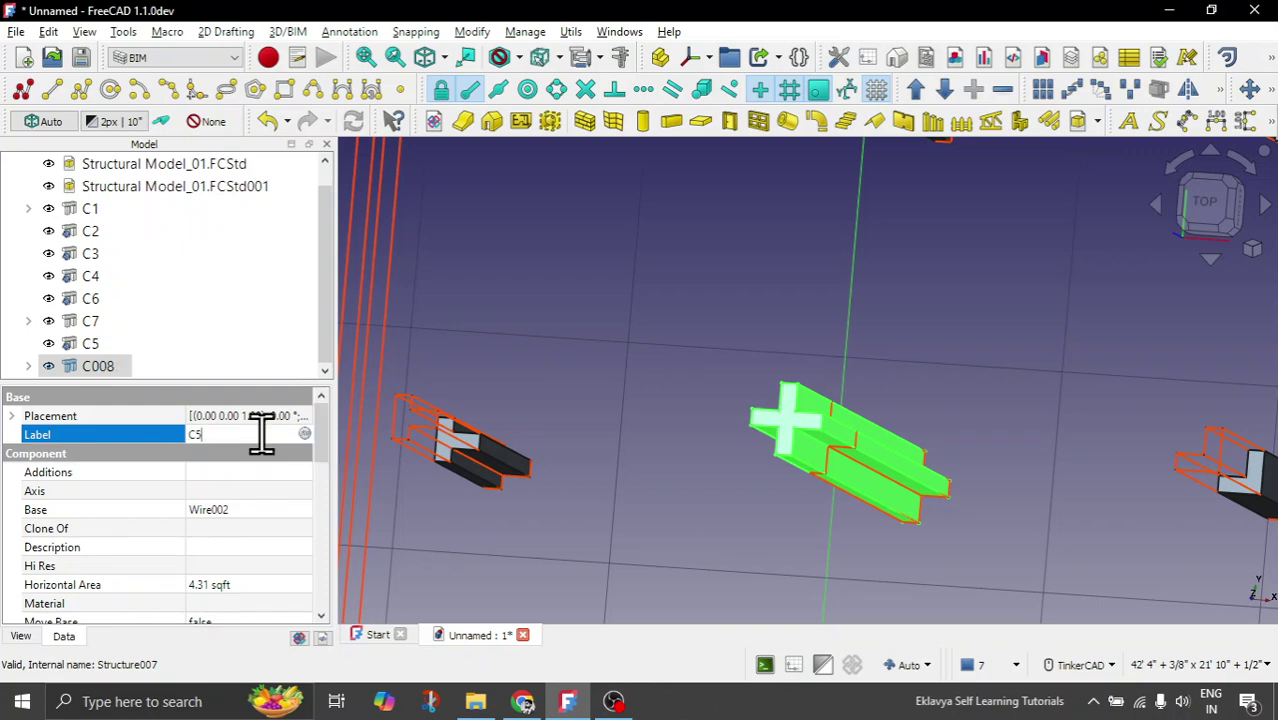
click(261, 434)
text(C5)
key(Return)
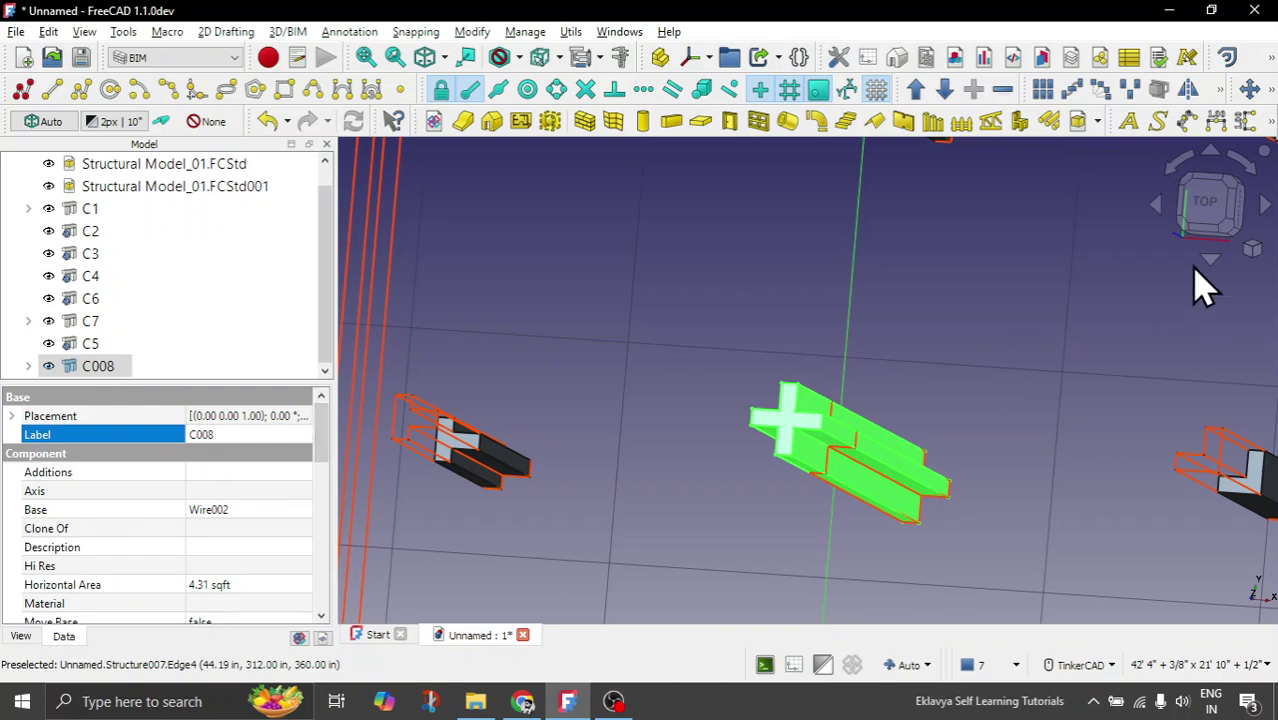
click(1214, 212)
scroll(722, 320, down, 5)
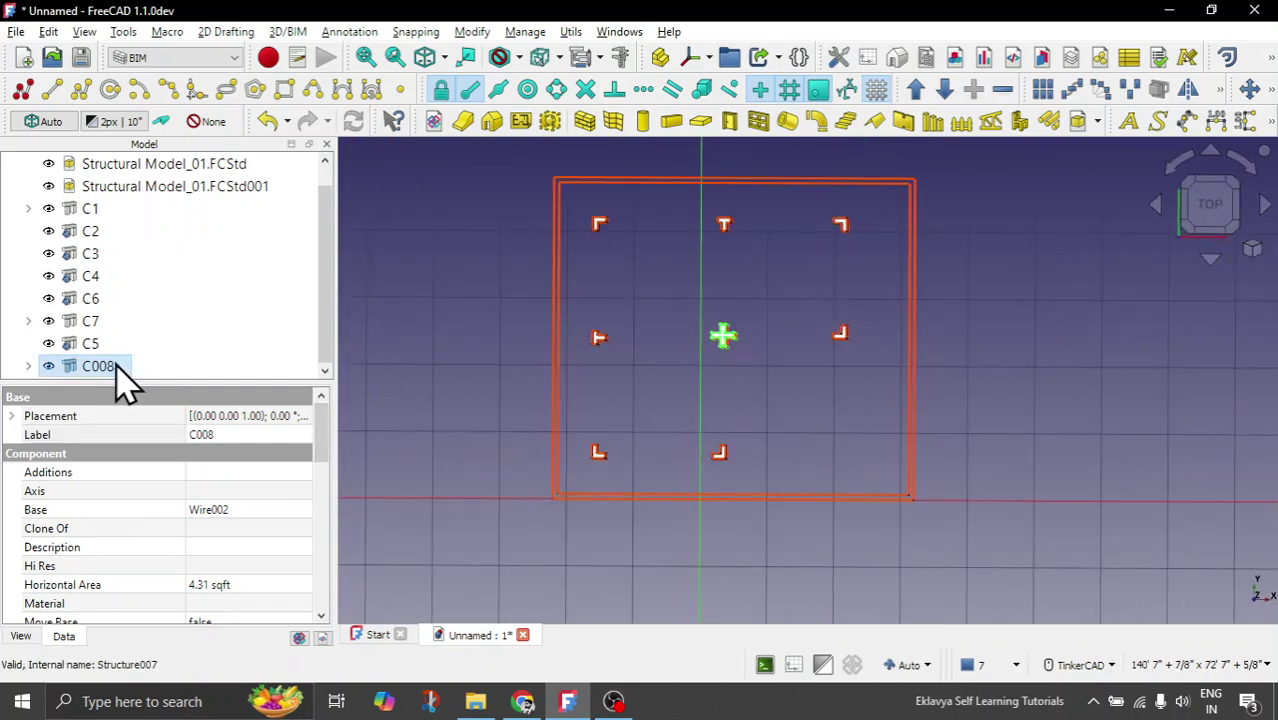
Step: Set the height of the cross-shaped column C008 to 12 feet
drag(320, 442, 297, 565)
click(267, 502)
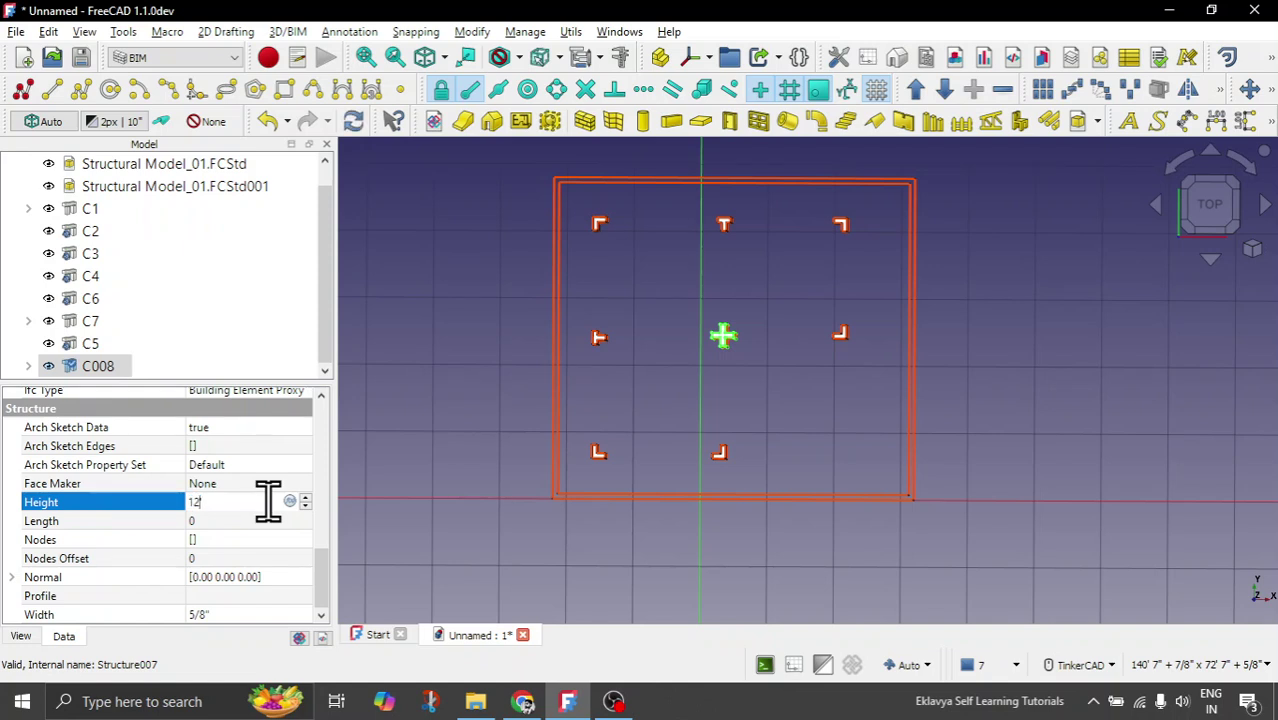
text(12)
key(Return)
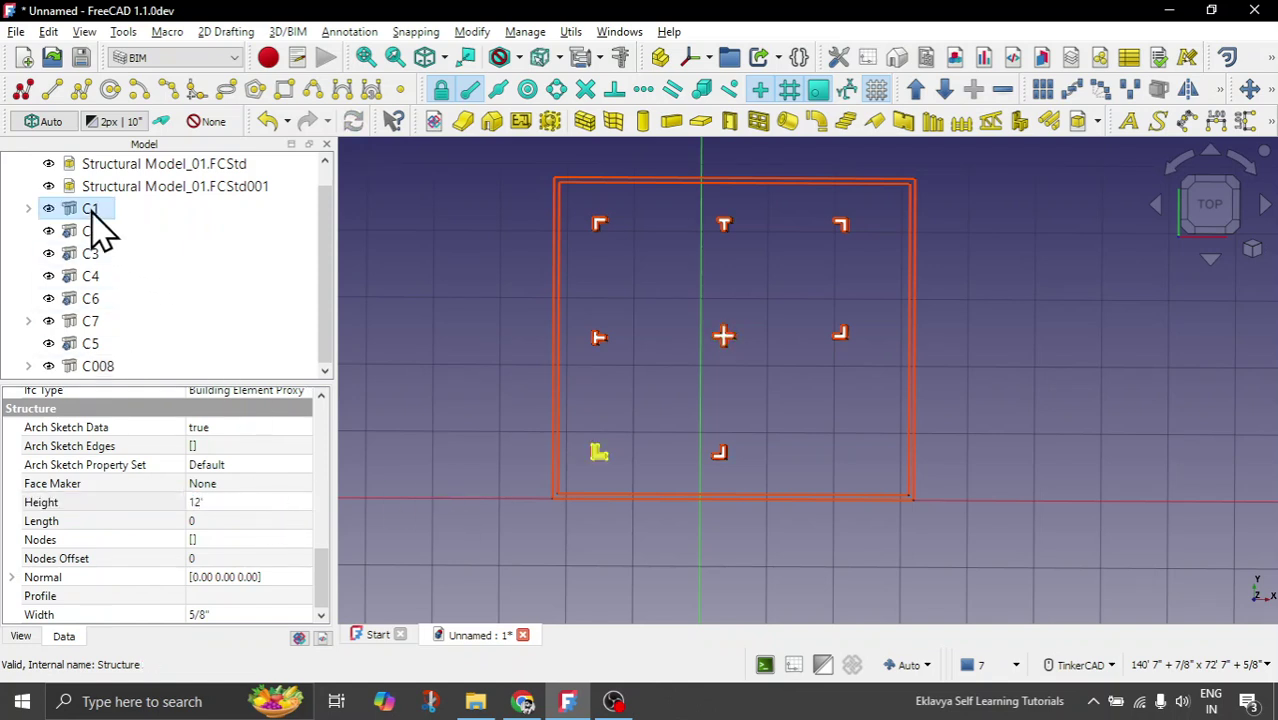
click(1204, 208)
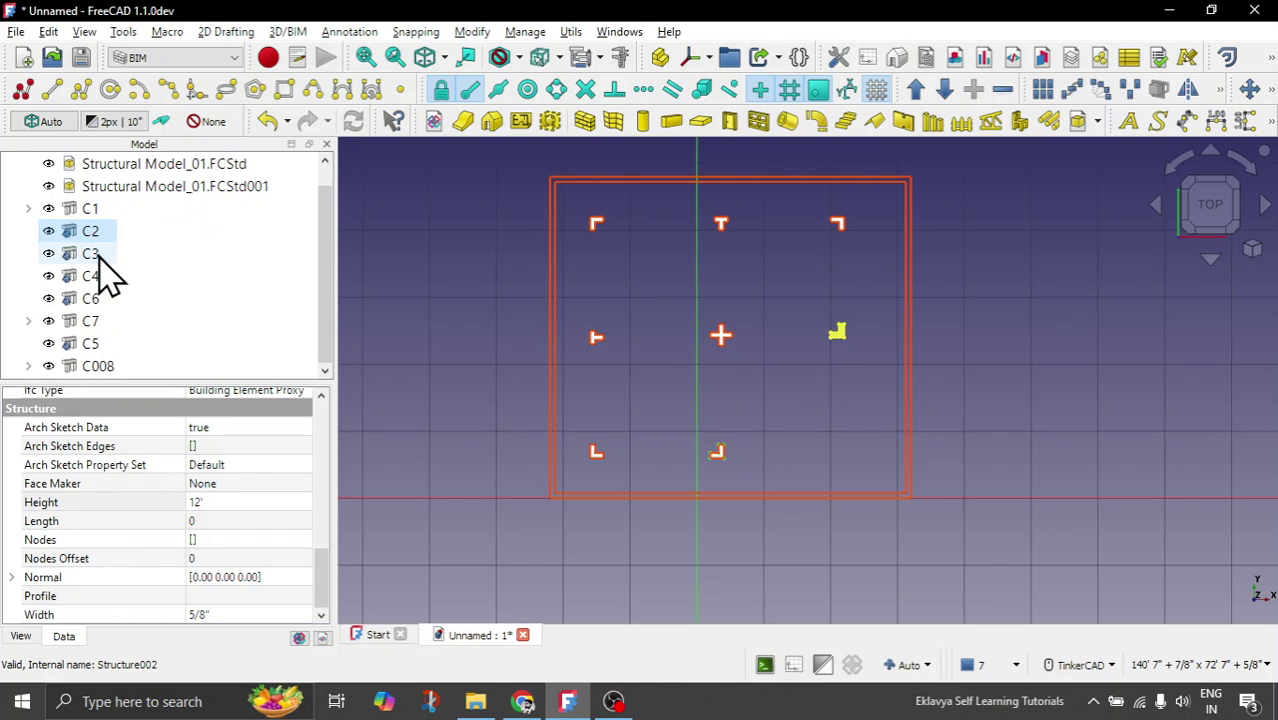
Step: Rename the cross-shaped column at the centre of the plan as C8
scroll(413, 290, up, 1)
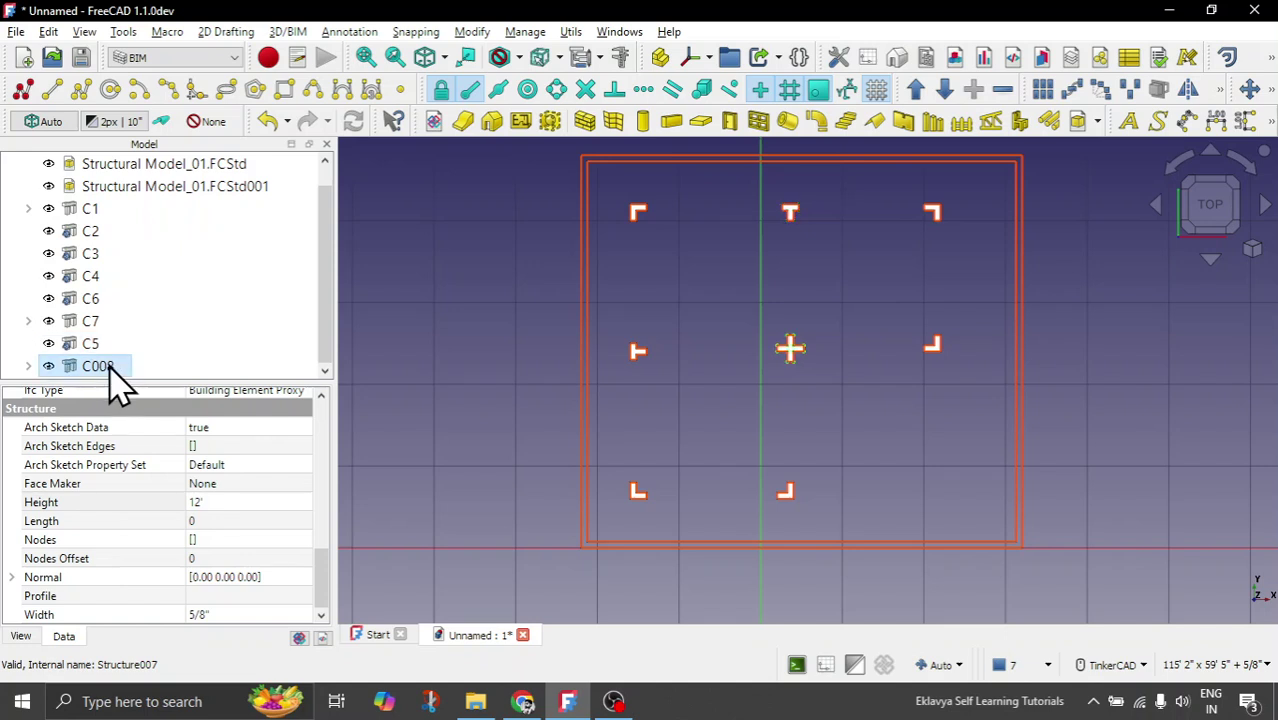
drag(321, 580, 328, 442)
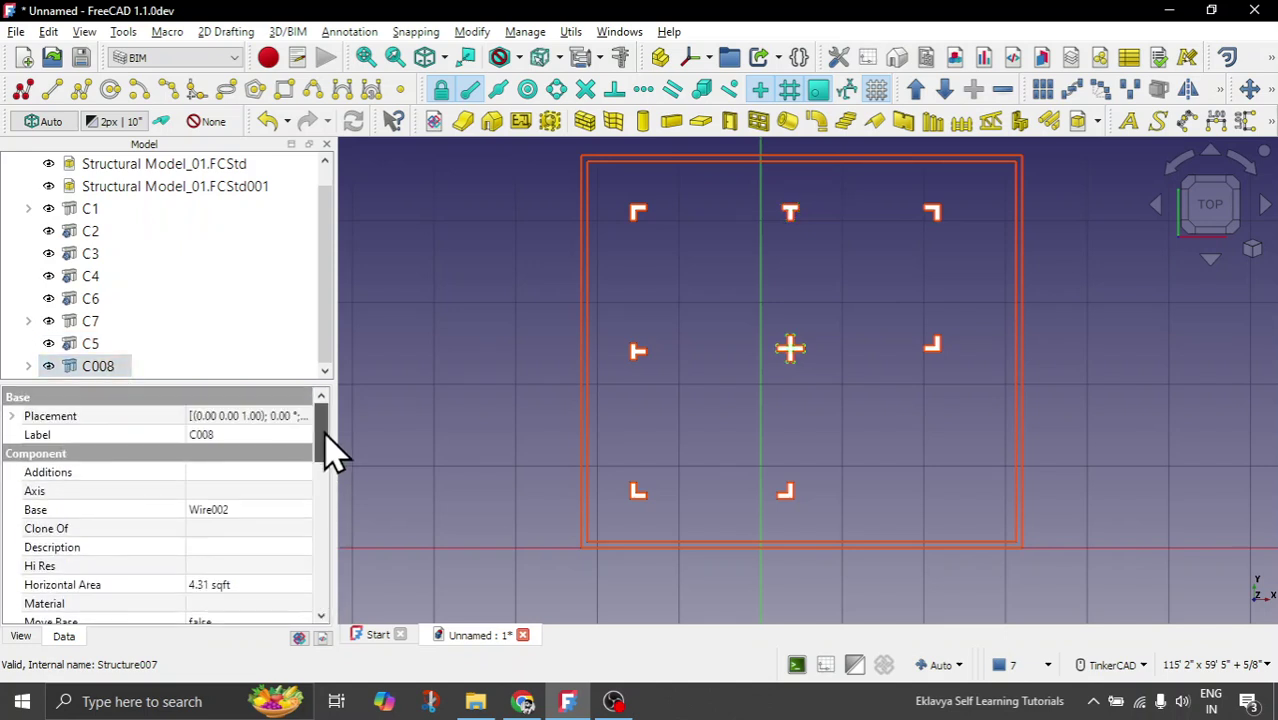
click(252, 434)
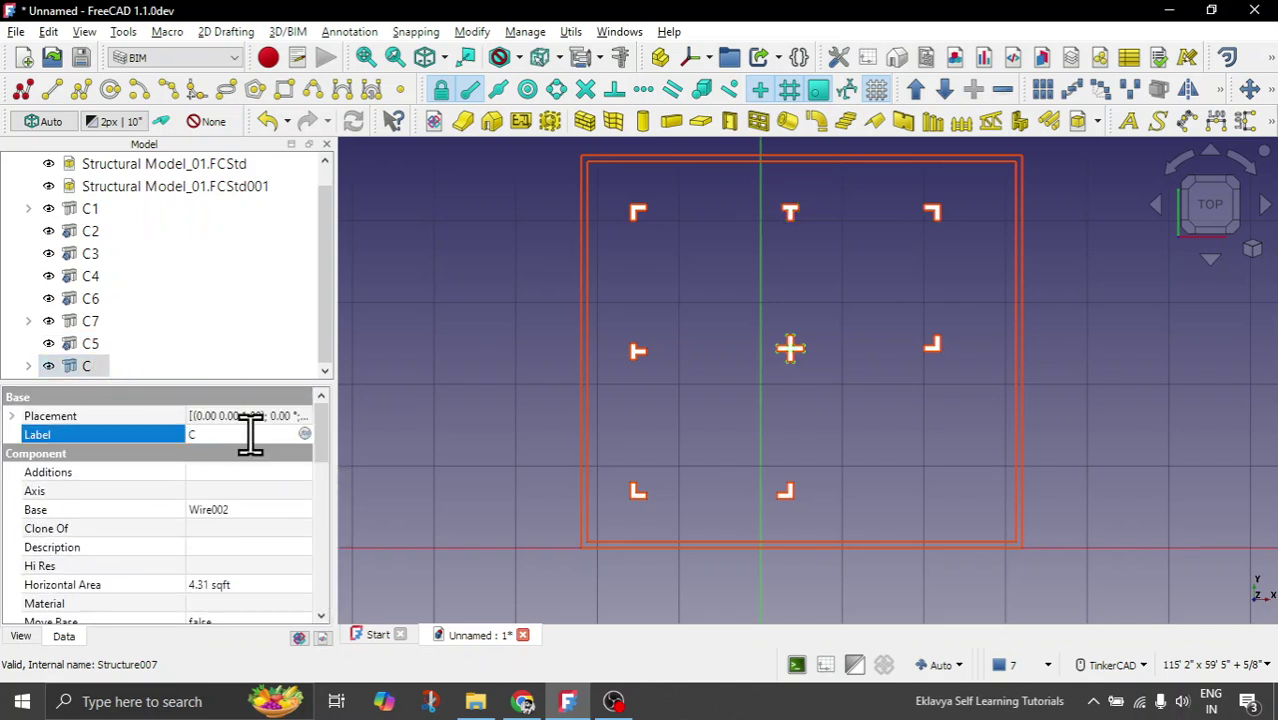
click(513, 410)
Step: Examine all the columns in 3D against the reference model's outlines from several angles
right_drag(881, 459, 853, 433)
scroll(685, 357, down, 2)
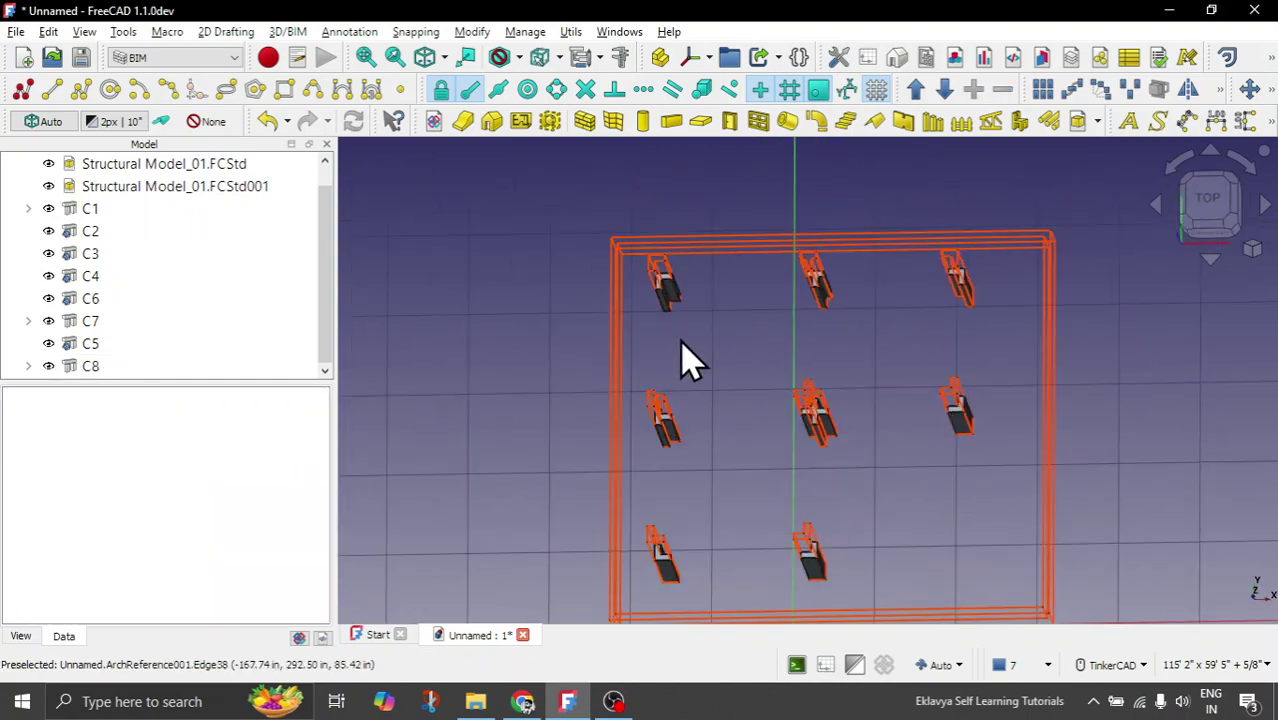
scroll(756, 580, down, 1)
right_drag(756, 580, 870, 568)
scroll(870, 568, up, 4)
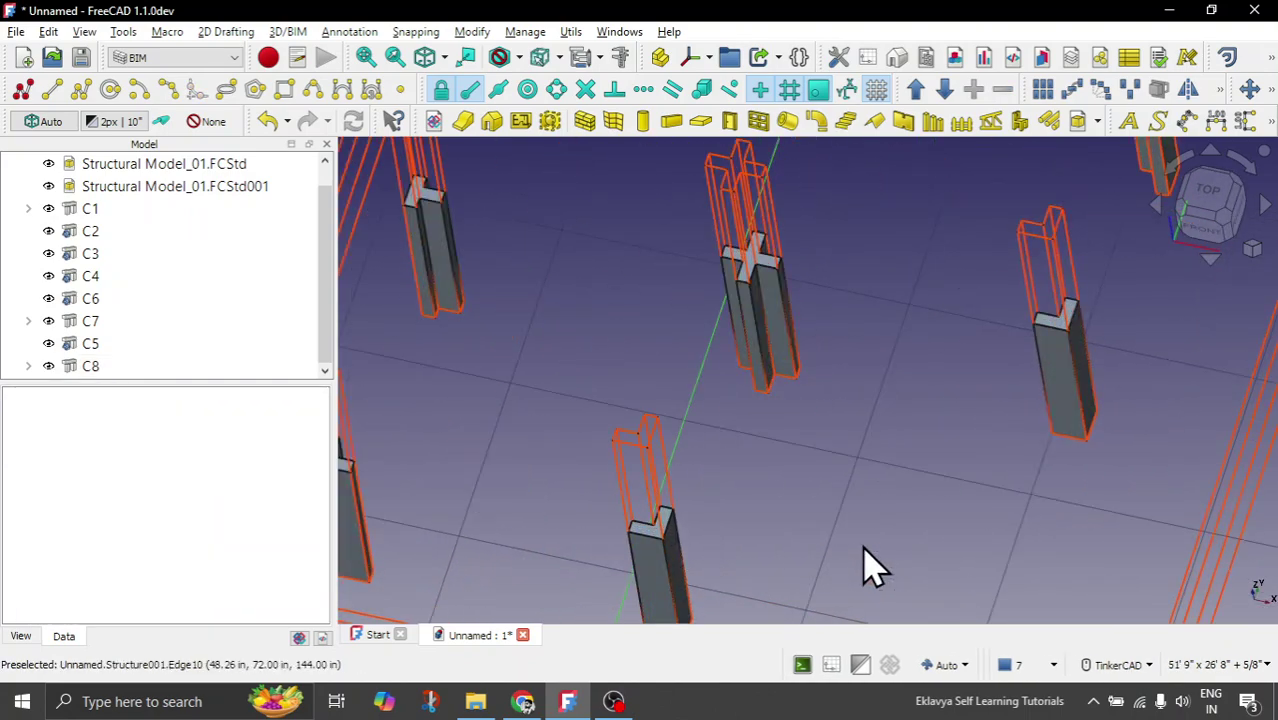
scroll(858, 398, down, 2)
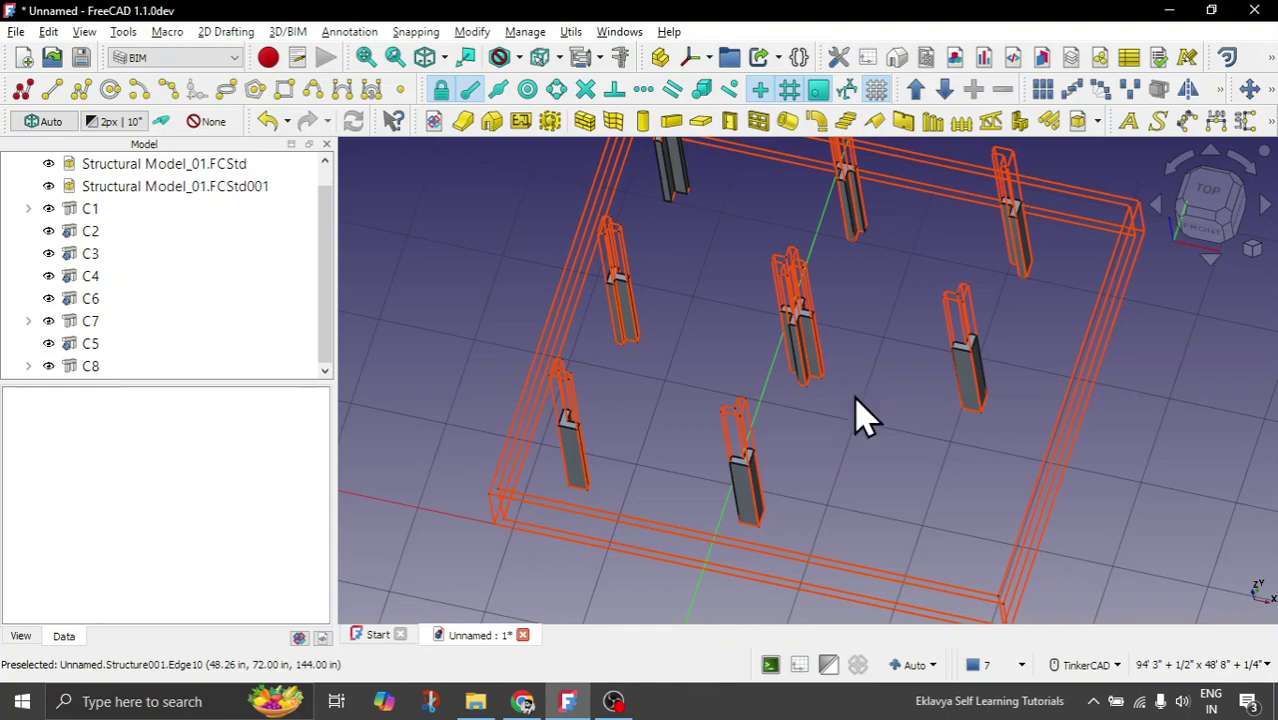
mouse_move(855, 413)
right_down()
mouse_move(833, 422)
mouse_move(843, 418)
right_up()
right_drag(868, 425, 868, 428)
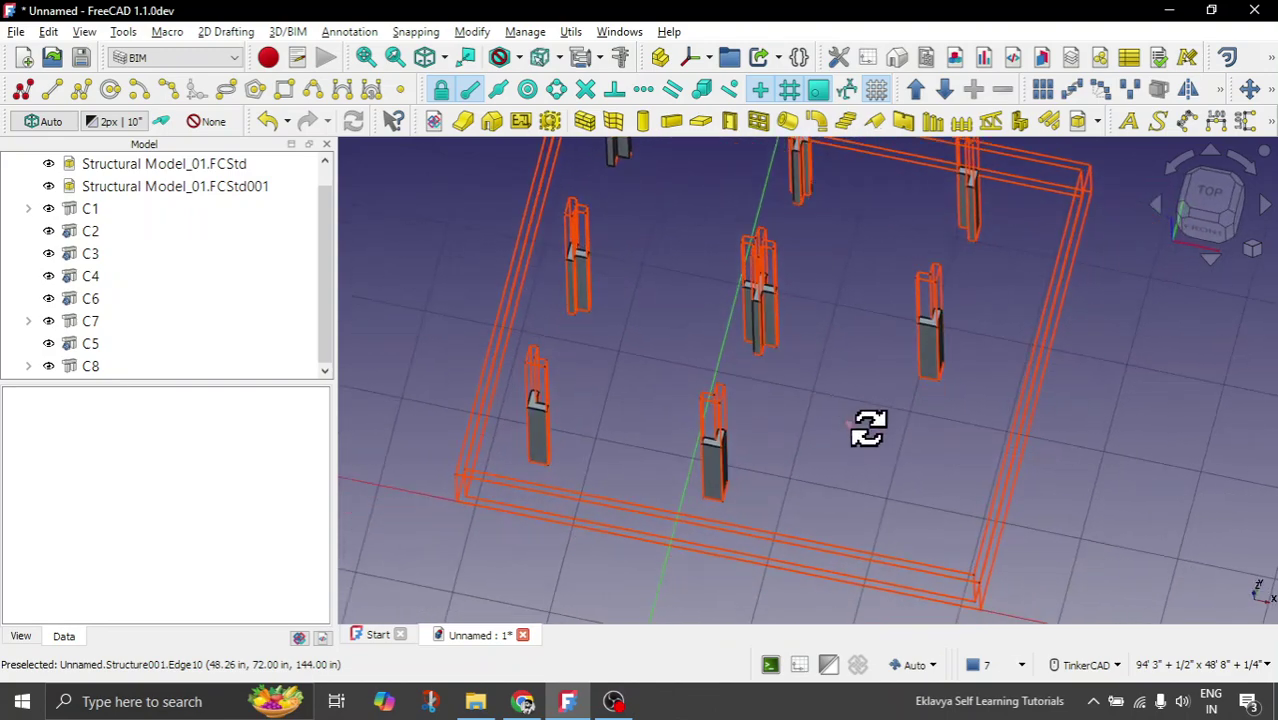
scroll(702, 471, down, 3)
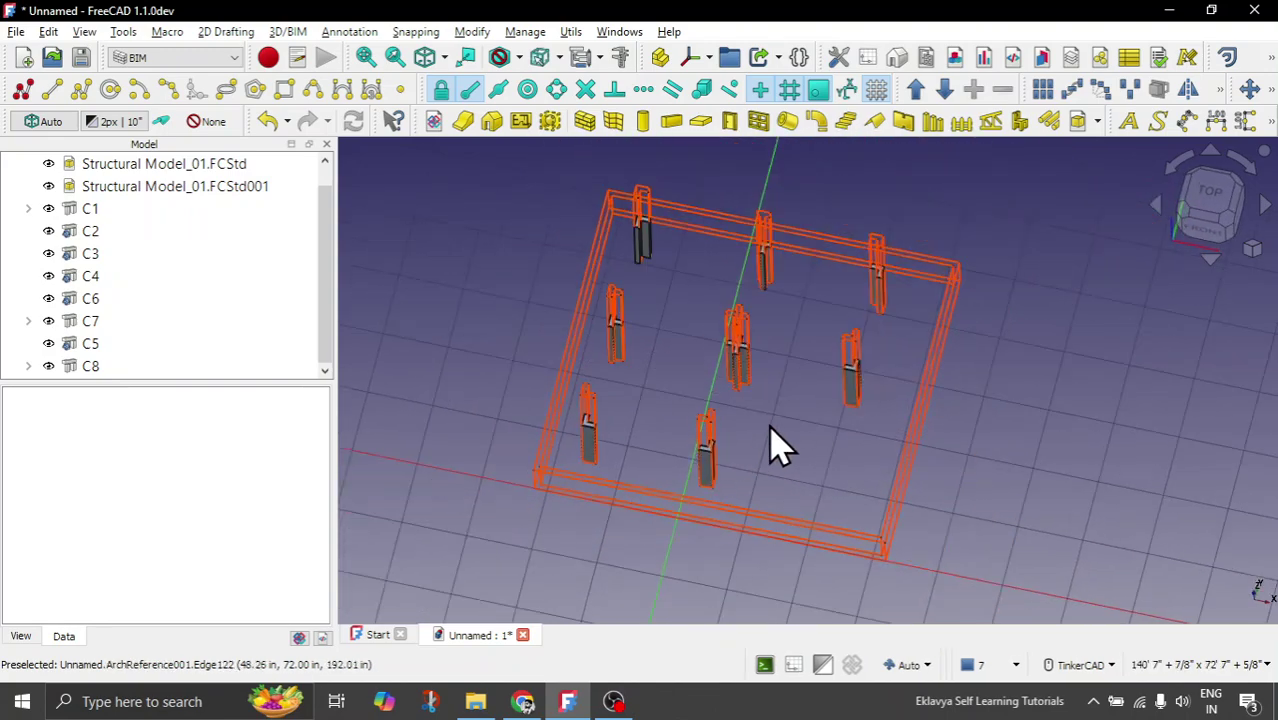
right_drag(776, 445, 779, 471)
scroll(700, 440, down, 2)
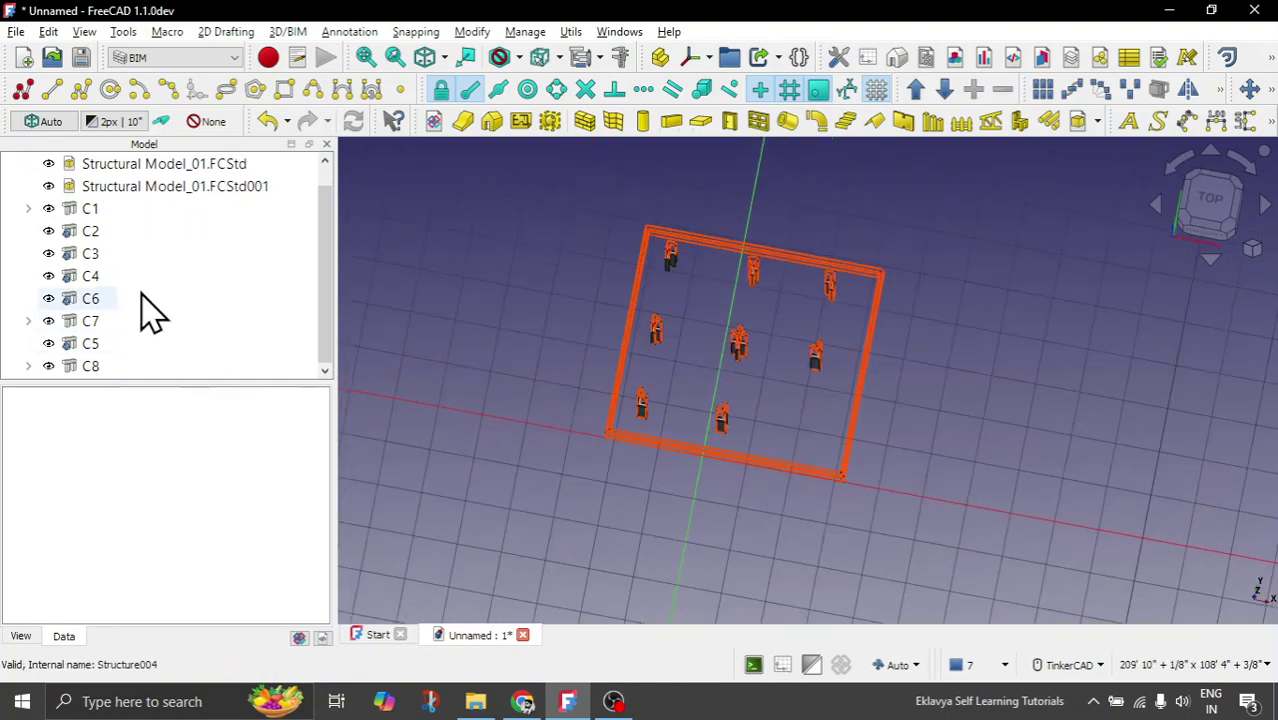
Step: Hide both Structural Model_01 references and return to the top view of the columns
scroll(140, 290, up, 1)
click(127, 188)
ctrl+click(125, 208)
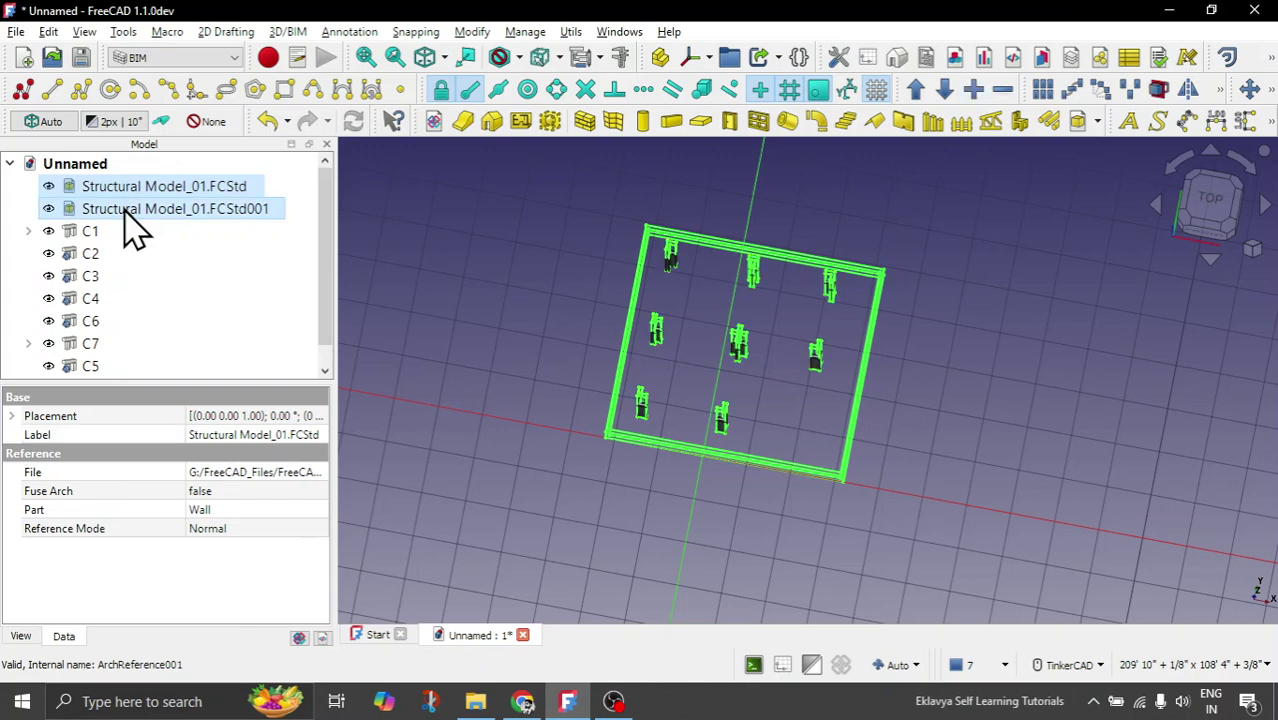
key(space)
click(1215, 208)
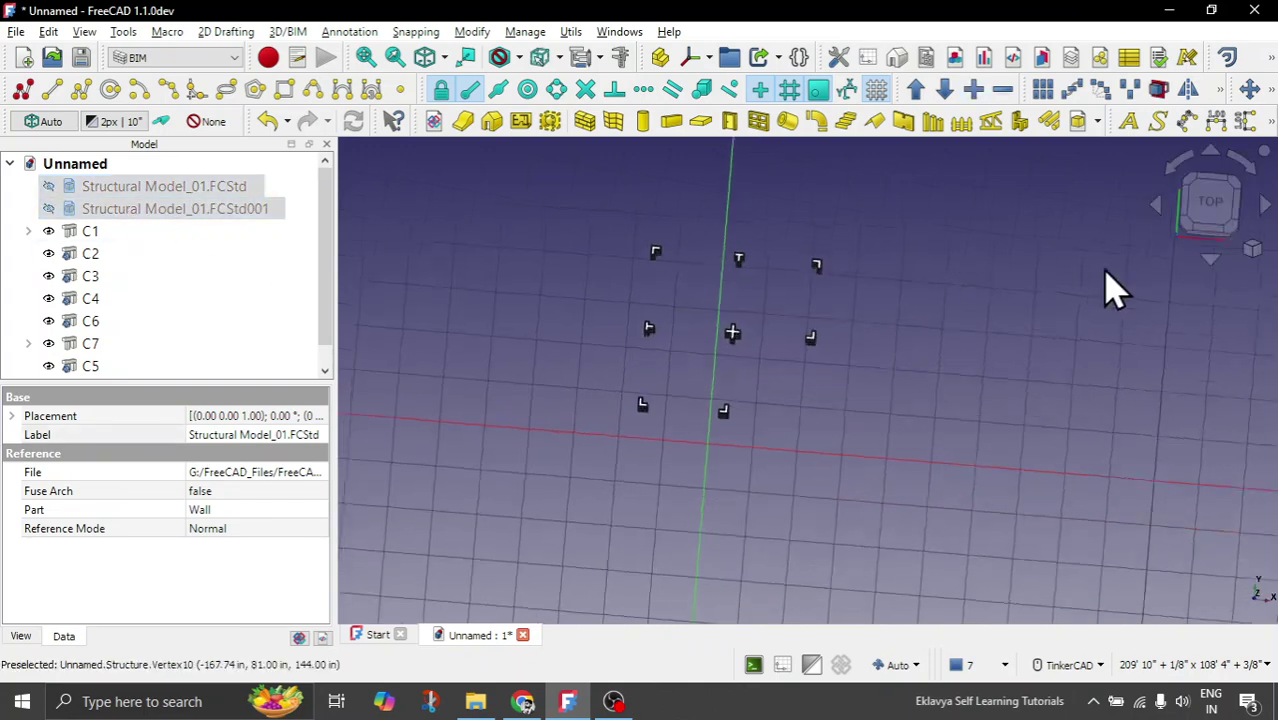
scroll(775, 360, up, 1)
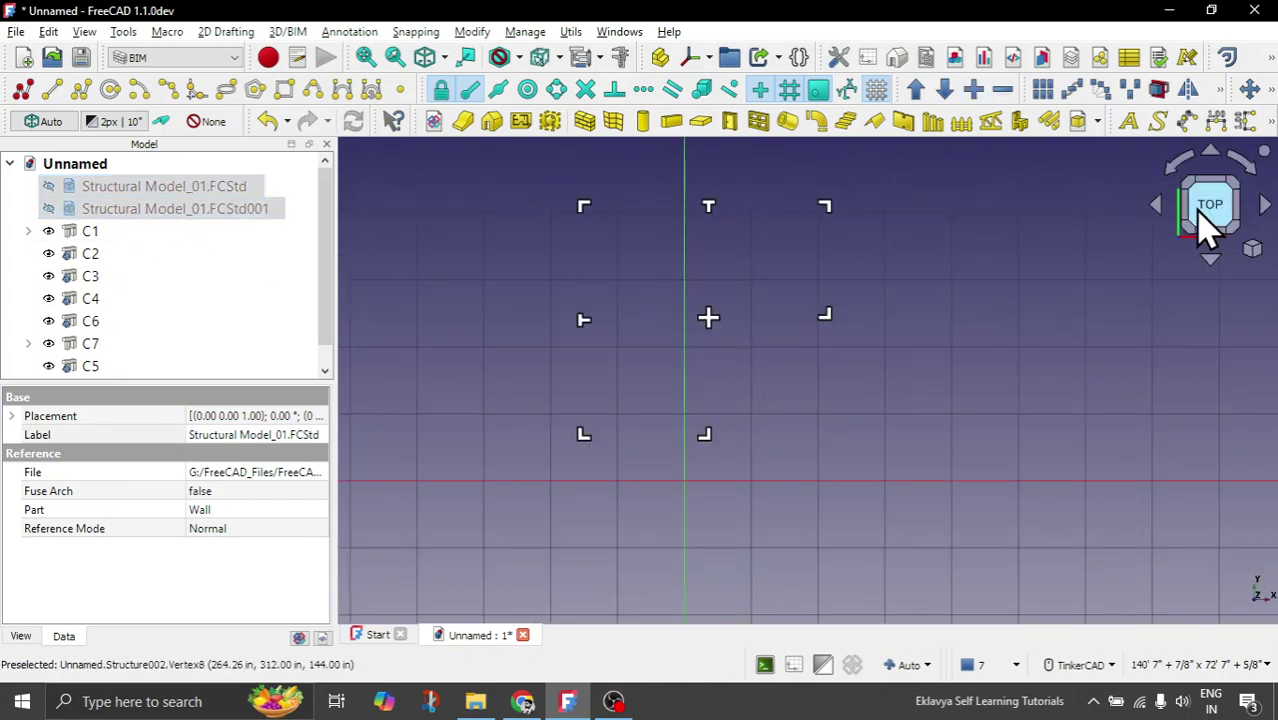
scroll(745, 270, up, 1)
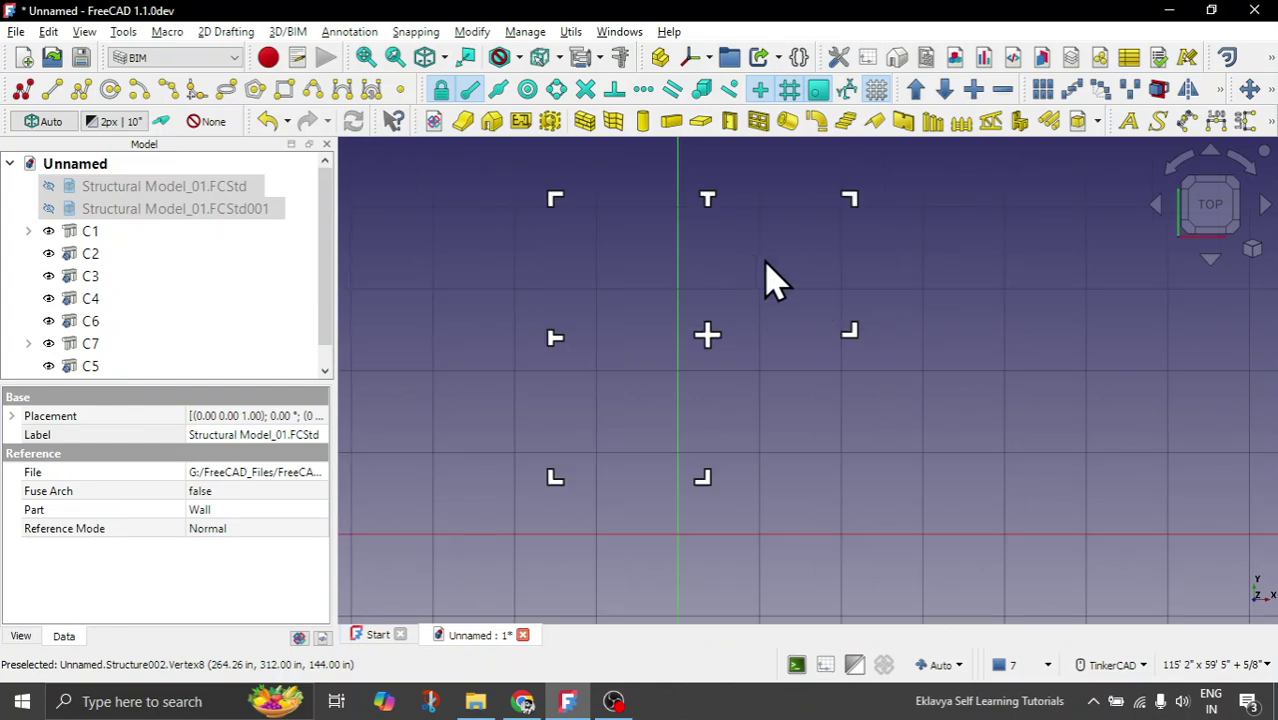
Step: Save the document as Design Stage Model in the FreeCAD Public Files folder
click(775, 280)
key(ctrl+s)
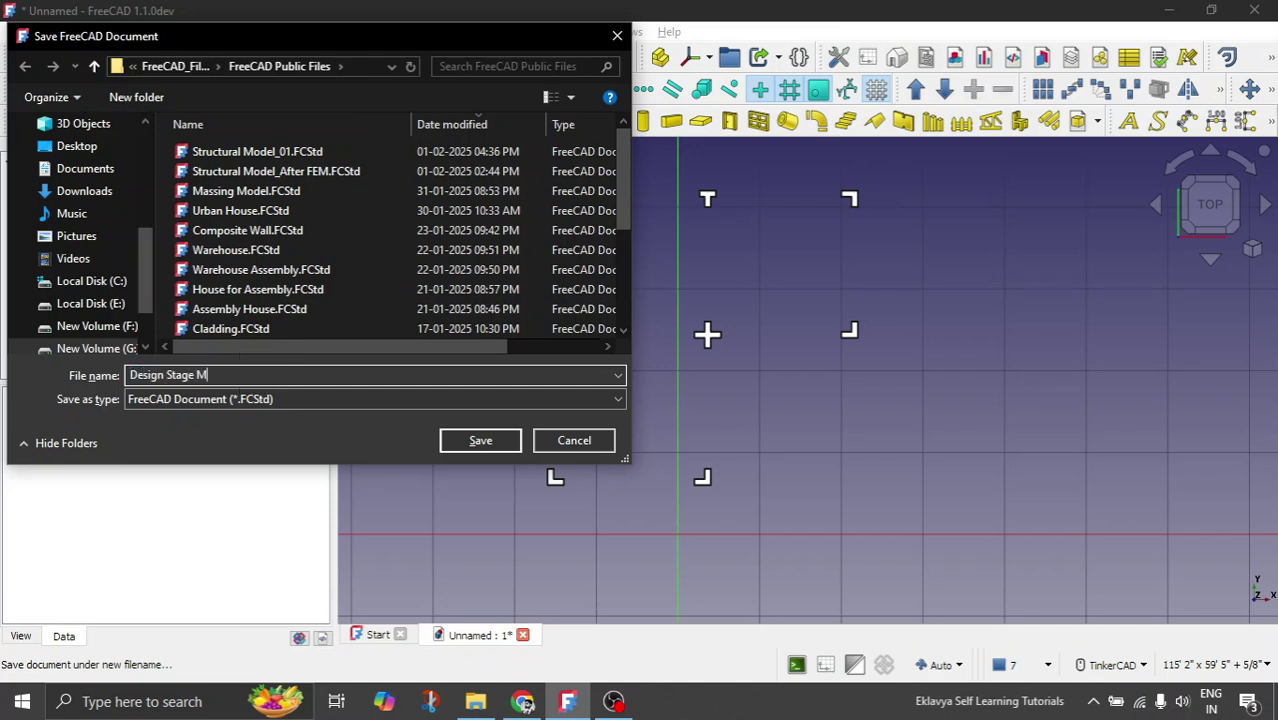
click(505, 442)
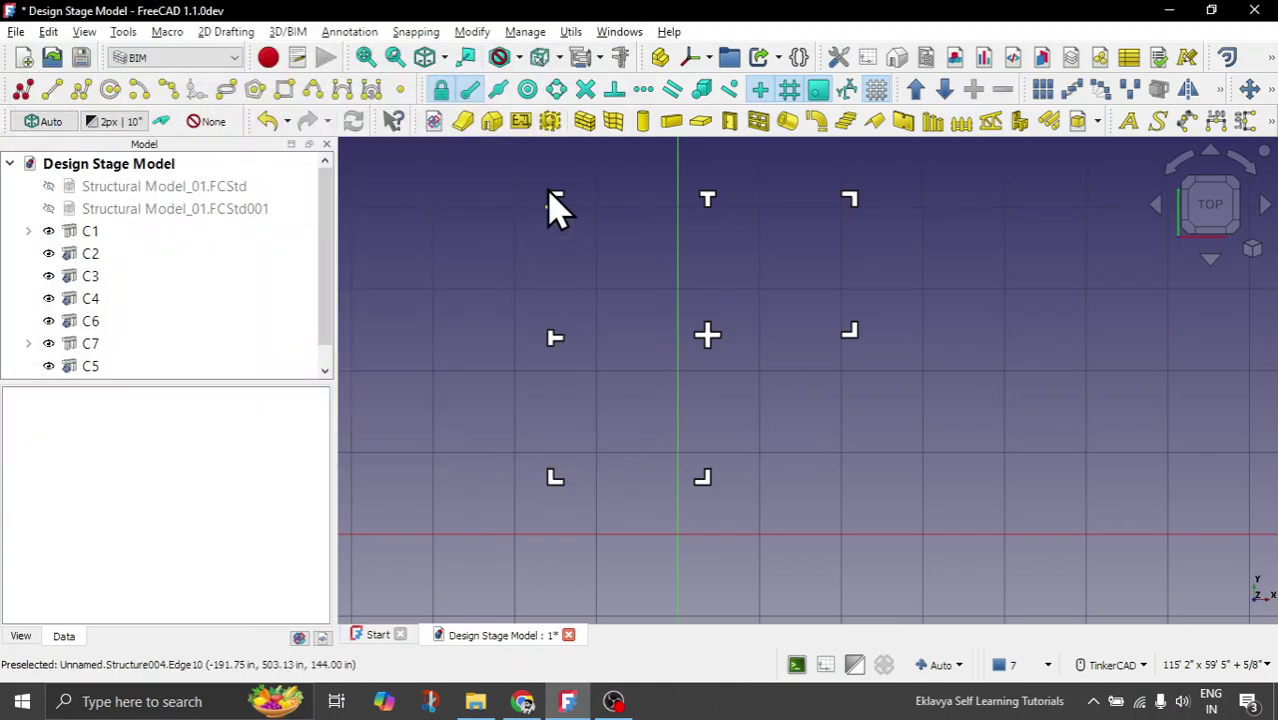
Step: Start a new beam and set its category to blank so that no precast preset applies
scroll(553, 210, up, 5)
scroll(533, 238, down, 2)
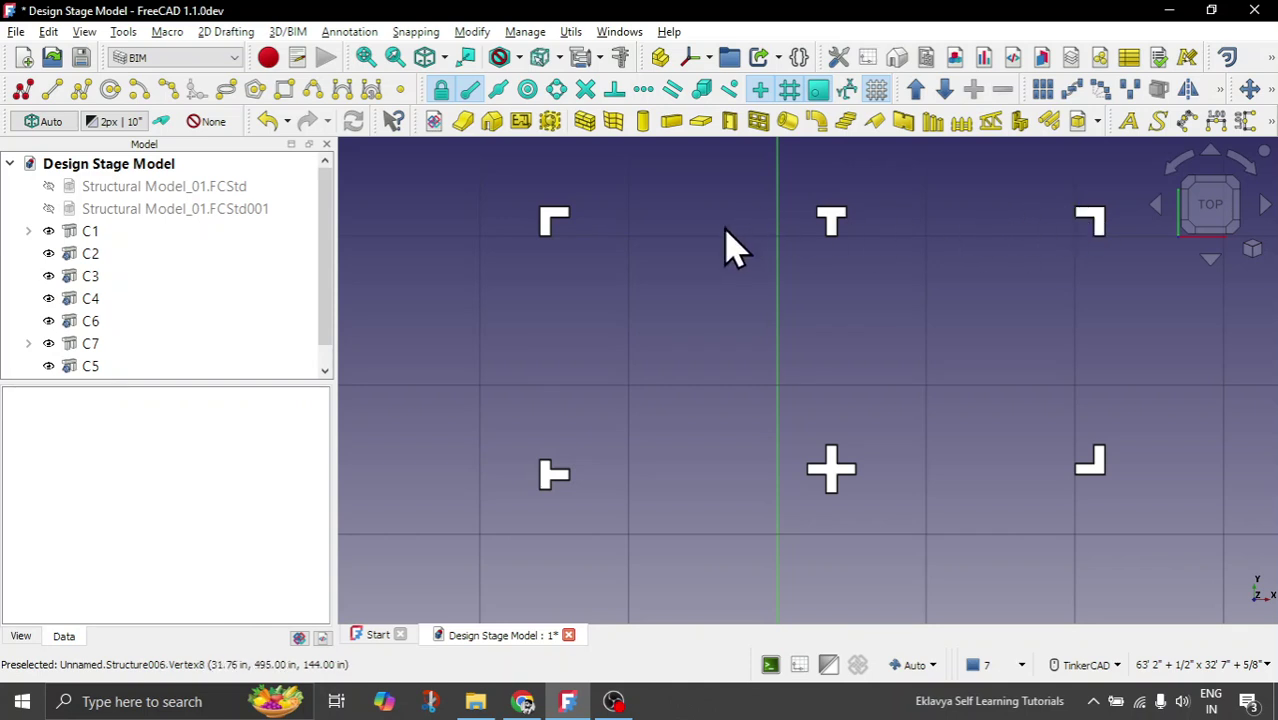
scroll(648, 228, down, 3)
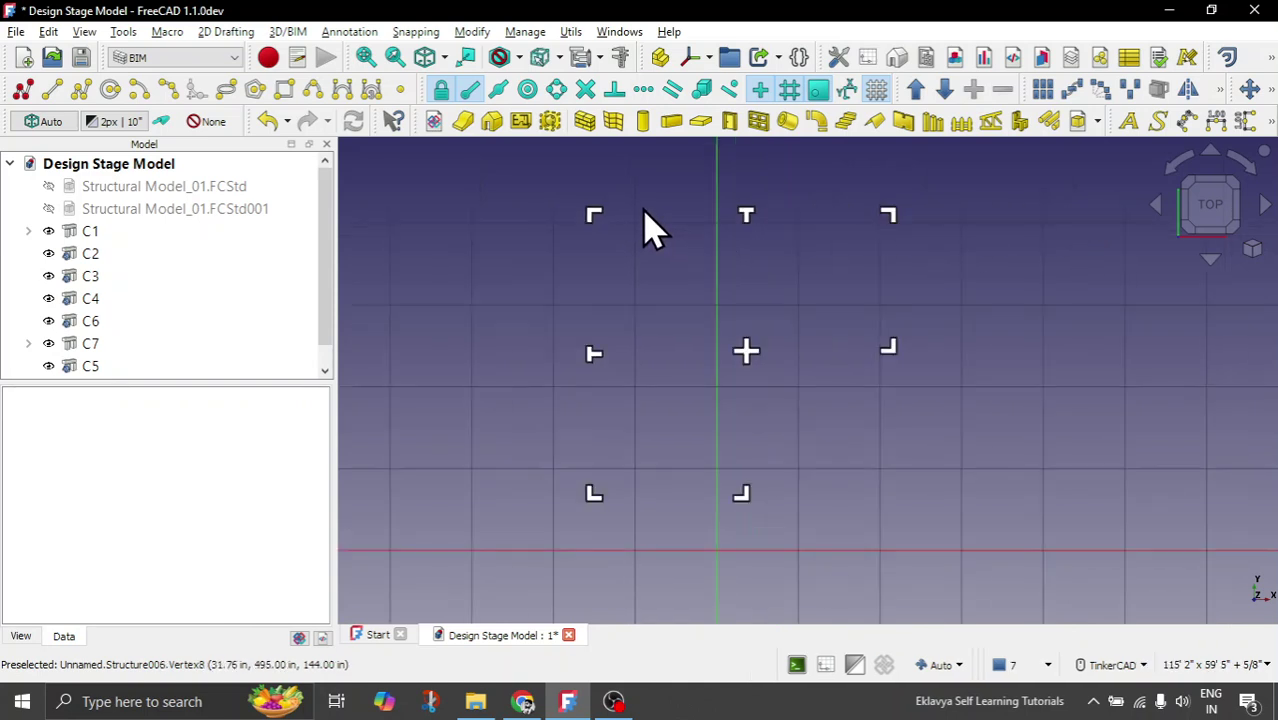
scroll(648, 228, up, 3)
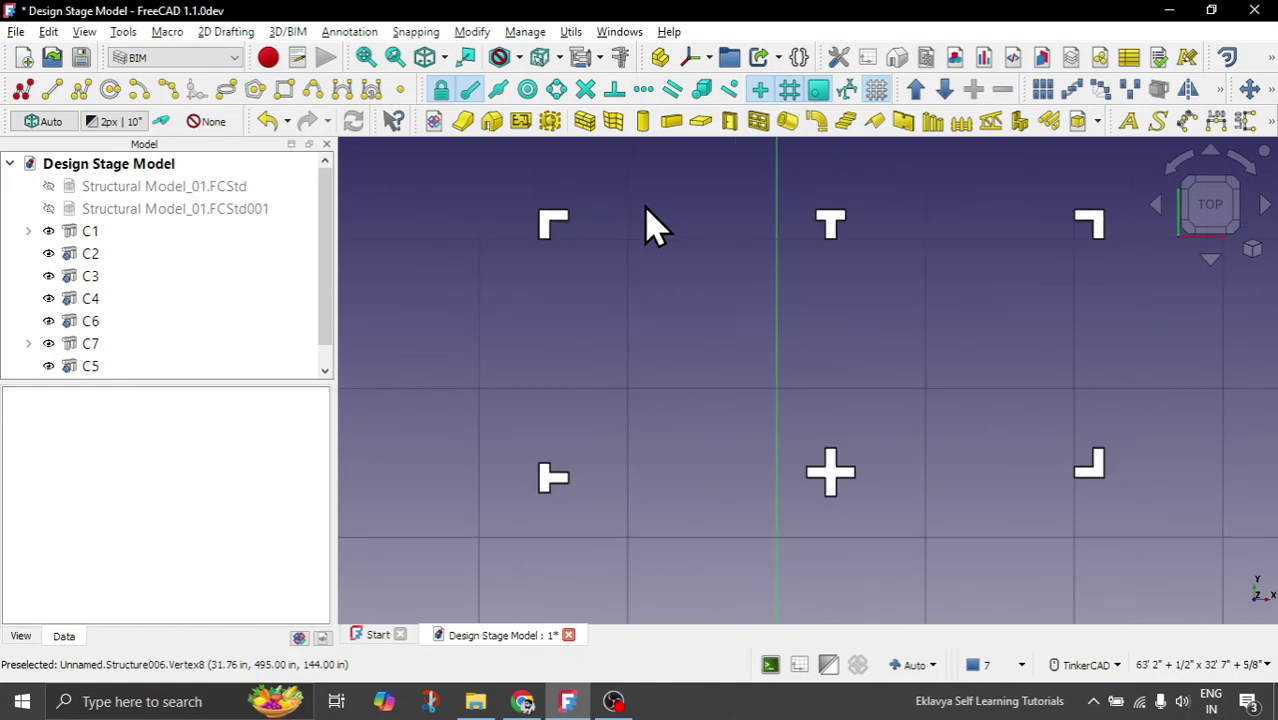
click(671, 121)
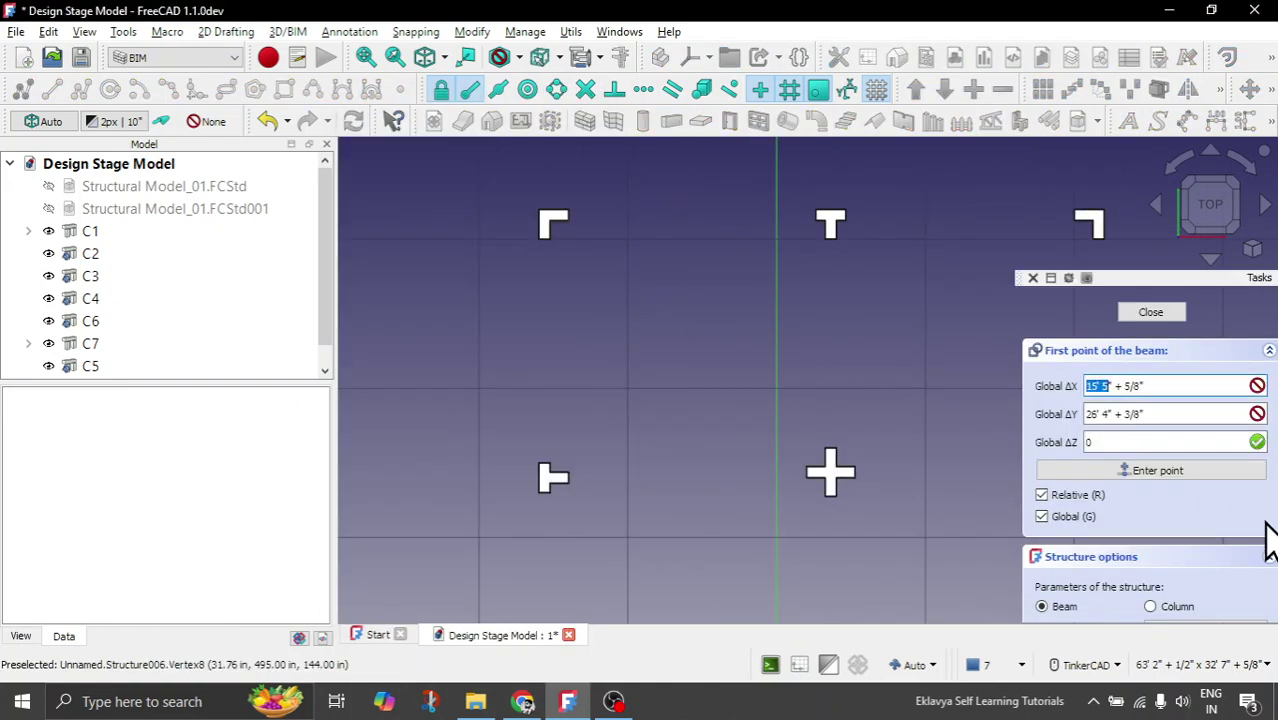
scroll(1252, 500, down, 3)
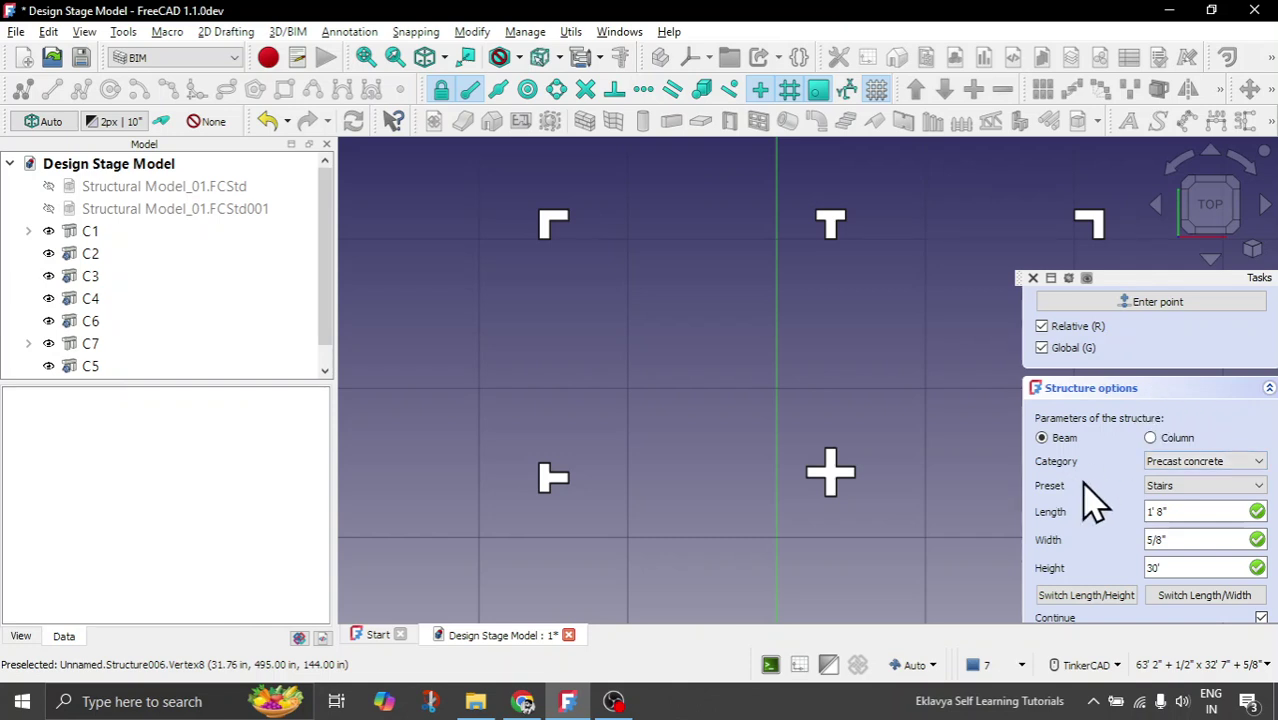
click(1208, 463)
click(1192, 486)
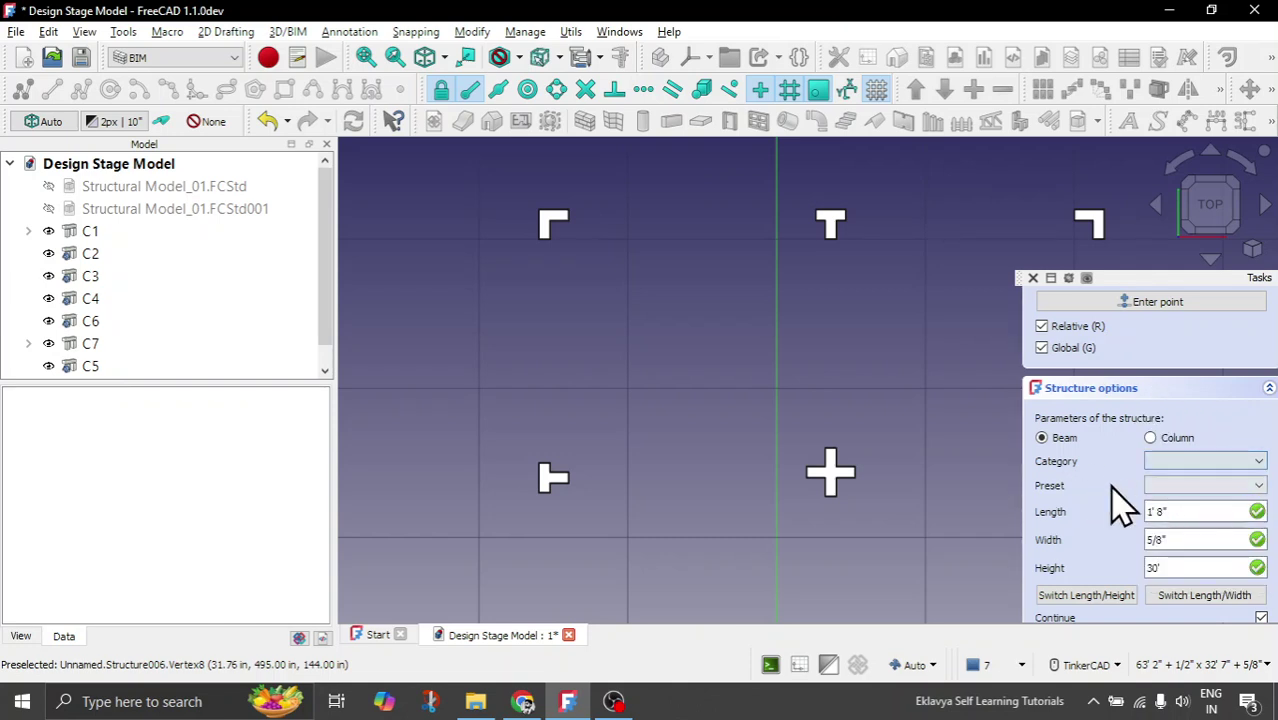
Step: Set the beam's width to 9 inches and its height to 1 foot
scroll(1120, 505, down, 1)
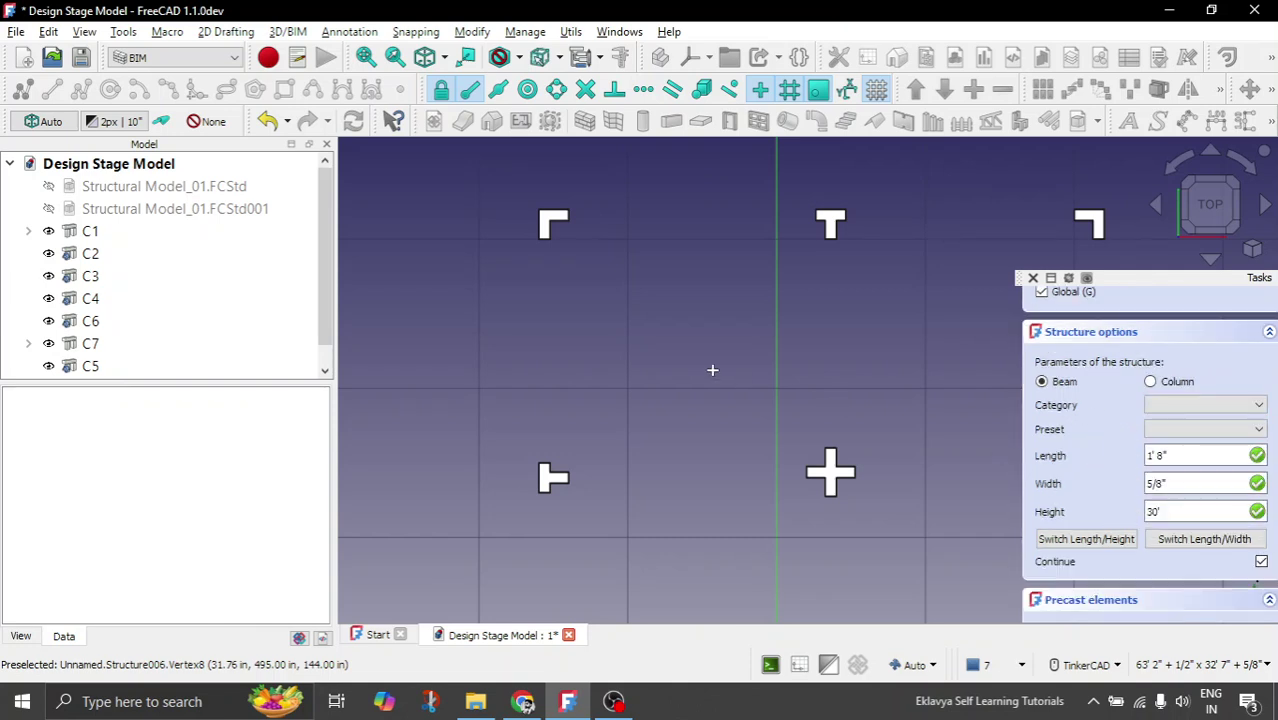
scroll(1112, 483, down, 1)
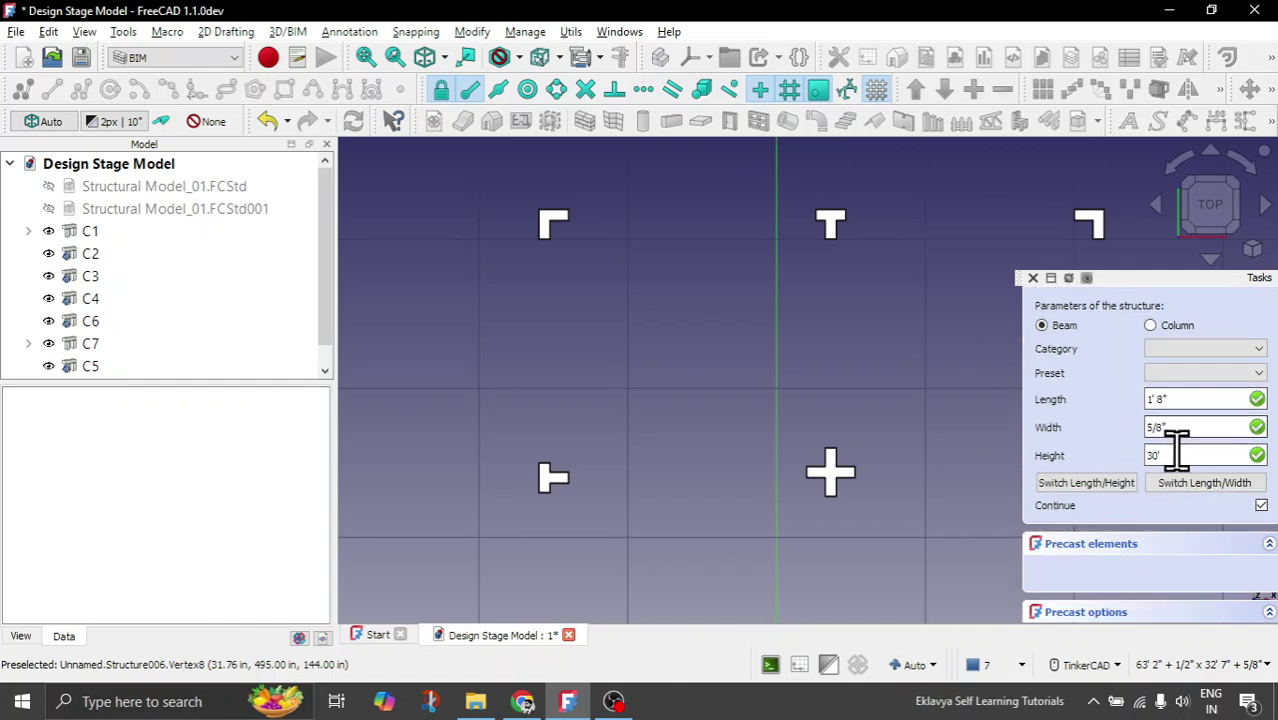
scroll(1140, 450, down, 1)
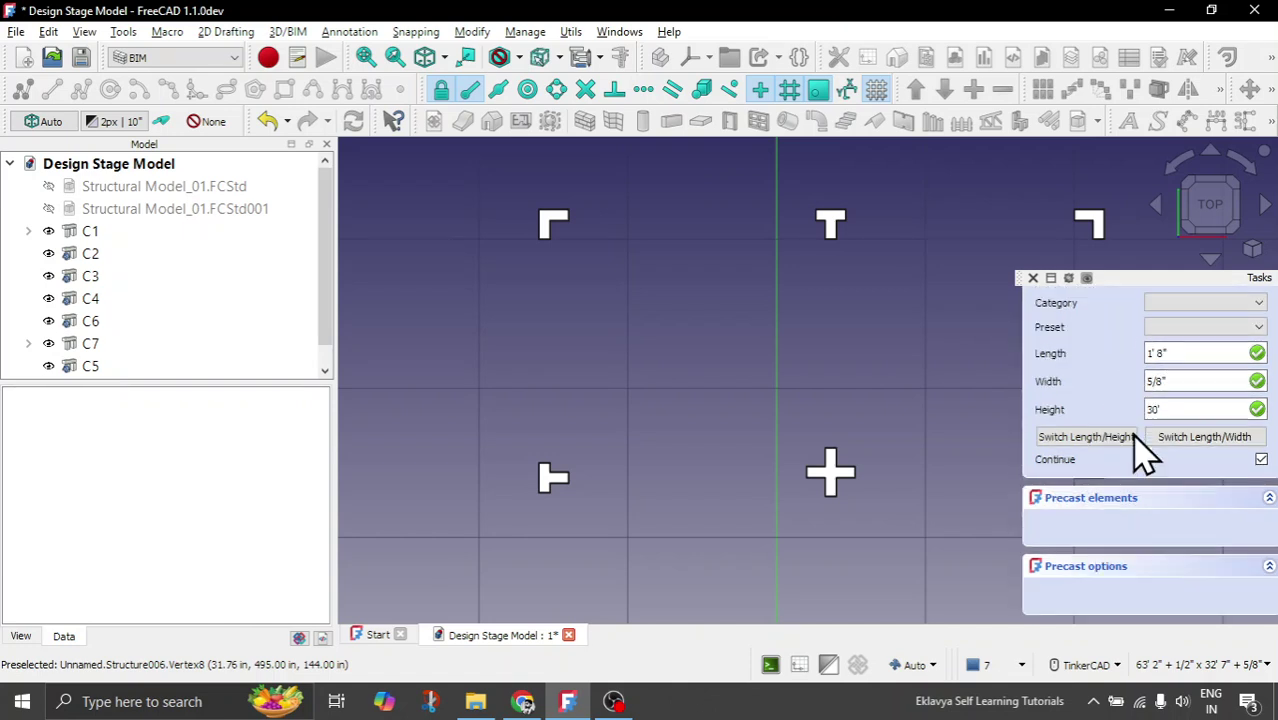
scroll(1136, 478, up, 2)
scroll(1140, 498, down, 2)
scroll(1140, 500, up, 2)
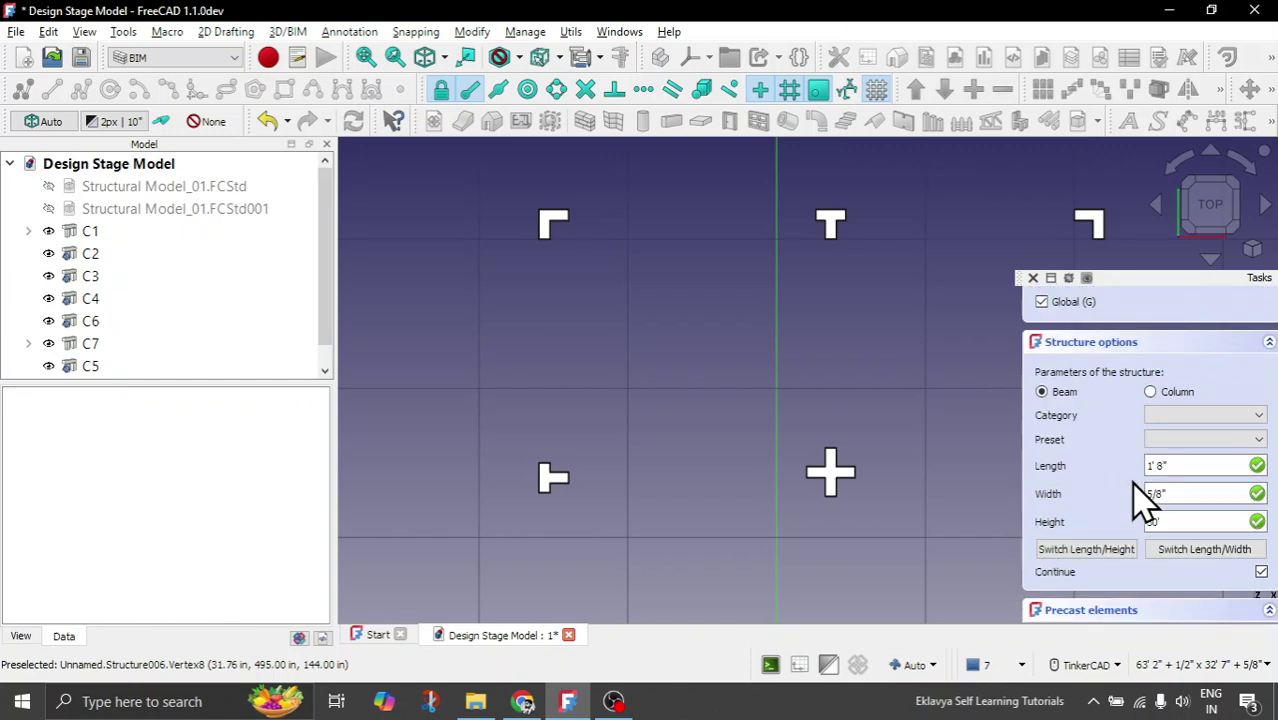
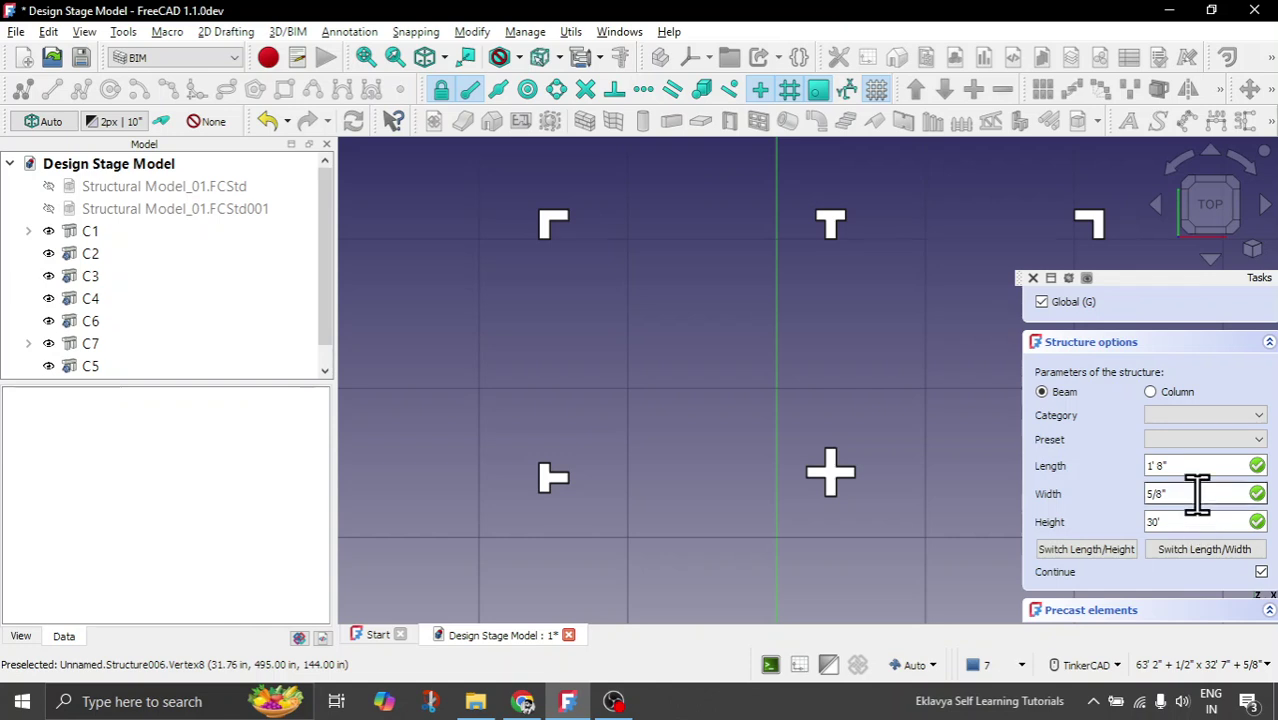
drag(1197, 493, 1136, 492)
click(1155, 521)
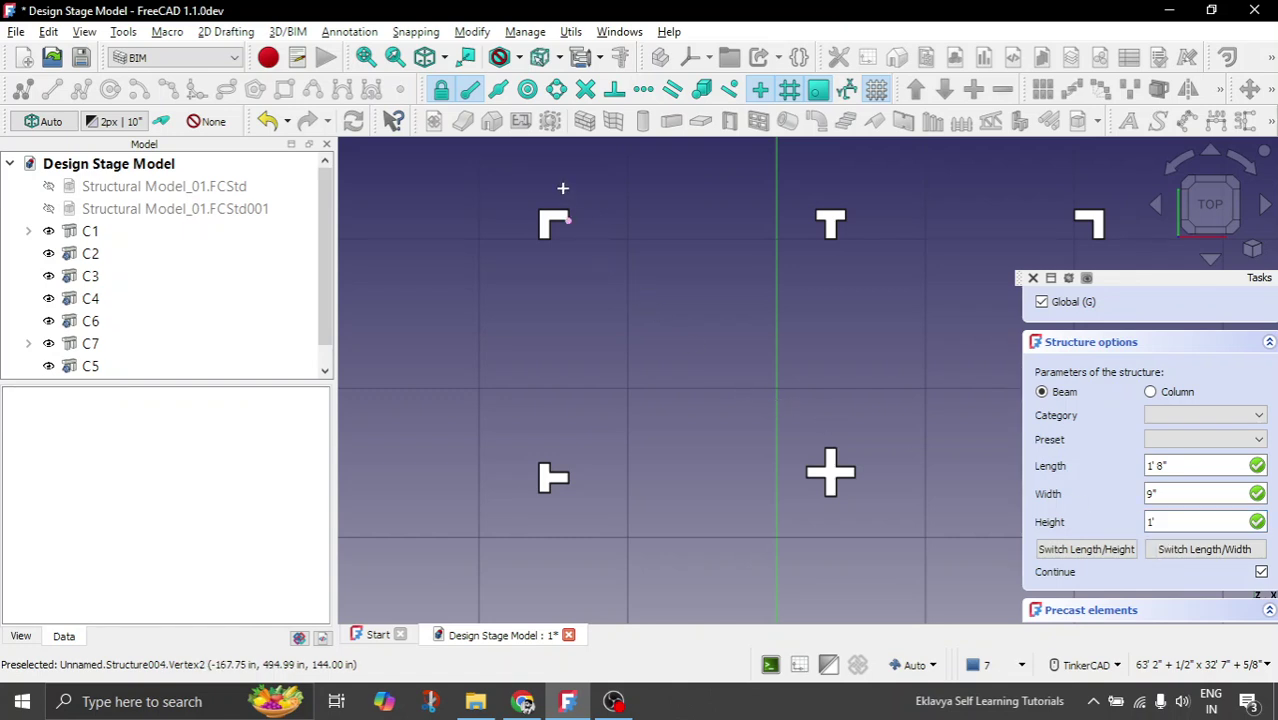
Step: Draw the beam from the top-left L-shaped column's outer upper corner to the near upper corner of the top-middle T-shaped column
scroll(572, 203, up, 3)
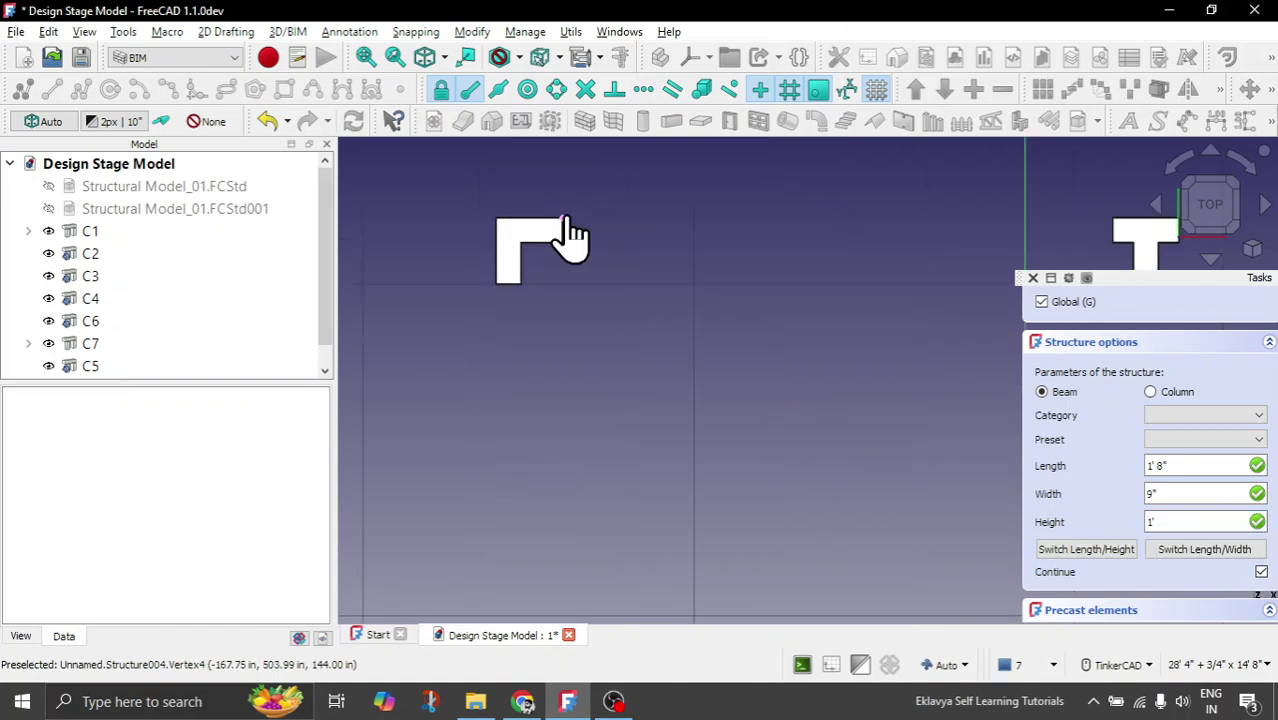
click(565, 218)
scroll(714, 266, down, 2)
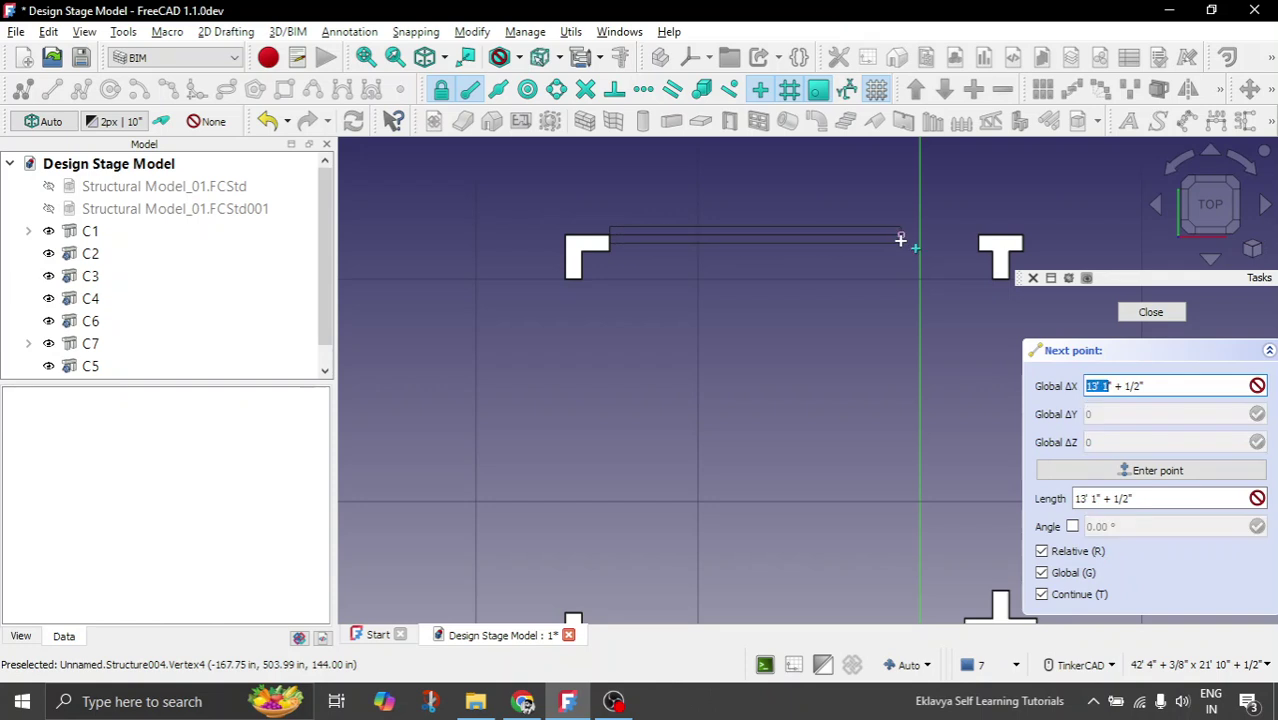
scroll(950, 239, up, 3)
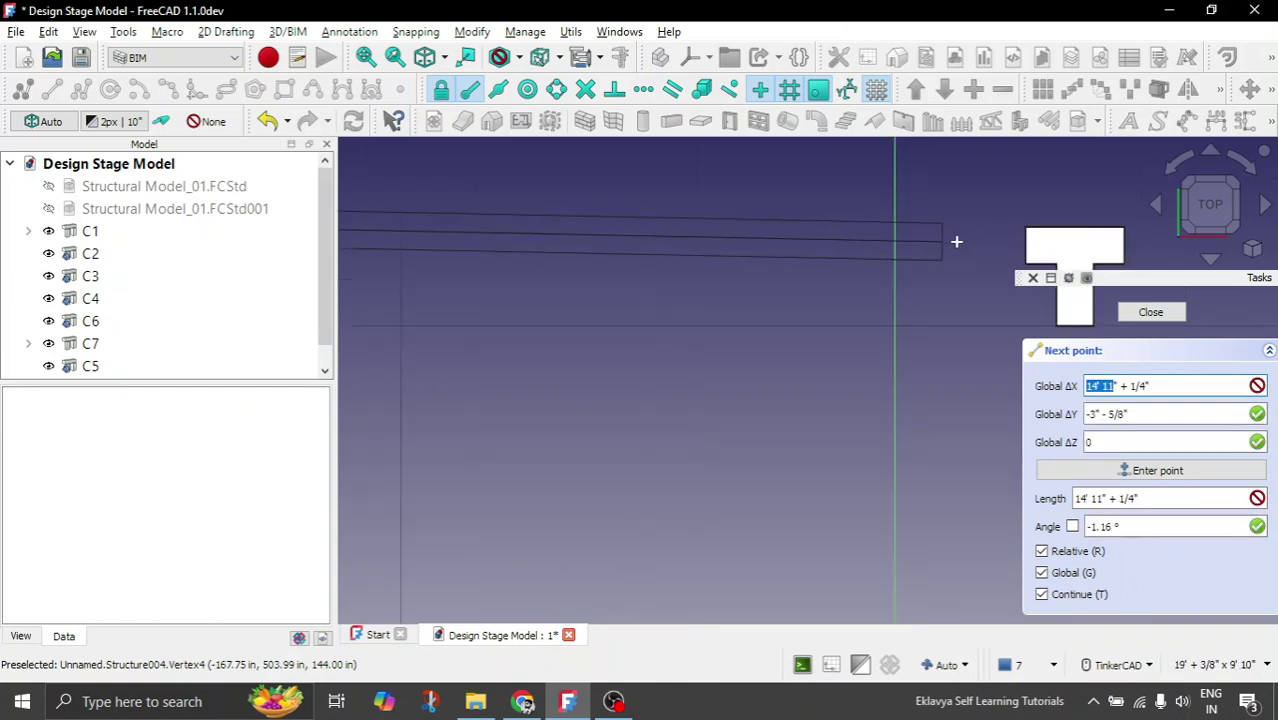
click(1020, 232)
scroll(796, 317, down, 2)
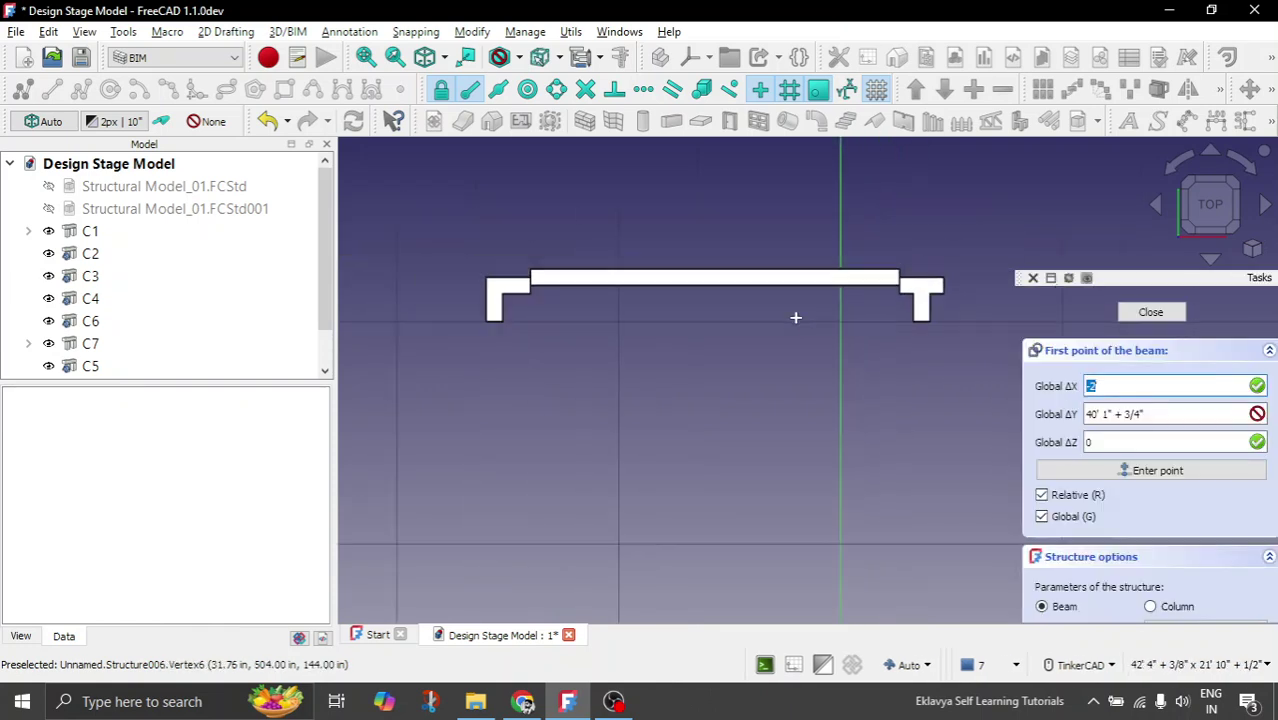
key(Escape)
right_drag(793, 414, 779, 357)
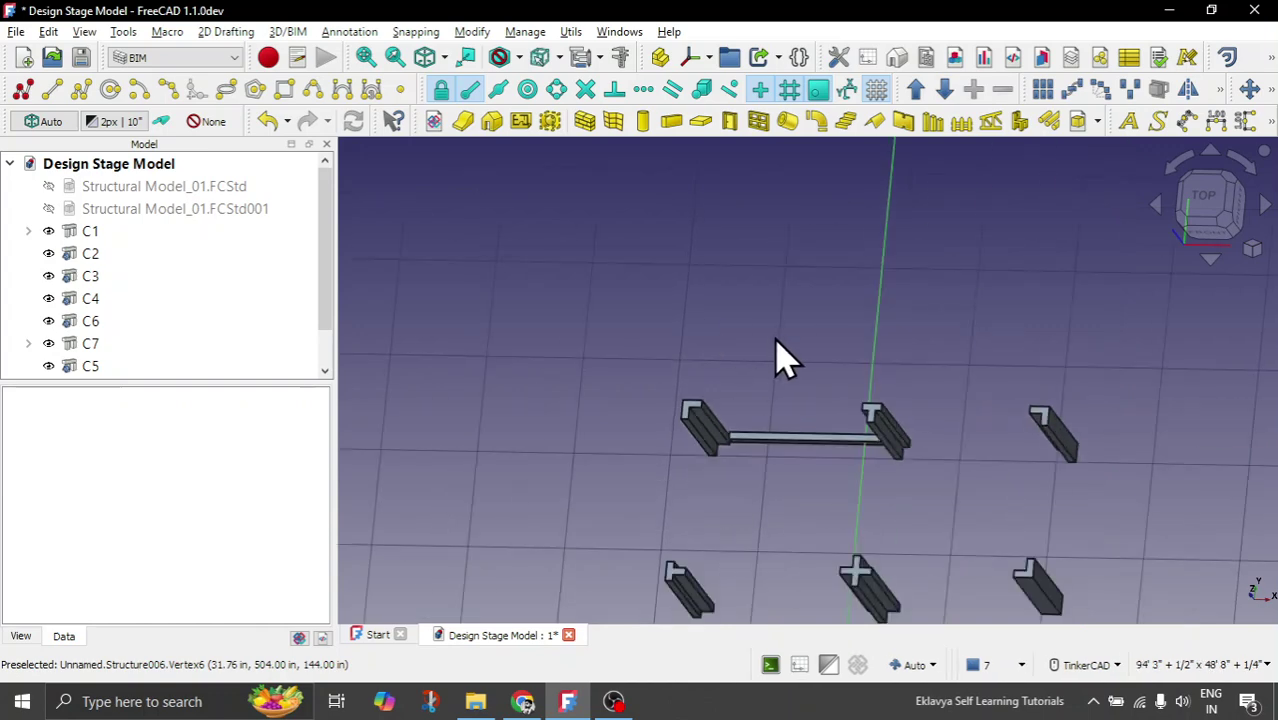
Step: Move the beam 4 1/2 inches in negative Y, aligning its outer corner with the top-left L-shaped column's outer corner
click(760, 437)
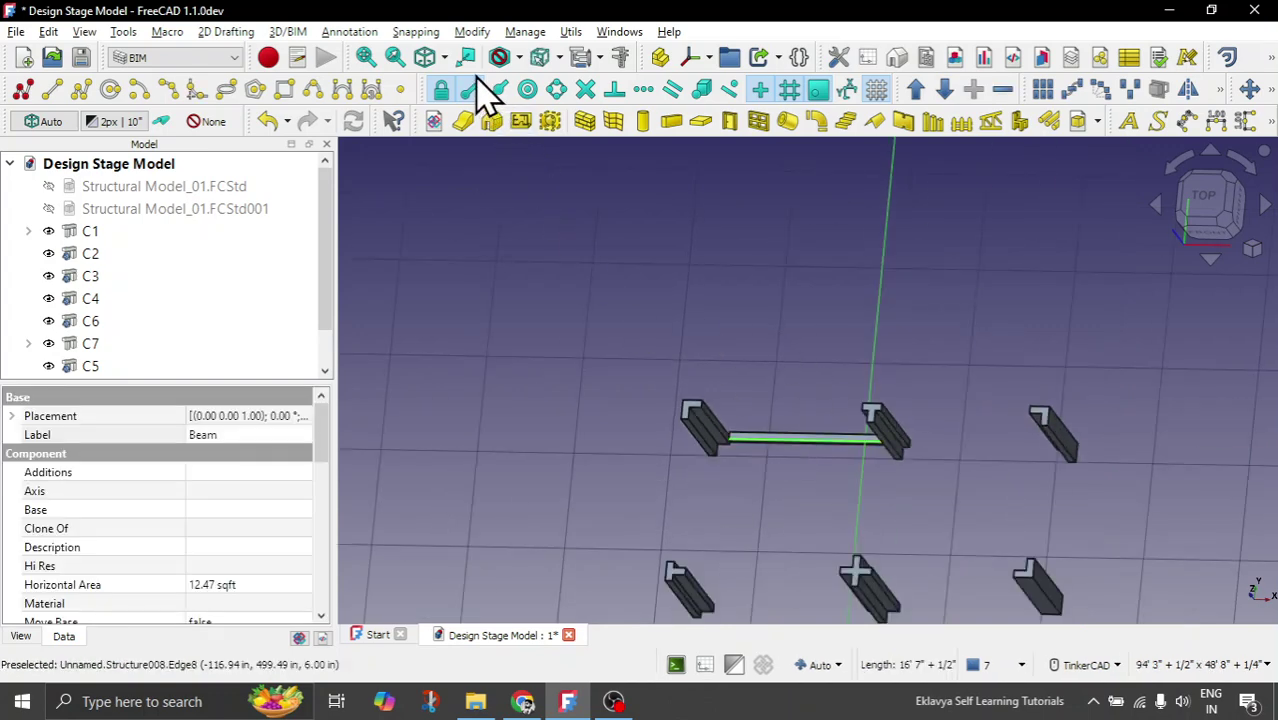
click(396, 59)
right_drag(600, 465, 835, 460)
scroll(835, 460, up, 5)
right_drag(765, 371, 872, 343)
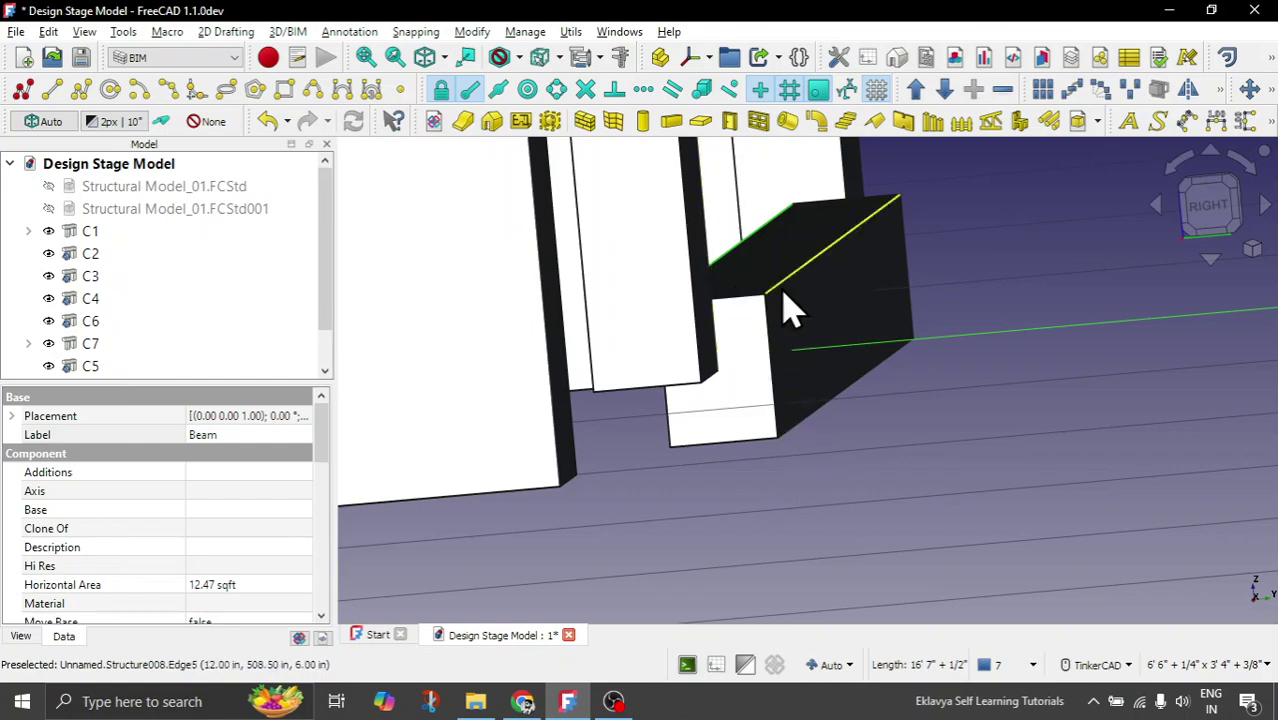
right_drag(782, 300, 935, 485)
click(1215, 195)
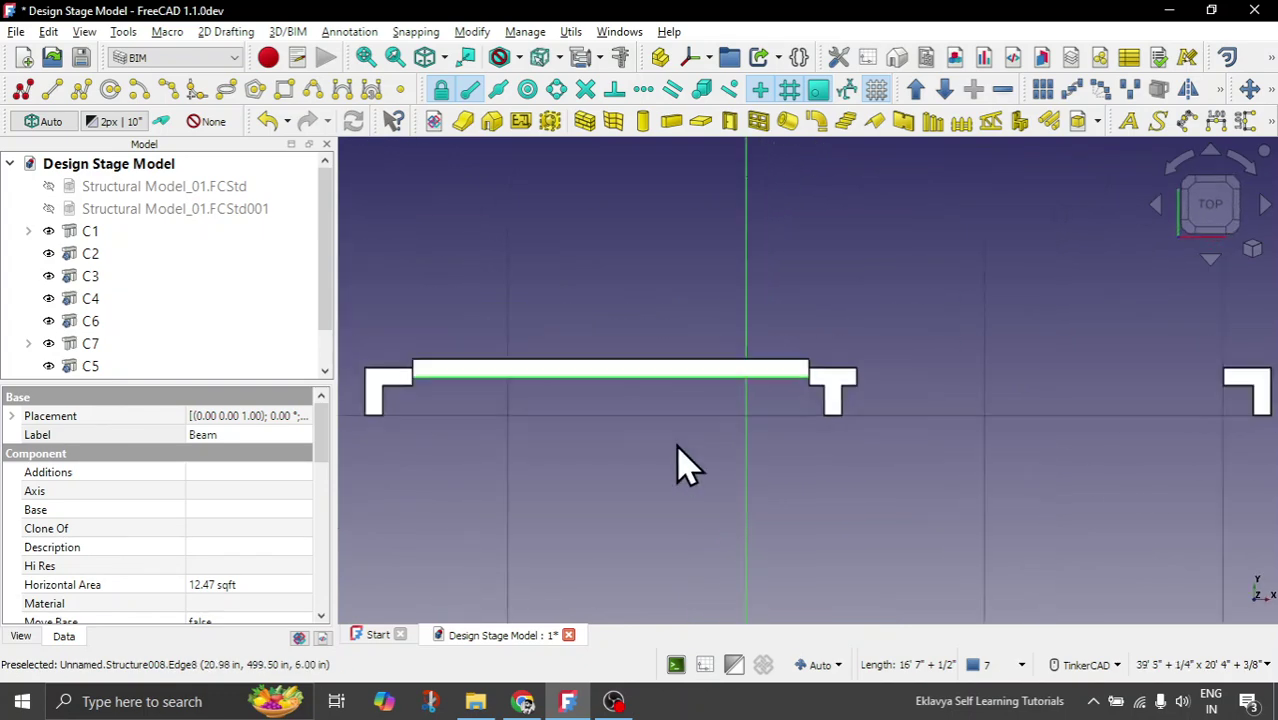
scroll(676, 465, down, 2)
scroll(491, 428, up, 5)
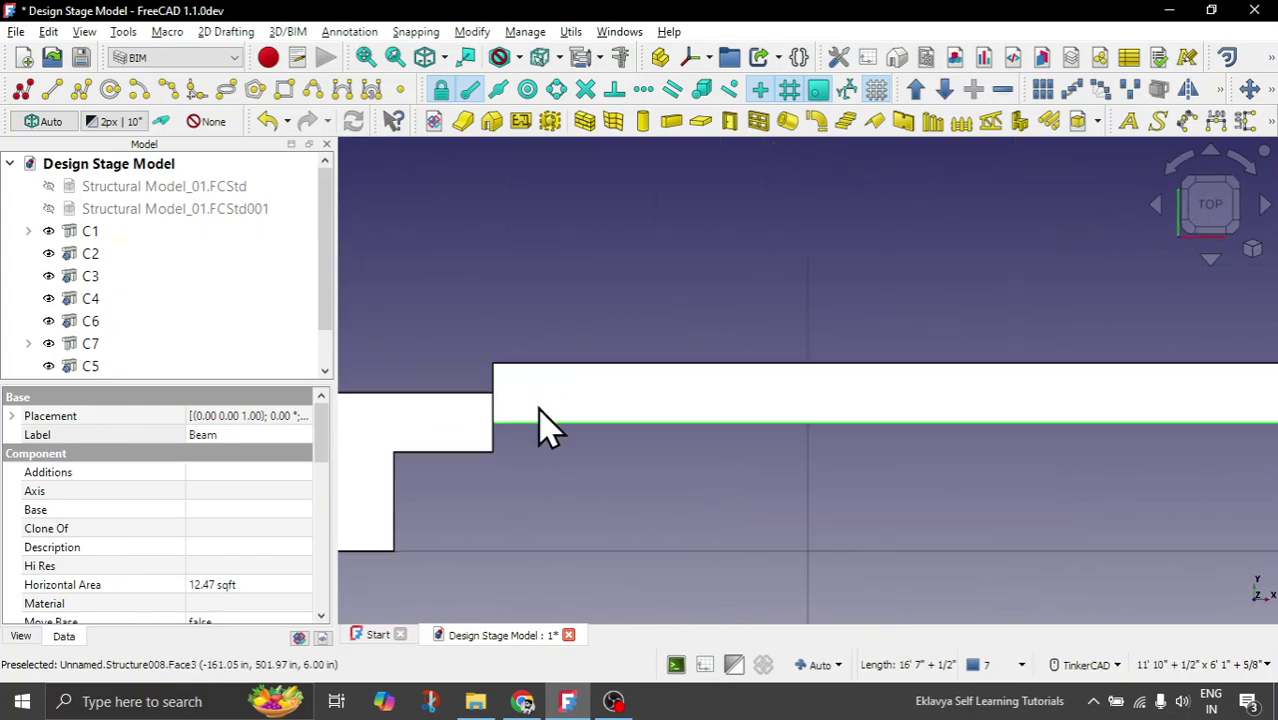
click(1251, 91)
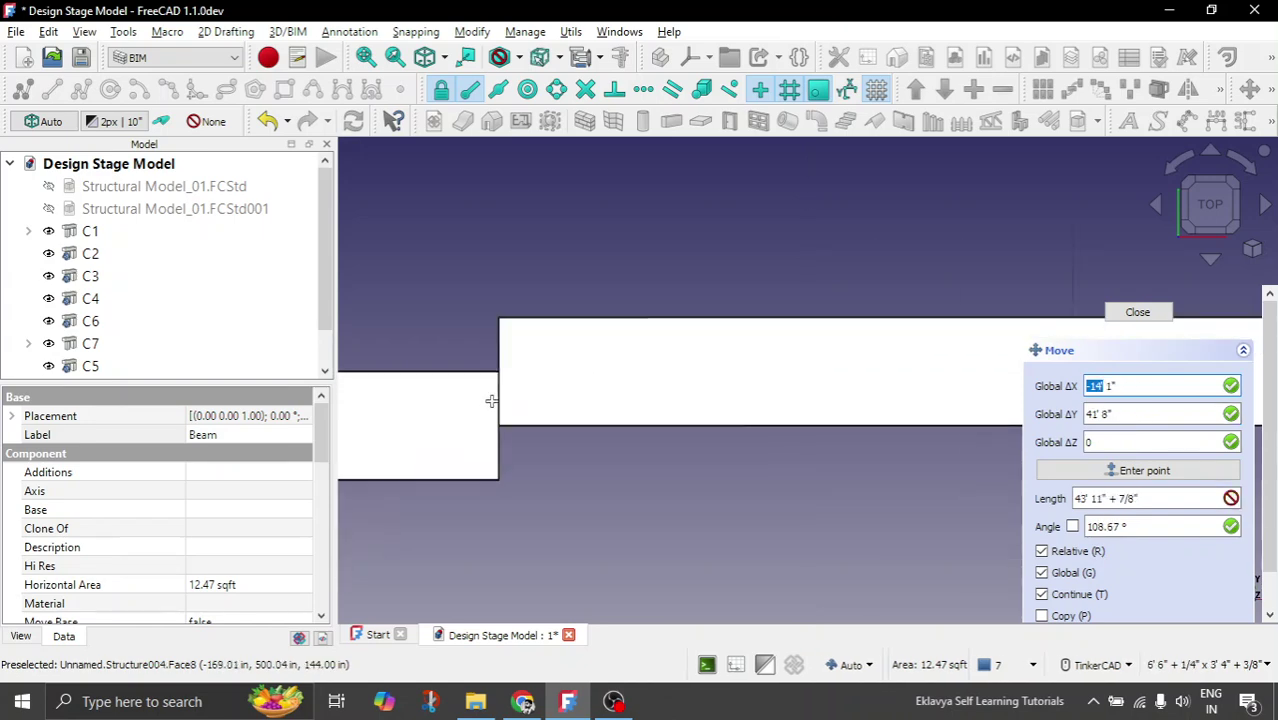
click(503, 320)
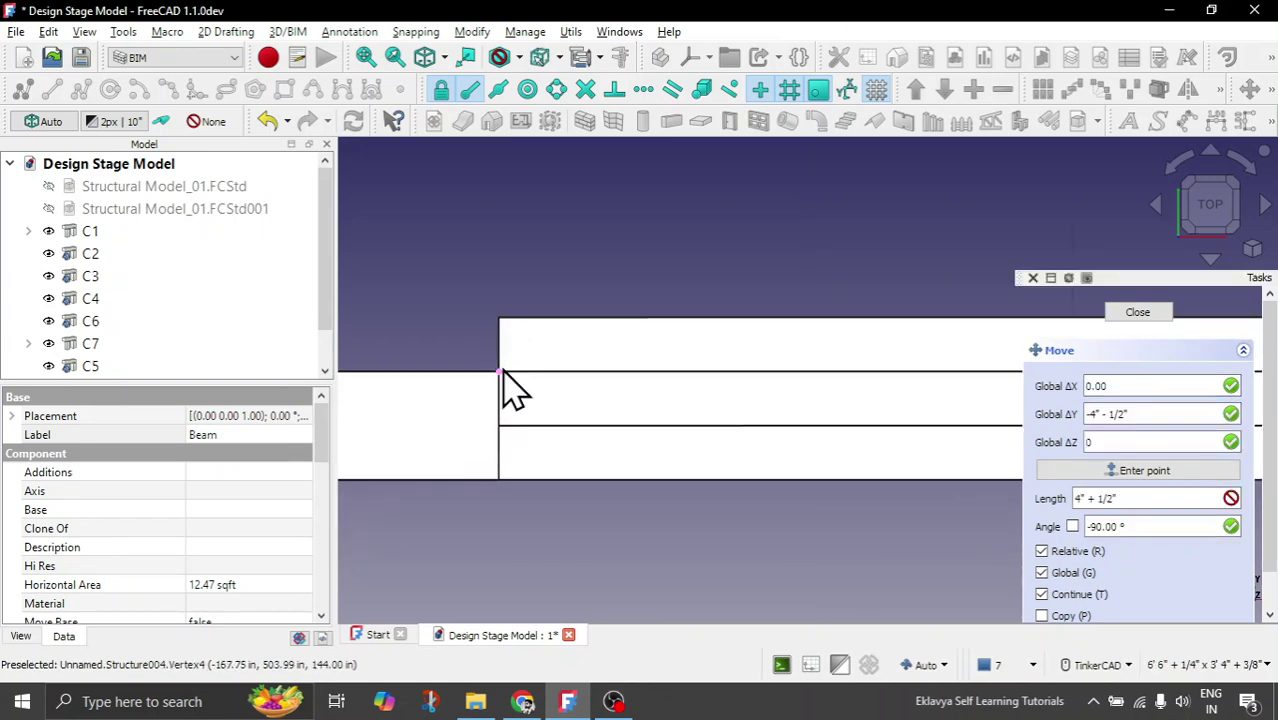
click(530, 318)
Step: Set the beam's placement Z position to 6 inches
right_drag(530, 318, 765, 357)
scroll(245, 340, down, 1)
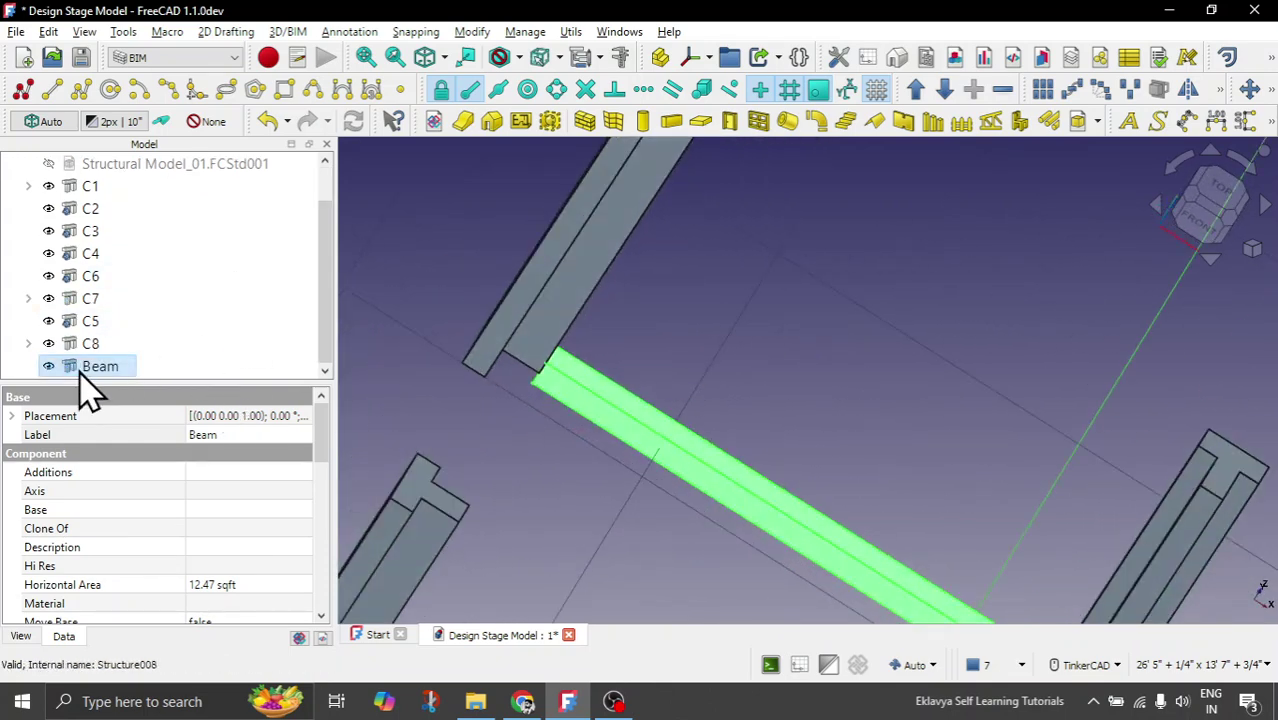
click(13, 416)
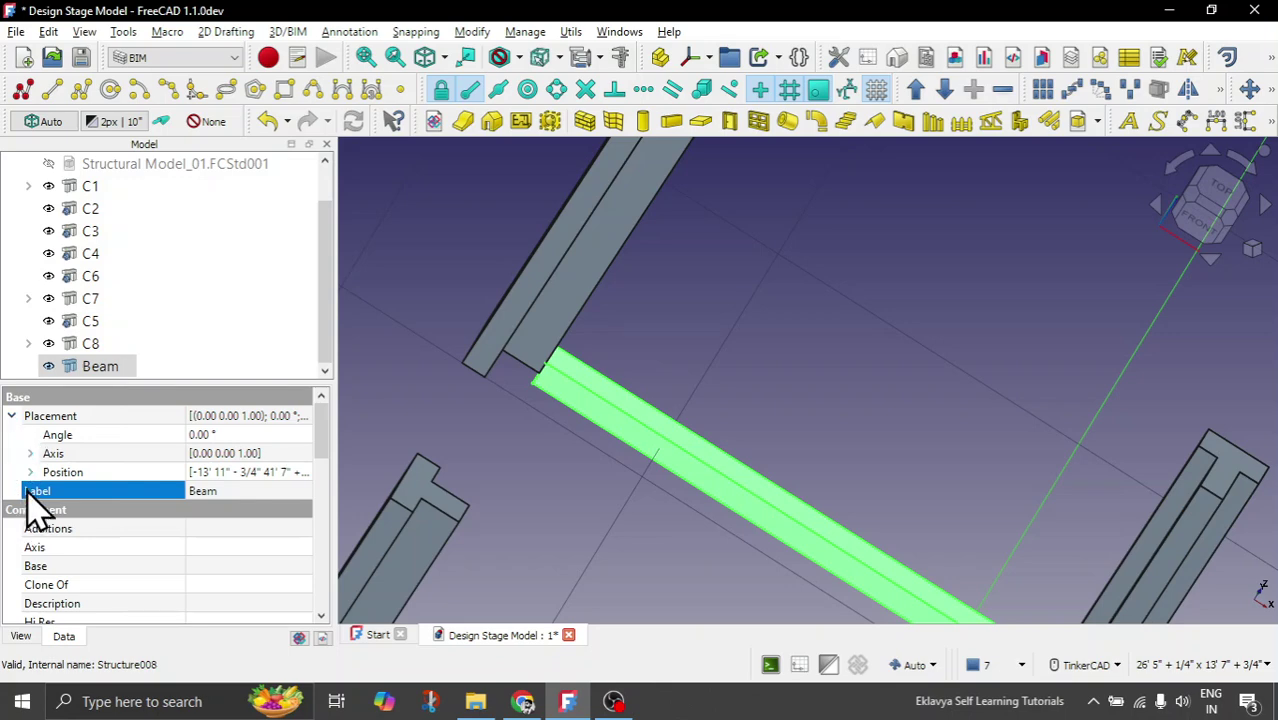
click(30, 472)
click(226, 528)
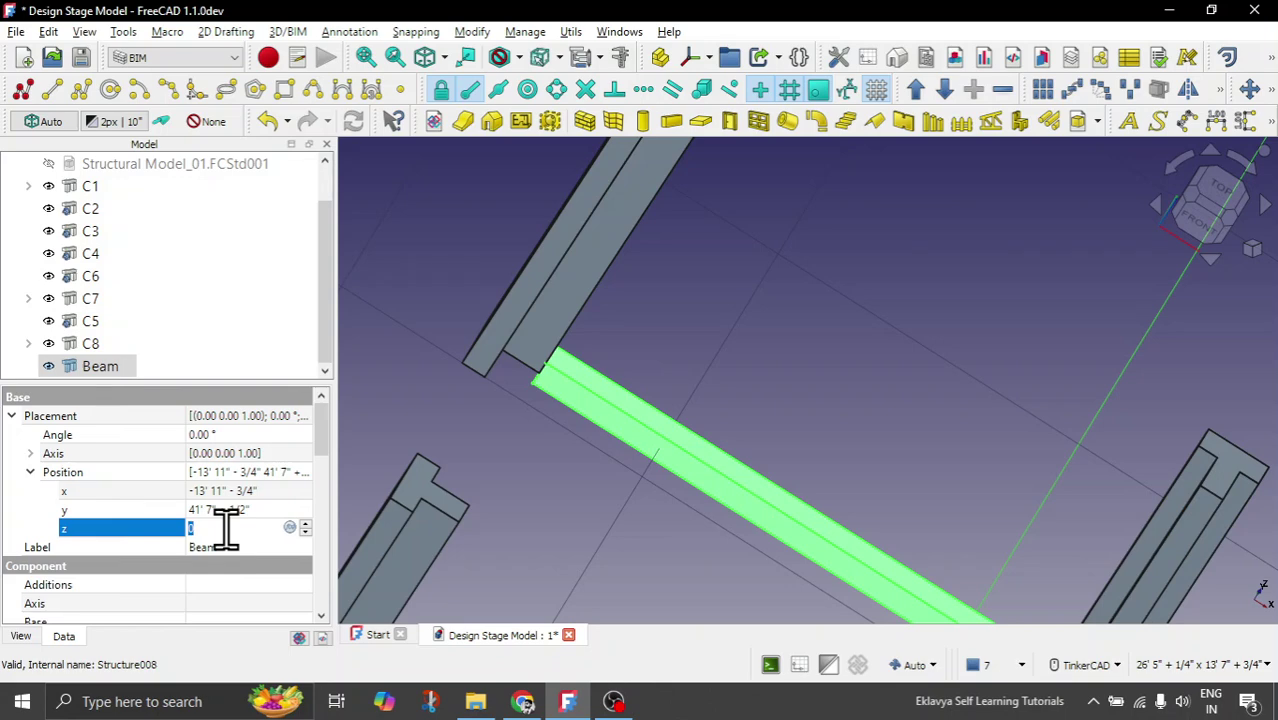
text(6)
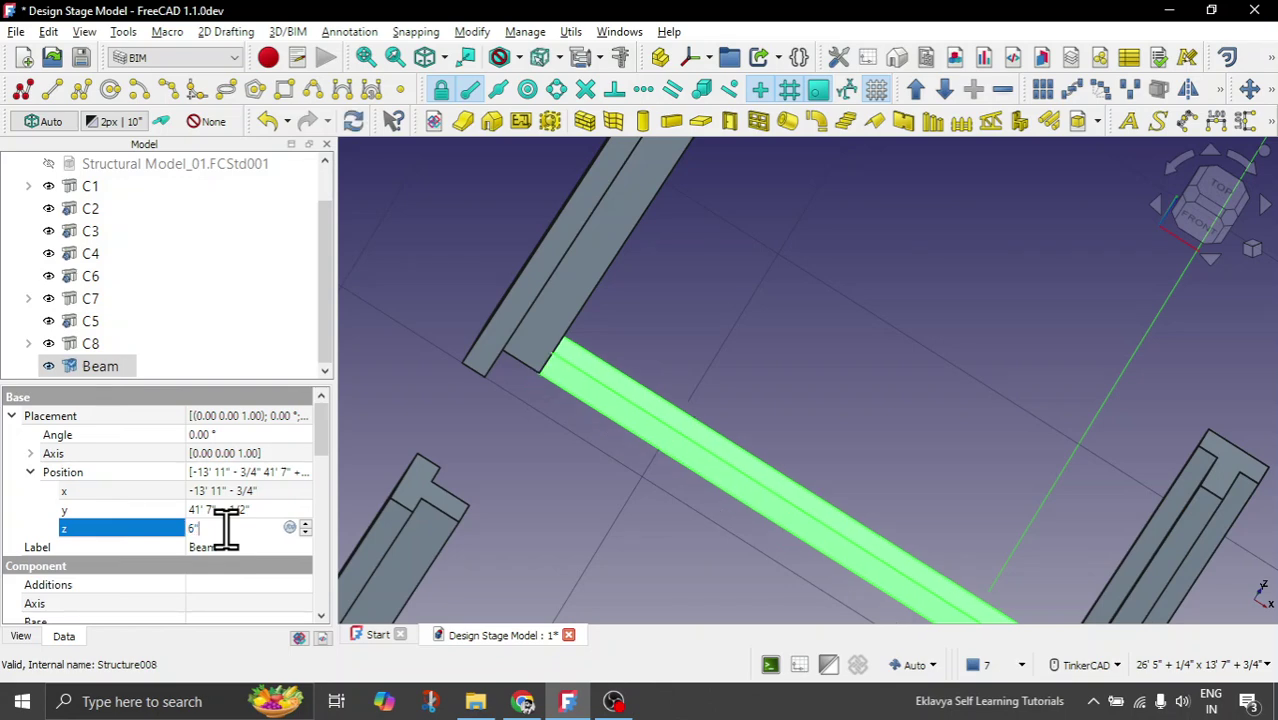
click(733, 371)
mouse_move(733, 371)
right_down()
mouse_move(724, 286)
mouse_move(680, 285)
mouse_move(659, 362)
mouse_move(805, 405)
mouse_move(719, 365)
mouse_move(726, 388)
right_up()
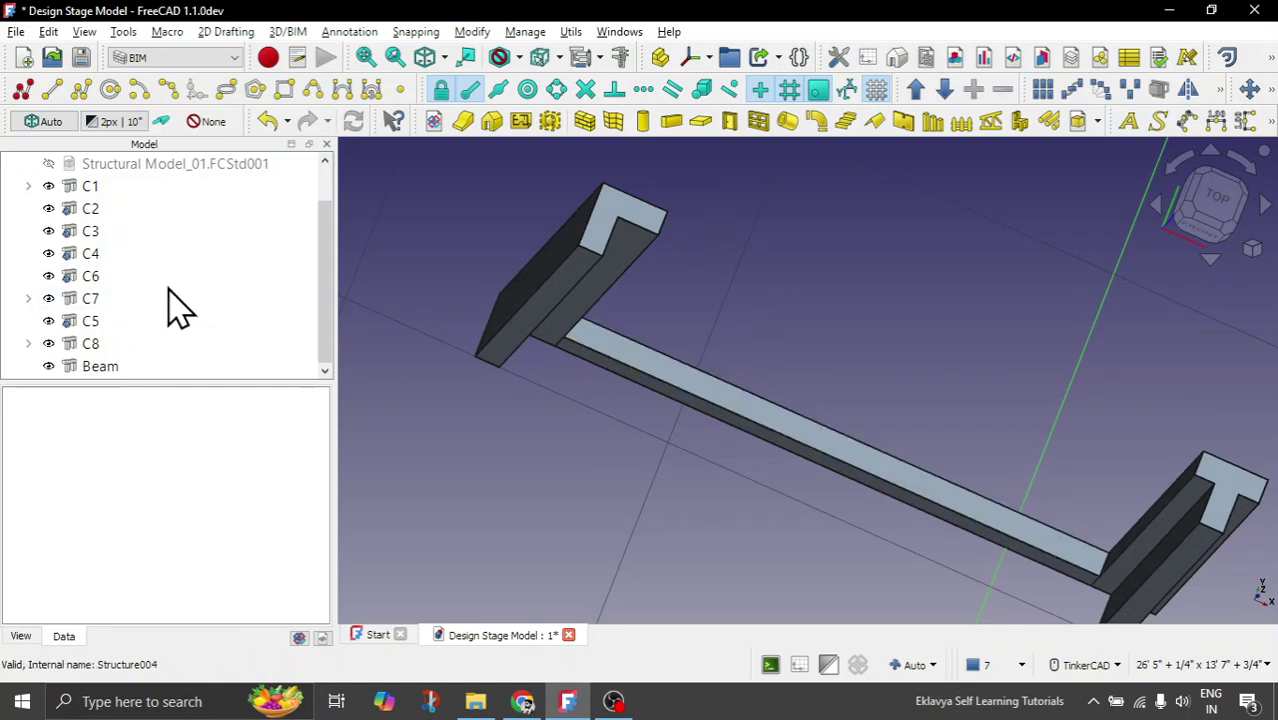
Step: Create a group in the Design Stage Model document and label it G Columns
scroll(165, 306, up, 1)
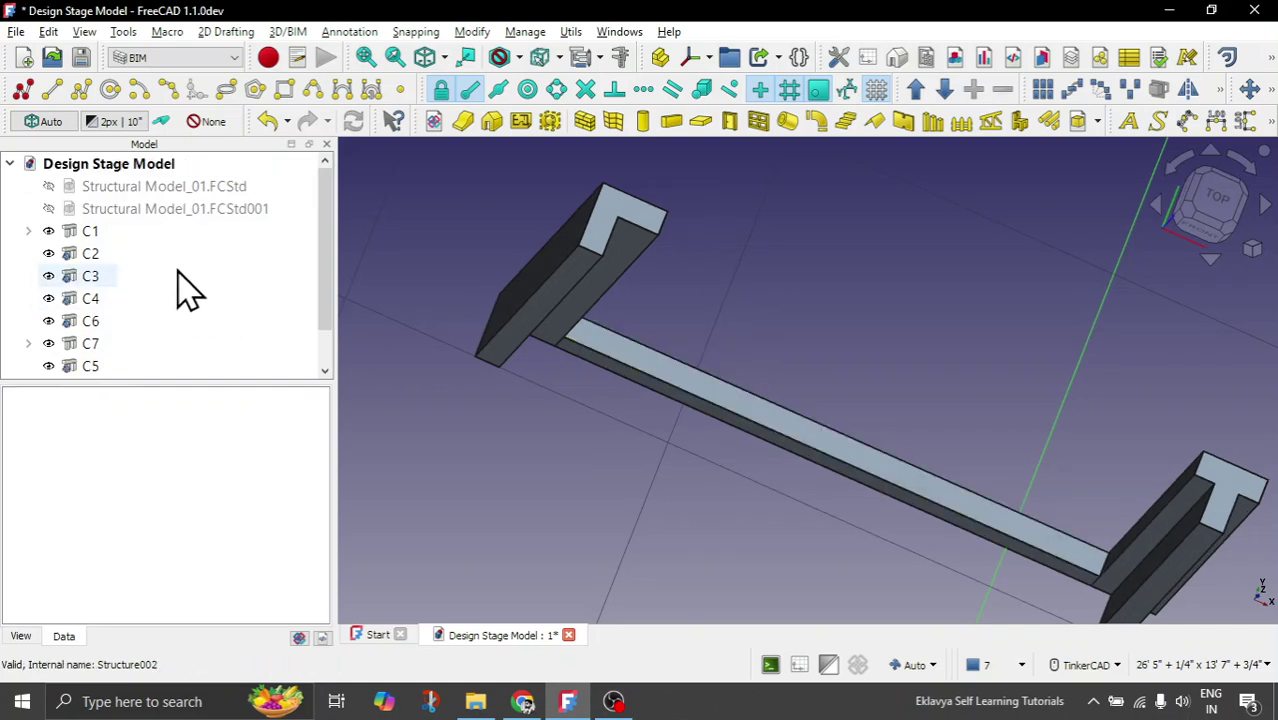
right_click(114, 164)
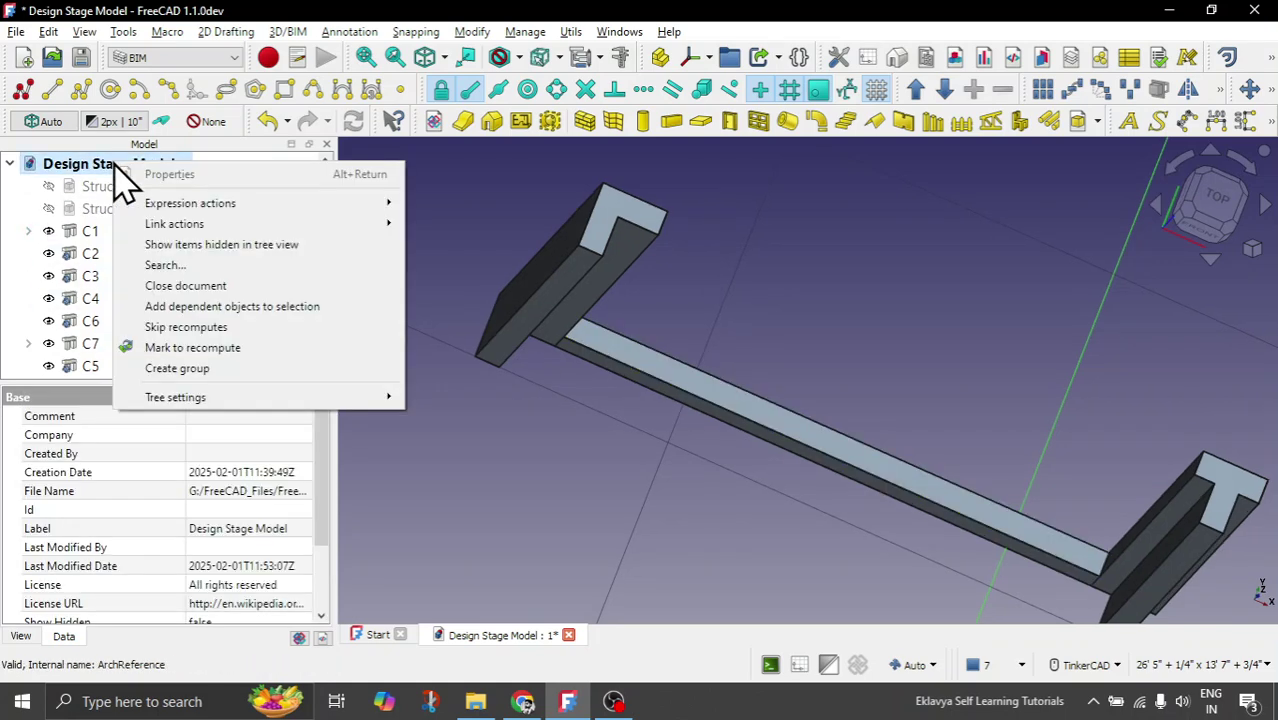
click(295, 370)
scroll(205, 321, down, 1)
click(105, 367)
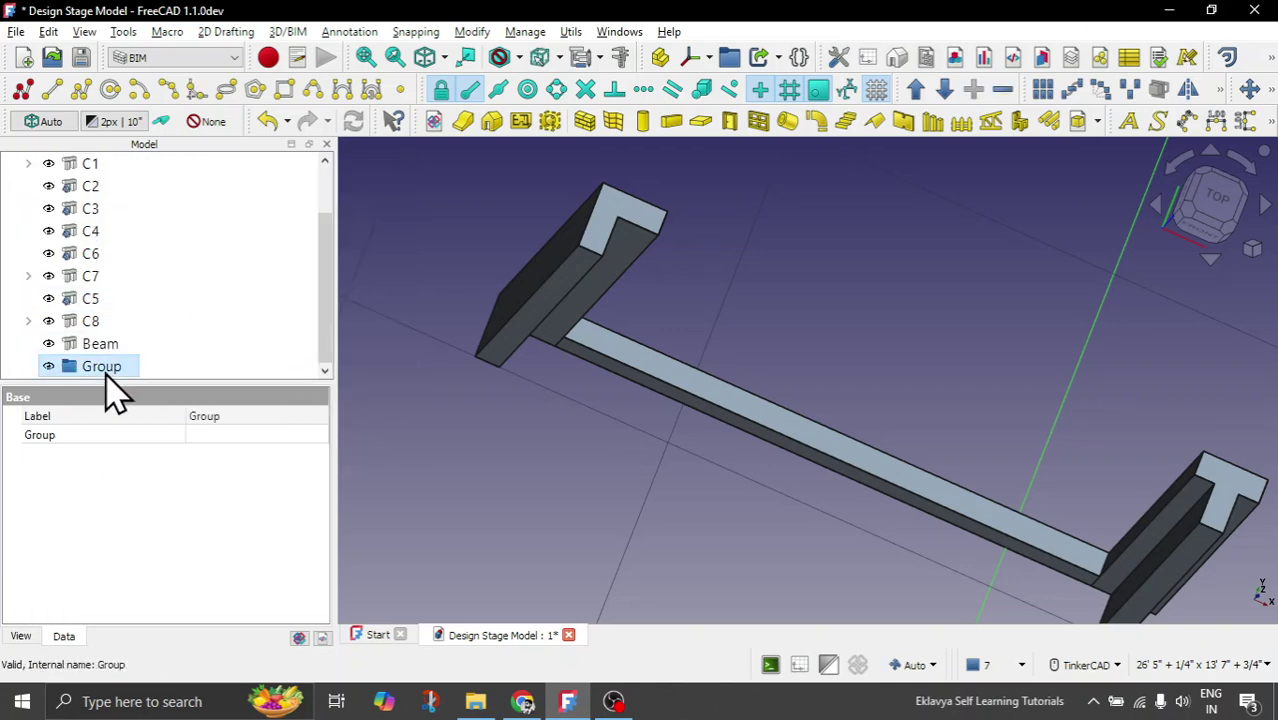
click(240, 418)
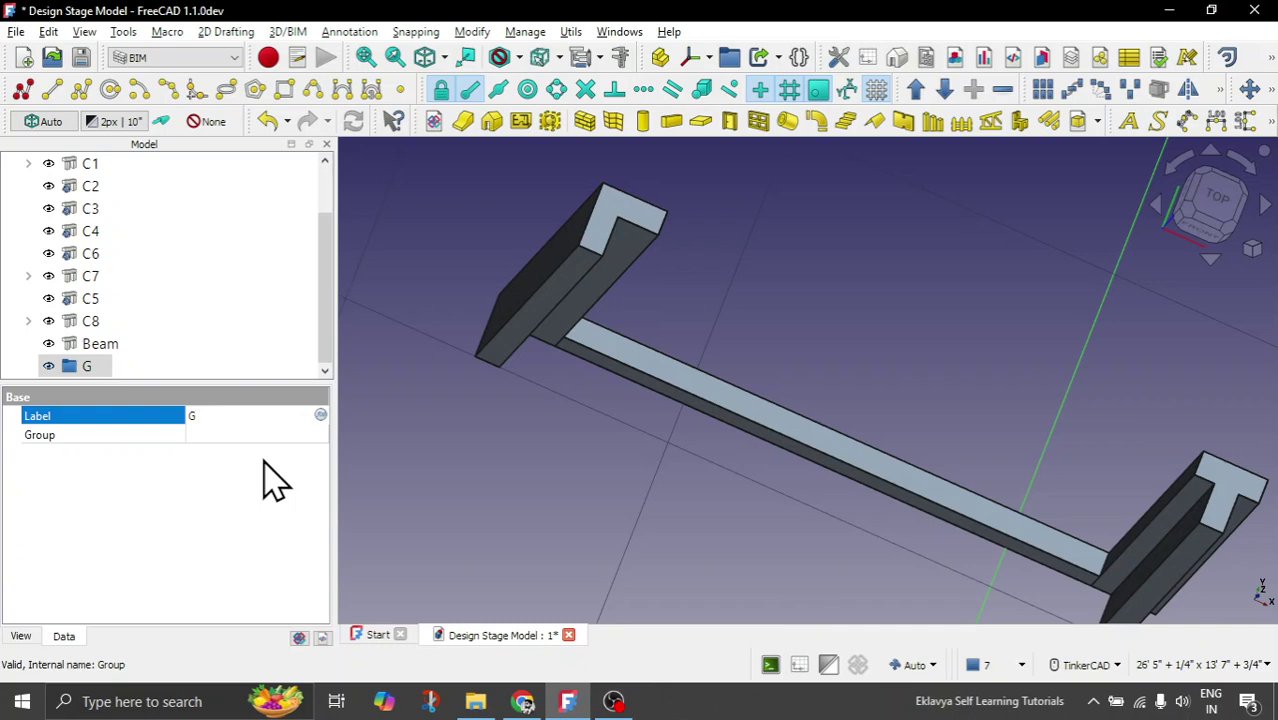
key(Return)
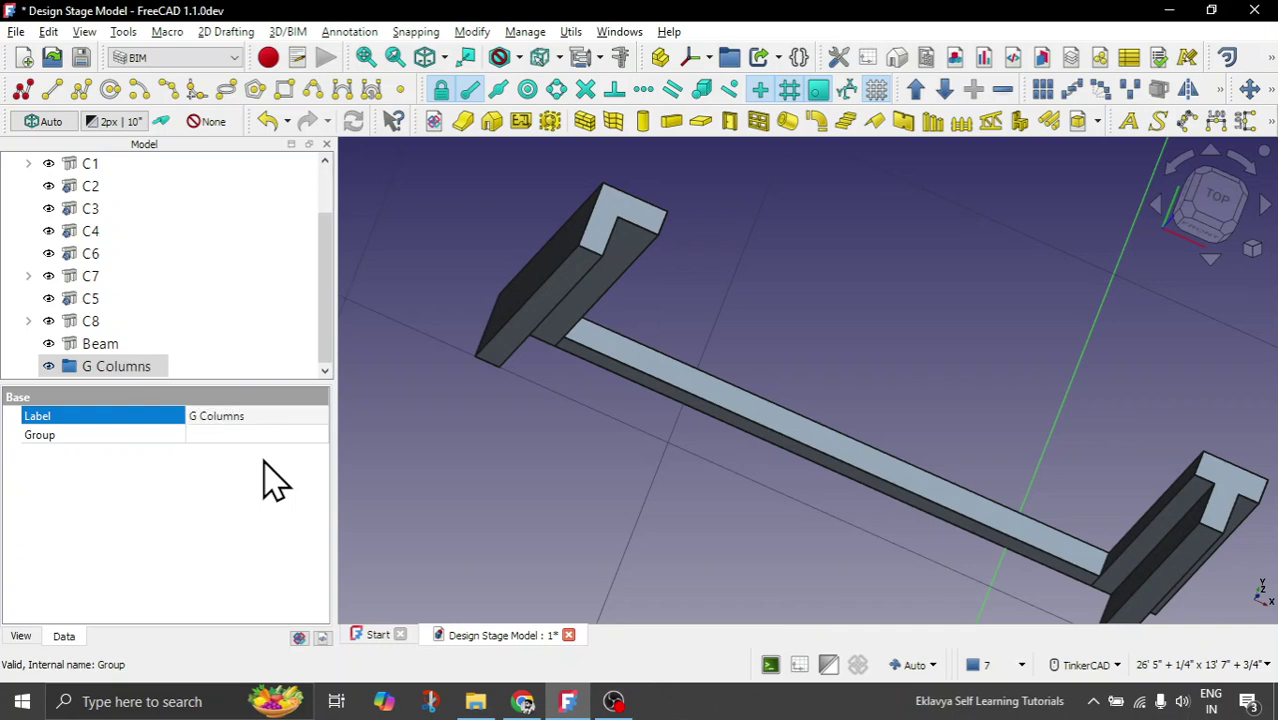
Step: Place all columns from C1 to C8 in the G Columns group, leaving the beam outside
scroll(114, 280, up, 1)
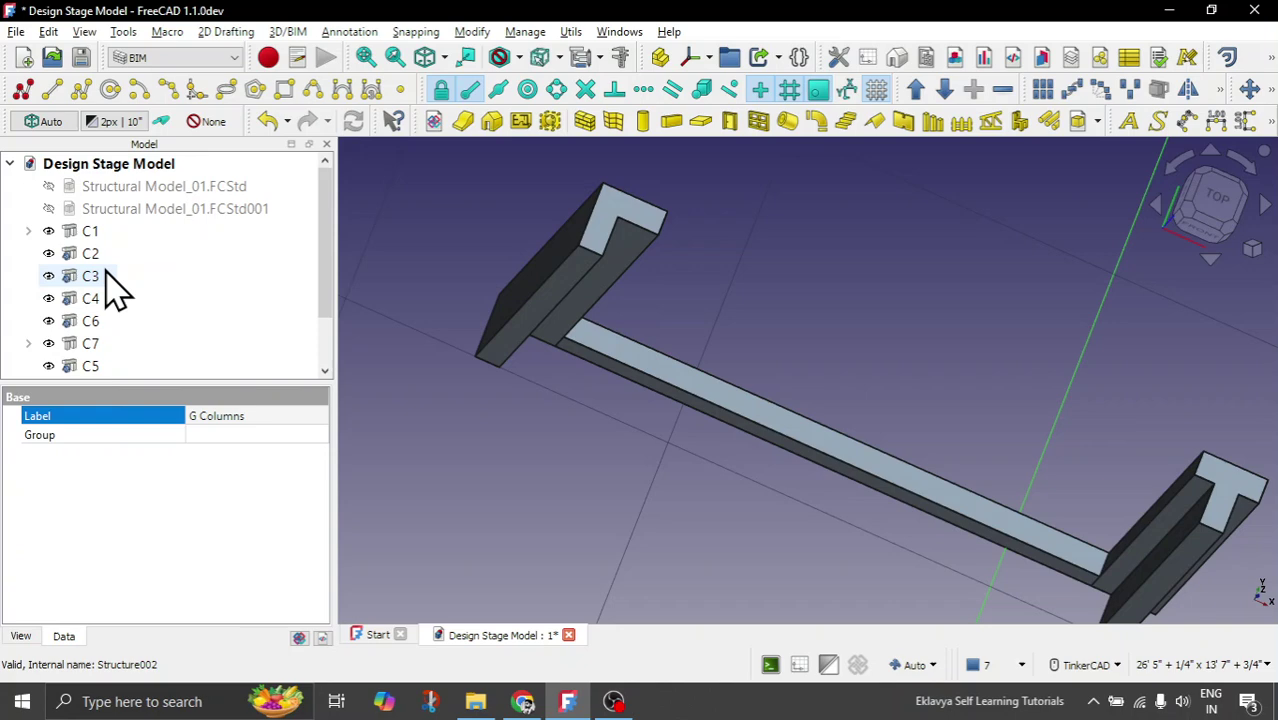
click(90, 231)
scroll(165, 270, down, 1)
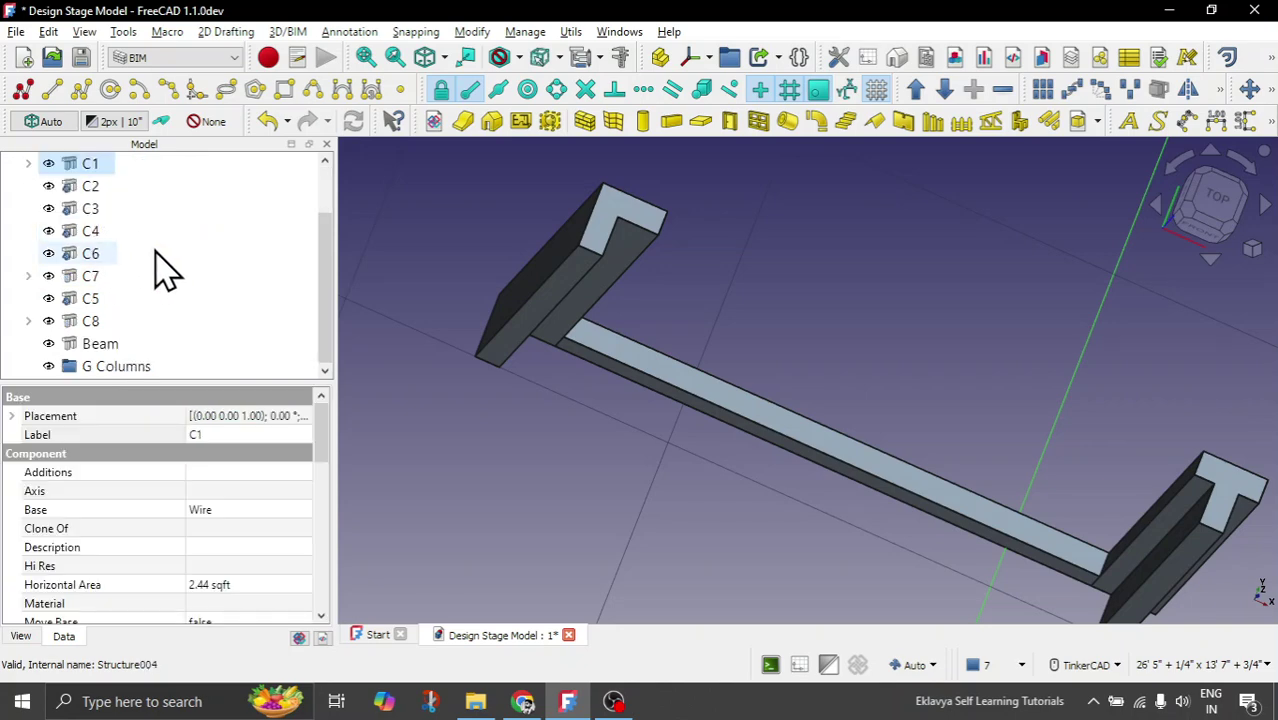
shift+click(95, 321)
scroll(856, 391, down, 5)
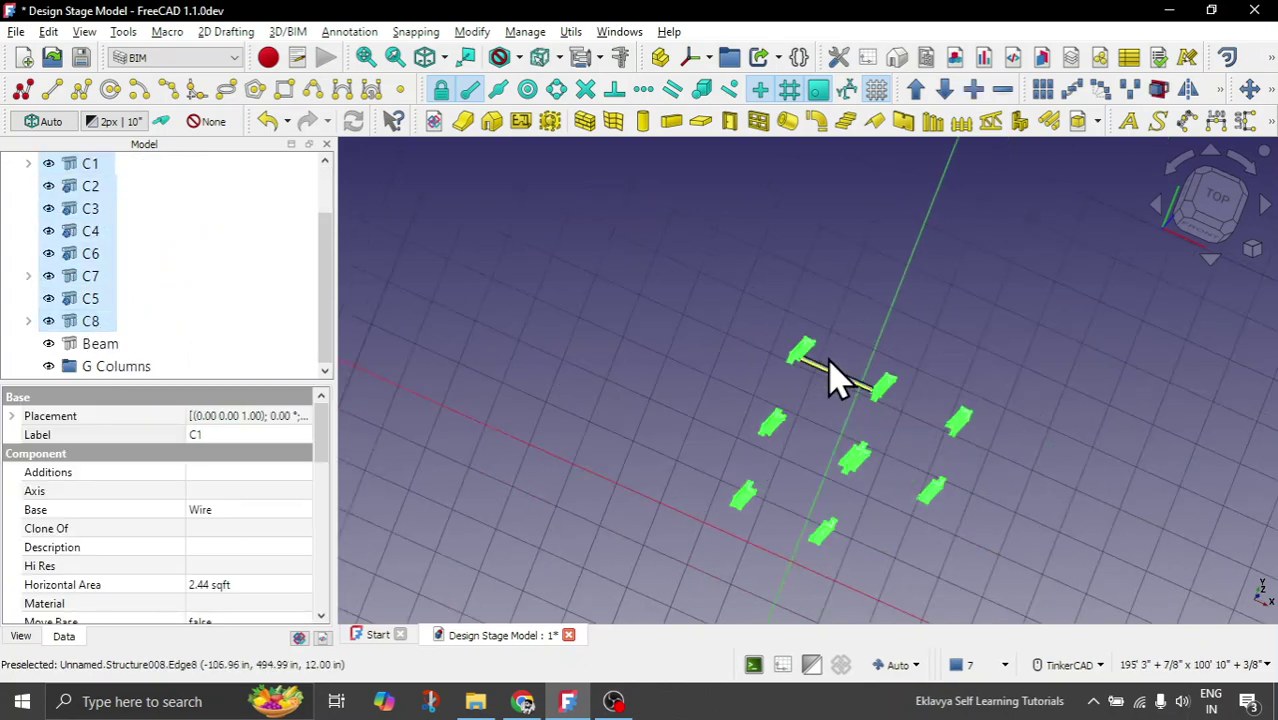
drag(91, 323, 130, 372)
Step: Start a new beam in top view and set its height to 12 inches
right_drag(897, 518, 879, 494)
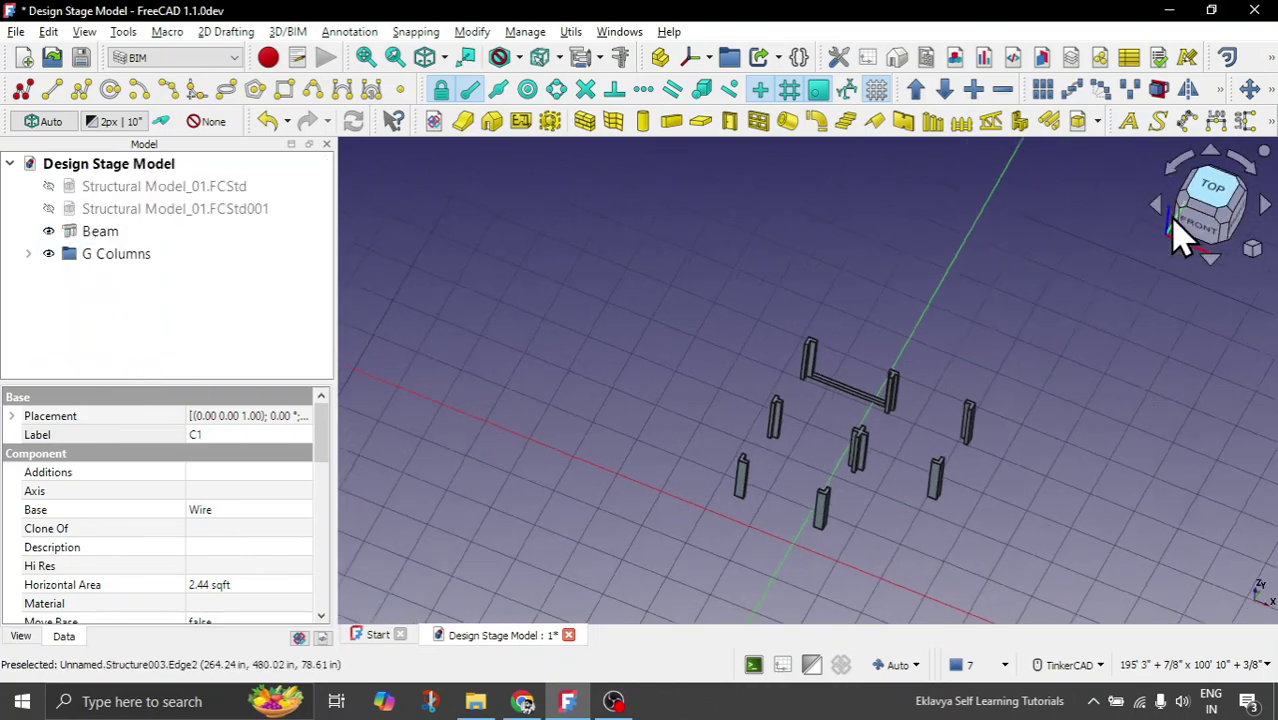
click(1212, 188)
scroll(895, 295, up, 3)
scroll(633, 371, down, 2)
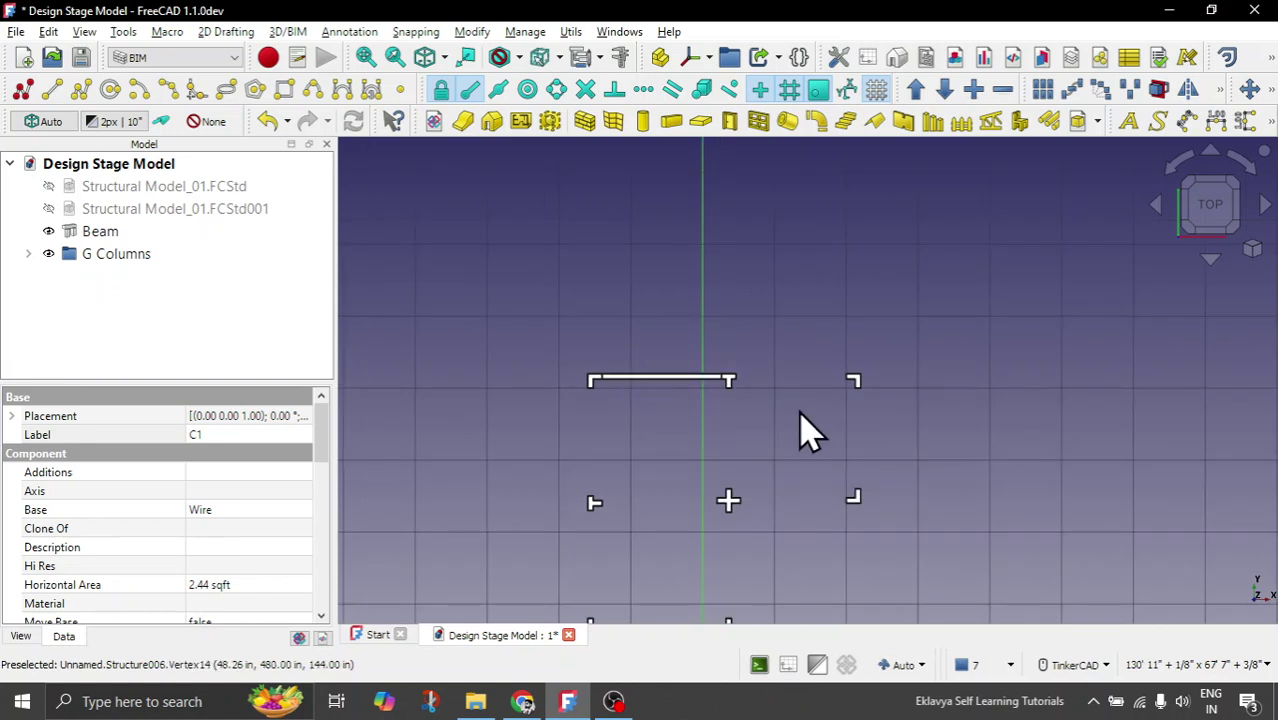
scroll(680, 390, up, 3)
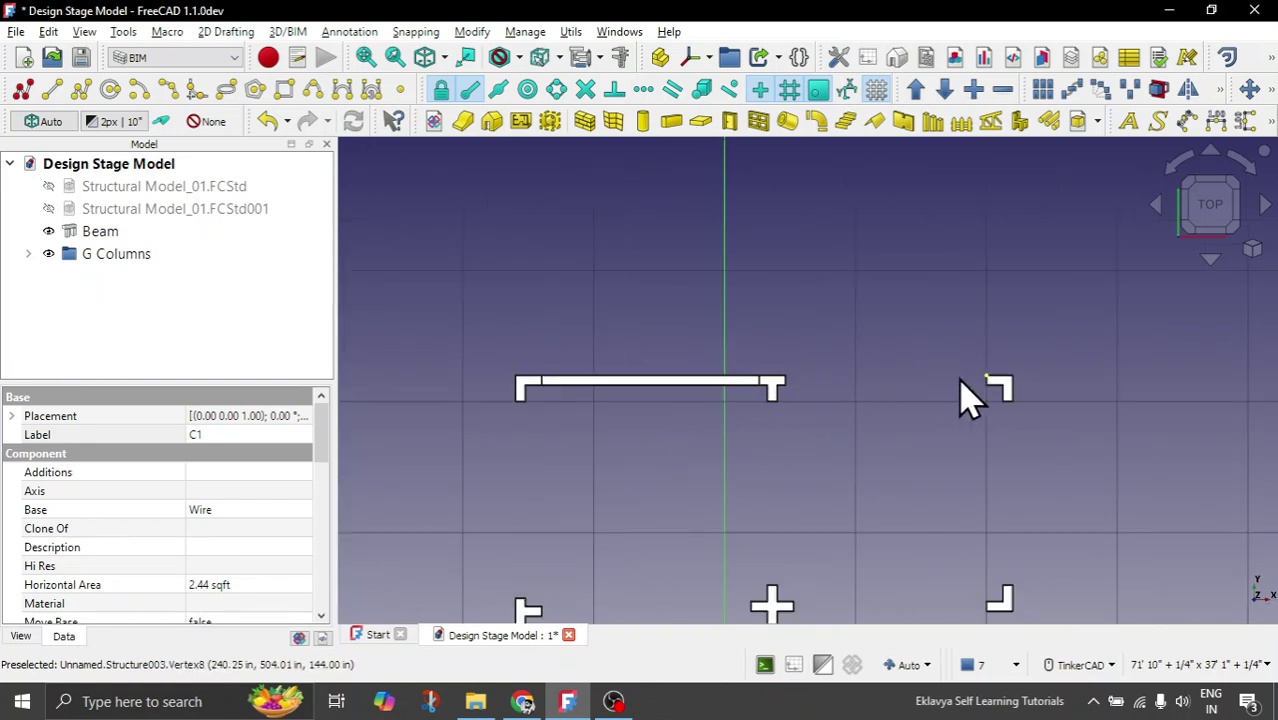
scroll(812, 345, down, 1)
scroll(815, 345, down, 1)
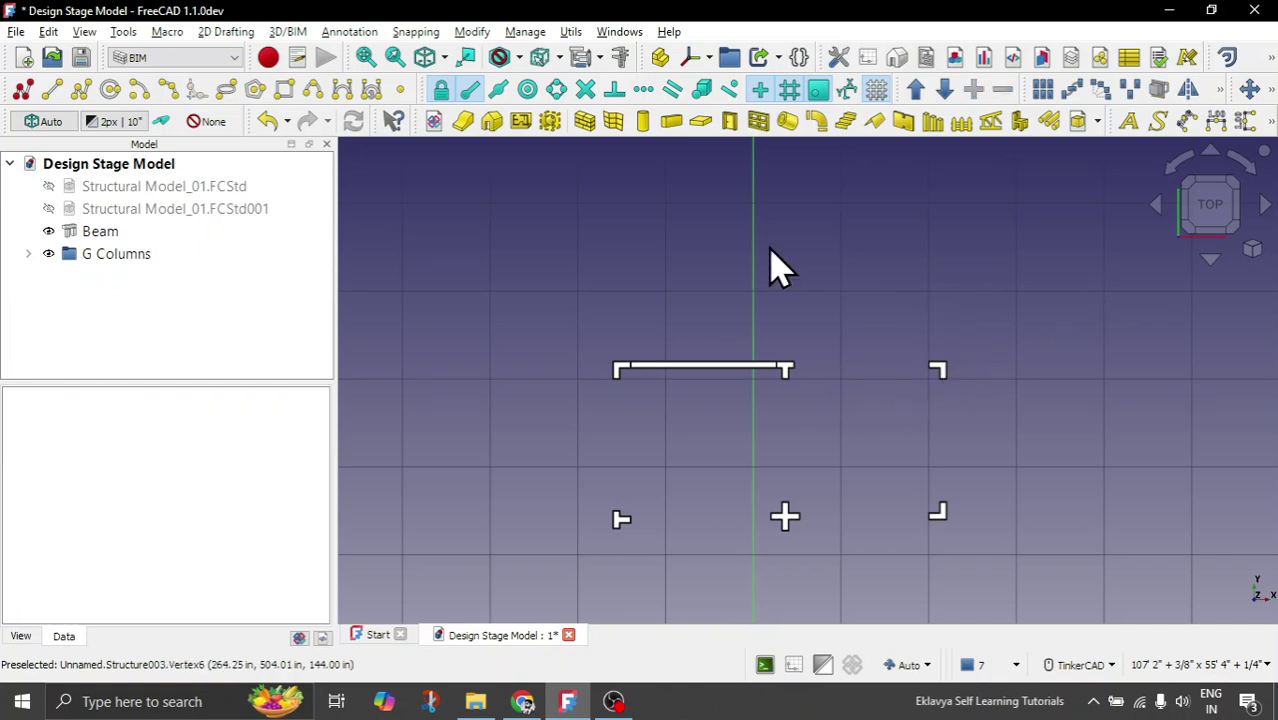
click(948, 292)
click(673, 122)
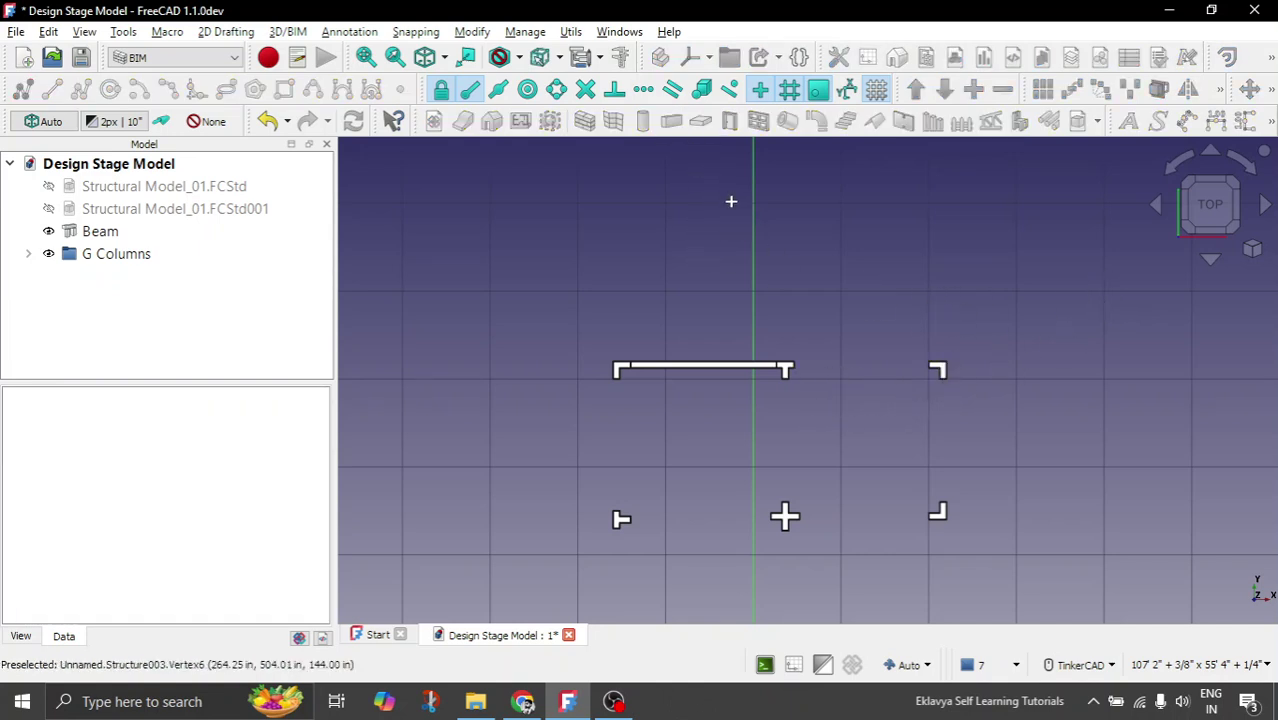
scroll(1110, 555, down, 5)
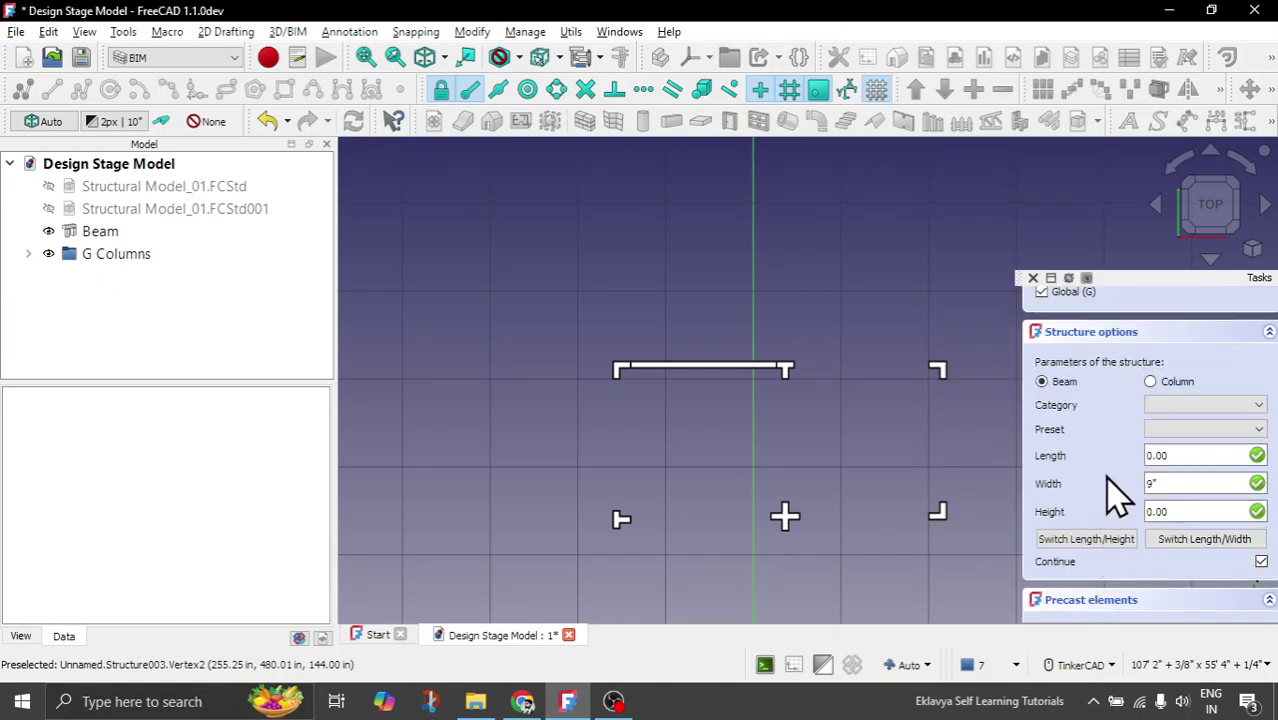
click(1183, 515)
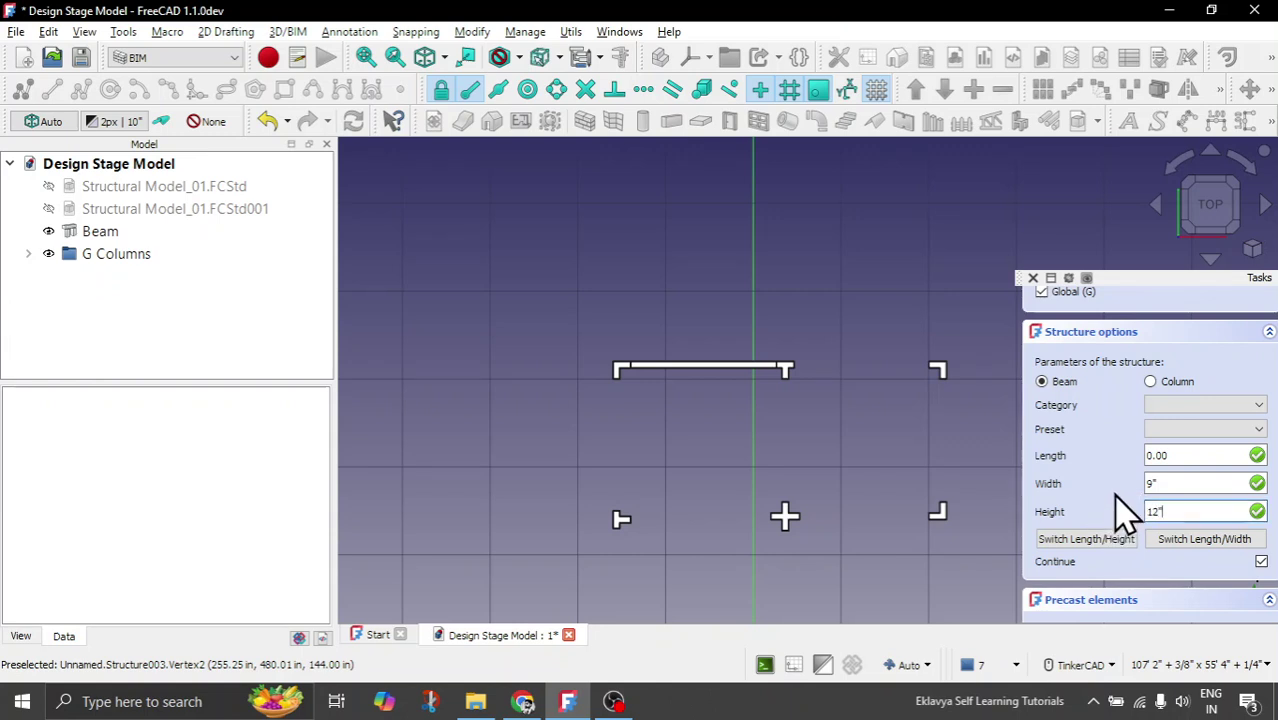
Step: Enable midpoint snapping and draw the beam from the top-middle T-shaped column's right end midpoint to the top-right L-shaped column's facing end midpoint
scroll(818, 366, up, 5)
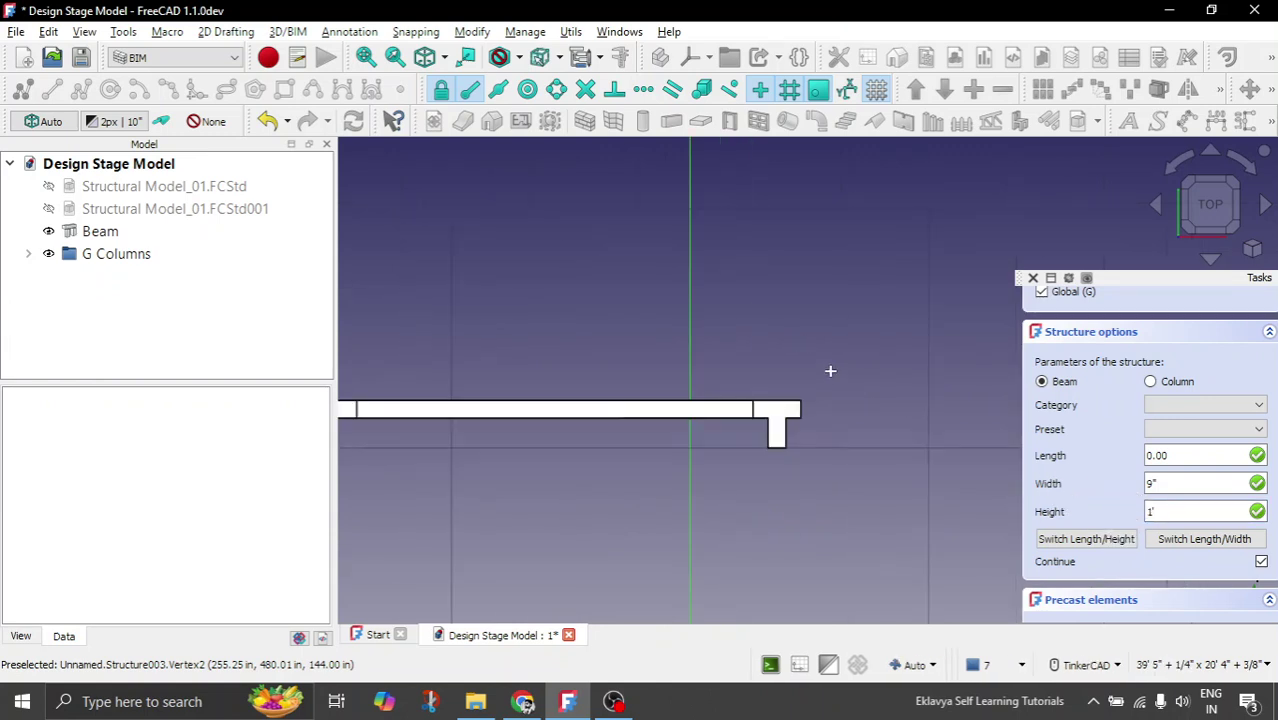
scroll(817, 411, up, 5)
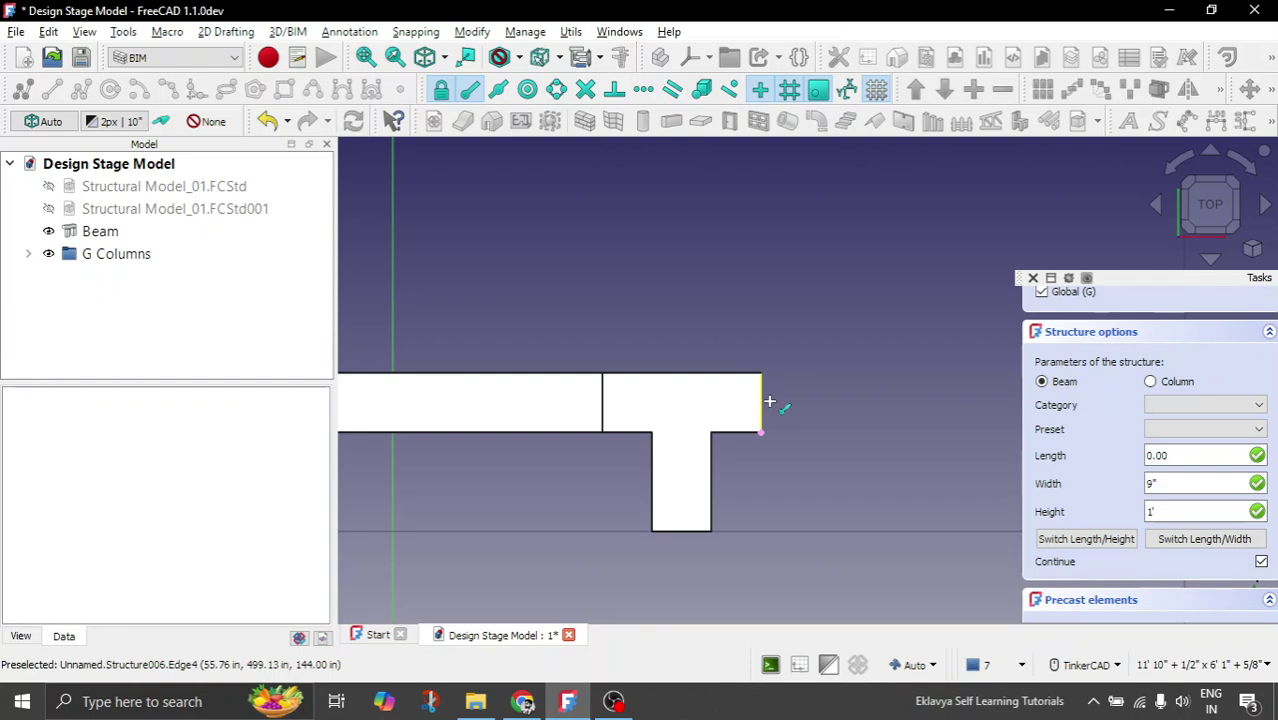
click(500, 93)
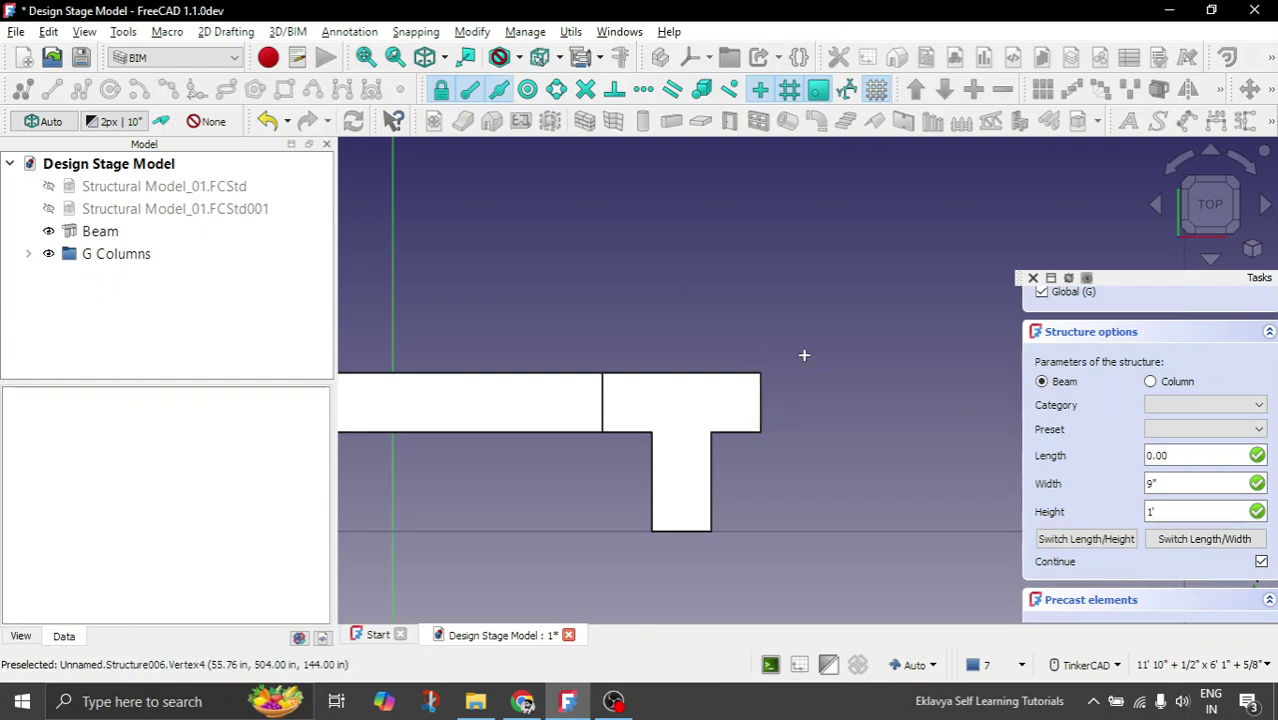
click(762, 405)
scroll(509, 391, down, 3)
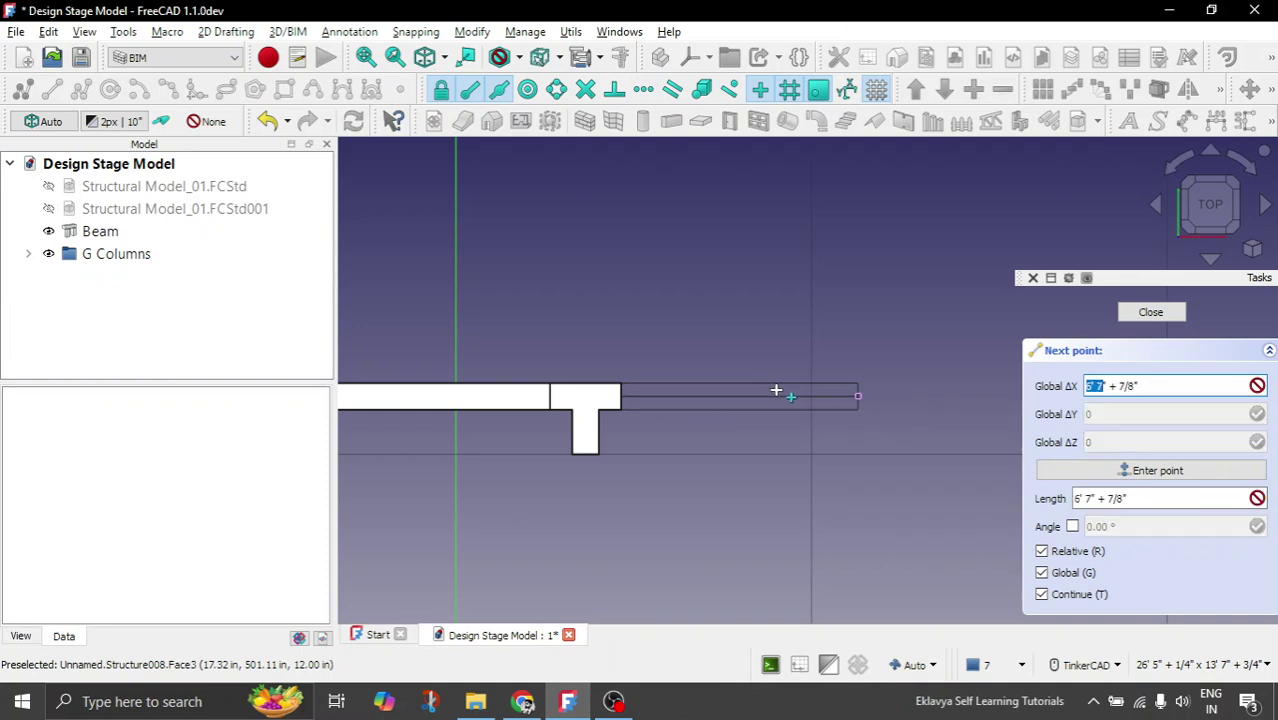
scroll(776, 390, down, 3)
scroll(995, 391, up, 8)
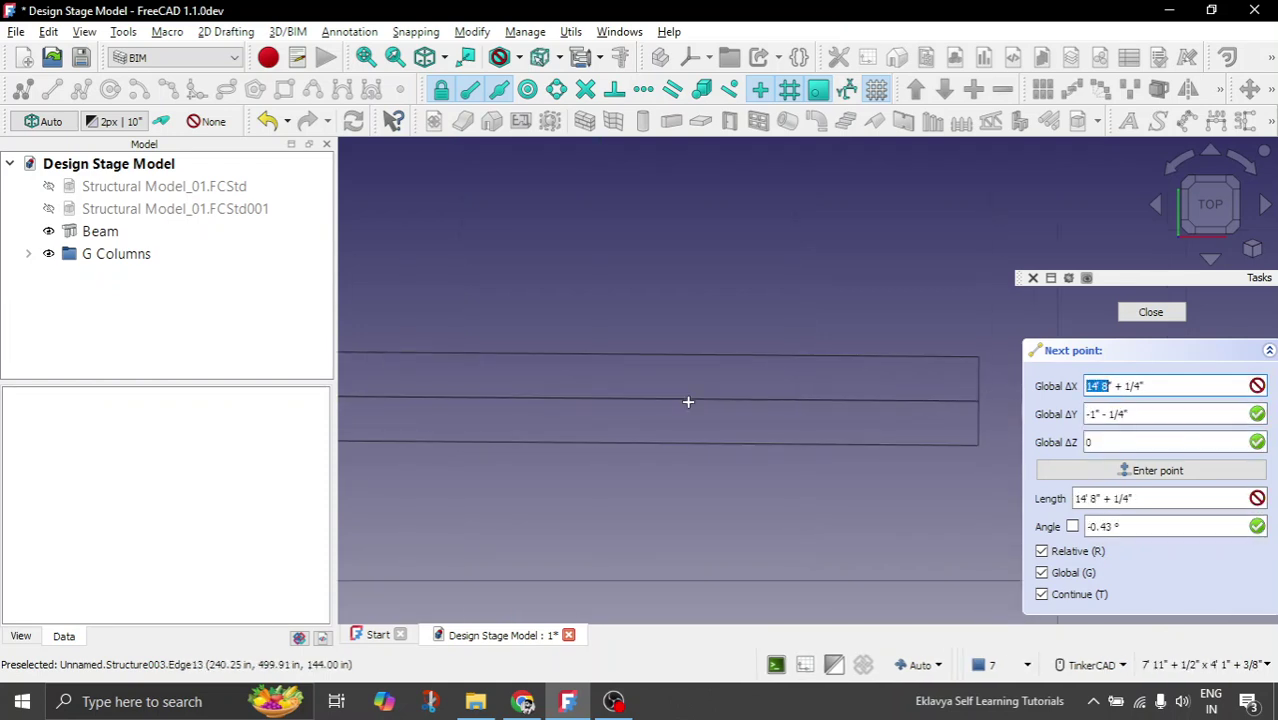
scroll(785, 401, down, 3)
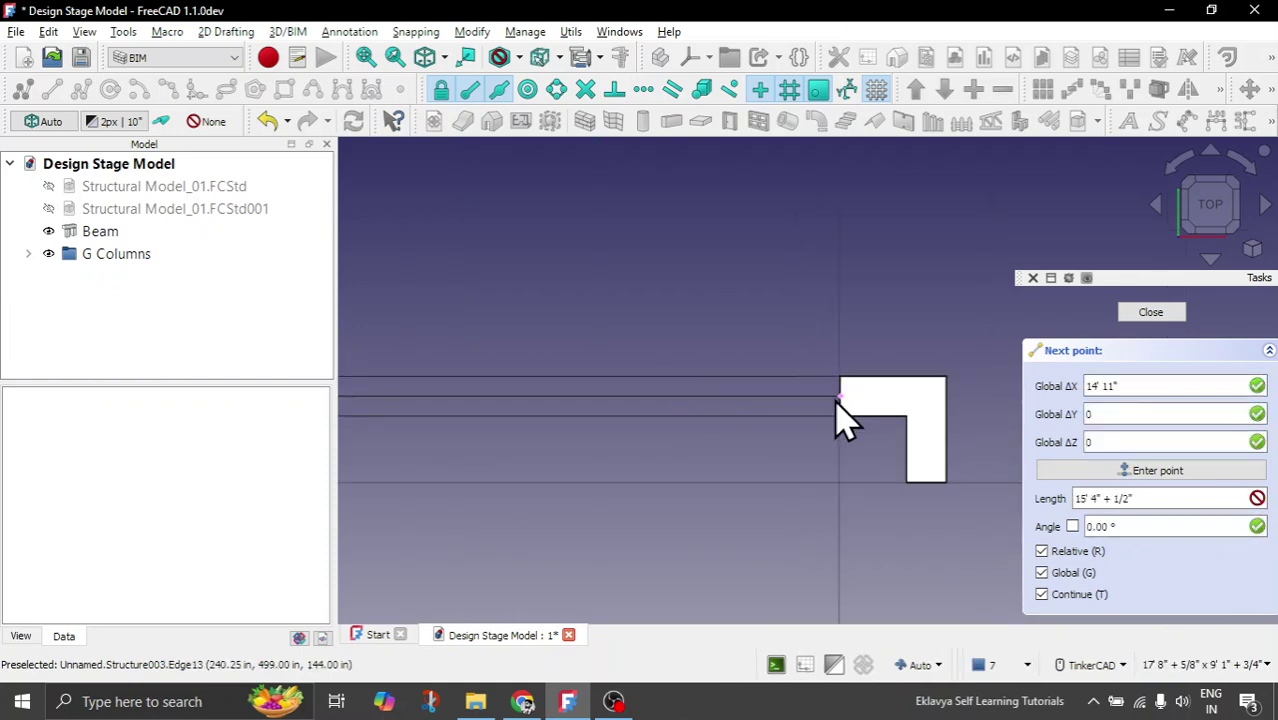
click(819, 391)
scroll(818, 393, down, 3)
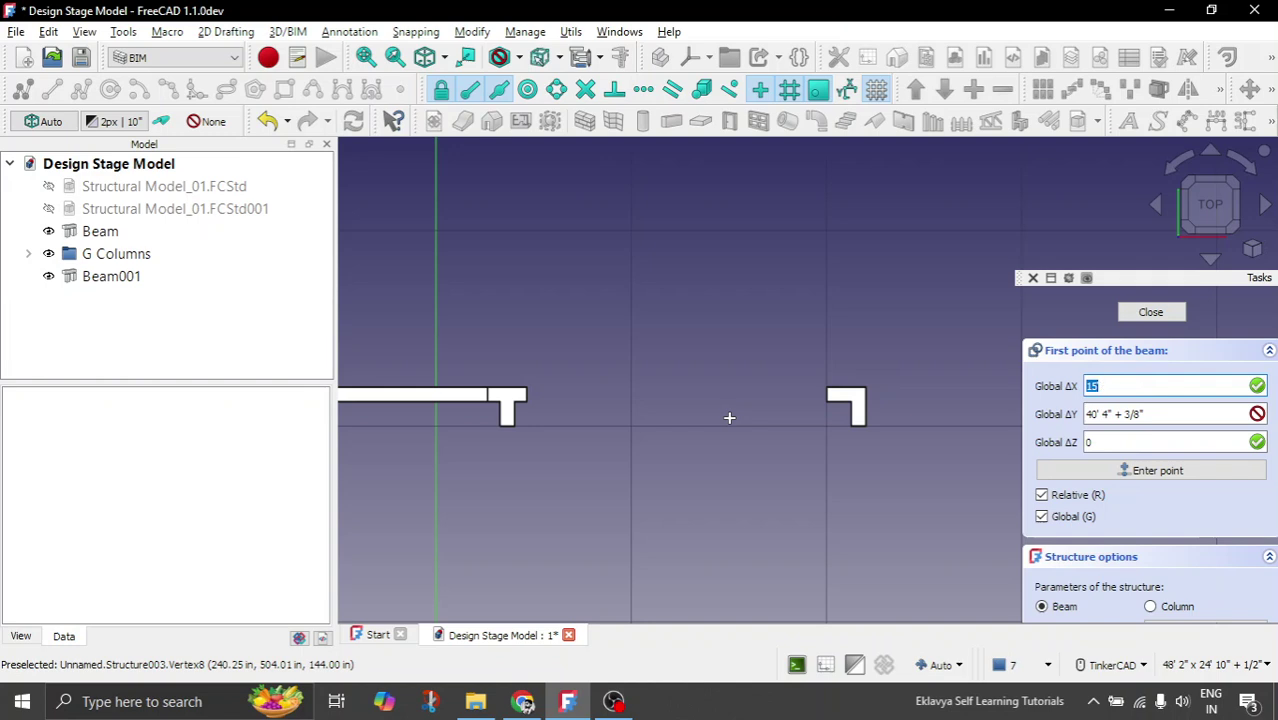
key(Escape)
scroll(785, 400, down, 2)
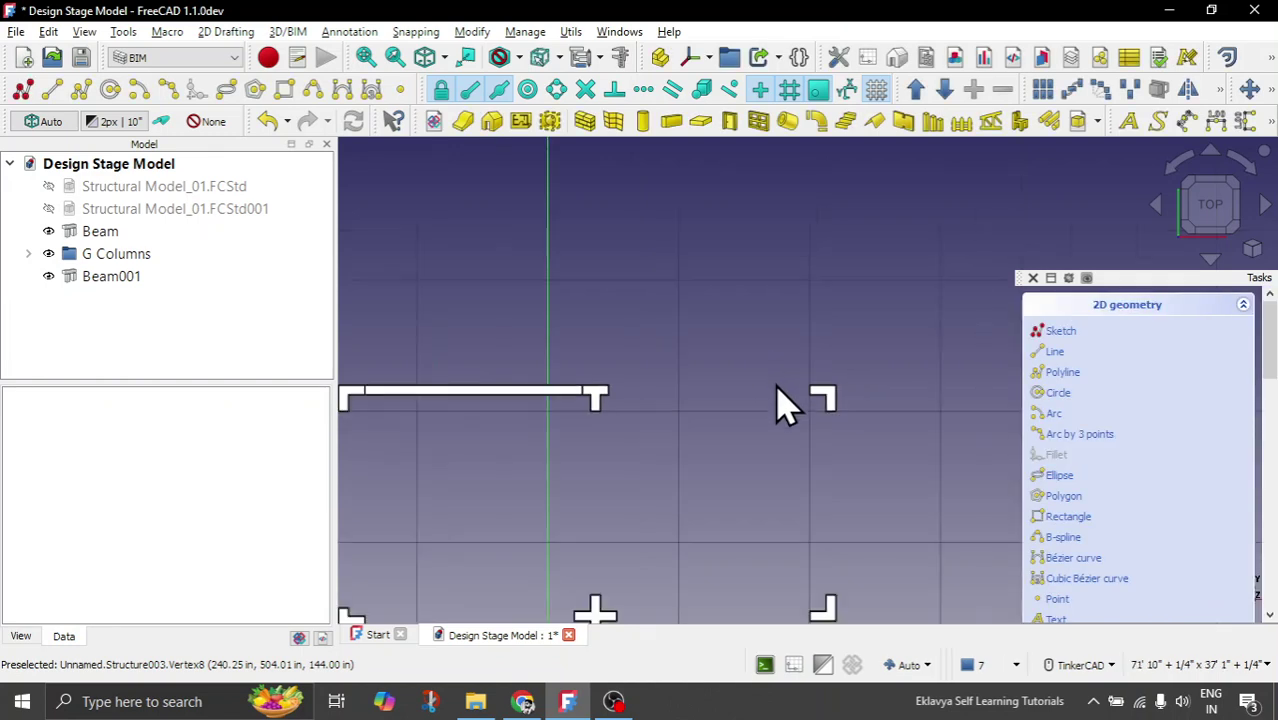
right_drag(785, 400, 770, 340)
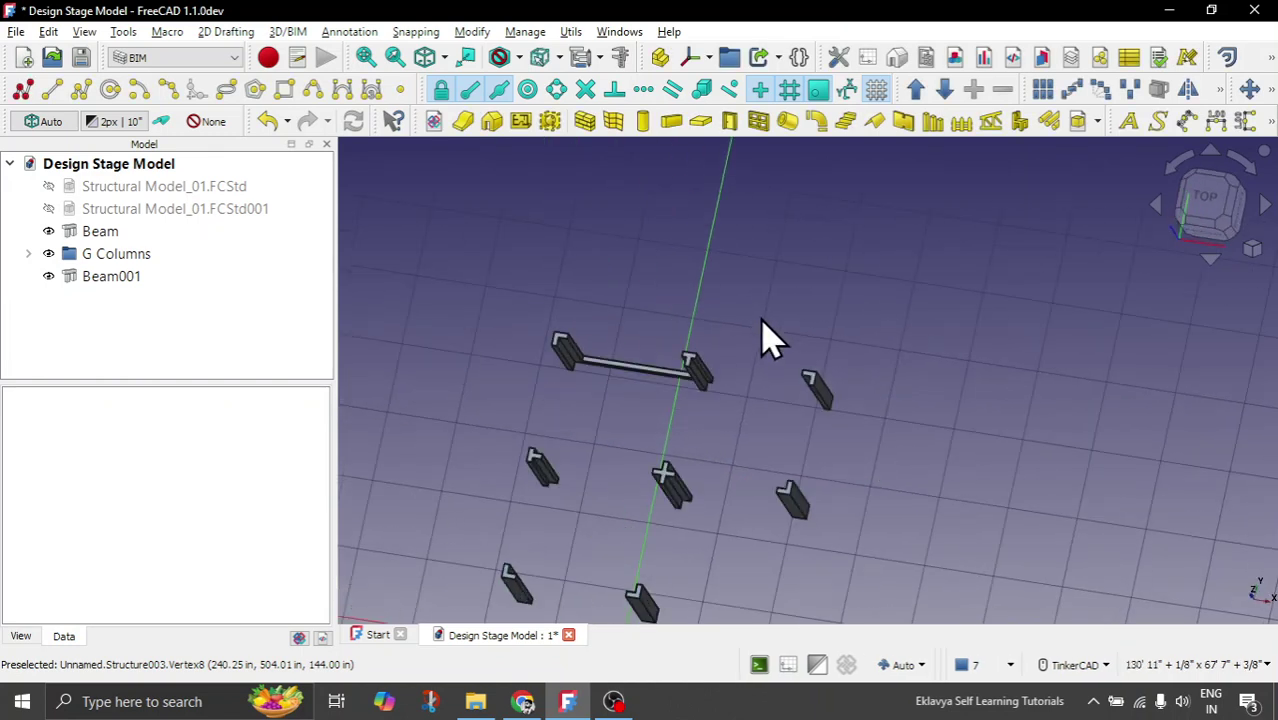
Step: Set the height of the beam between the top-middle and top-right columns to 12 inches
click(112, 279)
drag(322, 479, 309, 605)
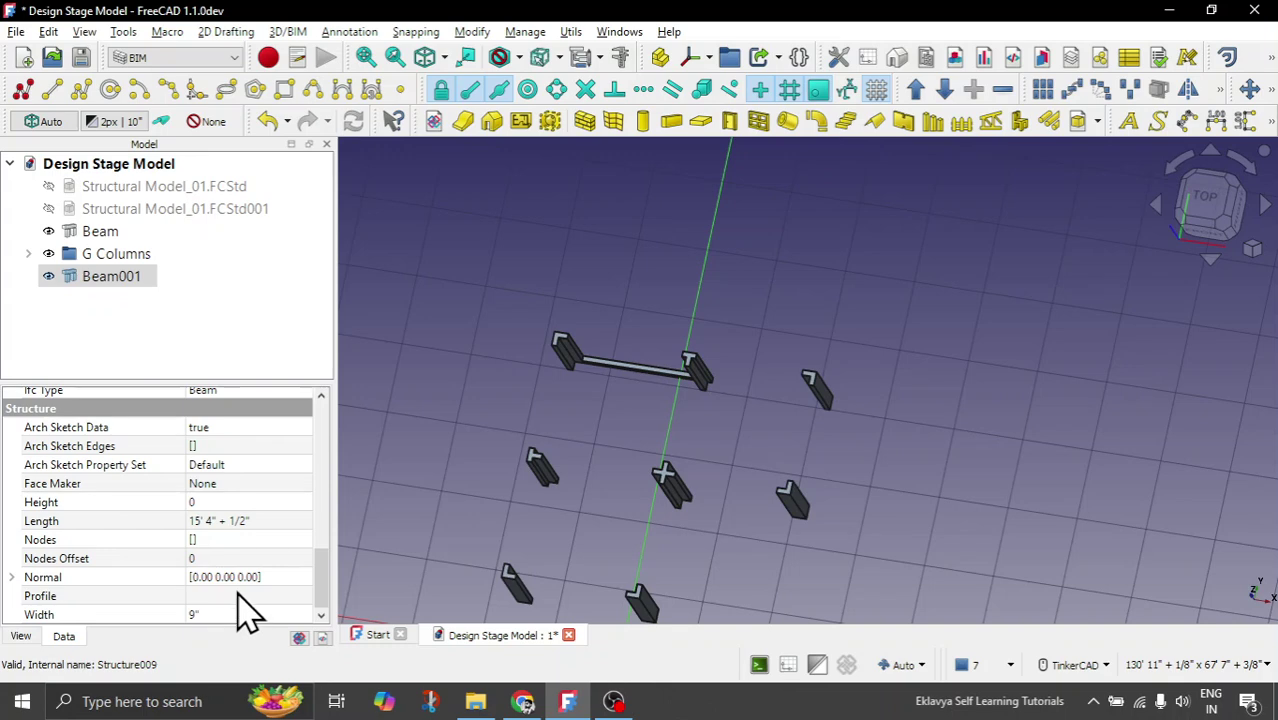
click(233, 502)
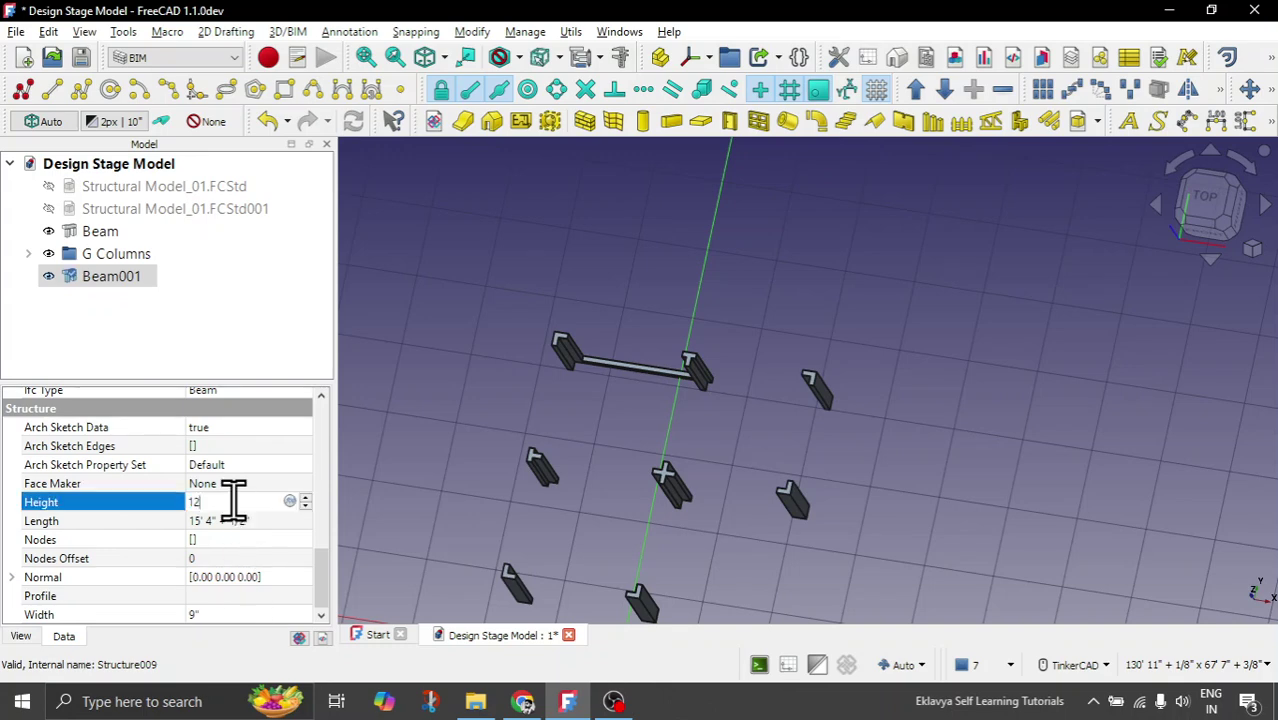
key(Return)
click(730, 437)
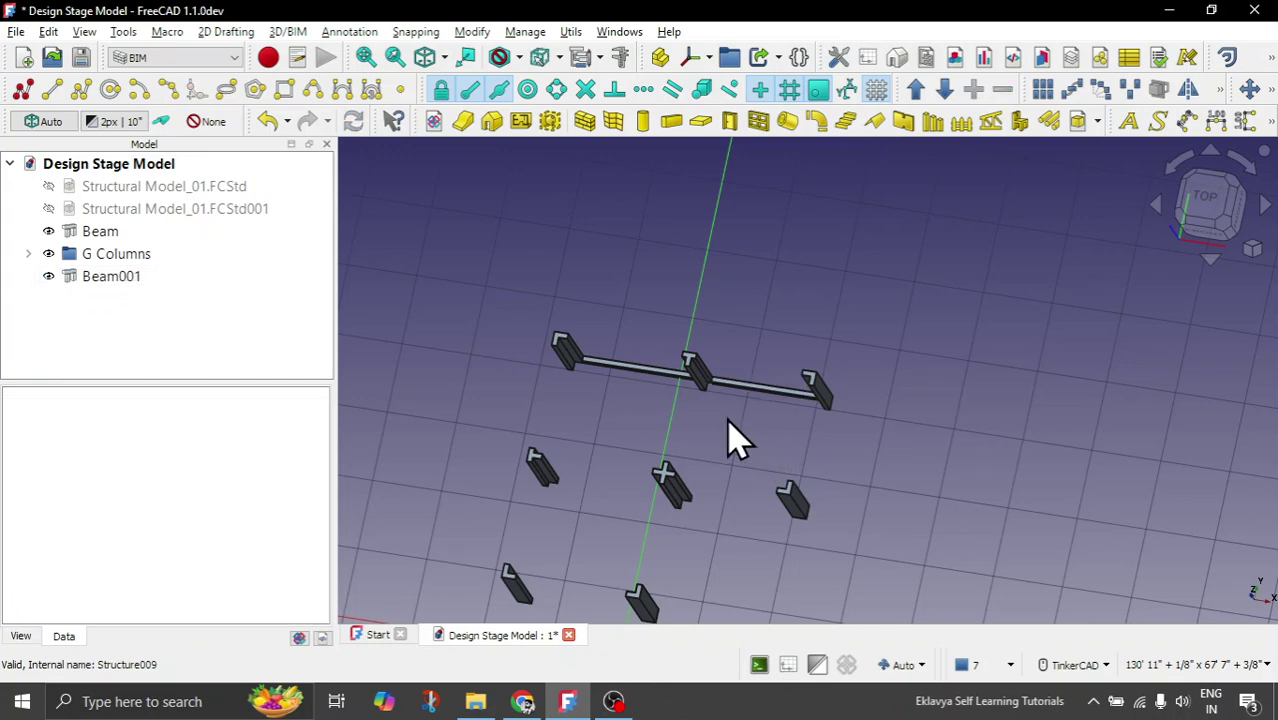
Step: Raise the second top beam by setting the z value of its placement position to 6 inches
scroll(727, 420, up, 5)
right_drag(725, 414, 727, 374)
scroll(697, 521, up, 5)
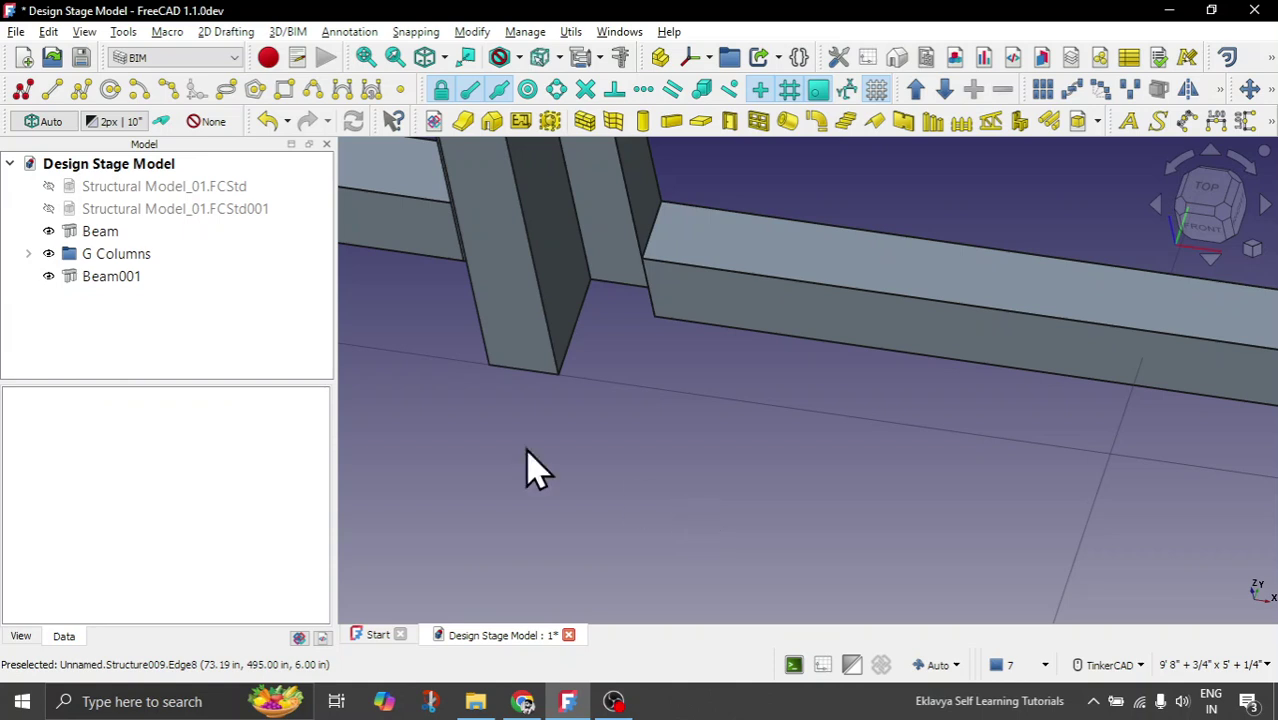
click(118, 281)
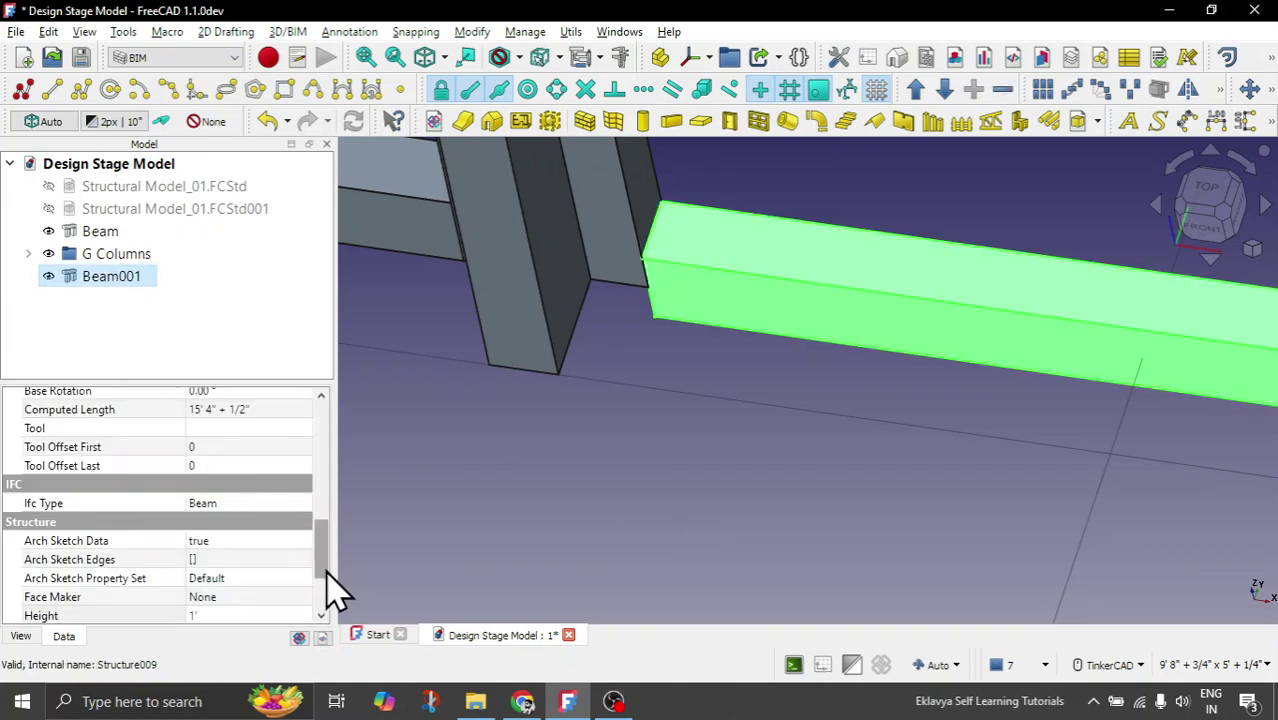
drag(322, 568, 331, 428)
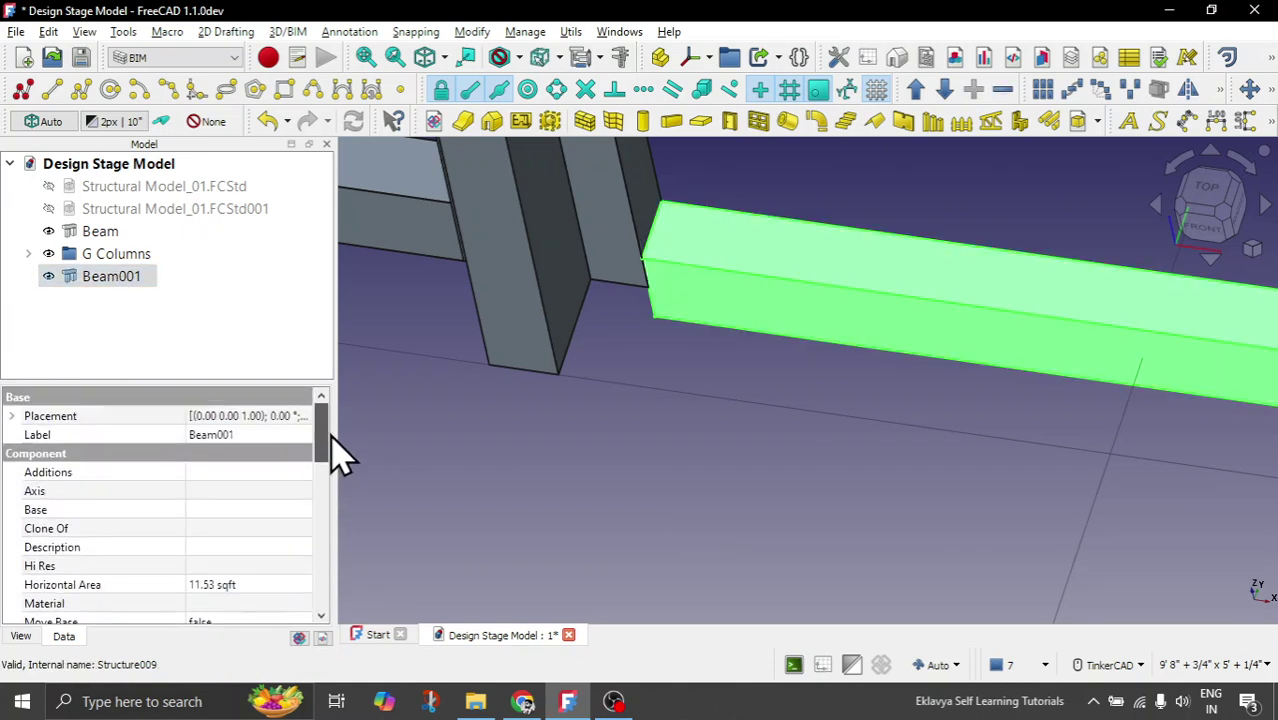
click(14, 416)
click(29, 474)
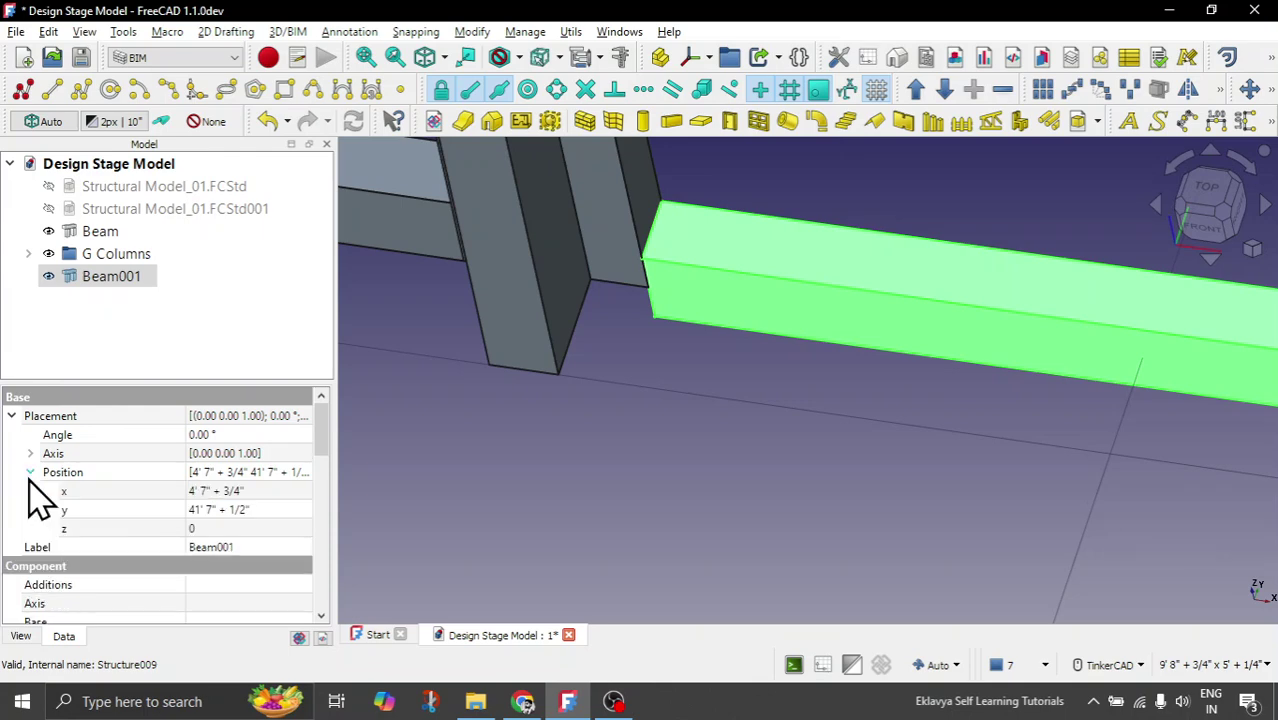
click(208, 529)
text(6)
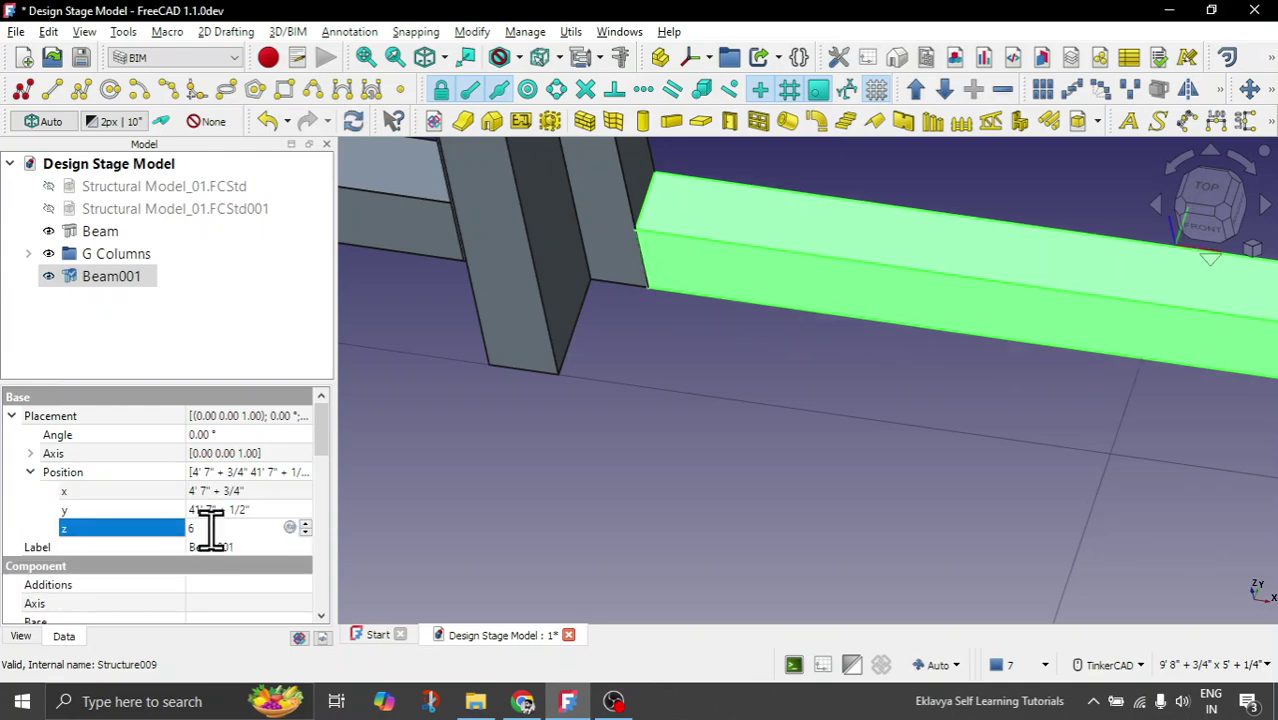
click(676, 516)
Step: Clone the beam between the top-left and top-middle columns, working in top view
scroll(810, 371, down, 3)
right_drag(810, 371, 803, 424)
scroll(884, 405, down, 4)
click(1207, 205)
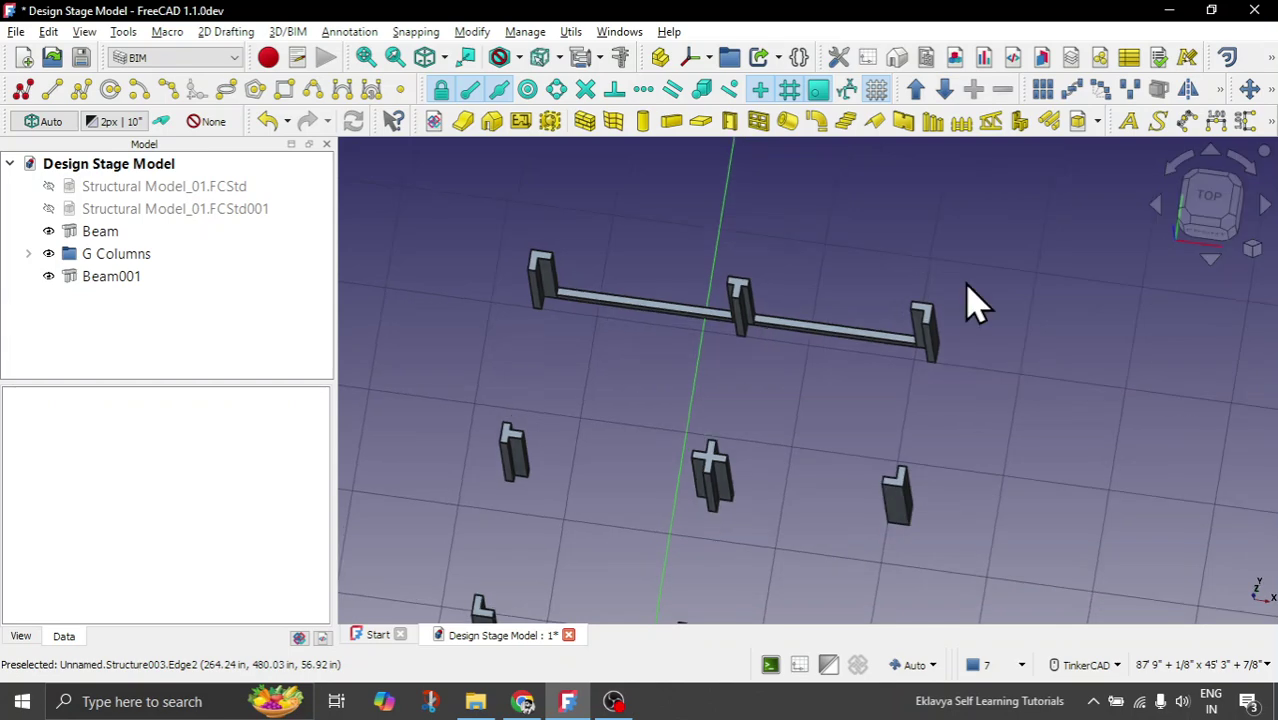
scroll(905, 330, down, 1)
scroll(856, 410, up, 1)
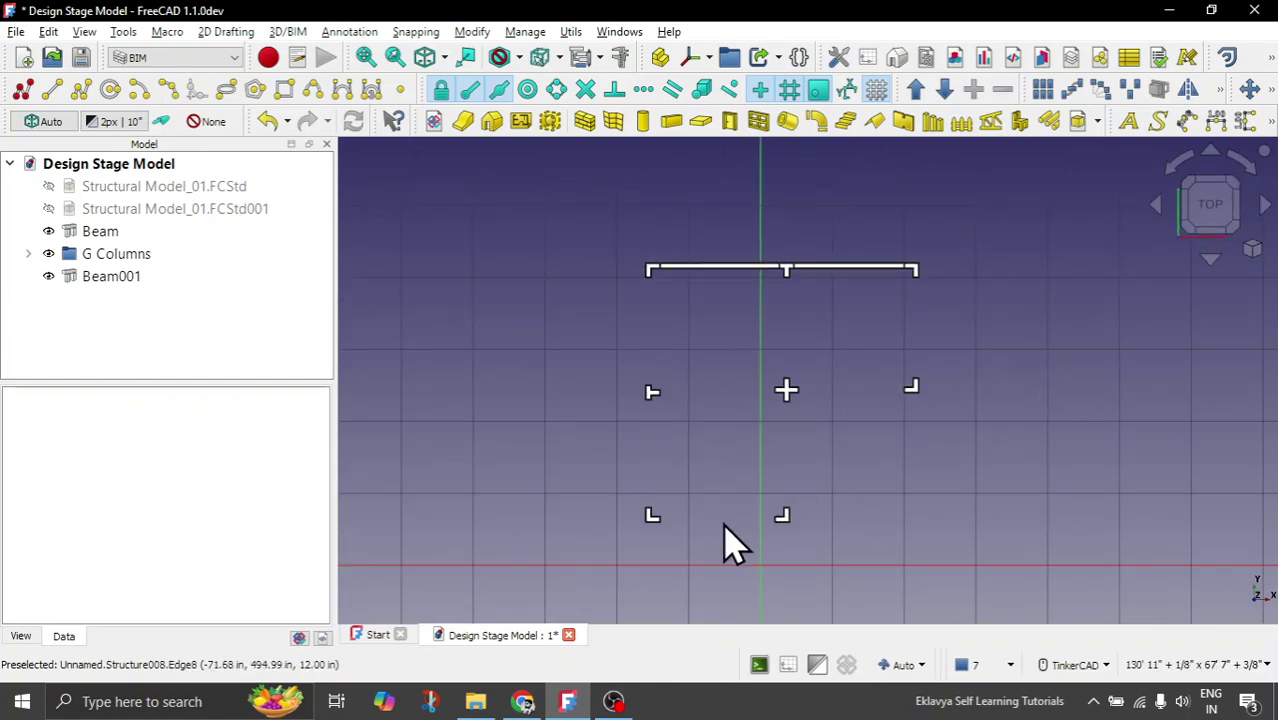
scroll(712, 468, up, 2)
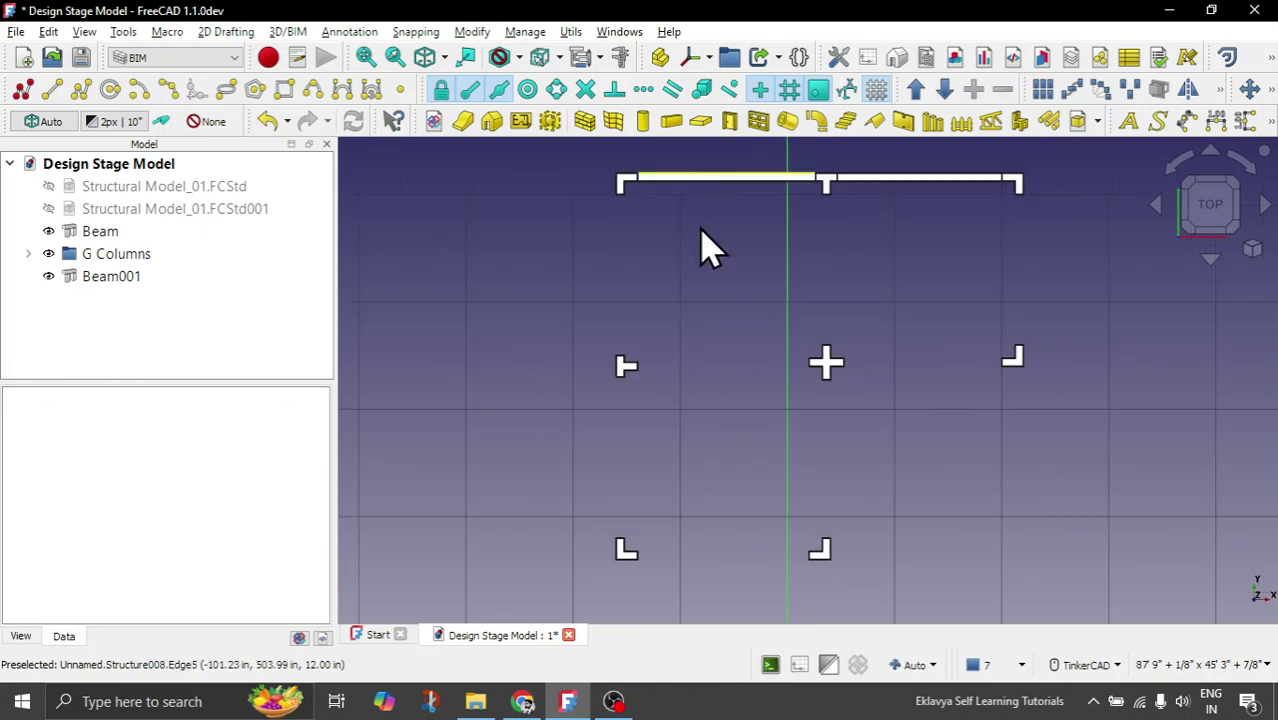
click(114, 232)
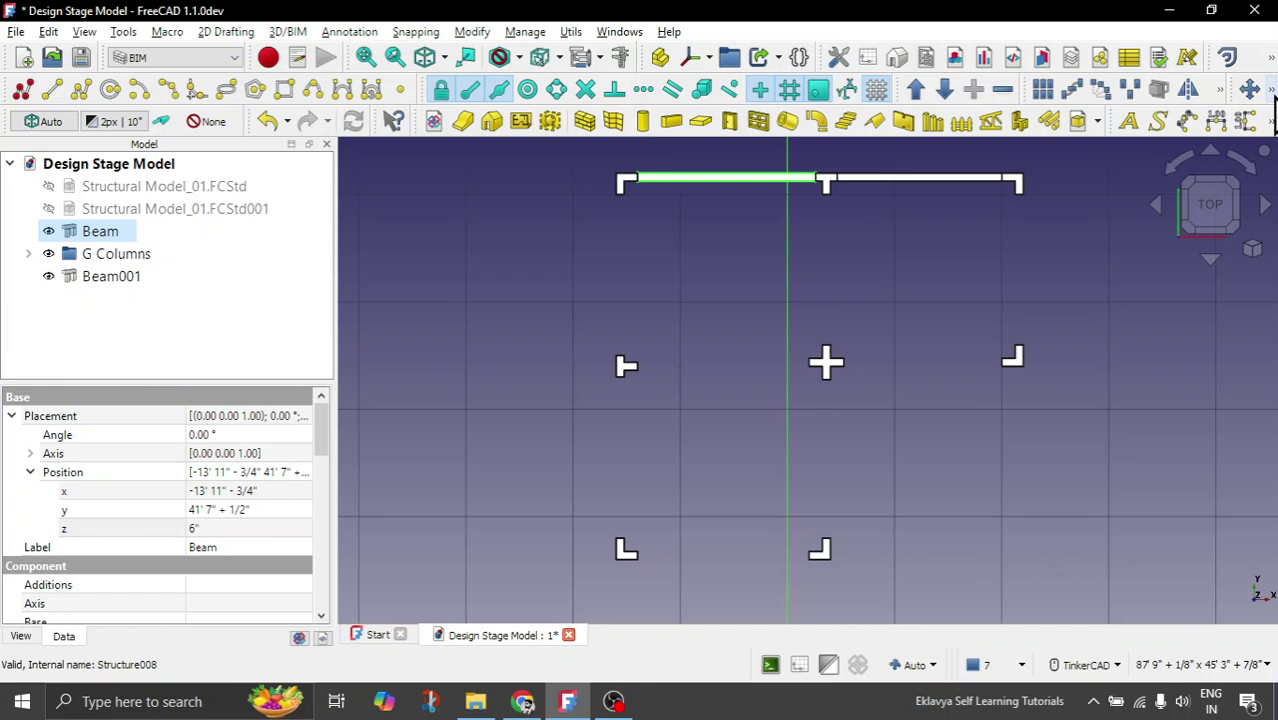
click(1272, 92)
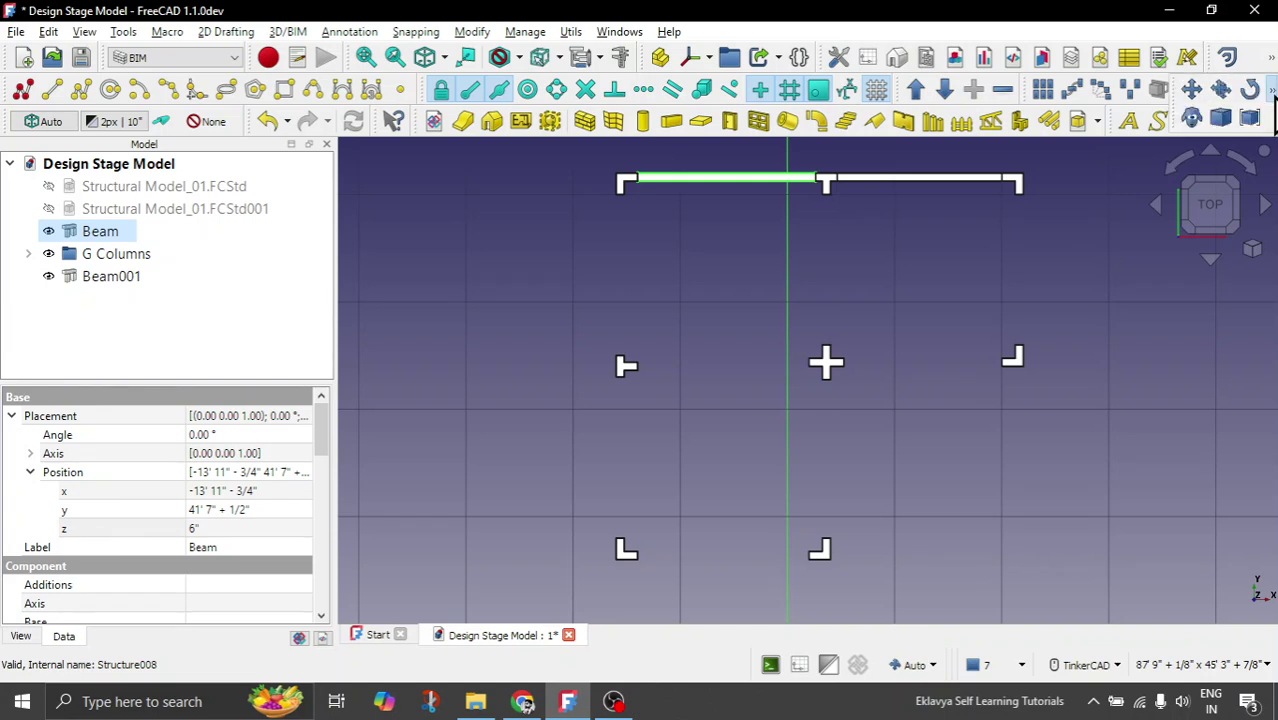
click(1191, 120)
Step: Move the cloned beam 35' 3" down in Y, from its lower-left corner to the bottom-left L-shaped column's lower-right corner
click(1191, 89)
scroll(633, 192, up, 3)
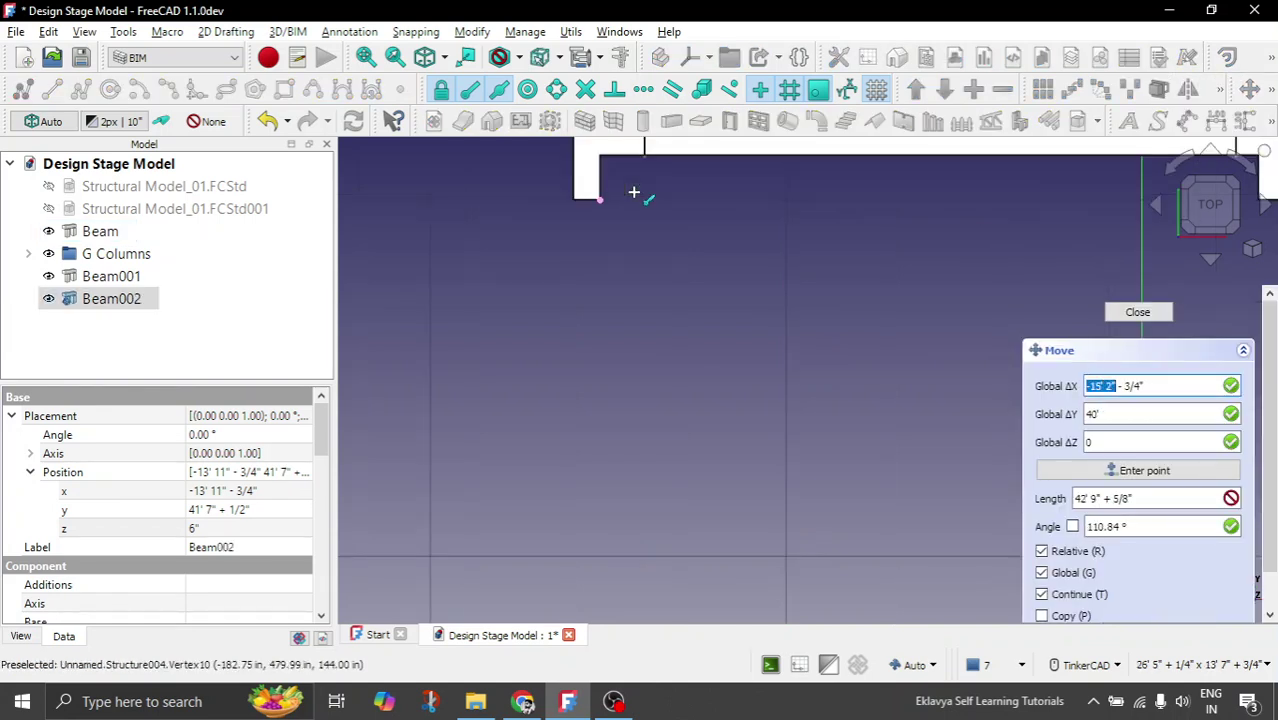
click(650, 182)
scroll(650, 186, down, 4)
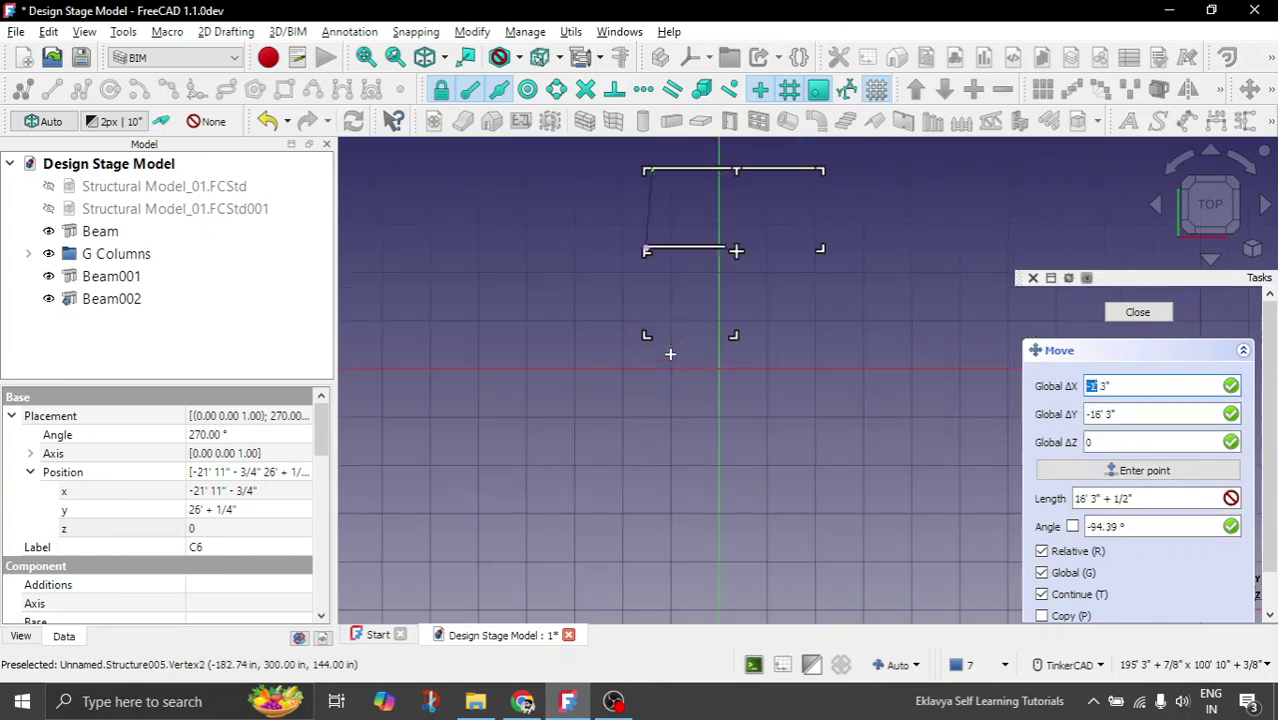
scroll(700, 340, up, 3)
scroll(655, 343, up, 5)
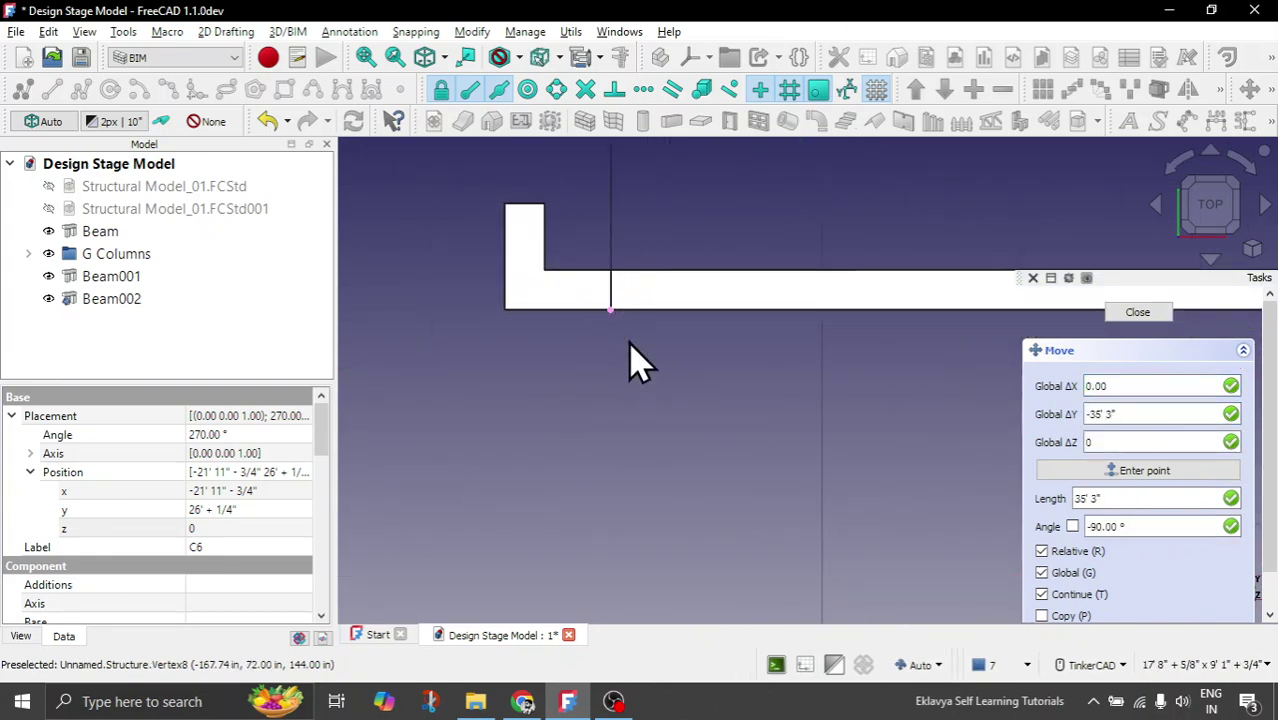
scroll(633, 375, down, 3)
click(656, 428)
Step: Examine the cloned beam's fit between the two bottom columns and look at its component settings
right_drag(656, 428, 783, 540)
scroll(679, 345, down, 3)
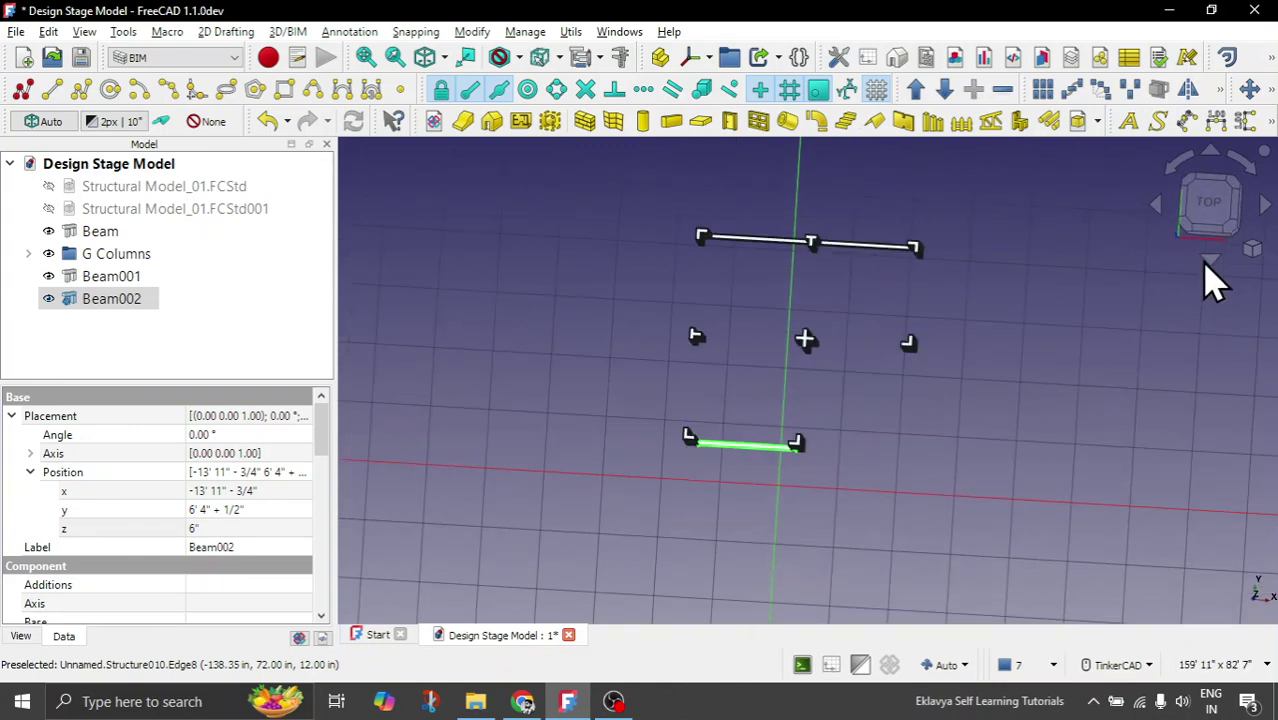
scroll(790, 465, up, 3)
right_drag(790, 465, 919, 554)
click(1210, 222)
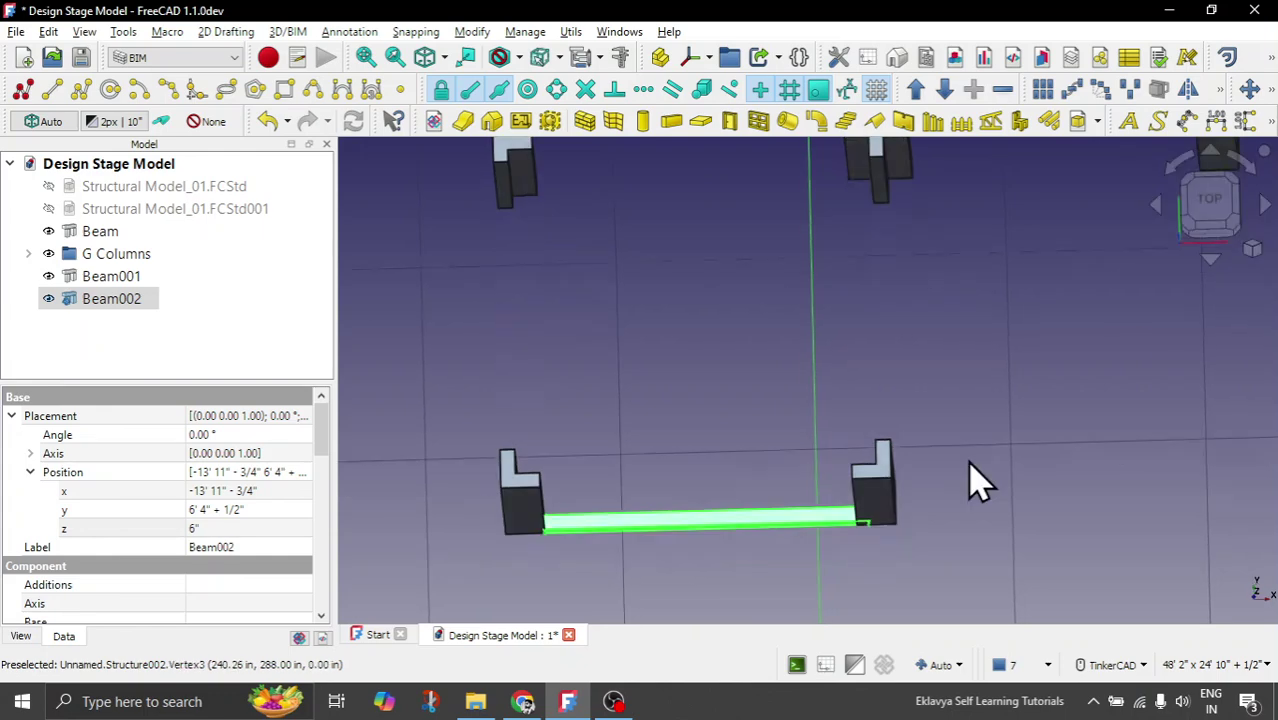
double_click(107, 300)
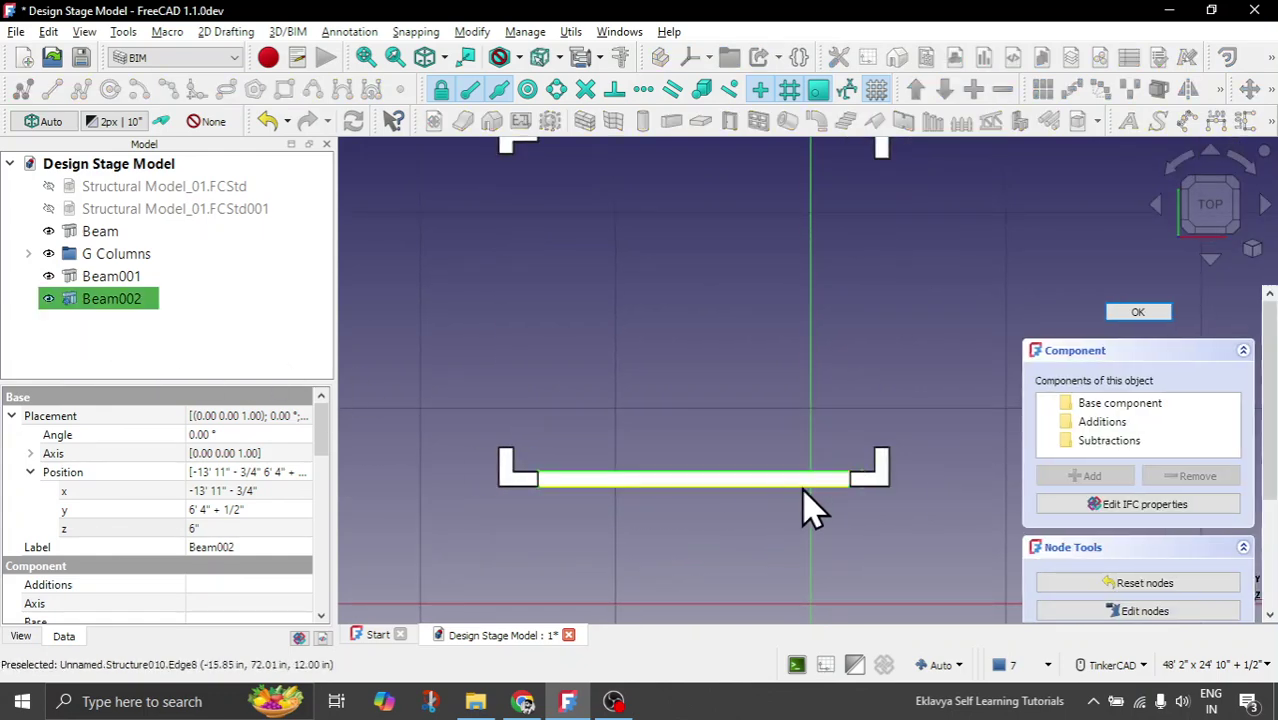
click(1140, 313)
scroll(818, 556, down, 4)
click(826, 556)
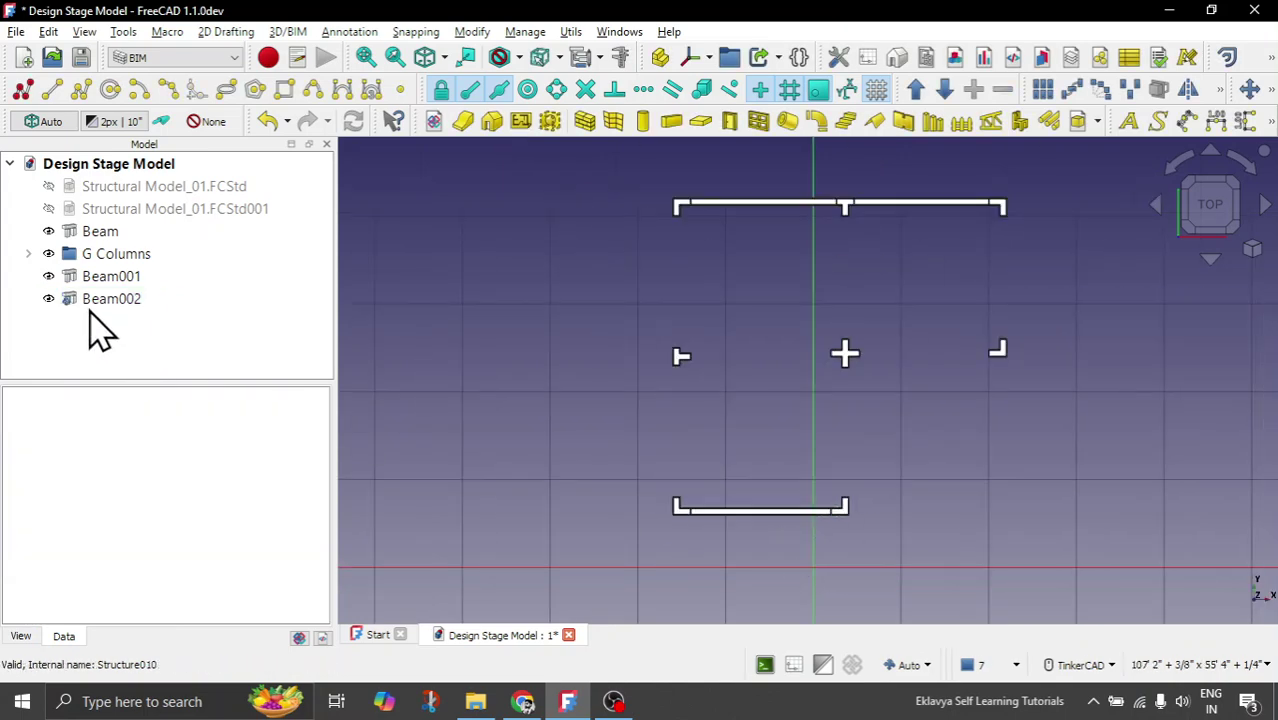
Step: Unclone the bottom beam to make it independent from its original
click(97, 302)
right_click(100, 317)
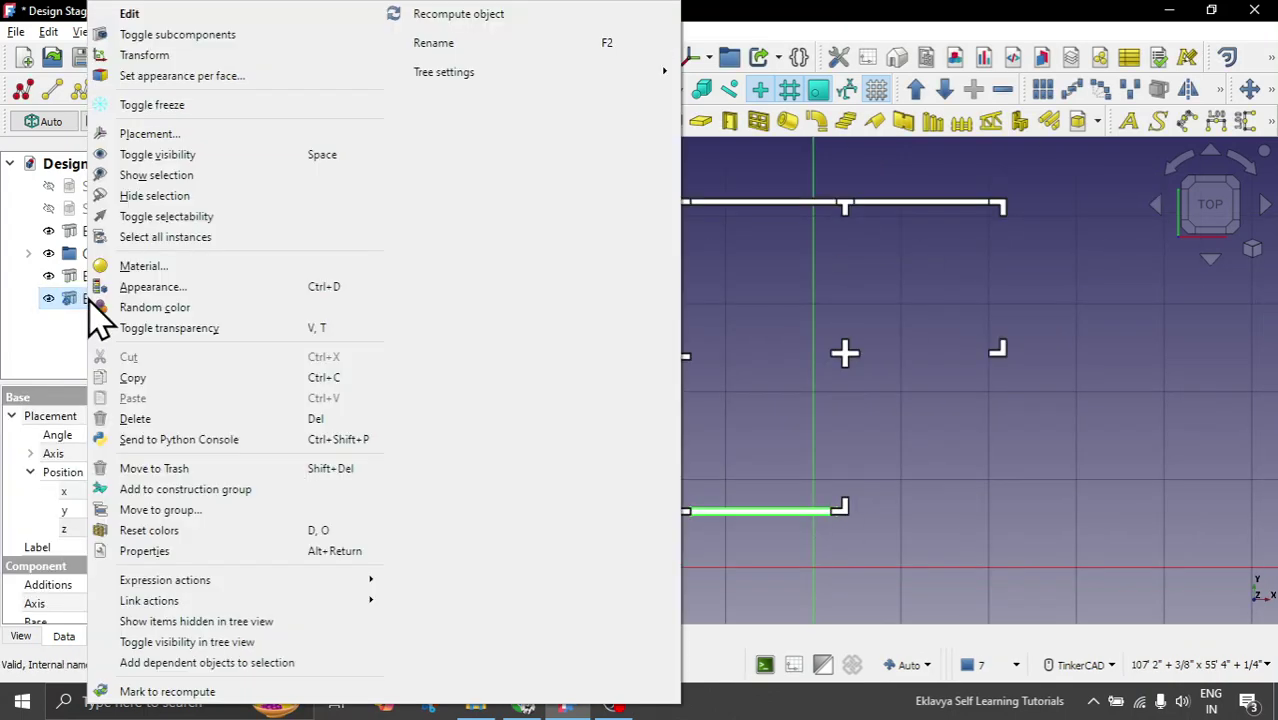
click(60, 368)
click(57, 365)
click(95, 298)
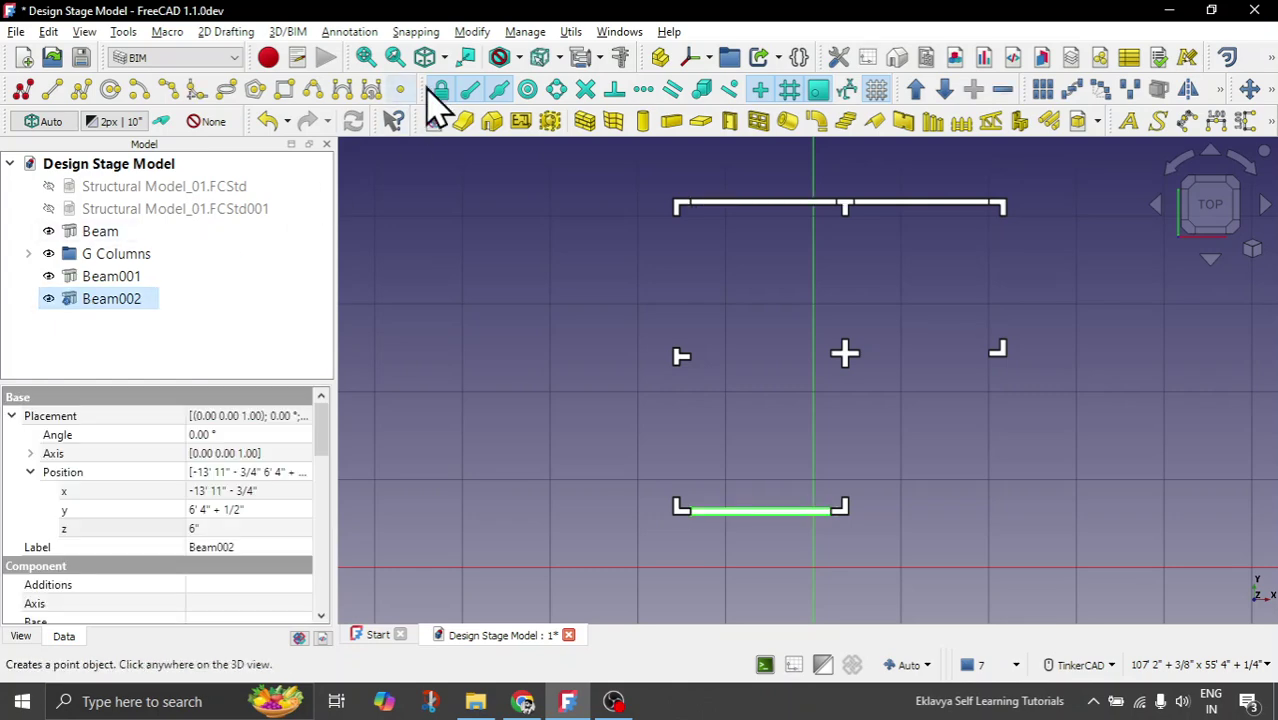
click(568, 32)
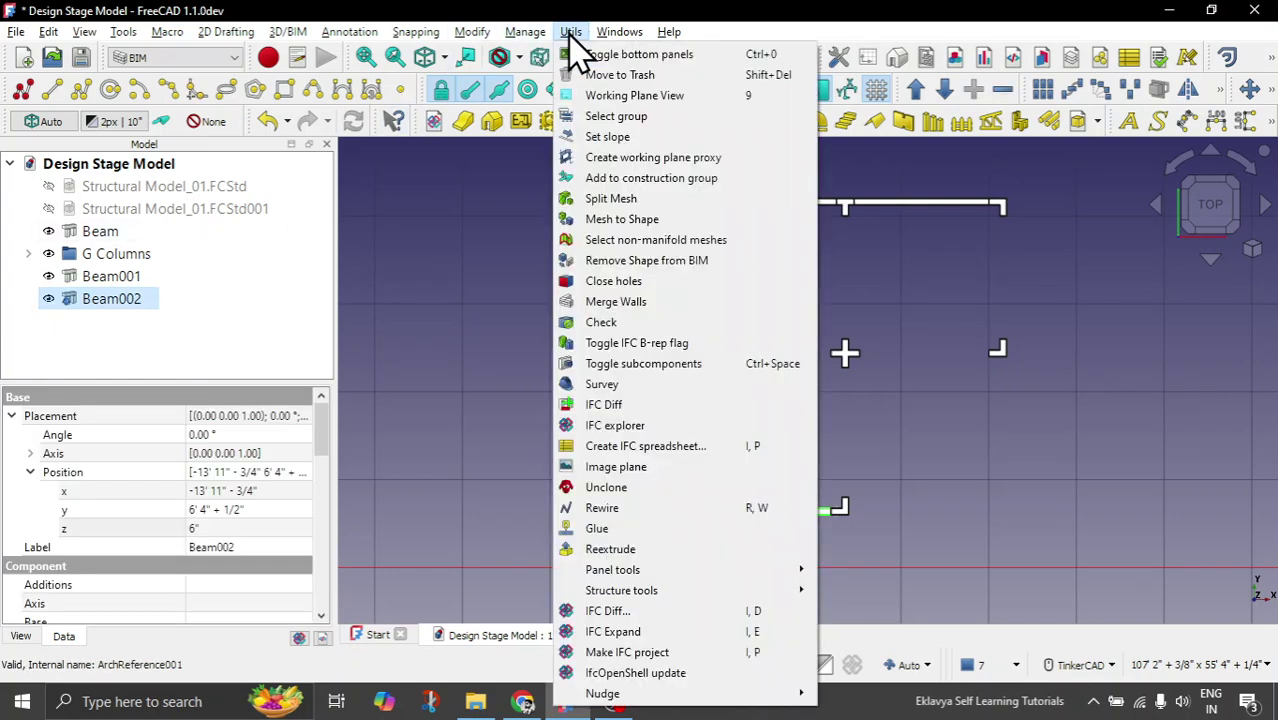
click(622, 492)
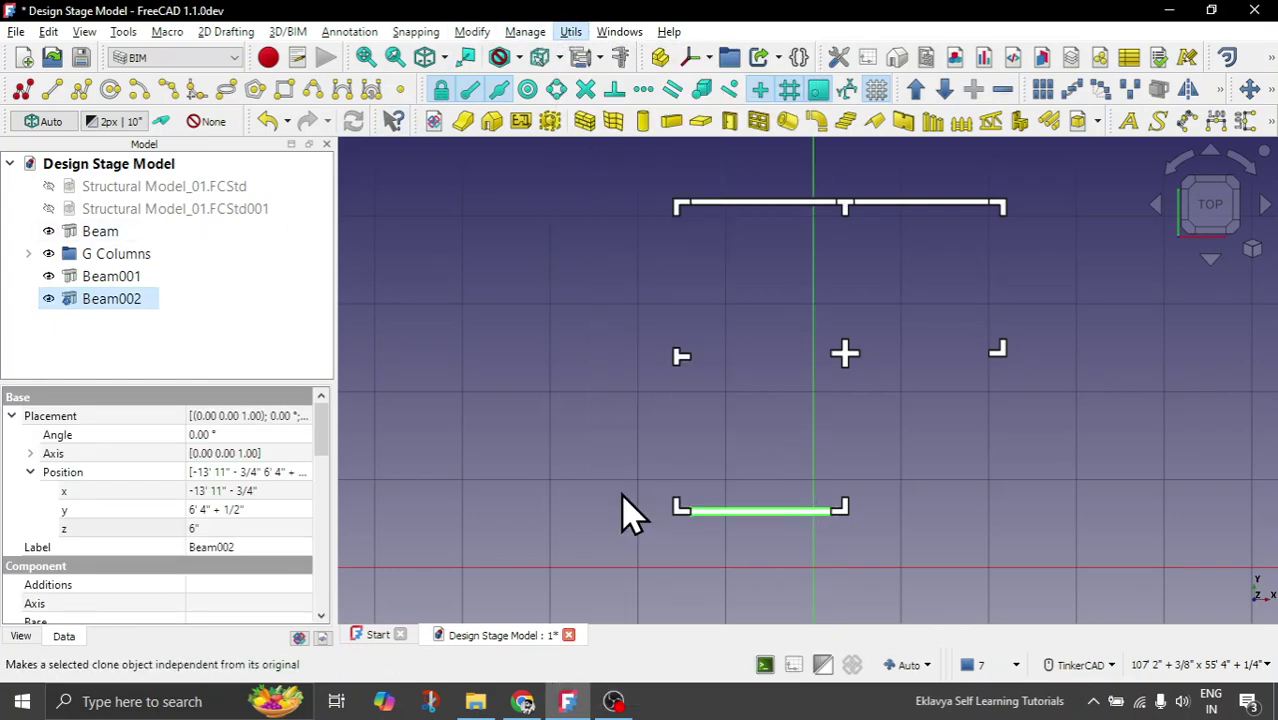
Step: Move the uncloned beam from its lower-left corner back onto the bottom-left L-shaped column's lower-right corner
scroll(560, 425, down, 1)
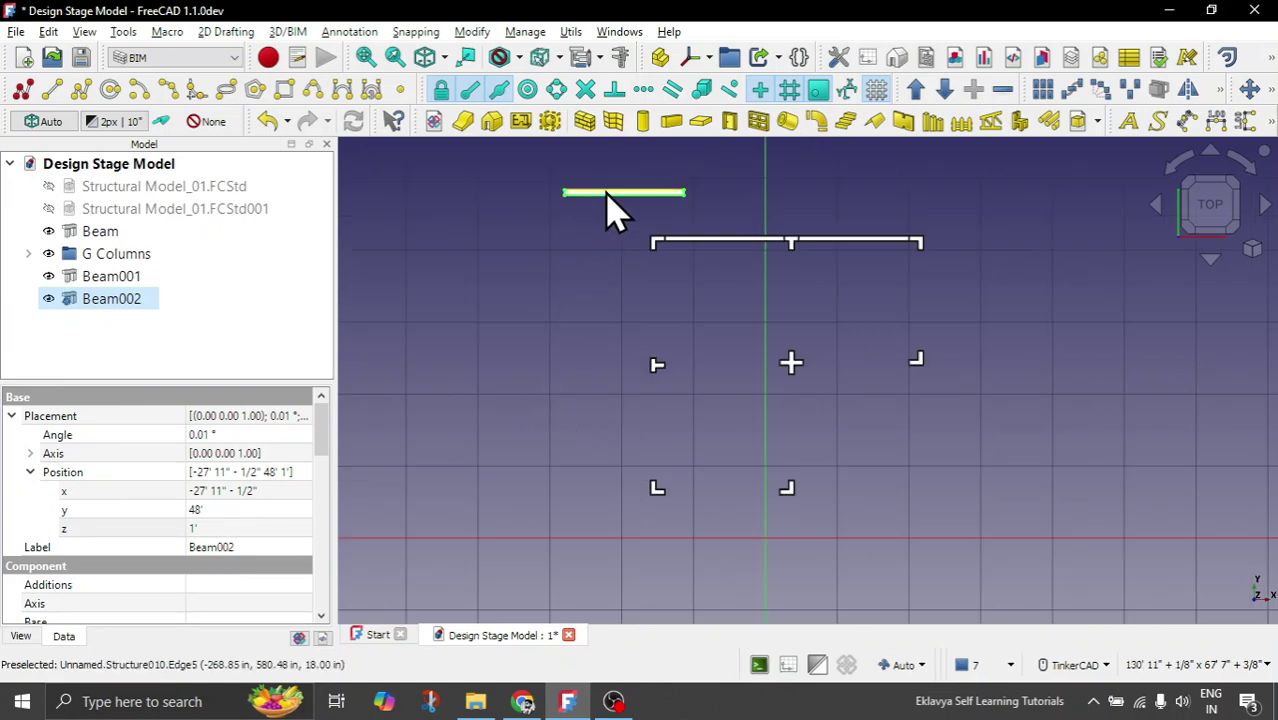
click(1249, 89)
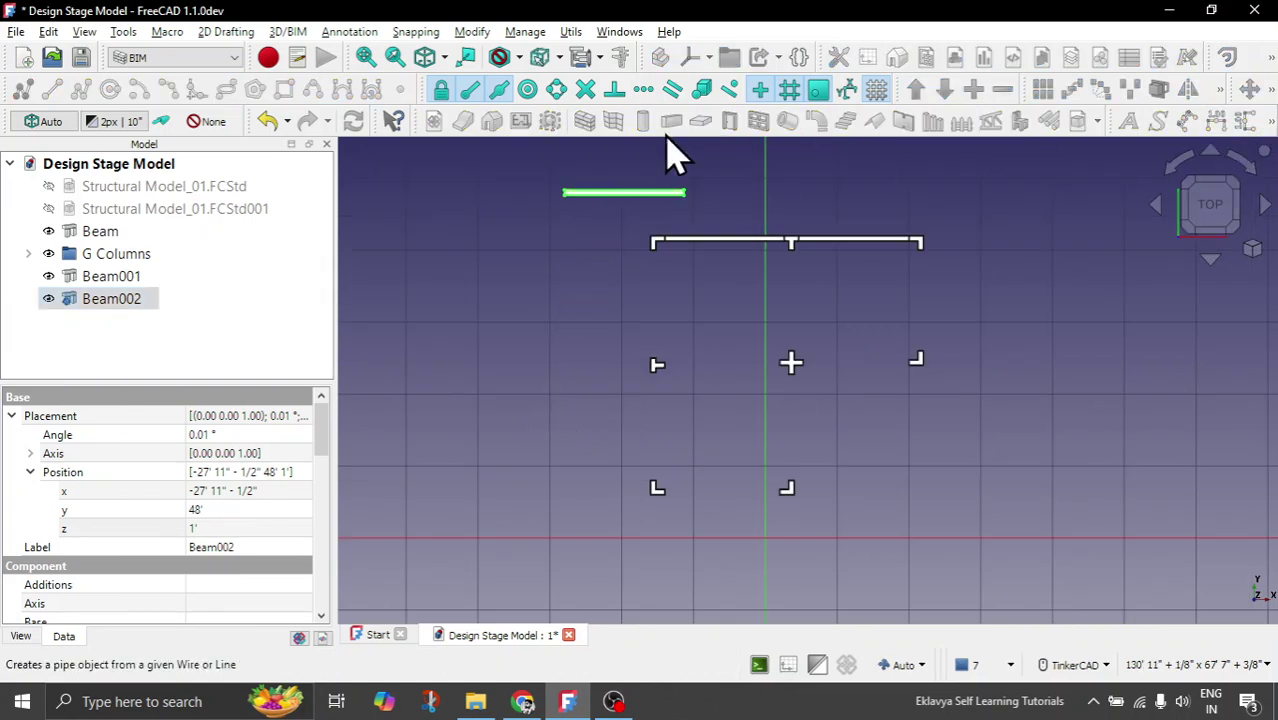
scroll(555, 167, up, 5)
click(580, 252)
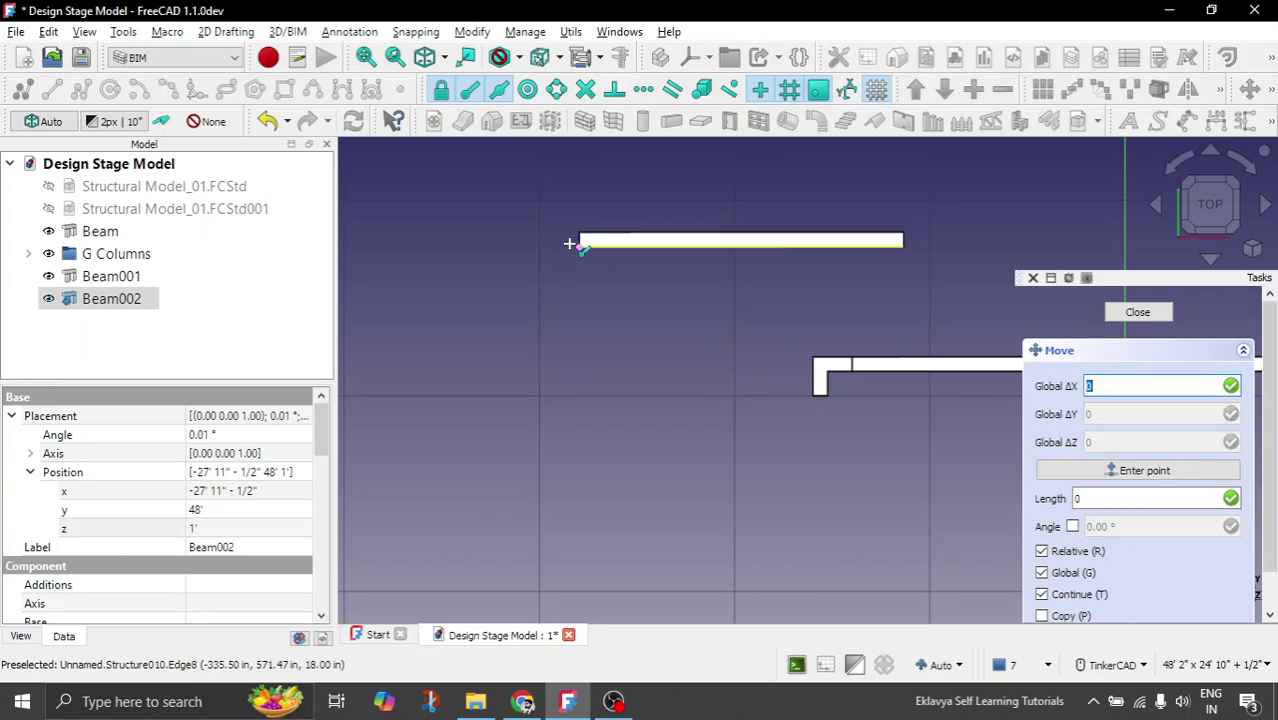
scroll(661, 479, up, 3)
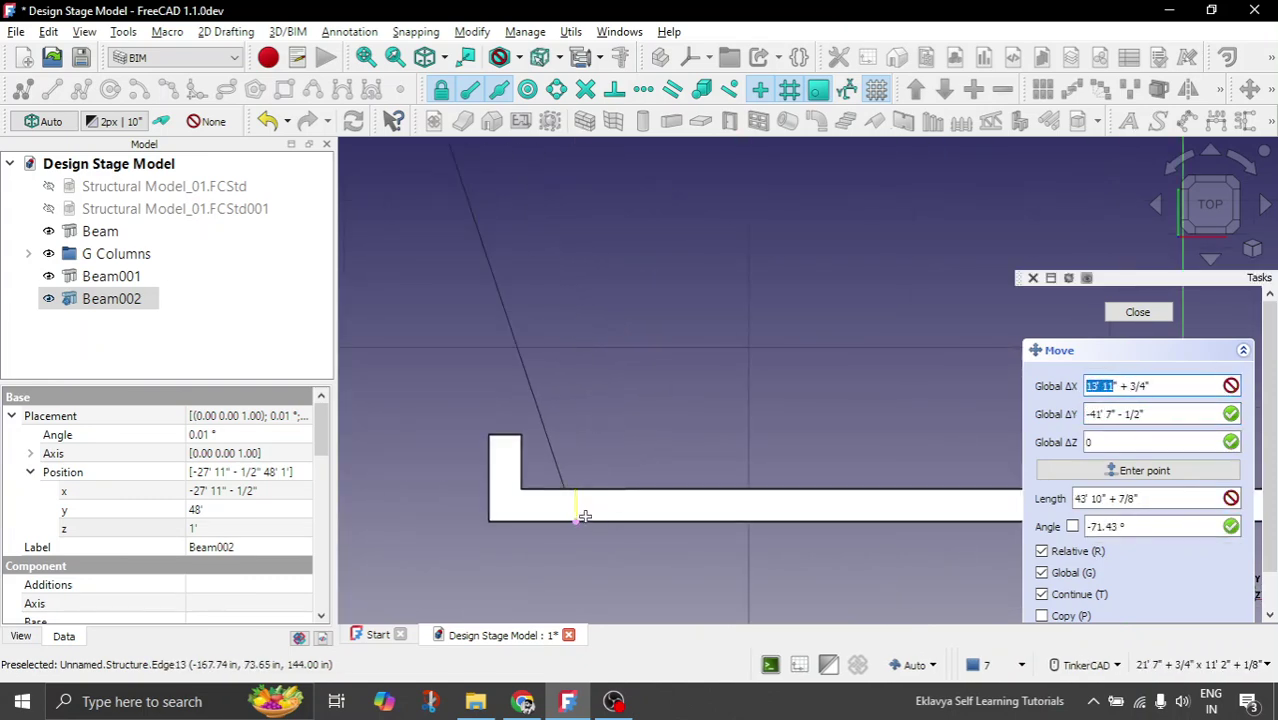
scroll(571, 536, down, 5)
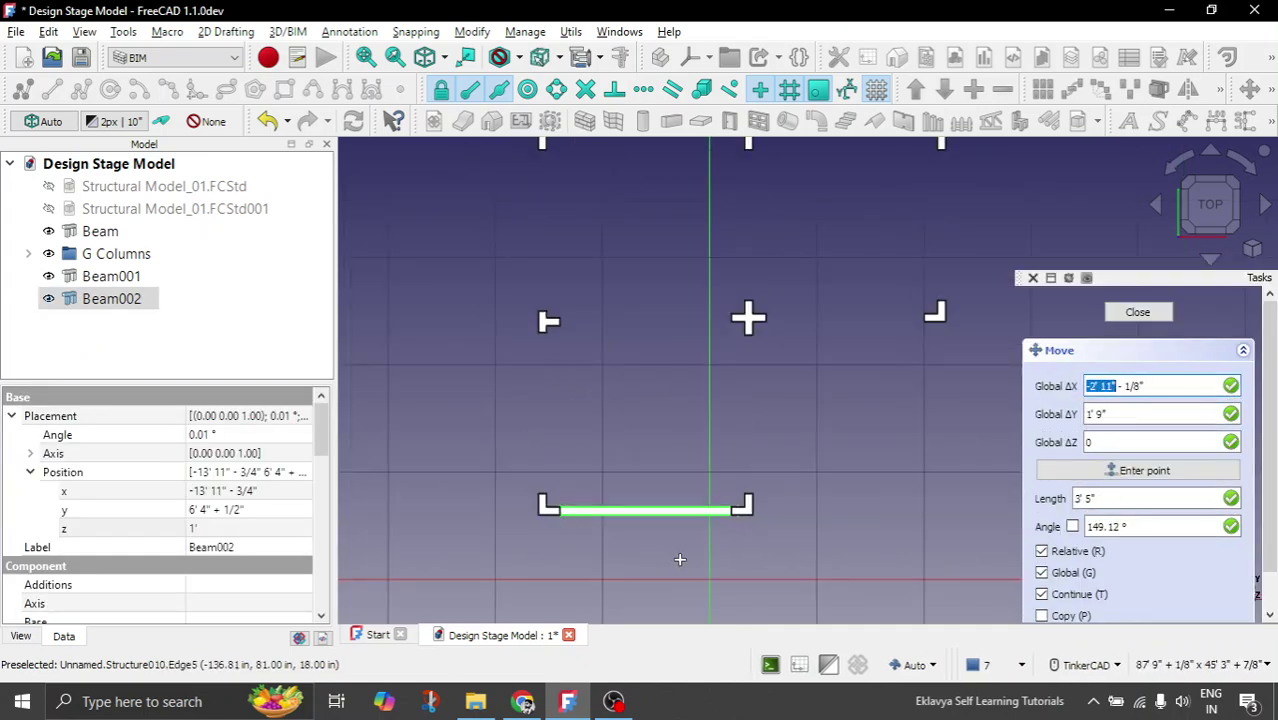
key(Escape)
Step: Check the structure dimensions of the uncloned beam and its fit between the two bottom columns
click(108, 342)
click(105, 299)
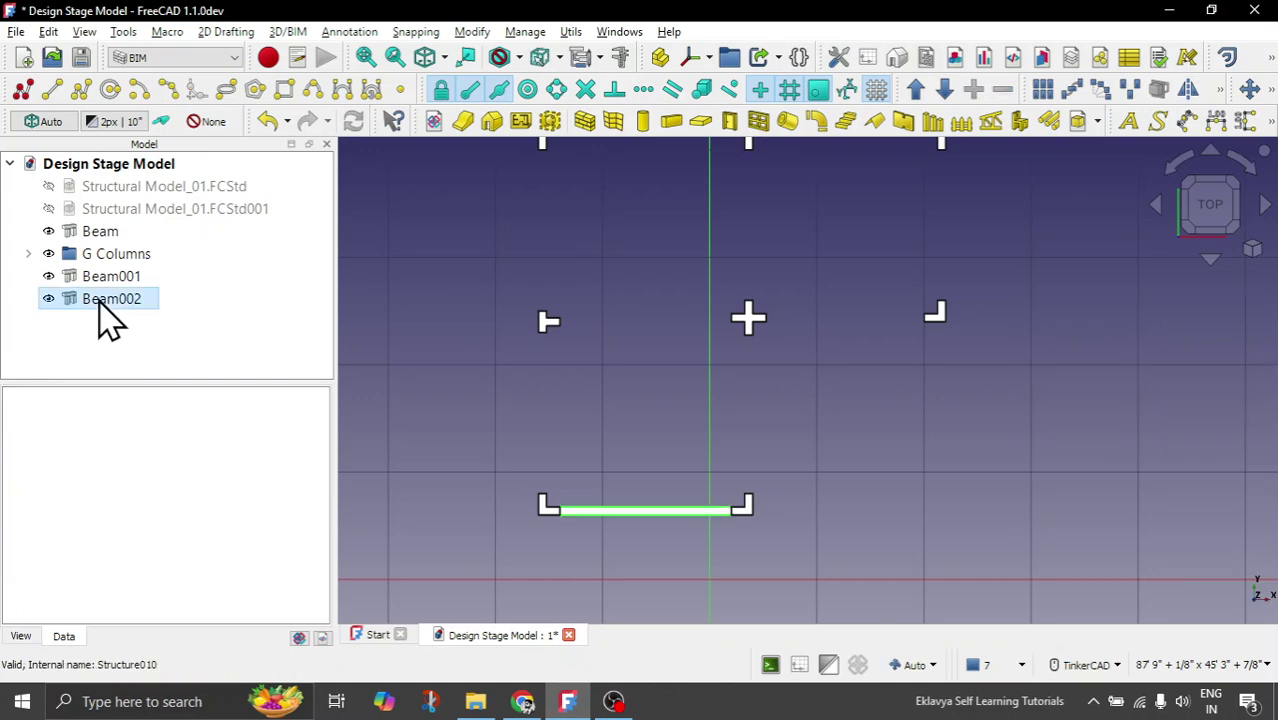
drag(321, 468, 321, 604)
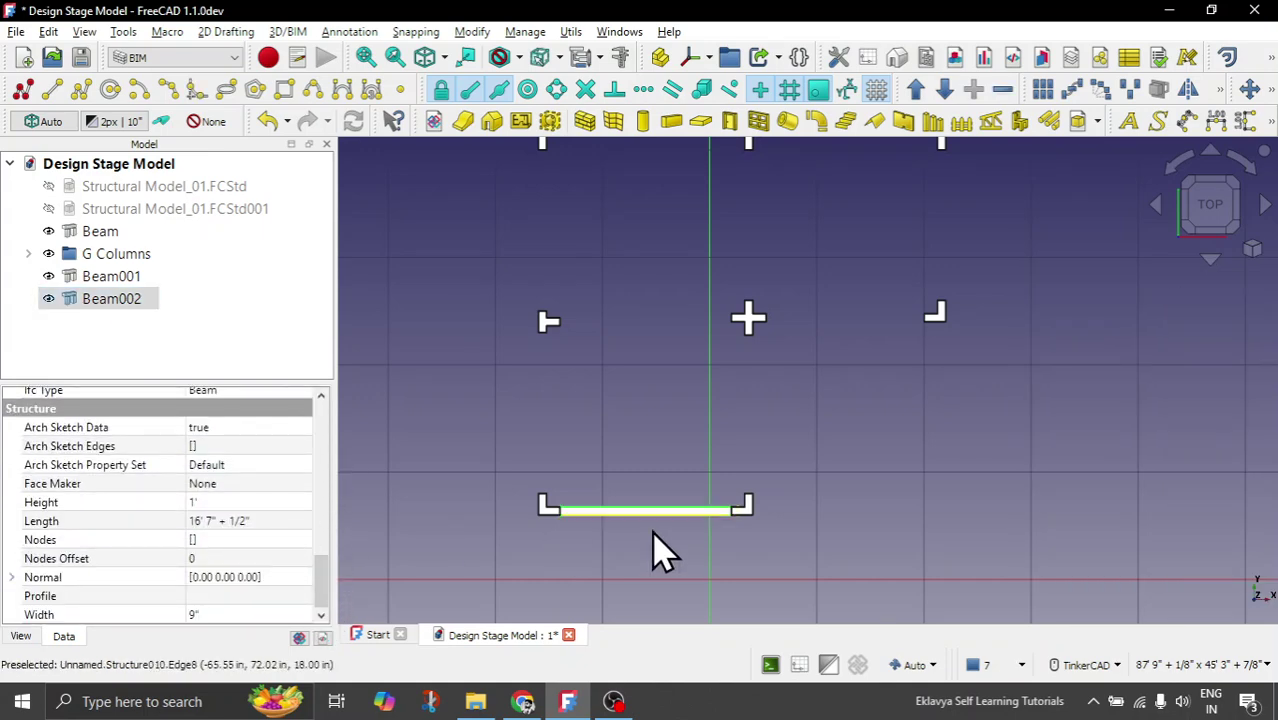
scroll(655, 550, up, 2)
click(536, 557)
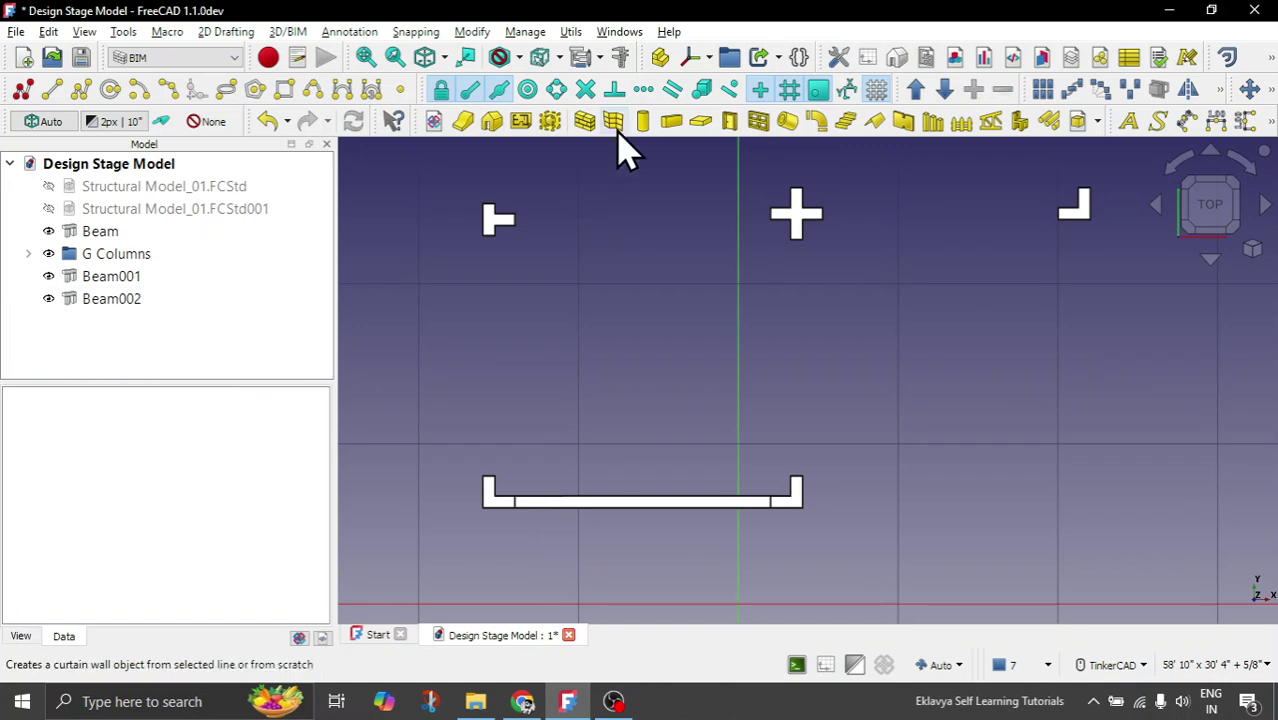
Step: Measure the clear distance between the facing lower corners of the two bottom L-shaped columns
click(624, 63)
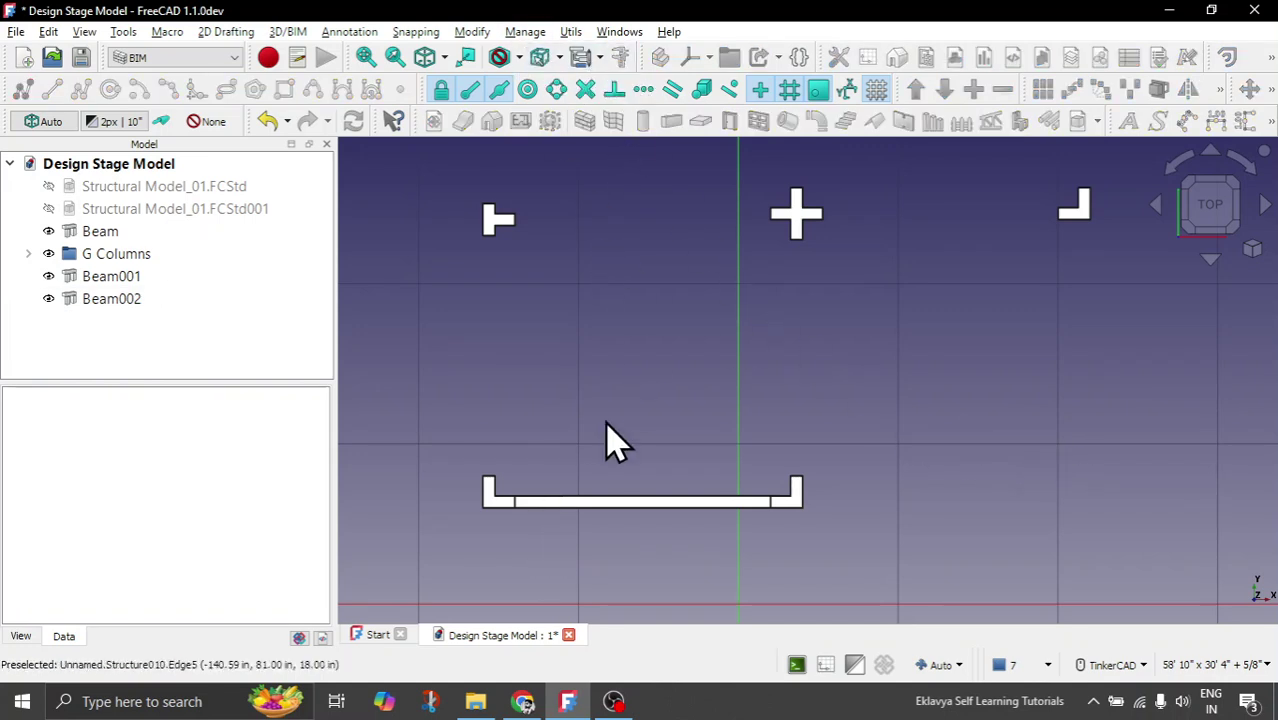
scroll(522, 582, up, 5)
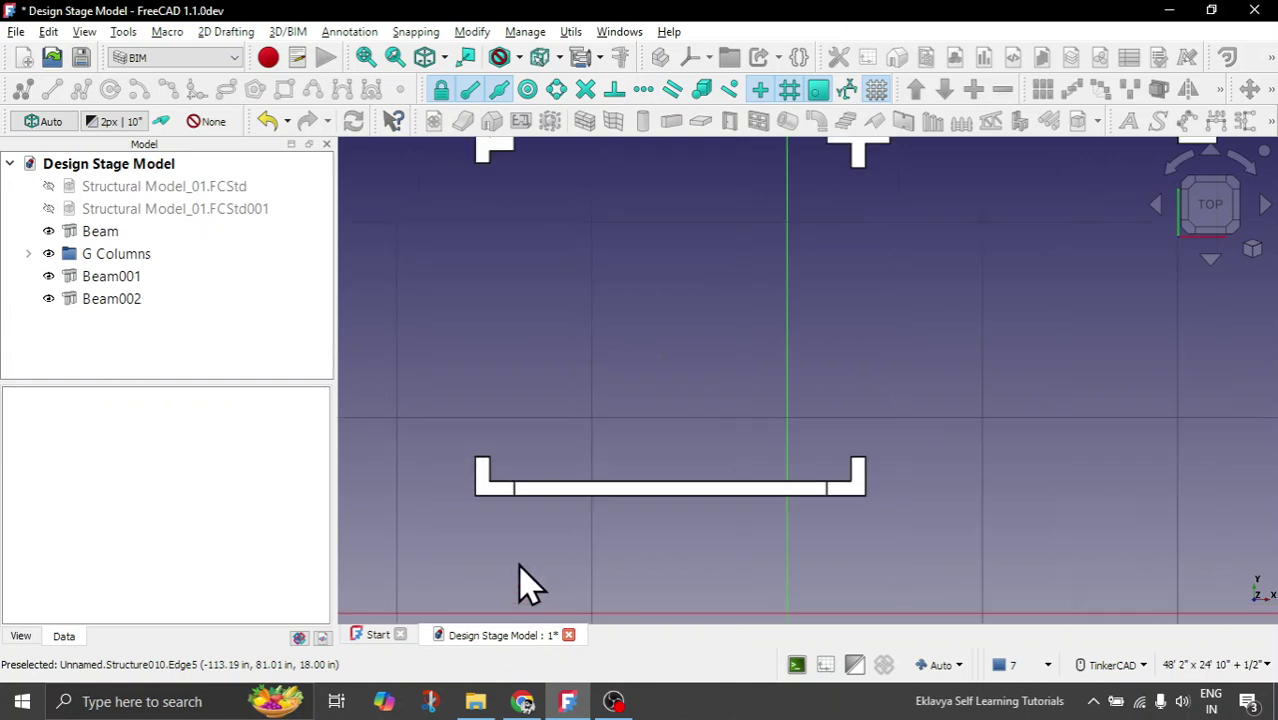
click(511, 440)
key(Return)
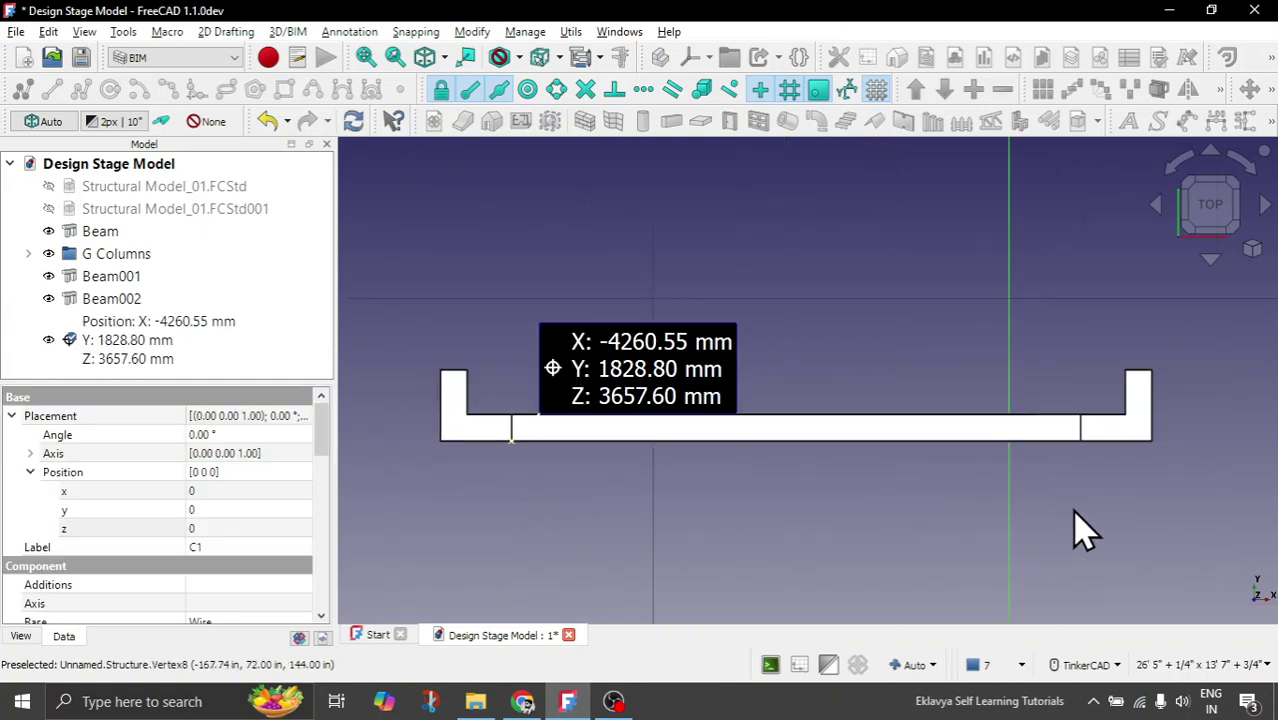
click(1086, 458)
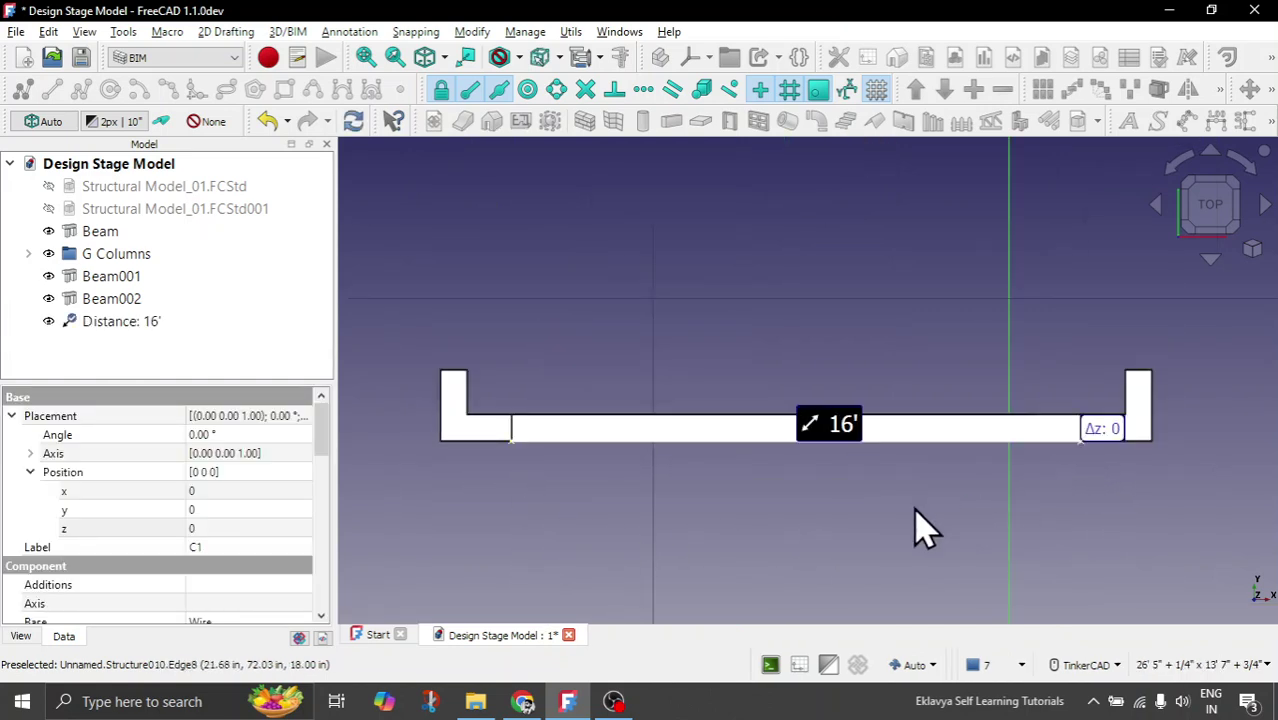
key(Escape)
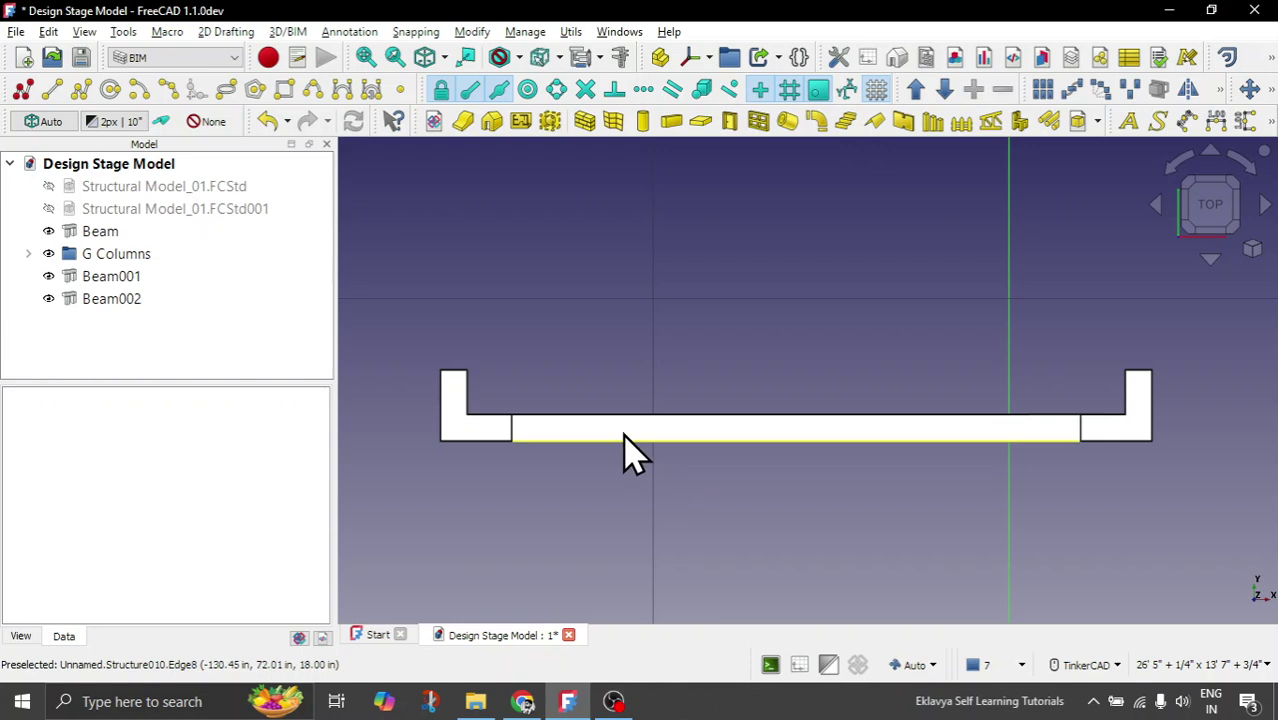
Step: Set the length of the bottom beam between the two L-shaped columns to 16'
click(628, 450)
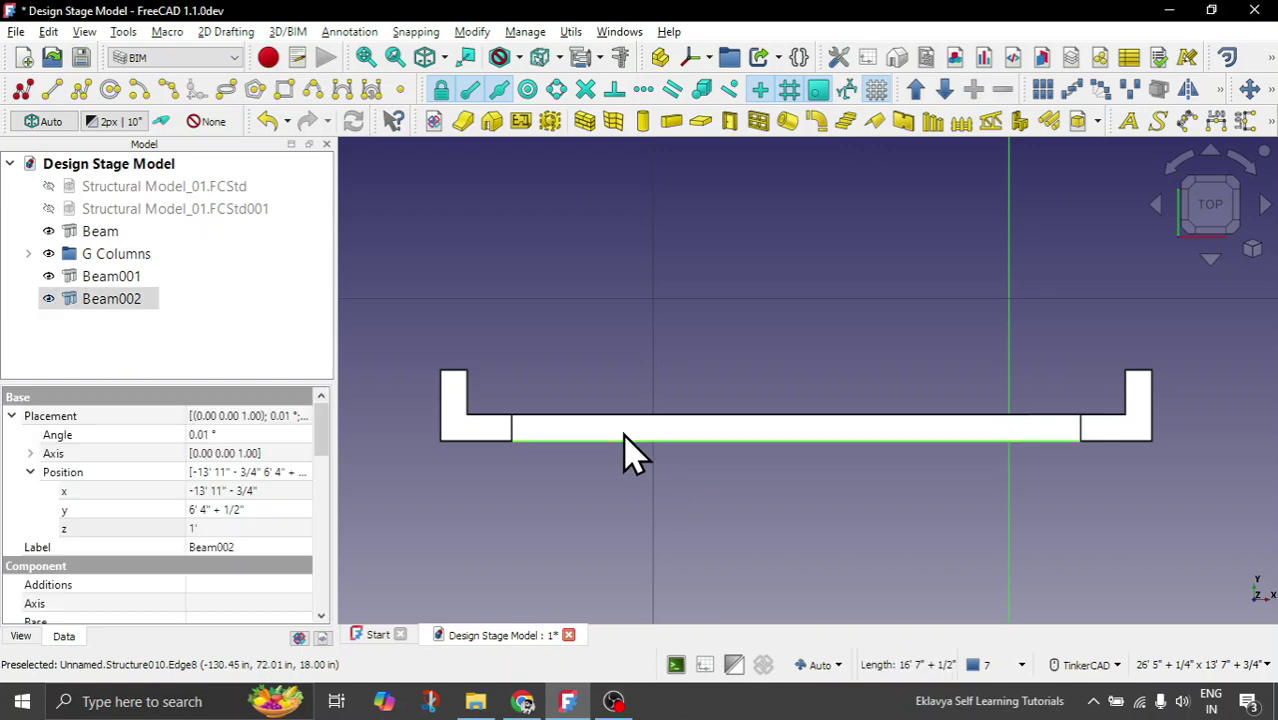
click(322, 549)
click(276, 521)
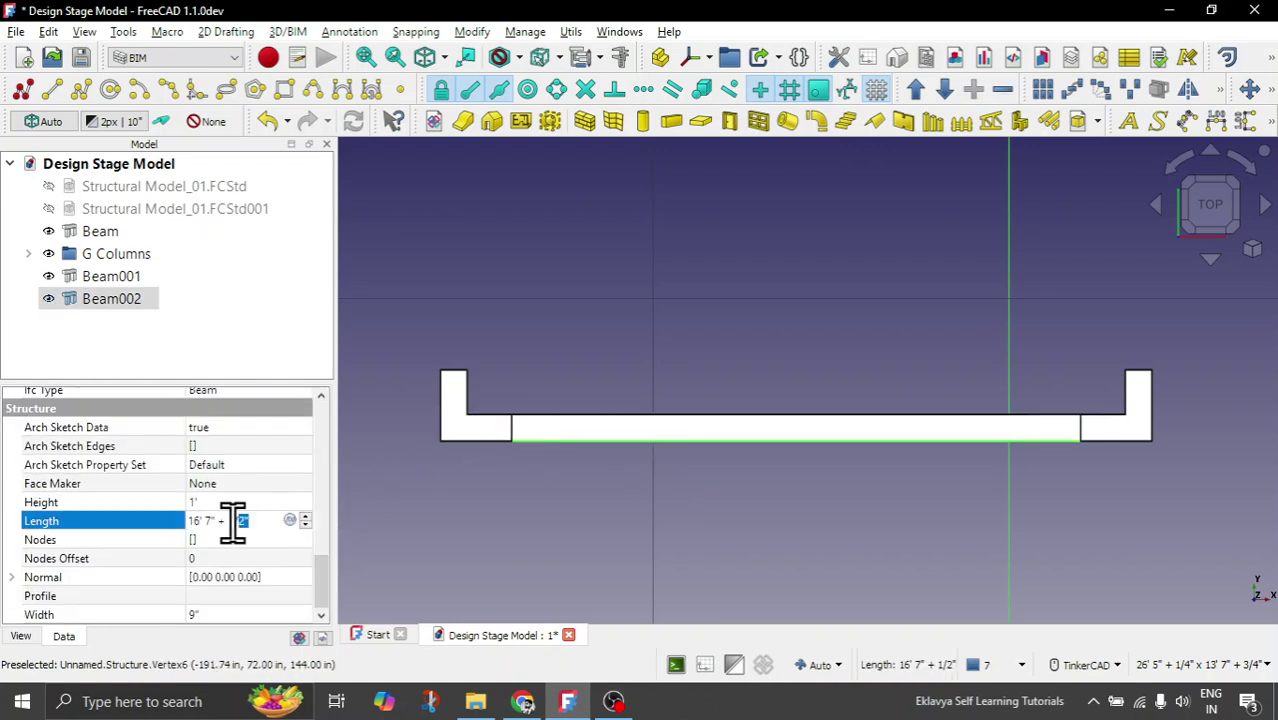
text(16)
key(Return)
click(905, 507)
Step: Set the bottom beam's z position to 6" so it aligns in height with the other beams
right_drag(905, 507, 824, 522)
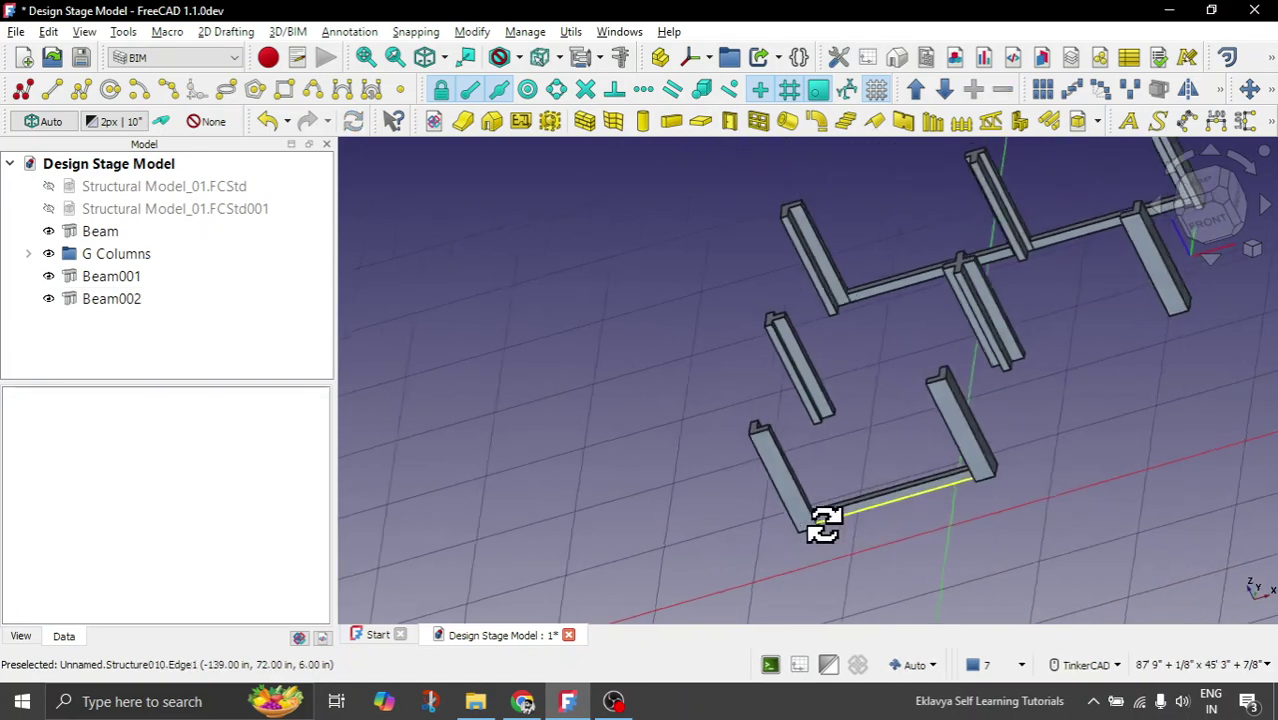
scroll(836, 556, up, 5)
scroll(735, 500, down, 3)
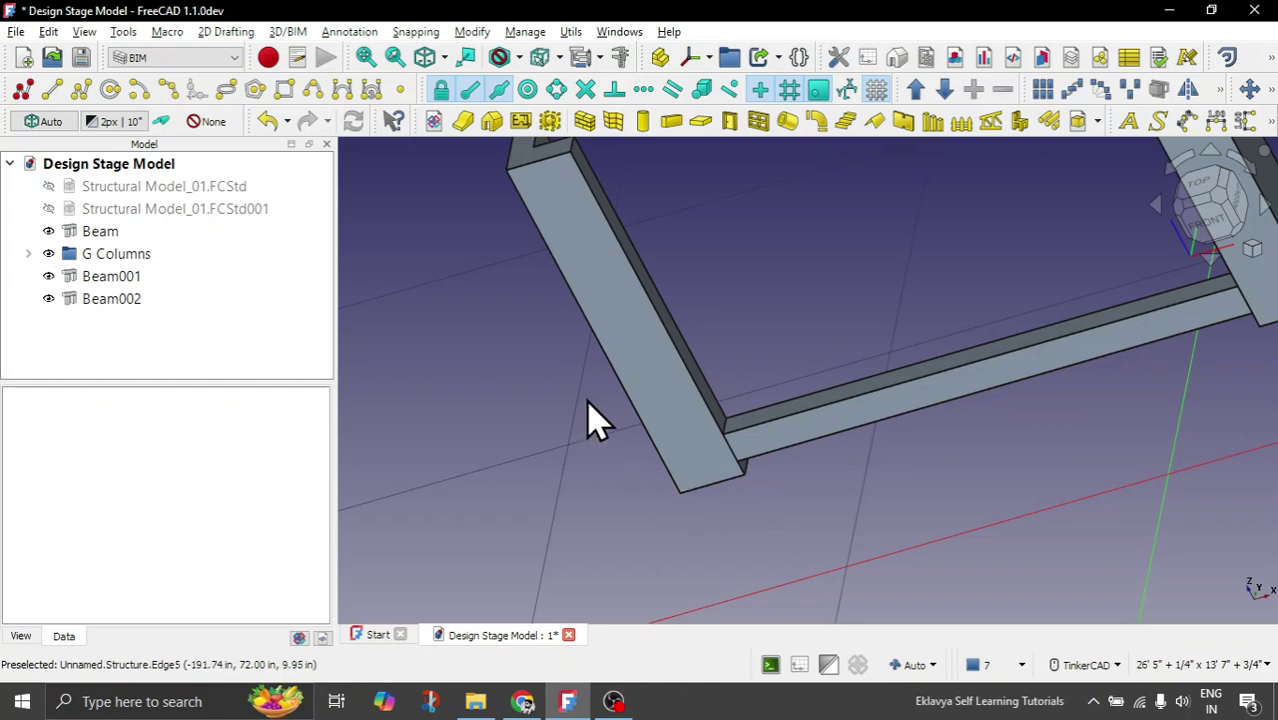
right_drag(590, 419, 615, 378)
scroll(927, 513, down, 5)
right_drag(927, 513, 919, 522)
click(736, 447)
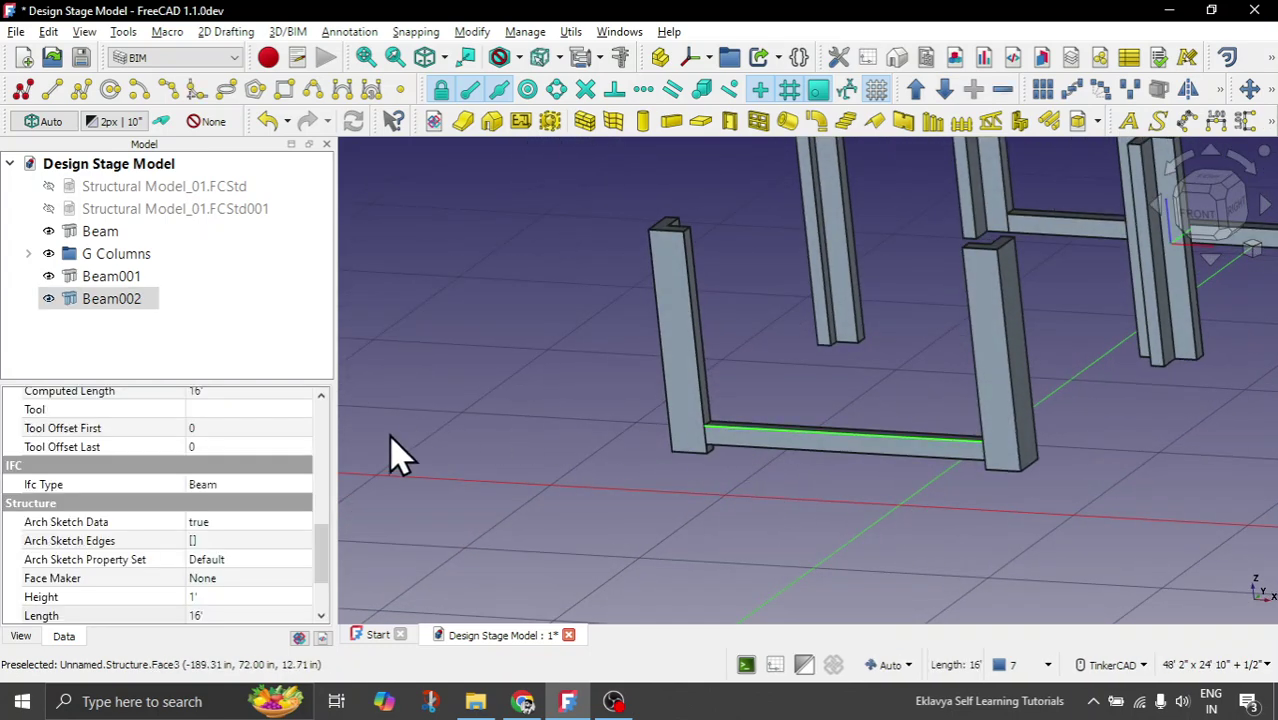
drag(321, 524, 322, 402)
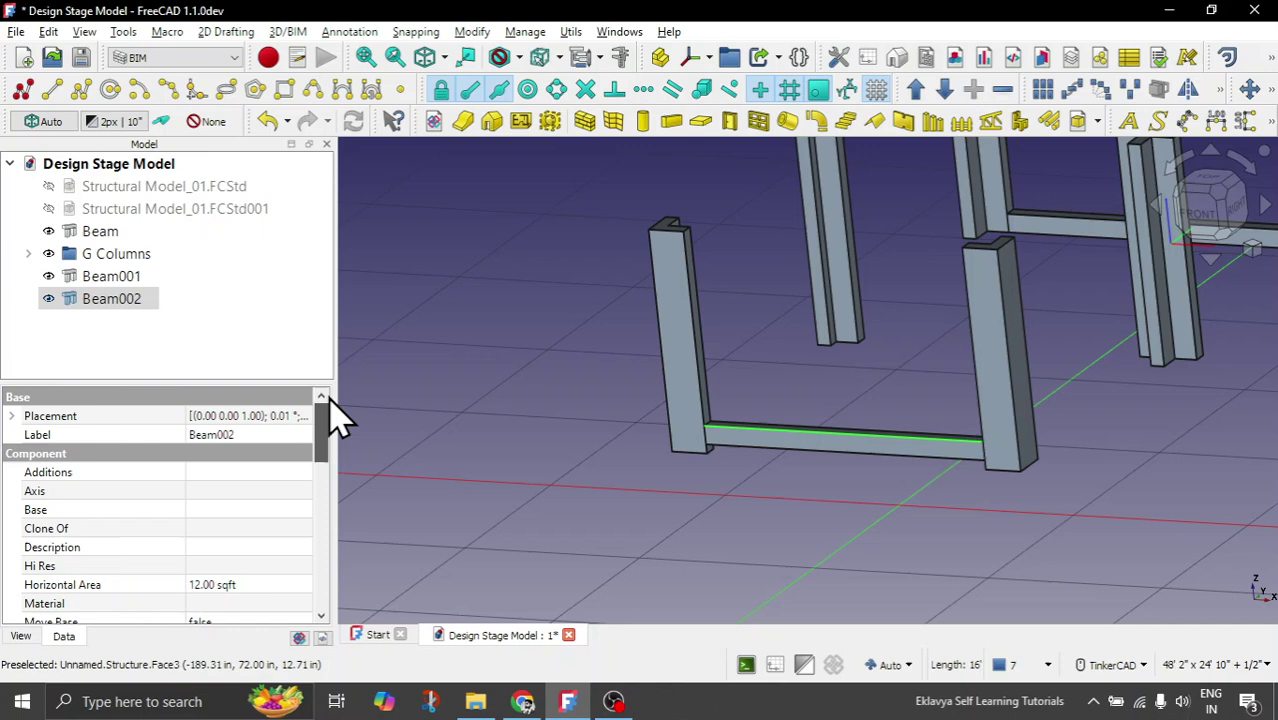
click(12, 416)
click(30, 472)
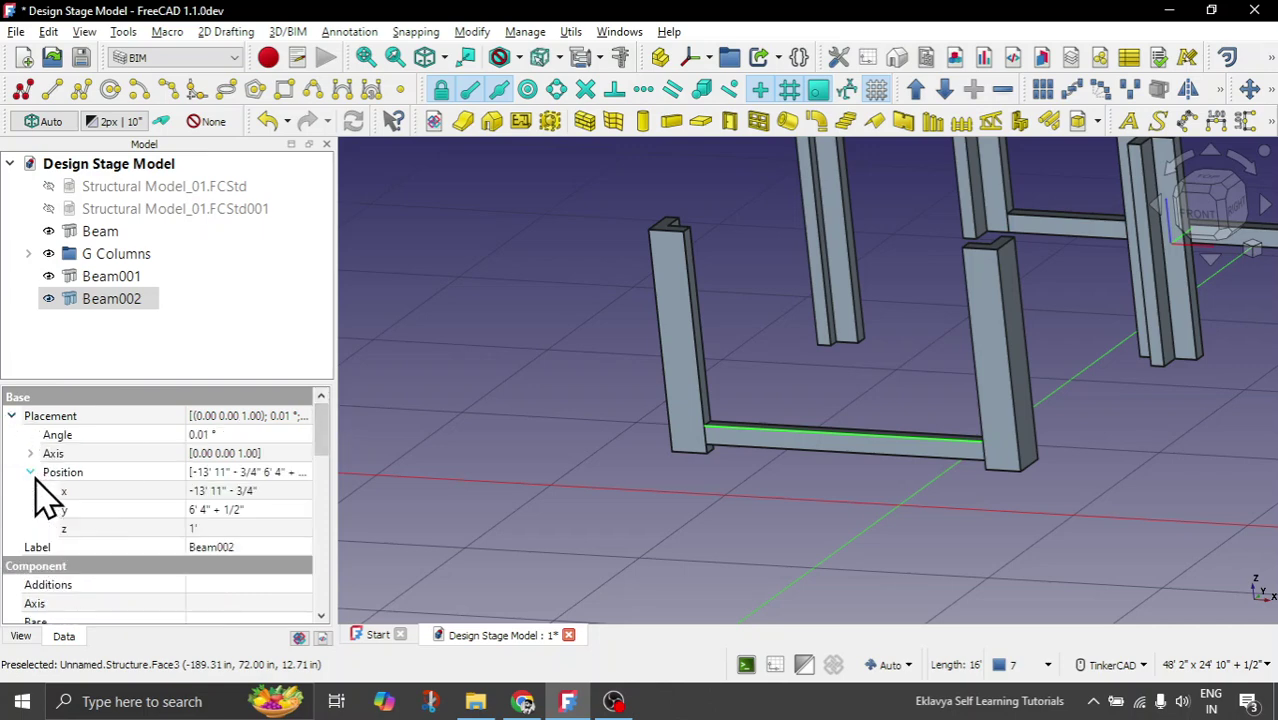
click(240, 528)
text(6)
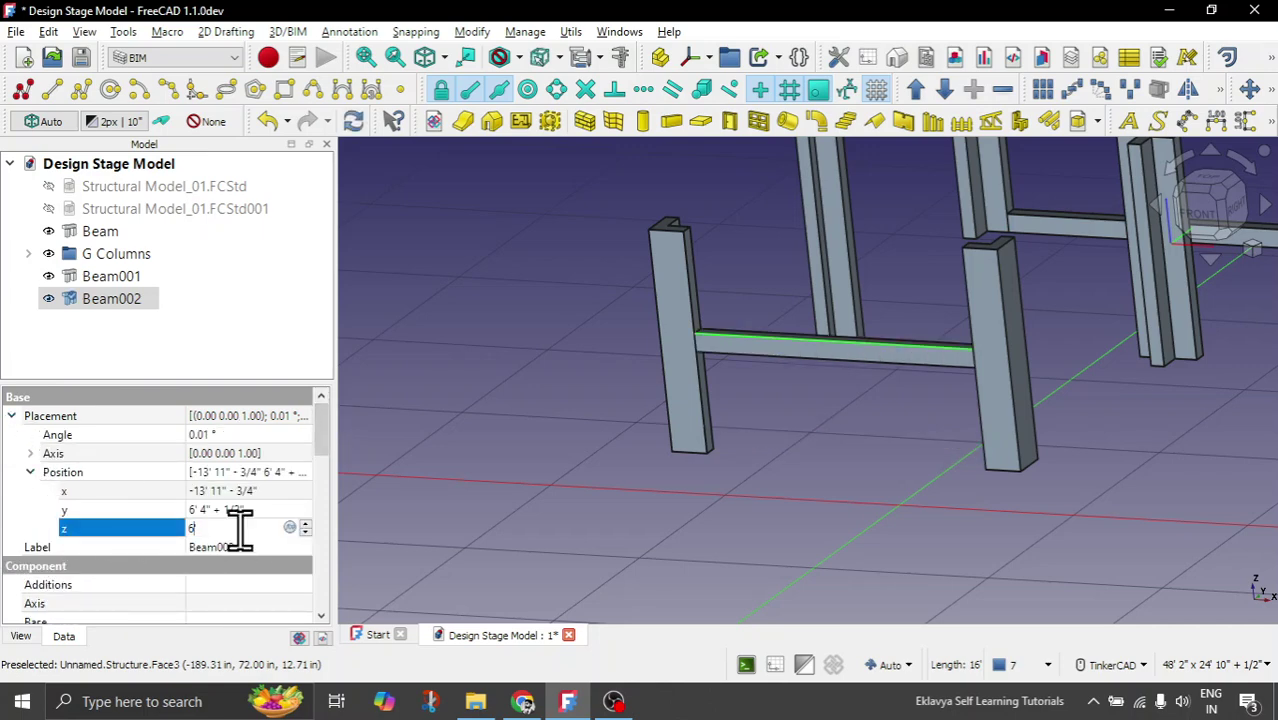
scroll(571, 500, down, 3)
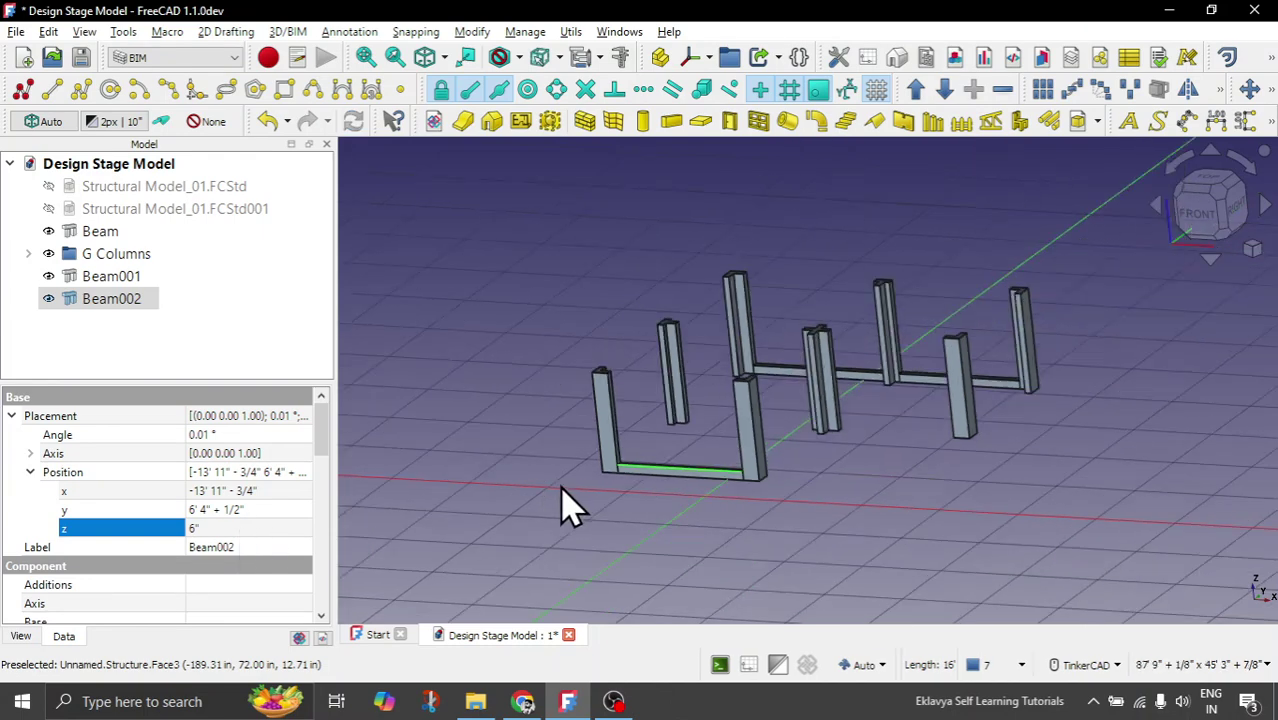
click(790, 500)
Step: Configure a new beam in plan view with a length of 5', a width of 9" and a height of 1'
right_drag(790, 500, 822, 502)
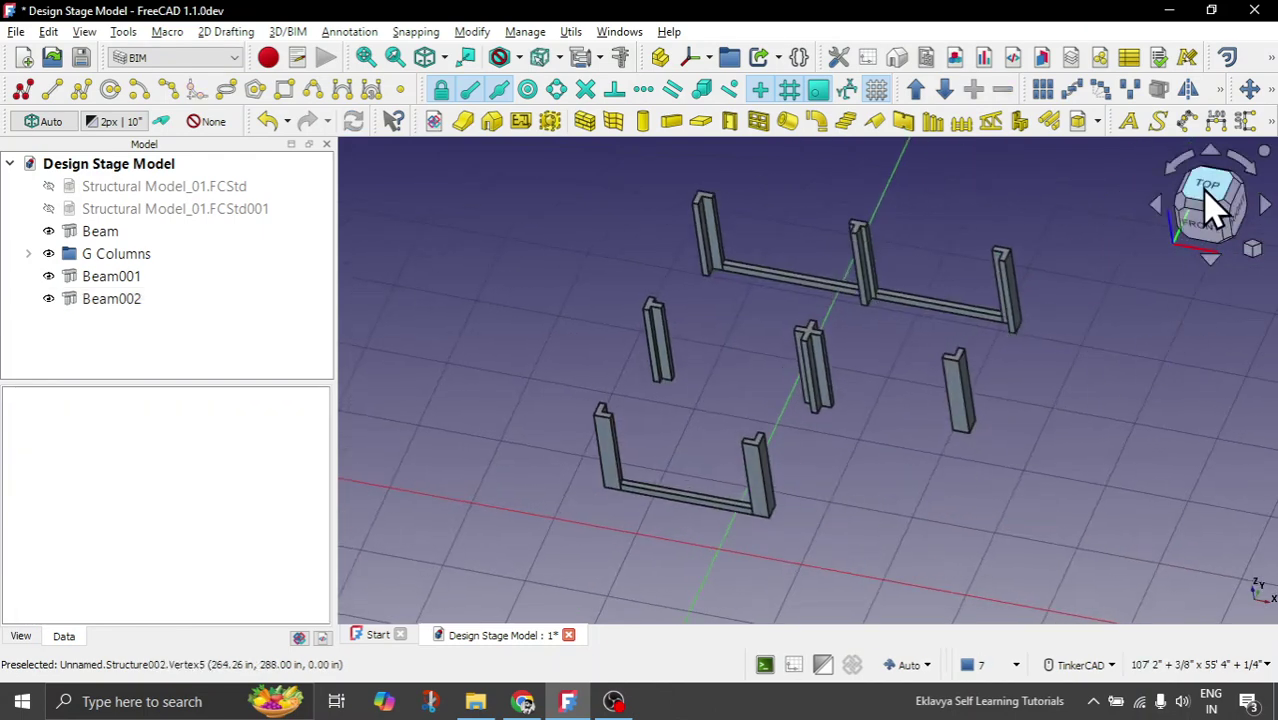
click(1210, 198)
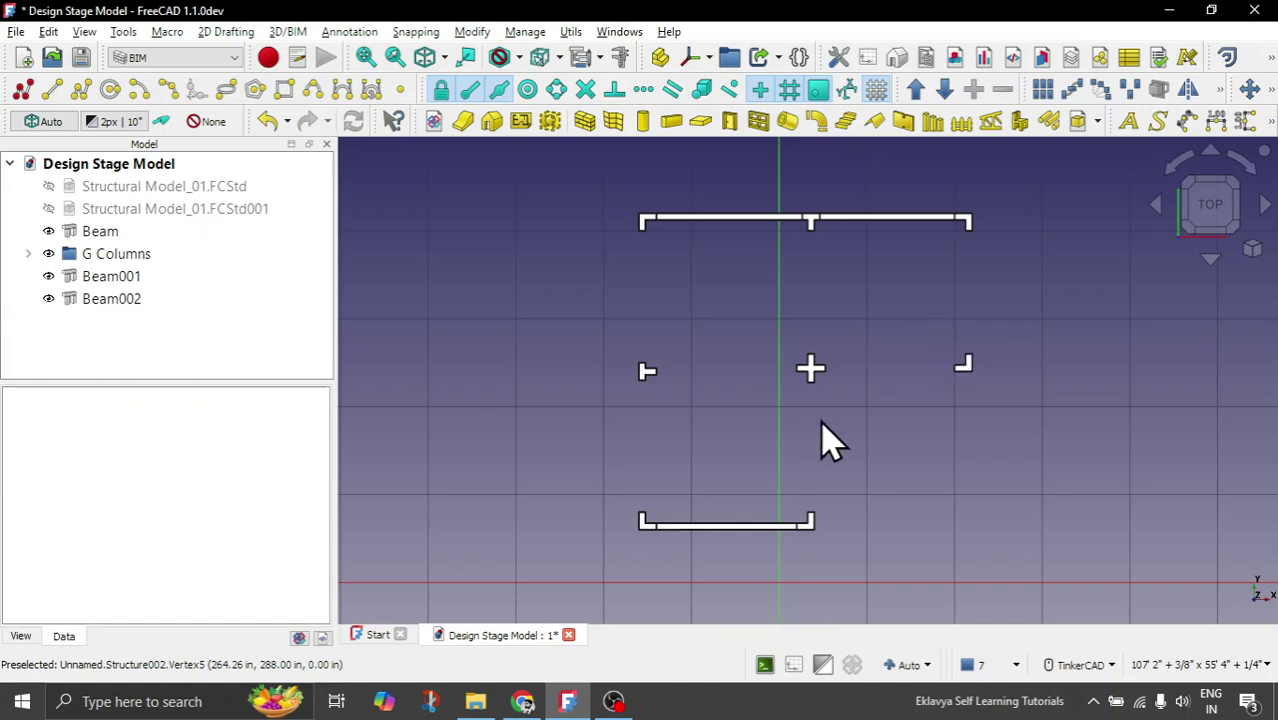
scroll(808, 462, up, 2)
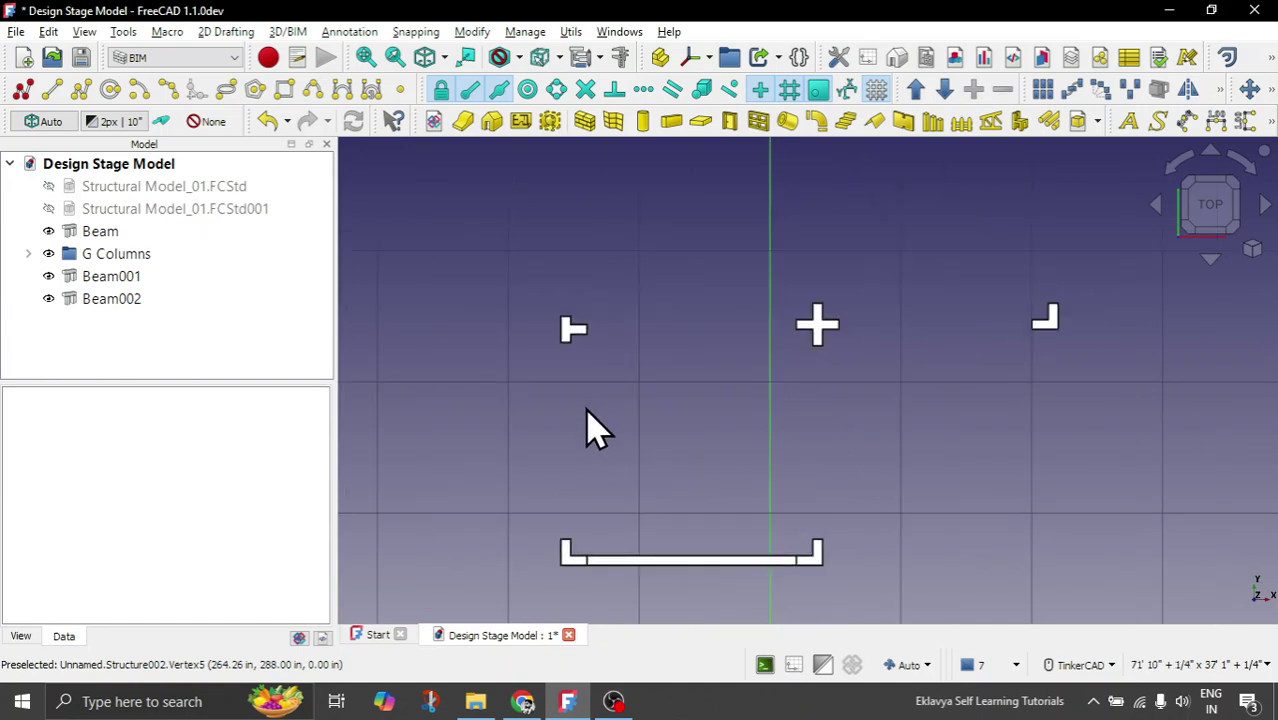
scroll(588, 410, down, 3)
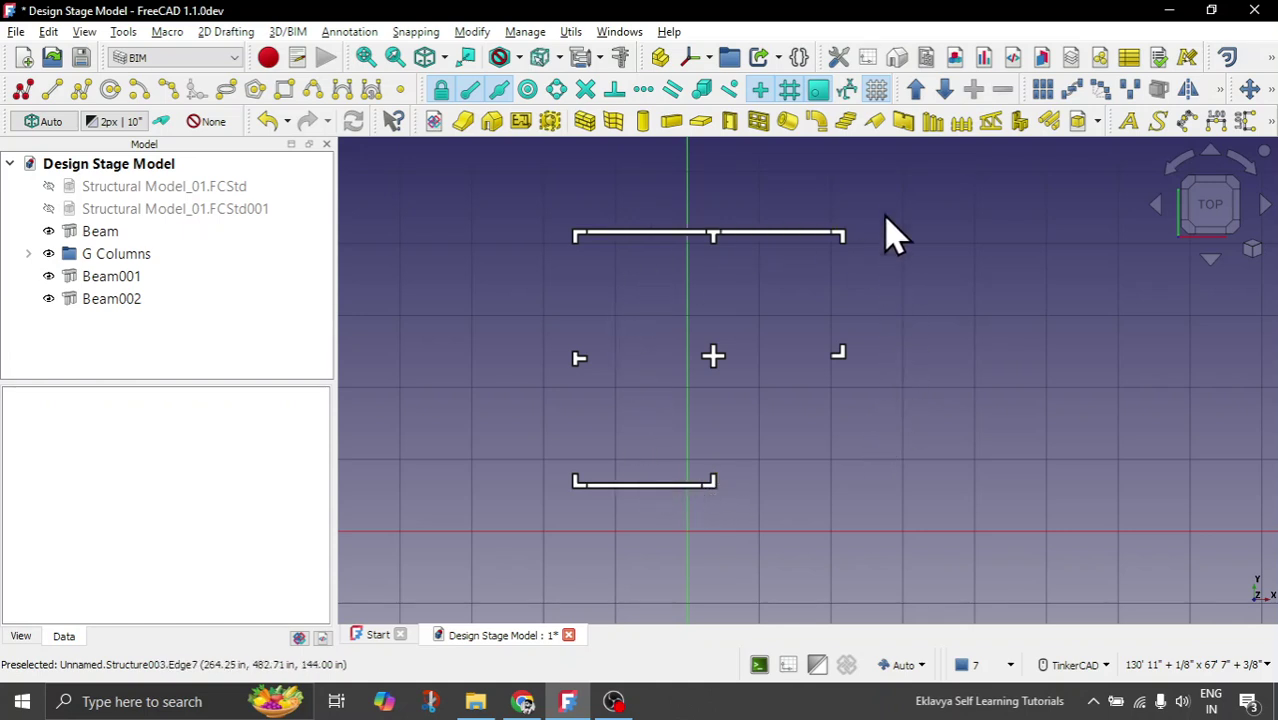
scroll(885, 218, up, 3)
scroll(893, 330, down, 2)
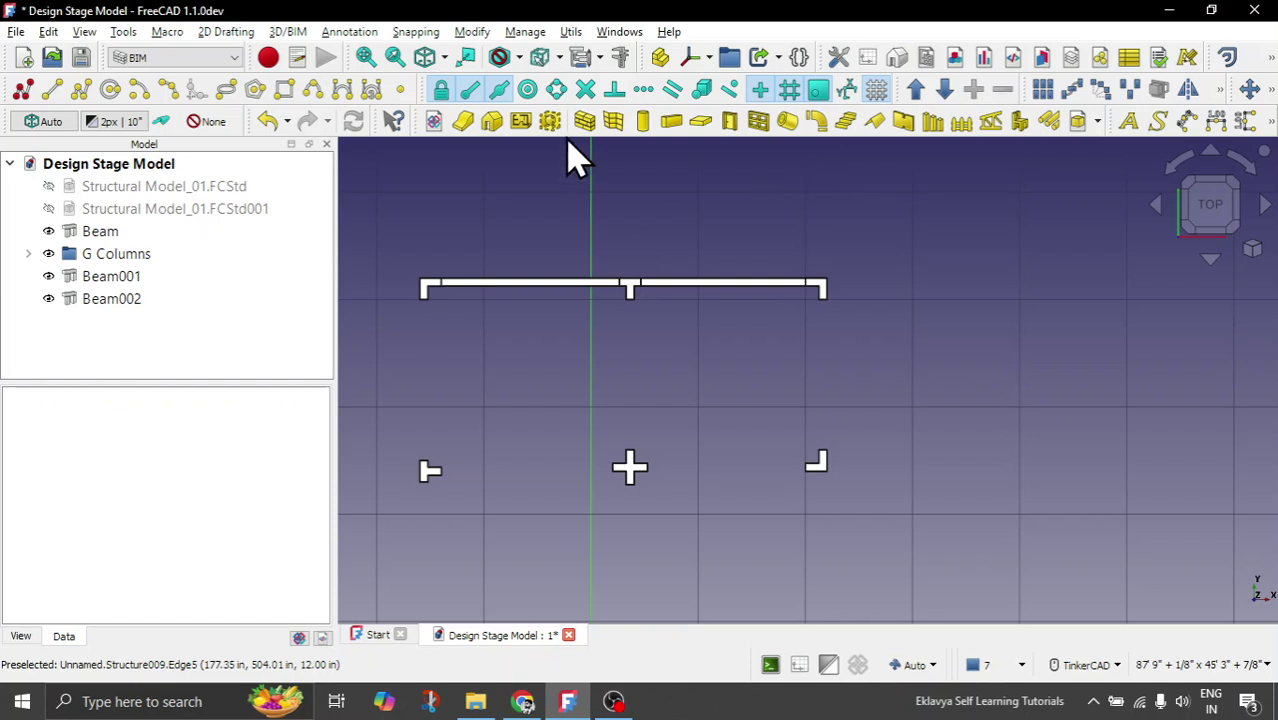
click(673, 125)
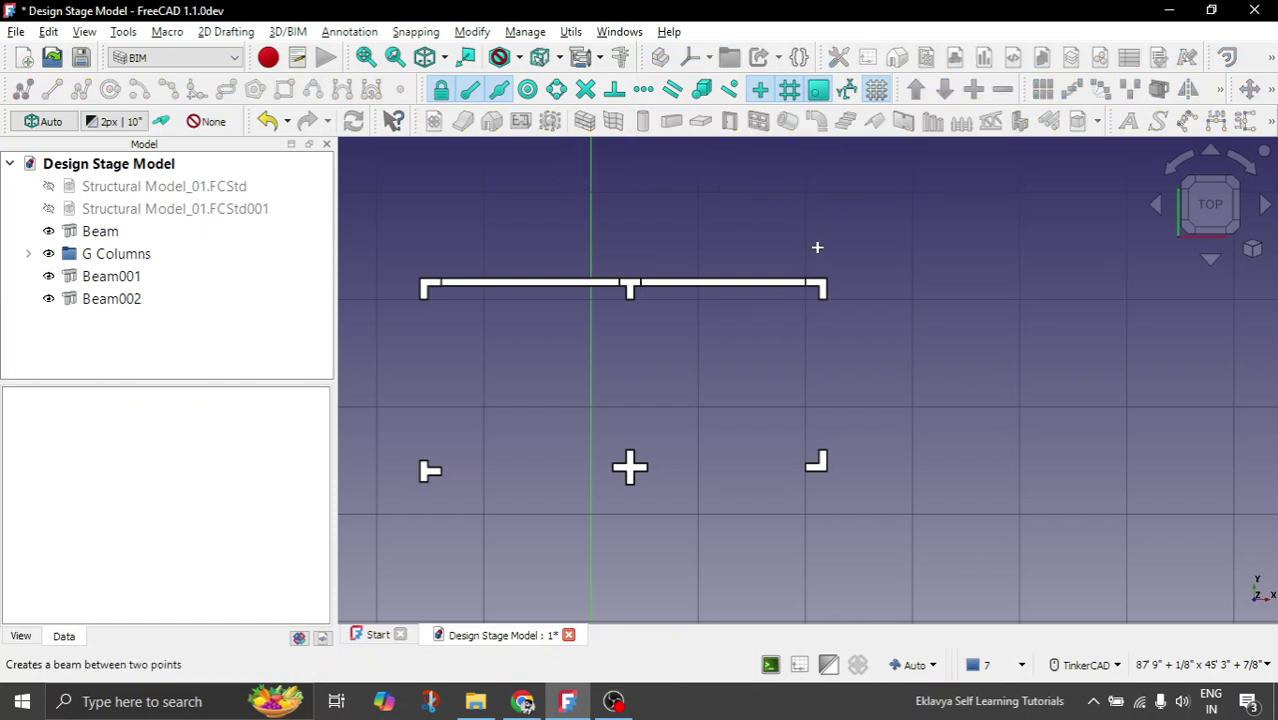
scroll(1222, 530, down, 2)
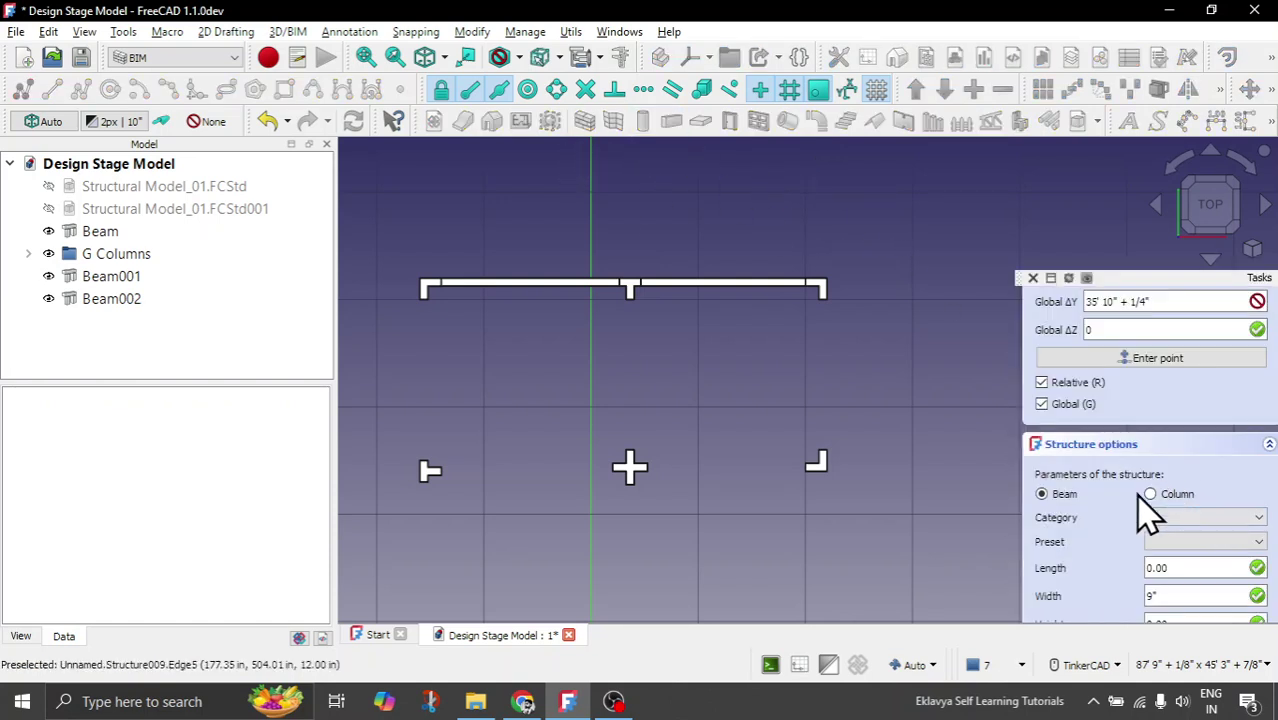
scroll(1130, 540, down, 1)
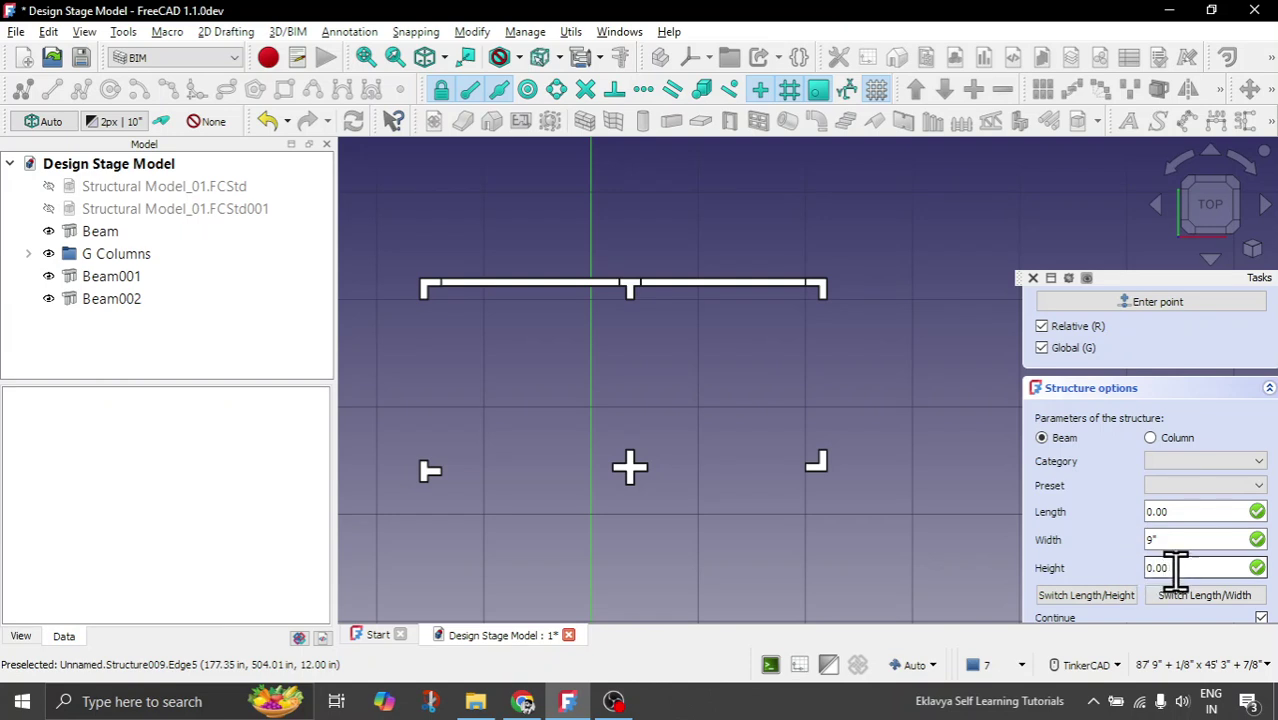
click(1141, 512)
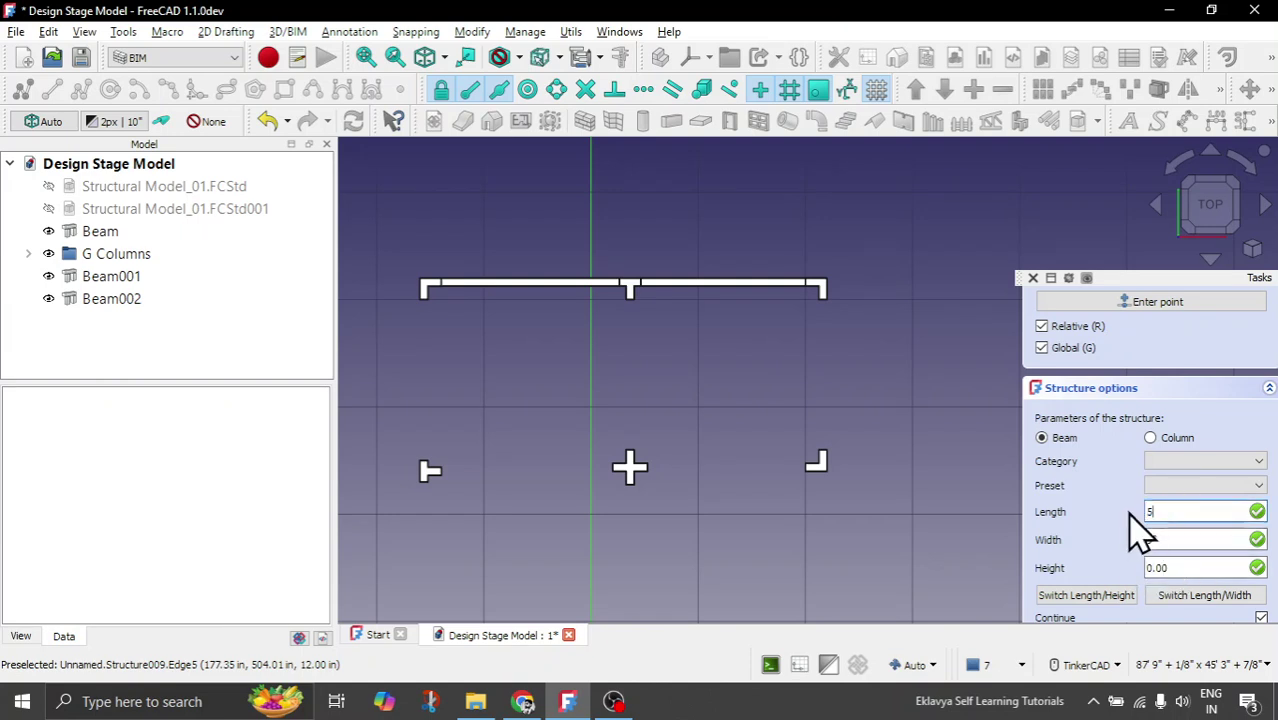
text(5')
key(Tab)
text(9")
key(Tab)
Step: Draw the beam from the lower end midpoint of the top-right L-shaped column to the upper end midpoint of the L-shaped column below it
scroll(825, 317, up, 5)
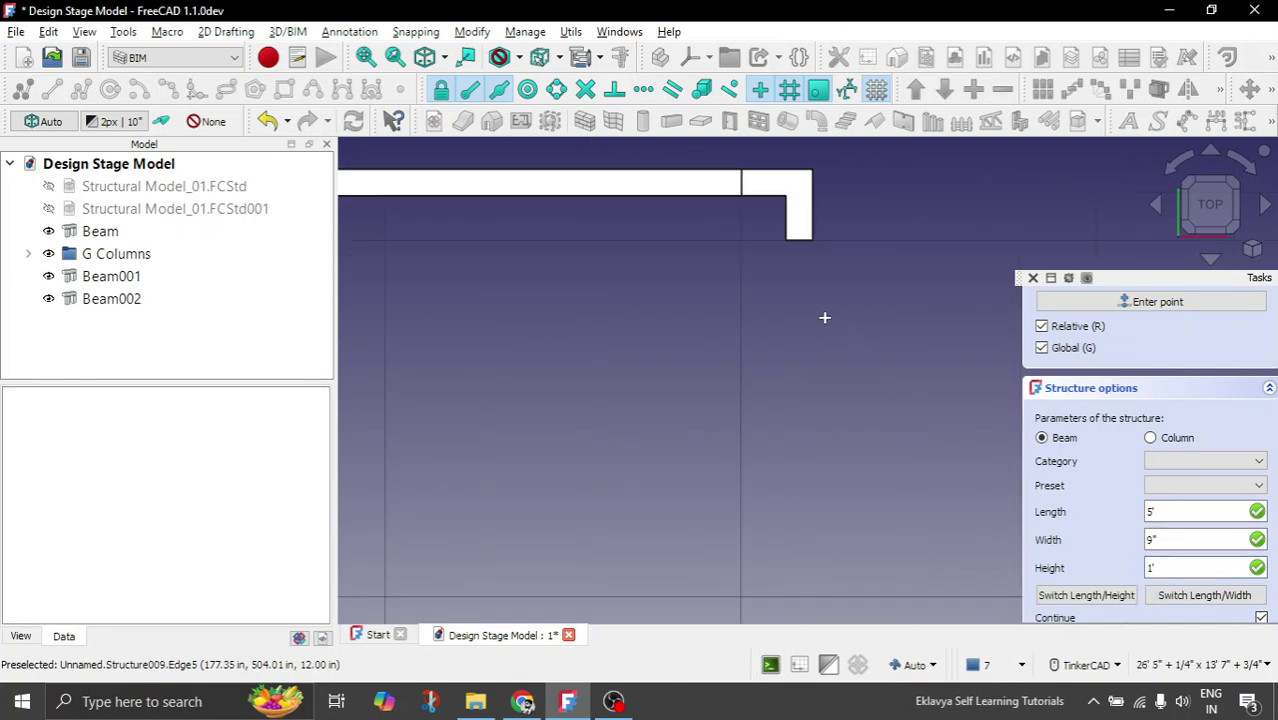
click(810, 295)
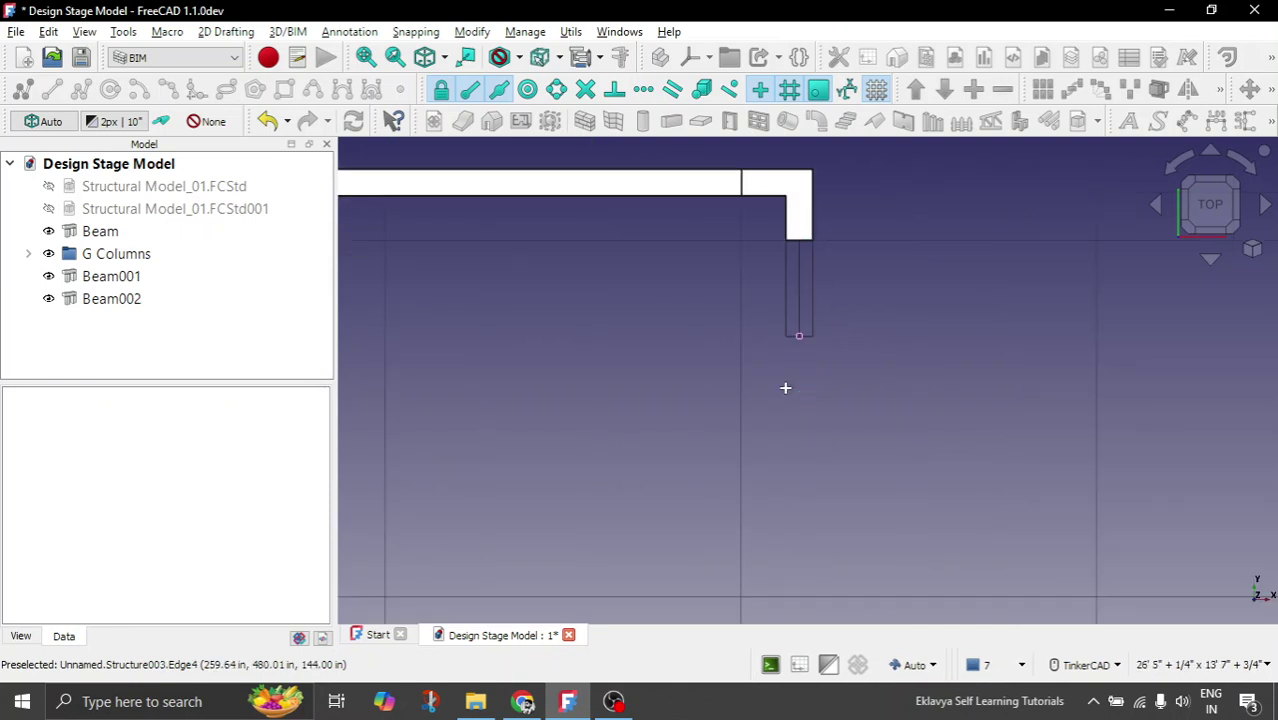
scroll(790, 430, down, 3)
scroll(785, 510, up, 5)
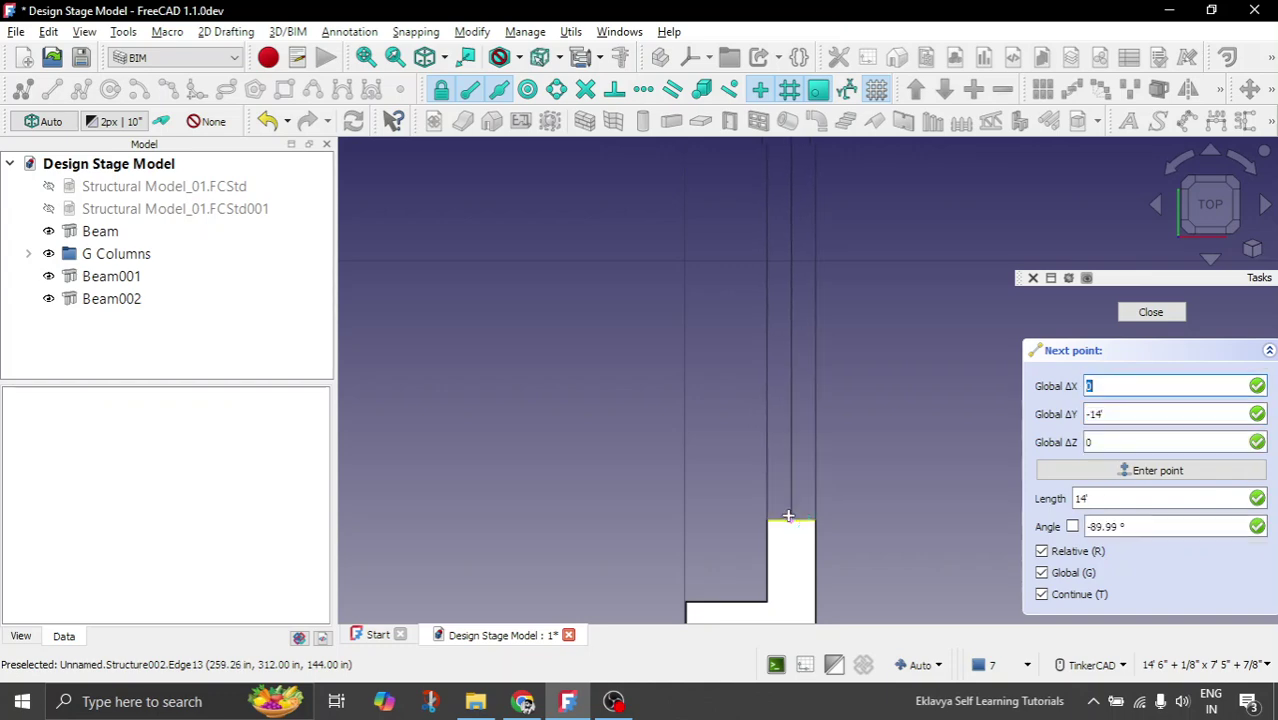
click(800, 497)
scroll(827, 387, down, 3)
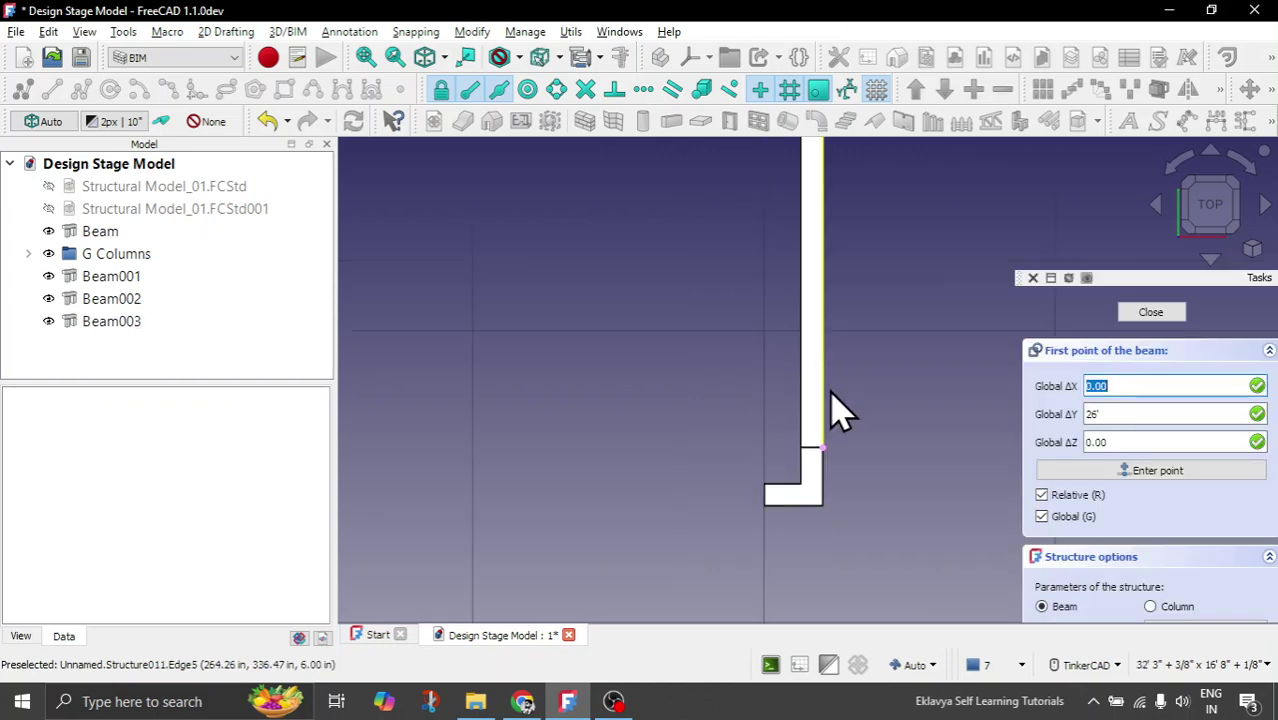
key(Escape)
Step: Set the z position of the new beam between the two right-hand columns to 6"
scroll(838, 410, down, 3)
right_drag(838, 410, 882, 421)
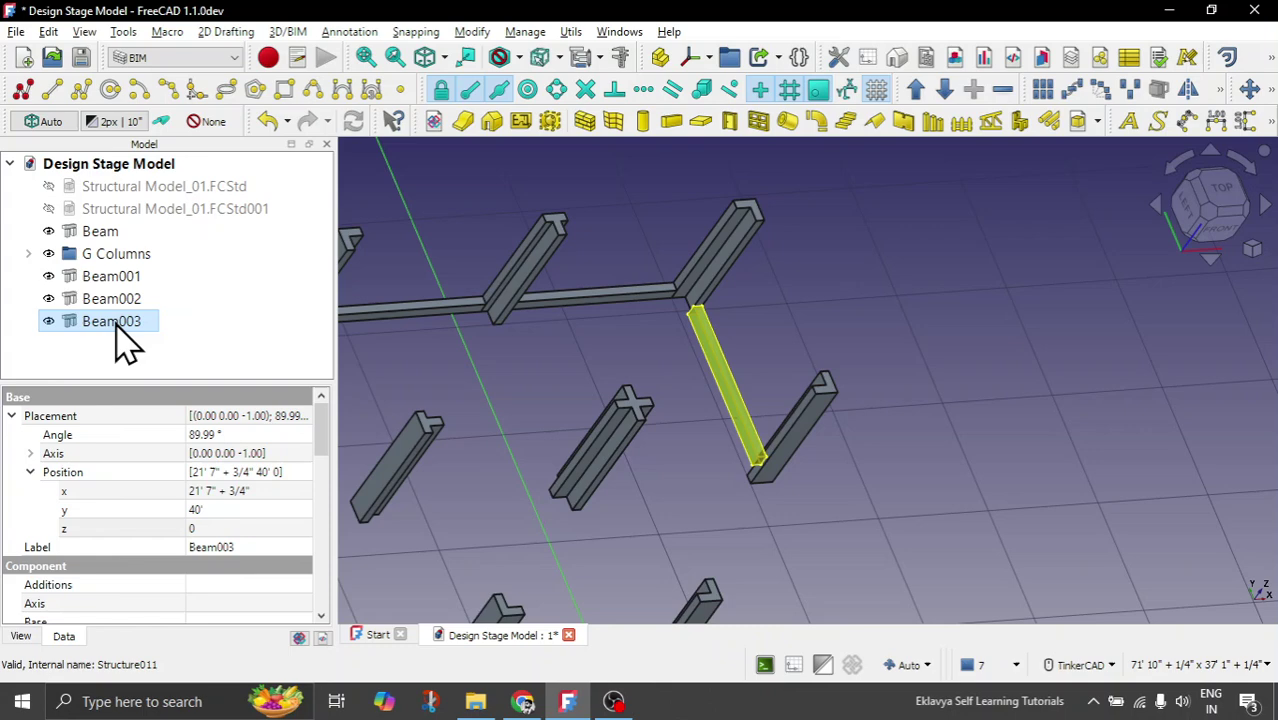
click(229, 526)
text(6)
key(Return)
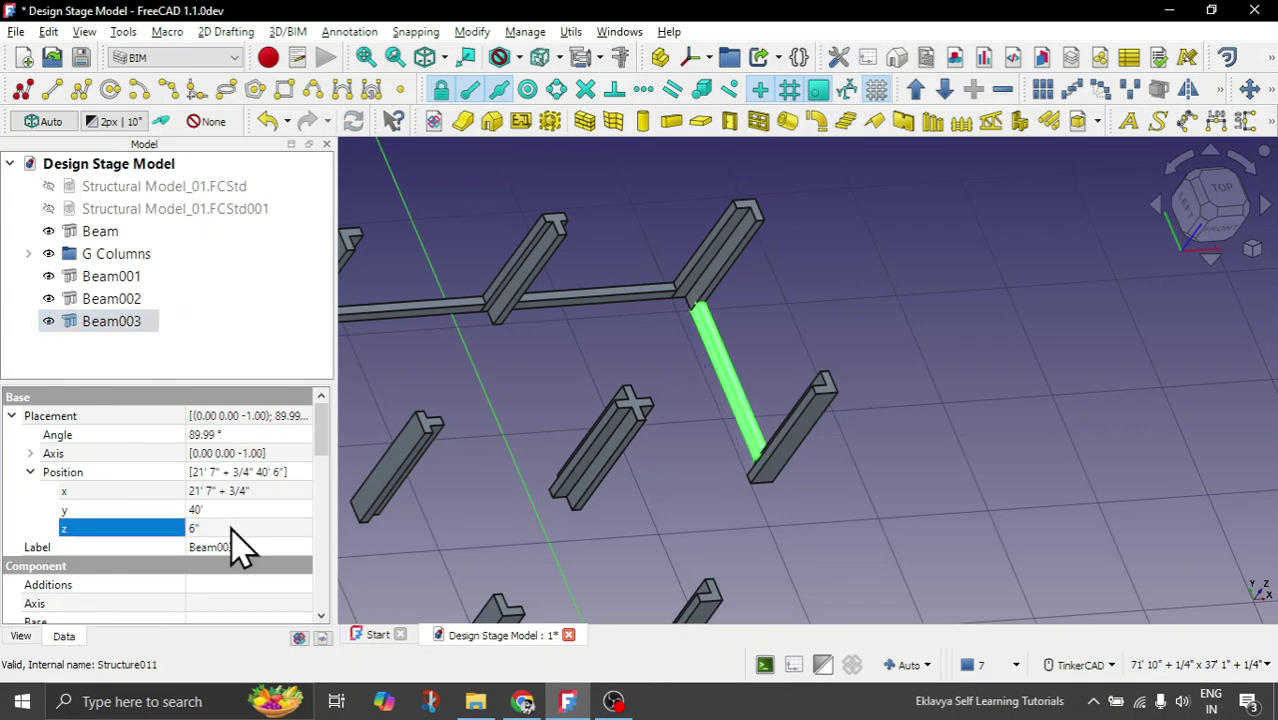
scroll(697, 432, up, 3)
click(712, 425)
Step: Select the vertical beam between the two right-hand columns in the top view
right_drag(712, 425, 876, 436)
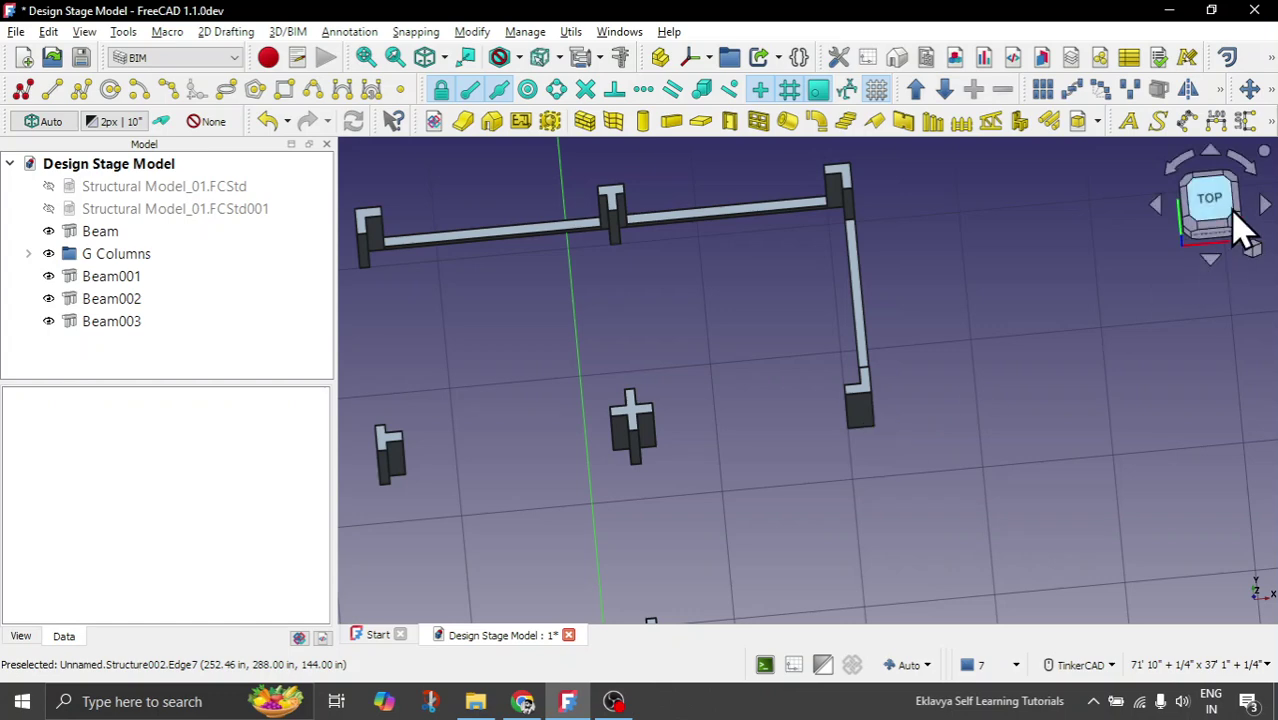
click(1230, 221)
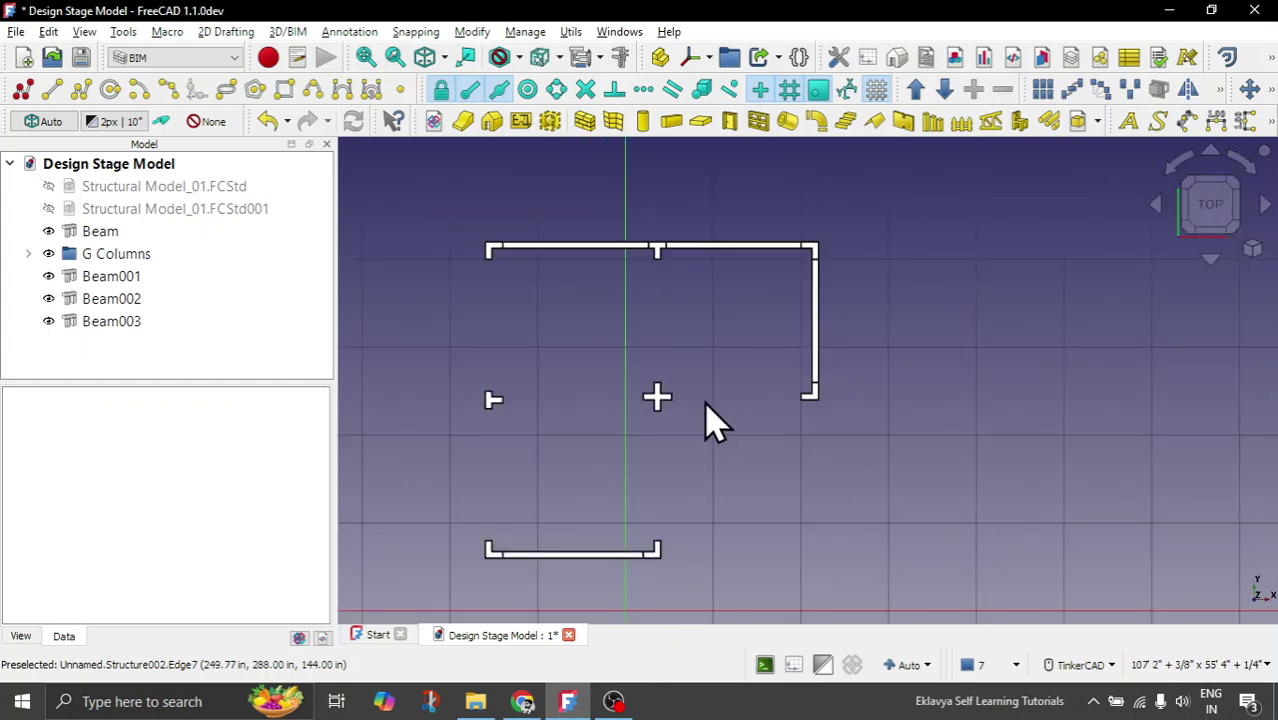
scroll(704, 408, up, 2)
scroll(692, 408, up, 3)
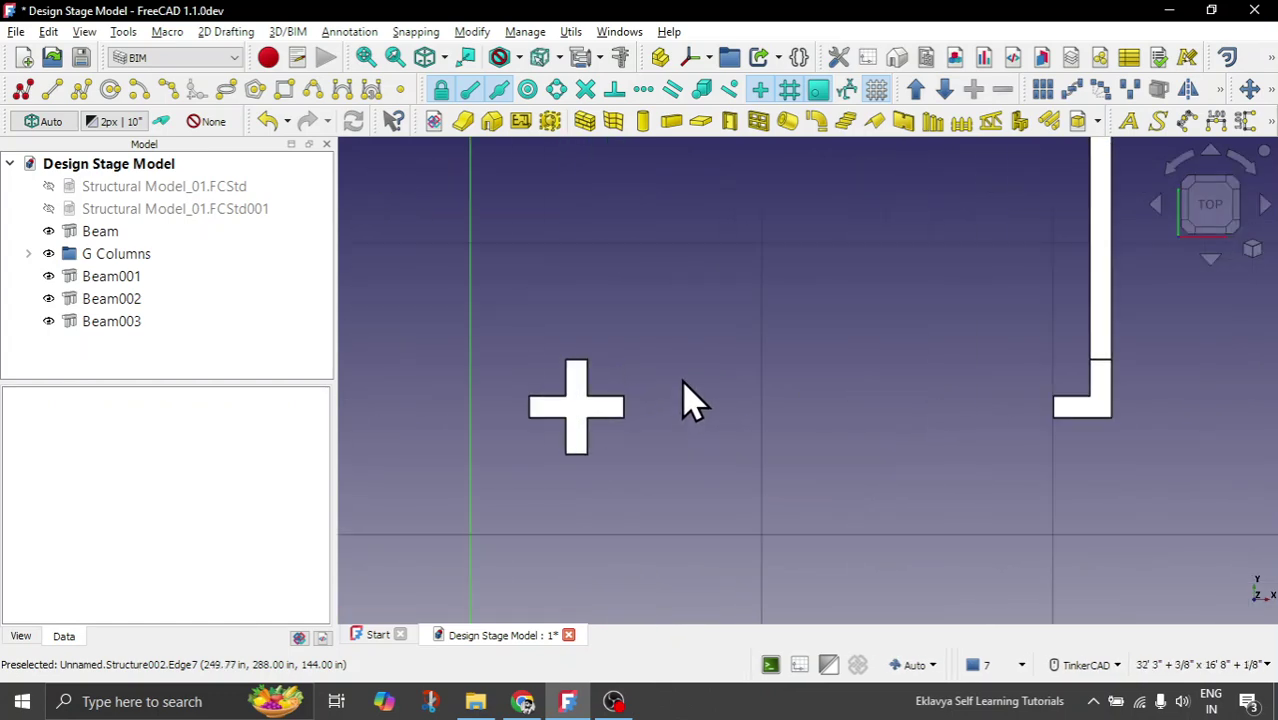
scroll(690, 403, down, 2)
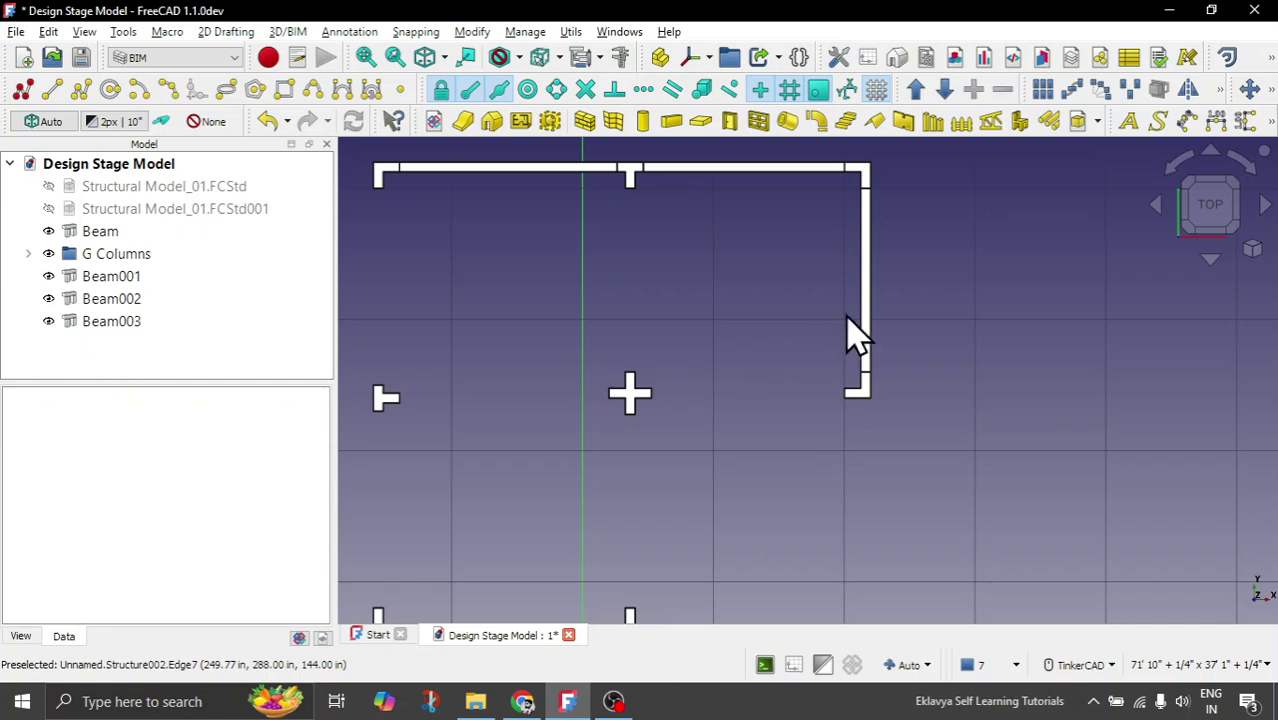
click(876, 303)
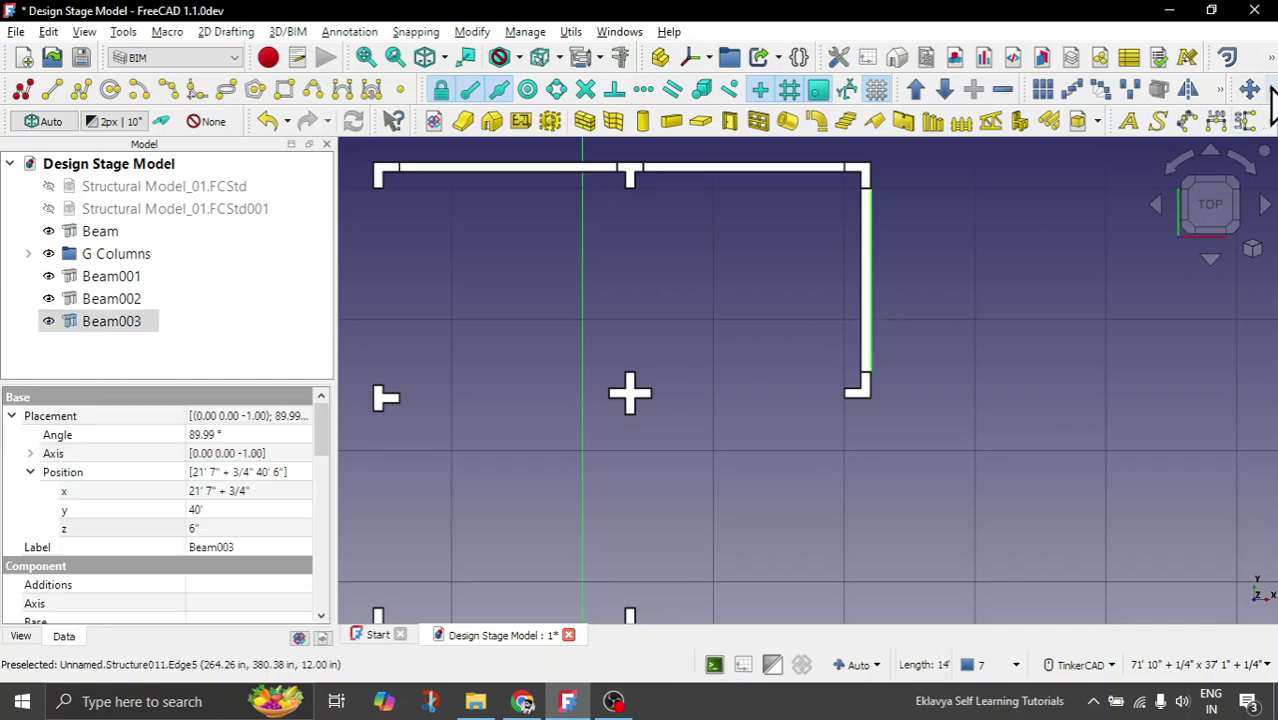
Step: Clone the right-hand vertical beam and move the clone 18' in the negative X direction, between the middle T-shaped and cross-shaped columns
click(1270, 89)
click(1200, 127)
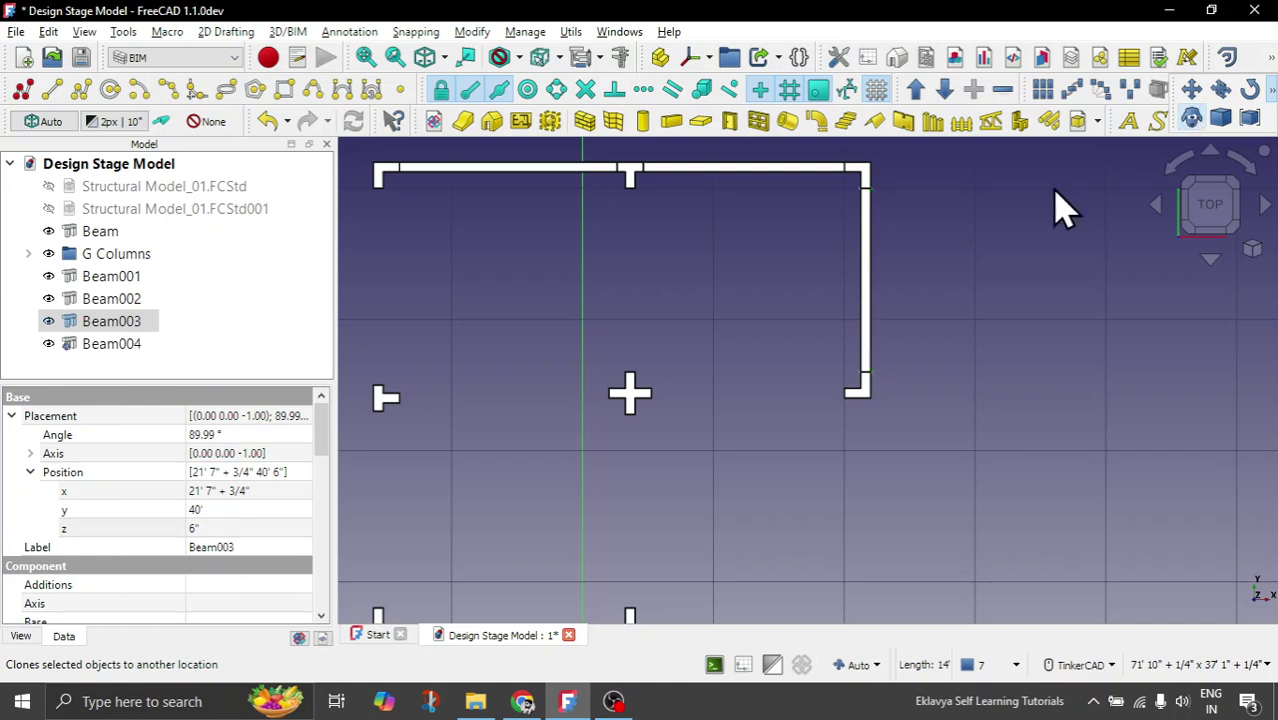
key(m)
key(v)
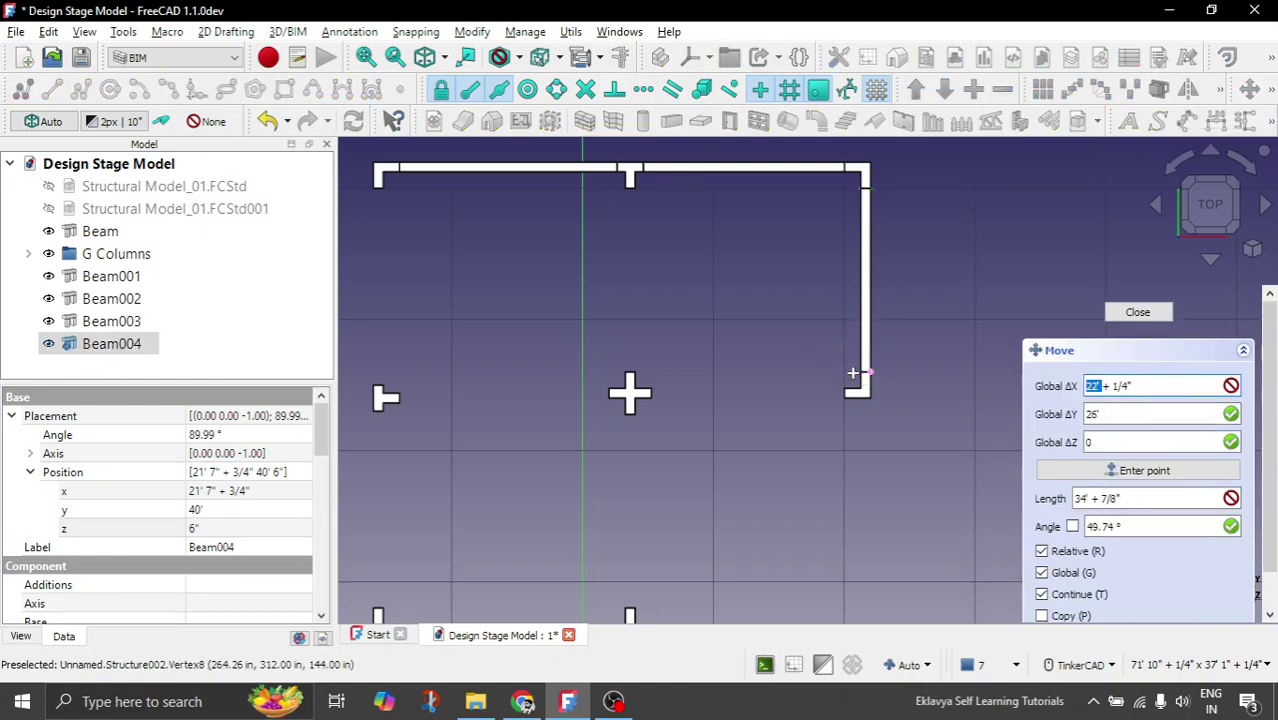
scroll(857, 375, up, 5)
click(860, 372)
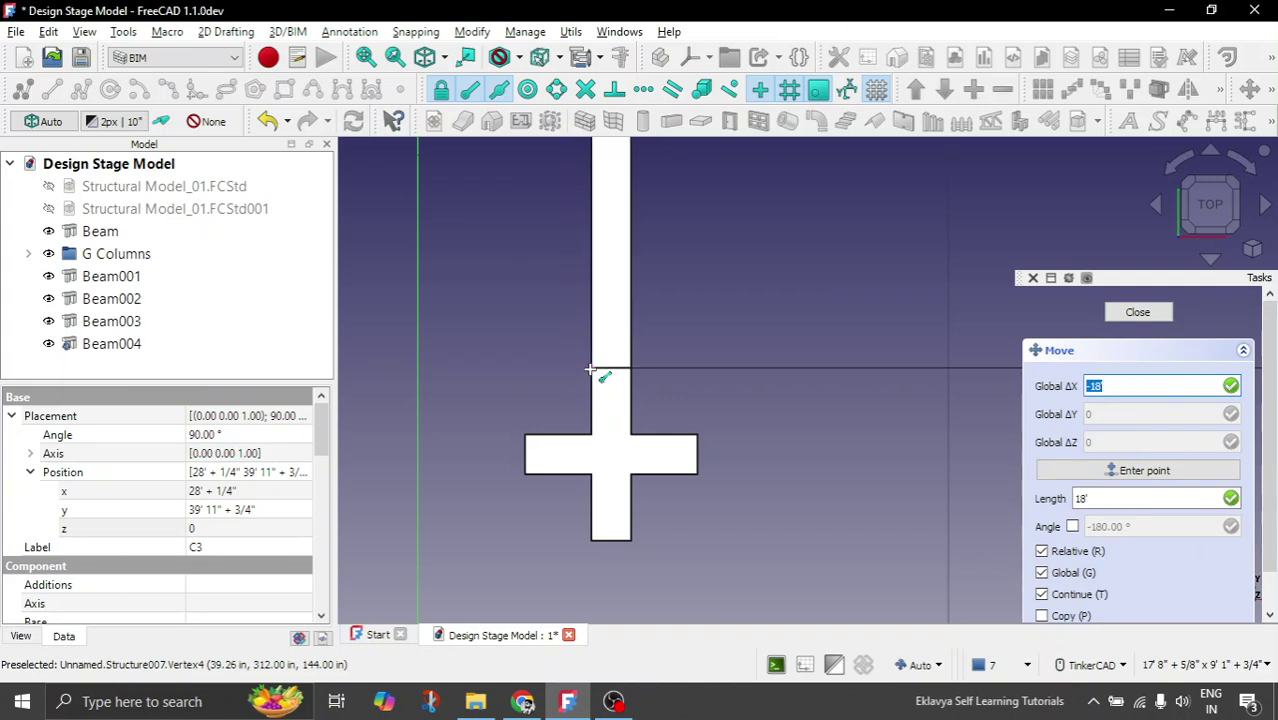
scroll(595, 440, down, 3)
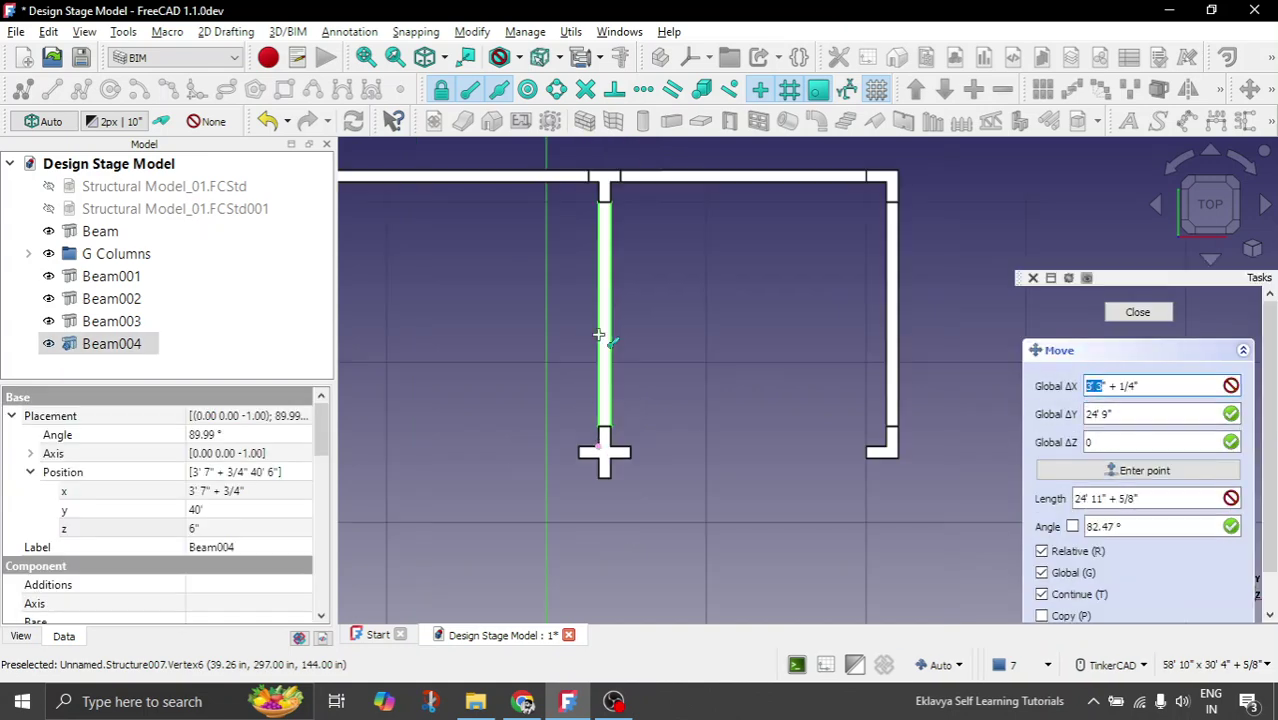
scroll(585, 195, up, 3)
click(608, 277)
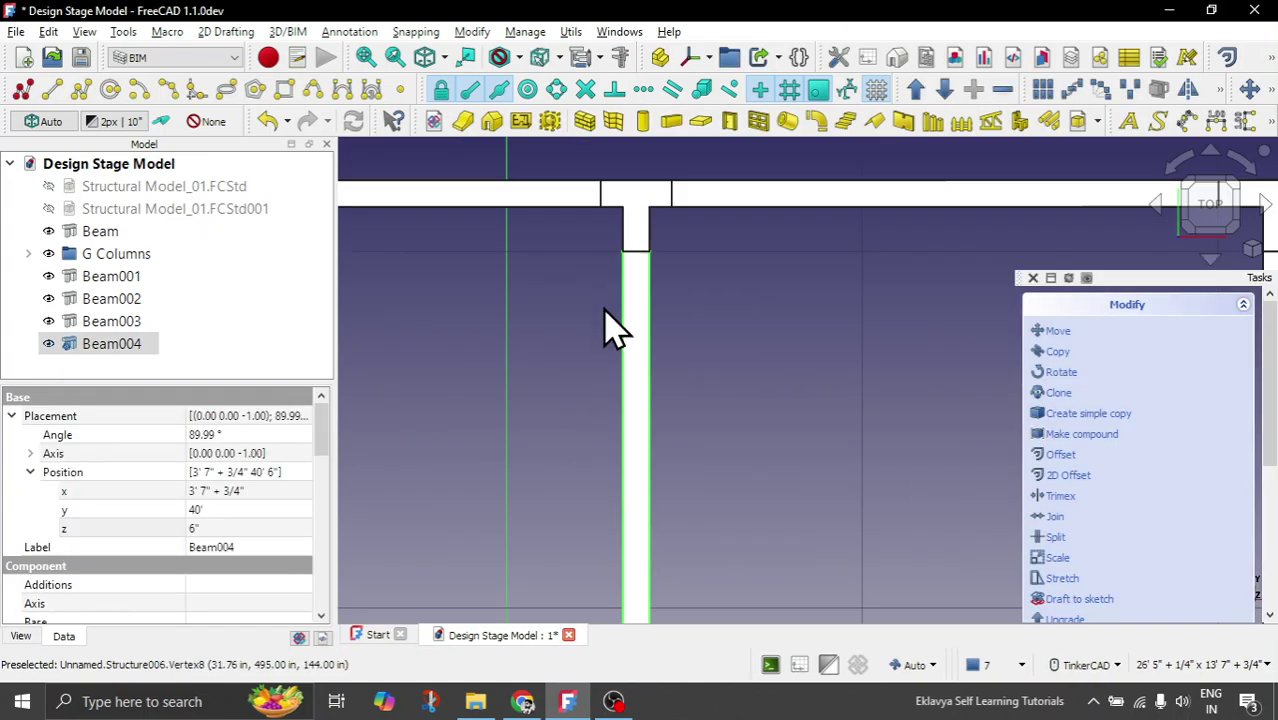
Step: Examine in 3D and plan how the cloned beam's ends meet the T-shaped and cross-shaped columns
right_drag(608, 277, 710, 297)
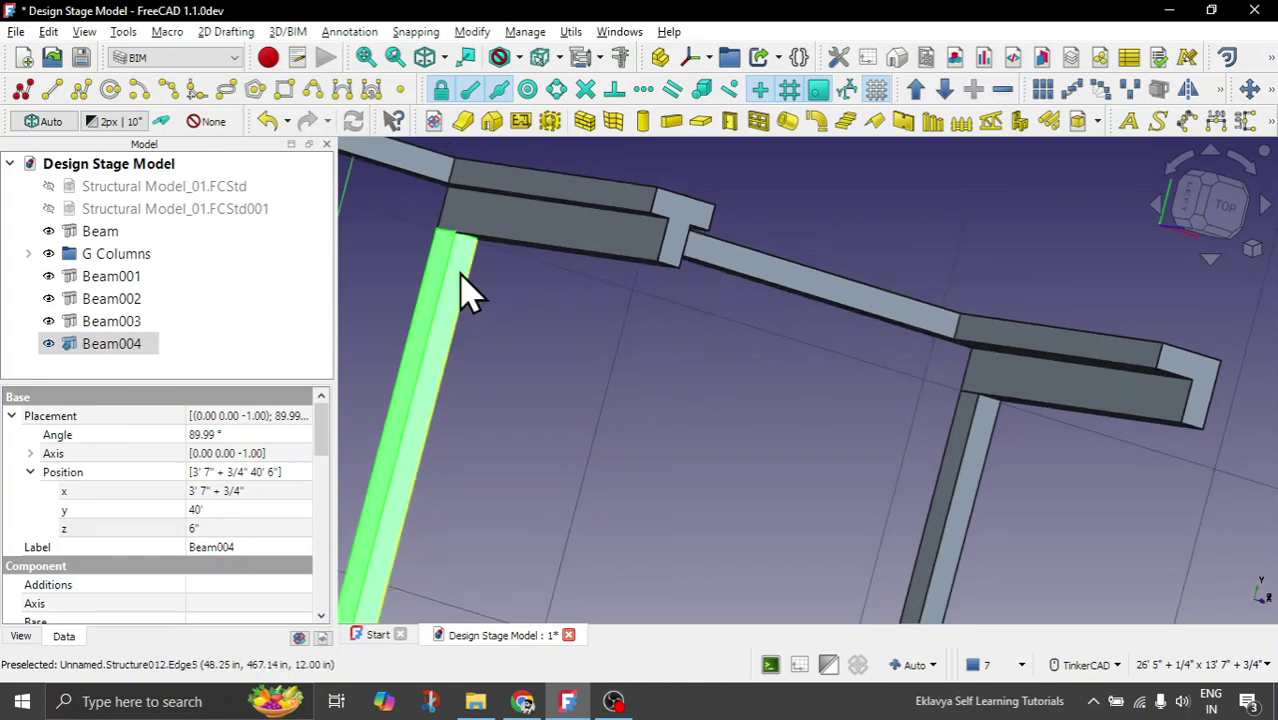
scroll(440, 262, up, 5)
scroll(497, 203, up, 3)
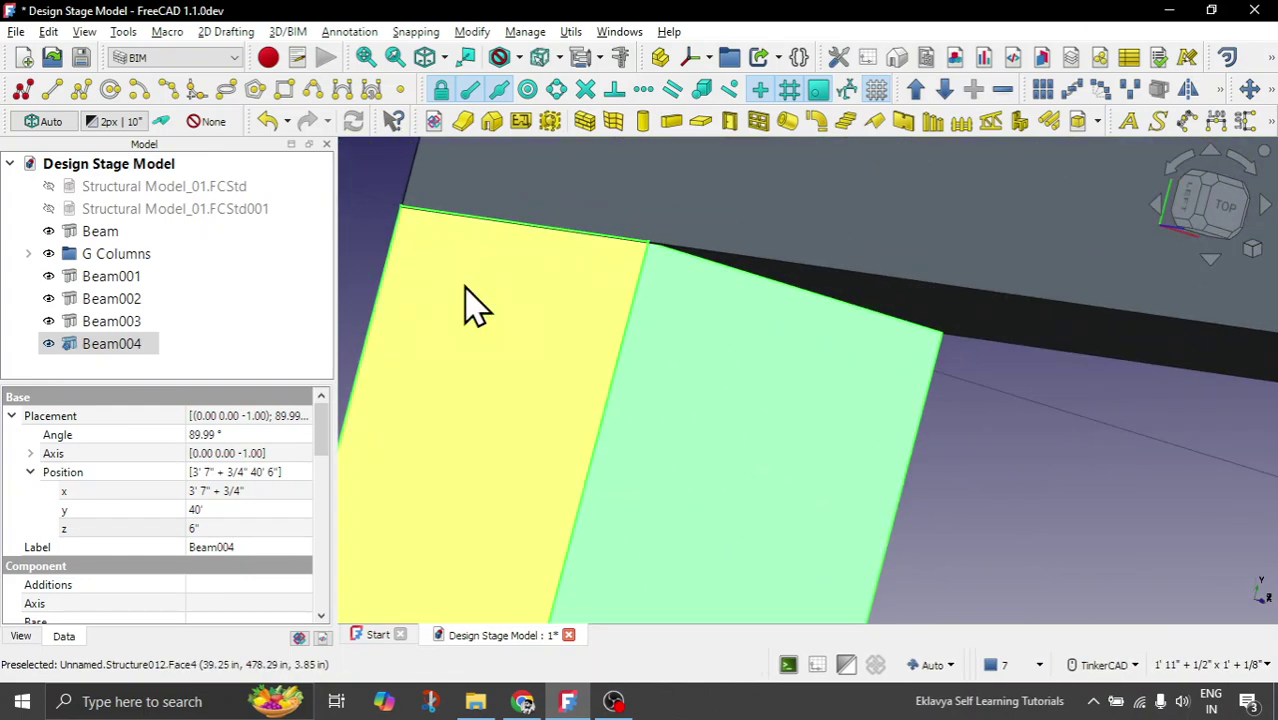
scroll(490, 280, down, 6)
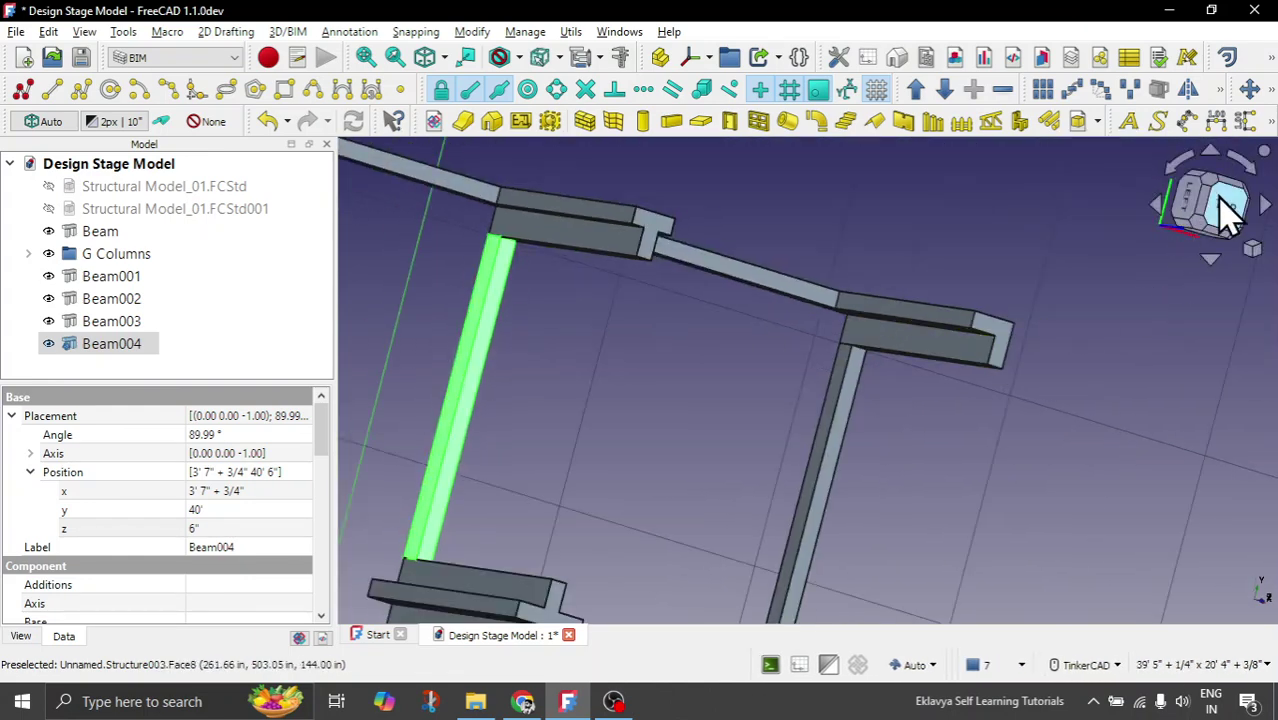
click(1228, 210)
scroll(686, 430, up, 5)
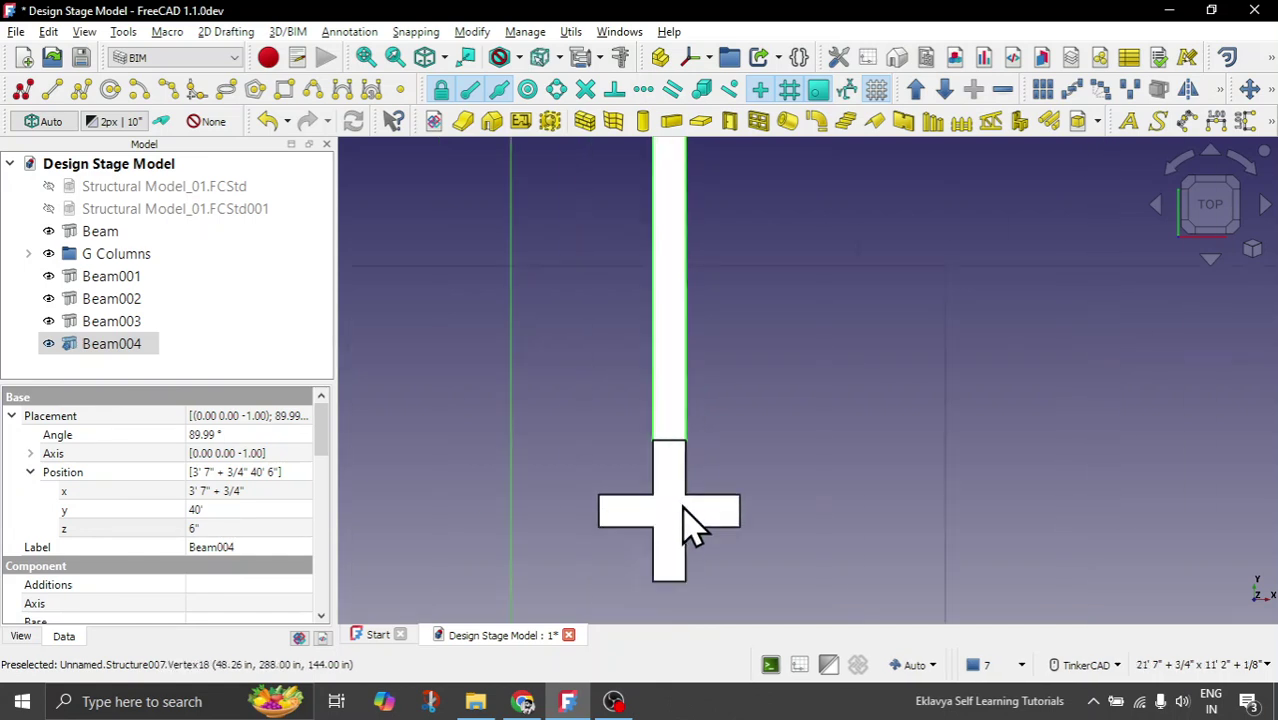
scroll(690, 520, up, 2)
middle_drag(742, 448, 686, 452)
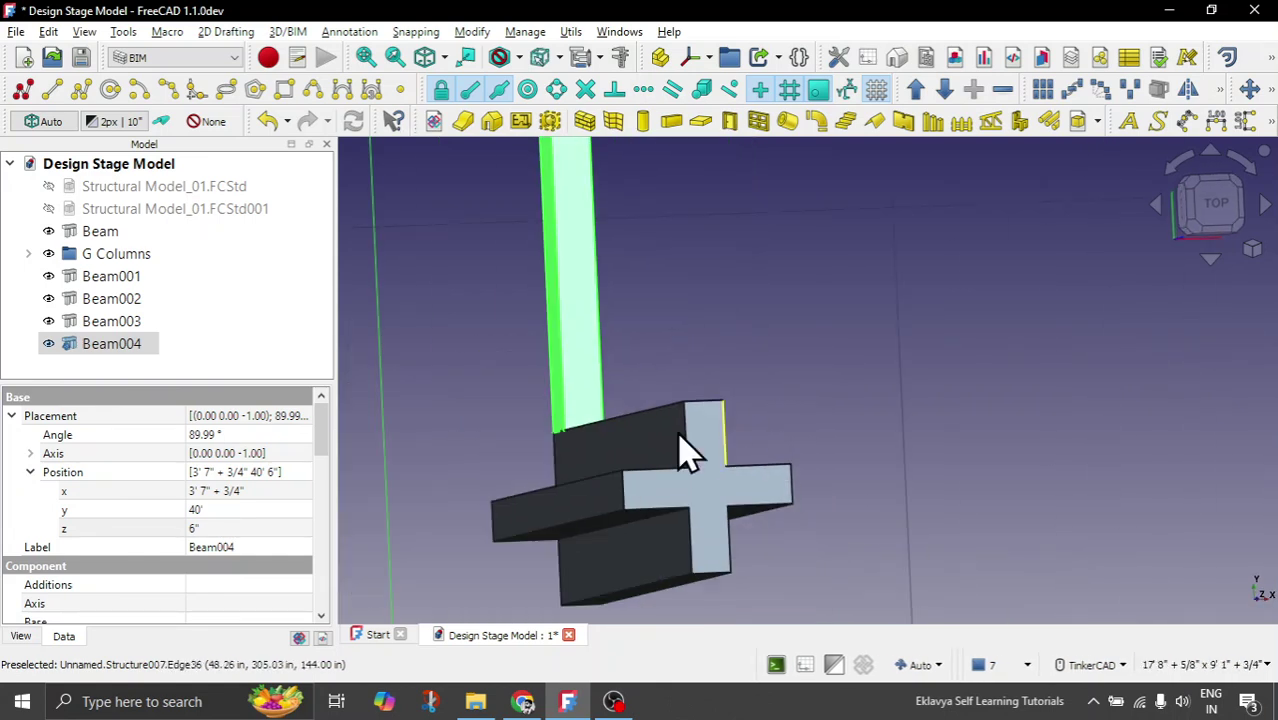
scroll(513, 462, up, 5)
scroll(705, 434, down, 6)
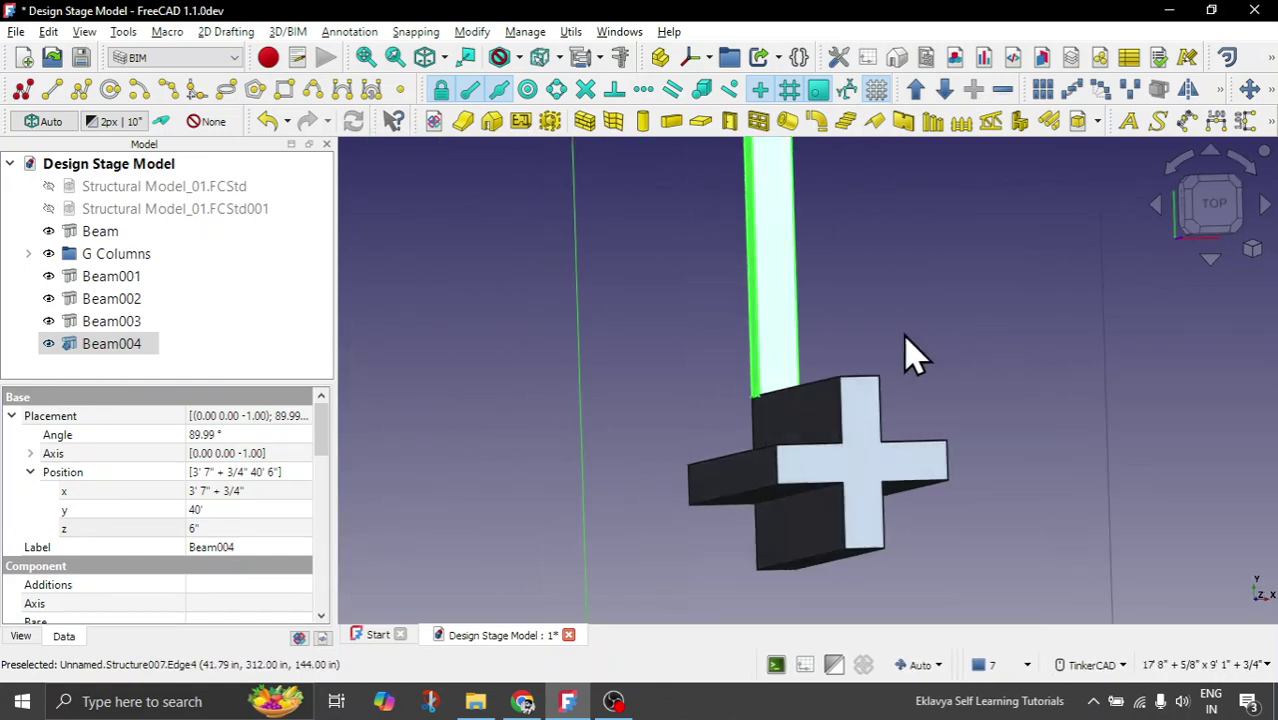
key(2)
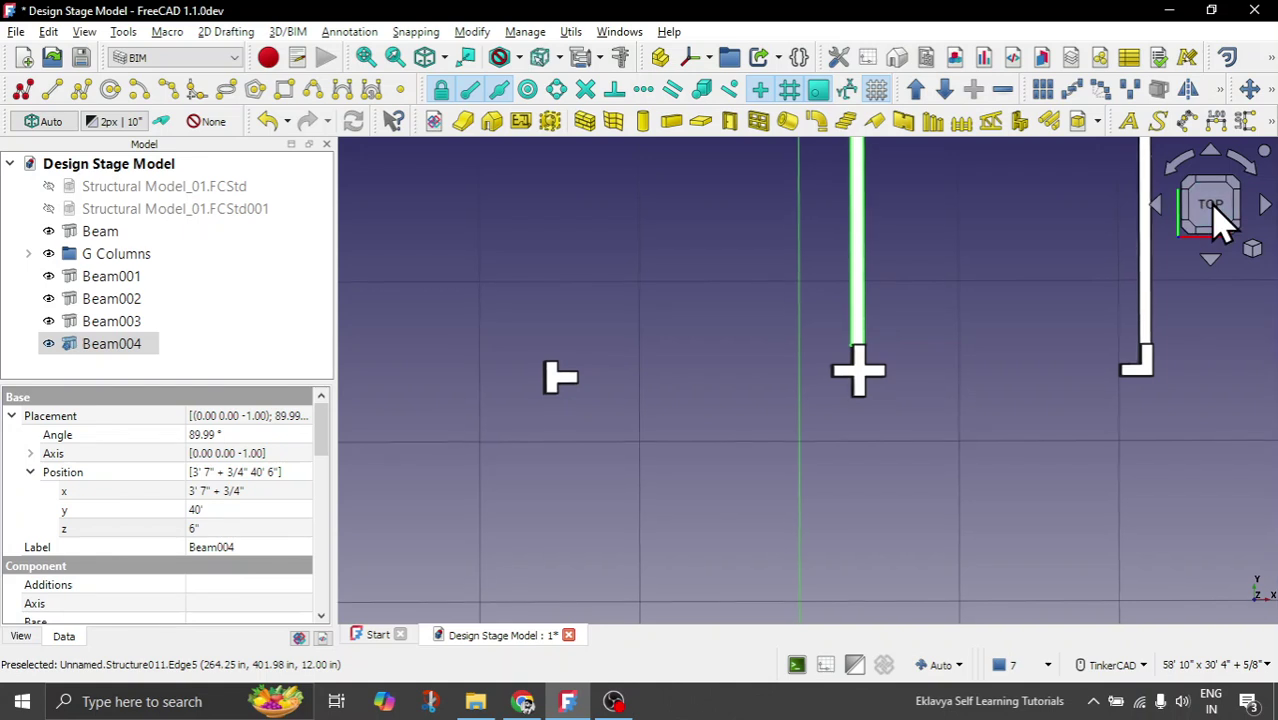
scroll(665, 486, down, 4)
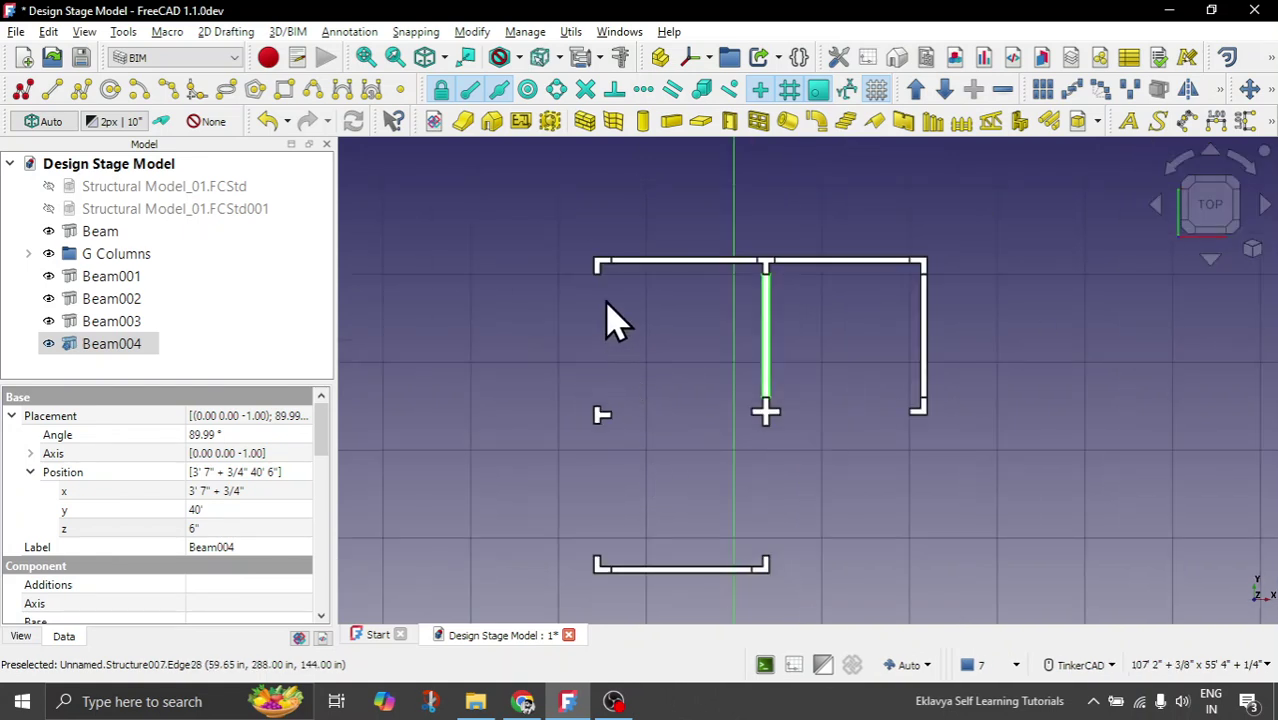
Step: Draw a beam with height 1' from the lower end of the plan's upper-left L-shaped column to the top midpoint of the T-shaped column below
click(545, 335)
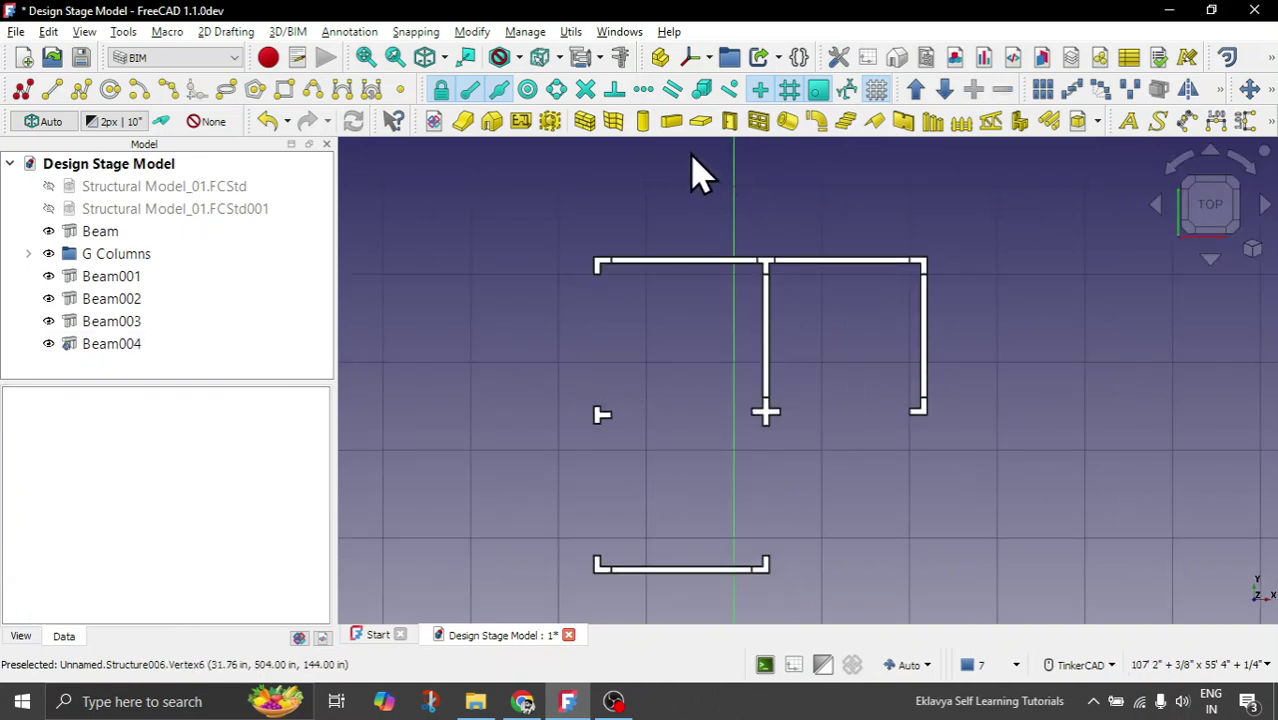
click(671, 121)
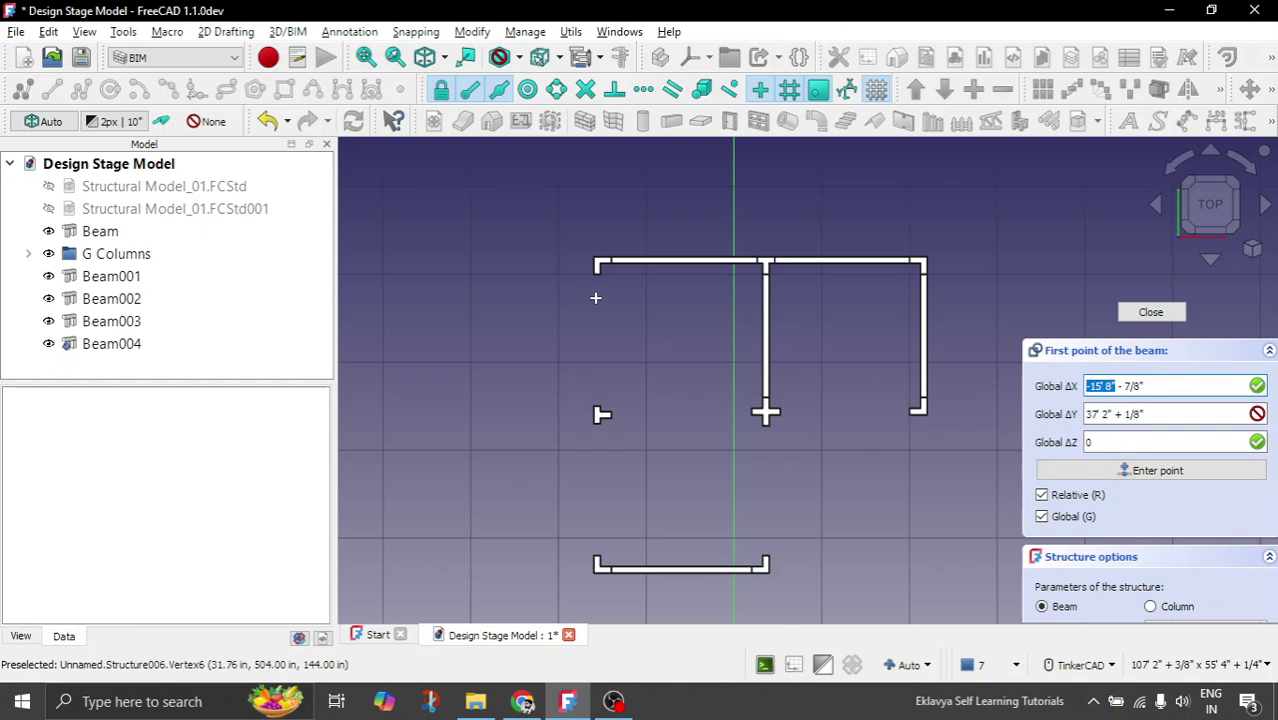
scroll(1140, 515, down, 3)
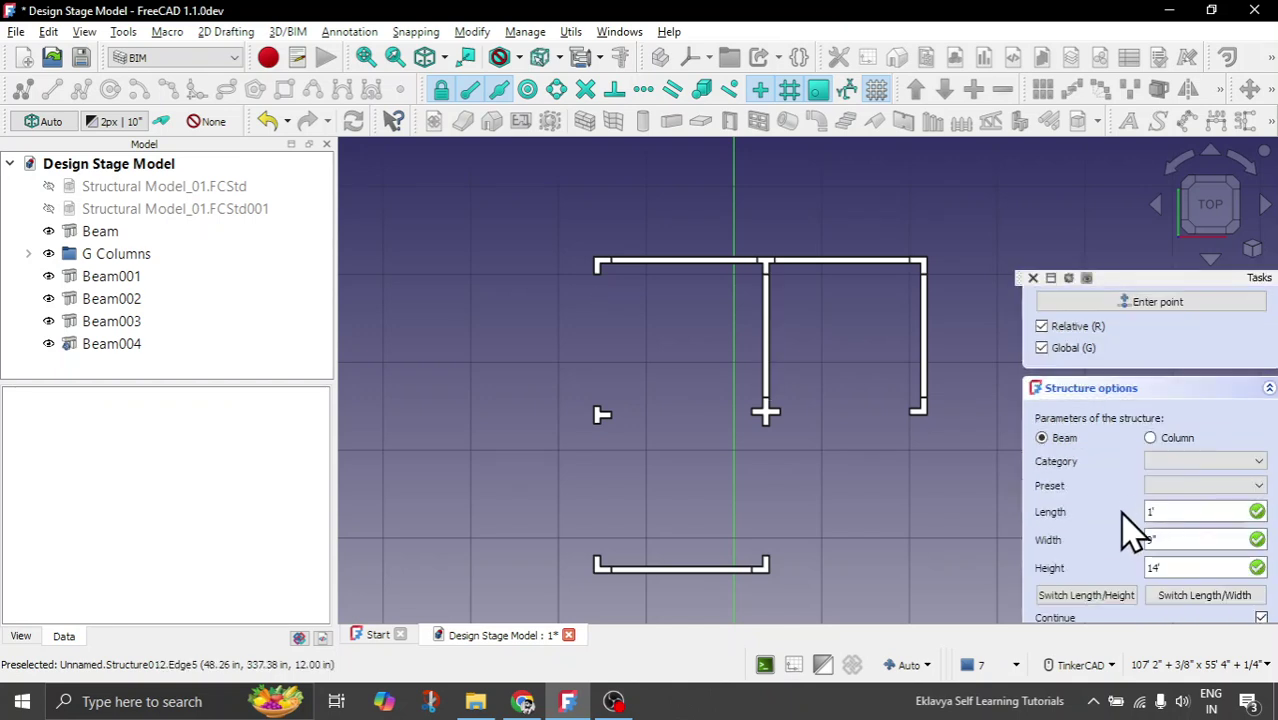
scroll(593, 281, up, 5)
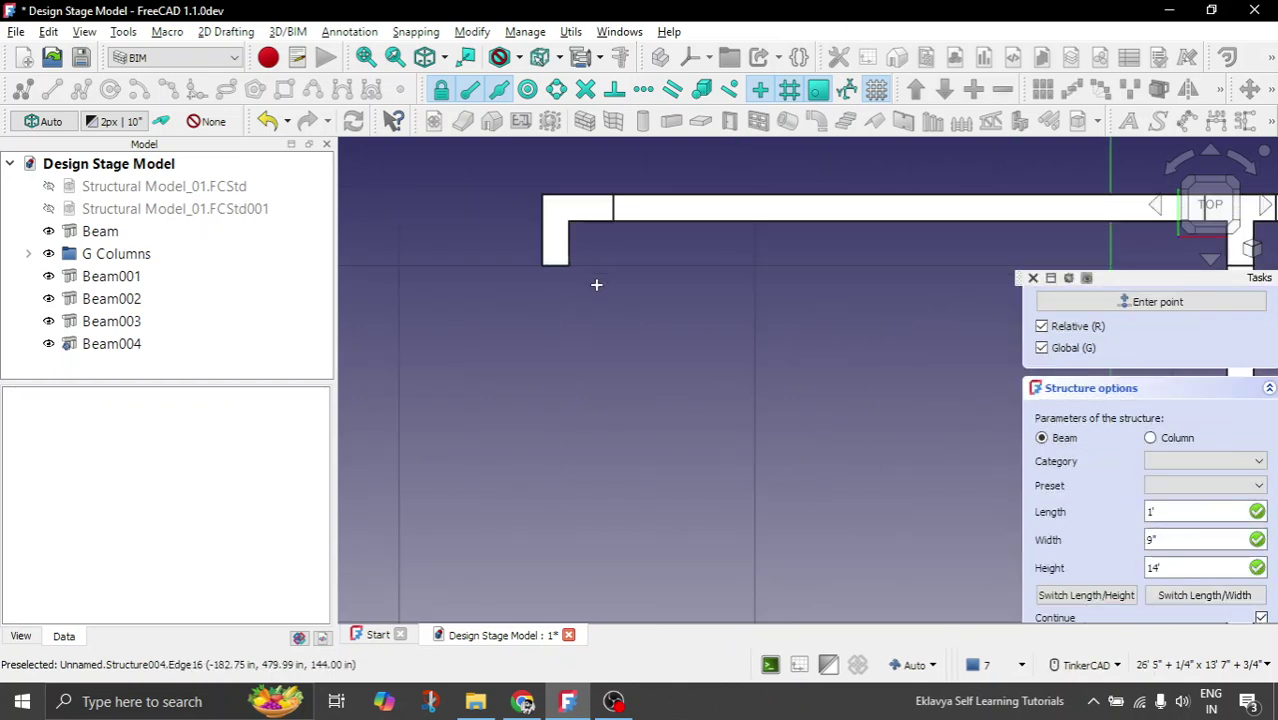
drag(1192, 571, 1137, 566)
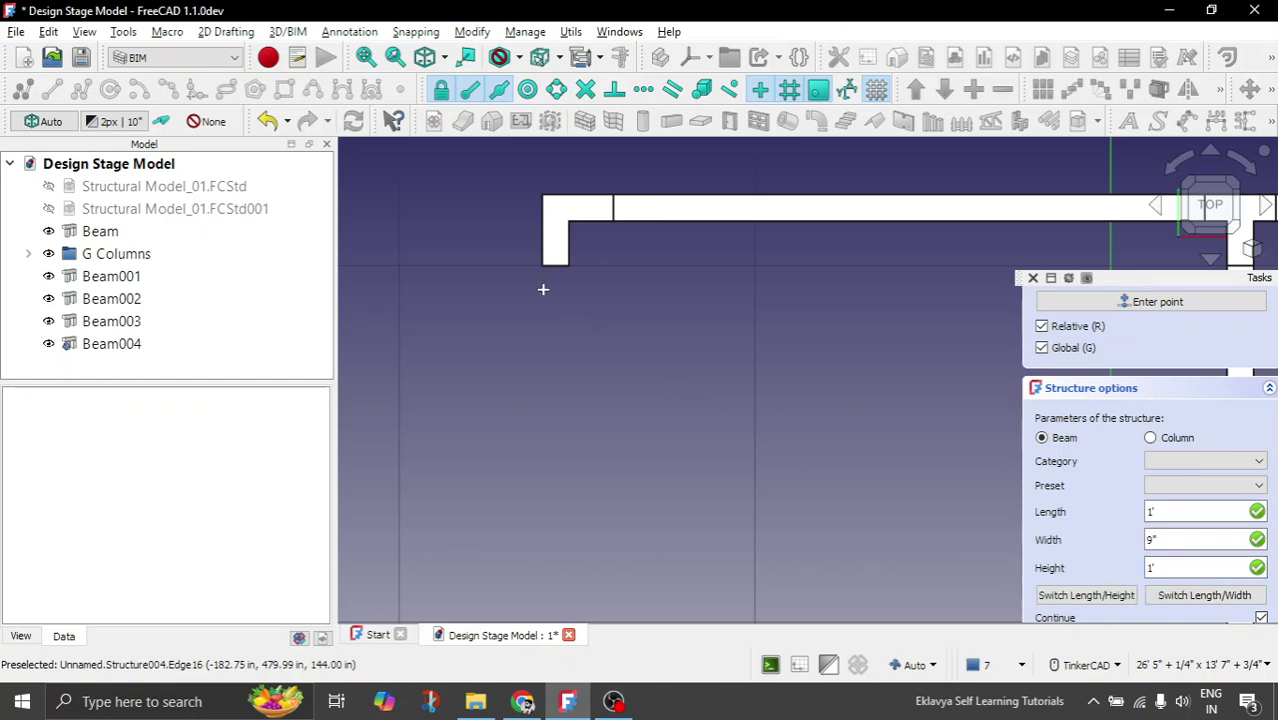
scroll(555, 275, up, 5)
click(584, 224)
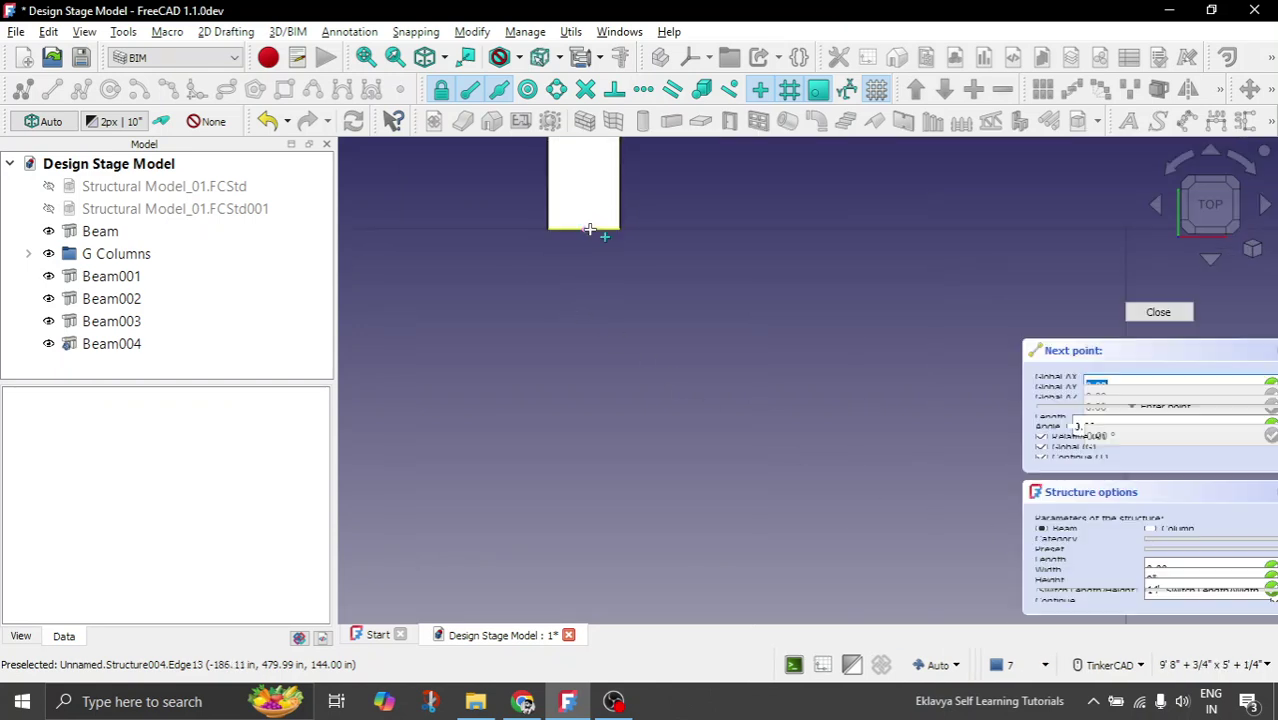
scroll(842, 428, down, 5)
scroll(583, 376, up, 8)
scroll(583, 376, up, 1)
key(shift)
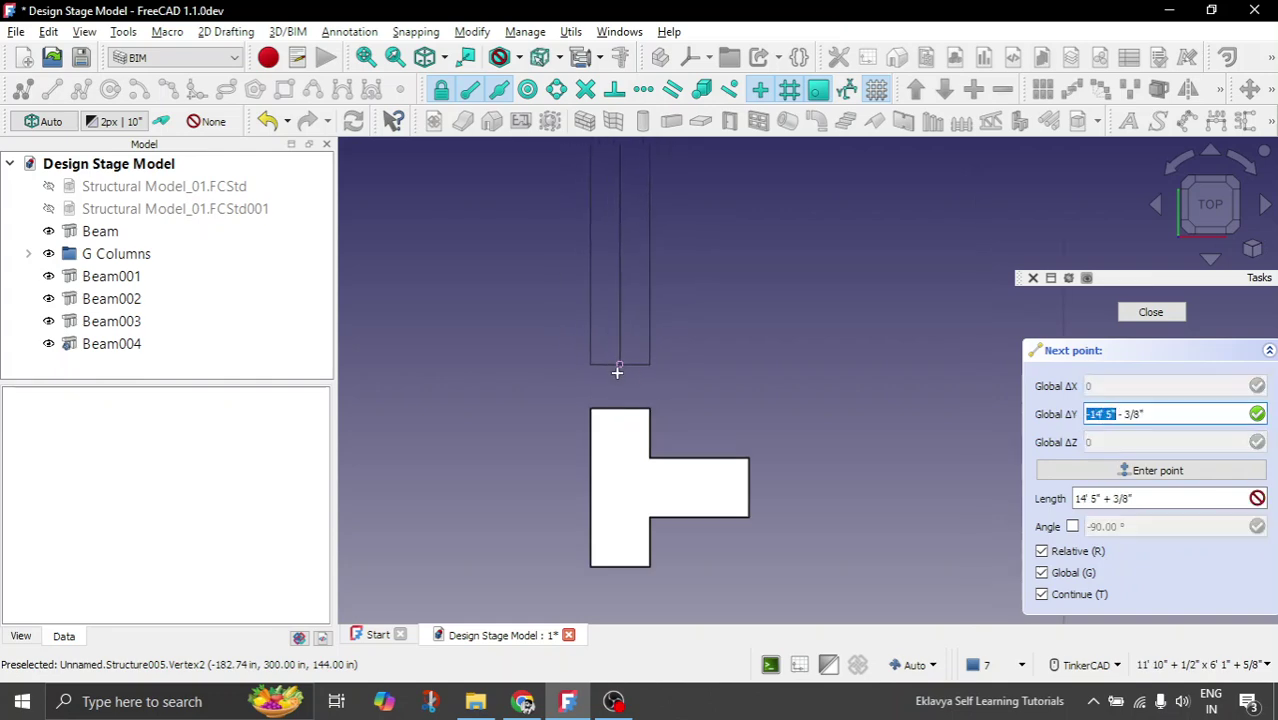
click(621, 405)
scroll(645, 400, down, 3)
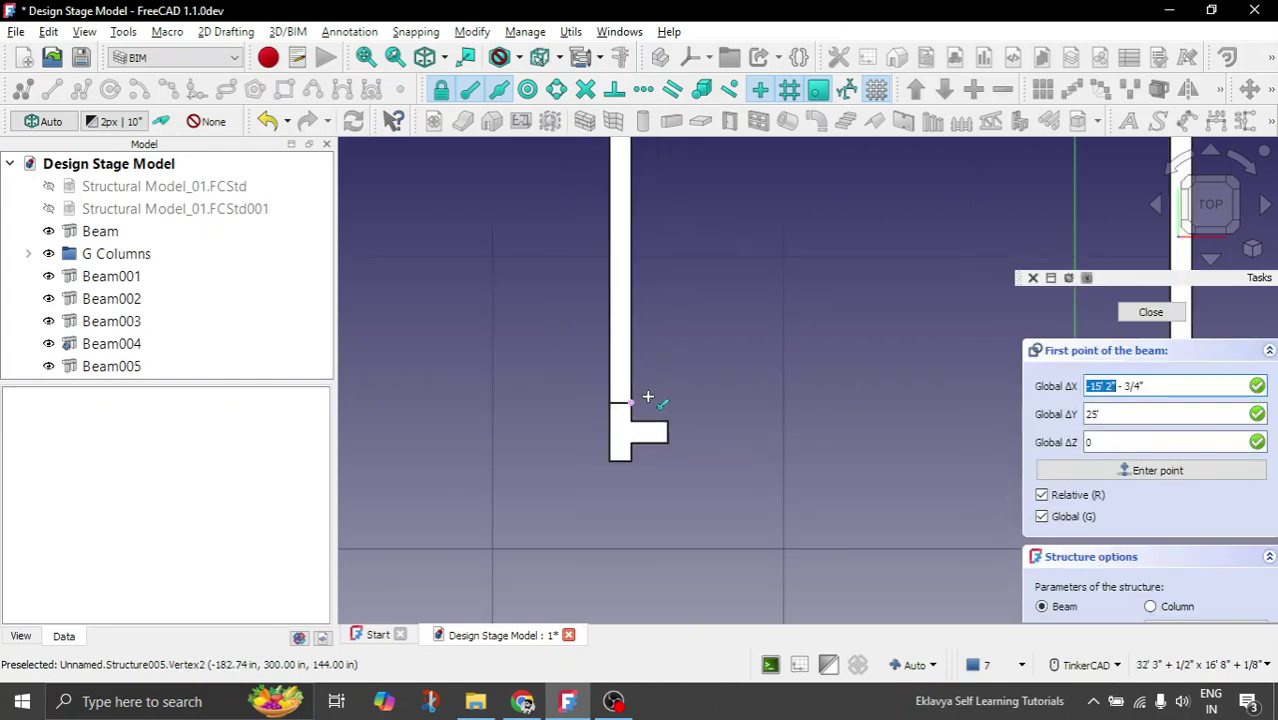
key(Escape)
Step: Set the z position of the new left-hand vertical beam to 6"
right_drag(697, 395, 805, 411)
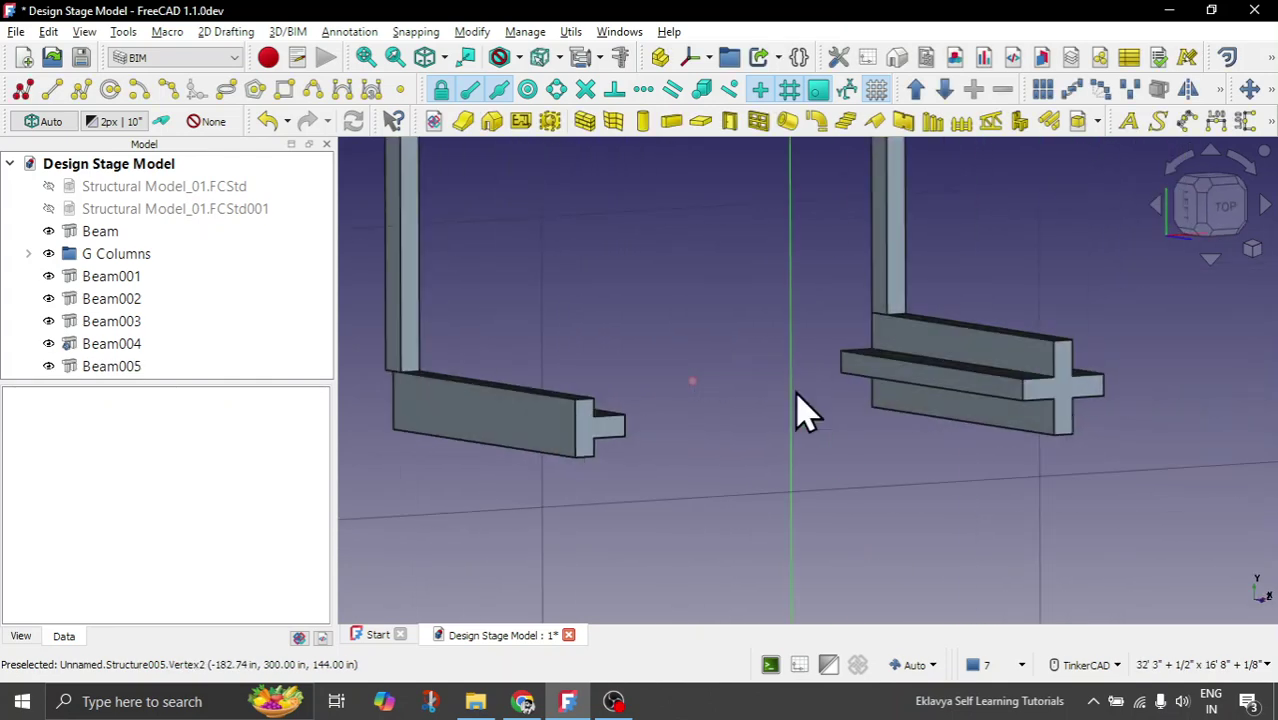
click(386, 368)
click(222, 528)
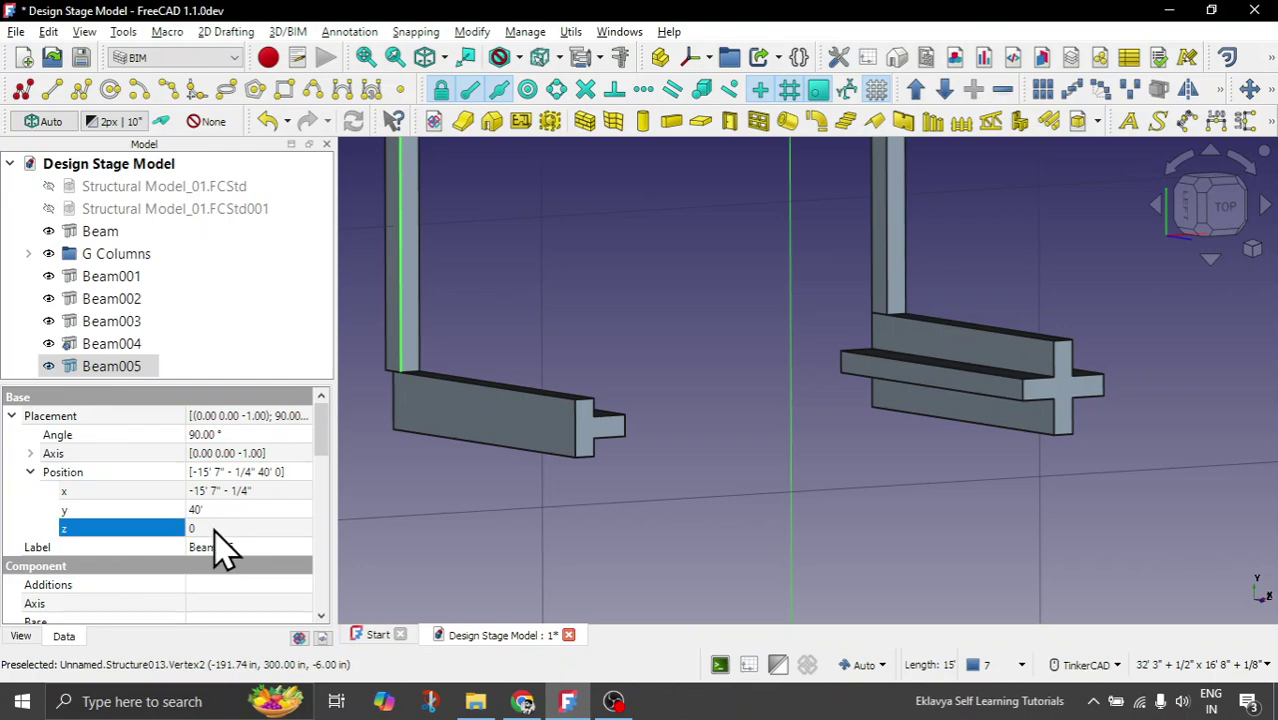
text(6)
key(Return)
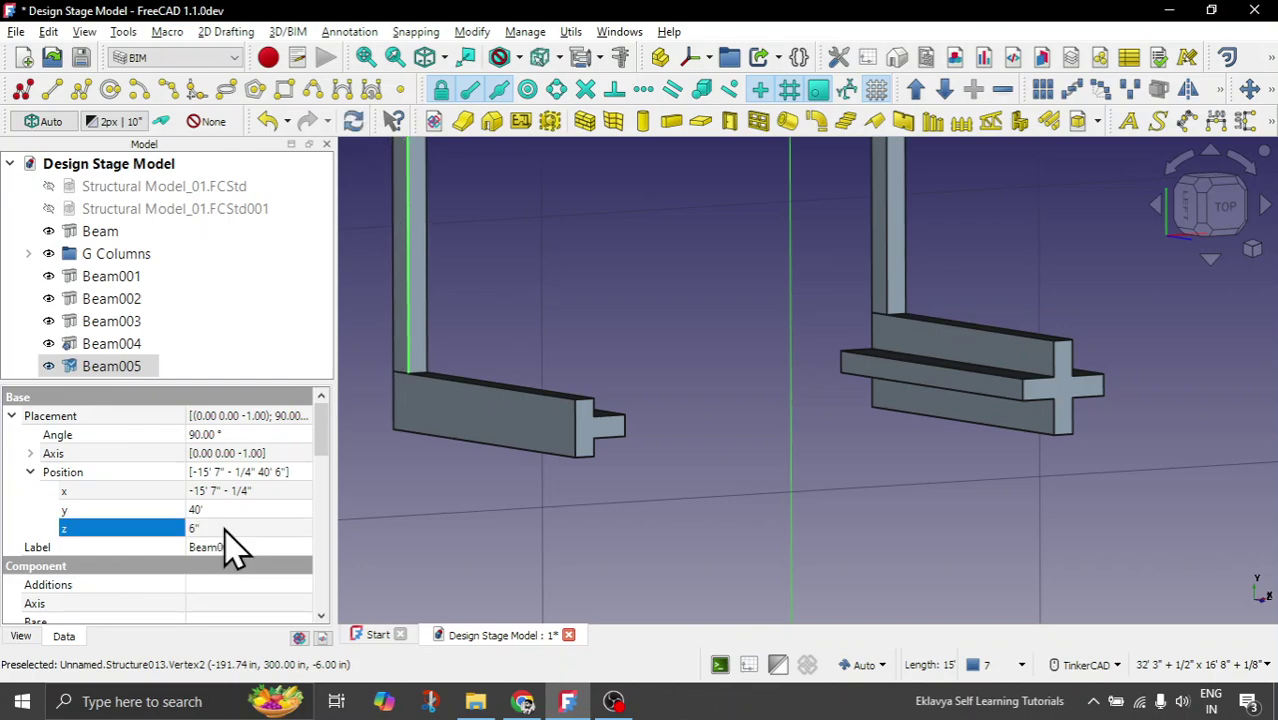
Step: Examine the raised beam's junctions with its columns and the column gaps in the lower half of the plan
right_drag(755, 460, 556, 449)
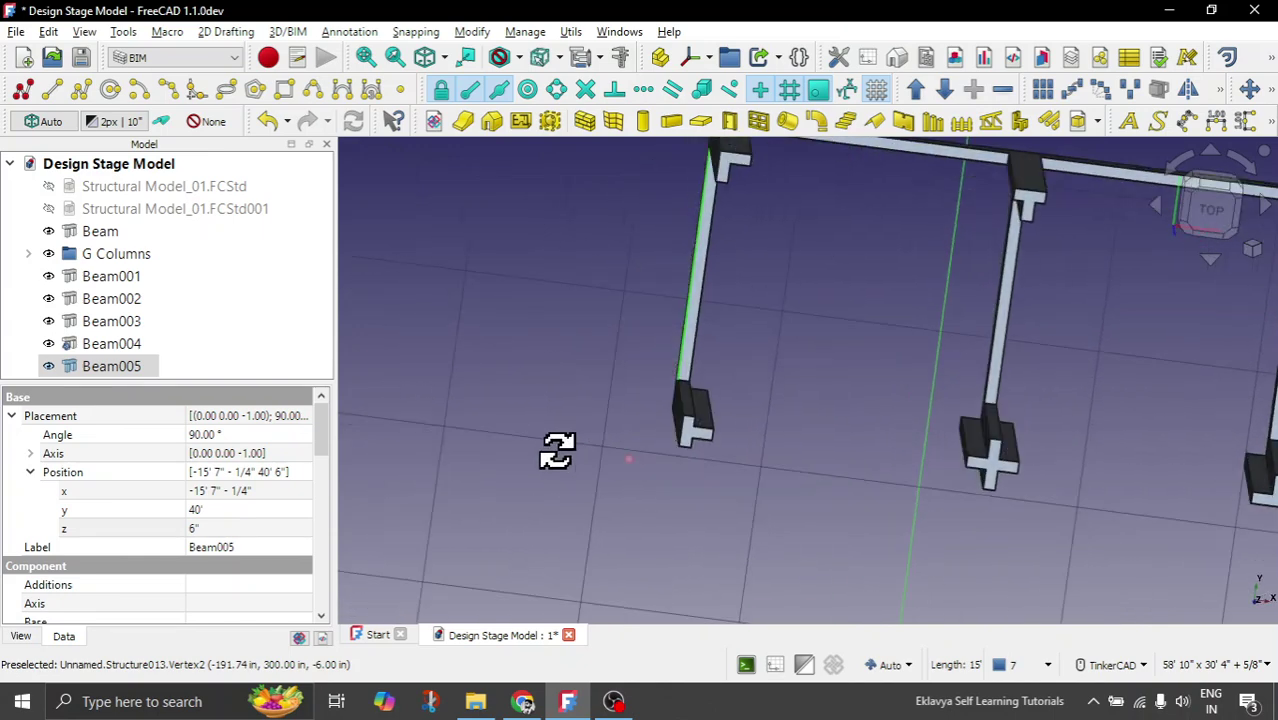
click(1201, 205)
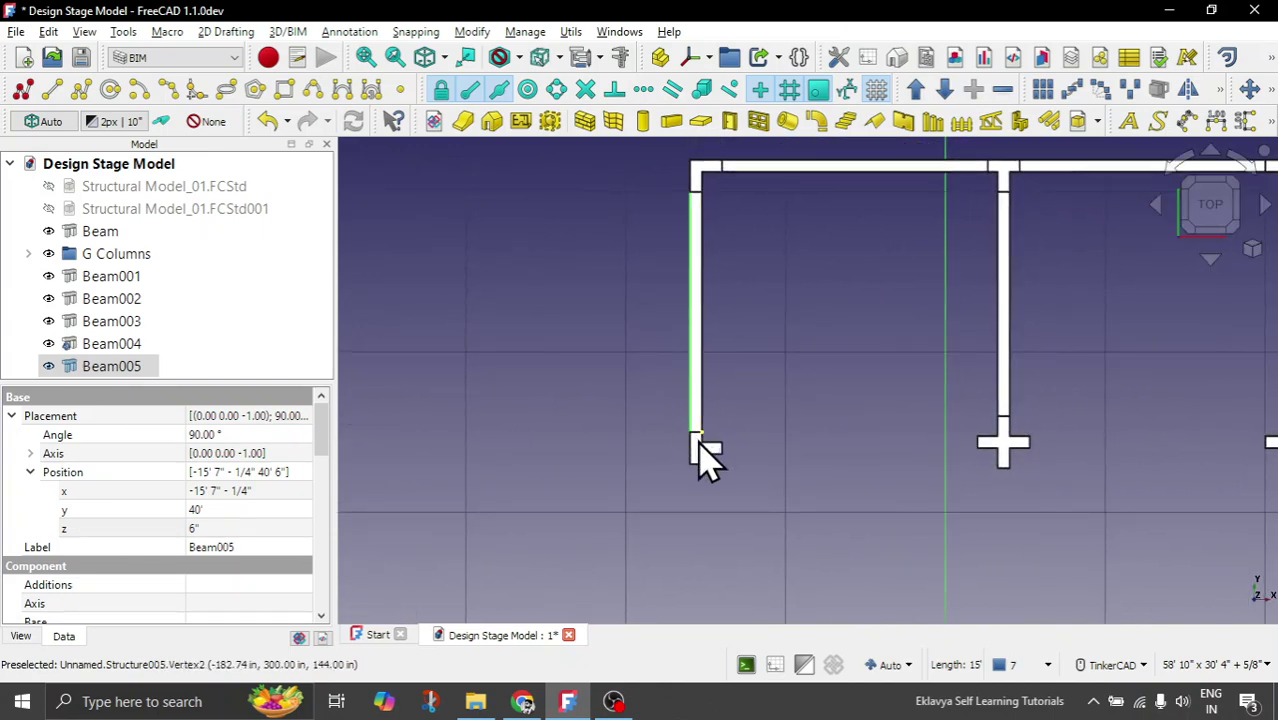
scroll(705, 440, up, 4)
scroll(599, 230, down, 5)
scroll(608, 402, down, 2)
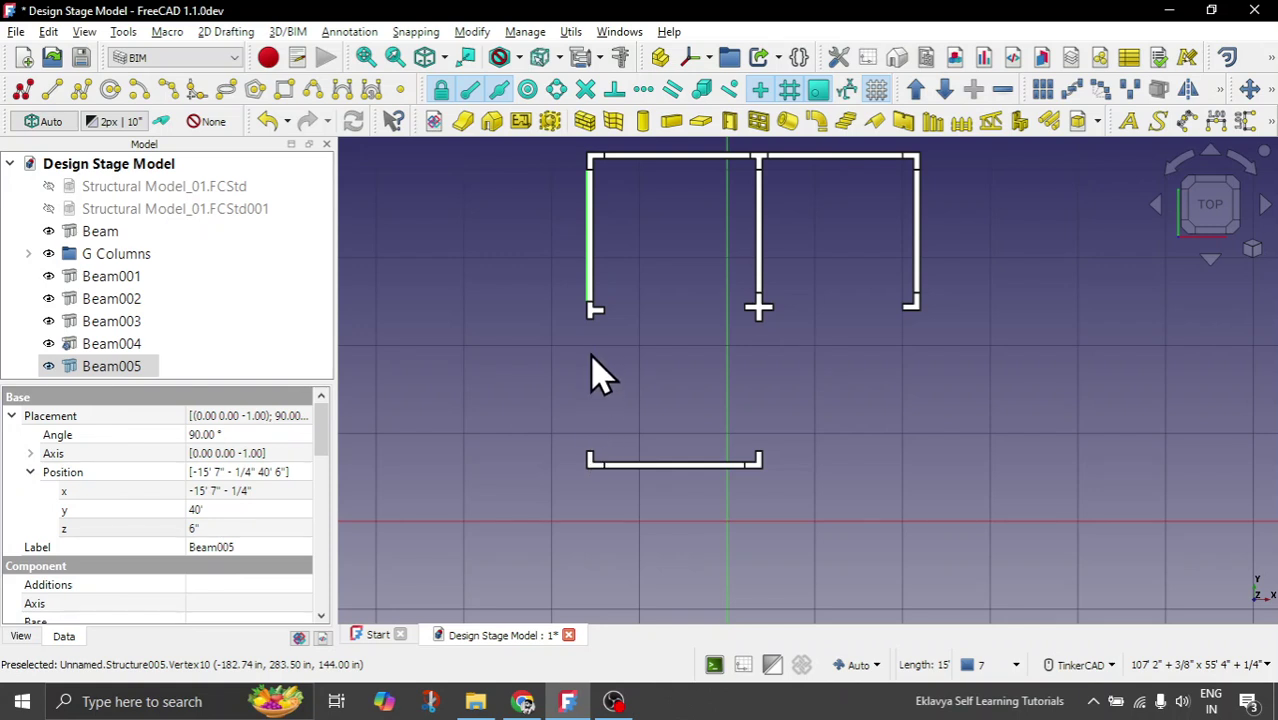
scroll(767, 460, up, 2)
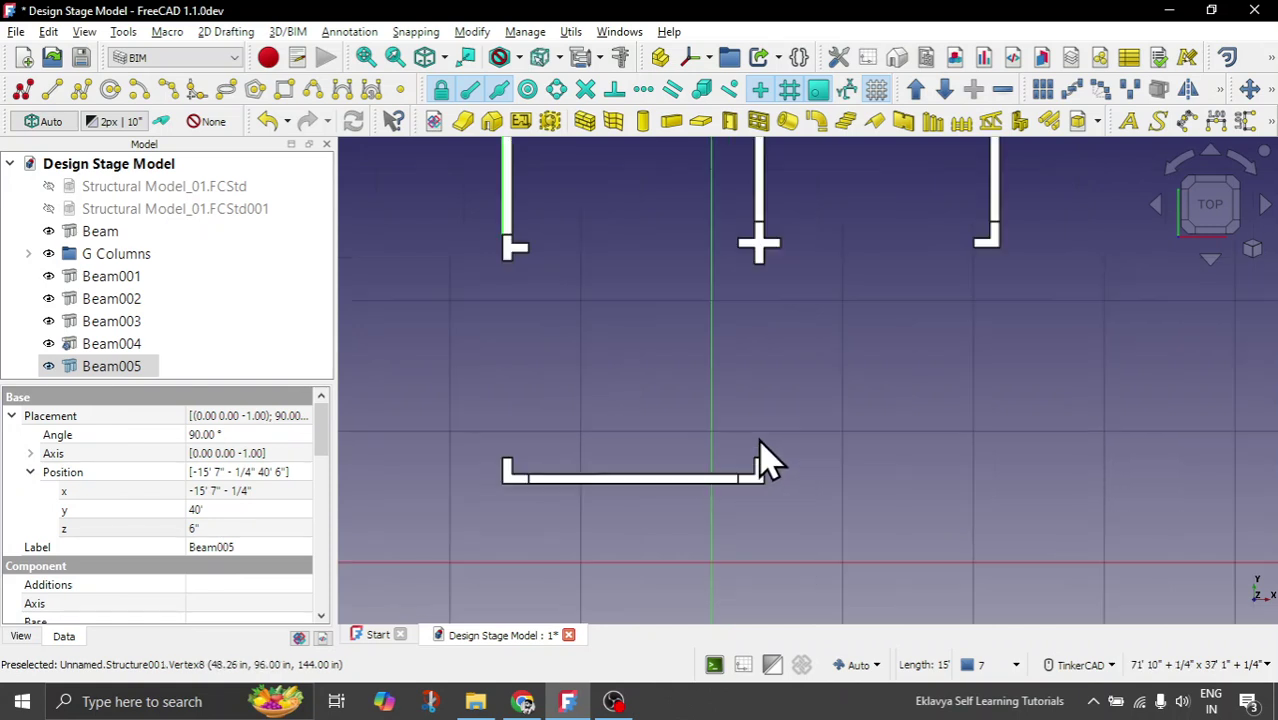
scroll(594, 390, down, 1)
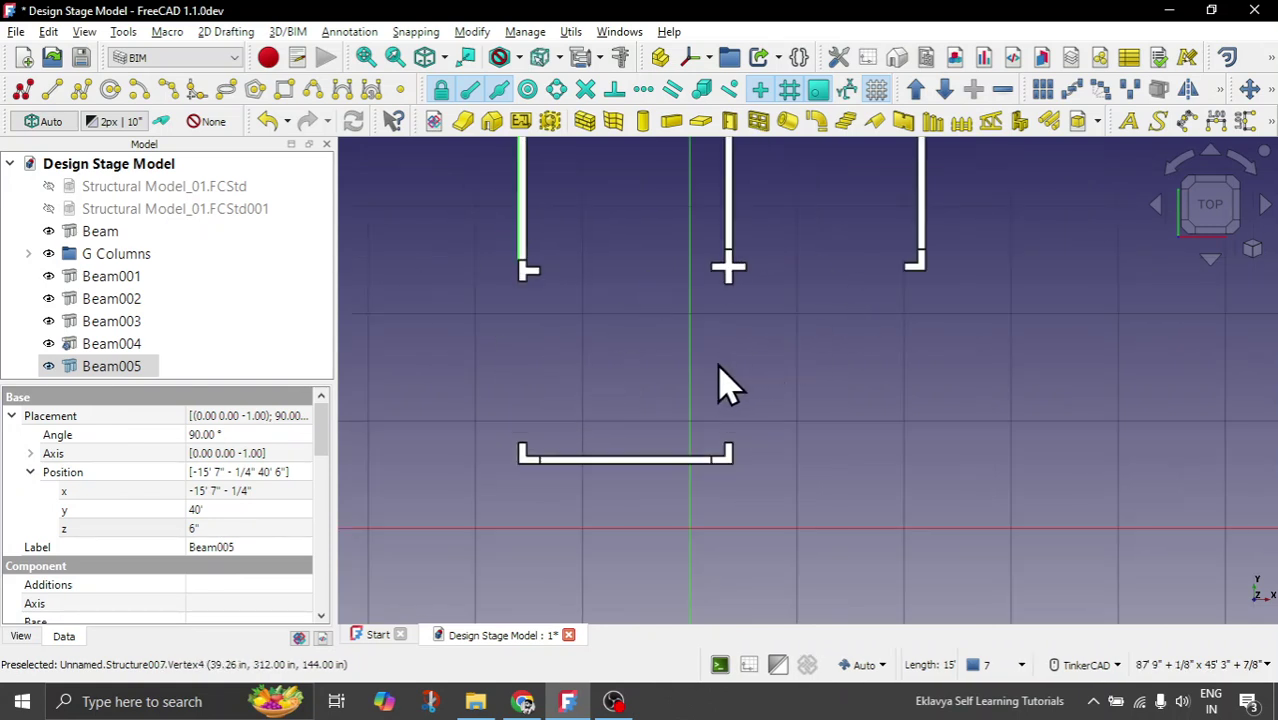
scroll(858, 462, down, 2)
scroll(824, 224, up, 2)
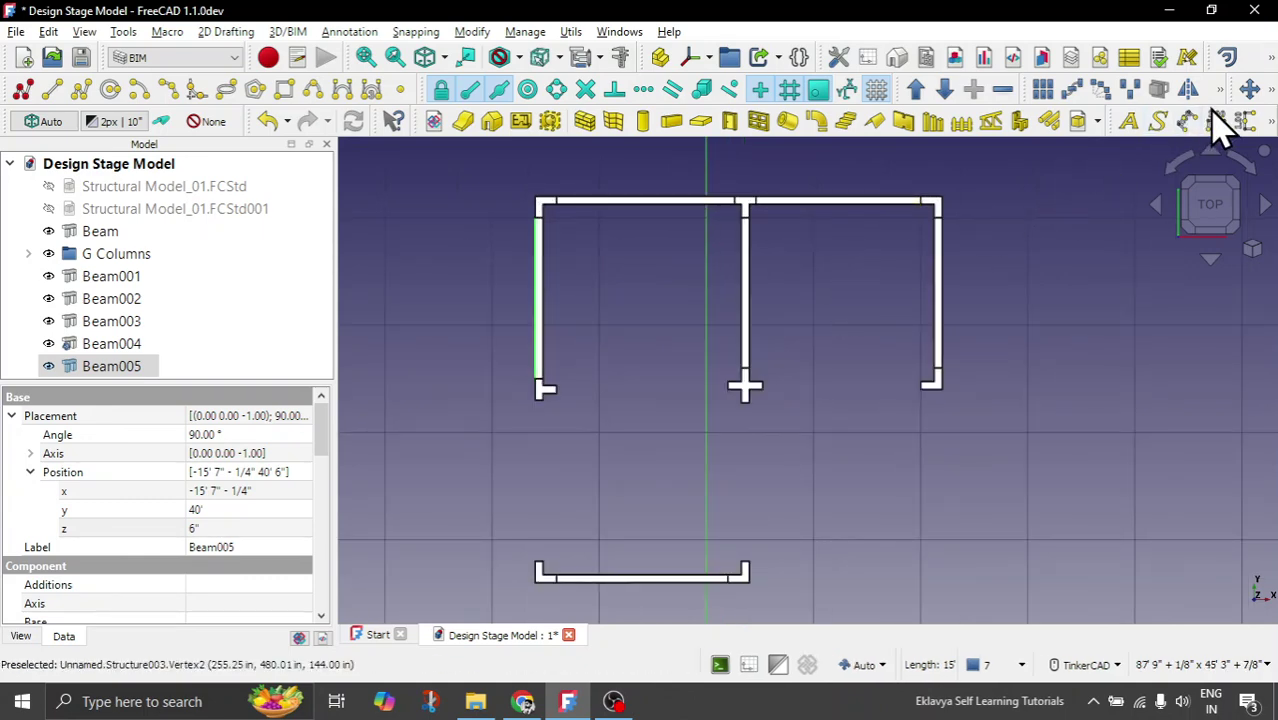
Step: Draw a beam with height 1' from the bottom midpoint of the left T-shaped column to the top midpoint of the lower-left L-shaped column
click(672, 122)
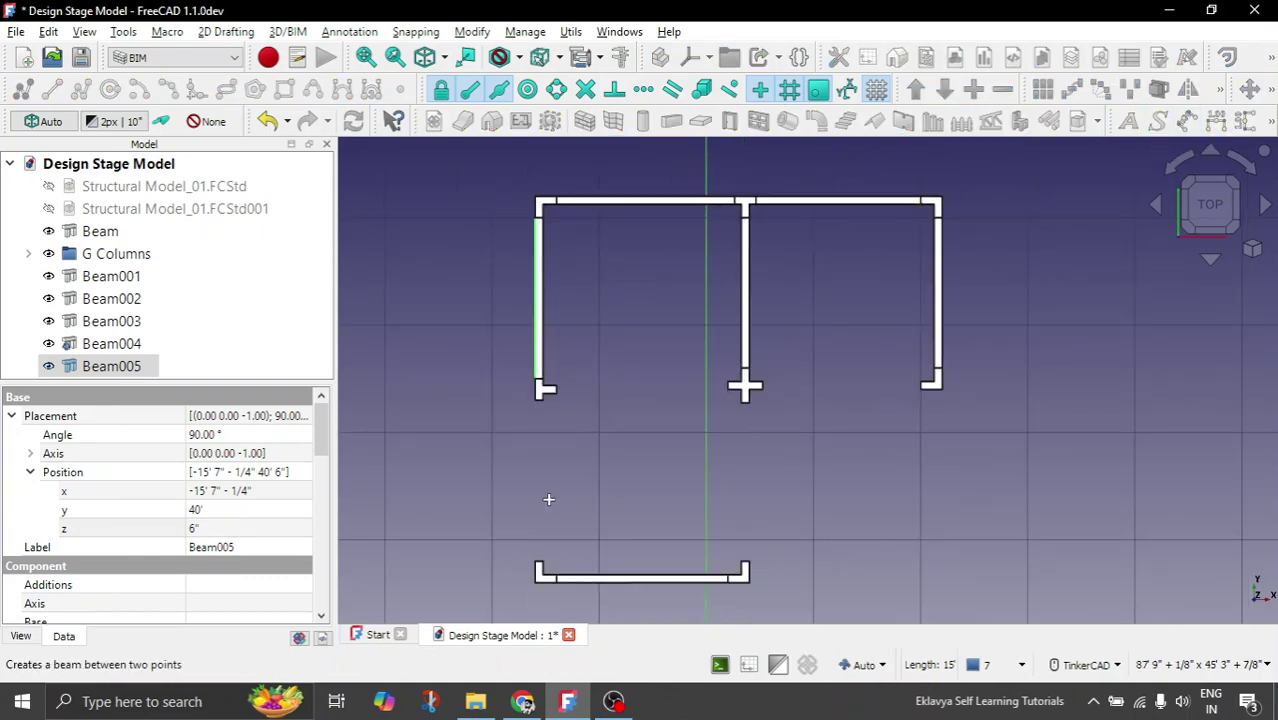
scroll(1128, 565, down, 3)
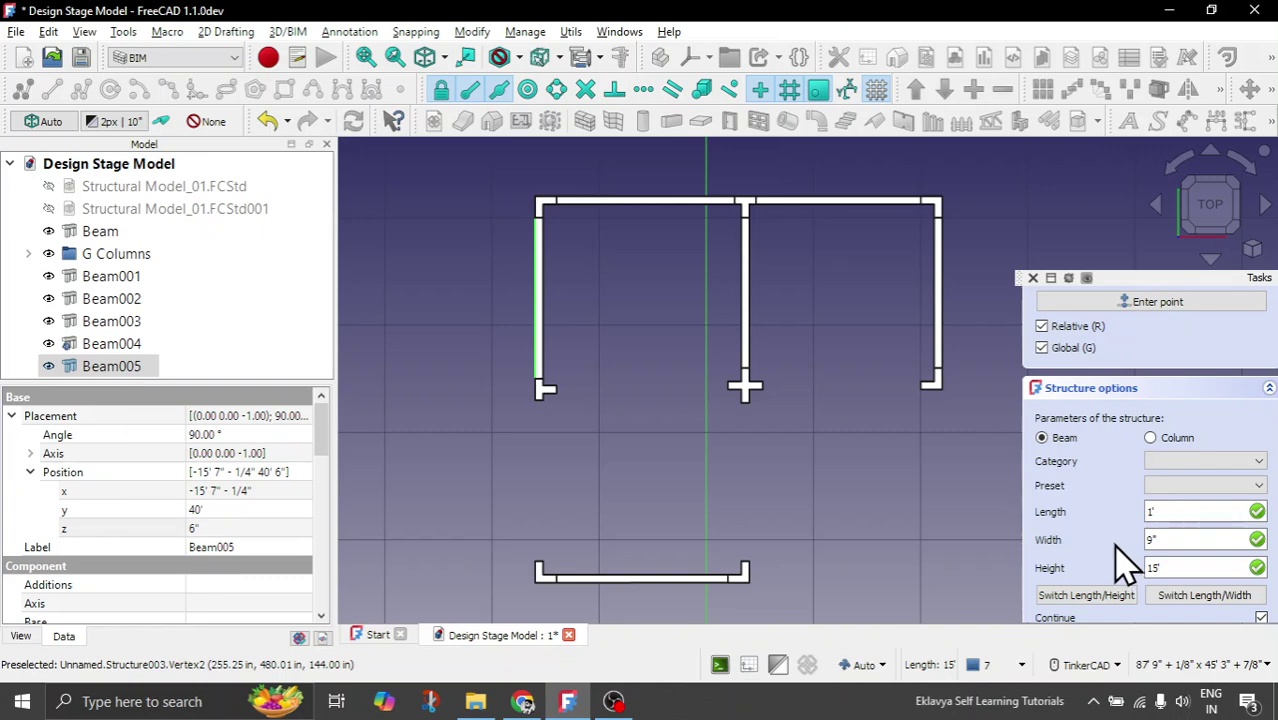
drag(1170, 565, 1130, 566)
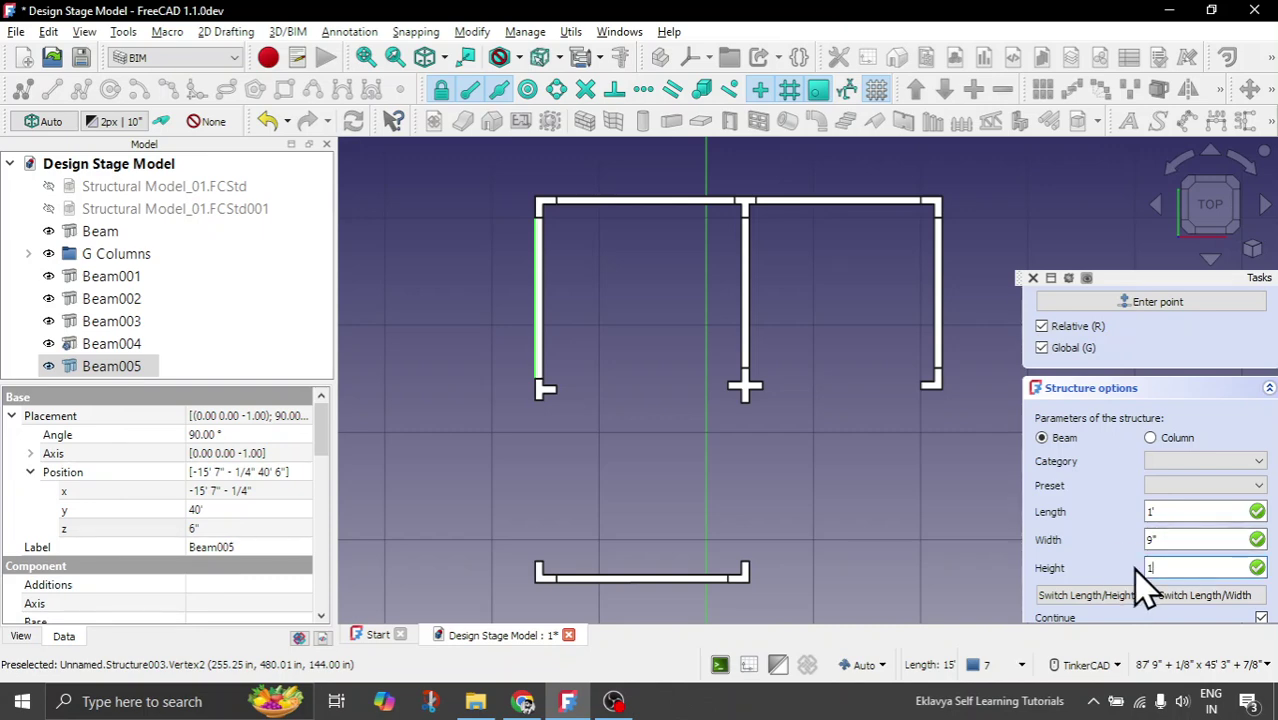
scroll(514, 422, up, 5)
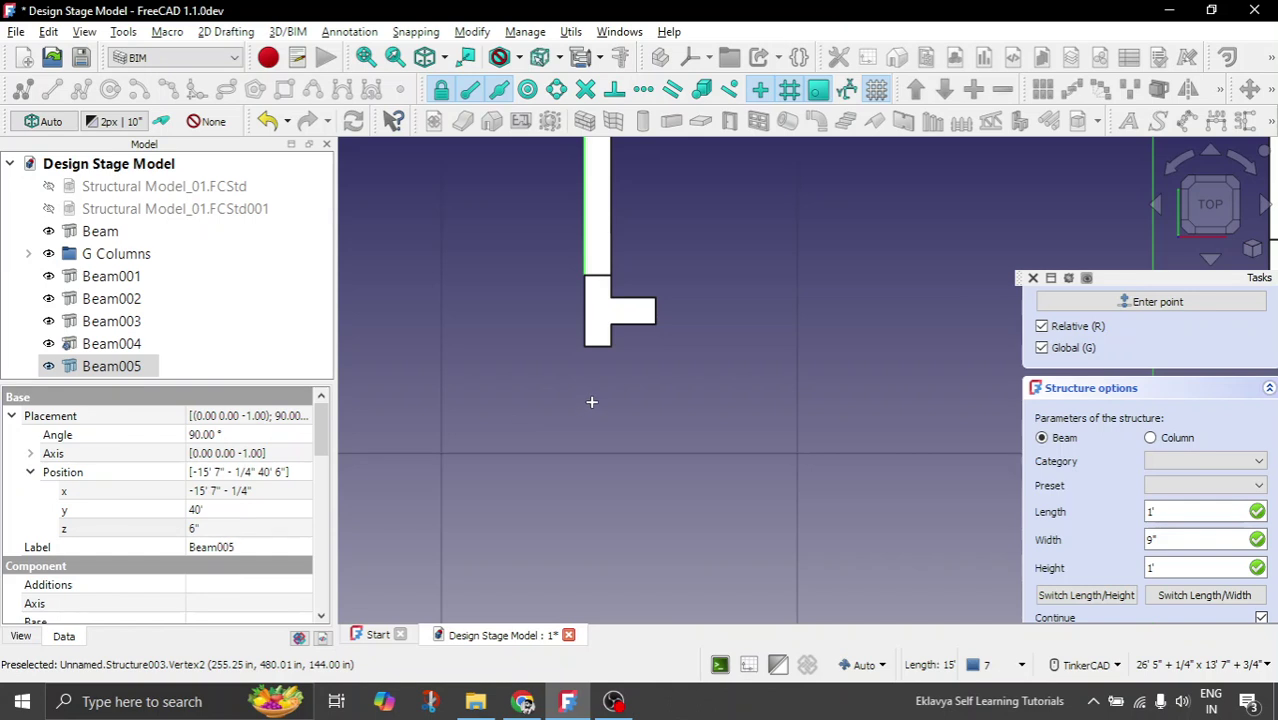
scroll(594, 360, up, 2)
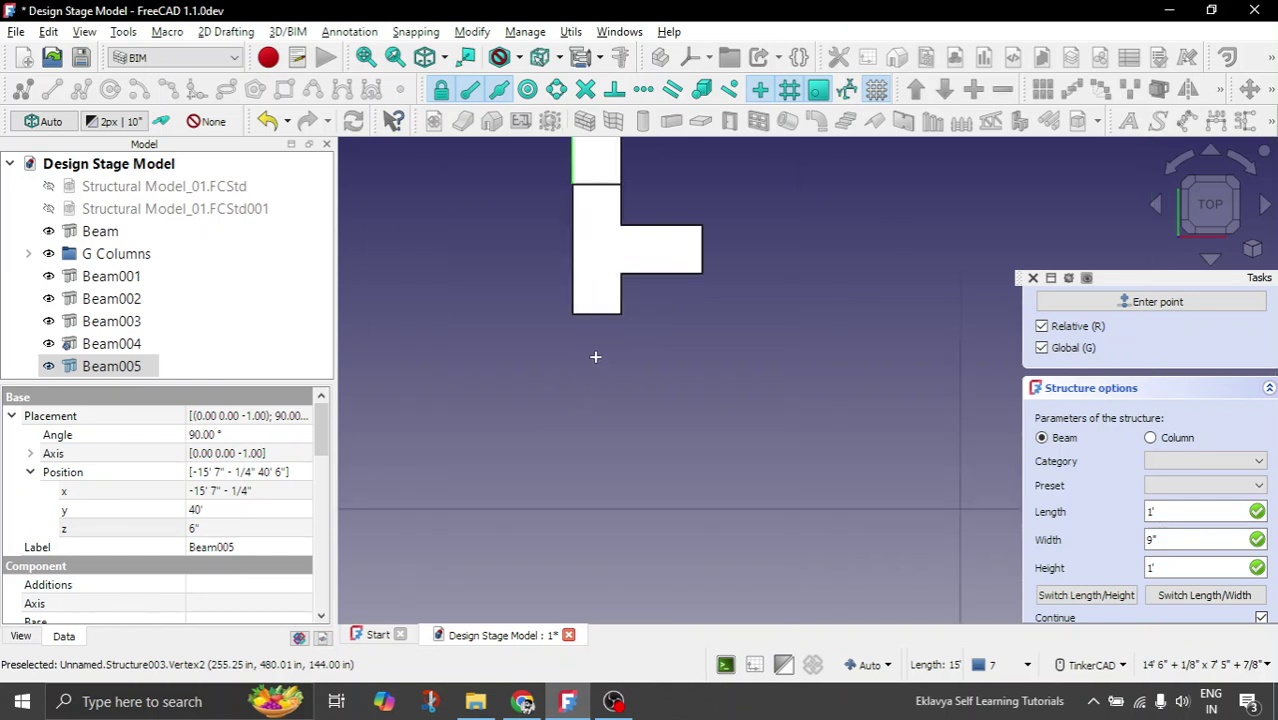
click(599, 234)
scroll(597, 350, down, 4)
scroll(602, 545, up, 3)
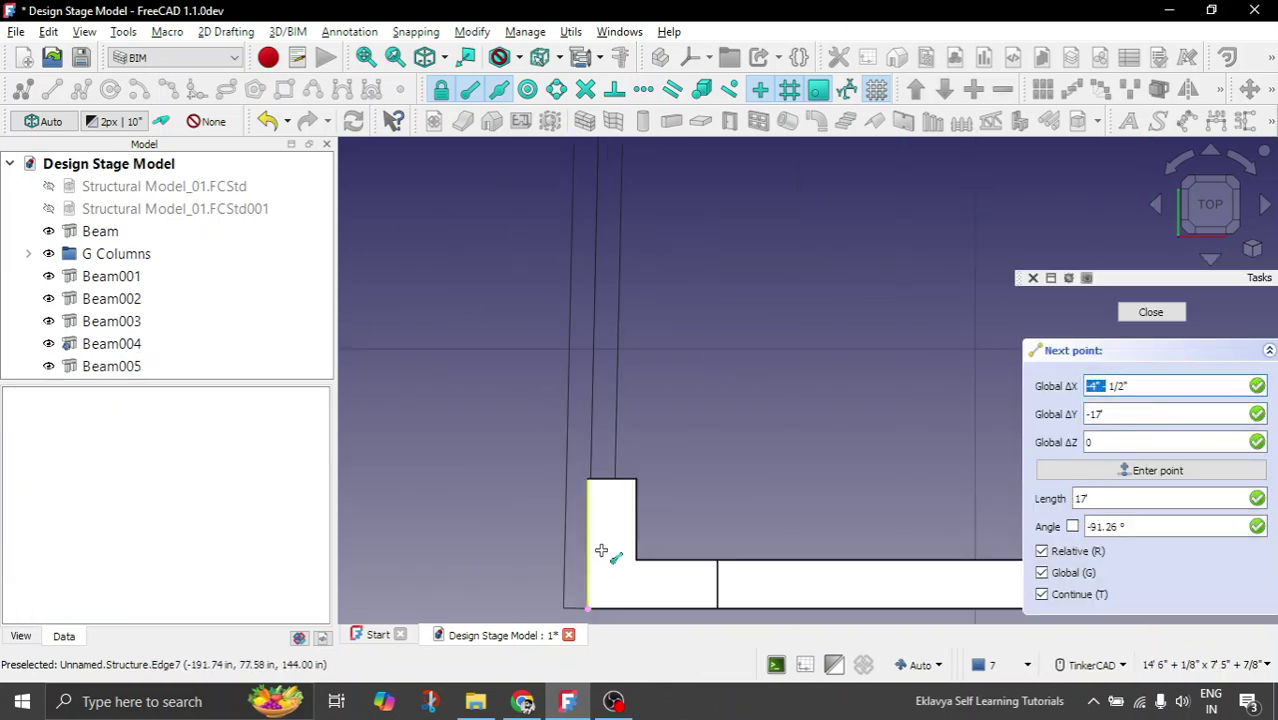
click(611, 479)
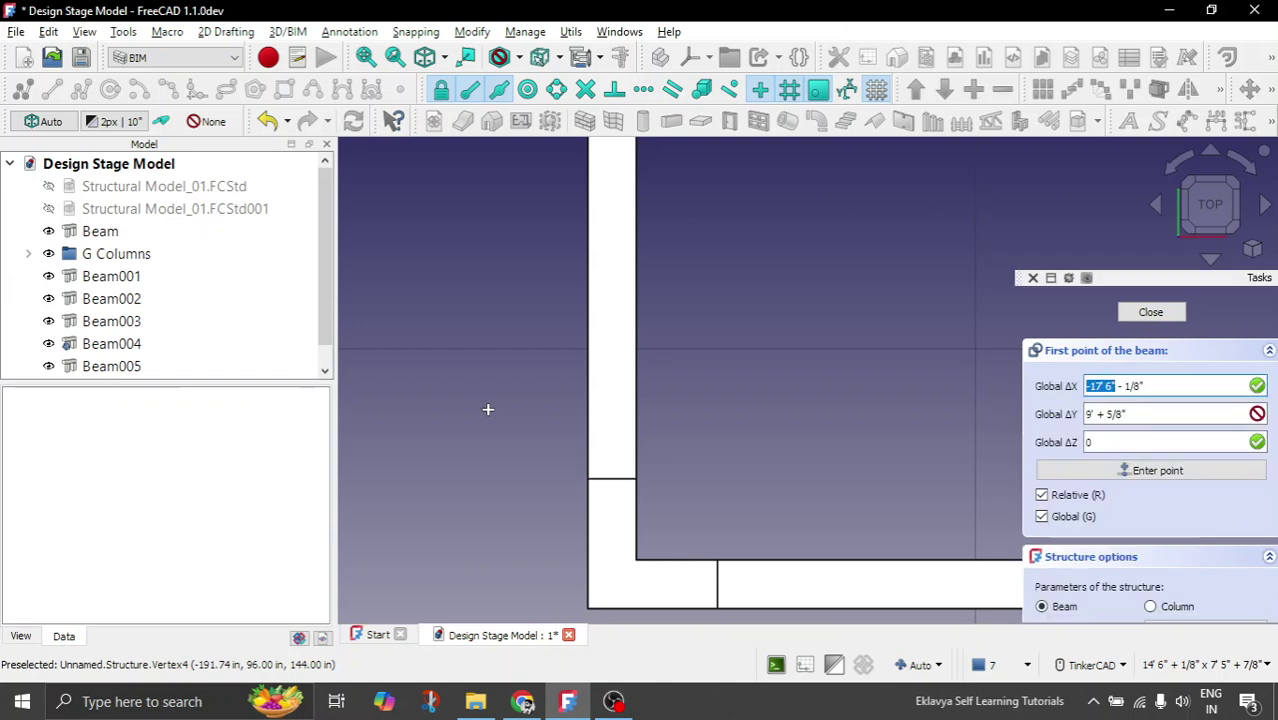
Step: Draw a beam from the top midpoint of the lower-middle L-shaped column up to the bottom midpoint of the cross-shaped column
scroll(488, 409, down, 3)
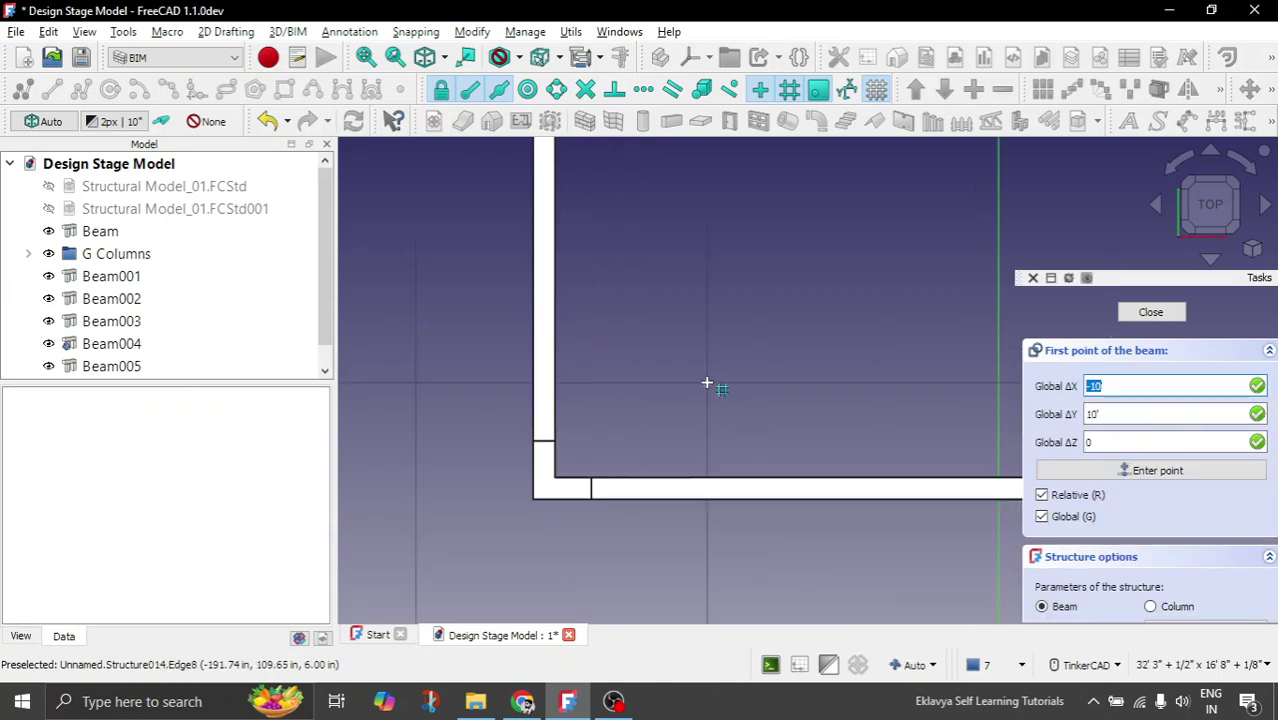
scroll(706, 383, down, 3)
scroll(756, 439, up, 4)
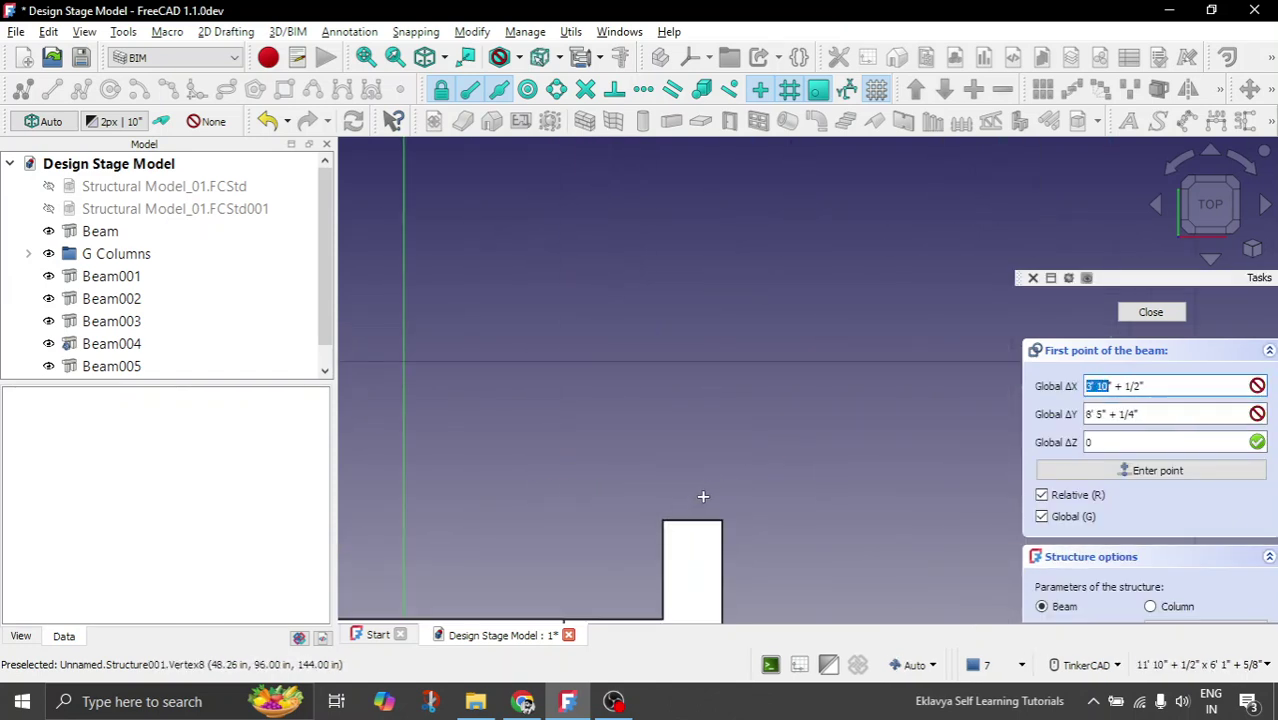
click(694, 552)
scroll(694, 552, up, 3)
scroll(690, 400, down, 3)
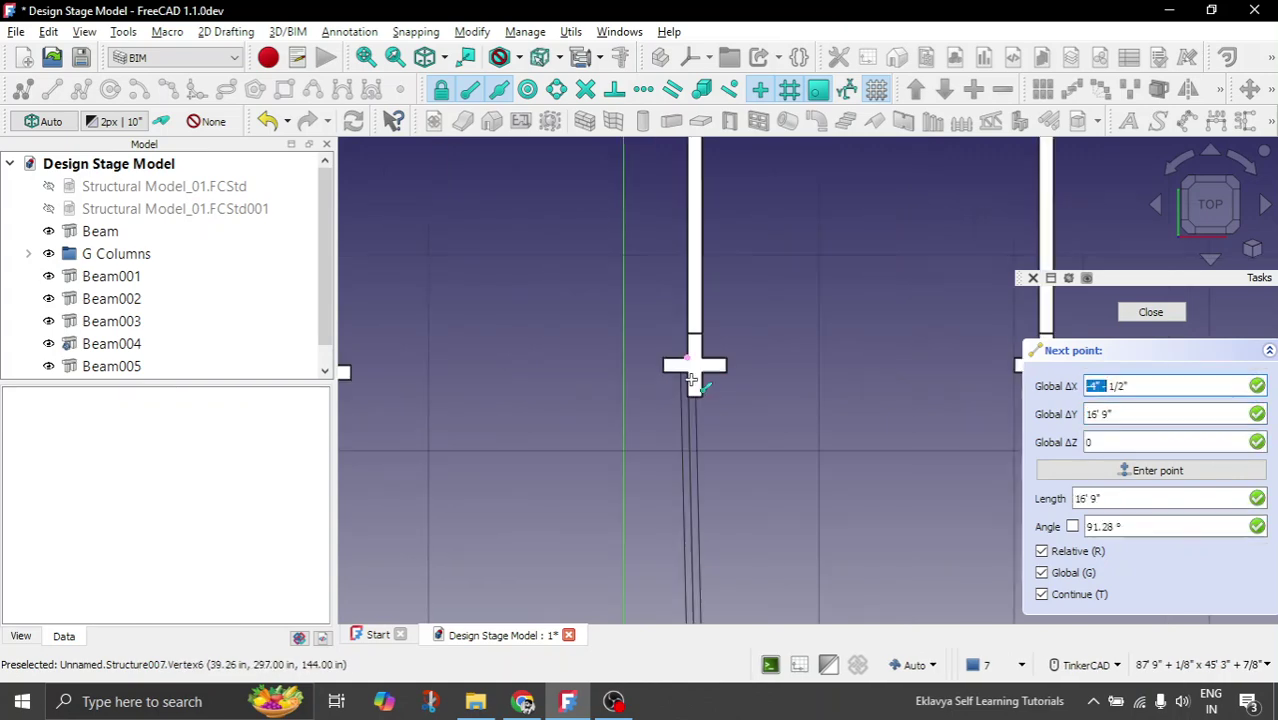
scroll(690, 380, up, 5)
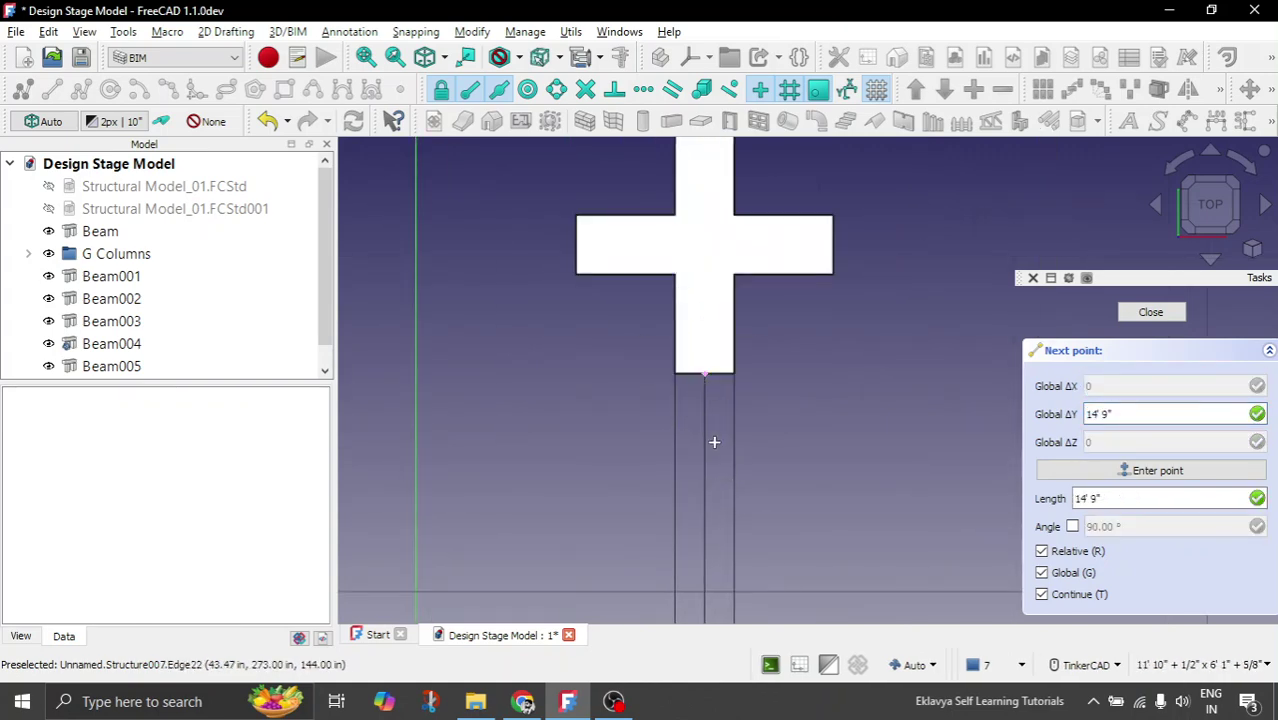
click(714, 442)
scroll(714, 442, down, 3)
scroll(528, 418, up, 3)
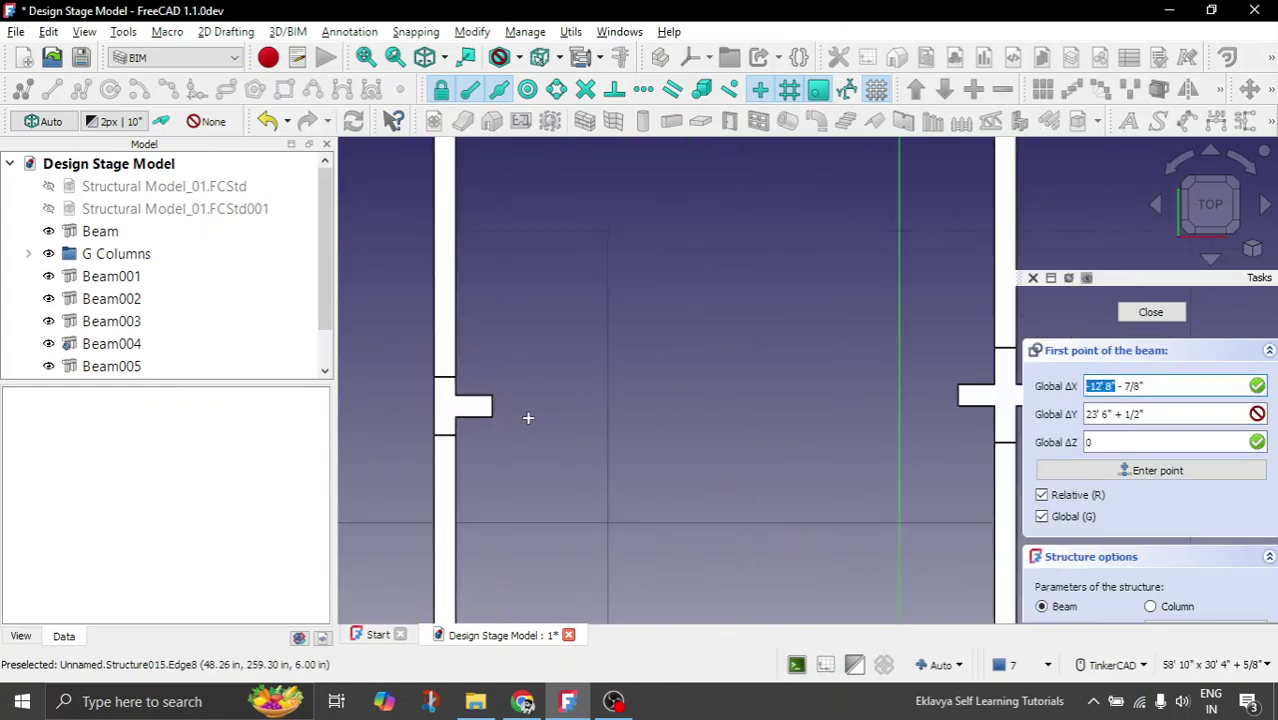
scroll(528, 418, up, 2)
click(450, 445)
scroll(541, 437, down, 3)
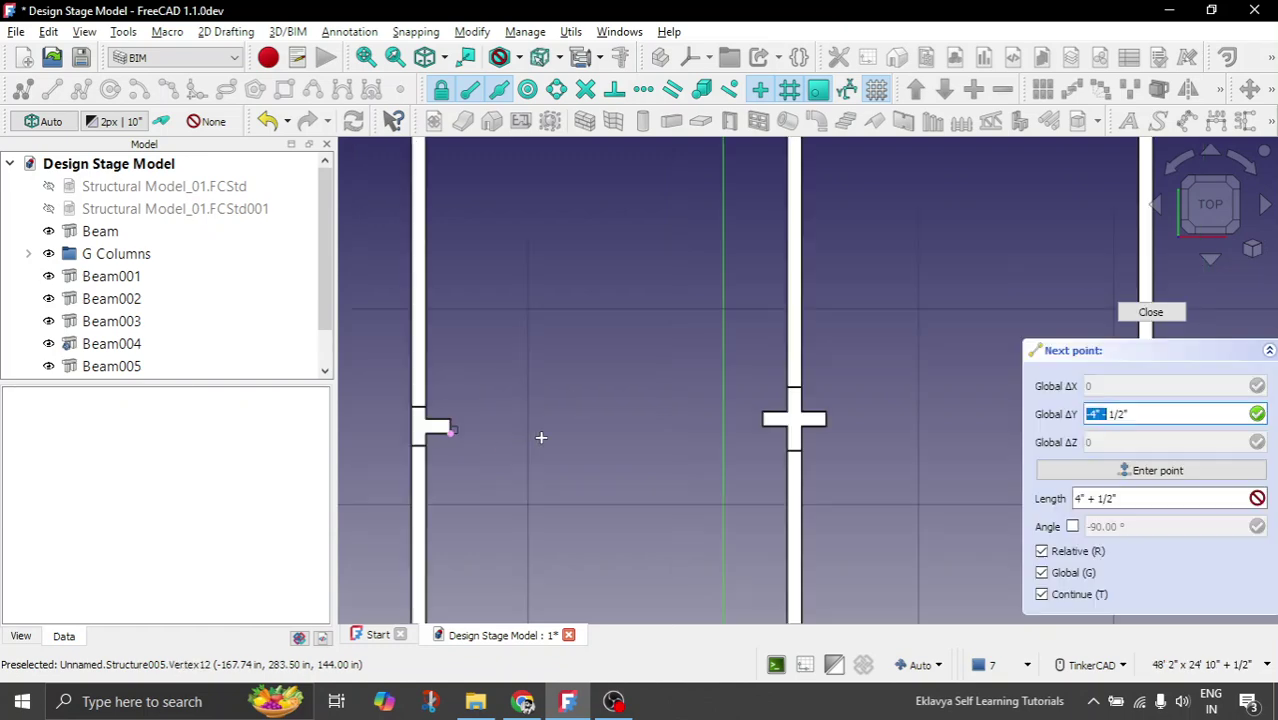
scroll(725, 430, up, 3)
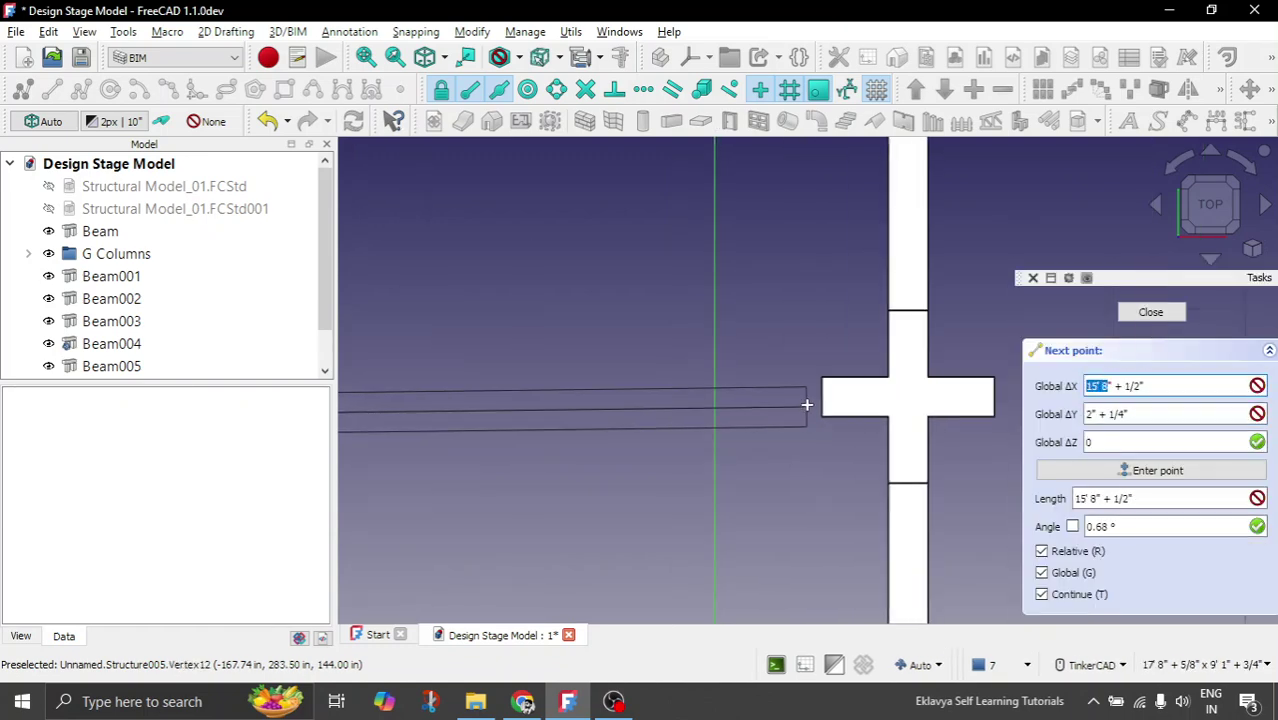
scroll(816, 400, down, 3)
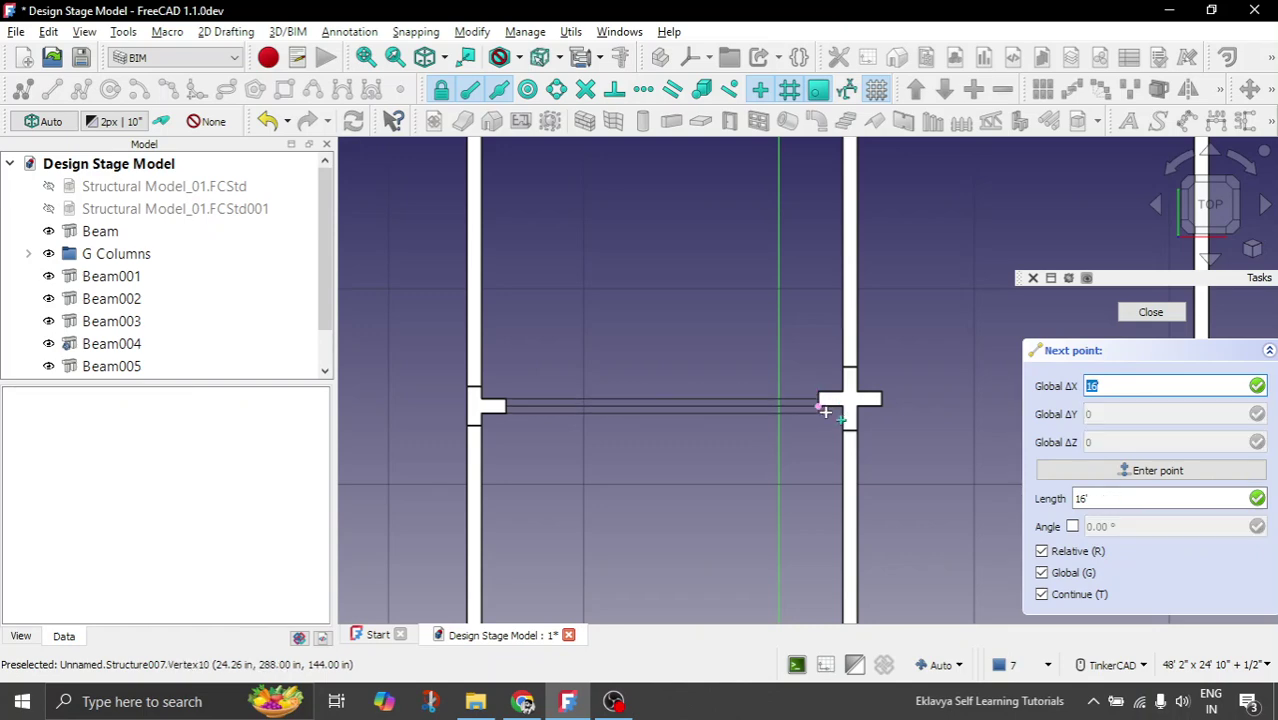
scroll(699, 408, down, 3)
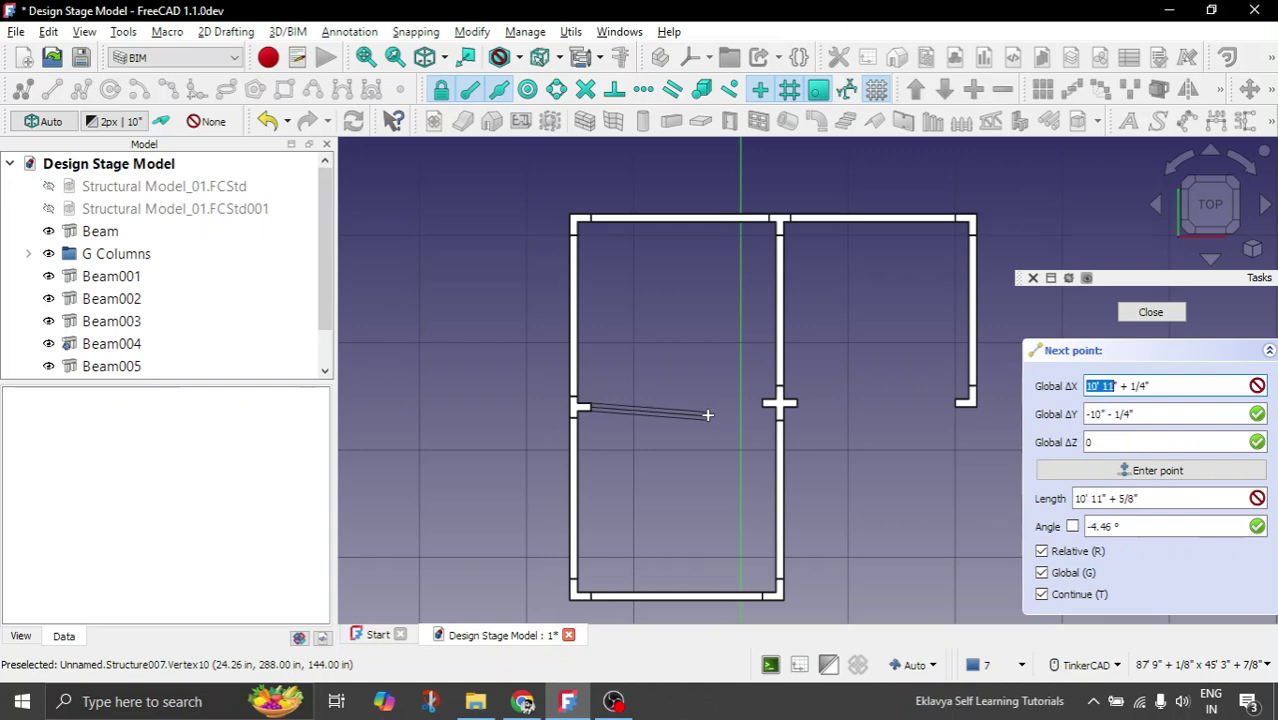
scroll(708, 415, up, 3)
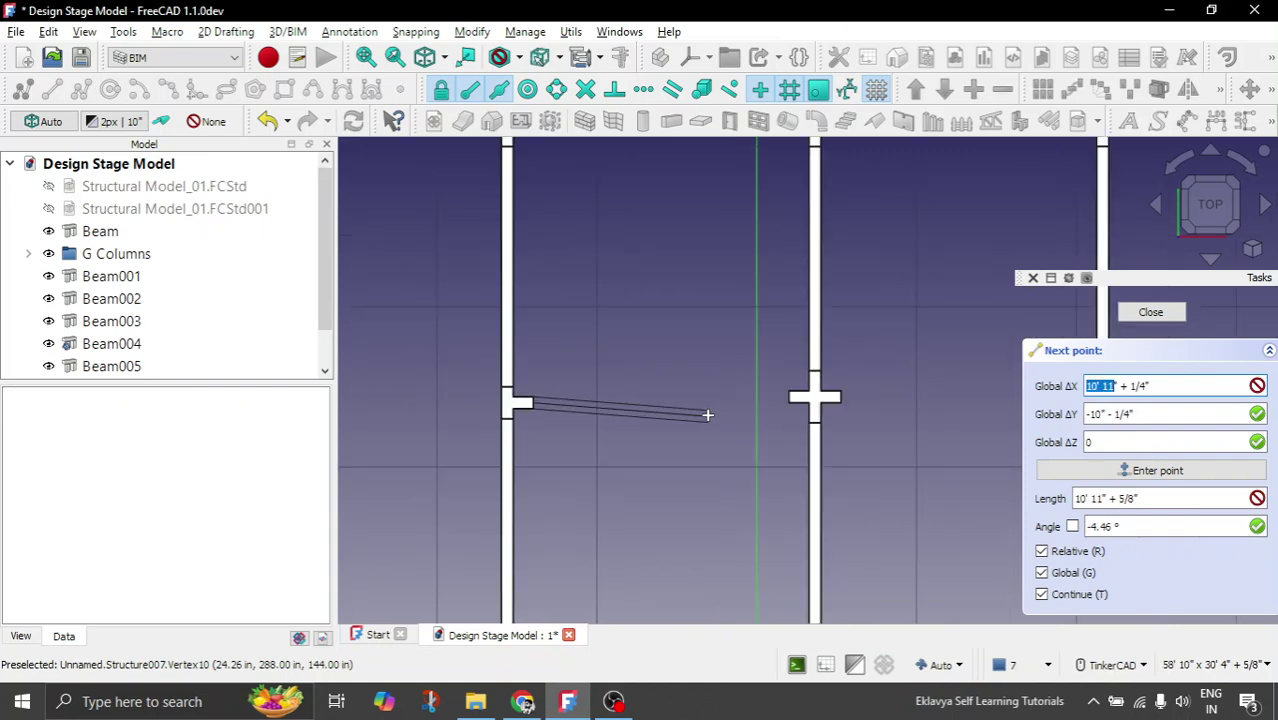
key(Escape)
Step: Draw a beam from the left-end midpoint of the right-hand L-shaped column to the right-arm midpoint of the cross-shaped column
scroll(785, 476, down, 3)
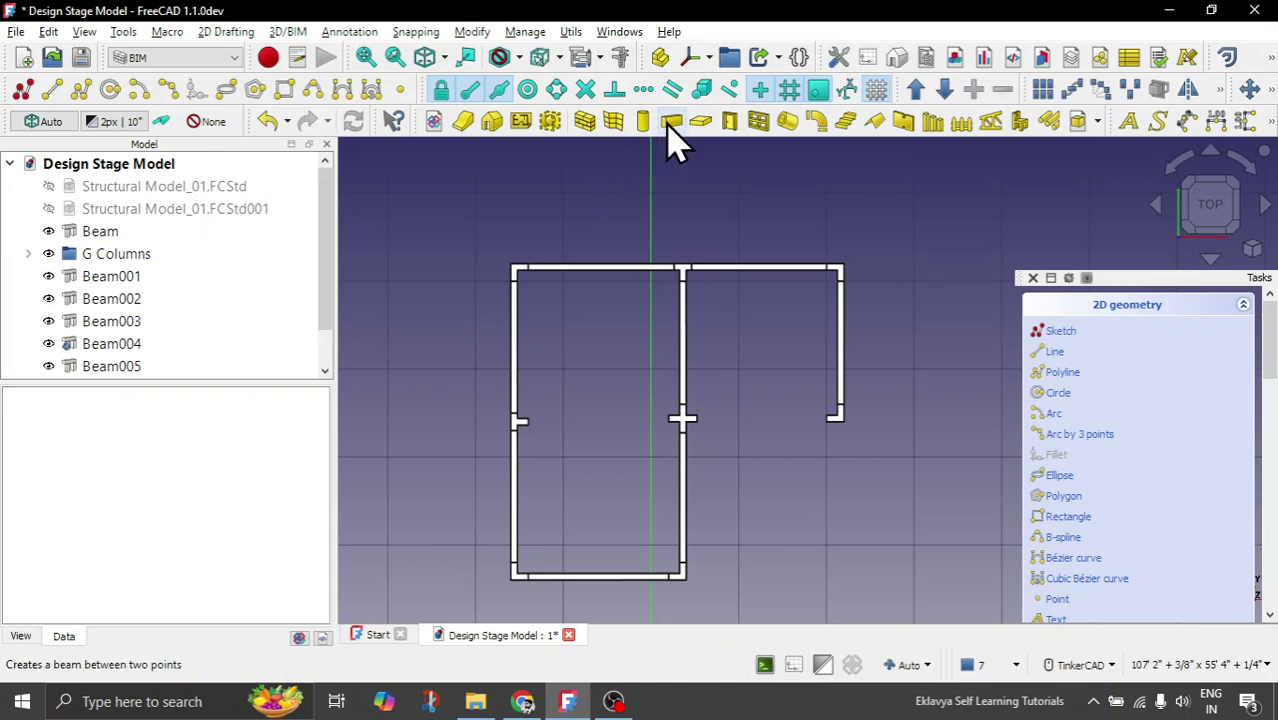
scroll(793, 405, up, 5)
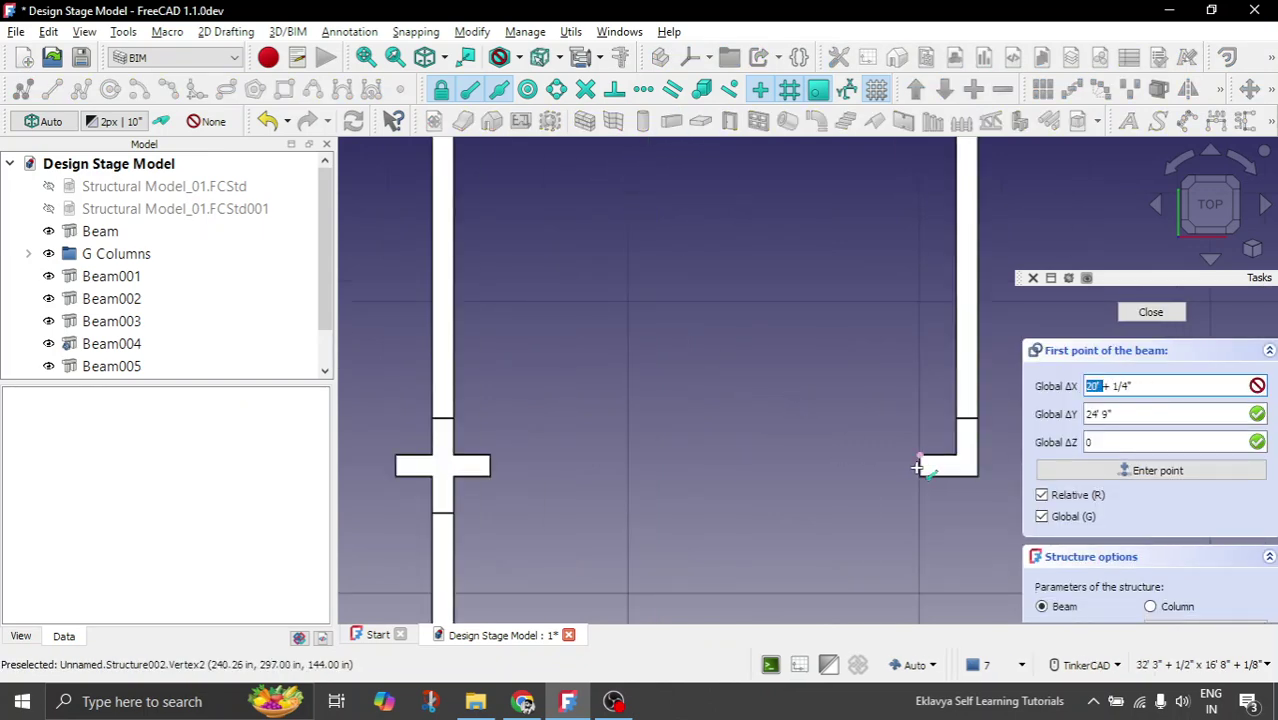
scroll(920, 463, up, 4)
click(920, 463)
scroll(920, 463, down, 5)
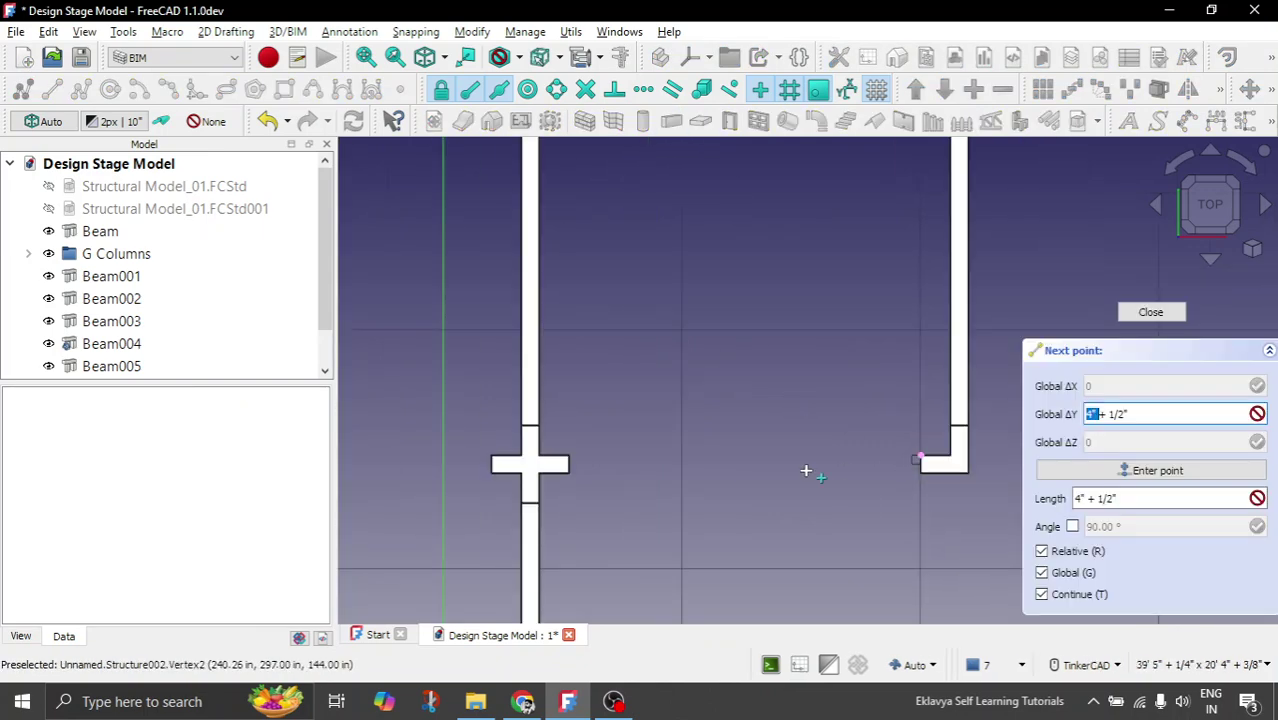
scroll(650, 465, up, 4)
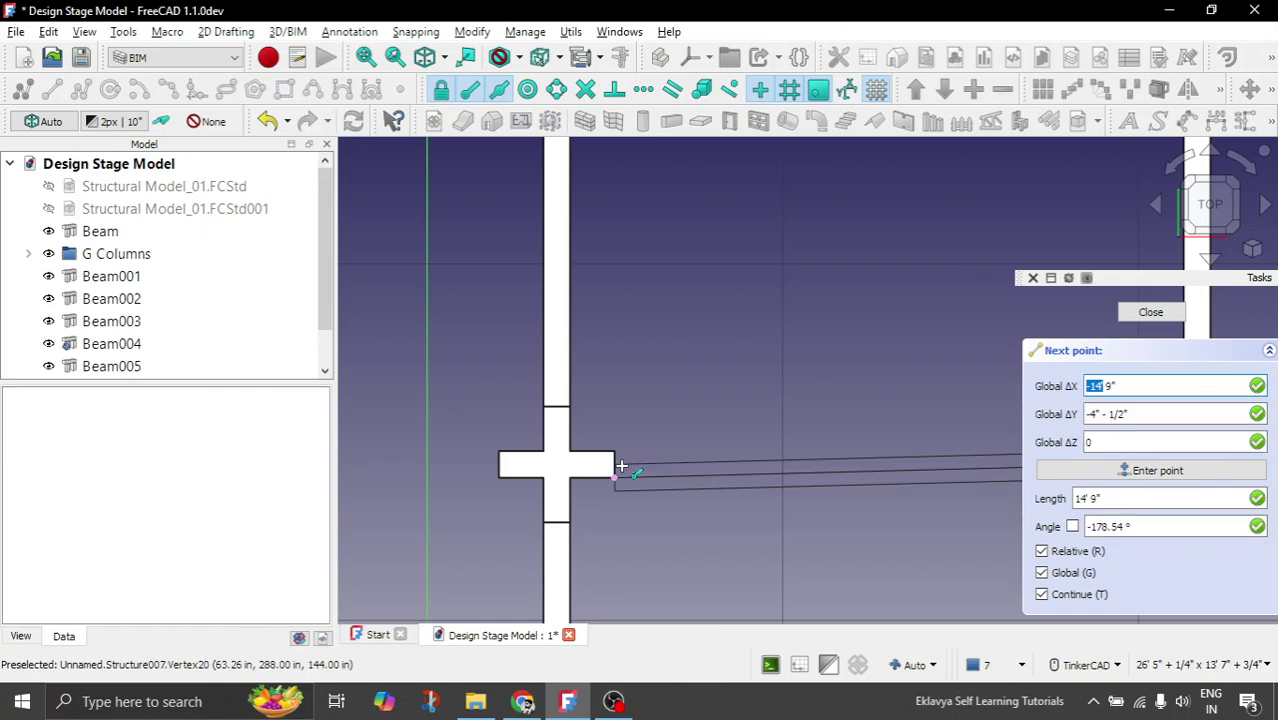
scroll(620, 464, up, 4)
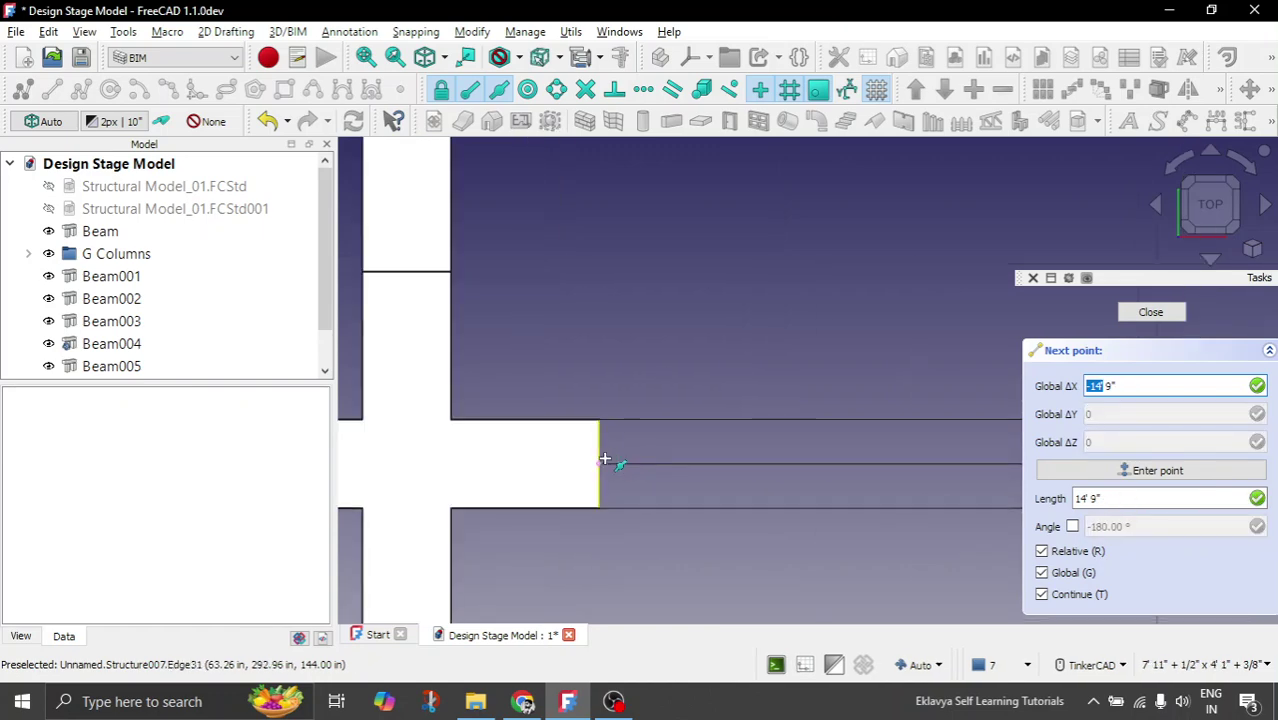
click(634, 444)
scroll(650, 447, down, 4)
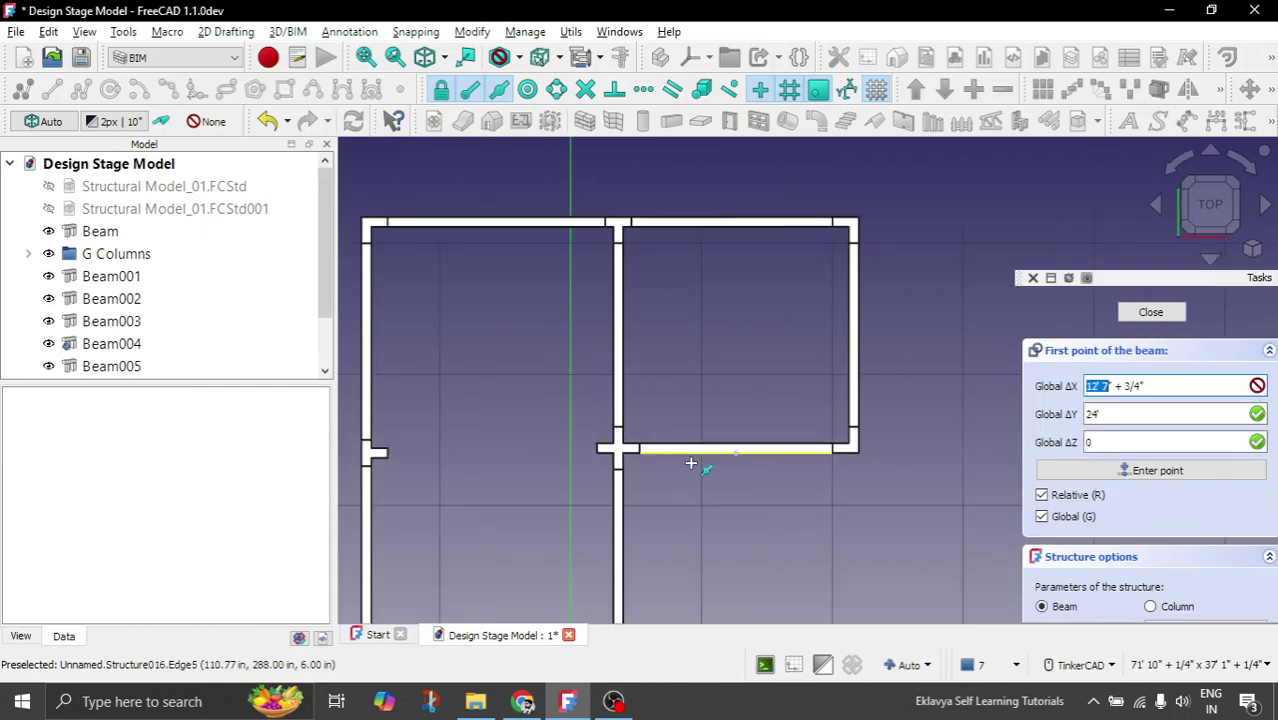
key(Escape)
Step: Measure the gap and offset between the upper corners of the T-shaped column's arm and the cross-shaped column's left arm
scroll(727, 400, down, 1)
scroll(430, 455, up, 4)
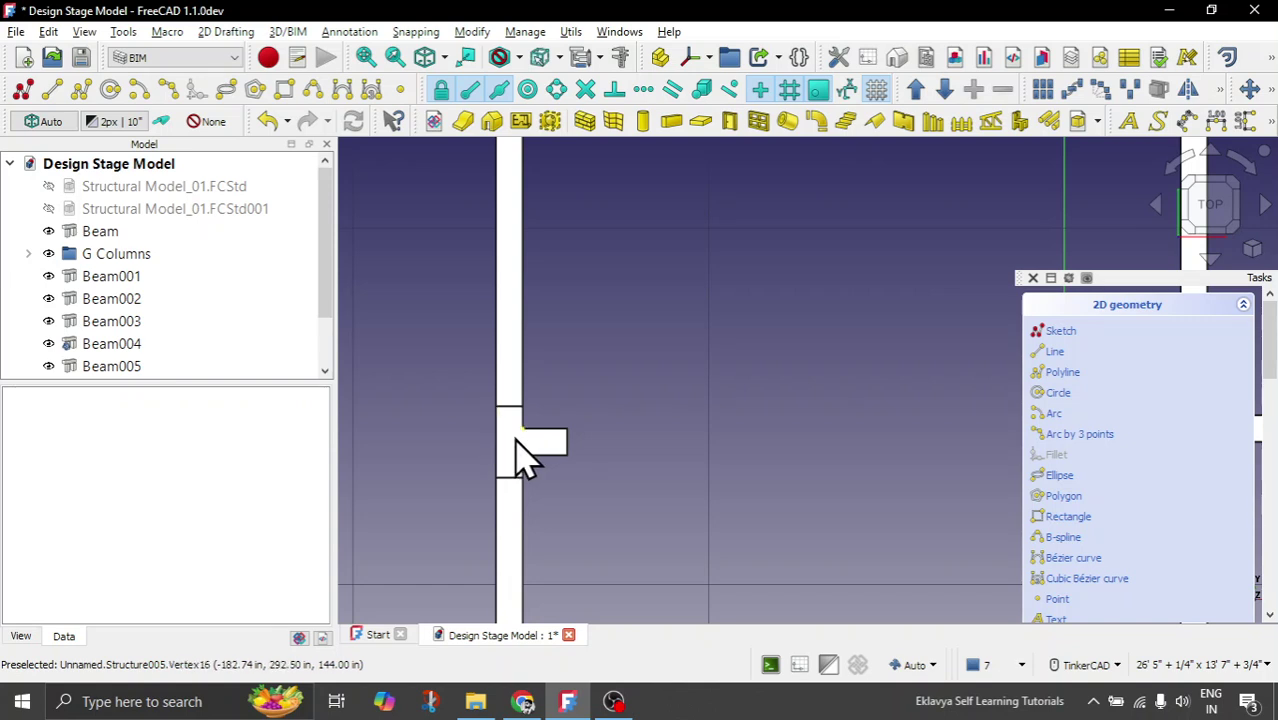
scroll(505, 453, down, 3)
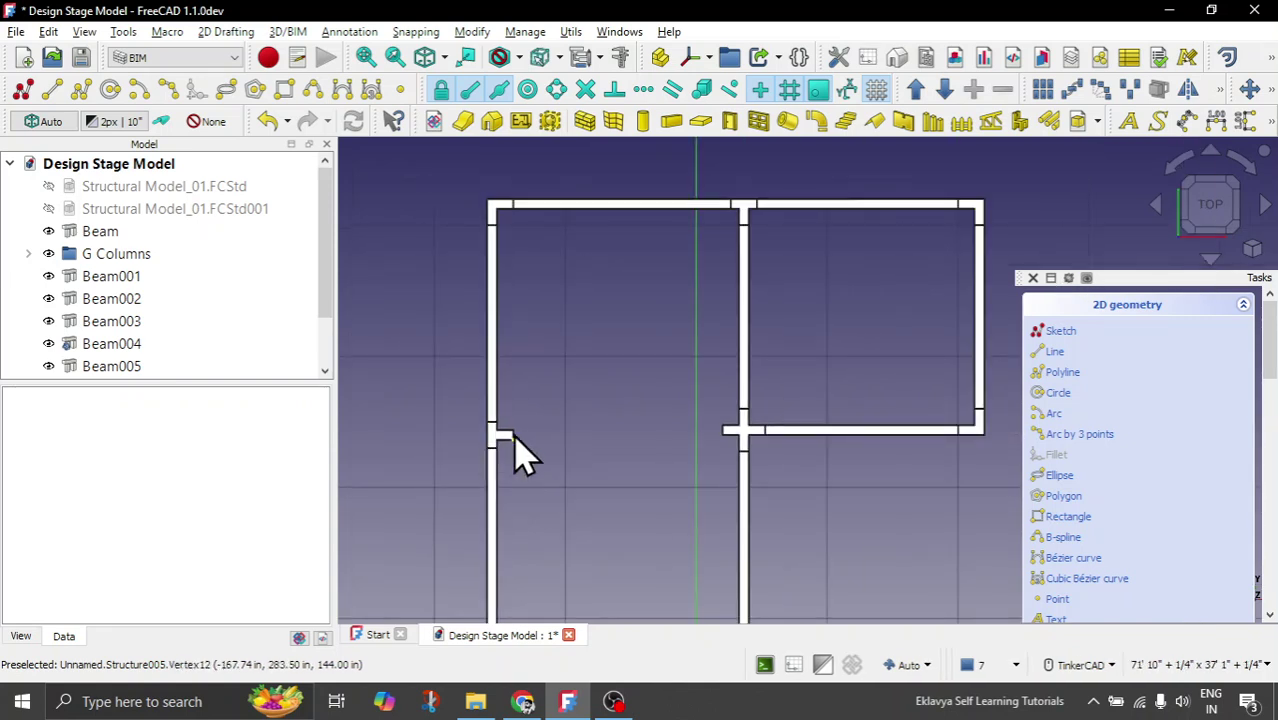
scroll(565, 448, up, 3)
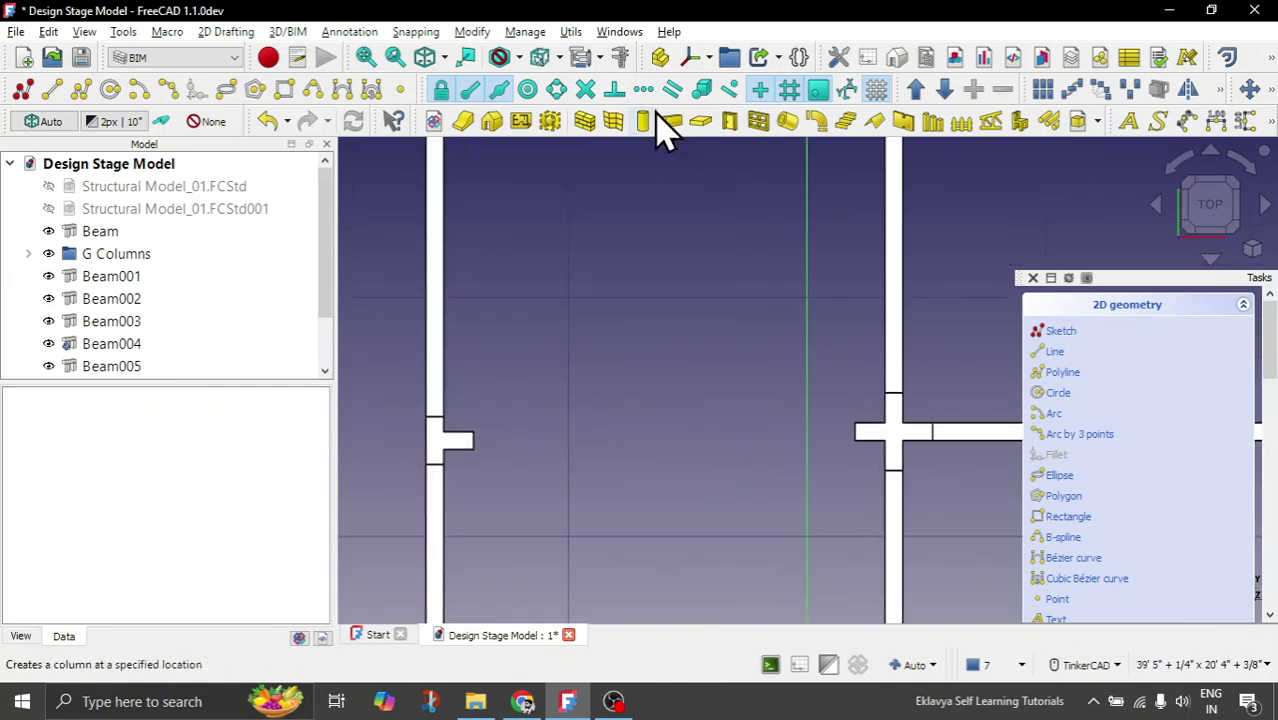
click(620, 57)
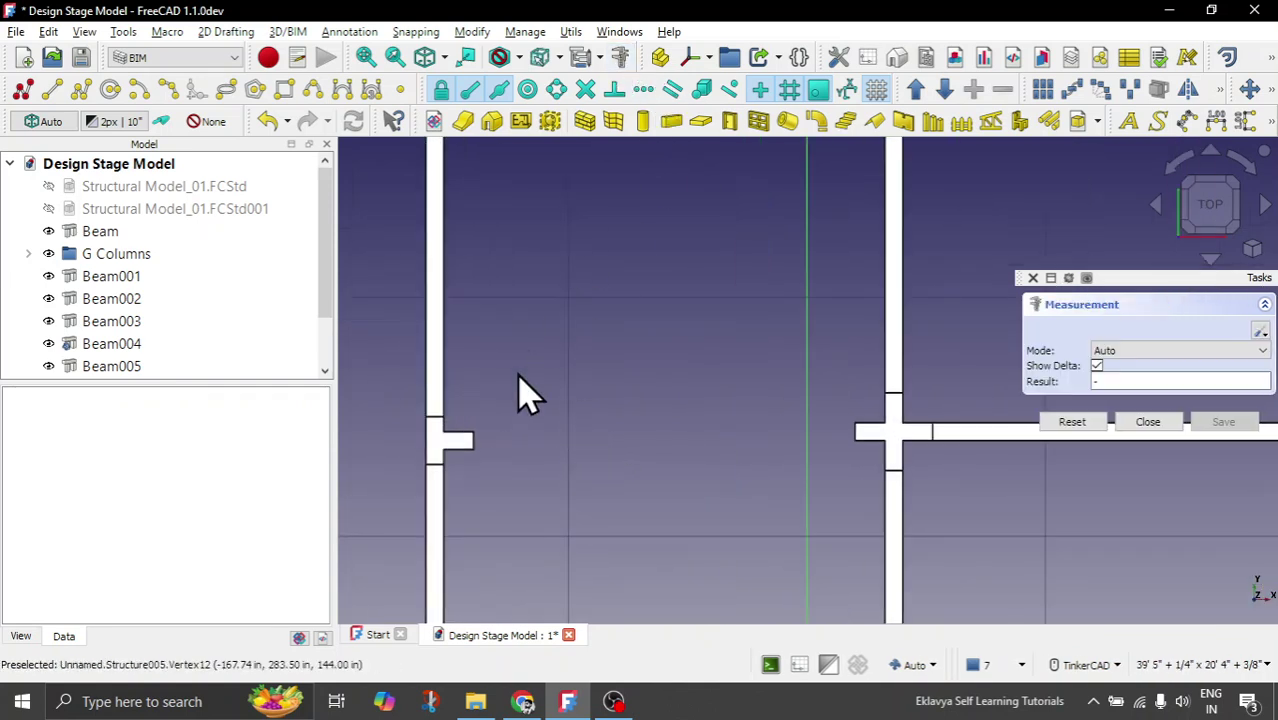
click(478, 433)
click(855, 432)
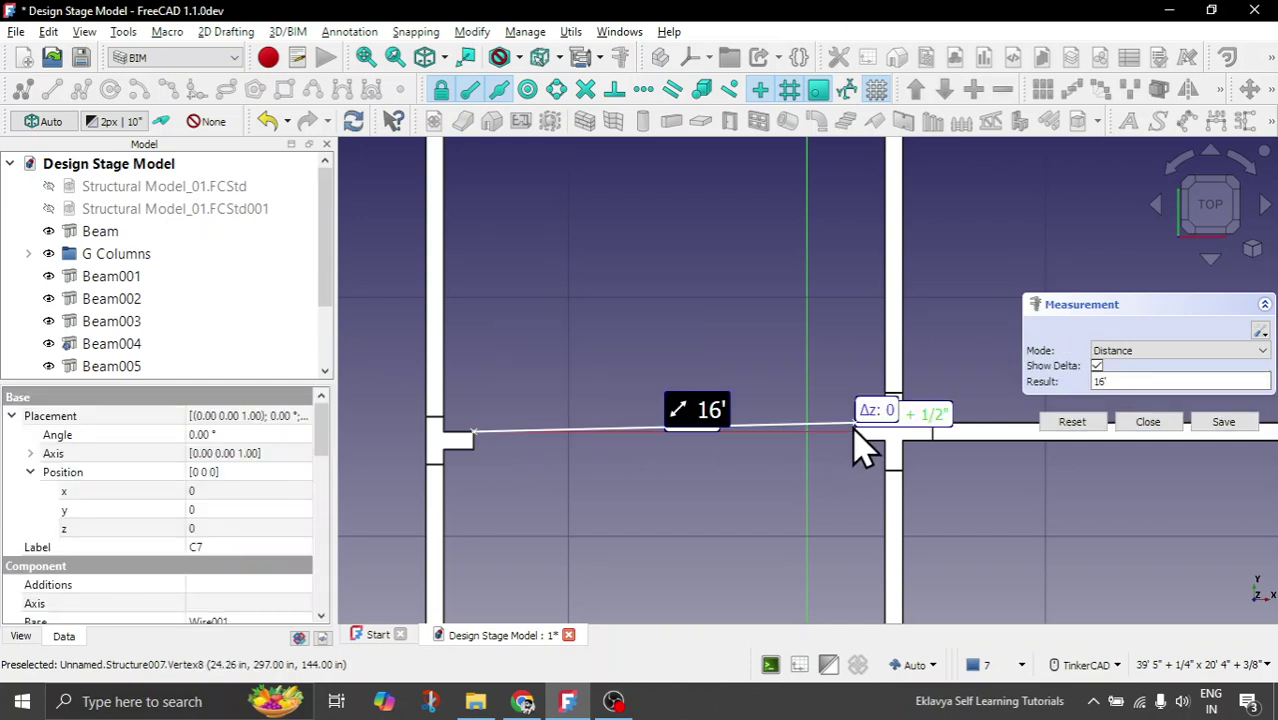
scroll(700, 460, up, 2)
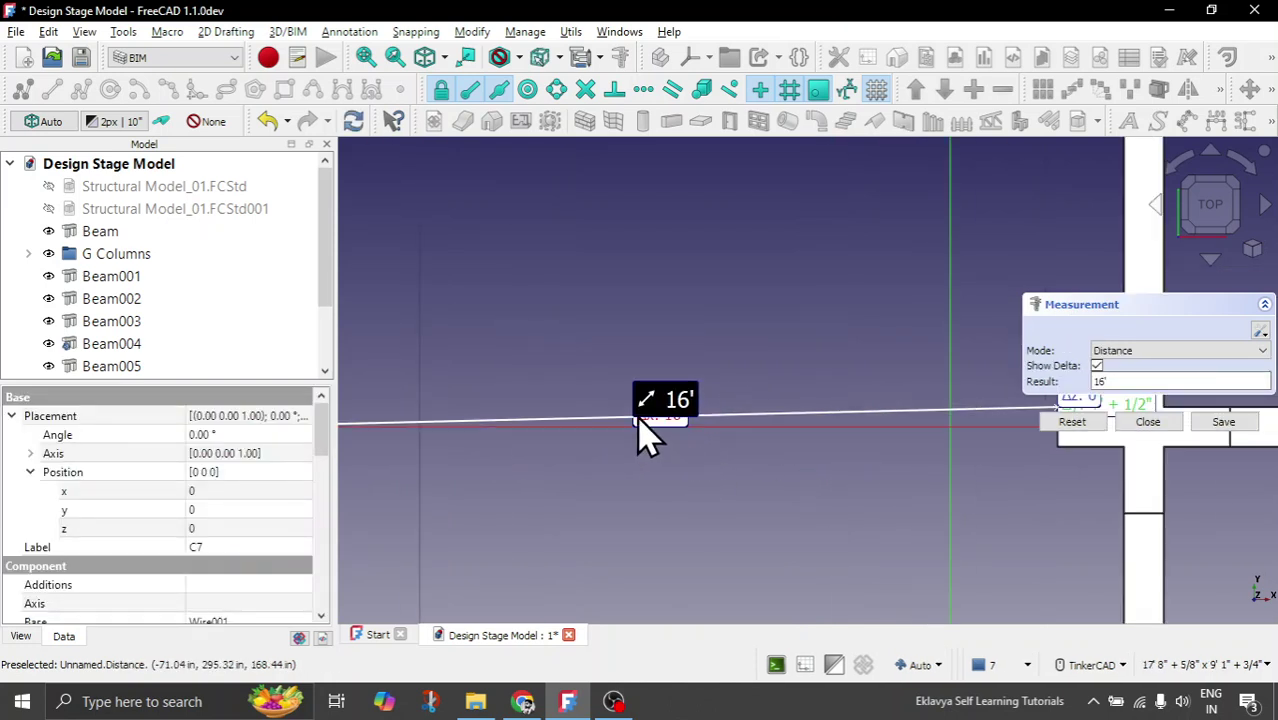
scroll(652, 465, up, 3)
scroll(655, 475, down, 5)
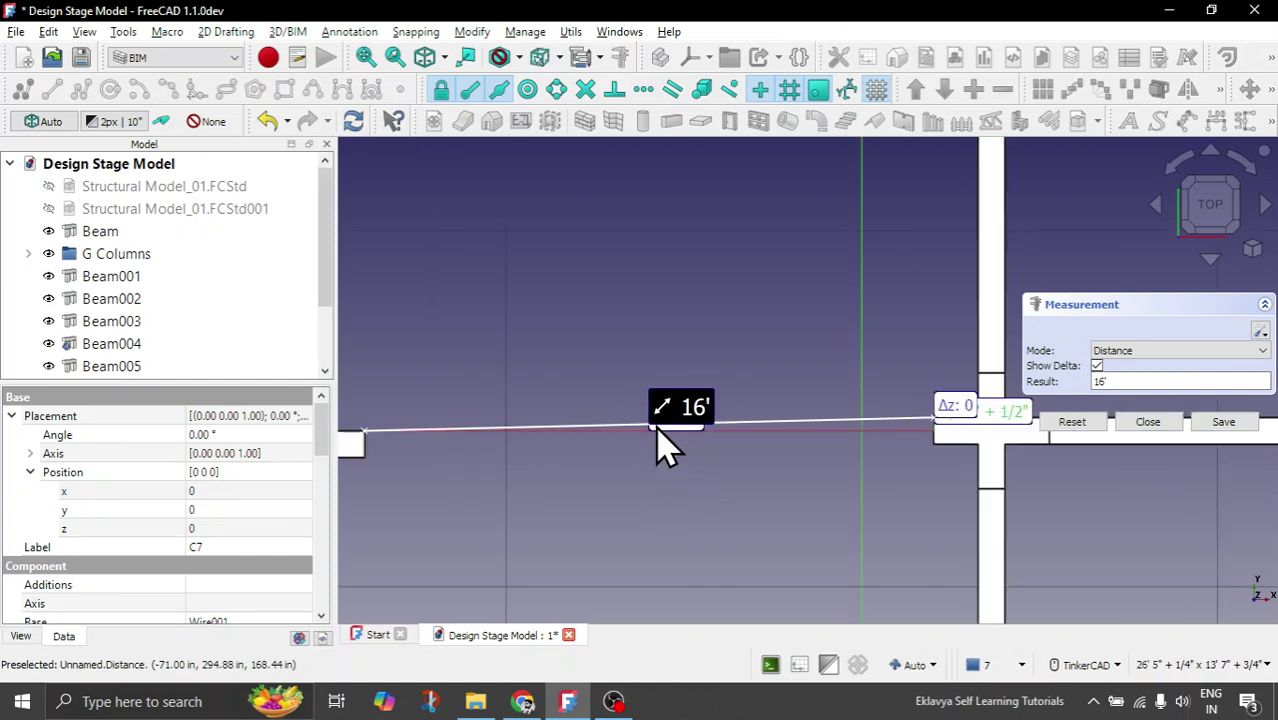
Step: Reset the measurement and repeat it in Distance mode between the facing arms of the T-shaped and cross-shaped columns, examining the y offset
click(1072, 421)
click(1140, 352)
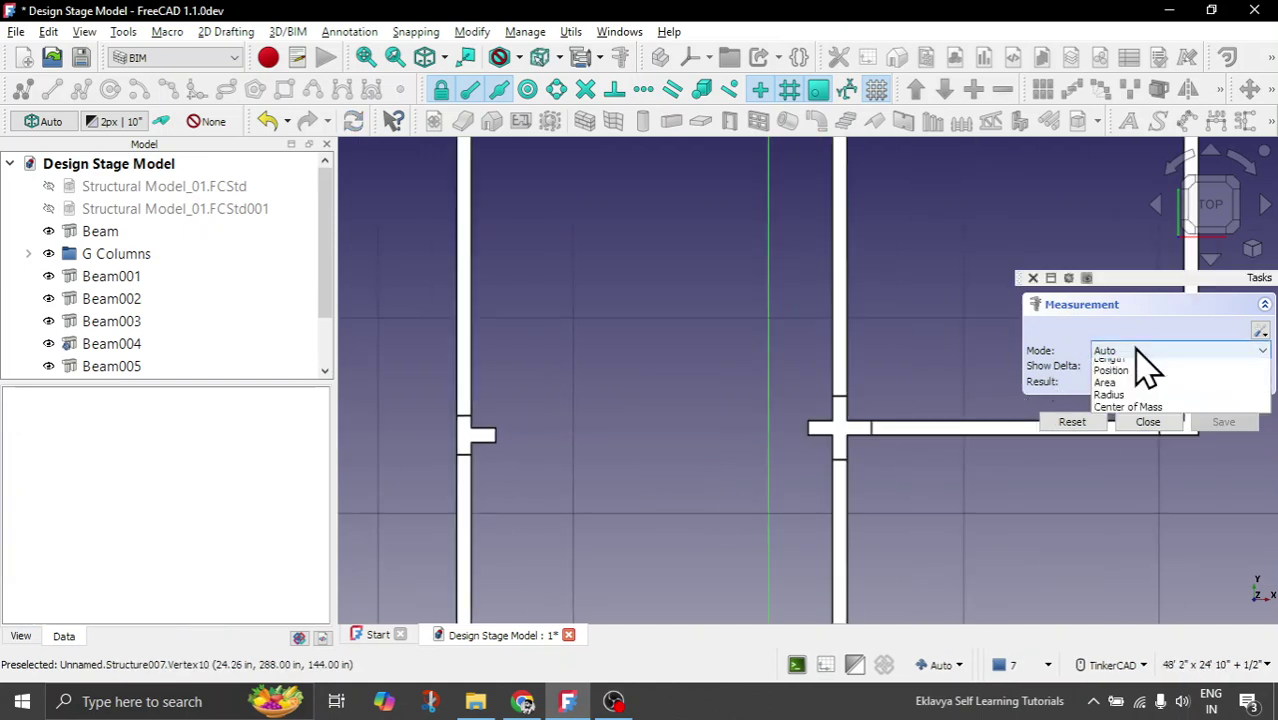
click(1168, 378)
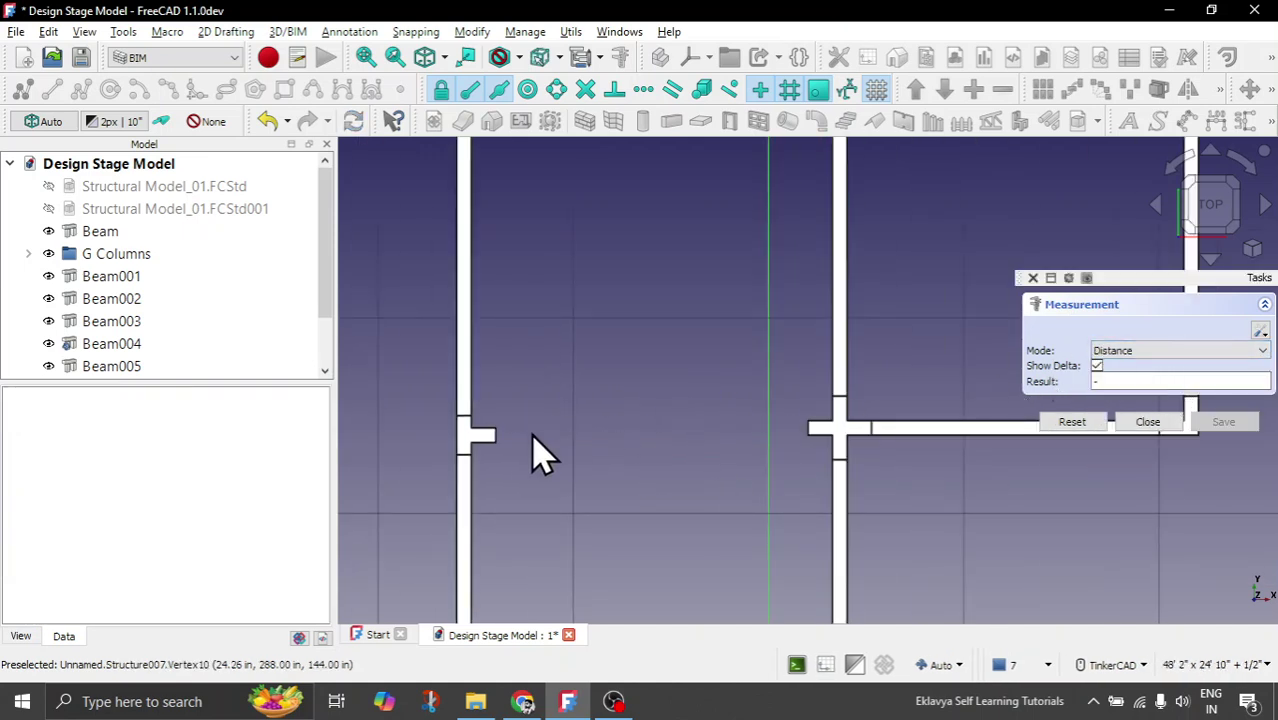
click(494, 432)
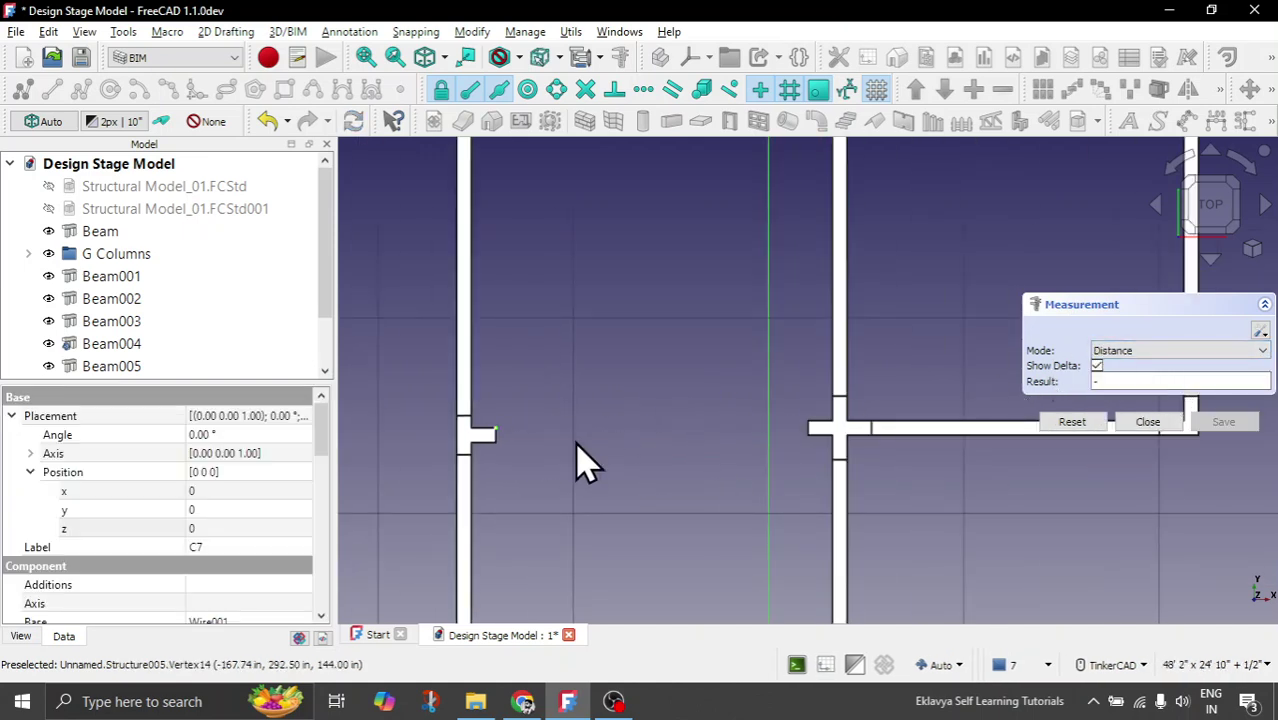
click(818, 438)
scroll(775, 465, up, 10)
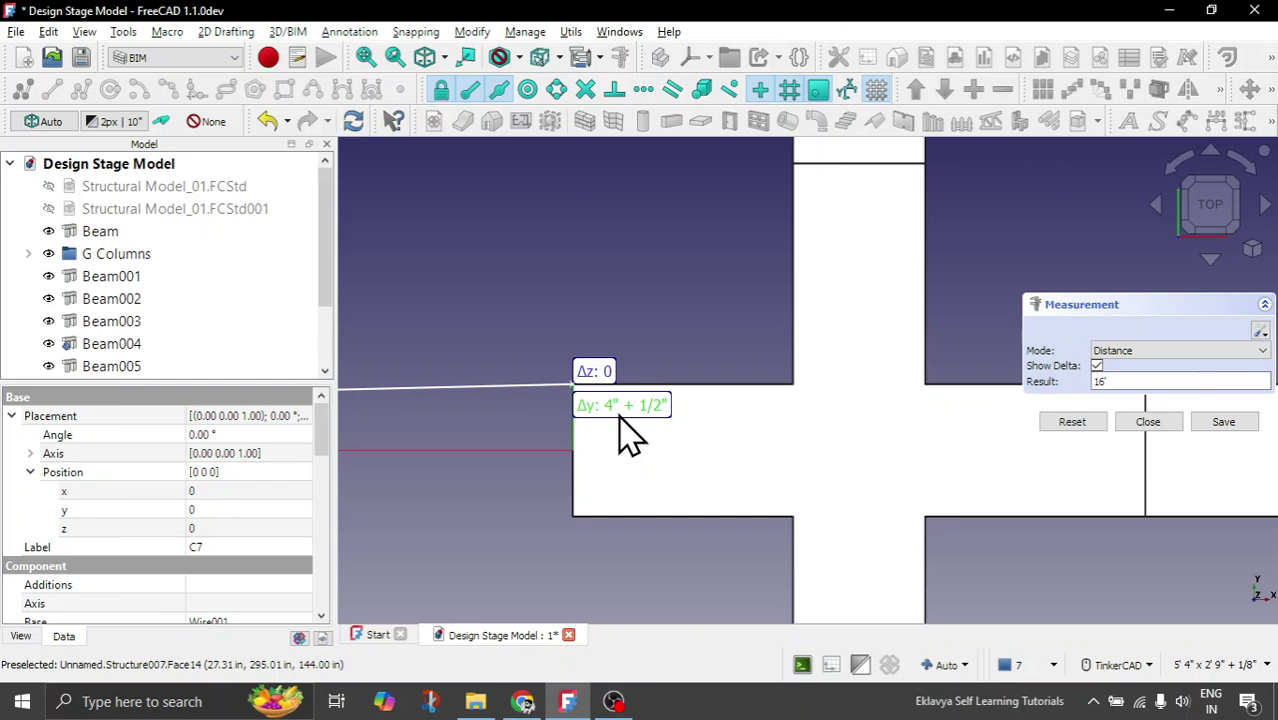
scroll(748, 365, down, 6)
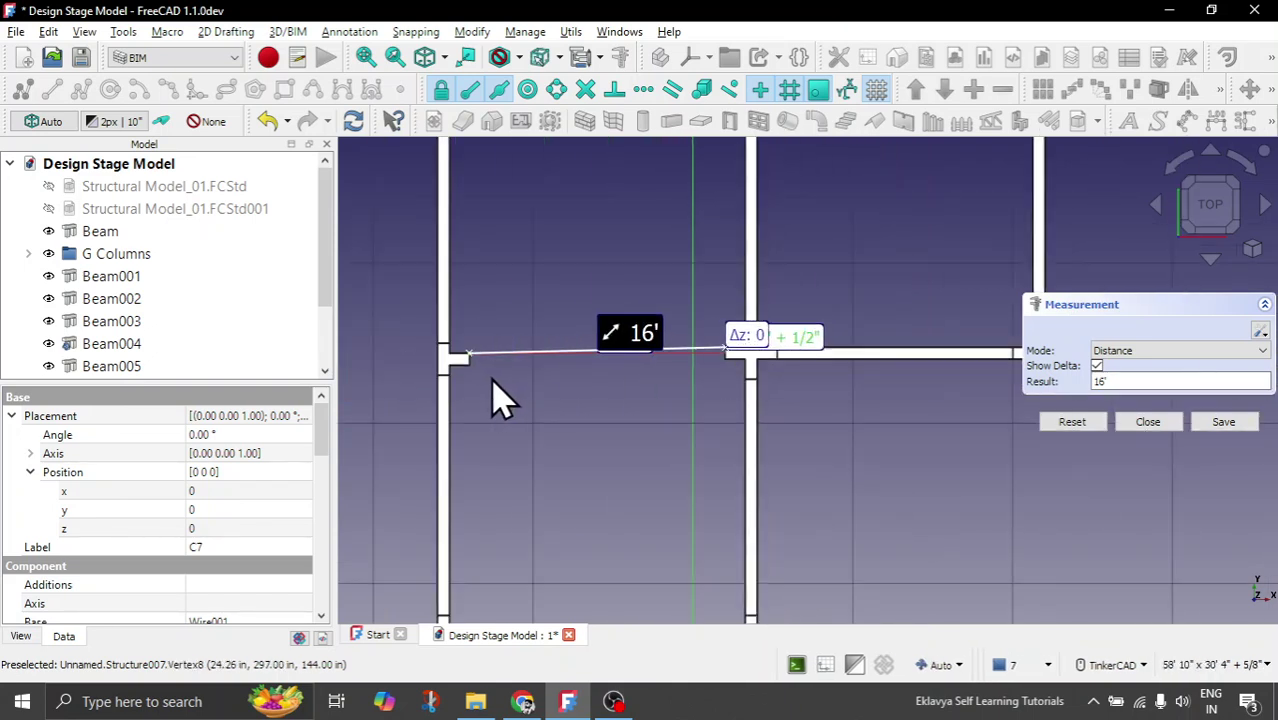
Step: Examine how the facing arms of the T-shaped and cross-shaped columns line up, and close the measurement
scroll(456, 378, up, 4)
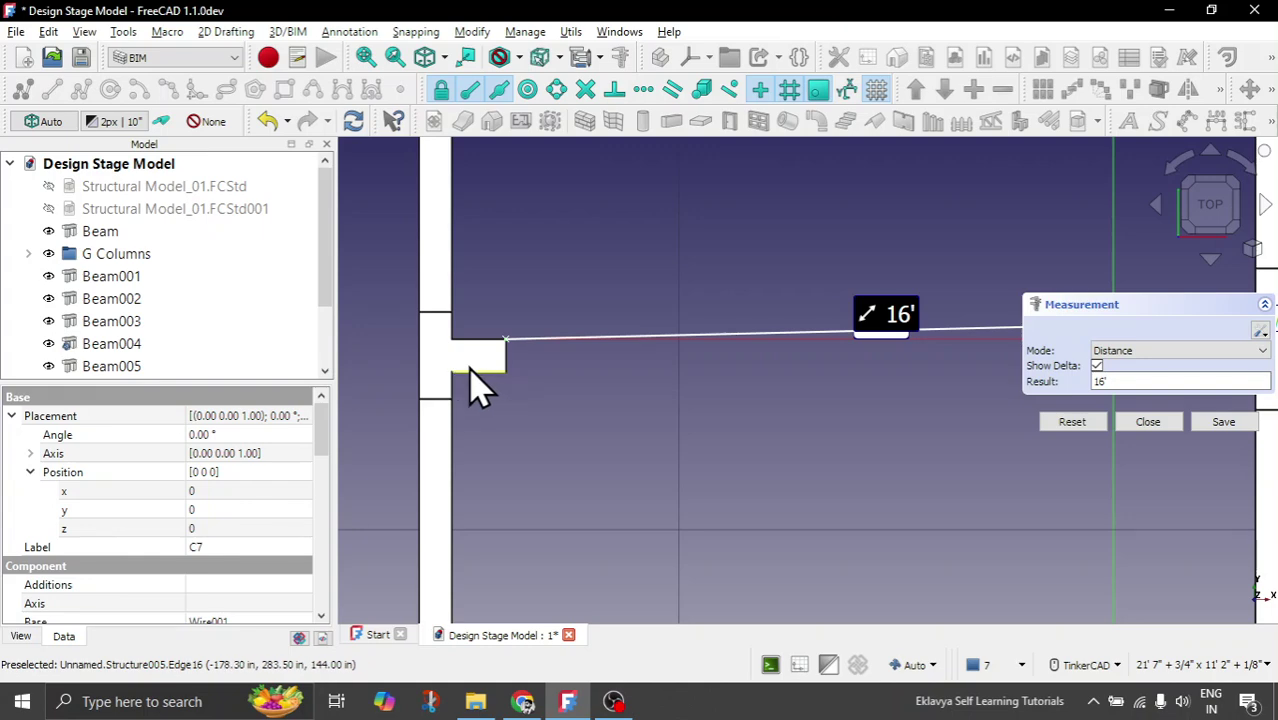
scroll(476, 385, down, 3)
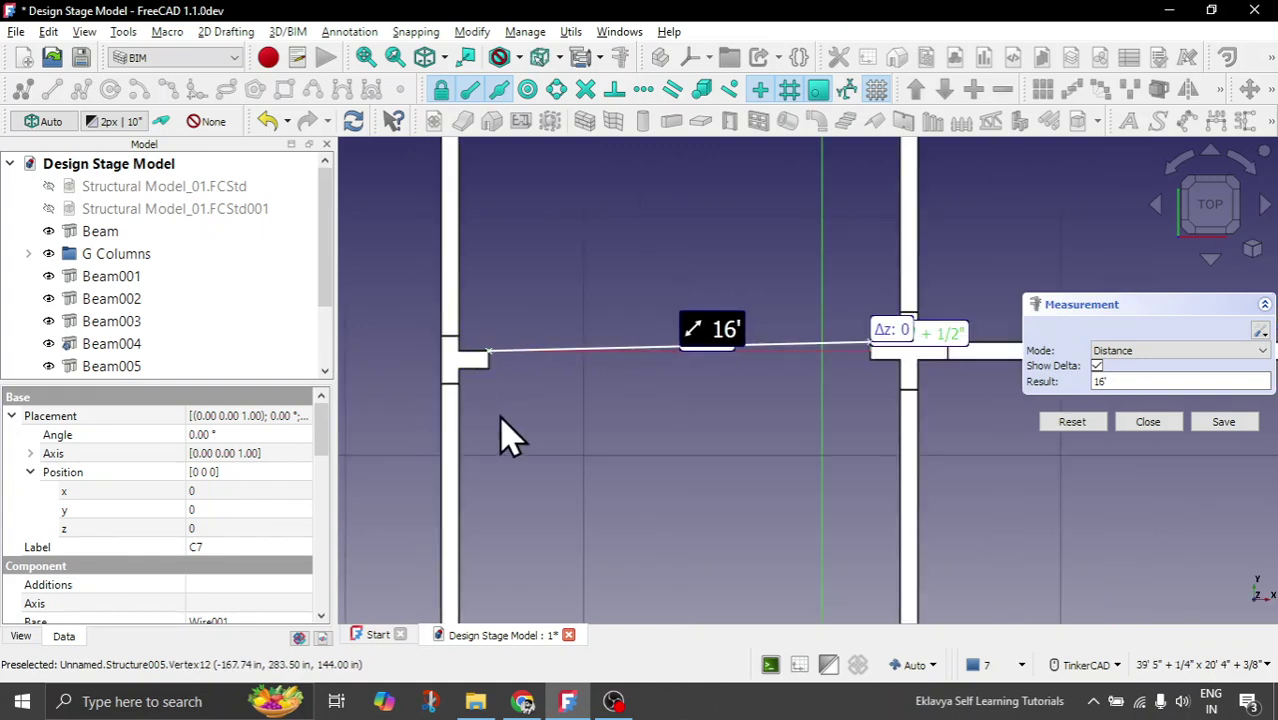
key(Escape)
scroll(579, 431, down, 3)
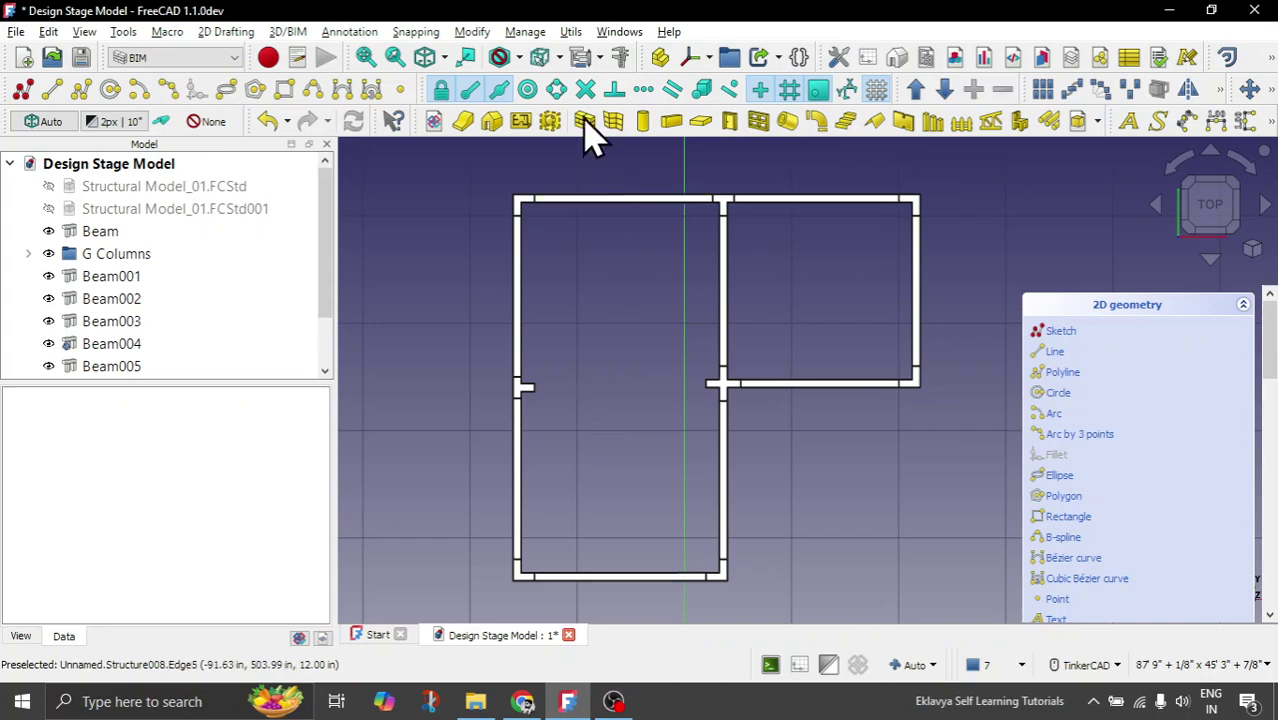
scroll(535, 370, up, 5)
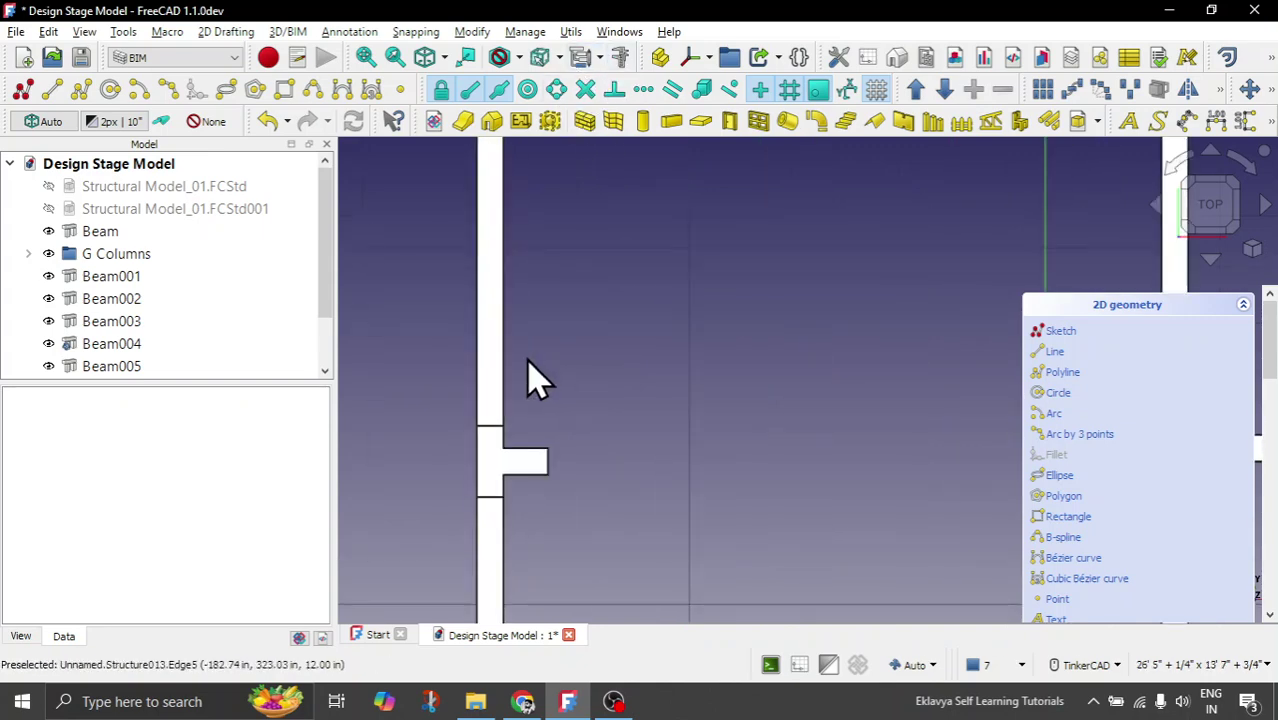
scroll(535, 378, down, 3)
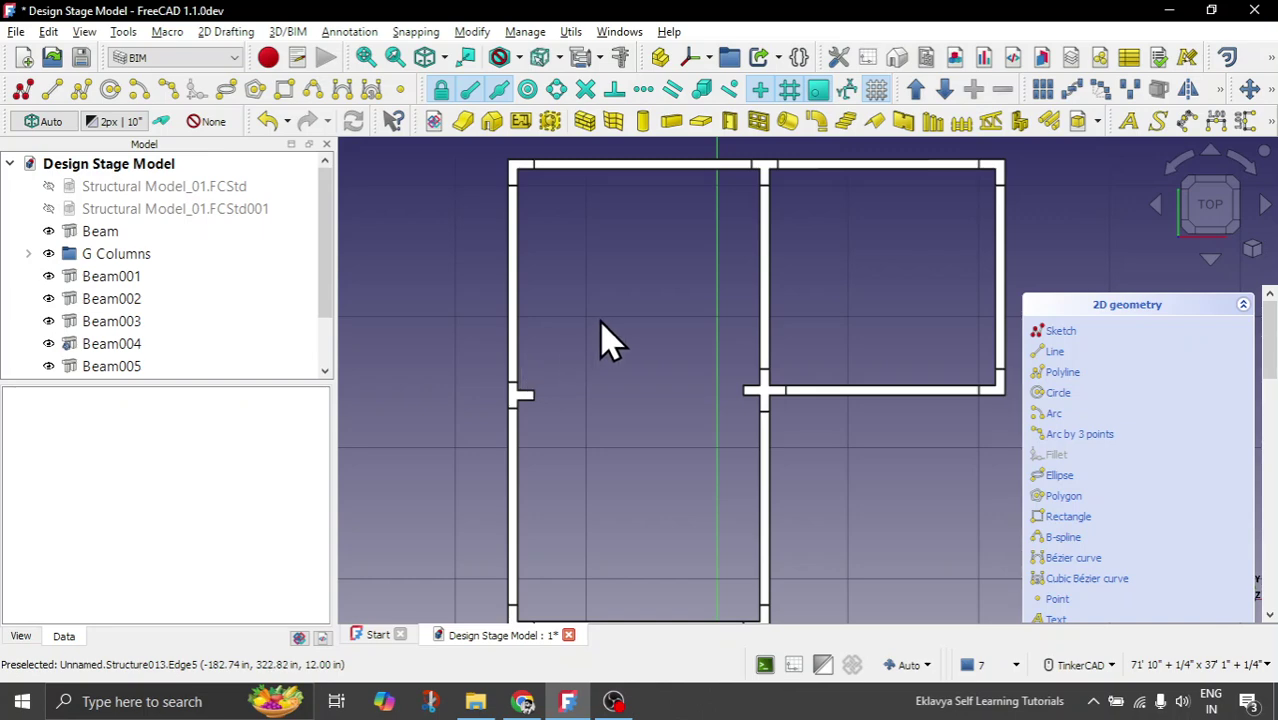
scroll(597, 410, up, 2)
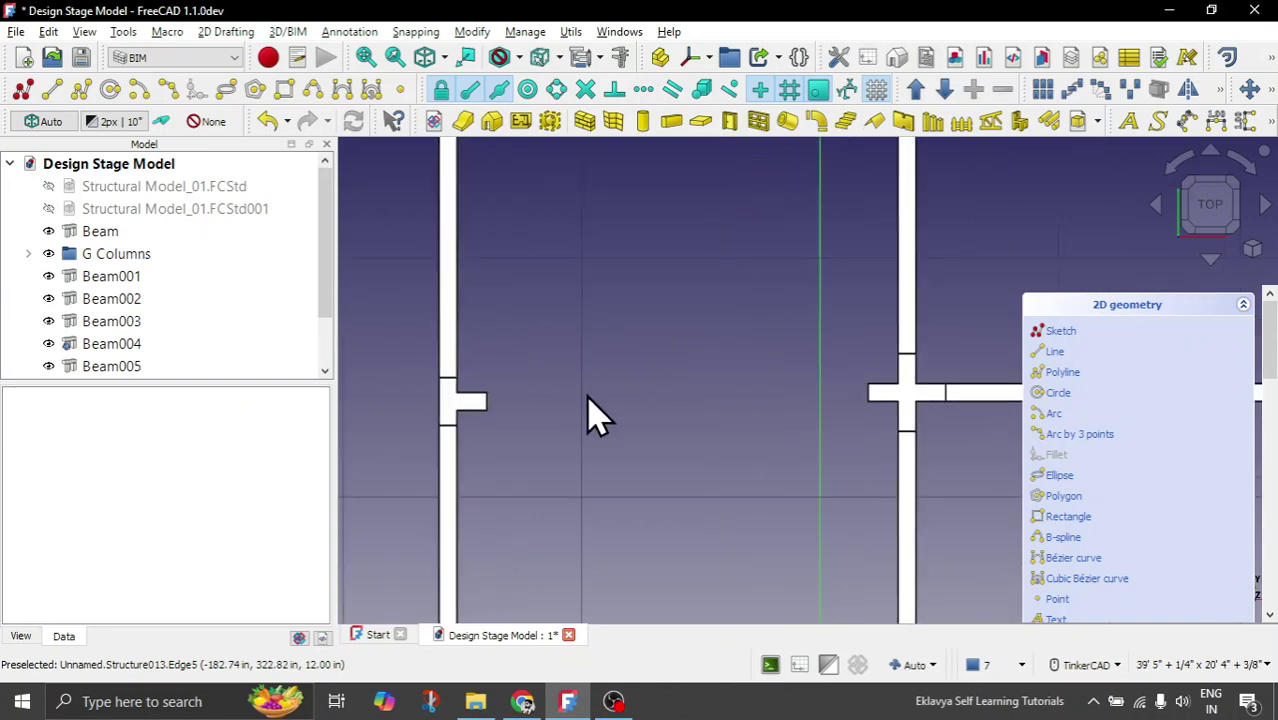
scroll(519, 399, down, 1)
scroll(485, 419, up, 3)
Step: Shift the T-shaped column C7 by setting its y position to 4.5", and inspect its new placement in 3D and from the top
click(468, 428)
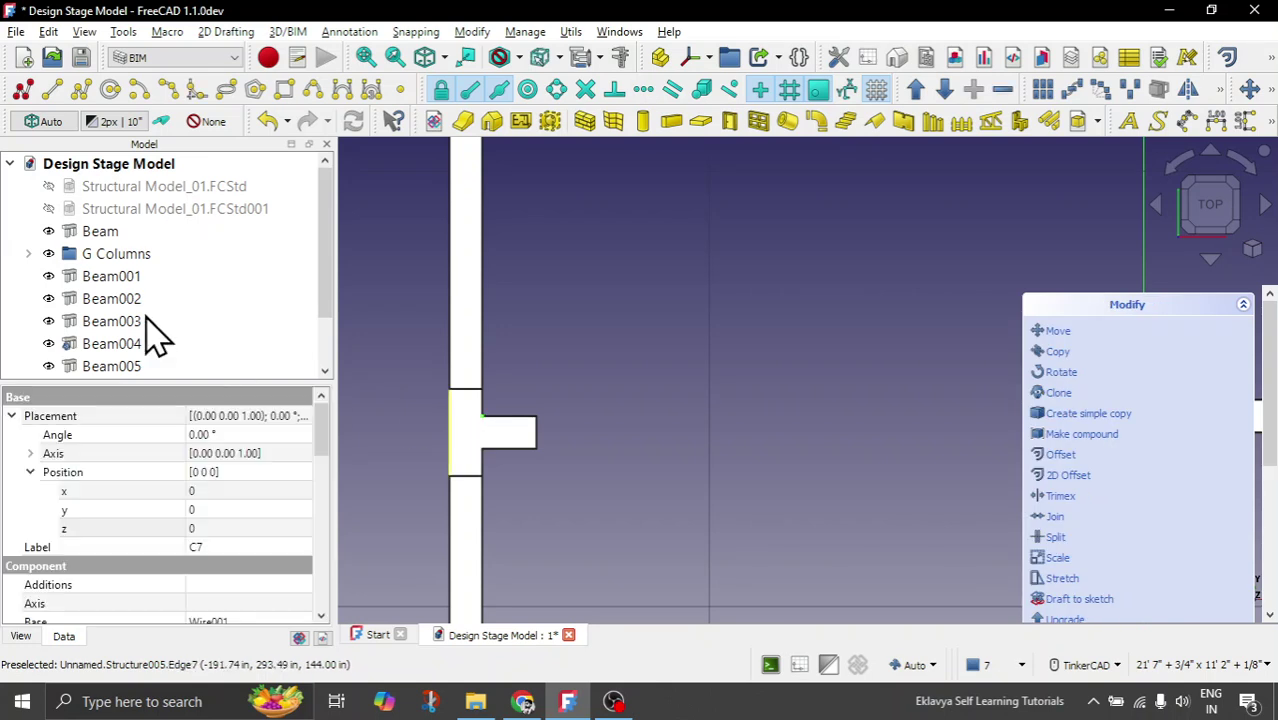
click(28, 253)
scroll(171, 322, down, 2)
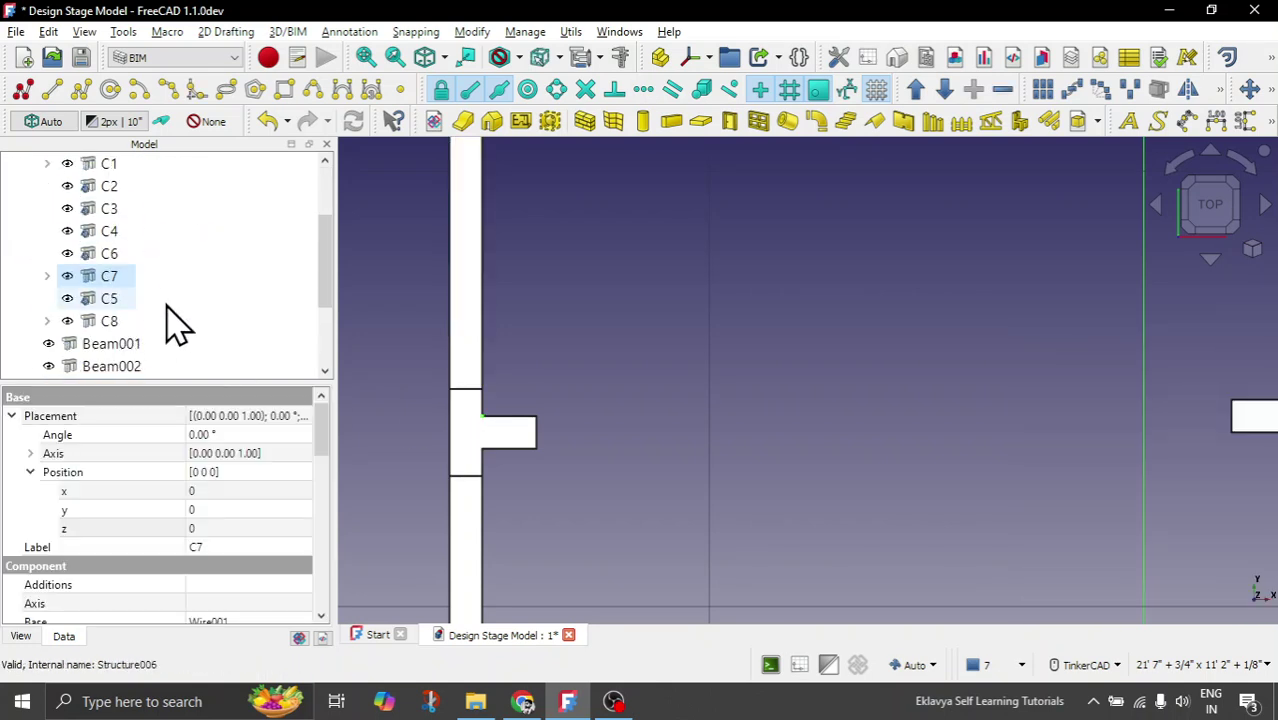
scroll(171, 322, up, 1)
scroll(665, 405, down, 1)
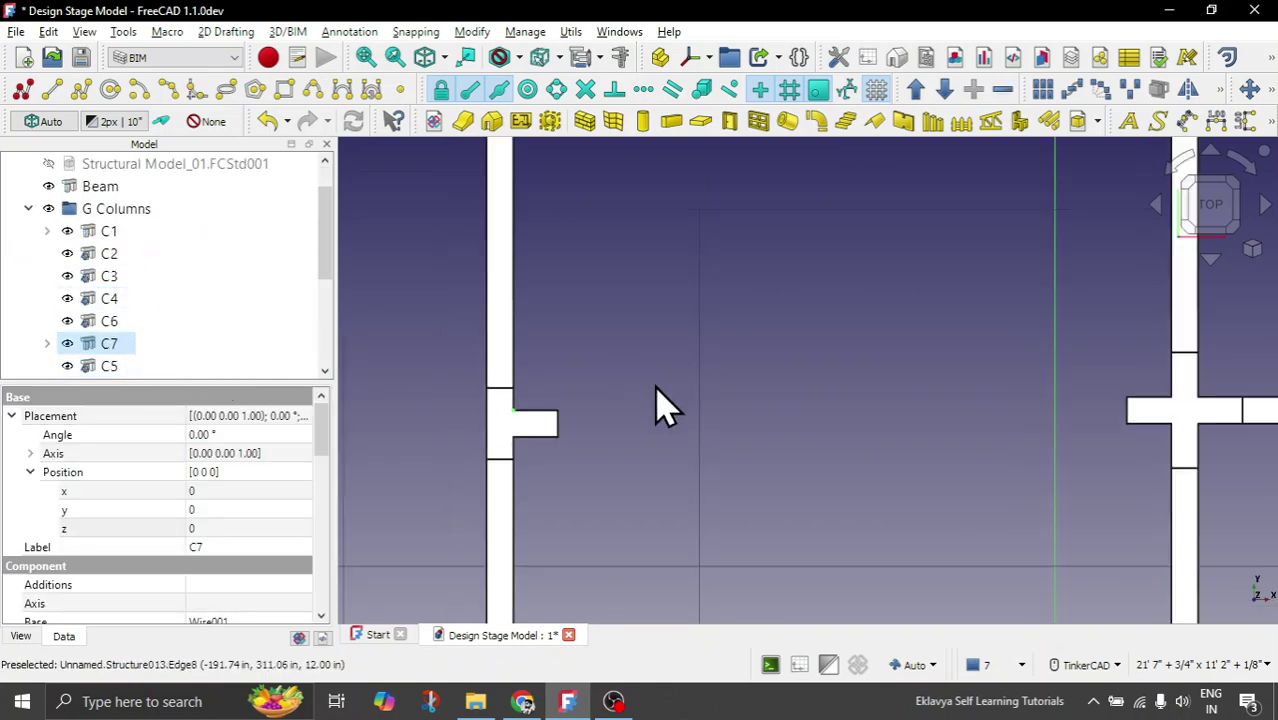
scroll(665, 405, down, 2)
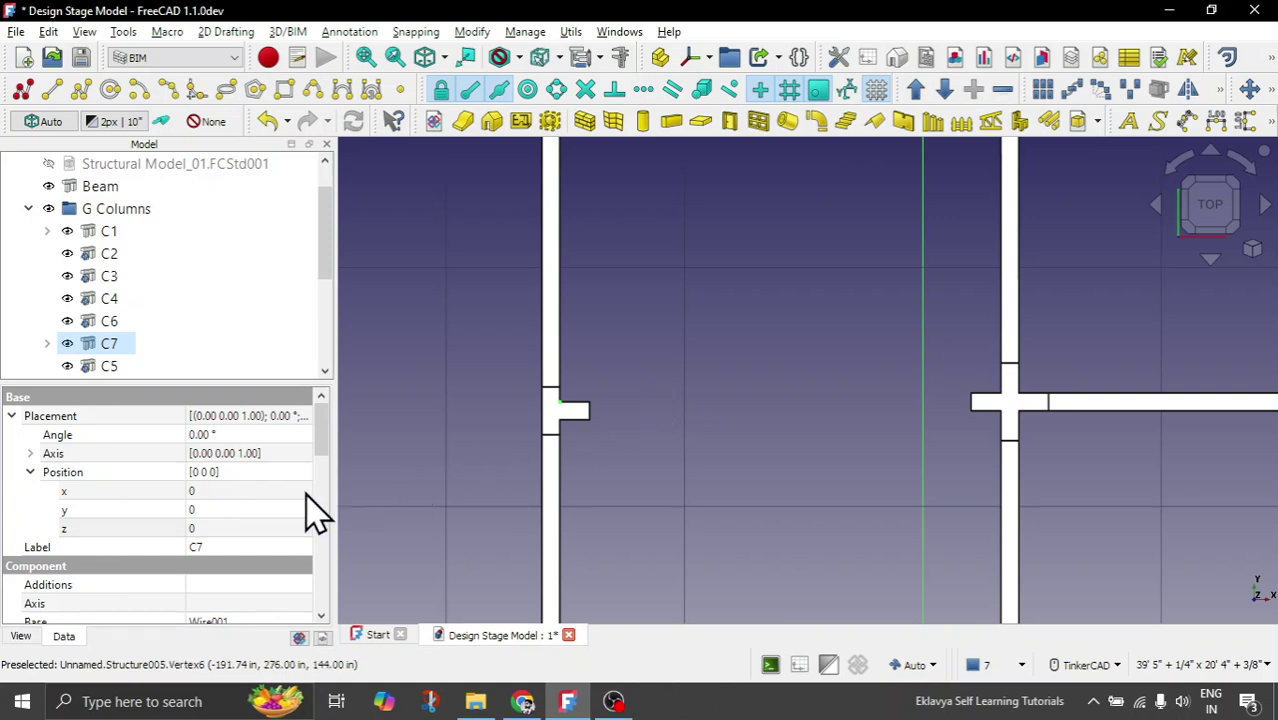
click(225, 510)
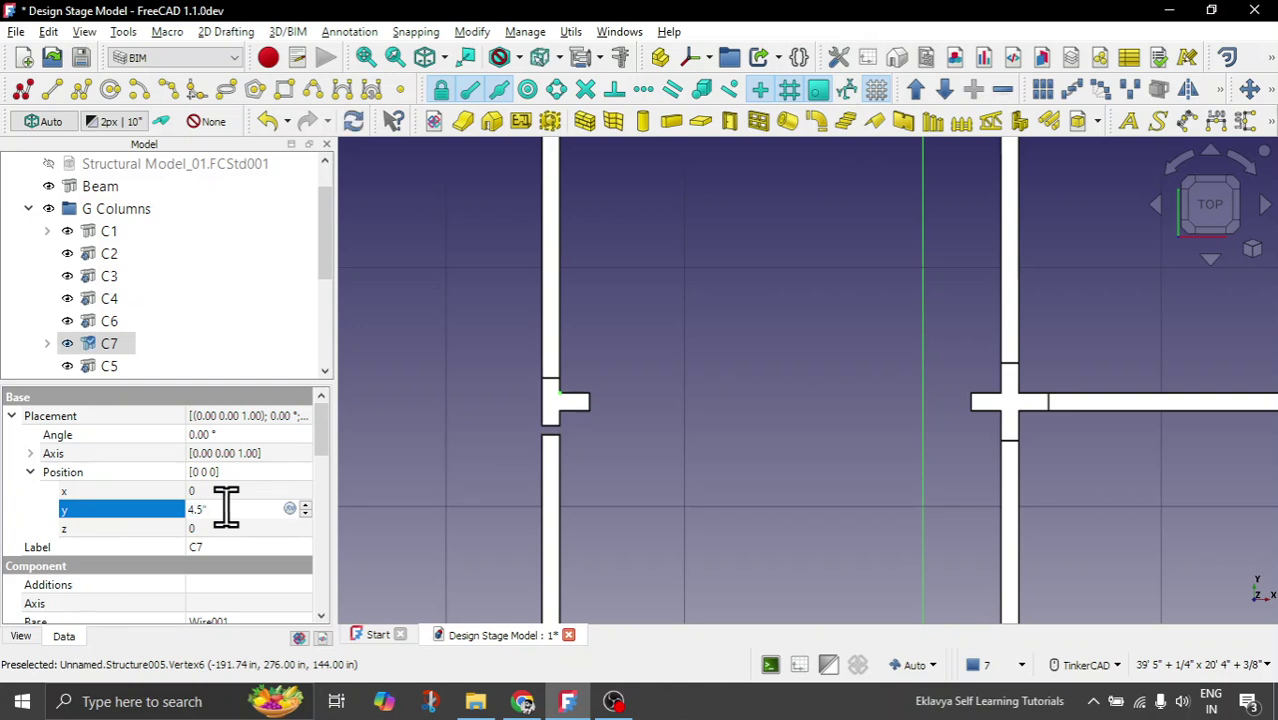
text(4.5')
key(Return)
click(468, 477)
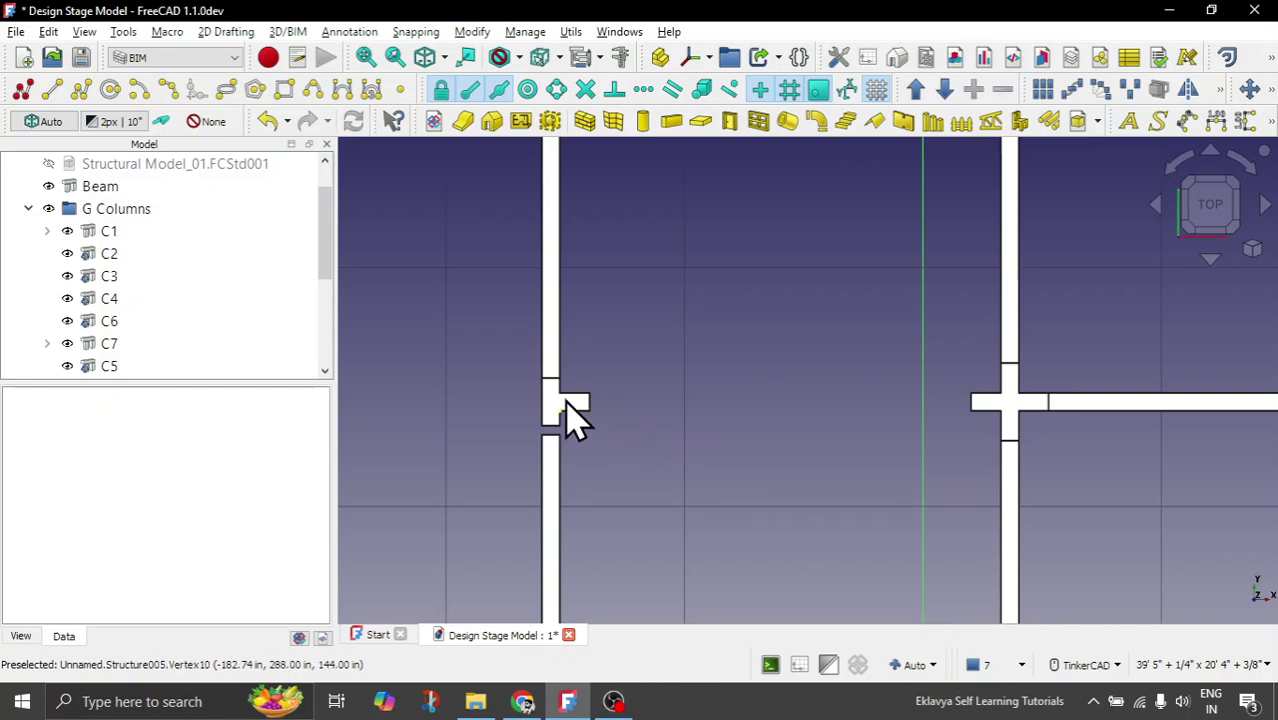
right_drag(750, 442, 881, 420)
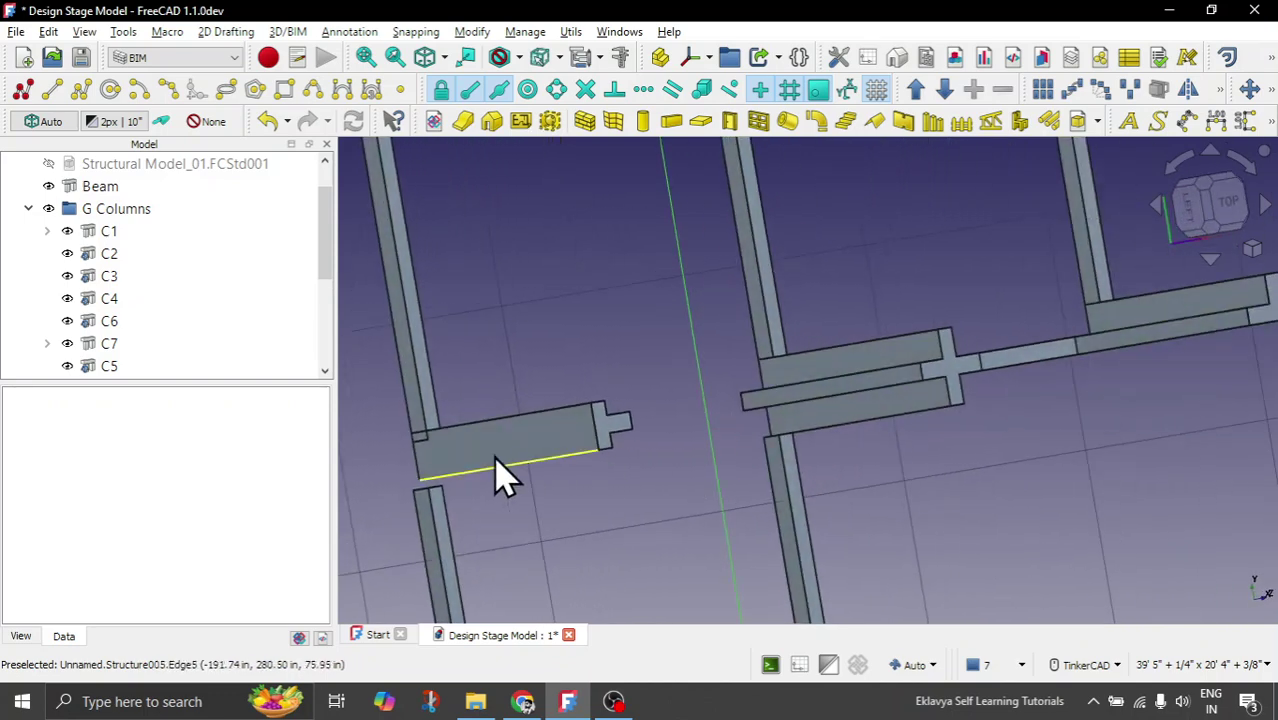
right_drag(613, 479, 700, 460)
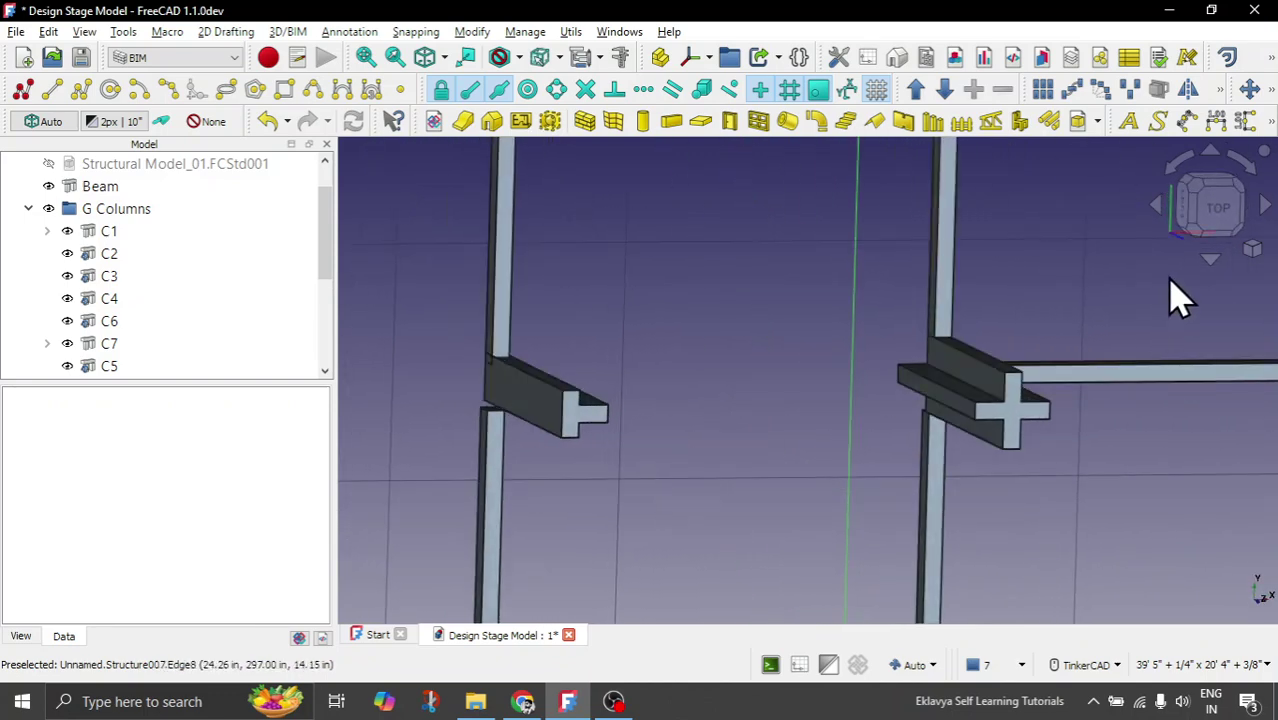
click(1212, 210)
scroll(697, 307, down, 2)
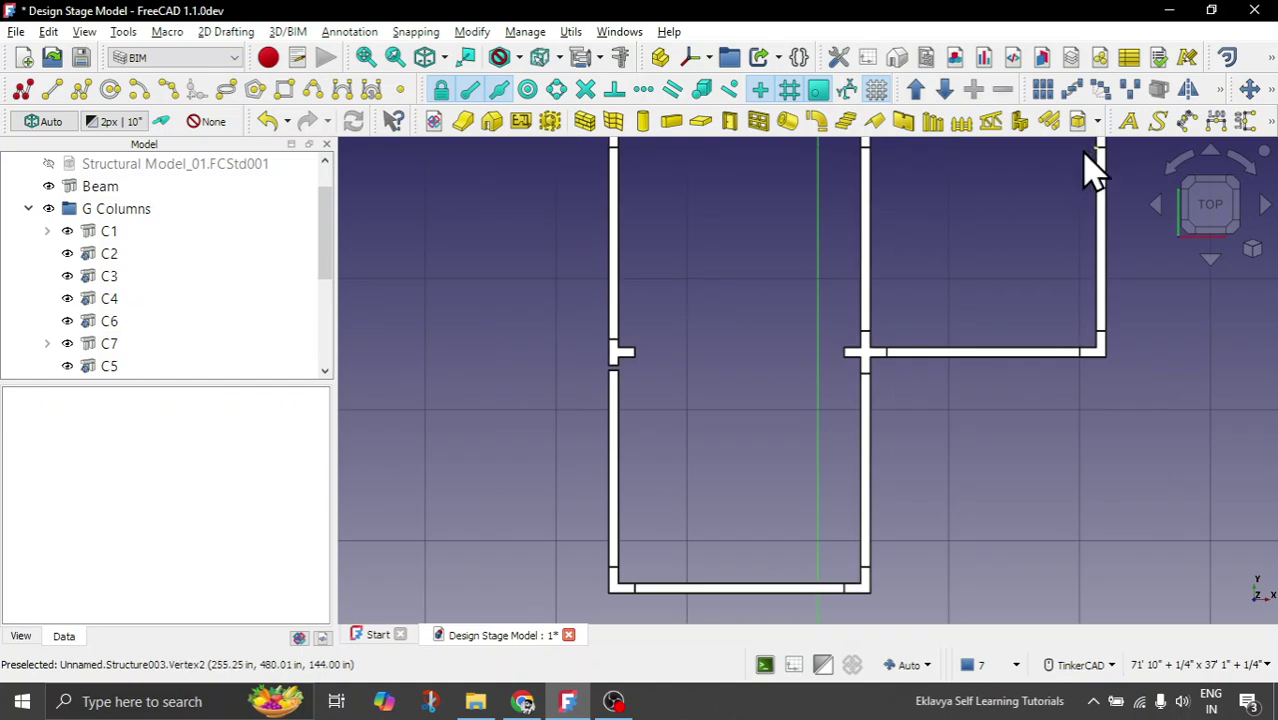
Step: Draw a beam with a height of 1' from the T-shaped column's arm-end midpoint to the midpoint of the cross-shaped column's facing arm
click(684, 124)
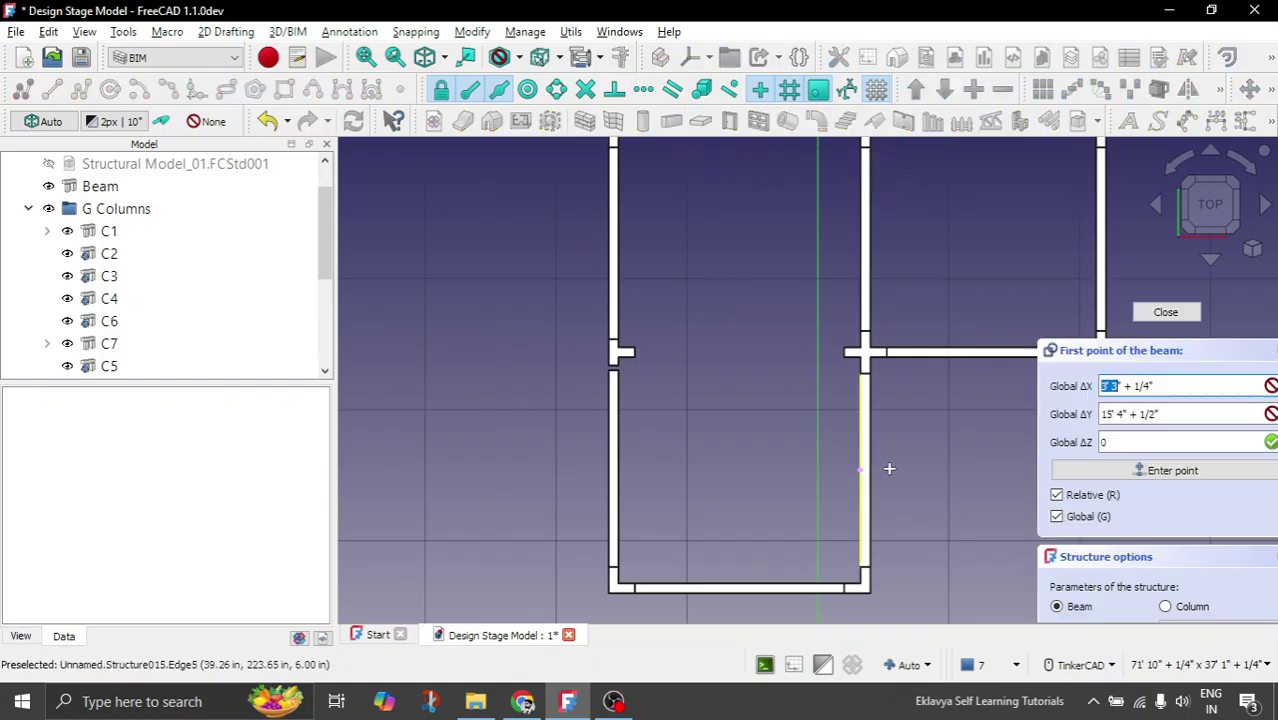
scroll(1130, 565, down, 3)
scroll(1122, 568, down, 2)
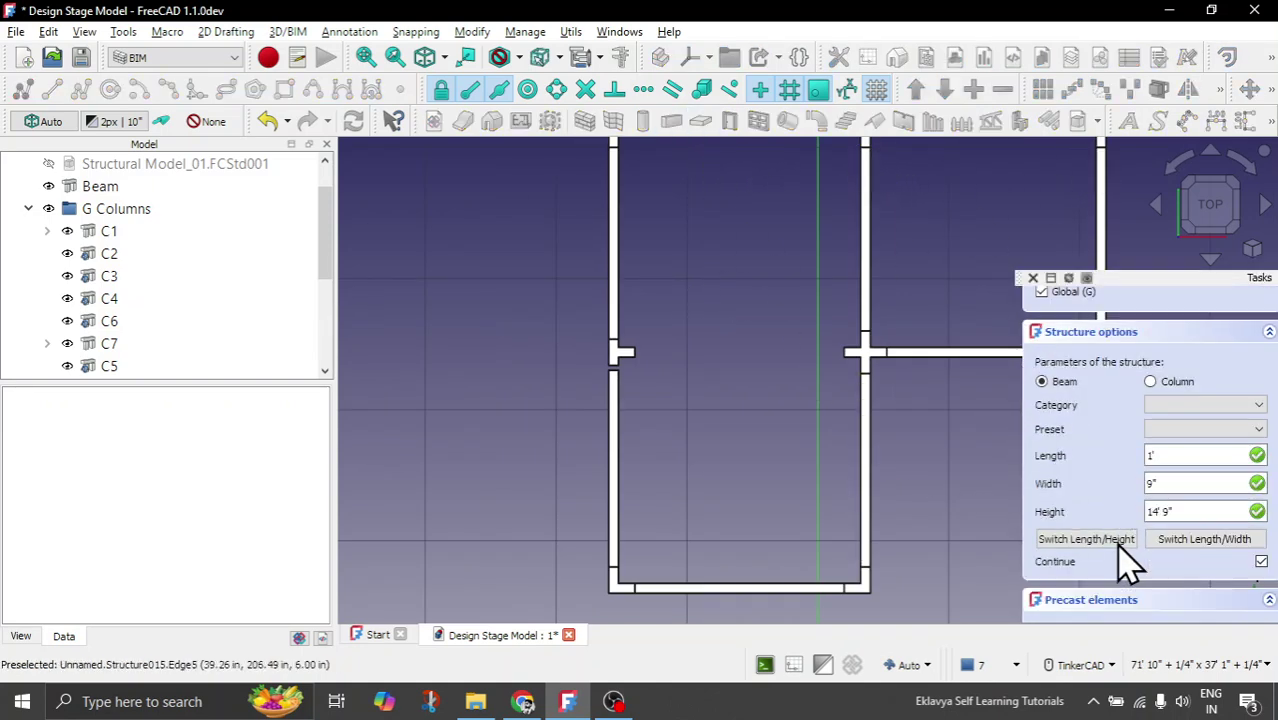
drag(1203, 515, 1098, 511)
text(1')
scroll(690, 338, up, 5)
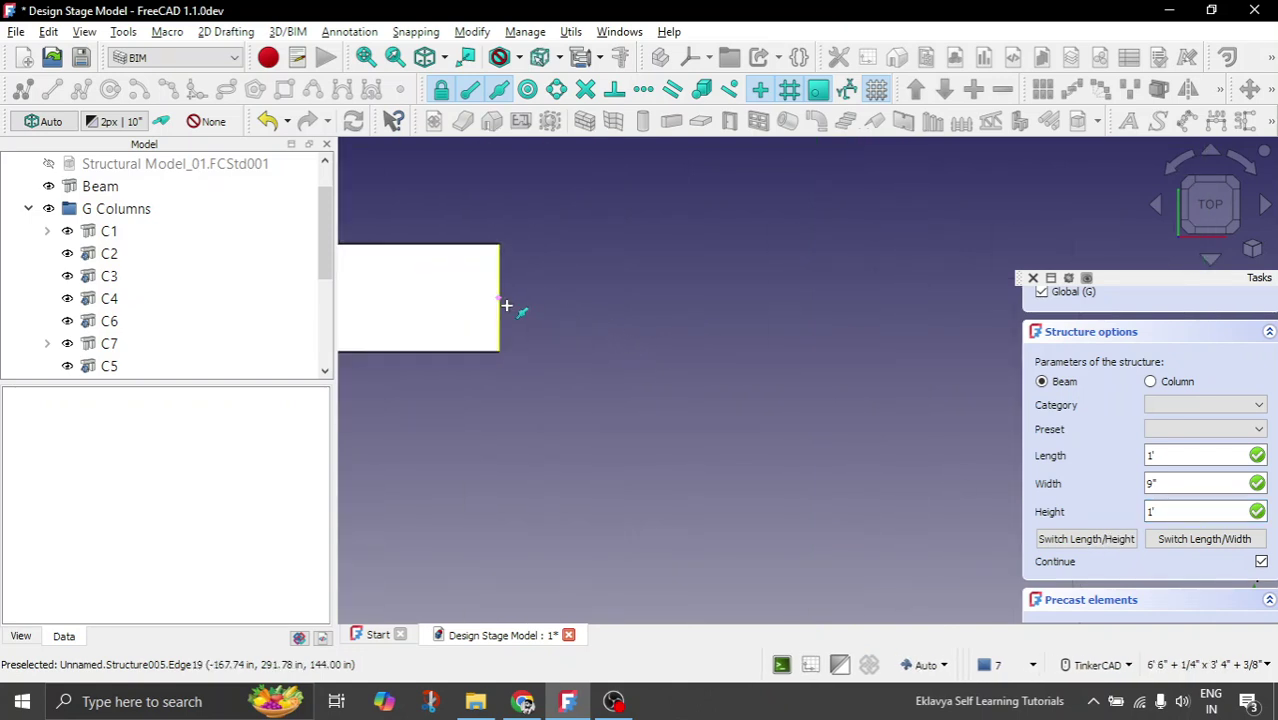
scroll(433, 408, down, 5)
click(478, 399)
scroll(580, 392, down, 2)
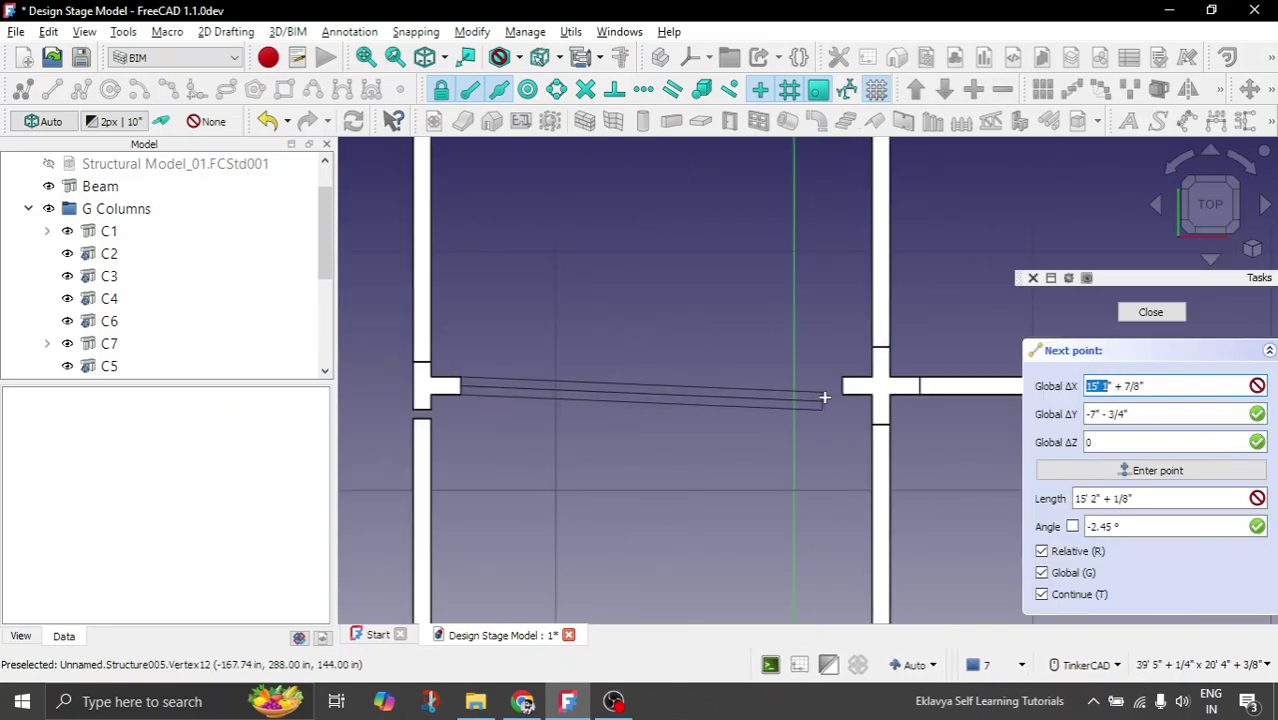
scroll(828, 394, up, 1)
scroll(845, 377, up, 2)
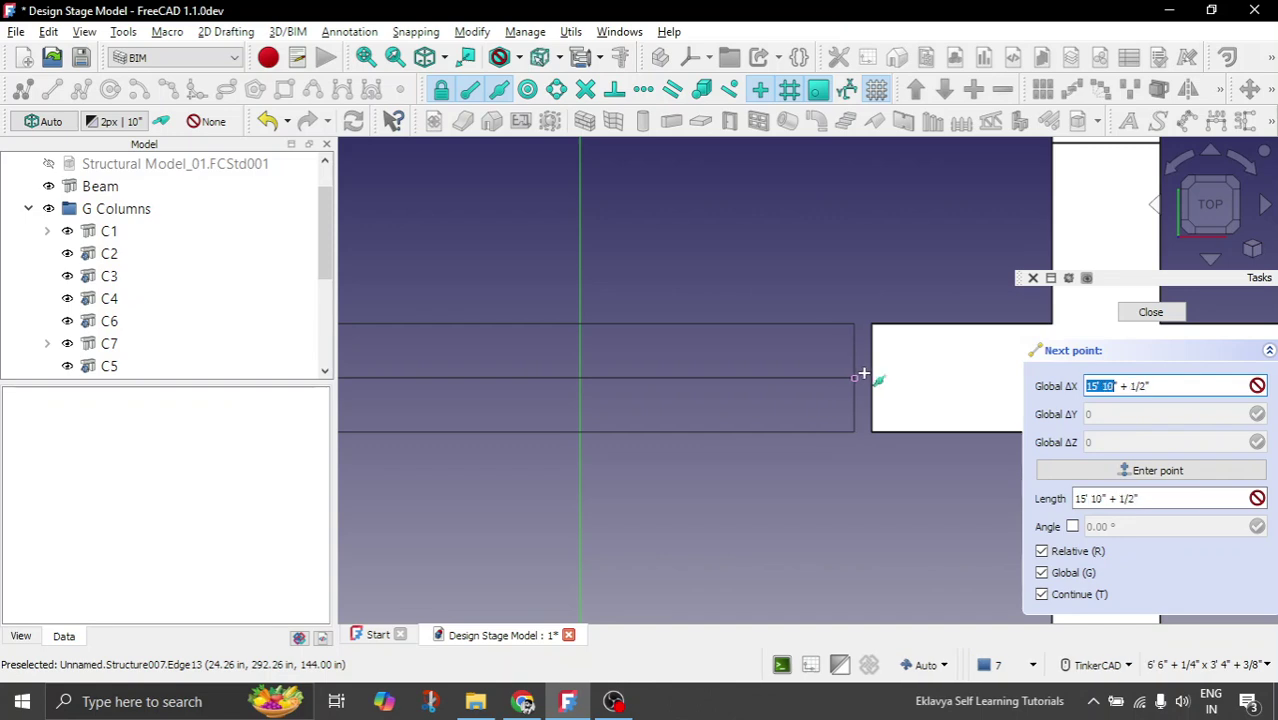
text(15)
key(Return)
scroll(767, 430, down, 3)
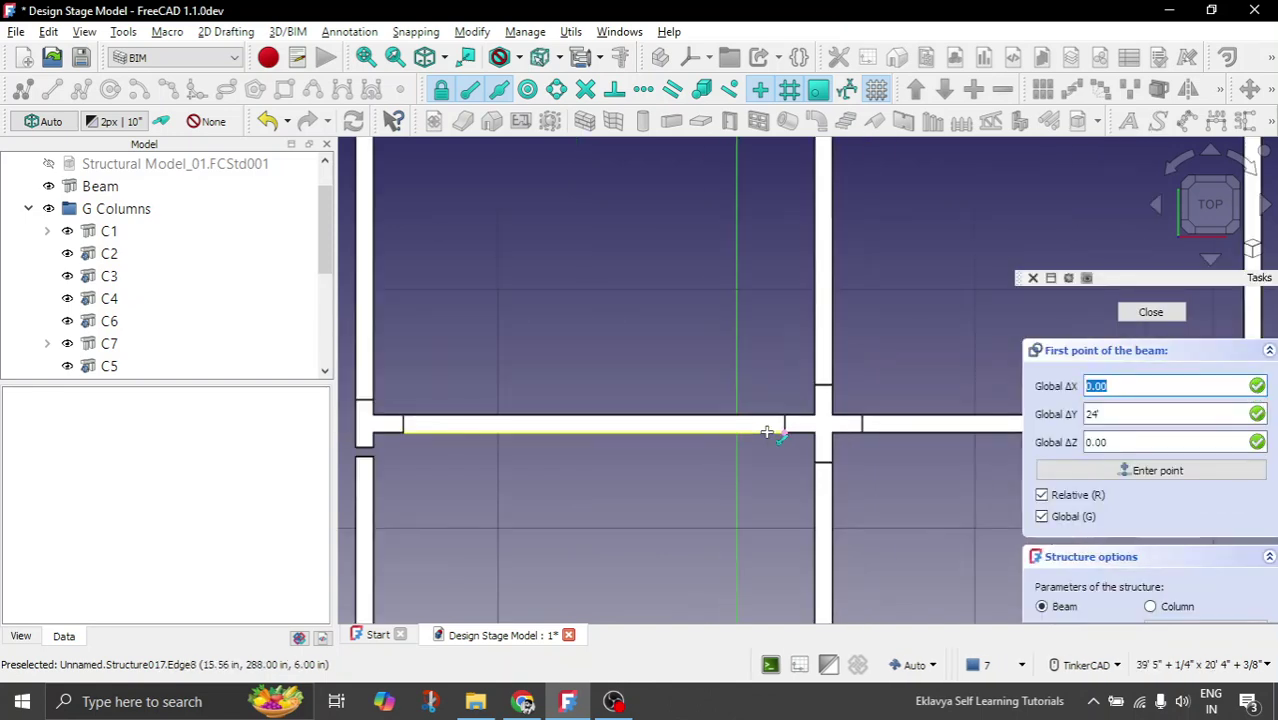
key(Escape)
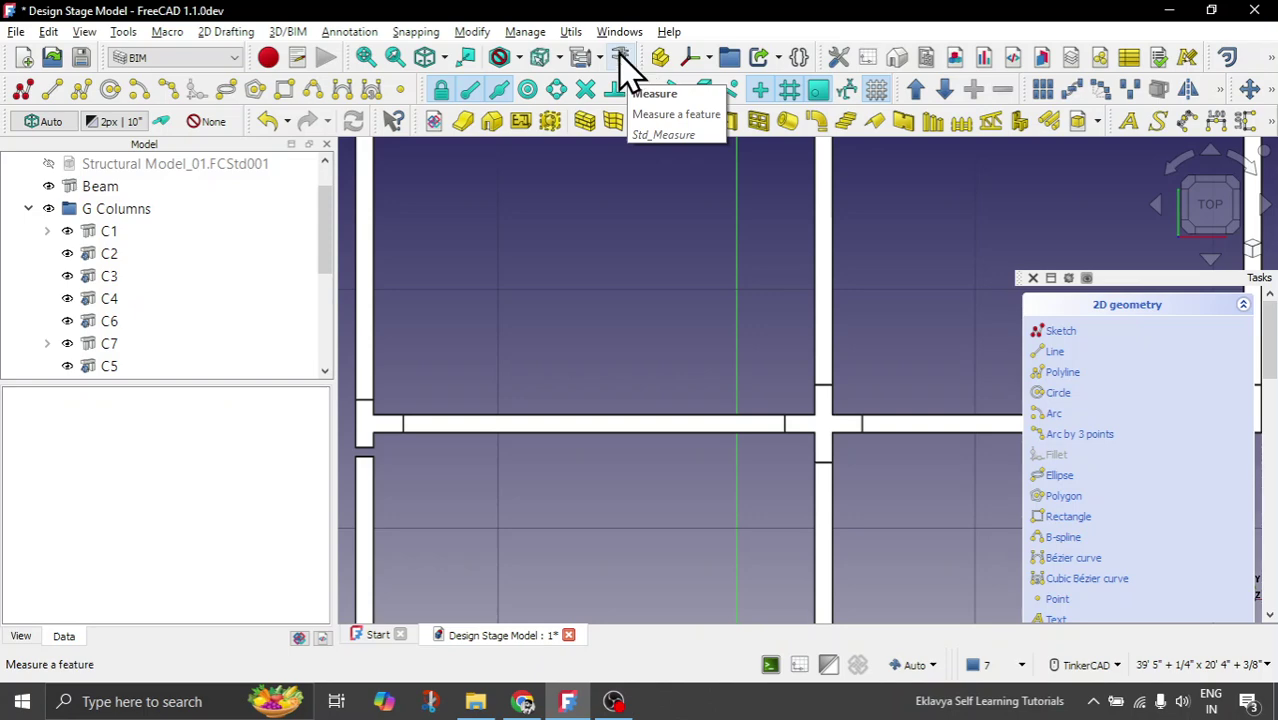
click(126, 32)
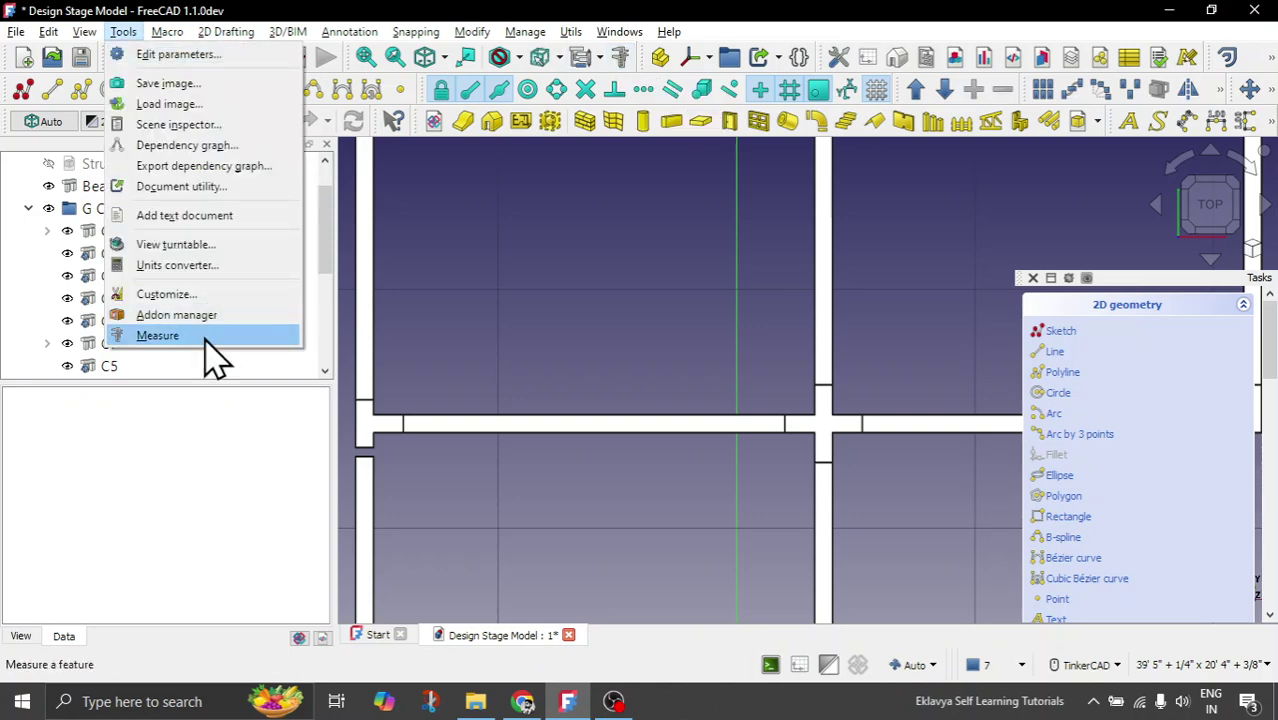
click(698, 410)
Step: Set the length of Beam006, the beam below the T-shaped column, to 15'+4.5"
scroll(690, 410, down, 5)
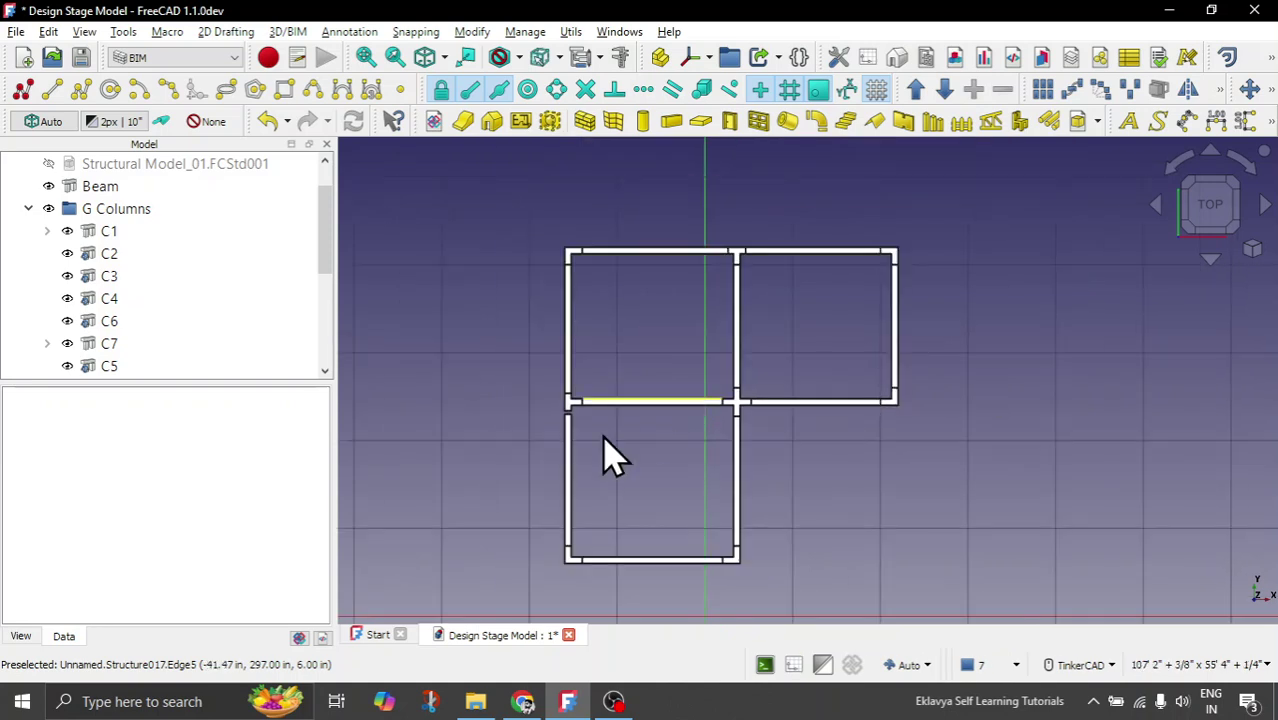
click(573, 510)
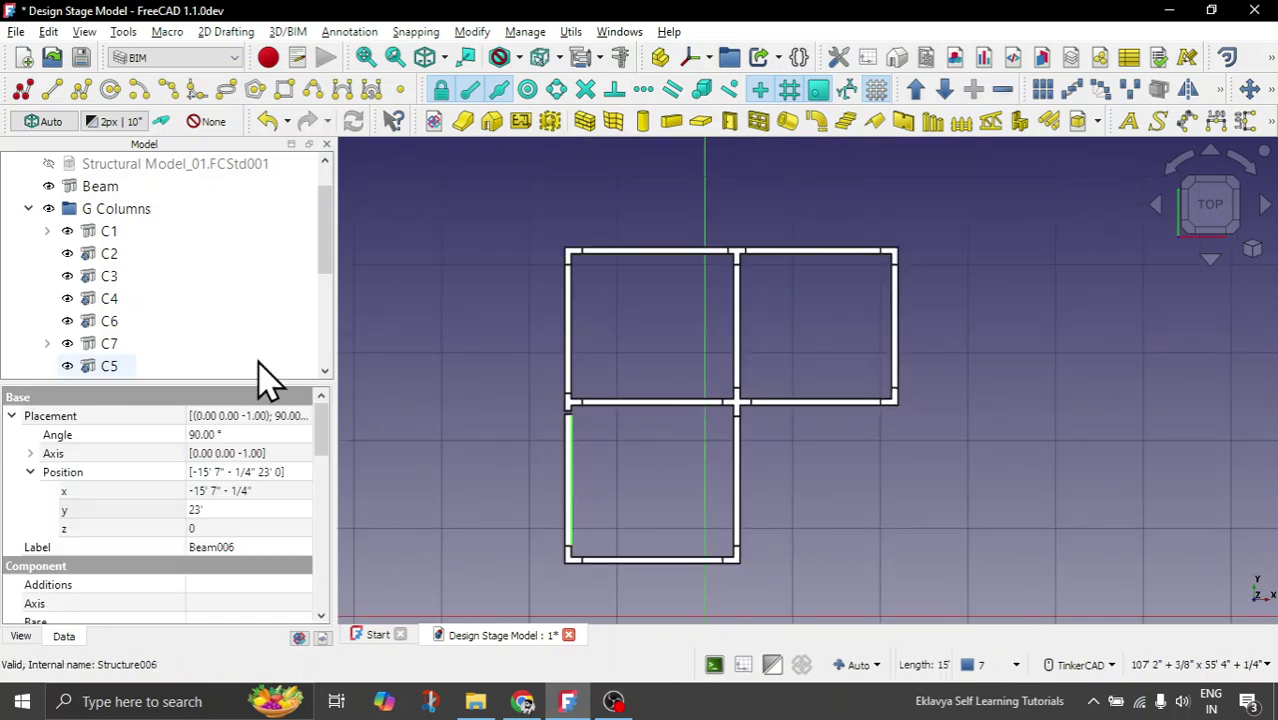
scroll(150, 300, up, 4)
click(29, 253)
scroll(180, 330, down, 2)
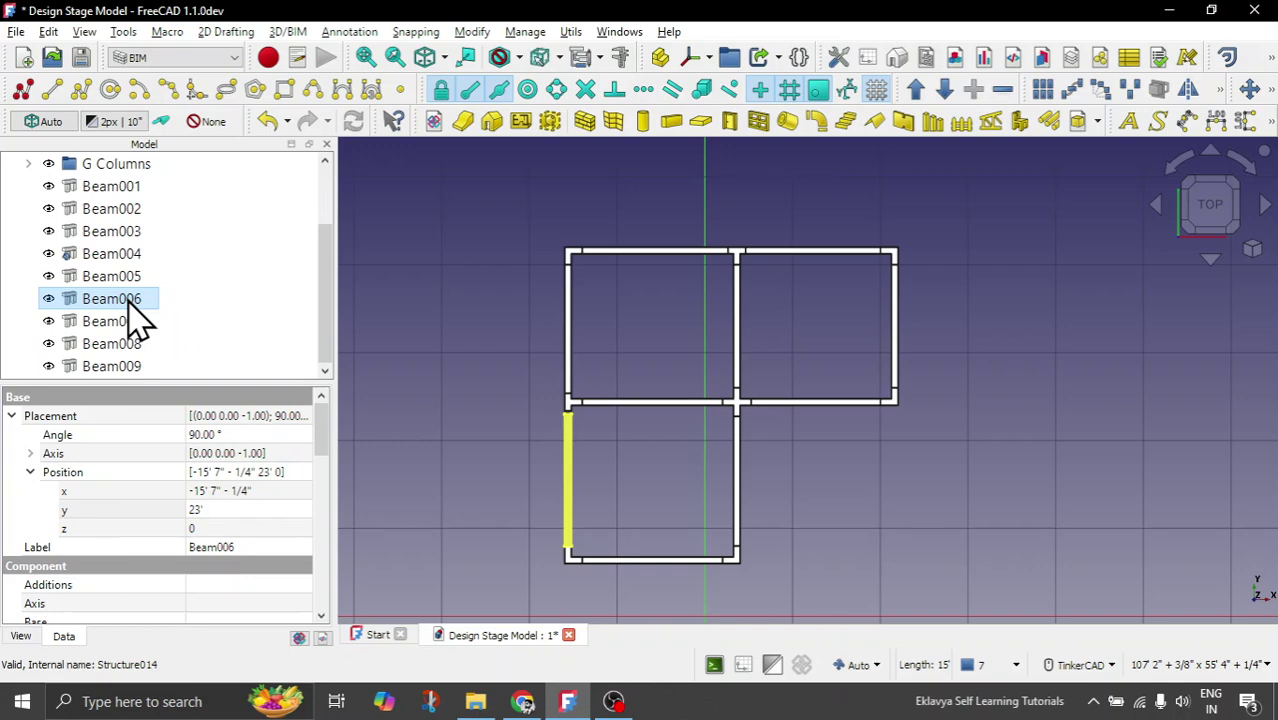
scroll(585, 456, up, 5)
scroll(570, 400, down, 1)
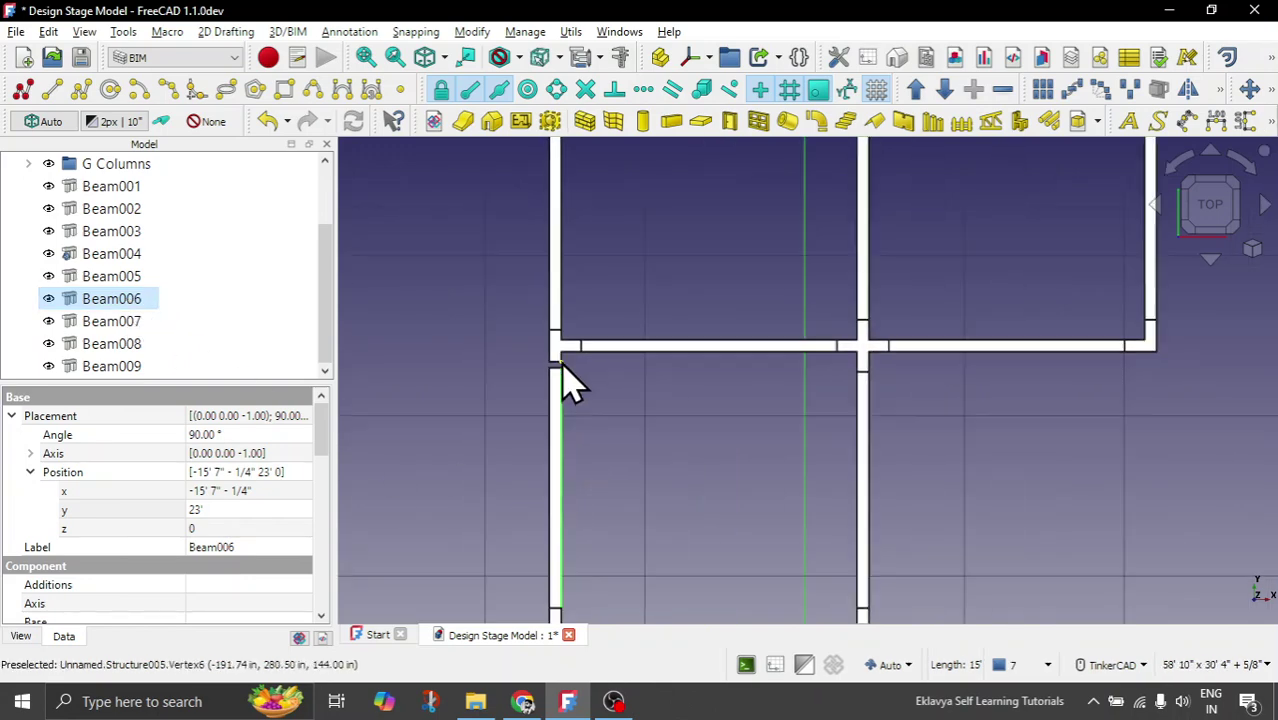
scroll(563, 388, up, 3)
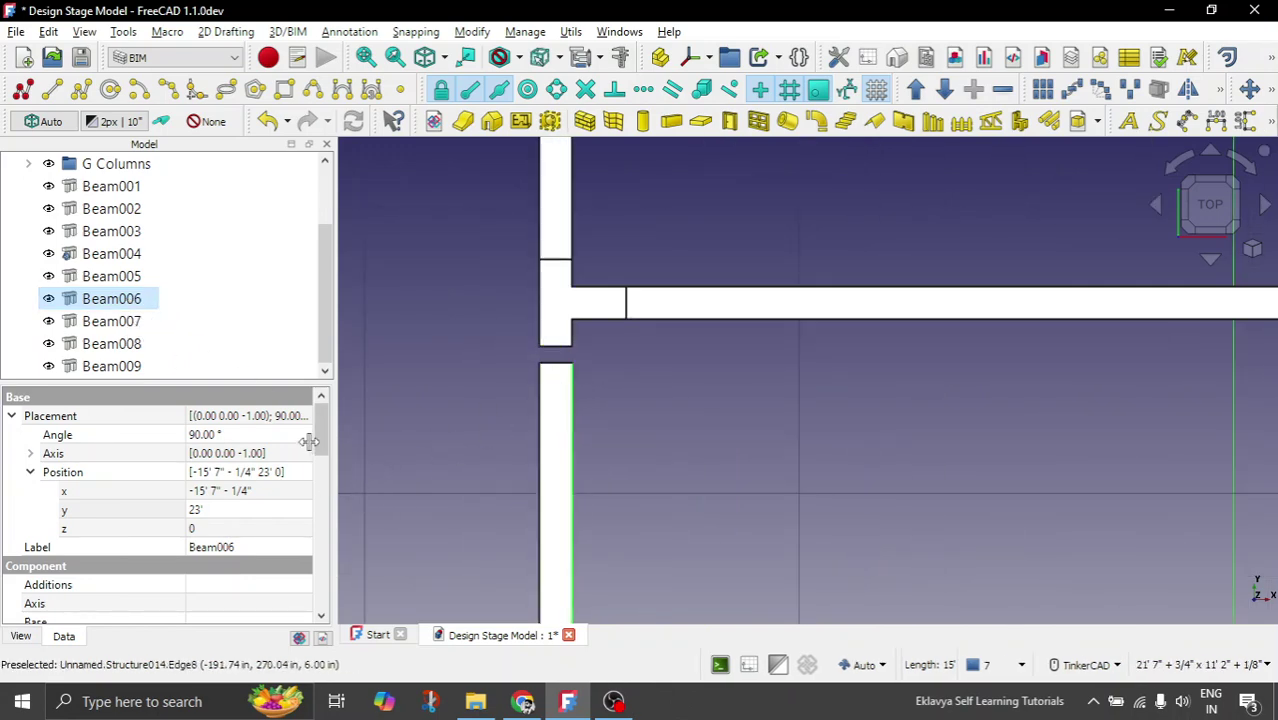
drag(323, 435, 323, 612)
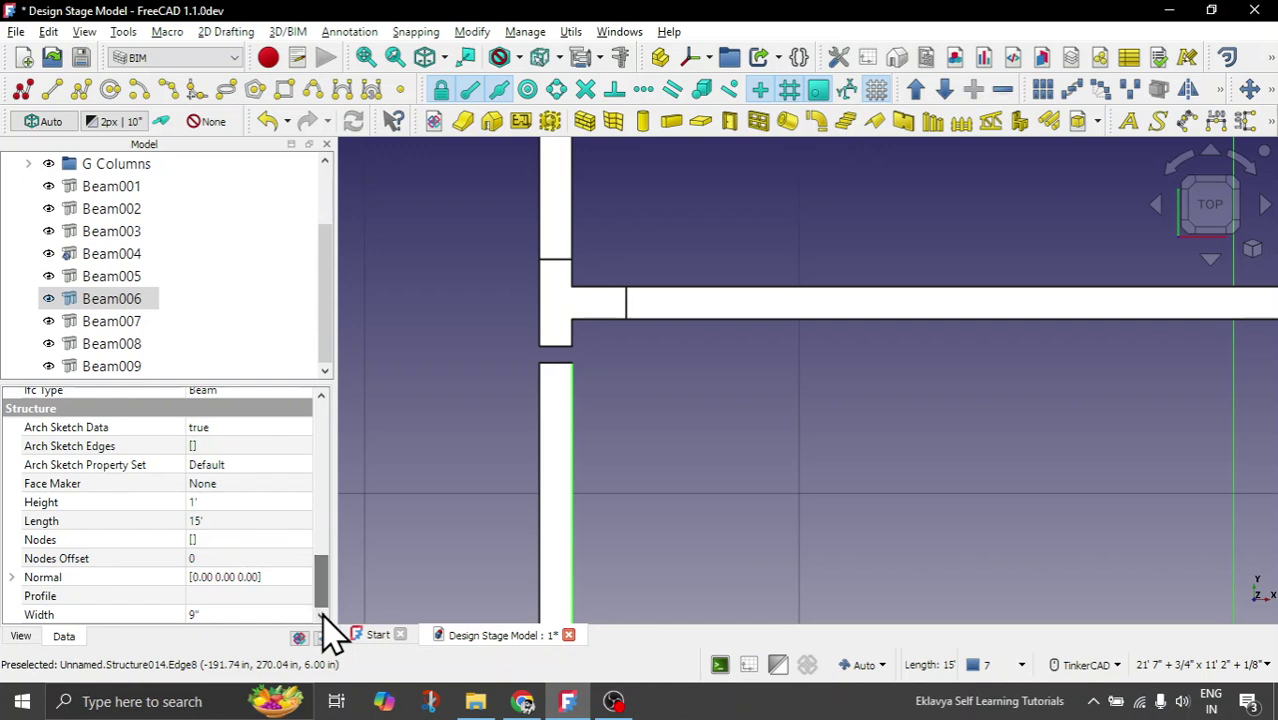
click(222, 521)
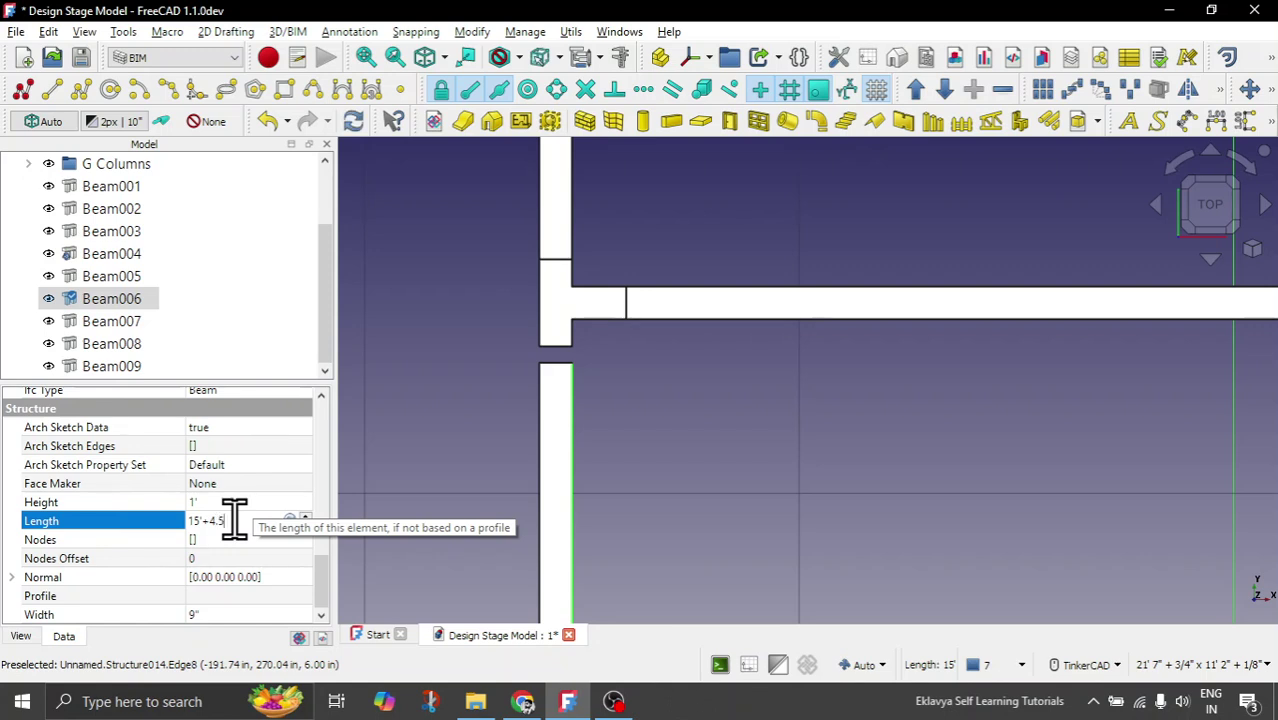
key(Return)
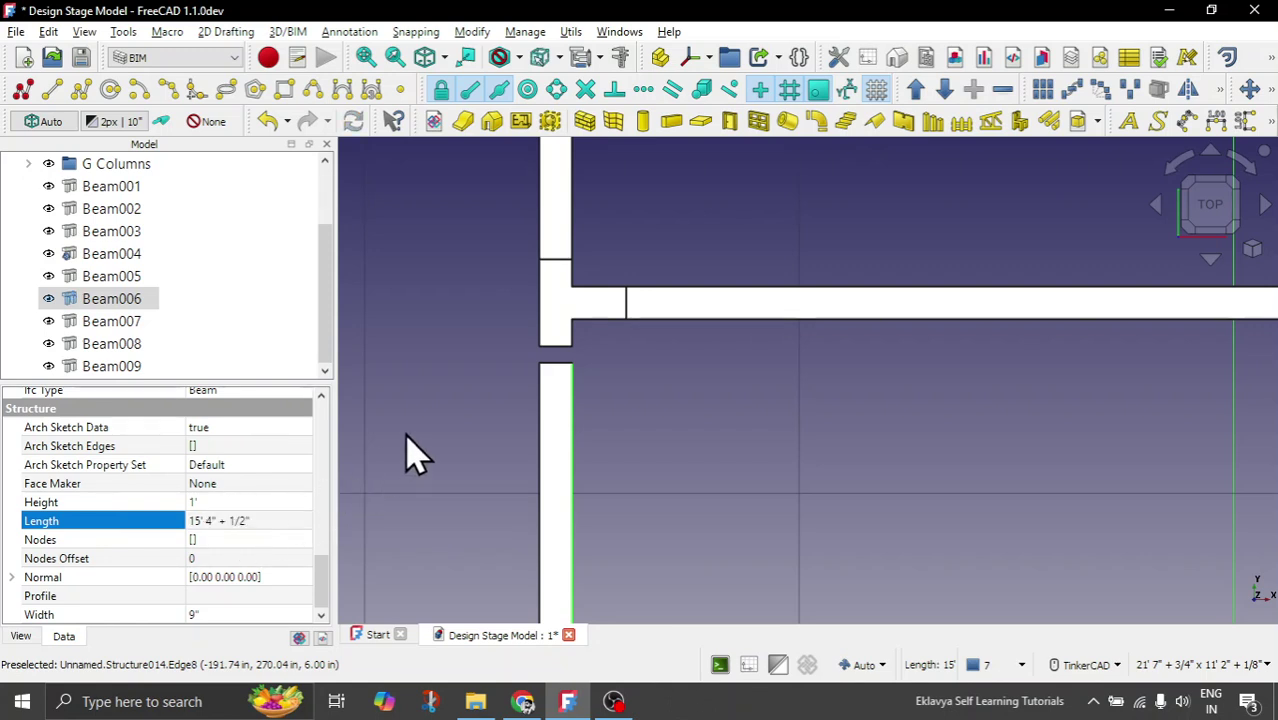
Step: Set the y position of Beam006 to 23'+4.5" to close the gap below the T-shaped column
scroll(471, 400, down, 8)
right_drag(471, 570, 592, 562)
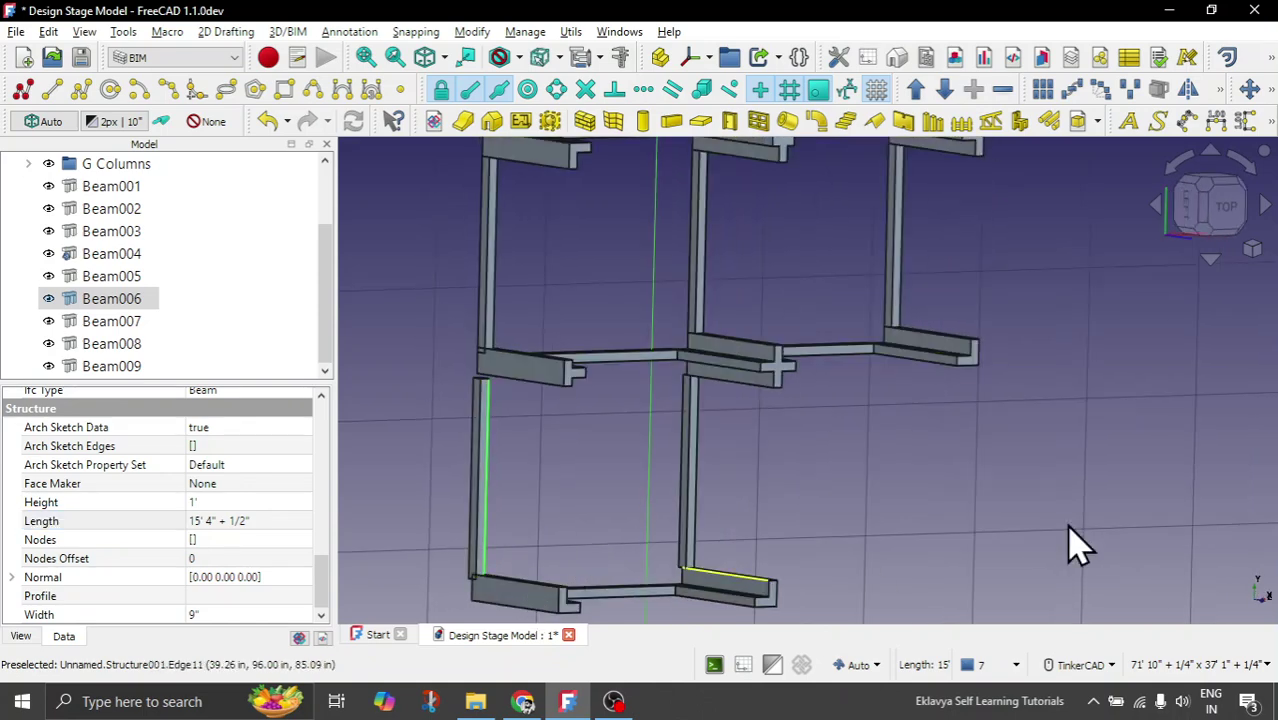
click(1236, 210)
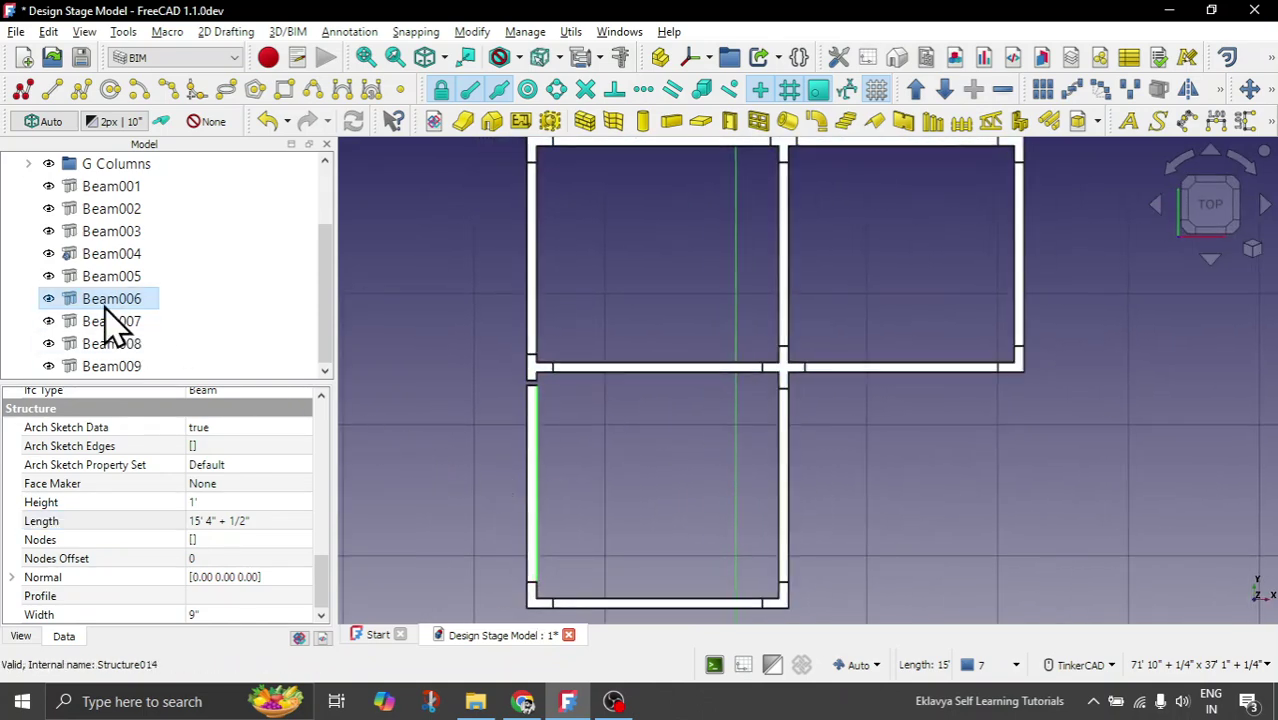
click(105, 303)
drag(320, 578, 318, 410)
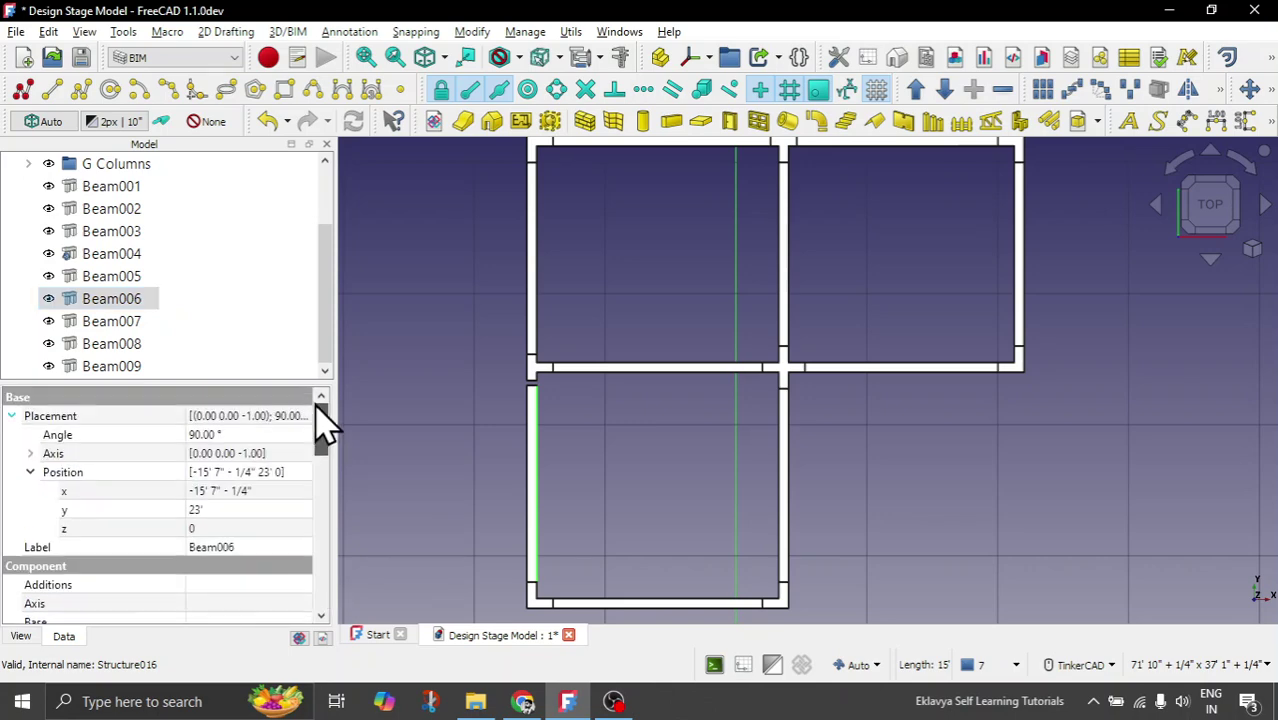
click(245, 509)
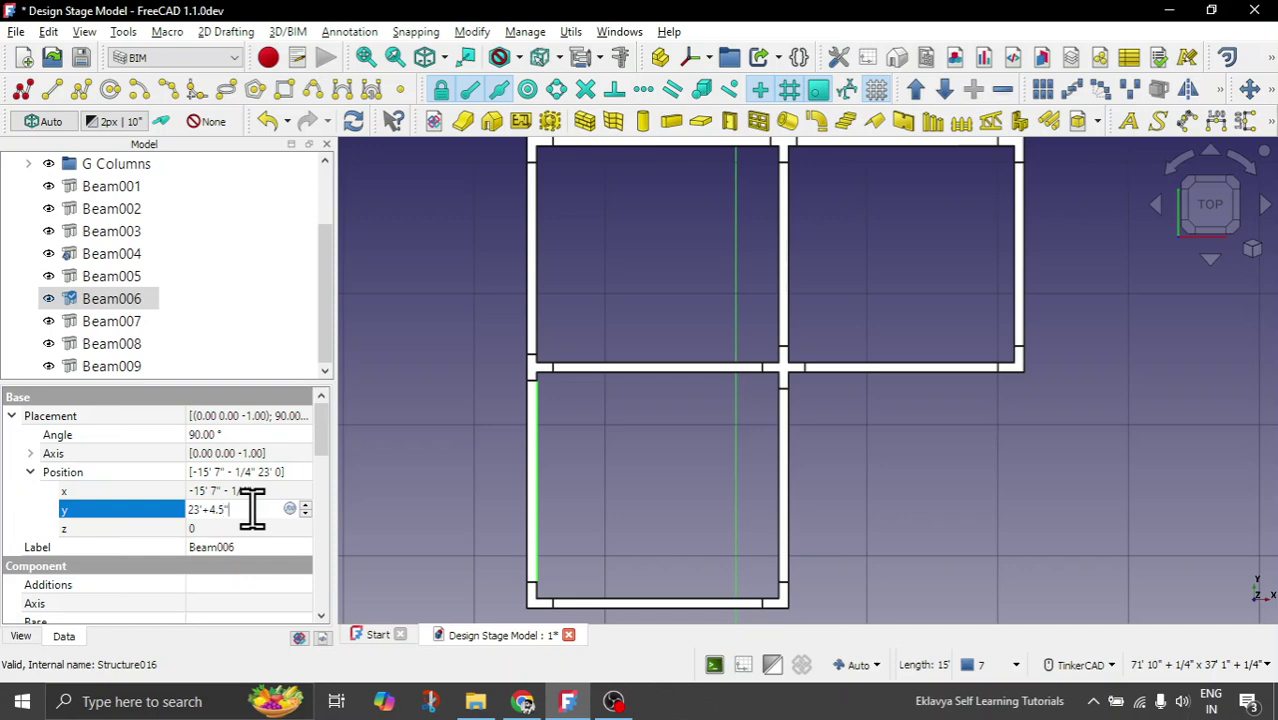
Step: Enter 23'+4.5" as Beam006's y position and check its joint with the T-shaped column from the top
text(+4.5")
key(Return)
scroll(565, 445, up, 4)
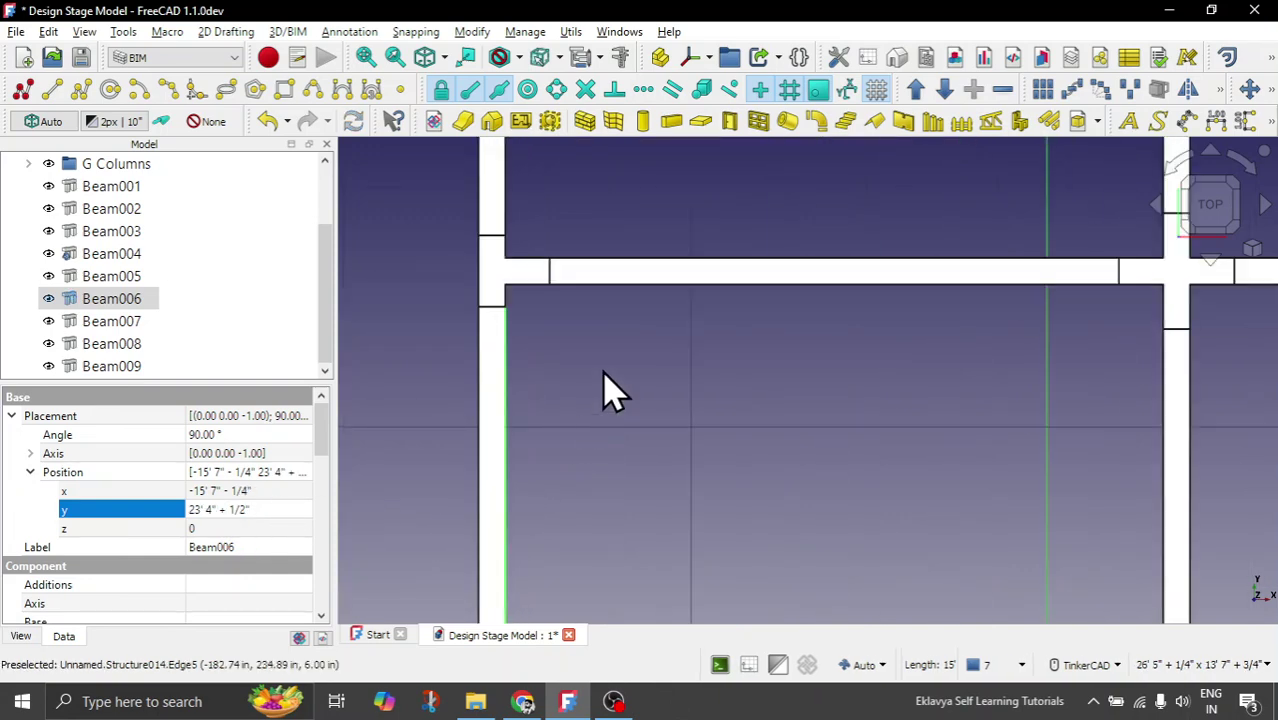
scroll(608, 391, down, 3)
scroll(548, 357, up, 4)
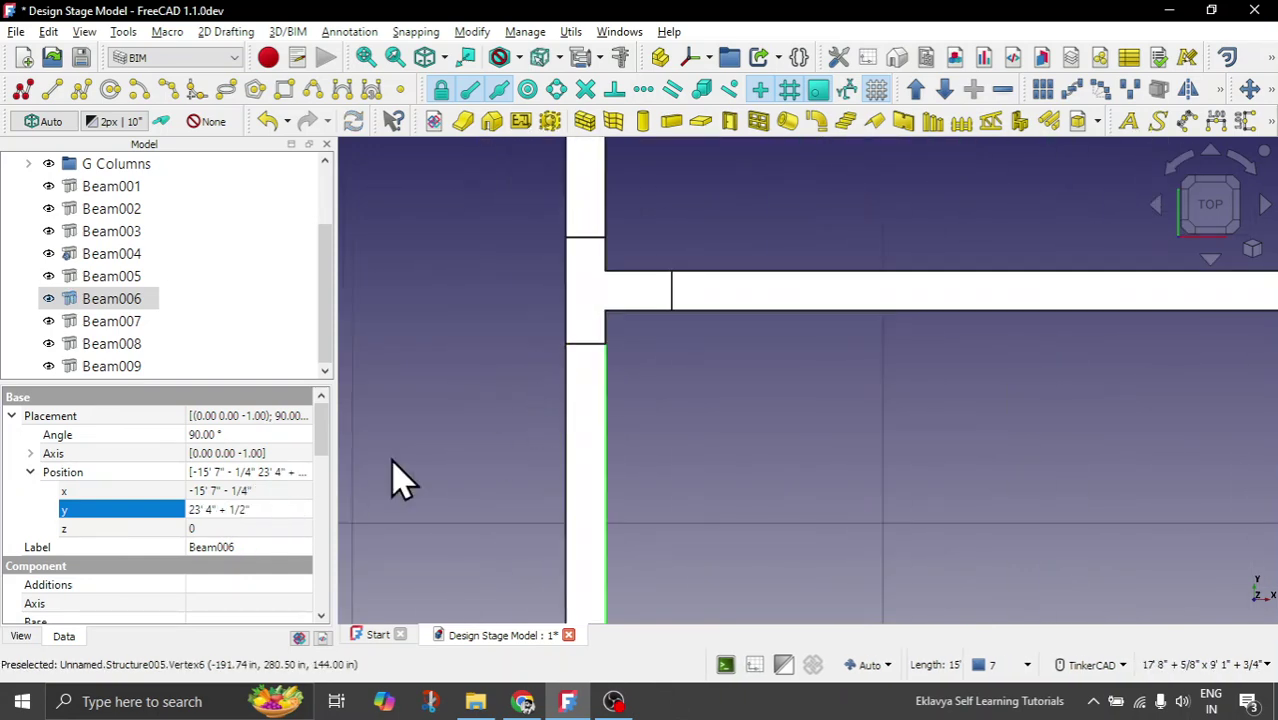
scroll(474, 448, down, 4)
scroll(640, 545, up, 2)
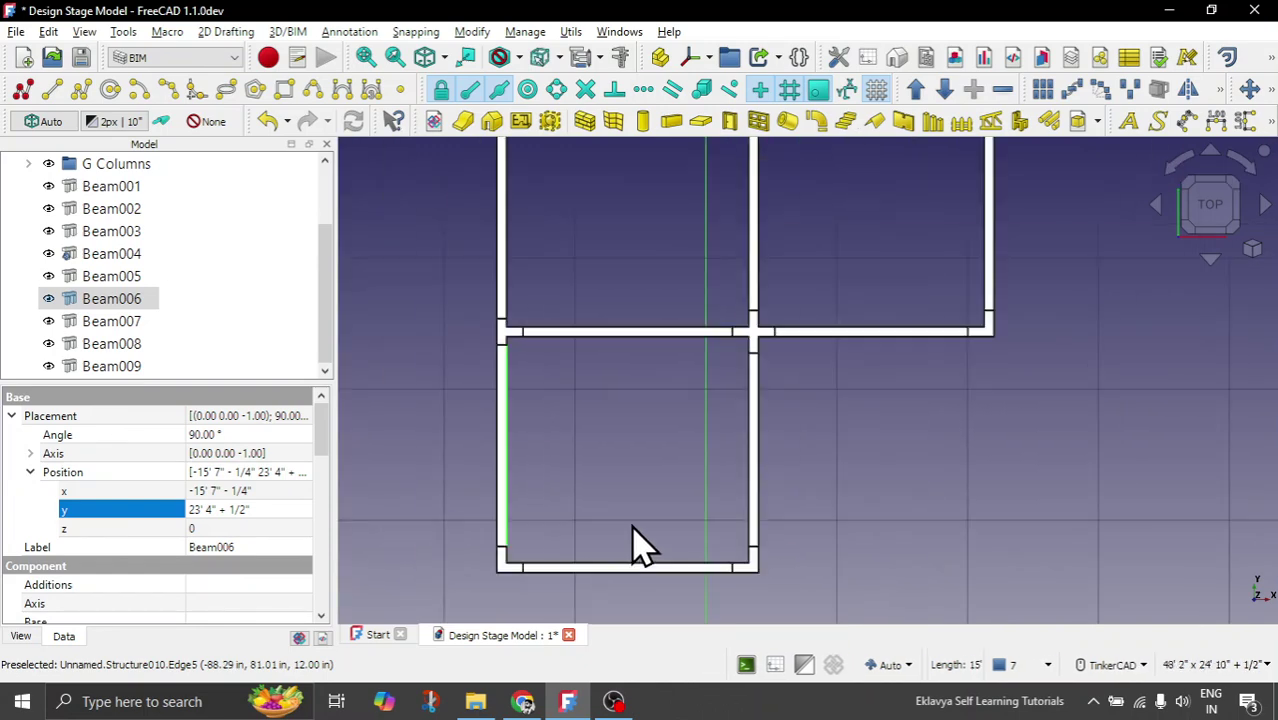
scroll(459, 357, down, 1)
scroll(480, 345, up, 5)
Step: Set the length of Beam005, the beam above the T-shaped column, to 15'-4.5" so it stops at the column face
right_drag(495, 342, 578, 355)
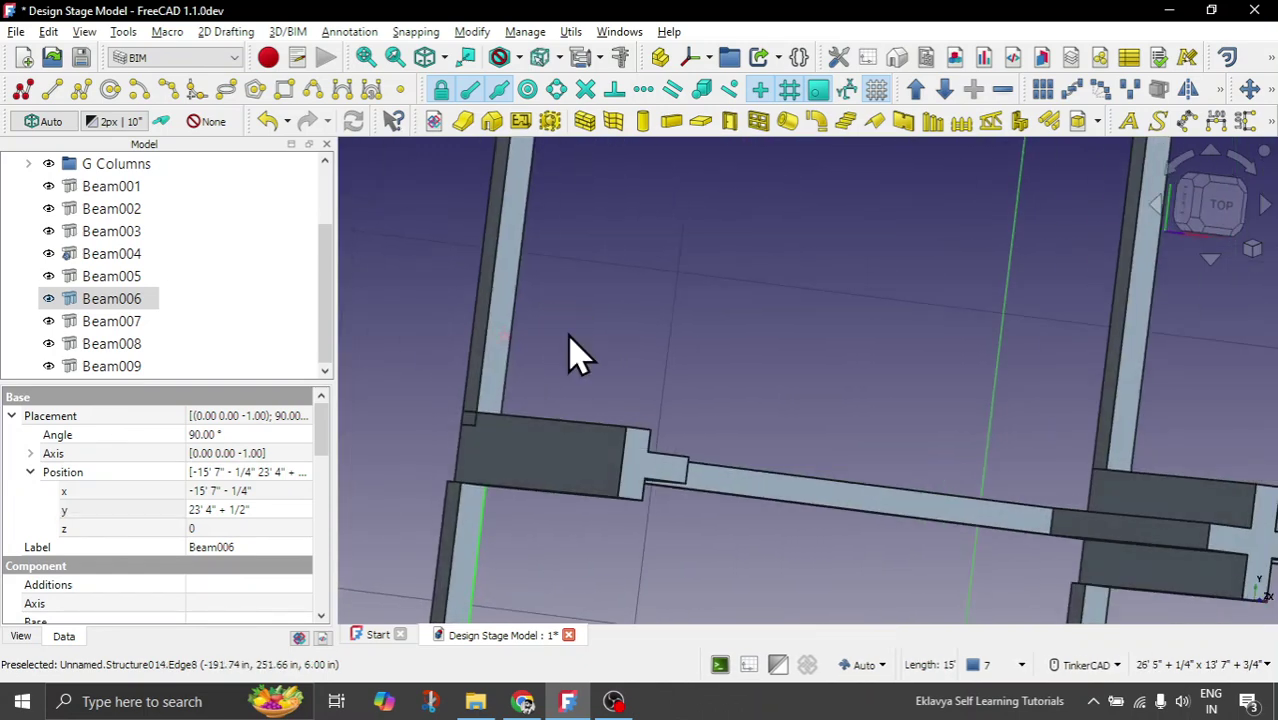
click(508, 357)
scroll(528, 448, down, 4)
scroll(520, 385, up, 2)
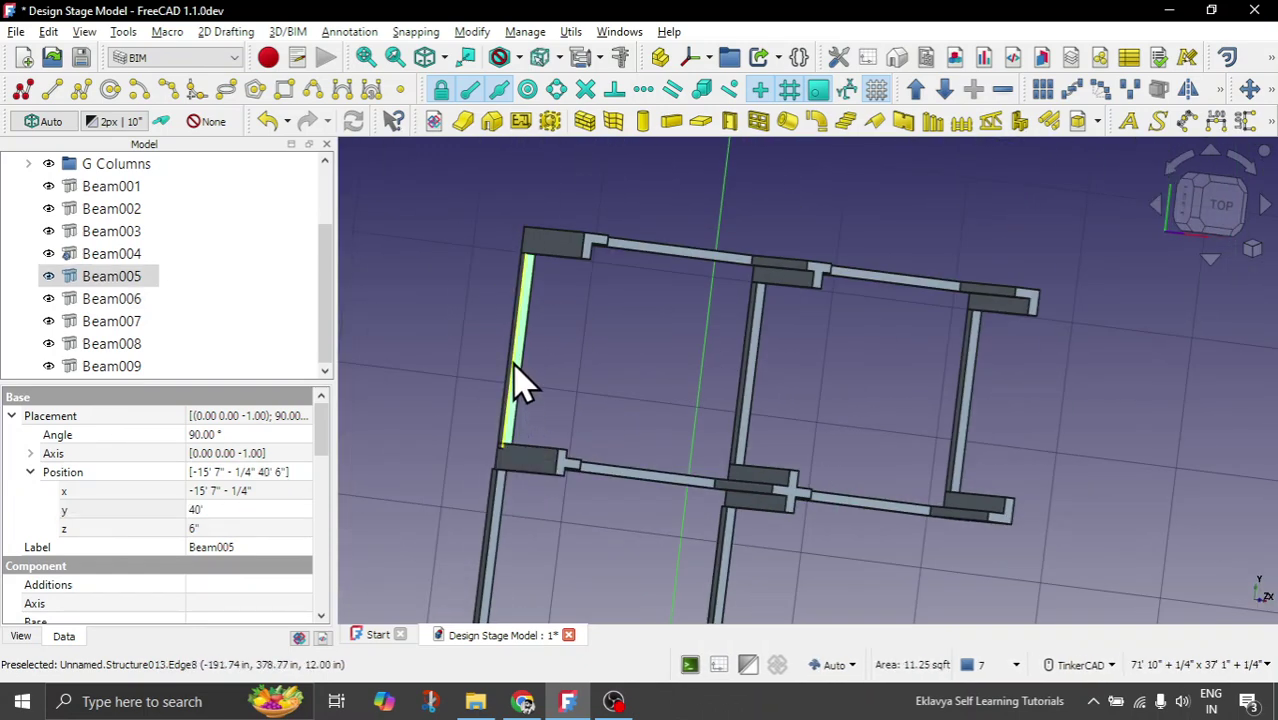
scroll(499, 471, up, 3)
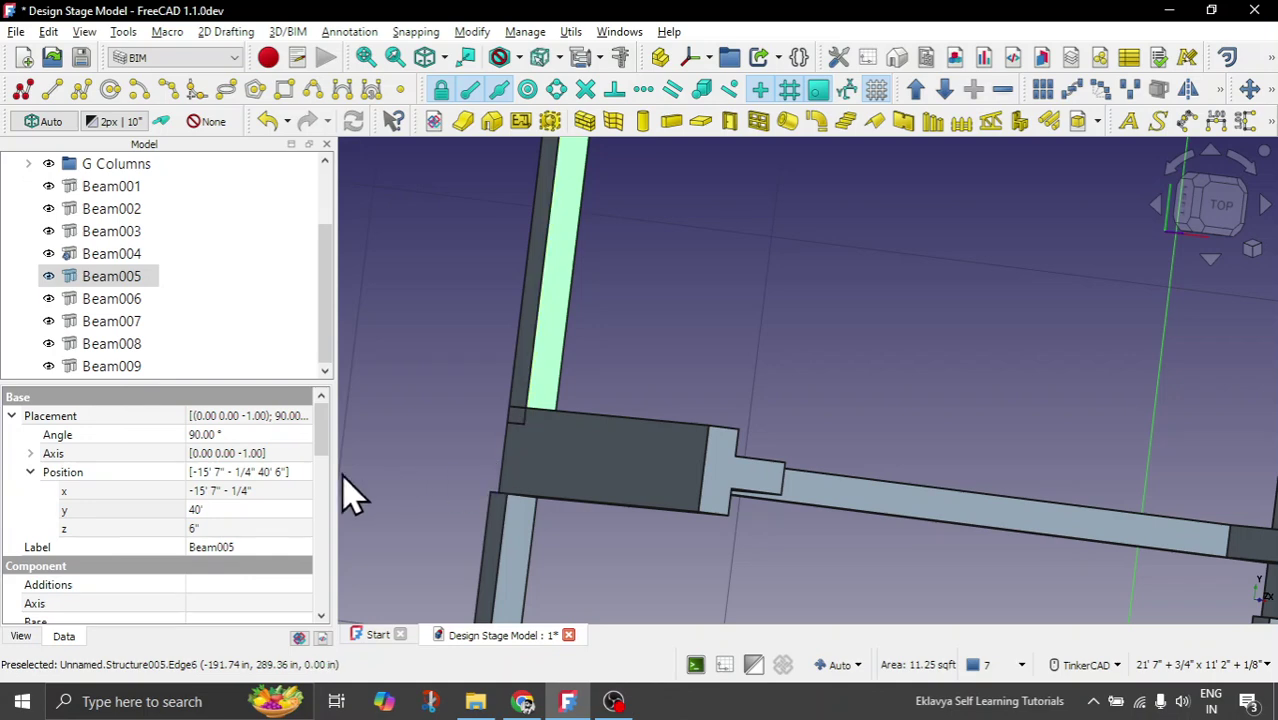
drag(322, 440, 322, 620)
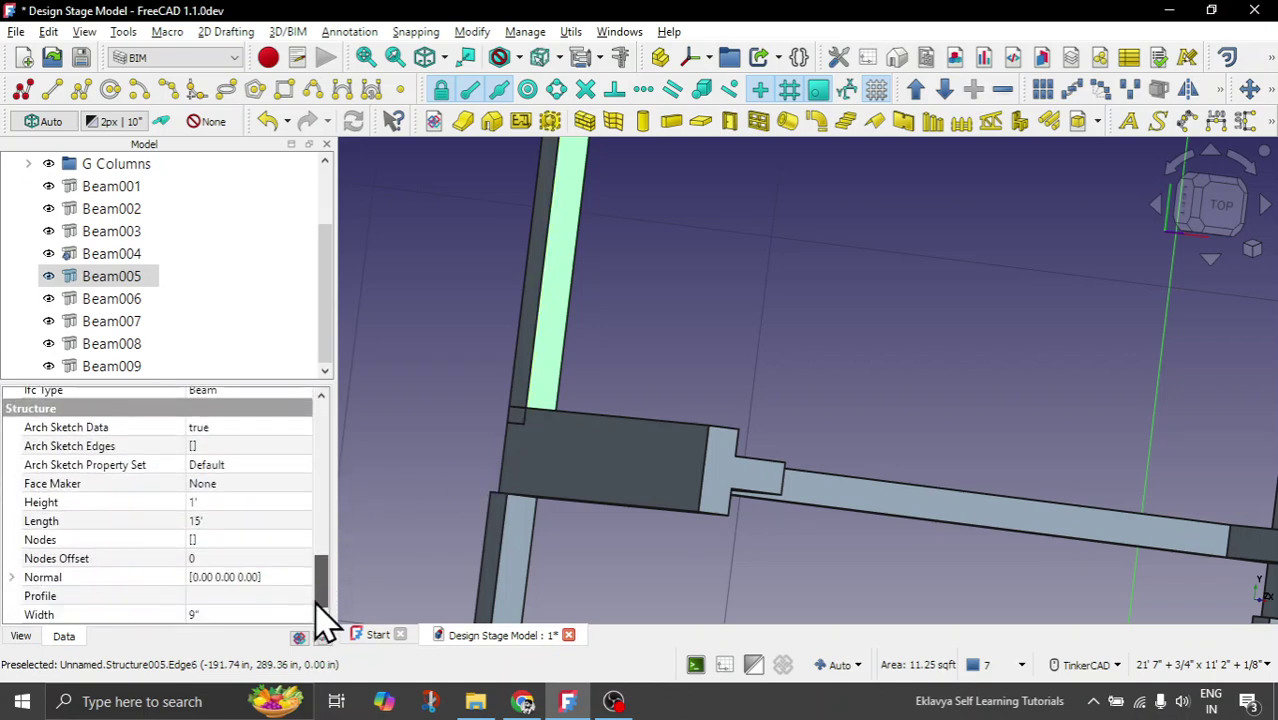
click(244, 520)
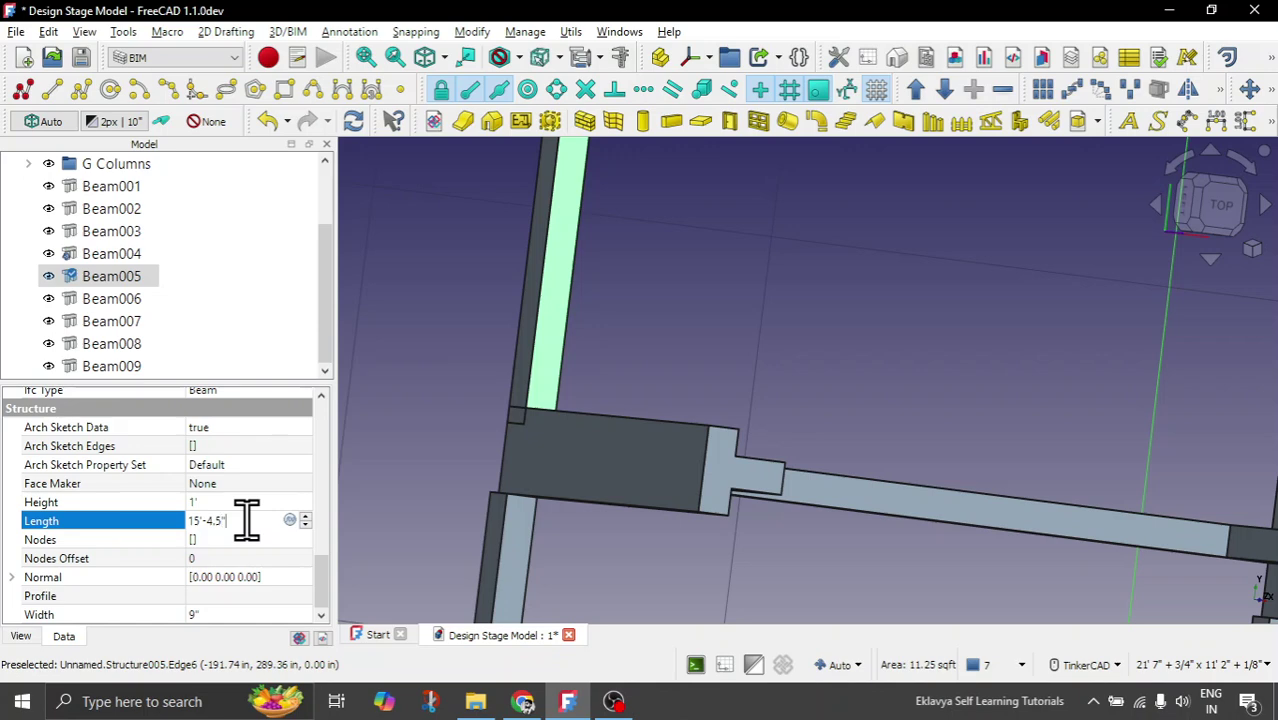
key(Return)
scroll(650, 470, down, 5)
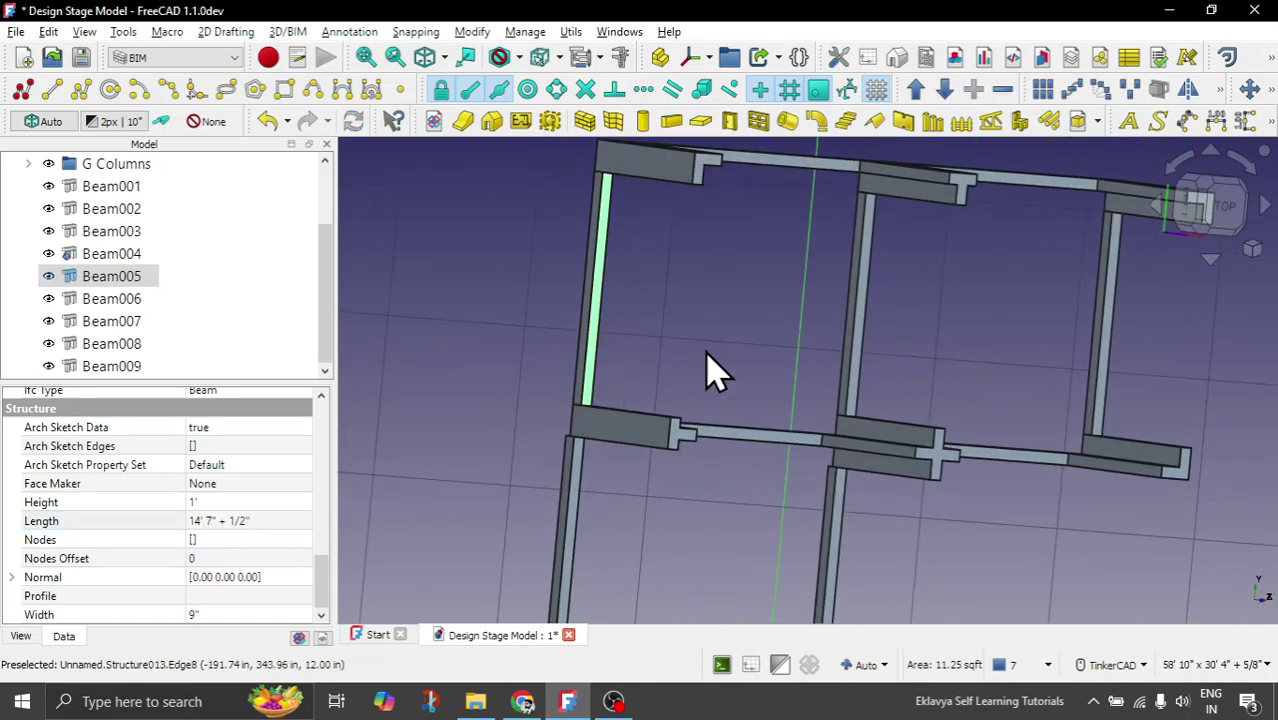
scroll(807, 437, down, 3)
right_drag(807, 437, 885, 483)
scroll(885, 483, down, 3)
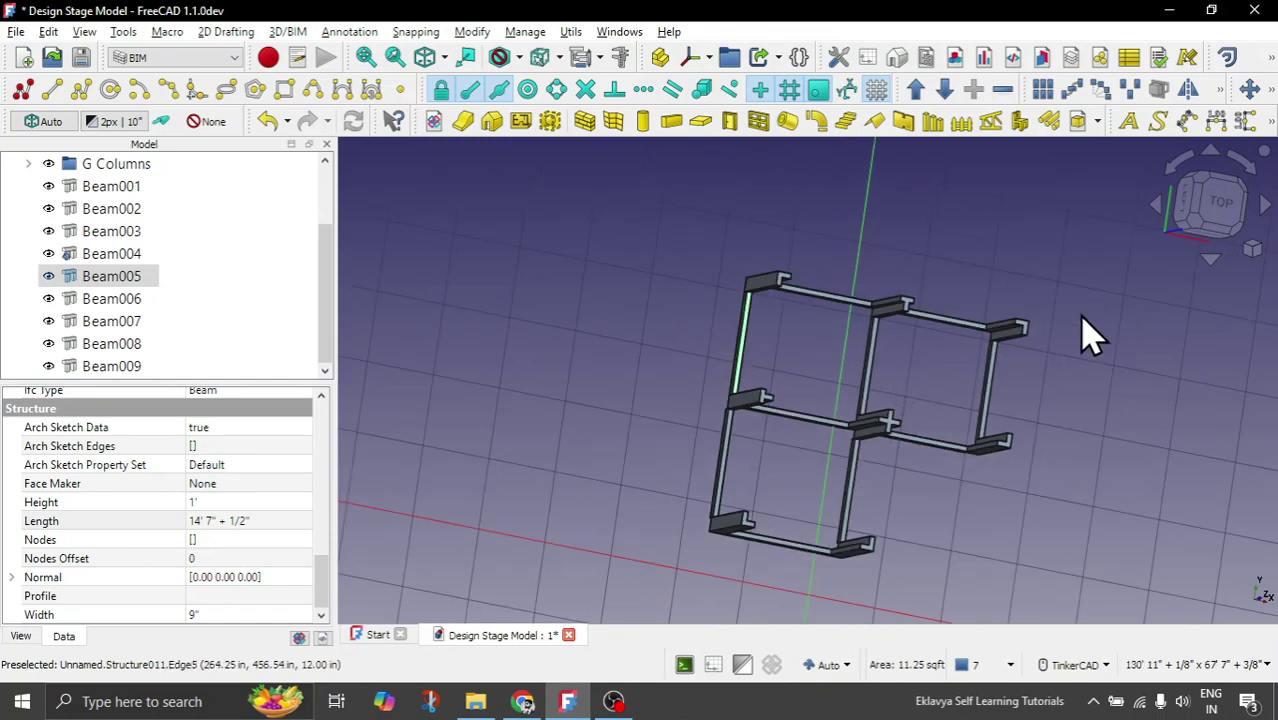
Step: Raise Beam006, the beam between the T-shaped column and the front corner column, to a z position of 6"
right_drag(852, 566, 887, 608)
scroll(862, 414, up, 5)
click(858, 390)
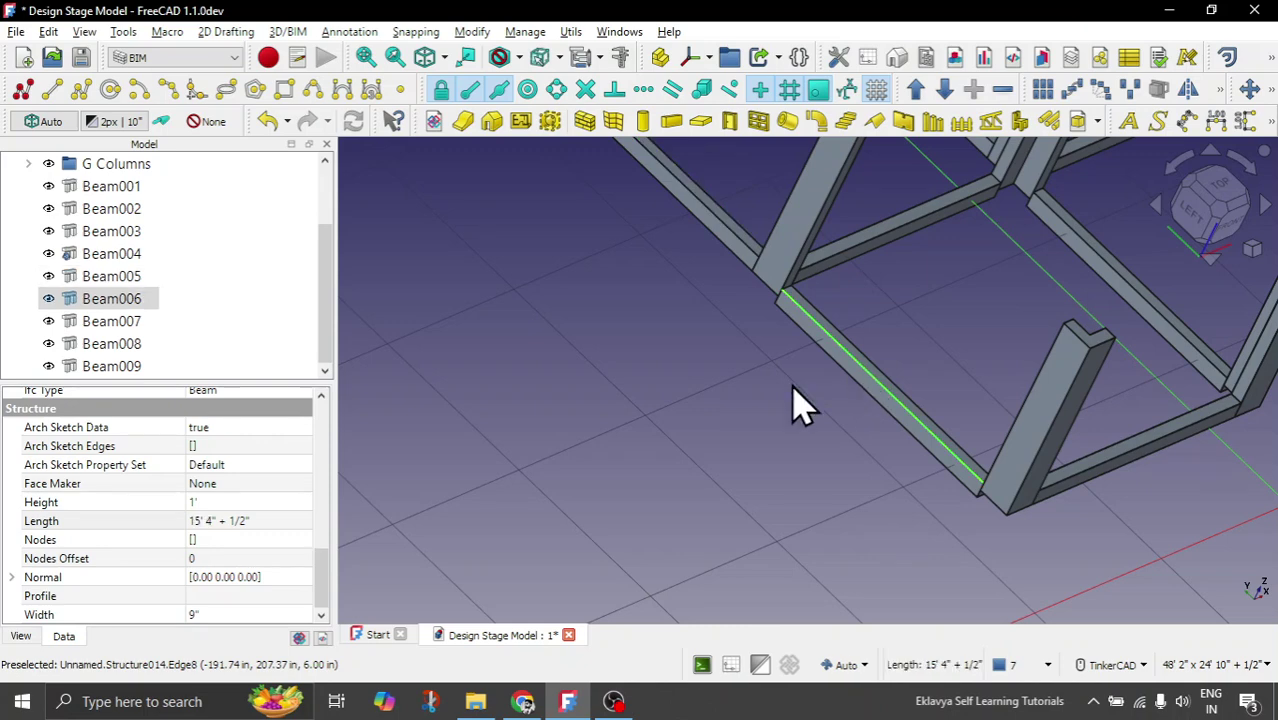
drag(325, 593, 340, 420)
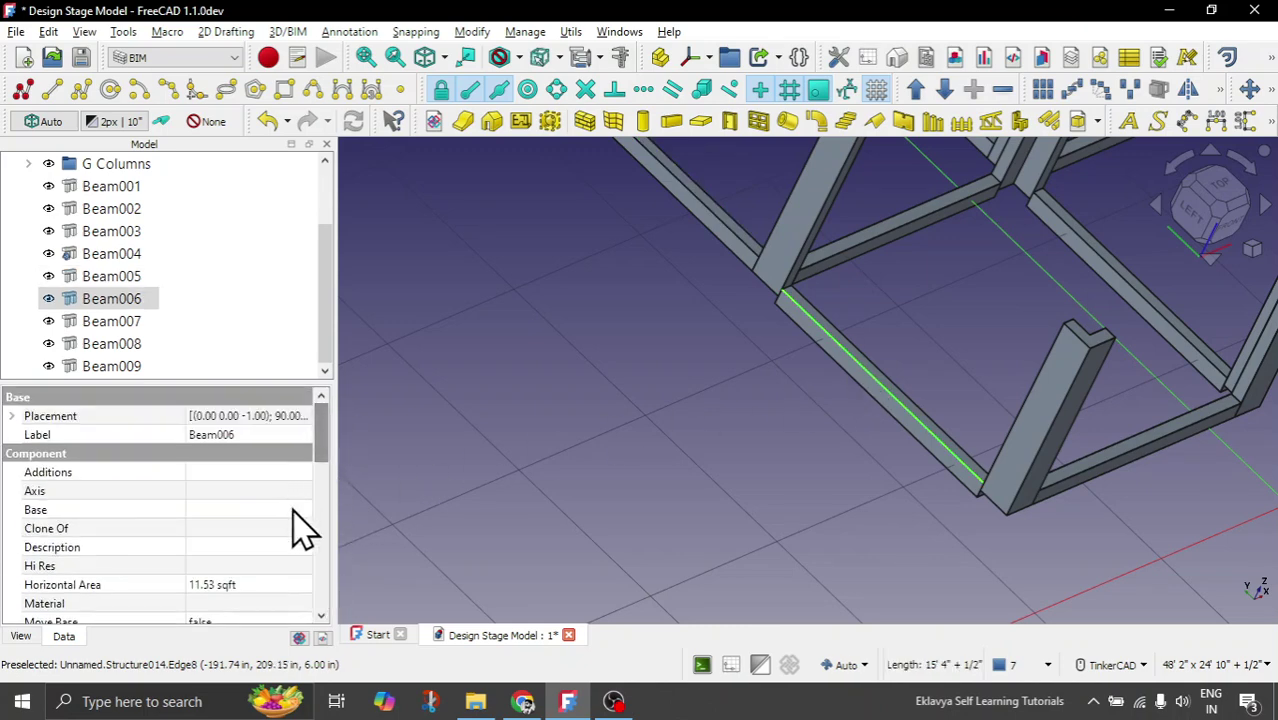
click(11, 416)
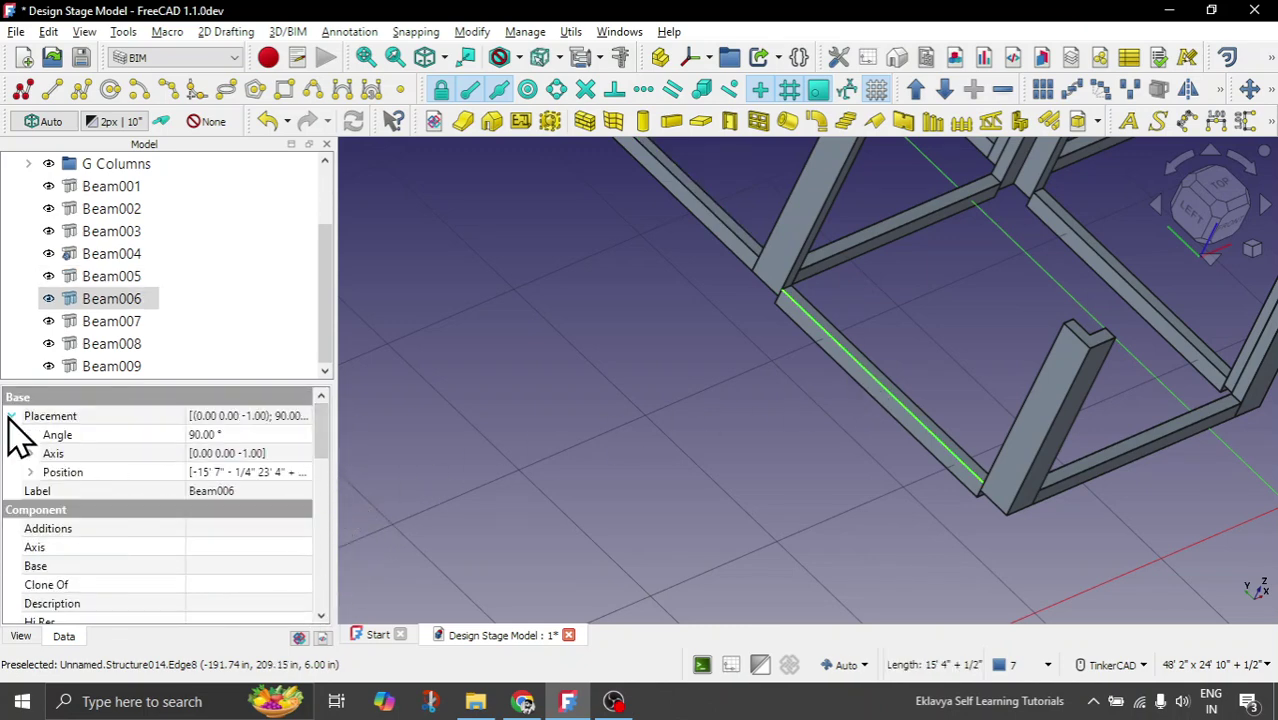
click(30, 472)
click(228, 528)
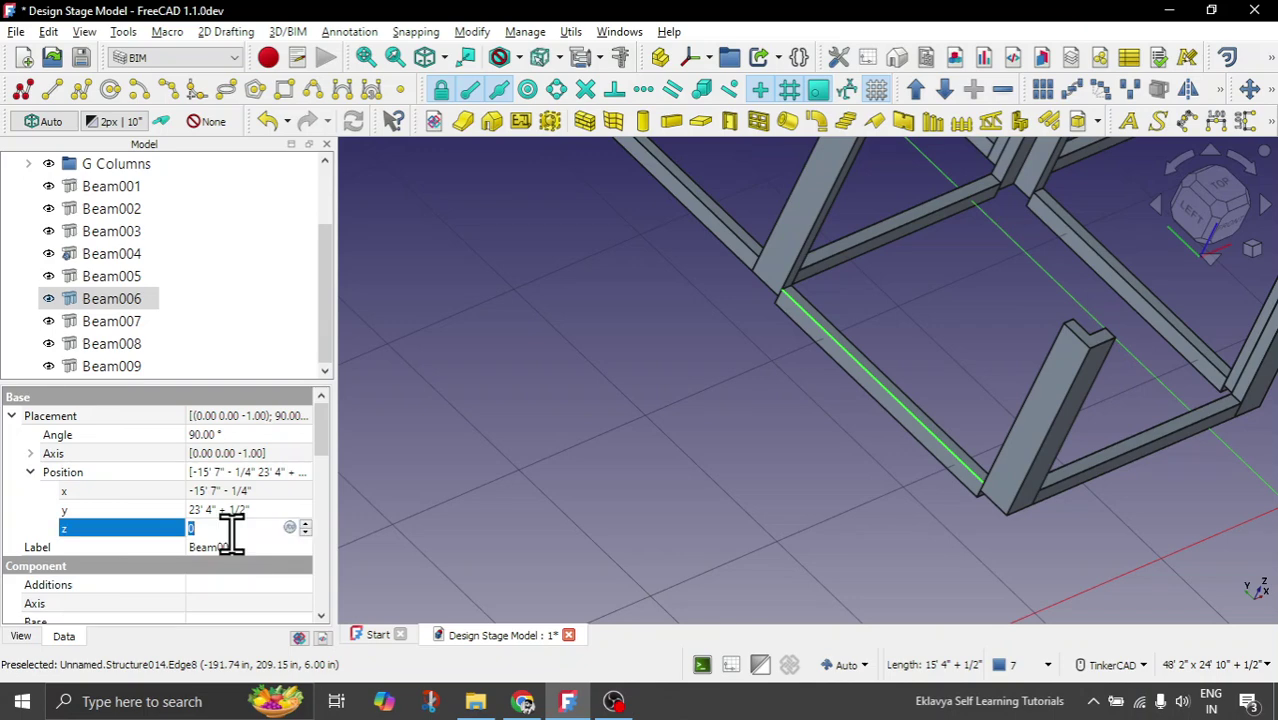
text(6)
key(Return)
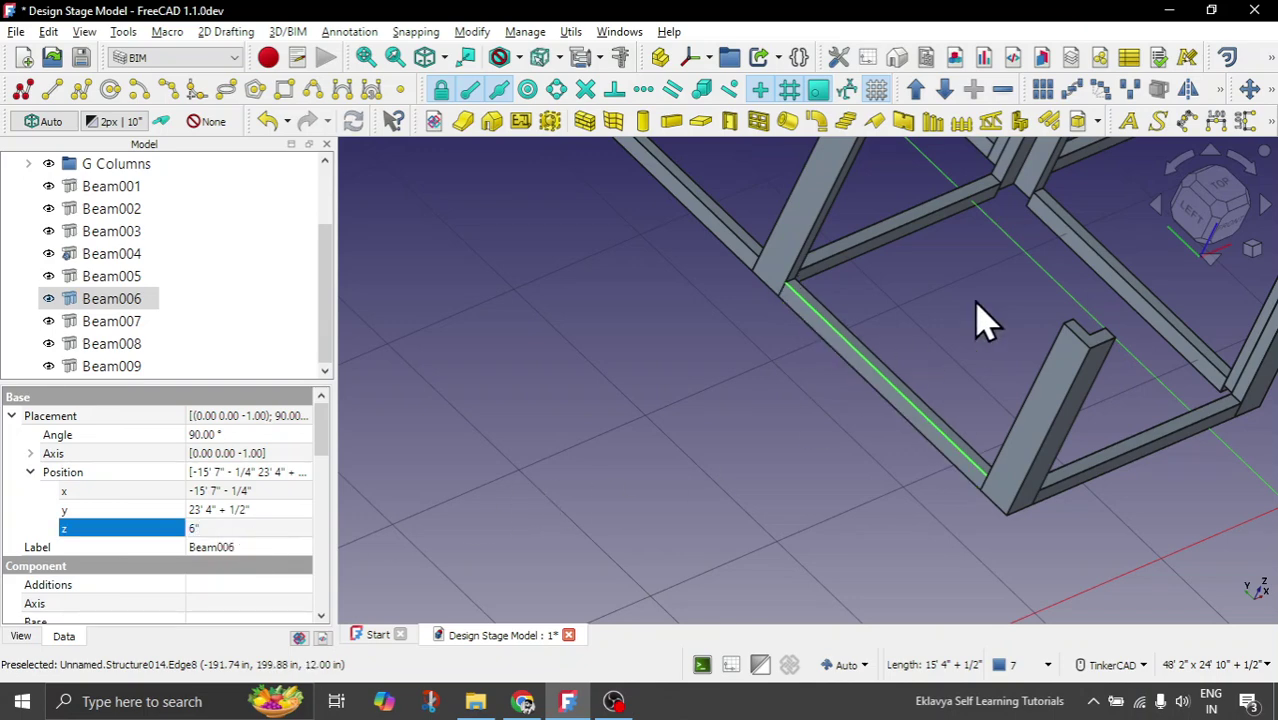
Step: Set the z position of Beam009, the beam between the T-shaped and cross-shaped columns, to 6"
scroll(993, 208, up, 3)
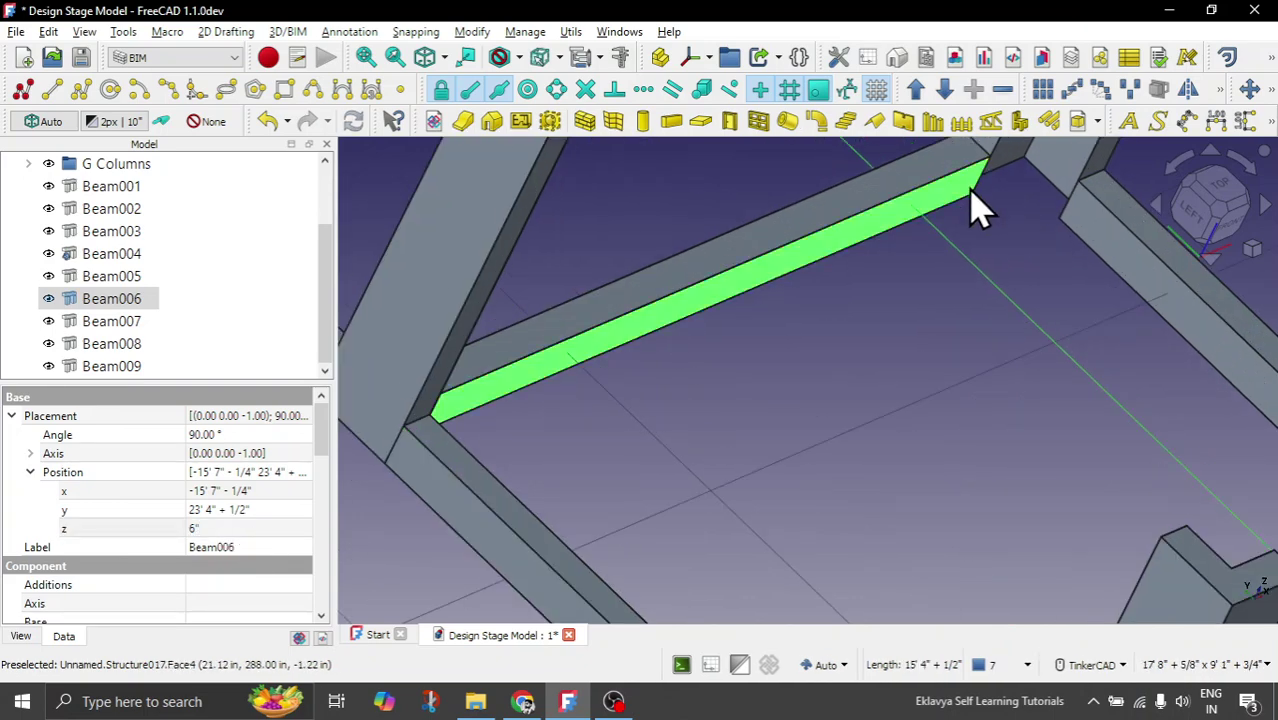
click(976, 205)
click(246, 527)
text(6)
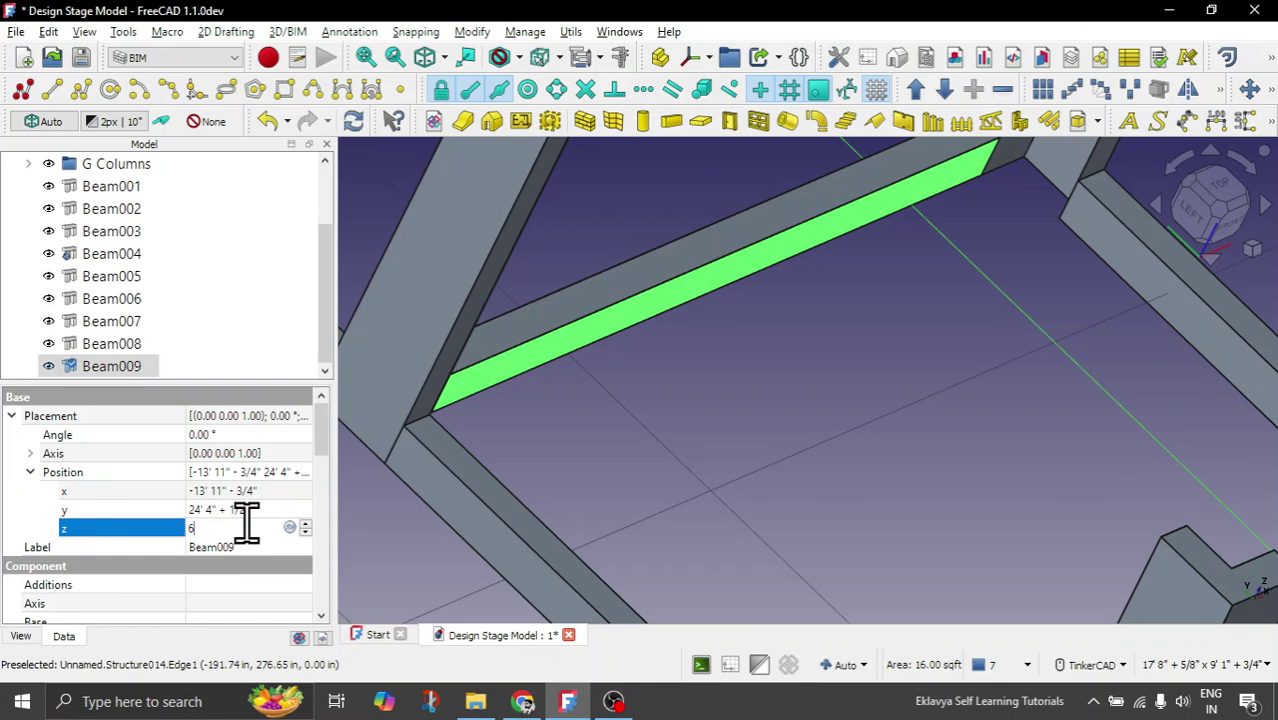
key(Return)
Step: Set the z position of Beam007, the beam running from the cross-shaped column to the front corner column, to 6"
click(1113, 277)
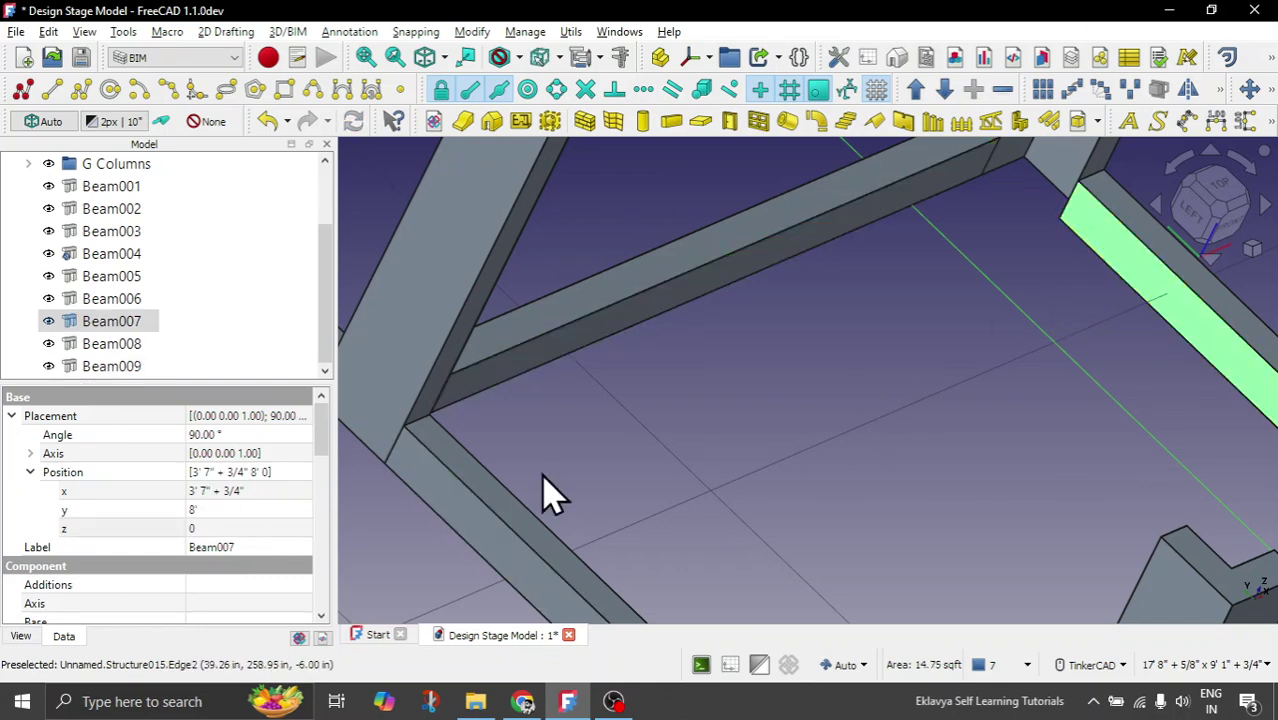
click(234, 527)
text(6)
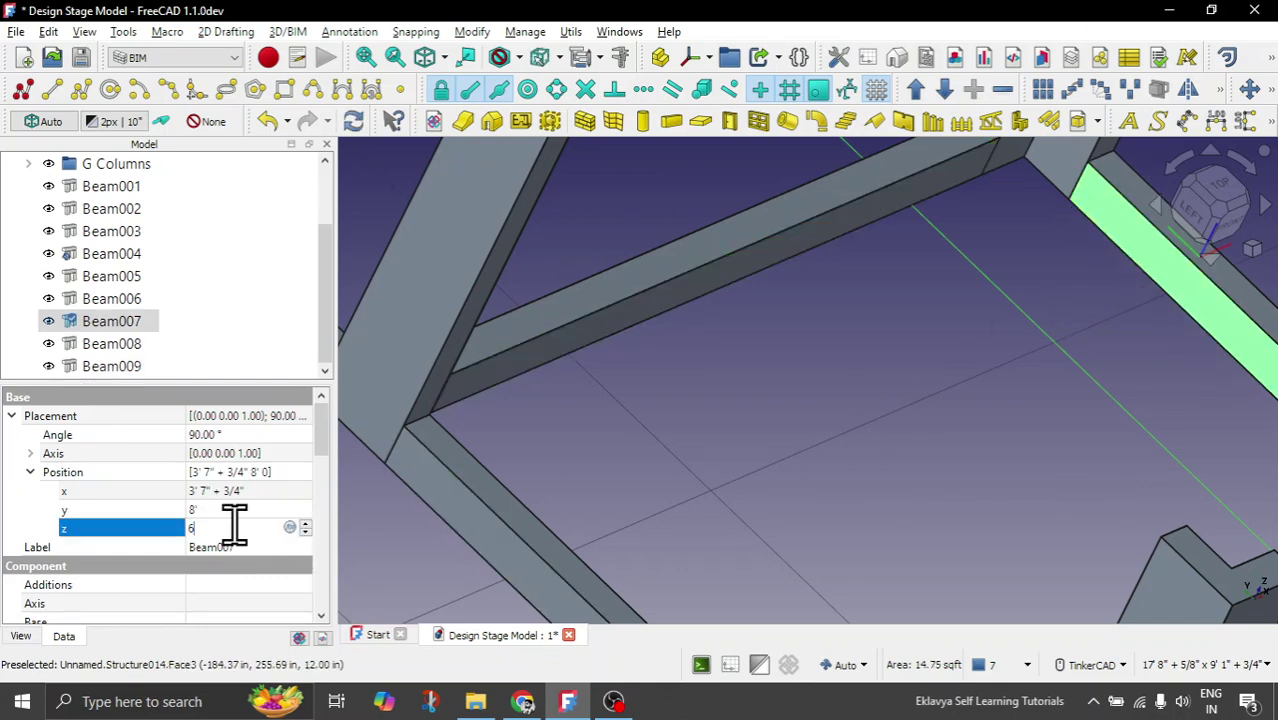
Step: Set the z position of Beam008, the beam from the cross-shaped column to the L-shaped column along x, to 6"
scroll(947, 462, down, 5)
right_drag(947, 462, 893, 451)
scroll(1113, 422, up, 6)
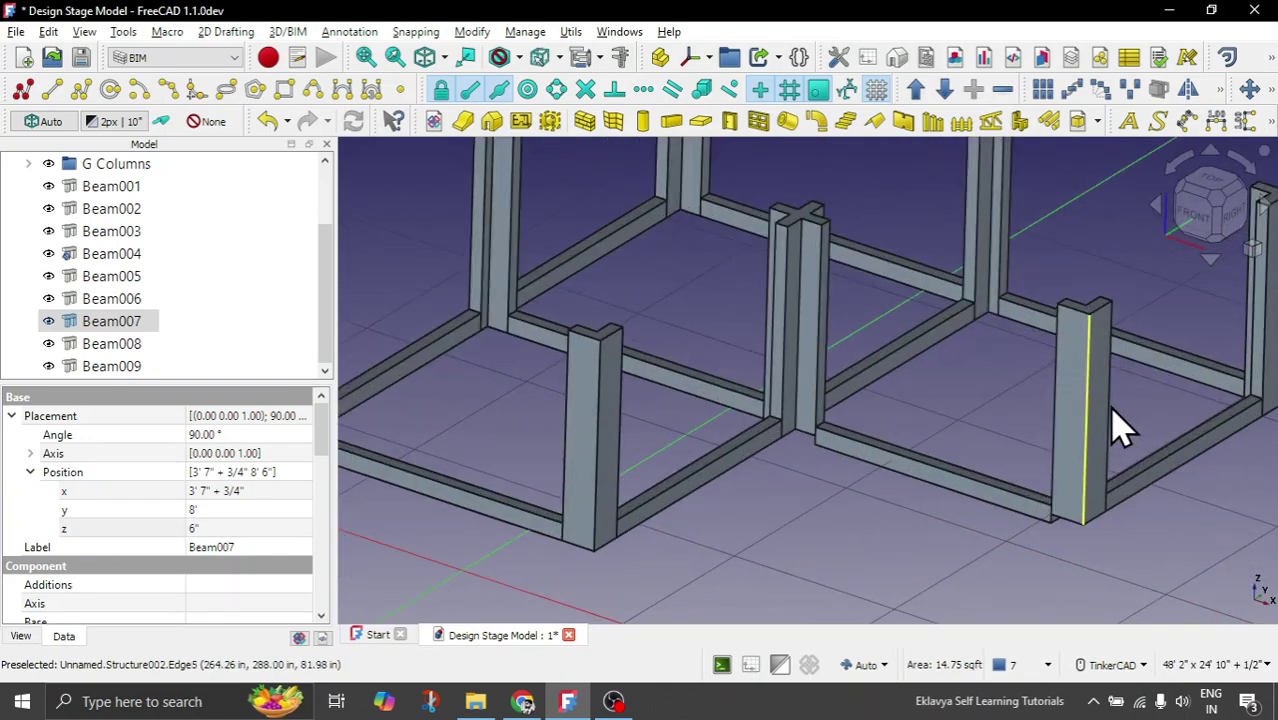
scroll(878, 505, up, 3)
click(868, 405)
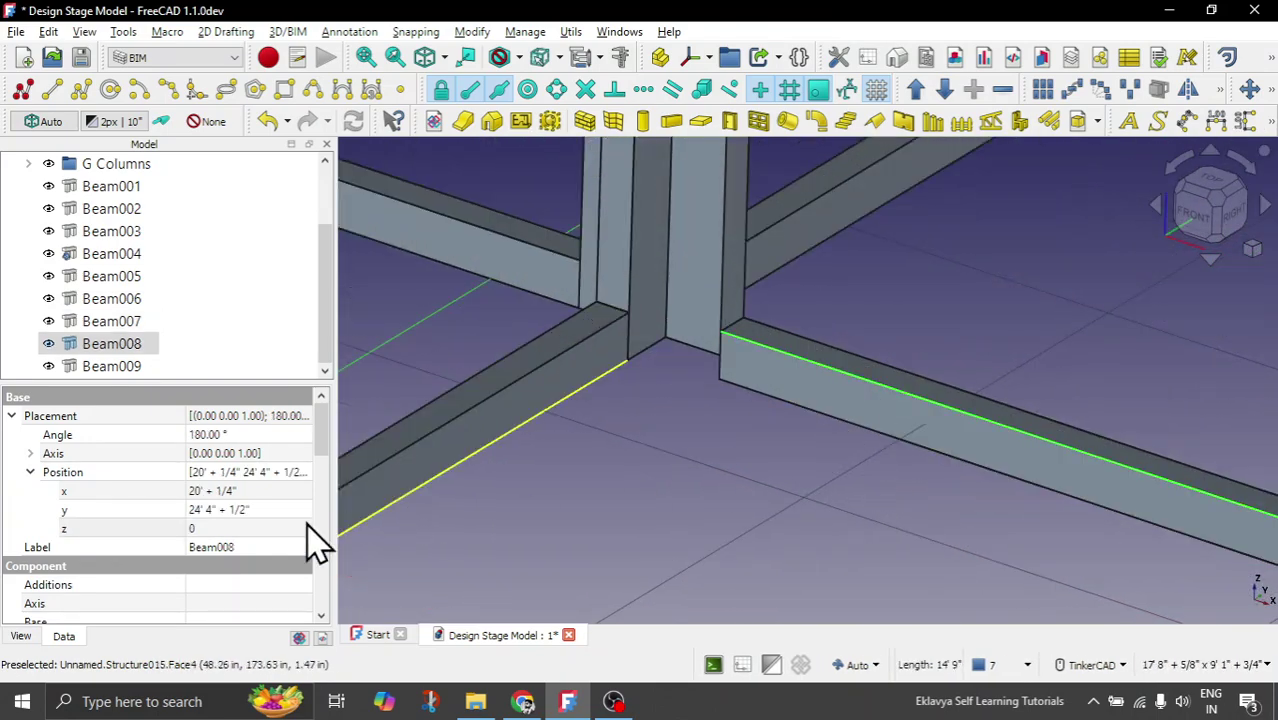
double_click(250, 528)
text(6)
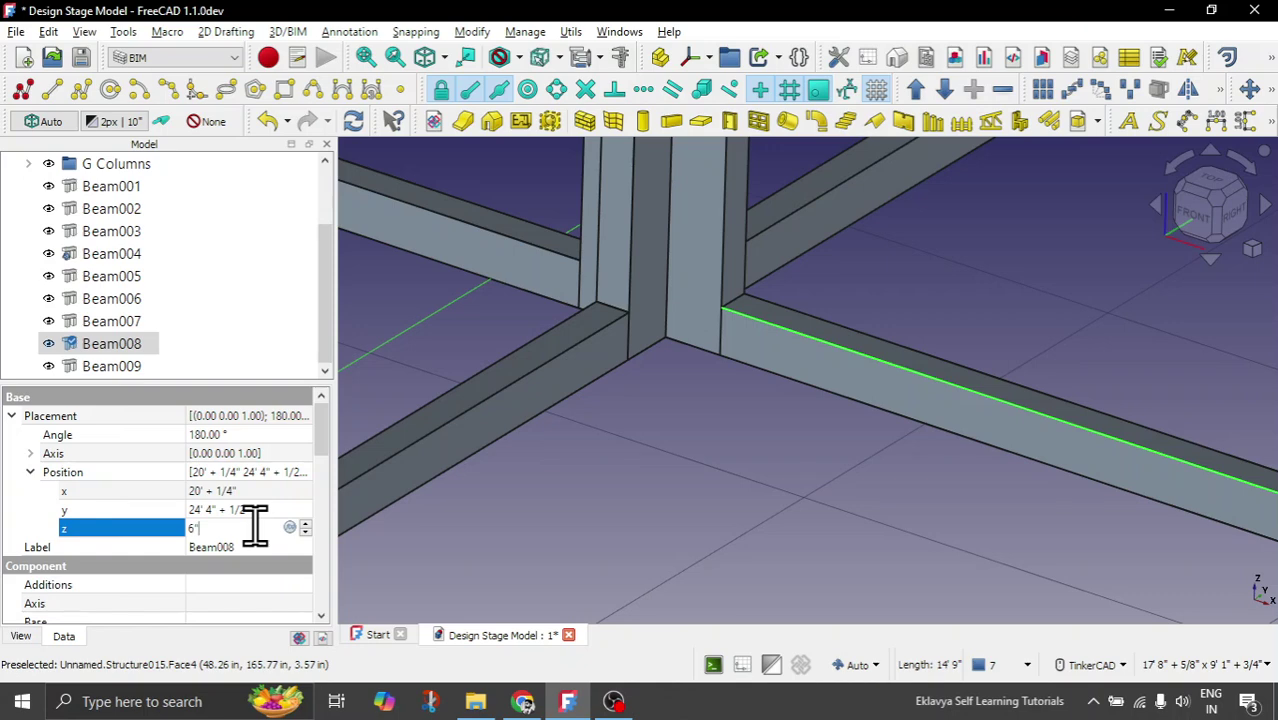
Step: Examine the beam levels against the column bases in the front and right views, and in 3D
scroll(653, 534, down, 5)
right_drag(722, 534, 756, 522)
click(1203, 238)
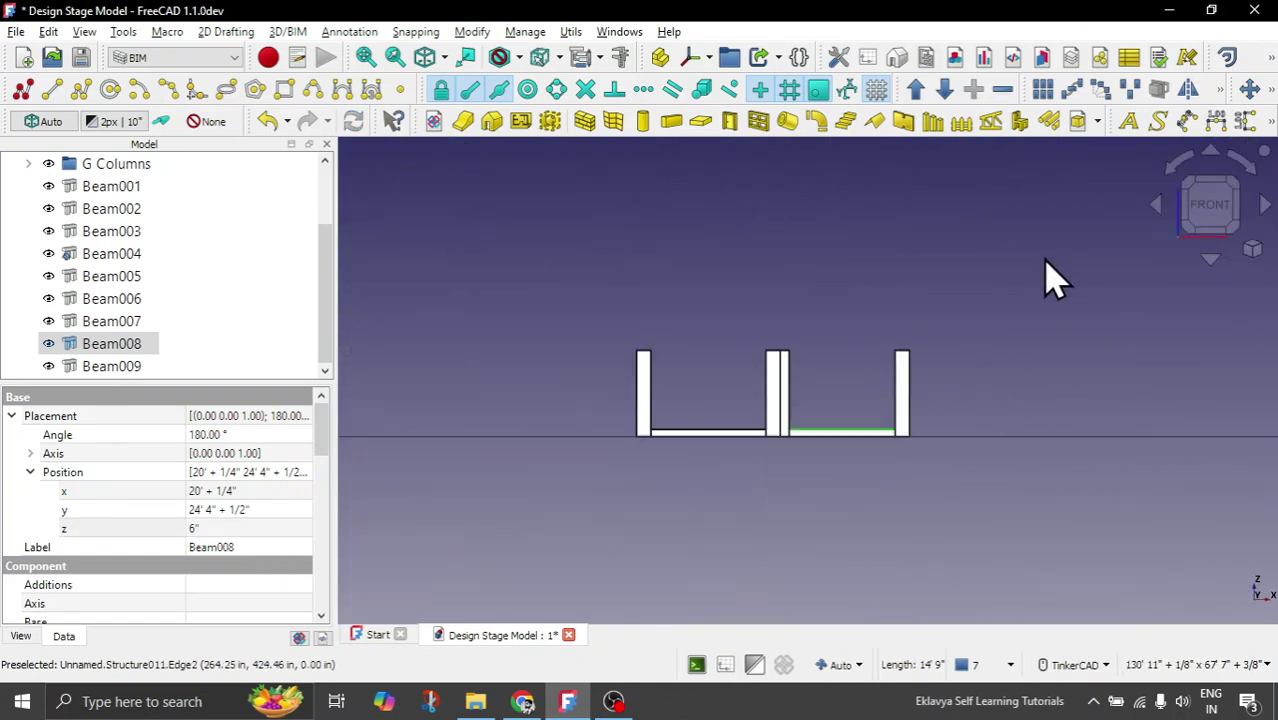
scroll(748, 448, up, 6)
scroll(533, 475, down, 4)
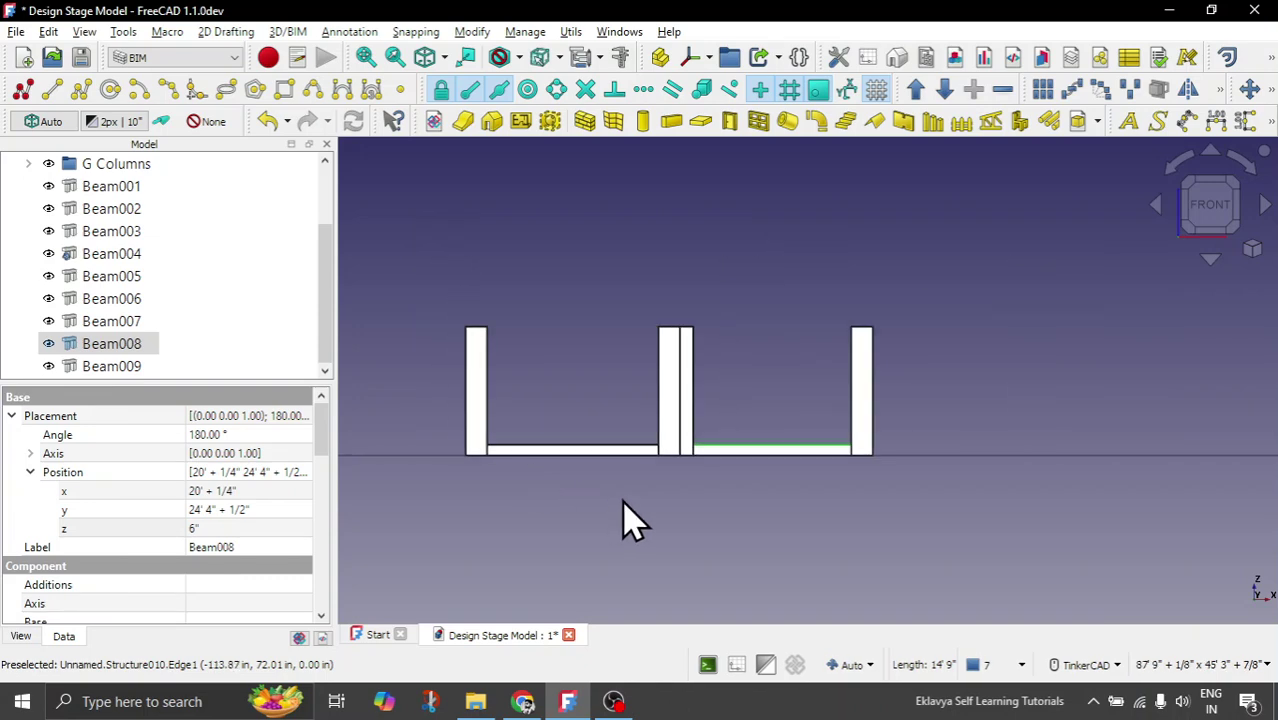
click(1238, 206)
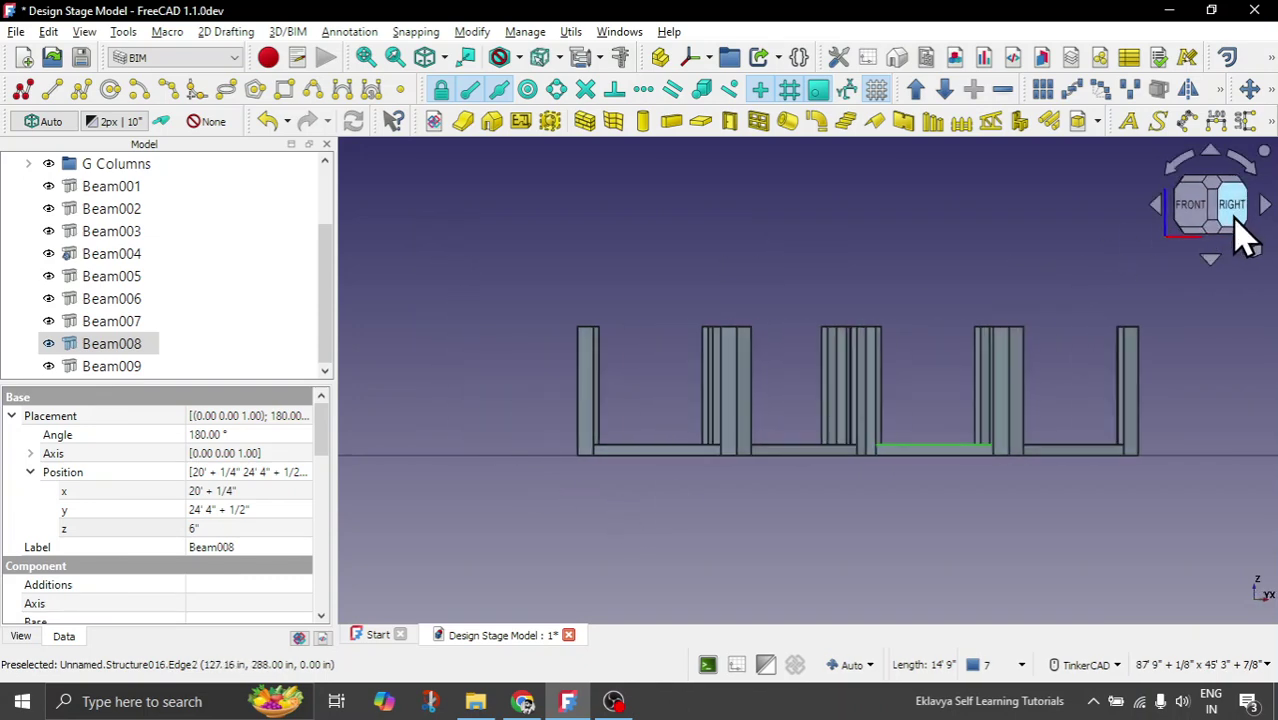
scroll(1145, 412, up, 3)
scroll(913, 391, down, 5)
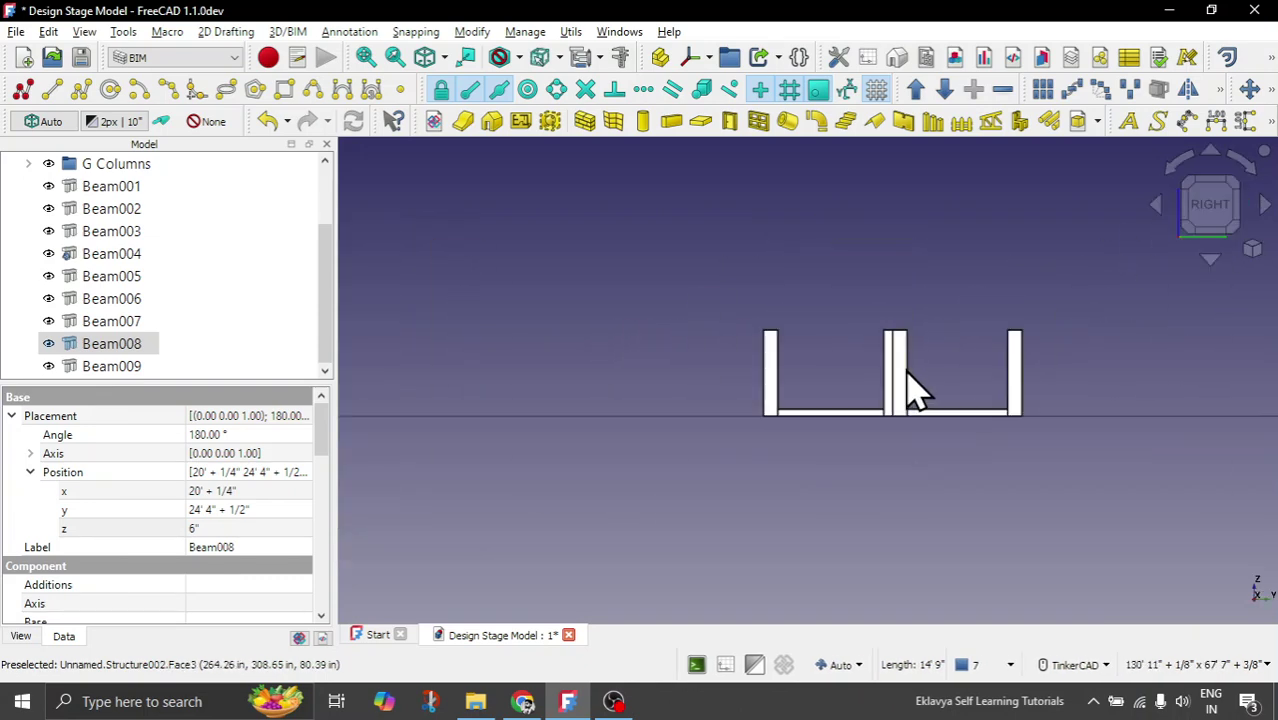
right_drag(913, 391, 858, 548)
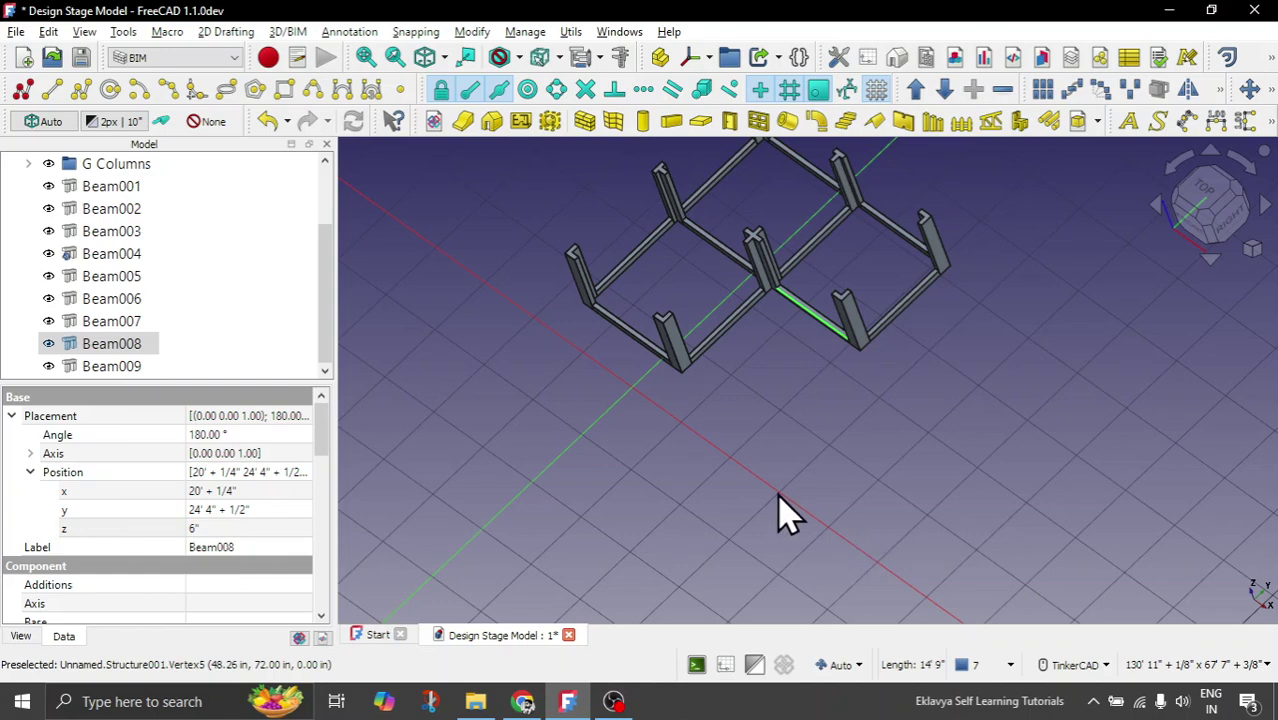
Step: Save the document and review the complete beam and column frame in 3D
key(ctrl+s)
scroll(862, 456, down, 2)
right_drag(862, 456, 870, 433)
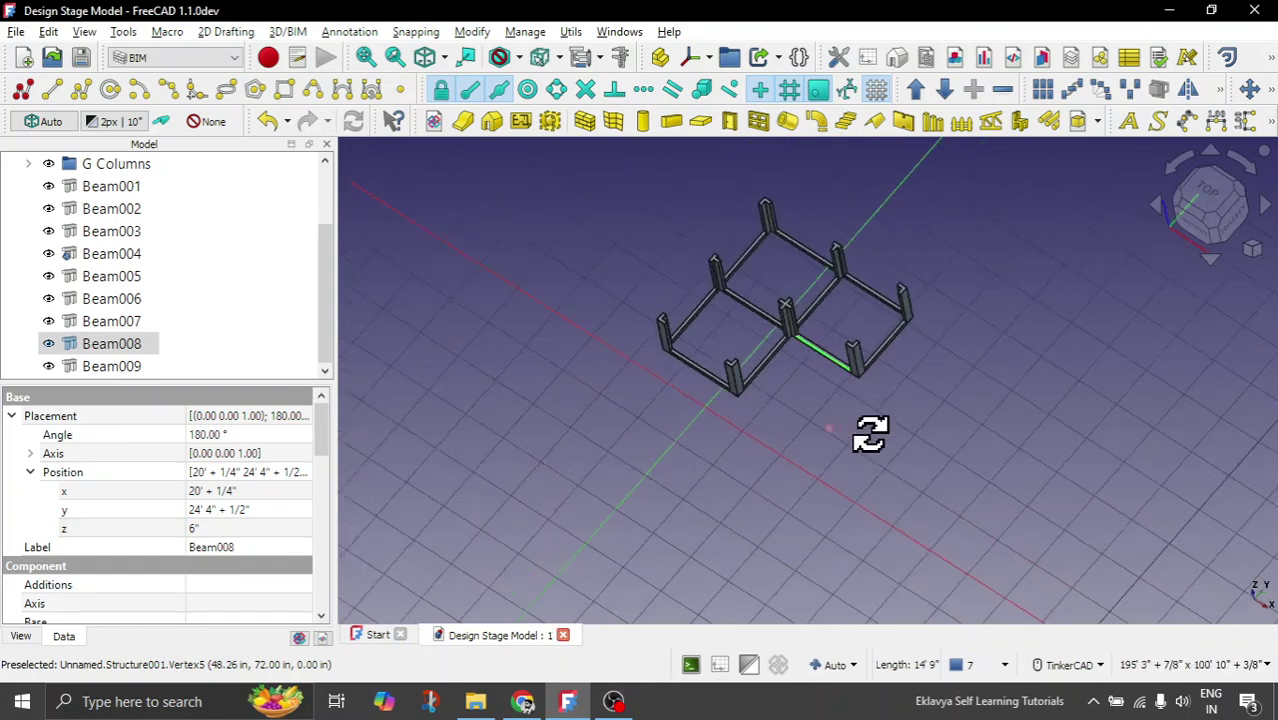
scroll(725, 340, up, 5)
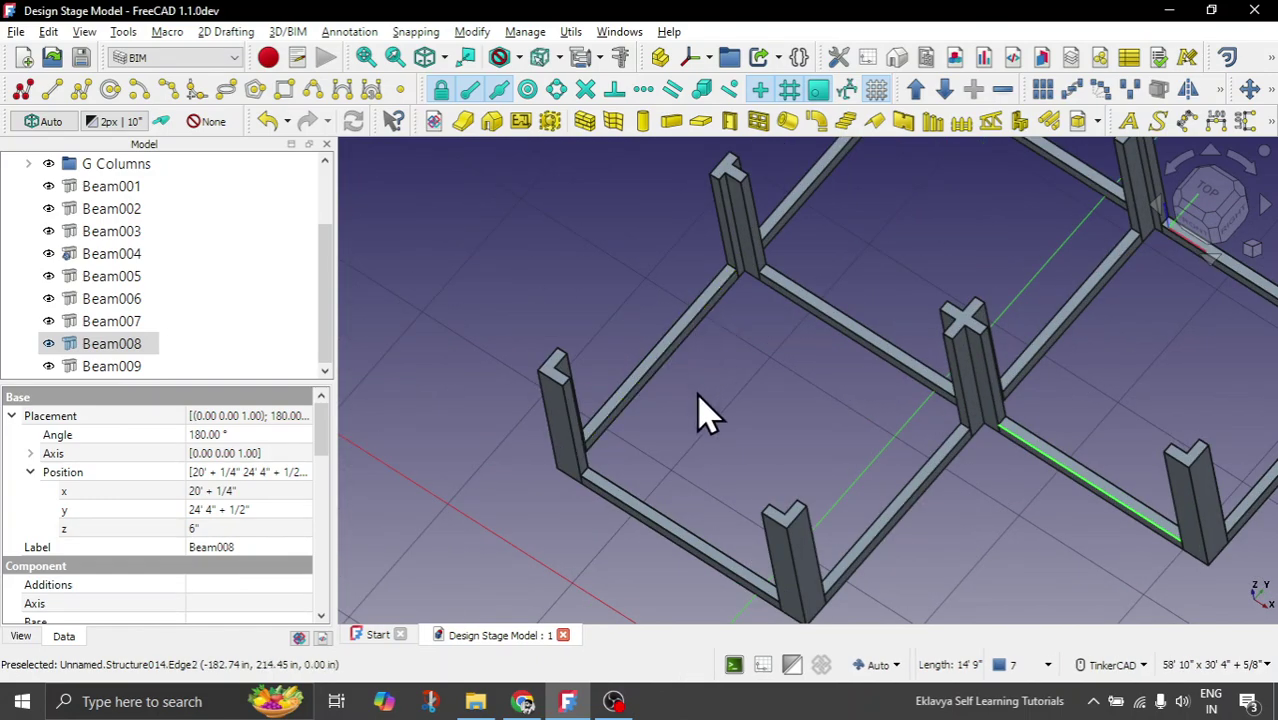
right_drag(707, 414, 785, 270)
scroll(753, 422, down, 3)
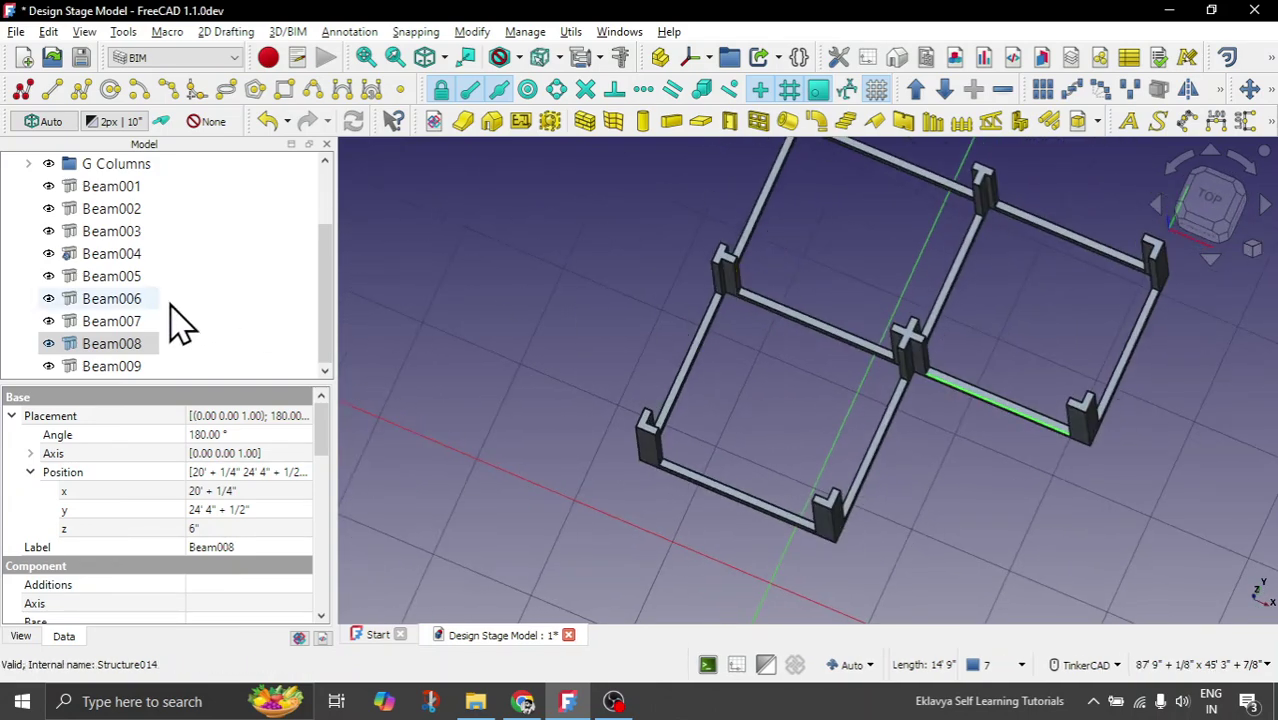
Step: Show the reference Structural Model_01.FCStd001 and compare its columns with the modelled ones from the top, especially at the T-shaped column
scroll(175, 318, up, 2)
click(141, 213)
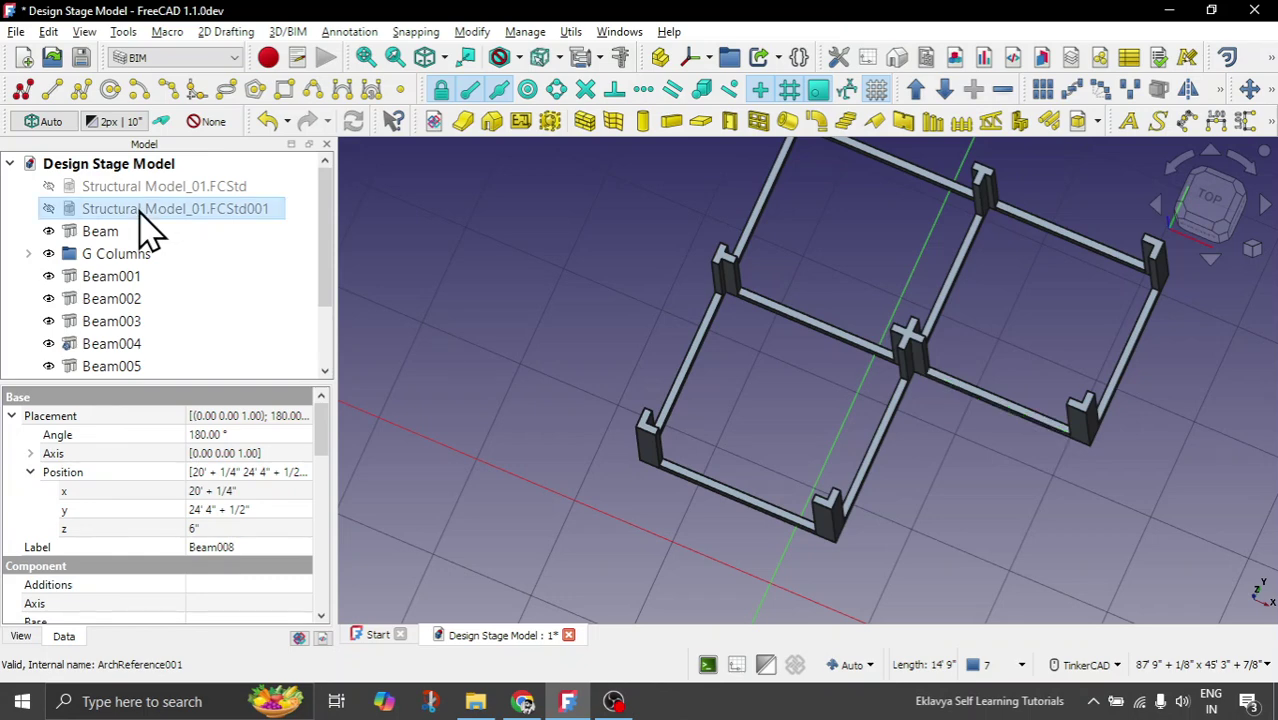
key(space)
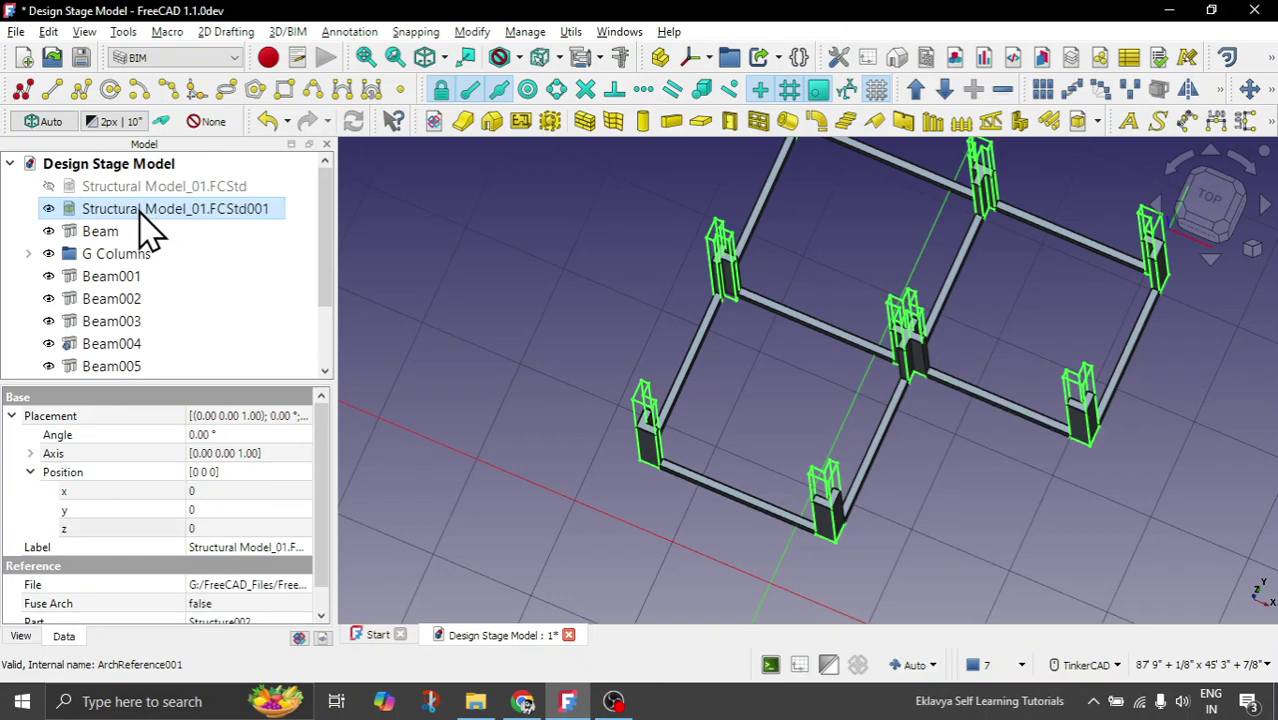
click(1203, 215)
scroll(720, 400, up, 5)
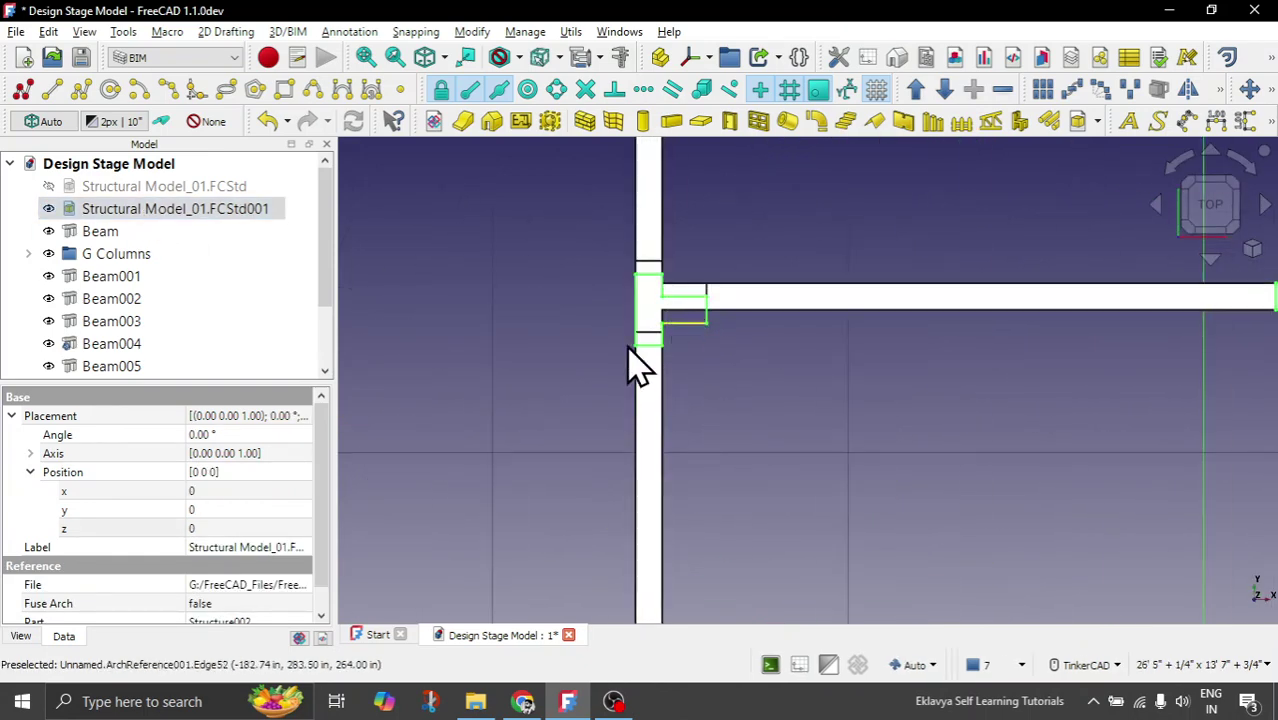
scroll(570, 392, down, 3)
scroll(562, 397, down, 2)
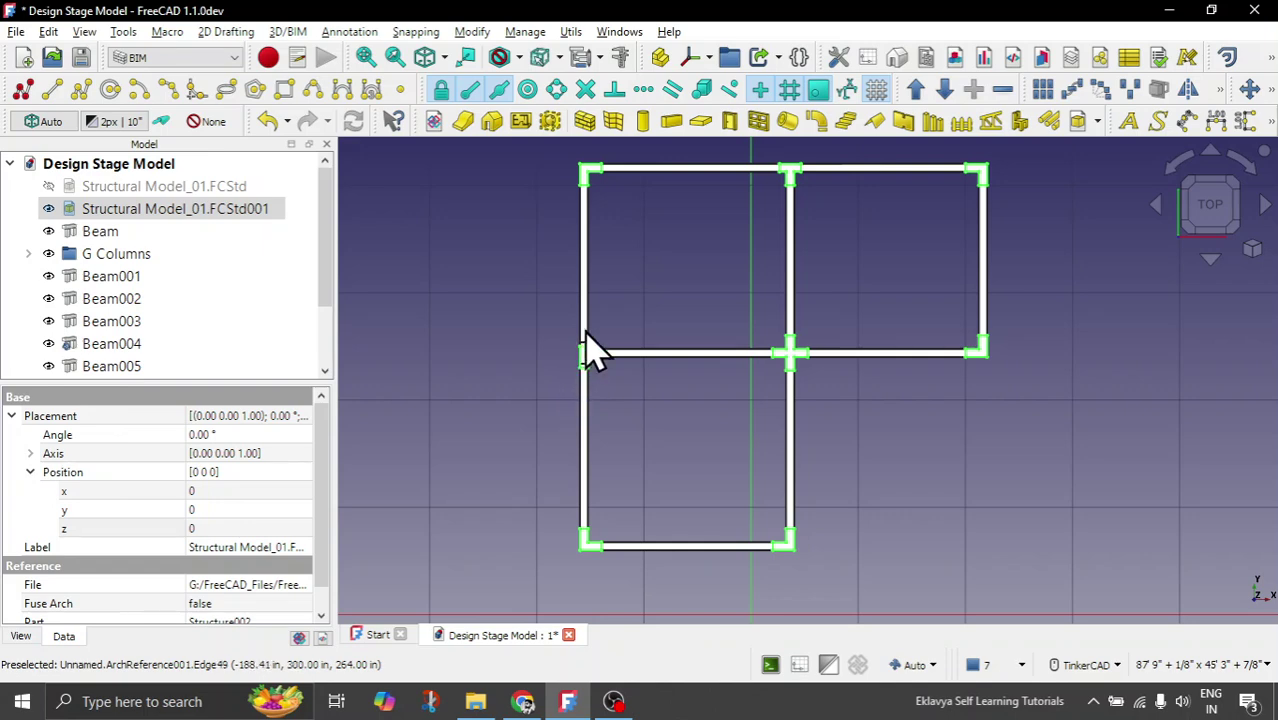
scroll(593, 214, up, 4)
scroll(598, 308, down, 3)
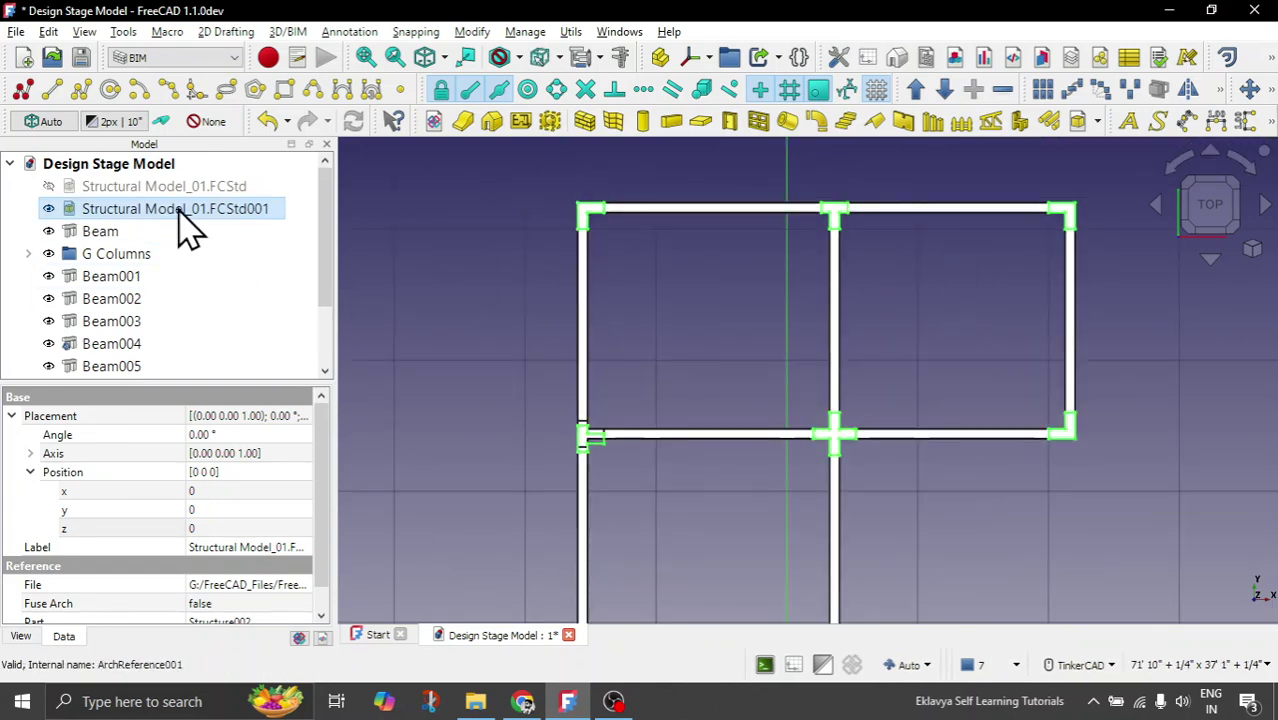
Step: Delete the reference Structural Model_01.FCStd001, and briefly show the walls of Structural Model_01.FCStd around the frame before hiding them again
key(Delete)
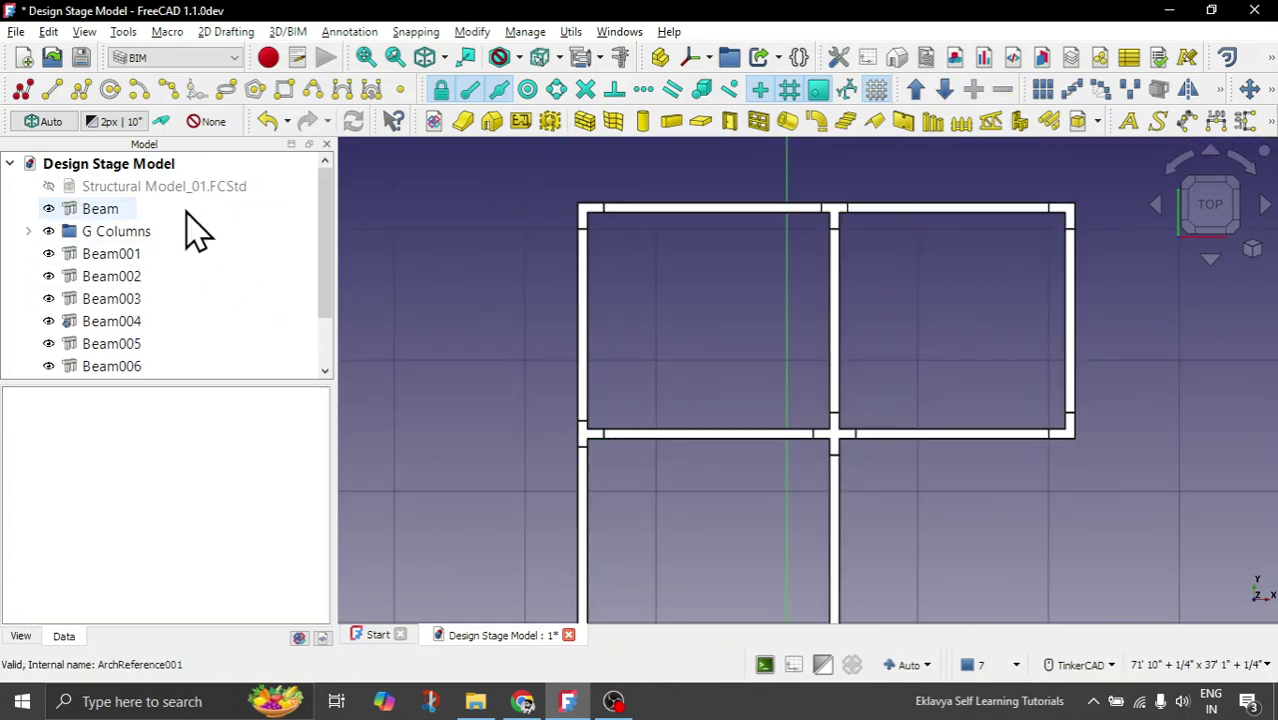
click(197, 188)
scroll(620, 290, down, 3)
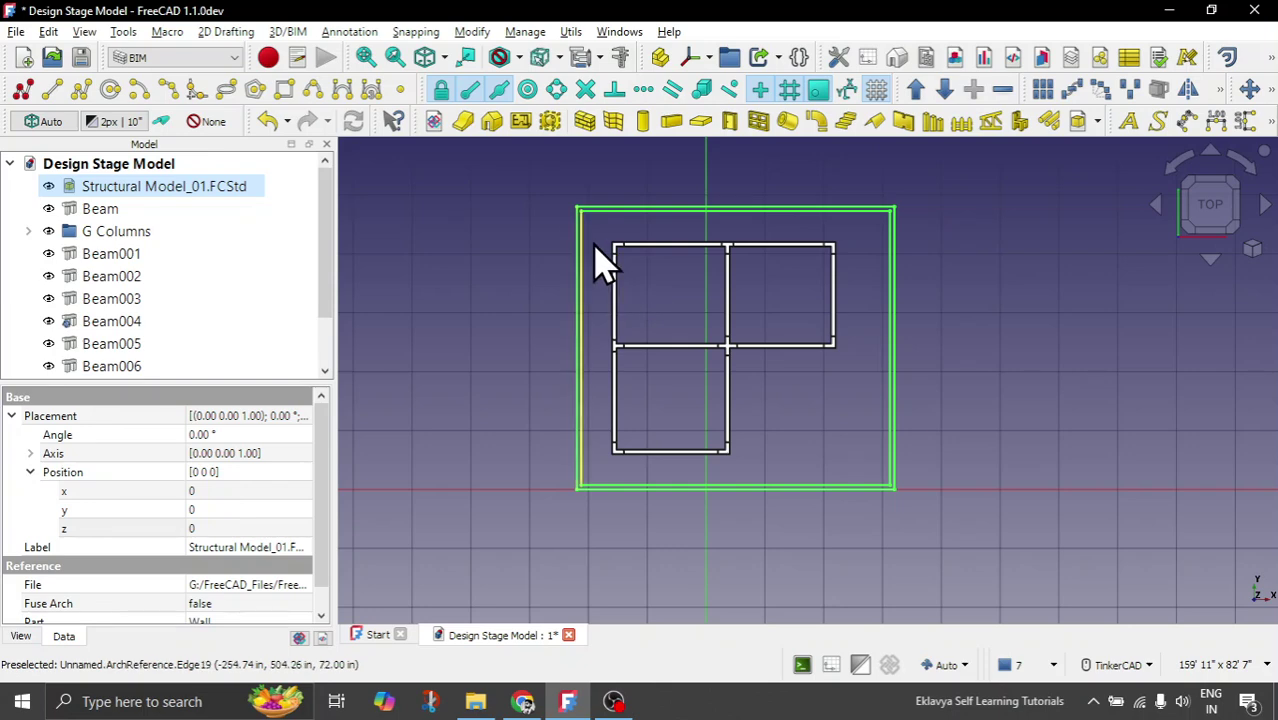
key(space)
right_drag(700, 495, 722, 531)
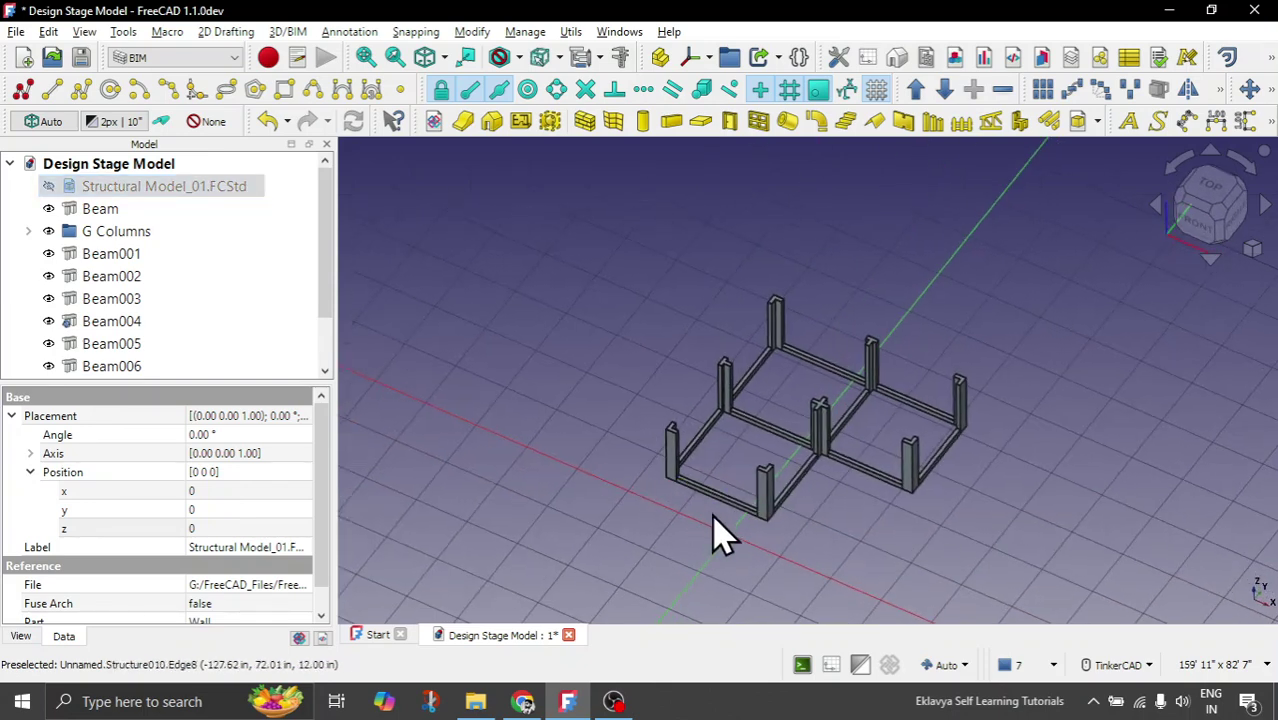
Step: Create a new group directly under the Design Stage Model document and label it Plinth Beams
click(114, 238)
right_click(116, 240)
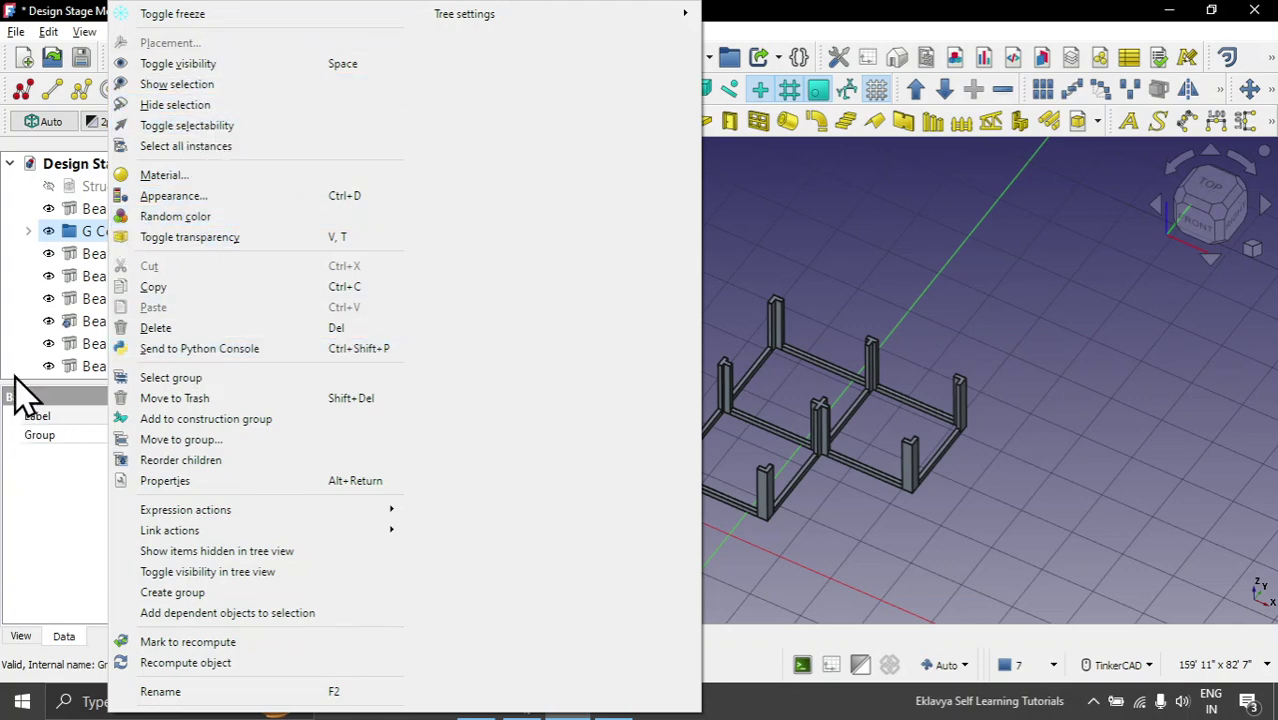
right_click(58, 165)
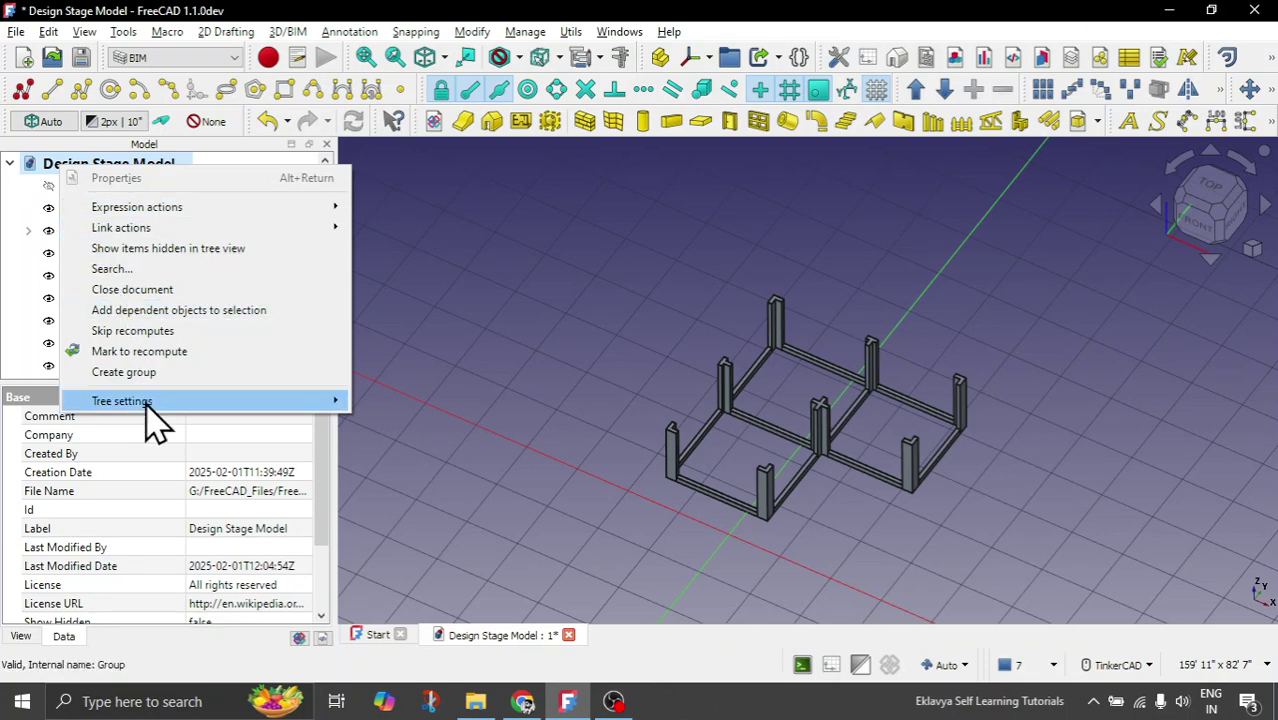
click(124, 372)
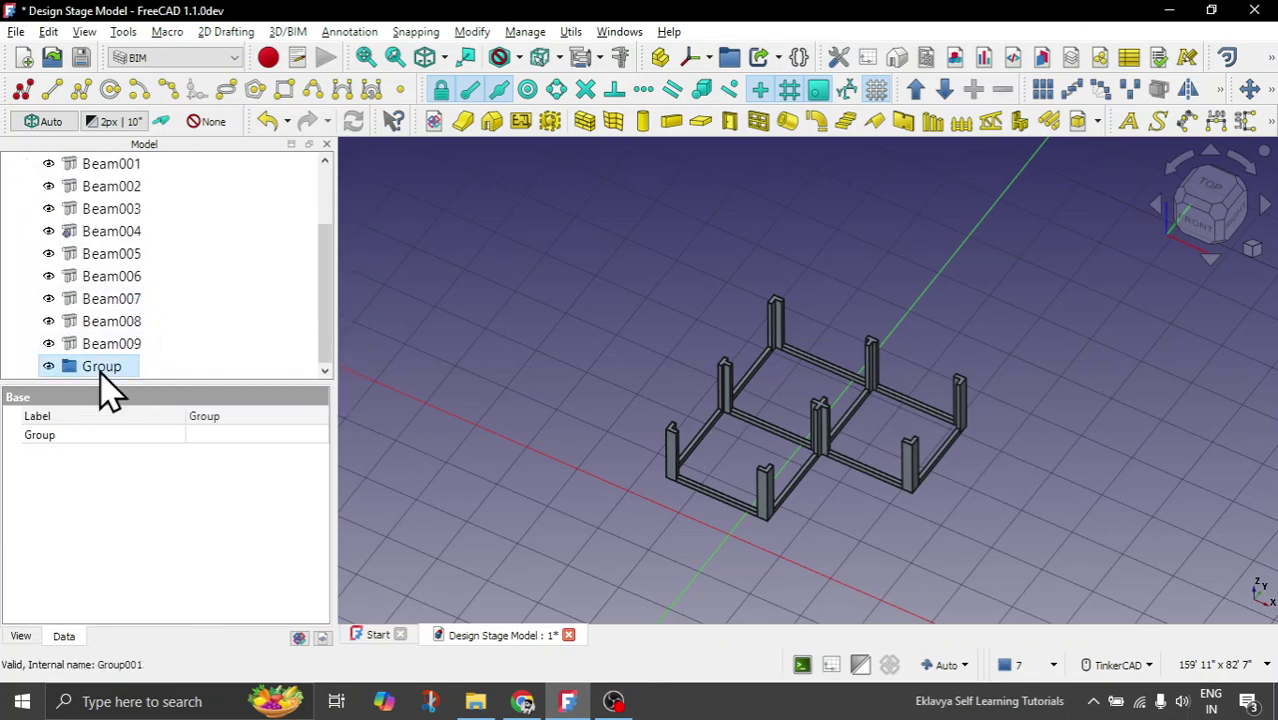
click(260, 416)
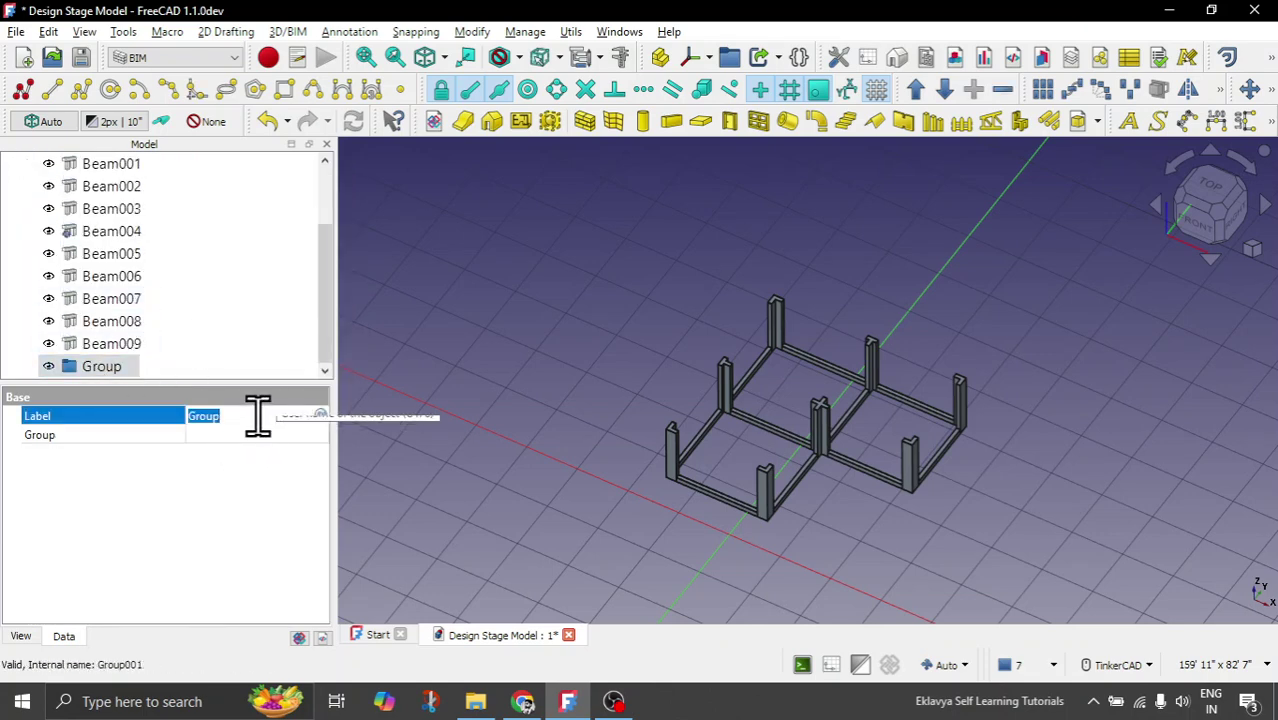
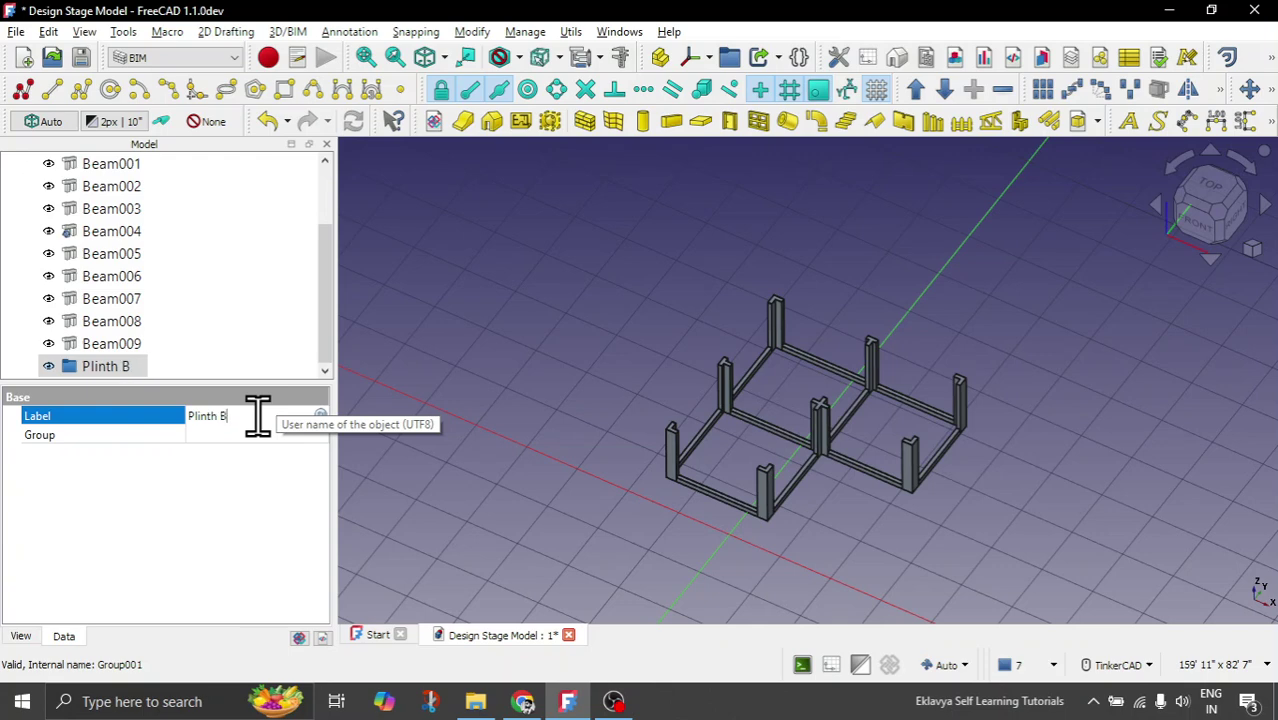
key(Return)
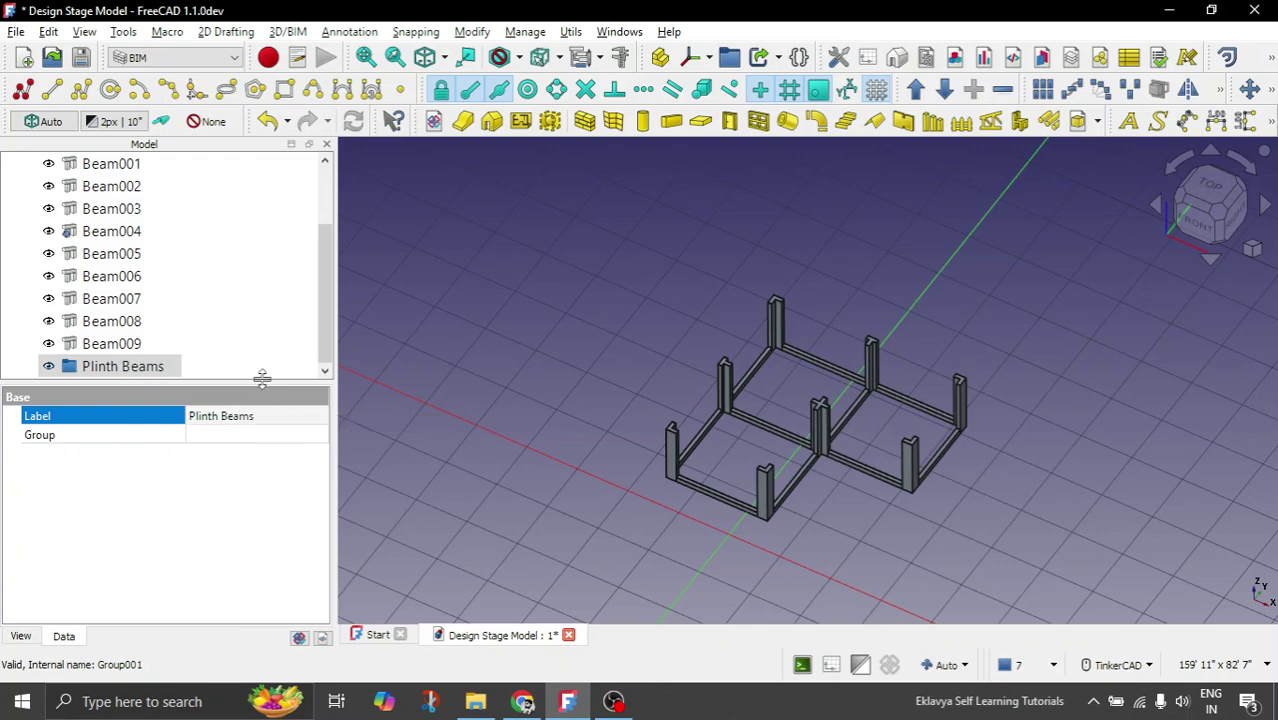
Step: In plan view, relabel Beam002, the beam along the front edge of the front bay, as B1
click(1202, 210)
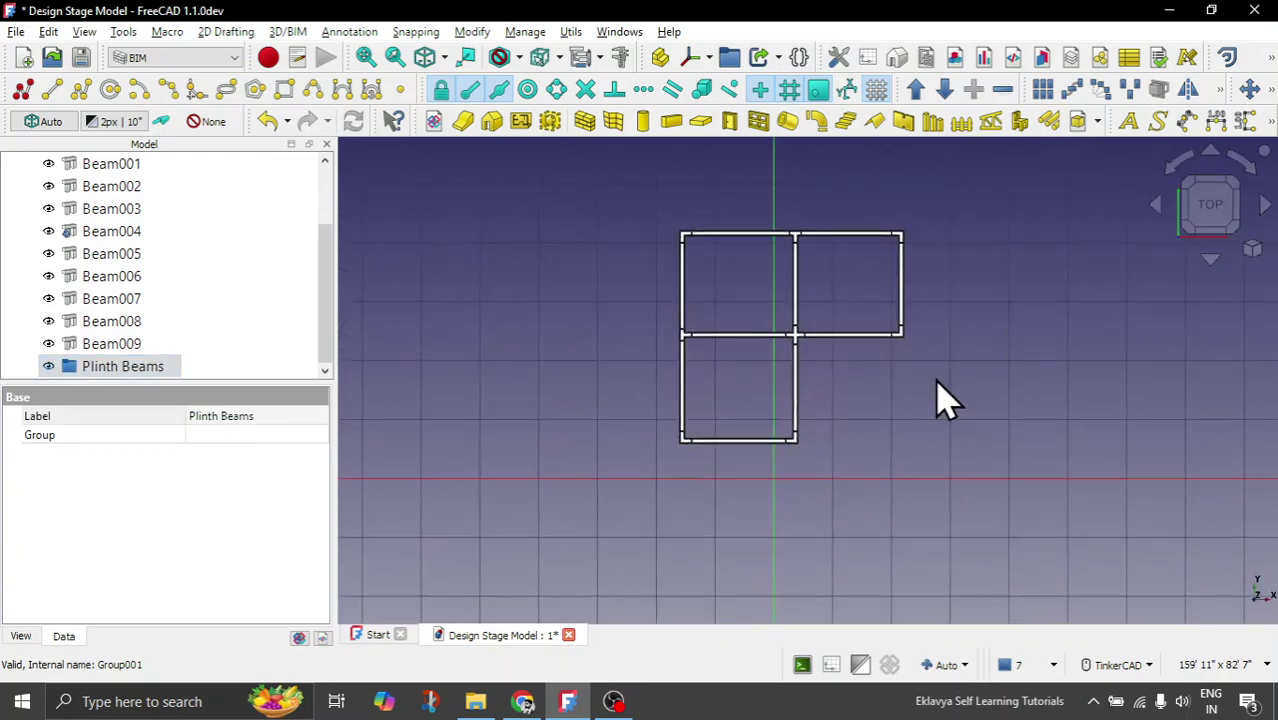
scroll(790, 485, down, 1)
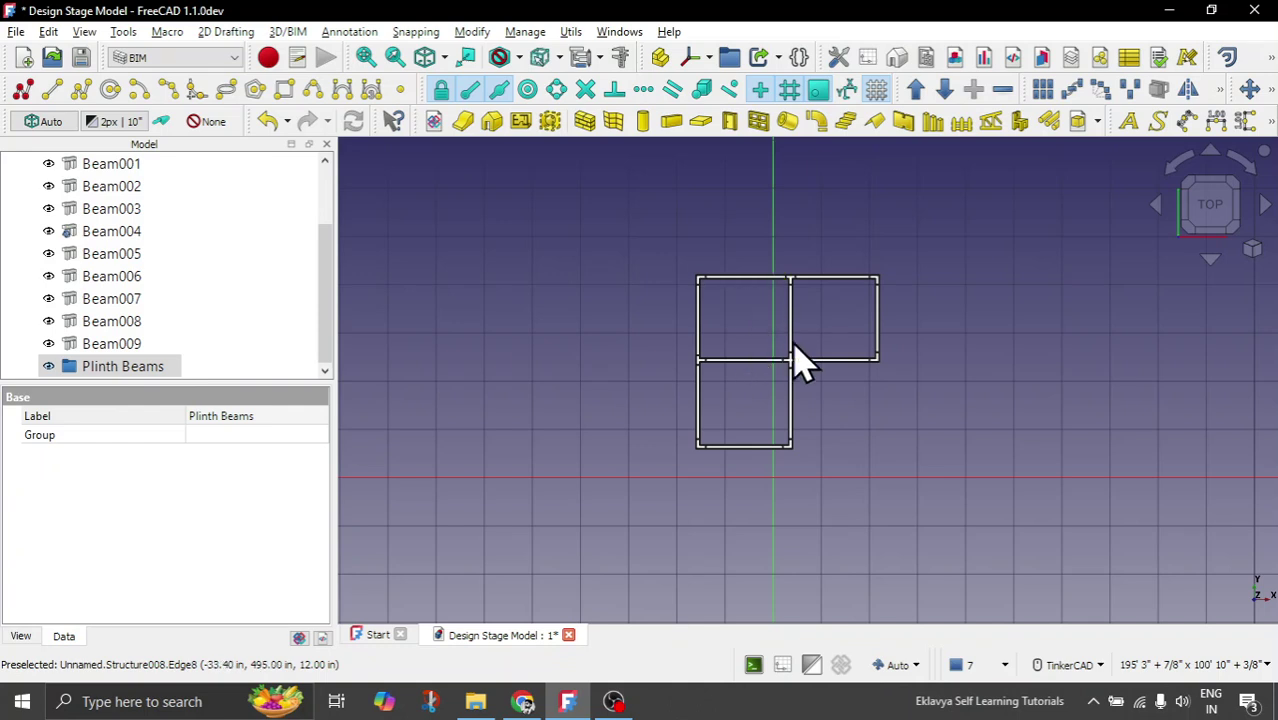
scroll(804, 277, up, 2)
scroll(688, 505, down, 2)
scroll(645, 500, up, 3)
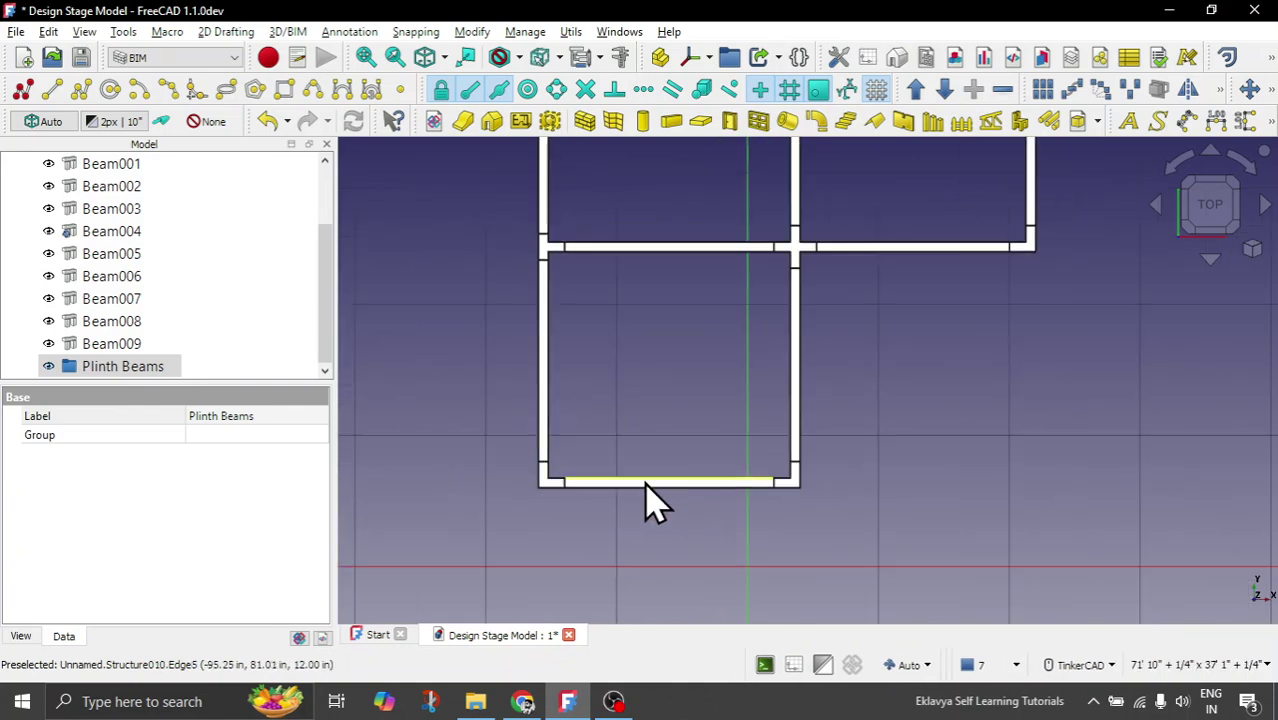
click(646, 487)
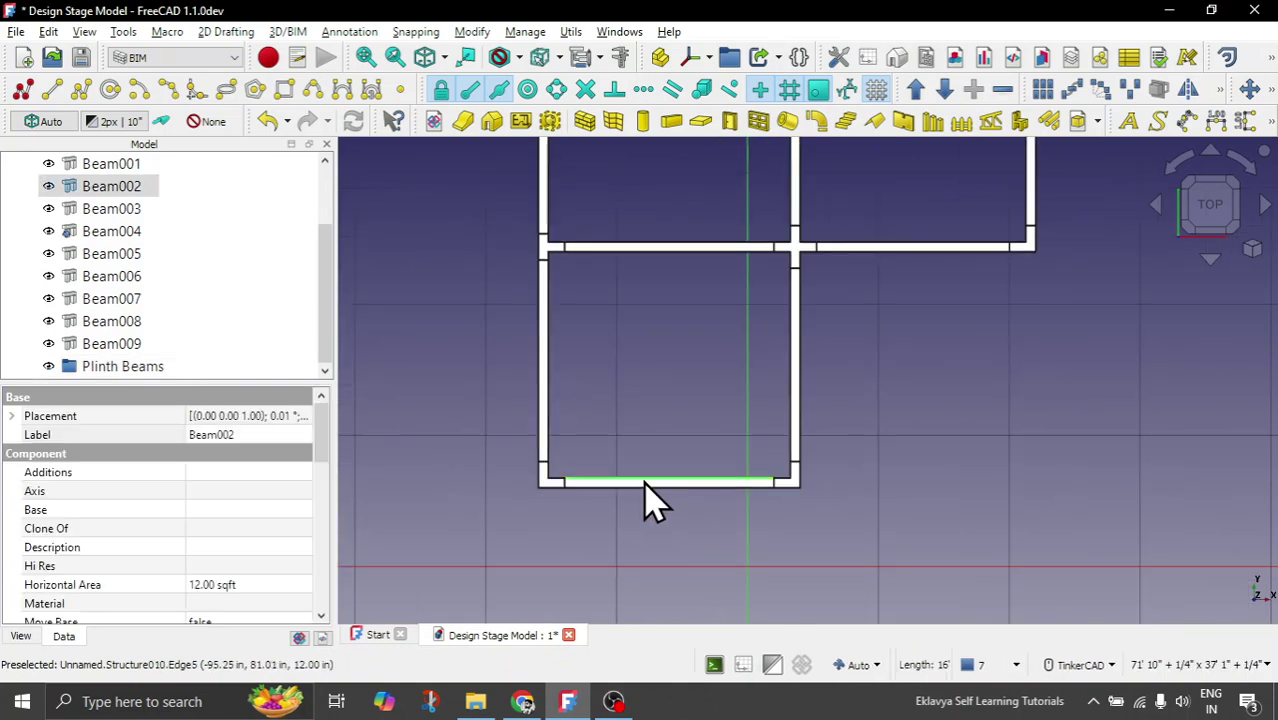
click(271, 436)
text(B)
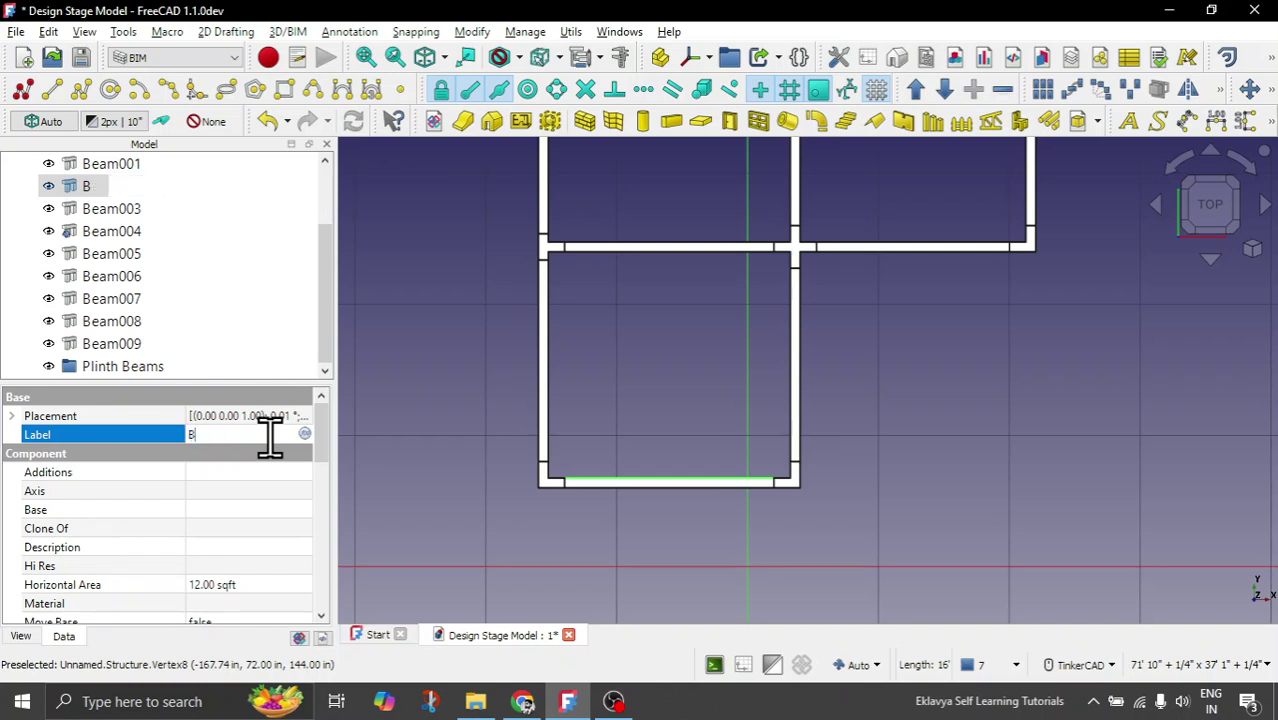
text(1)
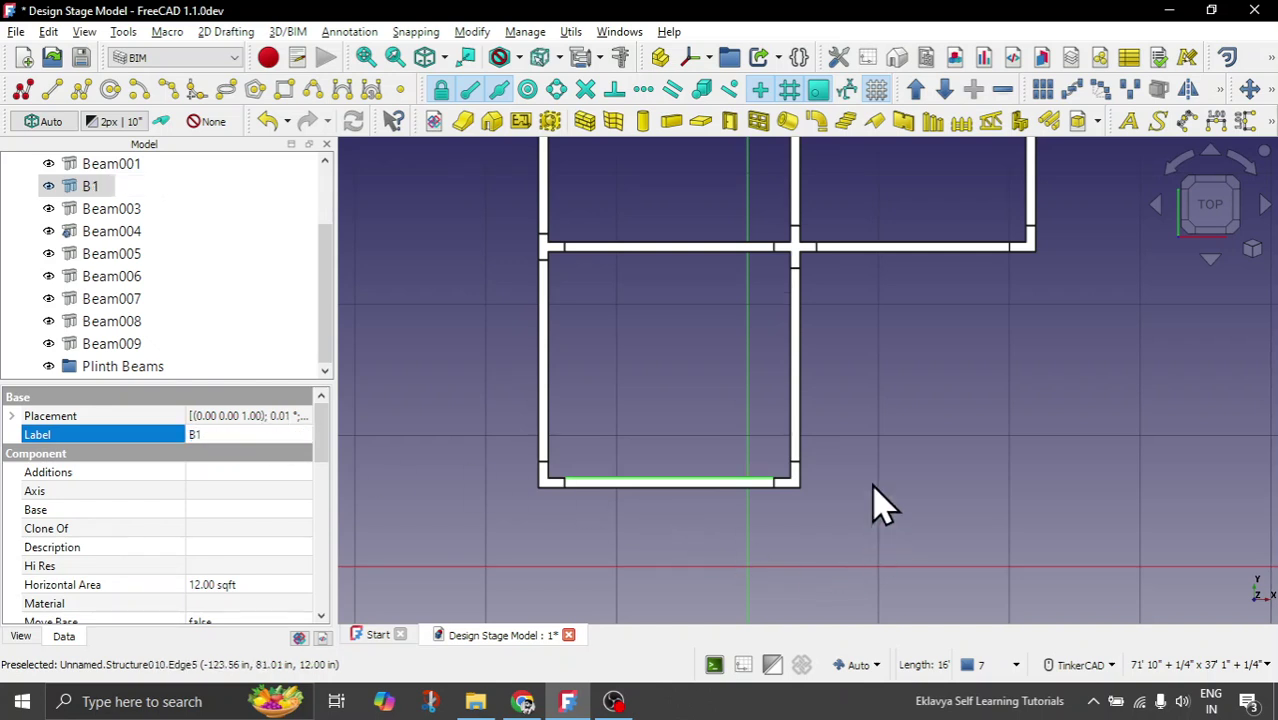
Step: Relabel Beam007, on the right side of the front bay, as B2 and Beam008, running right from the cross-shaped column, as B3
click(800, 405)
click(263, 433)
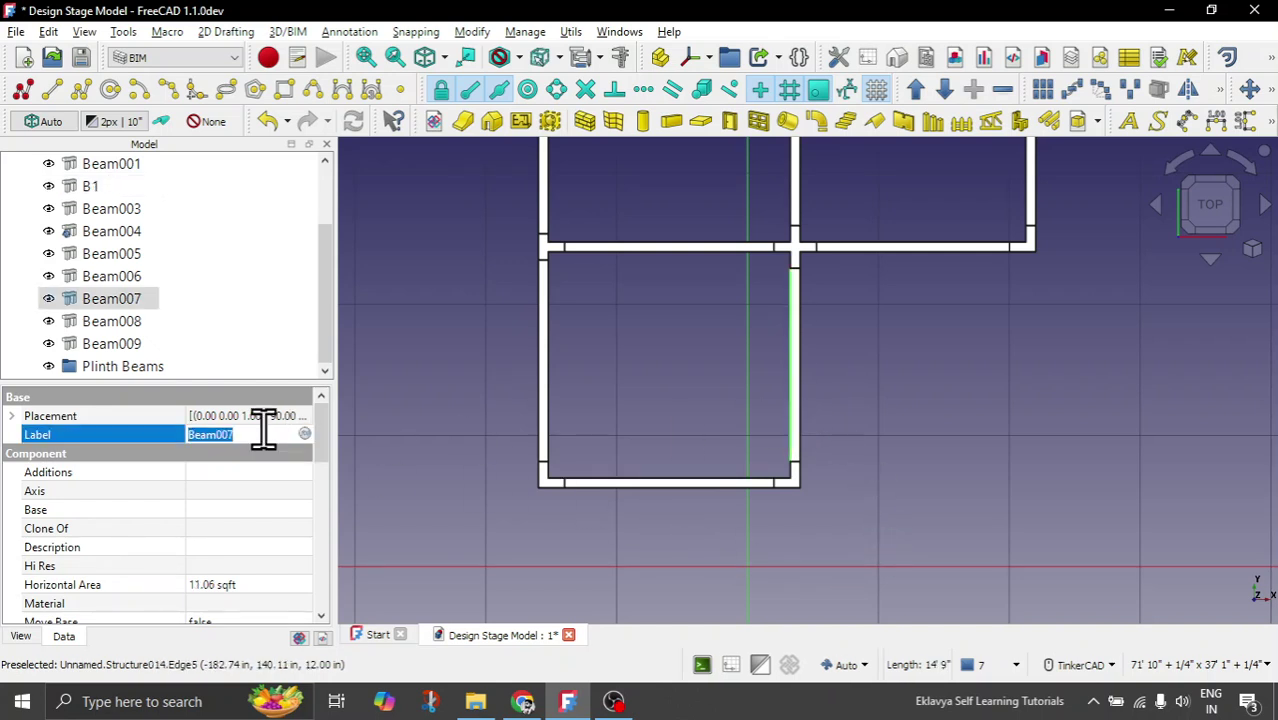
text(B2)
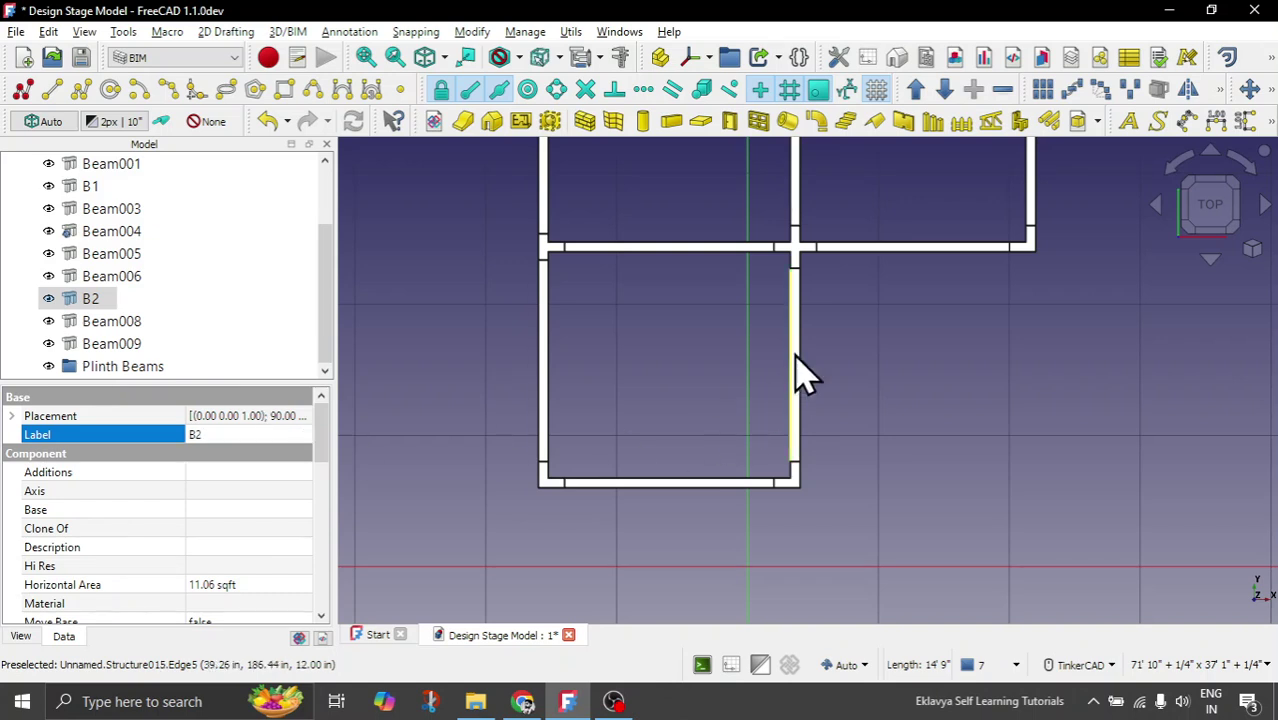
click(891, 255)
click(249, 433)
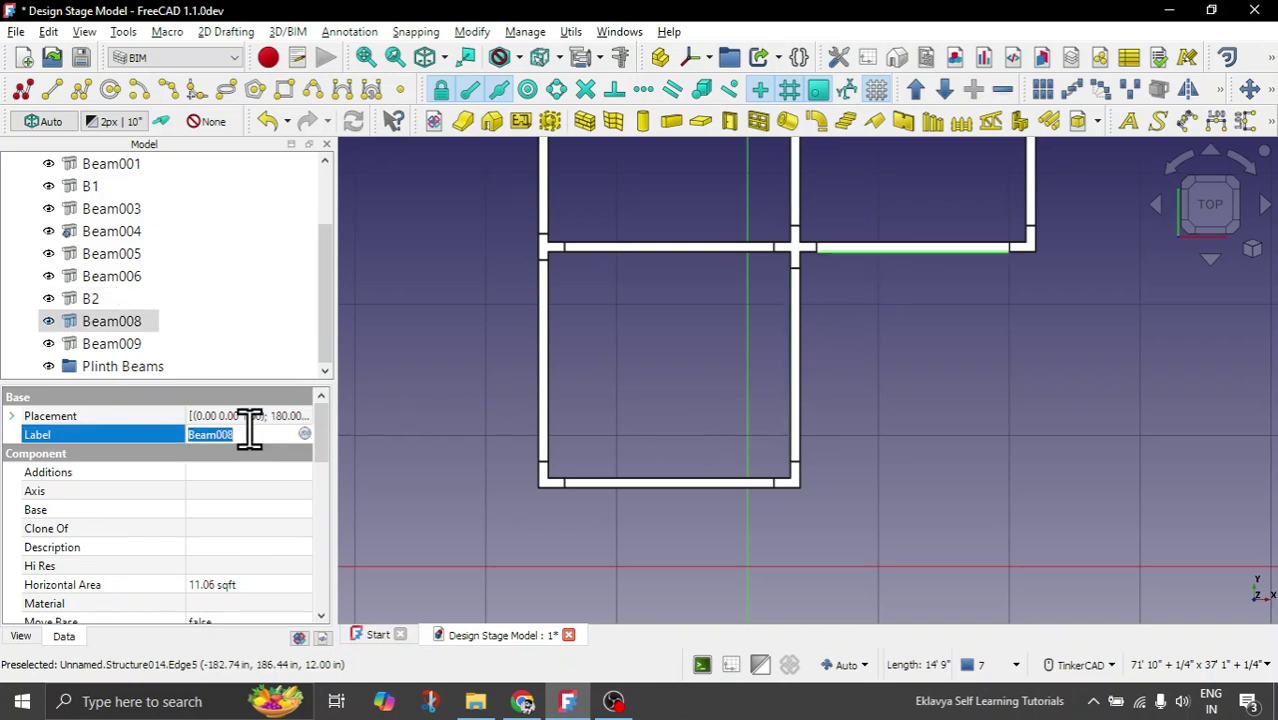
text(B3)
Step: Relabel Beam003, on the outer right side of the plan, as B4 and Beam001, on the right bay's rear edge, as B5
scroll(800, 490, down, 3)
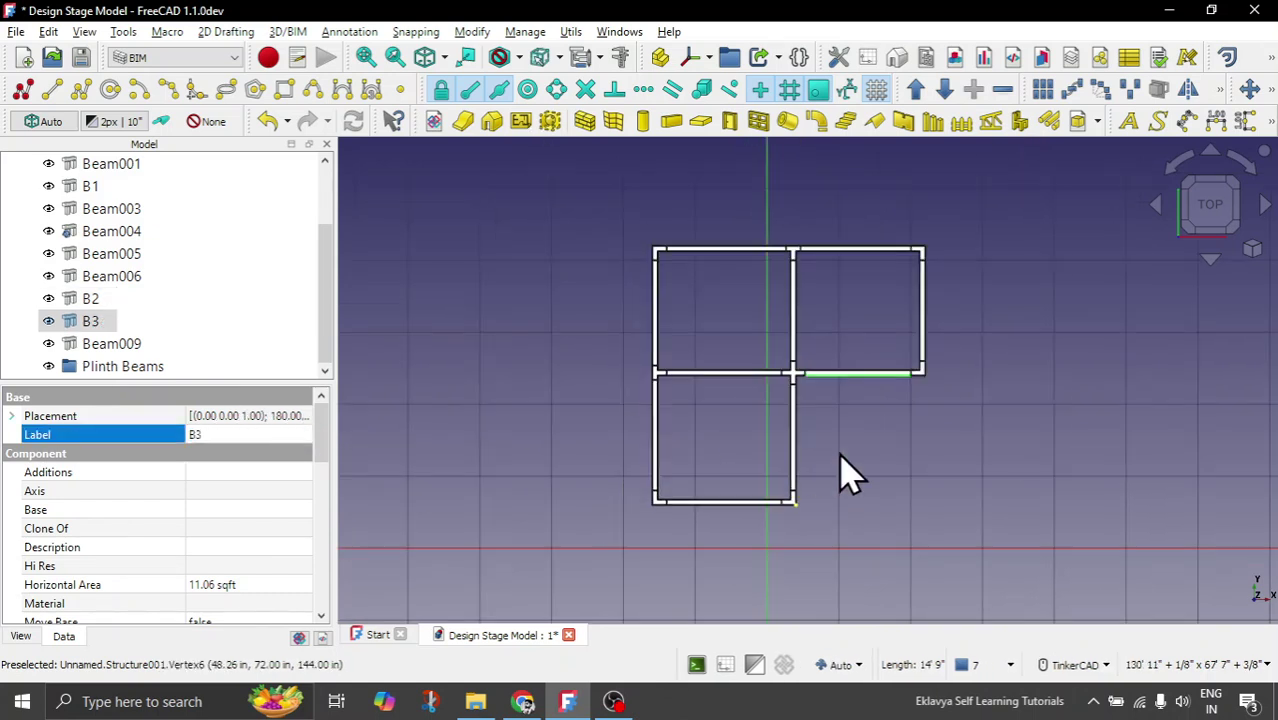
click(835, 360)
click(276, 436)
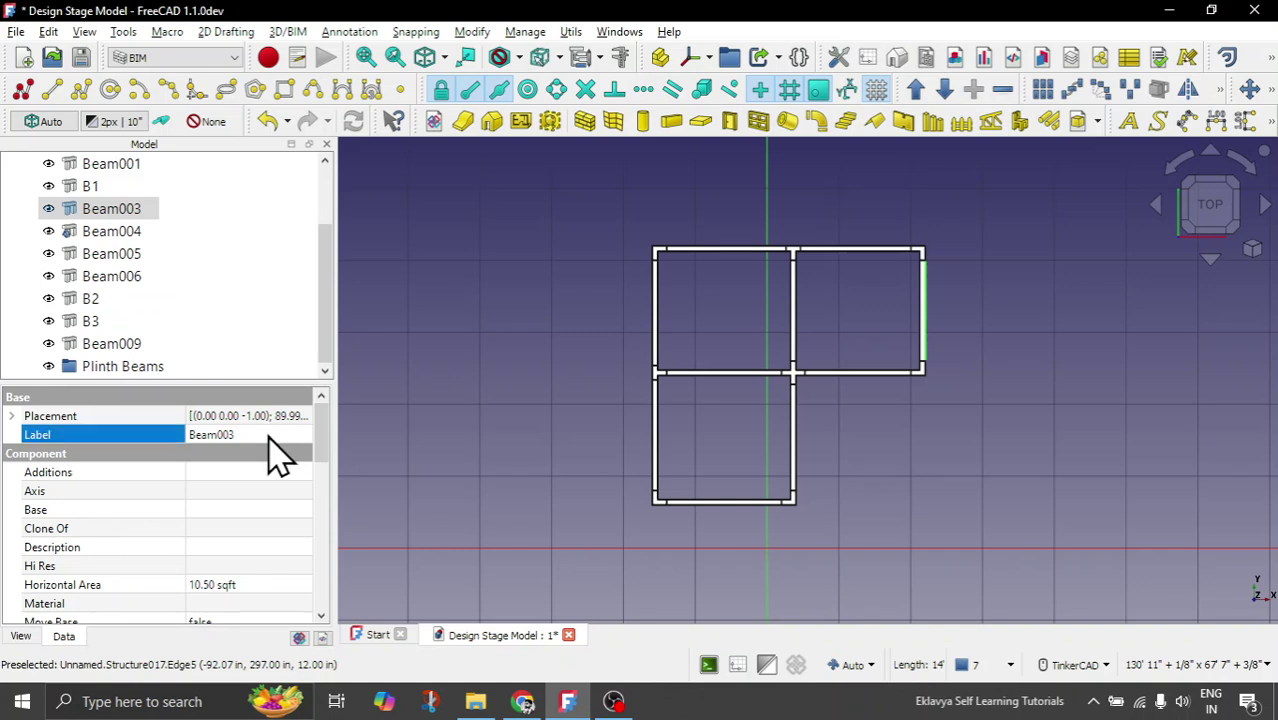
text(B4)
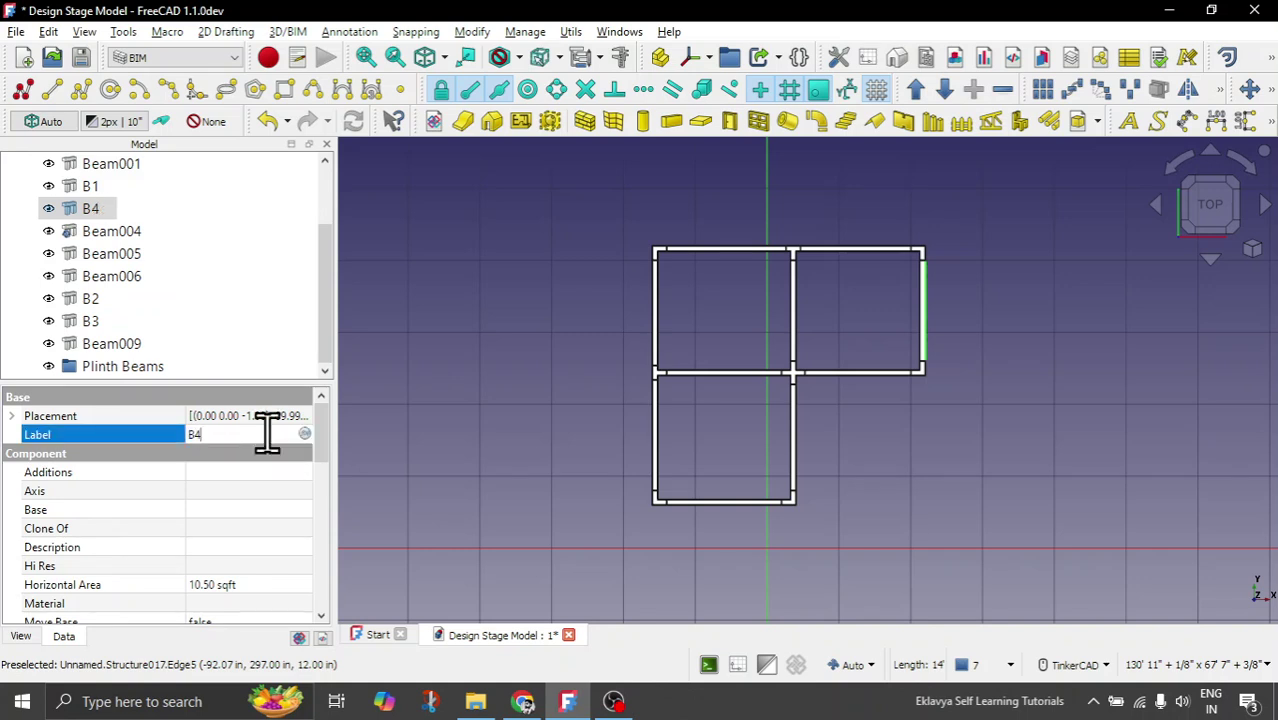
click(863, 258)
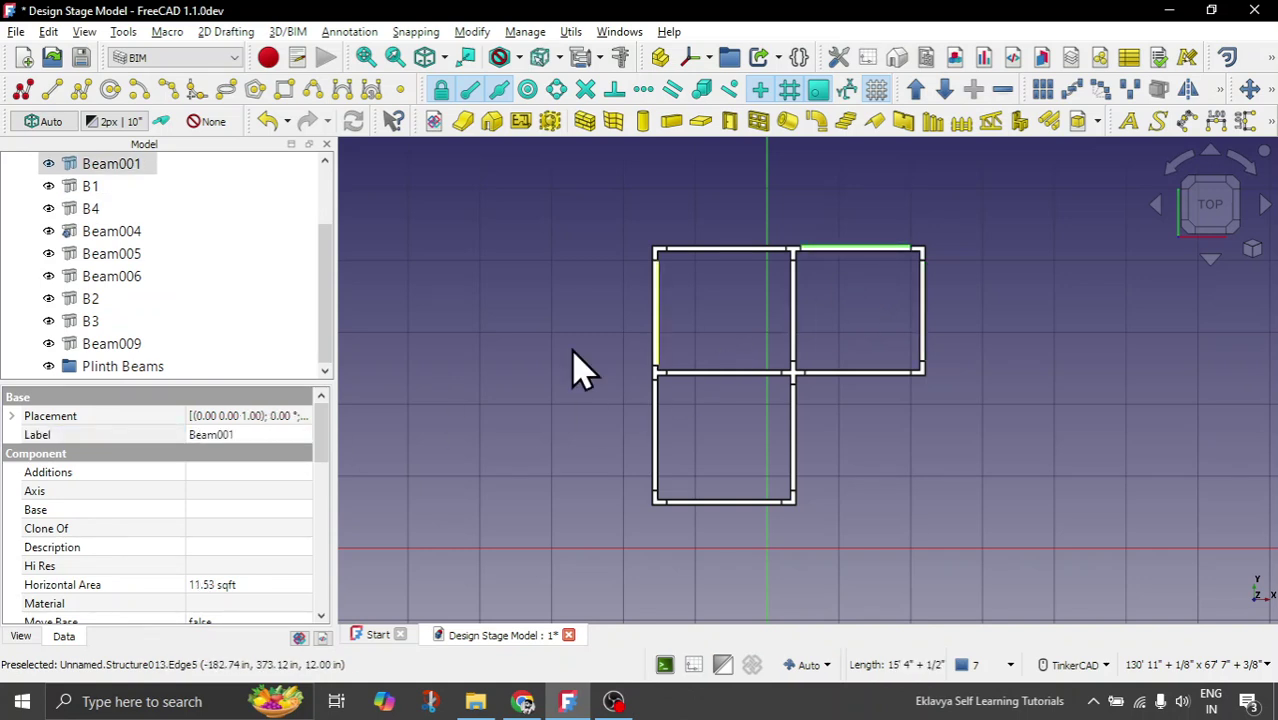
click(266, 434)
text(B)
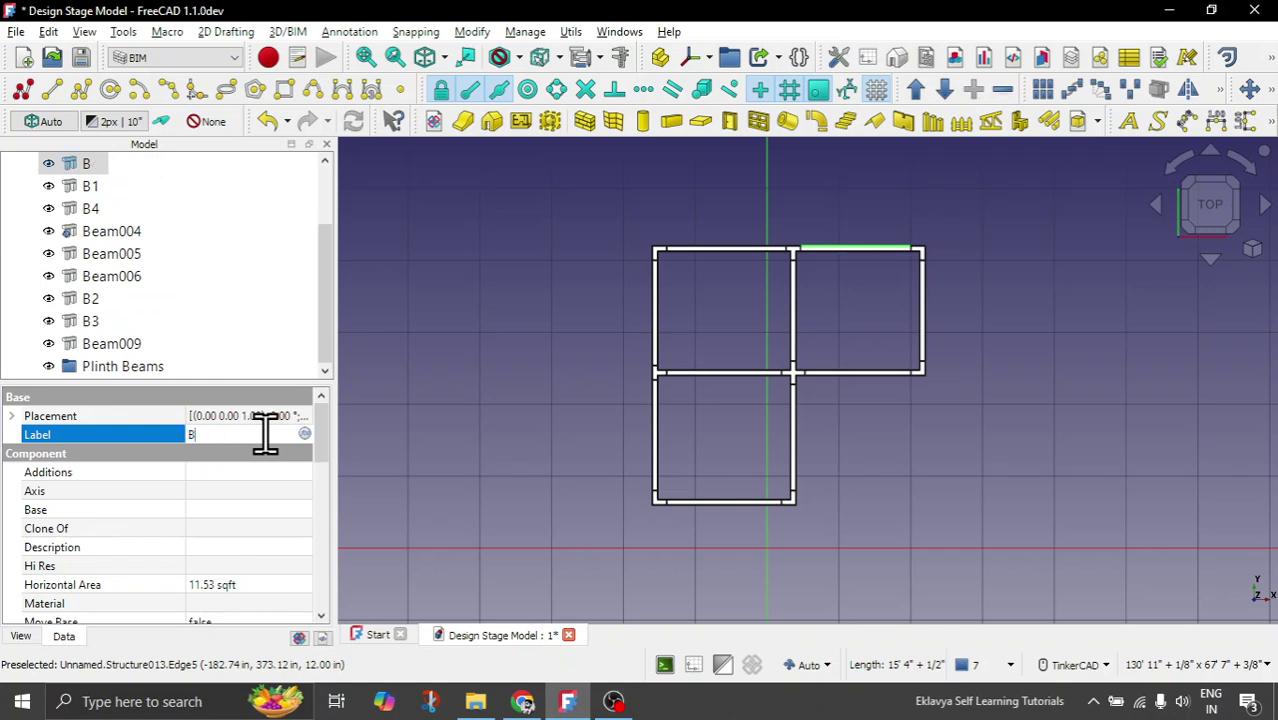
text(5)
Step: Relabel the beam on the rear edge of the left bay as B6 and Beam005, on that bay's left side, as B7
click(714, 254)
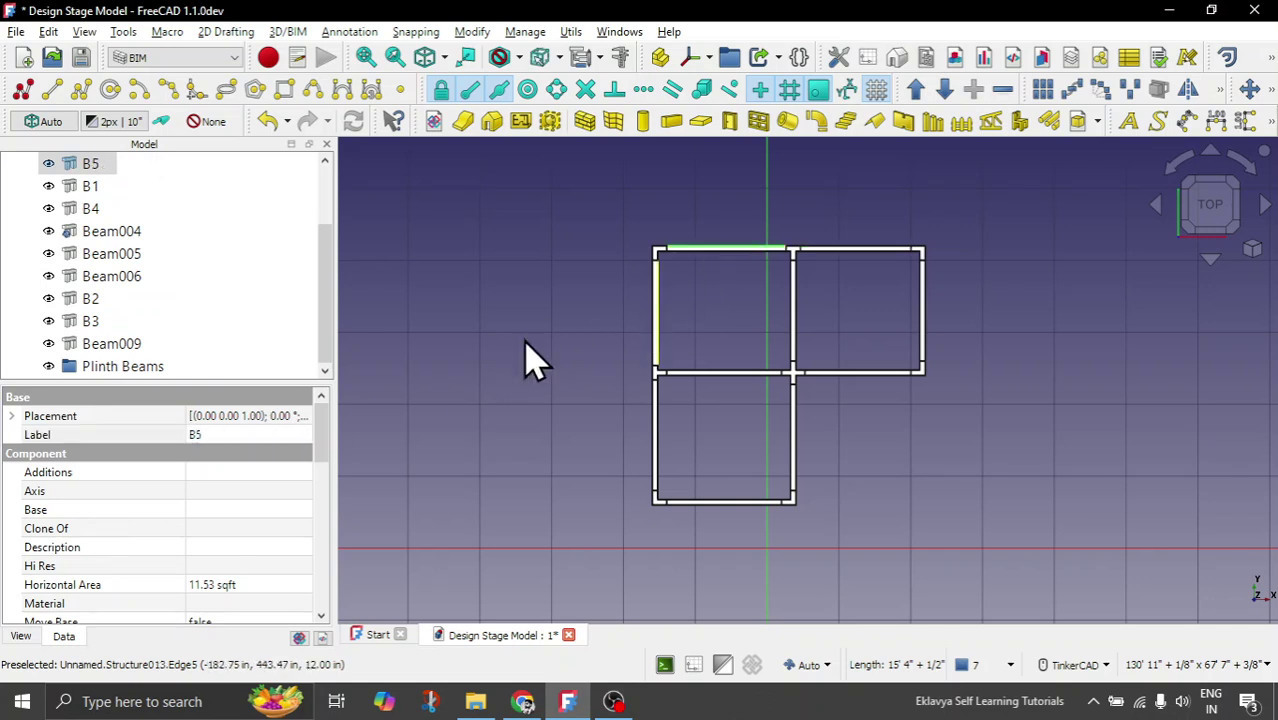
click(258, 433)
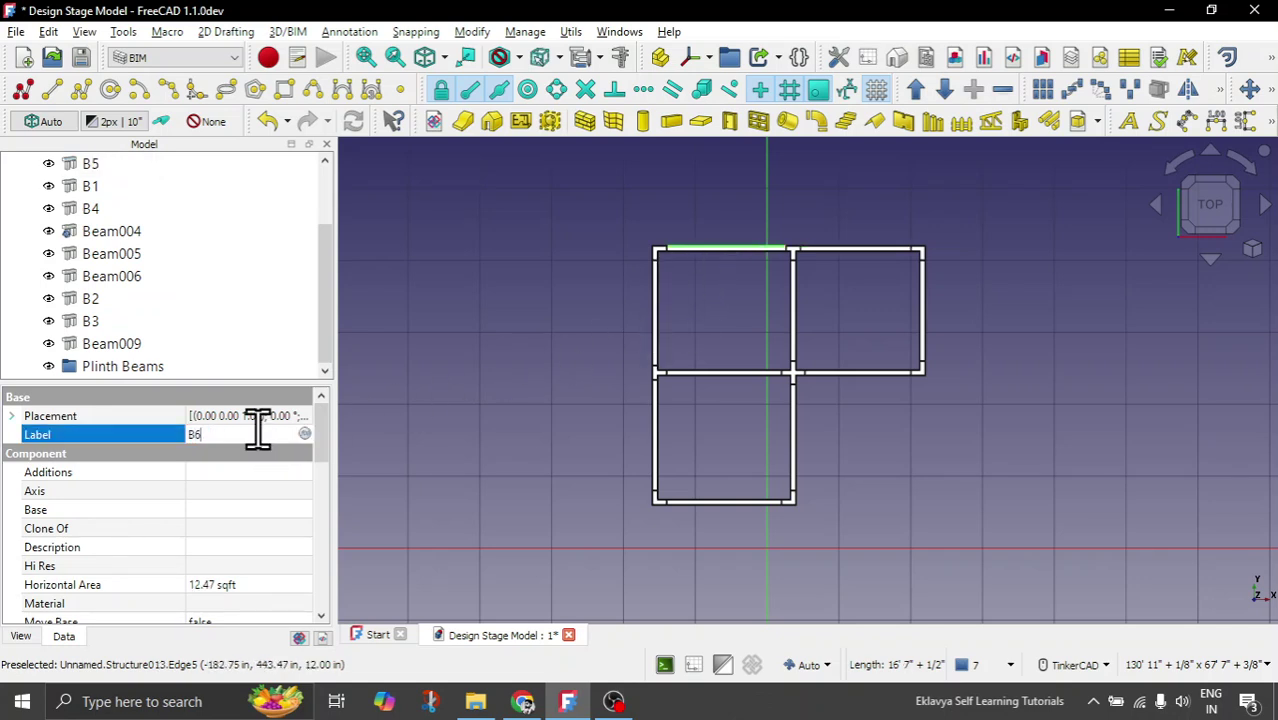
click(659, 330)
click(251, 434)
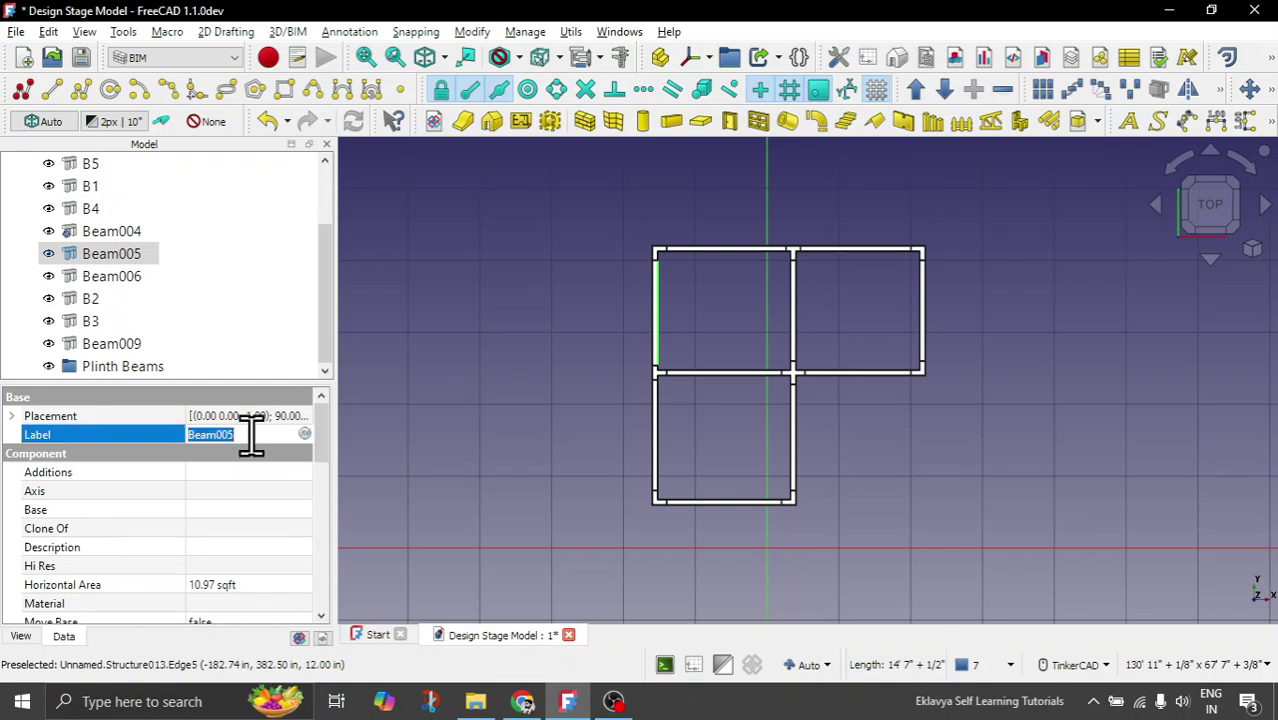
text(B7)
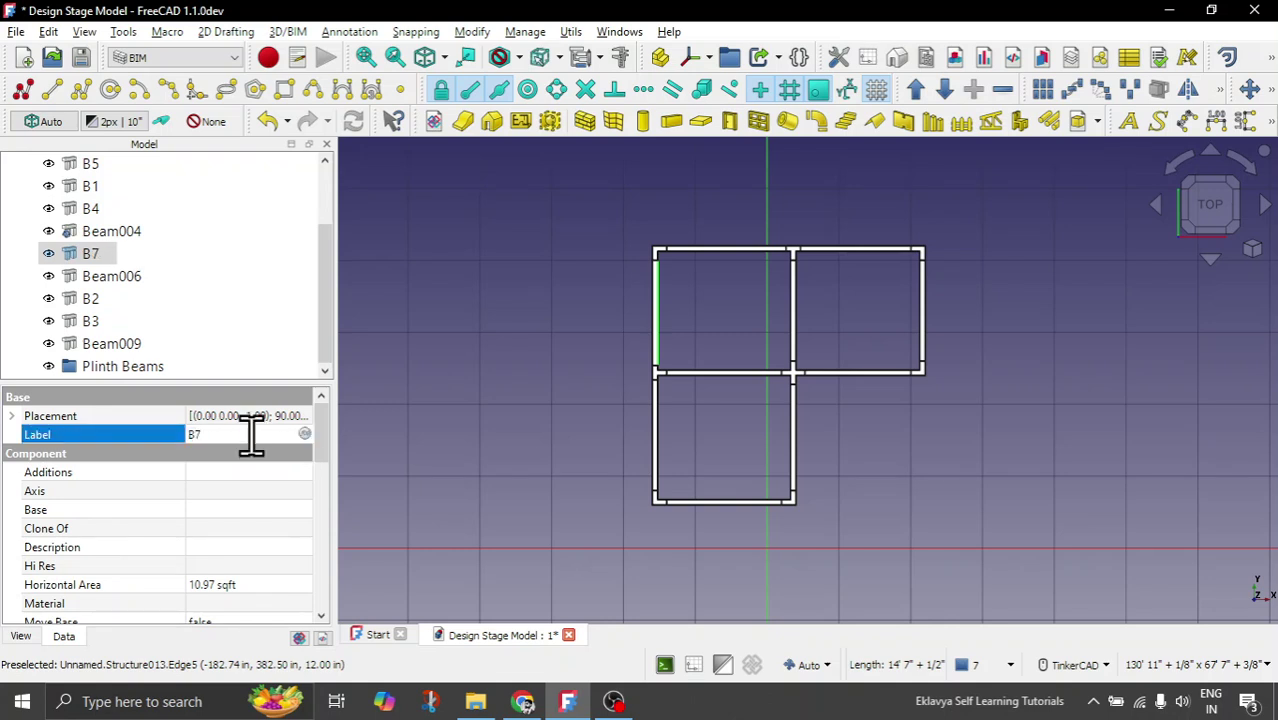
Step: Relabel Beam006, on the left side of the front bay, as B8 and Beam004, between the two rear bays, as B9
click(657, 457)
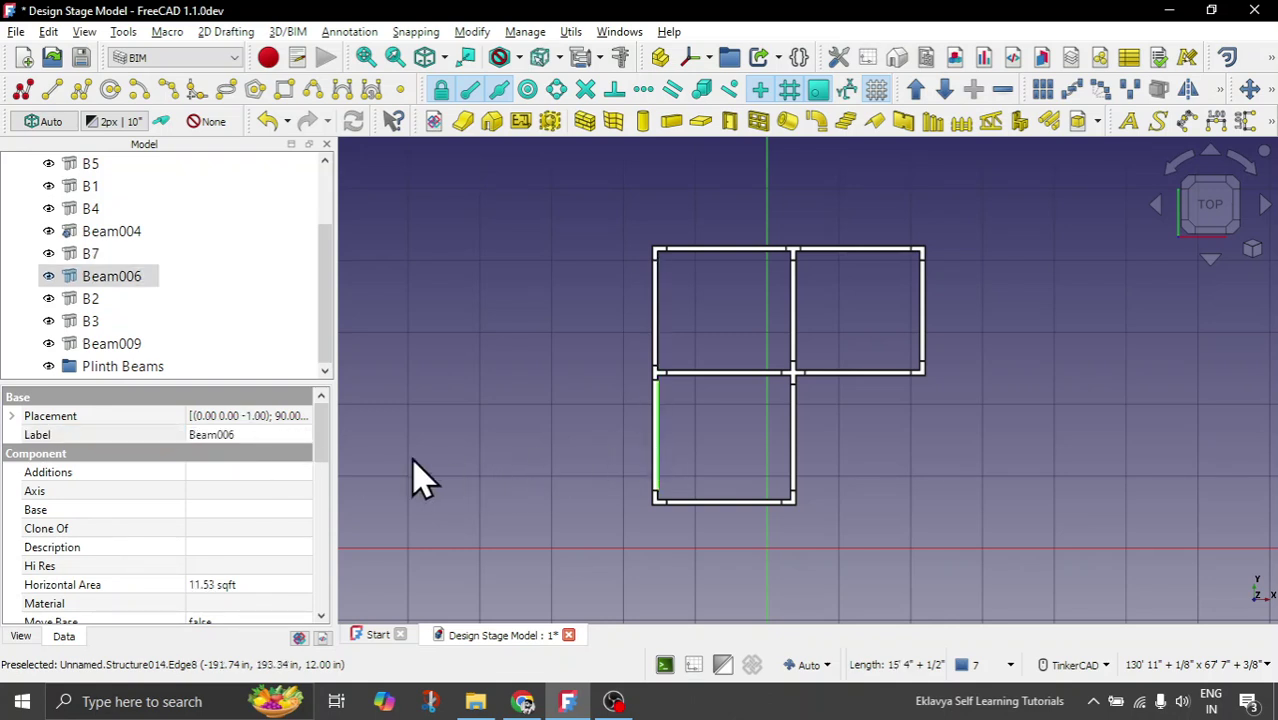
click(276, 434)
text(B8)
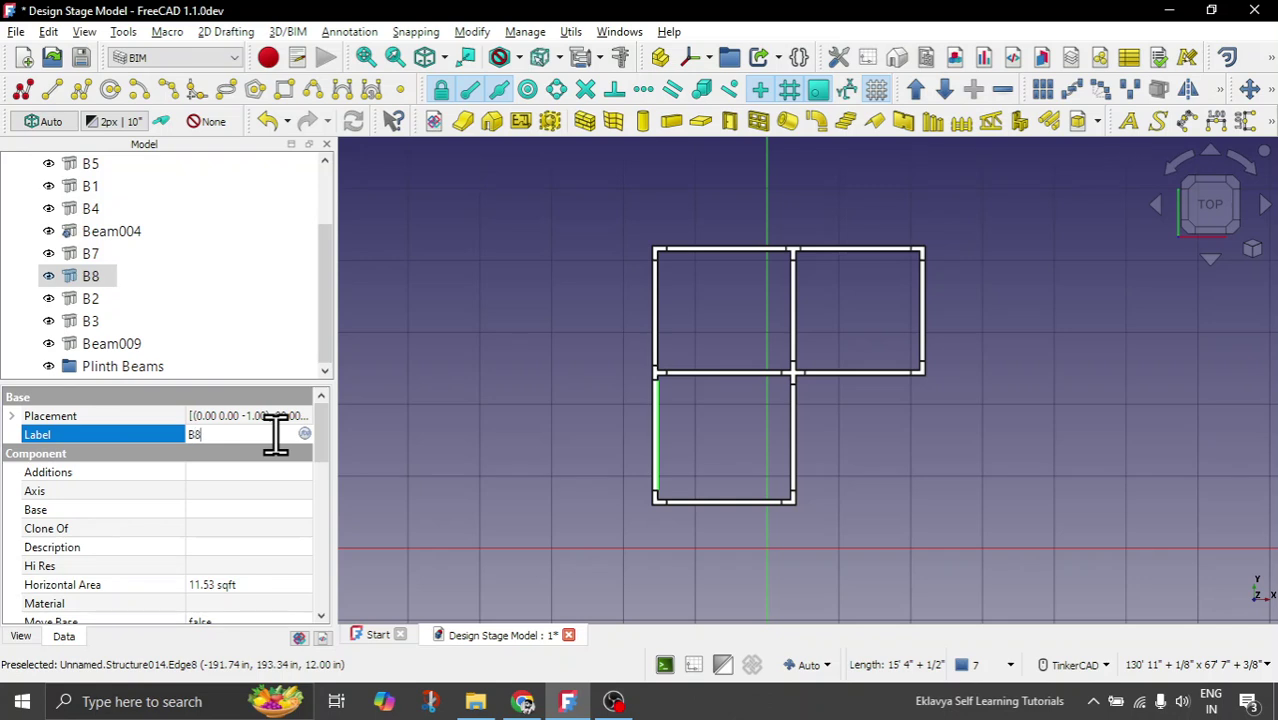
key(Return)
scroll(748, 450, up, 2)
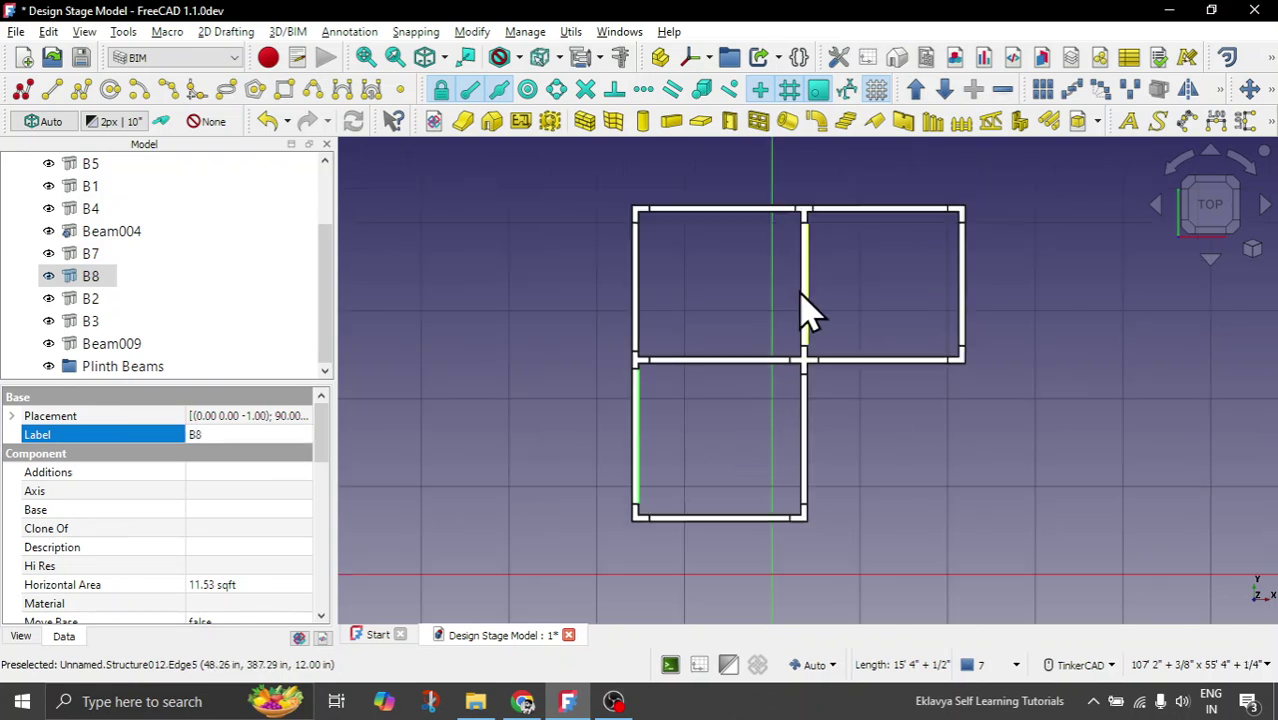
click(807, 312)
click(268, 432)
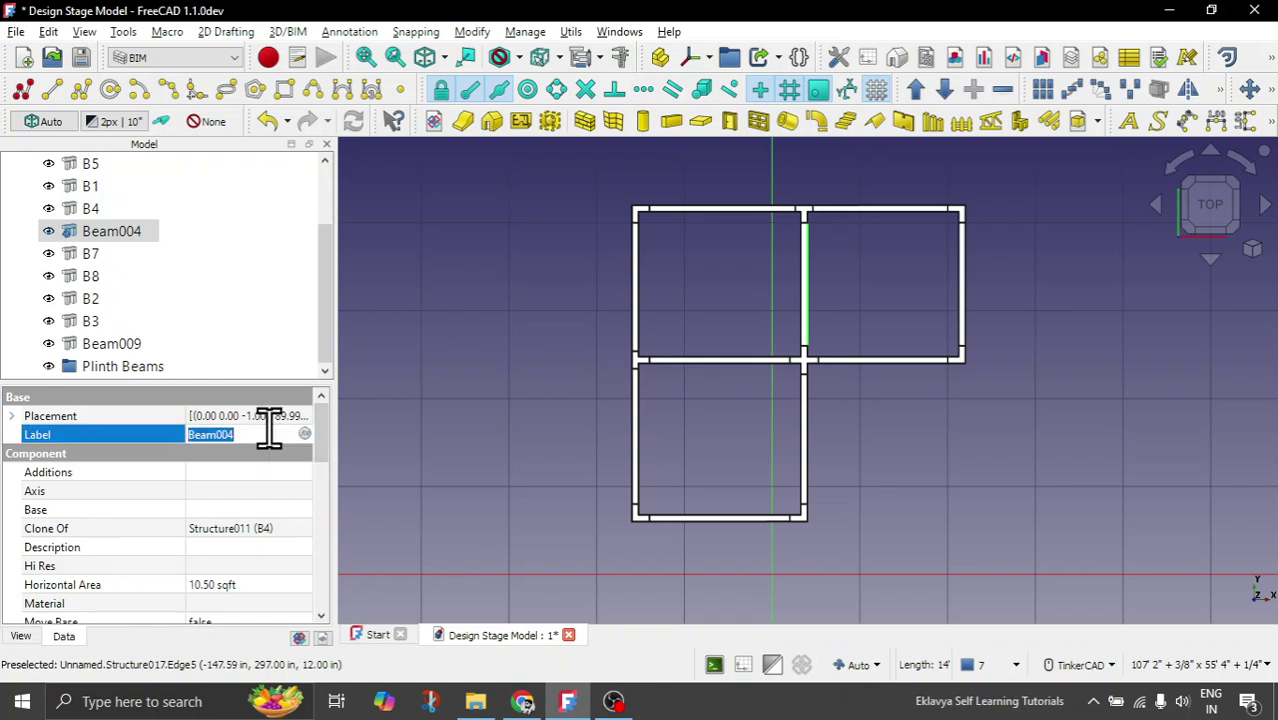
text(B9)
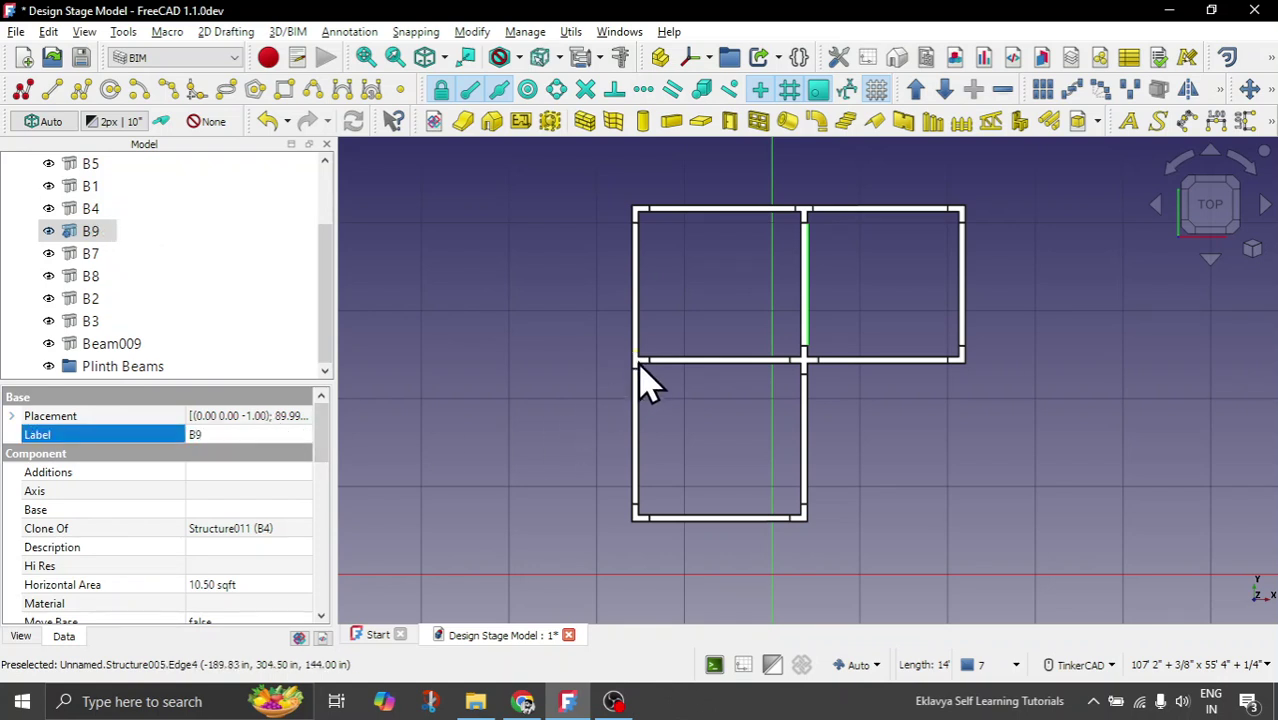
Step: Relabel Beam009, the beam between the rear left bay and the front bay, as B10
click(665, 360)
click(255, 432)
text(B)
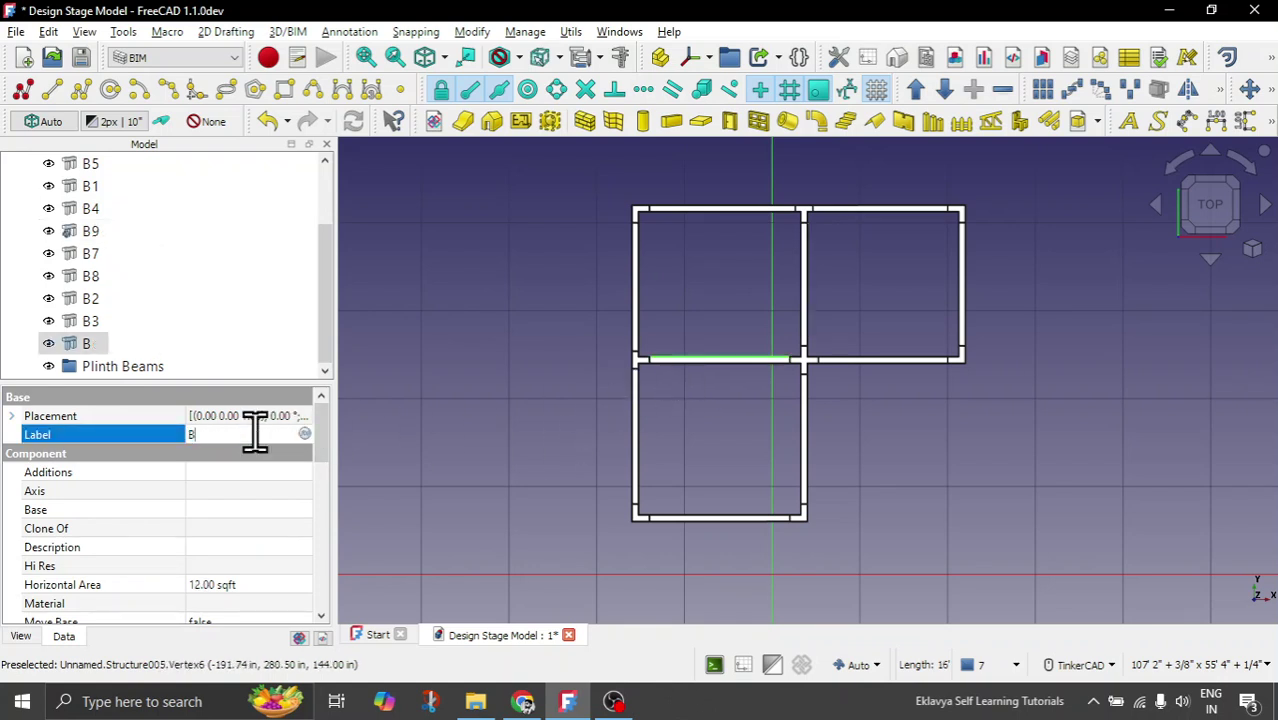
key(Return)
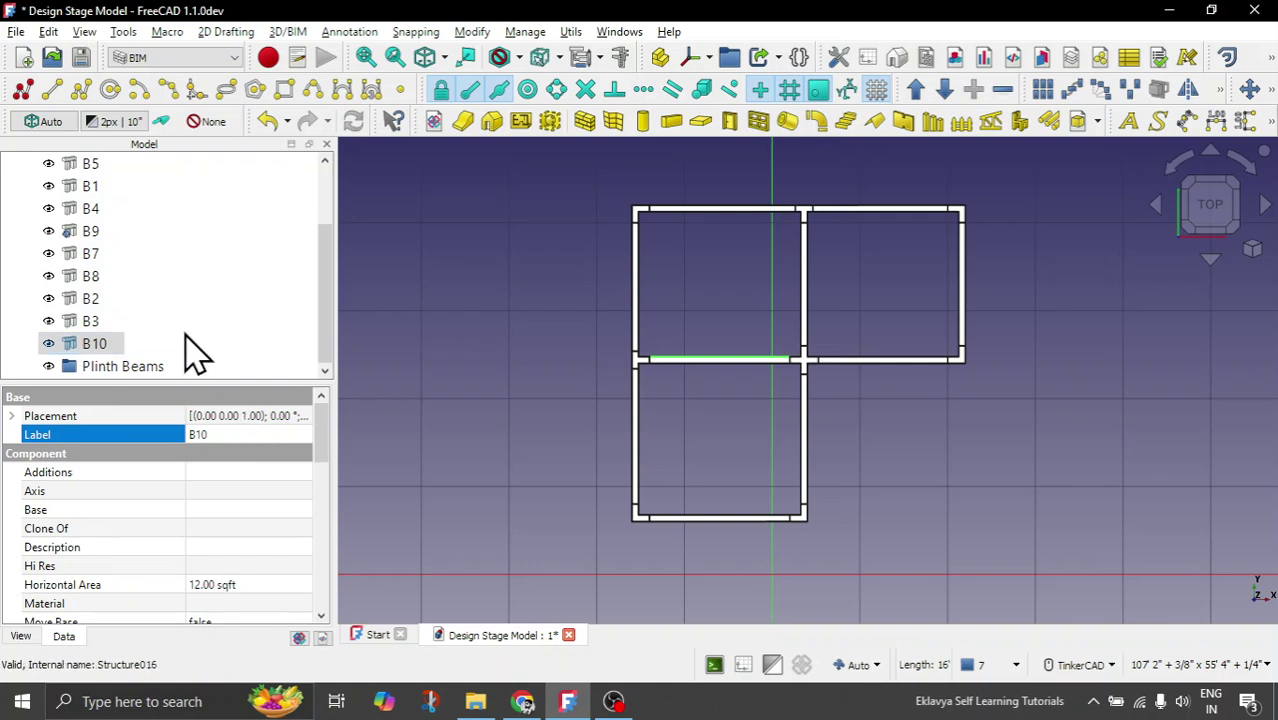
Step: Check the labels of beams B5, B7, B8, B10 and B6 against their positions in the plan
scroll(180, 345, up, 1)
click(95, 231)
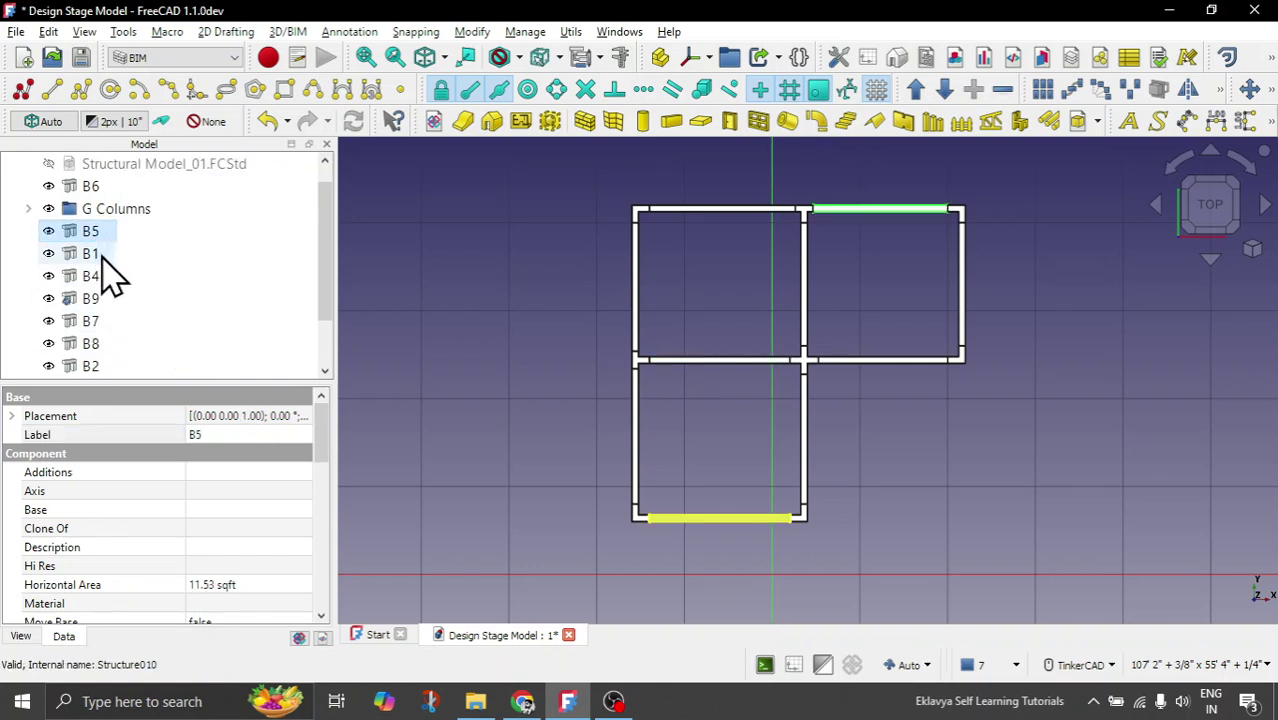
click(92, 321)
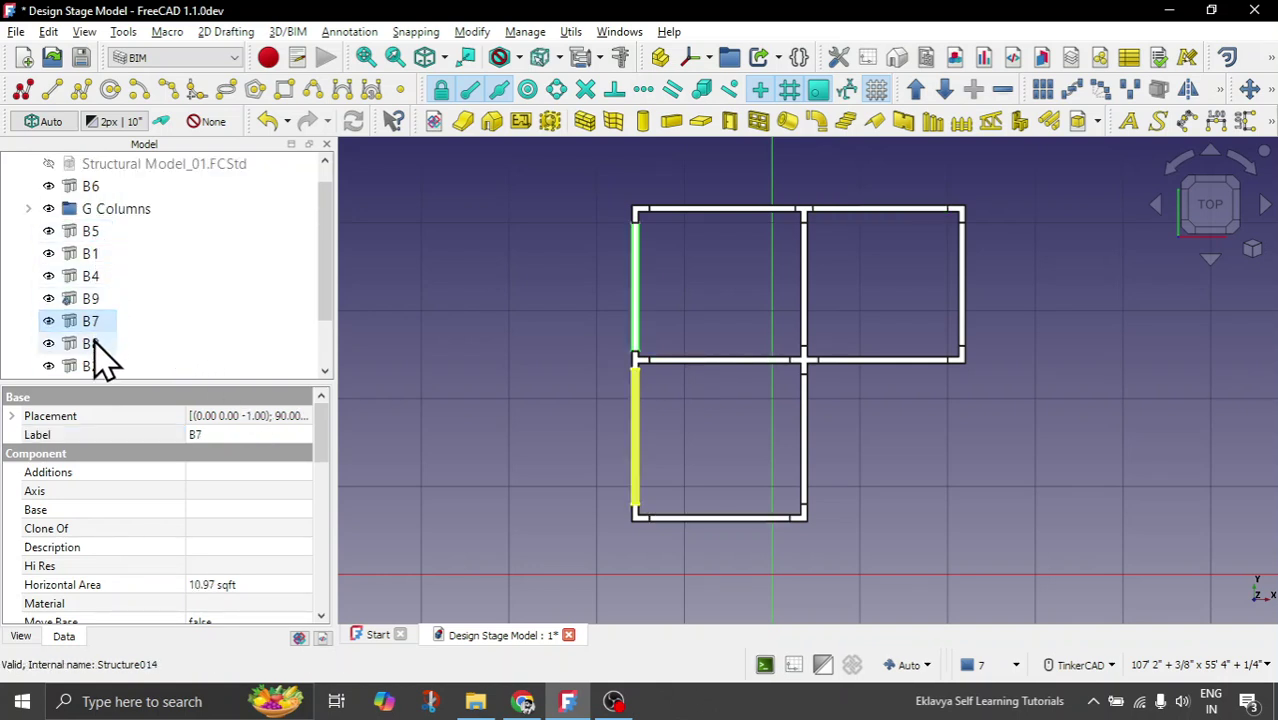
click(92, 343)
scroll(150, 320, down, 1)
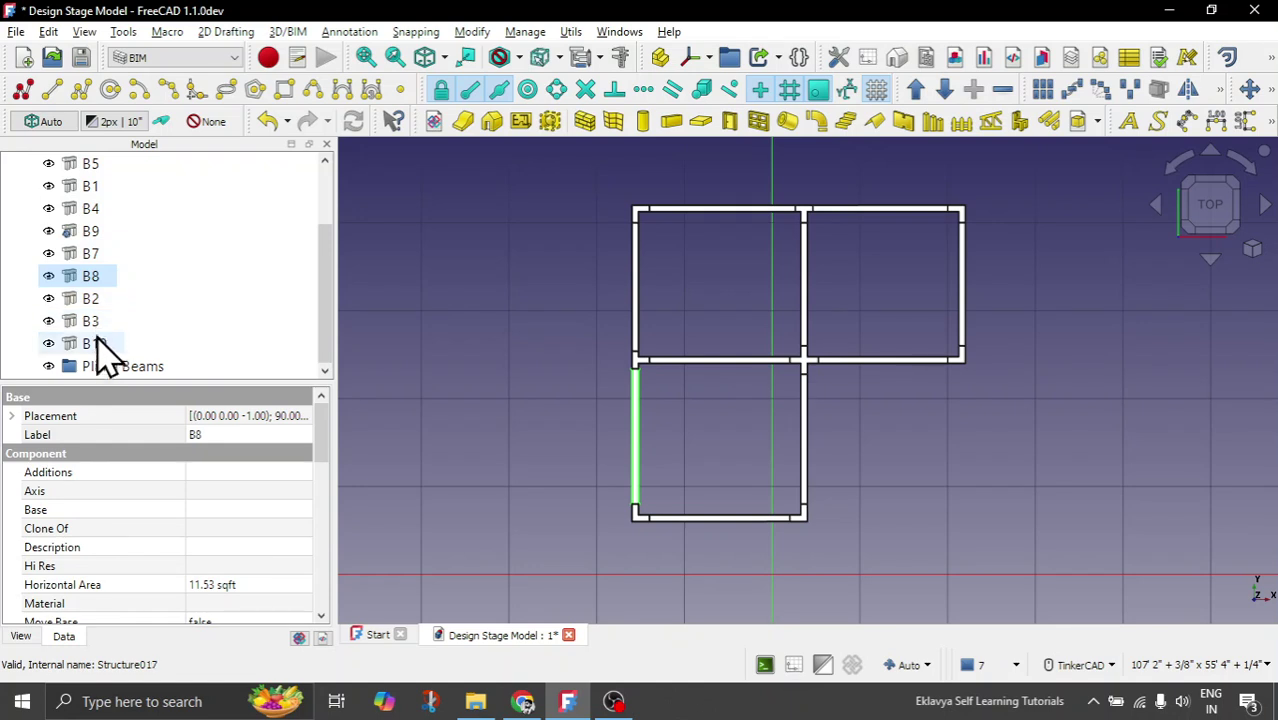
click(110, 343)
scroll(140, 350, up, 1)
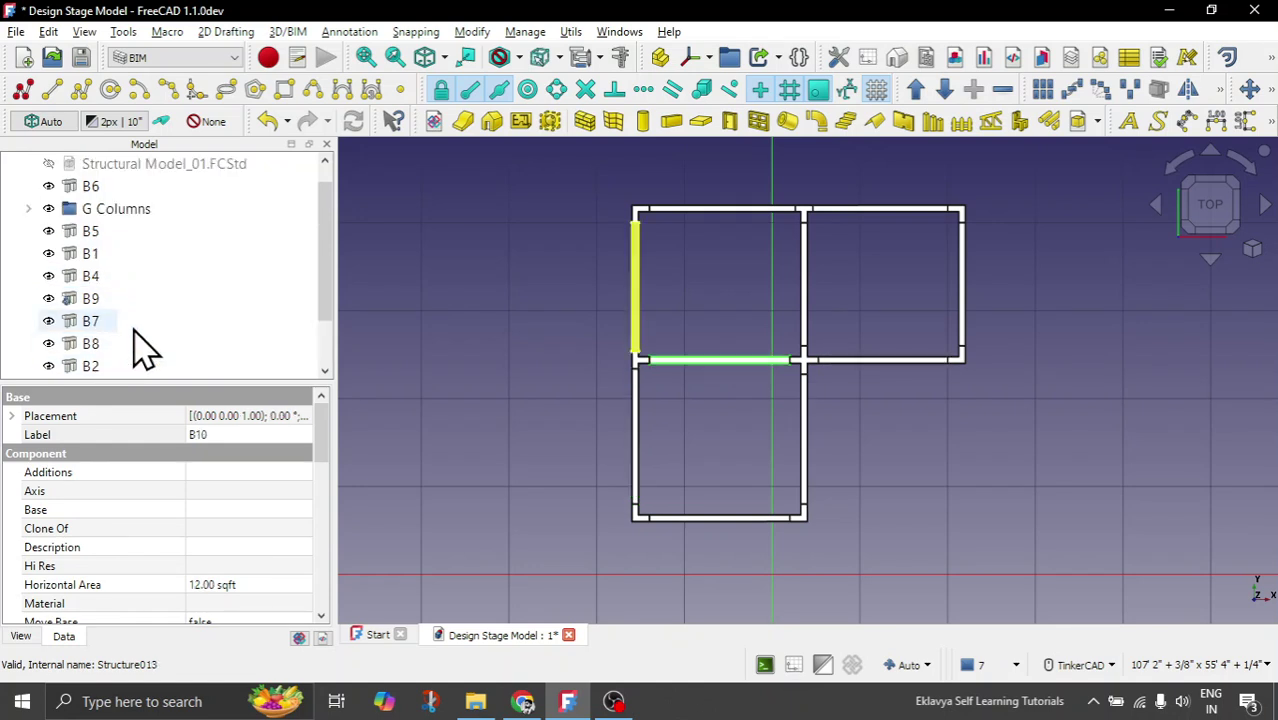
scroll(130, 334, down, 1)
scroll(140, 280, up, 1)
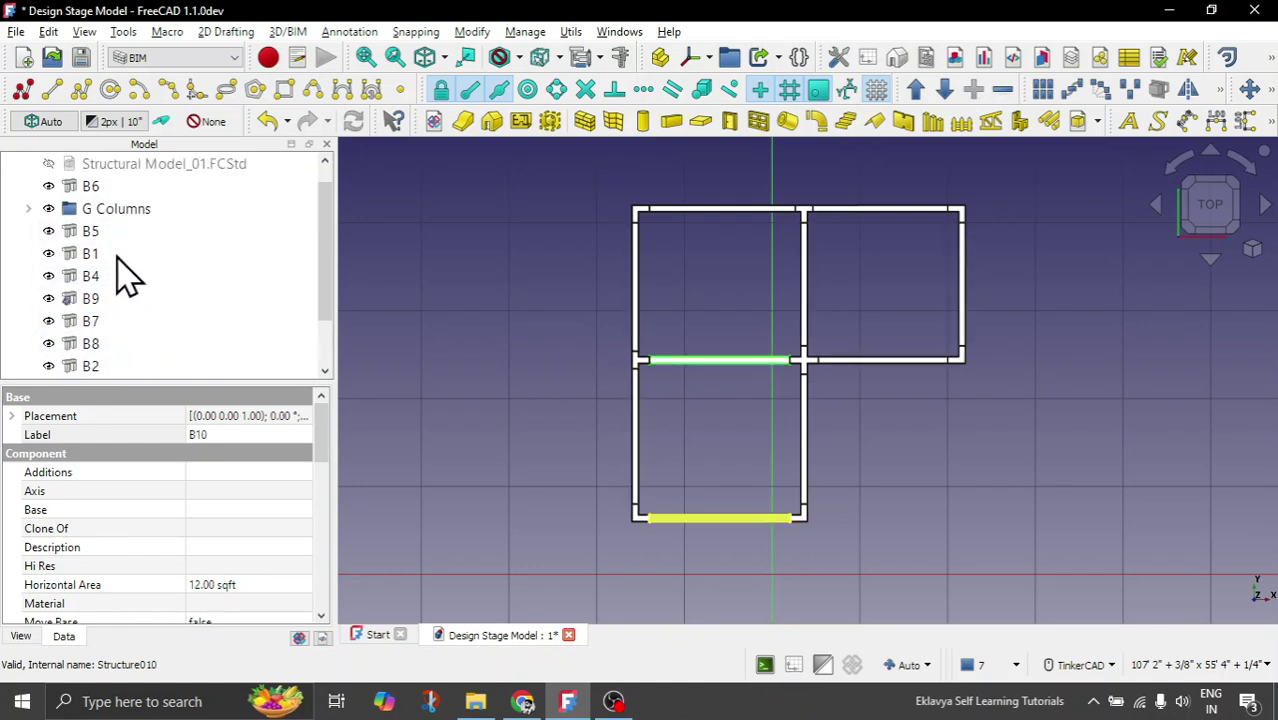
click(92, 187)
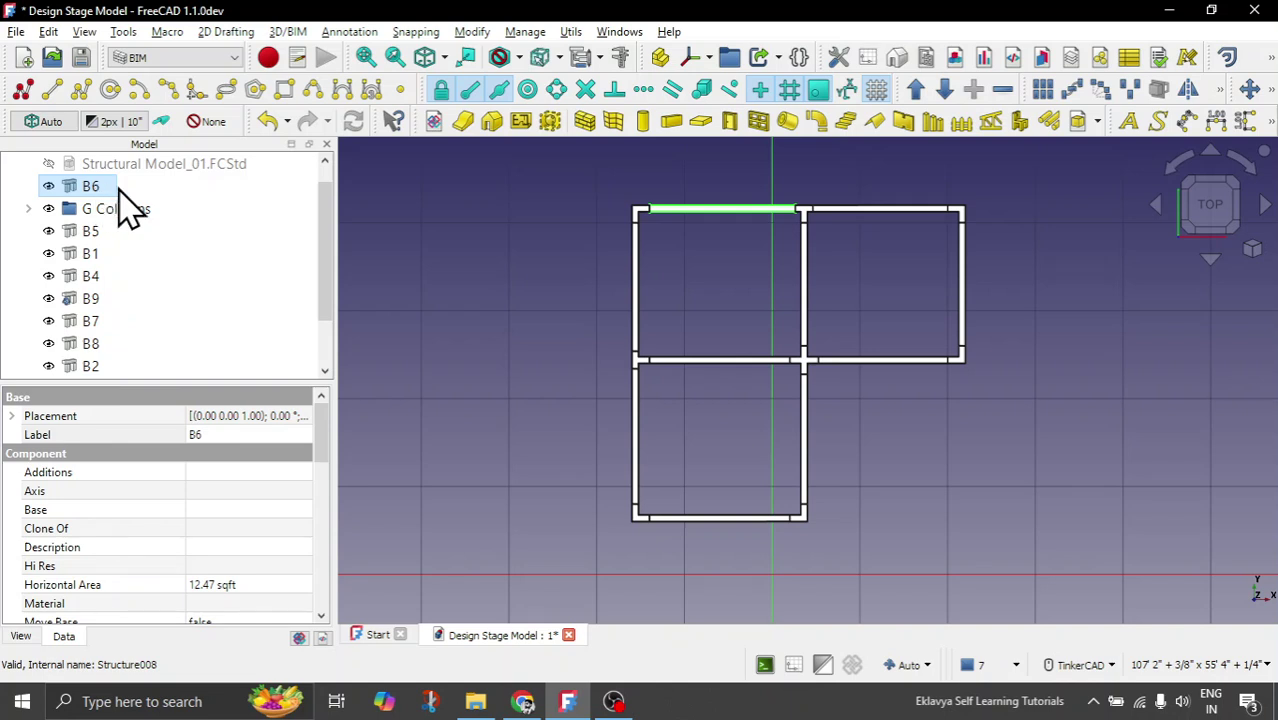
Step: Move beams B1 to B10 into the Plinth Beams group and save the document
click(110, 231)
scroll(130, 320, down, 1)
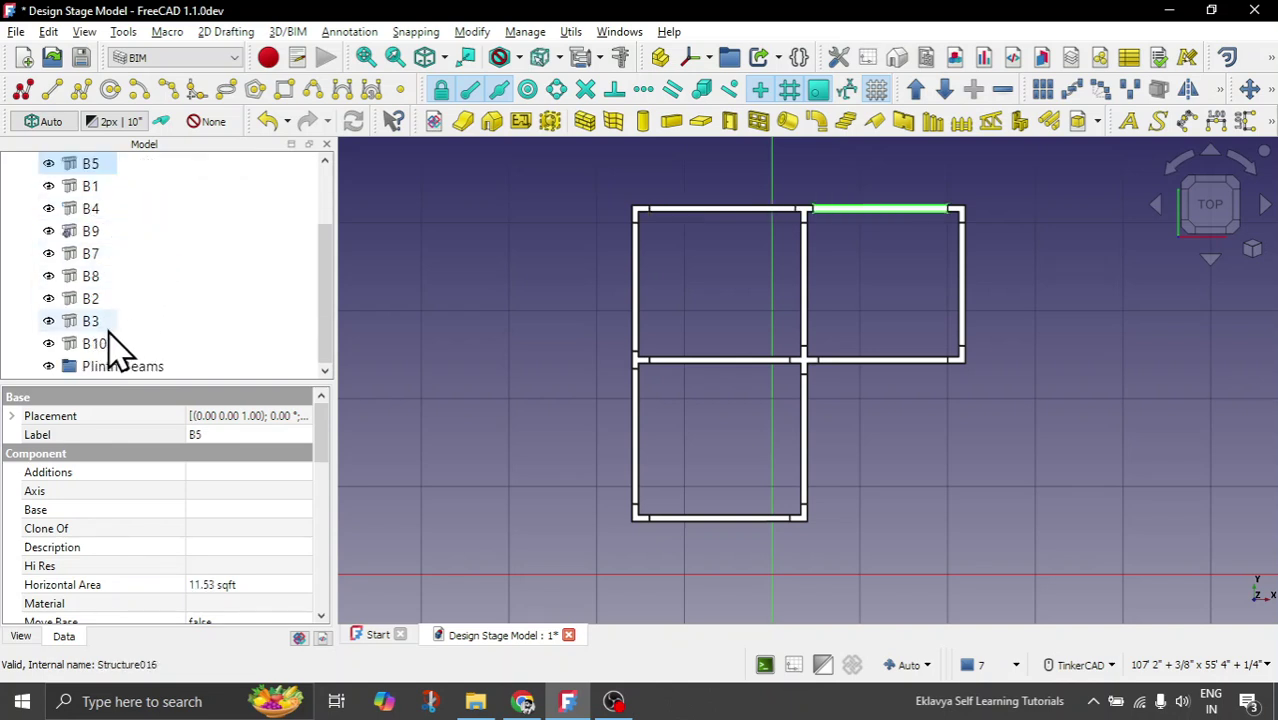
shift+click(150, 344)
scroll(148, 314, up, 2)
ctrl+click(90, 206)
scroll(190, 250, down, 2)
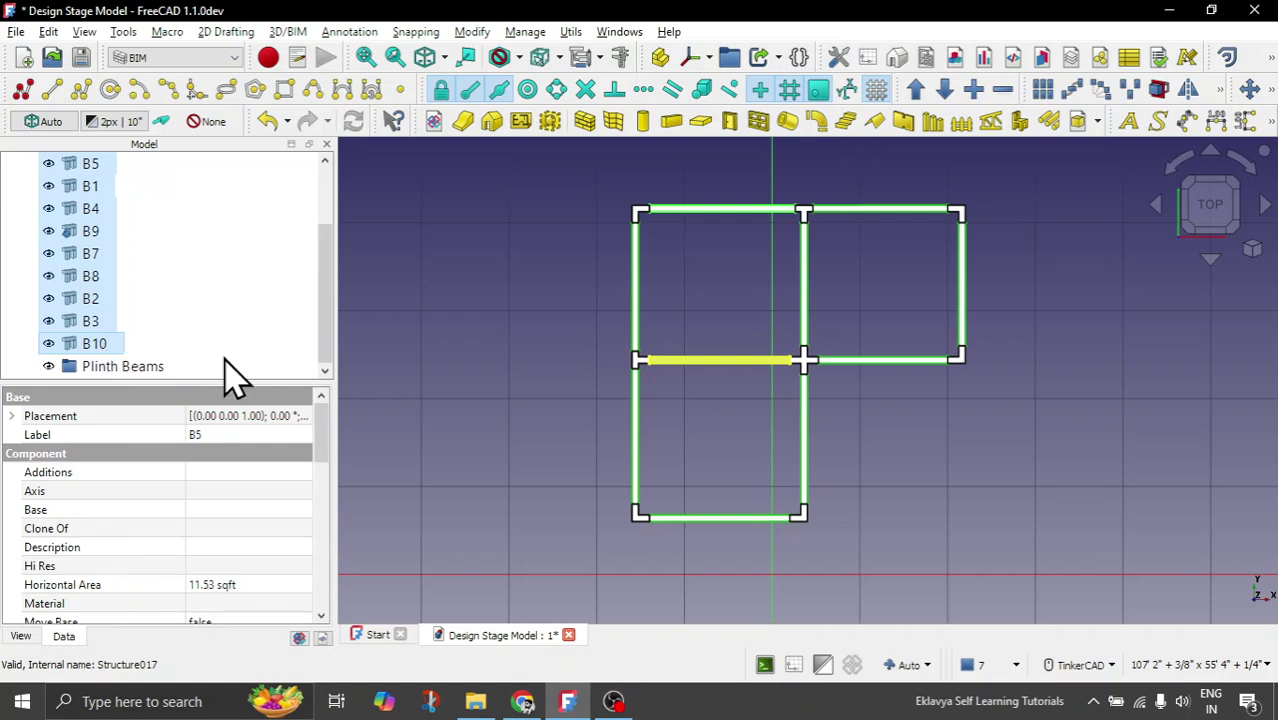
drag(108, 357, 122, 368)
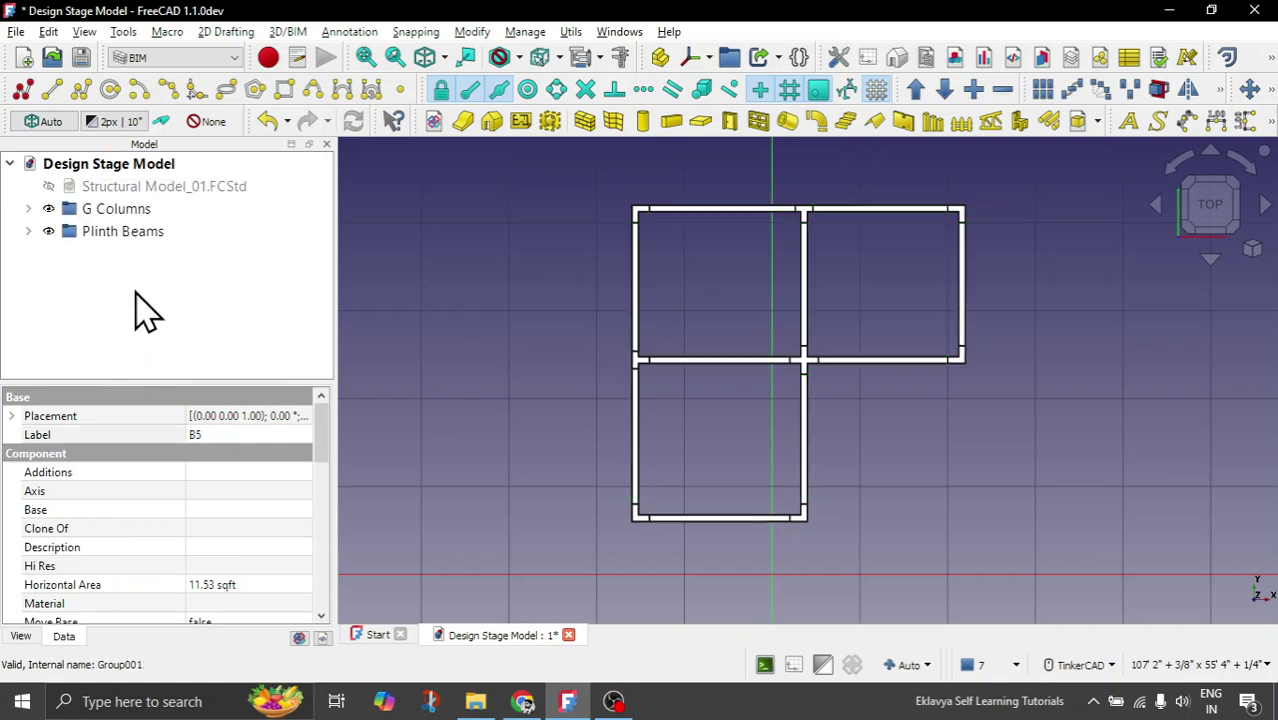
click(420, 345)
key(ctrl+s)
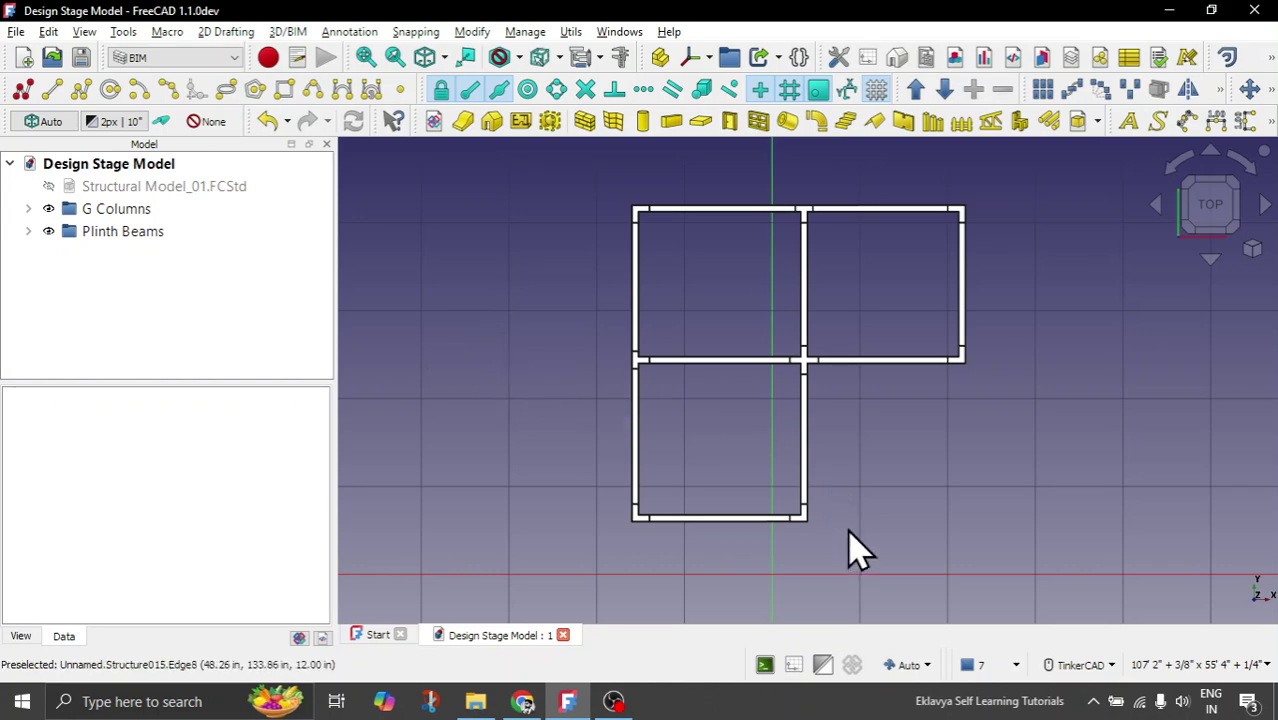
Step: Examine the columns and plinth beams in 3D, especially where they meet at the front bay's column bases
middle_drag(858, 548, 736, 434)
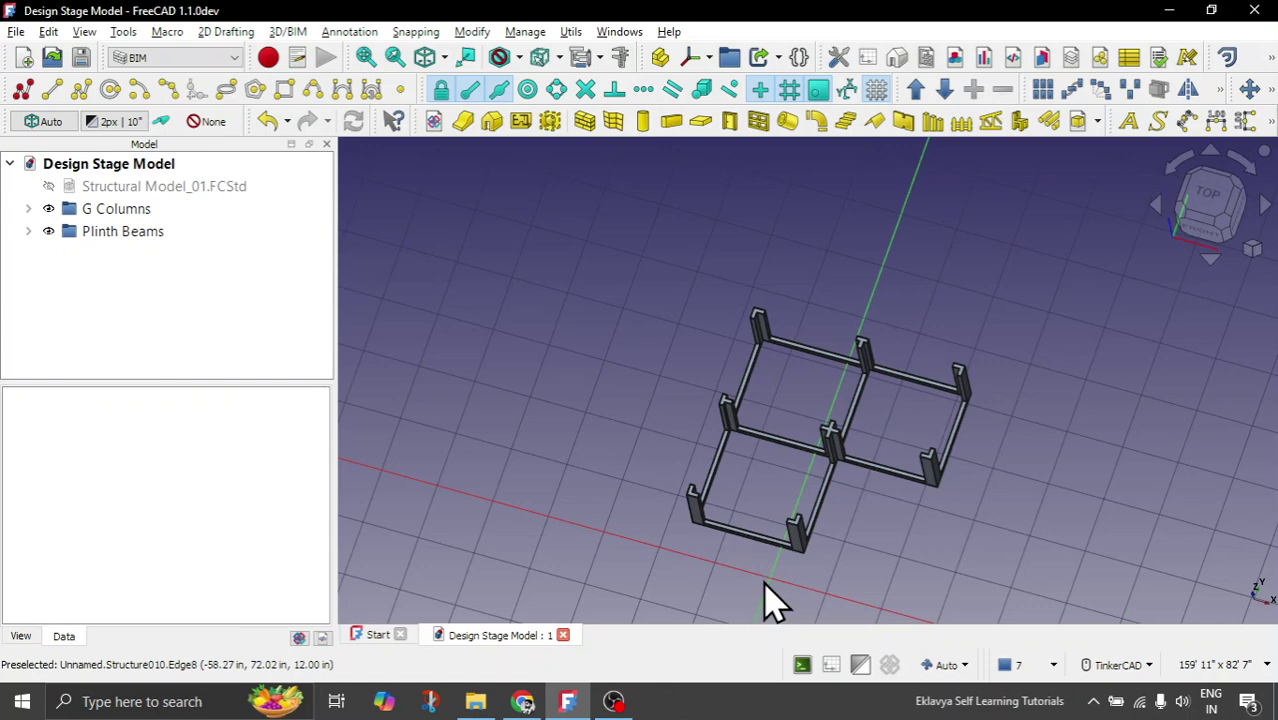
middle_drag(756, 590, 736, 534)
scroll(756, 602, up, 5)
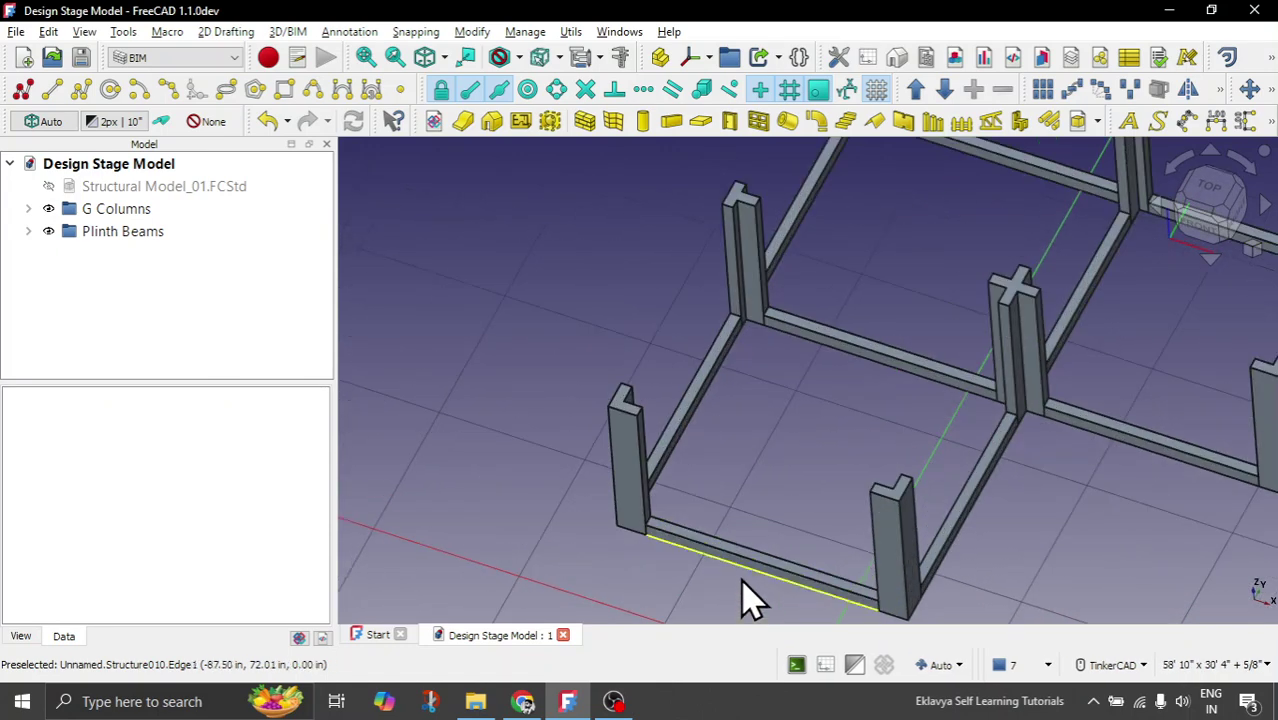
scroll(686, 478, down, 5)
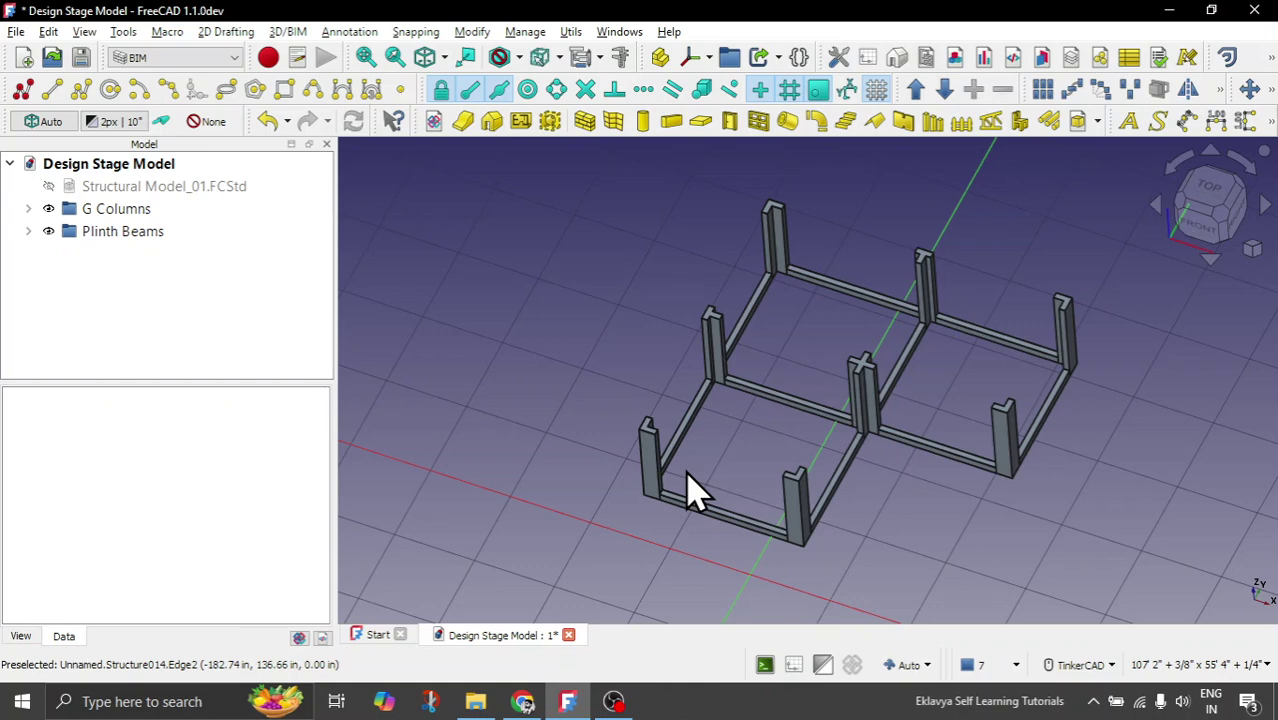
scroll(697, 490, up, 5)
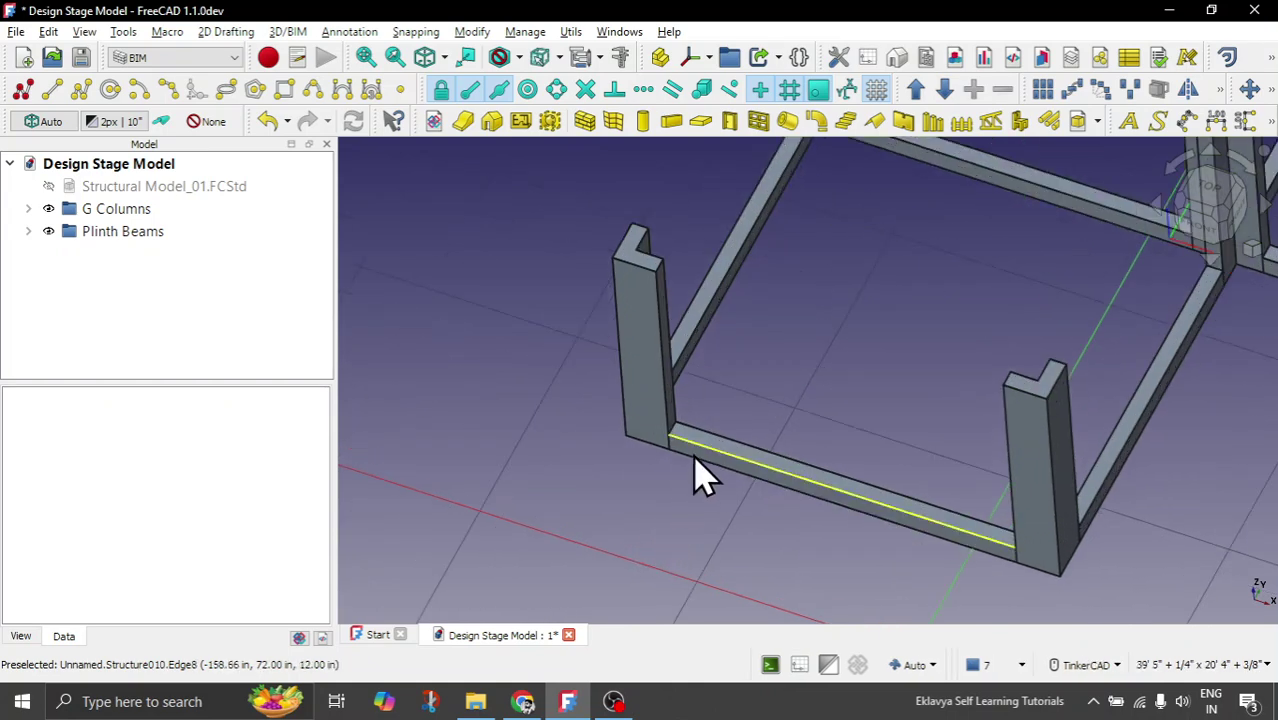
scroll(710, 490, down, 4)
scroll(688, 492, up, 3)
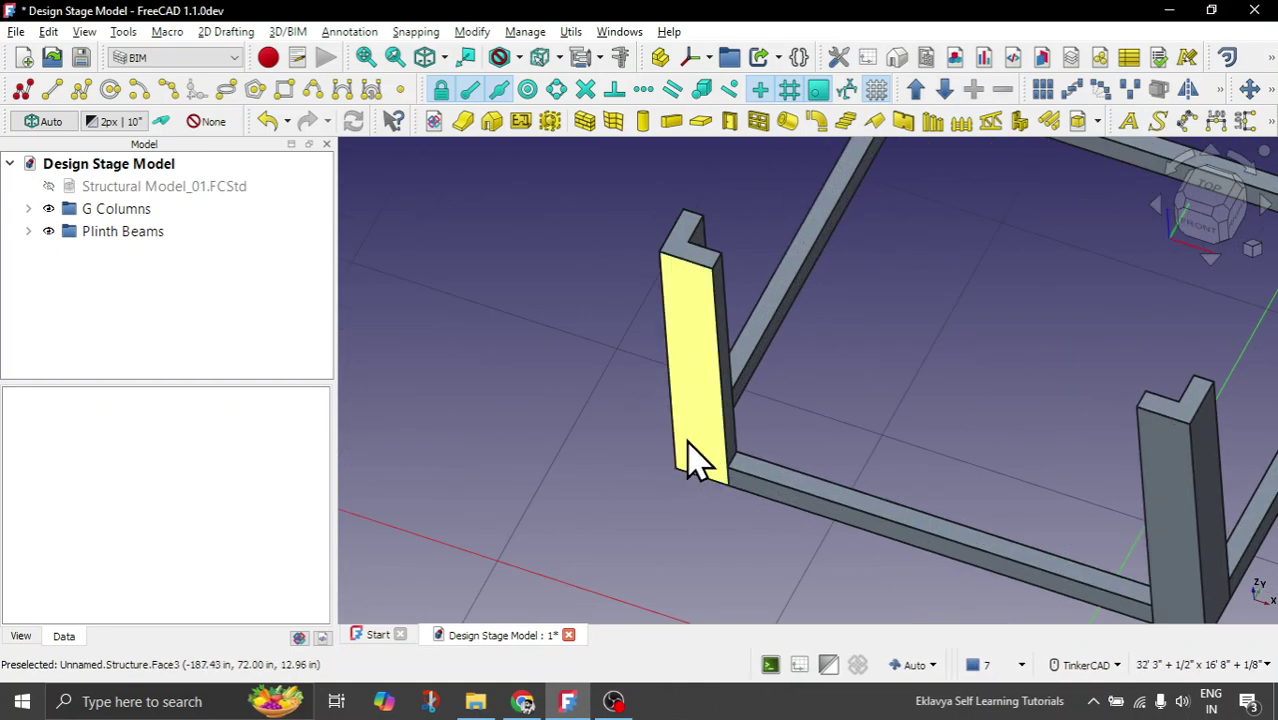
scroll(695, 458, down, 3)
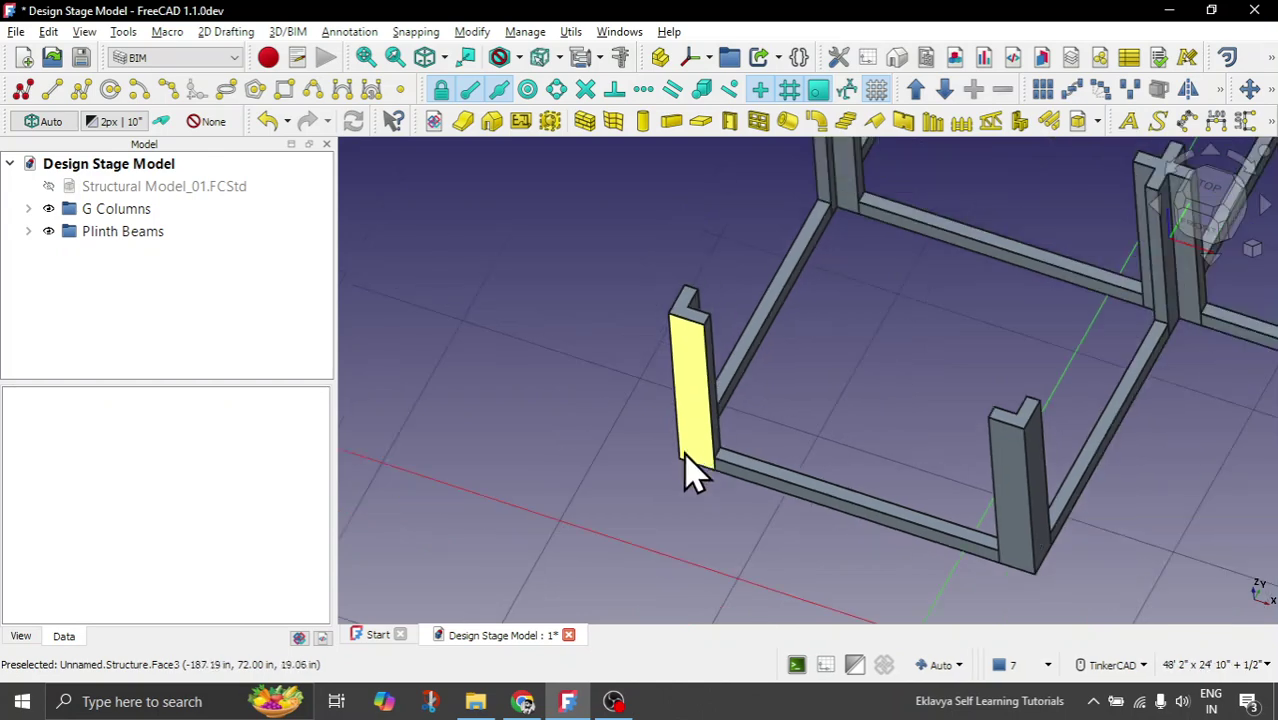
scroll(685, 505, down, 3)
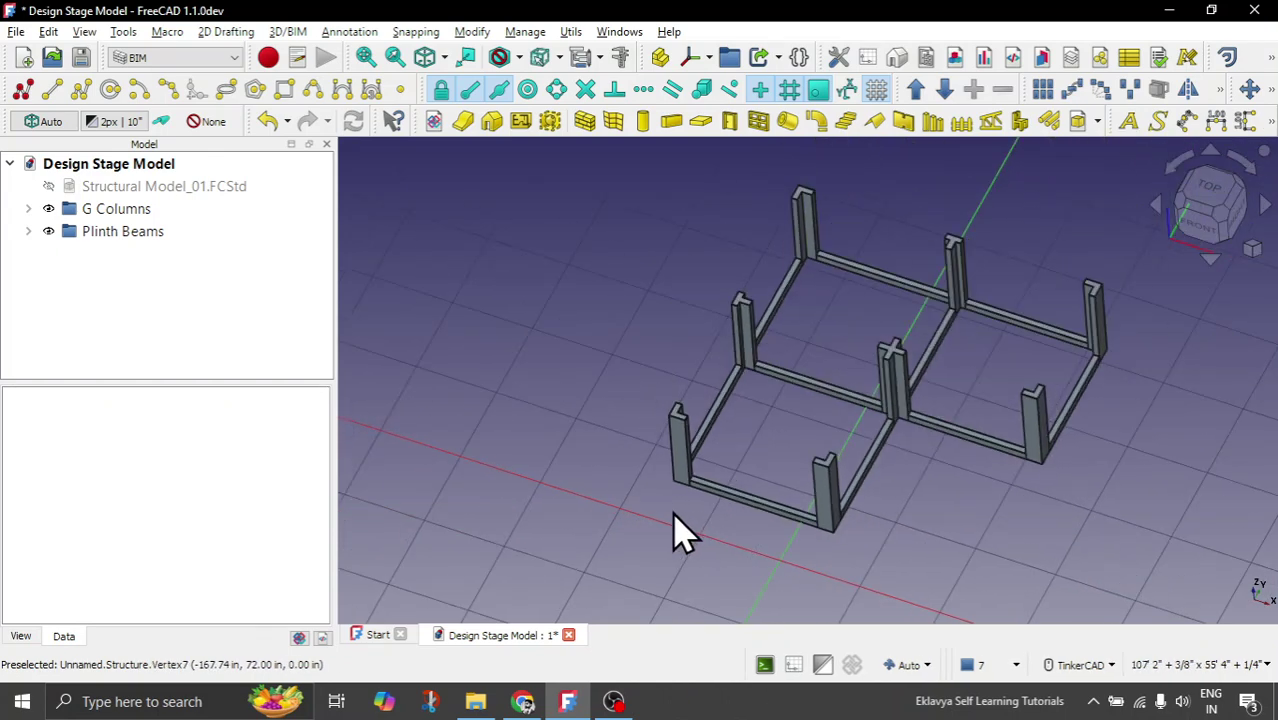
right_drag(683, 535, 765, 503)
scroll(735, 566, down, 2)
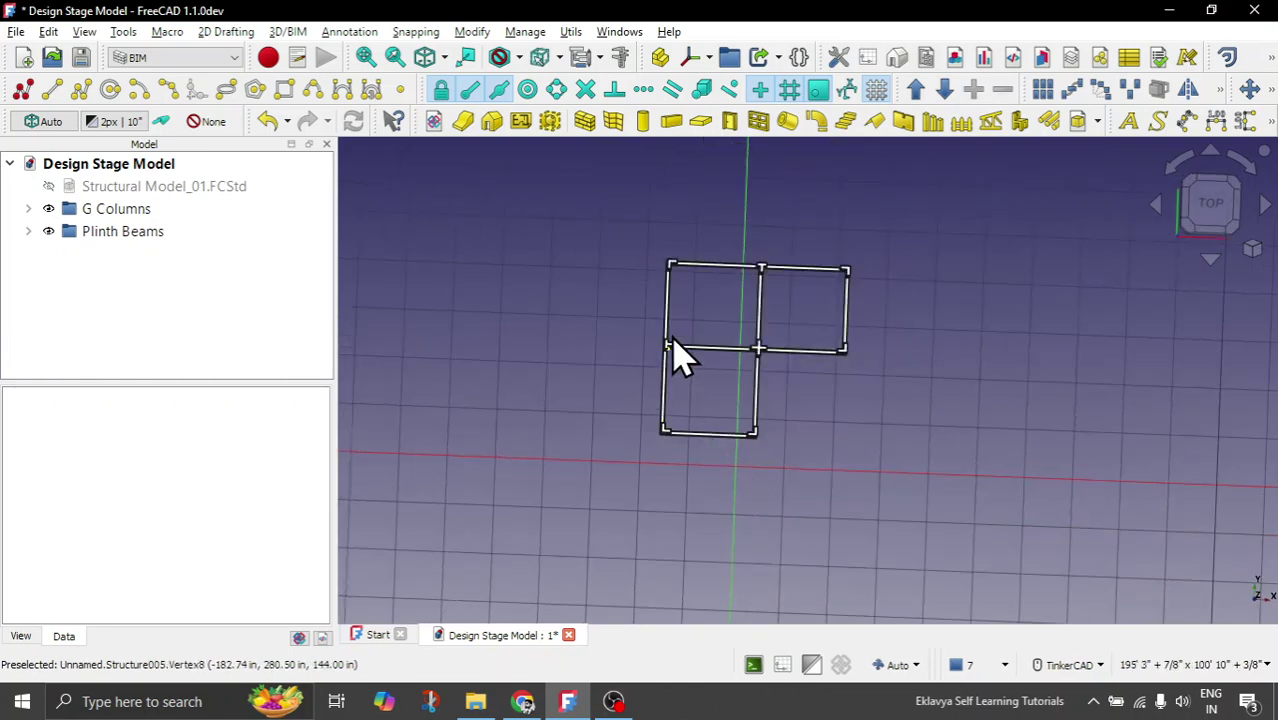
scroll(680, 355, up, 3)
right_drag(713, 463, 608, 371)
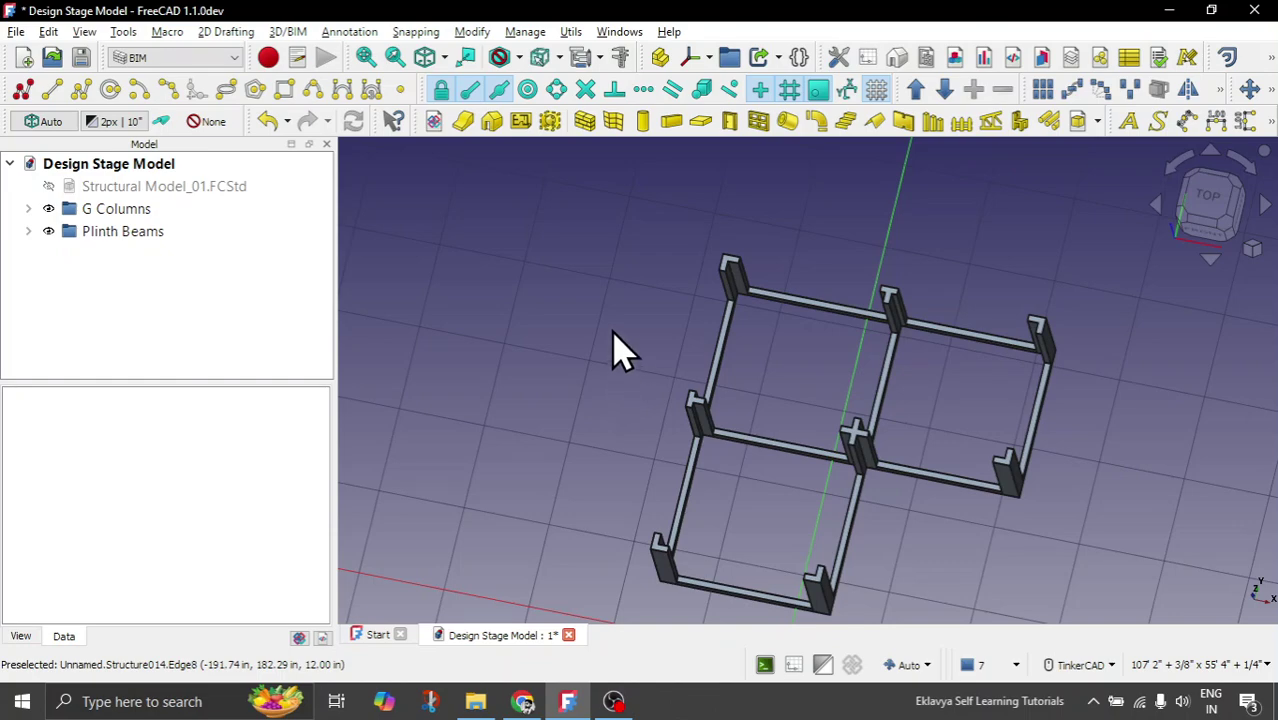
scroll(633, 556, down, 3)
right_drag(633, 556, 602, 502)
scroll(650, 320, down, 3)
right_drag(650, 320, 1135, 280)
Step: From the front view, set the working plane to Top (XY) with an offset of -4'
click(1205, 233)
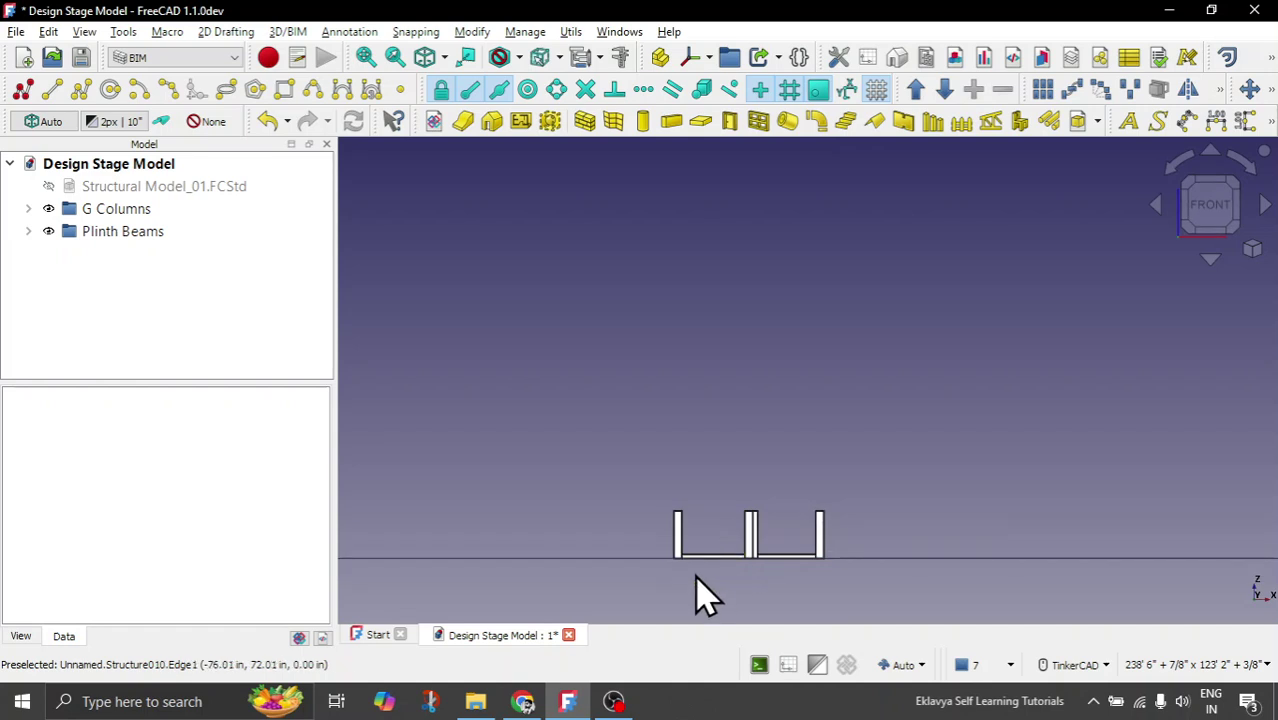
scroll(696, 580, up, 5)
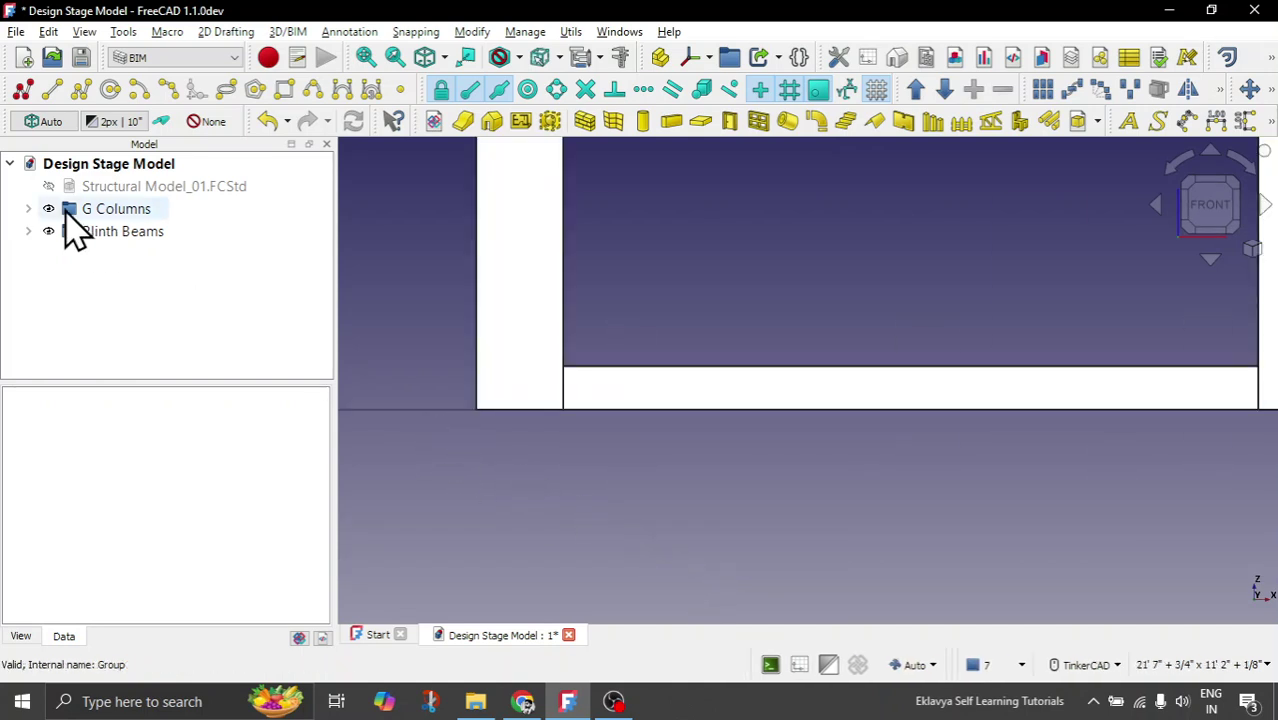
click(47, 123)
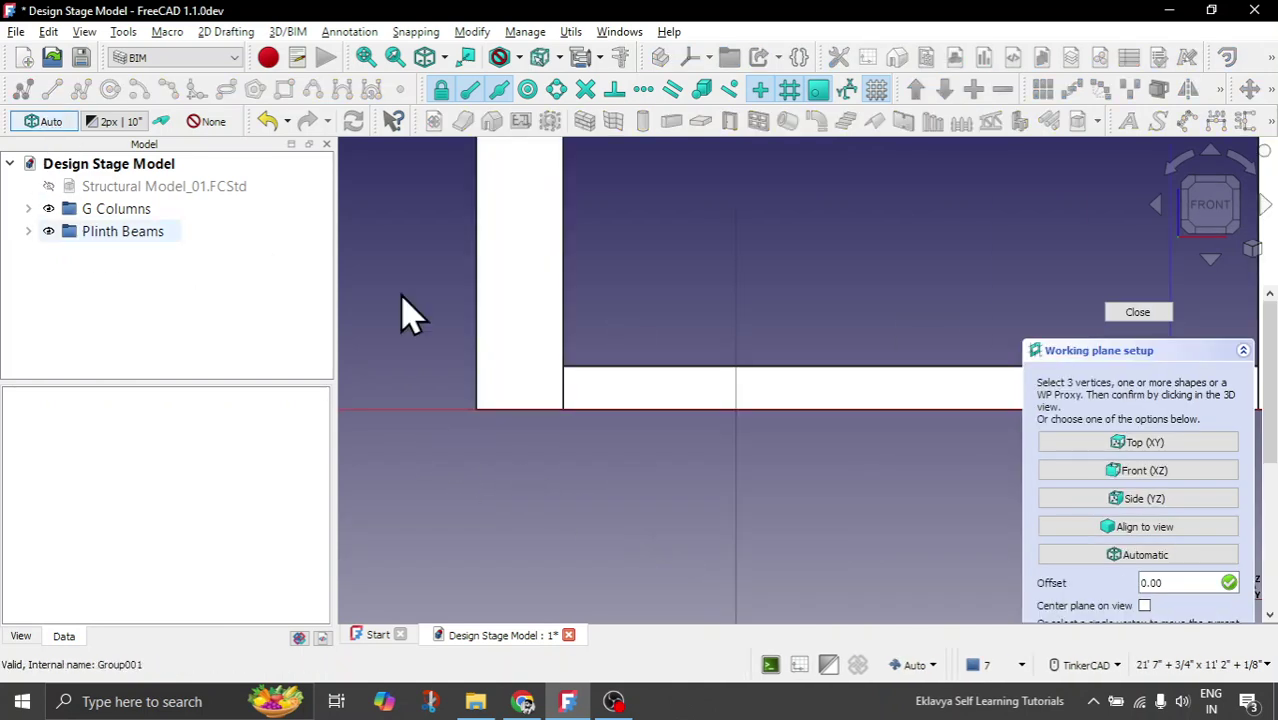
drag(1181, 587, 1118, 580)
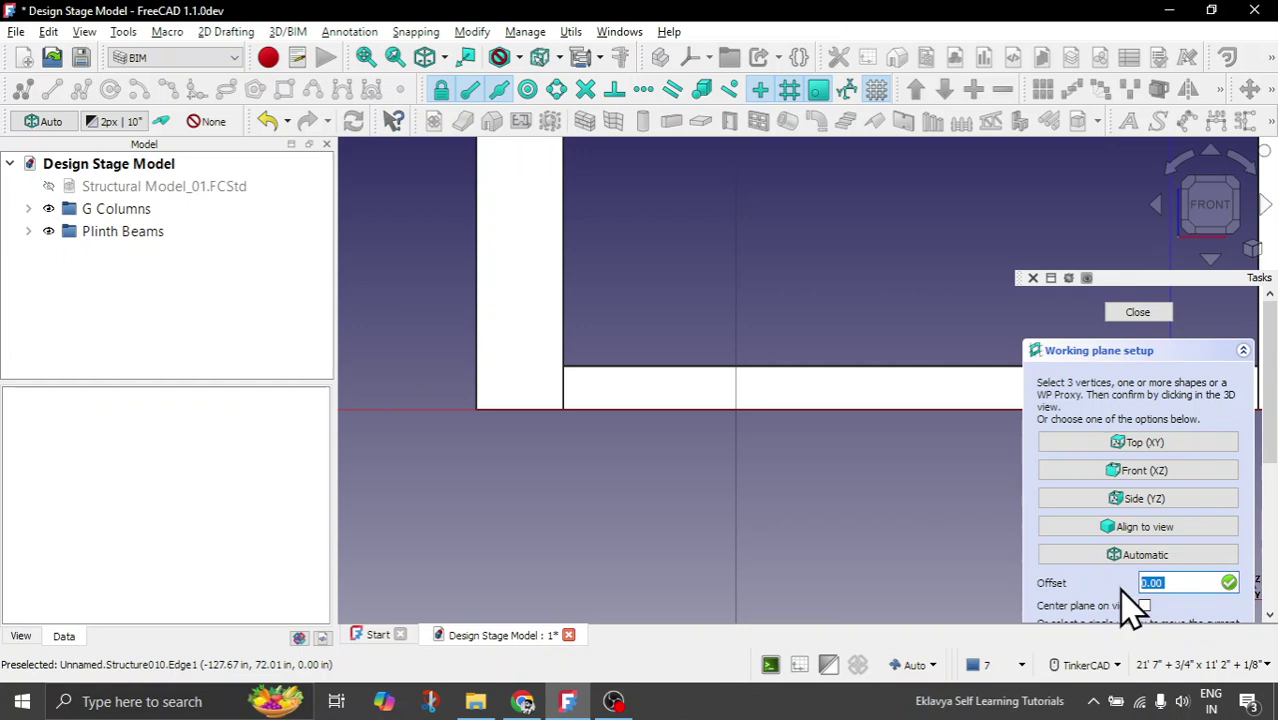
text(-4')
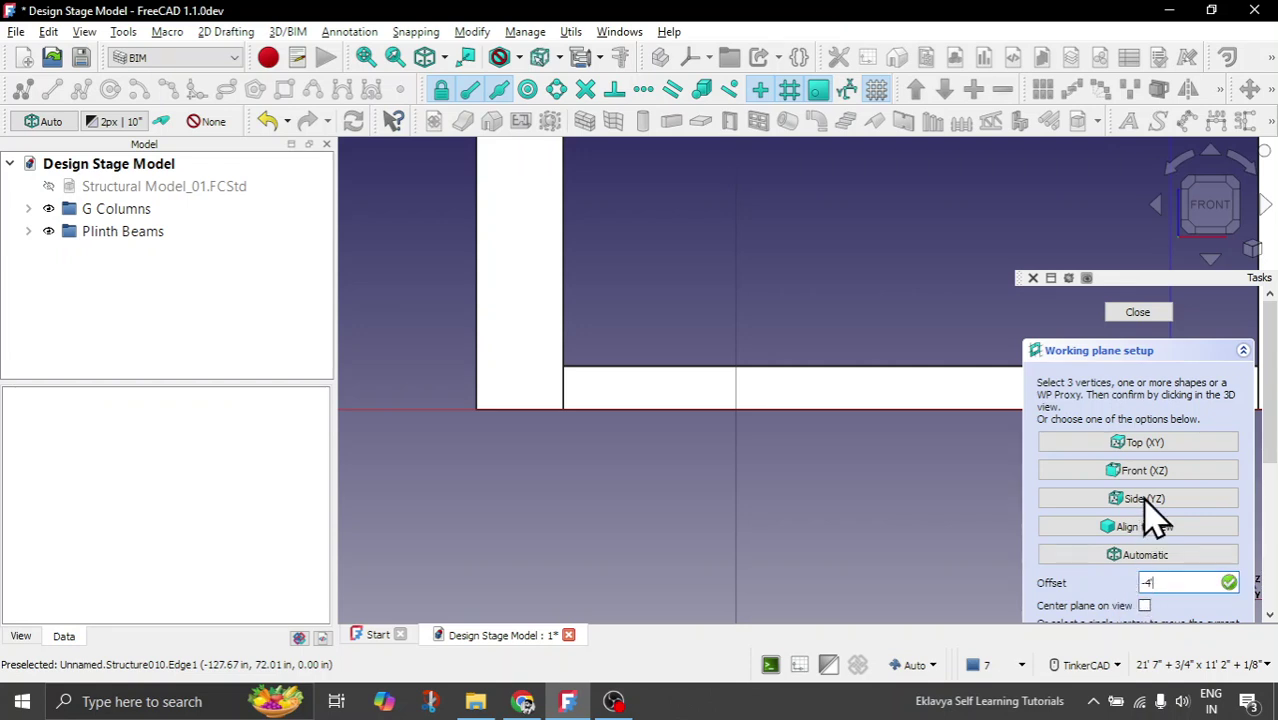
click(1160, 444)
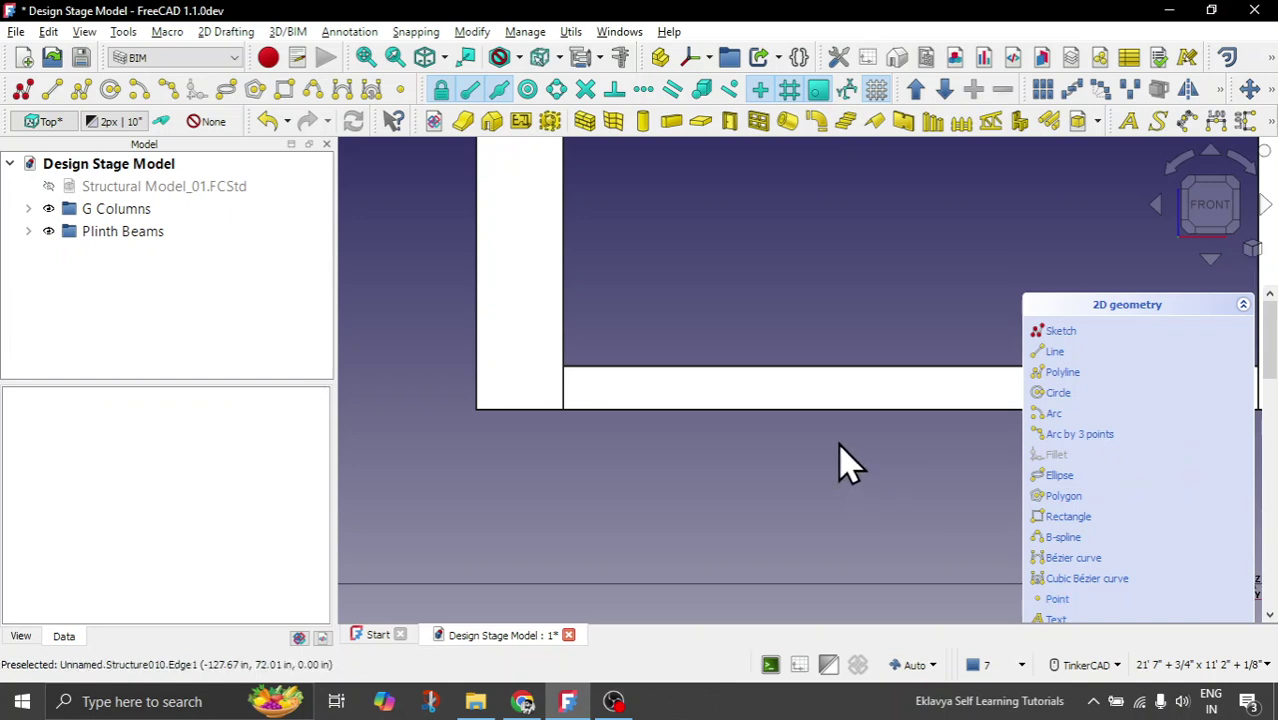
Step: Examine the offset working plane relative to the column bases from the front and in 3D
scroll(713, 487, down, 5)
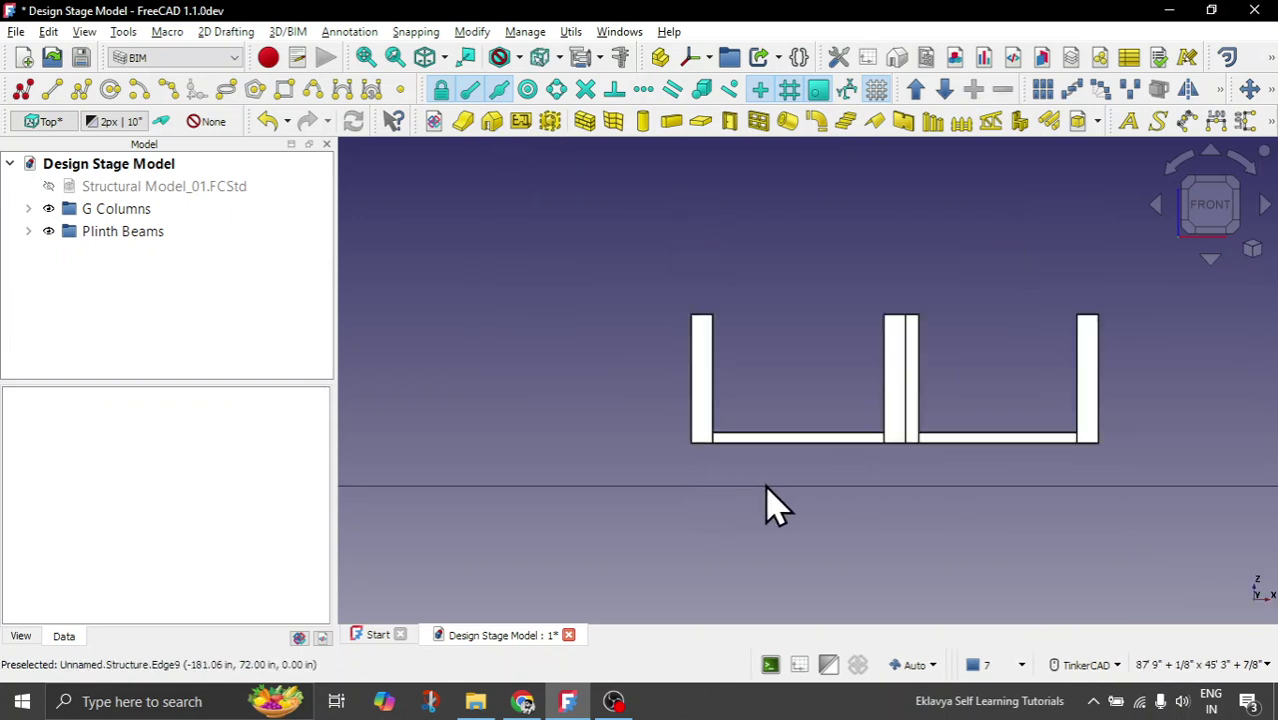
scroll(766, 505, up, 3)
scroll(650, 474, down, 2)
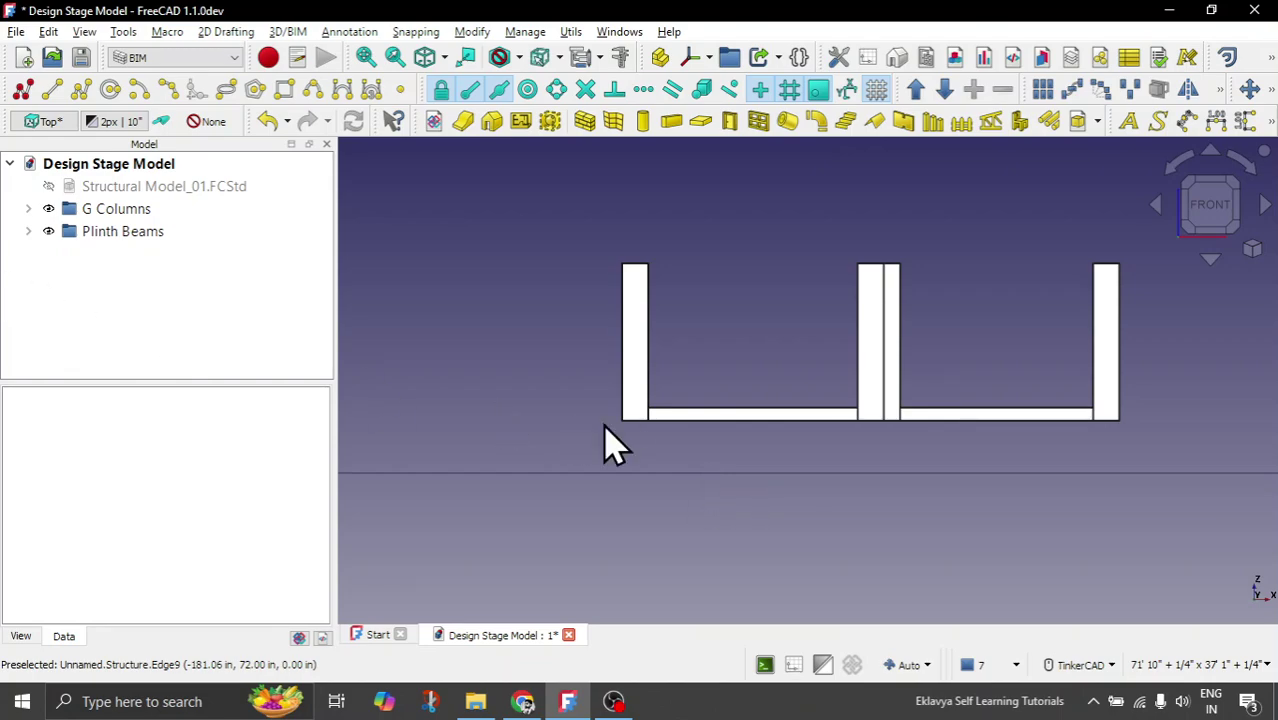
right_drag(608, 442, 662, 458)
click(1206, 222)
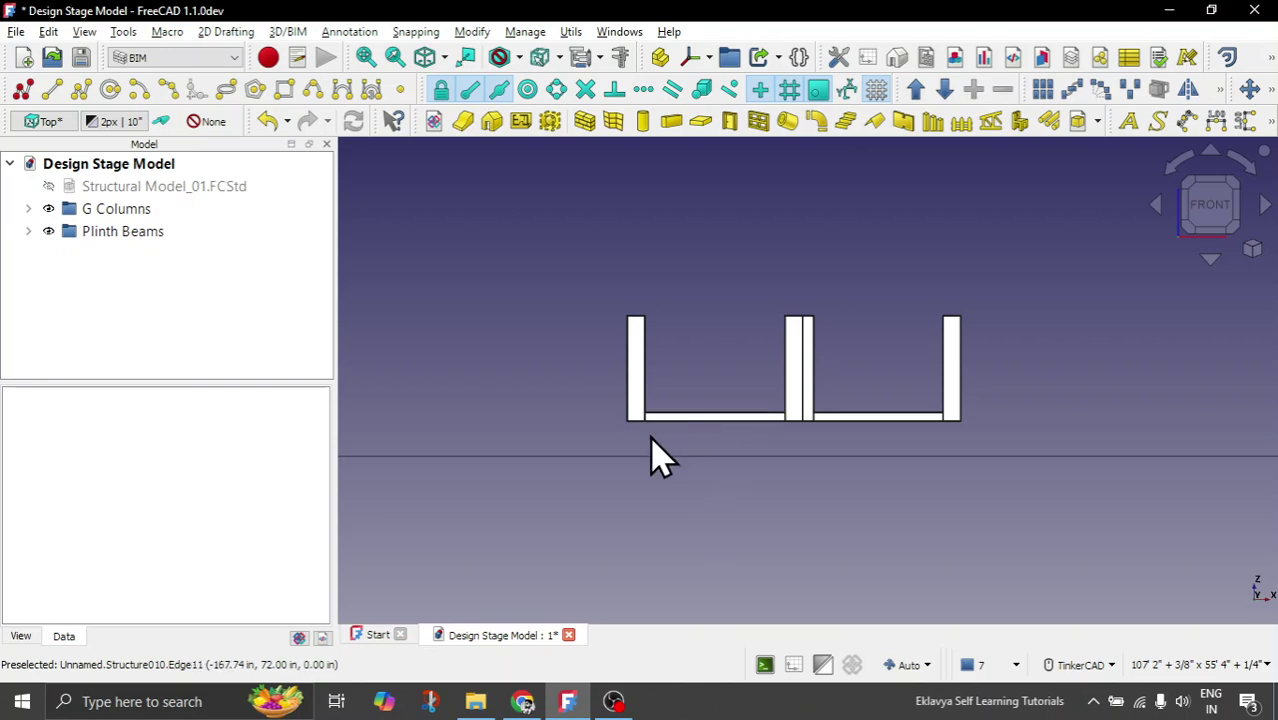
right_drag(654, 440, 705, 479)
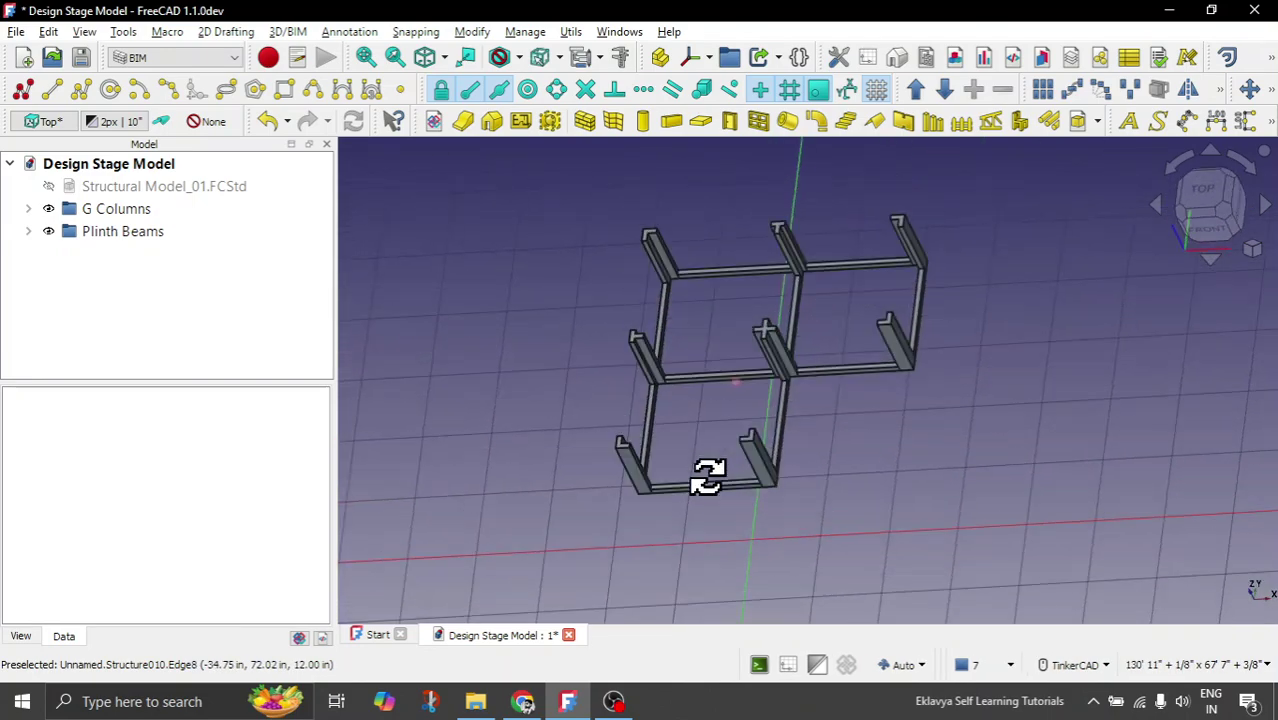
Step: Switch to the top view and examine the column positions across the frame's rear and front bays
click(1210, 198)
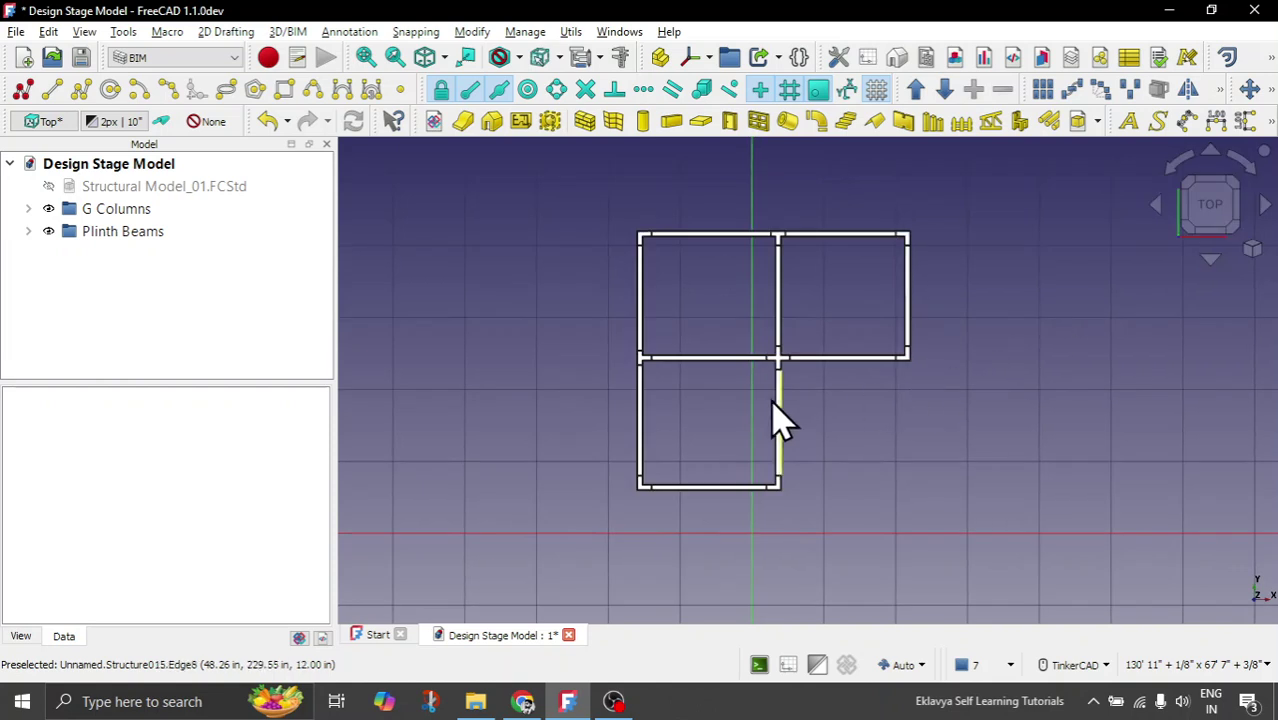
scroll(660, 250, up, 4)
scroll(565, 238, down, 1)
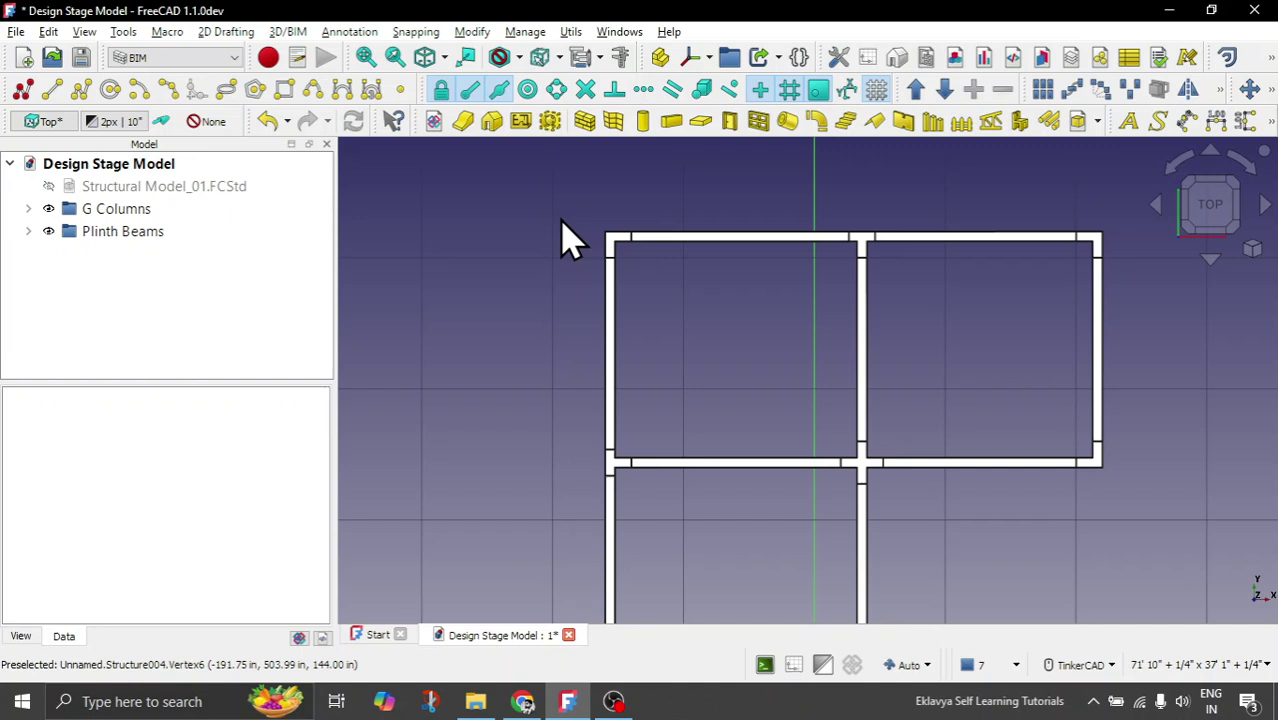
scroll(645, 202, up, 2)
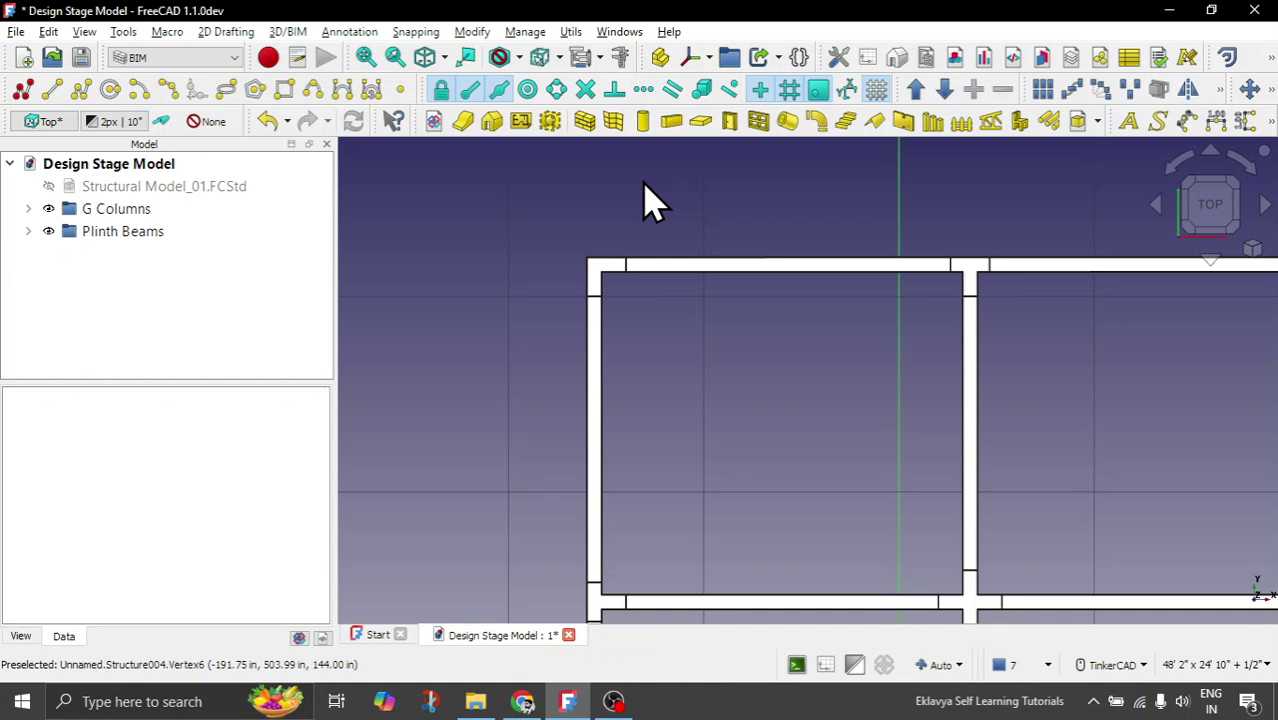
scroll(645, 202, down, 2)
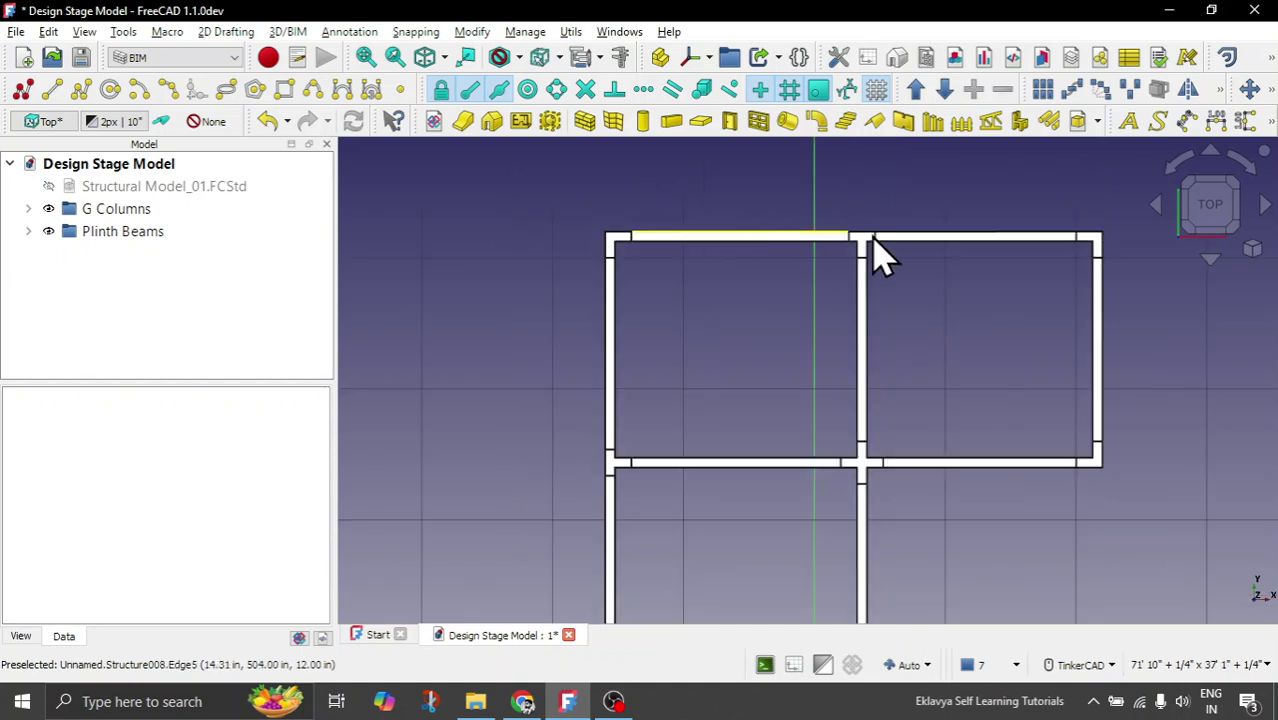
scroll(765, 322, down, 1)
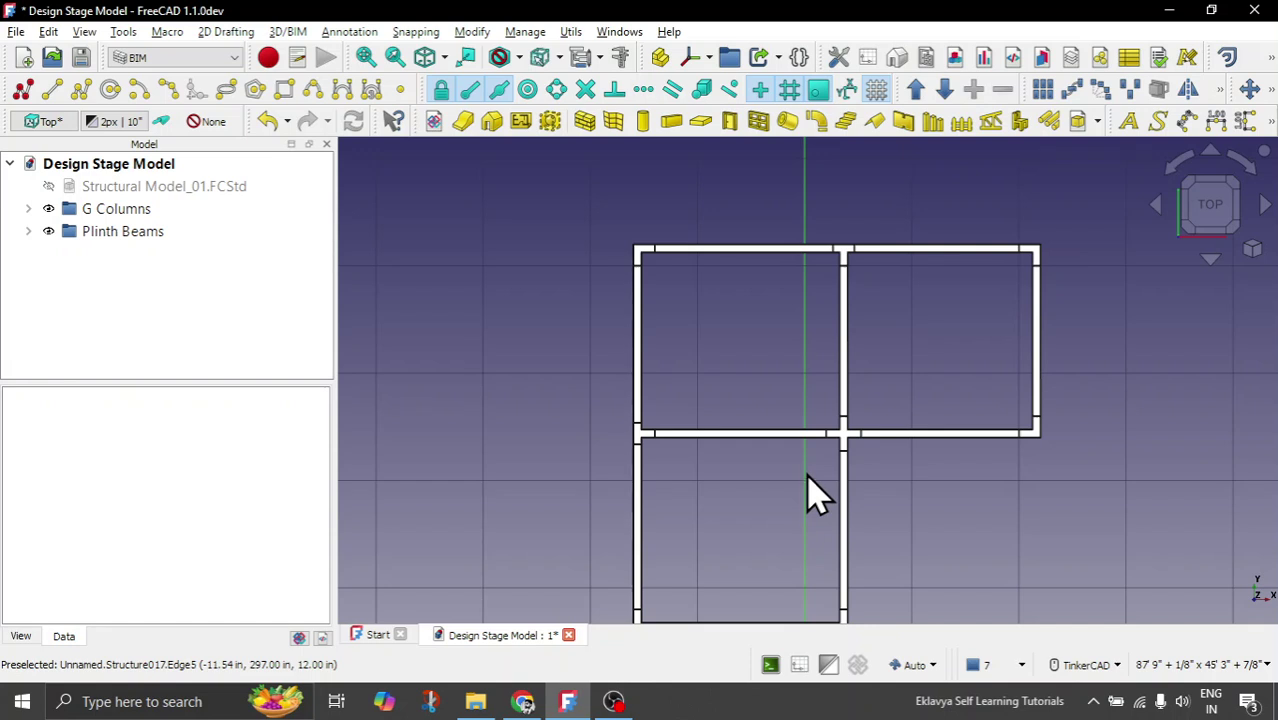
scroll(709, 408, down, 1)
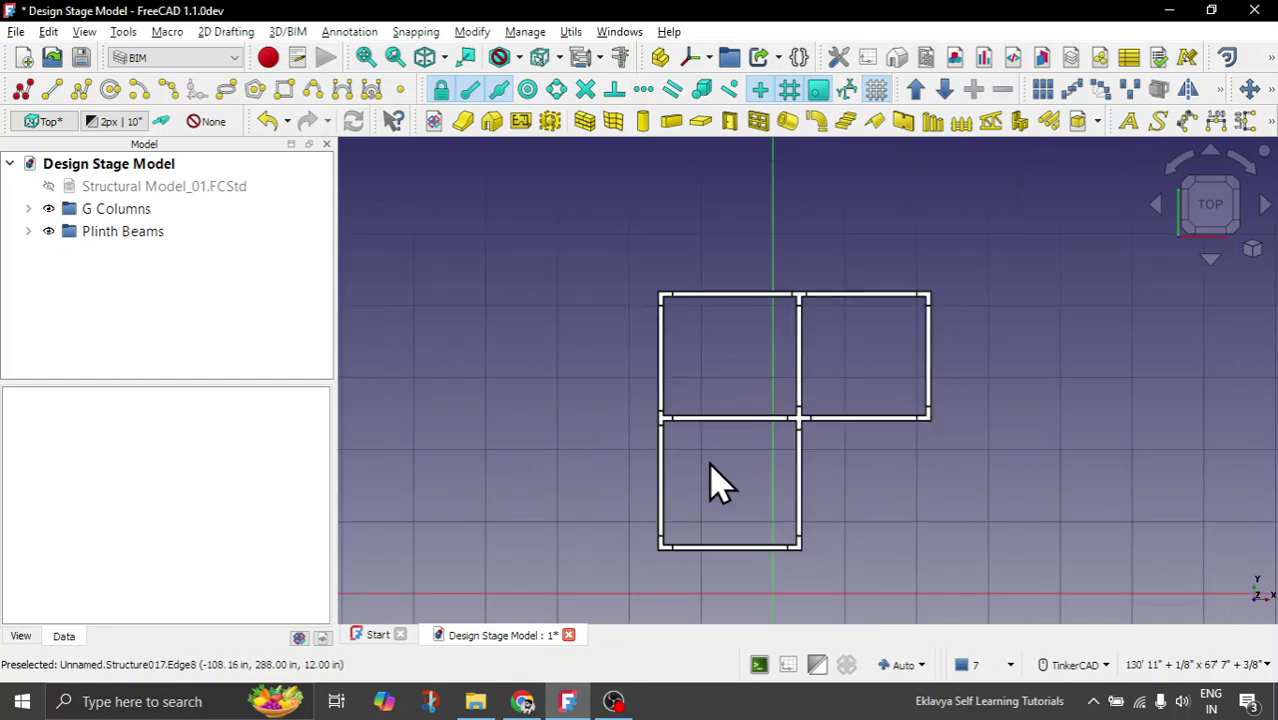
Step: Draw a filled 10' by 10' rectangle on the working plane beside the frame's rear-left corner column
scroll(660, 441, up, 1)
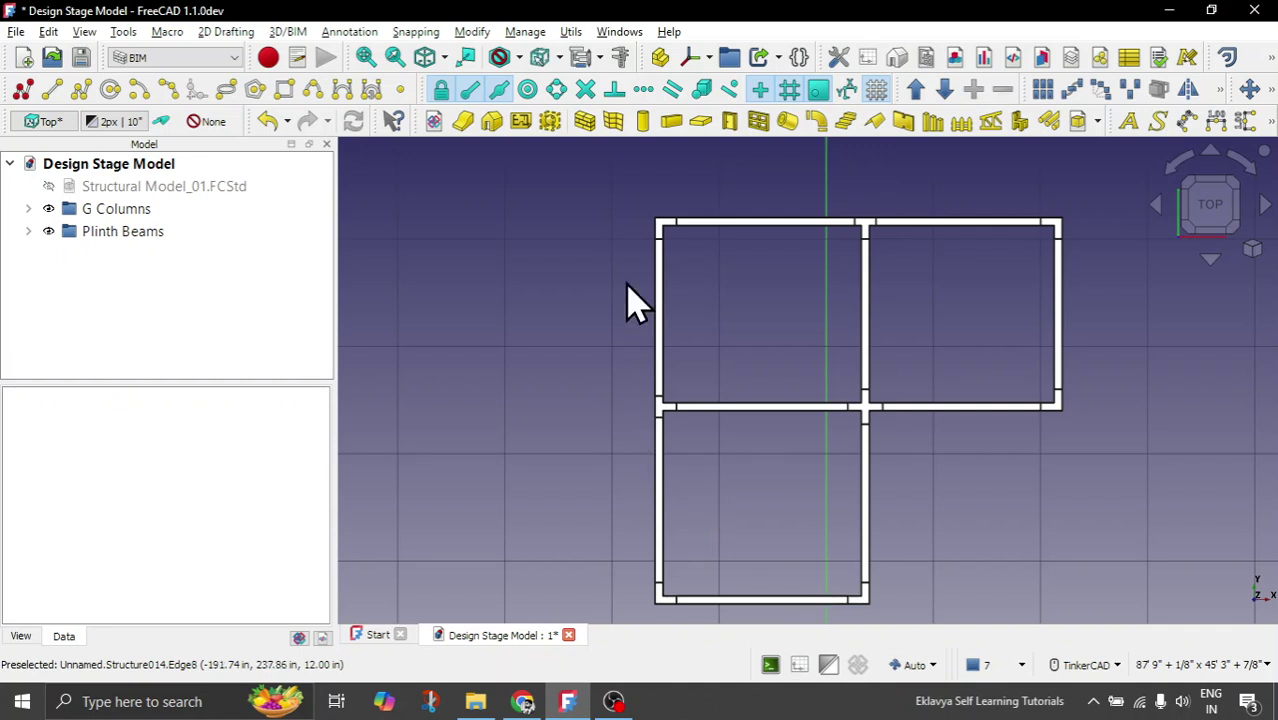
scroll(673, 206, up, 3)
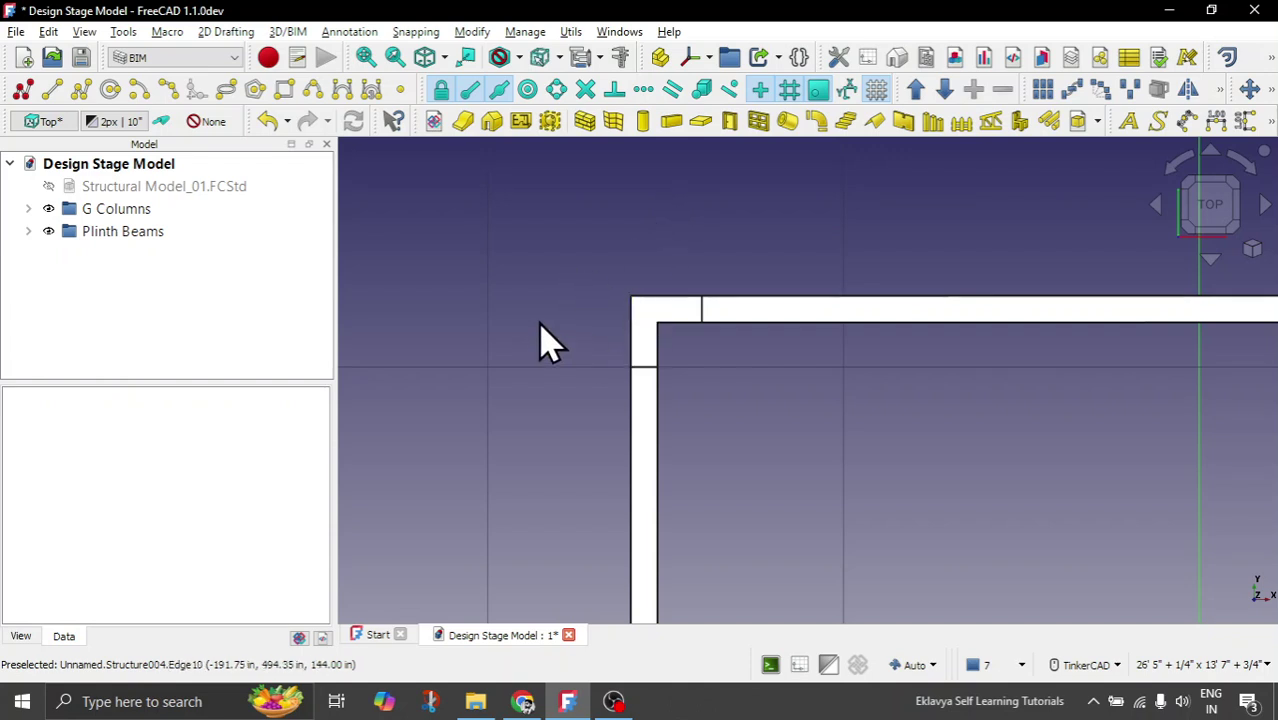
scroll(550, 330, down, 5)
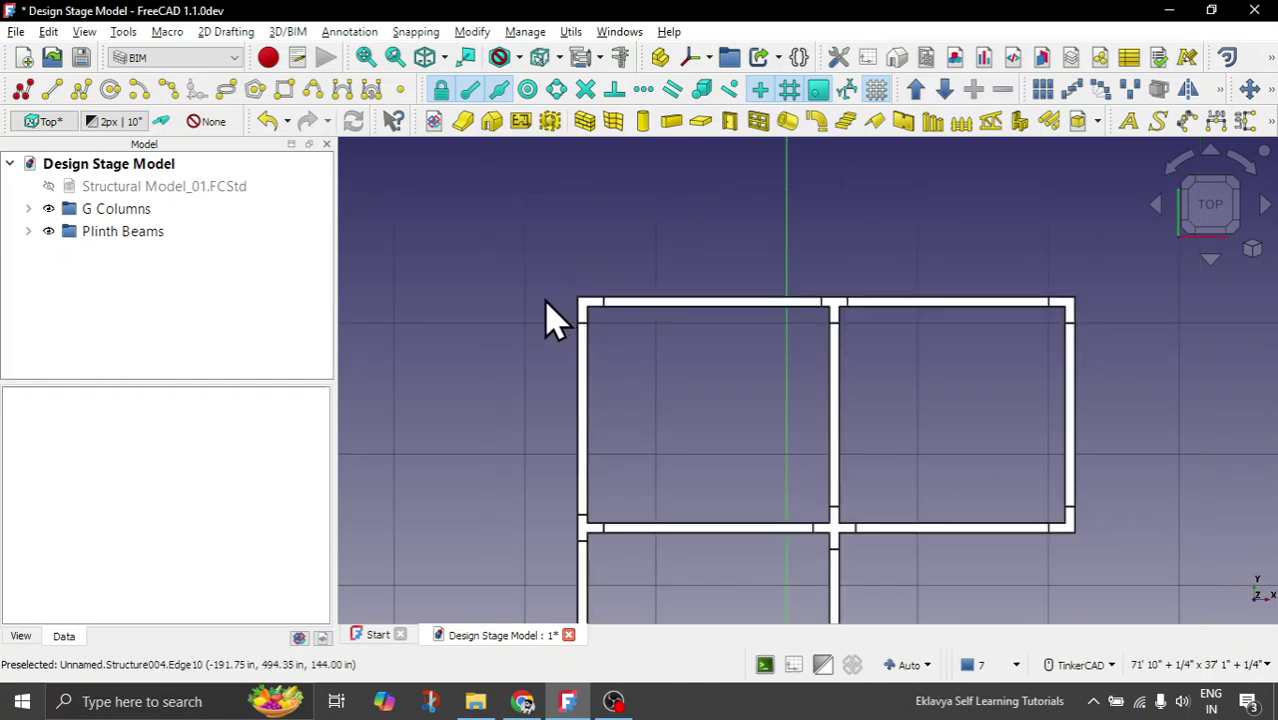
click(285, 92)
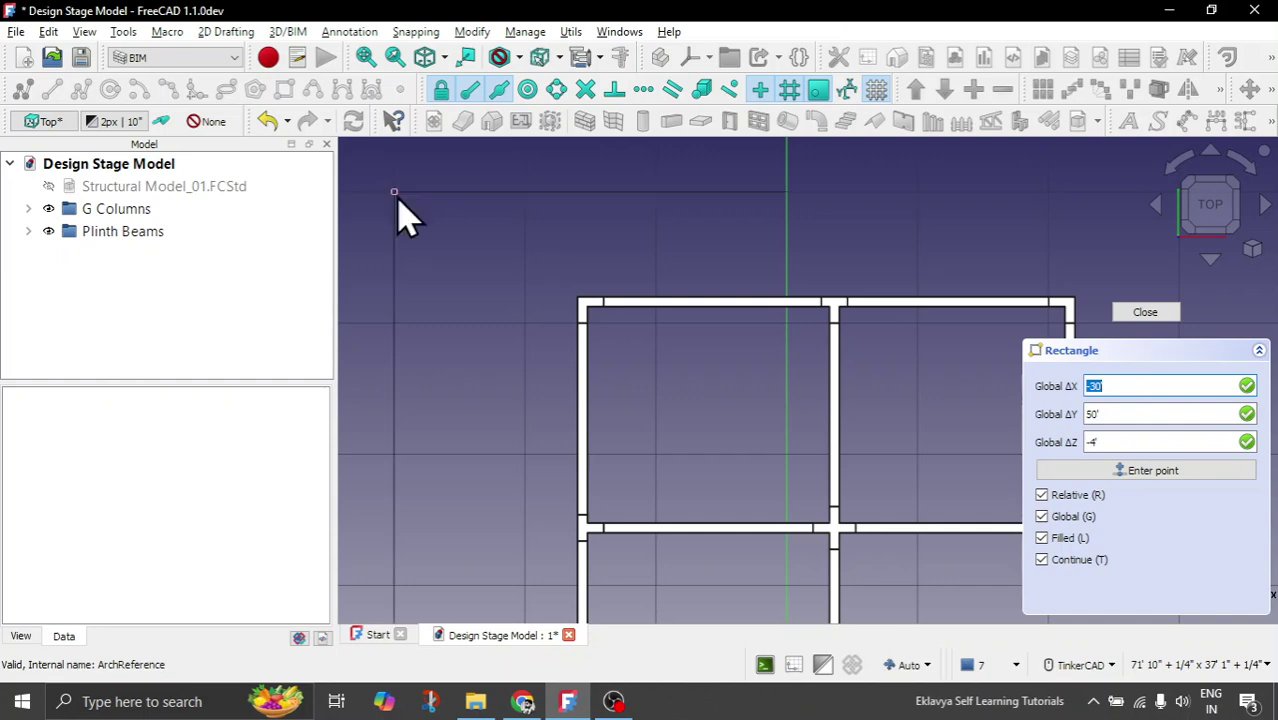
click(394, 192)
click(525, 322)
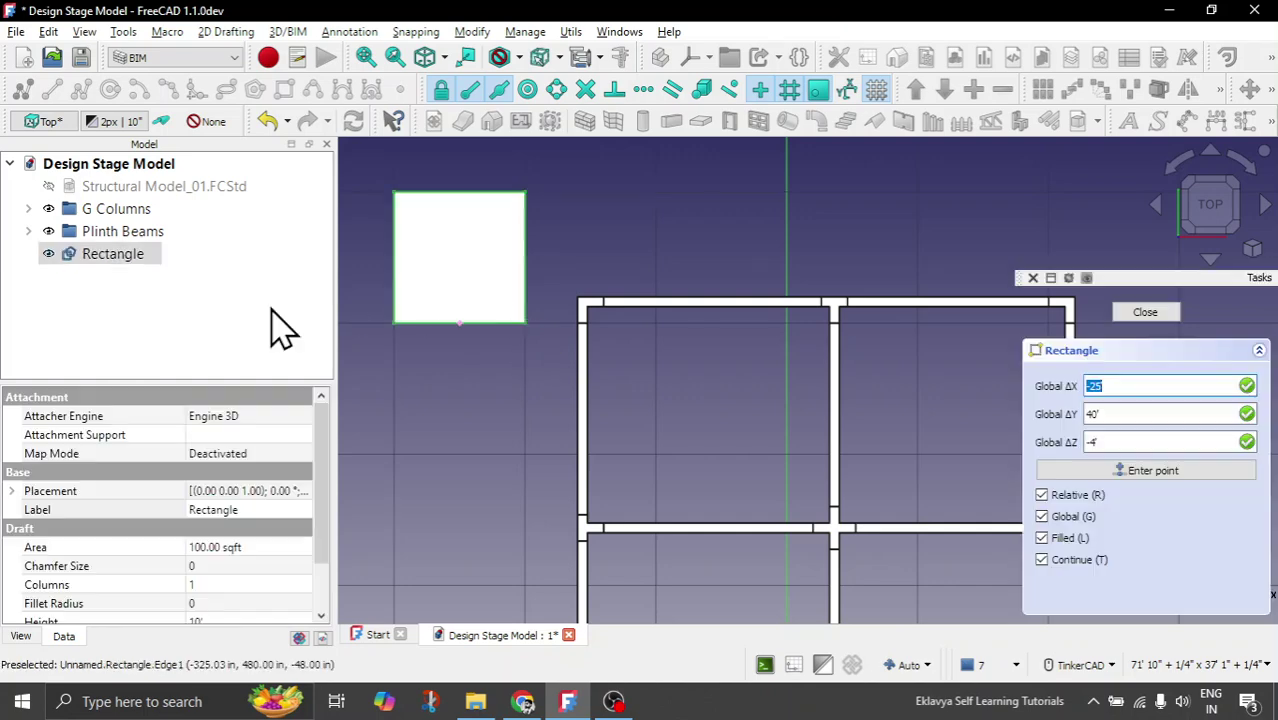
Step: Set the new rectangle's height and length to 2' each and finish the Rectangle command
click(113, 254)
scroll(320, 480, down, 1)
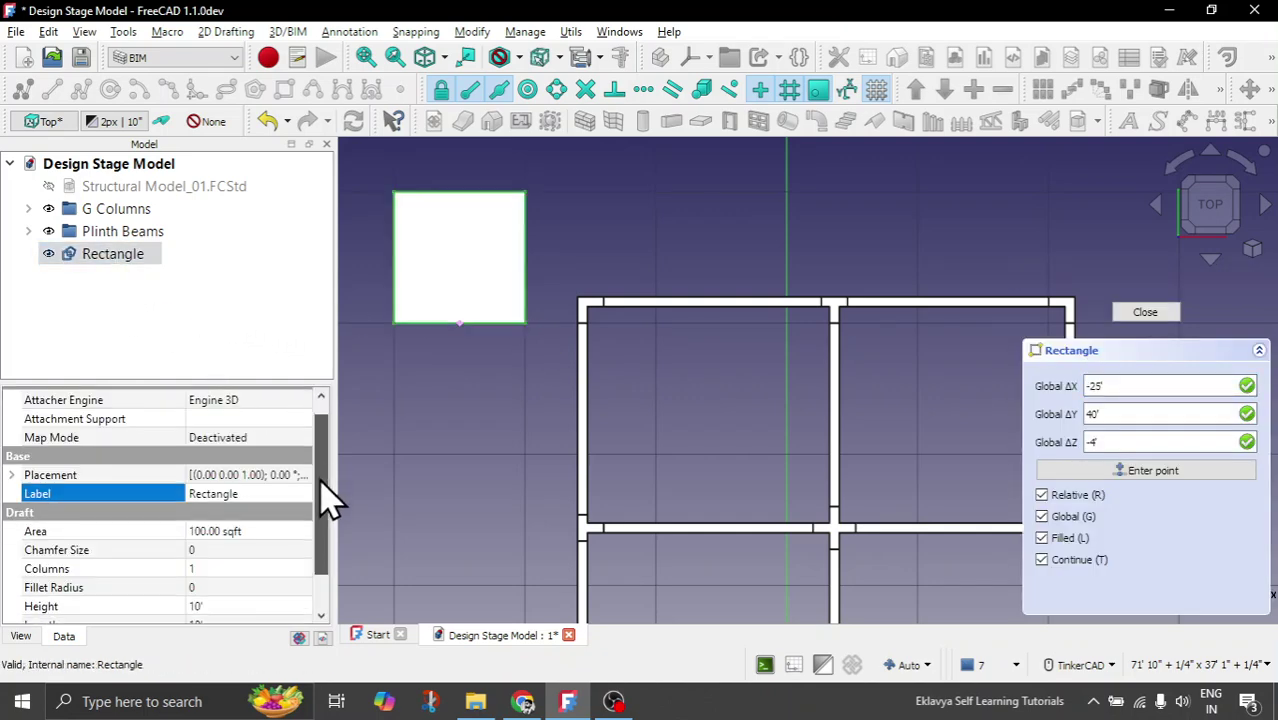
scroll(318, 520, down, 1)
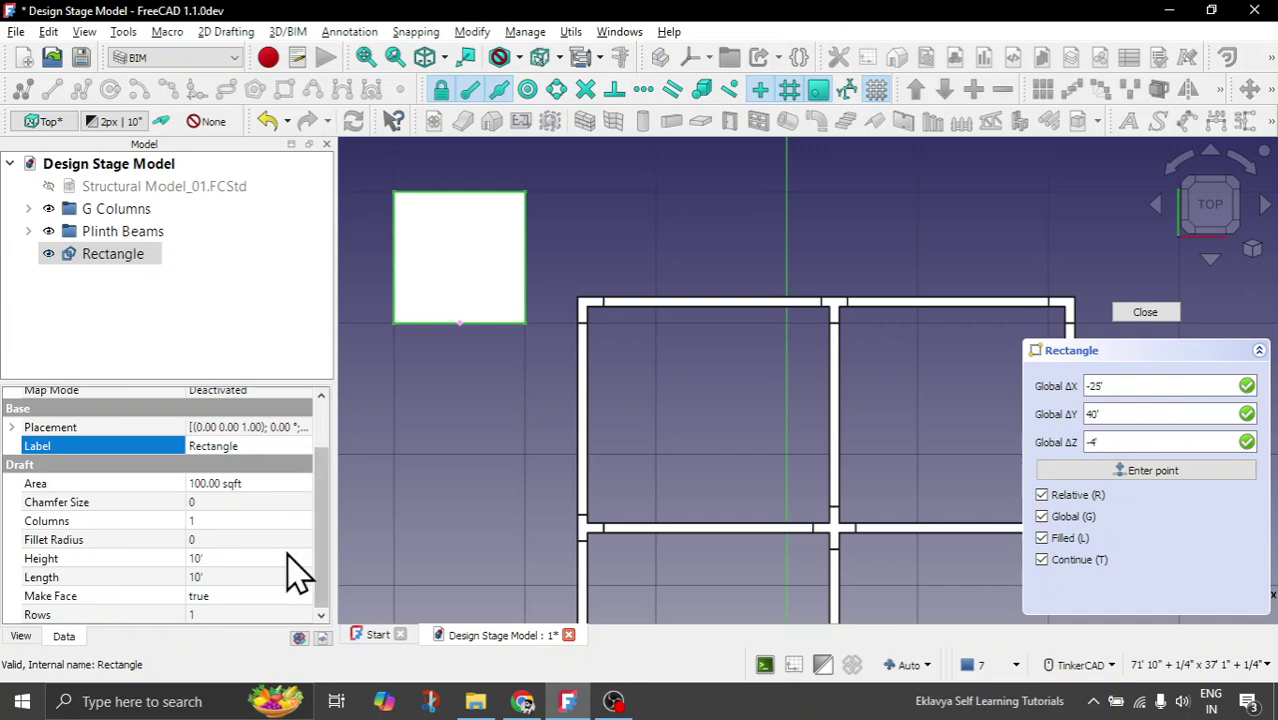
click(232, 558)
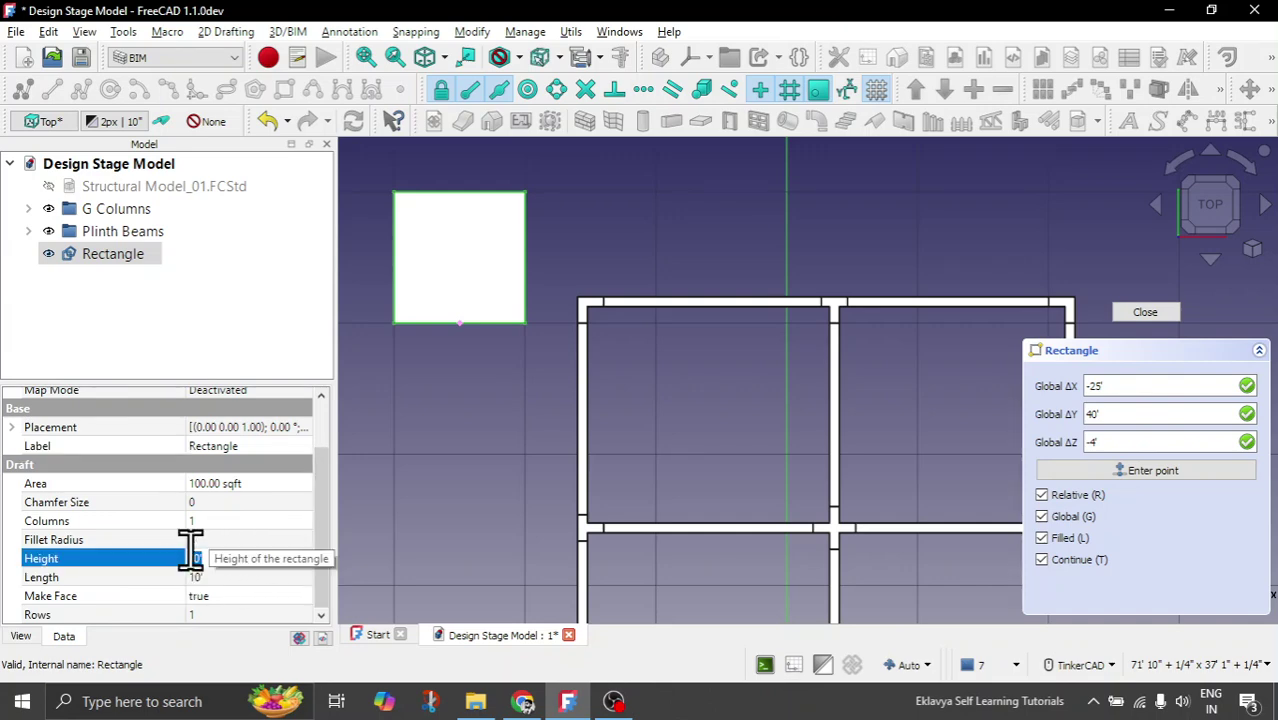
text(2)
click(242, 577)
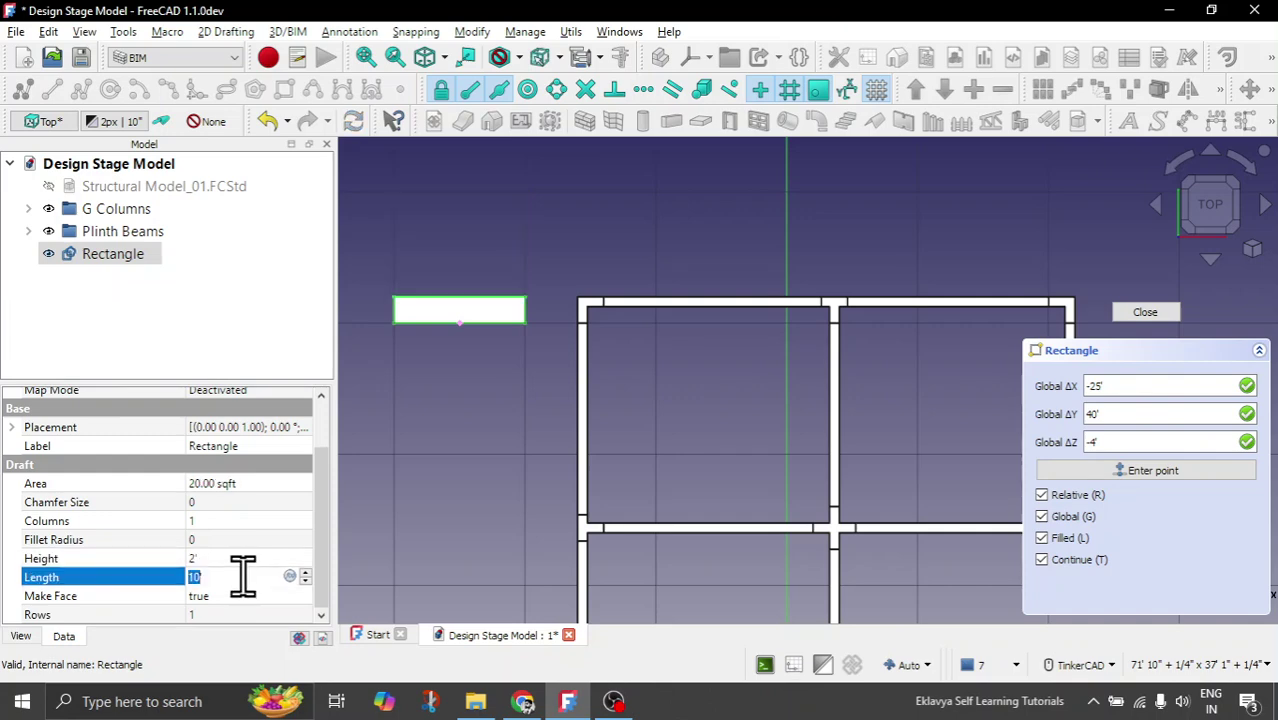
text(2)
key(Return)
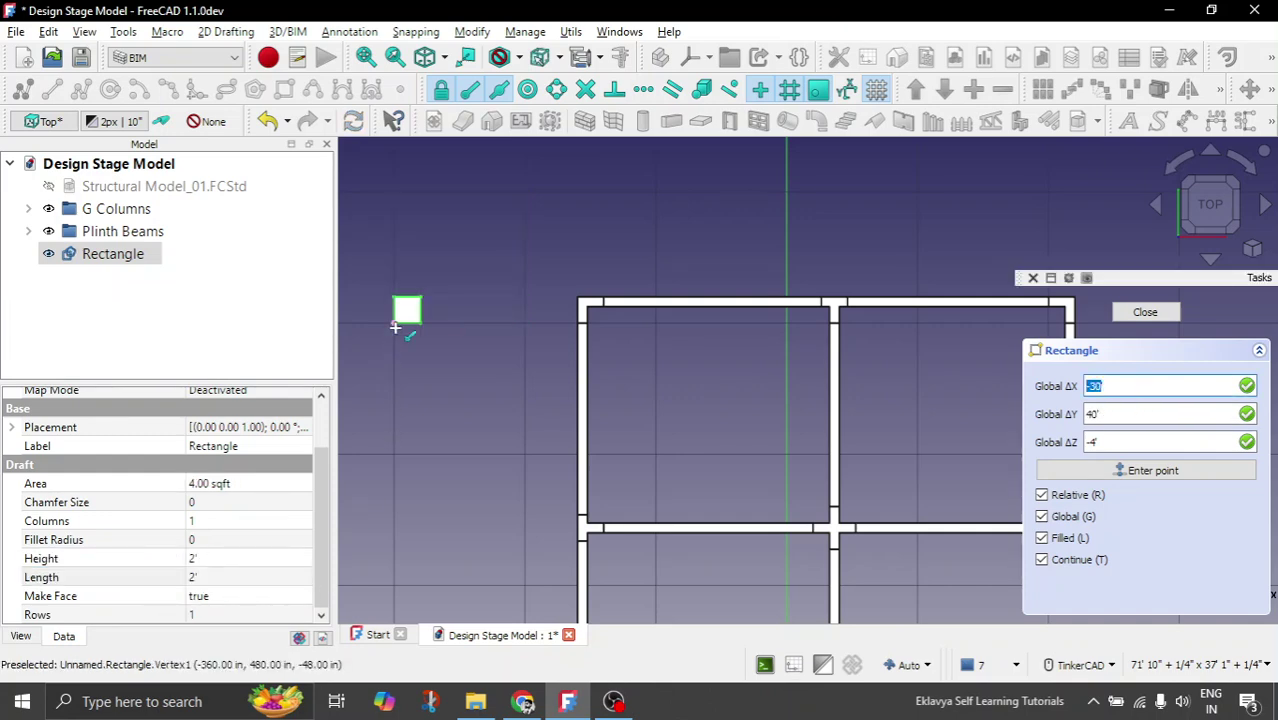
scroll(395, 327, up, 2)
scroll(395, 327, up, 1)
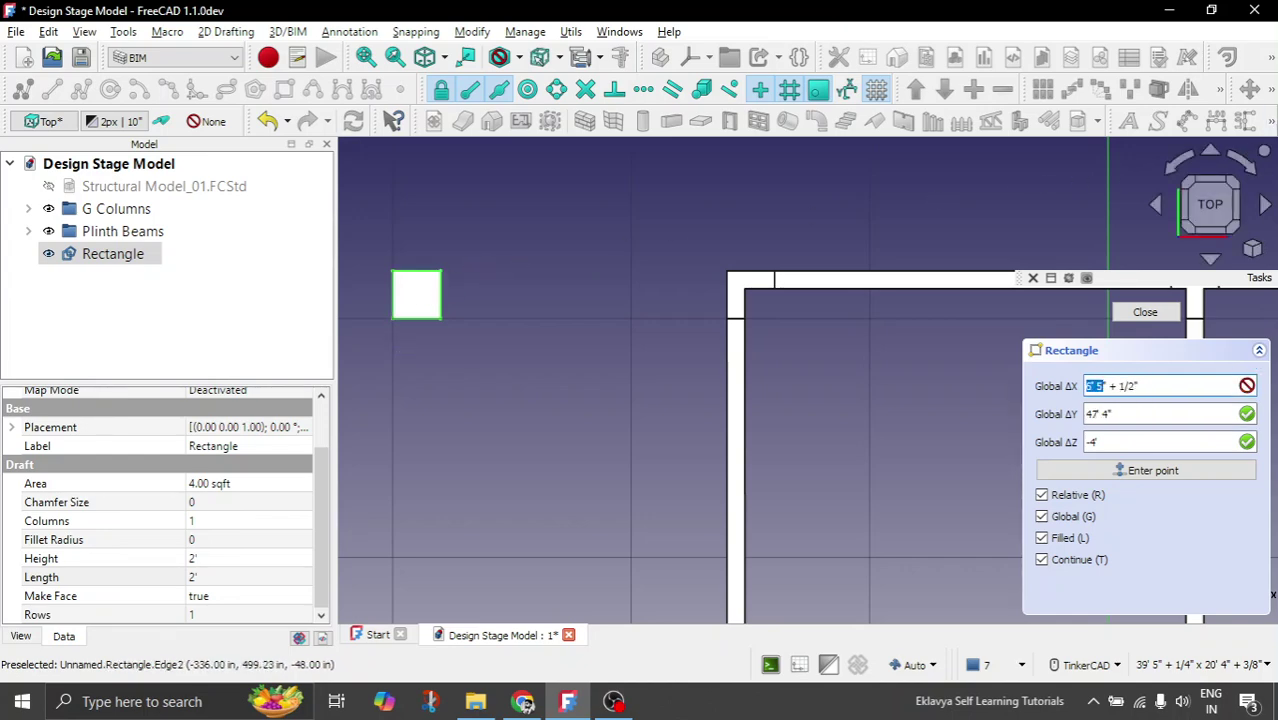
key(Escape)
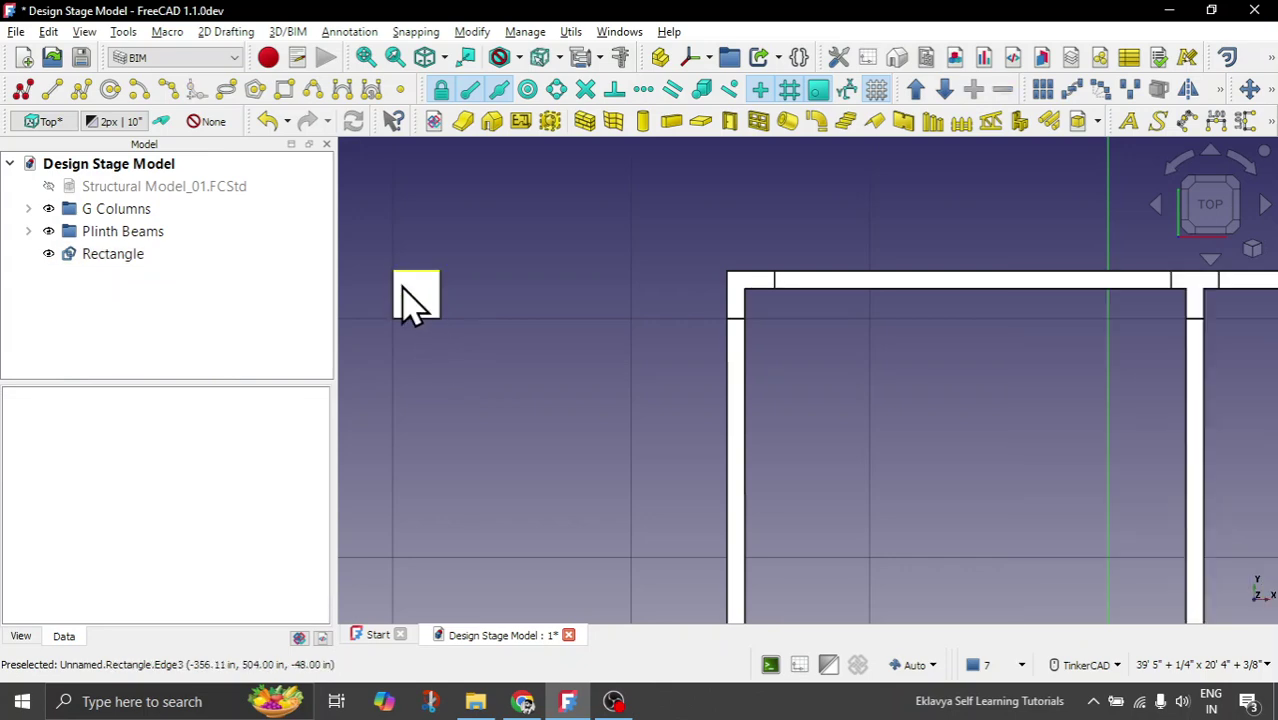
Step: Enable center snapping and move the rectangle from its center onto the rear-left corner column
click(414, 303)
click(1252, 116)
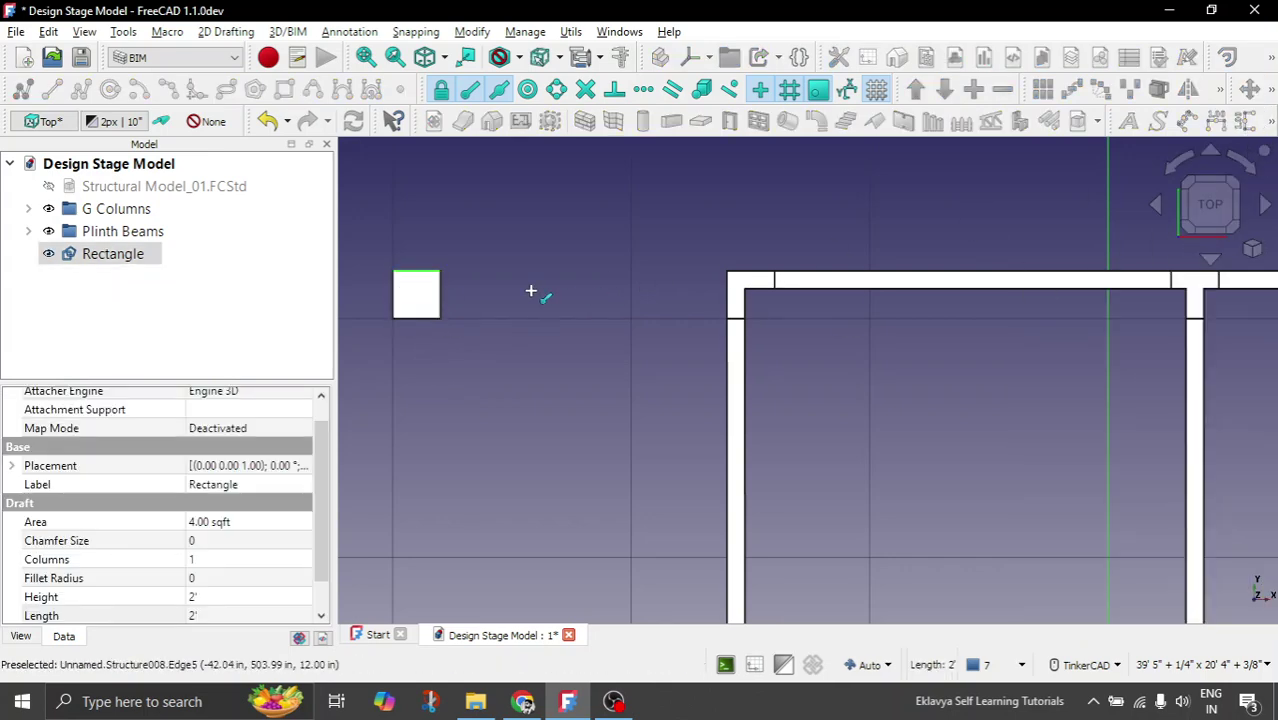
scroll(414, 295, up, 4)
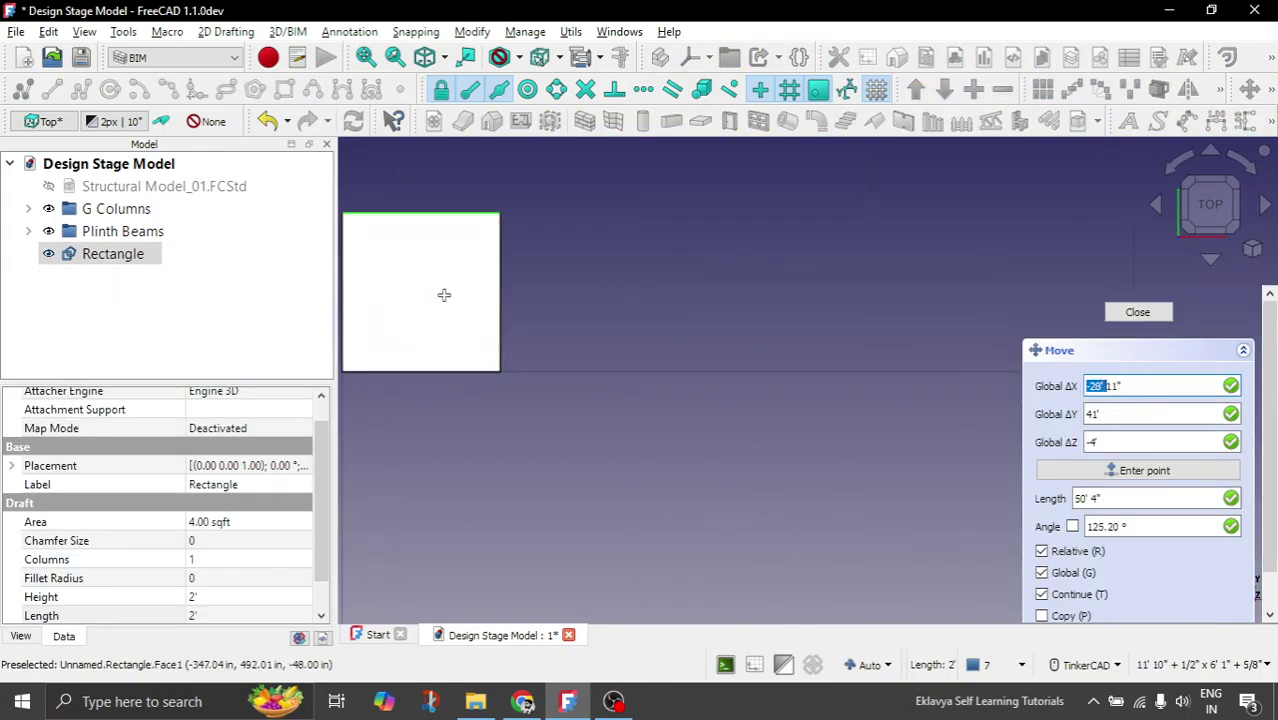
click(527, 90)
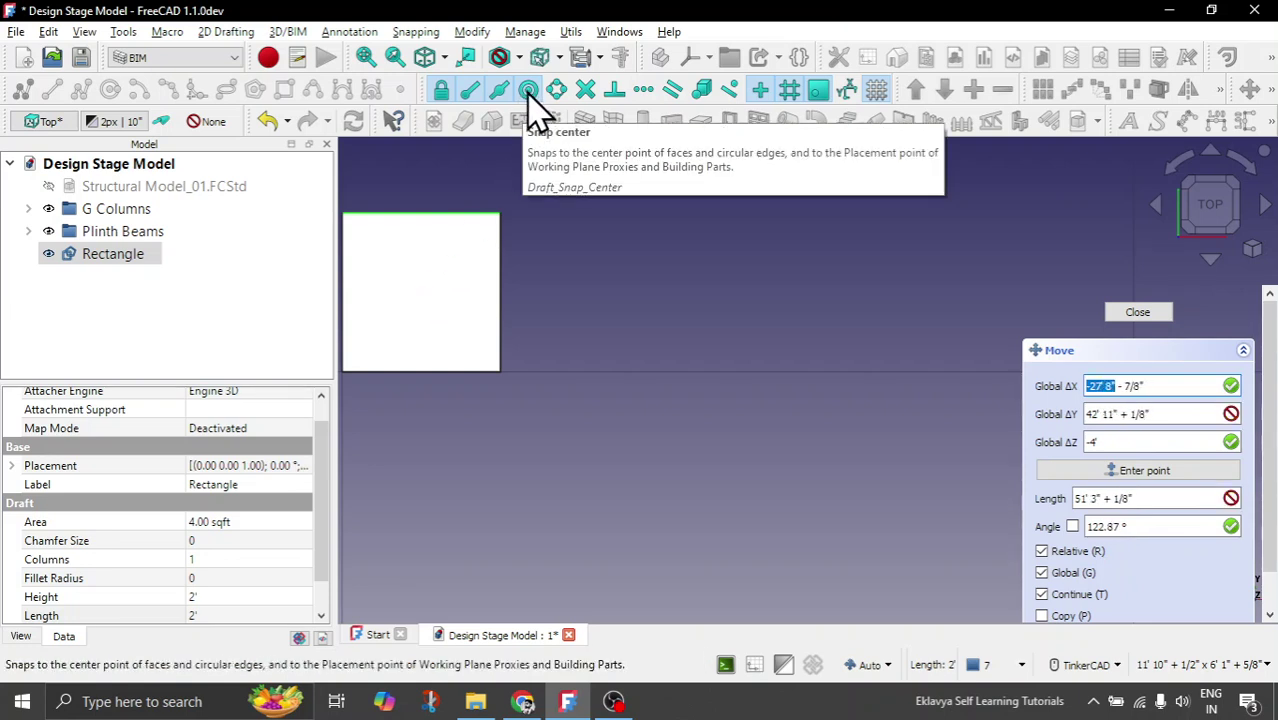
click(424, 295)
scroll(428, 325, down, 5)
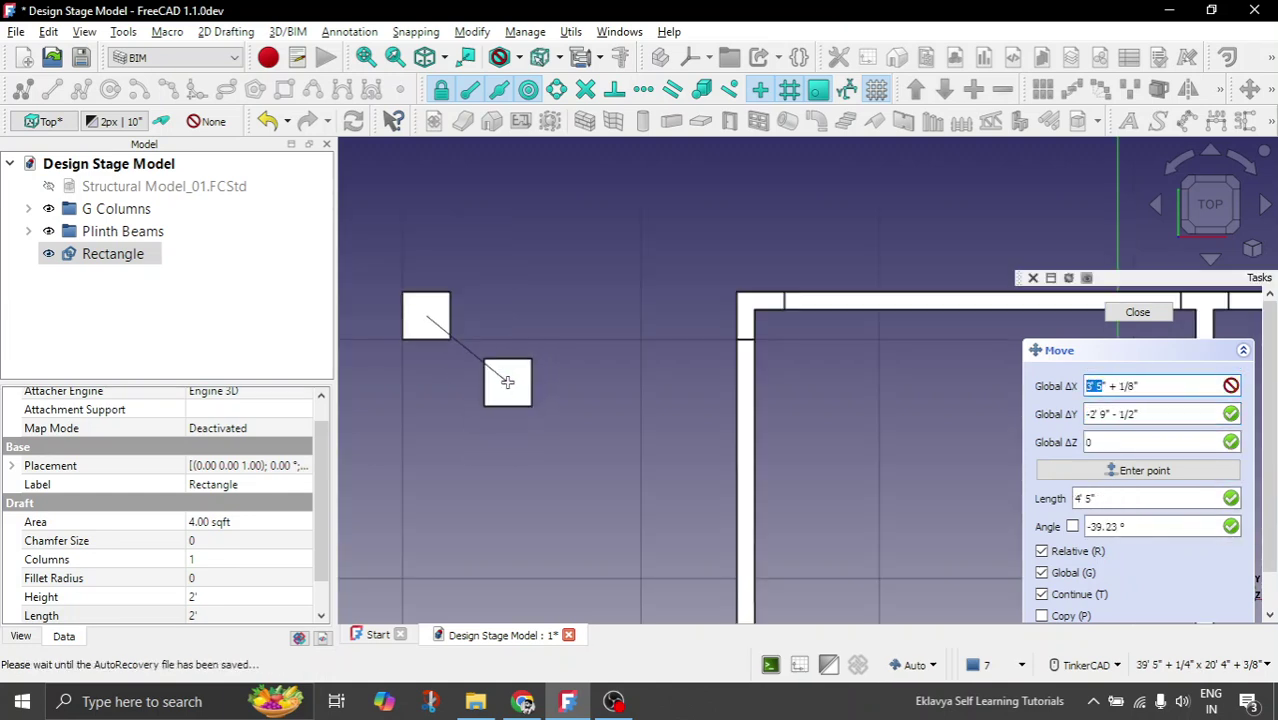
scroll(745, 305, up, 5)
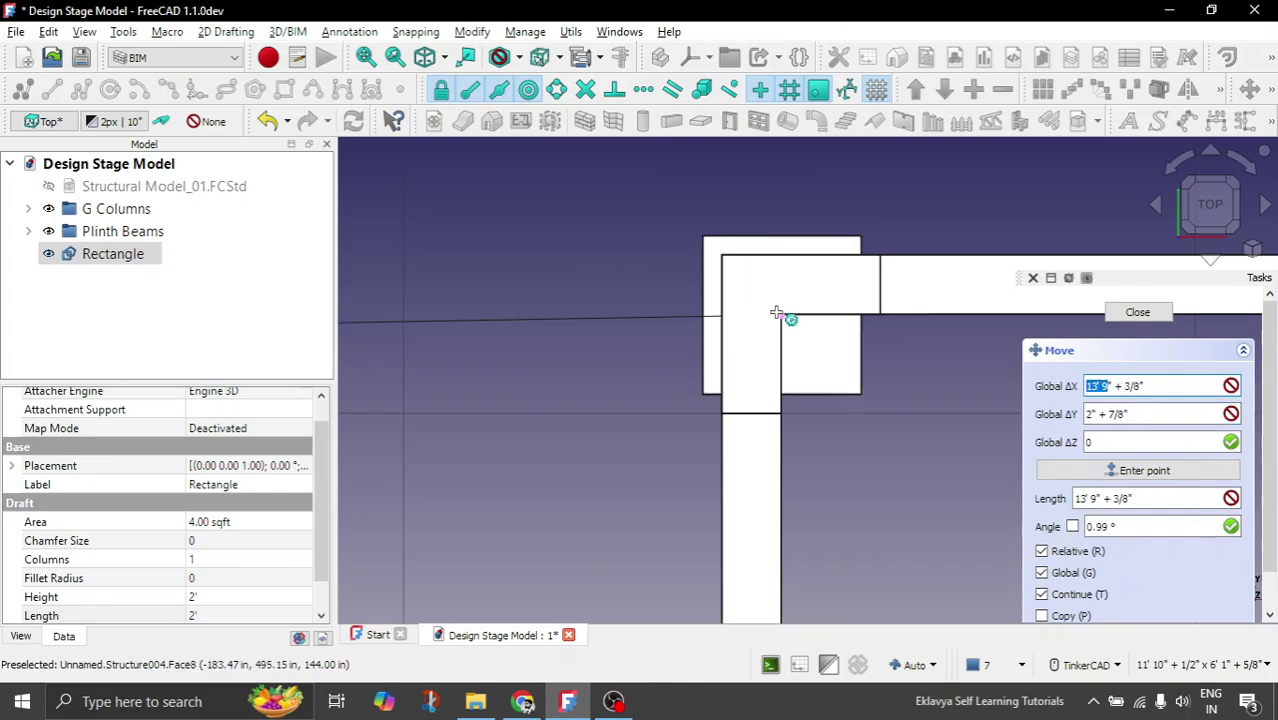
click(656, 334)
key(Escape)
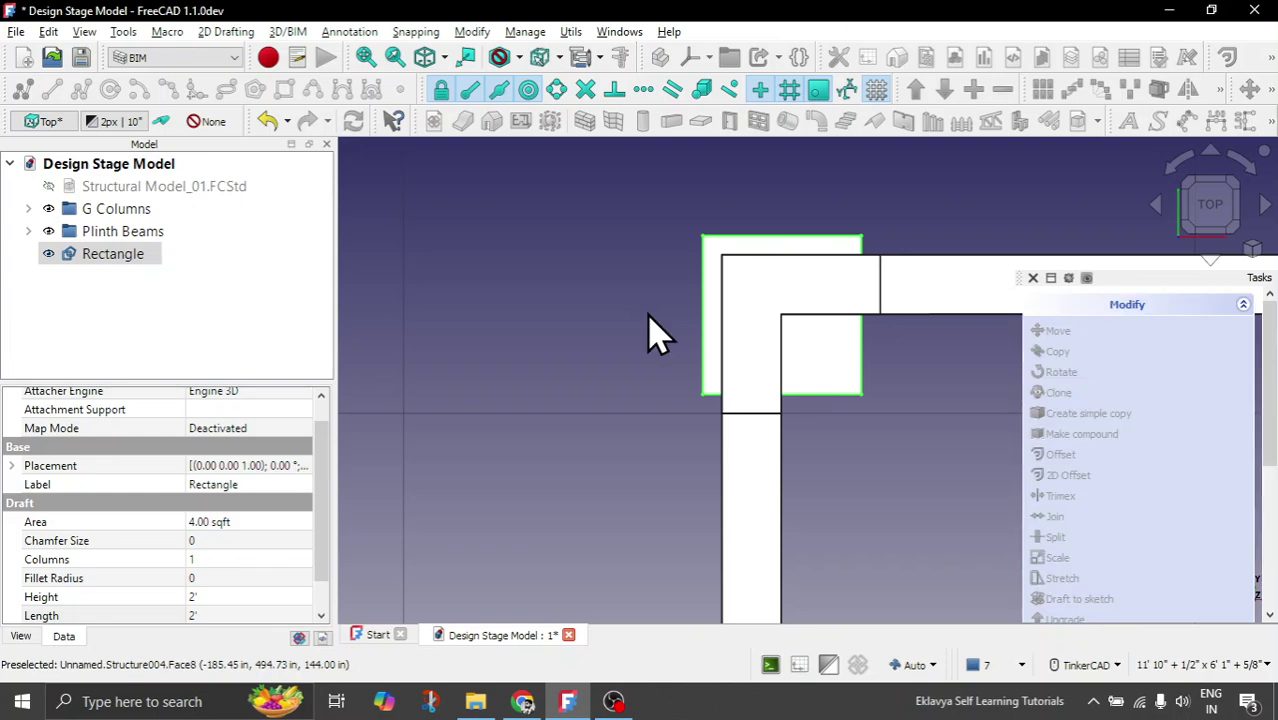
Step: Examine how the rectangle sits relative to the rear-left corner column in 3D and from the top view
right_drag(656, 334, 695, 392)
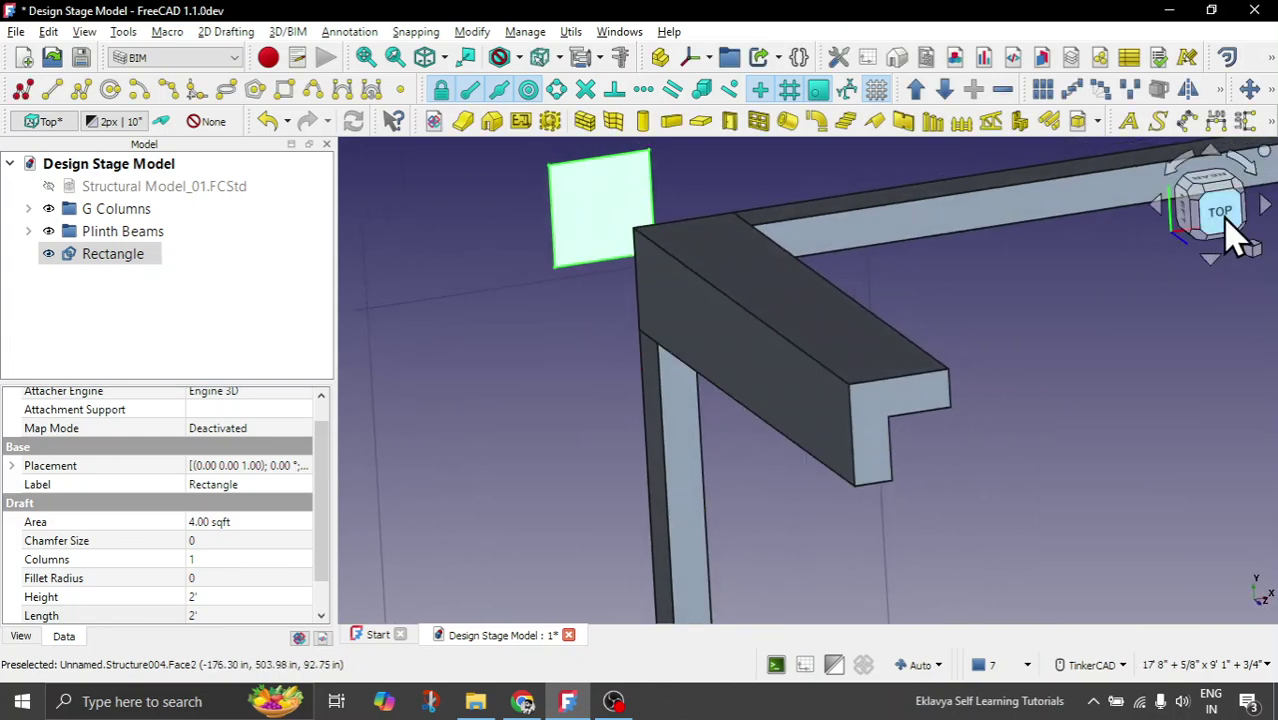
click(1230, 226)
scroll(782, 314, down, 5)
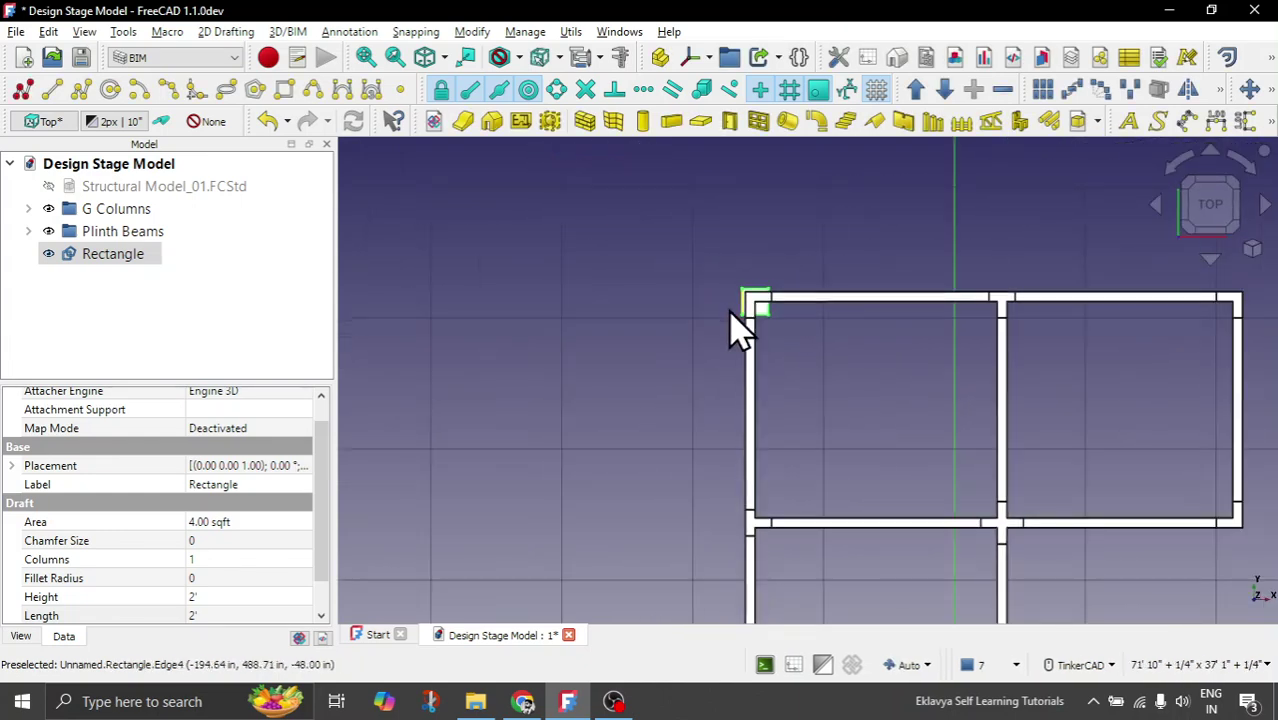
scroll(777, 332, up, 5)
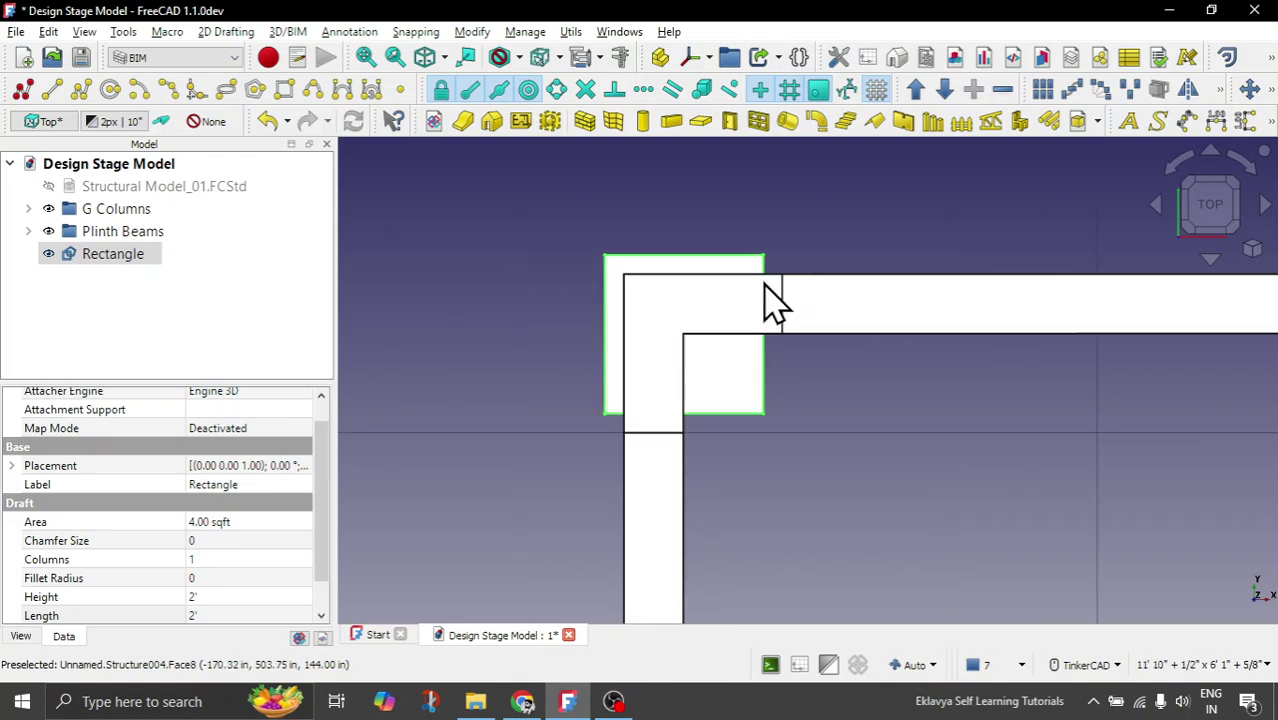
click(125, 291)
click(118, 258)
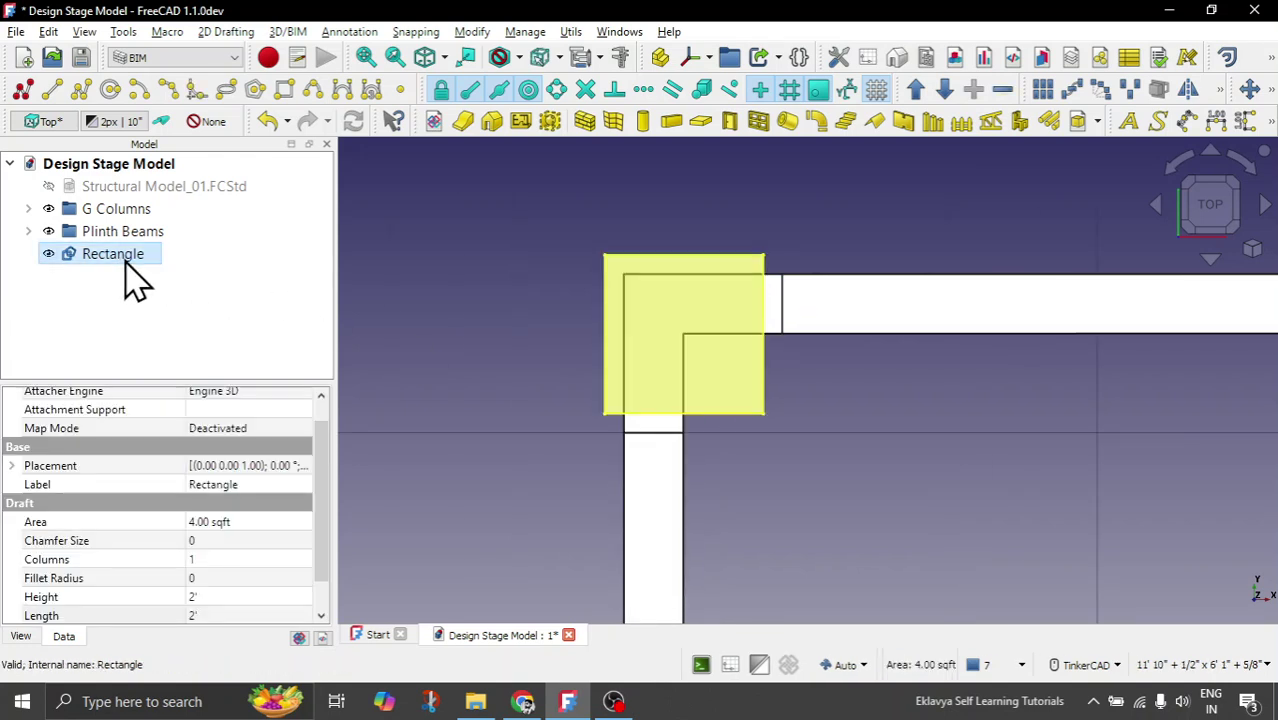
right_drag(540, 482, 548, 498)
click(1232, 229)
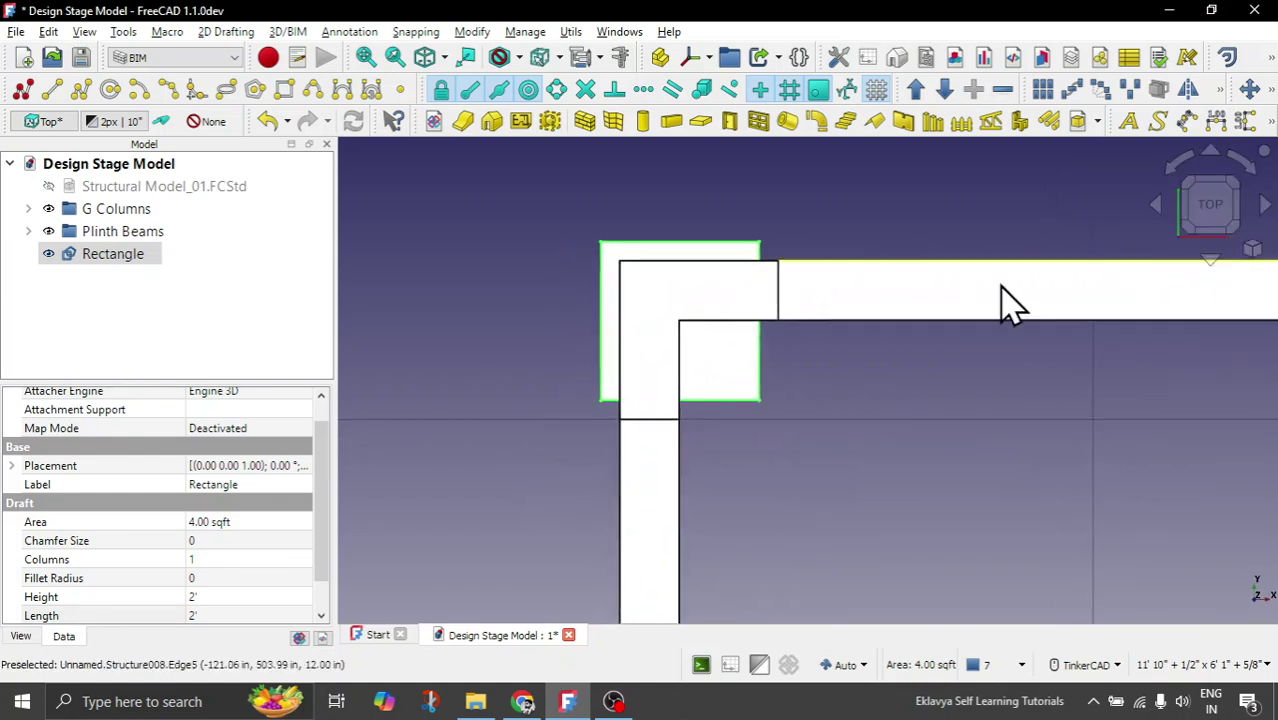
Step: Measure the inner and outer edges of the rear-left corner column and the rectangle's area
click(484, 296)
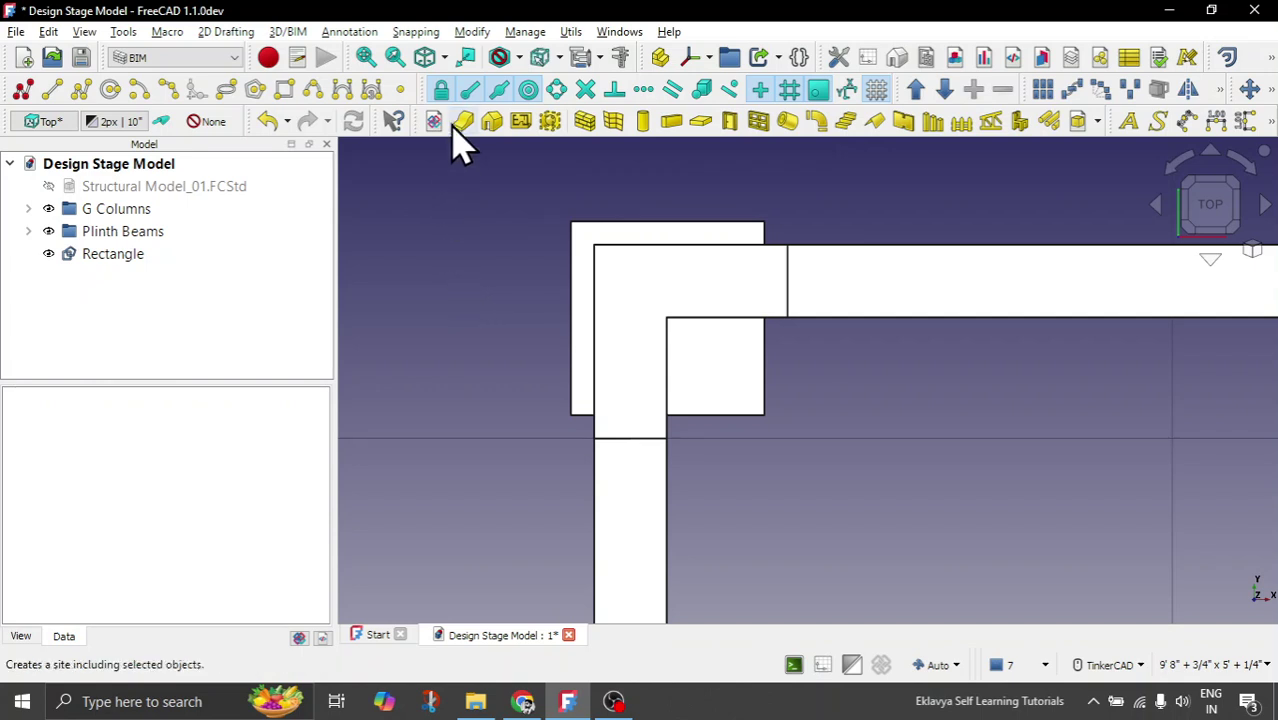
click(626, 58)
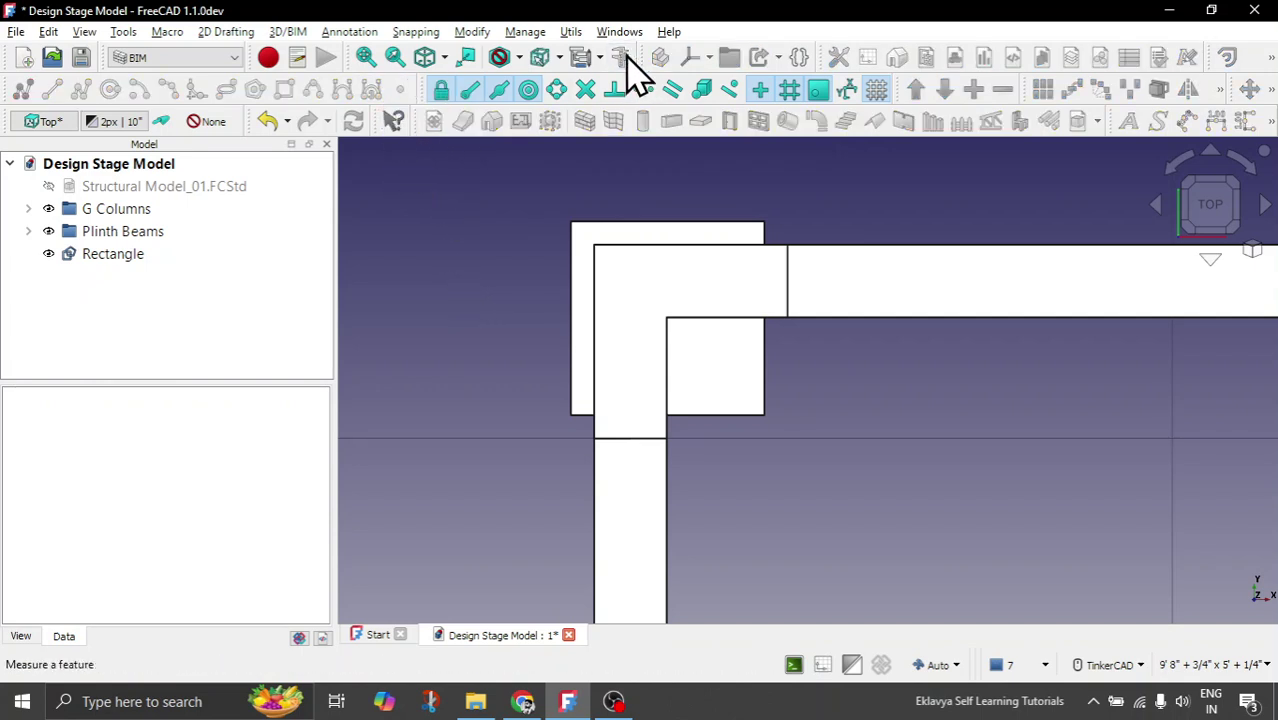
click(695, 319)
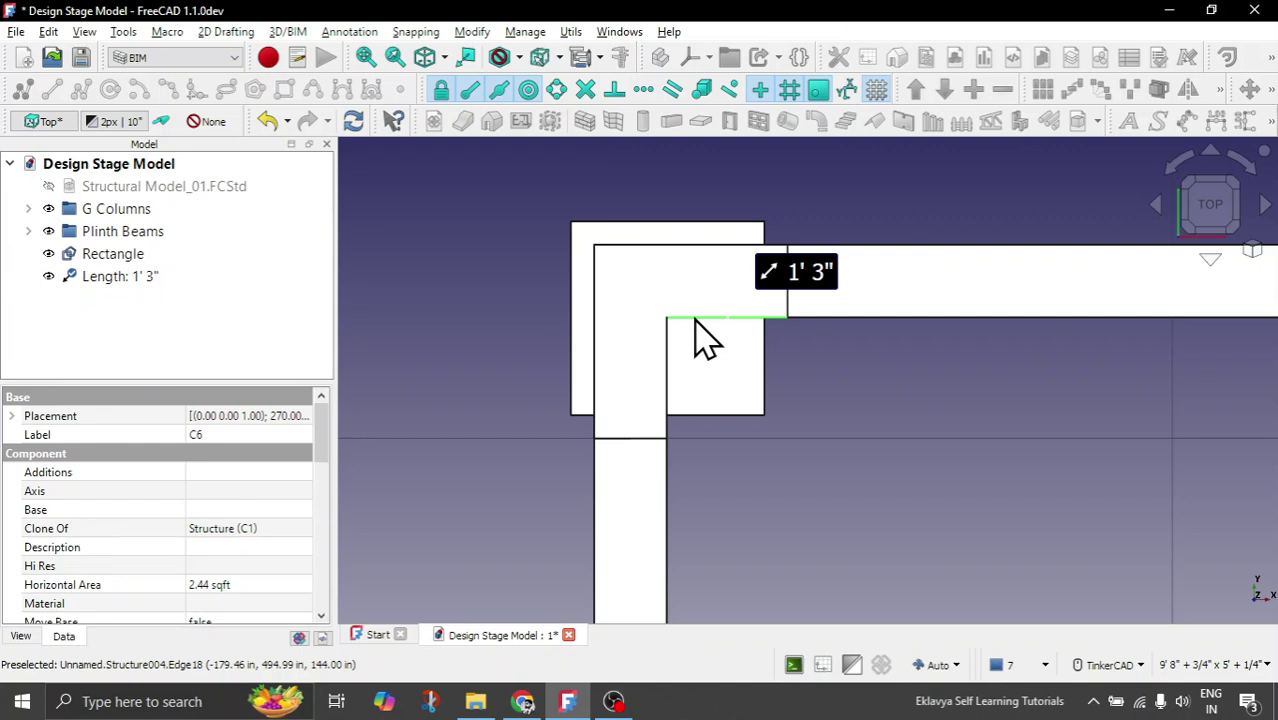
click(702, 246)
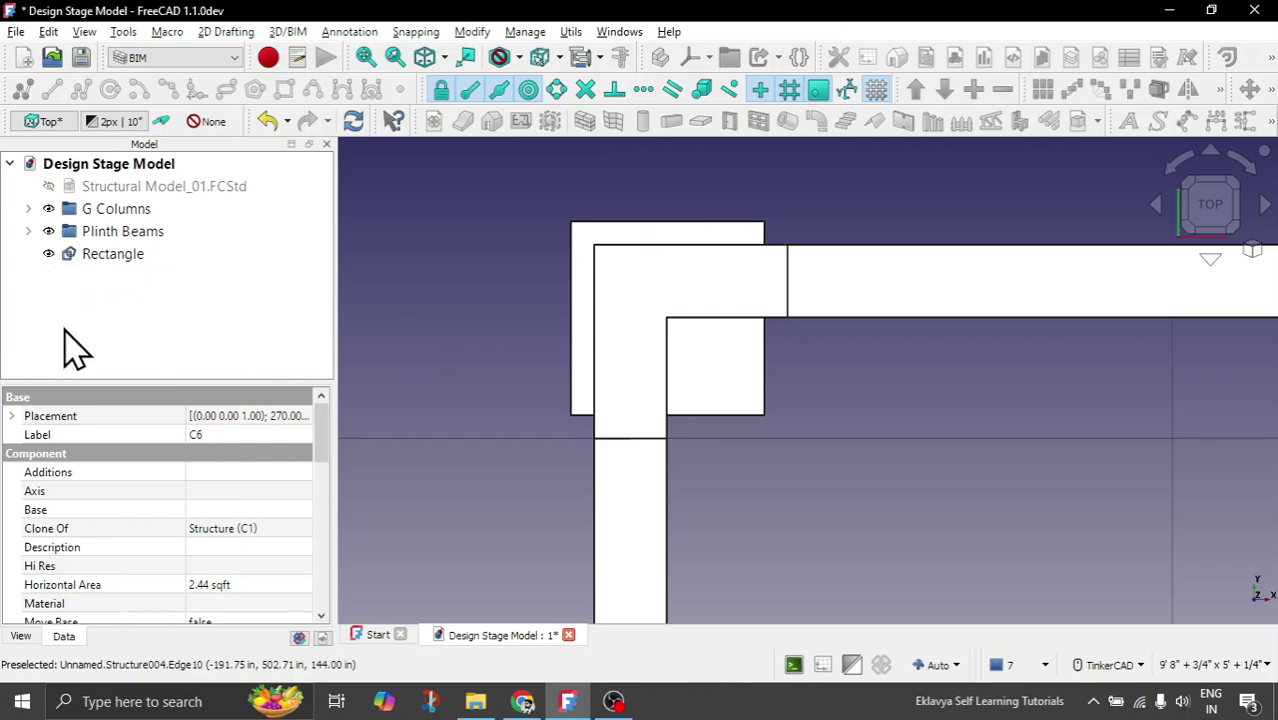
click(108, 254)
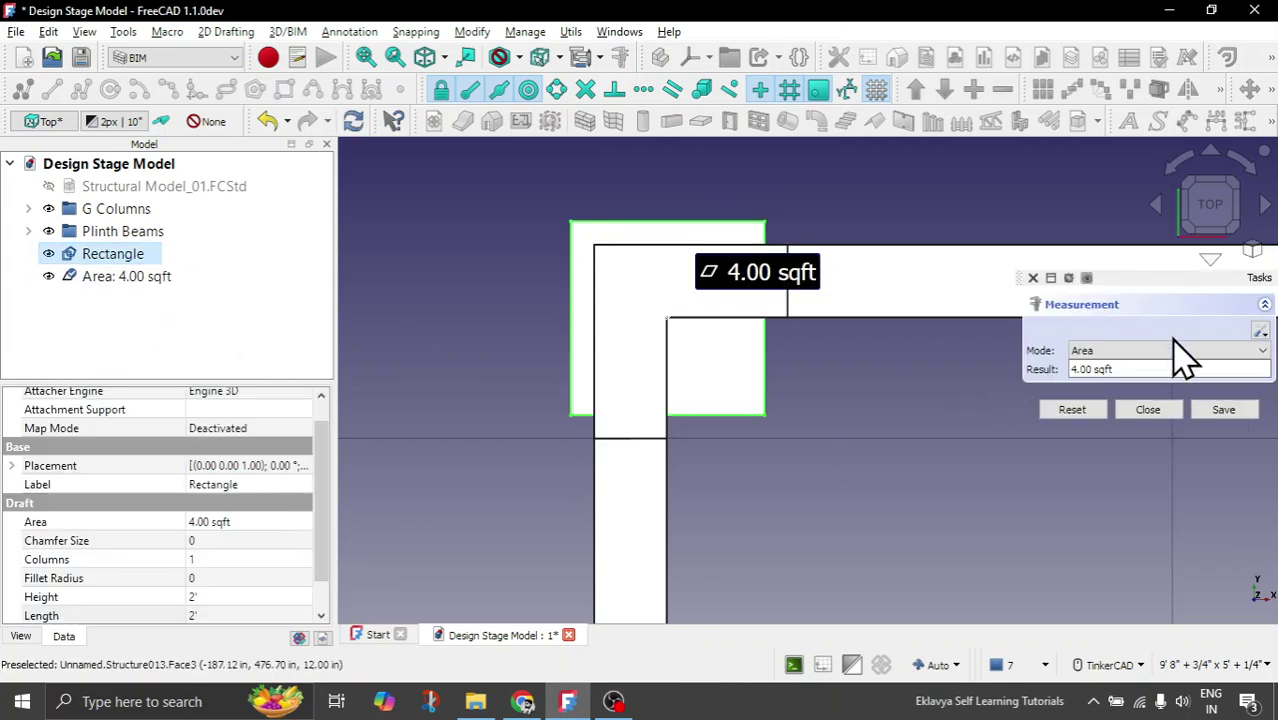
click(1162, 410)
Step: Set the rectangle's height and length to 3' 6" each
click(134, 258)
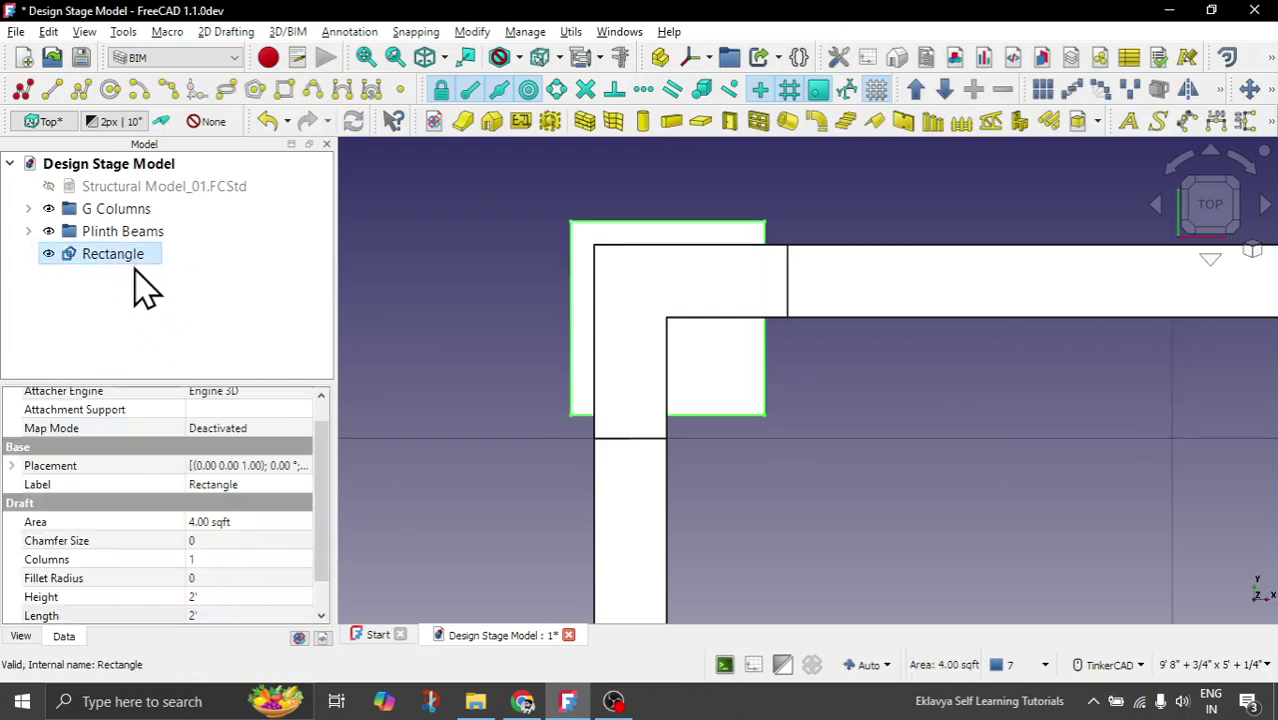
scroll(330, 540, down, 2)
click(259, 557)
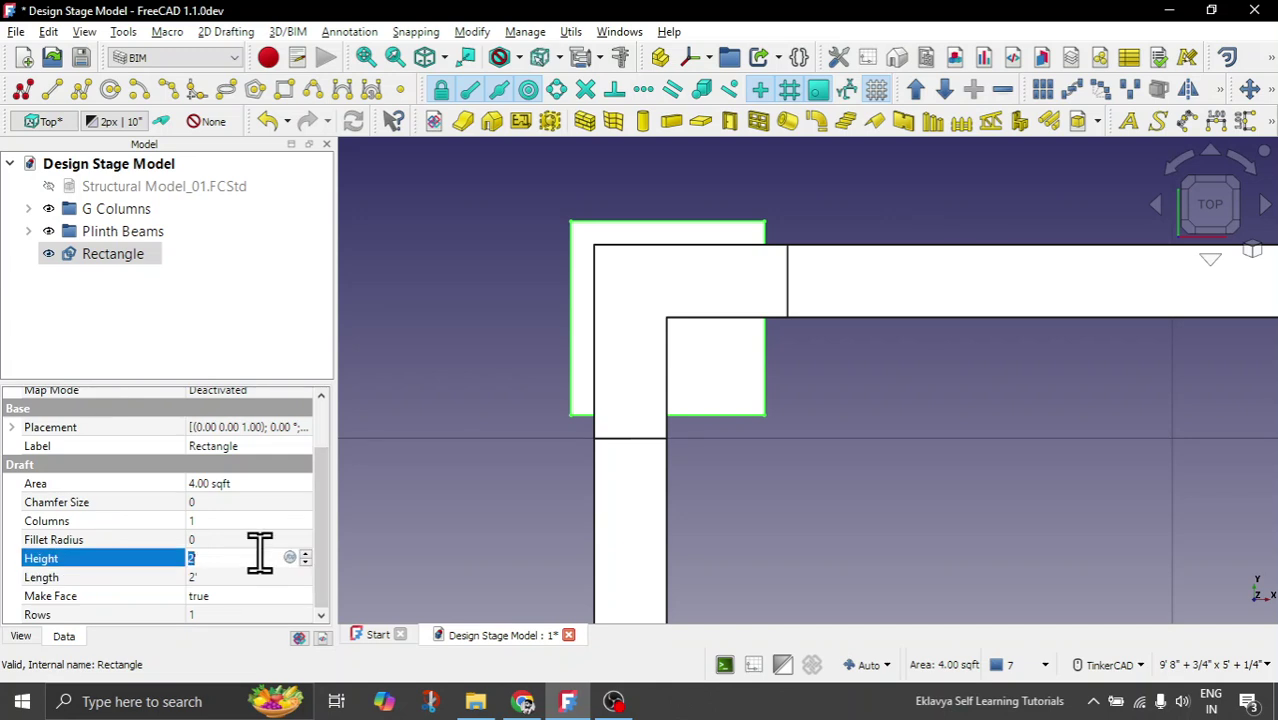
text(3' 6")
click(240, 575)
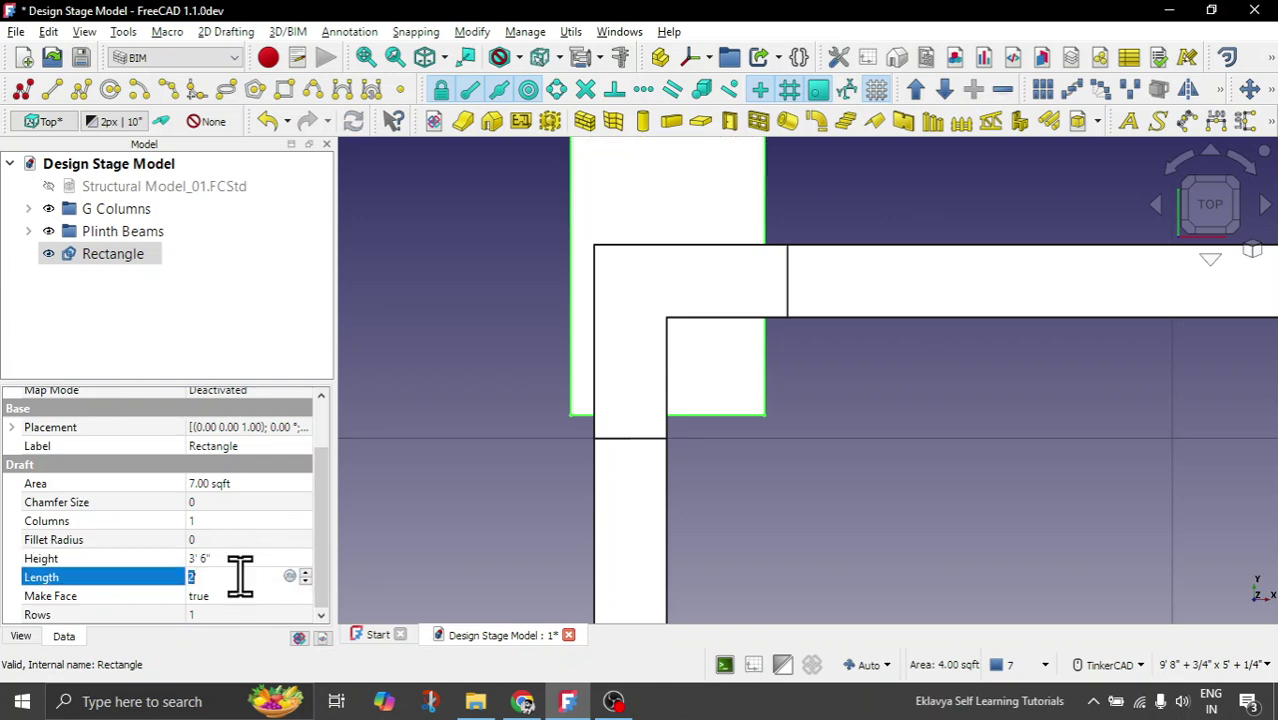
text(3' 6")
key(Return)
Step: Move the rectangle by its center beneath the rear-left corner column, with its position at X -16' 11" - 3/4" and Y 39' 6"
scroll(585, 522, down, 3)
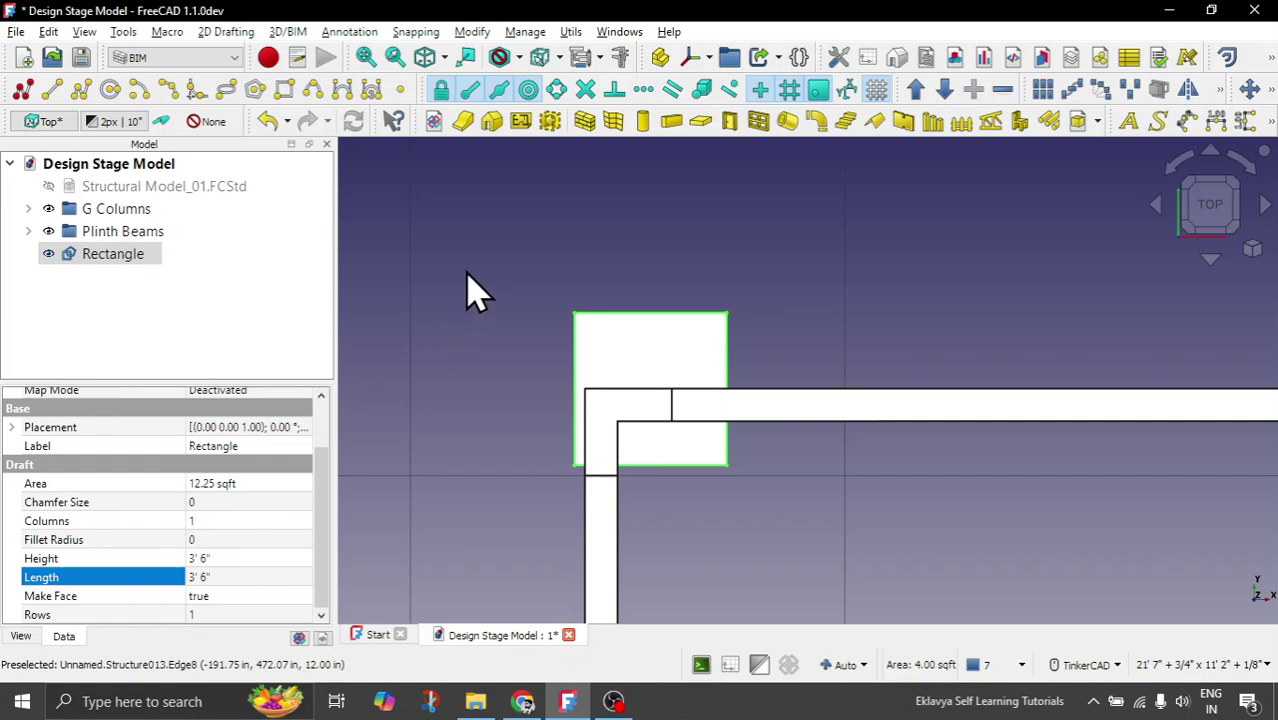
click(1249, 89)
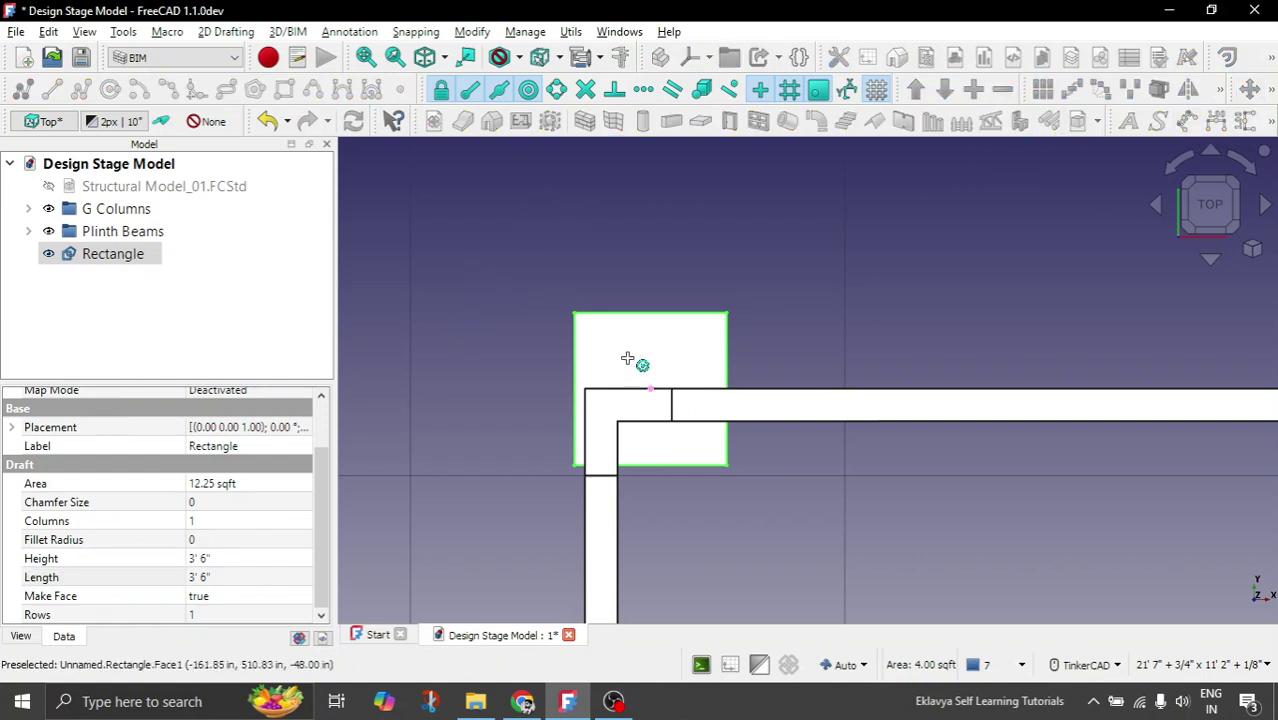
click(652, 386)
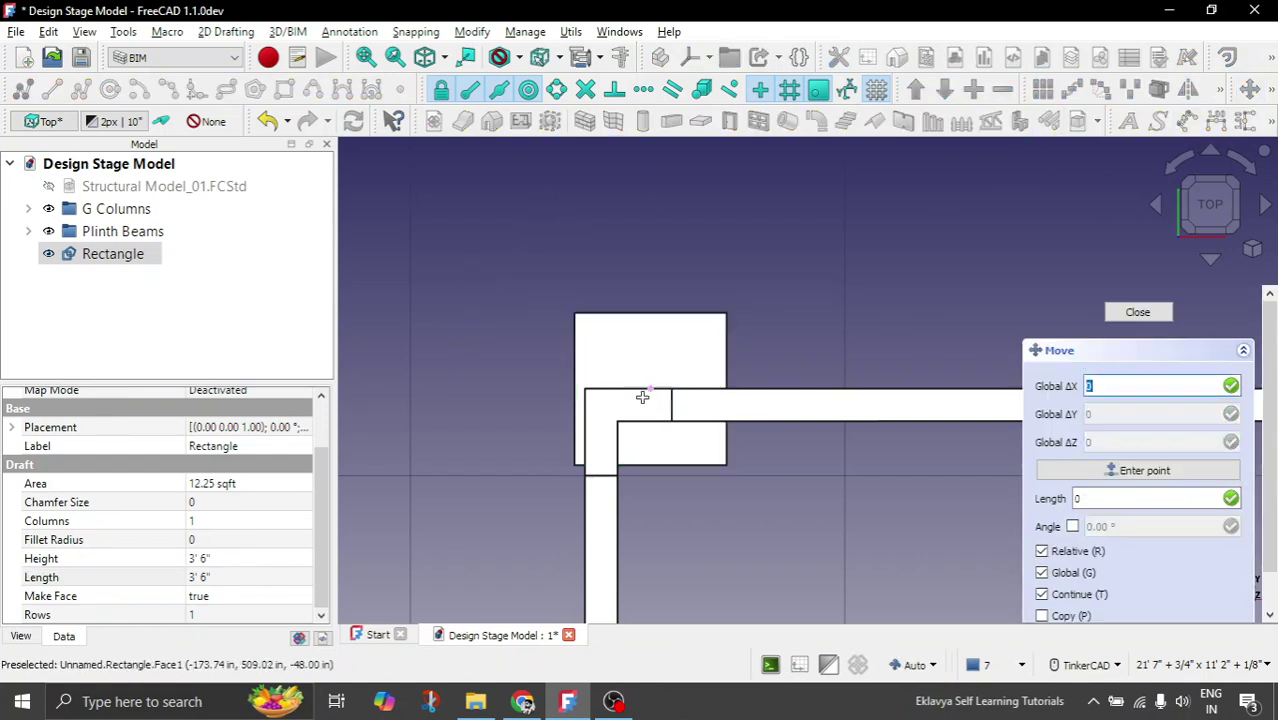
click(751, 483)
middle_drag(751, 483, 735, 456)
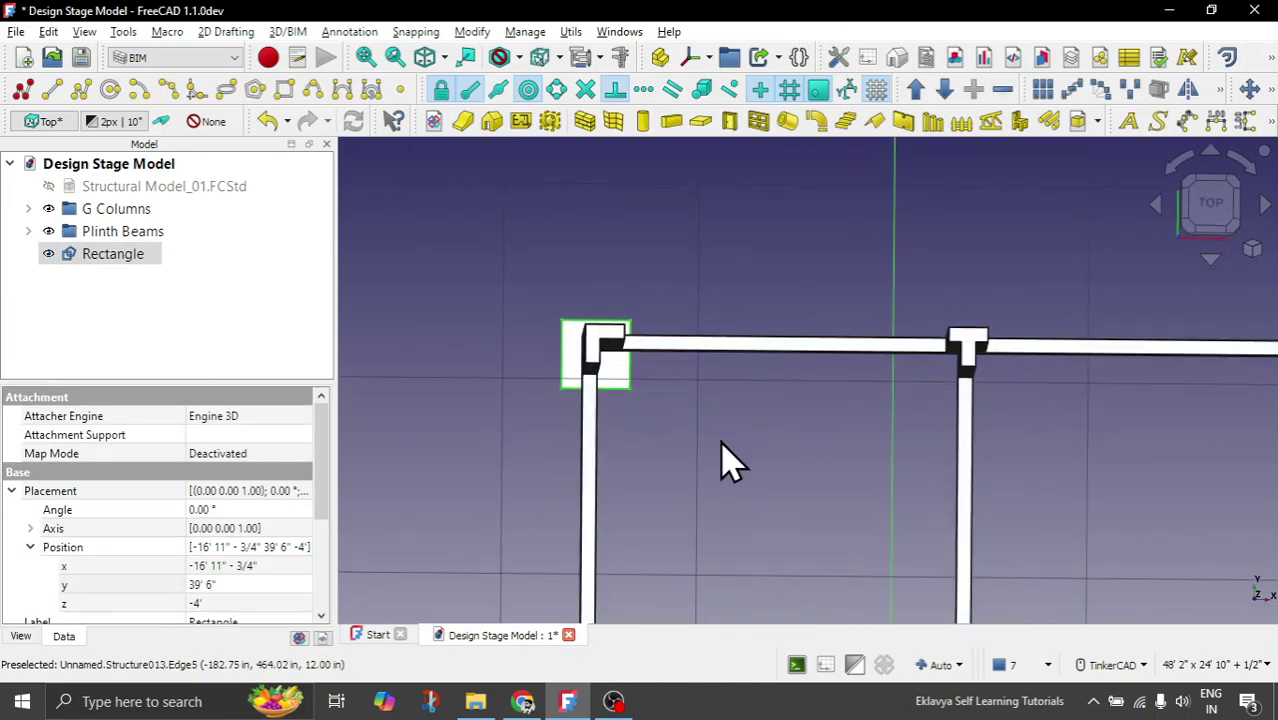
Step: Create a slab from the 3' 6" square rectangle beneath the rear-left corner column
middle_drag(650, 451, 740, 428)
click(425, 323)
click(113, 254)
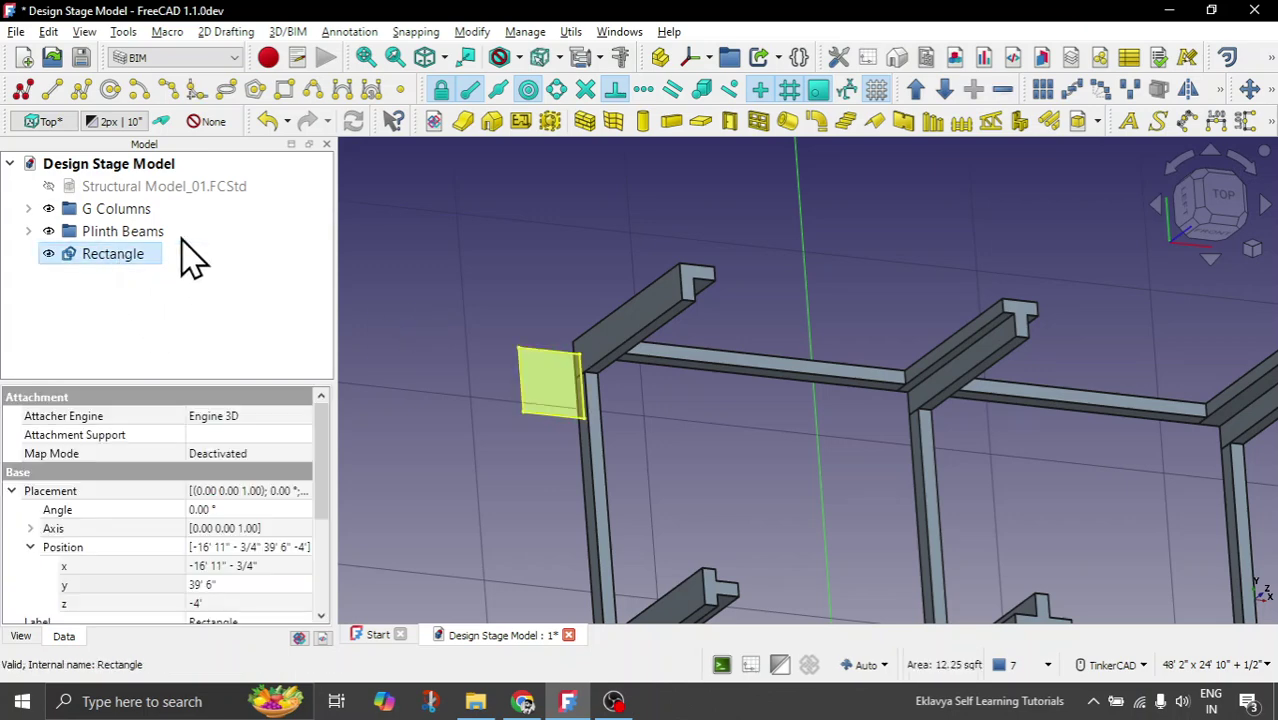
click(701, 124)
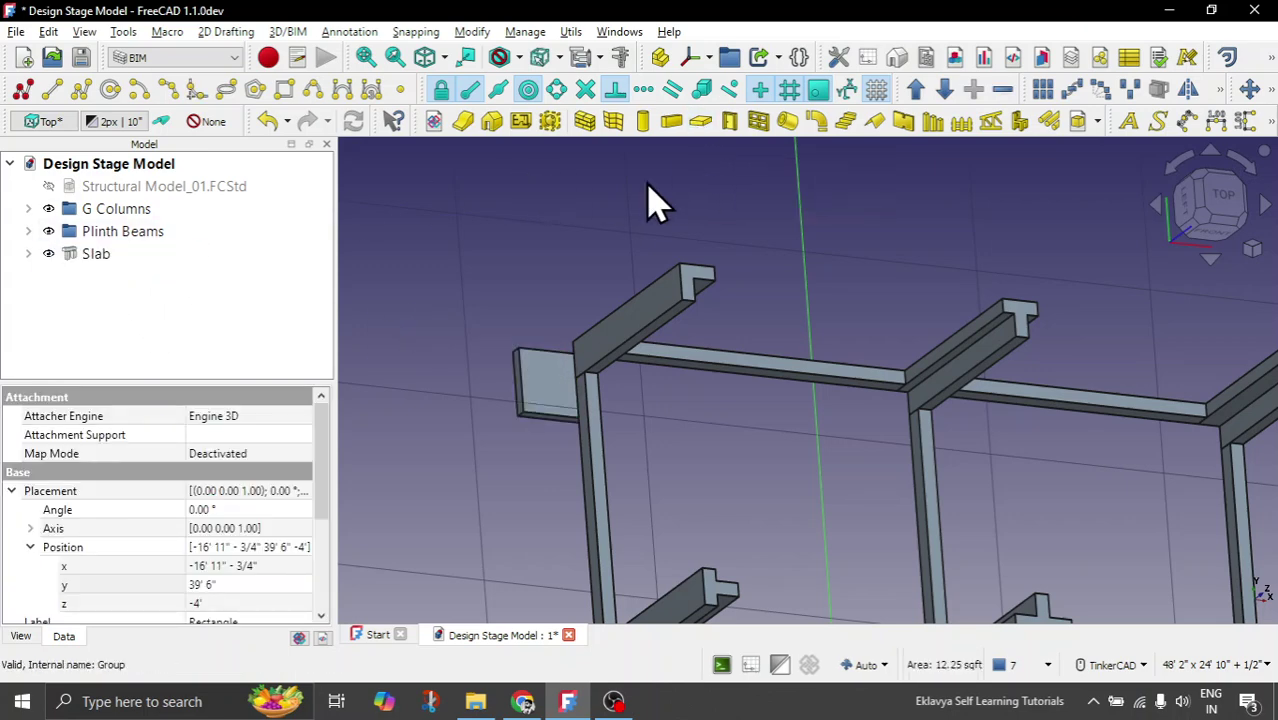
middle_drag(502, 414, 476, 428)
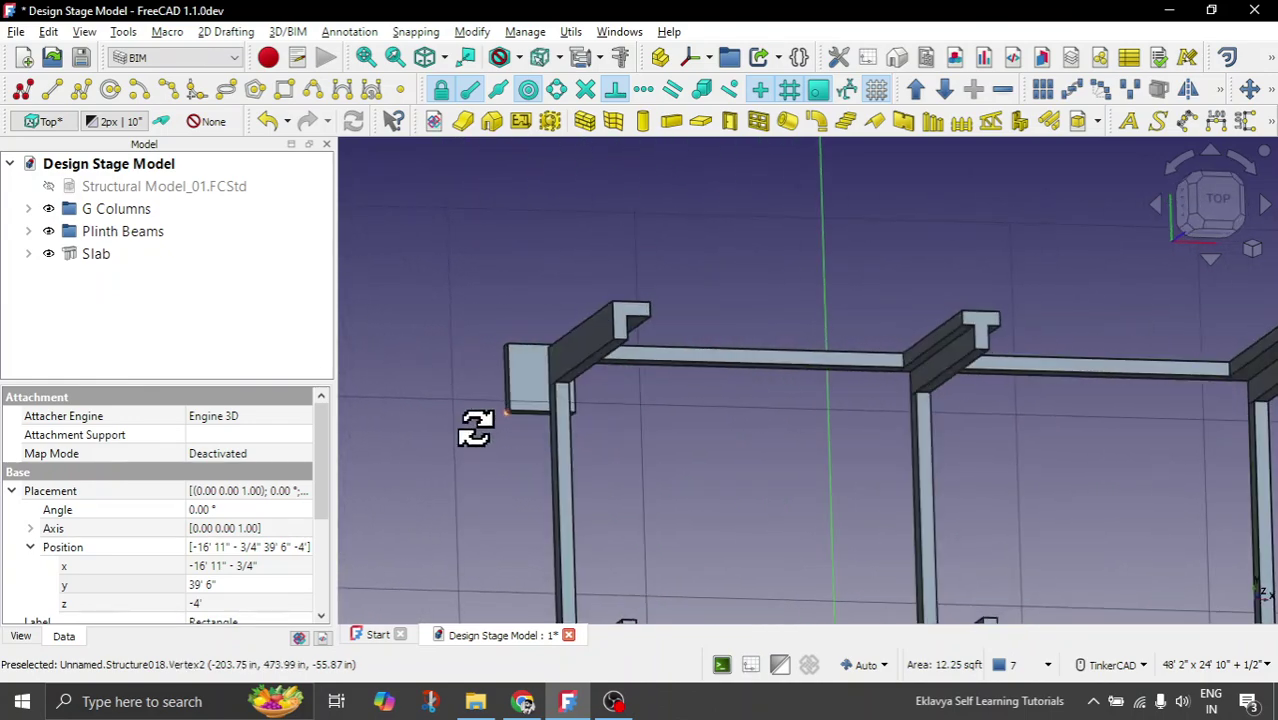
Step: Set the height of the new slab under the rear-left corner column to 5"
click(82, 260)
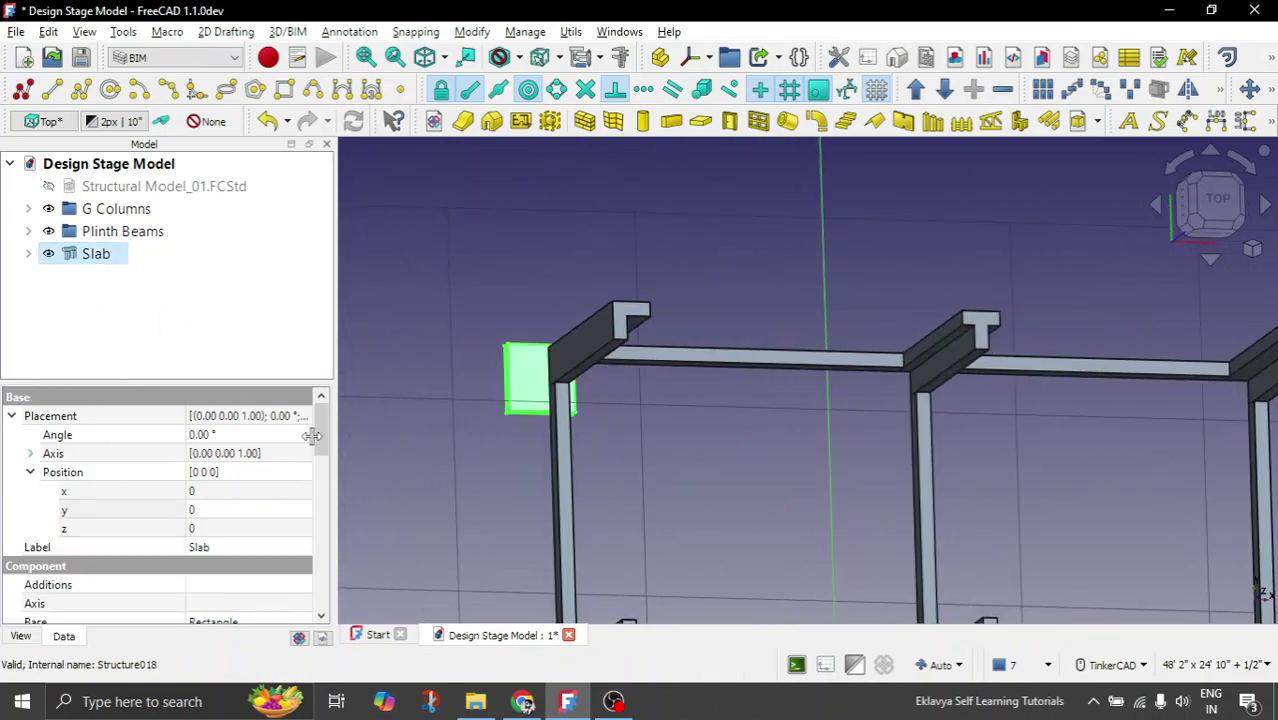
drag(321, 438, 318, 600)
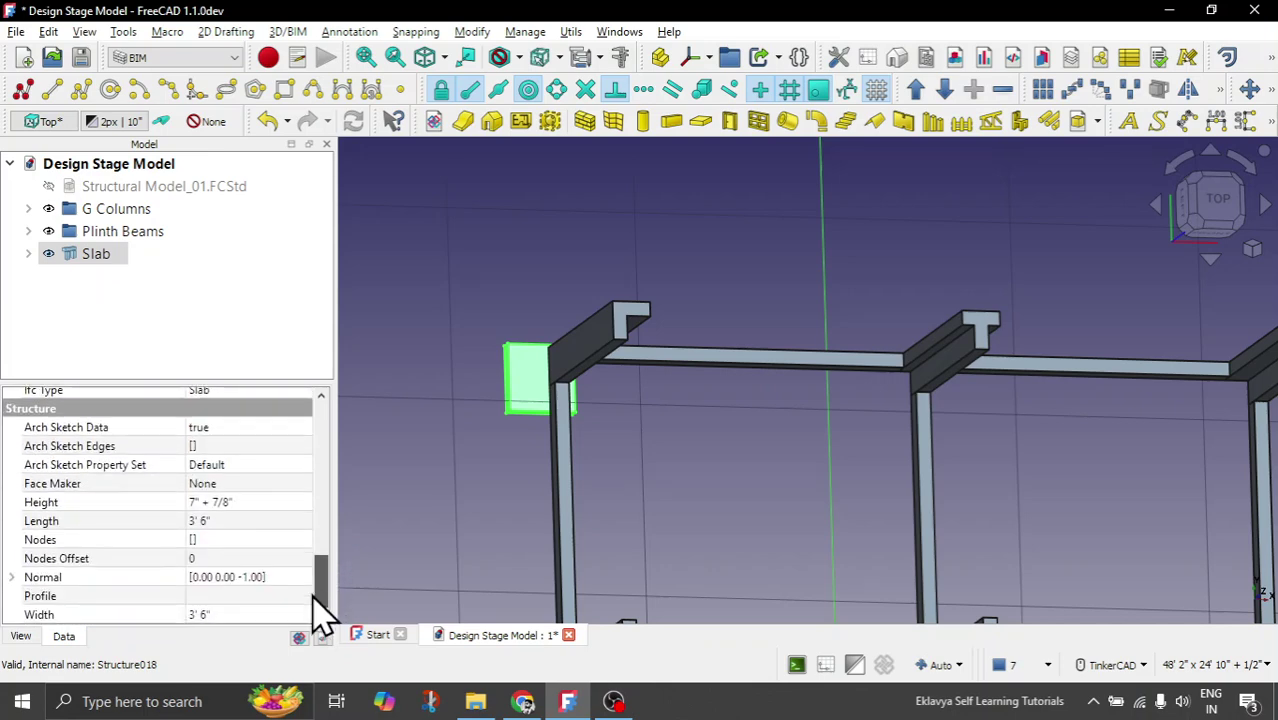
click(240, 521)
click(252, 505)
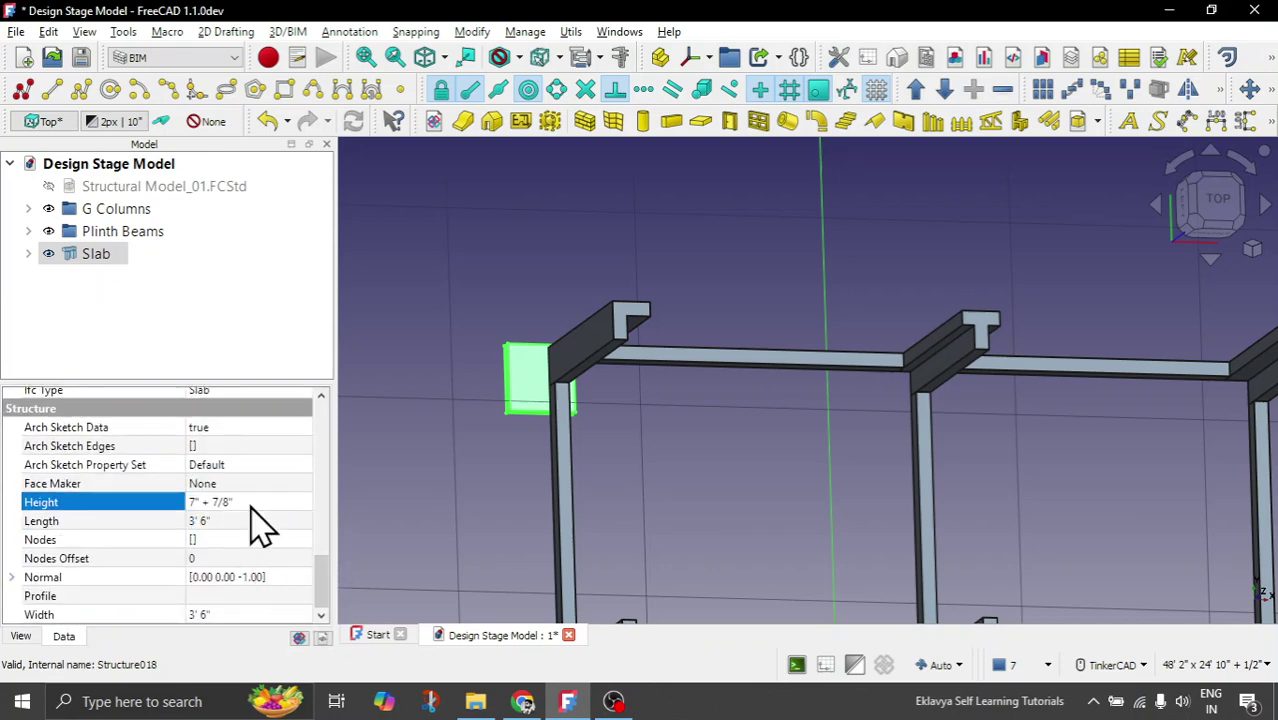
drag(257, 499, 185, 495)
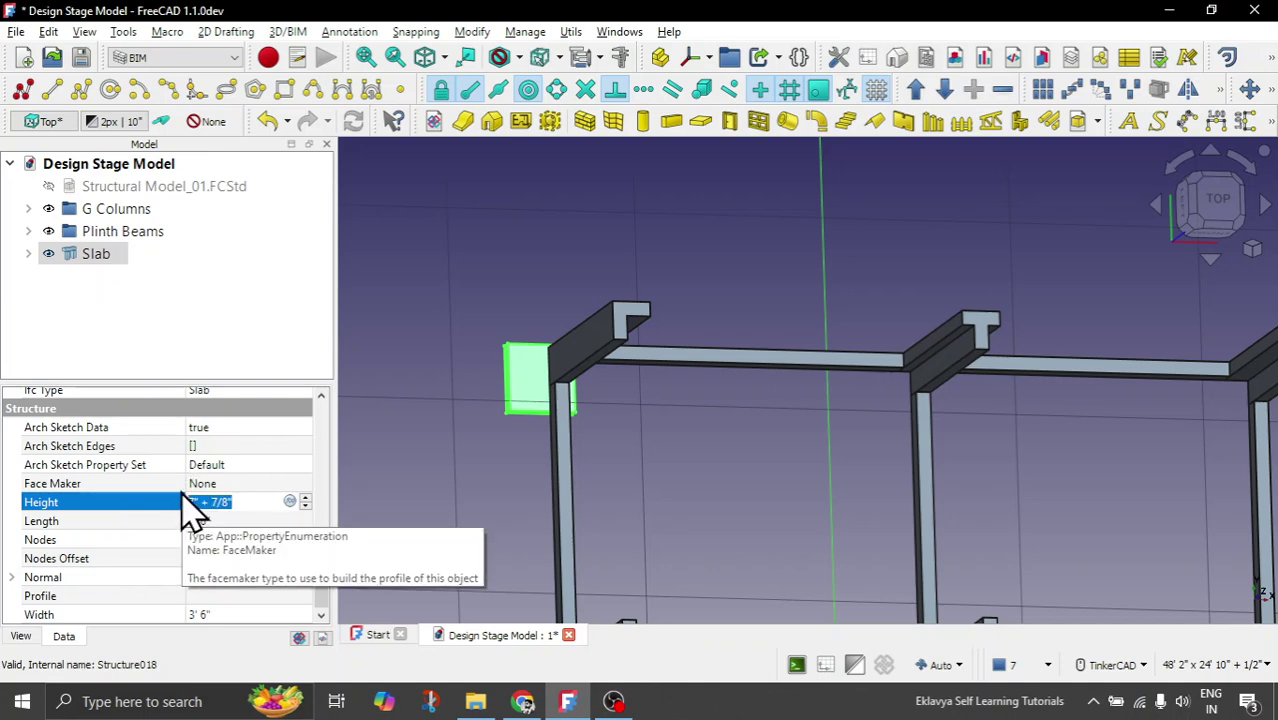
text(1)
text(')
key(Return)
click(490, 455)
right_drag(490, 455, 568, 485)
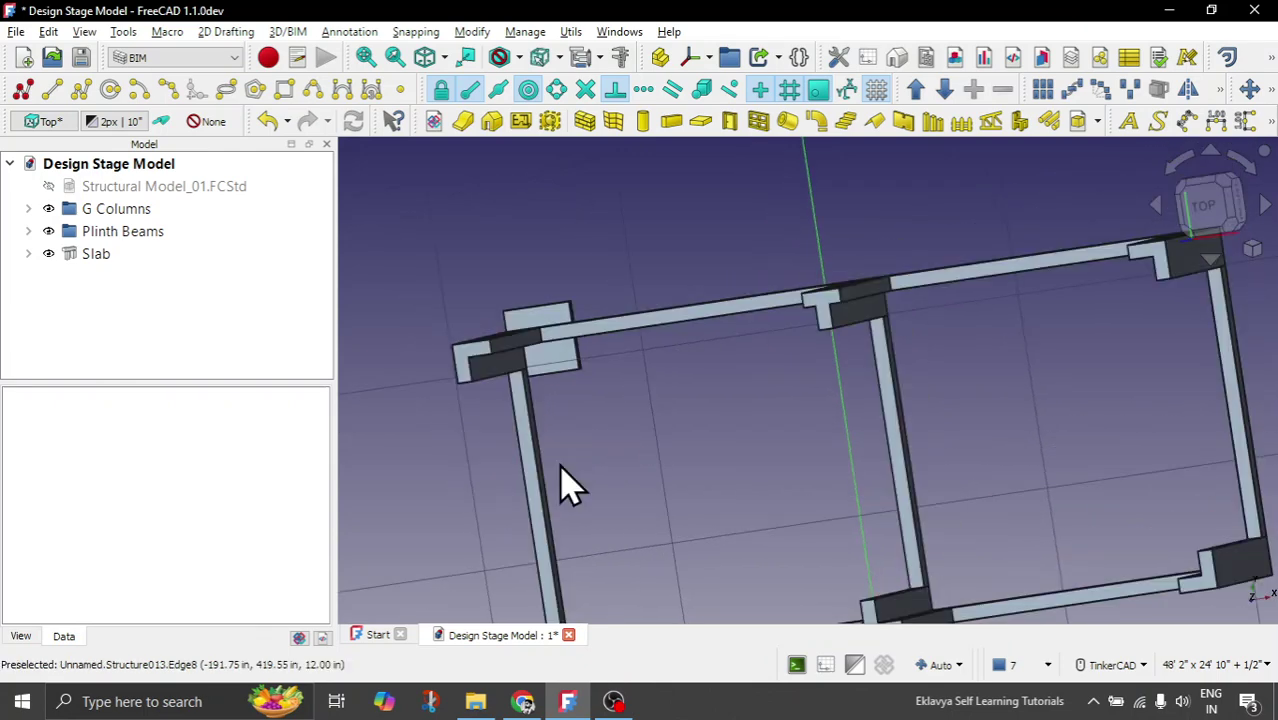
Step: Rename the footing slab under the rear-left corner column as F1
click(1212, 214)
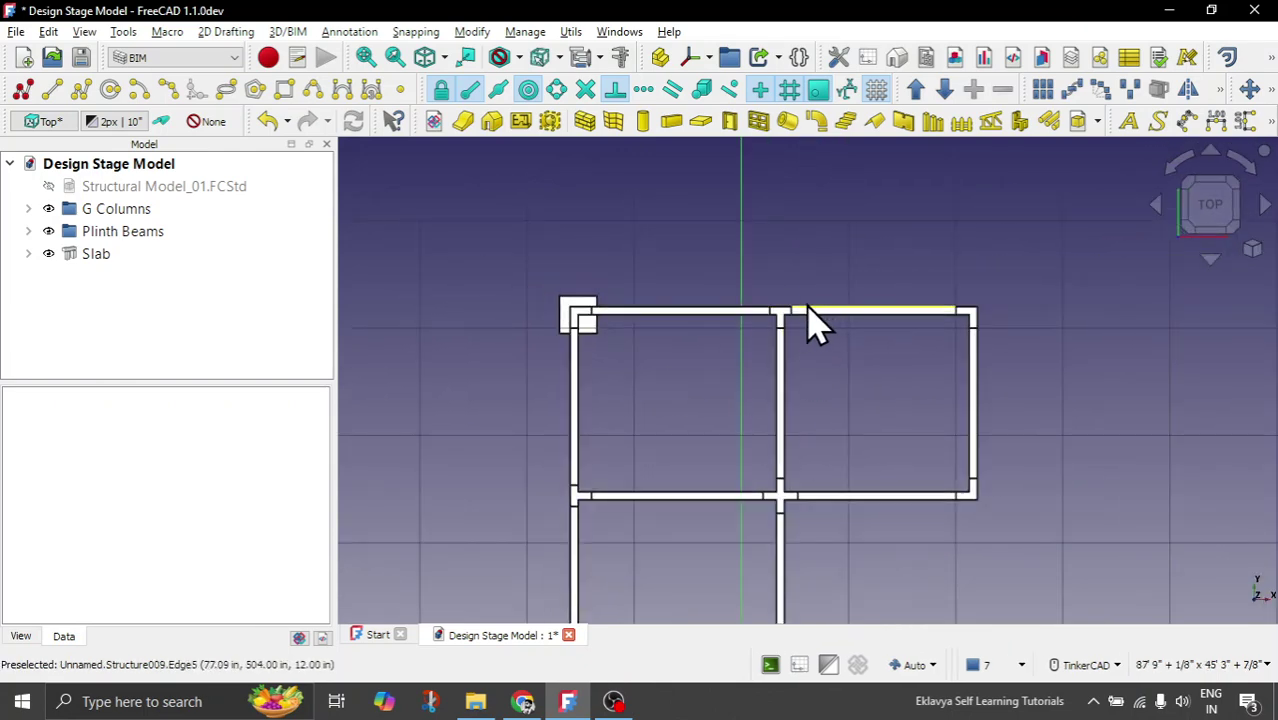
scroll(815, 325, down, 3)
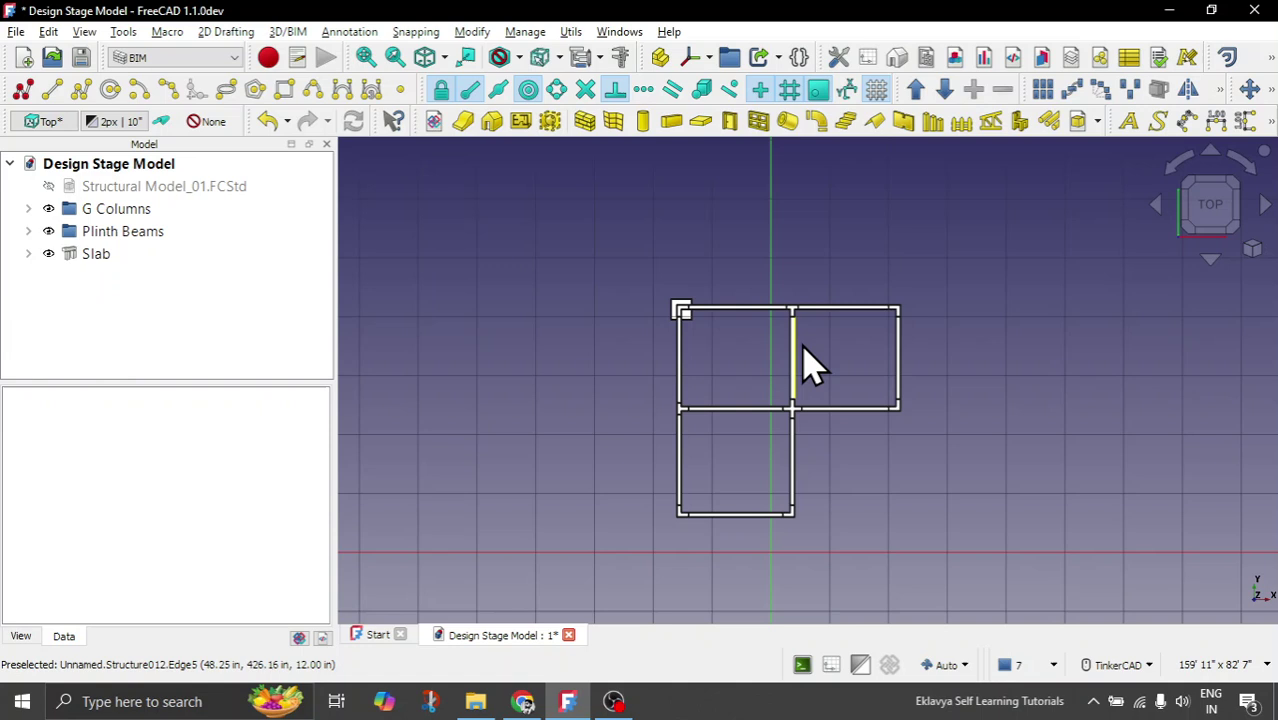
scroll(755, 380, up, 2)
click(100, 256)
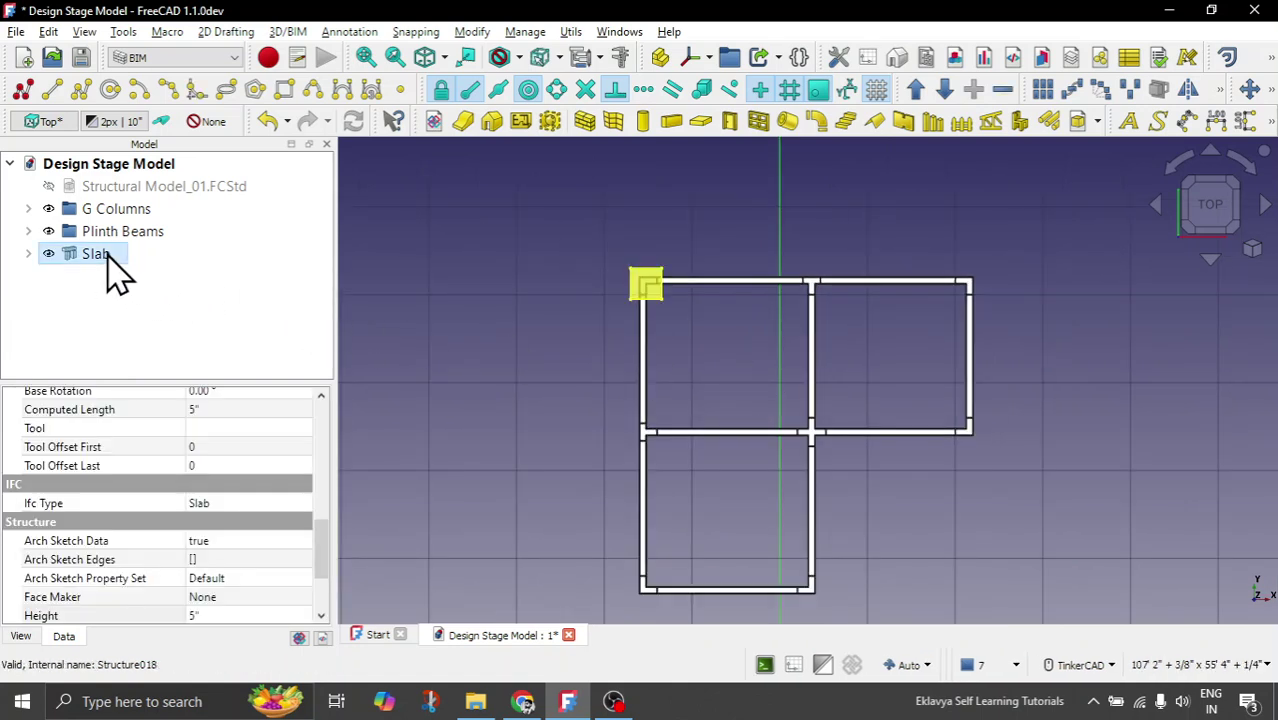
drag(323, 571, 323, 429)
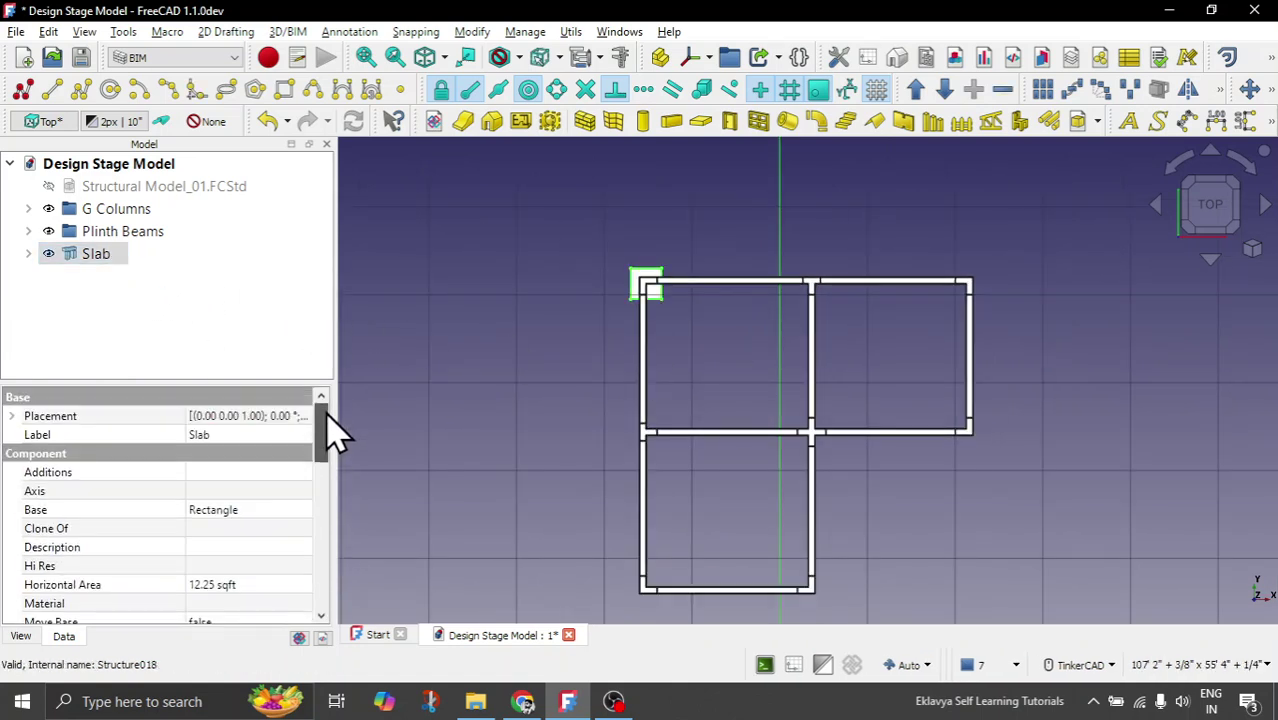
click(235, 434)
text(F)
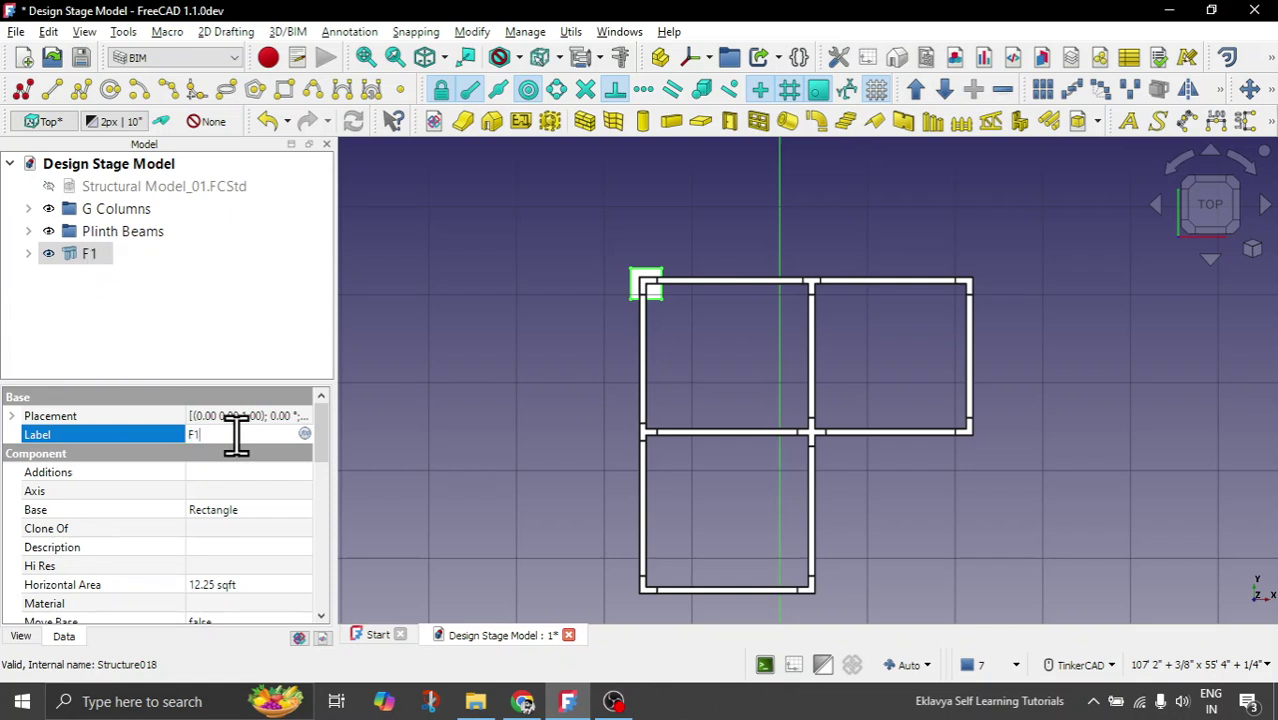
text(1)
click(542, 394)
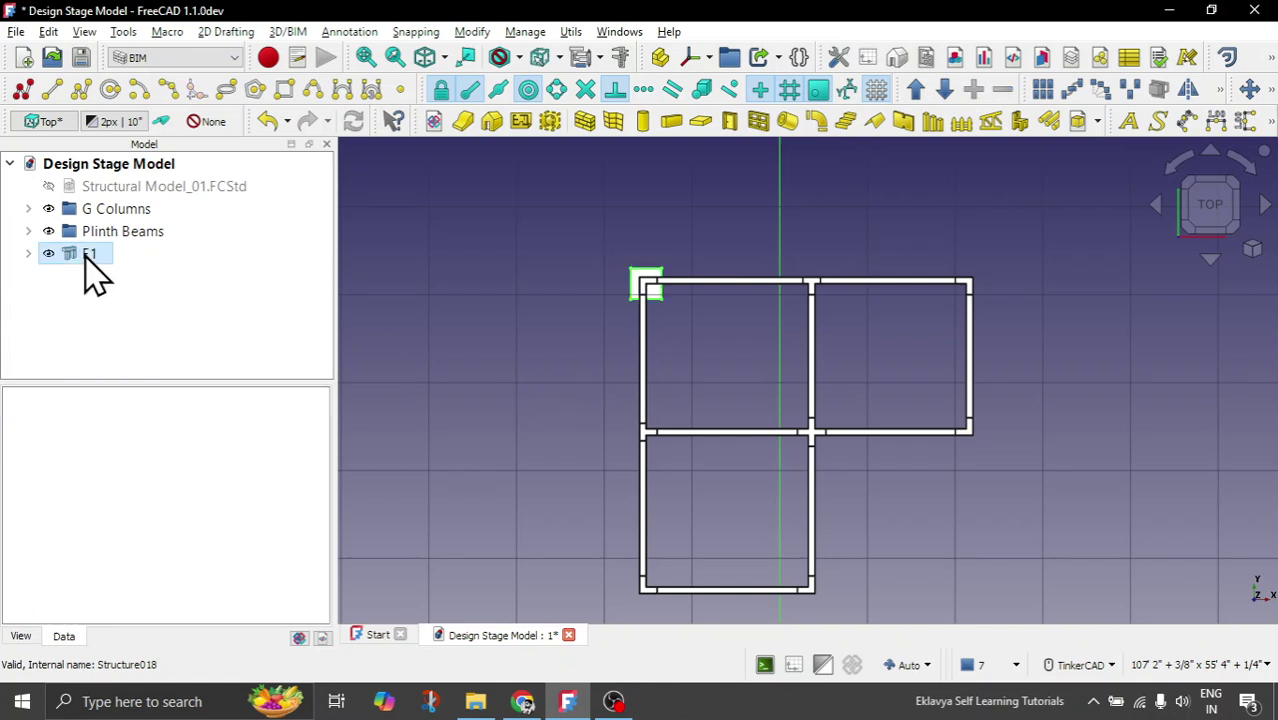
Step: Clone the F1 footing slab
click(86, 258)
click(1272, 92)
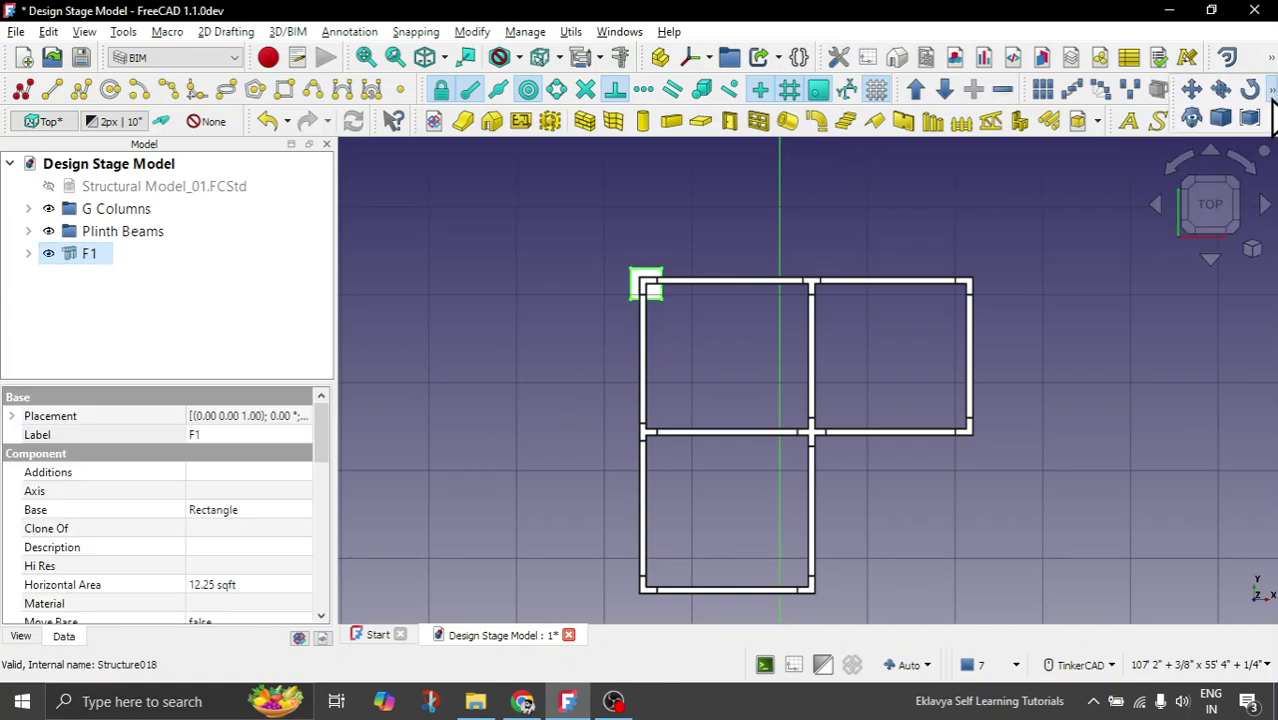
click(1190, 120)
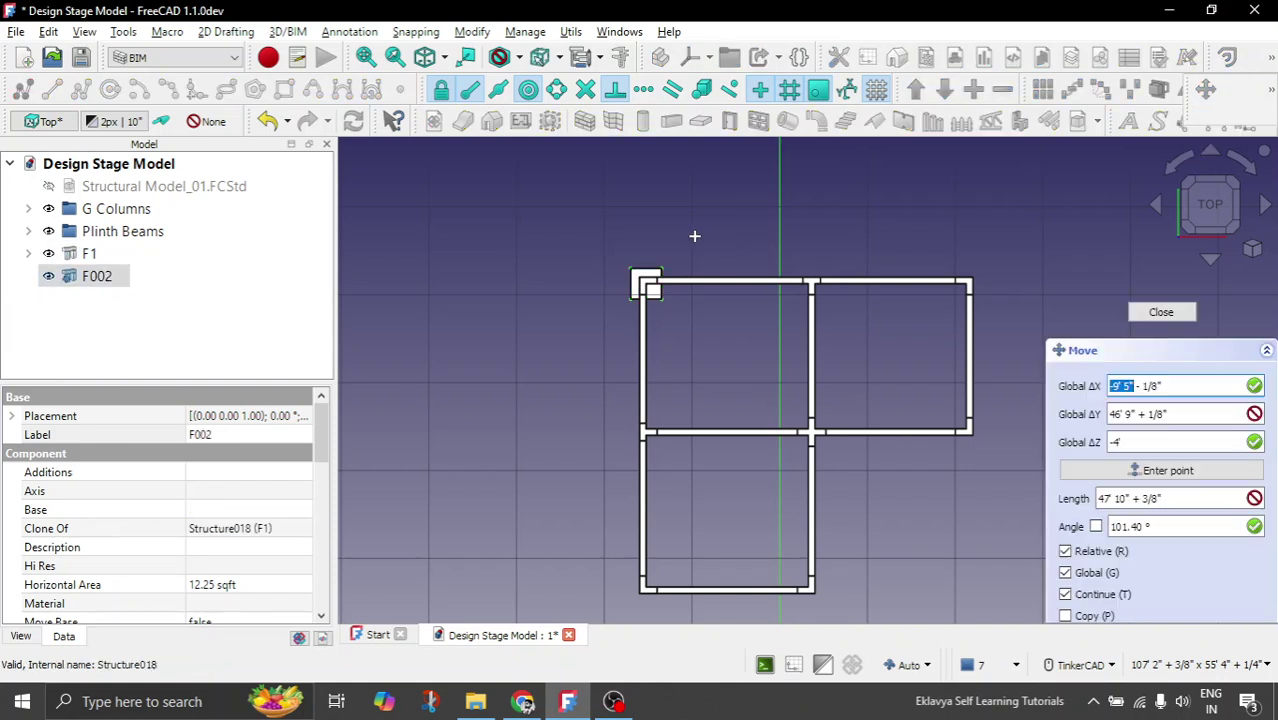
Step: Try to move the F1 clone by a corner-column vertex 19' 3" along X to the rear T-shaped column
scroll(695, 236, up, 4)
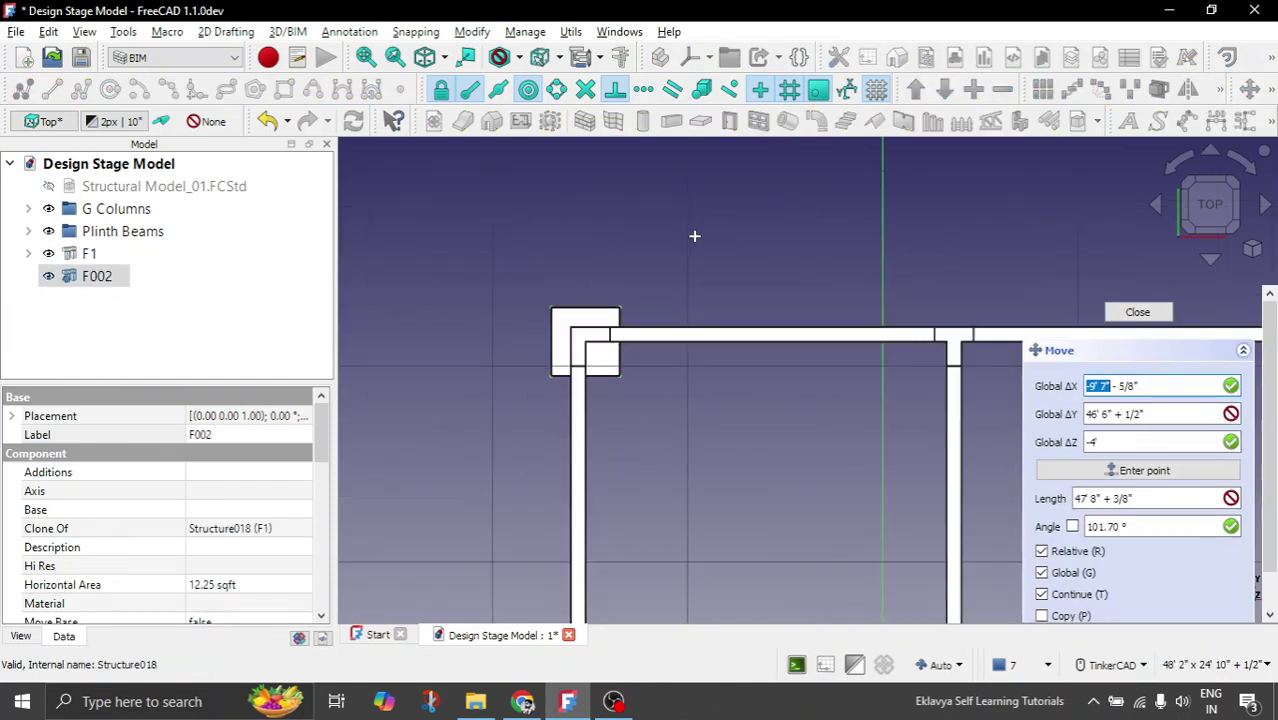
scroll(695, 236, up, 1)
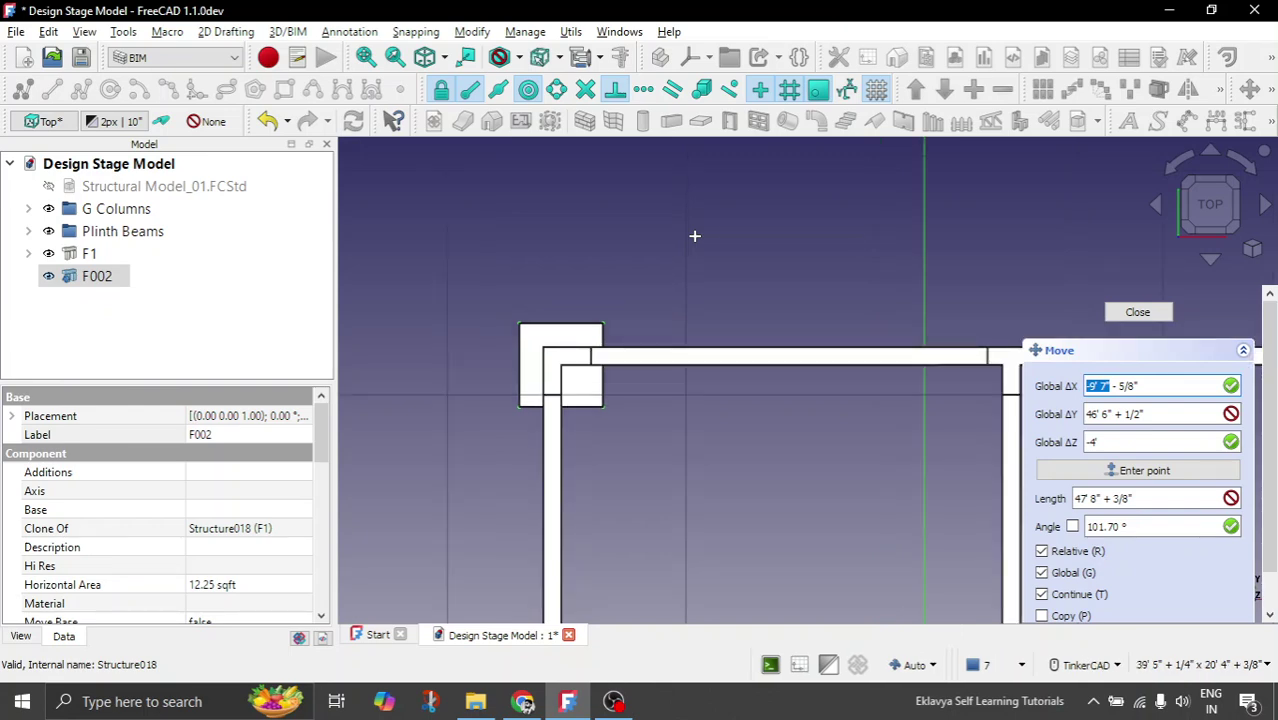
scroll(695, 236, down, 1)
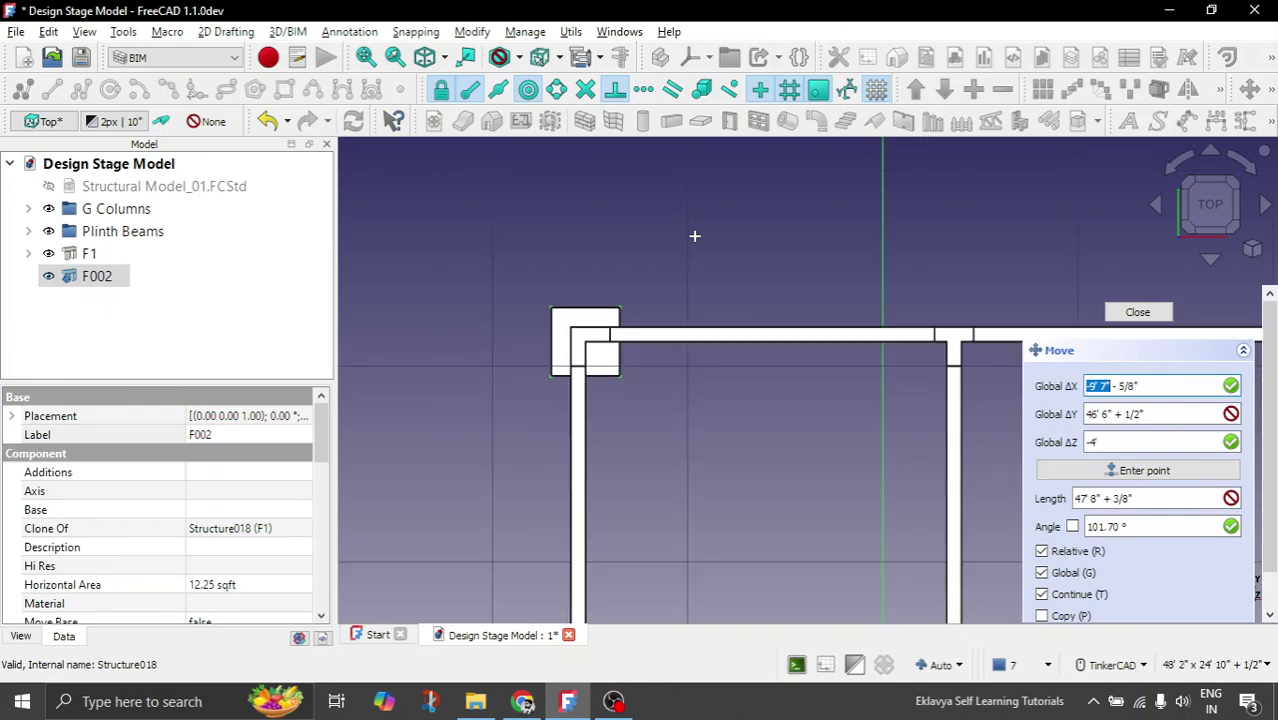
click(569, 372)
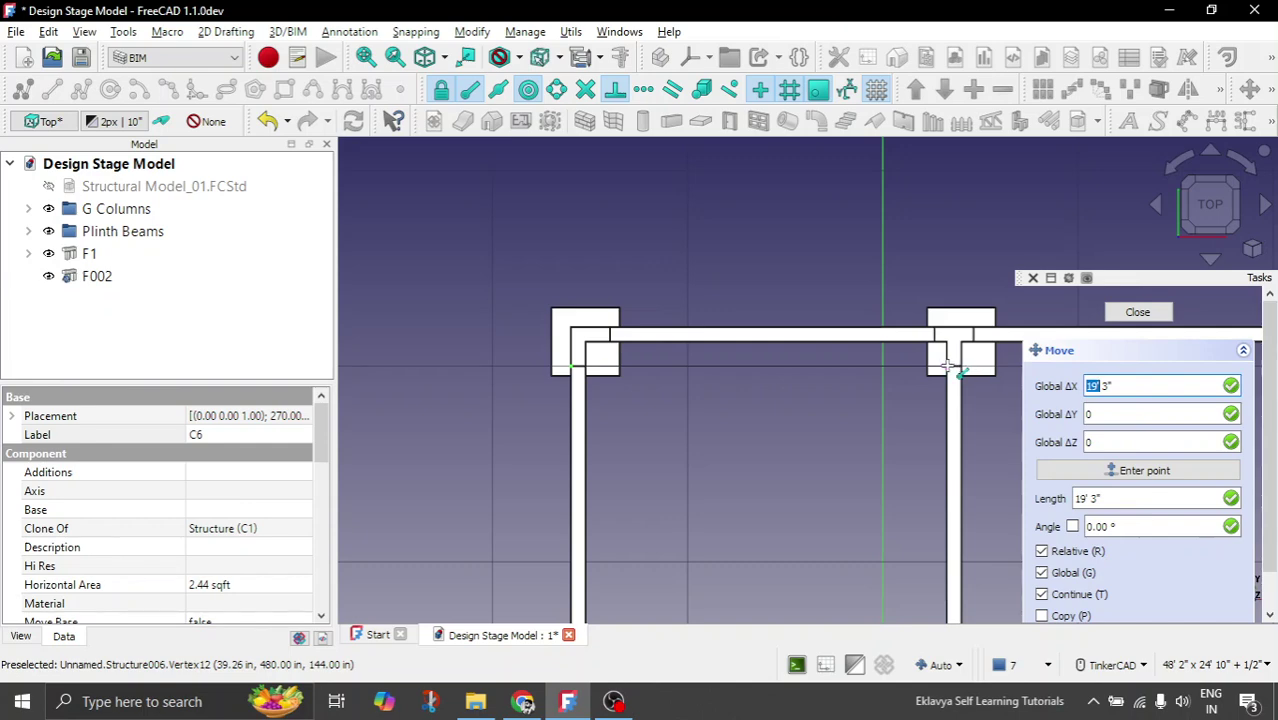
click(960, 370)
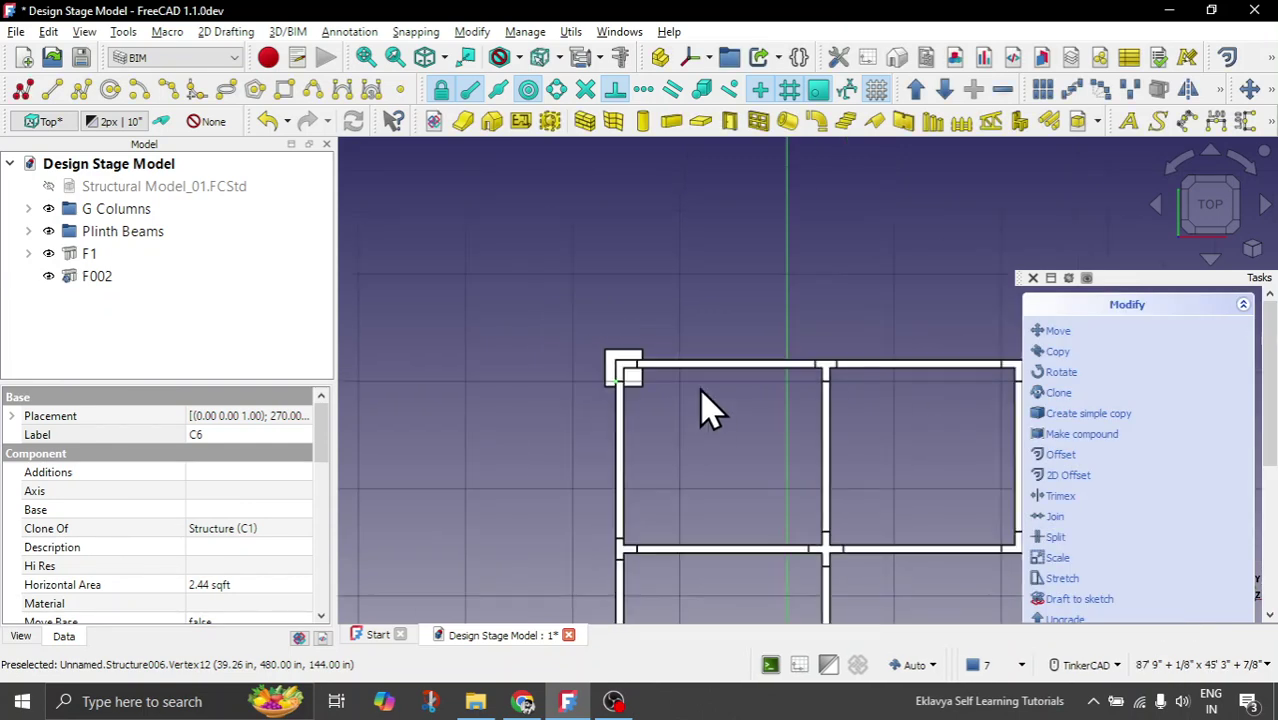
scroll(785, 348, up, 2)
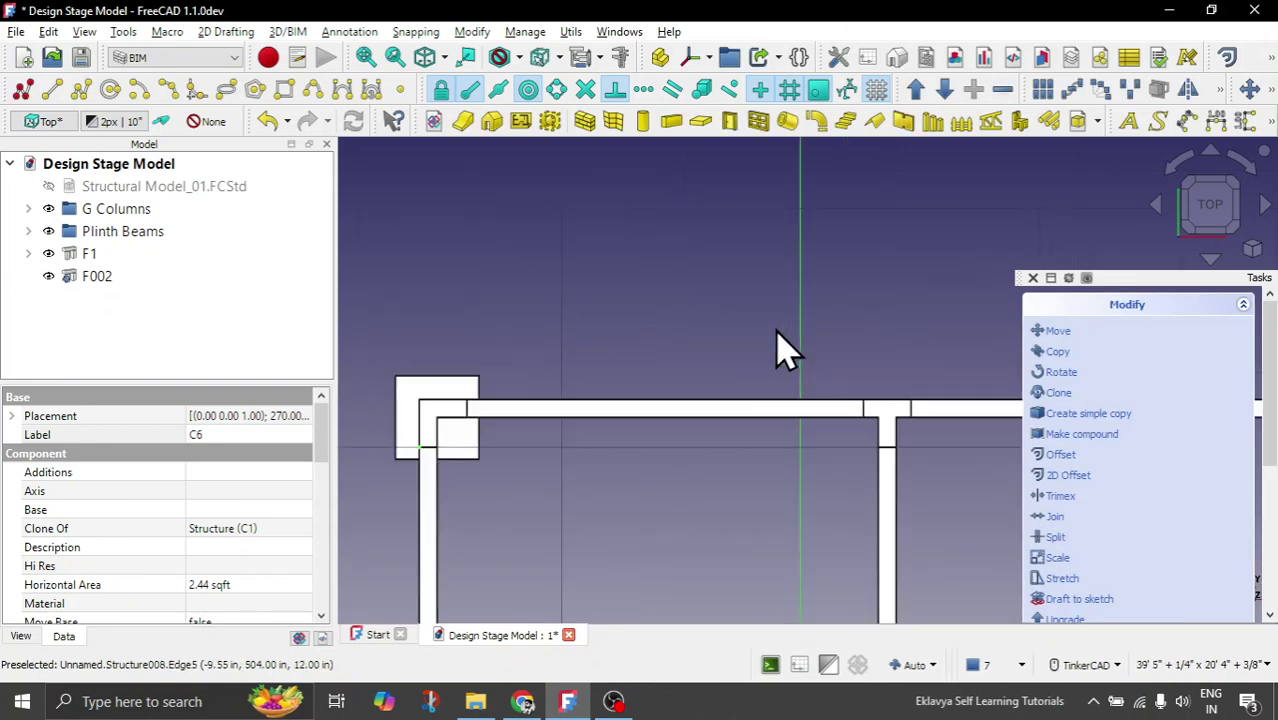
click(1247, 91)
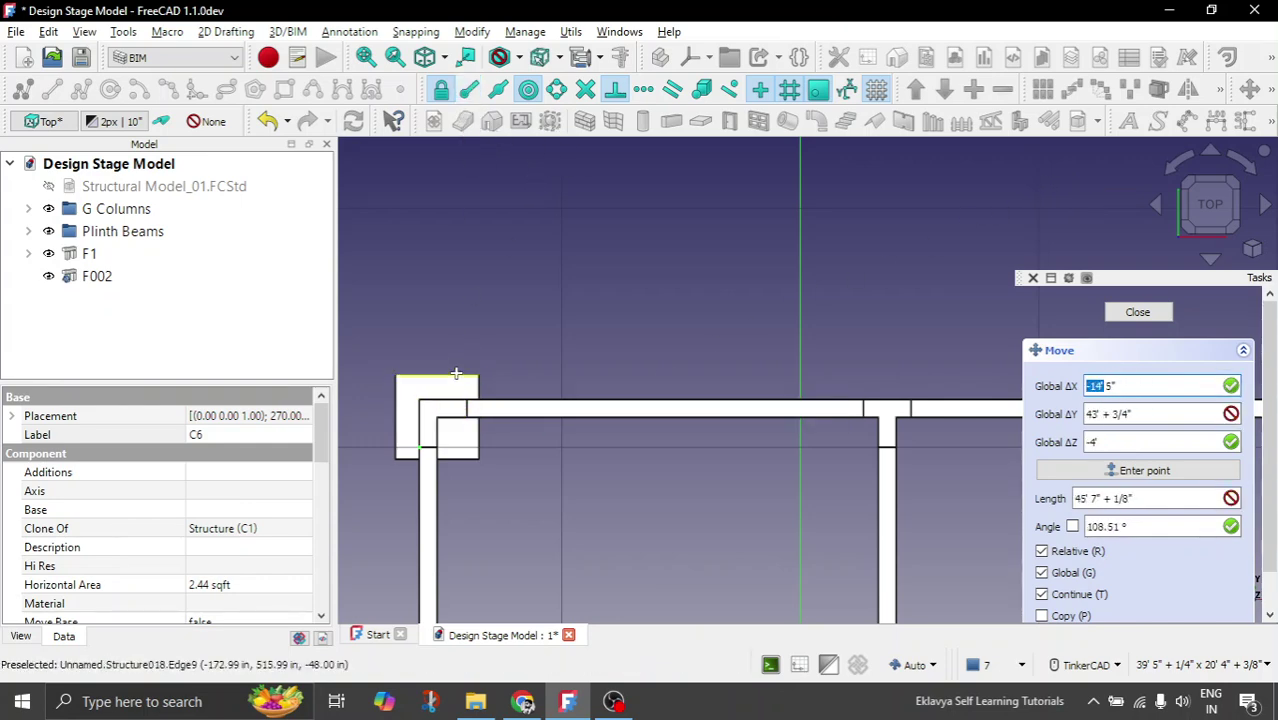
scroll(422, 408, up, 5)
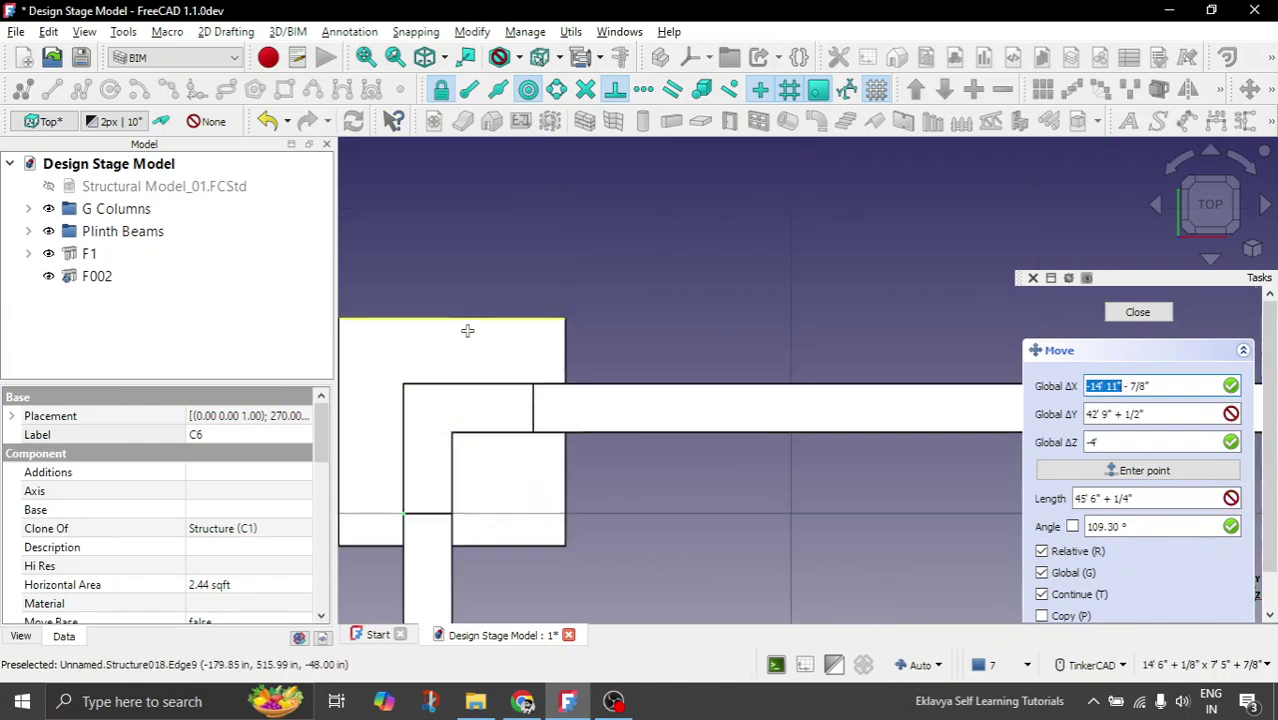
click(449, 350)
scroll(430, 355, down, 4)
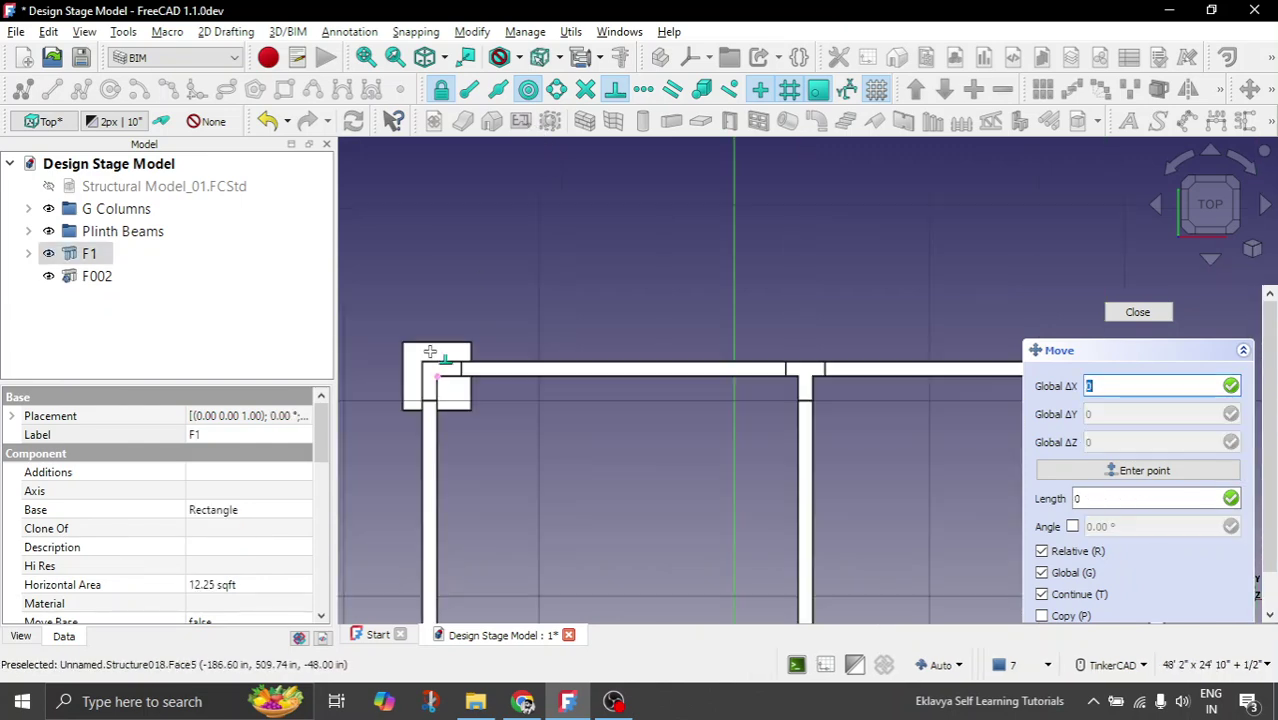
scroll(822, 330, up, 3)
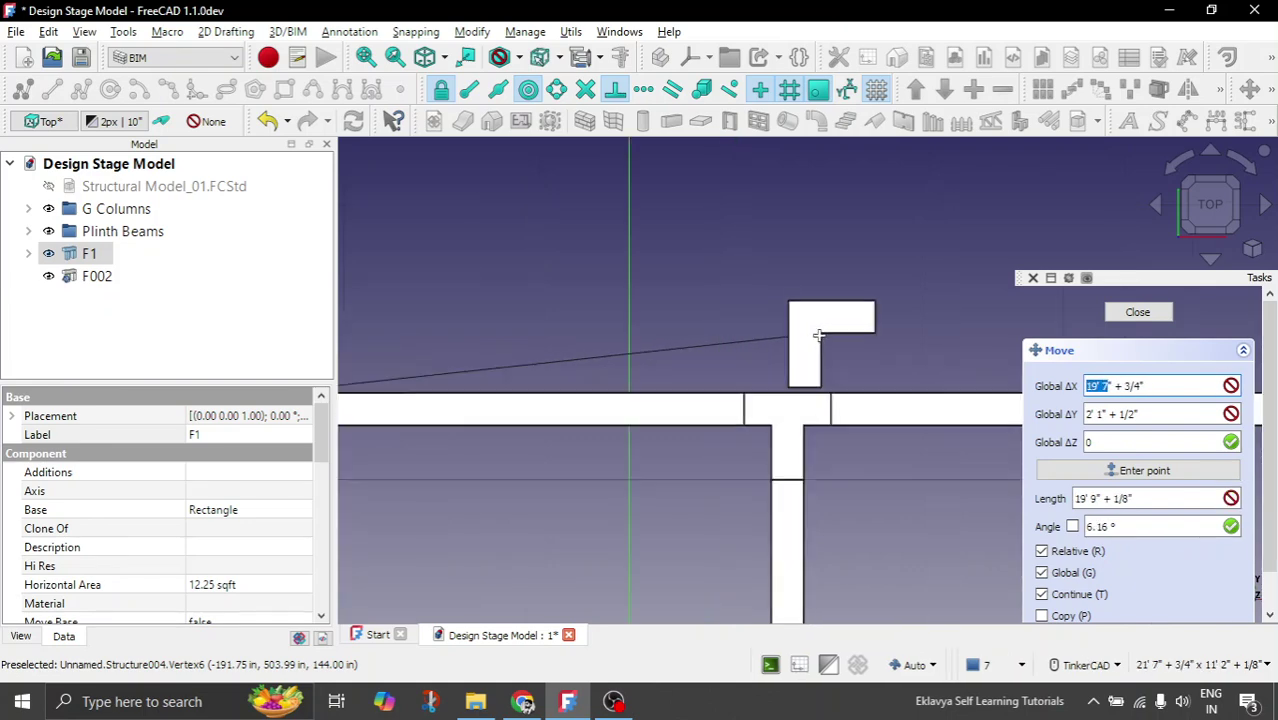
click(818, 334)
scroll(456, 380, down, 3)
Step: Move the clone F002 by its center from the rear-left corner column to beneath the rear T-shaped column, aligning it on the column's center
click(97, 280)
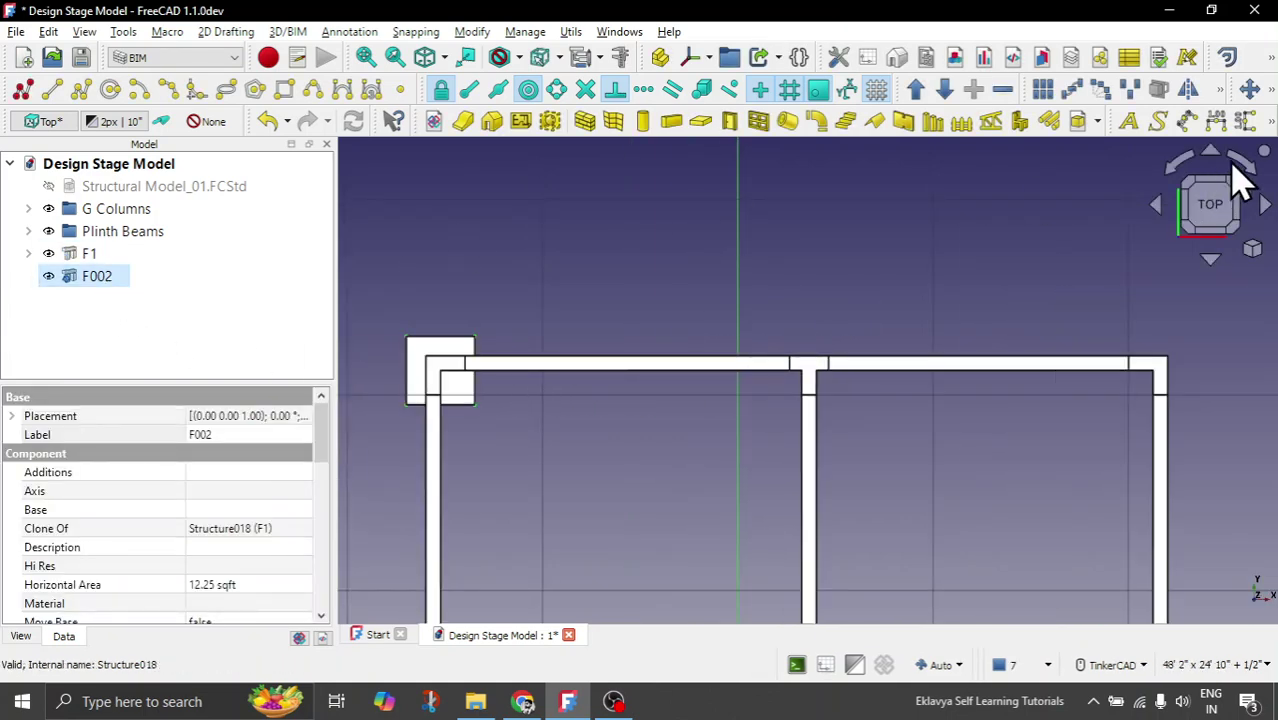
click(1249, 89)
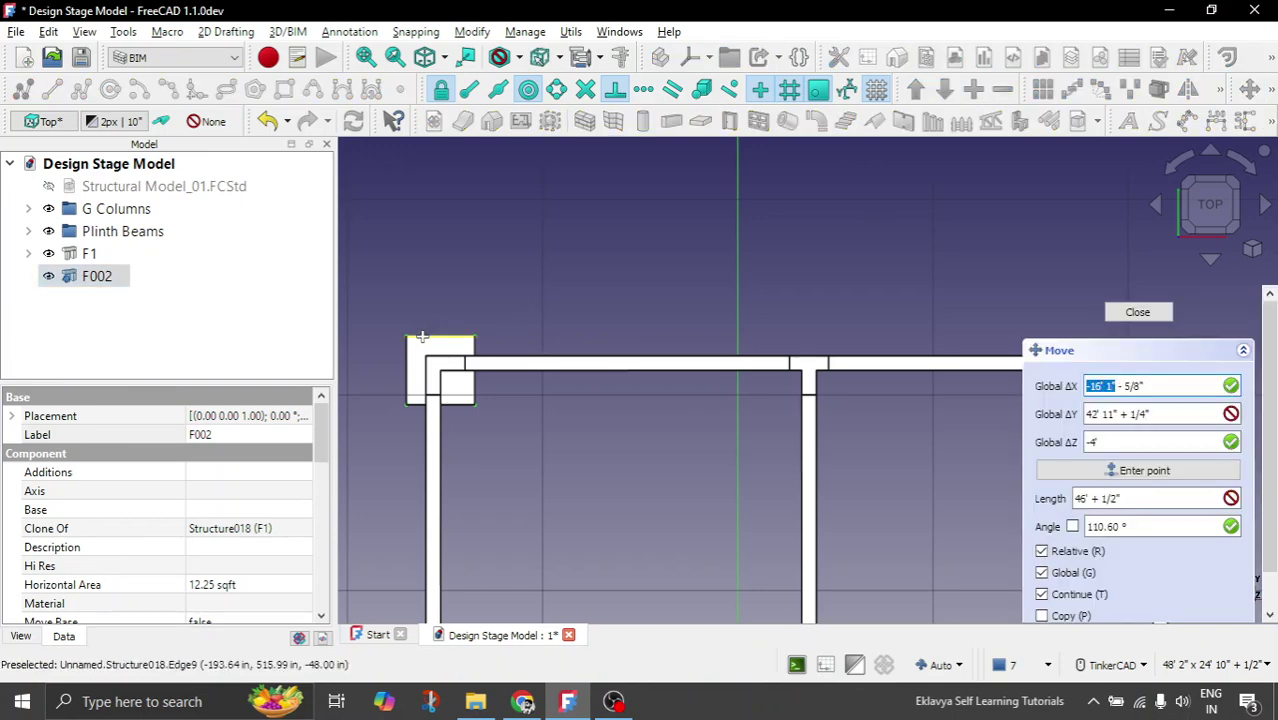
scroll(431, 336, up, 3)
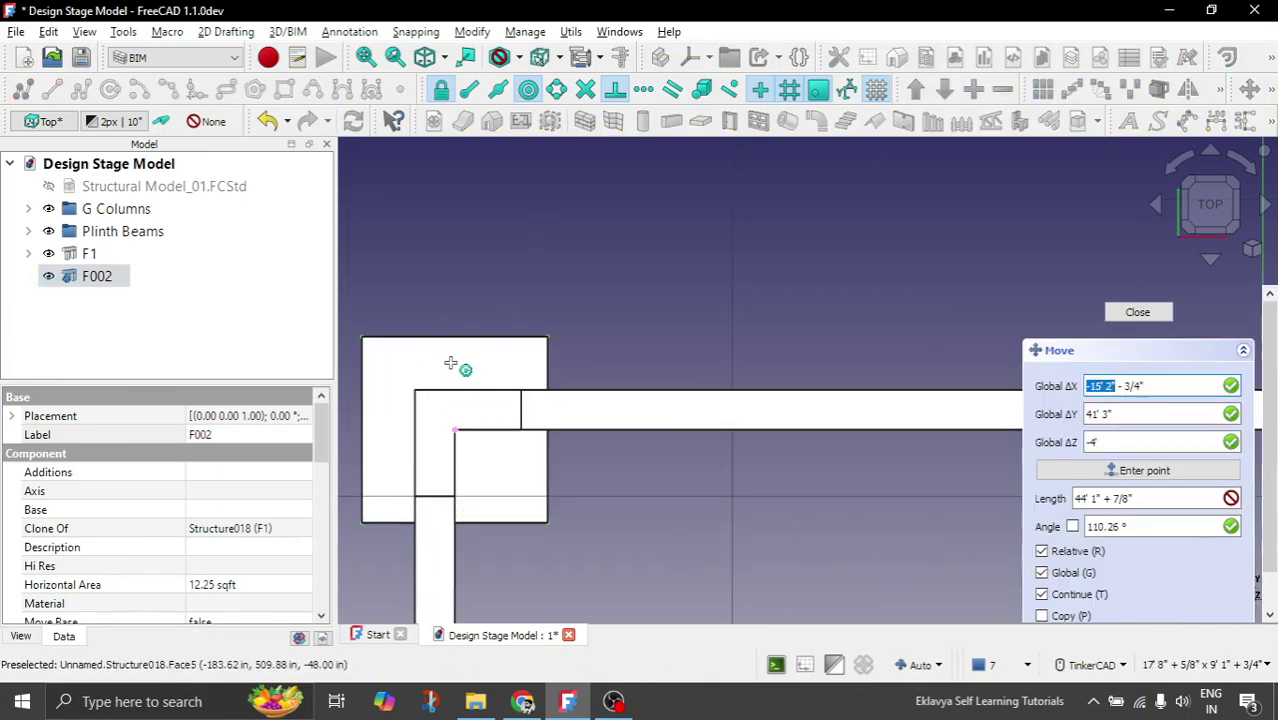
click(553, 364)
scroll(700, 340, up, 5)
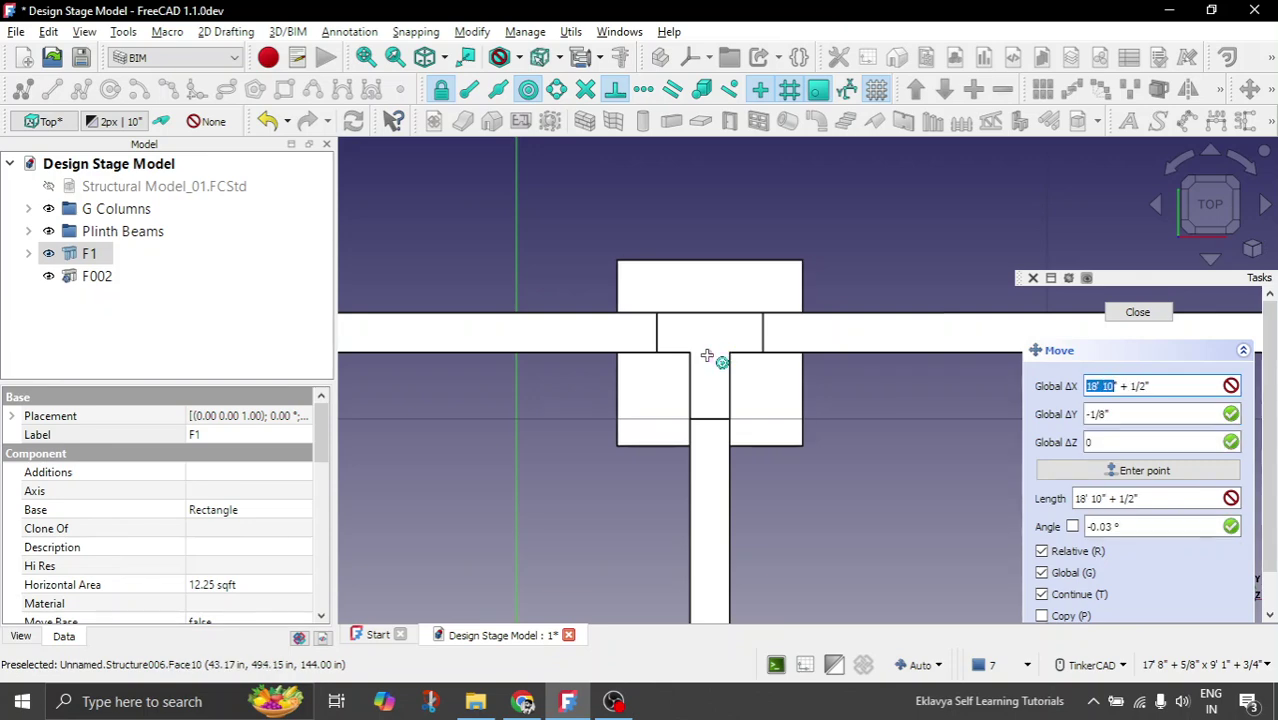
click(645, 378)
scroll(620, 400, down, 5)
right_drag(573, 422, 596, 436)
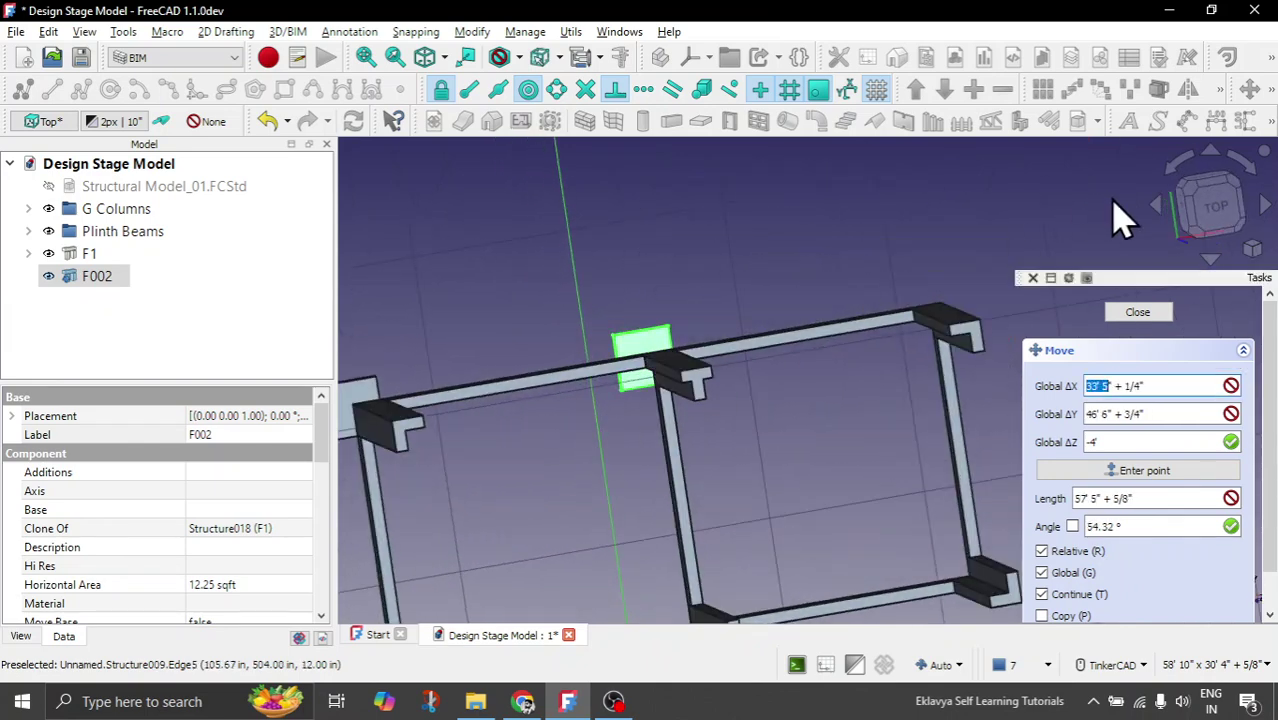
click(1238, 215)
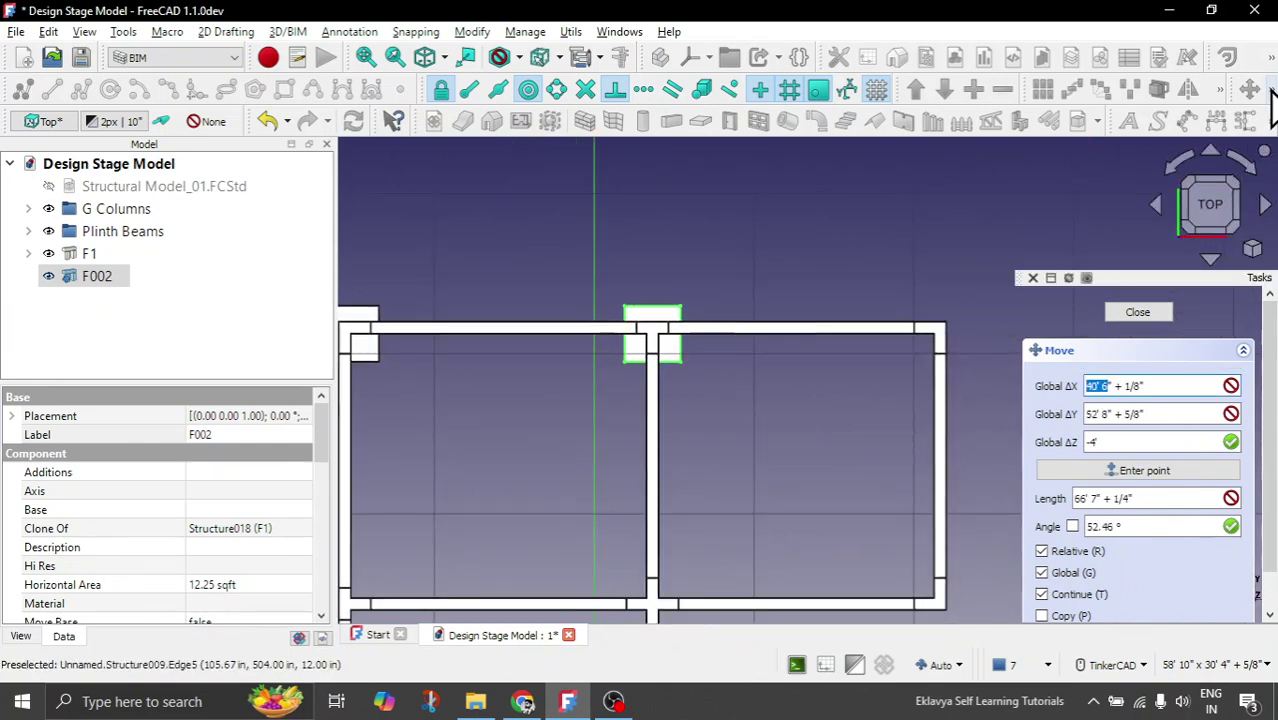
click(1271, 90)
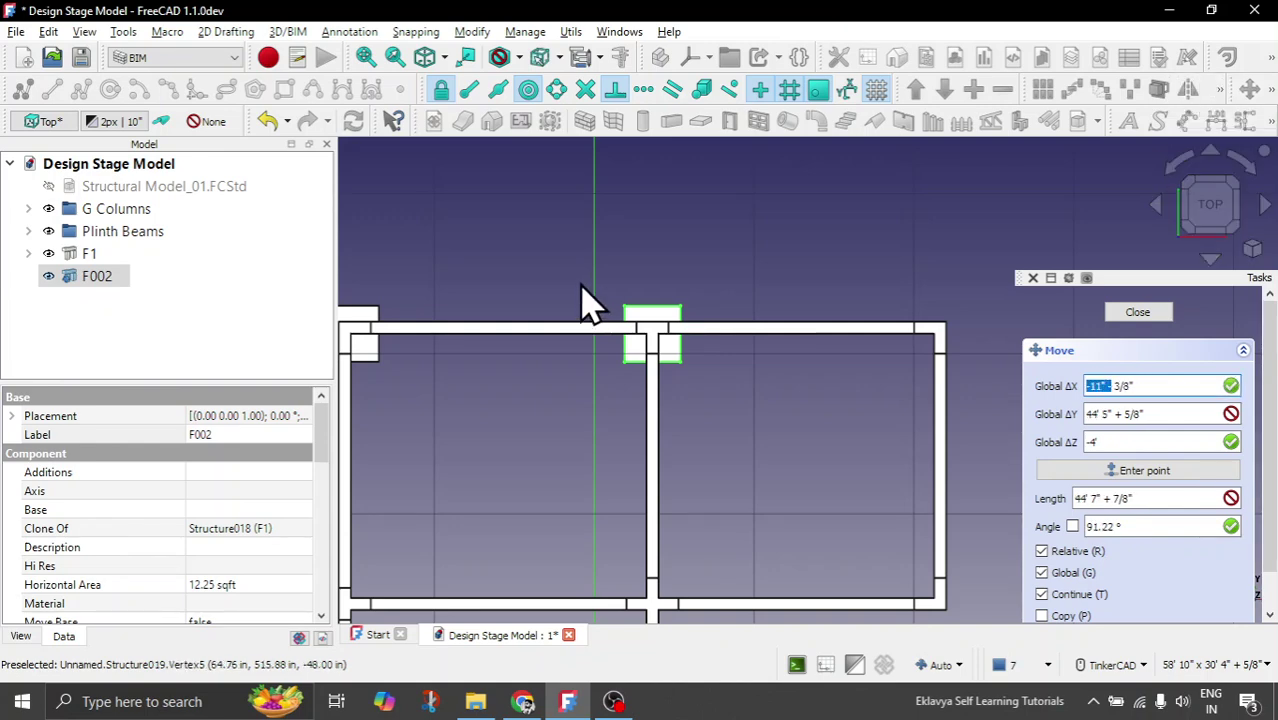
key(Escape)
Step: Clone the F1 footing slab beneath the rear-left corner column
click(92, 253)
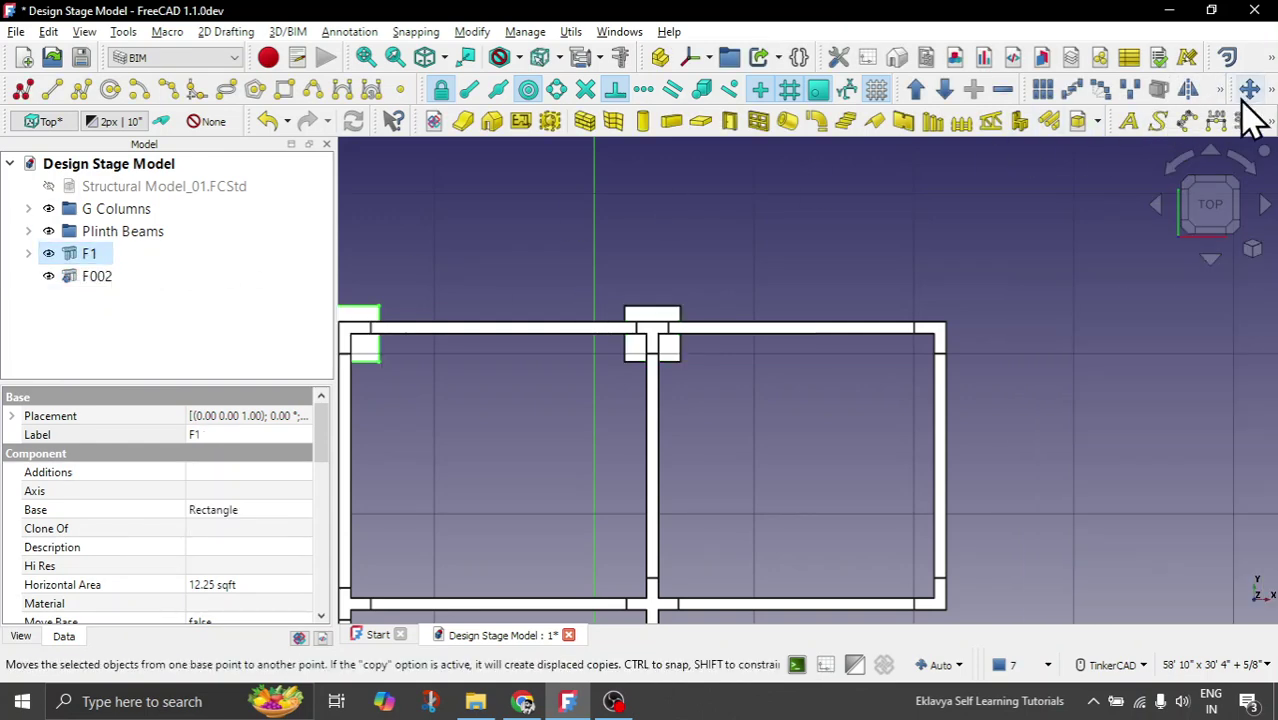
click(1272, 90)
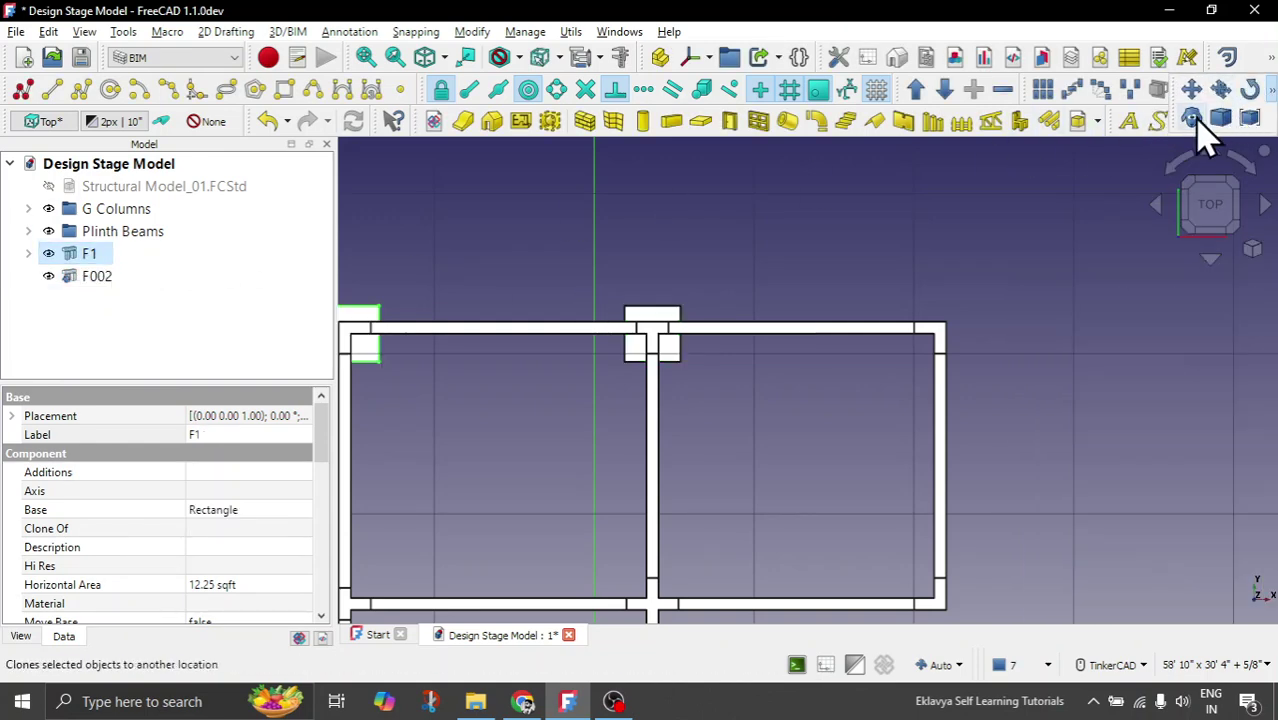
click(1200, 130)
Step: Try to move the clone F003 17' 7" + 3/8" along X, measured from the rear T-shaped column to the rear-right corner column
scroll(565, 360, up, 5)
key(m)
key(v)
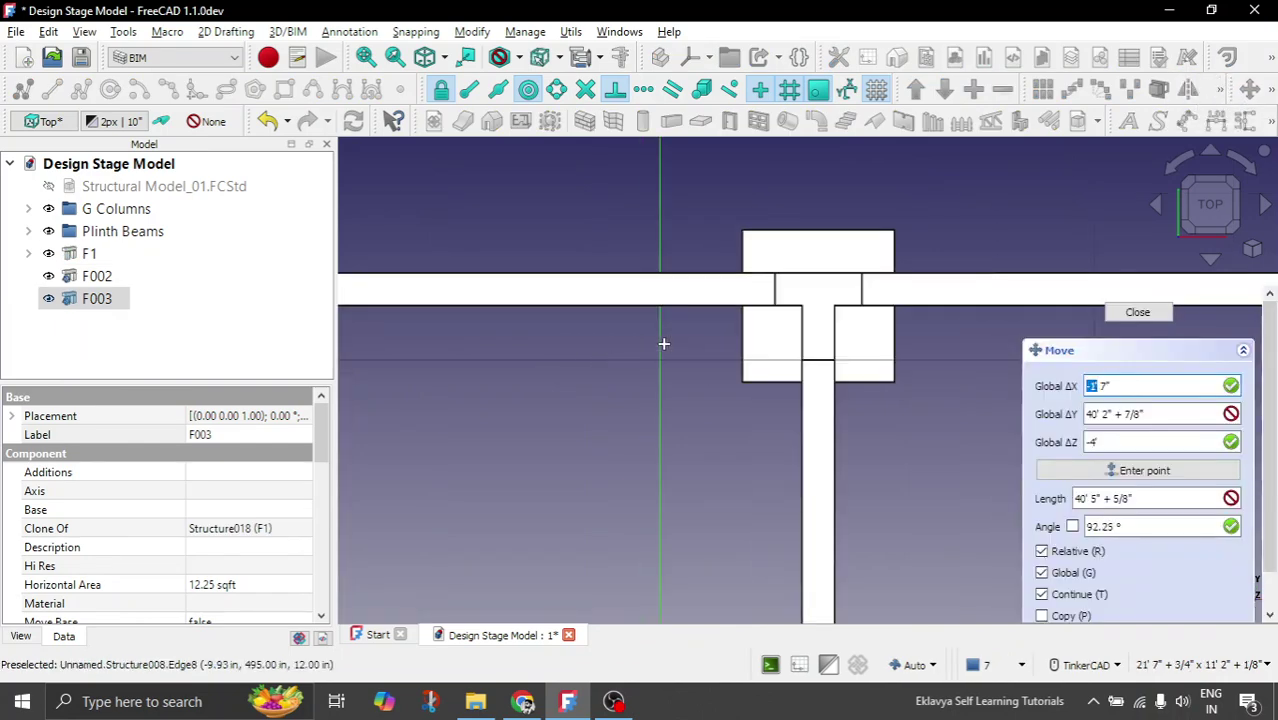
click(828, 250)
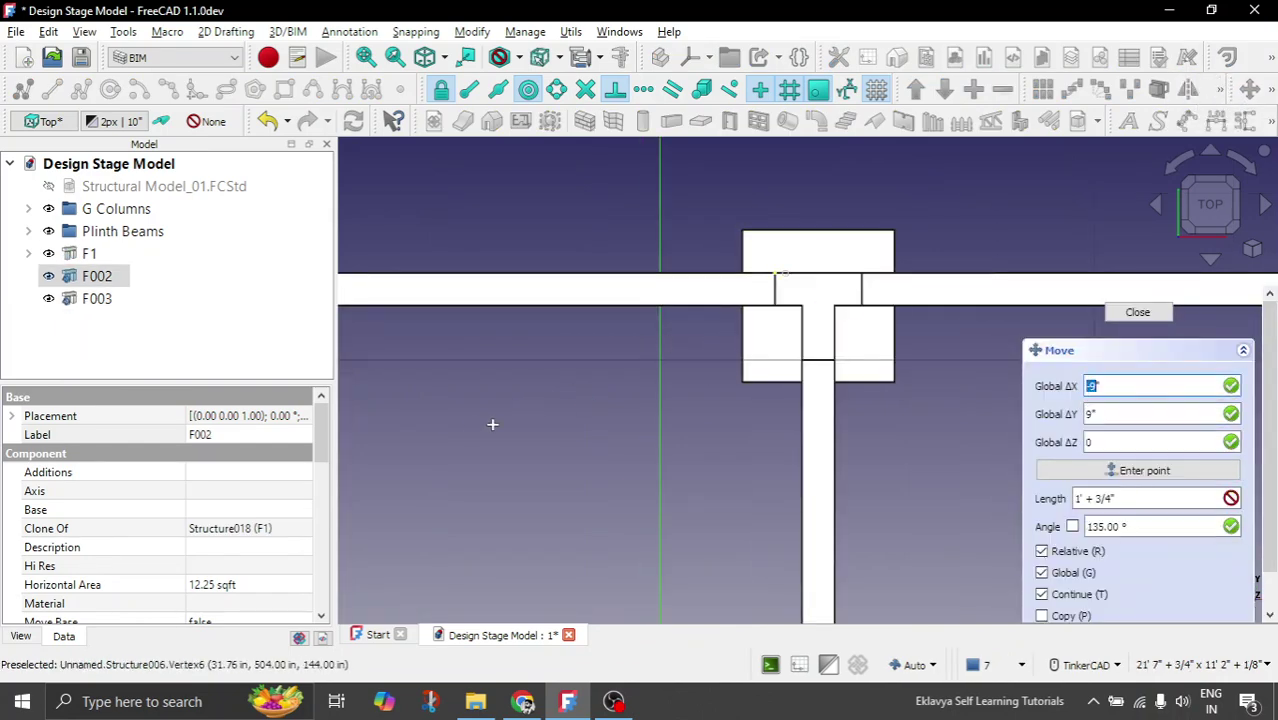
scroll(491, 421, down, 3)
scroll(890, 388, up, 4)
key(x)
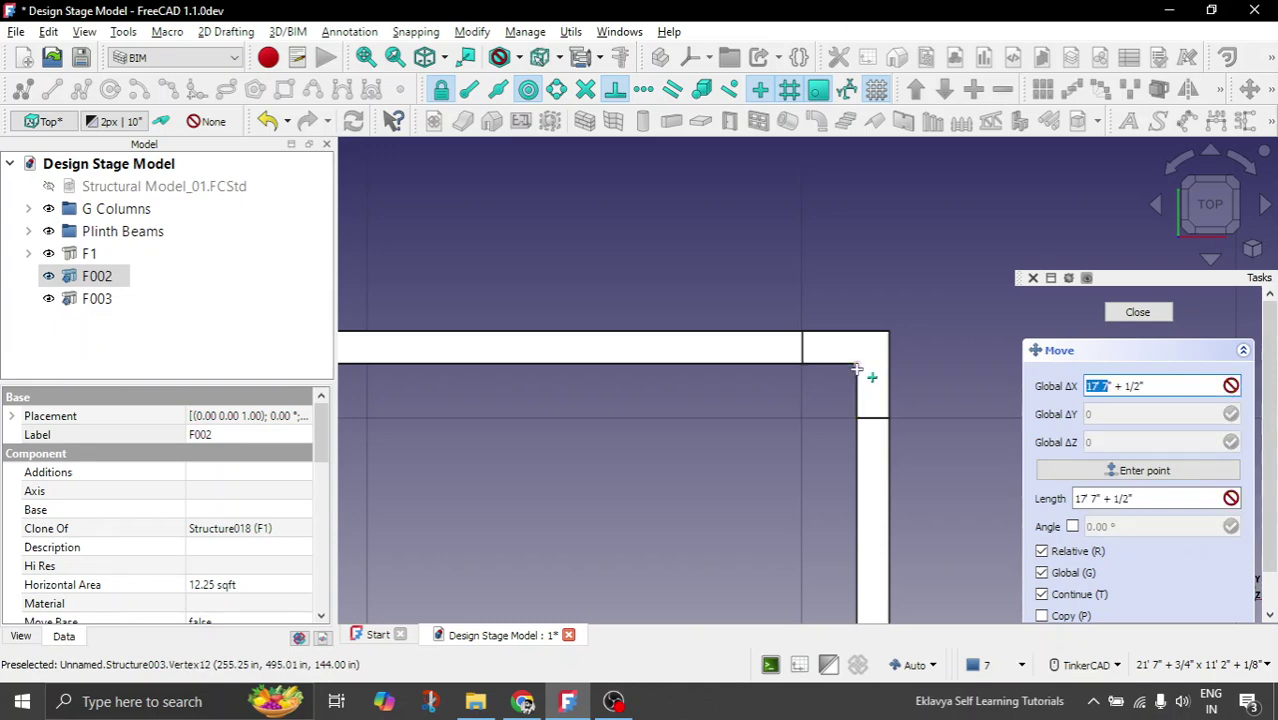
key(x)
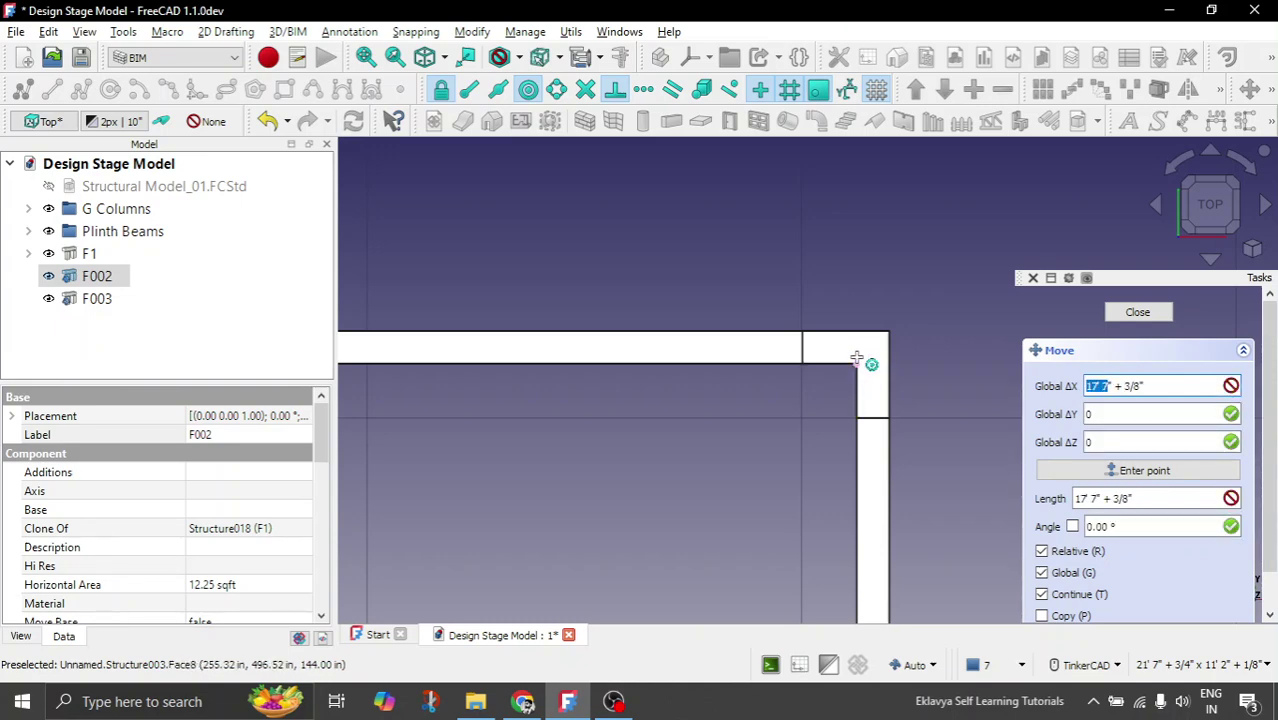
click(856, 358)
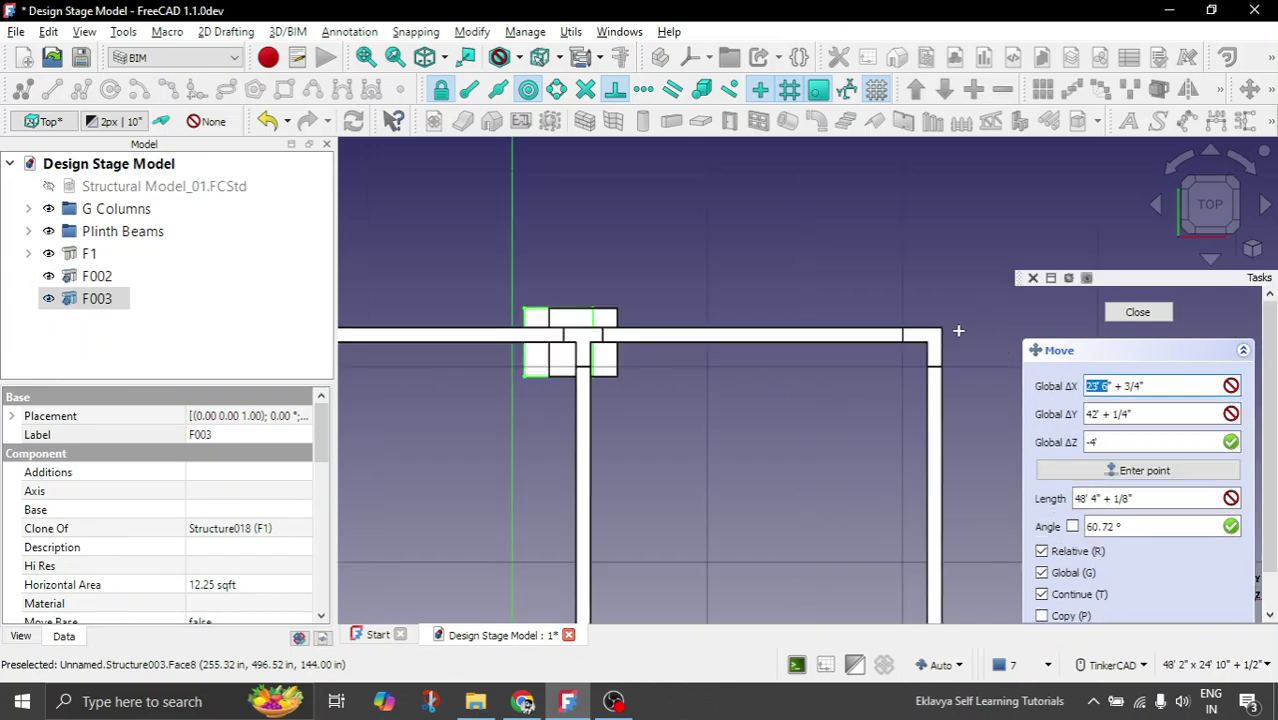
click(754, 401)
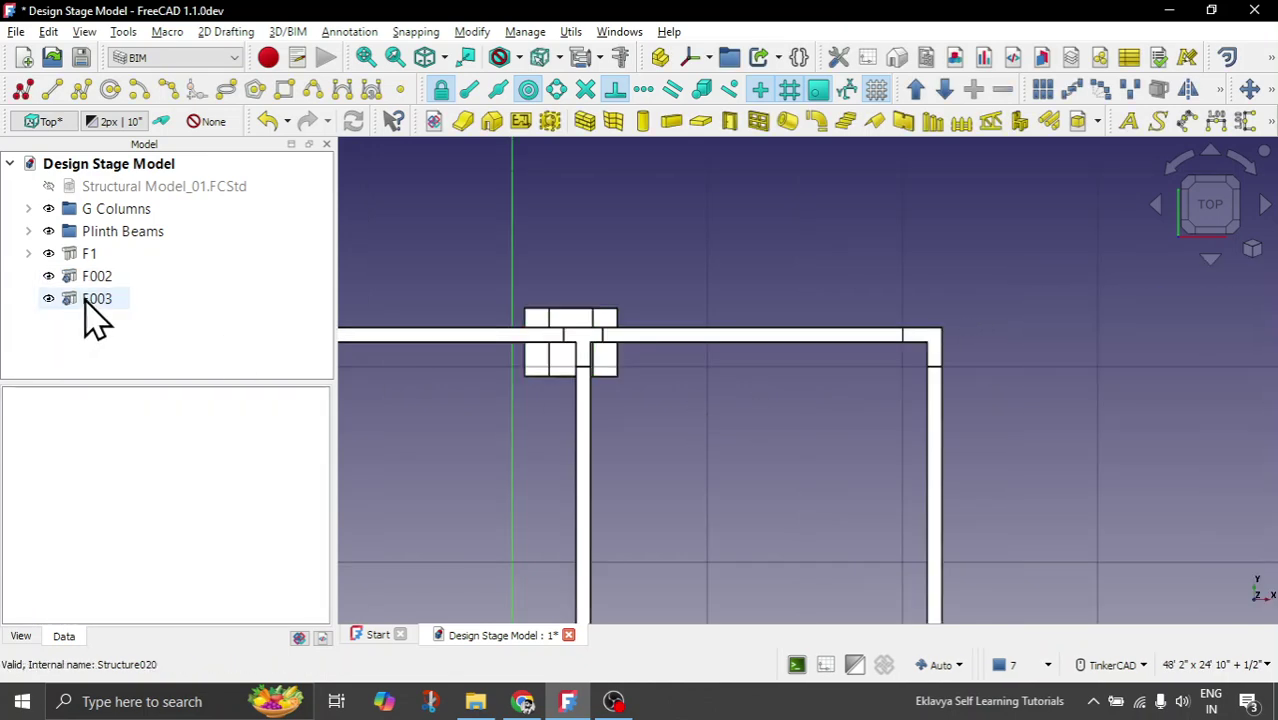
Step: Delete the misplaced clone F003 overlapping the footing at the rear T-shaped column
click(85, 300)
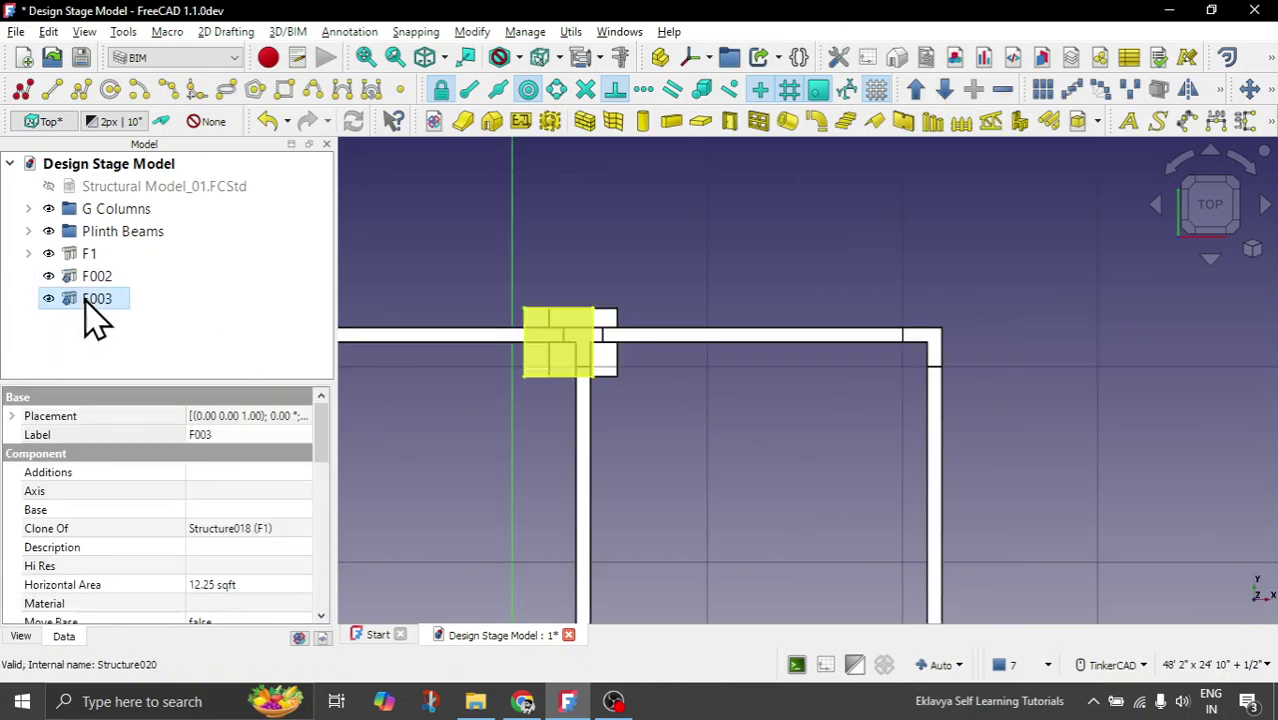
key(Delete)
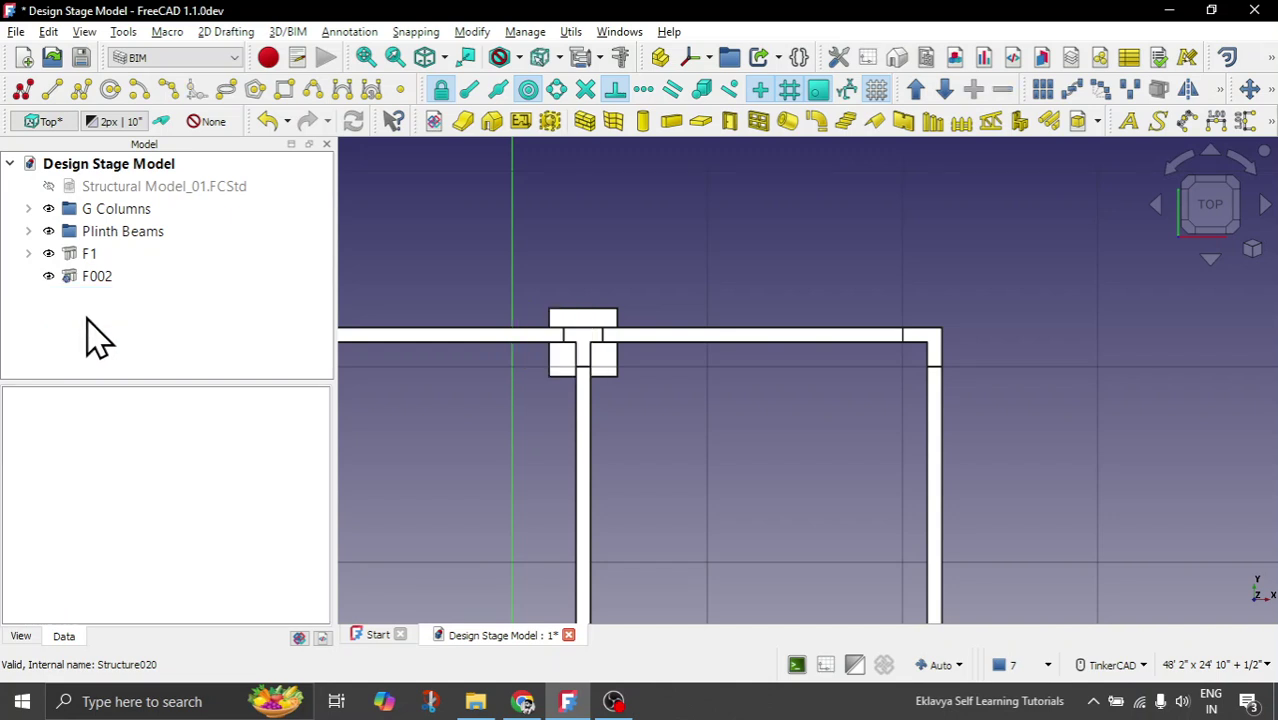
Step: Clone the footing F002 beneath the rear T-shaped column
click(97, 280)
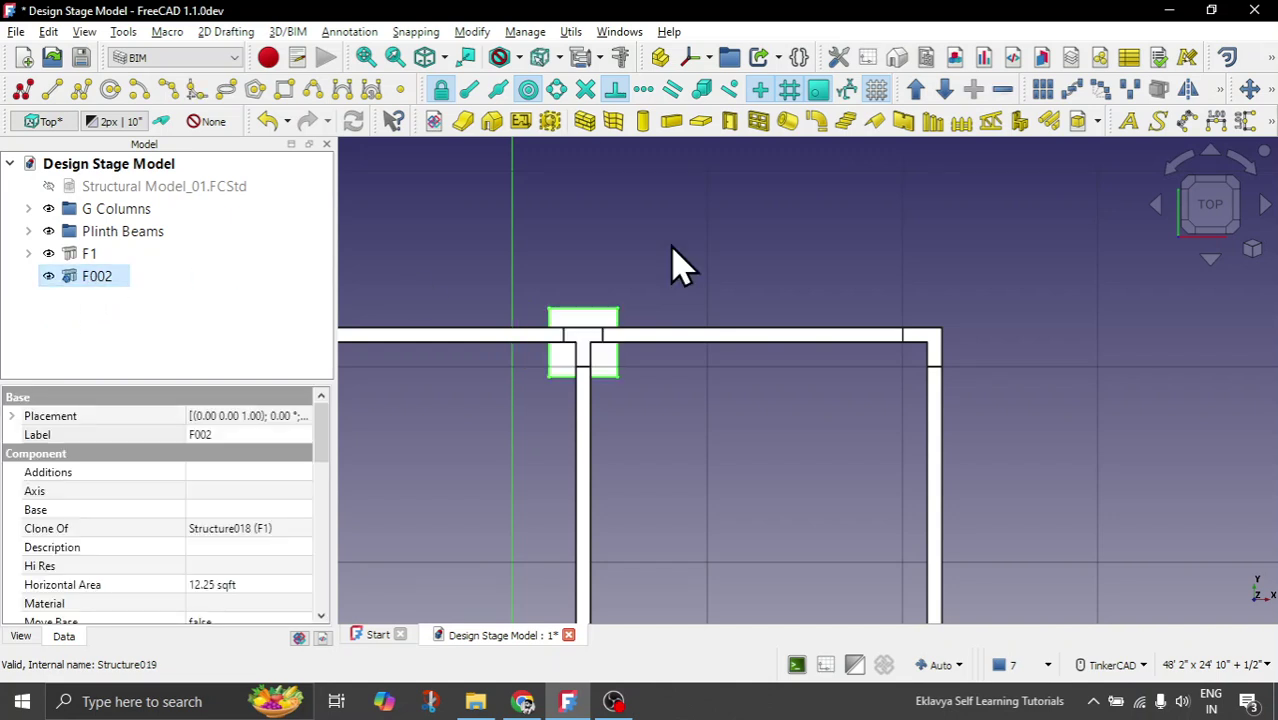
click(1272, 93)
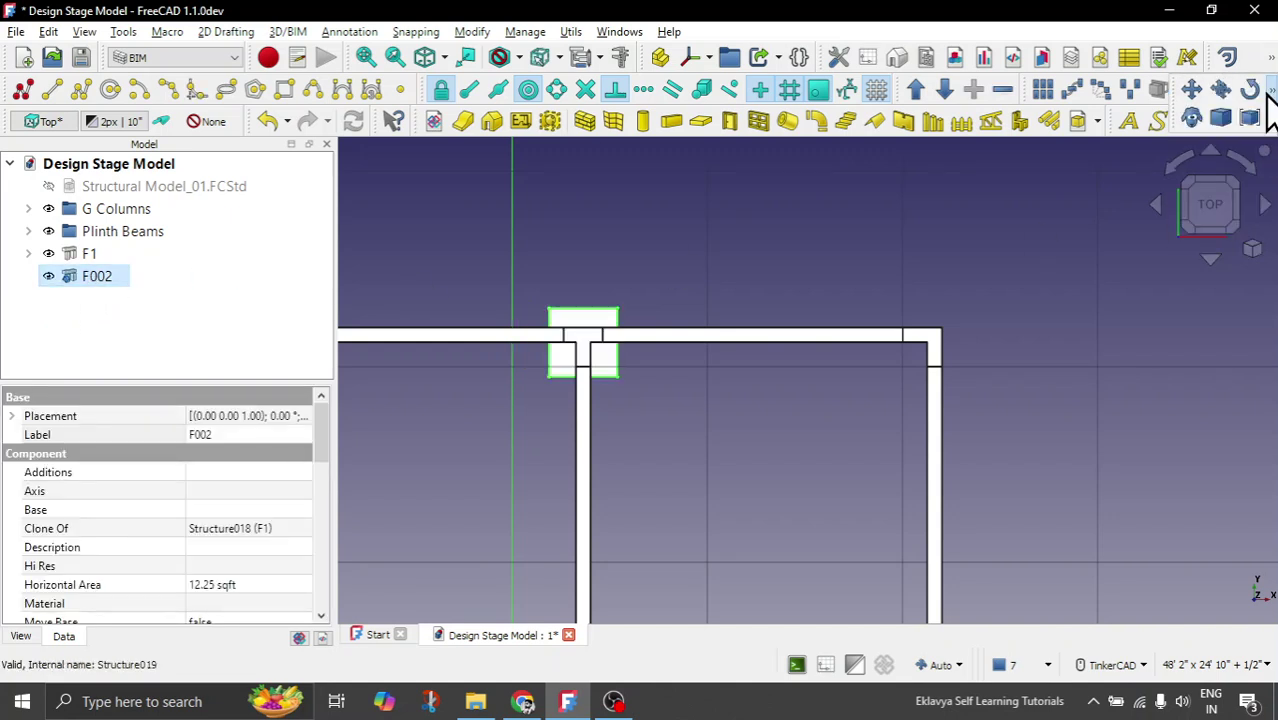
click(1188, 130)
Step: Move the clone F003 by its center 17' 7" + 3/8" along X from the rear T-shaped column to beneath the rear-right corner column
scroll(607, 271, up, 3)
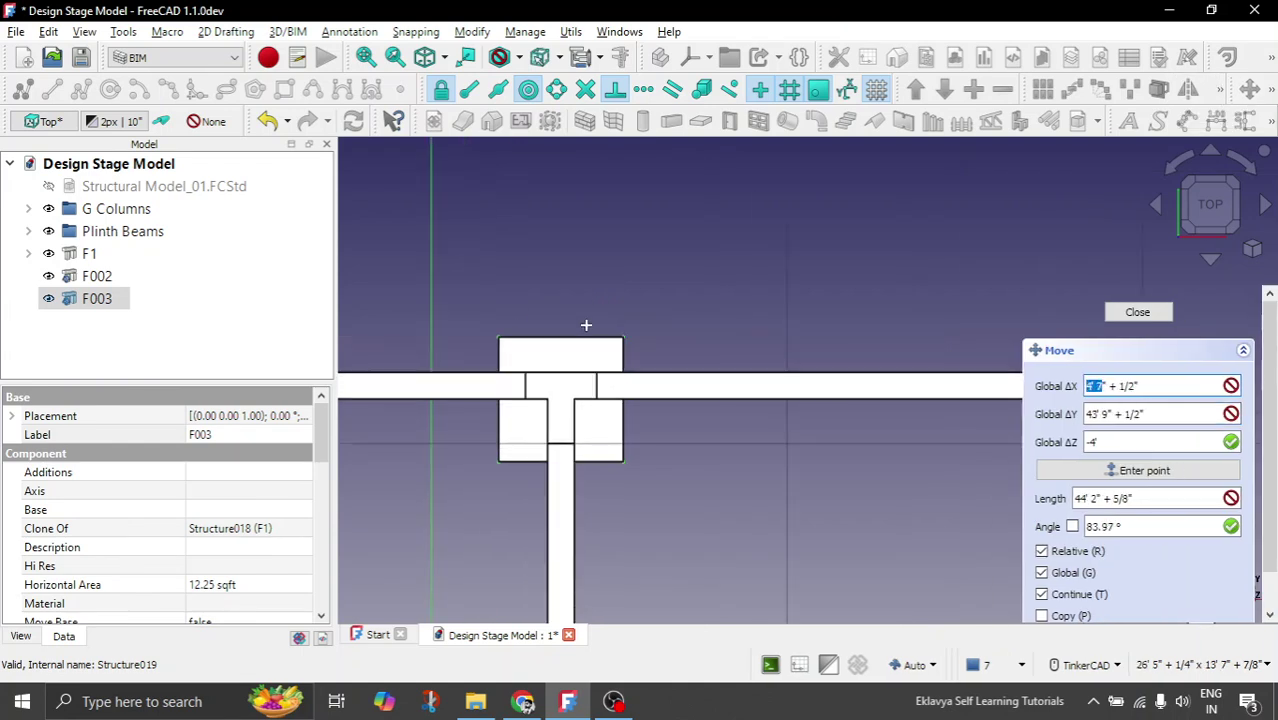
click(568, 375)
scroll(482, 294, down, 3)
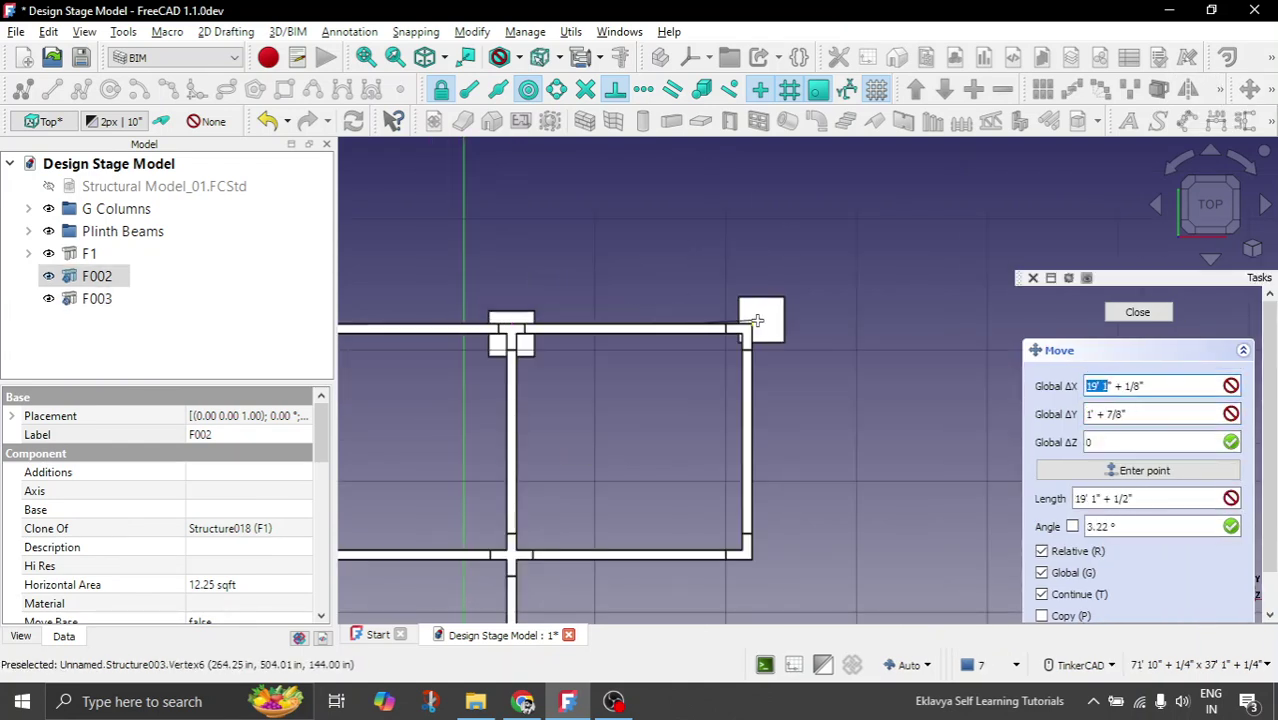
scroll(757, 320, up, 5)
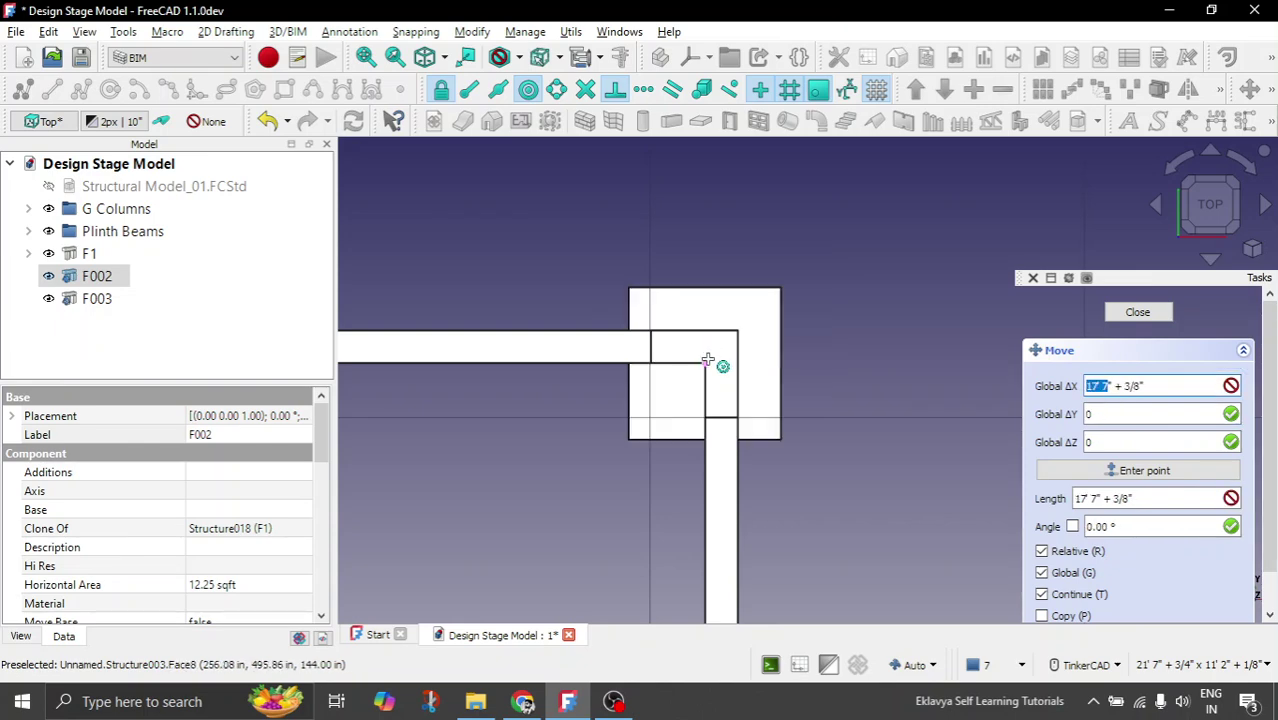
click(708, 362)
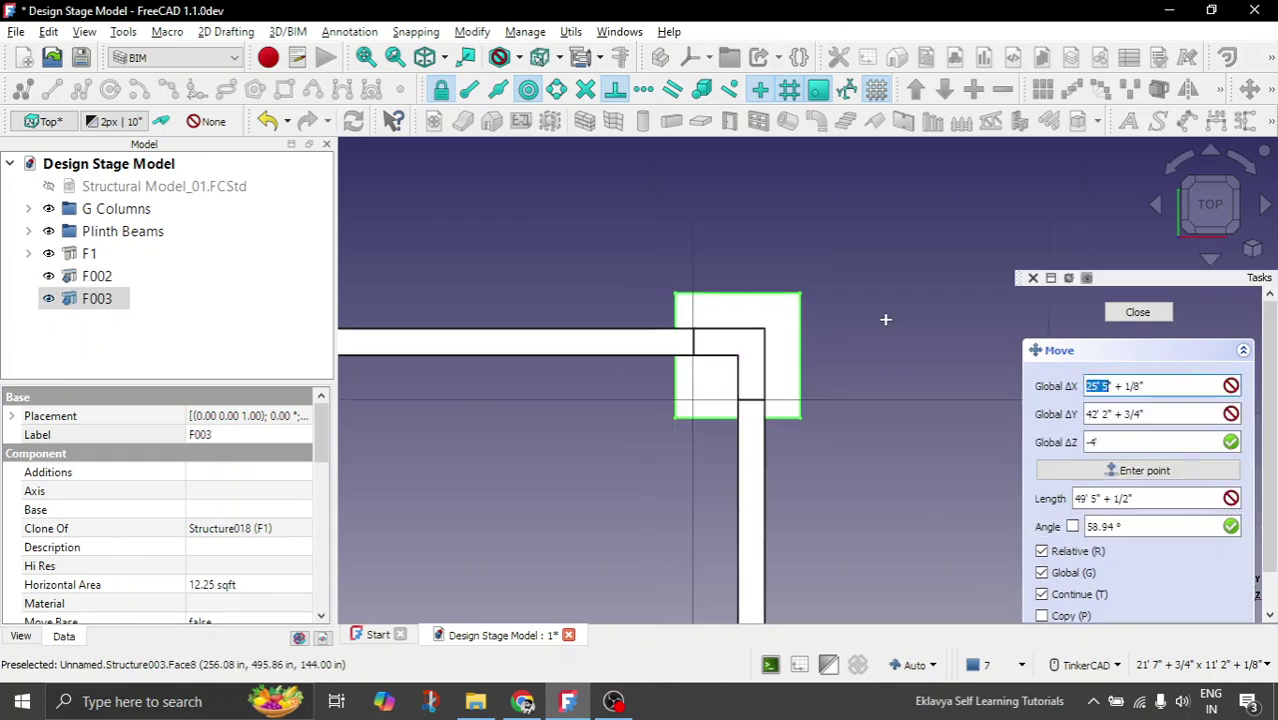
scroll(885, 319, down, 4)
key(Escape)
scroll(876, 400, down, 3)
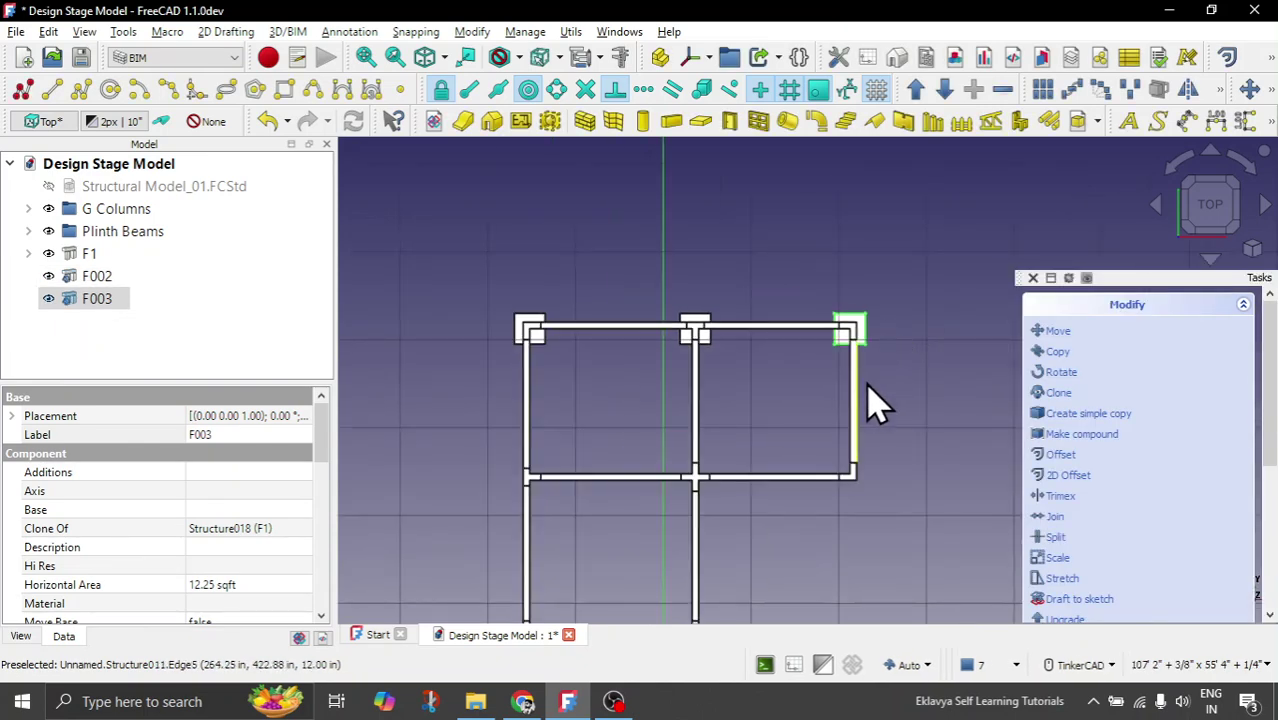
Step: Clone the footing F003 beneath the rear-right corner column in top view
right_drag(876, 400, 958, 344)
key(2)
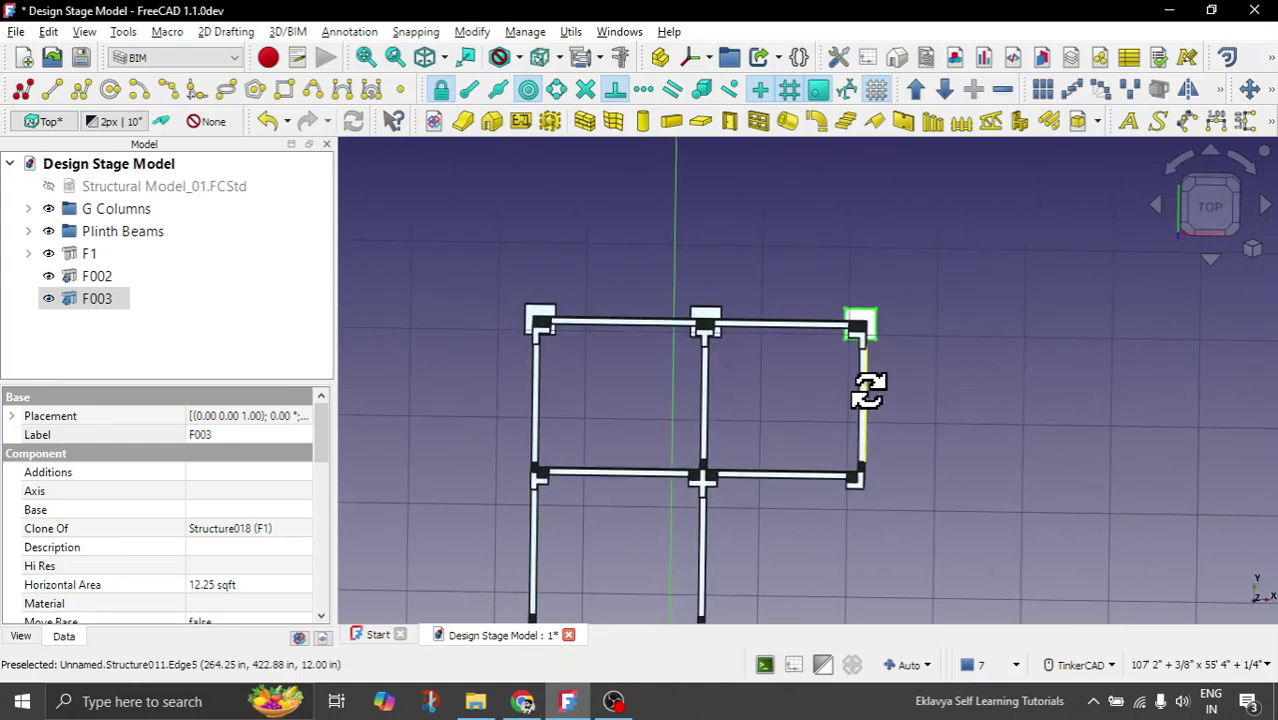
scroll(880, 260, down, 2)
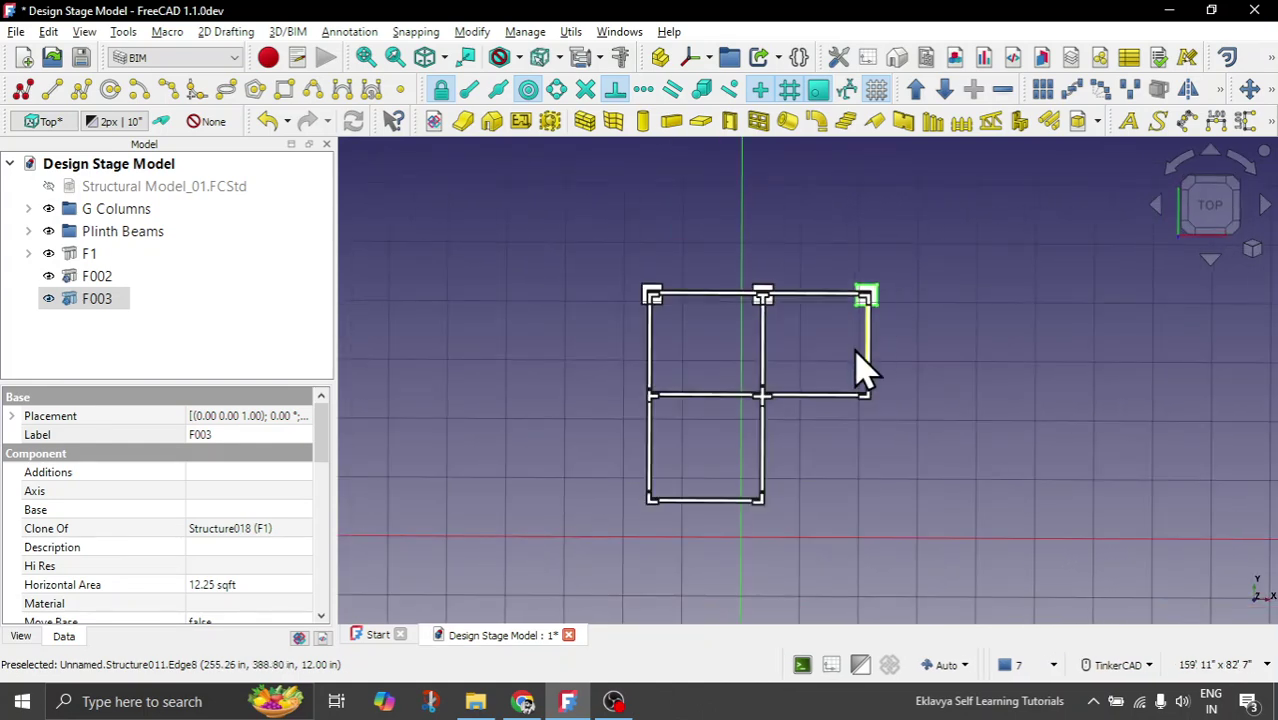
scroll(848, 395, up, 4)
click(1208, 216)
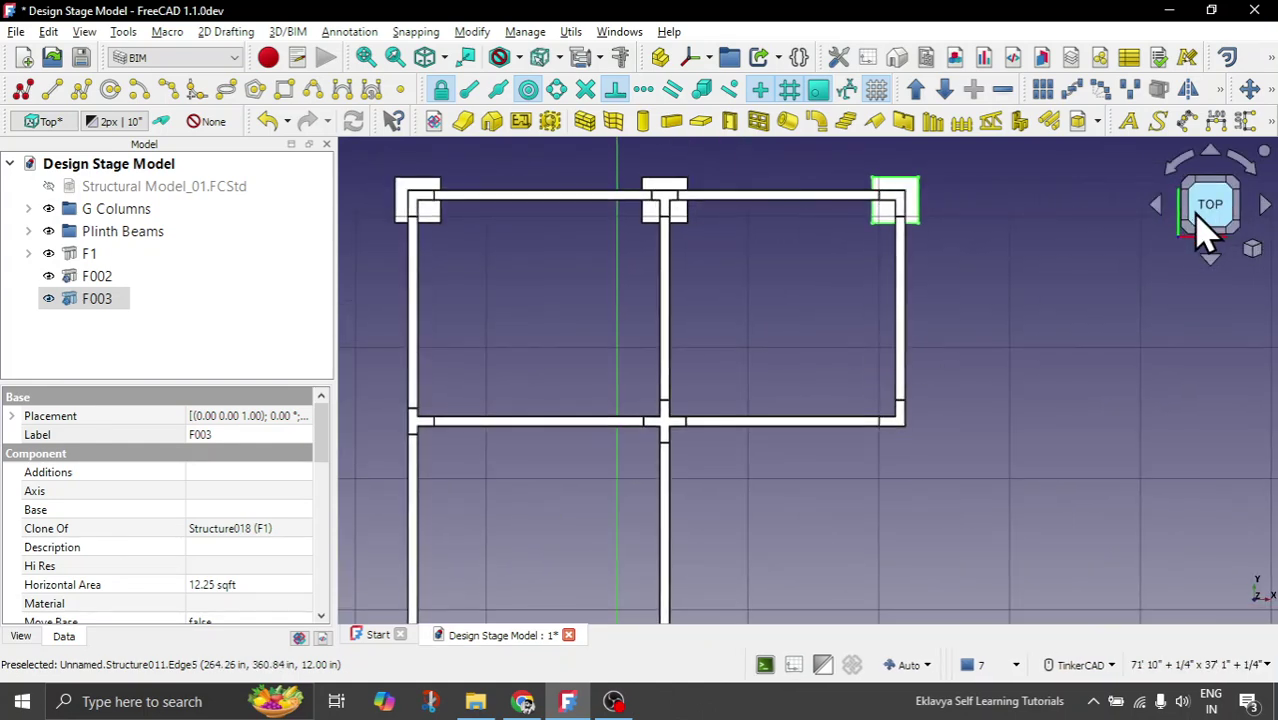
scroll(745, 315, down, 1)
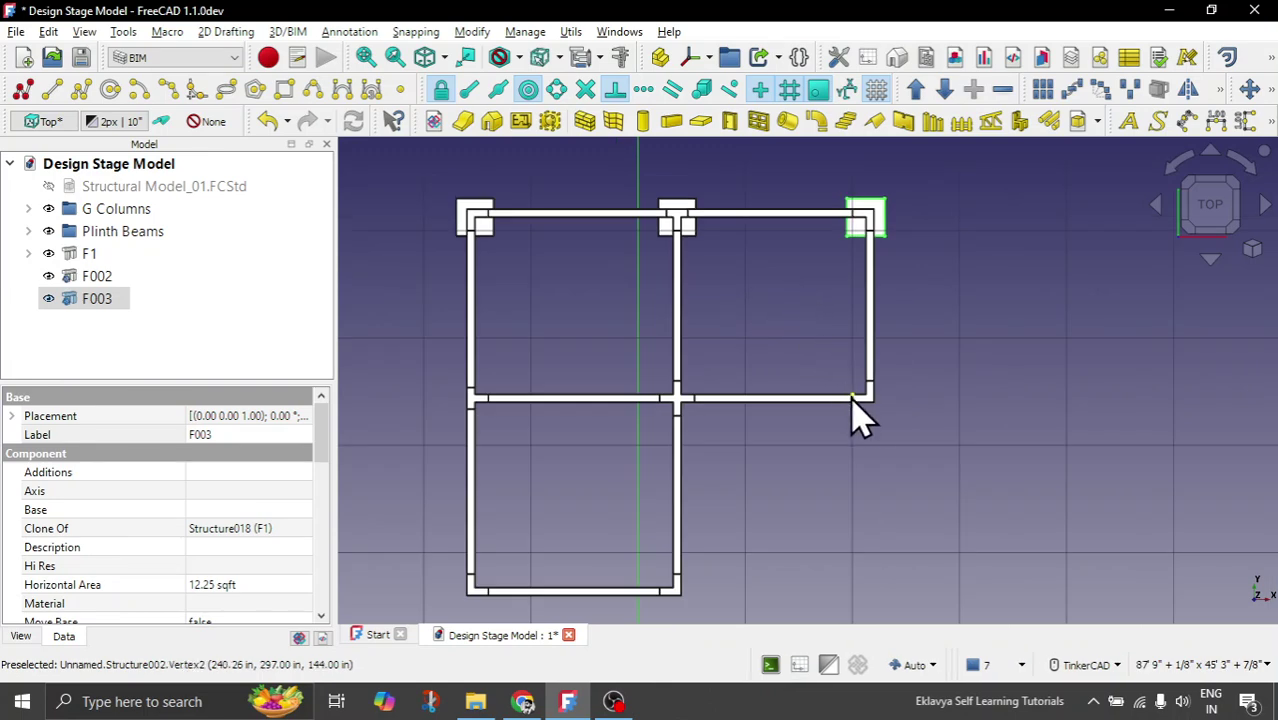
click(96, 300)
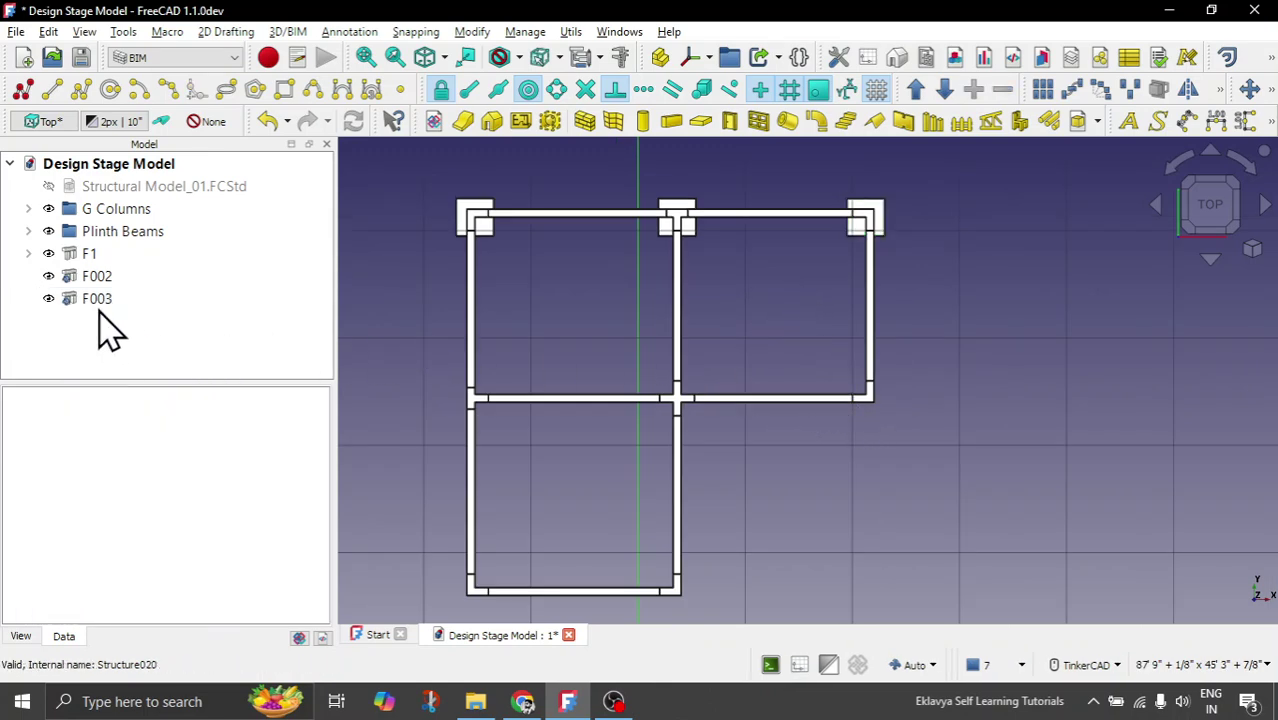
click(1271, 89)
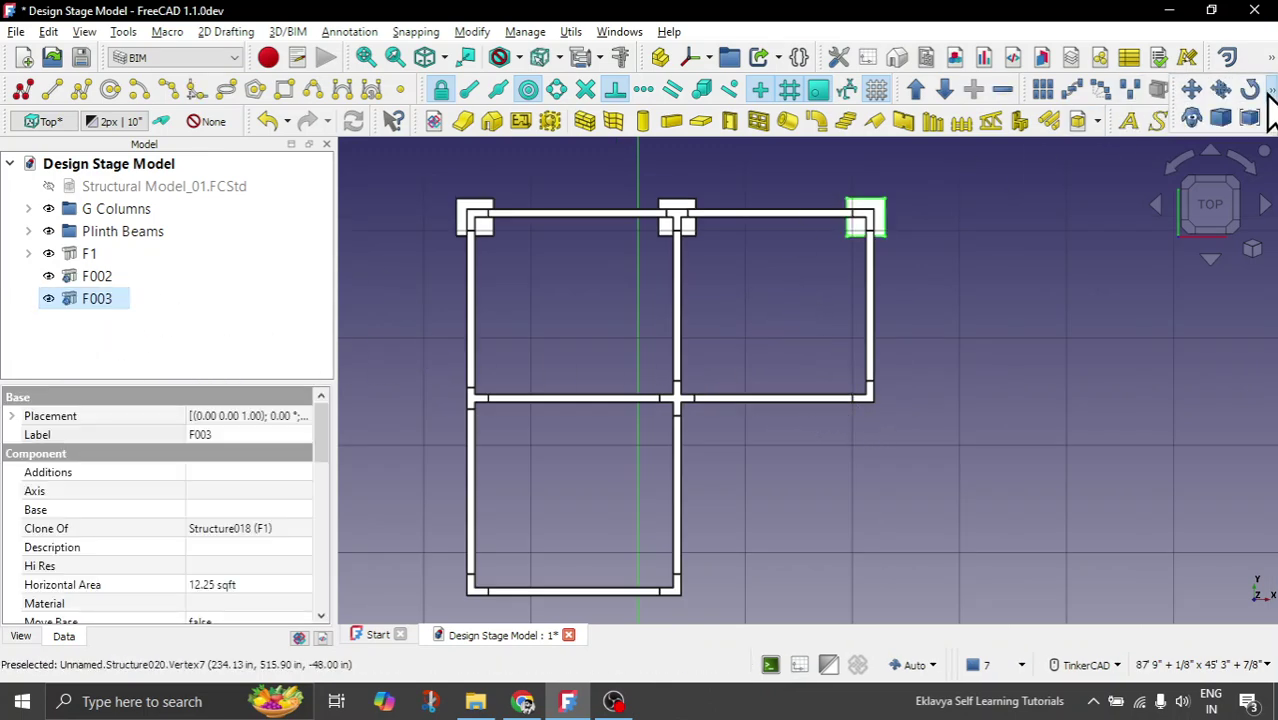
click(1192, 120)
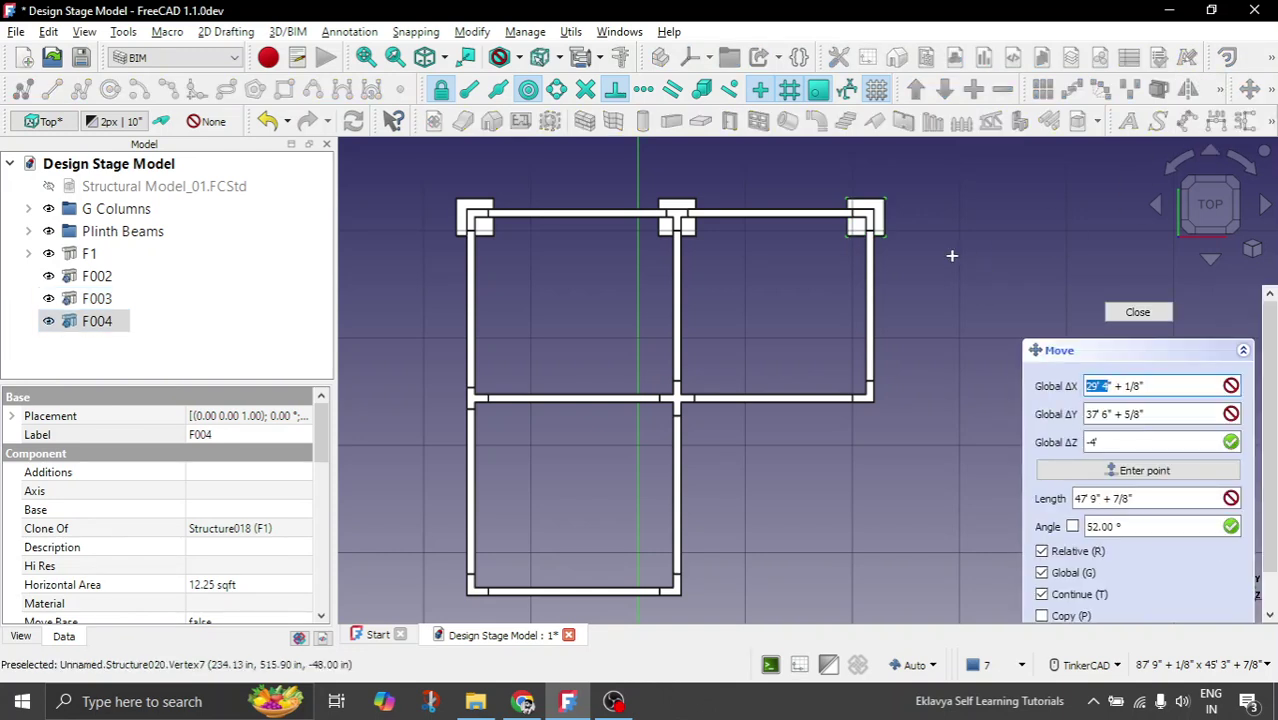
Step: Move the clone F004 16' 5" + 7/8" in negative Y from the rear-right corner column to beneath the right bay's front corner column
scroll(905, 202, up, 4)
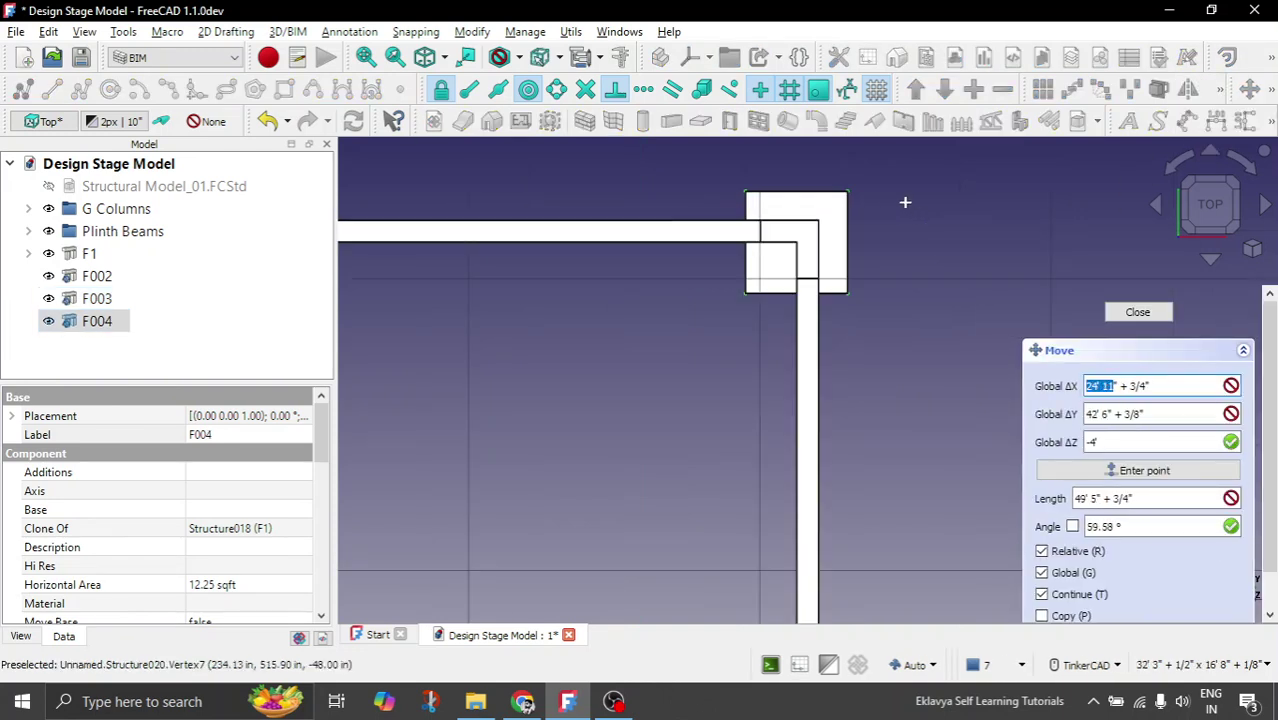
click(830, 226)
scroll(836, 280, down, 4)
scroll(827, 371, up, 5)
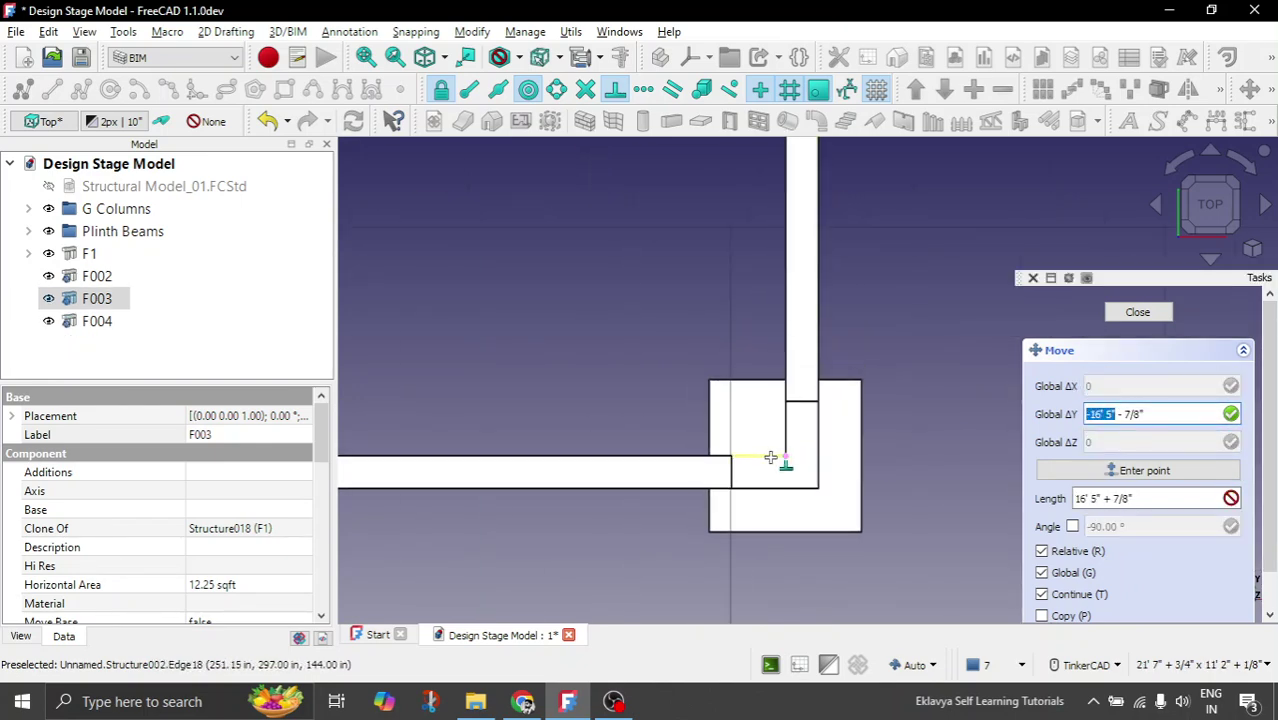
click(785, 457)
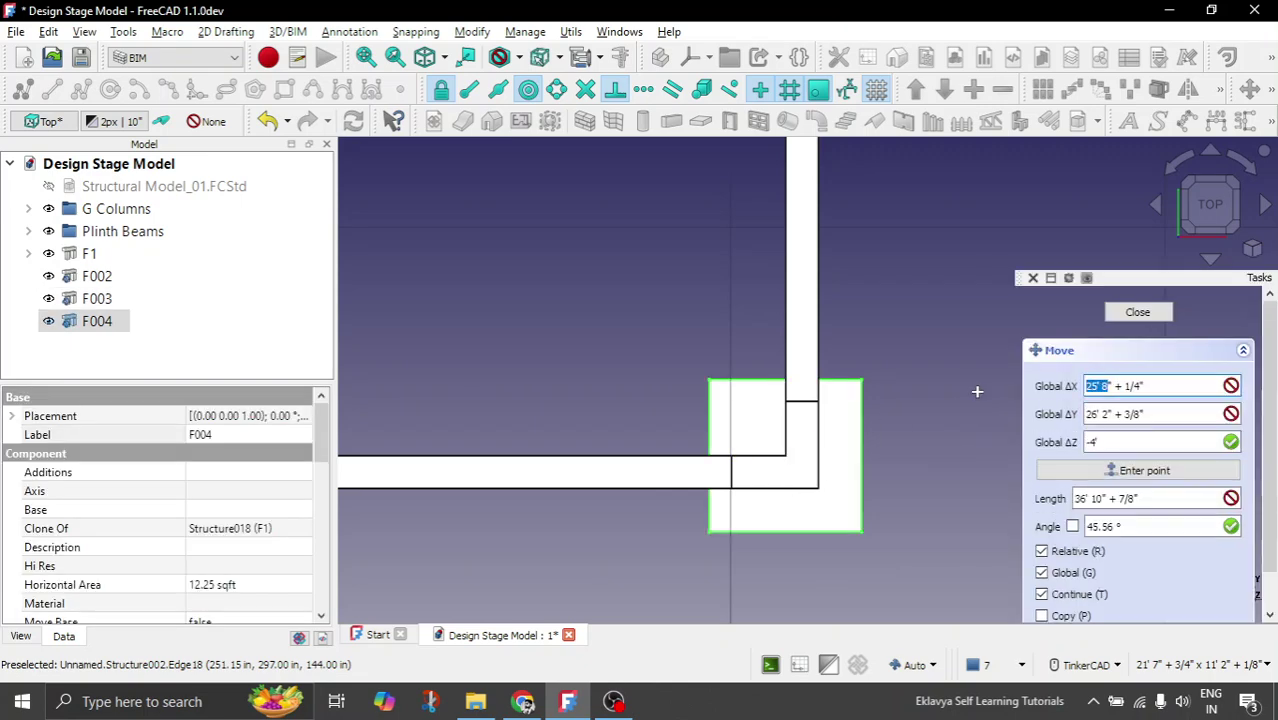
click(1138, 312)
Step: Clone the footing F004 beneath the right bay's front corner column
scroll(1143, 378, down, 2)
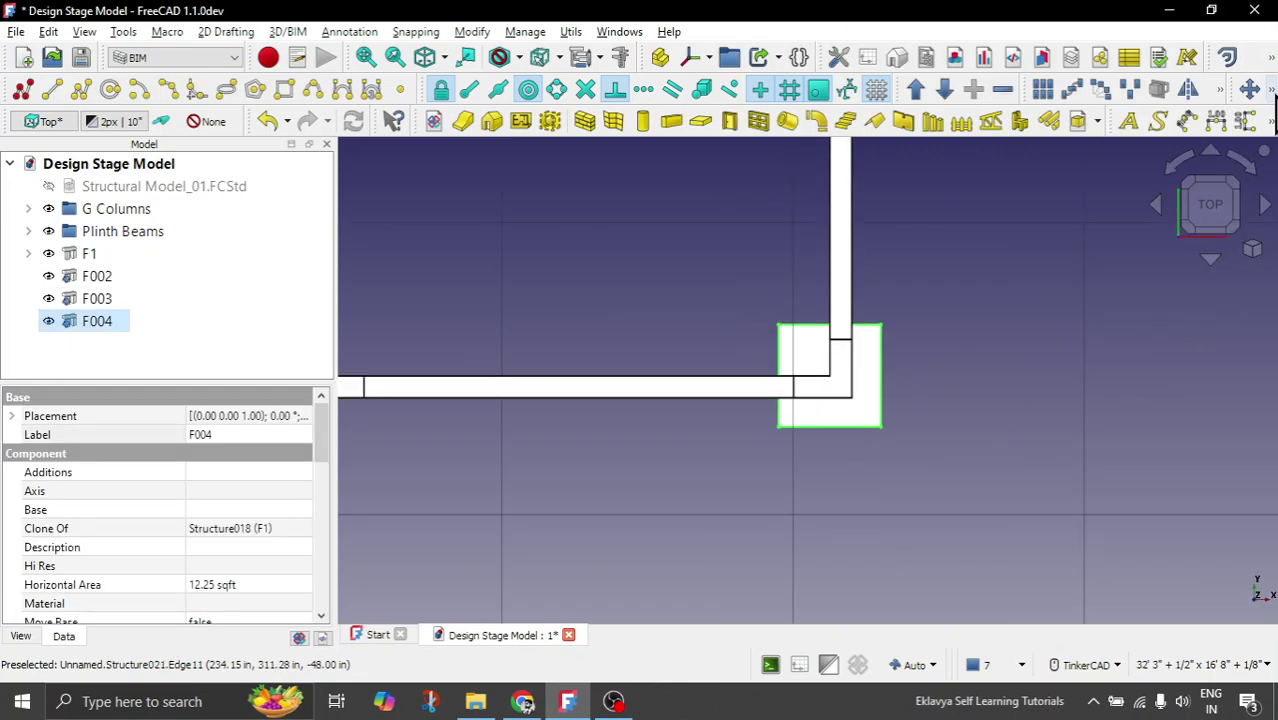
click(1273, 93)
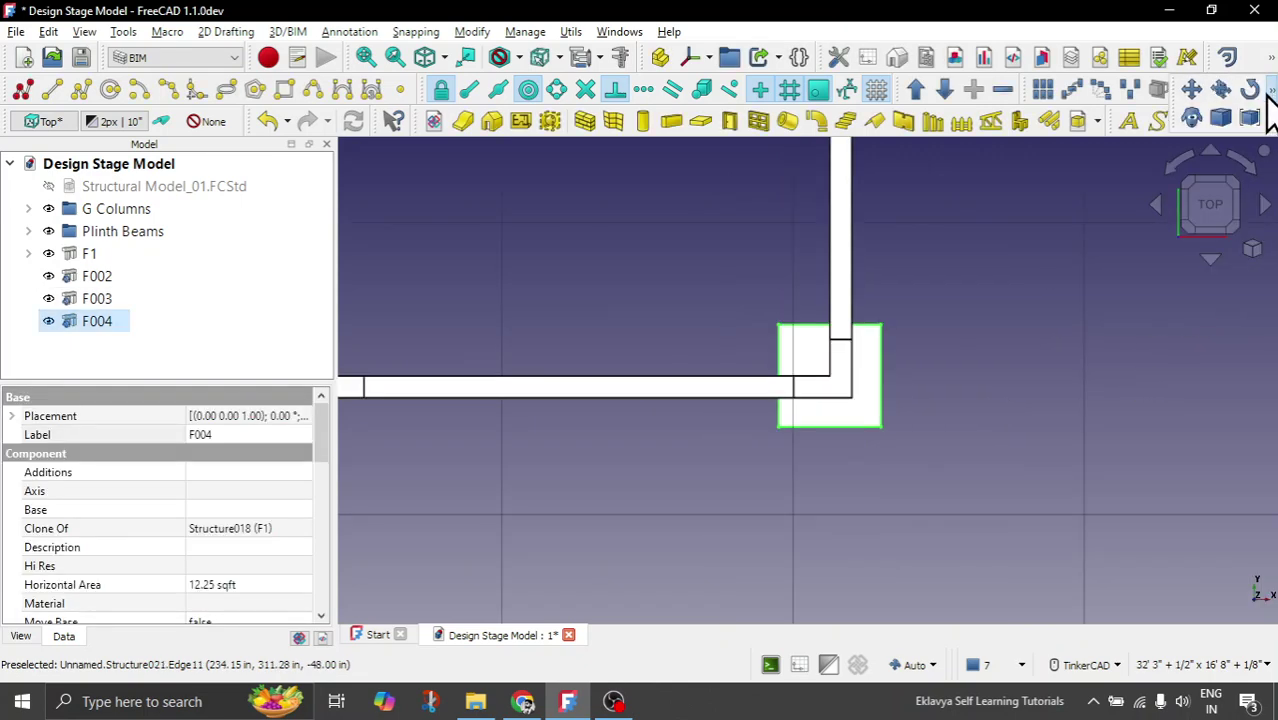
click(1200, 133)
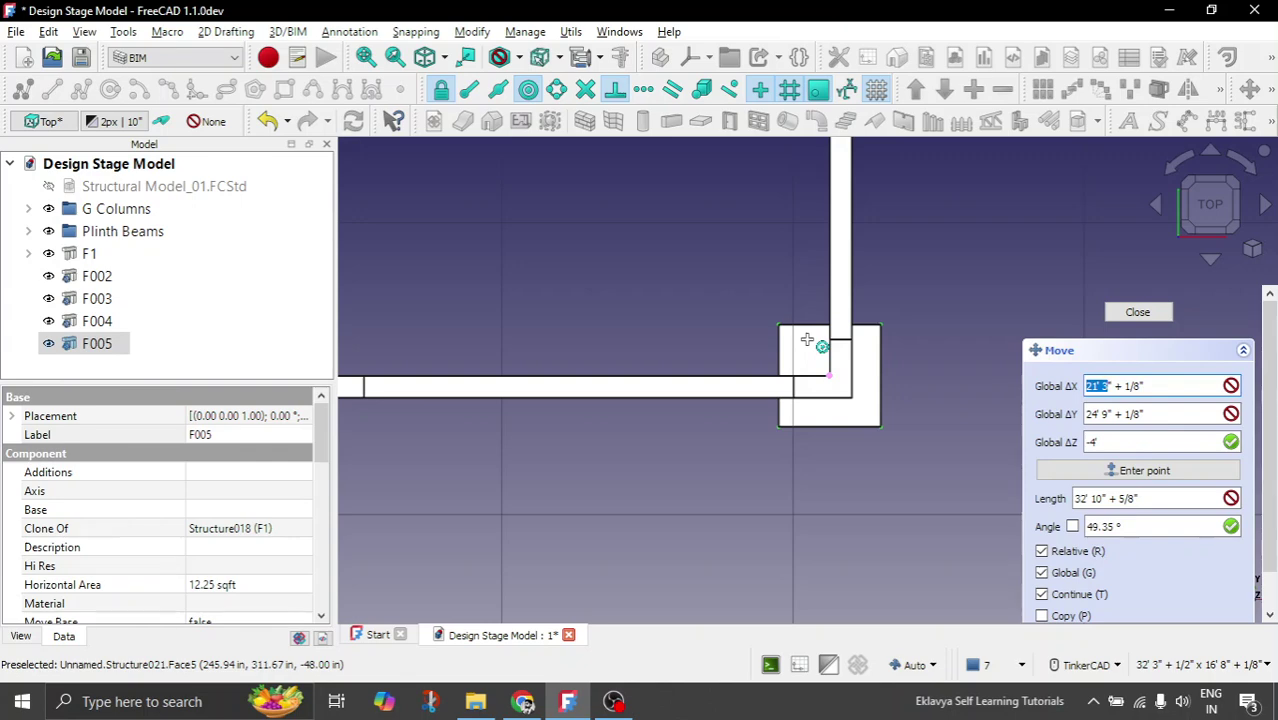
Step: Move the clone F005 in negative X from the right bay's front corner column to beneath the central cross-shaped column, centering it there
click(807, 341)
scroll(620, 360, down, 3)
scroll(627, 356, up, 5)
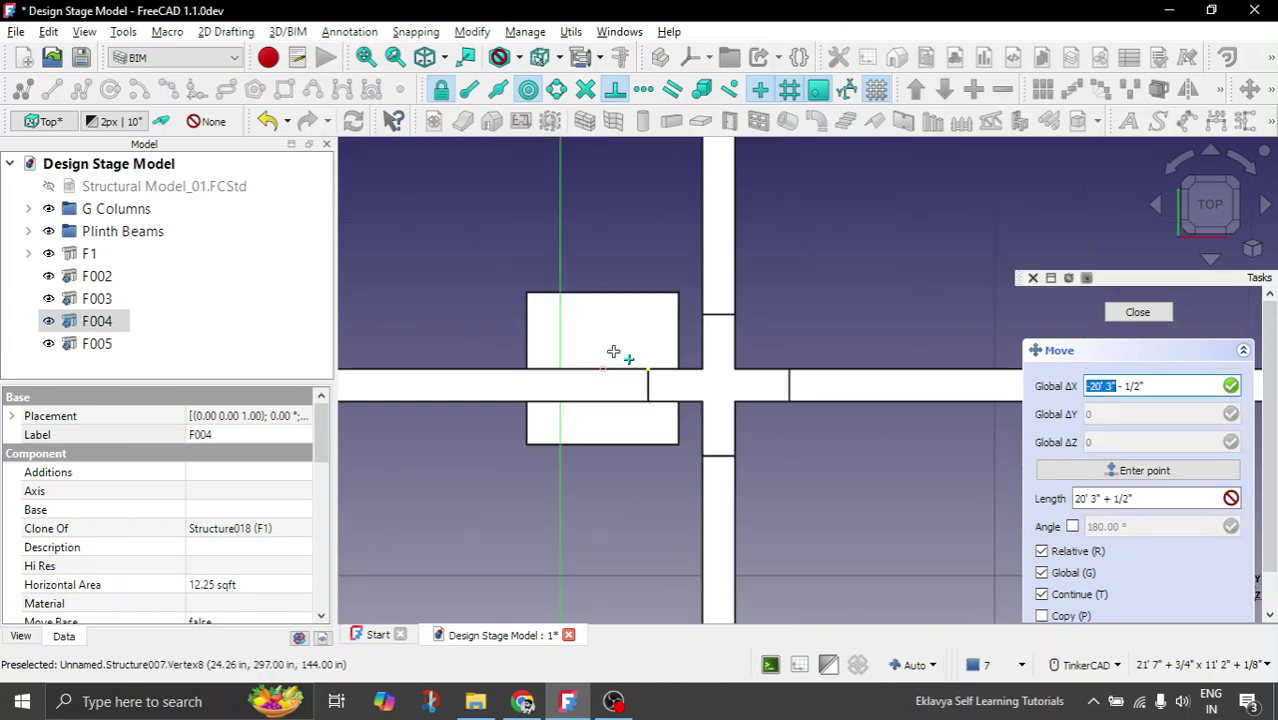
click(721, 386)
scroll(833, 305, up, 1)
key(Escape)
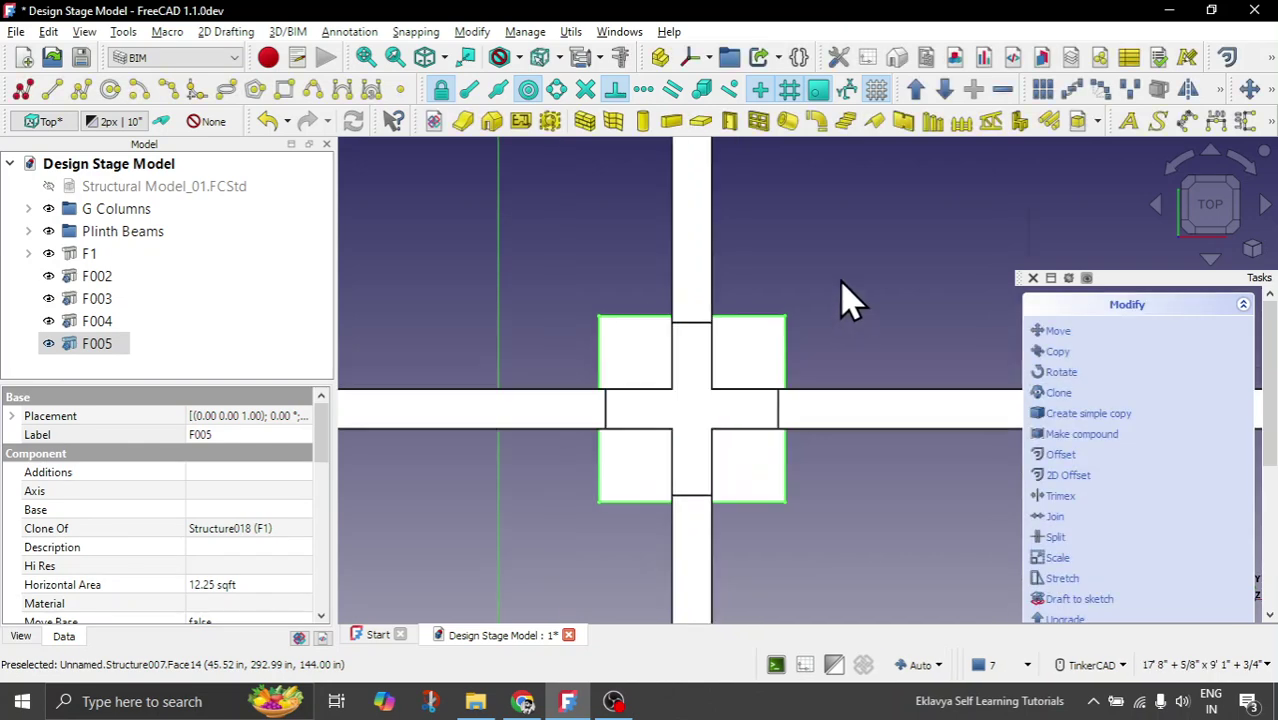
click(848, 300)
Step: Clone the footing F005 beneath the central cross-shaped column
click(759, 371)
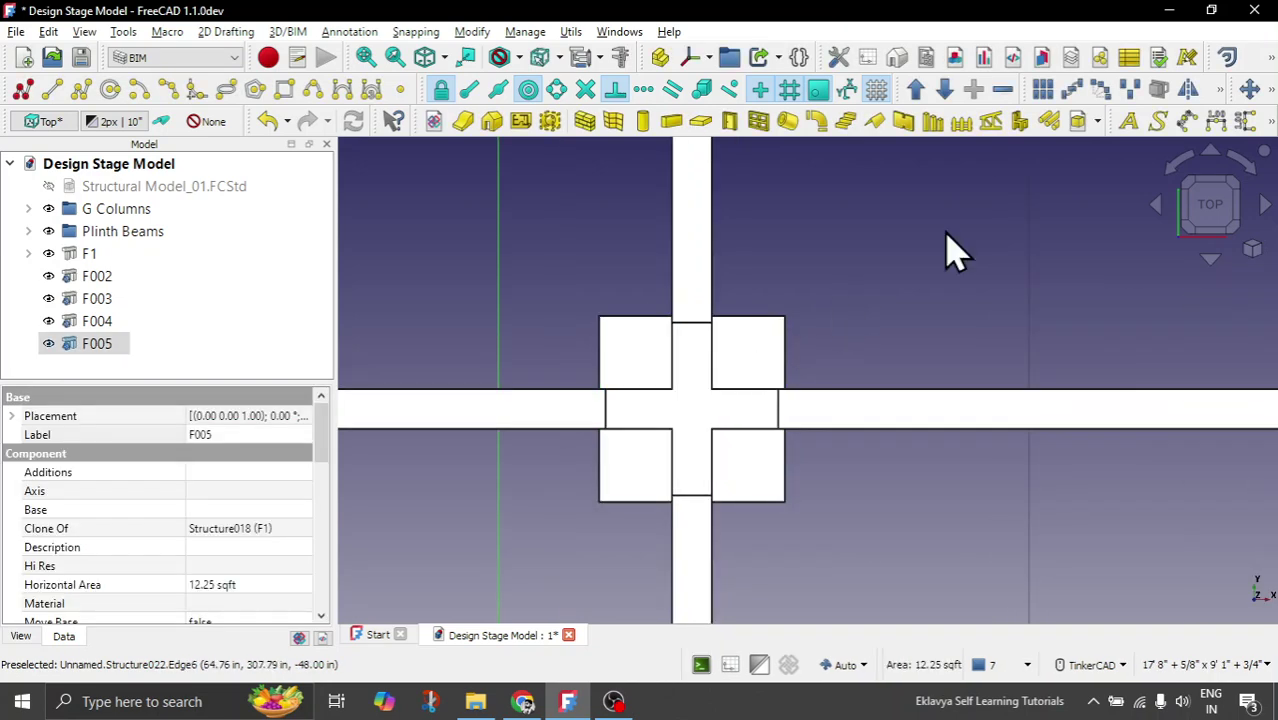
click(1270, 90)
click(1192, 117)
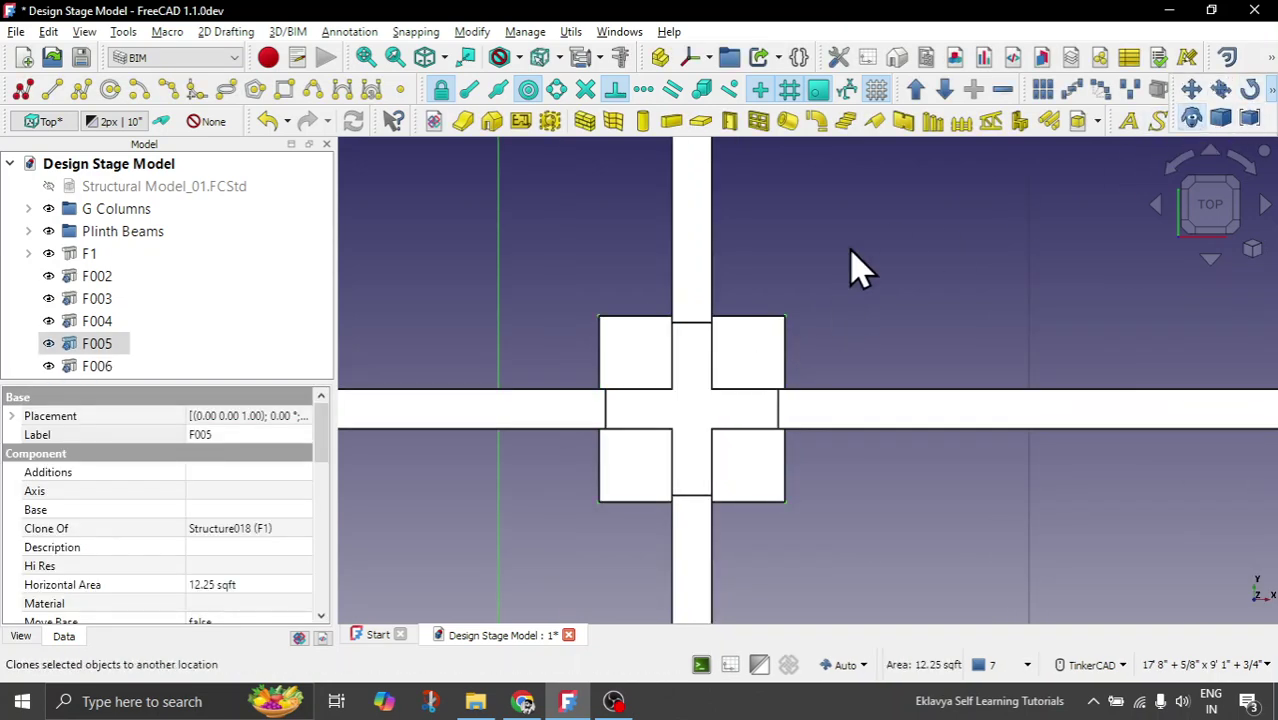
Step: Move the clone F006 in negative X from the central cross-shaped column to beneath the left T-shaped column, centering it there
key(m)
key(v)
click(693, 406)
scroll(962, 325, down, 3)
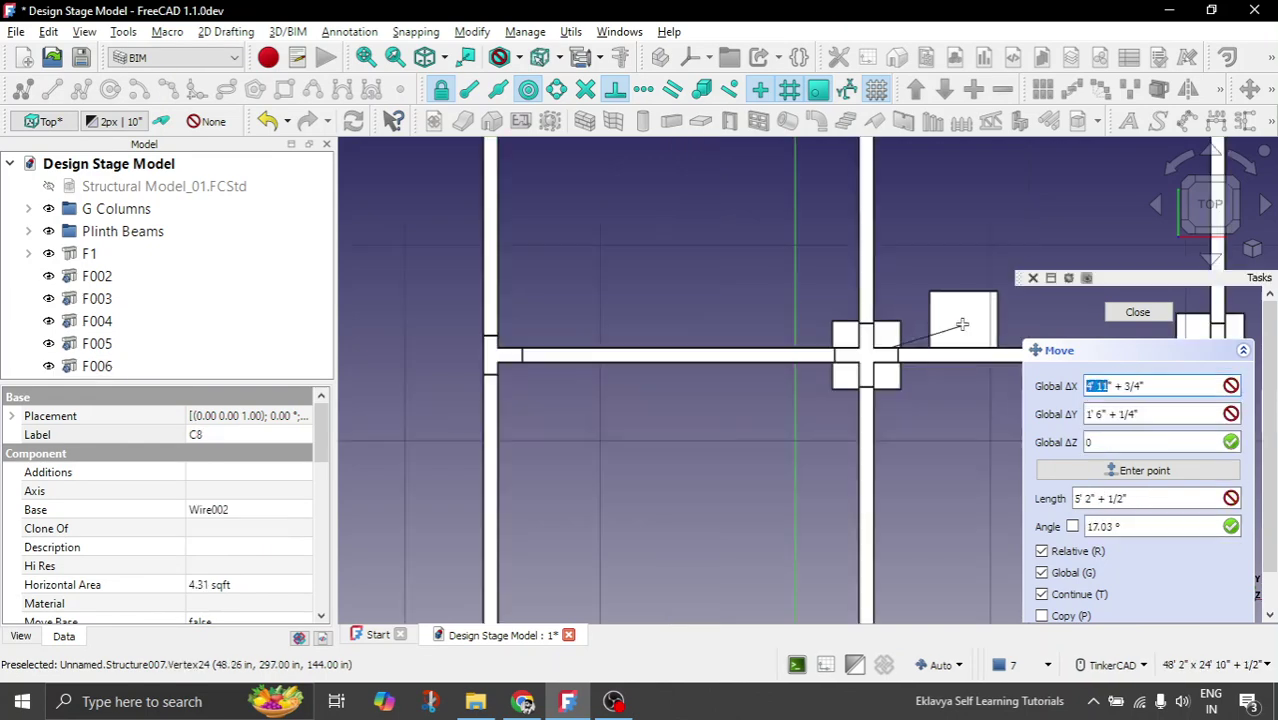
scroll(962, 325, down, 2)
scroll(698, 325, up, 6)
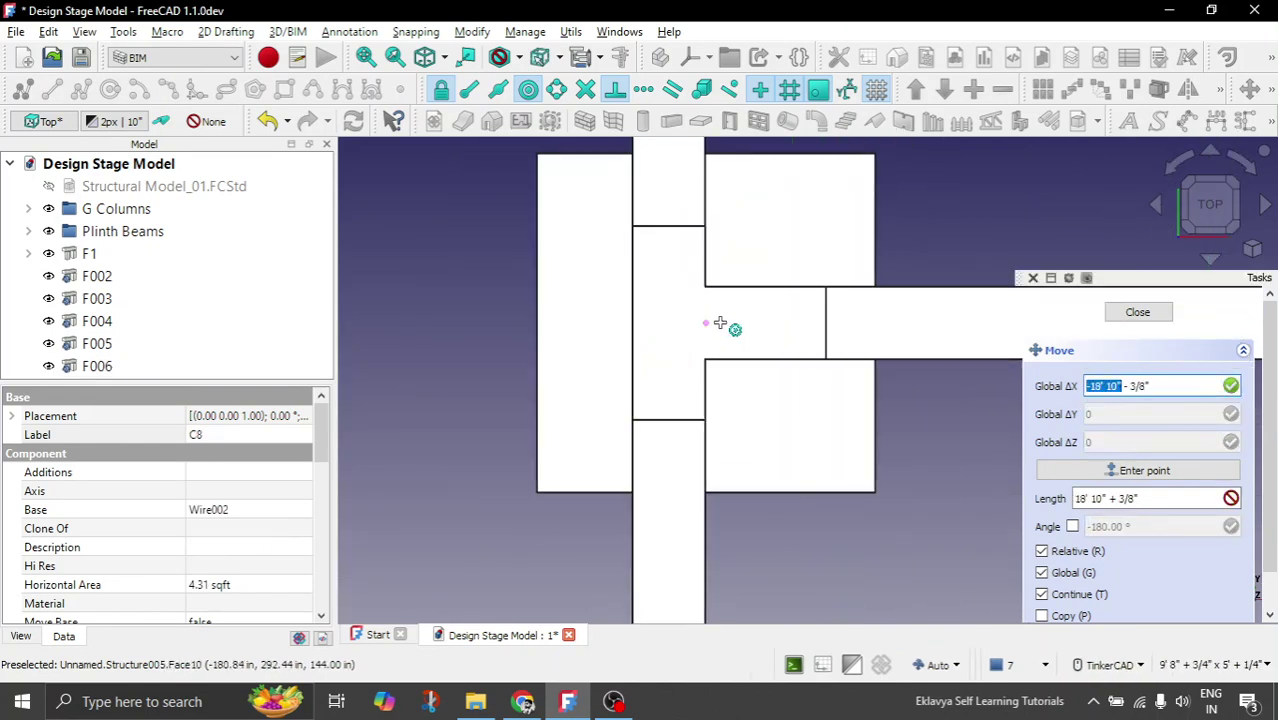
scroll(575, 385, down, 6)
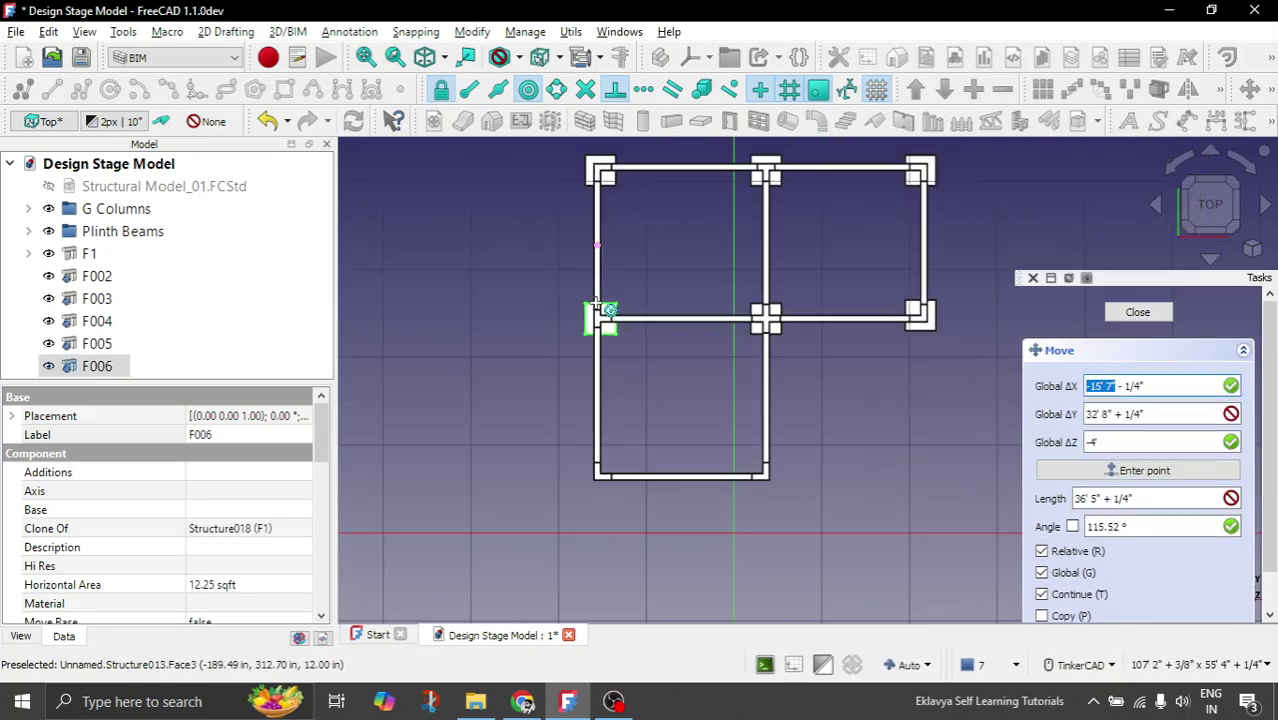
click(598, 314)
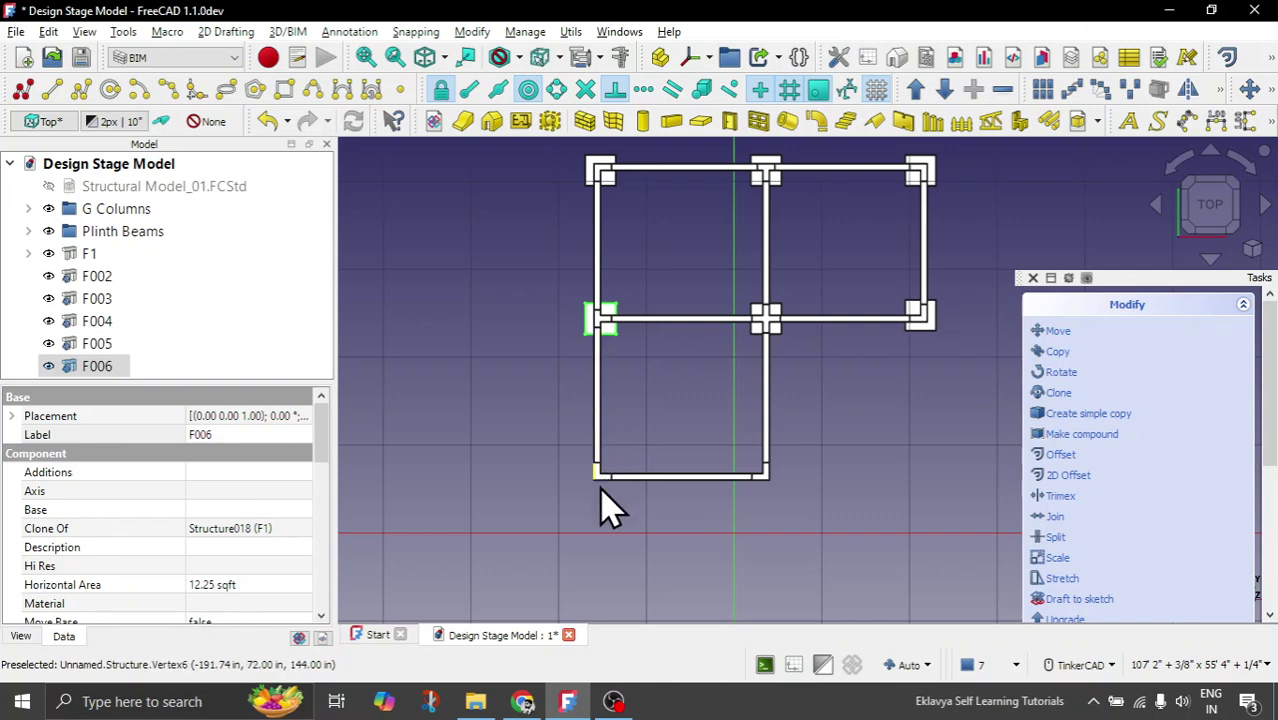
Step: Clone the footing F006 and move the clone in negative Y to beneath the front-left corner column, centering it there
scroll(605, 335, up, 5)
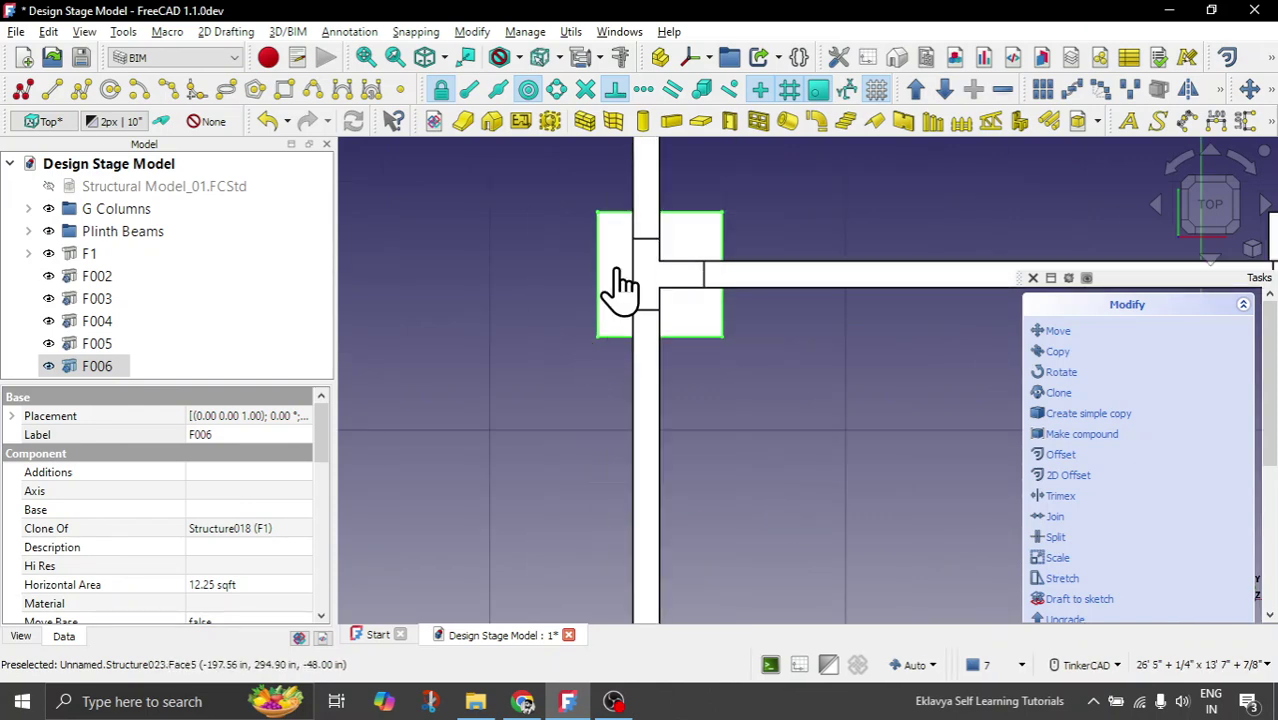
click(1271, 89)
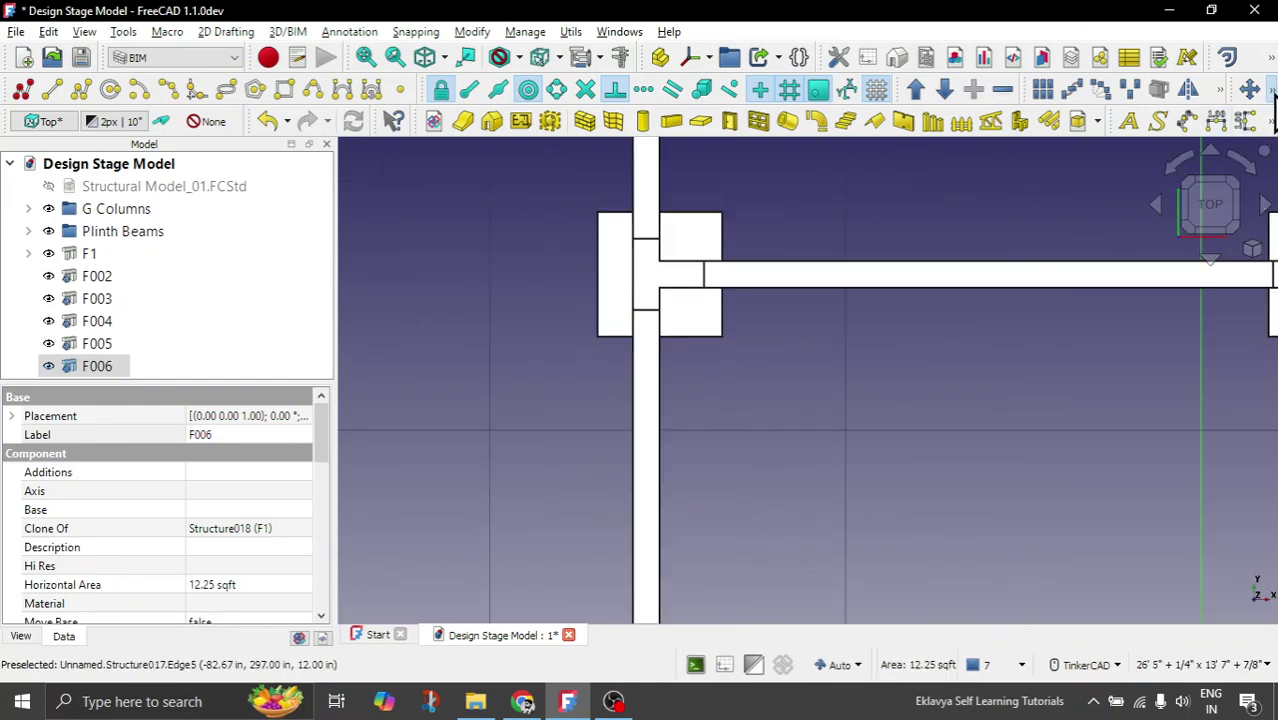
click(1192, 118)
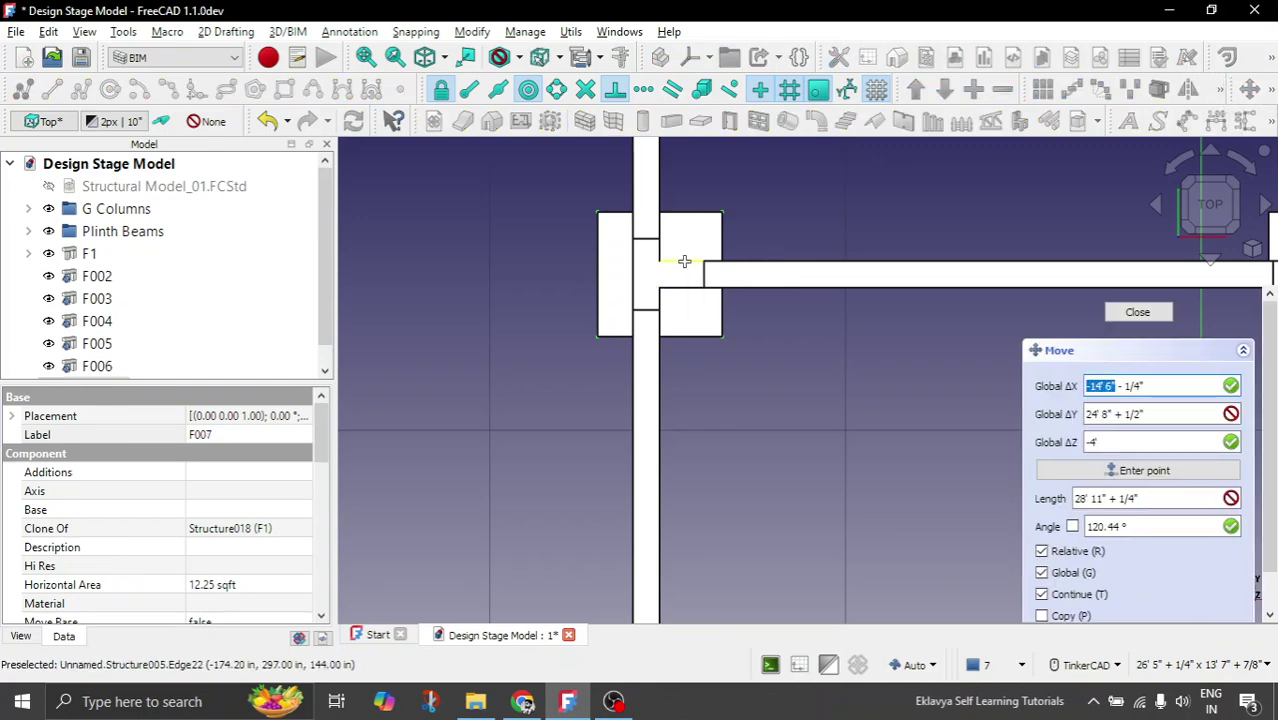
click(659, 273)
scroll(679, 337, down, 3)
scroll(670, 448, up, 3)
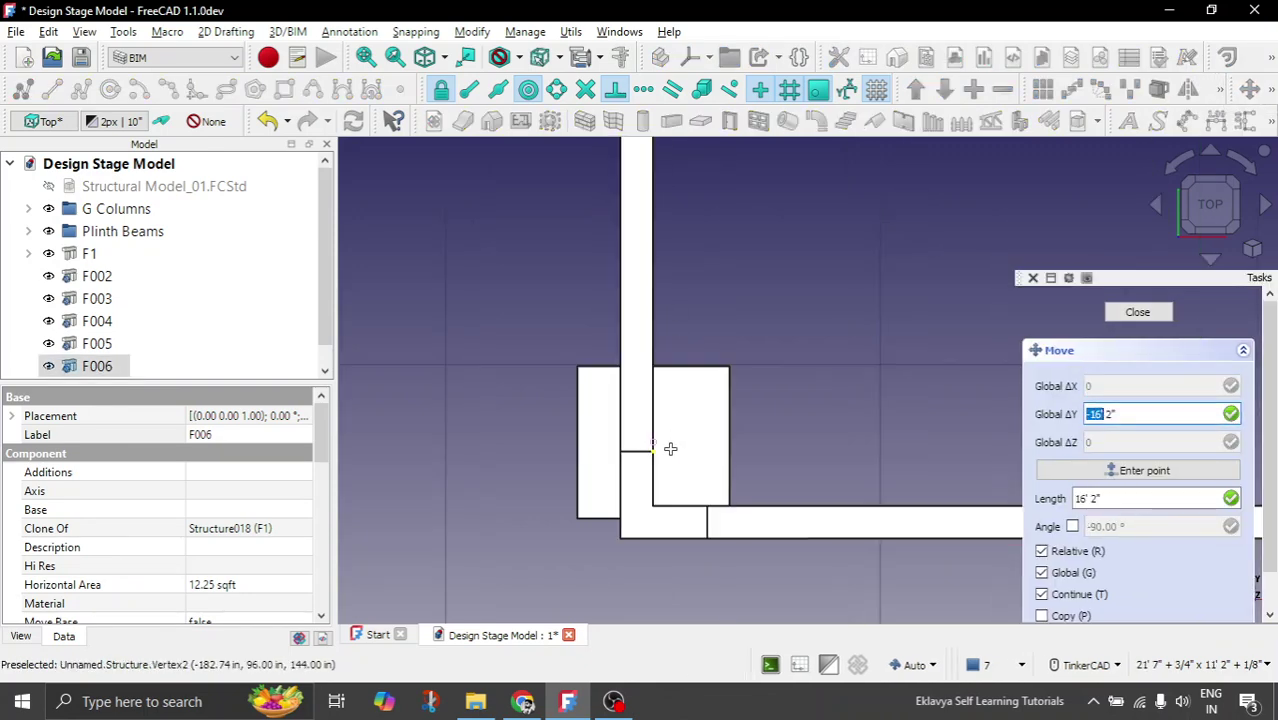
click(668, 515)
scroll(518, 456, down, 2)
key(Escape)
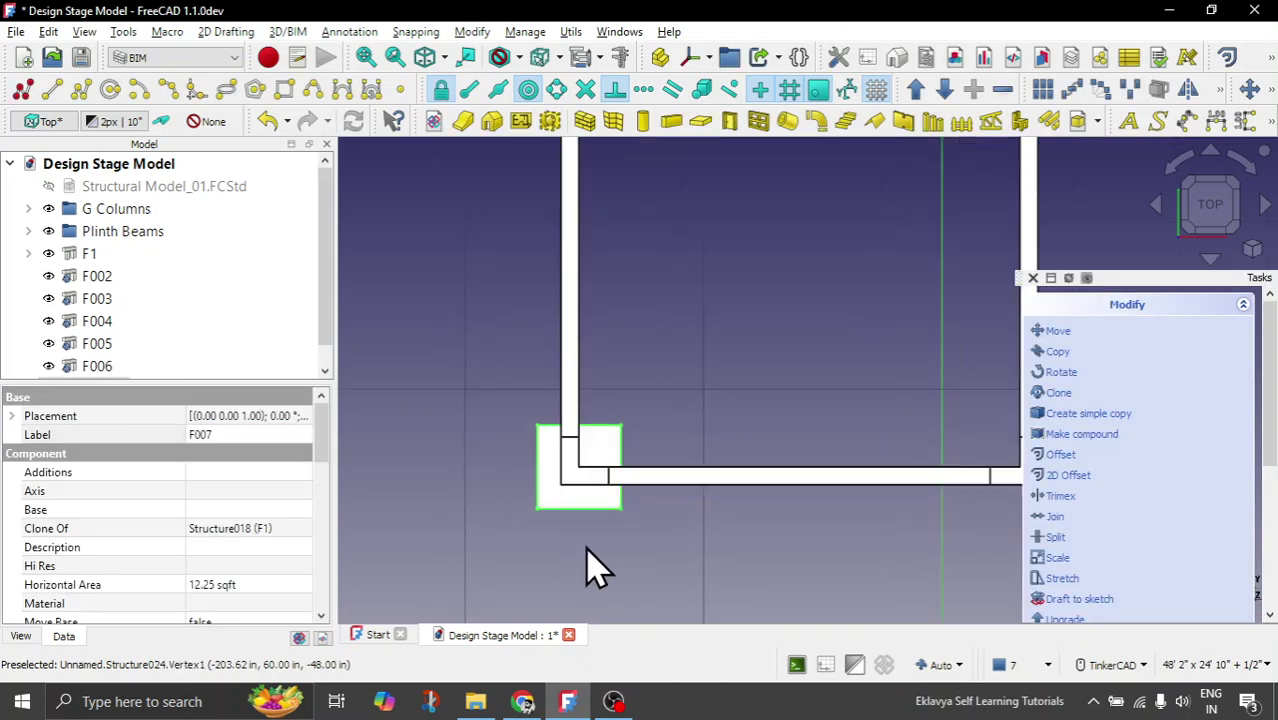
Step: Try to clone the footing F007 and move the clone in positive X to beneath the front-right corner column
scroll(590, 567, up, 1)
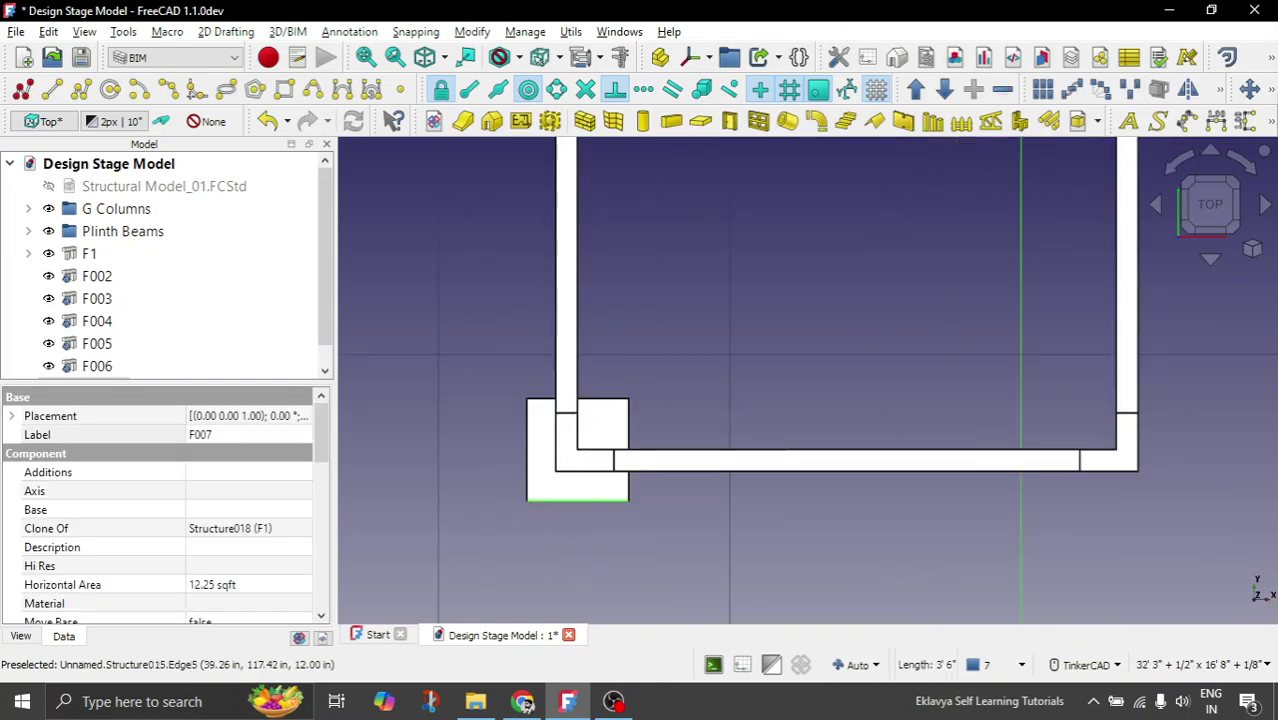
click(1273, 92)
click(1188, 130)
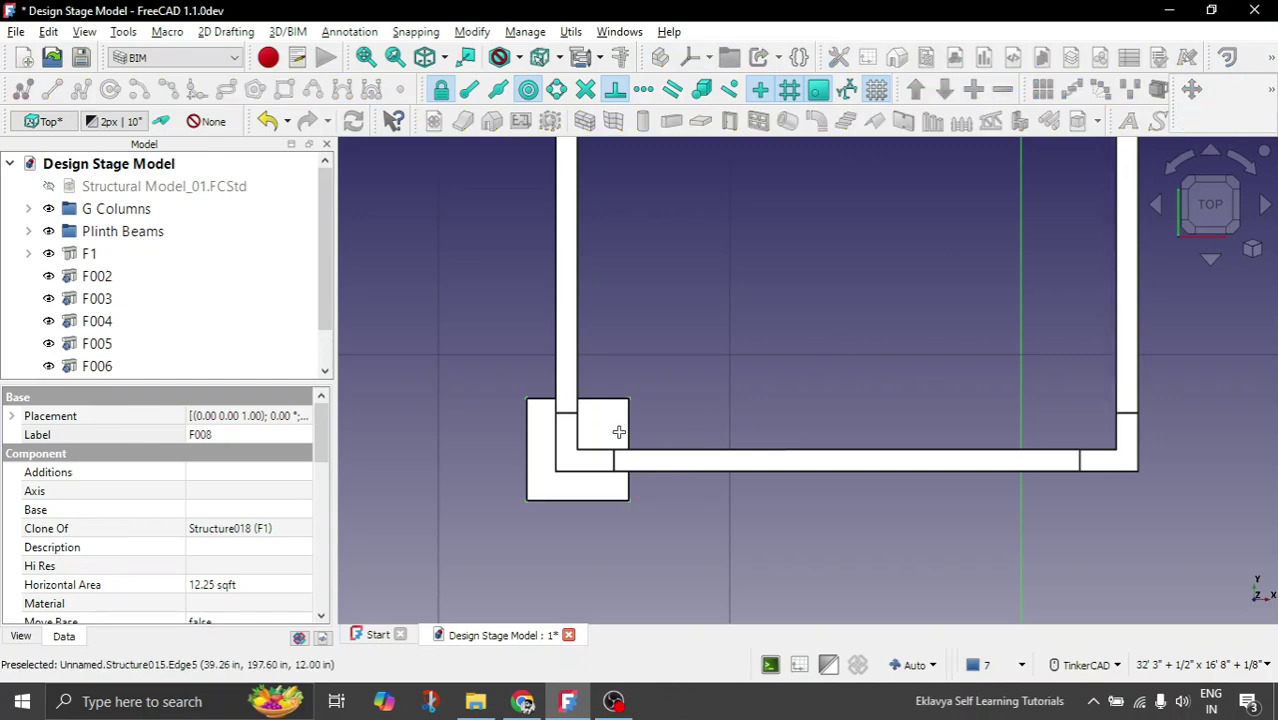
scroll(604, 424, up, 1)
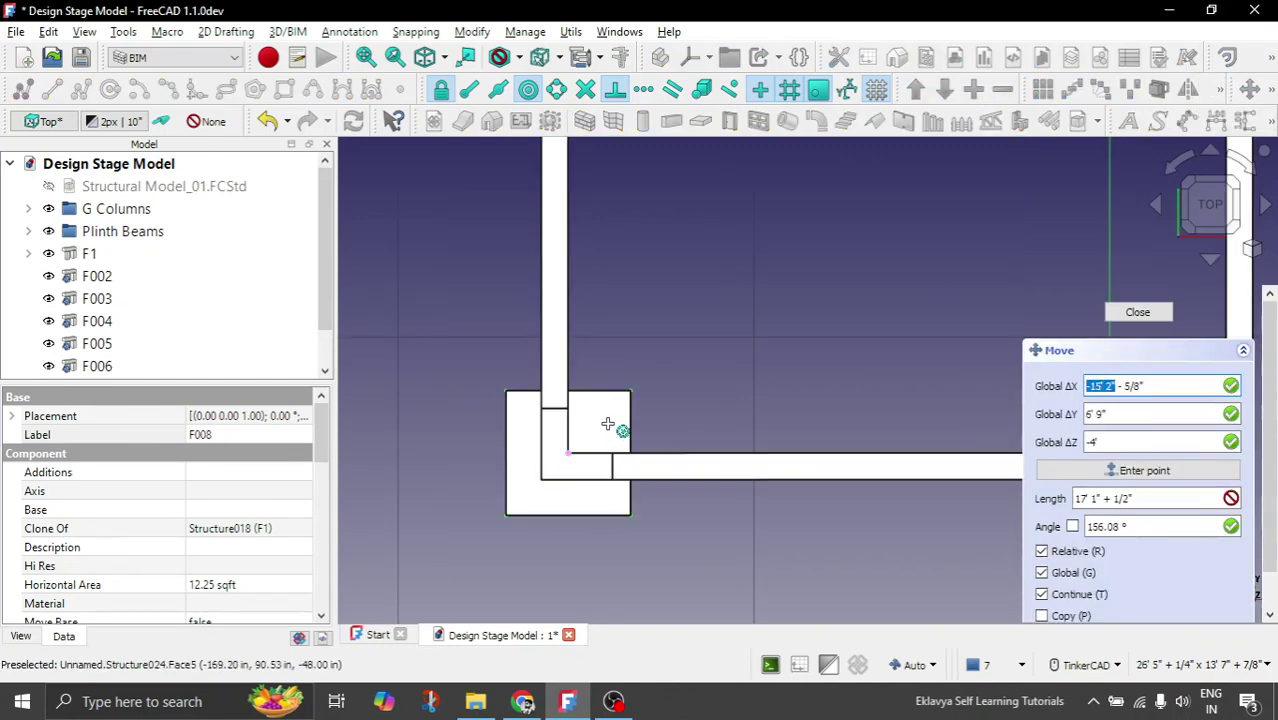
click(508, 450)
scroll(508, 450, down, 4)
scroll(785, 457, up, 4)
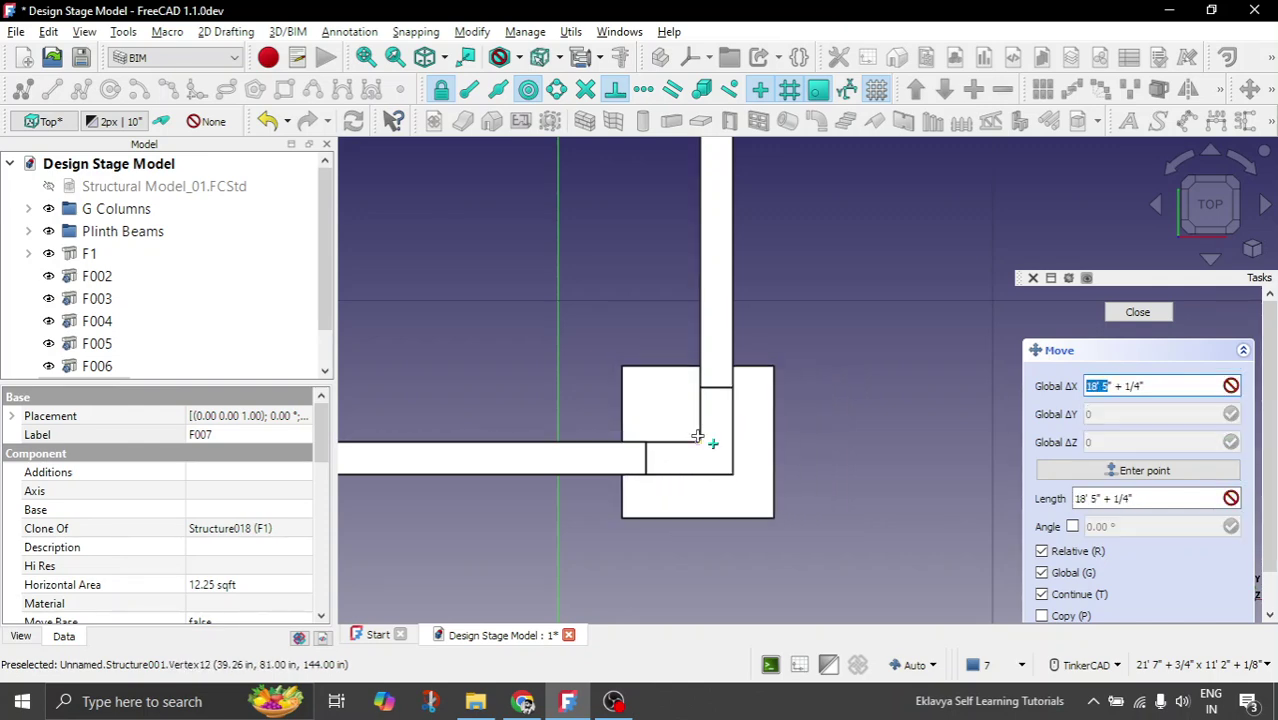
click(698, 434)
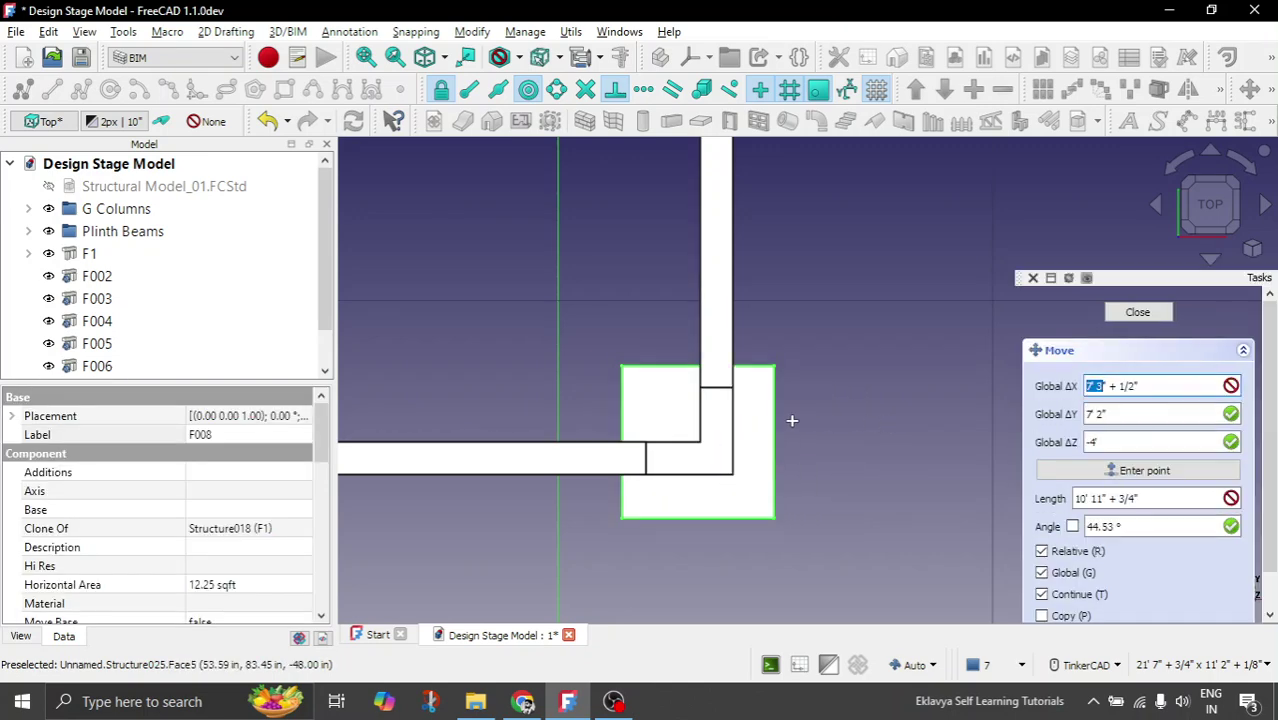
key(Escape)
scroll(790, 500, down, 5)
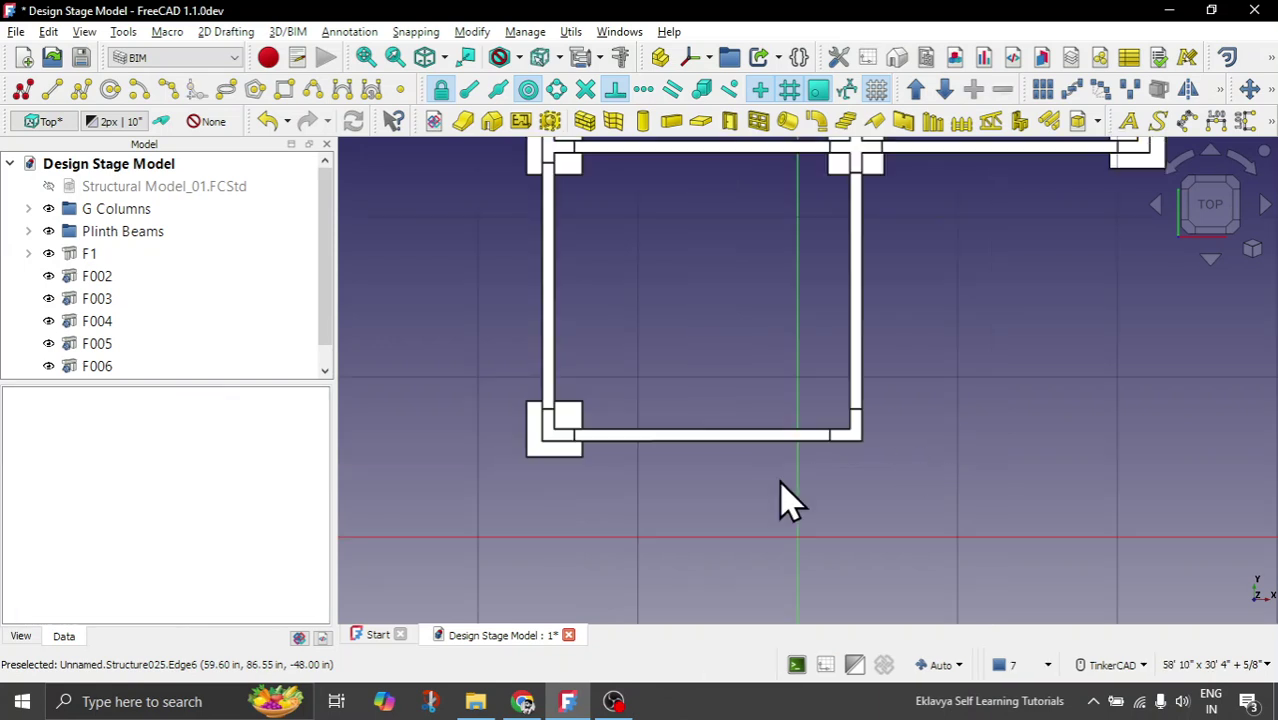
Step: Clone the footing F007 beneath the front-left corner column
scroll(495, 478, up, 4)
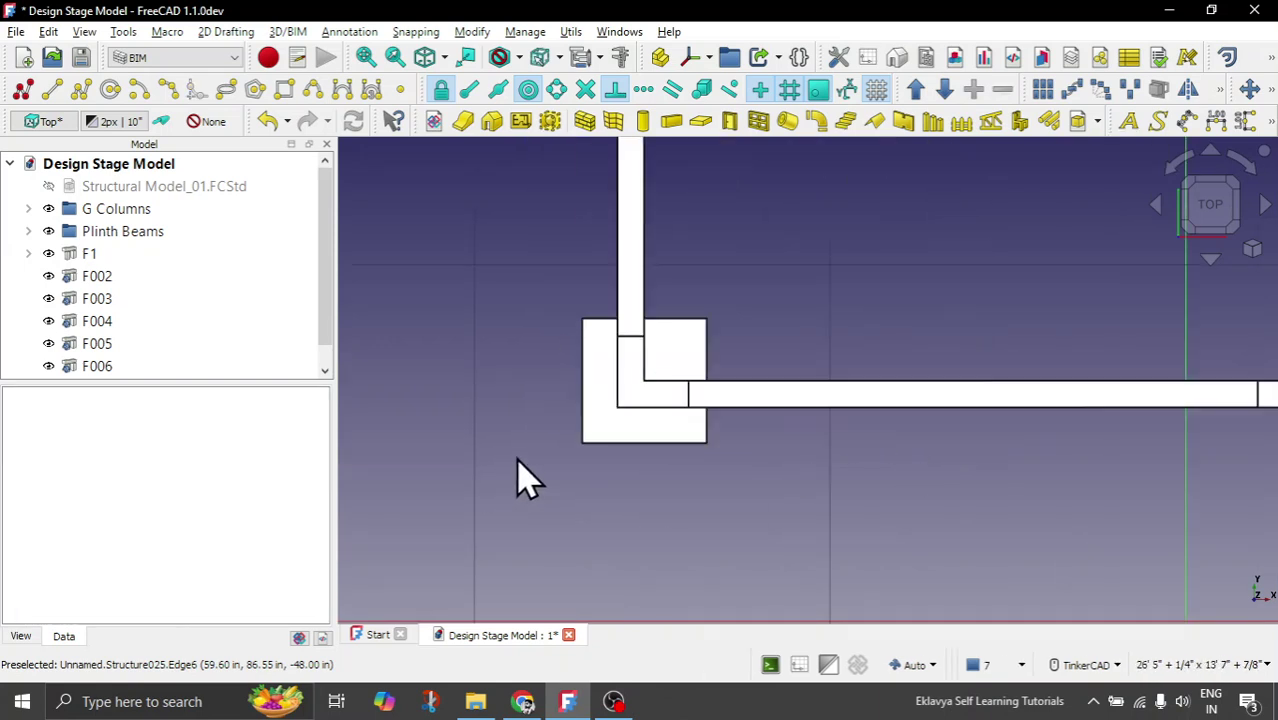
click(620, 468)
click(676, 350)
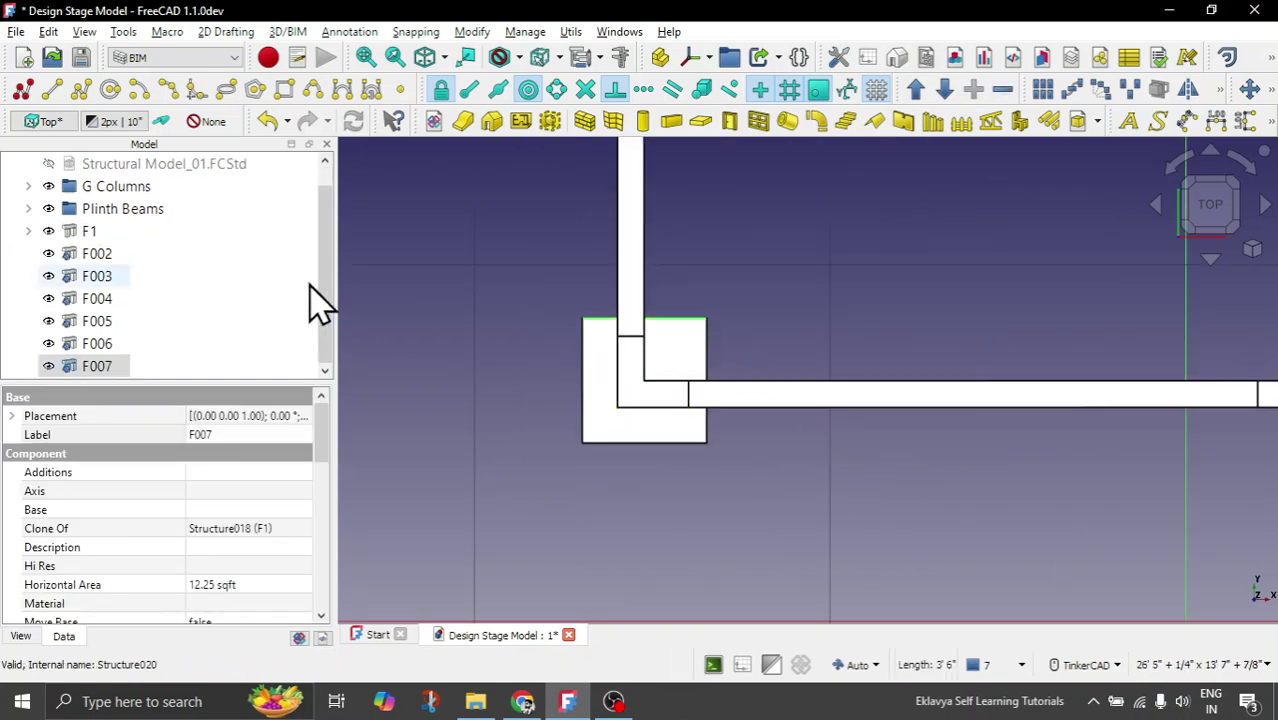
click(1273, 92)
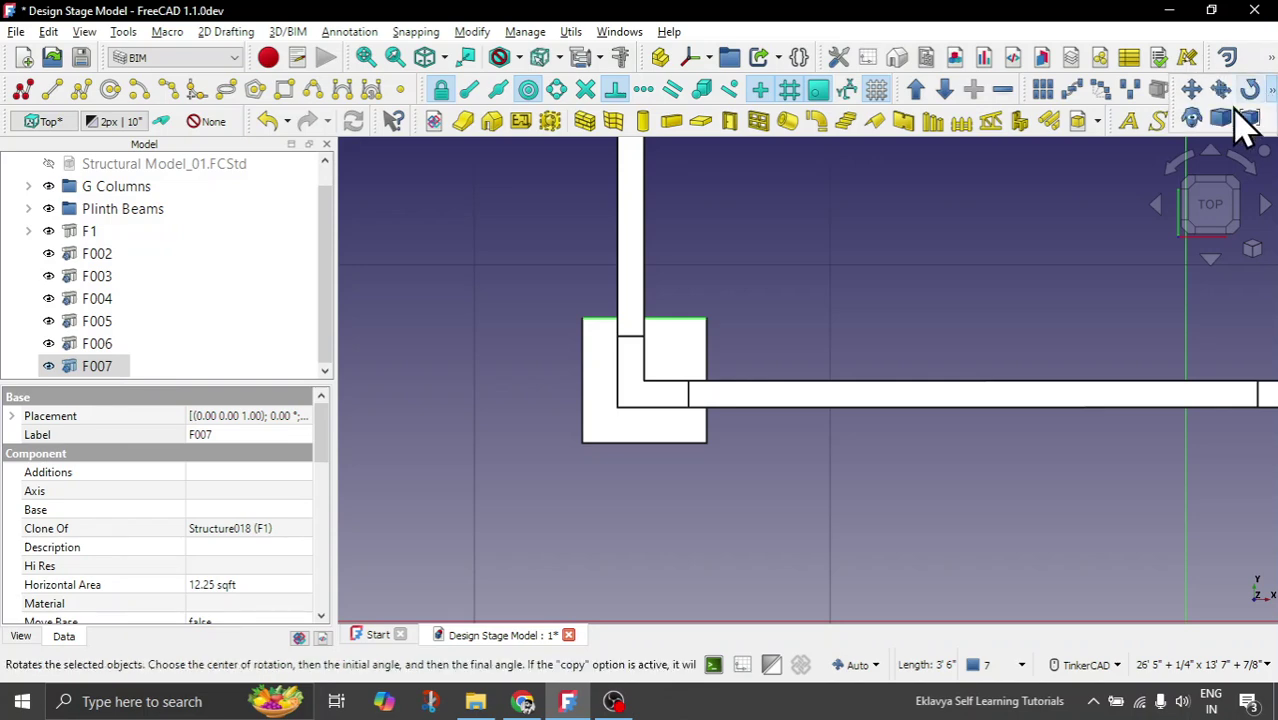
click(1191, 118)
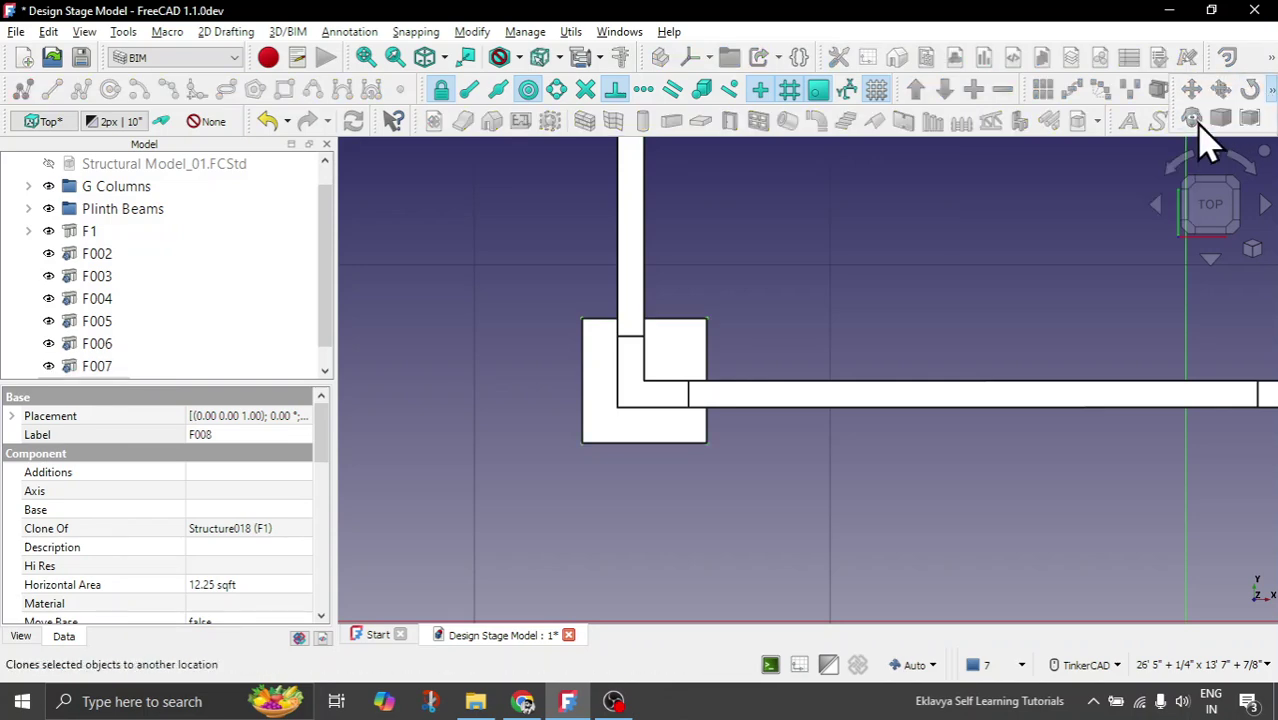
Step: Move the clone F008 in positive X from the front-left corner column to beneath the front-right corner column, centering it there
click(680, 352)
scroll(690, 370, down, 3)
scroll(740, 405, up, 5)
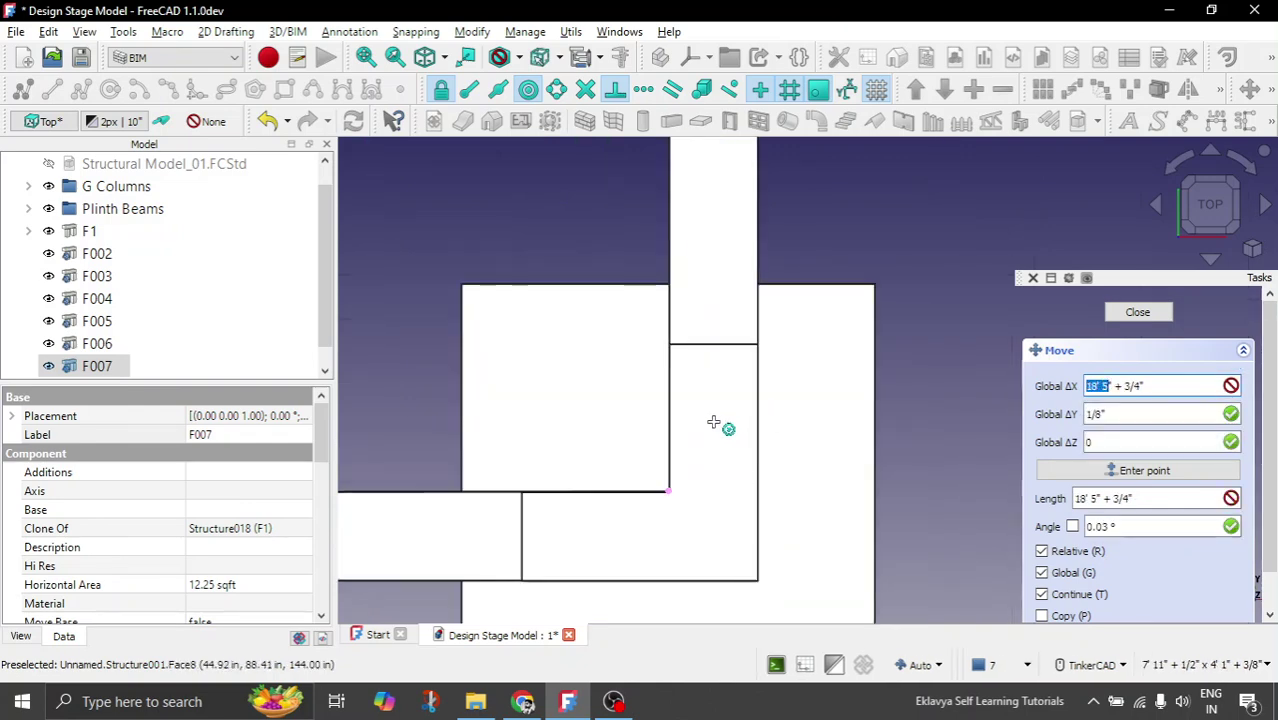
key(x)
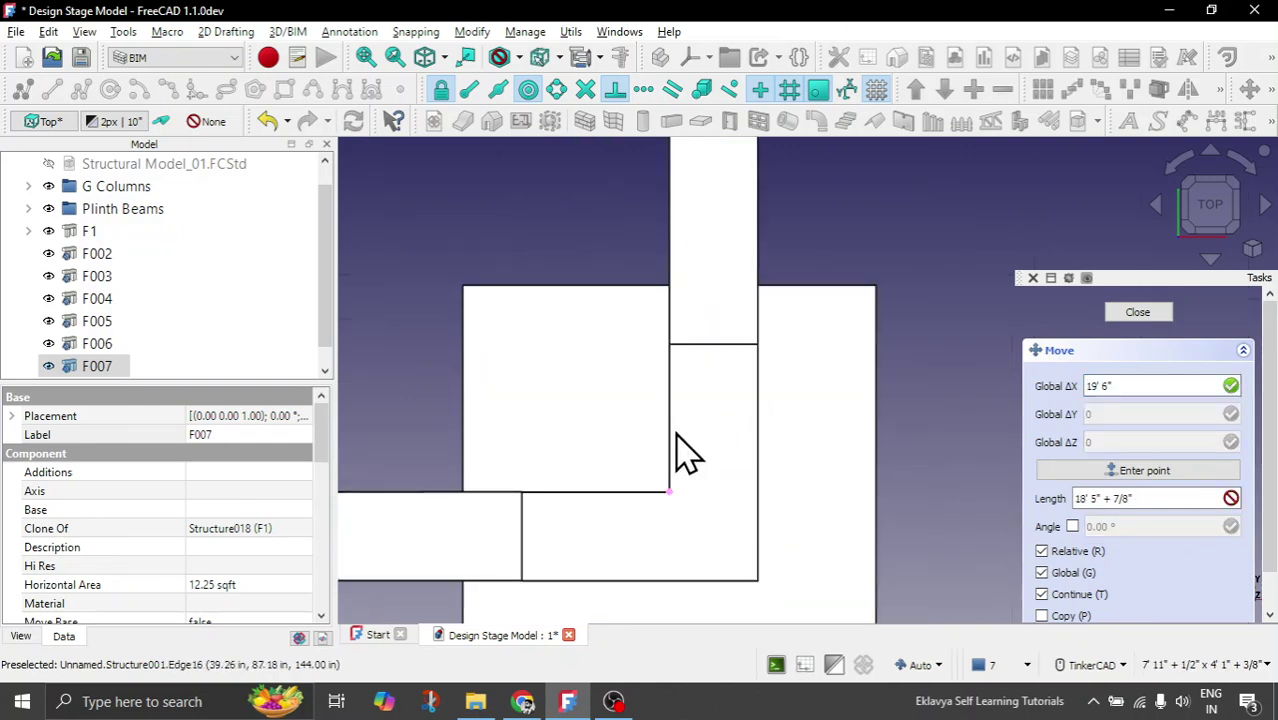
click(685, 451)
scroll(881, 403, down, 2)
key(Escape)
scroll(883, 415, down, 4)
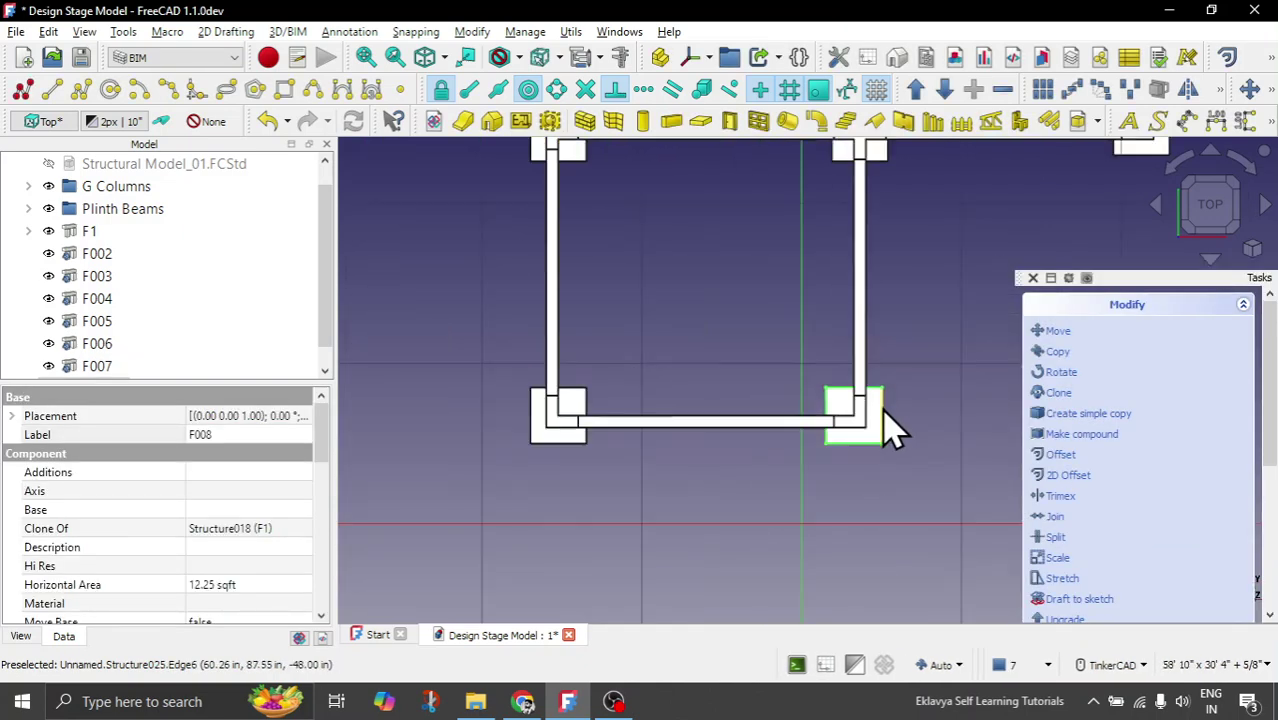
Step: Save the document and inspect the footings beneath all the columns in a 3D view, finishing in the top view
scroll(722, 522, down, 1)
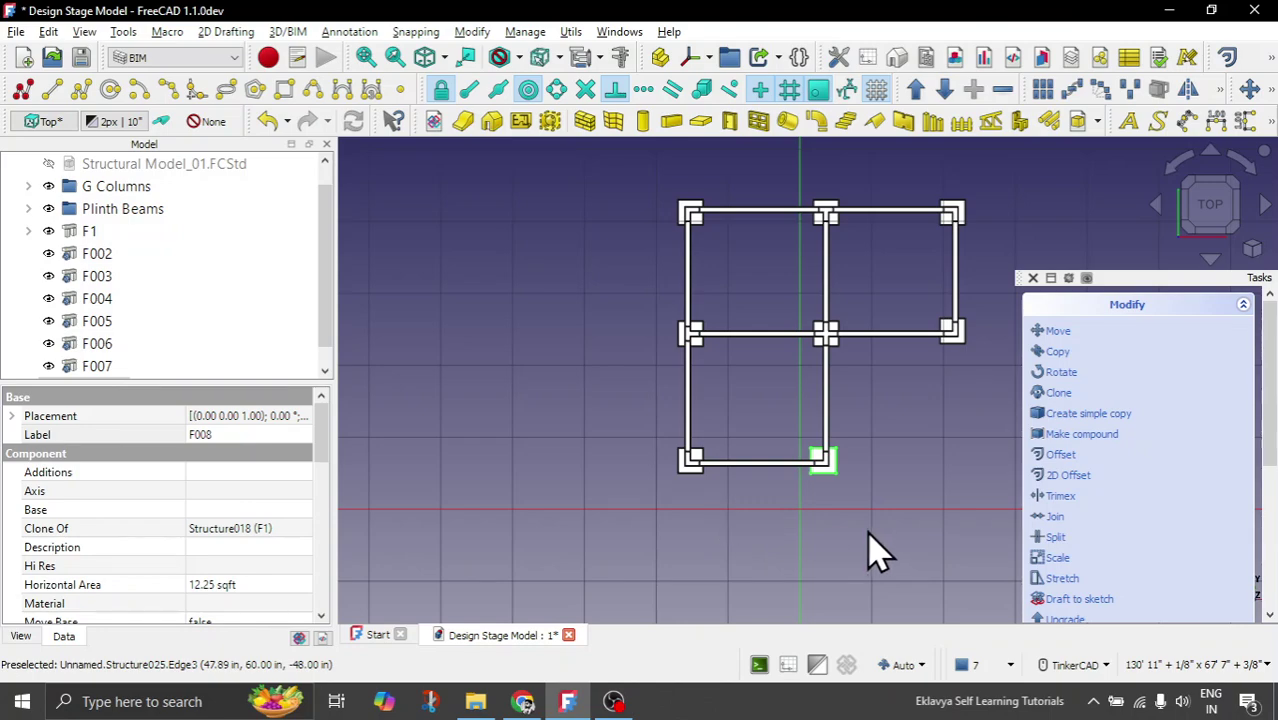
key(ctrl+s)
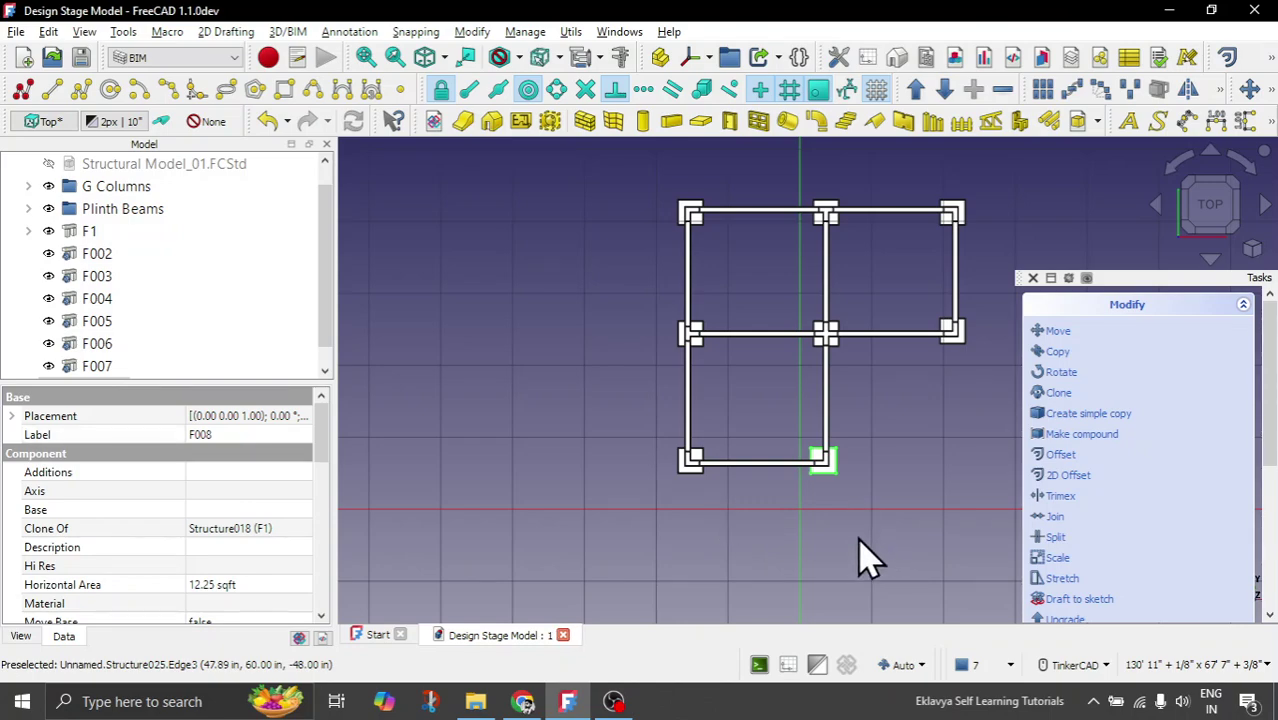
right_drag(856, 556, 733, 520)
scroll(713, 515, up, 4)
scroll(1018, 517, down, 5)
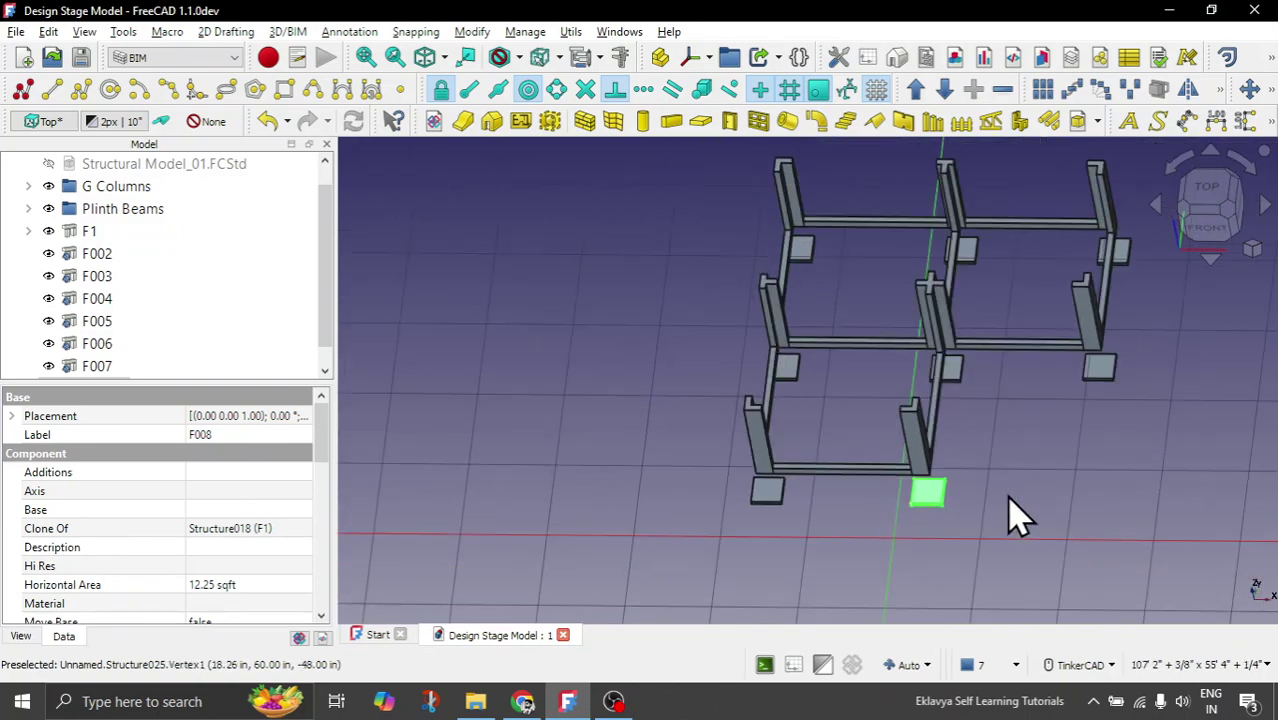
right_drag(1018, 517, 1061, 503)
click(1213, 200)
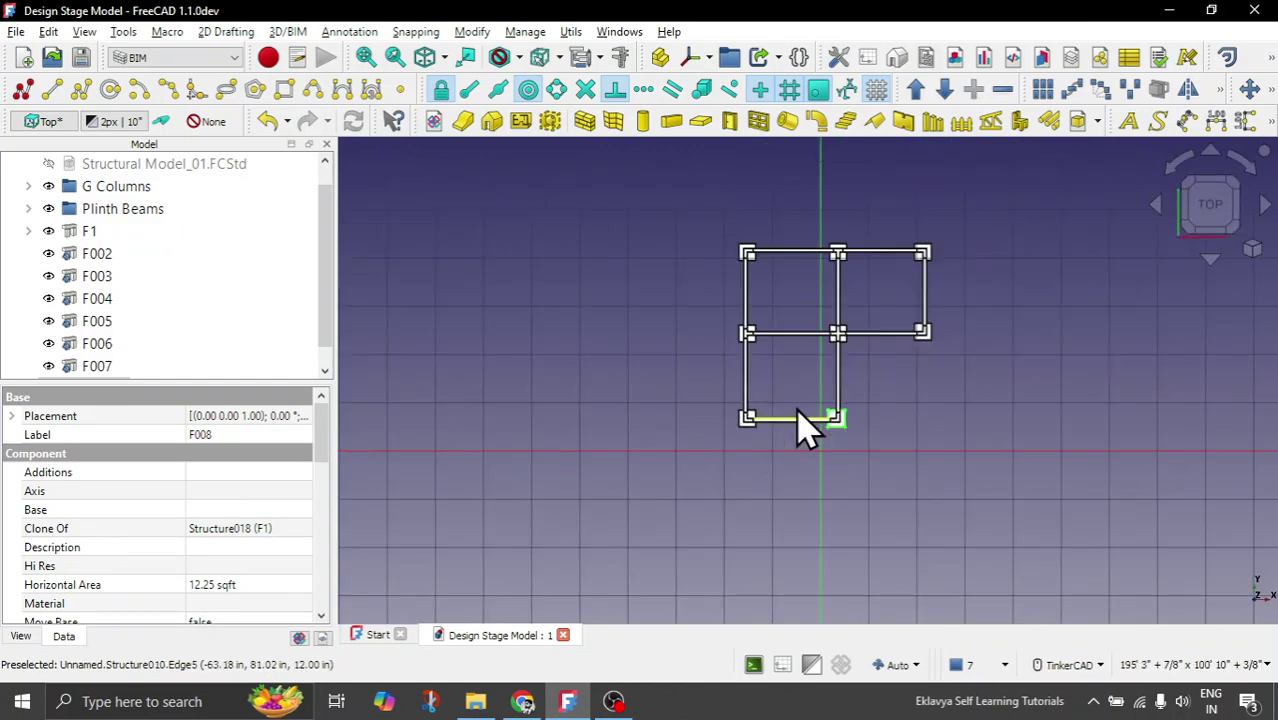
scroll(815, 360, up, 3)
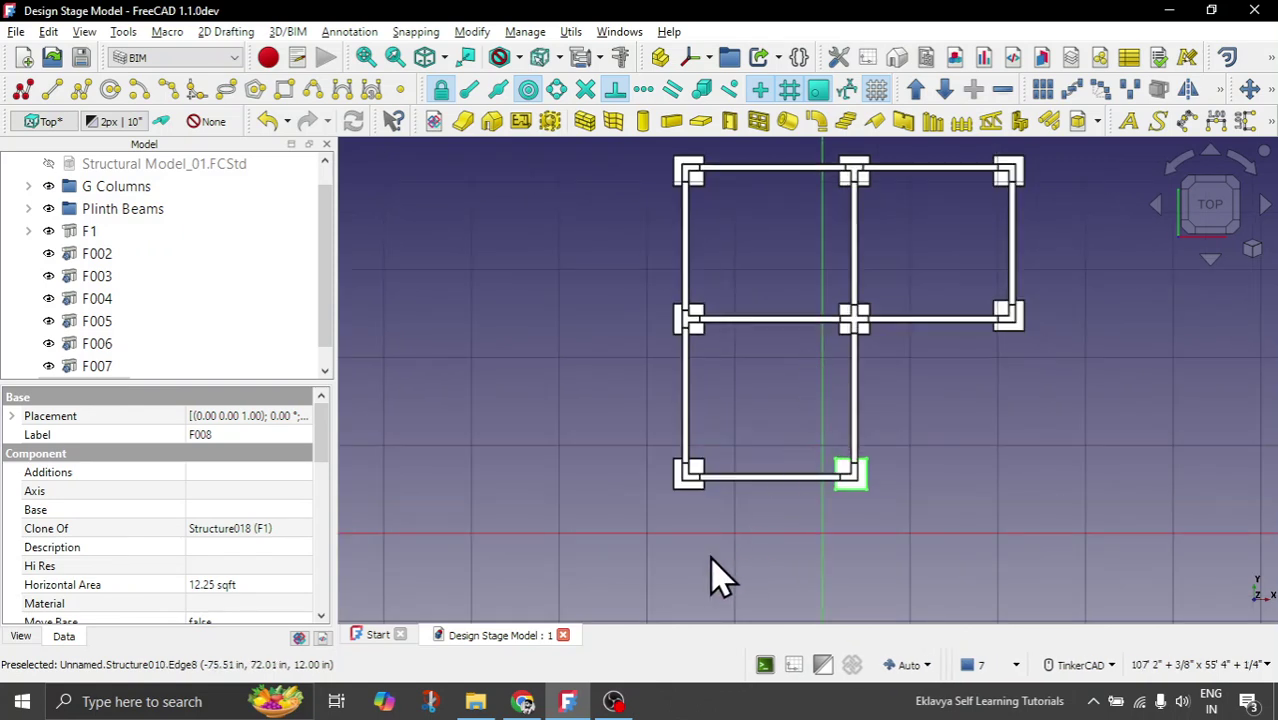
Step: Rename the footing F002 beneath the rear middle column as F2
click(80, 234)
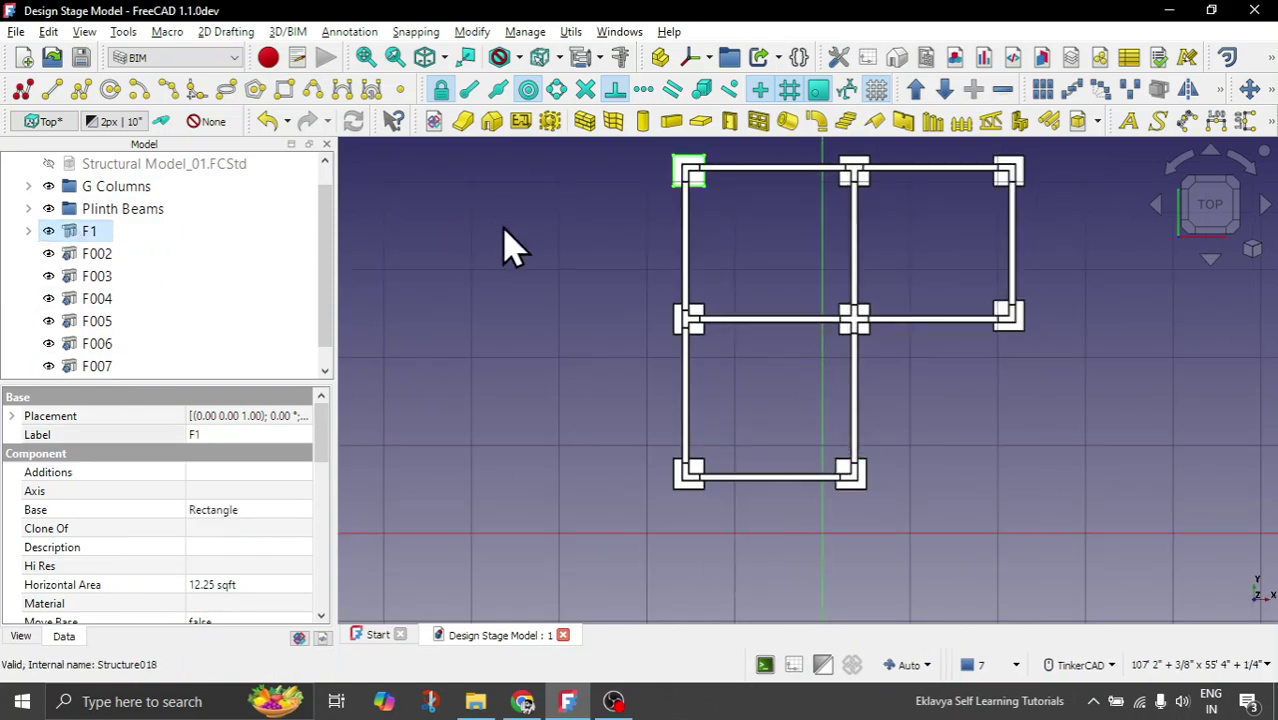
click(97, 256)
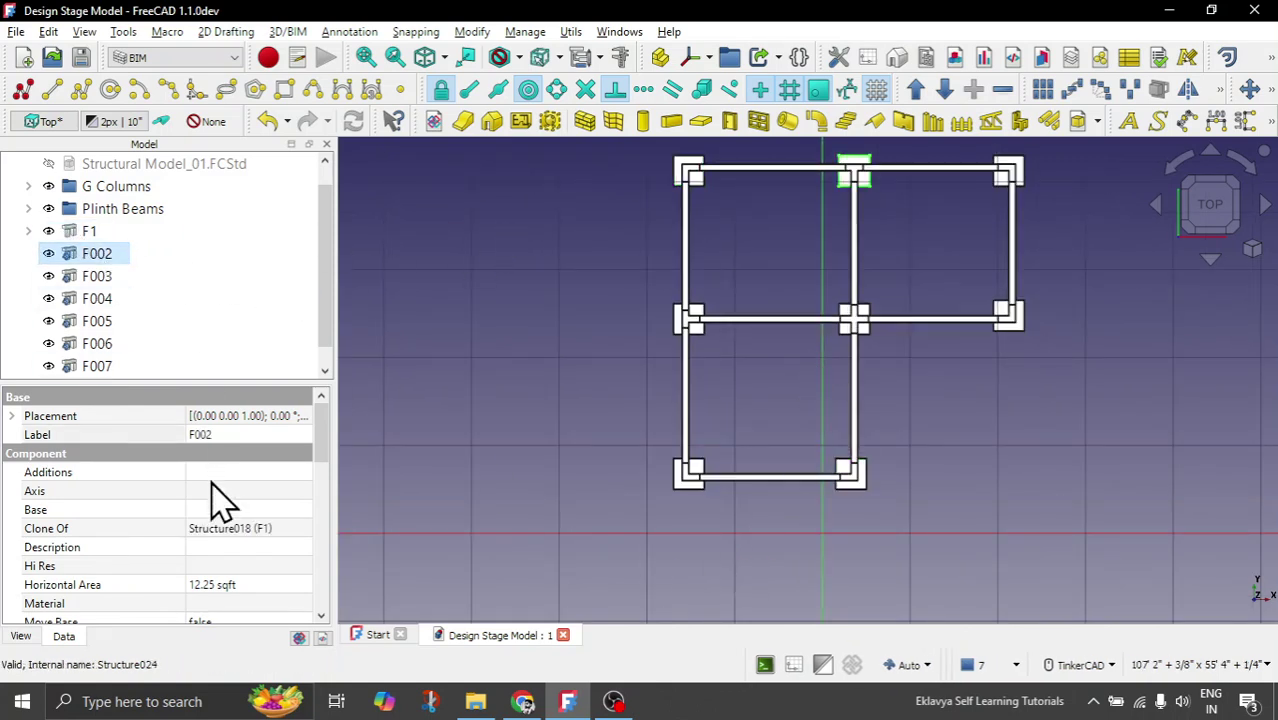
click(249, 434)
text(F)
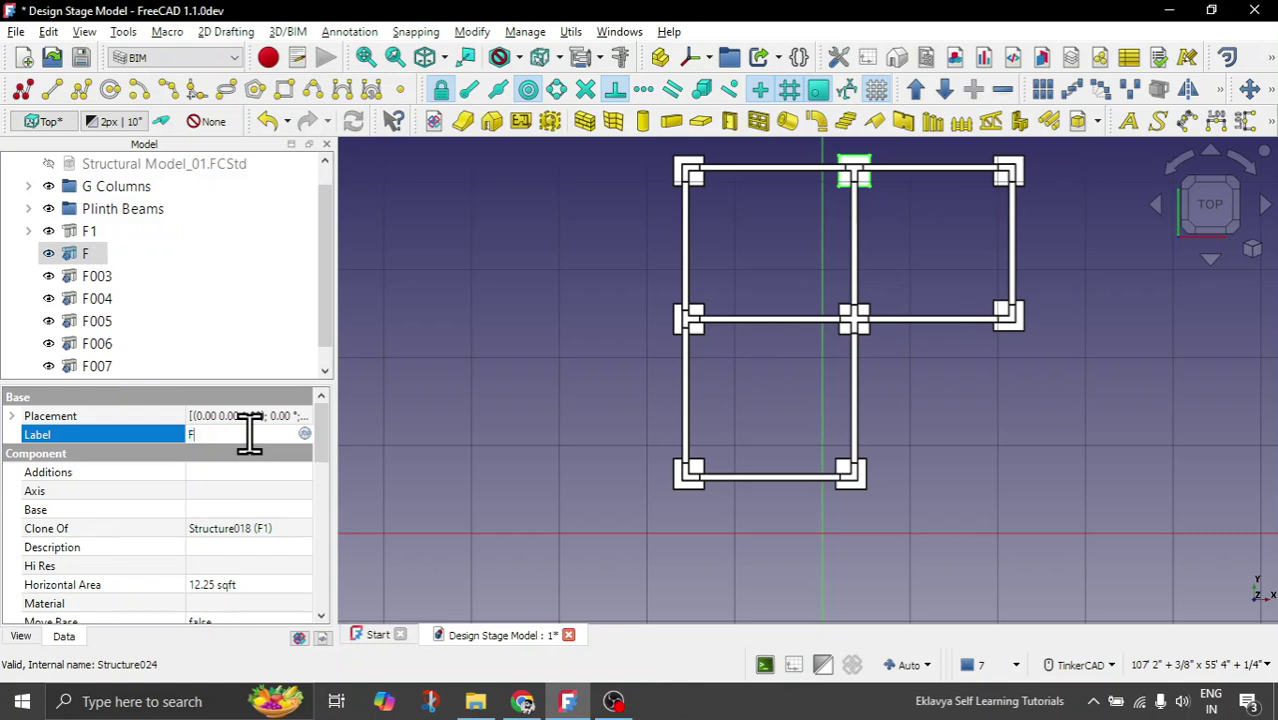
Step: Rename the footing beneath the rear middle column as Fx
click(97, 278)
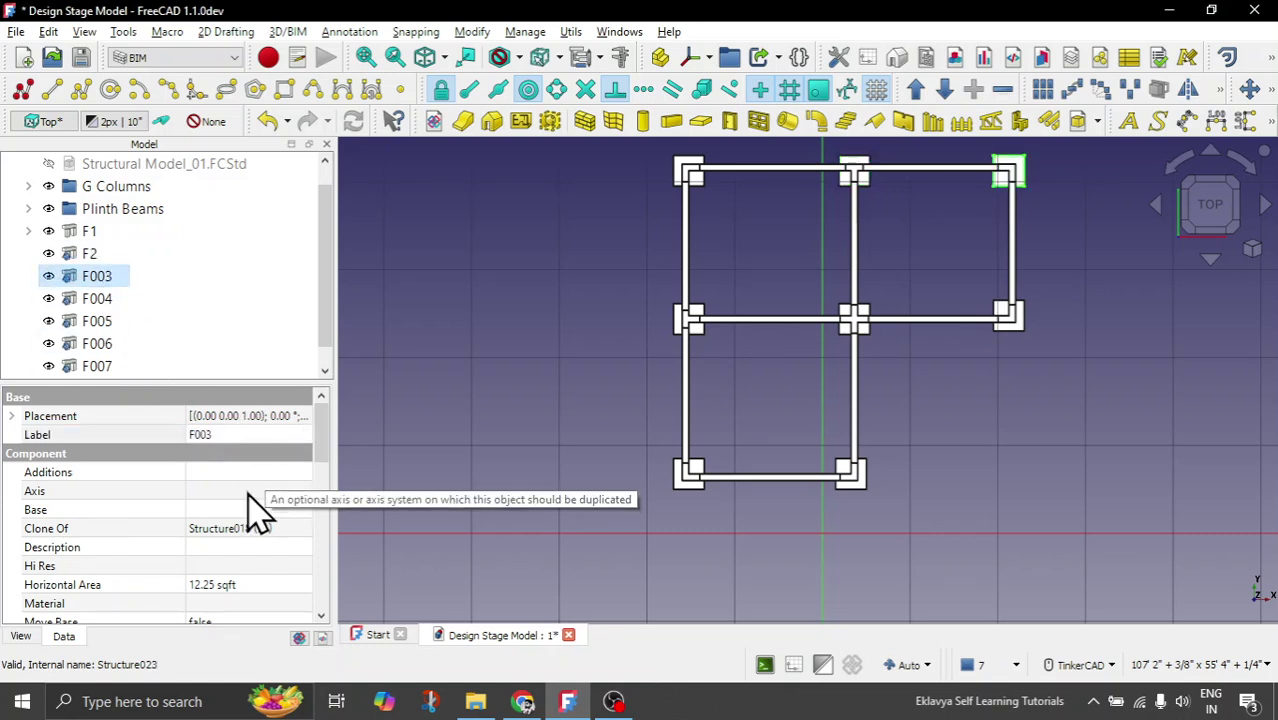
click(90, 233)
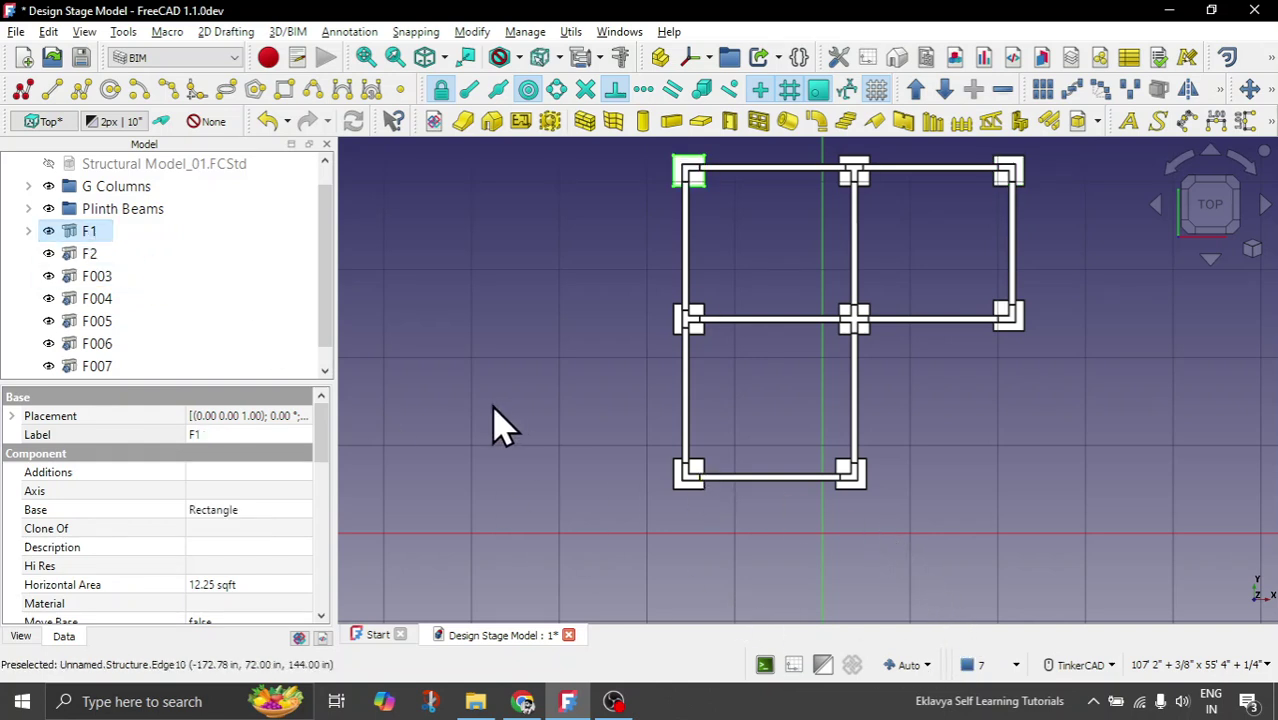
click(86, 254)
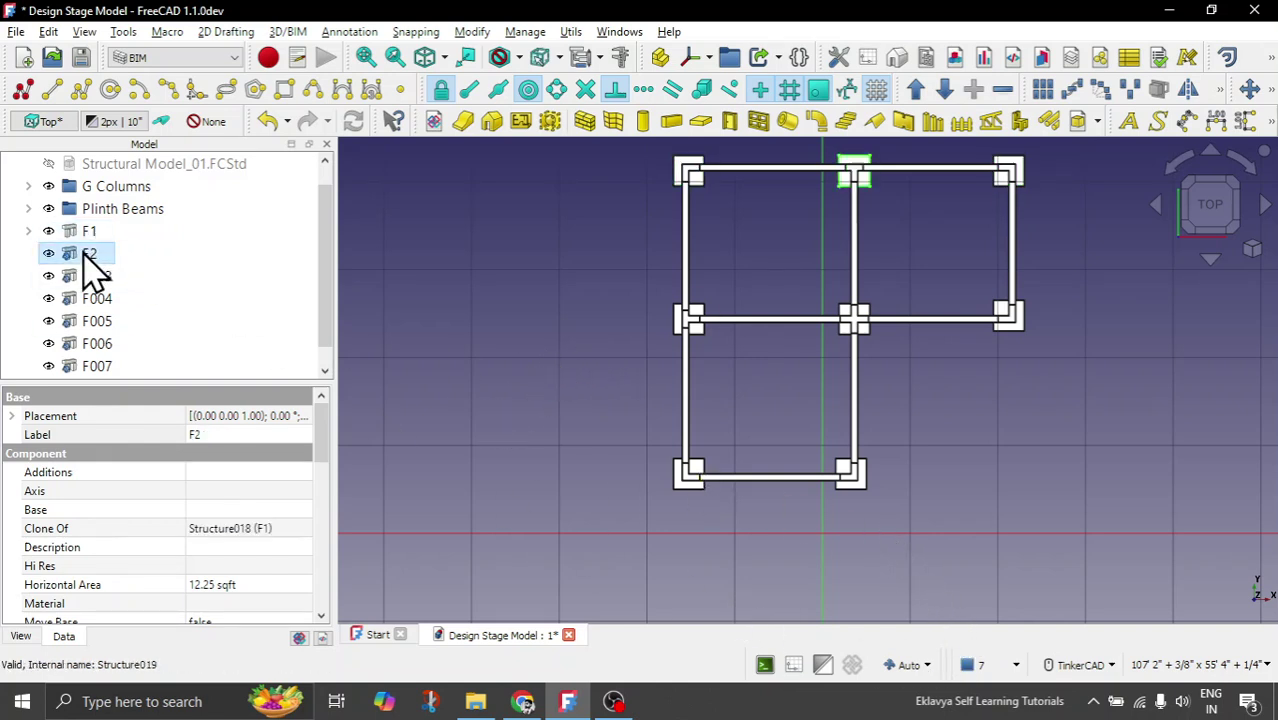
click(215, 434)
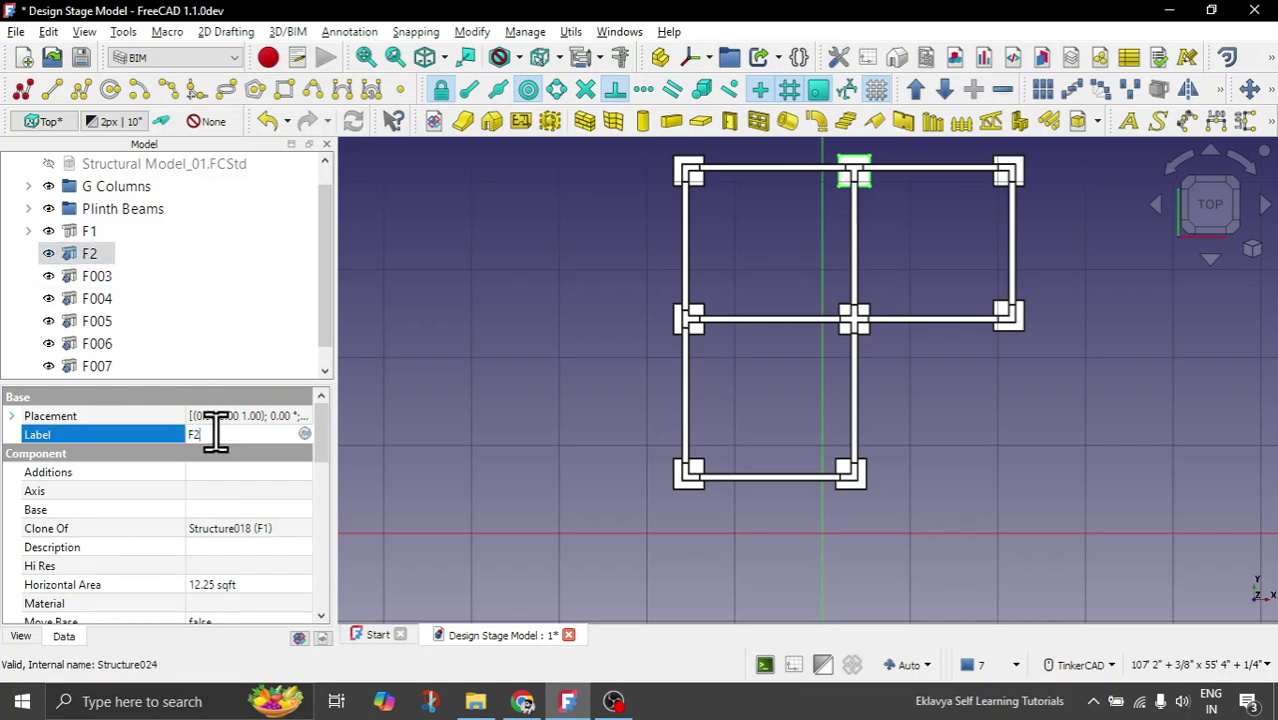
key(Return)
Step: Rename the footing F006 beneath the middle column on the left side of the plan as F2
scroll(675, 330, up, 3)
scroll(675, 330, up, 3)
click(719, 343)
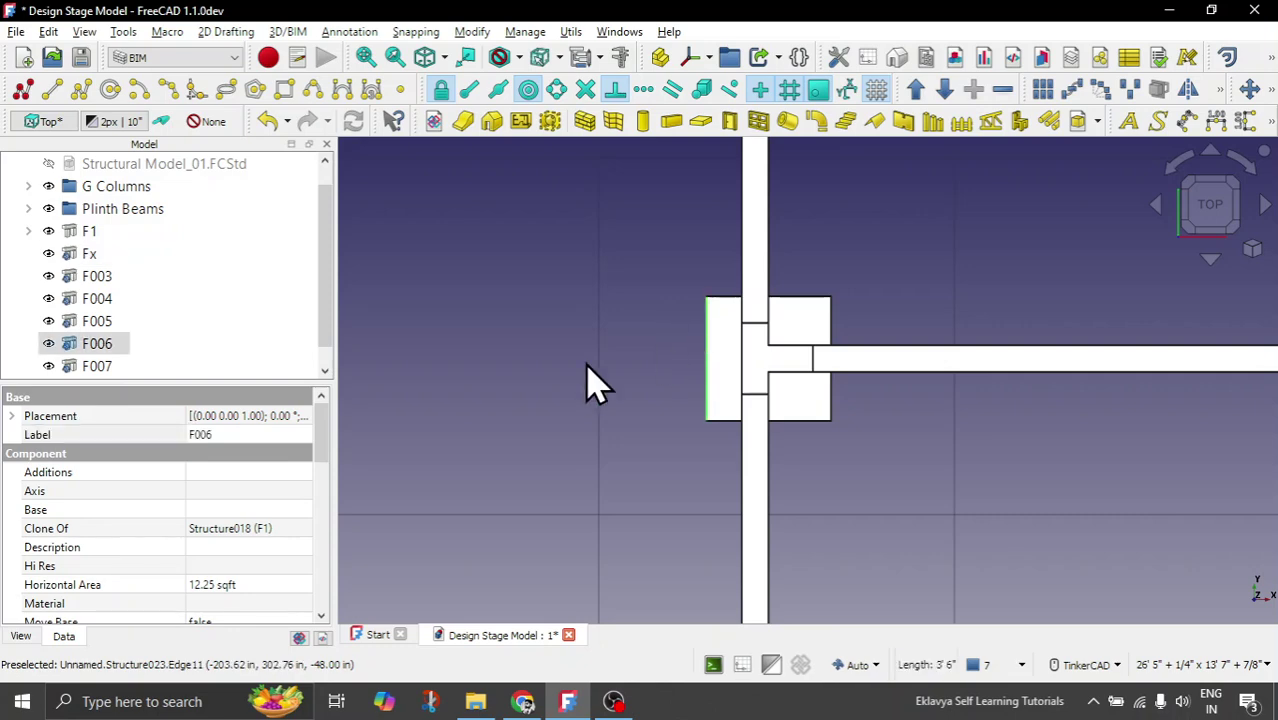
click(236, 434)
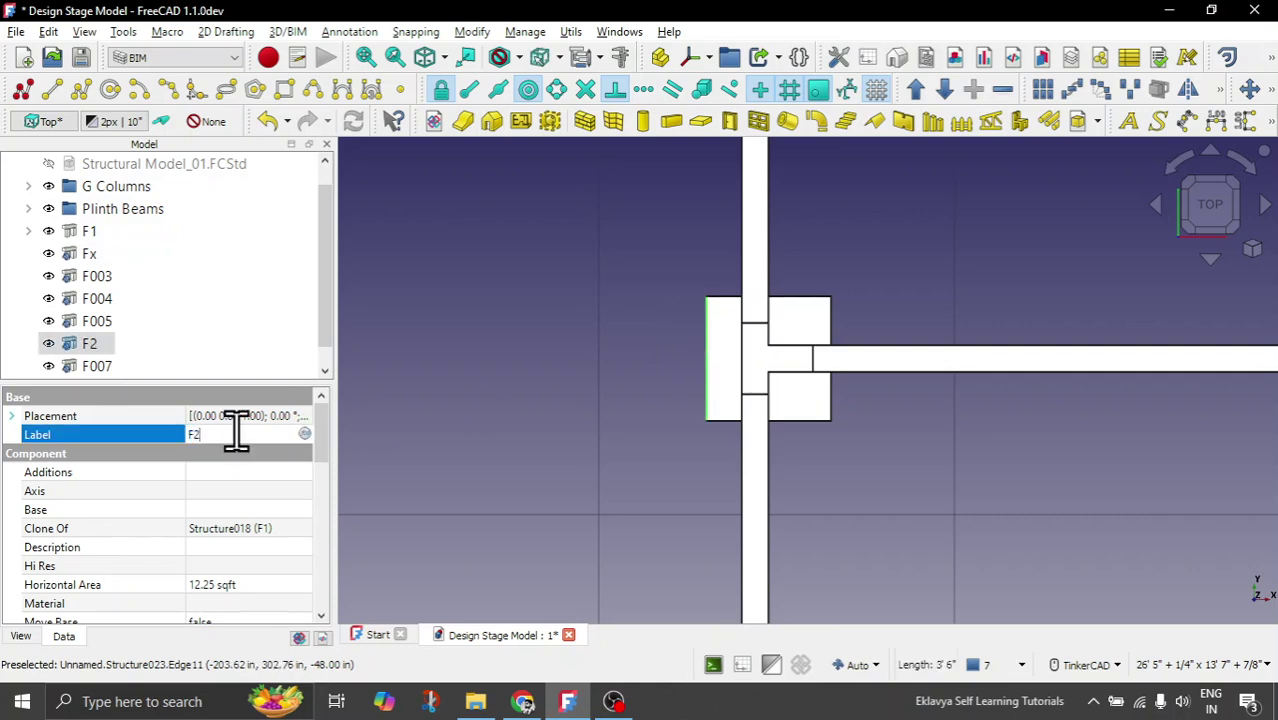
click(551, 390)
Step: Rename the original footing F1 beneath the rear-left corner column as F1cc to free its label
scroll(613, 291, down, 5)
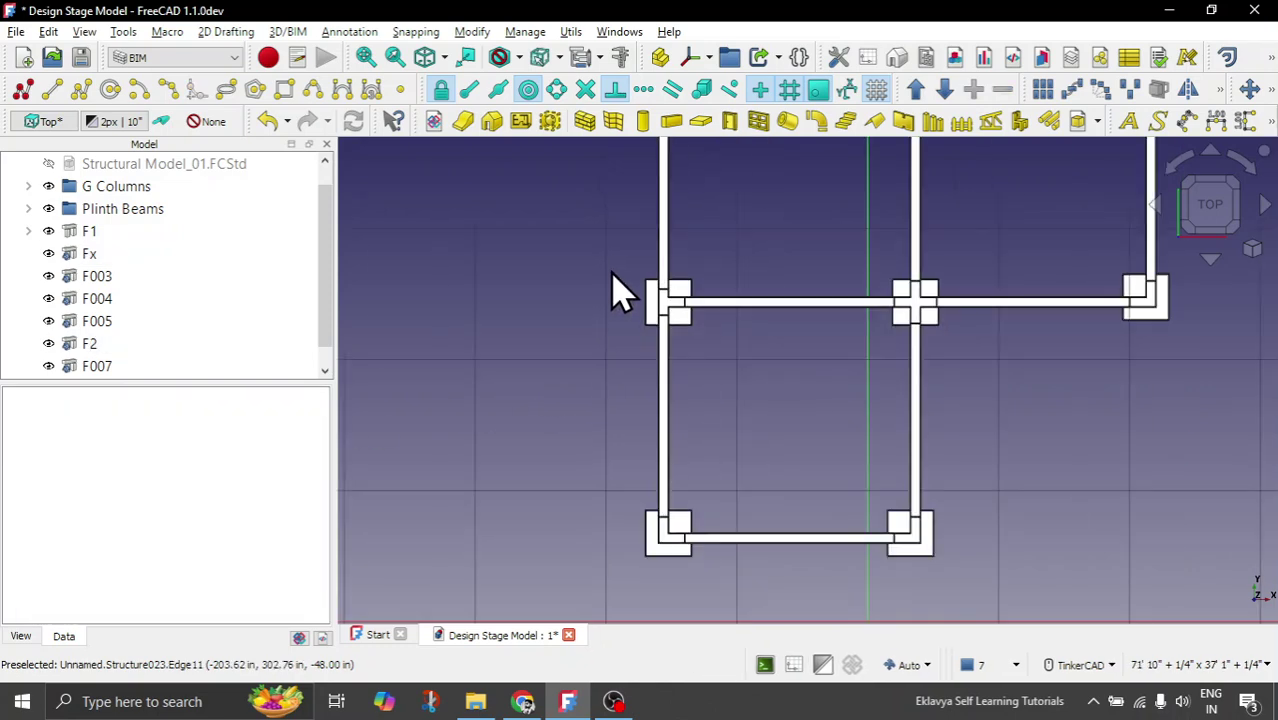
scroll(596, 416, down, 3)
scroll(630, 415, up, 3)
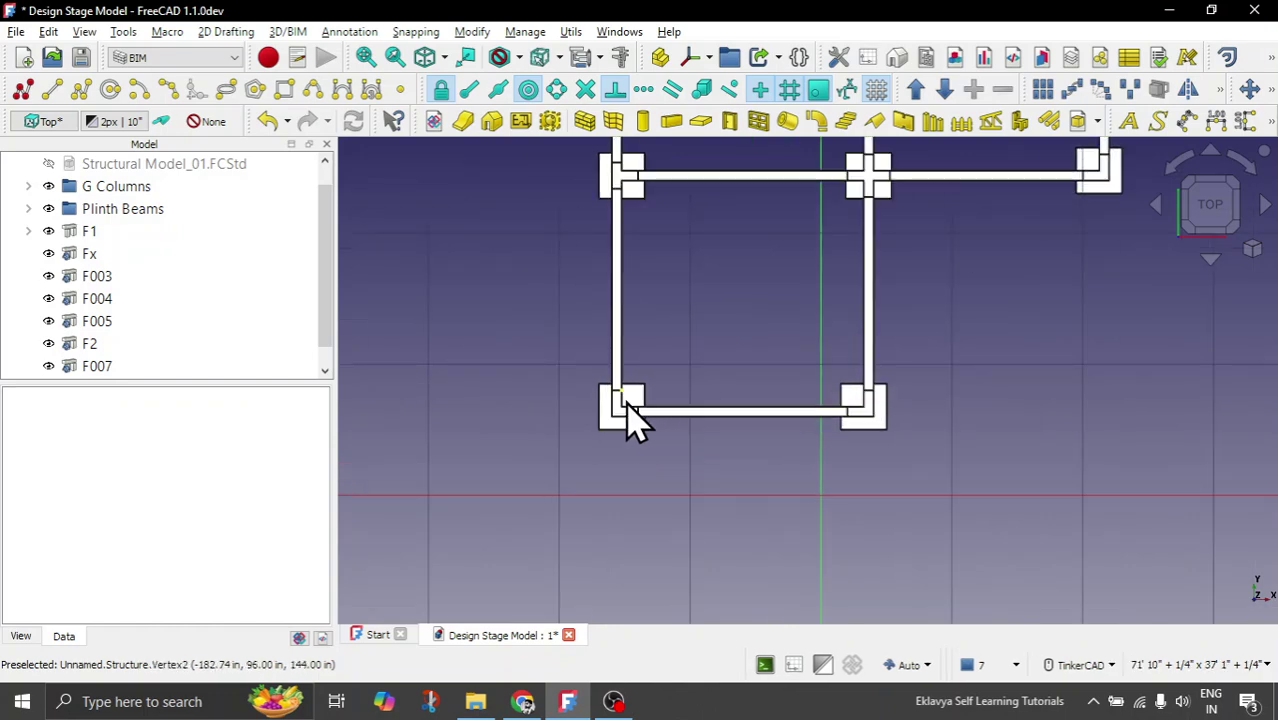
scroll(612, 450, up, 2)
scroll(600, 460, down, 6)
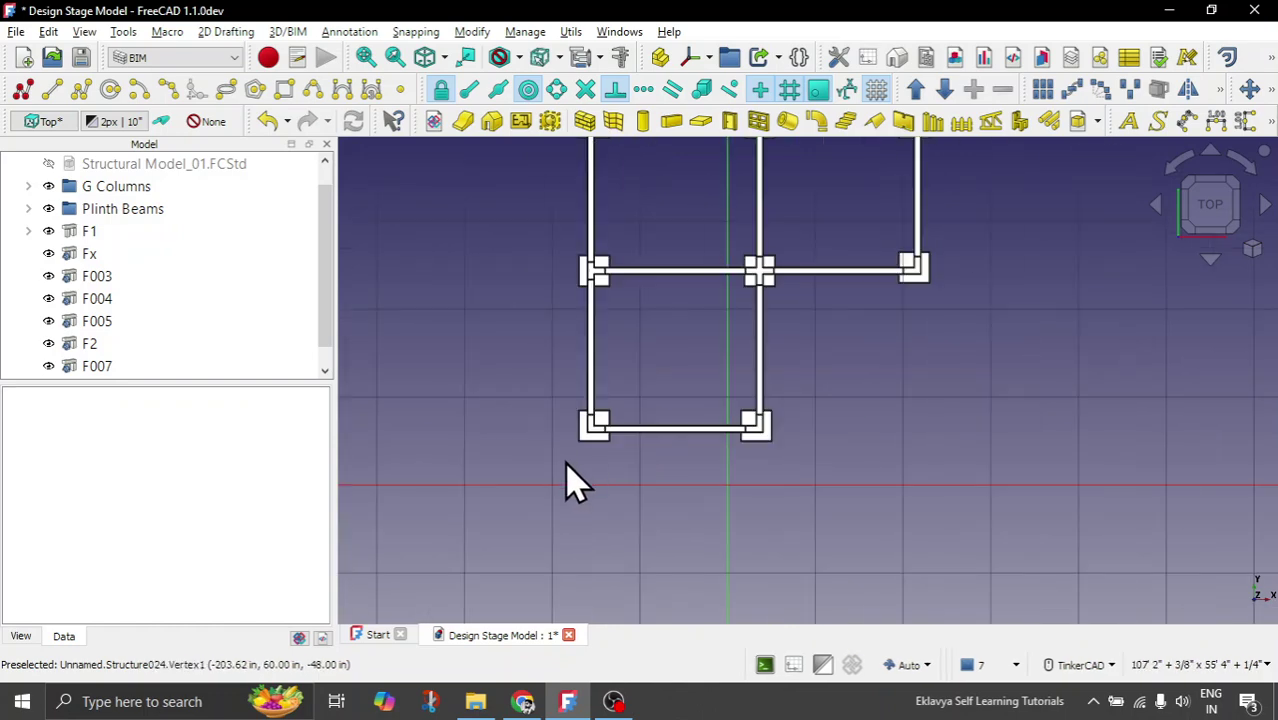
scroll(585, 268, up, 5)
click(599, 258)
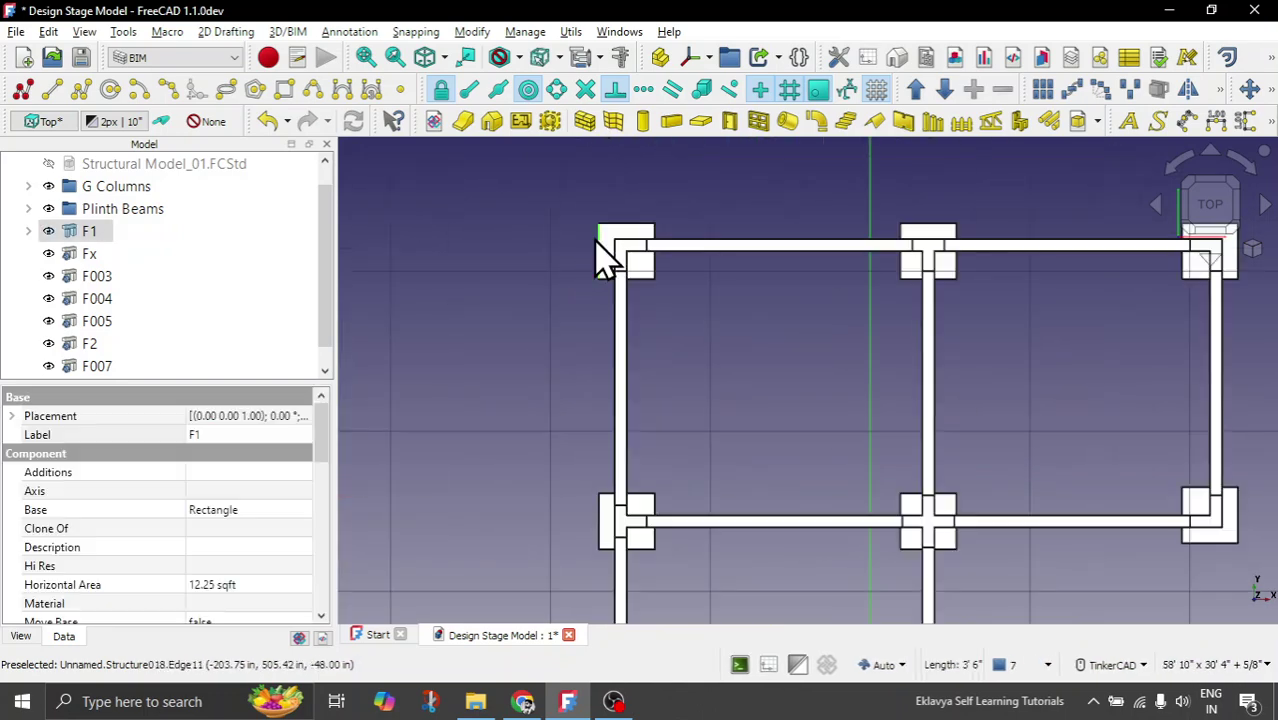
double_click(261, 434)
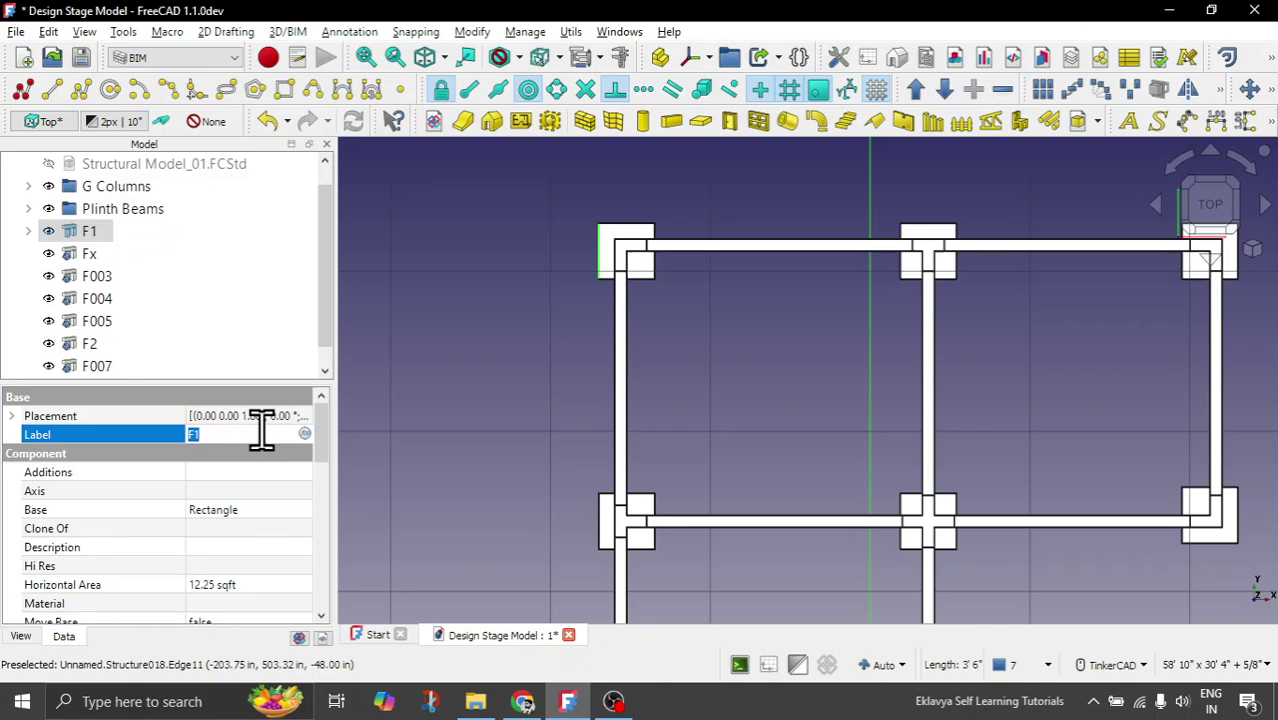
text(cc)
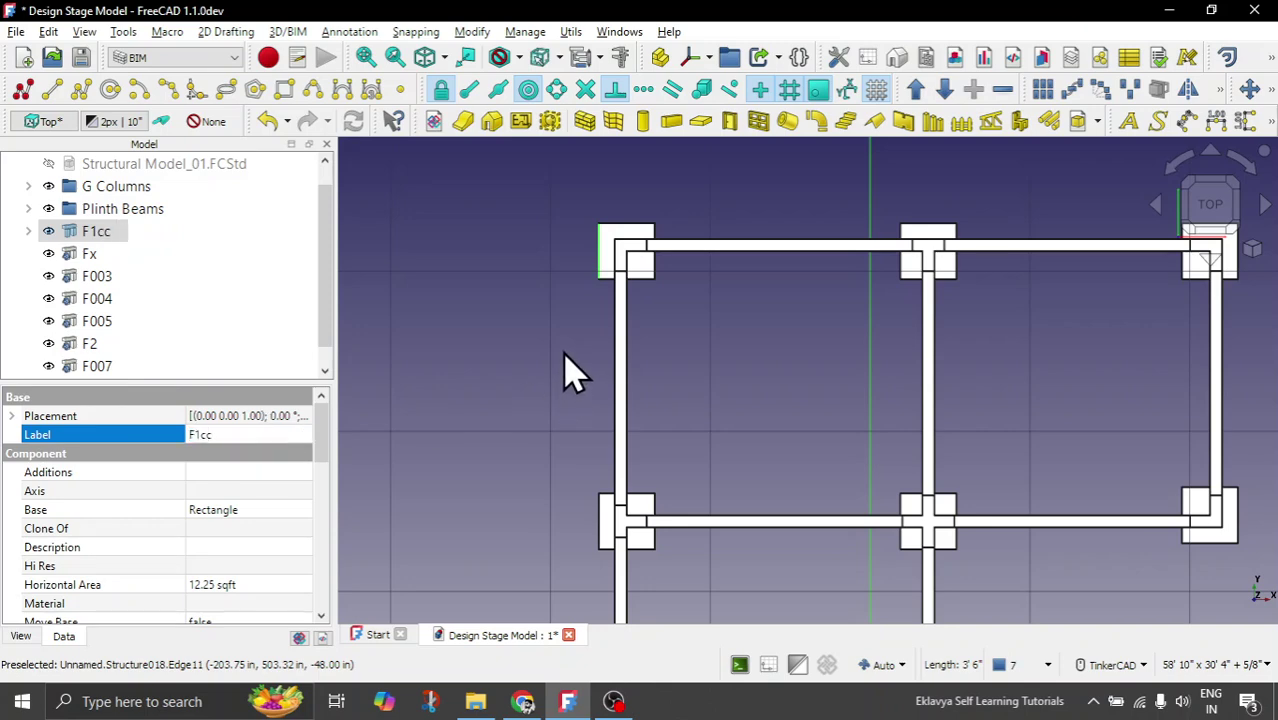
click(571, 371)
Step: Rename the footing F007 beneath the front-left corner column as F1
scroll(565, 234, down, 4)
scroll(591, 462, up, 6)
click(580, 442)
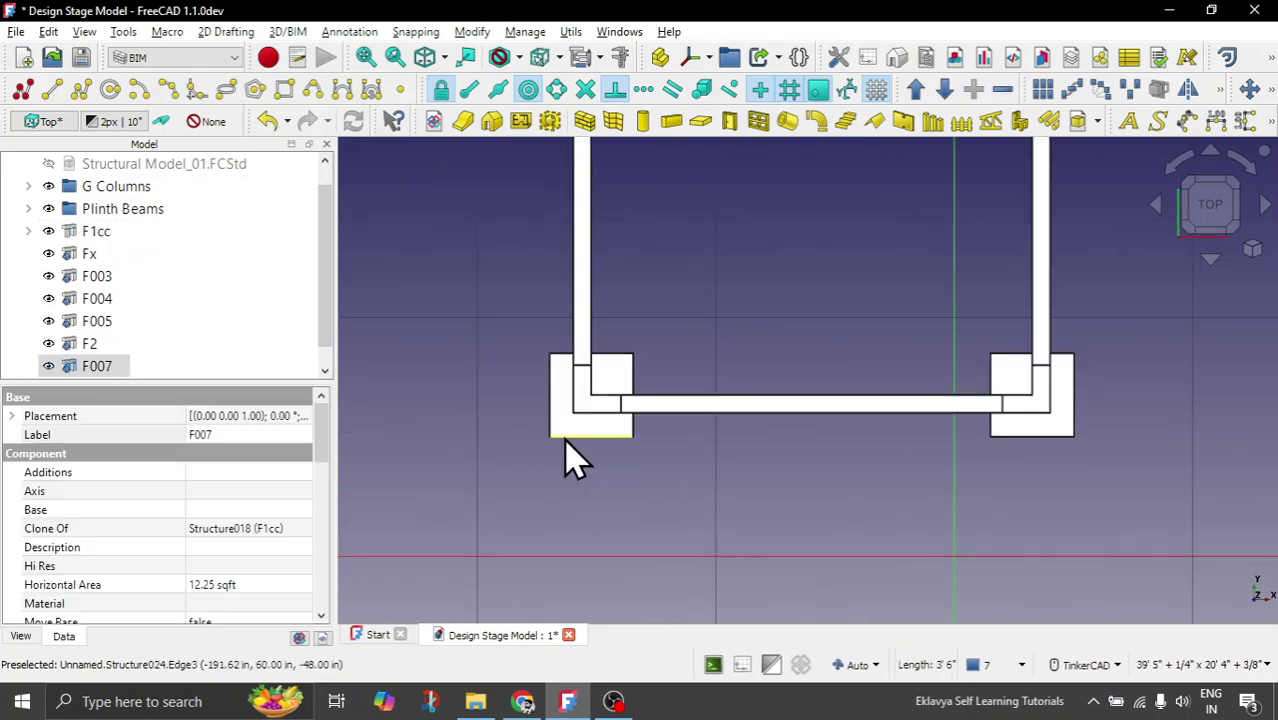
double_click(268, 434)
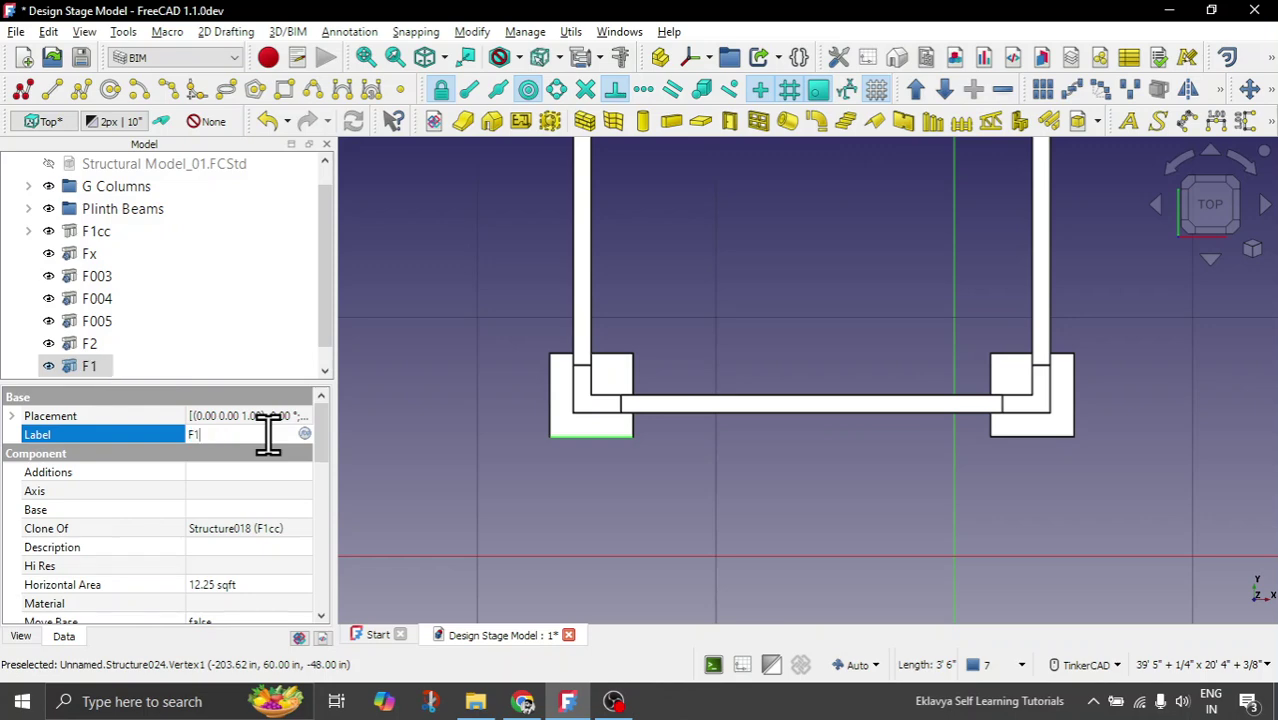
Step: Try to rename the footing beneath the front-right corner column as F2
click(1004, 437)
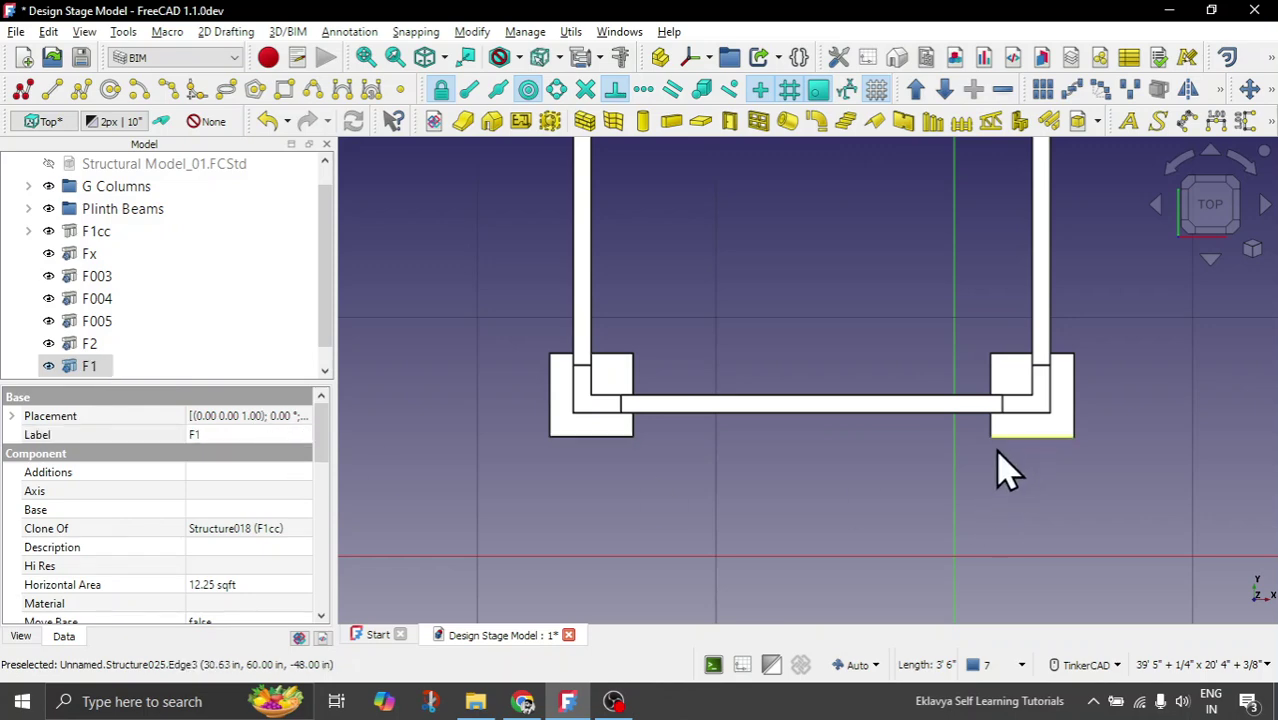
double_click(248, 436)
text(F2)
key(Return)
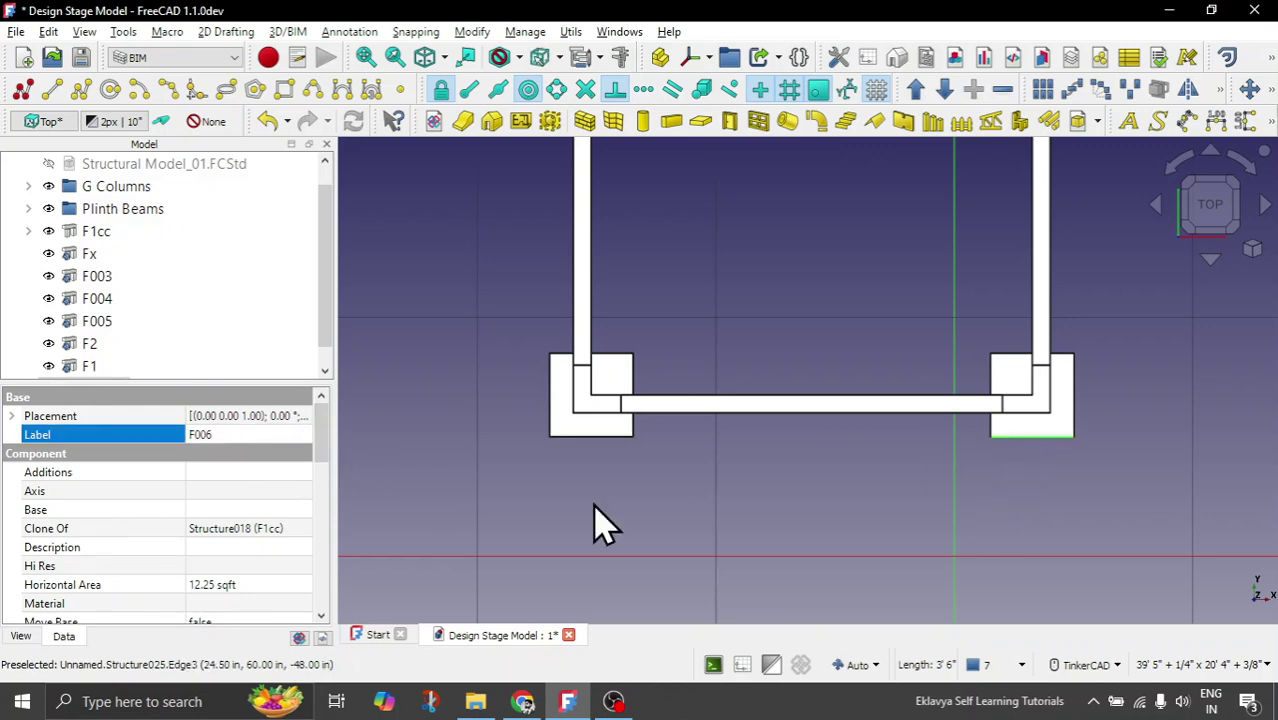
Step: Rename the footing F004 beneath the middle-row column at the right end of the plan as F3
scroll(695, 527, down, 3)
scroll(912, 413, up, 3)
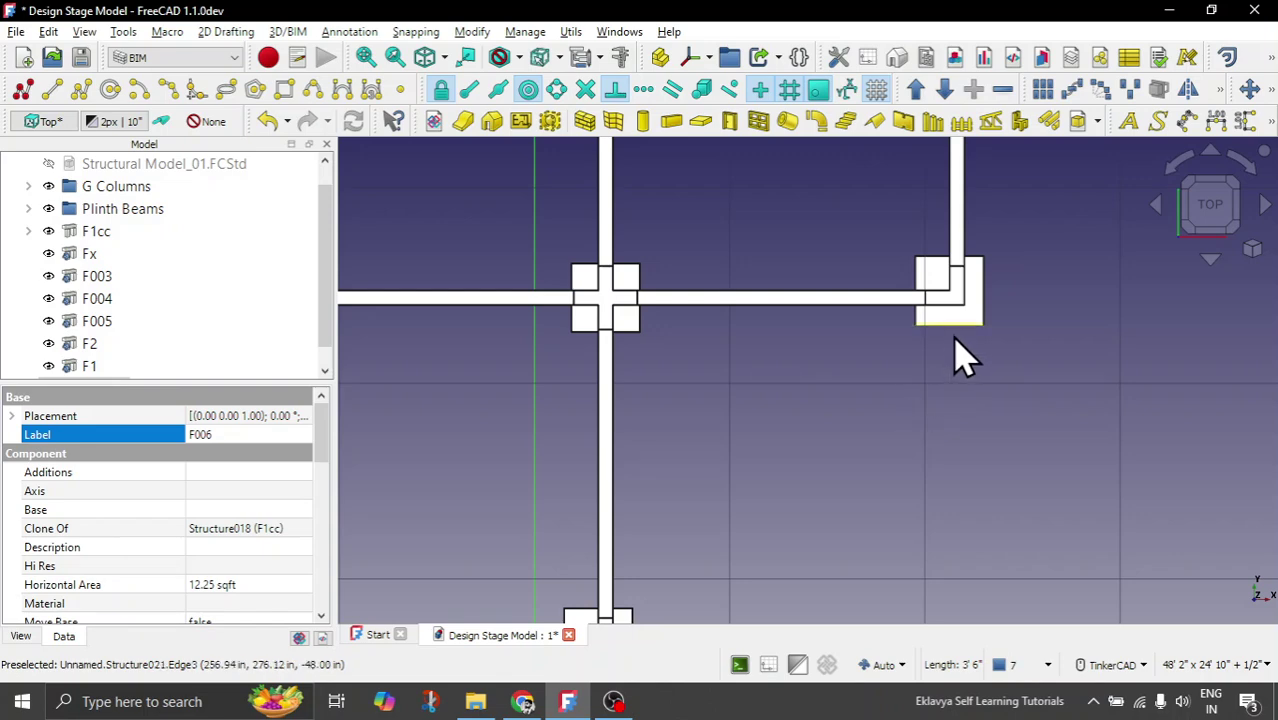
click(952, 323)
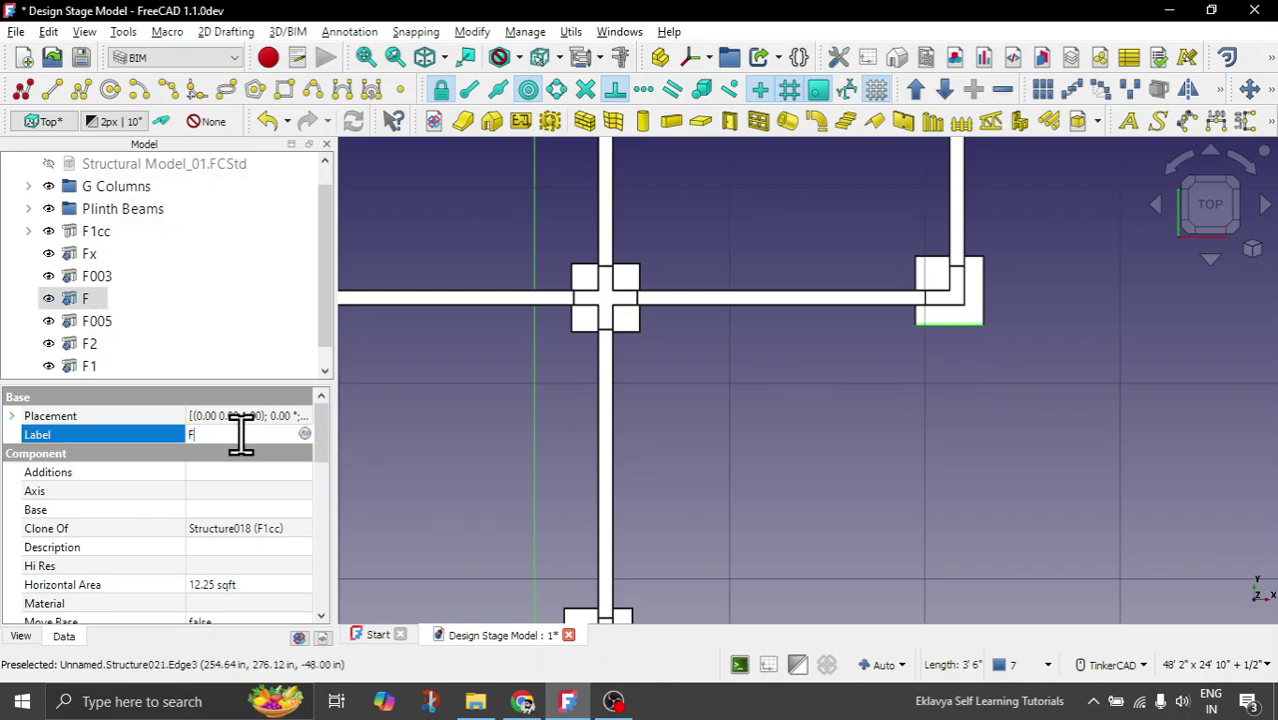
key(Return)
Step: Rename the footing F003 beneath the rear-right corner column as F4
scroll(870, 510, down, 3)
scroll(880, 450, up, 3)
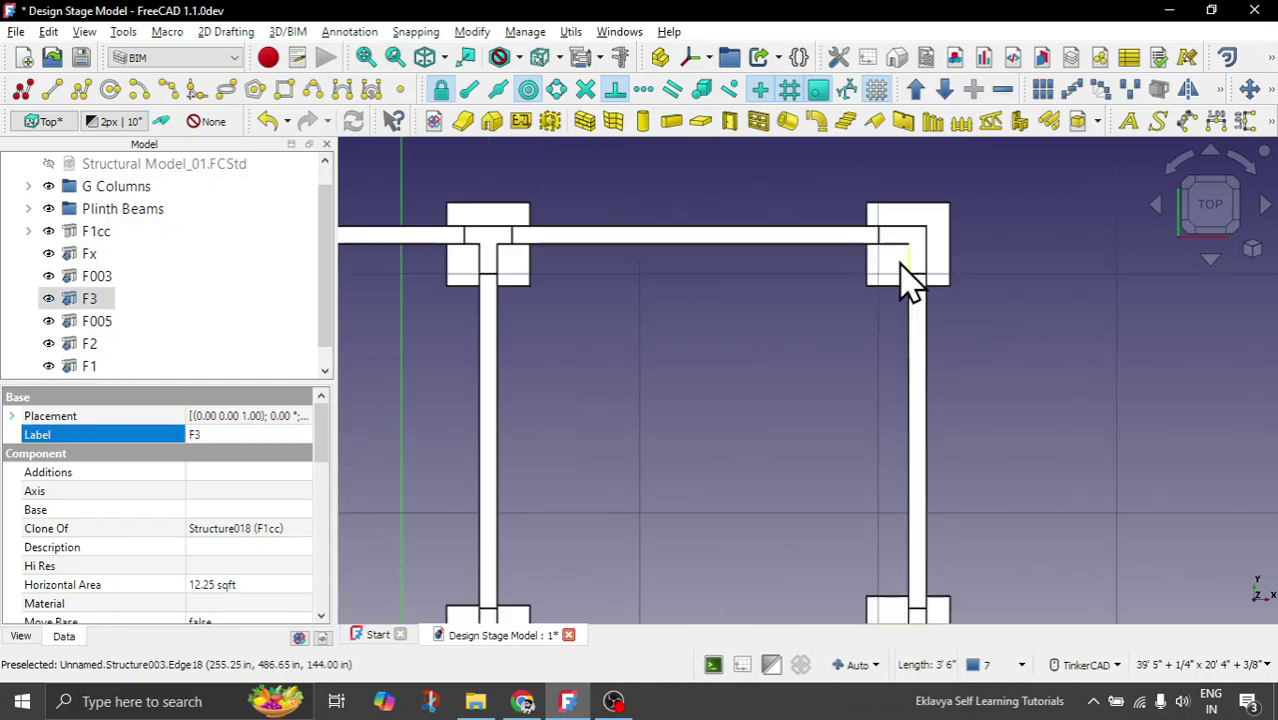
click(957, 253)
click(231, 434)
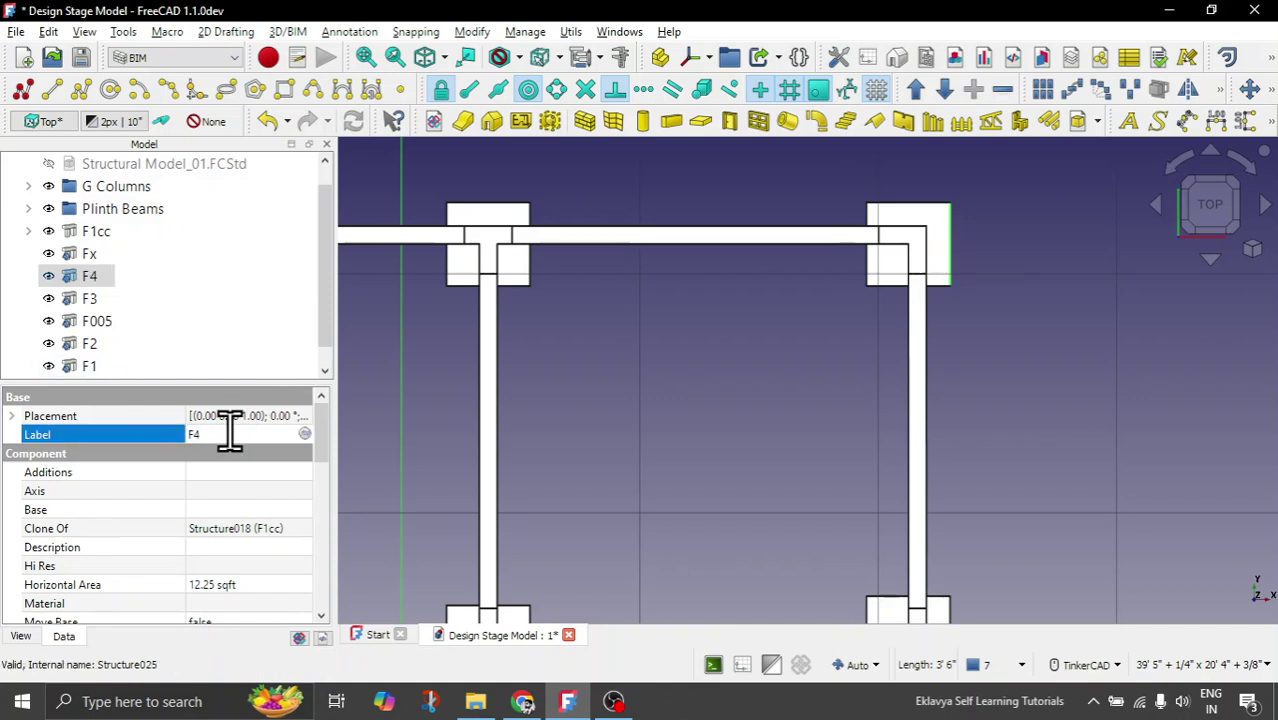
Step: Rename the footing Fx beneath the rear middle column as F5
click(501, 222)
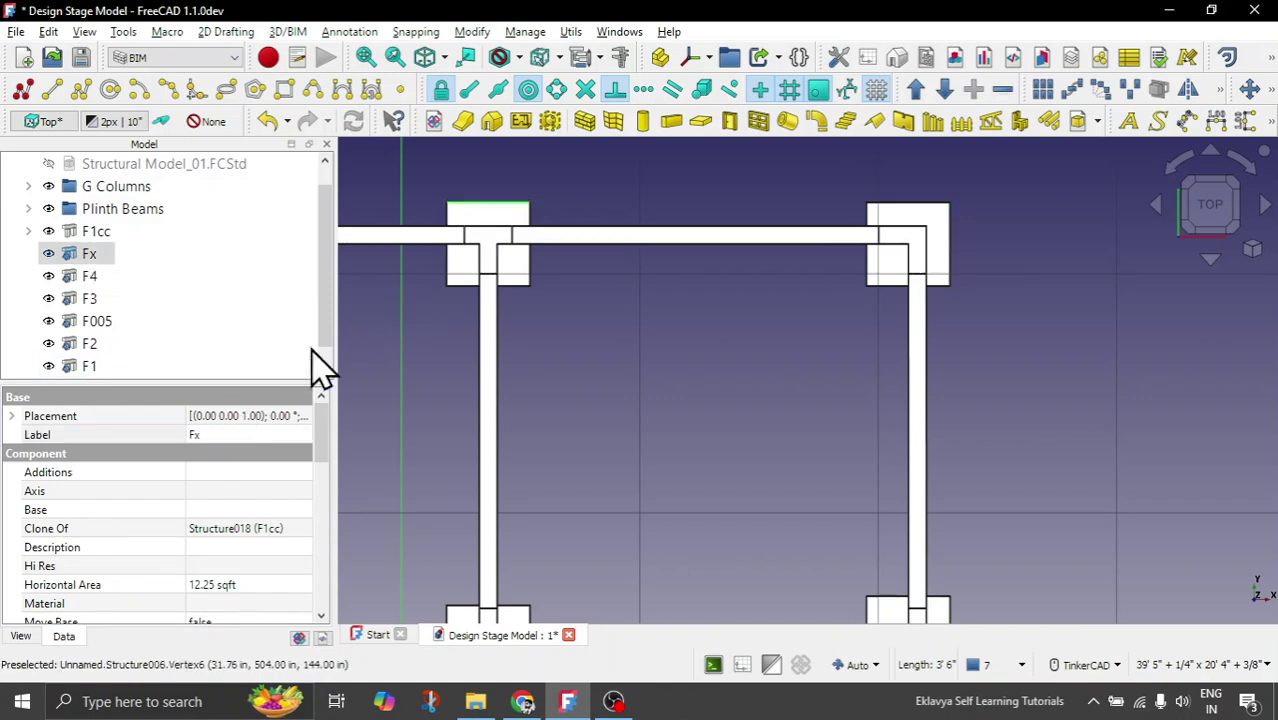
click(226, 434)
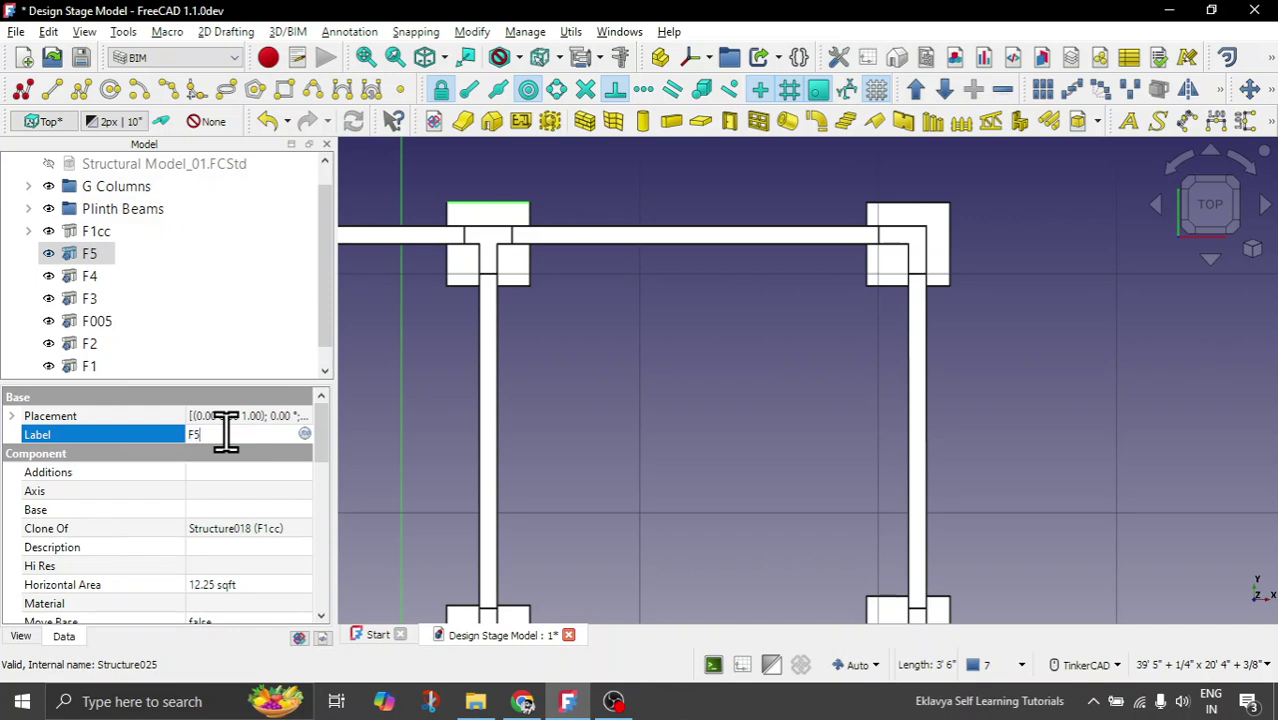
key(Return)
Step: Rename the original footing F1cc beneath the rear-left corner column as F6
scroll(976, 449, down, 3)
scroll(470, 345, up, 5)
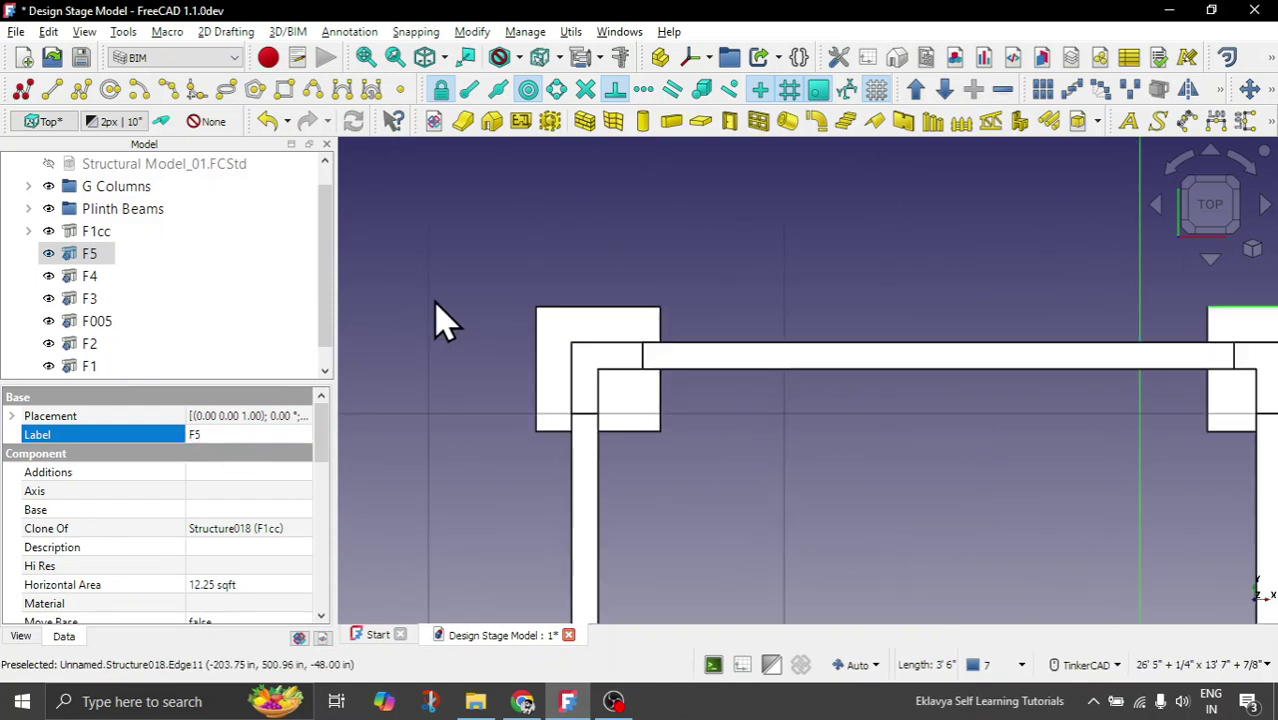
click(540, 345)
click(246, 434)
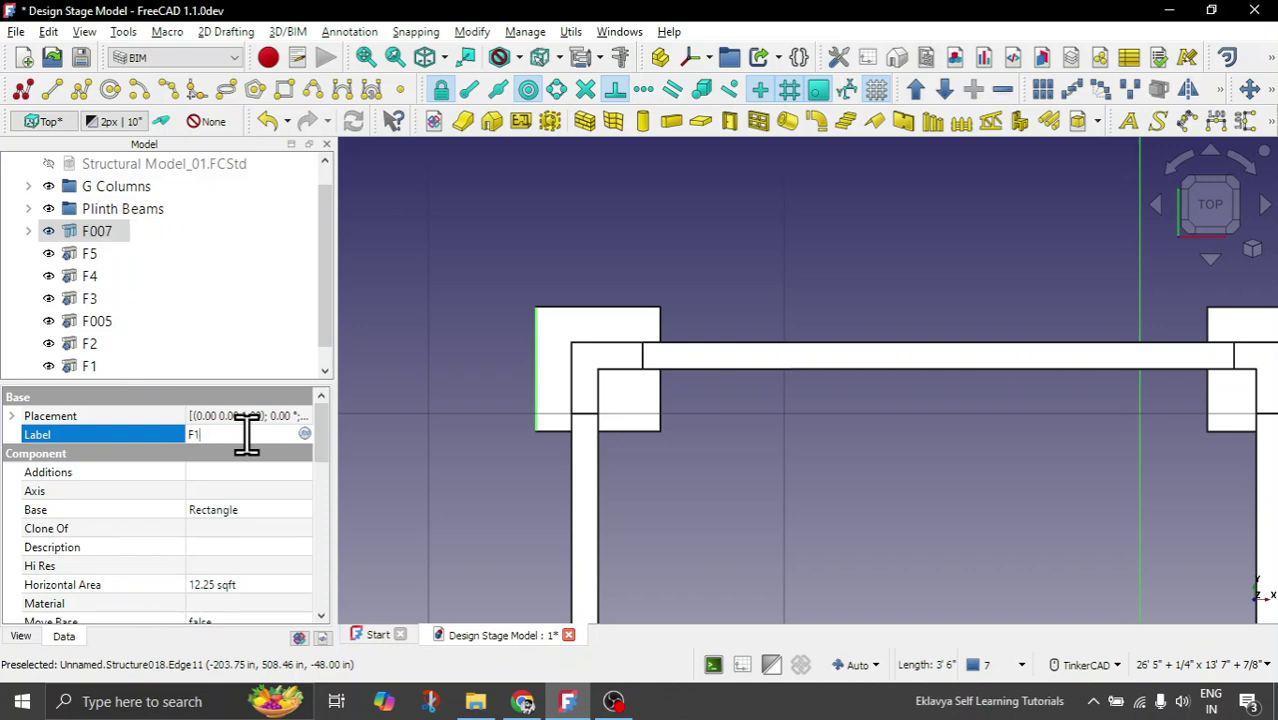
key(Return)
Step: Rename the footing beneath the middle column on the left side of the plan as F7
scroll(590, 251, down, 4)
scroll(540, 445, up, 4)
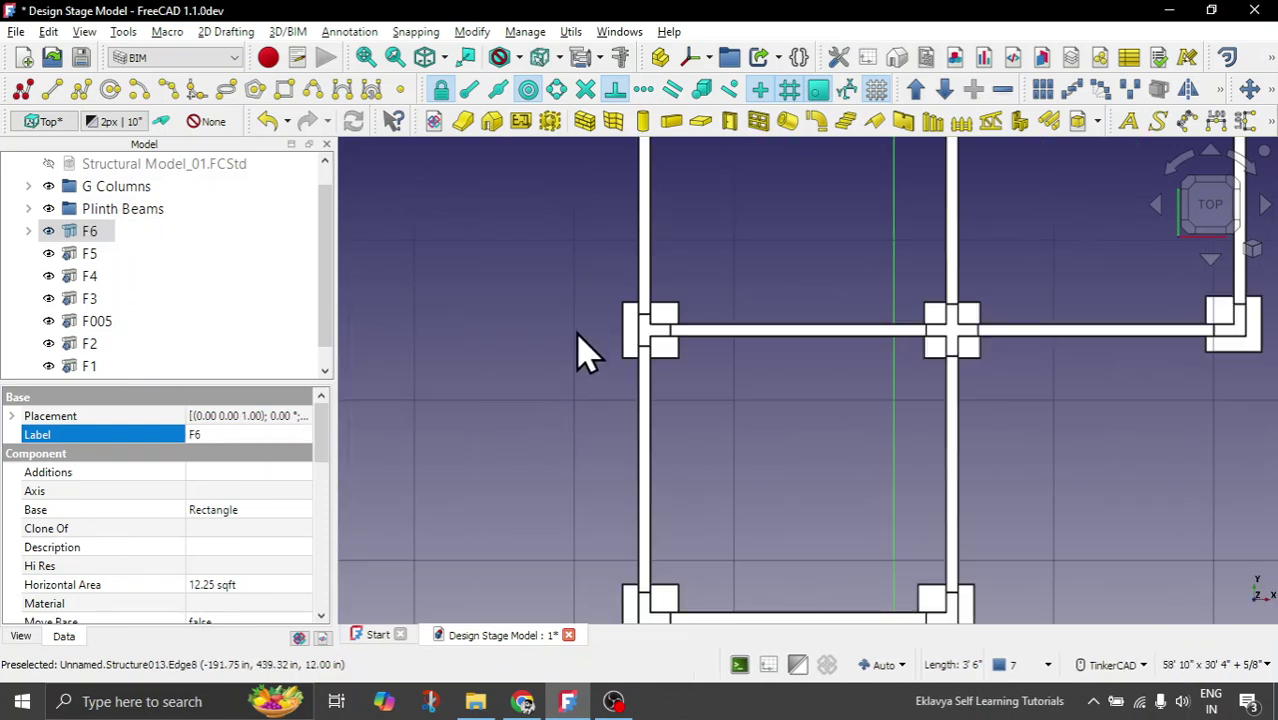
click(622, 337)
click(226, 436)
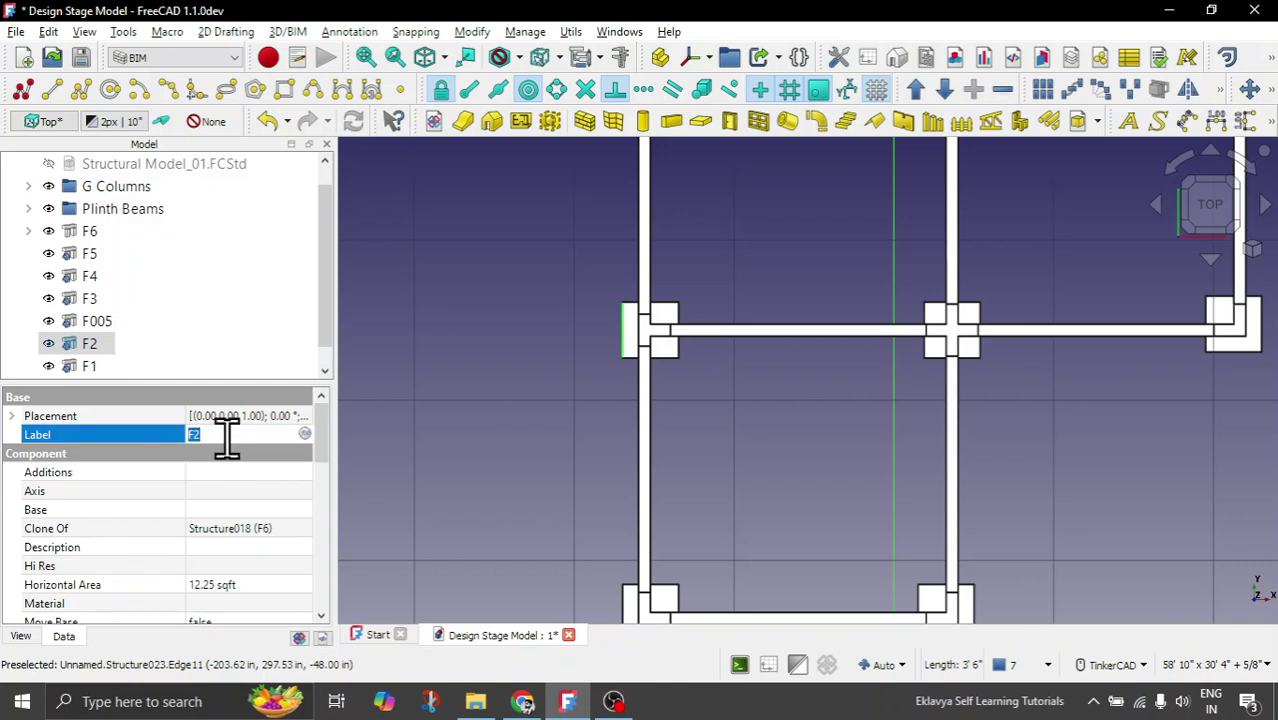
text(F7)
key(Return)
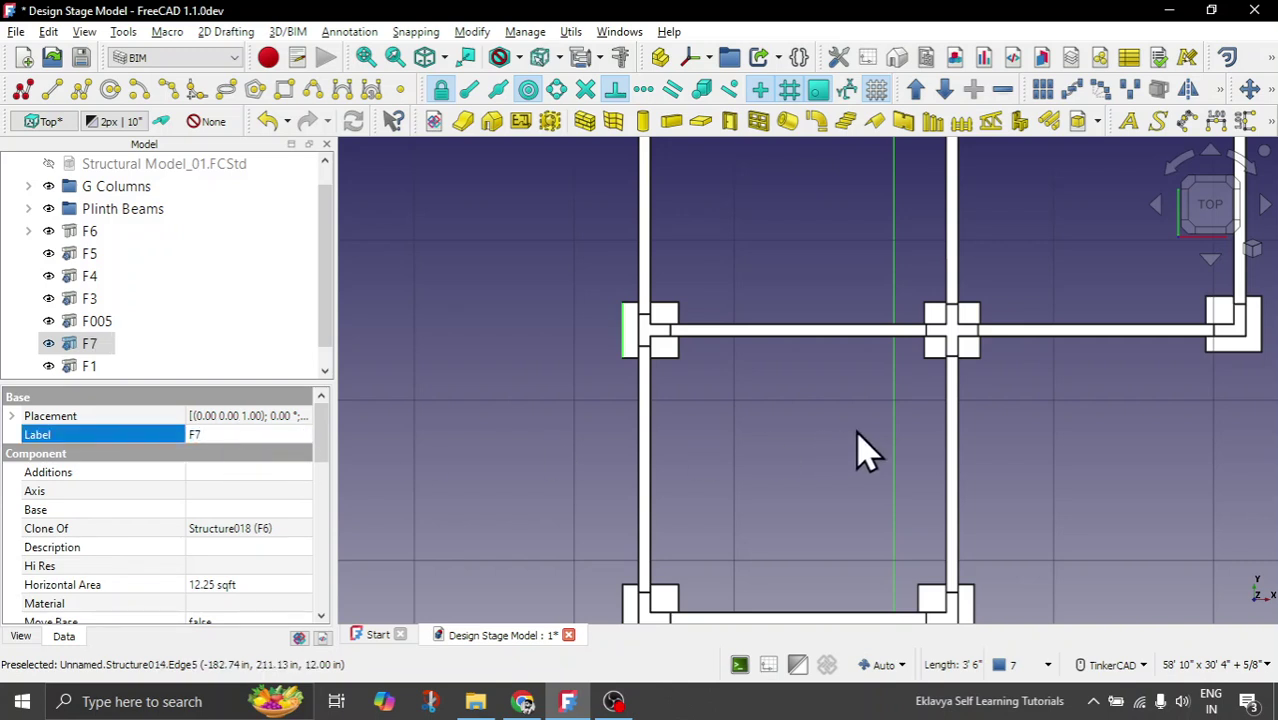
Step: Rename the footing F005 beneath the central column as F8 and clear the selection
click(932, 370)
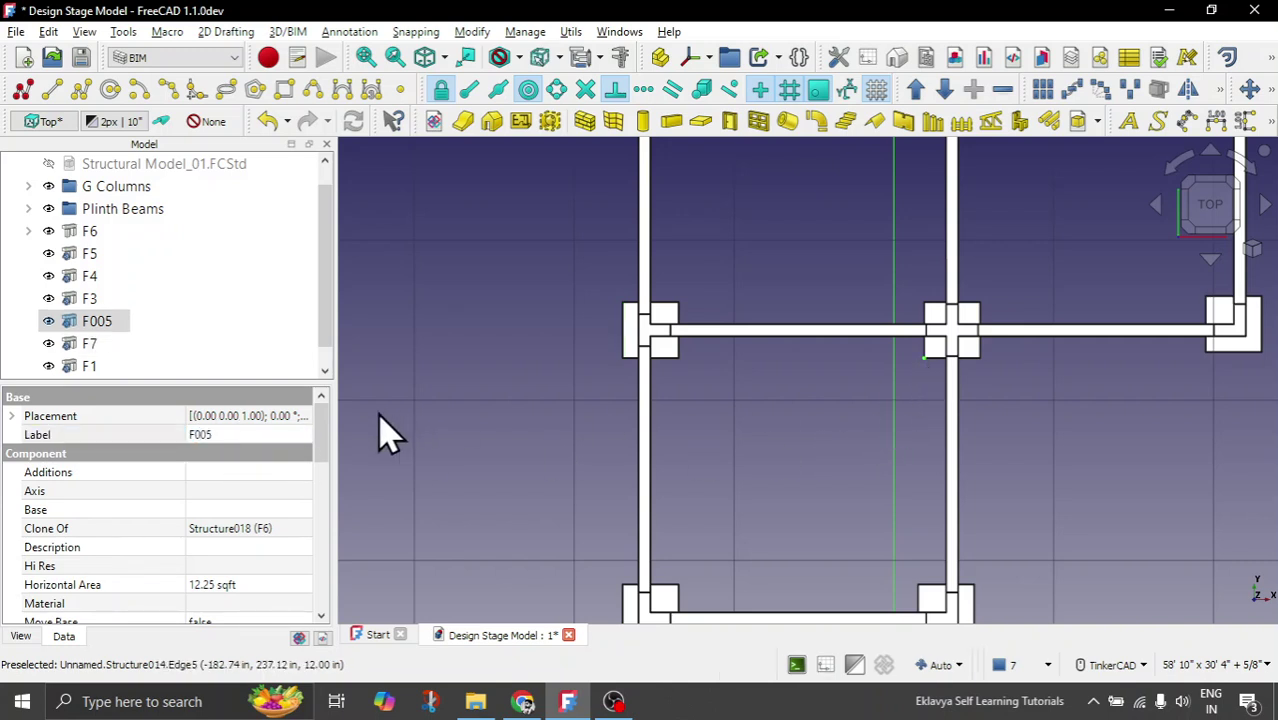
click(245, 434)
text(F8)
key(Return)
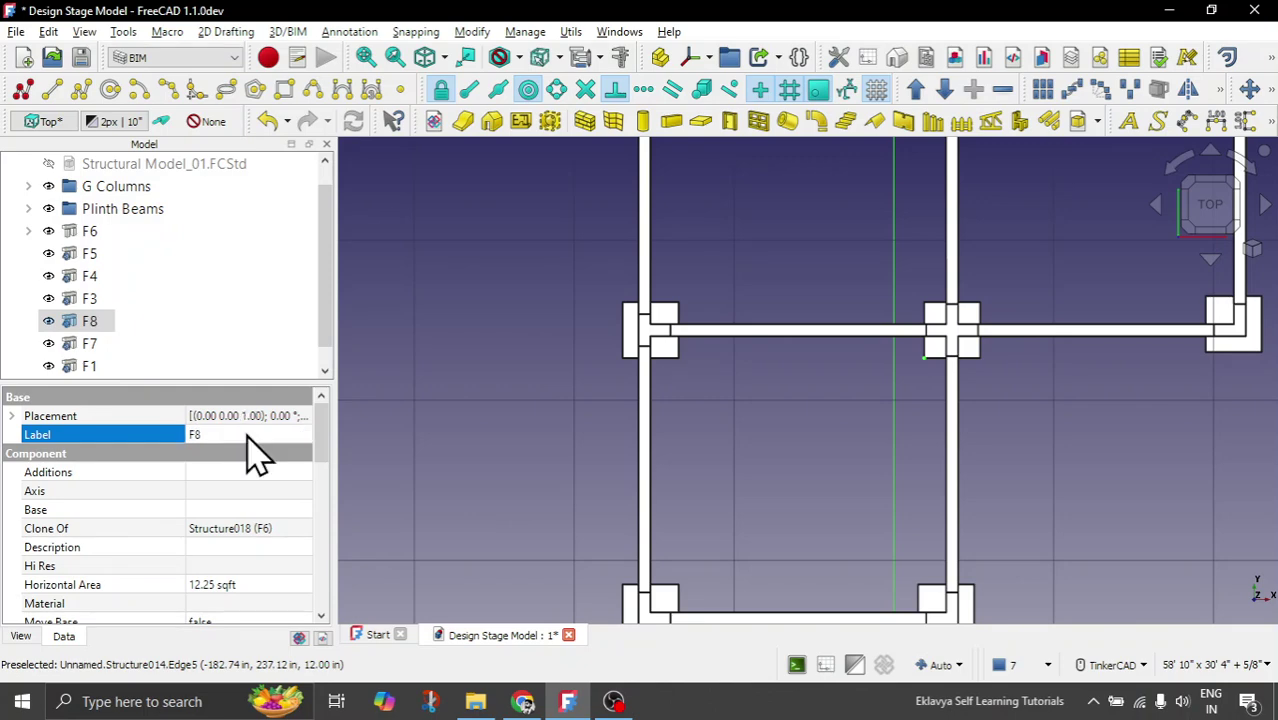
click(785, 440)
Step: Create a new group in the Design Stage Model document and label it Footings
scroll(785, 440, down, 5)
right_drag(793, 456, 772, 440)
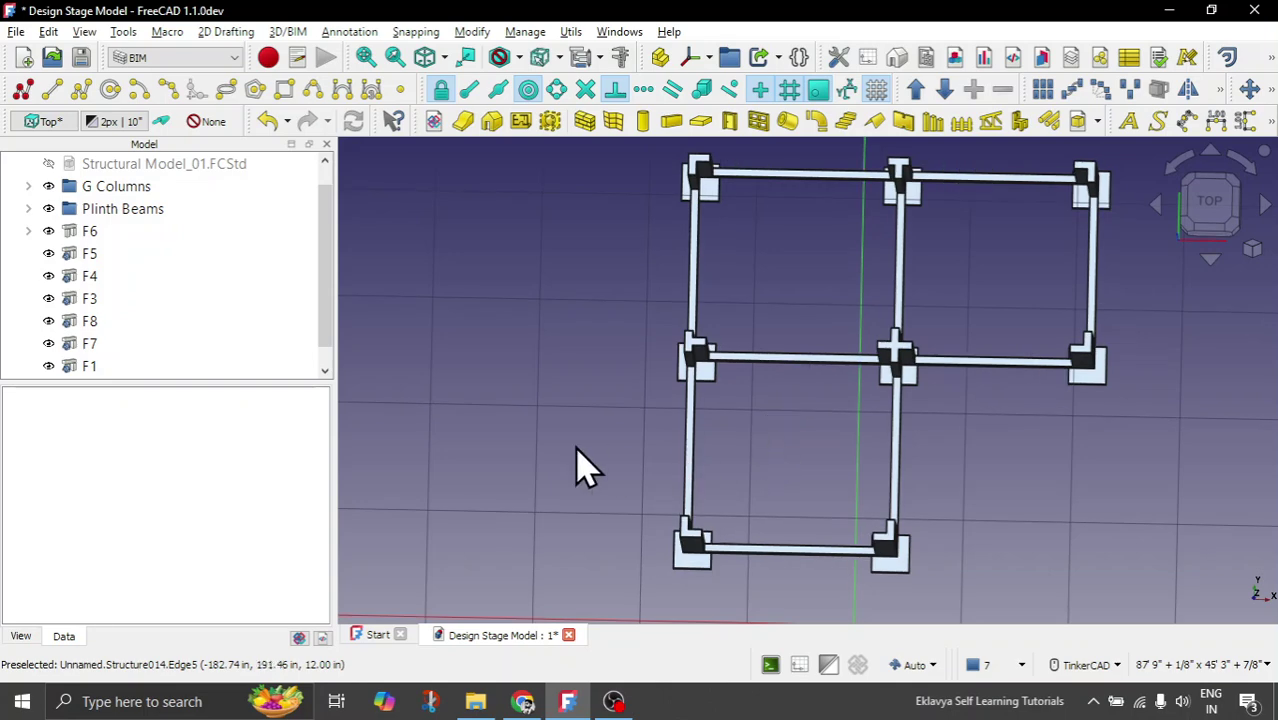
scroll(200, 320, up, 1)
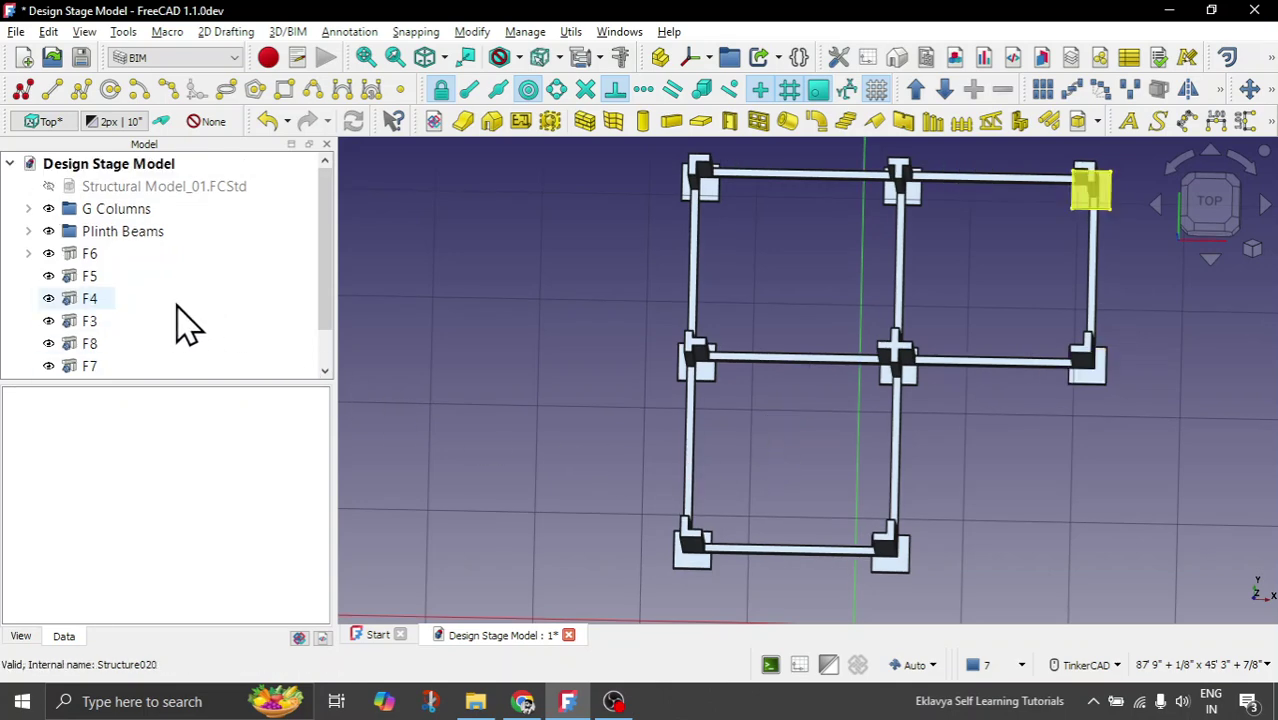
right_click(113, 166)
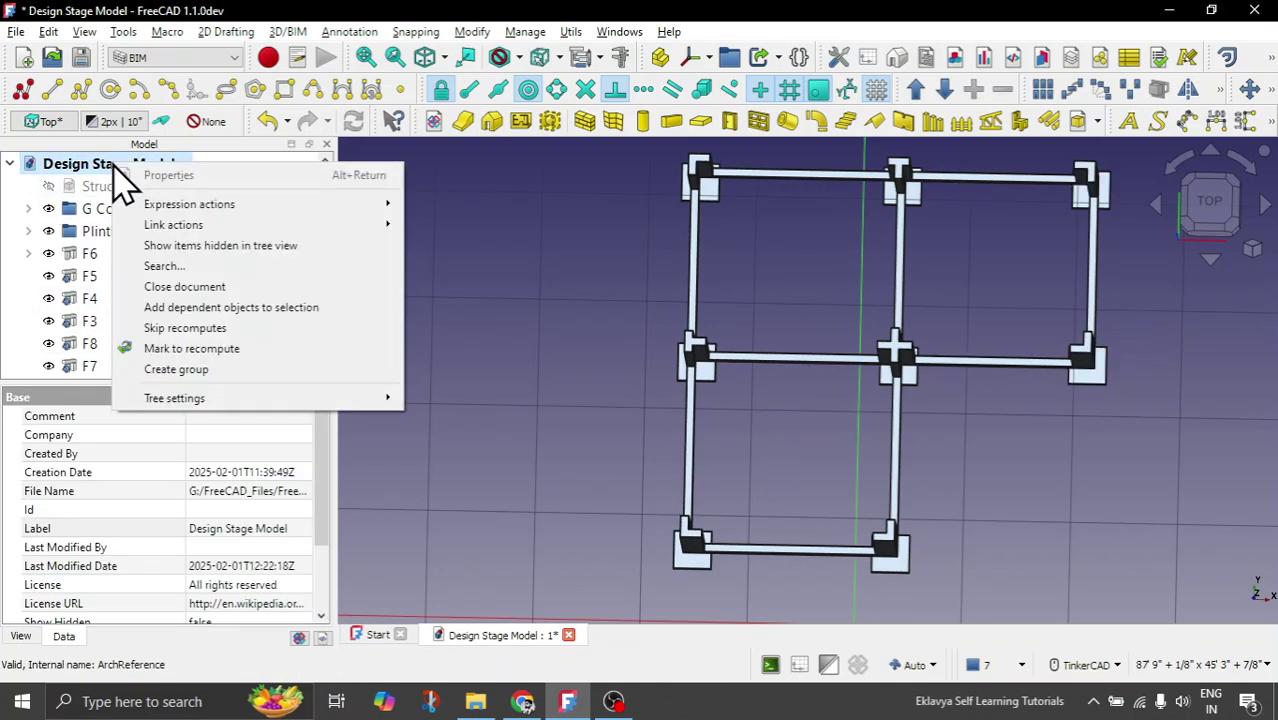
click(177, 369)
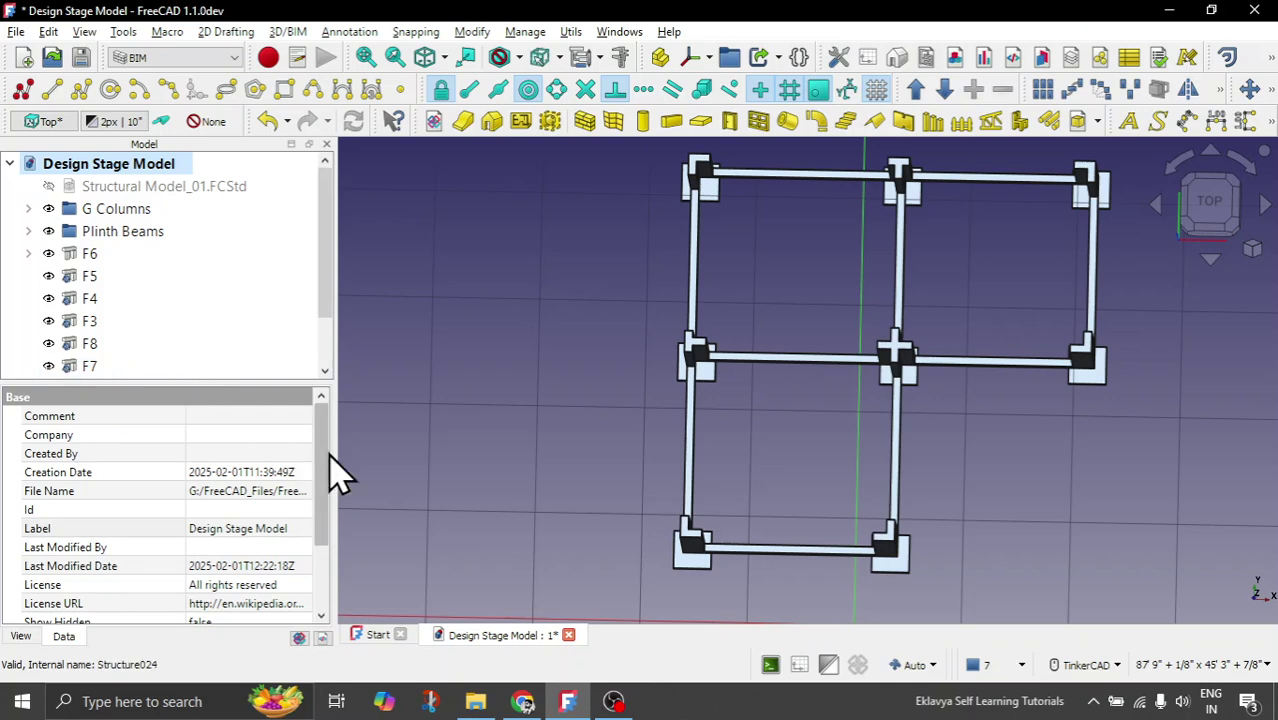
click(114, 367)
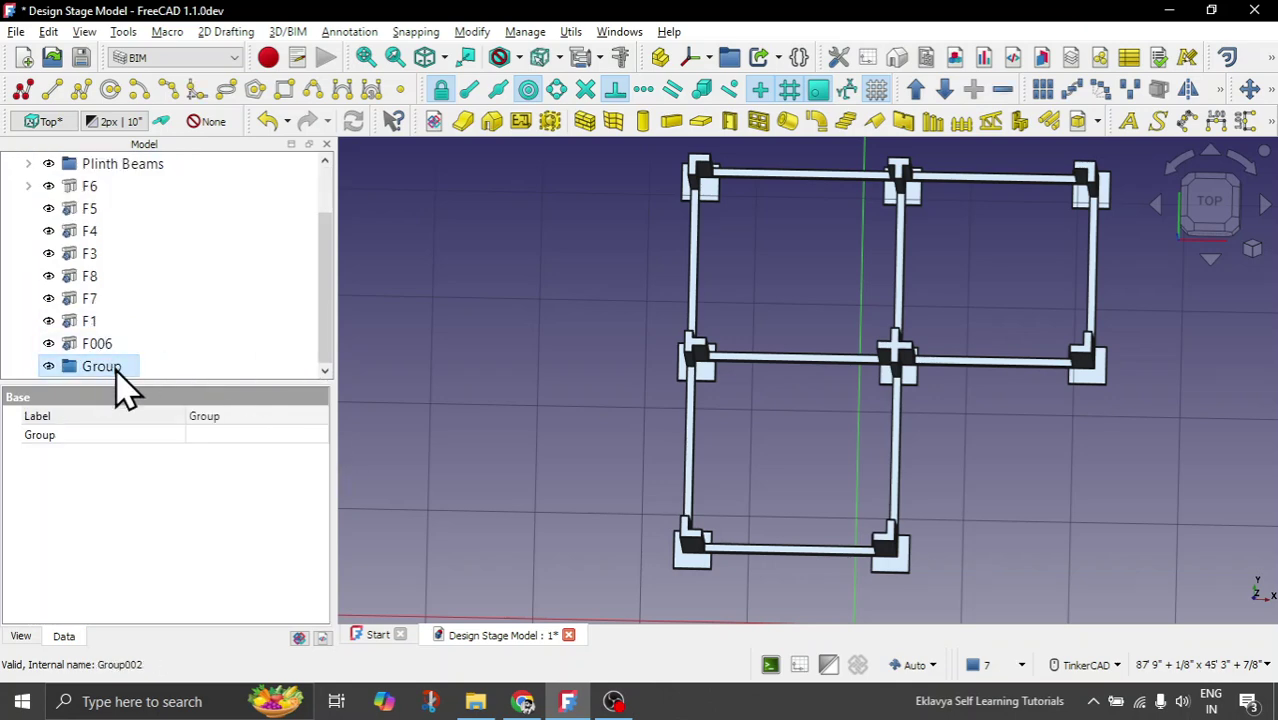
click(254, 416)
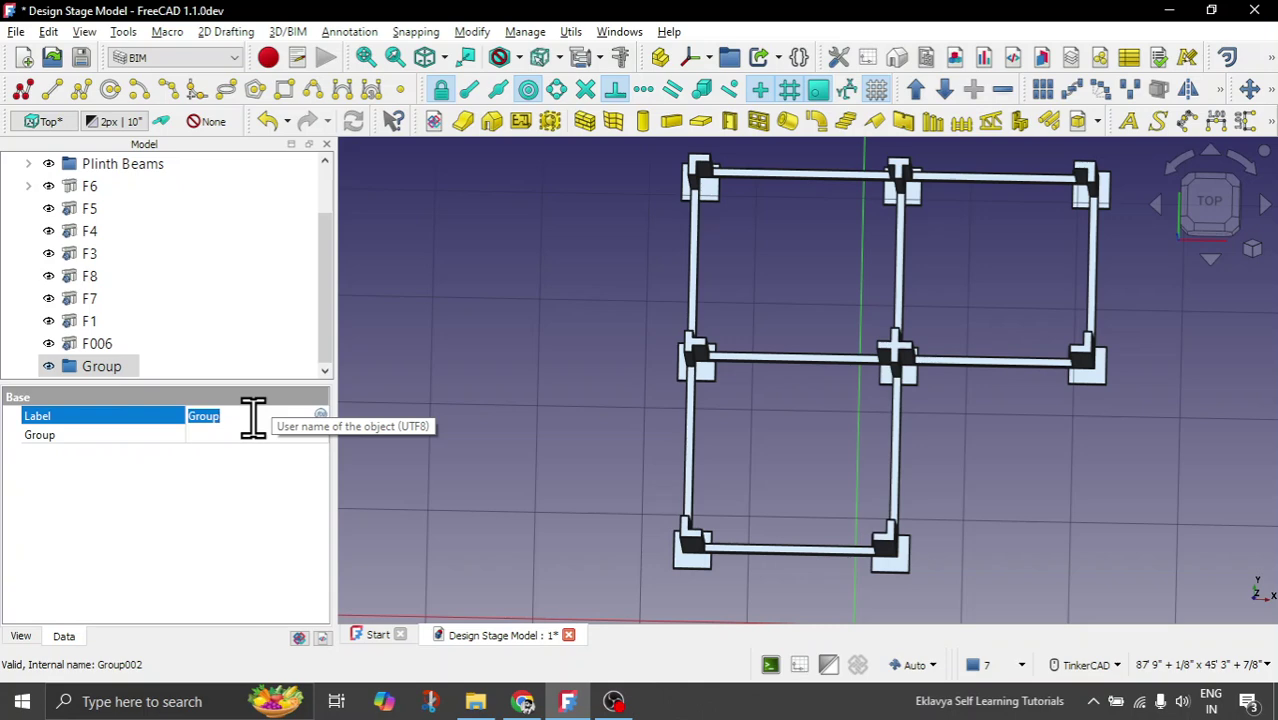
text(Footin)
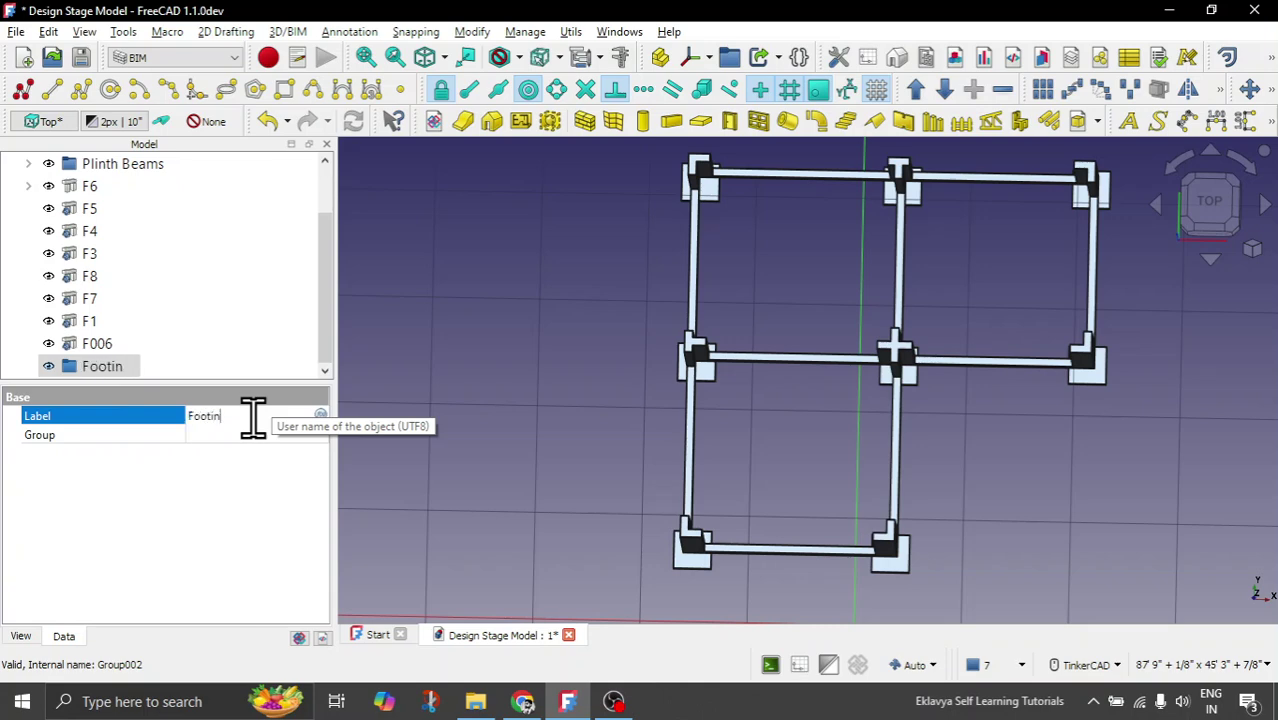
text(gs)
key(Return)
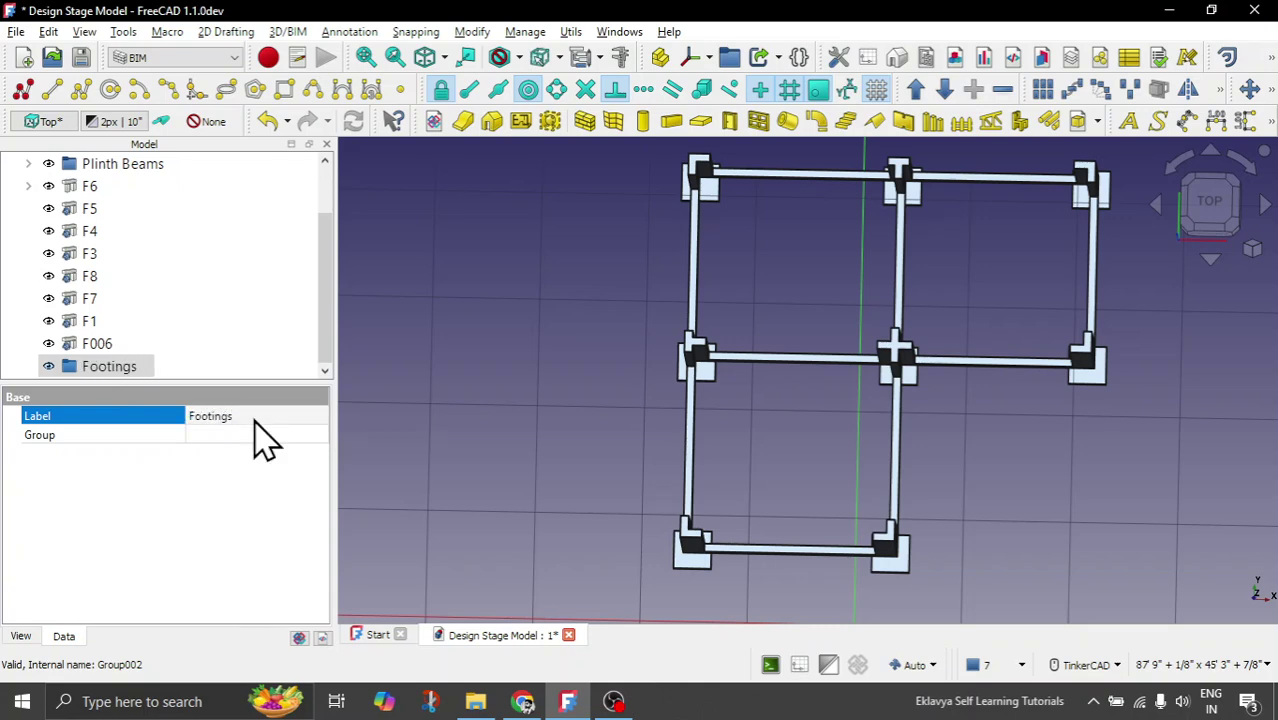
Step: Rename the footing F006 as F2
click(97, 347)
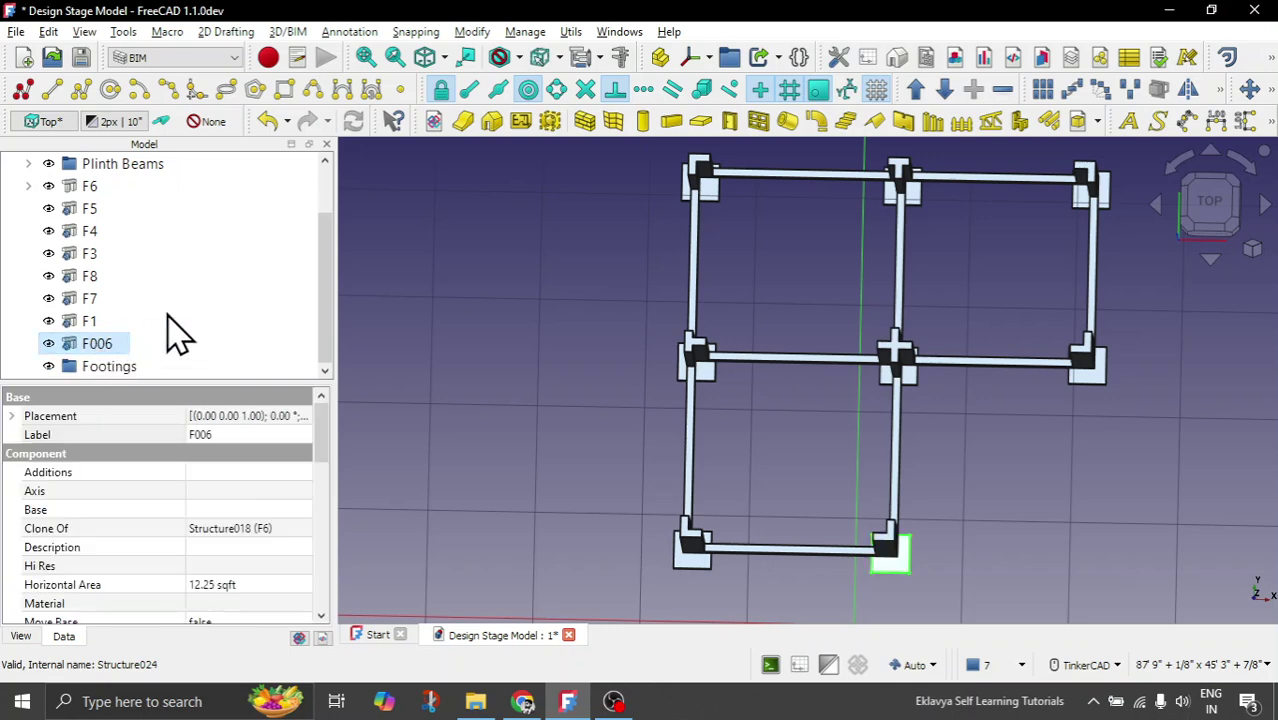
click(255, 434)
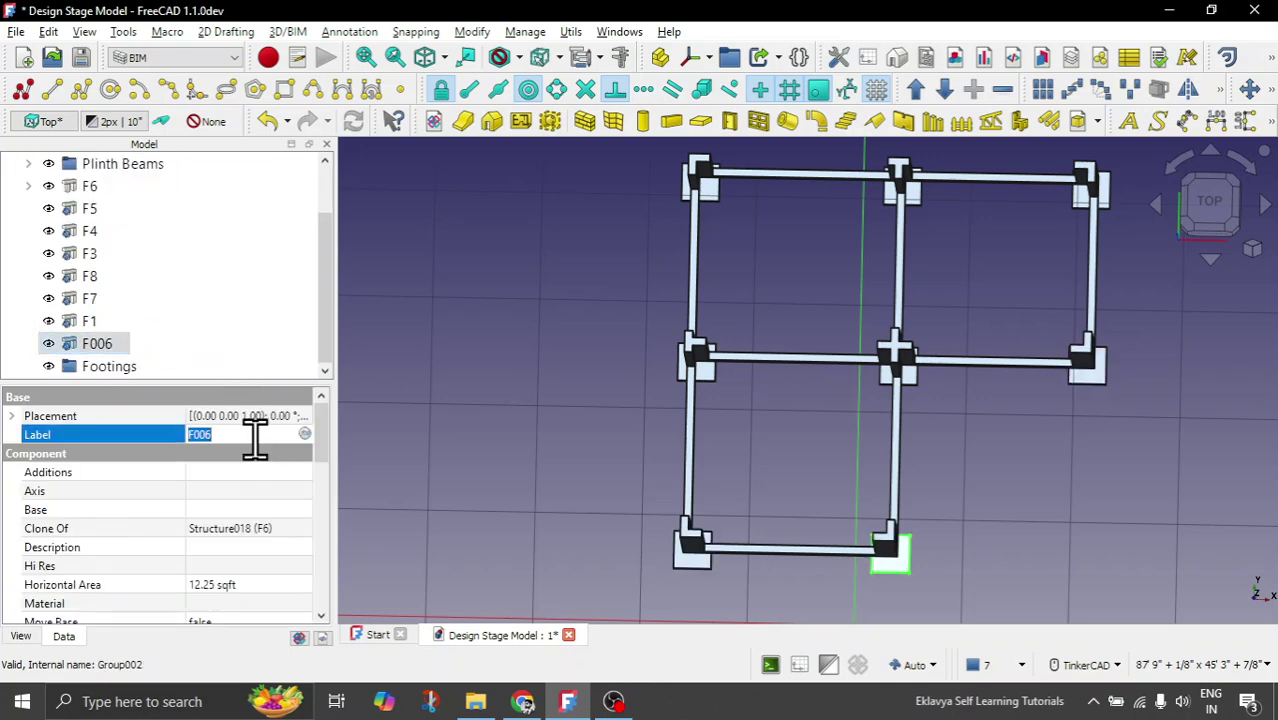
text(F2)
key(Return)
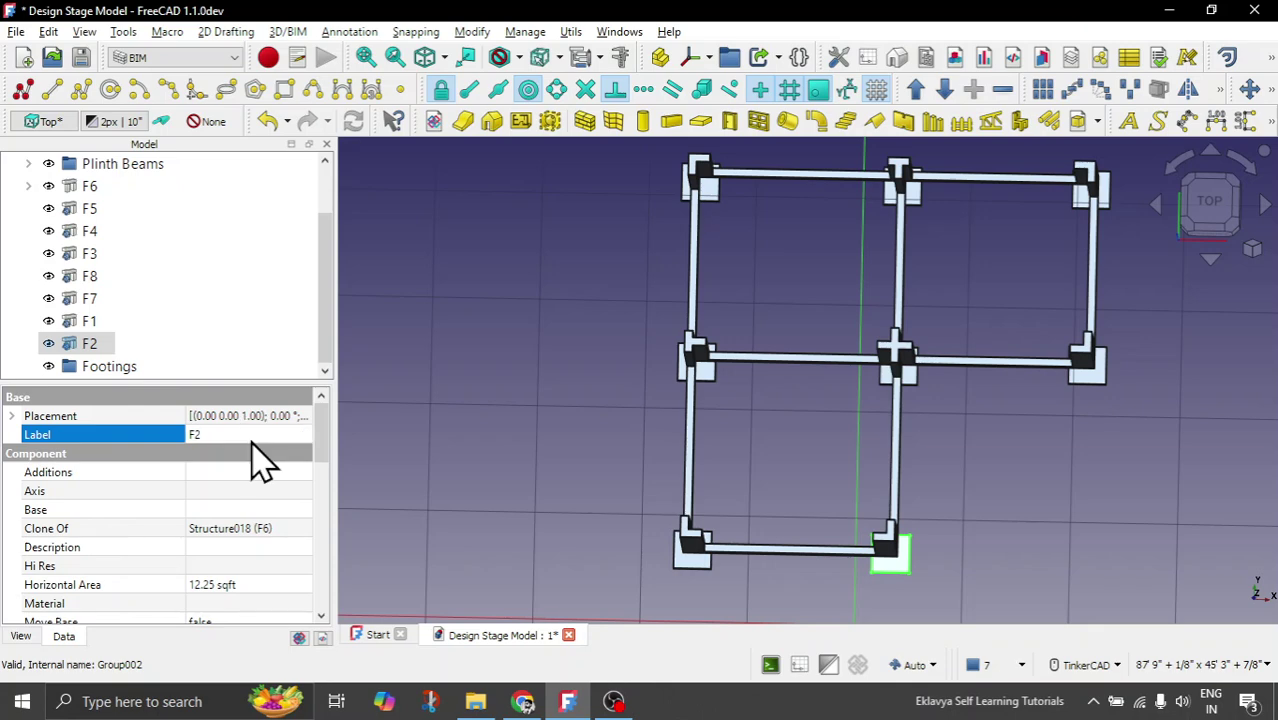
Step: Move the eight loose footings, F6 down to F2 in the model tree, into the Footings group
click(89, 188)
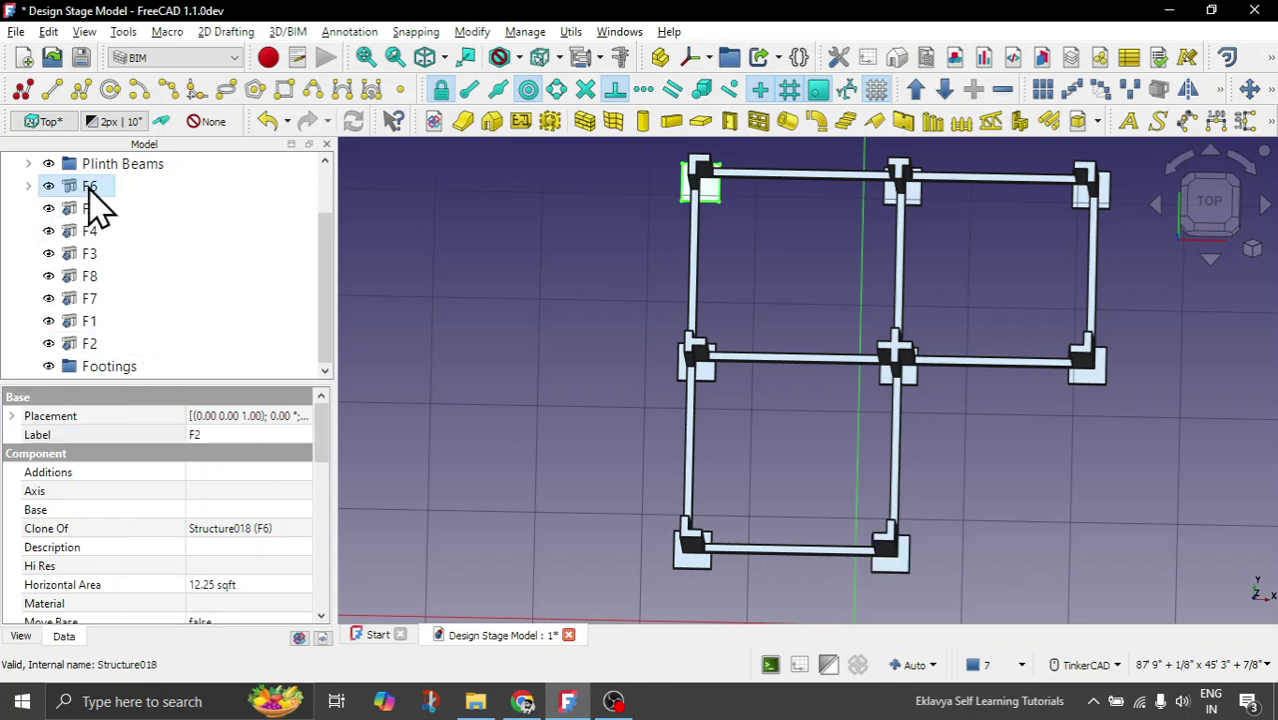
shift+click(93, 343)
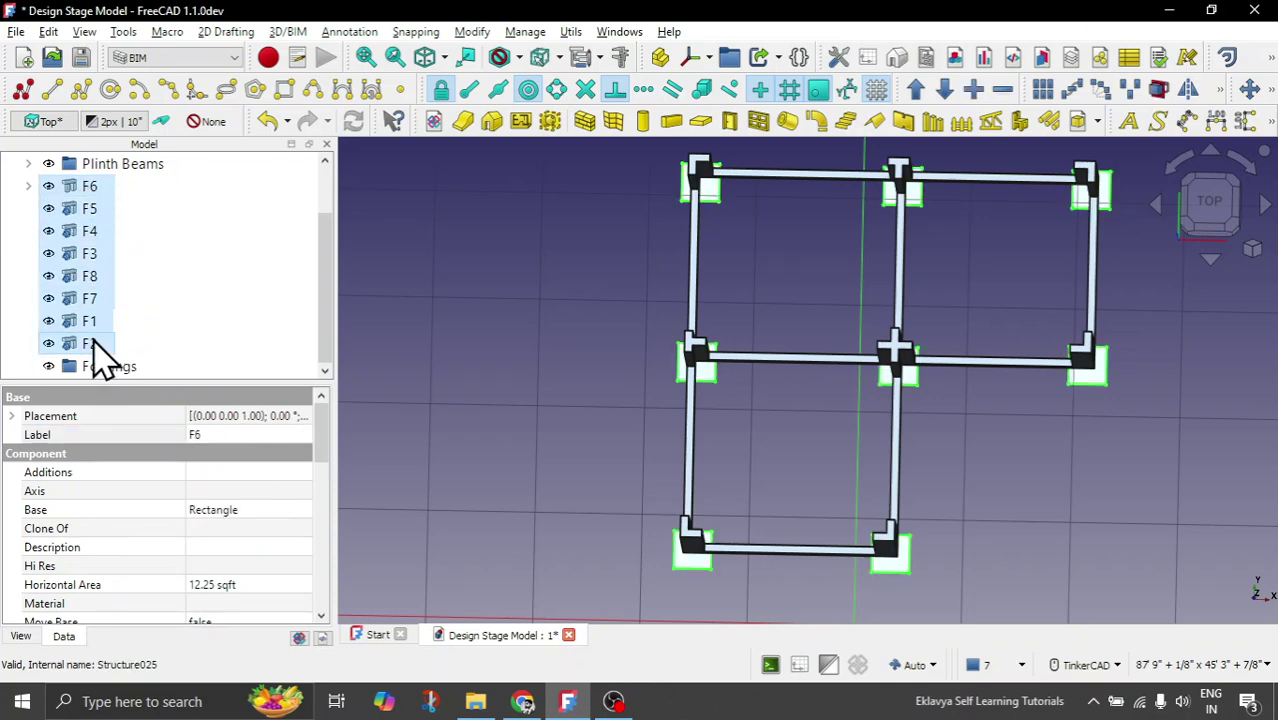
drag(93, 343, 108, 366)
click(110, 255)
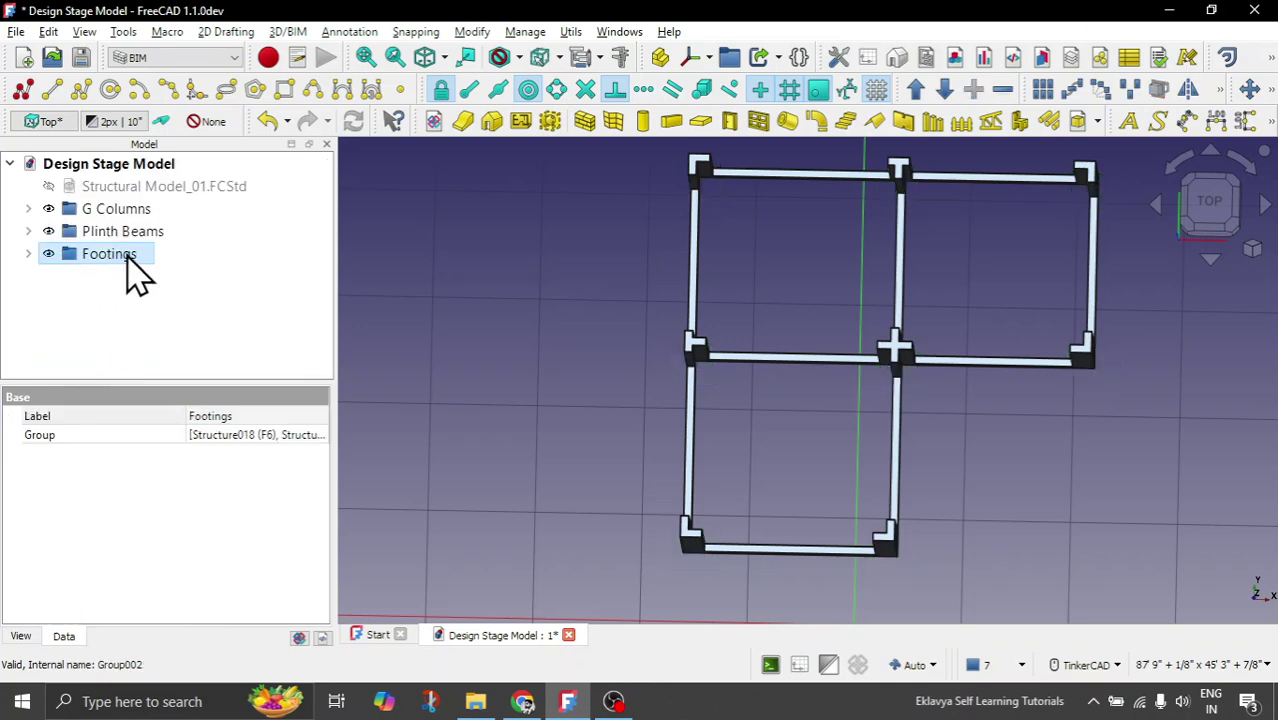
click(577, 340)
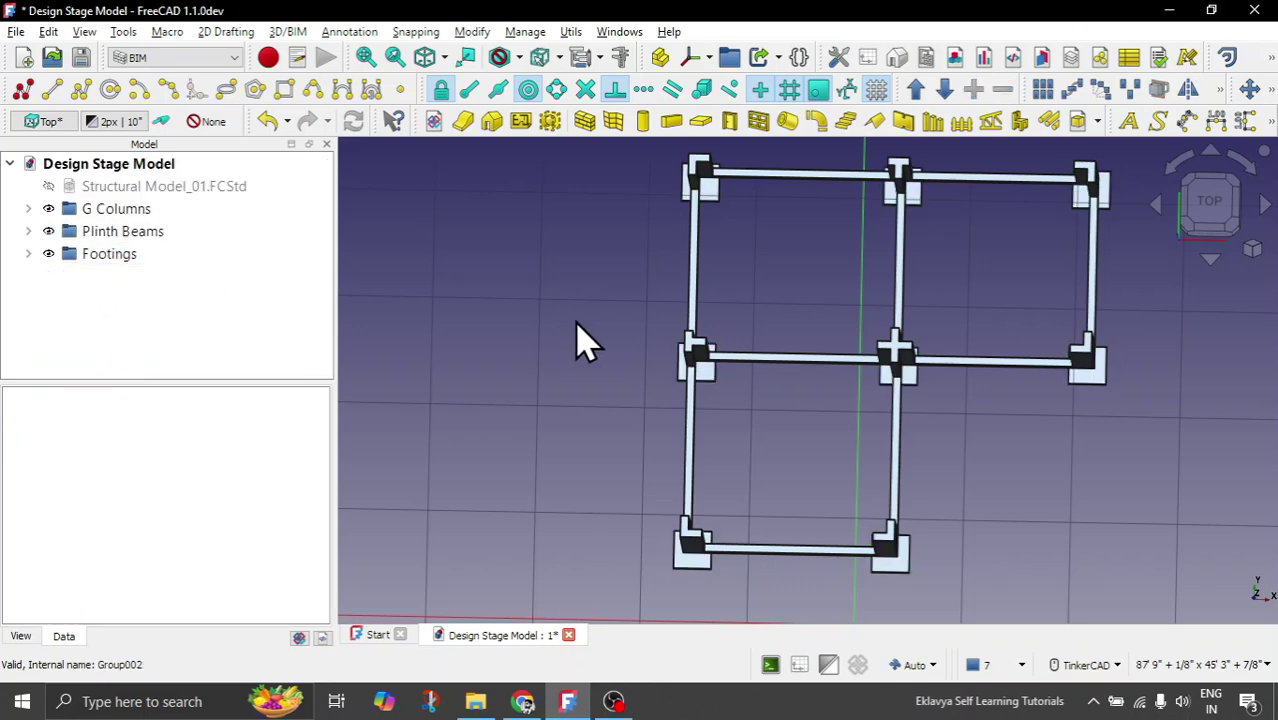
Step: Examine the footings against the columns and plinth beams from the left side, in an oblique view and in plan
click(1225, 218)
right_drag(736, 434, 1038, 381)
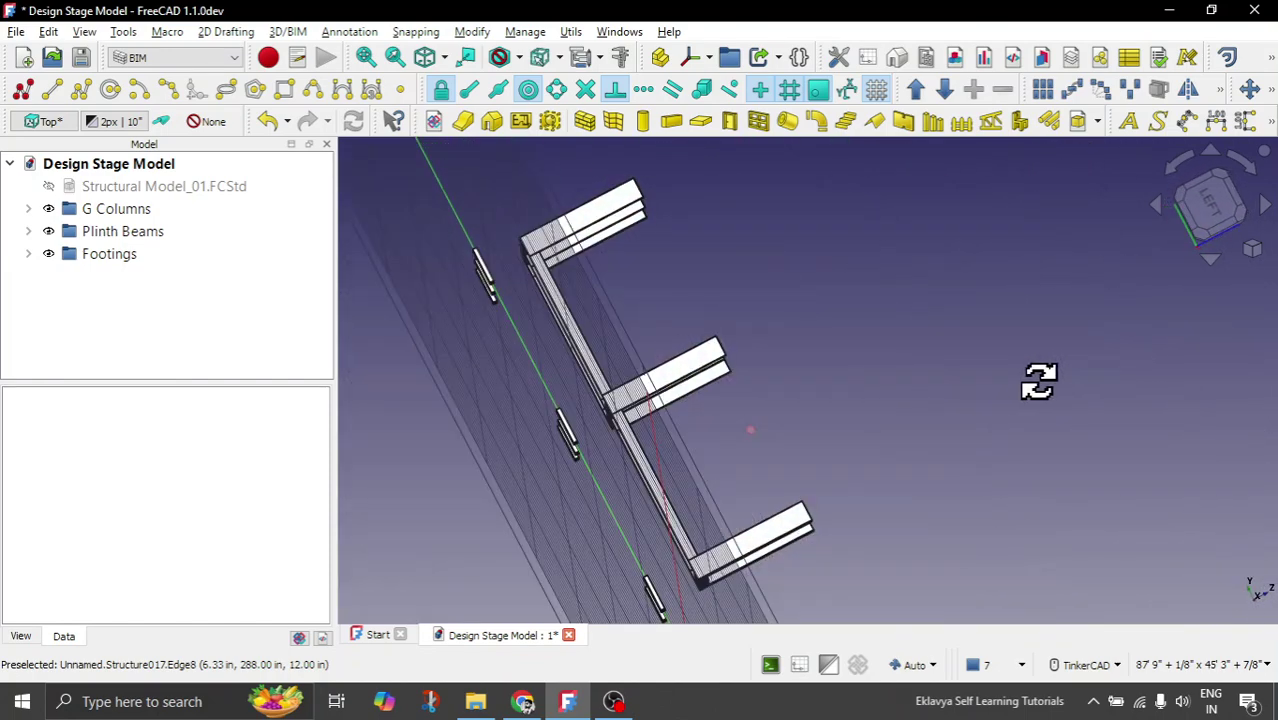
click(1221, 238)
scroll(585, 318, up, 4)
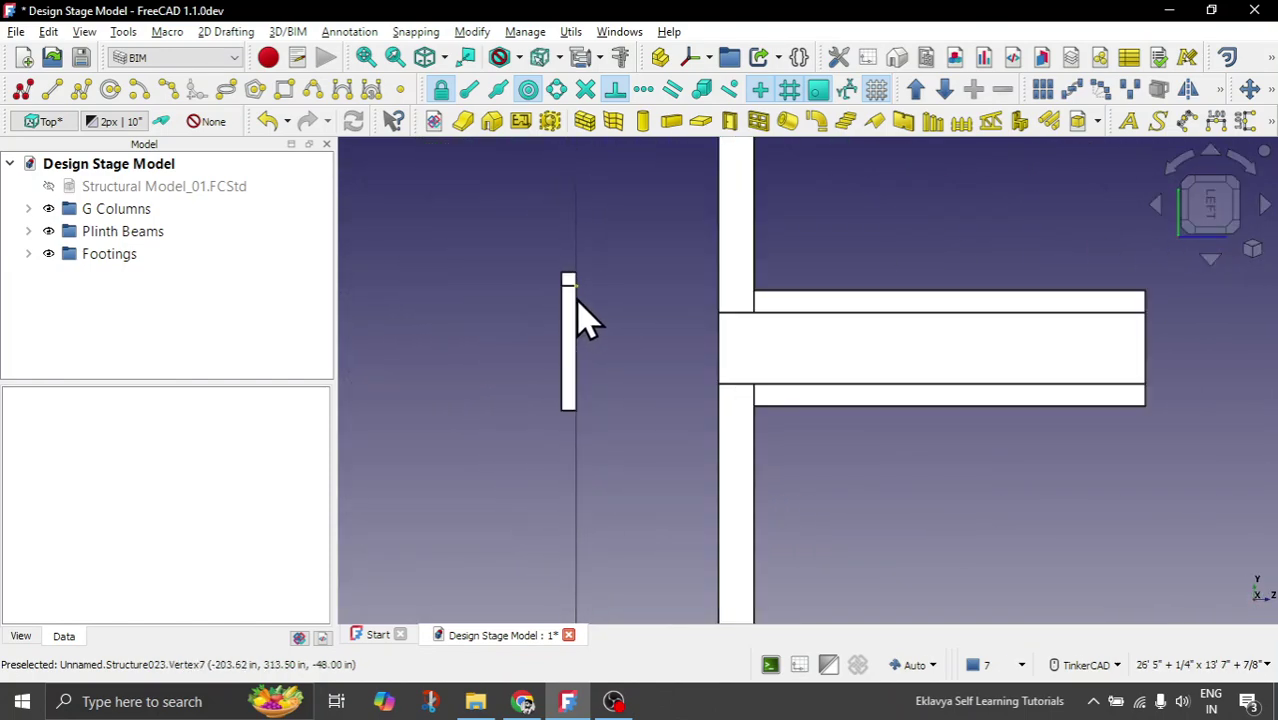
scroll(578, 330, down, 4)
right_drag(967, 428, 848, 396)
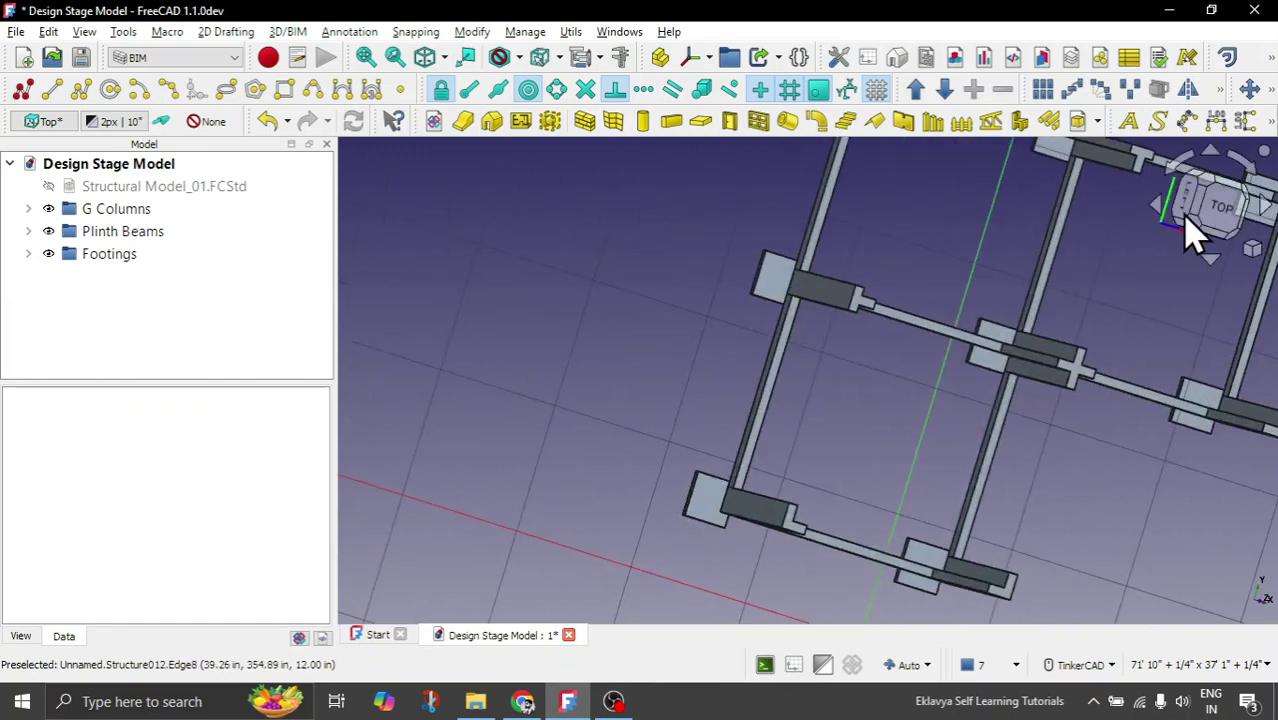
click(1215, 207)
scroll(810, 212, up, 4)
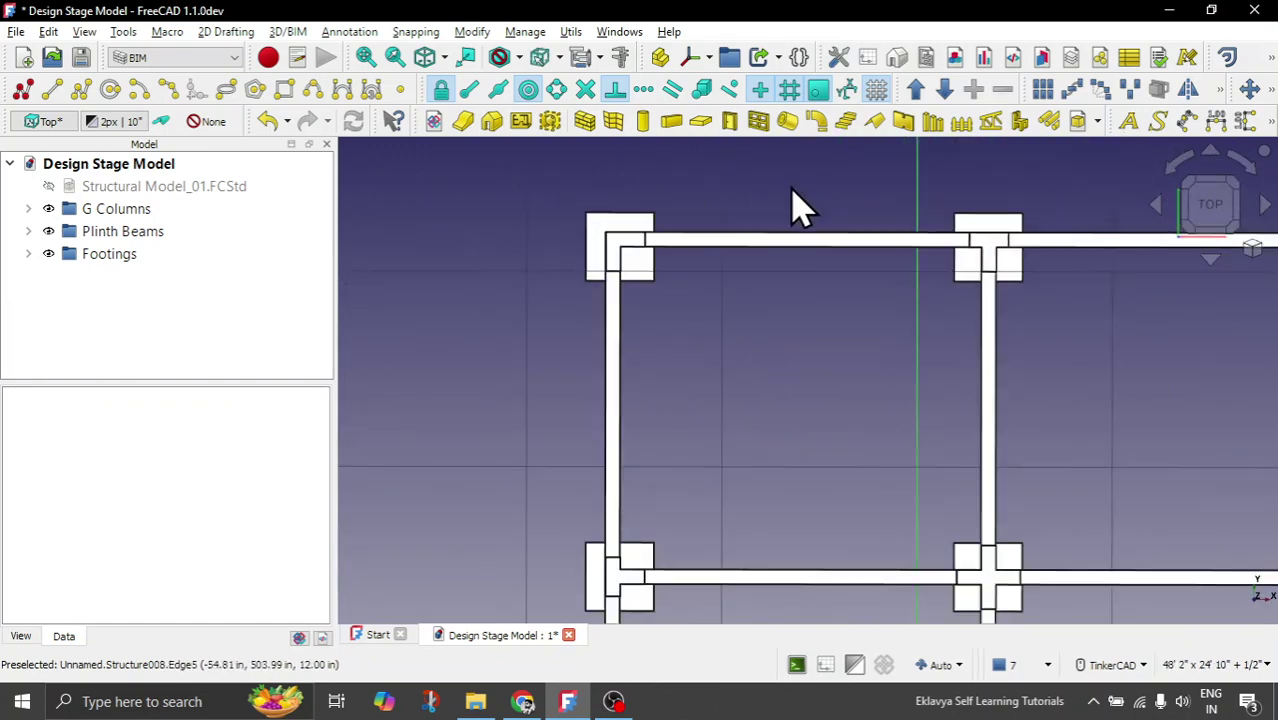
scroll(755, 320, down, 3)
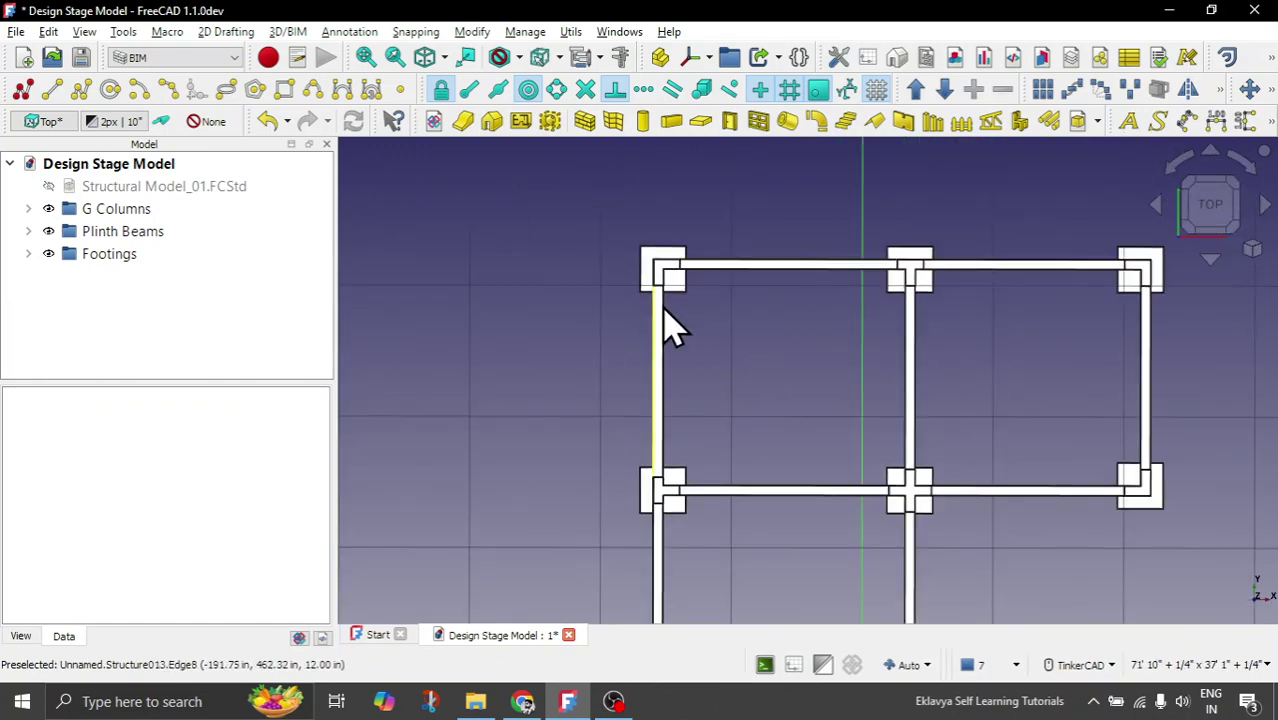
scroll(673, 327, up, 3)
Step: Expand the Footings group and examine footing F6 and the spans between neighbouring footings in plan
double_click(45, 256)
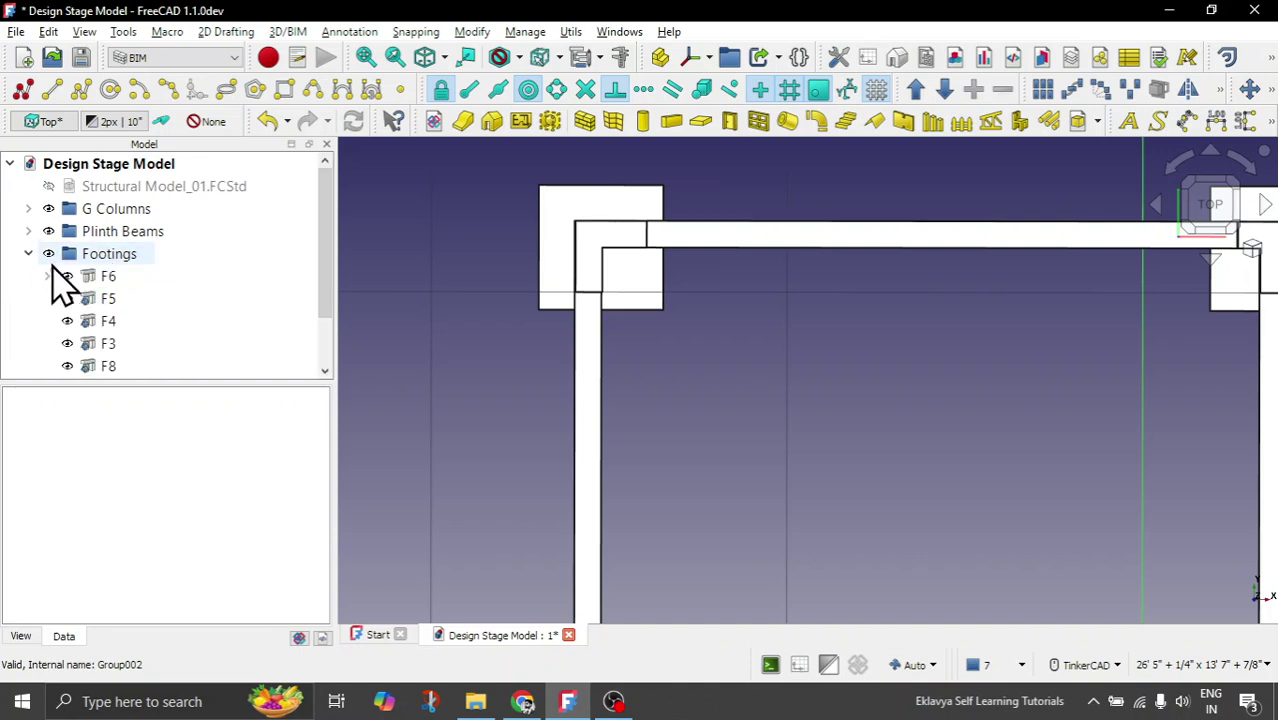
click(108, 277)
drag(323, 442, 363, 354)
click(508, 409)
scroll(475, 388, down, 3)
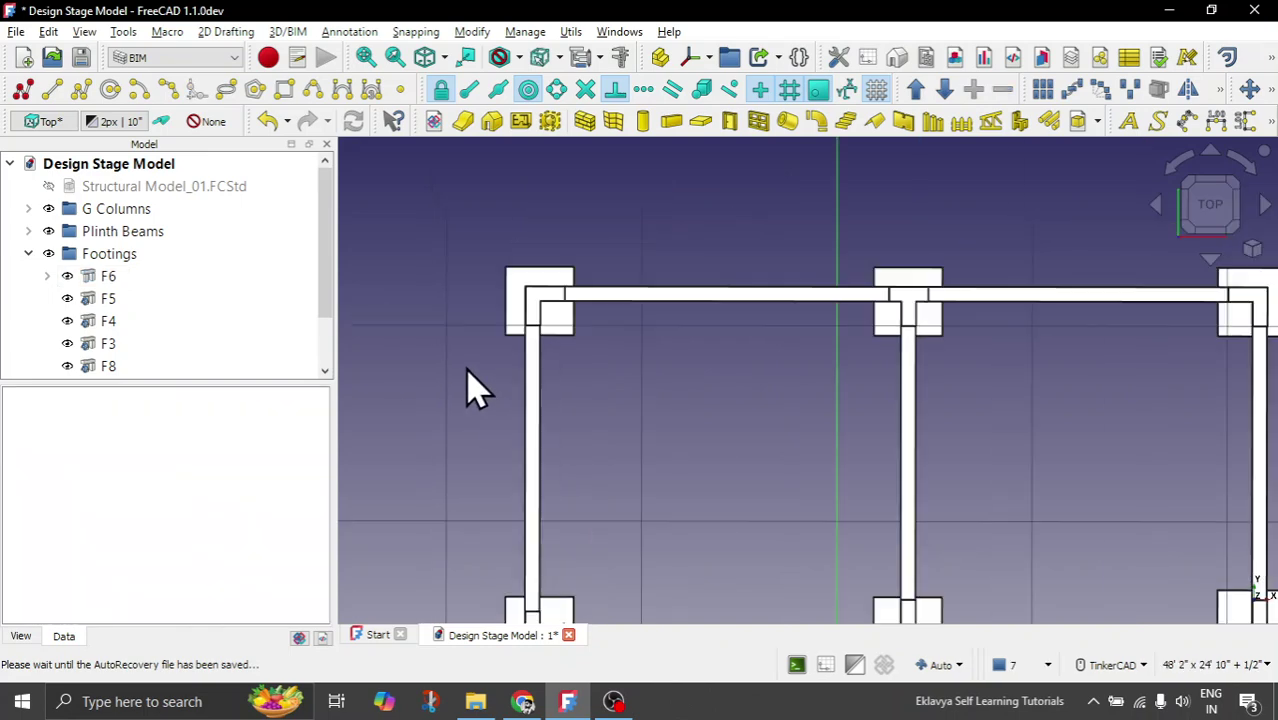
scroll(475, 388, down, 2)
scroll(560, 325, up, 5)
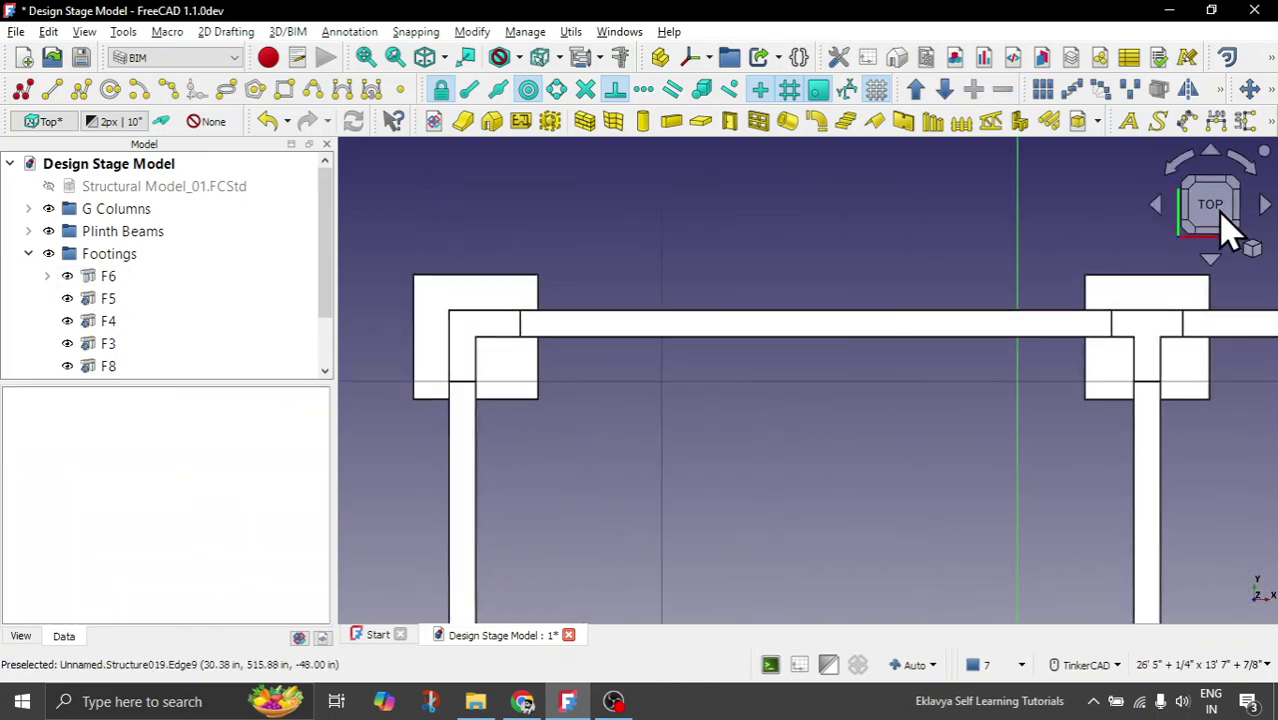
scroll(495, 334, down, 3)
scroll(491, 354, up, 3)
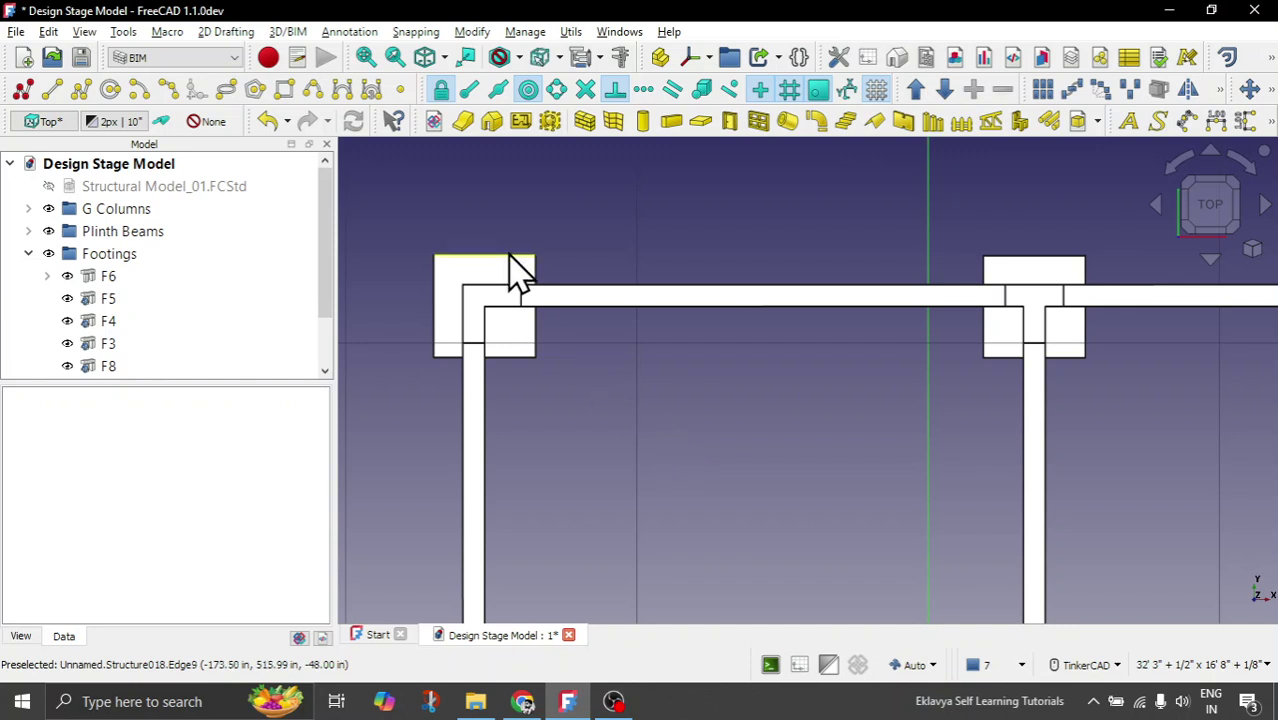
scroll(665, 294, down, 3)
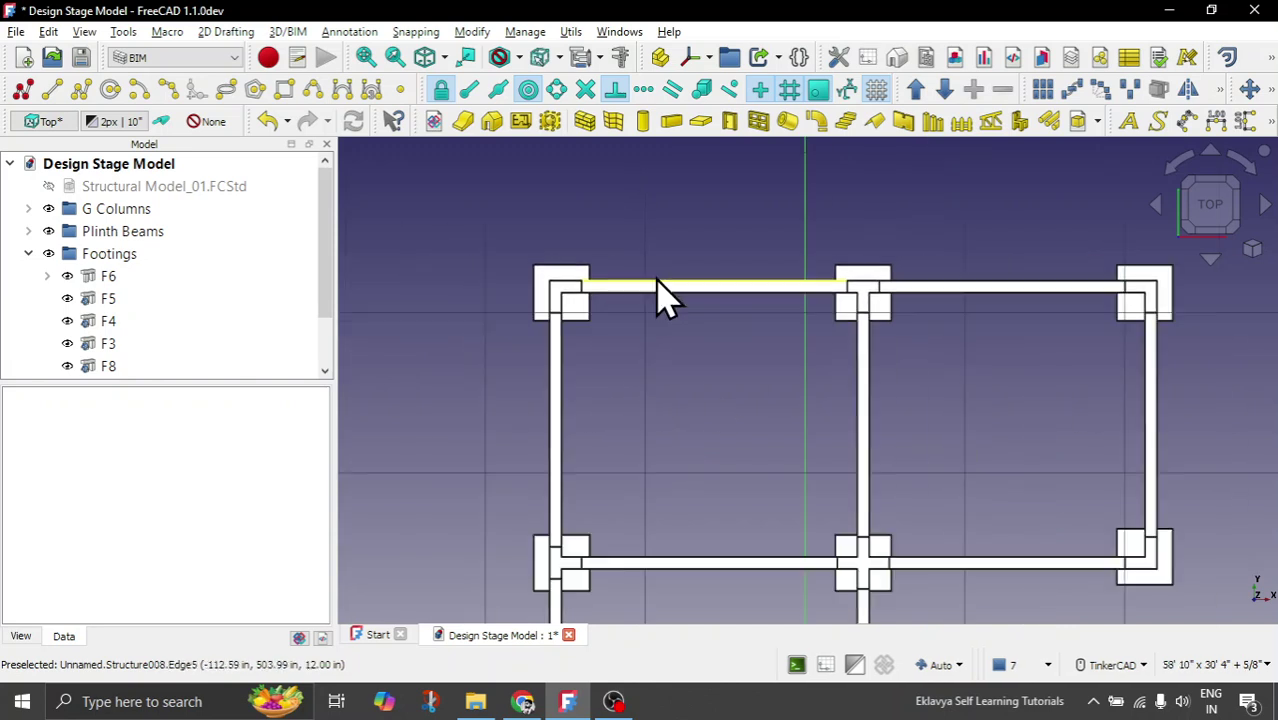
scroll(725, 270, up, 3)
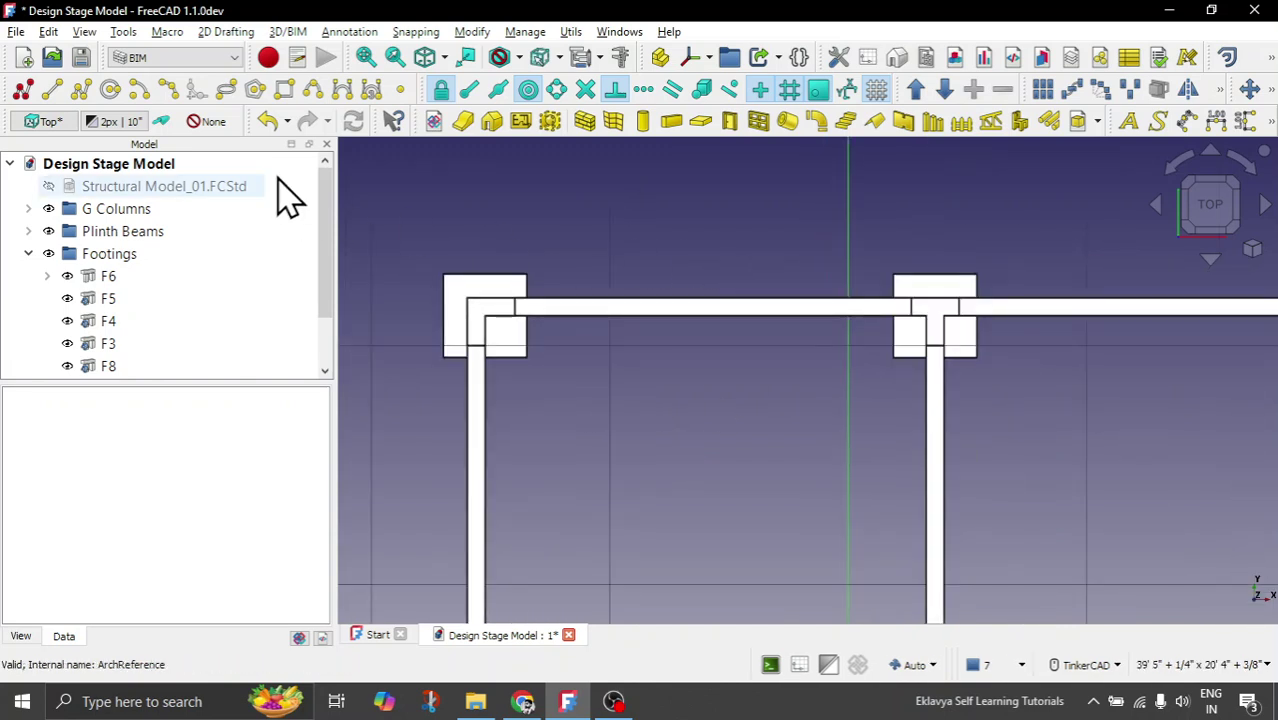
Step: With endpoint snapping on, draw a filled rectangle about 3'6" high between the facing edges of the upper-left and upper-middle footings
click(284, 89)
scroll(545, 262, up, 3)
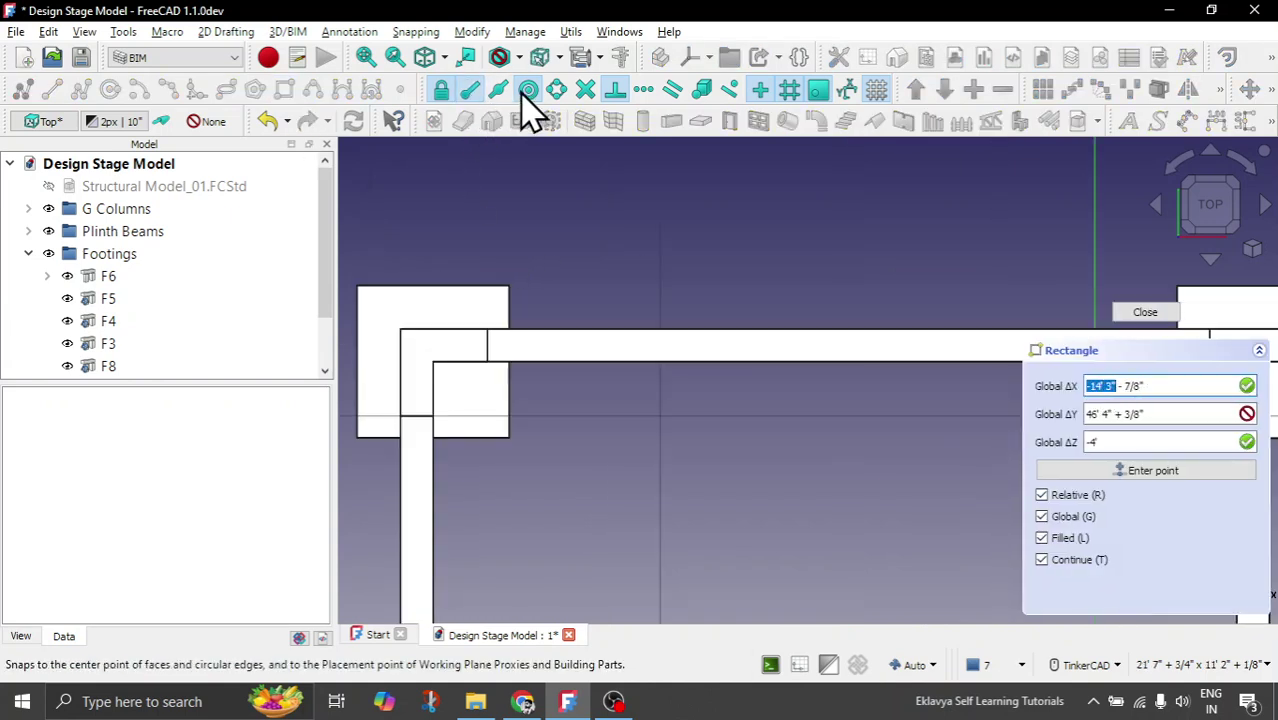
click(469, 89)
click(520, 285)
scroll(520, 285, down, 4)
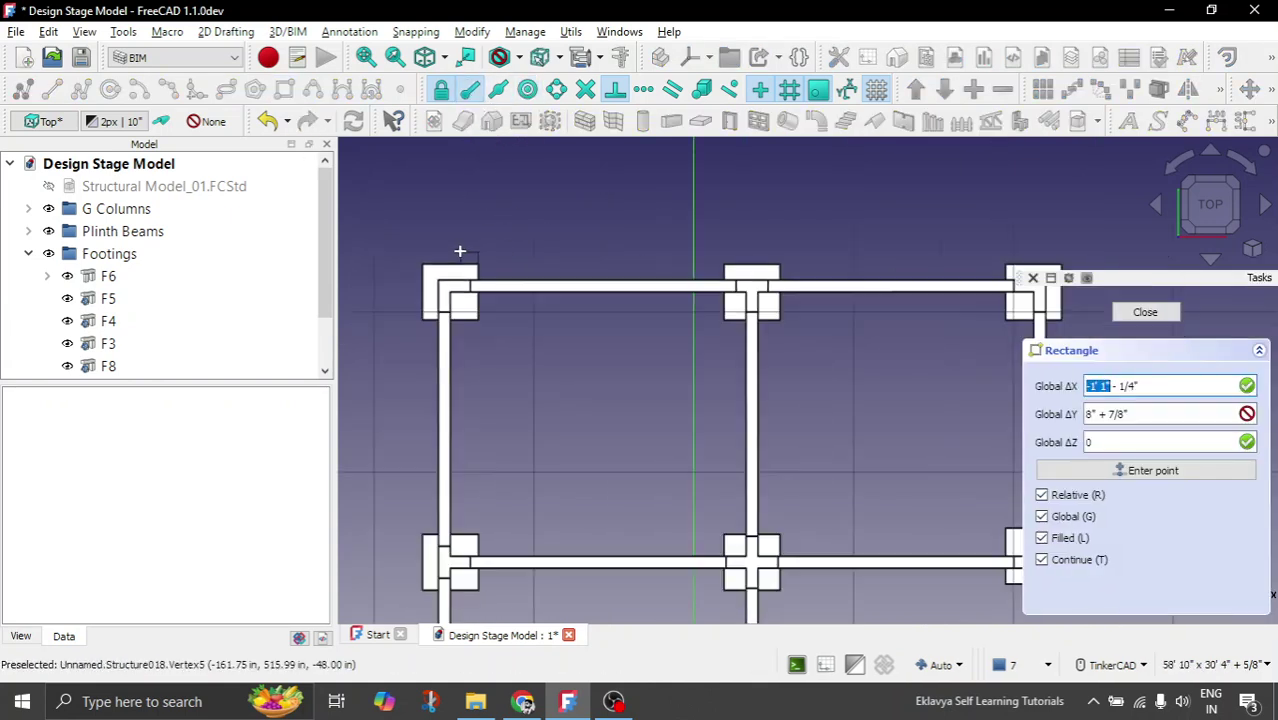
scroll(710, 317, up, 4)
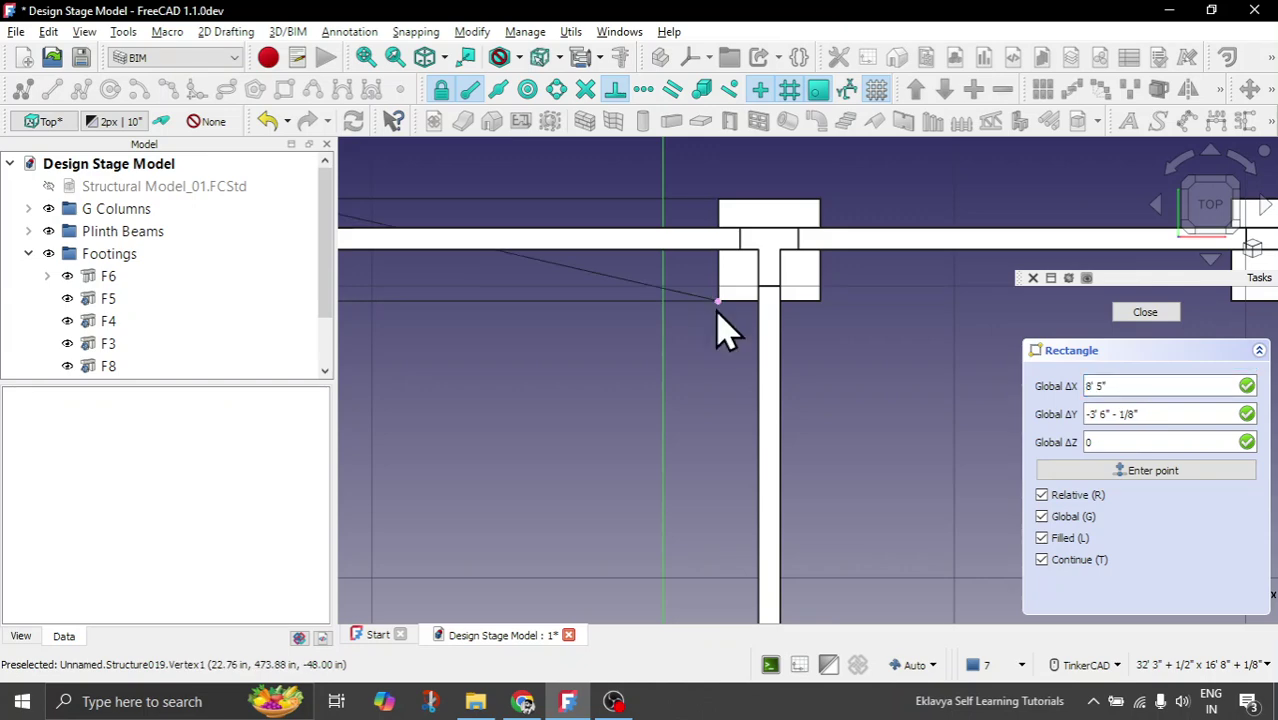
click(716, 308)
Step: Draw a 3'6" high rectangle spanning the gap between the upper-middle and upper-right footings
scroll(757, 260, down, 3)
scroll(757, 260, up, 3)
click(757, 260)
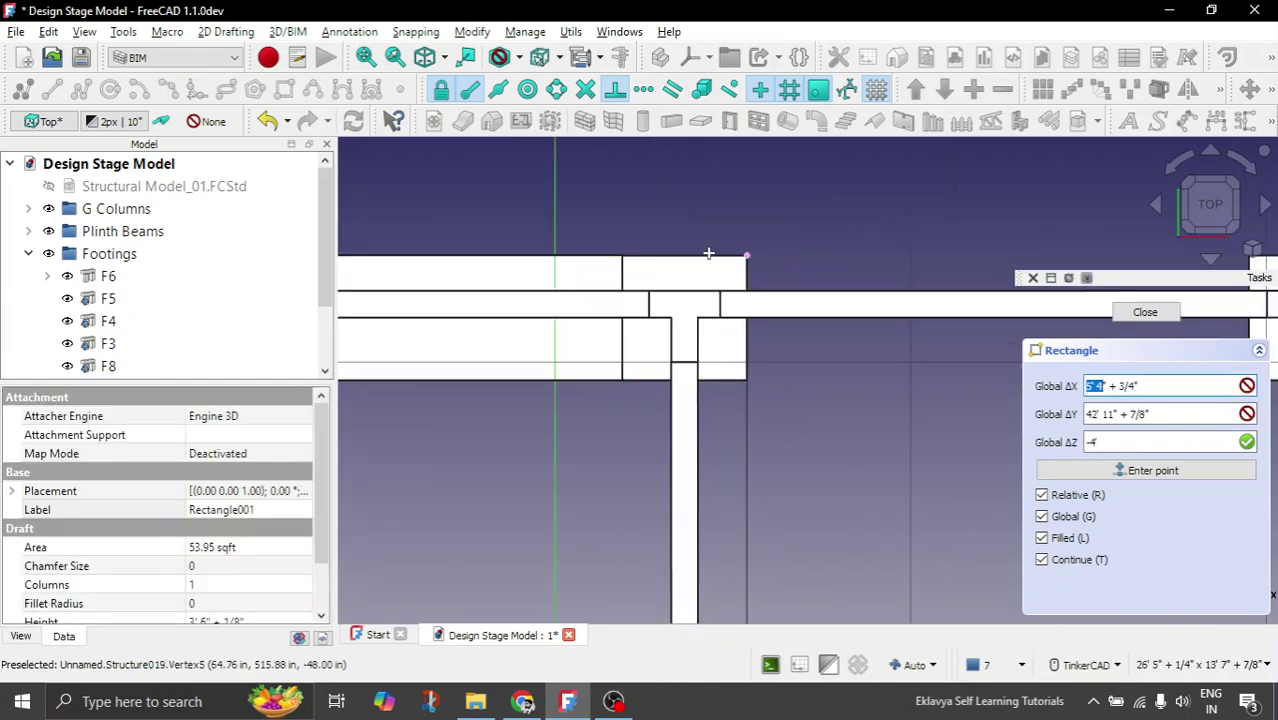
scroll(705, 248, down, 3)
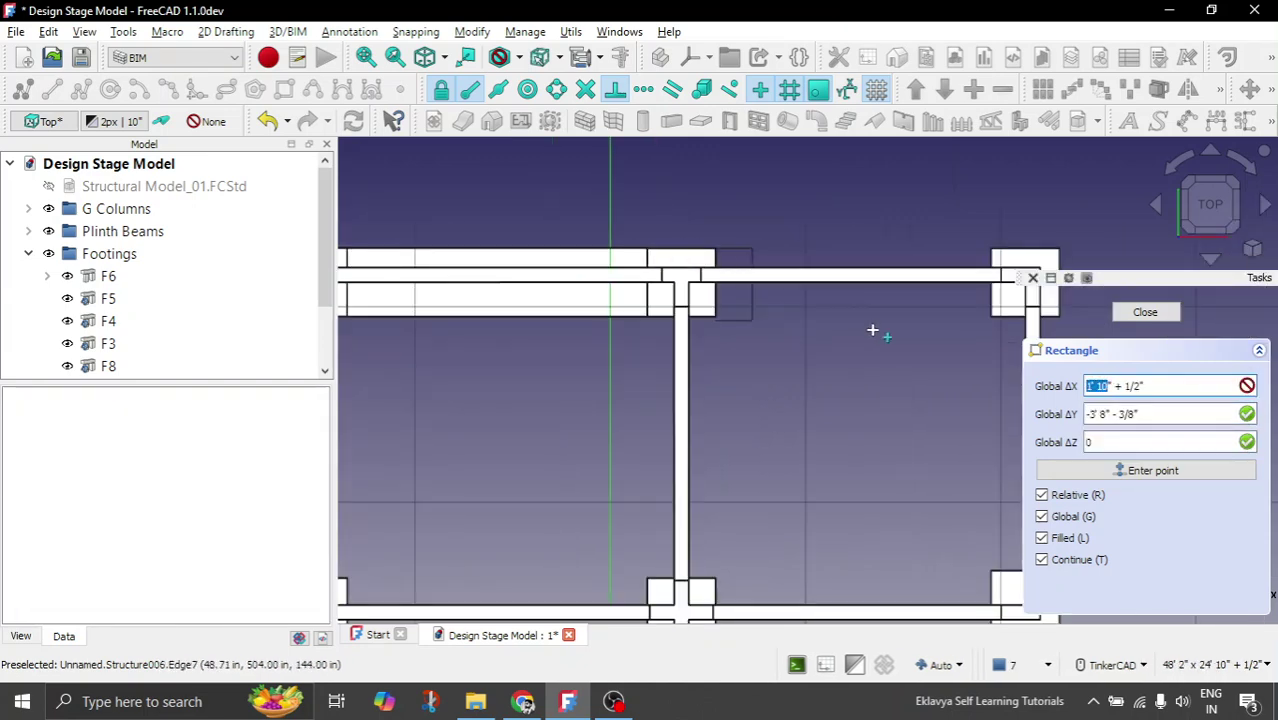
click(990, 316)
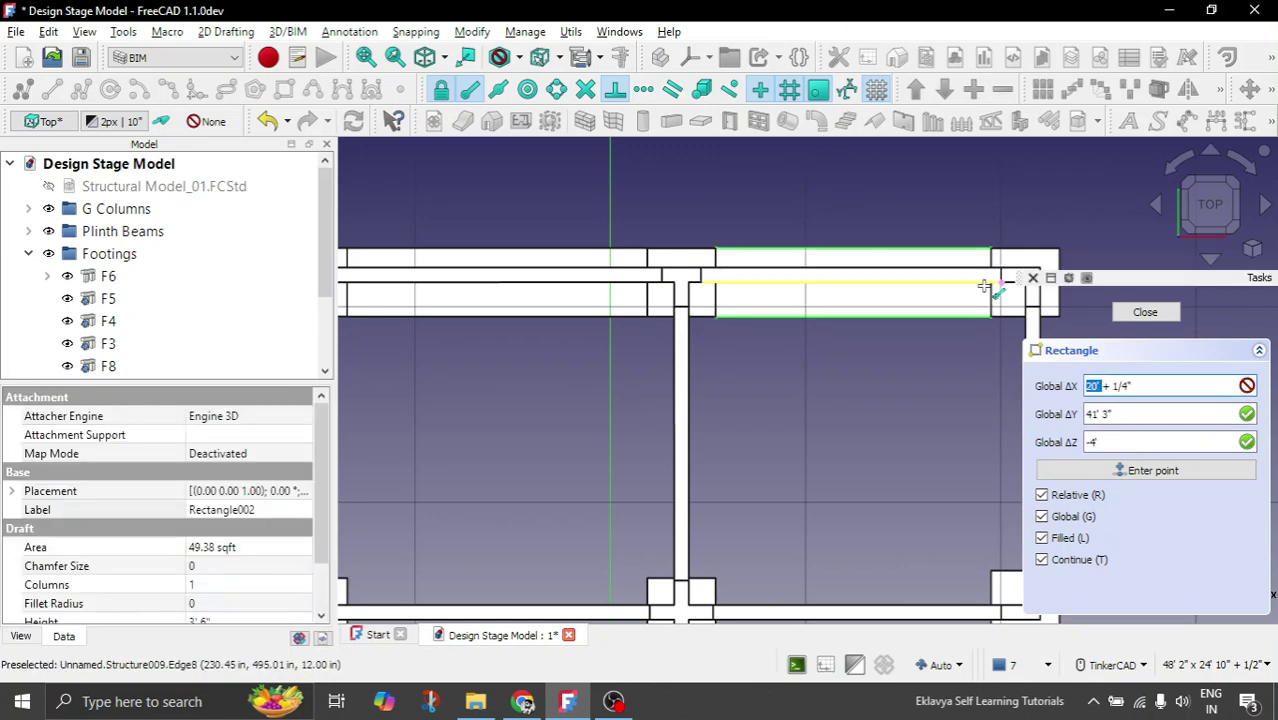
Step: Draw a rectangle about 3'6" by 12'11 3/4" from the upper-right footing down to the footing below it
scroll(851, 267, down, 3)
scroll(945, 291, up, 3)
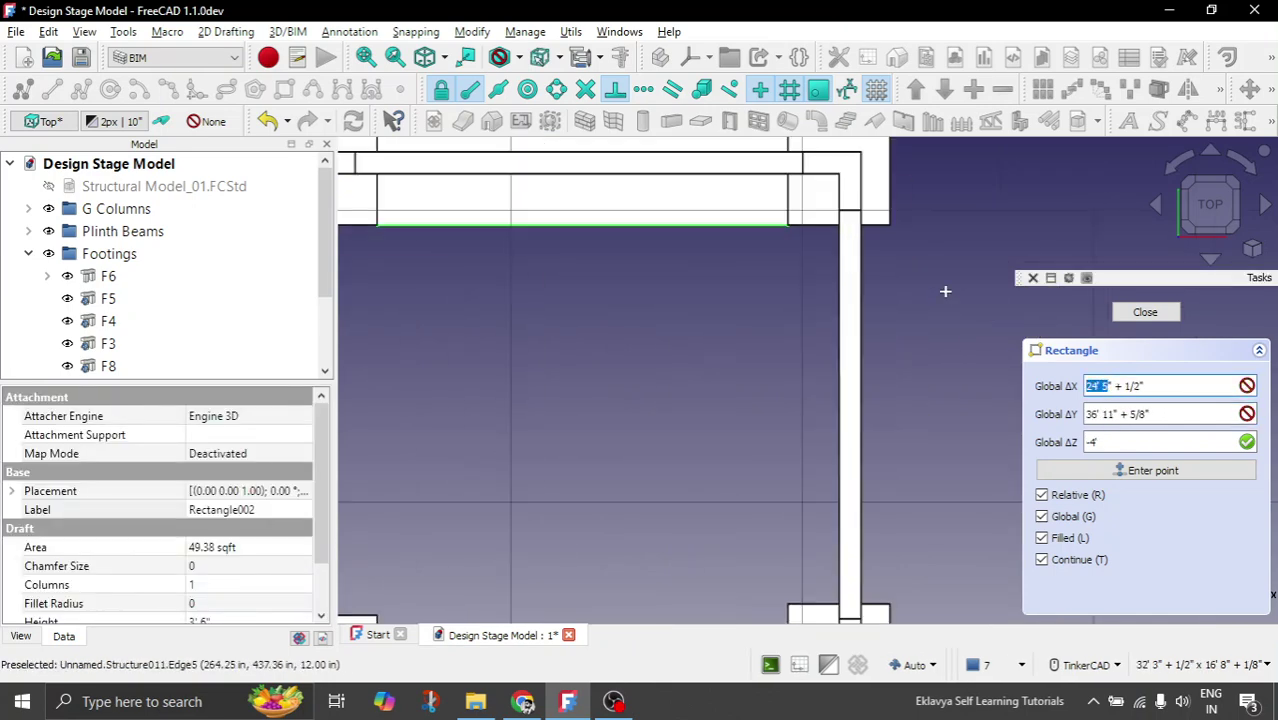
click(892, 230)
scroll(885, 260, down, 3)
scroll(876, 365, up, 4)
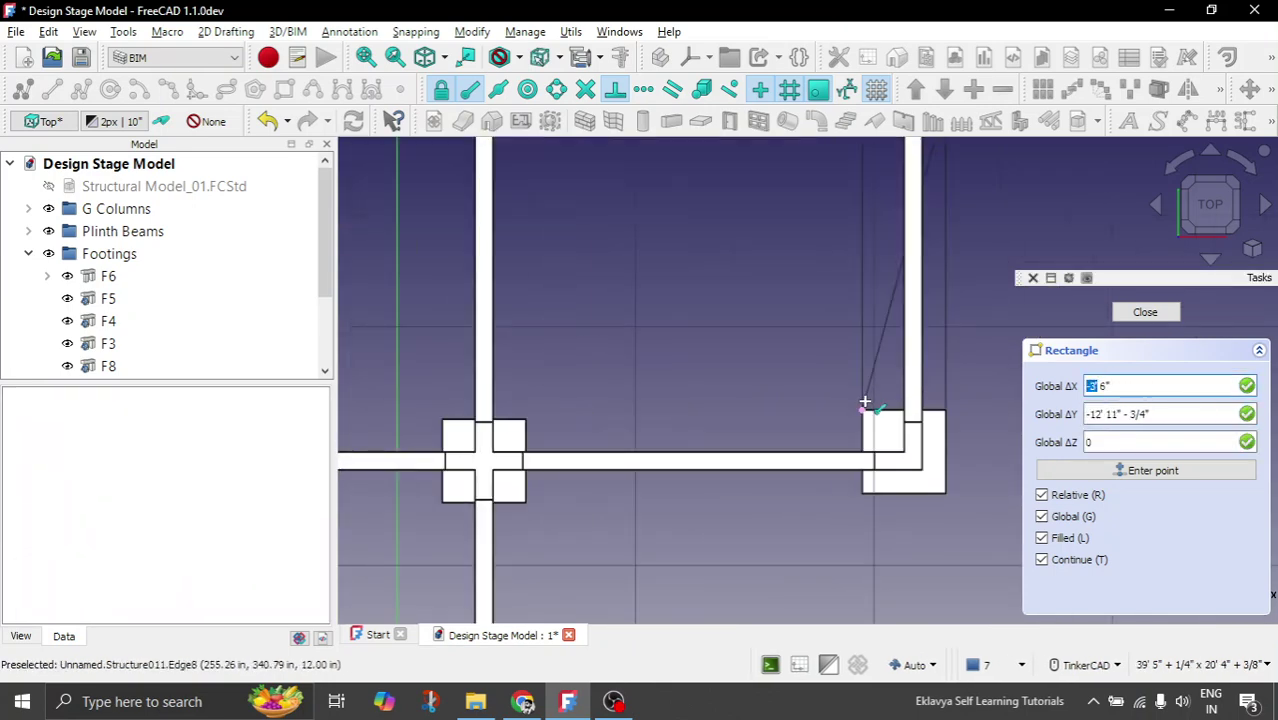
click(867, 314)
scroll(816, 335, down, 3)
scroll(816, 335, up, 4)
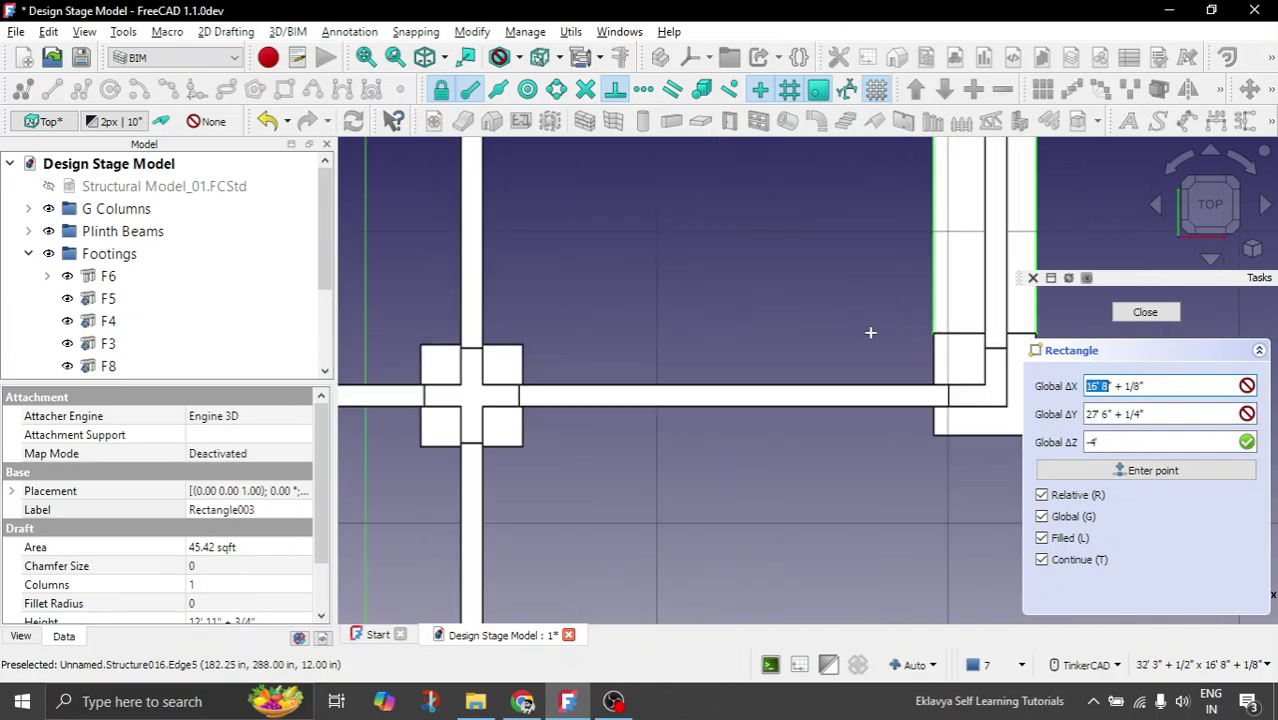
click(924, 333)
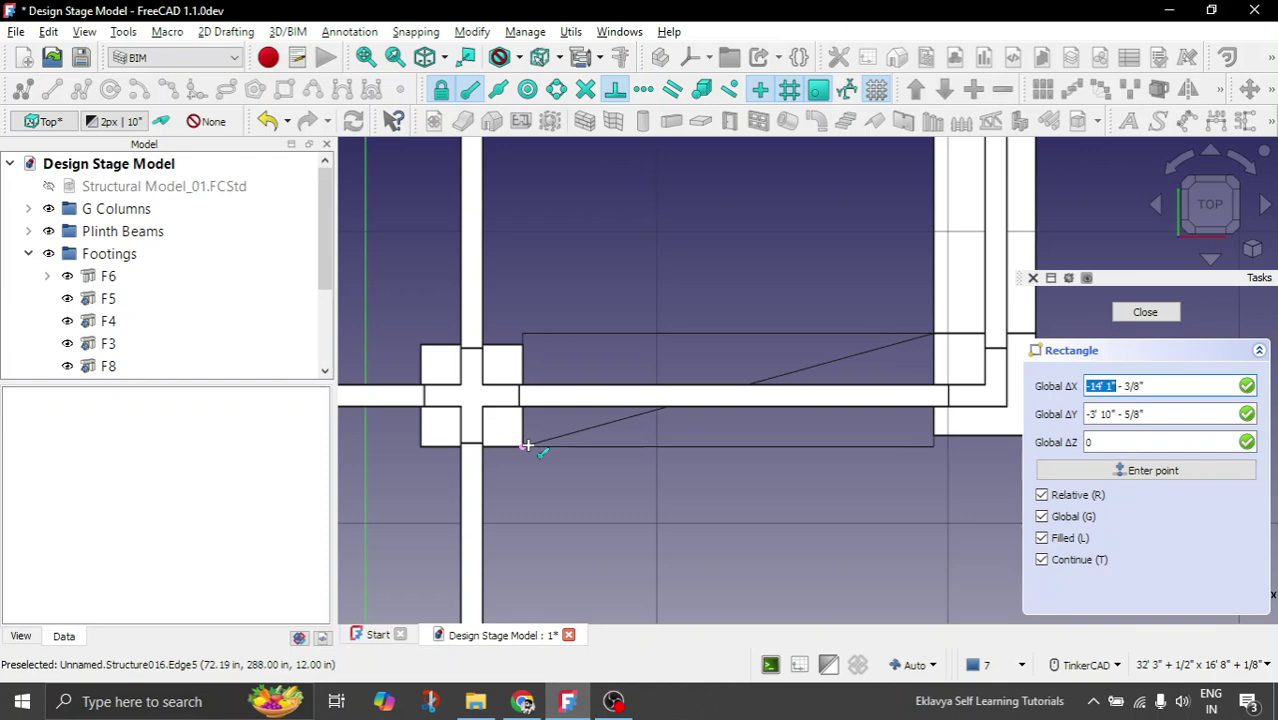
scroll(760, 267, down, 3)
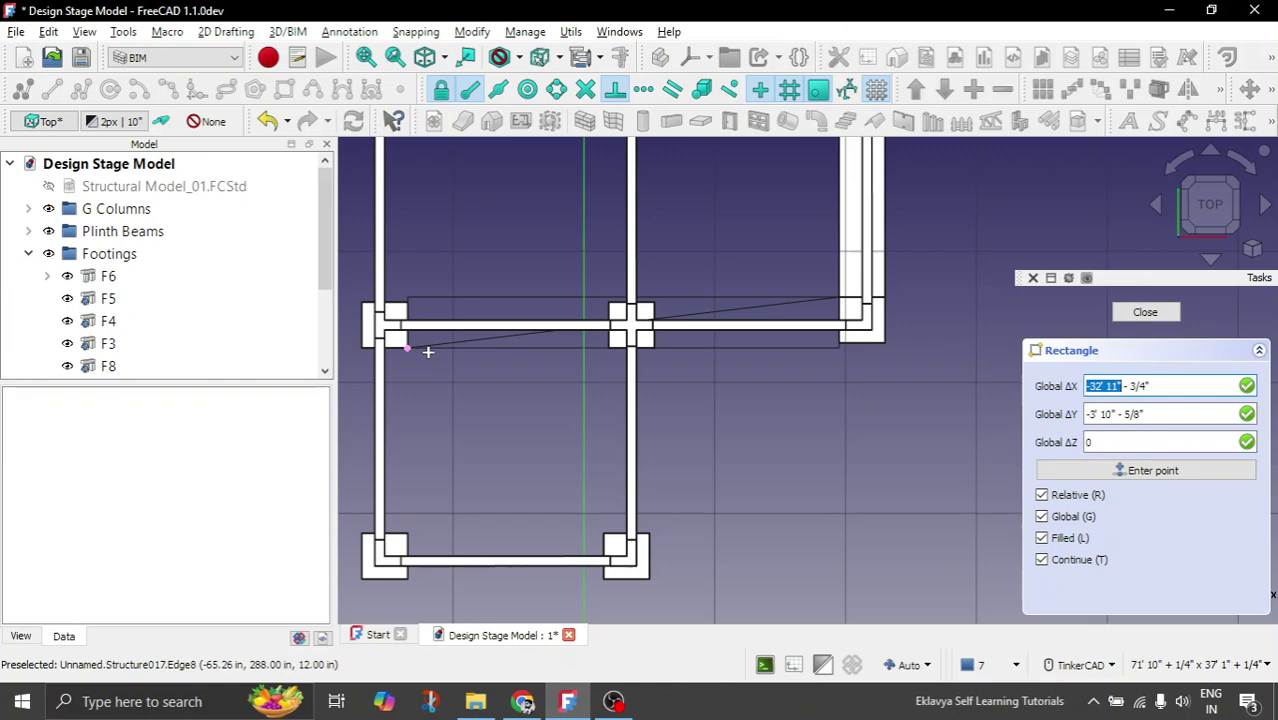
key(Escape)
Step: Draw a rectangle about 3'6" by 13'4 1/2" from the upper-left footing down to the middle-left footing
scroll(585, 337, down, 3)
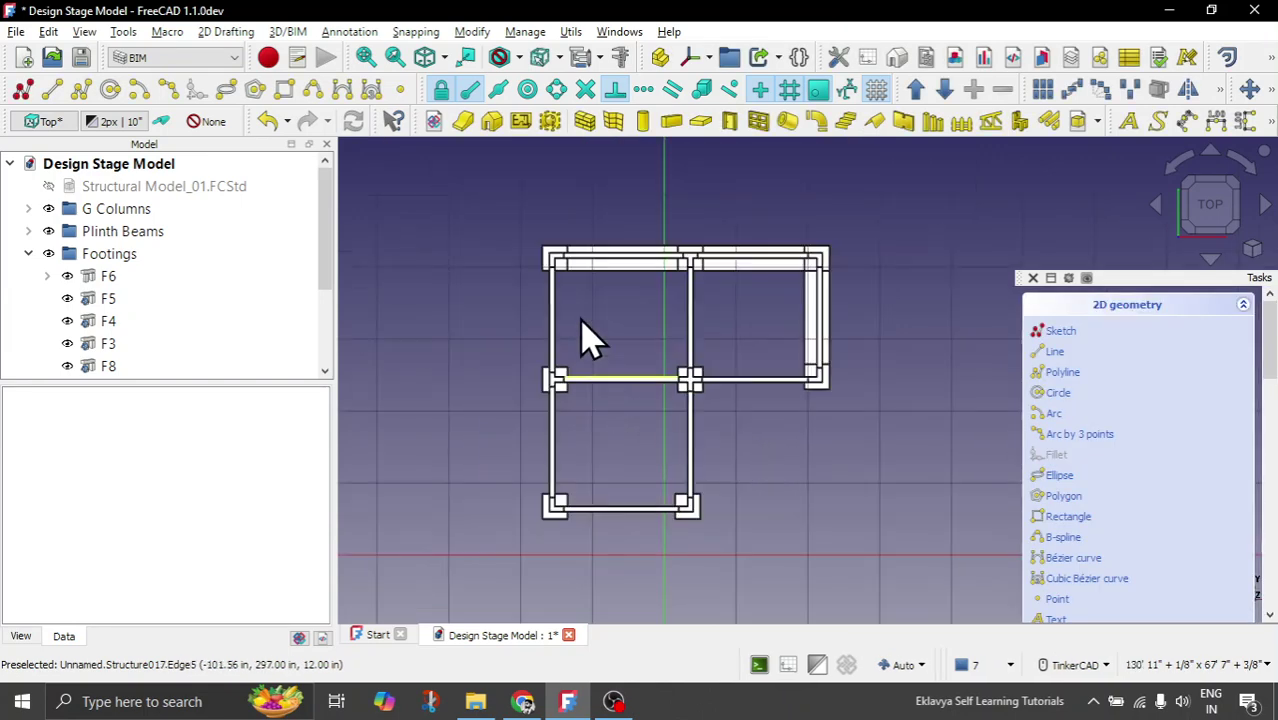
scroll(556, 300, up, 6)
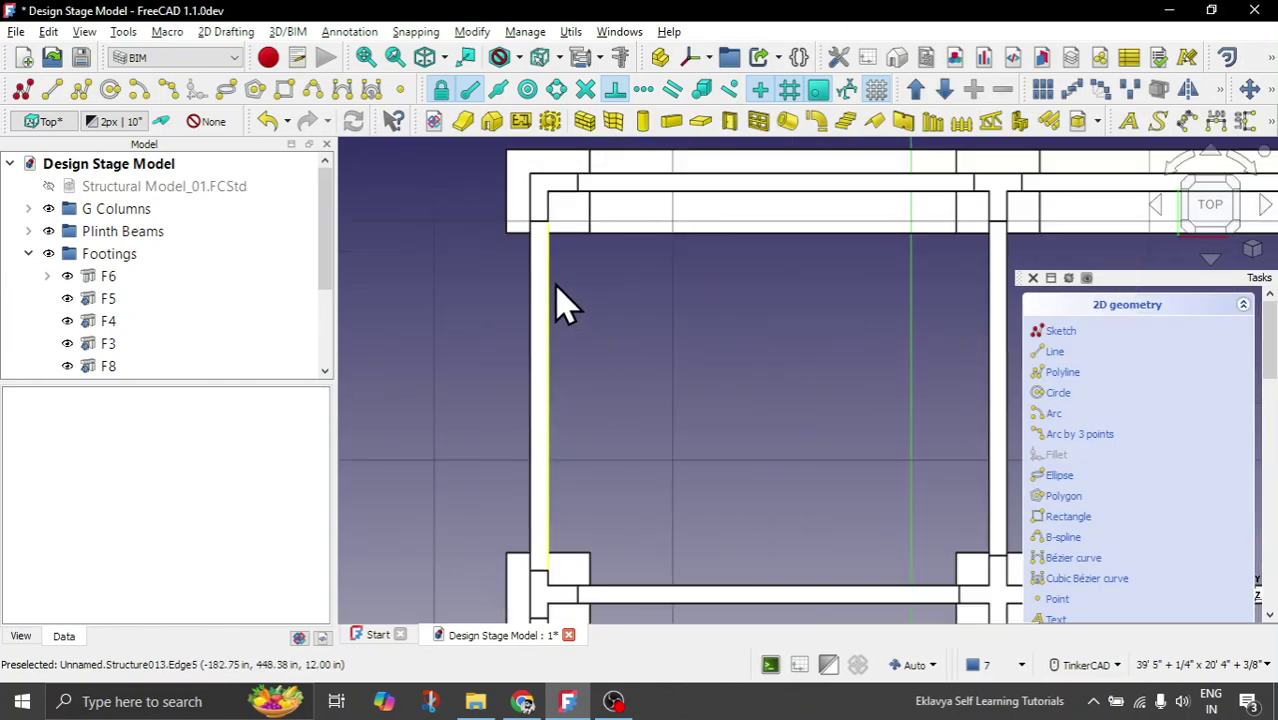
click(284, 89)
click(508, 238)
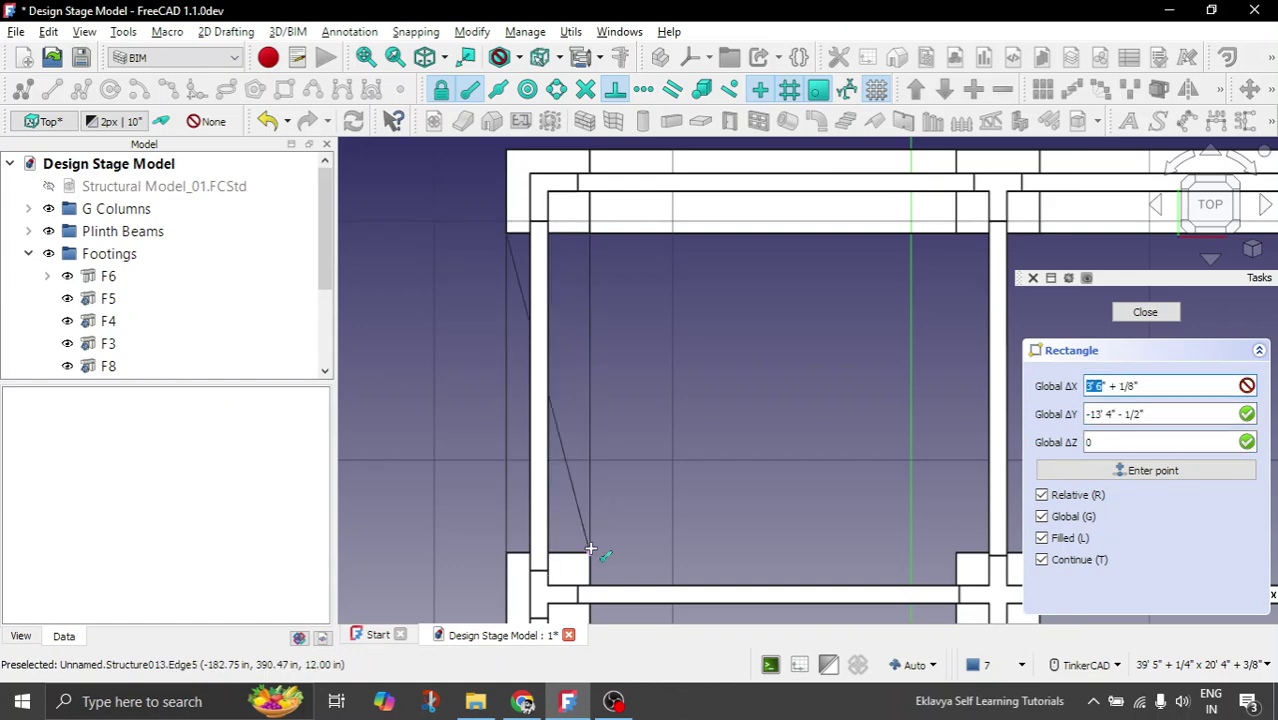
click(590, 551)
Step: Draw a rectangle filling the gap between the lower-left footing and the middle-left footing, corner to corner
scroll(590, 290, down, 3)
scroll(545, 475, up, 4)
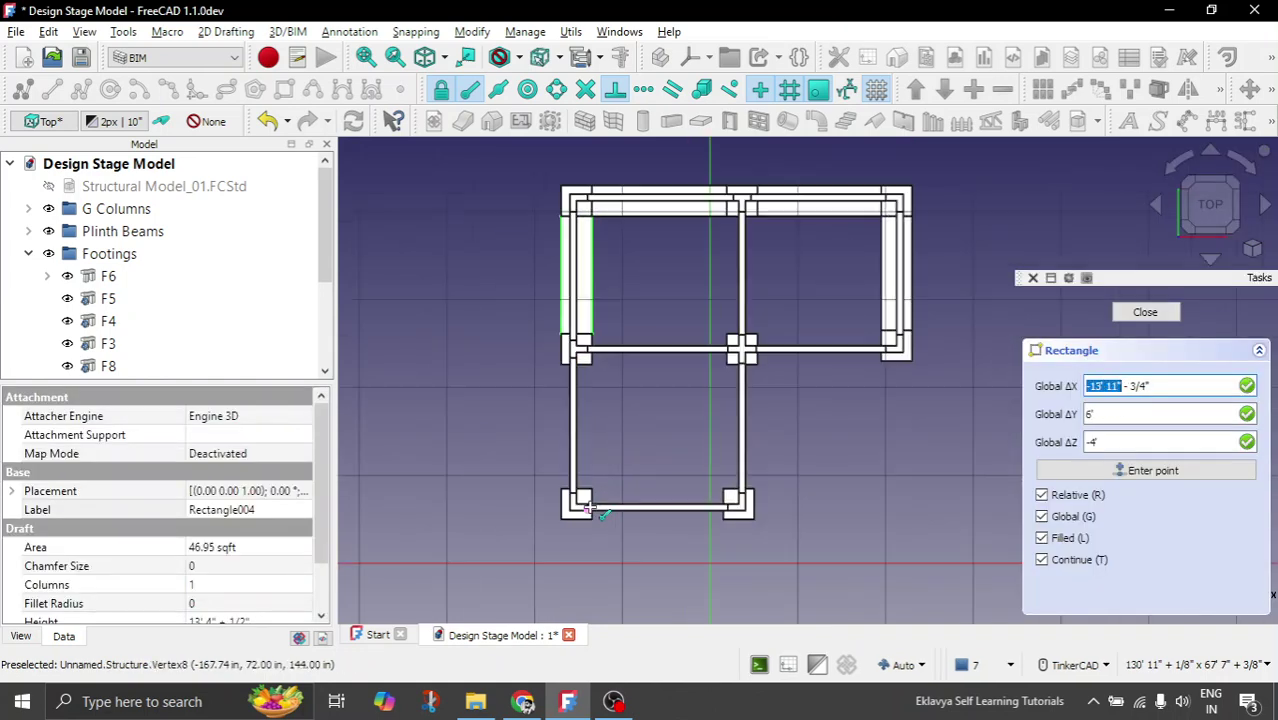
click(538, 472)
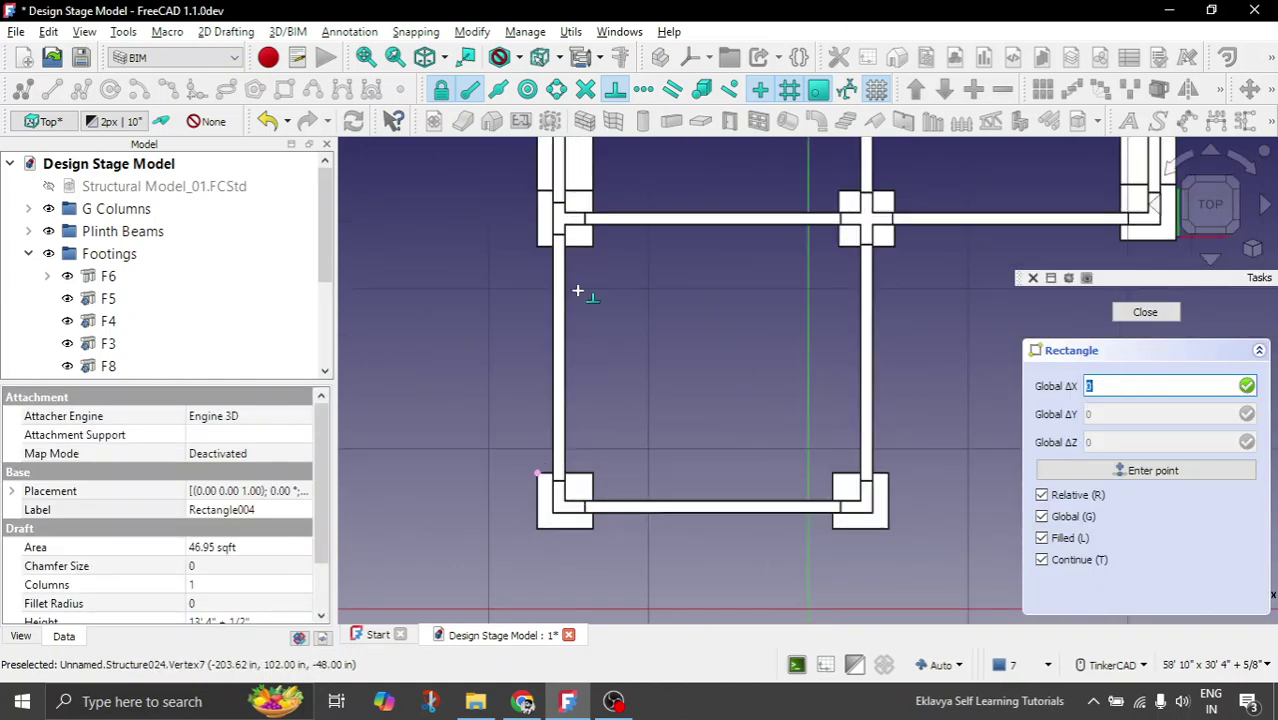
click(592, 252)
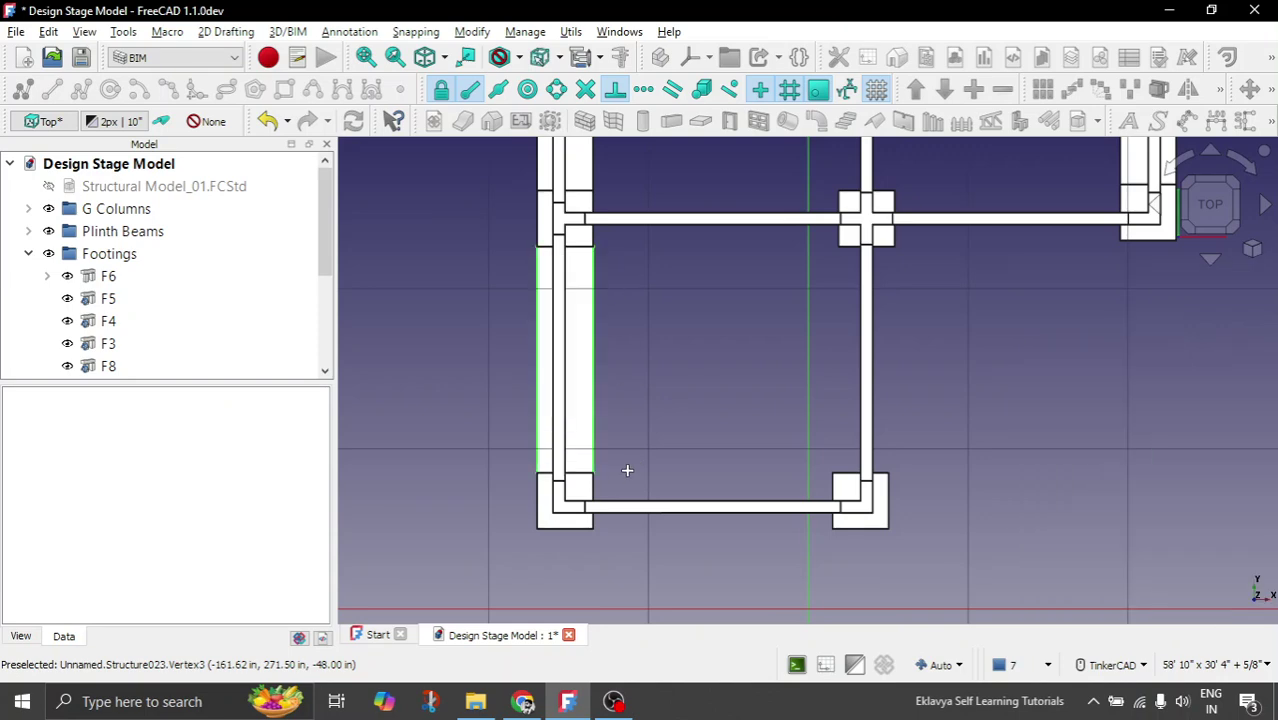
Step: Draw a 3'6" high rectangle filling the gap between the lower-left footing and the lower-right footing, corner to corner
click(645, 477)
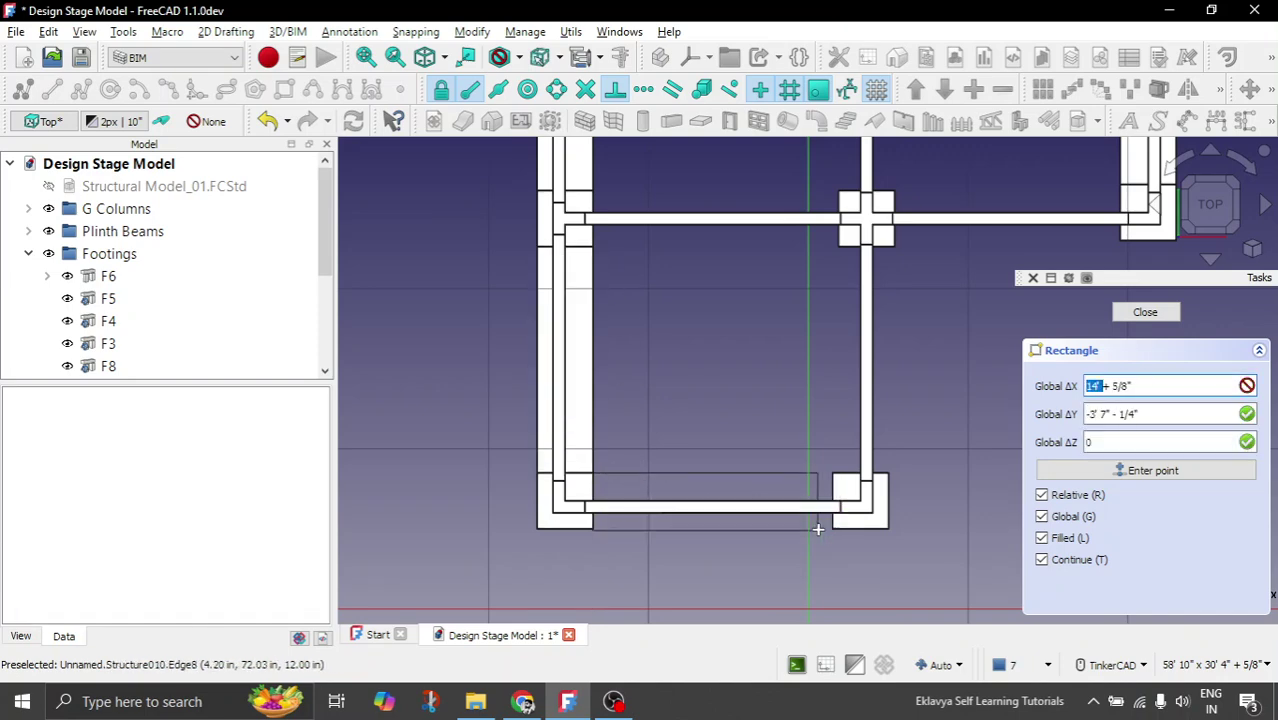
click(830, 530)
scroll(700, 460, down, 3)
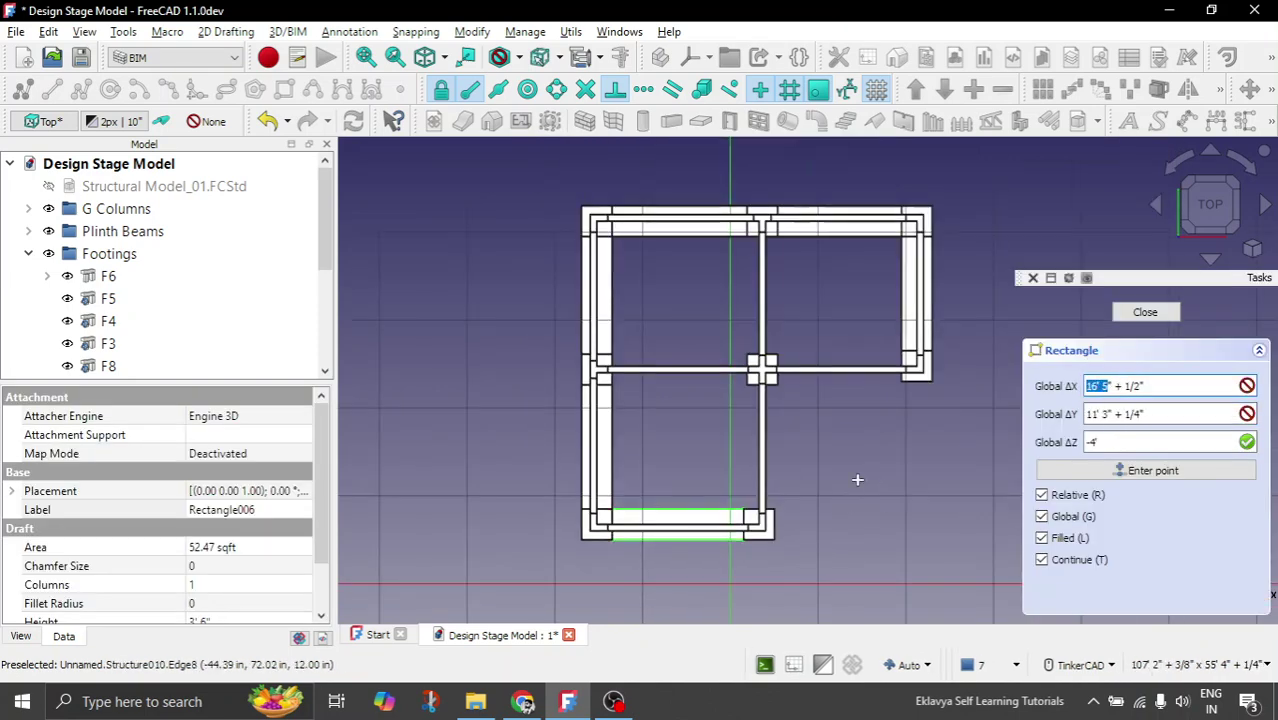
scroll(716, 497, up, 4)
click(626, 547)
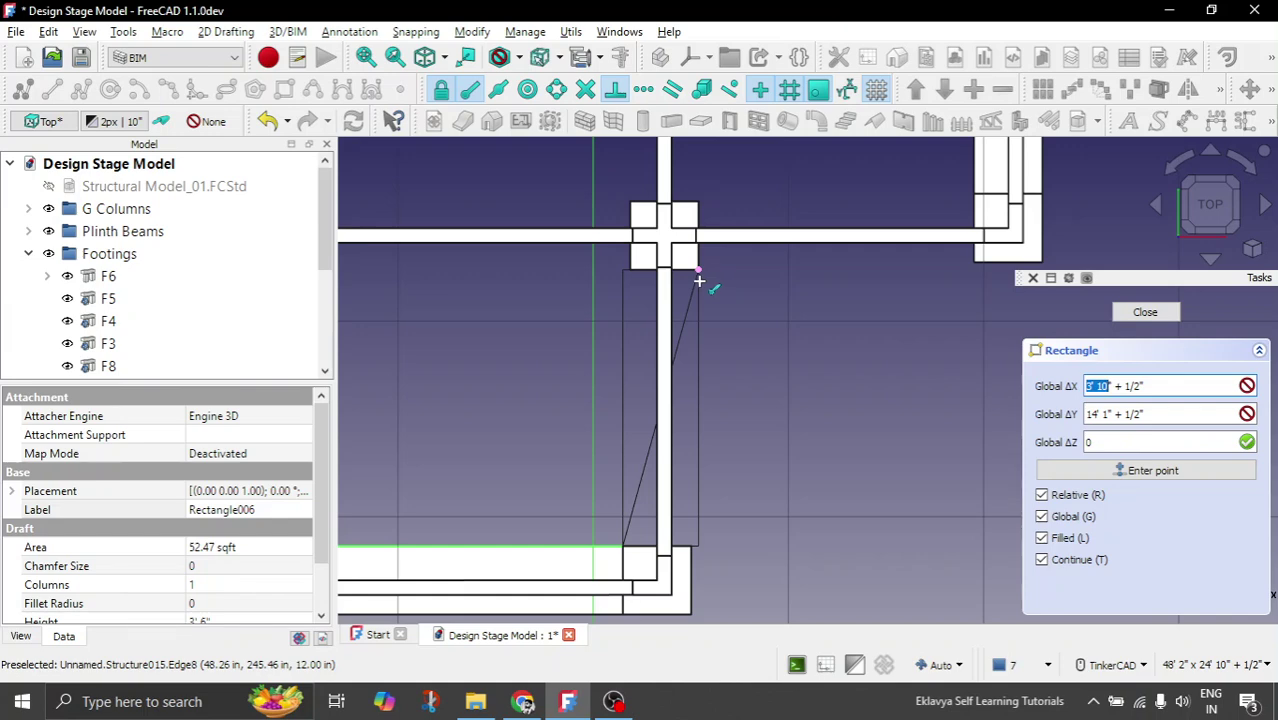
scroll(685, 352, down, 3)
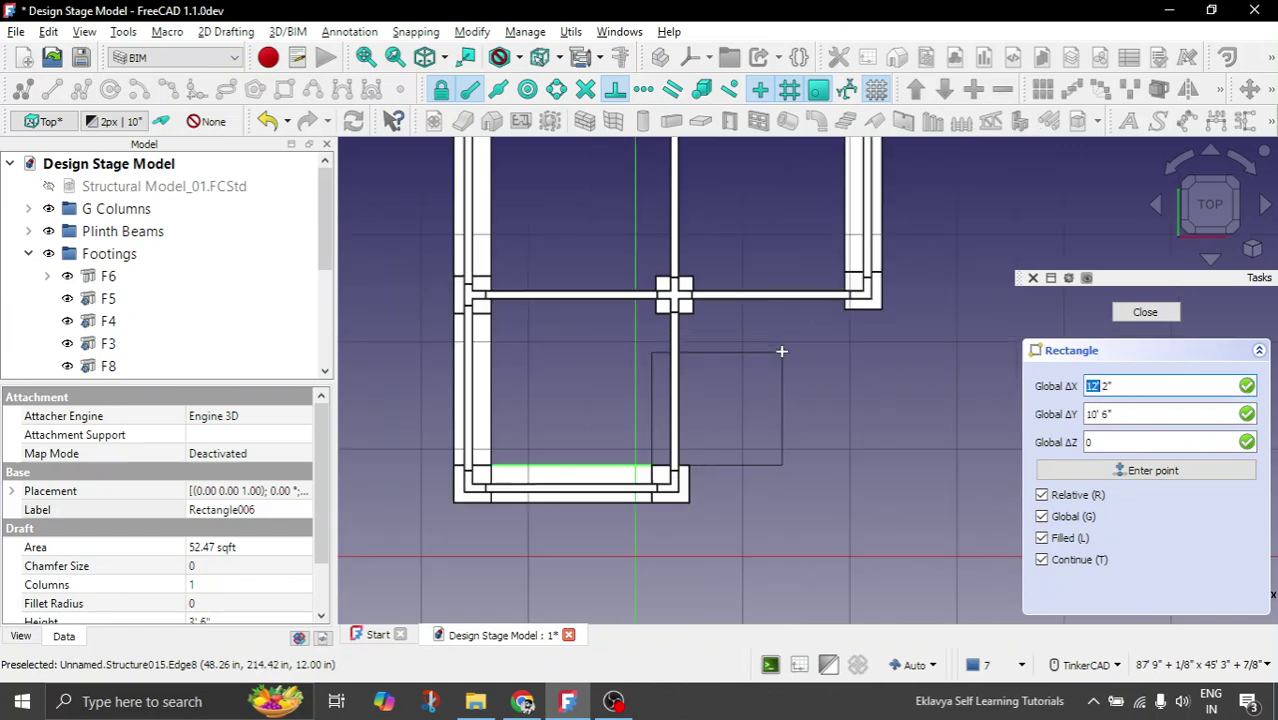
key(Escape)
Step: Draw a 15'4 3/8" by 3'6" rectangle from the middle-left footing's upper corner to the central footing's lower corner
scroll(707, 399, down, 2)
scroll(700, 240, up, 4)
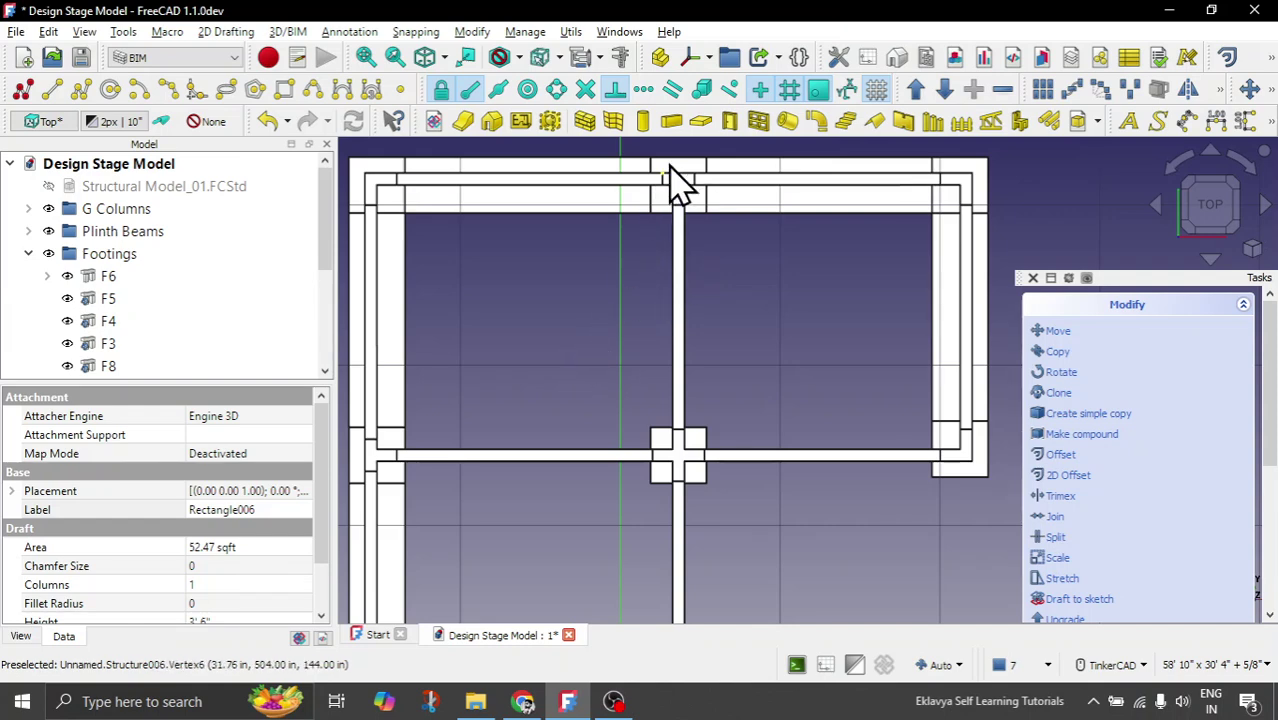
click(284, 89)
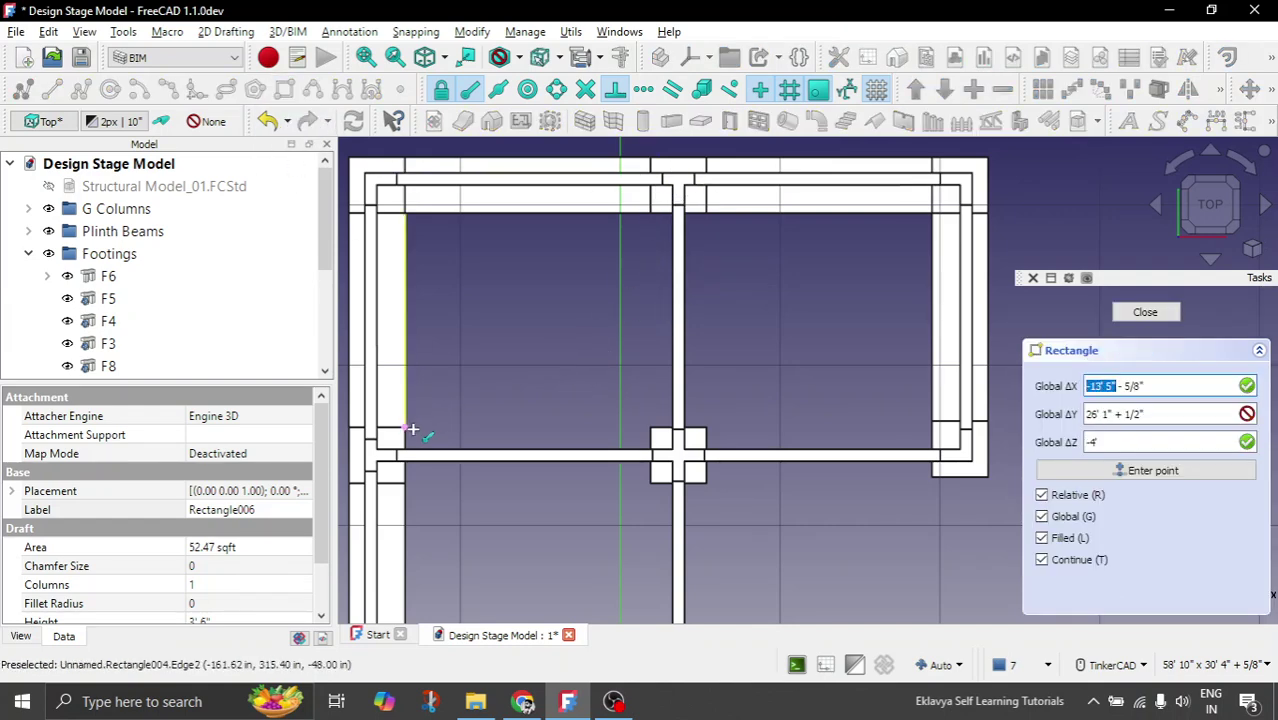
click(410, 430)
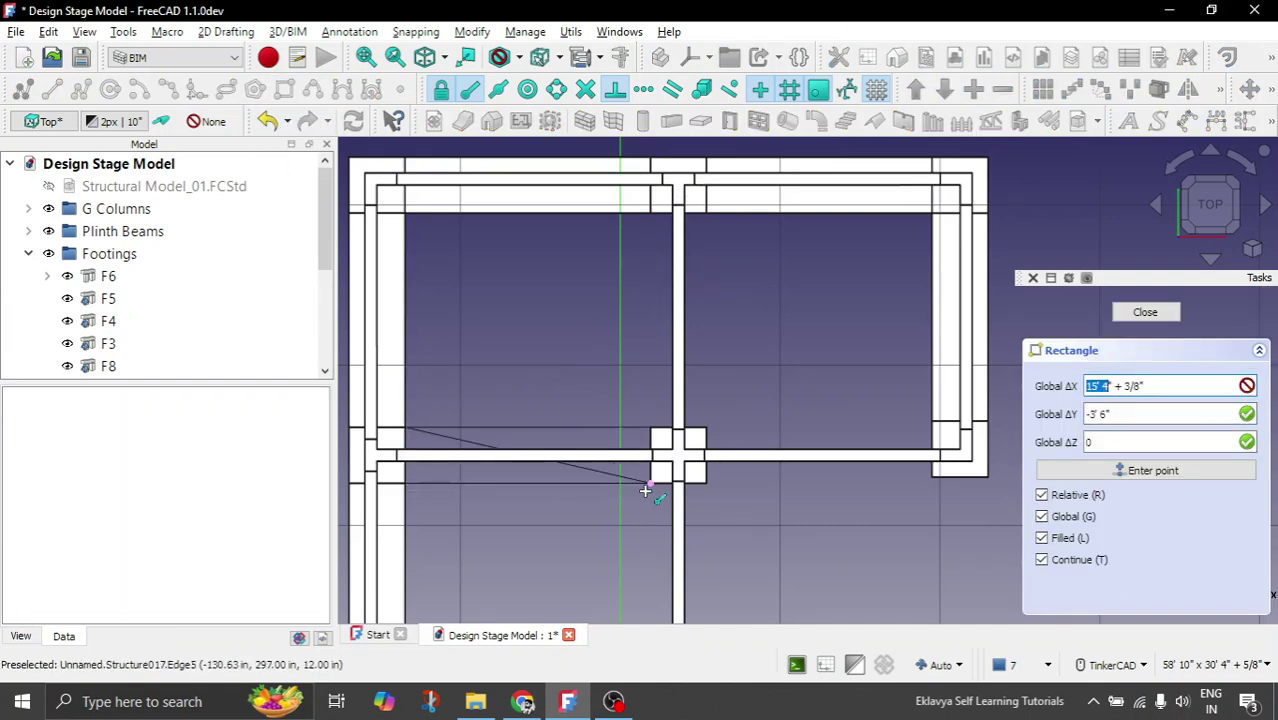
click(647, 488)
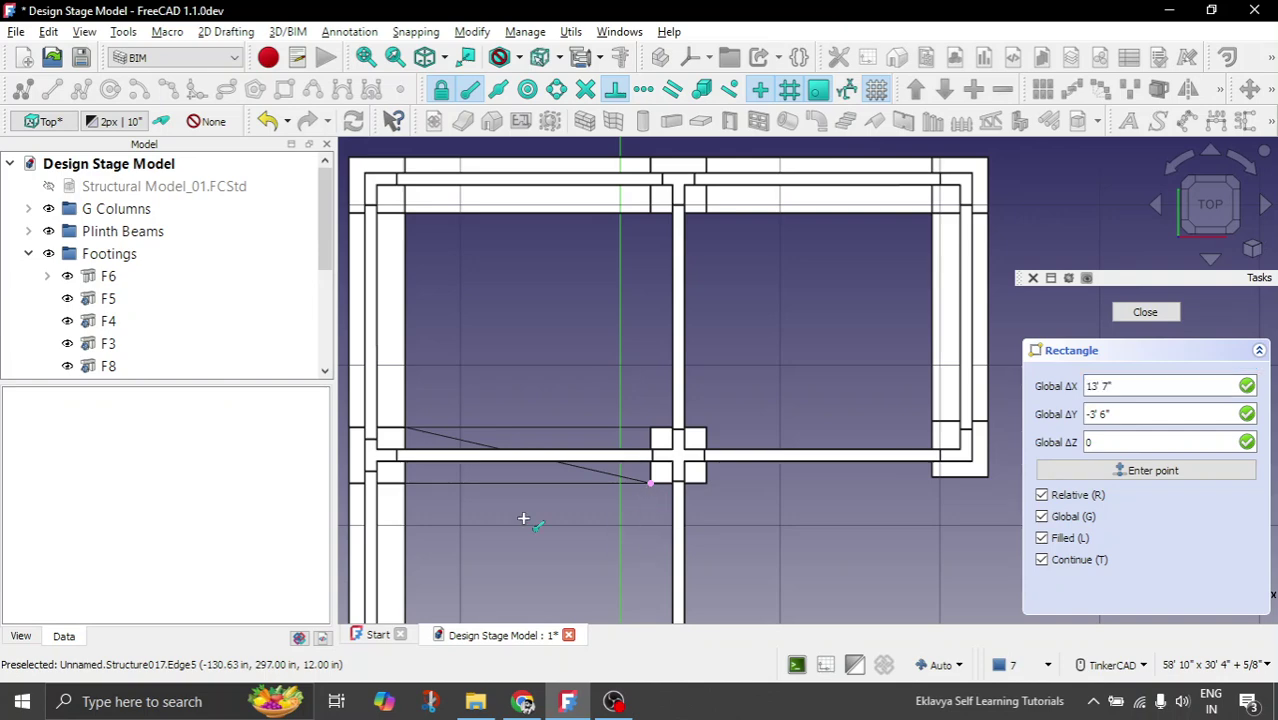
scroll(736, 522, up, 1)
scroll(715, 487, up, 1)
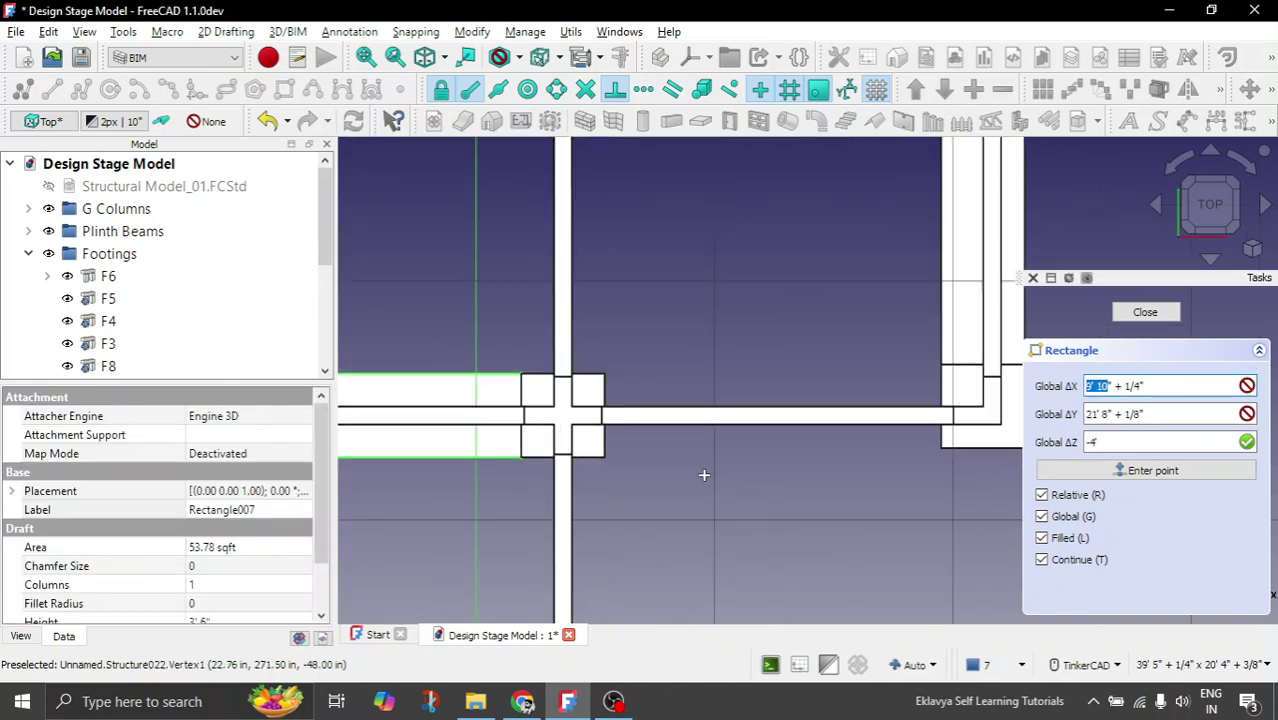
scroll(672, 470, down, 1)
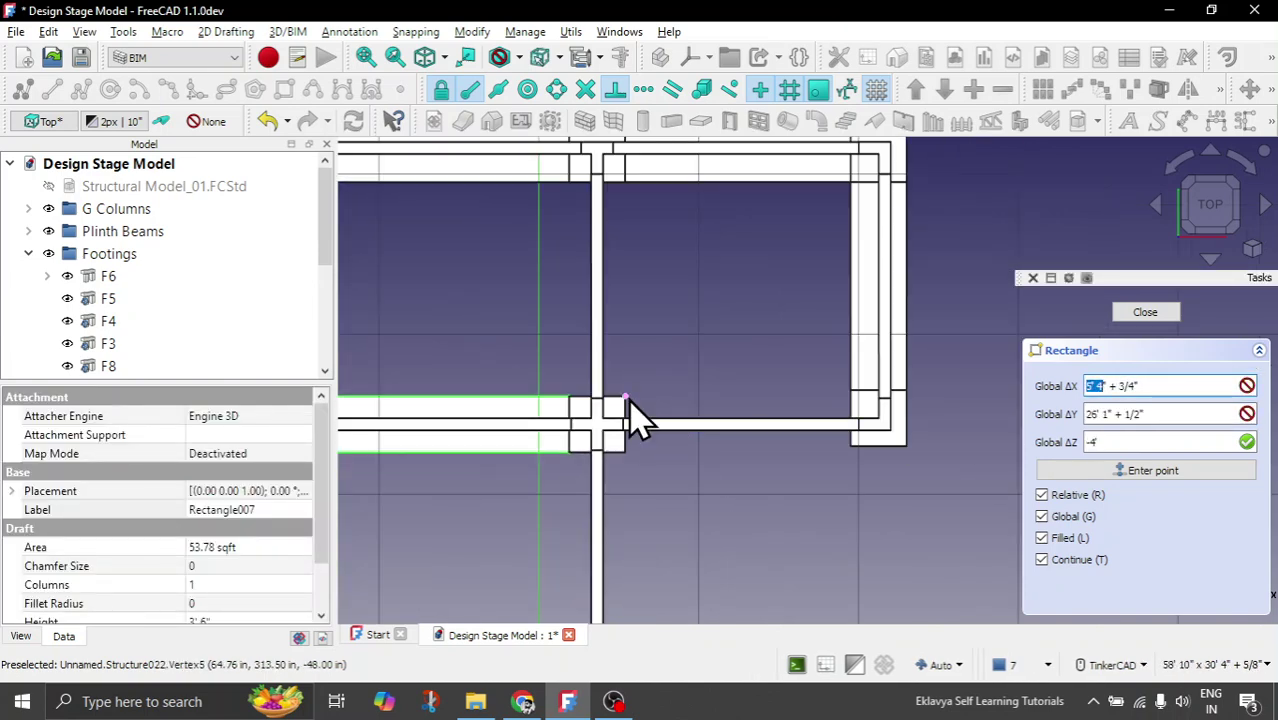
click(630, 402)
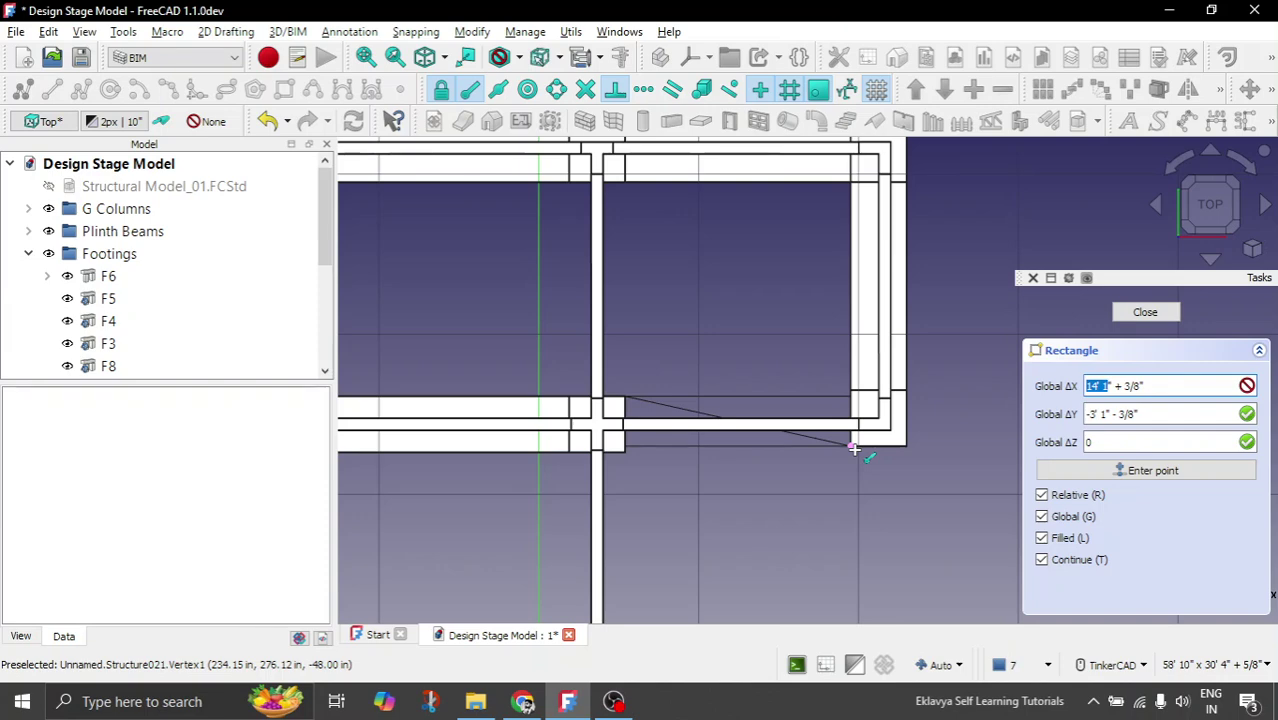
scroll(846, 453, up, 2)
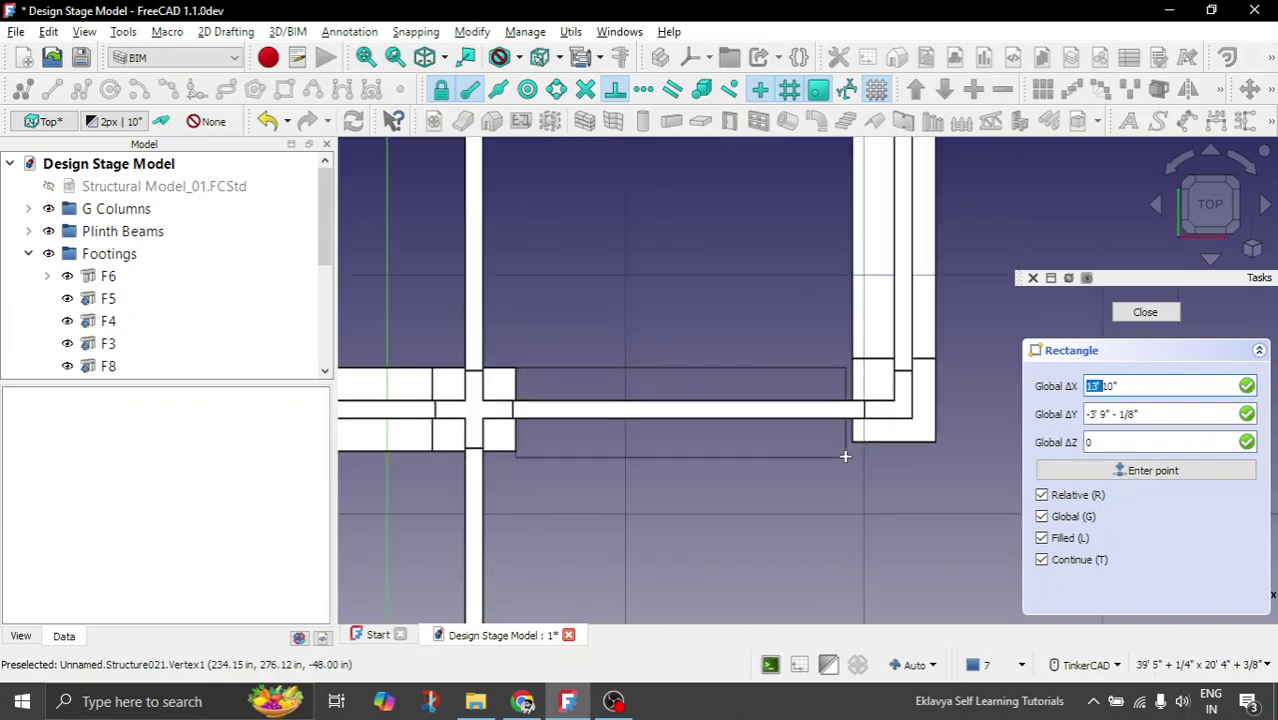
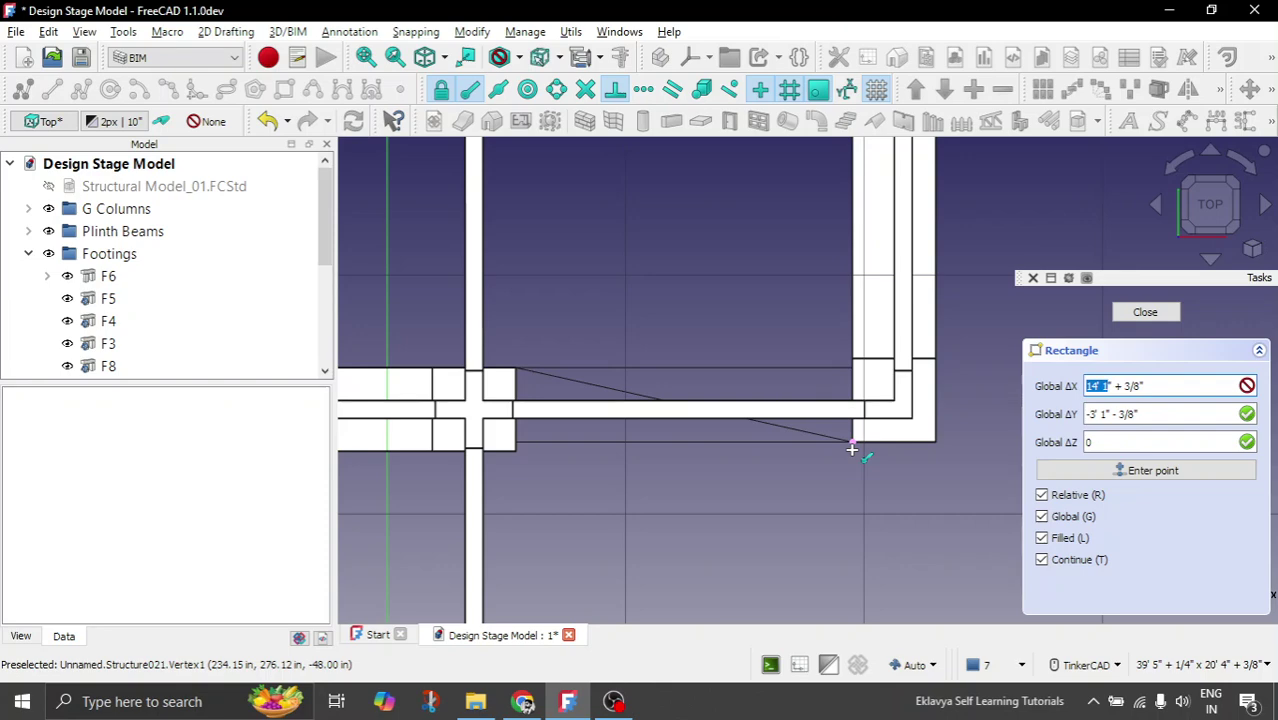
key(Escape)
Step: Draw a horizontal guide line from the central footing's lower-right corner to a point beyond the middle-right footing
scroll(748, 474, down, 2)
scroll(722, 330, down, 2)
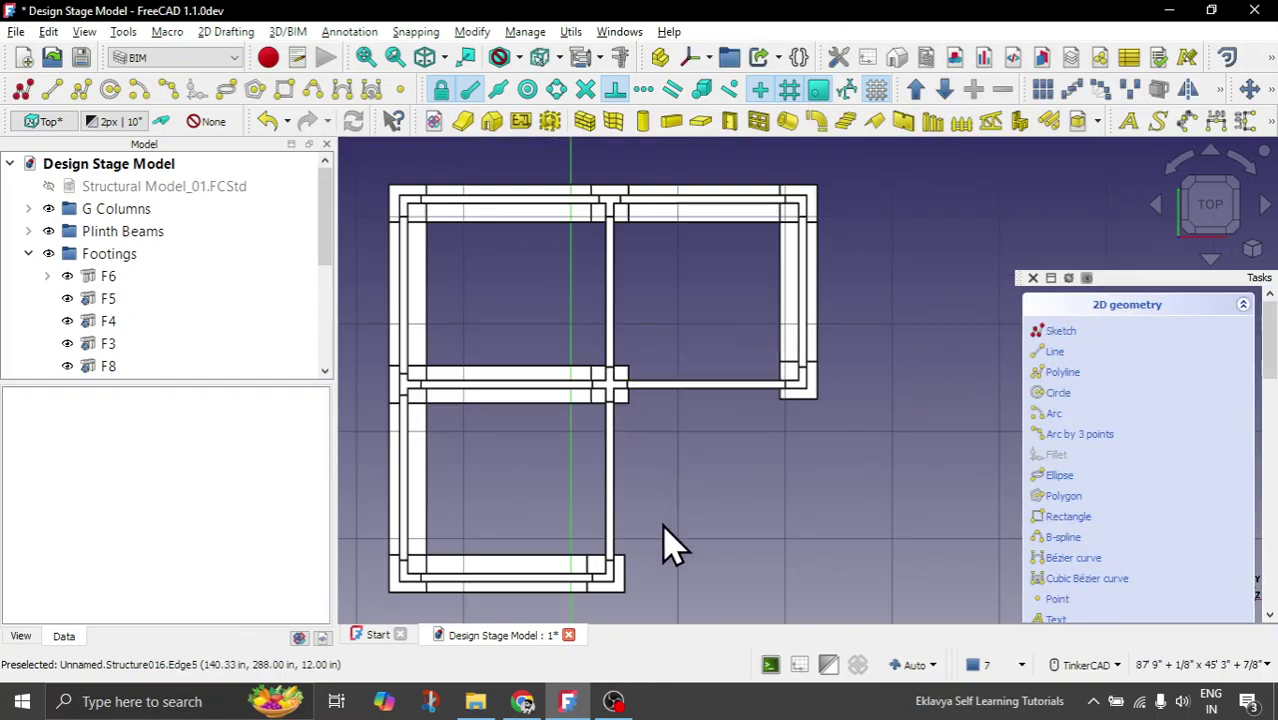
scroll(800, 435, up, 3)
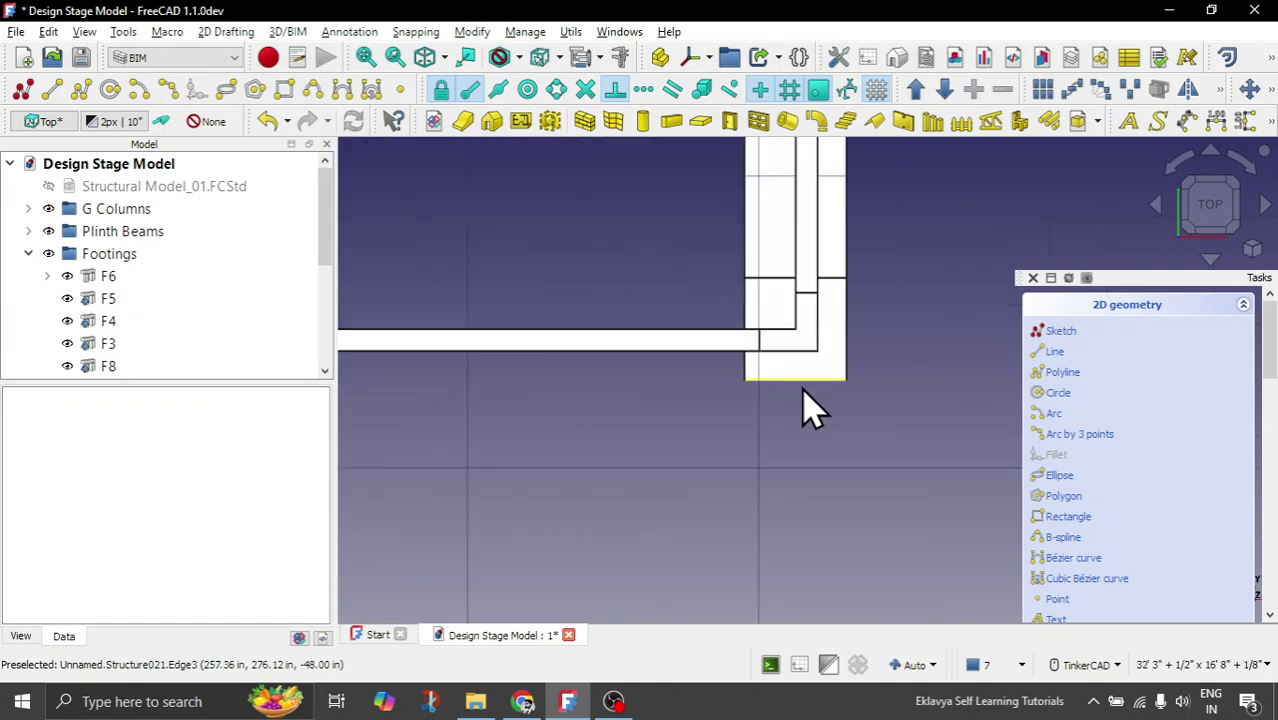
scroll(870, 406, down, 1)
scroll(700, 420, up, 1)
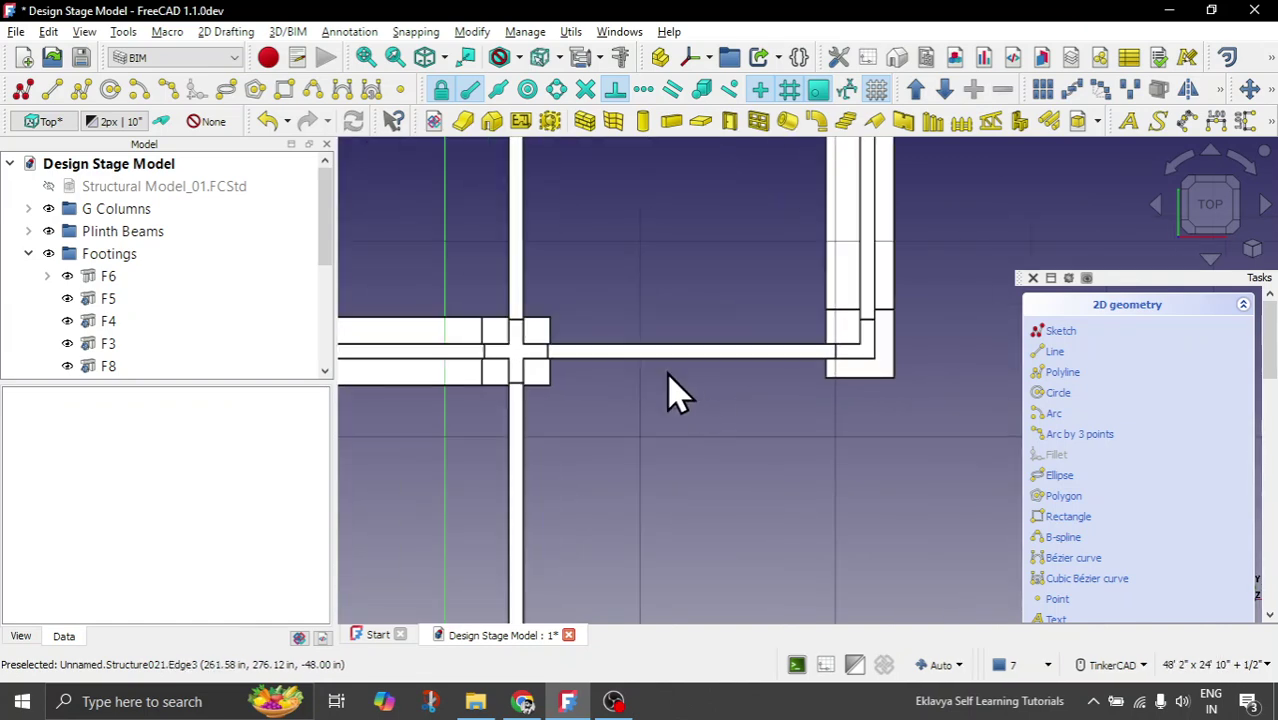
click(55, 89)
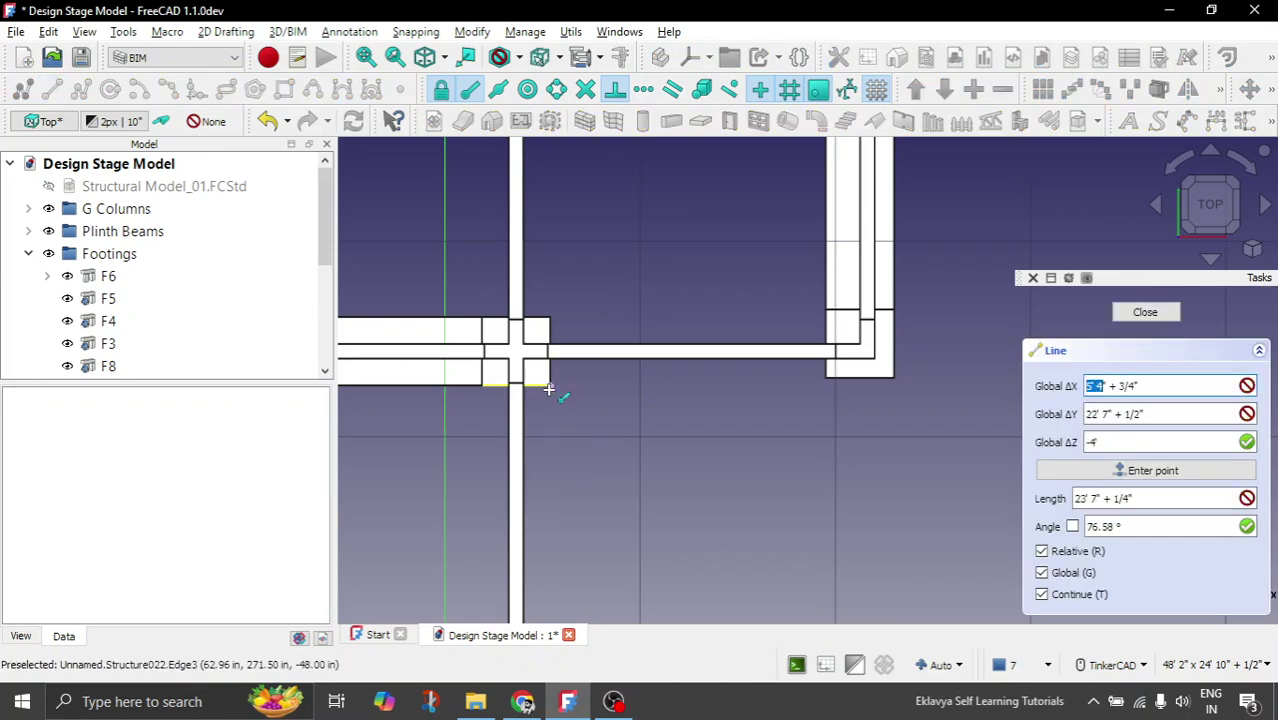
click(551, 390)
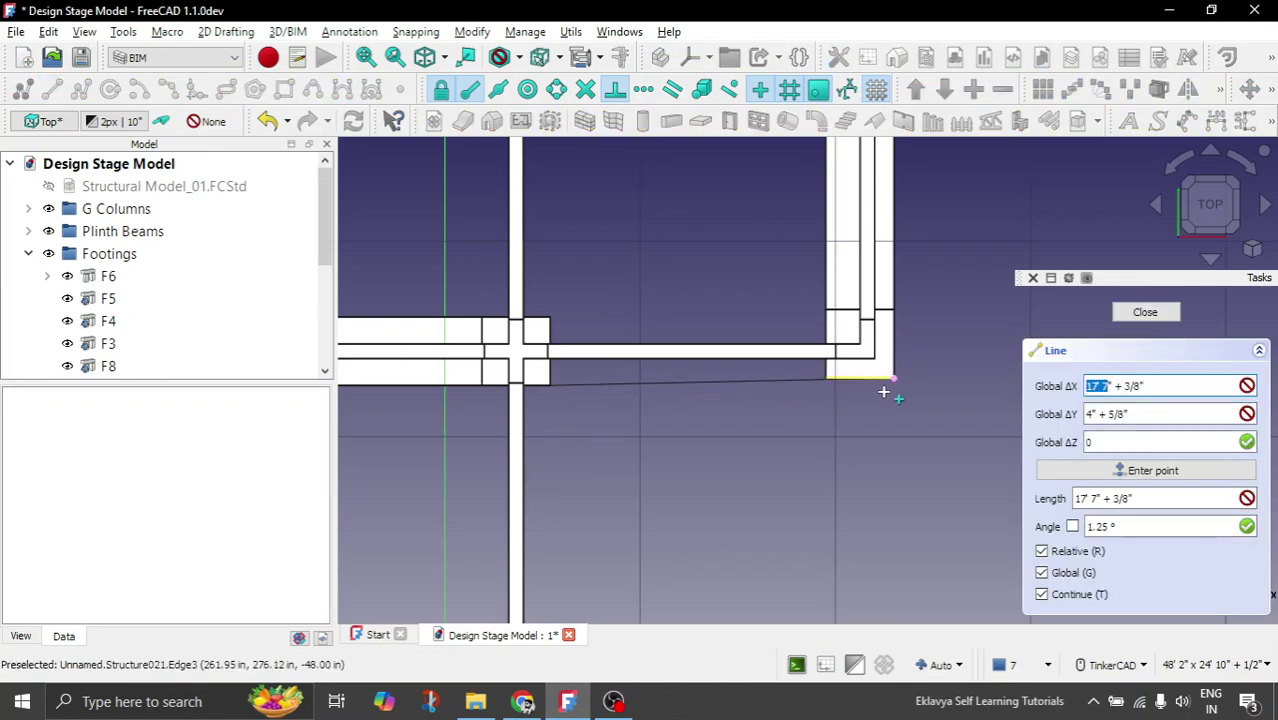
click(957, 385)
key(Escape)
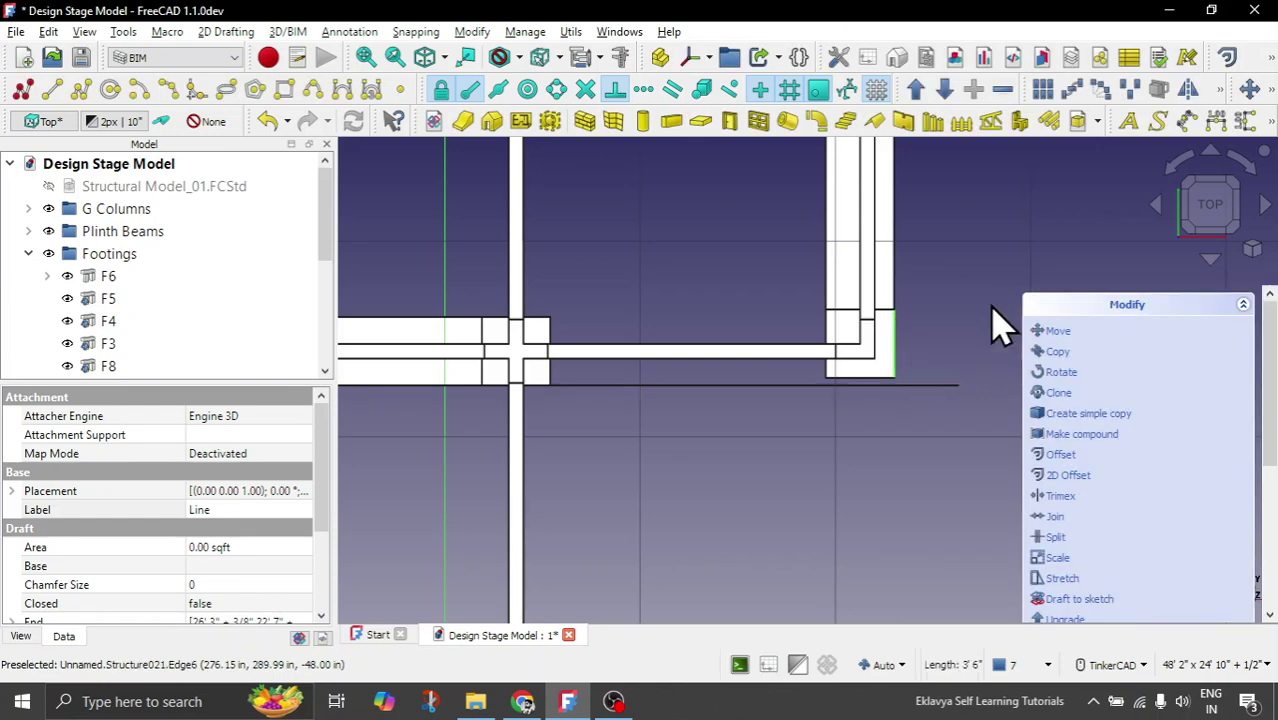
Step: Move the middle-right footing F3 down 4 5/8" so its lower edge meets the guide line, and delete the line
click(1249, 89)
scroll(922, 363, up, 5)
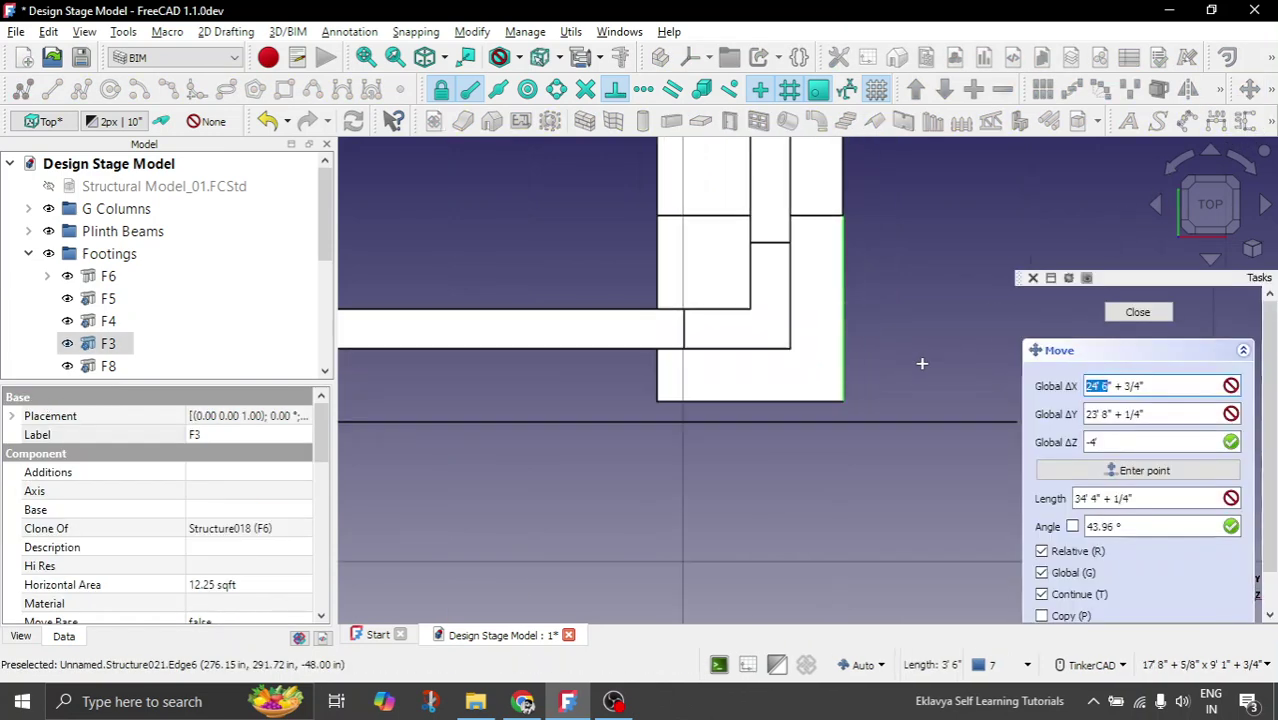
scroll(922, 363, up, 1)
click(826, 409)
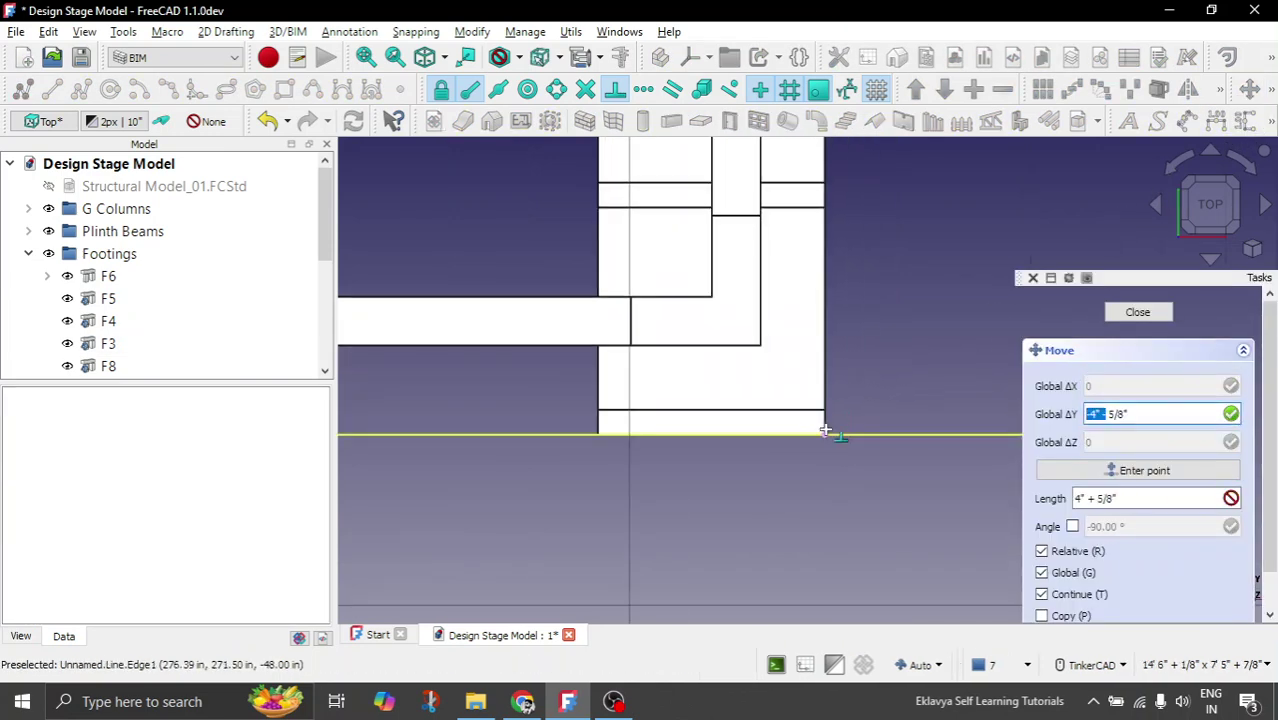
click(825, 433)
key(Escape)
scroll(776, 420, down, 4)
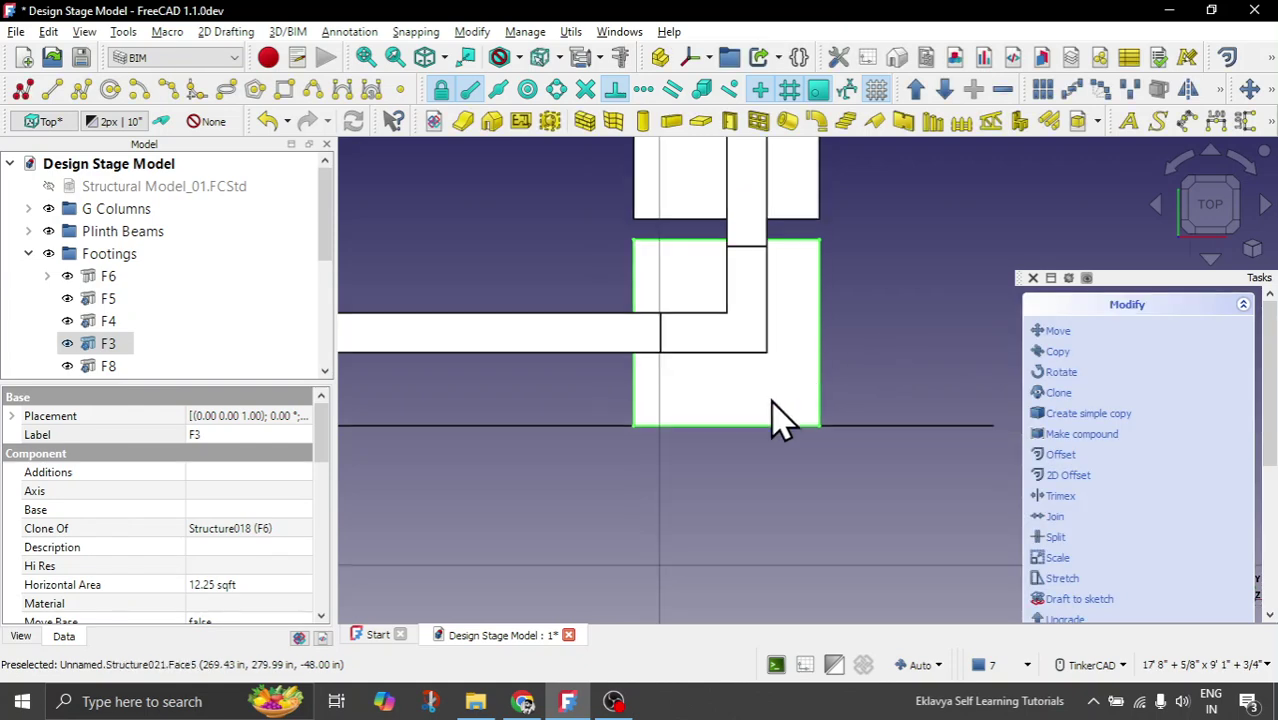
click(933, 399)
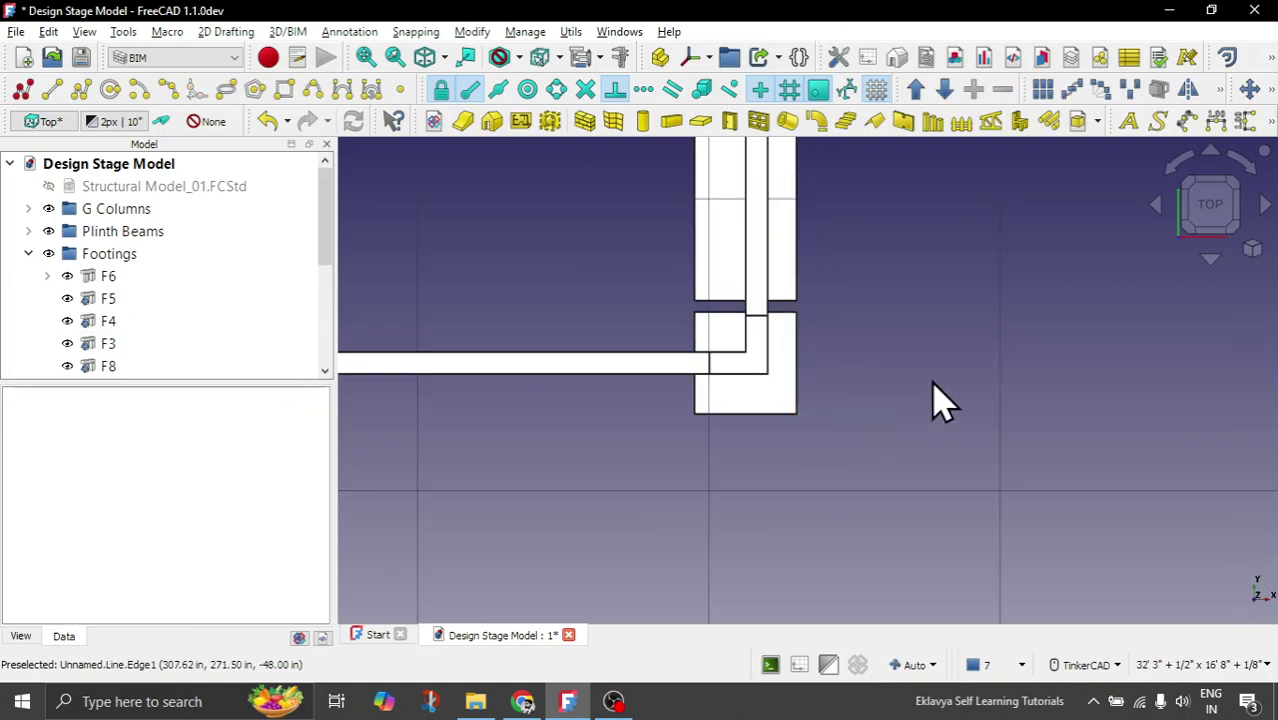
Step: Draw a 3'6" high rectangle from the middle-right footing's upper-left corner to the central footing's lower-right corner
click(696, 313)
scroll(571, 348, down, 2)
scroll(595, 360, up, 1)
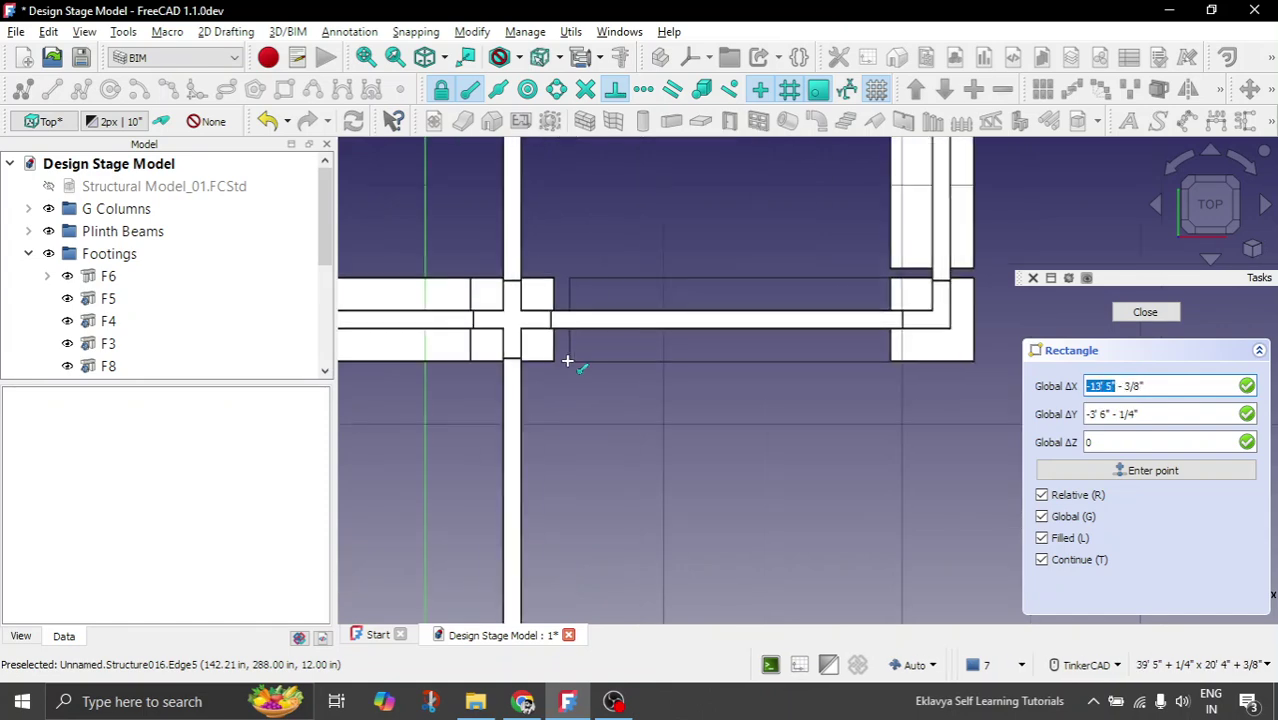
click(649, 404)
scroll(665, 392, down, 2)
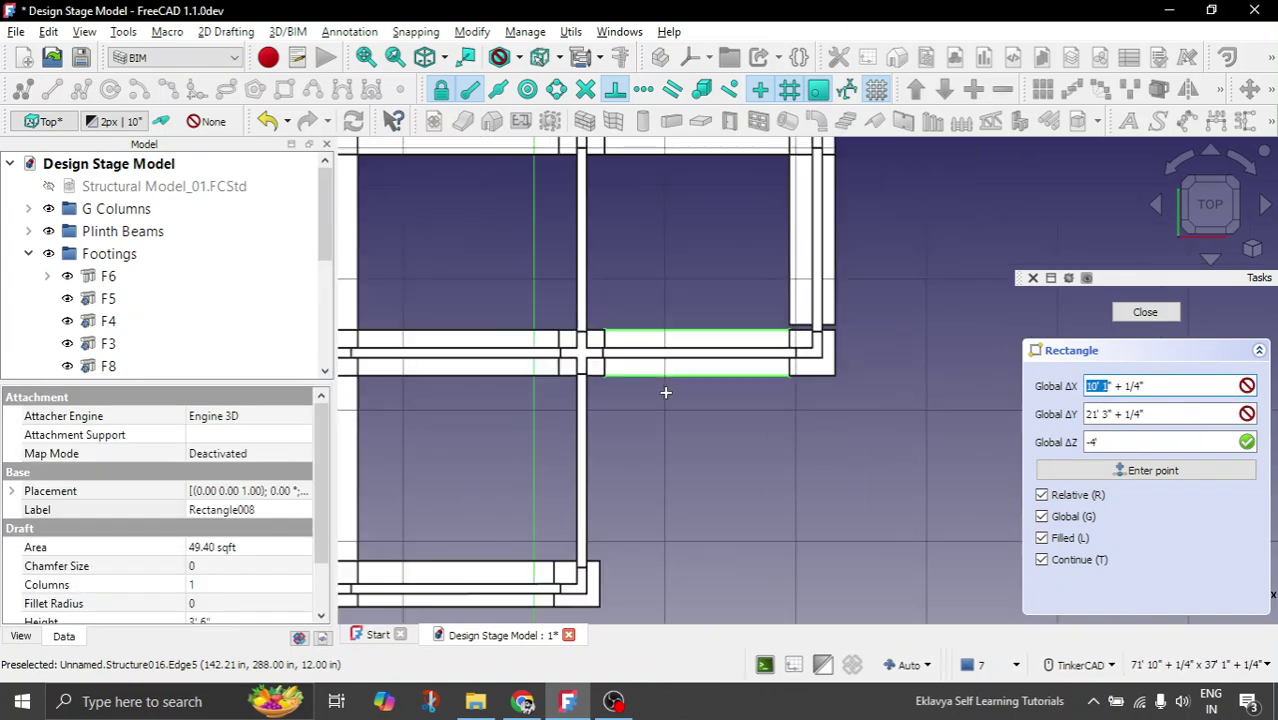
key(Escape)
Step: Edit Rectangle003 by moving both of its lower corner nodes down 4 5/8" onto the upper corners of footing F3
scroll(856, 385, down, 2)
scroll(833, 337, up, 4)
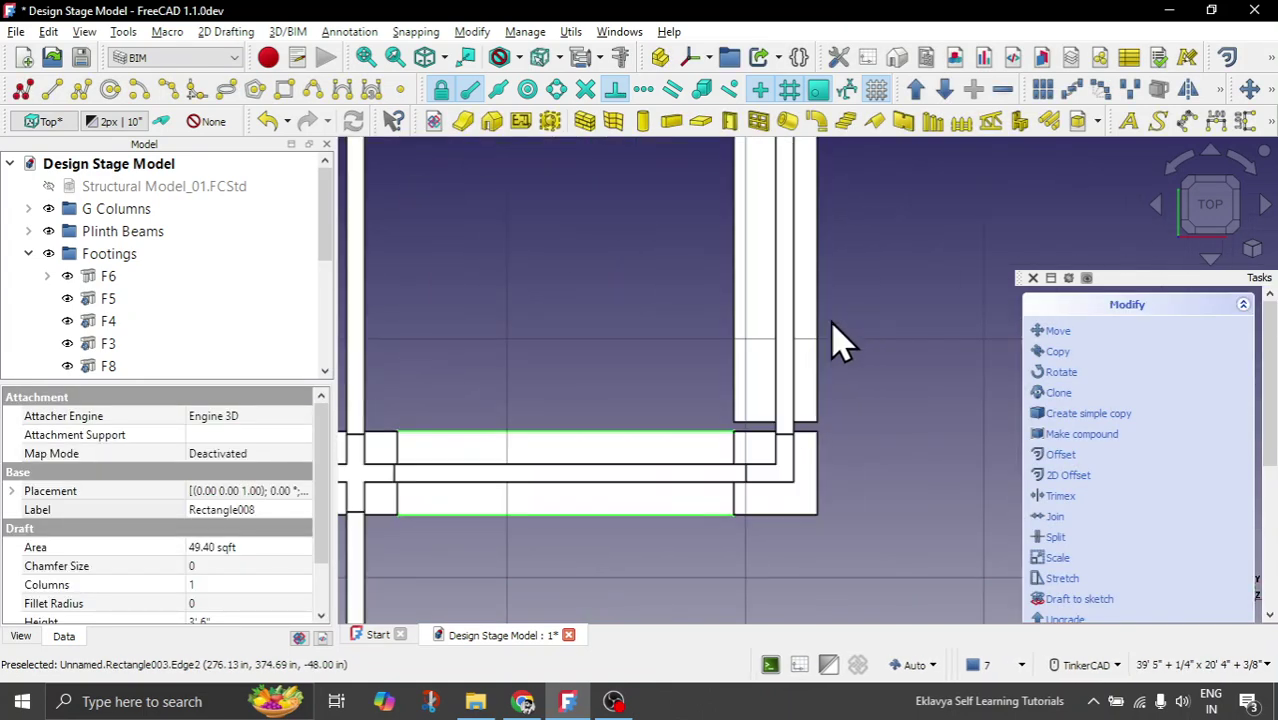
scroll(225, 330, down, 5)
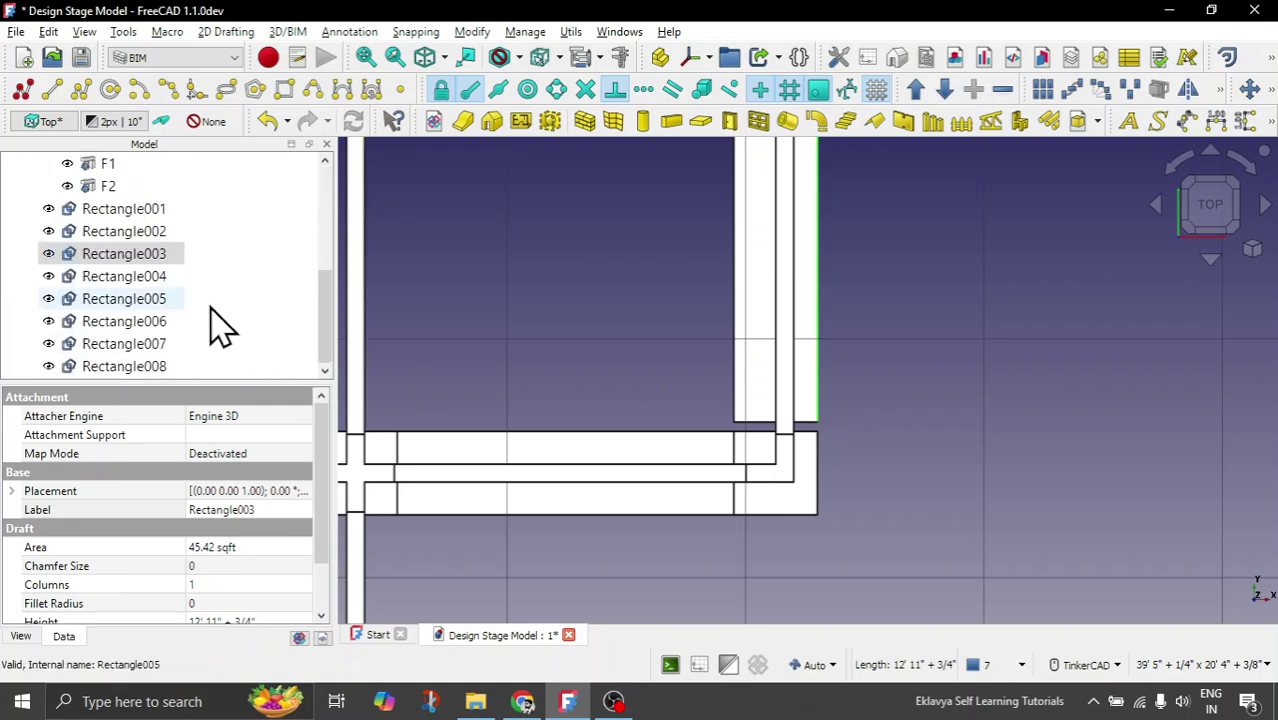
double_click(124, 254)
scroll(840, 465, up, 2)
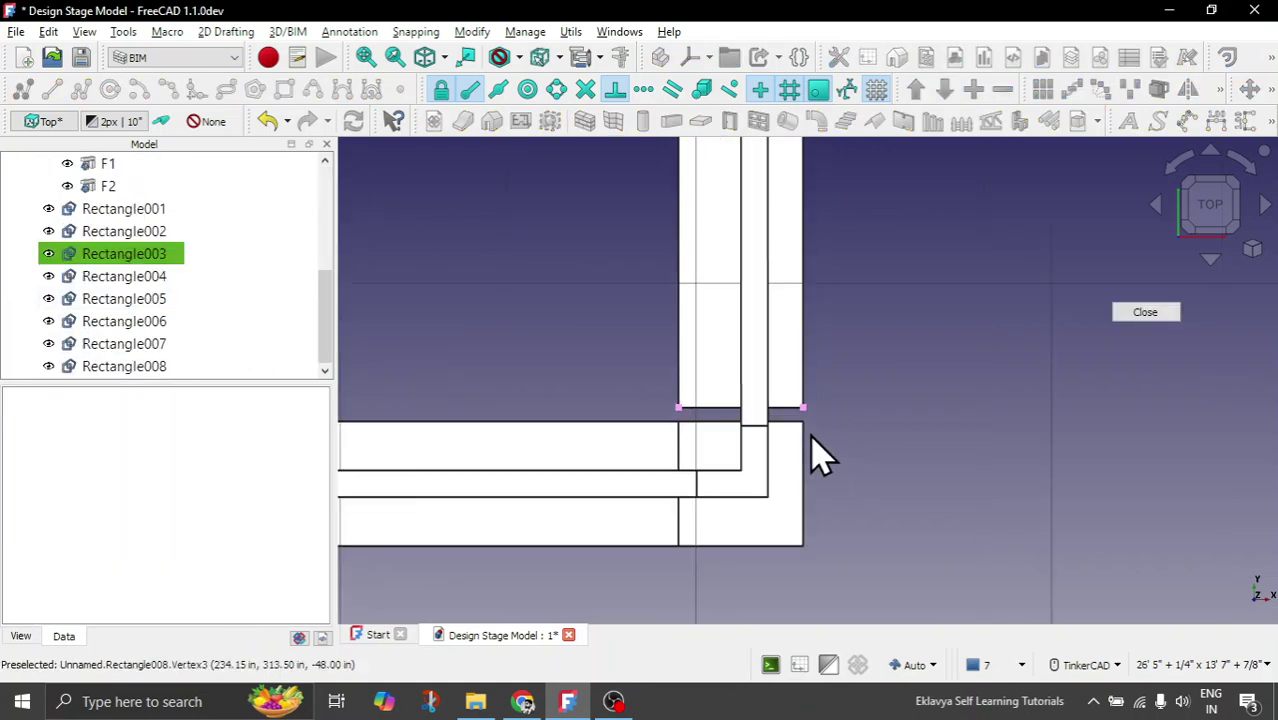
click(804, 414)
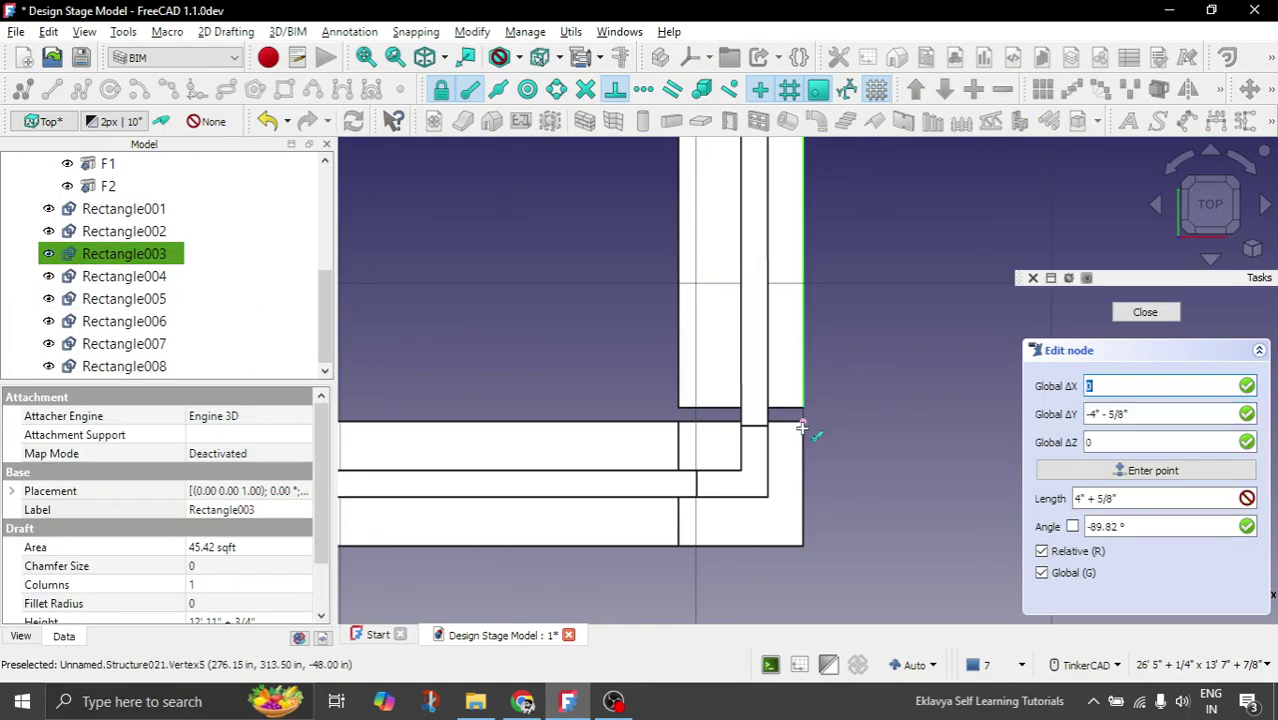
scroll(802, 427, up, 2)
click(802, 408)
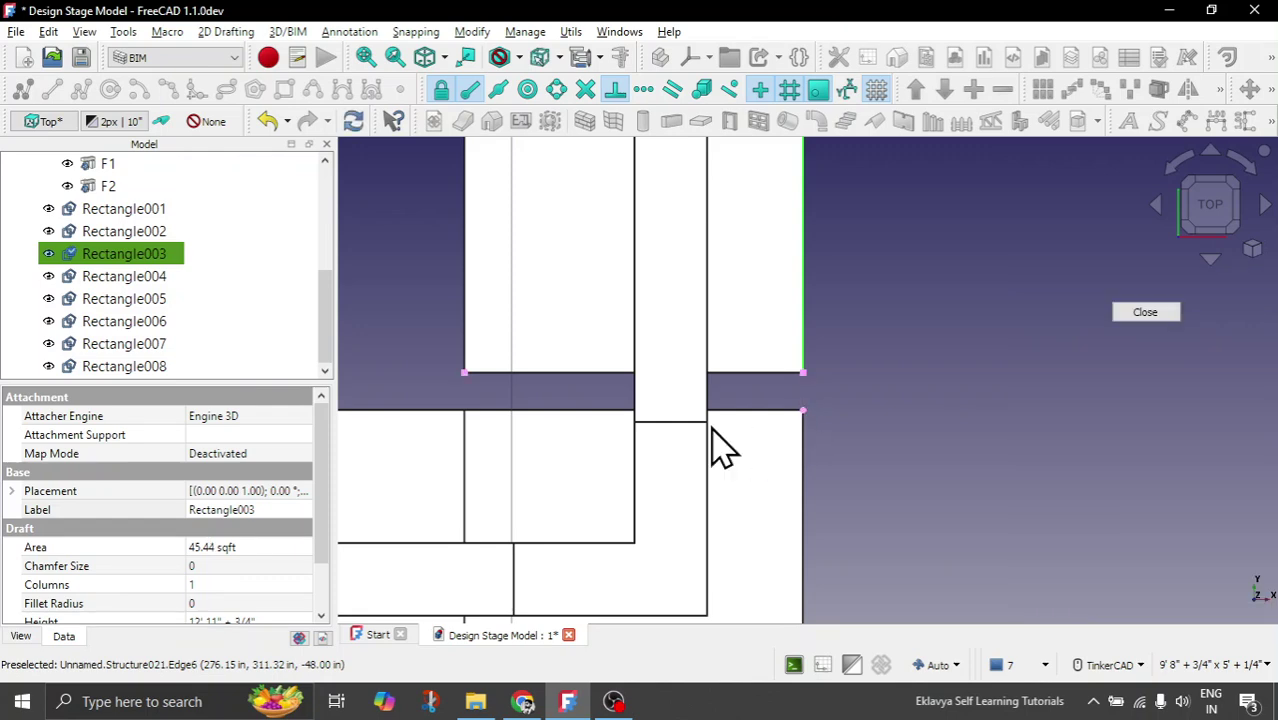
click(467, 382)
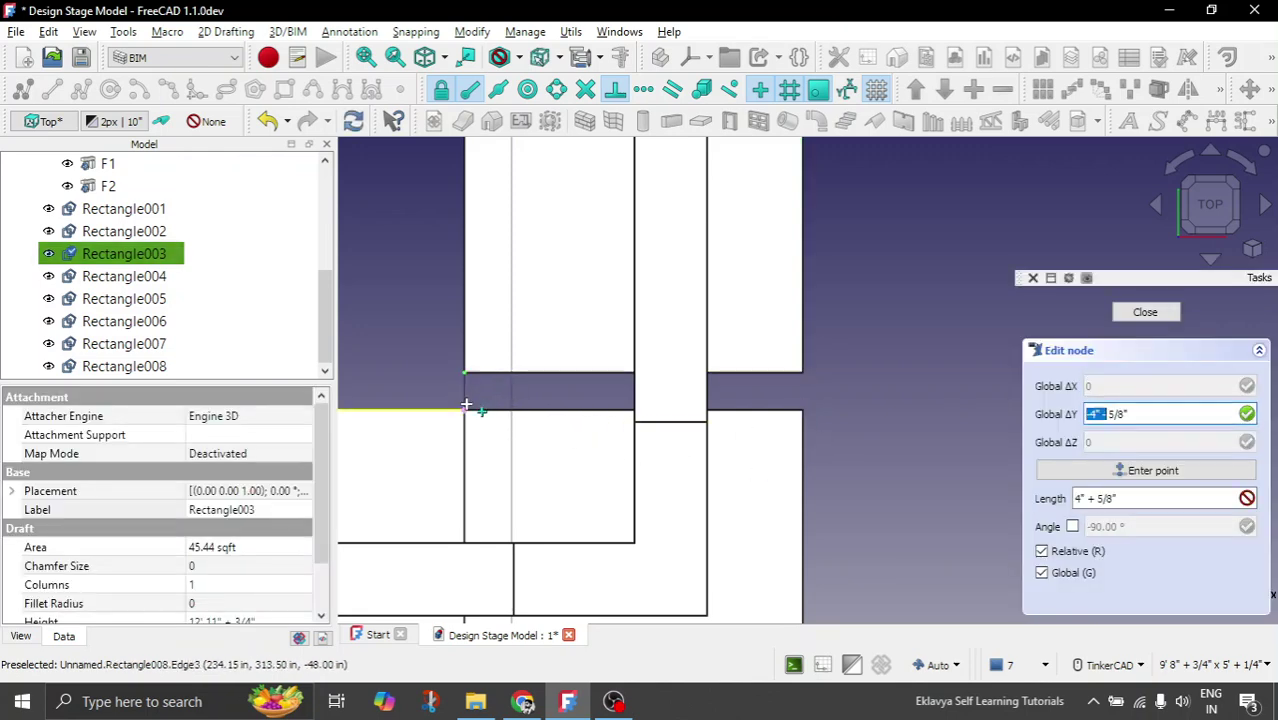
click(465, 409)
scroll(685, 409, down, 6)
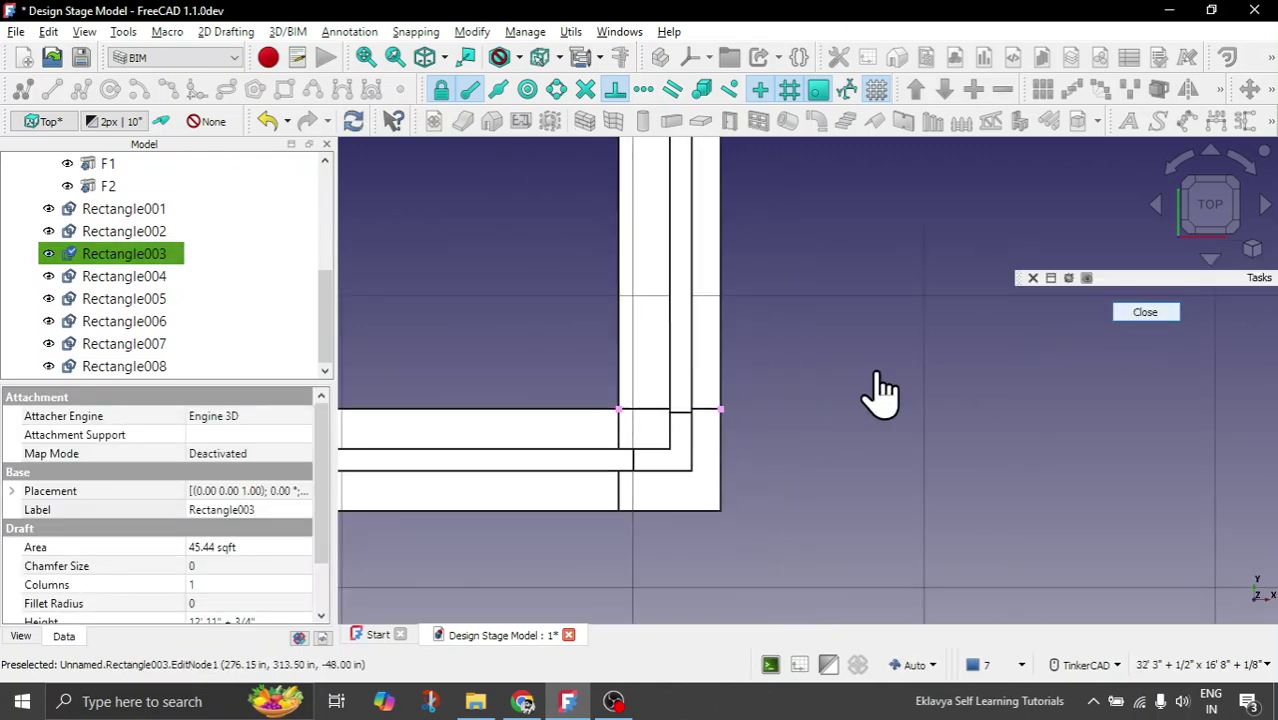
key(Escape)
scroll(870, 421, down, 5)
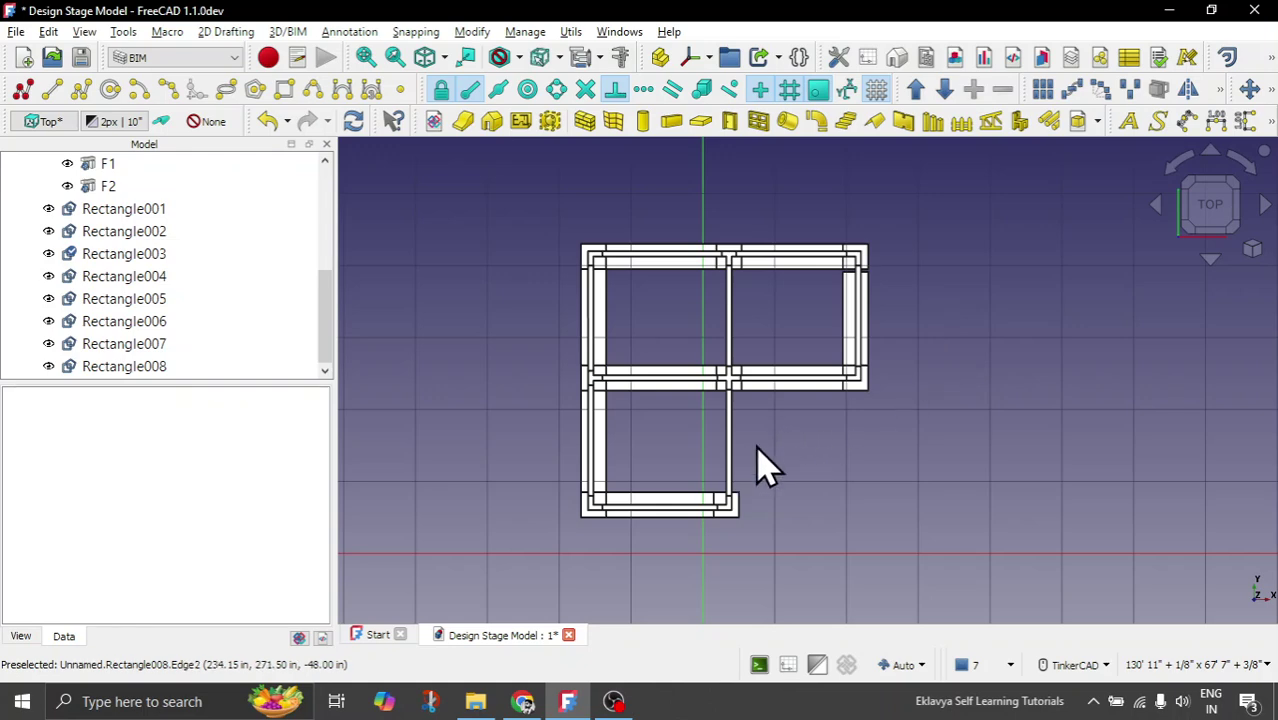
scroll(760, 465, up, 2)
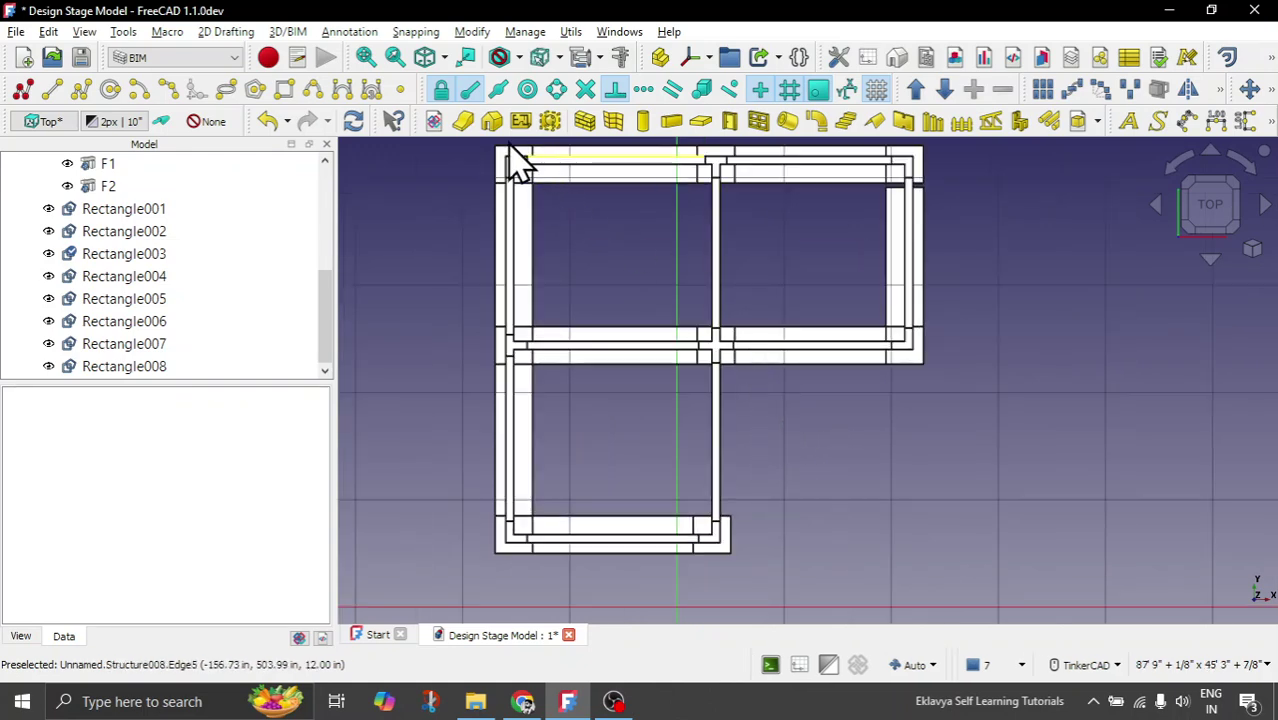
scroll(705, 480, up, 3)
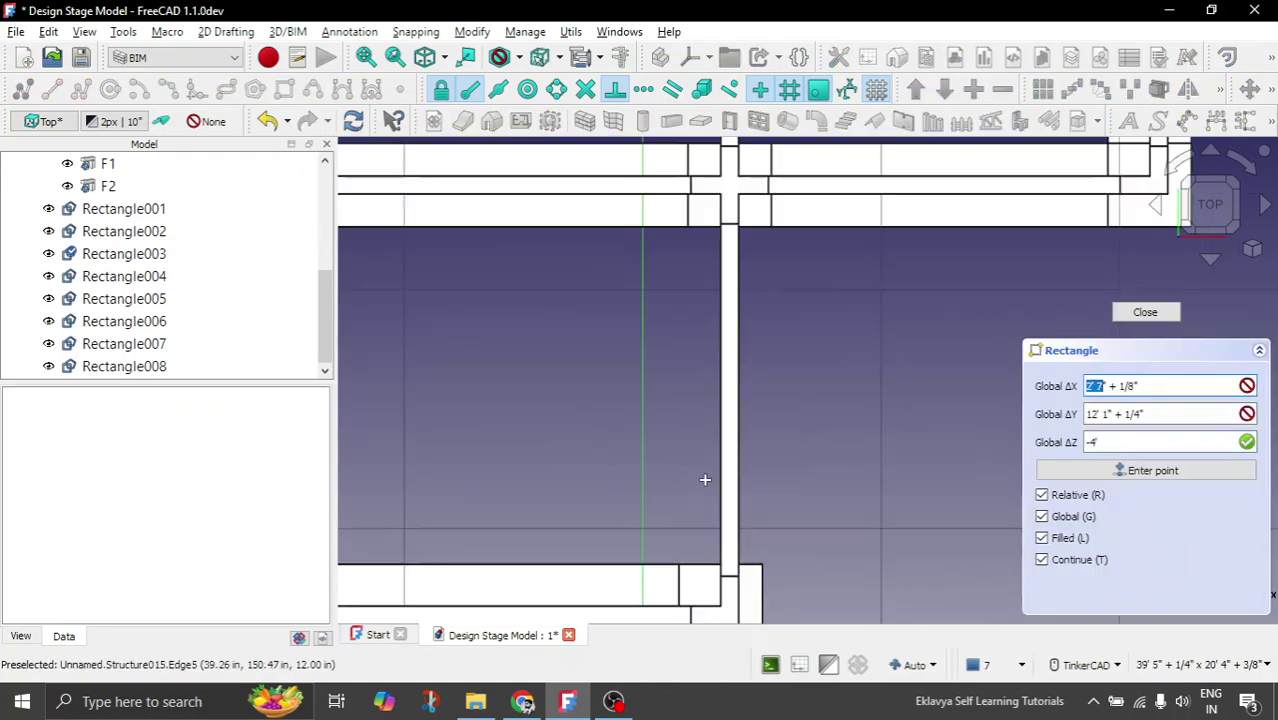
click(682, 557)
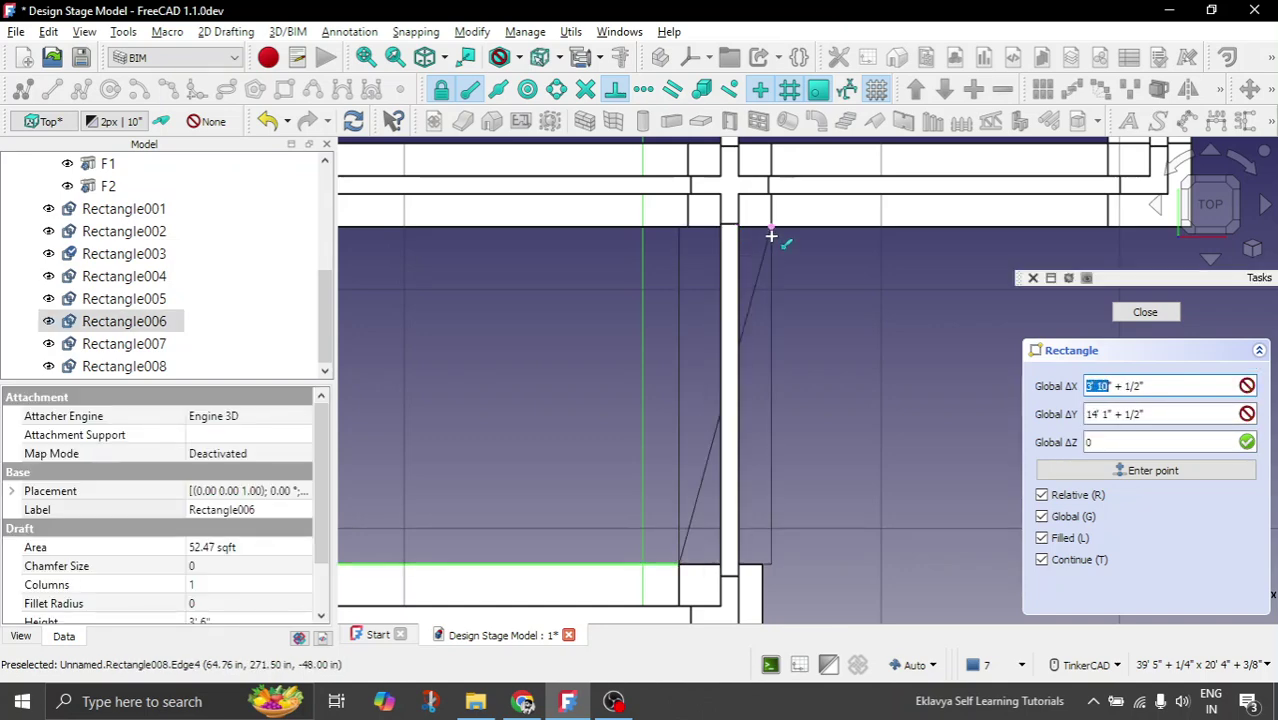
key(Escape)
scroll(798, 420, down, 3)
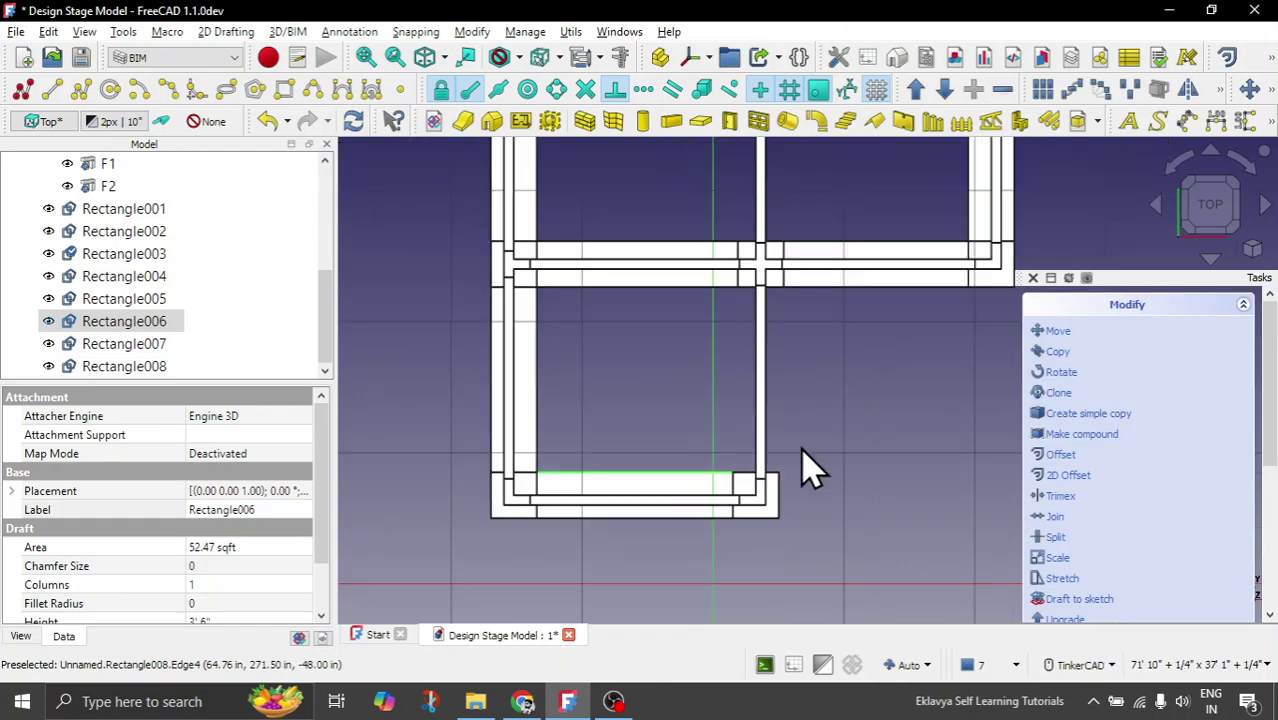
scroll(790, 527, up, 1)
Step: Draw a vertical guide line about 20'6" long down from the central footing's lower-right corner, past the lower-right footing
click(370, 210)
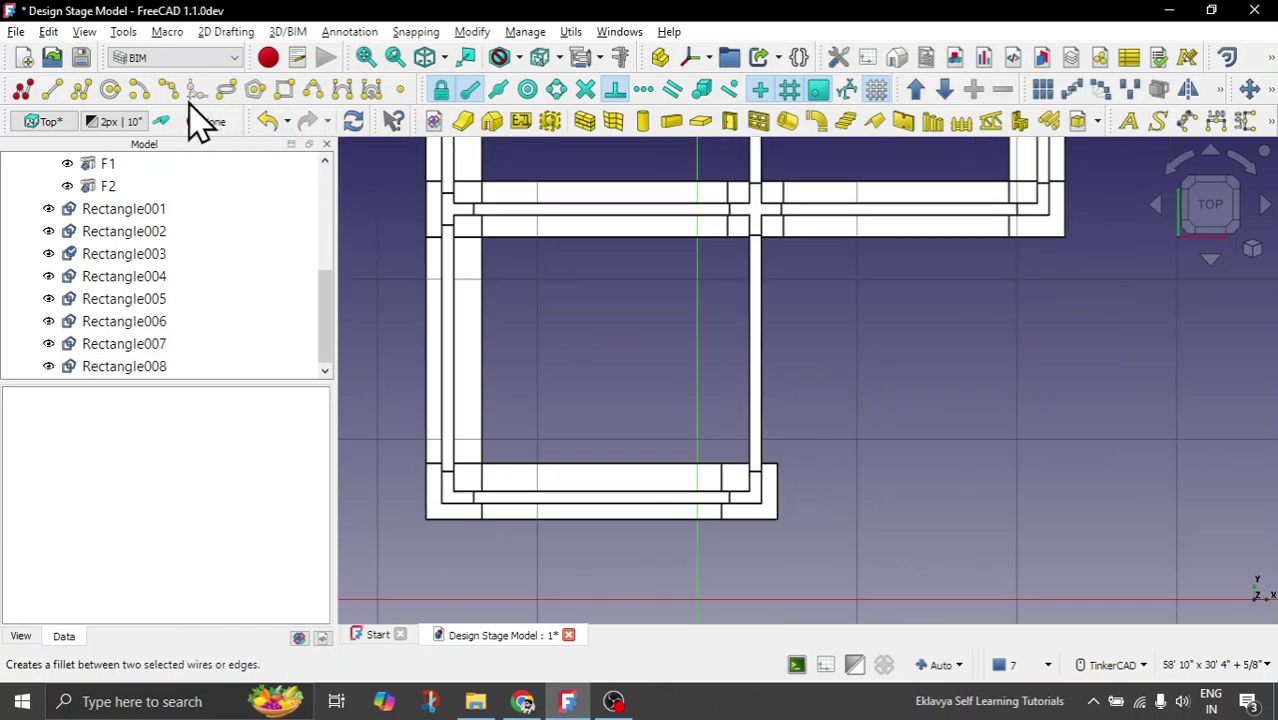
click(52, 89)
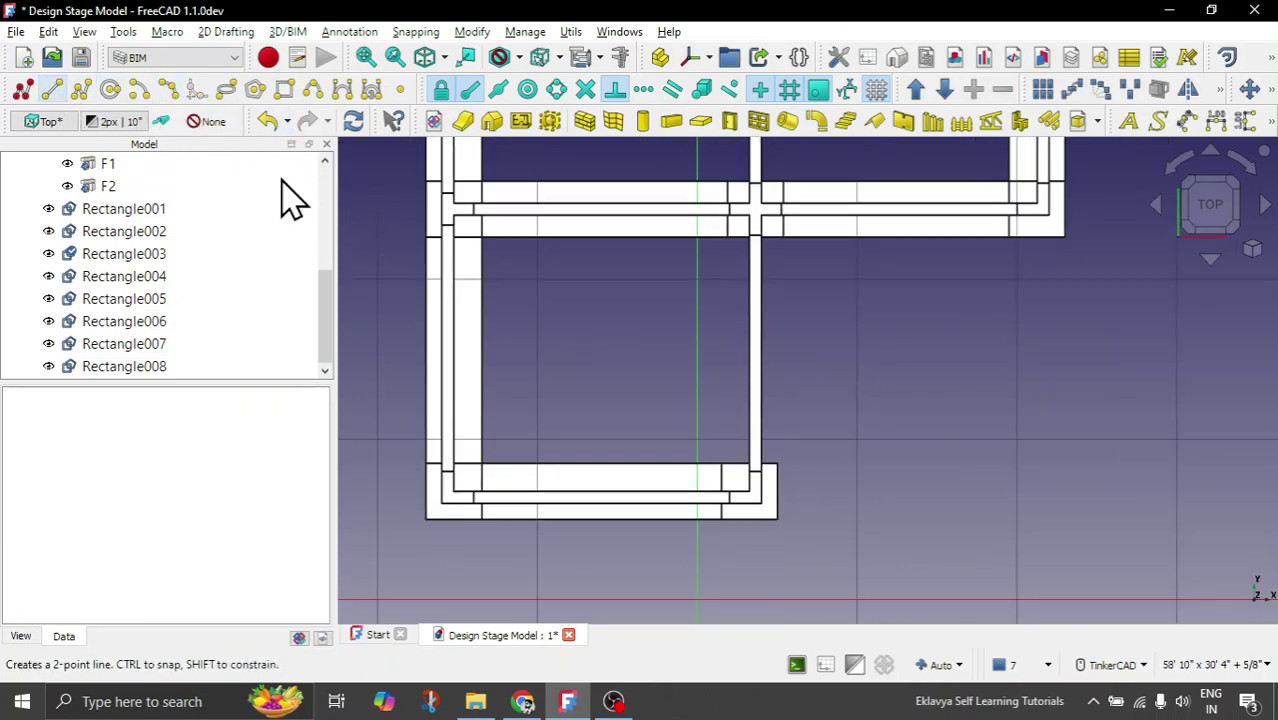
click(785, 241)
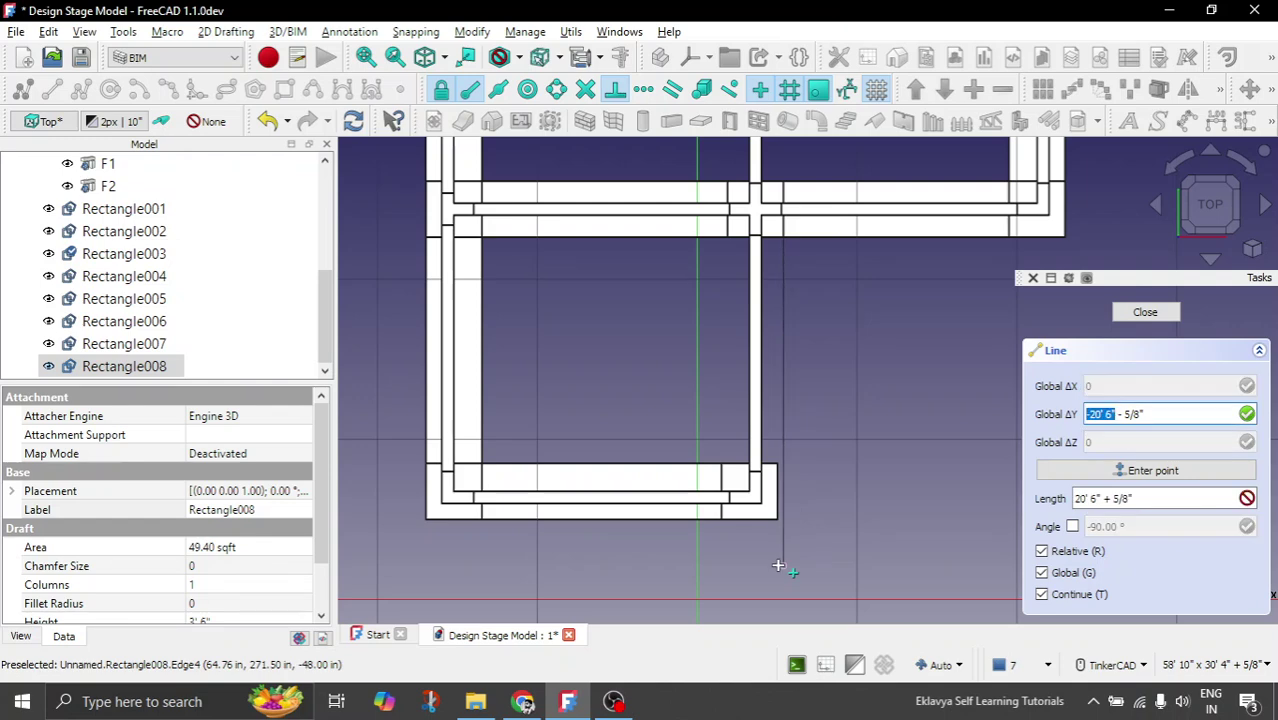
click(783, 566)
key(Escape)
Step: Move the lower-right footing F2 right 4 1/2" so its right edge meets the guide line, and delete the line
scroll(795, 510, up, 3)
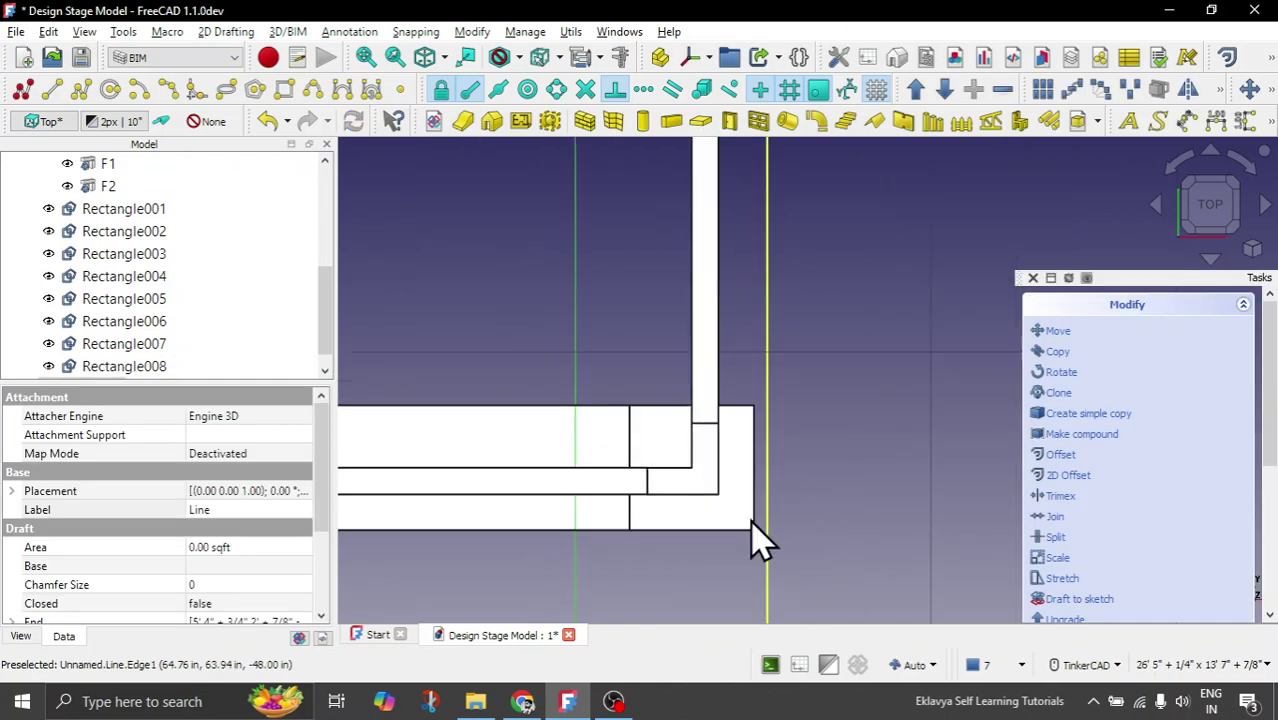
click(735, 543)
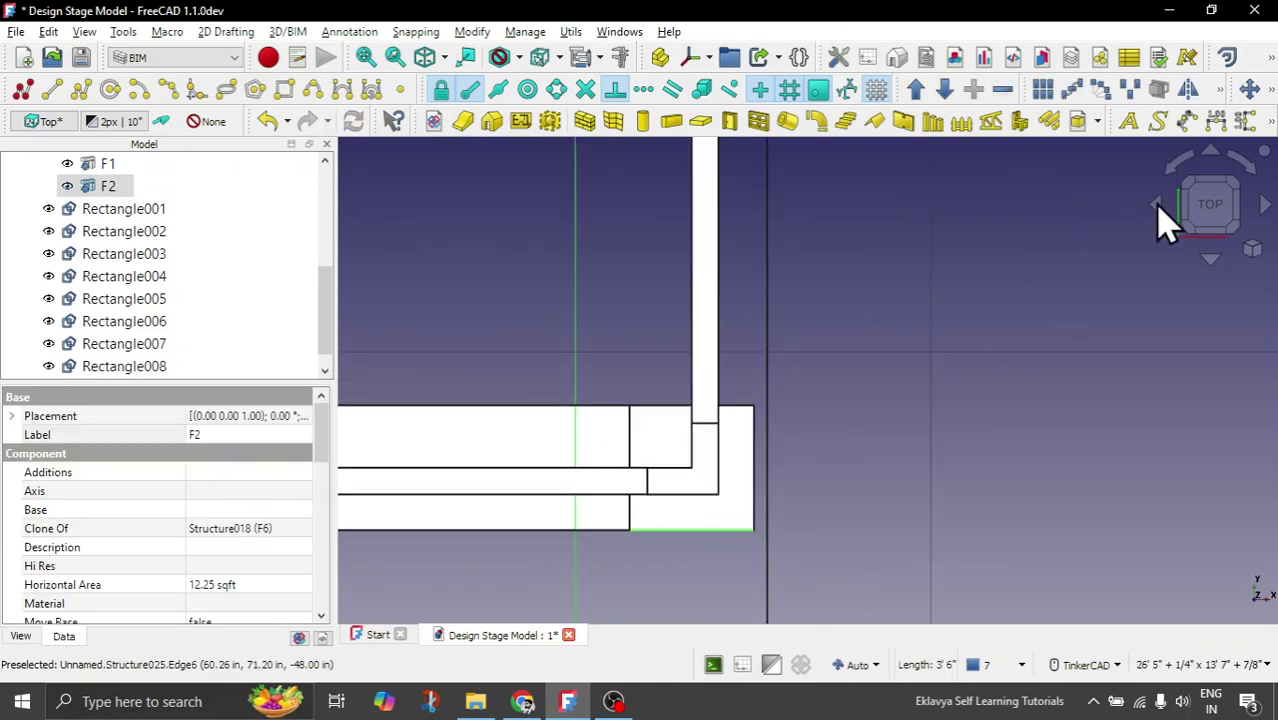
click(1249, 89)
scroll(765, 528, up, 5)
click(724, 533)
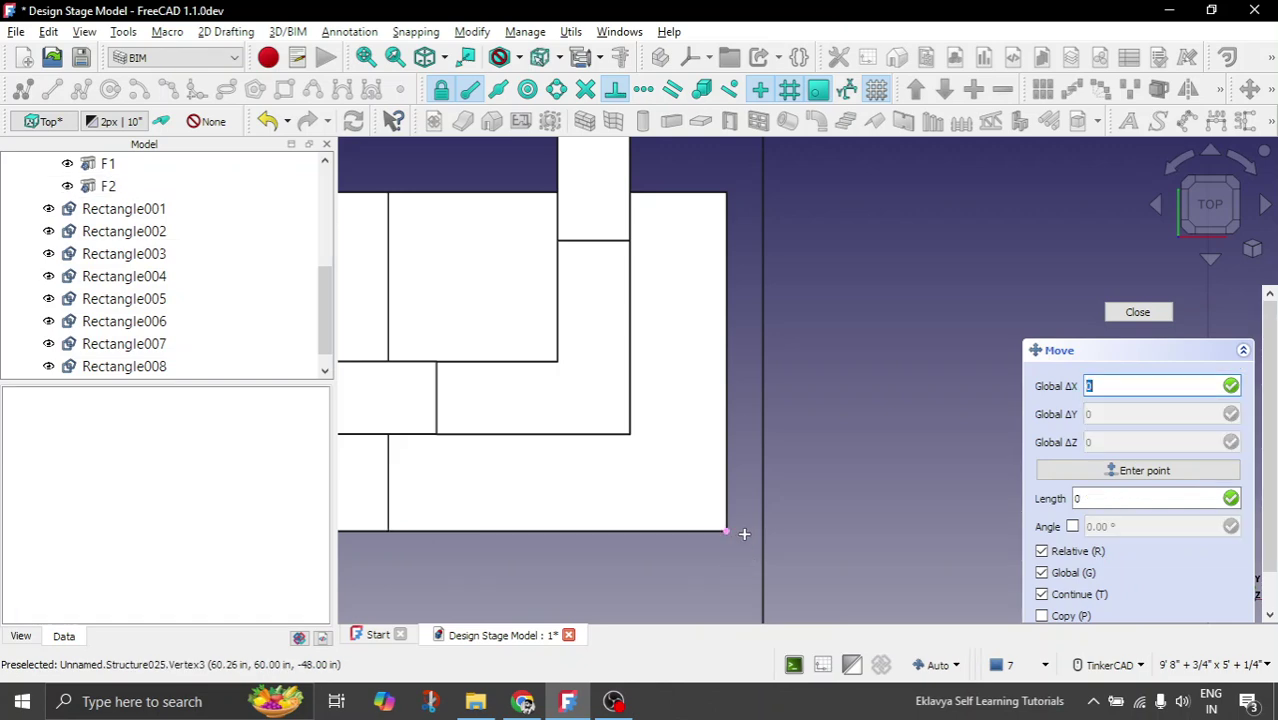
click(762, 532)
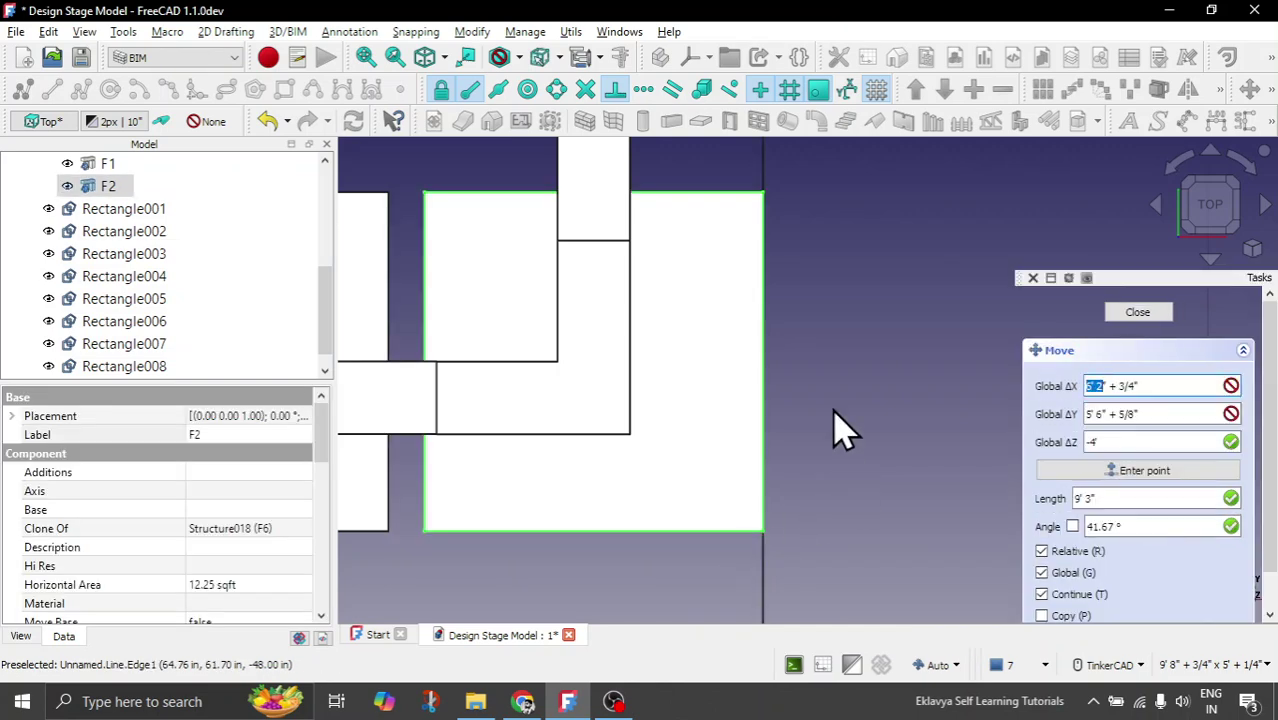
key(Escape)
click(763, 177)
key(Delete)
Step: Edit Rectangle006 by moving its lower-right corner node right 4 1/2" onto the lower-left corner of footing F2
scroll(907, 434, down, 3)
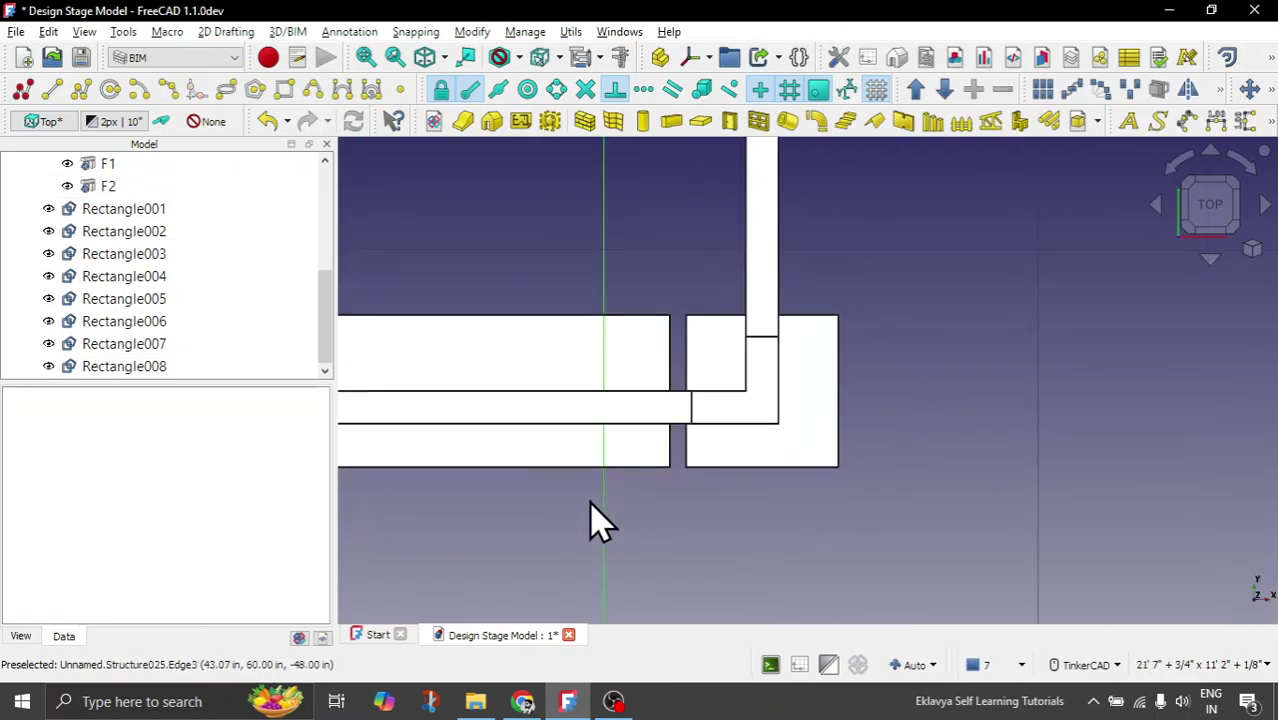
click(622, 467)
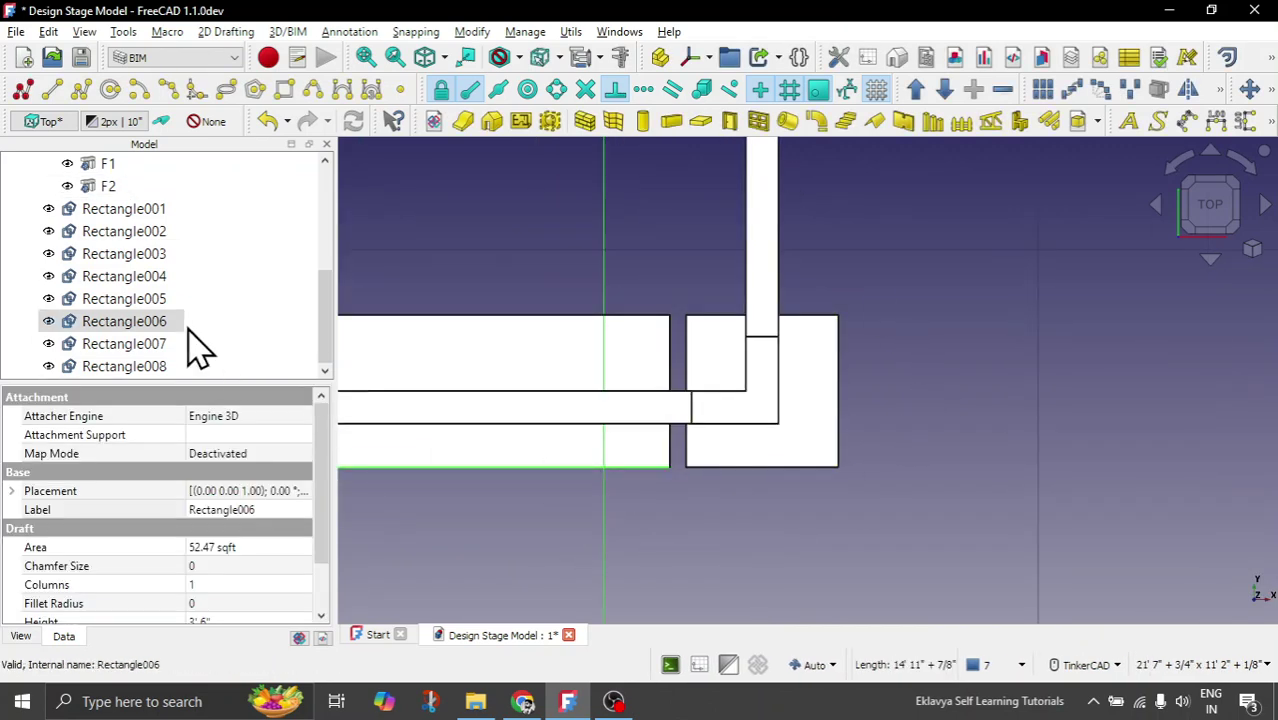
double_click(405, 455)
scroll(698, 495, up, 5)
click(621, 426)
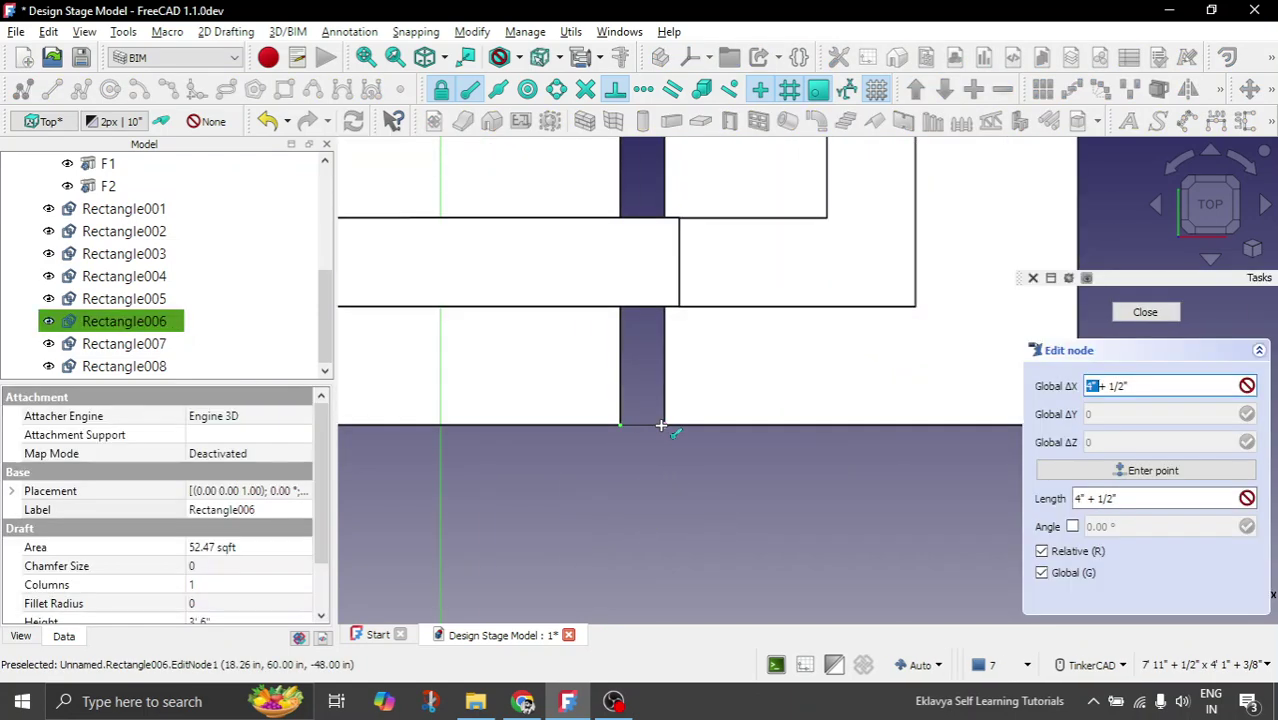
click(670, 426)
scroll(670, 314, down, 2)
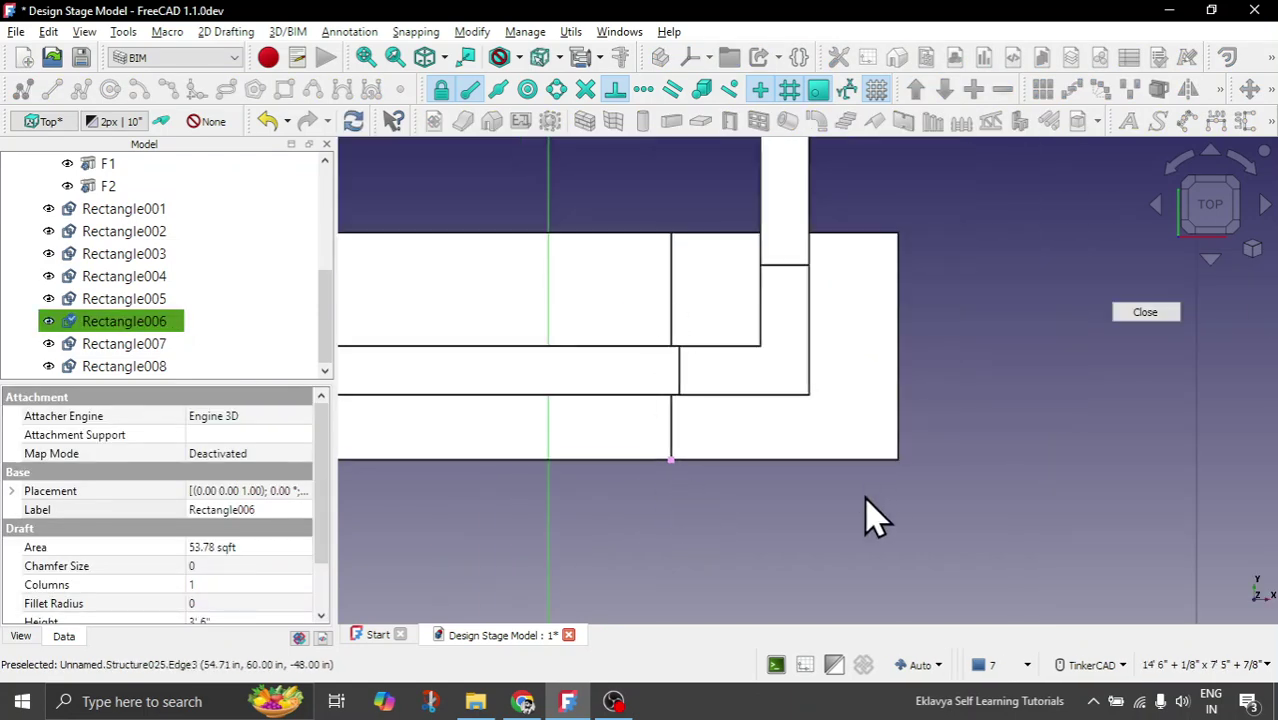
key(Escape)
Step: Draw a 3'6" wide, 14'1 1/2" high rectangle from footing F2's upper-left corner to the central footing's lower-right corner
scroll(863, 527, down, 4)
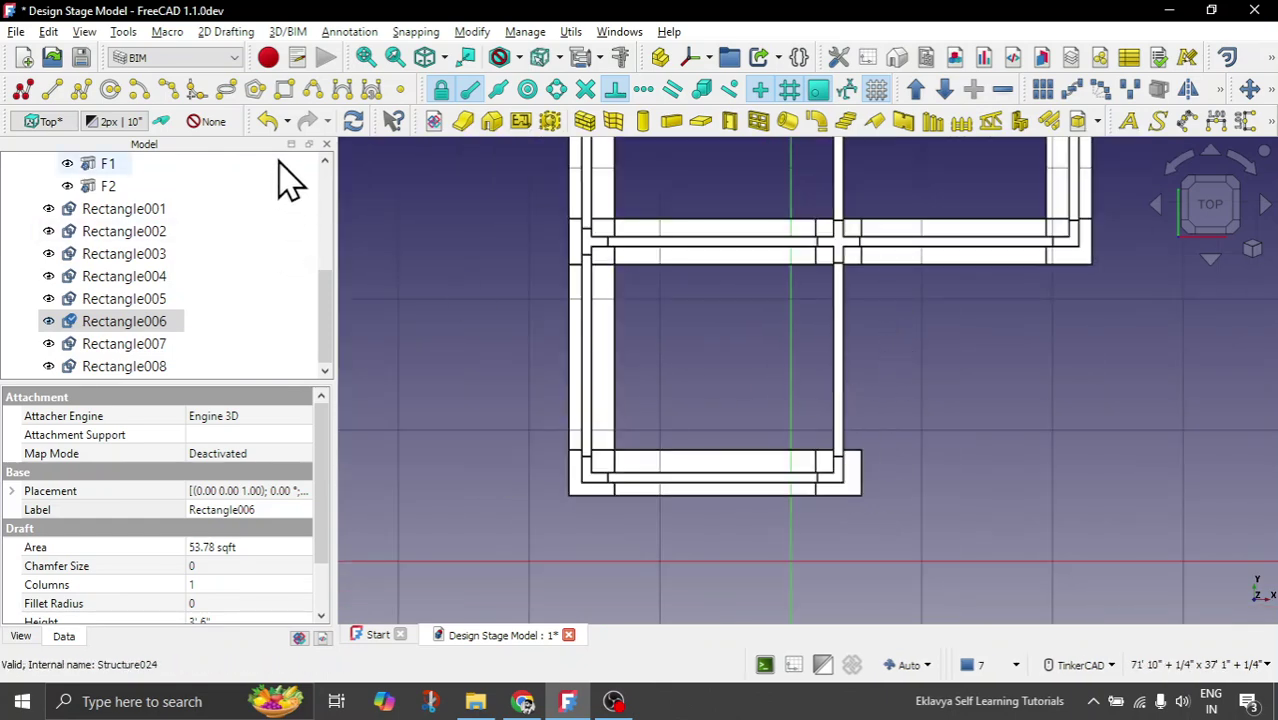
click(286, 91)
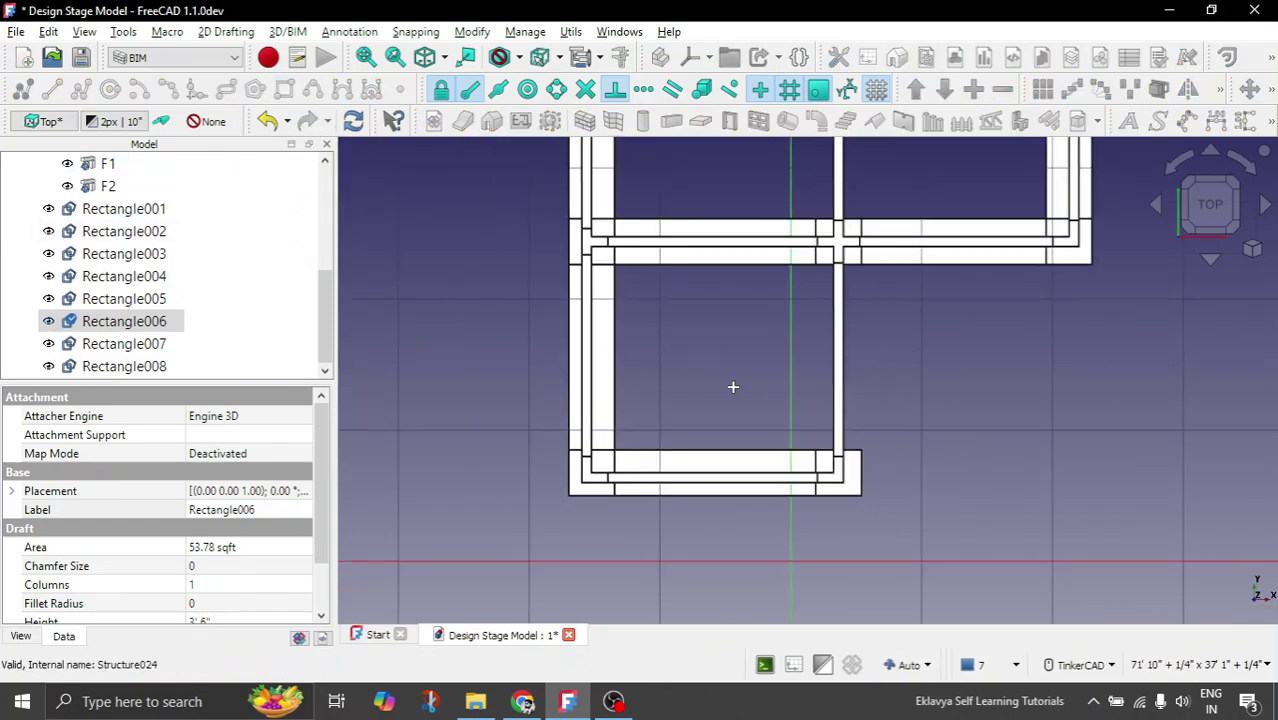
click(813, 442)
scroll(864, 285, up, 1)
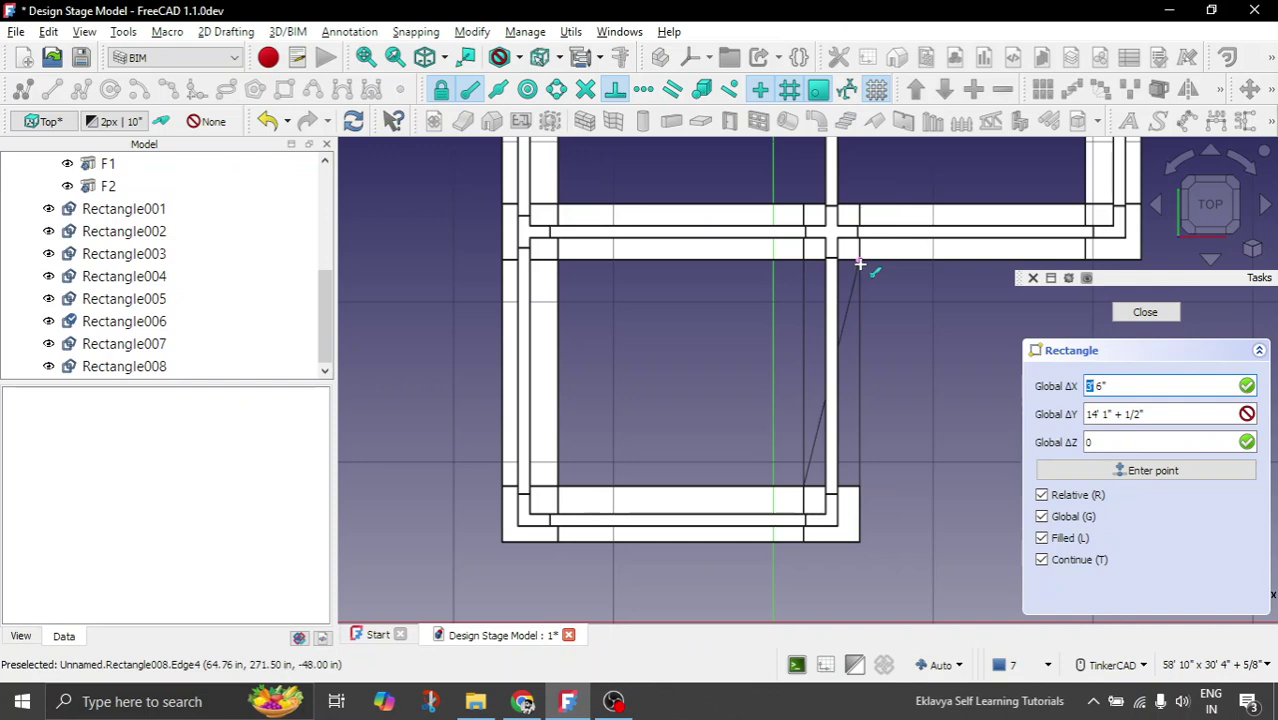
click(927, 413)
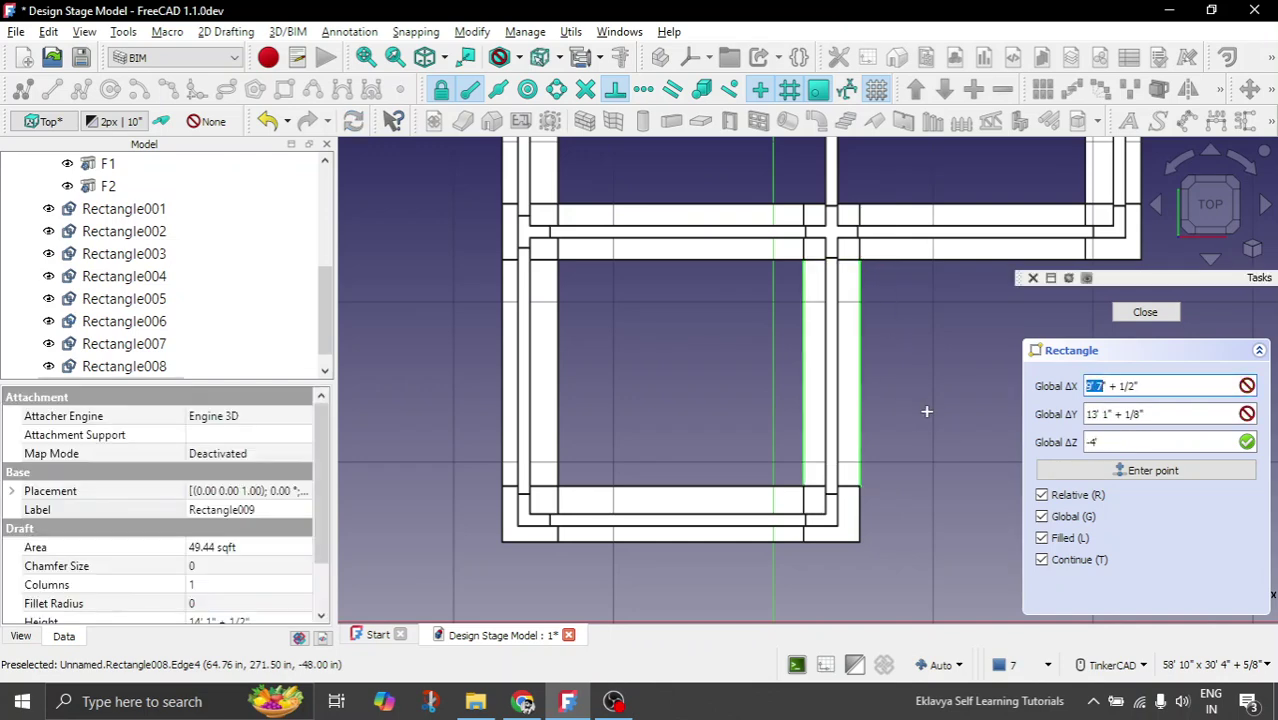
key(Escape)
Step: Draw a 3'6" by 13'4 3/8" rectangle from the upper-middle footing's lower-left corner to the central footing's upper-right corner
scroll(806, 590, up, 2)
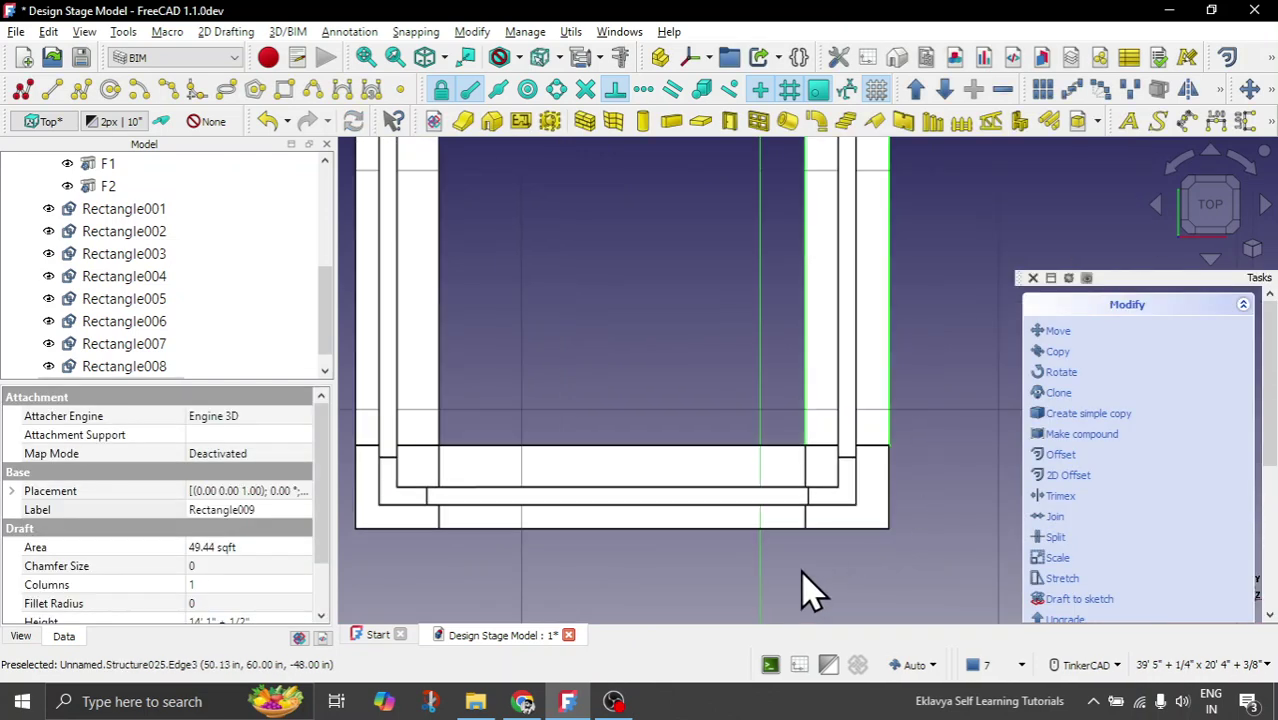
scroll(806, 590, down, 2)
scroll(873, 294, up, 2)
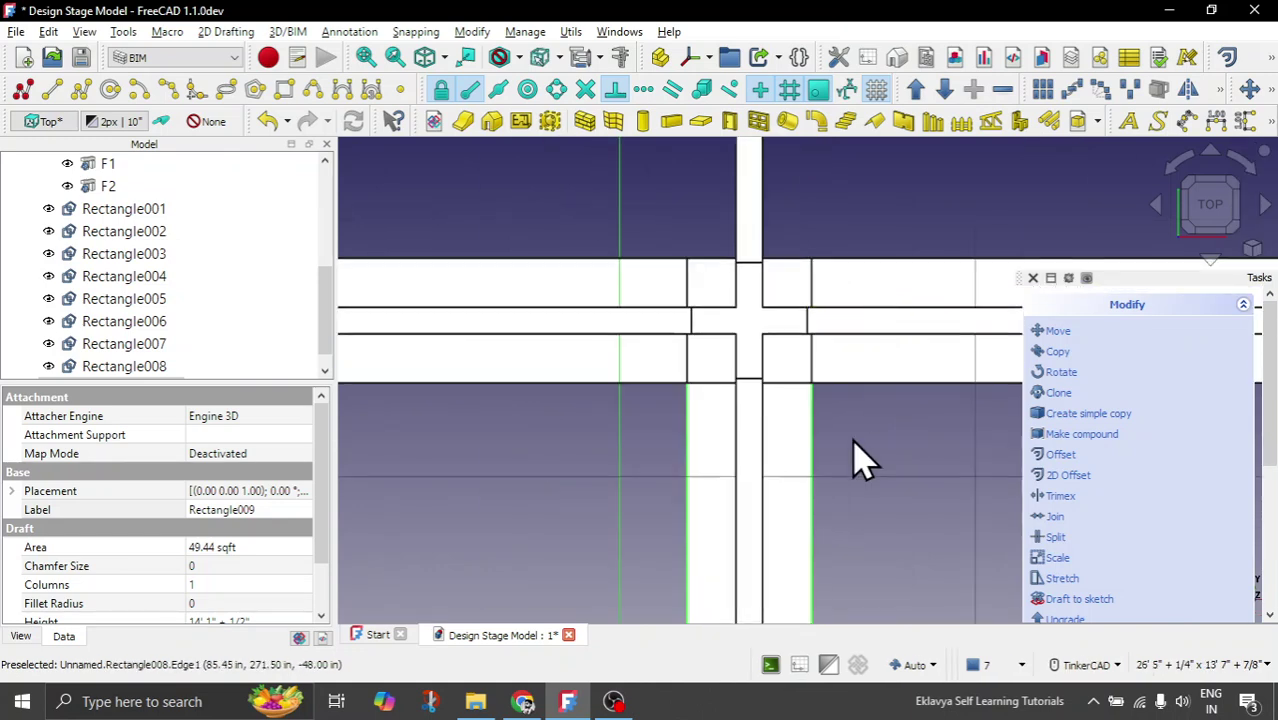
scroll(856, 462, down, 3)
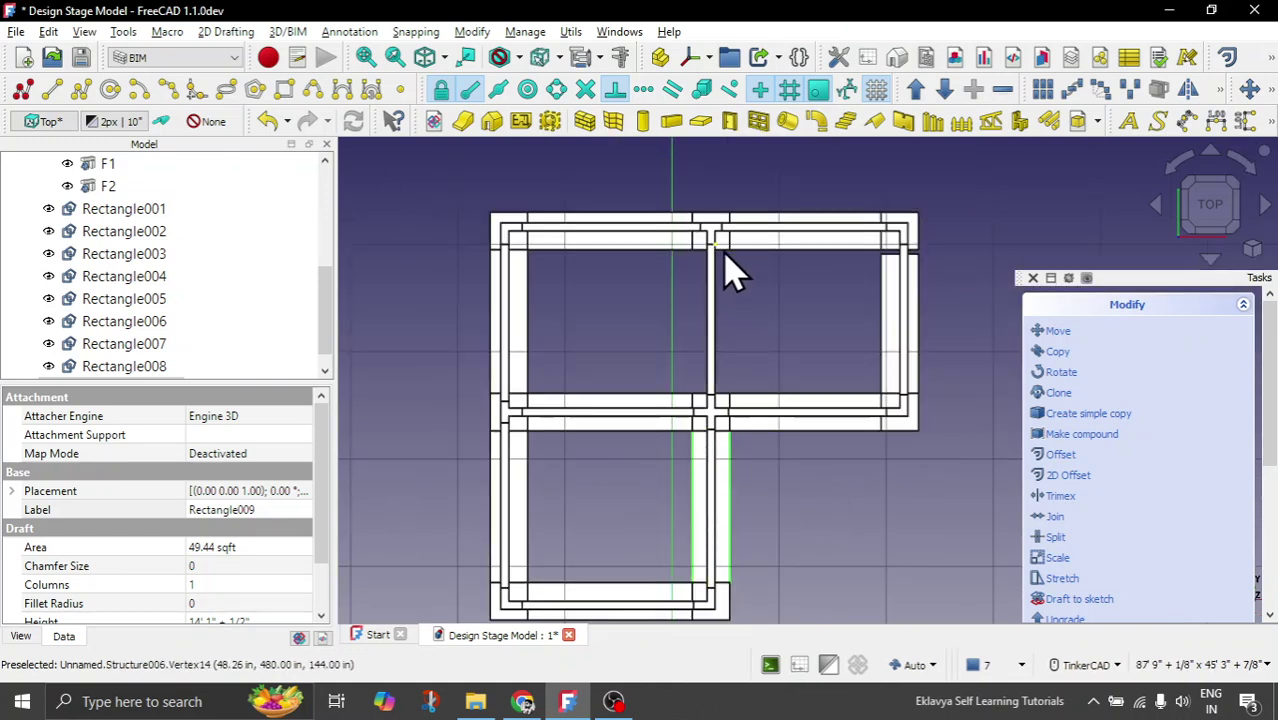
click(285, 90)
scroll(679, 314, up, 3)
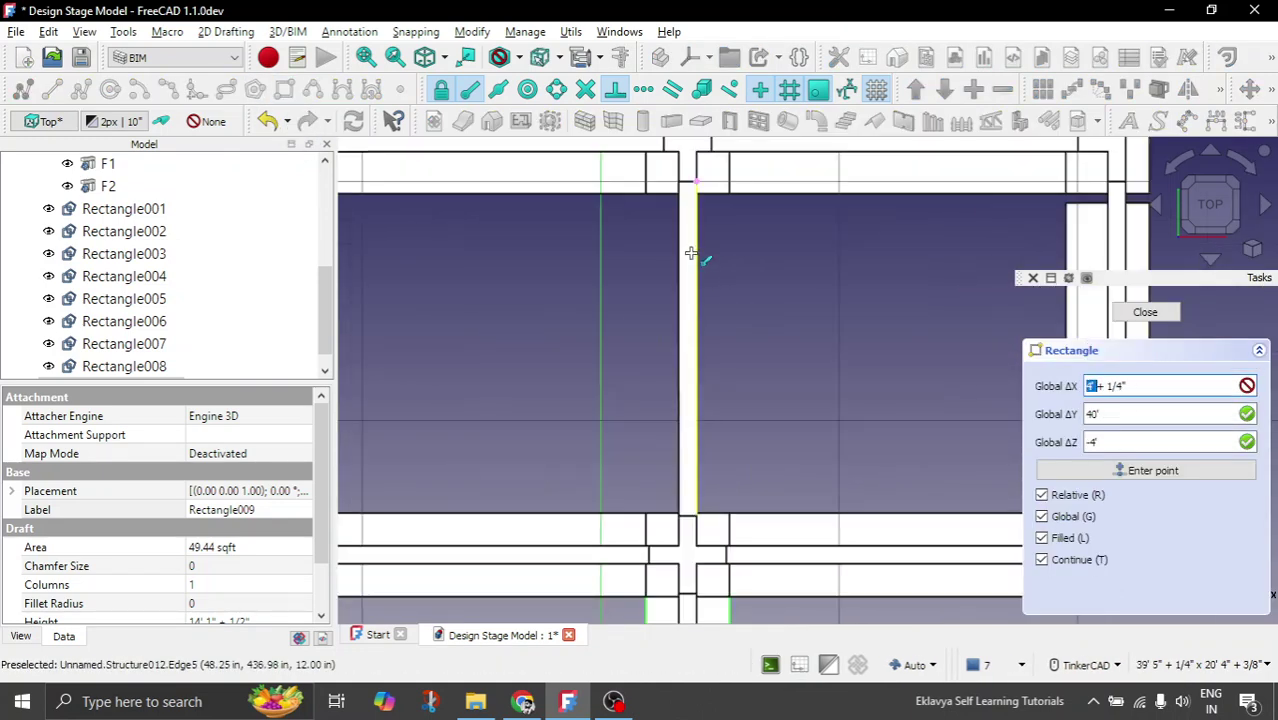
click(656, 250)
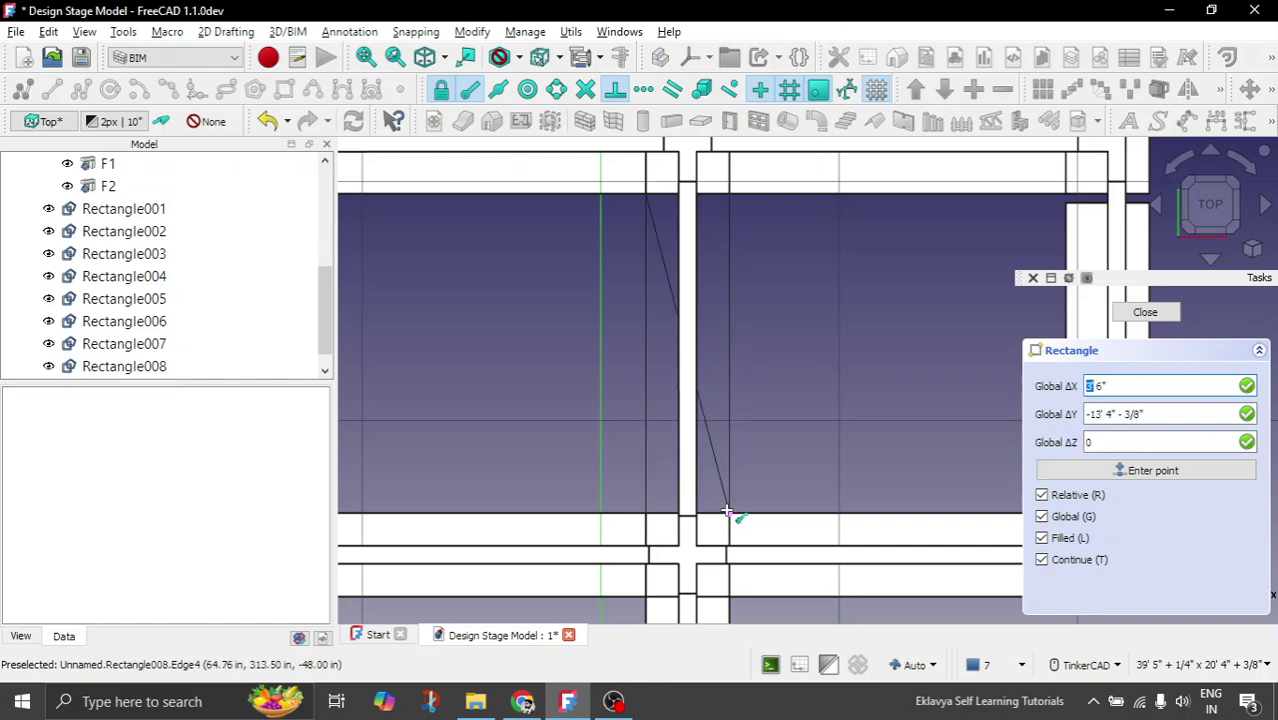
click(728, 513)
key(Escape)
Step: Edit Rectangle003 by moving its upper-left corner node up 4 5/8" onto the lower-left corner of the upper-right footing
scroll(727, 414, down, 2)
scroll(998, 322, up, 4)
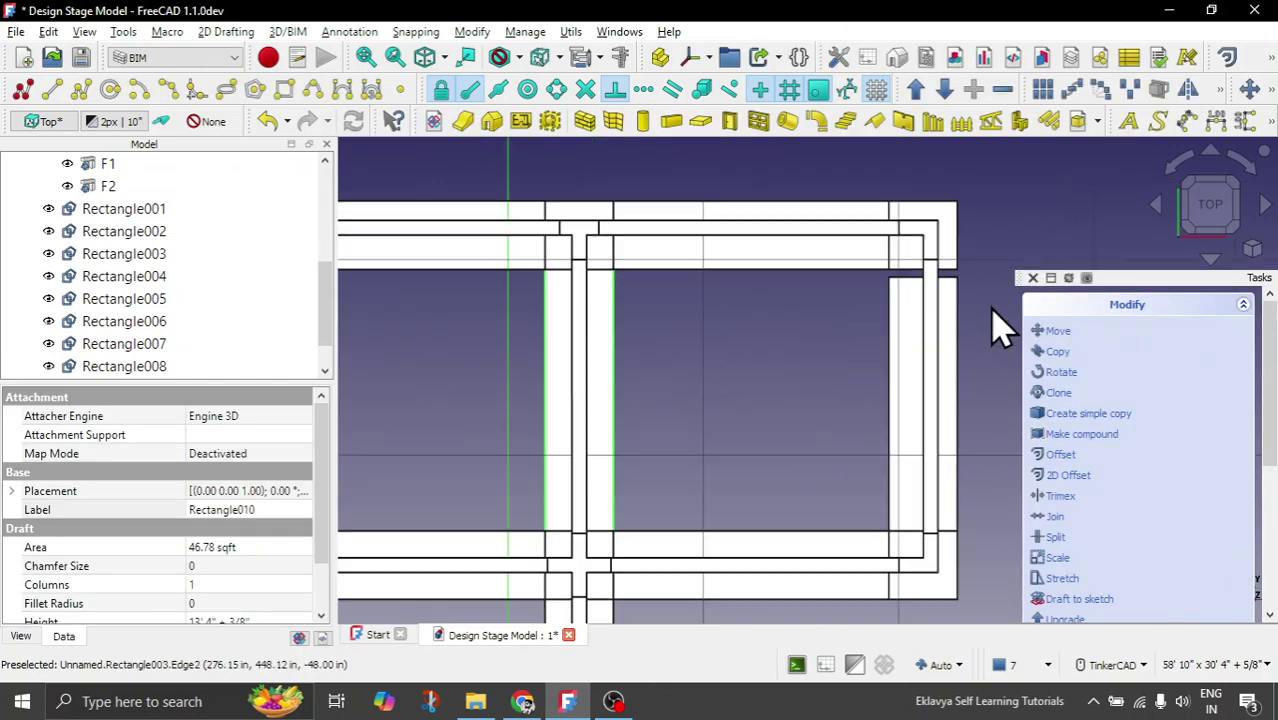
click(940, 315)
scroll(913, 357, up, 3)
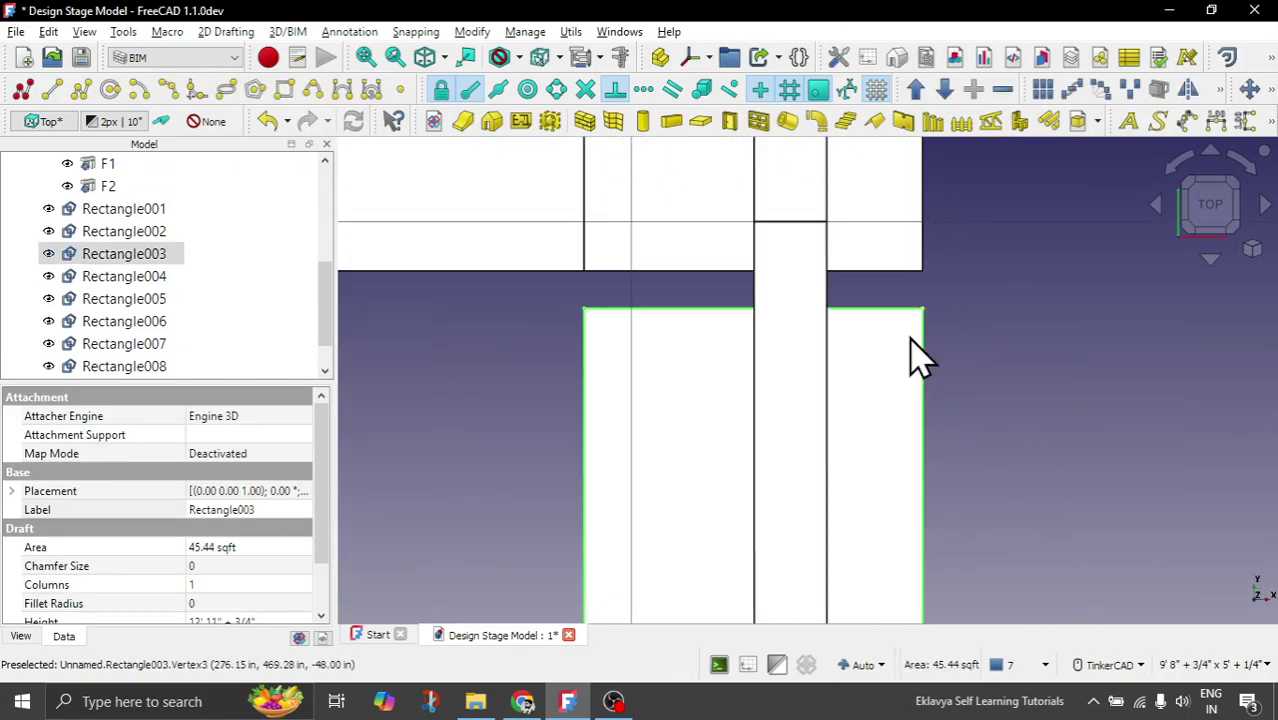
double_click(150, 254)
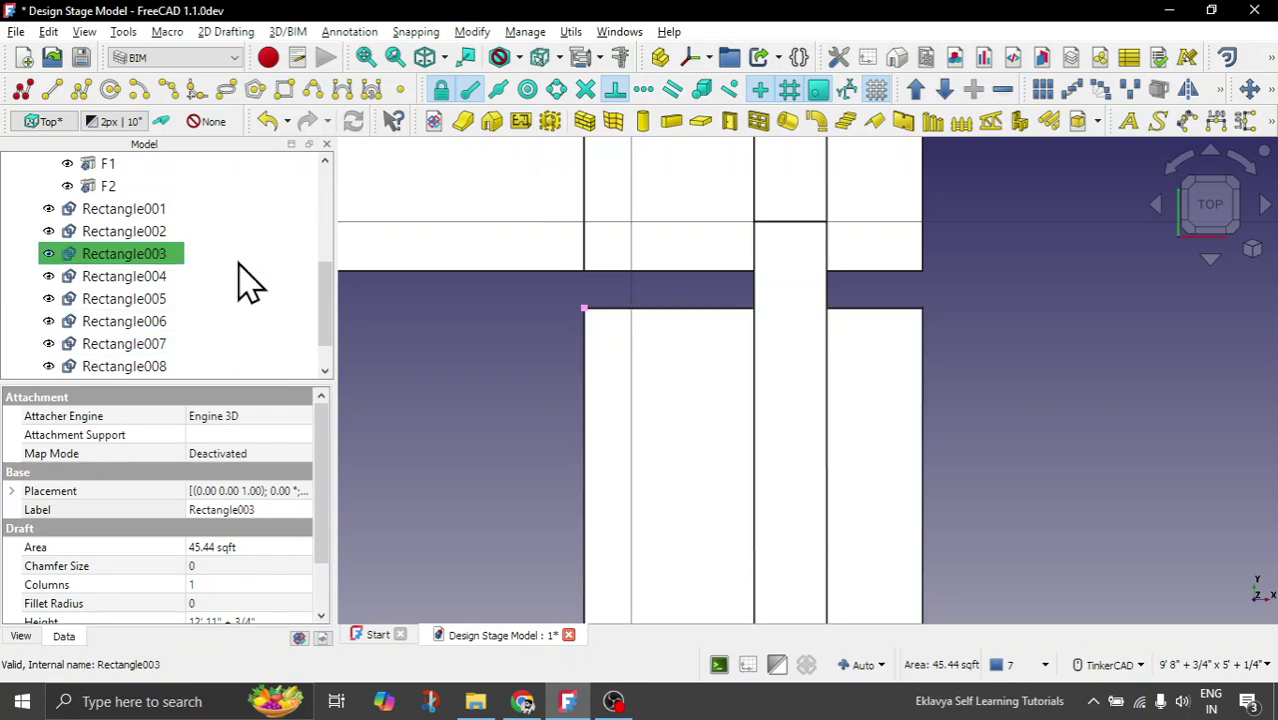
scroll(748, 345, down, 3)
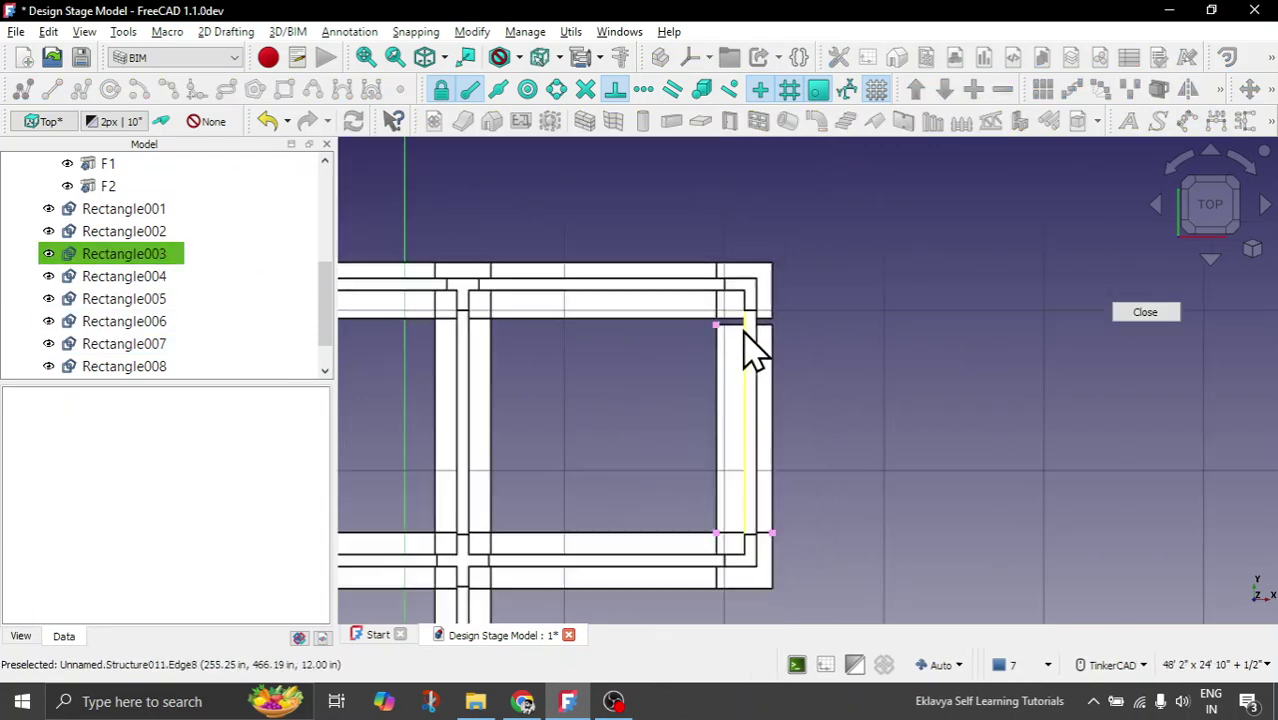
scroll(718, 324, up, 5)
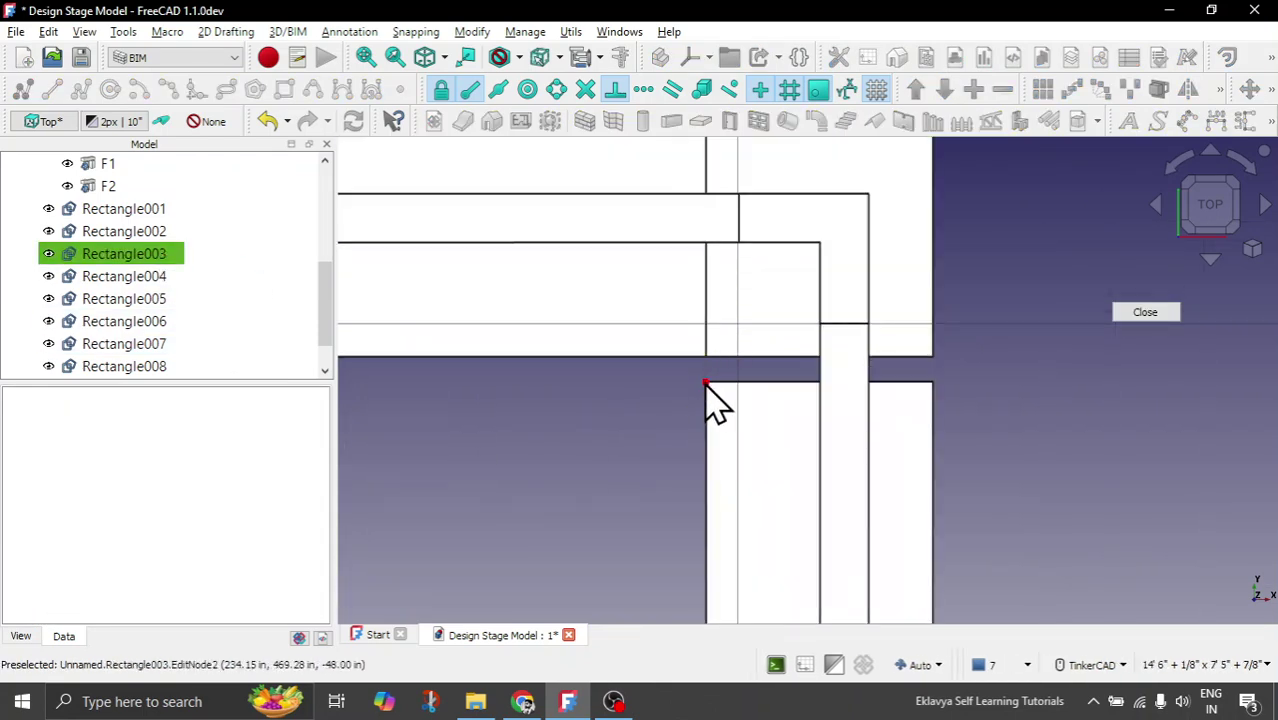
click(707, 380)
click(706, 360)
key(Escape)
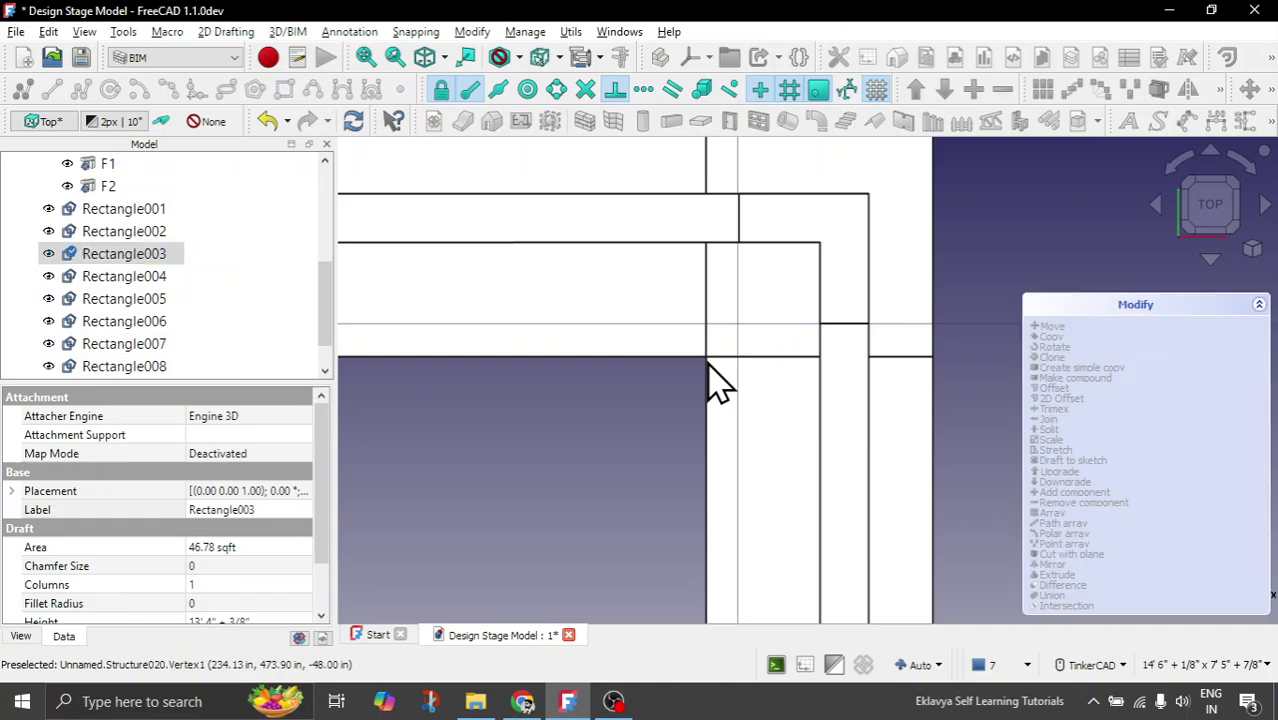
Step: Examine the footings and the connecting rectangles in a tilted 3D view of the whole model
scroll(880, 320, down, 8)
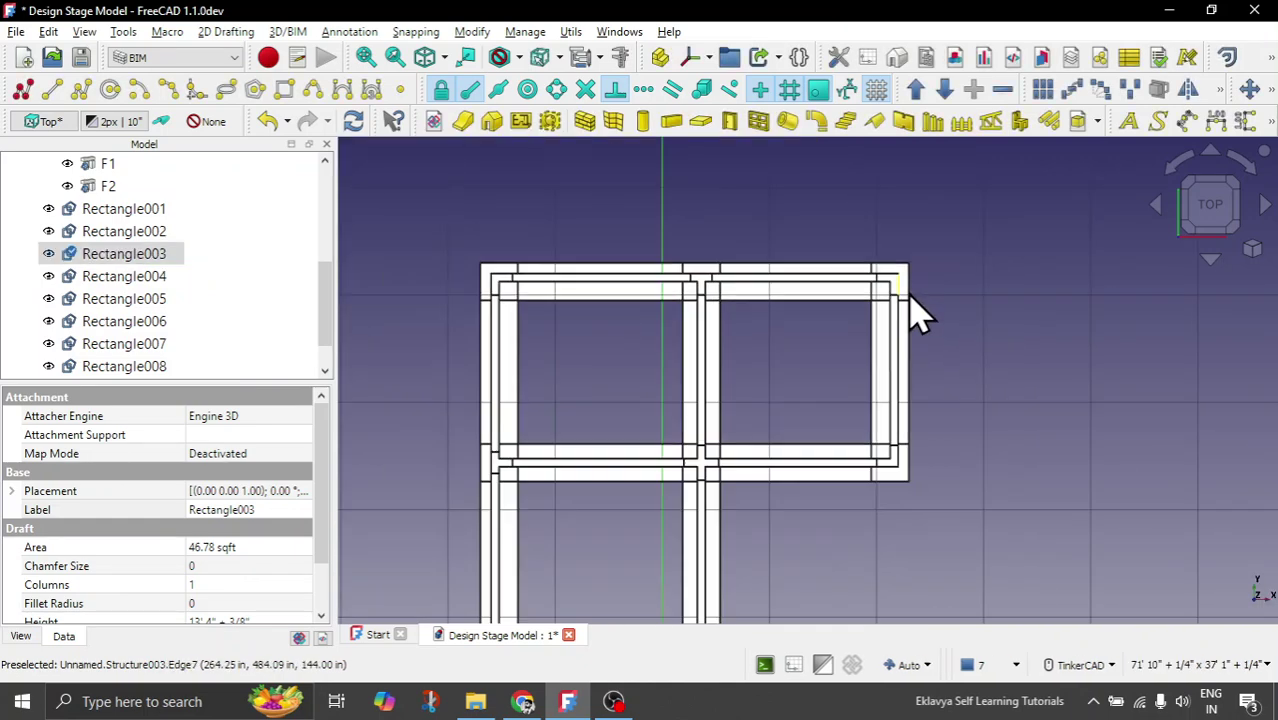
right_drag(850, 508, 980, 533)
scroll(836, 593, up, 5)
scroll(818, 520, down, 2)
scroll(690, 542, up, 5)
scroll(670, 542, down, 3)
scroll(956, 491, down, 3)
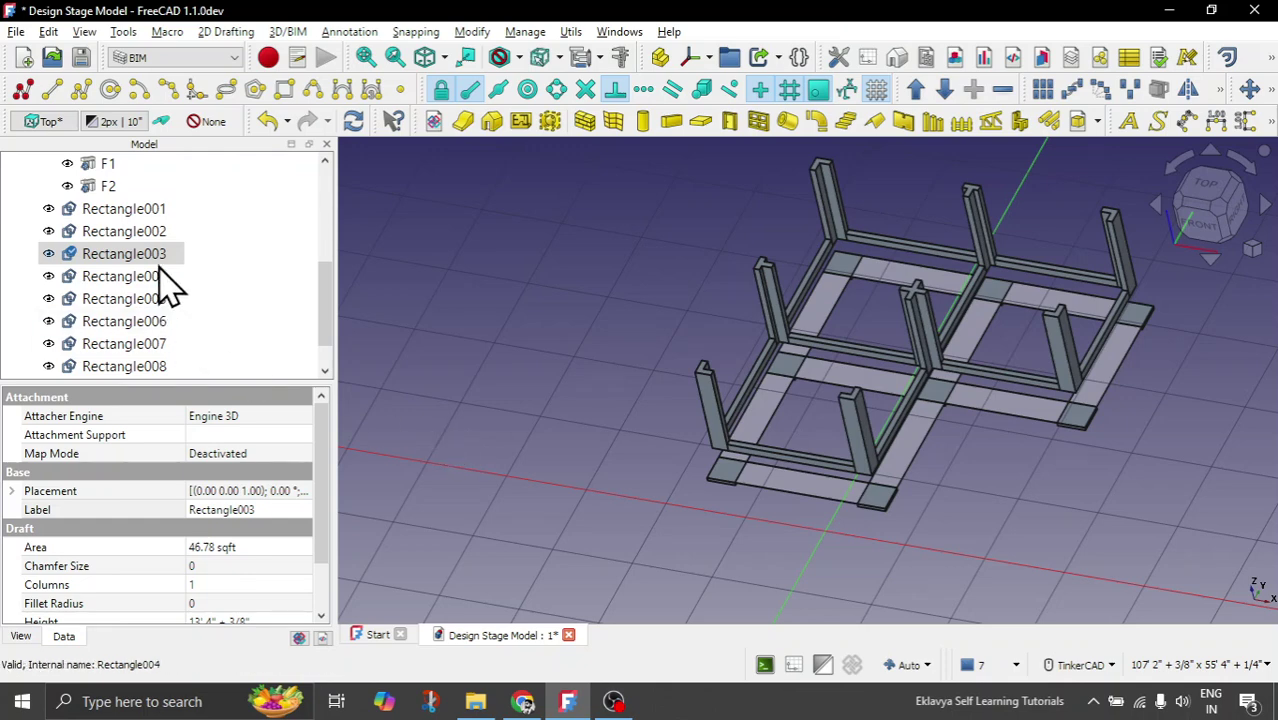
click(110, 210)
scroll(140, 280, down, 1)
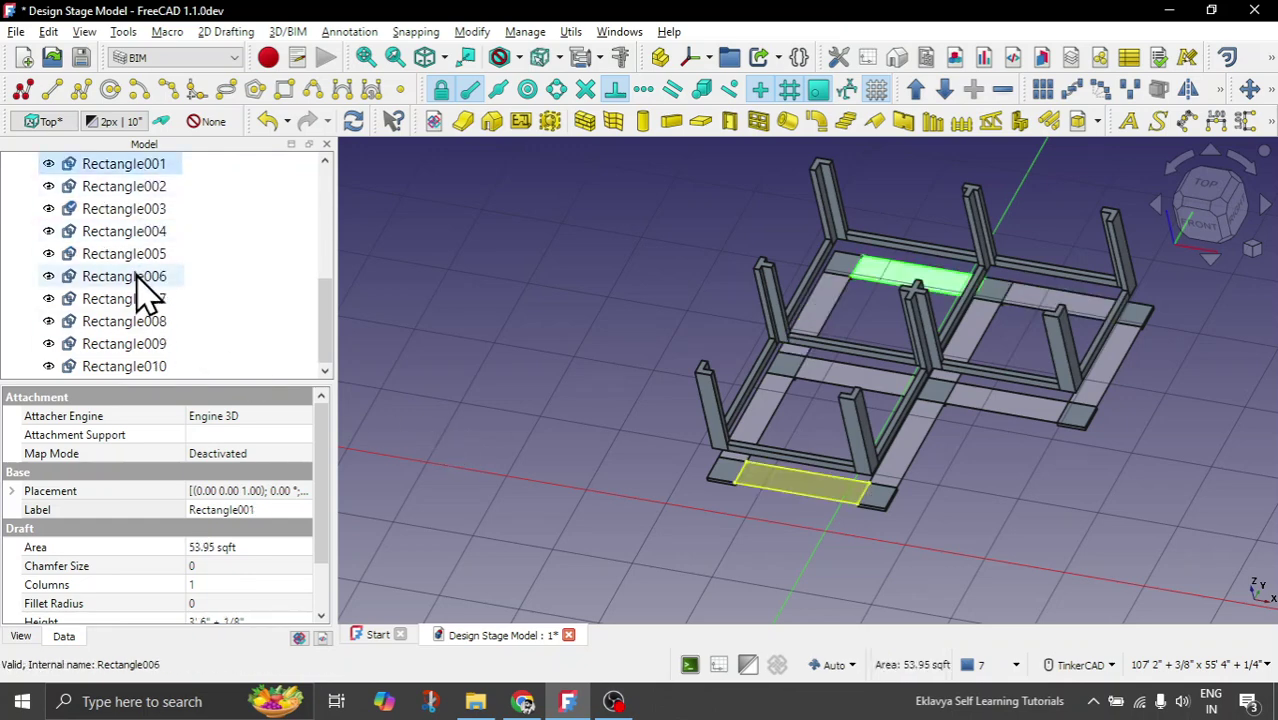
shift+click(145, 368)
scroll(148, 350, up, 1)
scroll(150, 320, down, 1)
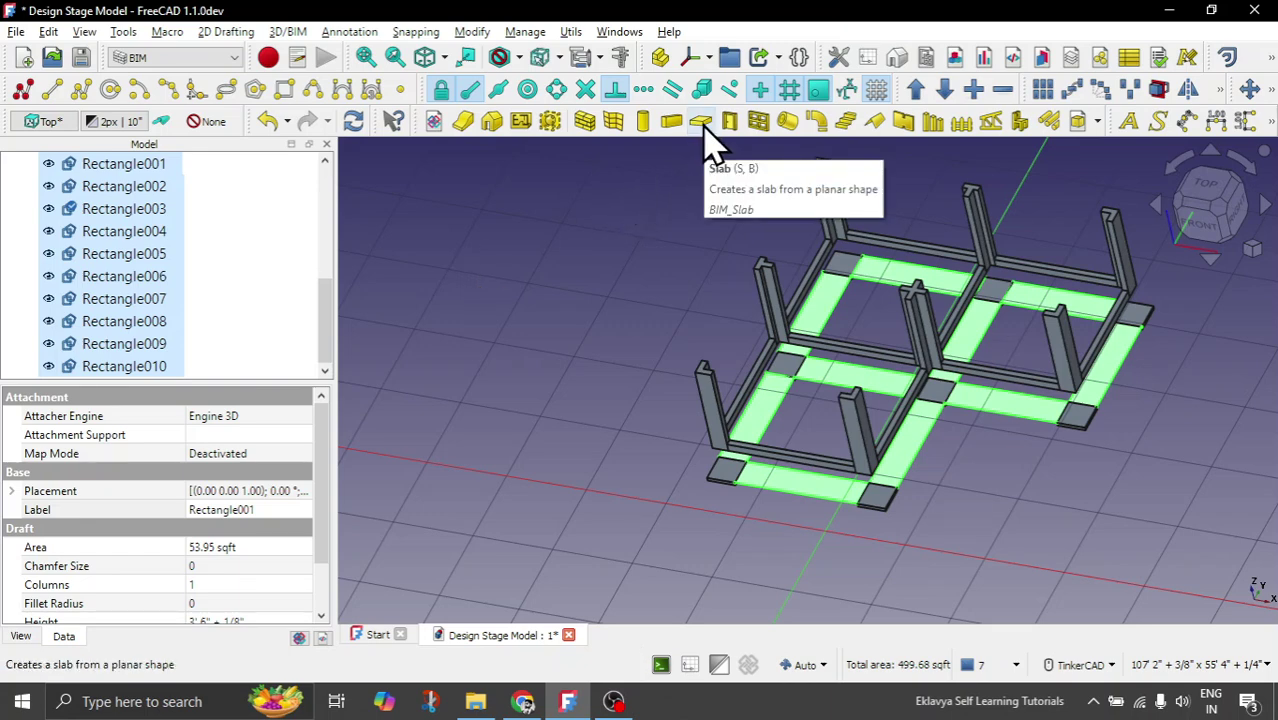
scroll(277, 334, up, 3)
scroll(280, 322, down, 1)
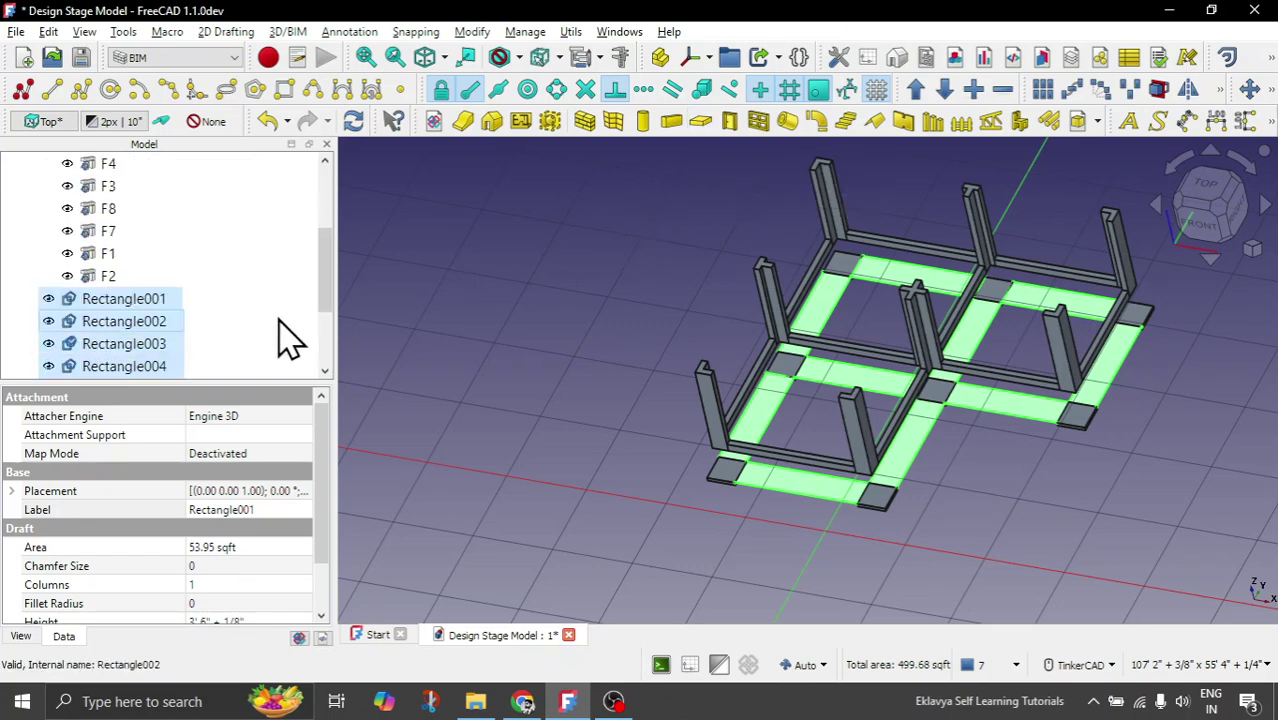
scroll(285, 337, down, 2)
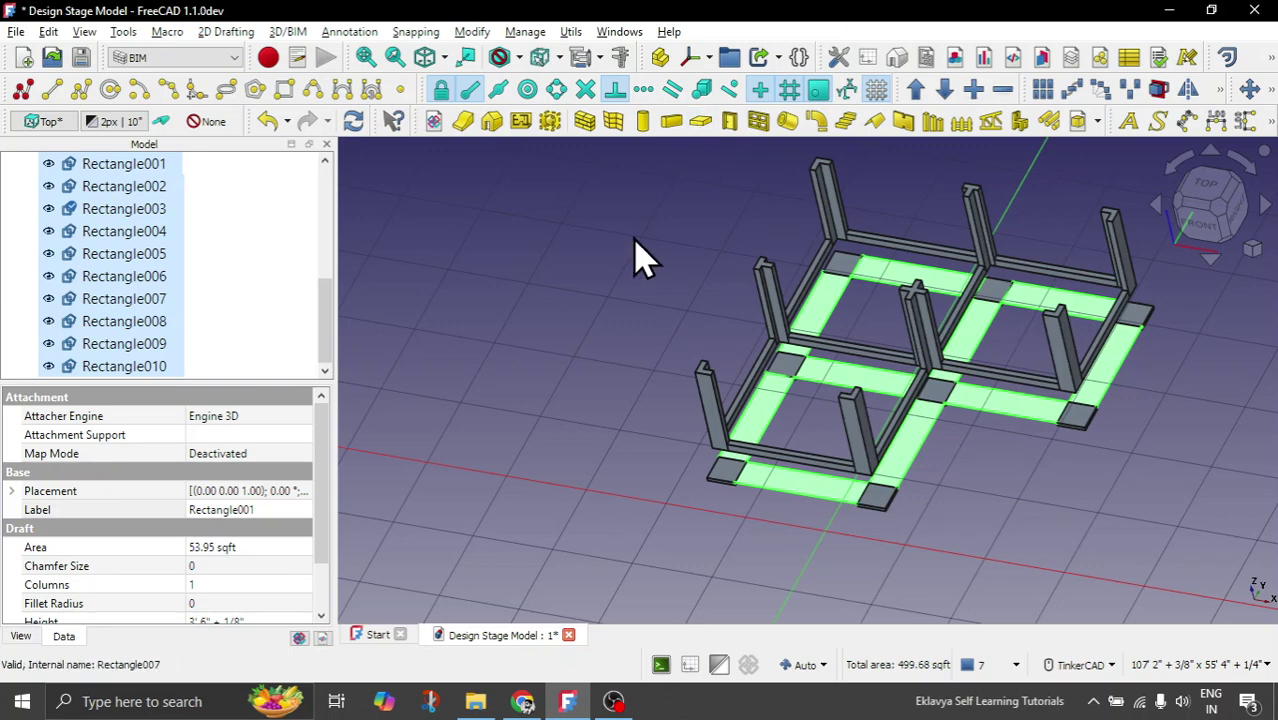
scroll(240, 280, up, 5)
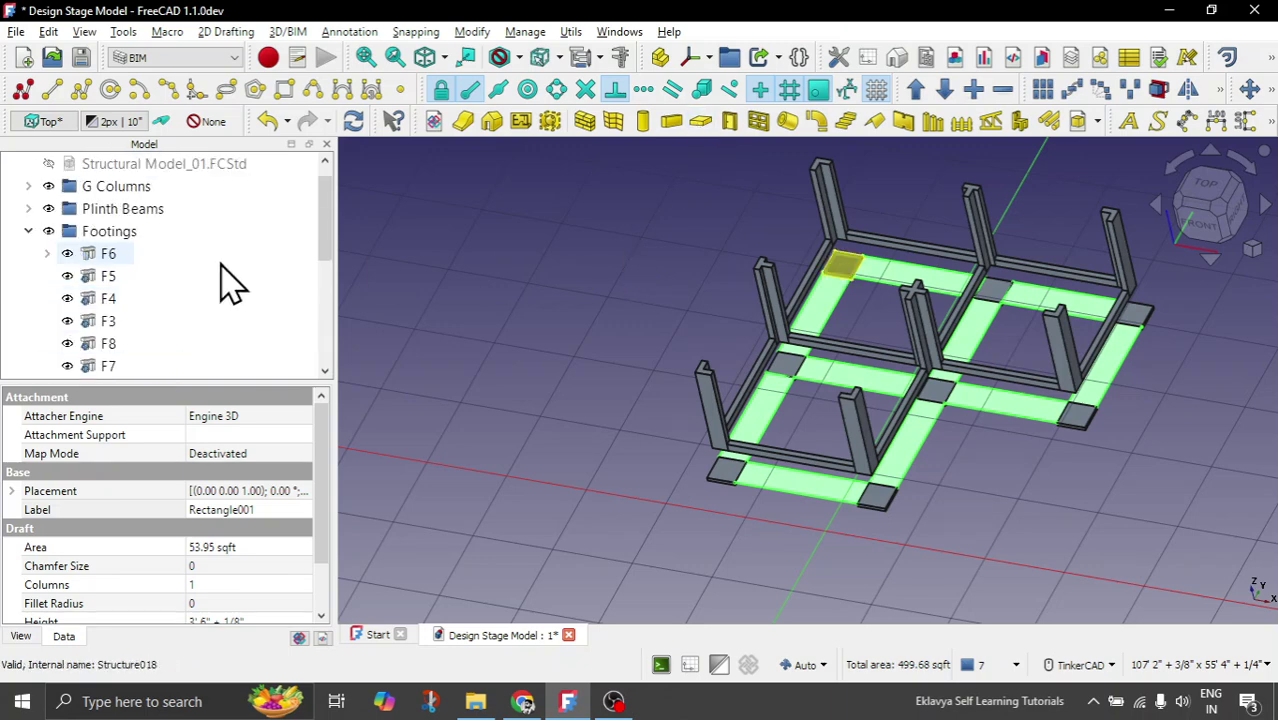
scroll(228, 283, down, 5)
scroll(222, 285, up, 1)
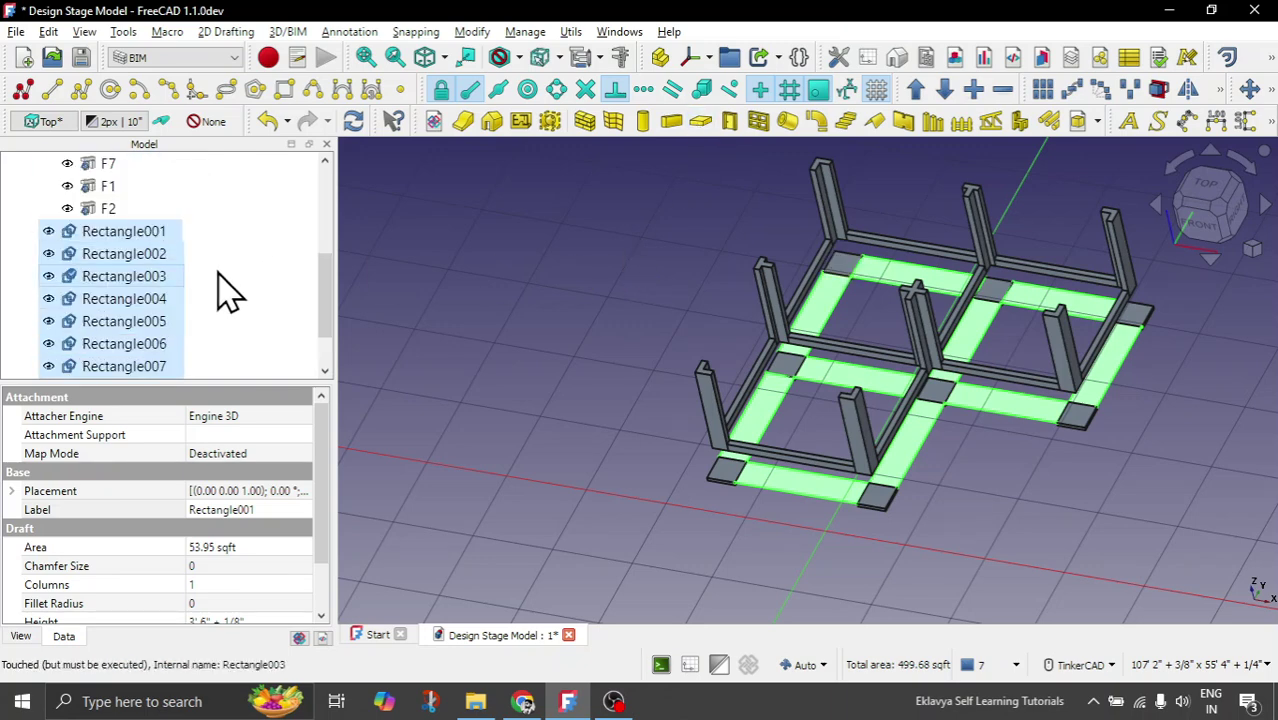
scroll(108, 318, up, 2)
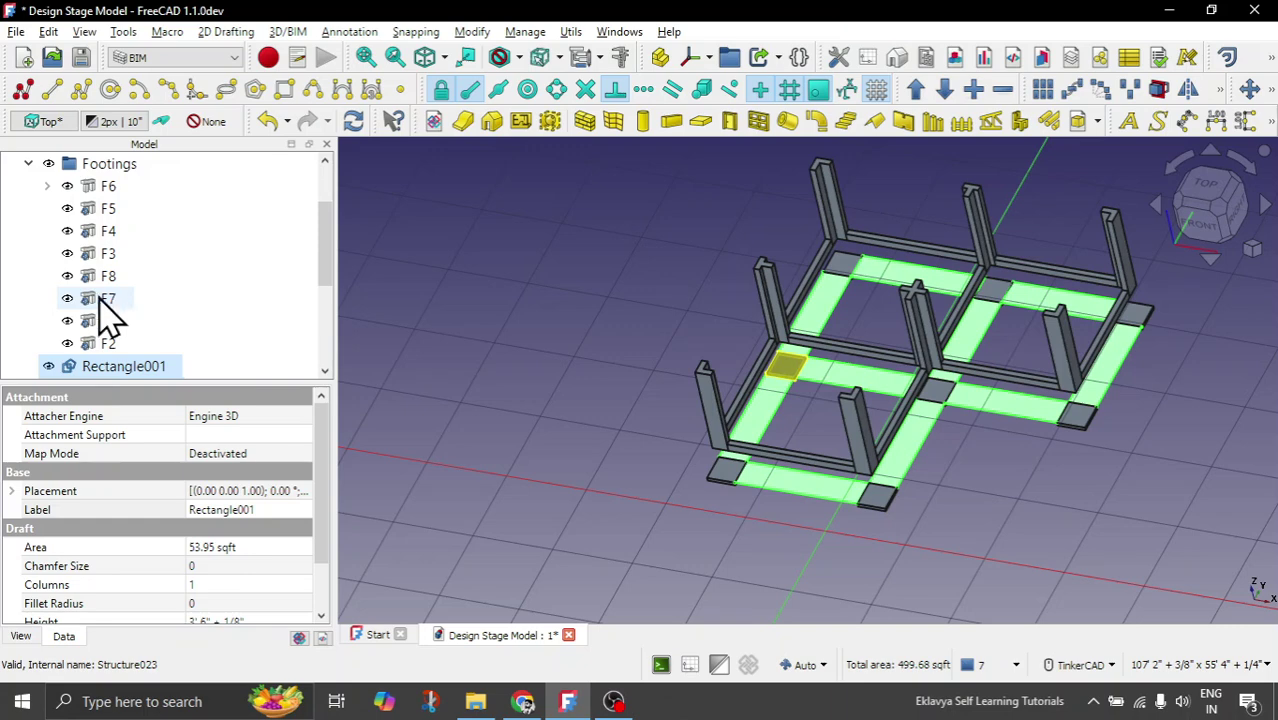
Step: Collapse the Footings group and create a slab from Rectangle001
click(29, 164)
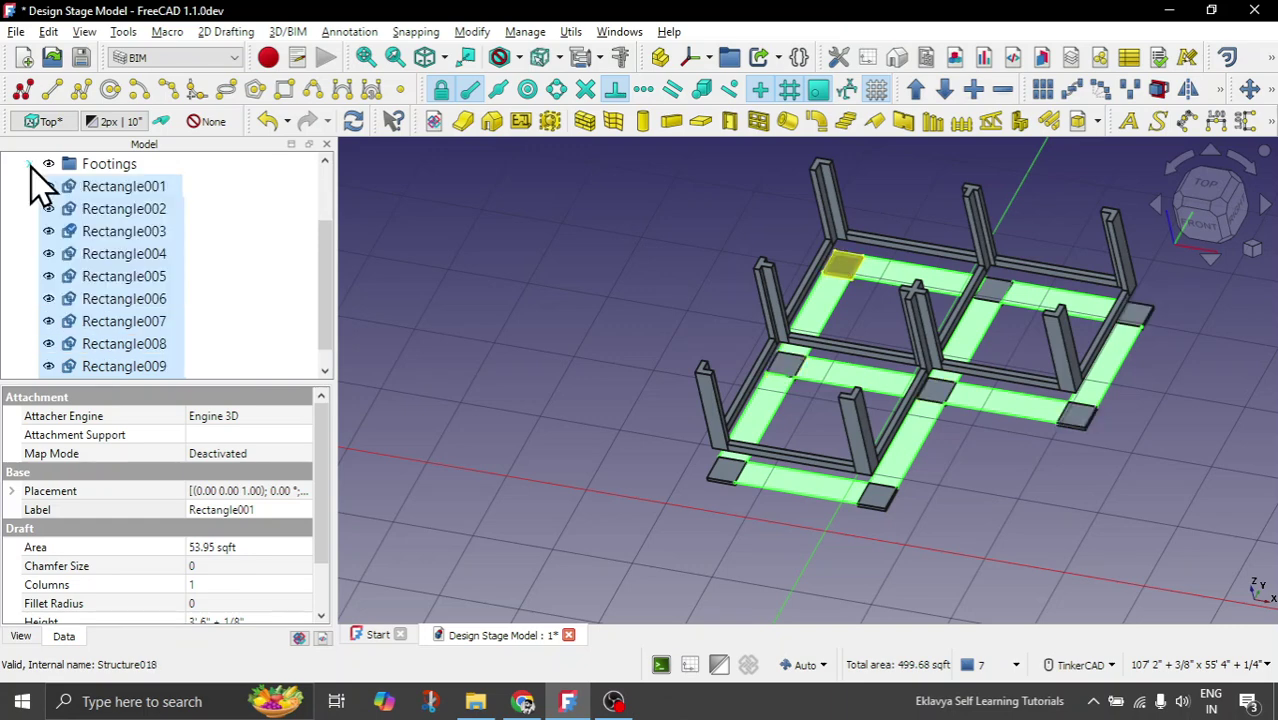
click(138, 193)
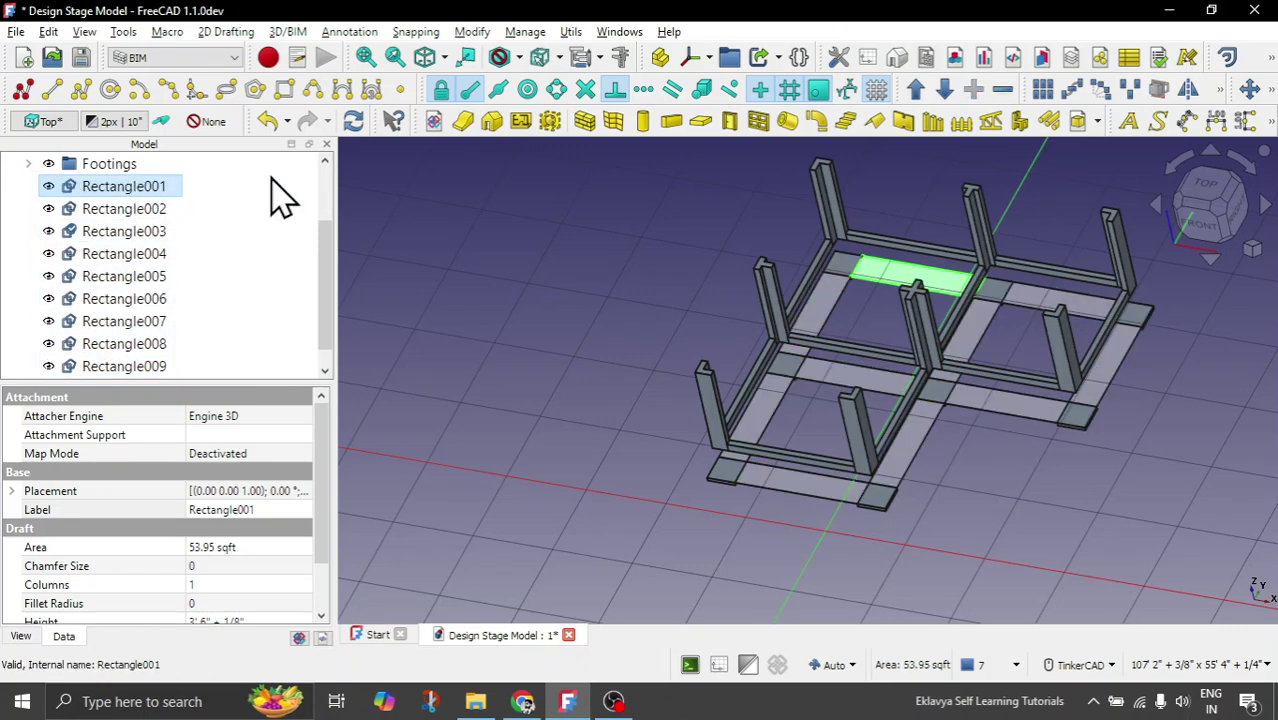
click(701, 121)
scroll(870, 322, up, 5)
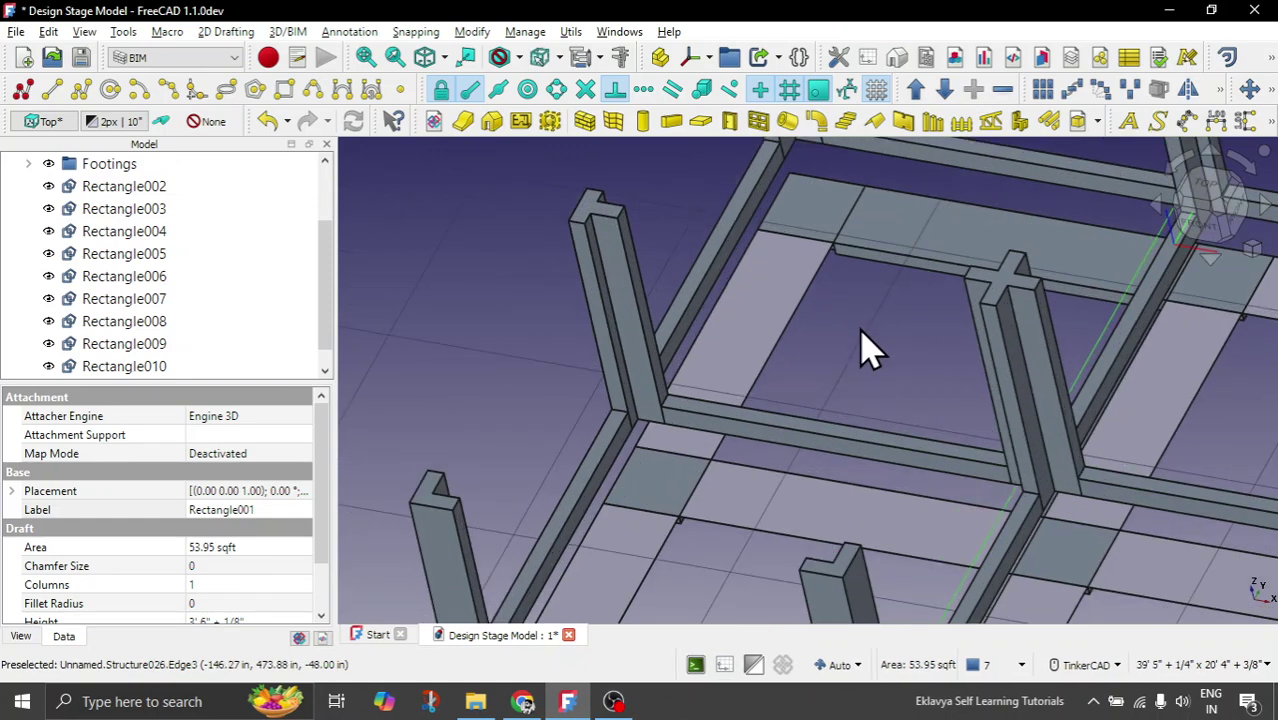
right_drag(850, 345, 800, 310)
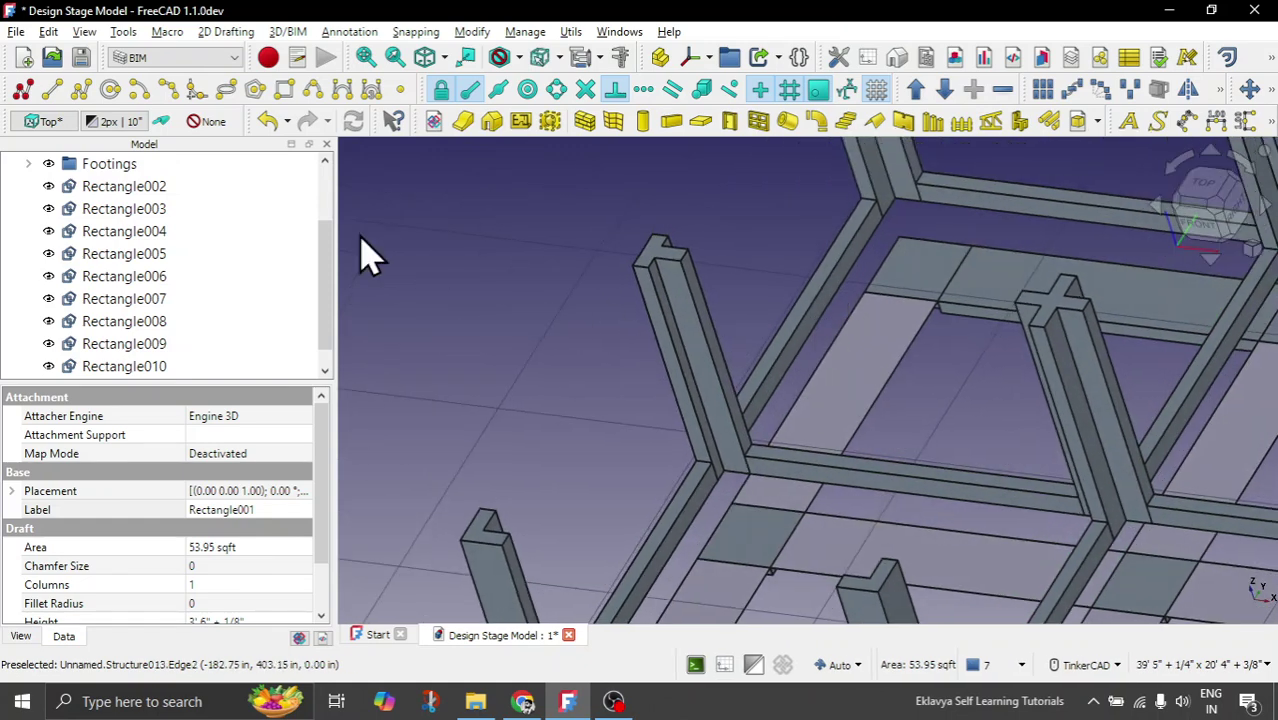
Step: Create individual slabs from Rectangle002, Rectangle003 and Rectangle004
click(120, 187)
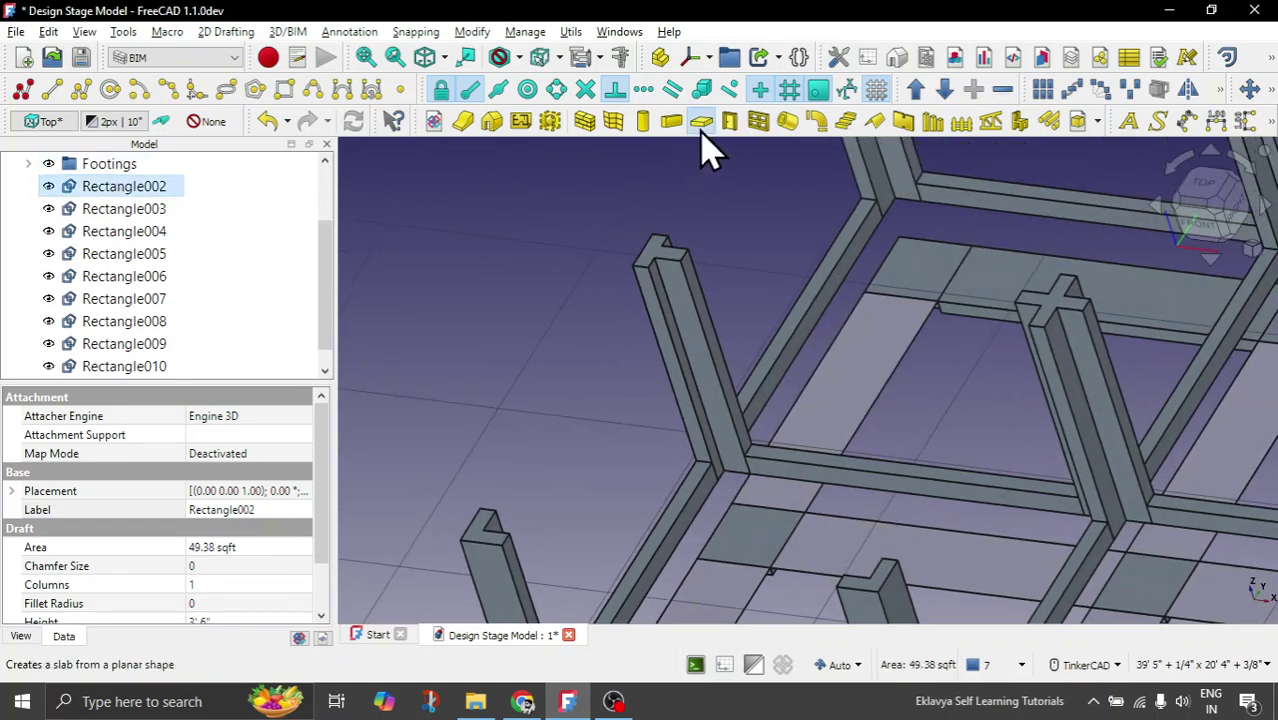
click(701, 124)
click(150, 188)
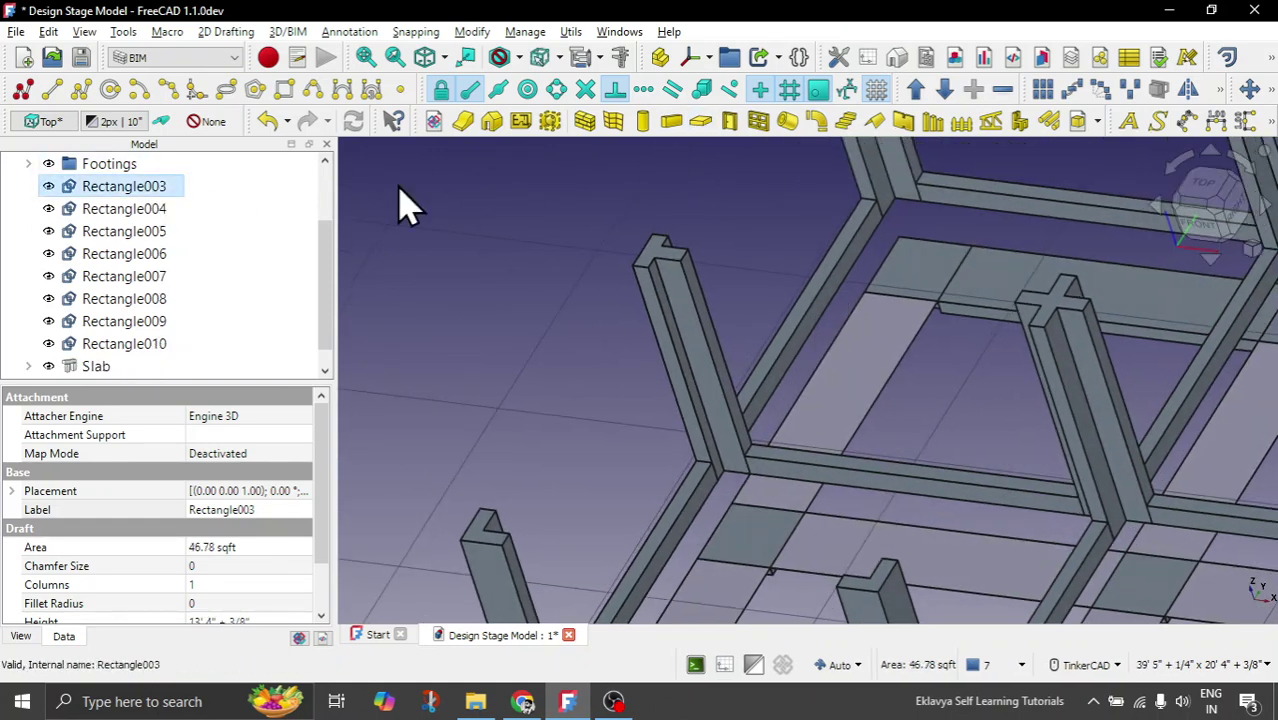
click(701, 123)
click(121, 188)
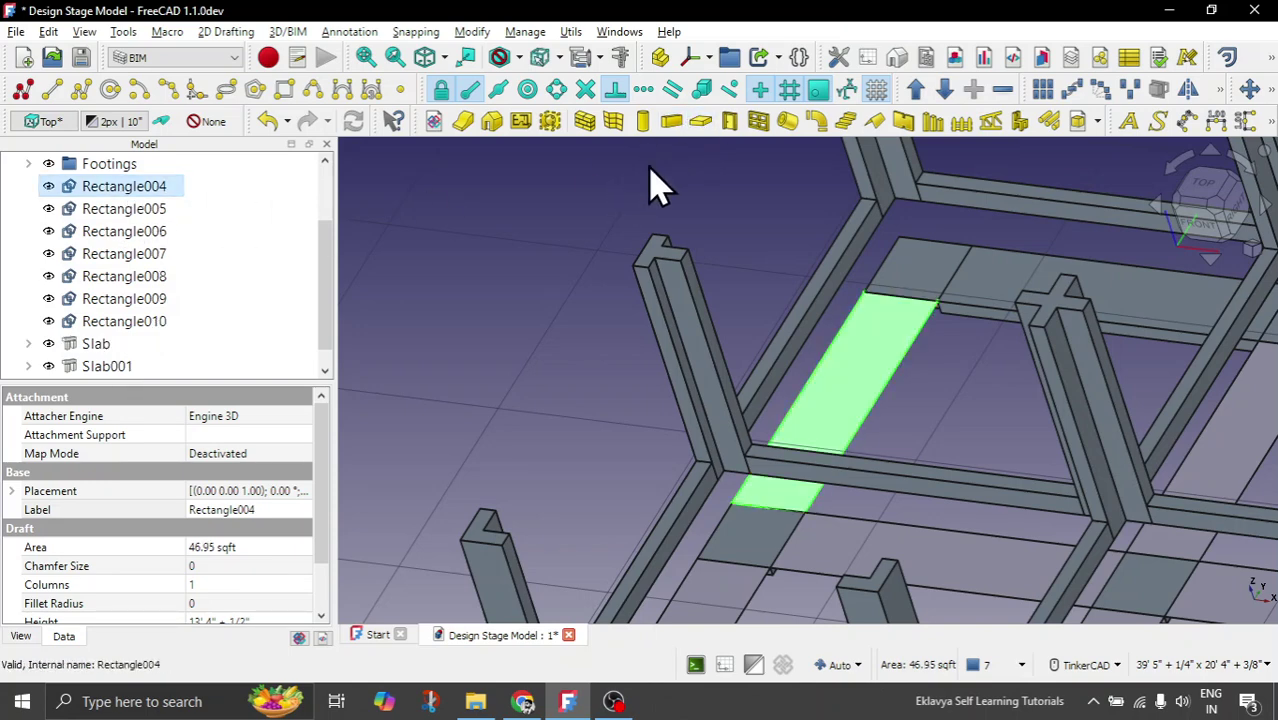
click(701, 122)
Step: Create individual slabs from Rectangle005, Rectangle006 and Rectangle007
click(132, 194)
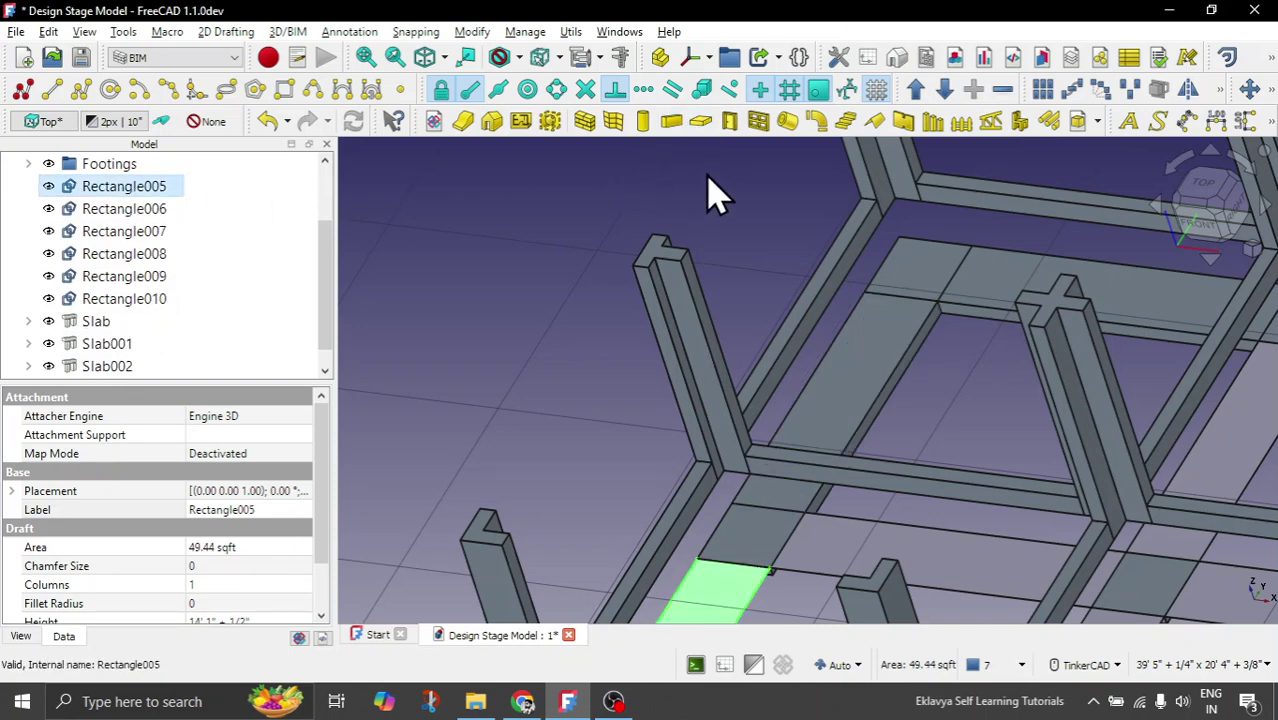
click(701, 122)
click(143, 192)
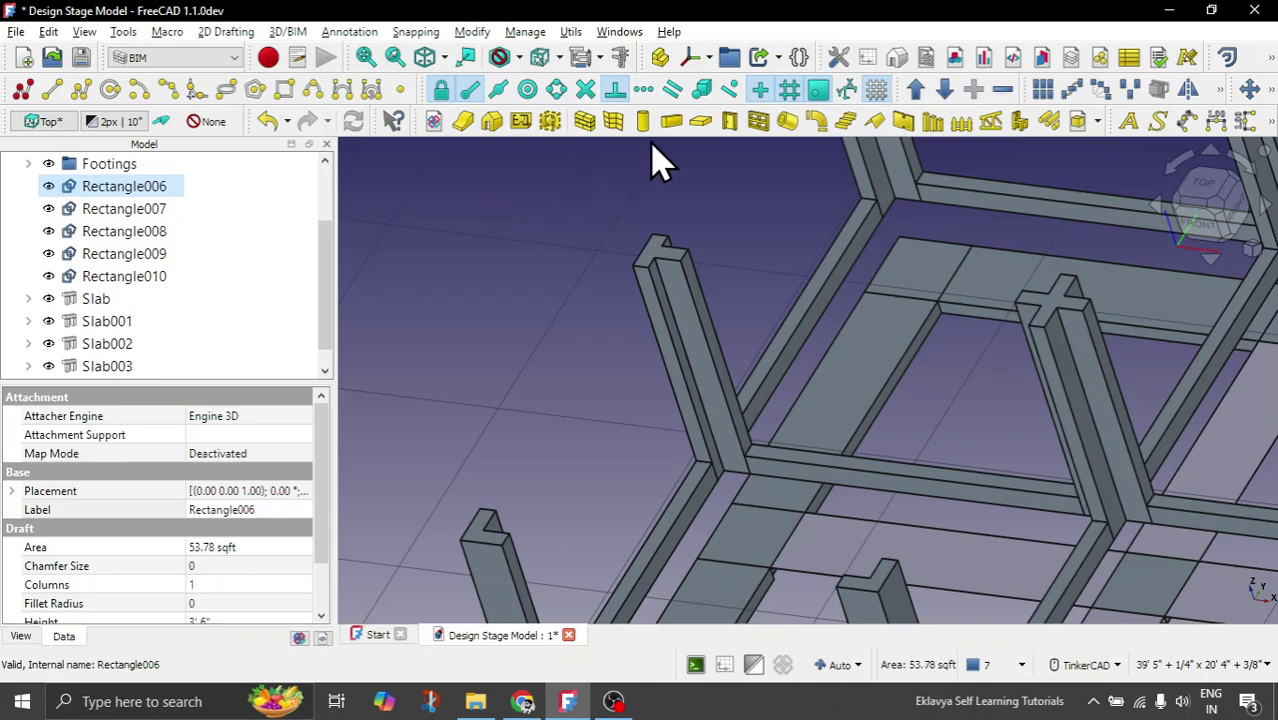
click(701, 122)
click(146, 187)
click(701, 122)
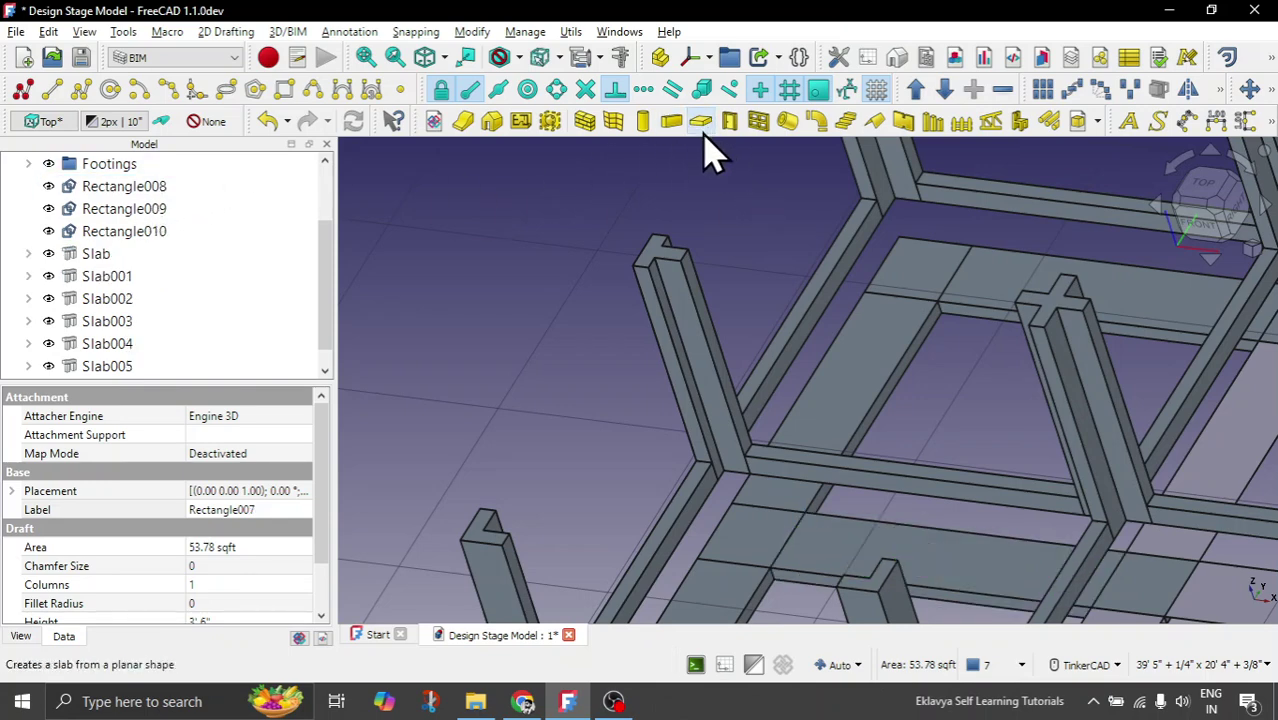
Step: Create individual slabs from Rectangle008, Rectangle009 and Rectangle010
click(143, 192)
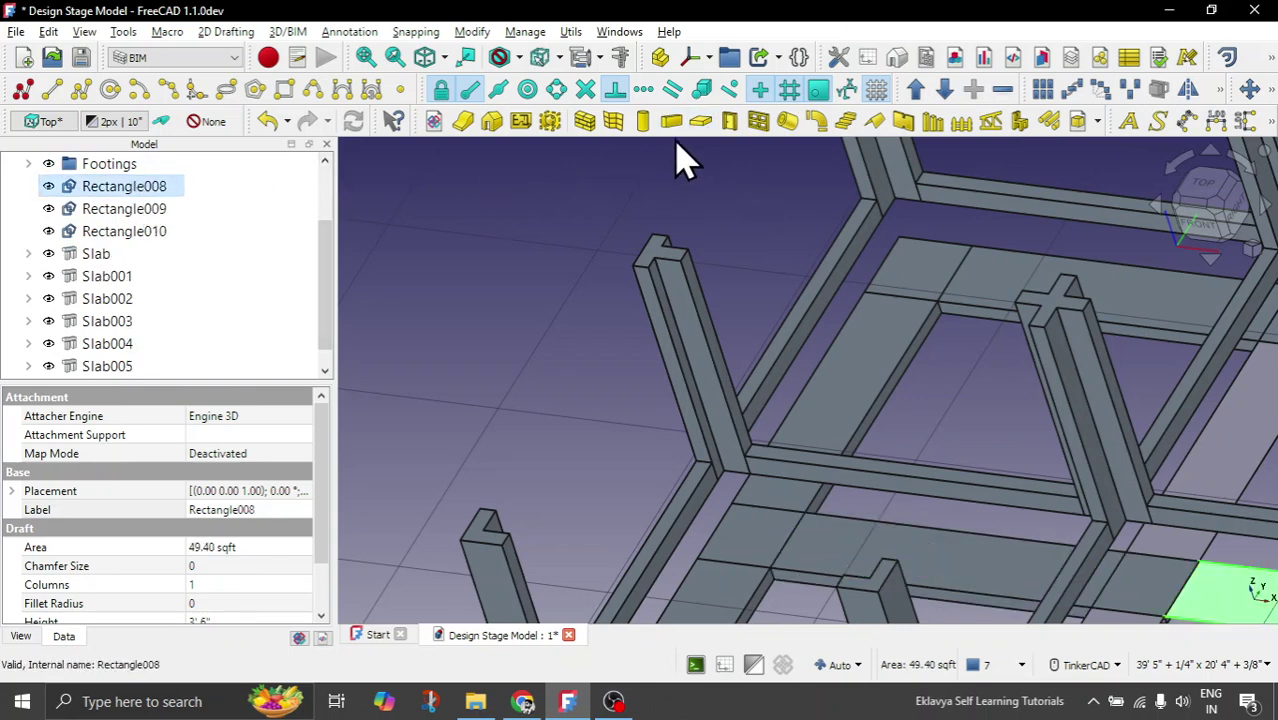
click(701, 122)
click(106, 191)
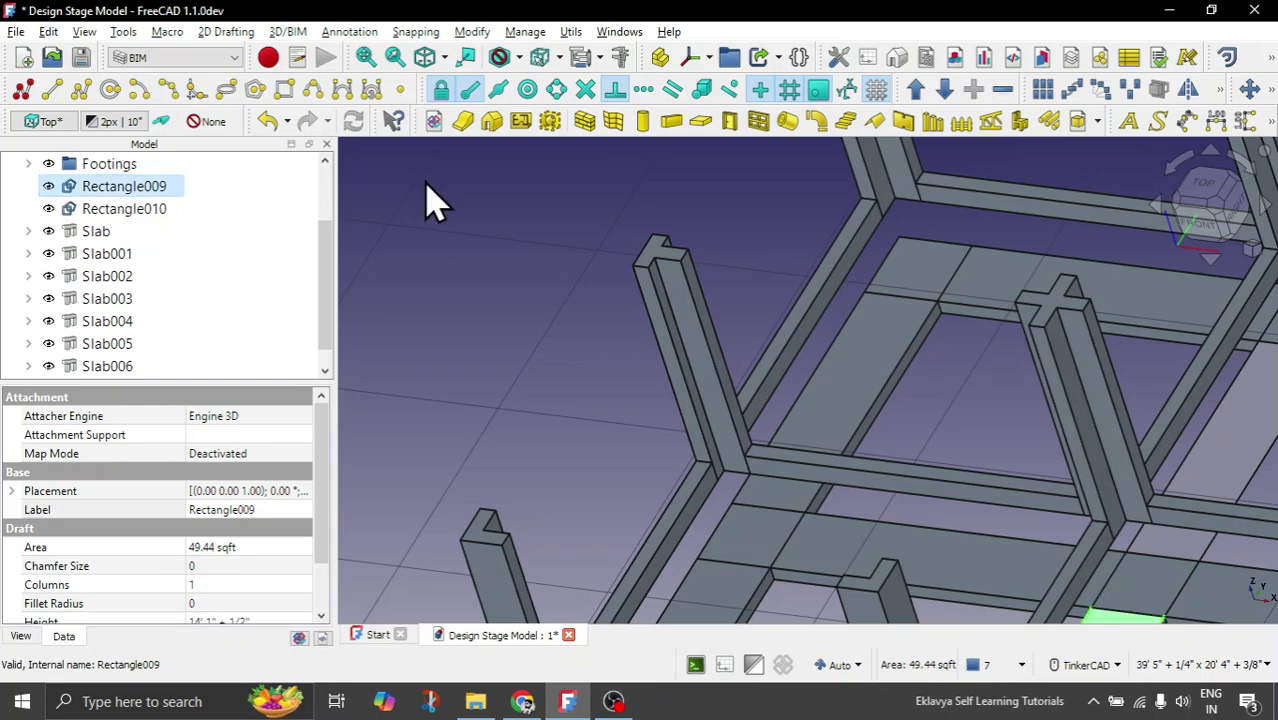
click(701, 122)
click(120, 187)
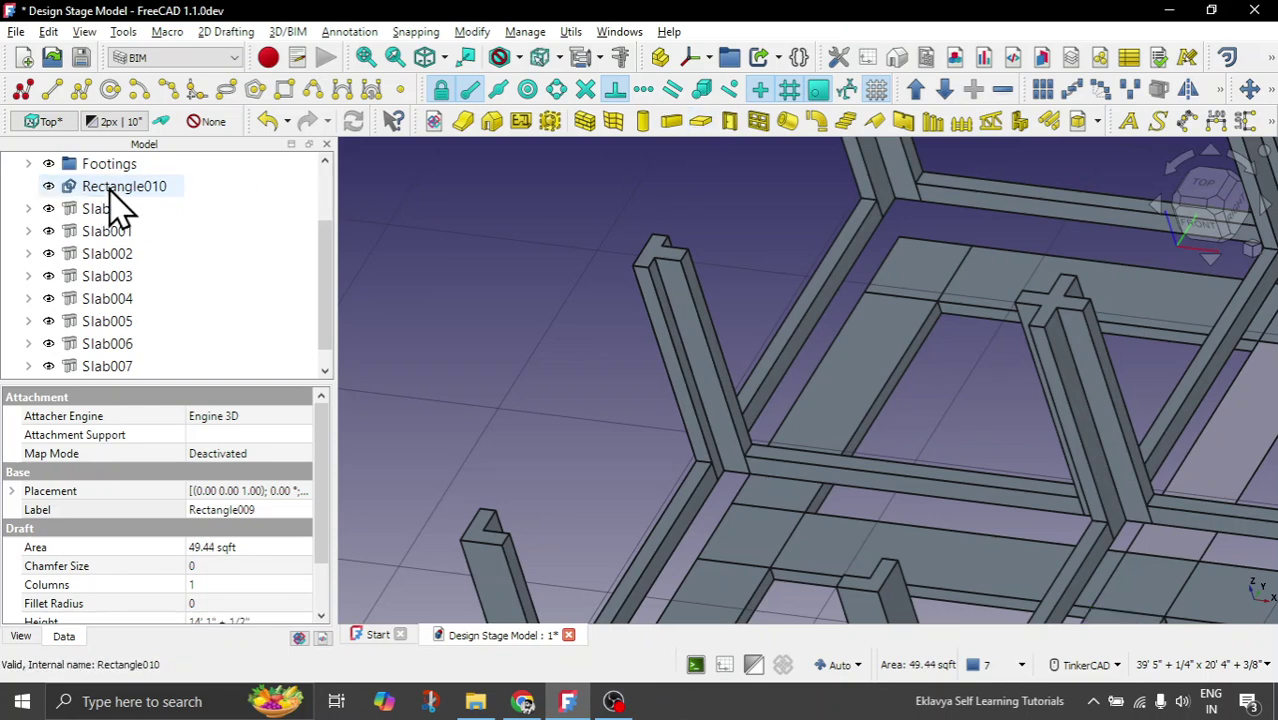
click(700, 124)
Step: Set the height of all ten slabs, Slab through Slab009, to 5" and clear the selection
scroll(662, 194, down, 3)
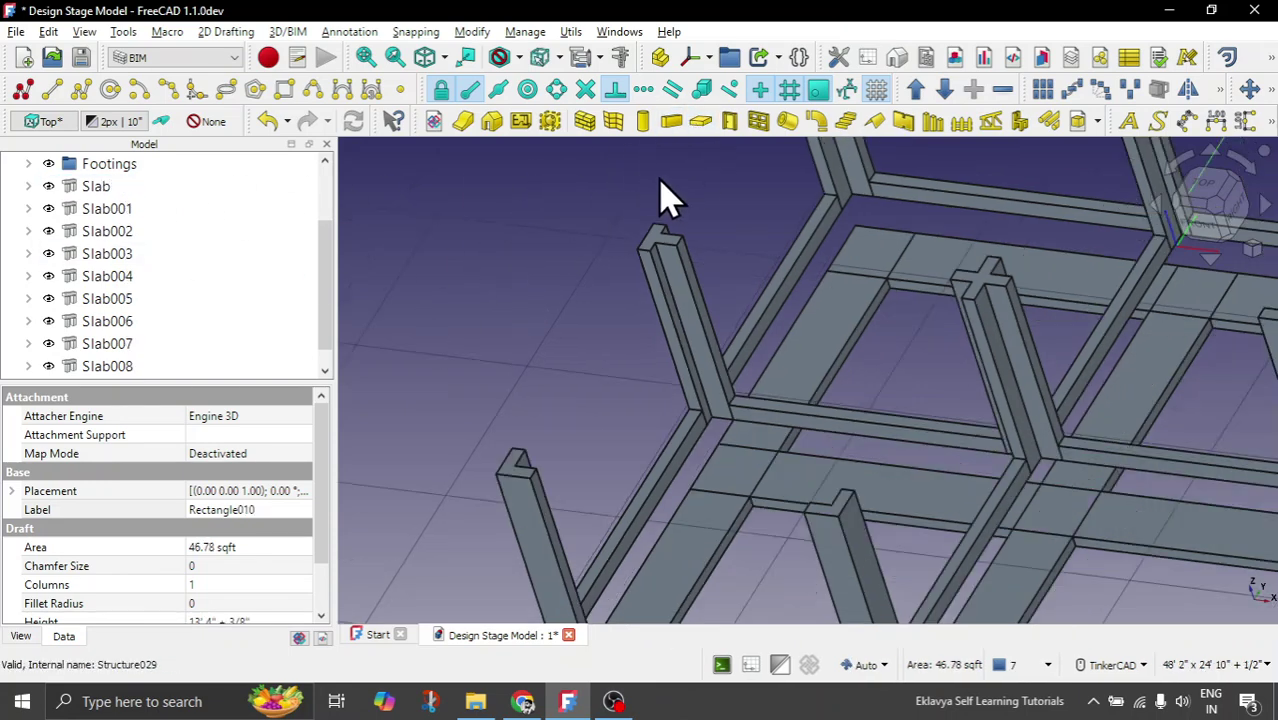
mouse_move(822, 308)
right_down()
mouse_move(836, 285)
mouse_move(819, 342)
mouse_move(844, 320)
right_up()
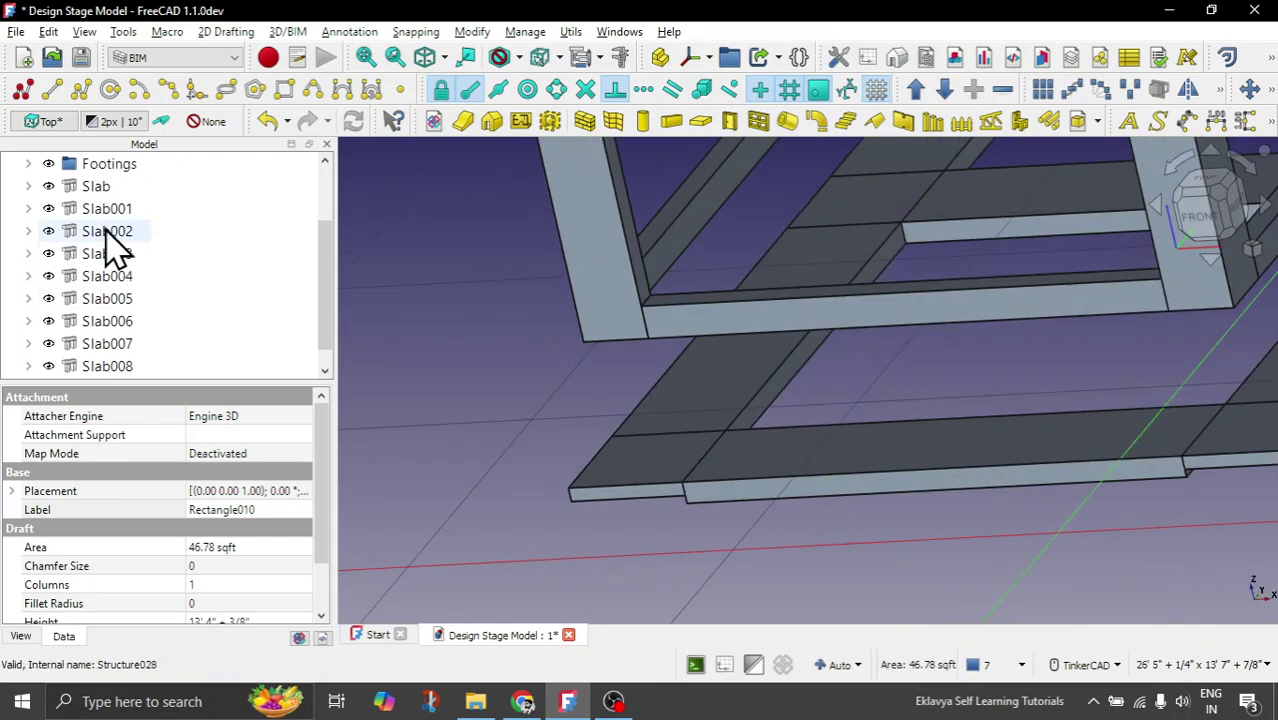
click(97, 187)
scroll(130, 270, down, 1)
shift+click(105, 366)
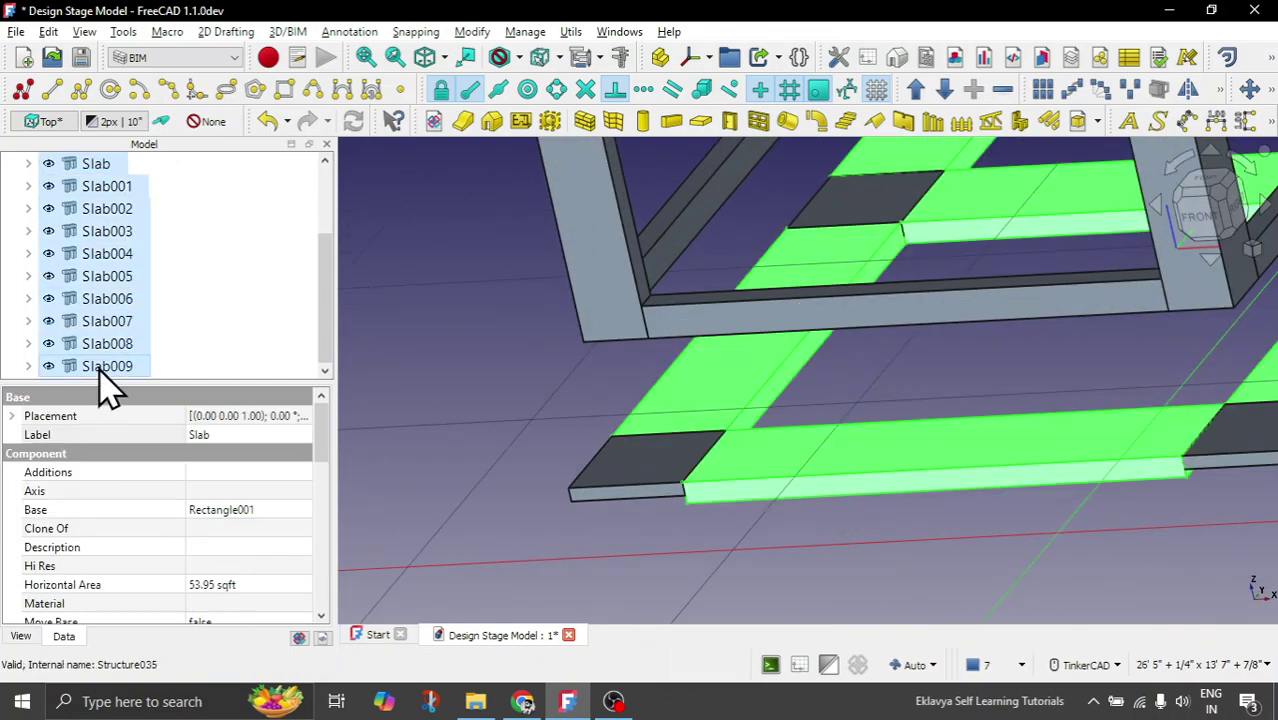
drag(322, 445, 315, 605)
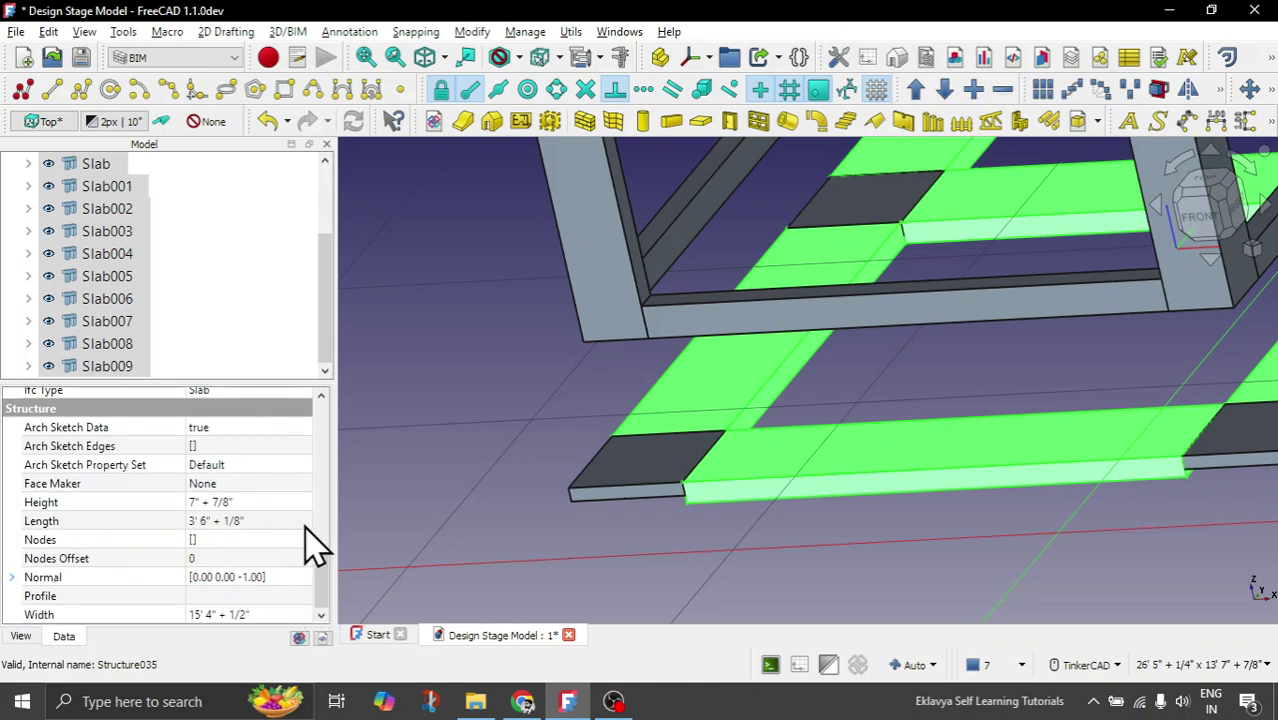
click(271, 502)
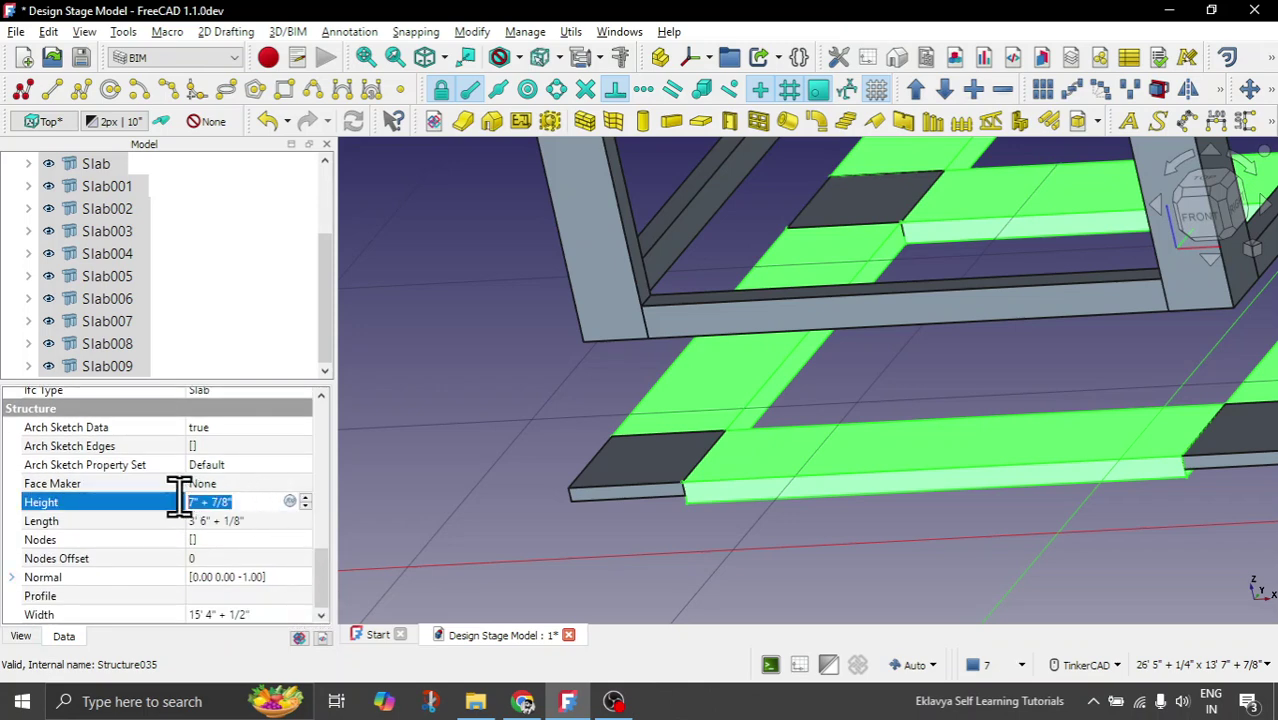
text(5')
key(Return)
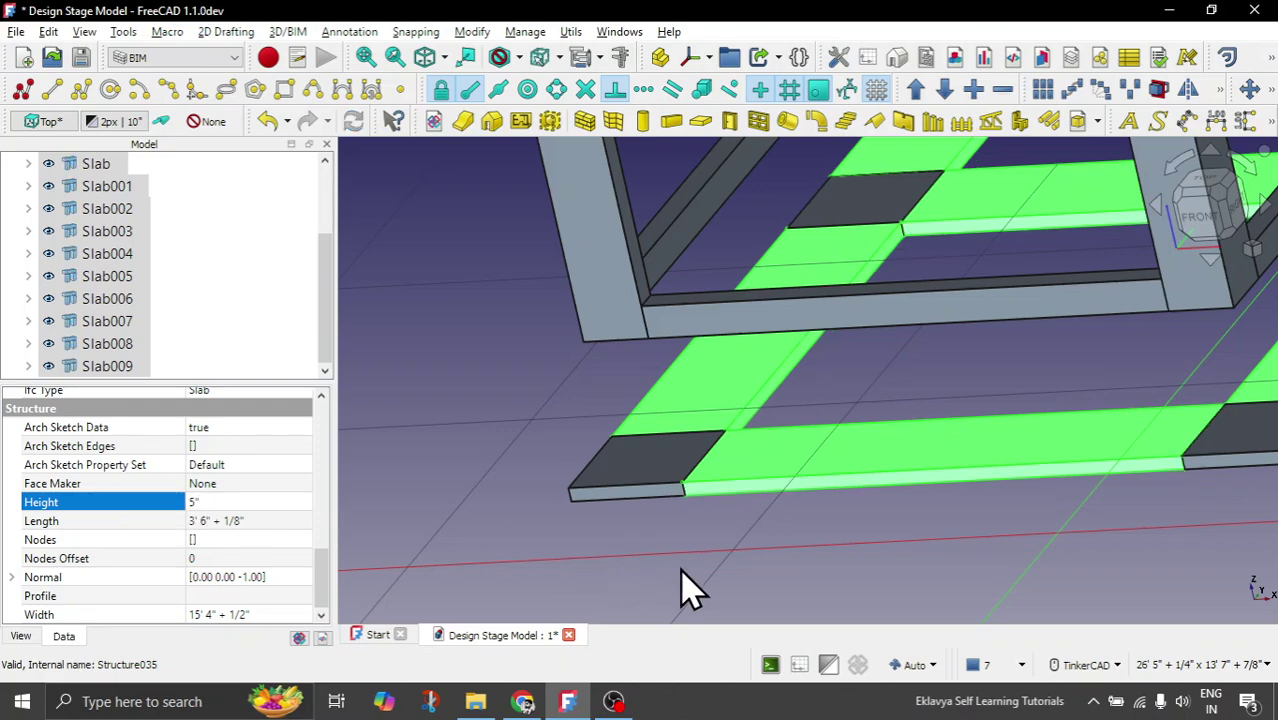
click(684, 584)
Step: Change the model's draw style to unshaded faces with edges, and check the slabs between the footings in top and tilted views
right_drag(622, 502, 740, 508)
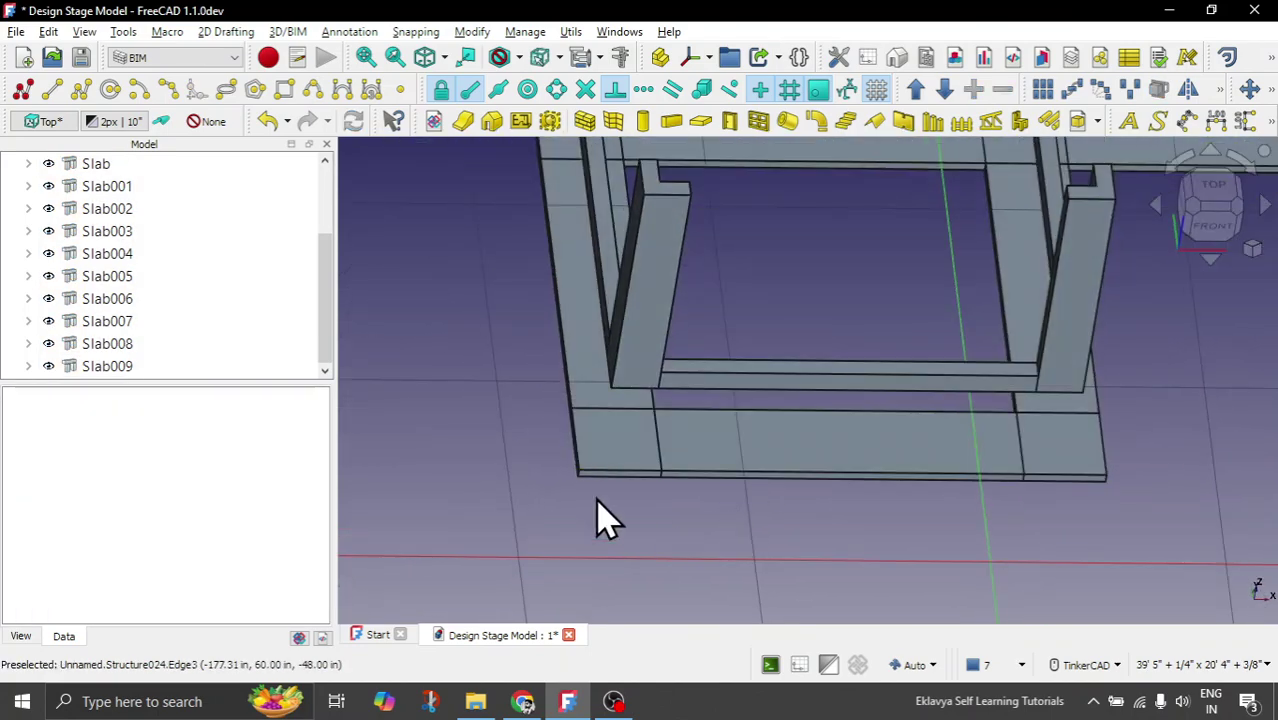
scroll(188, 331, up, 1)
scroll(700, 395, down, 5)
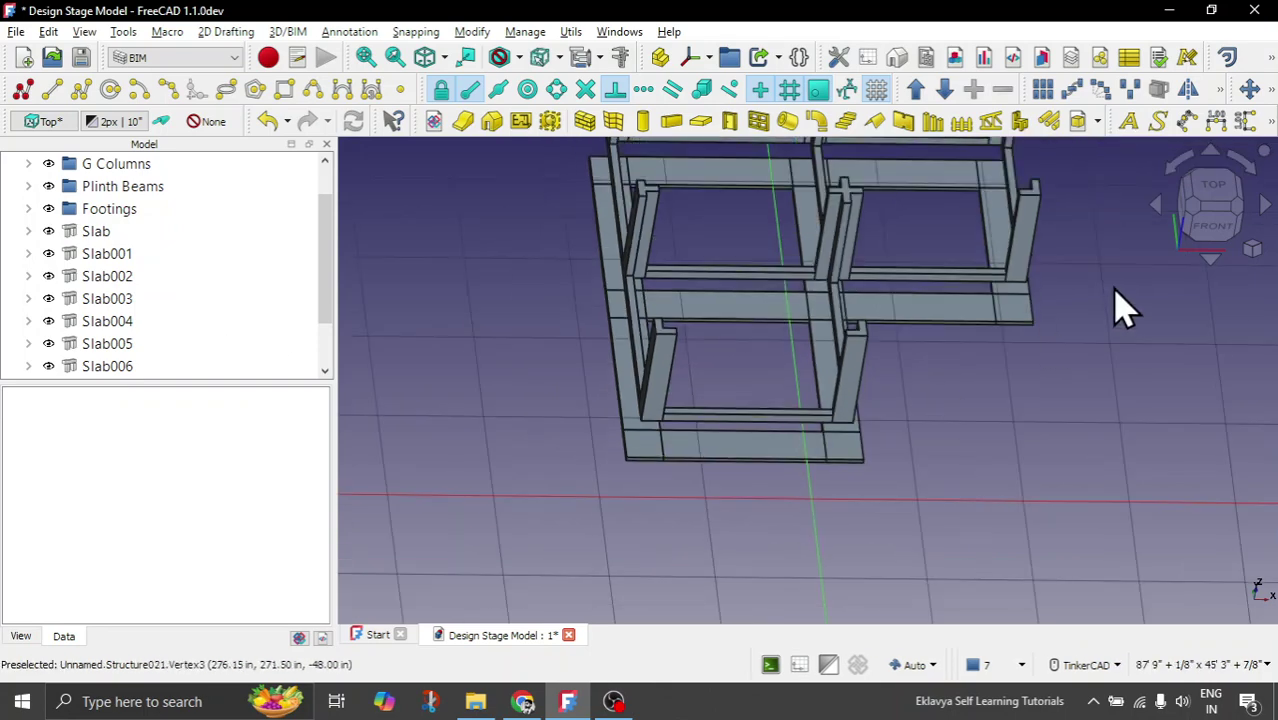
click(1211, 191)
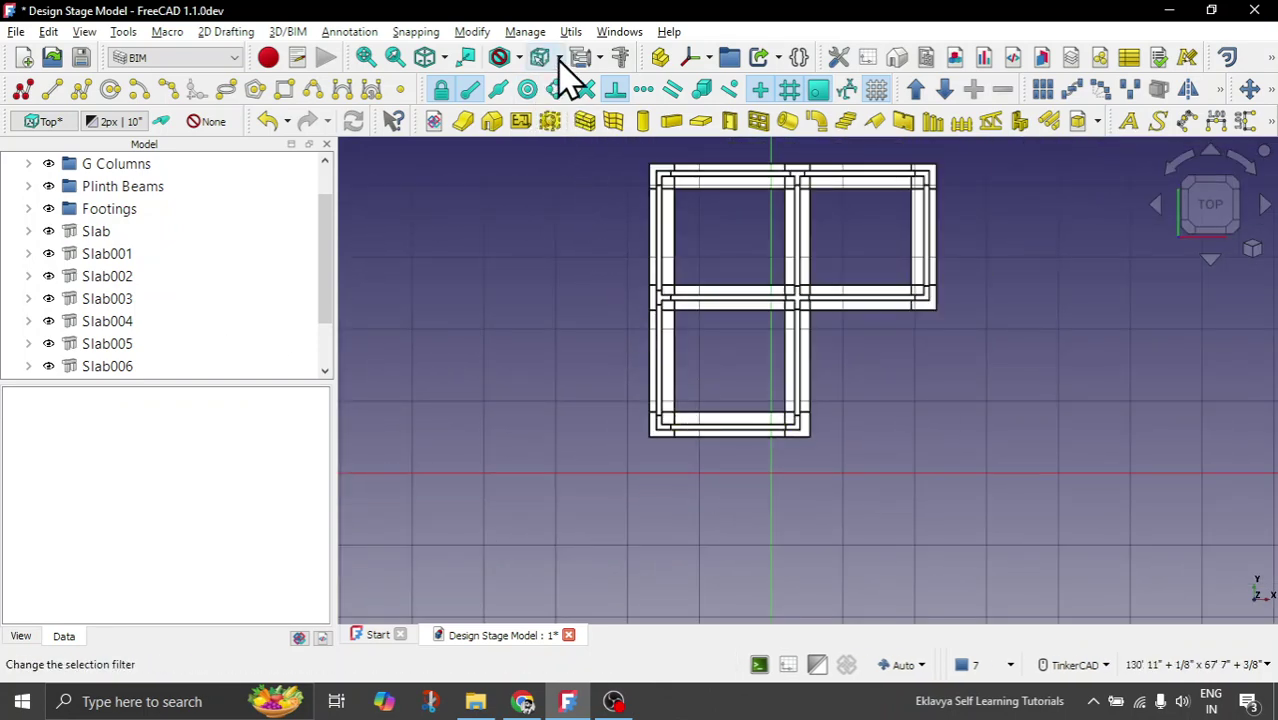
click(519, 57)
click(541, 167)
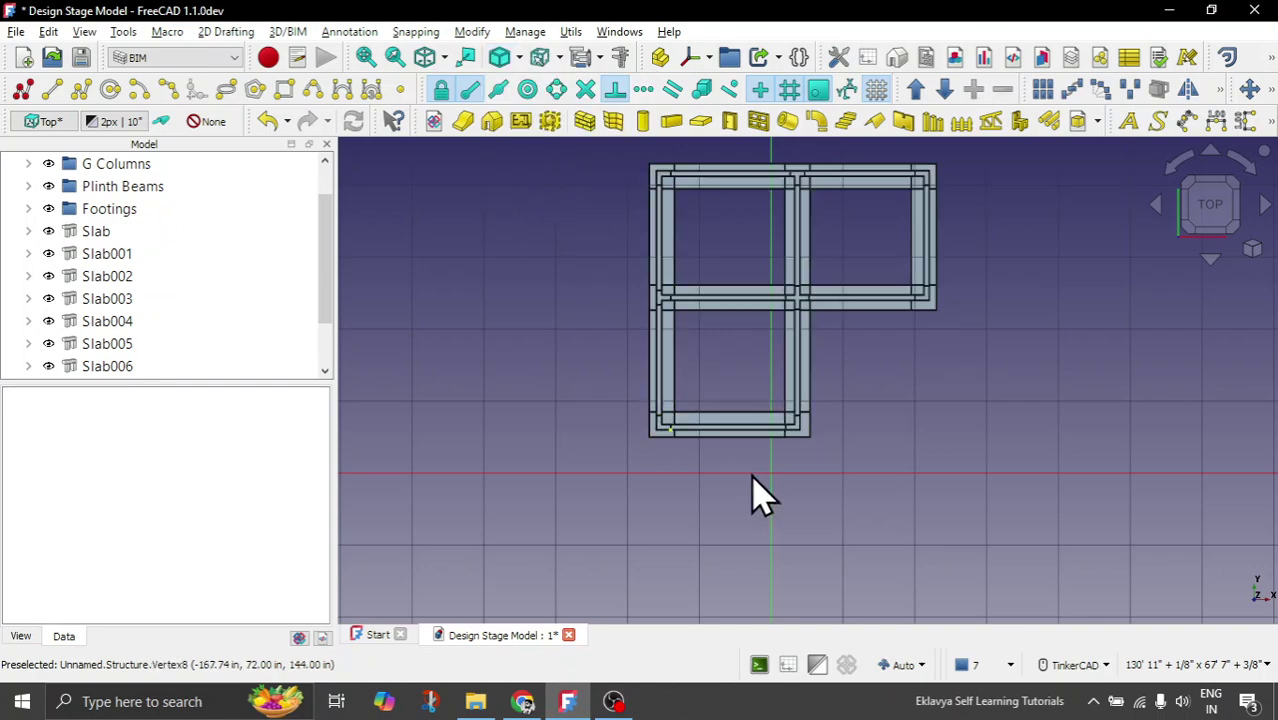
mouse_move(753, 491)
right_down()
mouse_move(767, 491)
mouse_move(719, 417)
mouse_move(715, 462)
right_up()
scroll(718, 478, up, 5)
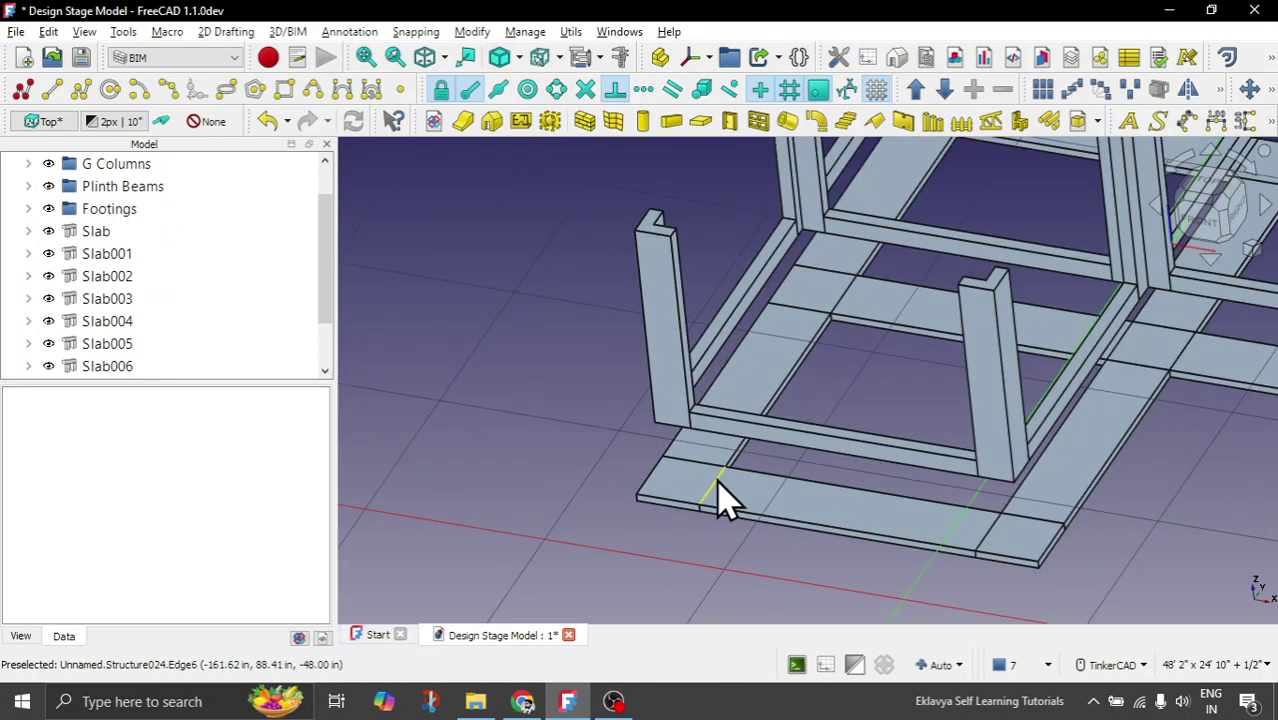
right_drag(590, 522, 603, 565)
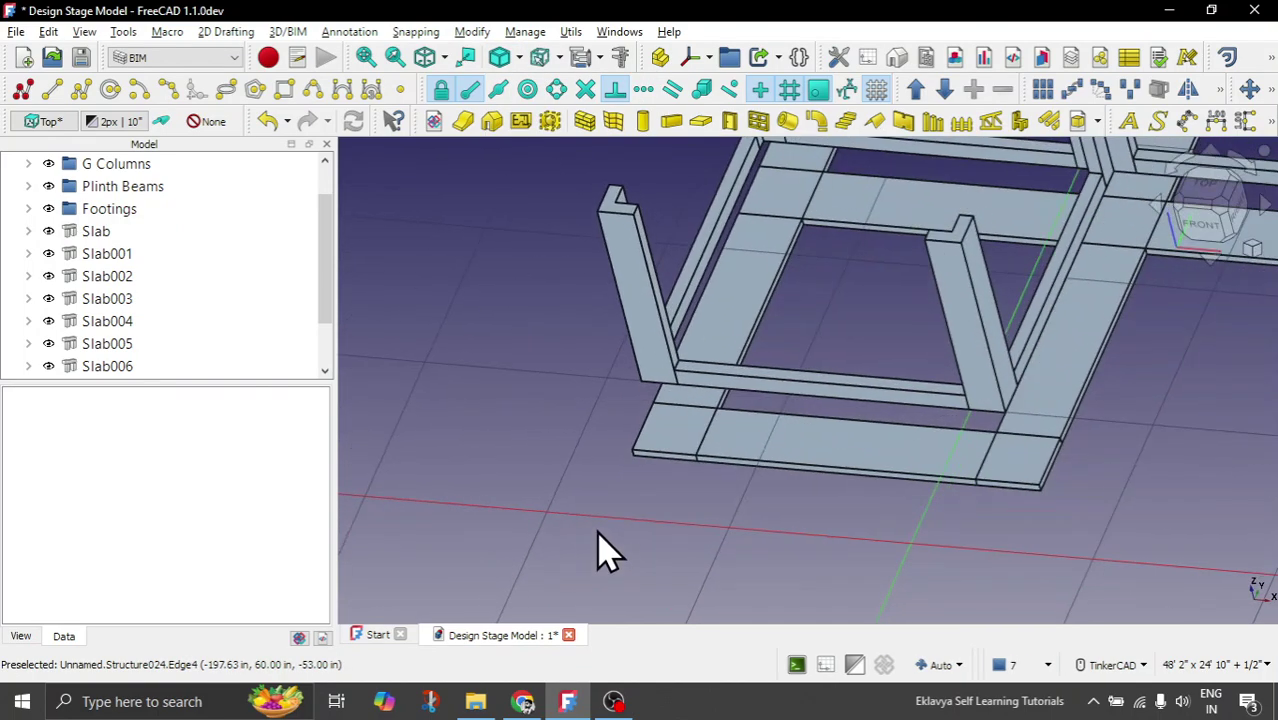
scroll(598, 532, down, 3)
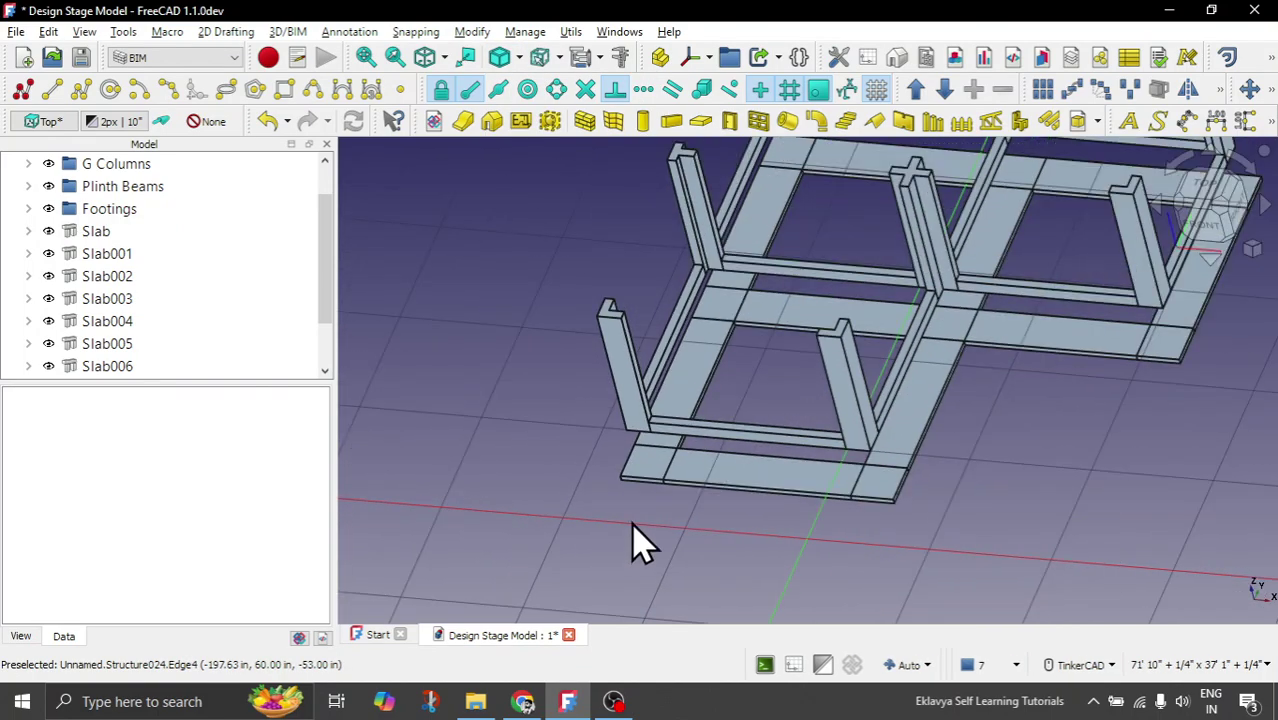
Step: In top view, set the label of Slab005, the slab along the plan's lower edge, to PCC1
click(1220, 205)
scroll(710, 345, up, 5)
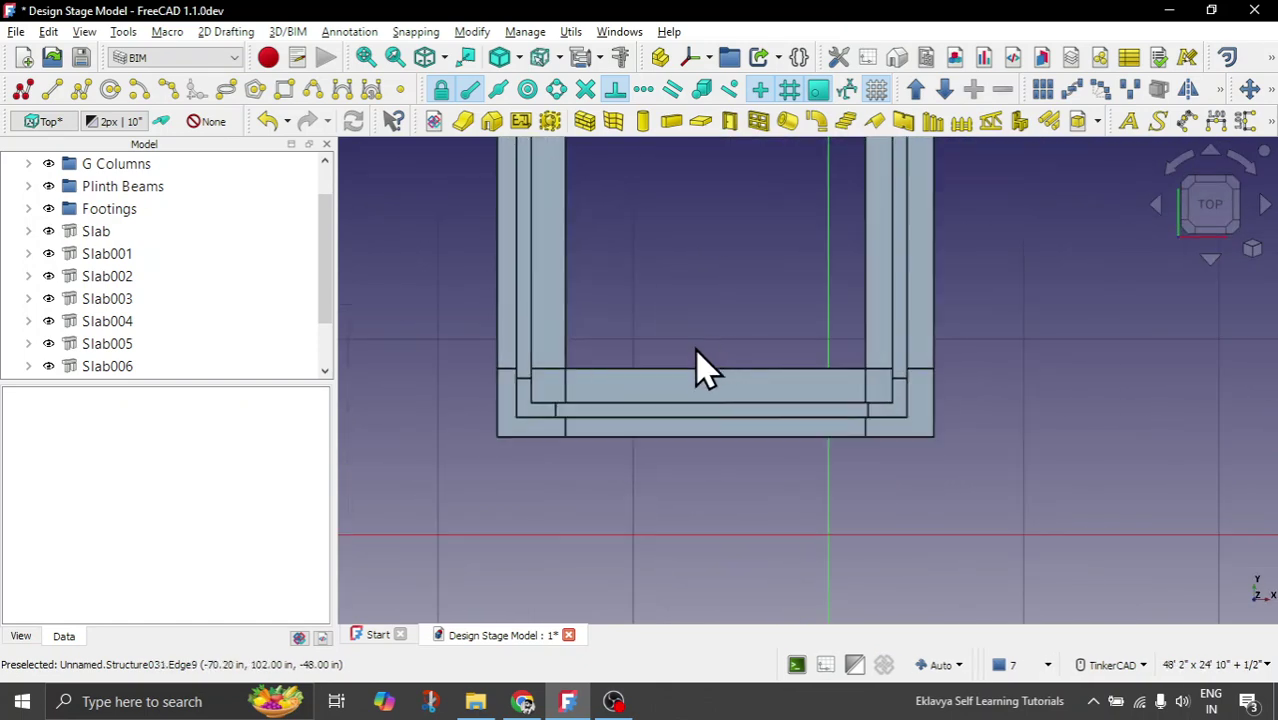
click(648, 390)
drag(321, 548, 341, 424)
double_click(259, 434)
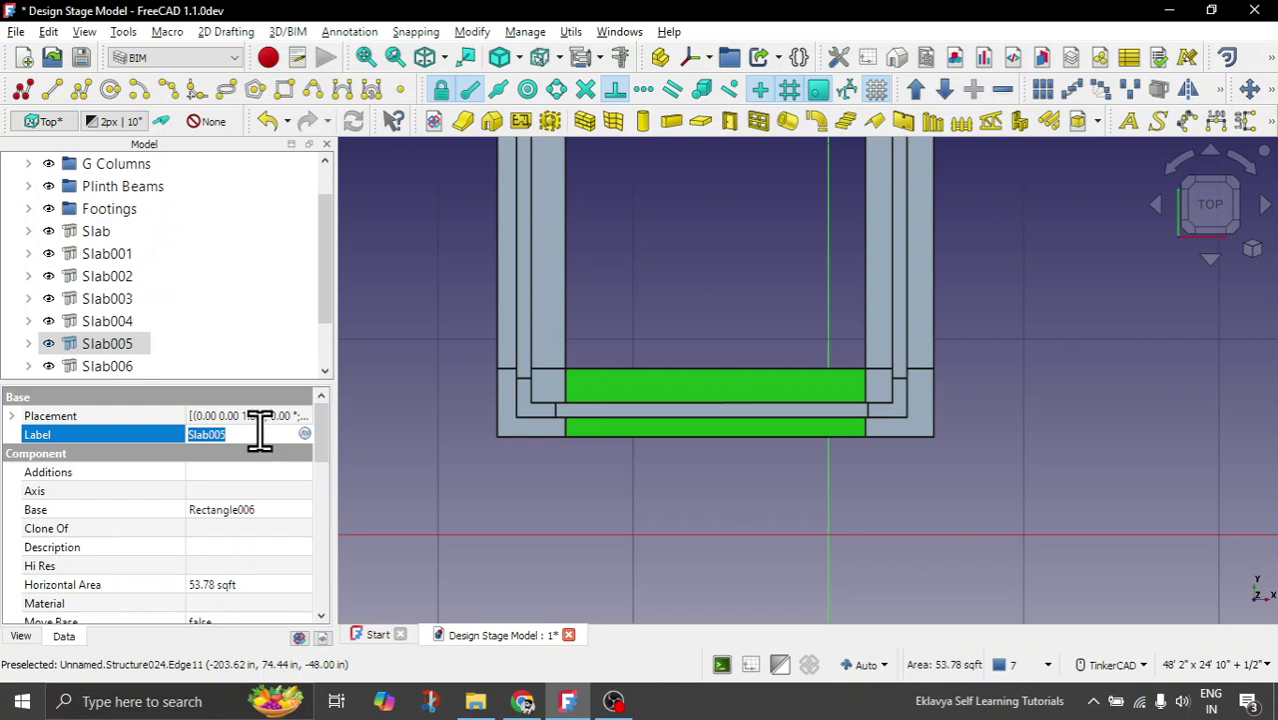
text(PCC1)
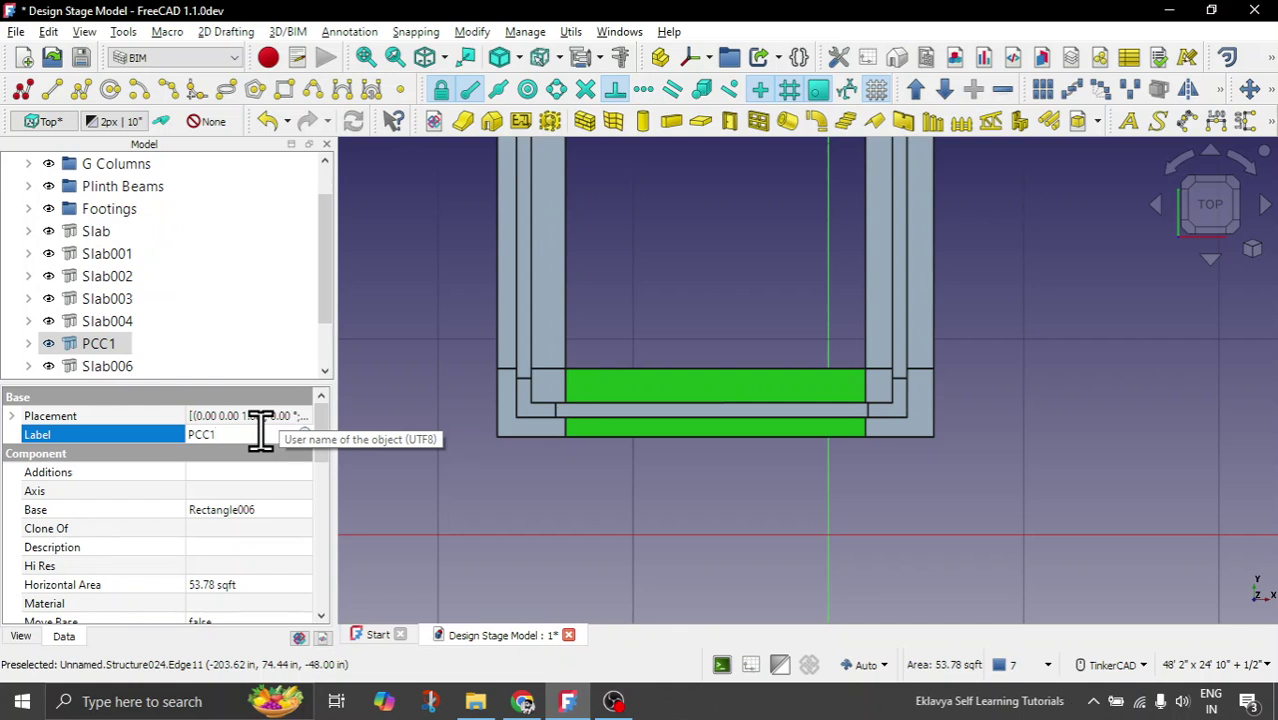
Step: Label the vertical slab made from Rectangle009, on the lower bay's right side, as PCC2
click(940, 305)
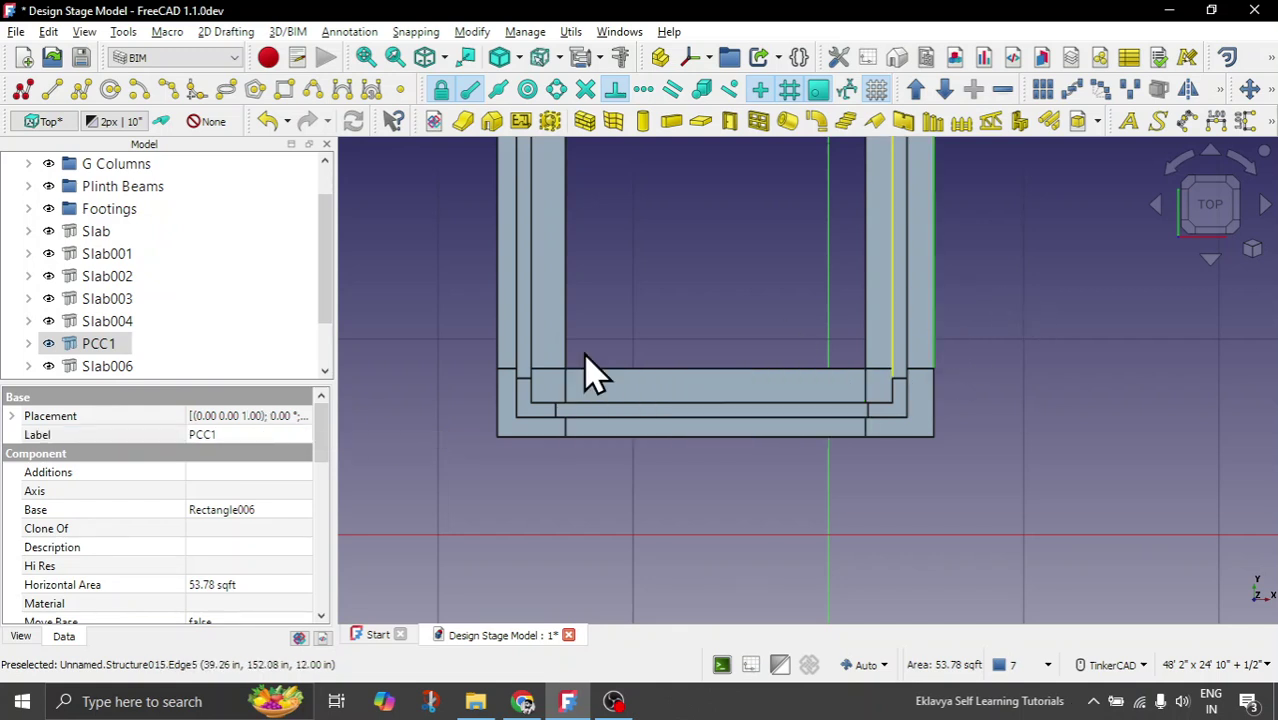
click(590, 375)
double_click(237, 435)
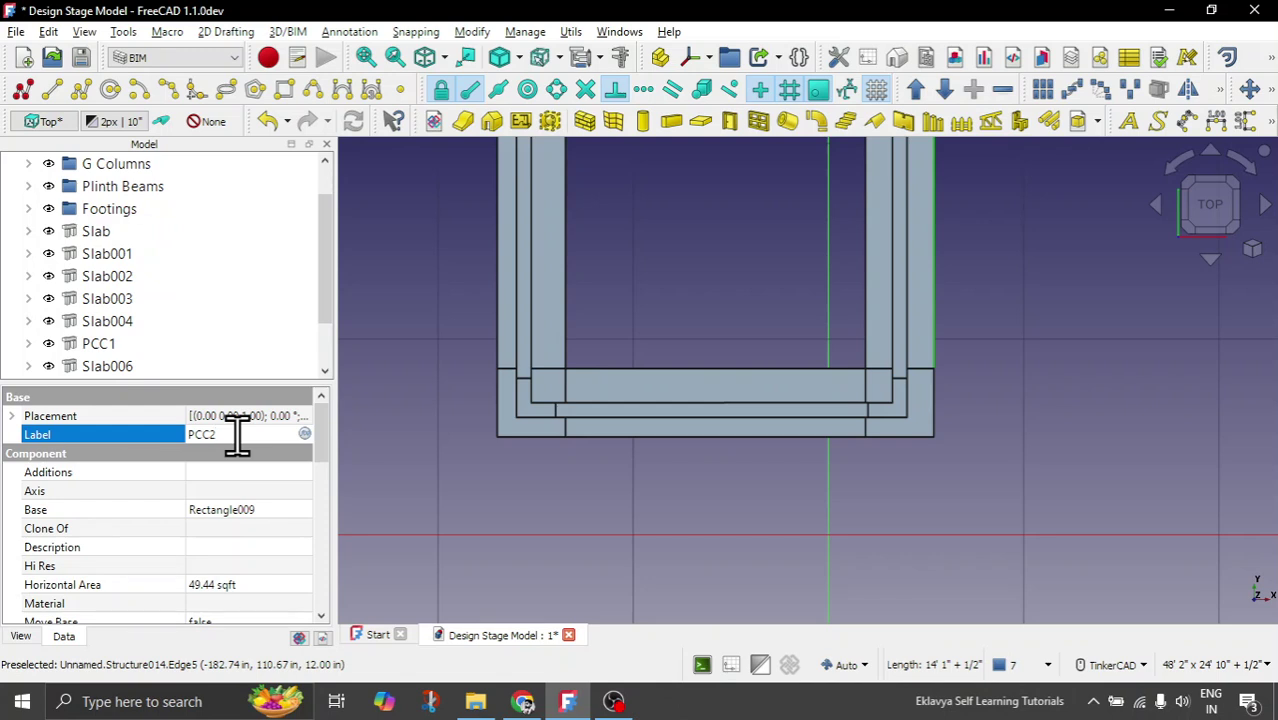
key(Return)
Step: Label Slab007, the horizontal slab along the lower edge of the upper-right bay, as PCC3
scroll(619, 533, down, 3)
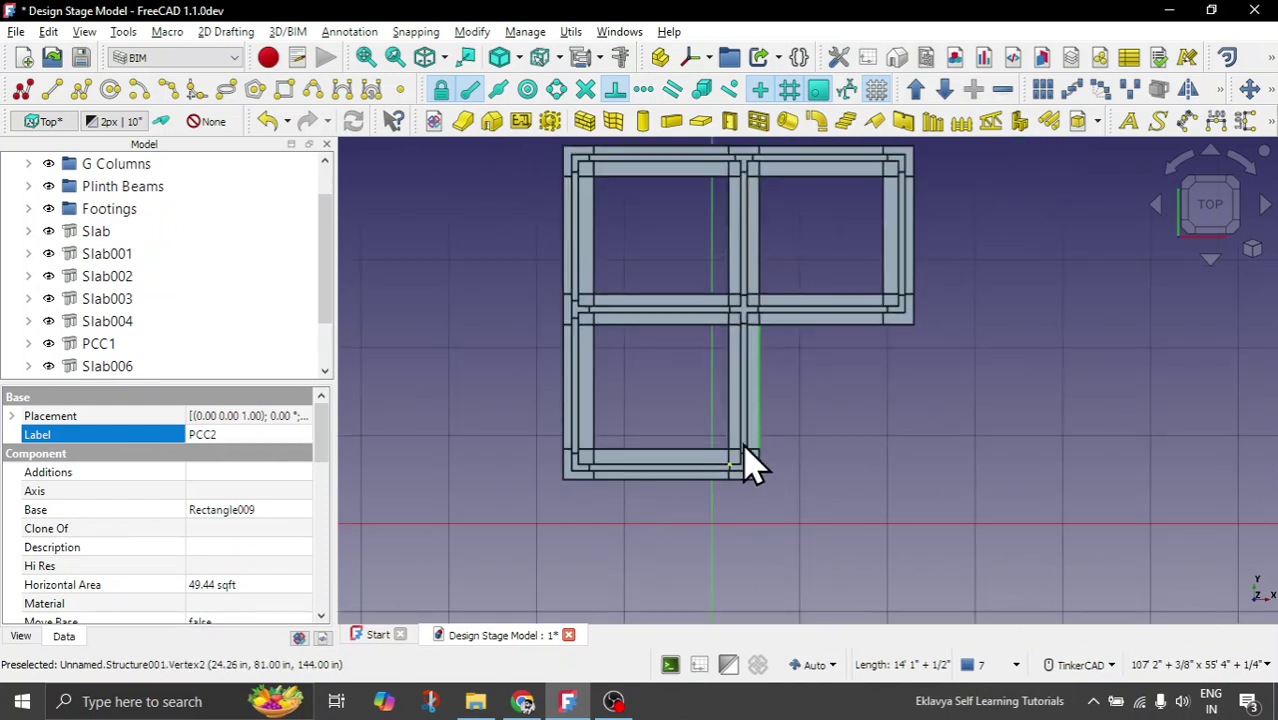
click(822, 338)
double_click(250, 435)
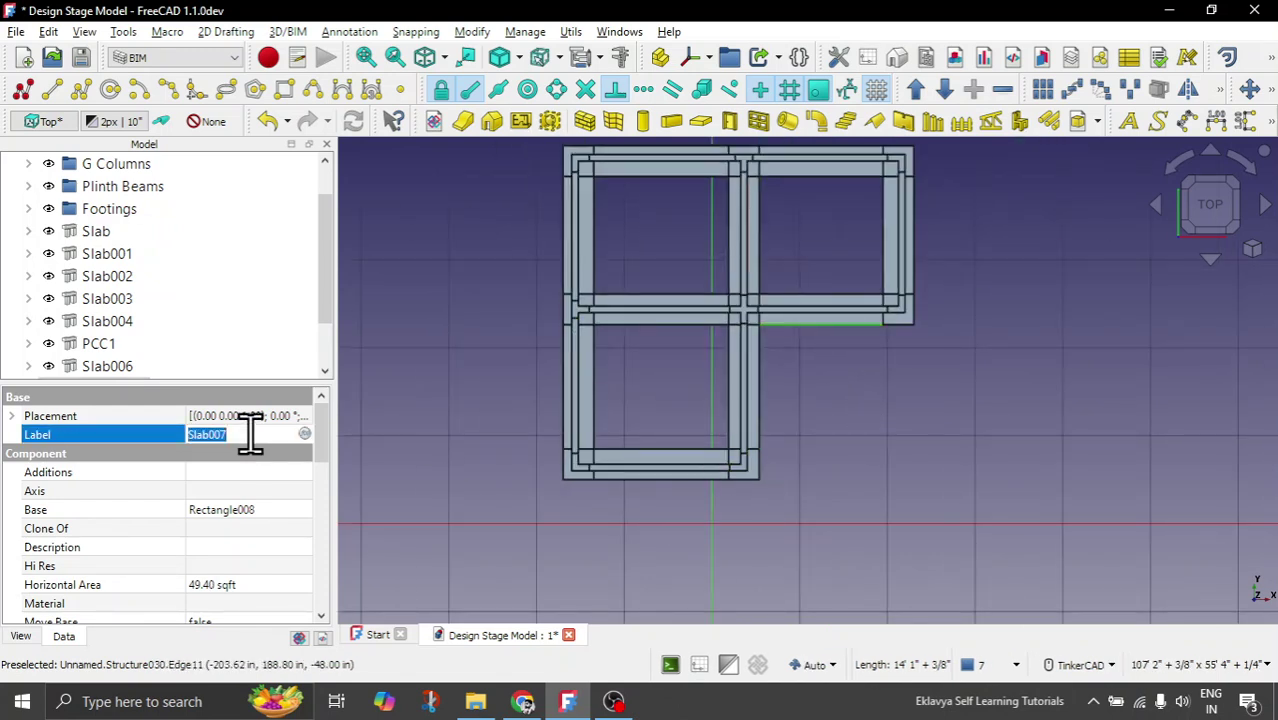
text(PCC3)
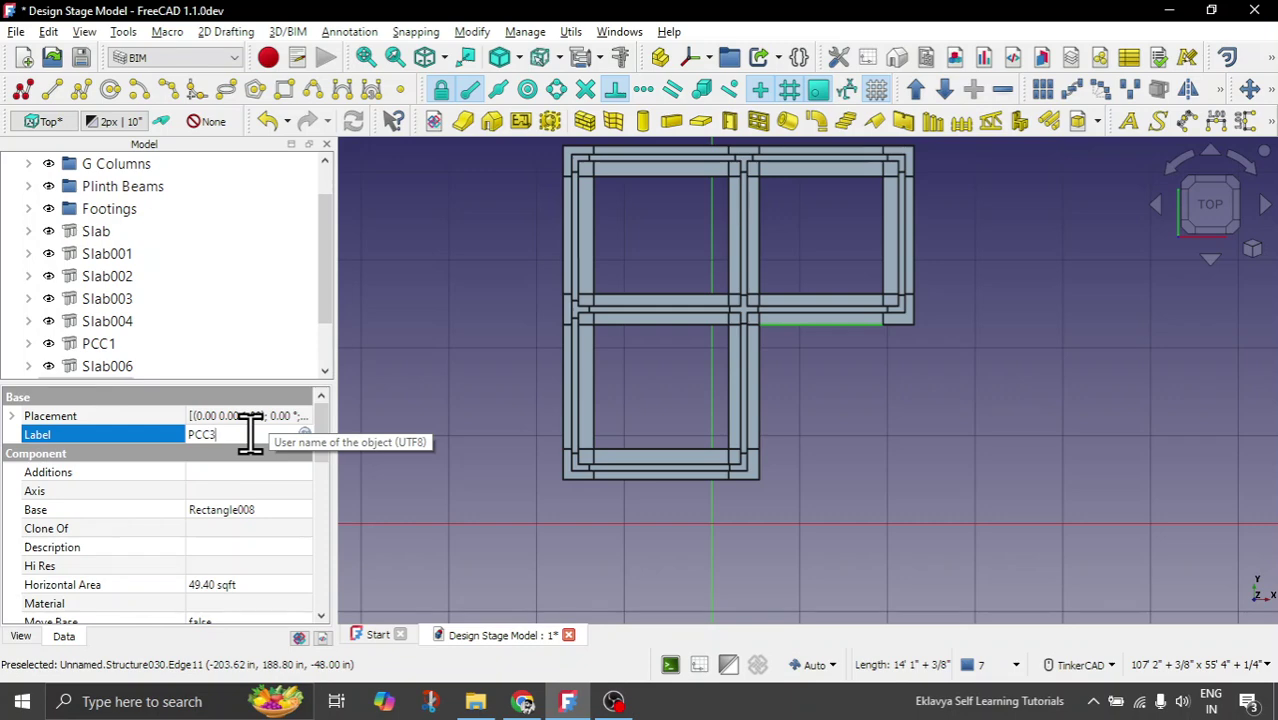
key(Return)
Step: Label Slab002, the vertical slab on the outer right side of the upper-right bay, as PCC4
scroll(905, 162, up, 3)
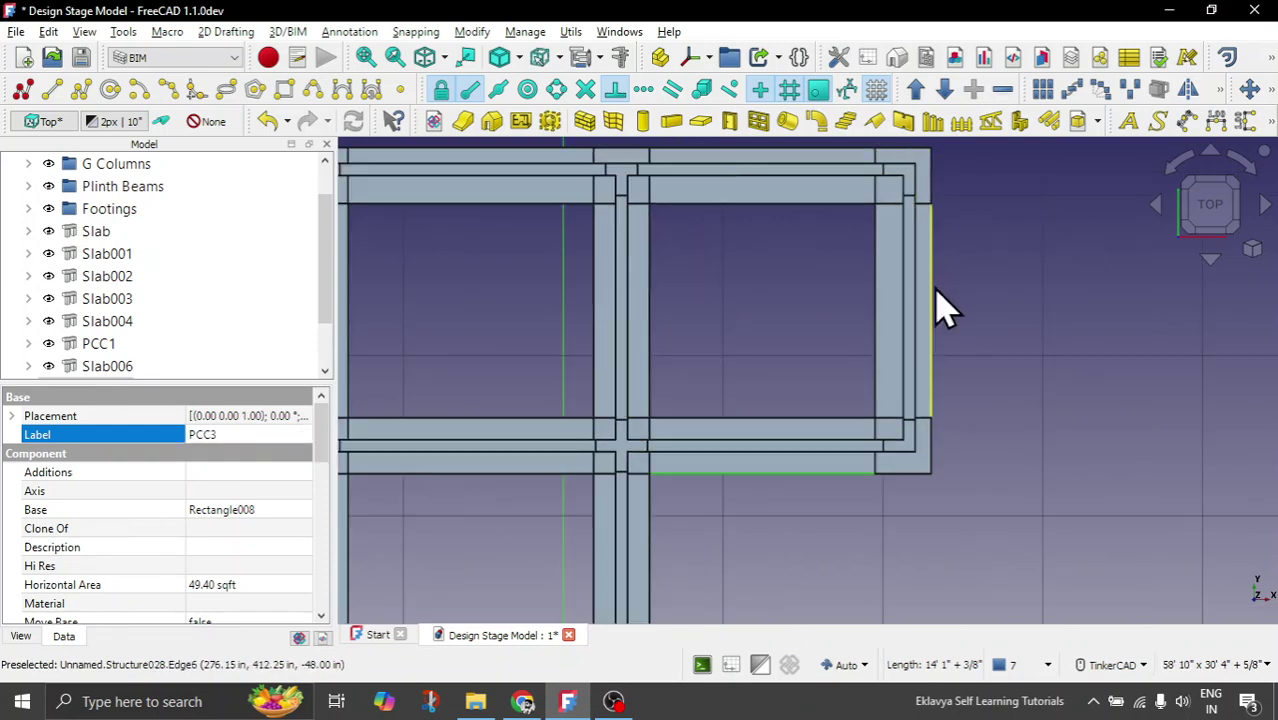
click(932, 298)
double_click(252, 435)
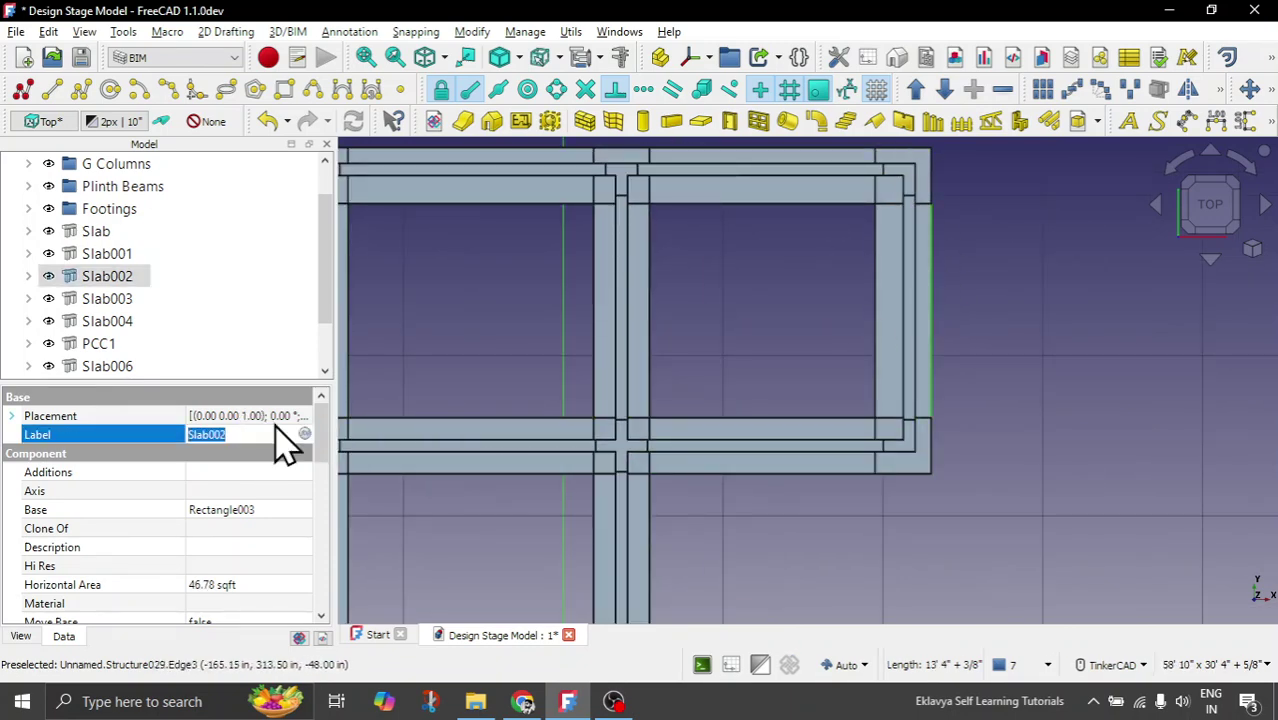
text(PCC4)
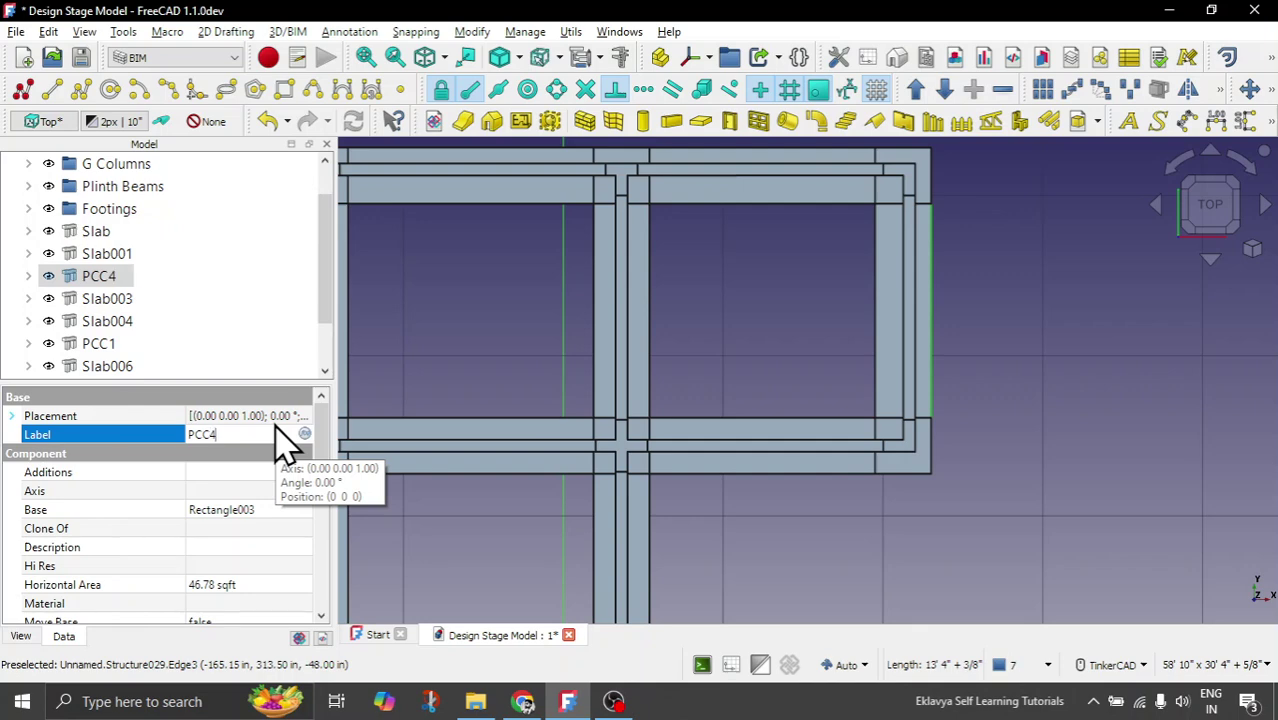
key(Return)
Step: Label the two slabs along the plan's upper edge: Slab001 as PCC5 and Slab as PCC6
click(776, 232)
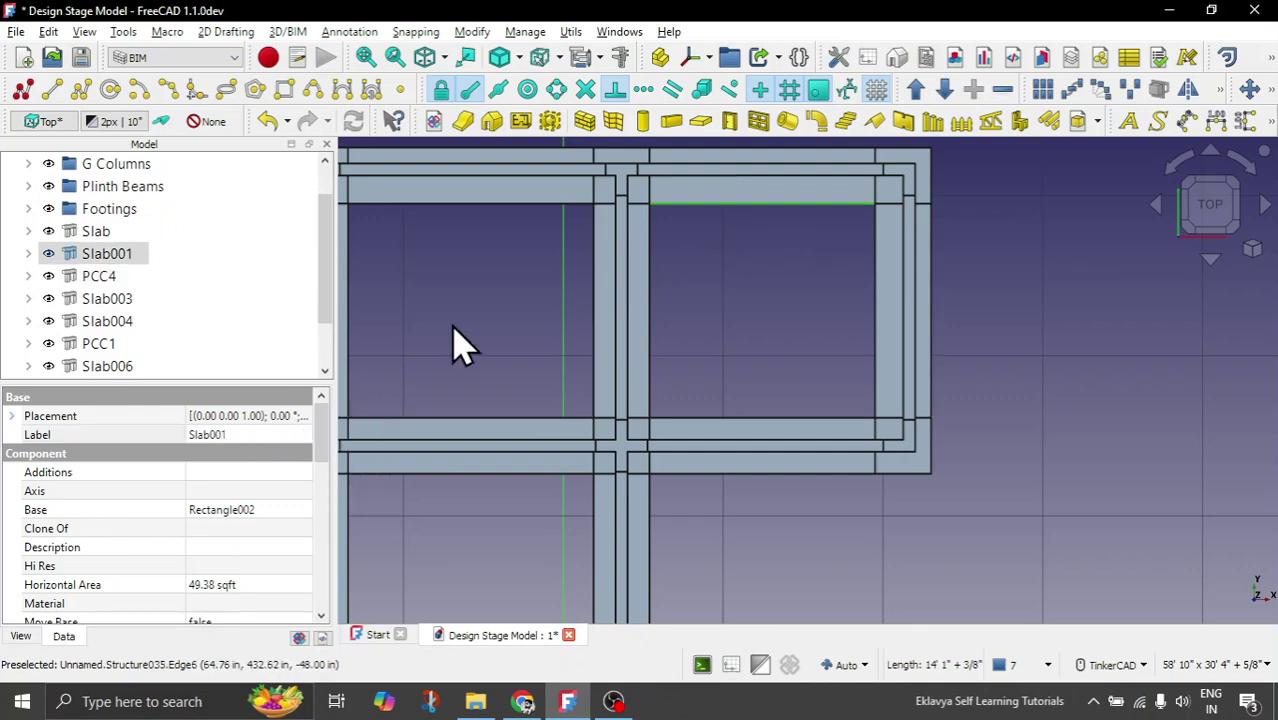
double_click(274, 434)
text(PCC5)
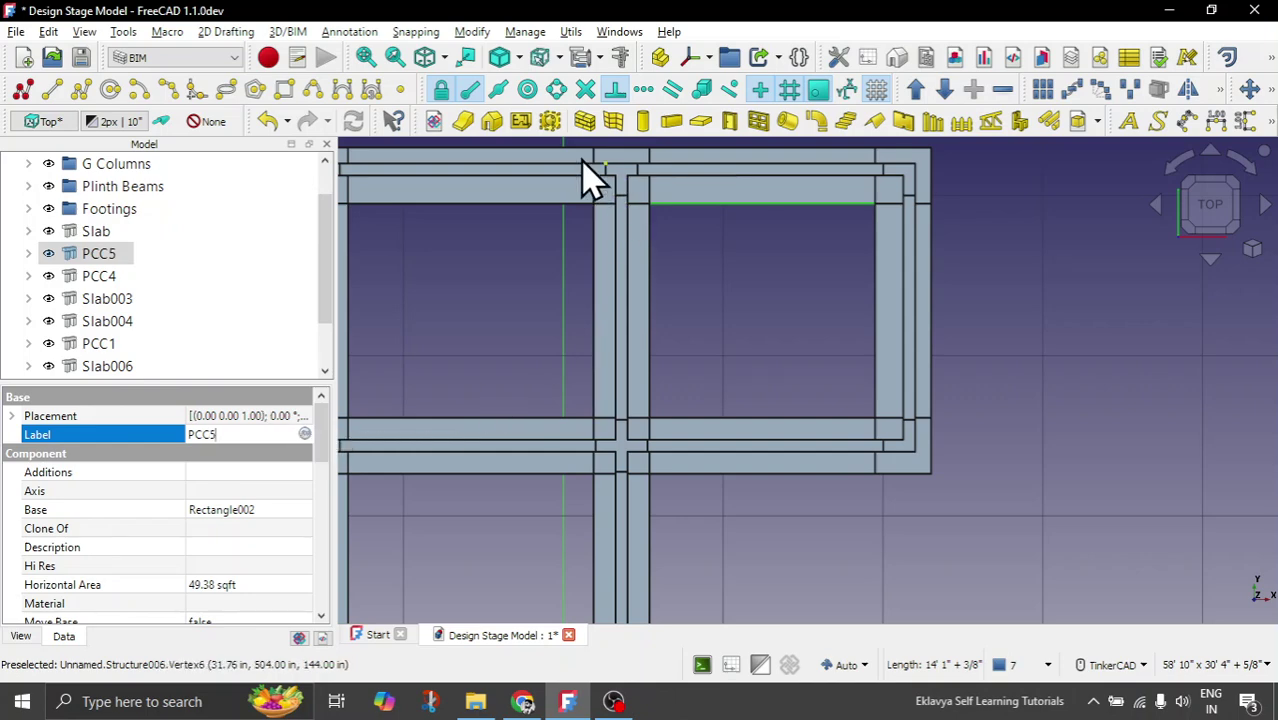
click(505, 214)
double_click(222, 434)
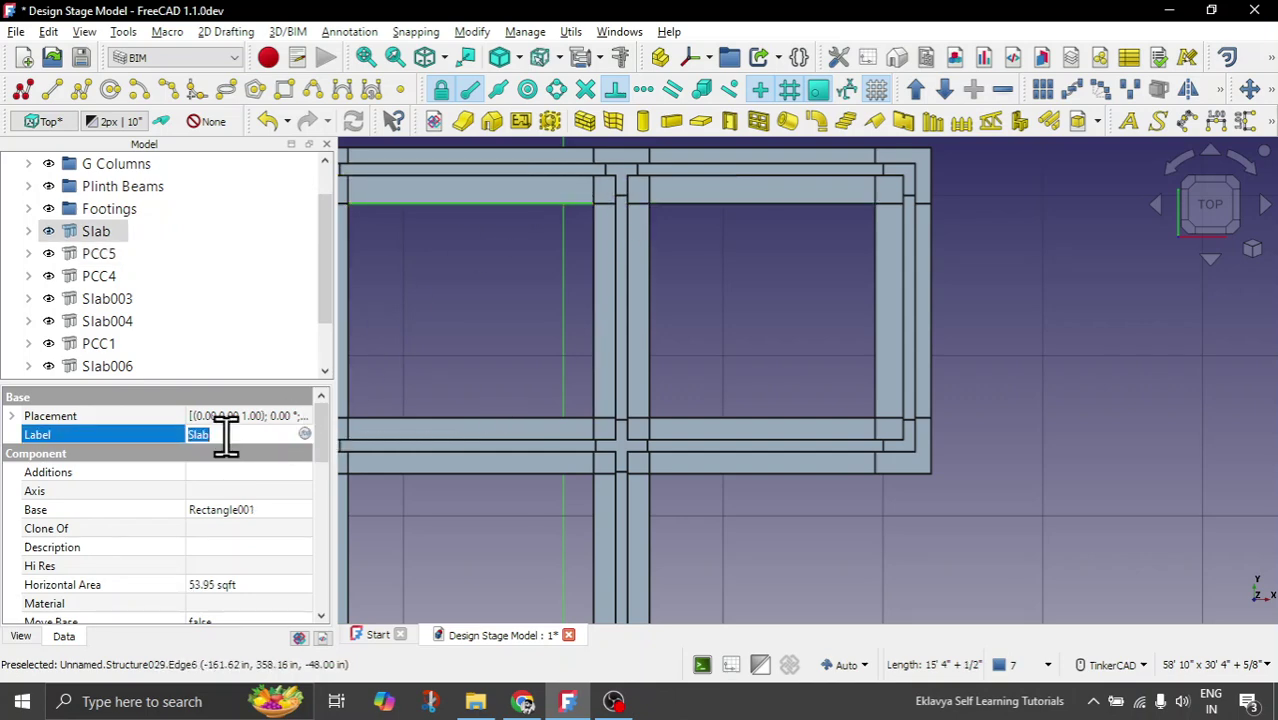
text(PCC6)
key(Return)
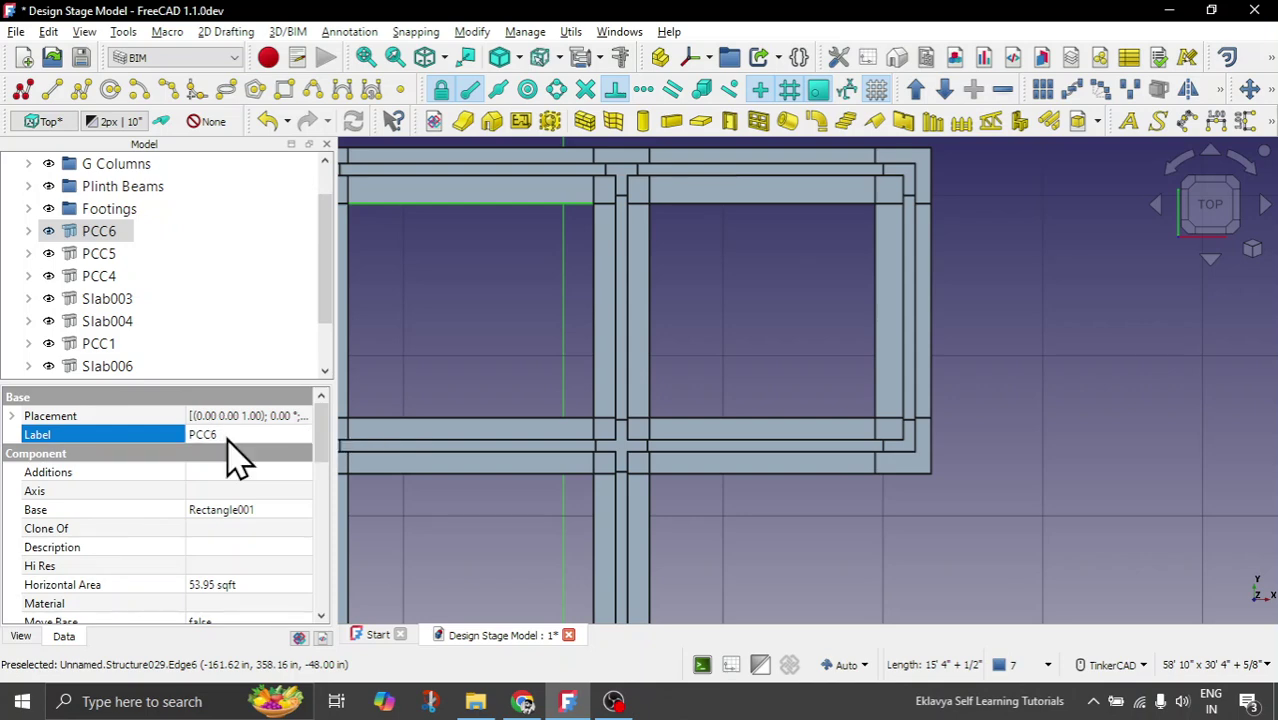
Step: Label Slab003, the vertical slab on the outer left side of the upper-left bay, as PCC7
scroll(430, 408, down, 1)
scroll(442, 356, up, 2)
click(413, 348)
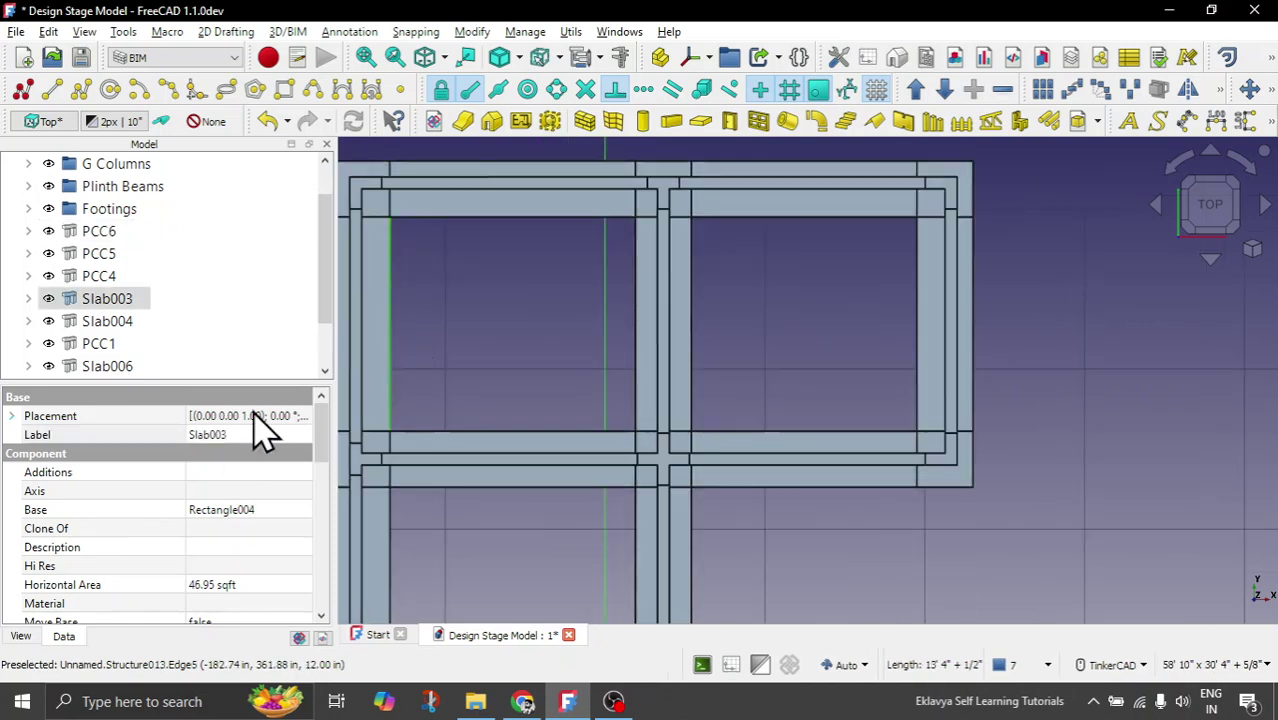
double_click(230, 434)
text(PCC7)
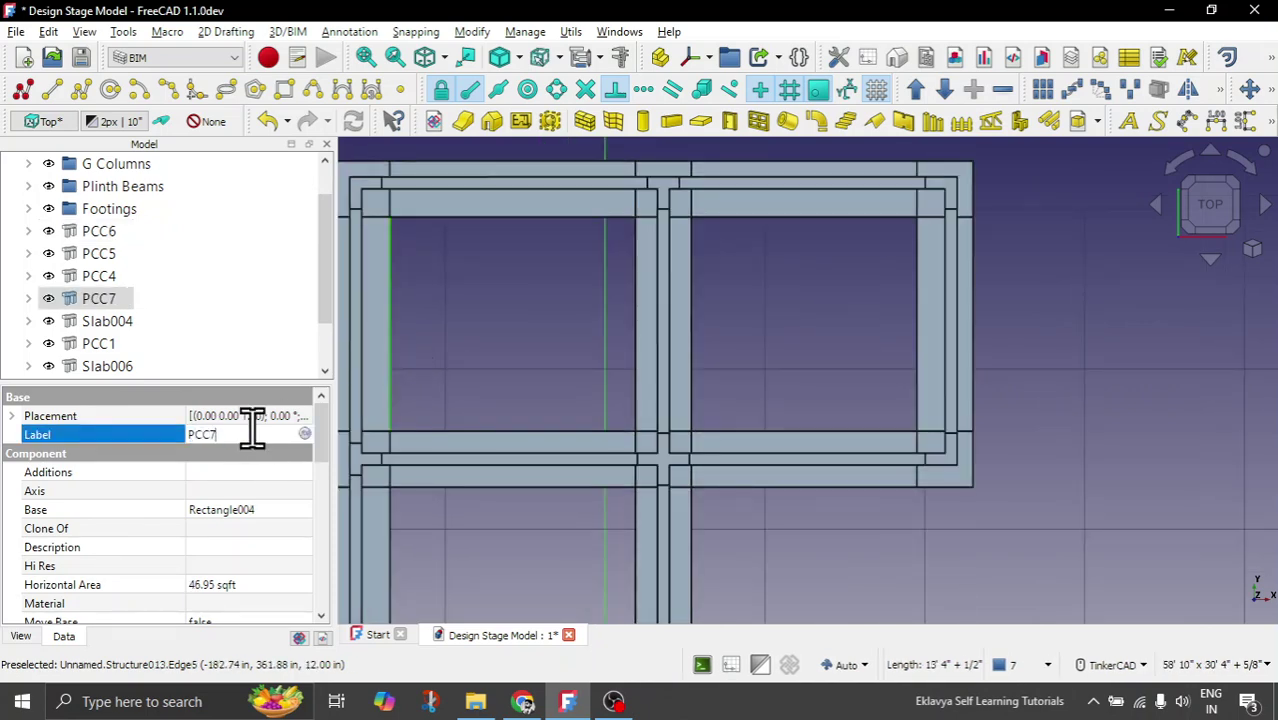
key(Return)
Step: Label Slab004, the vertical slab on the outer left side of the lower bay, as PCC8
scroll(513, 351, down, 2)
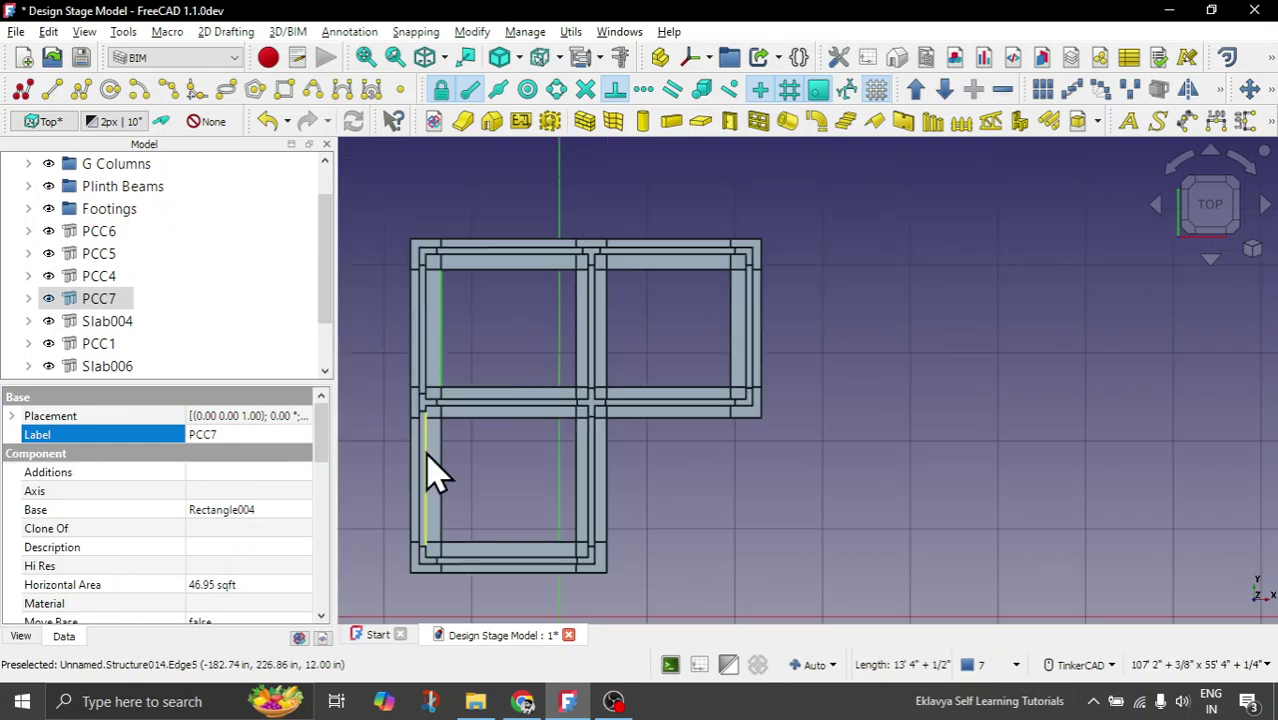
scroll(450, 460, up, 4)
click(461, 436)
double_click(240, 434)
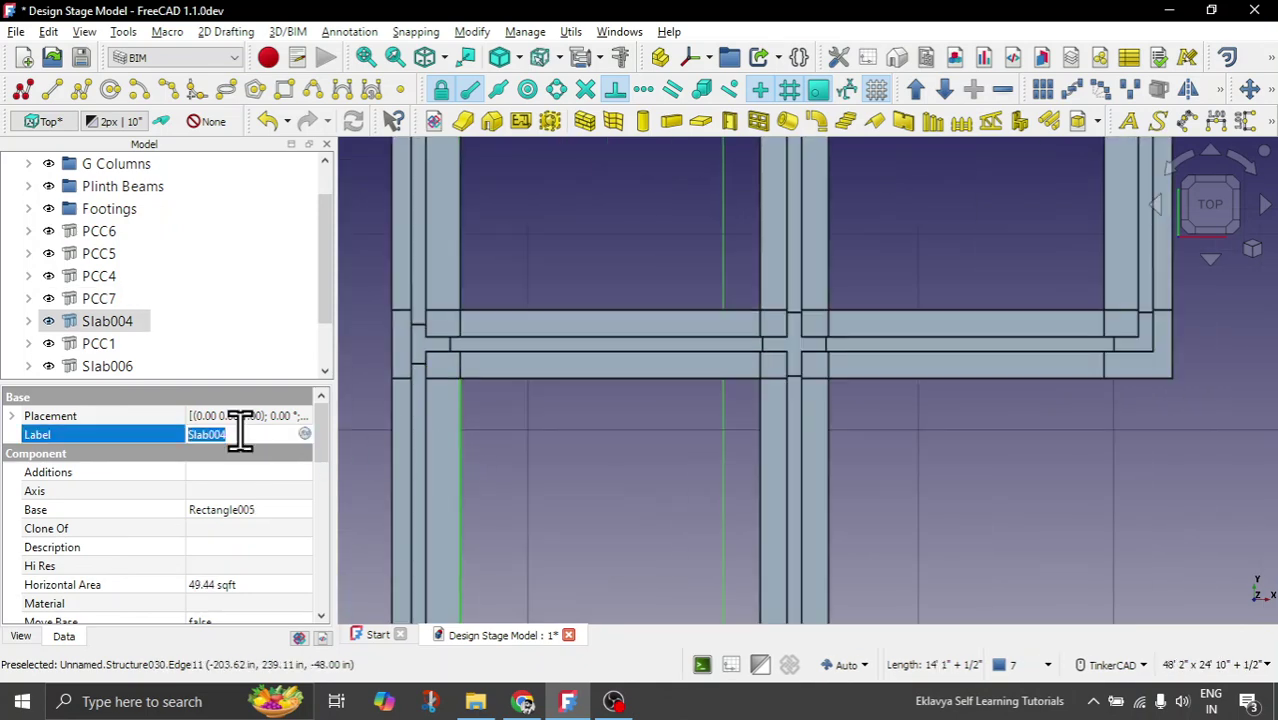
text(PCC8)
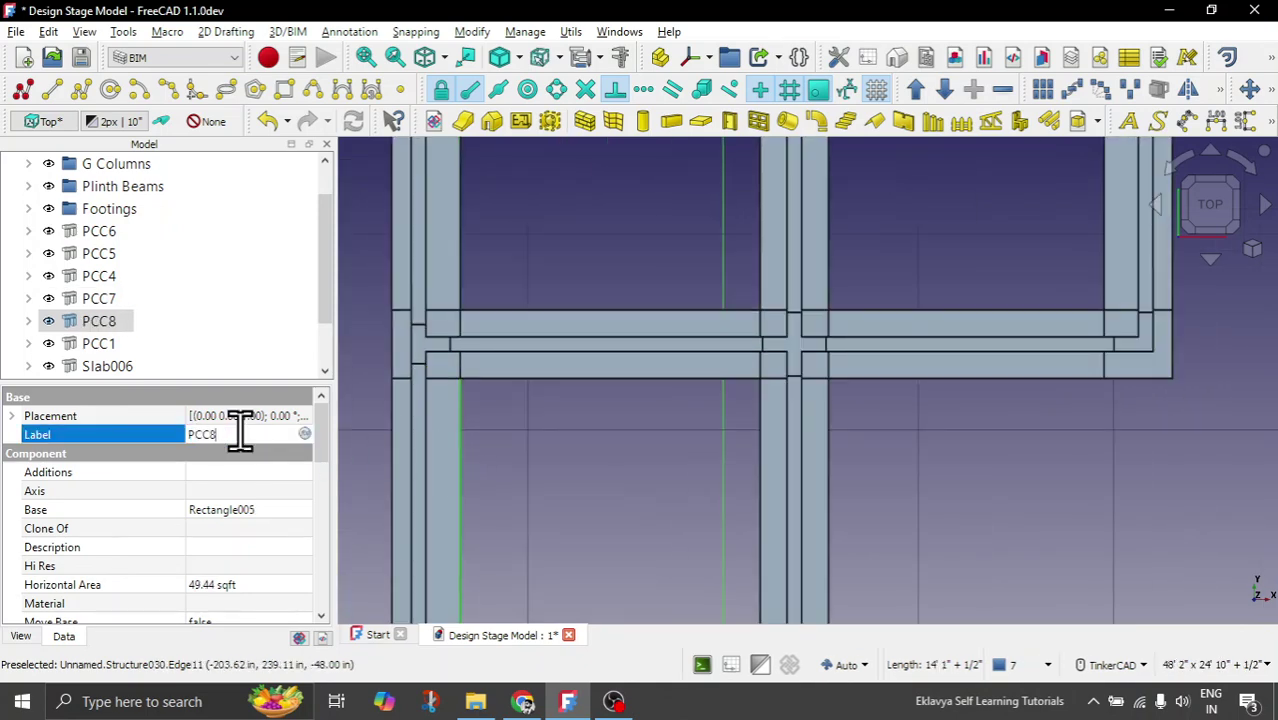
Step: Label Slab006, the horizontal slab between the upper-left and lower bays, as PCC9
scroll(759, 248, down, 2)
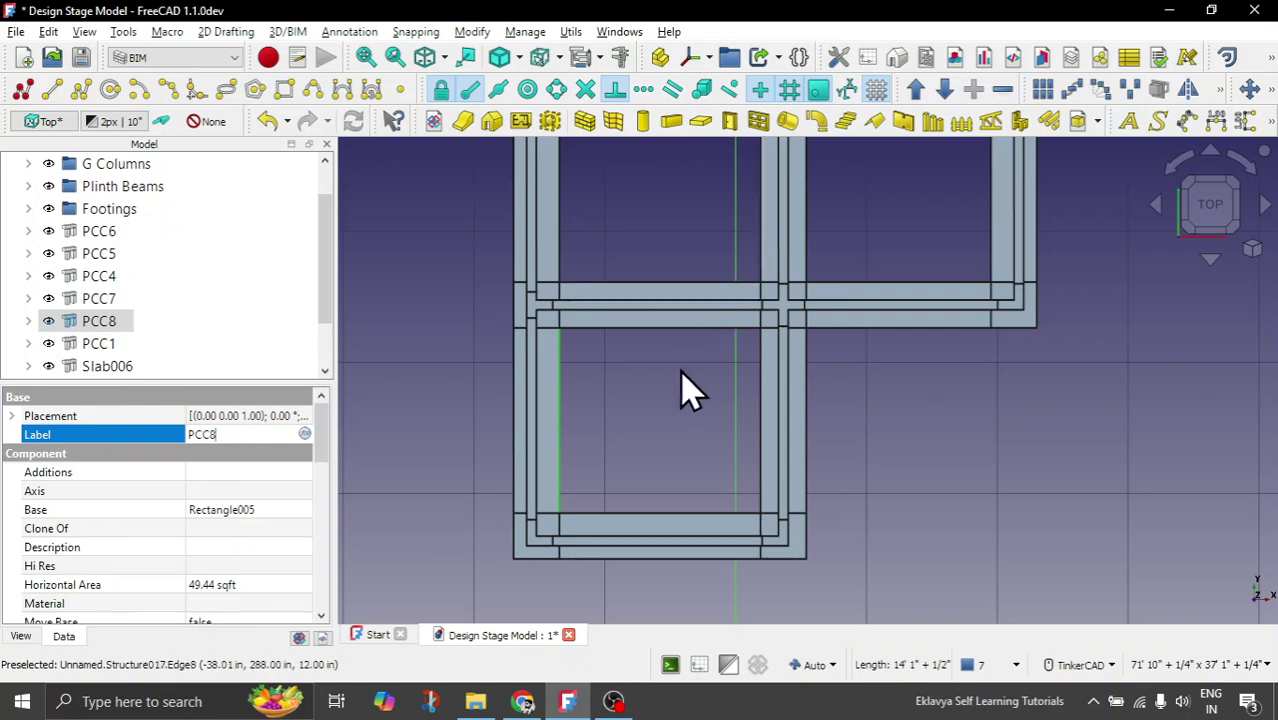
click(571, 385)
double_click(245, 434)
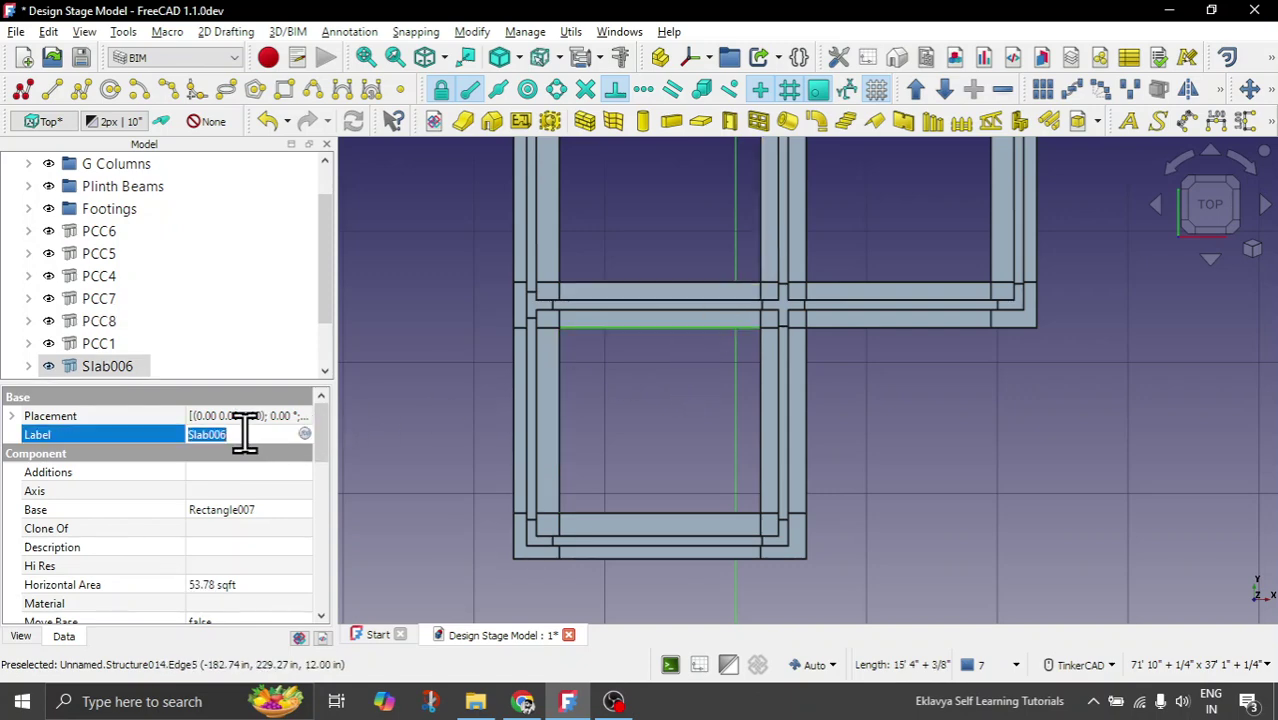
text(PCC9)
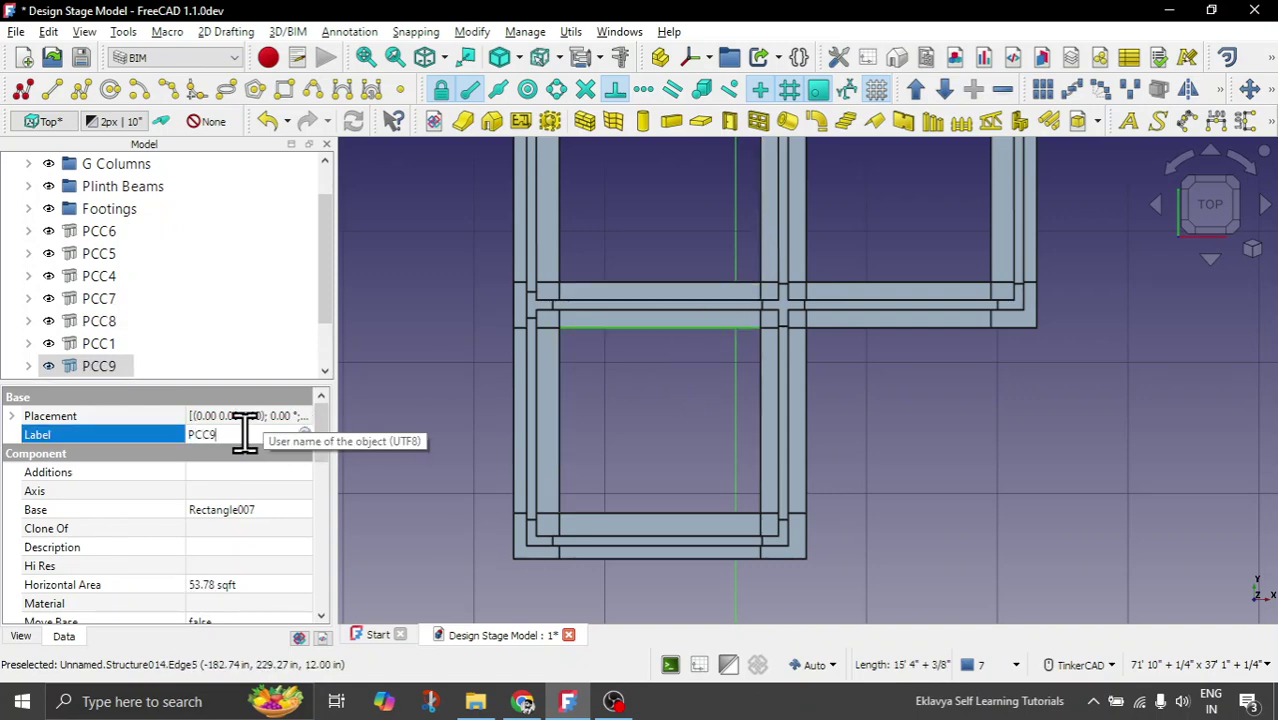
key(Return)
Step: Label the remaining Slab009, between the two upper bays, as PCC10
scroll(776, 593, down, 2)
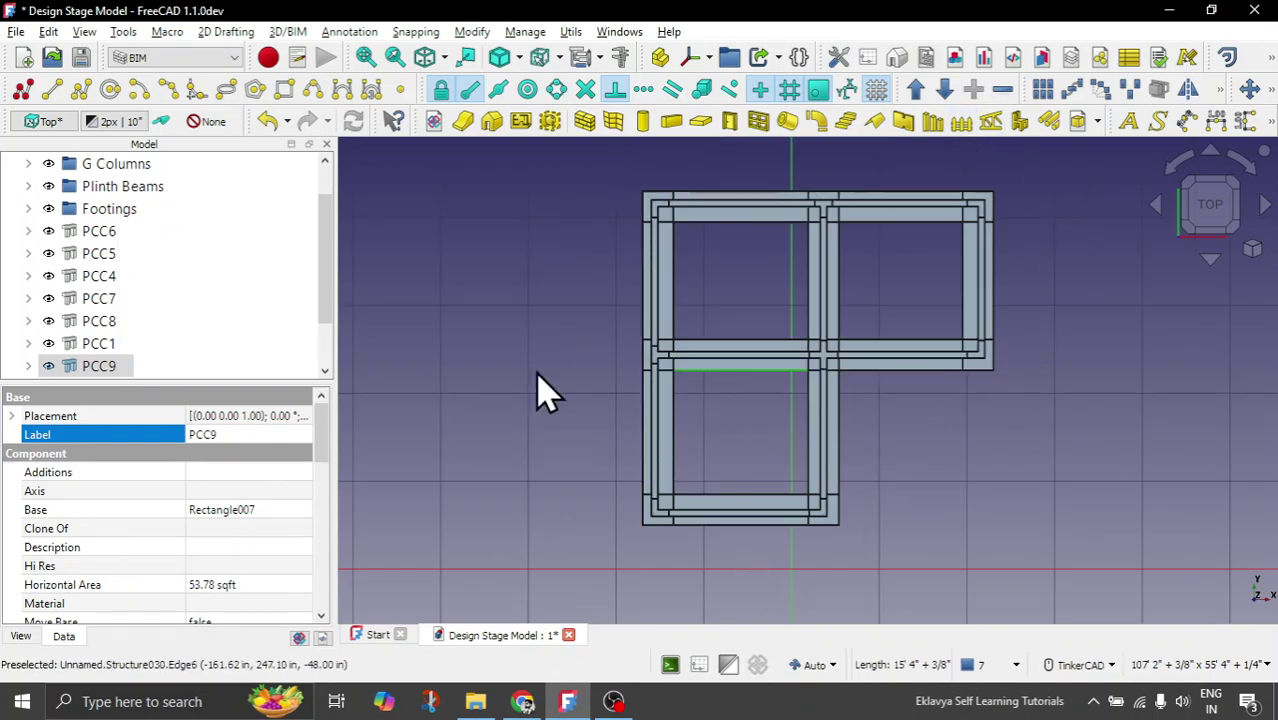
scroll(160, 268, down, 1)
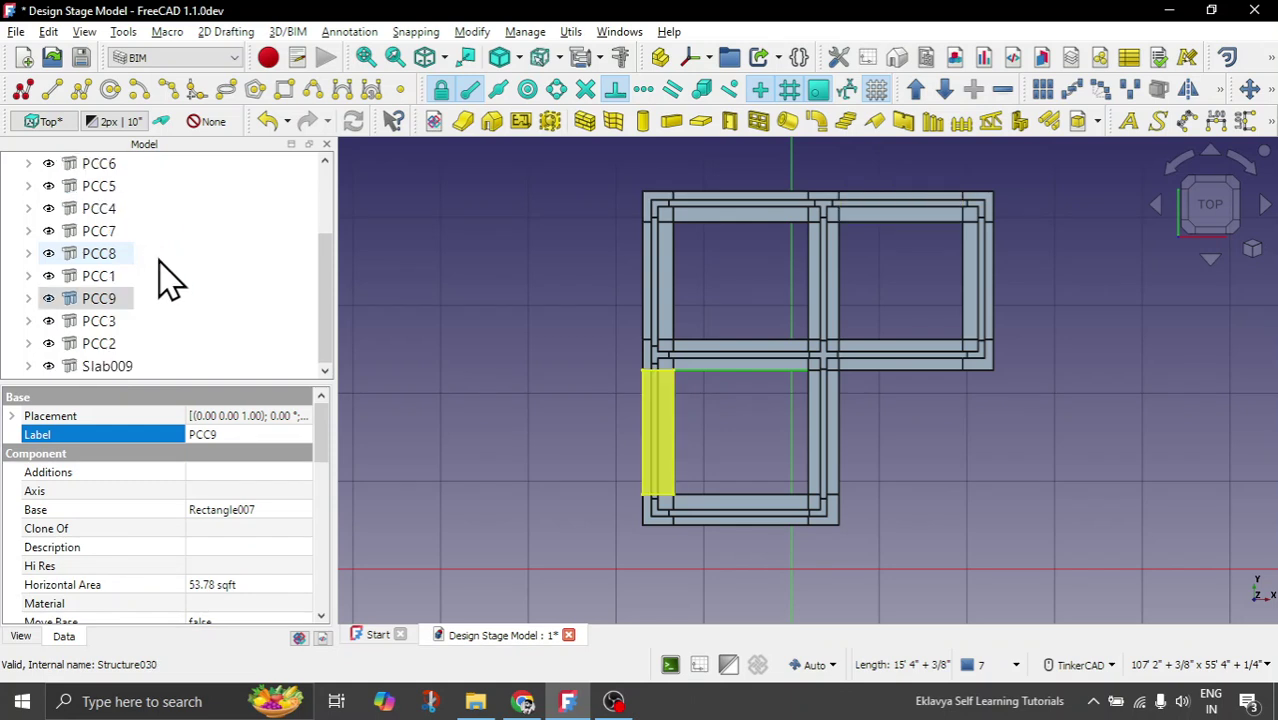
click(125, 369)
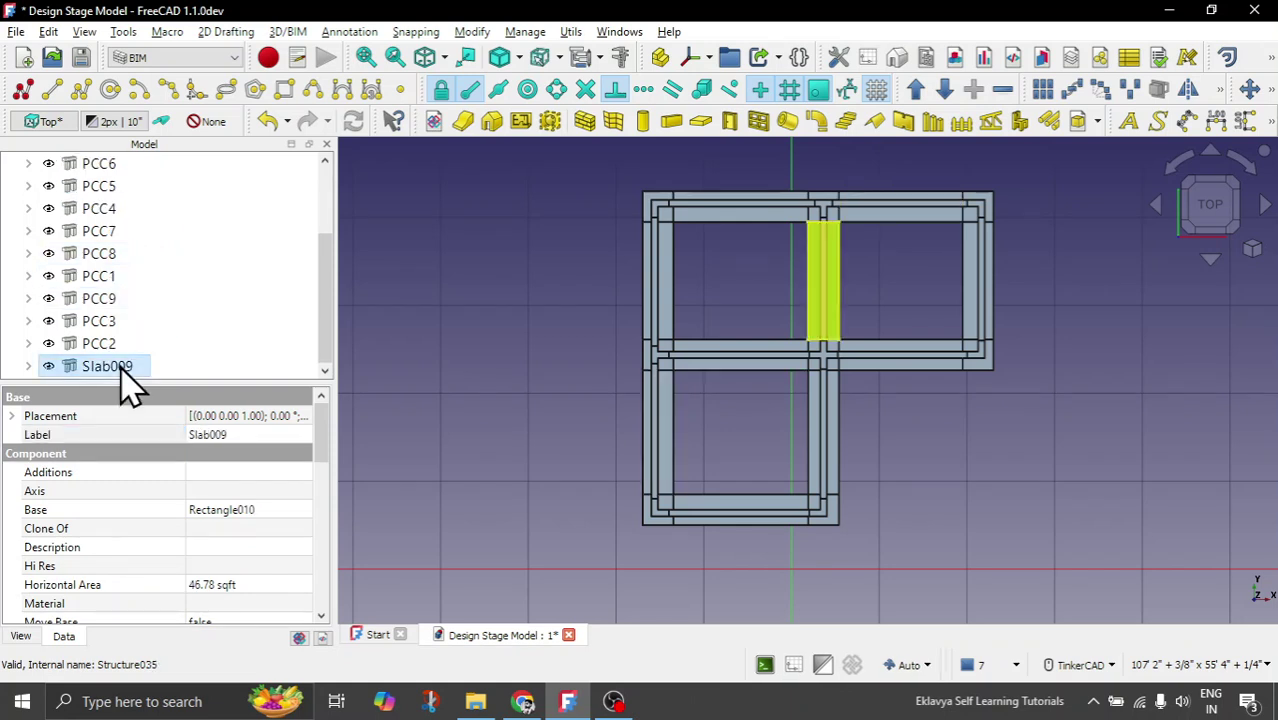
click(258, 435)
text(PCC10)
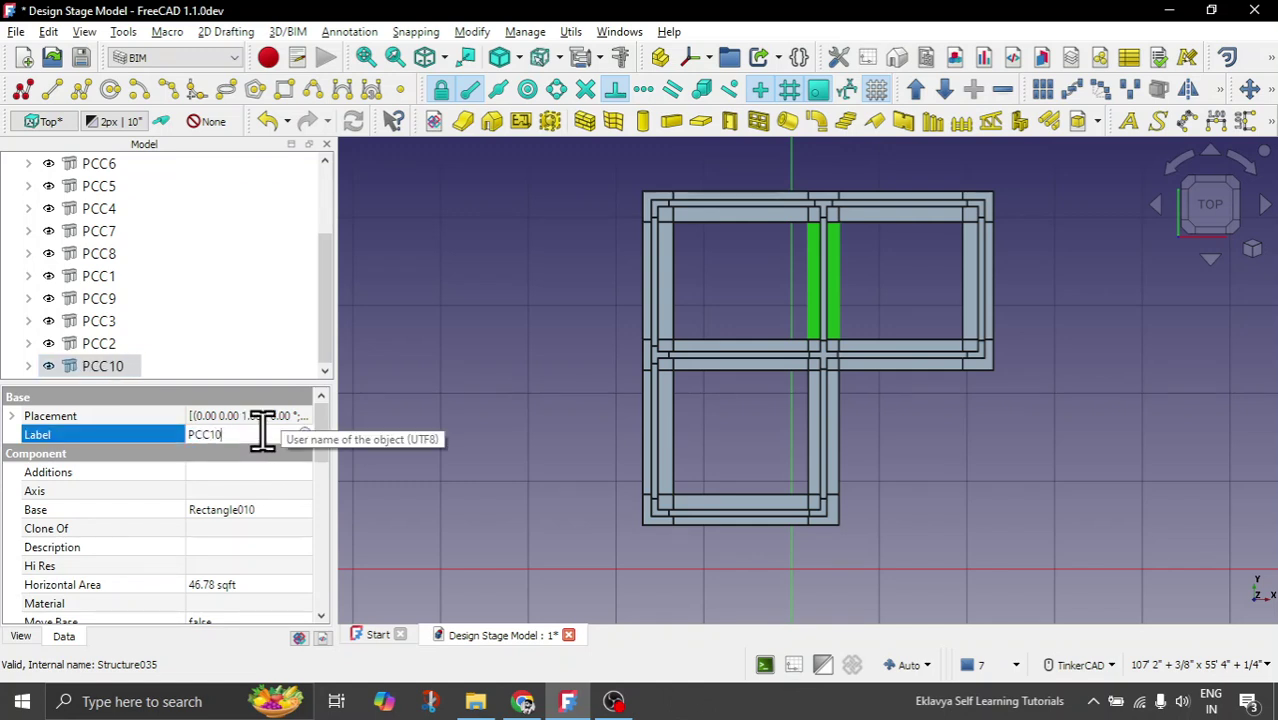
key(Return)
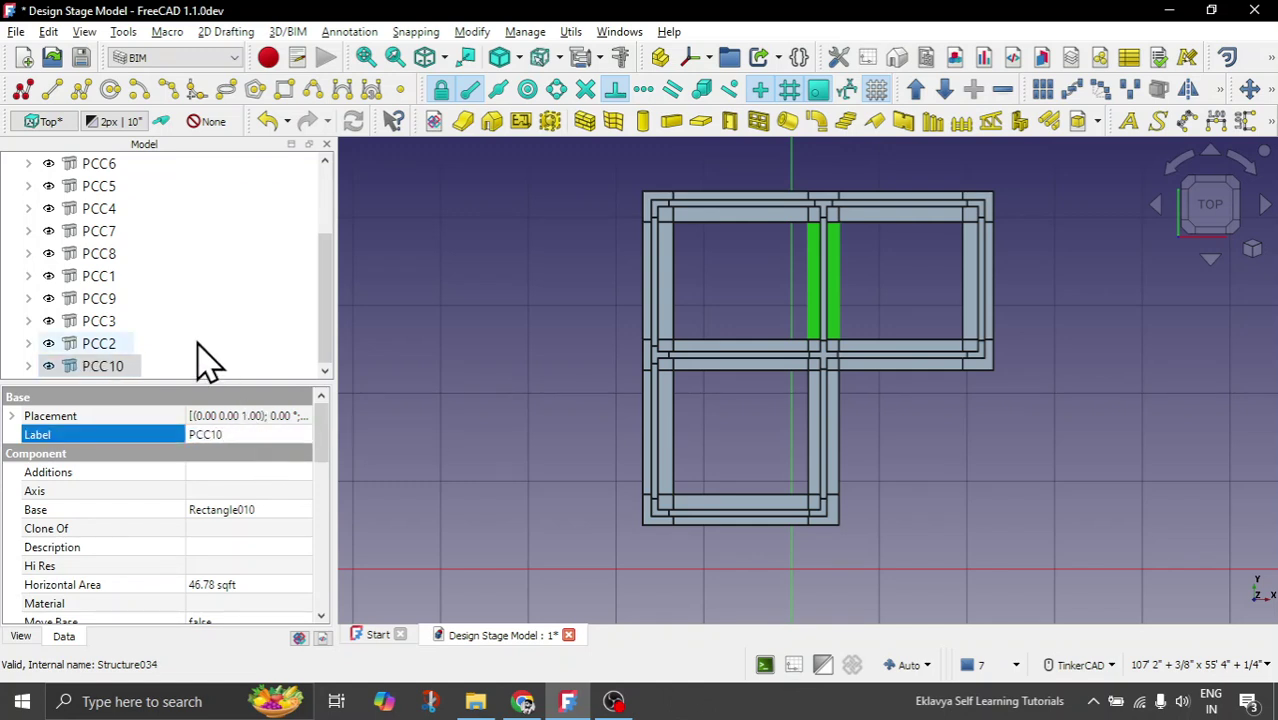
Step: Create a new group in the Design Stage Model document and label it PCC
scroll(200, 357, up, 2)
right_click(110, 165)
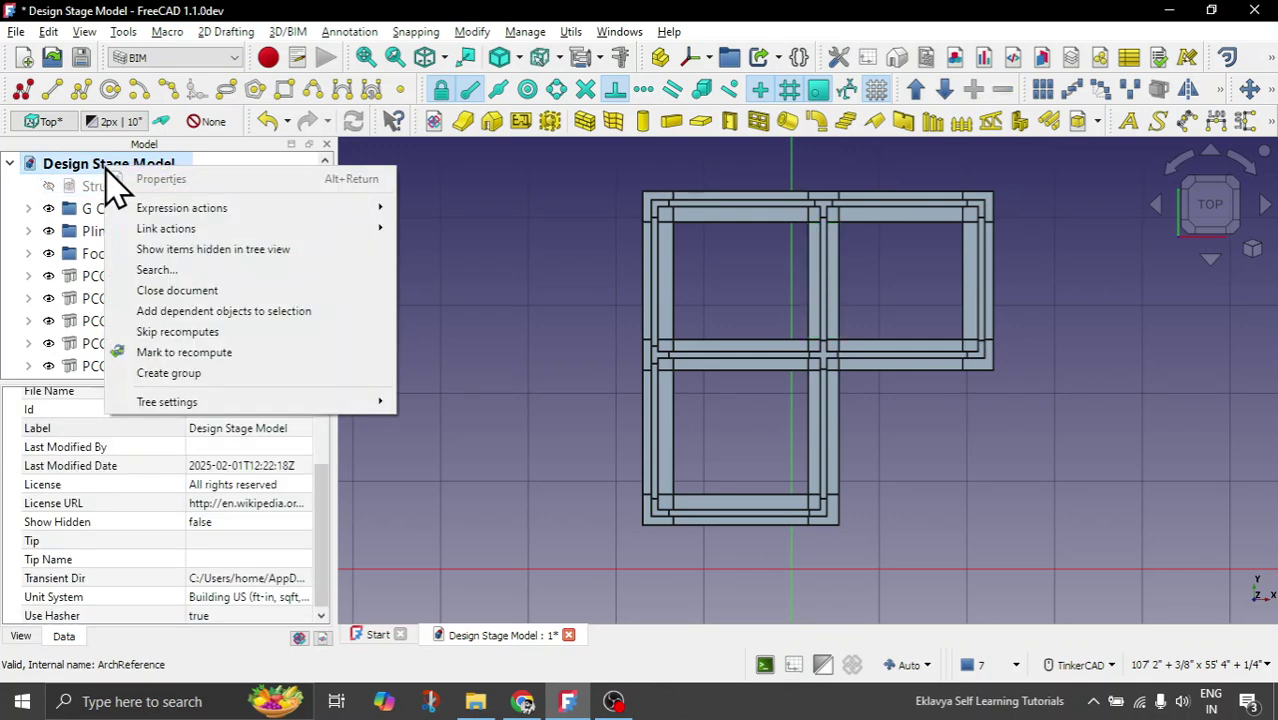
click(170, 372)
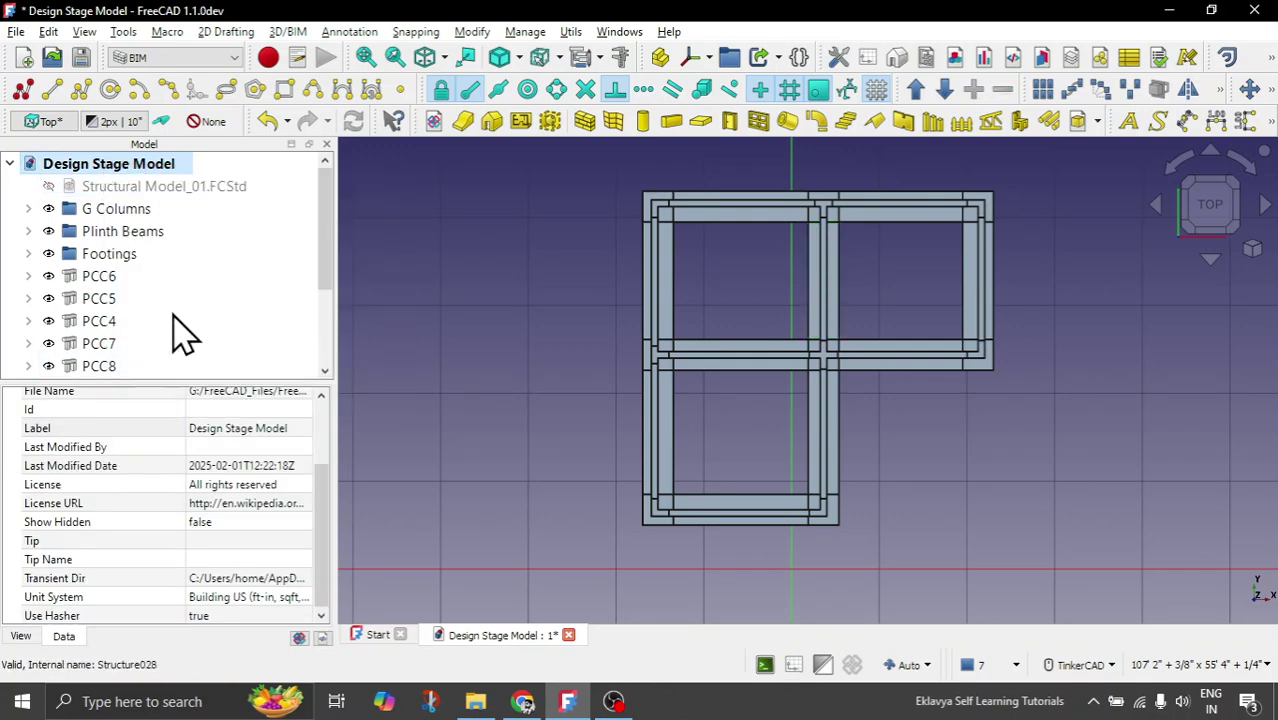
scroll(150, 345, down, 2)
click(105, 366)
click(255, 415)
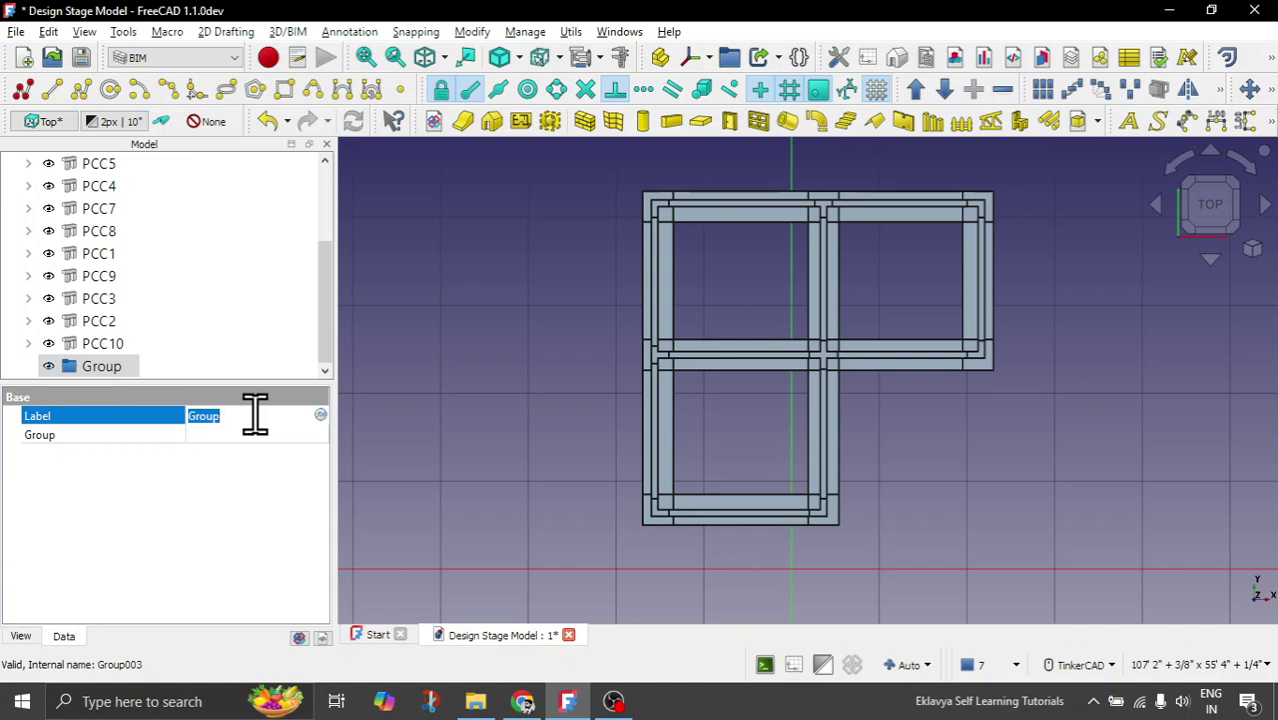
text(PCC)
key(Return)
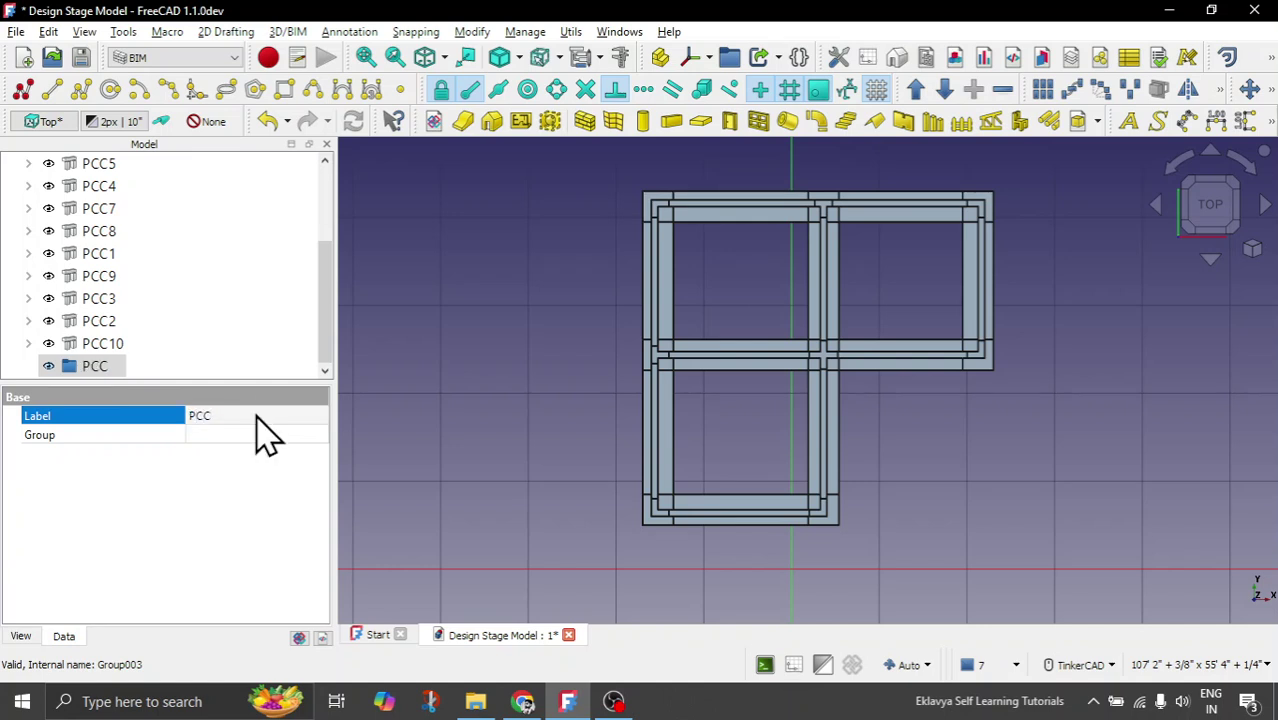
Step: Move all ten slabs, PCC1 through PCC10, into the PCC group and clear the selection
scroll(222, 328, up, 2)
click(94, 274)
scroll(191, 285, down, 2)
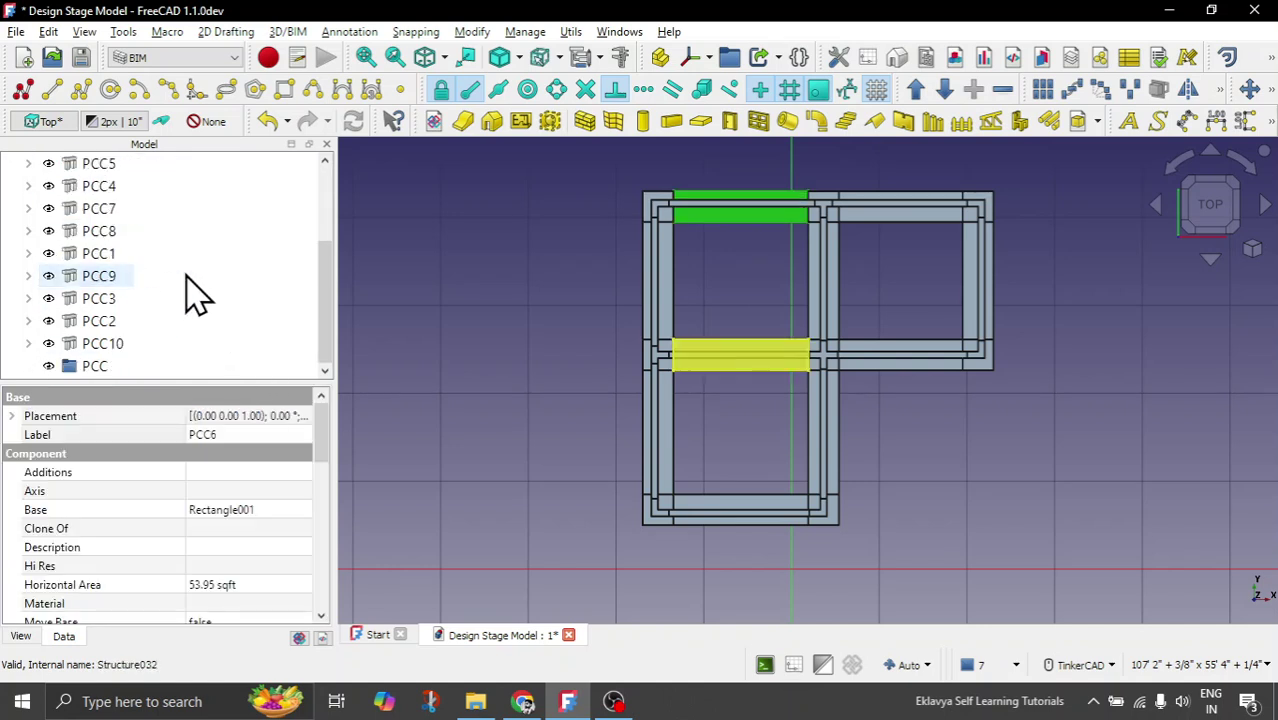
shift+click(128, 344)
drag(123, 342, 99, 367)
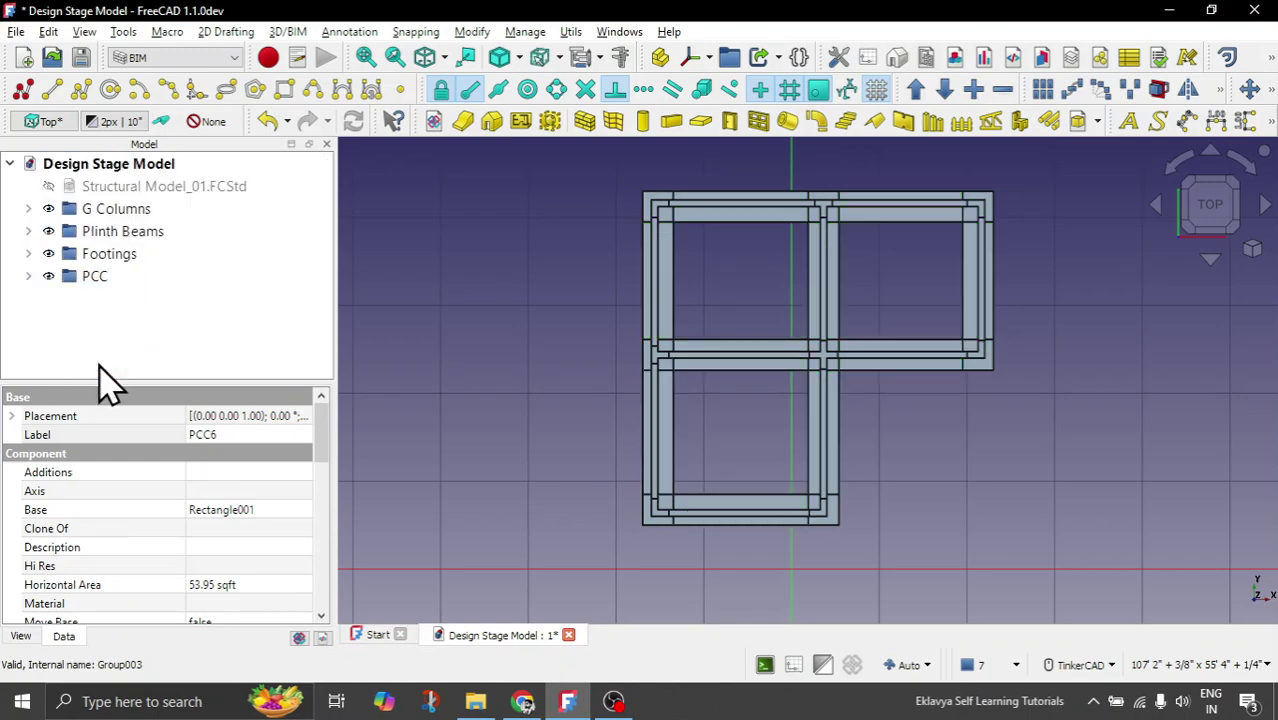
click(470, 378)
scroll(490, 378, down, 2)
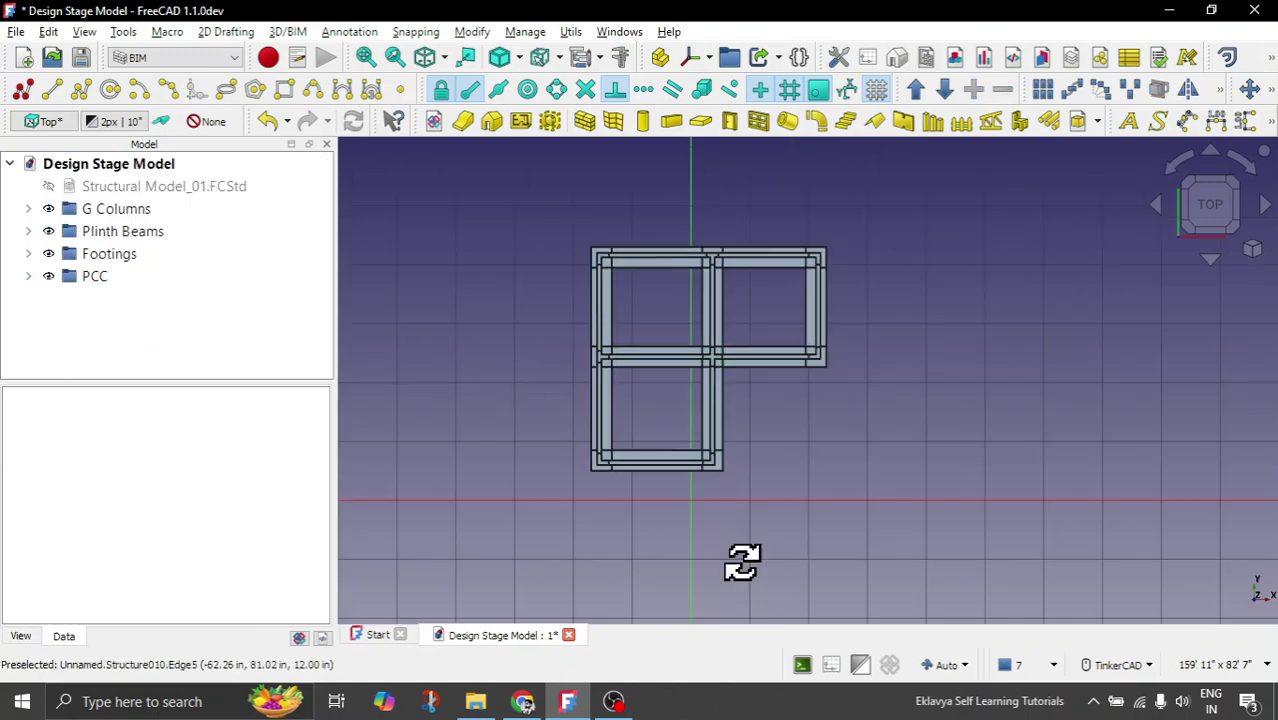
Step: Select the front corner column C1 at the end of the lower bay and expand the G Columns group
right_drag(742, 562, 698, 484)
scroll(705, 540, up, 4)
scroll(628, 505, down, 2)
scroll(565, 475, up, 3)
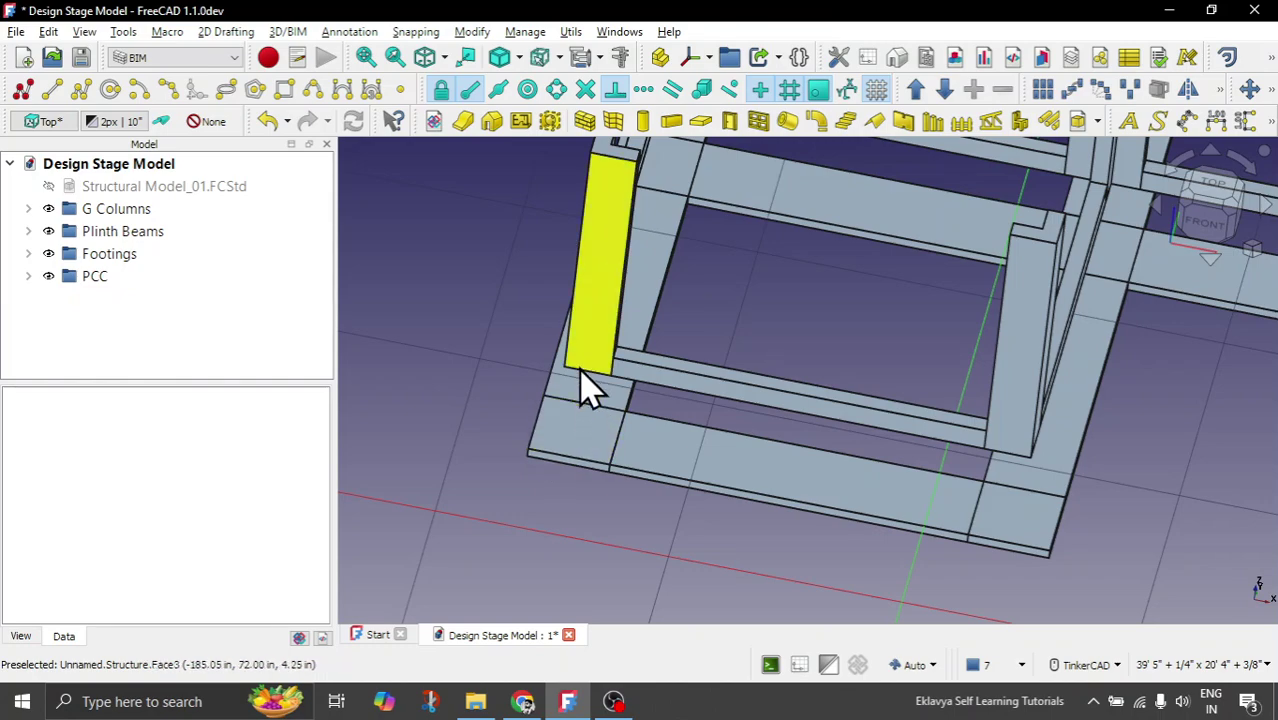
scroll(579, 457, down, 3)
right_drag(990, 523, 964, 517)
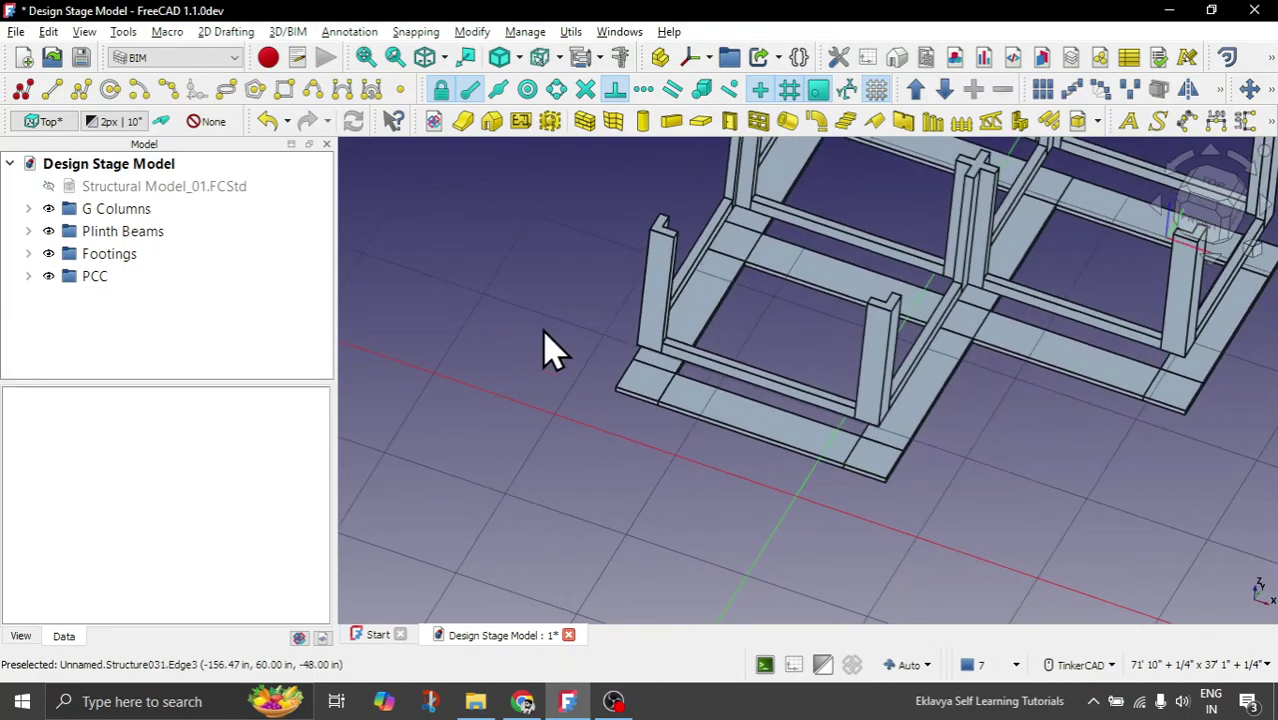
click(655, 290)
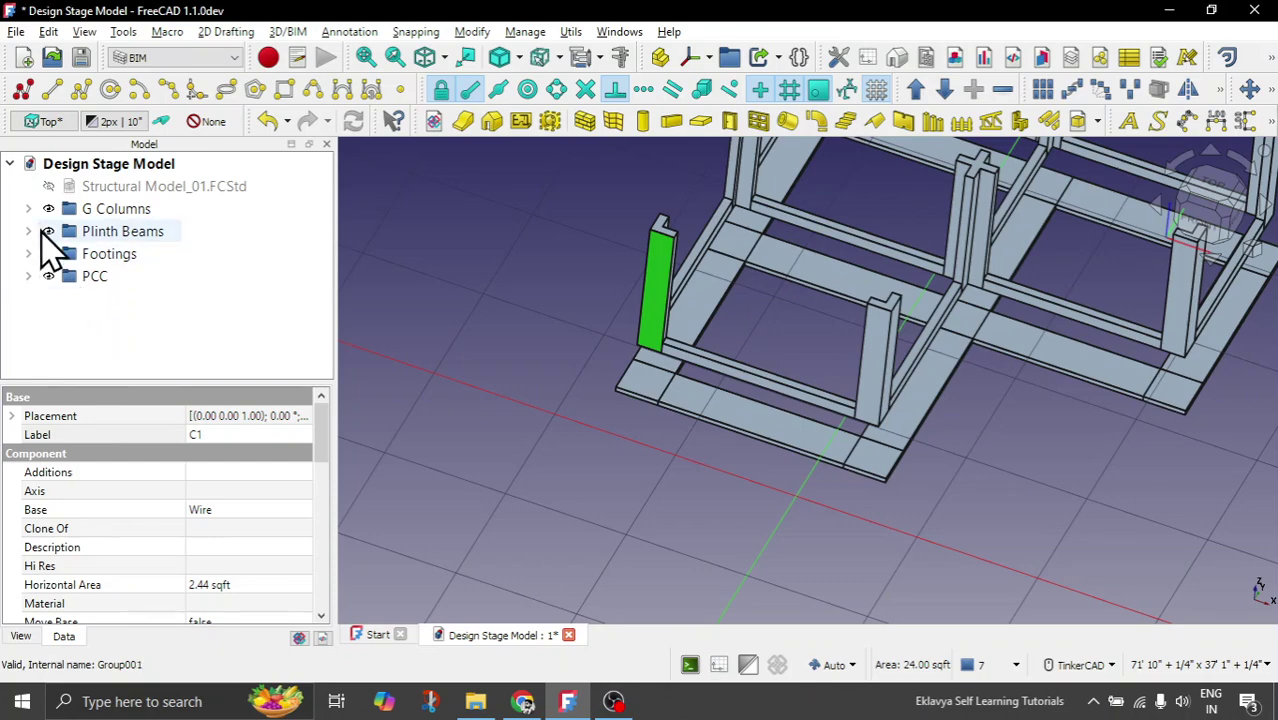
click(29, 209)
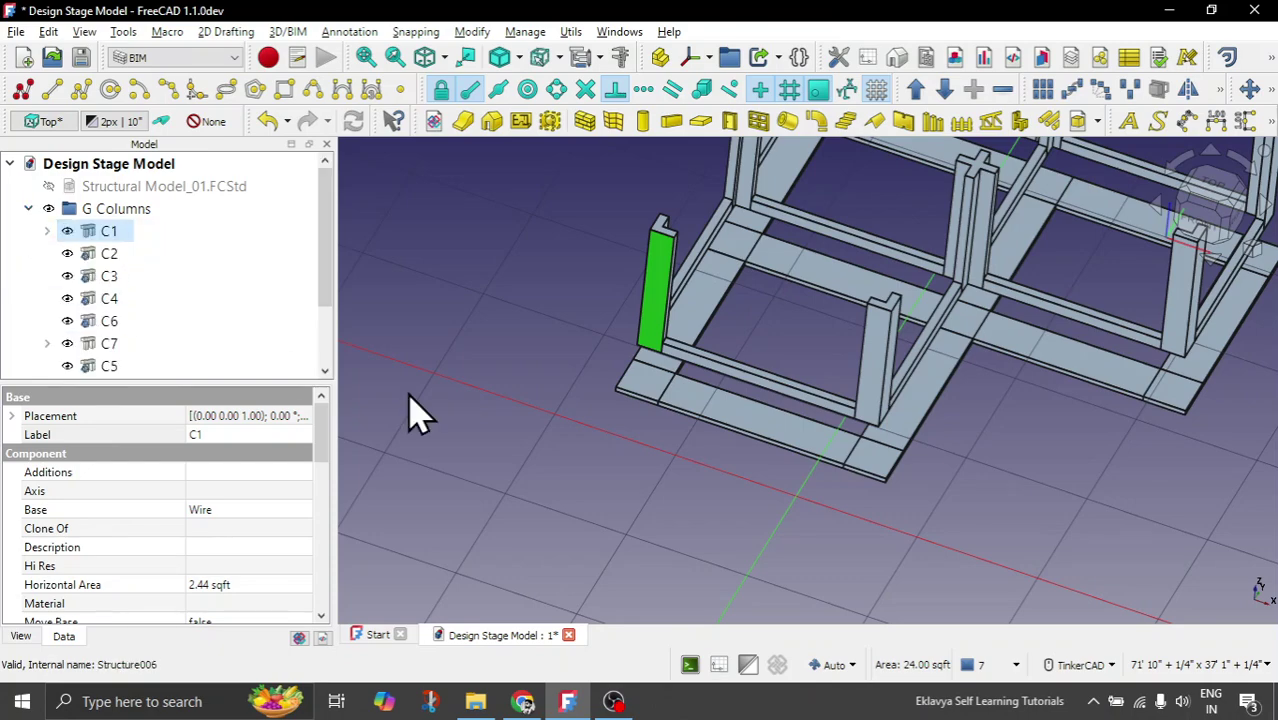
Step: Expand the placement position of column C1 and set its z value to -4'
scroll(590, 473, down, 2)
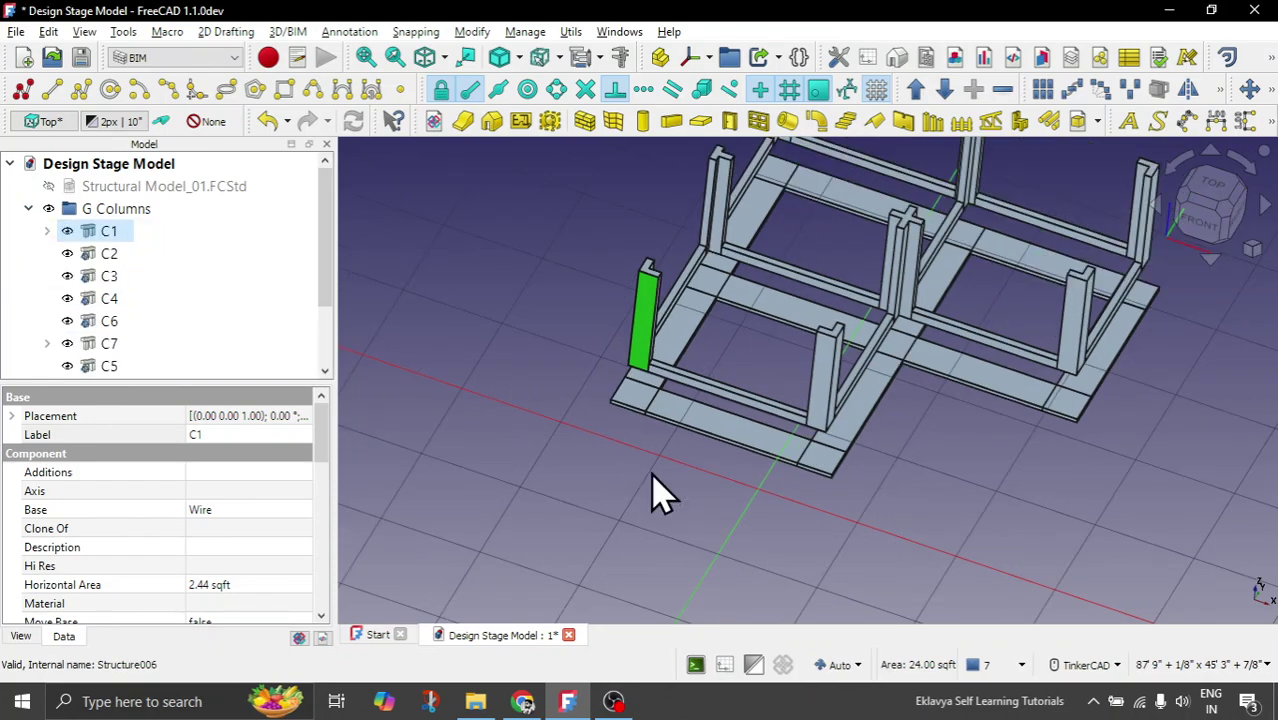
right_drag(655, 493, 620, 553)
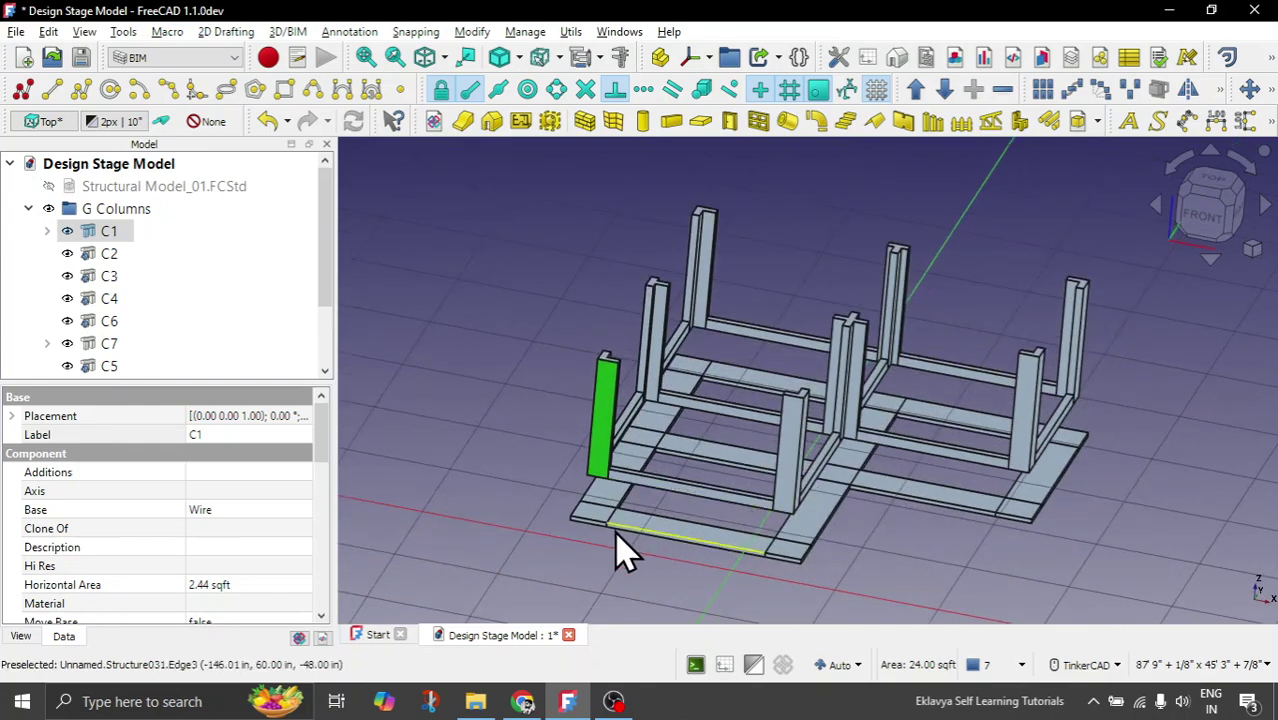
scroll(555, 543, up, 3)
scroll(562, 537, down, 1)
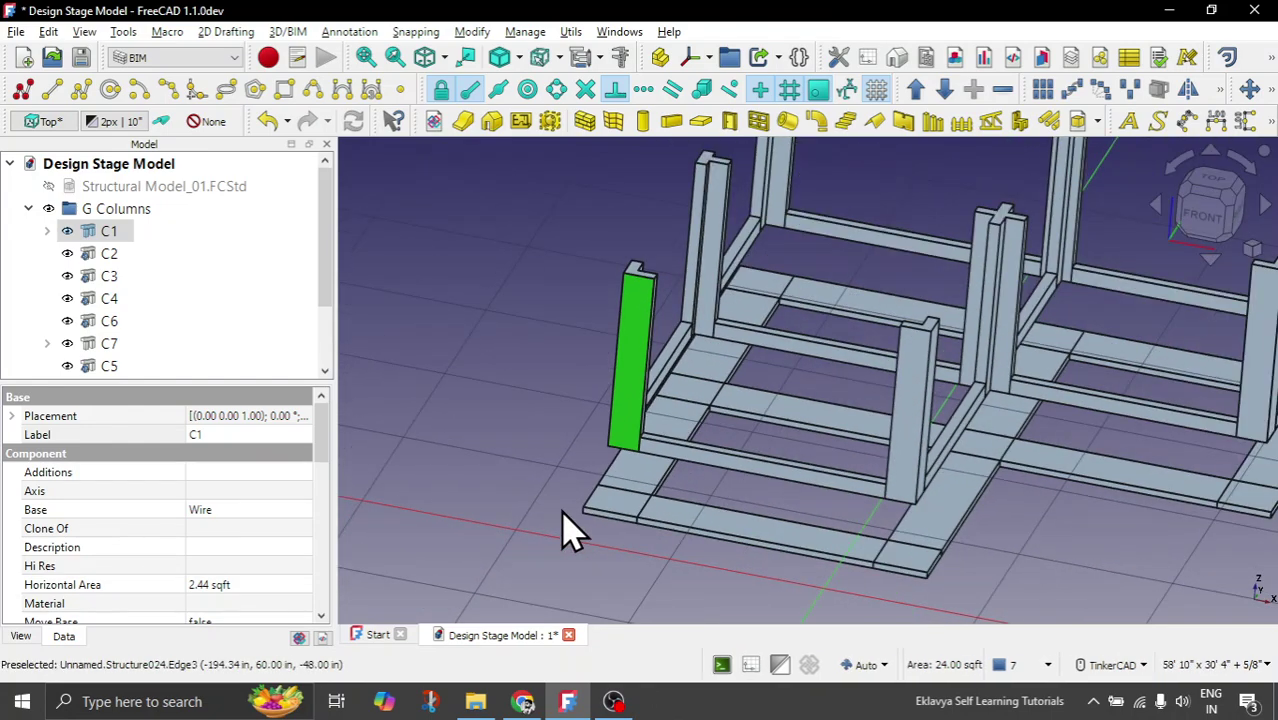
scroll(572, 485, down, 2)
right_drag(580, 545, 592, 540)
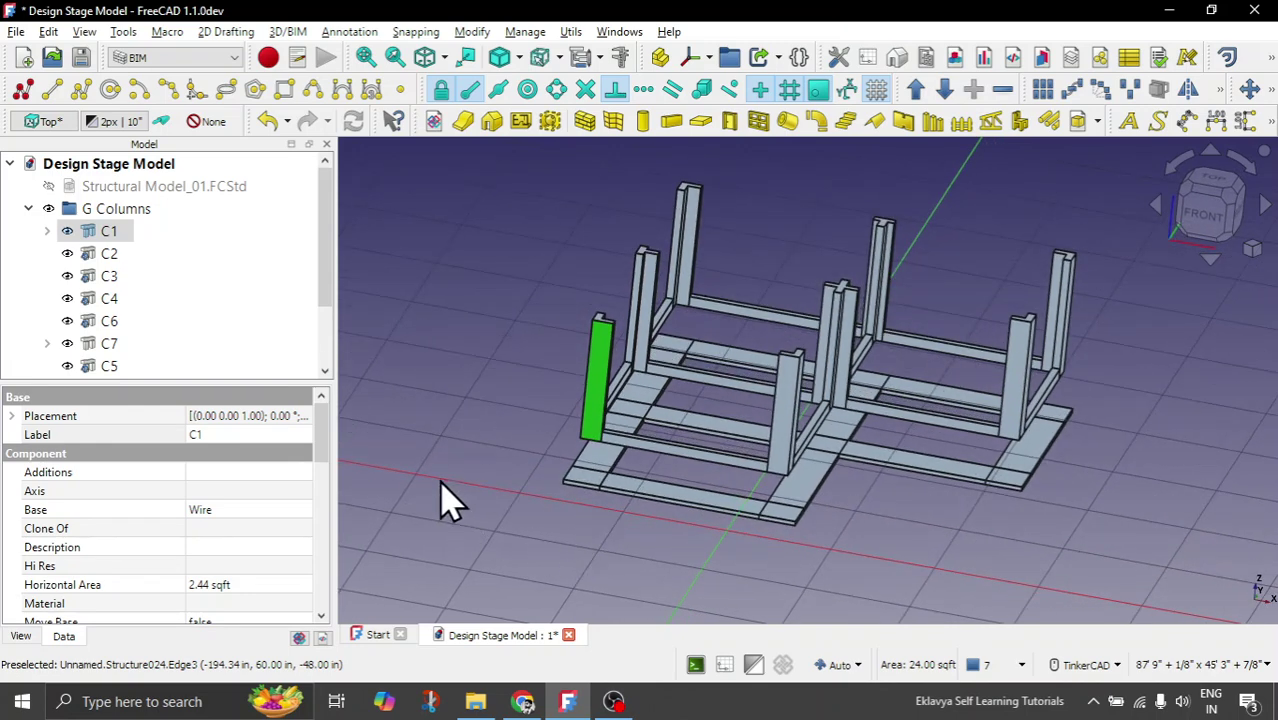
click(12, 416)
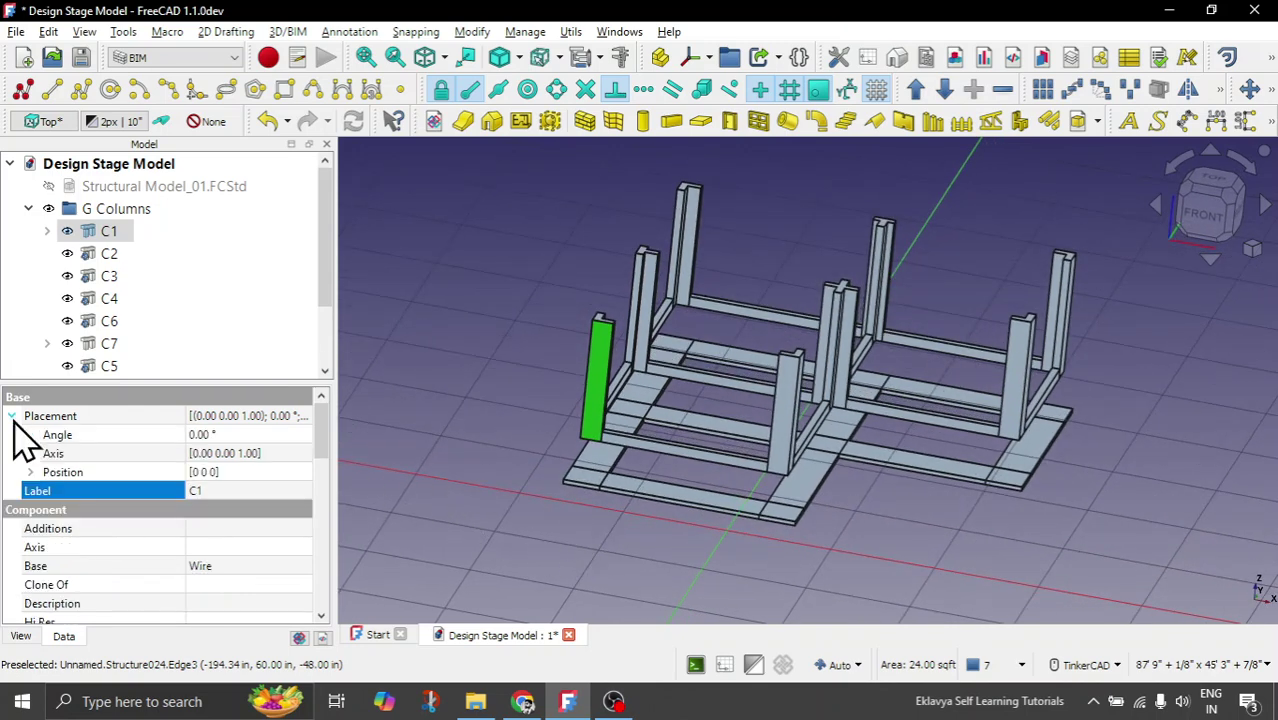
click(30, 472)
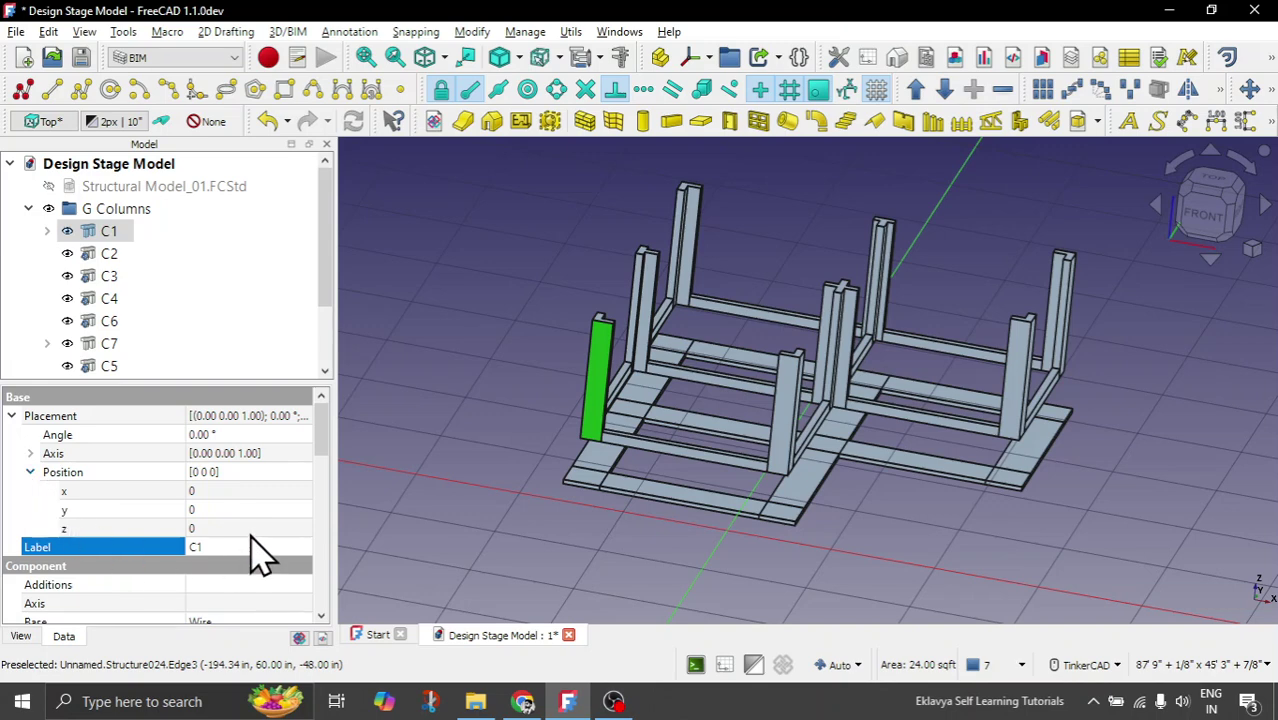
click(250, 528)
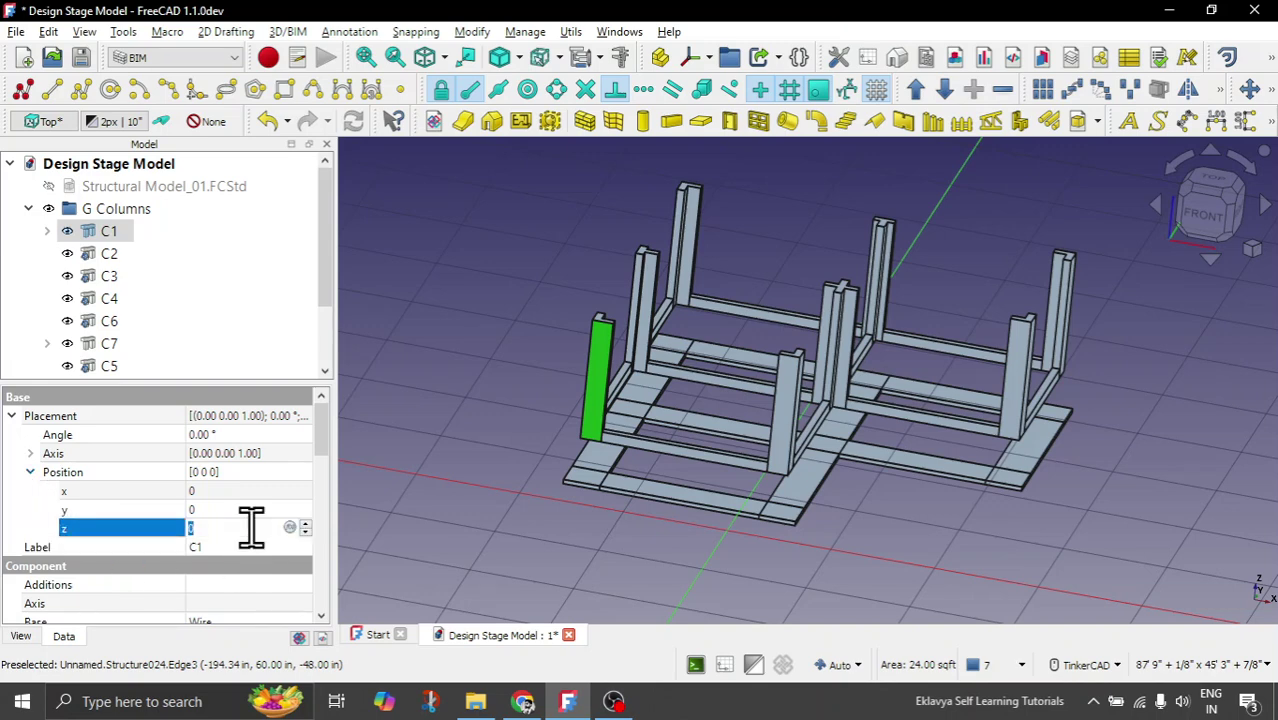
text(-4')
key(Return)
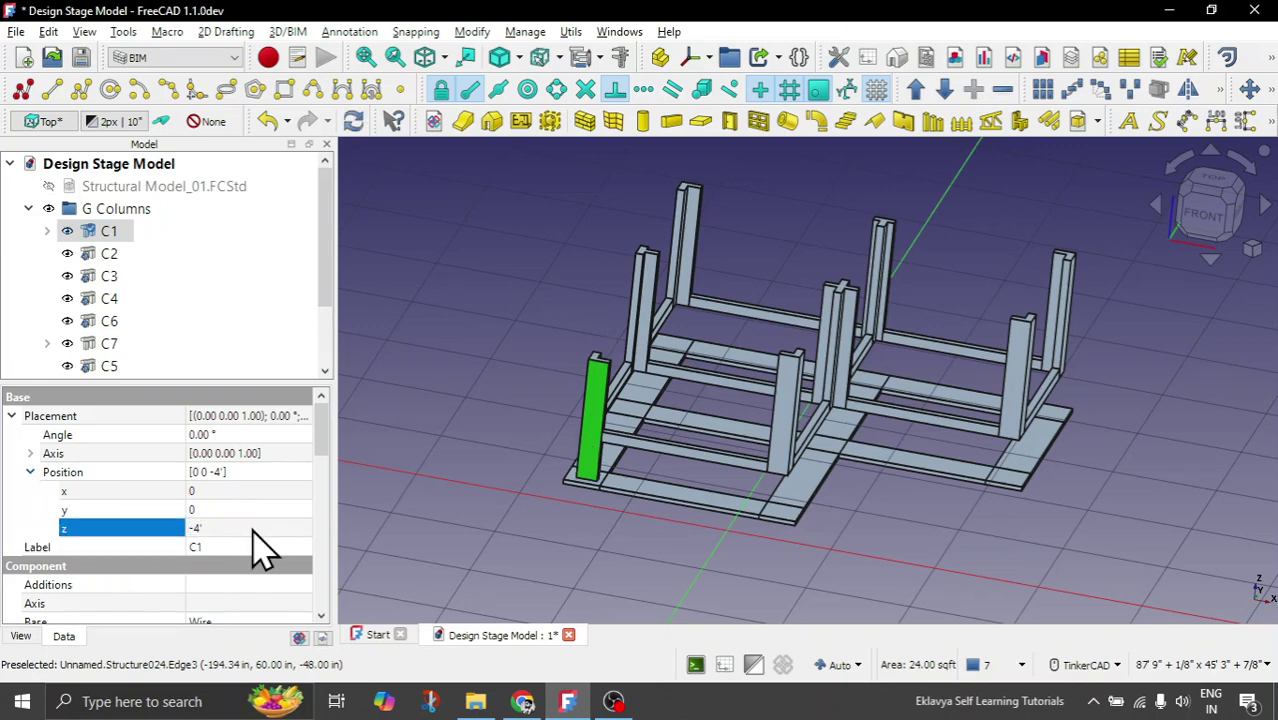
Step: Set the height of column C1 to 16' and clear the selection
scroll(551, 499, up, 5)
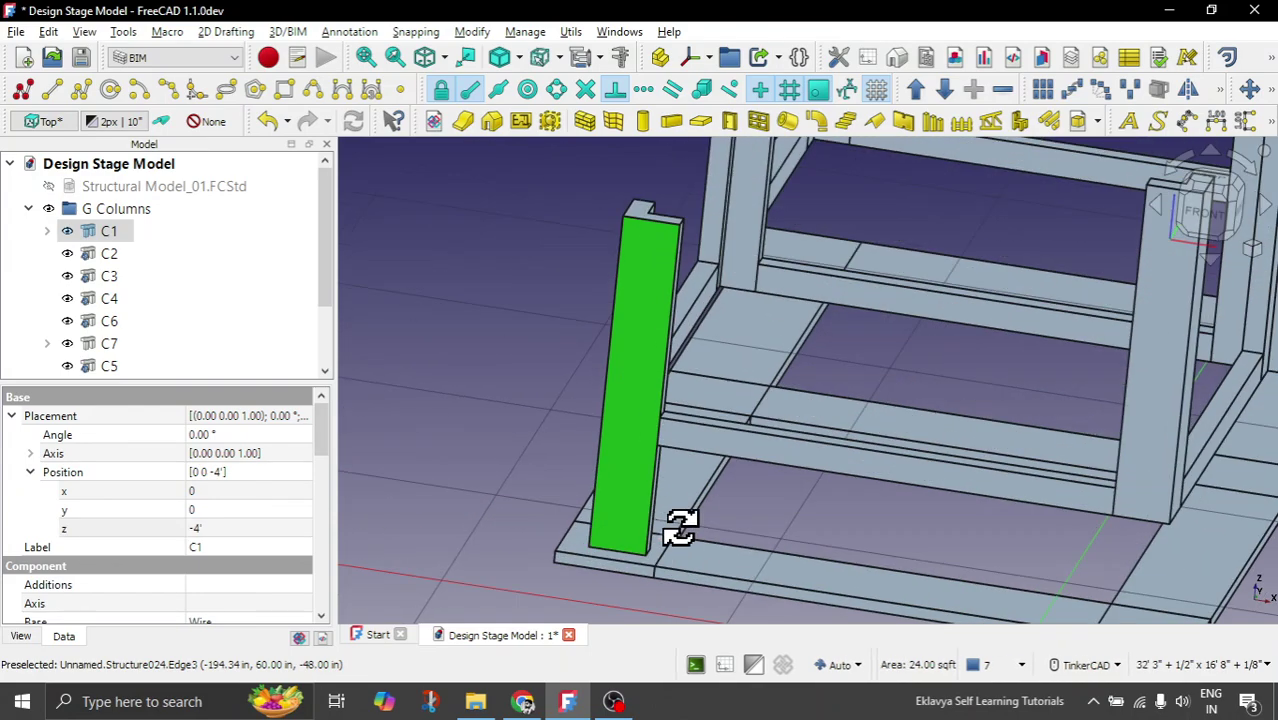
scroll(668, 530, up, 2)
scroll(605, 470, down, 4)
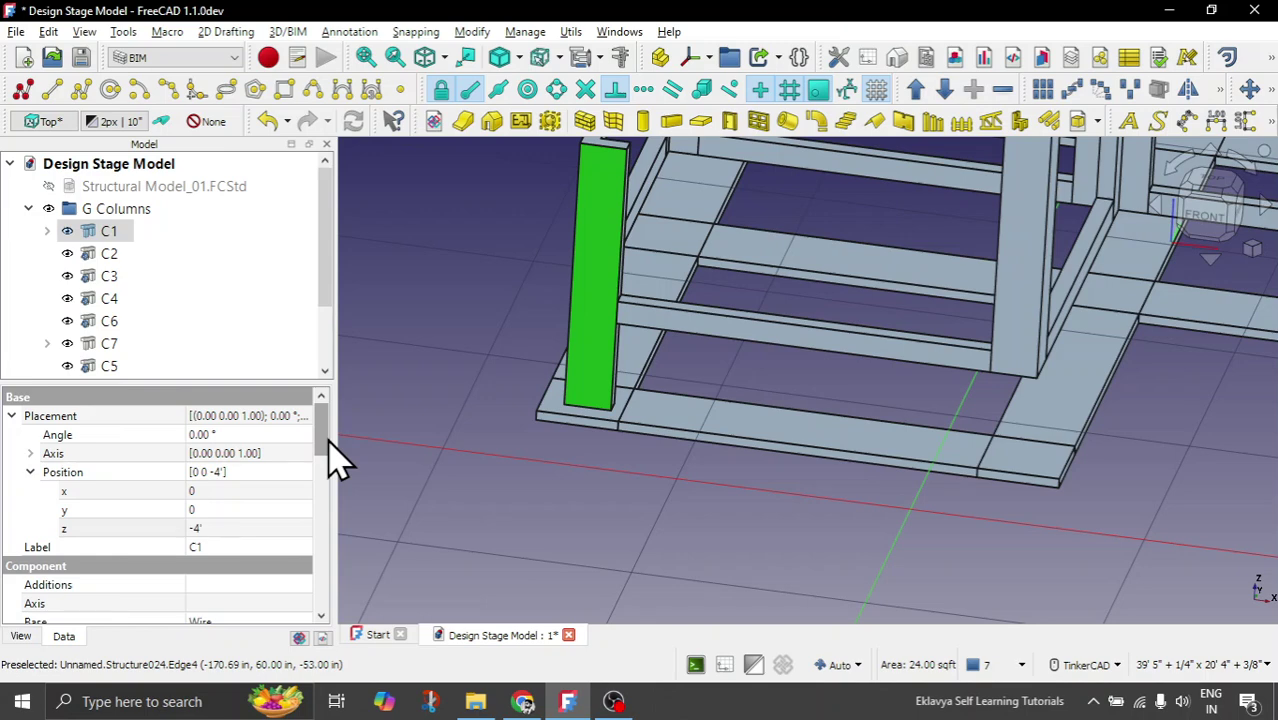
drag(331, 441, 321, 600)
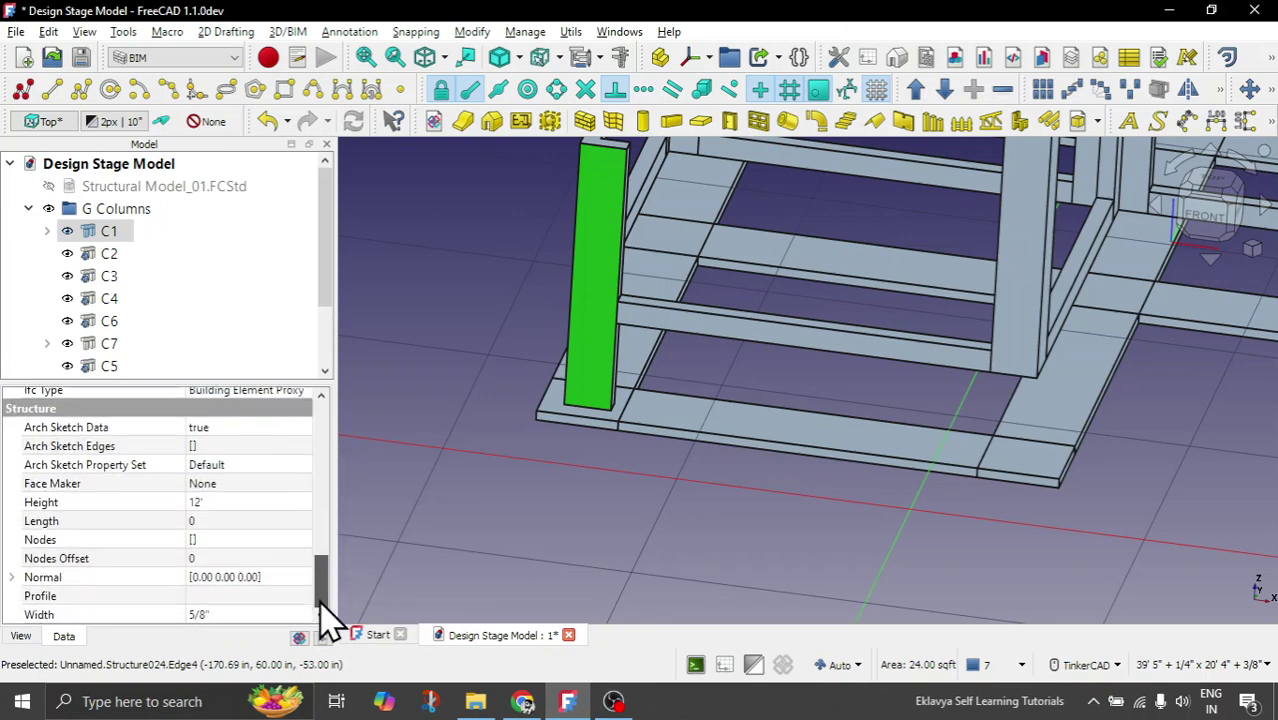
click(246, 502)
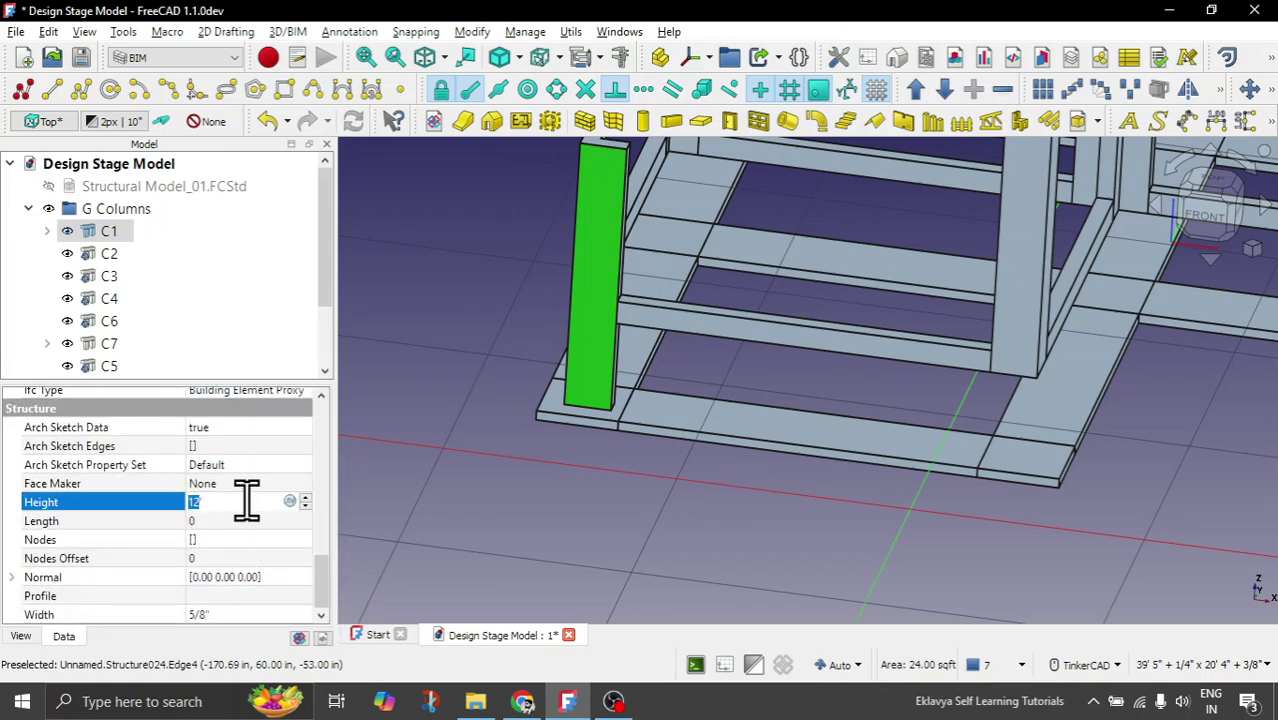
text(16')
key(Return)
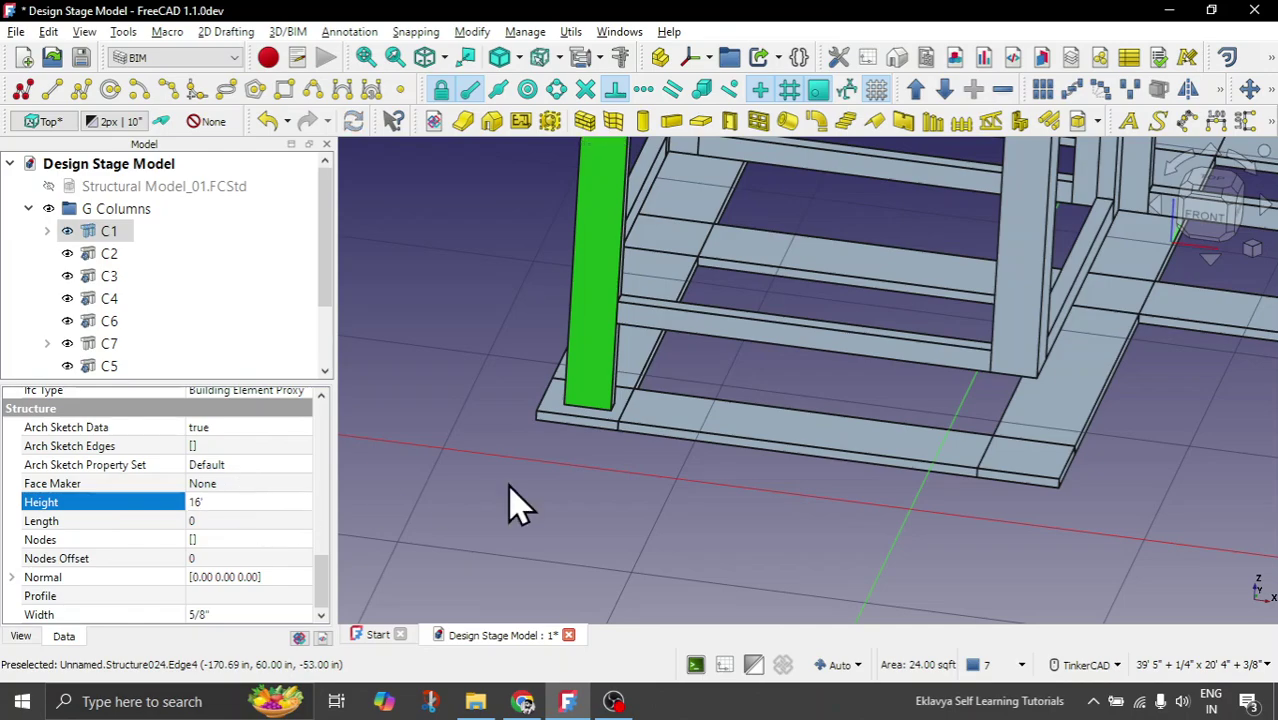
scroll(590, 490, down, 5)
click(593, 520)
right_drag(593, 520, 847, 481)
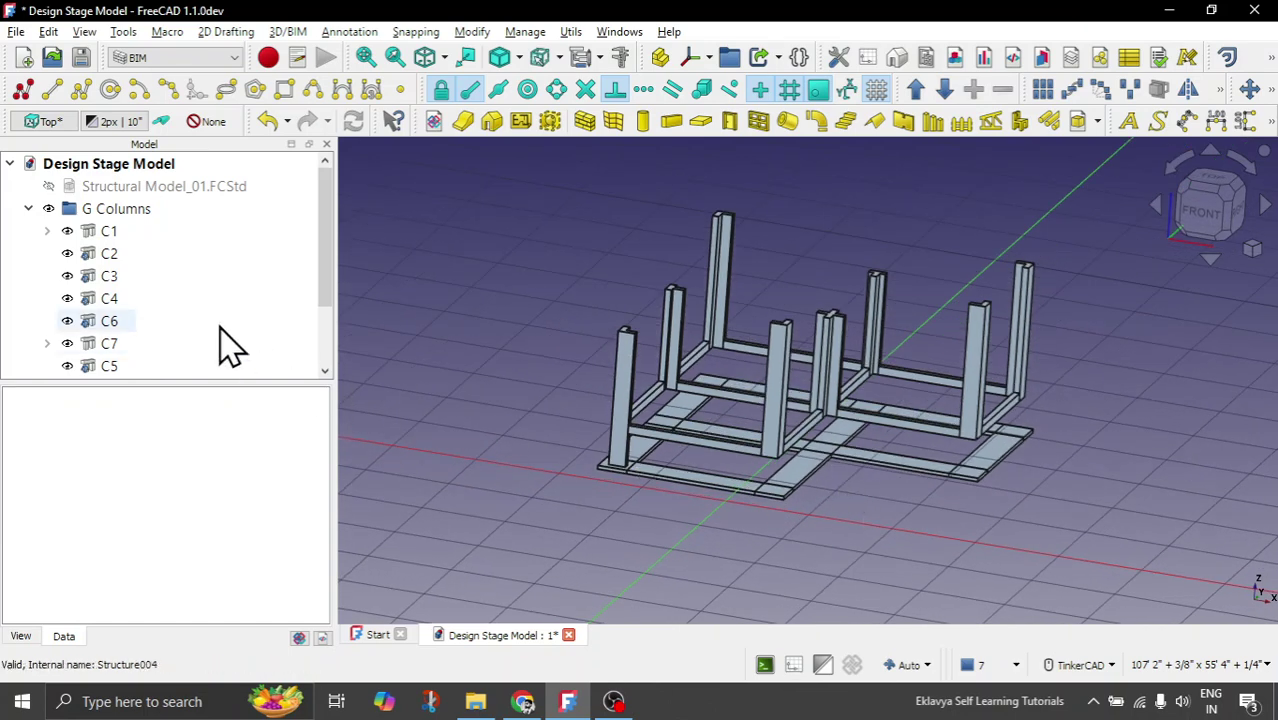
Step: Try setting the z position of all columns from C2 through C8 to -4' together, and undo the change
click(108, 254)
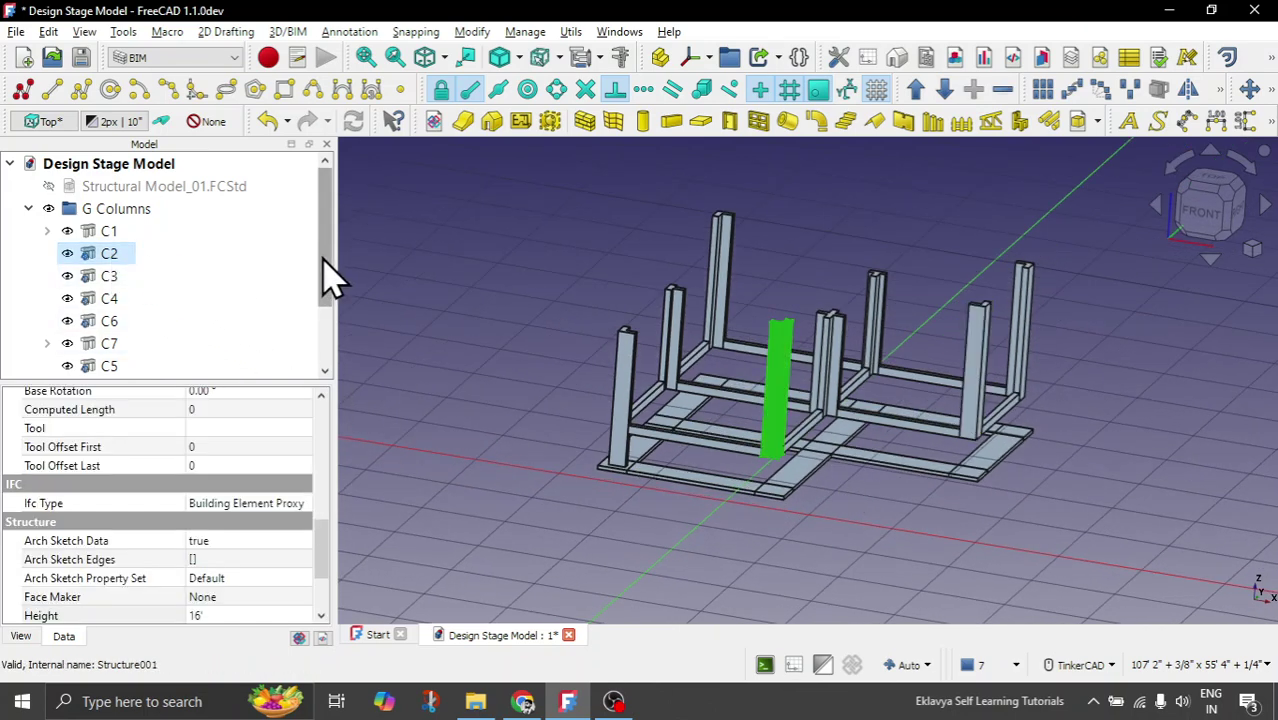
drag(330, 275, 322, 322)
shift+click(110, 299)
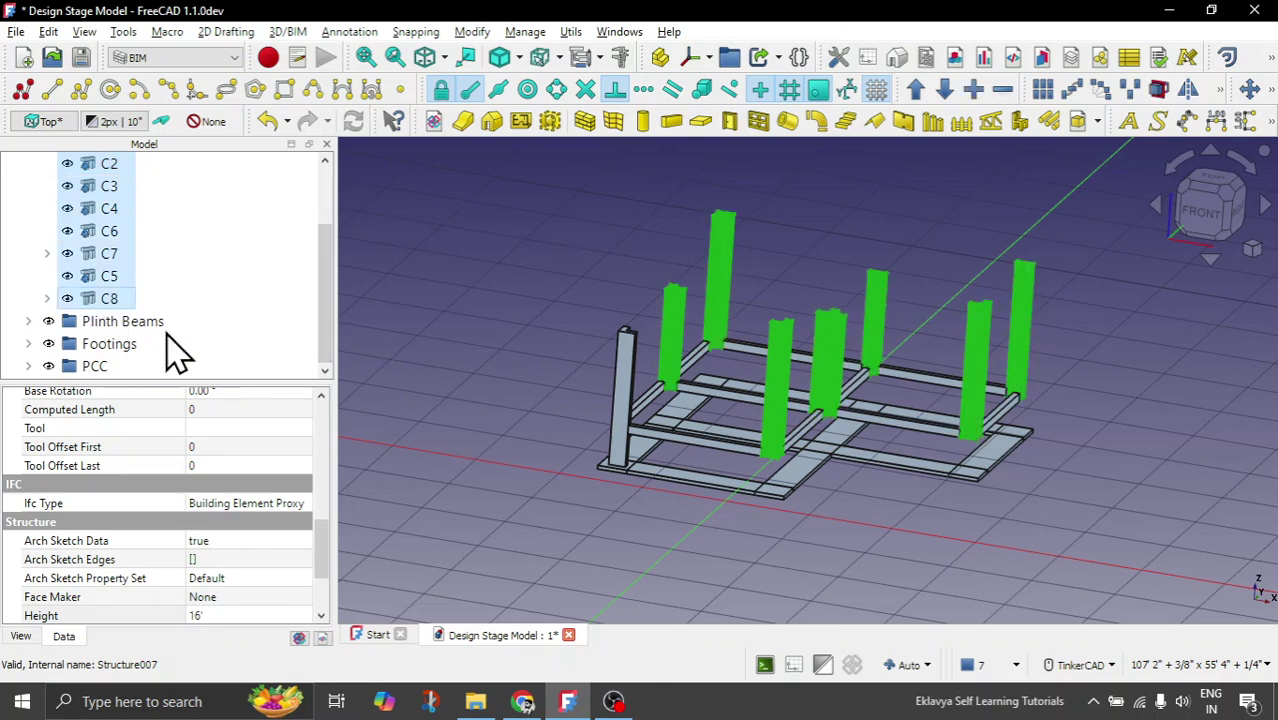
drag(324, 560, 322, 420)
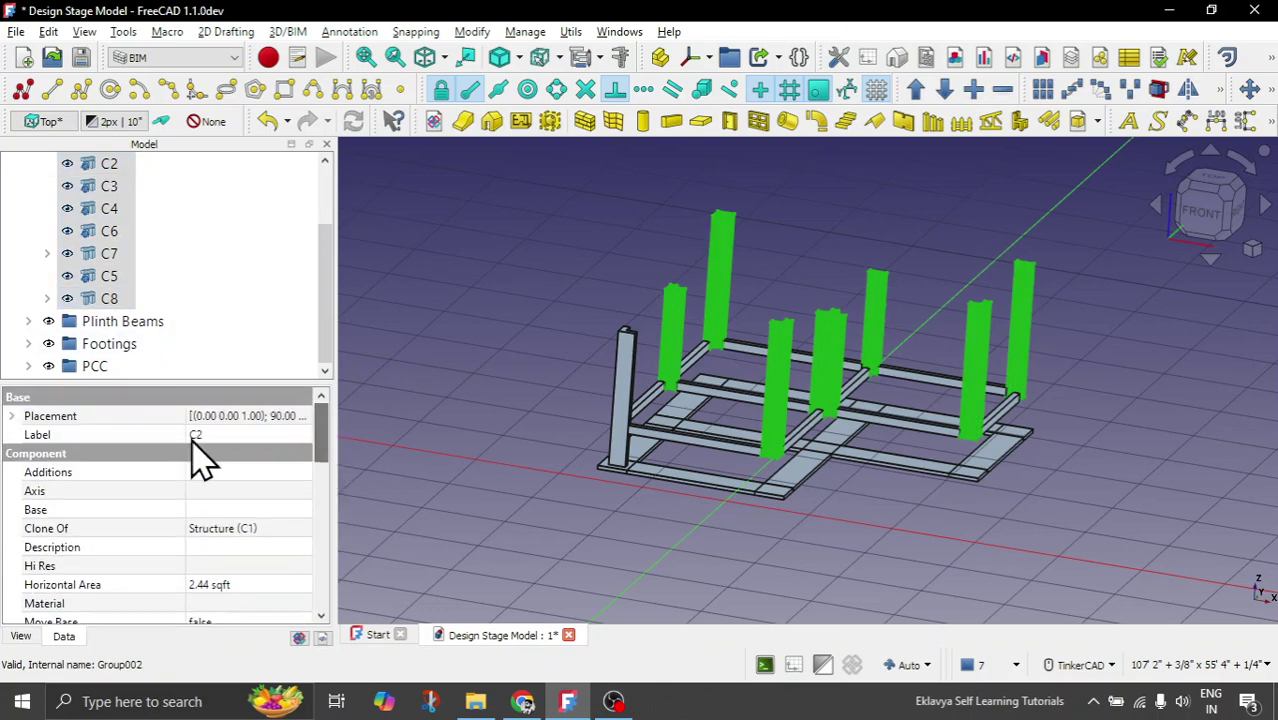
click(12, 417)
click(30, 473)
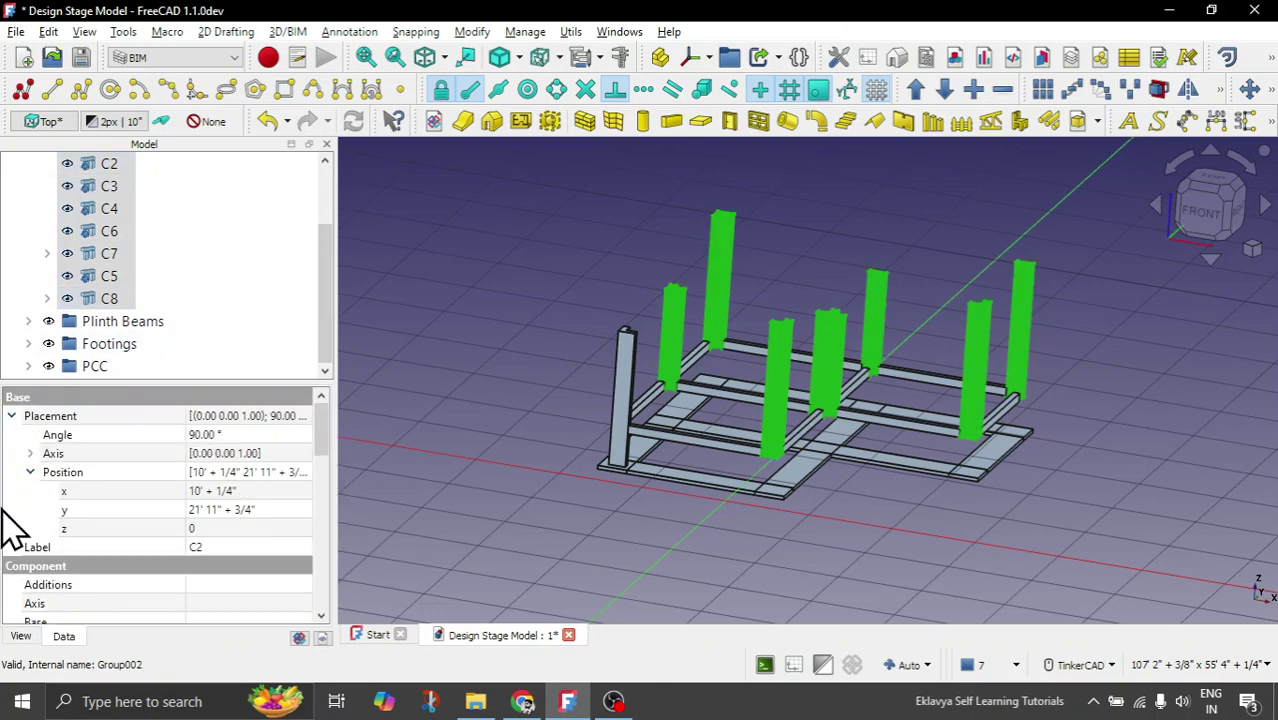
click(245, 528)
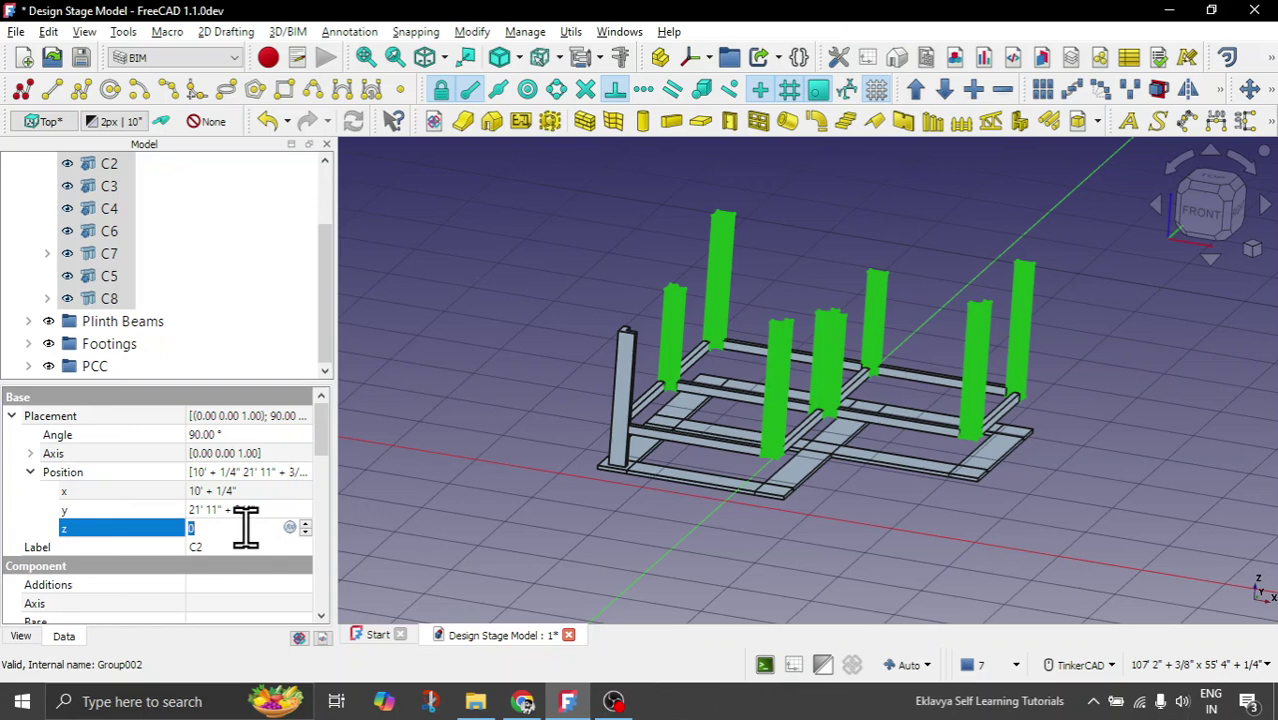
text(-4)
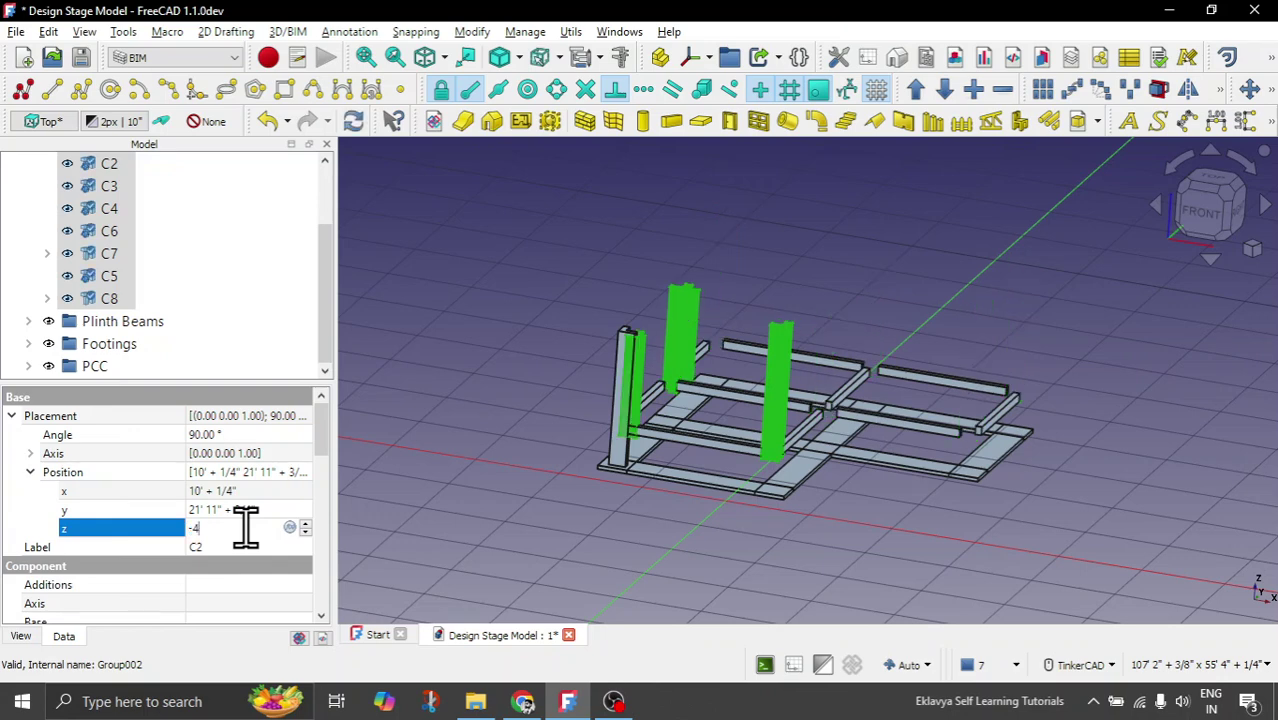
text(')
click(442, 371)
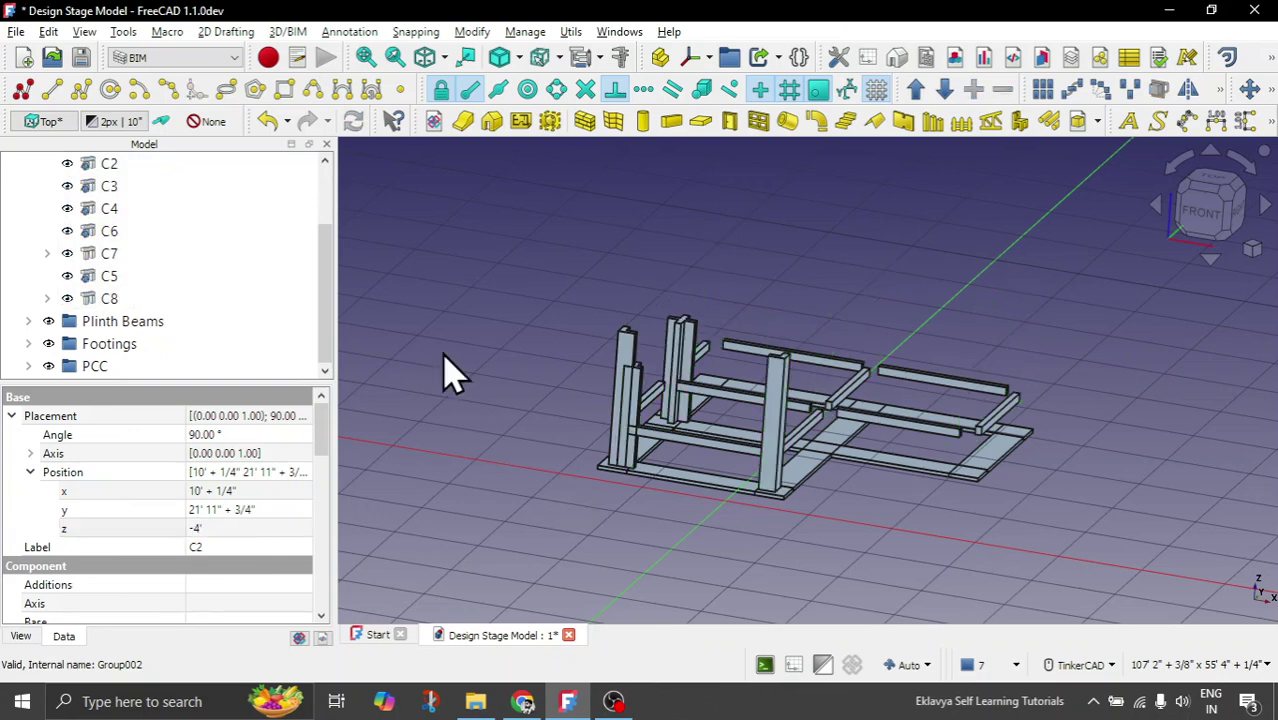
click(269, 124)
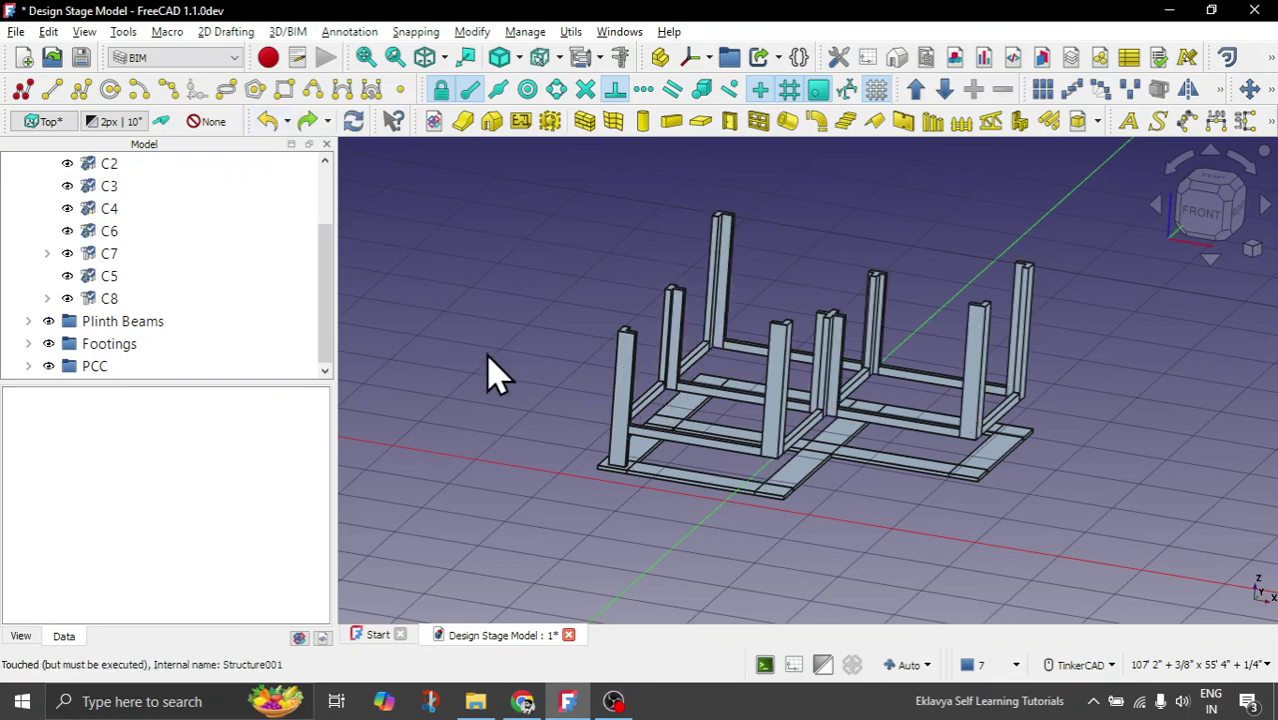
Step: Set the z position of column C2, the other front column of the lower bay, to -4'
right_drag(755, 378, 880, 368)
right_drag(968, 340, 938, 545)
scroll(800, 565, up, 3)
scroll(736, 514, down, 5)
scroll(938, 545, up, 2)
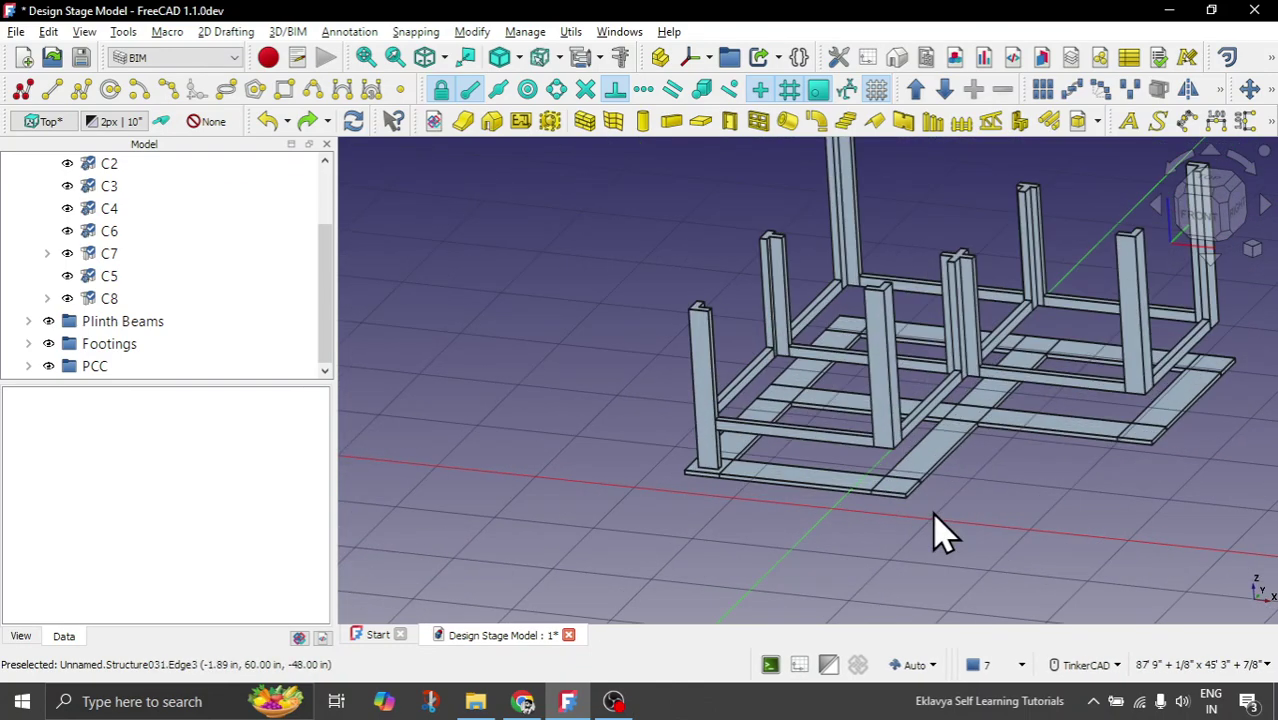
click(893, 375)
click(253, 528)
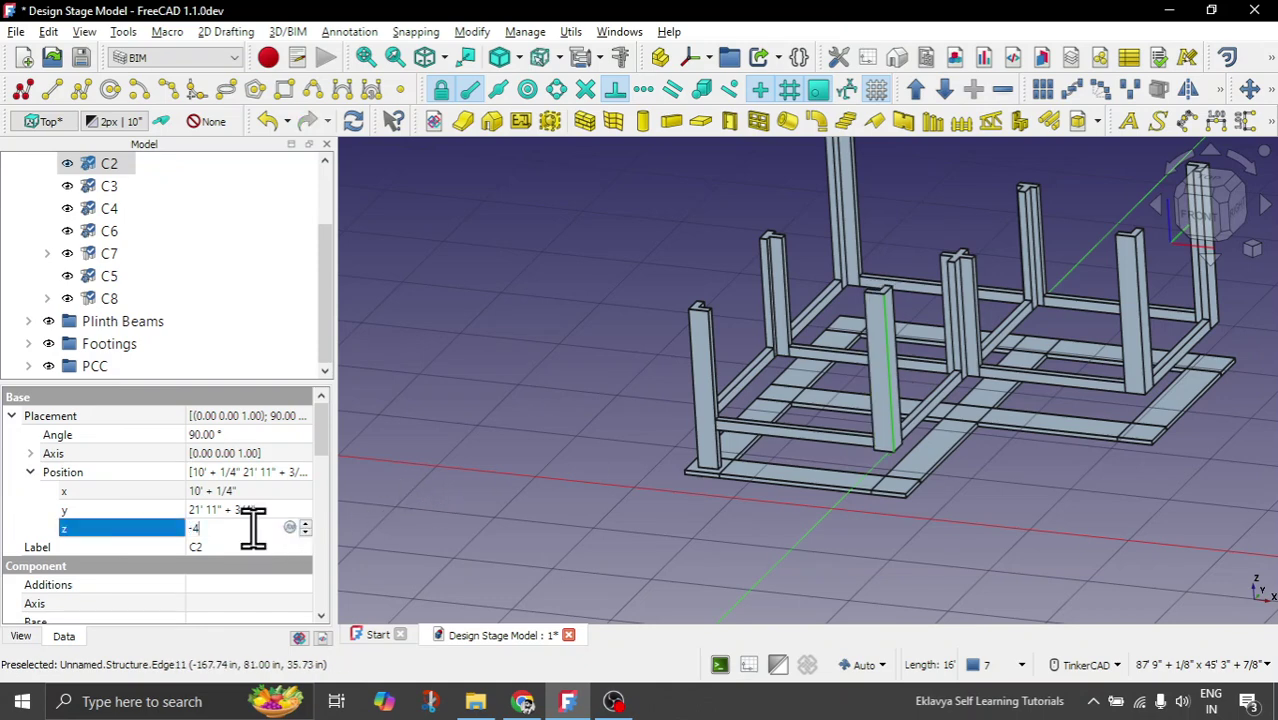
key(Return)
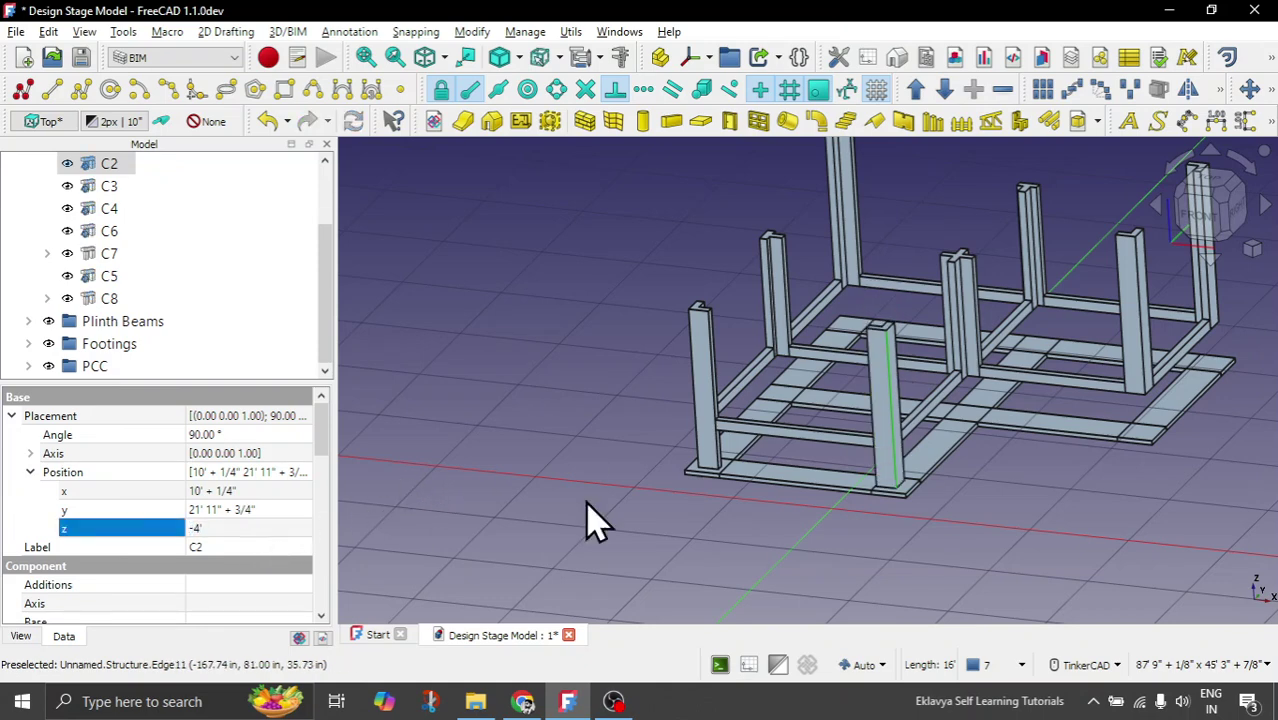
Step: Set the z position of column C8, at the central junction of the bays, to -4'
click(964, 337)
click(229, 528)
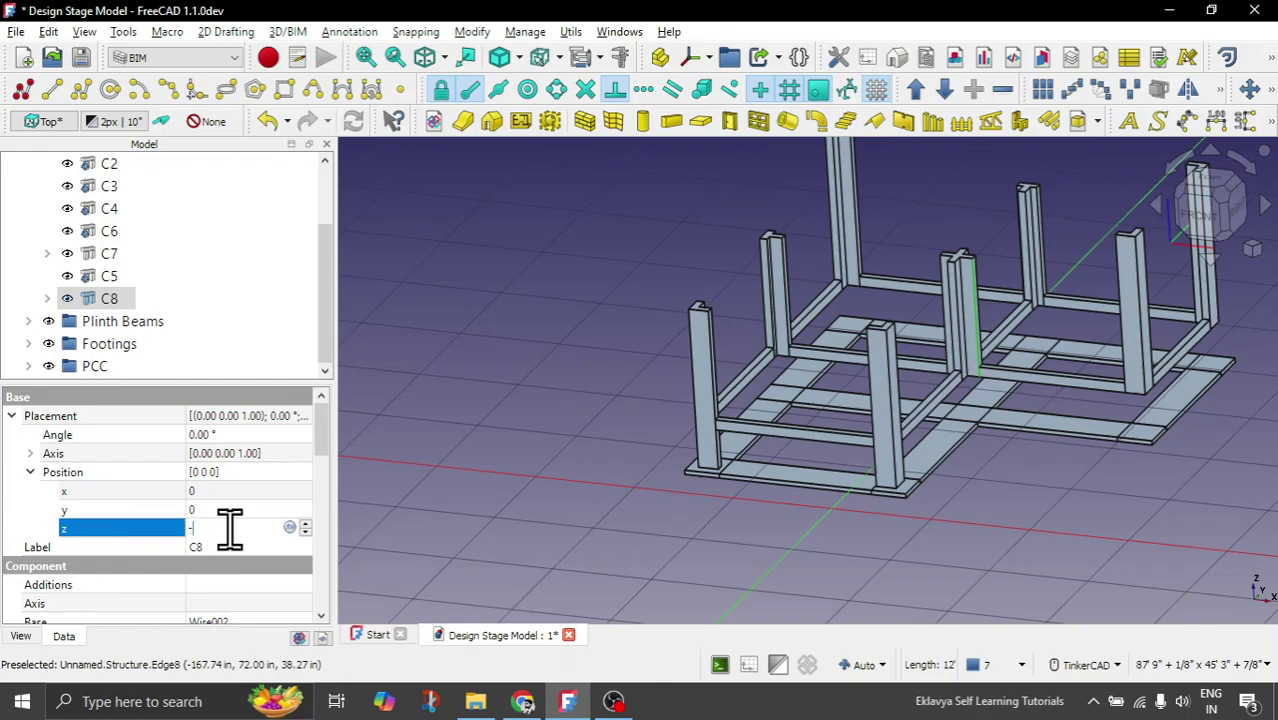
text(-4)
key(Return)
Step: Set the z position of column C3, at the front outer corner of the side bay, to -4'
right_drag(660, 545, 933, 448)
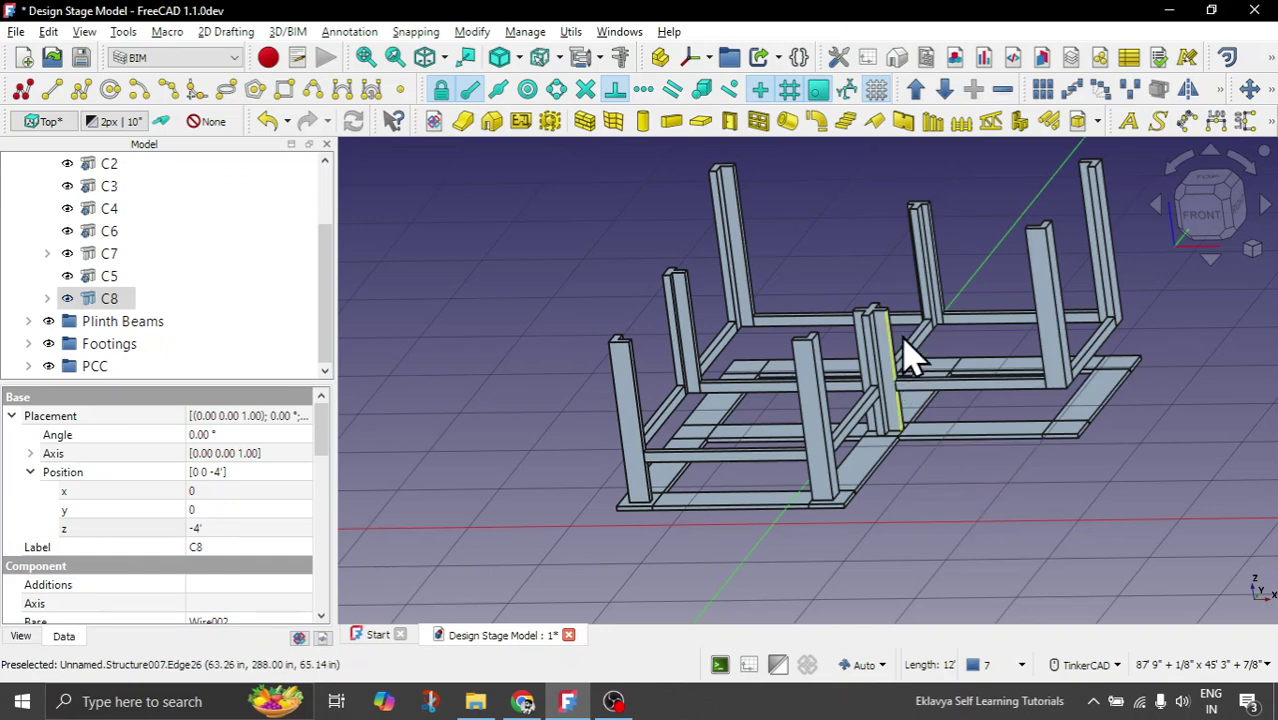
click(1056, 314)
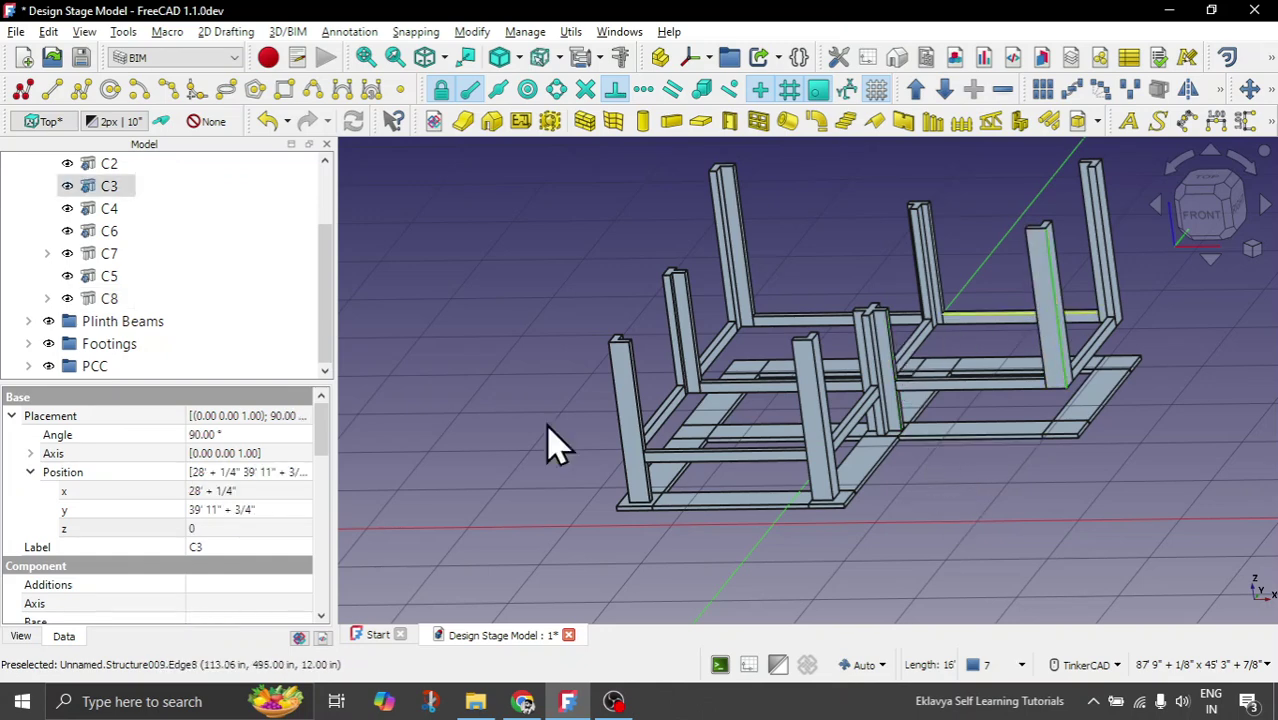
click(247, 527)
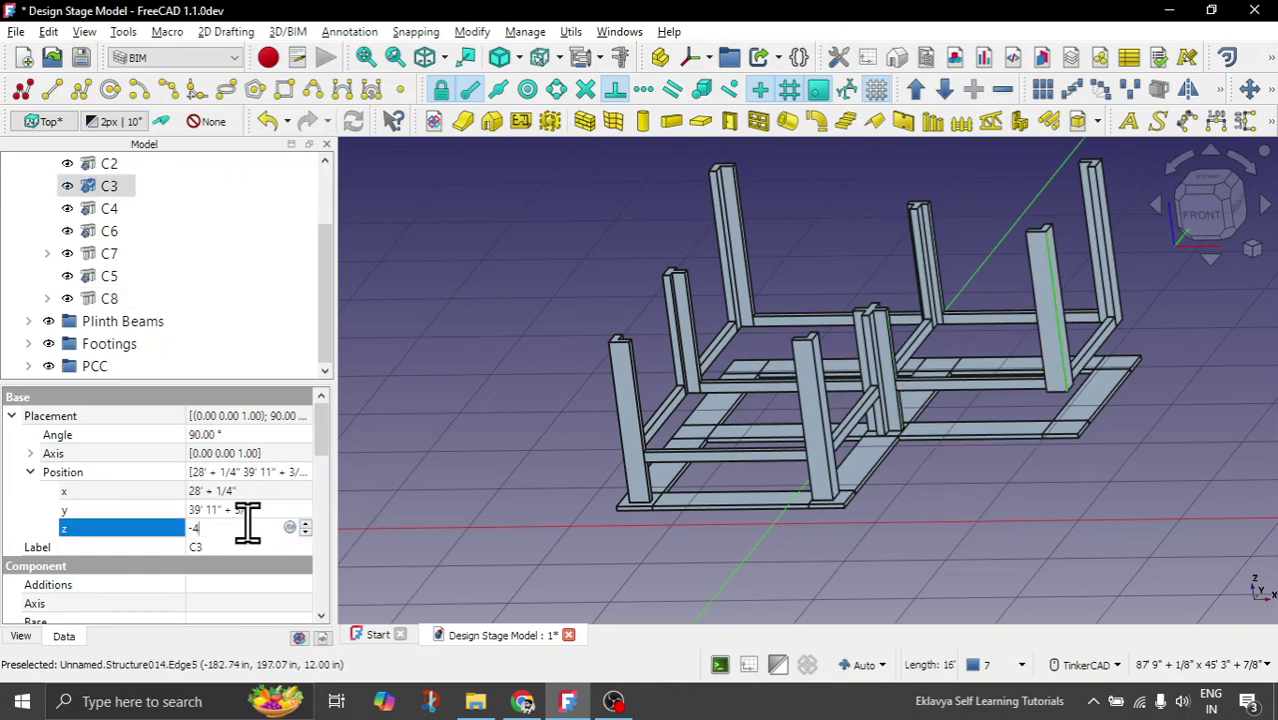
key(Return)
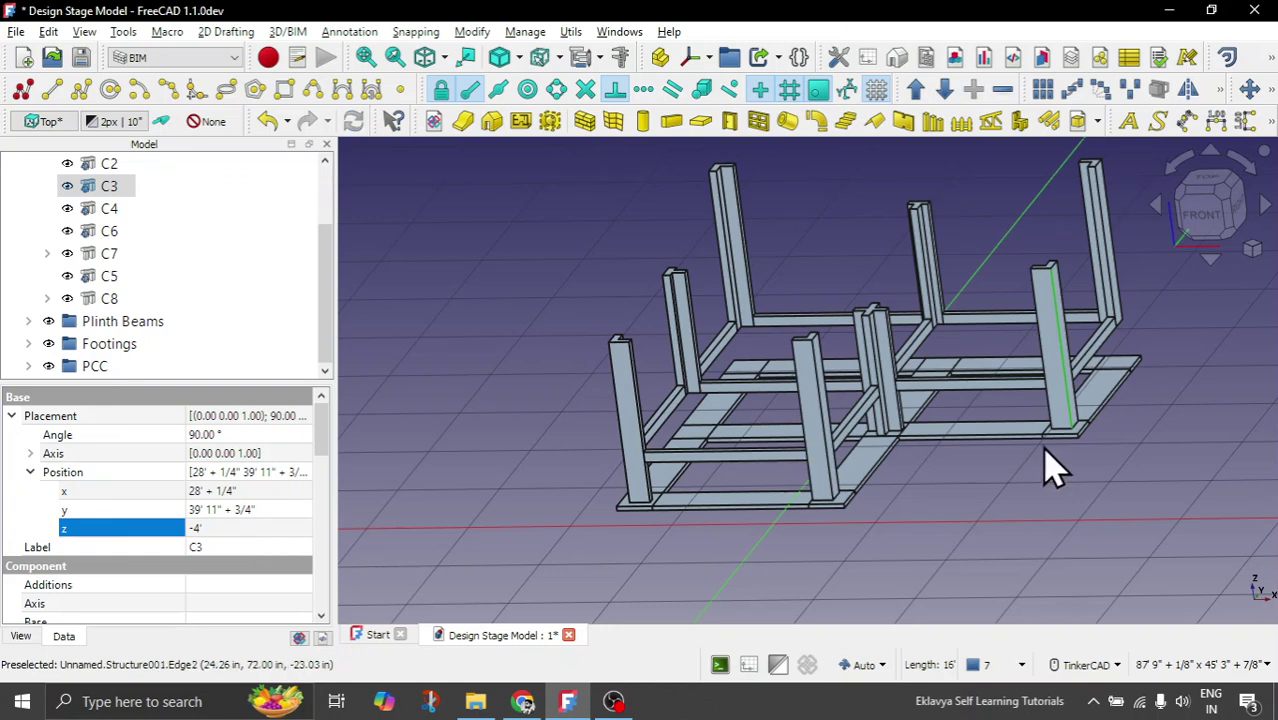
Step: Set the z position of column C4, at the rear outer corner of the side bay, to -4'
click(1118, 240)
click(248, 527)
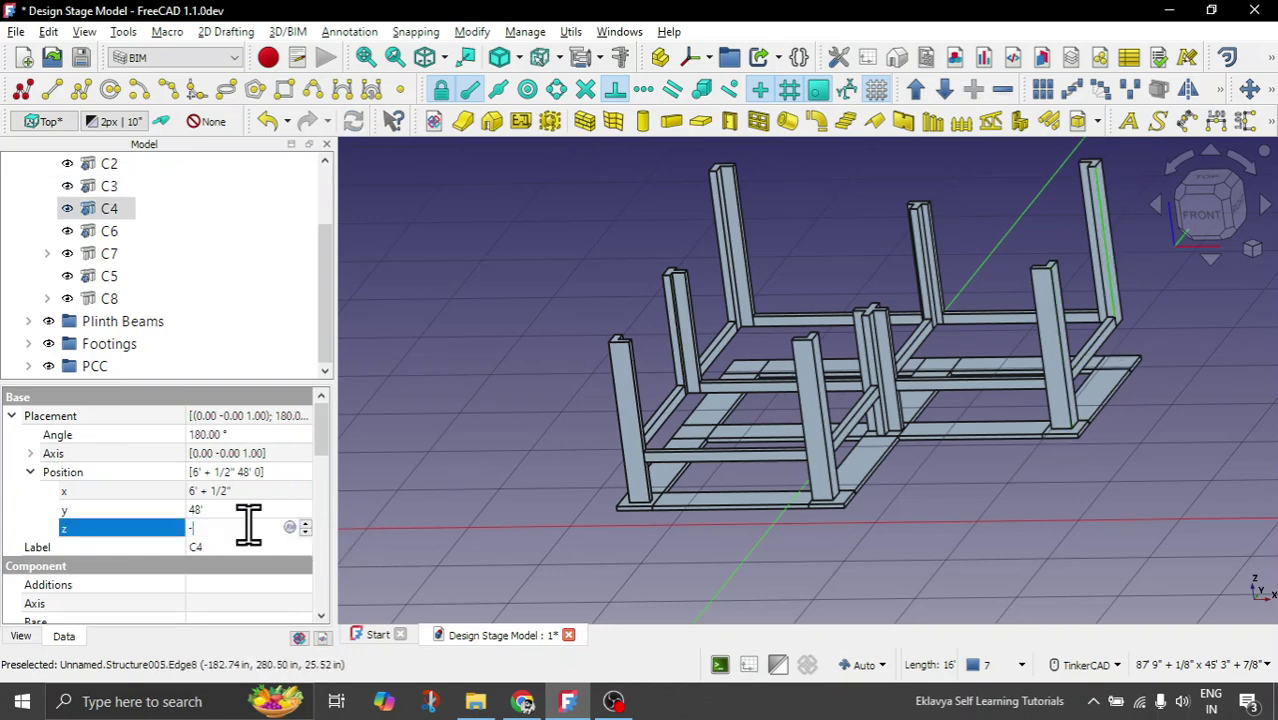
text(-4')
key(Return)
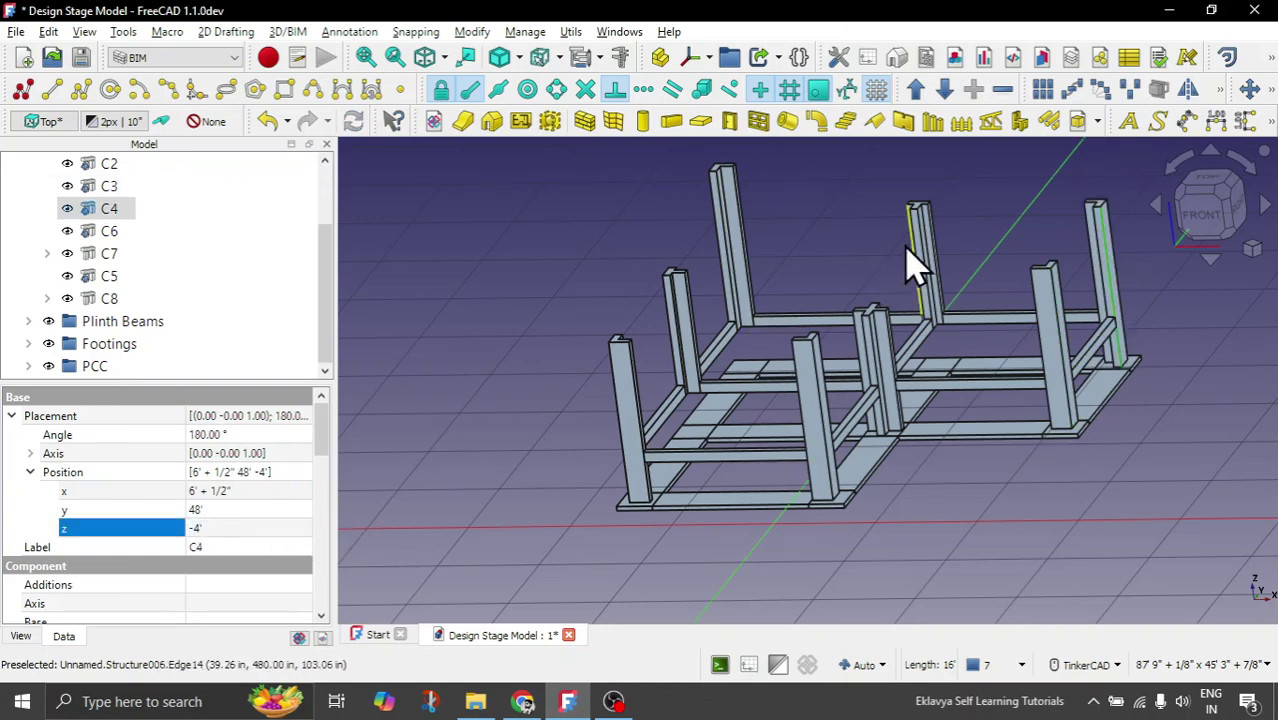
Step: Set the z position of column C5, the middle column of the rear row, to -4'
click(913, 264)
click(232, 527)
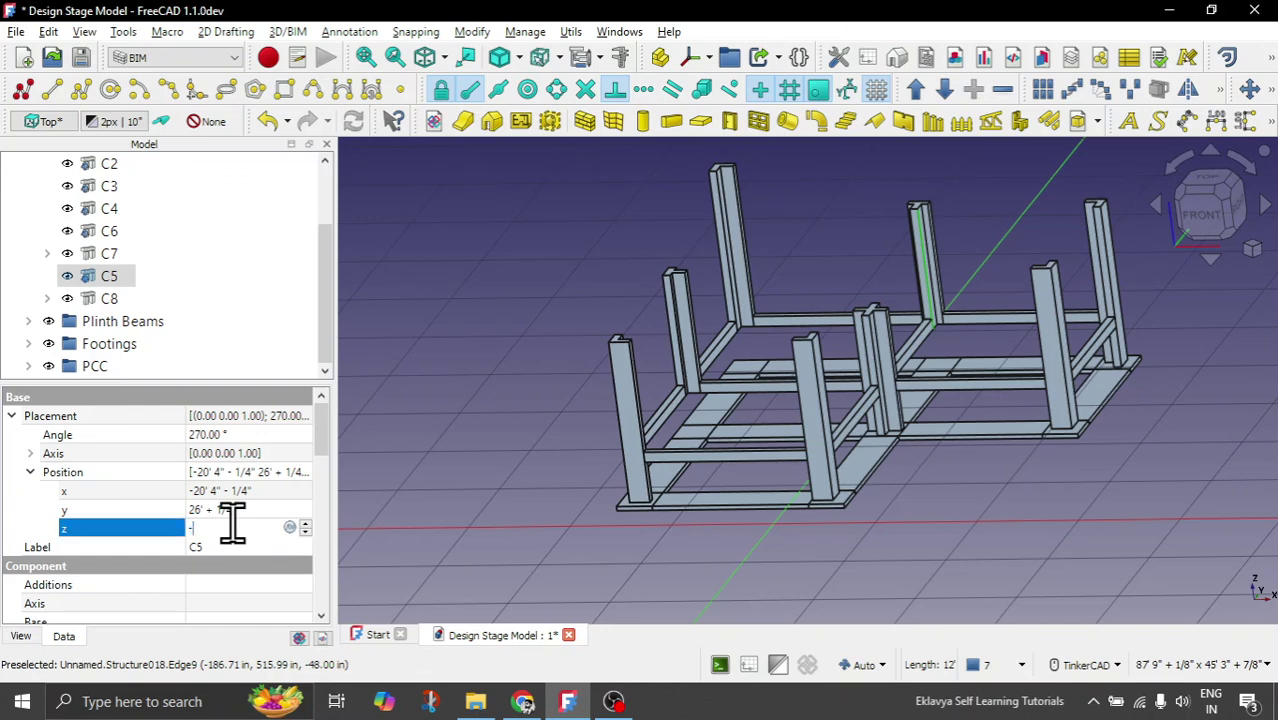
text(-4')
key(Return)
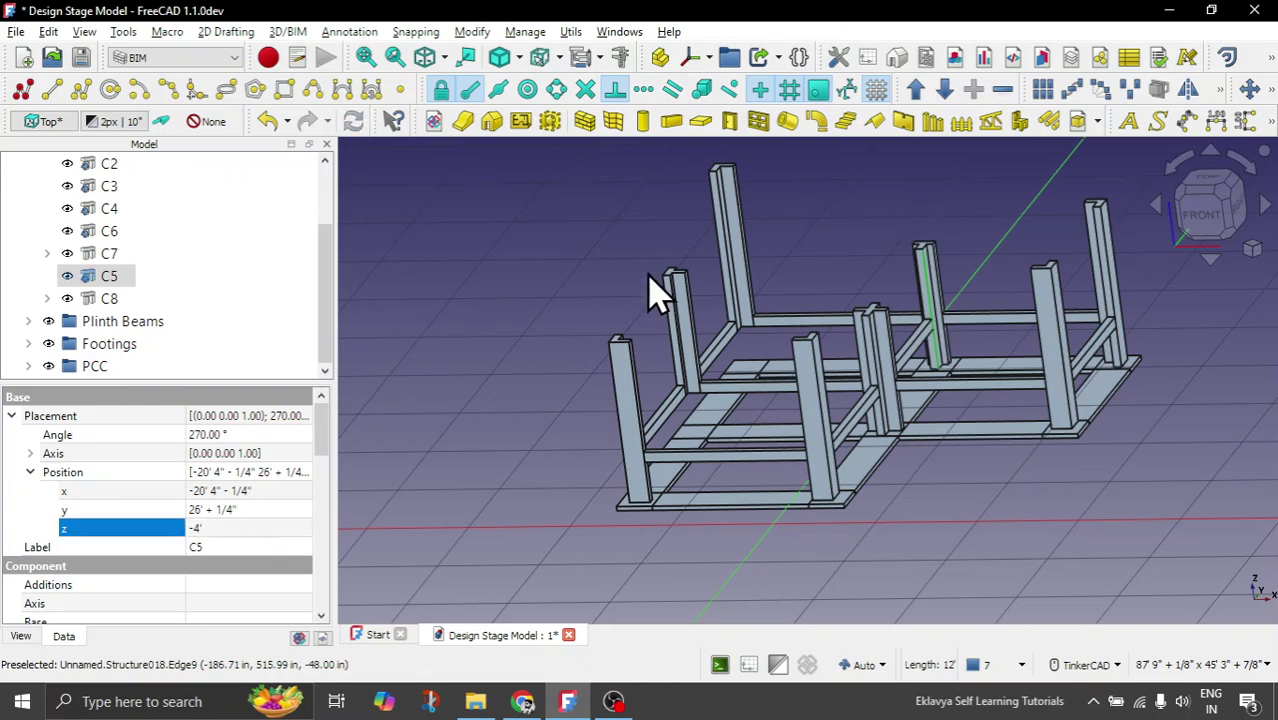
Step: Set the z position of columns C6 and C7, one after the other, to -4'
click(748, 245)
click(230, 527)
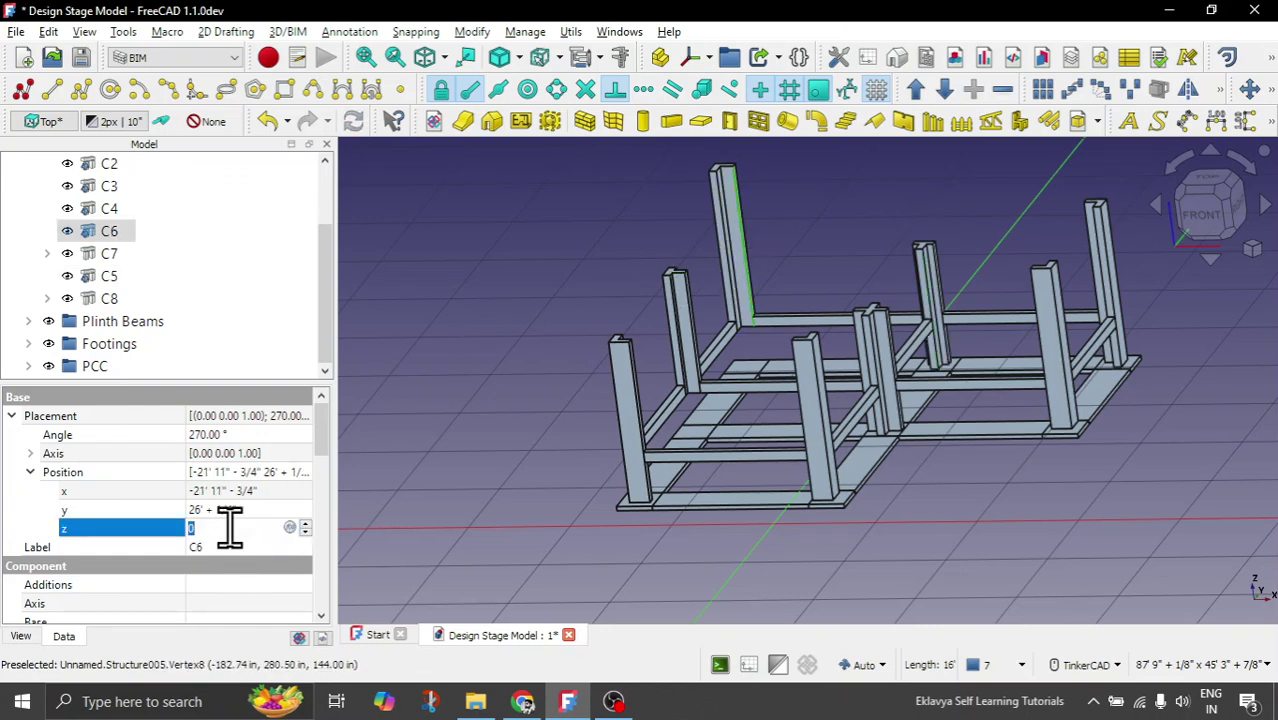
click(632, 340)
click(242, 528)
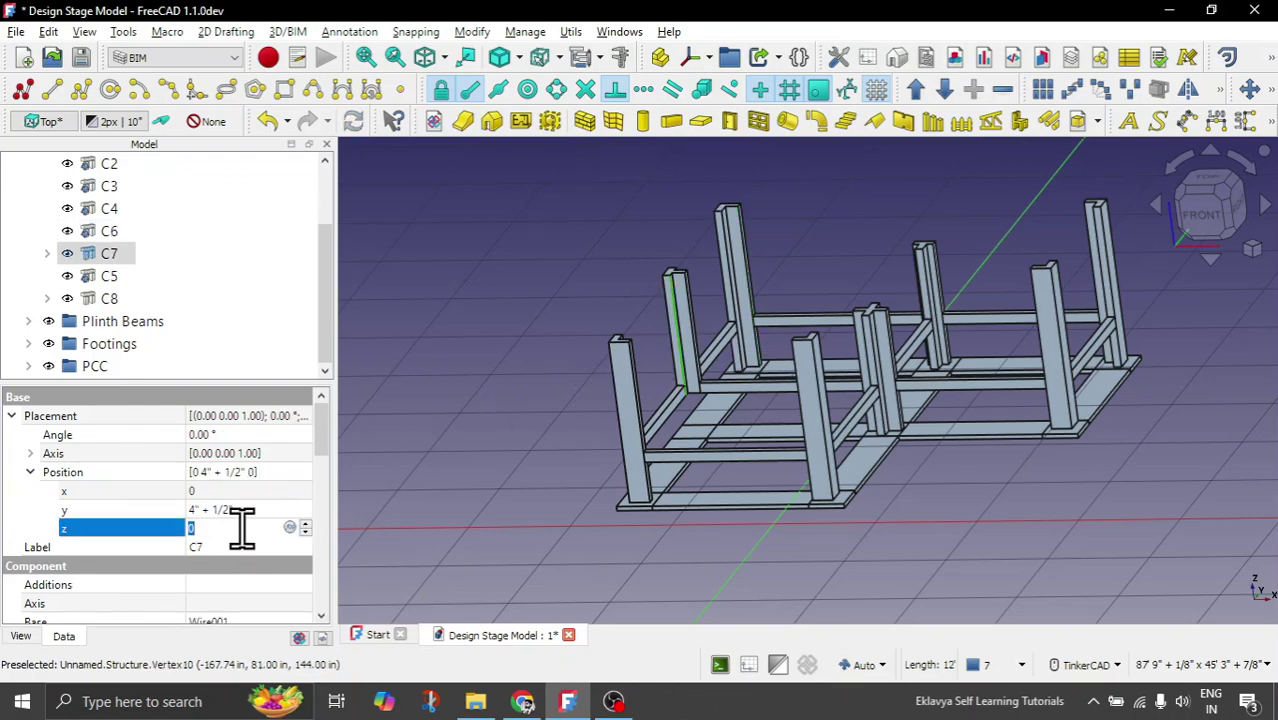
text(-4')
key(Return)
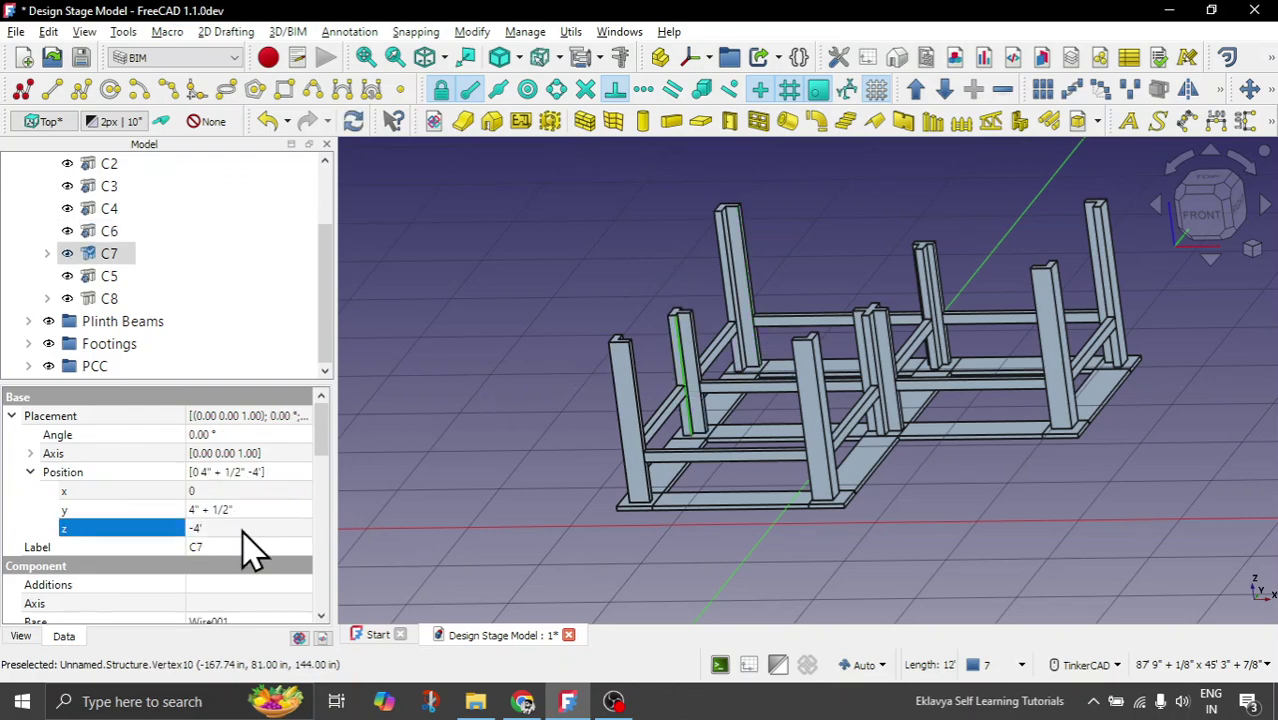
Step: Set the height of column C8, at the central junction of the bays, to 16'
right_drag(708, 542, 613, 499)
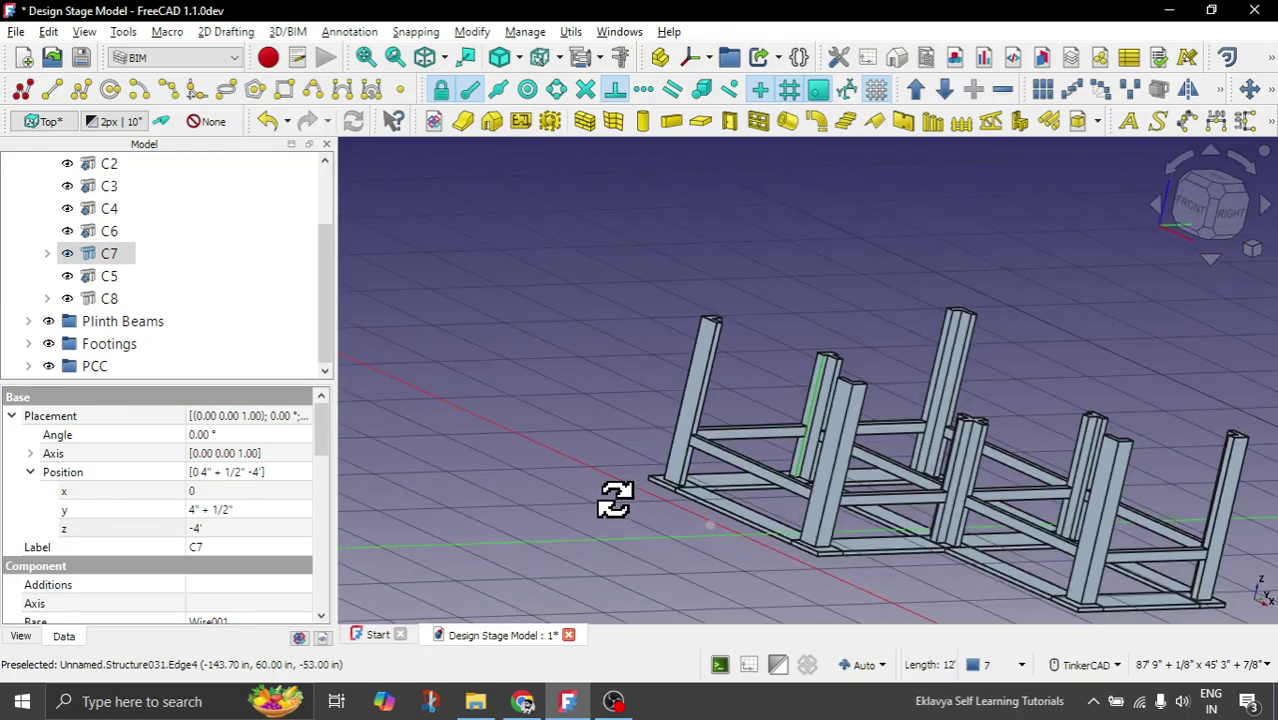
click(1207, 222)
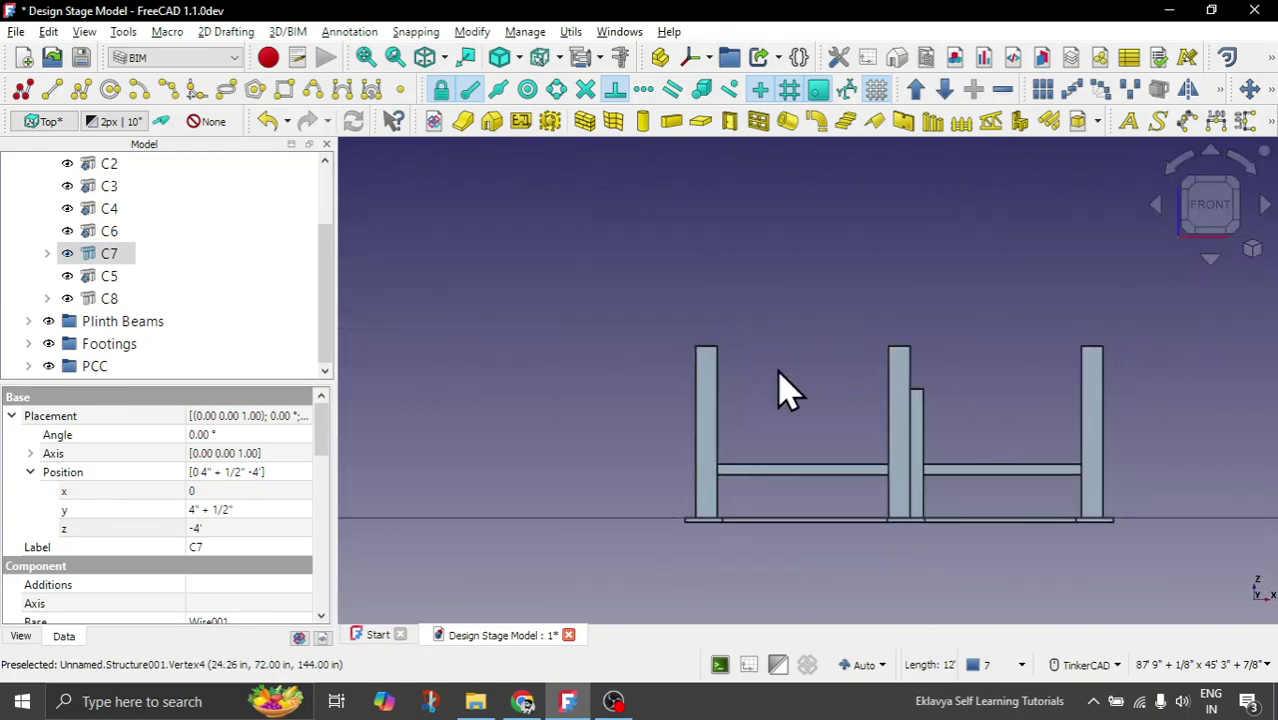
right_drag(972, 380, 950, 419)
click(945, 420)
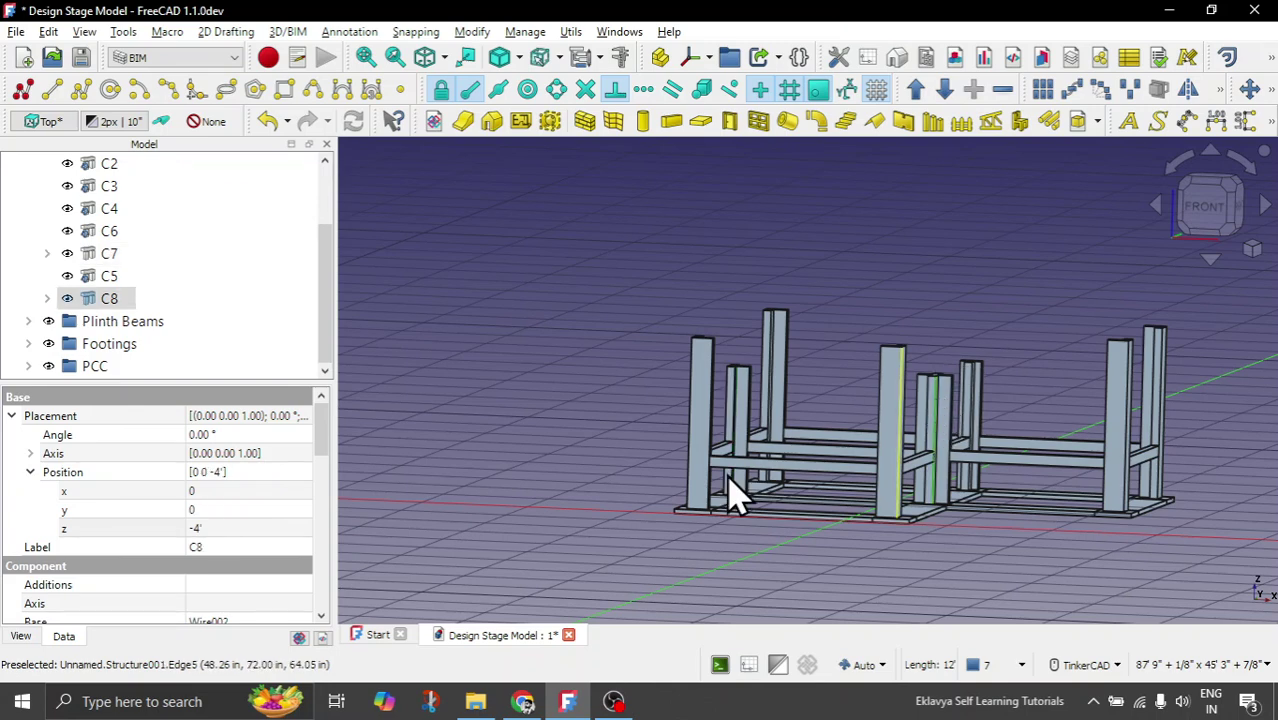
drag(322, 436, 322, 612)
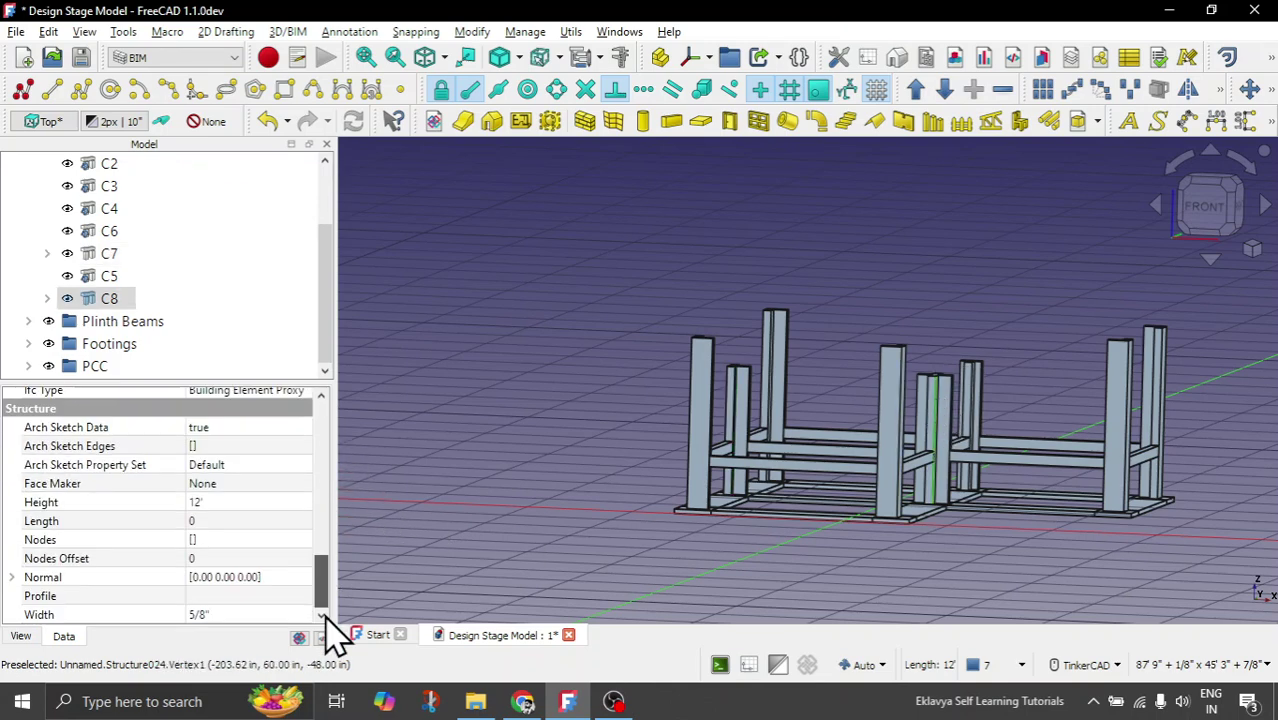
click(224, 502)
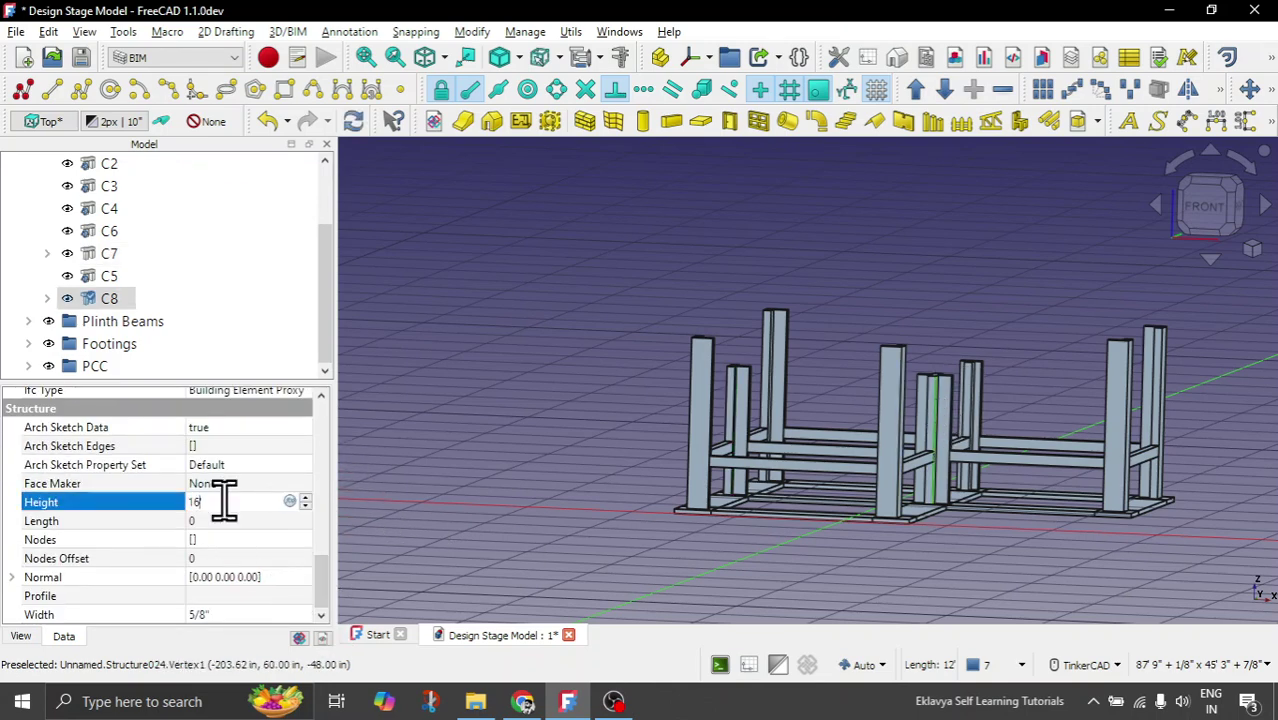
text(16)
key(Return)
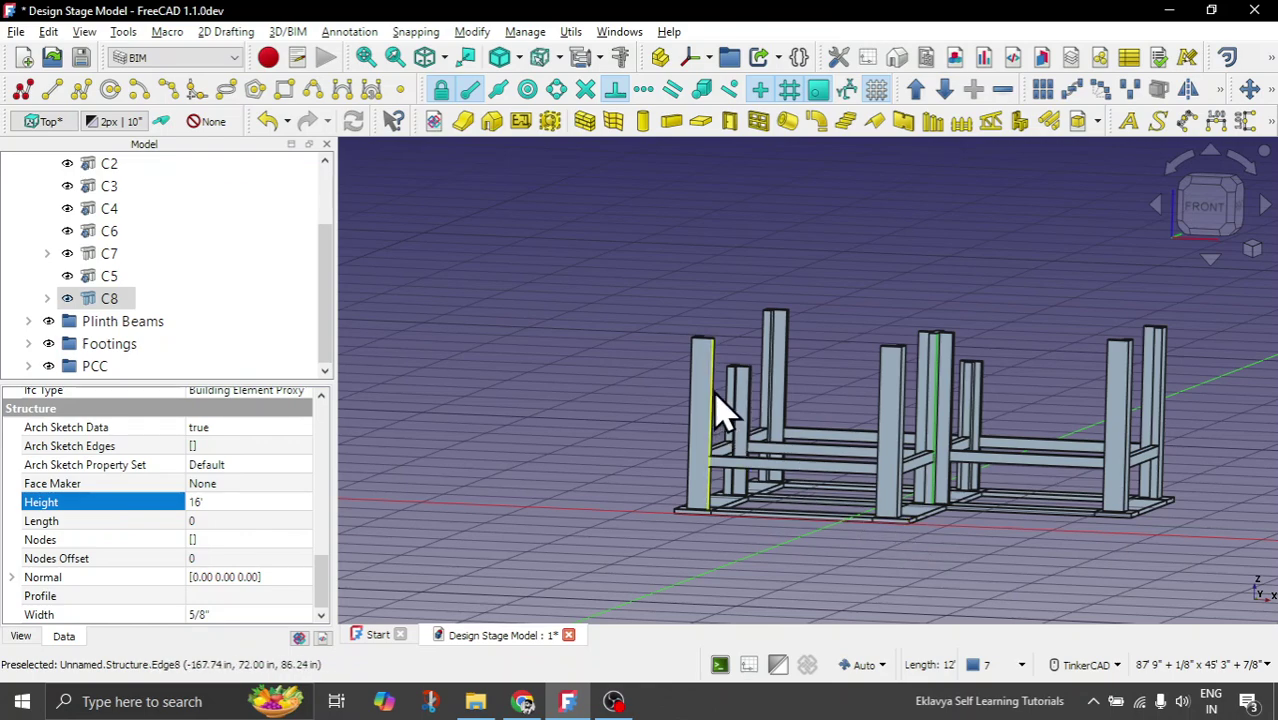
Step: Set the height of column C7, between C6 and the front corner column, to 16'
right_drag(984, 414, 945, 432)
scroll(756, 419, up, 4)
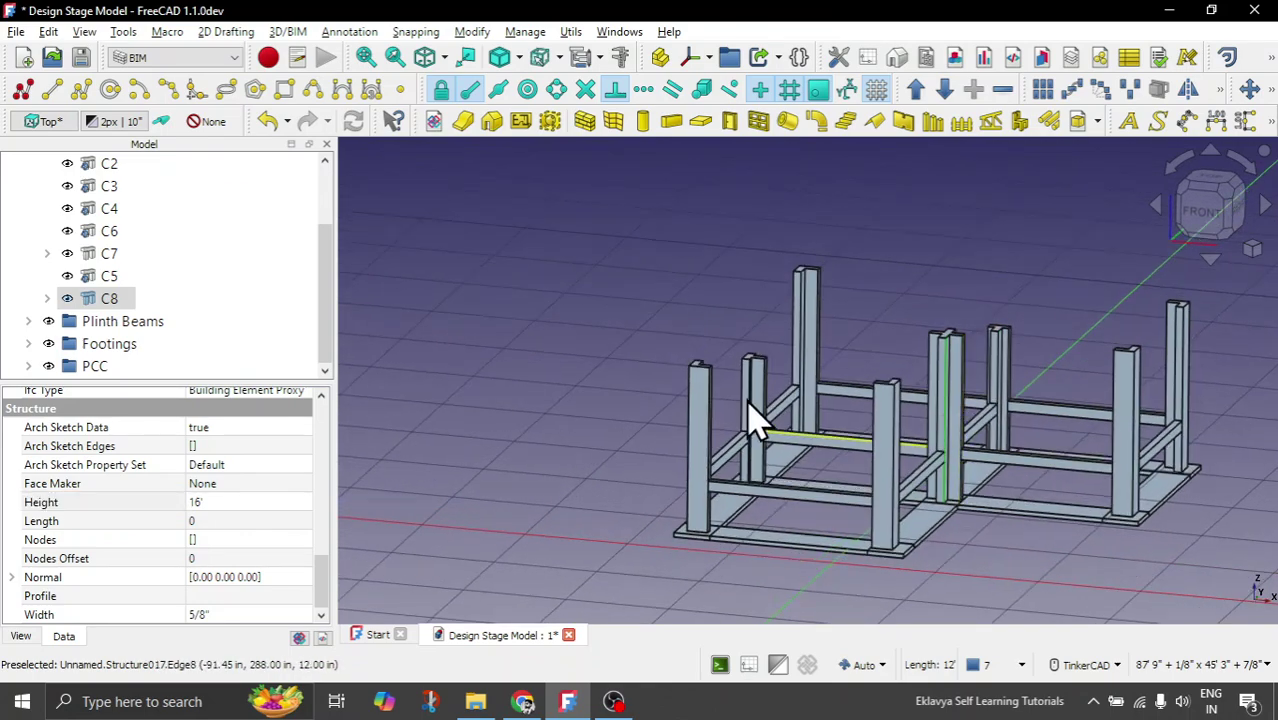
click(765, 394)
click(236, 502)
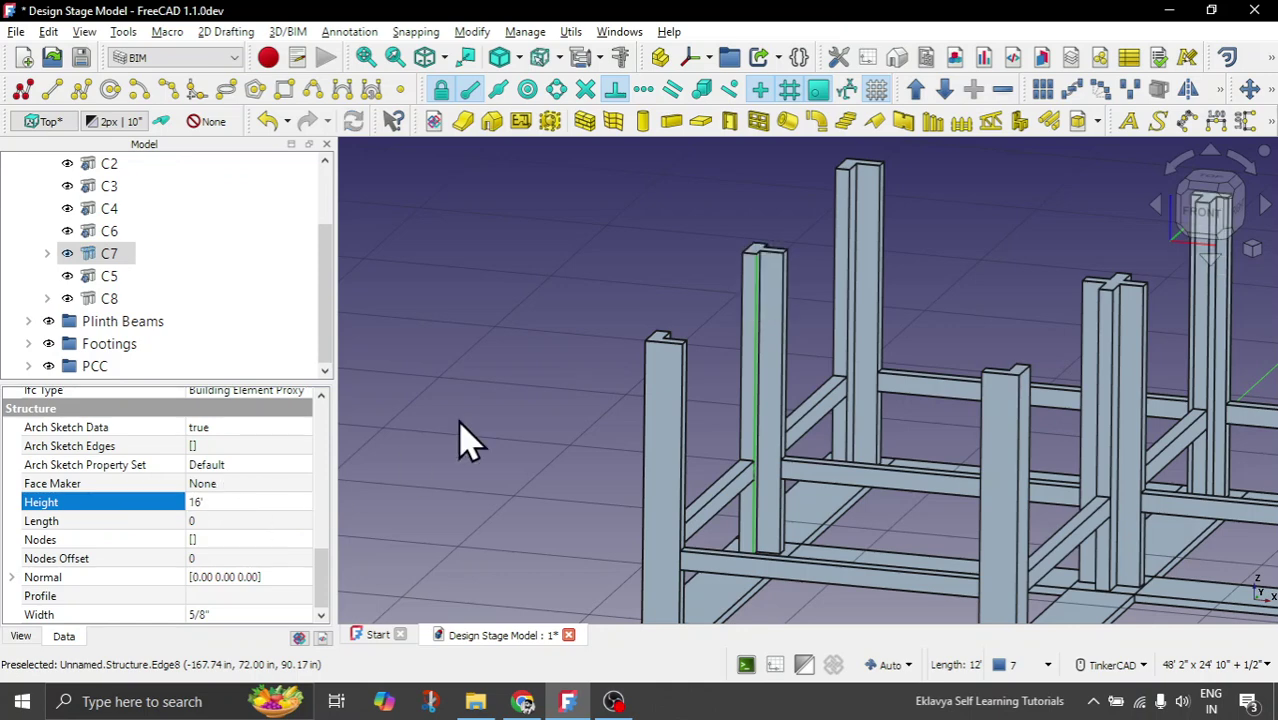
Step: Deselect the column, save the design stage model and collapse the G Columns group
scroll(490, 410, down, 5)
click(531, 374)
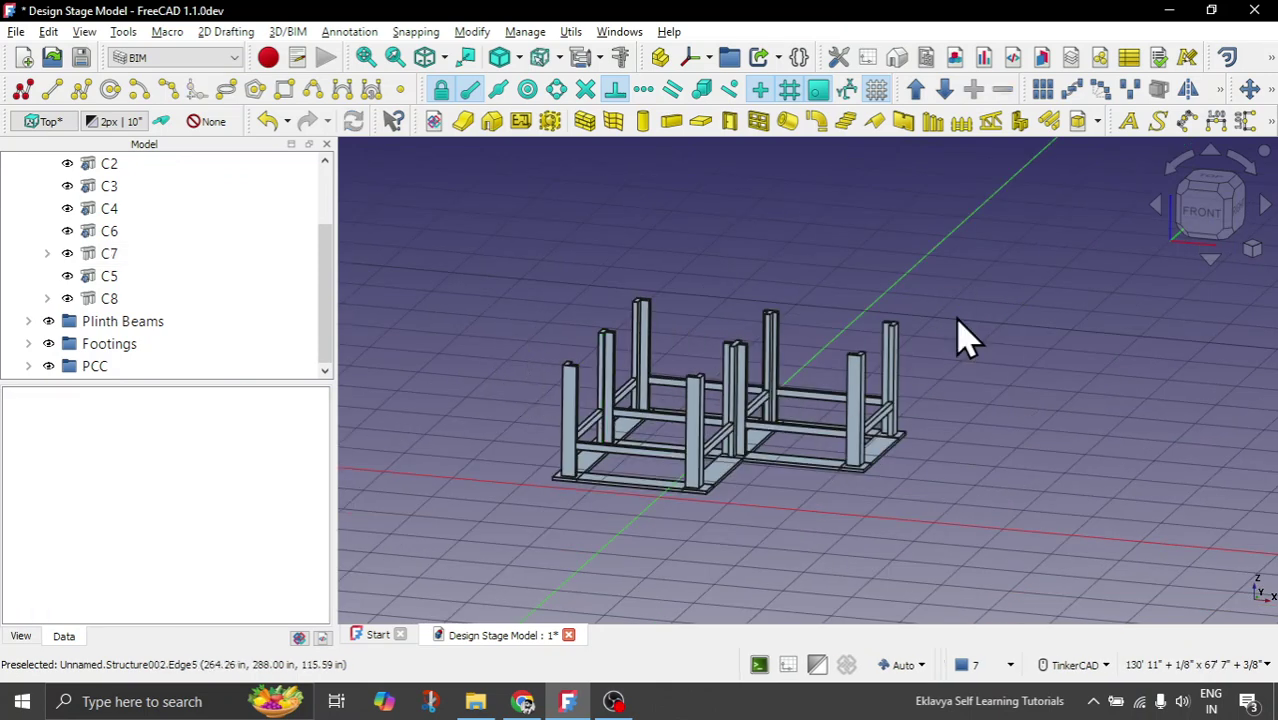
key(ctrl+s)
scroll(110, 300, up, 2)
click(29, 209)
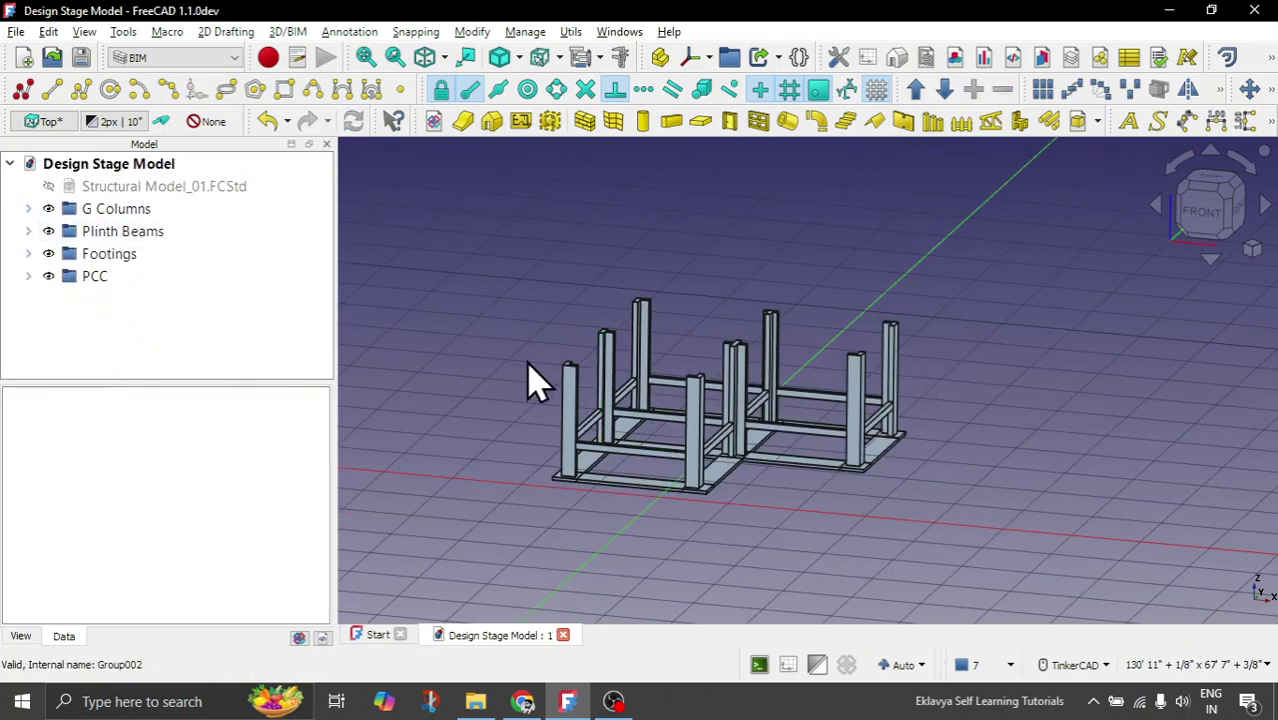
Step: Examine from several angles how the front columns of the lower bay sit on the footings
middle_drag(957, 350, 780, 410)
scroll(585, 500, up, 5)
middle_drag(585, 500, 665, 405)
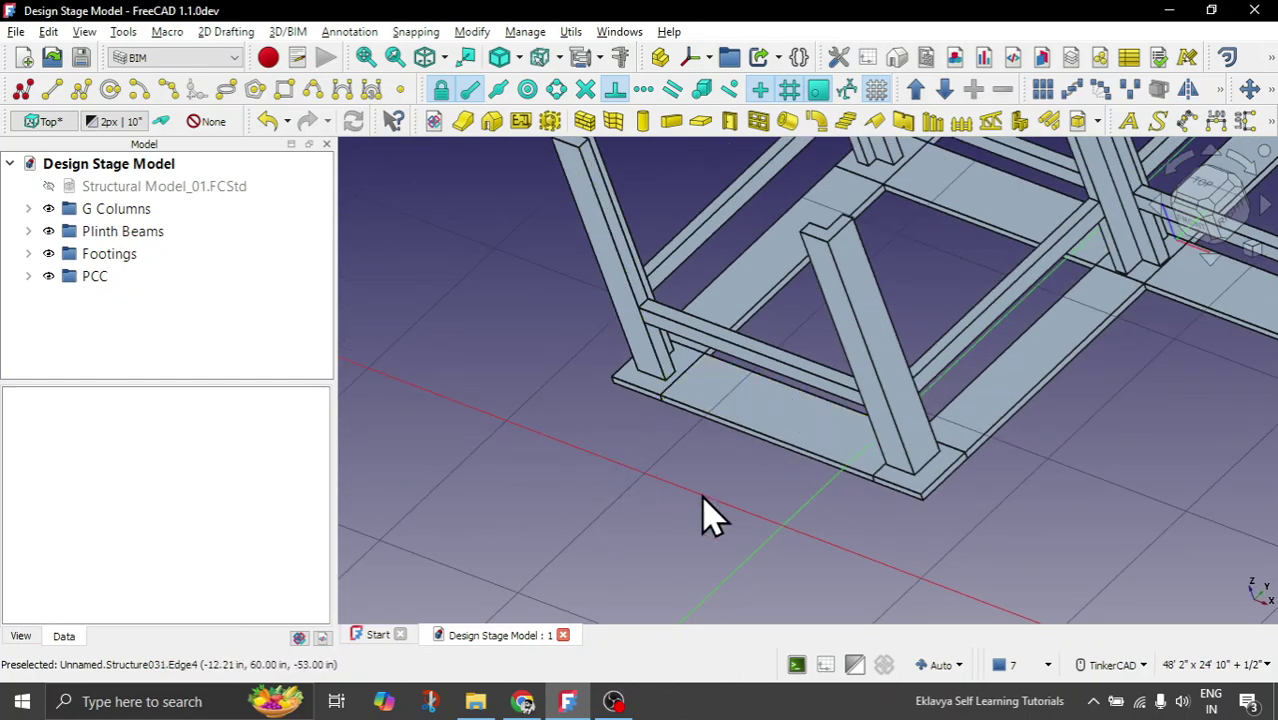
right_drag(708, 514, 700, 405)
scroll(622, 476, up, 3)
right_drag(622, 476, 650, 505)
right_drag(608, 337, 615, 360)
Step: Examine the footing corners and junctions against the columns and plinth beams in top view
click(1207, 214)
scroll(655, 472, down, 5)
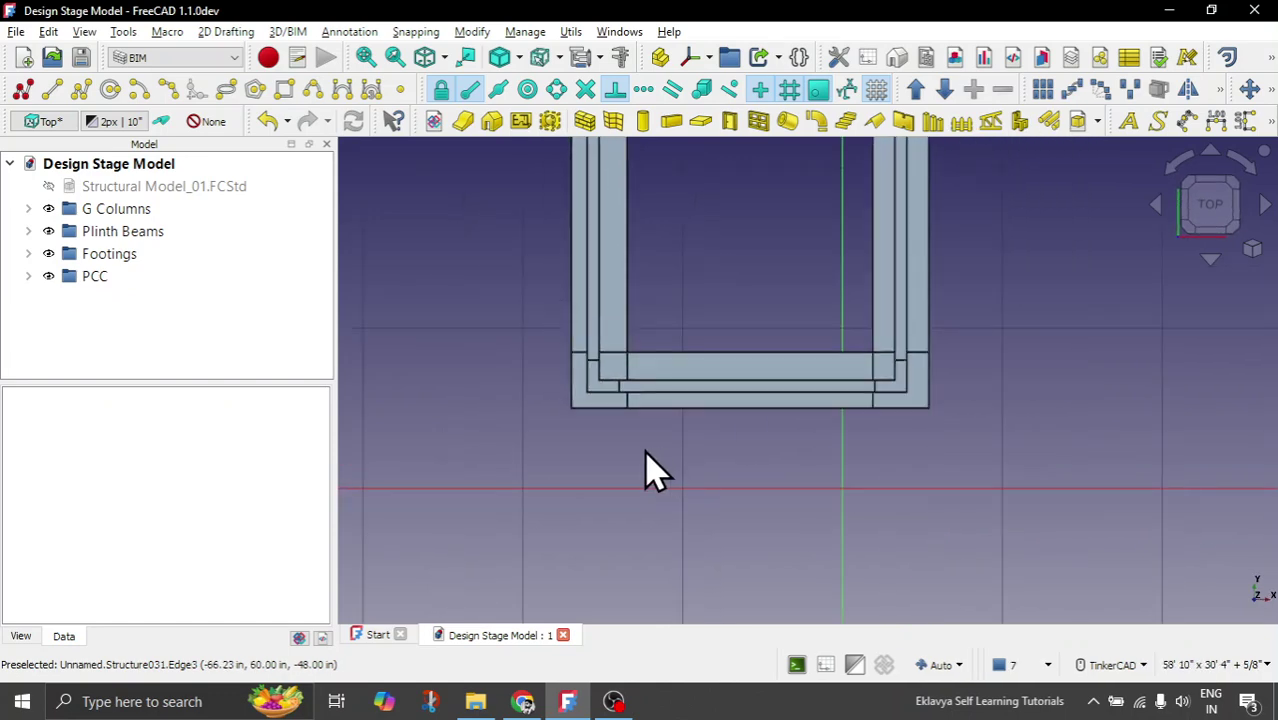
scroll(605, 258, up, 4)
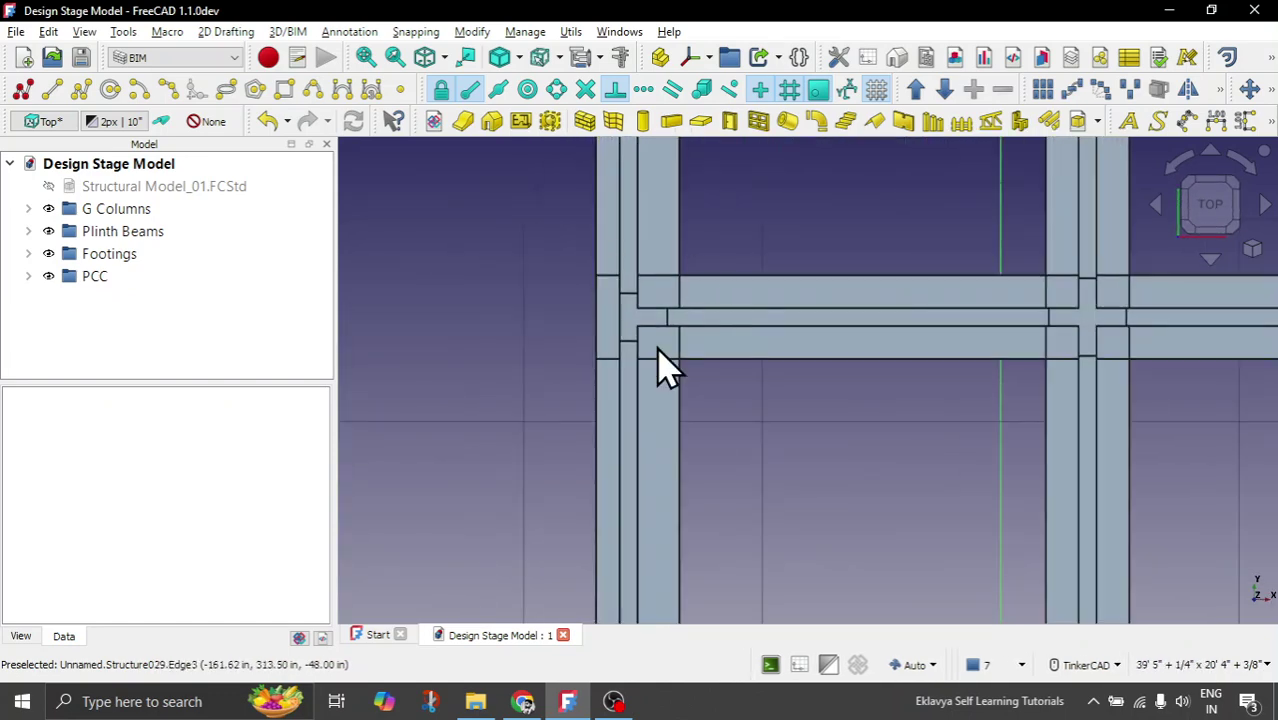
scroll(648, 400, down, 3)
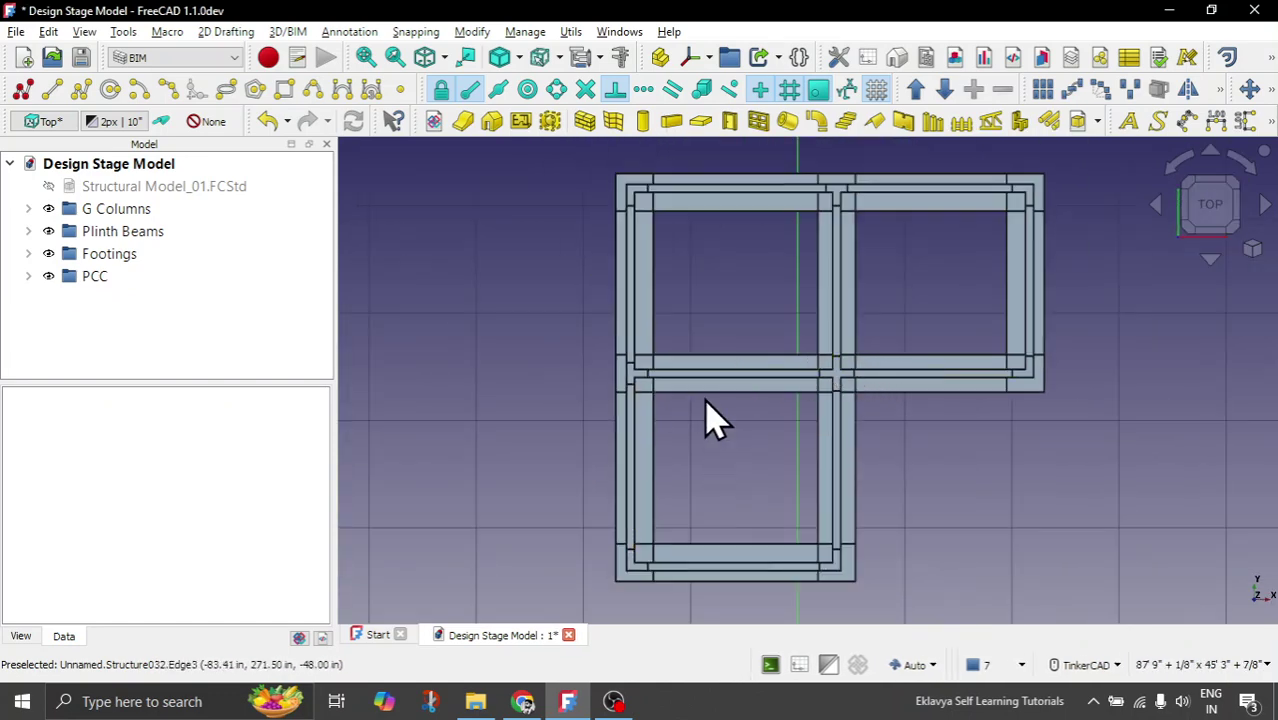
scroll(693, 191, up, 4)
scroll(605, 225, up, 2)
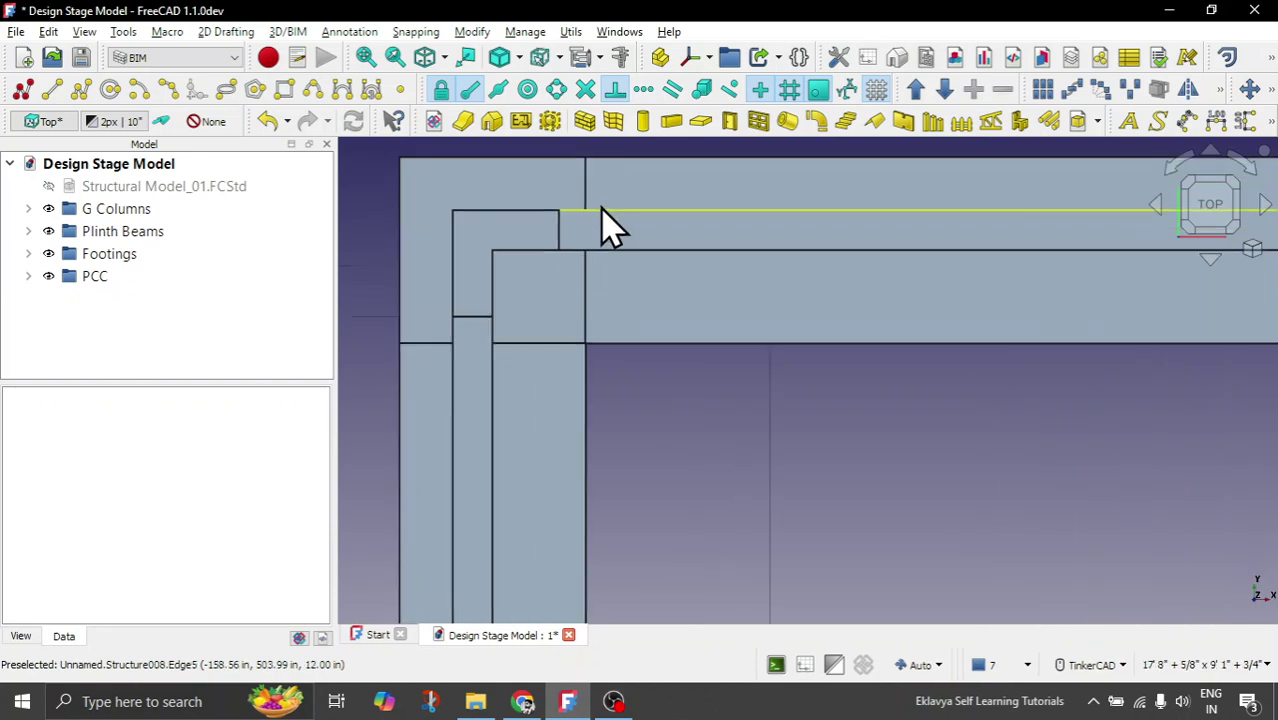
scroll(608, 225, down, 2)
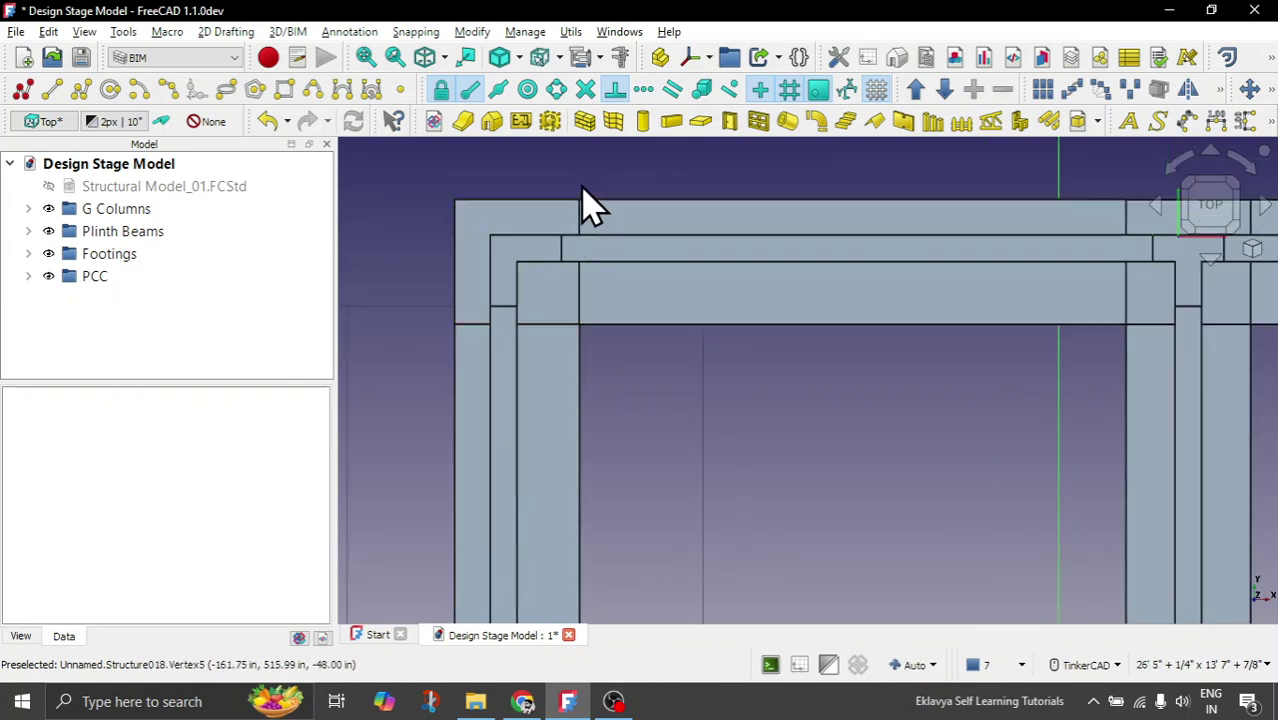
scroll(590, 207, down, 3)
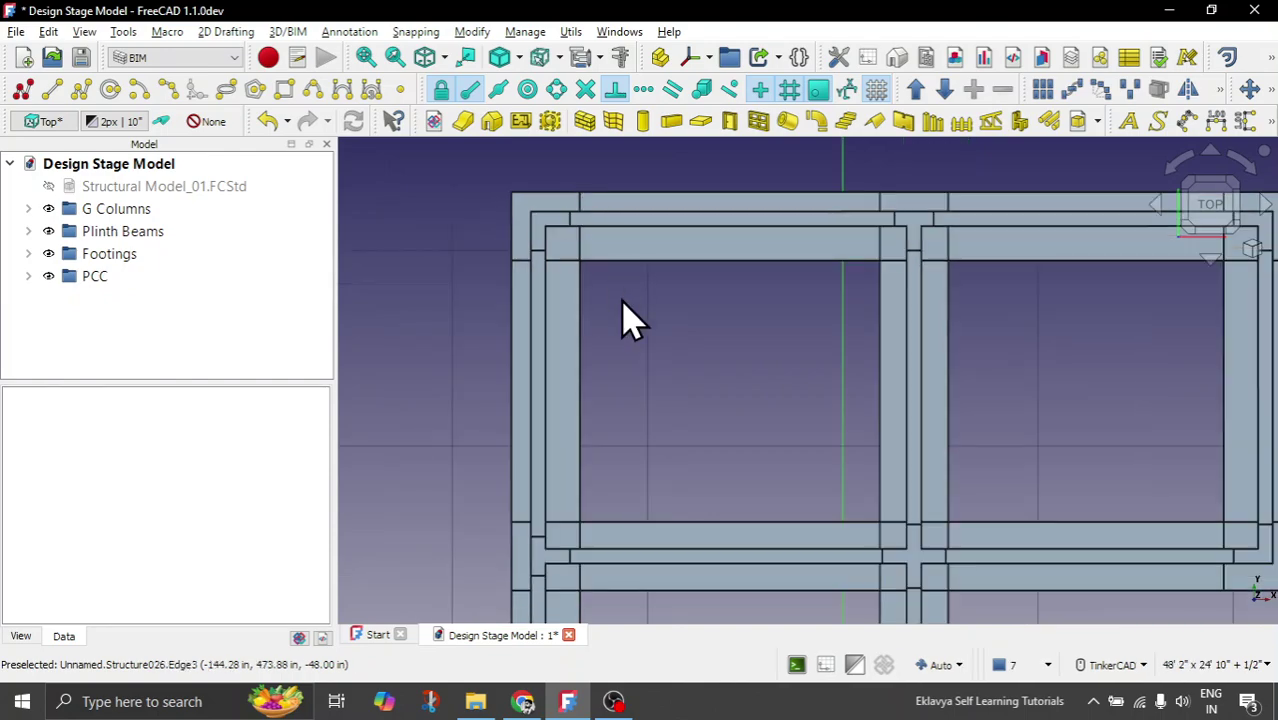
right_drag(628, 320, 636, 280)
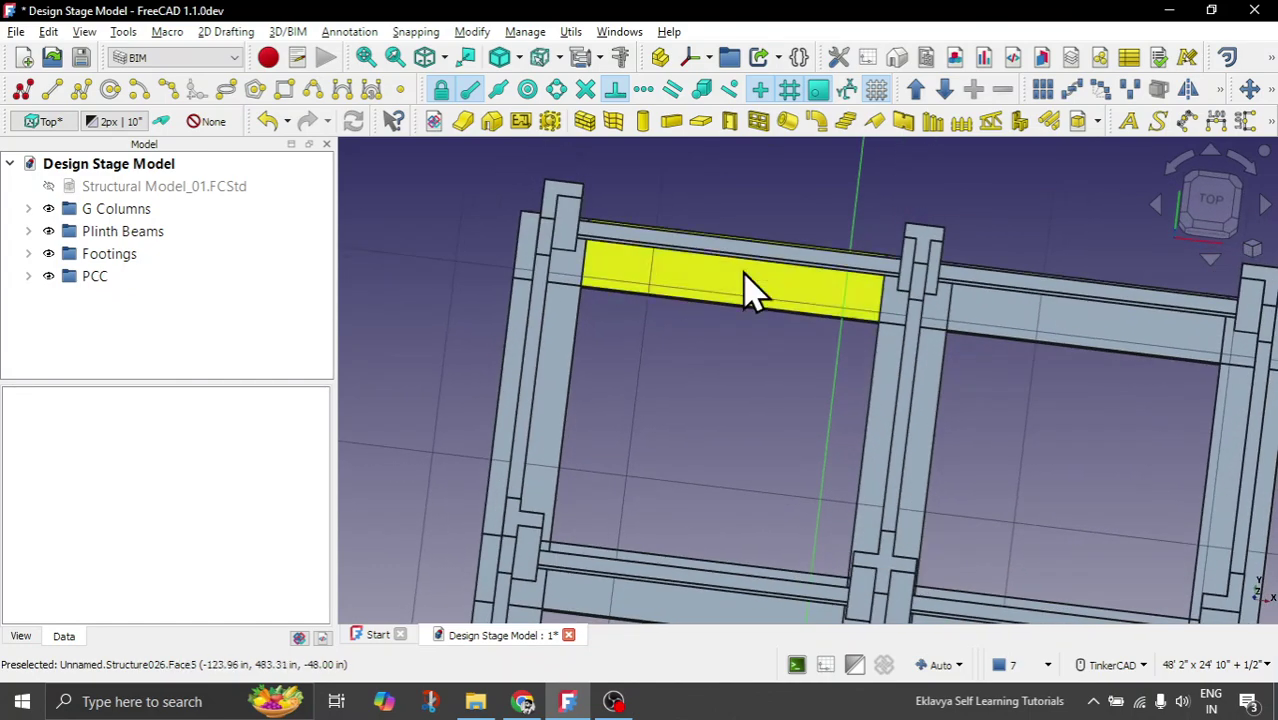
click(1210, 200)
scroll(565, 342, up, 6)
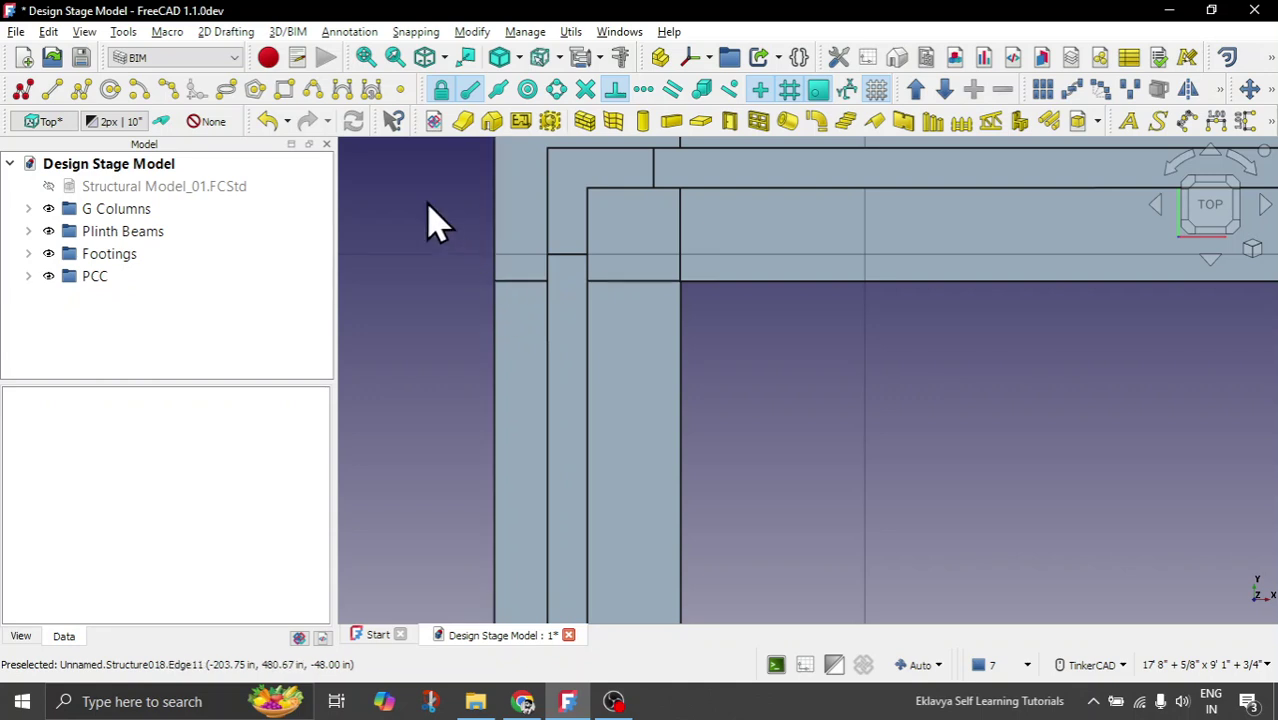
scroll(434, 222, up, 3)
click(620, 57)
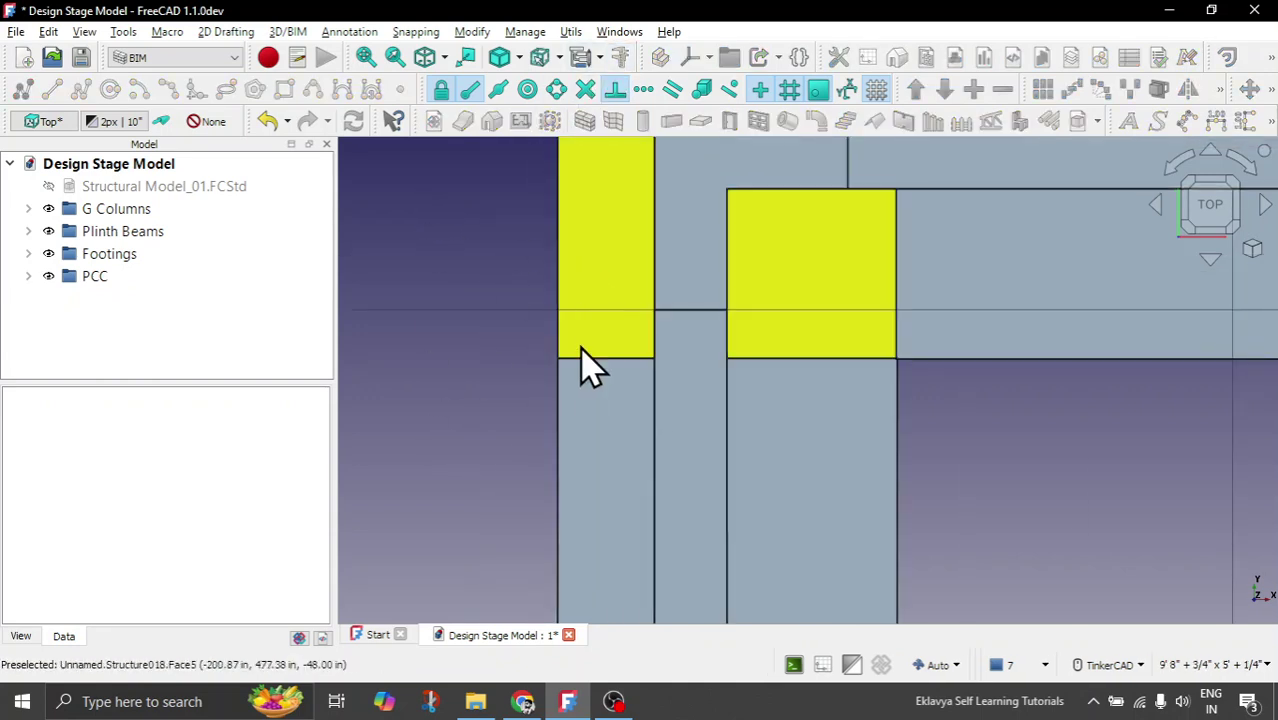
click(559, 359)
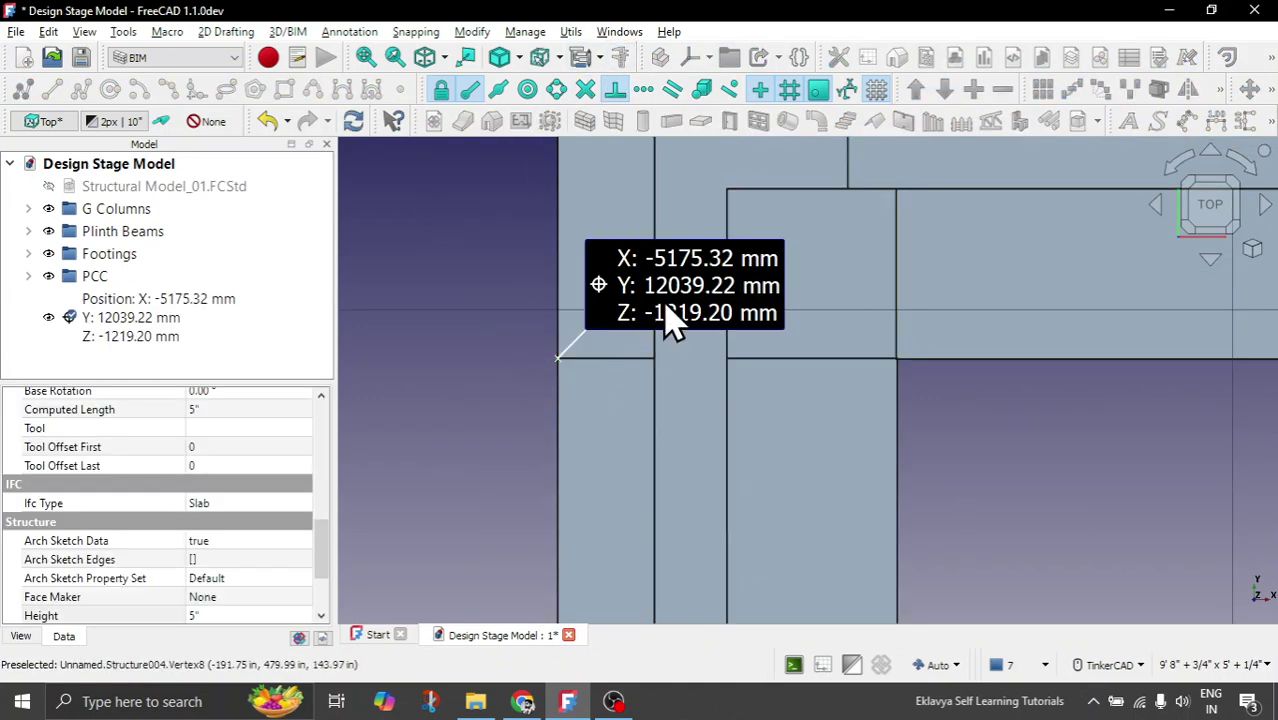
key(Escape)
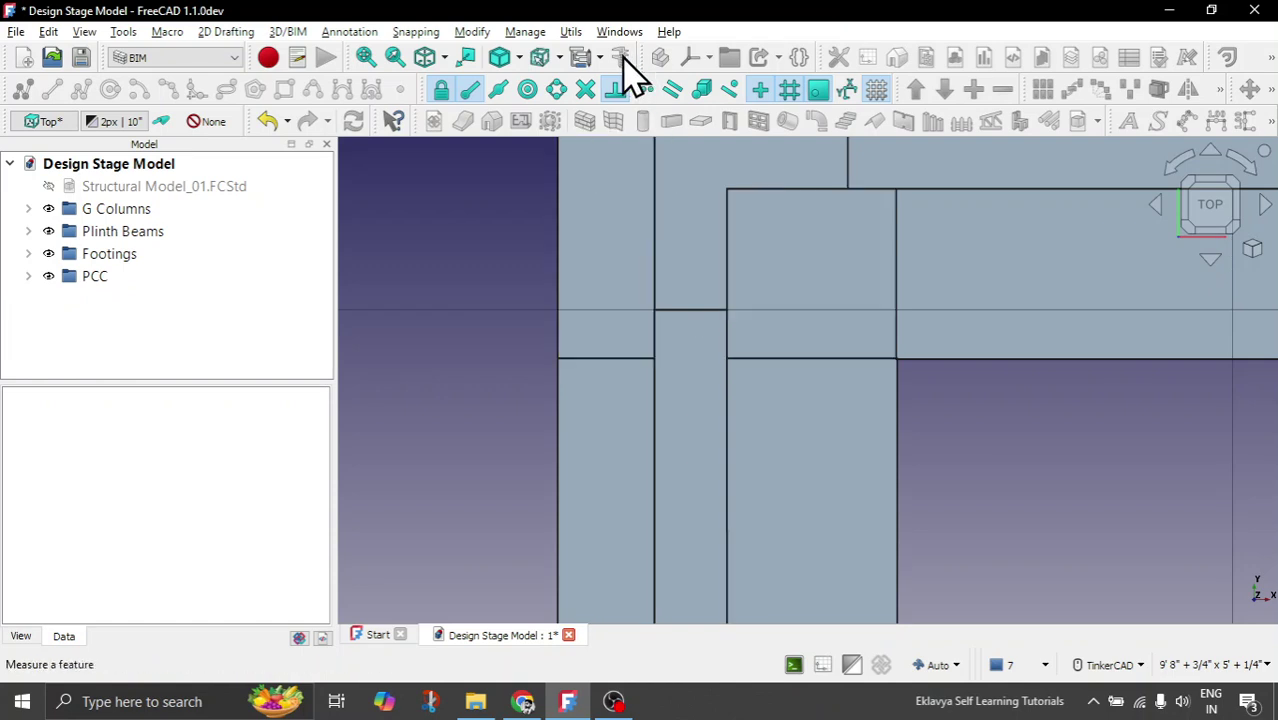
Step: Measure the distance between the C6 footing's outer edge corner and the adjacent outer corner of column C6, including its axis offsets
scroll(520, 468, down, 3)
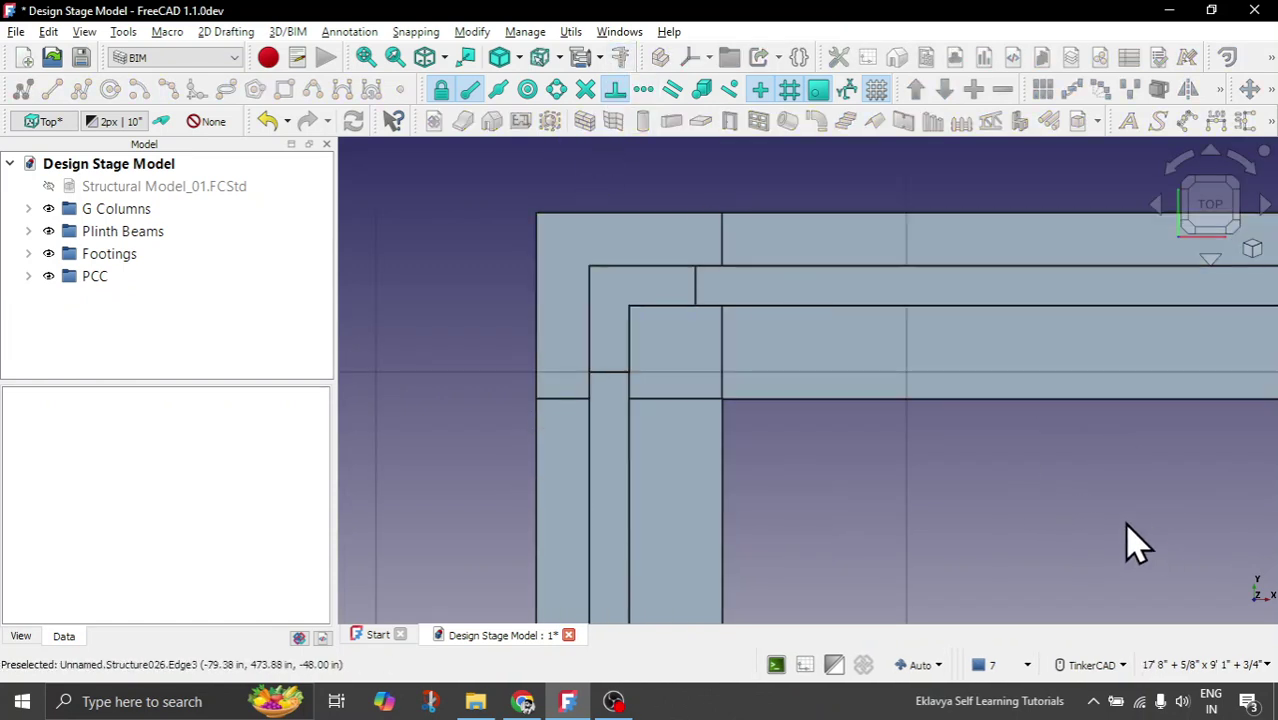
scroll(478, 328, down, 5)
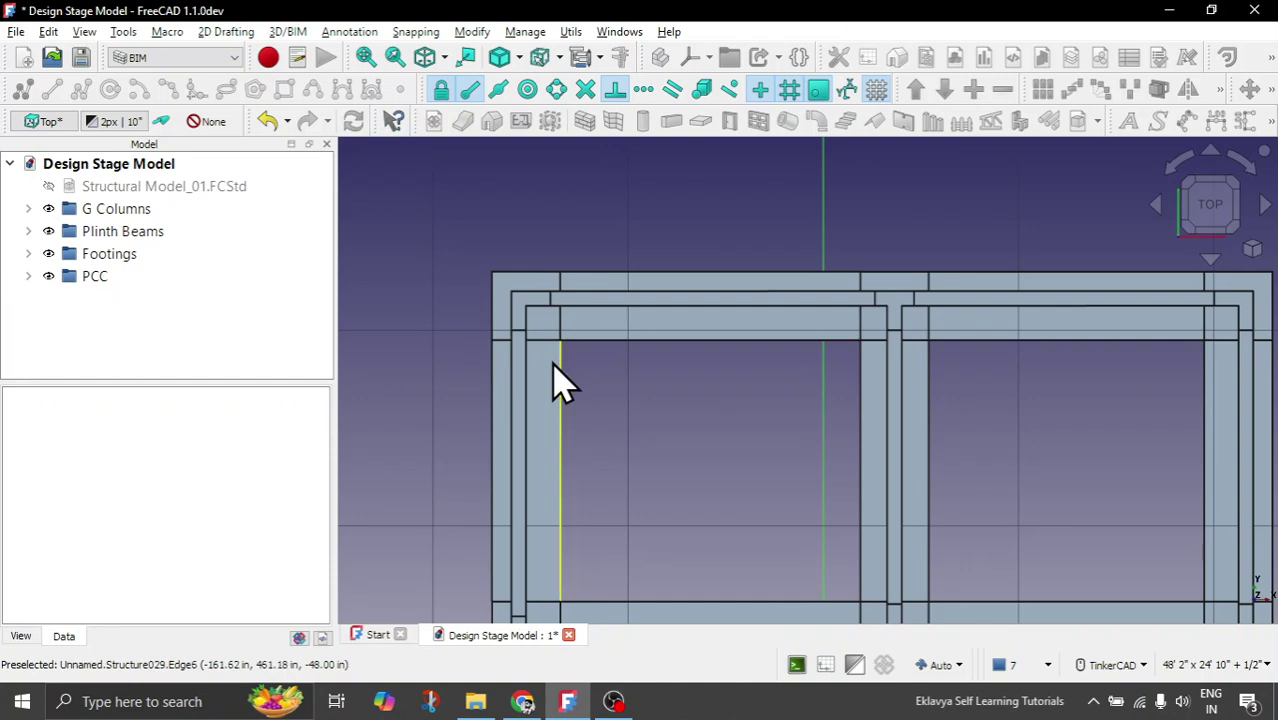
scroll(516, 372, up, 4)
click(522, 322)
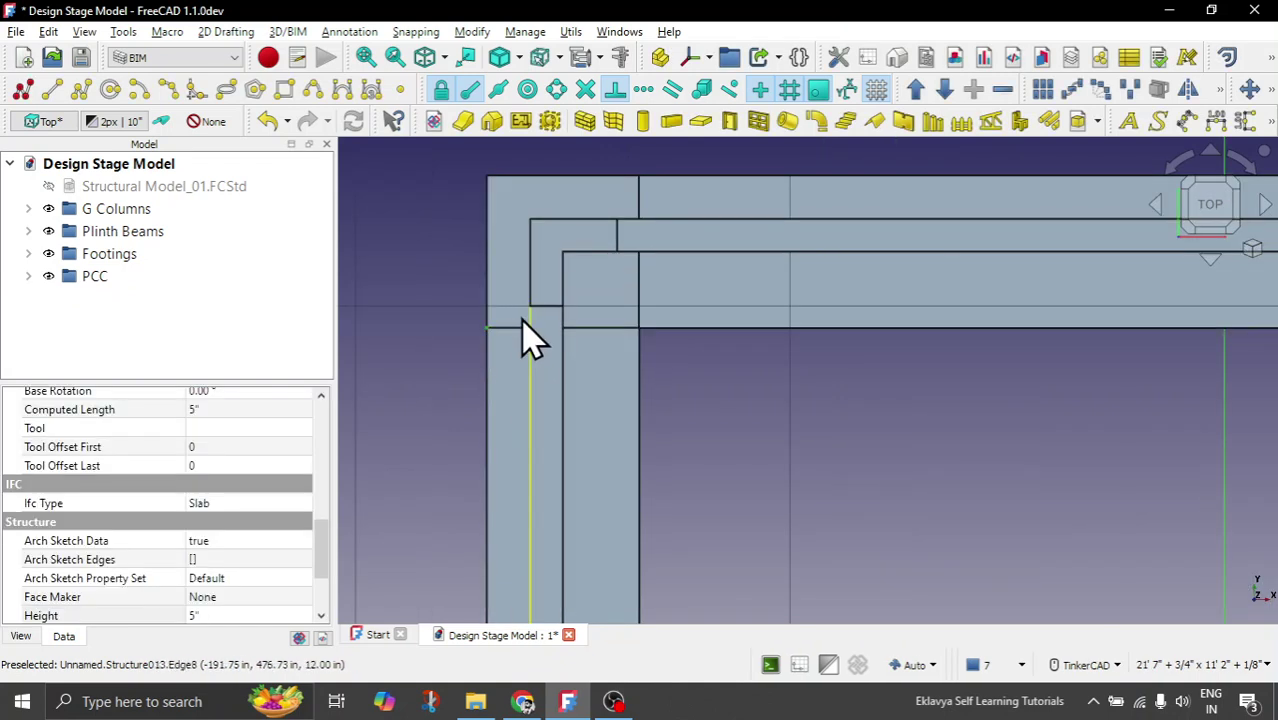
click(621, 58)
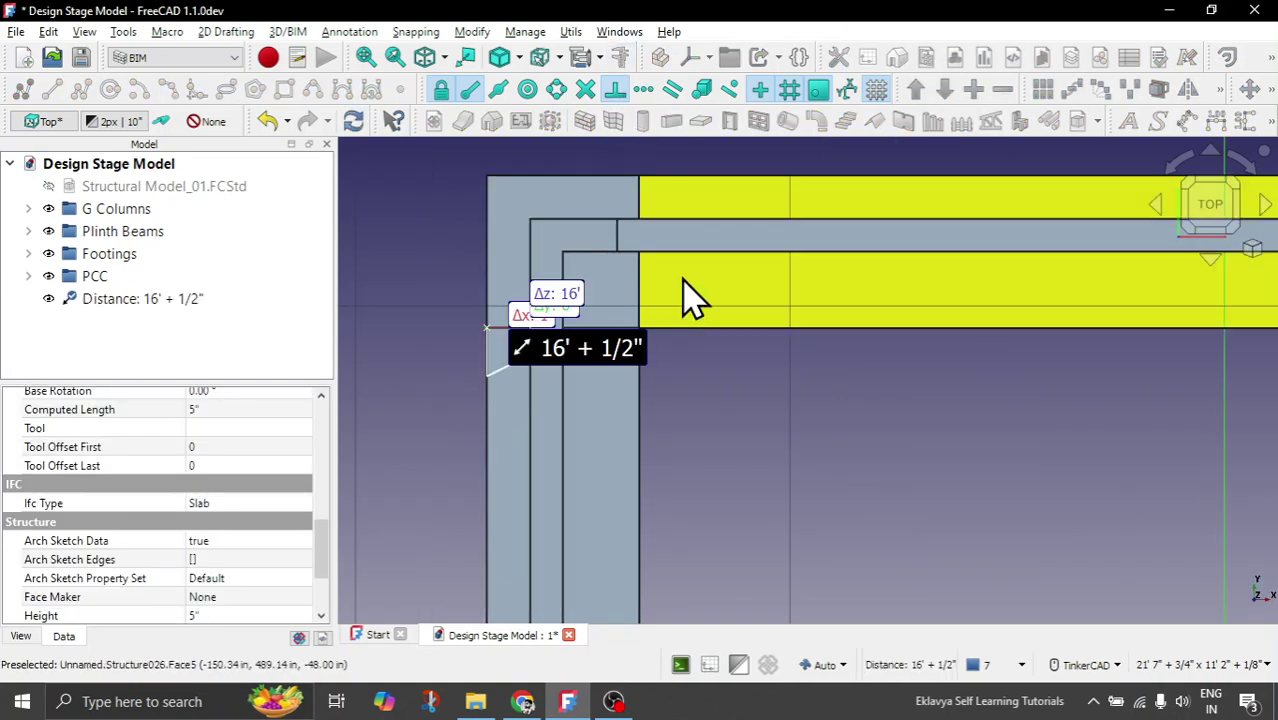
scroll(508, 334, up, 5)
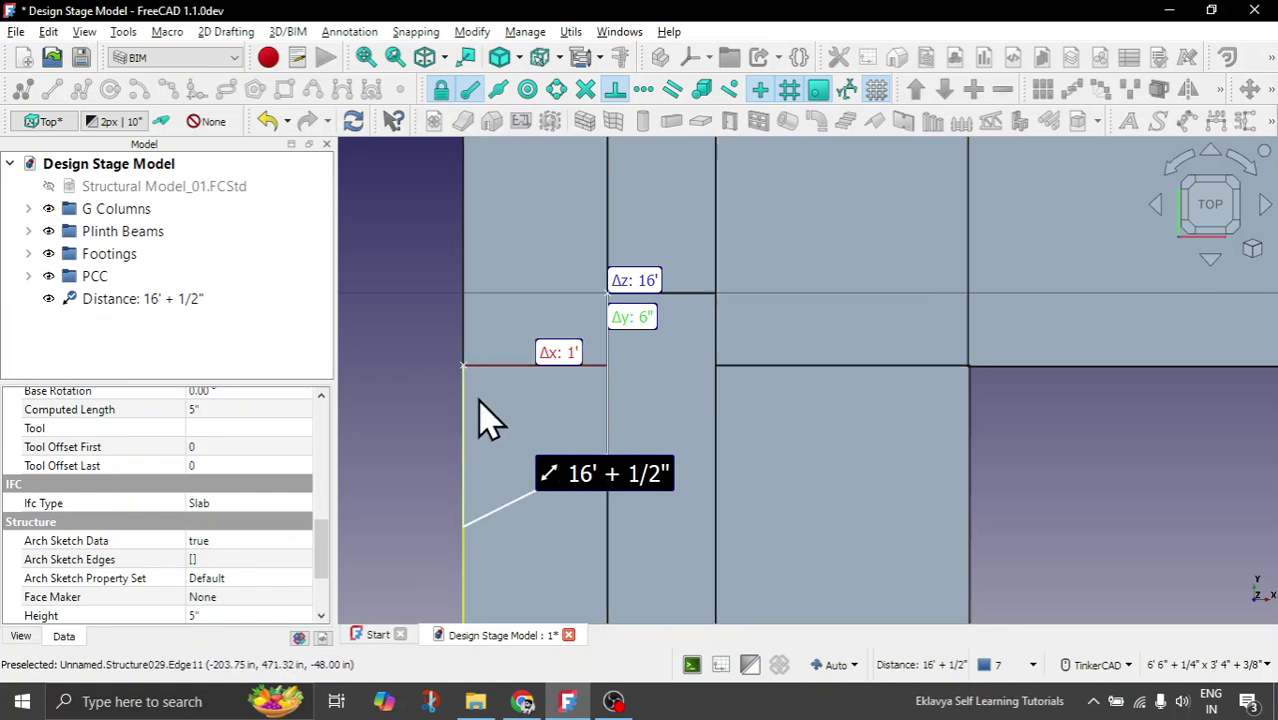
scroll(485, 420, down, 3)
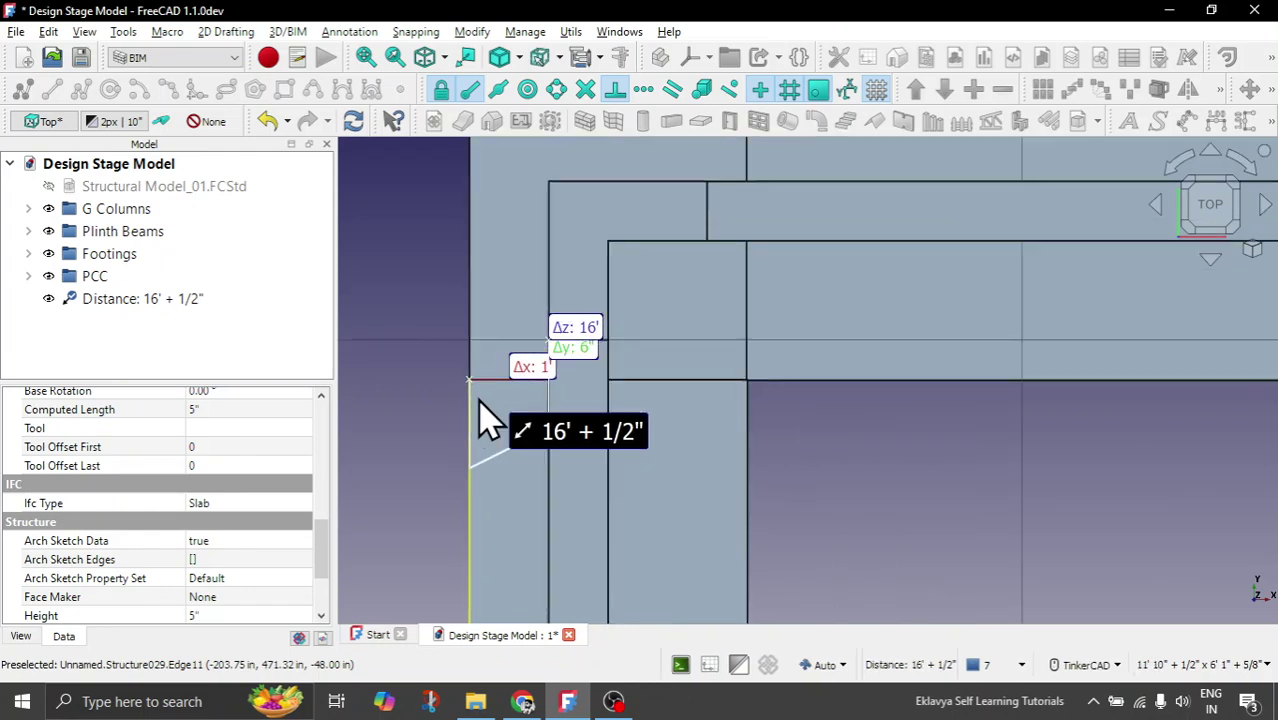
Step: Clear the distance measurement and examine how the columns and plinth beams align with the footings in 3D and top view
key(Escape)
scroll(633, 242, down, 6)
right_drag(679, 379, 660, 330)
scroll(665, 328, up, 3)
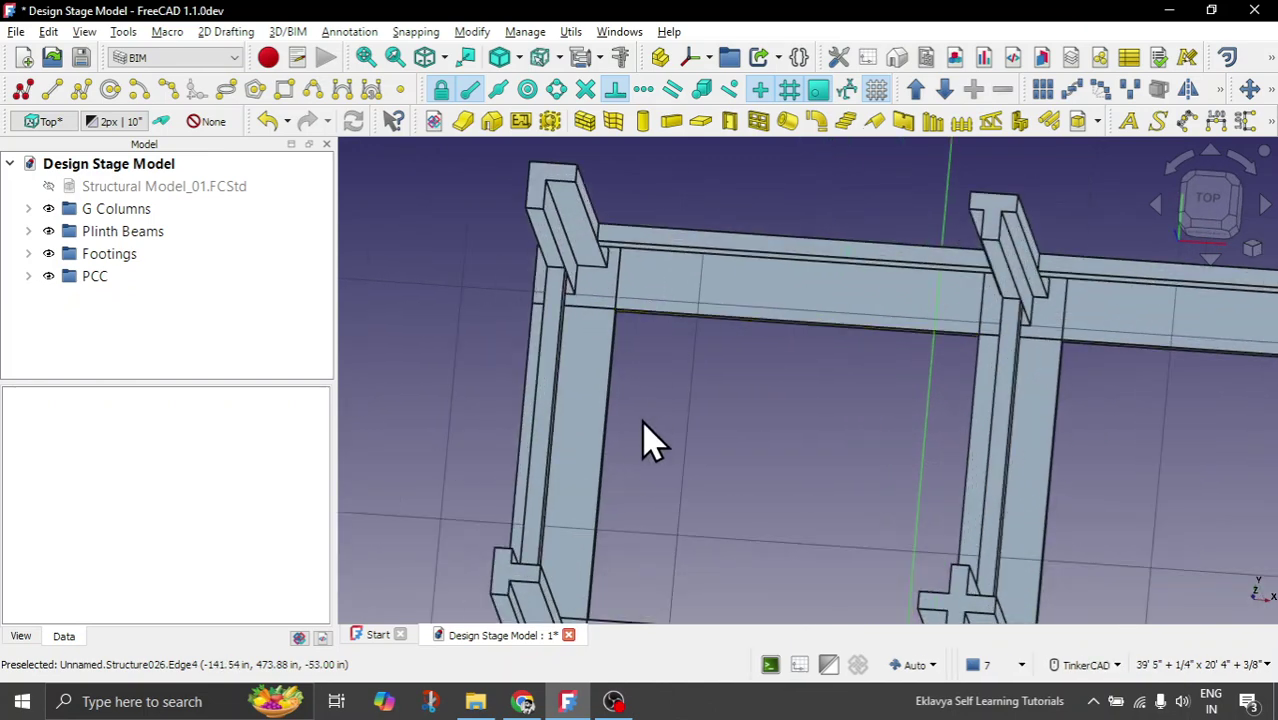
right_drag(645, 440, 605, 350)
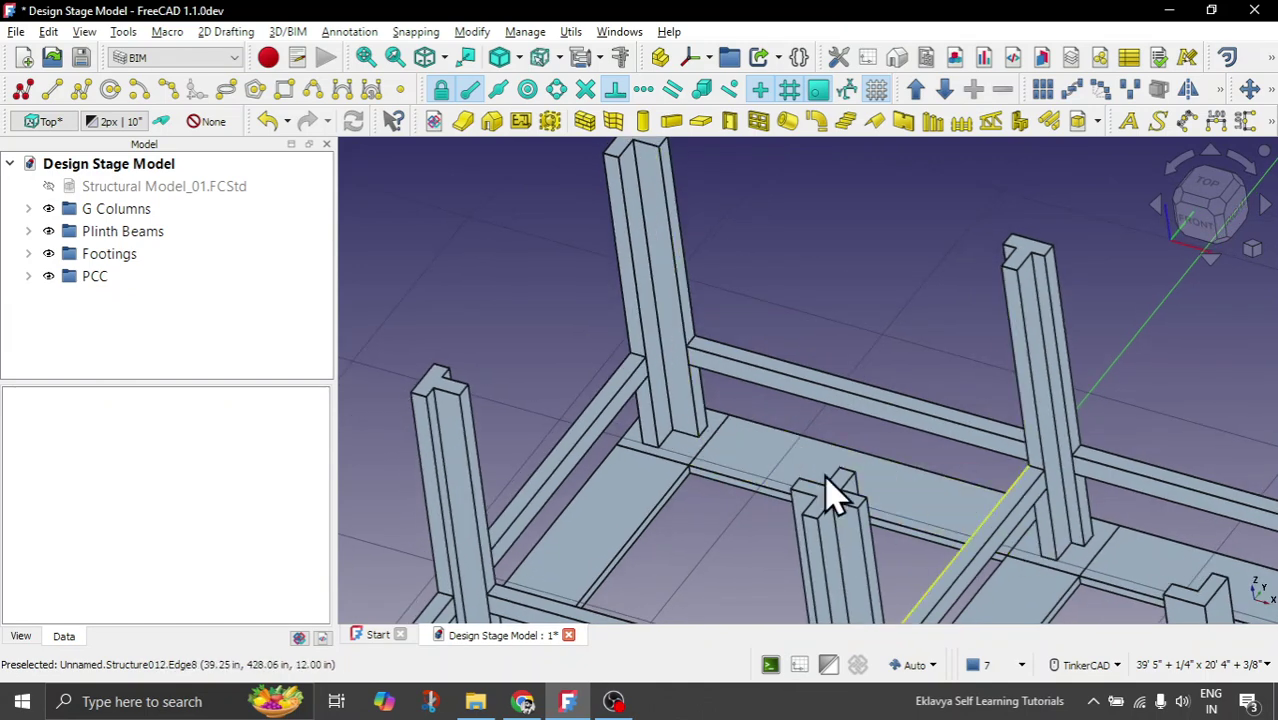
scroll(950, 440, down, 4)
click(1201, 199)
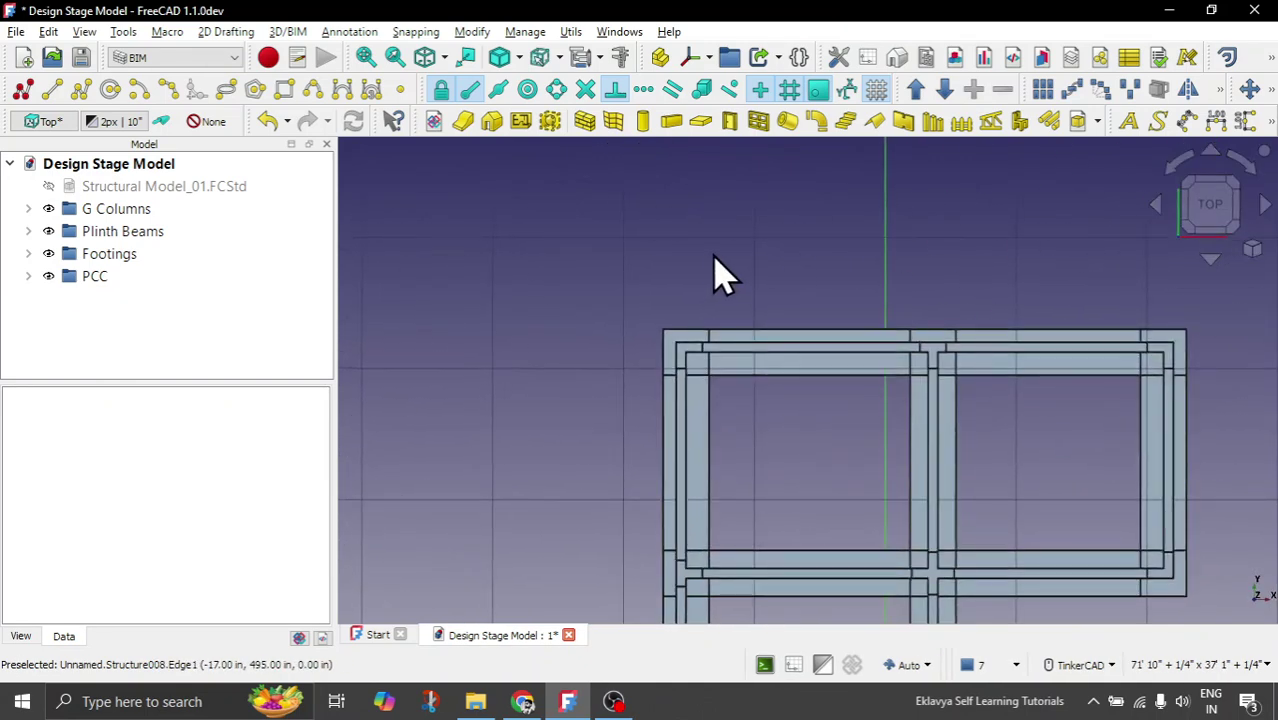
scroll(765, 325, up, 3)
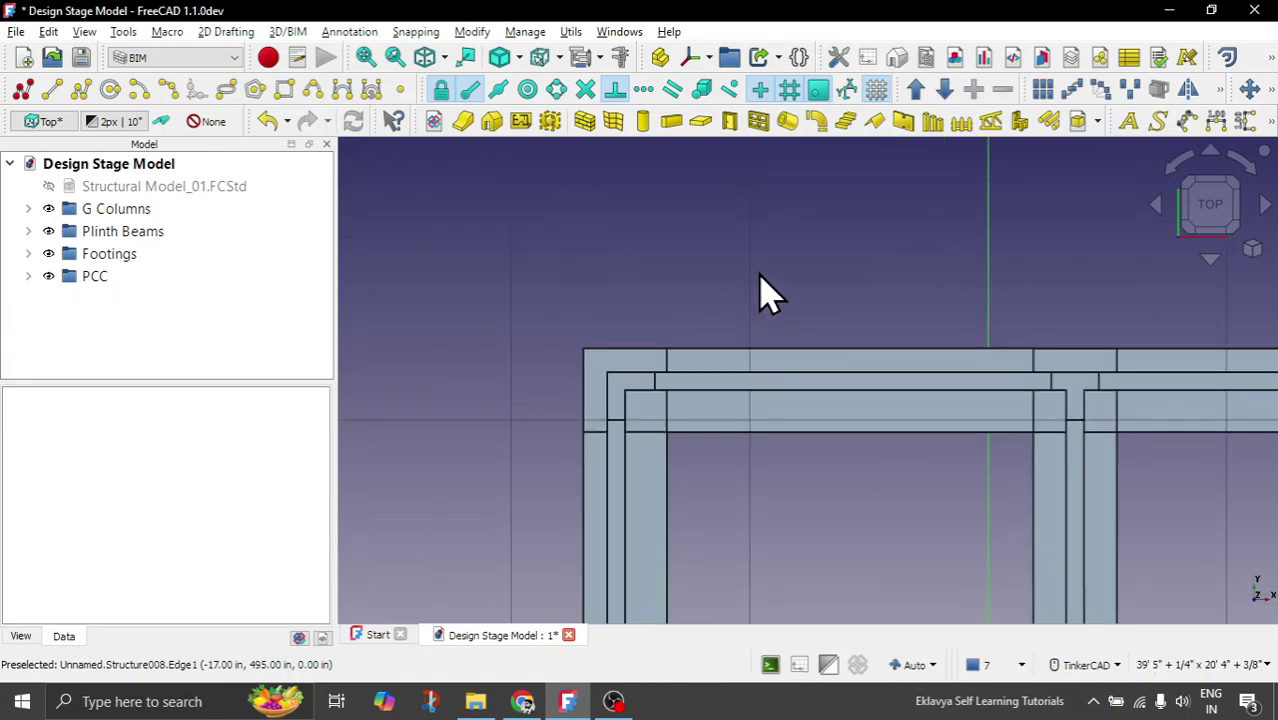
mouse_move(793, 303)
right_down()
mouse_move(756, 257)
mouse_move(765, 280)
mouse_move(790, 263)
mouse_move(808, 287)
right_up()
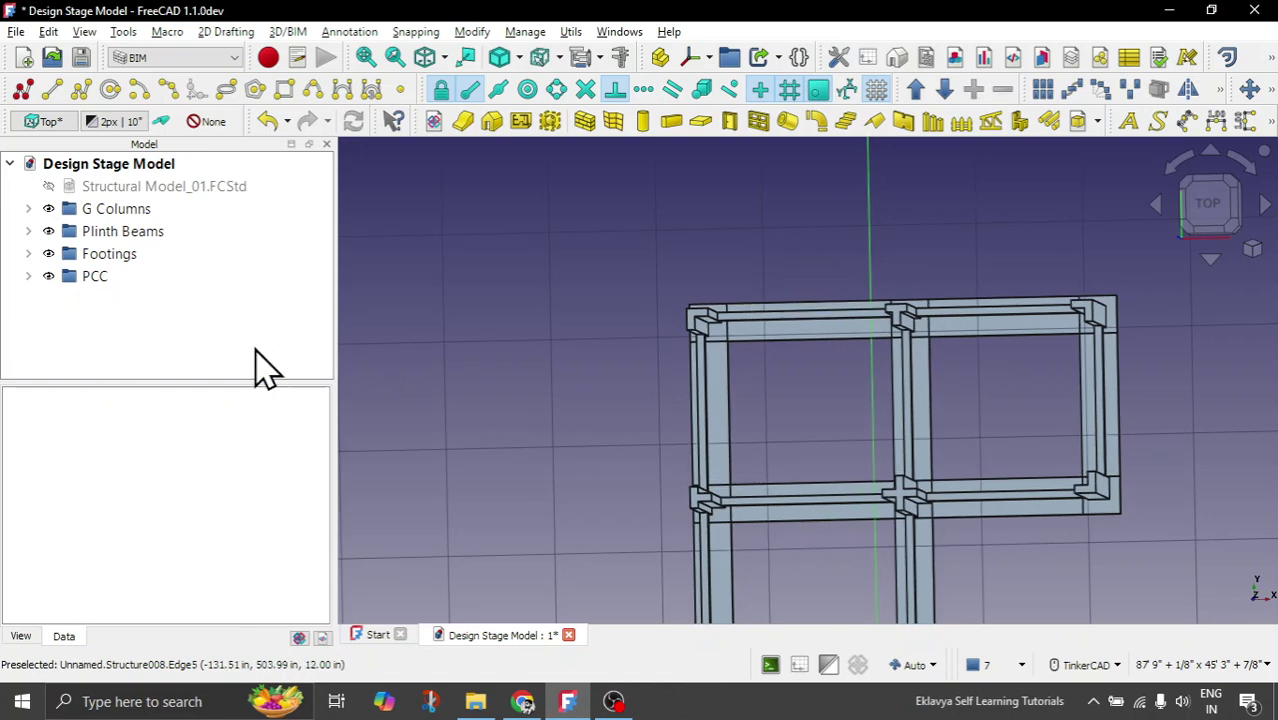
Step: Hide the Plinth Beams group so the columns stand alone on the footings in top view
click(89, 276)
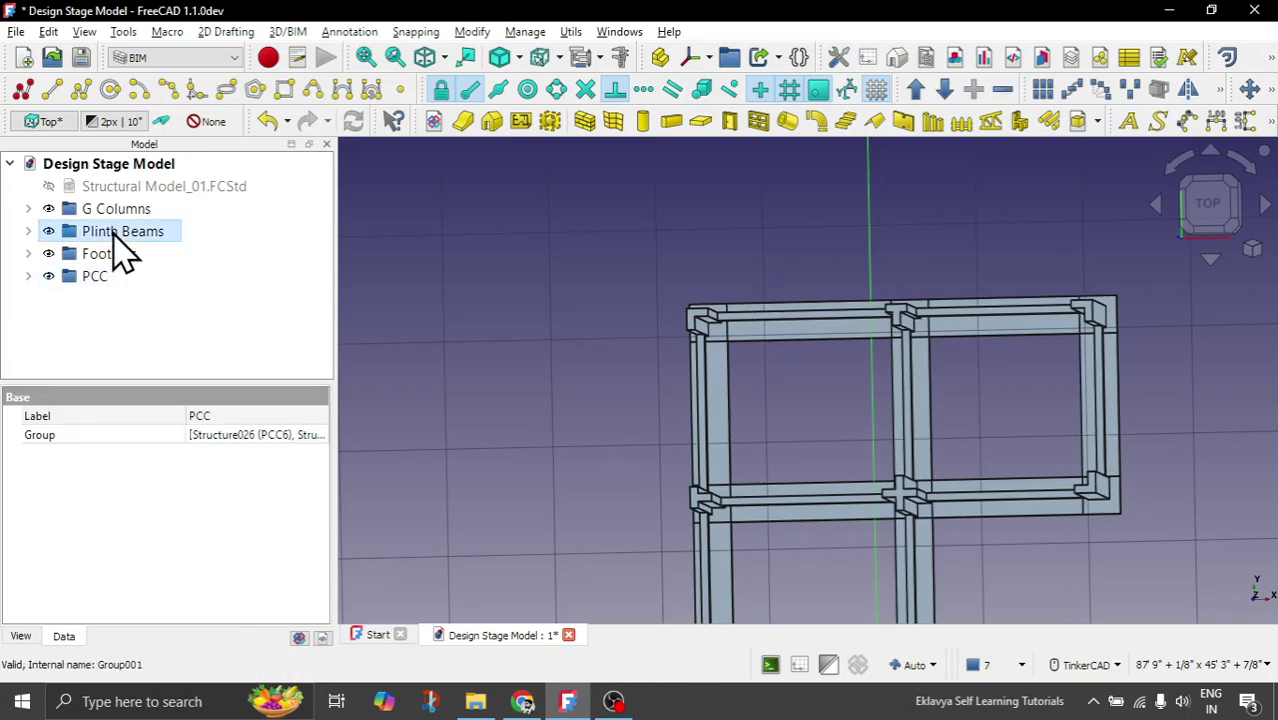
click(114, 234)
key(space)
right_drag(722, 388, 737, 348)
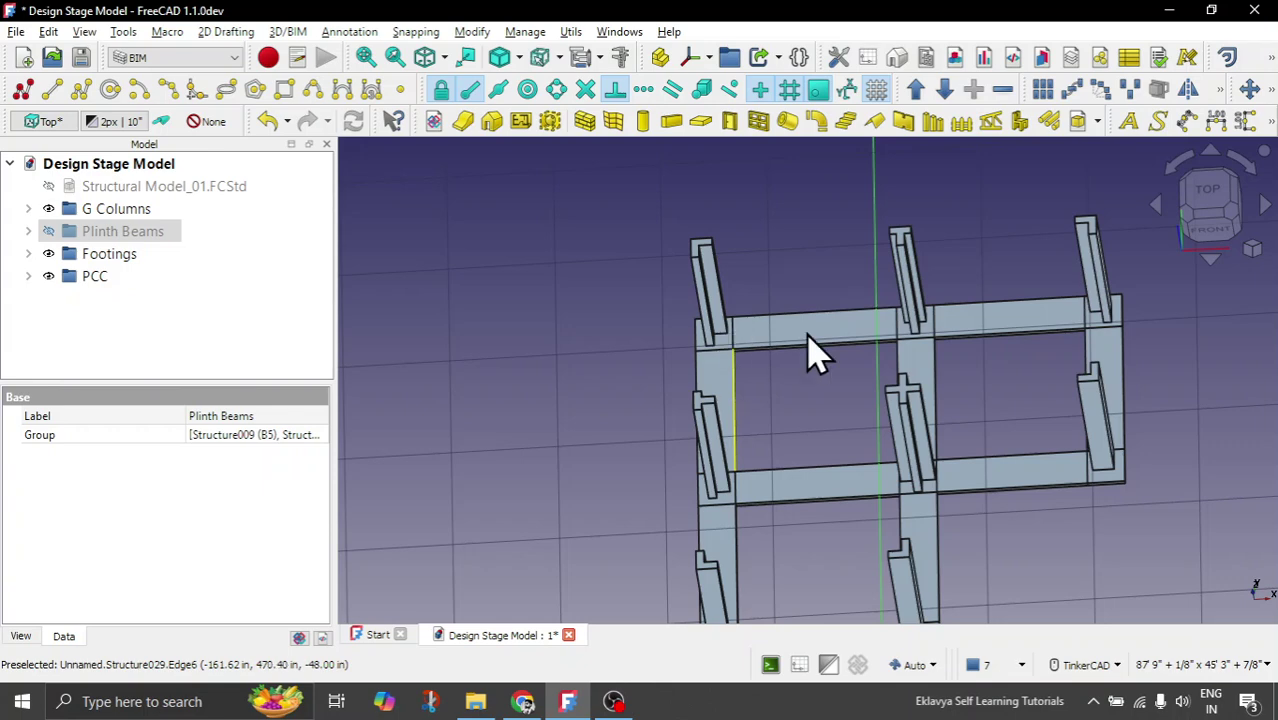
click(1215, 200)
scroll(736, 408, down, 1)
scroll(799, 320, up, 3)
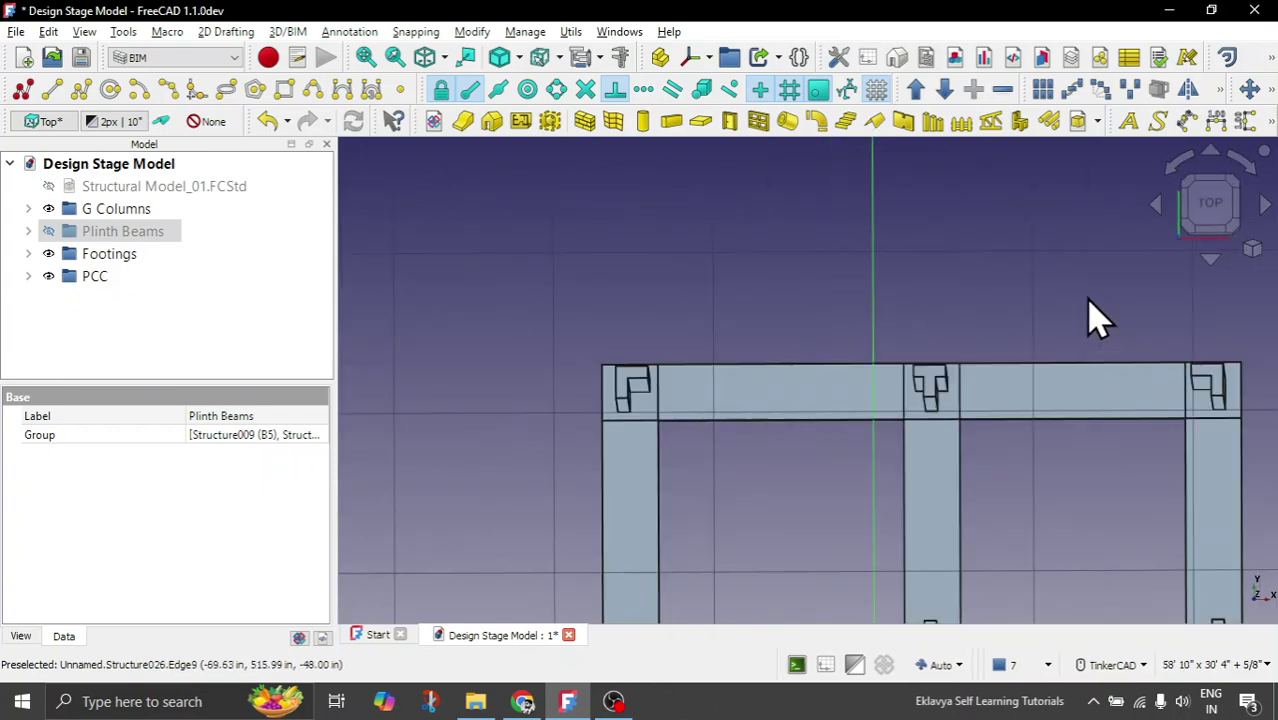
scroll(628, 366, down, 3)
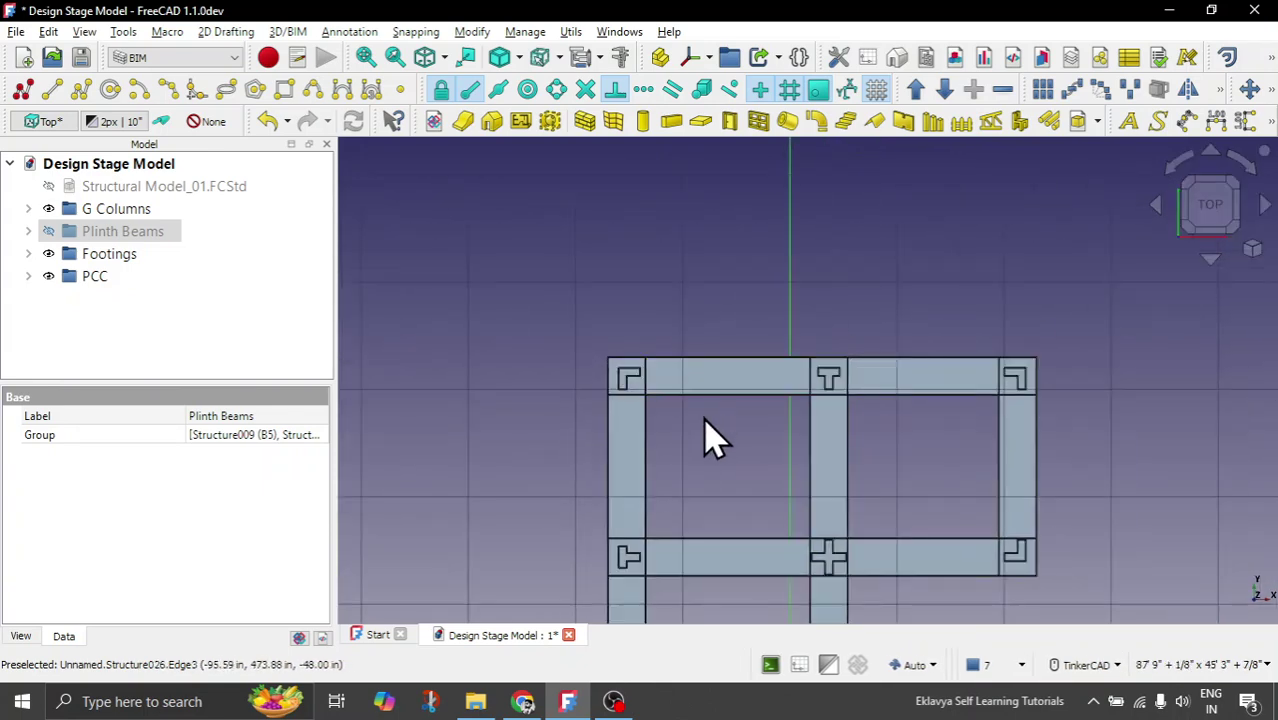
scroll(712, 440, up, 3)
click(617, 287)
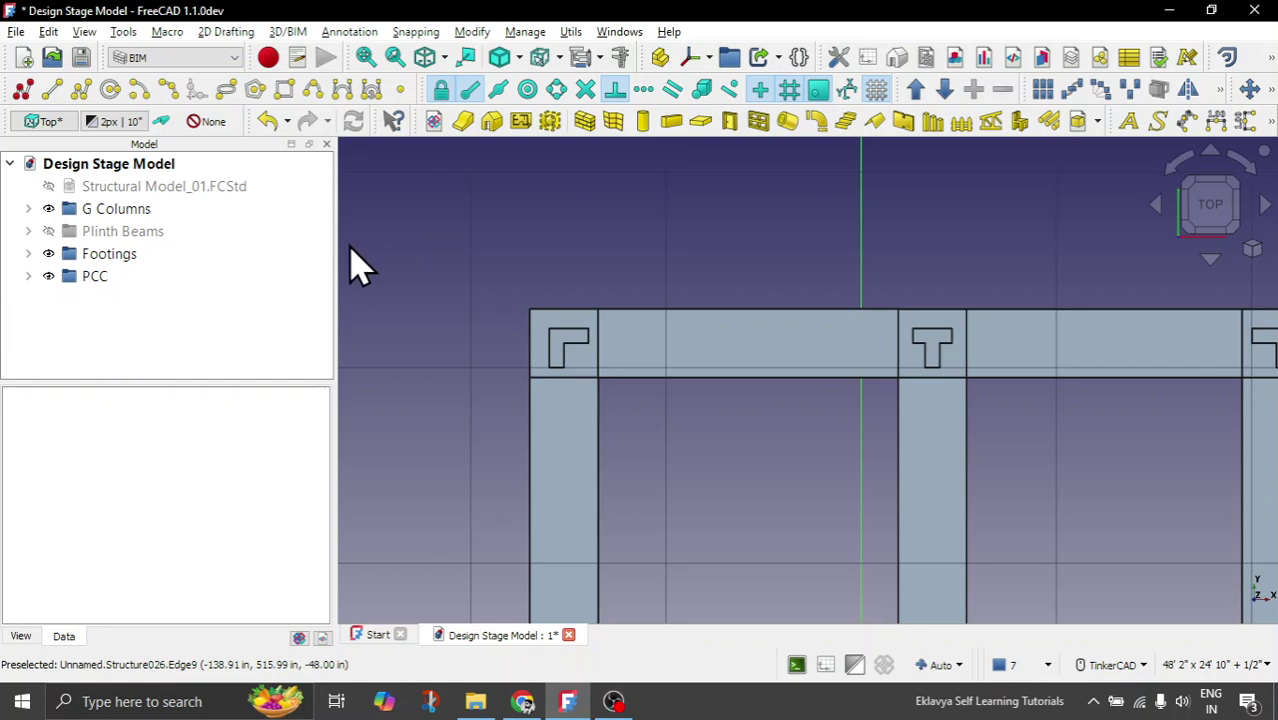
Step: Draw a 16' 7 1/2" wall on the rear footing from the outer corner of L-shaped column C6 to the adjacent T-shaped column
click(582, 132)
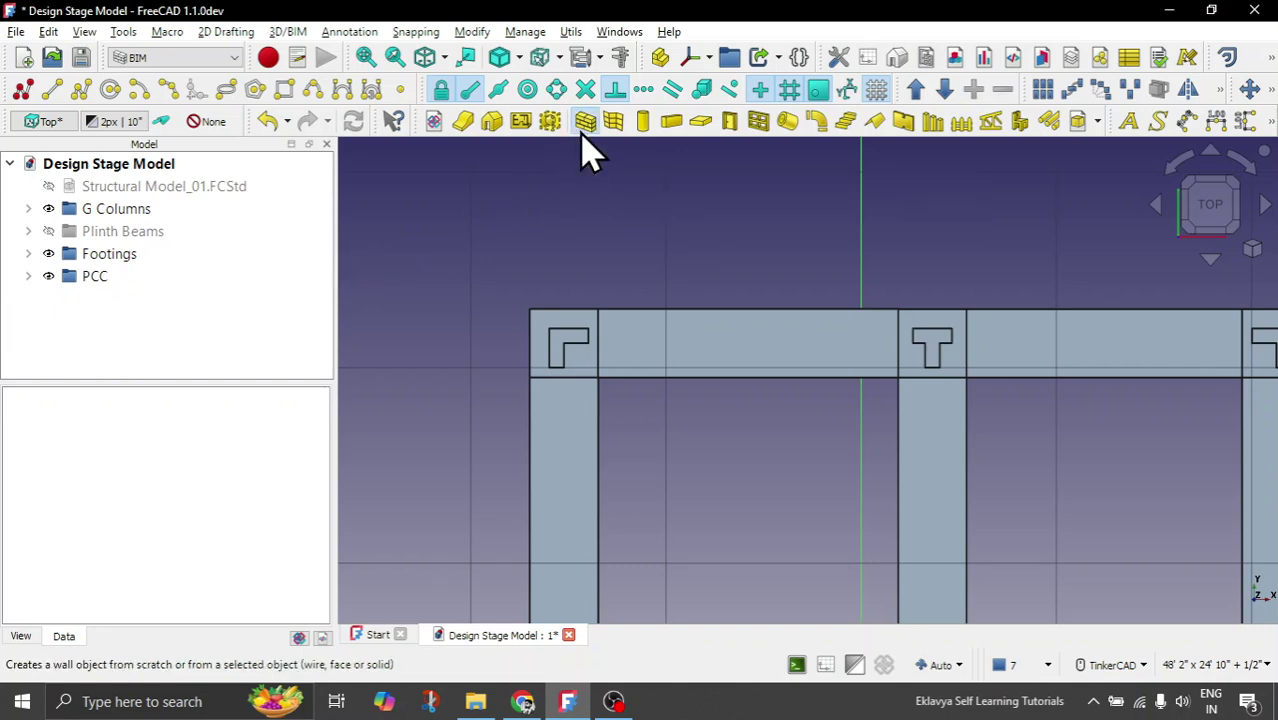
scroll(605, 327, up, 5)
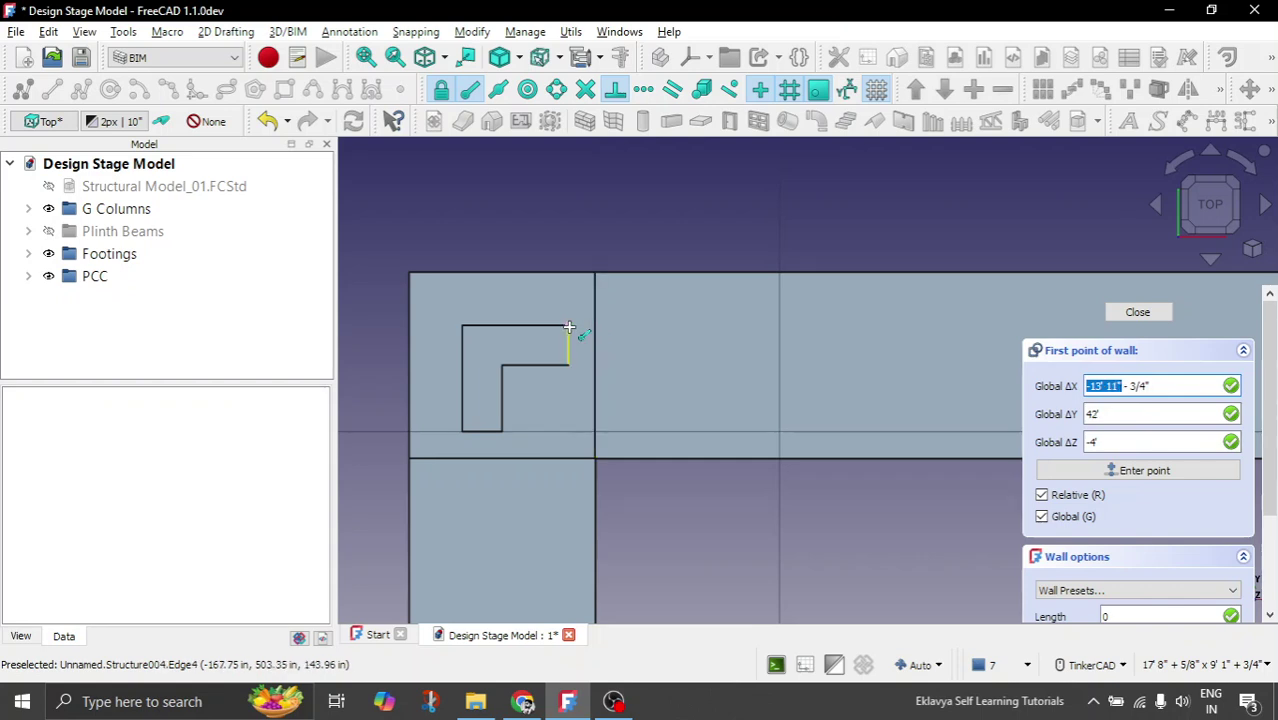
click(569, 328)
scroll(541, 333, down, 3)
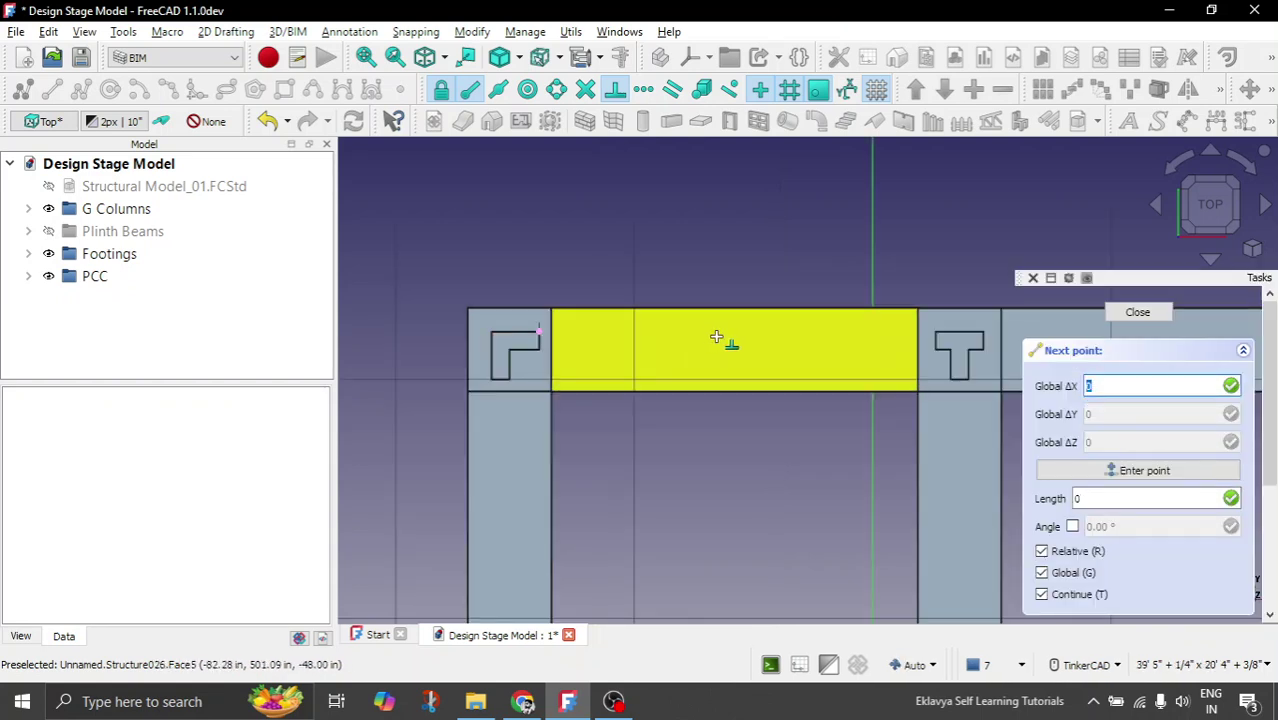
scroll(922, 339, up, 1)
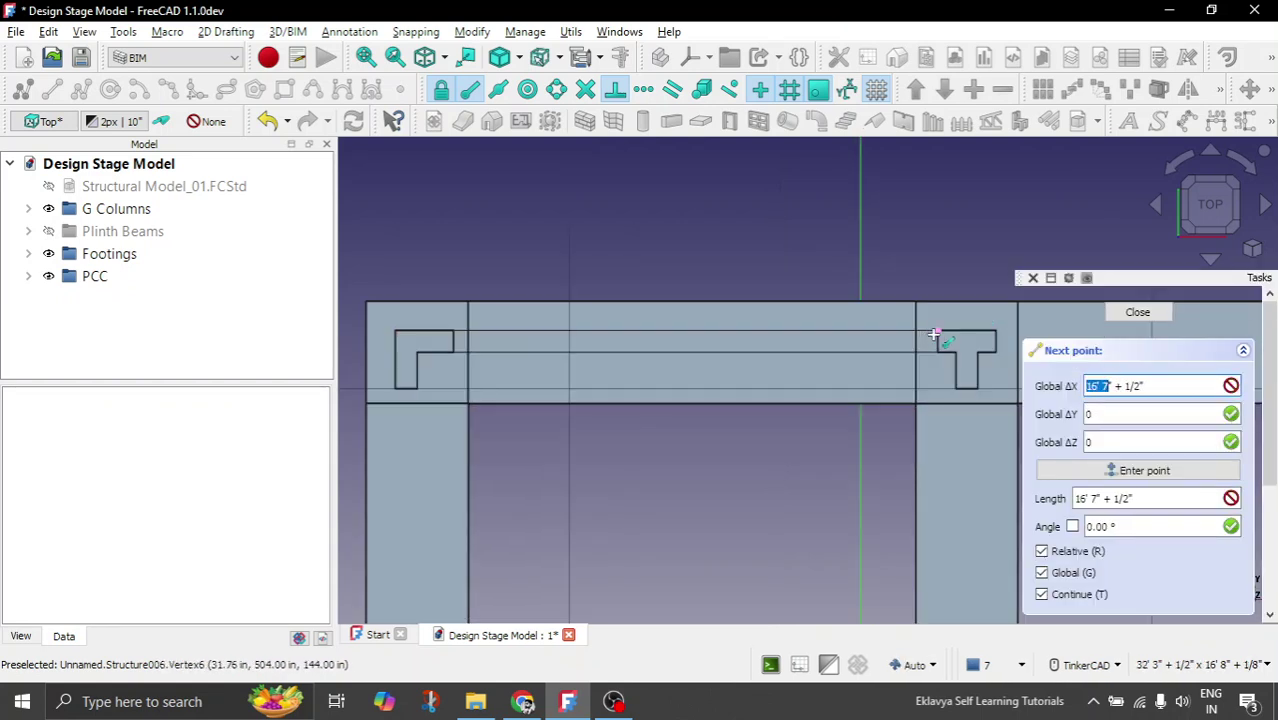
click(914, 340)
scroll(706, 297, down, 2)
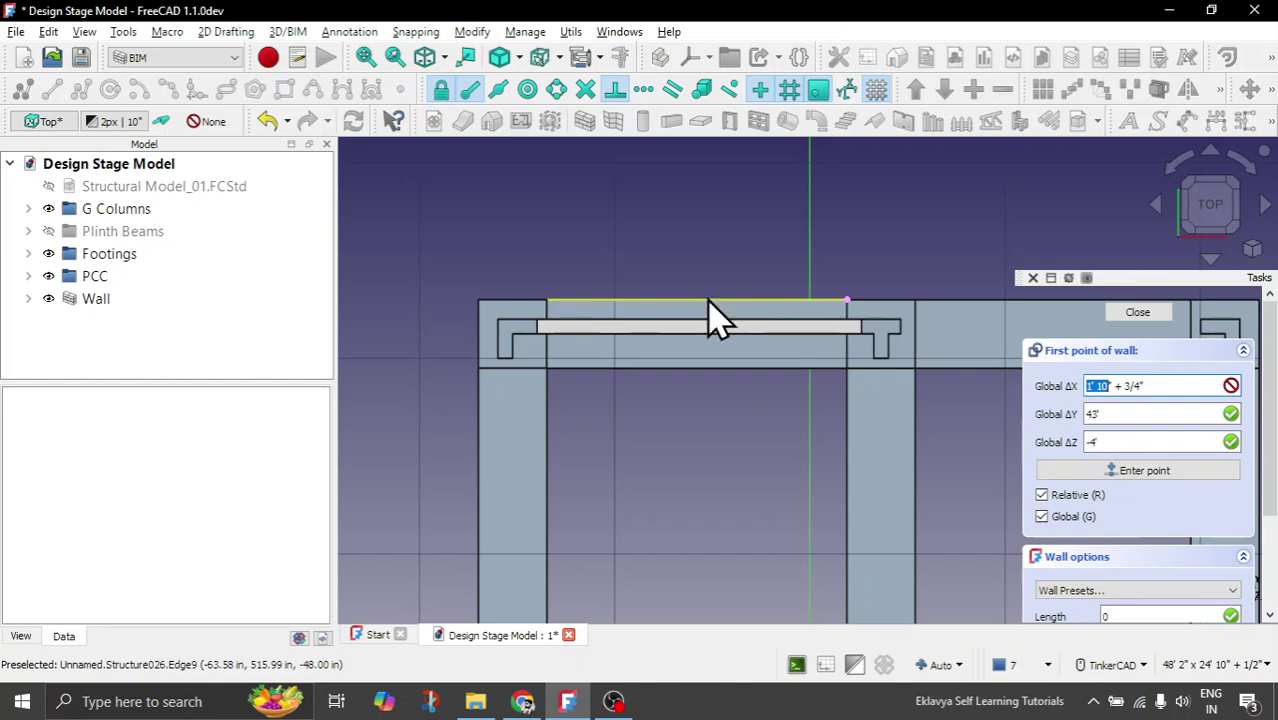
key(Escape)
Step: Set the new rear wall's height to 4'
right_drag(670, 462, 627, 398)
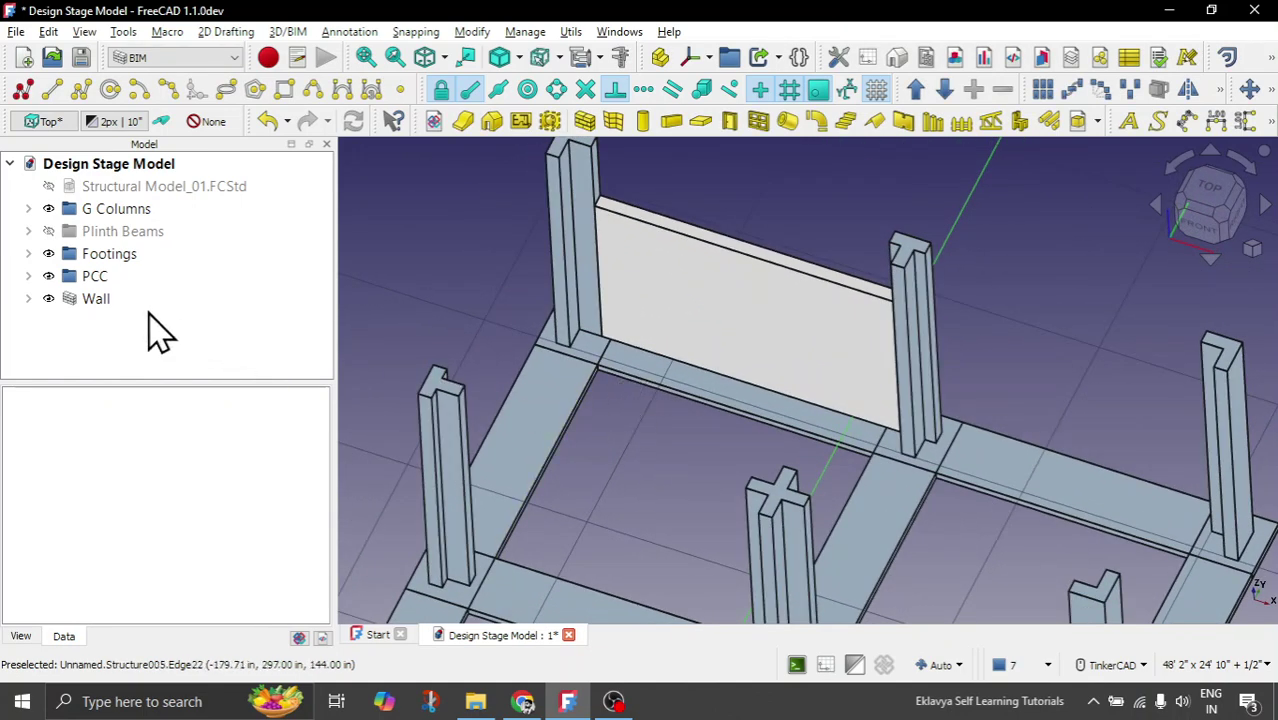
click(104, 301)
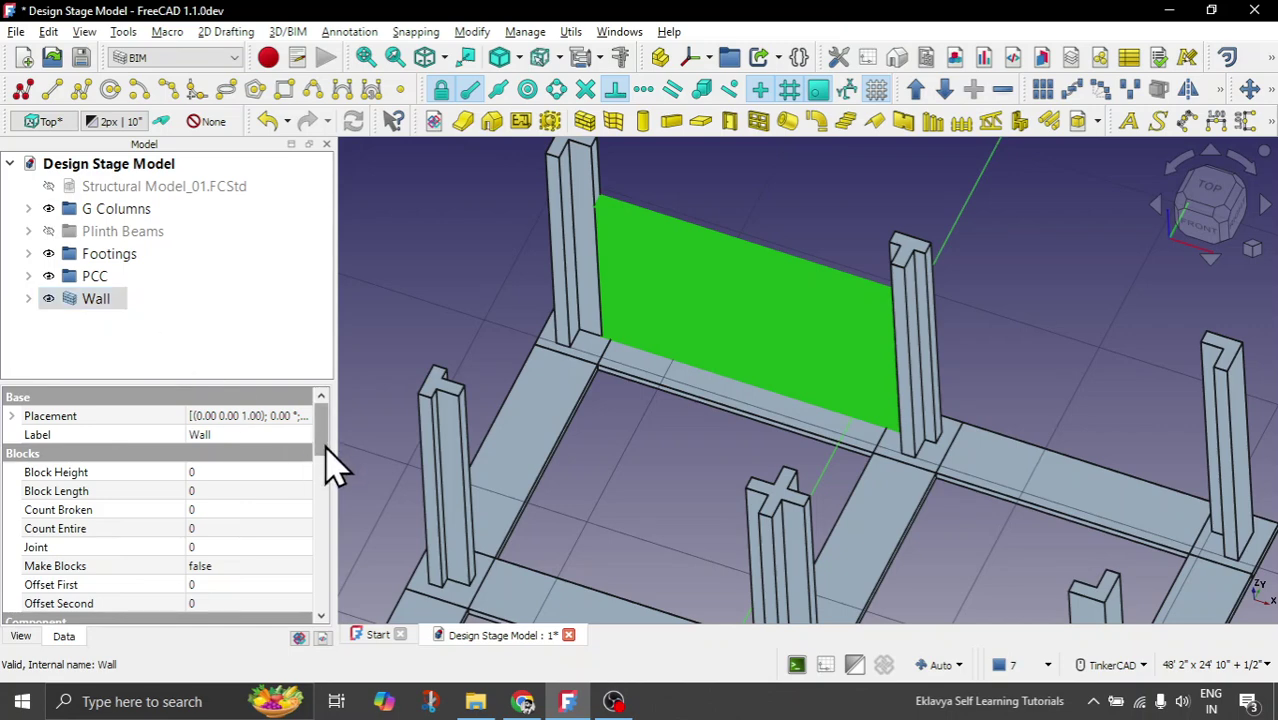
drag(325, 448, 305, 606)
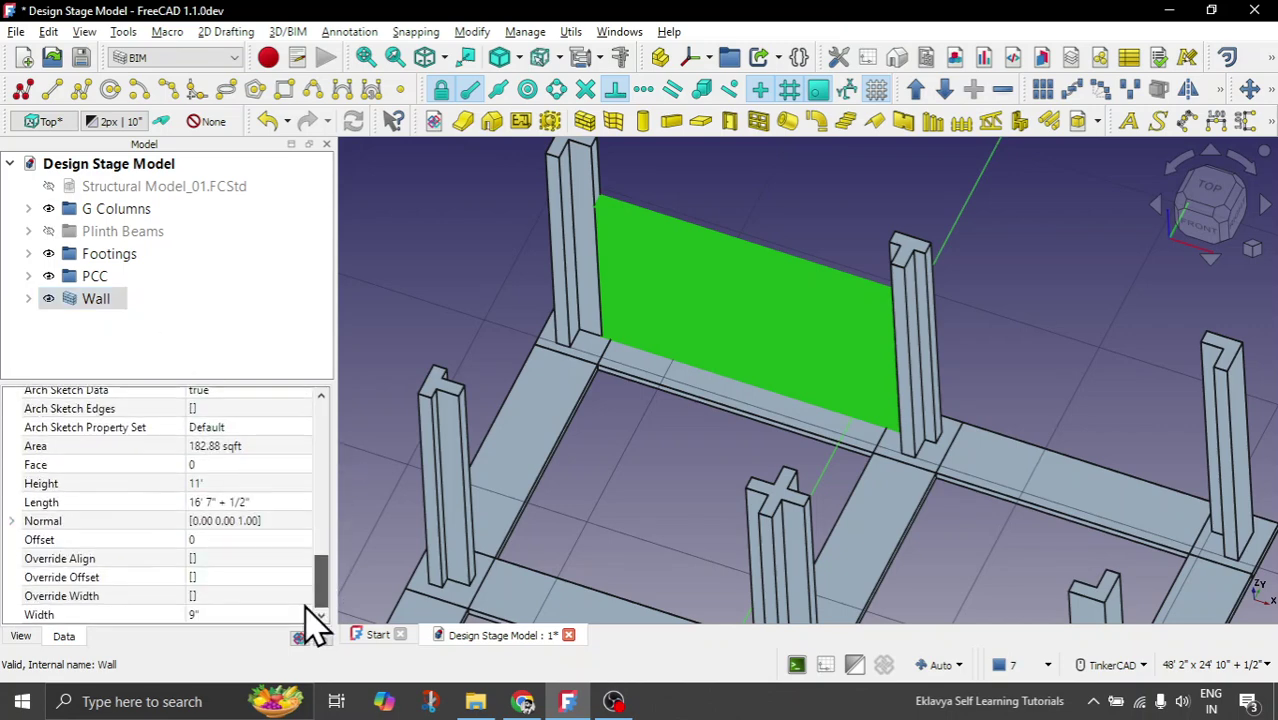
click(243, 483)
text(4)
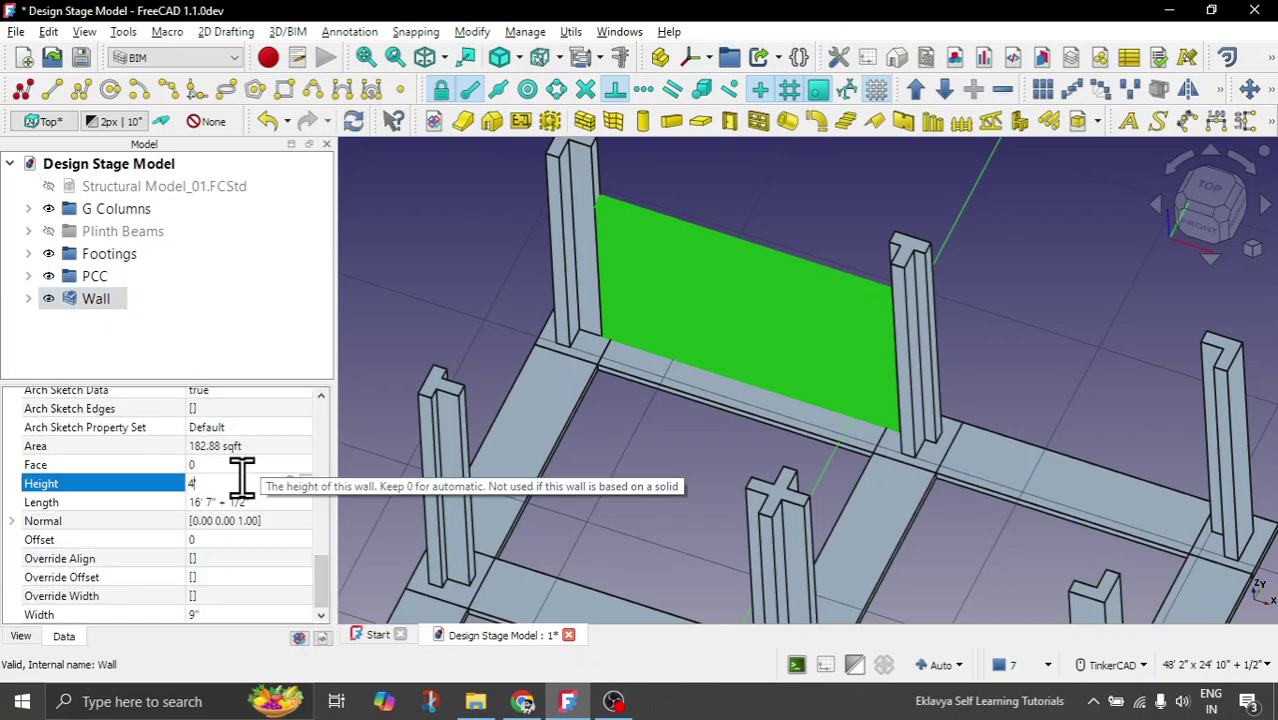
key(Return)
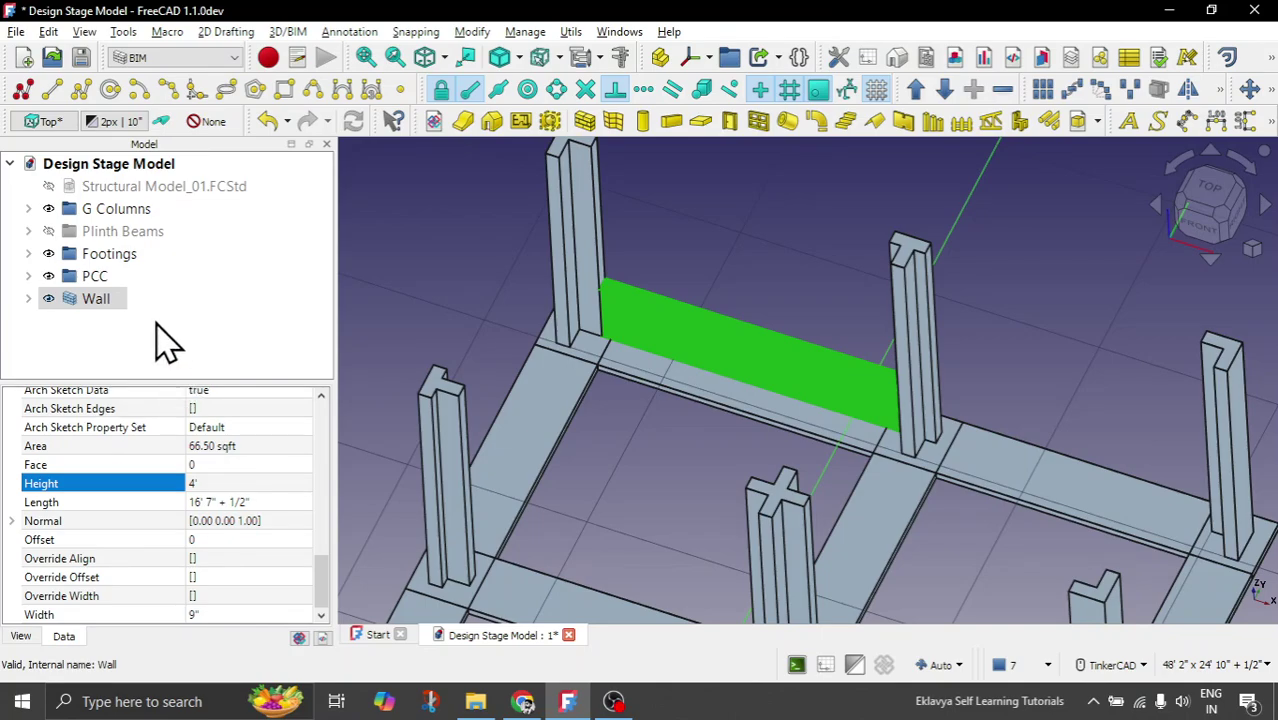
Step: Show the Plinth Beams group to check the wall against the beam above, and hide the group again
click(122, 234)
key(space)
right_drag(662, 470, 701, 476)
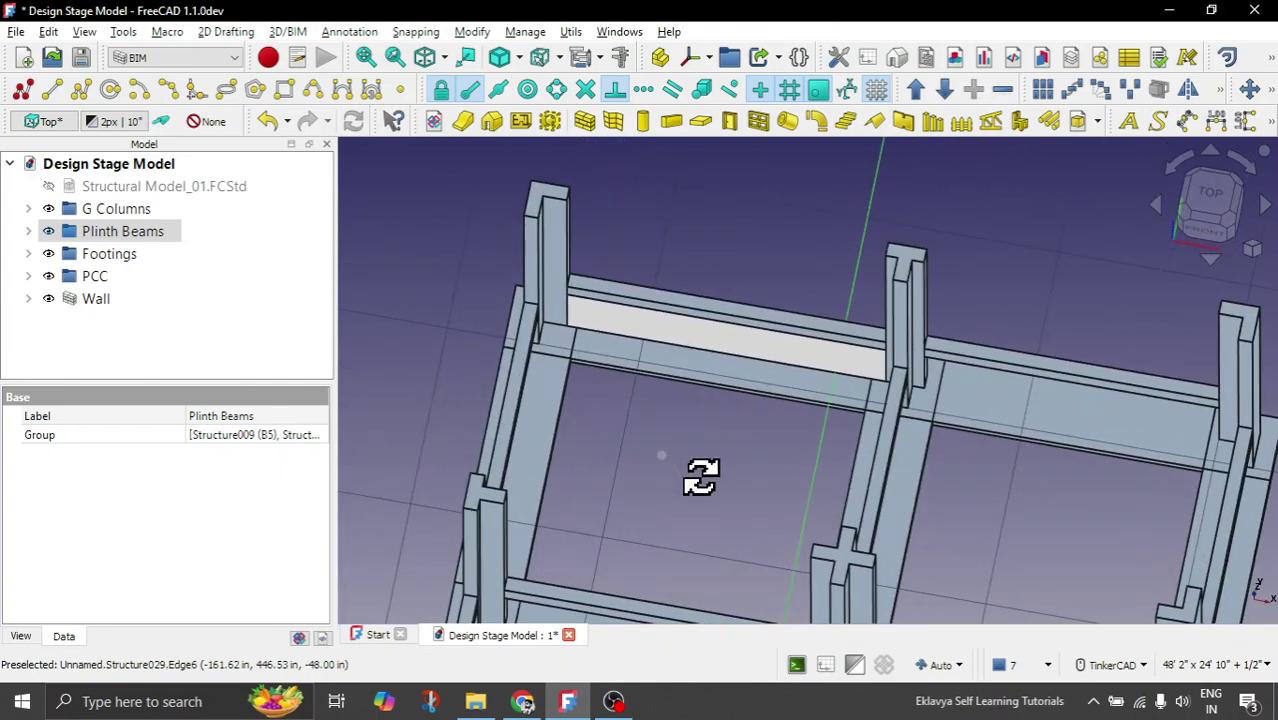
key(space)
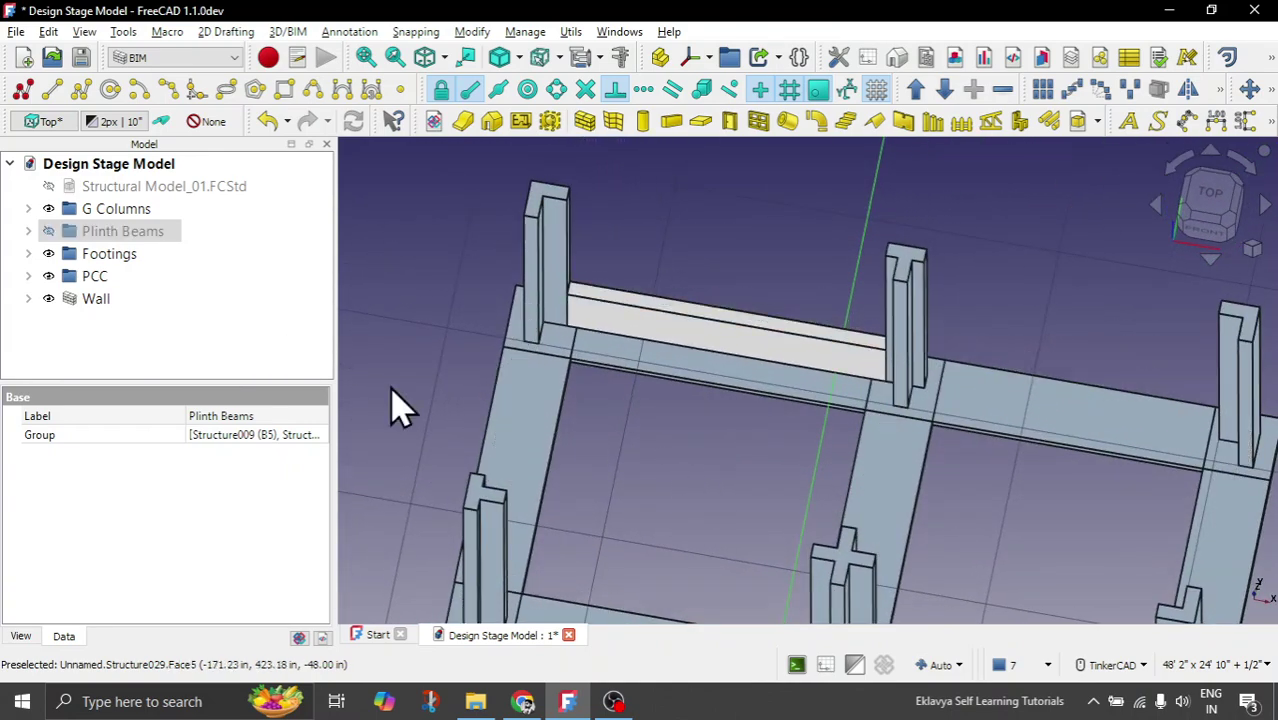
Step: Close the report view and delete the empty wall Wall001
click(1196, 217)
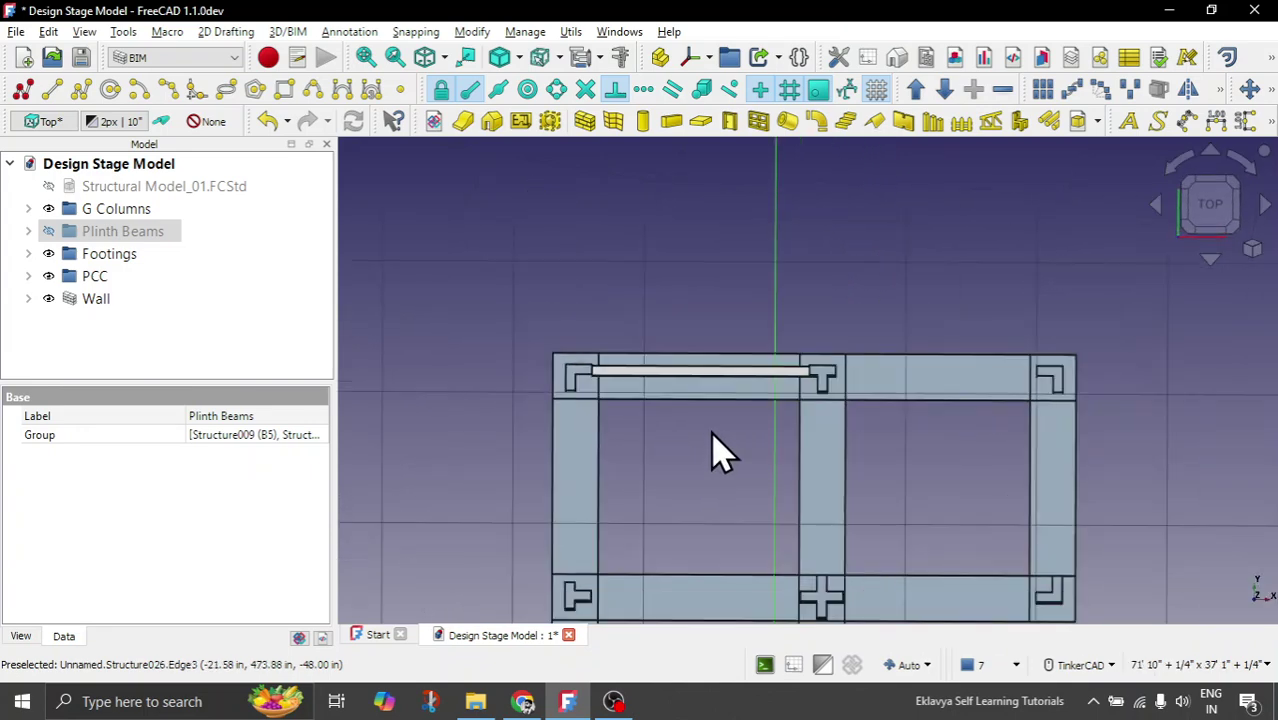
scroll(930, 357, up, 3)
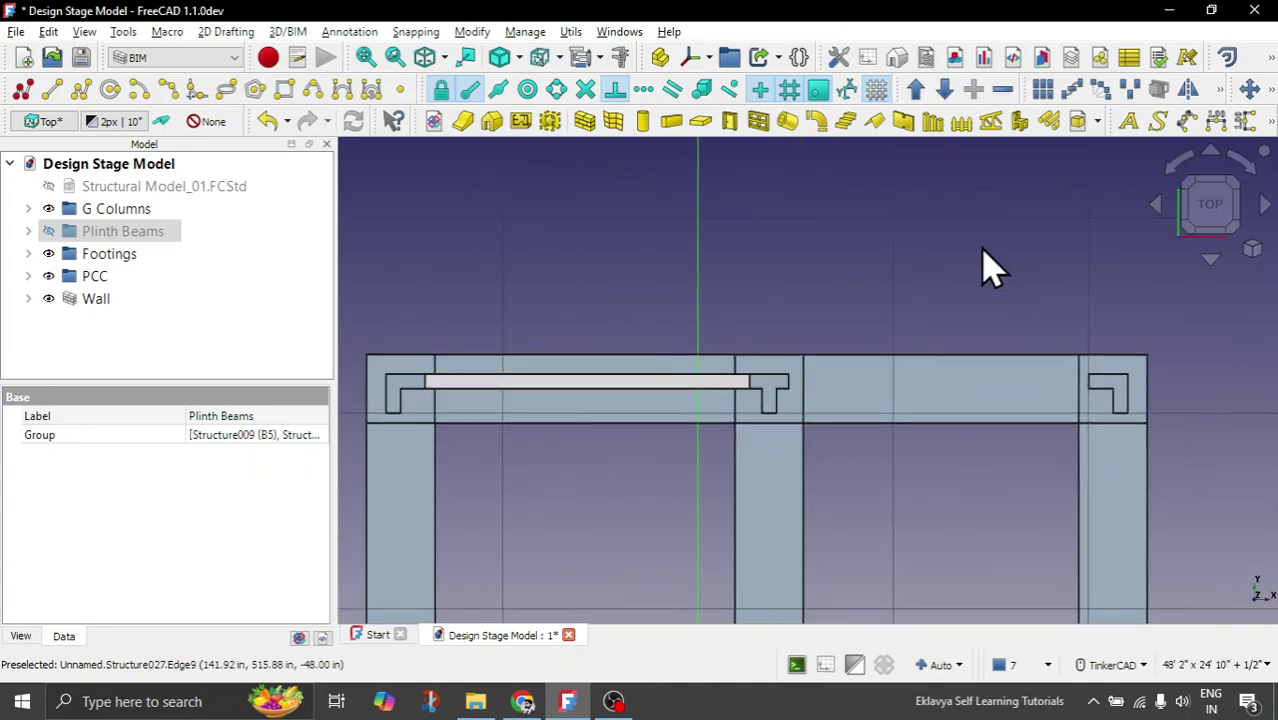
scroll(800, 390, up, 3)
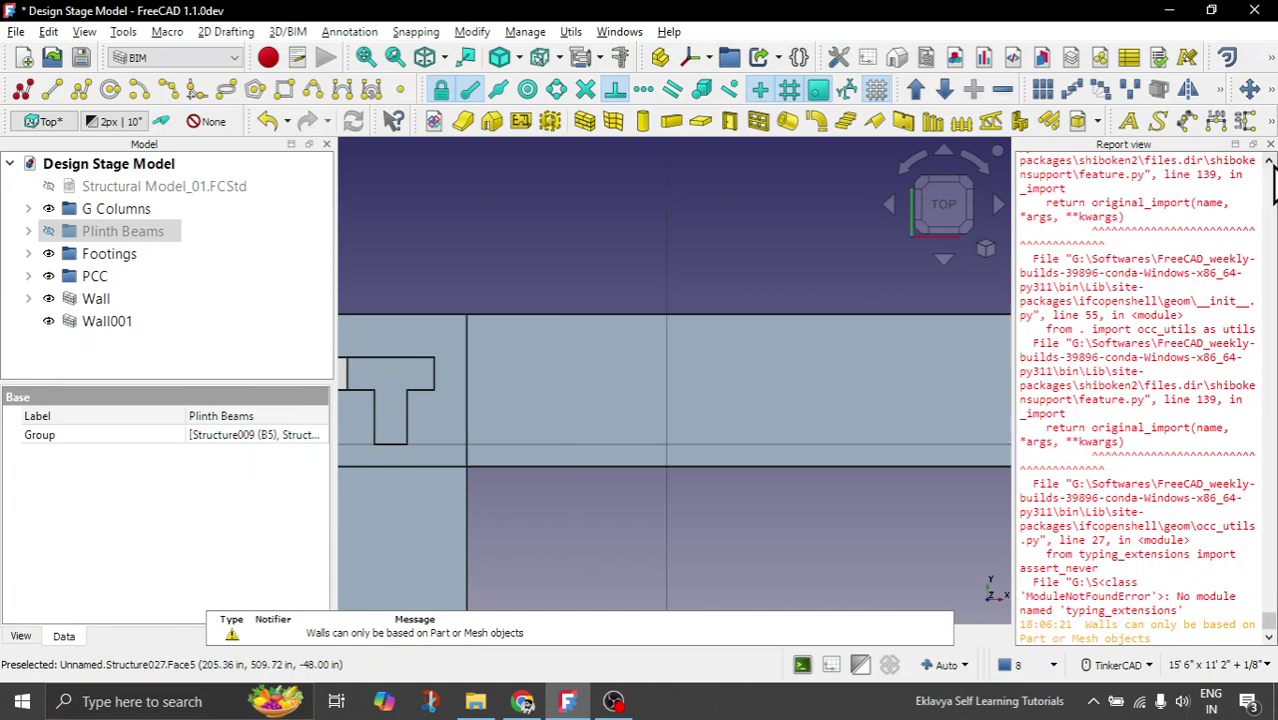
click(1269, 146)
scroll(733, 326, down, 3)
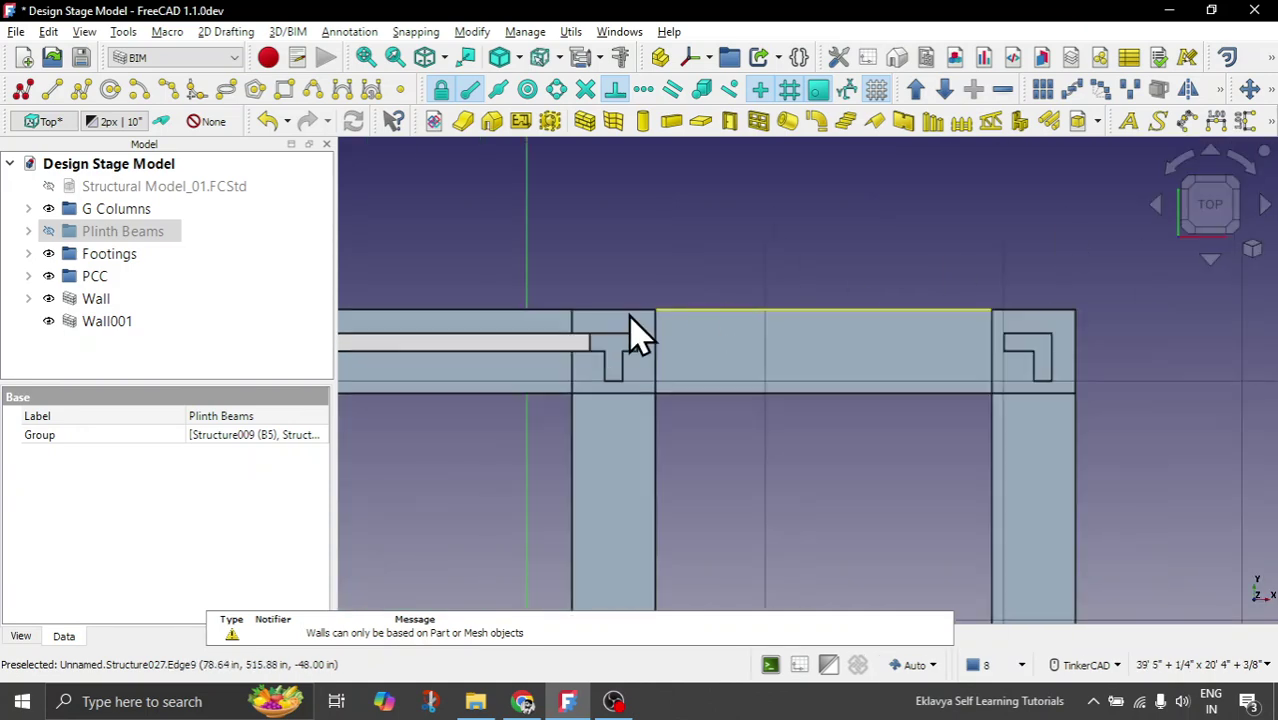
click(106, 321)
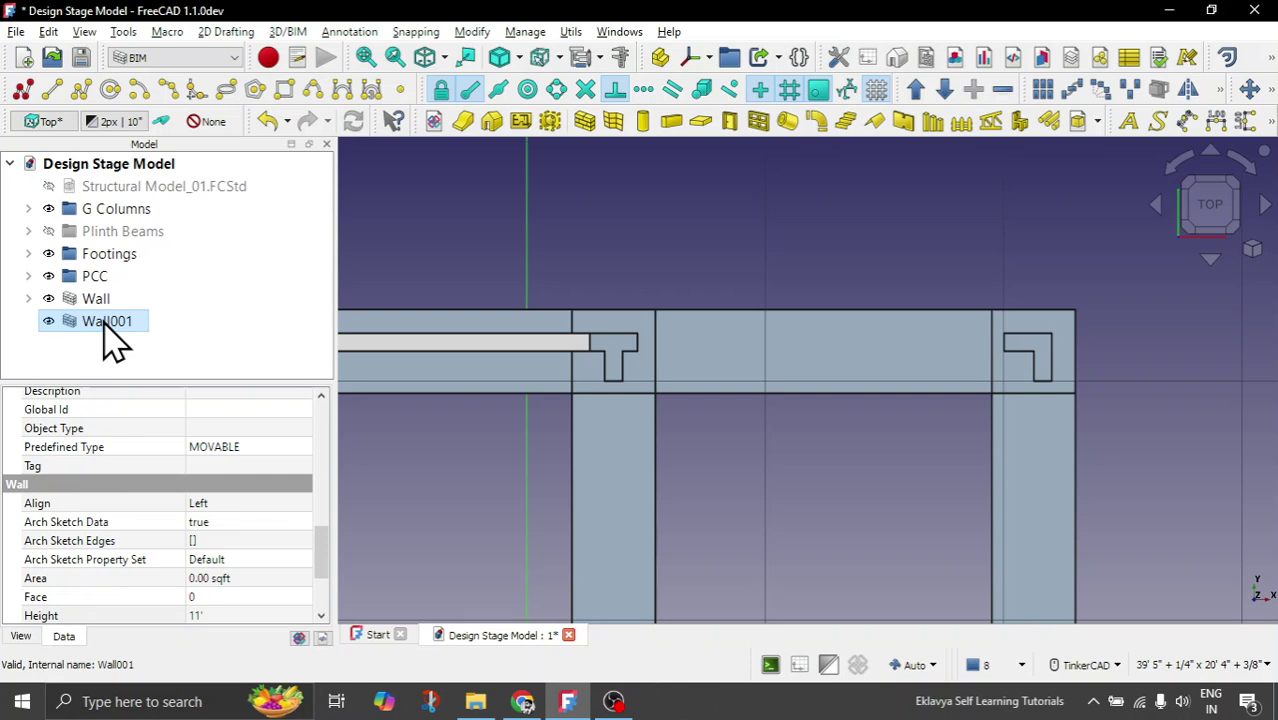
key(Delete)
Step: Draw a 15' 4 1/2" wall on the rear footing from the T-shaped column's outer corner to the far L-shaped corner column
scroll(780, 290, down, 4)
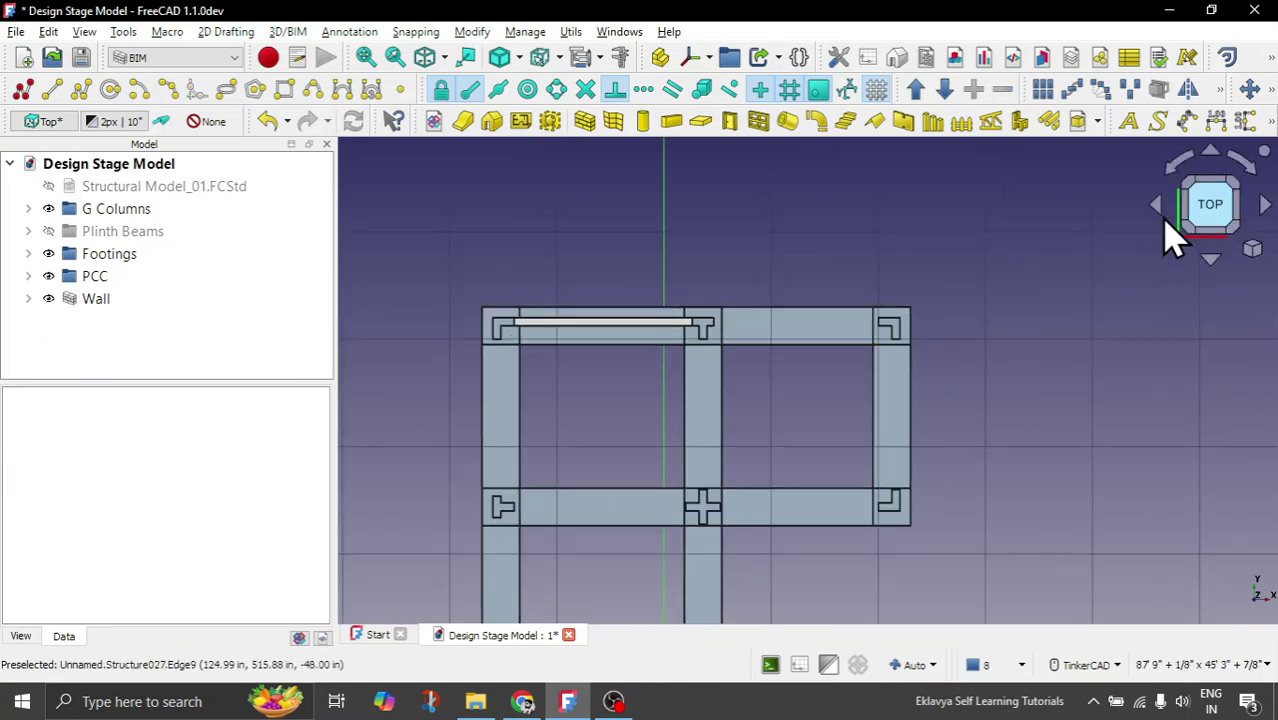
click(585, 121)
scroll(703, 320, up, 4)
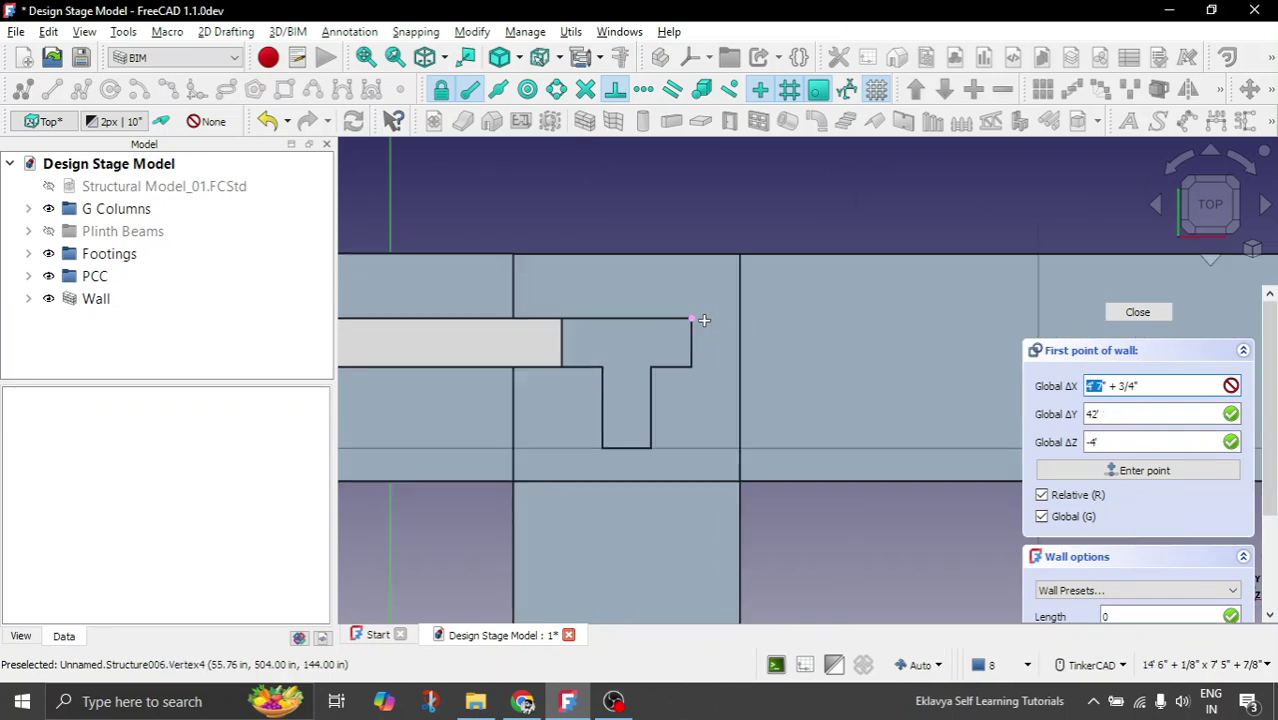
click(624, 348)
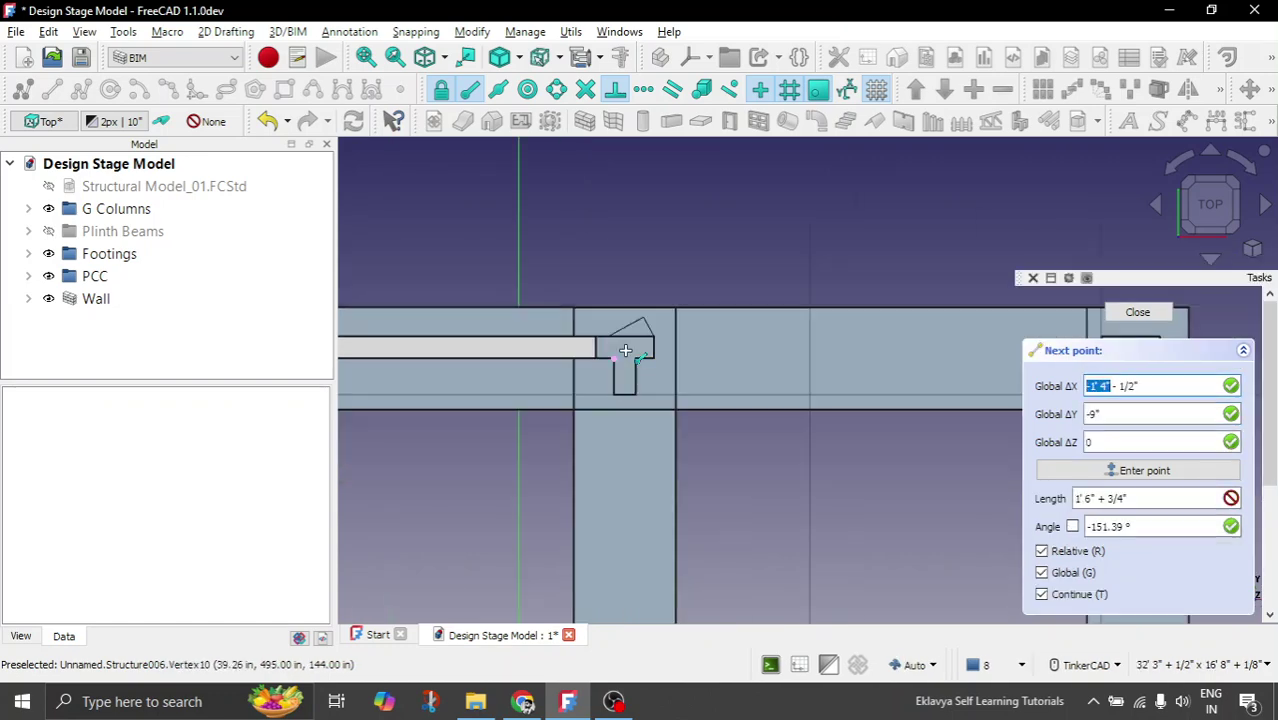
scroll(836, 337, up, 4)
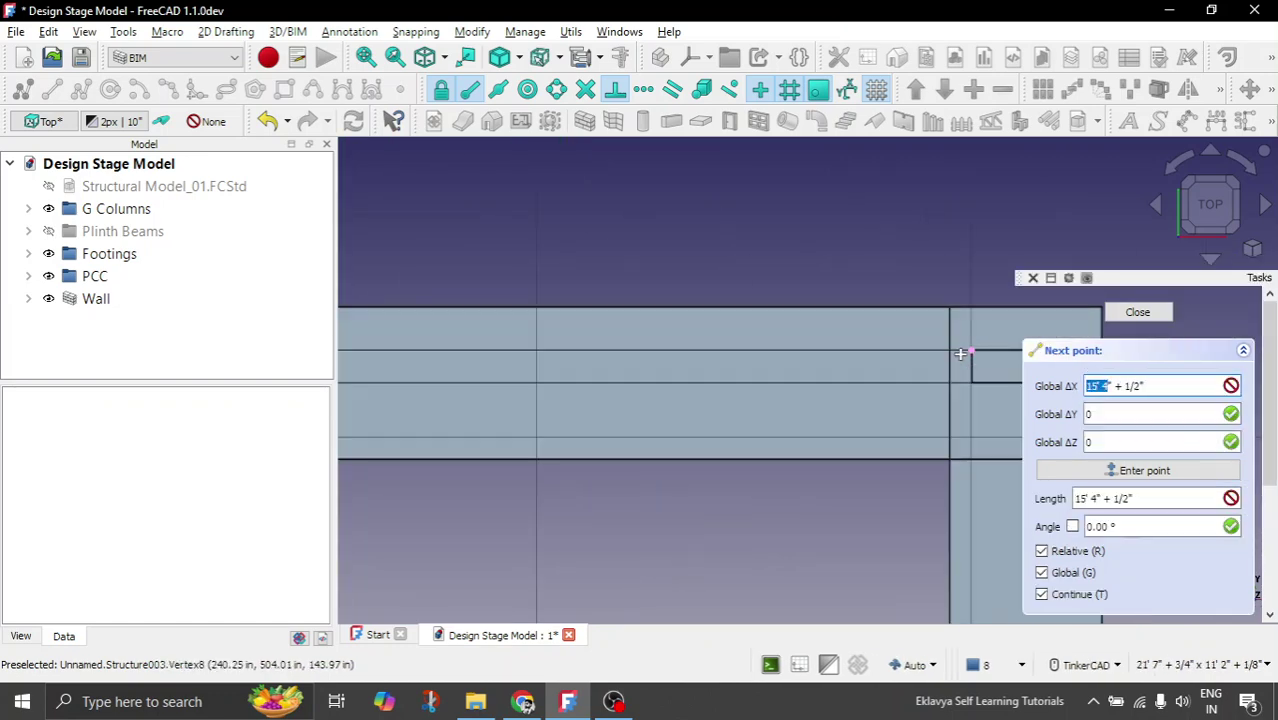
click(856, 286)
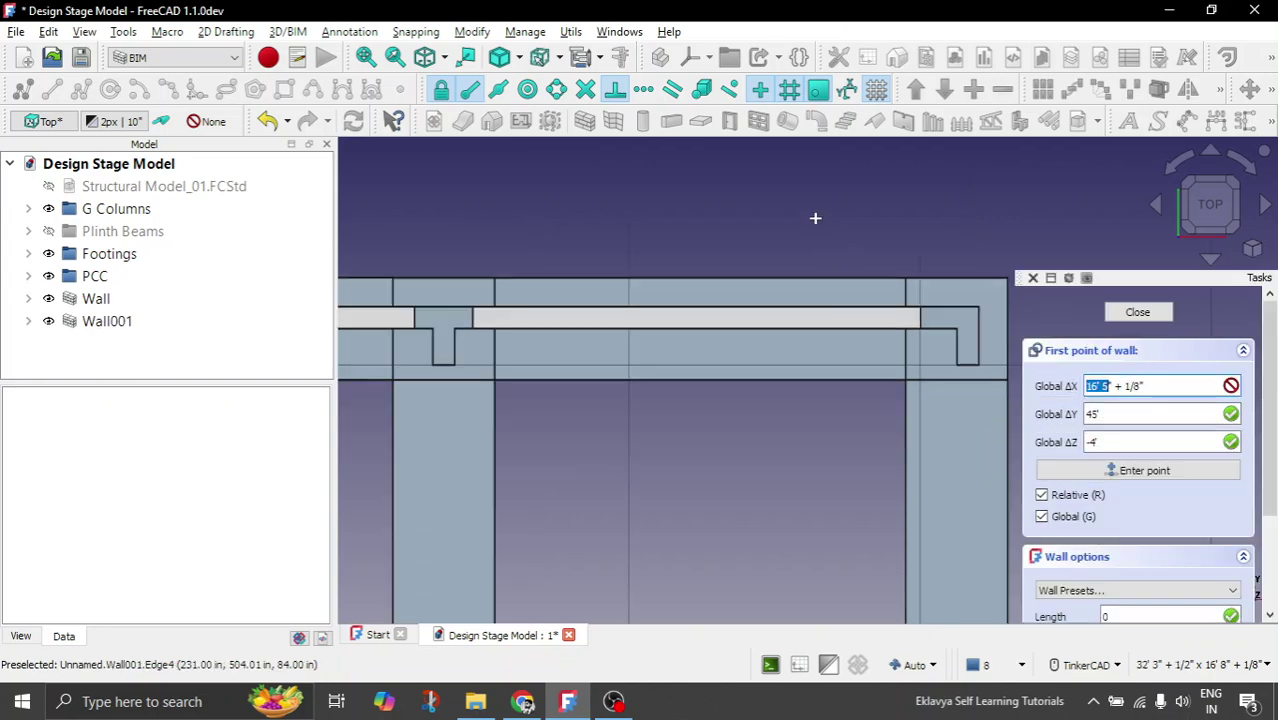
Step: Draw a 14' wall along the side footing from the rear corner column's outer edge to the next L-shaped column in front
scroll(900, 320, down, 3)
scroll(907, 309, up, 3)
scroll(900, 300, up, 3)
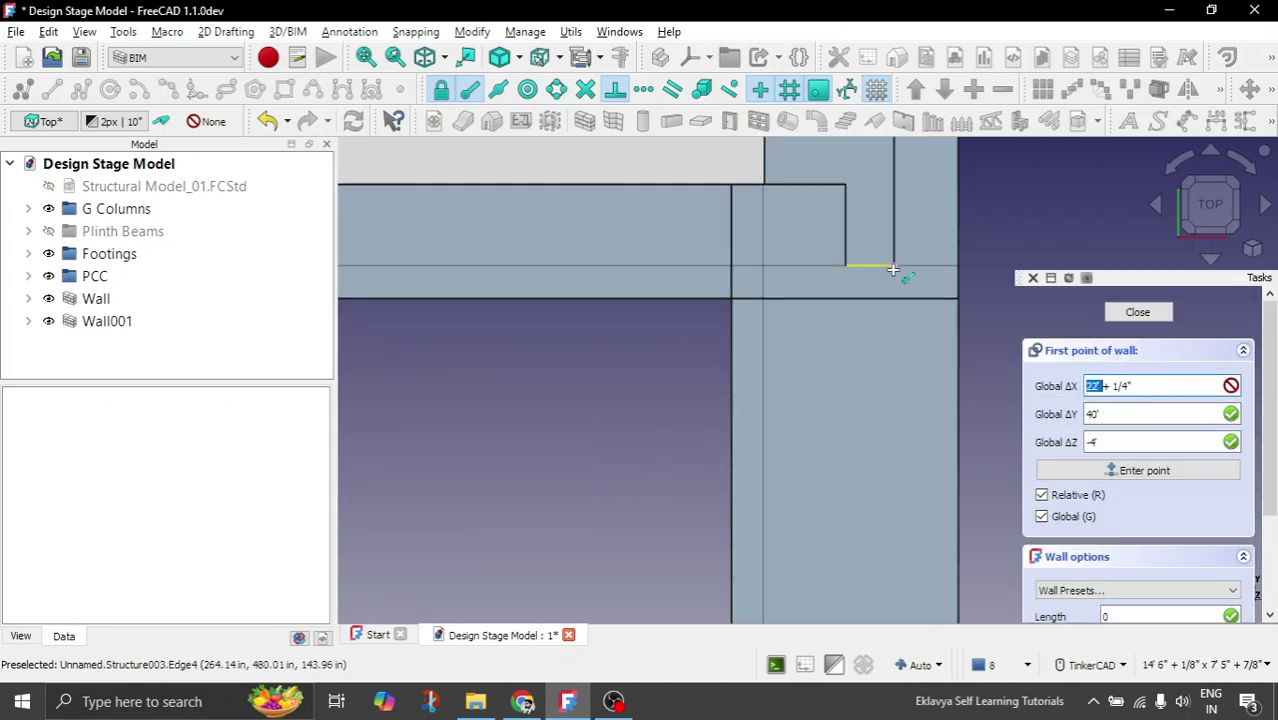
click(913, 203)
scroll(912, 208, down, 5)
scroll(903, 362, up, 5)
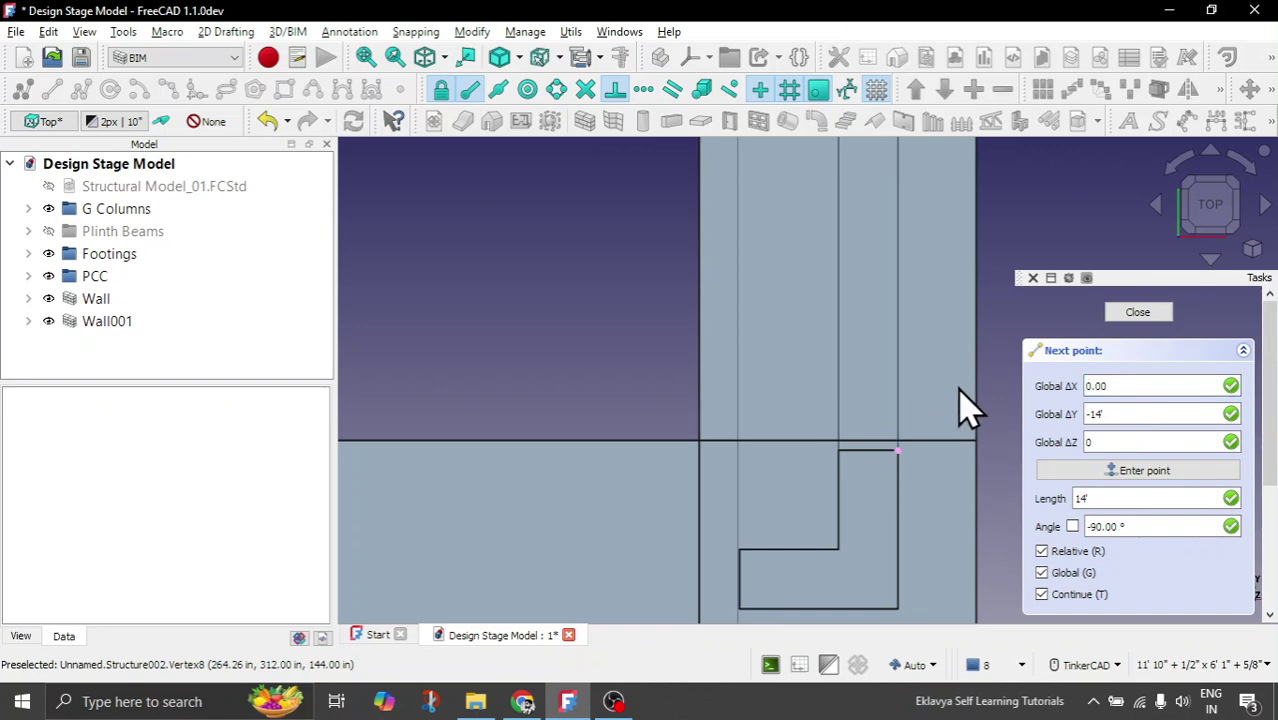
click(955, 385)
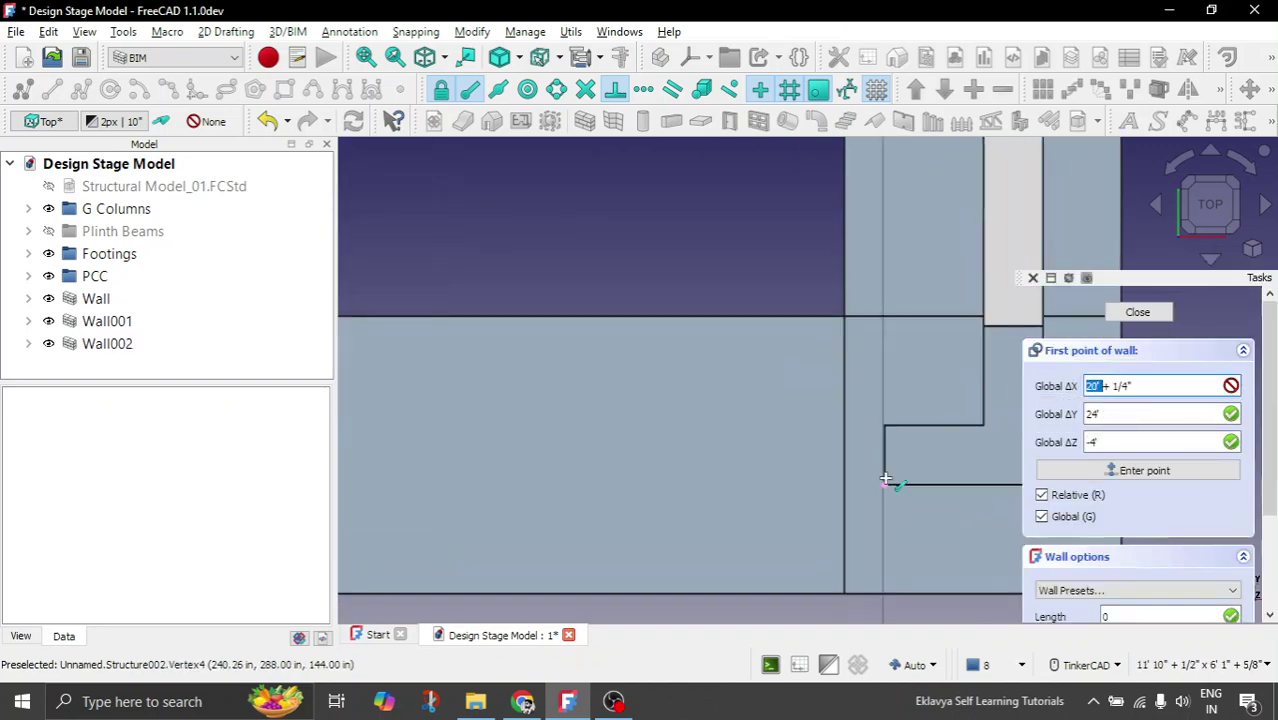
Step: Draw a 14' 9" wall on the middle footing from the L-shaped column's front outer side to the arm of the cross-shaped column
click(968, 471)
scroll(965, 471, down, 3)
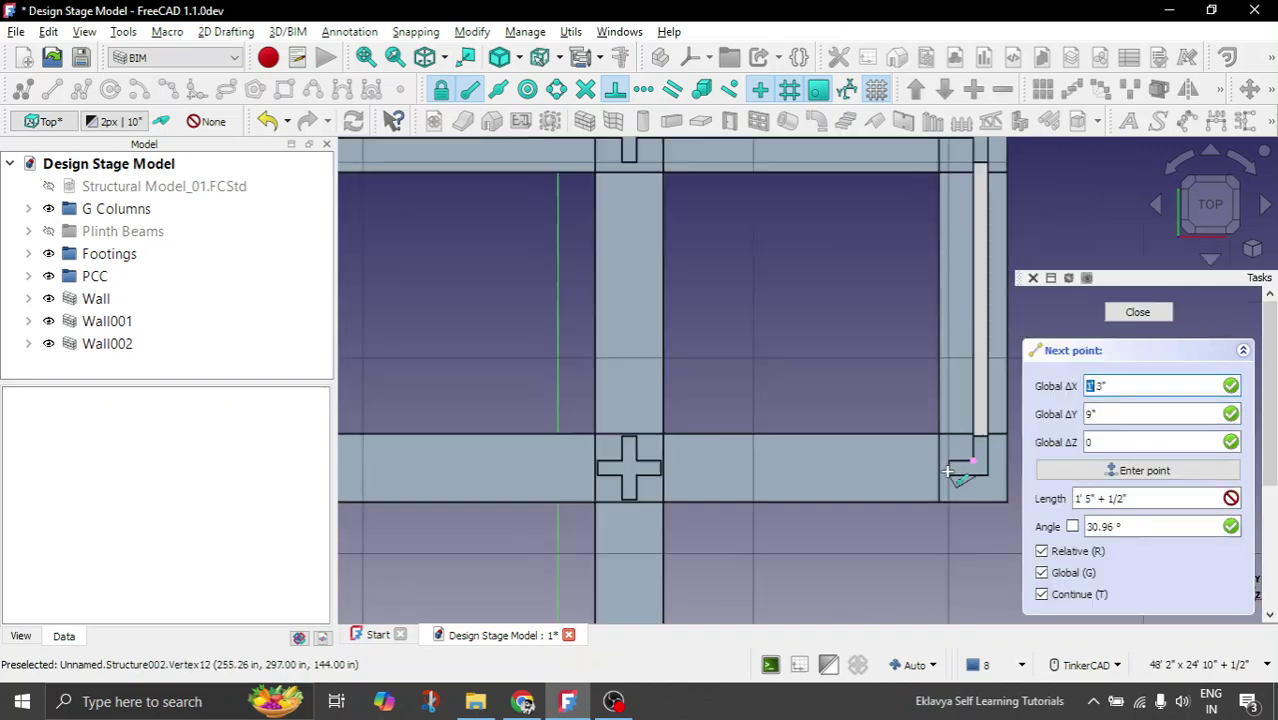
scroll(719, 476, up, 3)
scroll(550, 465, up, 2)
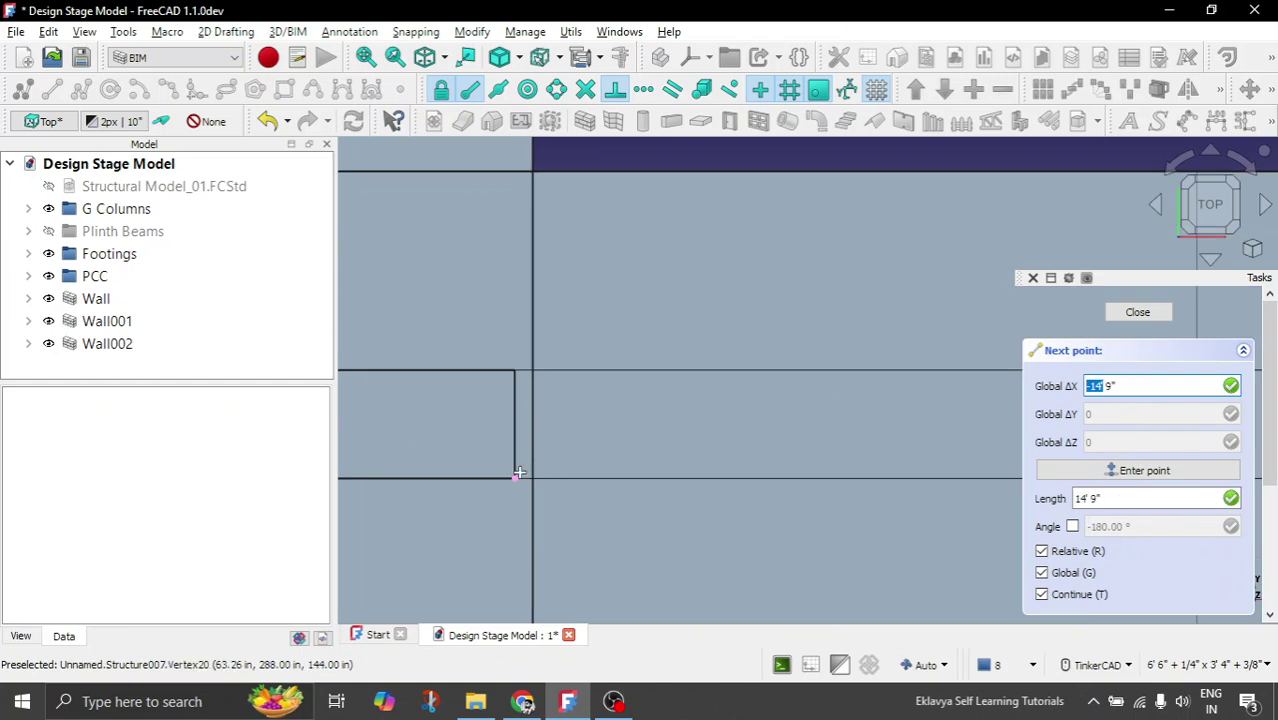
click(604, 344)
scroll(620, 375, down, 4)
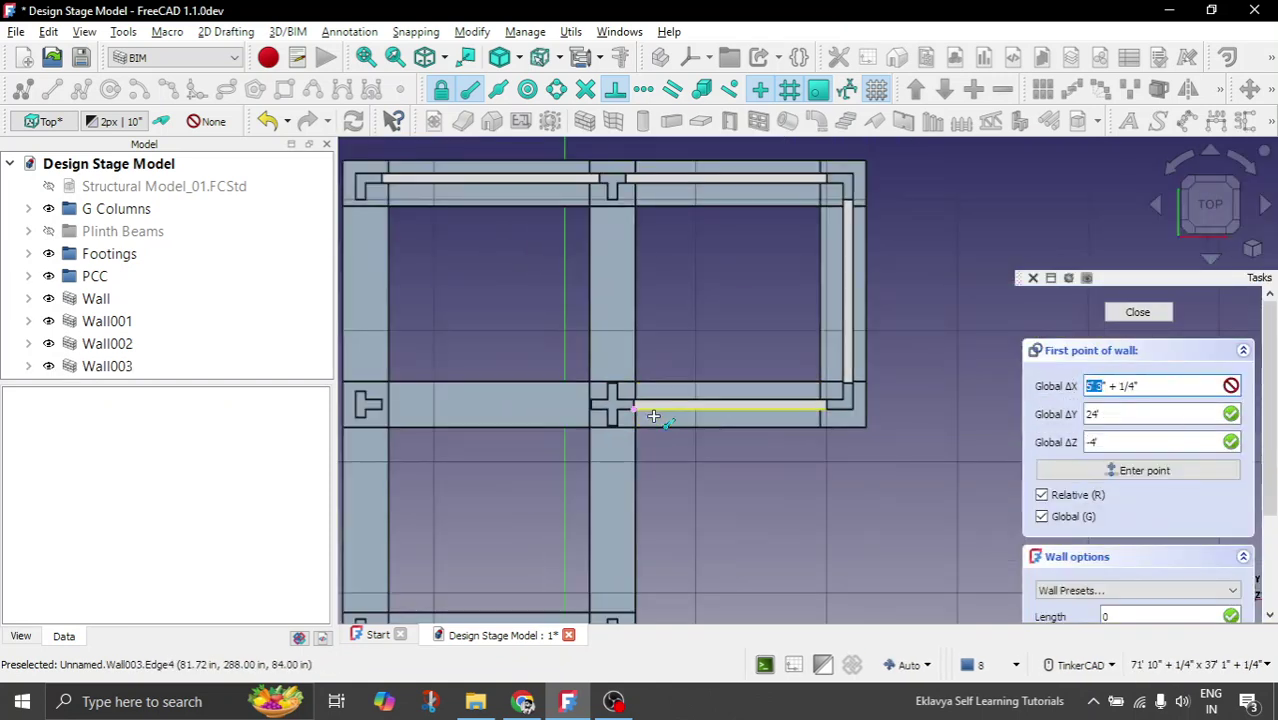
Step: Draw a straight 14' 9" wall from the cross-shaped column's front arm to the front L-shaped corner column, with Global ΔX at 0
scroll(602, 442, down, 2)
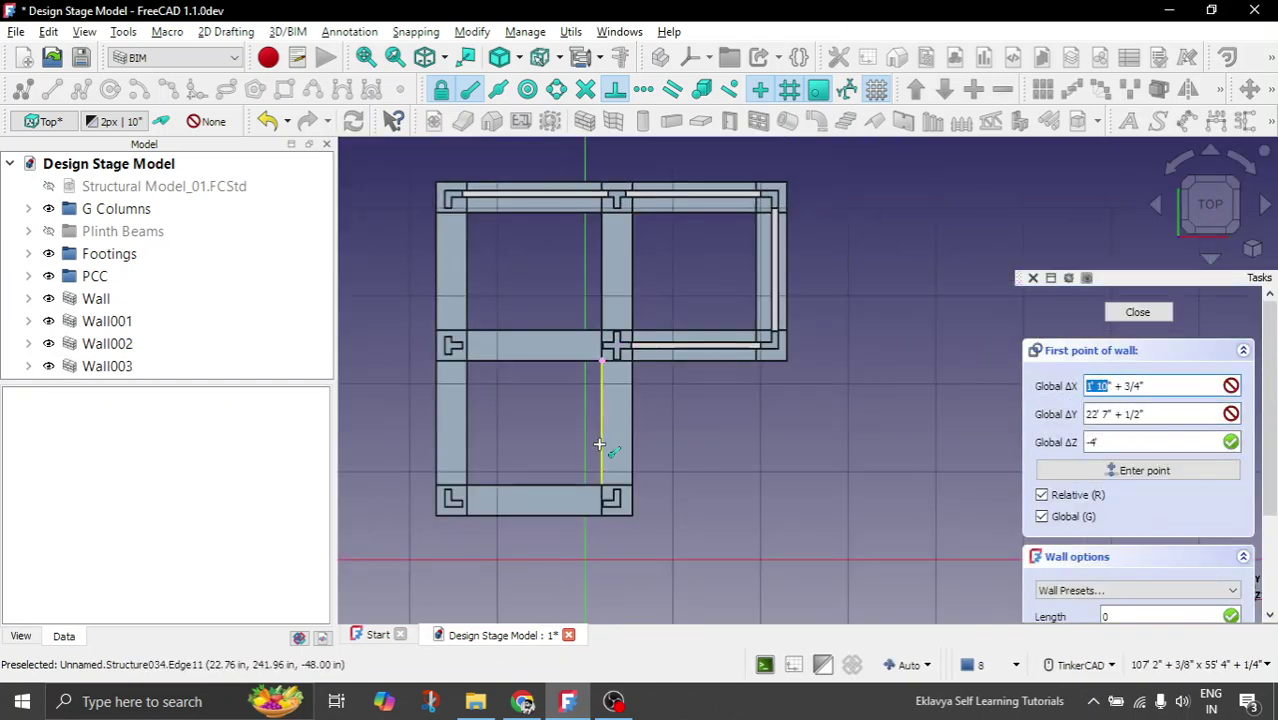
scroll(608, 368, up, 5)
scroll(620, 210, up, 3)
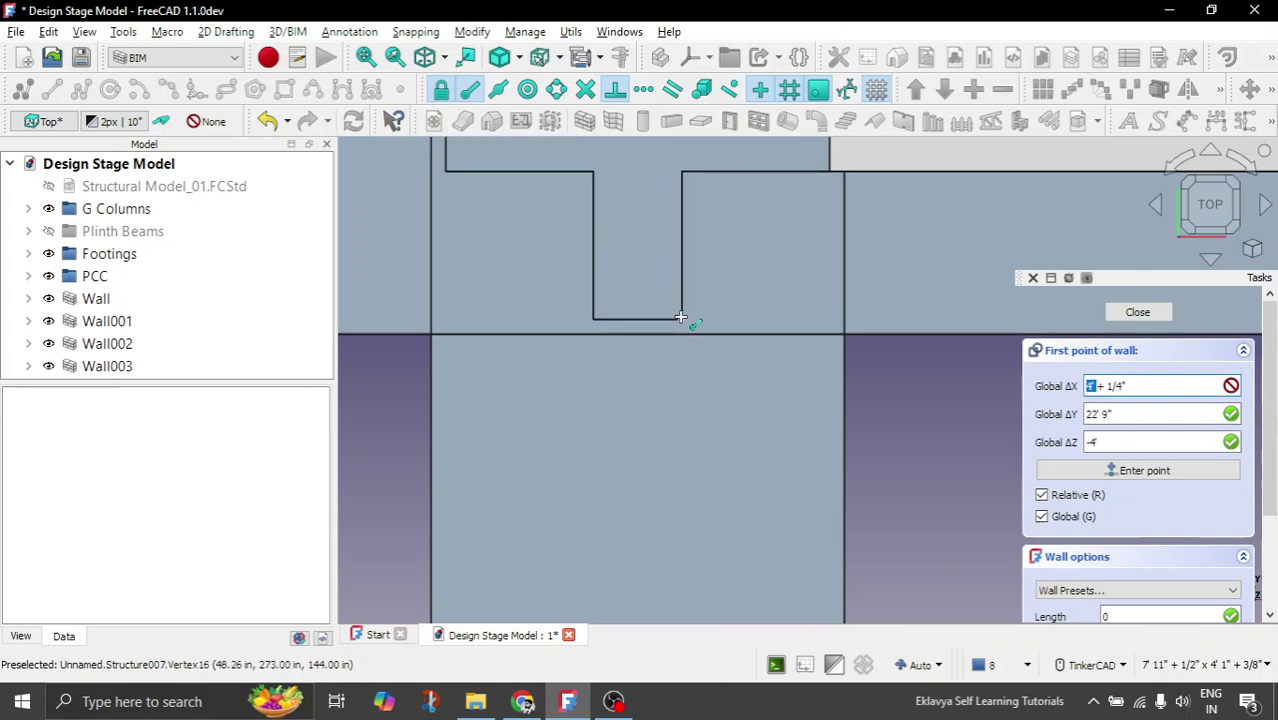
click(680, 318)
scroll(705, 400, down, 6)
scroll(699, 480, up, 4)
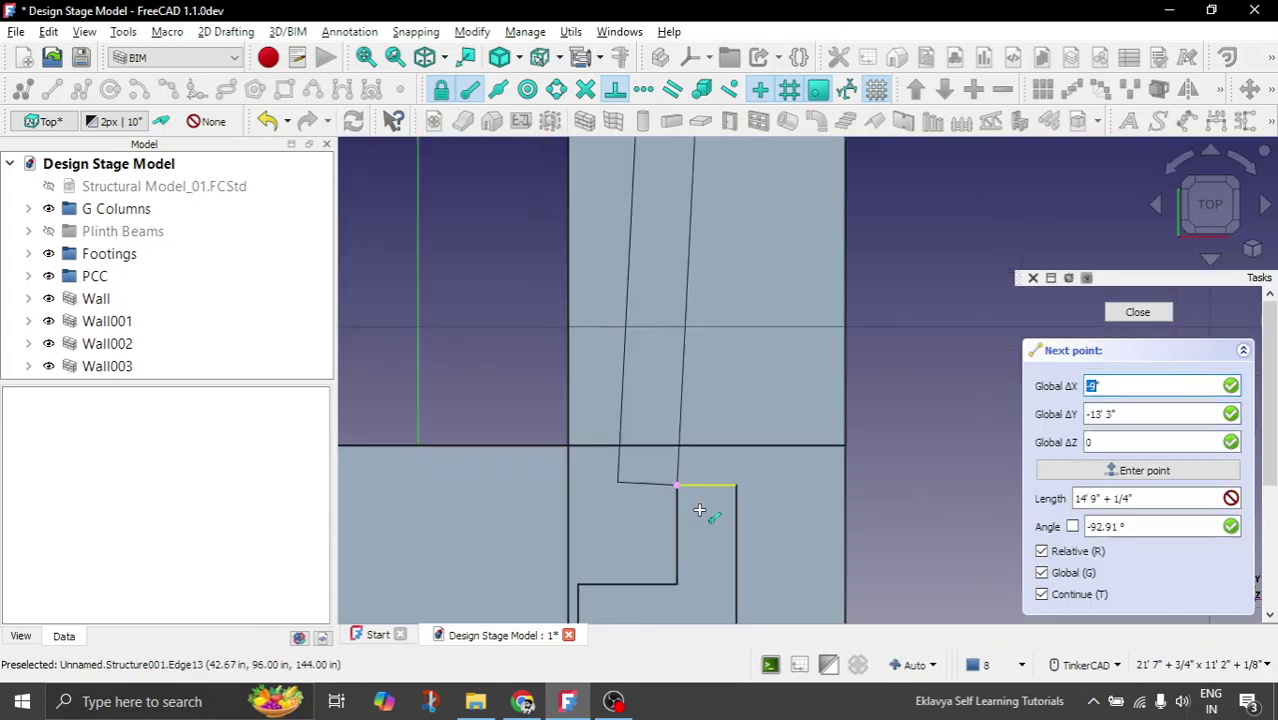
scroll(699, 510, up, 2)
text(0)
key(Tab)
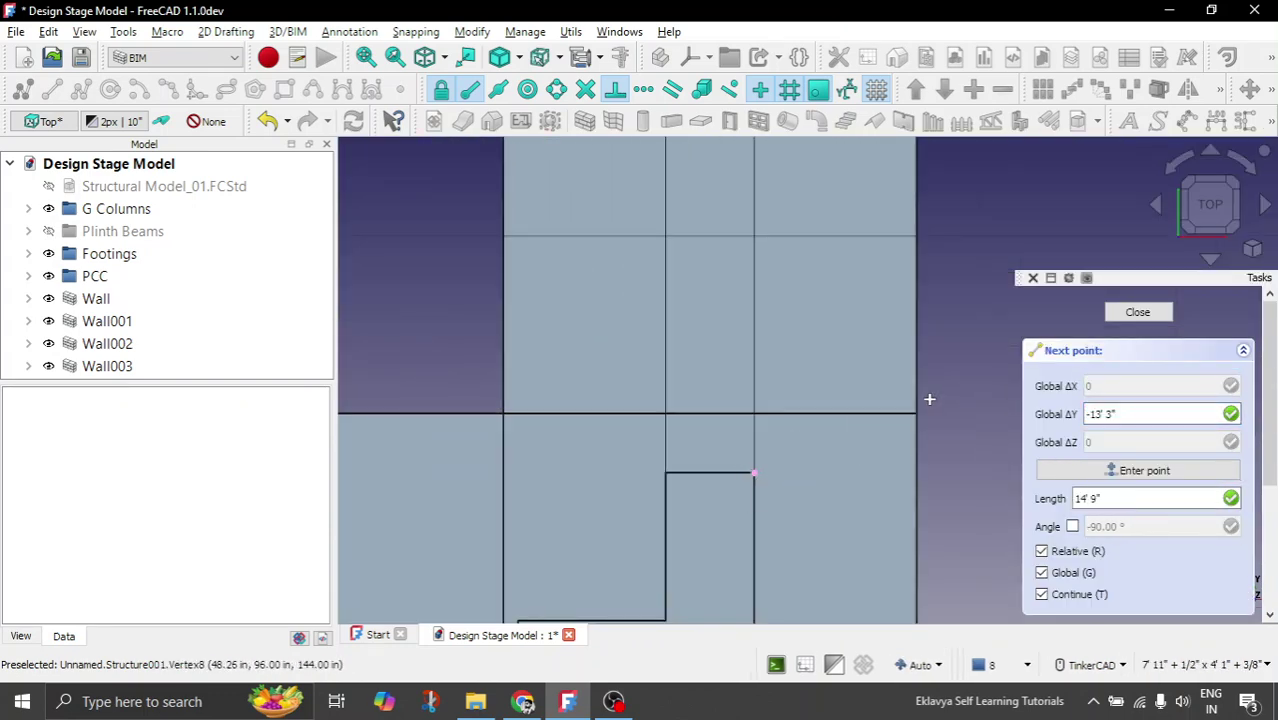
key(Return)
Step: Draw a 16' wall along the front footing between the outer corners of the two front L-shaped columns
scroll(785, 513, up, 3)
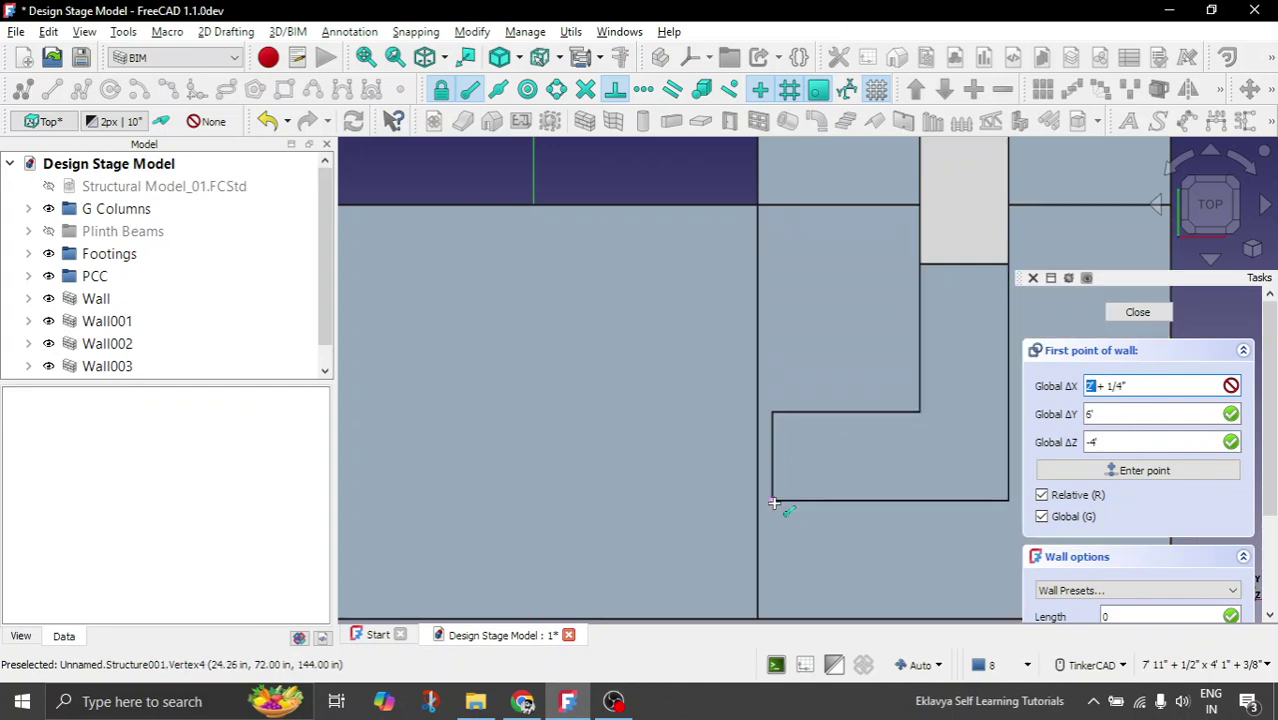
click(899, 485)
scroll(899, 485, down, 5)
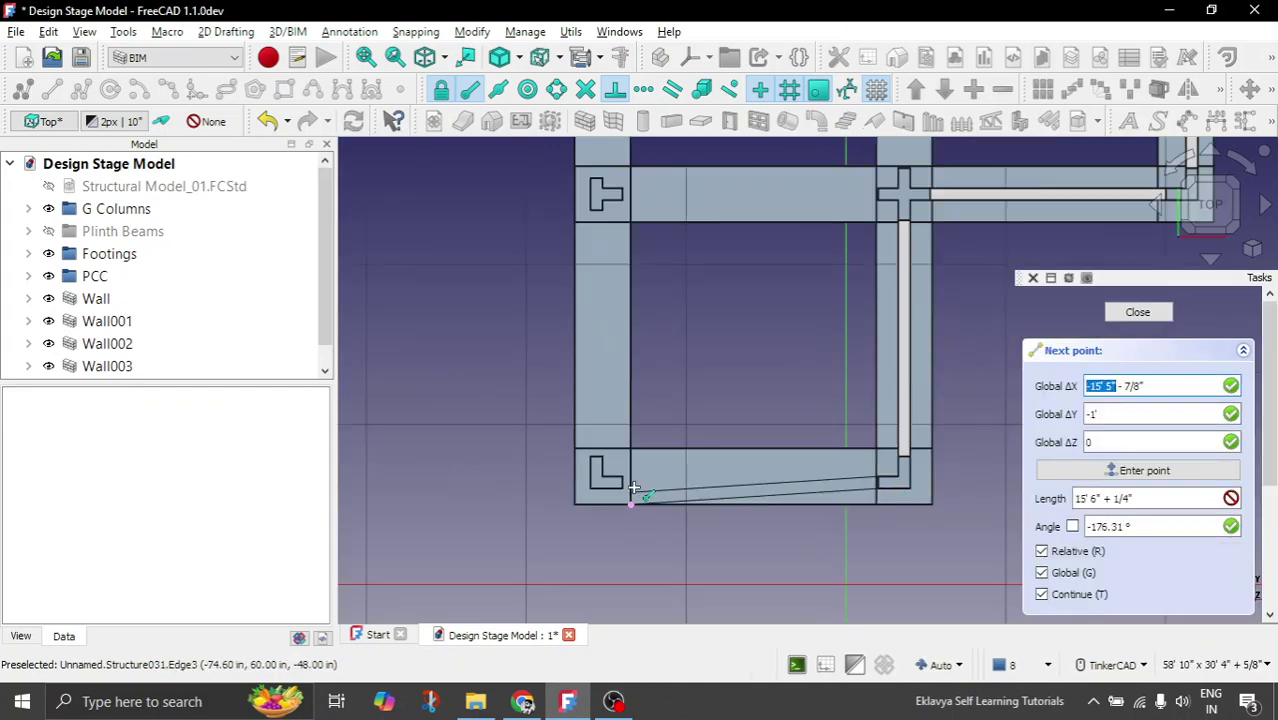
scroll(630, 488, up, 3)
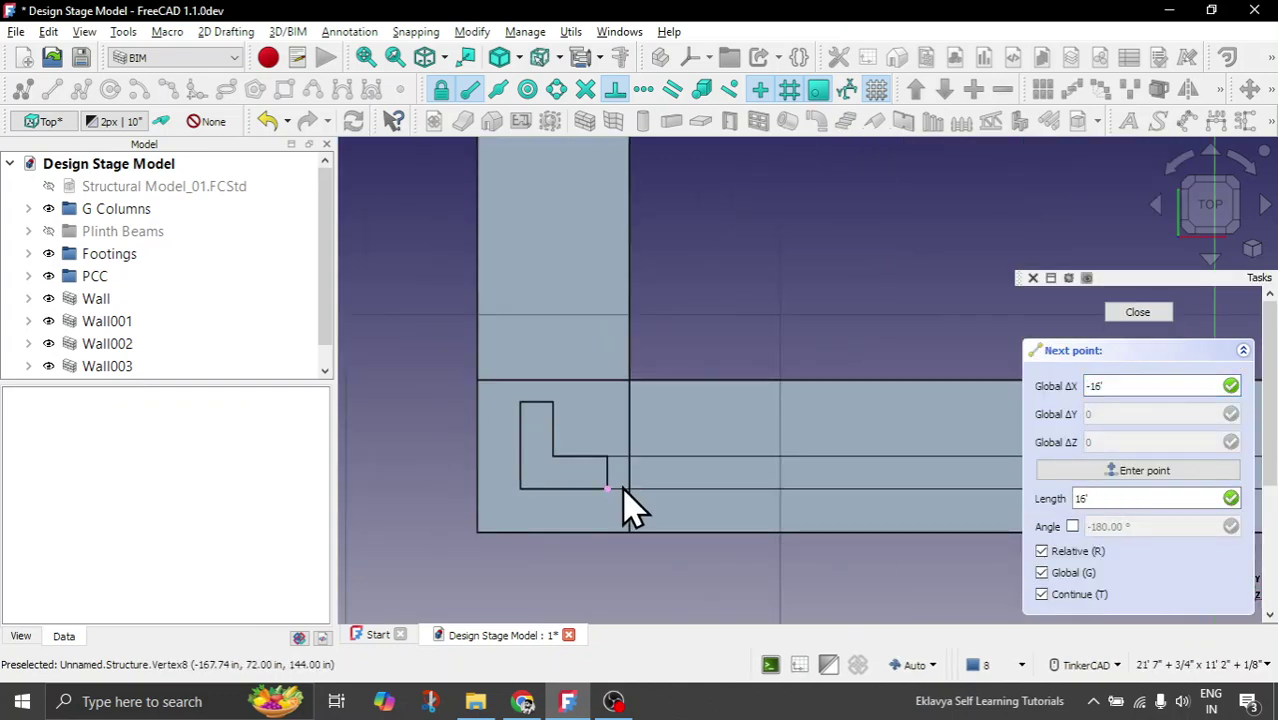
click(630, 510)
Step: Draw a 15' 4 1/2" wall along the outer side footing from the front L-shaped corner column to the T-shaped column behind it
scroll(620, 480, down, 2)
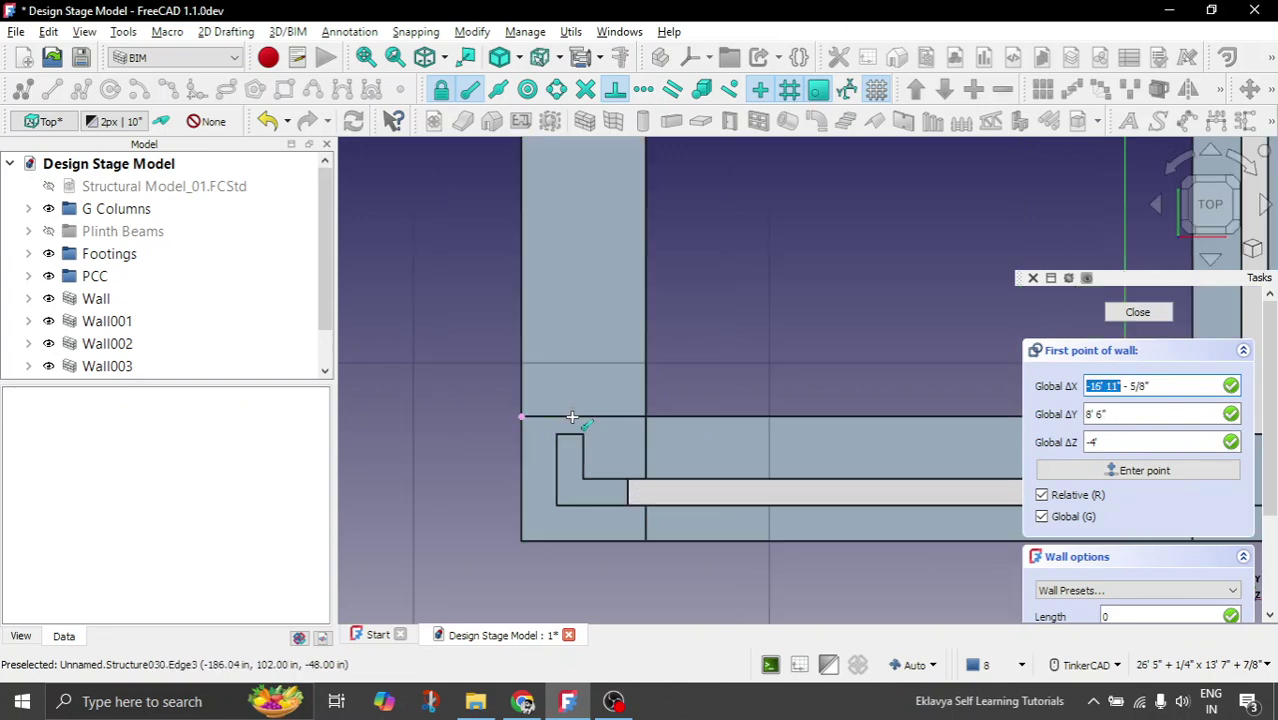
scroll(572, 417, up, 2)
click(549, 448)
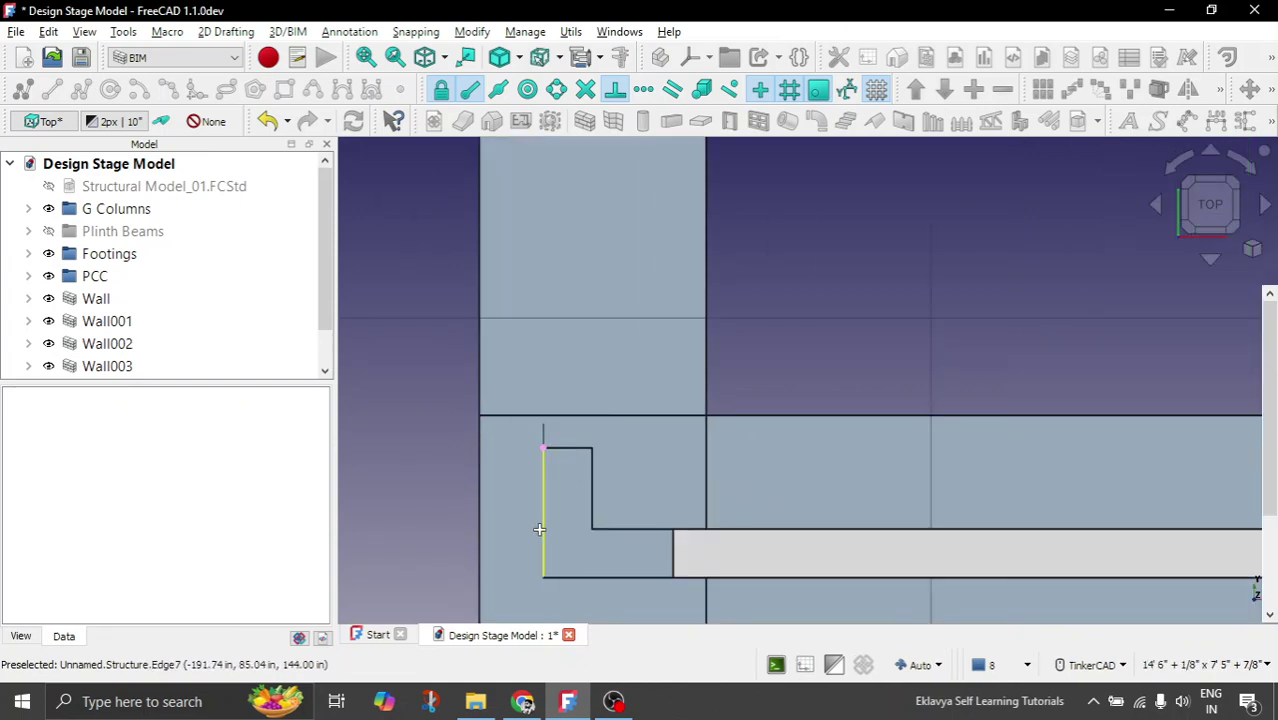
scroll(539, 530, down, 2)
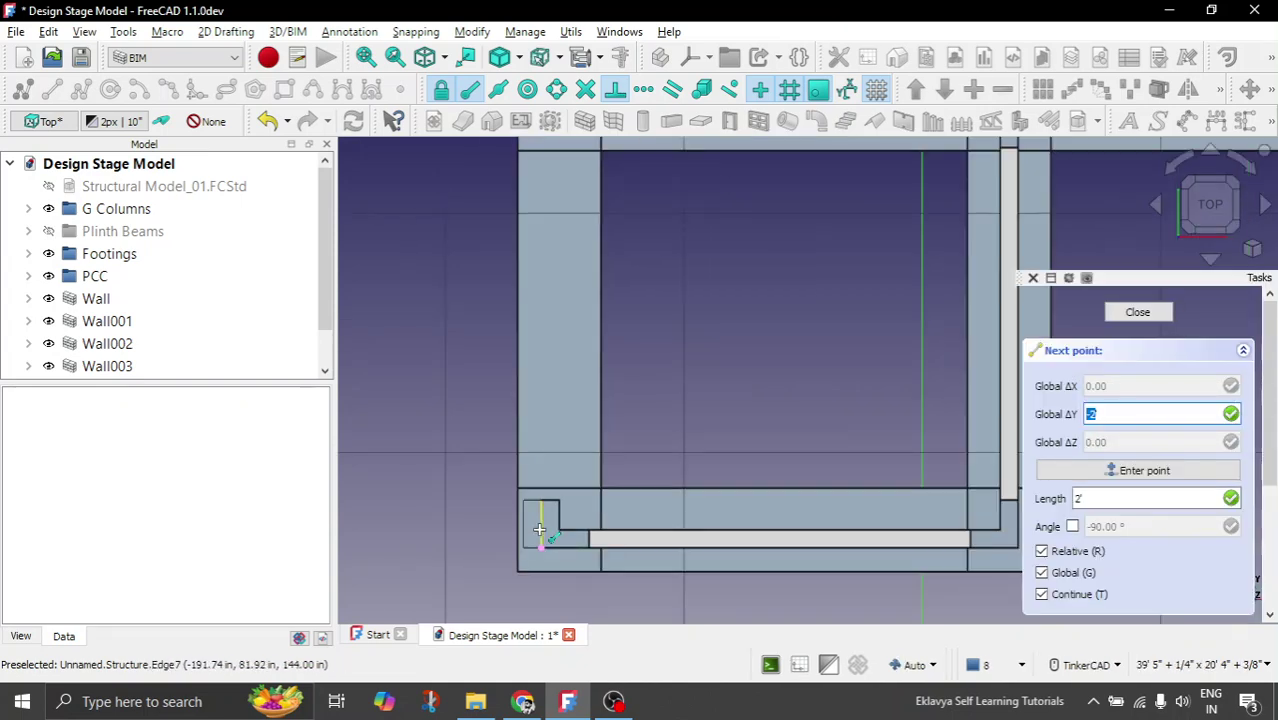
click(540, 530)
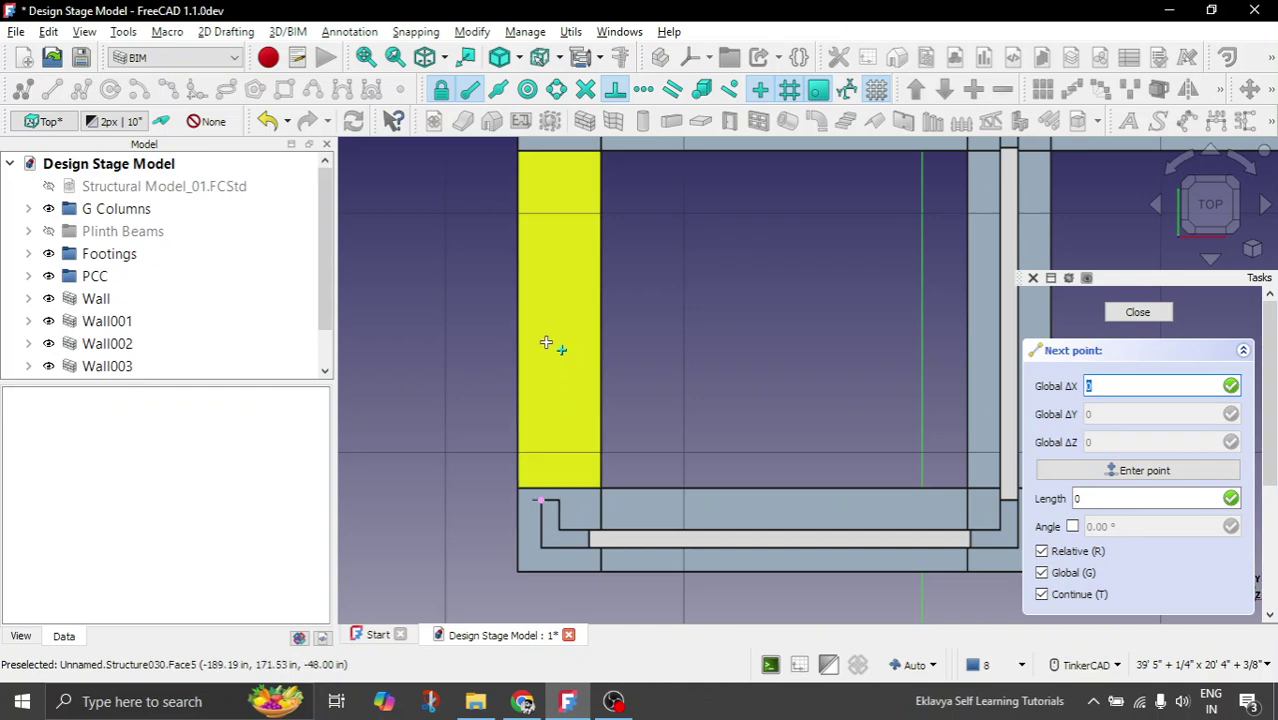
scroll(545, 345, down, 3)
scroll(525, 357, up, 3)
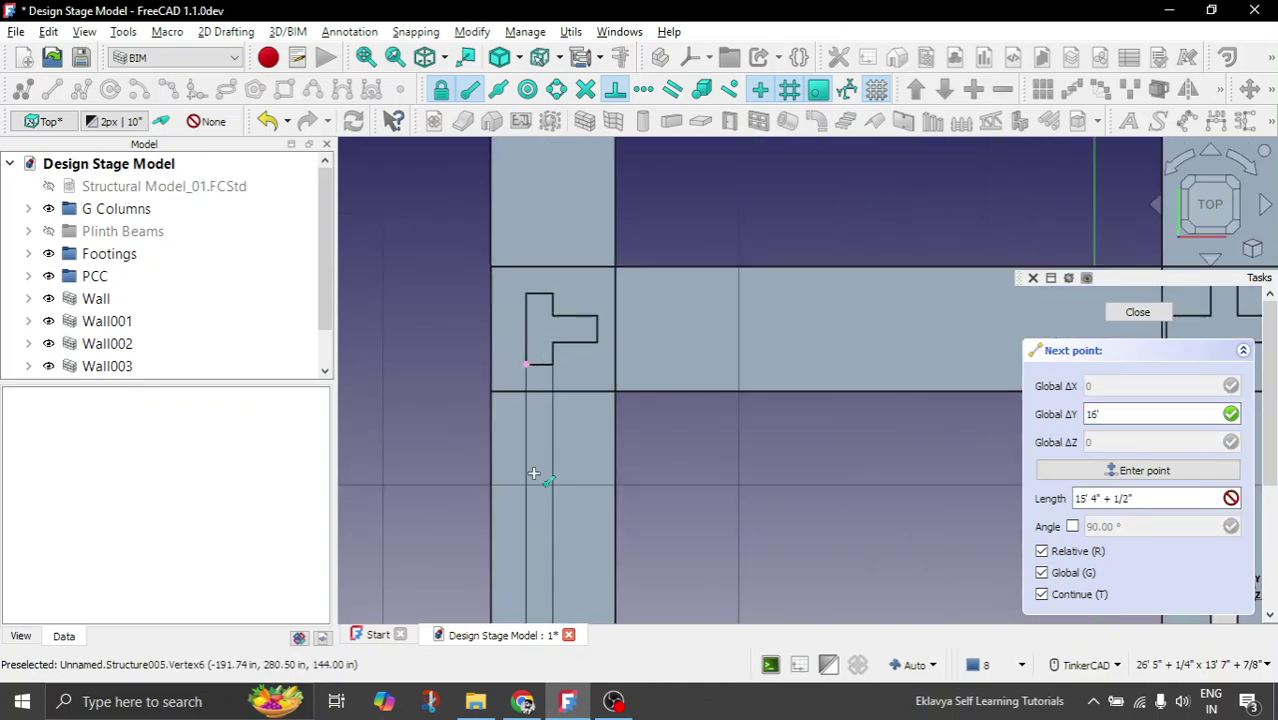
key(Return)
Step: Draw a 14' 7 1/2" wall along the same side footing from the T-shaped column to the rear L-shaped corner column
scroll(531, 375, up, 3)
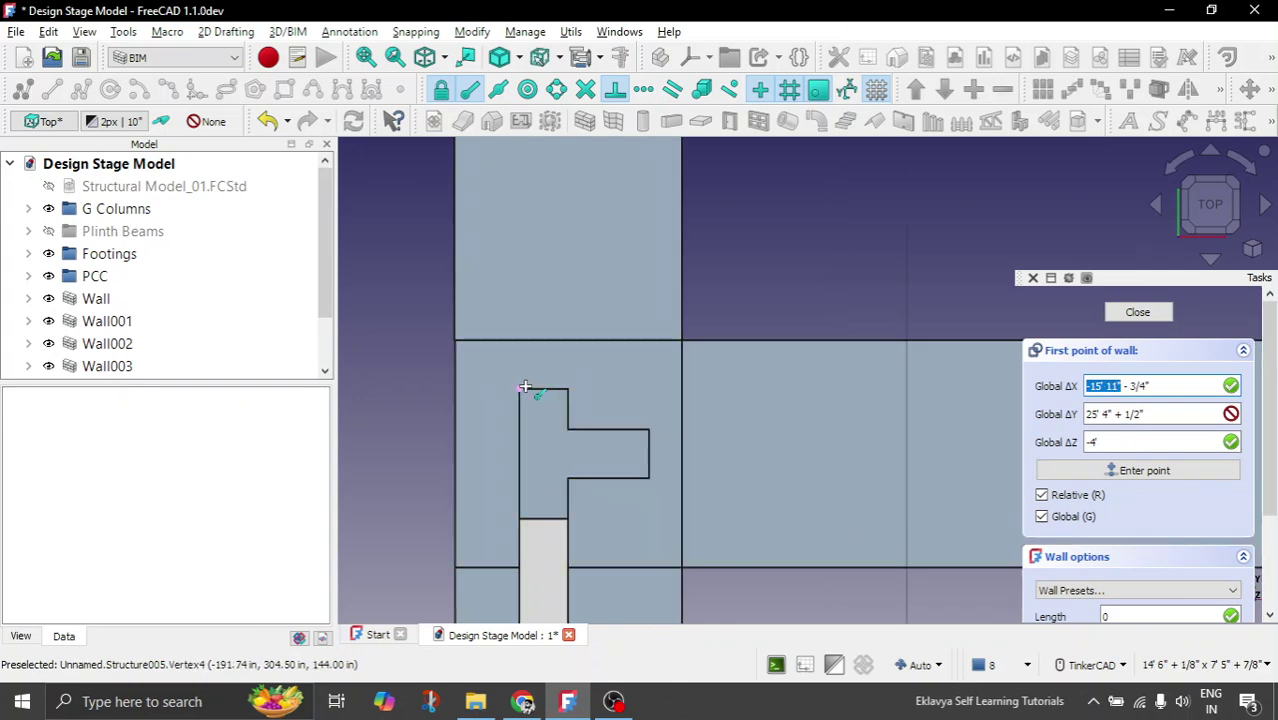
click(525, 387)
scroll(522, 390, down, 3)
scroll(515, 340, up, 4)
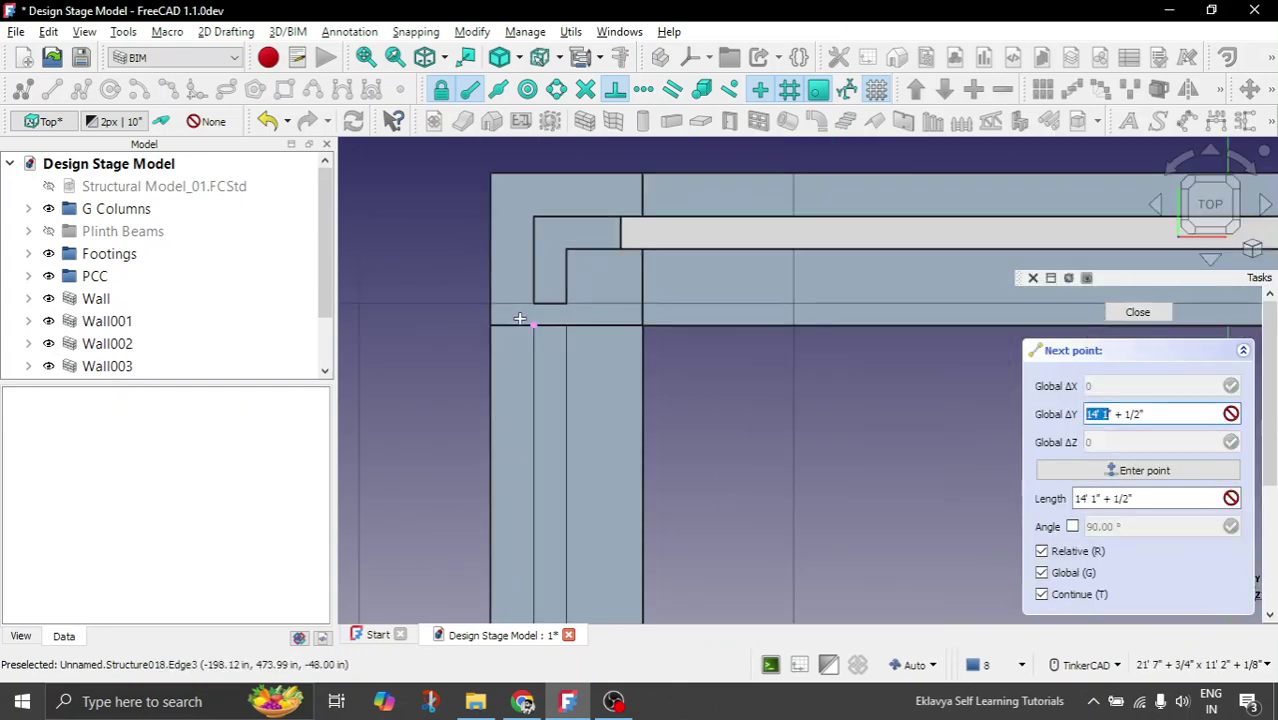
scroll(530, 305, up, 3)
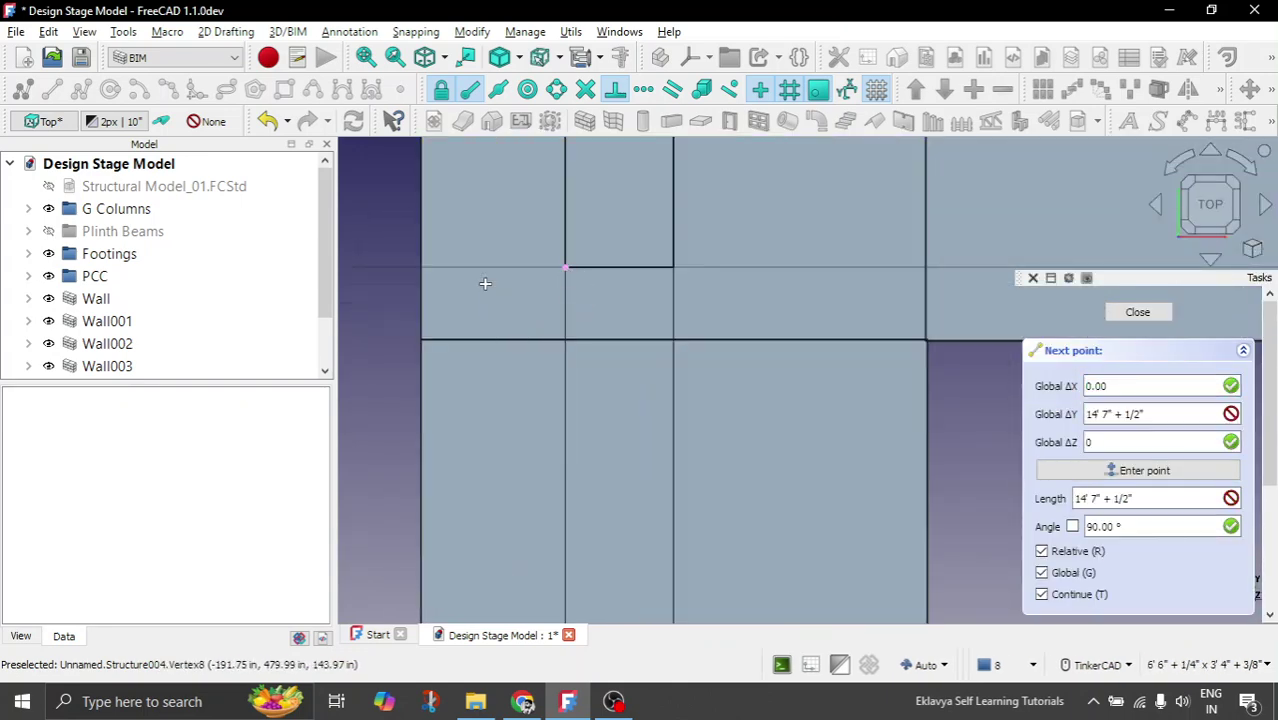
click(485, 284)
Step: Draw a 16' wall on the middle footing from the side T-shaped column's stem to the near arm of the cross-shaped column
scroll(490, 275, down, 4)
scroll(526, 488, up, 5)
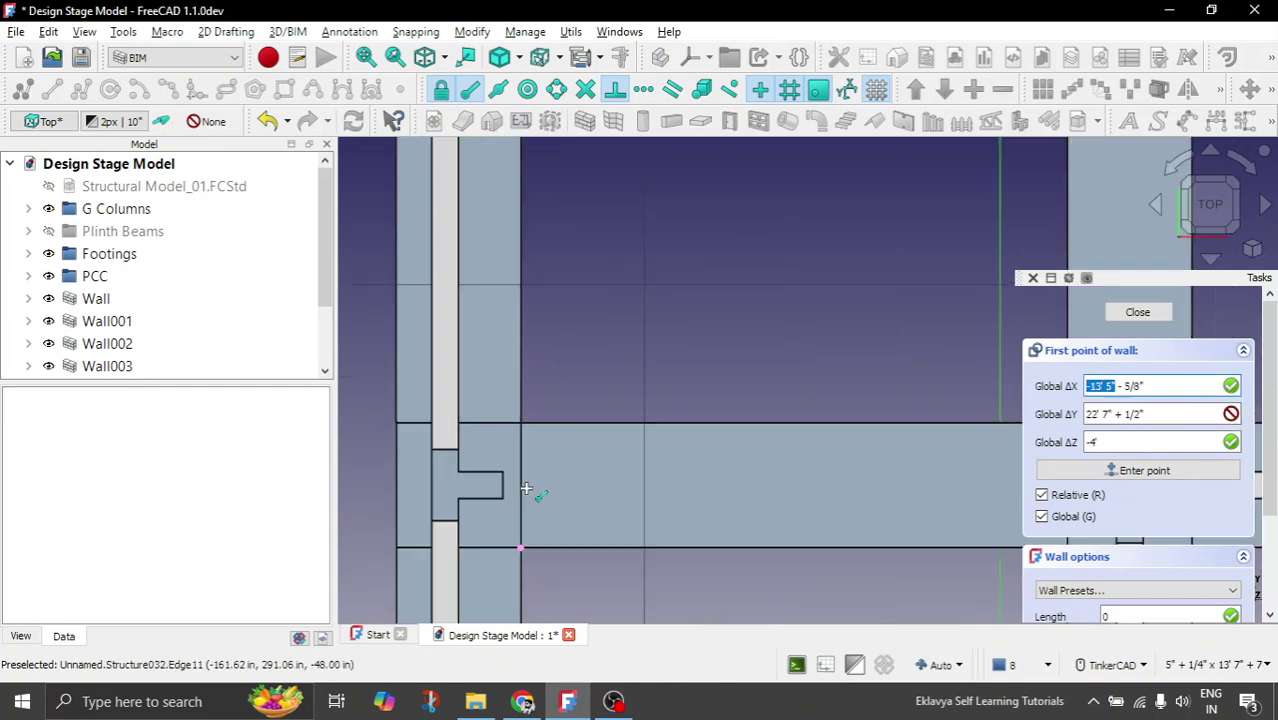
scroll(526, 488, up, 3)
click(498, 437)
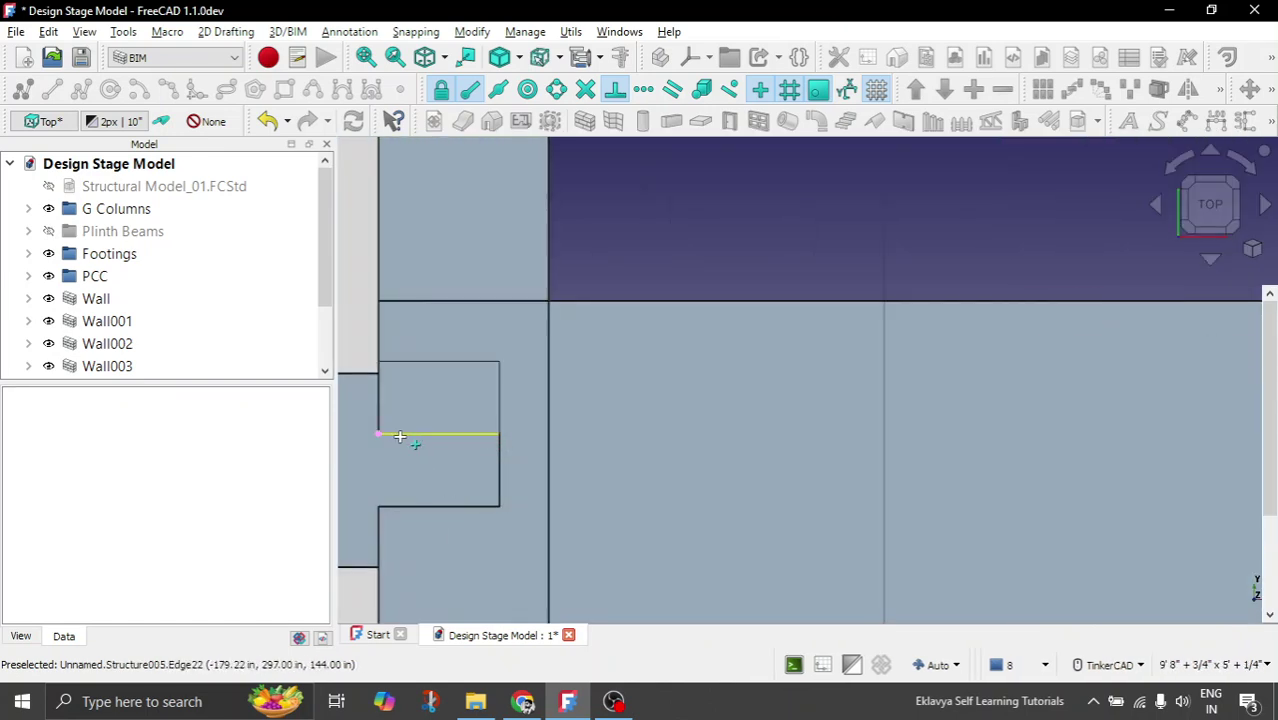
scroll(400, 436, down, 5)
scroll(648, 436, up, 5)
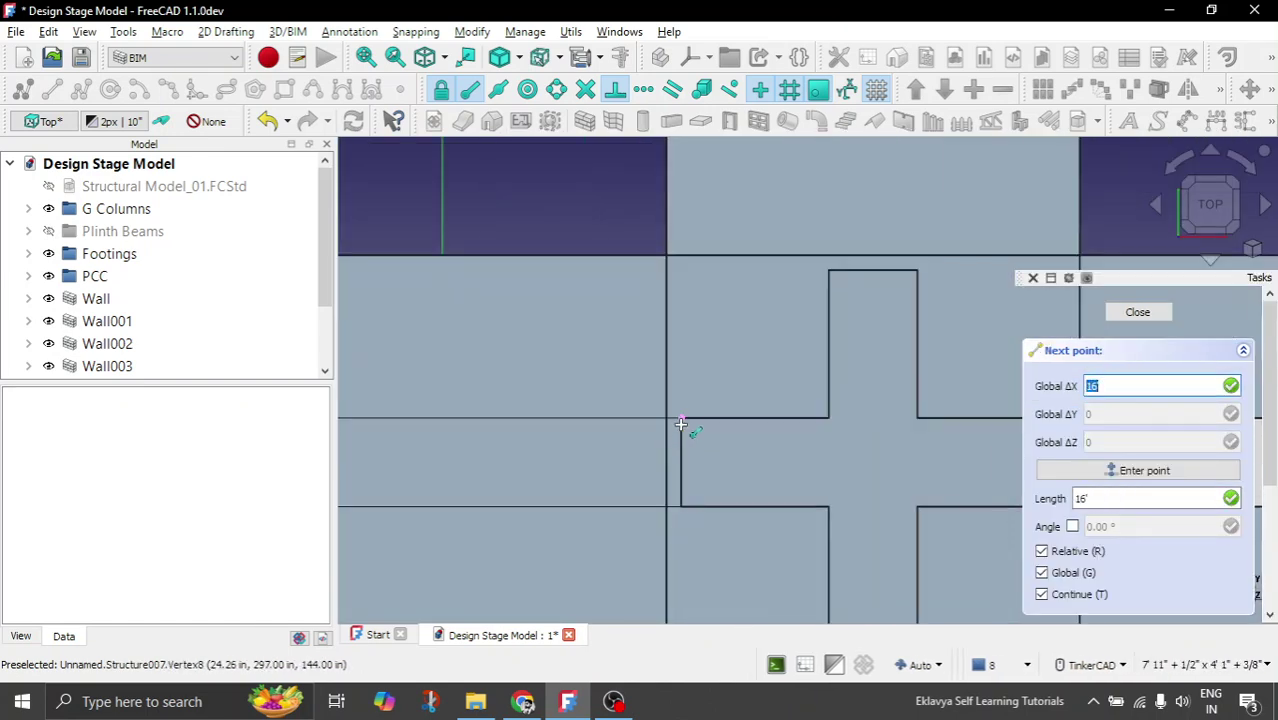
click(419, 459)
Step: Draw a wall from the cross-shaped column's rear arm to the stem of the rear T-shaped column, and end the Wall command
scroll(421, 460, down, 5)
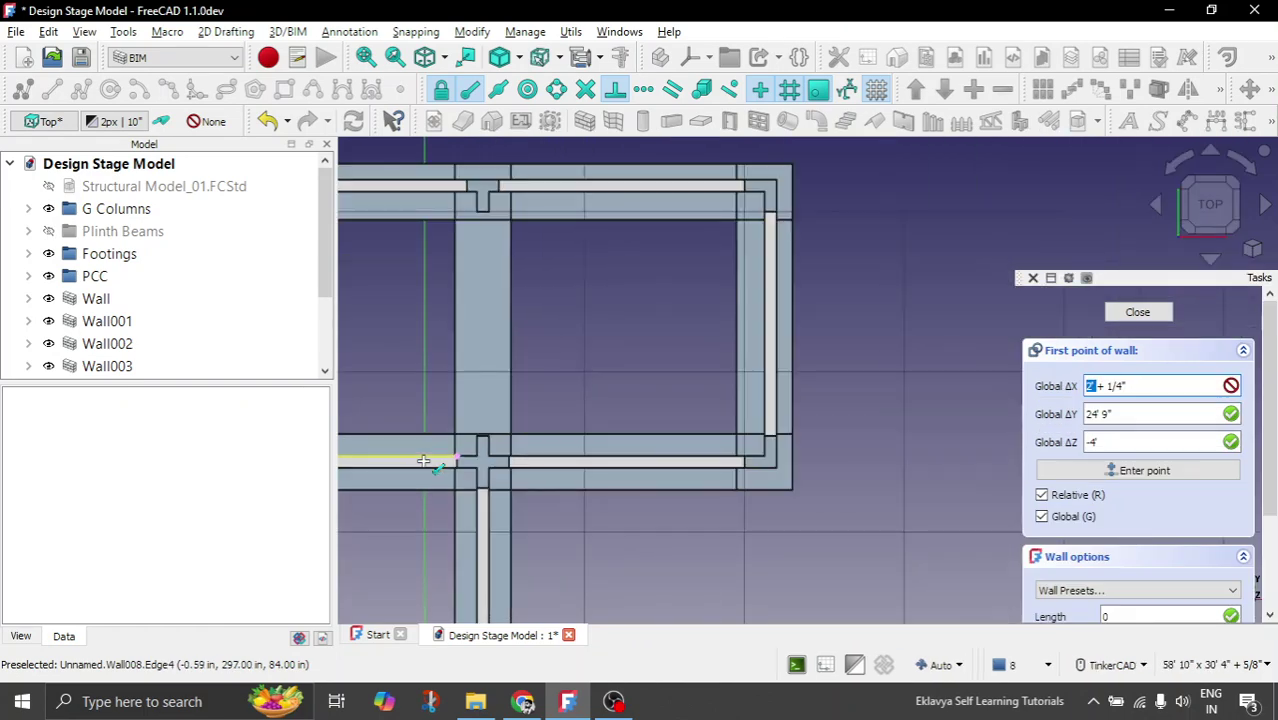
scroll(476, 456, up, 6)
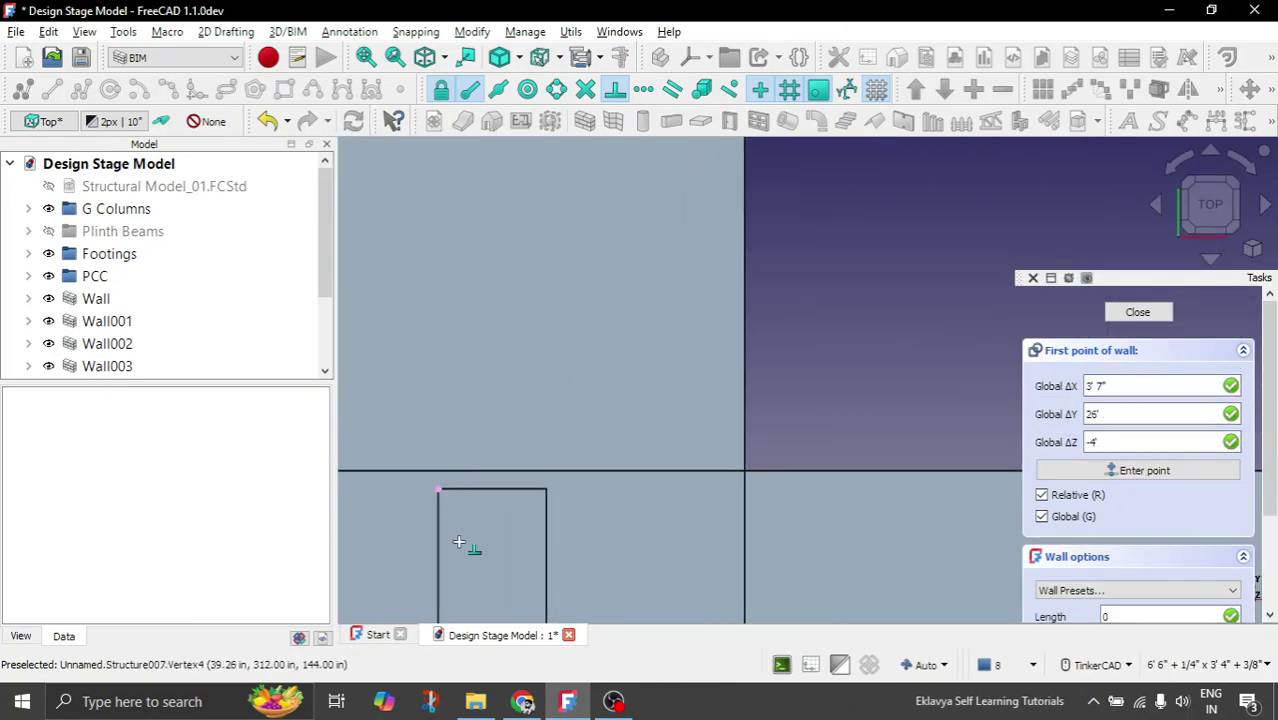
click(440, 488)
scroll(448, 535, down, 5)
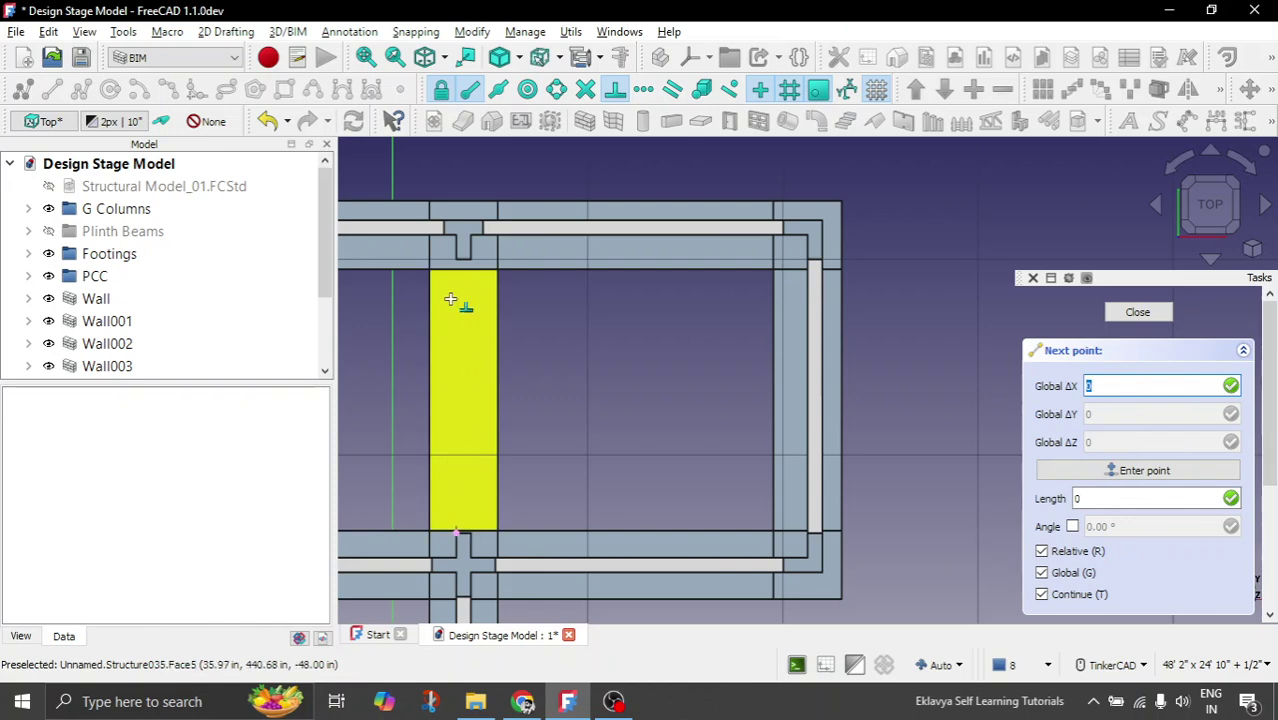
scroll(455, 275, up, 5)
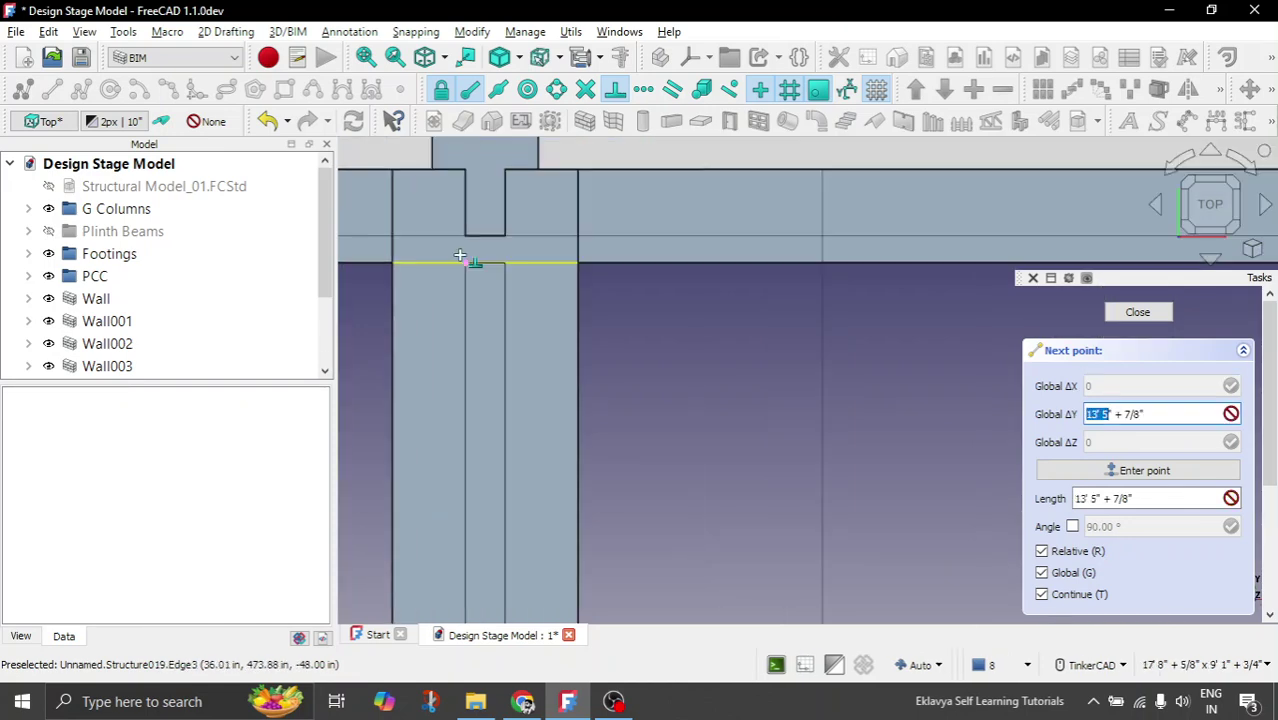
click(542, 298)
scroll(633, 345, down, 5)
key(Escape)
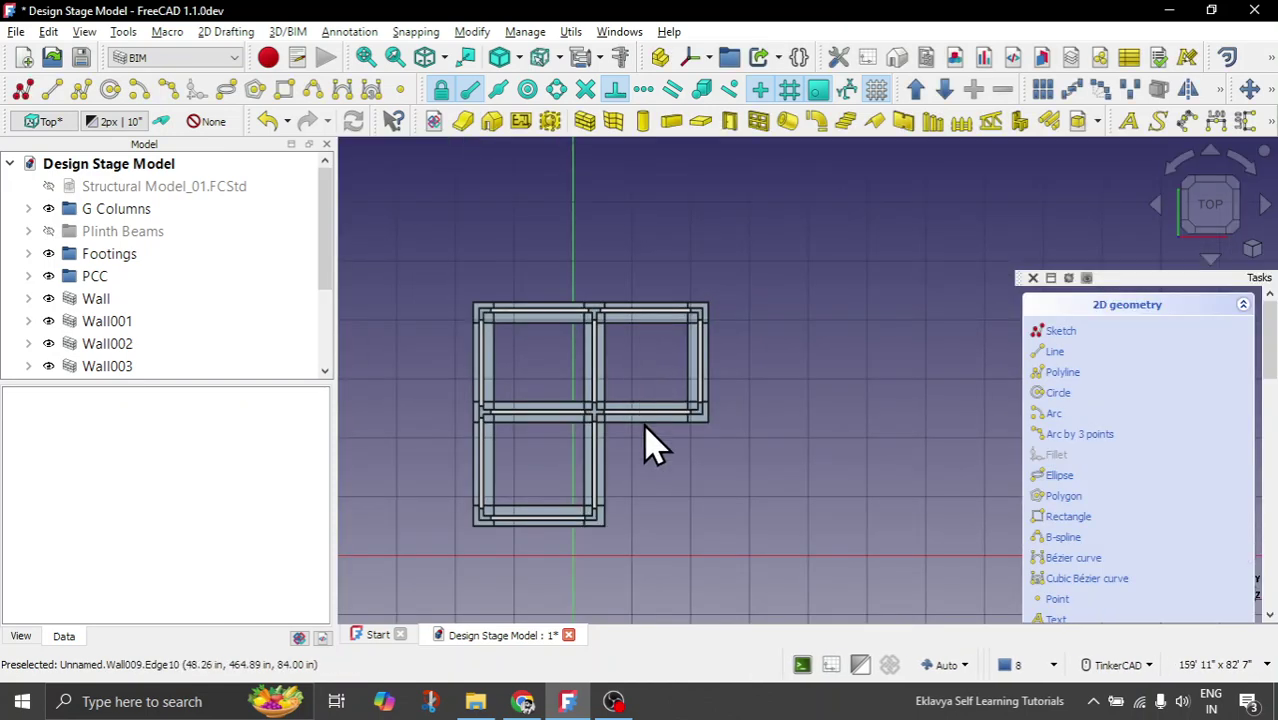
Step: Set the height of walls Wall001 through Wall009 to 4' together
right_drag(645, 442, 845, 342)
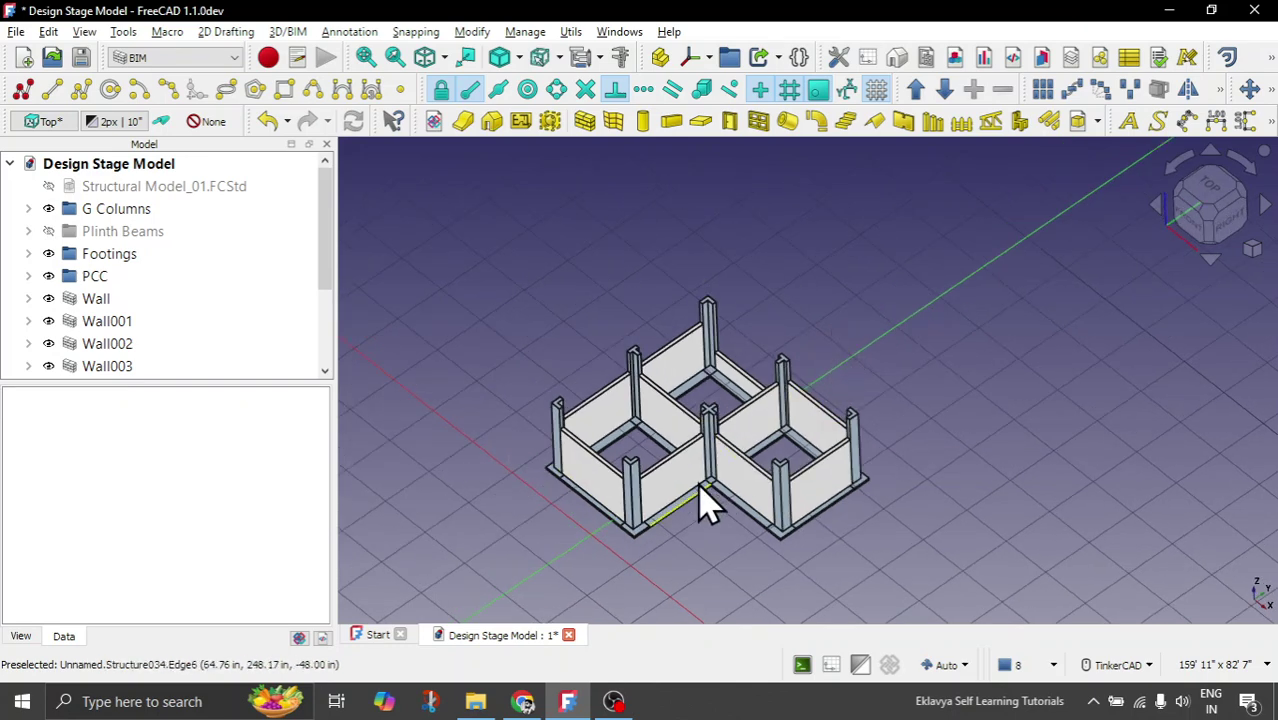
click(112, 322)
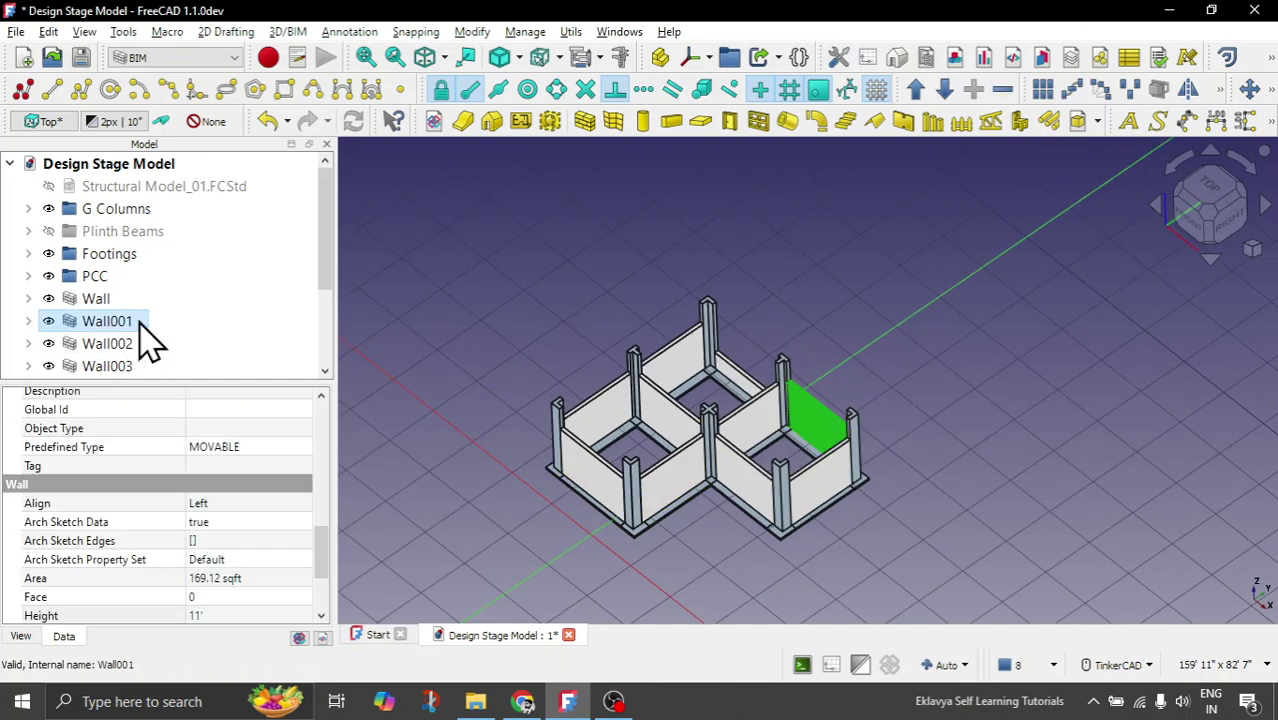
scroll(130, 350, down, 2)
shift+click(120, 366)
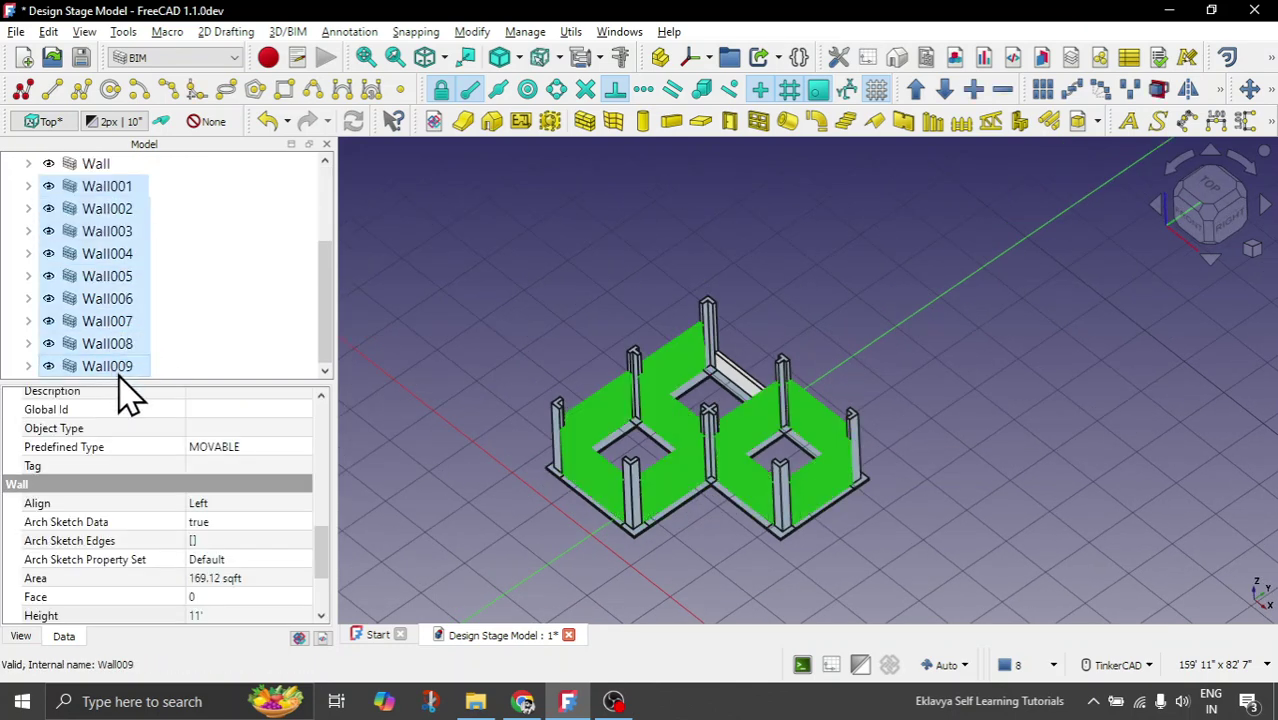
click(250, 615)
text(4)
key(Return)
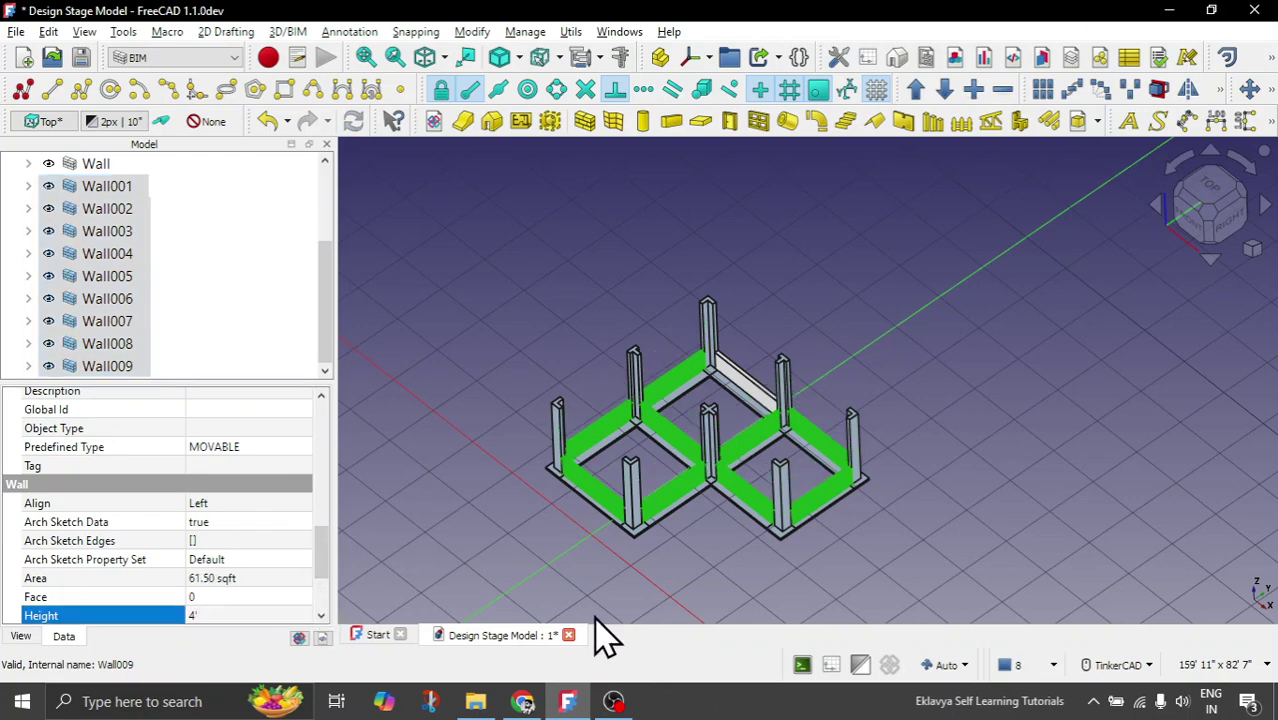
click(673, 590)
middle_drag(673, 590, 668, 557)
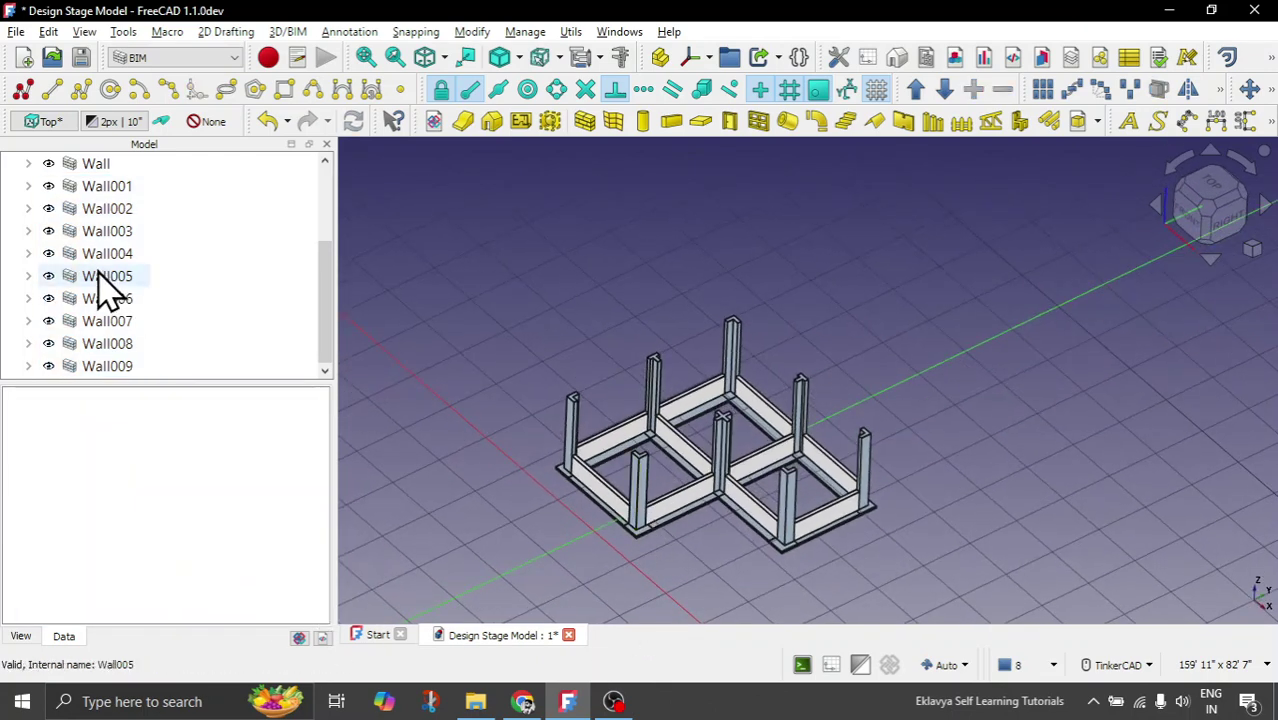
Step: Show the Plinth Beams group to check it against the walls, and save the model
scroll(140, 290, up, 2)
click(115, 232)
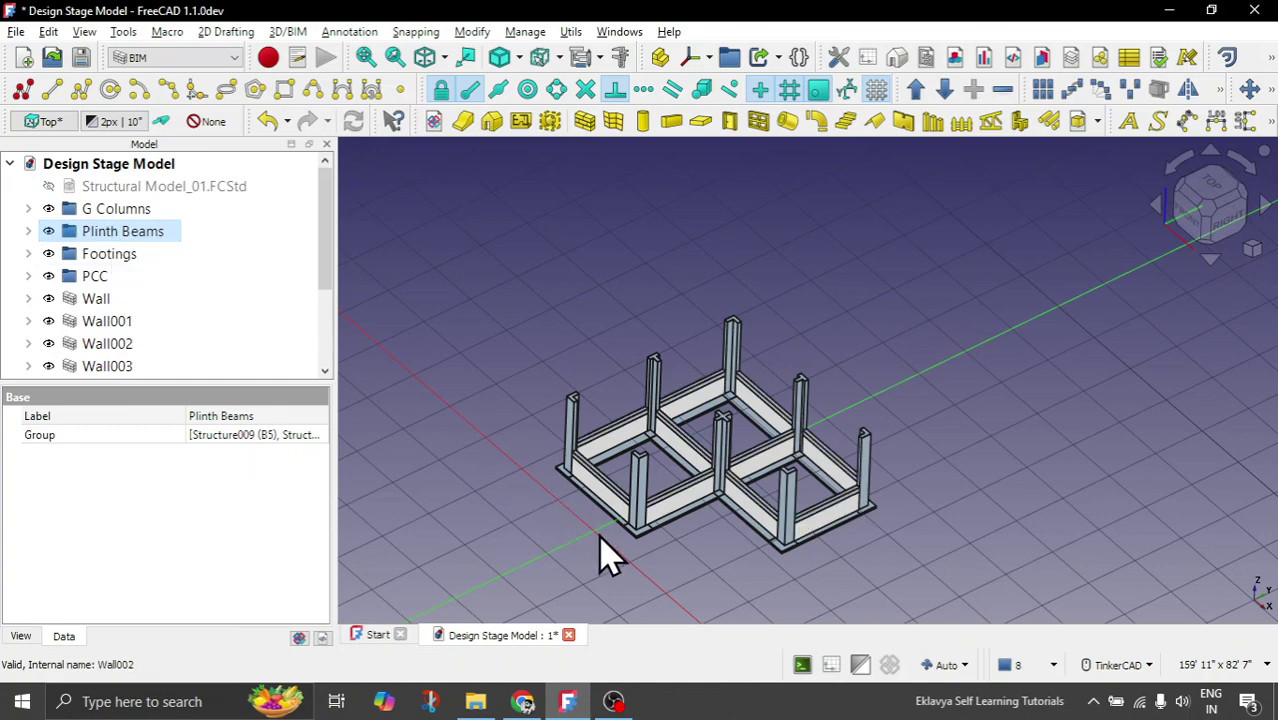
scroll(603, 558, up, 5)
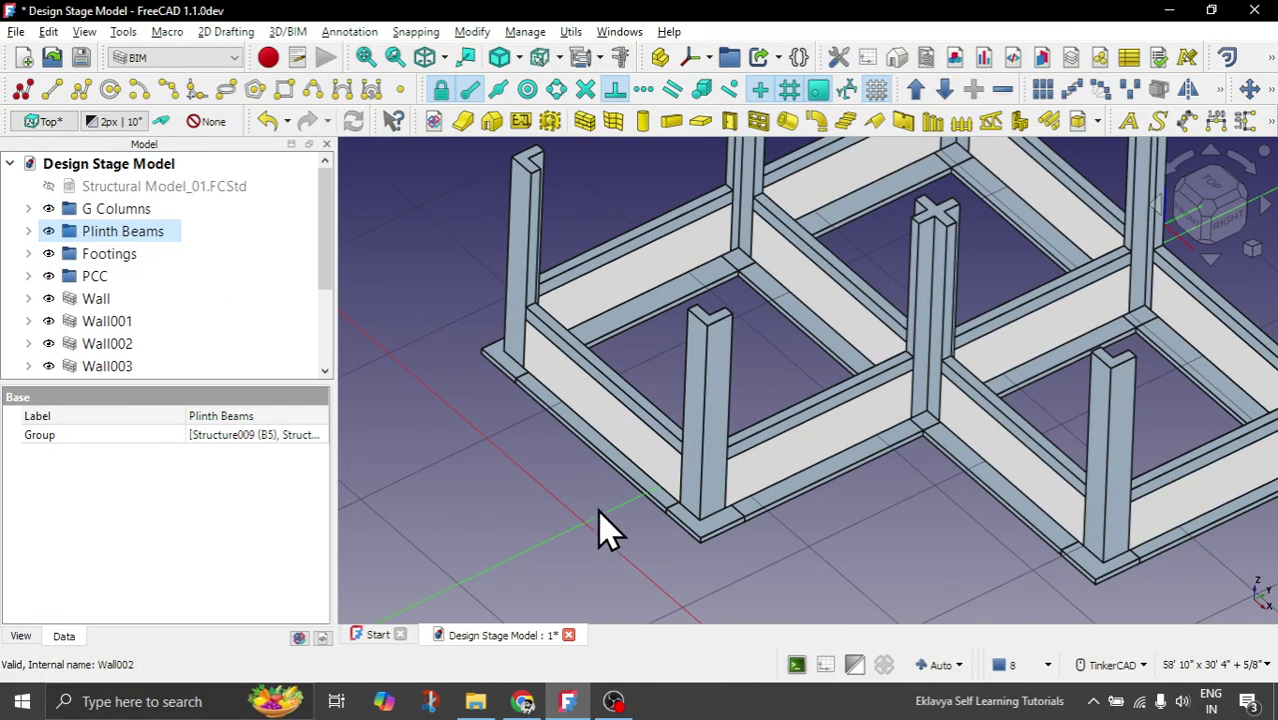
scroll(612, 530, down, 3)
right_drag(773, 556, 812, 580)
click(812, 590)
key(ctrl+s)
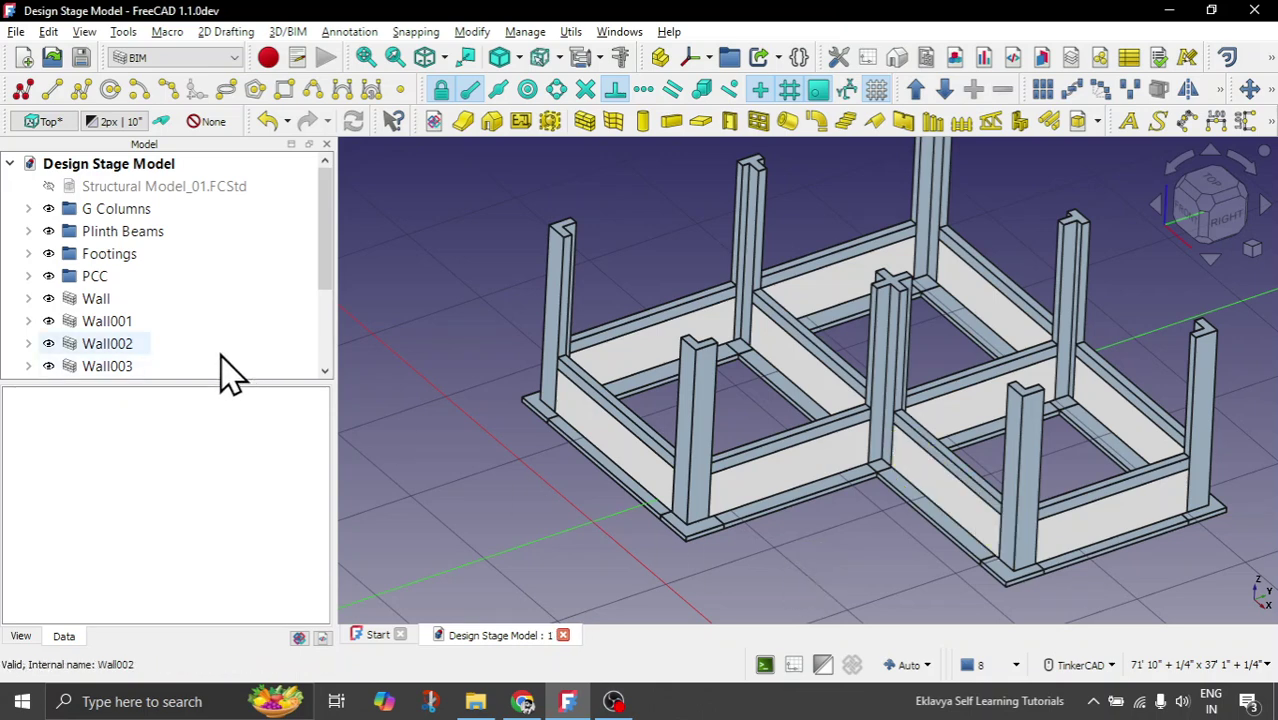
Step: Relabel the object Wall as FW1 and Wall001 as FW2
click(108, 310)
drag(322, 560, 328, 434)
click(250, 437)
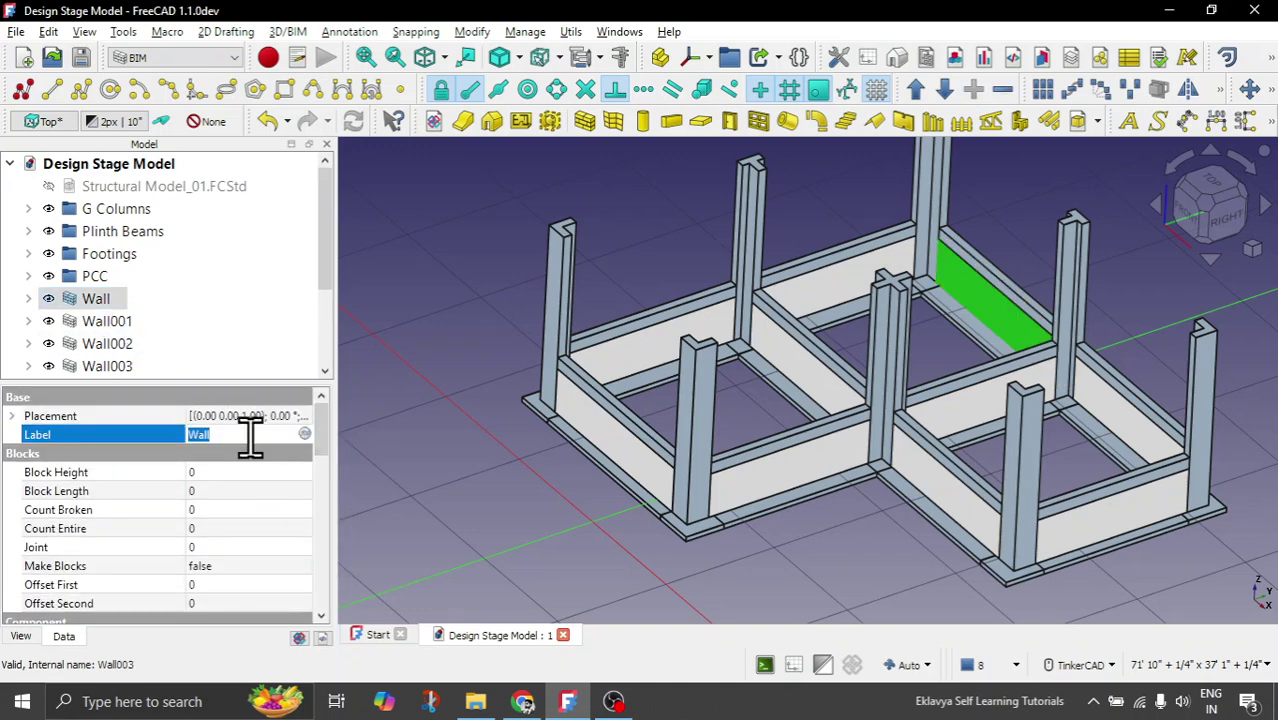
text(FW1)
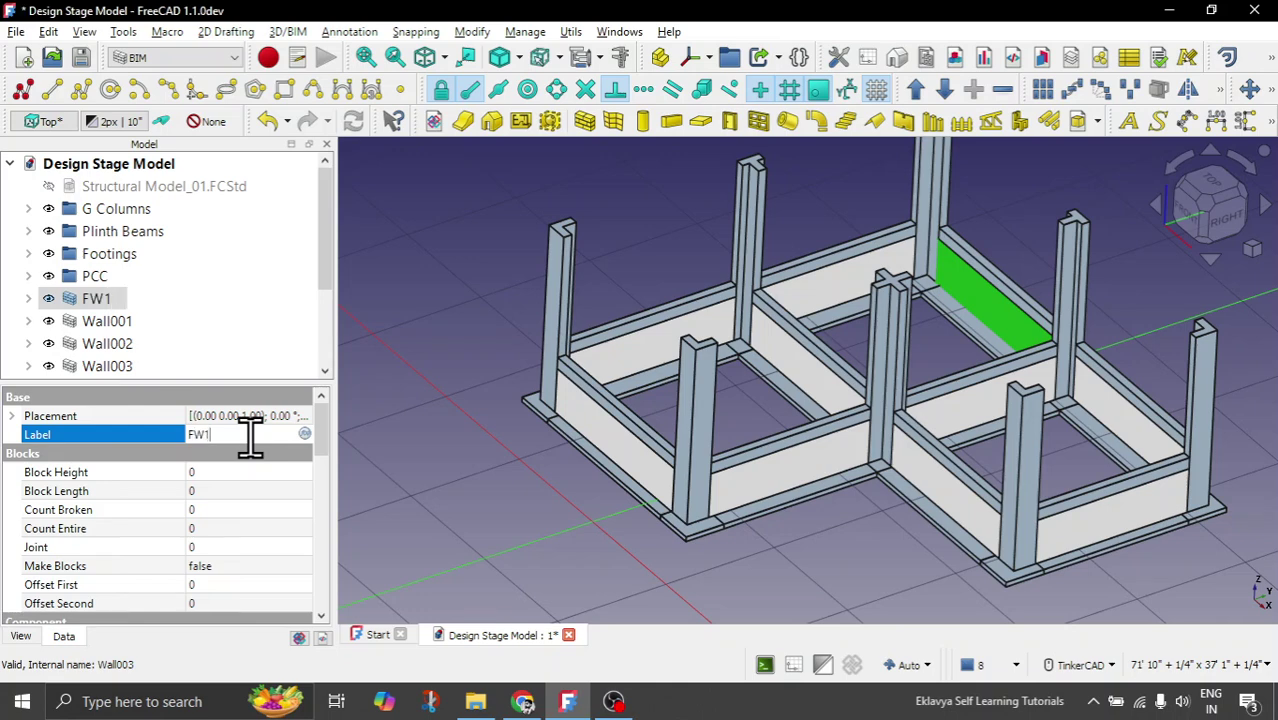
key(Return)
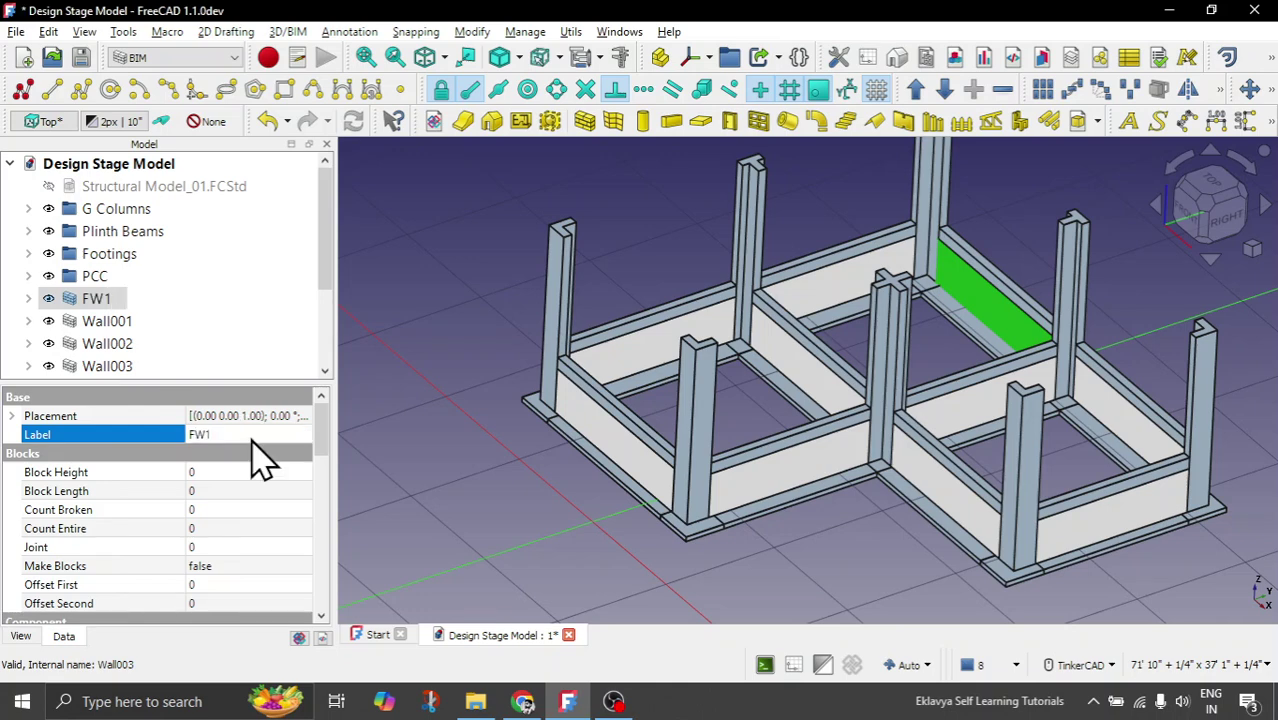
click(118, 323)
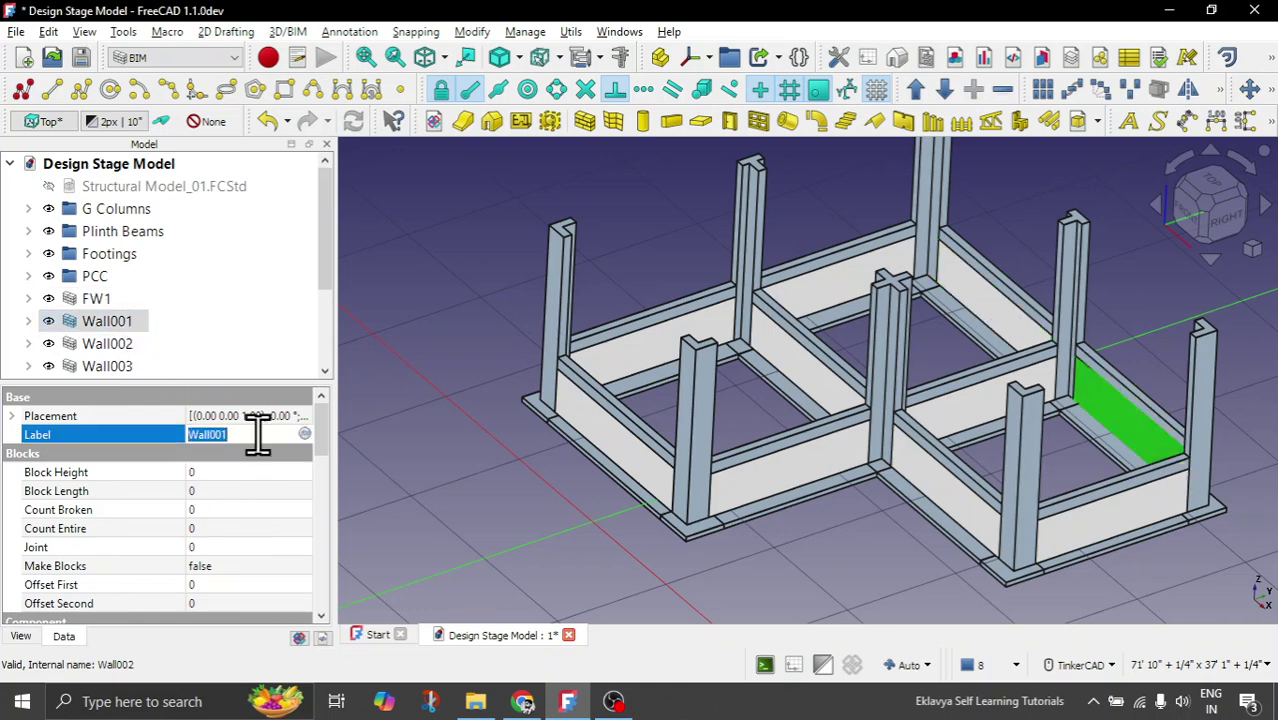
text(FW2)
key(Return)
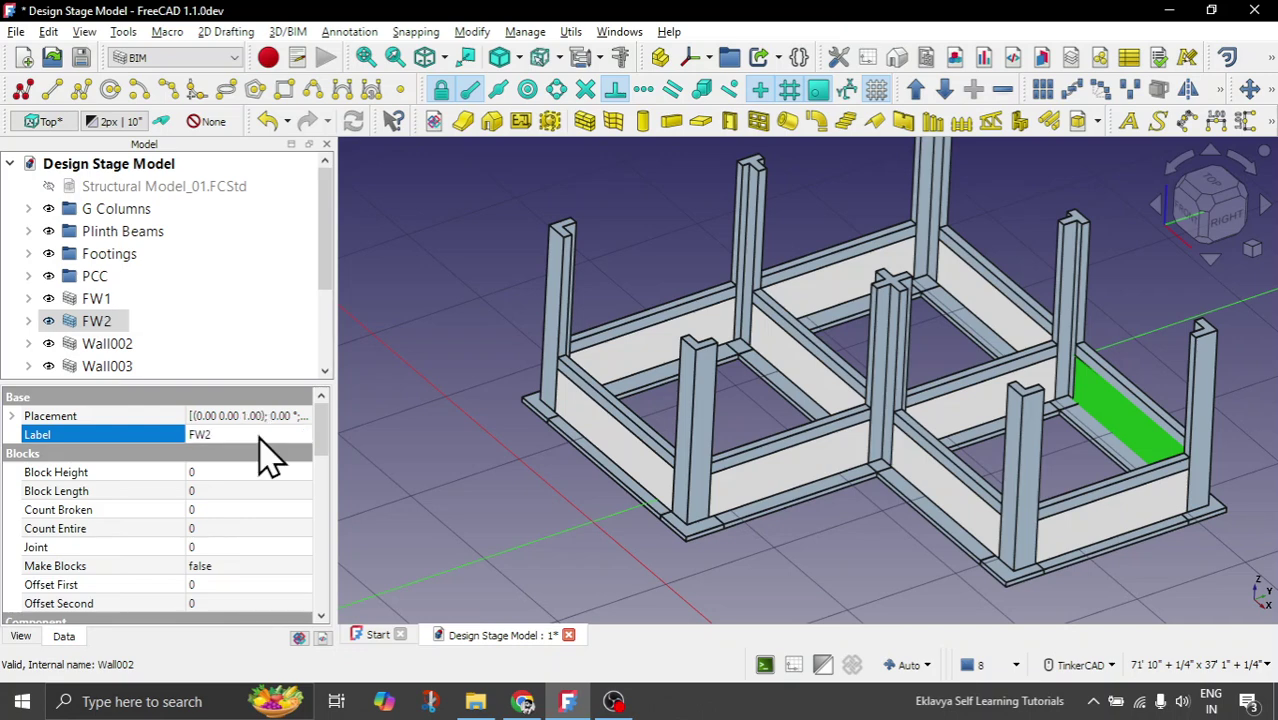
Step: Relabel Wall002 as FW3 and Wall003 as FW4
click(110, 343)
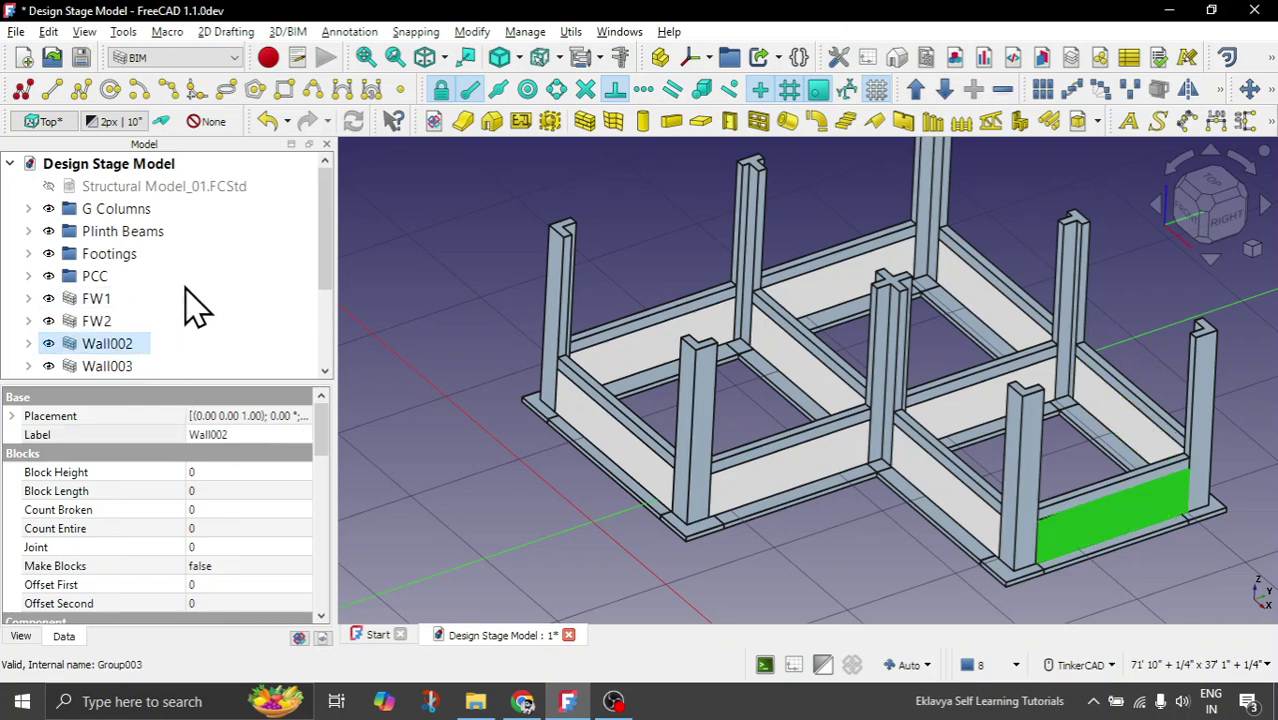
scroll(192, 301, down, 1)
click(255, 434)
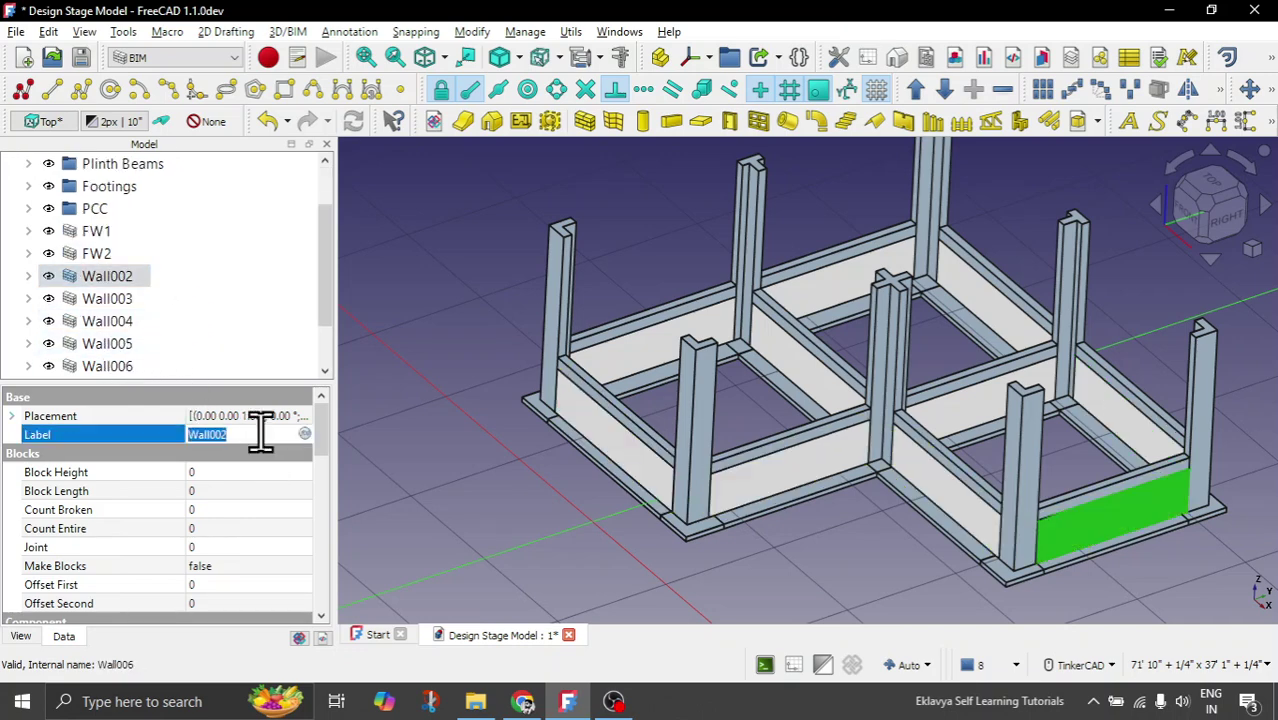
text(FW3)
key(Return)
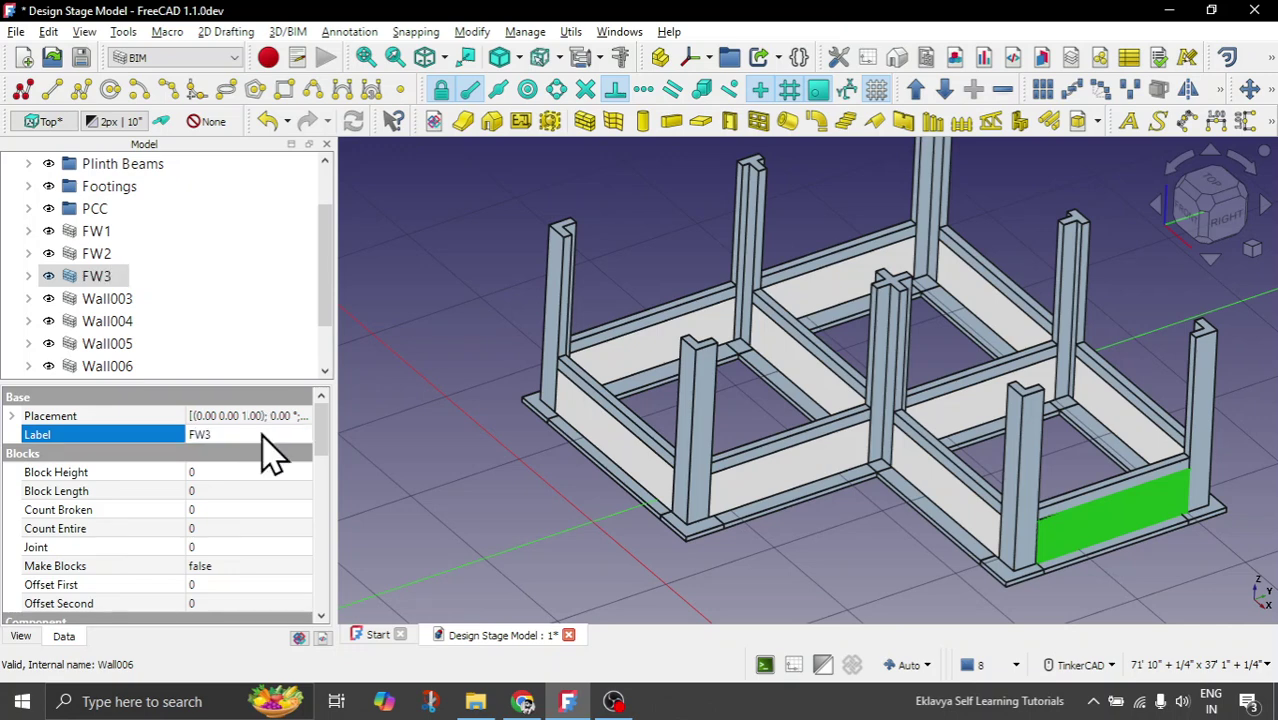
click(90, 299)
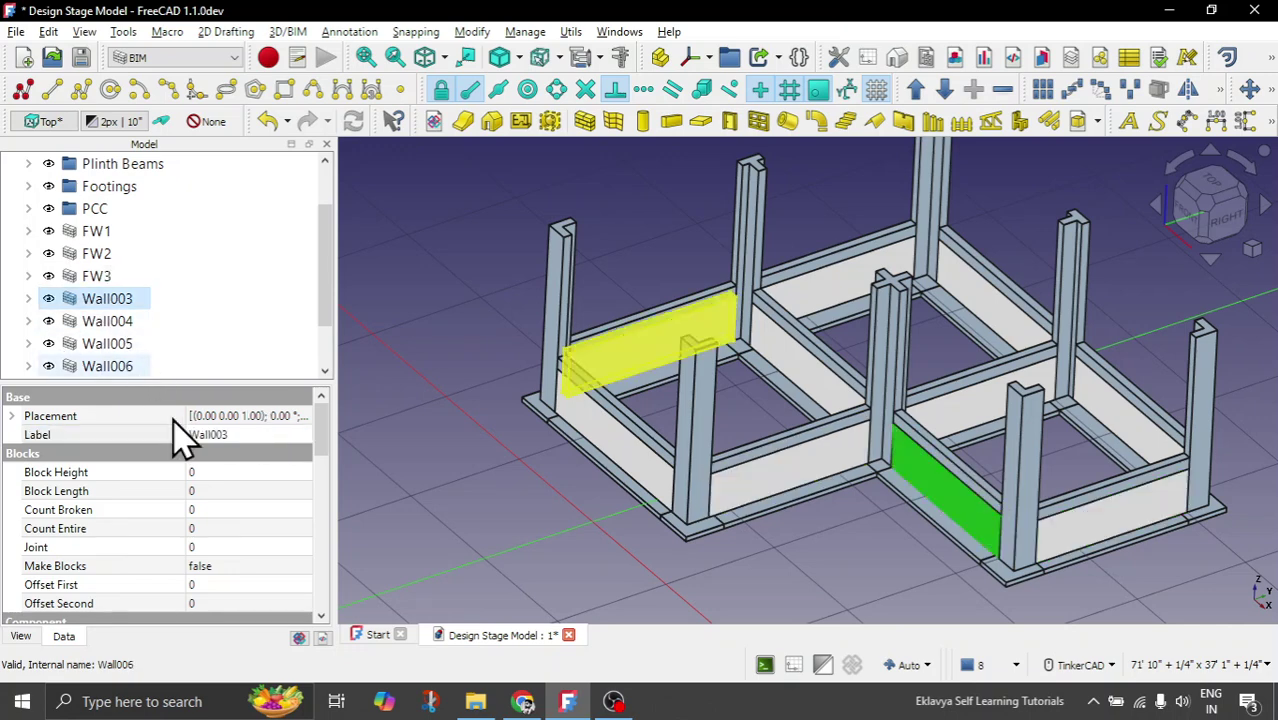
click(263, 434)
text(FW4)
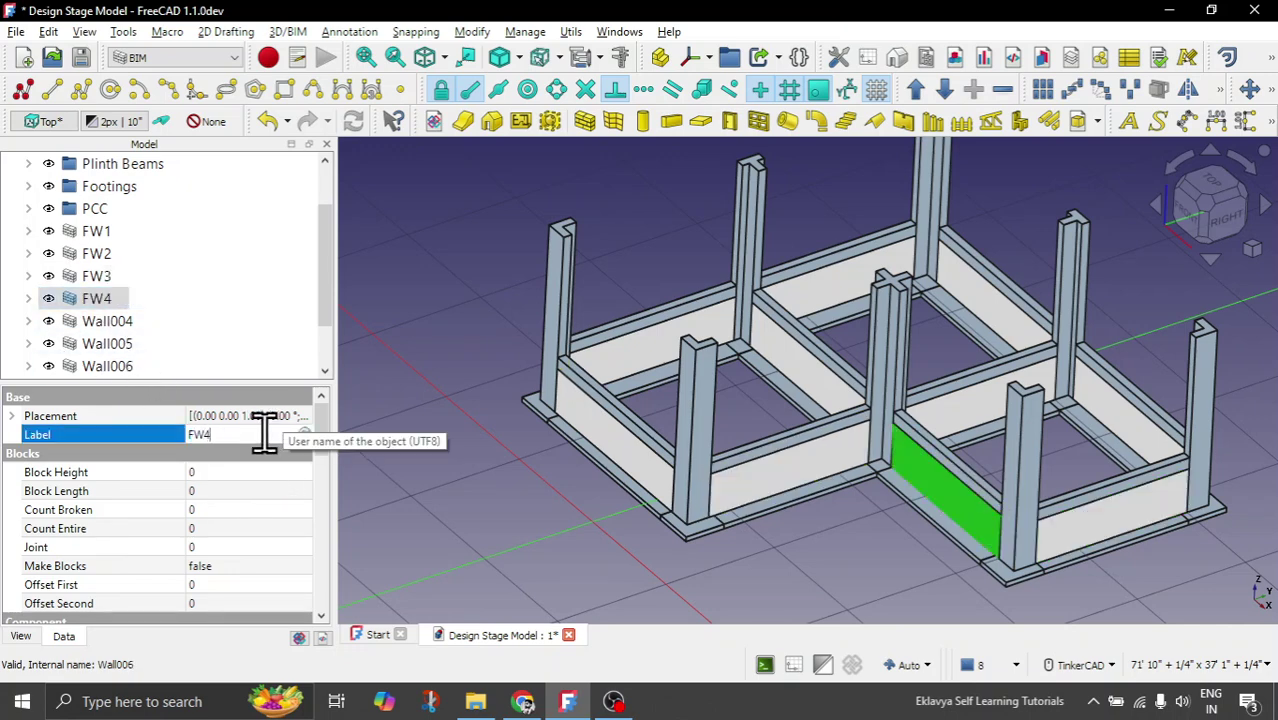
key(Return)
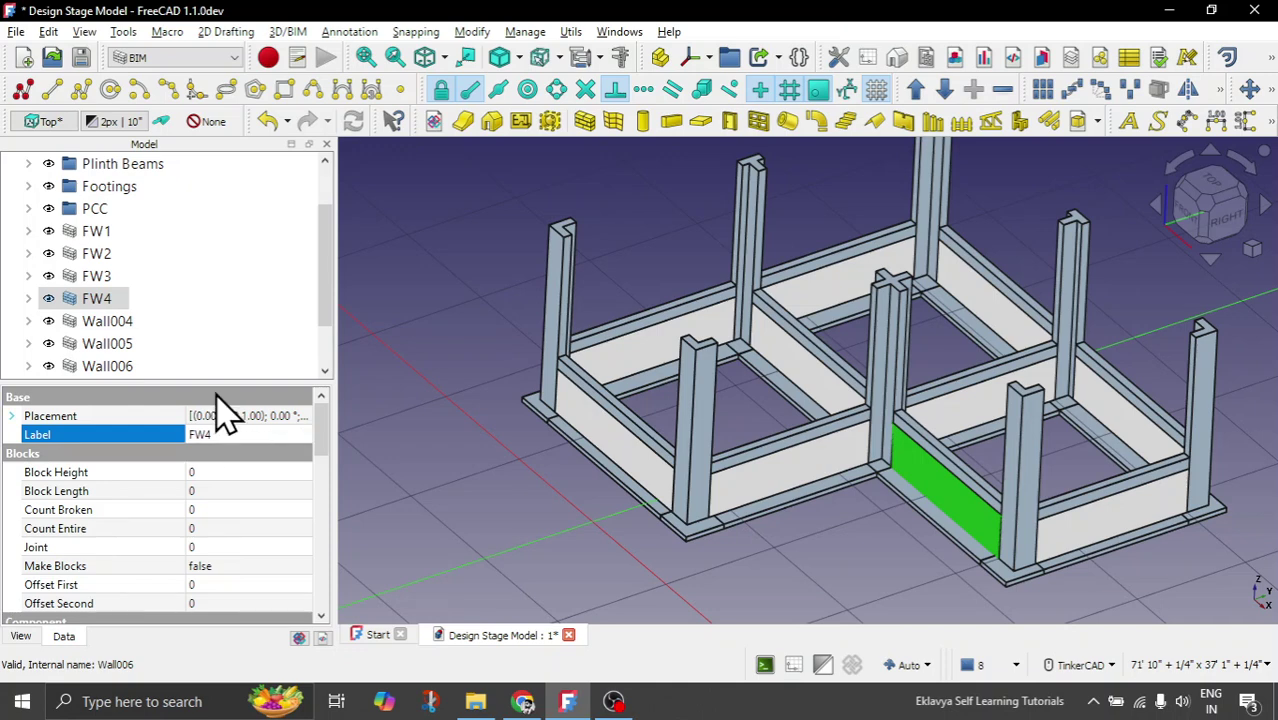
Step: Relabel Wall004 as FW5 and Wall005 as FW6
click(120, 322)
click(240, 435)
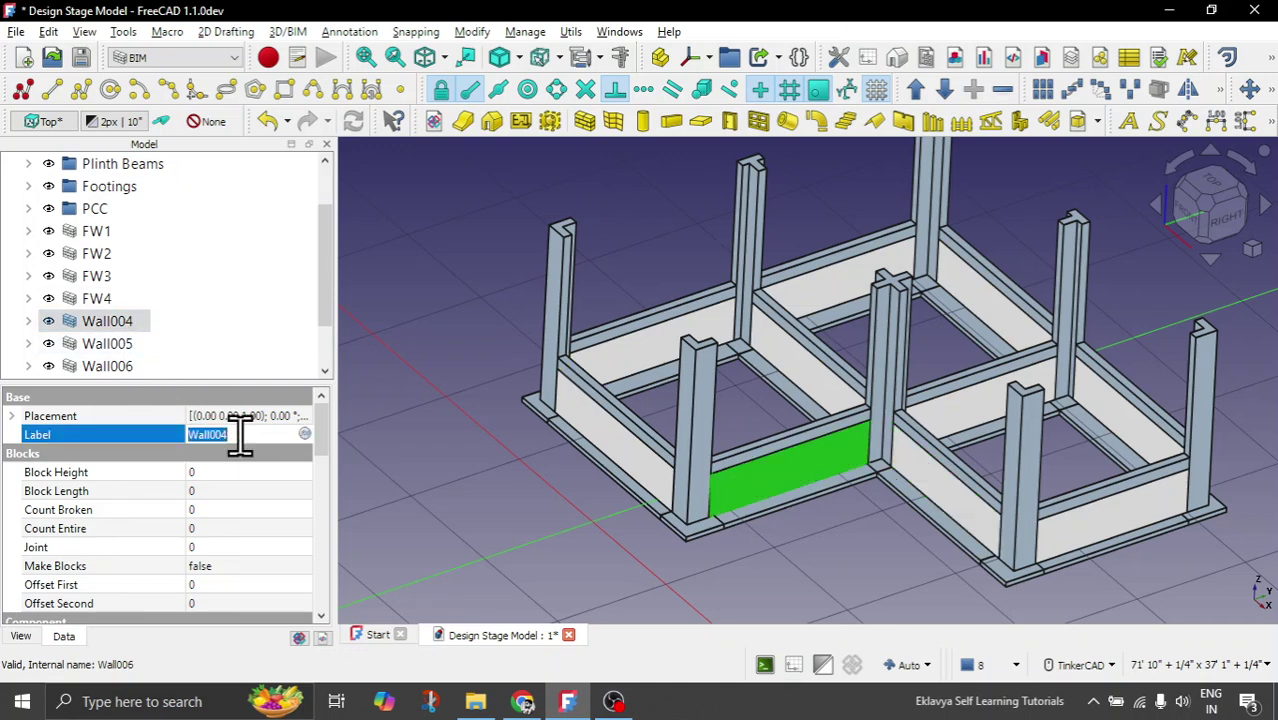
text(FW5)
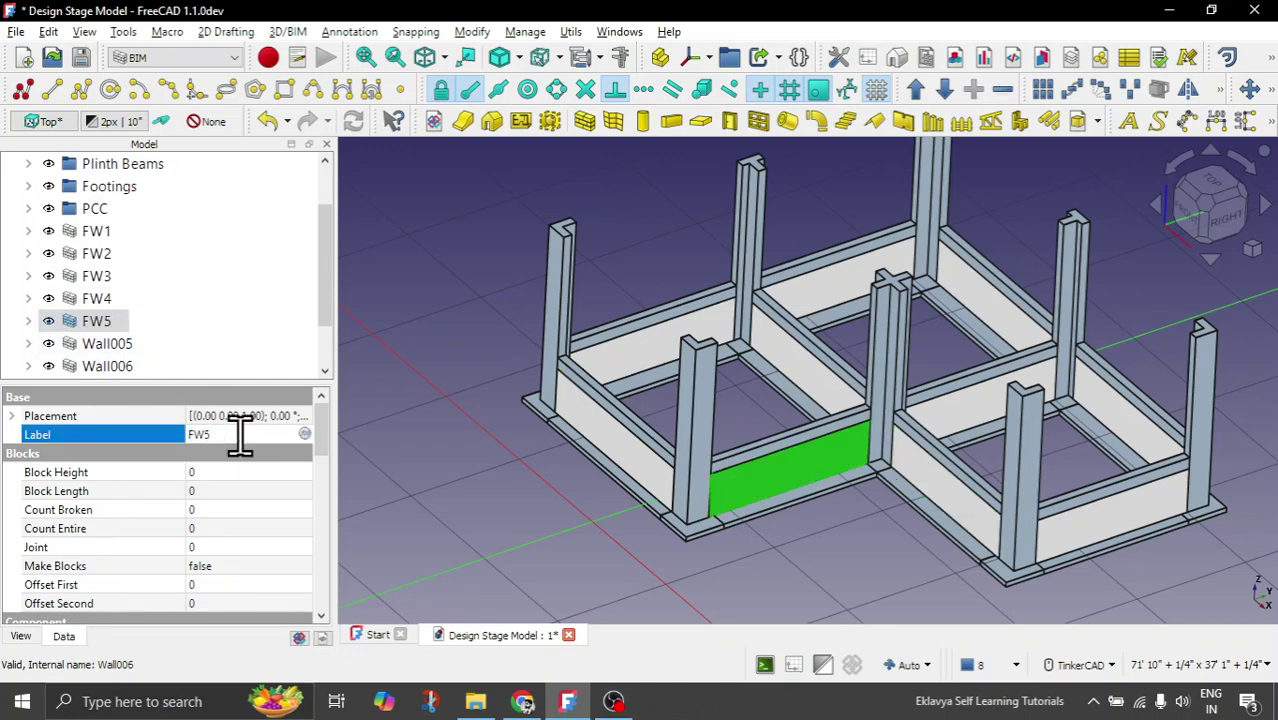
key(Return)
click(120, 343)
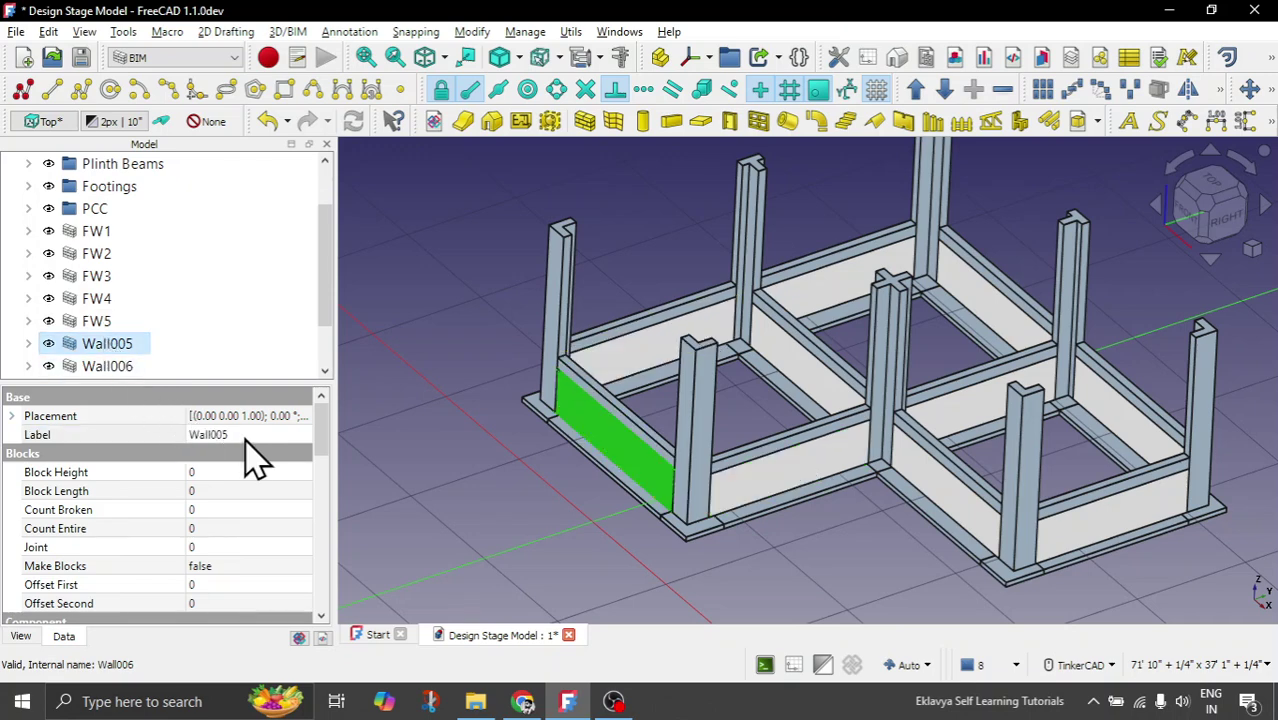
click(245, 435)
text(FW6)
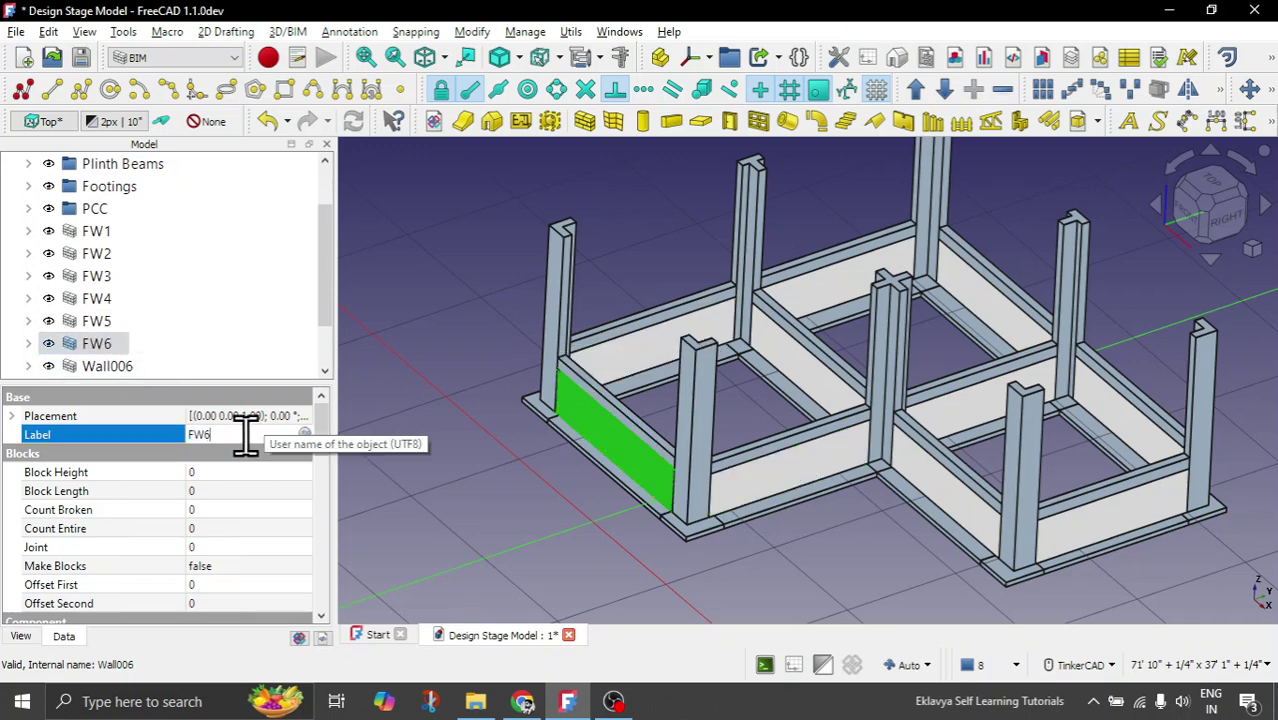
key(Return)
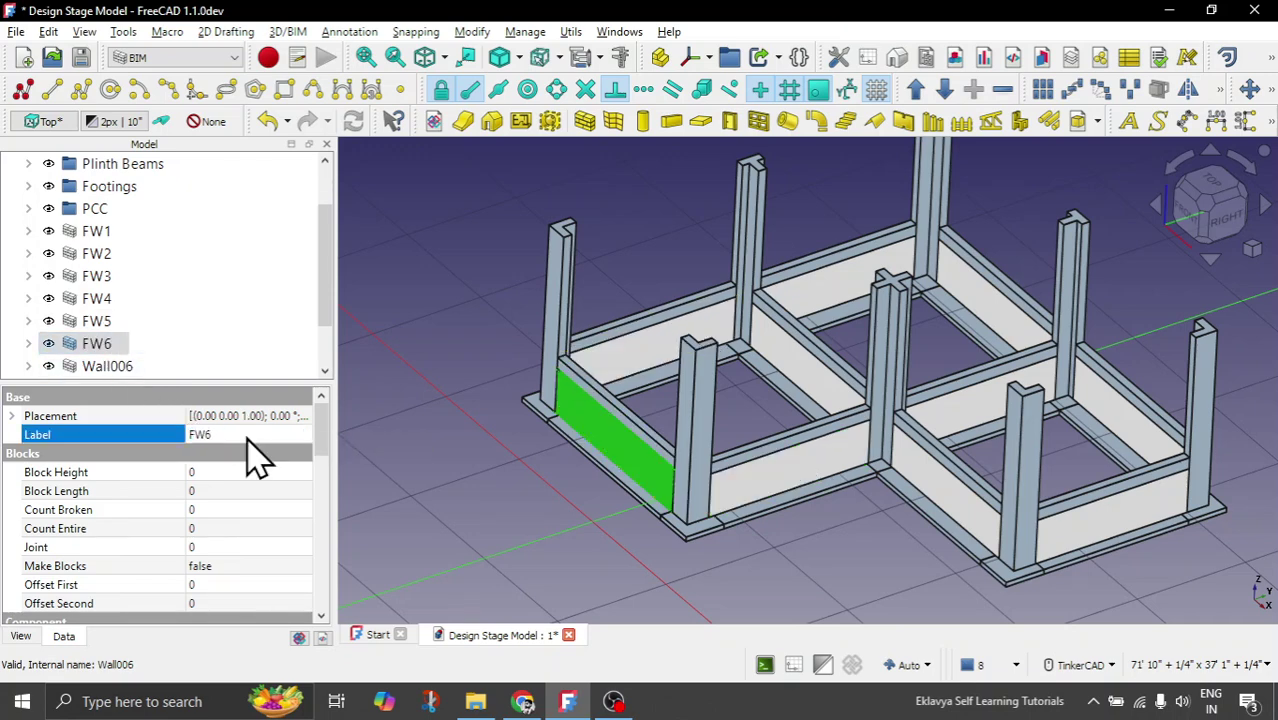
Step: Relabel Wall006 as FW7 and Wall007 as FW8
scroll(148, 222, down, 1)
click(110, 298)
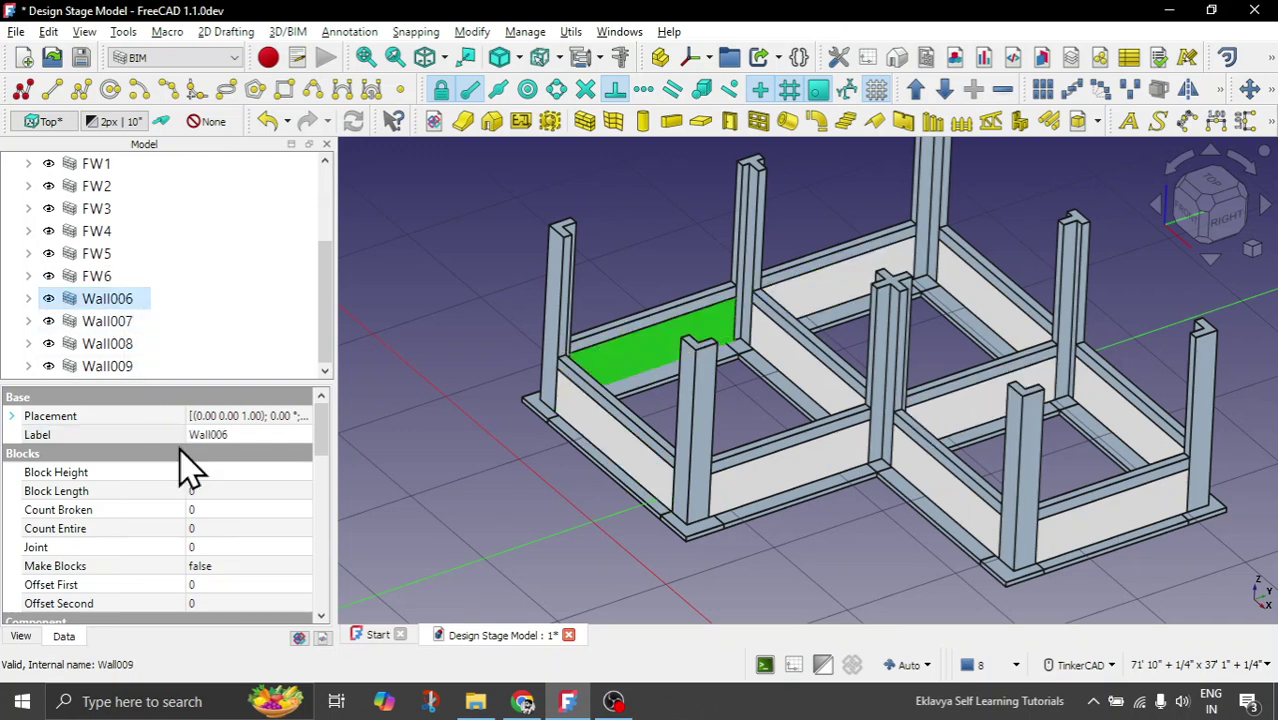
click(258, 434)
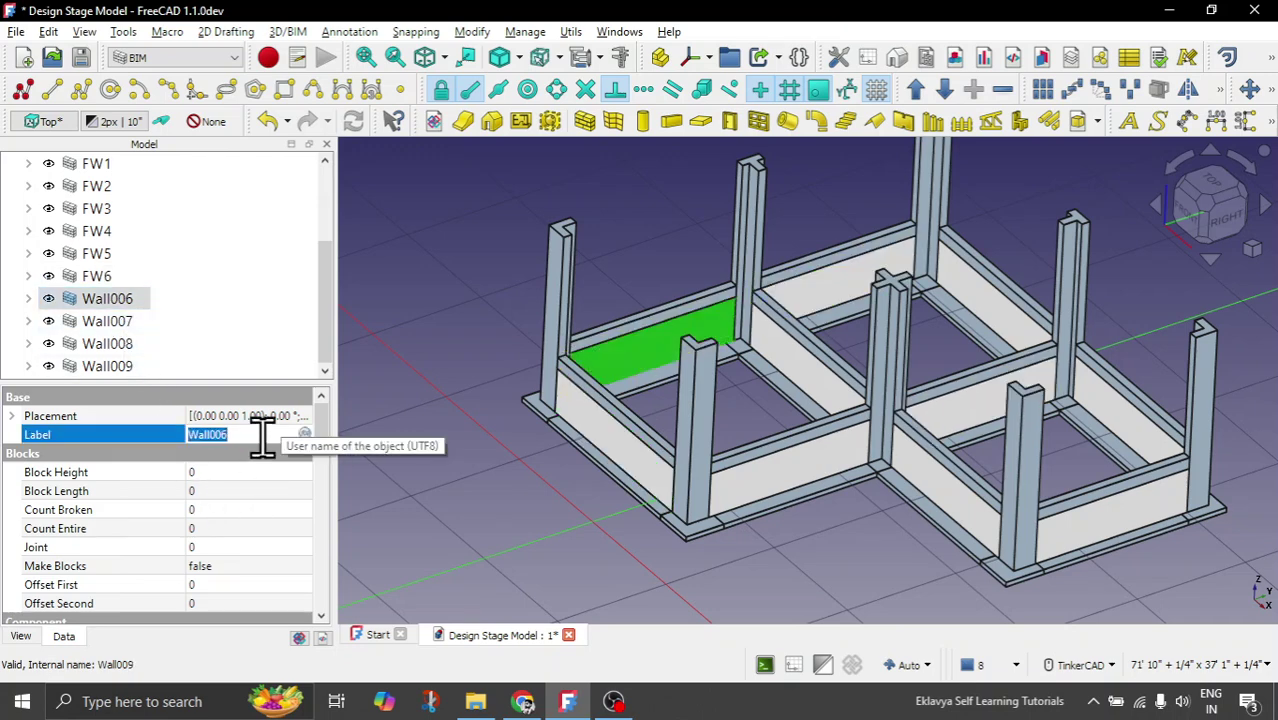
text(FW7)
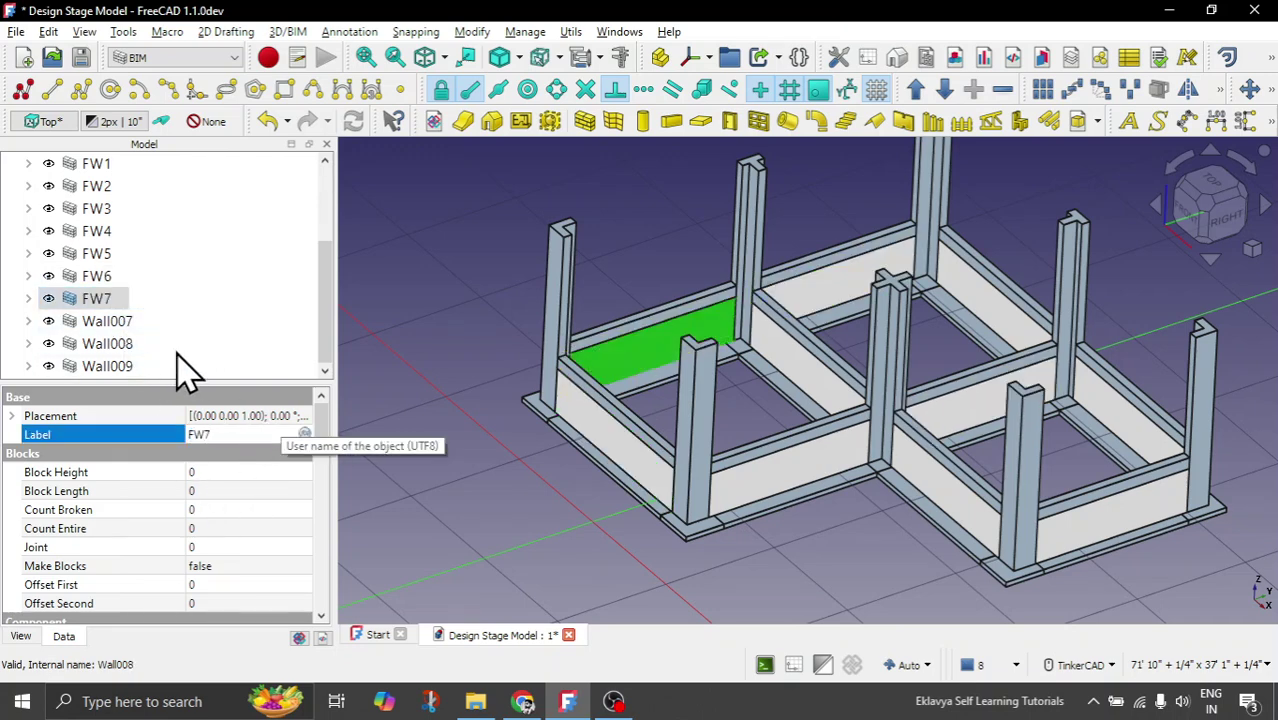
click(105, 322)
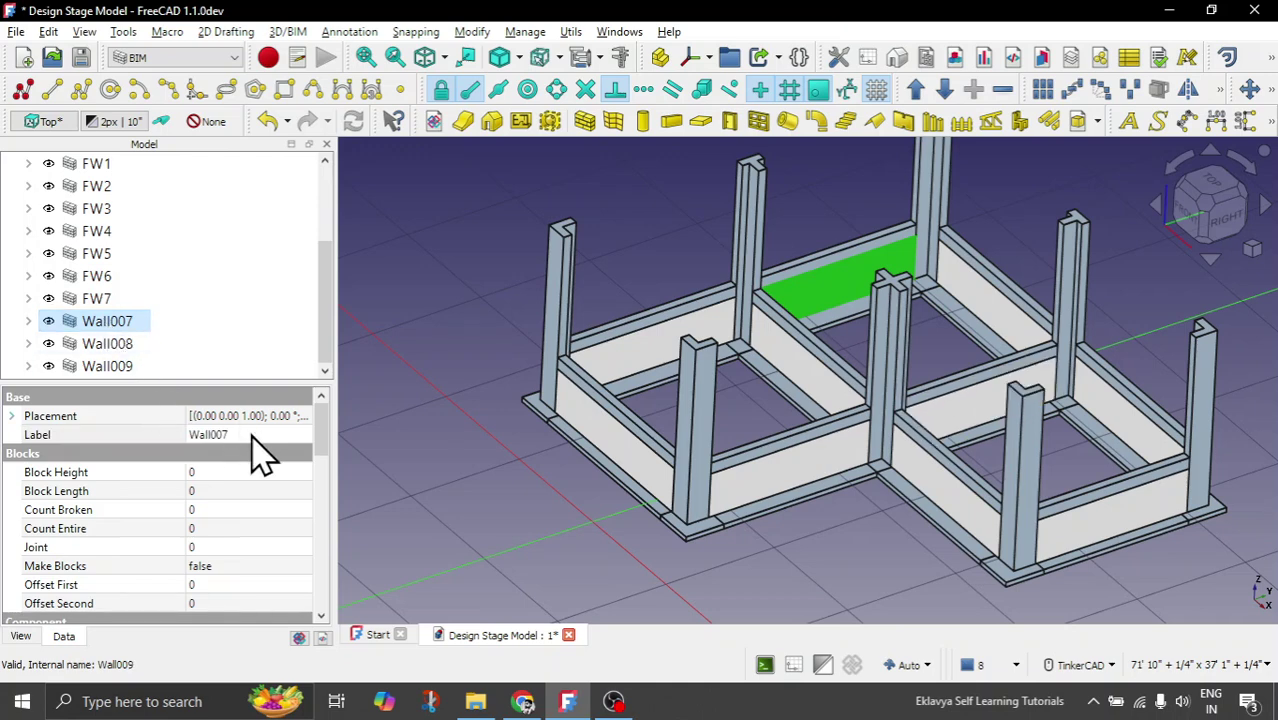
click(250, 434)
text(FW8)
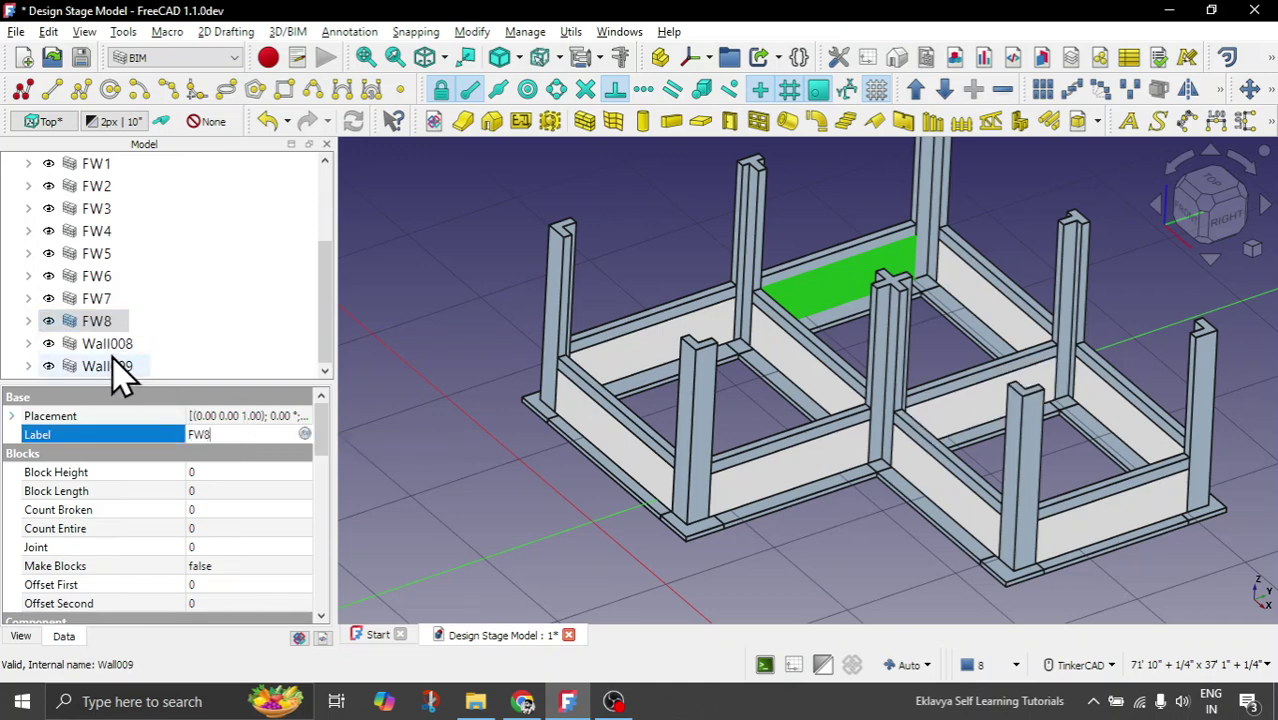
Step: Relabel Wall008 as FW9 and Wall009 as FW10
click(112, 350)
click(250, 434)
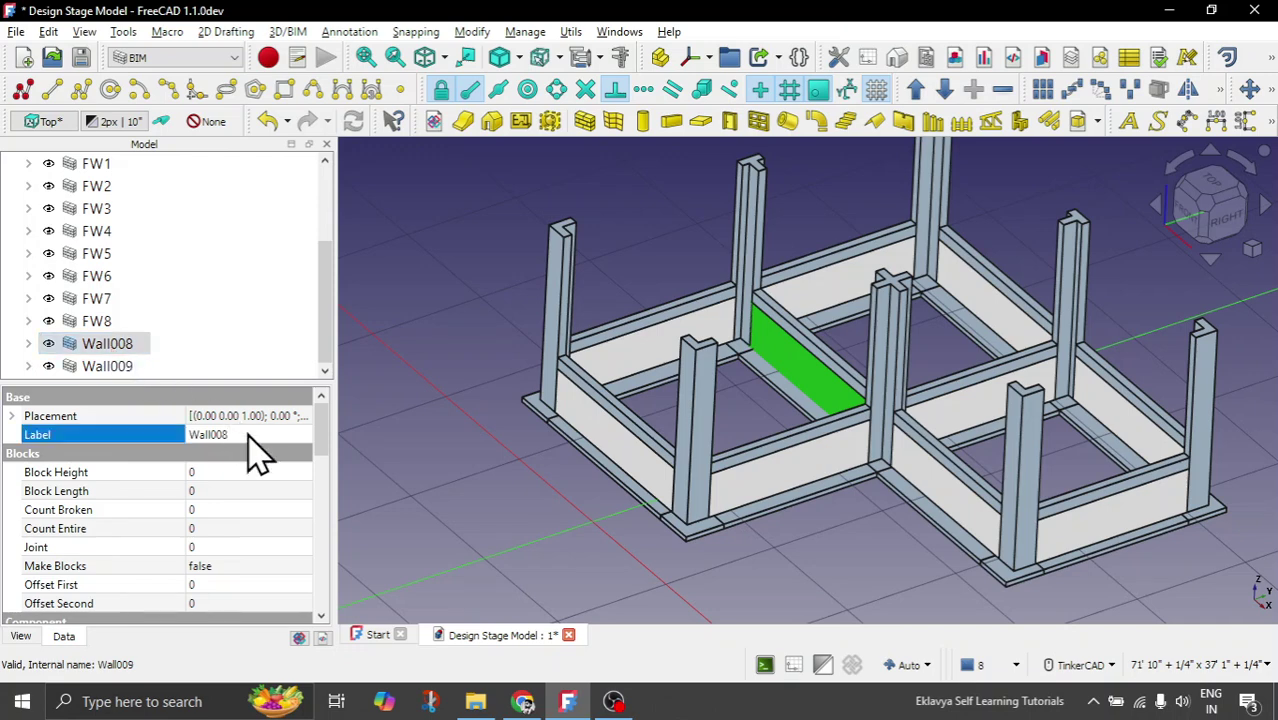
text(FW9)
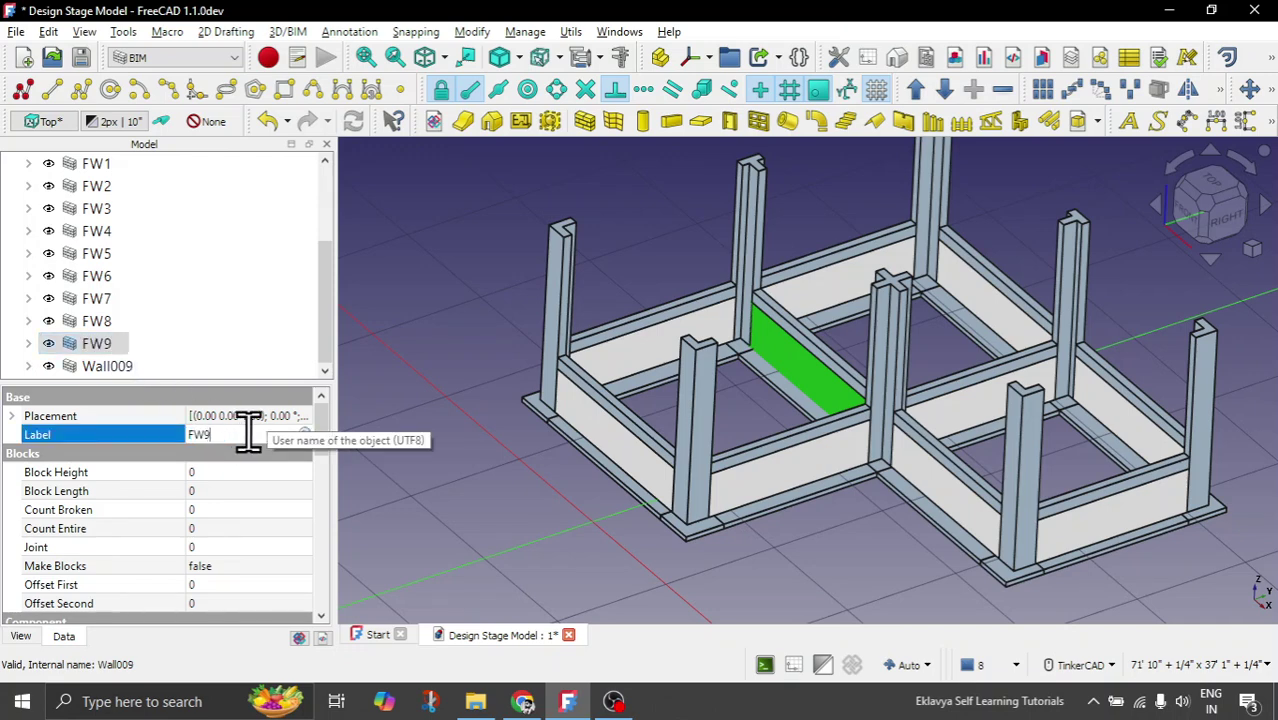
click(106, 366)
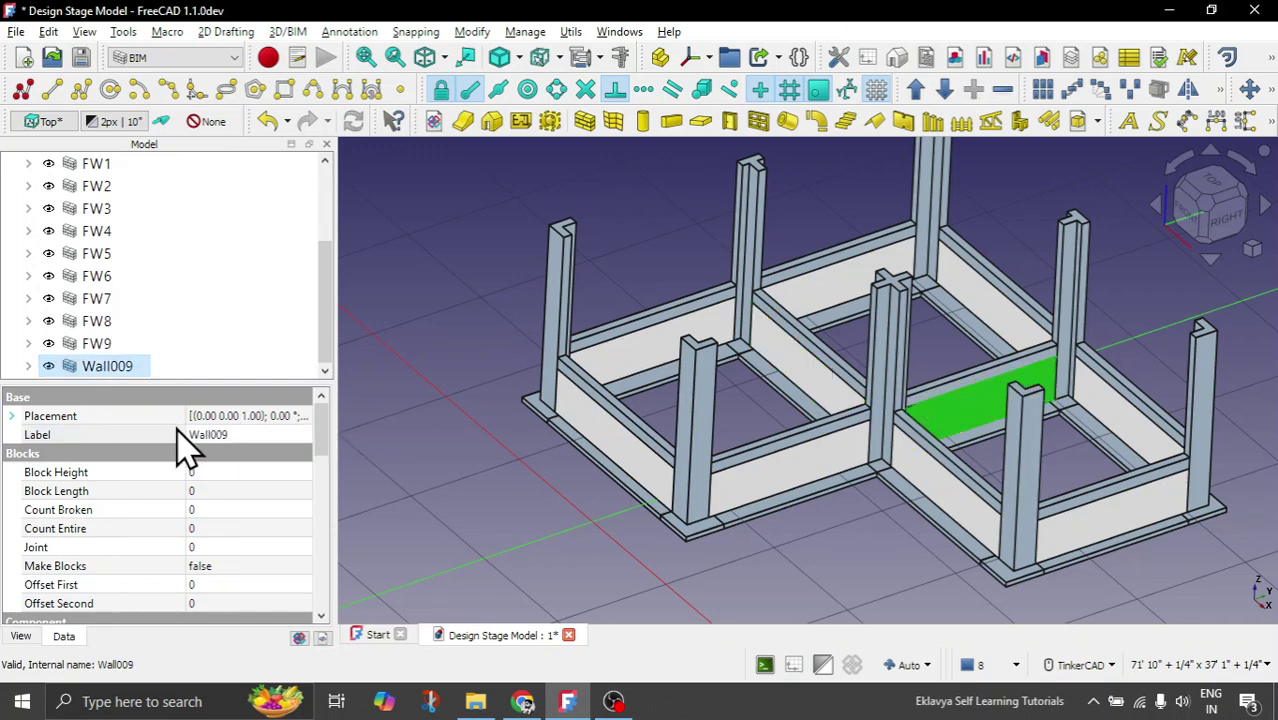
click(248, 434)
text(FW10)
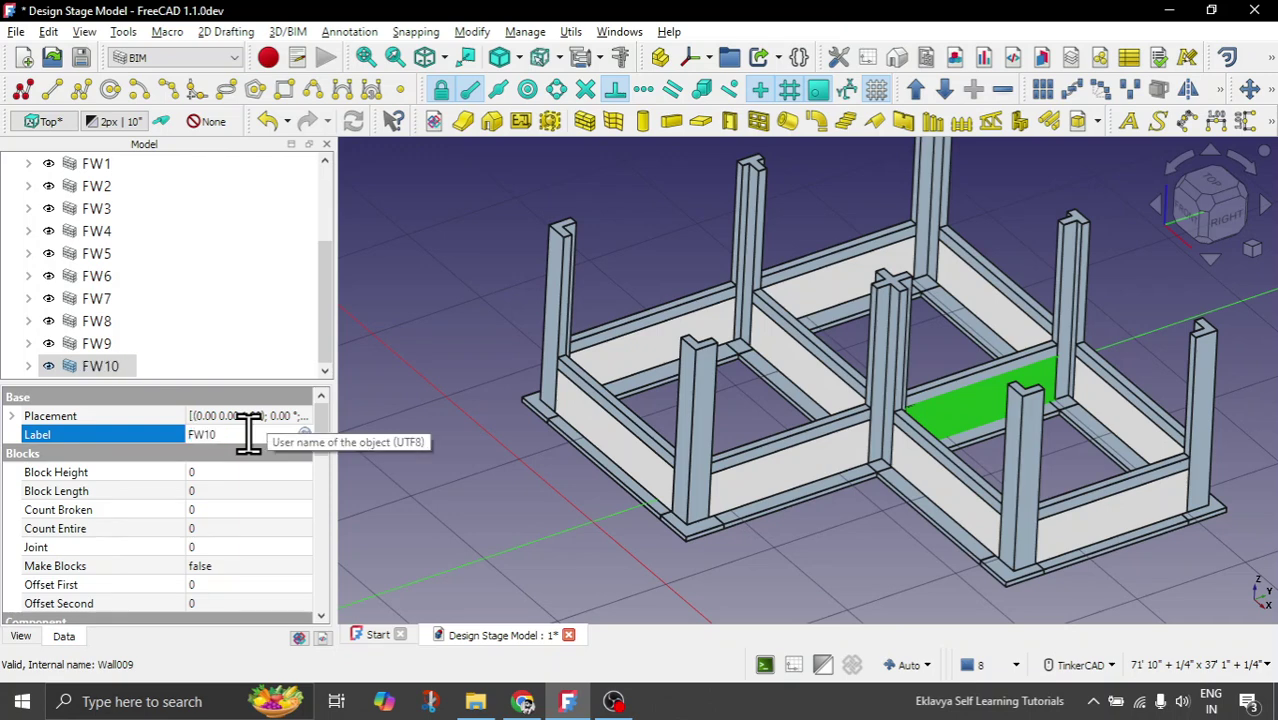
key(Return)
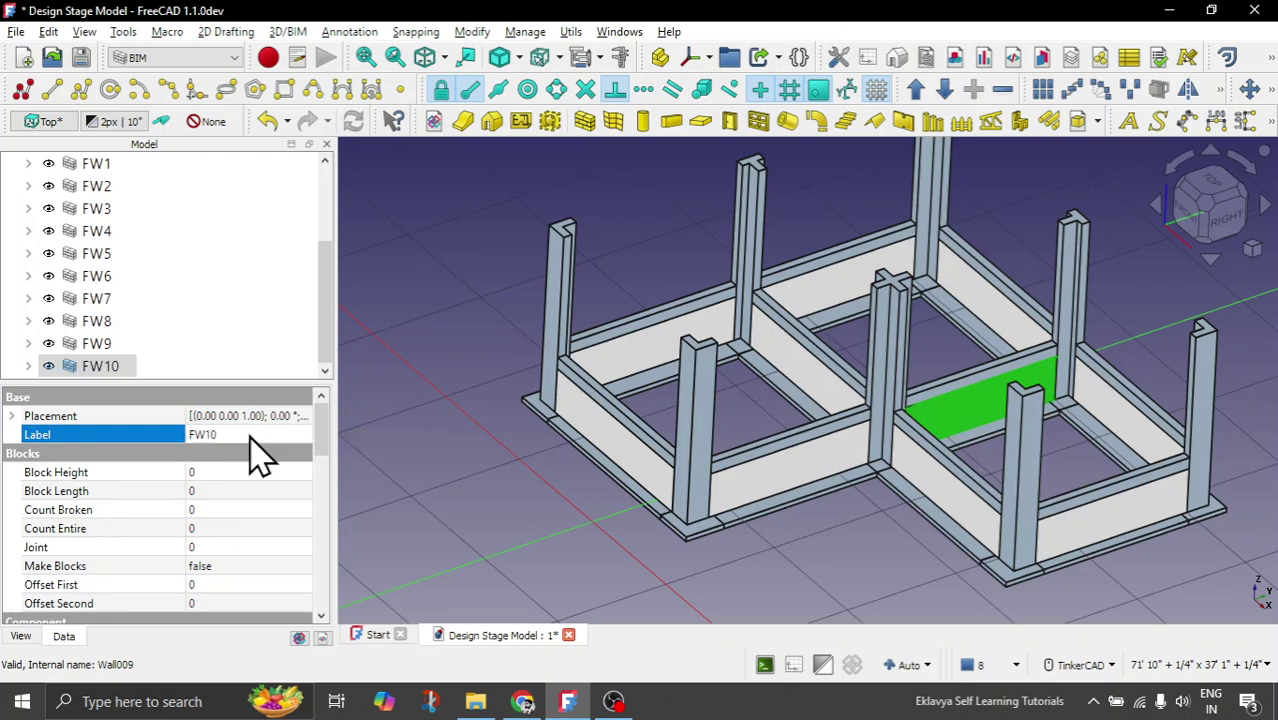
Step: Create a new group in the Design Stage Model document and label it Foundation Walls
scroll(165, 314, up, 2)
right_click(113, 166)
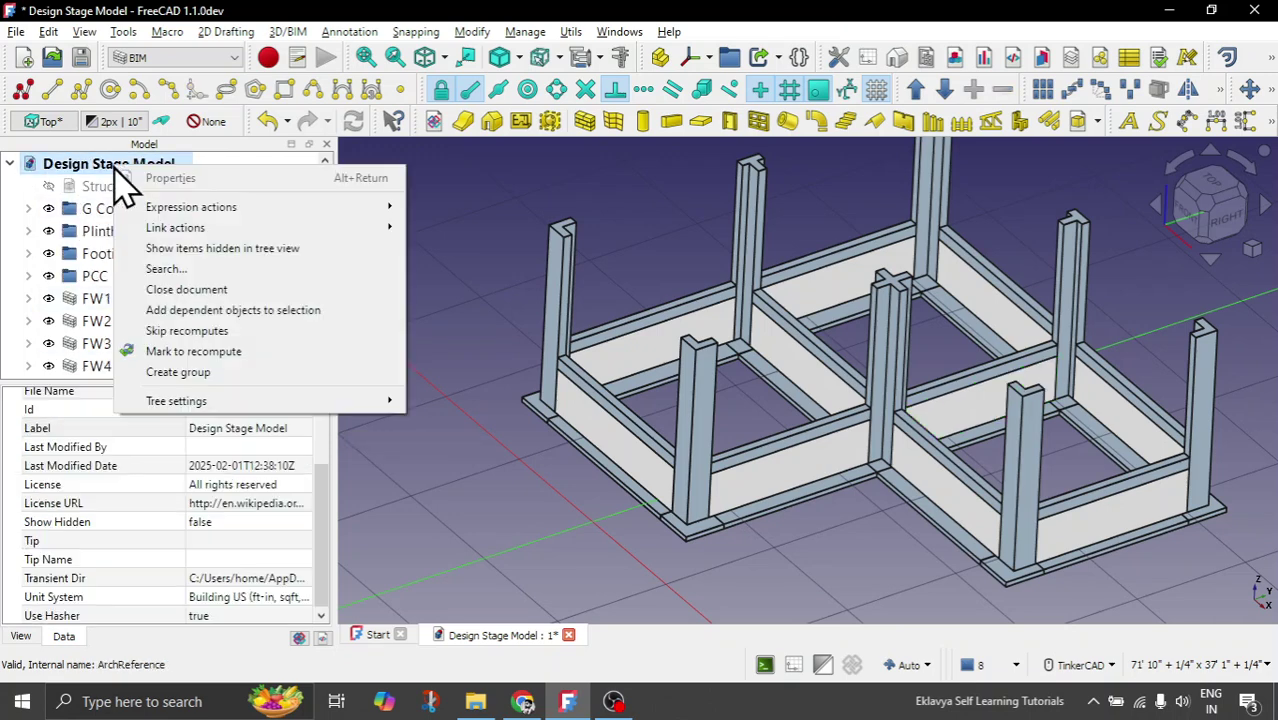
click(200, 374)
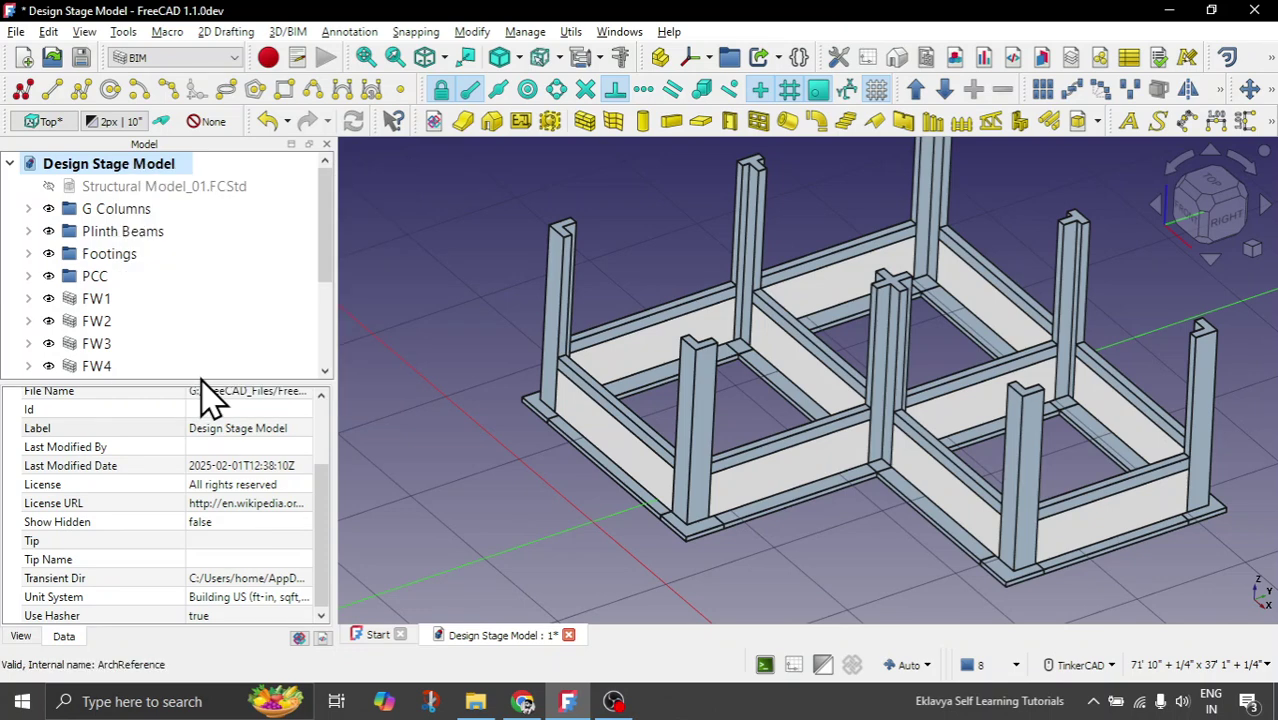
scroll(200, 325, down, 3)
click(108, 368)
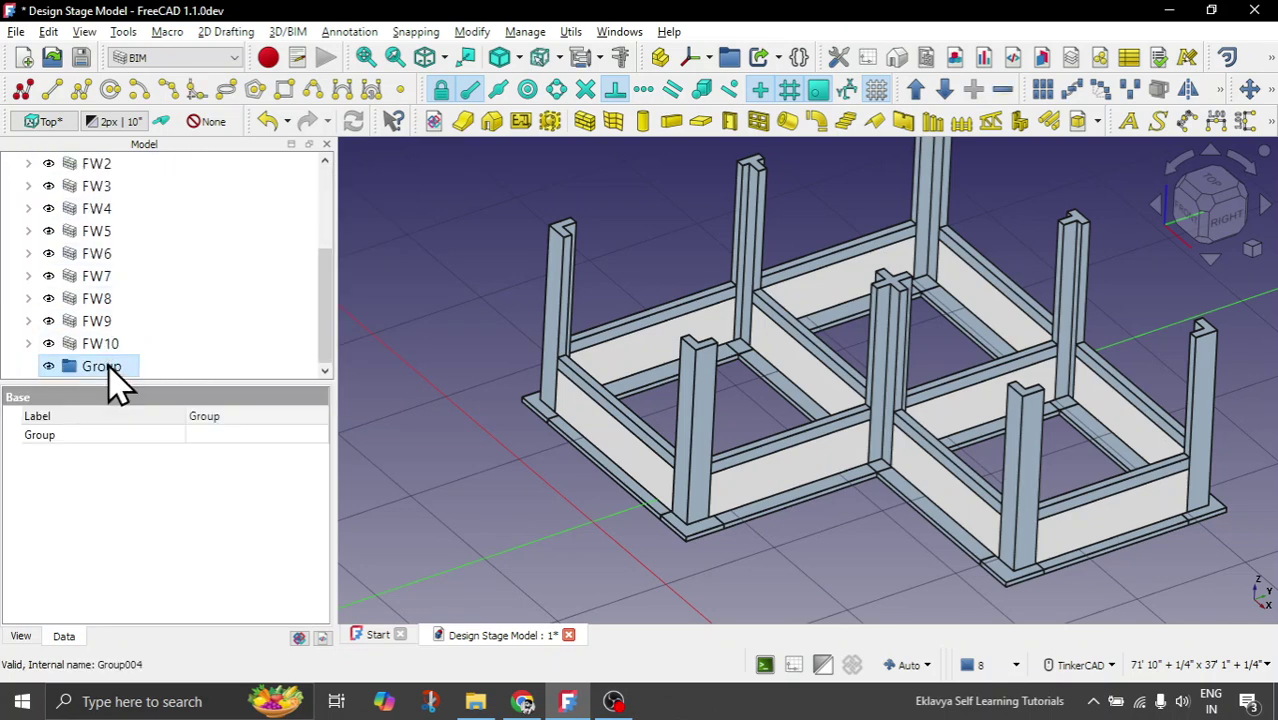
double_click(243, 415)
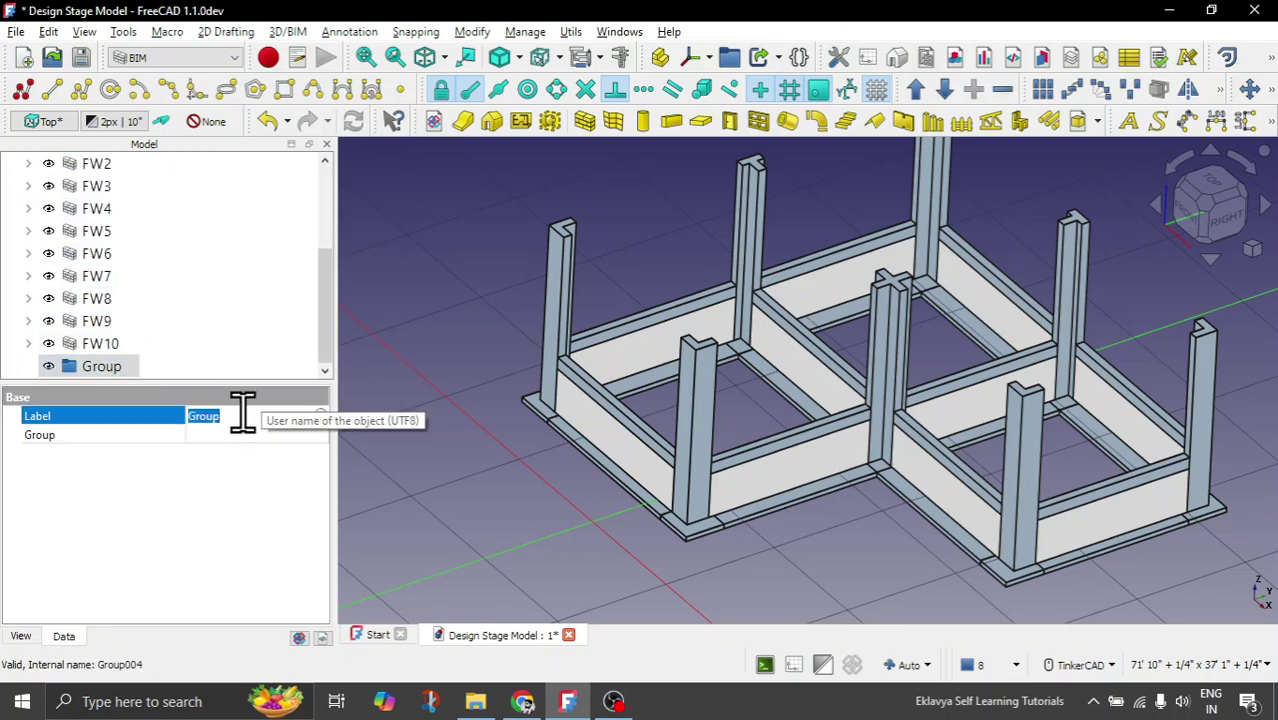
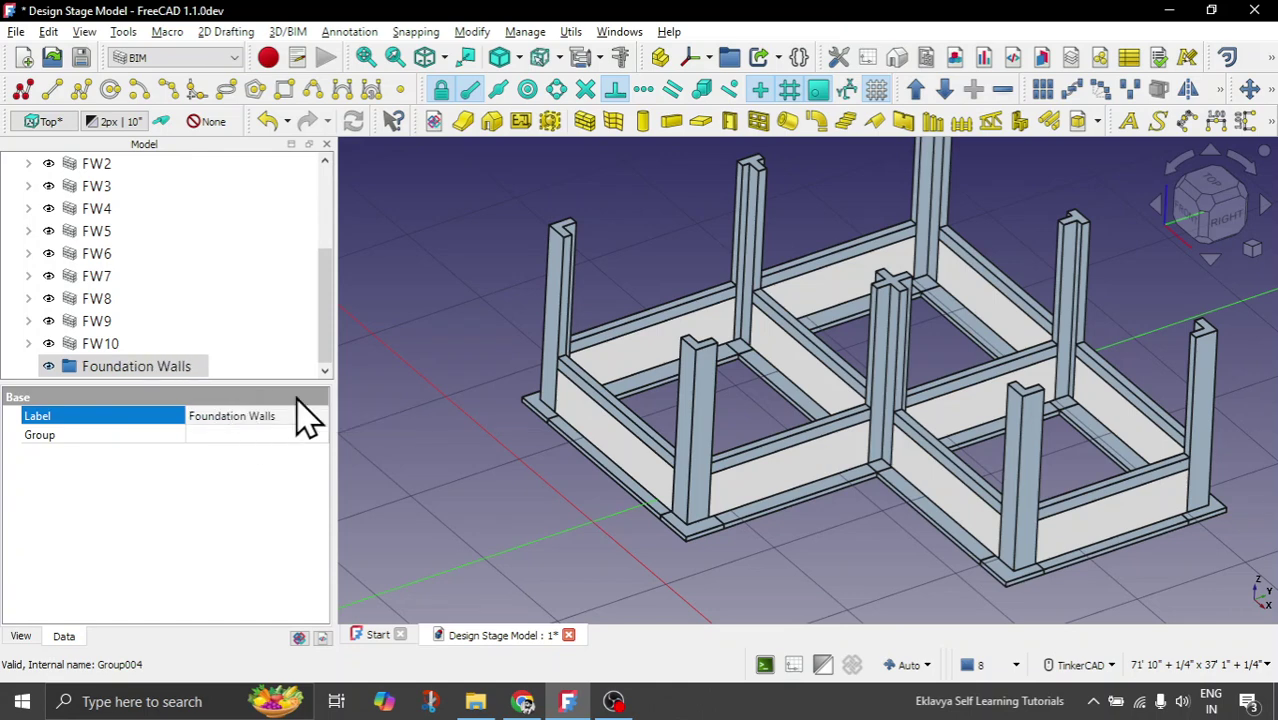
Step: Move all walls from FW1 through FW10 into the Foundation Walls group
scroll(171, 308, up, 2)
click(140, 280)
scroll(120, 318, down, 2)
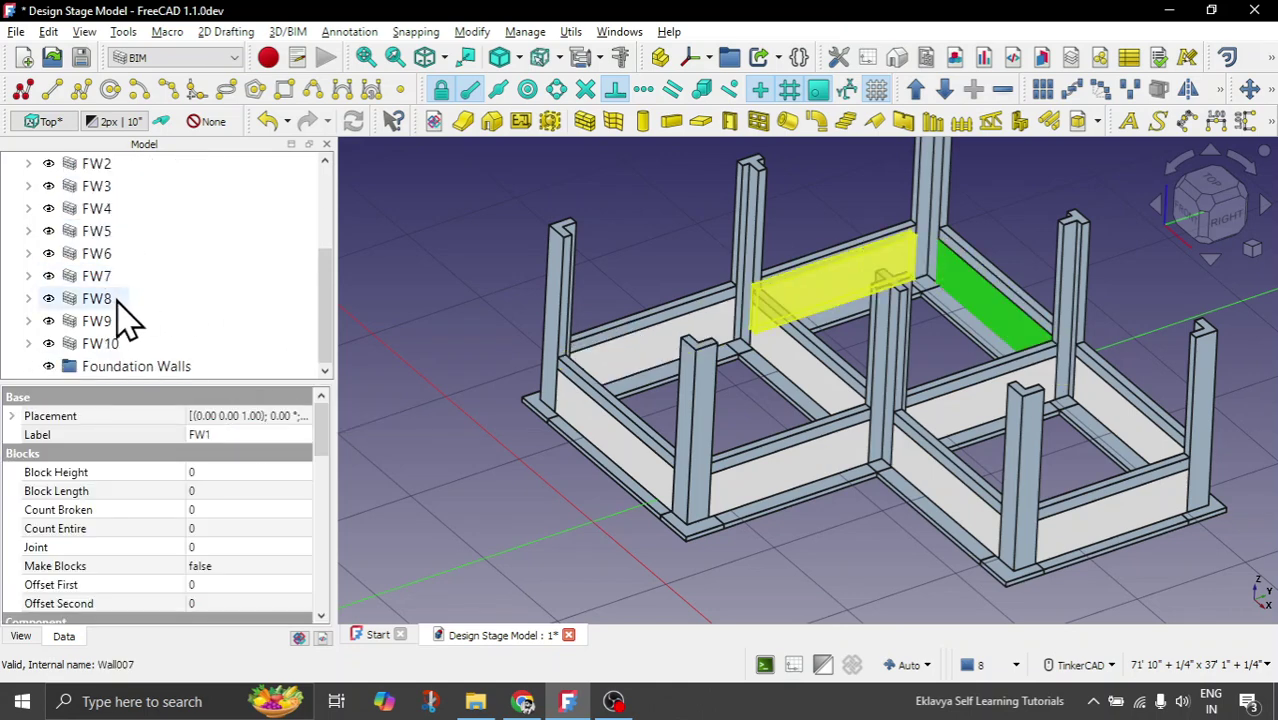
shift+click(106, 345)
drag(106, 345, 141, 370)
Step: Hide and show the Foundation Walls group to check which walls it contains, and look over the whole model
click(104, 300)
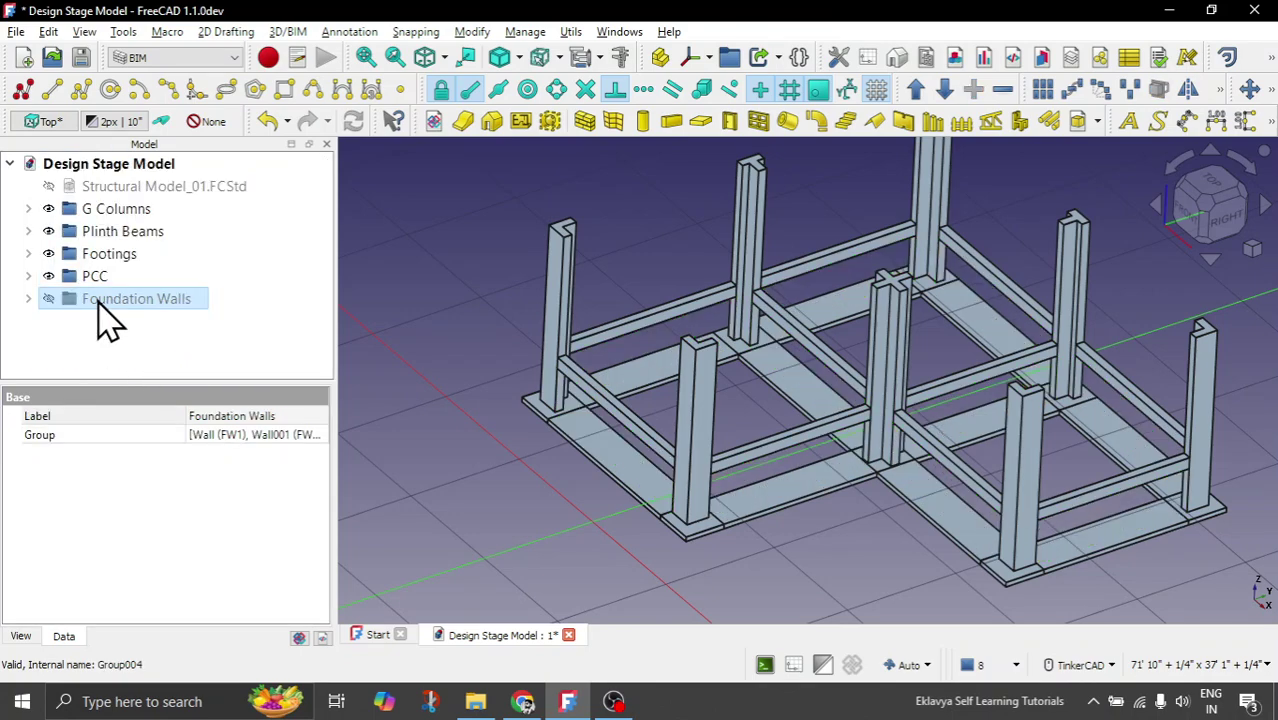
key(space)
scroll(432, 388, down, 3)
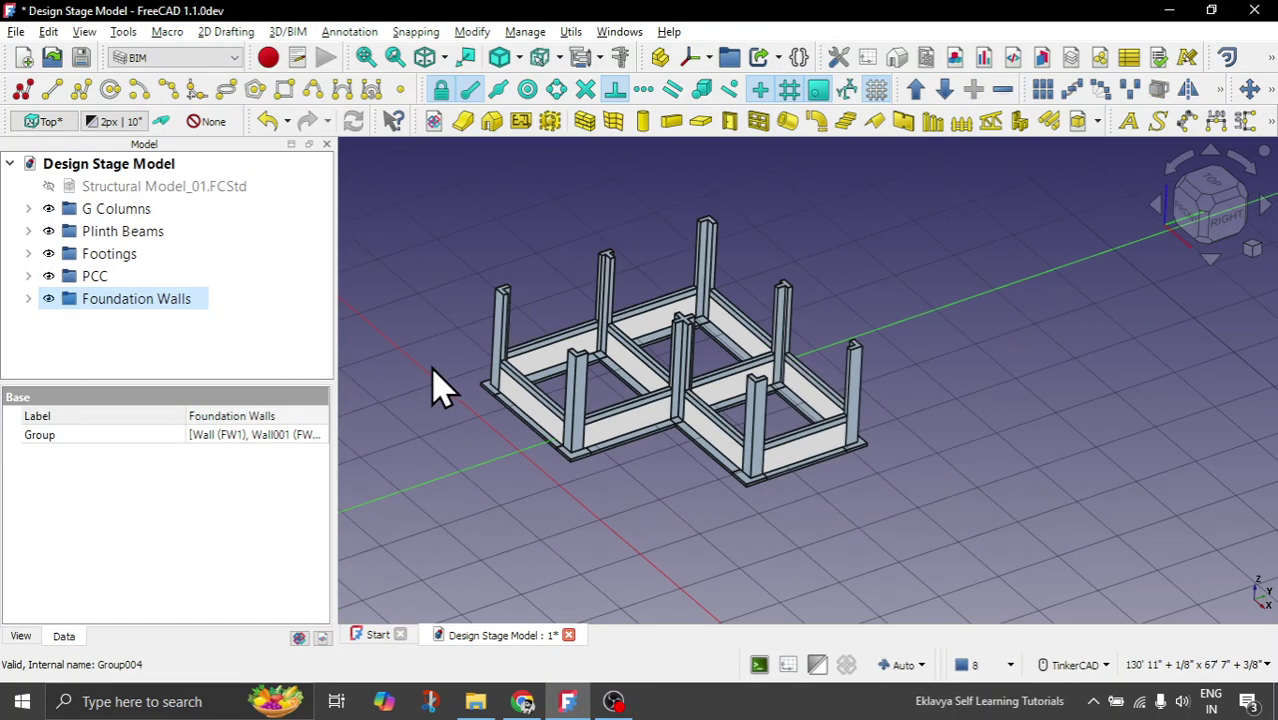
right_drag(434, 385, 840, 465)
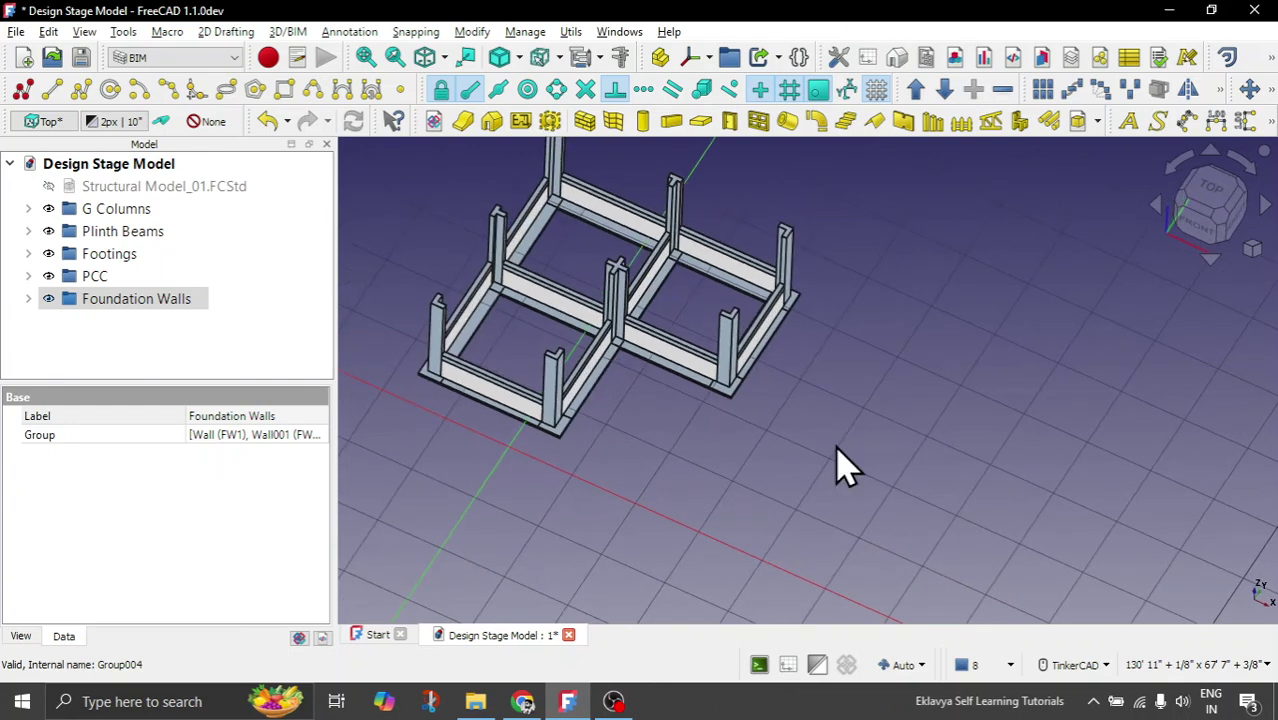
Step: Look over the foundation walls, columns, beams and footings of the whole model in isometric, front and angled views
scroll(838, 458, down, 1)
scroll(440, 326, up, 3)
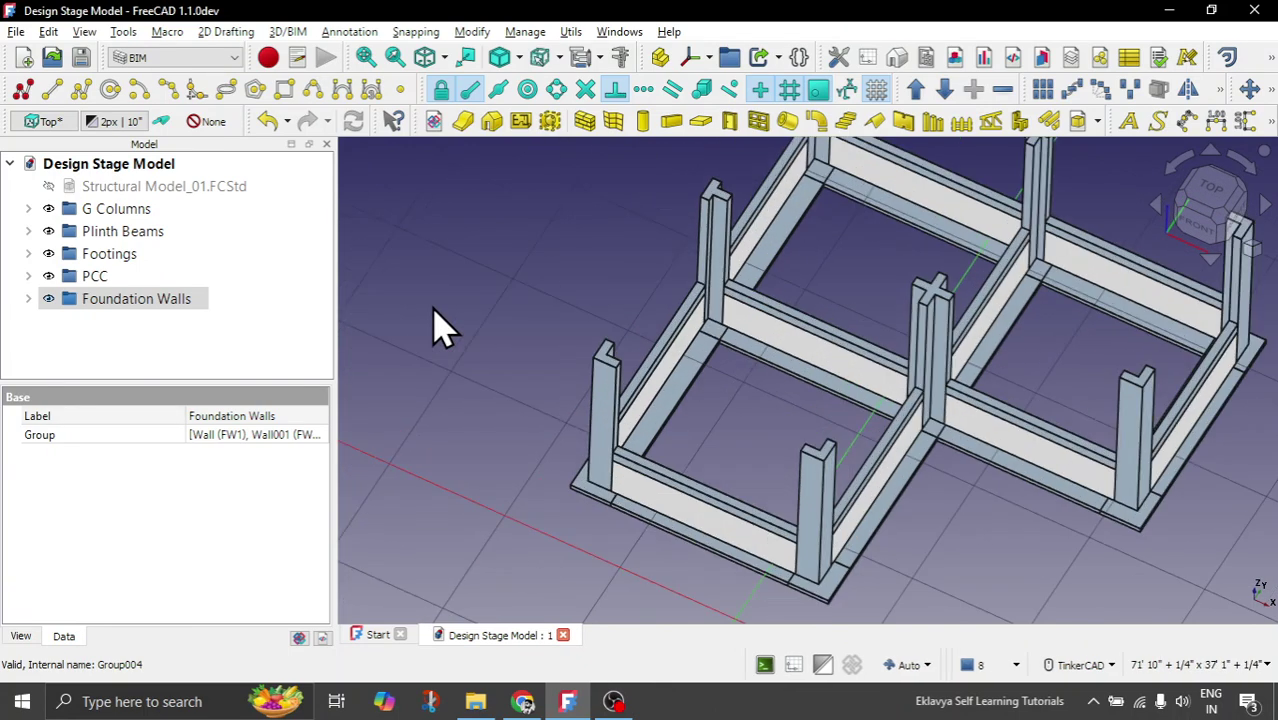
scroll(470, 355, down, 1)
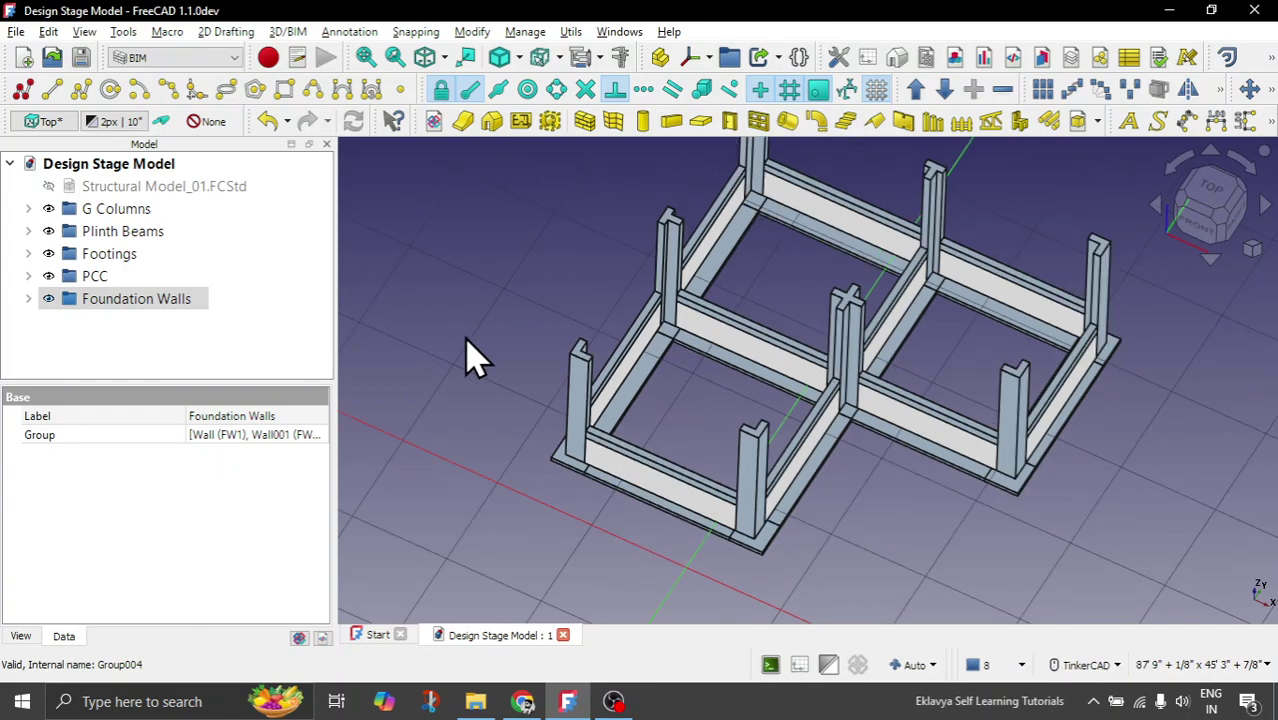
right_drag(490, 326, 479, 262)
key(0)
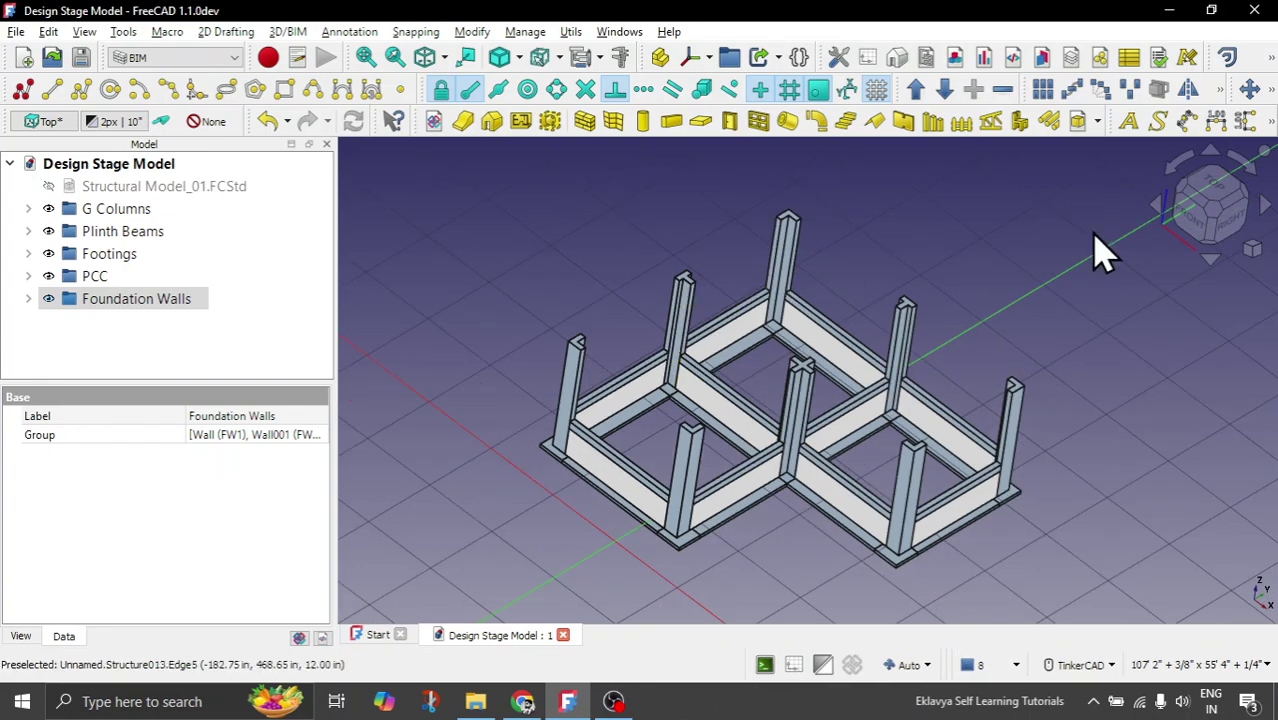
click(1207, 242)
scroll(700, 358, up, 3)
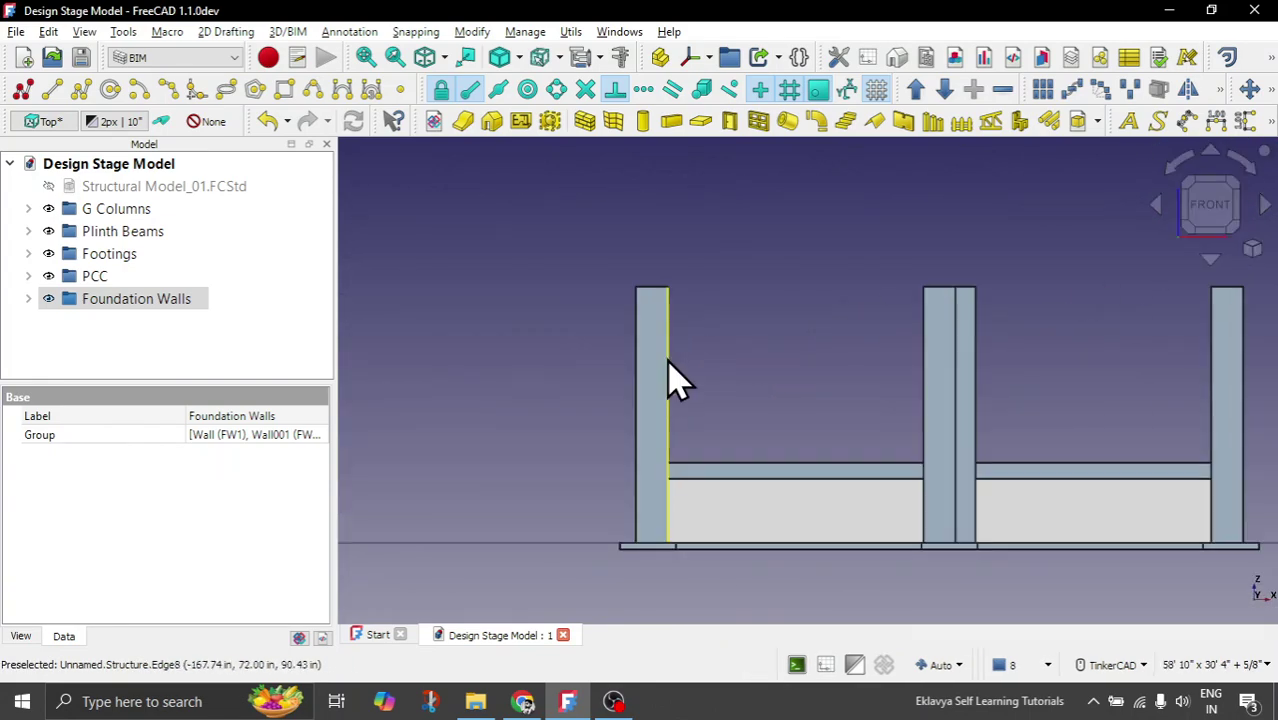
scroll(660, 430, down, 2)
right_drag(876, 365, 790, 457)
scroll(719, 405, down, 2)
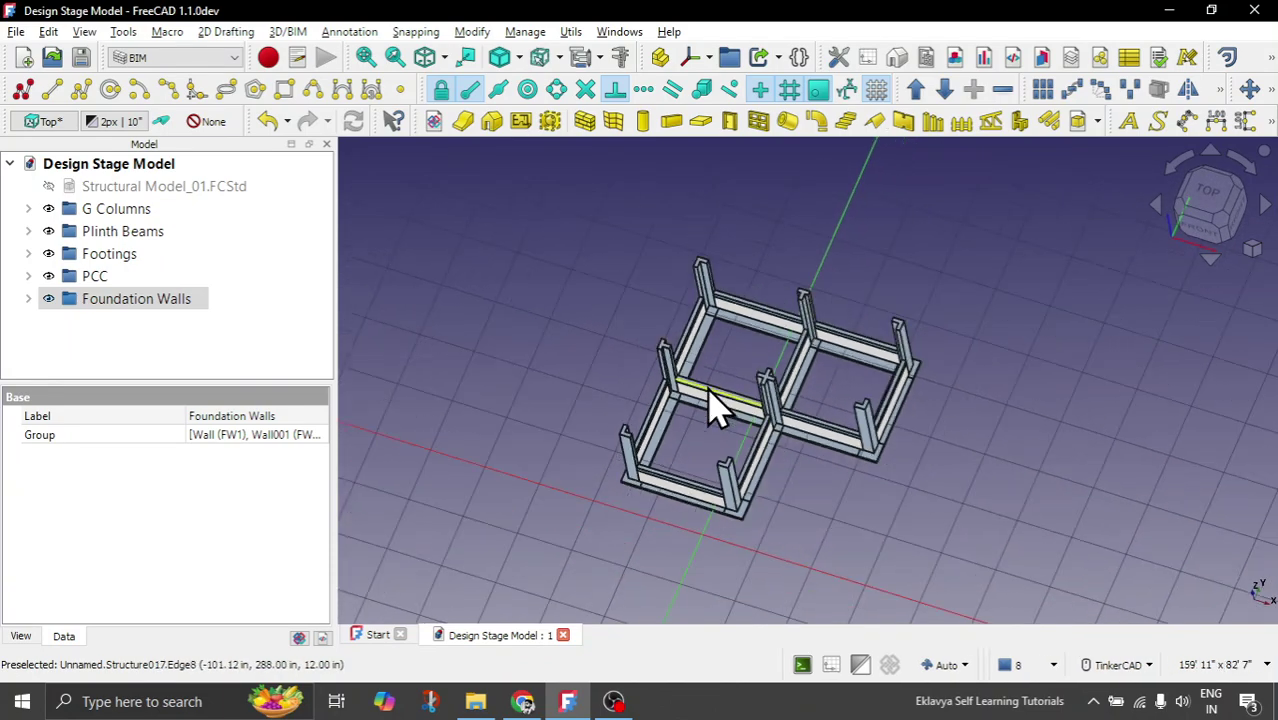
right_drag(930, 440, 961, 417)
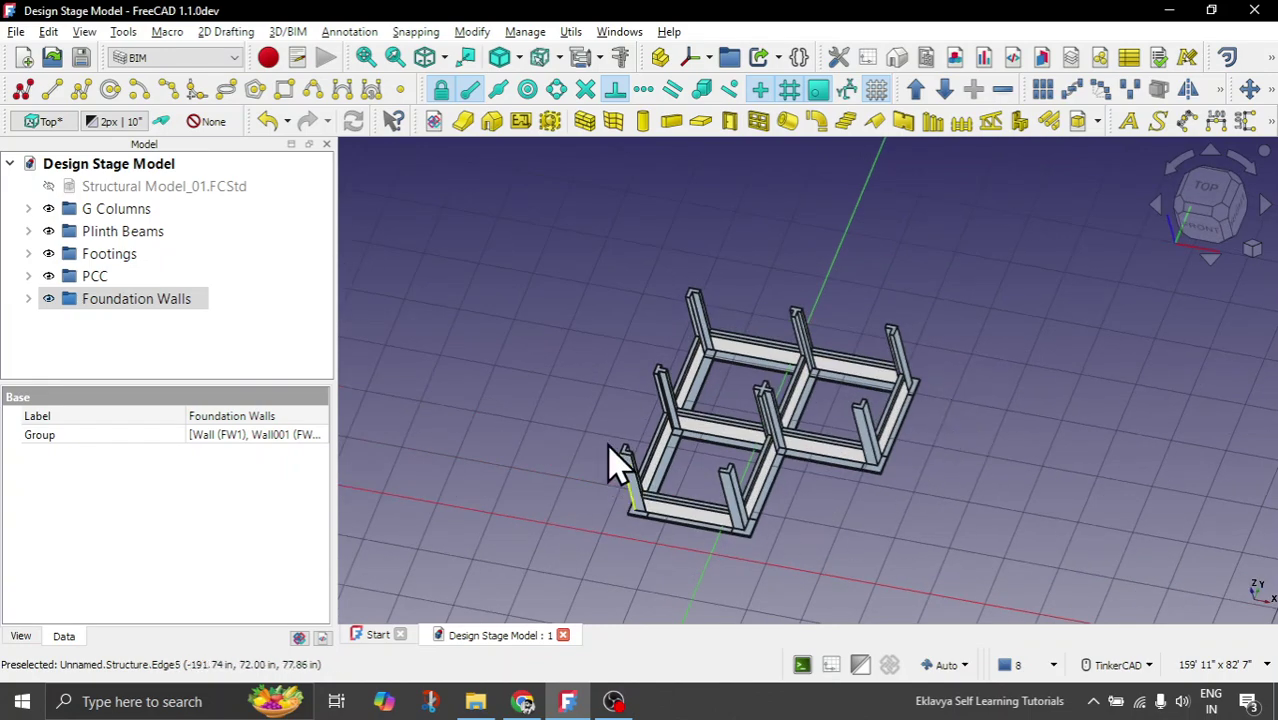
right_drag(613, 462, 768, 551)
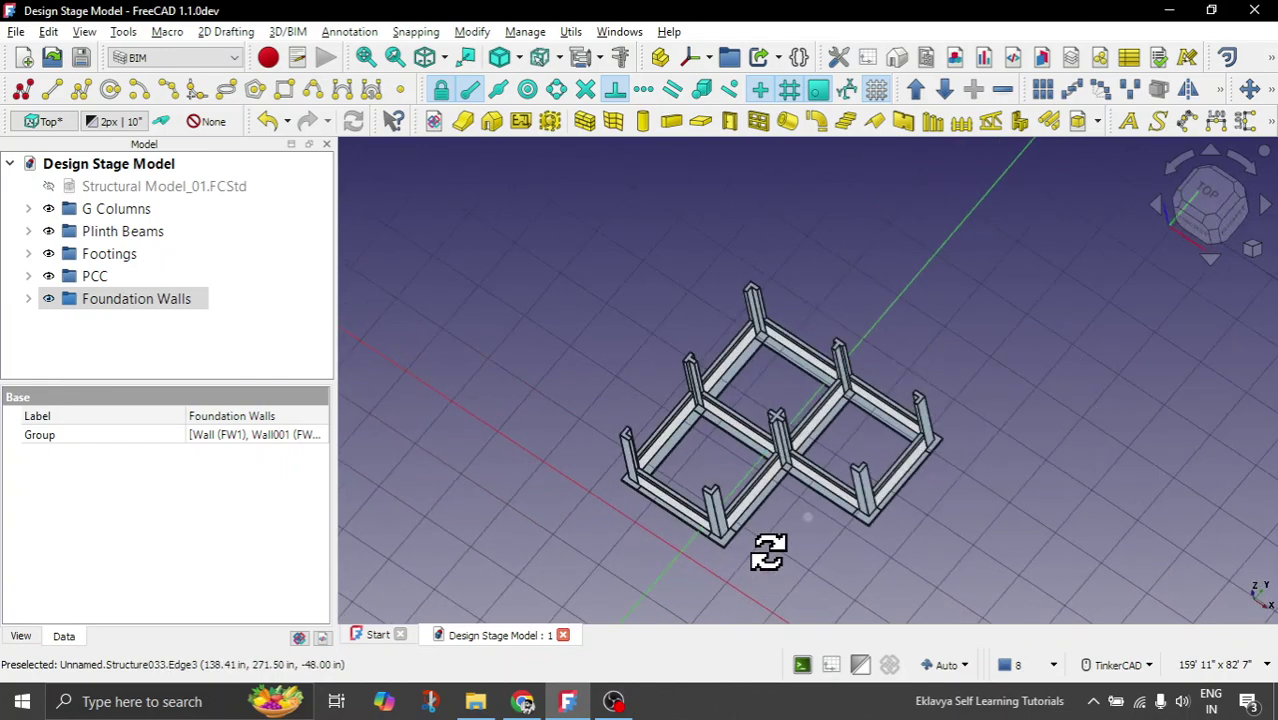
scroll(730, 560, up, 4)
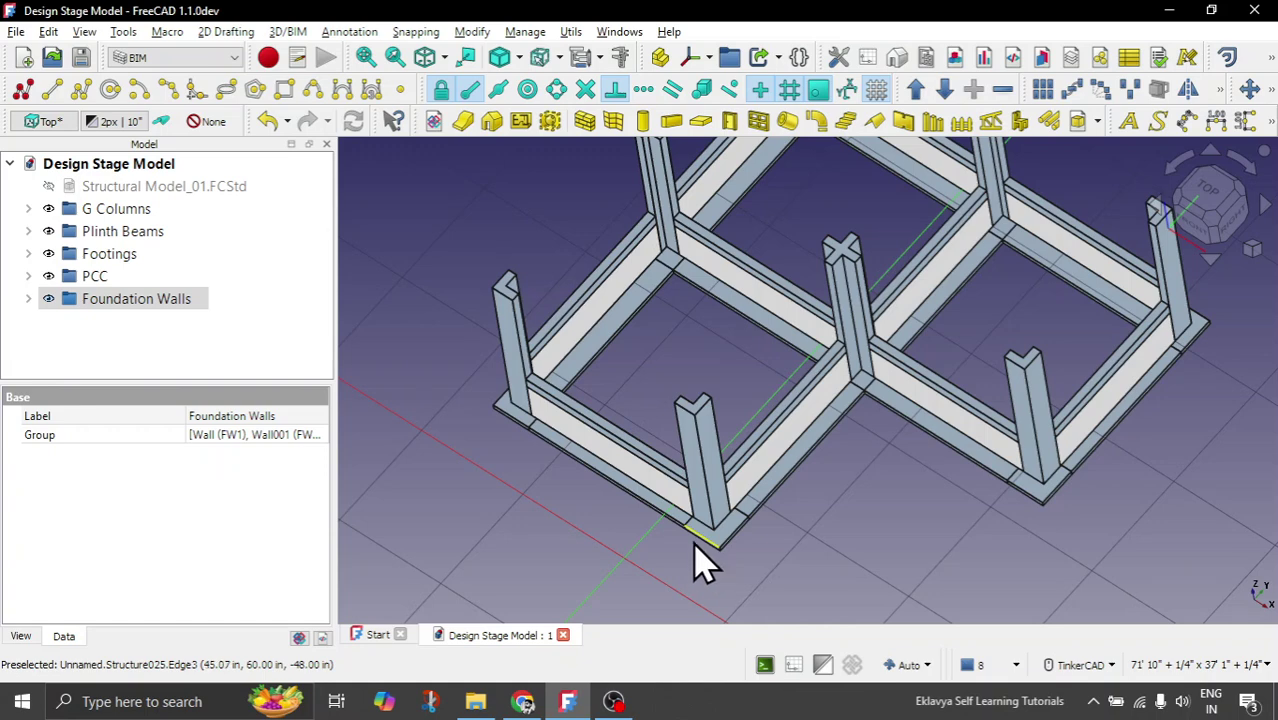
scroll(685, 470, down, 3)
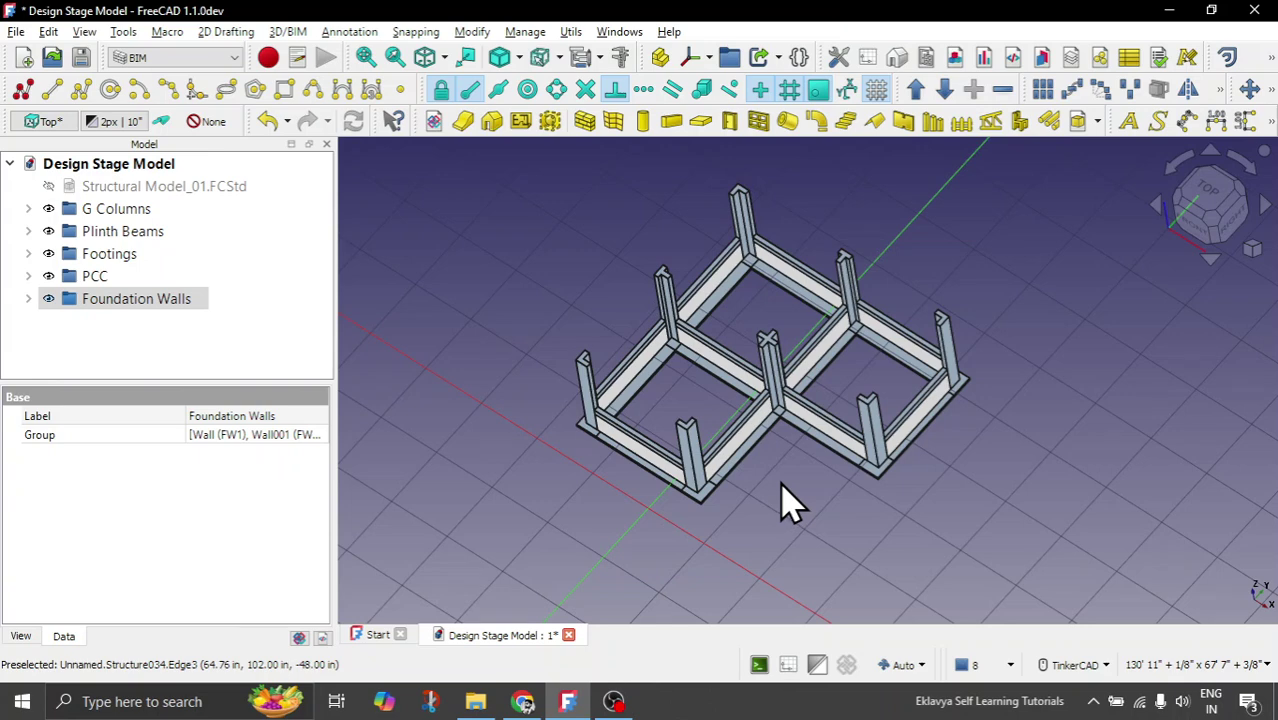
right_drag(790, 505, 783, 462)
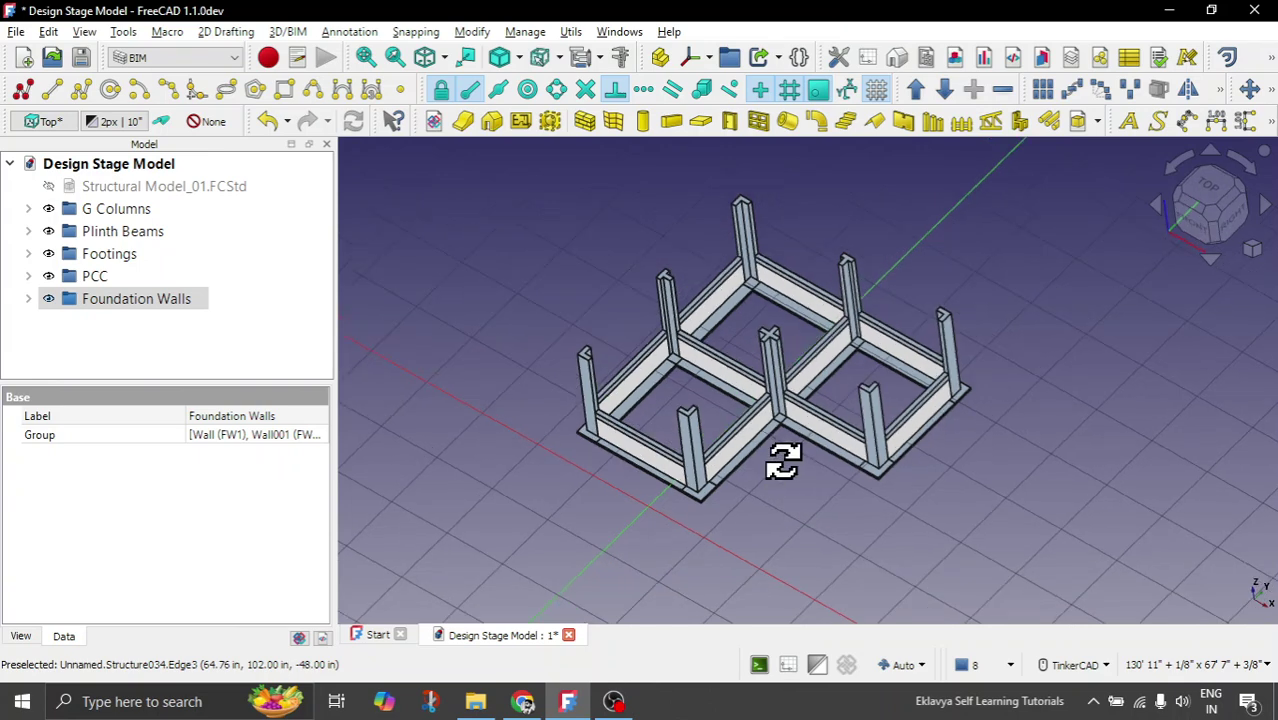
Step: Show and hide the Structural Model_01.FCStd reference to compare its outline with the foundation layout
click(205, 188)
key(space)
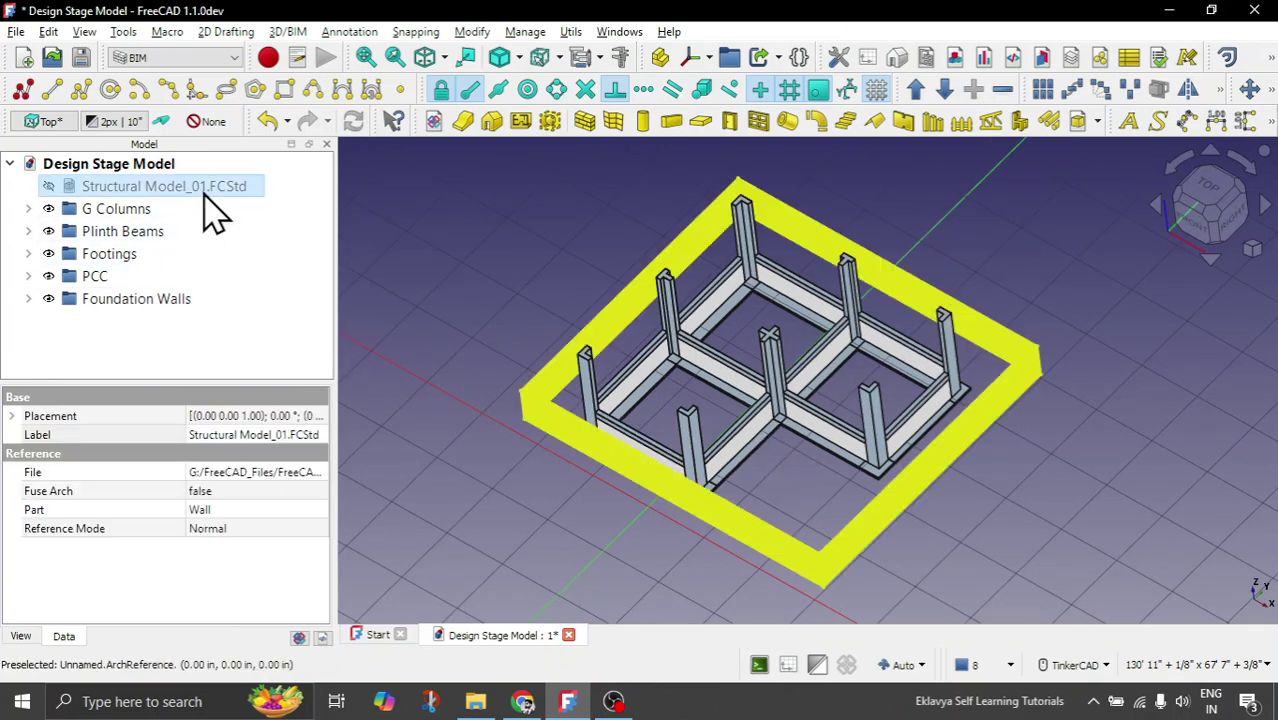
mouse_move(558, 295)
right_down()
mouse_move(562, 331)
mouse_move(550, 277)
right_up()
key(space)
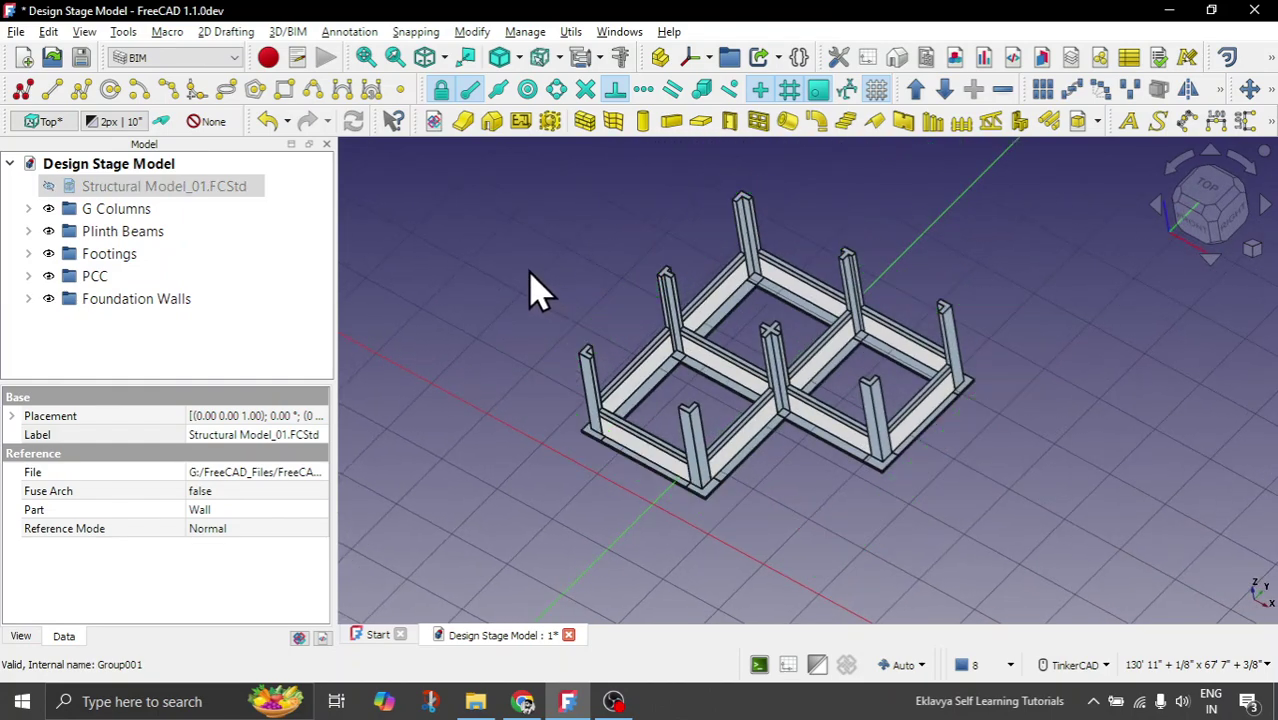
Step: Align the working plane to the Structural Model_01.FCStd reference and check its level against the plinth beams in front view
right_drag(792, 519, 830, 565)
scroll(705, 412, up, 3)
click(40, 121)
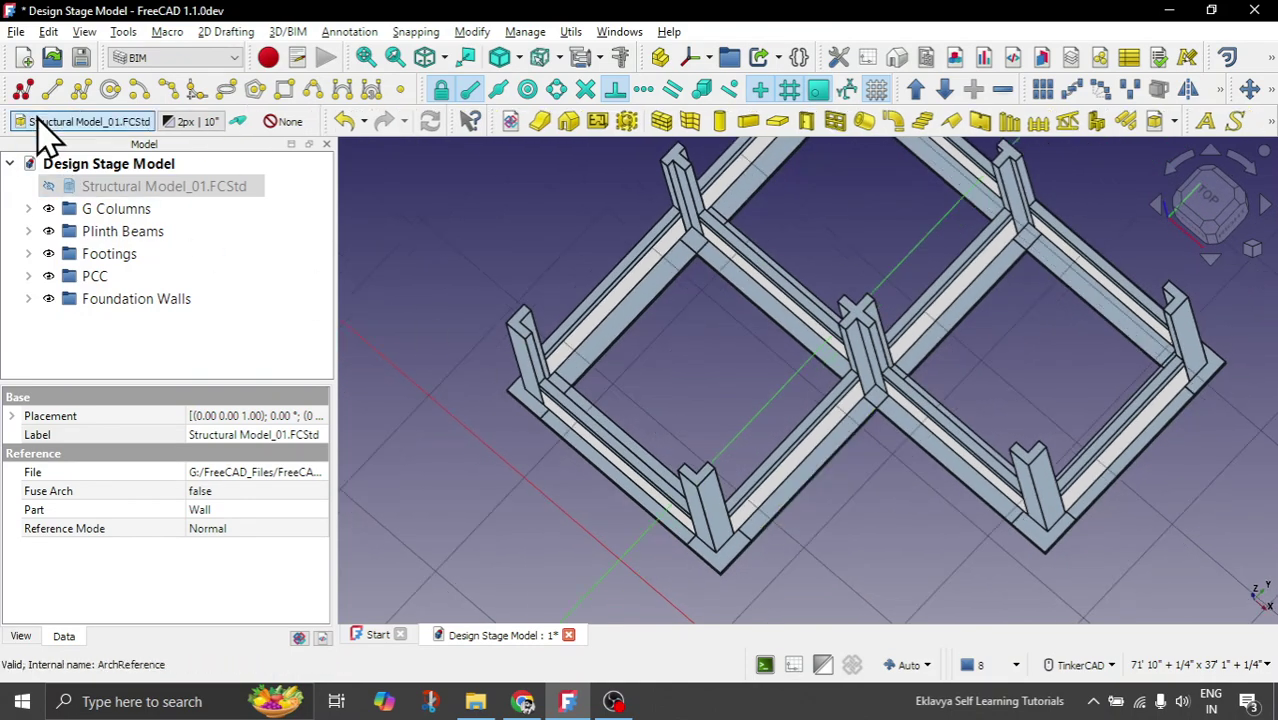
scroll(840, 470, down, 3)
right_drag(870, 528, 1205, 290)
click(1221, 237)
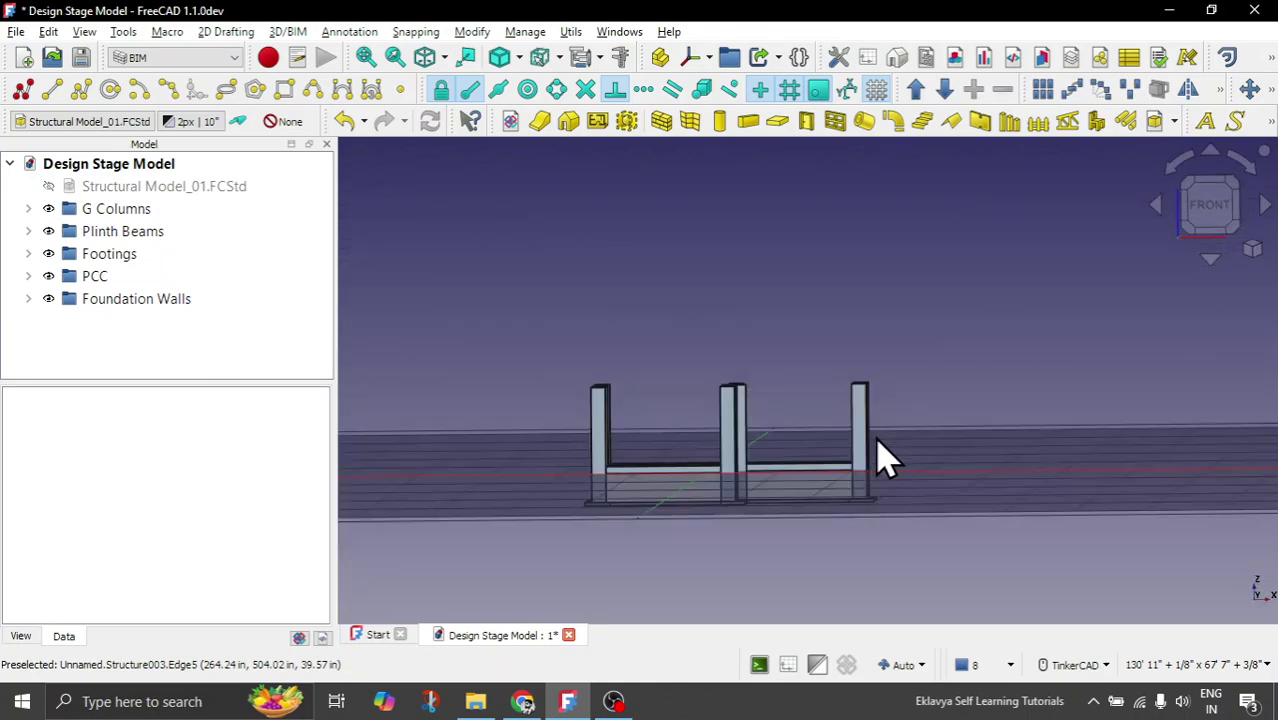
scroll(884, 456, up, 4)
scroll(765, 525, up, 5)
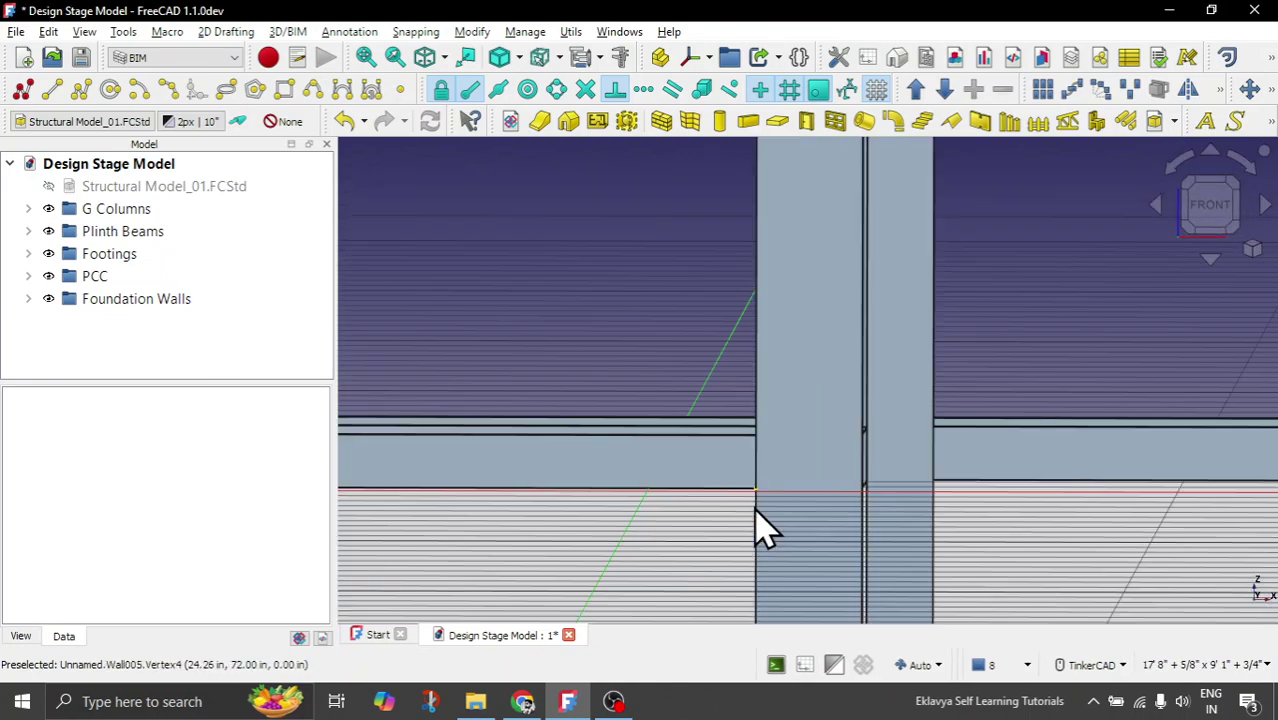
right_drag(742, 508, 1040, 336)
right_drag(879, 374, 846, 362)
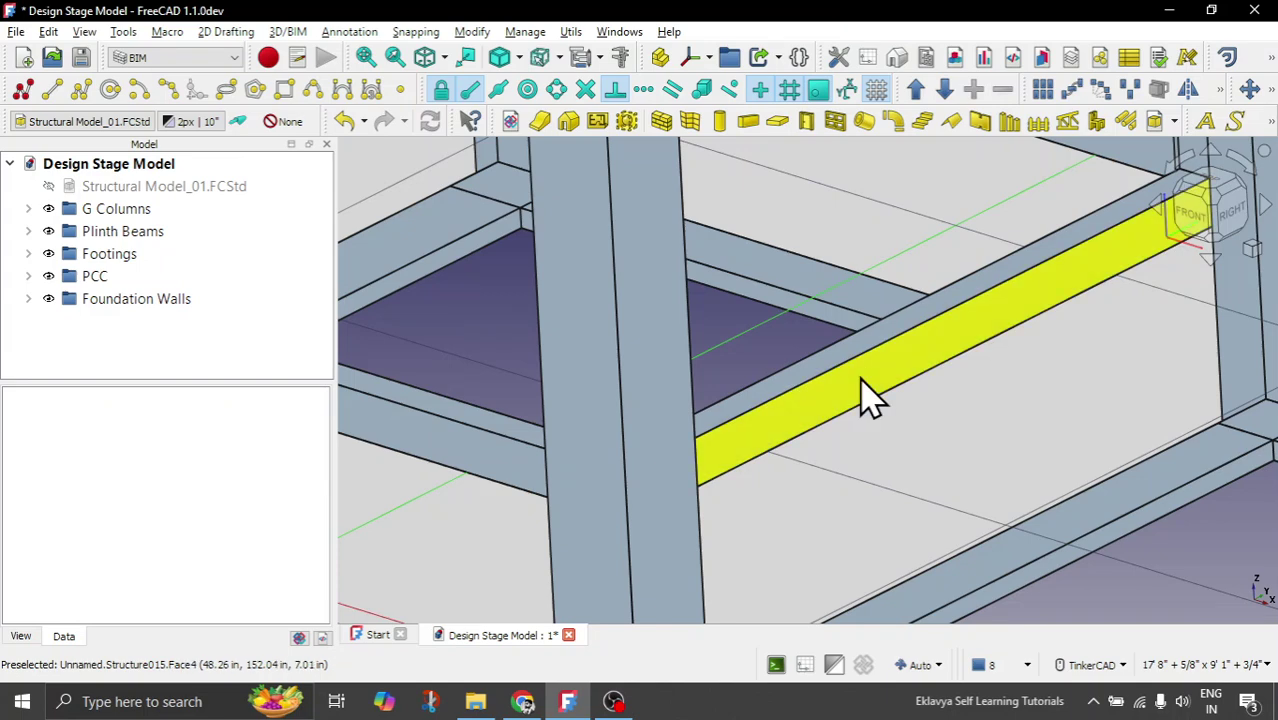
Step: Set the working plane to the top face of plinth beam B2 and check its level in front view
scroll(868, 395, up, 4)
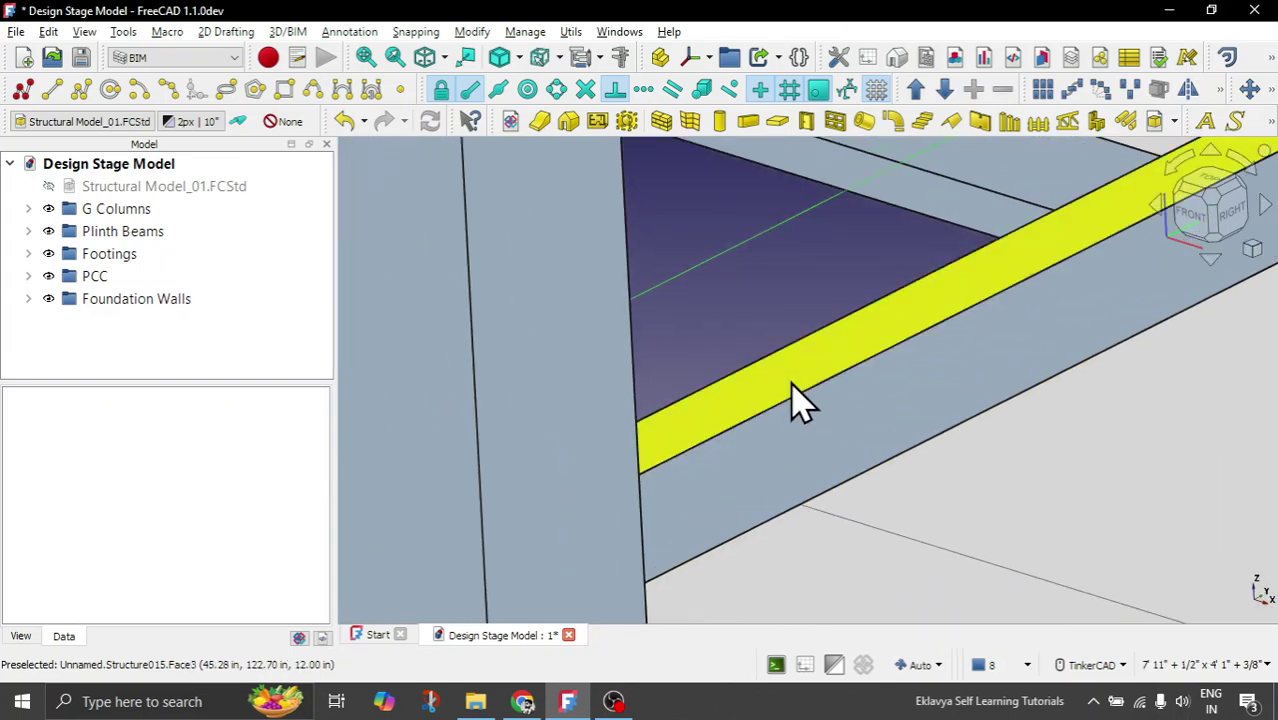
click(800, 400)
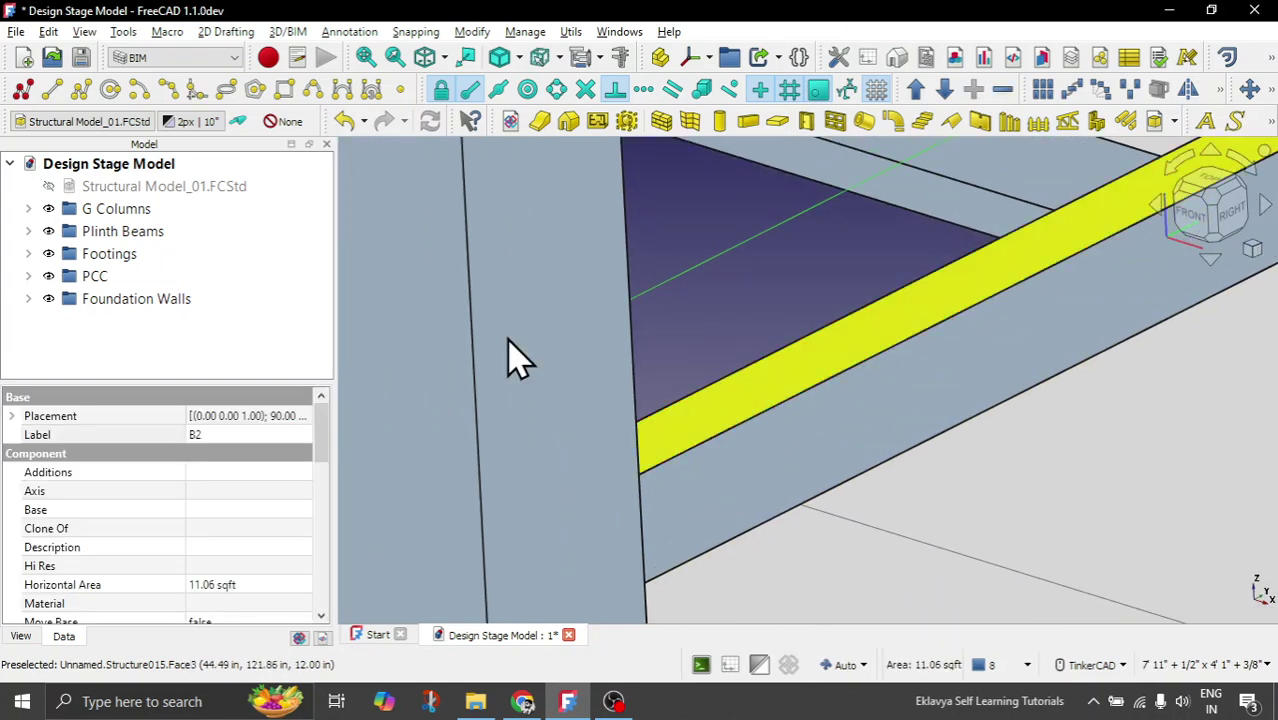
click(80, 122)
scroll(922, 370, down, 5)
scroll(921, 360, down, 3)
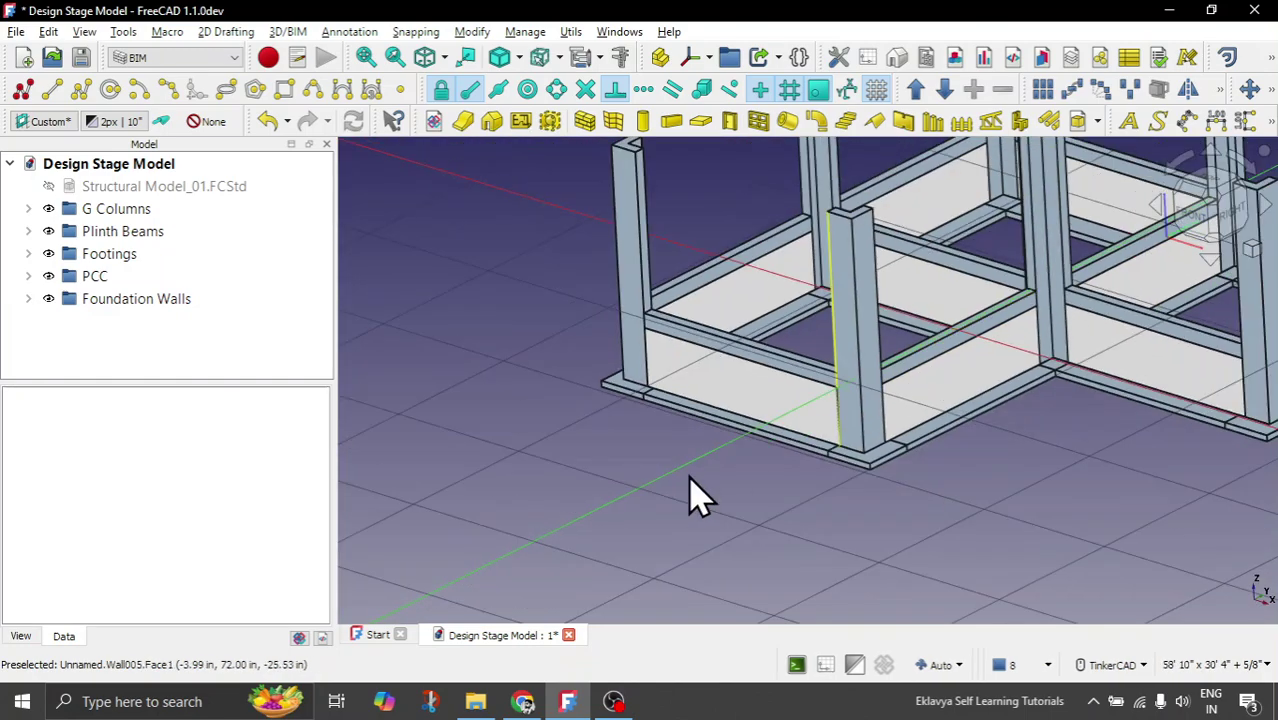
right_drag(673, 513, 810, 451)
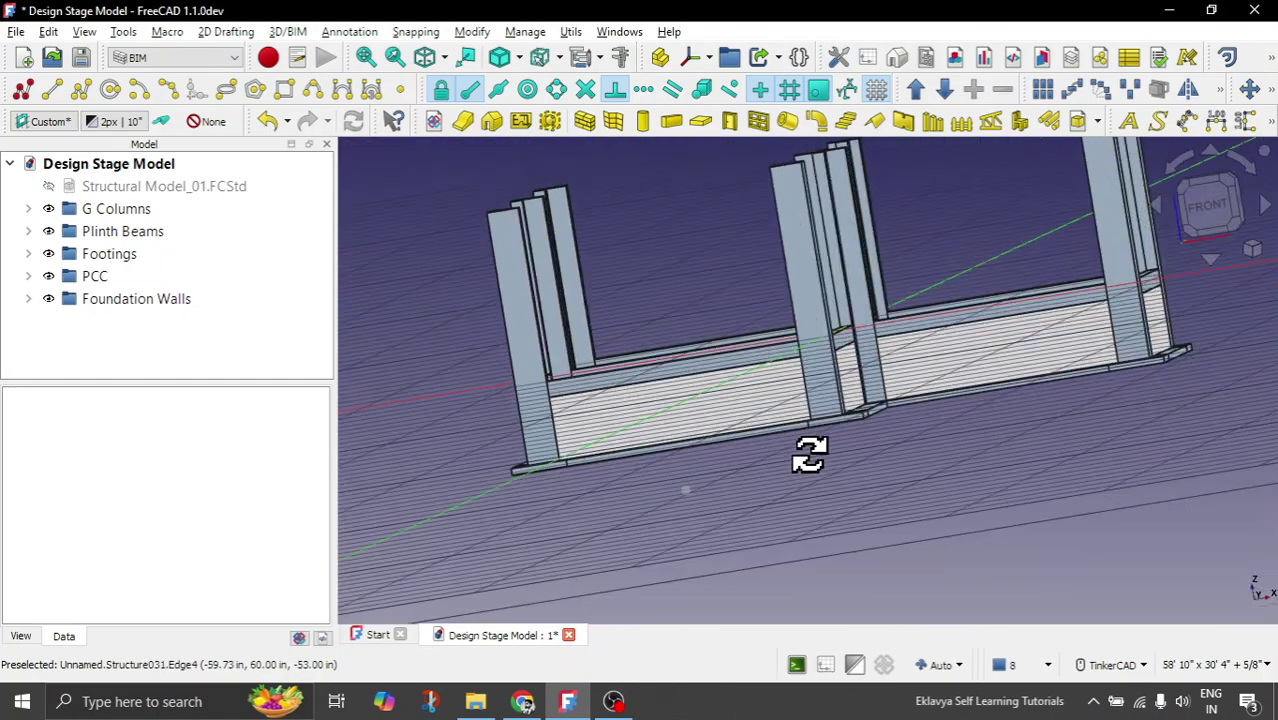
click(1216, 220)
scroll(775, 352, up, 6)
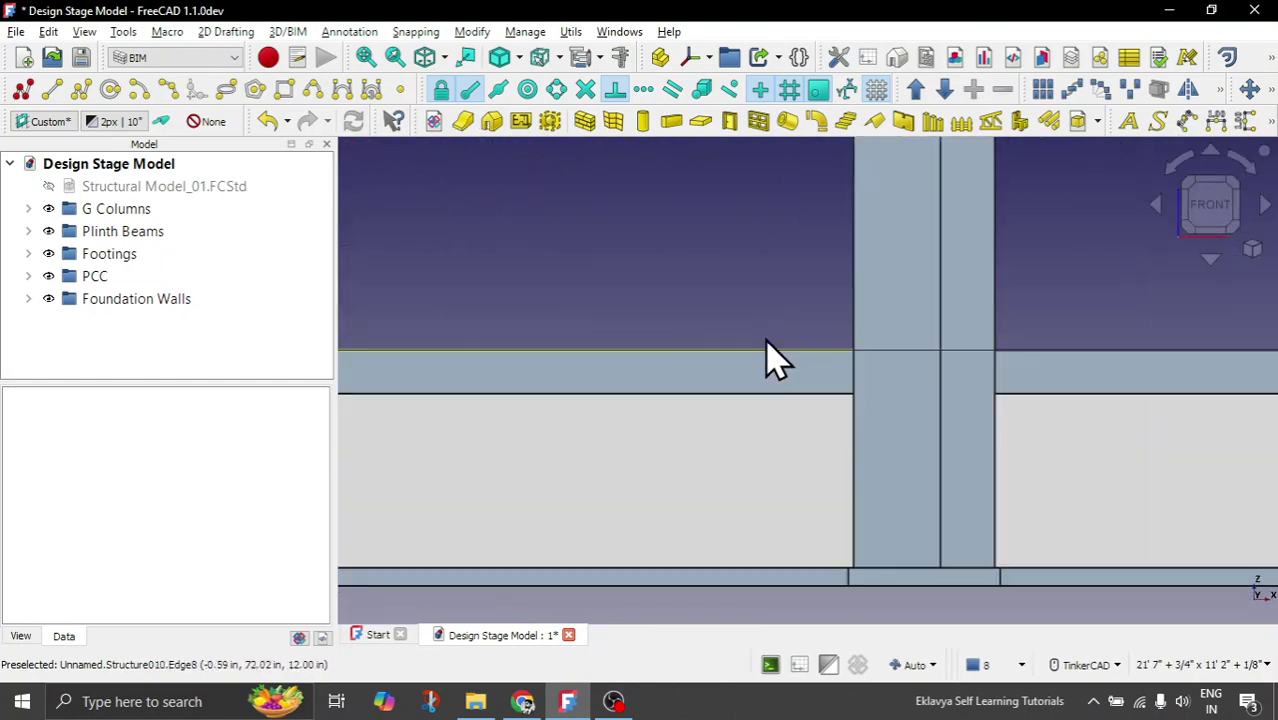
right_drag(901, 428, 842, 445)
Step: Switch to the top view and hide the PCC and Footings groups
scroll(905, 480, down, 2)
right_drag(905, 480, 1093, 291)
click(1199, 212)
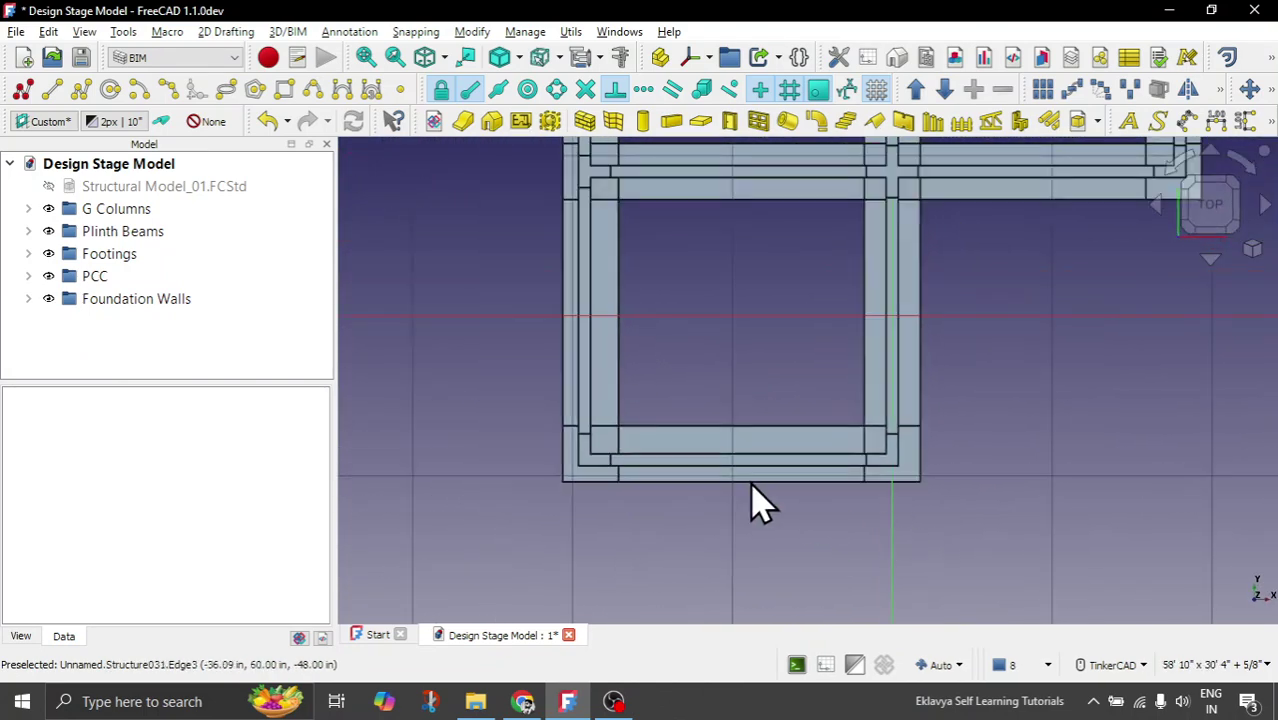
scroll(605, 462, up, 3)
scroll(960, 530, down, 4)
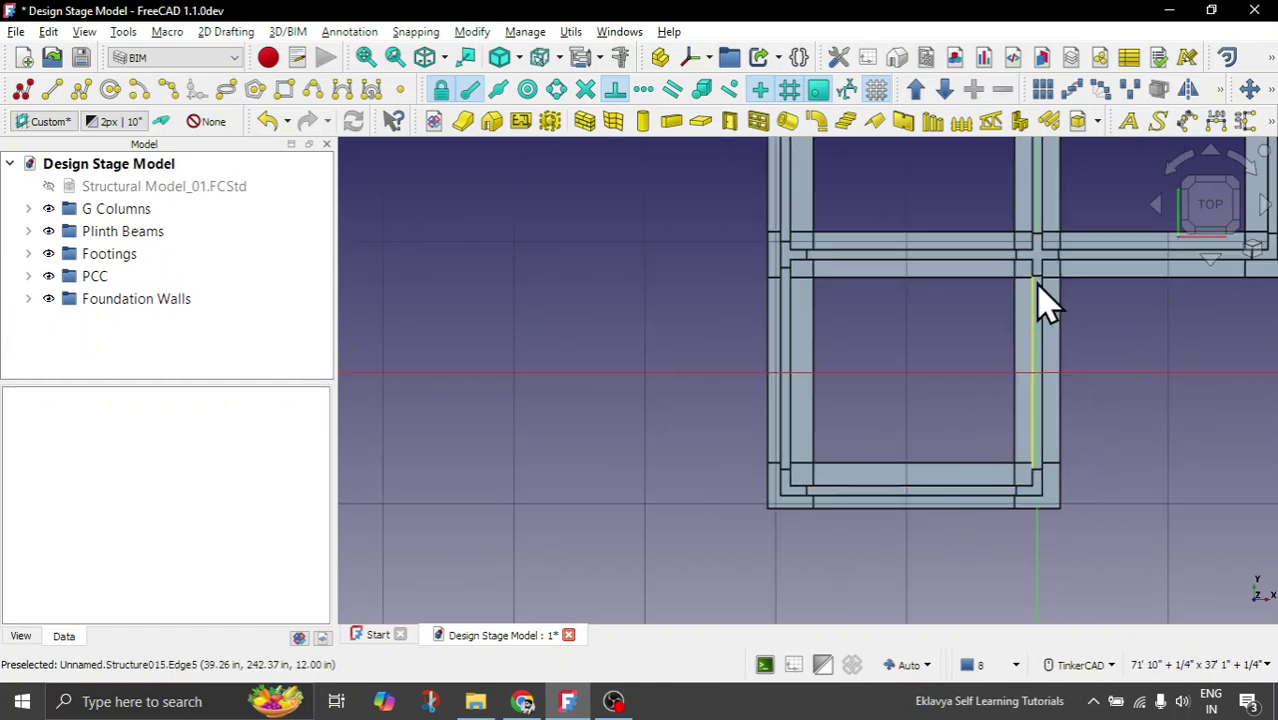
scroll(1057, 258, up, 3)
scroll(693, 362, down, 3)
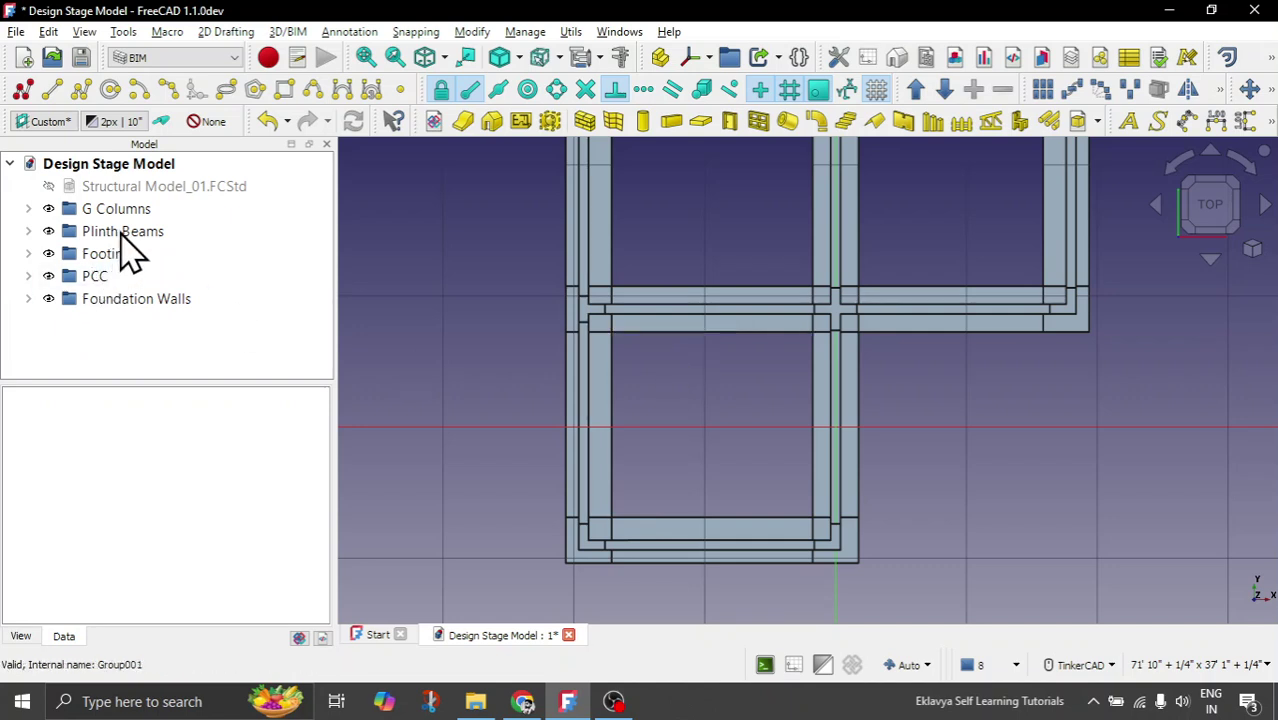
click(100, 279)
key(space)
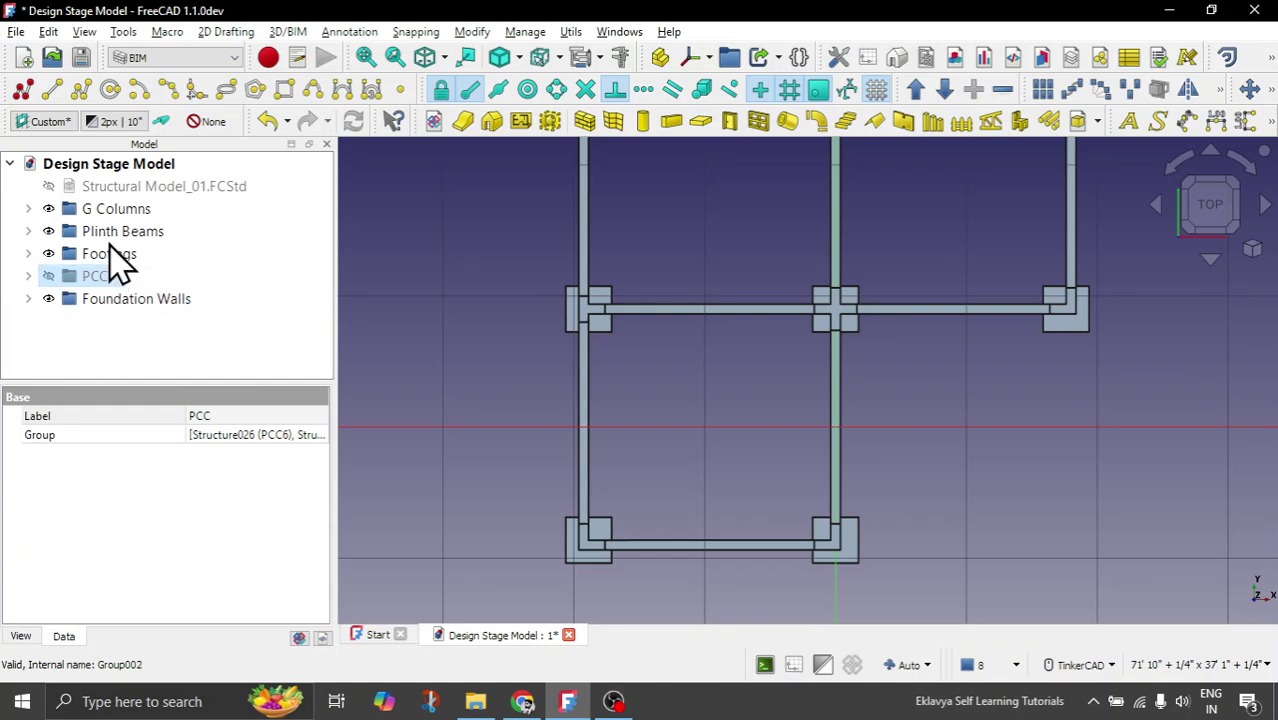
click(119, 210)
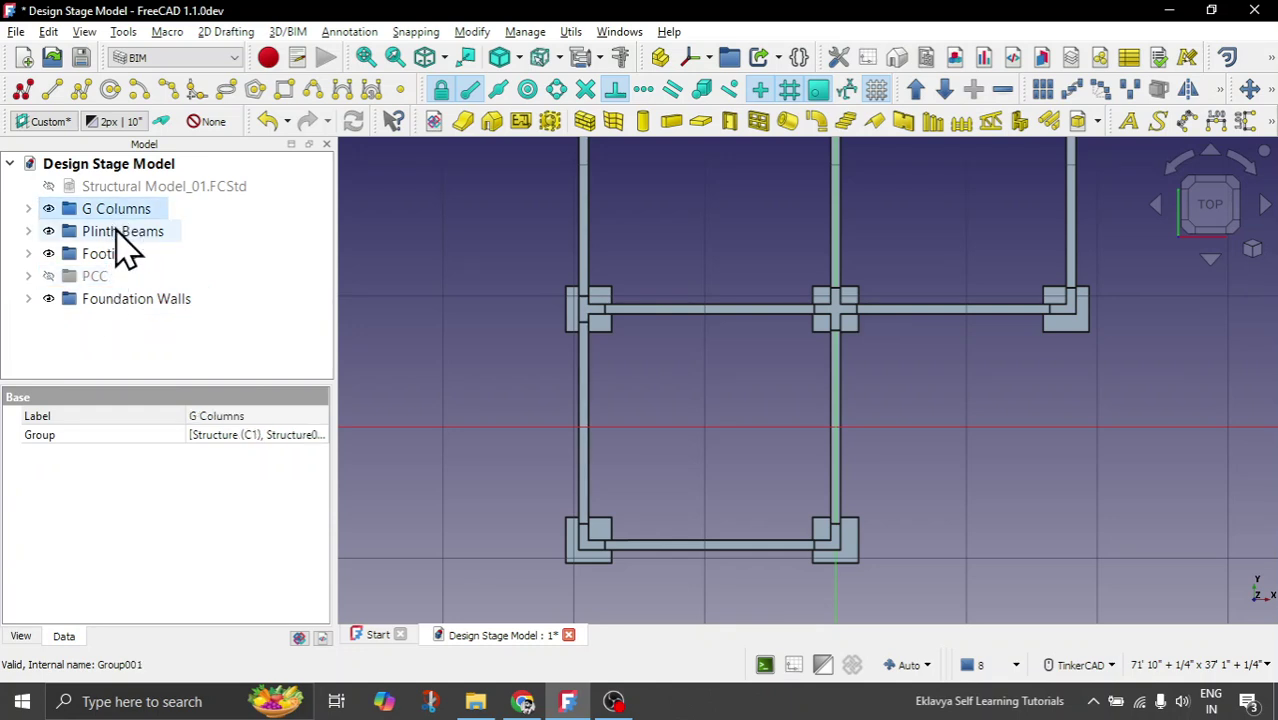
click(108, 256)
key(space)
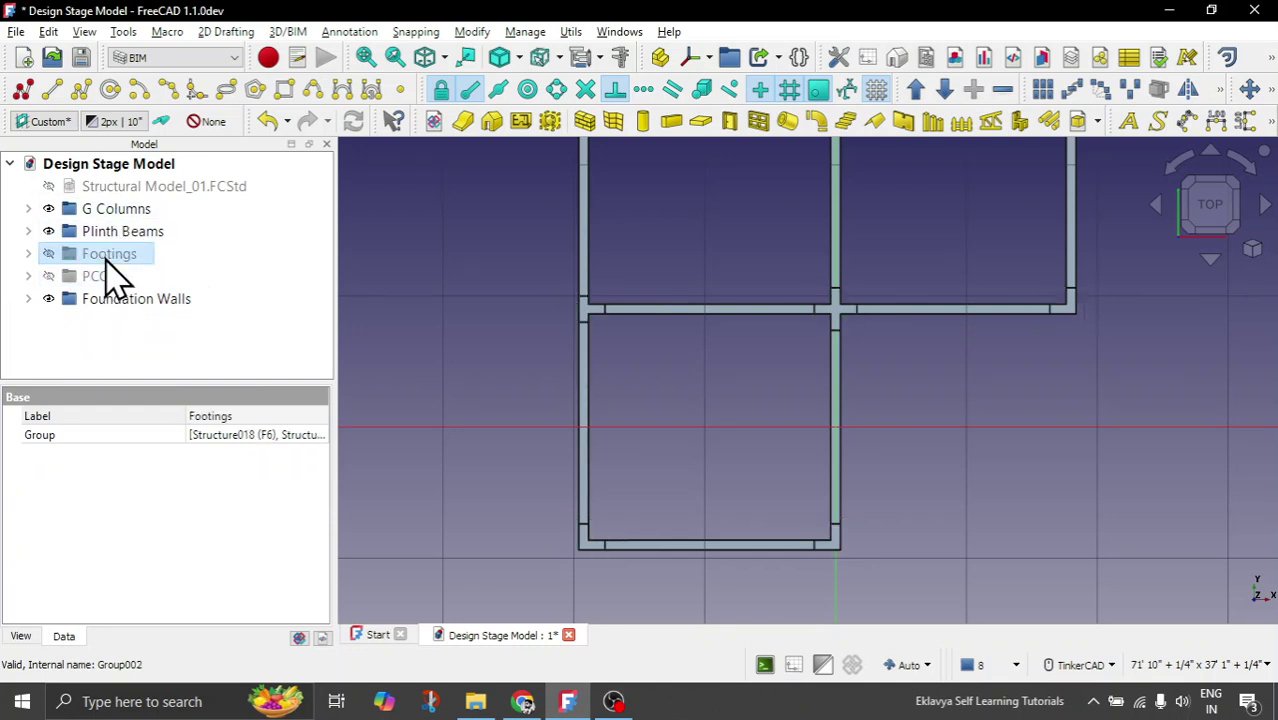
Step: Draw a filled 18' 6" by 17' 3" rectangle inside the lower bay, from column C7's inner corner to the diagonally opposite column's inner corner
right_drag(600, 394, 632, 352)
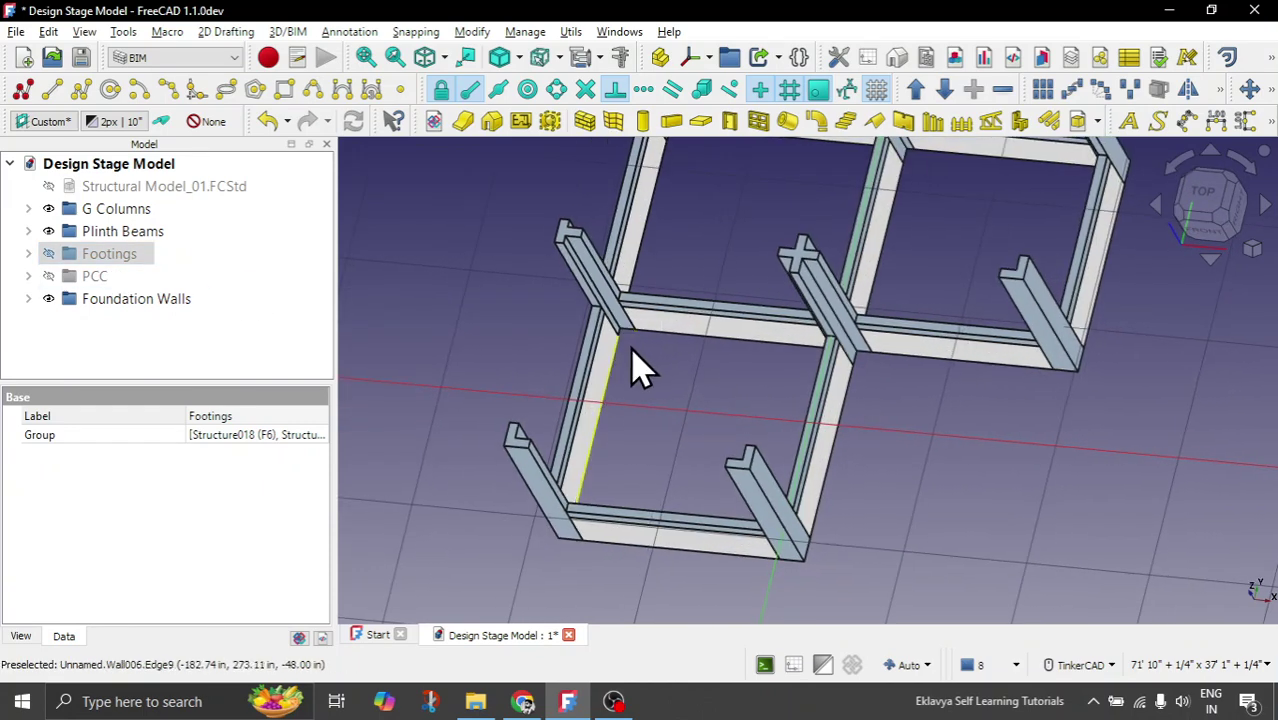
click(1196, 200)
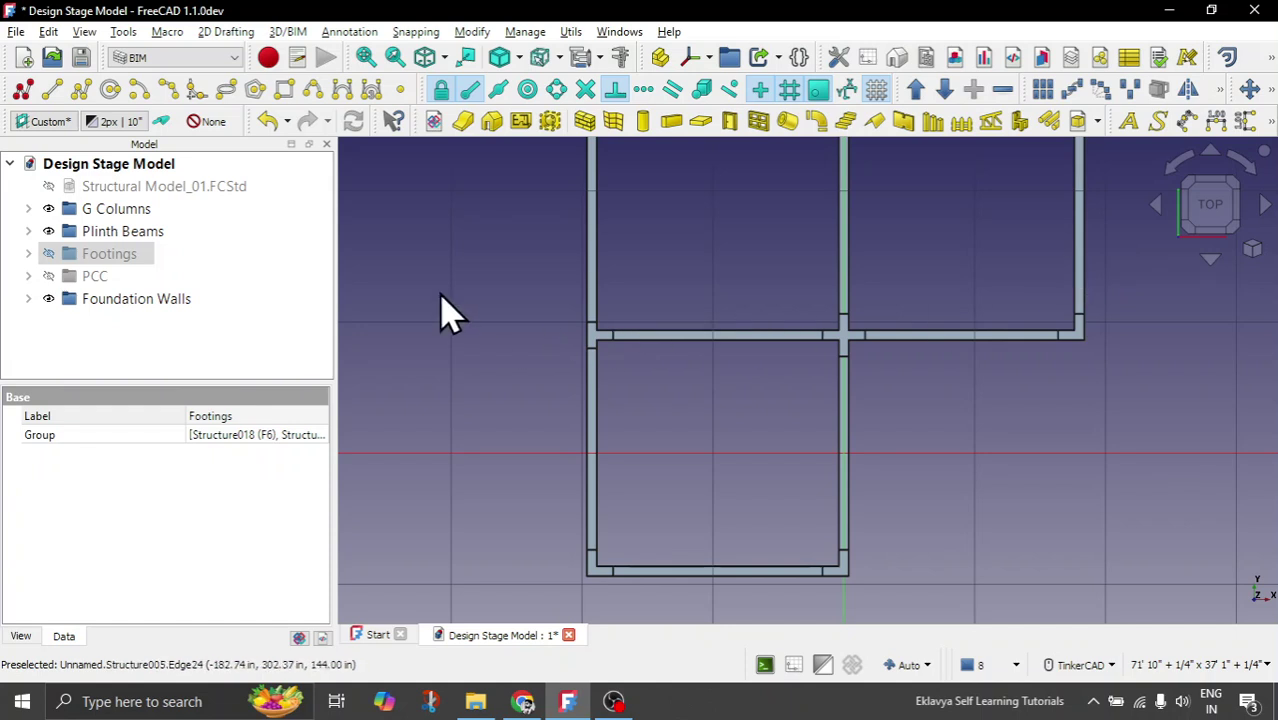
click(284, 89)
scroll(614, 354, up, 3)
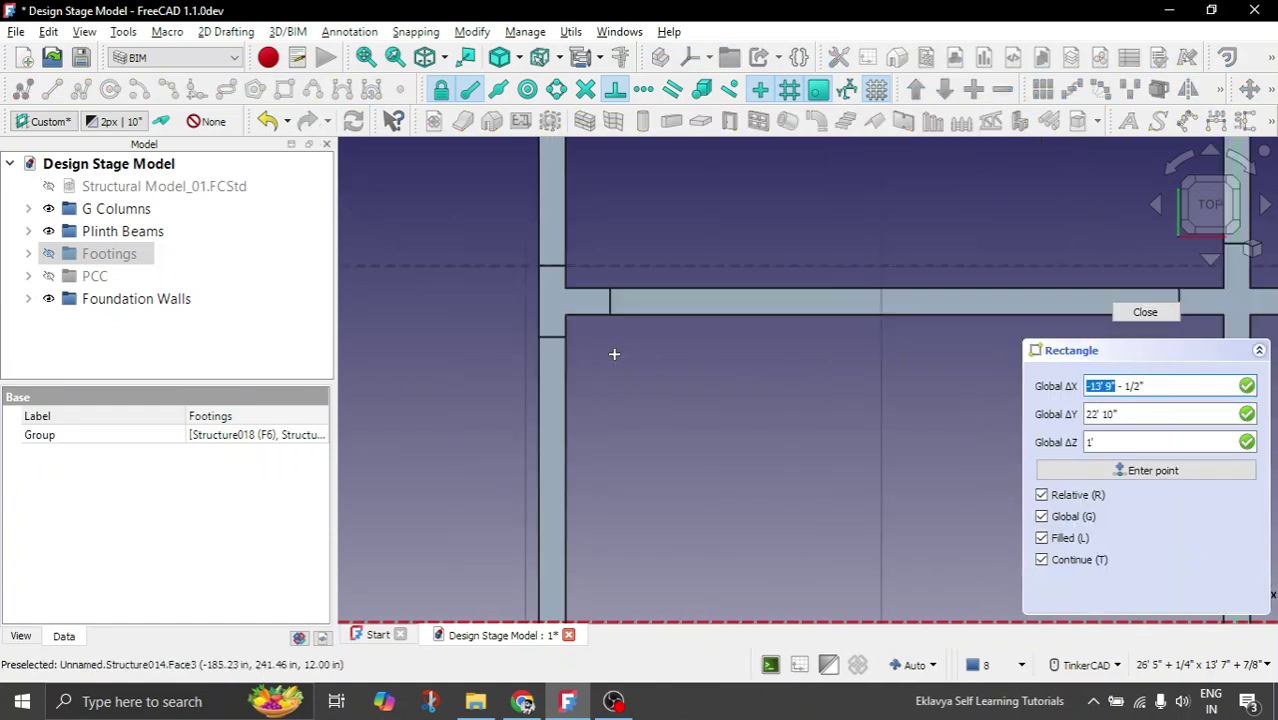
click(567, 318)
scroll(567, 318, down, 3)
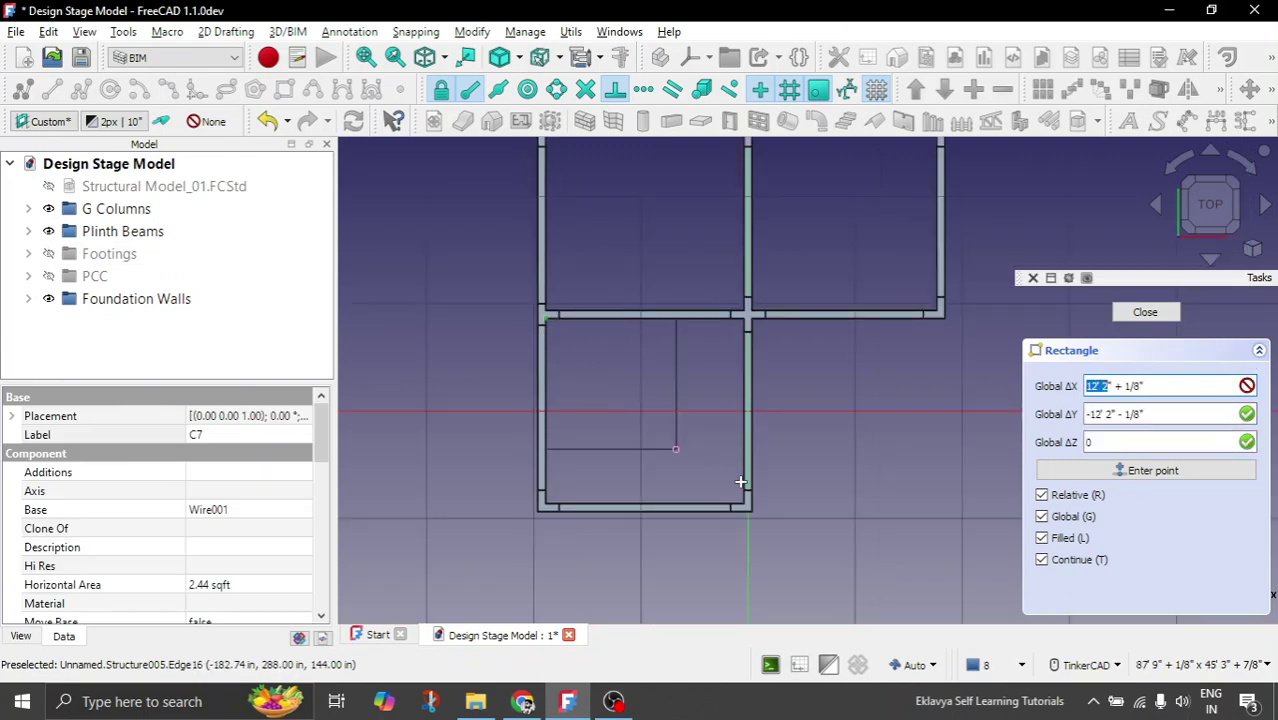
scroll(745, 505, up, 4)
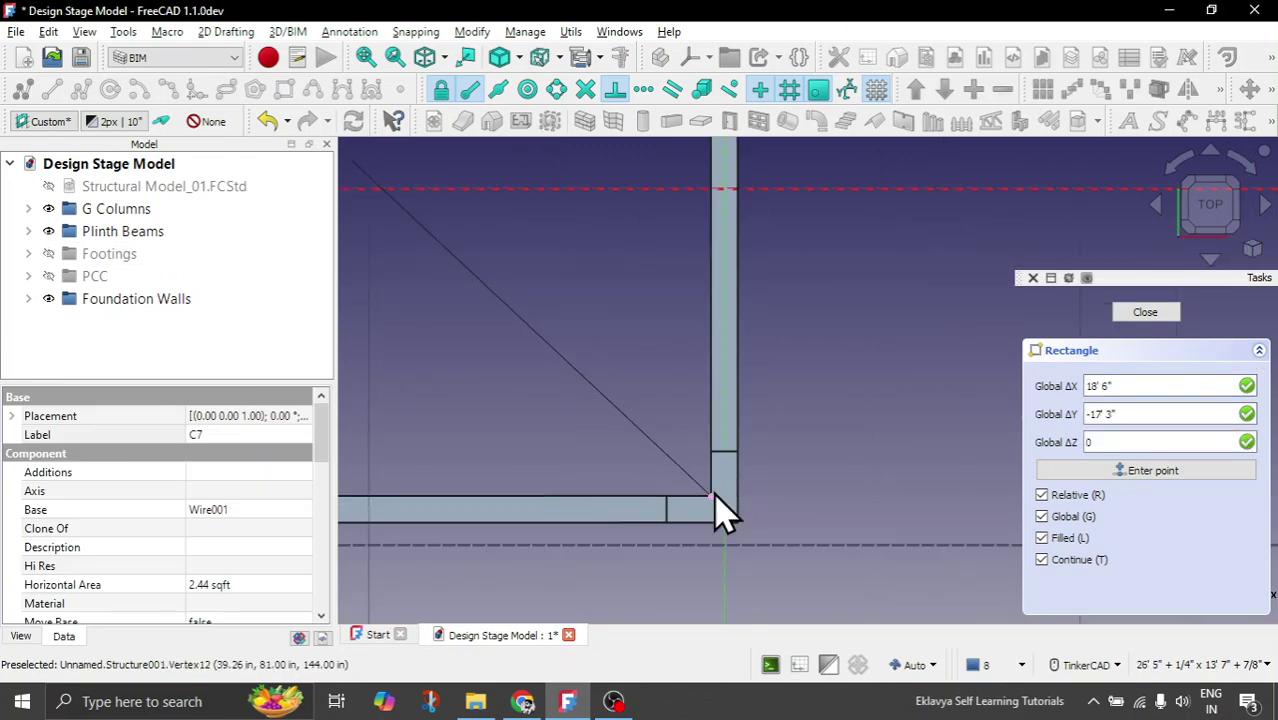
Step: Finish the 18' 6" by 17' 3" filled rectangle at the inner corner of the plinth beams, enclosing the bay, and end the Rectangle command
click(713, 495)
scroll(787, 413, down, 3)
key(Escape)
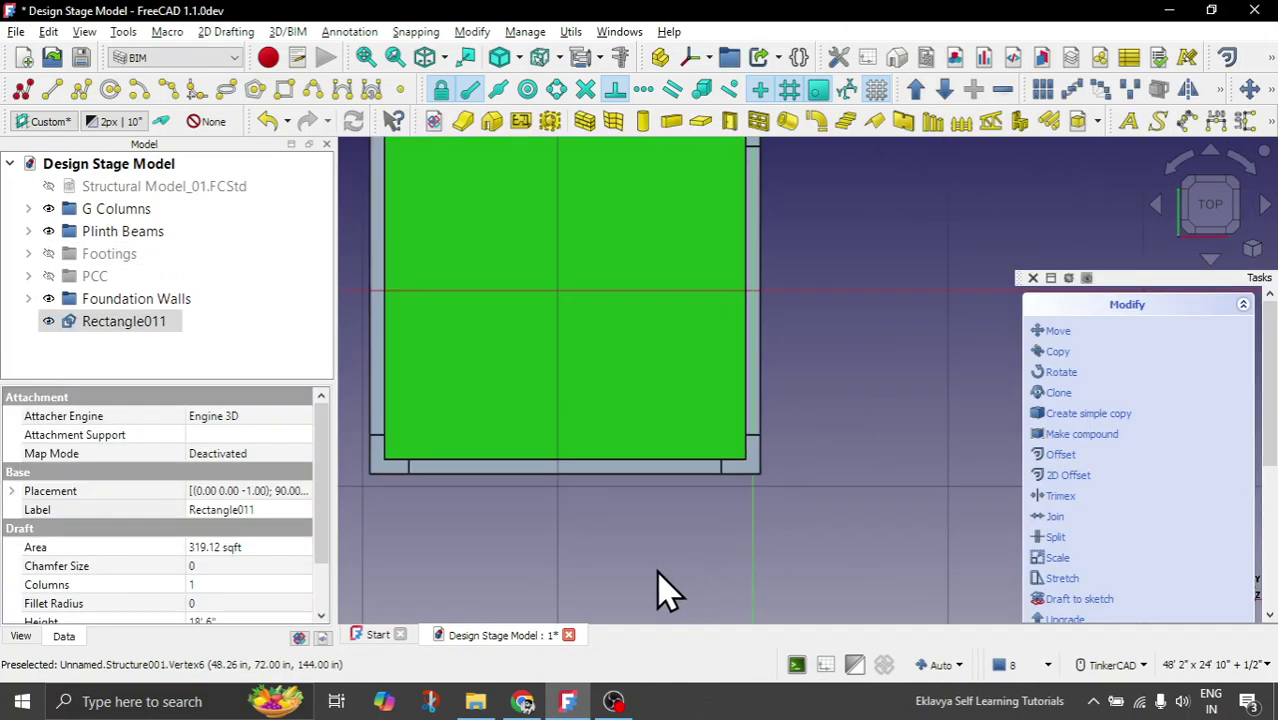
right_drag(662, 591, 487, 485)
click(537, 512)
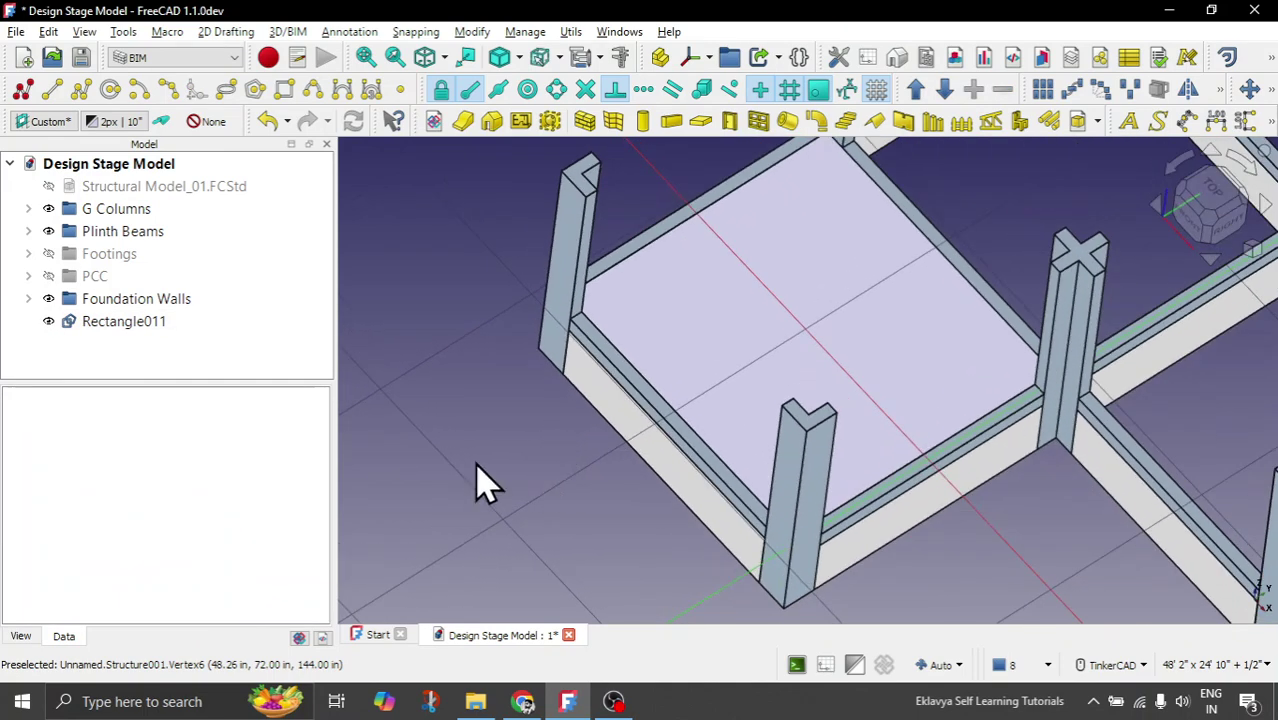
Step: Create a slab from the new rectangle between the plinth beams
click(120, 322)
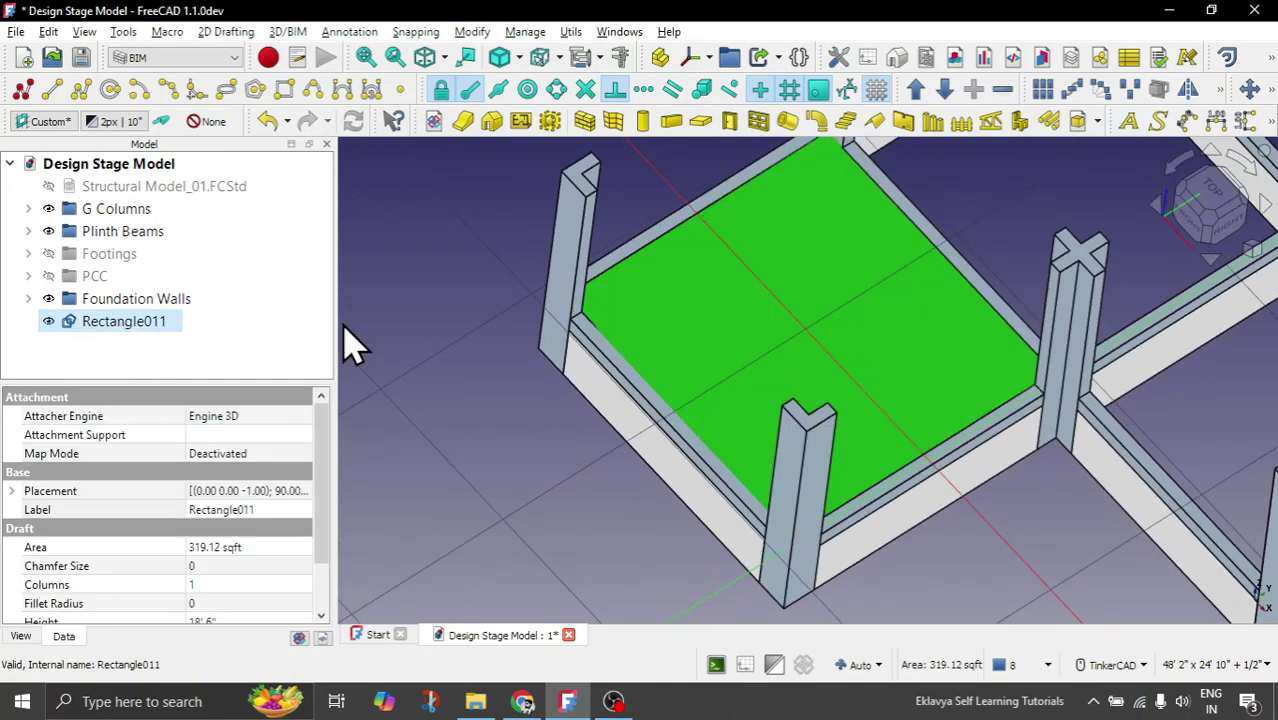
click(700, 122)
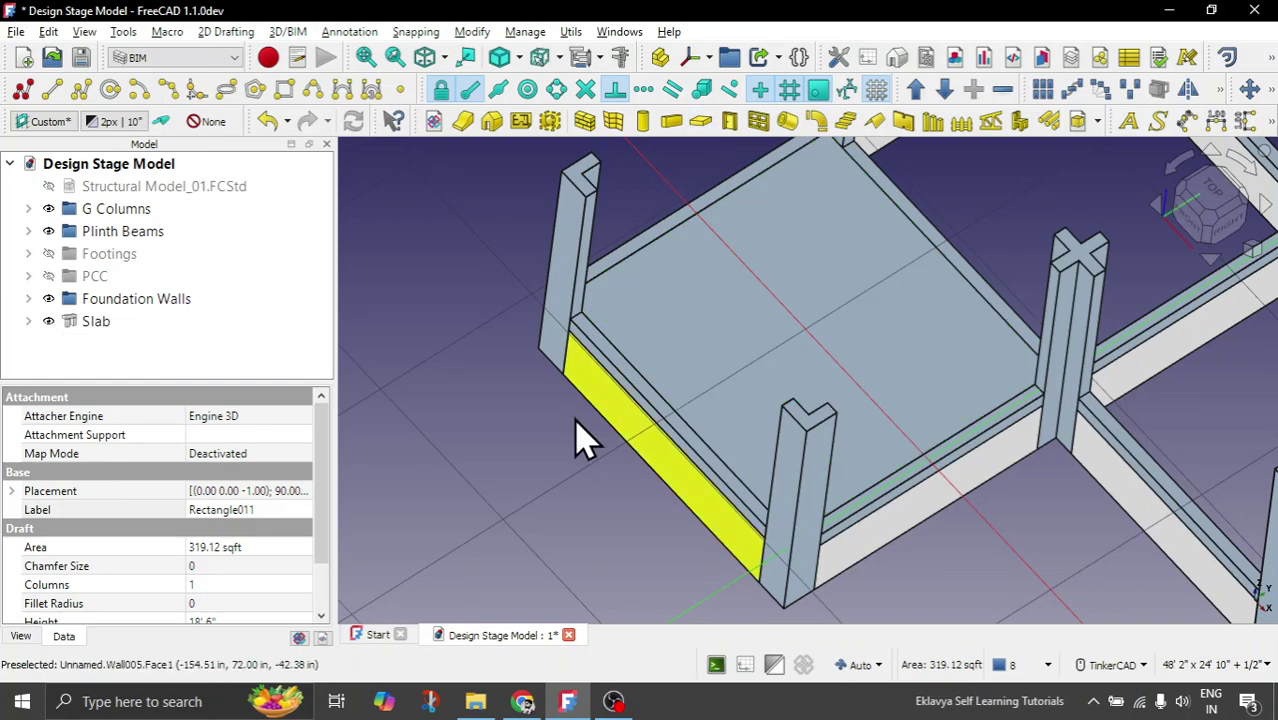
right_drag(576, 434, 648, 456)
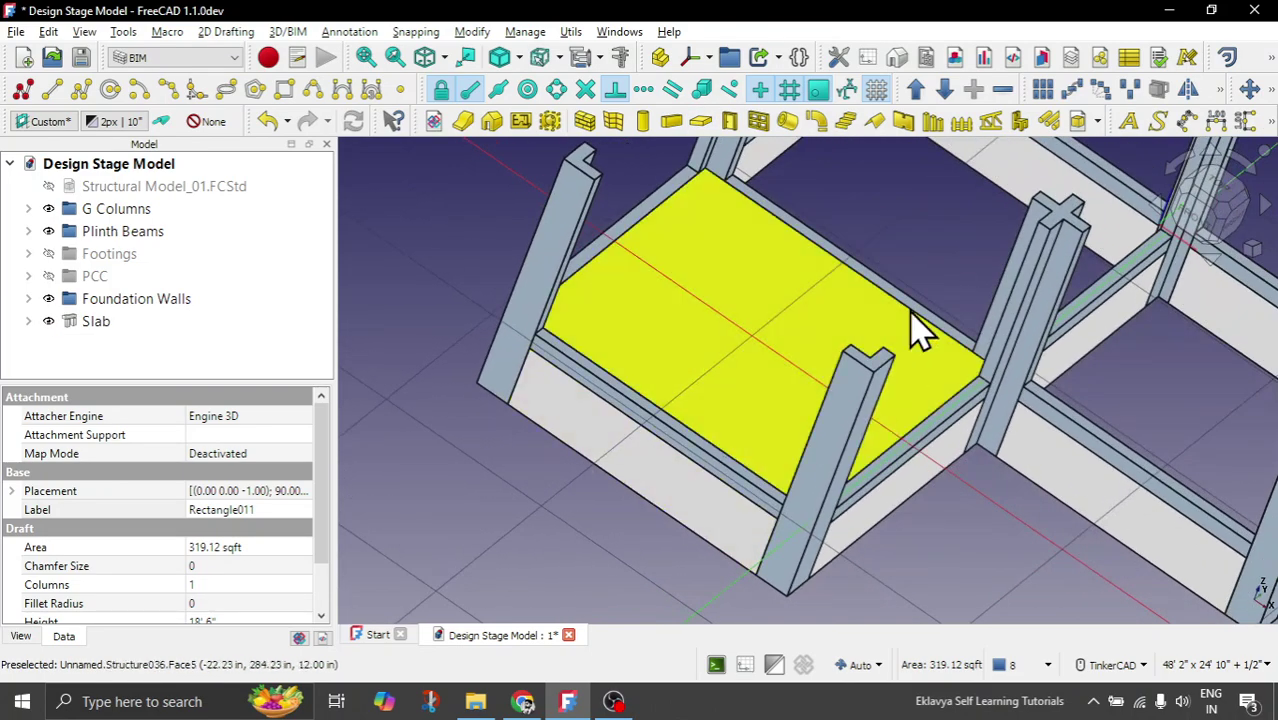
right_drag(916, 328, 878, 290)
Step: Hide the Plinth Beams group to expose the edges of the slab
click(112, 236)
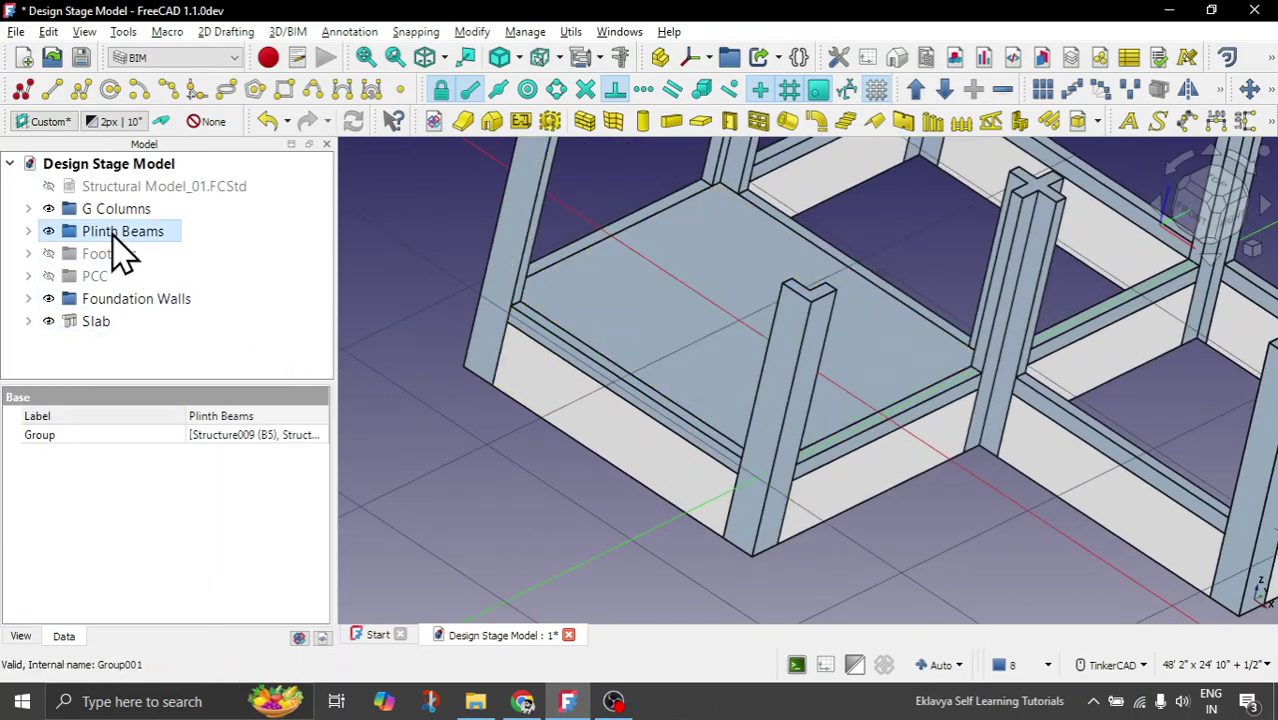
key(space)
right_drag(548, 505, 593, 508)
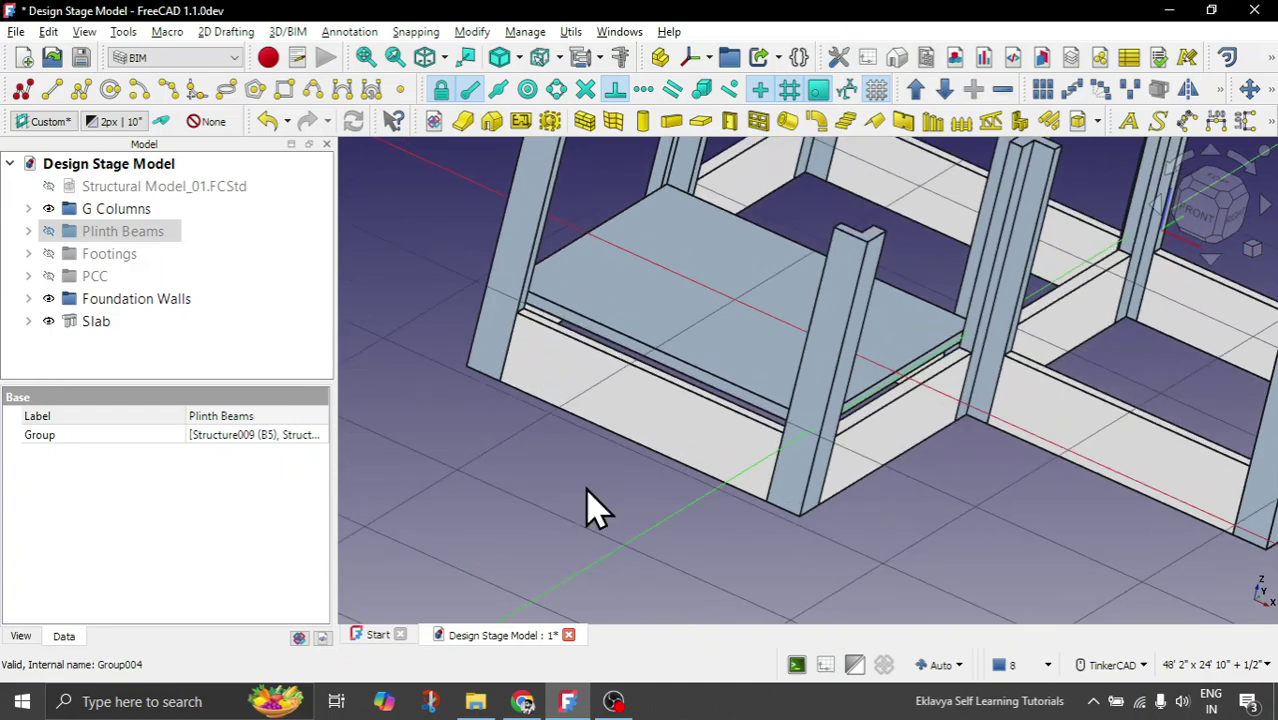
scroll(625, 365, up, 2)
scroll(625, 365, up, 2)
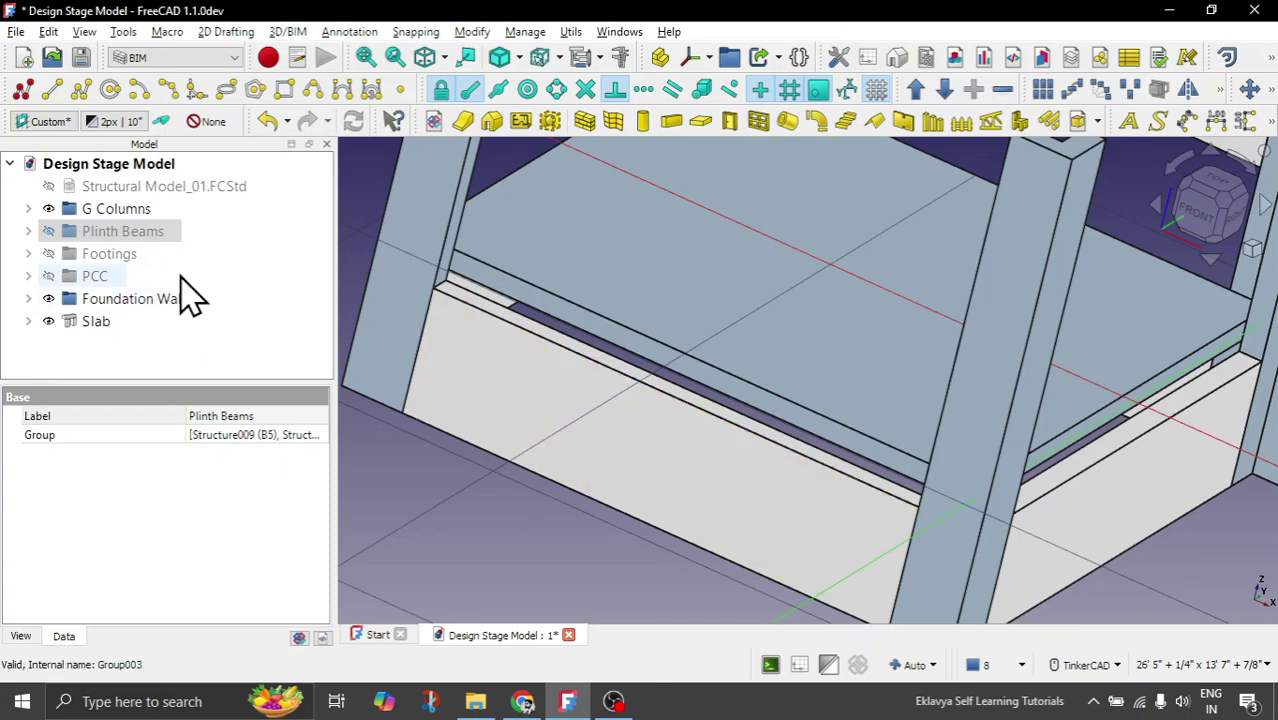
Step: Set the slab's height to 5" and check its thickness from above and below
click(98, 325)
drag(316, 462, 322, 604)
click(265, 502)
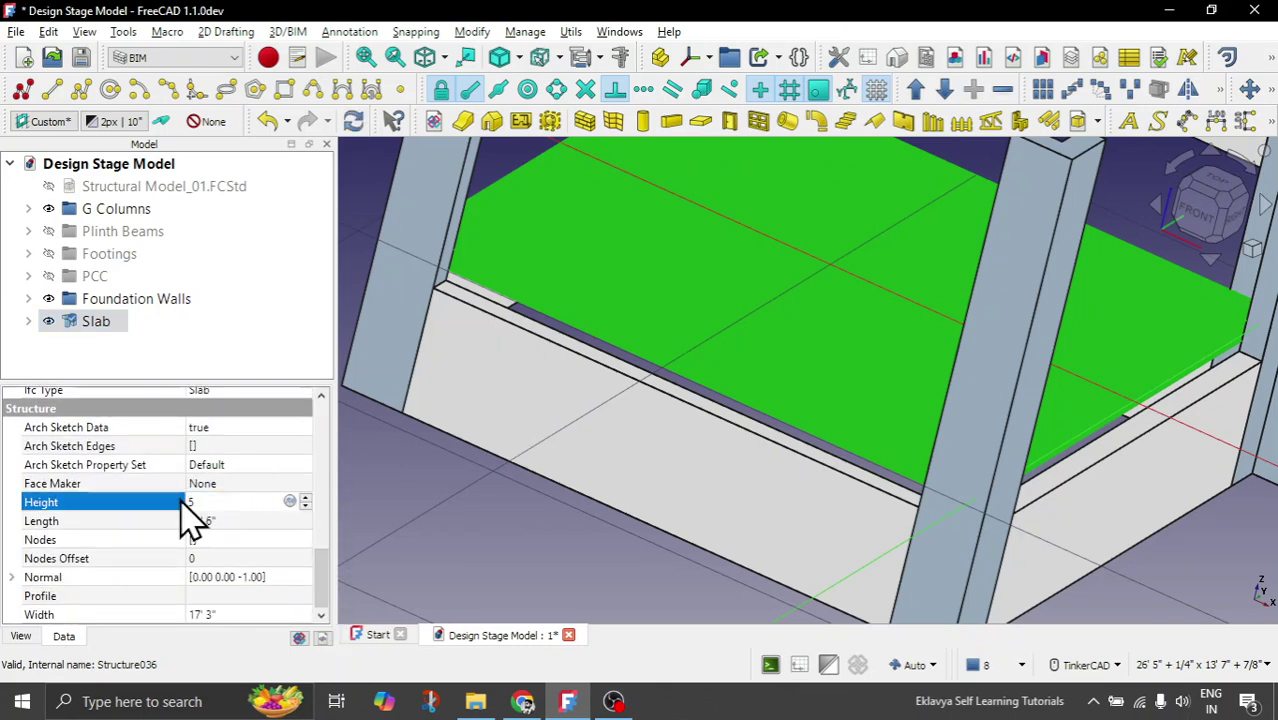
text(5")
right_drag(465, 520, 527, 545)
right_drag(545, 418, 585, 514)
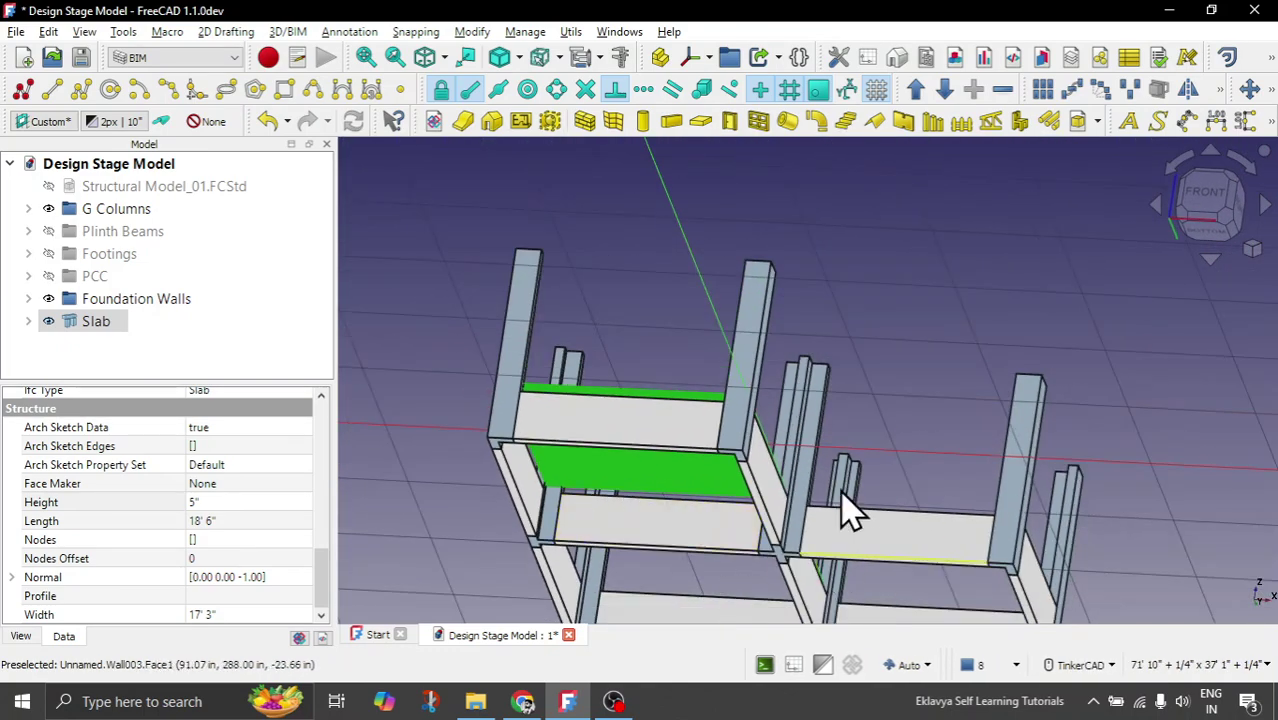
right_drag(847, 510, 940, 515)
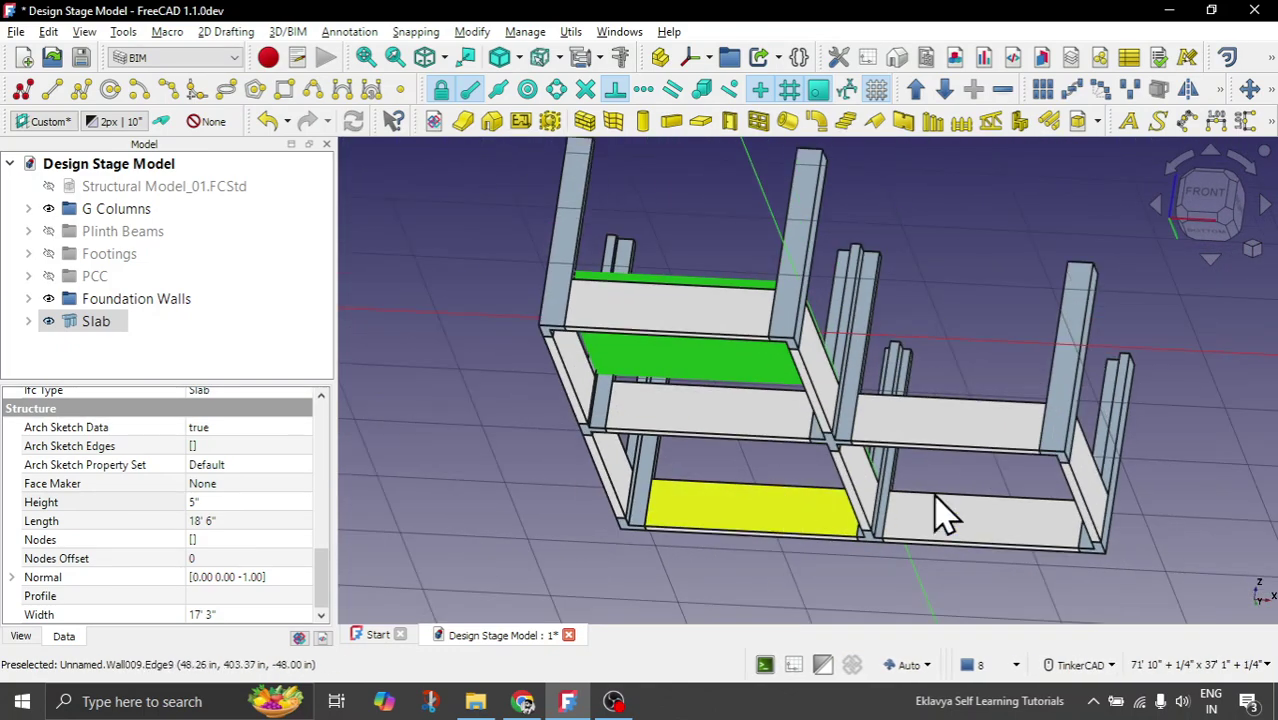
right_drag(650, 410, 588, 485)
scroll(540, 535, up, 3)
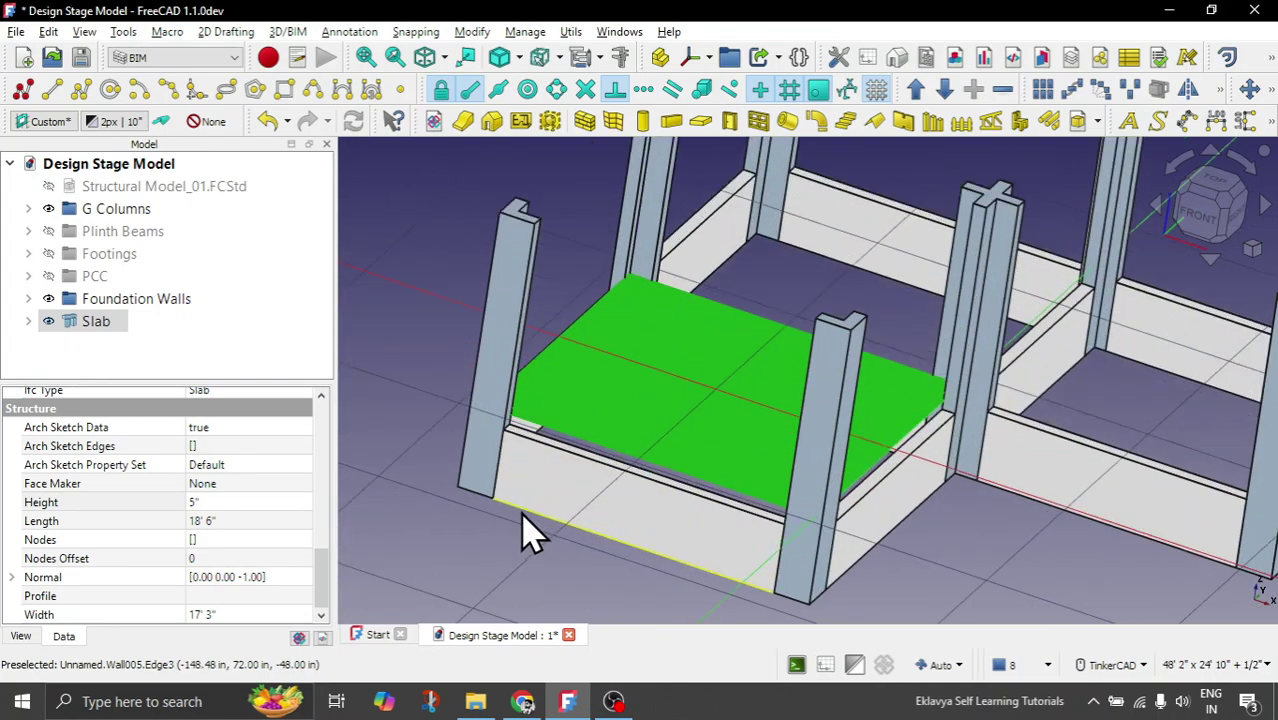
click(90, 277)
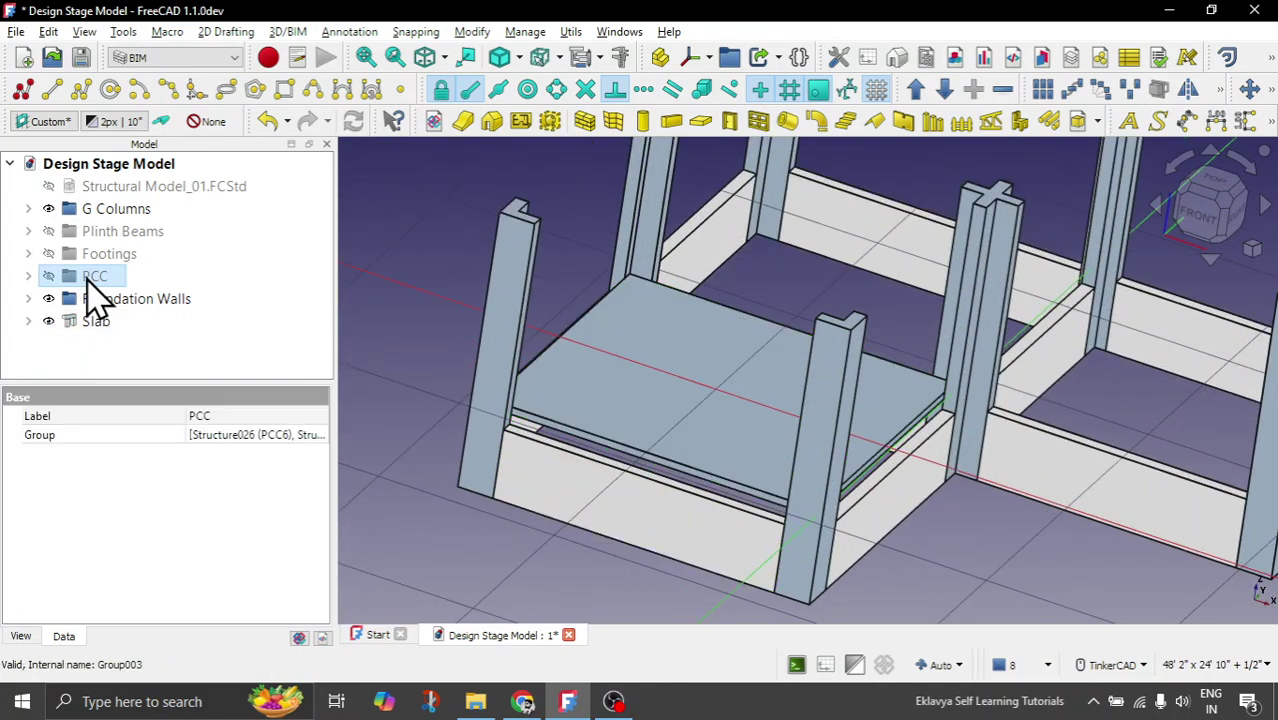
key(space)
key(space)
Step: Show the Plinth Beams group again around the slab
click(115, 231)
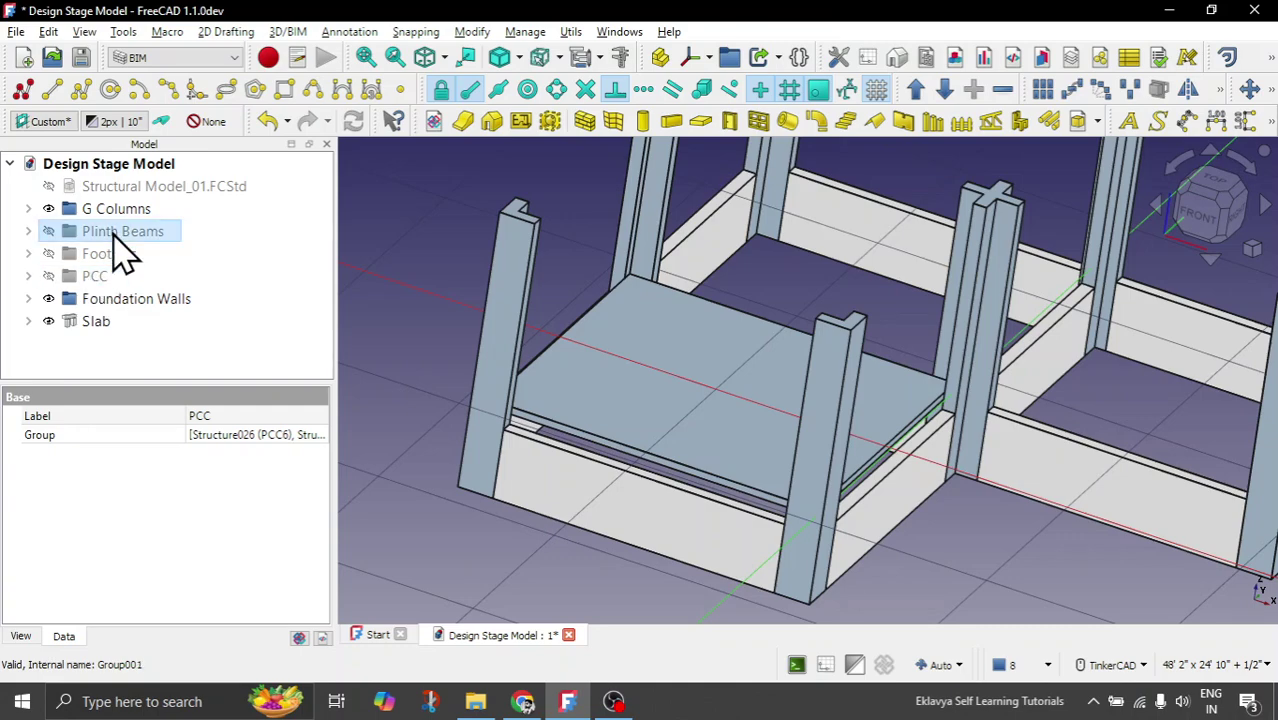
key(space)
right_drag(555, 480, 484, 444)
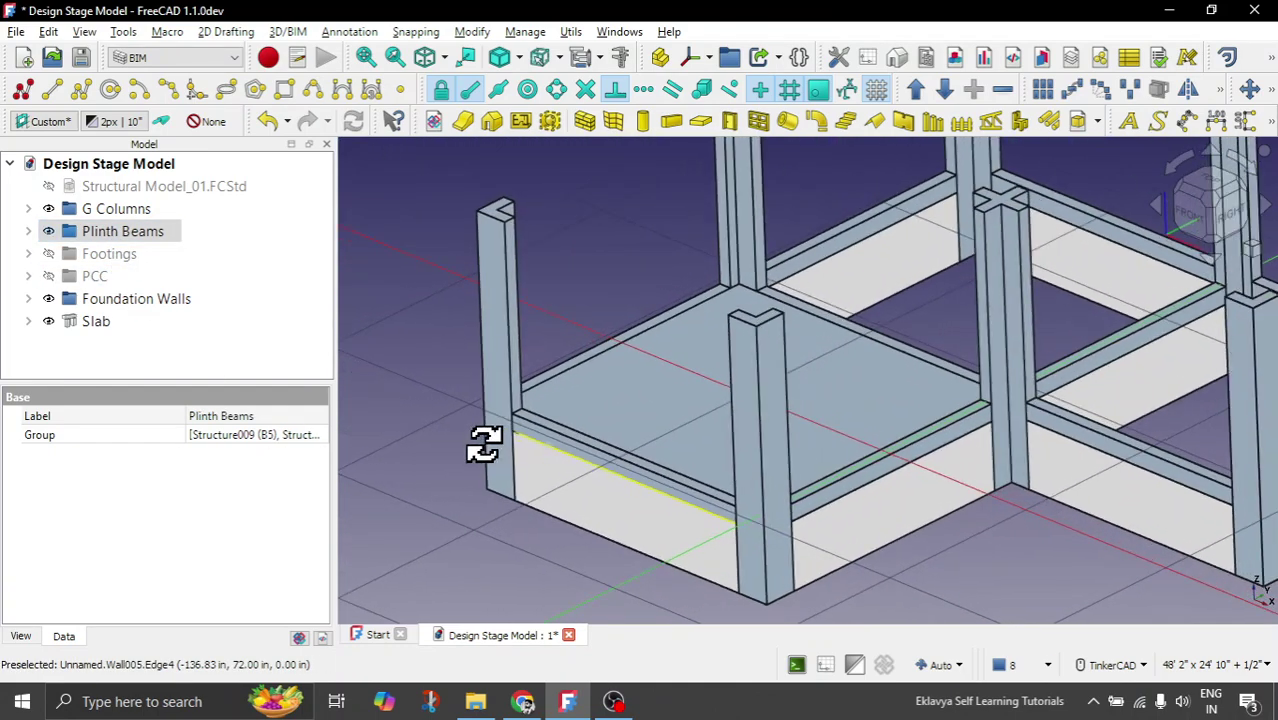
scroll(540, 420, down, 4)
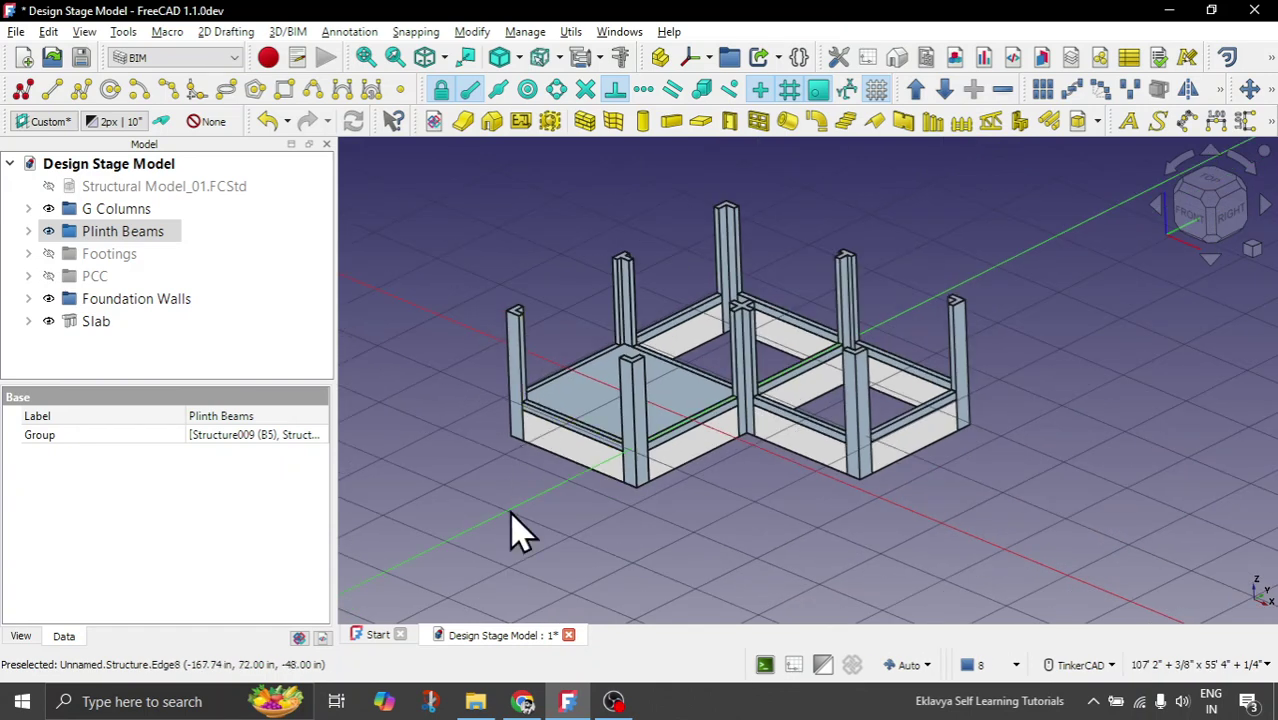
click(122, 210)
shift+click(107, 280)
key(space)
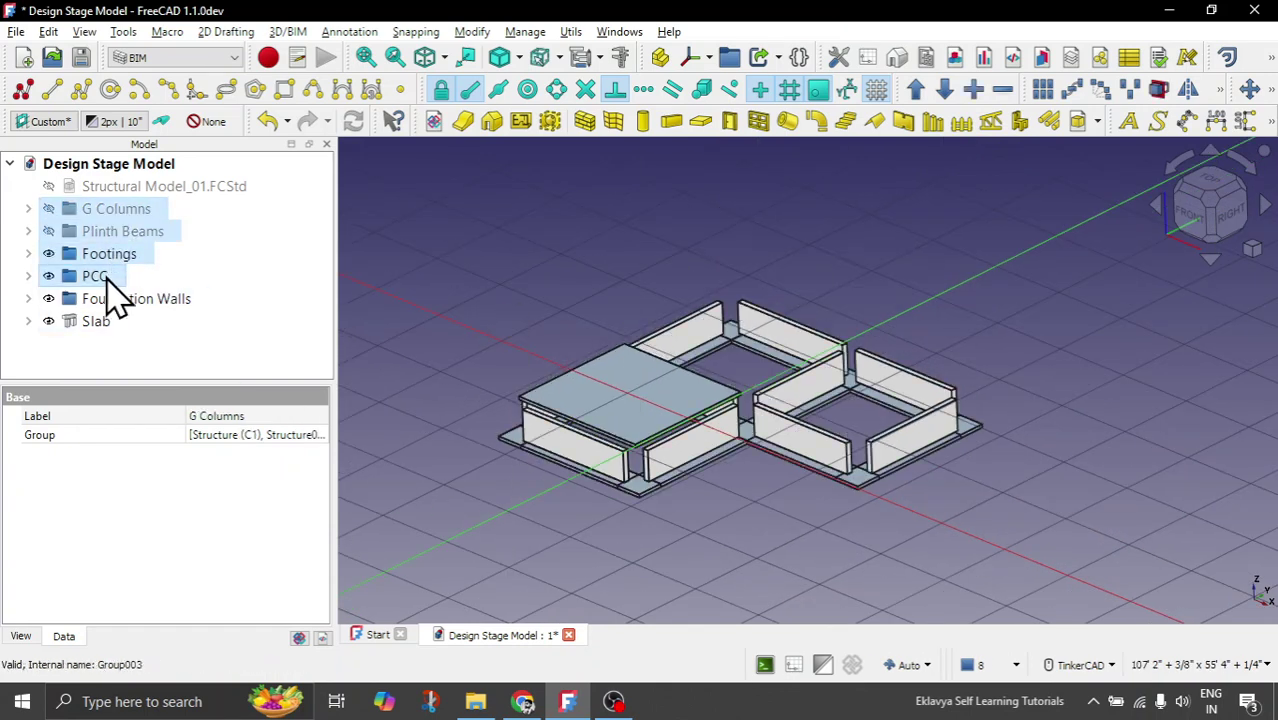
key(space)
Step: Make the Footings and PCC groups visible, then clear the selection
click(108, 258)
key(space)
click(100, 277)
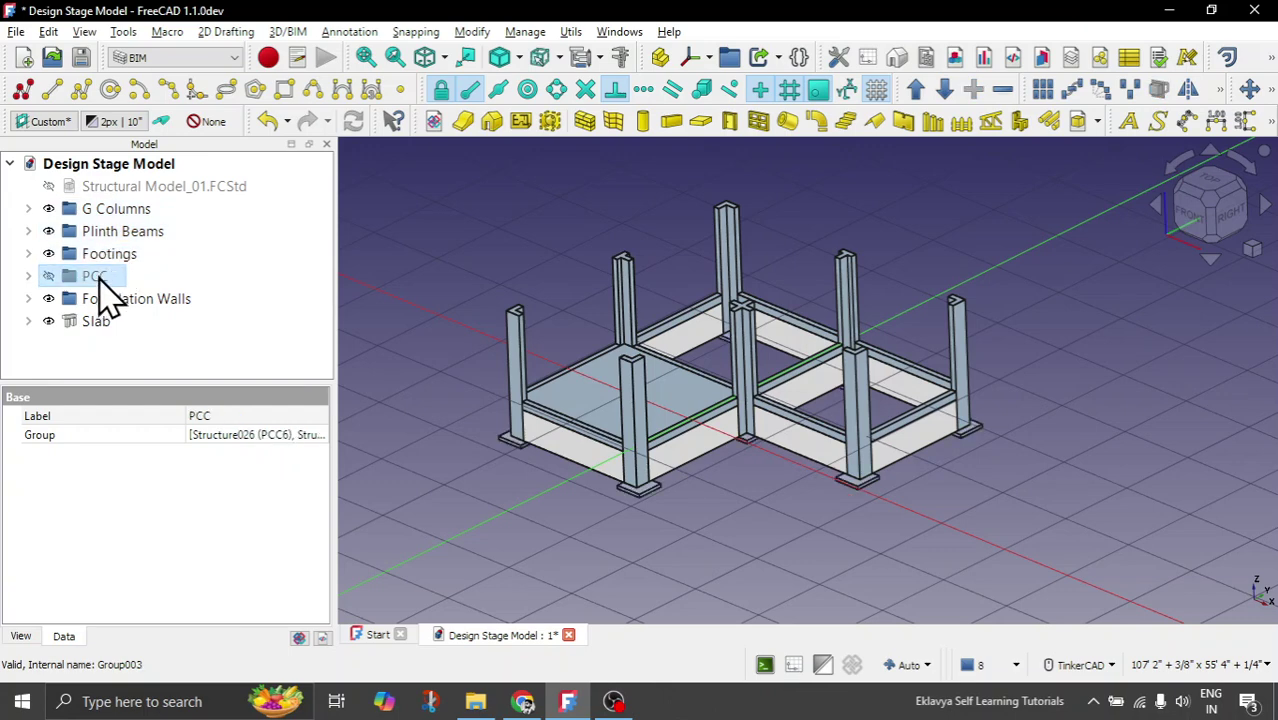
key(space)
click(497, 545)
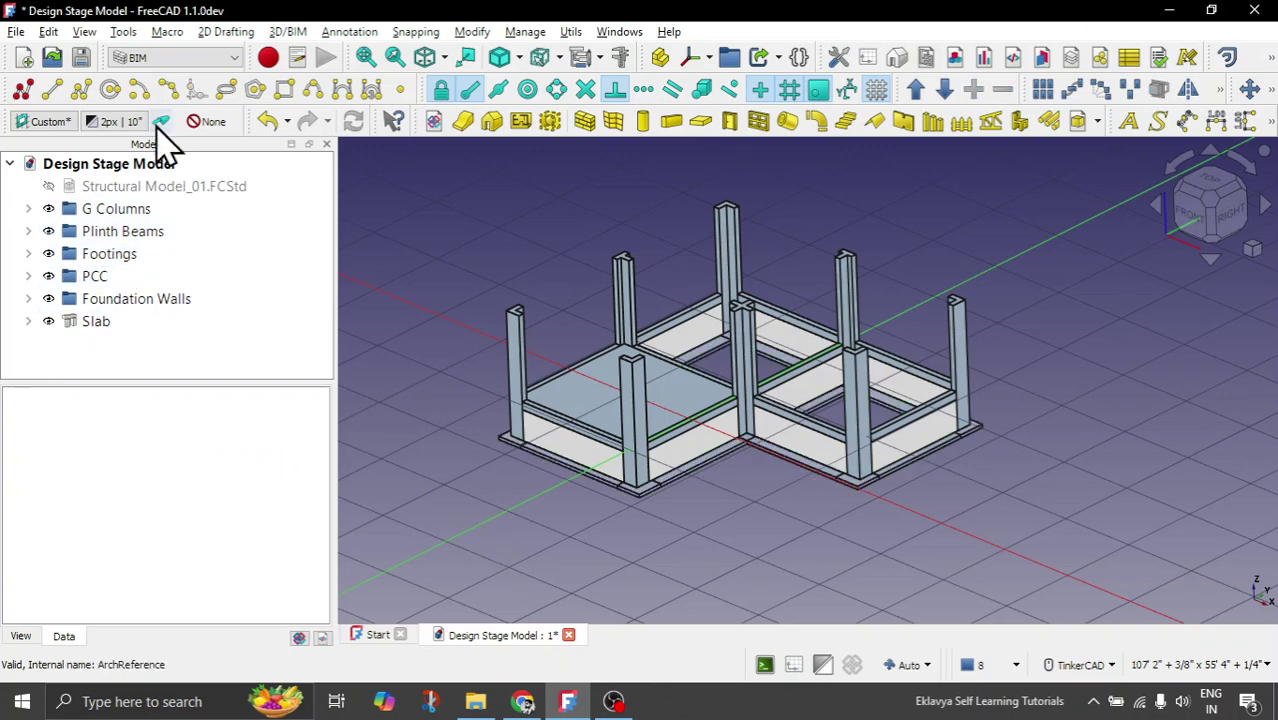
Step: Open the Clipping plane tool and close the report view to free up the model view
click(123, 32)
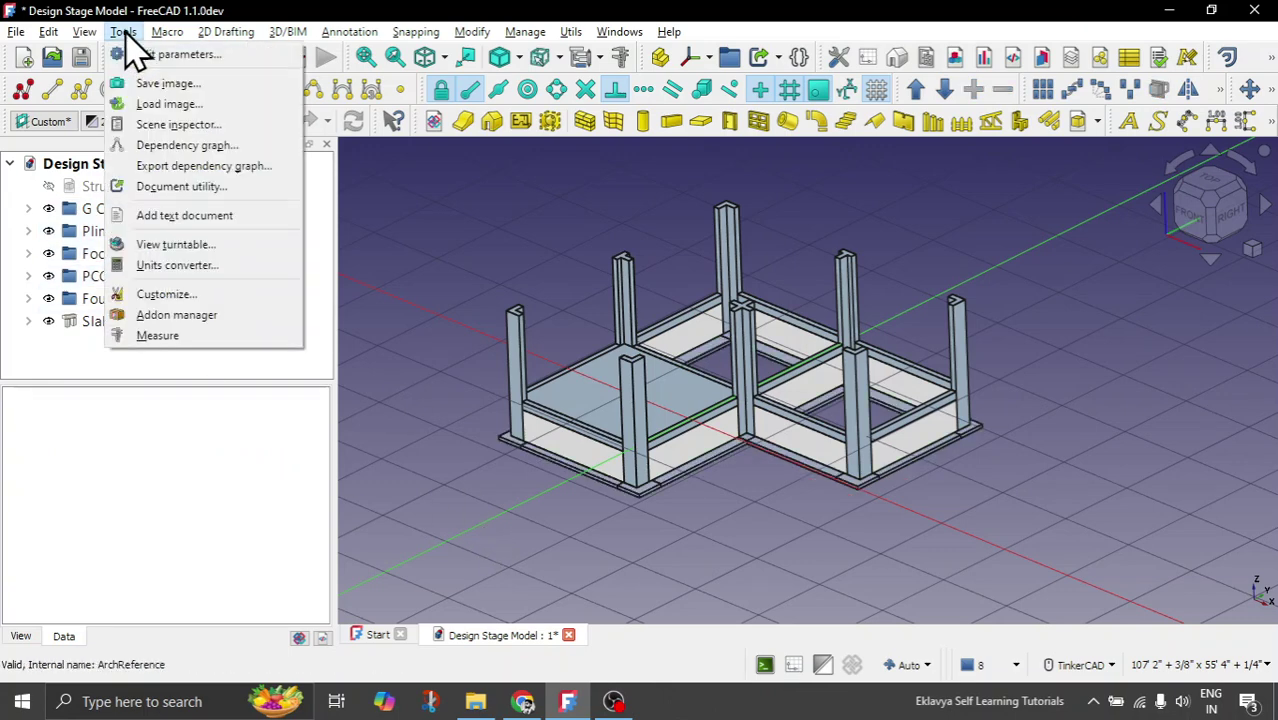
mouse_move(84, 32)
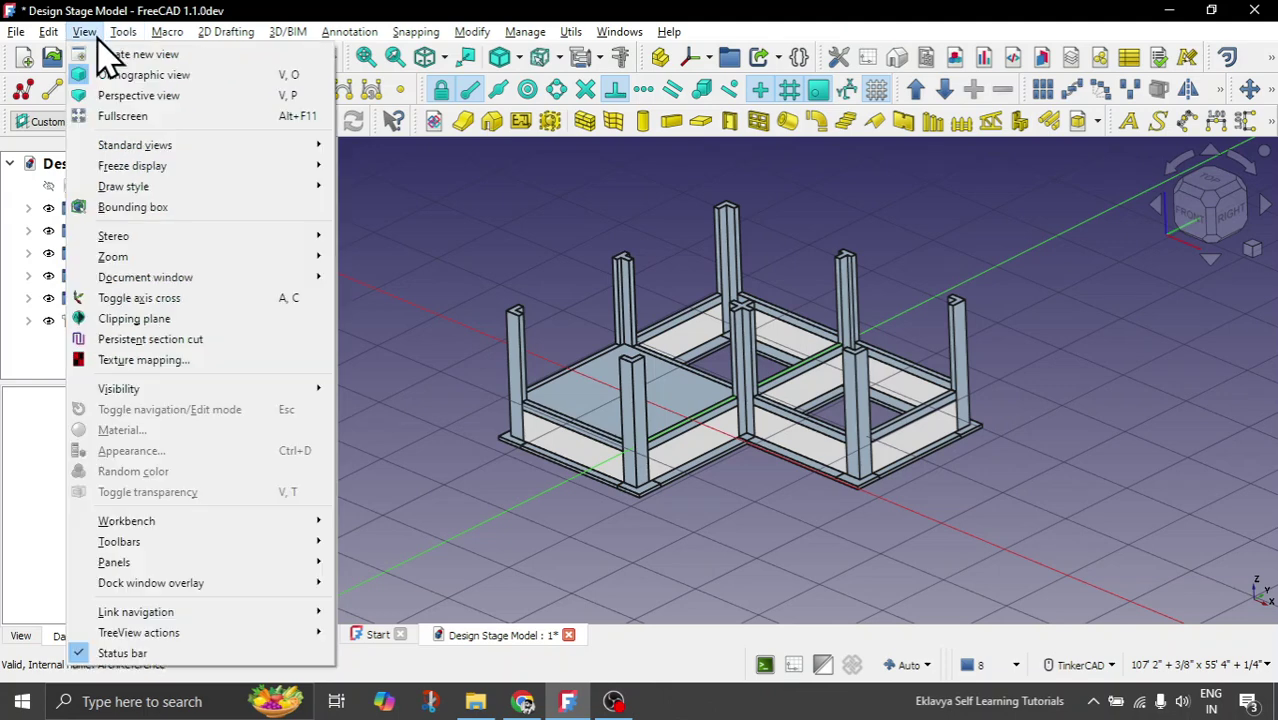
mouse_move(137, 187)
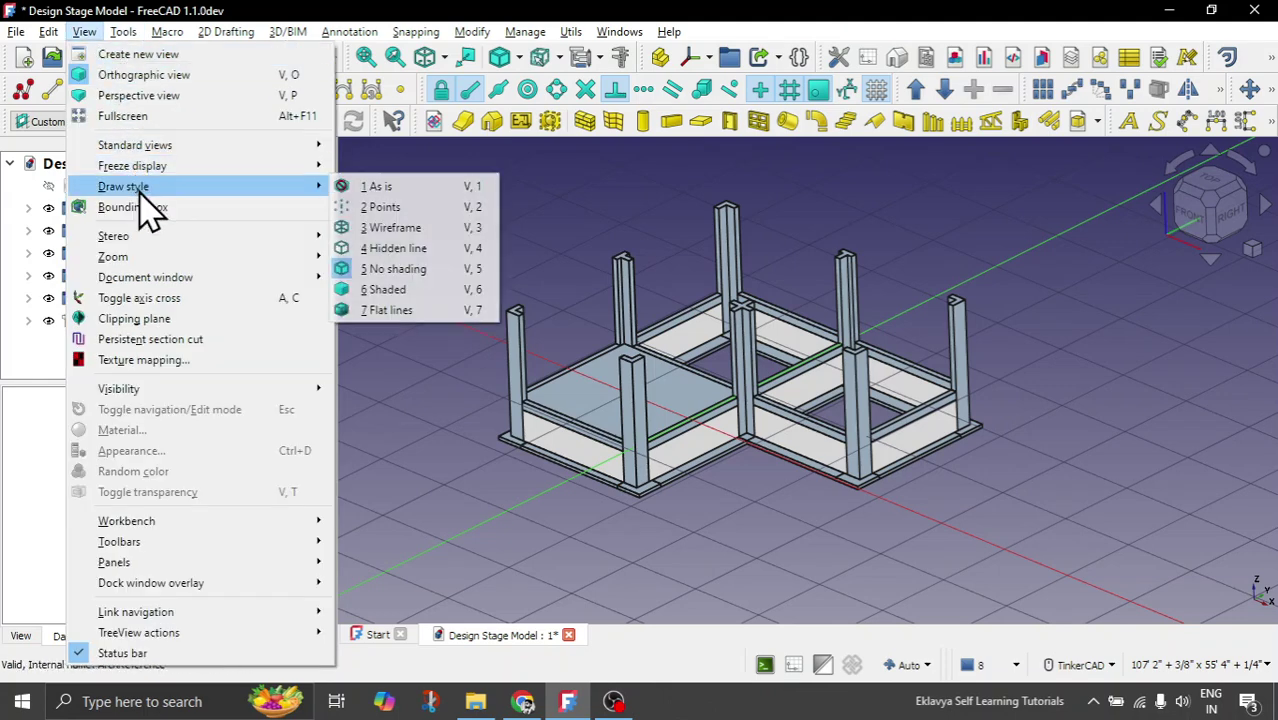
click(161, 316)
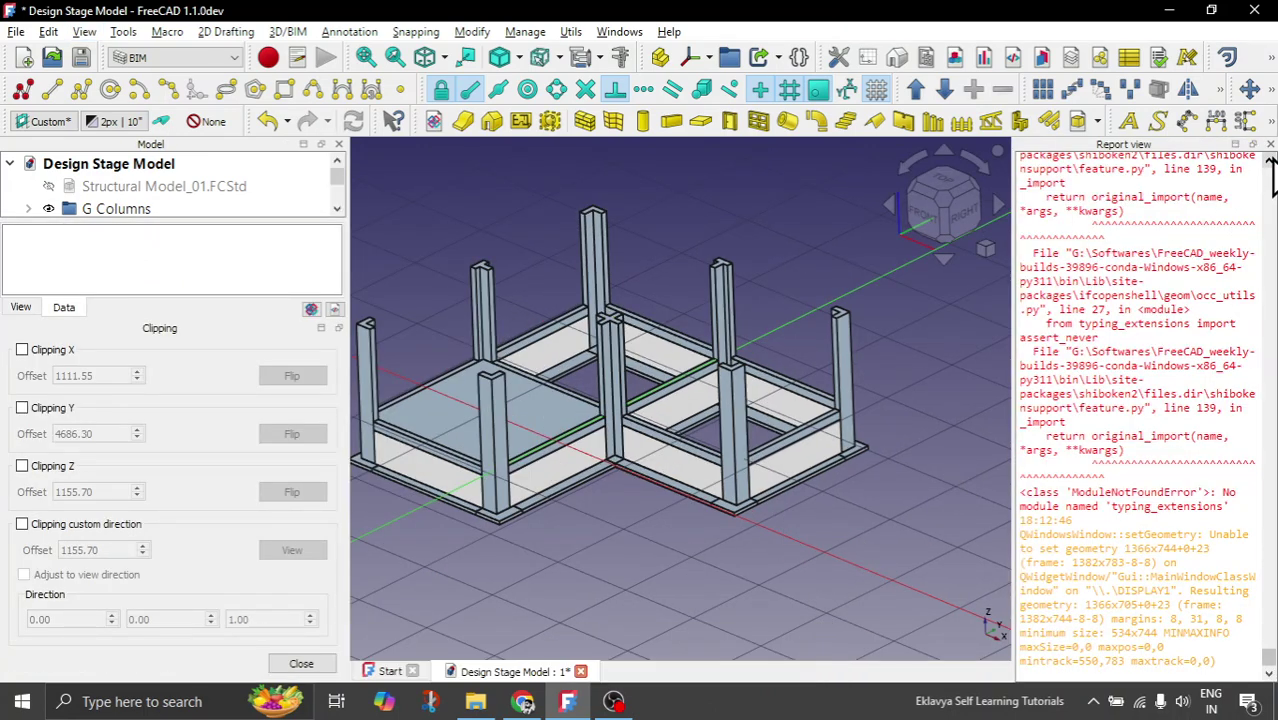
click(1270, 144)
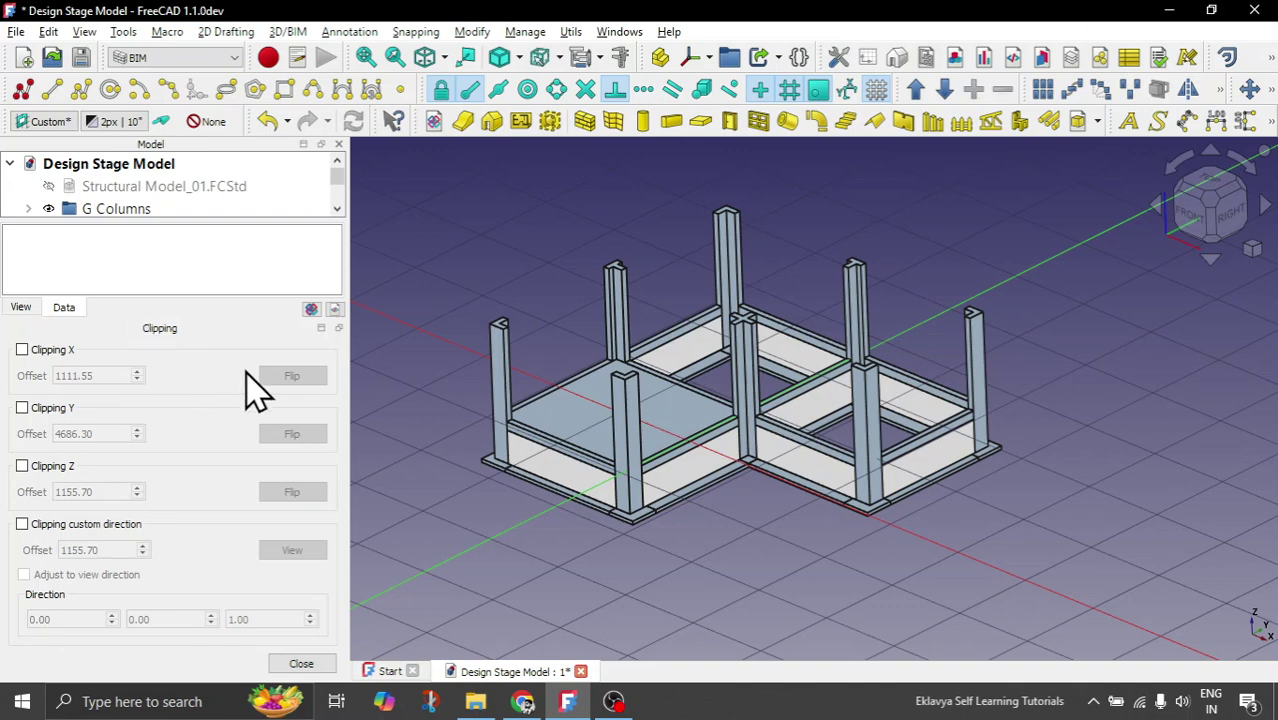
Step: Clip the model along Y at an offset of 4686.30, examine the section through the slab and foundation, and end the clipping
click(56, 406)
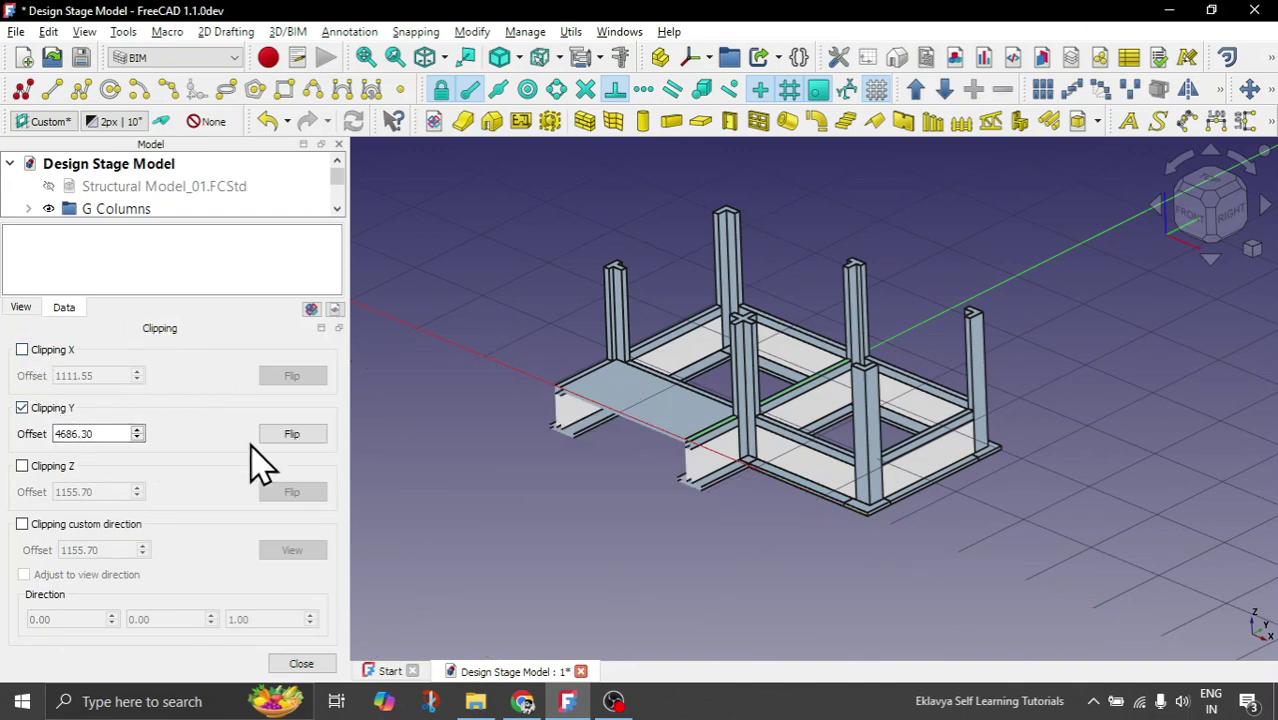
scroll(622, 425, down, 5)
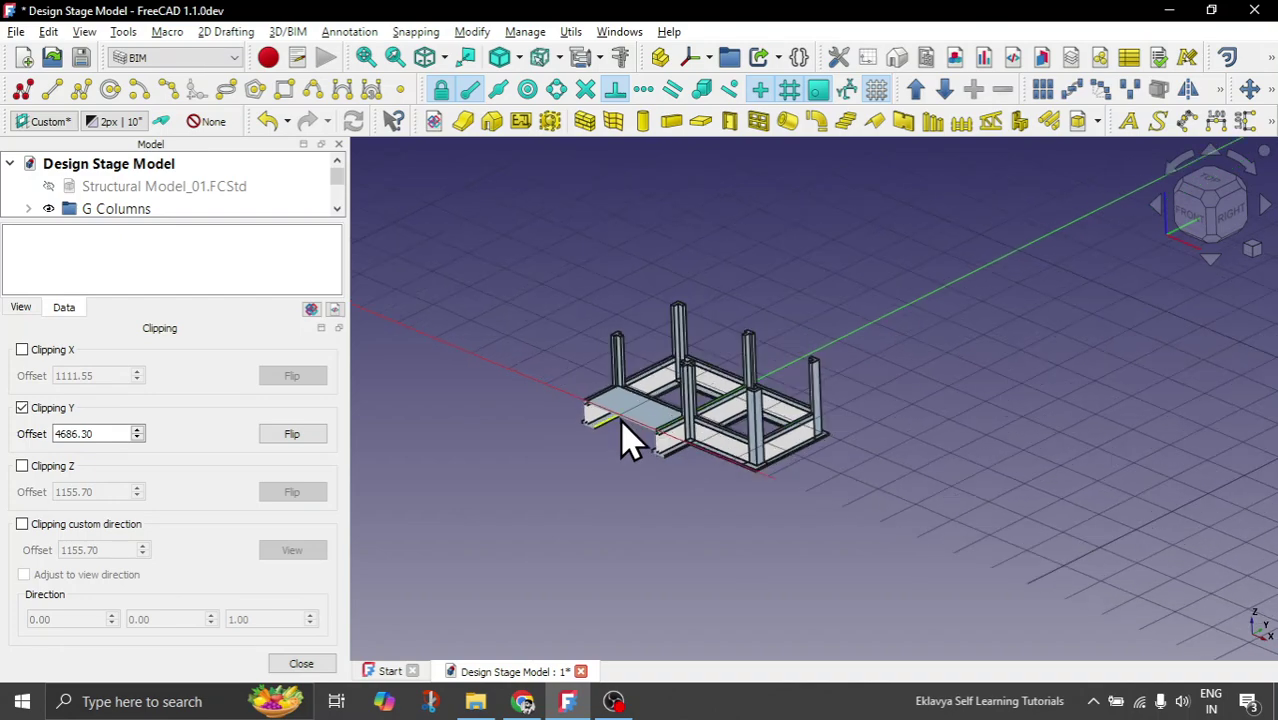
scroll(594, 470, up, 5)
middle_drag(759, 382, 913, 357)
middle_drag(870, 399, 713, 465)
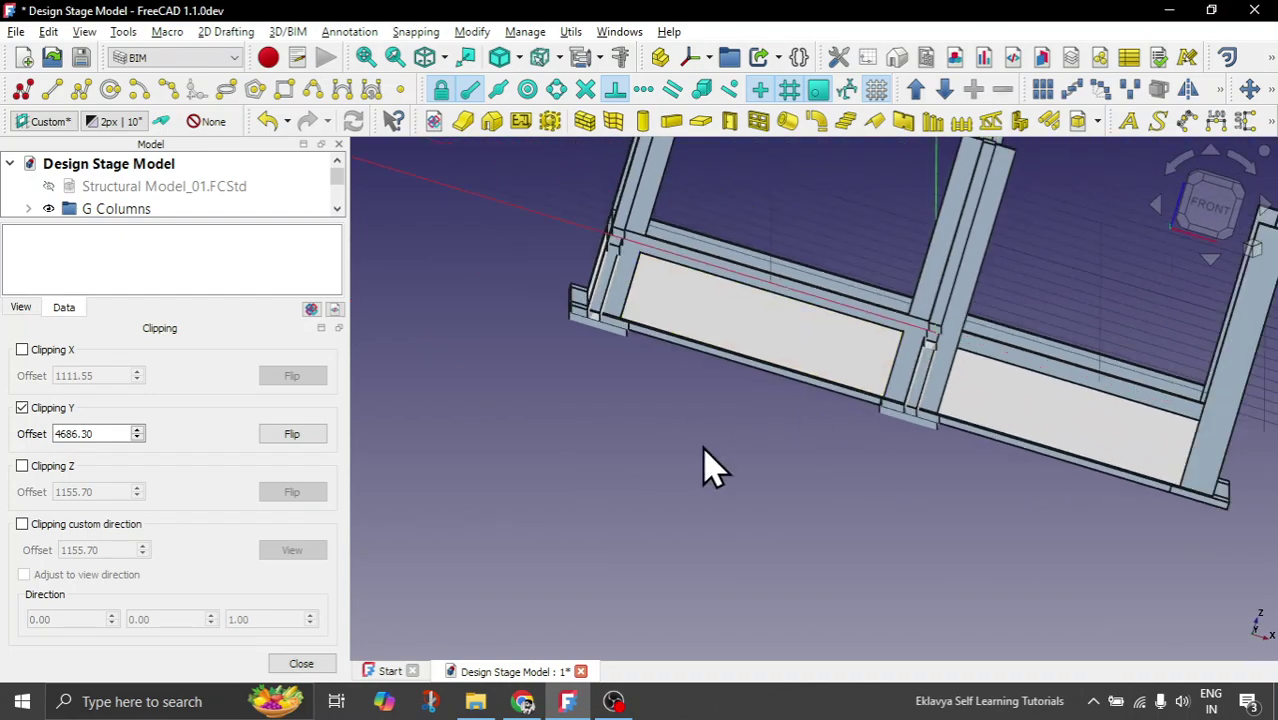
middle_drag(864, 528, 681, 415)
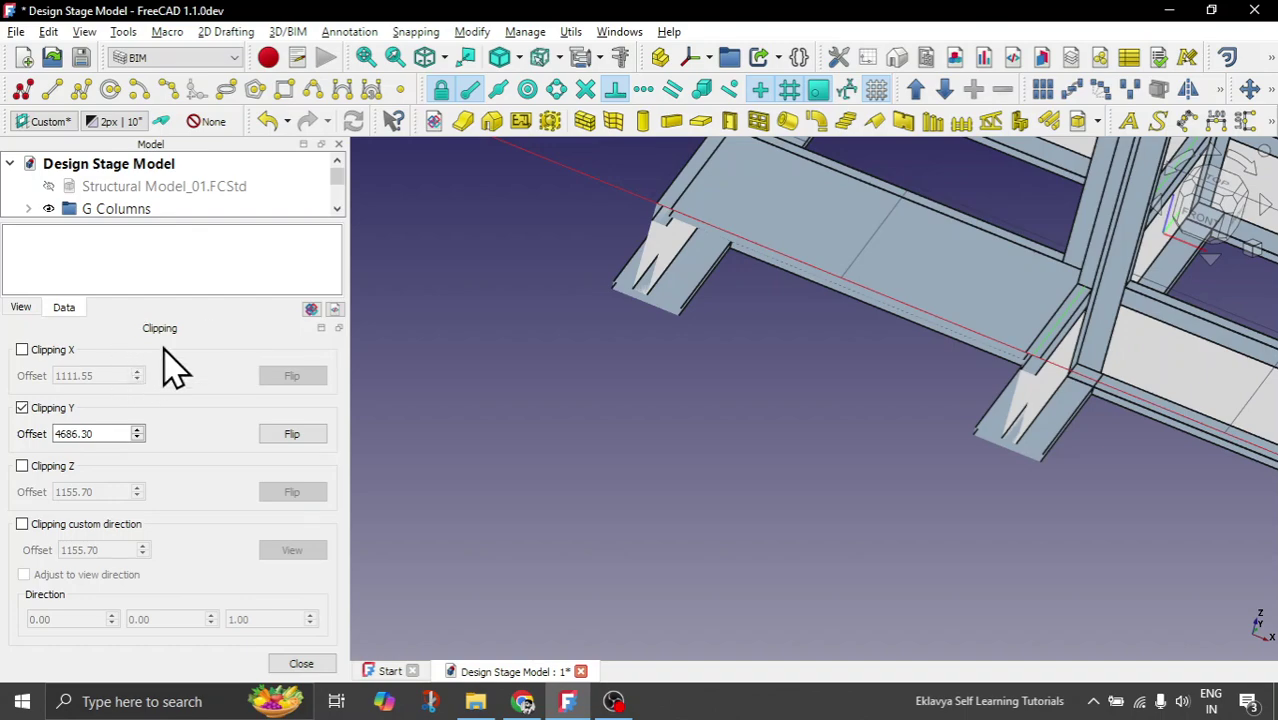
click(316, 668)
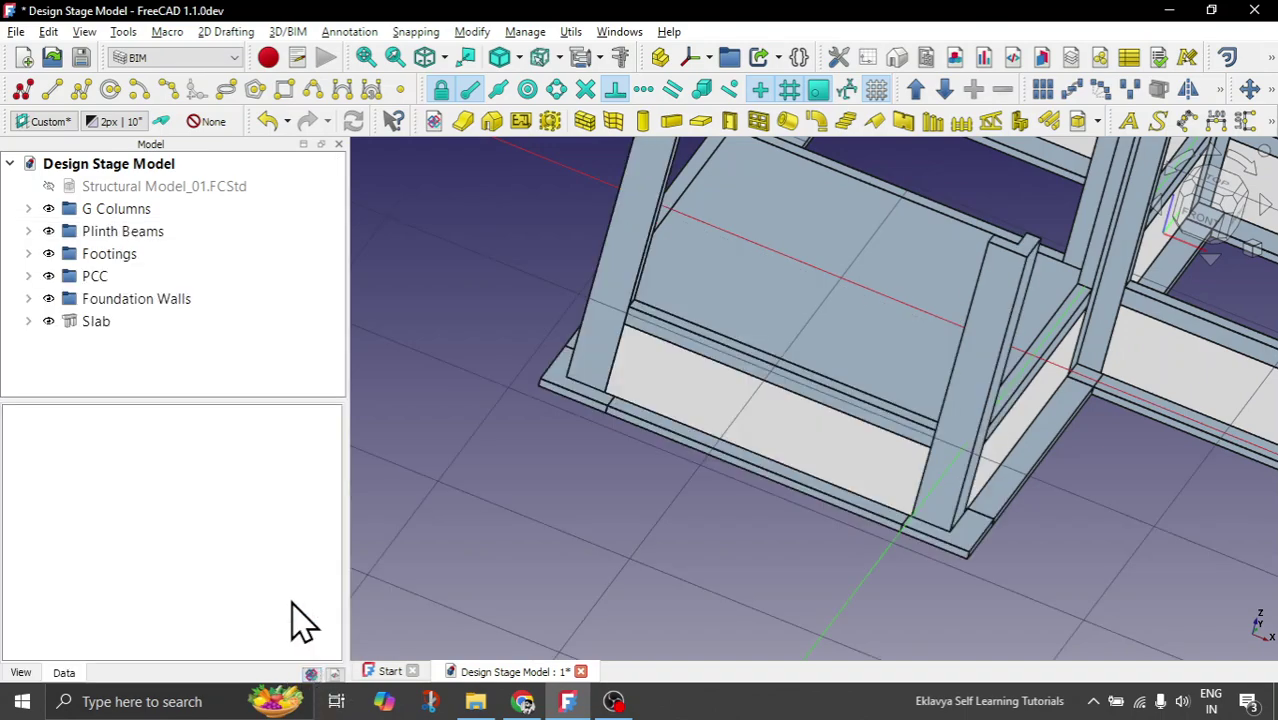
Step: Examine the whole foundation model in 3D, top and front views, finishing in the top view near the middle columns
scroll(556, 465, down, 5)
middle_drag(879, 485, 783, 465)
scroll(690, 500, down, 3)
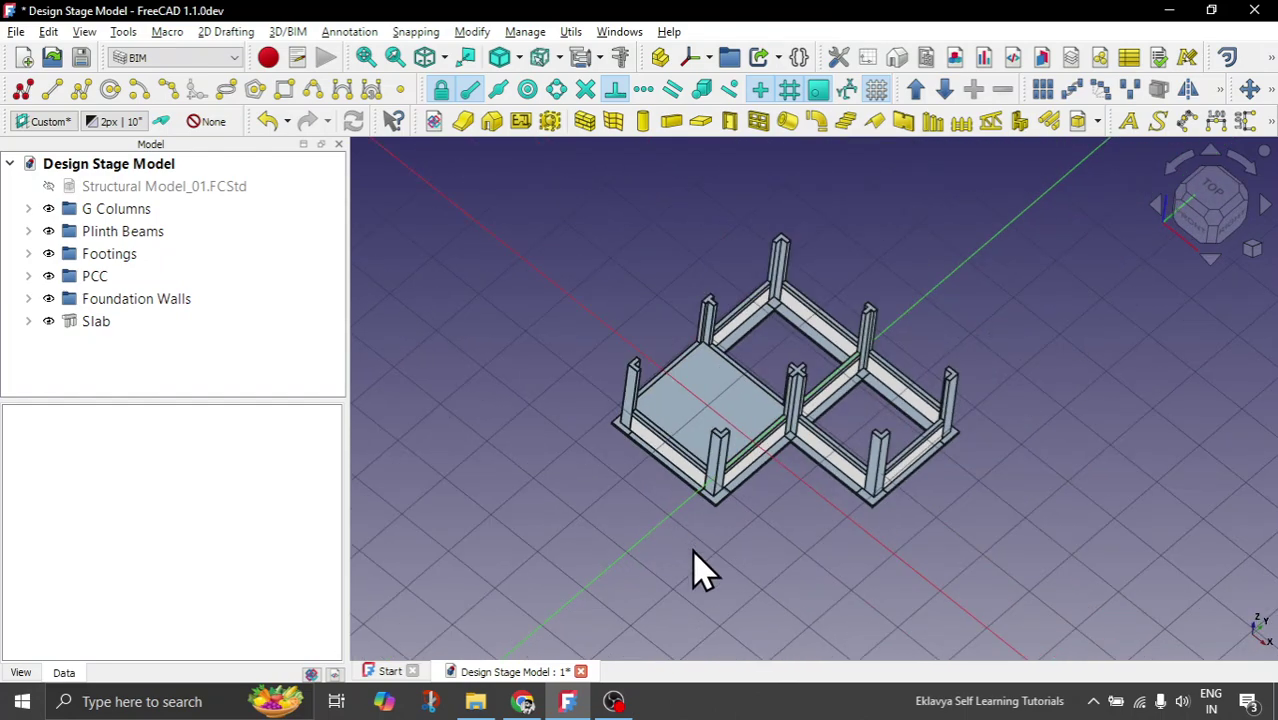
middle_drag(790, 522, 861, 556)
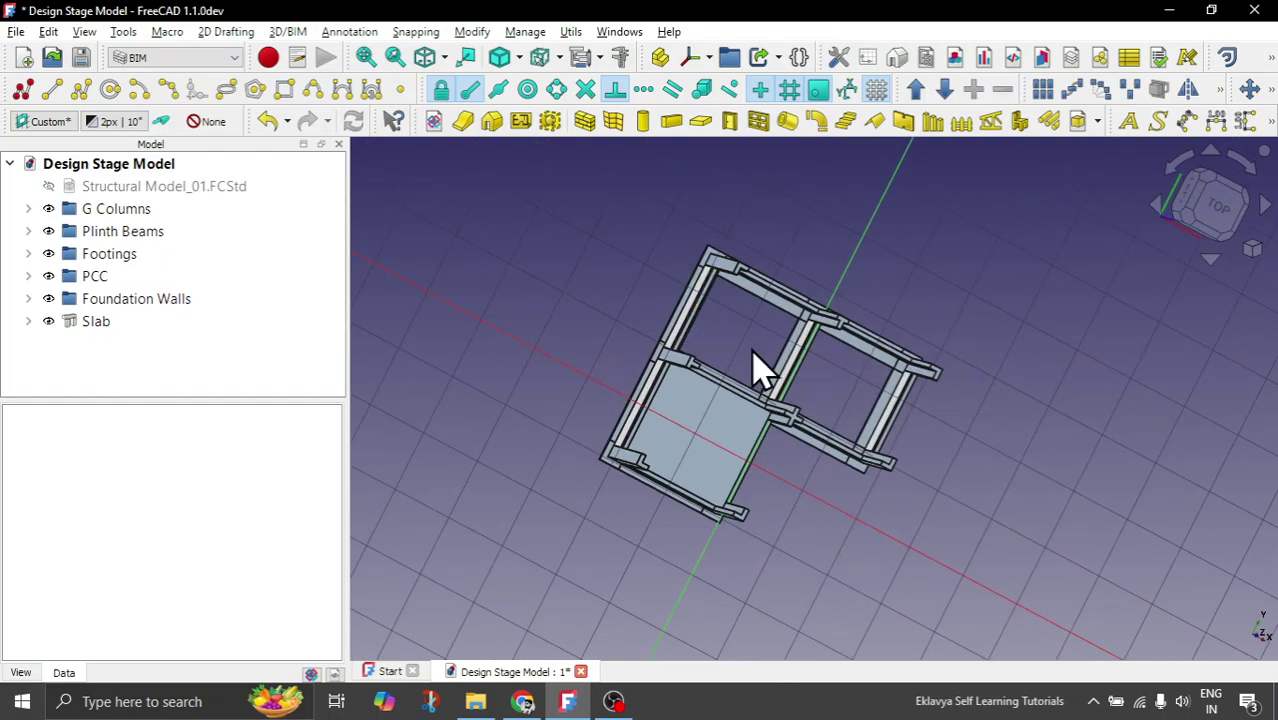
middle_drag(1030, 340, 985, 300)
click(1207, 208)
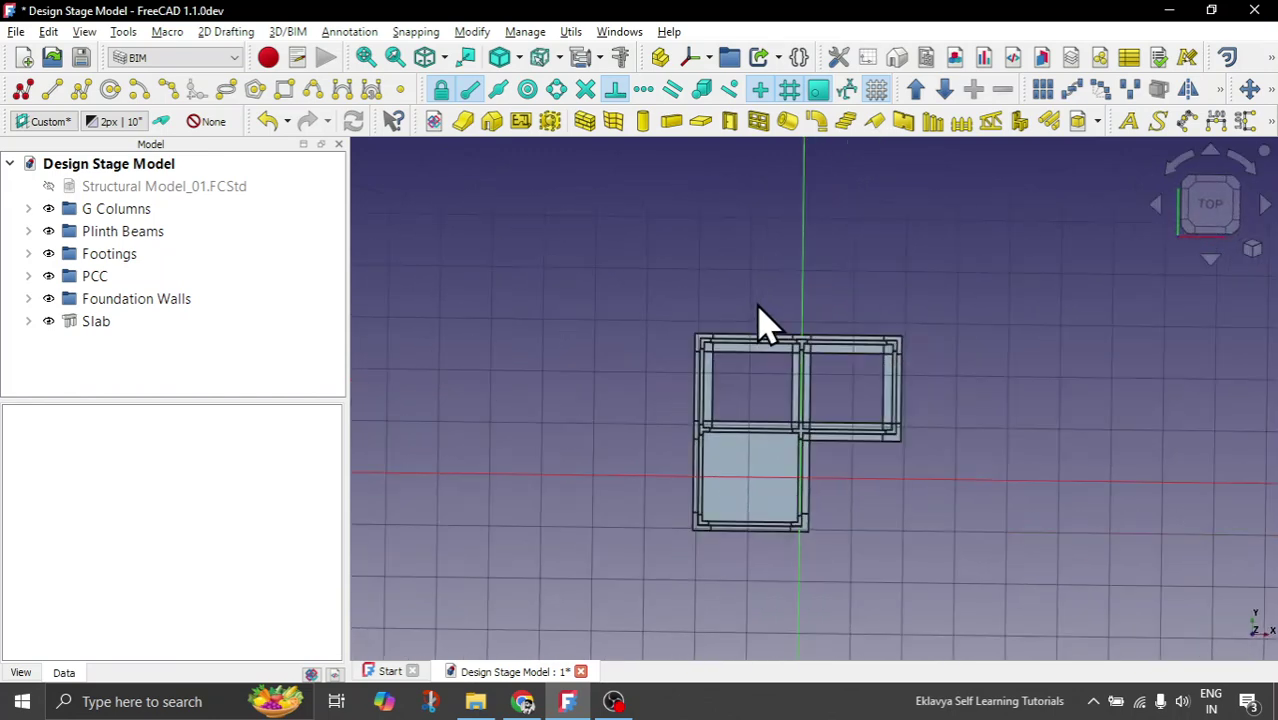
click(1211, 250)
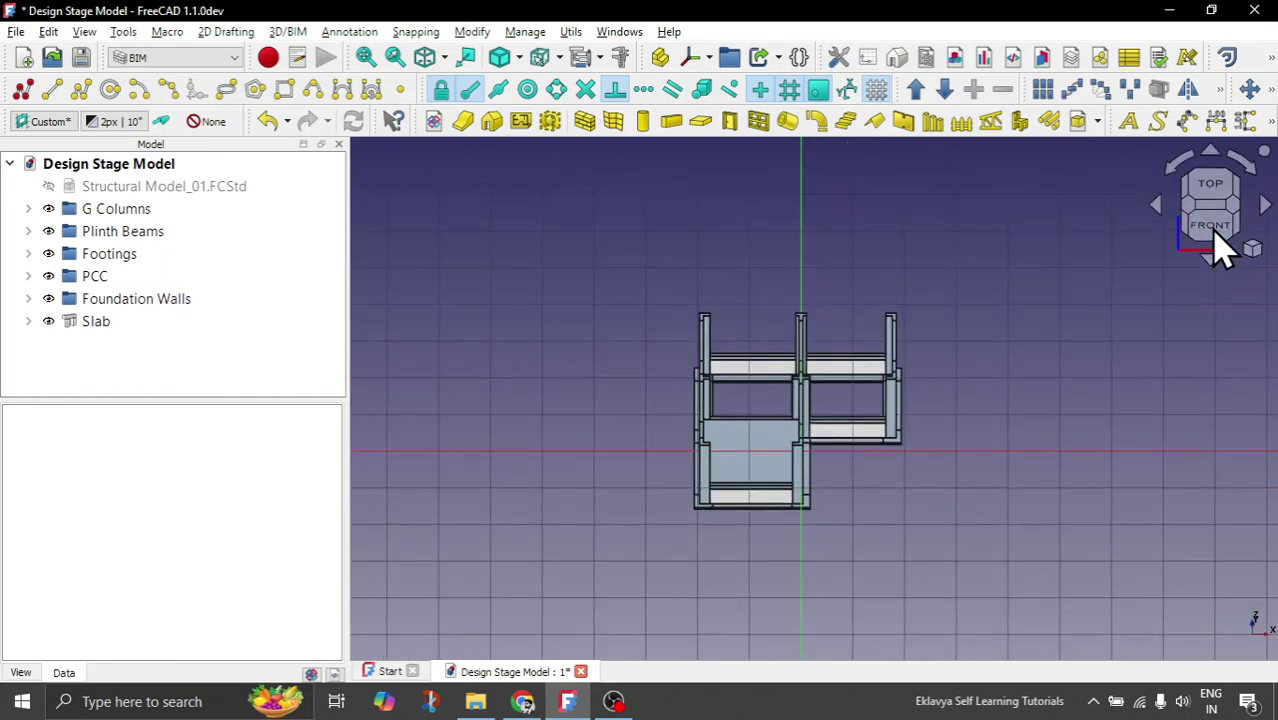
scroll(807, 408, up, 8)
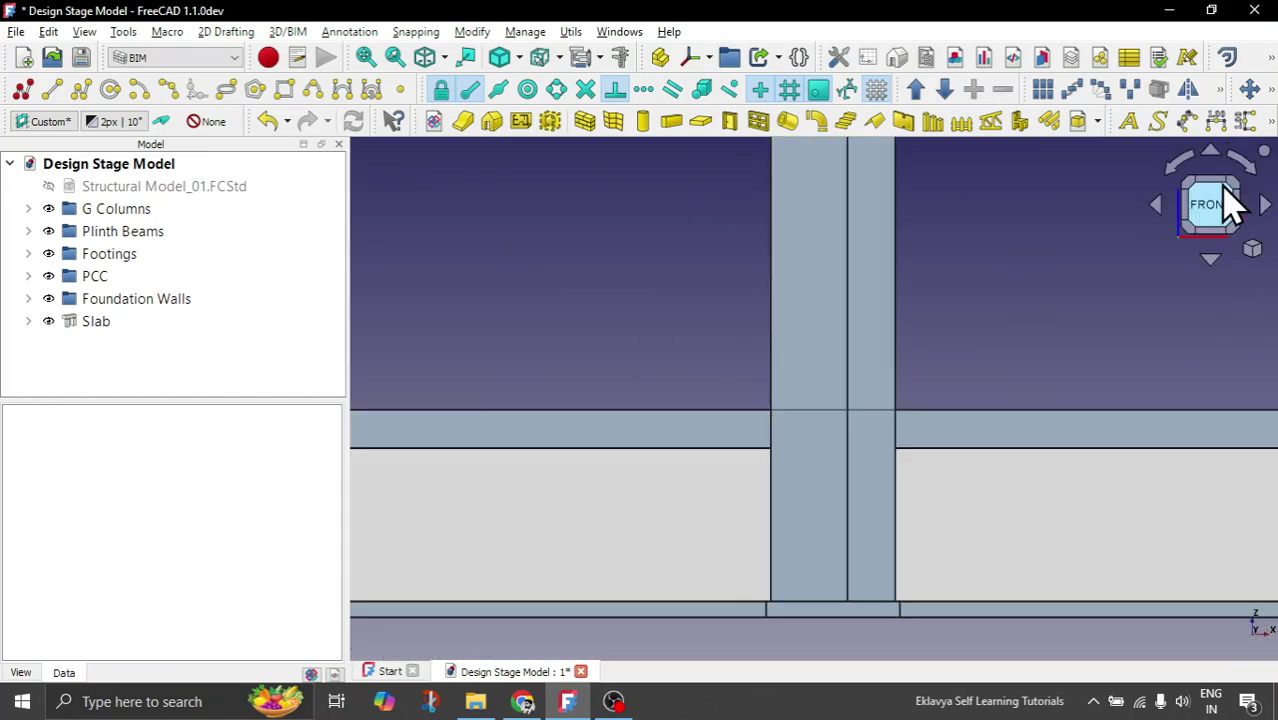
click(1217, 188)
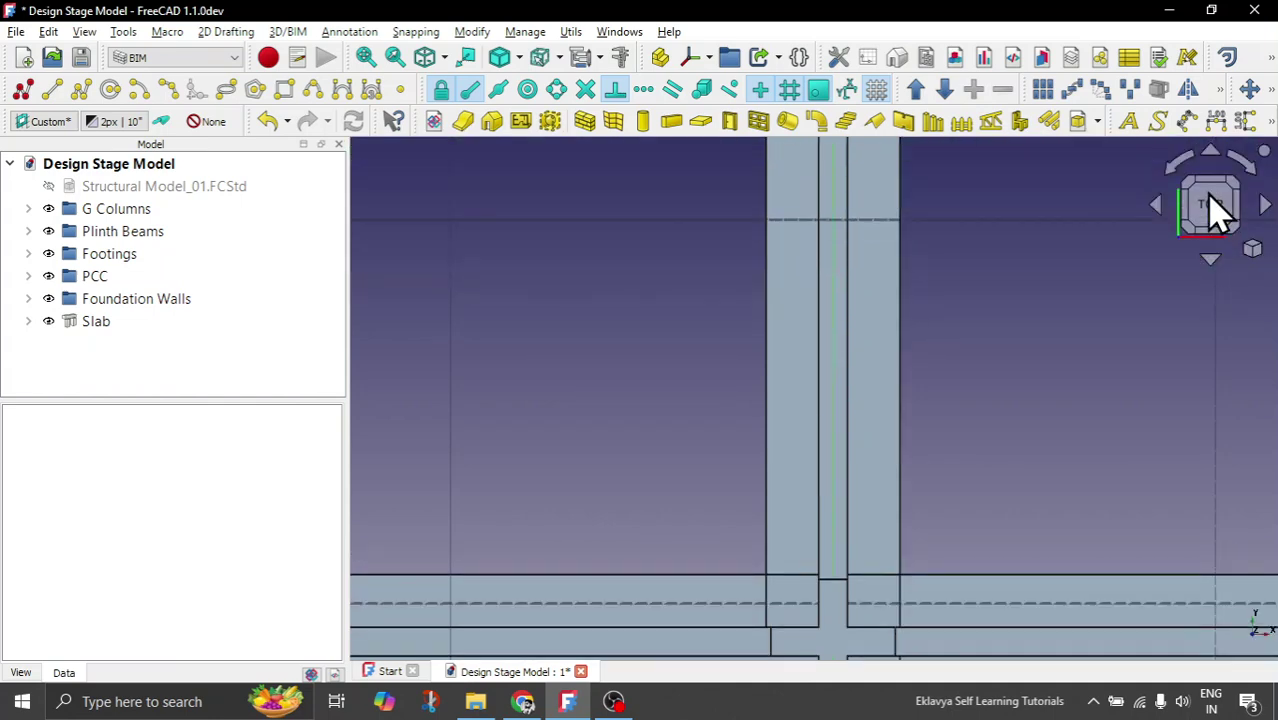
Step: Hide the Footings and PCC groups, leaving the plinth beams and foundation walls visible in the top view
scroll(738, 410, down, 8)
scroll(760, 420, down, 4)
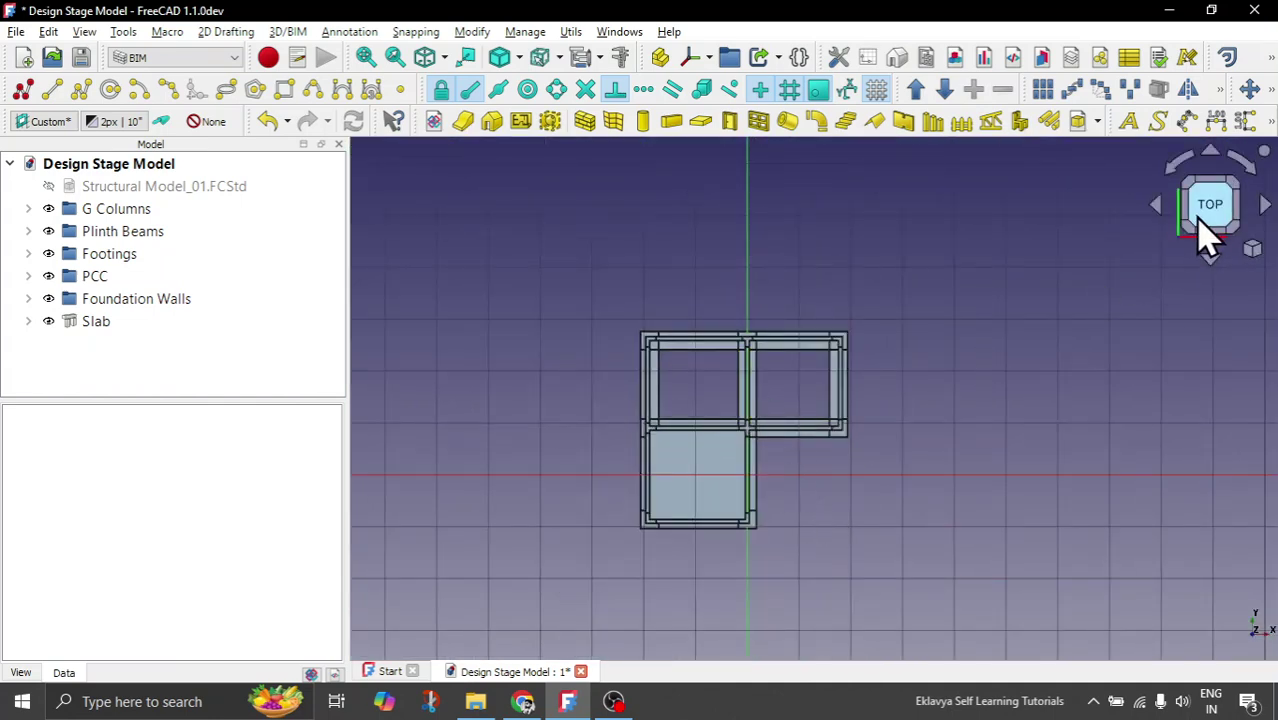
scroll(680, 430, up, 5)
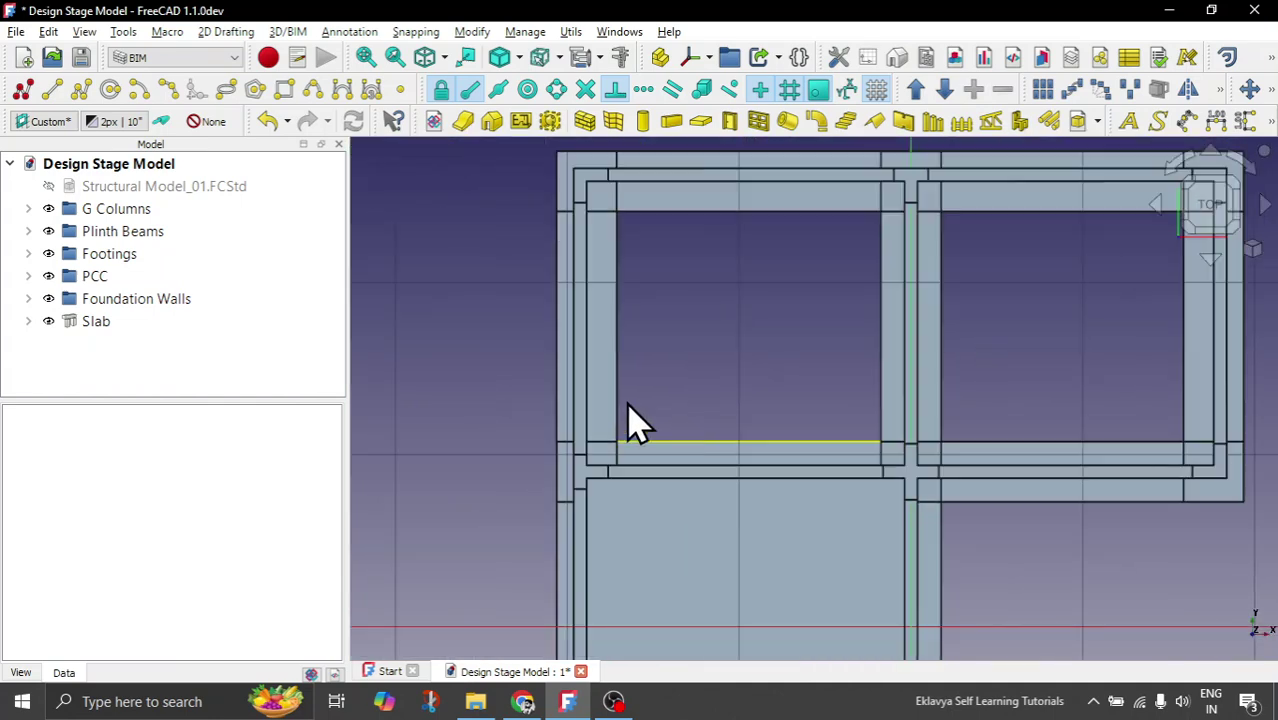
click(113, 238)
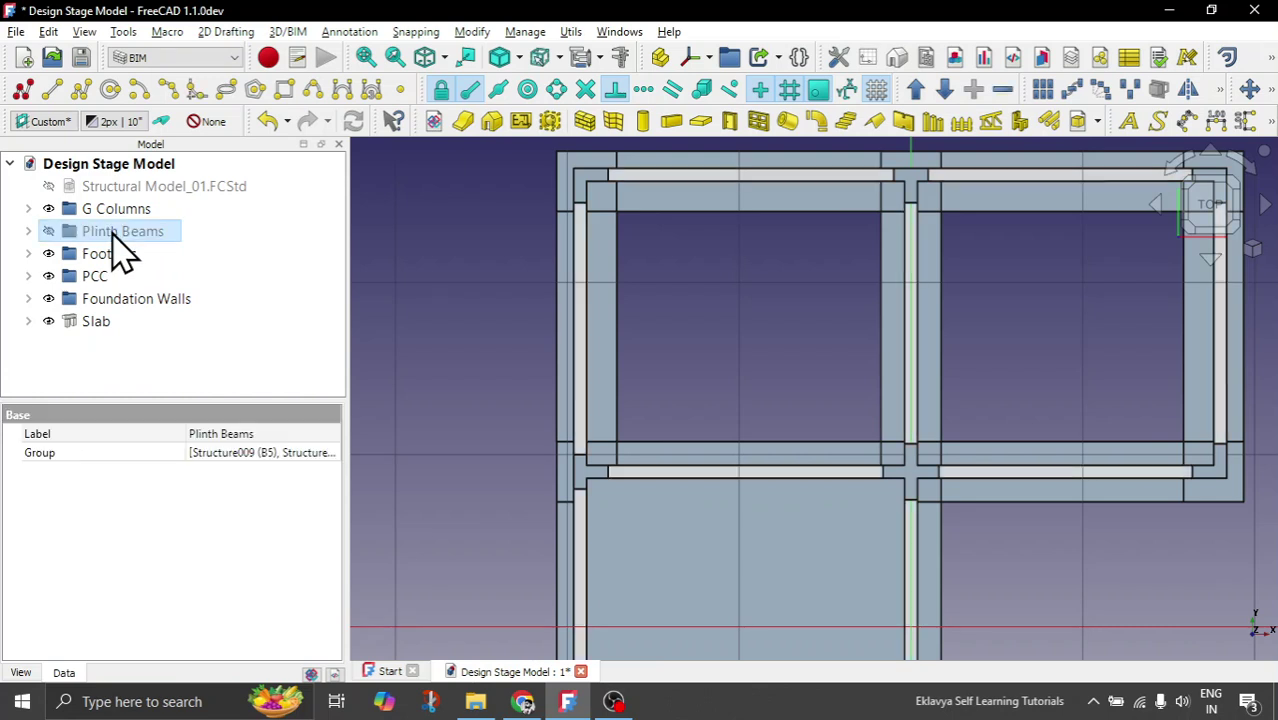
click(113, 252)
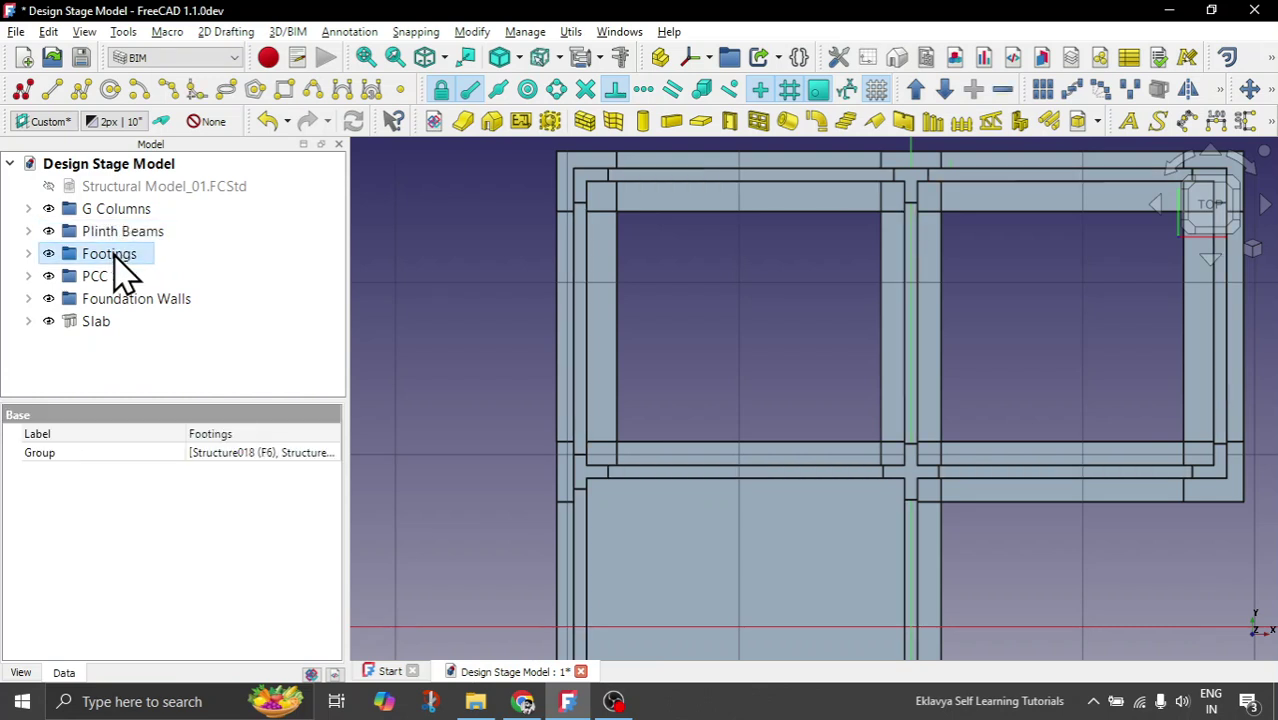
key(space)
click(110, 281)
key(space)
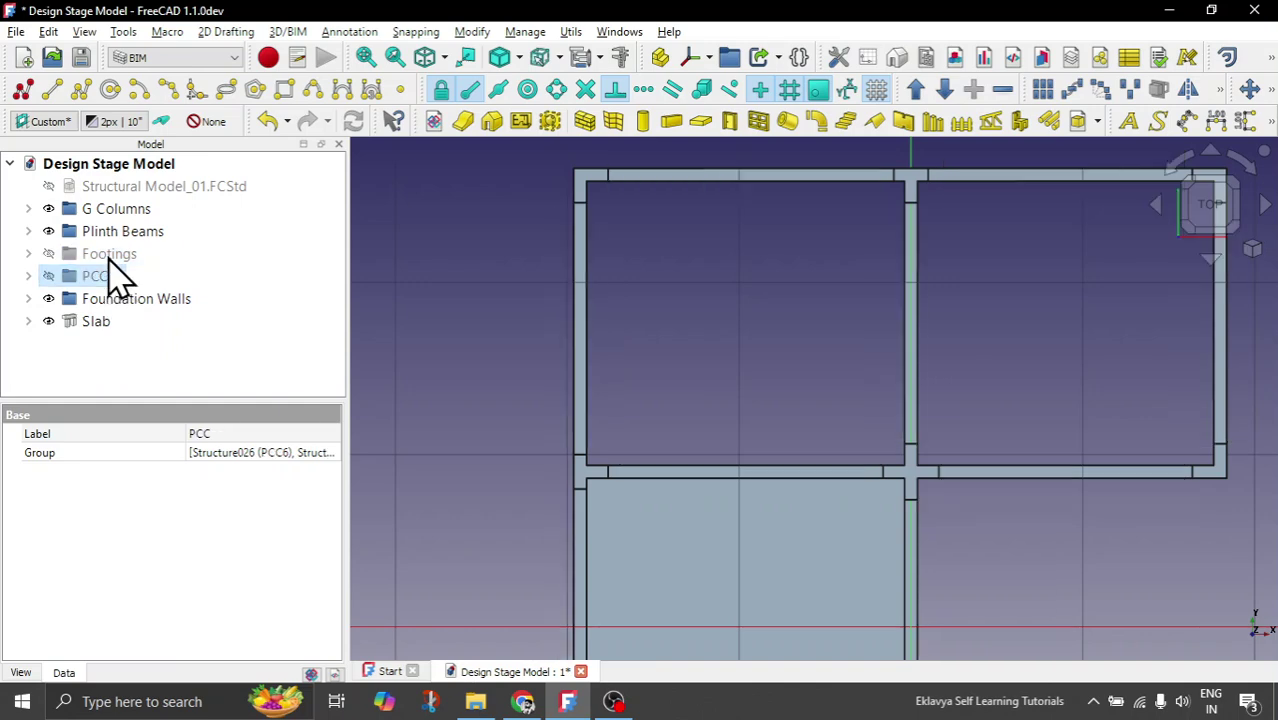
scroll(618, 305, down, 2)
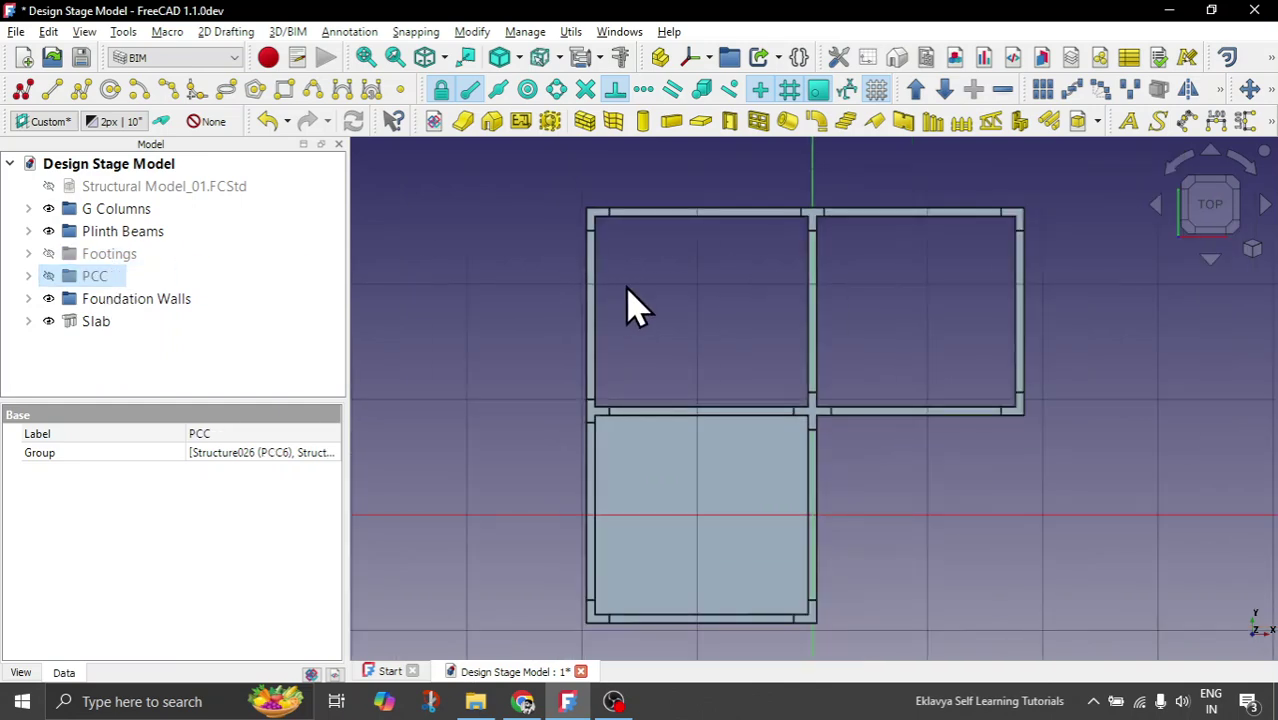
Step: Draw a filled rectangle of about 18' 6" by 16' 6" between the inner plinth beam corners of the upper-left bay
click(284, 89)
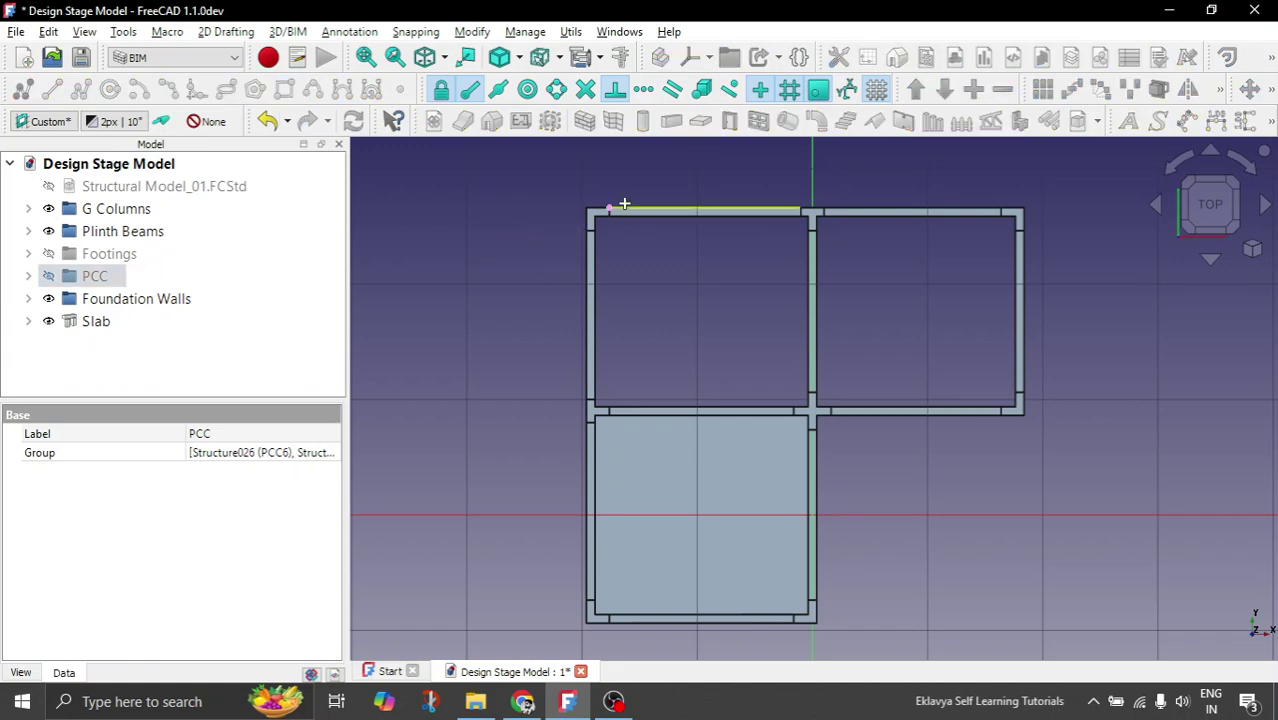
scroll(620, 206, up, 5)
click(518, 250)
scroll(520, 251, down, 3)
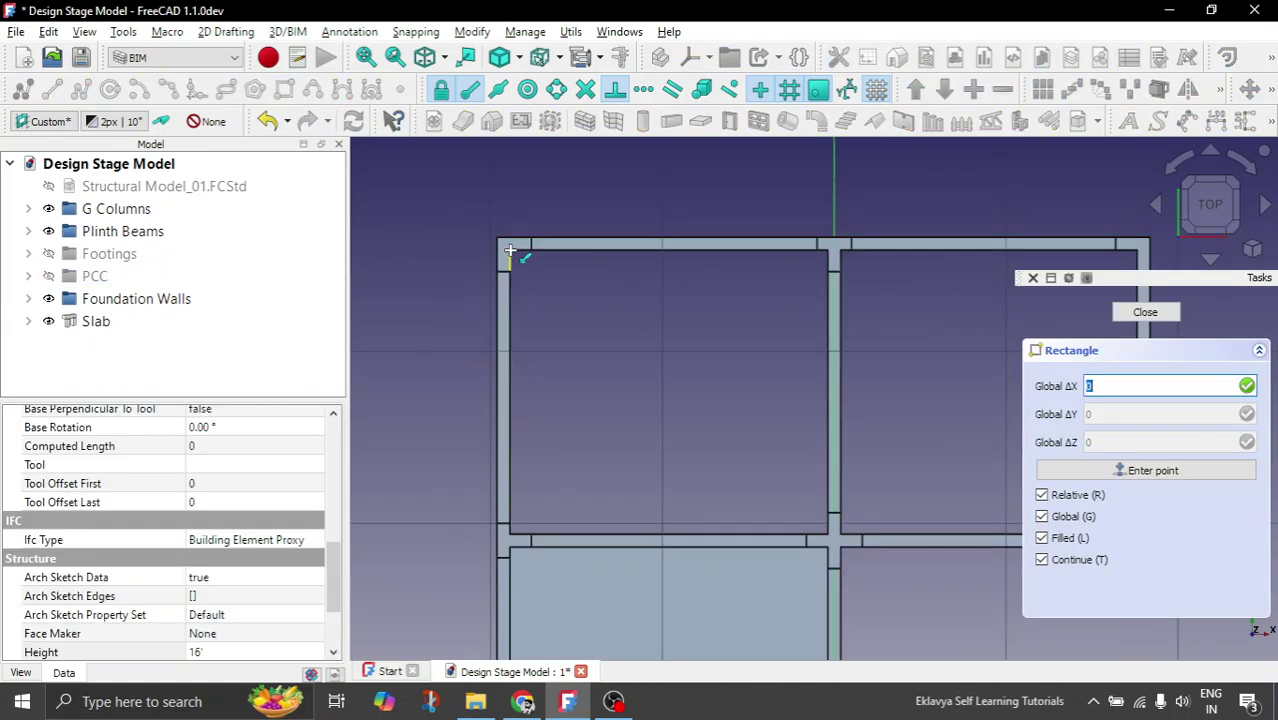
scroll(822, 480, up, 4)
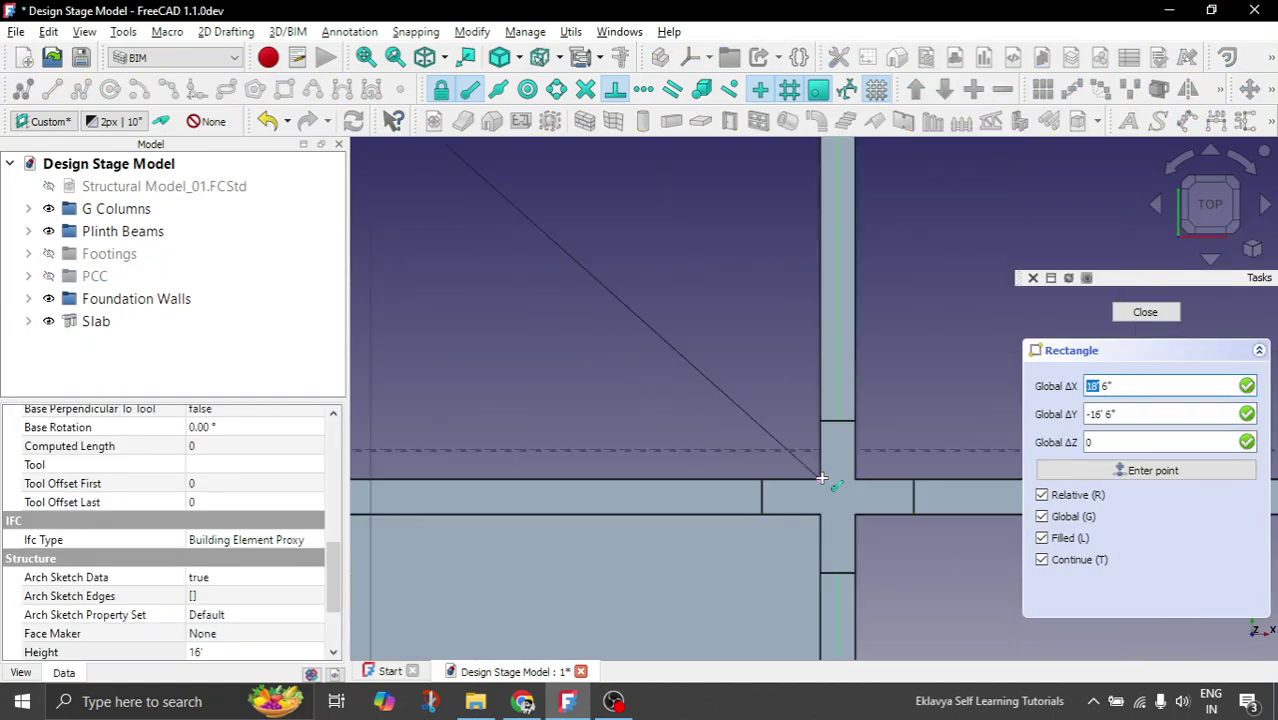
click(633, 455)
Step: Draw a filled rectangle of about 17' 3" by 16' 6" inside the plinth beams of the upper-right bay, and end the Rectangle command
scroll(761, 356, down, 3)
scroll(721, 245, up, 4)
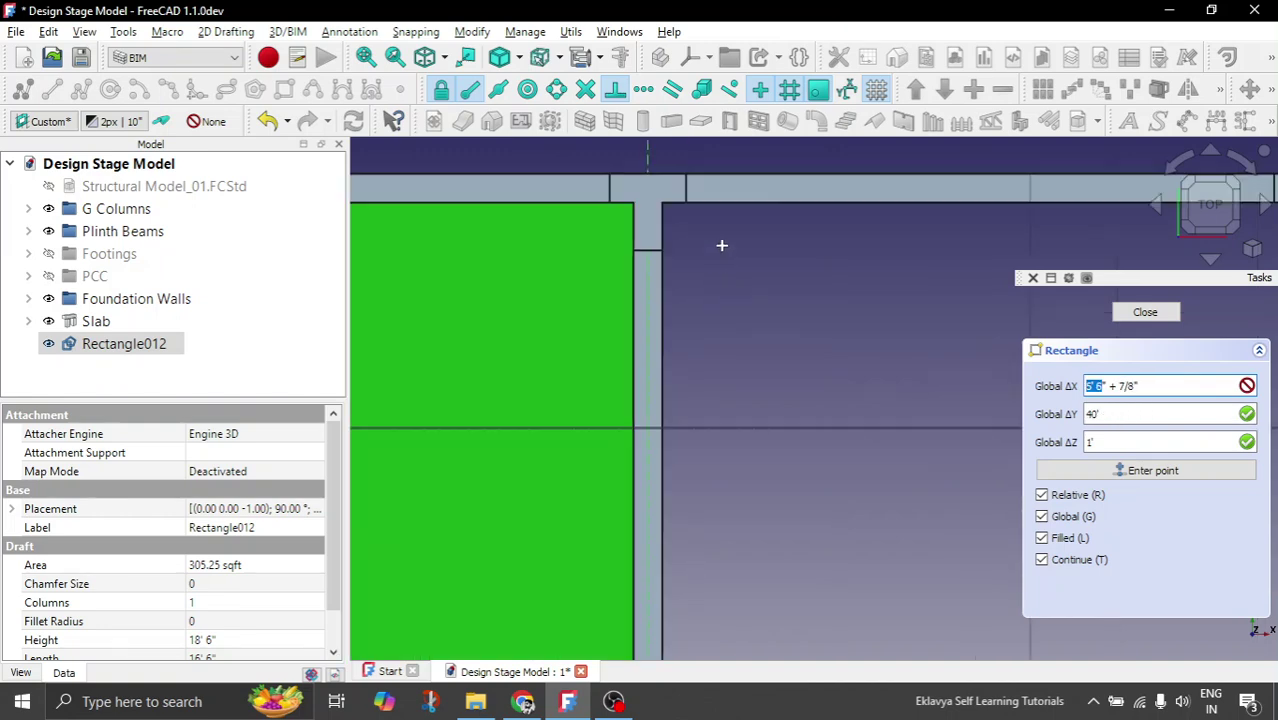
click(660, 204)
scroll(660, 210, down, 5)
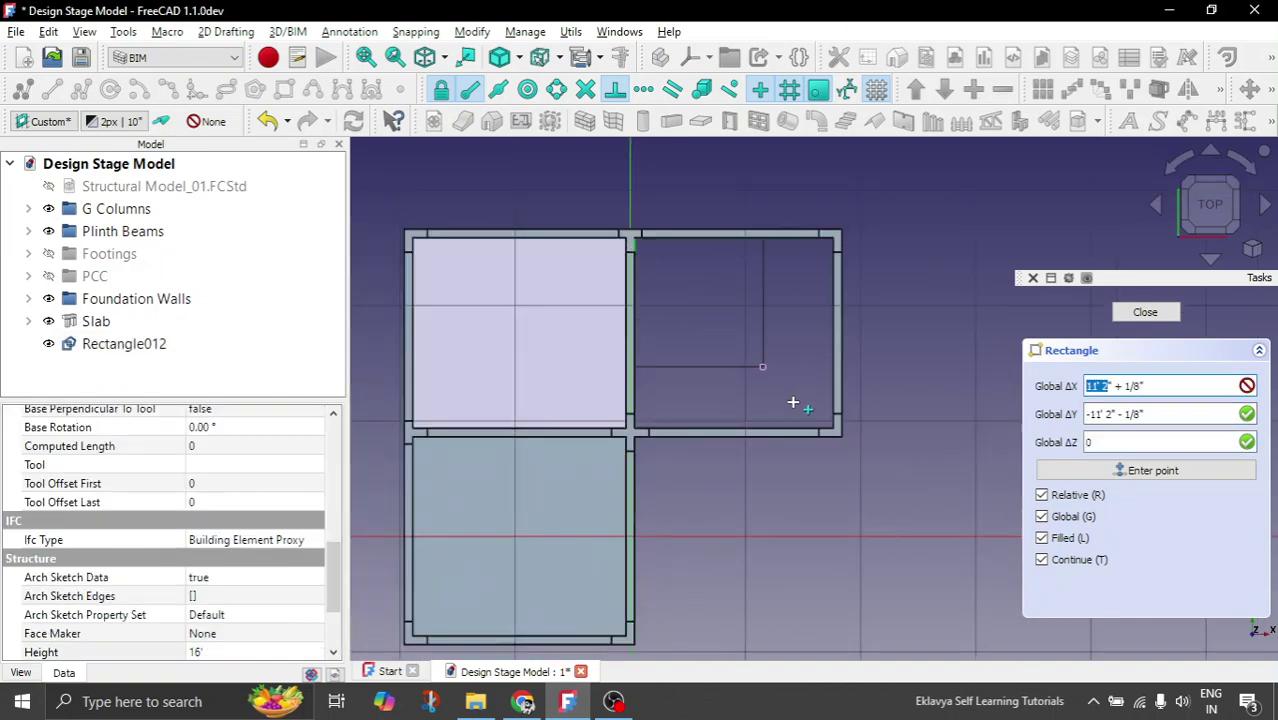
scroll(815, 415, up, 4)
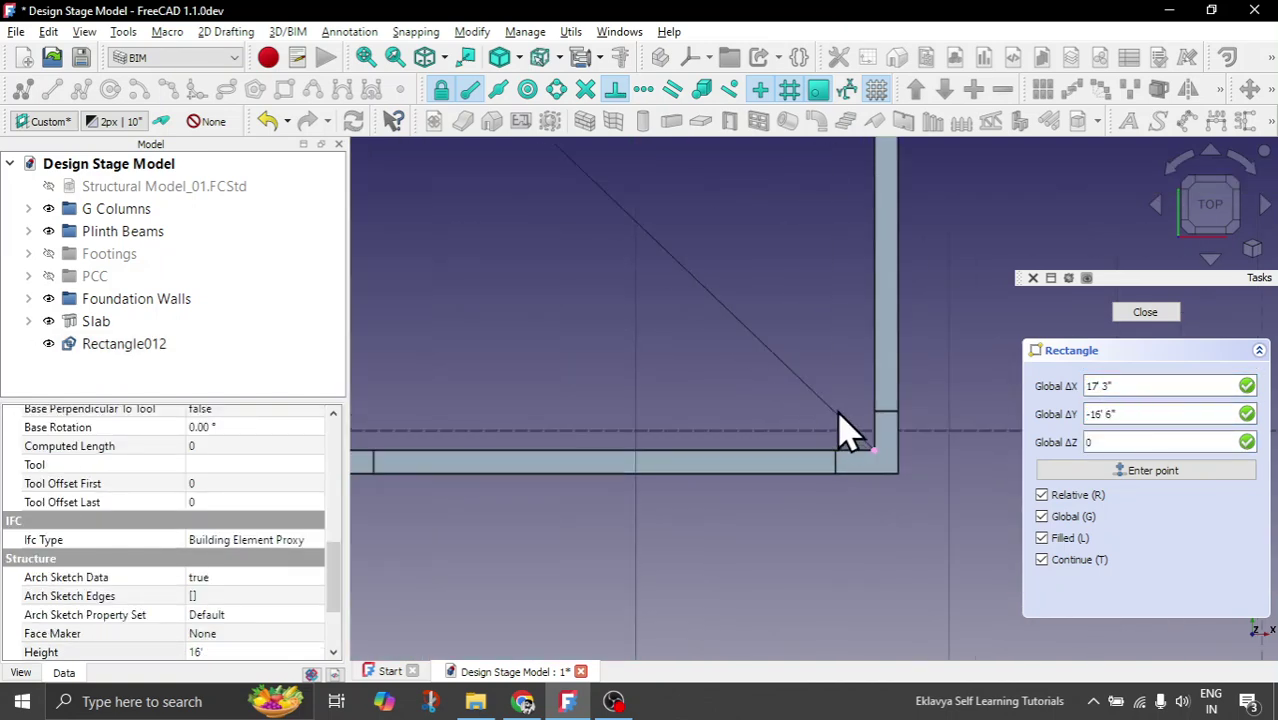
click(840, 425)
scroll(838, 440, down, 3)
key(Escape)
Step: Create a slab from each of the two new rectangles, Rectangle012 and Rectangle013
middle_drag(793, 585, 578, 333)
click(160, 343)
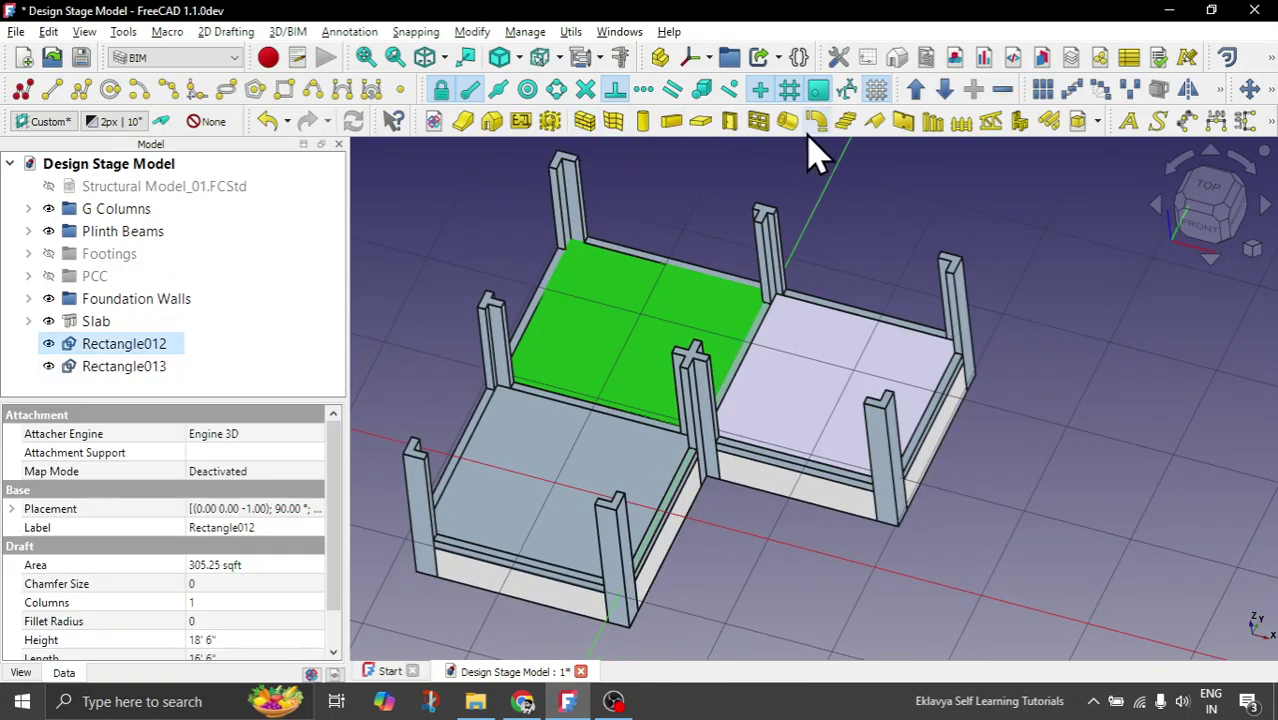
click(705, 124)
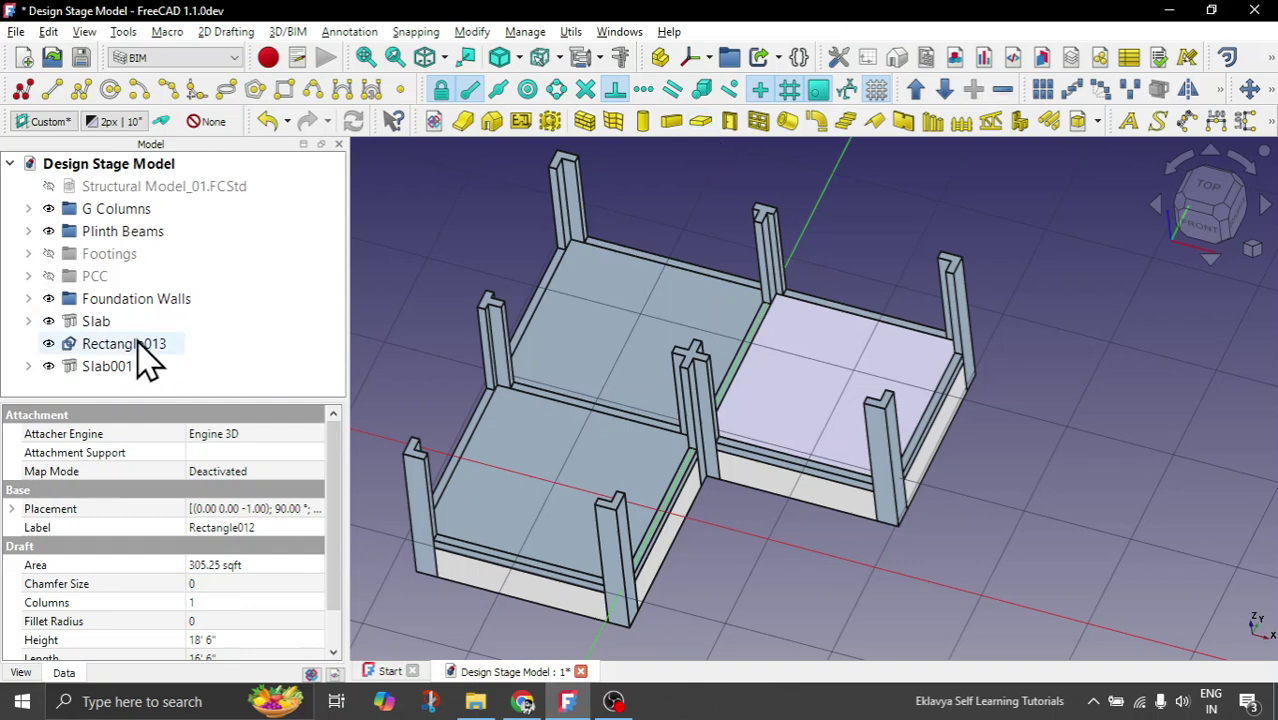
click(140, 348)
click(700, 124)
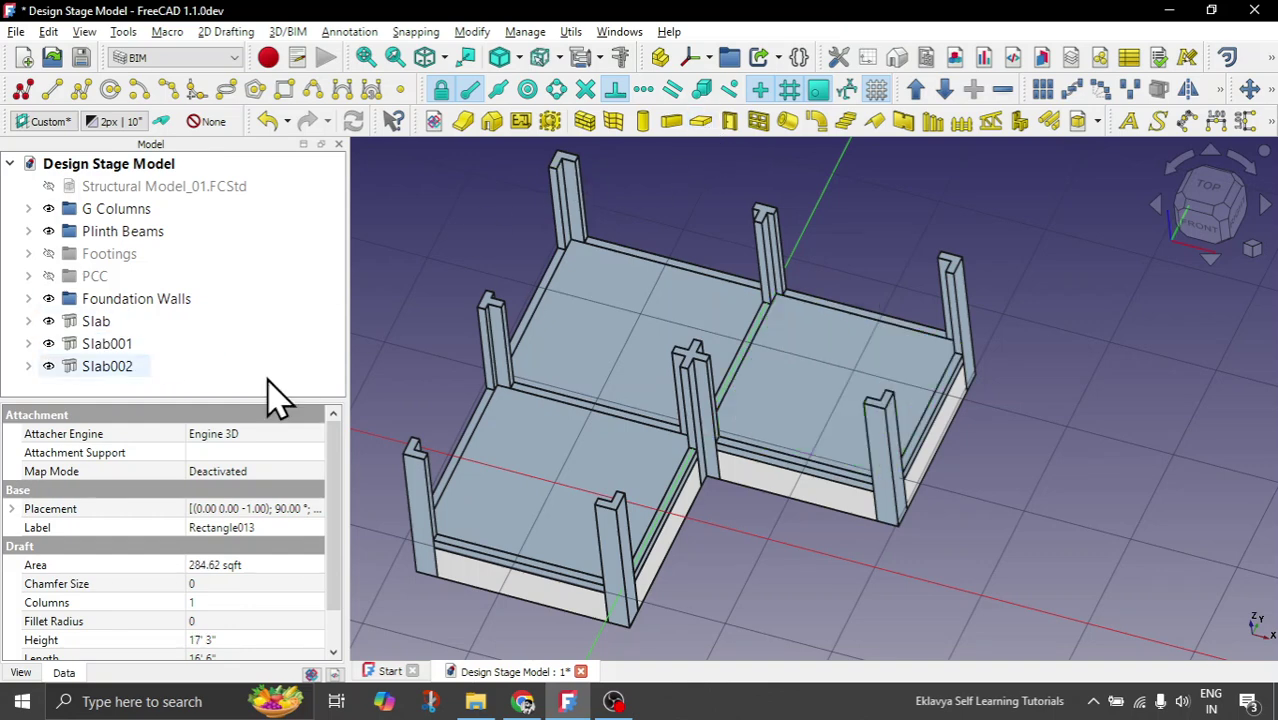
Step: Set the height of both new slabs, Slab001 and Slab002, to 5" and clear the selection
click(105, 344)
ctrl+click(108, 366)
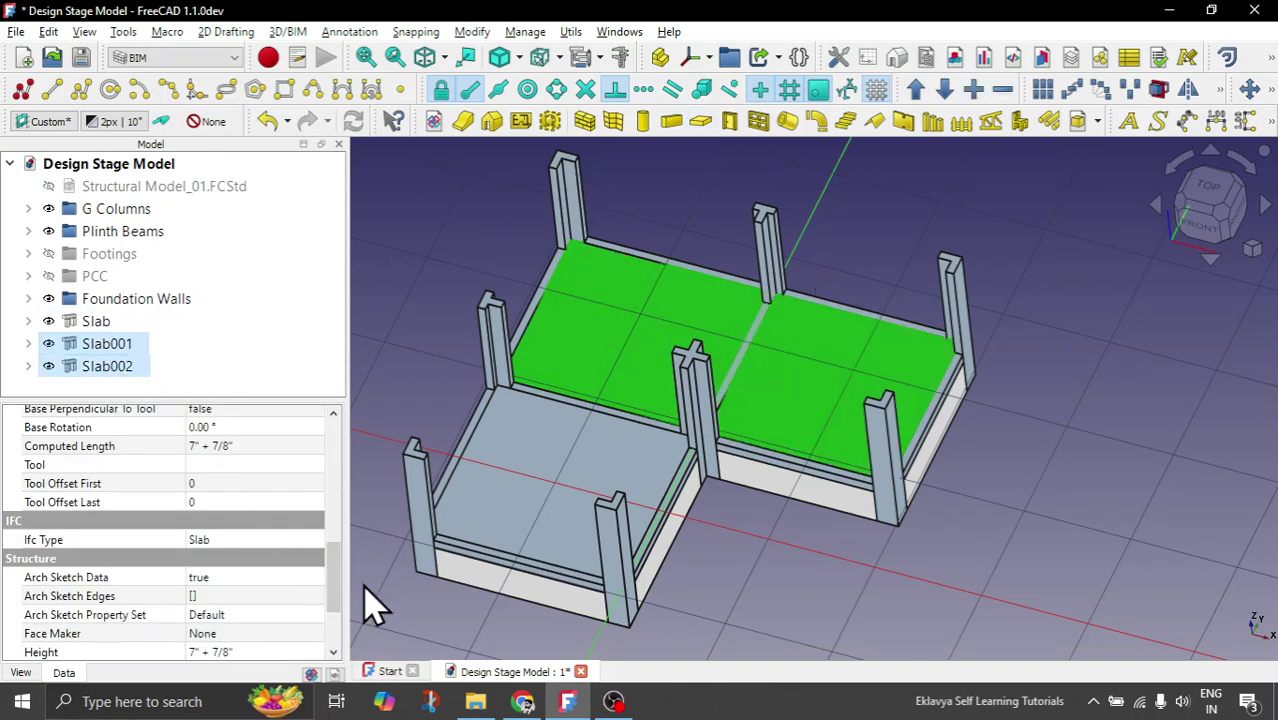
scroll(320, 600, down, 2)
click(257, 582)
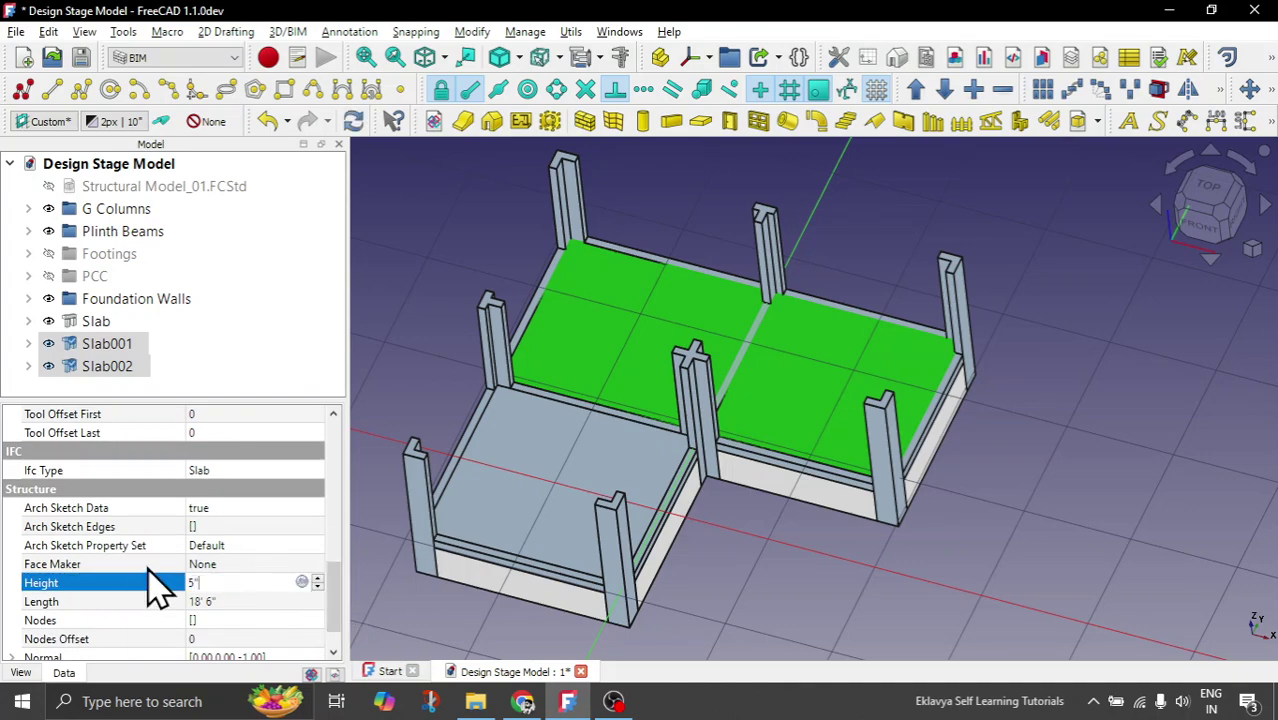
text(5')
key(Return)
click(770, 560)
Step: Hide the Foundation Walls group and examine the three slabs, plinth beams and columns from several angles
mouse_move(770, 560)
mouse_down()
mouse_move(769, 596)
mouse_move(759, 491)
mouse_move(759, 542)
mouse_up()
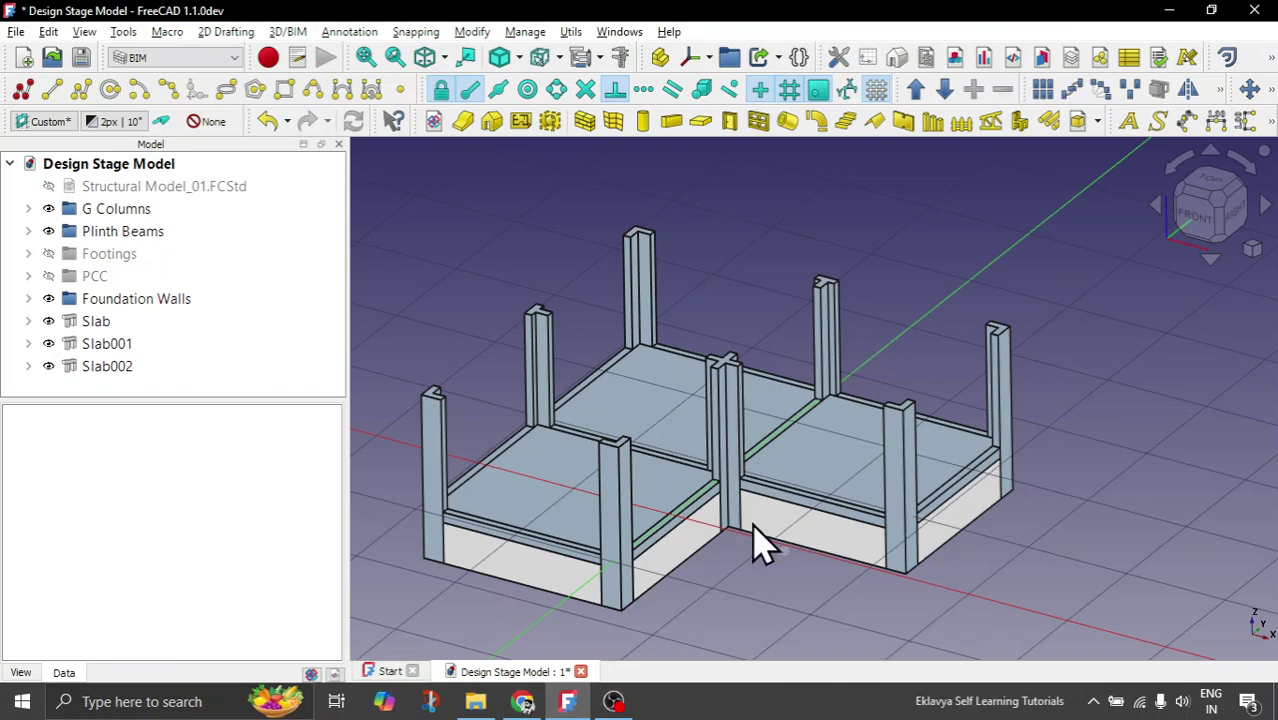
click(111, 303)
key(space)
drag(839, 608, 816, 531)
scroll(822, 450, down, 3)
scroll(822, 467, up, 8)
scroll(700, 490, down, 5)
drag(679, 485, 691, 595)
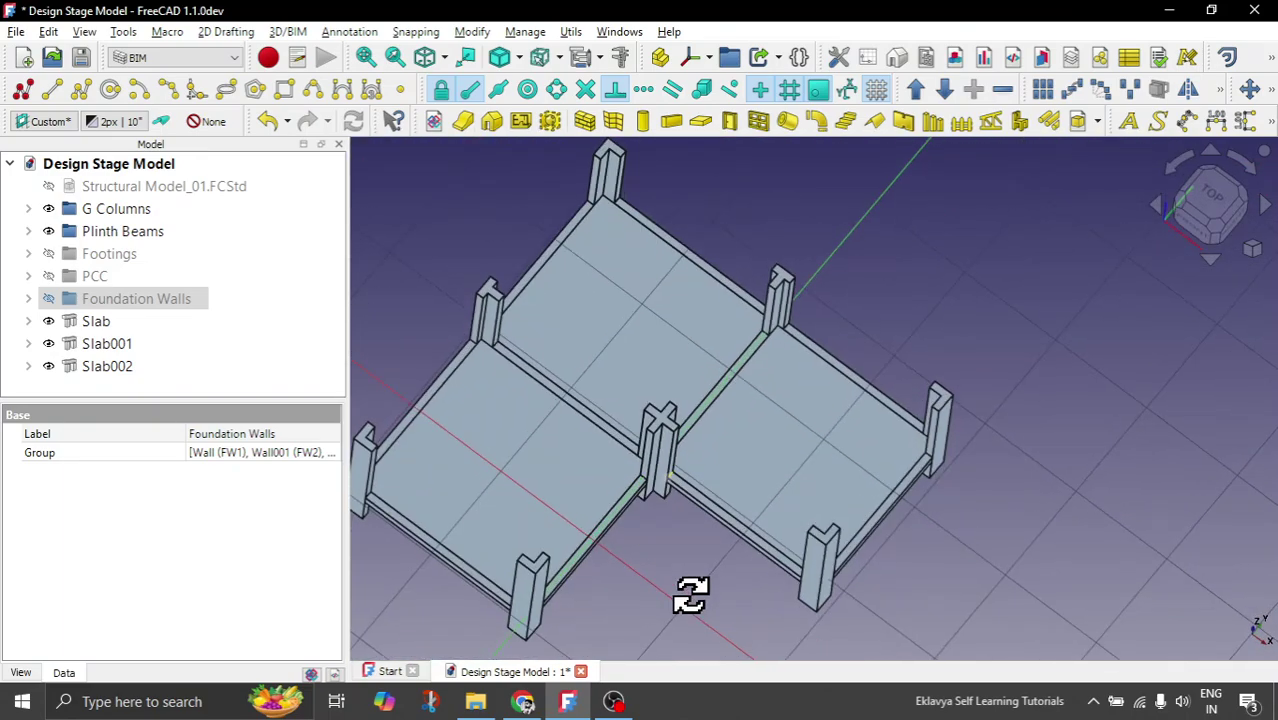
drag(691, 595, 728, 552)
drag(846, 274, 804, 262)
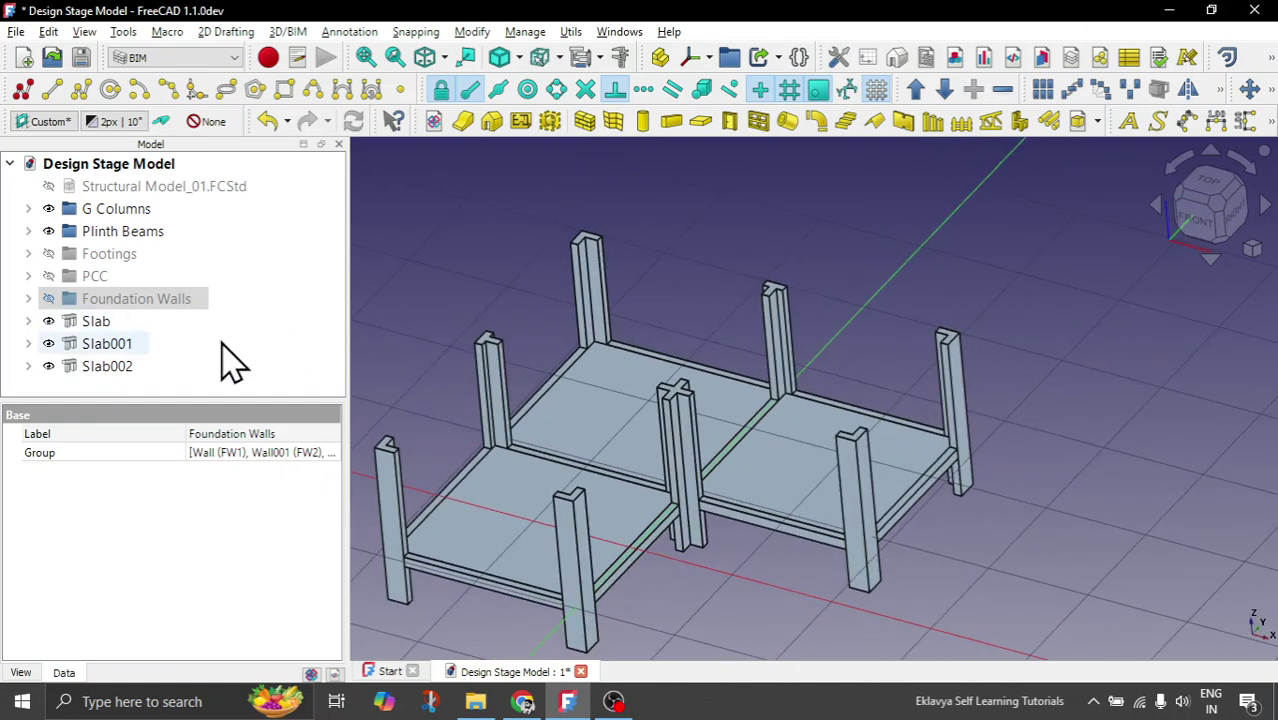
Step: Make the Foundation Walls, Footings and PCC groups visible again
key(space)
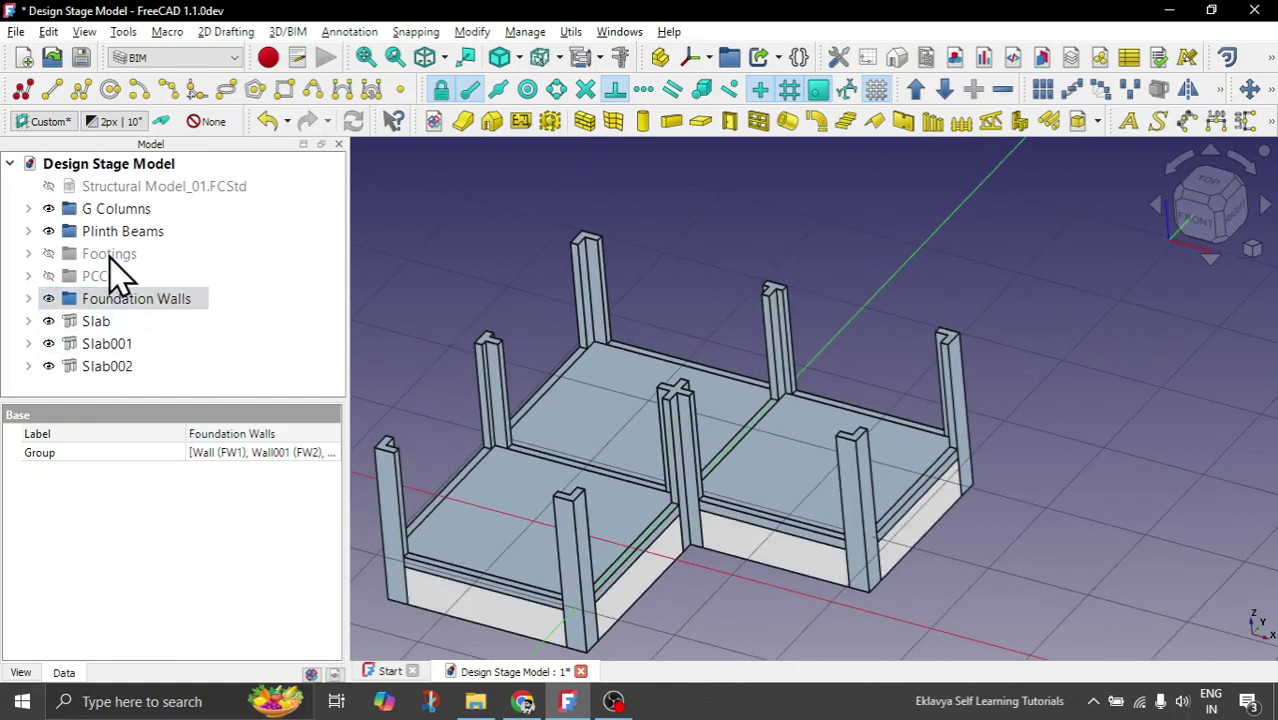
click(100, 256)
key(space)
click(115, 278)
key(space)
Step: Relabel the first bay's slab as Floor1
click(100, 322)
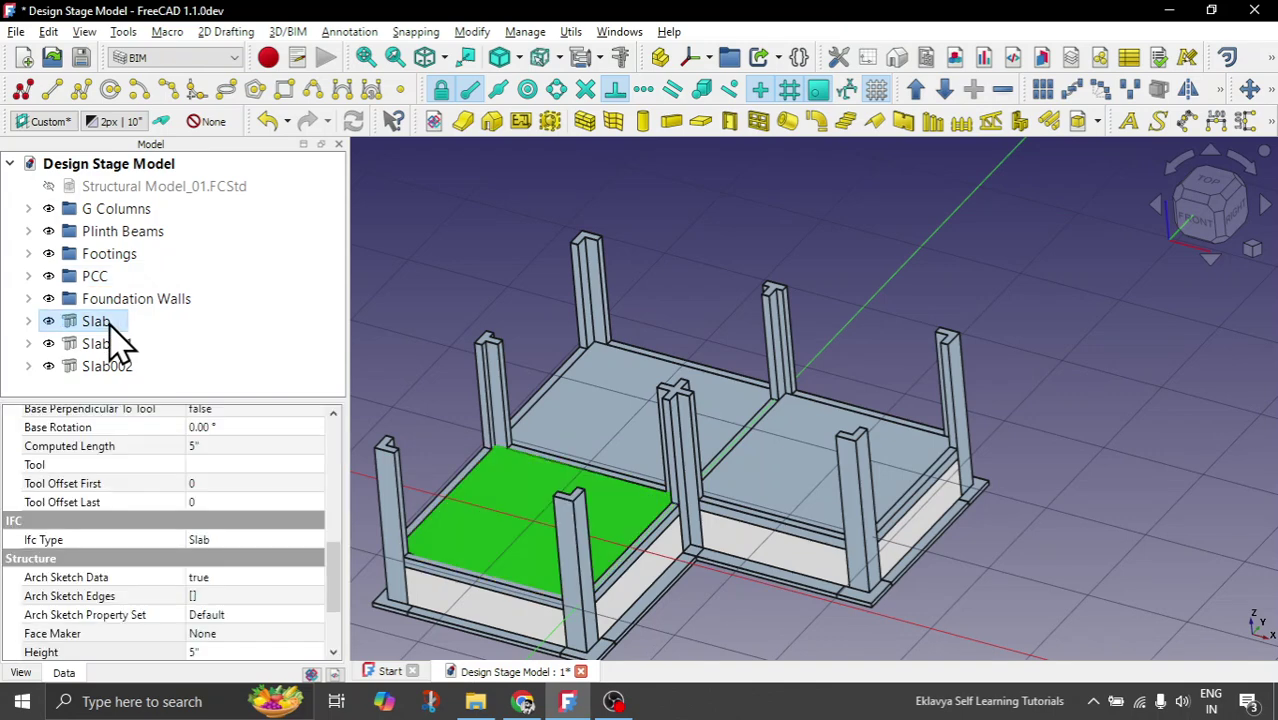
drag(337, 599, 337, 465)
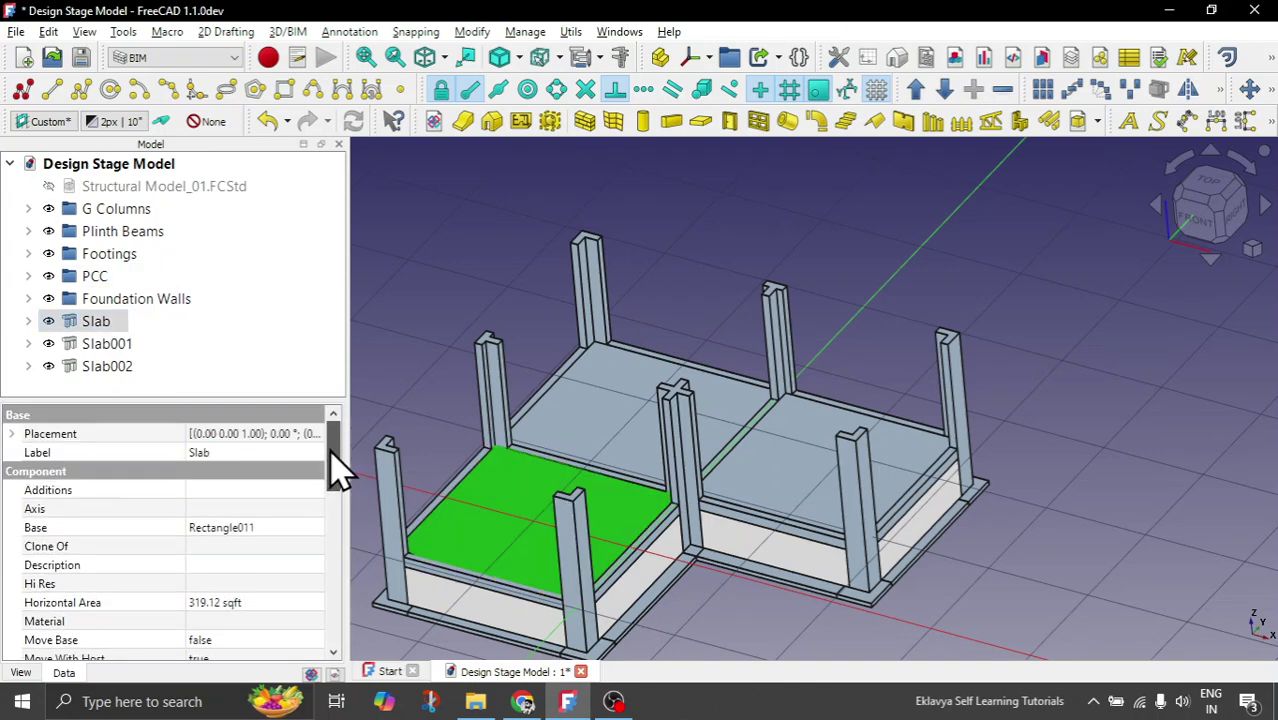
click(235, 452)
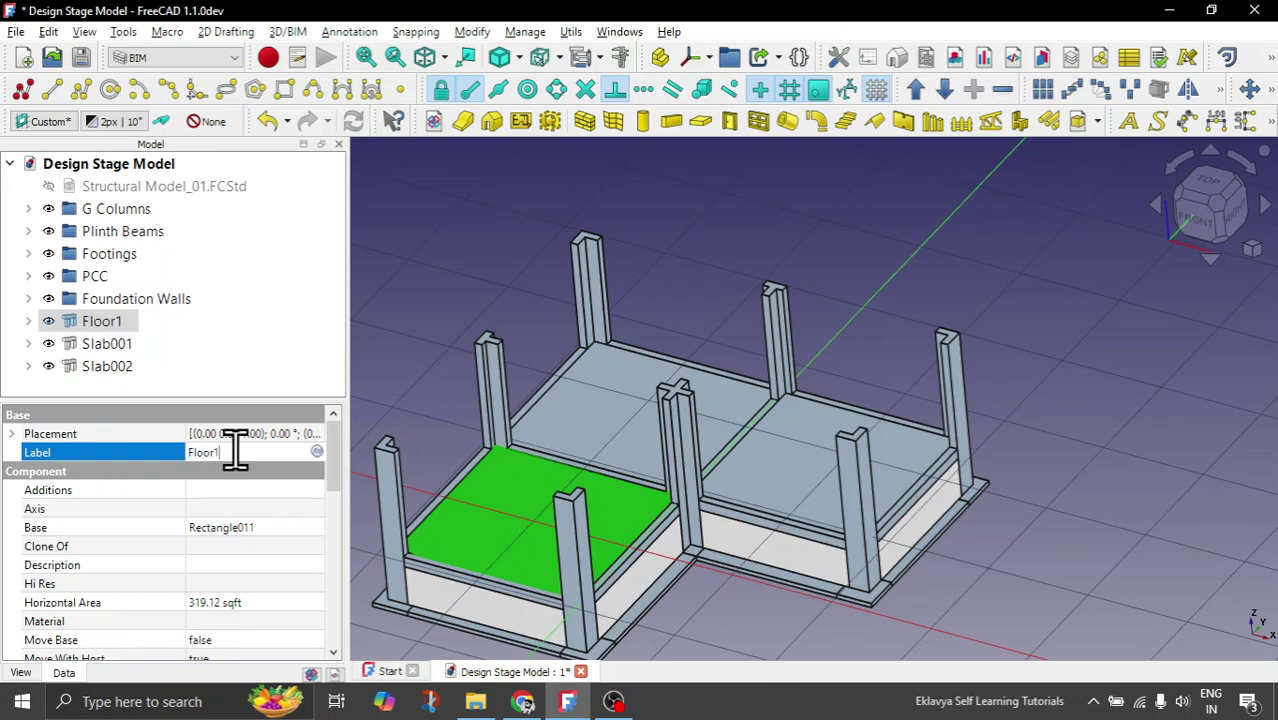
text(Floor1)
key(Return)
Step: Relabel Slab001 as Floor2
click(110, 343)
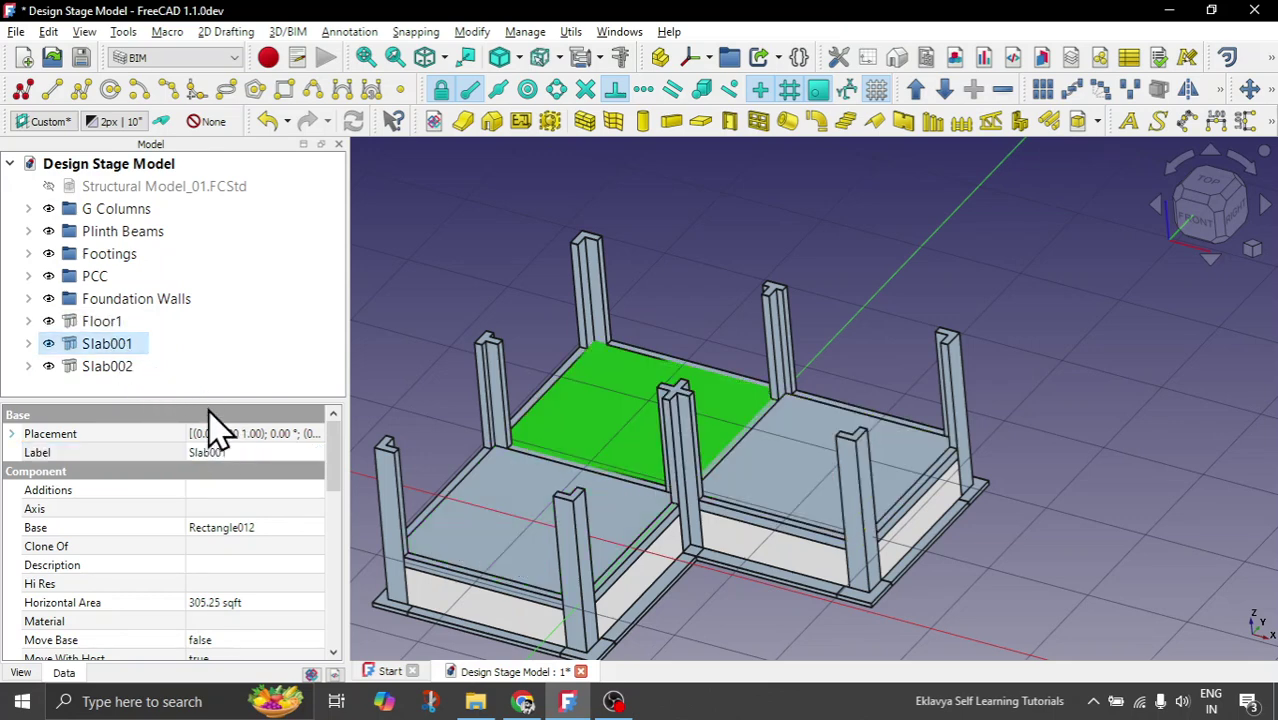
click(238, 452)
text(Floor)
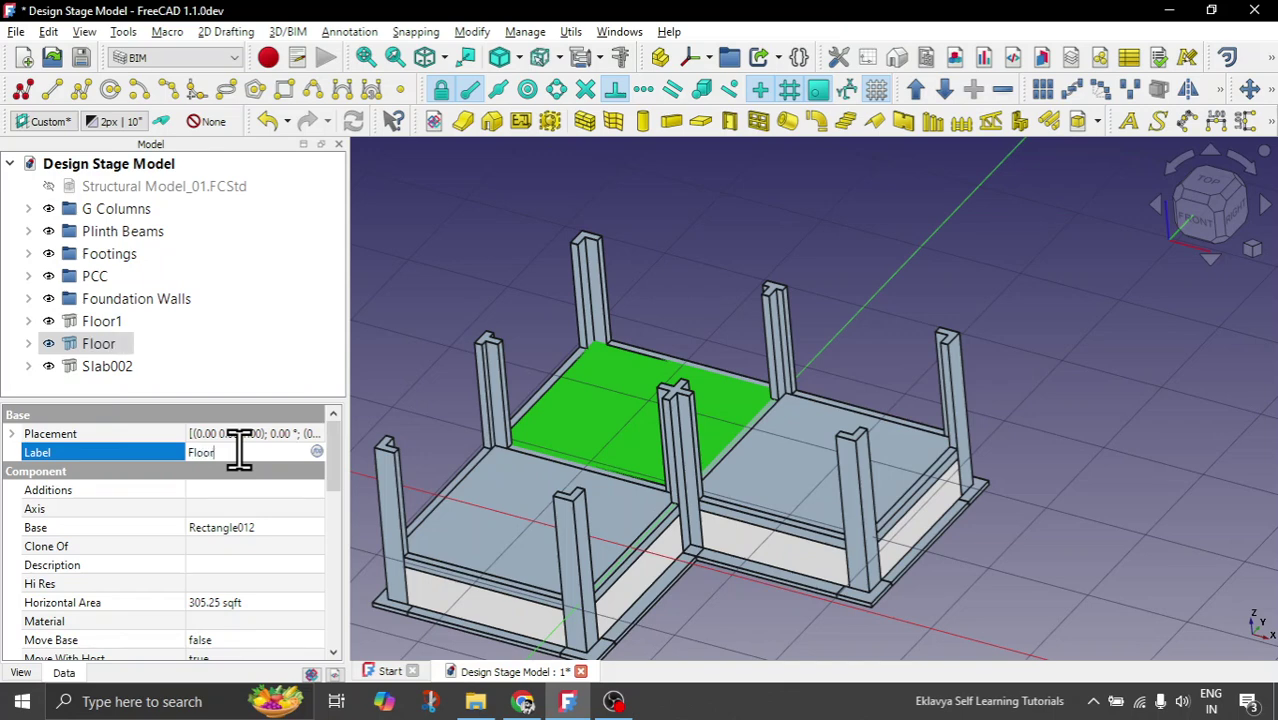
text(2)
key(Return)
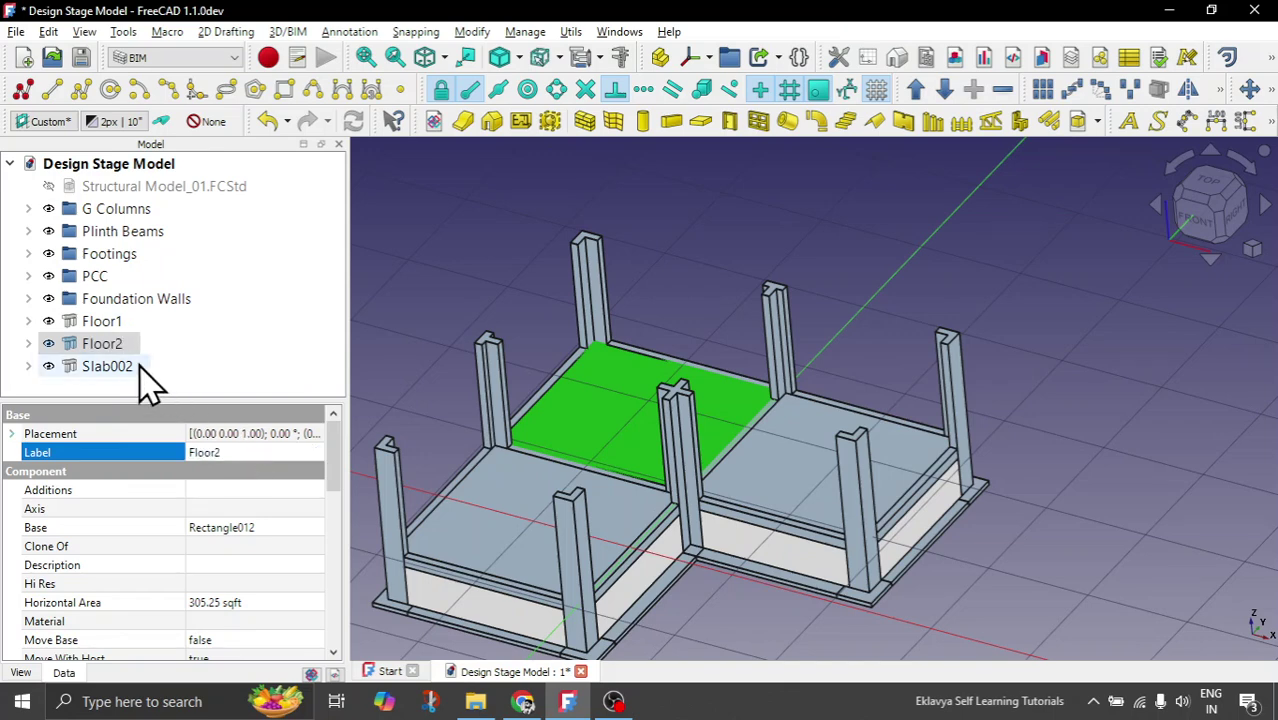
Step: Relabel Slab002 as Floor3
click(140, 366)
click(240, 452)
text(F)
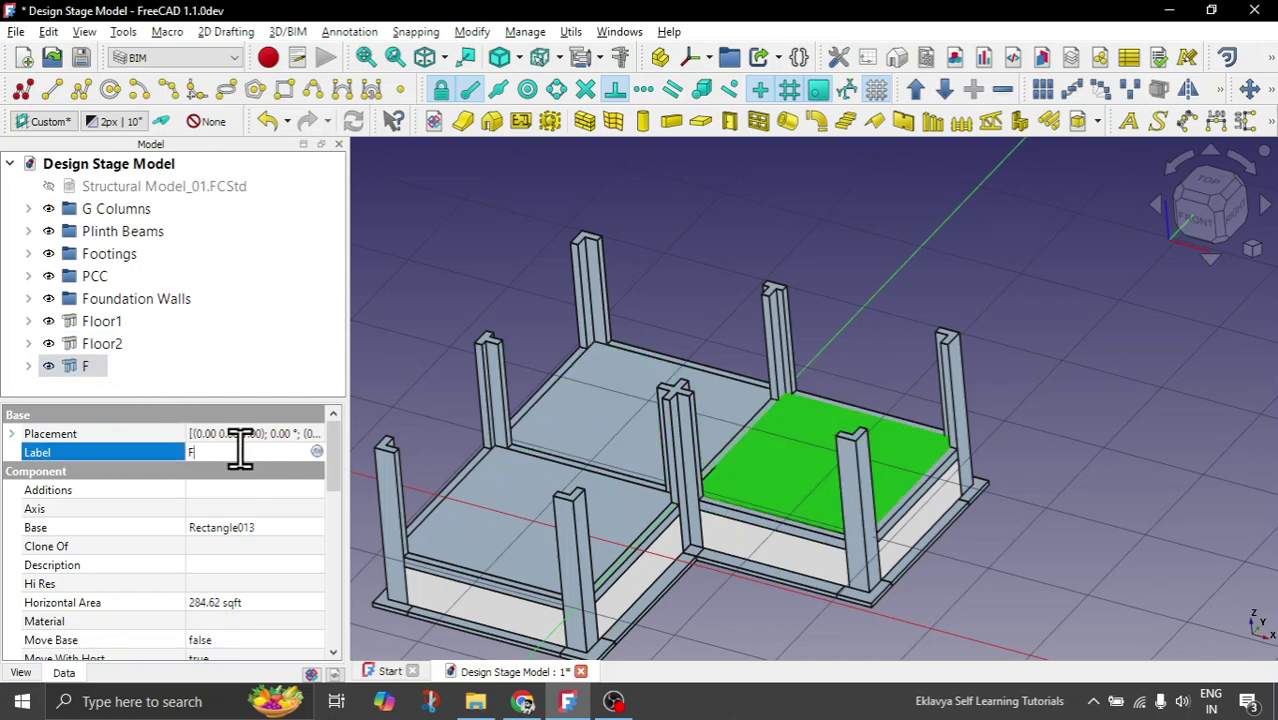
text(loor)
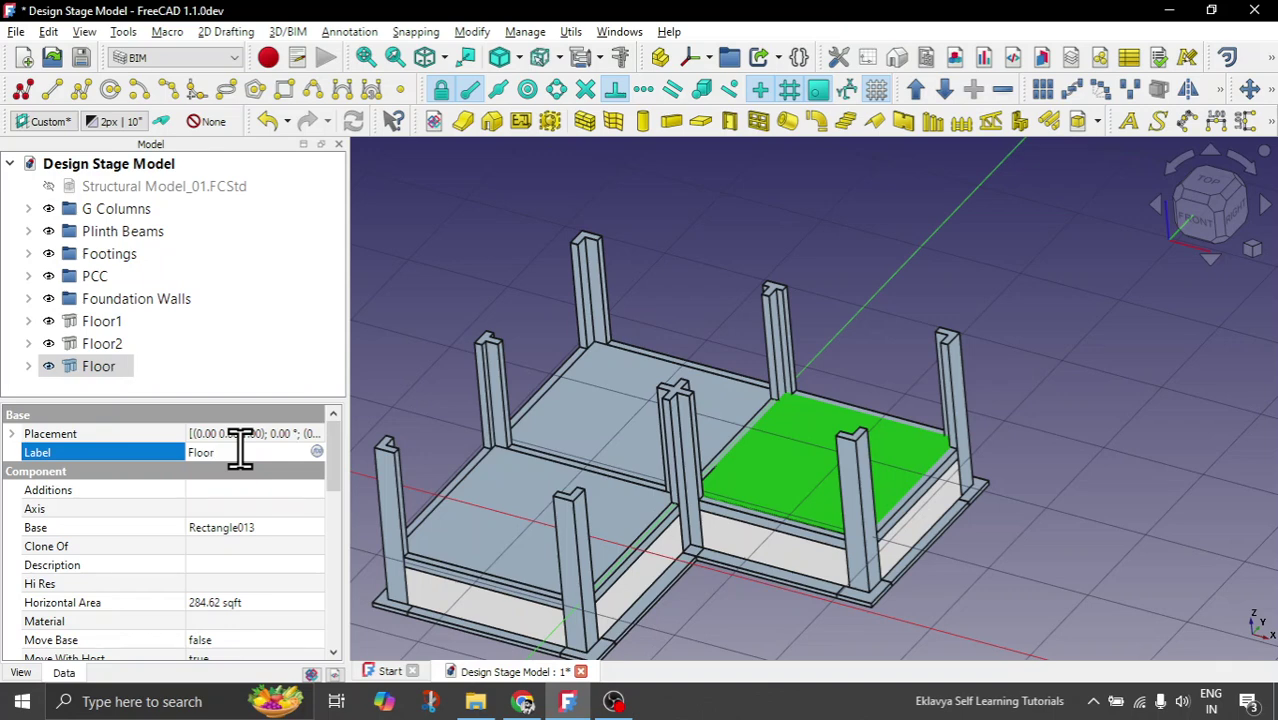
text(3)
key(Return)
Step: Create a new group in the Design Stage Model document and label it Floor Slabs
click(100, 163)
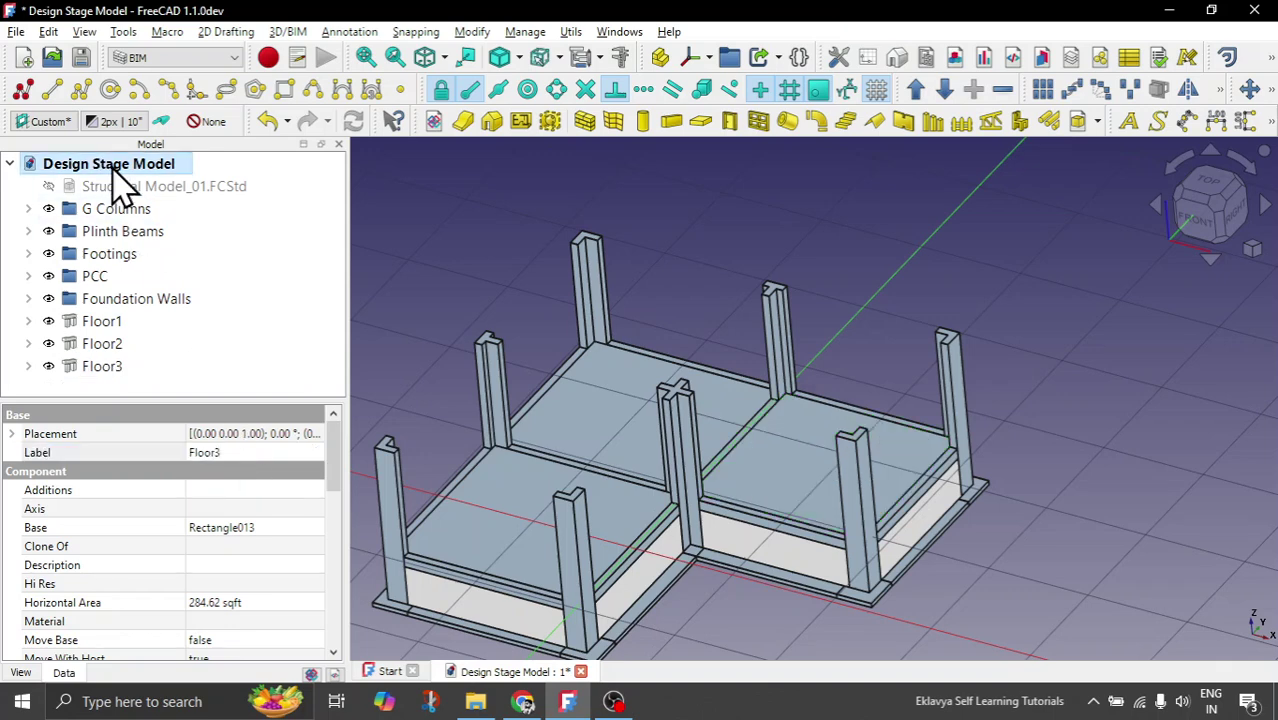
right_click(108, 165)
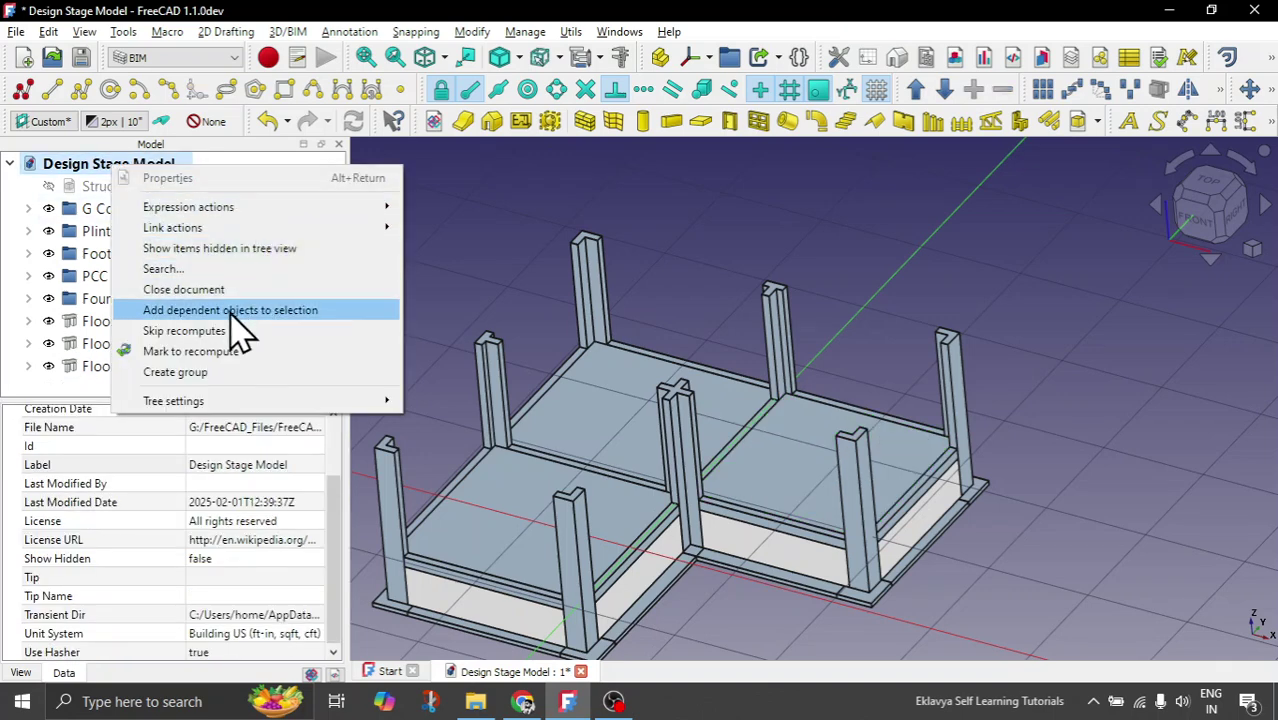
click(212, 372)
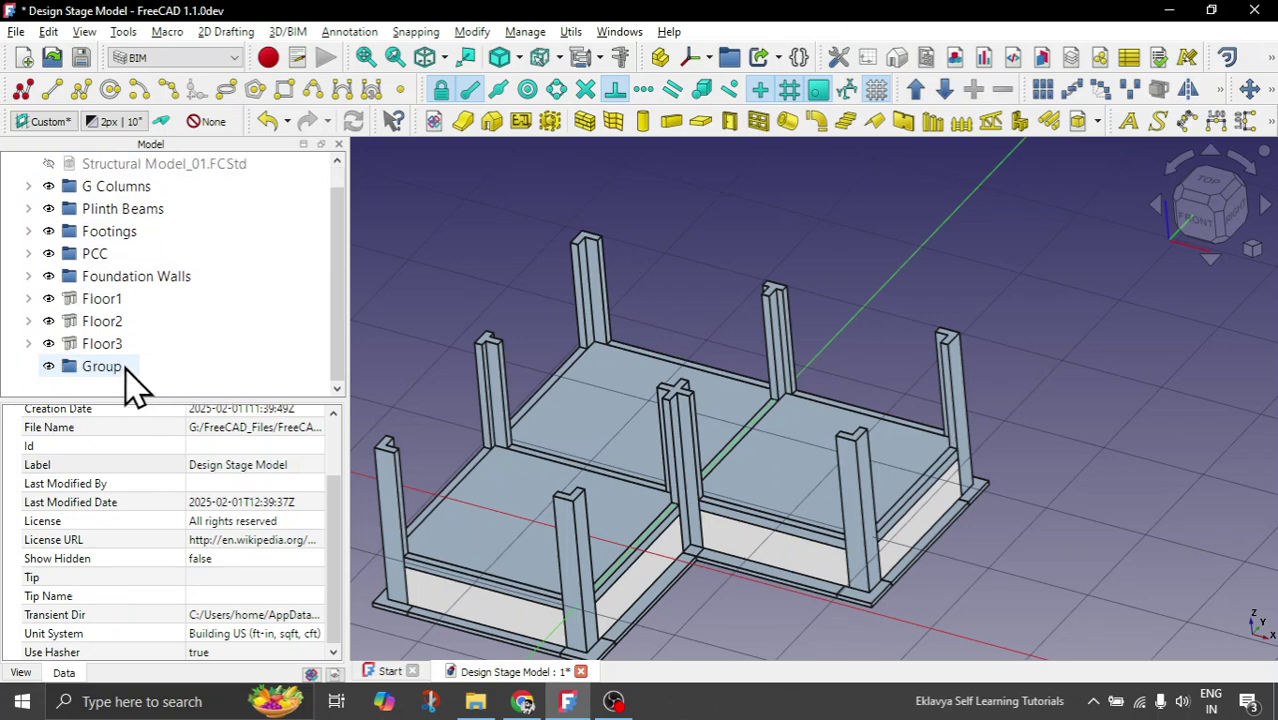
click(115, 366)
click(247, 433)
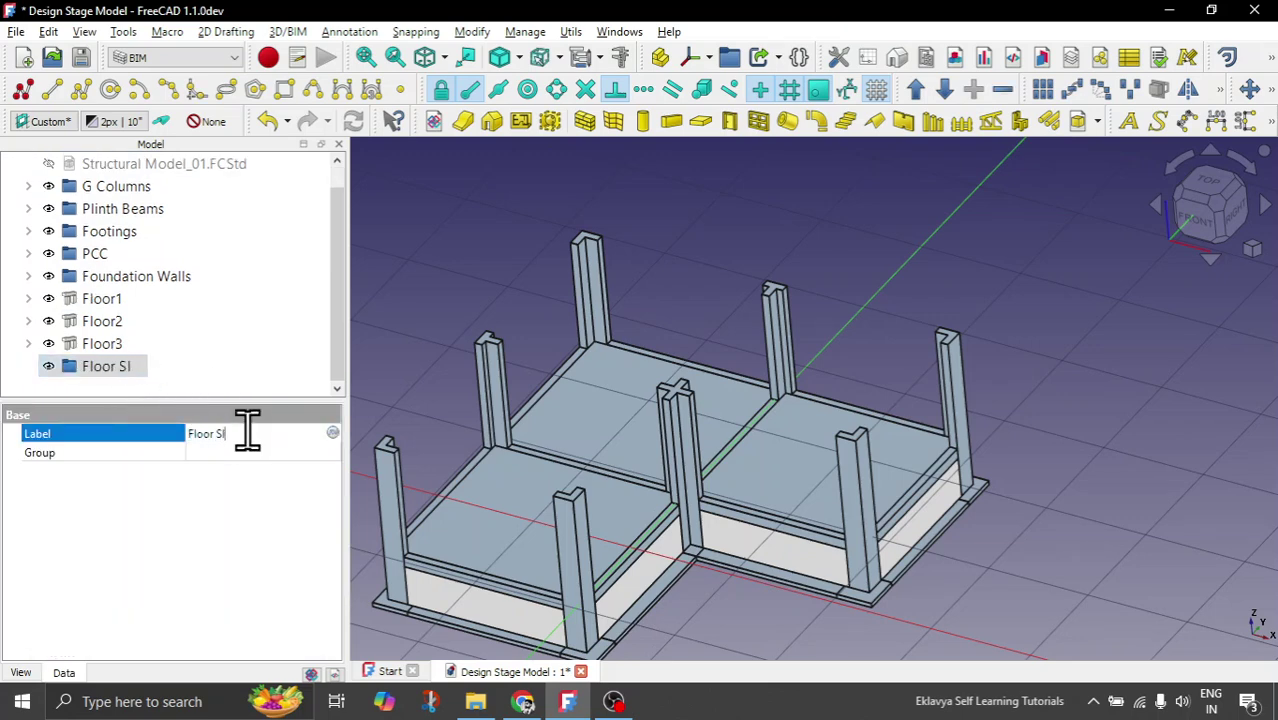
key(Return)
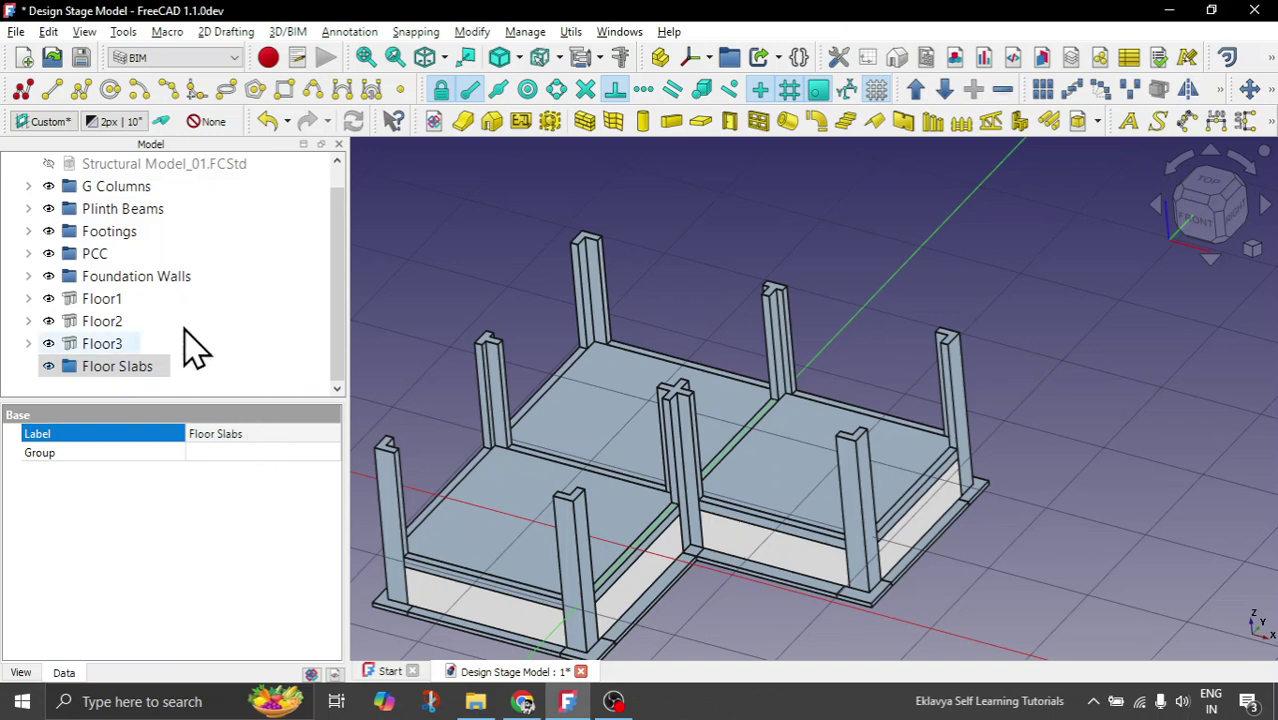
Step: Move Floor1, Floor2 and Floor3 into the Floor Slabs group
click(100, 298)
shift+click(108, 345)
drag(110, 350, 135, 378)
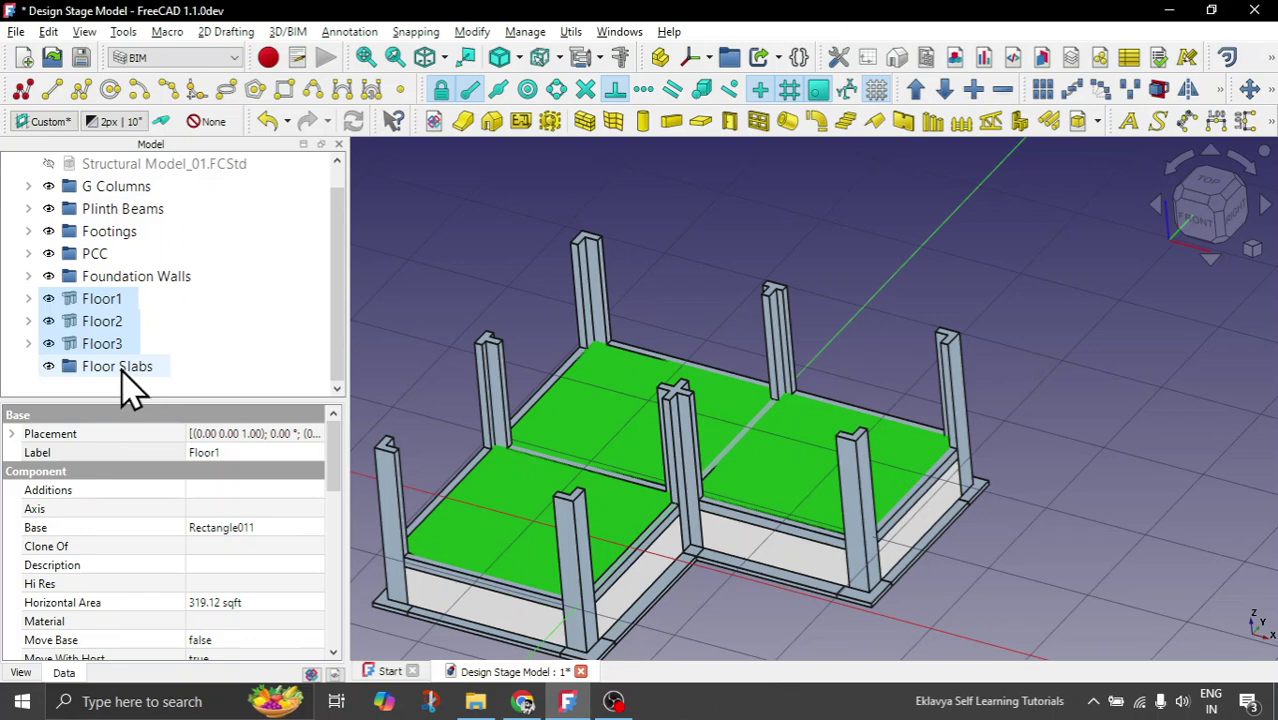
Step: Put the three floor slabs Floor1 to Floor3 inside the Floor Slabs group and toggle the group's visibility to check it
click(106, 299)
shift+click(110, 343)
drag(127, 345, 137, 380)
click(130, 322)
key(space)
key(space)
key(space)
key(space)
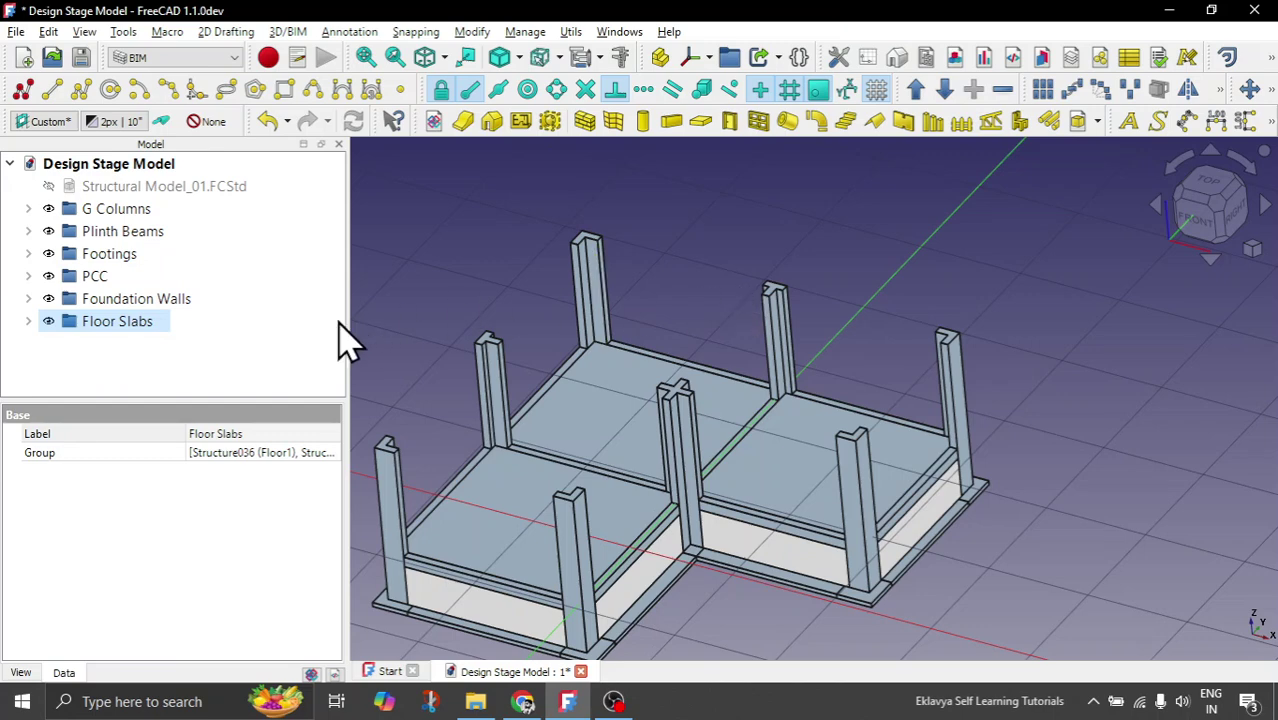
Step: Rename the Floor Slabs group as Ground Floor Slabs
click(106, 214)
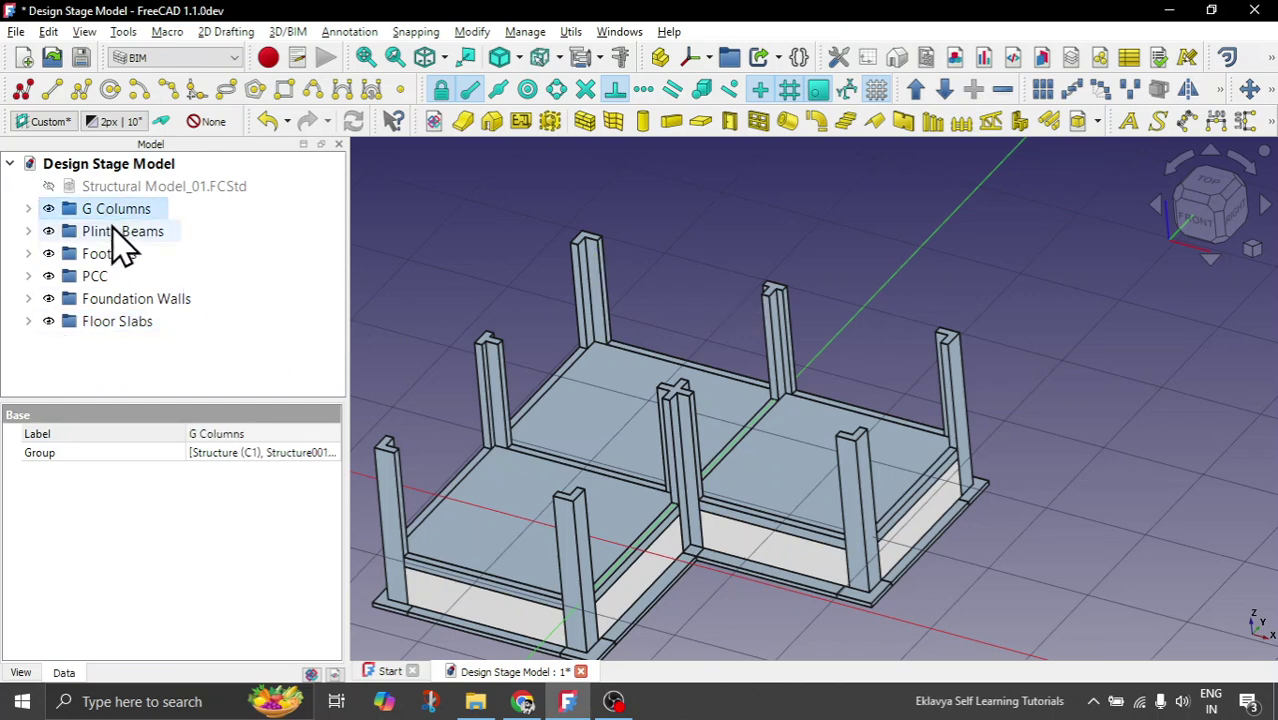
click(118, 234)
click(118, 256)
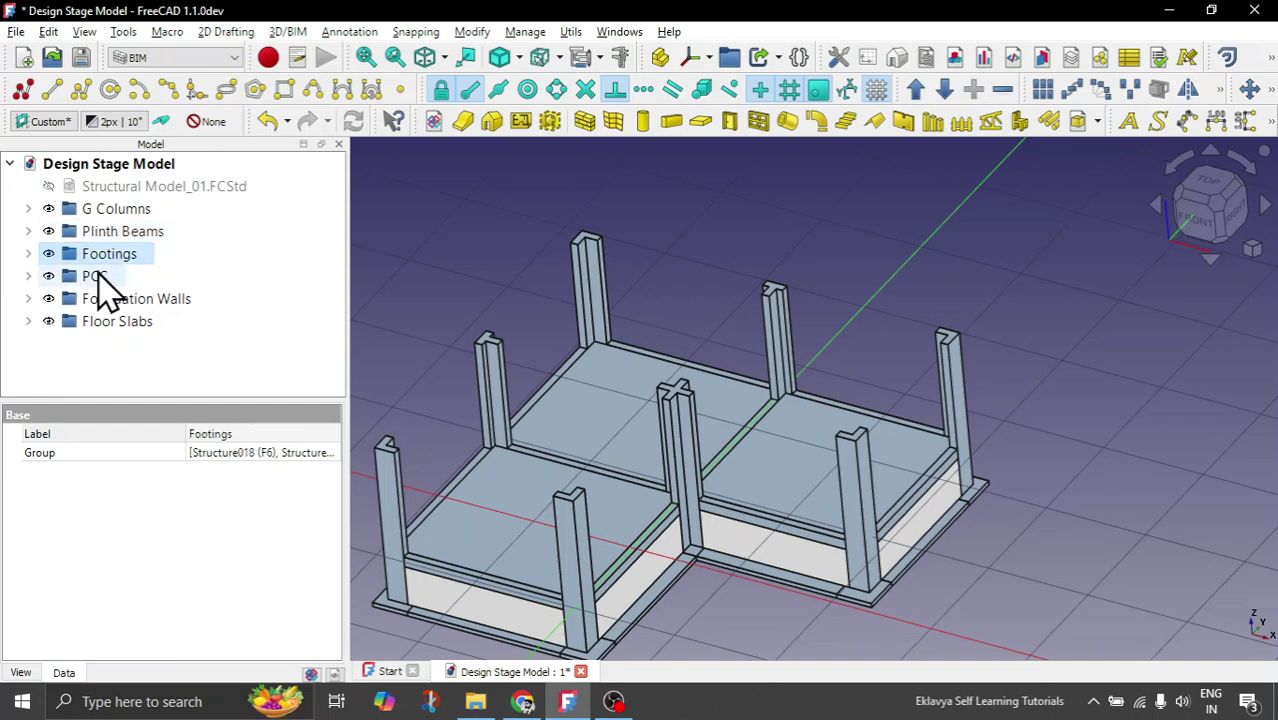
click(103, 277)
click(115, 299)
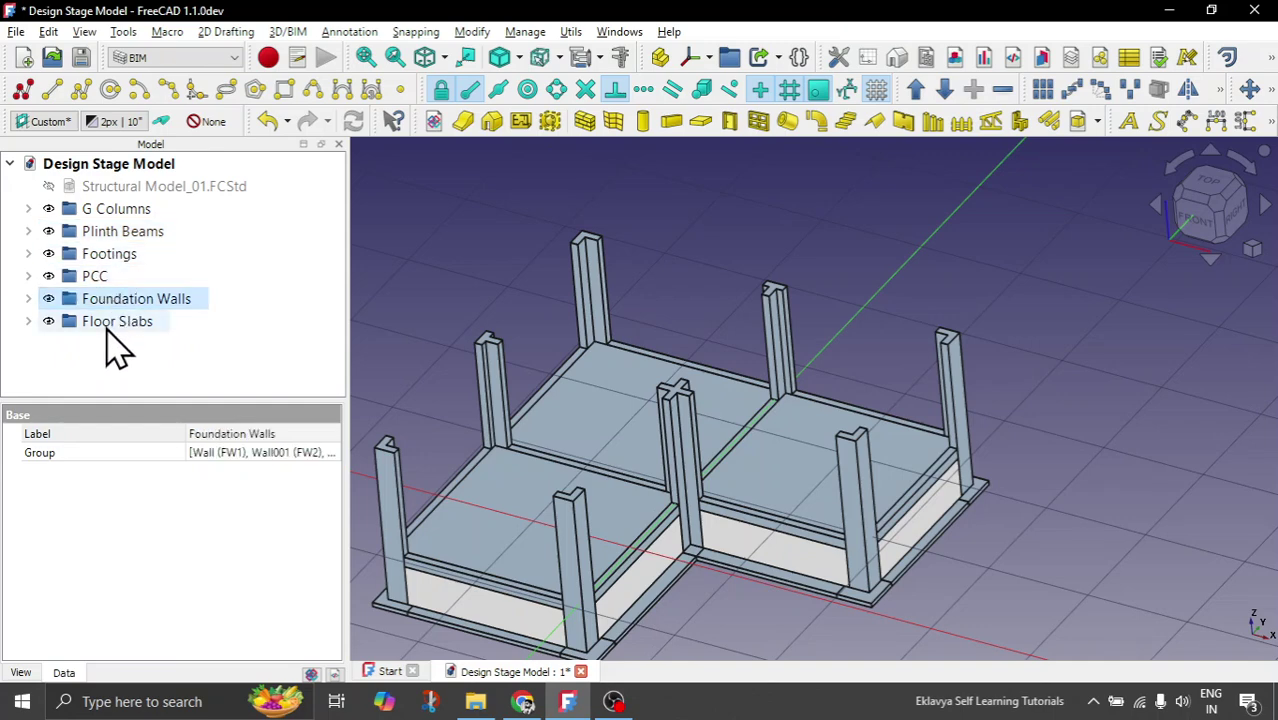
click(107, 329)
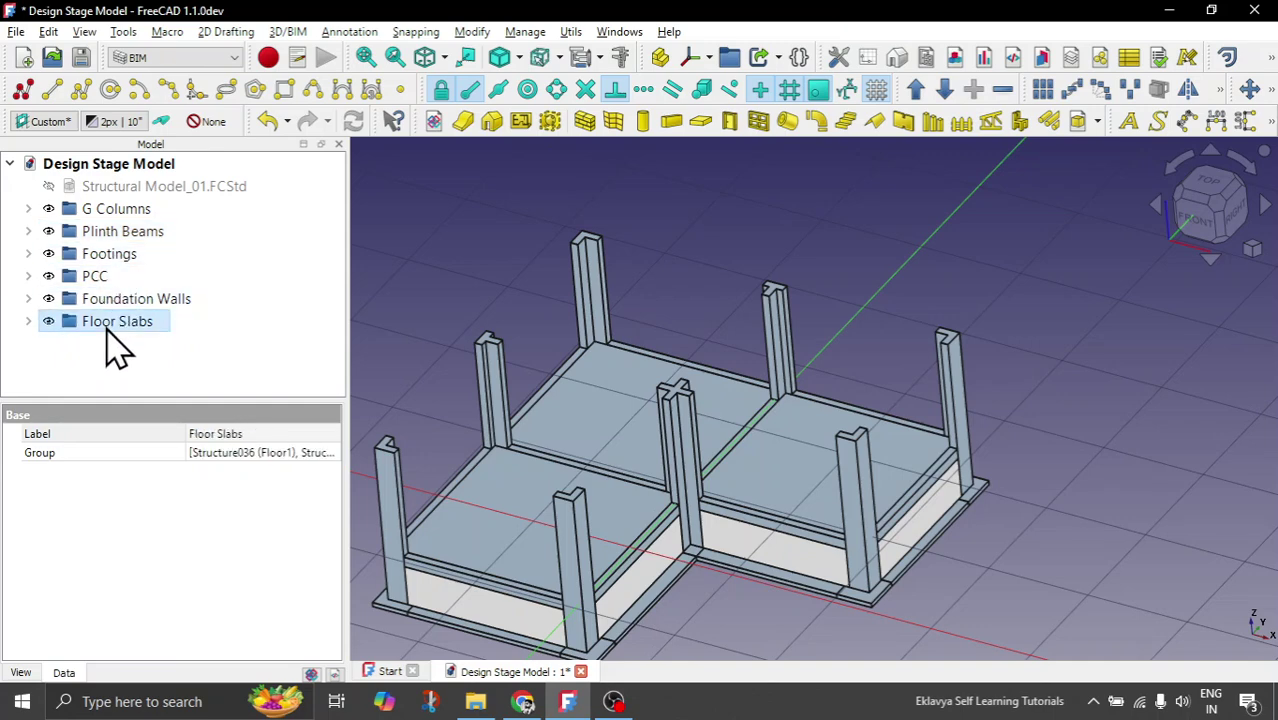
click(214, 433)
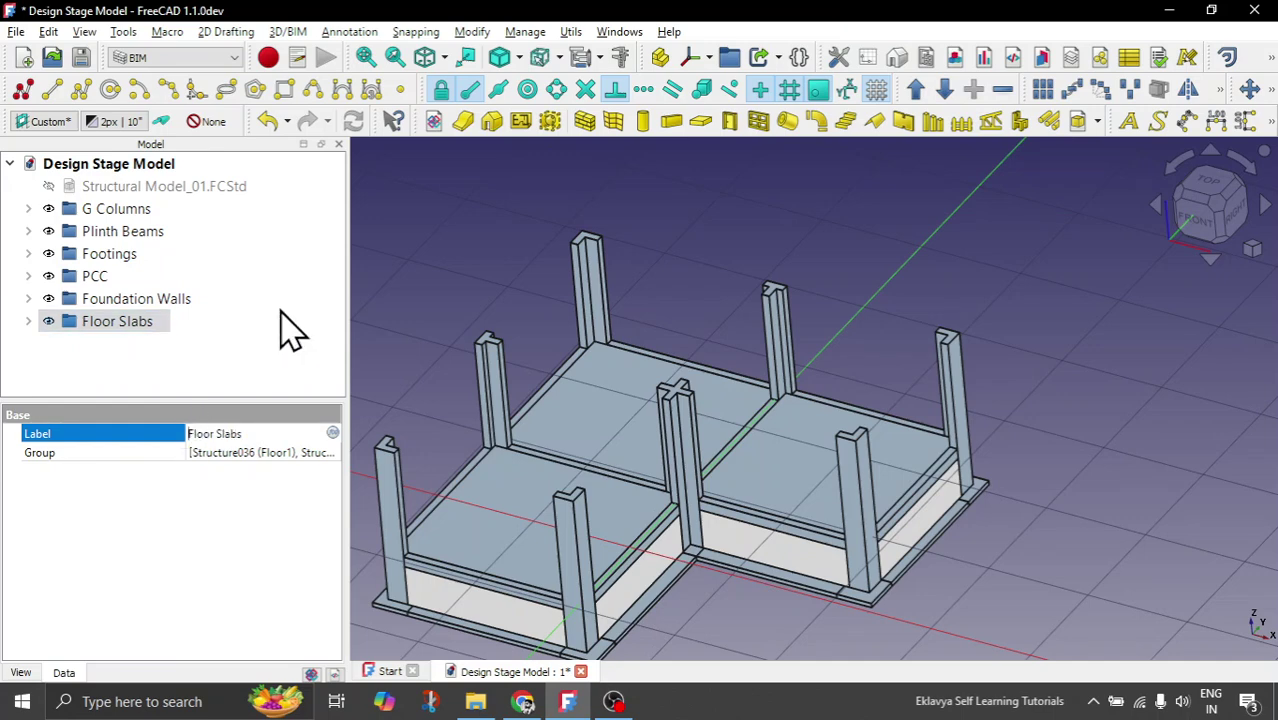
text(Ground)
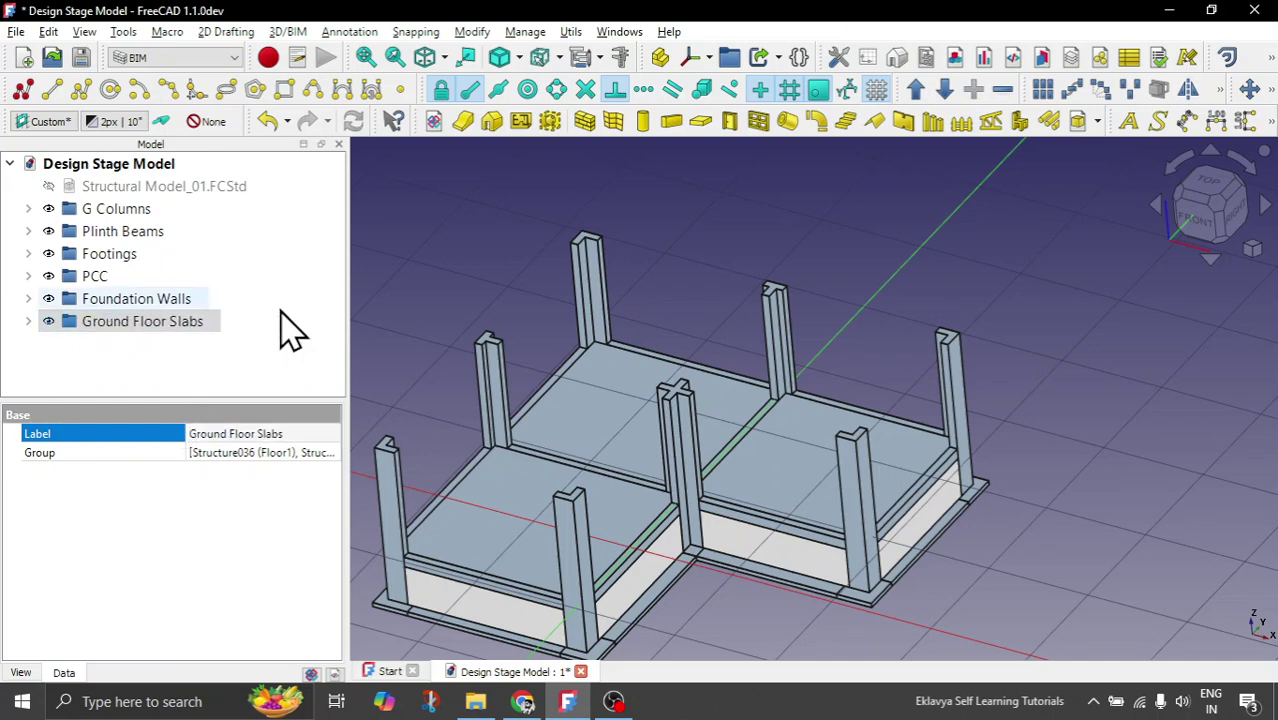
Step: Rename the G Columns group as Ground Columns
click(100, 209)
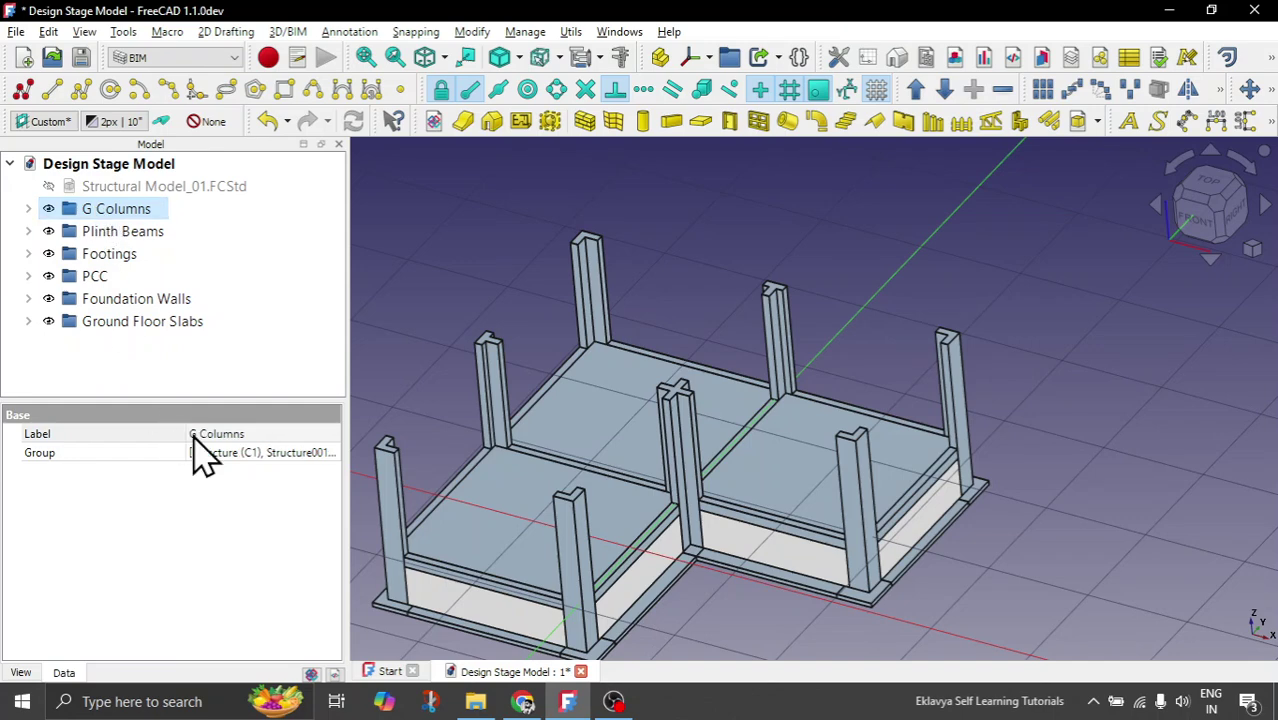
click(196, 436)
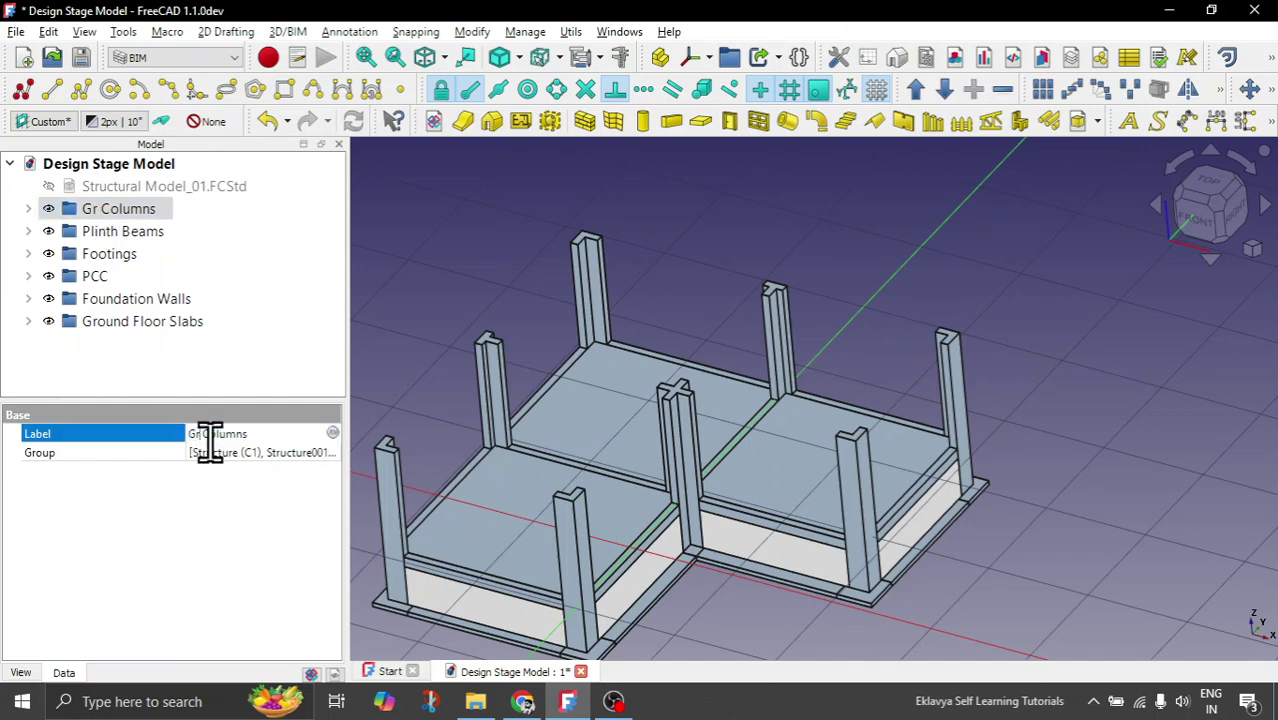
text(round)
key(Return)
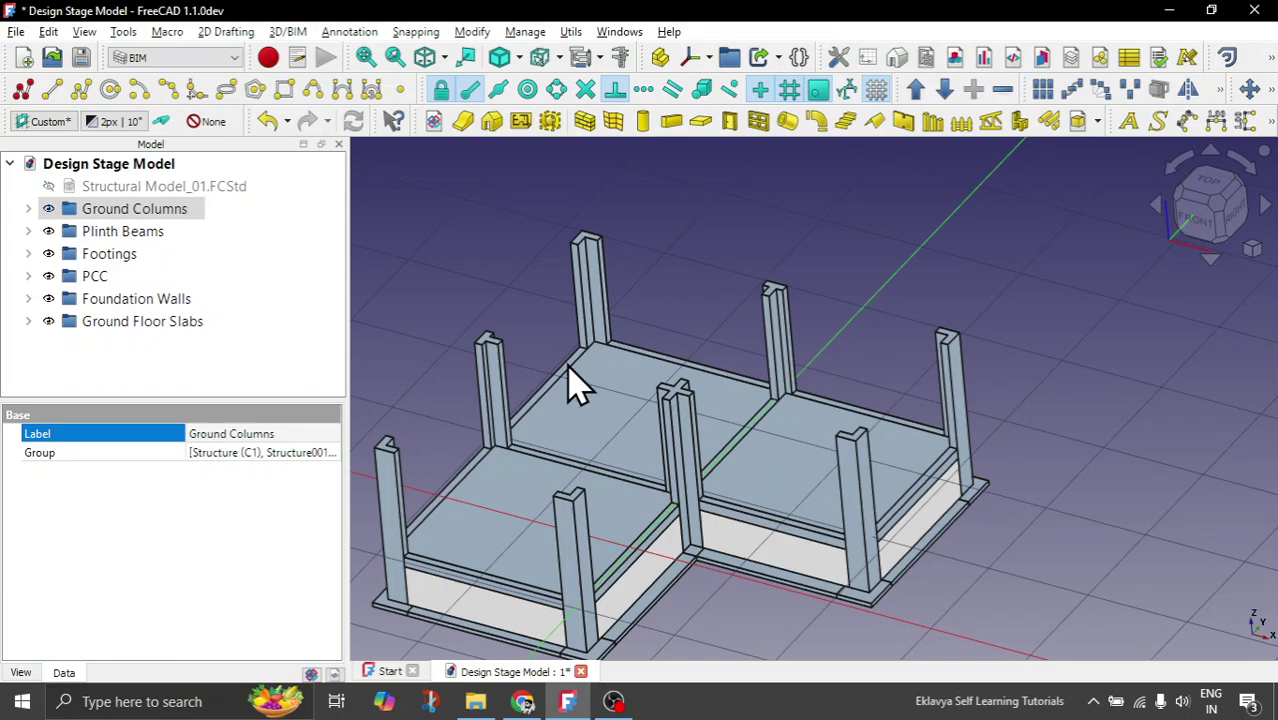
scroll(740, 345, down, 3)
click(844, 291)
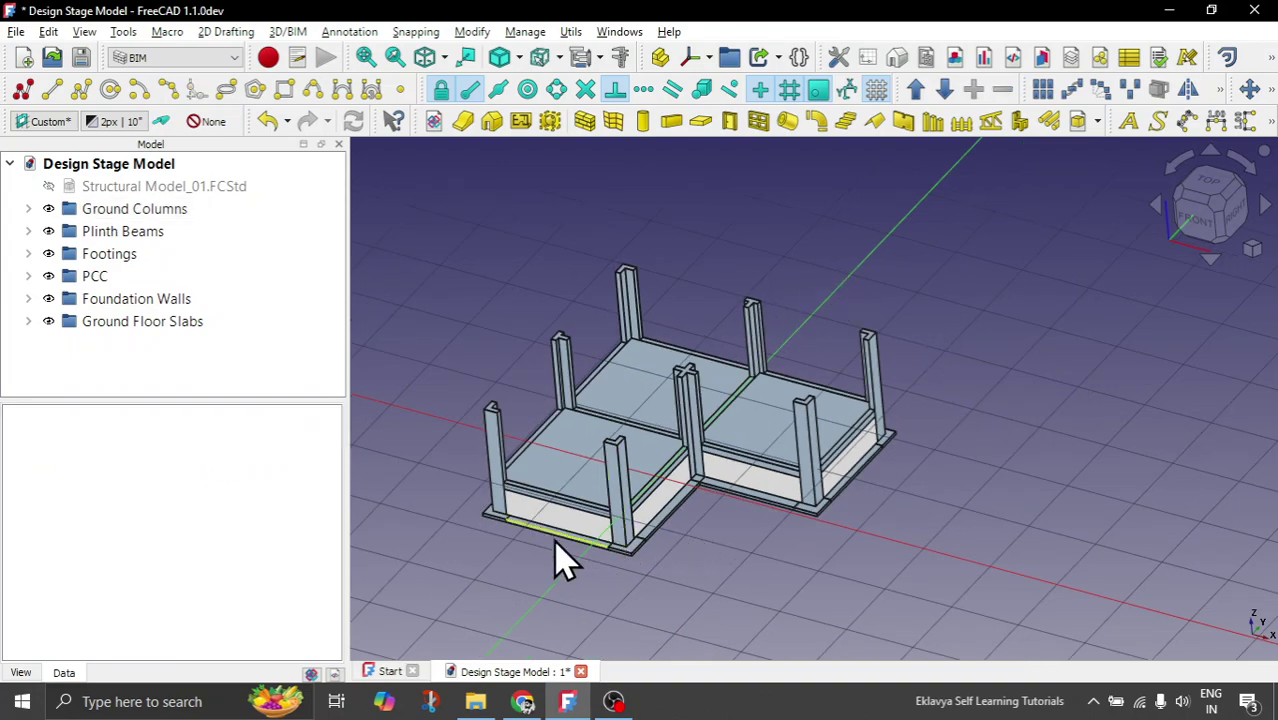
middle_drag(565, 562, 560, 532)
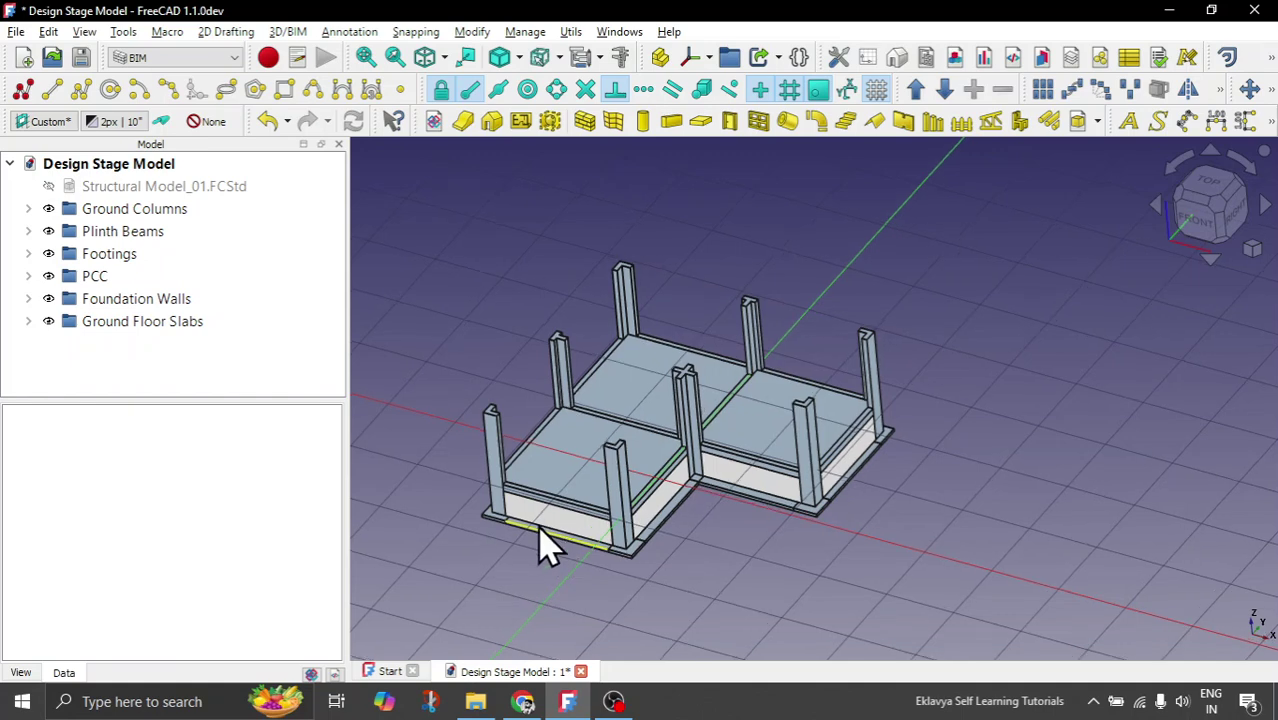
scroll(487, 468, up, 4)
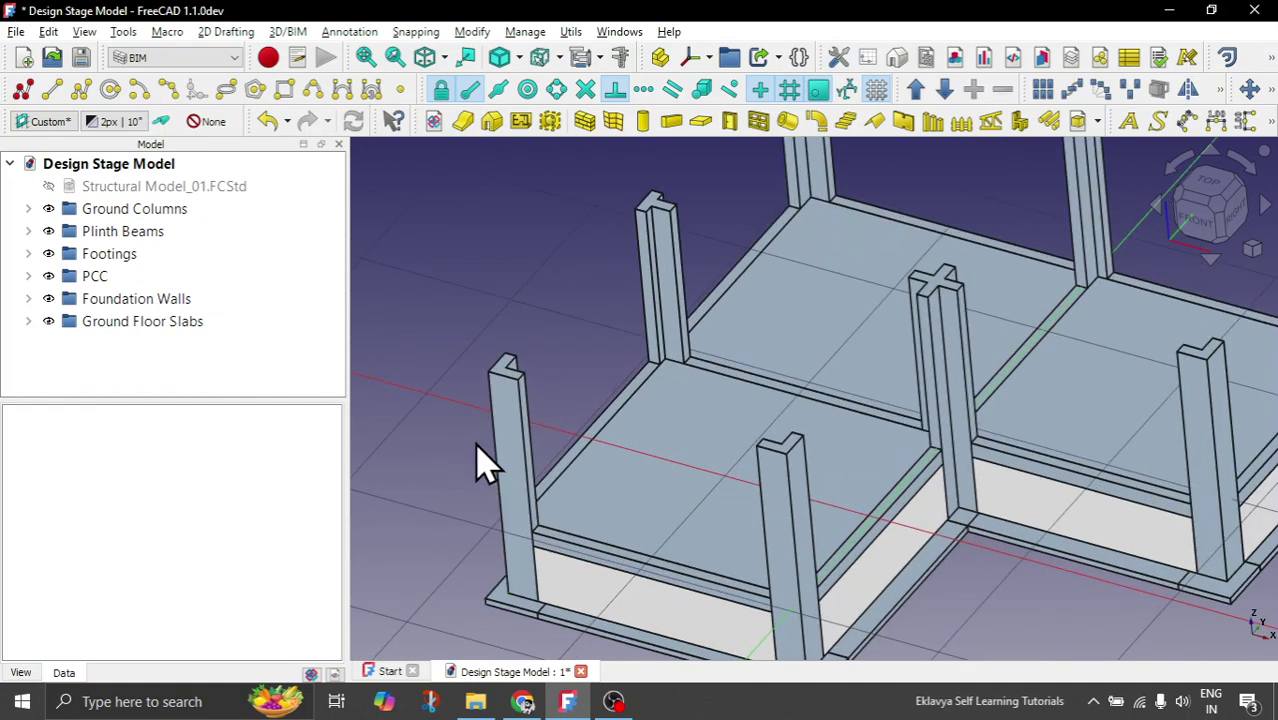
scroll(478, 460, down, 4)
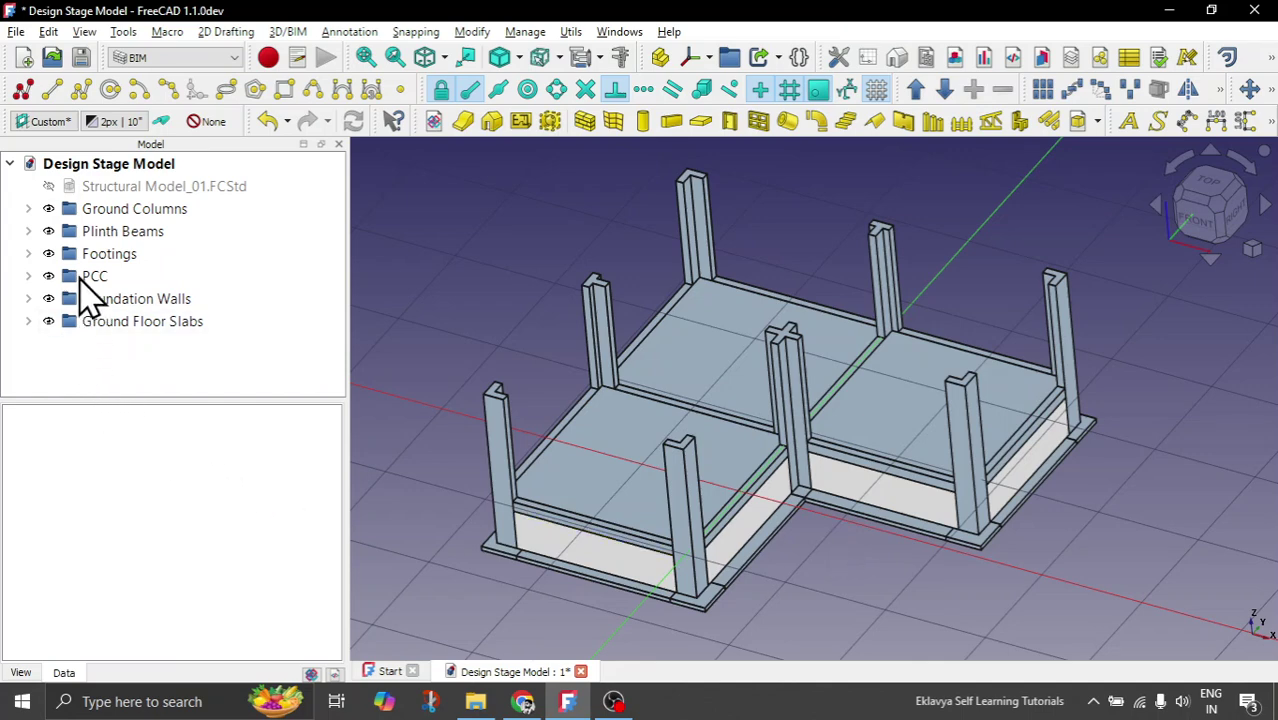
Step: Clone the Plinth Beams group and try to move the clone upwards, starting from the beam's top corner beside the column in front view
click(97, 240)
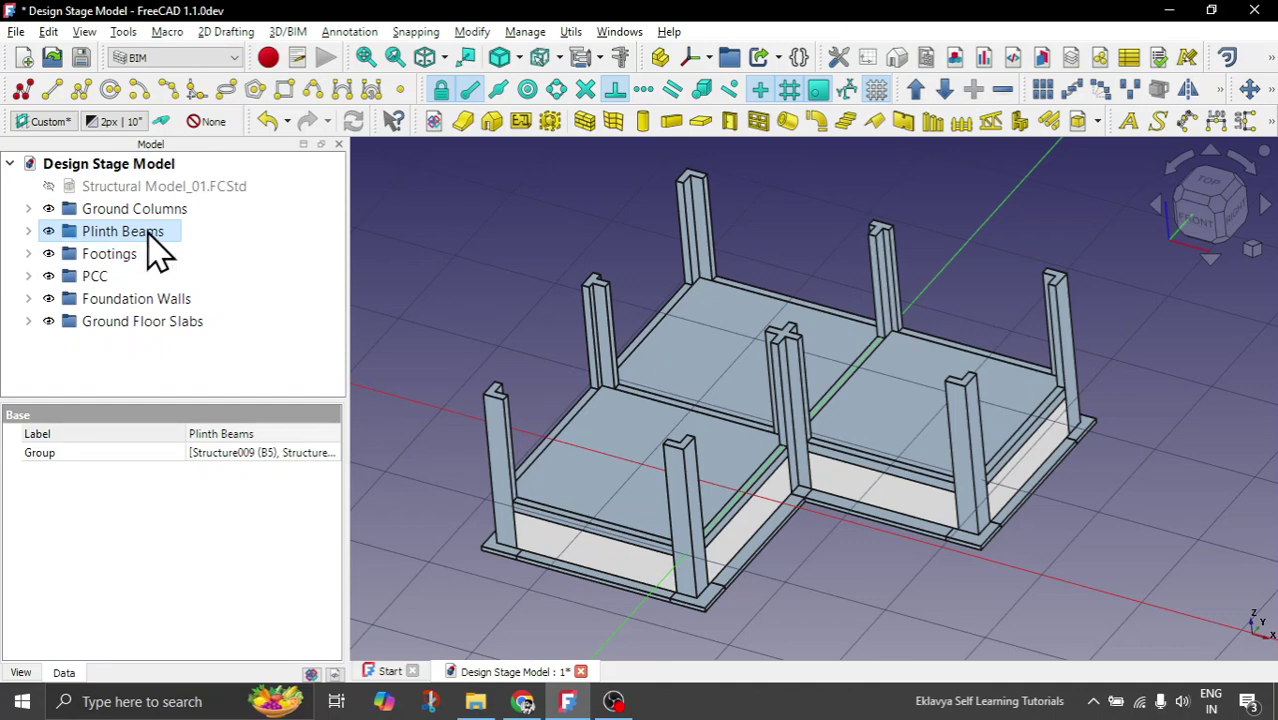
click(1214, 236)
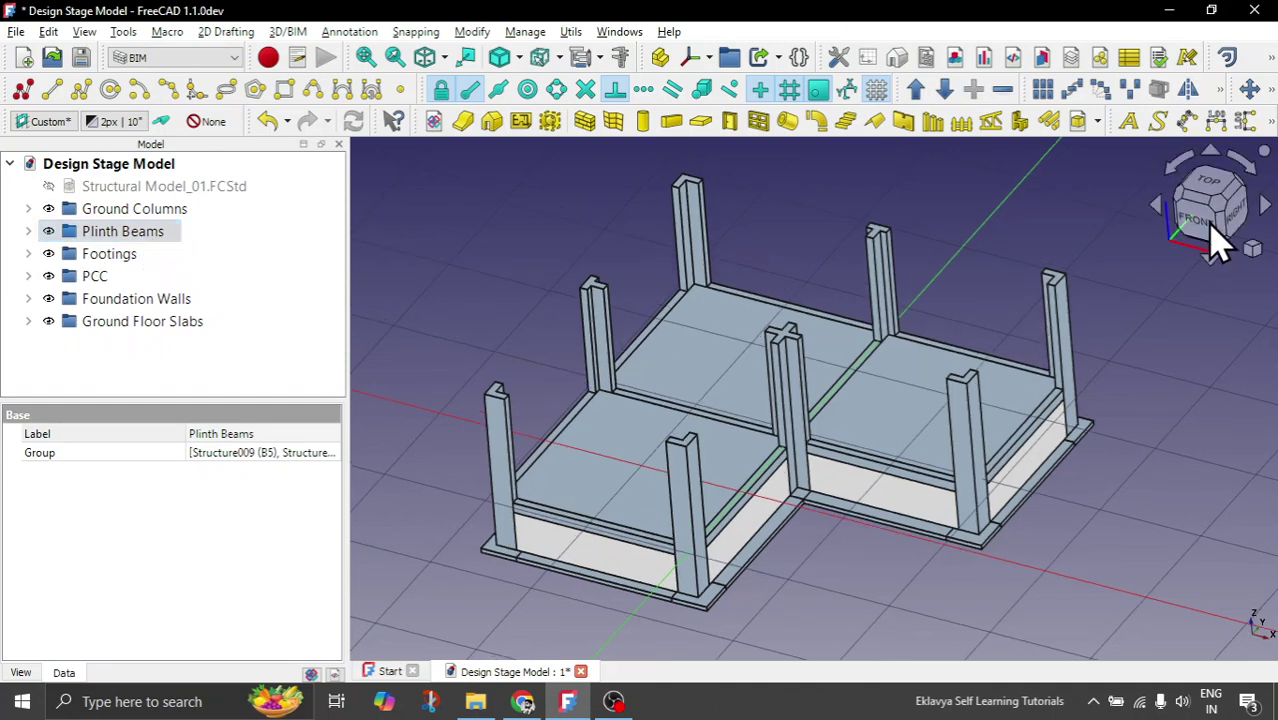
scroll(680, 345, up, 1)
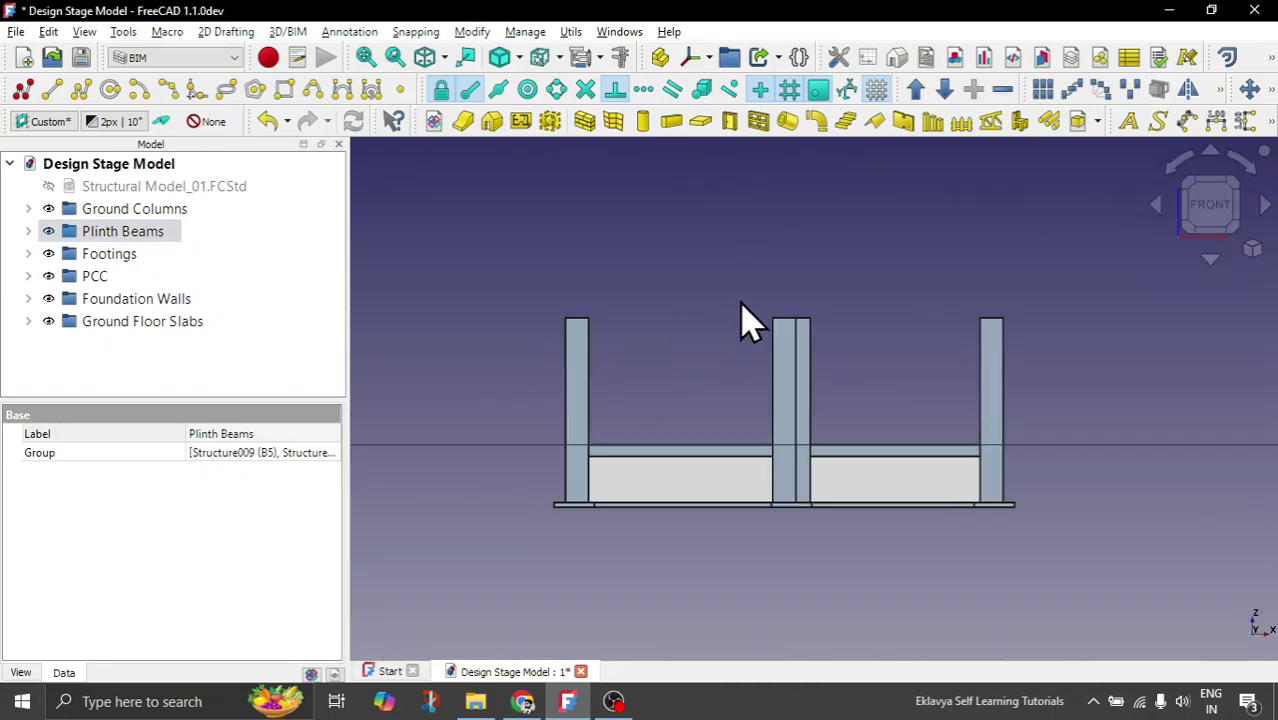
click(1272, 92)
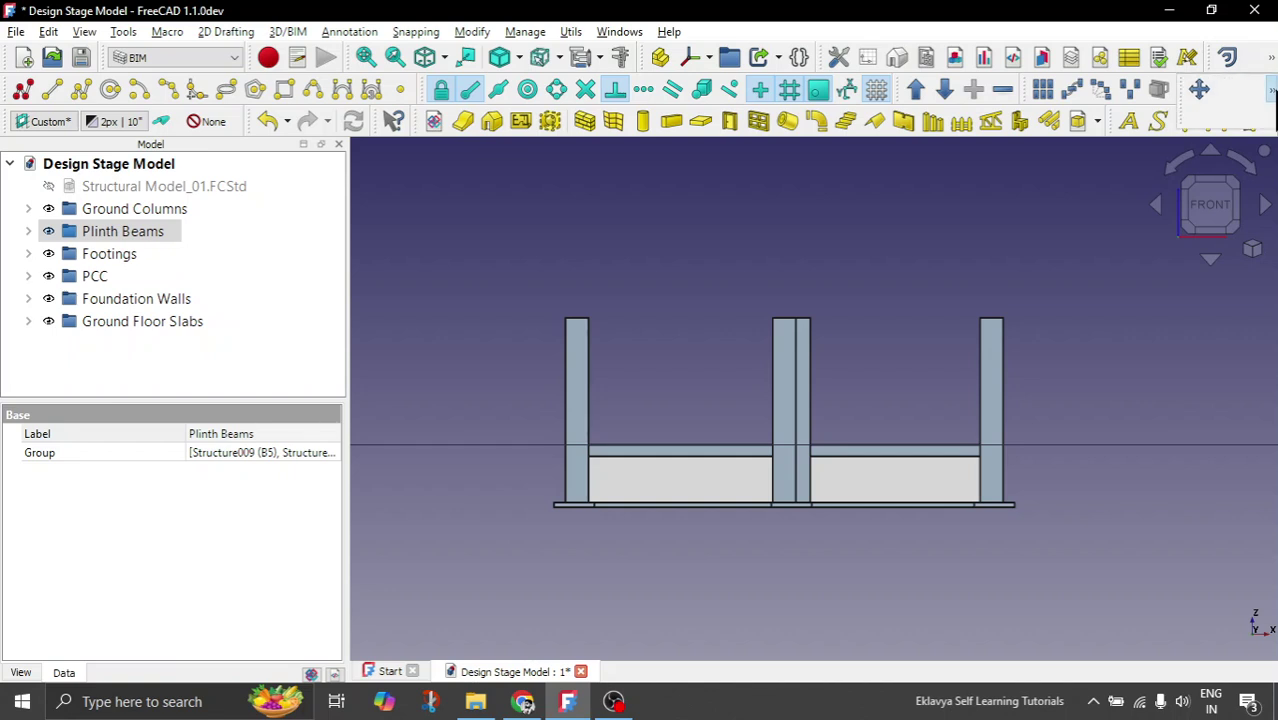
click(1192, 120)
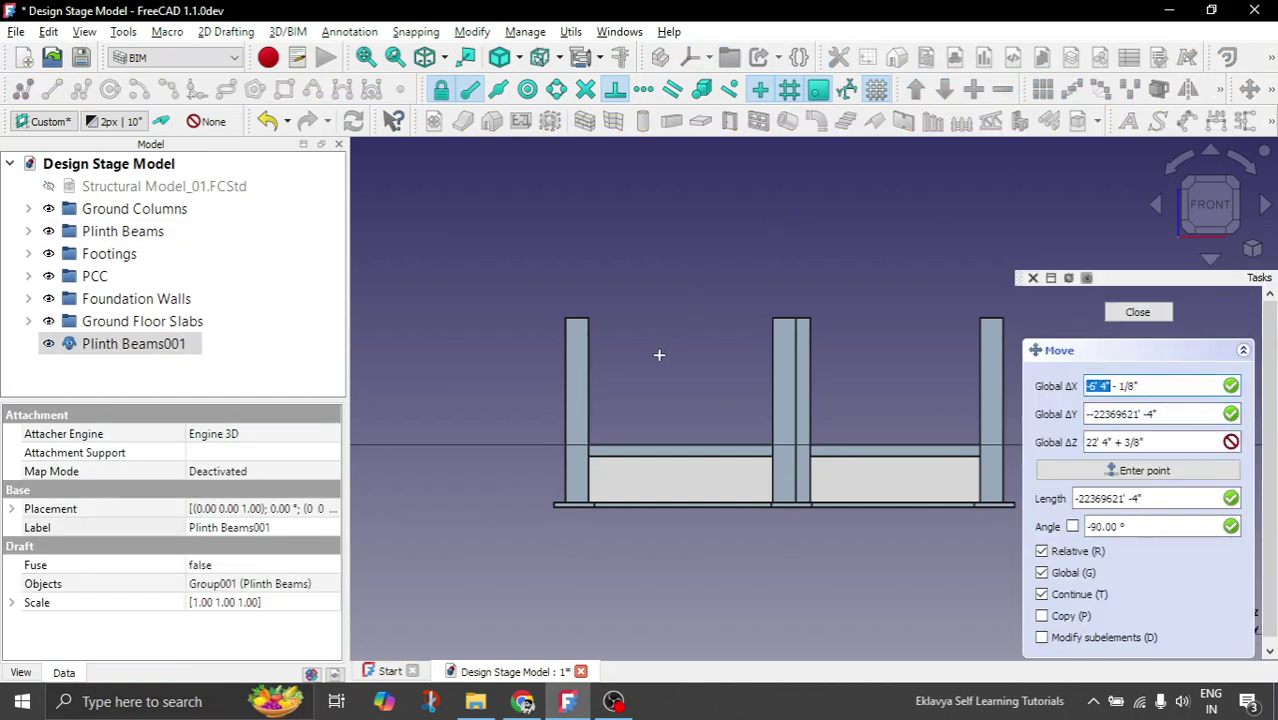
scroll(591, 441, up, 5)
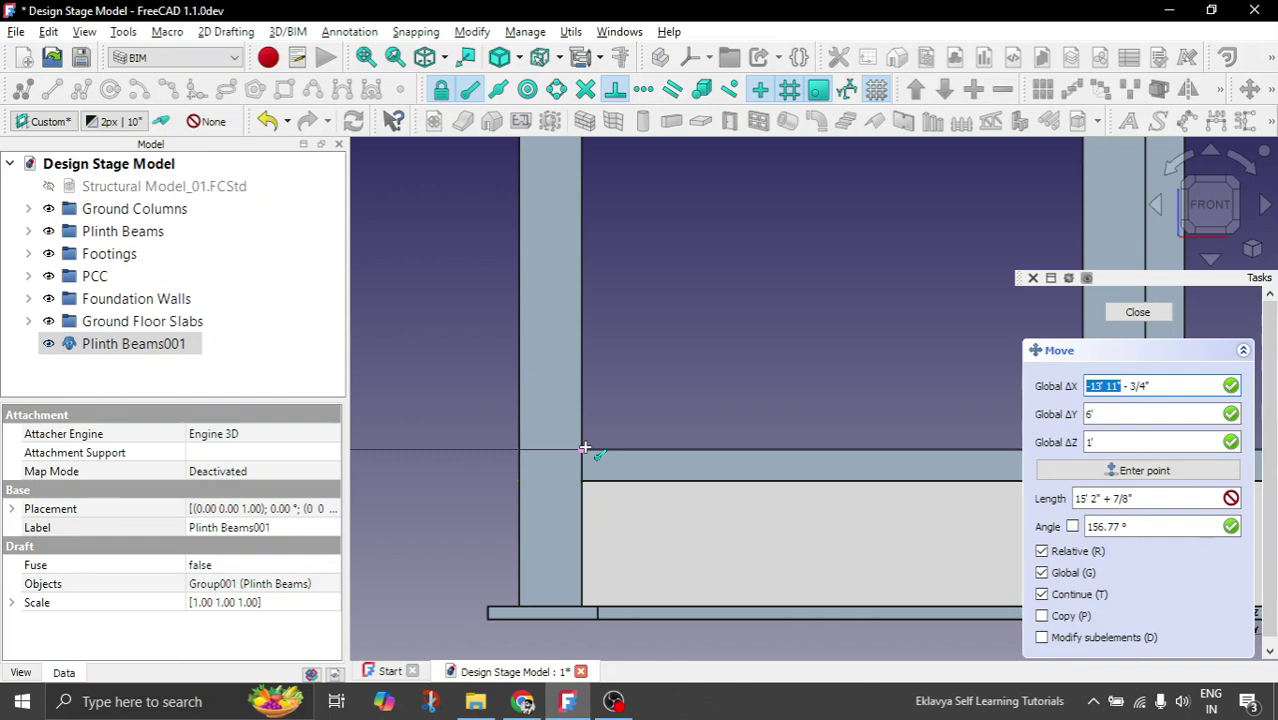
click(585, 448)
scroll(588, 400, down, 5)
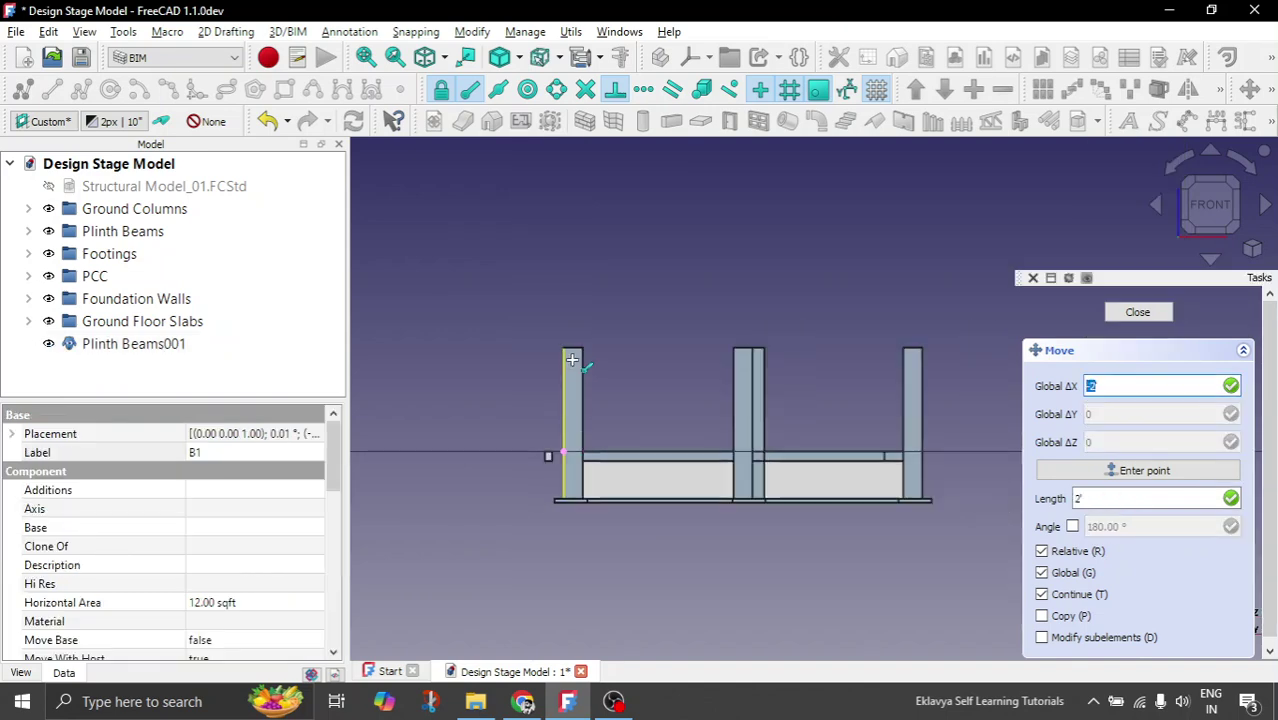
scroll(600, 338, up, 6)
key(Escape)
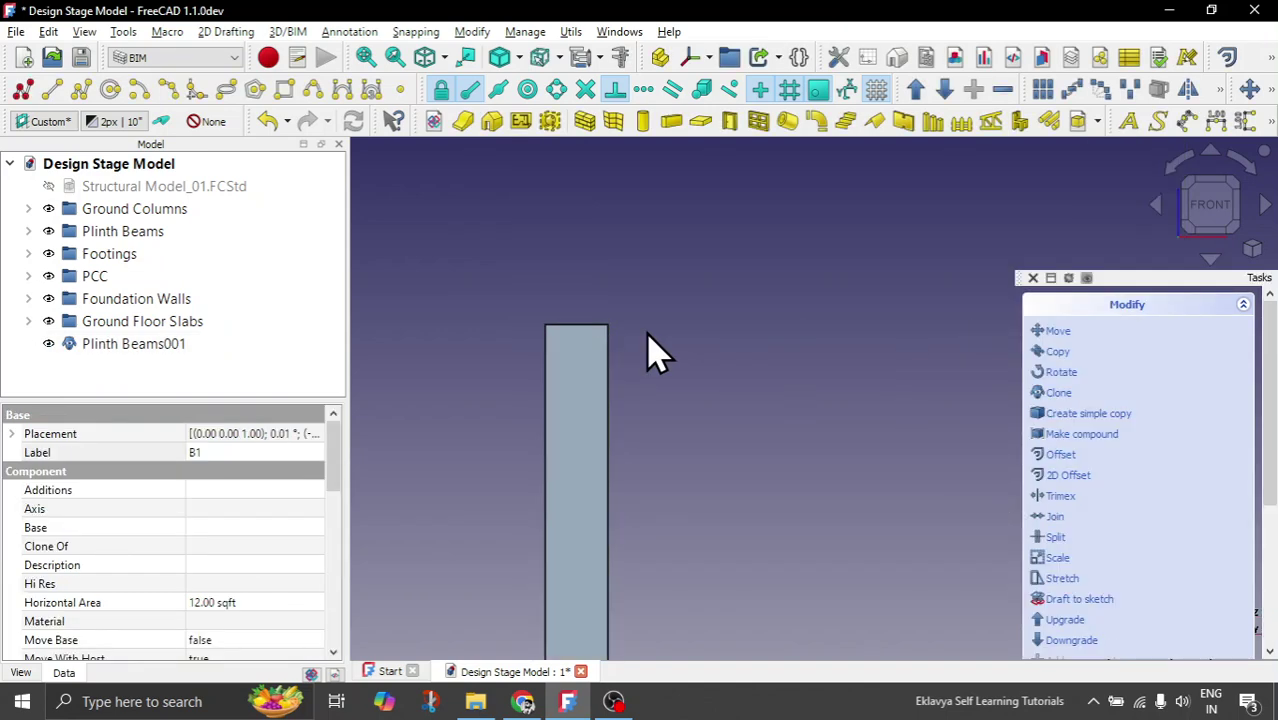
Step: Hide the original Plinth Beams group and examine the cloned beams, Plinth Beams001, around the slabs
scroll(680, 362, down, 4)
middle_drag(713, 379, 678, 420)
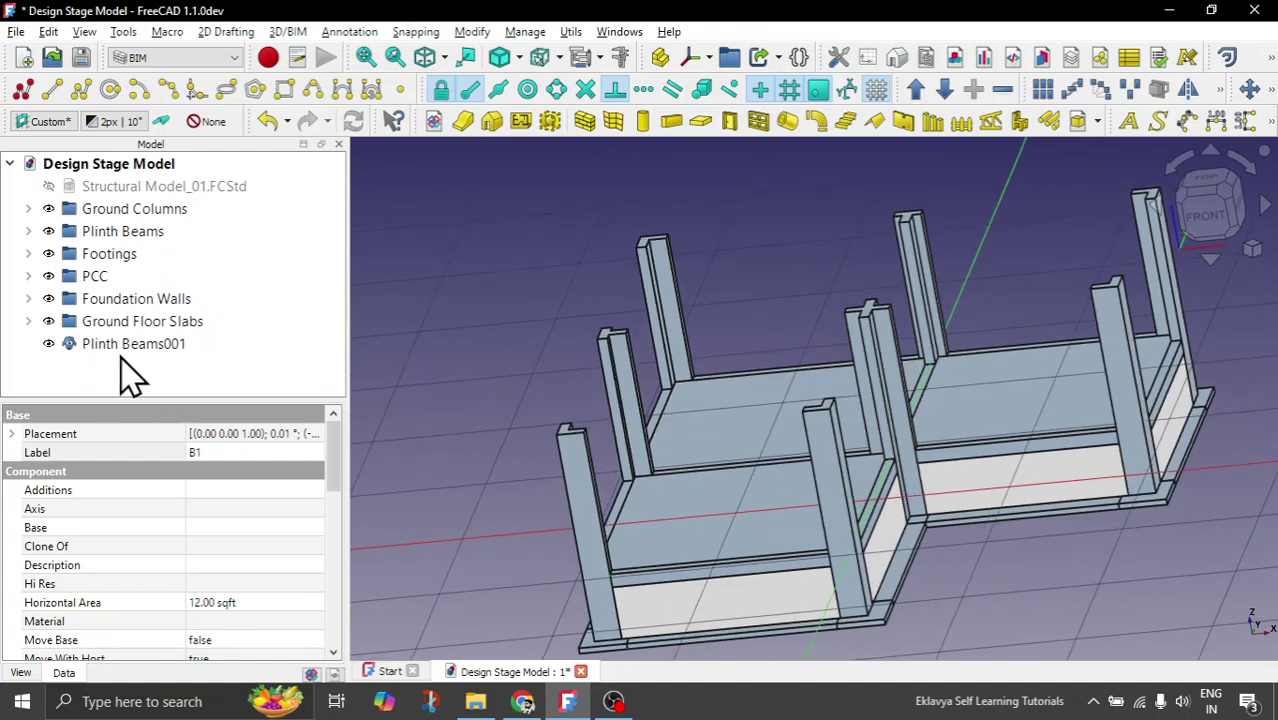
click(112, 235)
key(space)
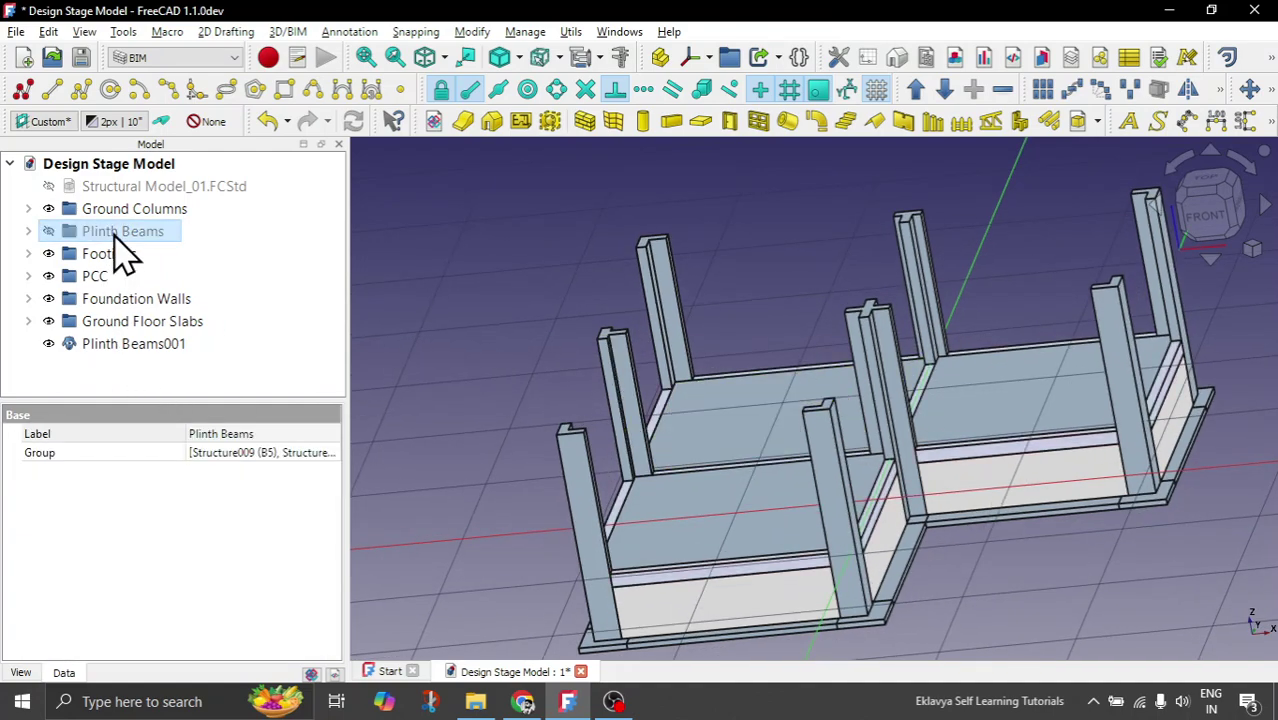
click(147, 346)
middle_drag(650, 337, 865, 508)
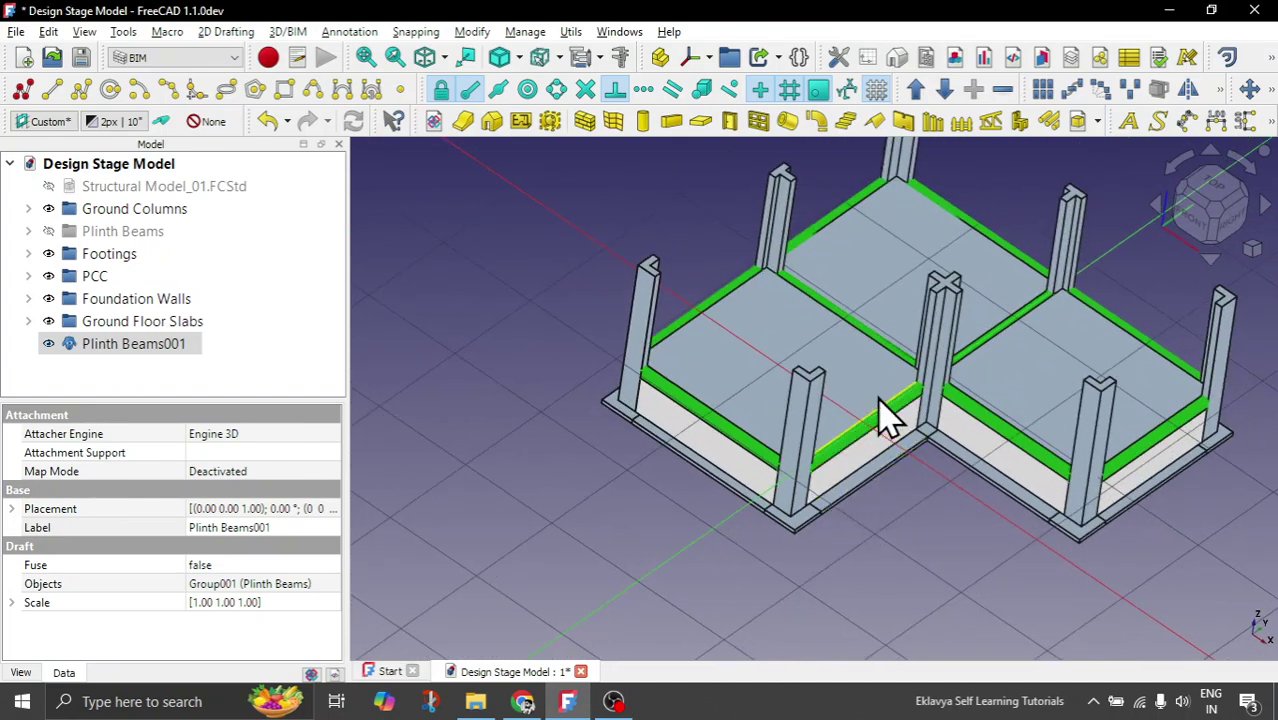
scroll(890, 414, up, 4)
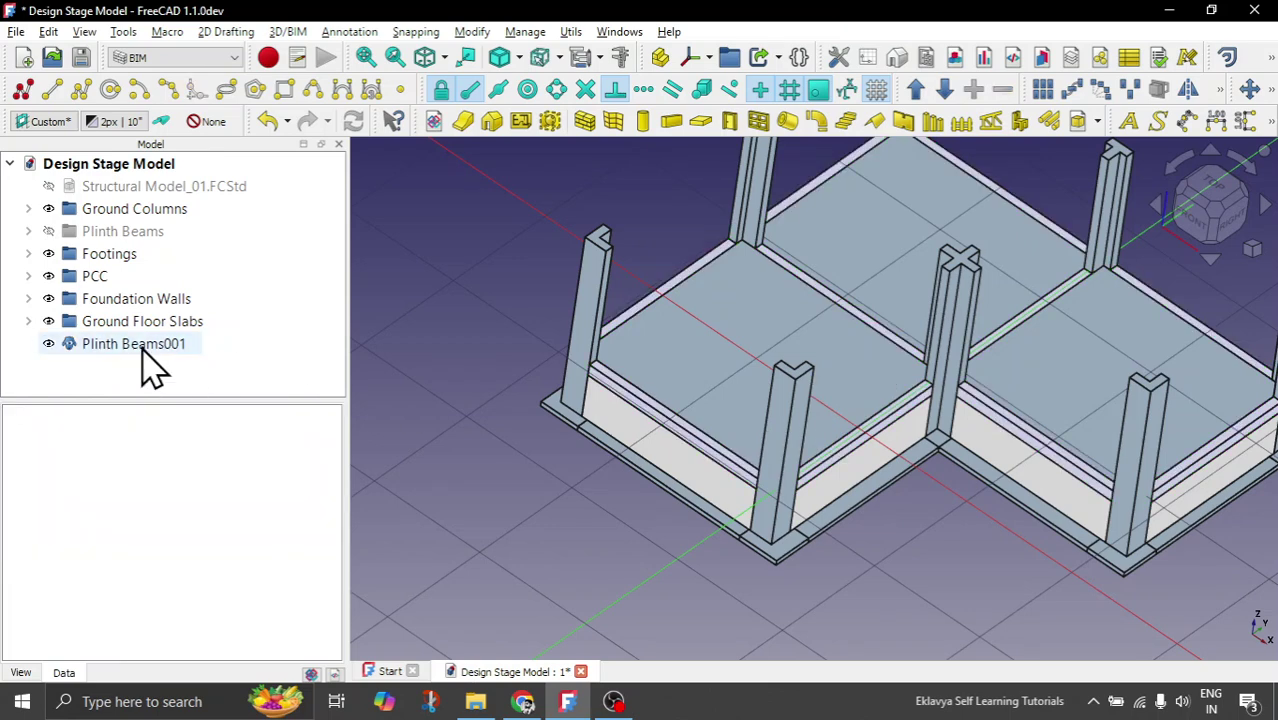
Step: Delete the Plinth Beams001 clone and show the original Plinth Beams group again
click(143, 347)
key(Delete)
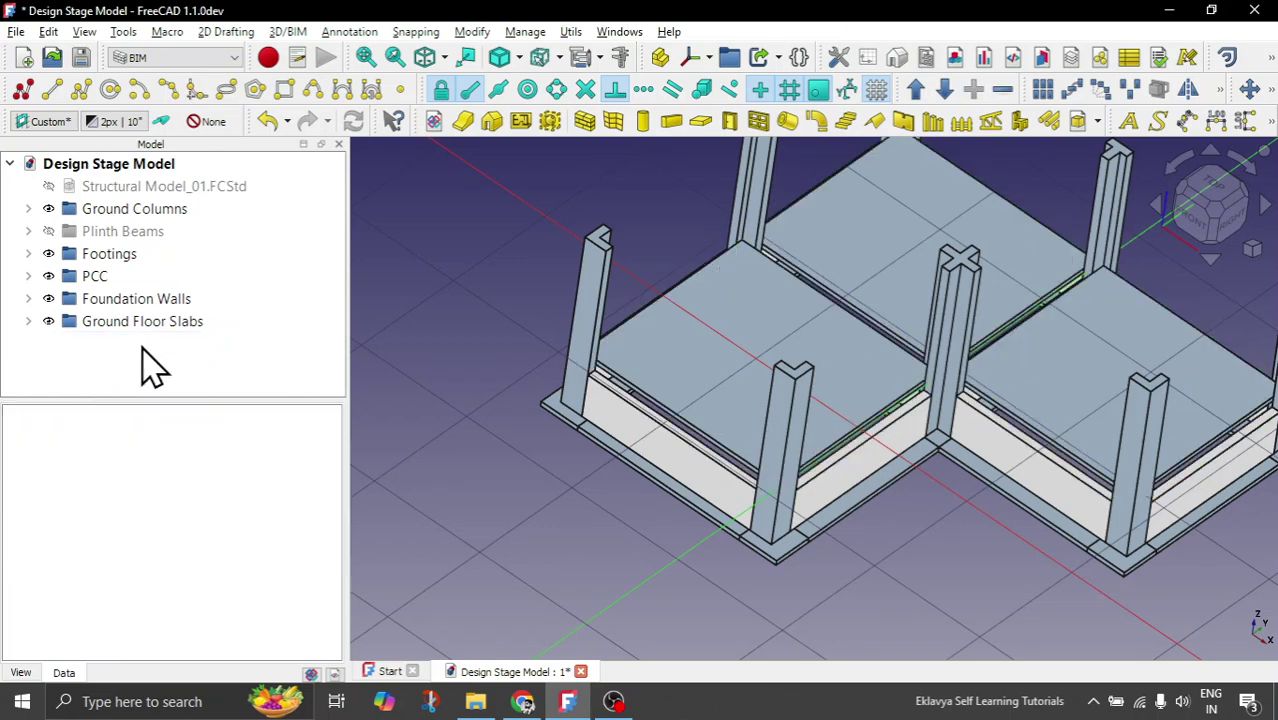
click(92, 234)
click(48, 232)
Step: Expand the Plinth Beams group and check its members by selecting every beam from B5 through B6, then clear the selection
click(28, 231)
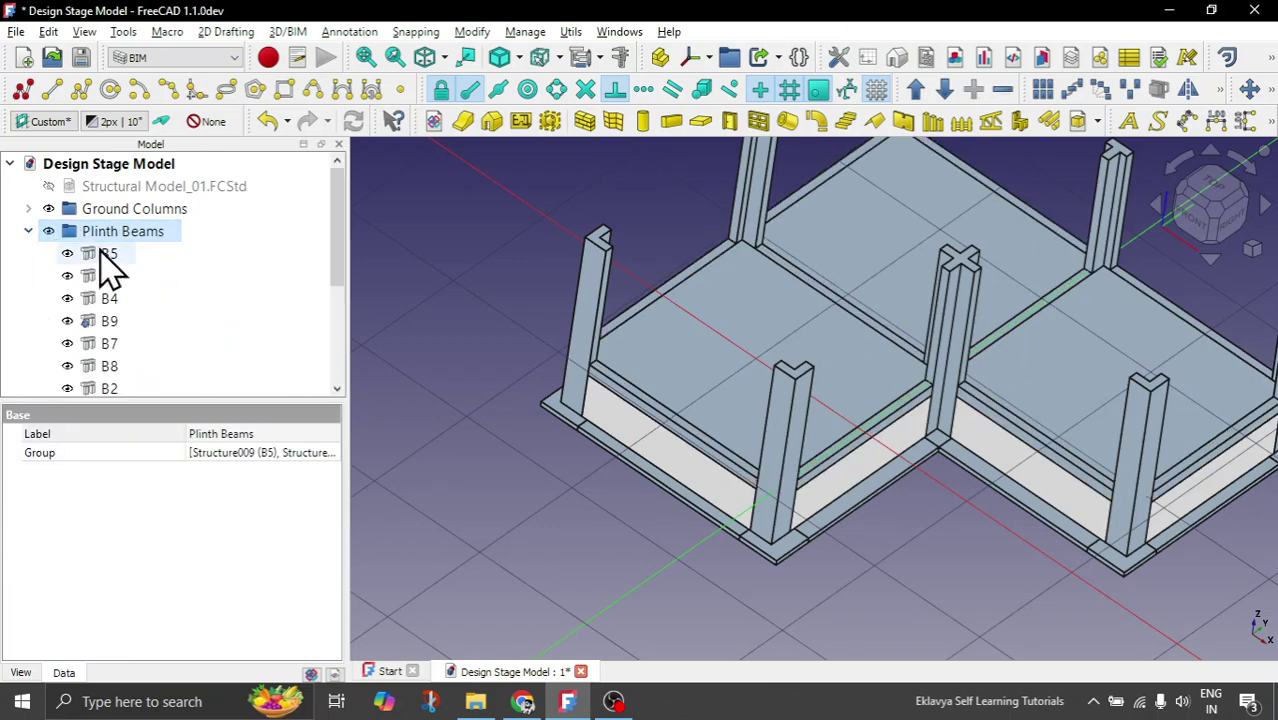
click(106, 252)
scroll(130, 305, down, 2)
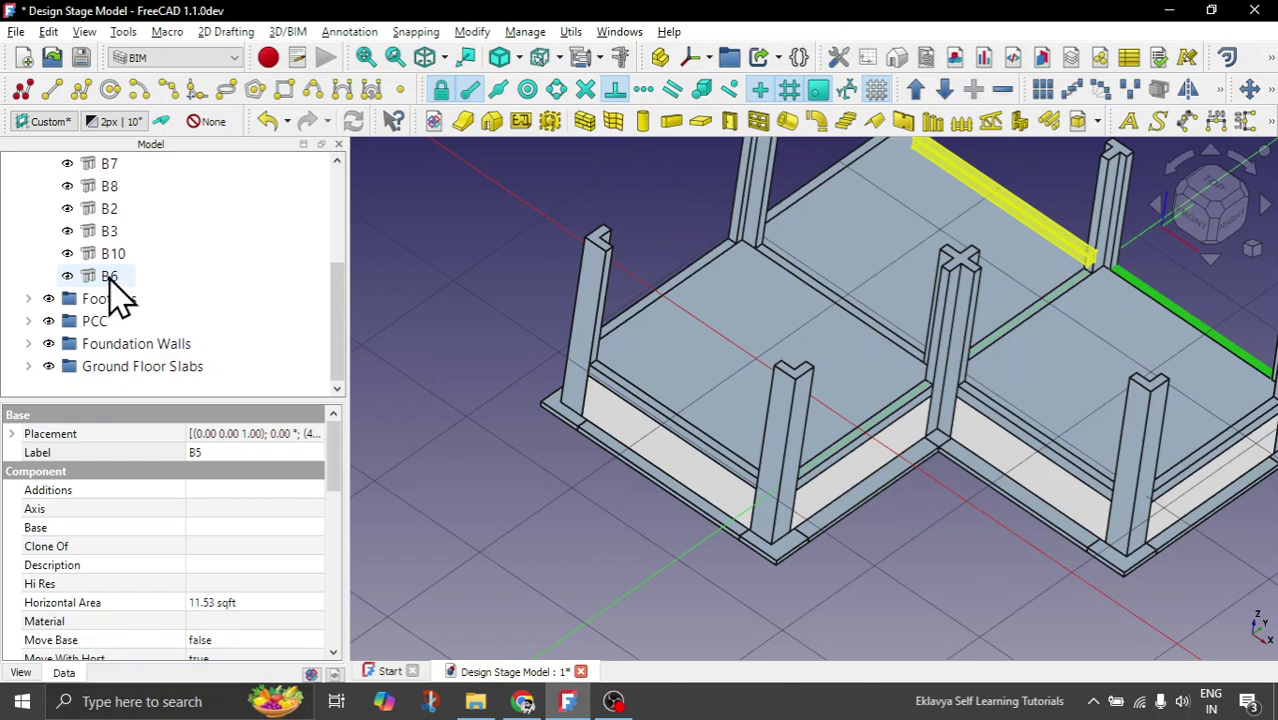
shift+click(110, 279)
scroll(122, 292, up, 2)
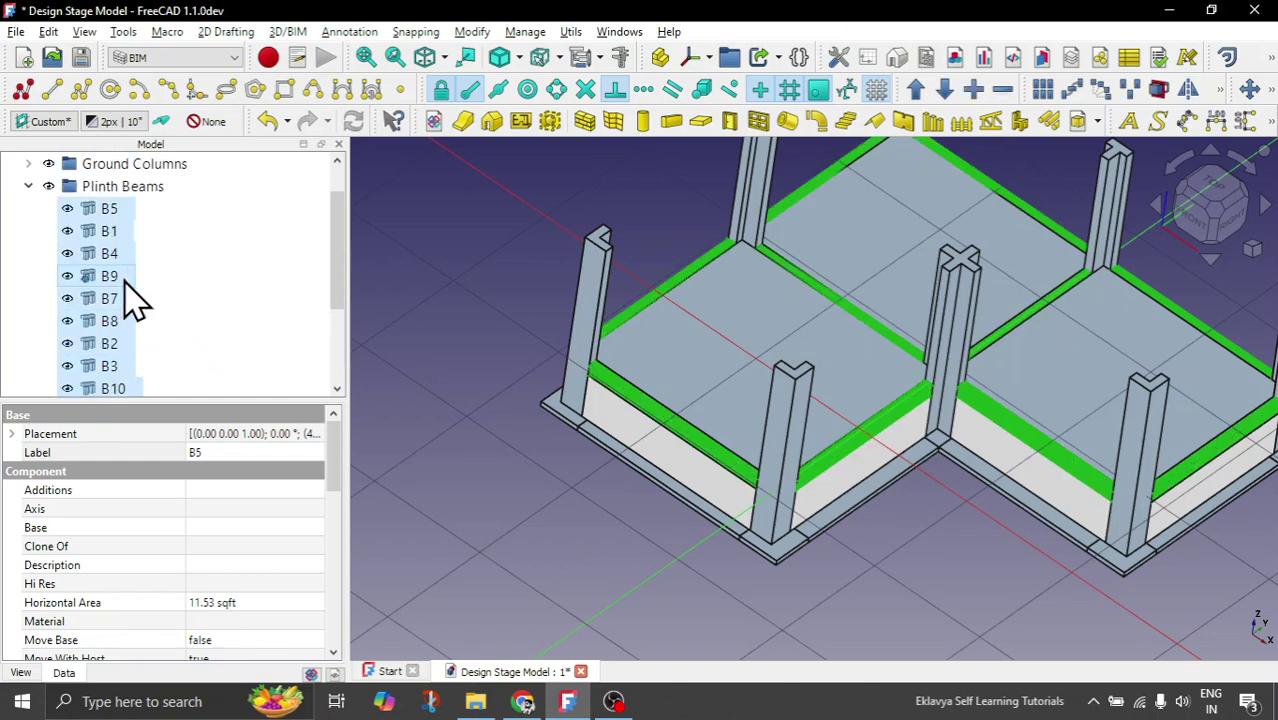
click(414, 265)
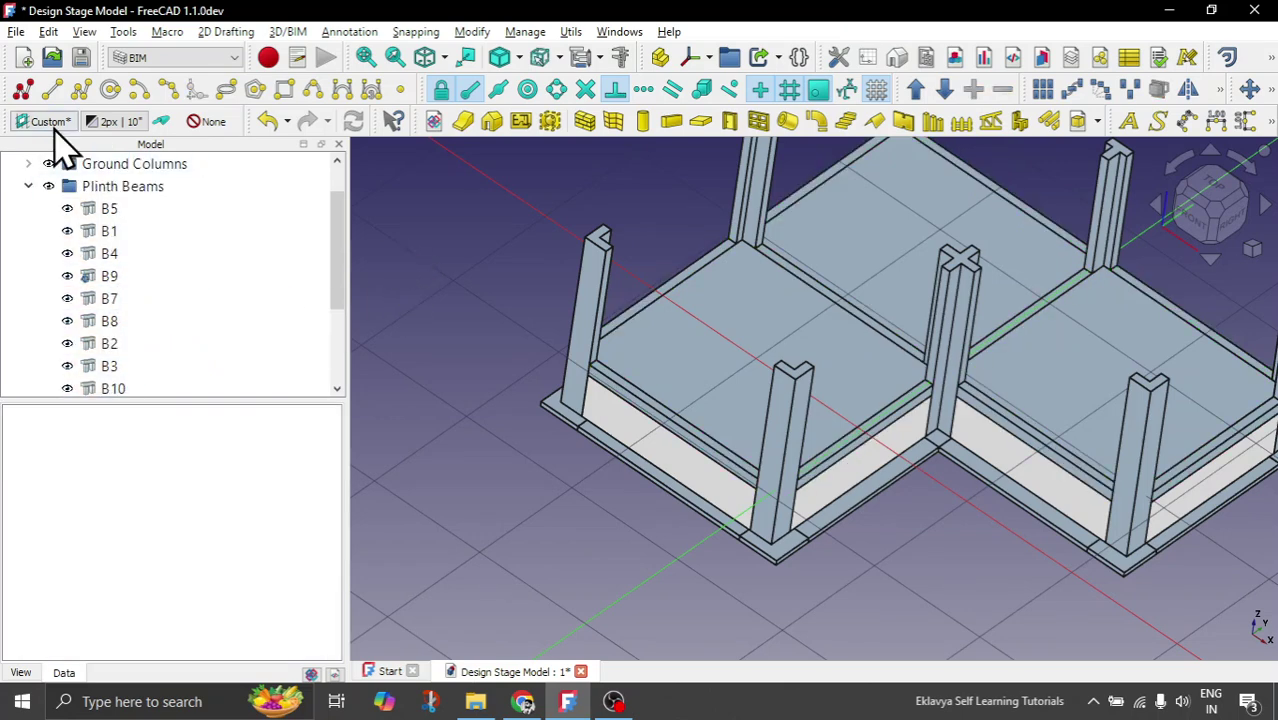
Step: Set the working plane to Front (XZ)
click(50, 123)
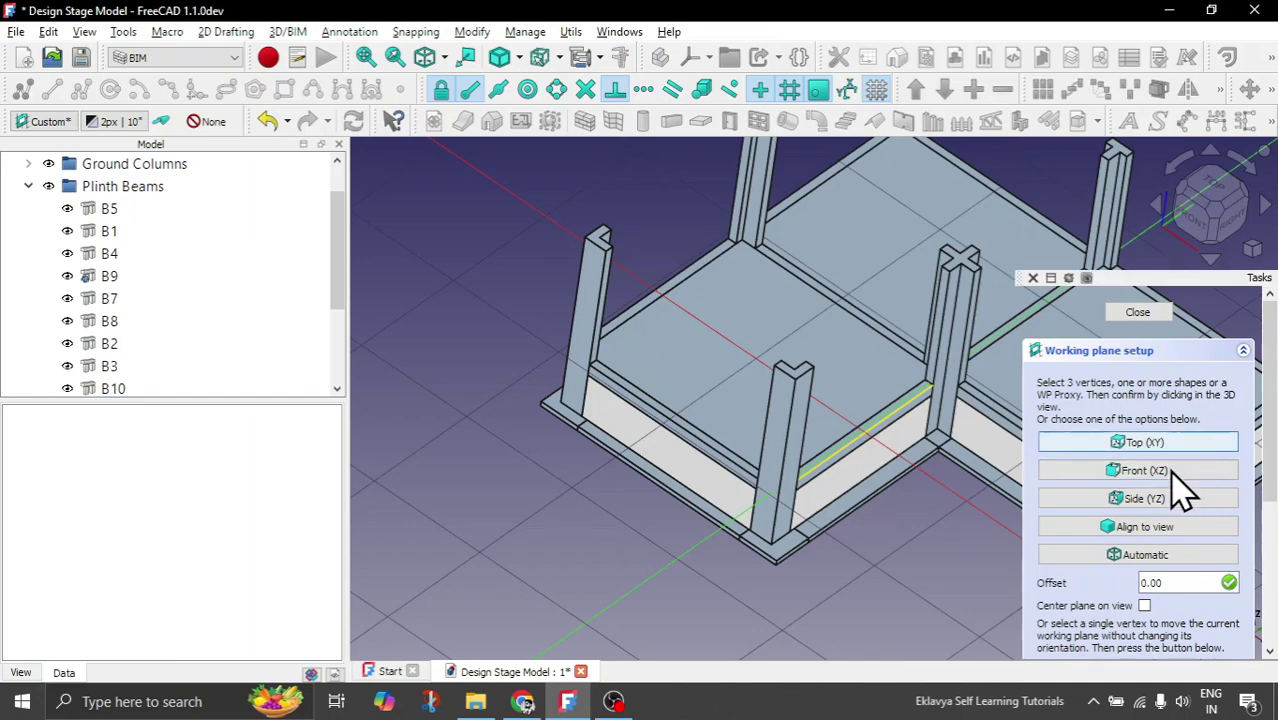
click(1166, 472)
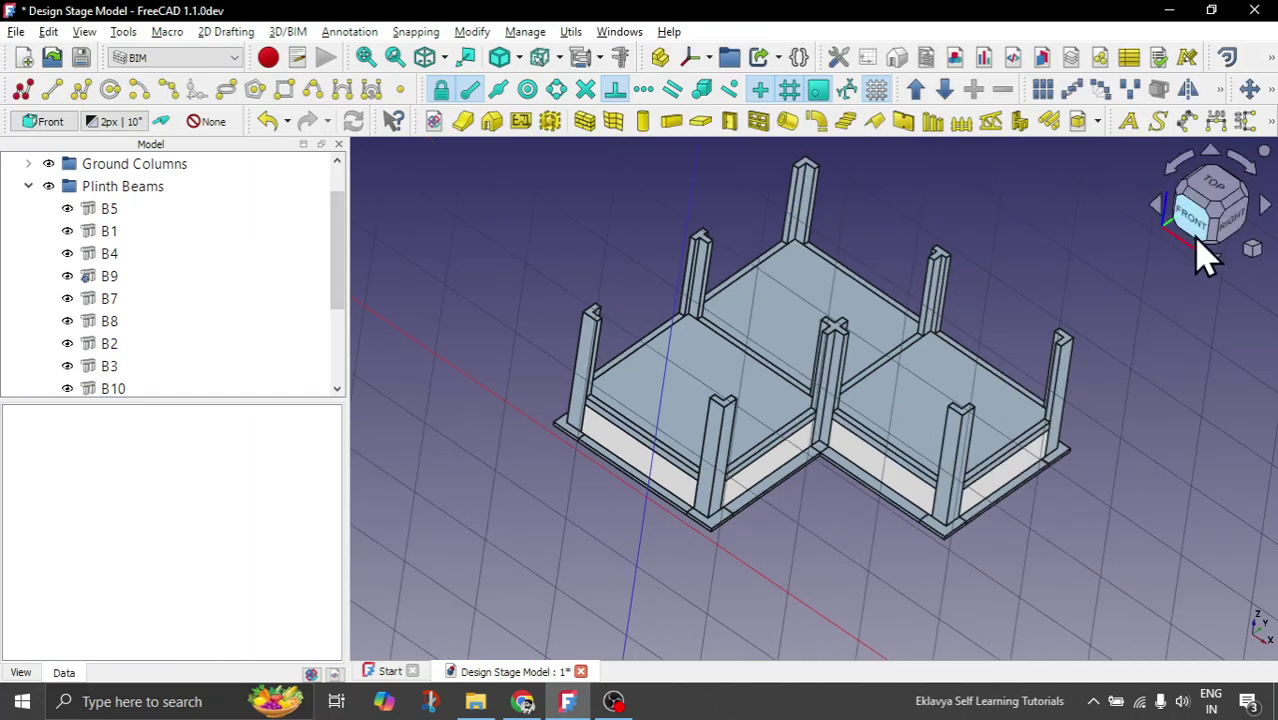
click(1205, 247)
middle_drag(756, 437, 672, 440)
scroll(685, 399, up, 5)
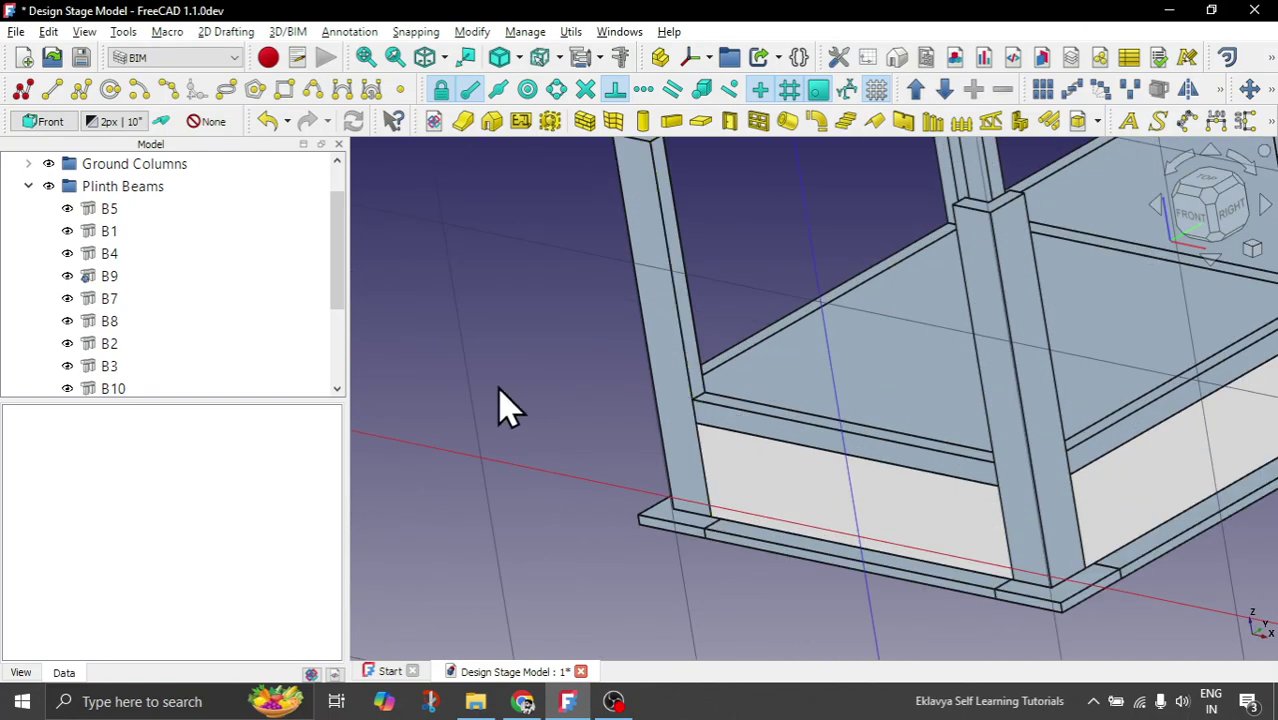
scroll(528, 491, down, 4)
scroll(505, 453, up, 2)
middle_drag(505, 453, 504, 452)
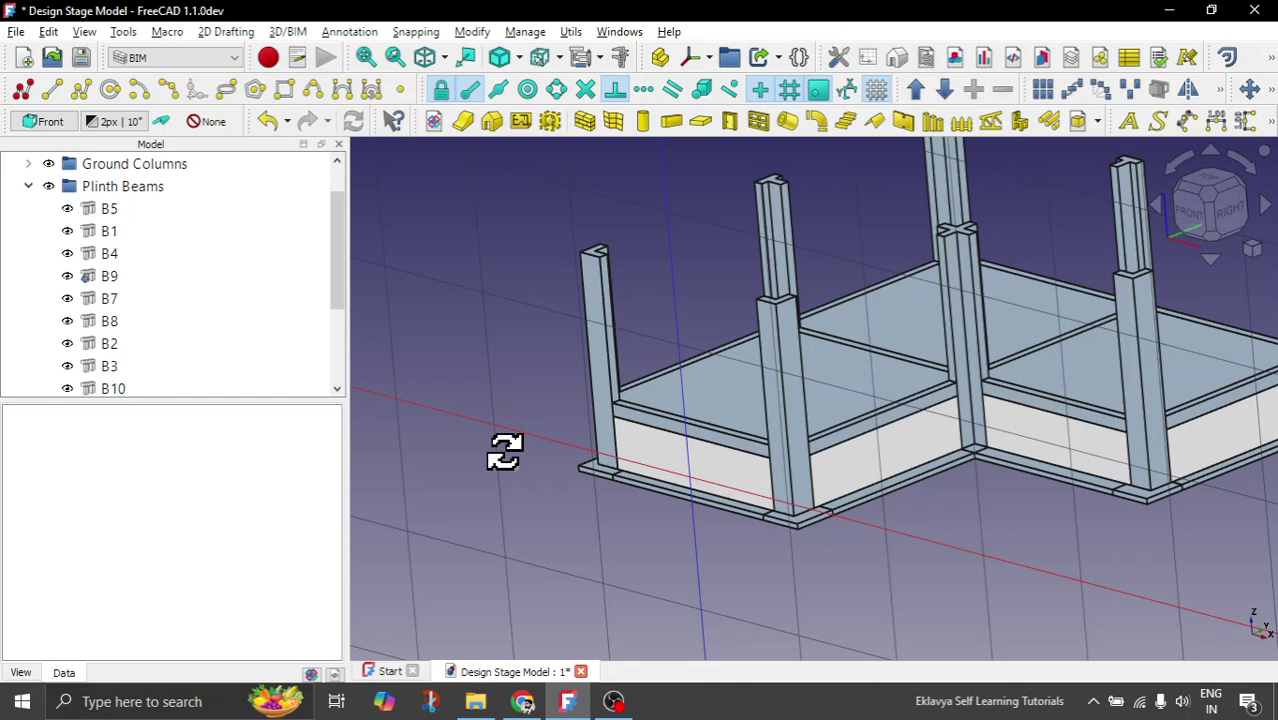
Step: In the front view, select plinth beams B5 through B6 and clone them all
middle_drag(511, 452, 536, 471)
click(1205, 205)
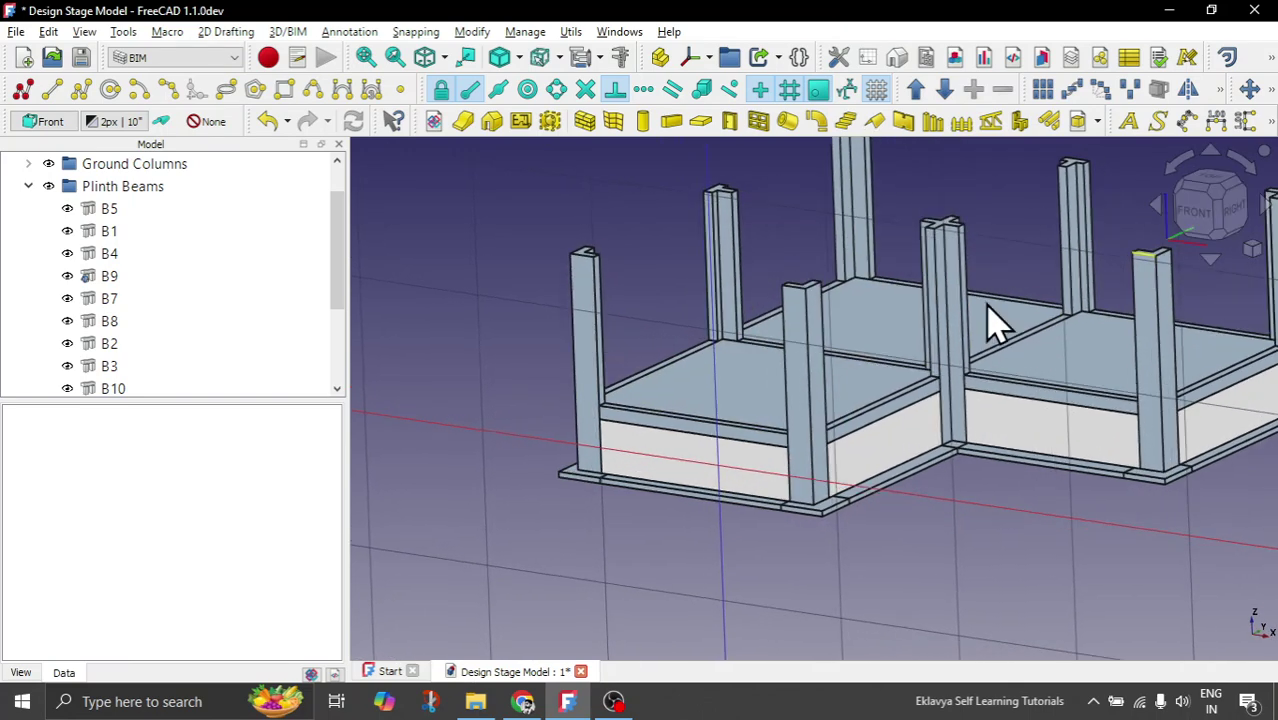
click(110, 210)
scroll(210, 325, down, 2)
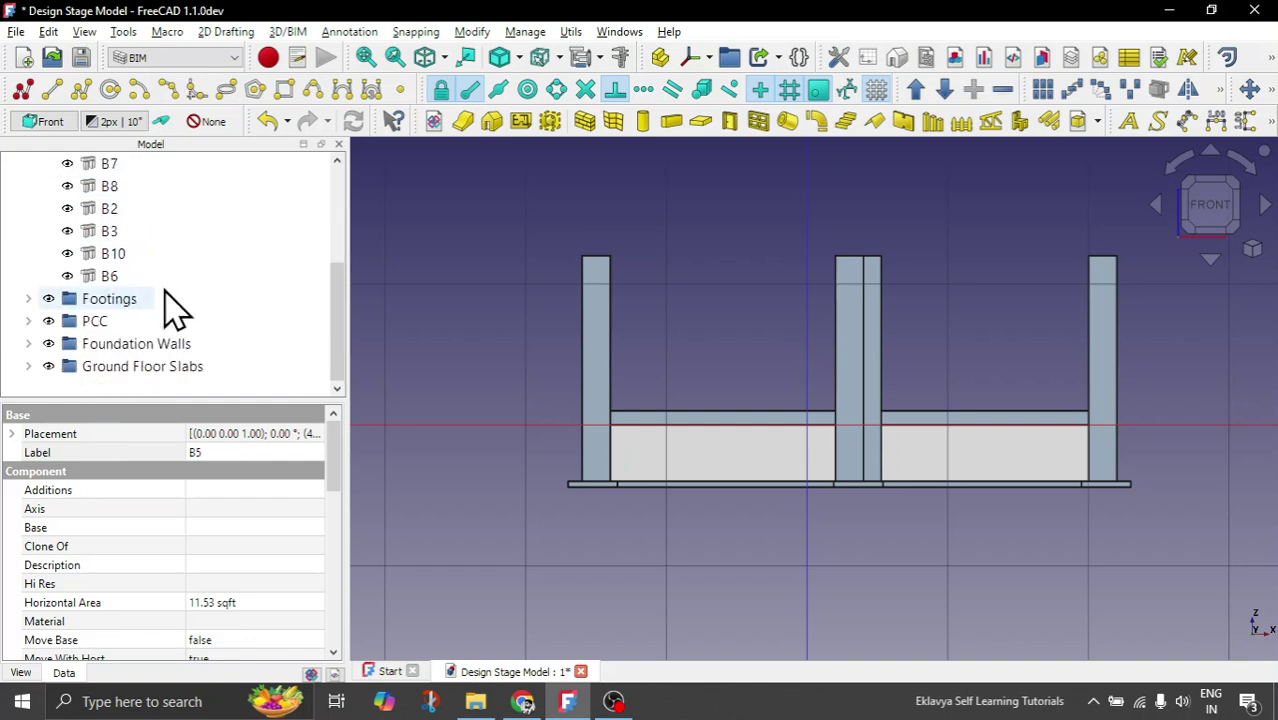
shift+click(118, 278)
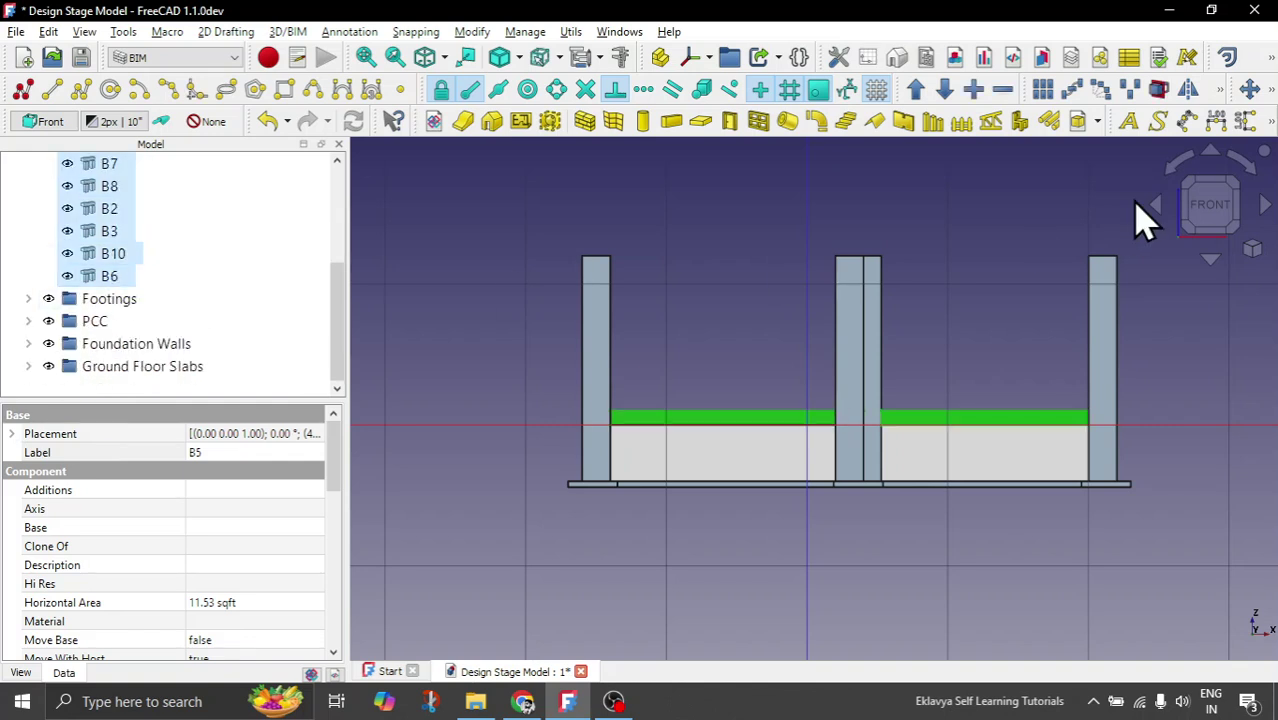
click(1271, 89)
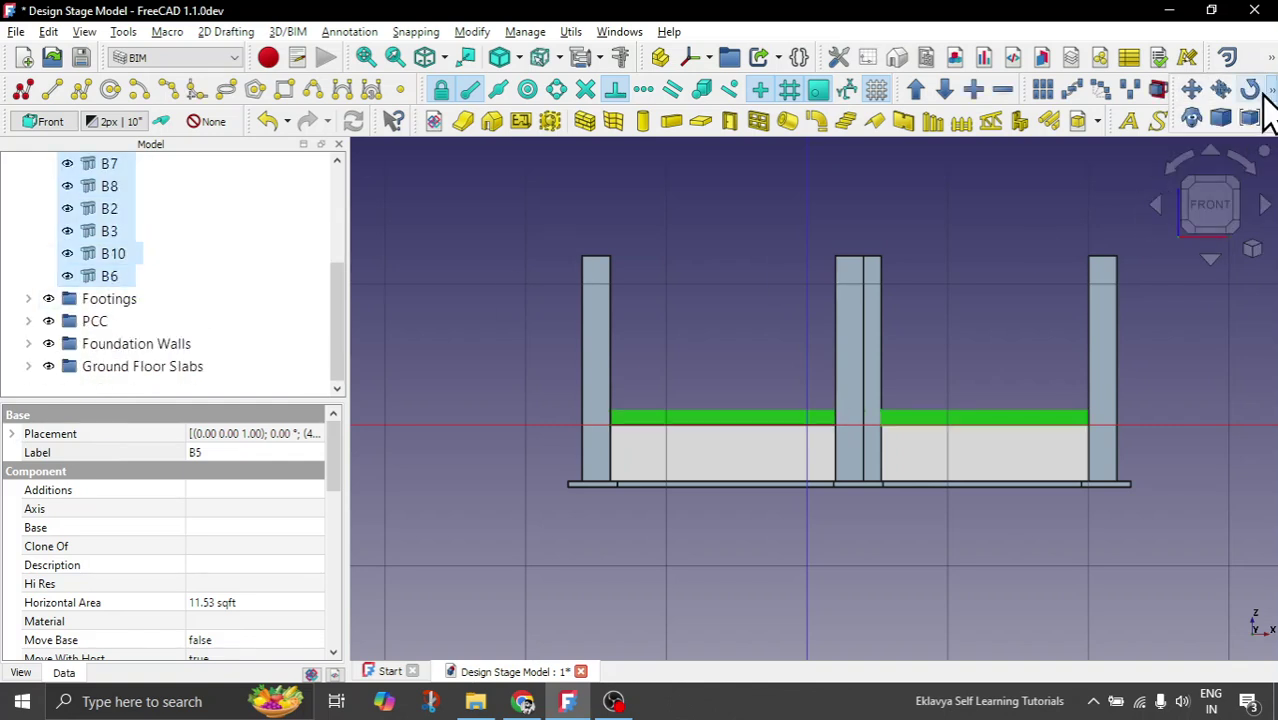
click(1205, 116)
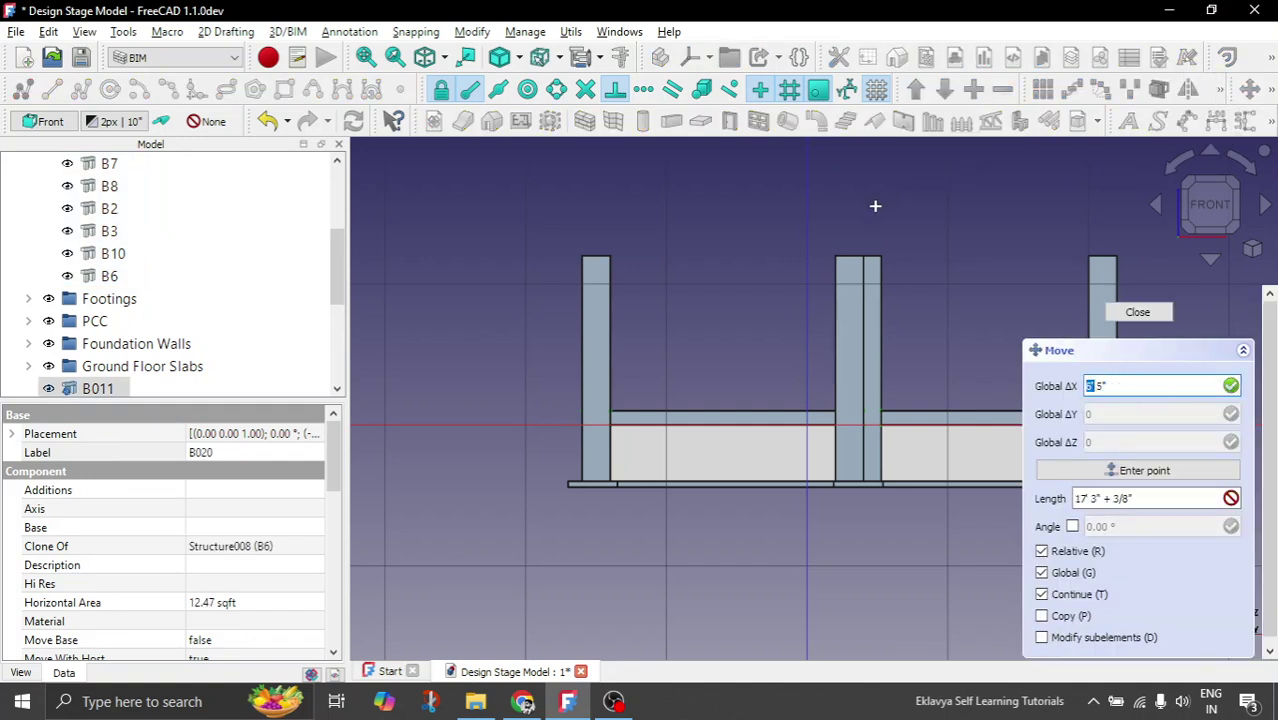
Step: Move the cloned beams 12' straight up, from the plinth beam's lower corner beside the outer column to that column's top inner corner
scroll(627, 392, up, 4)
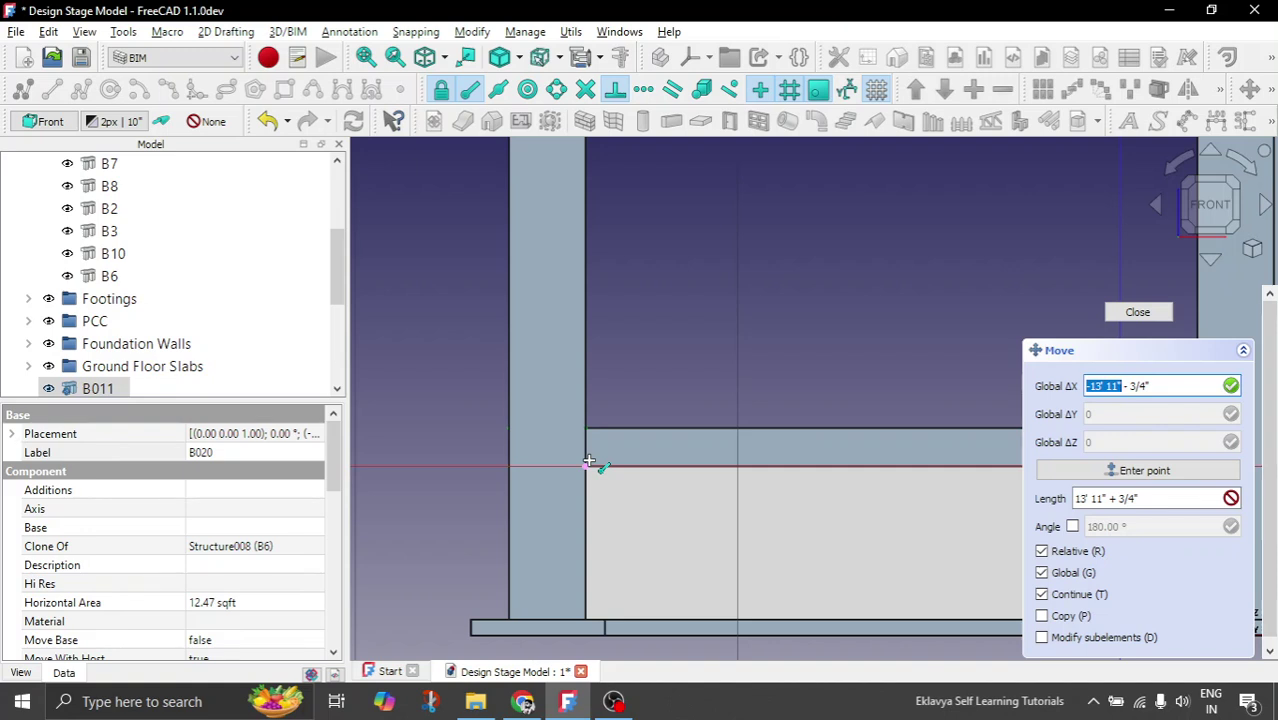
click(589, 463)
scroll(598, 480, down, 4)
scroll(578, 321, up, 5)
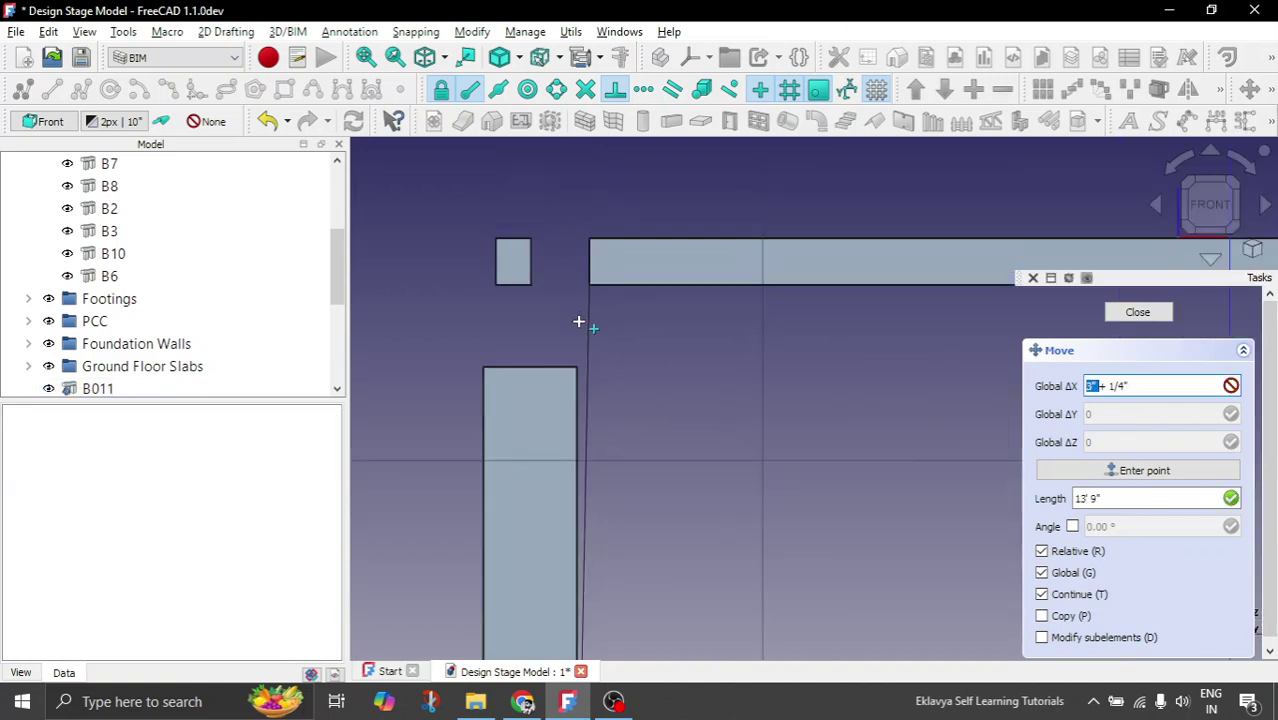
click(578, 362)
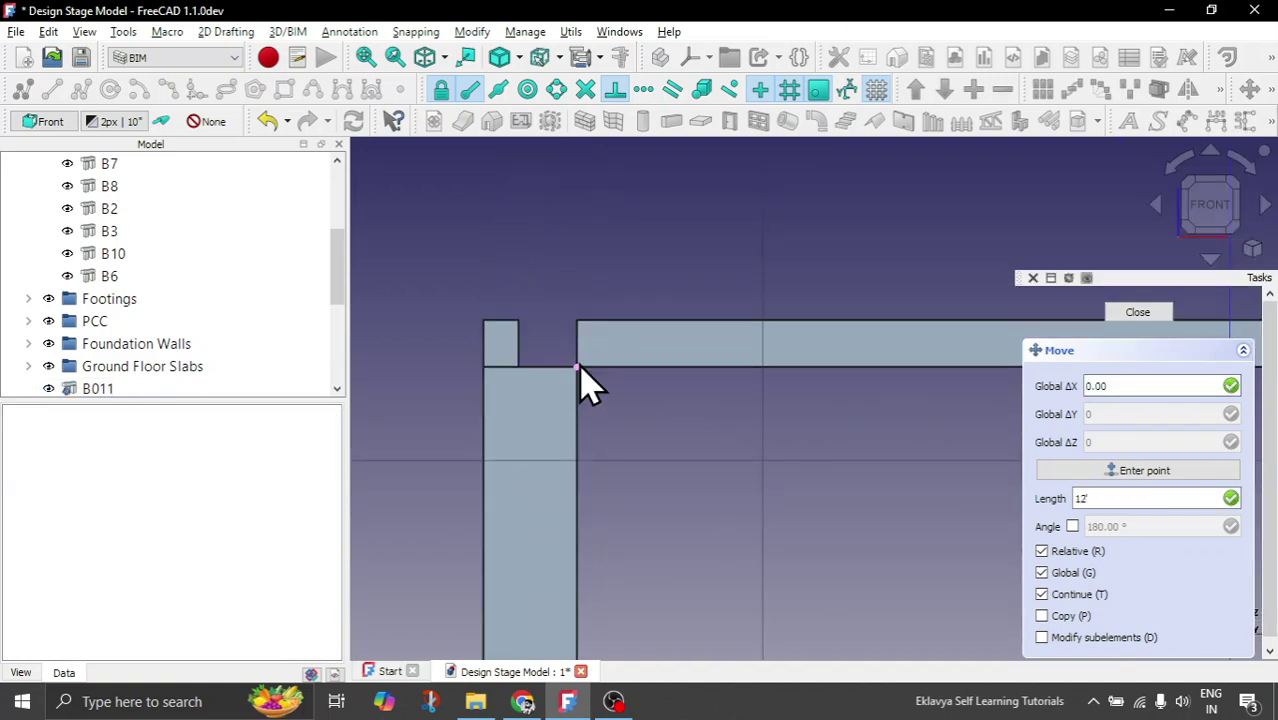
key(Escape)
Step: Examine how the cloned beams B011 through B020 sit on top of the columns from several angles, clearing the selection
scroll(690, 450, down, 2)
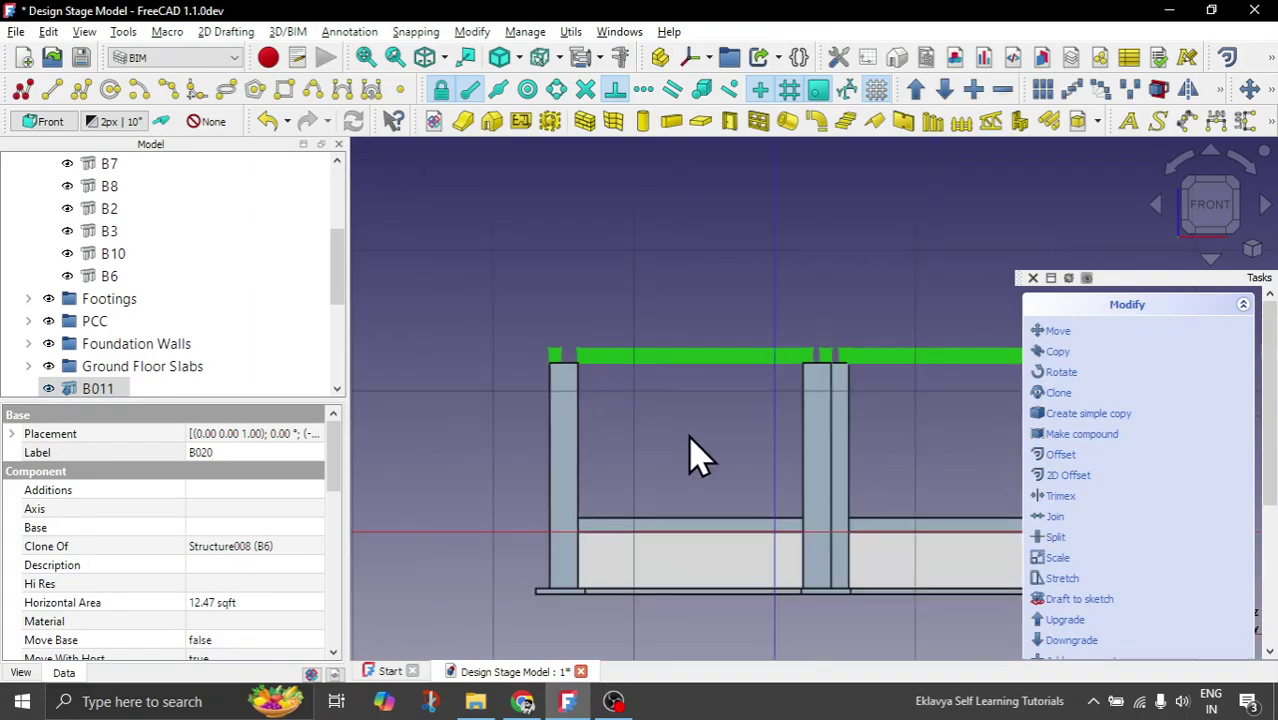
middle_drag(690, 450, 640, 508)
scroll(640, 508, down, 2)
scroll(257, 348, down, 3)
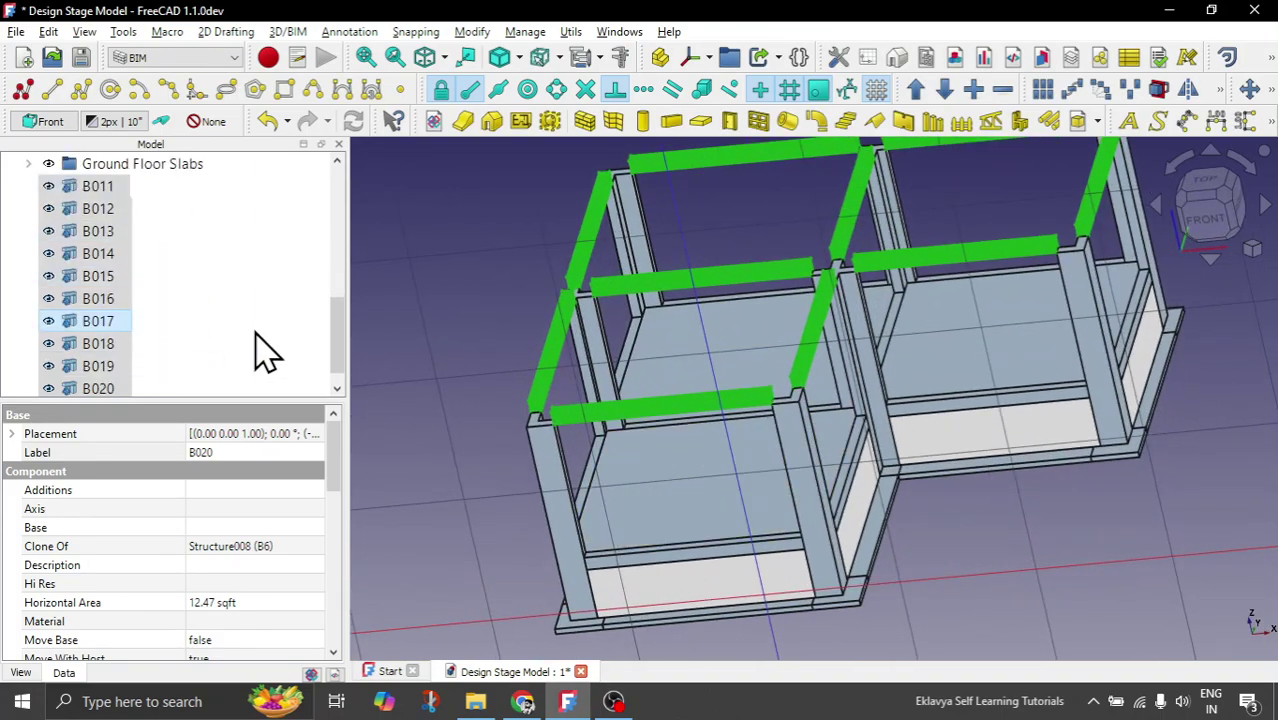
click(457, 322)
scroll(458, 323, down, 2)
middle_drag(457, 322, 599, 448)
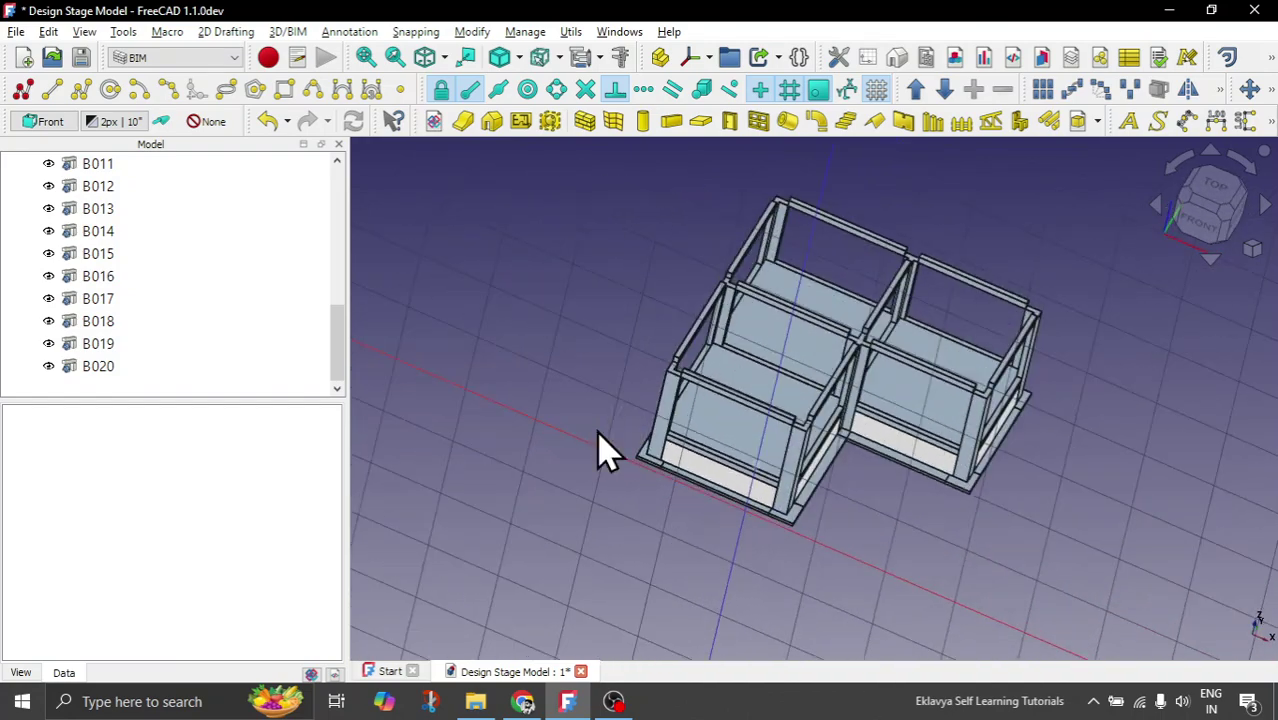
scroll(680, 392, up, 4)
scroll(600, 405, down, 4)
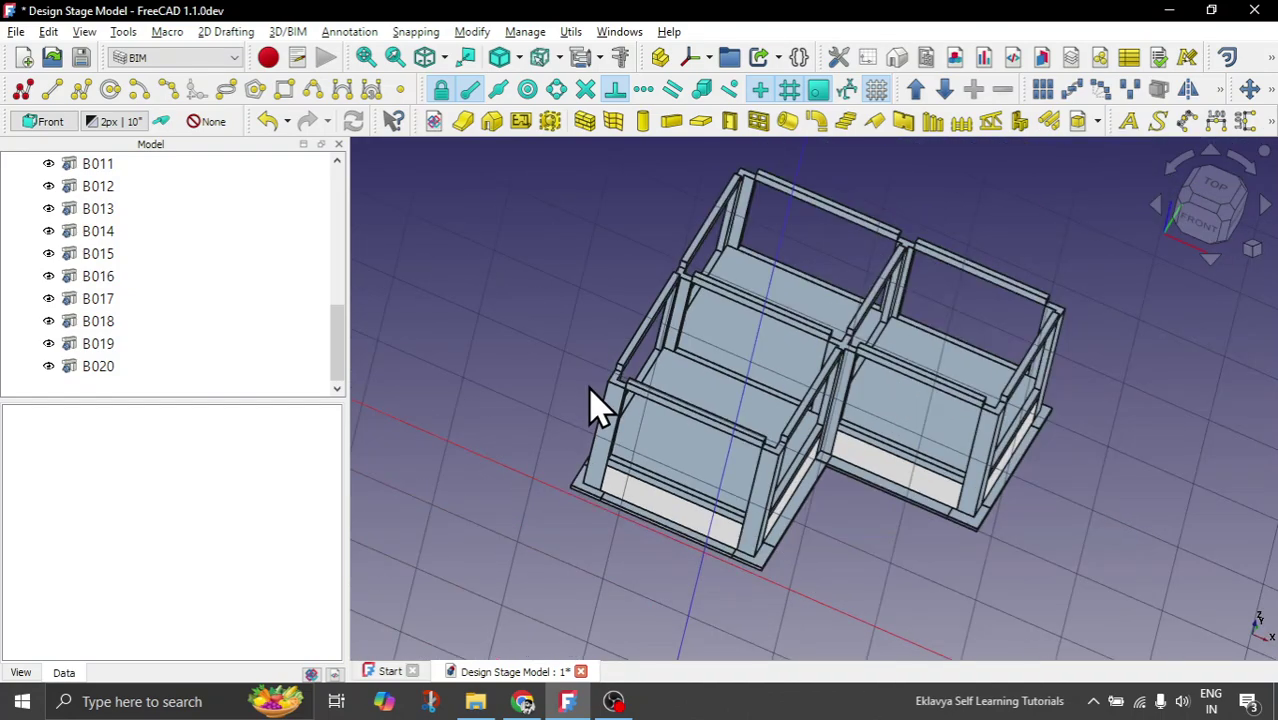
middle_drag(875, 557, 850, 531)
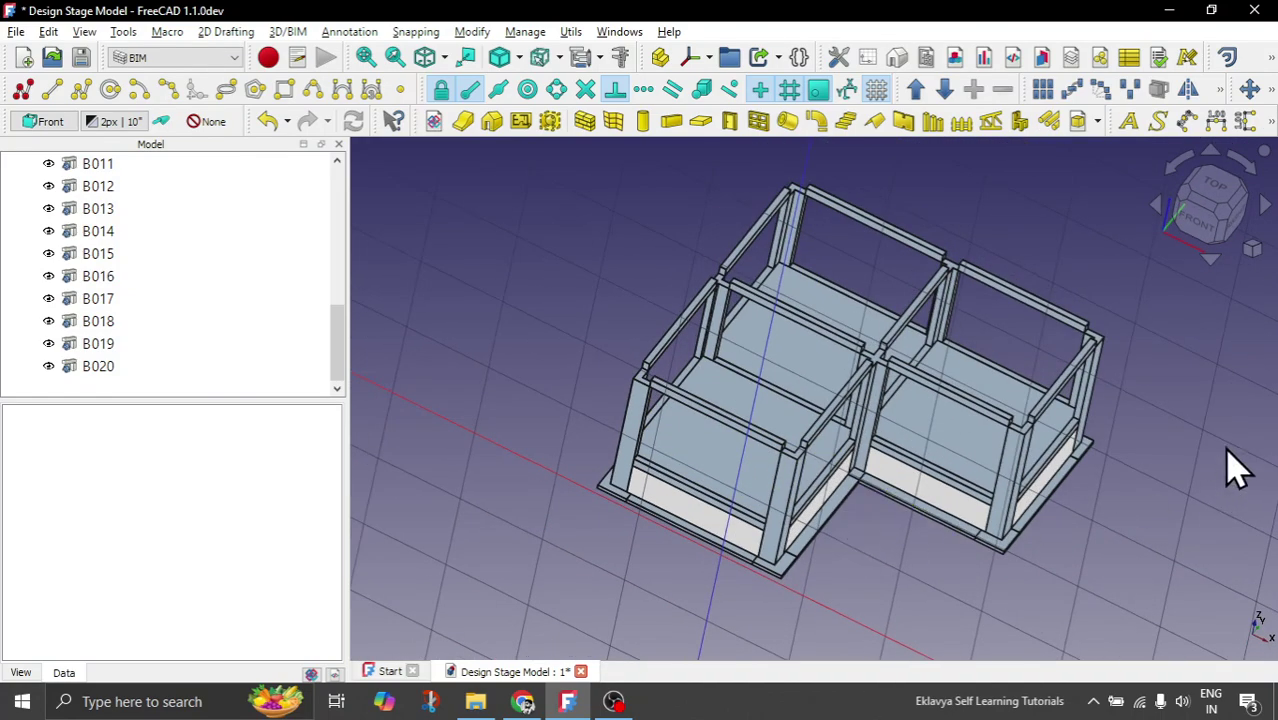
middle_drag(1235, 465, 1227, 431)
Step: Measure the vertical distance from the plinth beam's top corner to the underside corner of the raised beam in the front view
click(1198, 238)
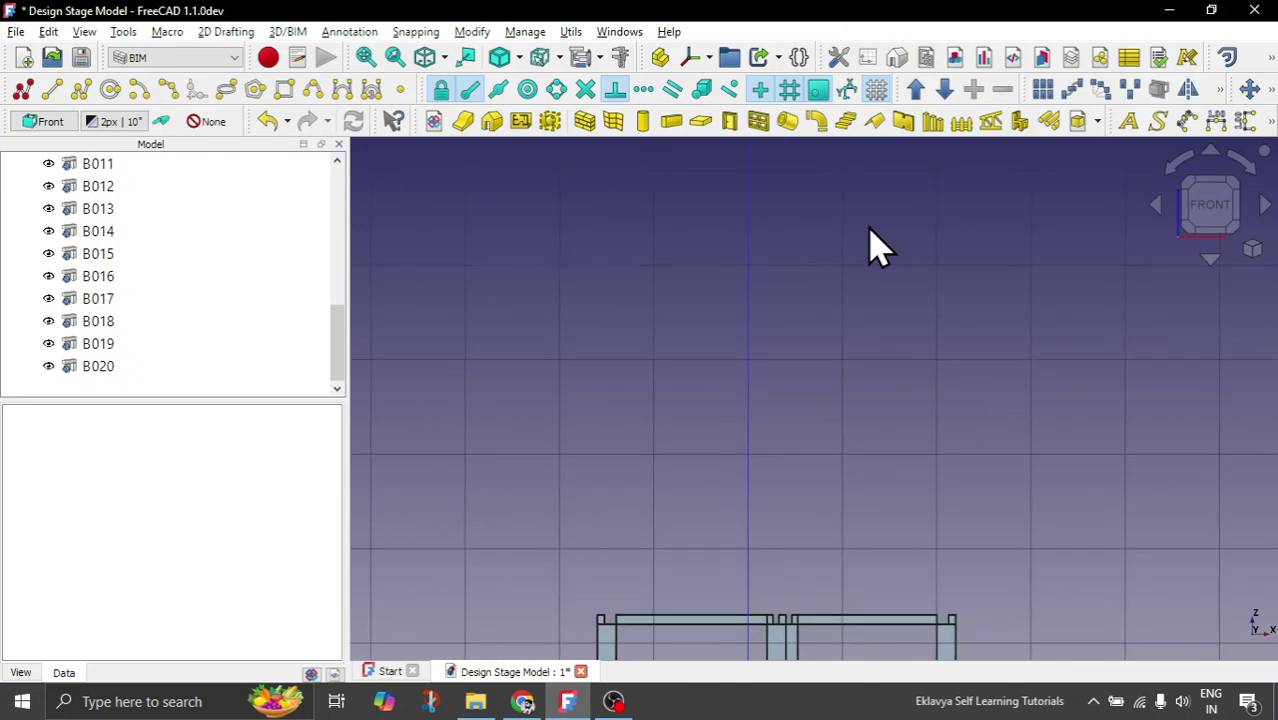
scroll(780, 505, up, 3)
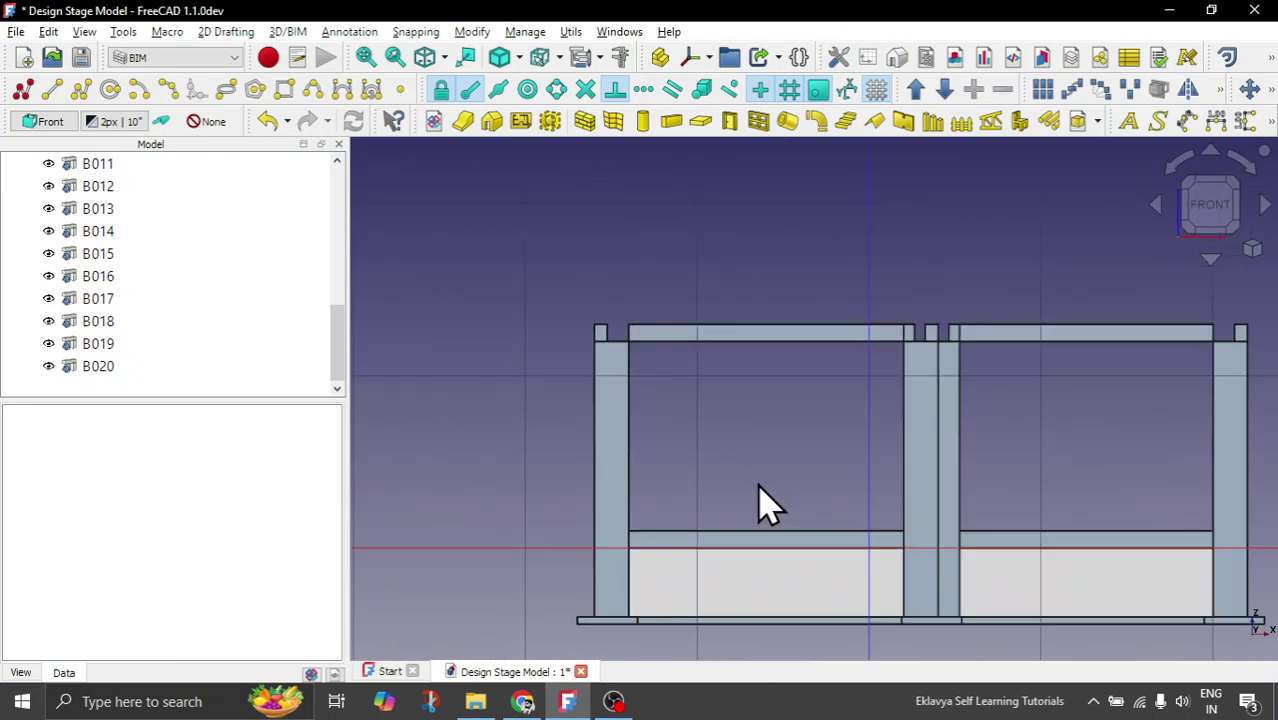
scroll(700, 537, up, 1)
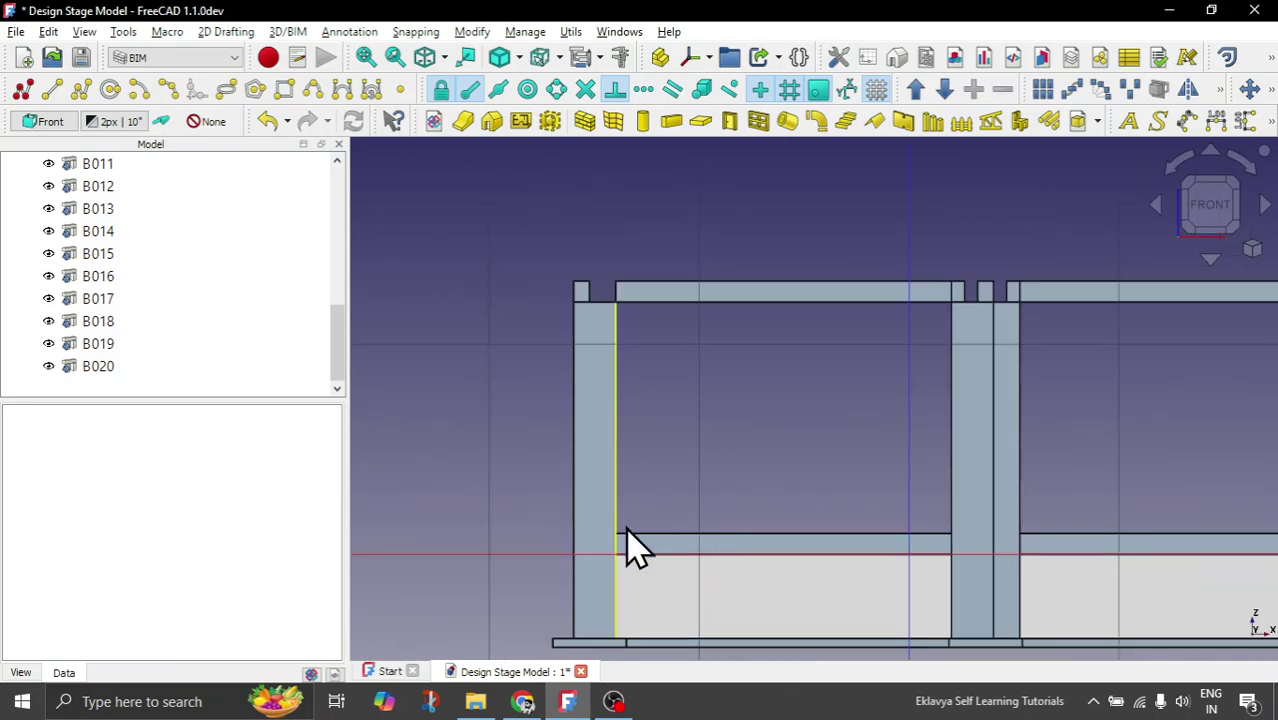
scroll(600, 543, up, 4)
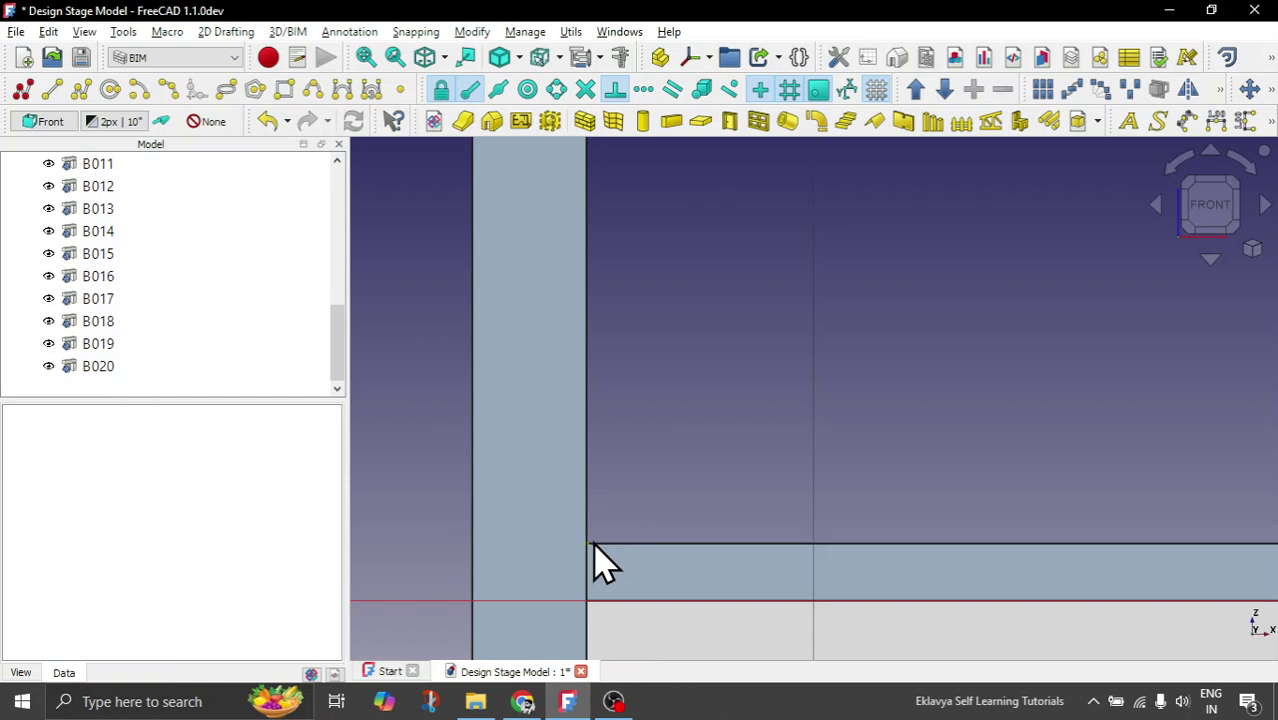
click(594, 547)
scroll(600, 550, down, 3)
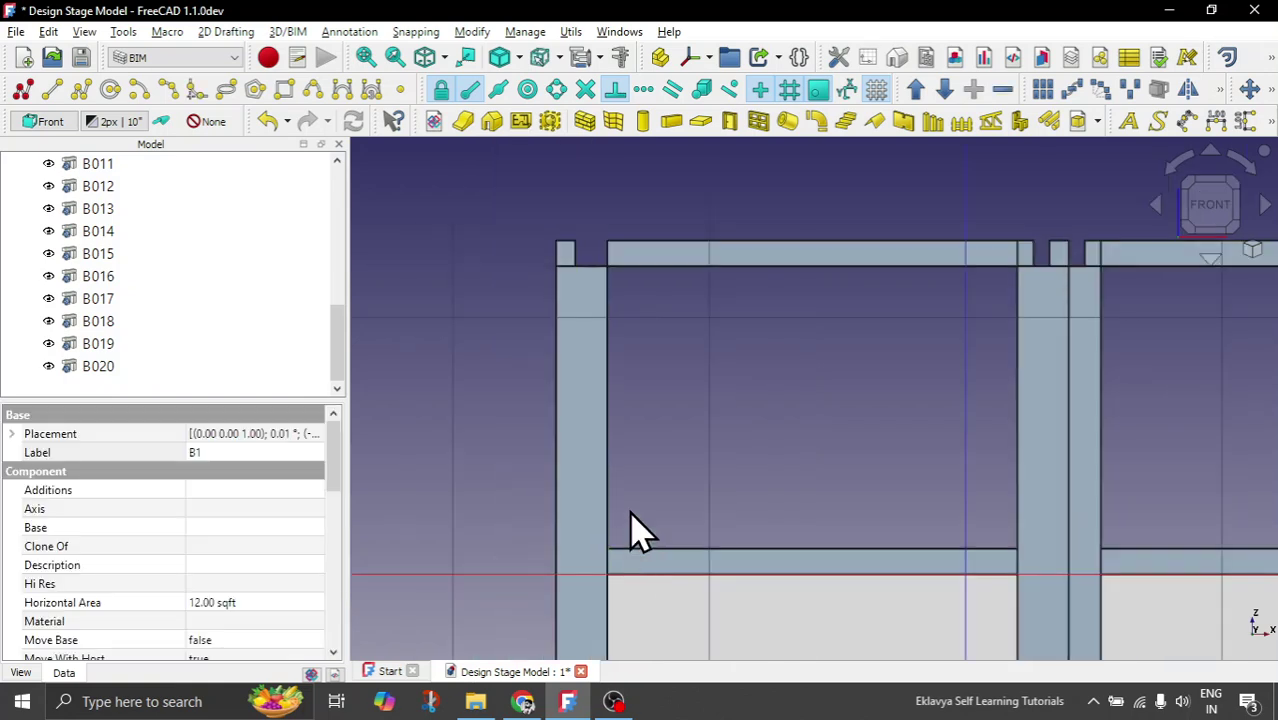
scroll(600, 315, up, 3)
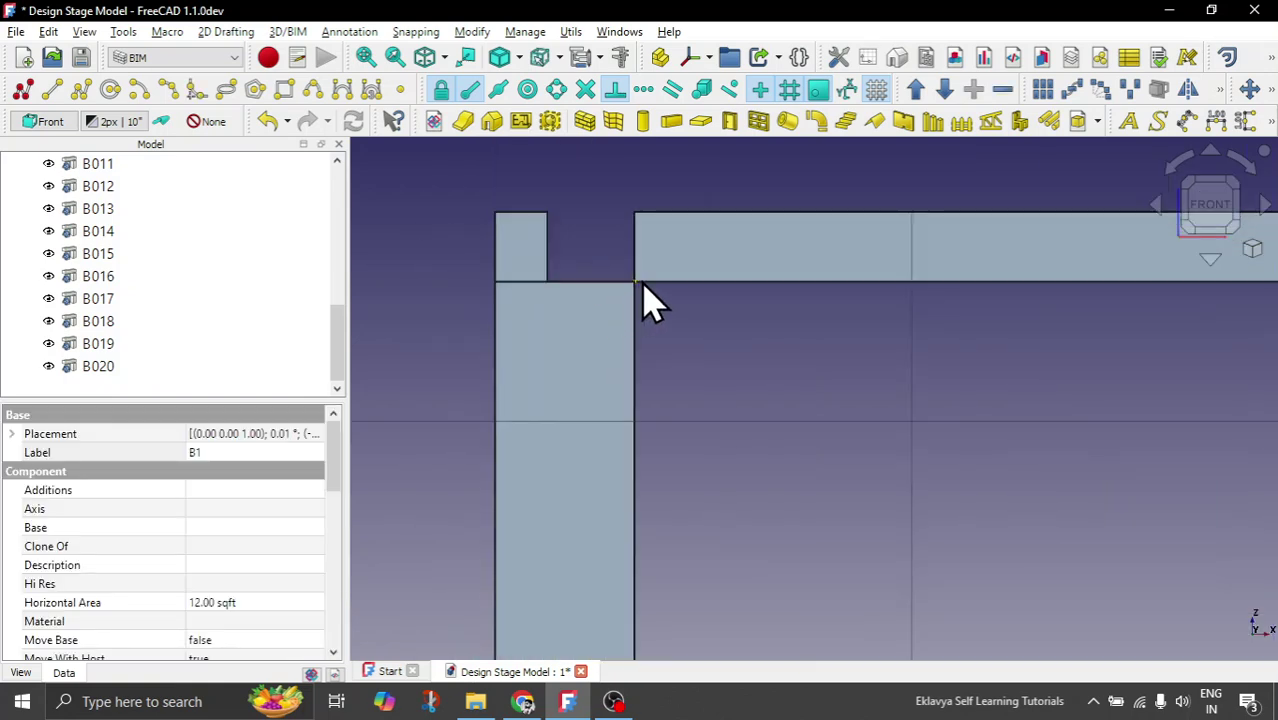
click(620, 57)
scroll(612, 214, down, 3)
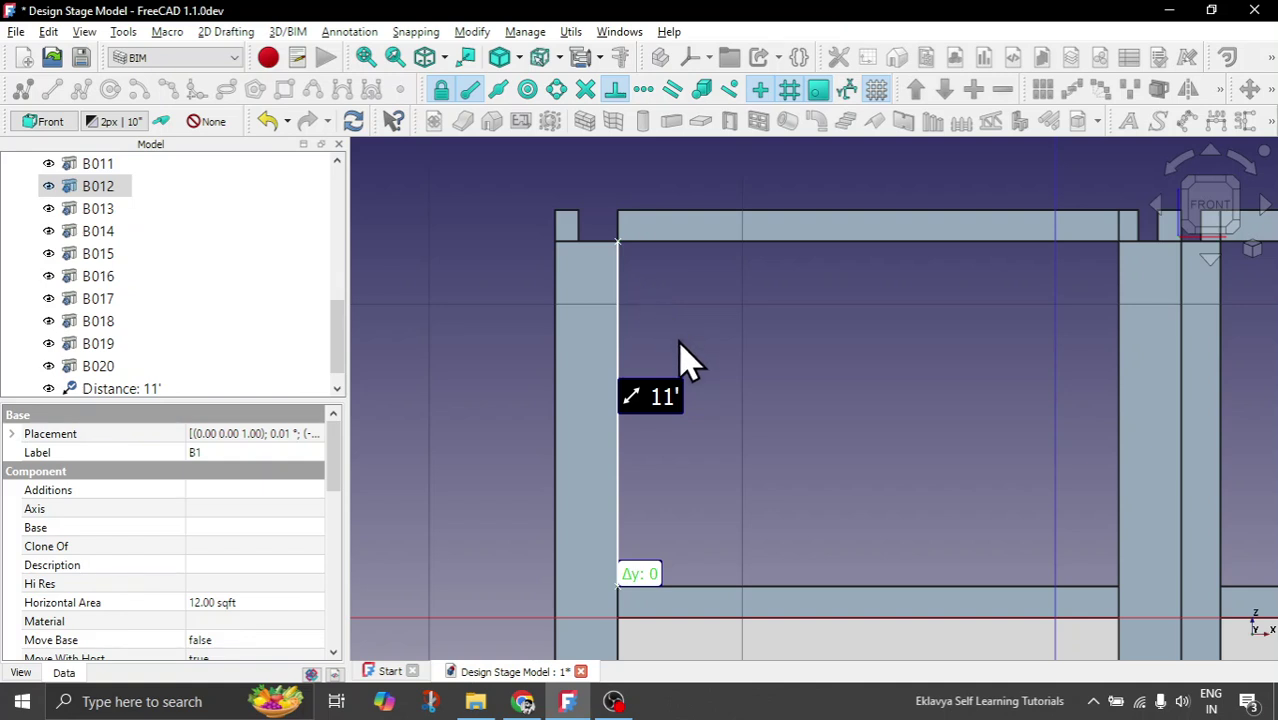
key(Escape)
Step: Collapse the Plinth Beams group and create a new group in the Design Stage Model document
scroll(765, 399, down, 3)
middle_drag(765, 399, 742, 408)
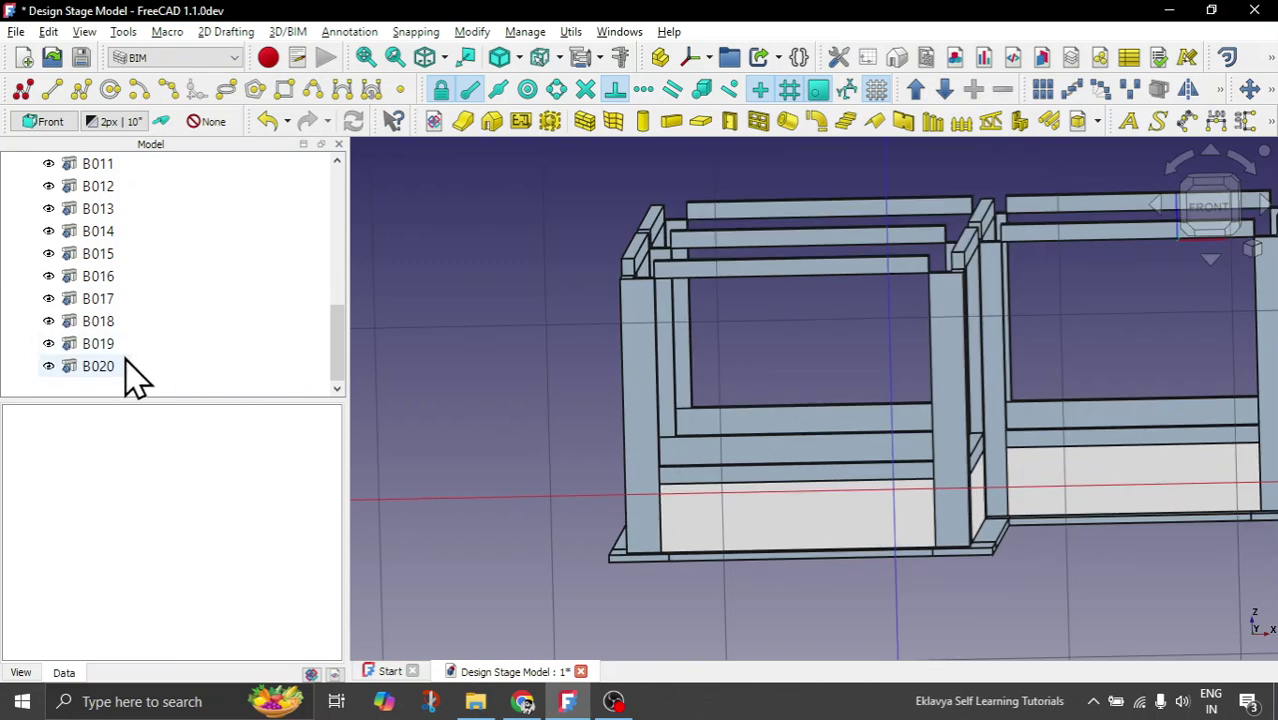
scroll(105, 330, up, 2)
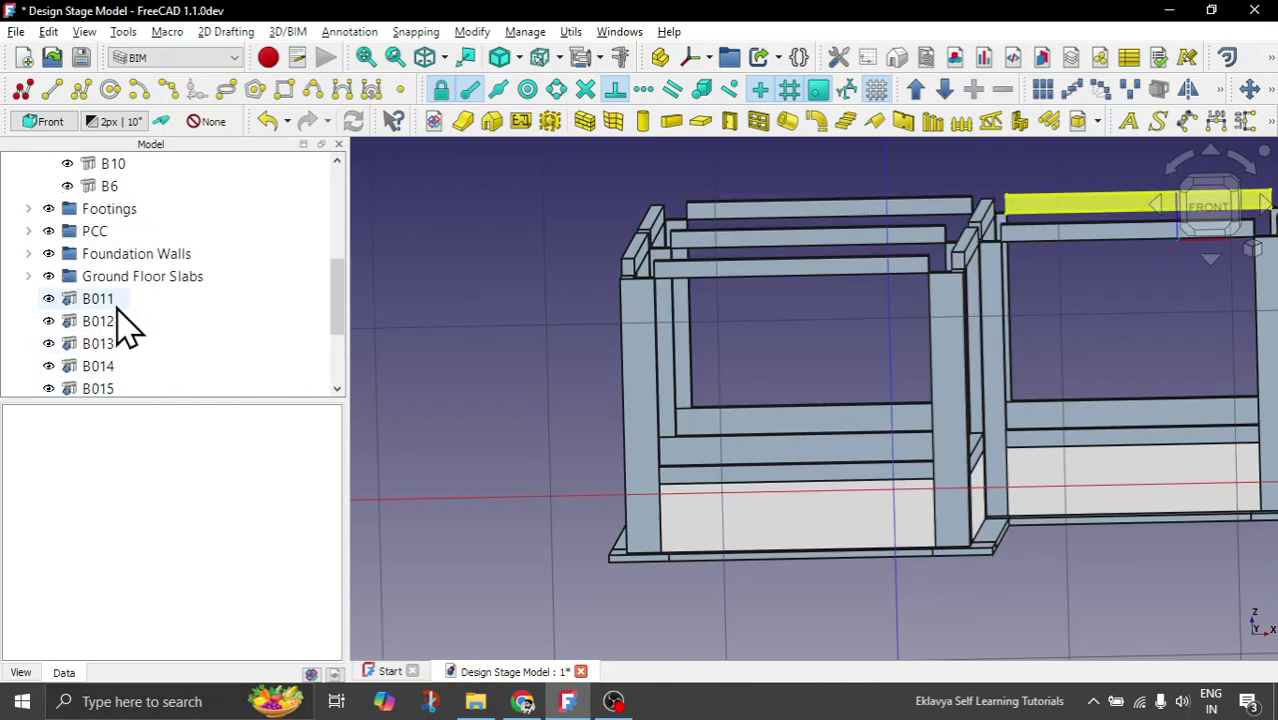
scroll(115, 322, up, 5)
click(28, 231)
click(104, 166)
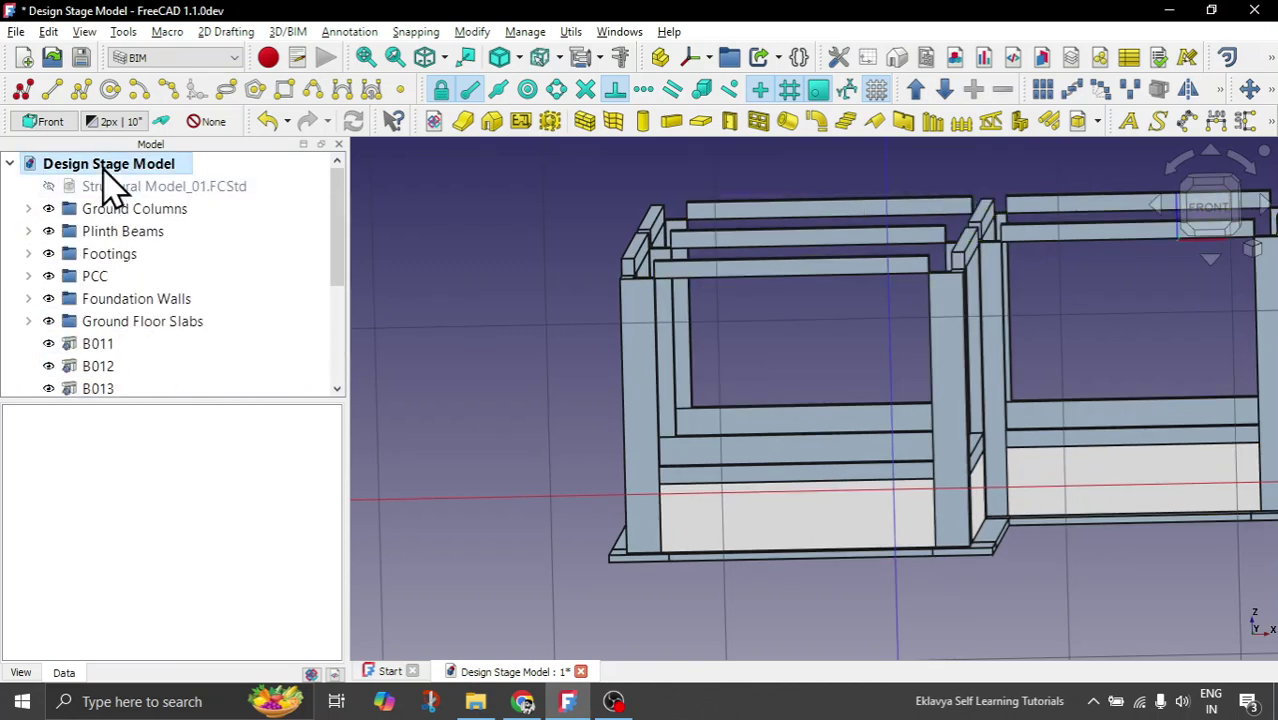
right_click(103, 167)
mouse_move(180, 229)
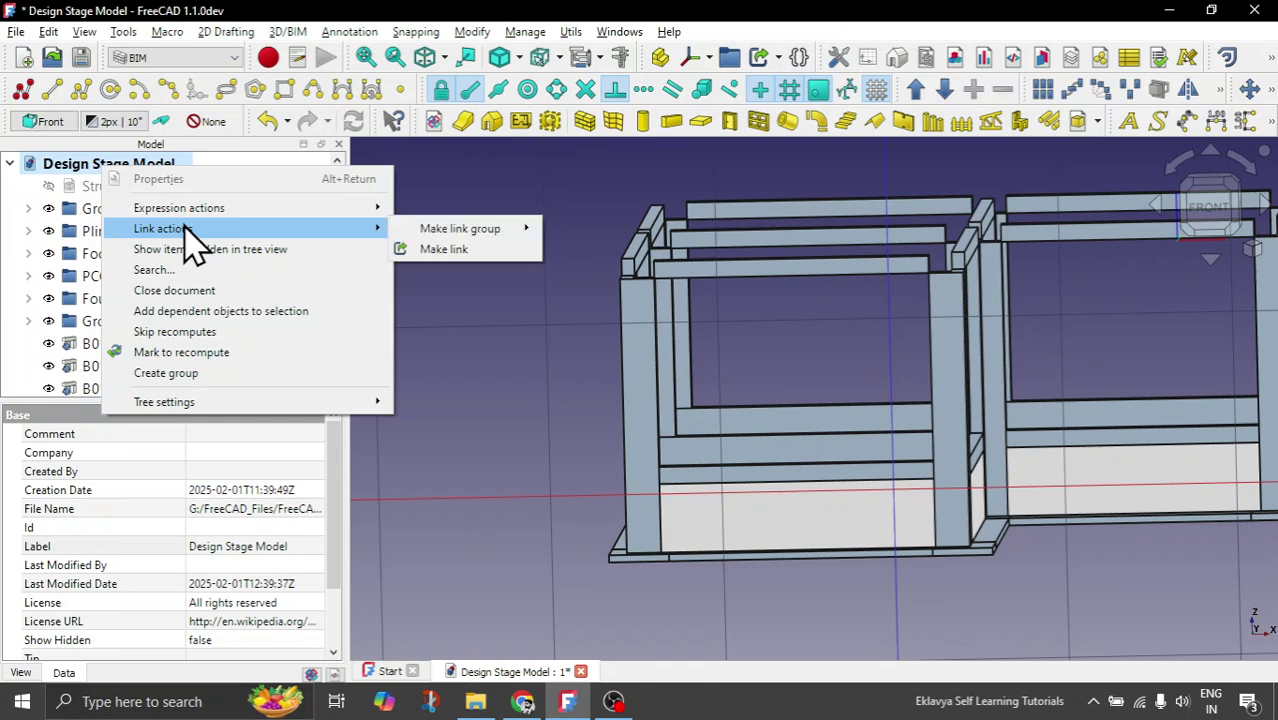
click(200, 372)
scroll(210, 345, down, 3)
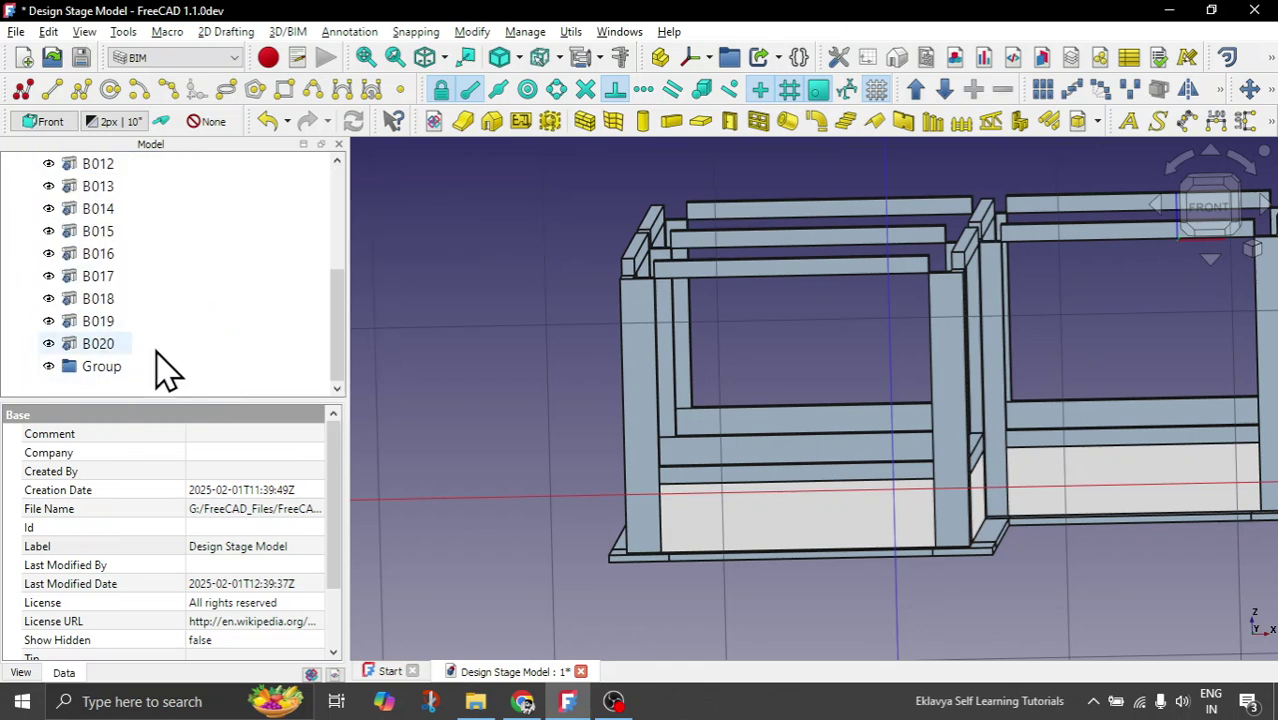
Step: Rename the new group as G+1 Beams
click(105, 367)
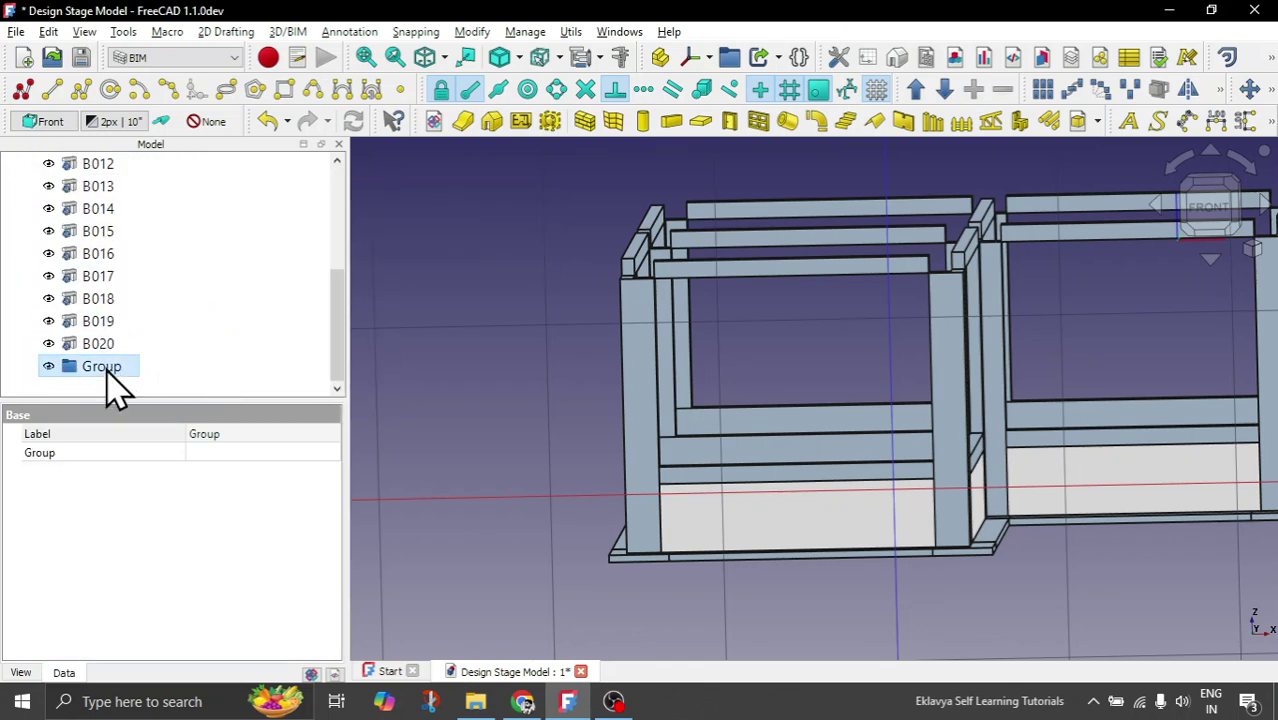
click(247, 433)
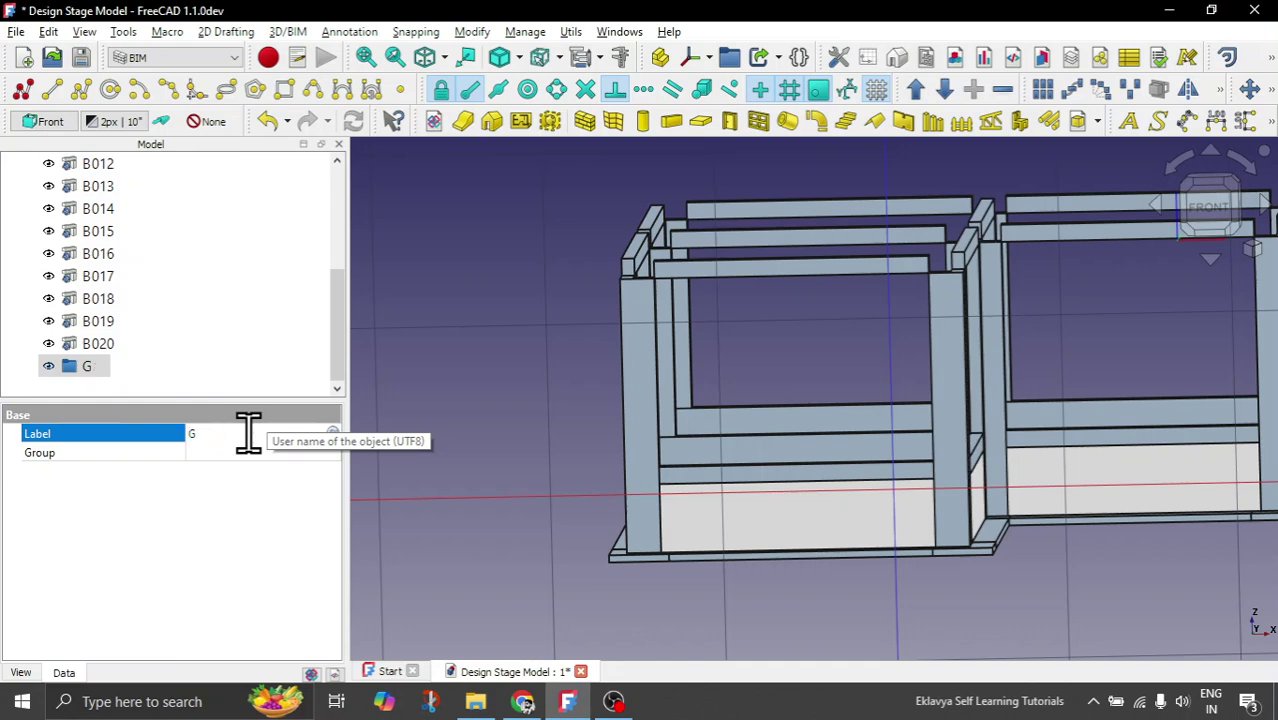
click(248, 433)
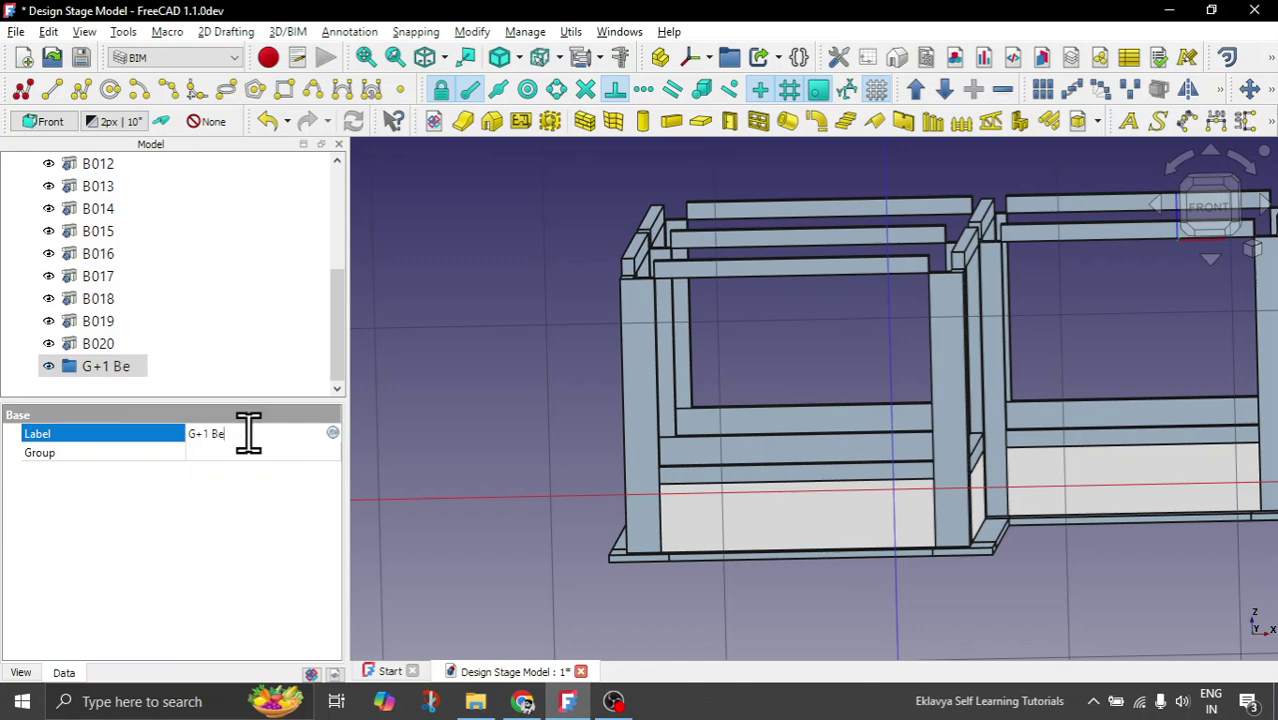
text(Beams)
key(Return)
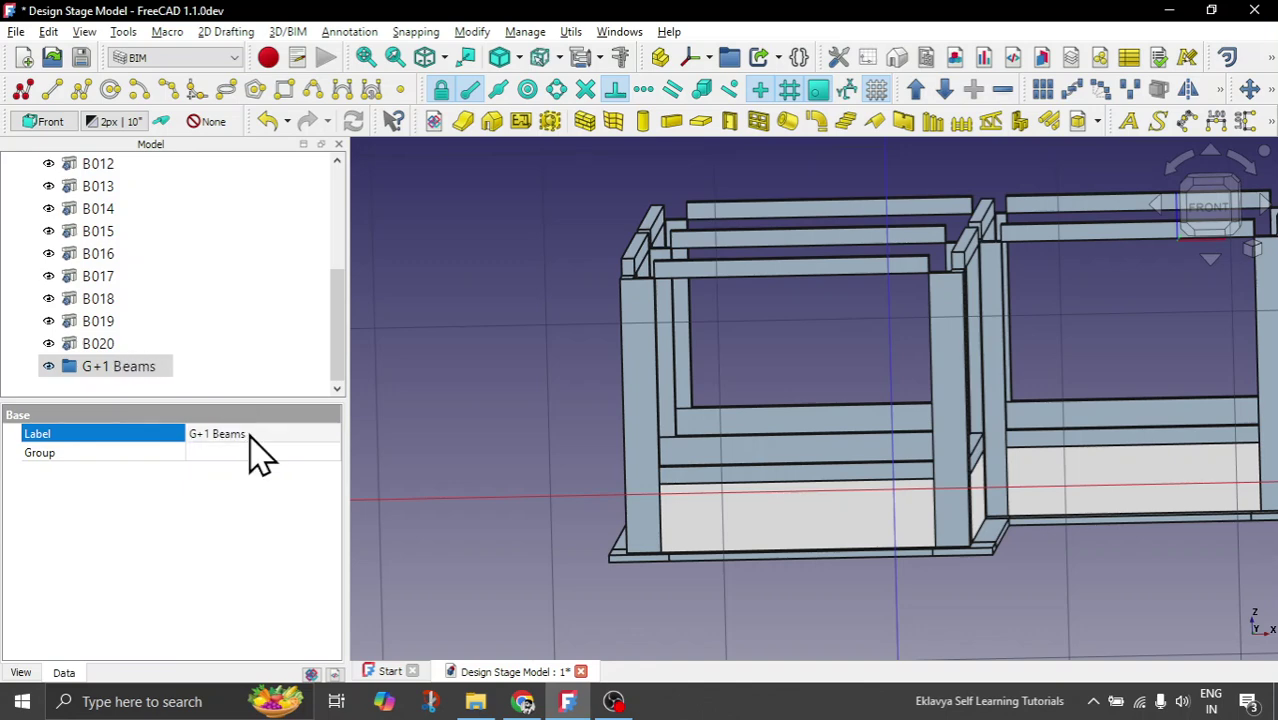
Step: Put beams B011 through B020 into the G+1 Beams group and clear the selection
scroll(170, 355, up, 3)
click(100, 342)
scroll(150, 345, down, 3)
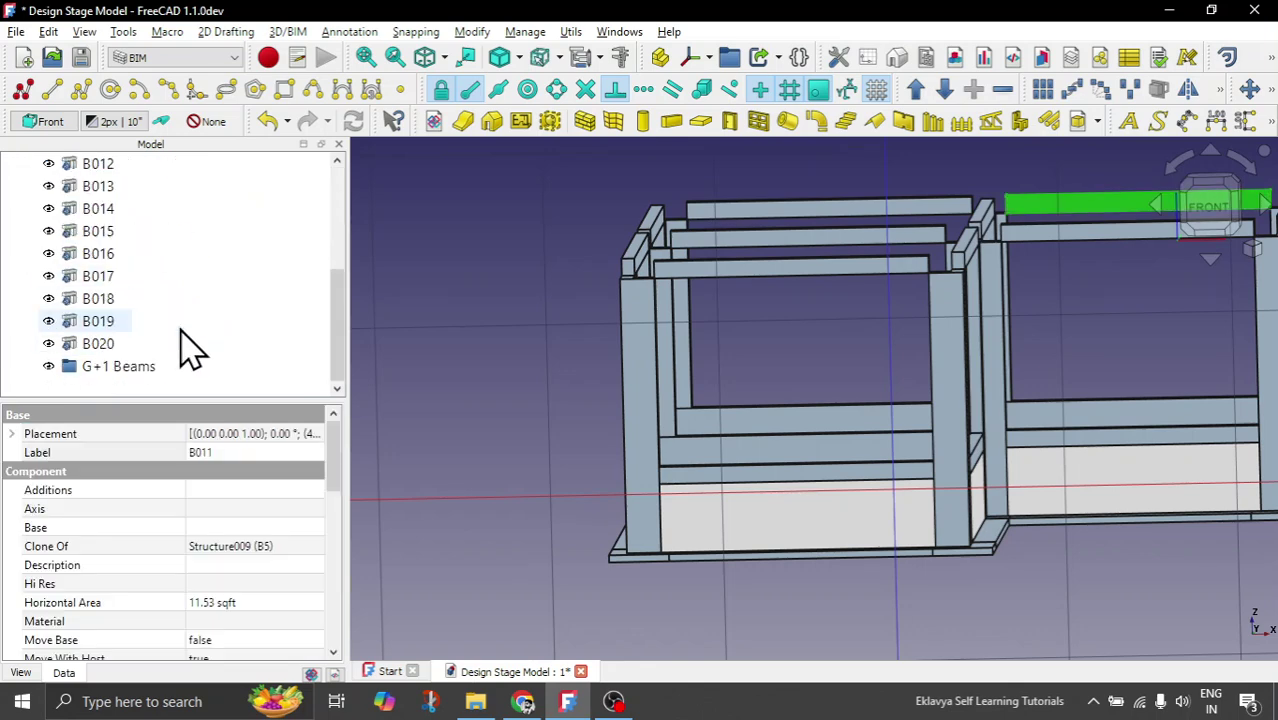
shift+click(127, 345)
drag(122, 349, 134, 376)
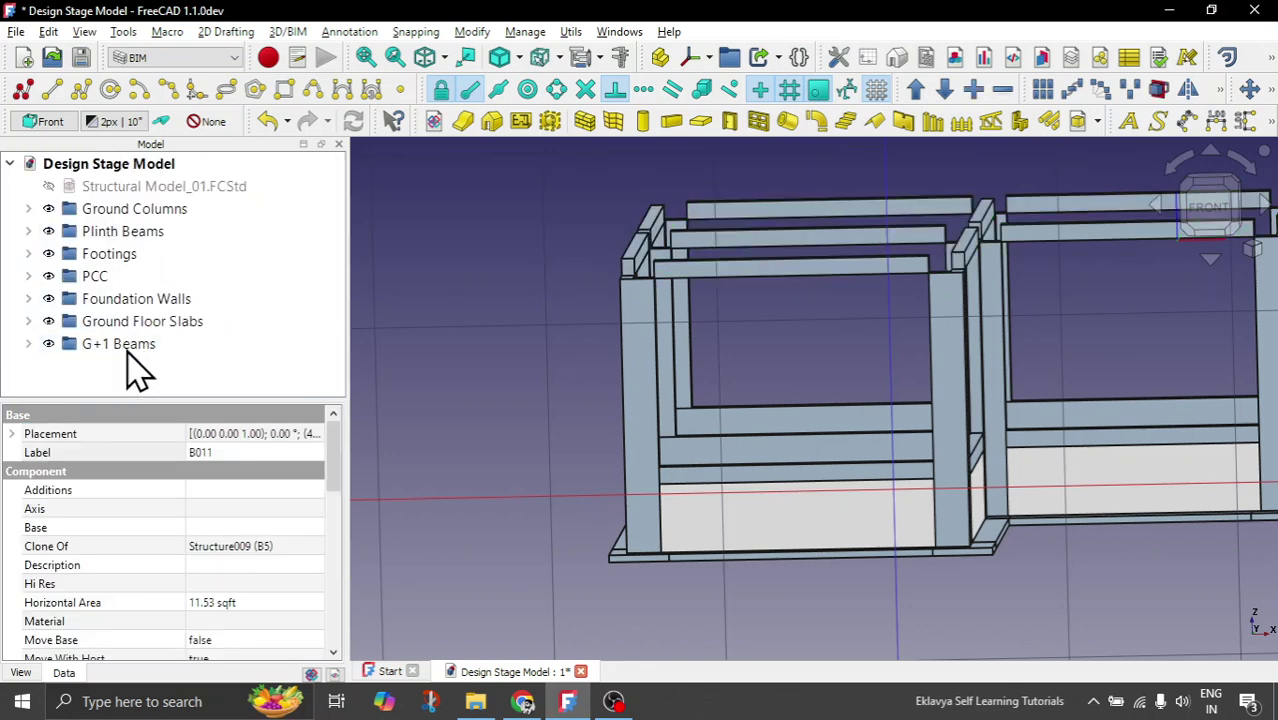
click(128, 346)
click(400, 340)
Step: Clone all eight ground columns, C1 through C8, working from the front view
scroll(456, 308, down, 2)
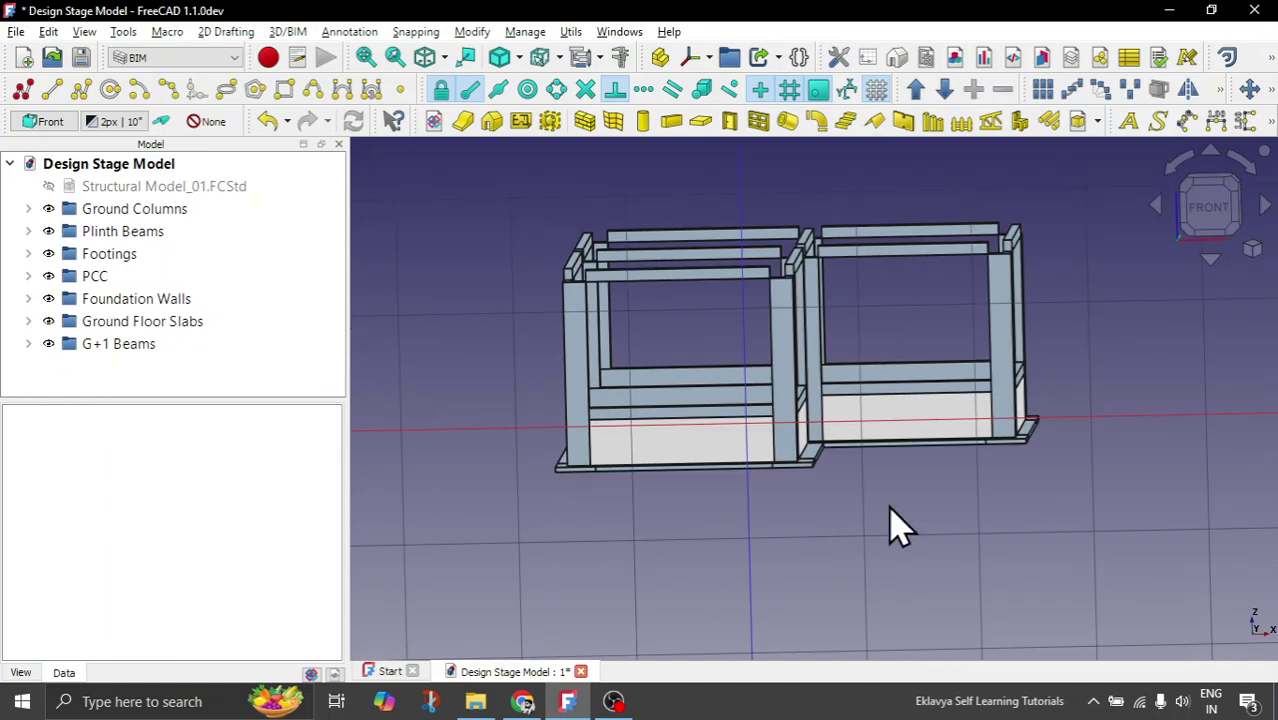
middle_drag(897, 527, 835, 492)
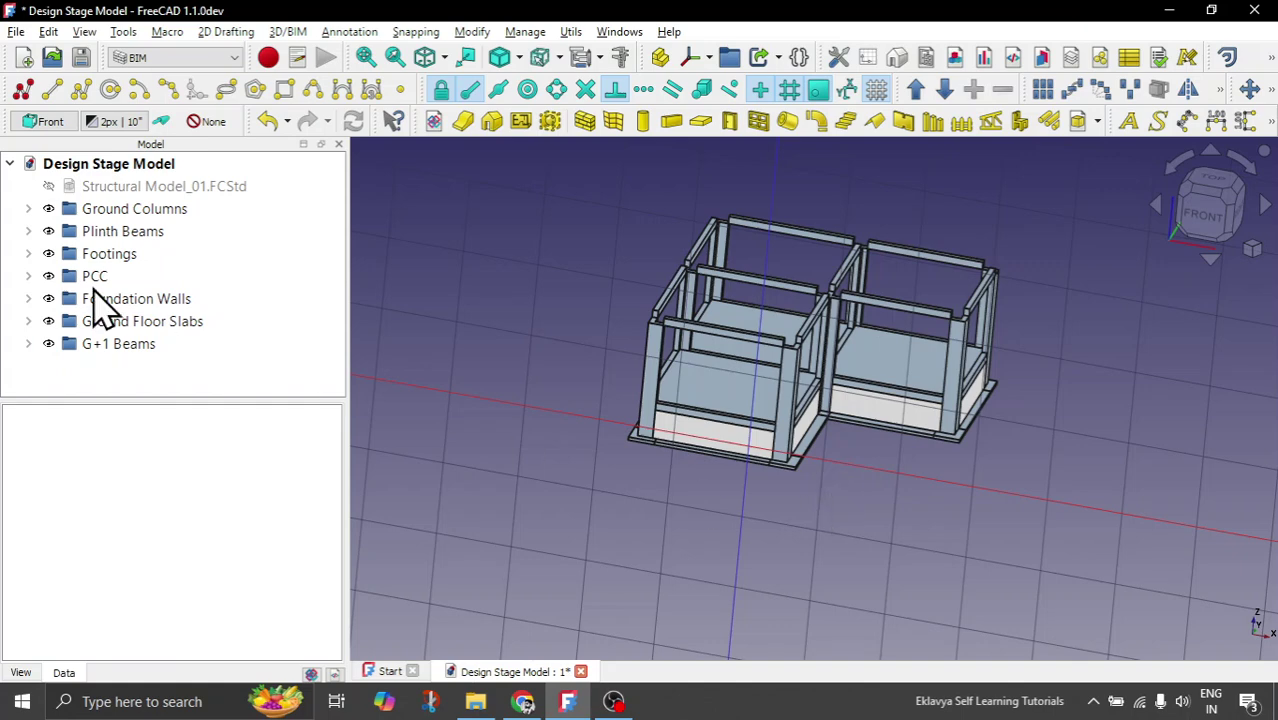
click(28, 208)
click(110, 234)
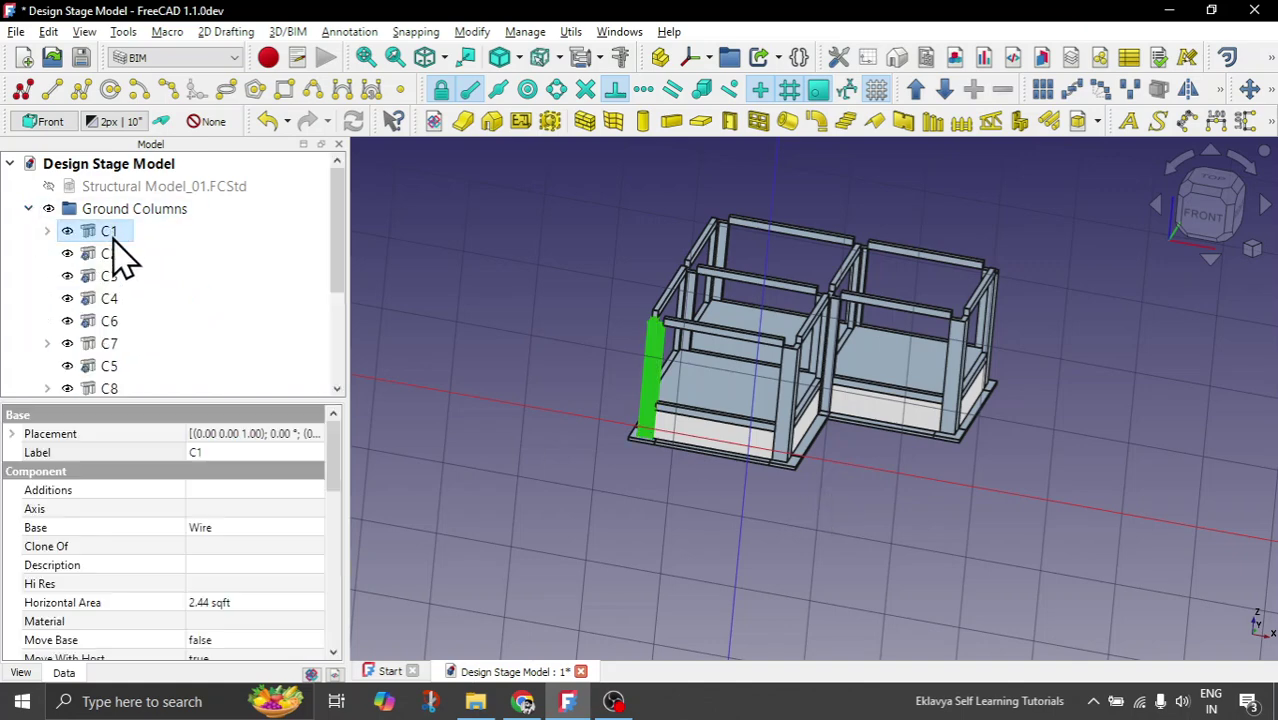
scroll(130, 270, down, 3)
shift+click(111, 237)
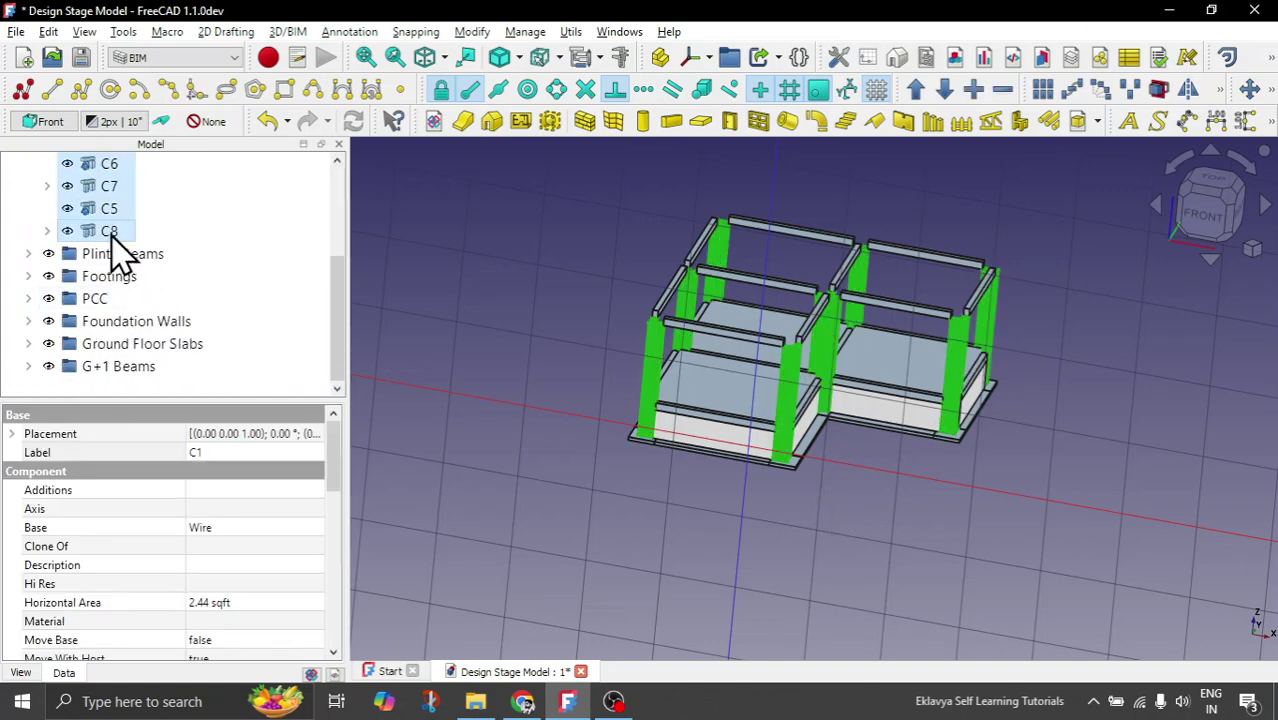
click(1203, 228)
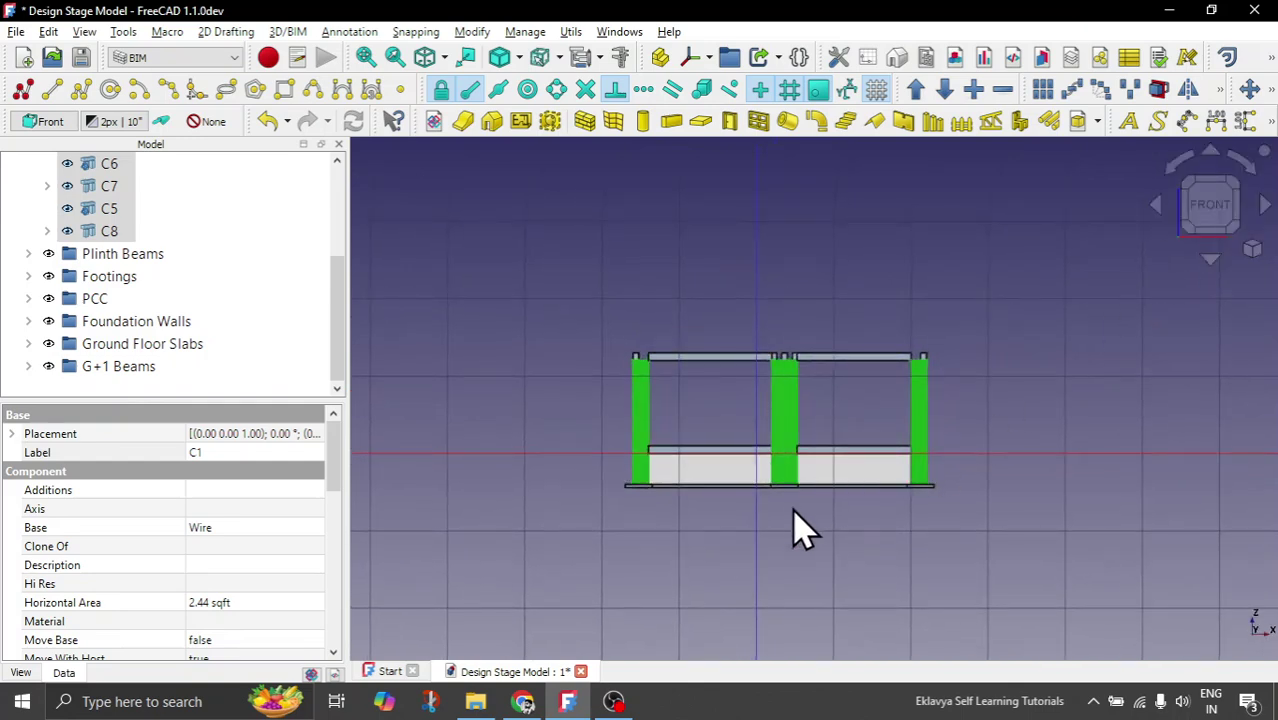
scroll(795, 530, up, 1)
scroll(772, 524, down, 1)
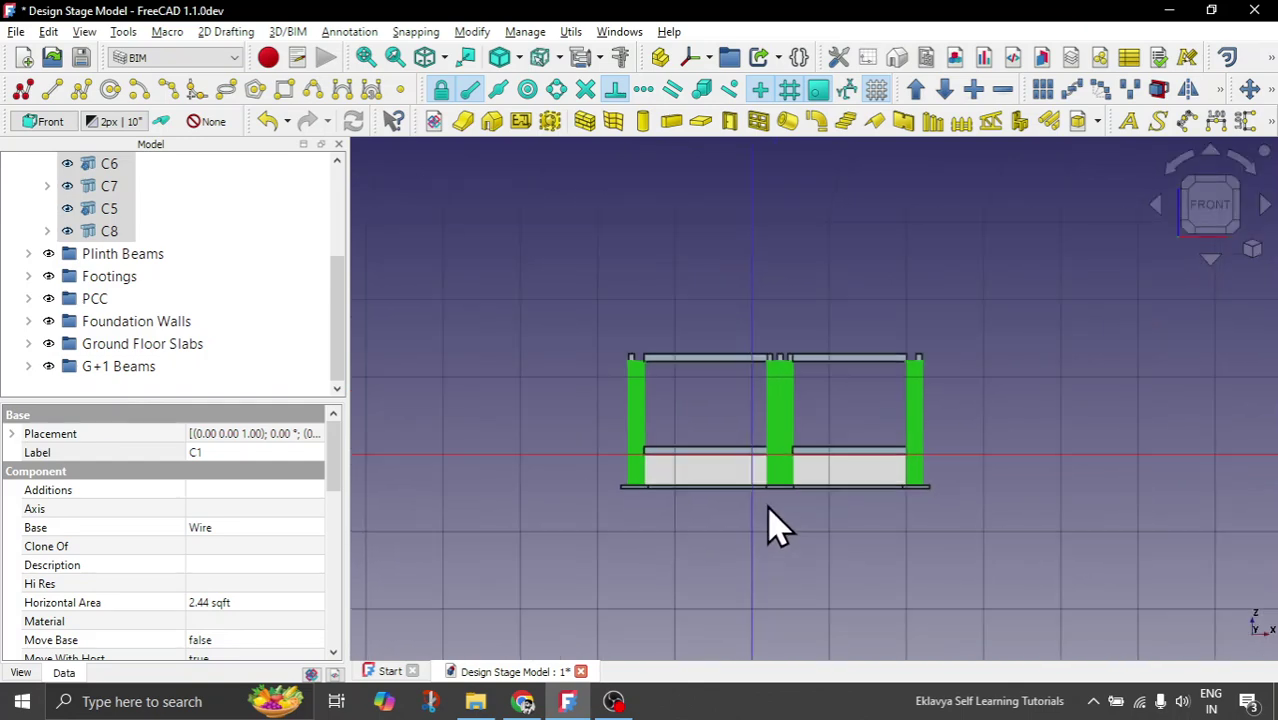
scroll(727, 434, down, 1)
scroll(727, 434, up, 1)
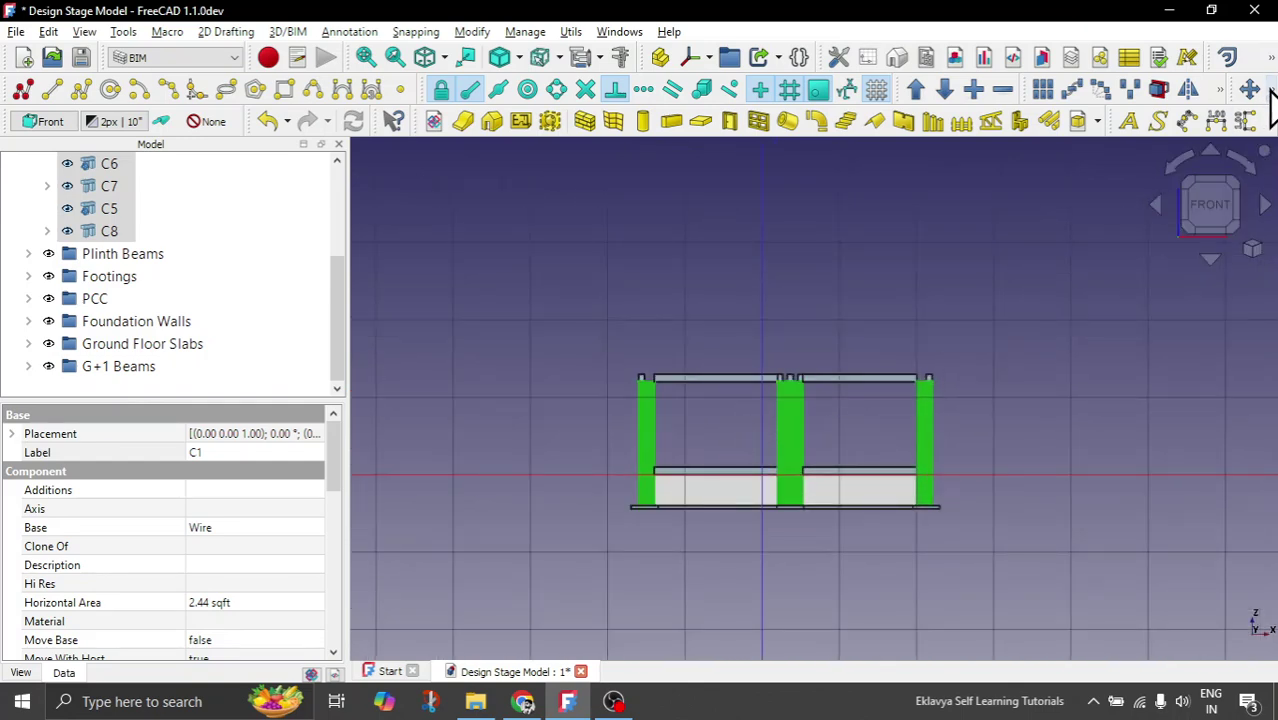
click(1270, 90)
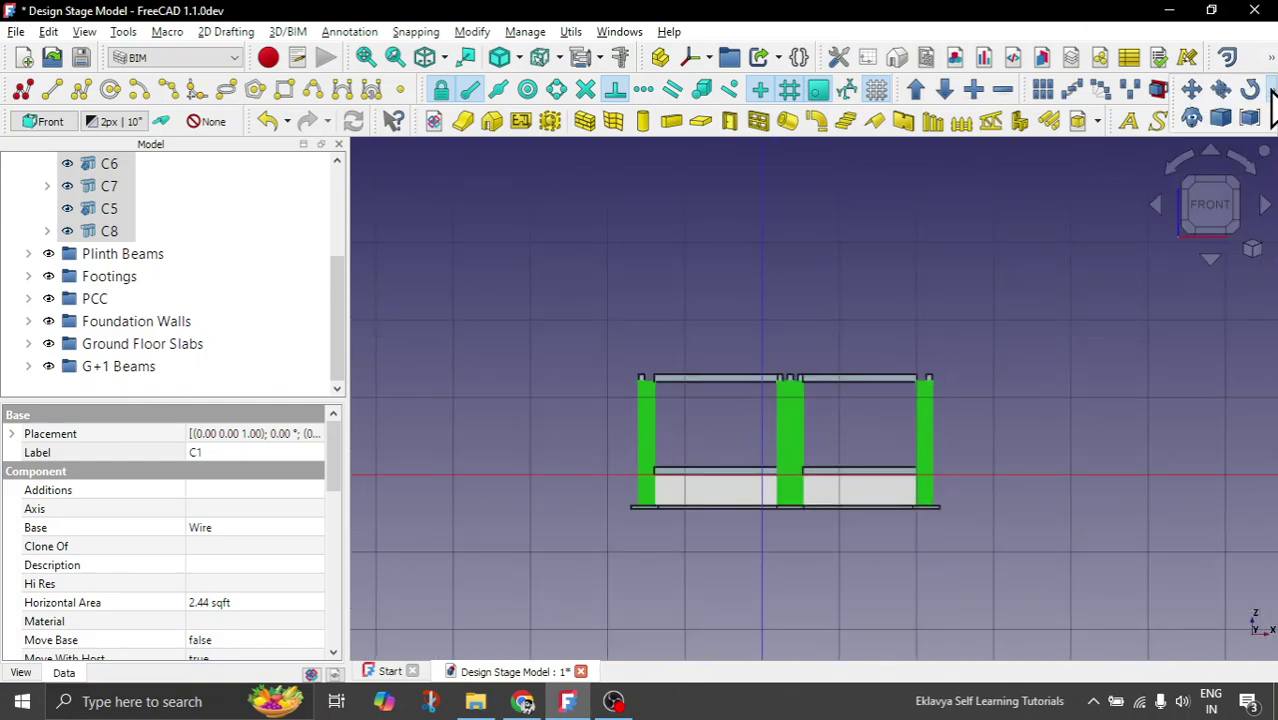
click(1207, 120)
Step: Move the cloned columns straight up 16' from the column base corner to the top corner of the existing ground column
scroll(657, 497, up, 3)
scroll(657, 497, up, 3)
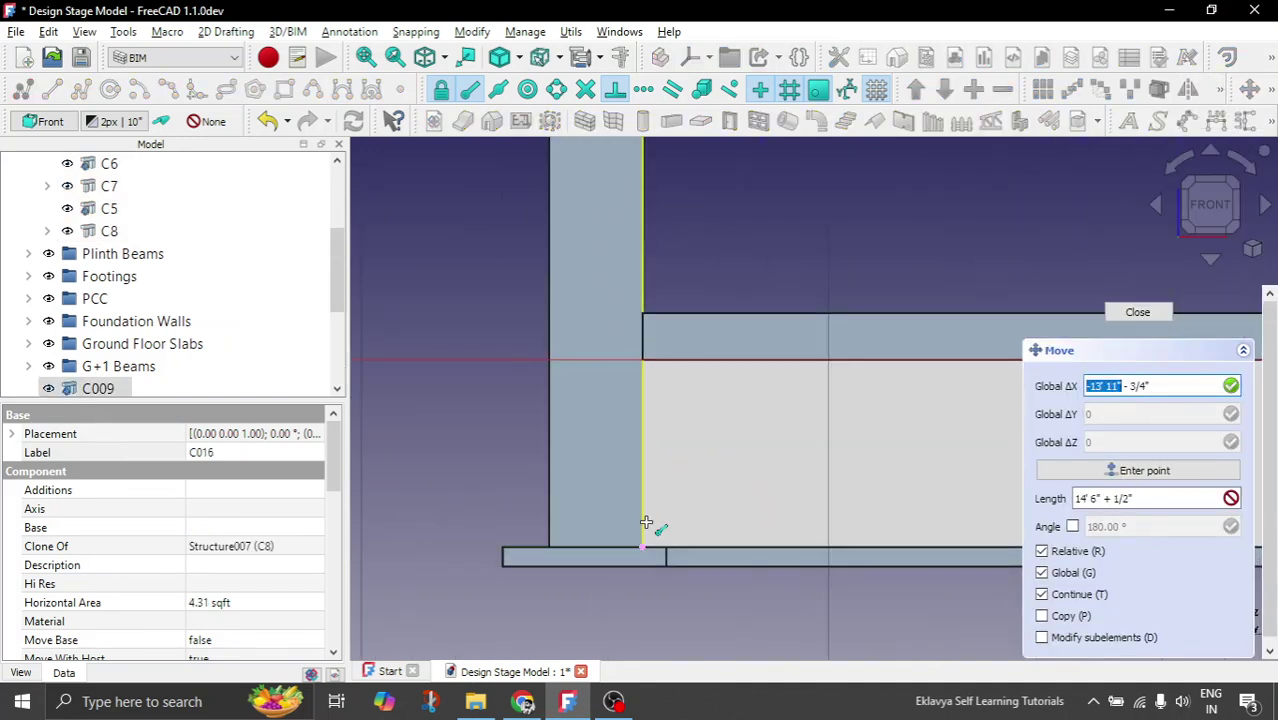
click(633, 570)
scroll(633, 570, down, 5)
scroll(619, 412, up, 5)
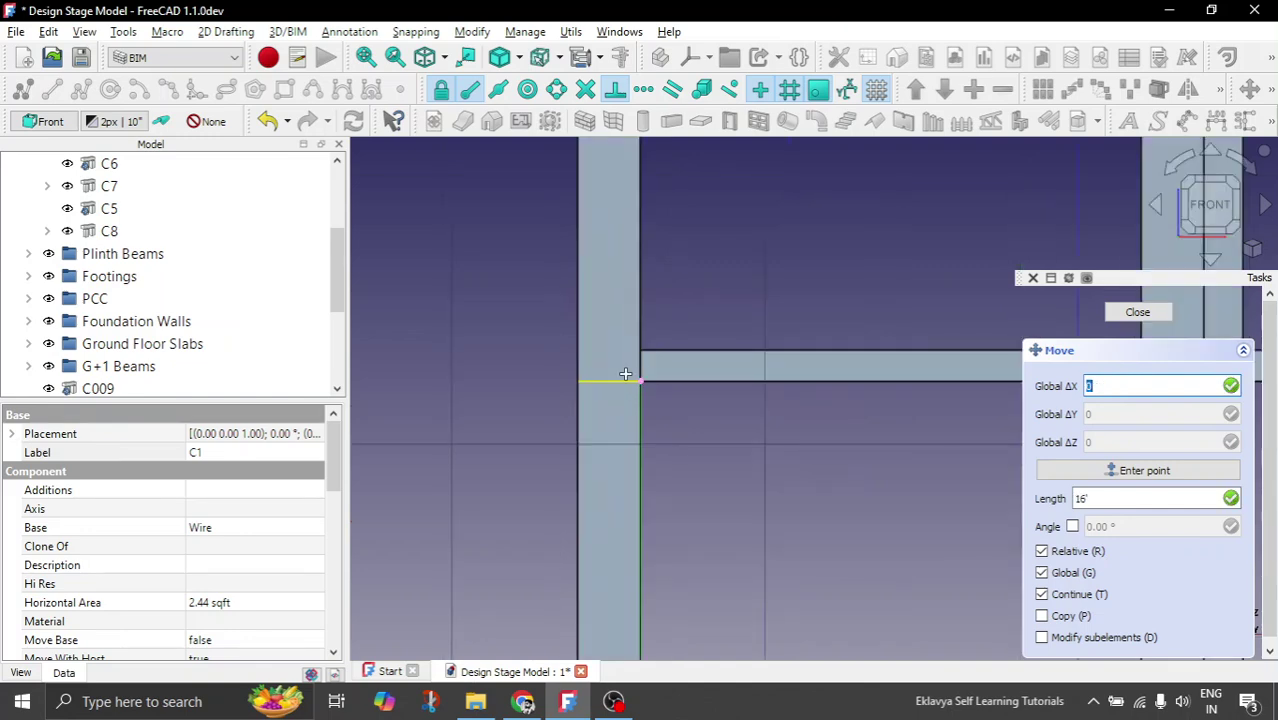
click(657, 393)
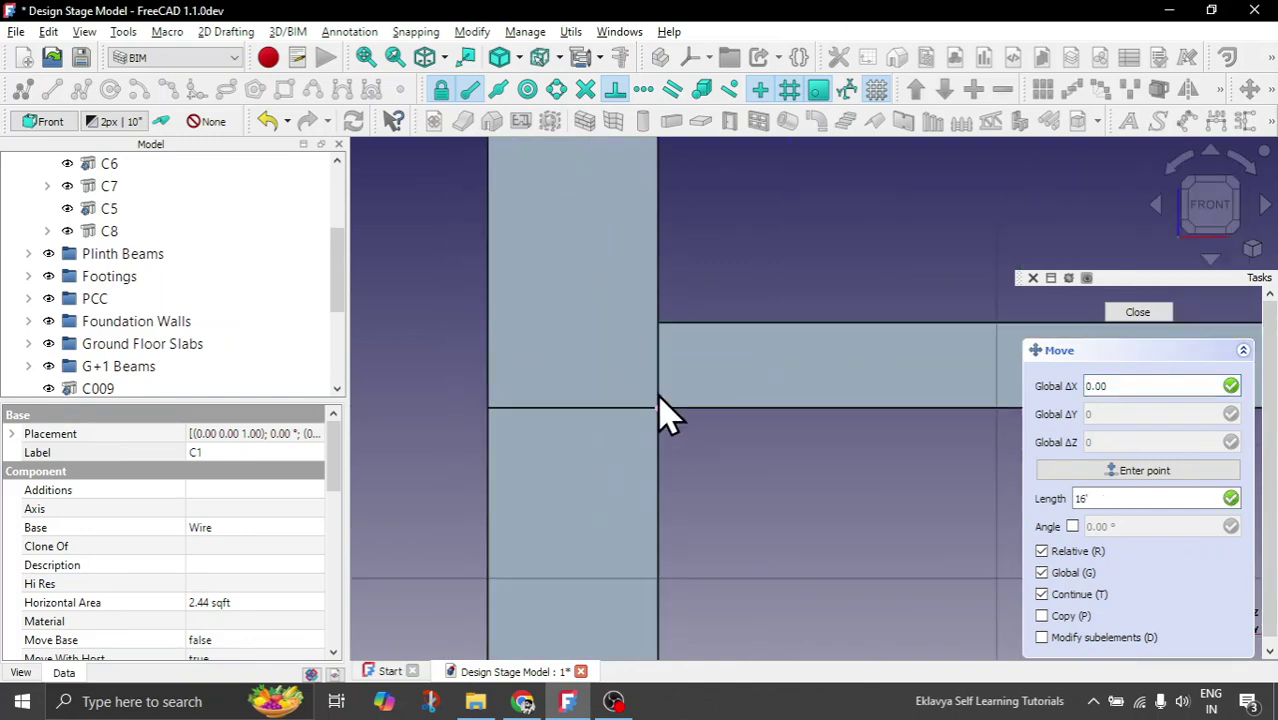
scroll(658, 398, down, 4)
click(656, 392)
scroll(660, 400, down, 3)
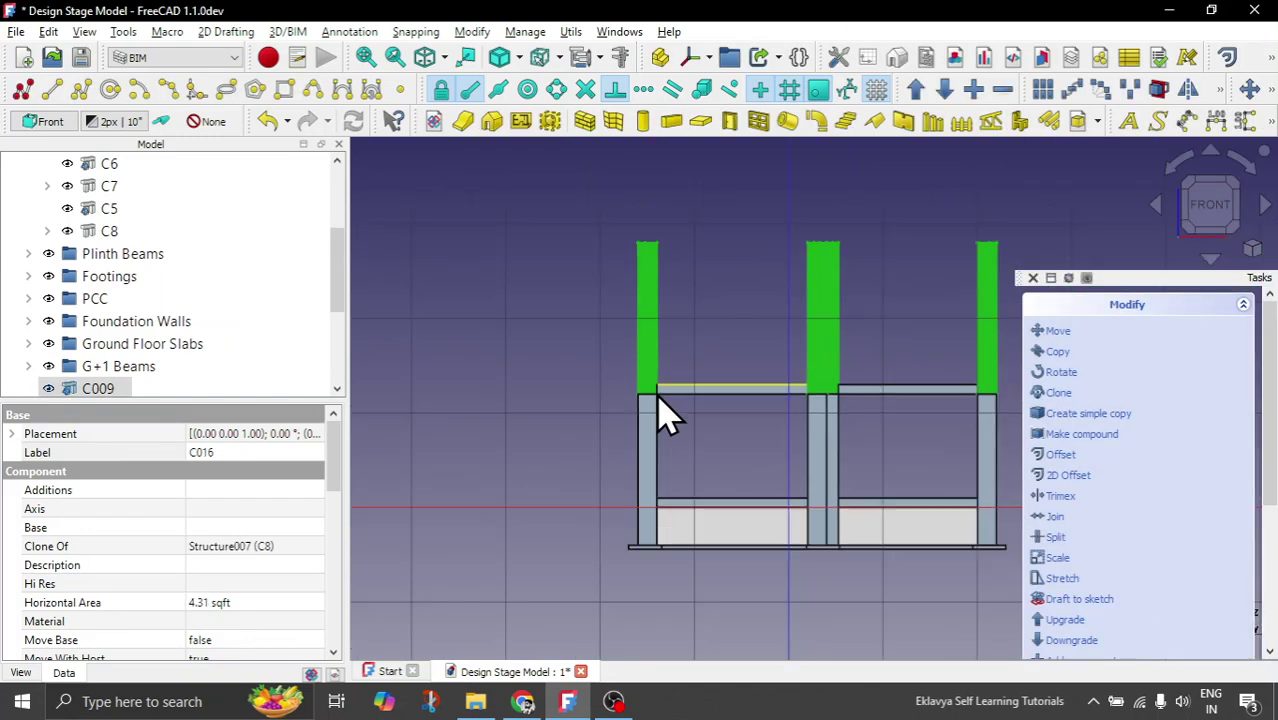
scroll(660, 410, down, 2)
middle_drag(941, 456, 993, 351)
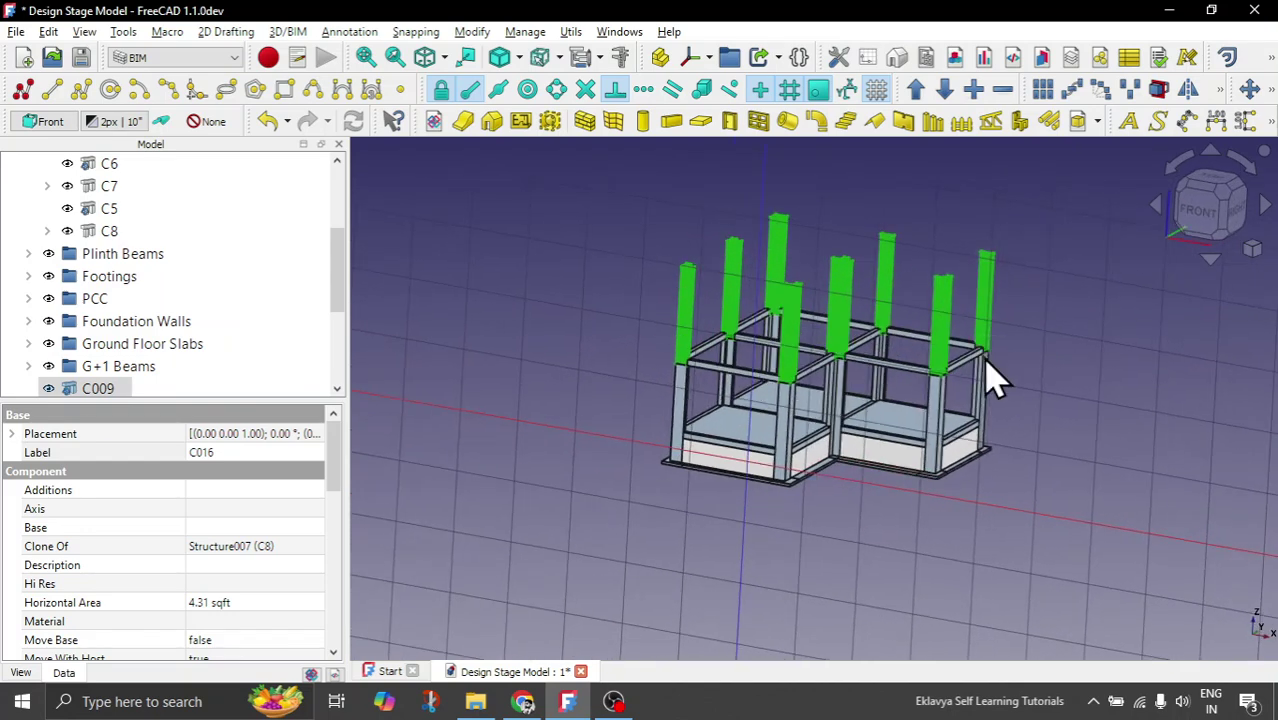
scroll(808, 402, up, 3)
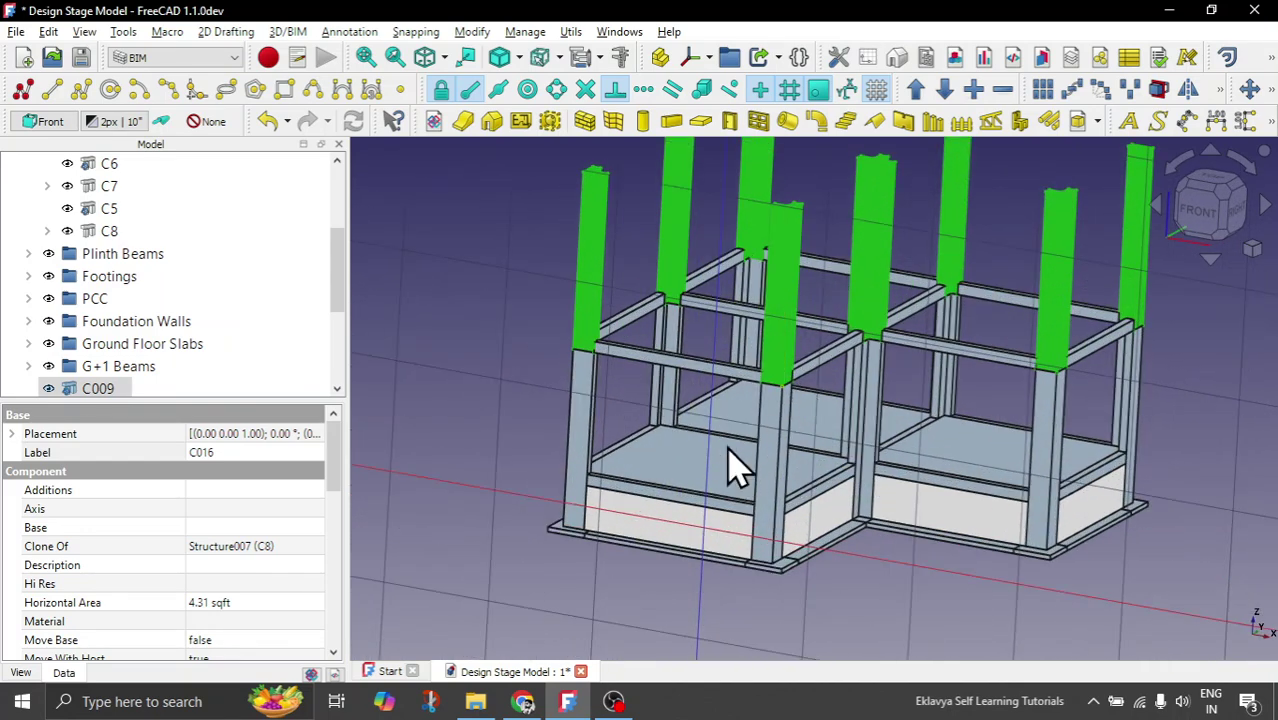
scroll(585, 555, up, 1)
scroll(585, 555, down, 2)
Step: Collapse the Ground Columns group and create a new group in the Design Stage Model document
scroll(228, 348, down, 3)
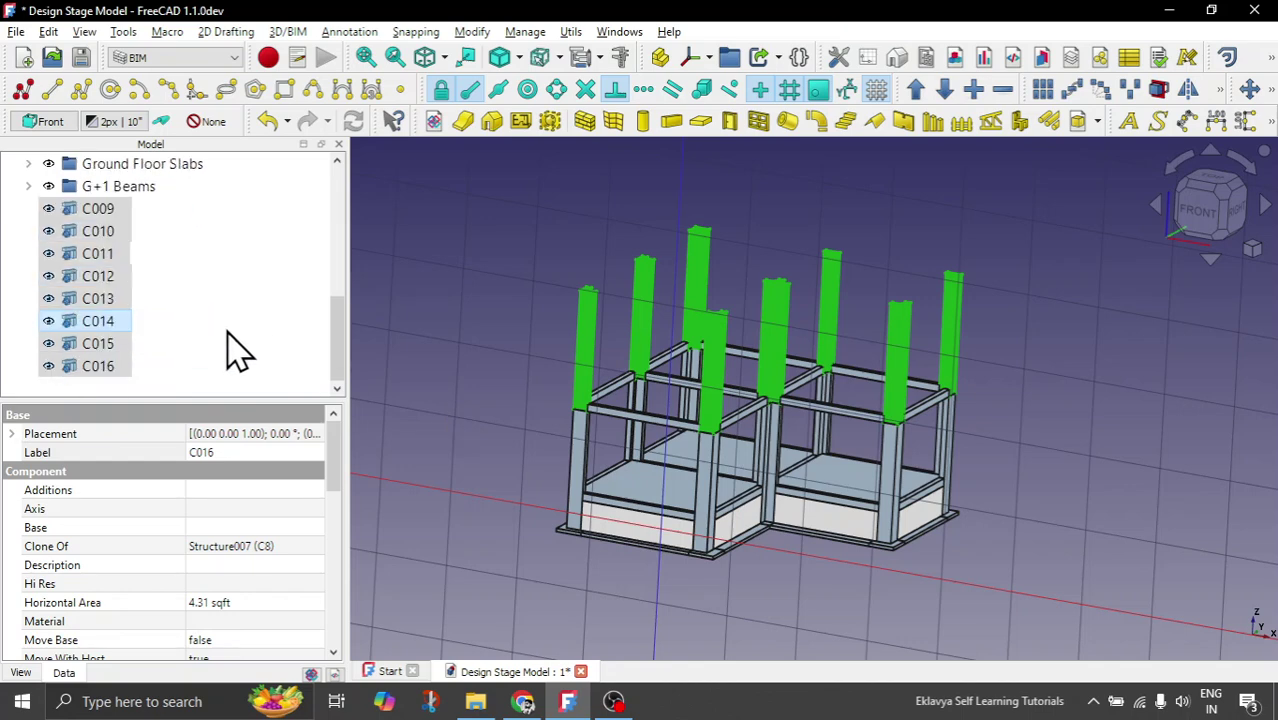
scroll(230, 348, up, 1)
scroll(228, 342, up, 3)
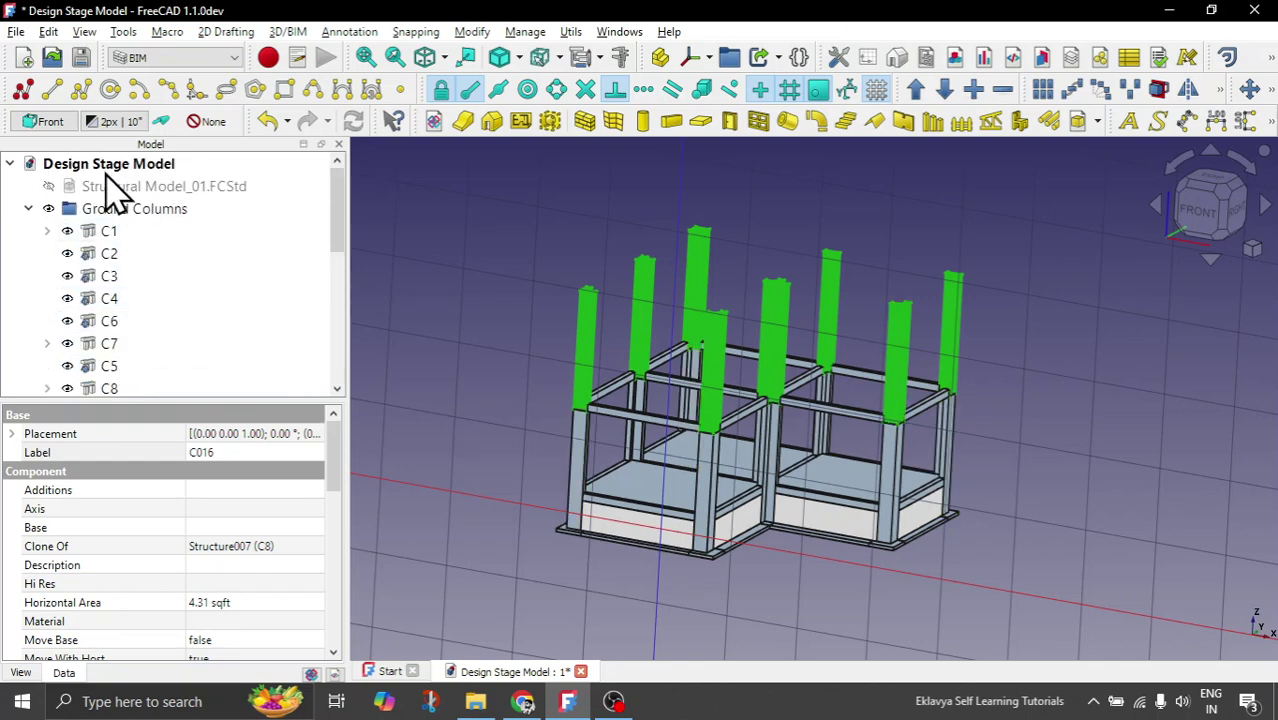
click(29, 208)
right_click(88, 165)
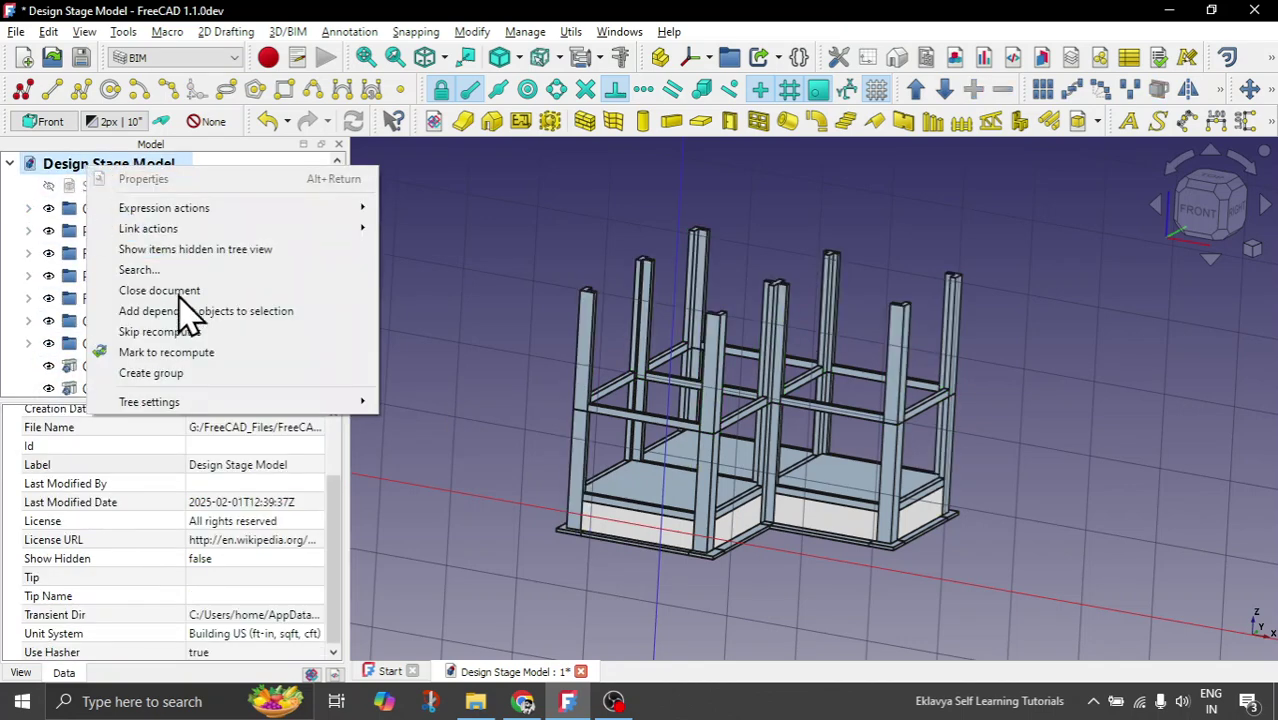
click(190, 373)
Step: Rename the new group as G+1 Columns
scroll(200, 370, down, 3)
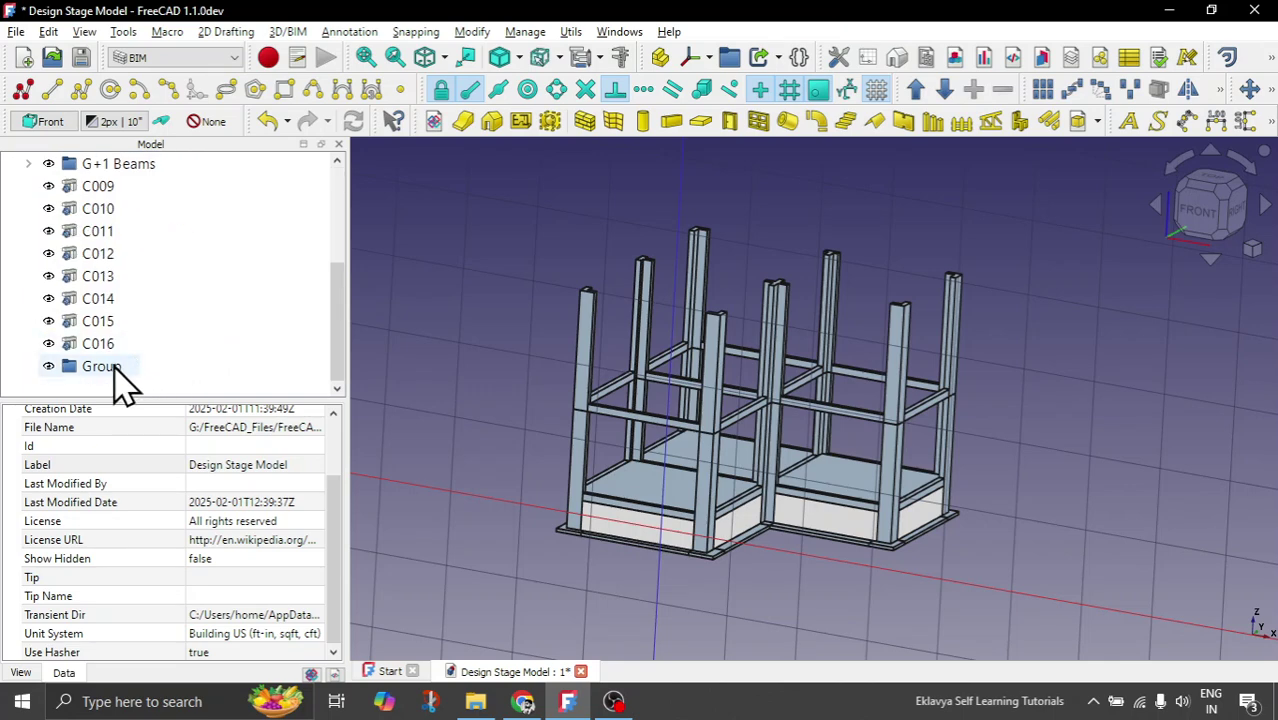
click(118, 367)
click(244, 433)
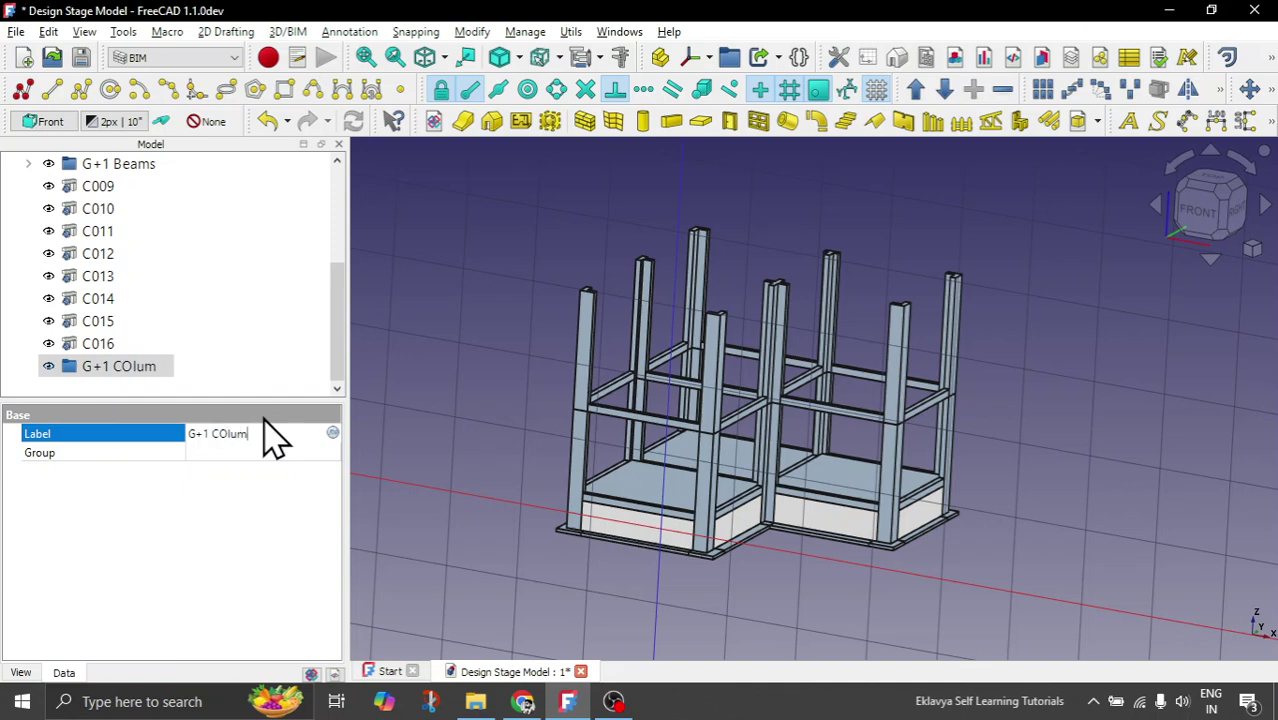
key(Return)
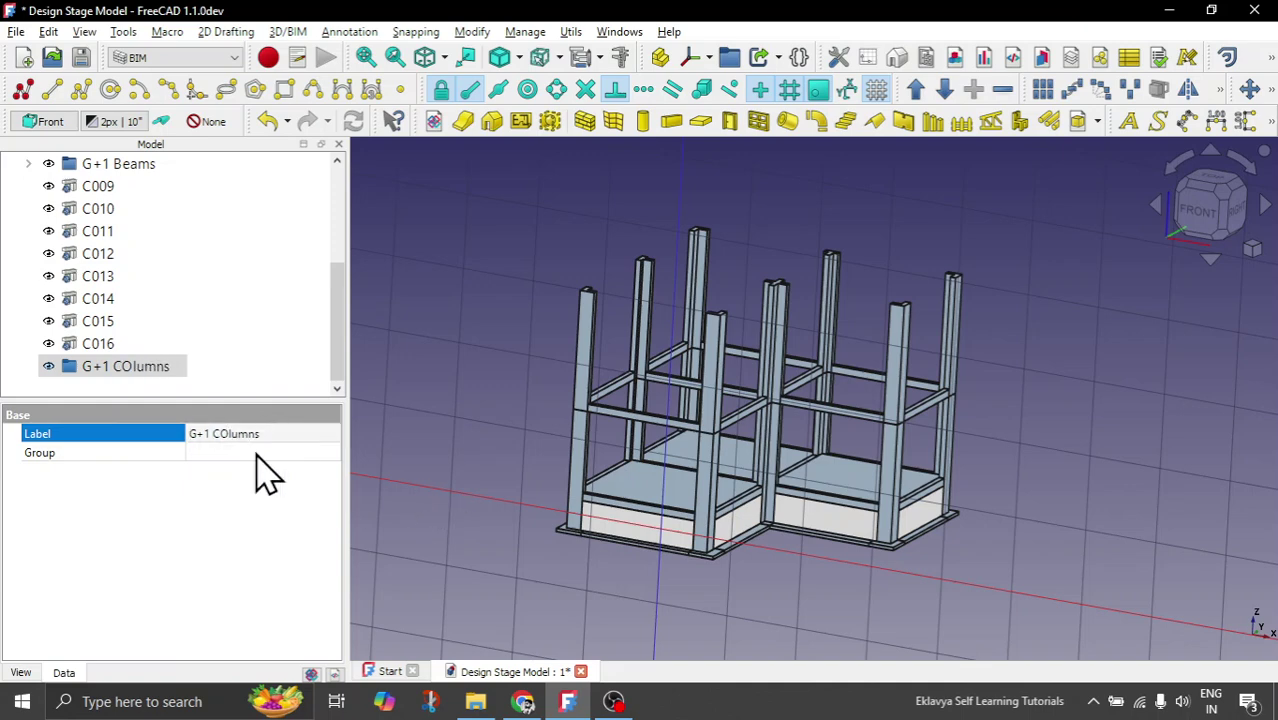
click(228, 434)
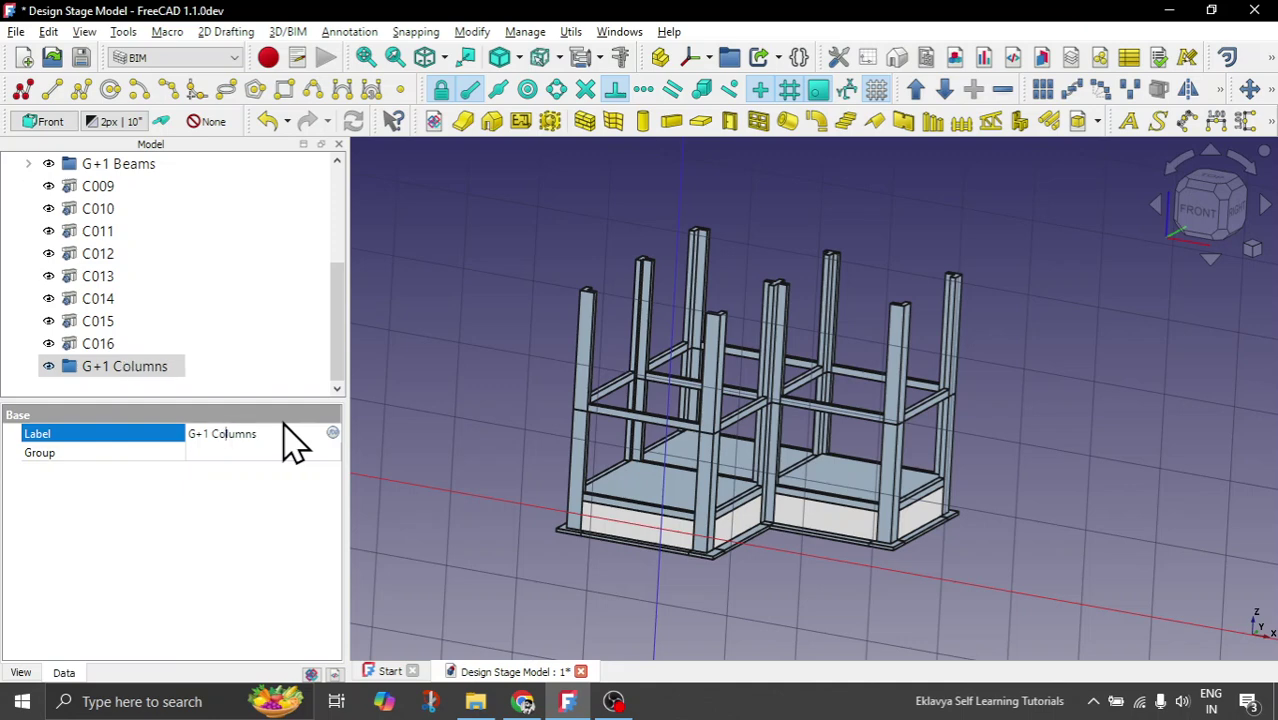
key(Return)
Step: Put columns C009 through C016 into the G+1 Columns group and expand the group
drag(95, 190, 137, 378)
click(116, 366)
click(29, 366)
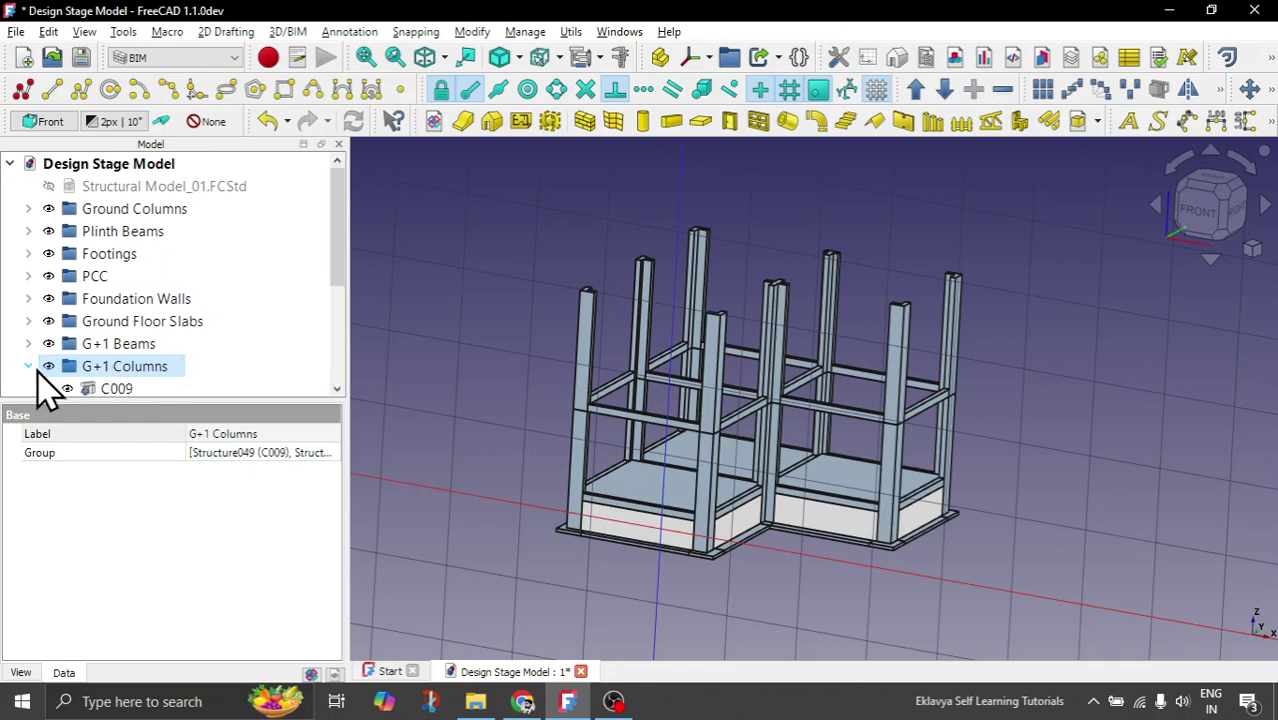
Step: Try to unclone columns C009 through C016 all at once
scroll(134, 365, down, 3)
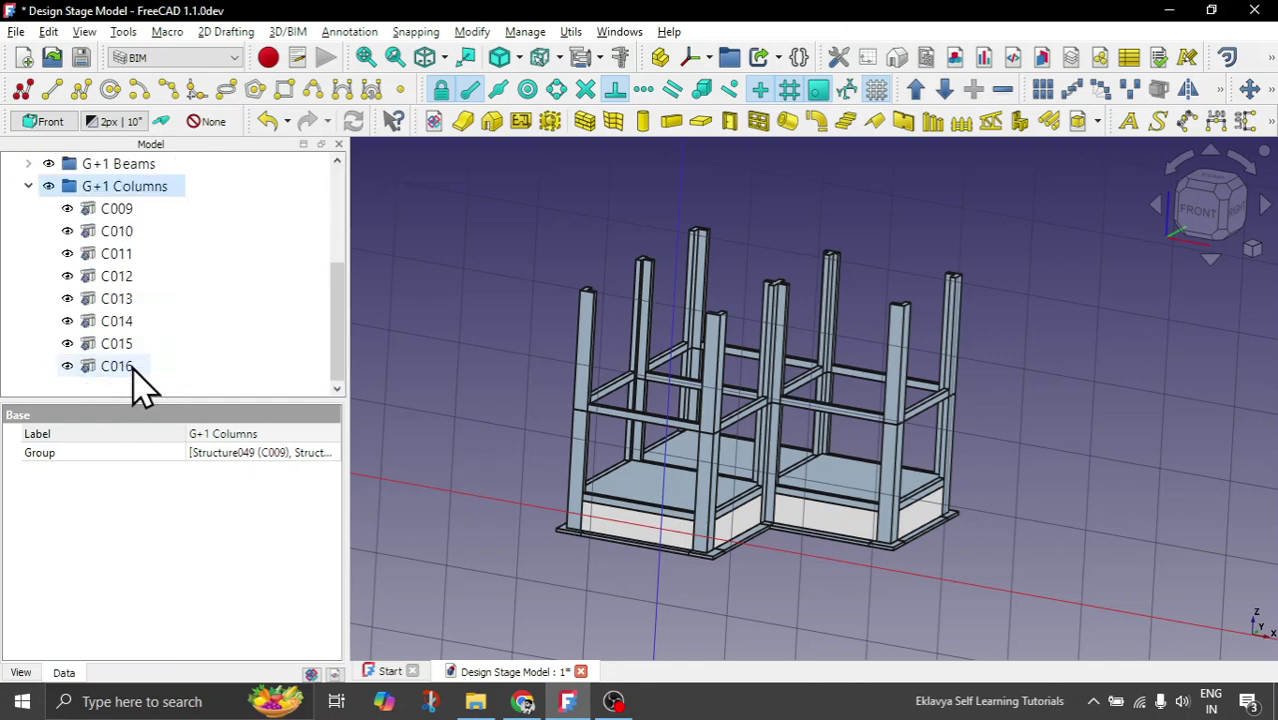
click(118, 210)
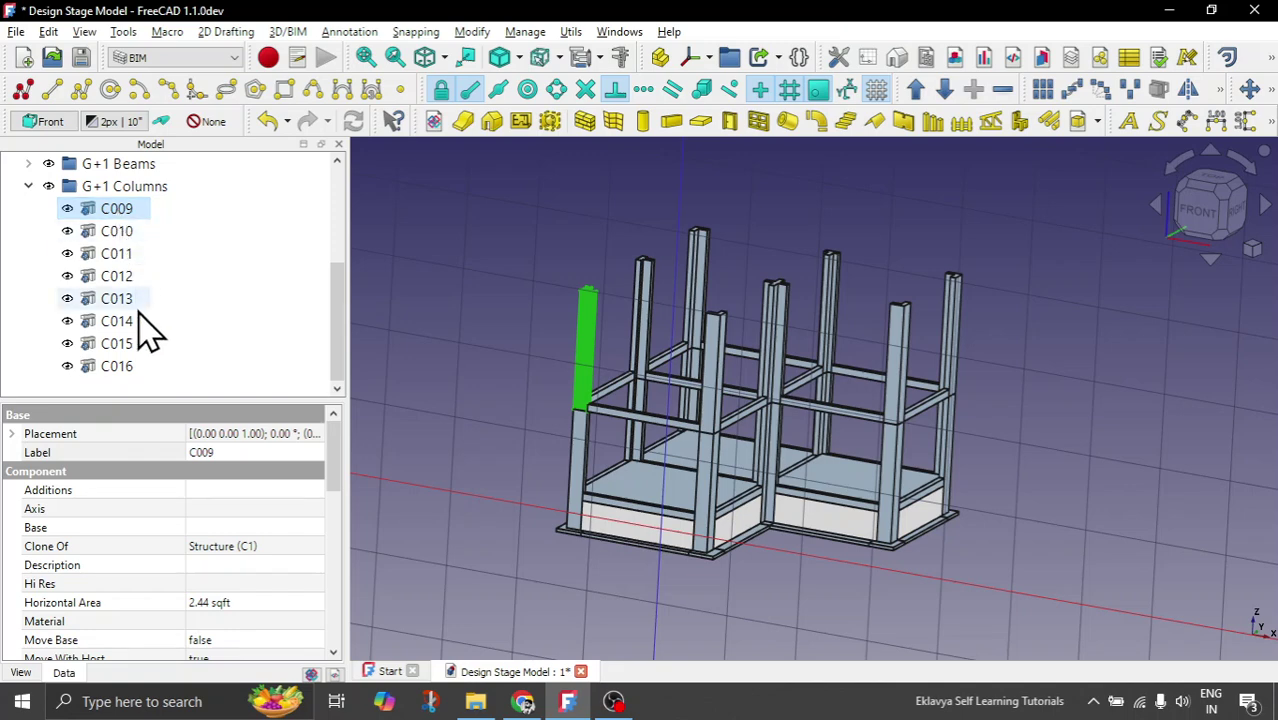
shift+click(116, 366)
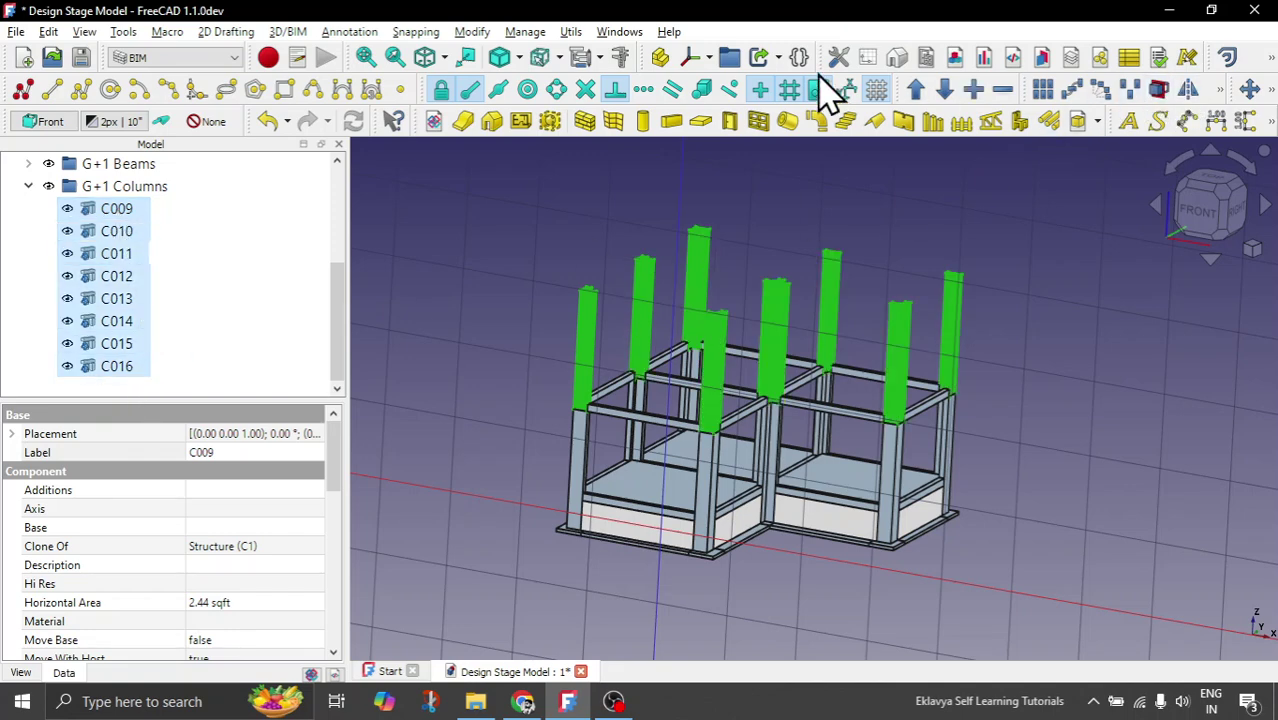
click(574, 32)
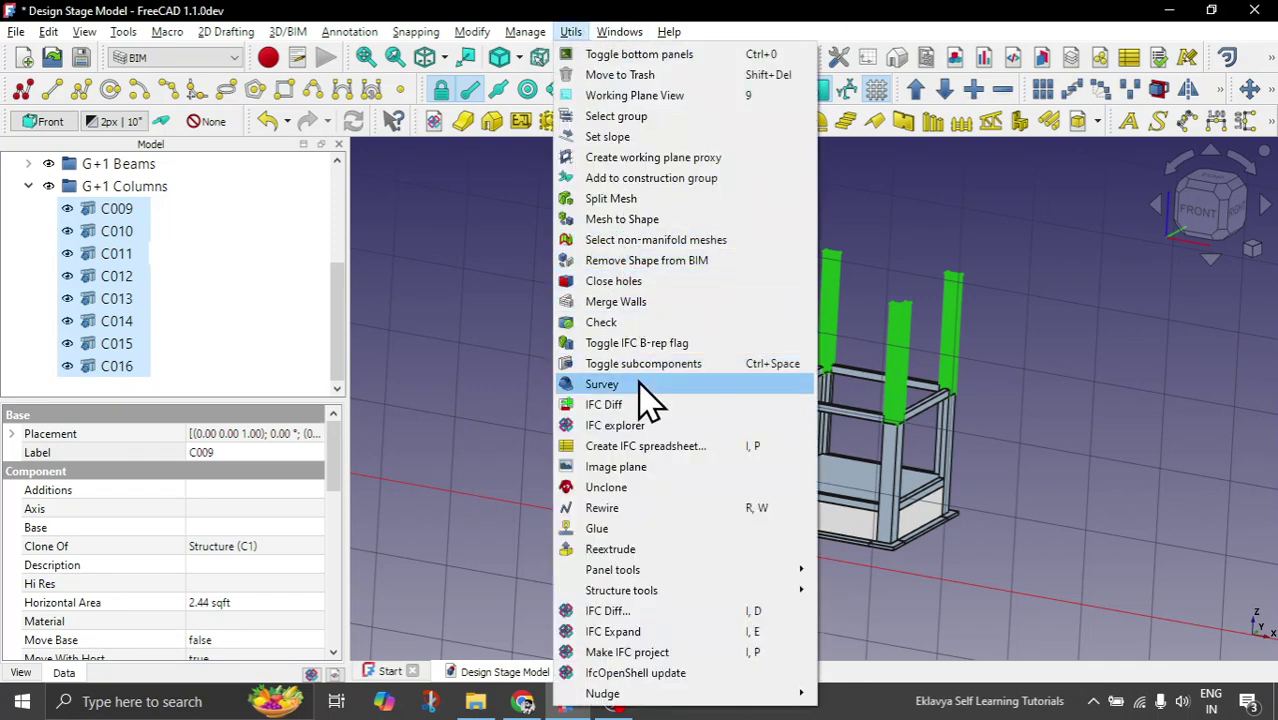
click(610, 489)
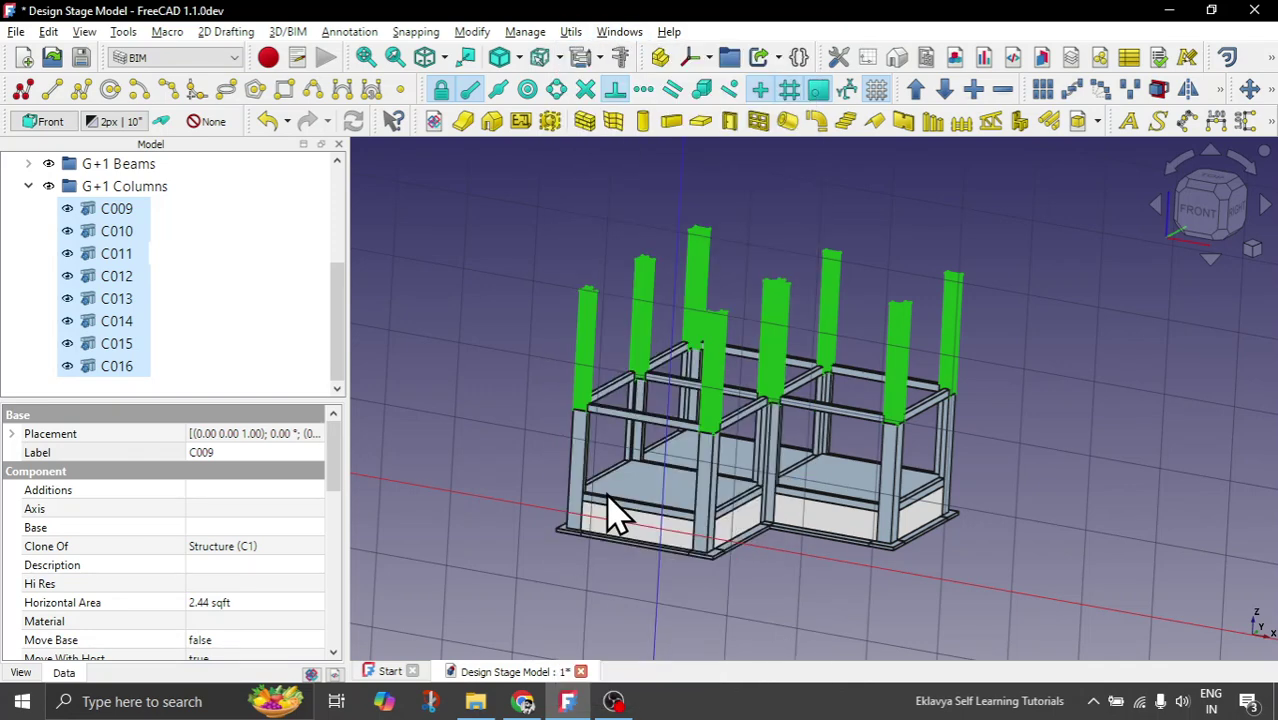
click(455, 333)
Step: Unclone columns C009, C010 and C011 in the G+1 Columns group one at a time
click(114, 210)
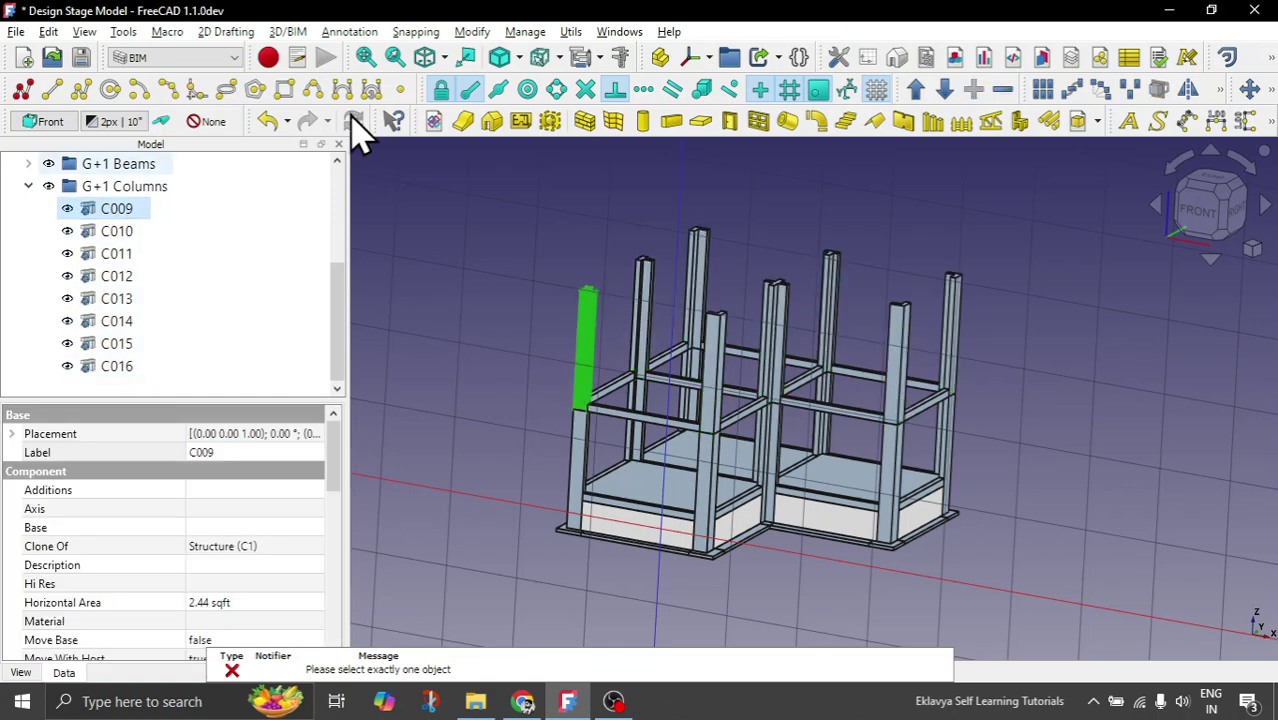
click(571, 32)
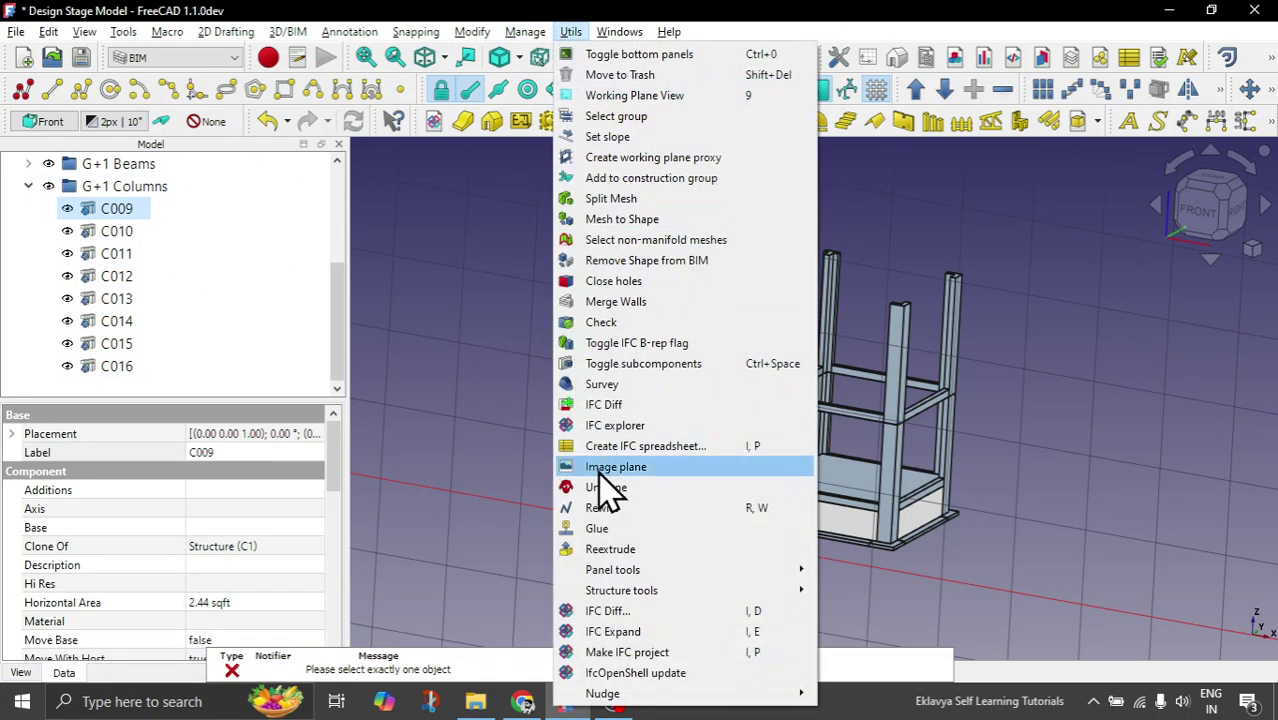
click(605, 488)
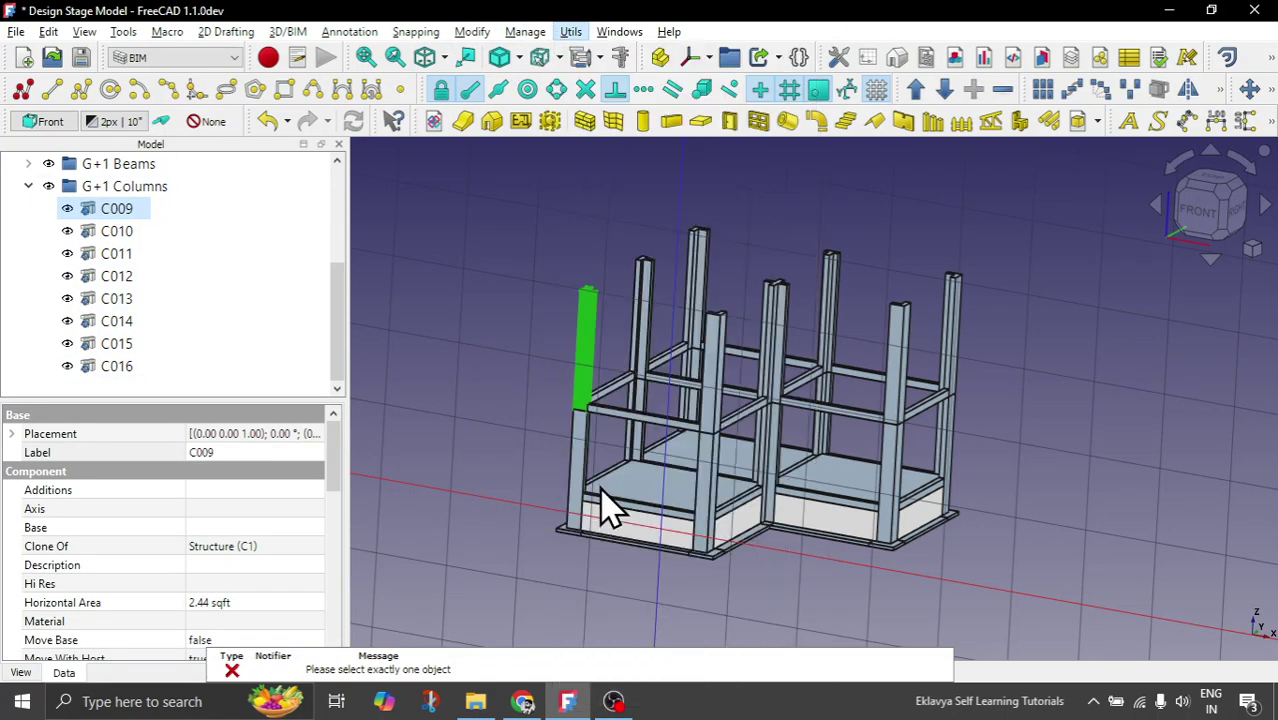
click(116, 231)
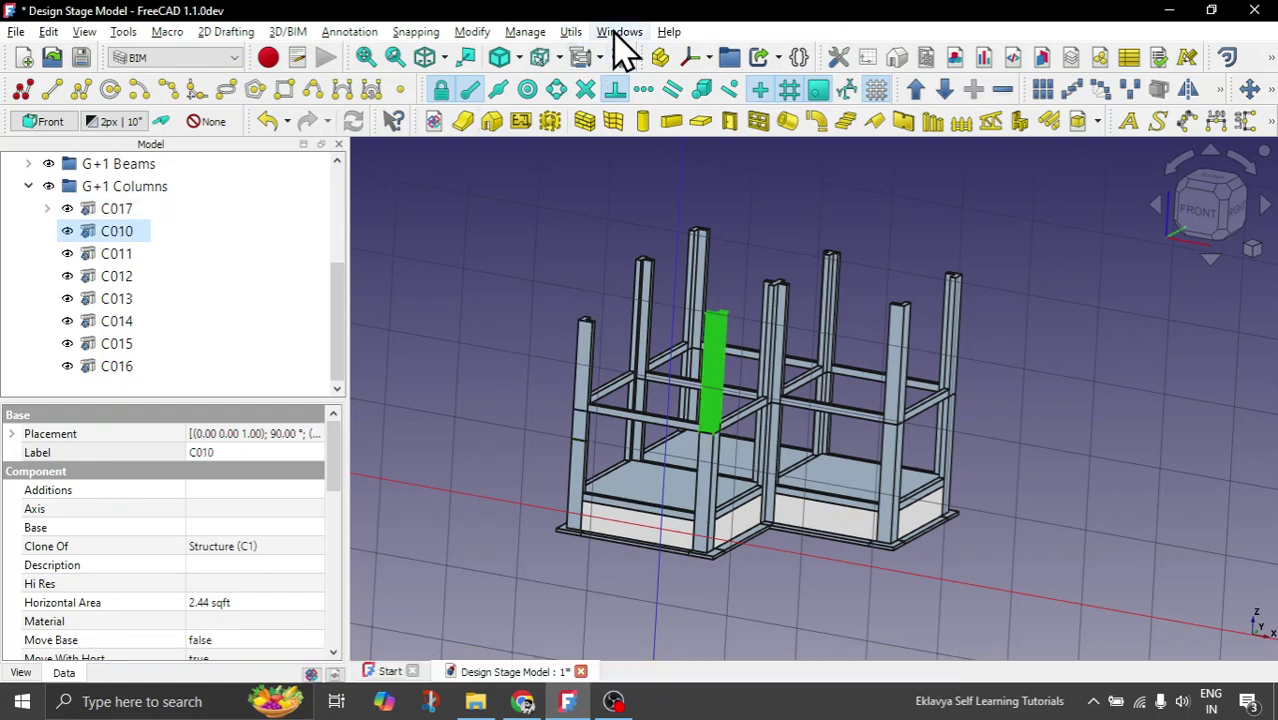
click(571, 32)
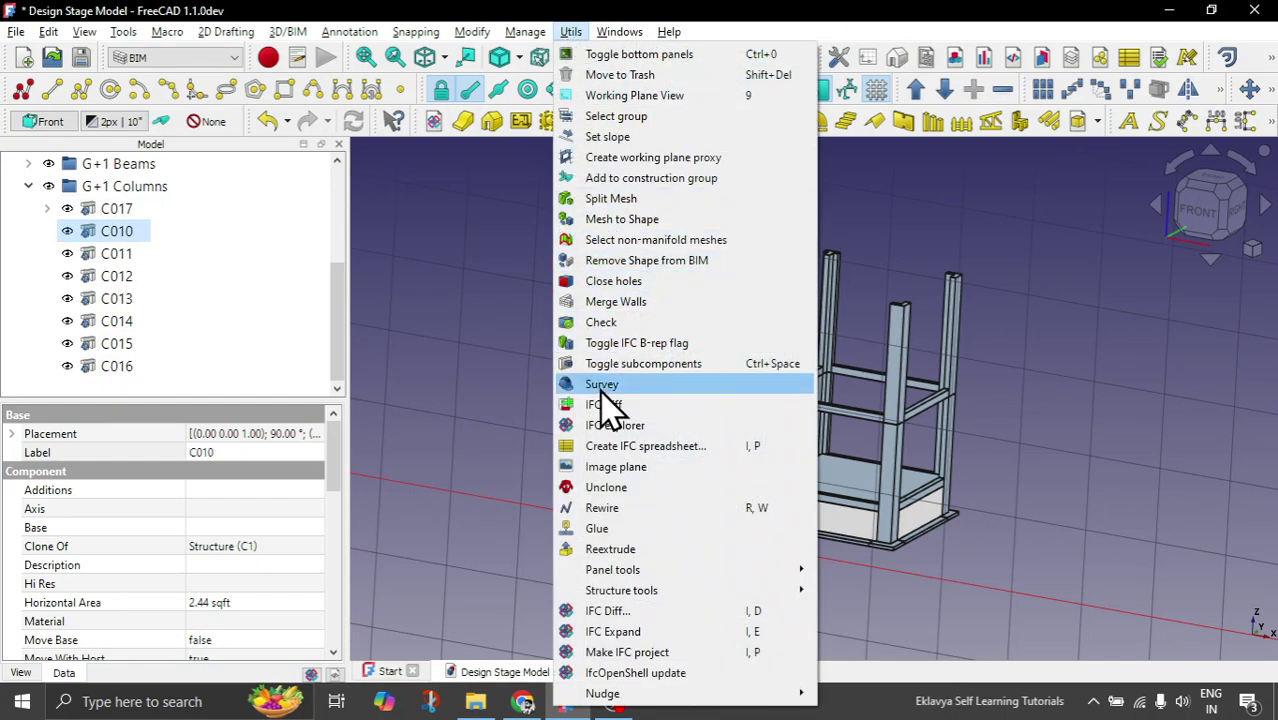
click(607, 487)
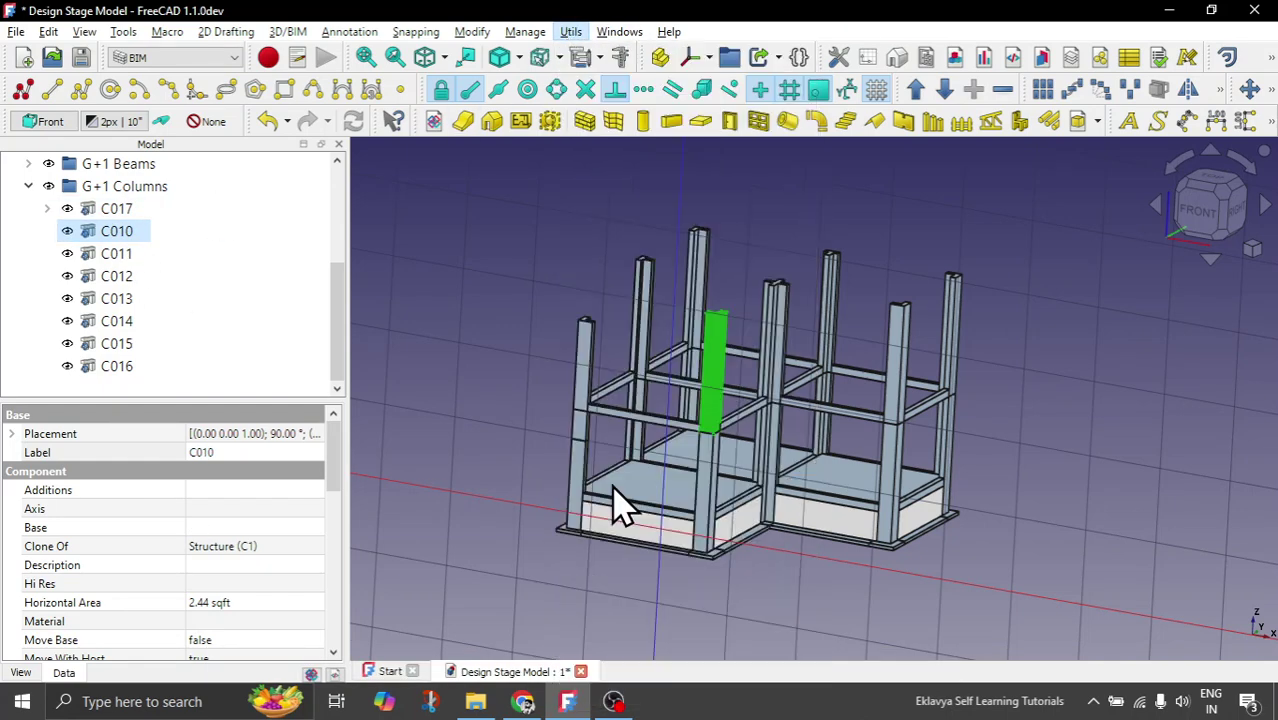
click(116, 254)
click(571, 32)
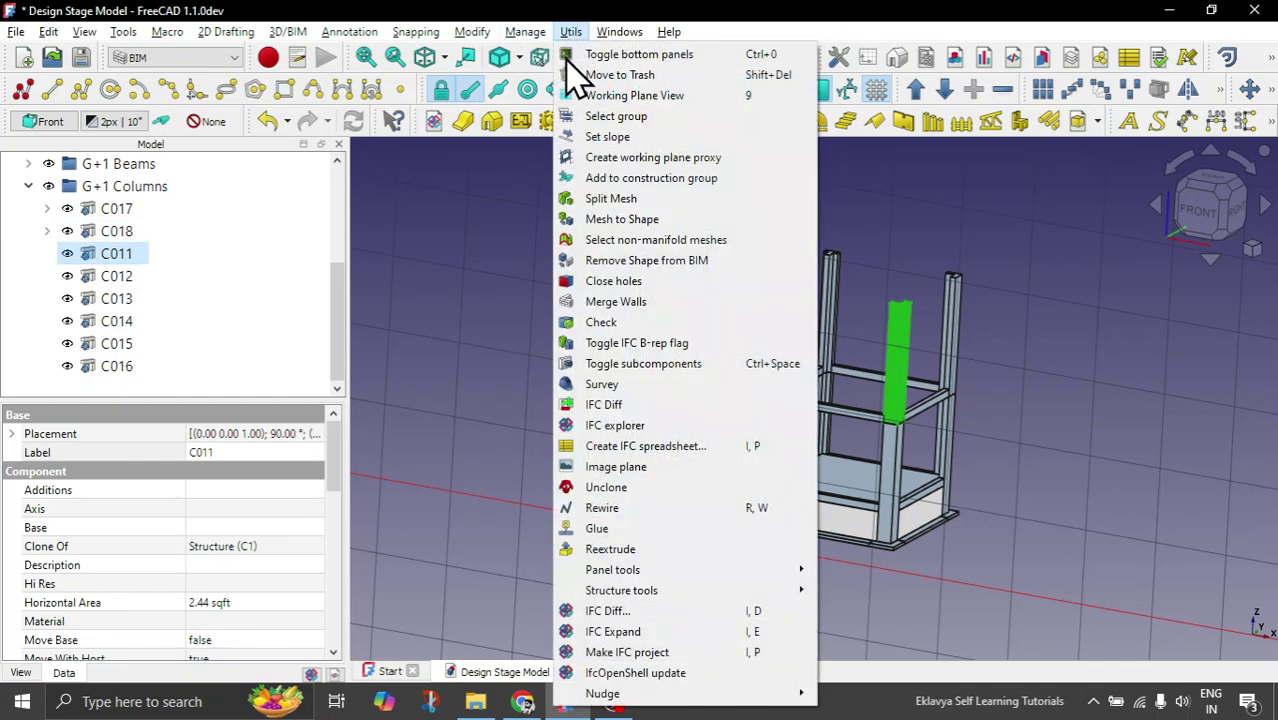
click(607, 487)
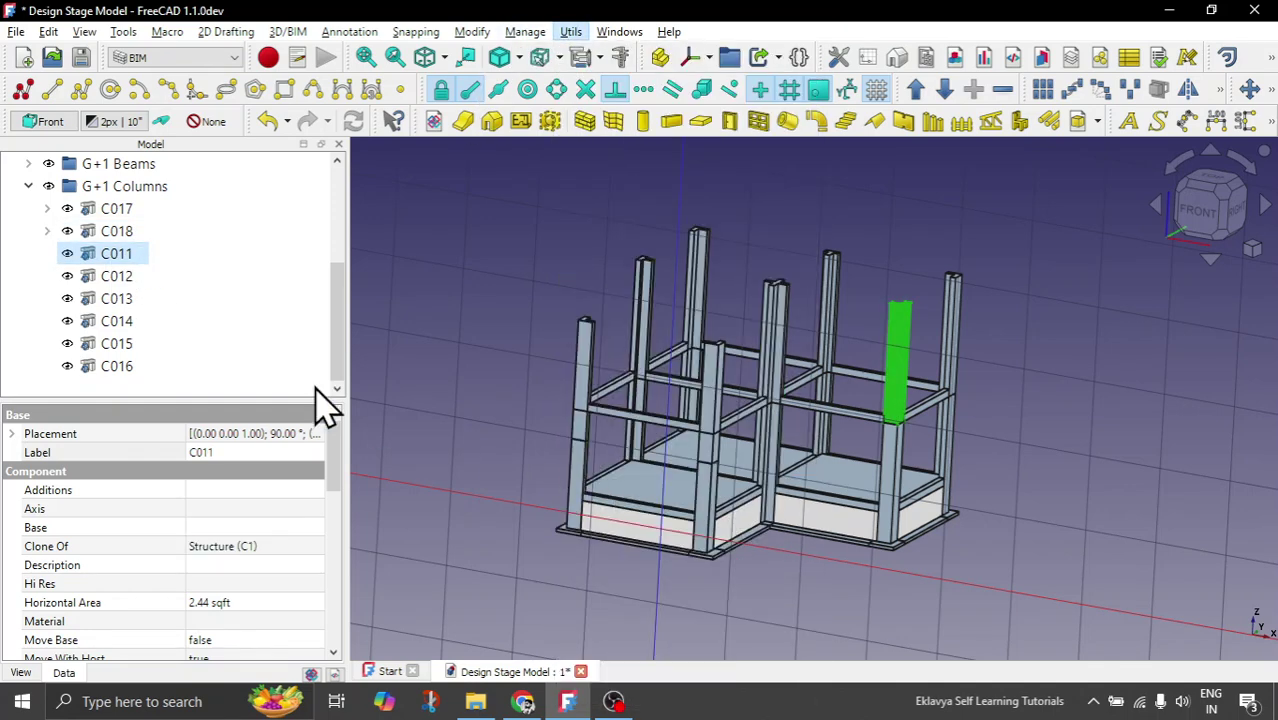
Step: Unclone columns C012, C013 and C014 in the G+1 Columns group one at a time
click(116, 276)
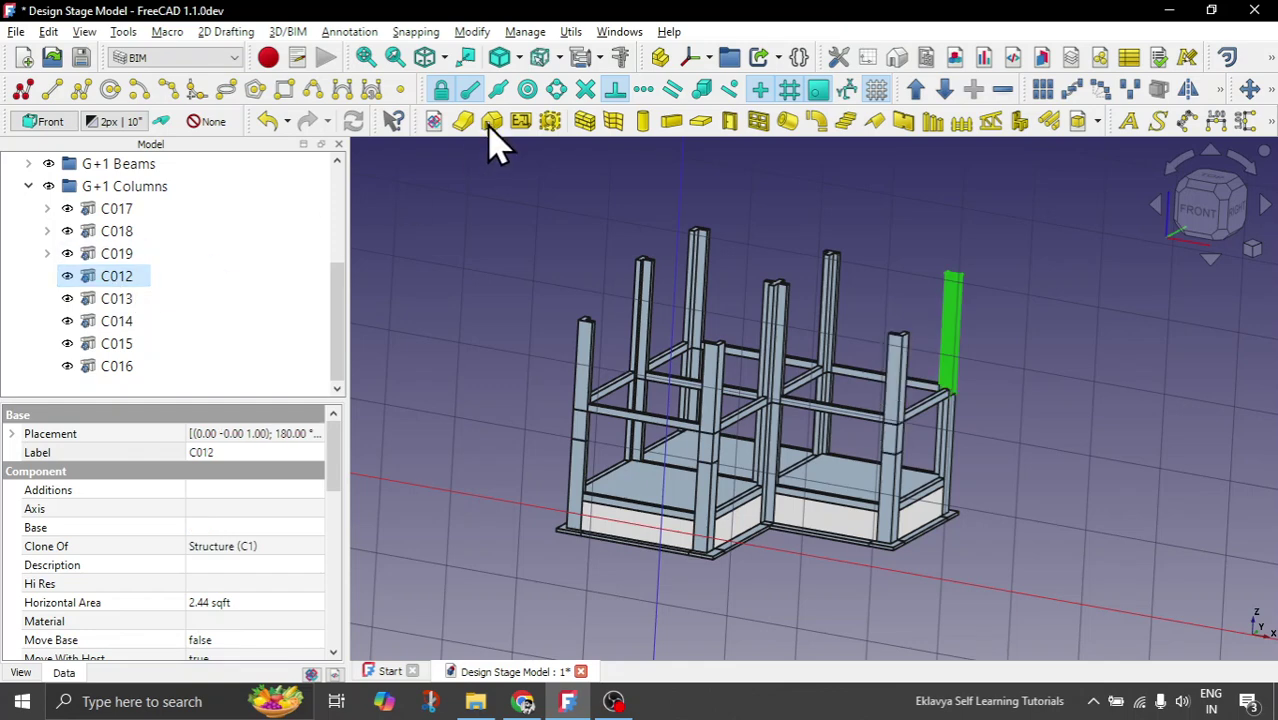
click(571, 32)
click(607, 487)
click(116, 298)
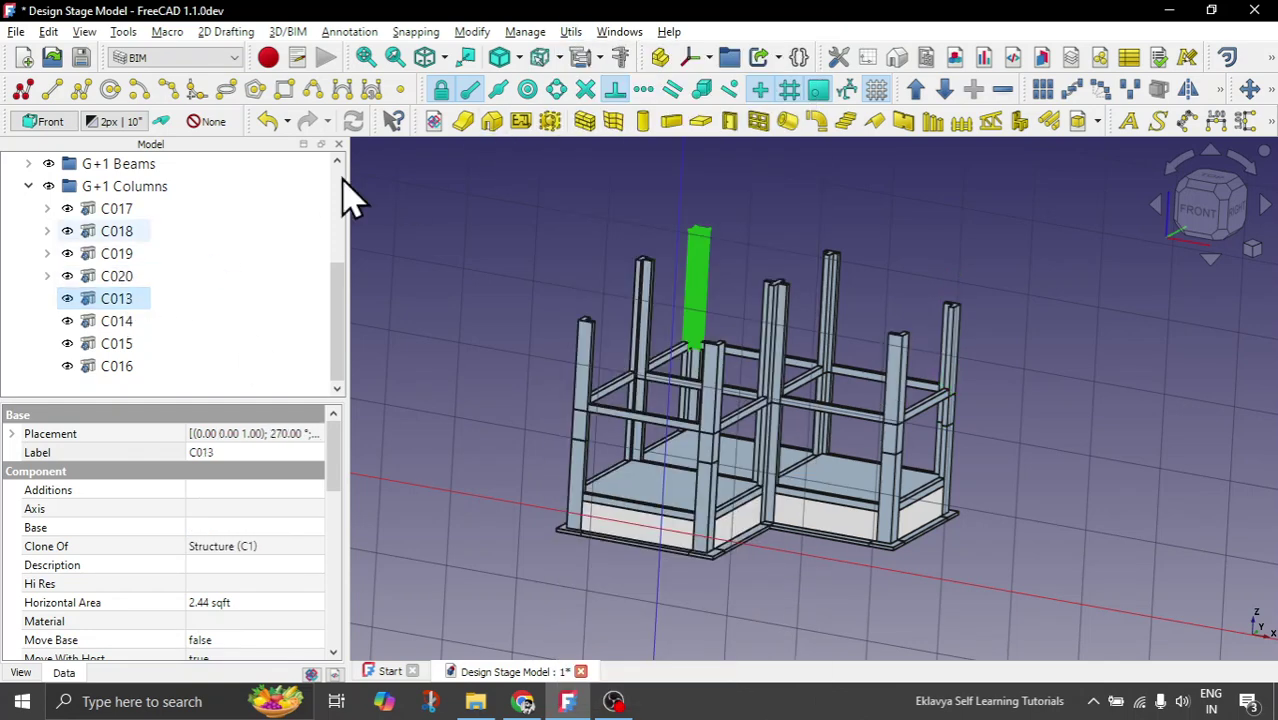
click(571, 32)
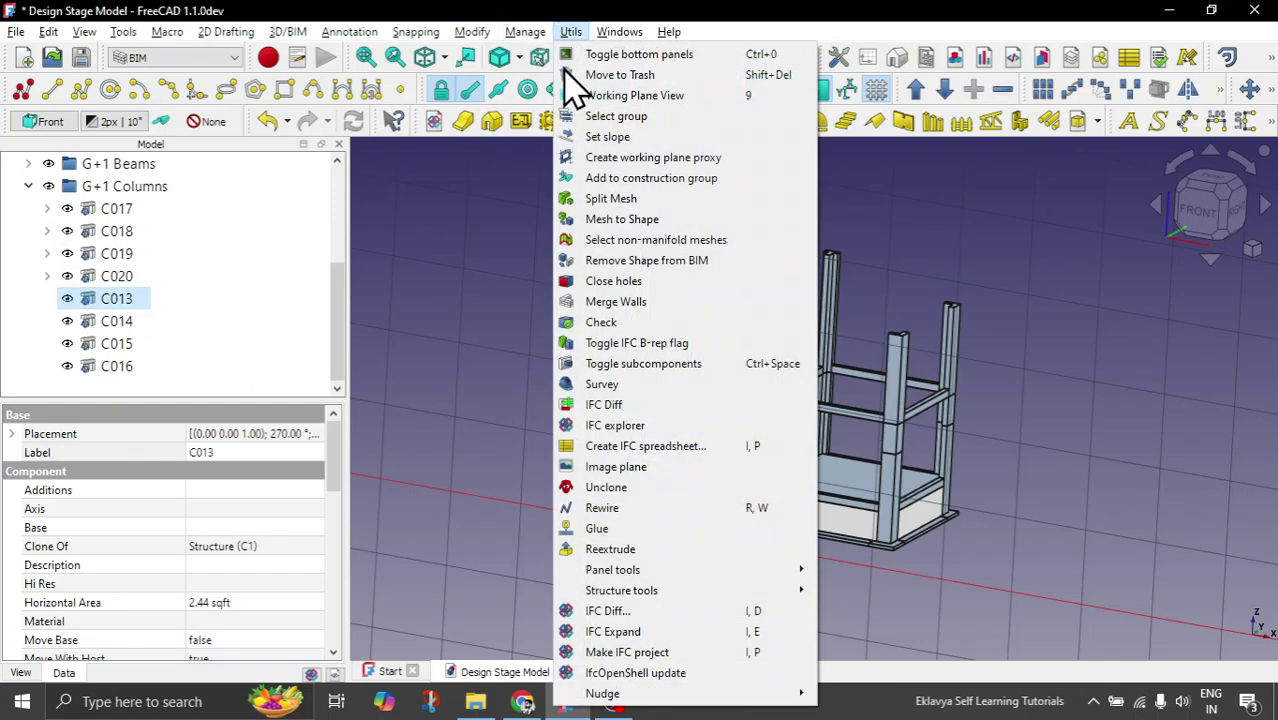
click(607, 488)
click(125, 321)
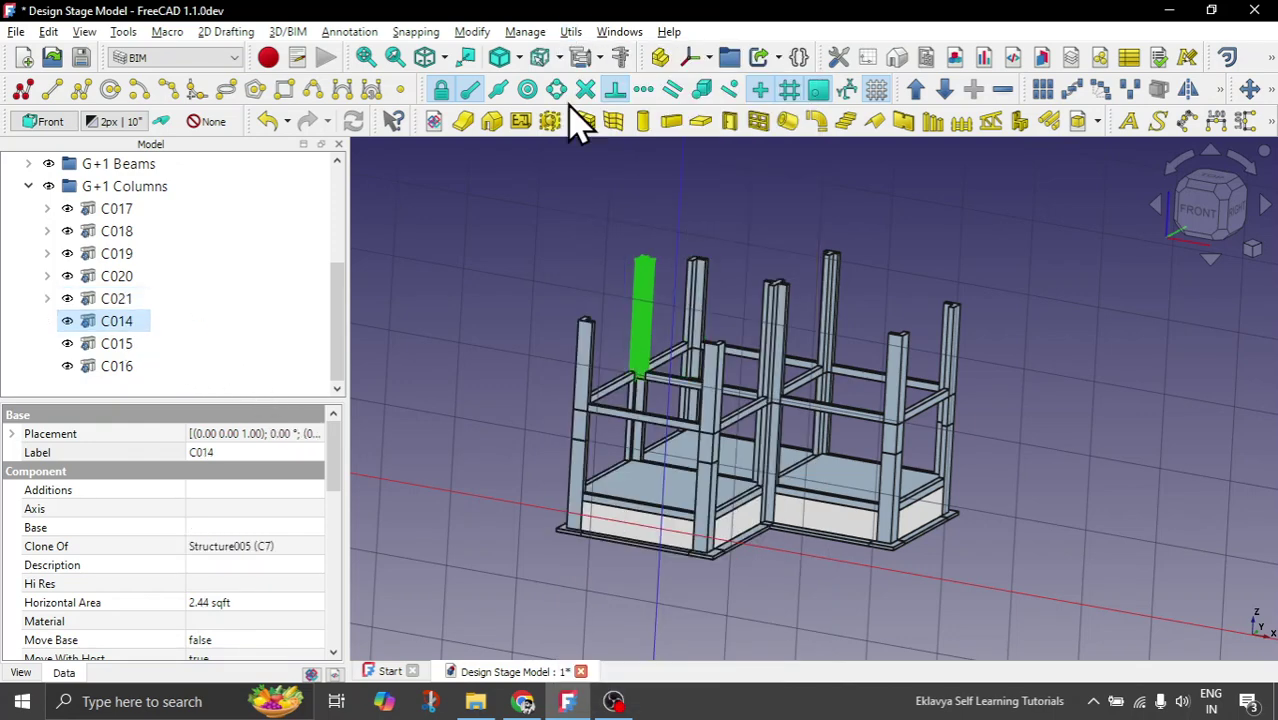
click(571, 33)
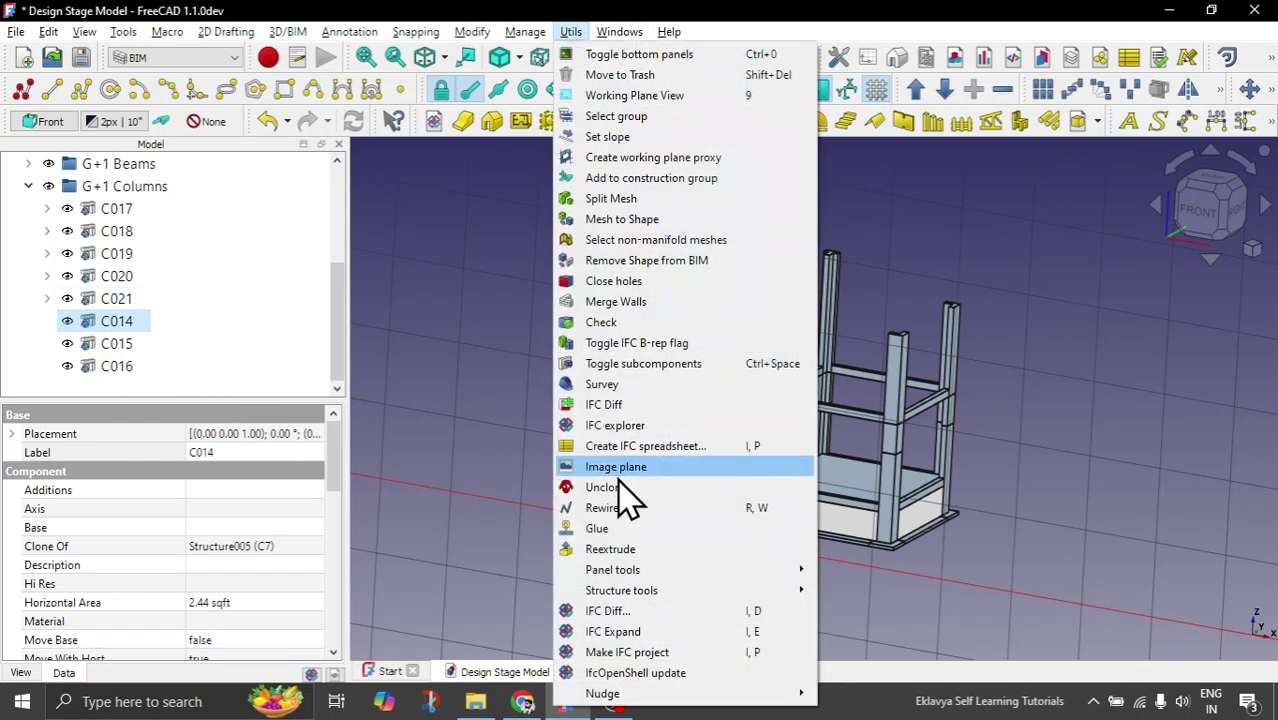
click(624, 488)
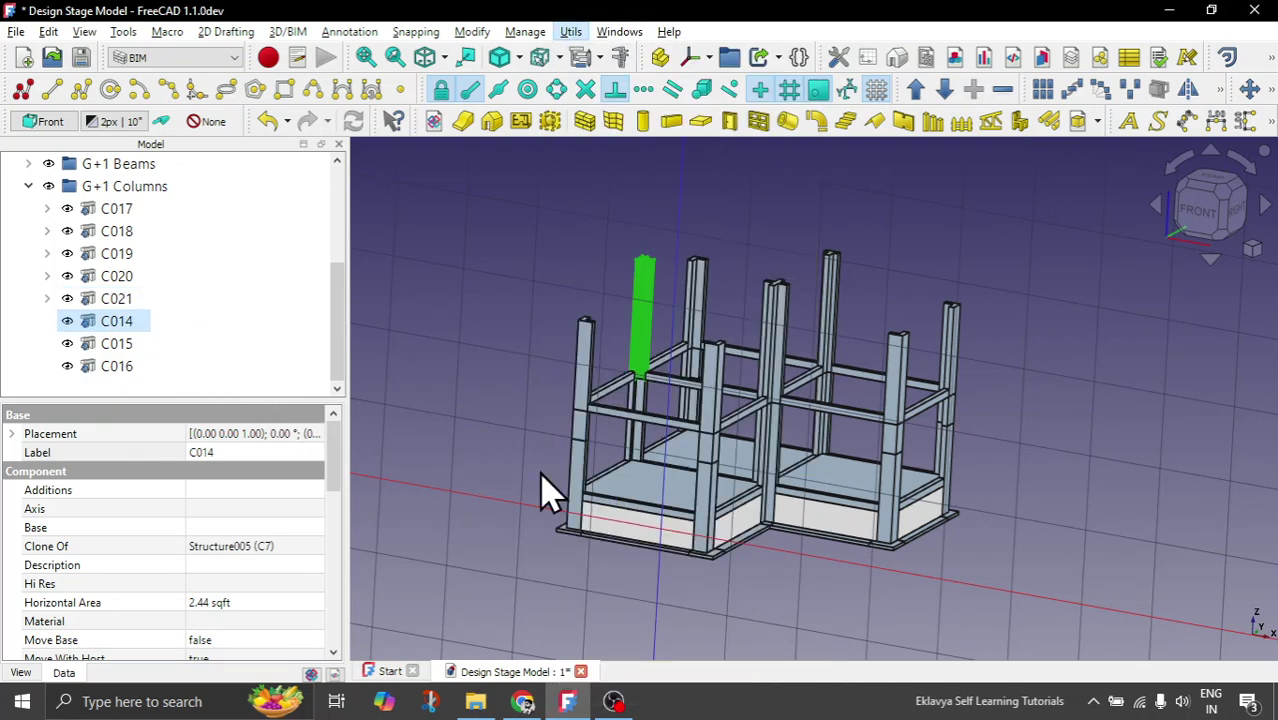
Step: Unclone the remaining cloned columns C015 and C016 in the G+1 Columns group one at a time
click(116, 344)
click(571, 33)
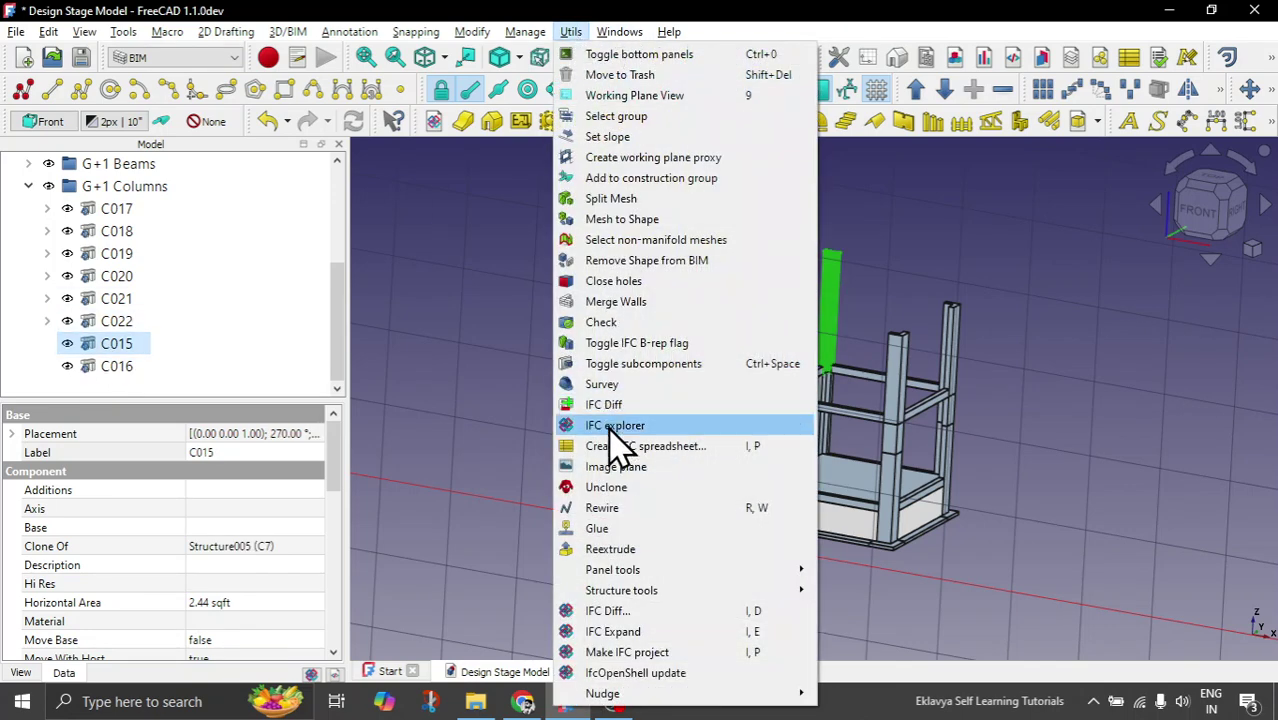
click(612, 488)
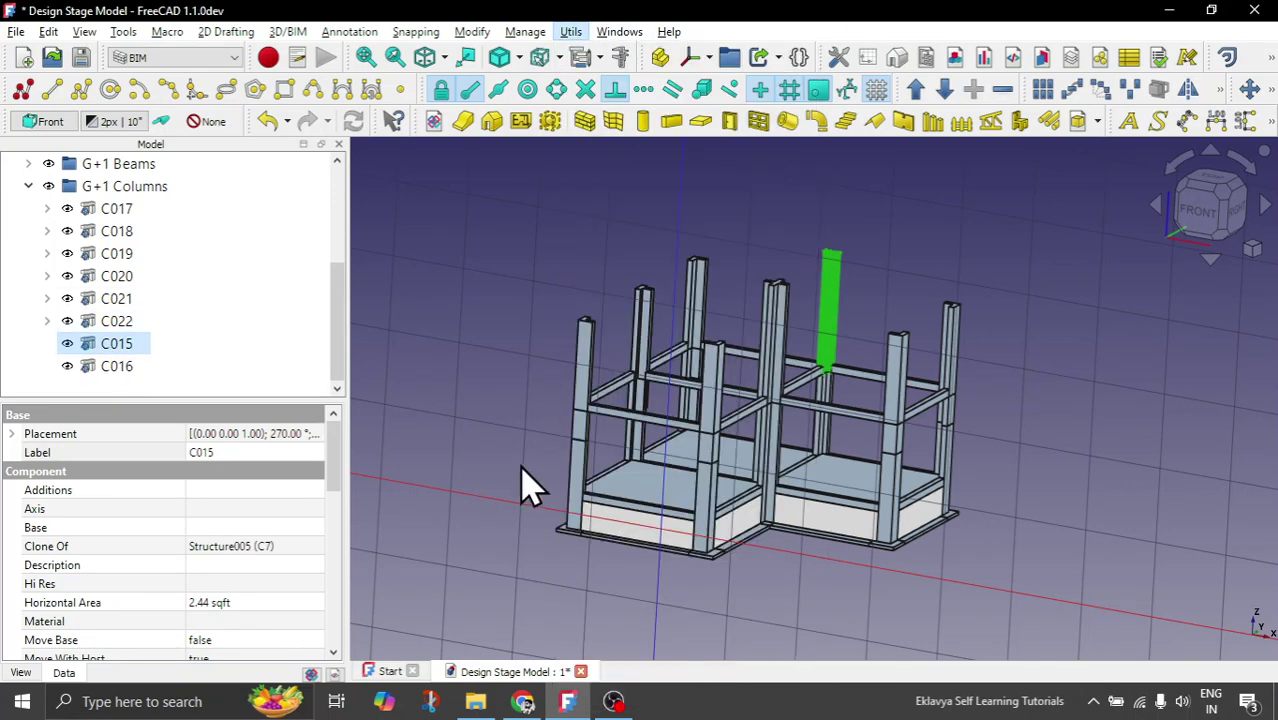
click(114, 367)
click(526, 32)
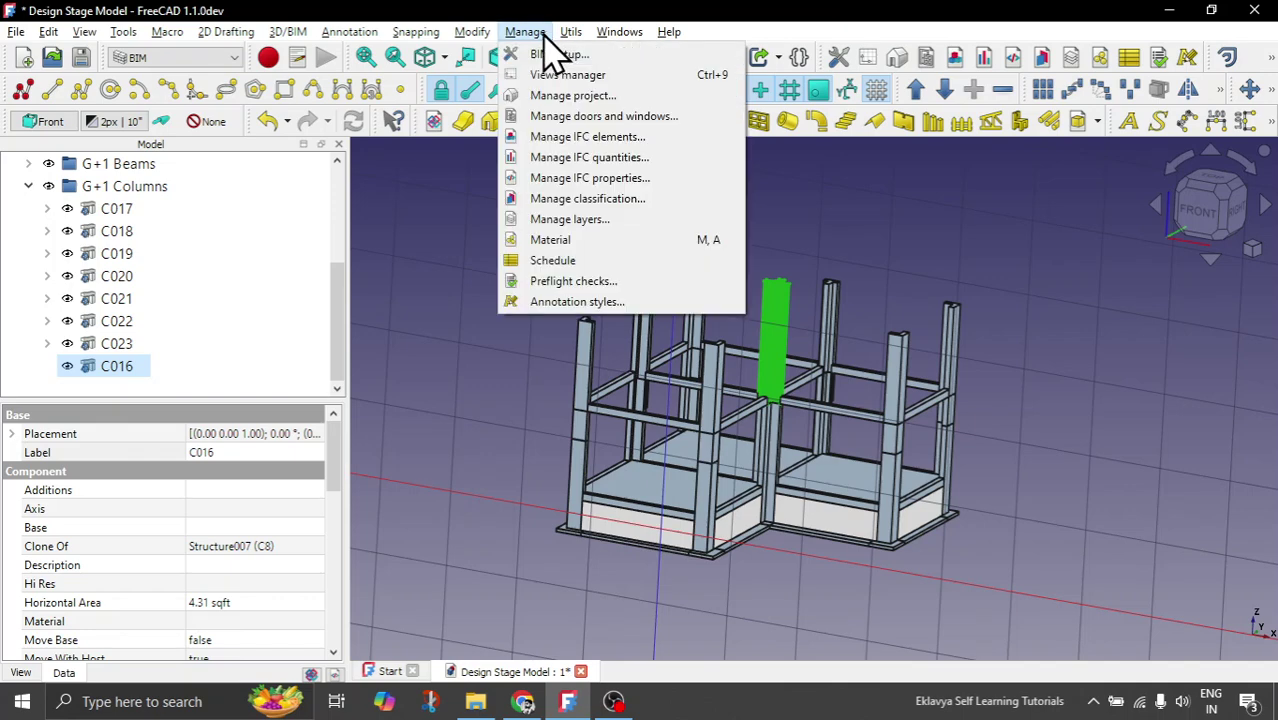
mouse_move(571, 32)
click(612, 488)
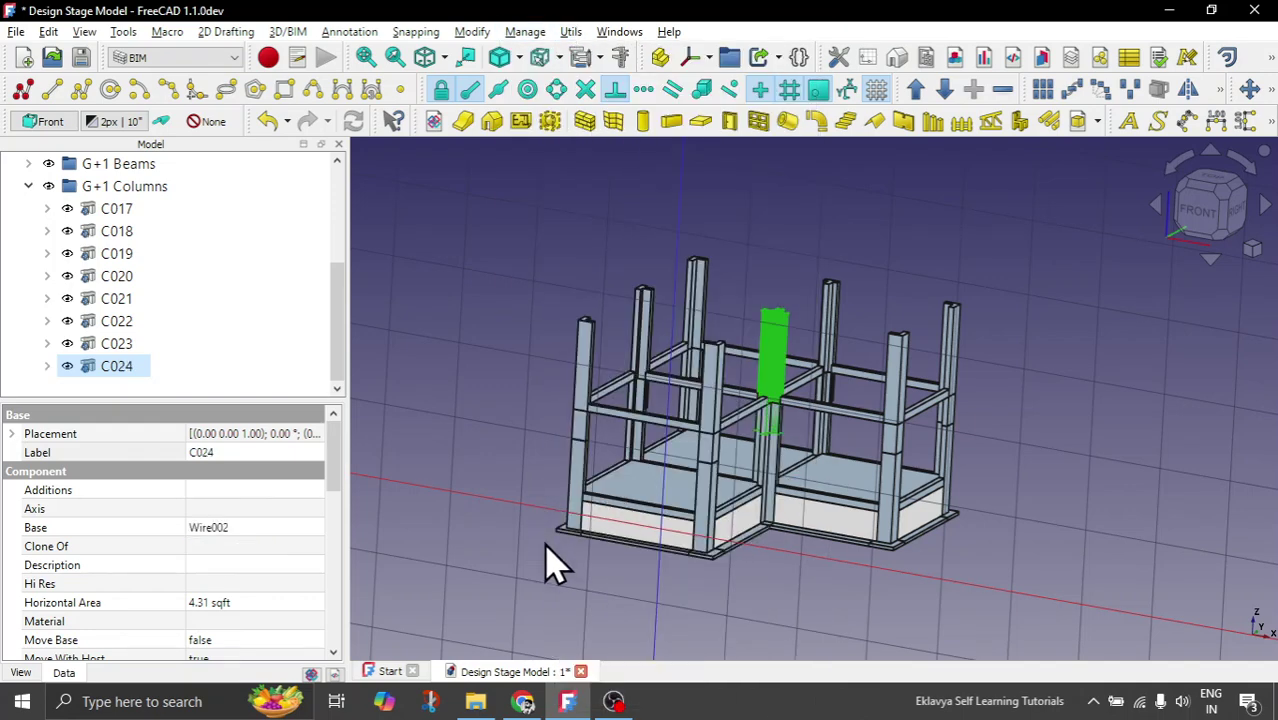
click(614, 702)
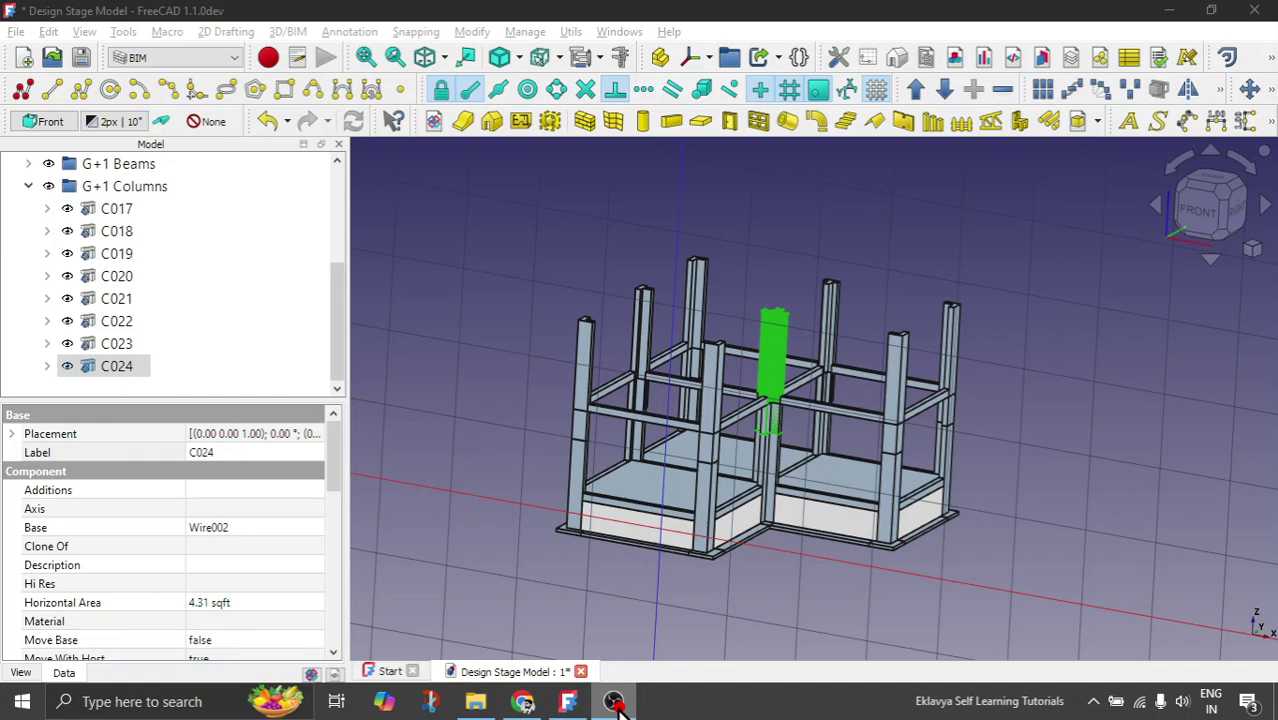
click(614, 702)
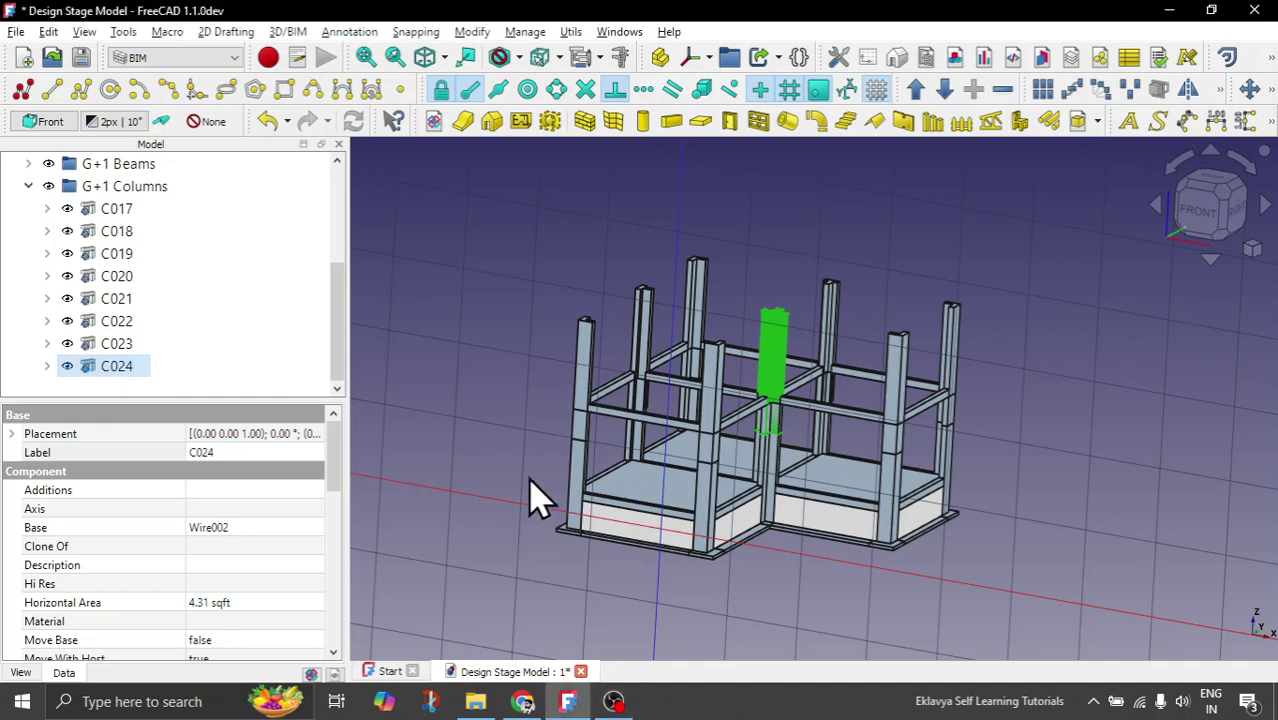
middle_drag(784, 244, 790, 222)
Step: Set the height of all columns C017 through C024 in the G+1 Columns group to 12'
click(117, 209)
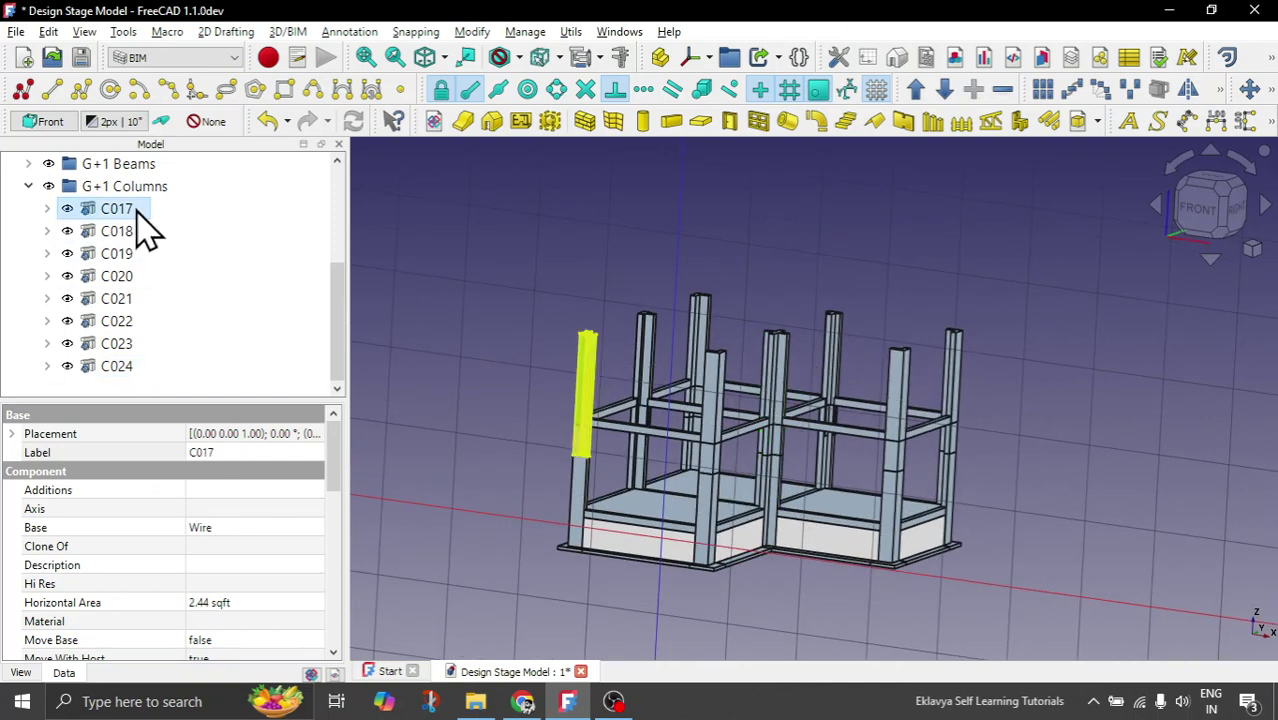
click(137, 233)
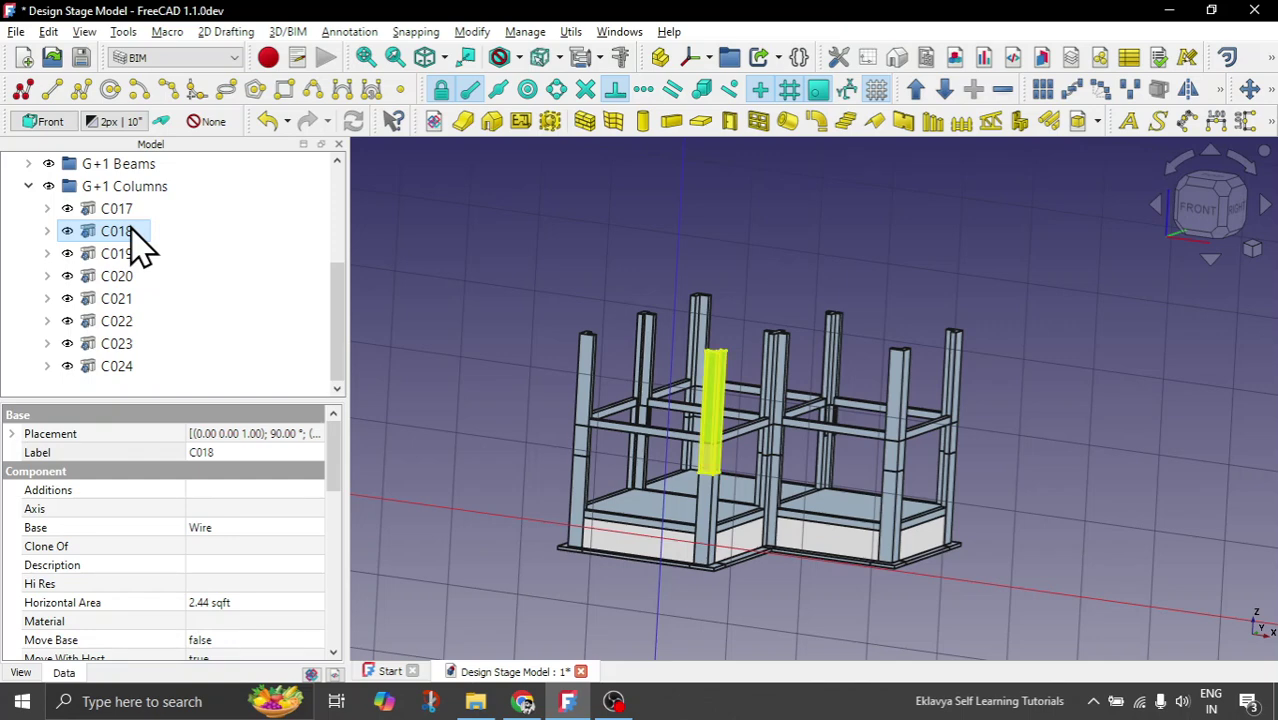
click(125, 210)
shift+click(116, 366)
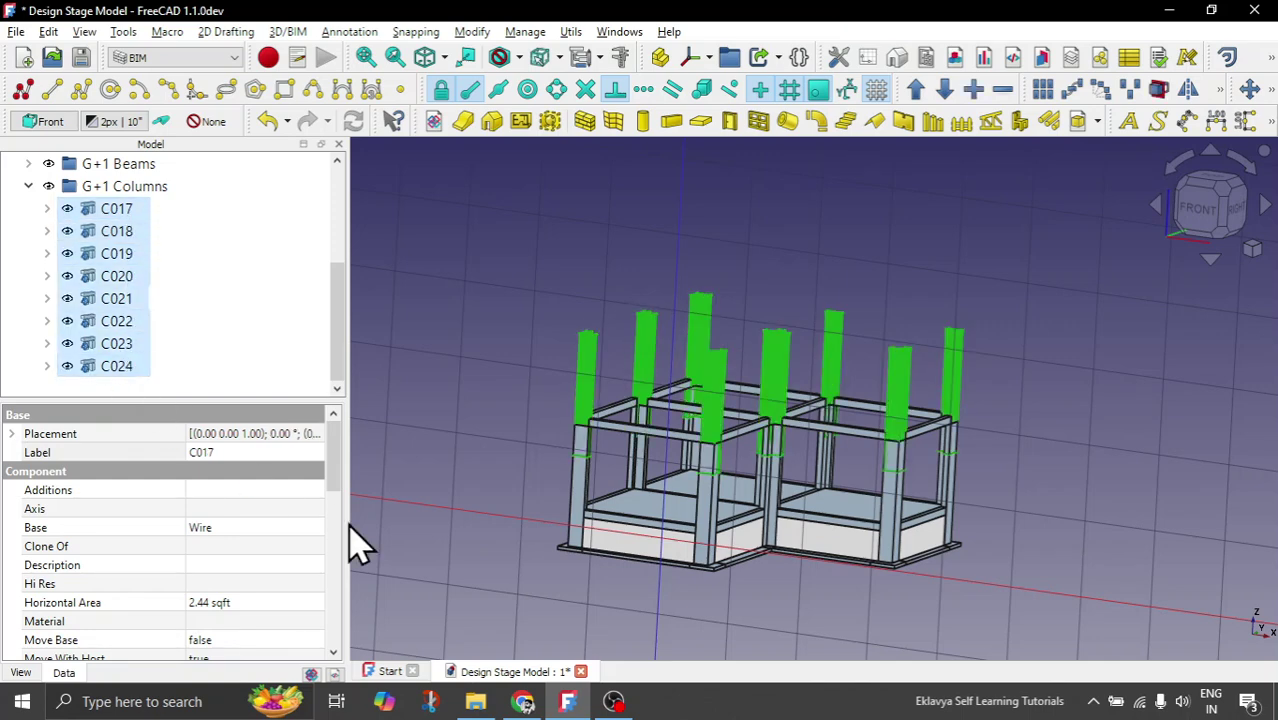
drag(336, 458, 337, 630)
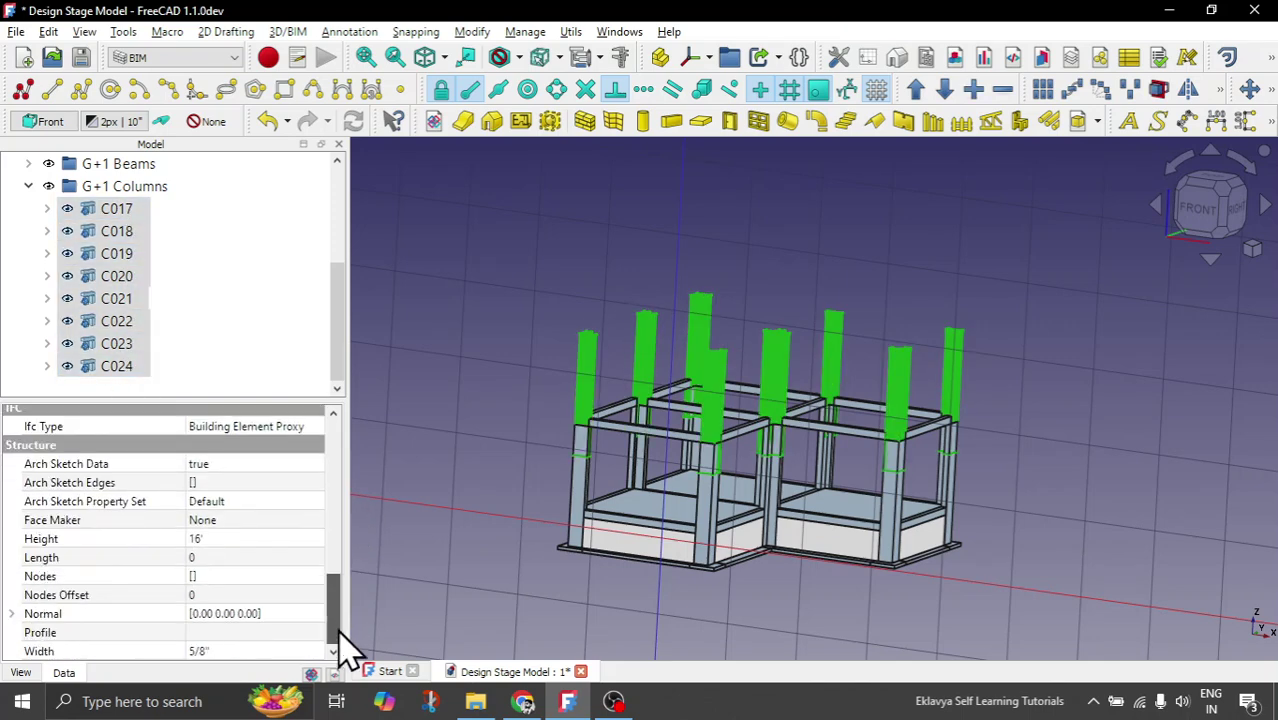
click(244, 540)
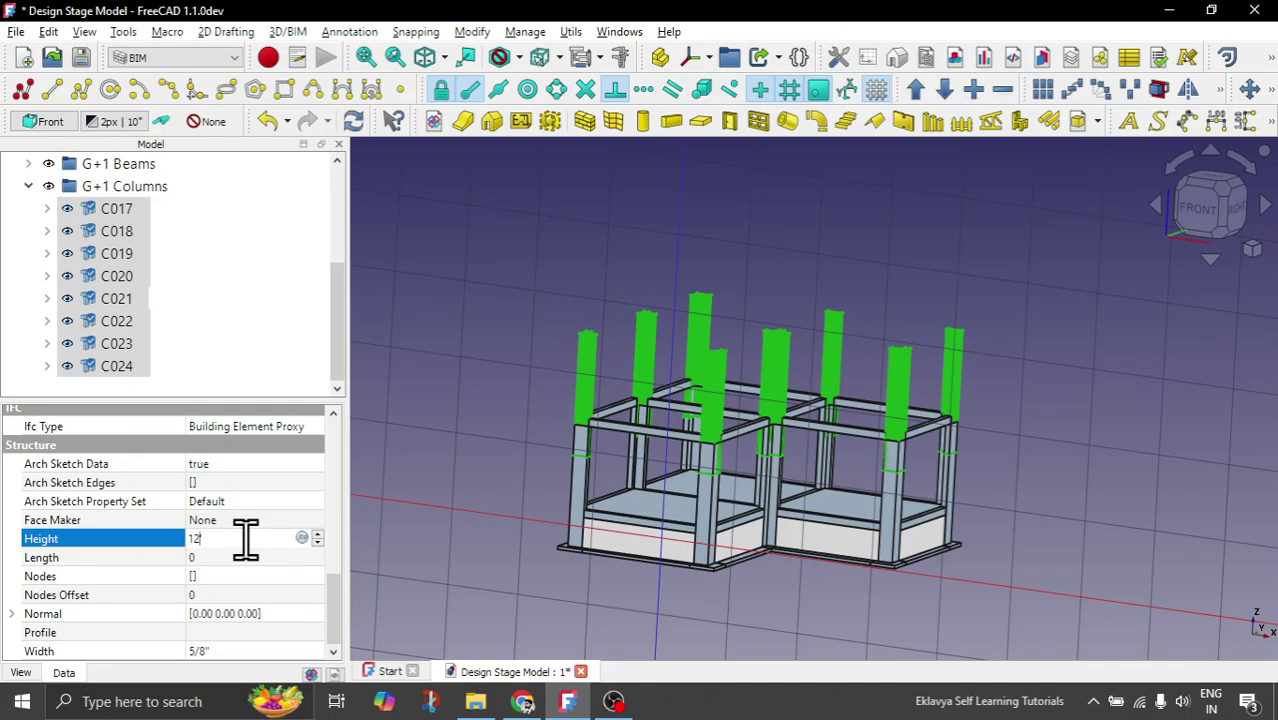
text(12')
key(Return)
Step: In the front view, move columns C017 through C024 so their bases rest on the tops of the ground columns
click(1204, 222)
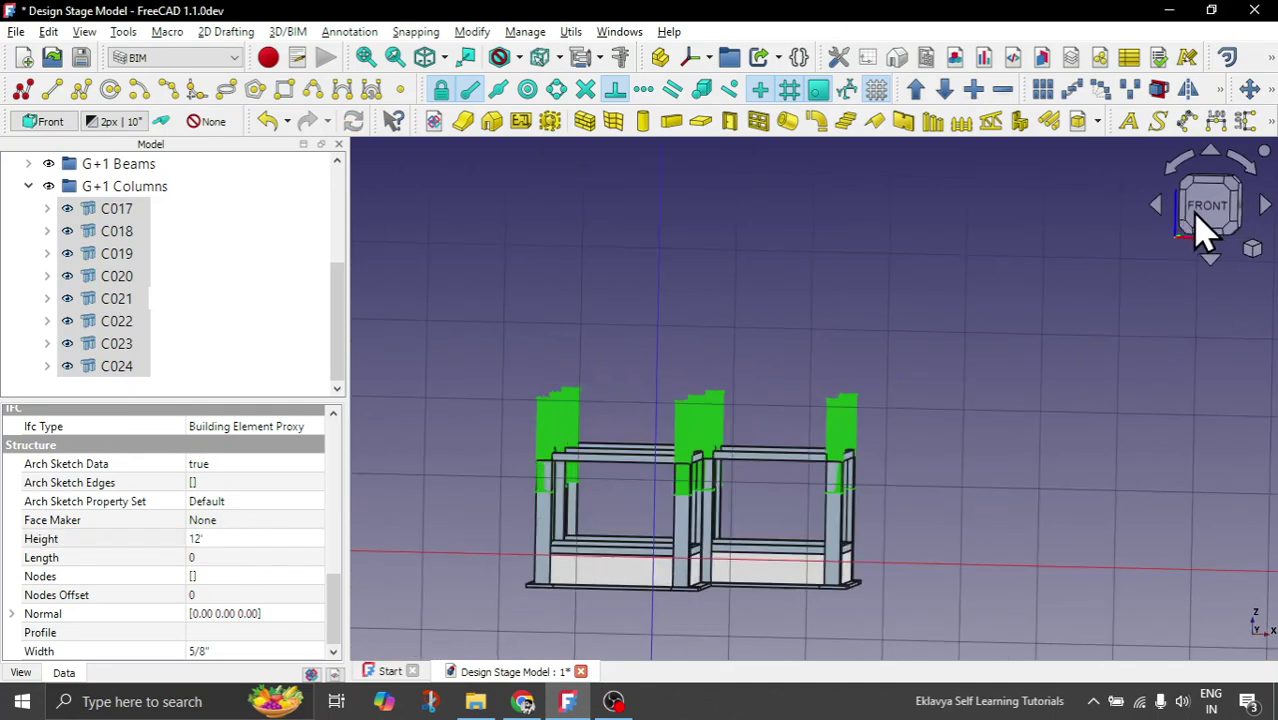
scroll(688, 487, up, 2)
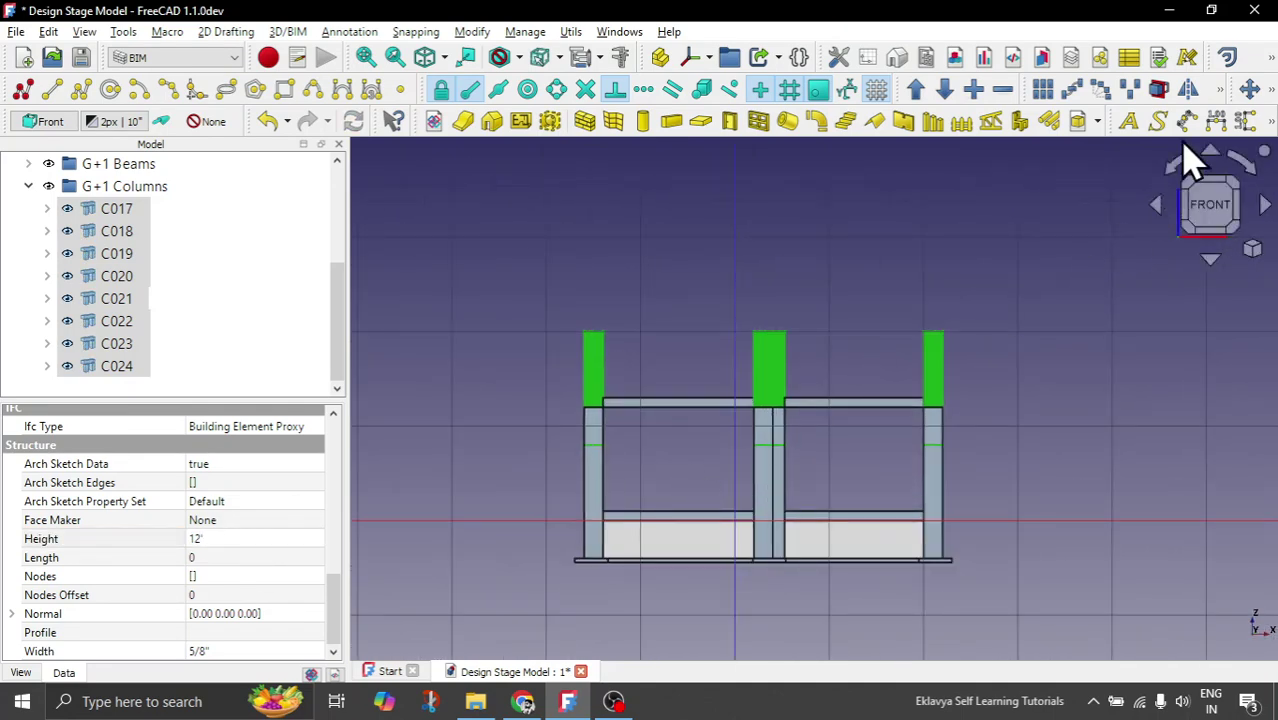
click(1250, 89)
scroll(620, 428, up, 4)
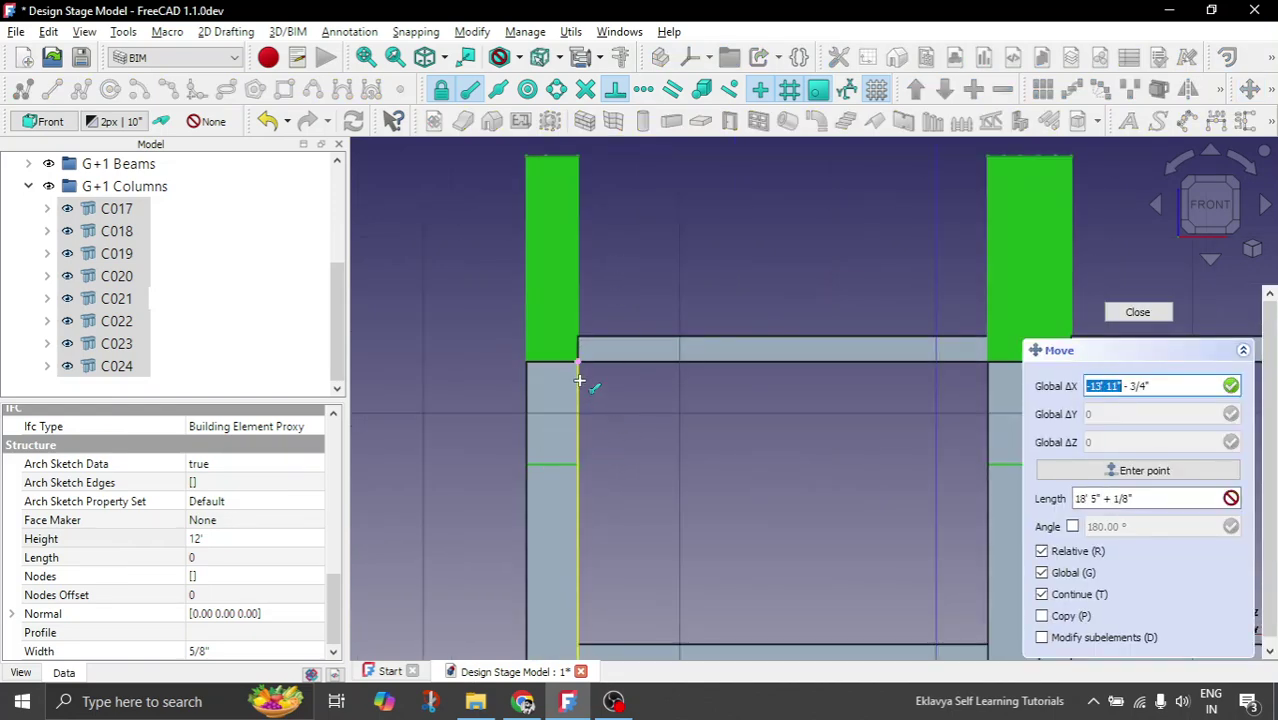
scroll(580, 366, down, 2)
scroll(580, 366, up, 3)
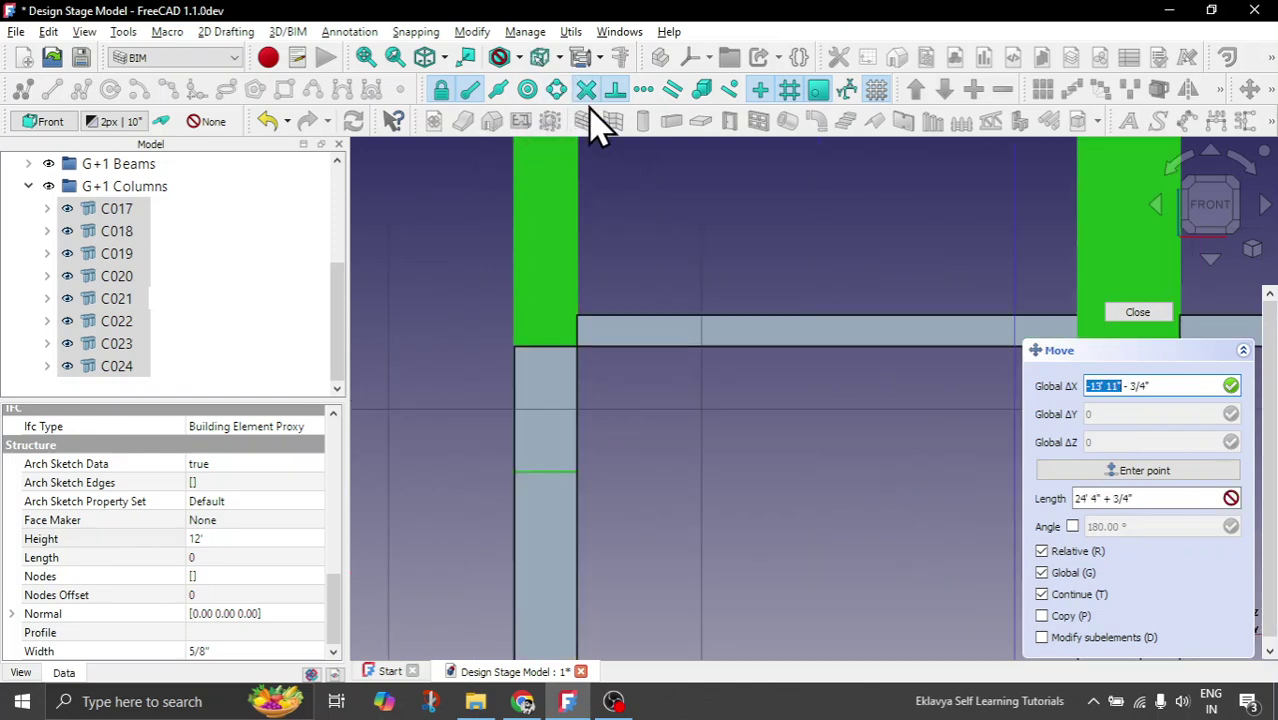
click(582, 354)
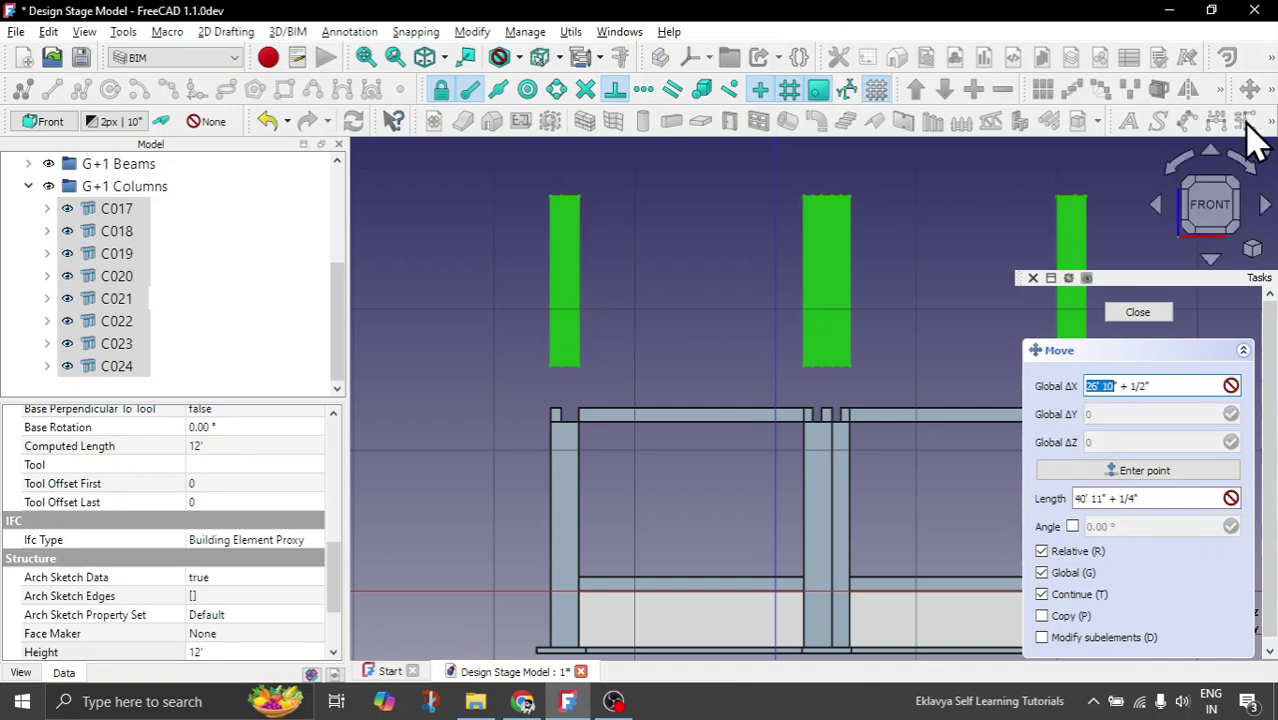
click(584, 368)
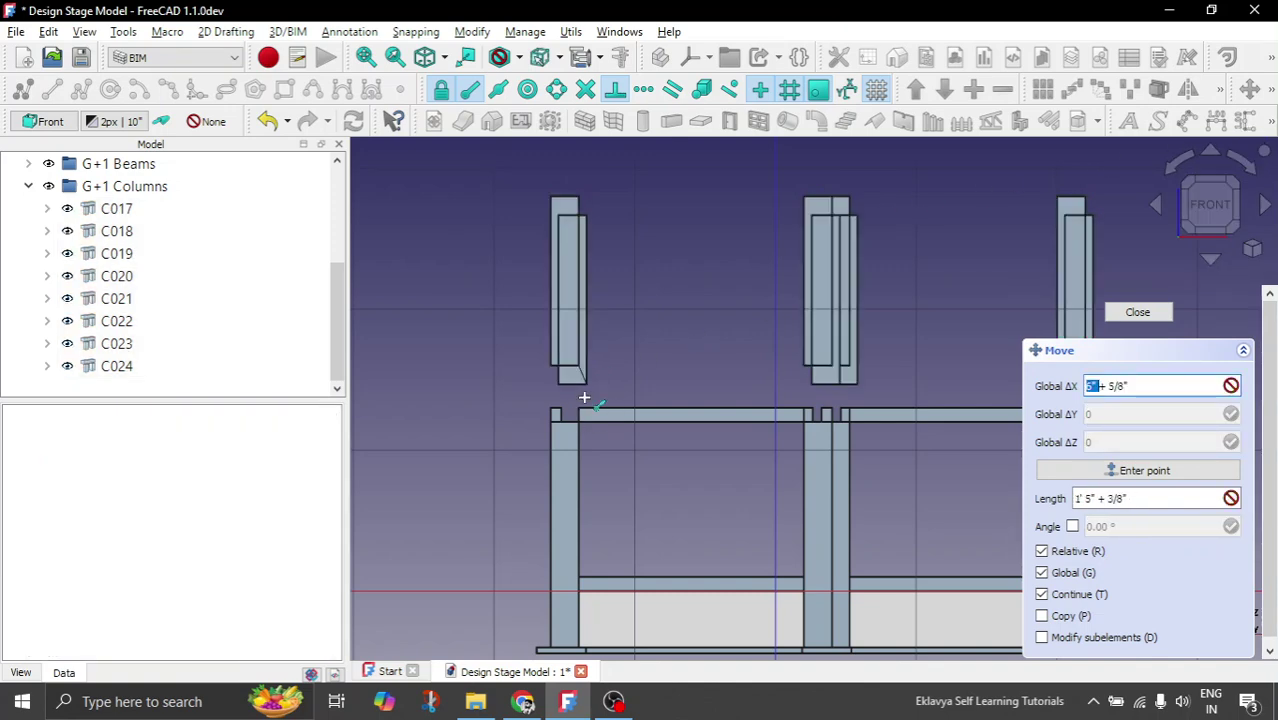
scroll(576, 434, up, 5)
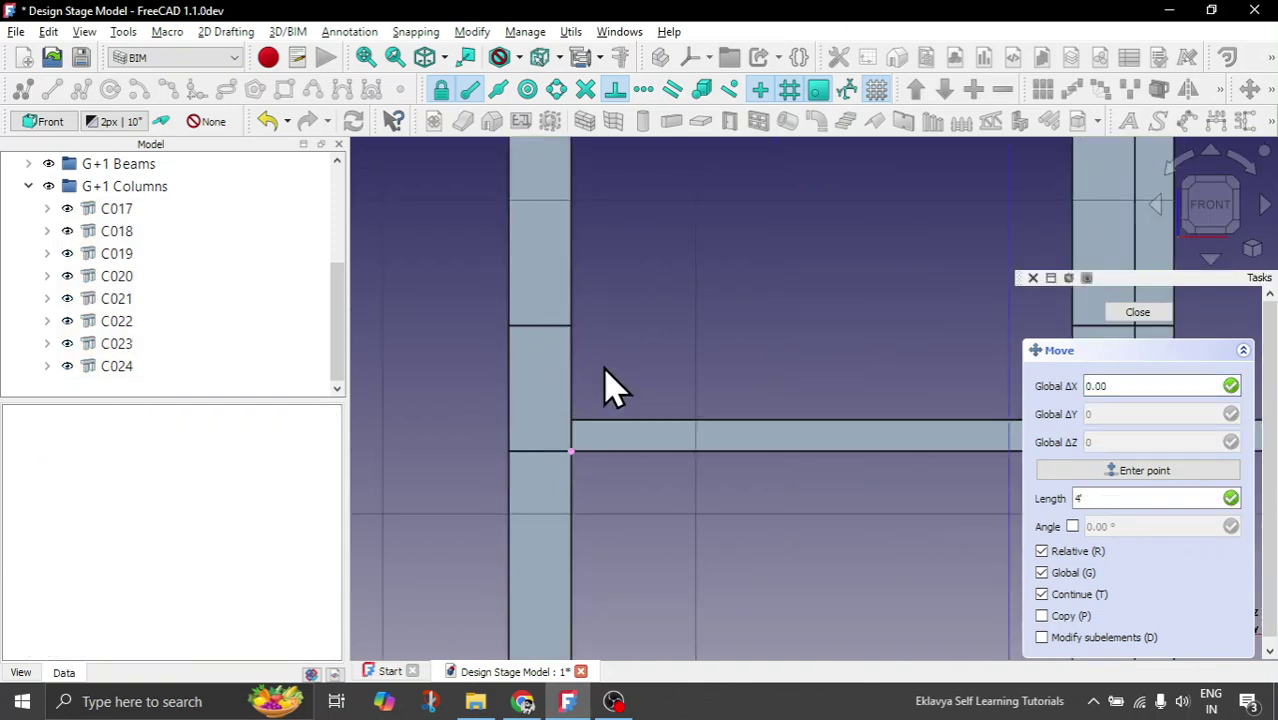
scroll(603, 368, down, 5)
key(Escape)
scroll(562, 448, down, 3)
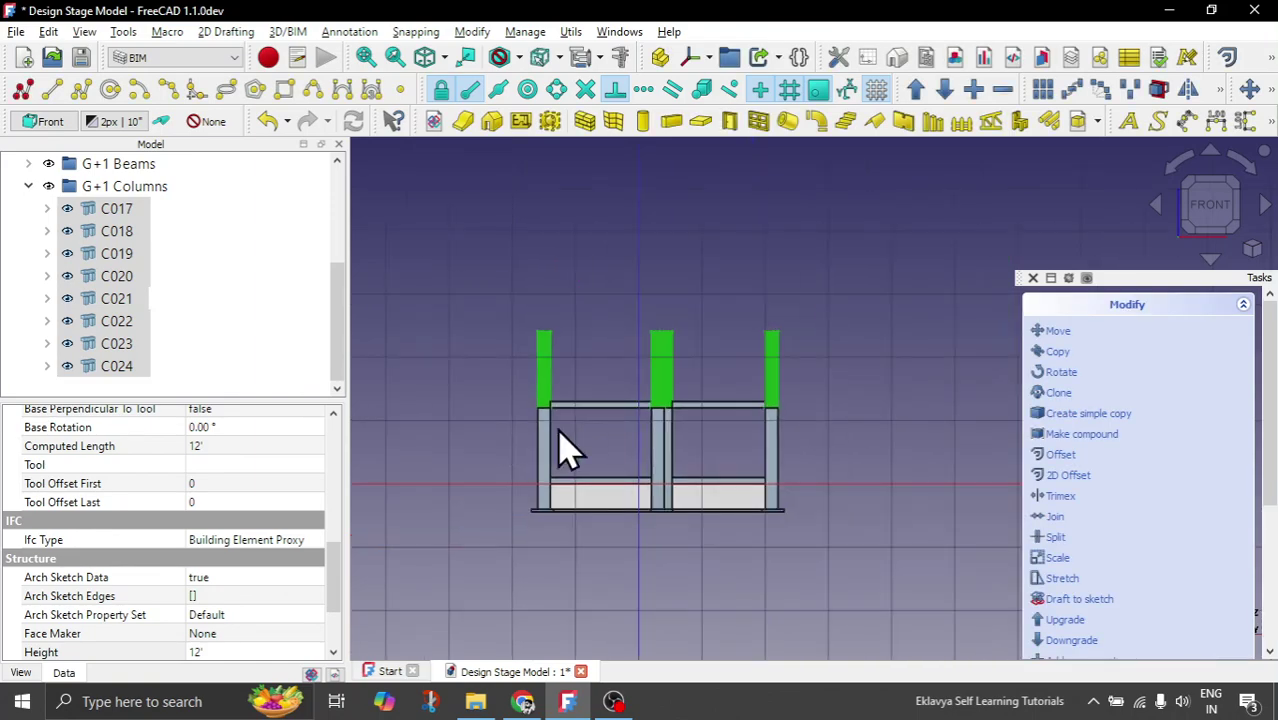
Step: Deselect the columns and inspect the two-storey column and beam frame from several angles
middle_drag(856, 413, 765, 465)
click(765, 505)
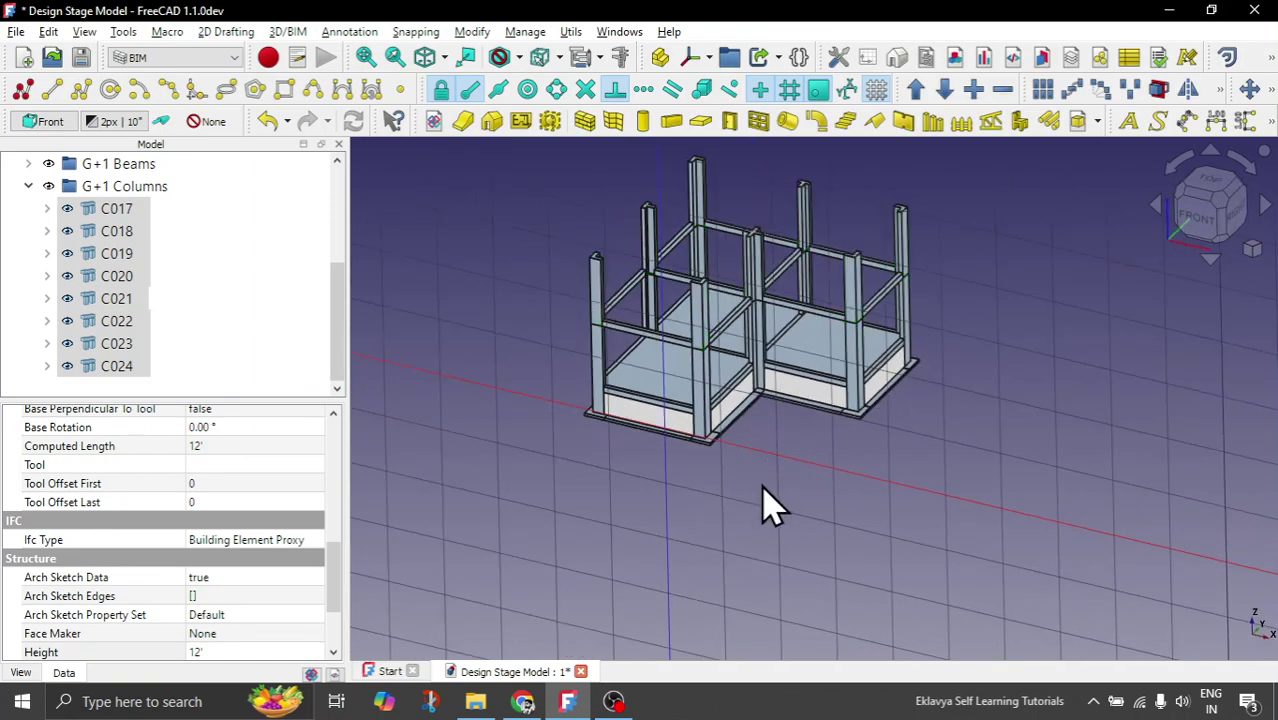
scroll(750, 277, up, 5)
scroll(765, 428, down, 5)
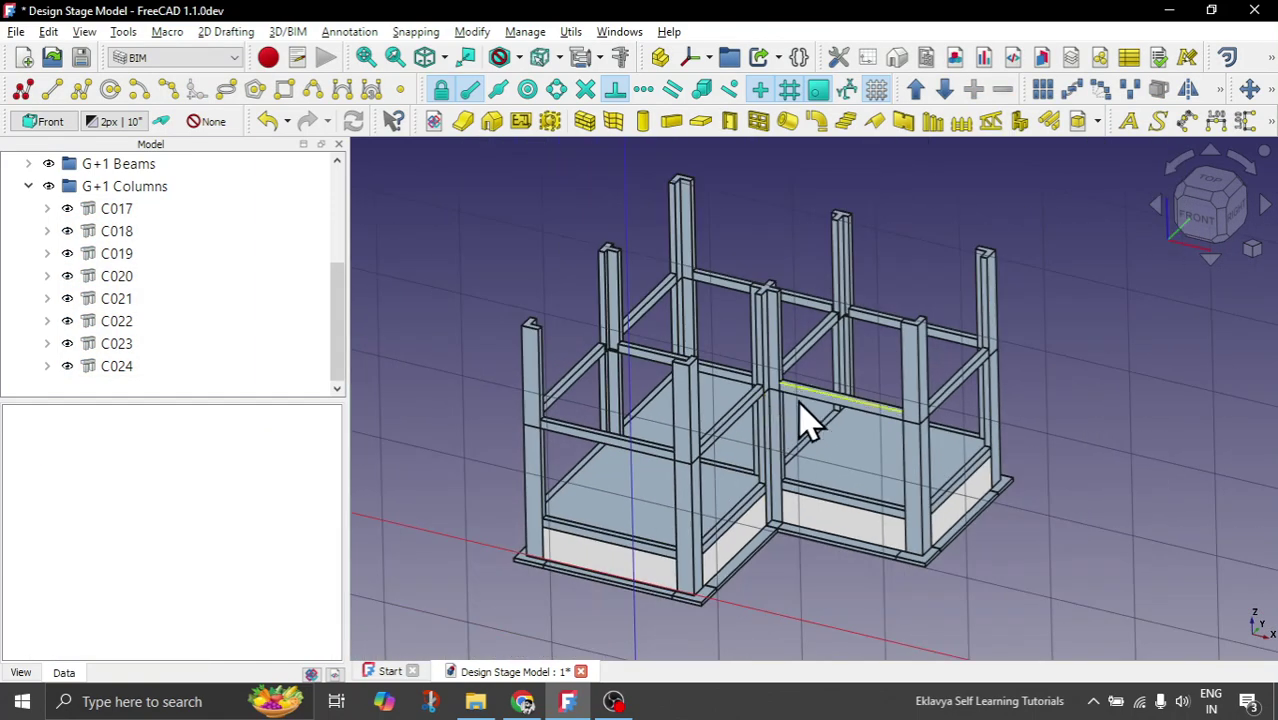
mouse_move(1058, 418)
middle_down()
mouse_move(1050, 432)
mouse_move(1078, 409)
middle_up()
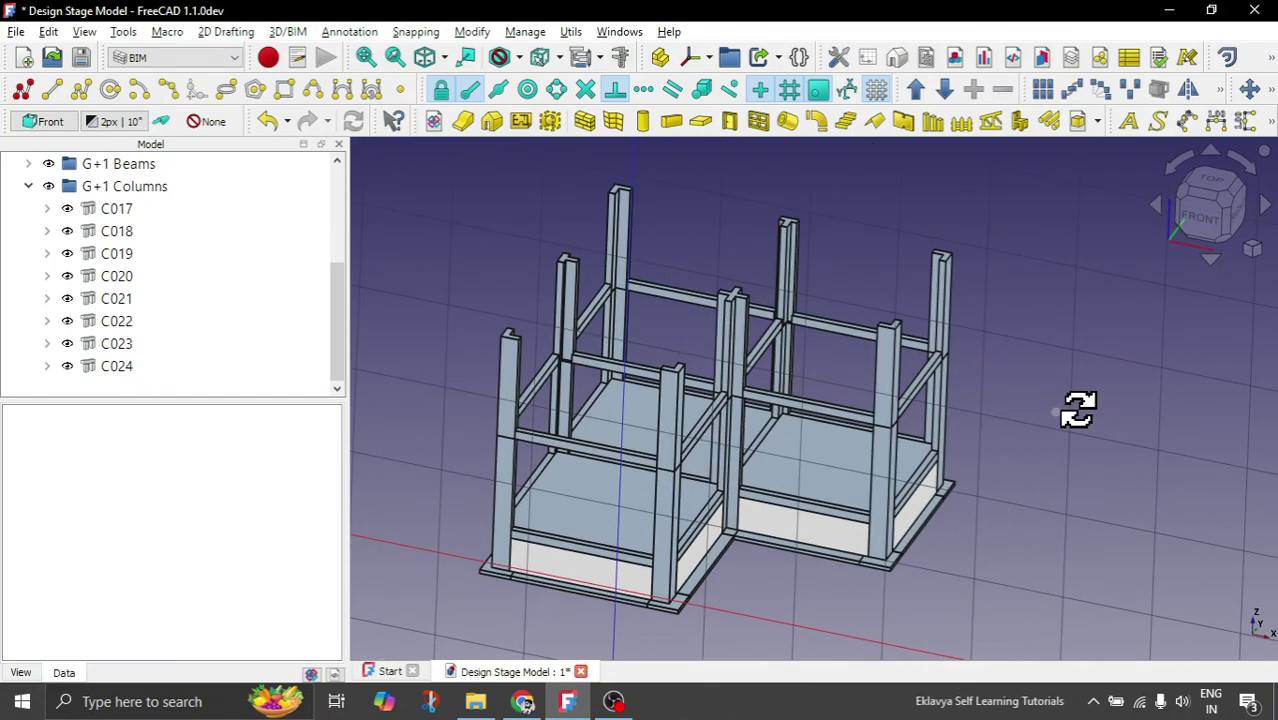
scroll(784, 609, down, 3)
middle_drag(784, 609, 767, 565)
scroll(862, 500, up, 5)
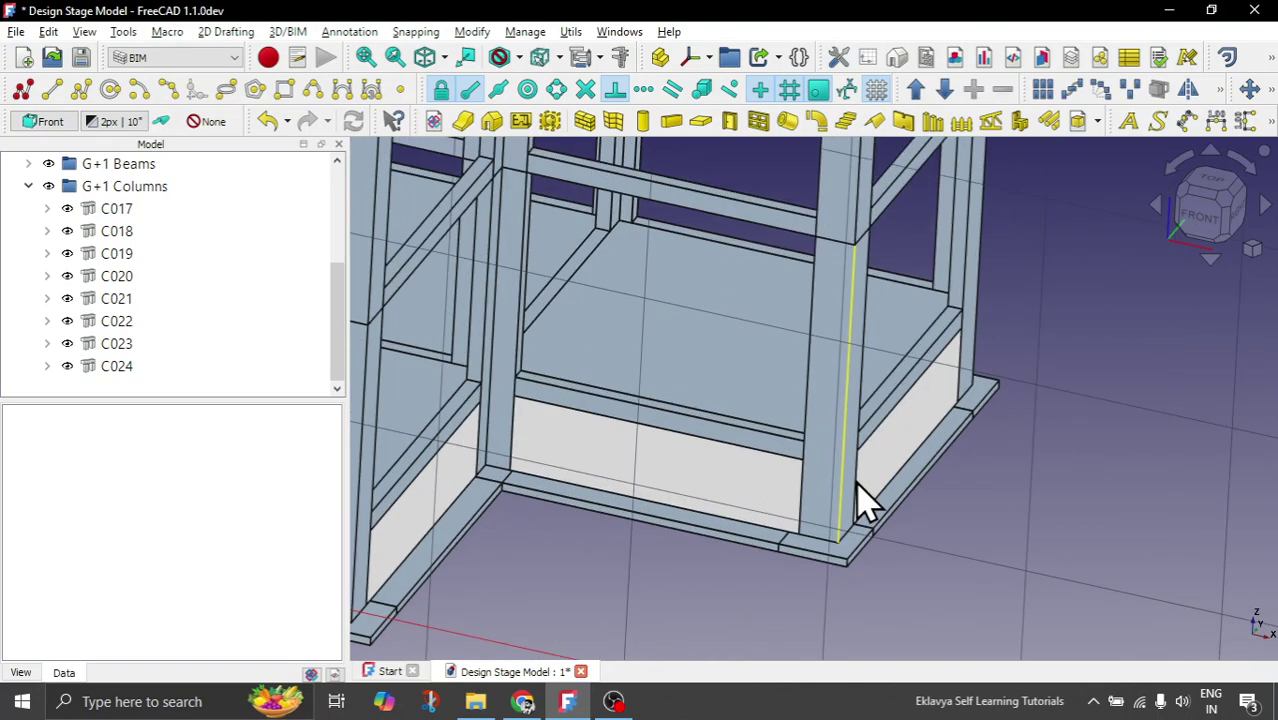
scroll(862, 508, down, 6)
middle_drag(856, 519, 873, 448)
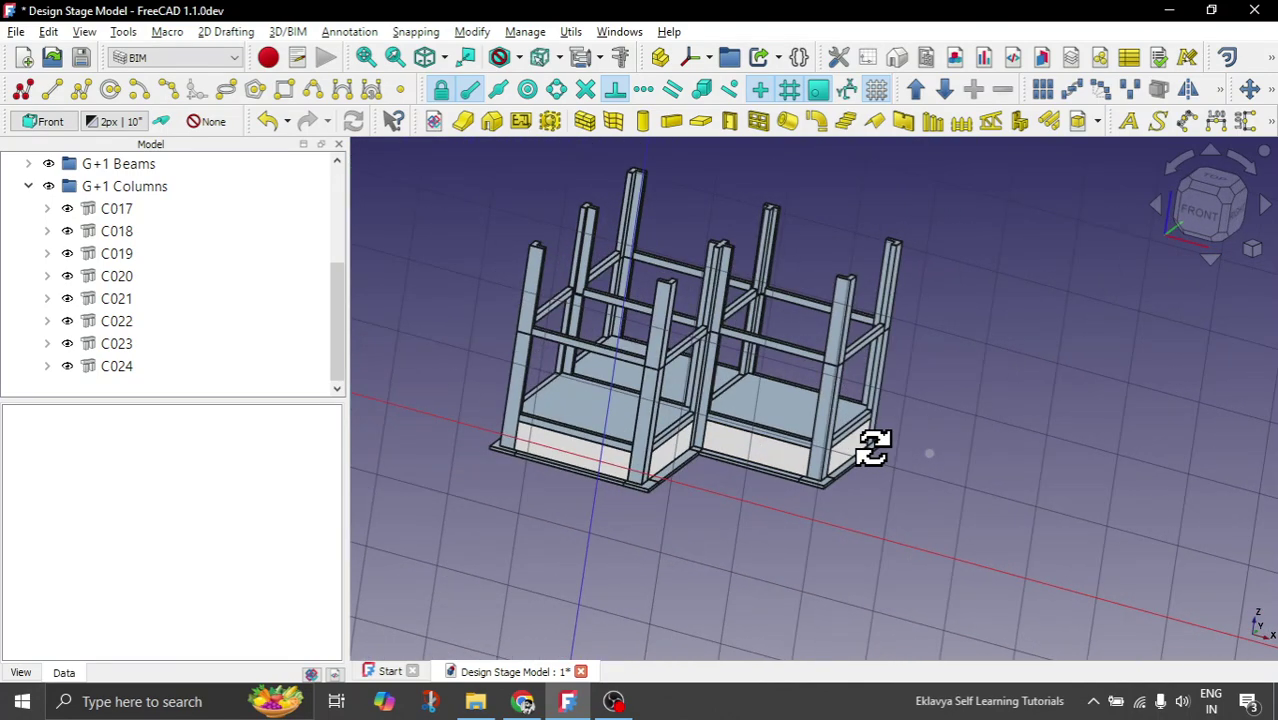
Step: Collapse the G+1 Columns group and examine the ground floor slabs and the beams above them
click(28, 188)
scroll(650, 536, down, 2)
middle_drag(807, 308, 770, 314)
scroll(599, 471, up, 5)
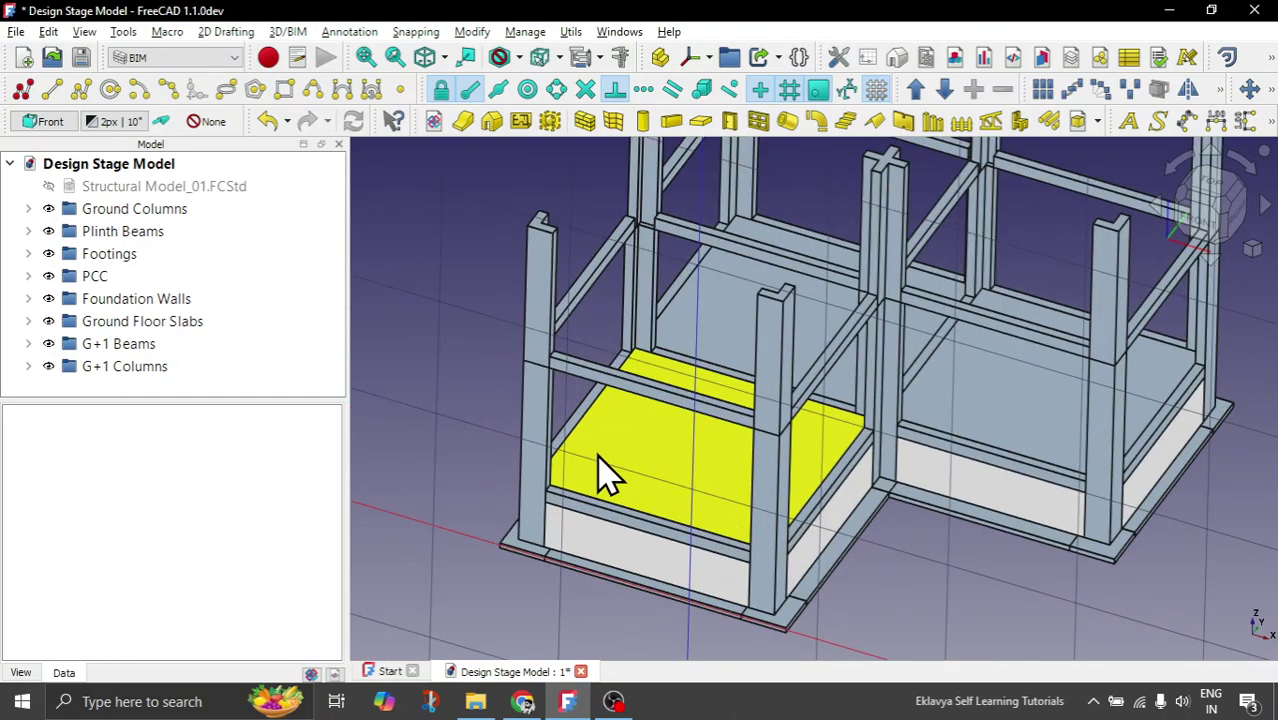
scroll(599, 474, down, 2)
scroll(599, 474, down, 2)
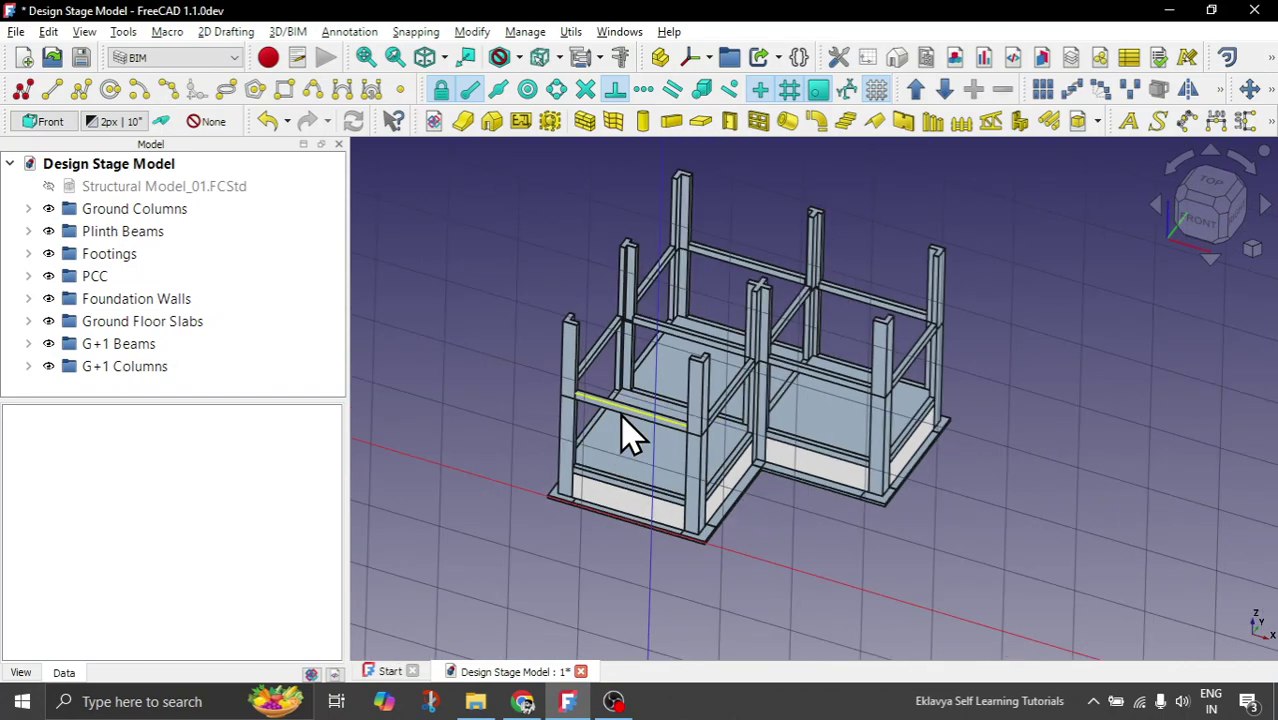
middle_drag(633, 571, 648, 536)
scroll(610, 430, up, 4)
scroll(600, 415, up, 1)
scroll(585, 410, down, 4)
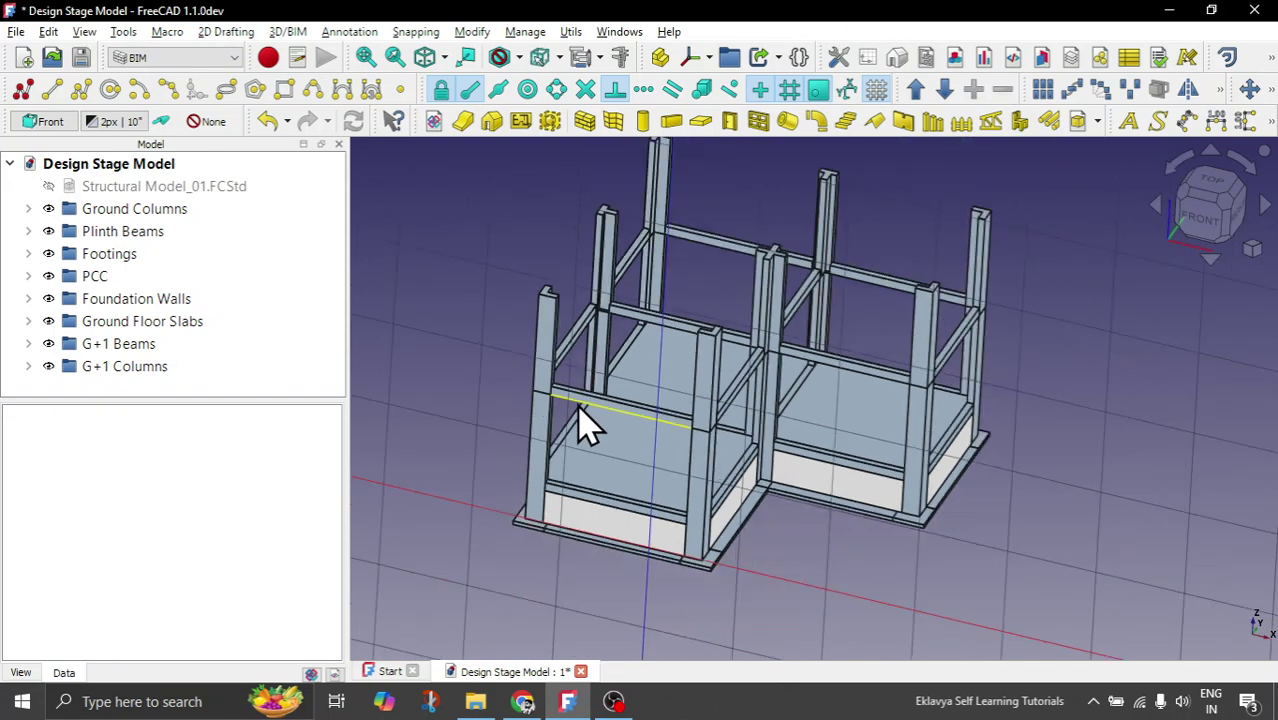
Step: Clone slabs Floor1, Floor2 and Floor3 from the Ground Floor Slabs group while in the front view
click(29, 322)
click(117, 343)
scroll(145, 335, down, 1)
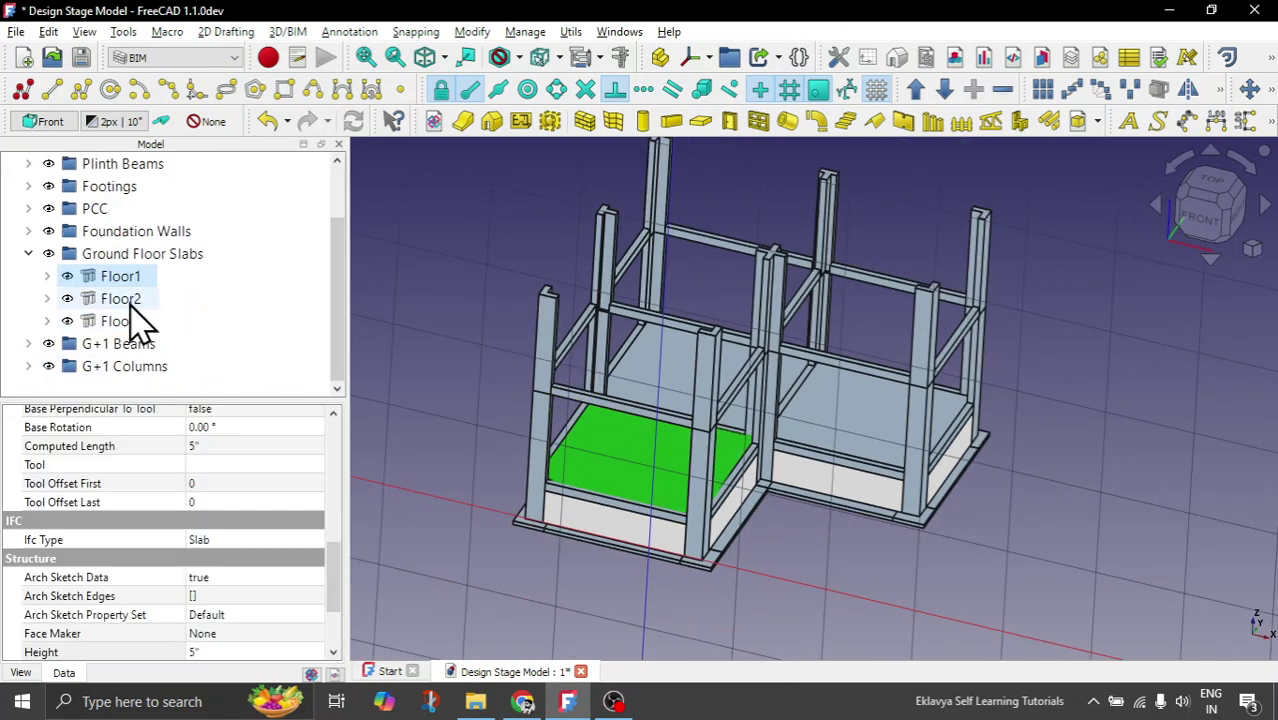
ctrl+click(124, 299)
ctrl+click(120, 322)
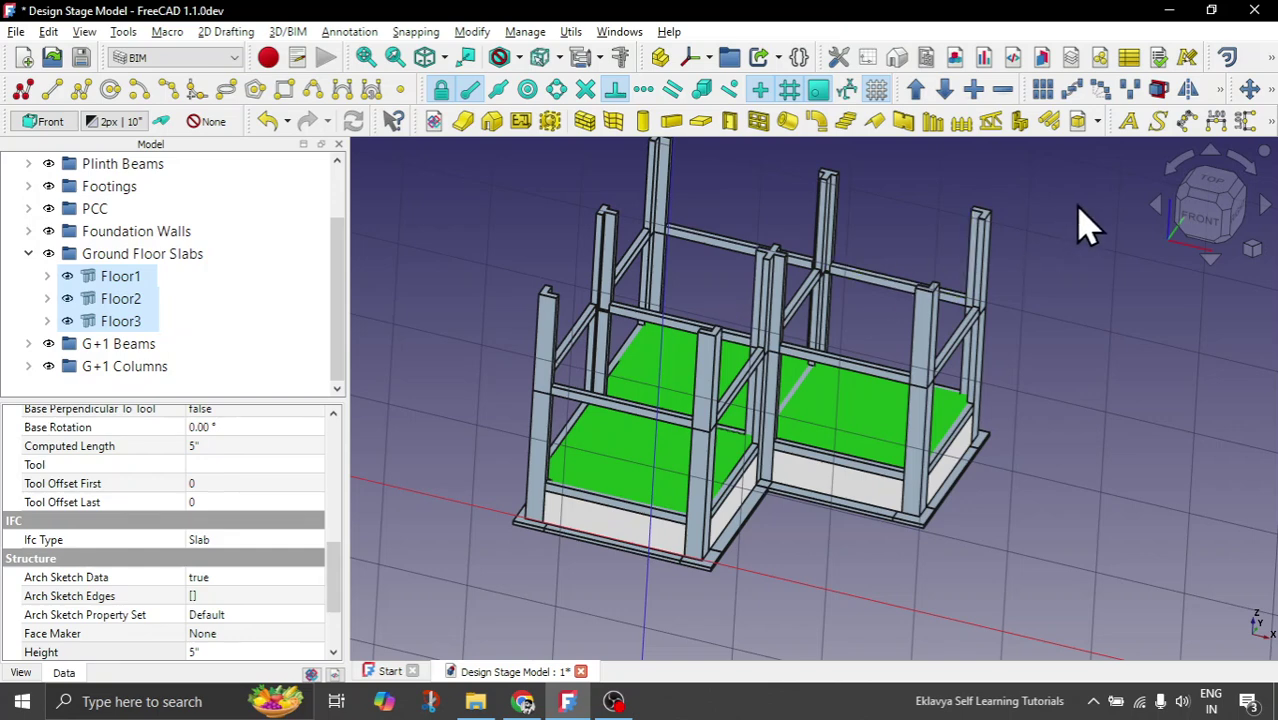
click(1205, 222)
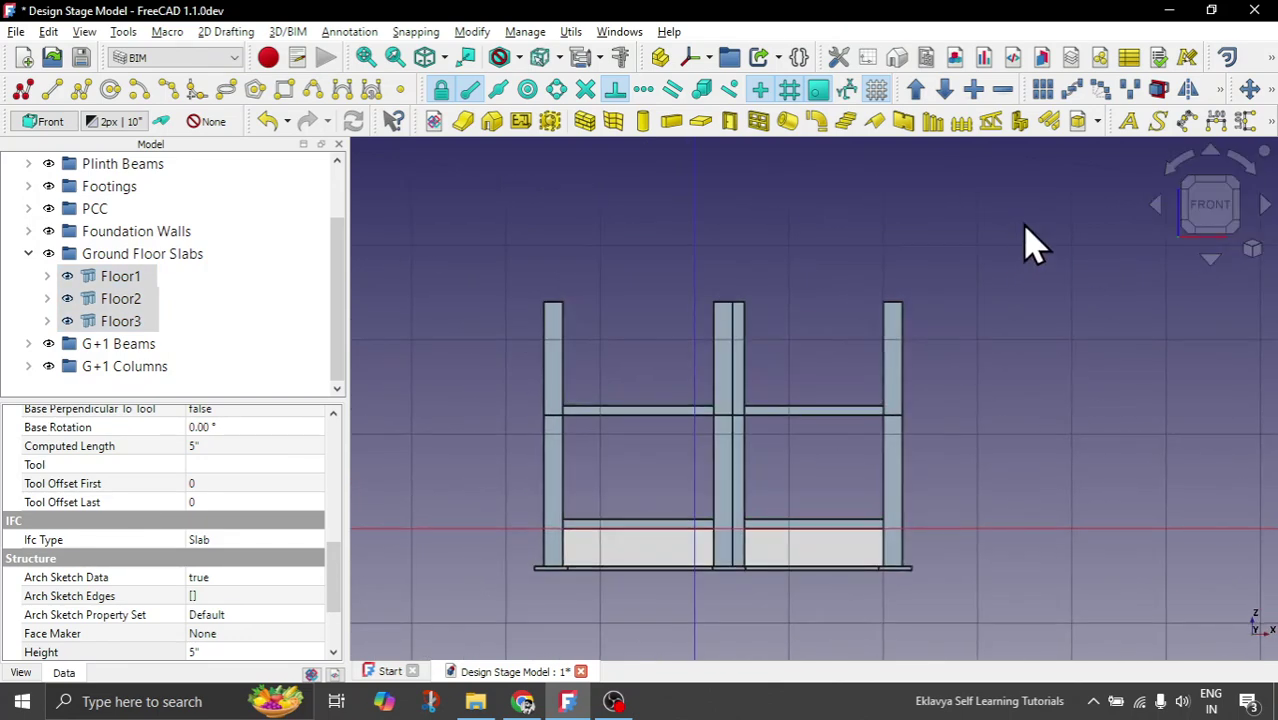
click(1271, 89)
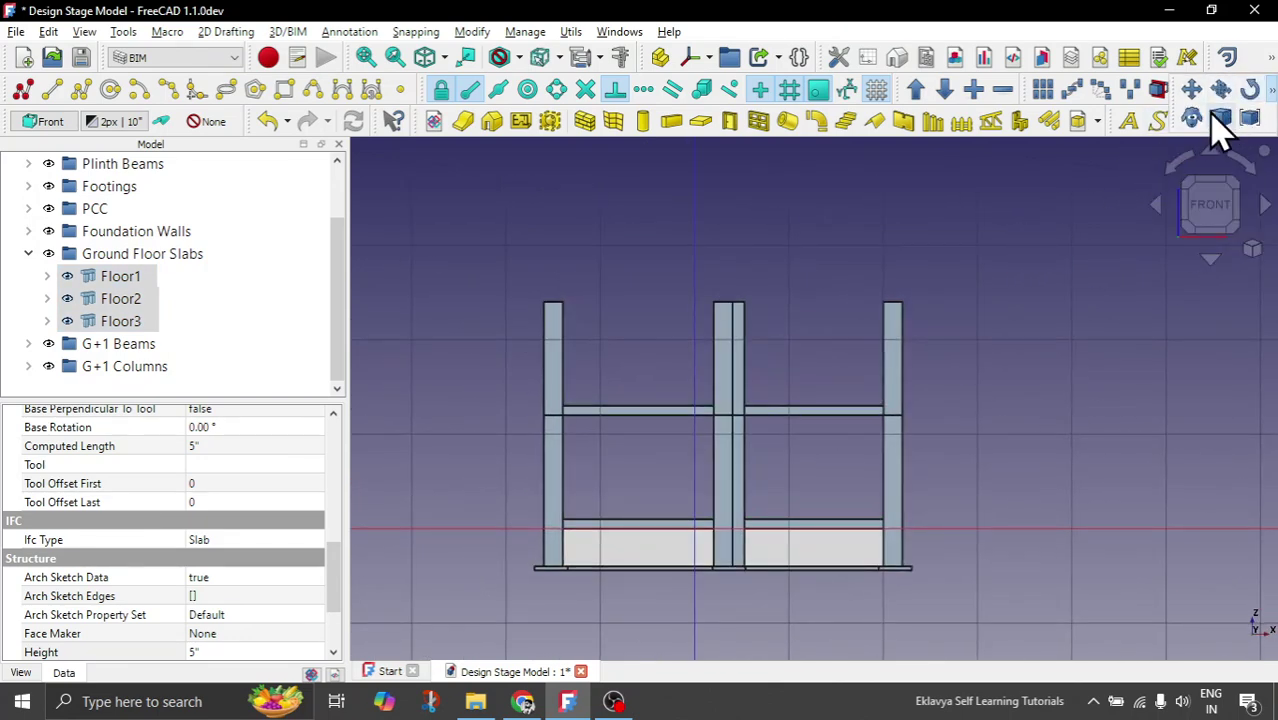
click(1212, 124)
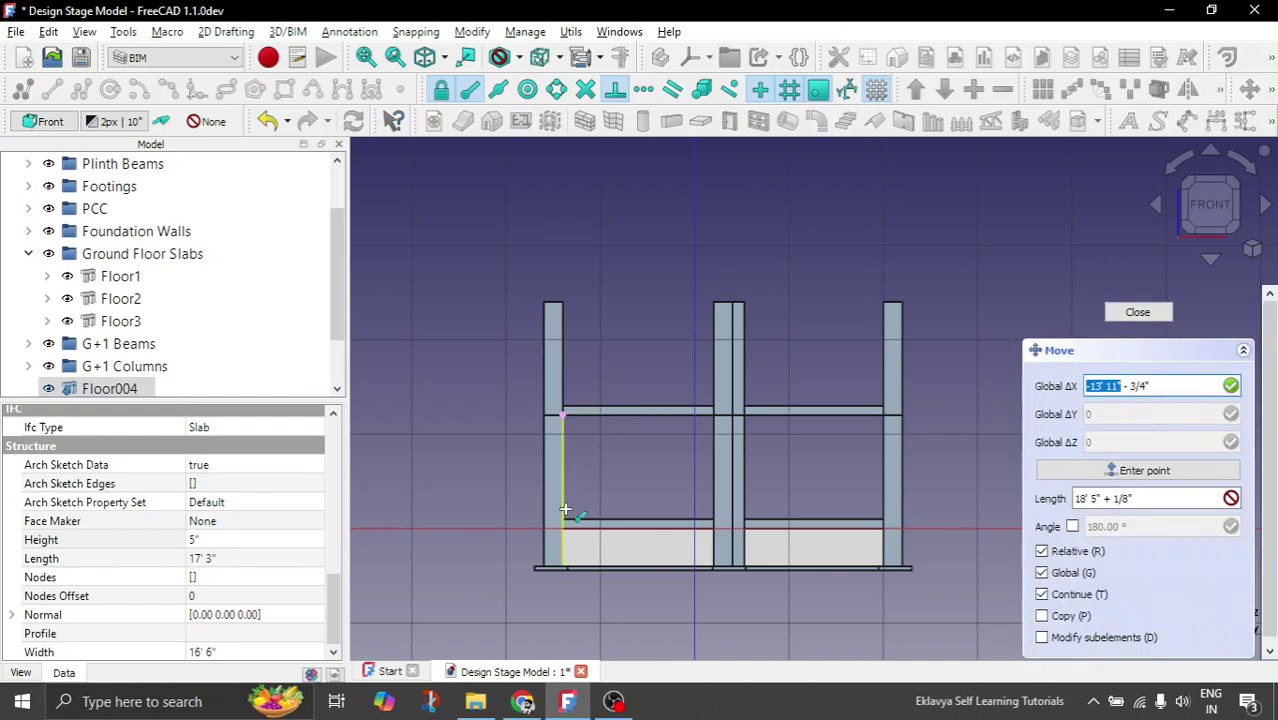
Step: Move the cloned slabs straight up from plinth beam level to the G+1 beams and check their fit
scroll(565, 510, up, 5)
click(565, 523)
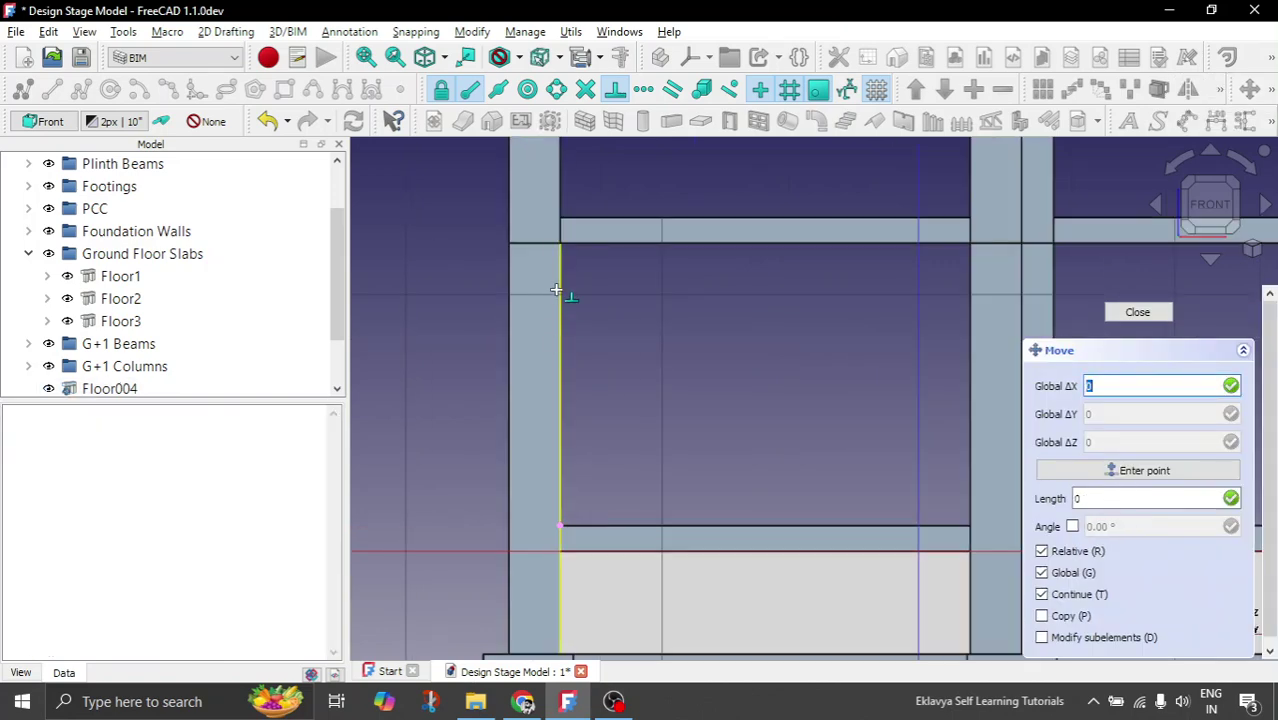
click(585, 337)
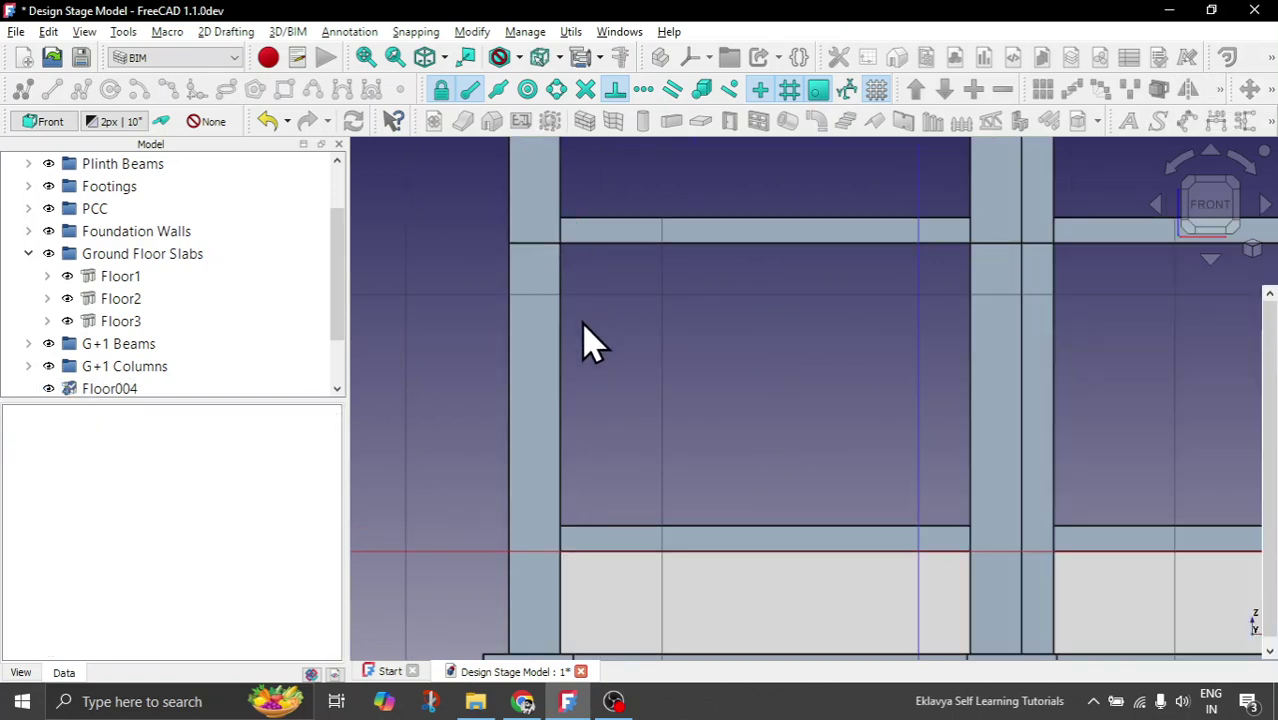
key(Escape)
middle_drag(614, 357, 647, 415)
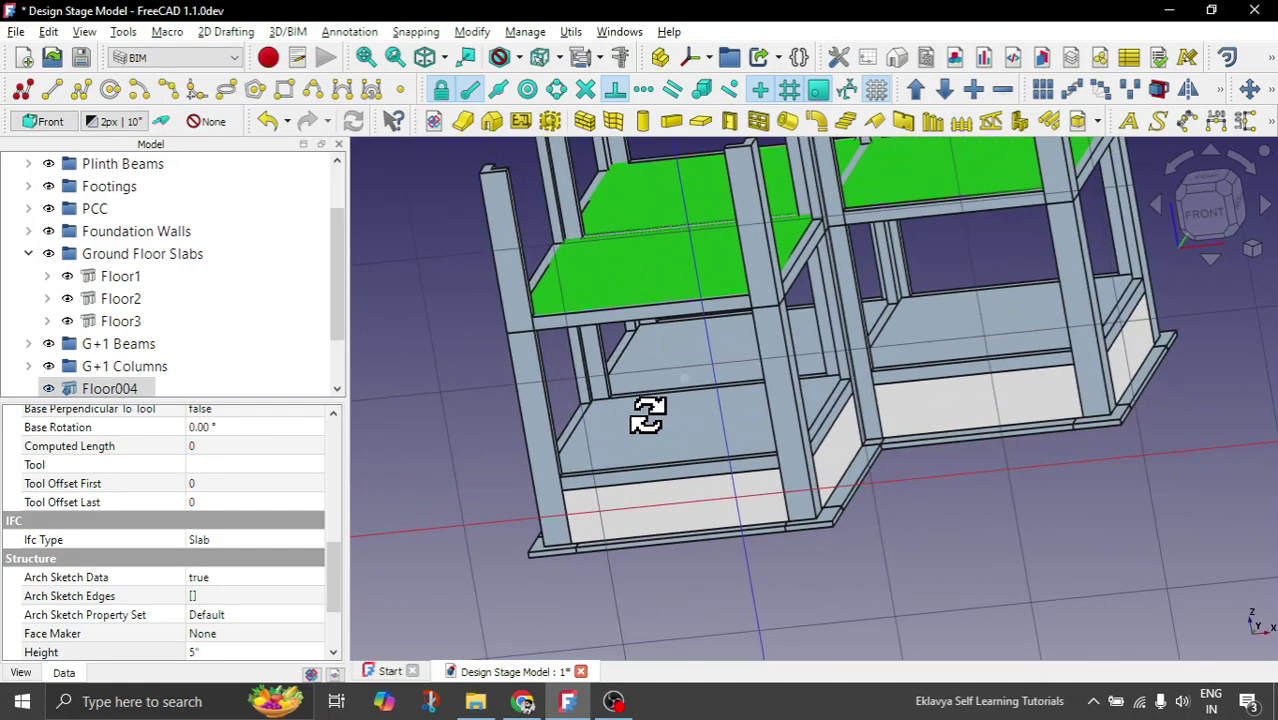
click(975, 552)
scroll(979, 562, down, 3)
scroll(985, 577, up, 2)
middle_drag(985, 577, 949, 607)
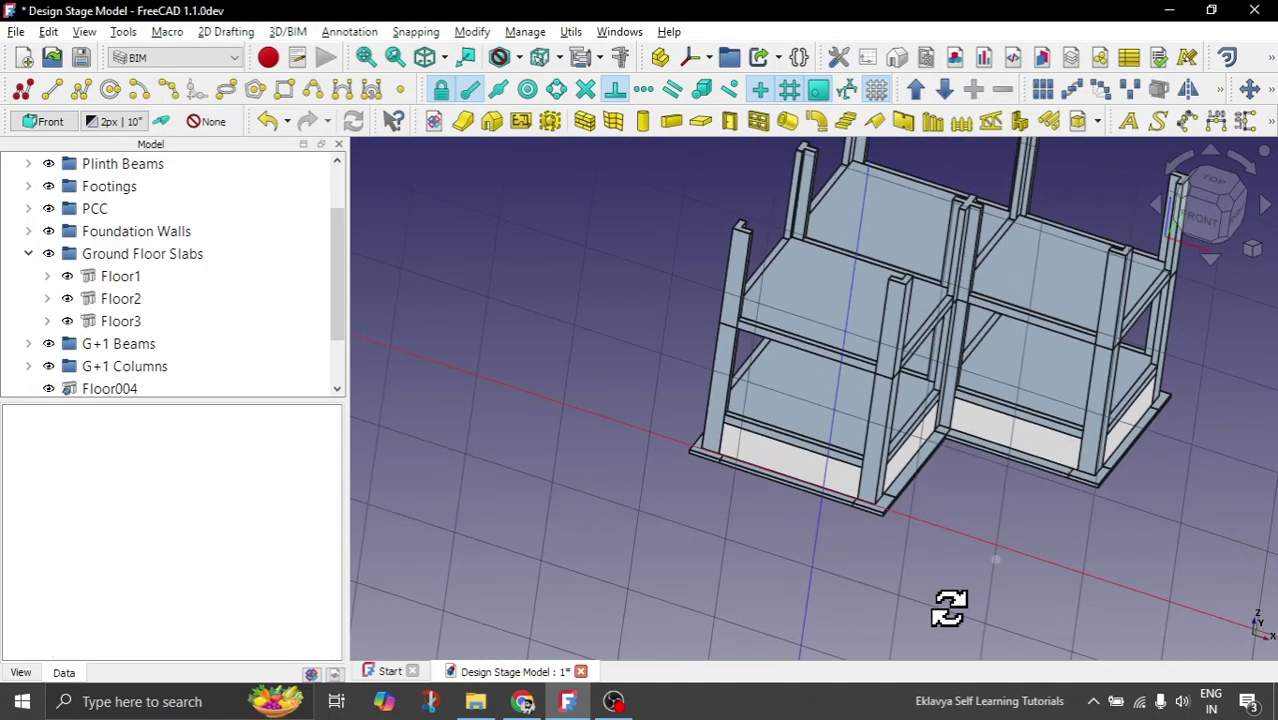
Step: Create a new group in the Design Stage Model document and label it G+1 Floor Slabs
click(28, 253)
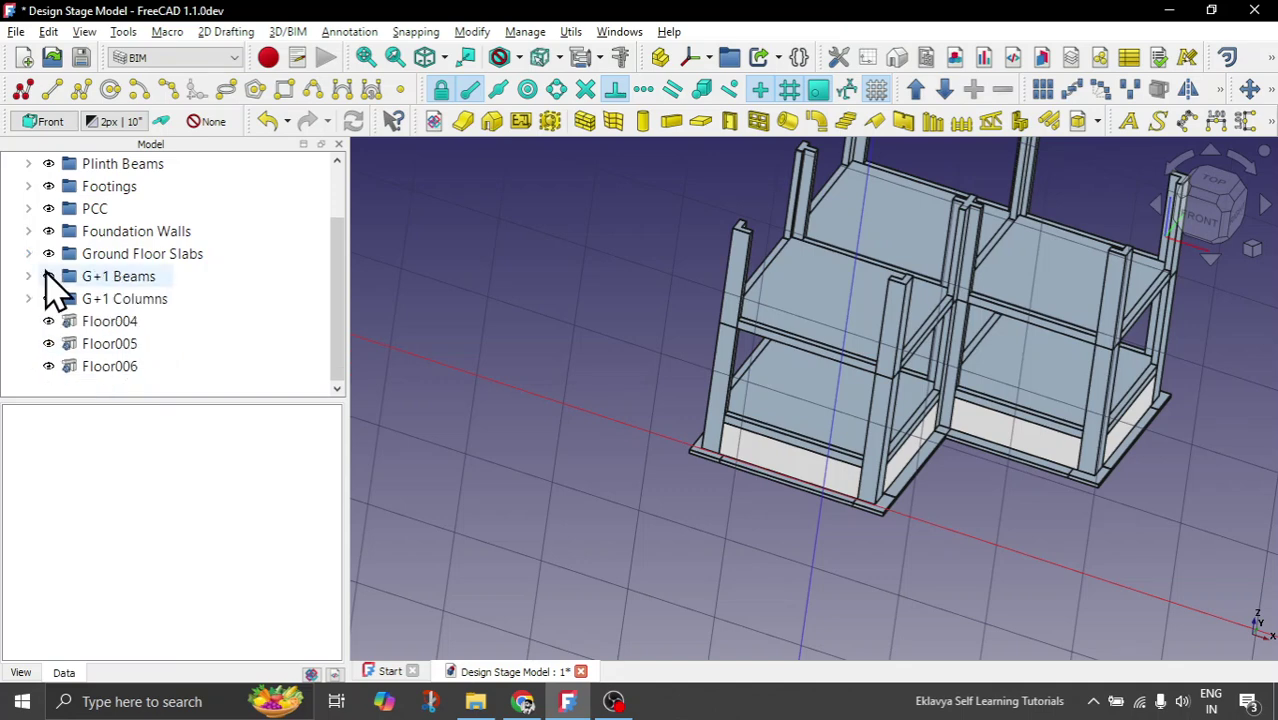
scroll(57, 288, up, 2)
click(114, 166)
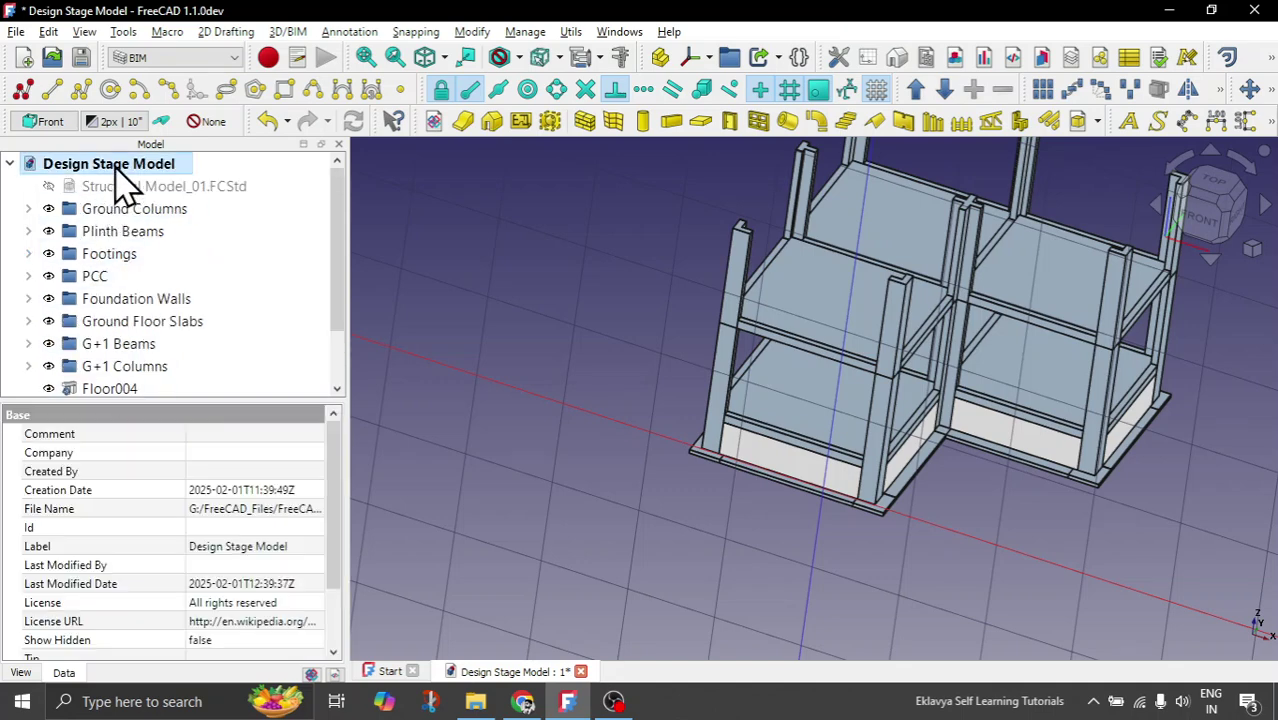
right_click(113, 163)
click(230, 372)
scroll(225, 365, down, 2)
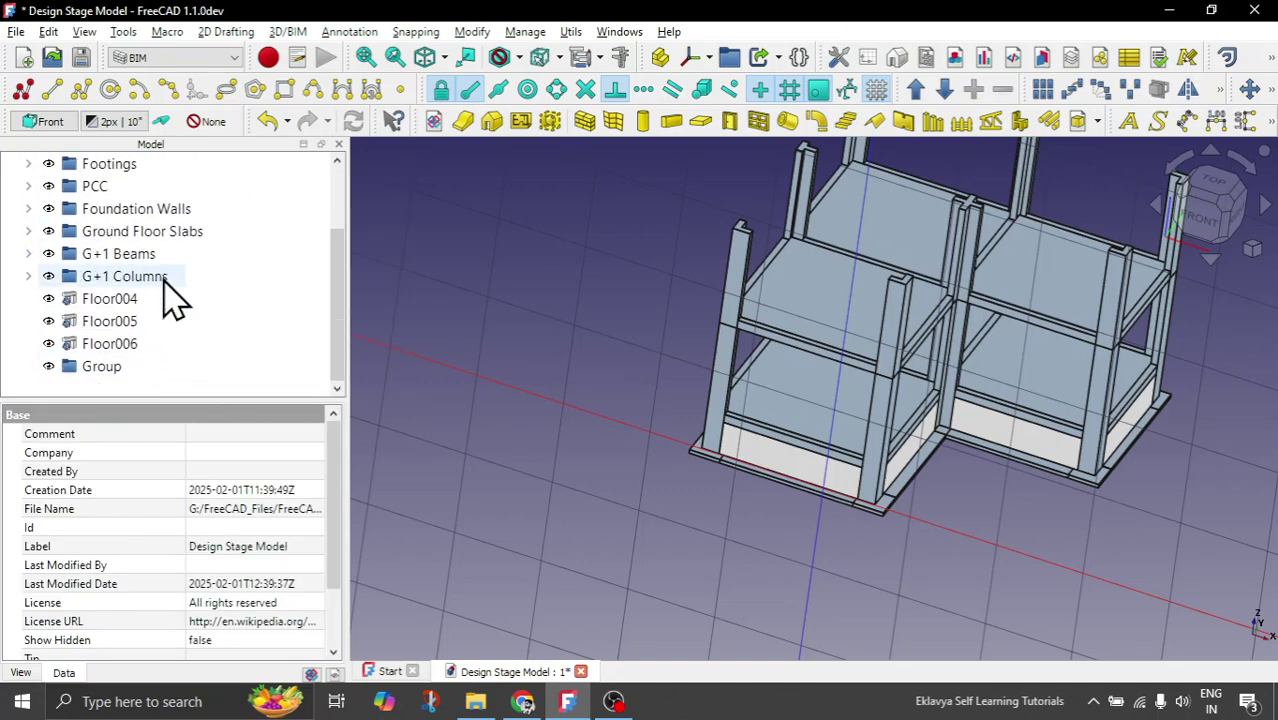
click(110, 370)
click(258, 434)
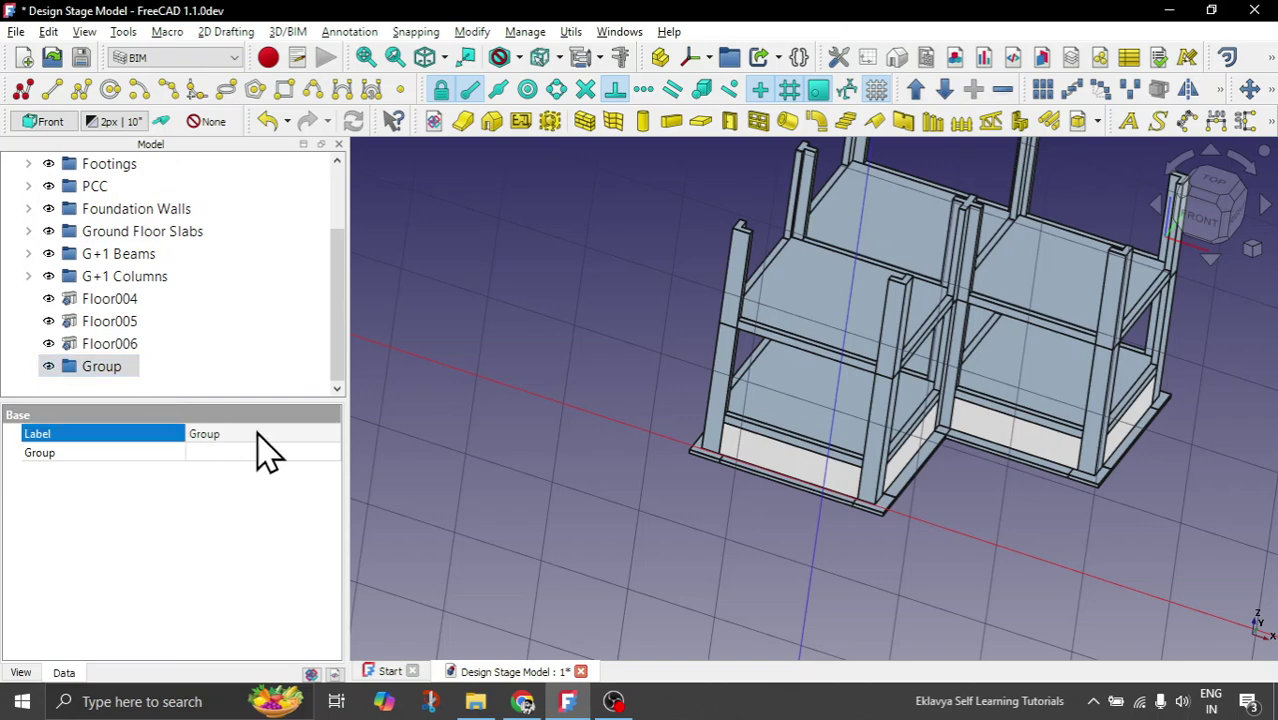
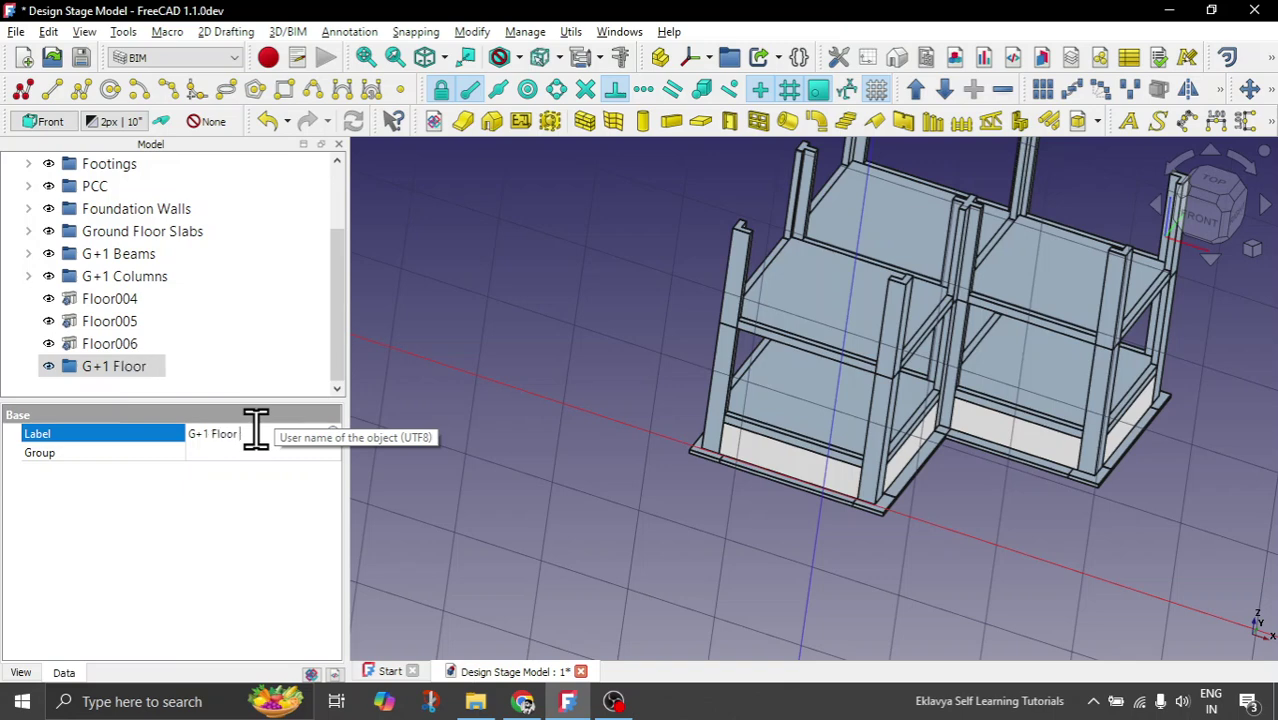
key(Return)
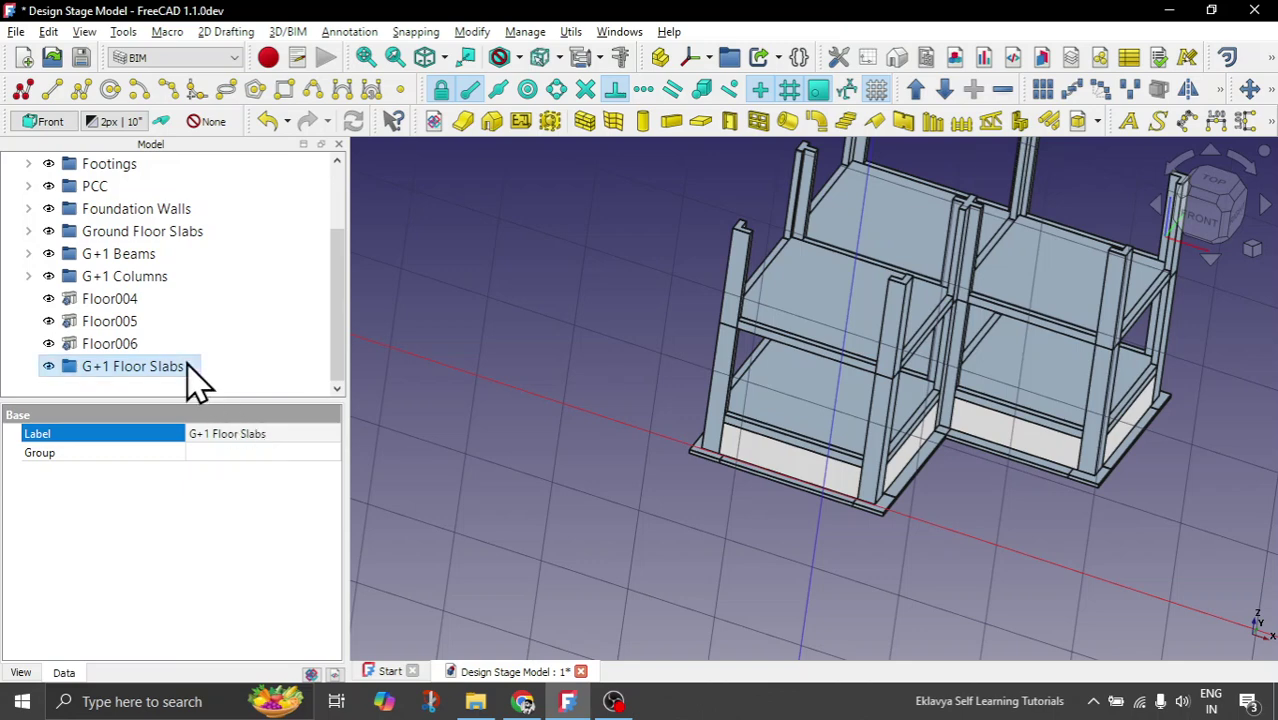
Step: Put Floor004, Floor005 and Floor006 into the G+1 Floor Slabs group and clear the selection
click(128, 300)
shift+click(114, 344)
drag(121, 351, 132, 368)
click(622, 534)
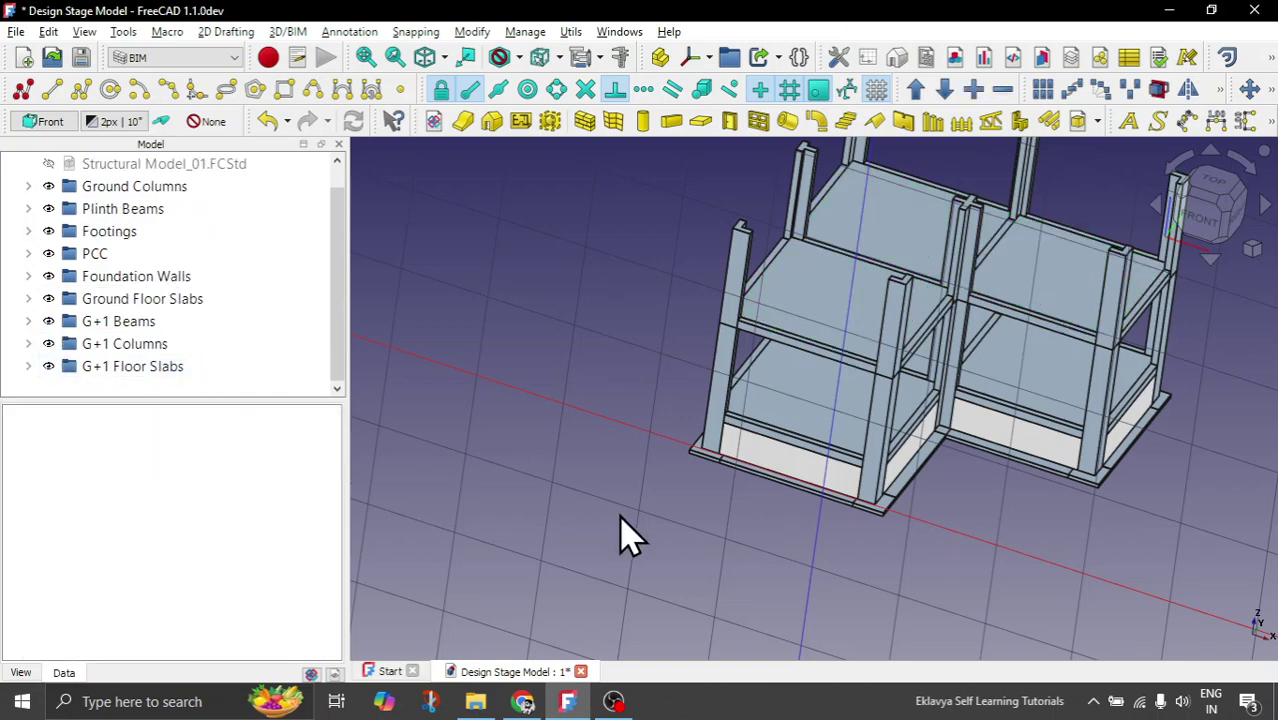
Step: Examine the upper slabs and the columns rising above them from several angles
drag(622, 534, 1064, 408)
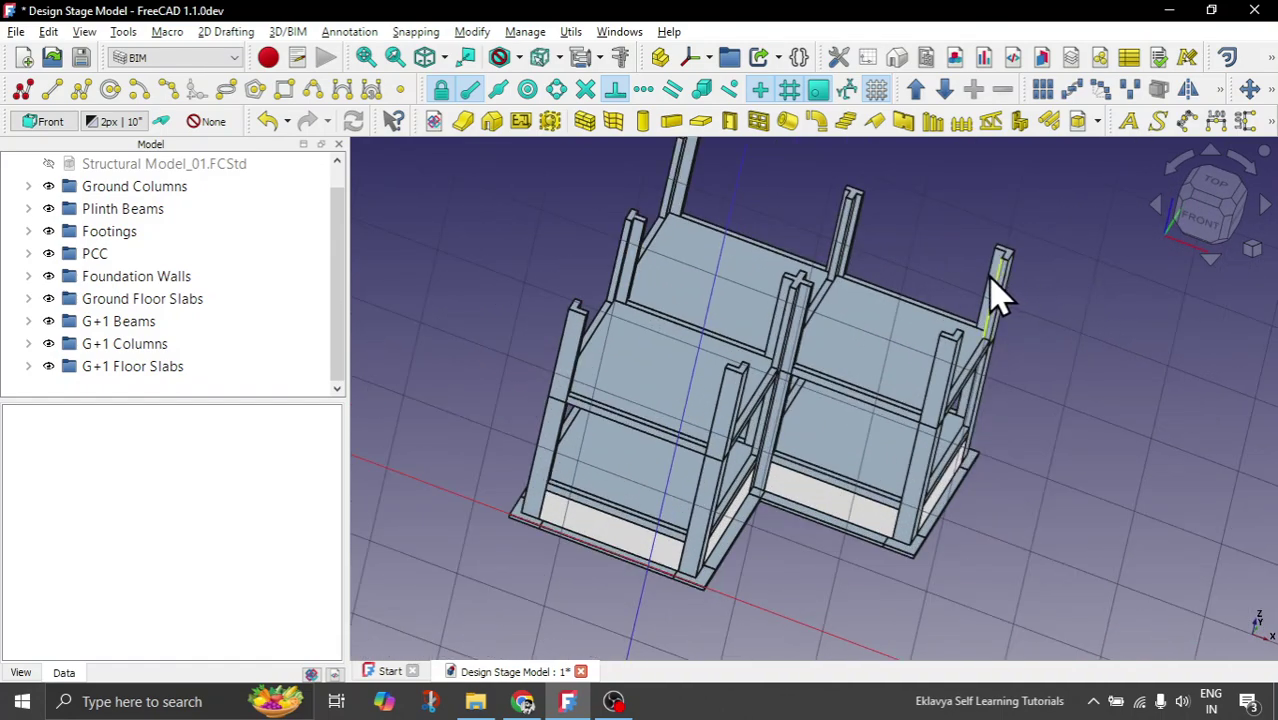
scroll(870, 357, down, 2)
drag(1061, 343, 1024, 314)
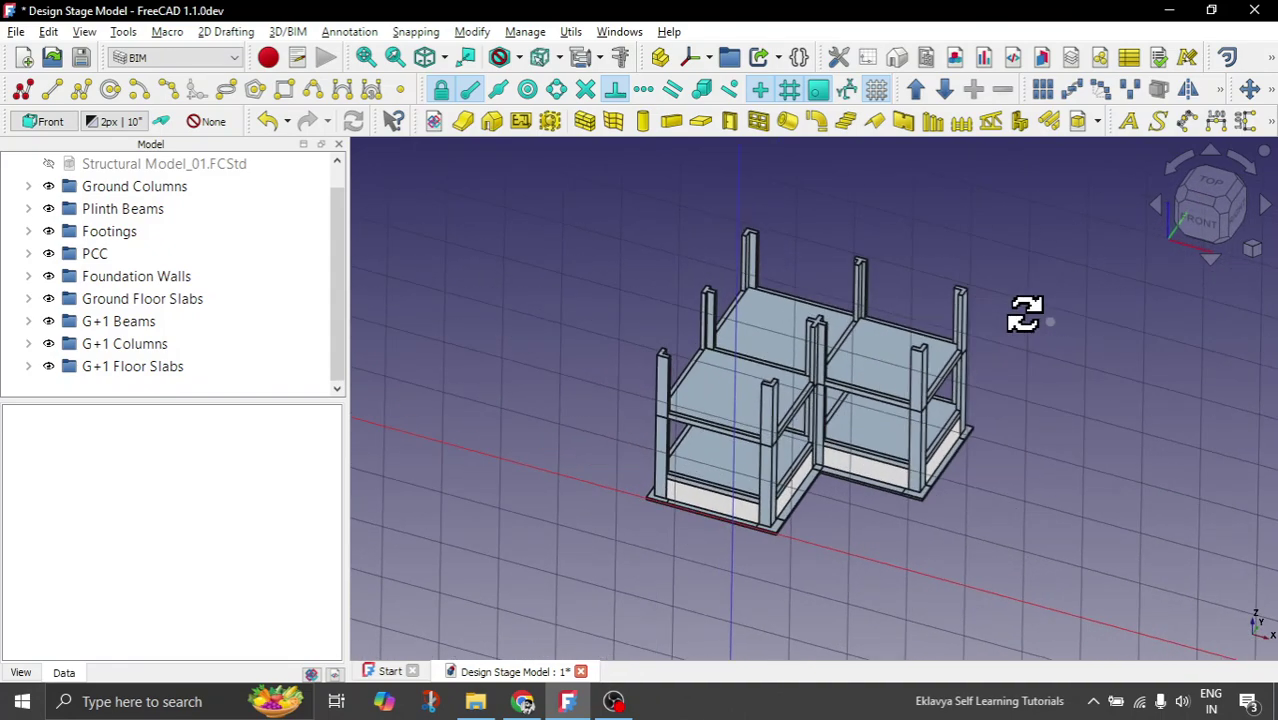
scroll(790, 512, up, 2)
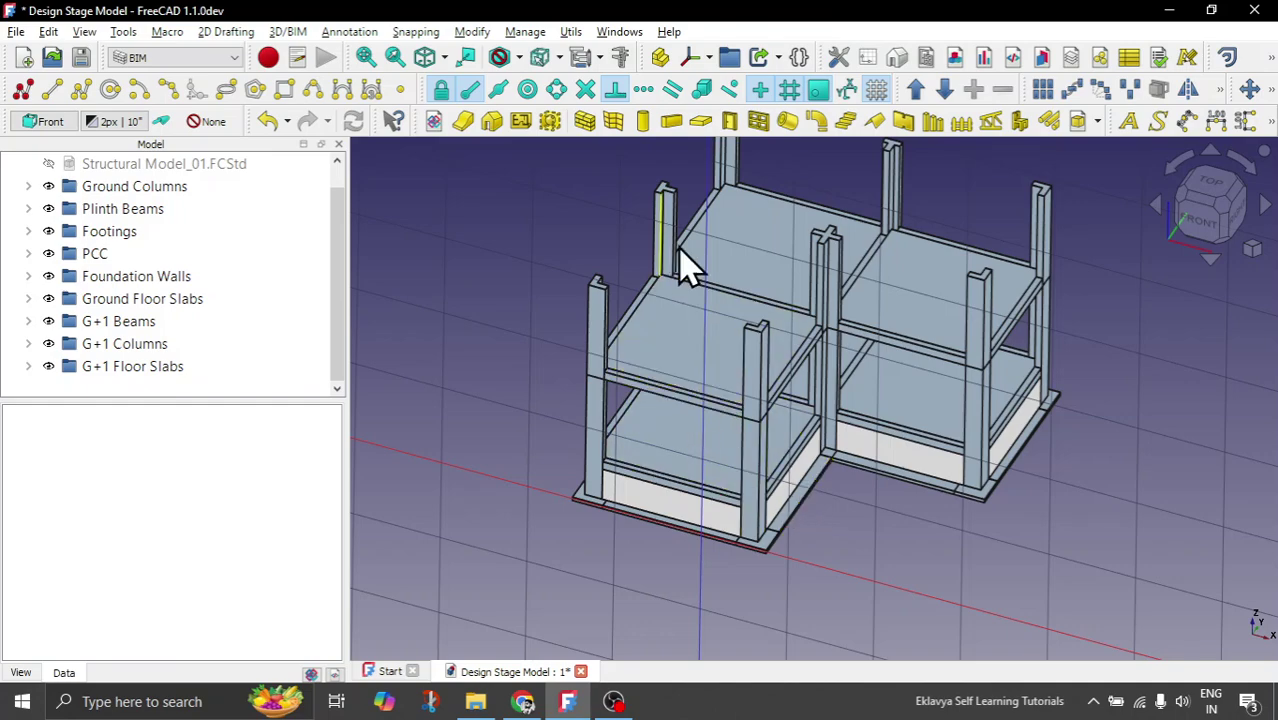
drag(670, 362, 815, 477)
key(0)
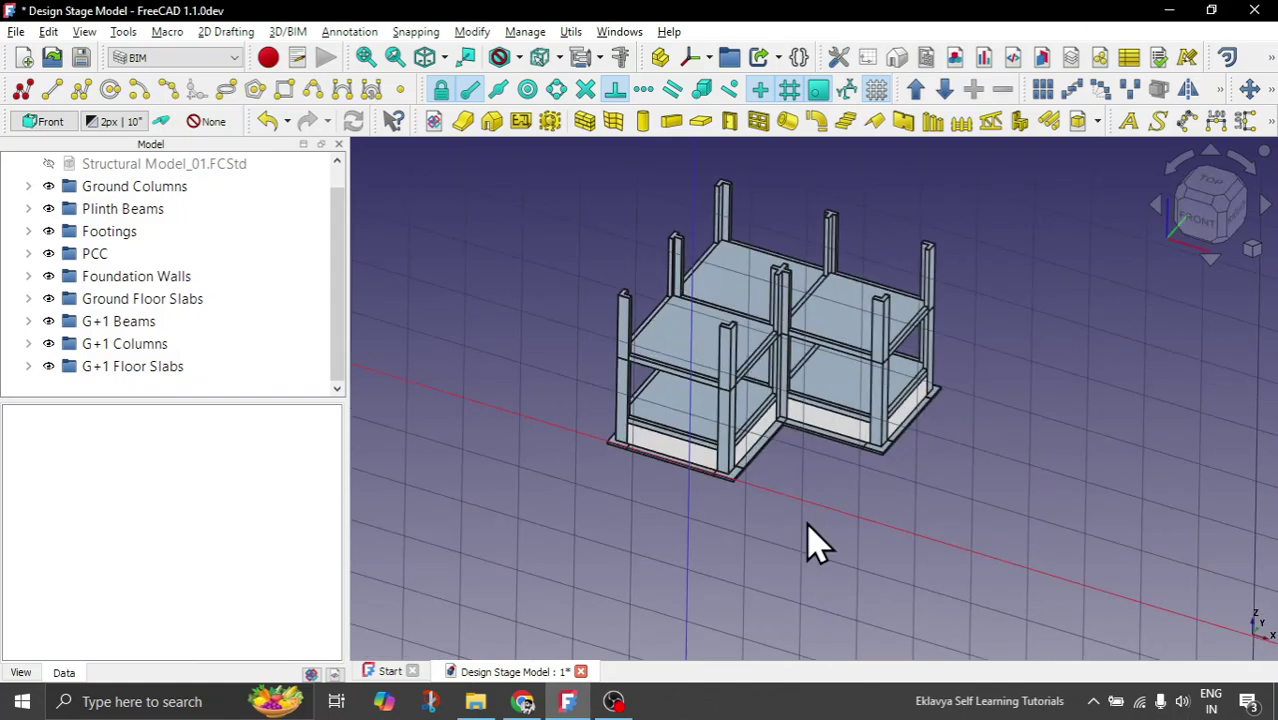
Step: Clone beams B011 through B020 from the G+1 Beams group while in the front view
click(116, 325)
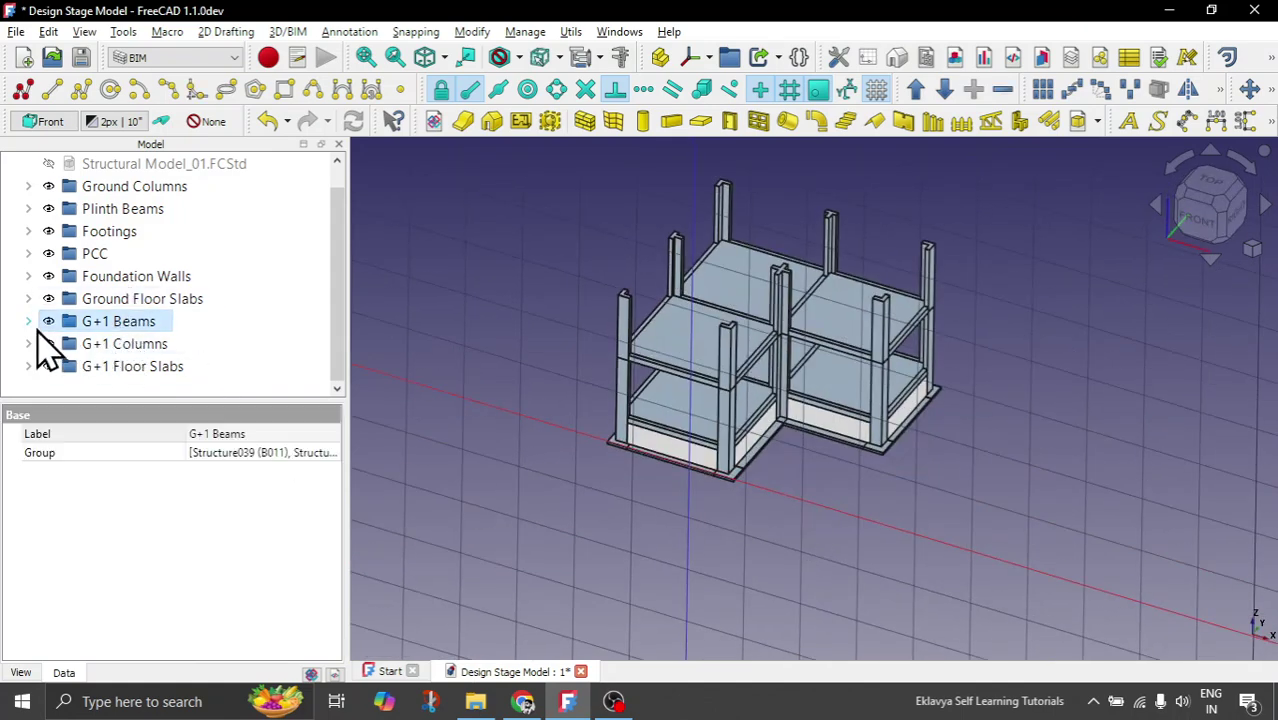
click(37, 328)
click(106, 342)
scroll(122, 330, down, 3)
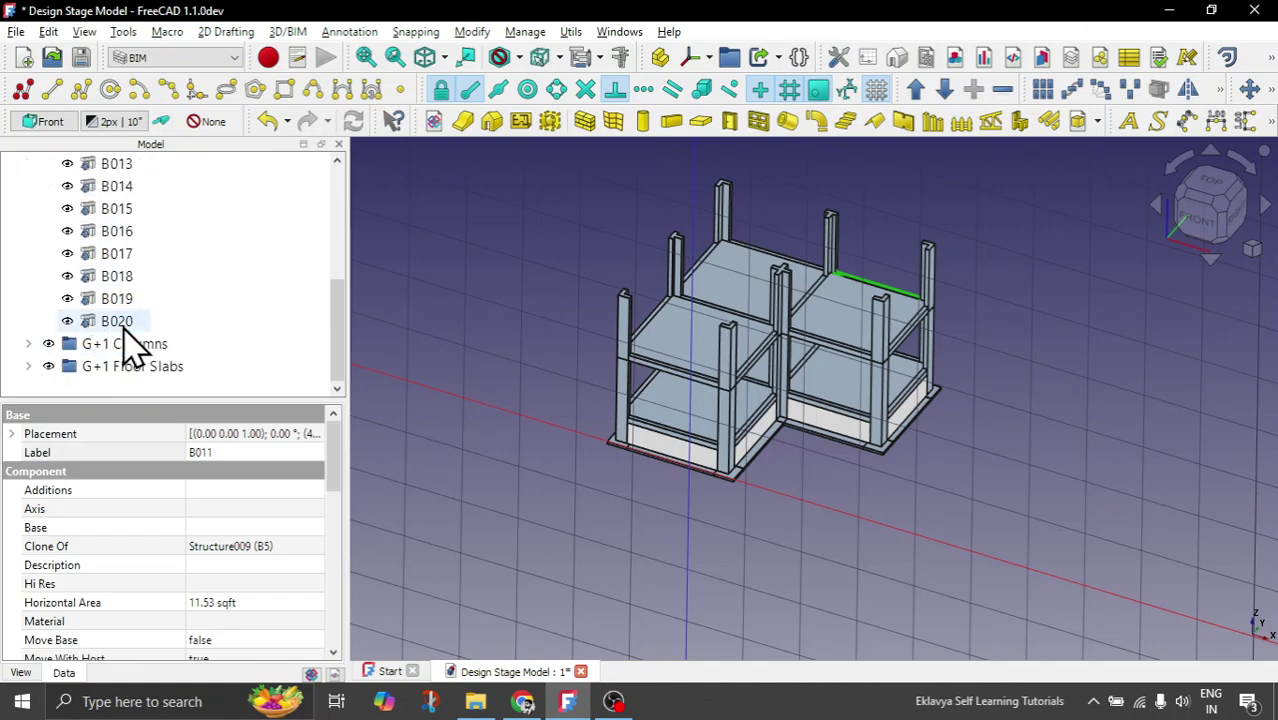
shift+click(123, 326)
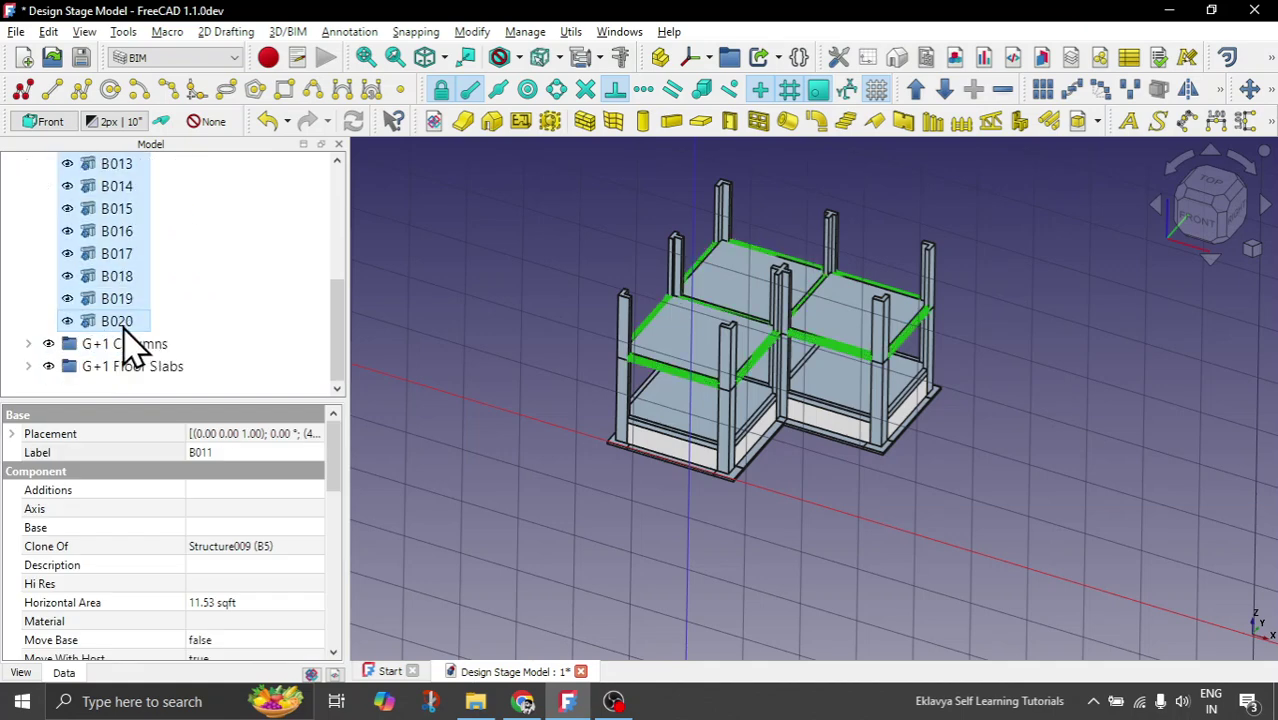
click(1204, 240)
scroll(679, 345, up, 2)
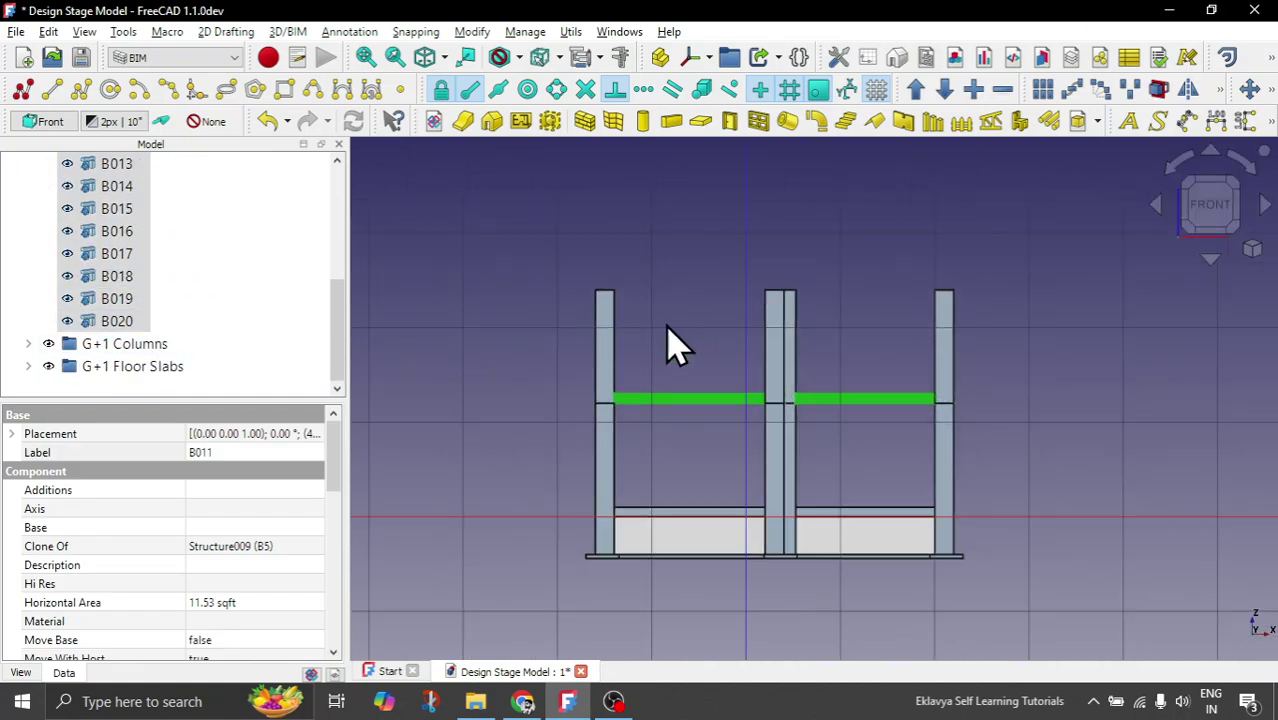
click(1270, 90)
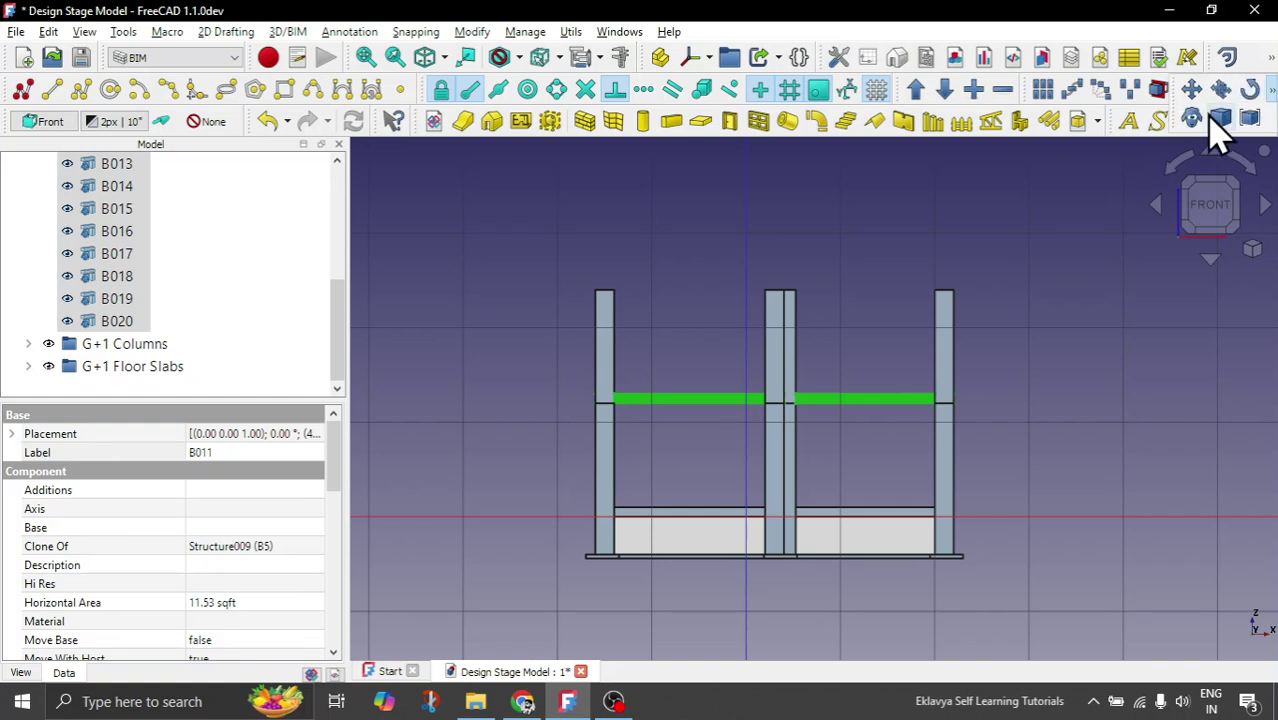
Step: Move the cloned beams up 12' so their undersides rest on the G+1 column tops, and check them in 3D
scroll(636, 365, up, 5)
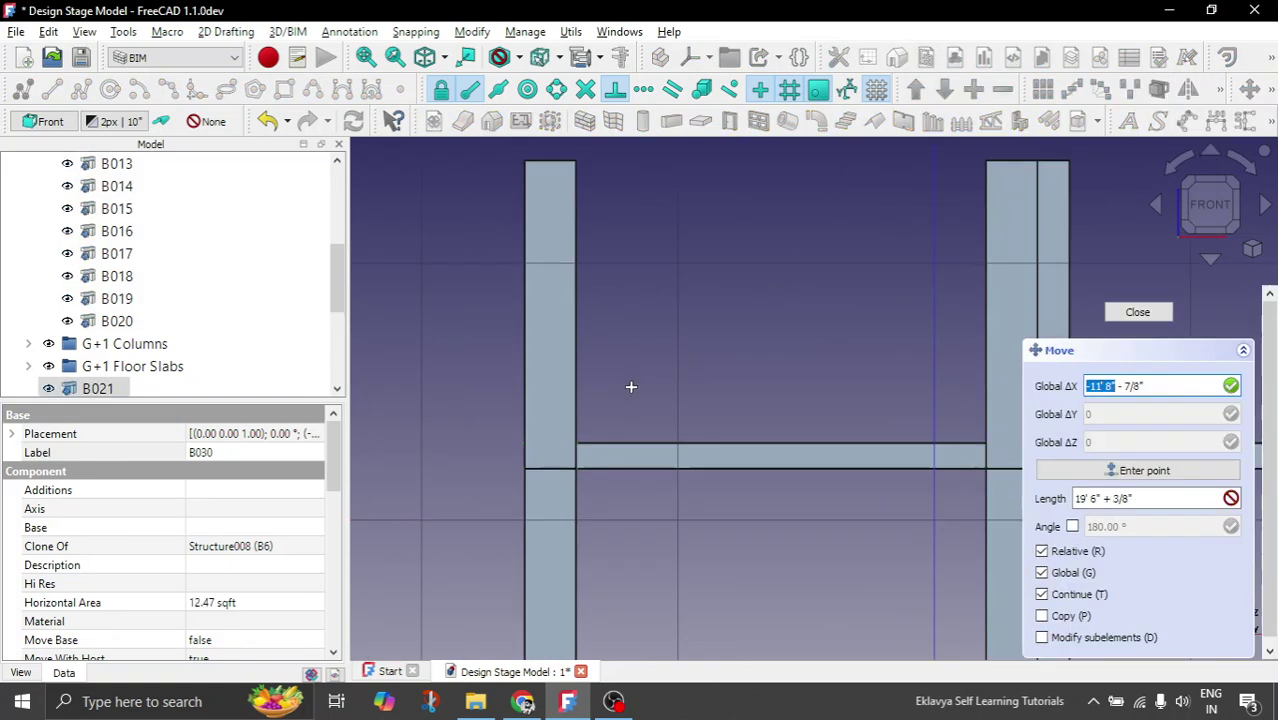
click(588, 495)
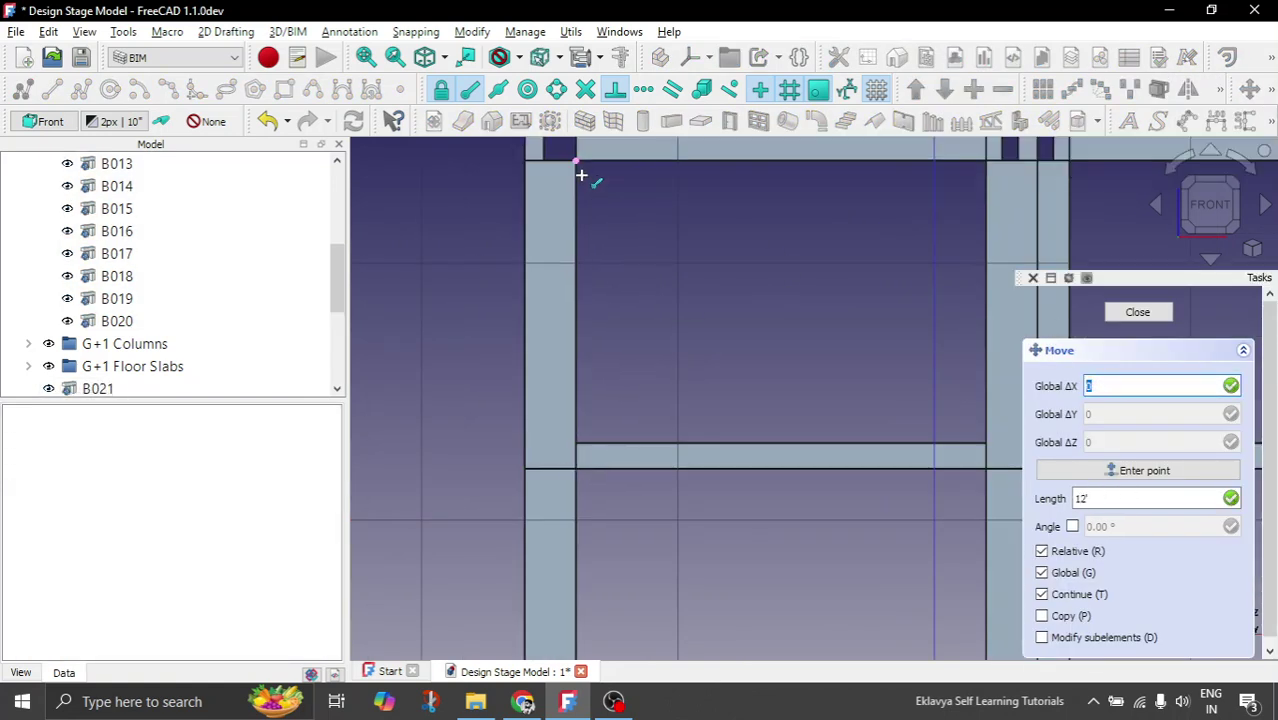
scroll(555, 372, down, 5)
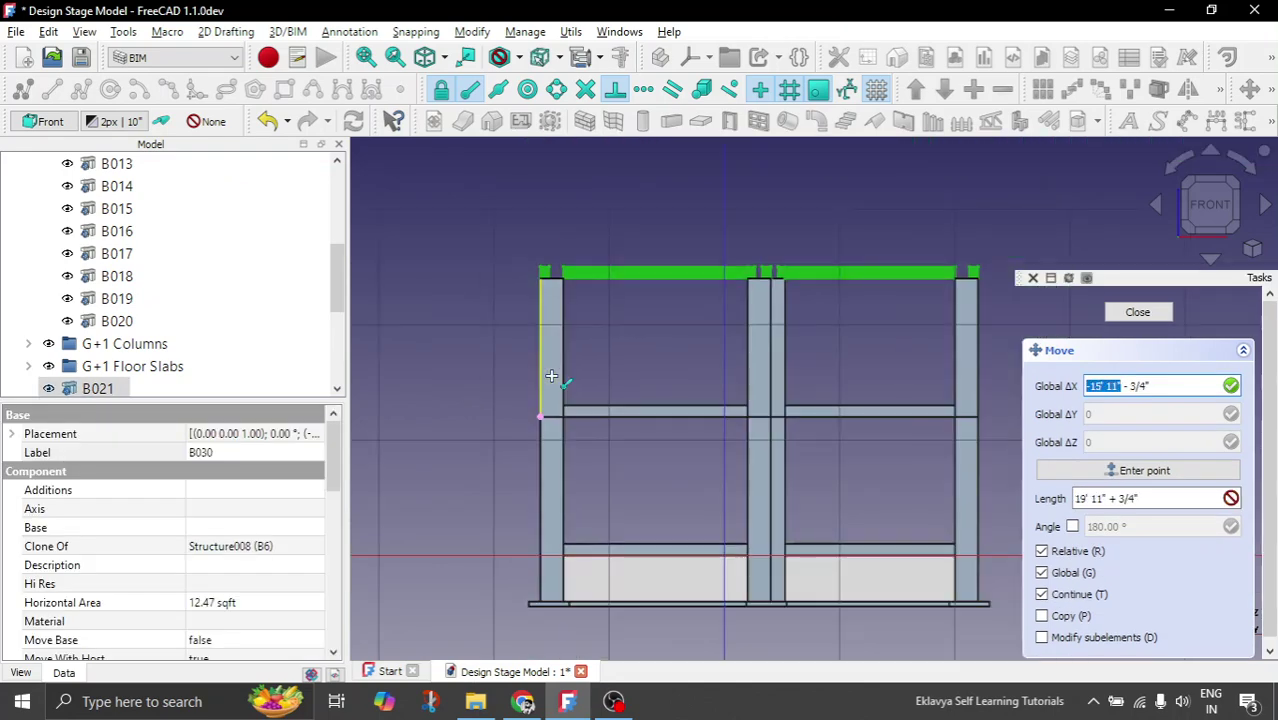
click(558, 400)
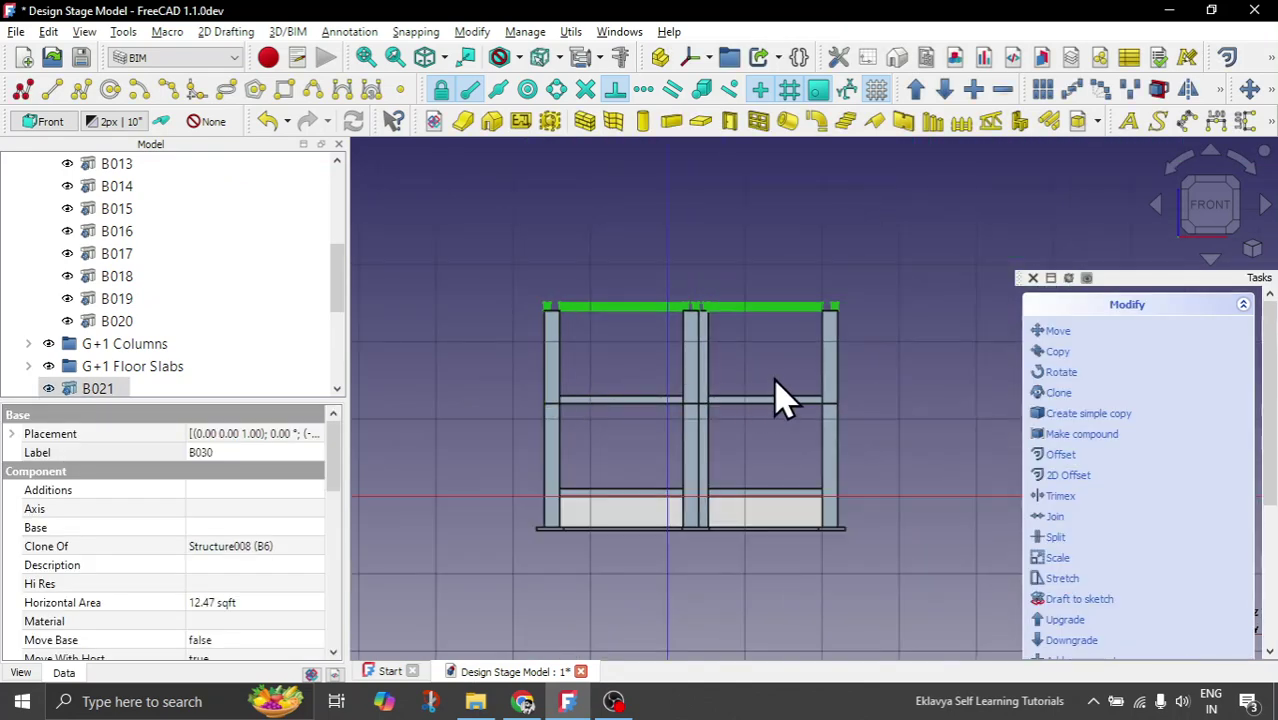
middle_drag(776, 399, 757, 410)
middle_drag(822, 590, 775, 568)
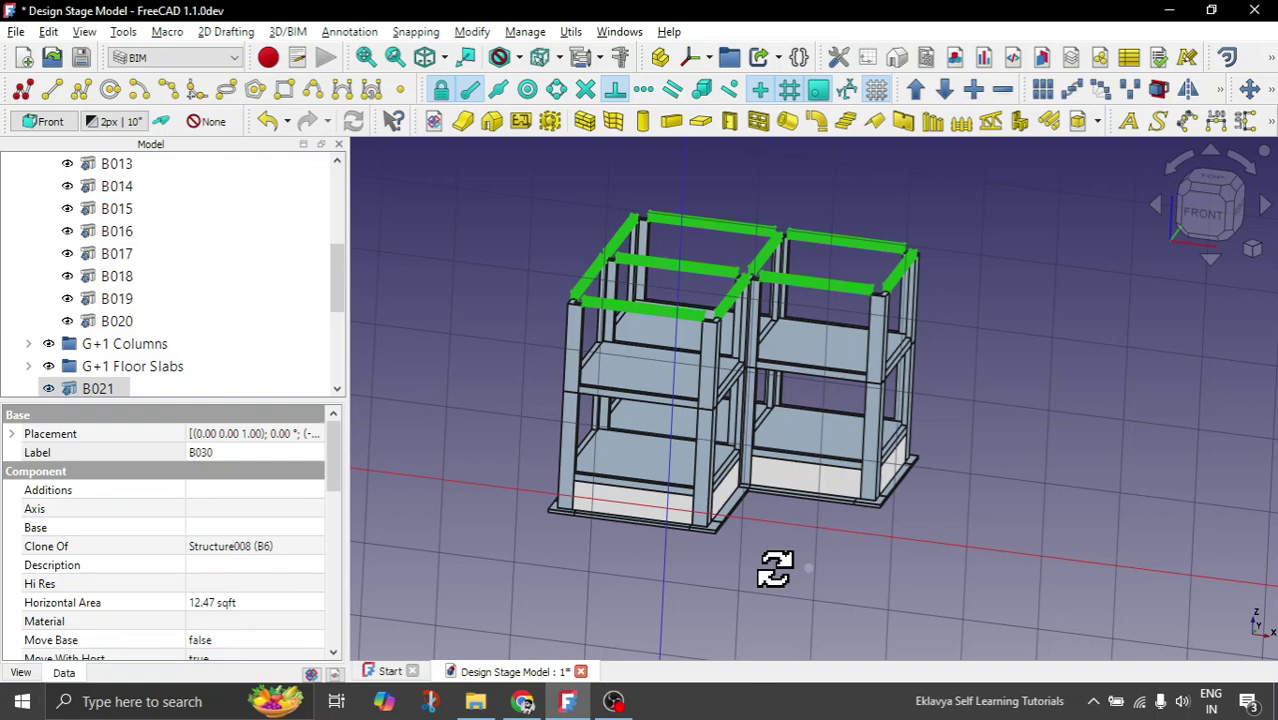
mouse_move(776, 569)
middle_down()
mouse_move(782, 542)
mouse_move(784, 559)
middle_up()
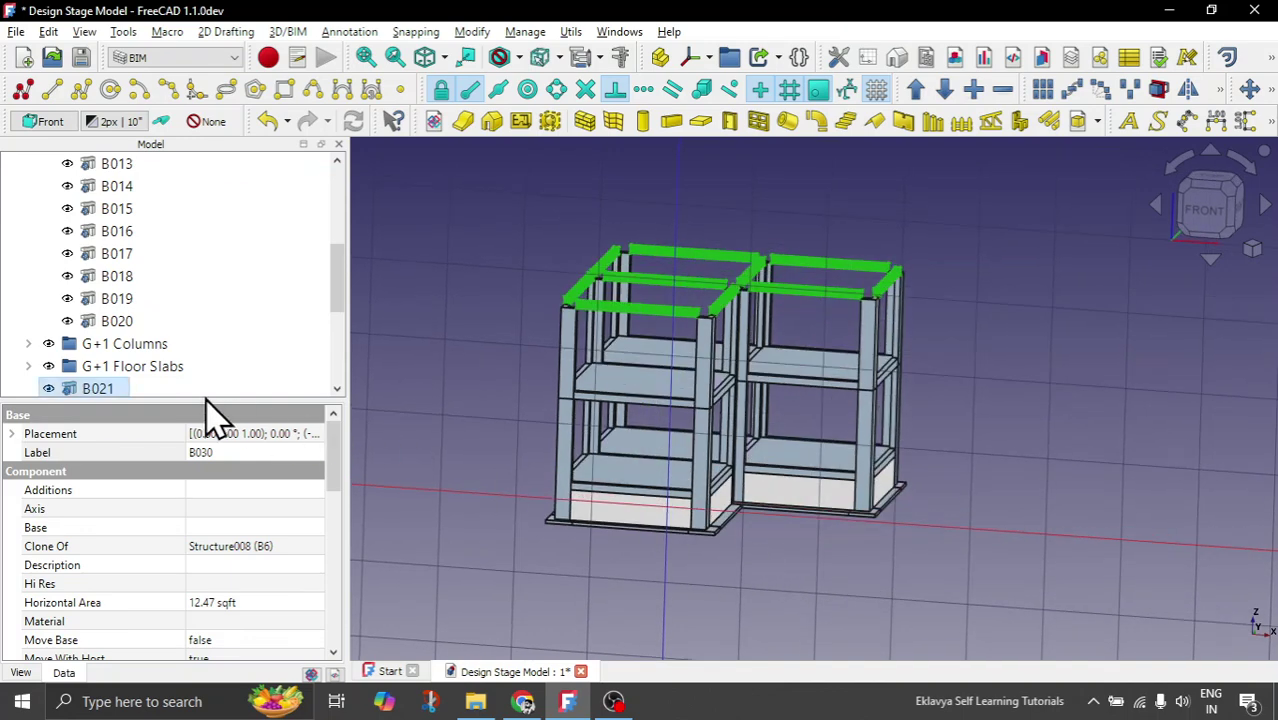
Step: Look through the G+1 Columns group starting at C017, collapse it, and locate the cloned beams in the model tree
scroll(192, 385, down, 2)
shift+click(190, 388)
click(29, 209)
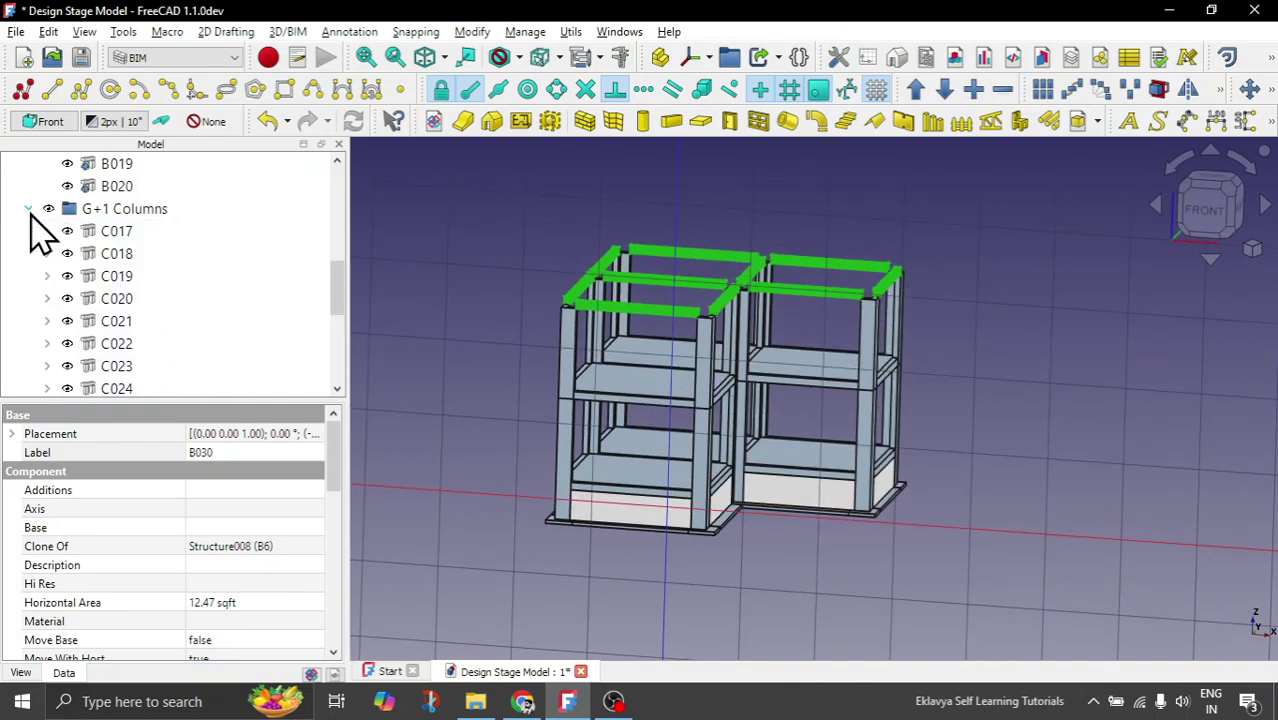
click(100, 232)
scroll(113, 292, down, 5)
scroll(113, 300, up, 3)
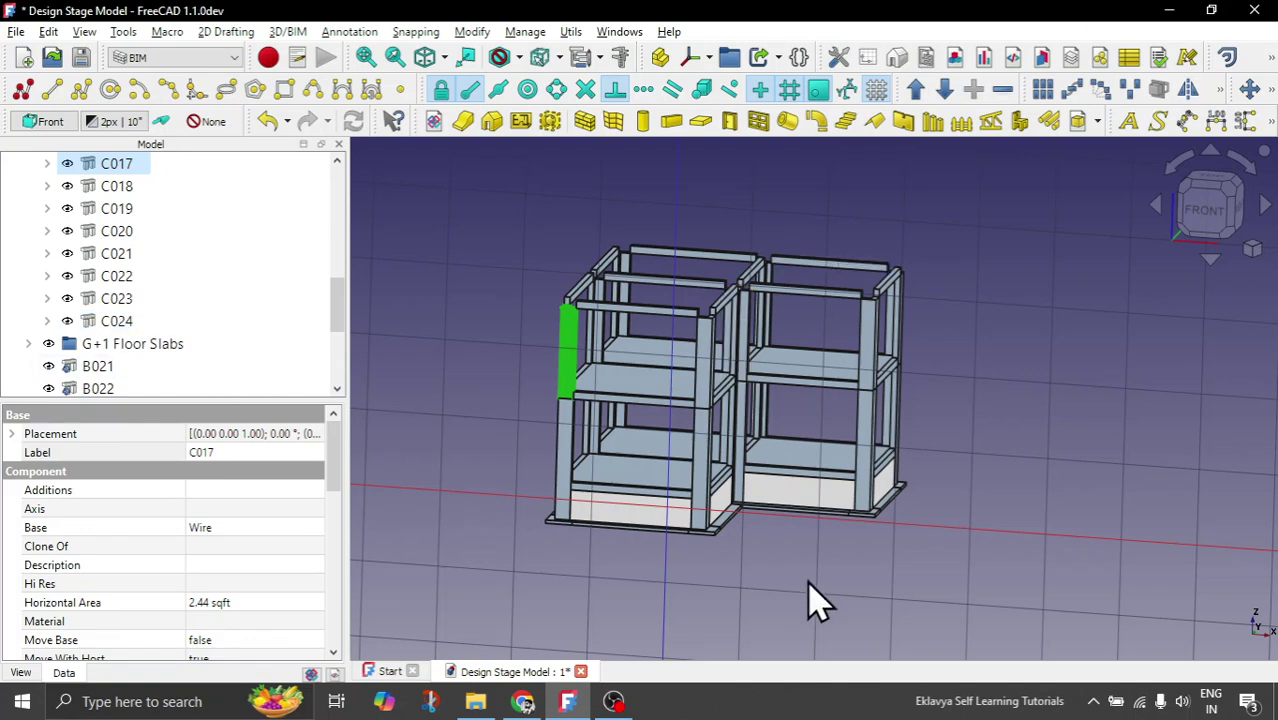
middle_drag(815, 600, 805, 557)
scroll(110, 290, up, 2)
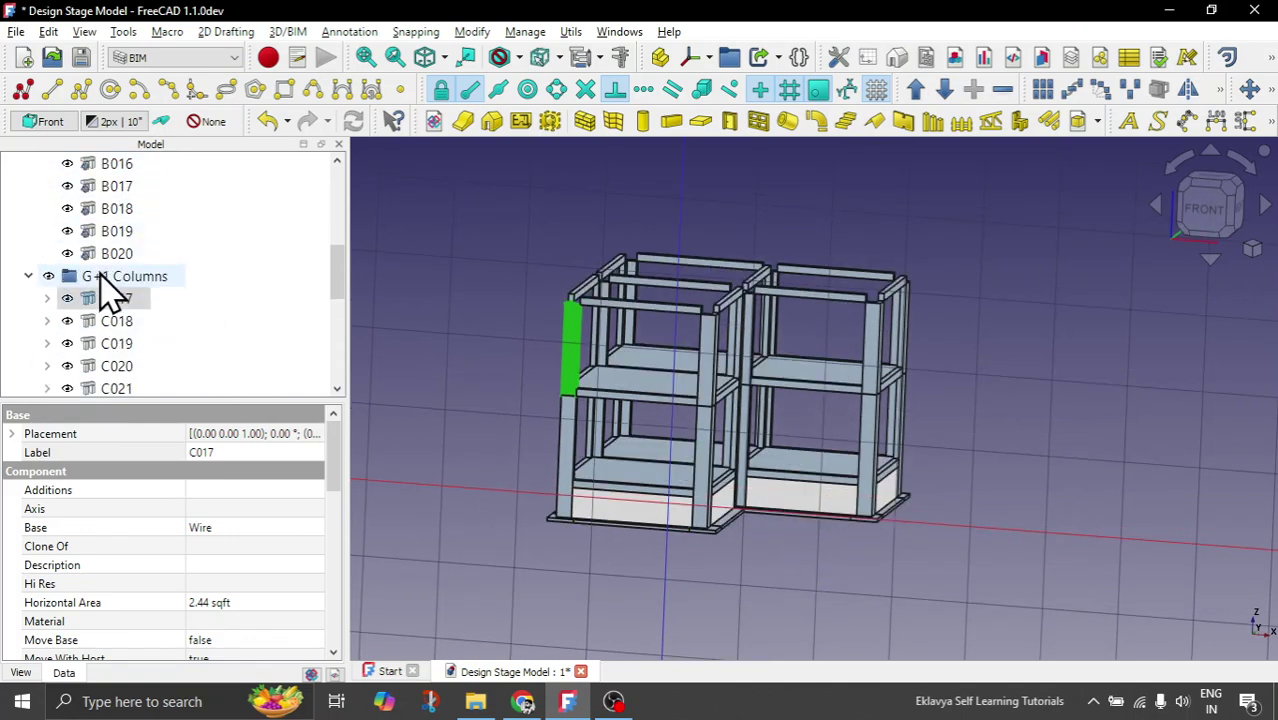
click(47, 272)
scroll(95, 300, down, 2)
scroll(100, 305, up, 2)
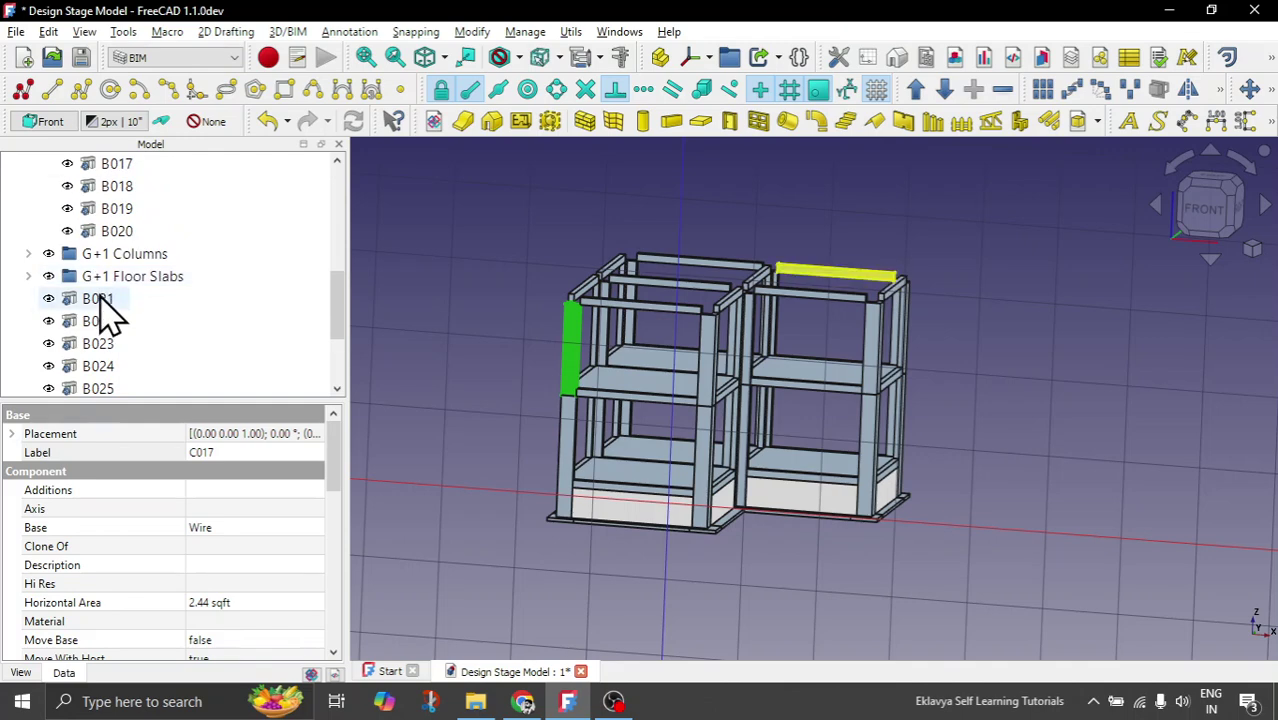
Step: Move beams B021 through B030 down 1' in the front view so their tops are flush with the column tops
click(98, 298)
scroll(125, 290, down, 2)
shift+click(100, 366)
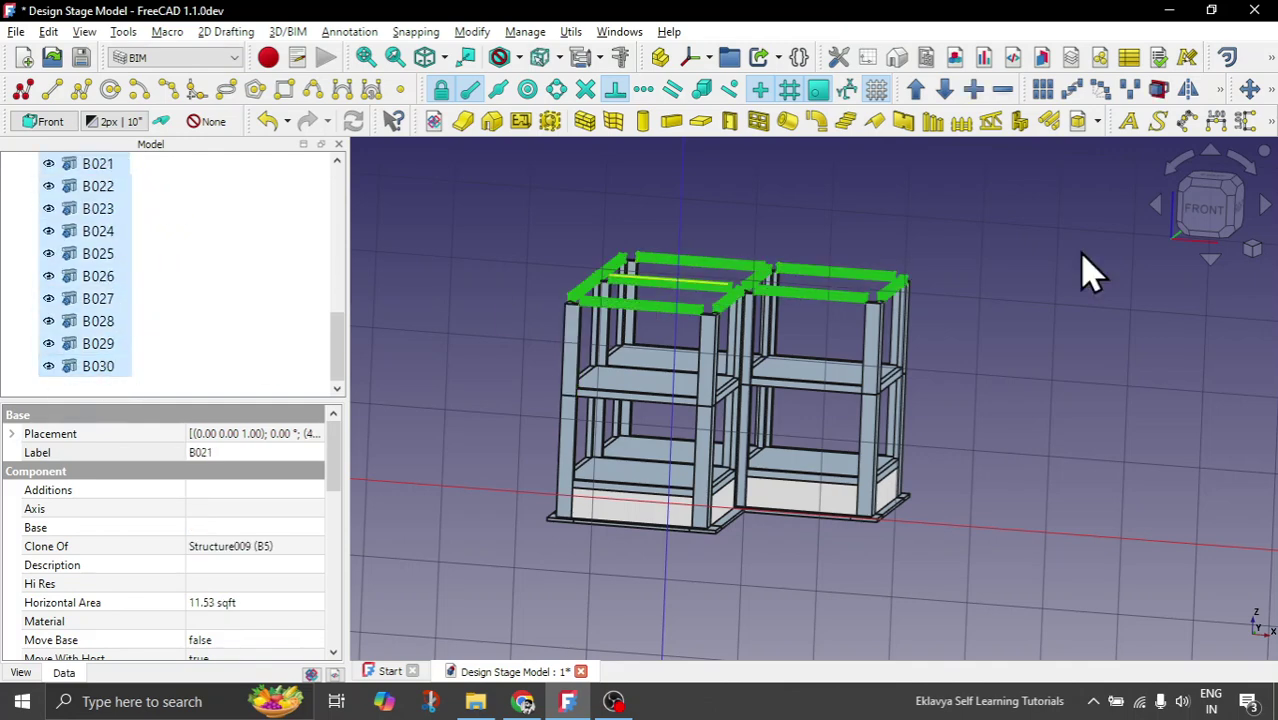
click(1212, 212)
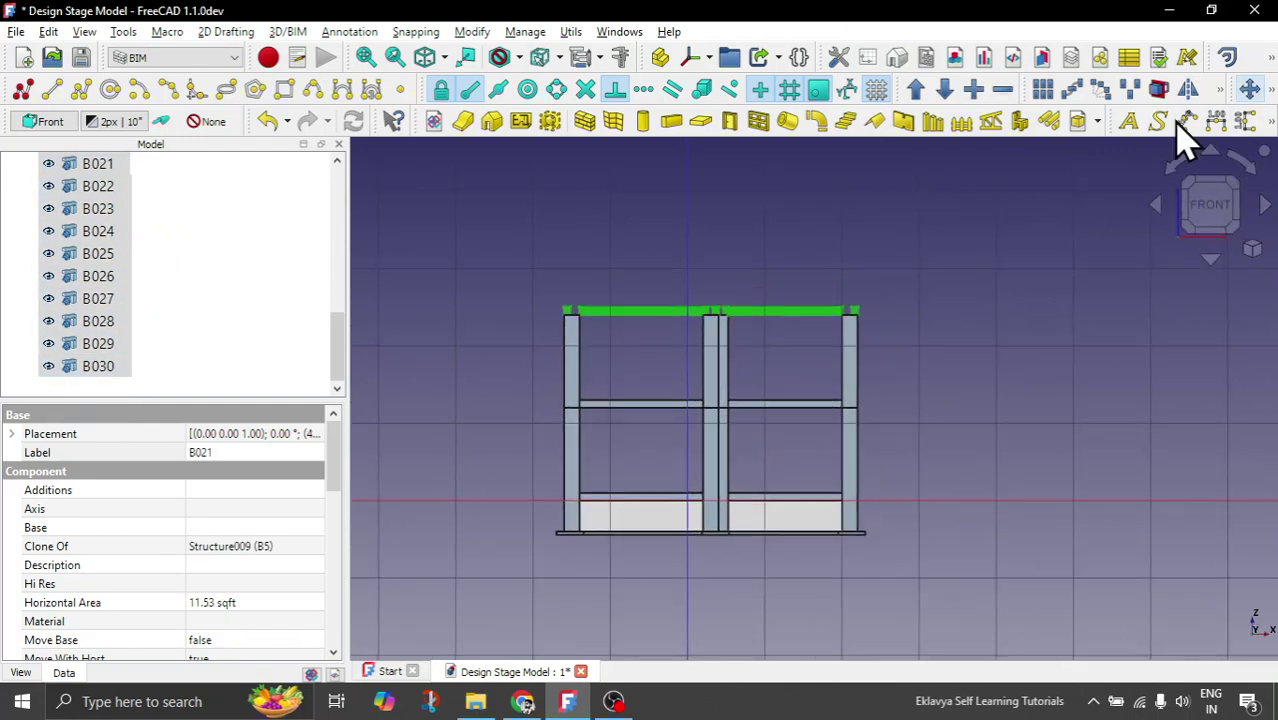
click(1249, 89)
scroll(557, 305, up, 10)
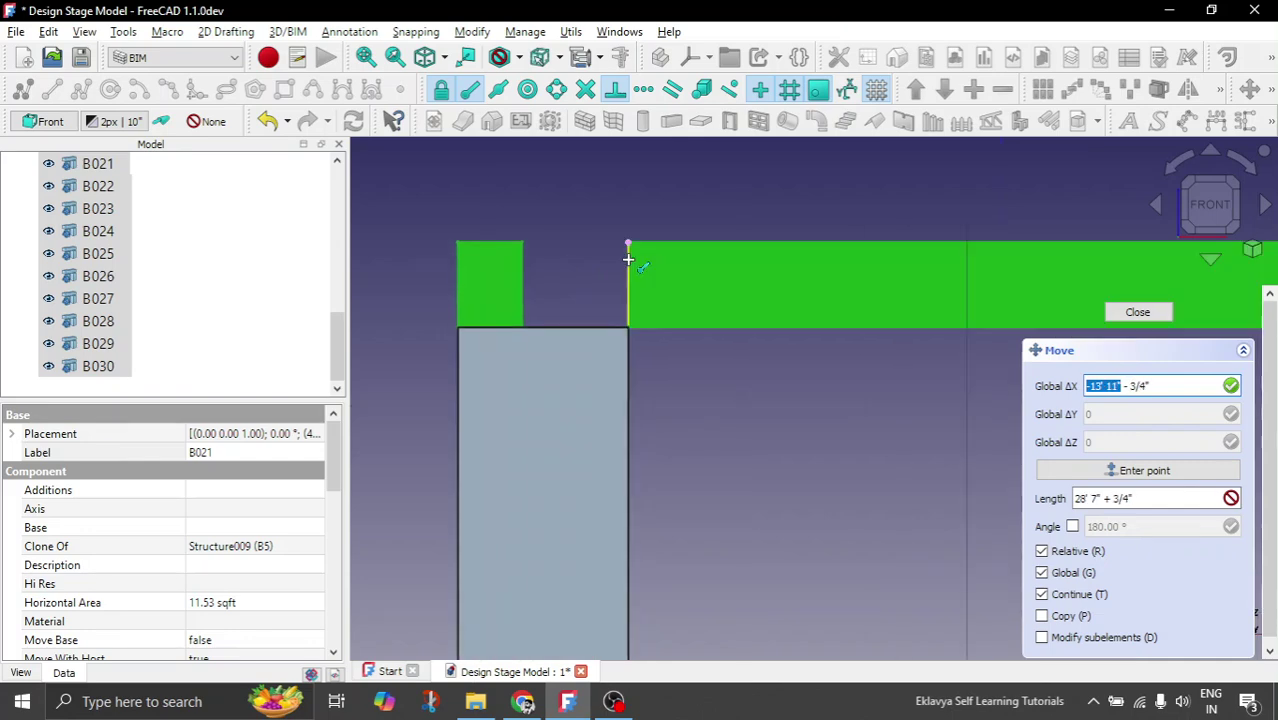
click(629, 245)
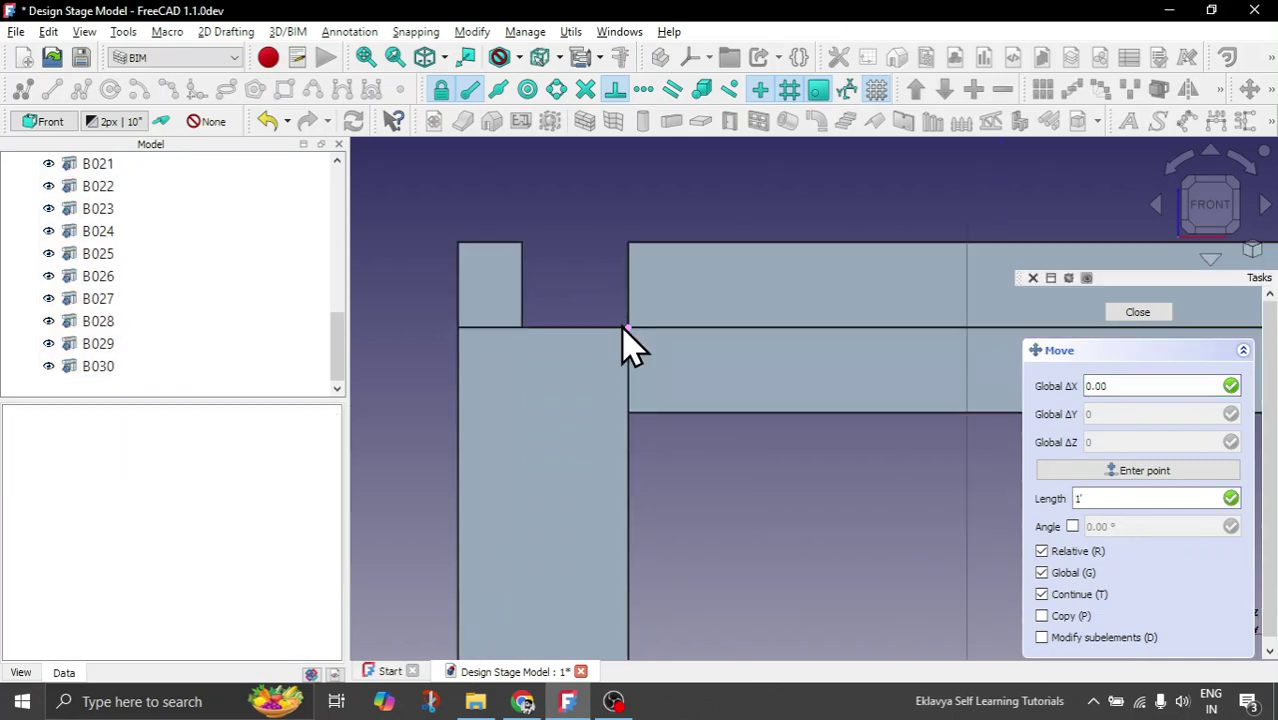
click(629, 330)
scroll(616, 308, down, 3)
key(Escape)
scroll(770, 440, down, 2)
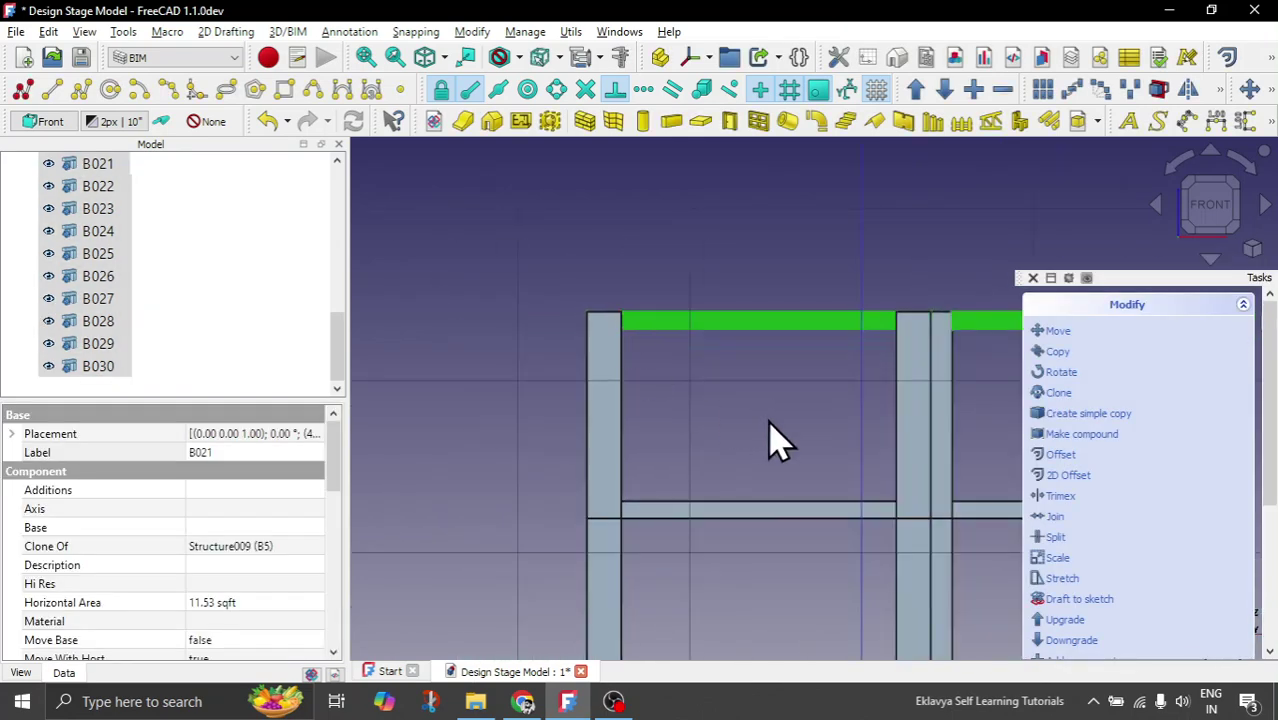
Step: Examine the lowered beams and the open front corner bay of the frame from several angles
middle_drag(770, 440, 763, 489)
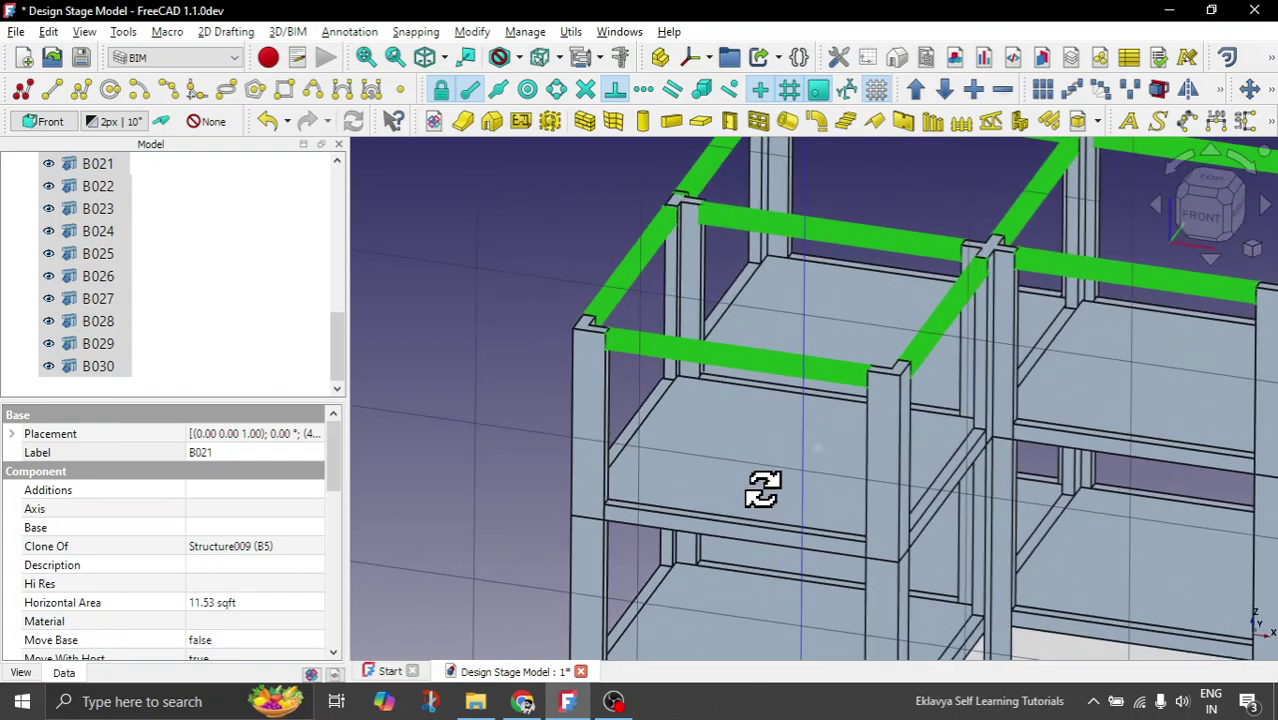
click(476, 408)
scroll(520, 408, down, 3)
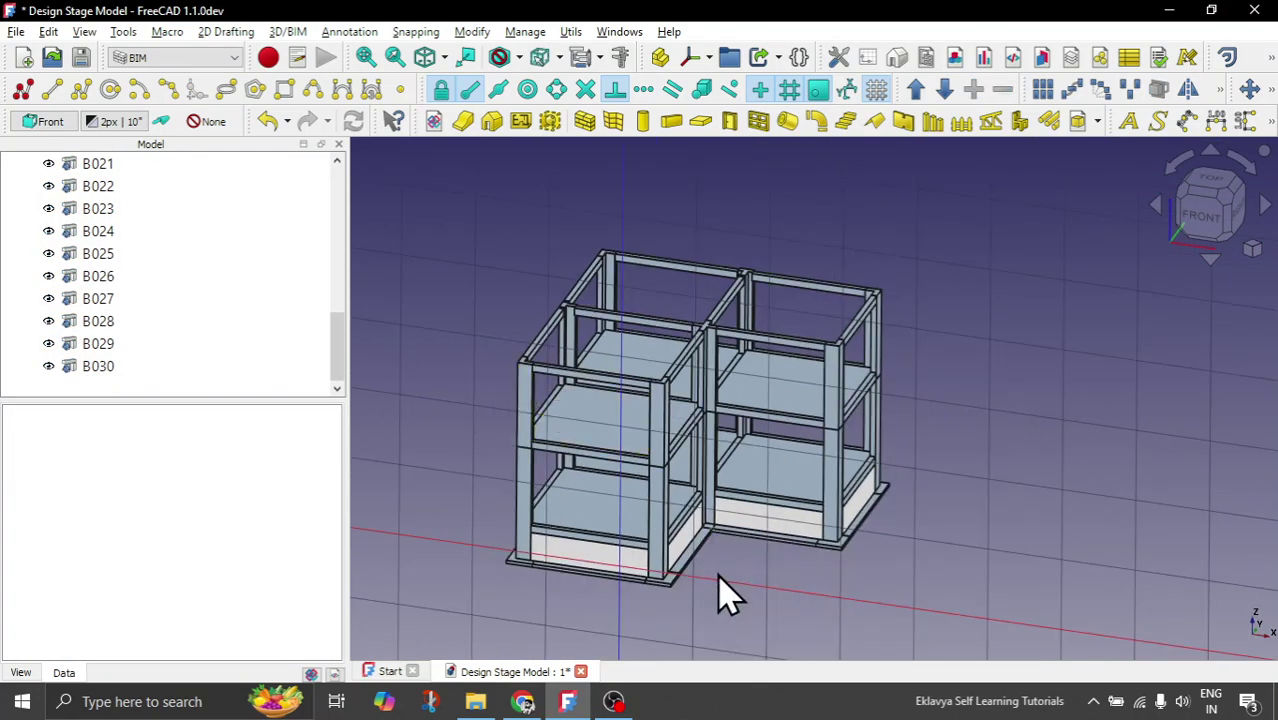
mouse_move(718, 578)
middle_down()
mouse_move(733, 571)
mouse_move(733, 593)
mouse_move(770, 596)
mouse_move(707, 559)
middle_up()
scroll(645, 462, up, 3)
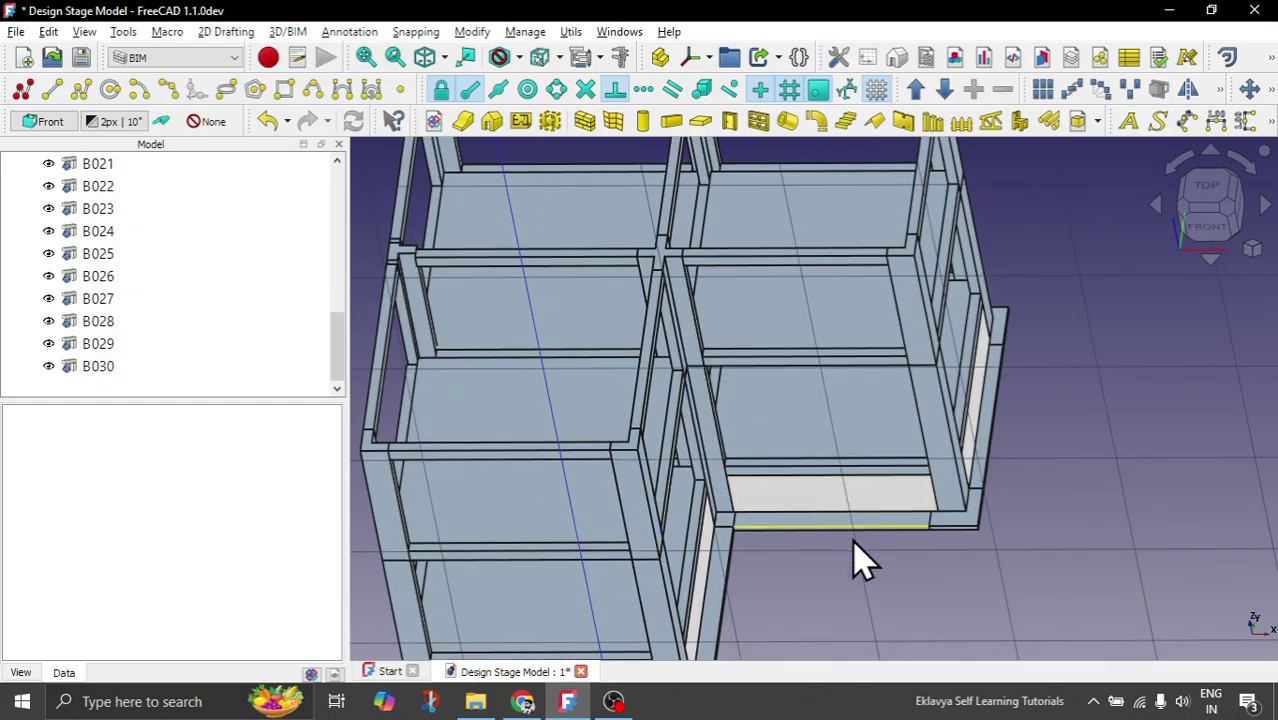
scroll(888, 460, down, 5)
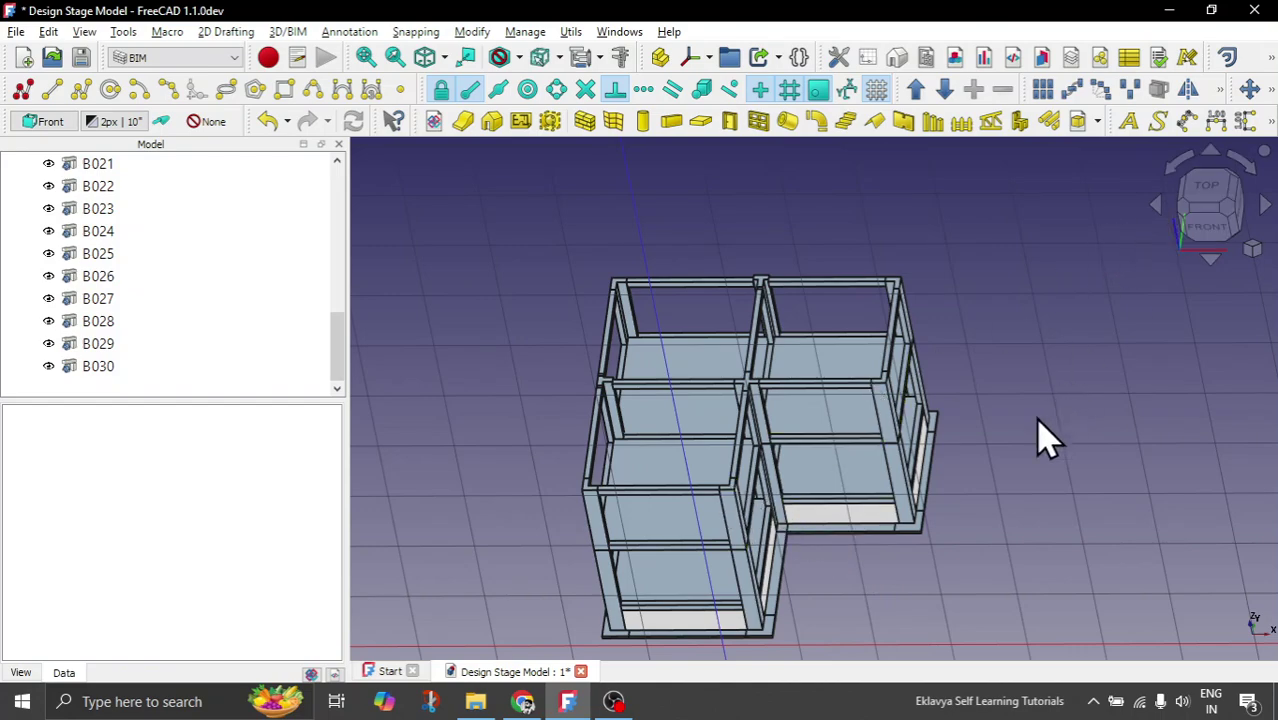
middle_drag(1045, 440, 907, 522)
Step: Set the working plane to the top face of column C017 at the front corner of the frame
scroll(590, 495, up, 5)
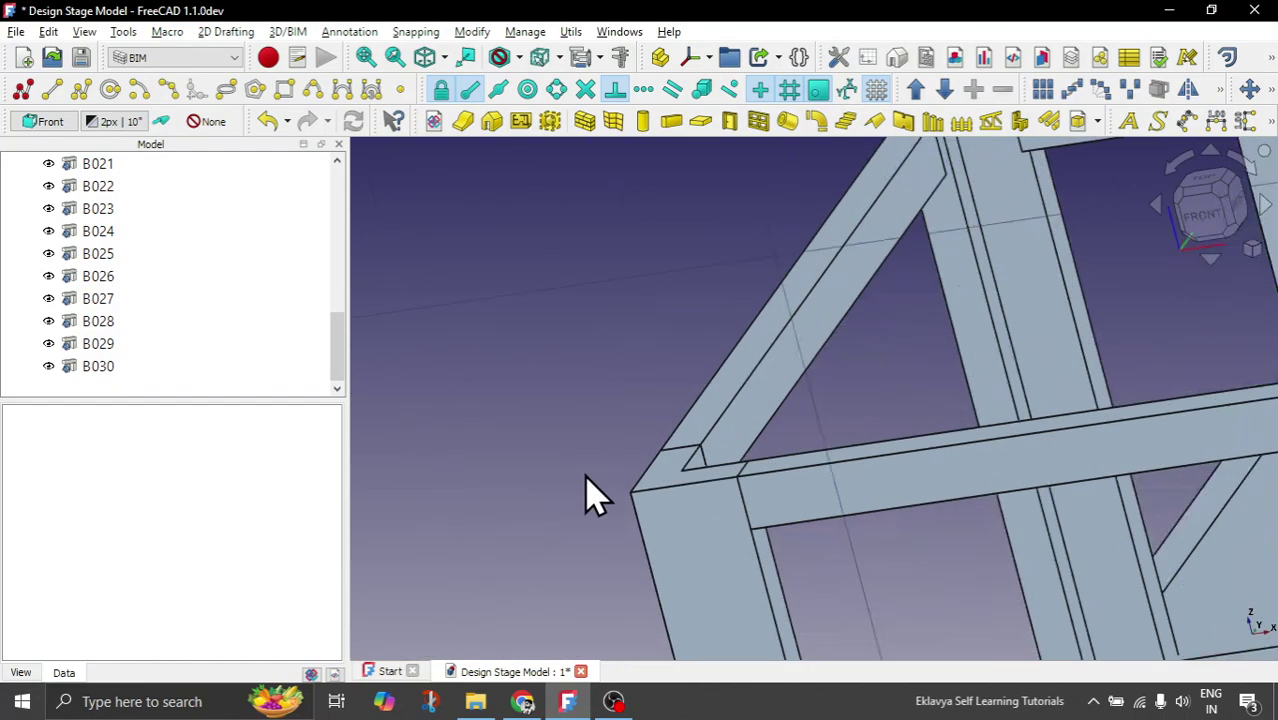
scroll(590, 495, up, 1)
click(708, 494)
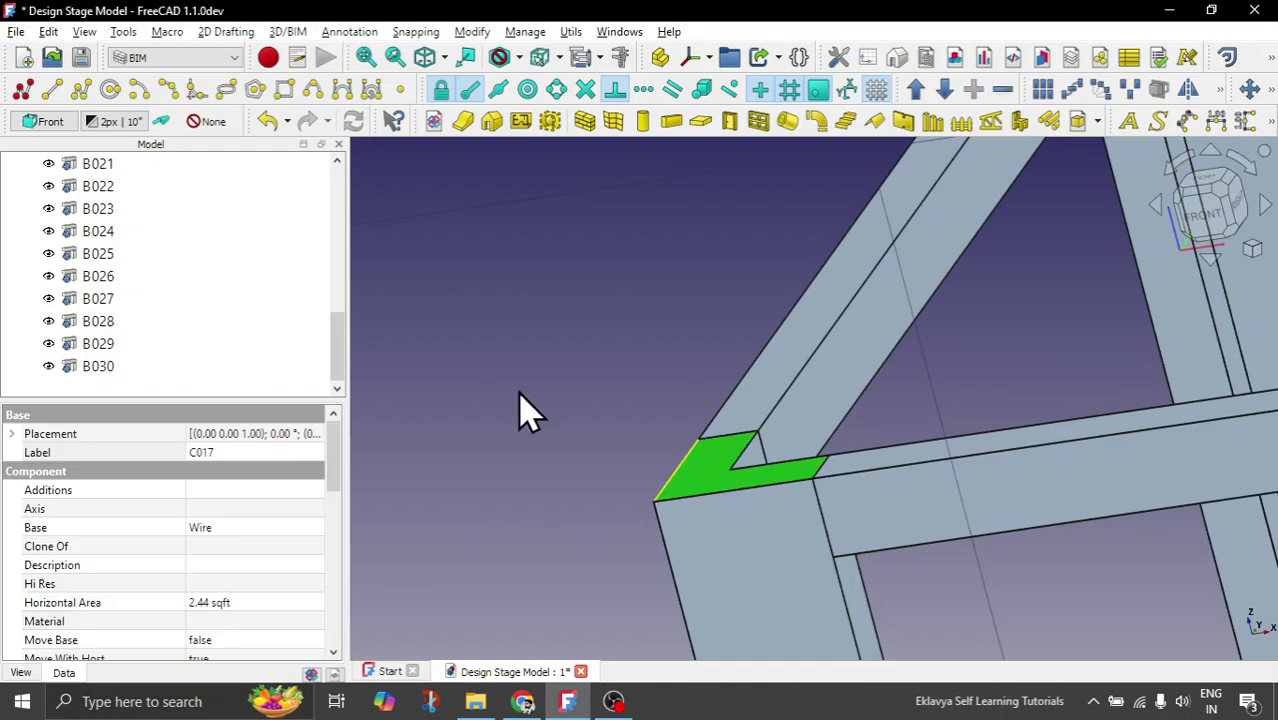
click(55, 124)
scroll(590, 350, down, 4)
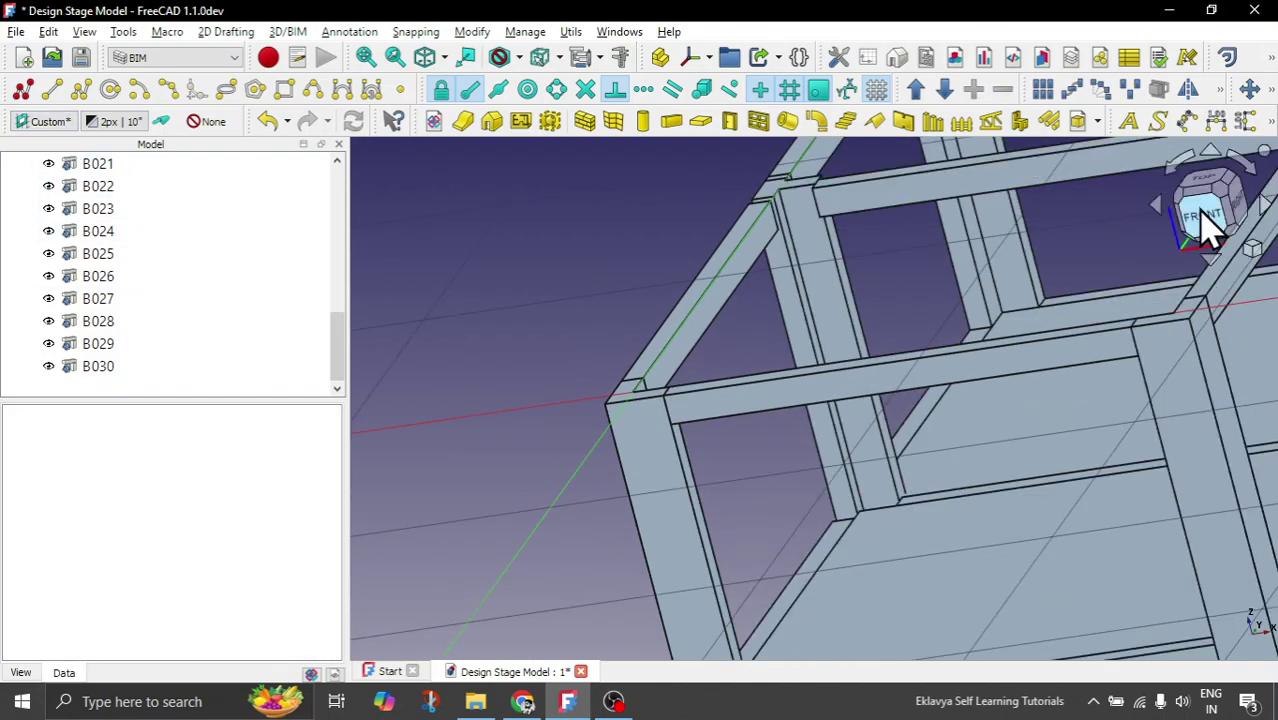
Step: In the top view, draw a line about 25' long straight toward the front from the outer corner of column C019
click(1205, 222)
scroll(713, 379, down, 5)
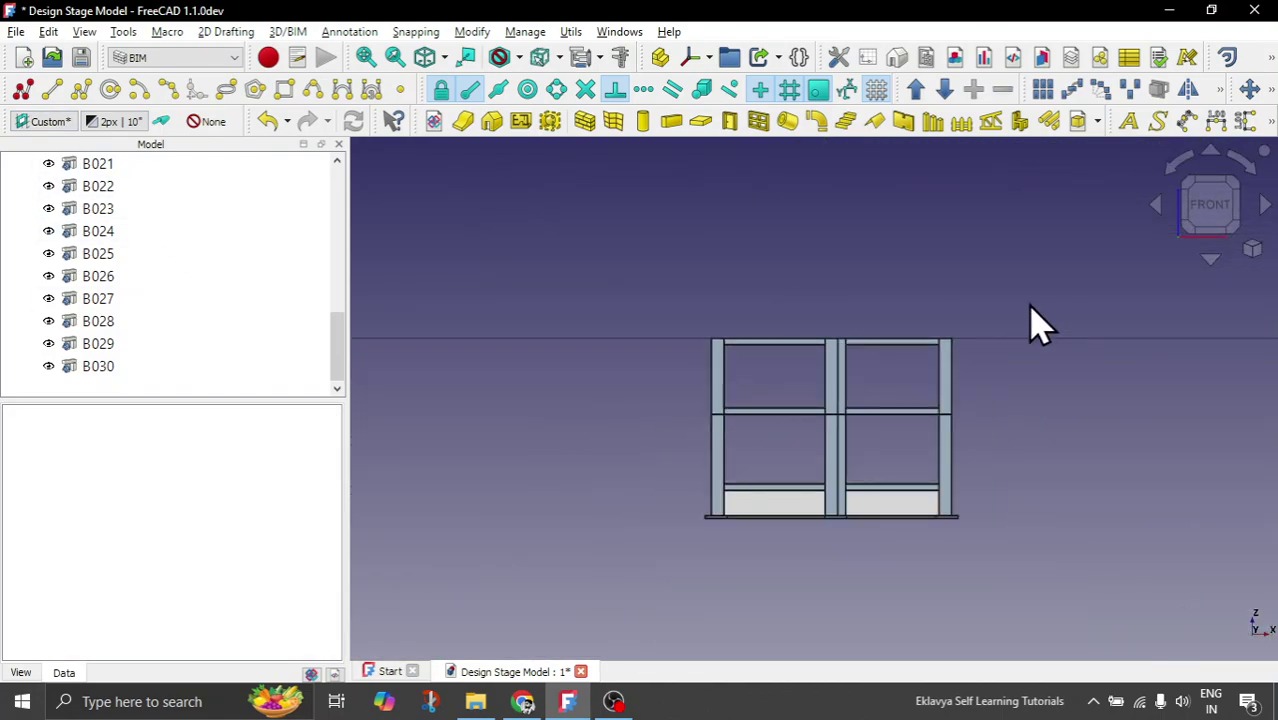
middle_drag(1040, 360, 1004, 386)
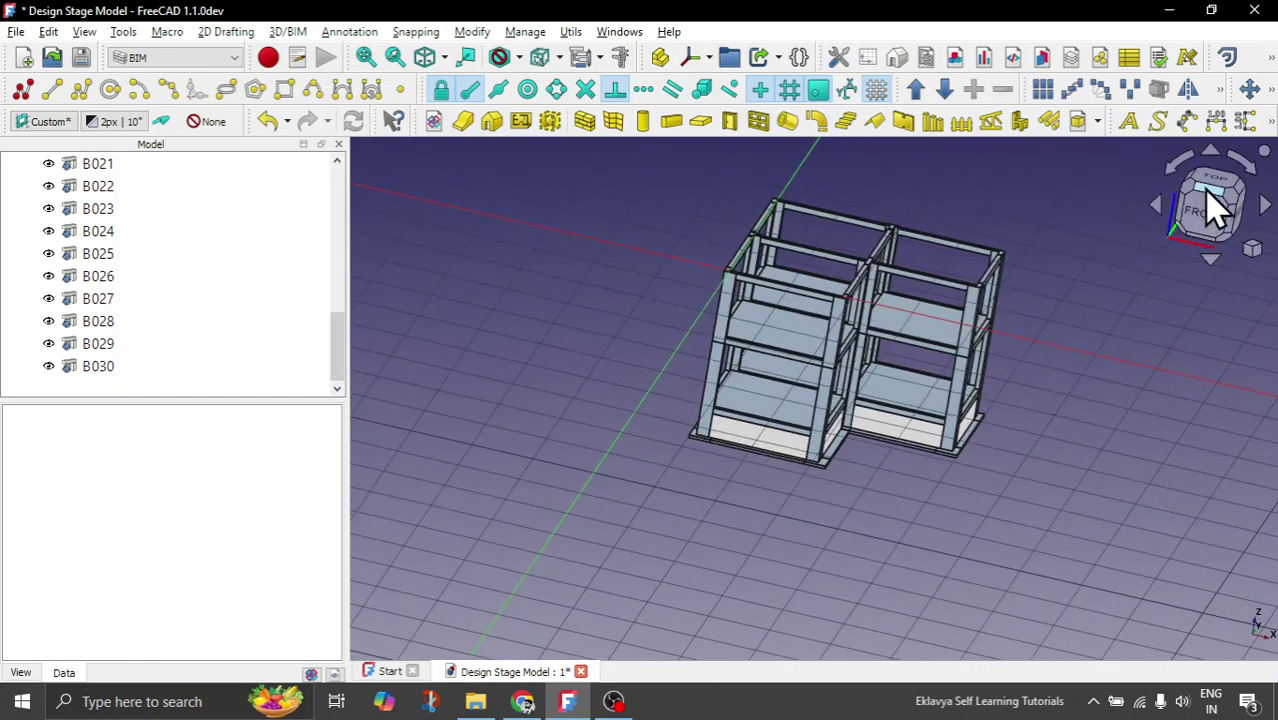
click(1213, 185)
scroll(770, 508, down, 1)
scroll(830, 362, up, 5)
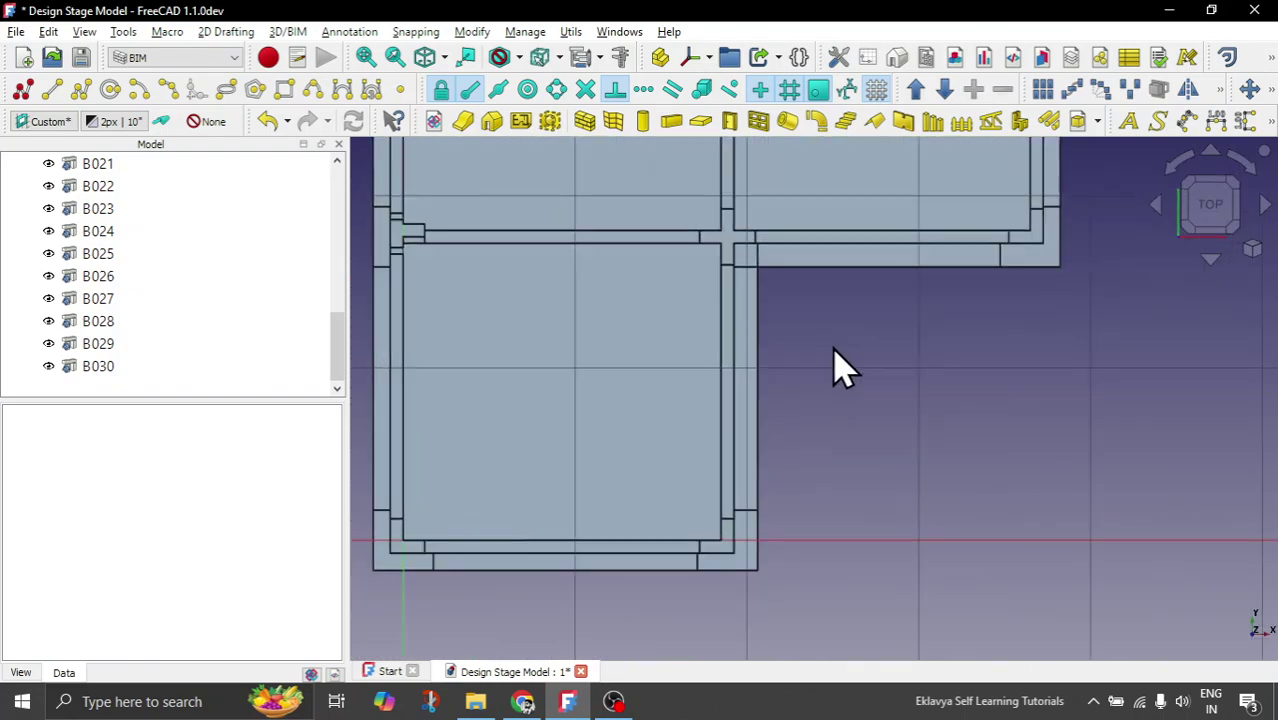
scroll(770, 442, down, 2)
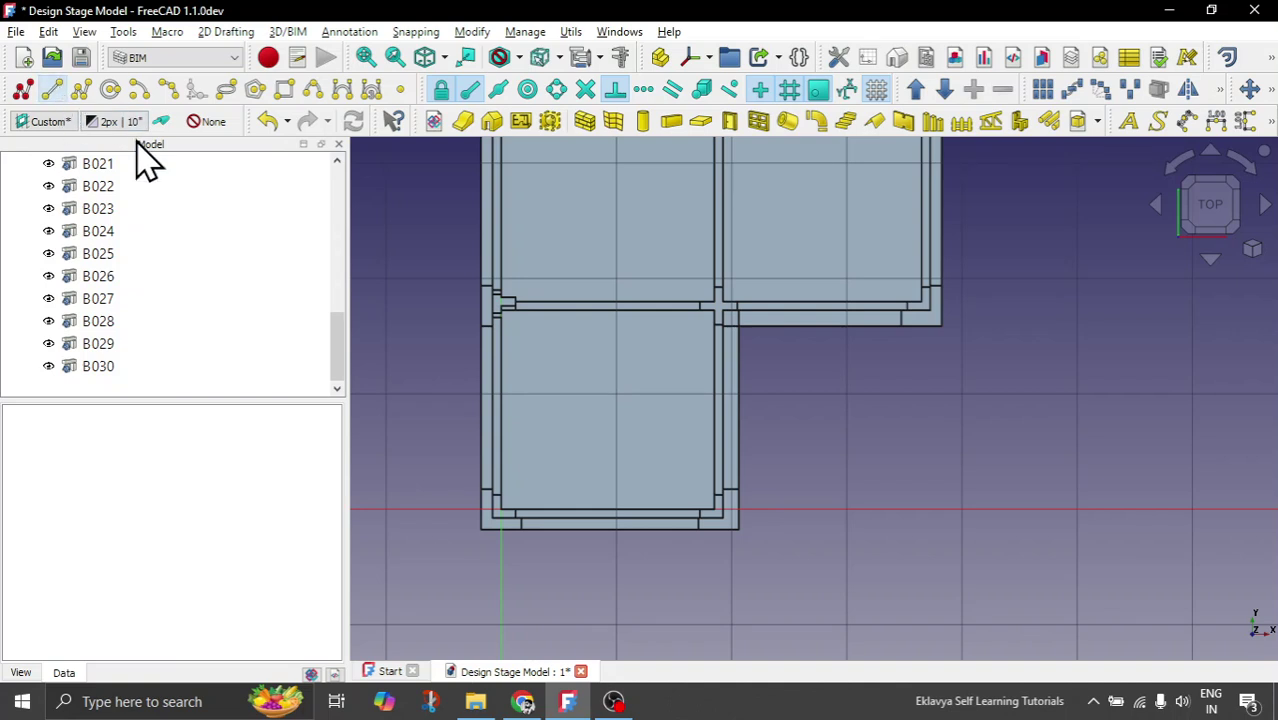
click(930, 314)
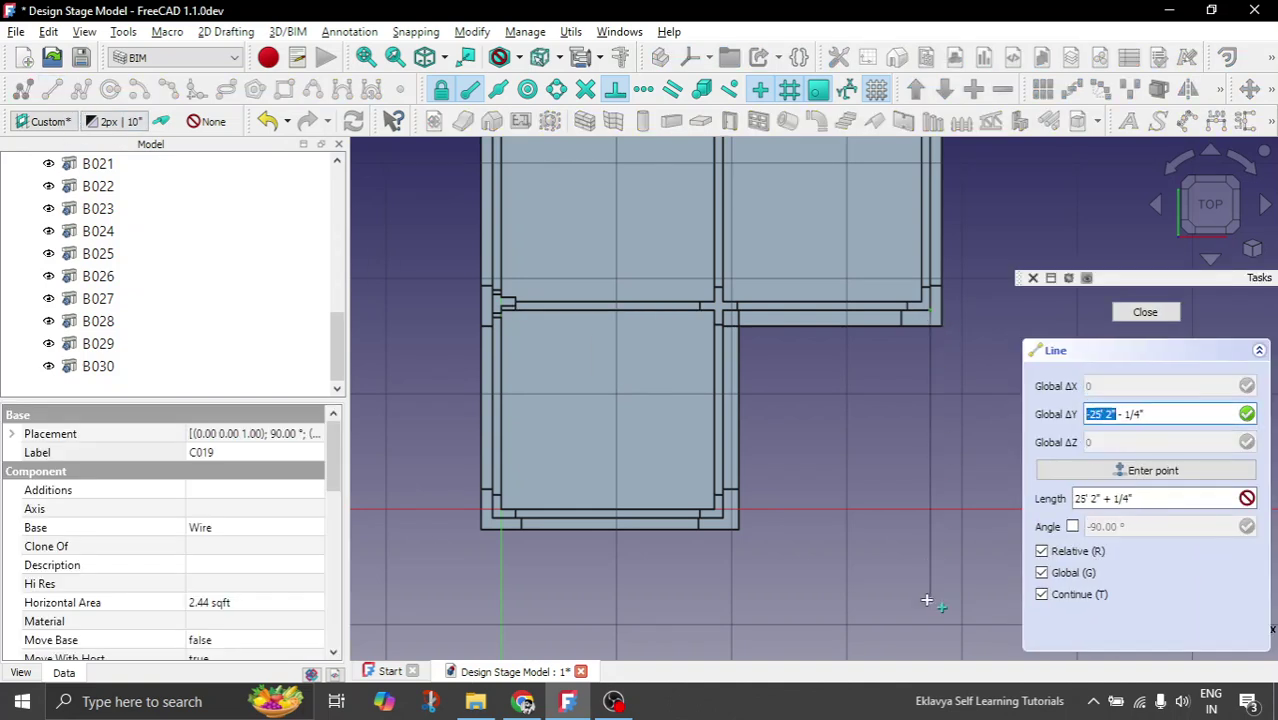
click(928, 601)
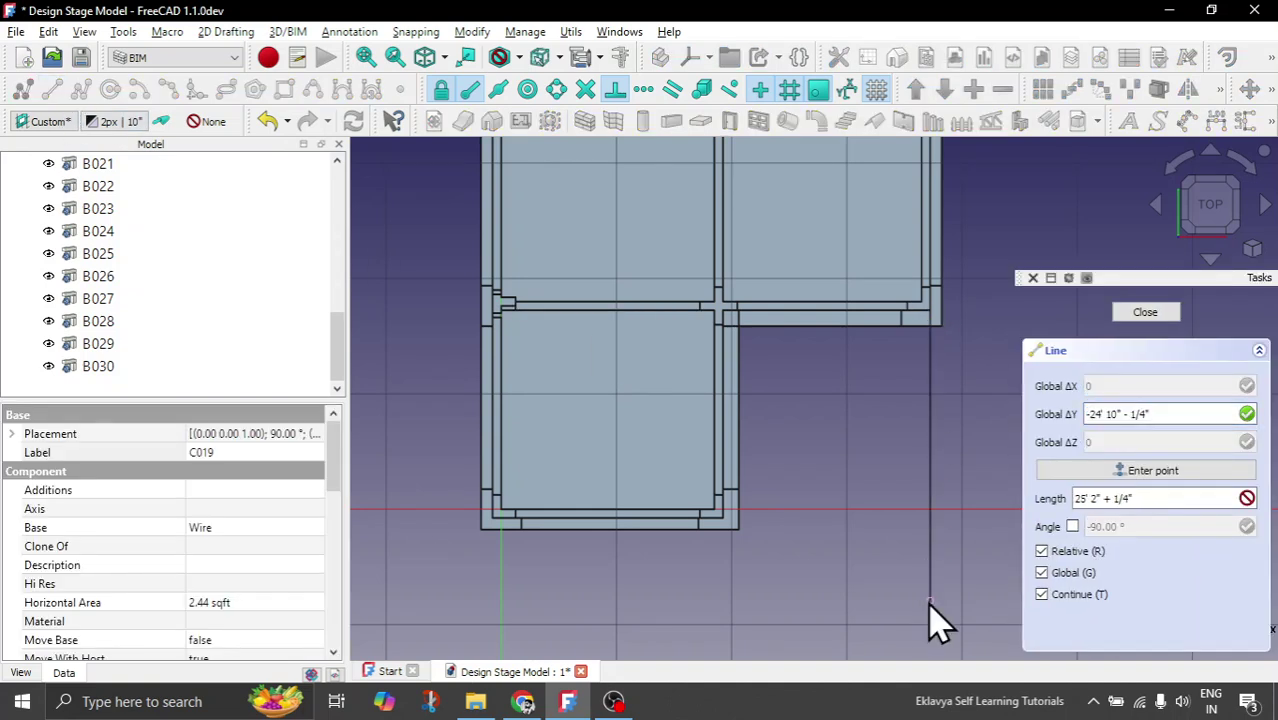
Step: Draw a horizontal line about 24' long from the outer corner of column C018 across the first line, and finish the Line command
click(745, 521)
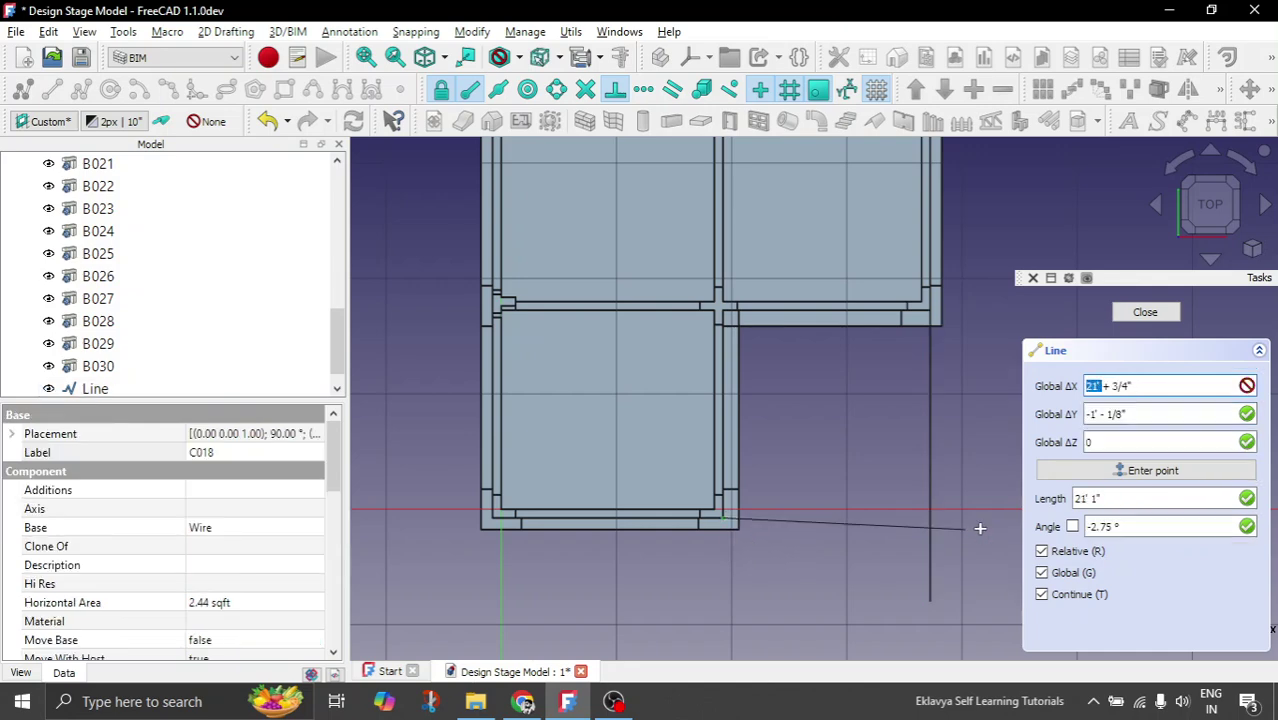
click(1000, 525)
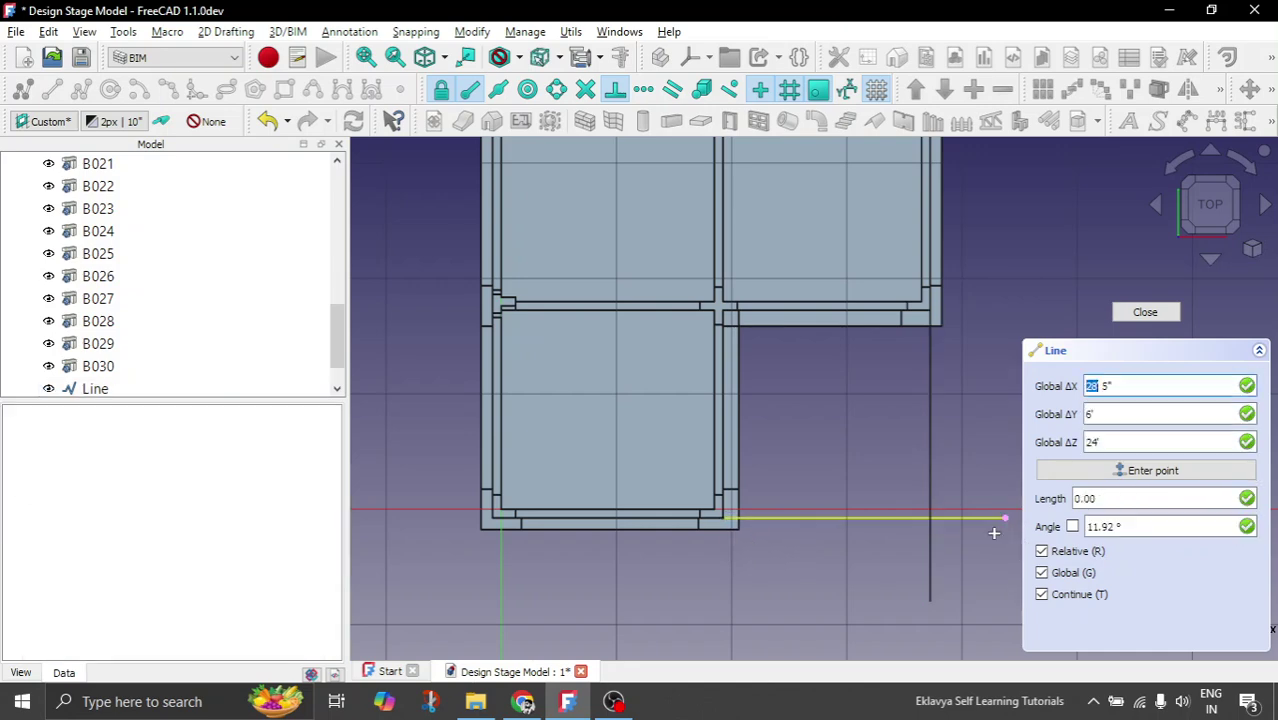
key(Escape)
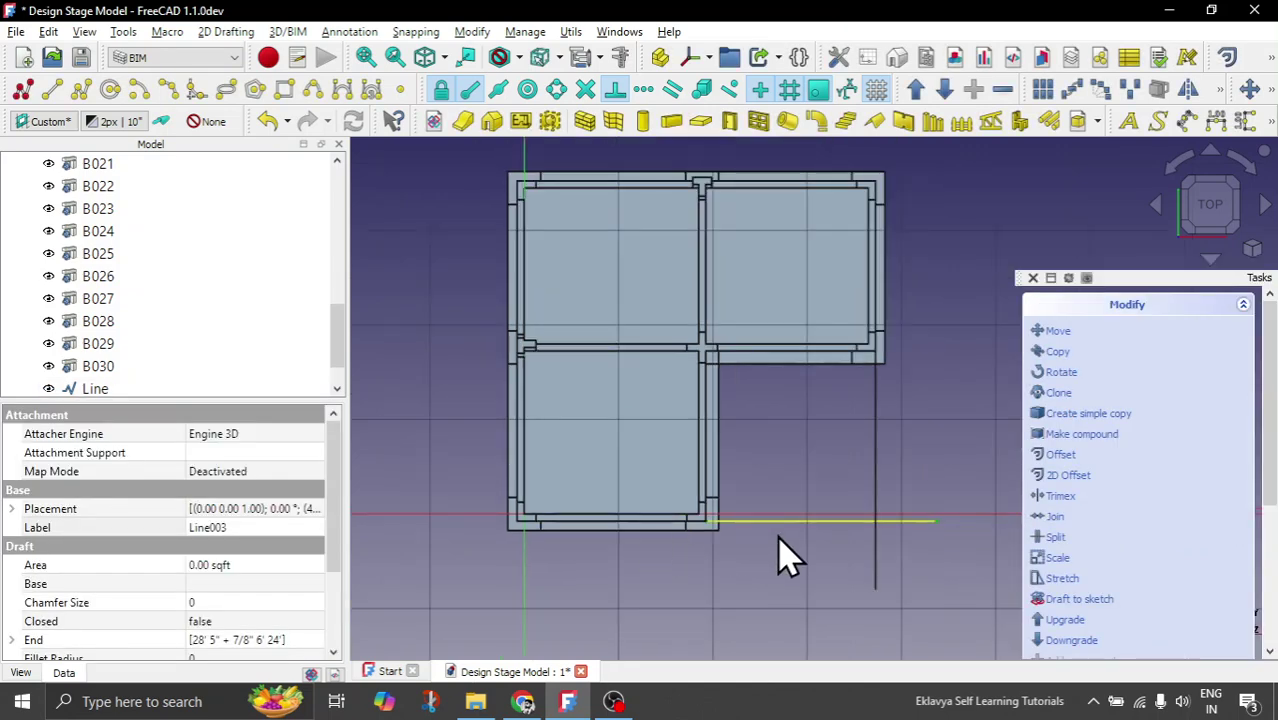
scroll(790, 465, up, 2)
click(730, 432)
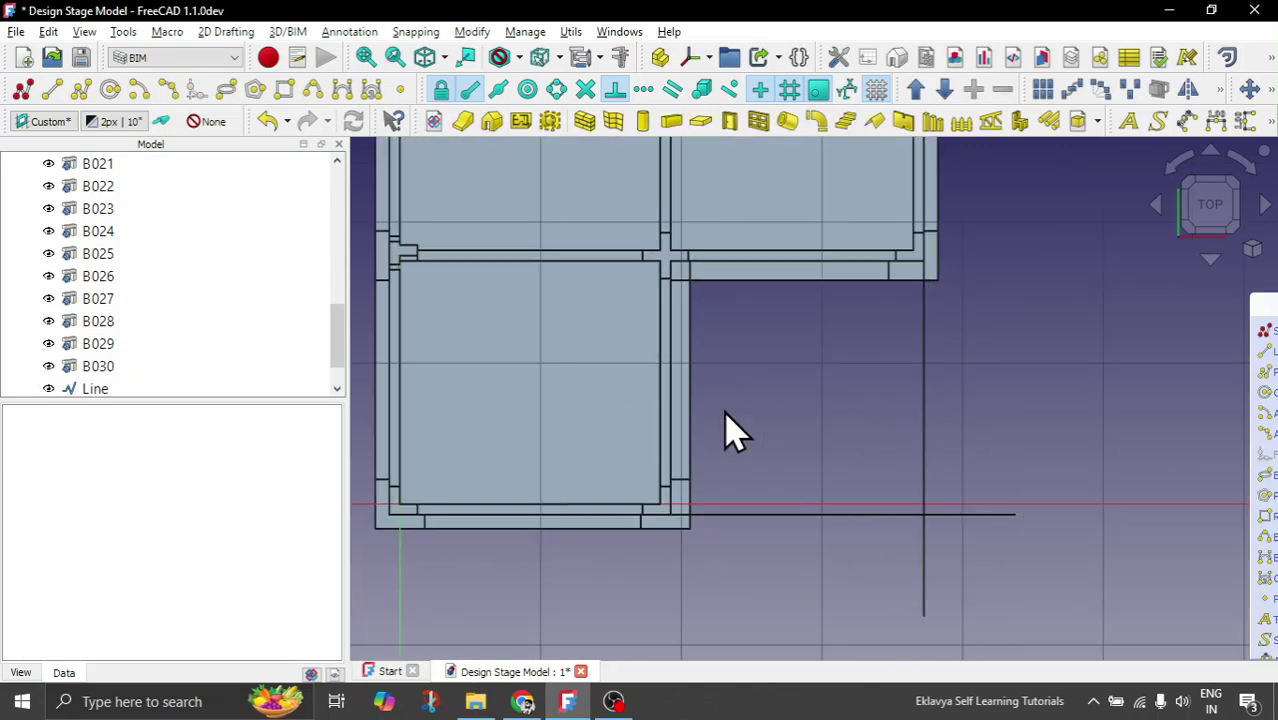
click(671, 121)
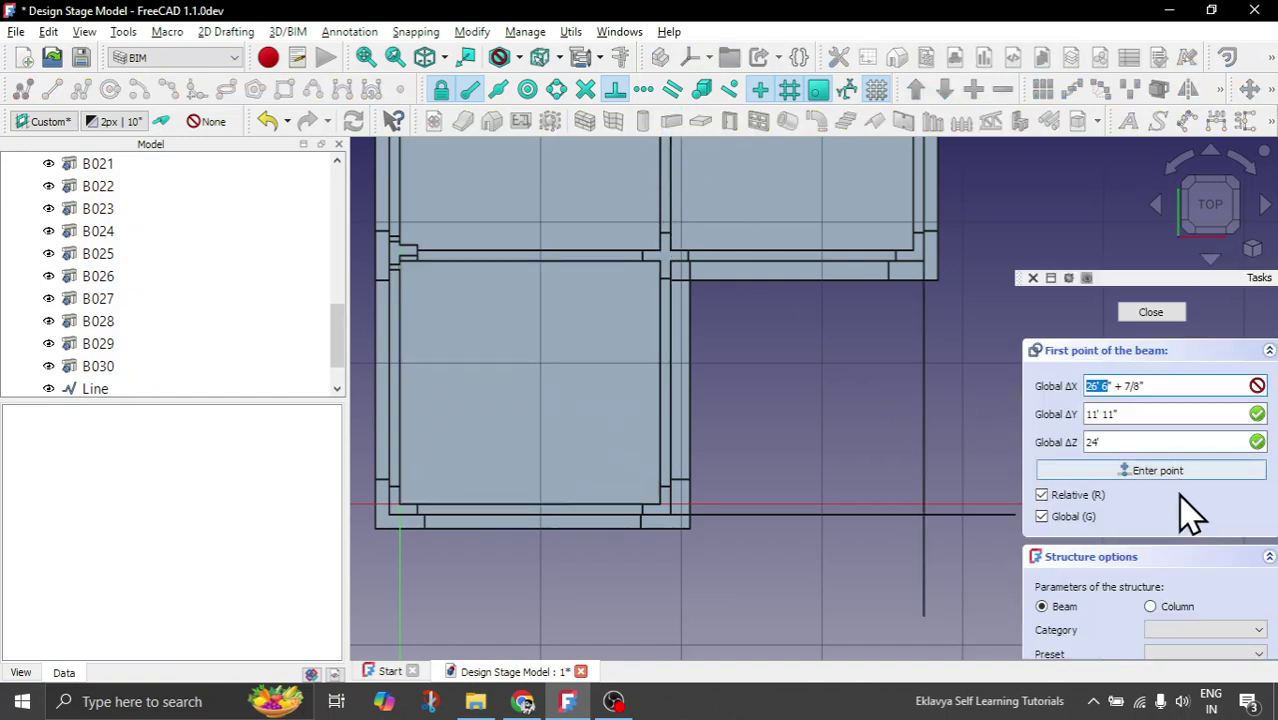
scroll(1160, 510, down, 2)
scroll(1135, 550, down, 1)
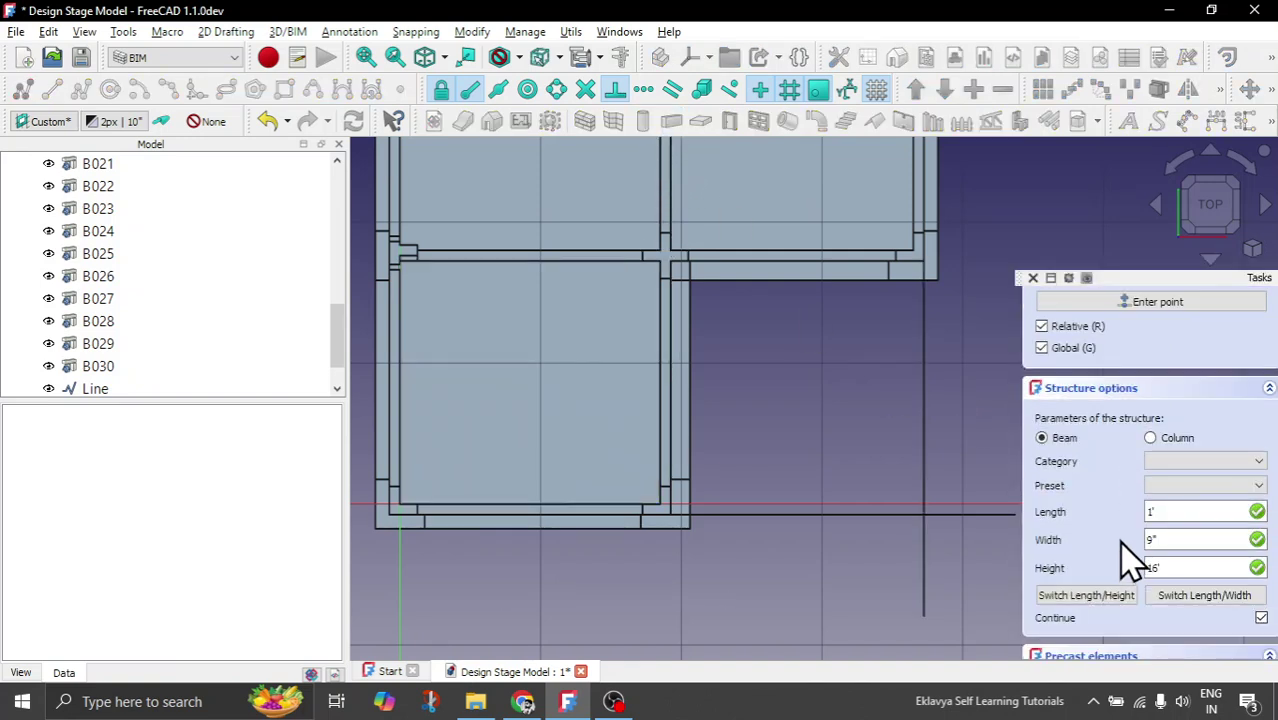
double_click(1141, 567)
text(1)
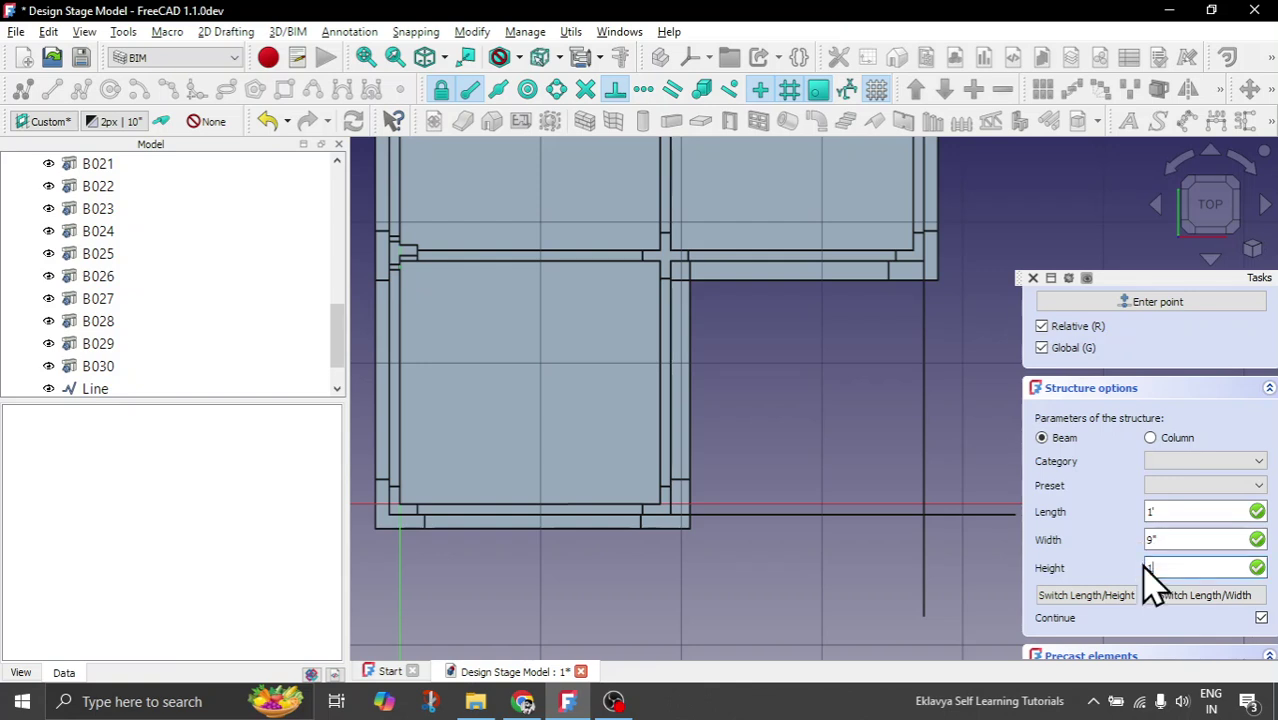
scroll(698, 517, up, 5)
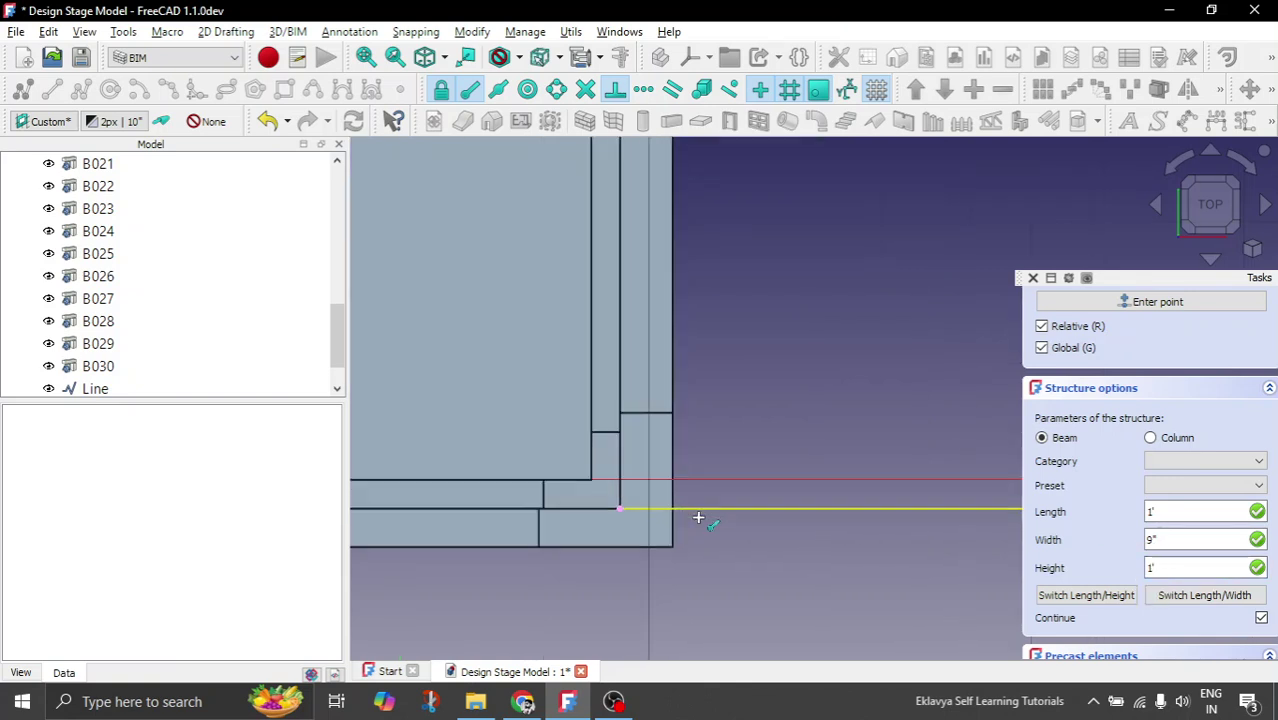
click(596, 511)
scroll(596, 511, down, 3)
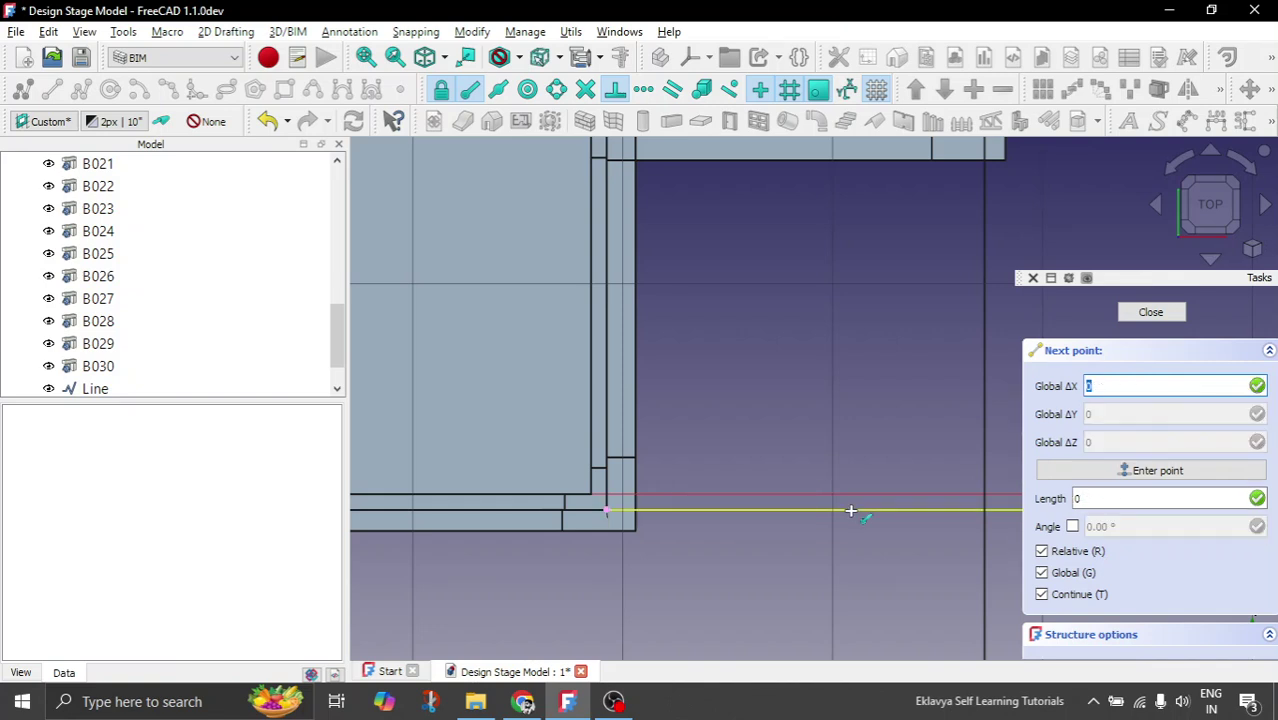
key(Escape)
scroll(656, 528, down, 2)
scroll(645, 530, up, 4)
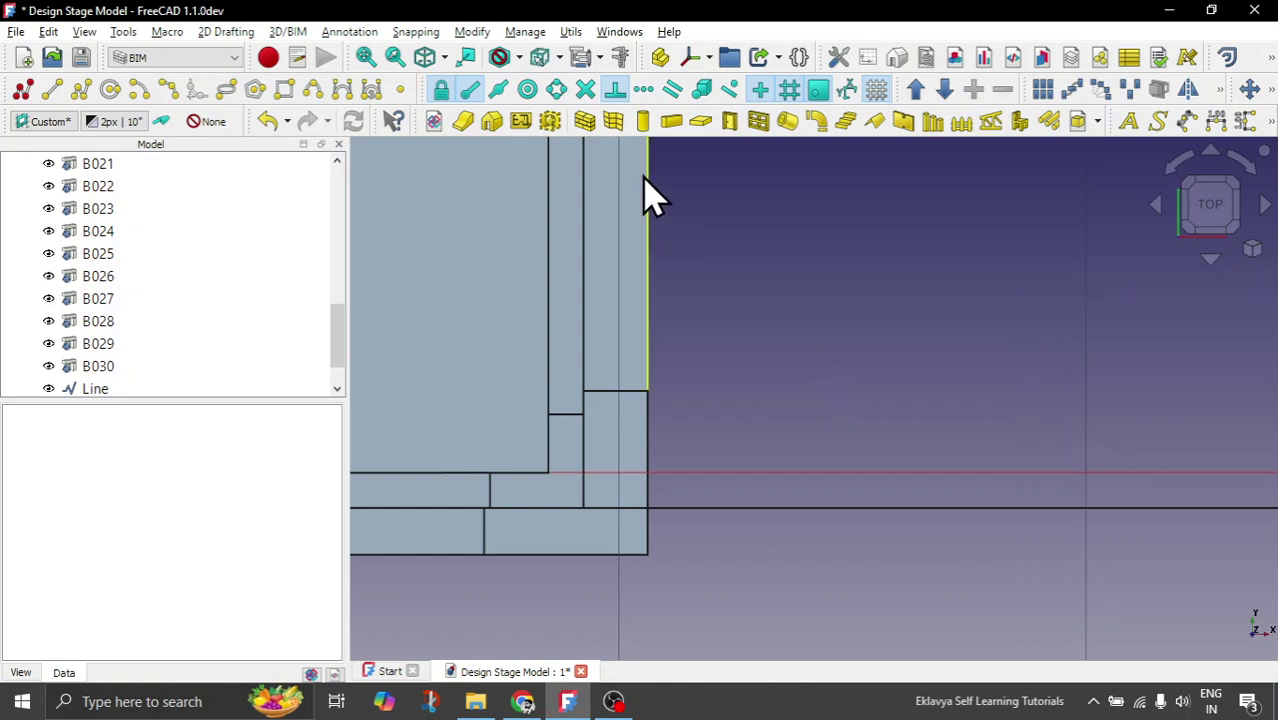
Step: Draw a beam 9" wide and 1' high from column C018's outer corner along the horizontal line to its intersection with the vertical line
scroll(222, 323, down, 1)
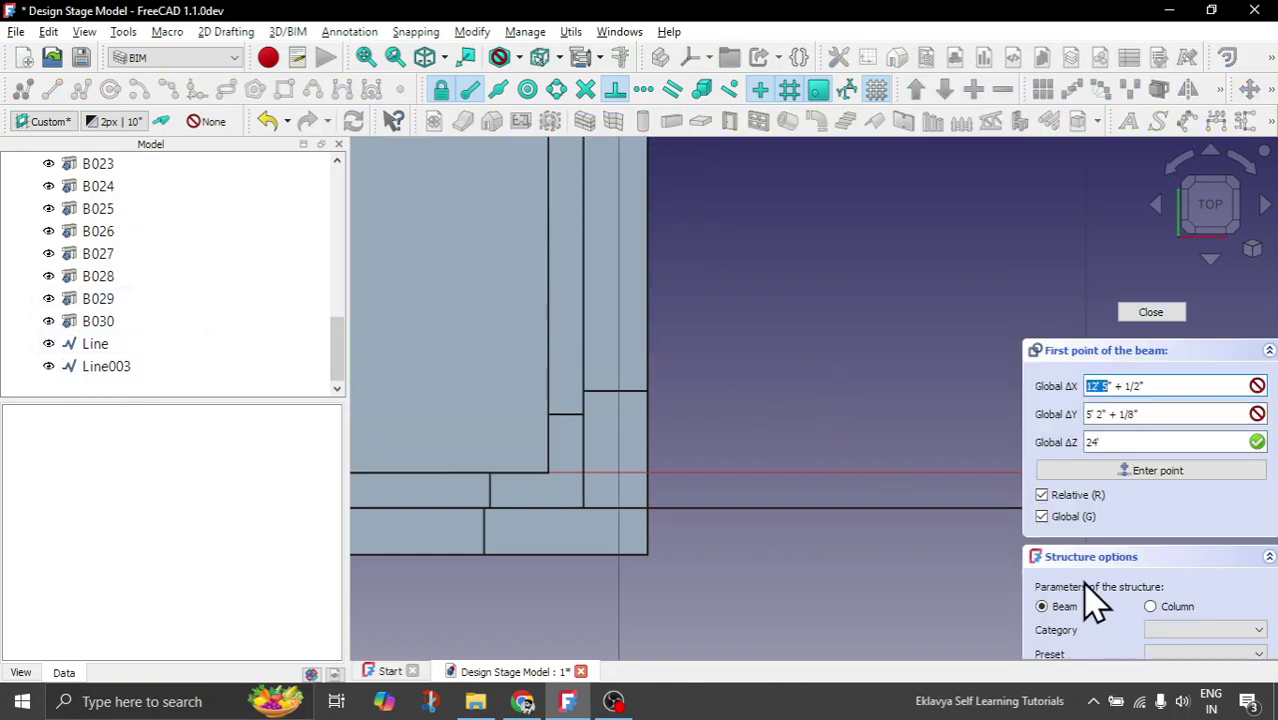
scroll(1087, 585, down, 3)
click(1142, 622)
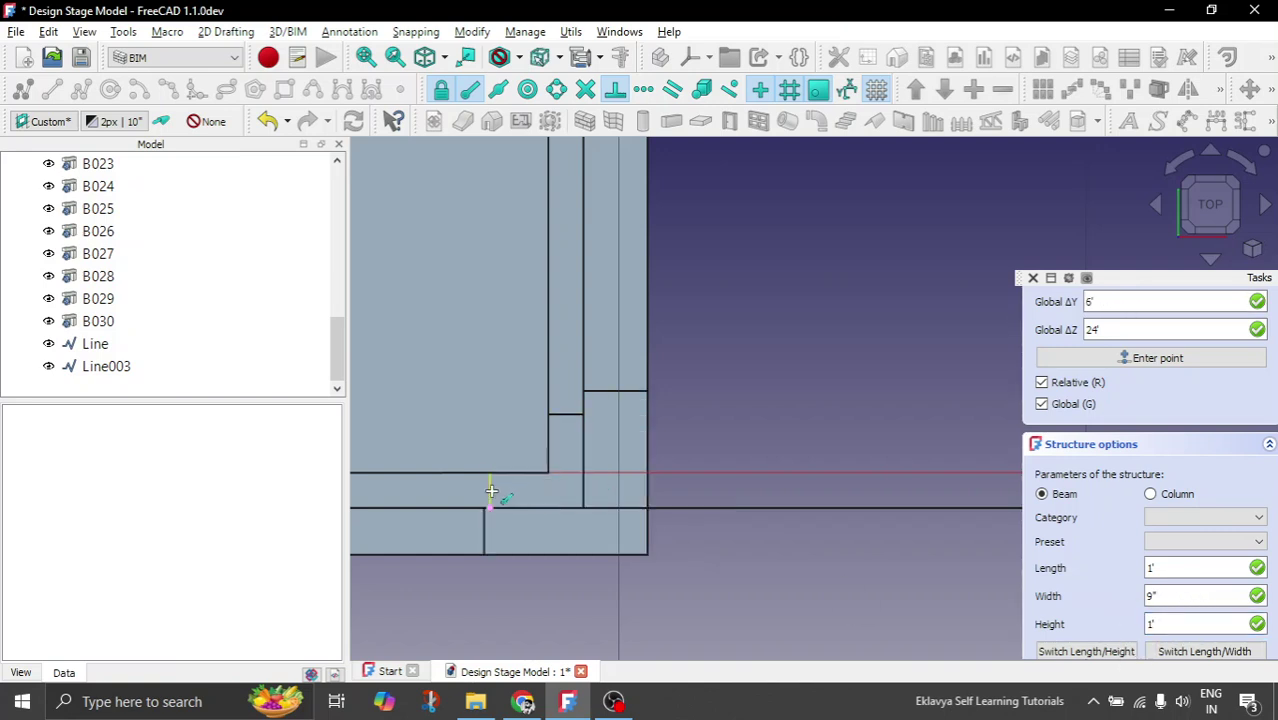
scroll(491, 490, up, 4)
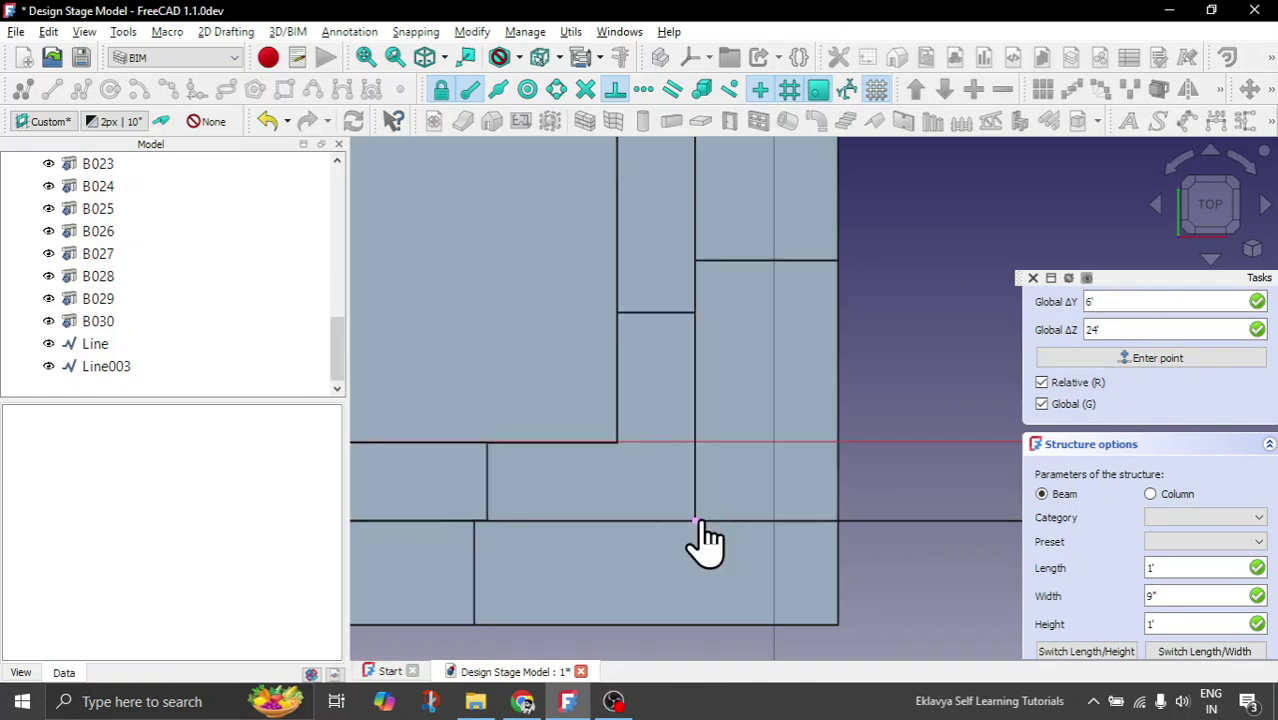
click(508, 491)
scroll(556, 491, down, 3)
scroll(817, 494, up, 1)
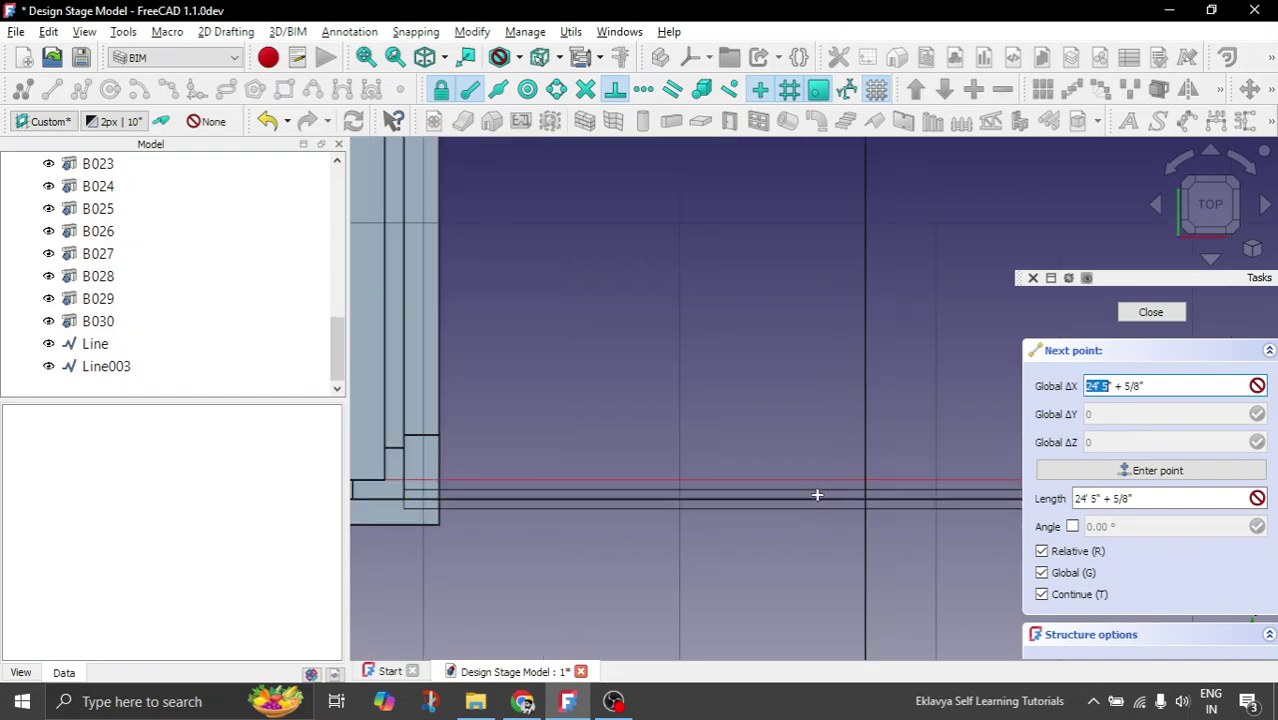
click(775, 535)
key(Escape)
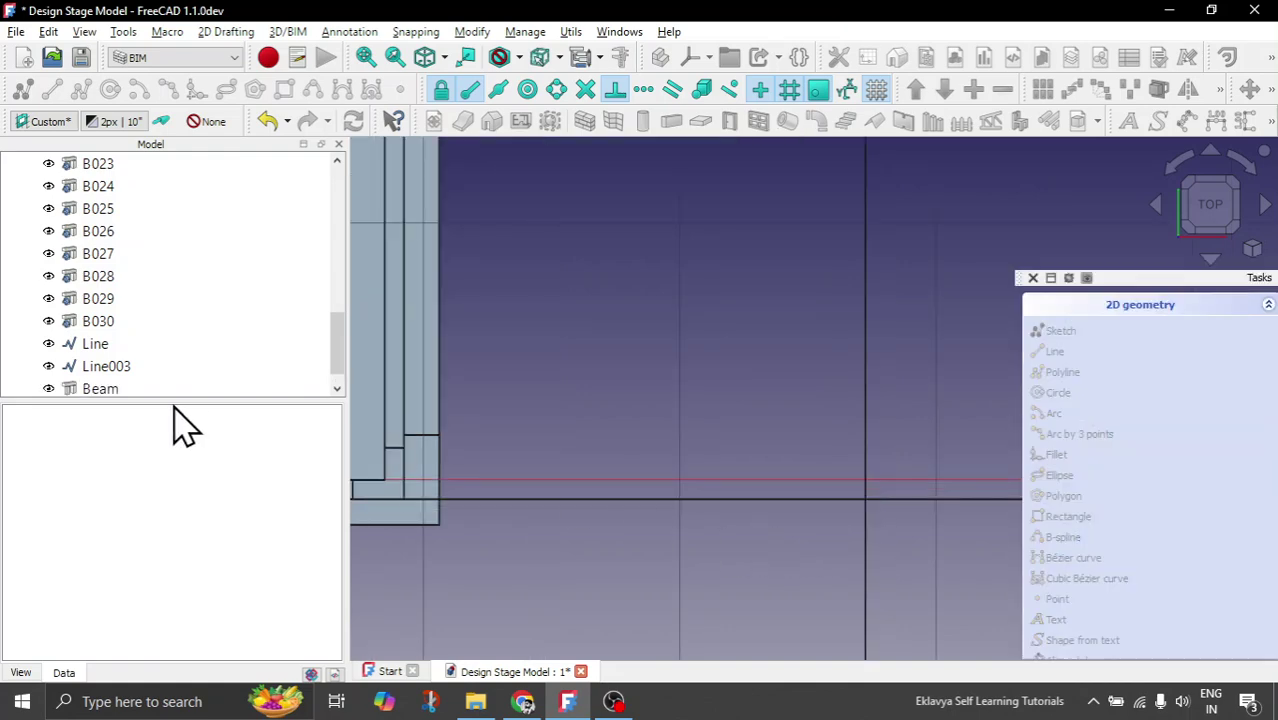
Step: Set the height of the newly drawn horizontal beam to 1'
click(104, 390)
drag(336, 493, 345, 655)
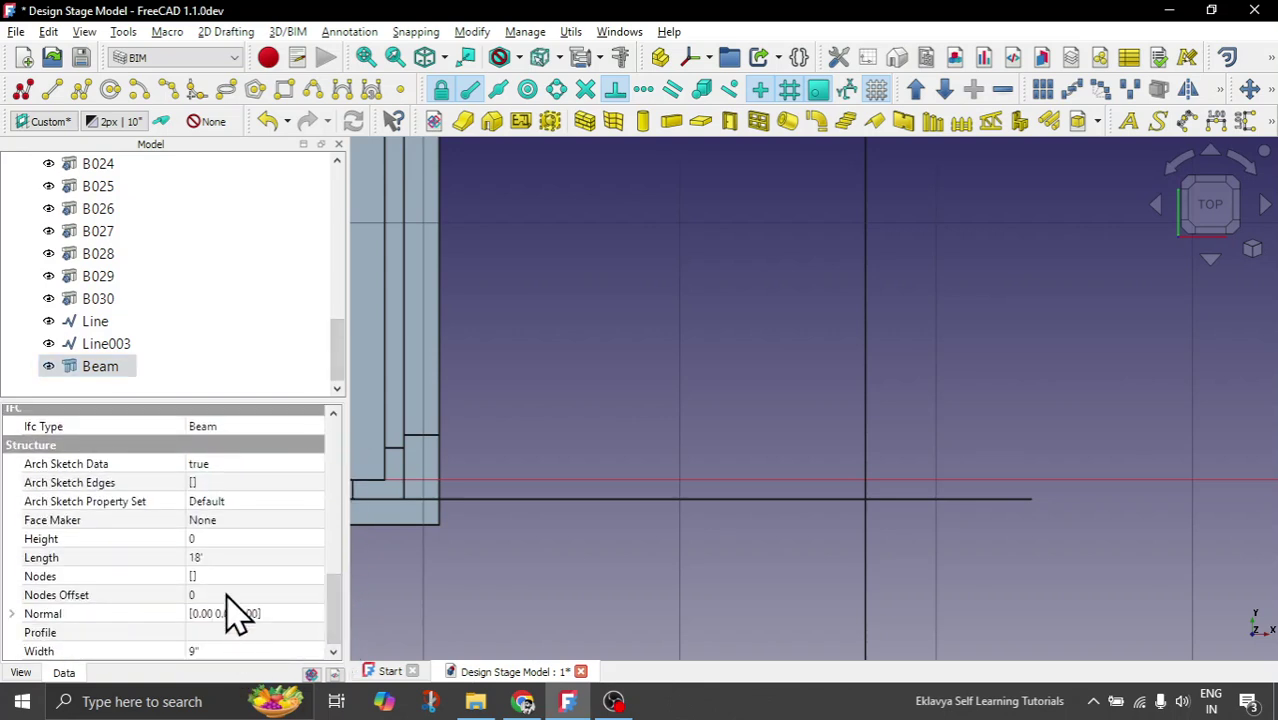
click(224, 538)
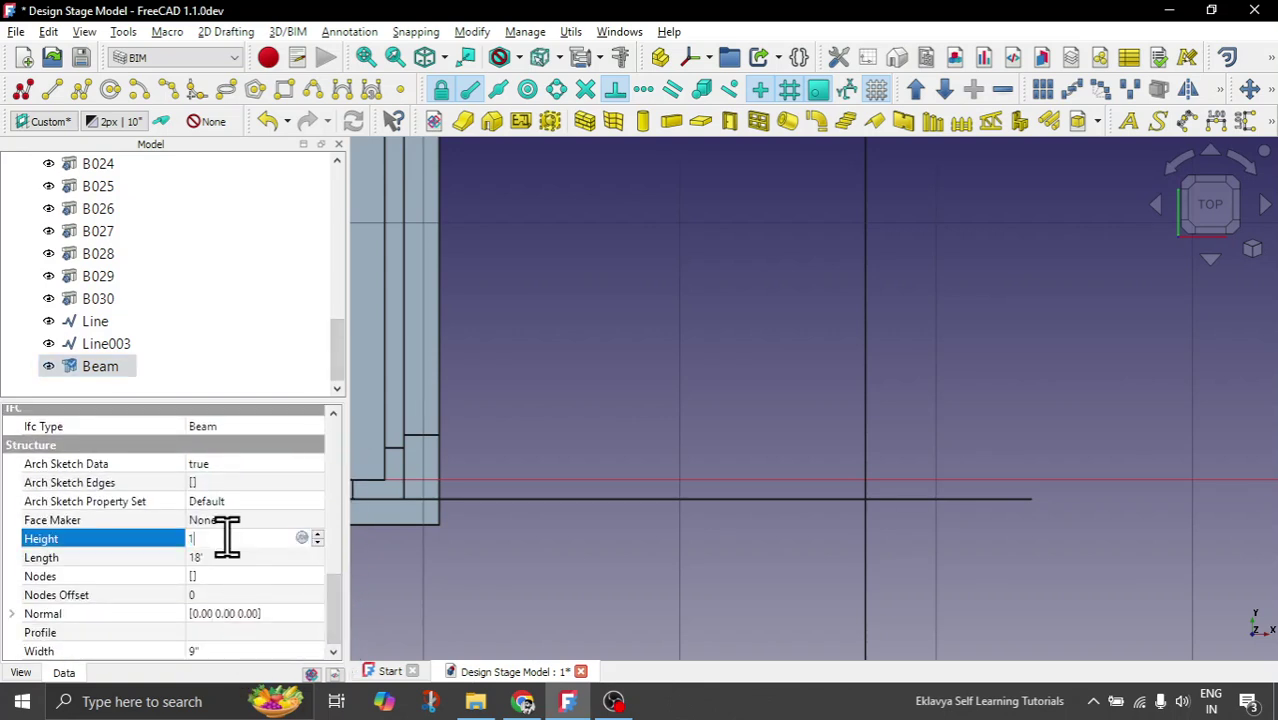
key(Return)
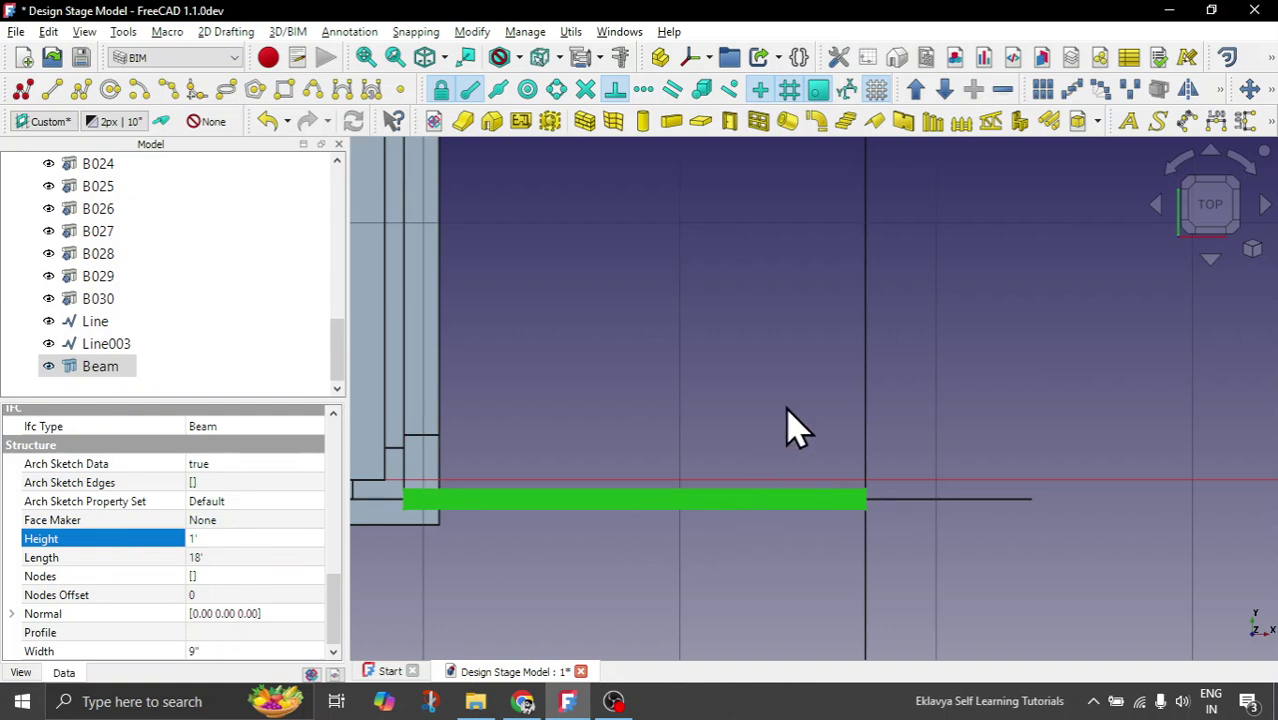
Step: Move the horizontal beam from its front inner-end corner to the midpoint of that end, aligning its outer face with the guide line
scroll(792, 429, down, 1)
scroll(480, 488, up, 2)
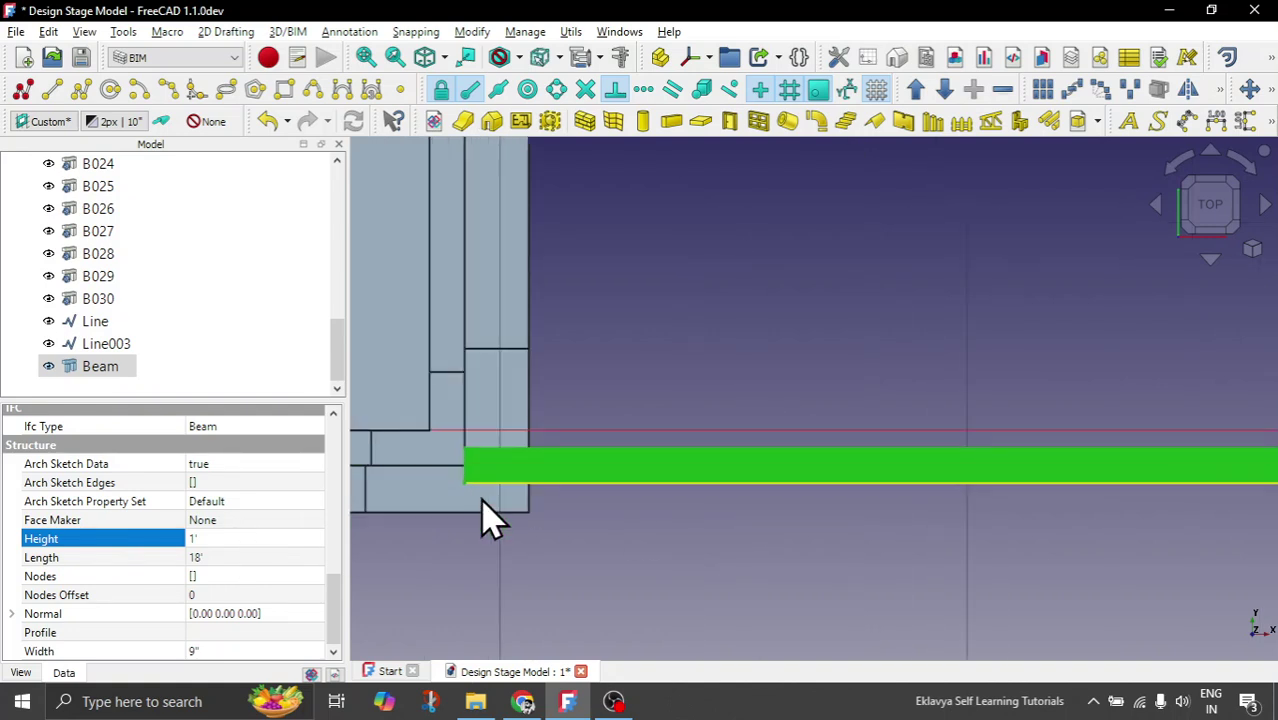
drag(325, 612, 340, 460)
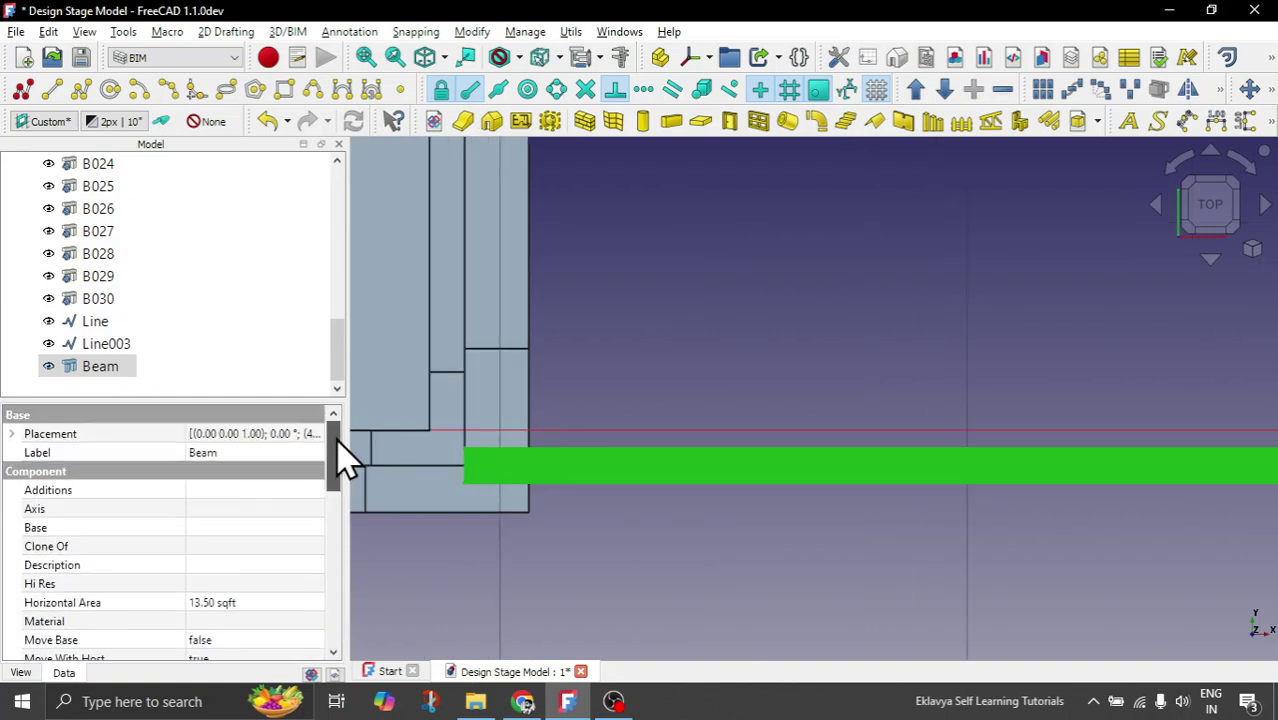
click(1250, 89)
scroll(451, 456, up, 5)
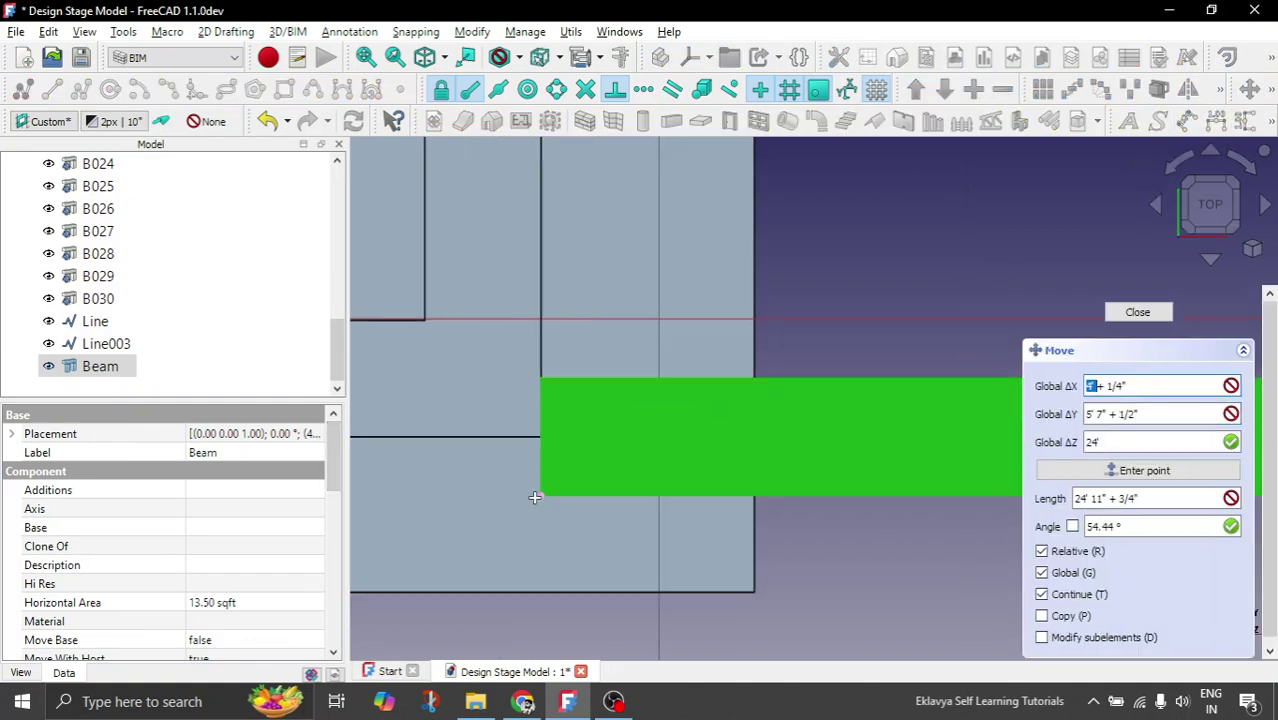
click(540, 496)
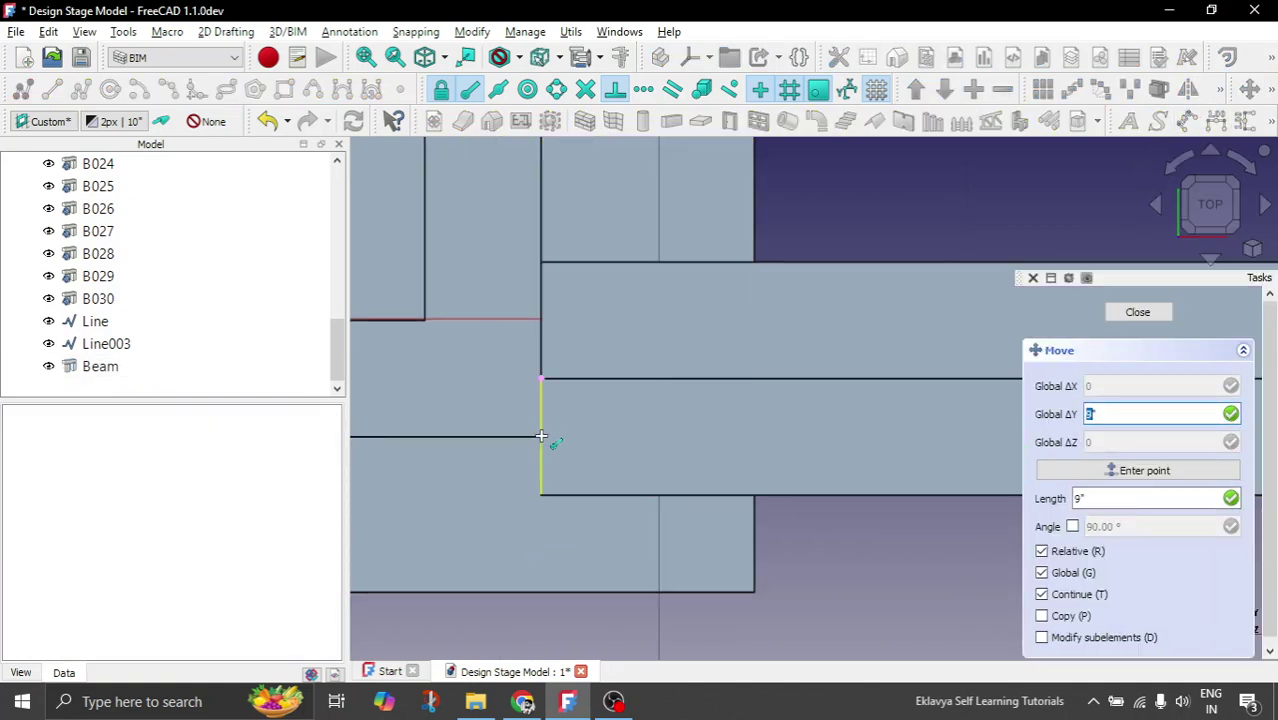
click(541, 438)
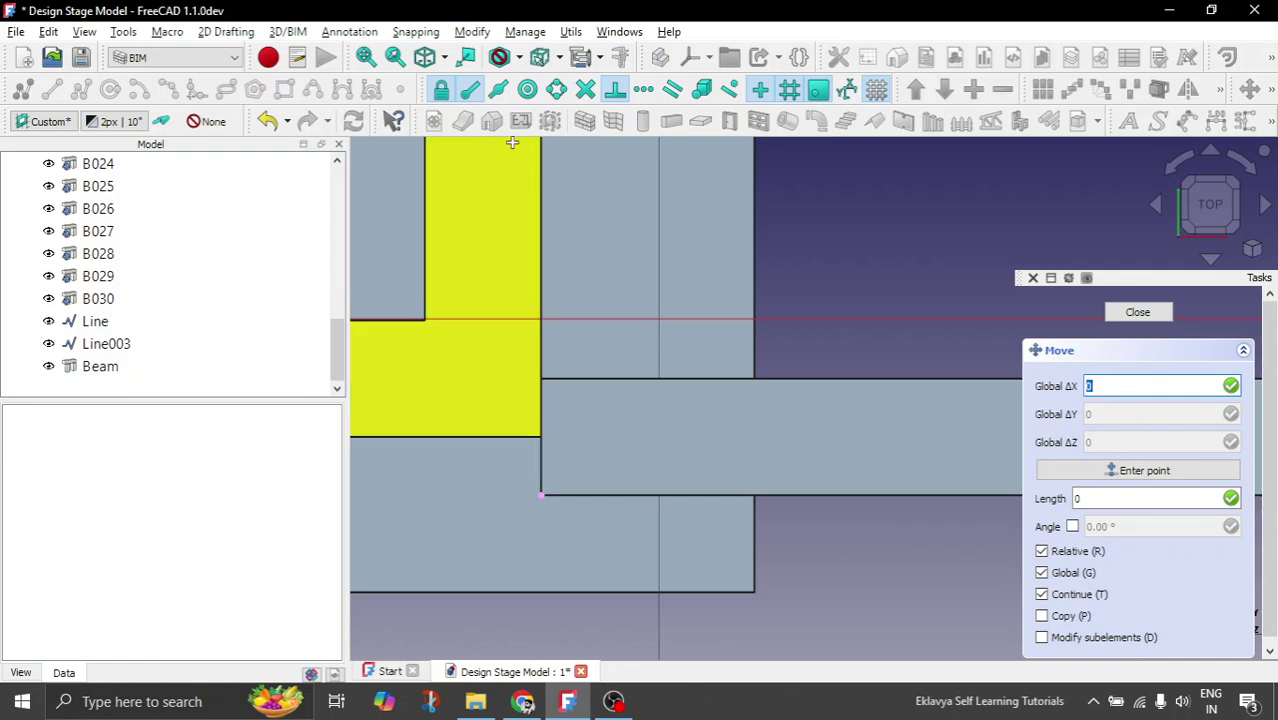
click(541, 440)
scroll(541, 470, up, 3)
scroll(545, 478, down, 5)
key(Escape)
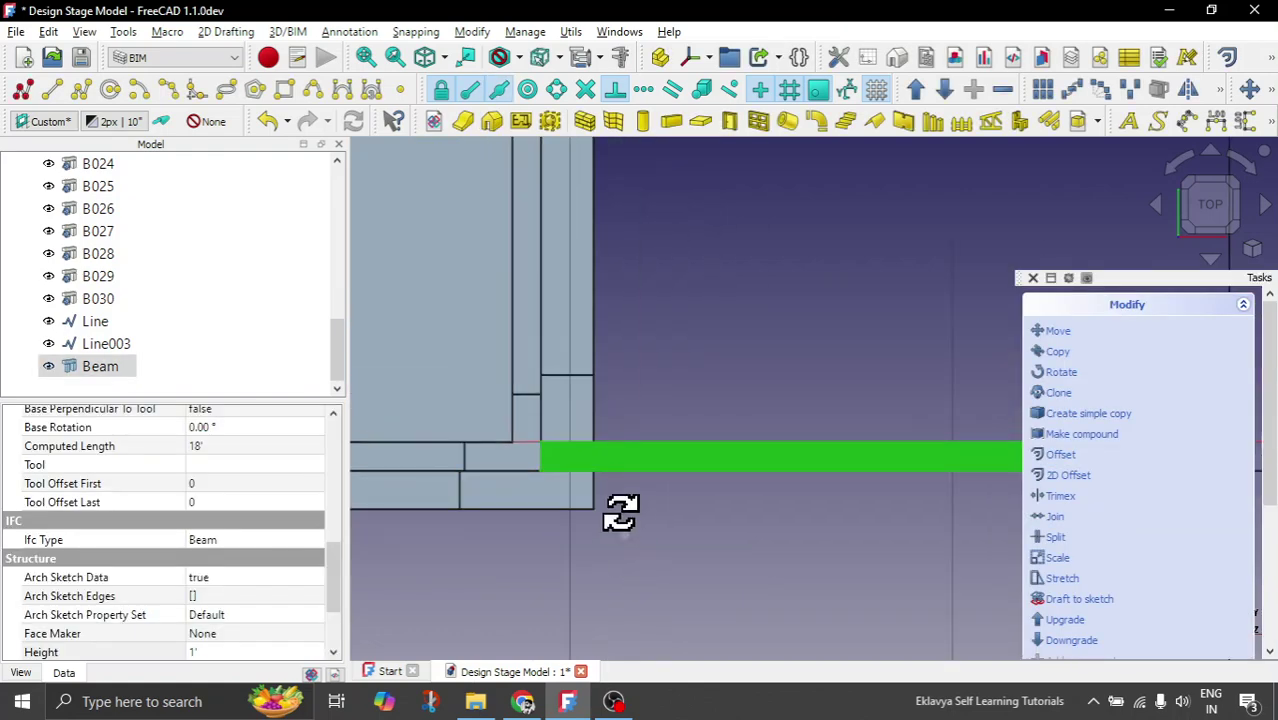
Step: Lower the horizontal beam by setting its z position to 24'-6"
middle_drag(620, 512, 810, 285)
click(1208, 215)
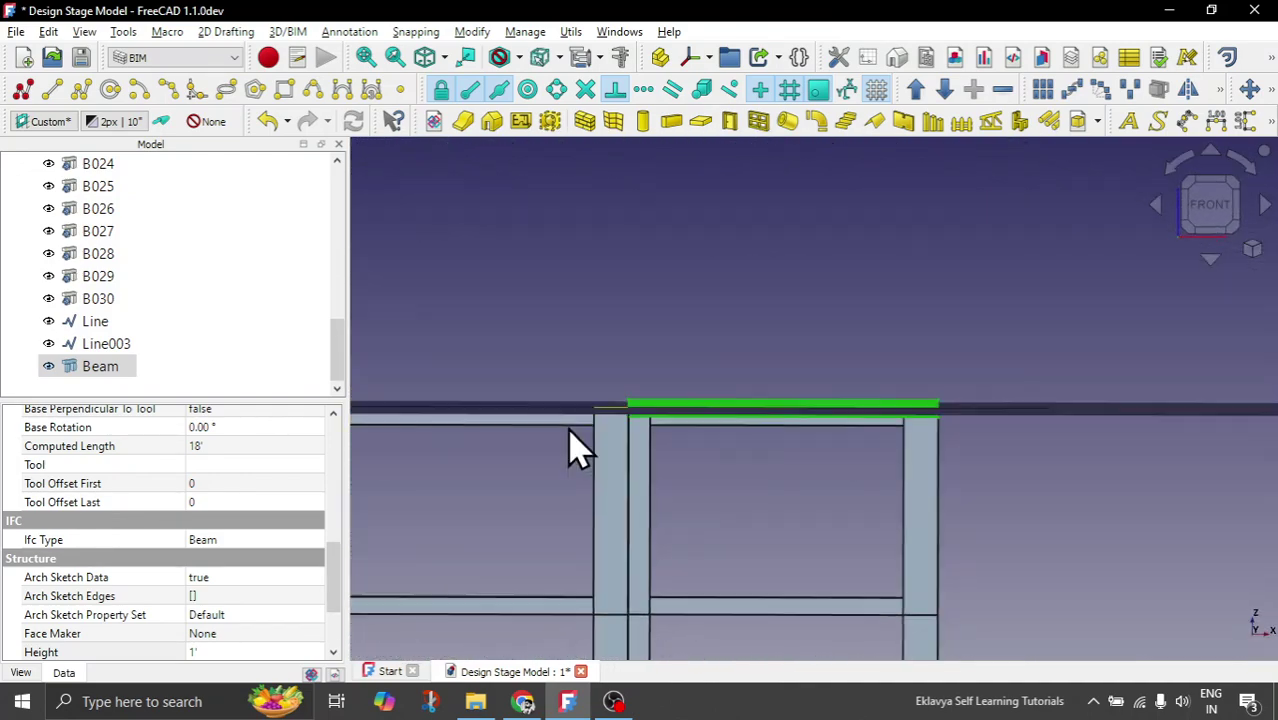
scroll(640, 425, up, 3)
scroll(613, 420, up, 1)
click(613, 415)
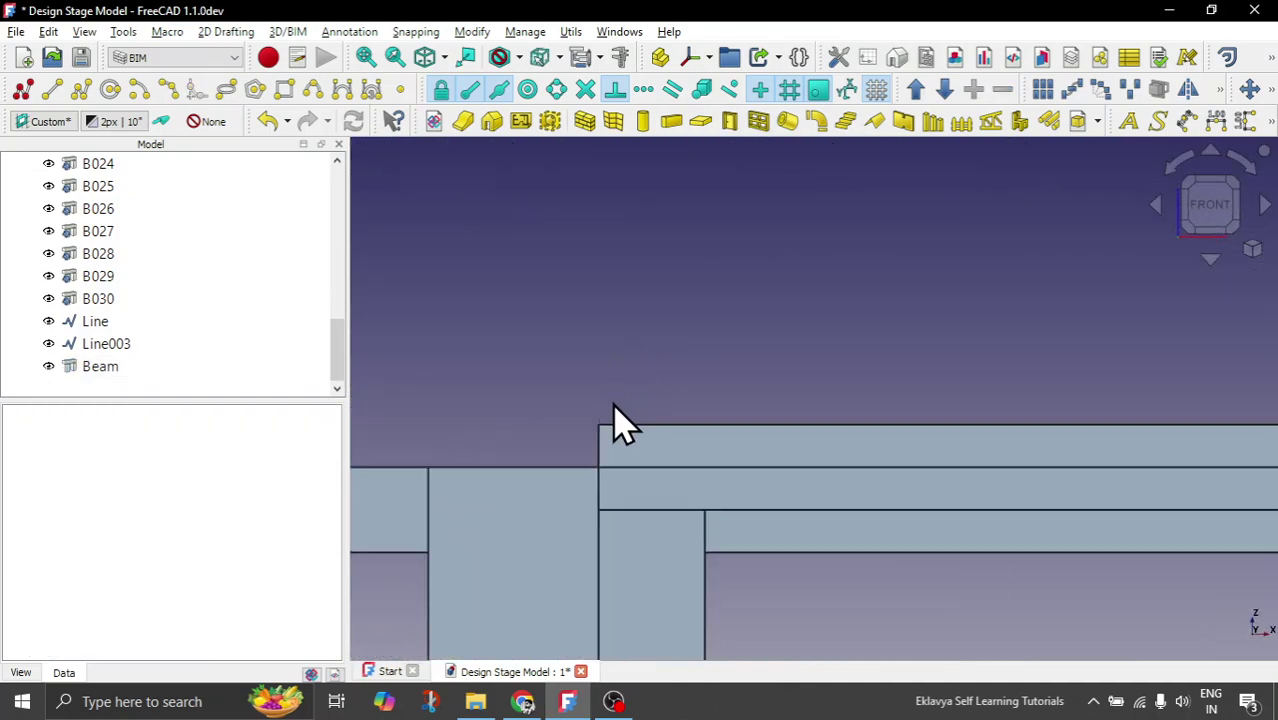
click(653, 471)
drag(340, 592, 340, 432)
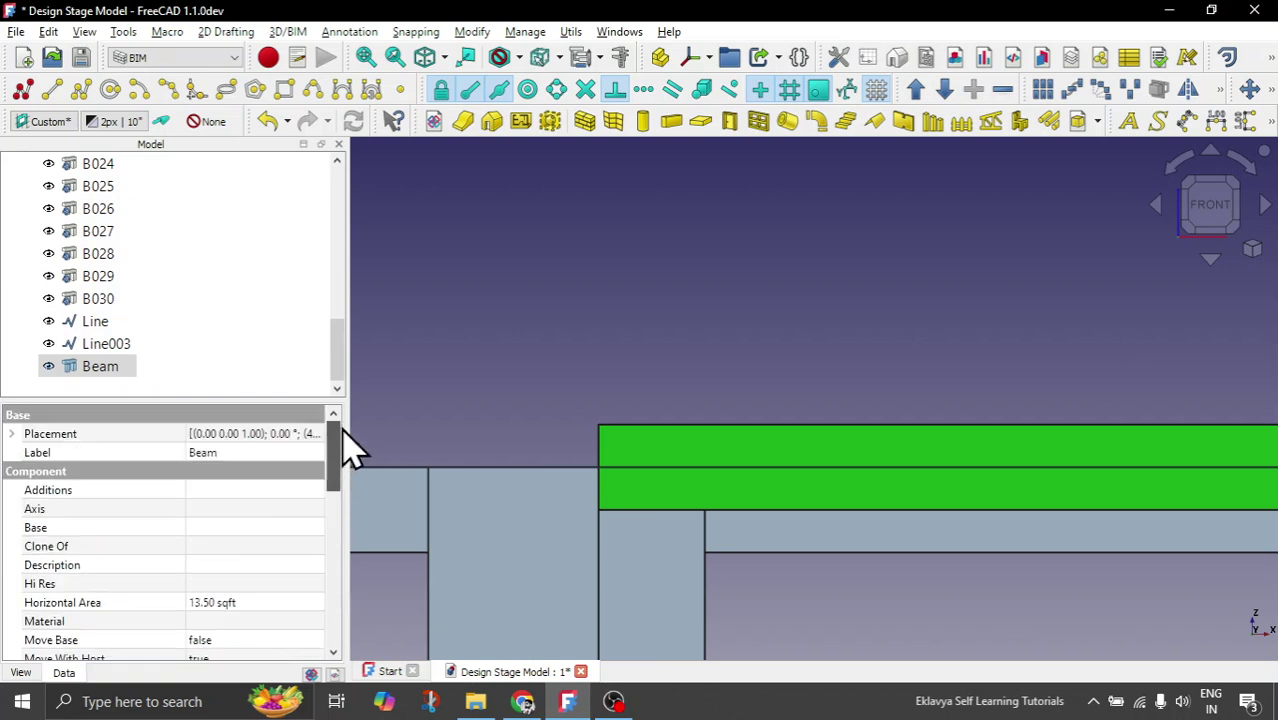
click(12, 434)
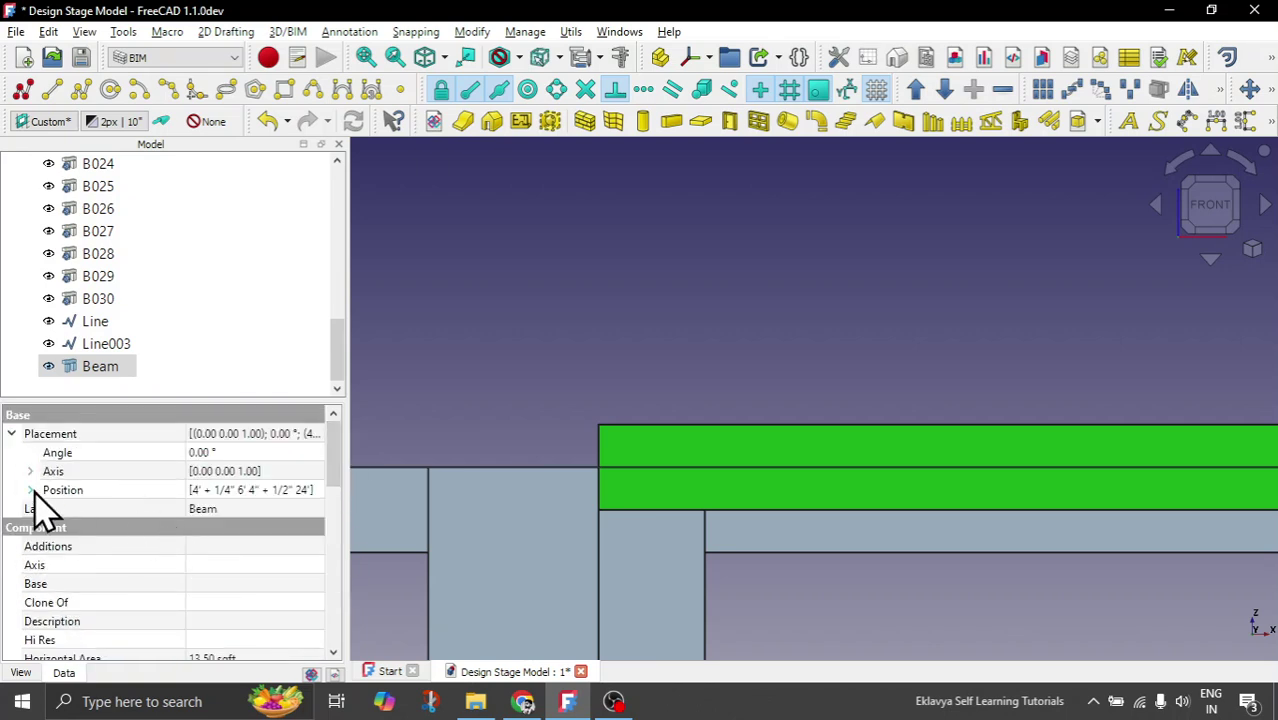
click(31, 490)
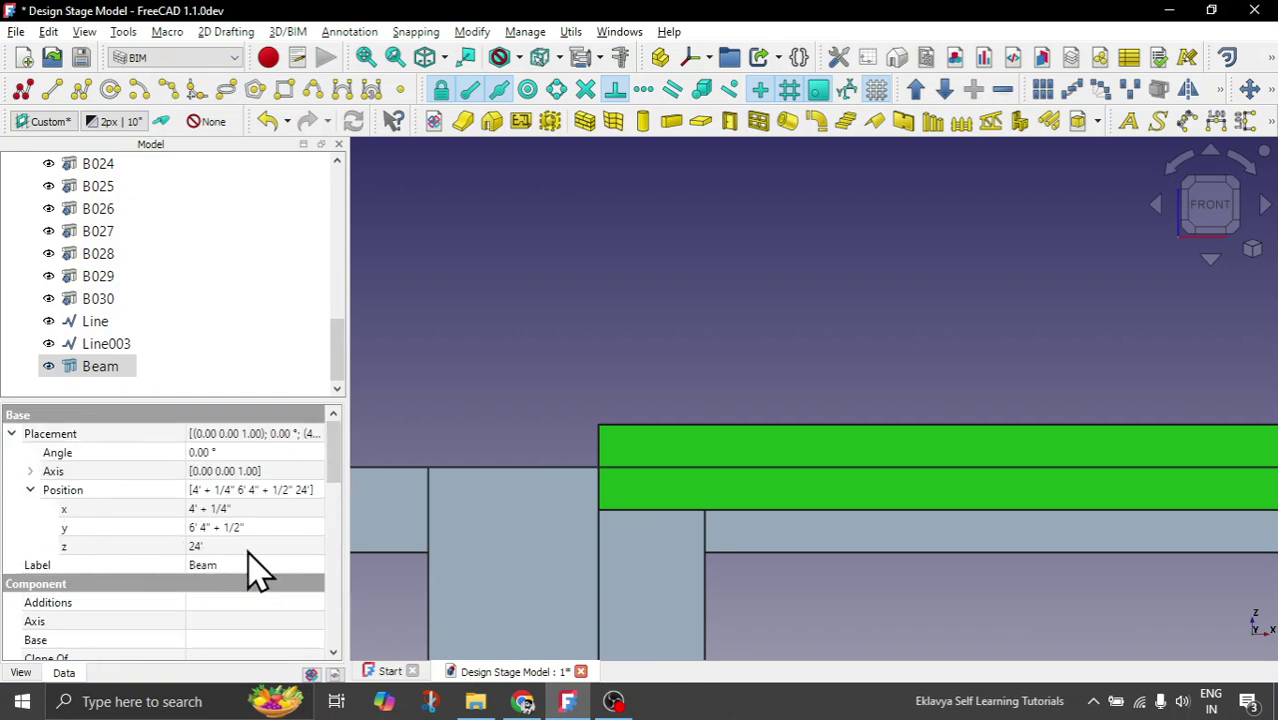
click(228, 546)
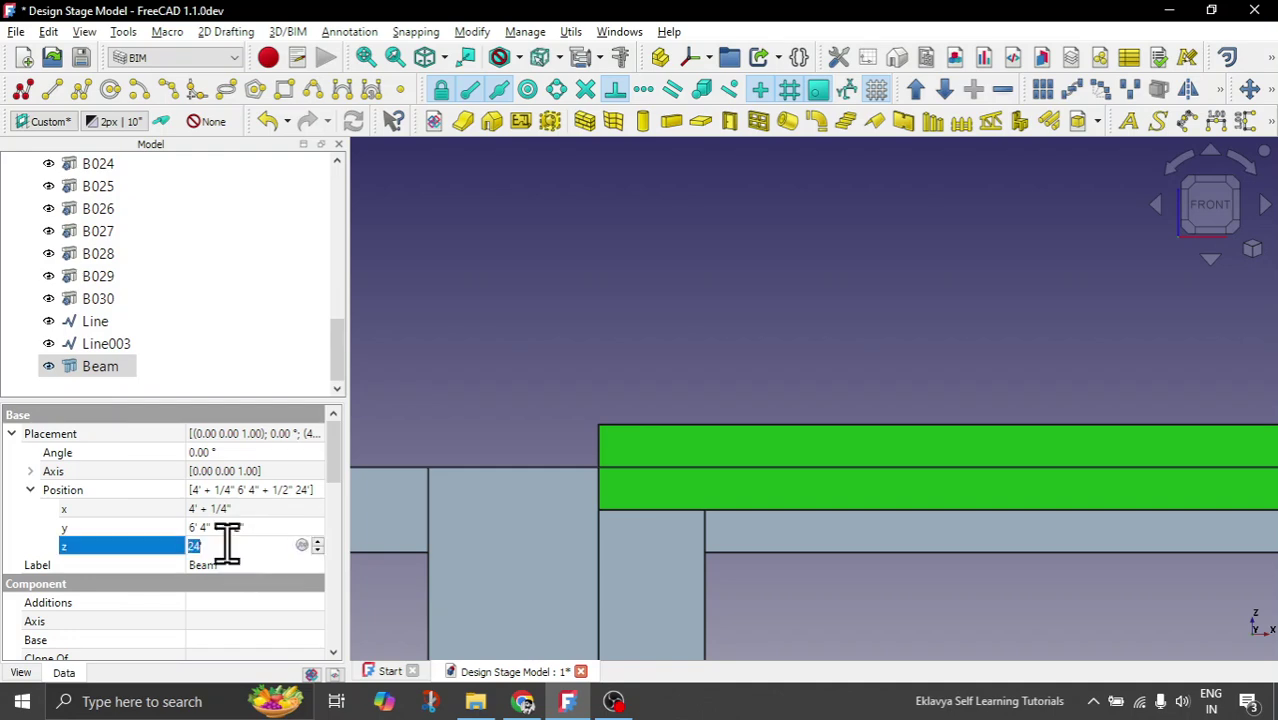
text(-6)
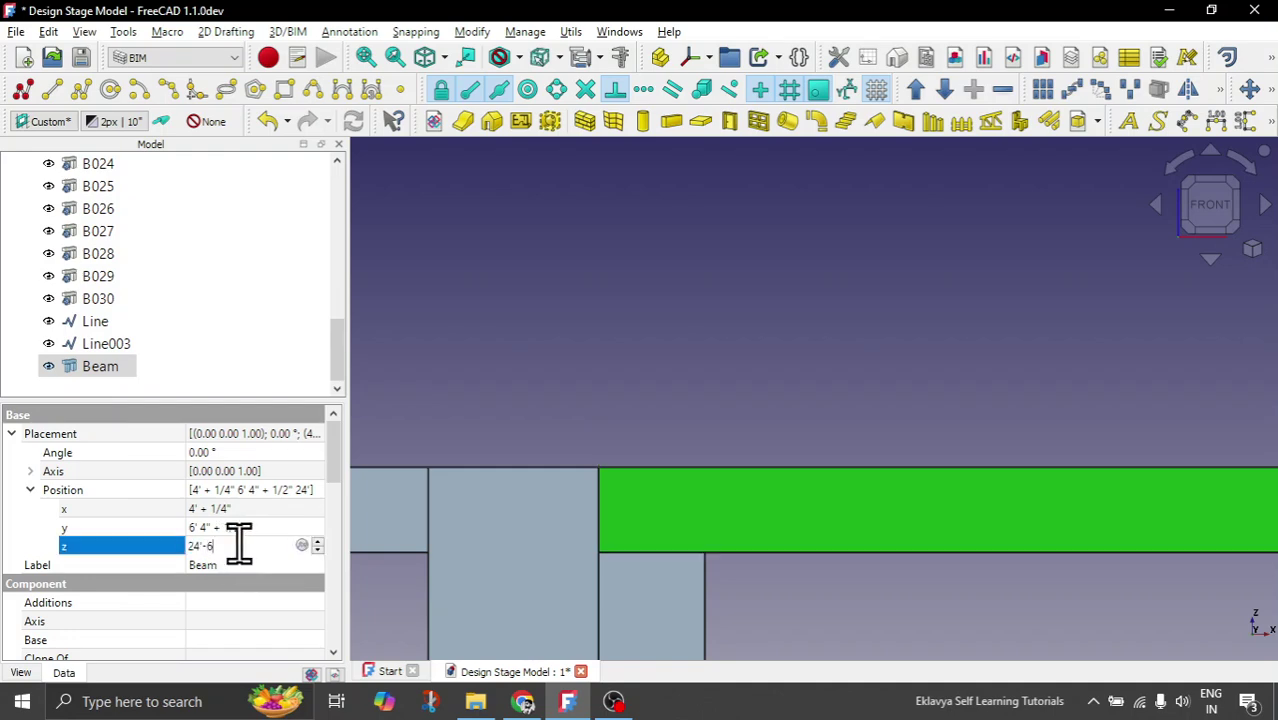
key(Return)
scroll(679, 394, down, 6)
click(720, 370)
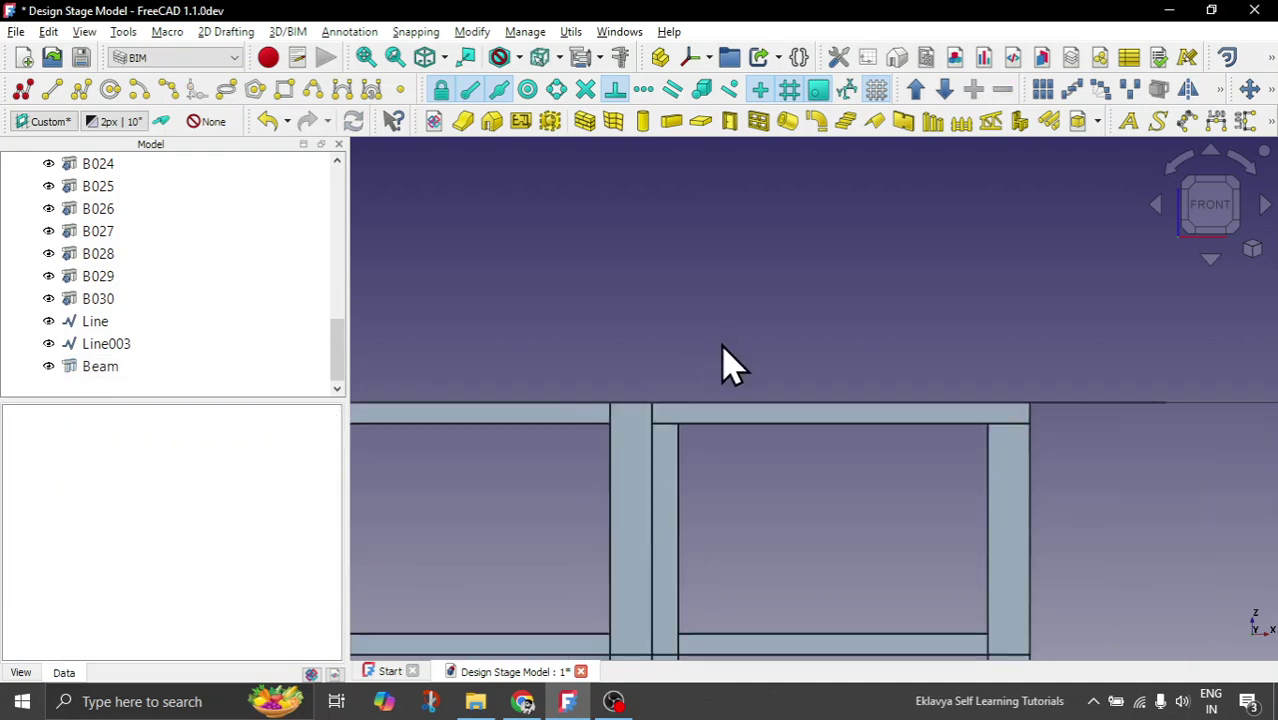
Step: Draw a beam with length 2', width 9" and height 1' from the column corner beside the vertical guide line straight to the horizontal guide line
middle_drag(783, 345, 921, 541)
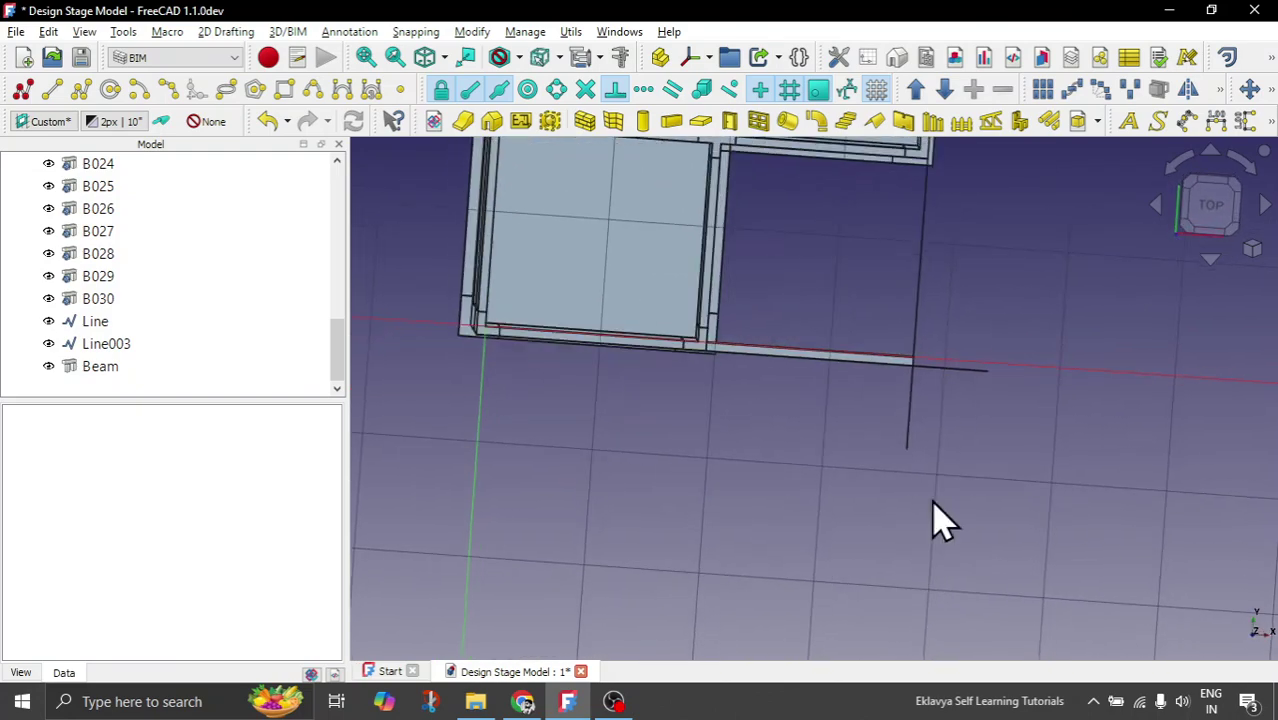
click(1212, 212)
scroll(876, 390, up, 4)
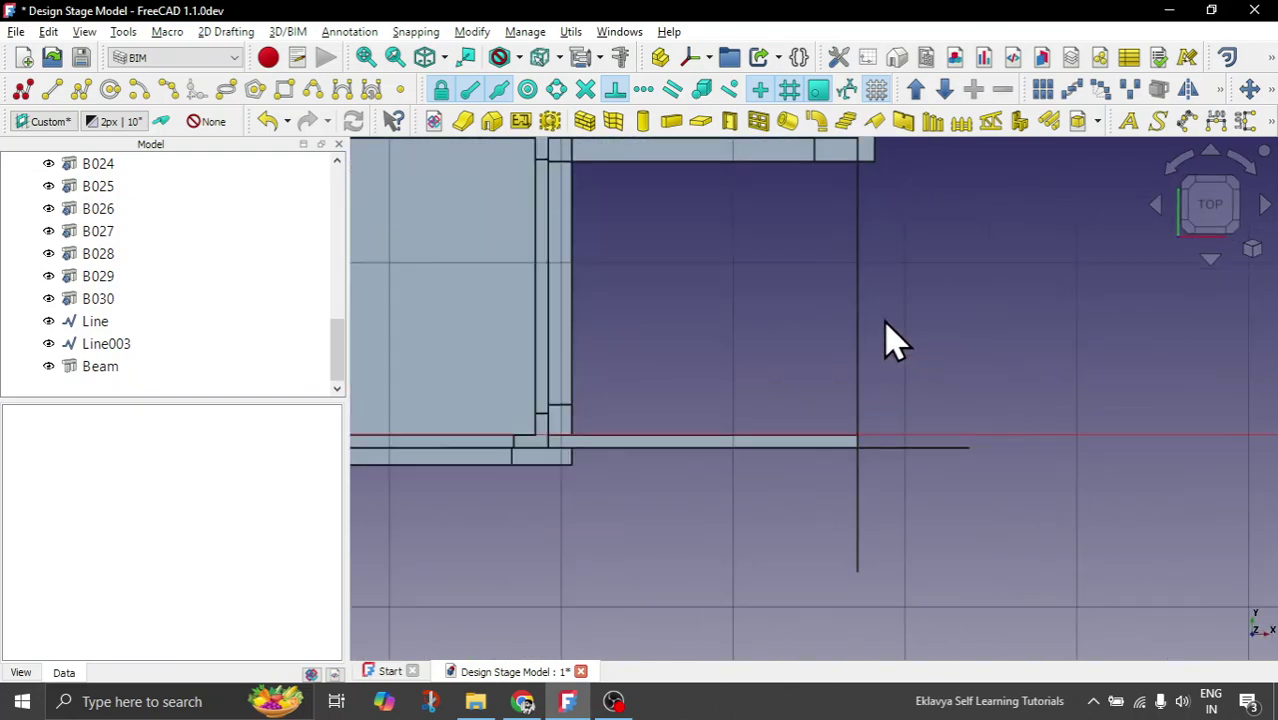
scroll(812, 378, down, 2)
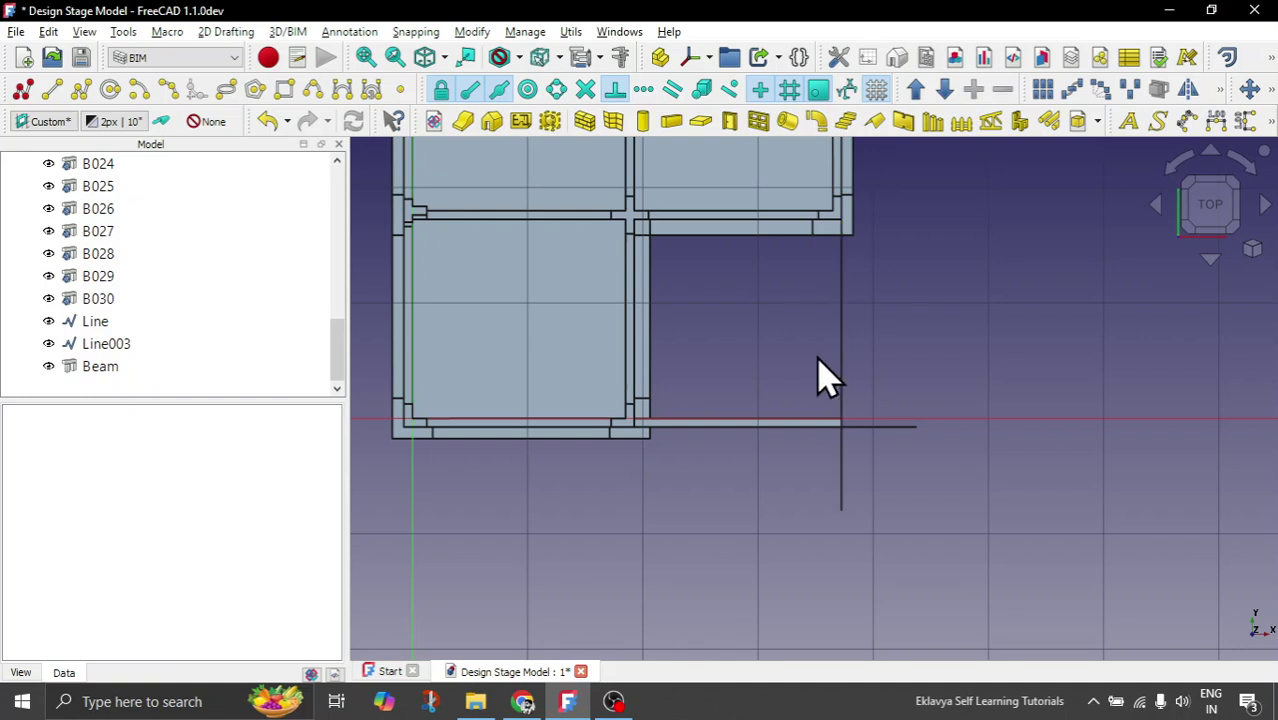
scroll(822, 320, up, 1)
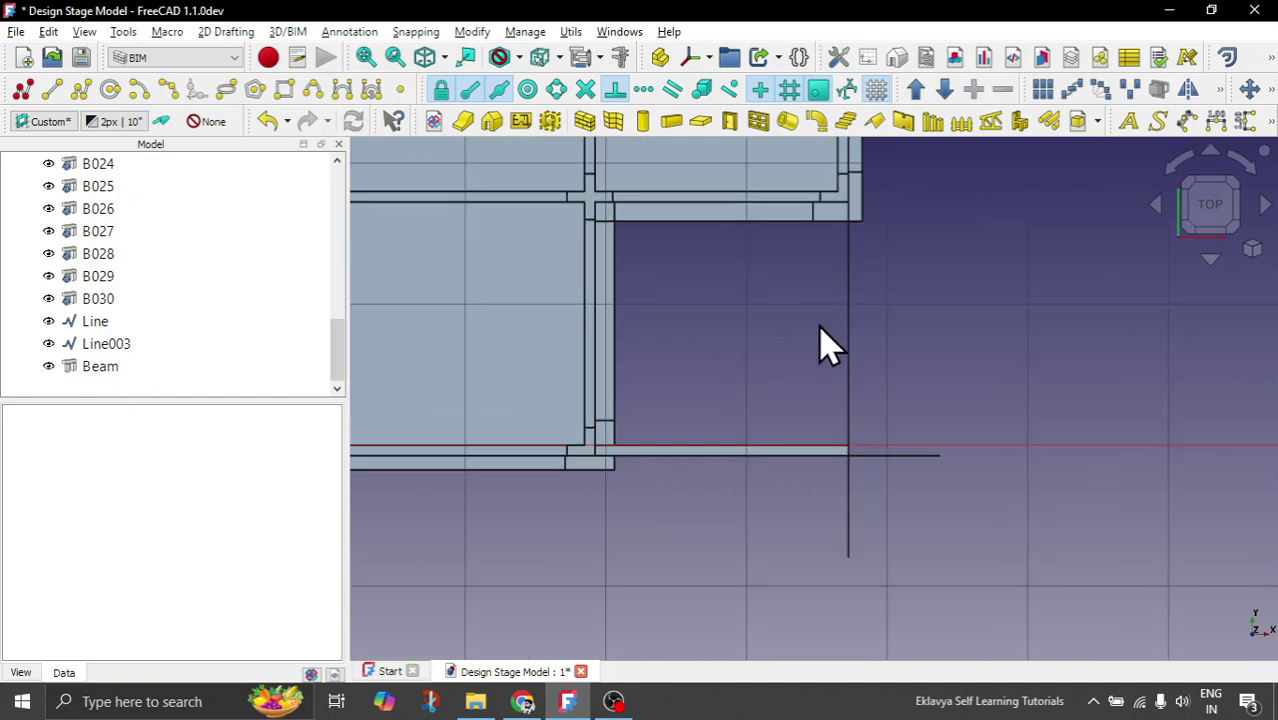
click(672, 122)
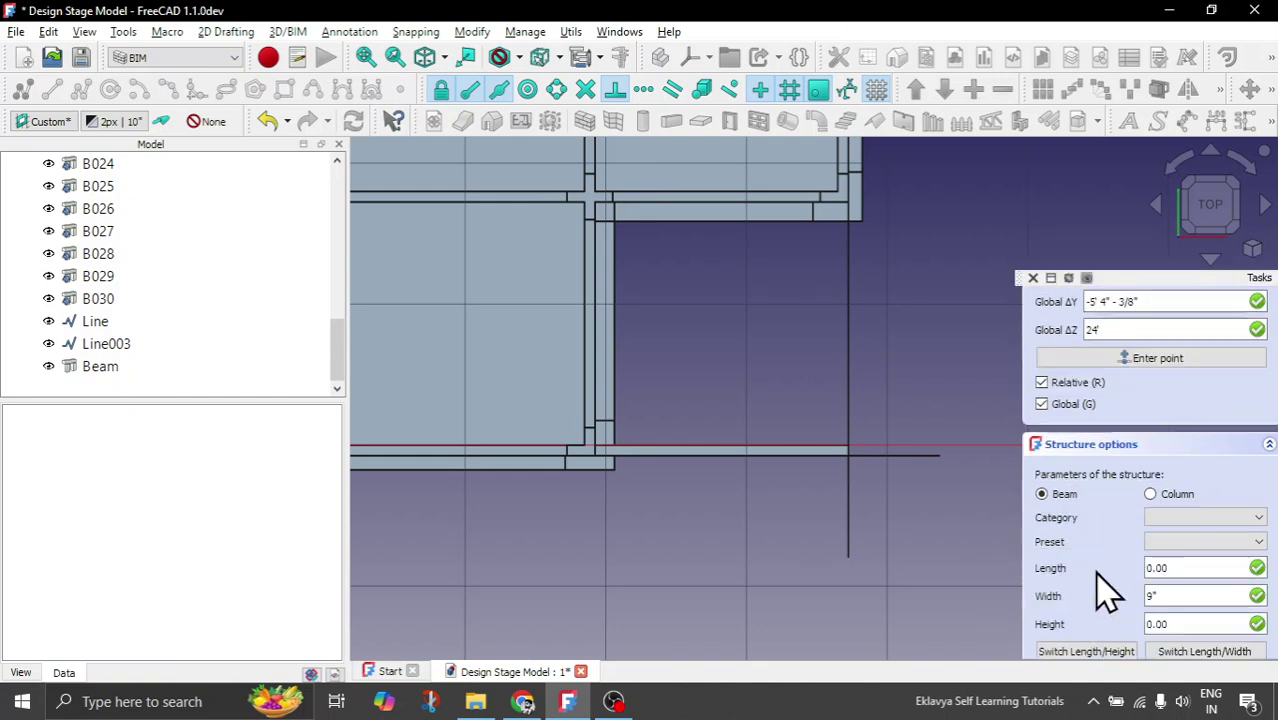
click(1162, 568)
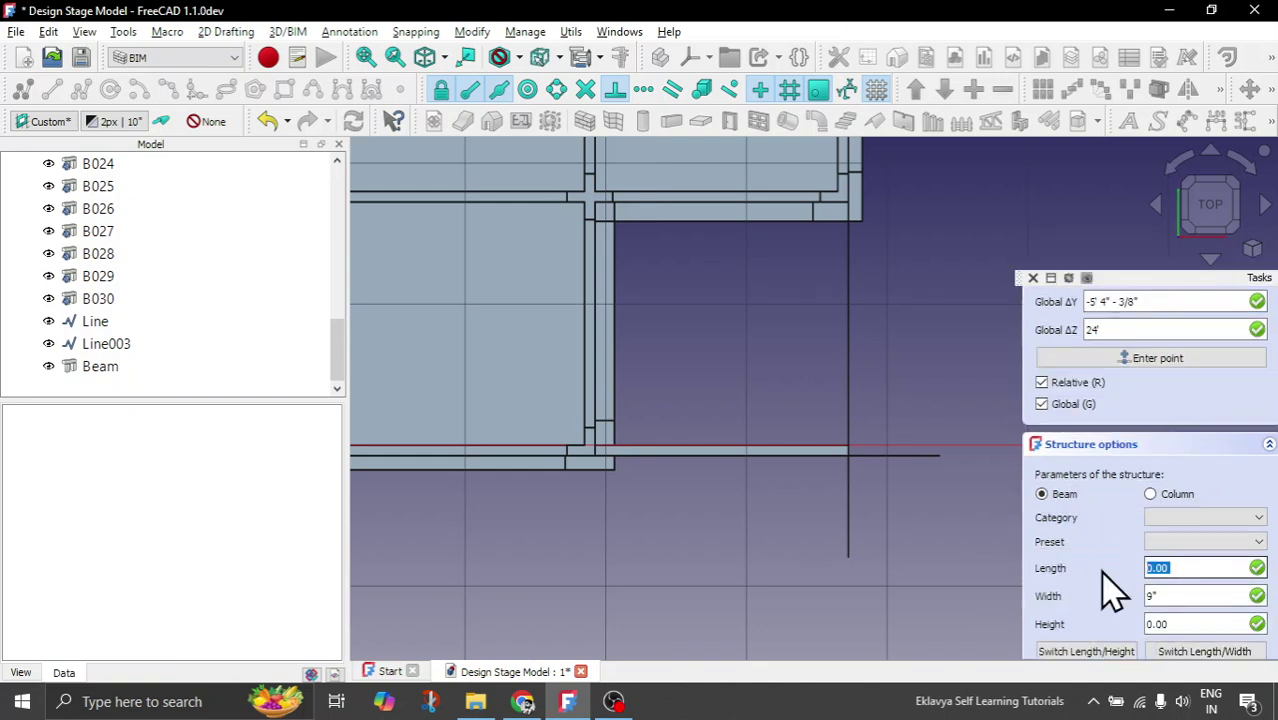
text(2')
click(1184, 622)
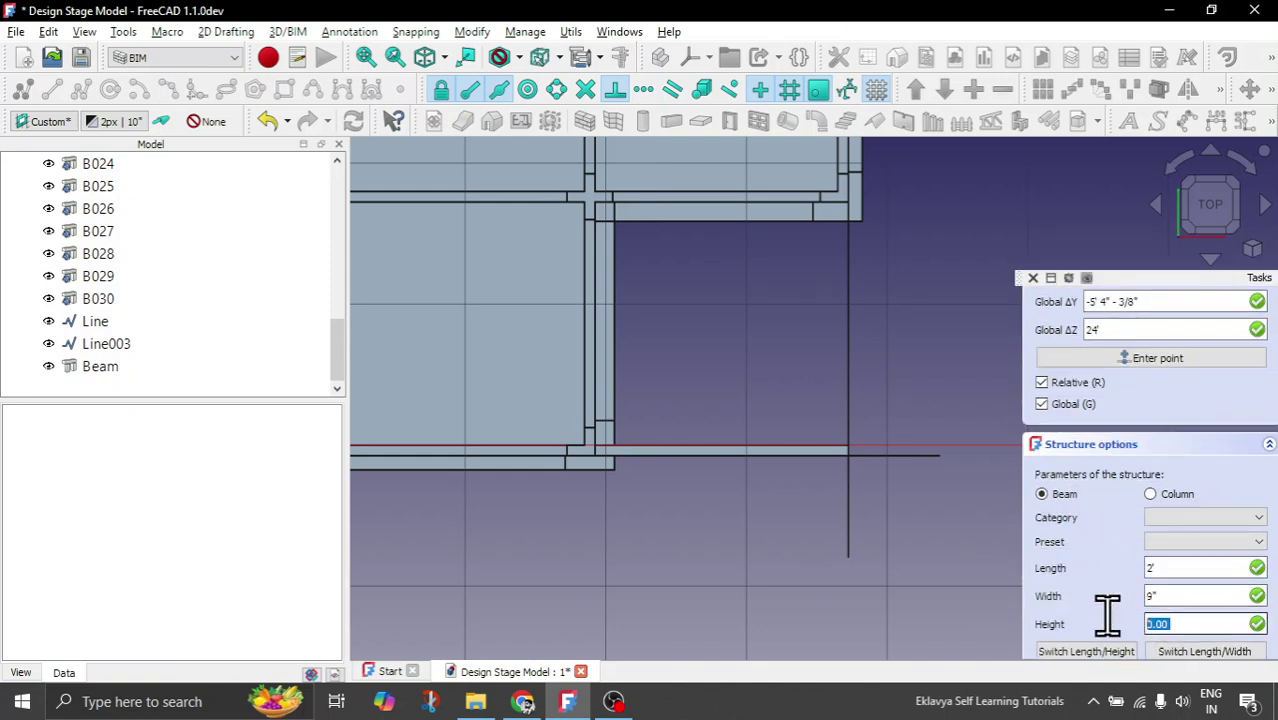
scroll(836, 228, up, 2)
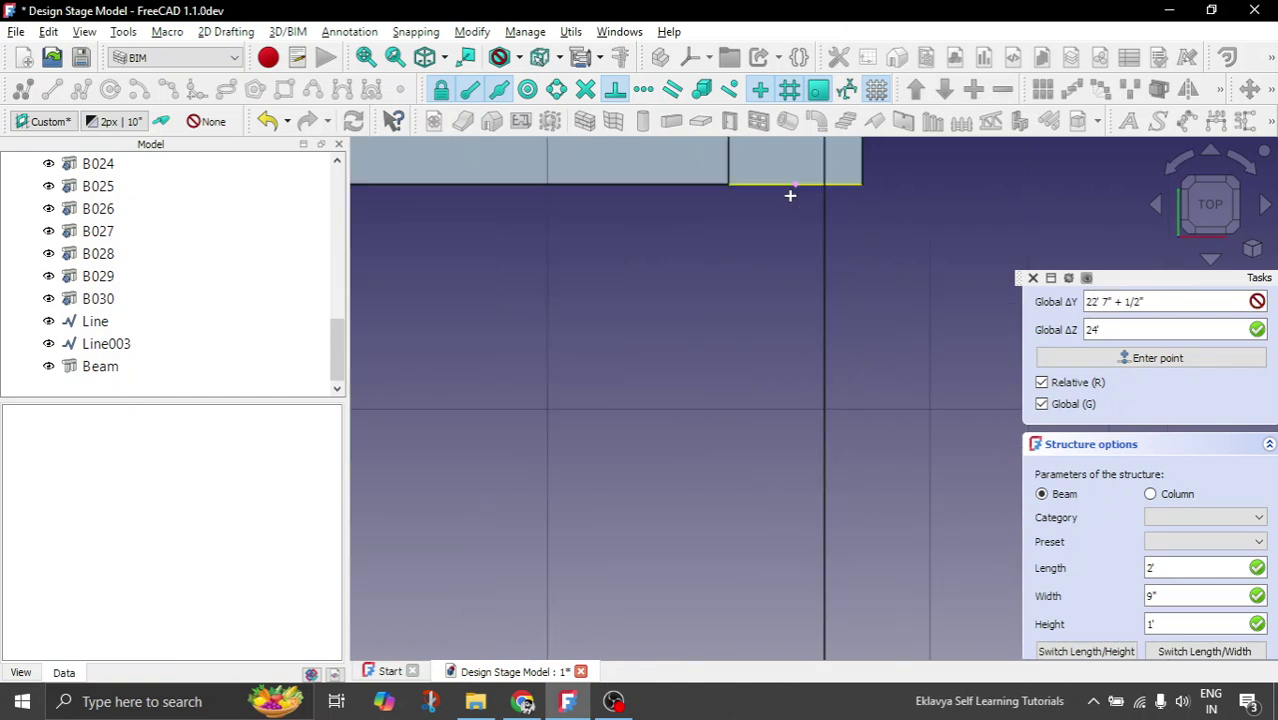
scroll(838, 248, down, 2)
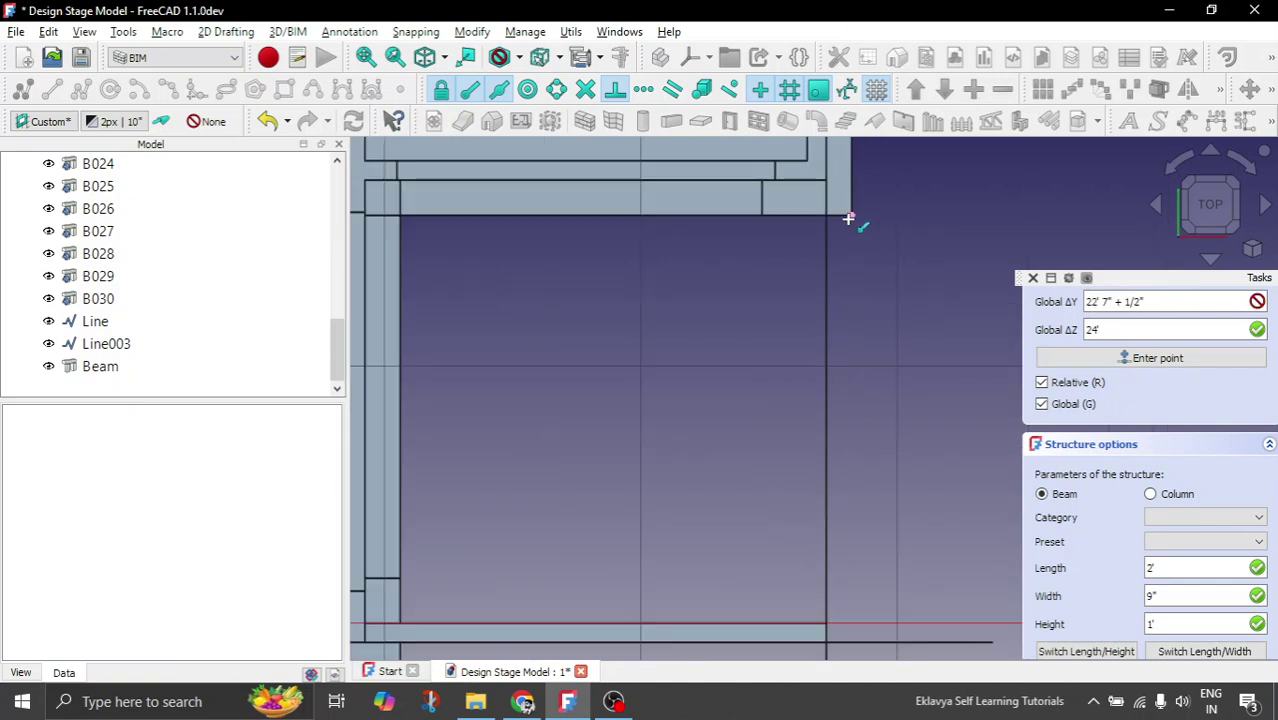
click(851, 229)
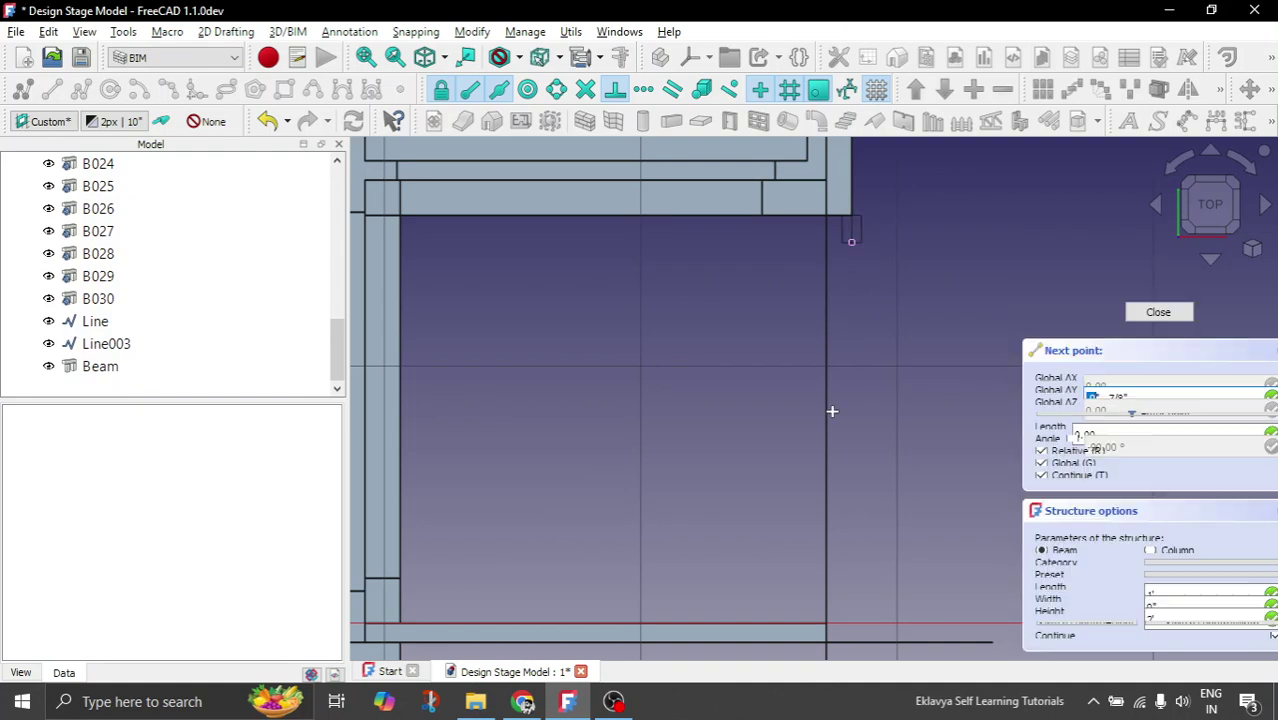
scroll(845, 484, up, 2)
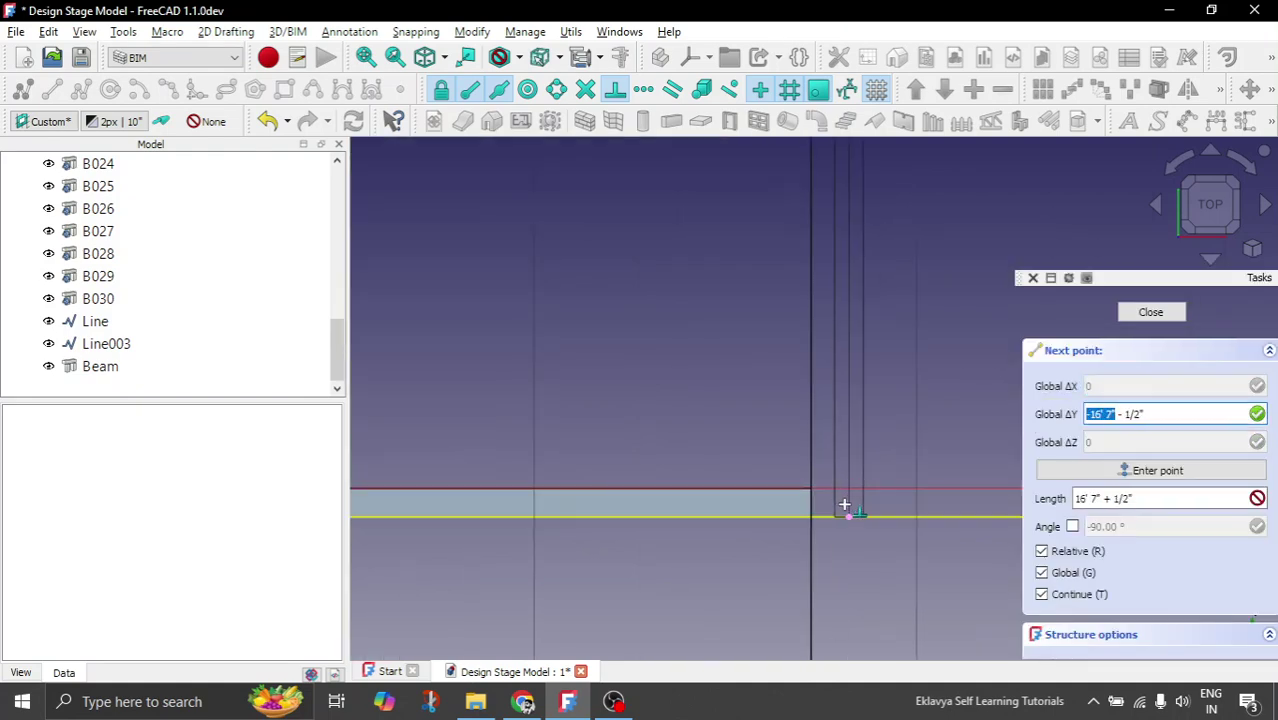
click(846, 555)
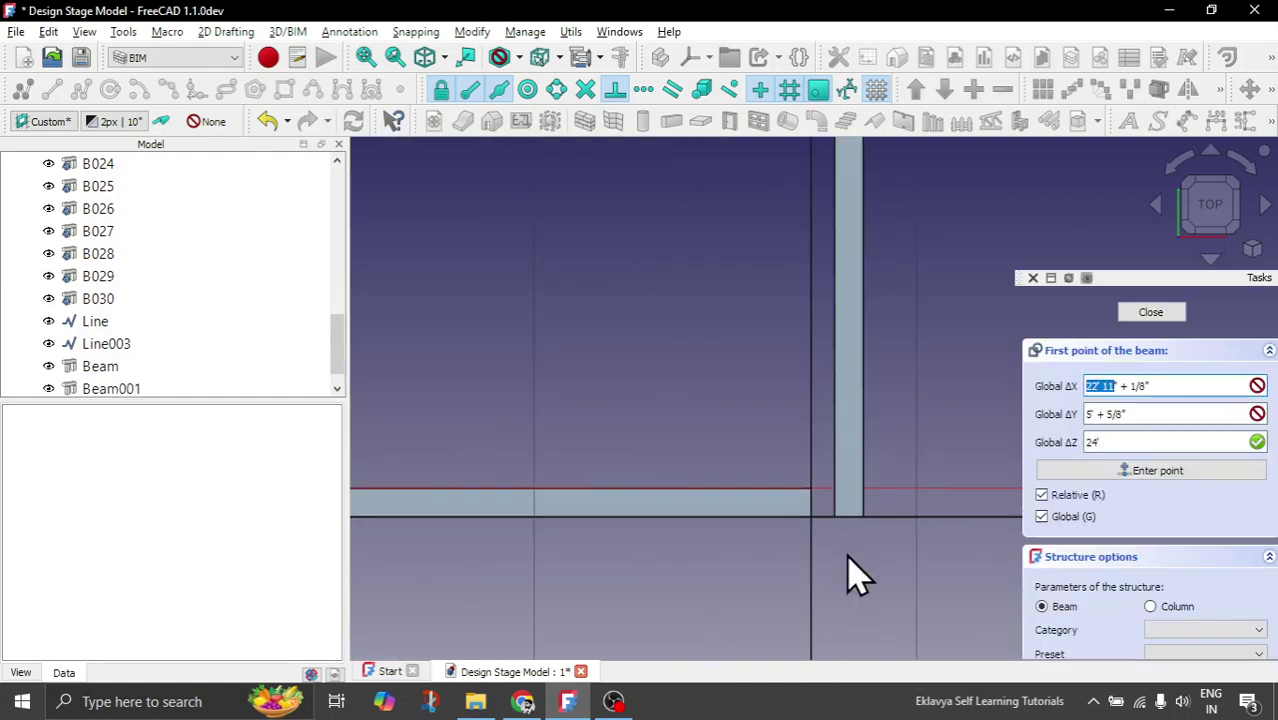
key(Escape)
Step: Move the new side beam from its front inner corner to the intersection of the two guide lines
scroll(850, 520, down, 3)
click(852, 370)
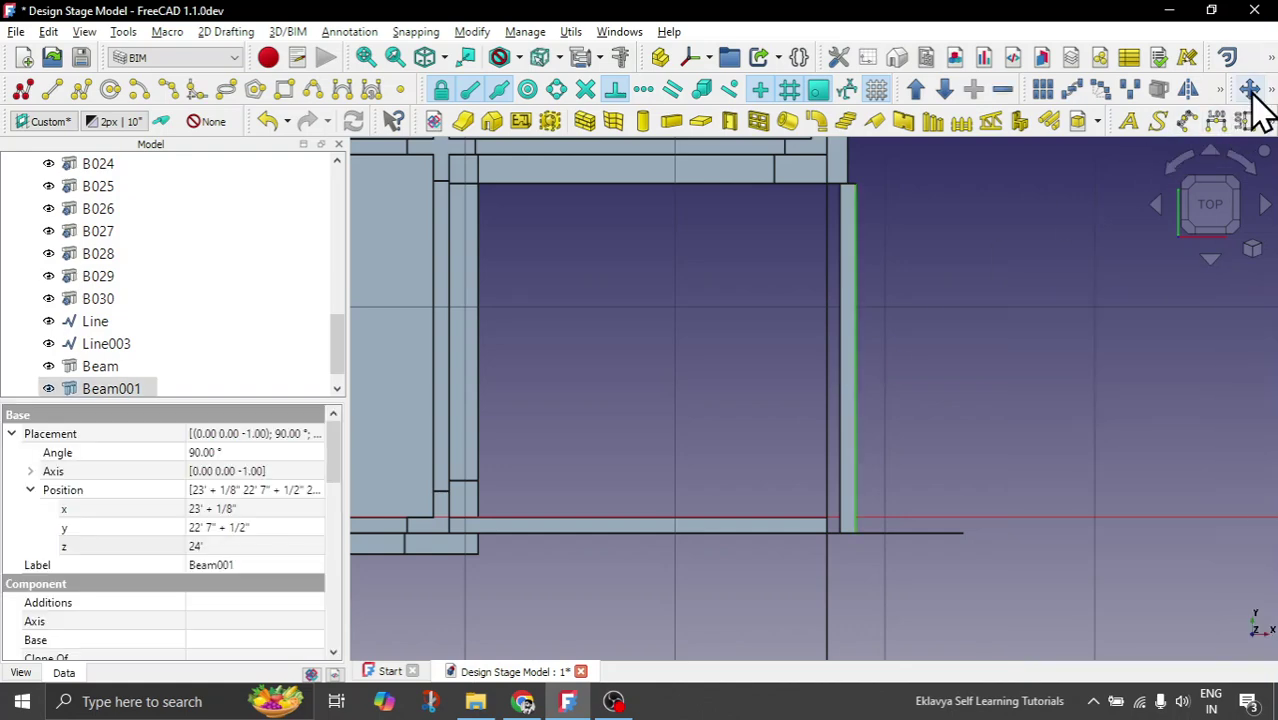
click(1249, 89)
scroll(832, 560, up, 3)
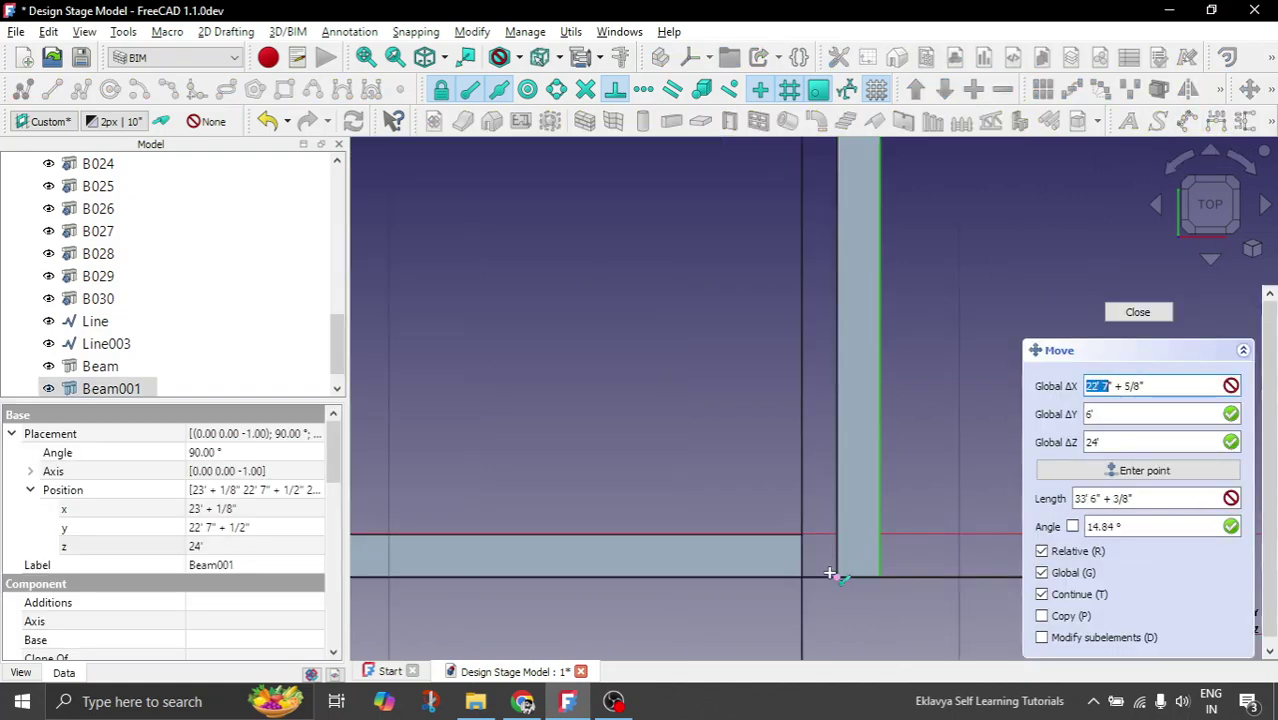
click(837, 578)
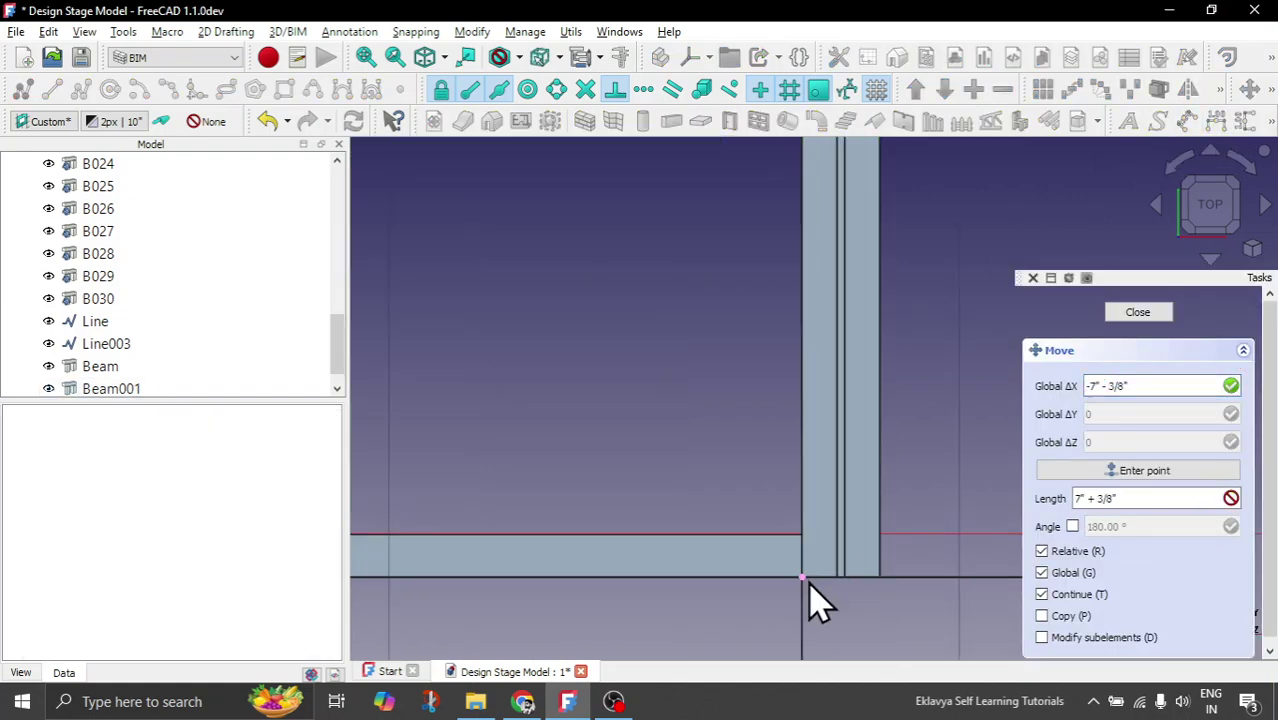
click(815, 600)
key(Escape)
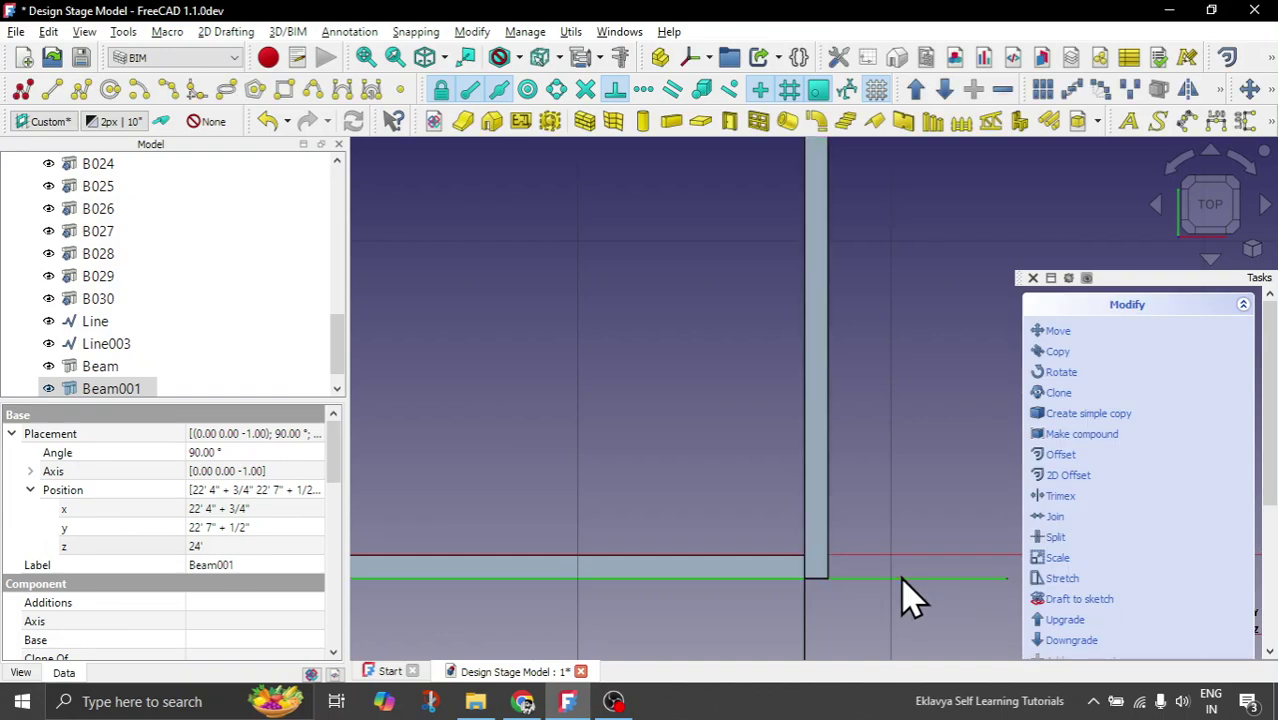
Step: Delete the horizontal and vertical guide lines around the open corner bay
key(Delete)
click(807, 615)
key(Delete)
Step: Lower the new side beam of the open corner bay by setting its z position to 24'-6"
scroll(819, 480, down, 3)
middle_drag(826, 594, 719, 485)
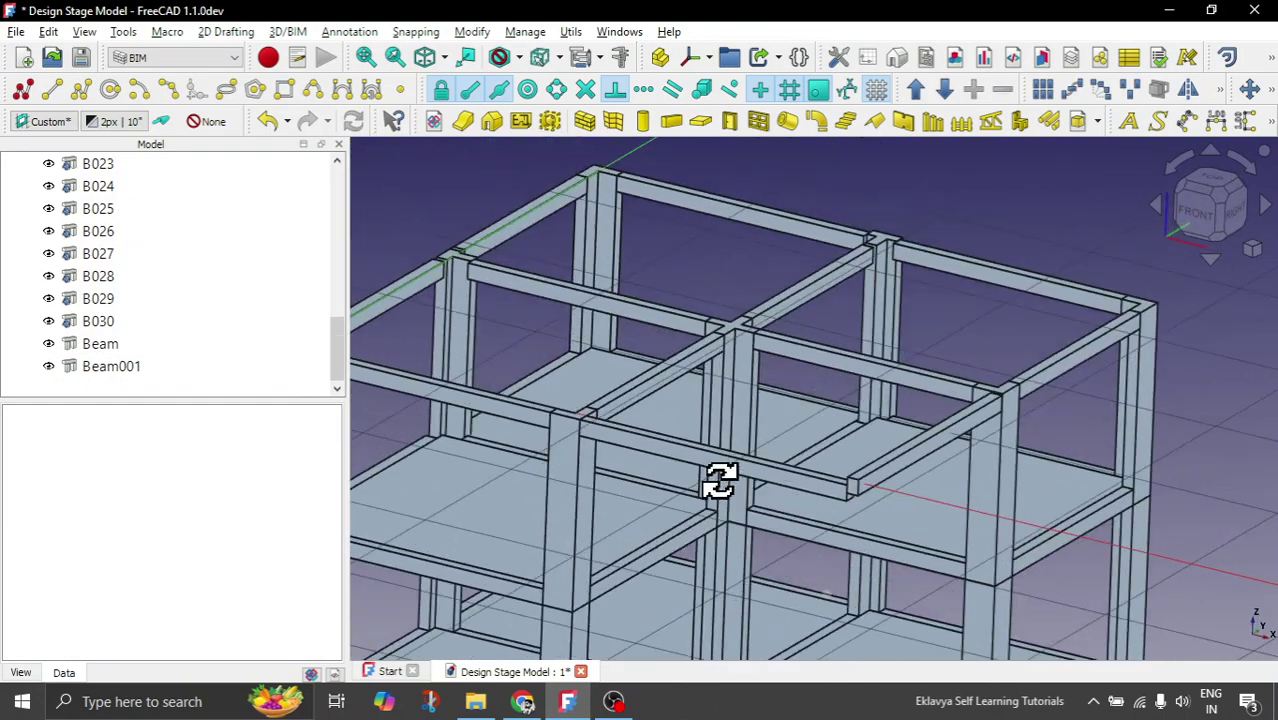
click(878, 490)
click(262, 545)
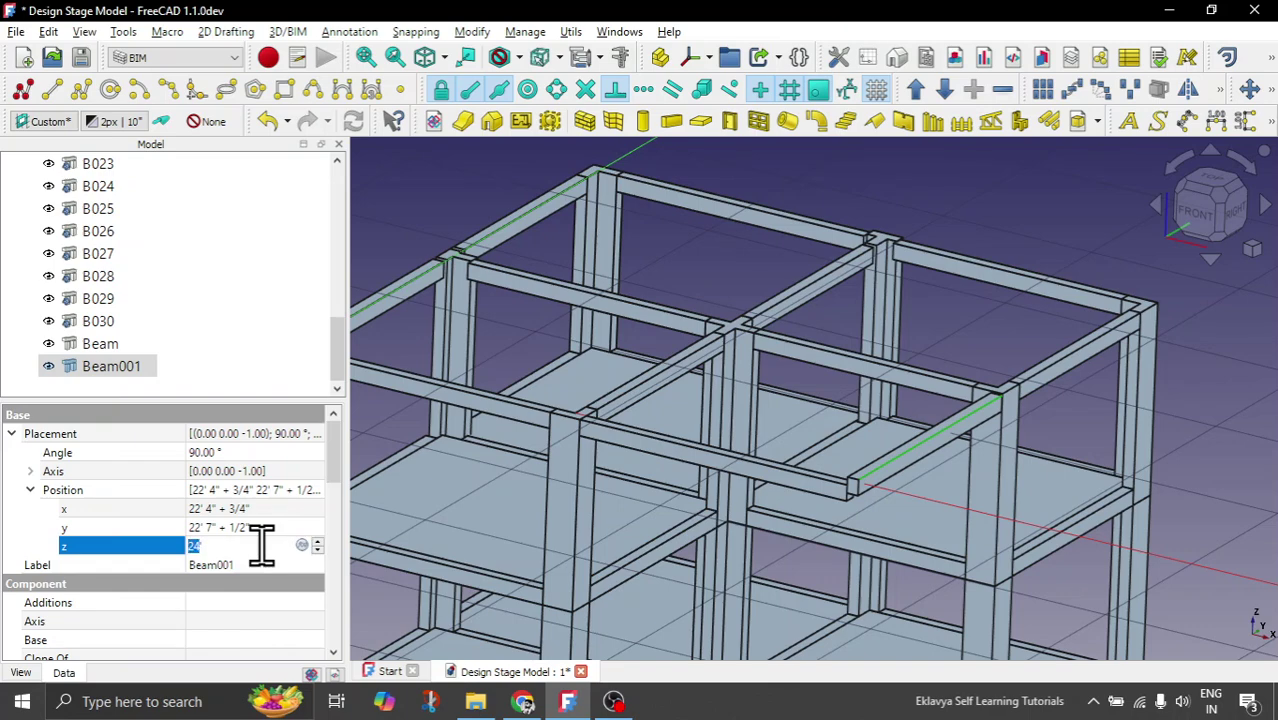
text(-6)
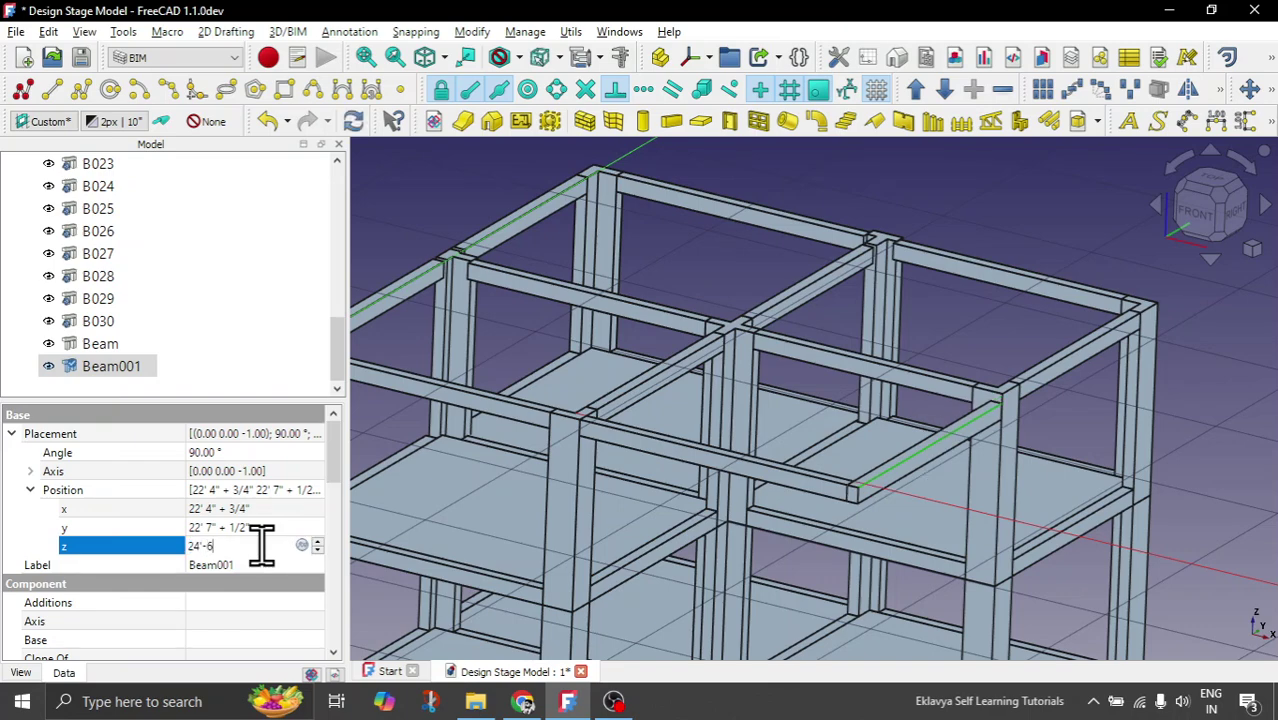
scroll(993, 406, down, 5)
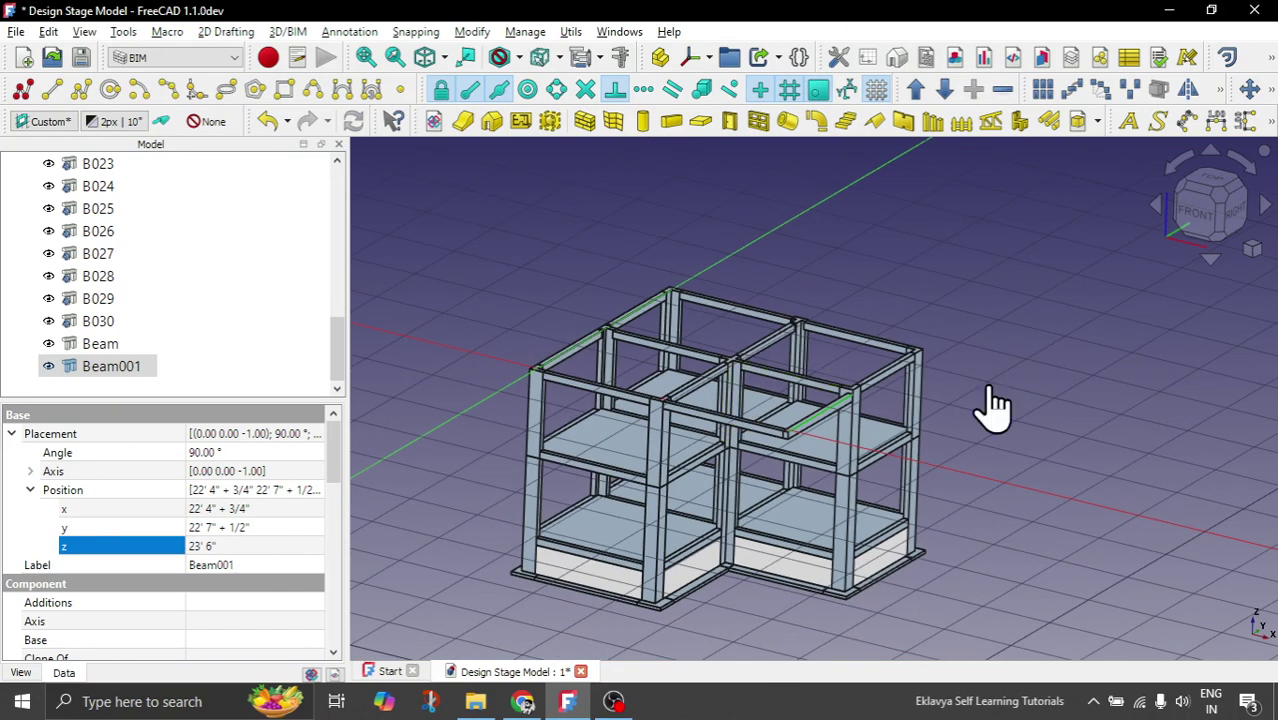
click(993, 406)
middle_drag(810, 330, 827, 351)
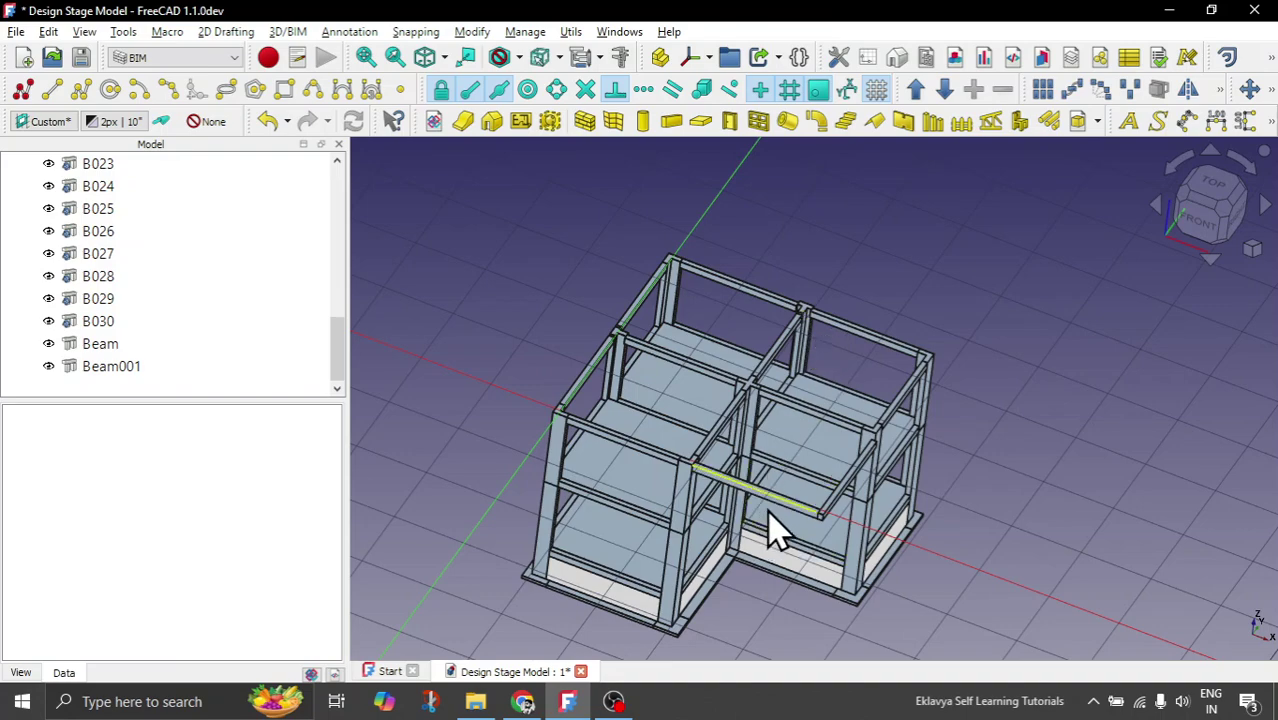
middle_drag(1016, 478, 1041, 448)
Step: Hide the Footings group so the beam and column edges can be compared in top view
click(1212, 195)
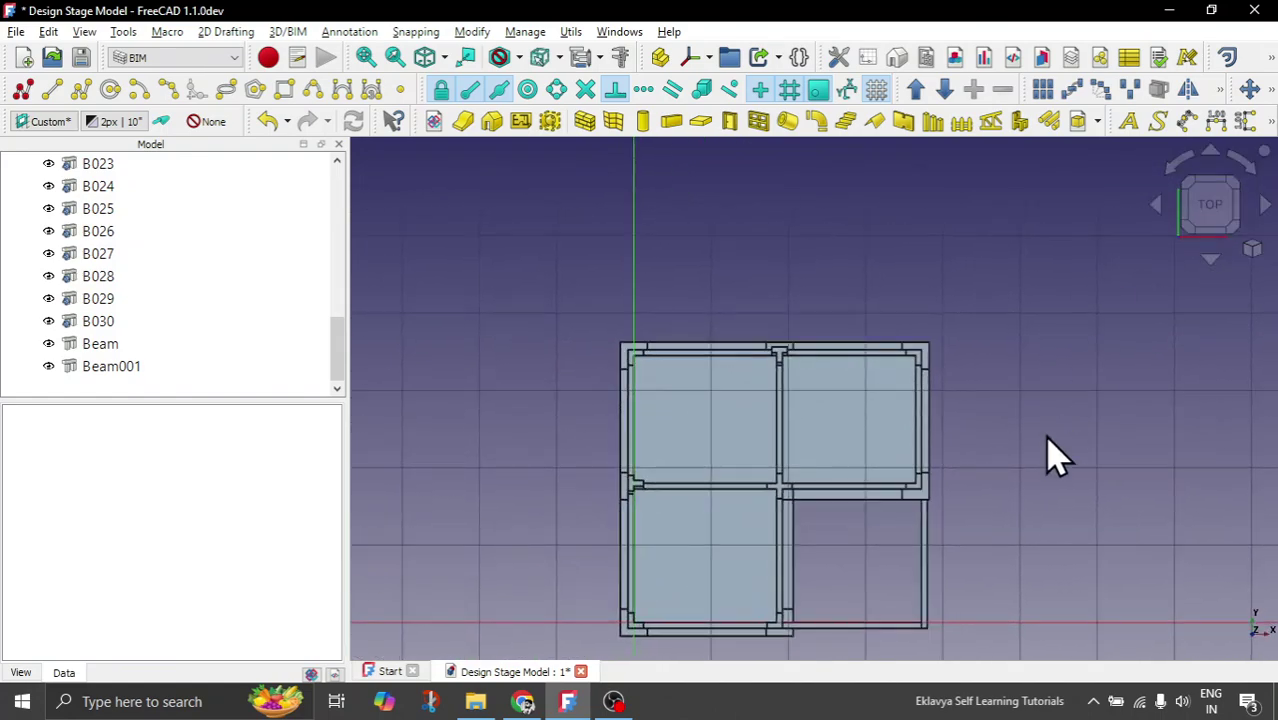
scroll(941, 622, up, 2)
scroll(921, 528, up, 2)
scroll(905, 380, down, 2)
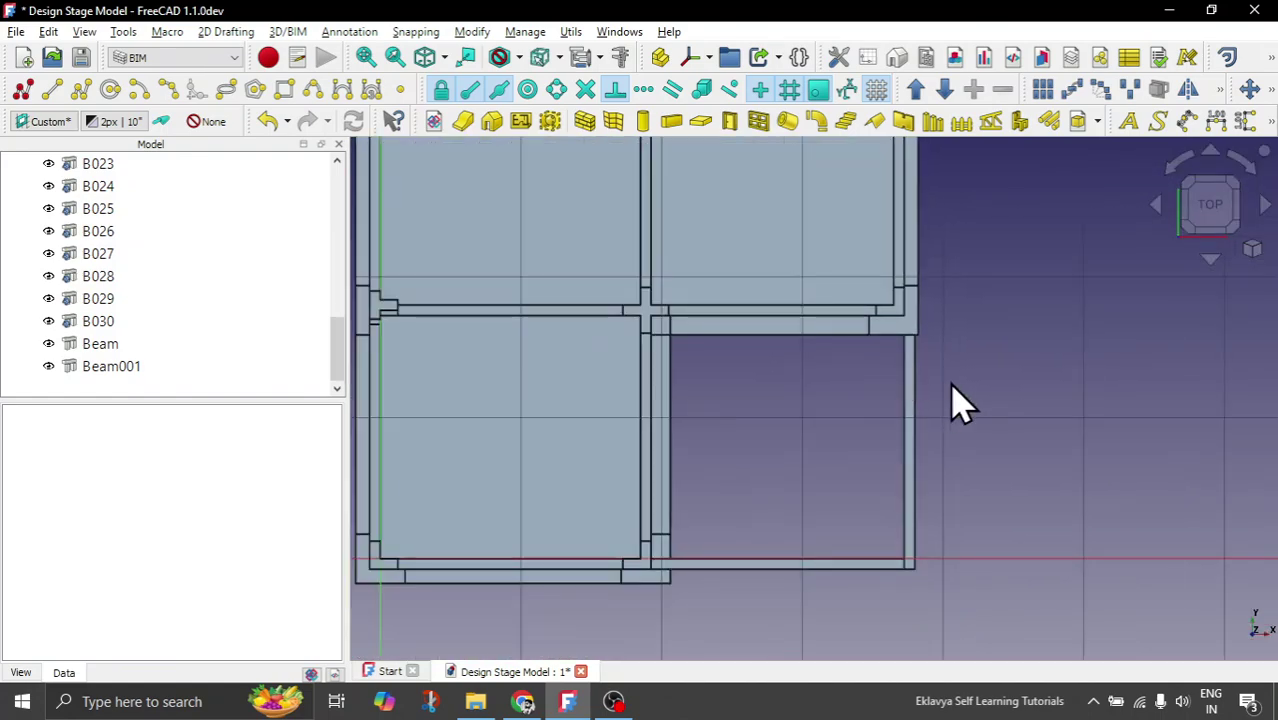
mouse_move(956, 400)
middle_down()
mouse_move(947, 357)
mouse_move(944, 371)
mouse_move(973, 394)
middle_up()
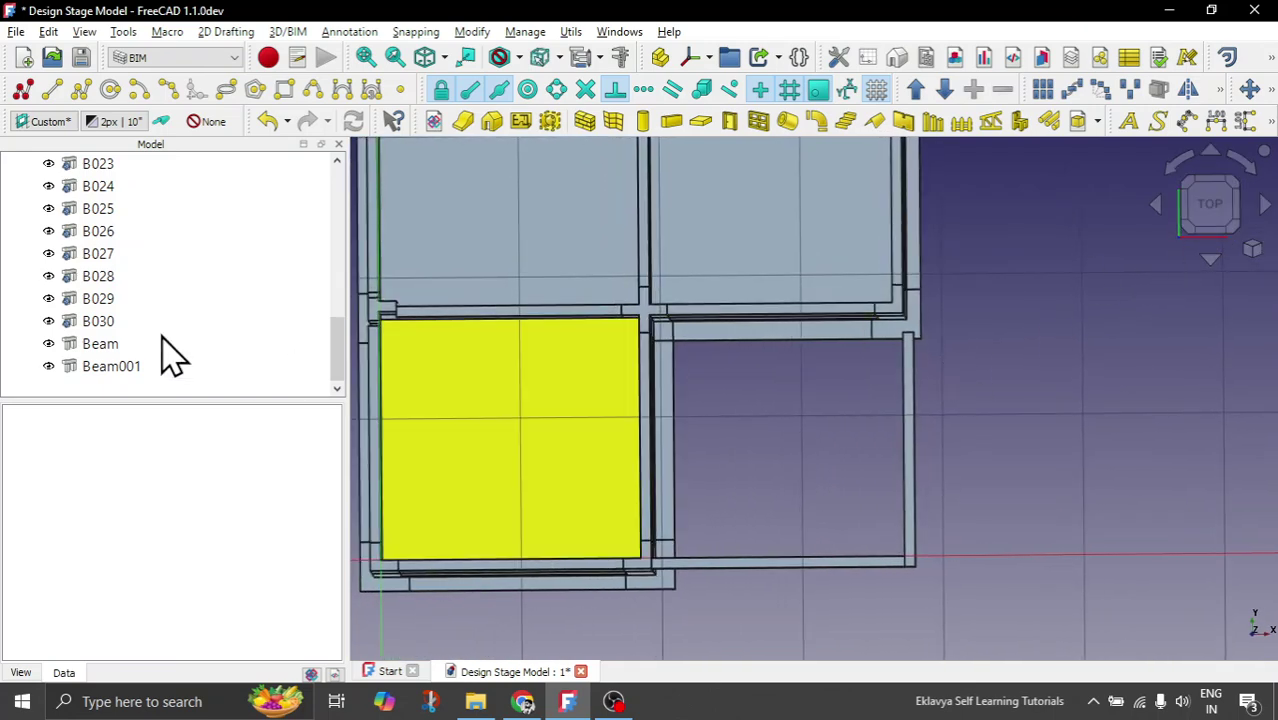
scroll(155, 348, up, 7)
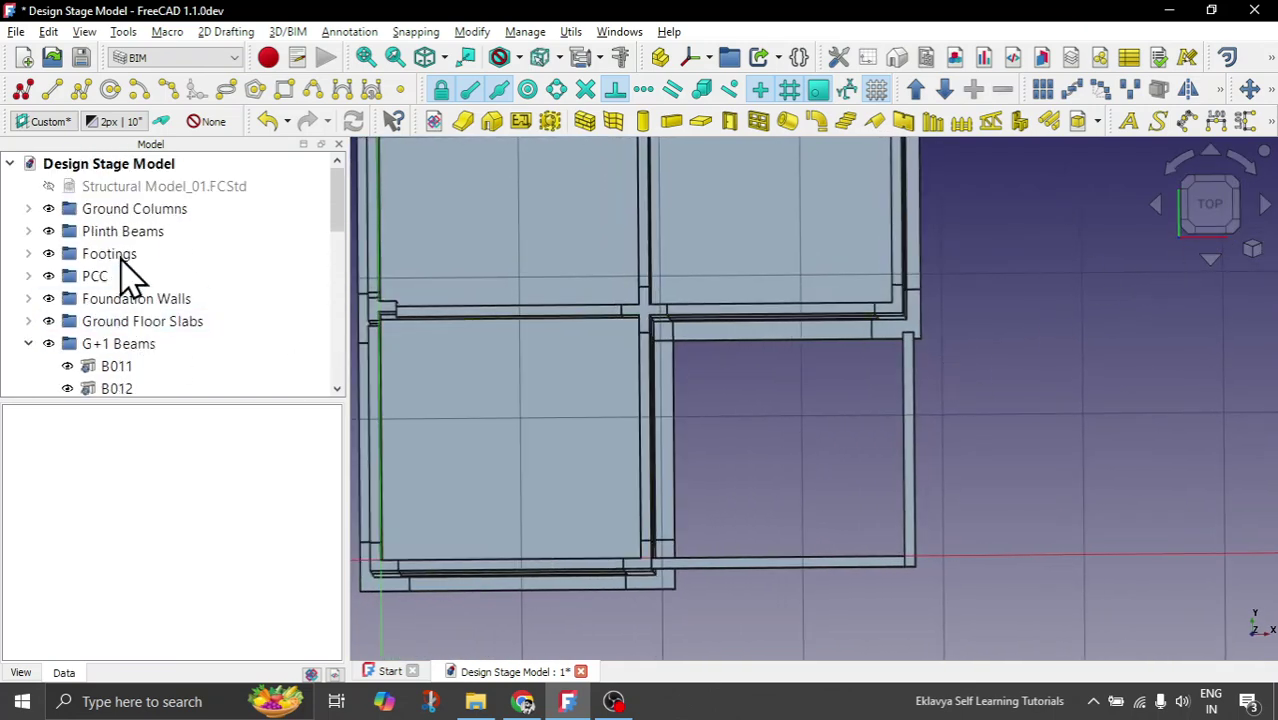
click(125, 256)
key(space)
click(1198, 225)
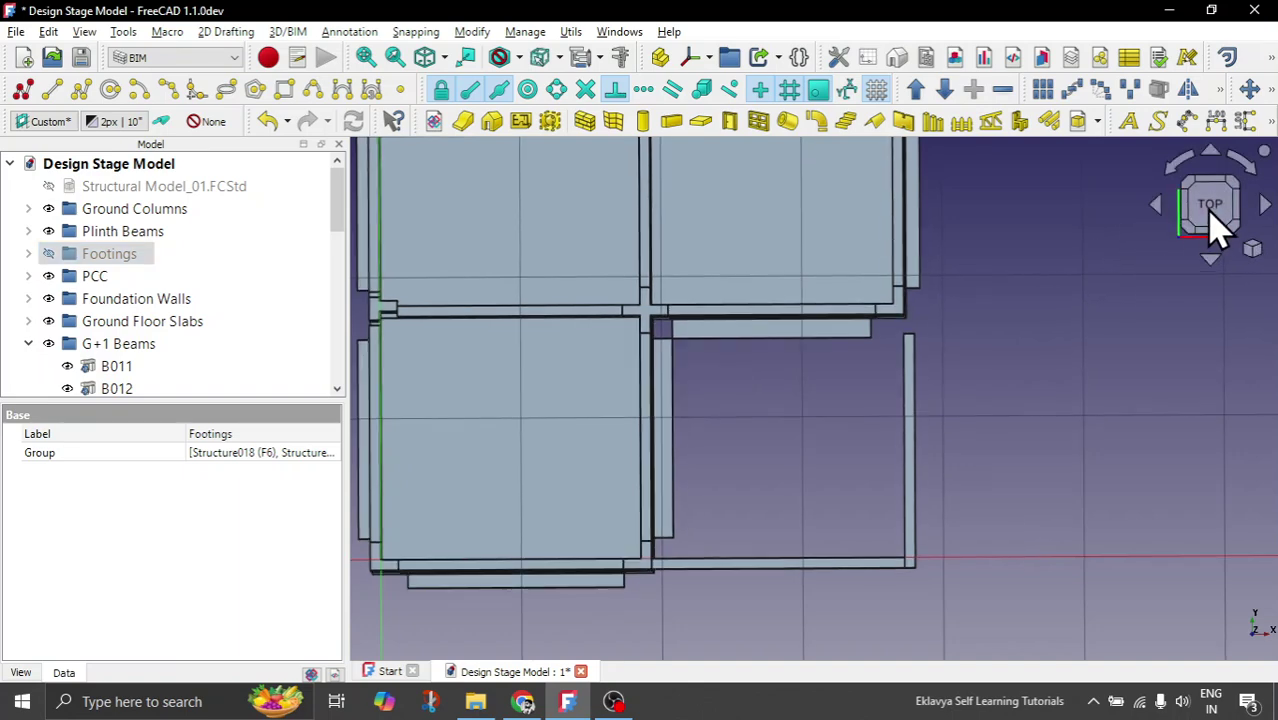
Step: Move the side beam from its outer corner at the column end to the outer corner of the adjacent column
click(921, 436)
click(1249, 89)
scroll(904, 305, up, 3)
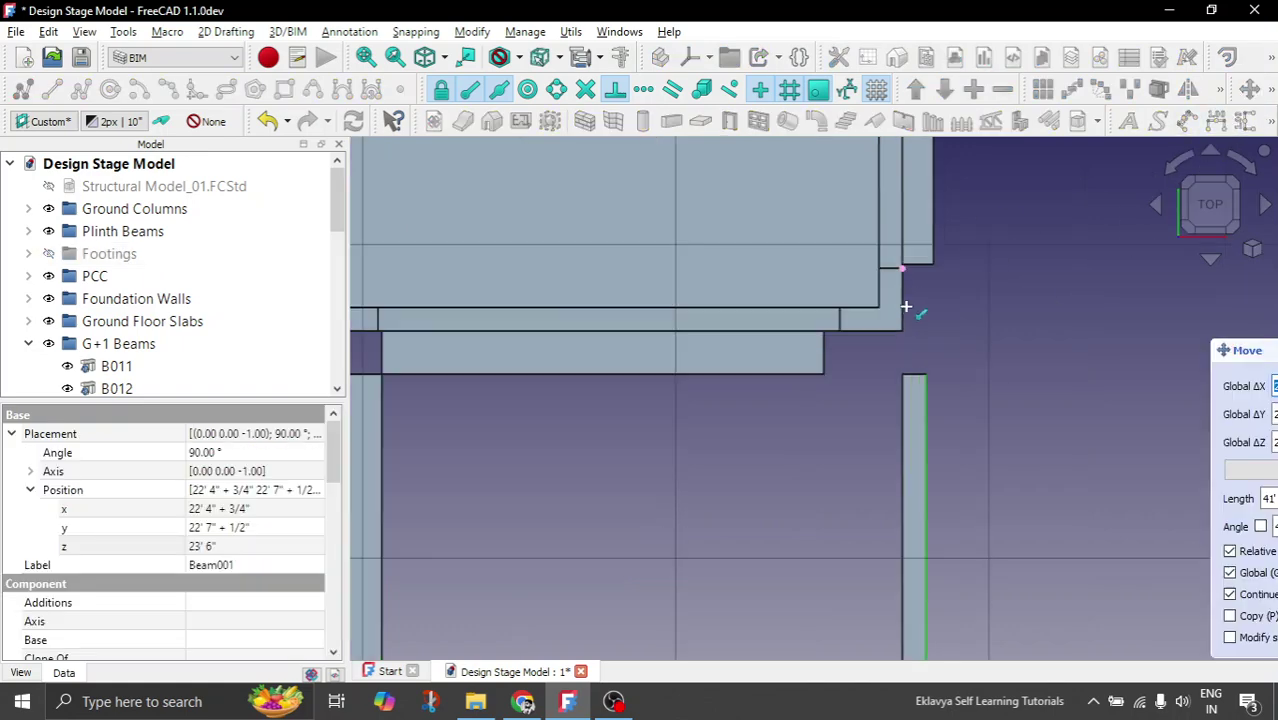
click(926, 380)
click(905, 338)
scroll(918, 290, down, 5)
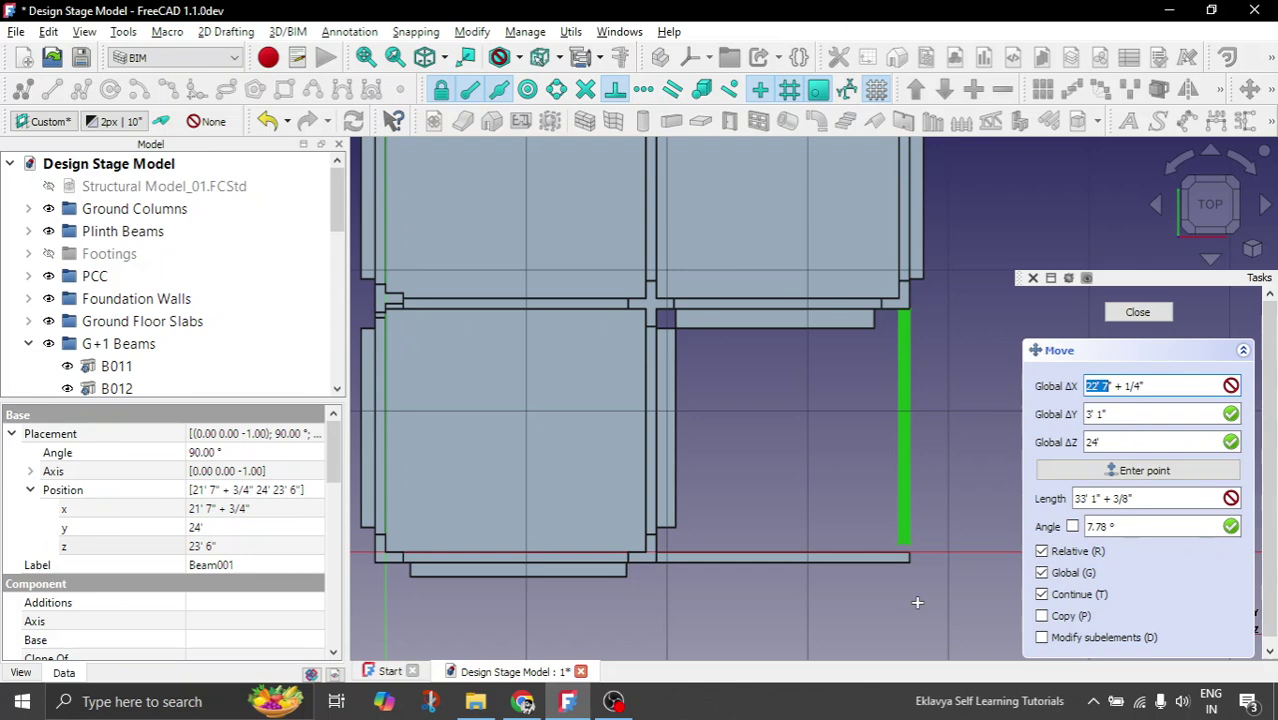
key(Escape)
Step: Measure the gap between the side beam's free end and the horizontal beam
scroll(928, 610, up, 3)
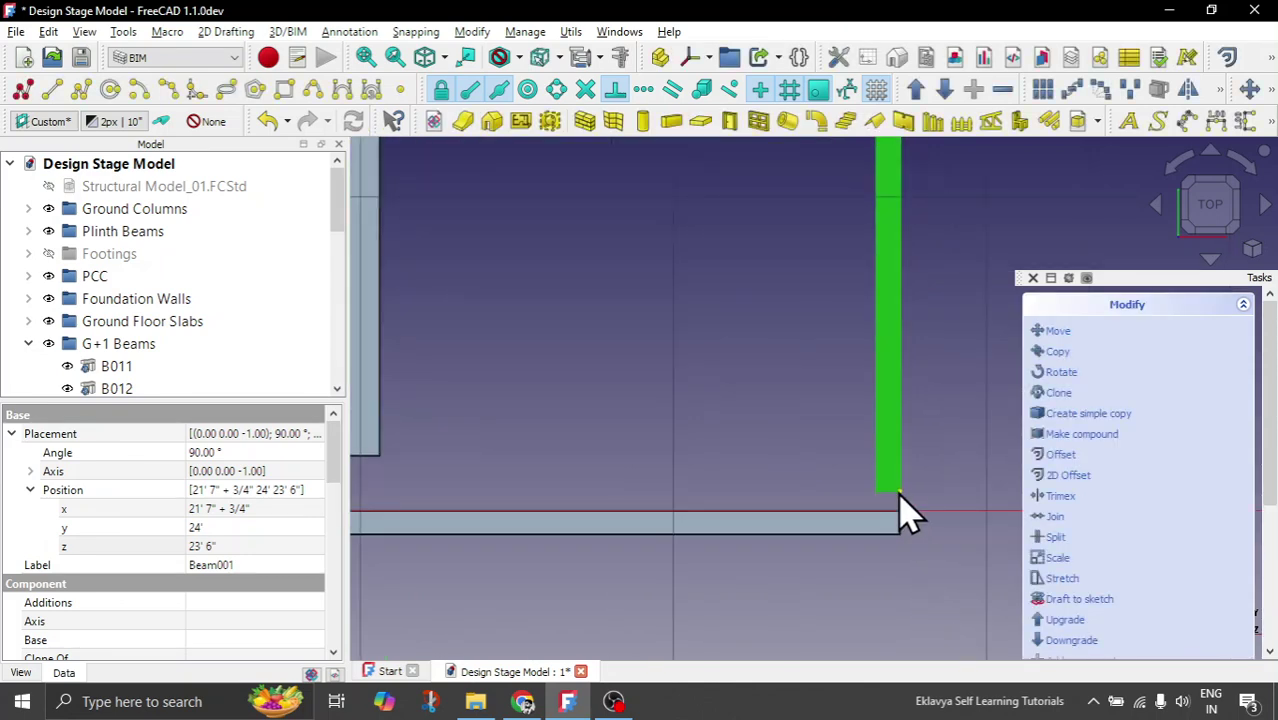
click(904, 521)
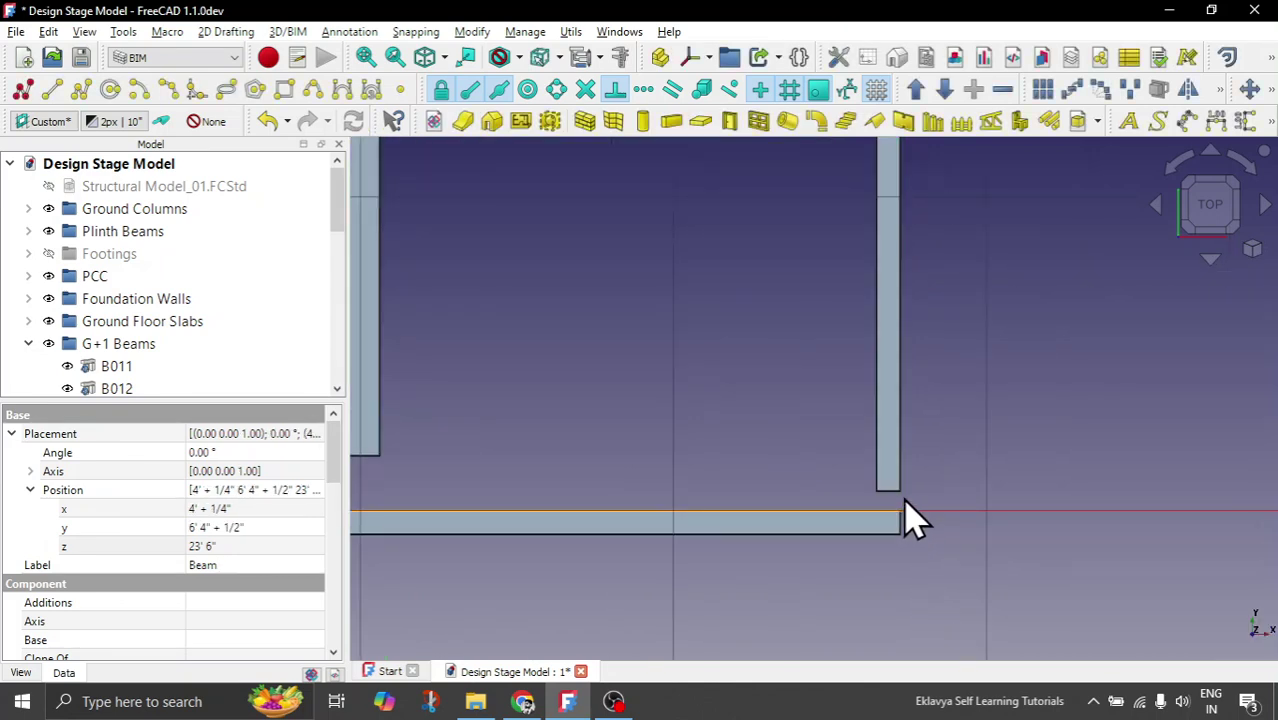
click(620, 60)
scroll(898, 527, up, 5)
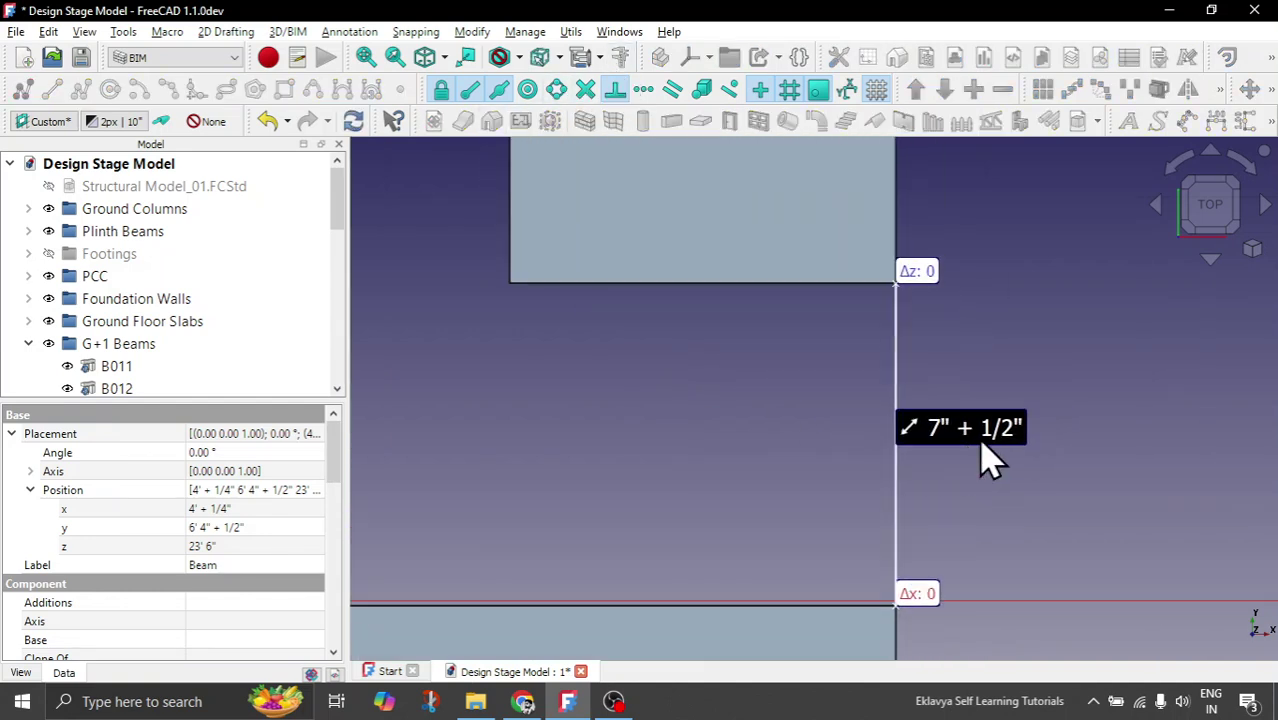
key(Escape)
Step: Extend the side beam to 17' 3" by adding 7.5" to its length
scroll(898, 400, down, 5)
click(861, 352)
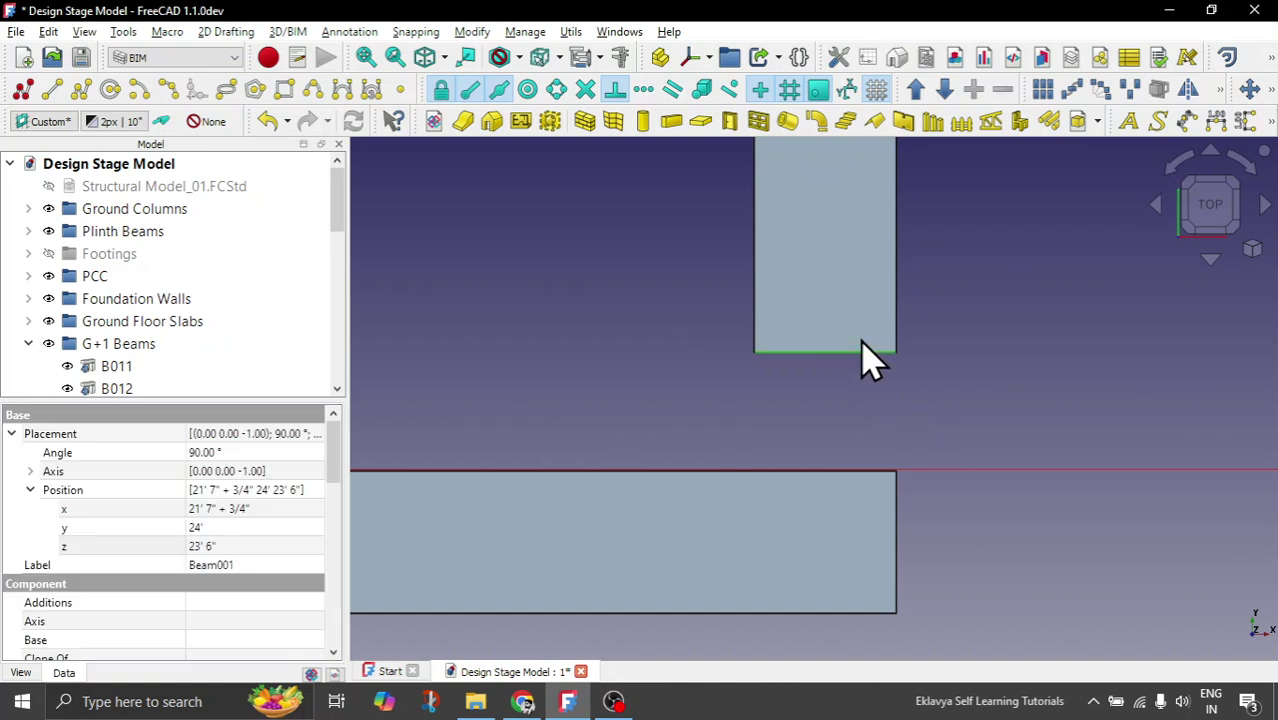
drag(331, 488, 335, 645)
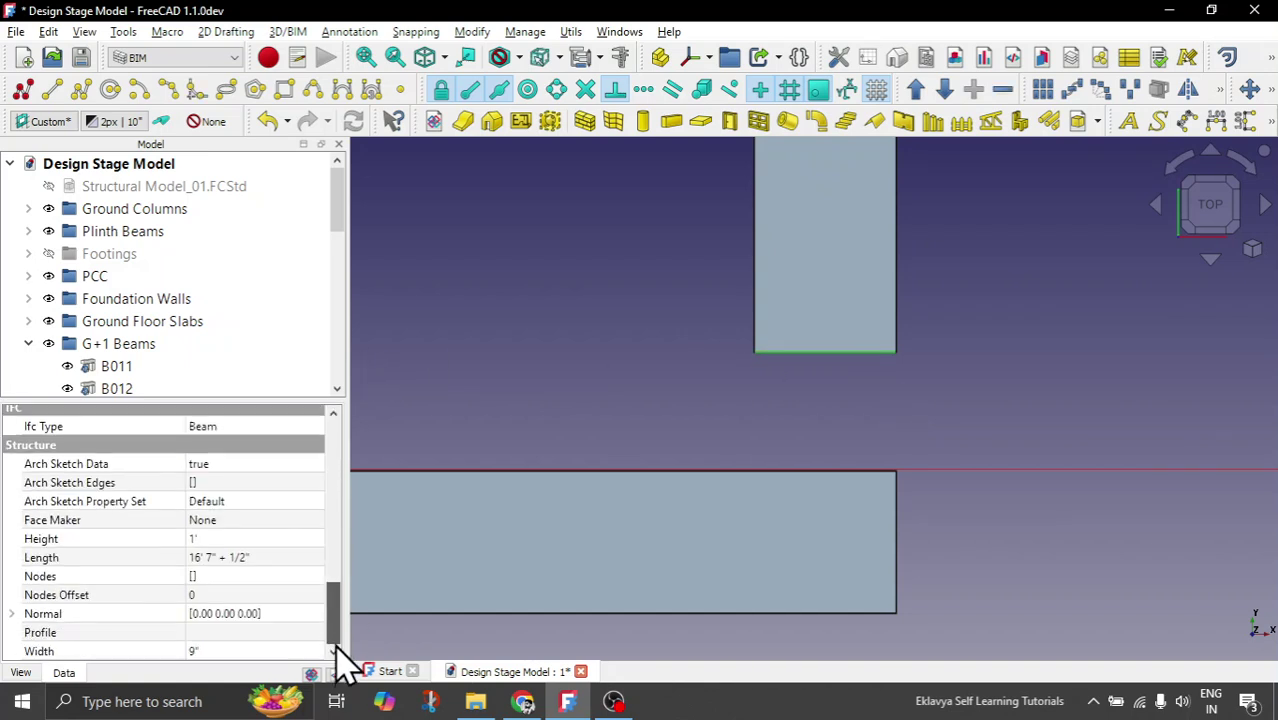
click(270, 557)
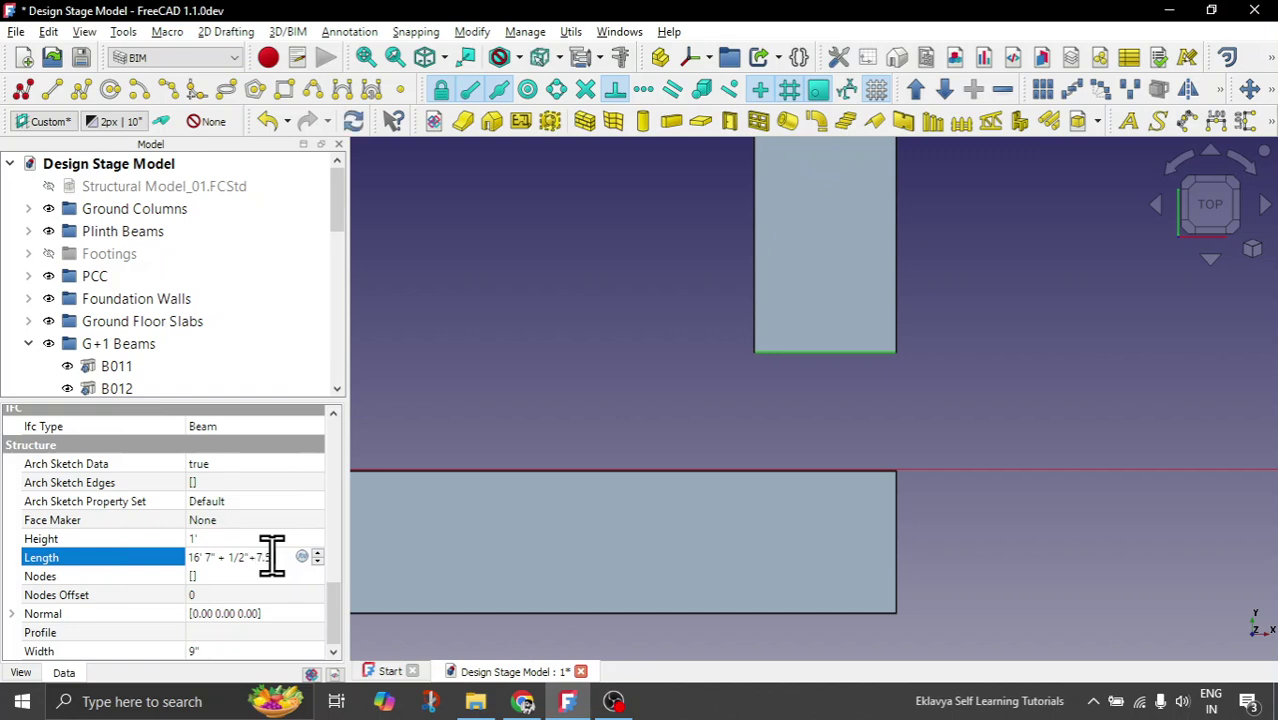
key(Return)
scroll(799, 448, down, 5)
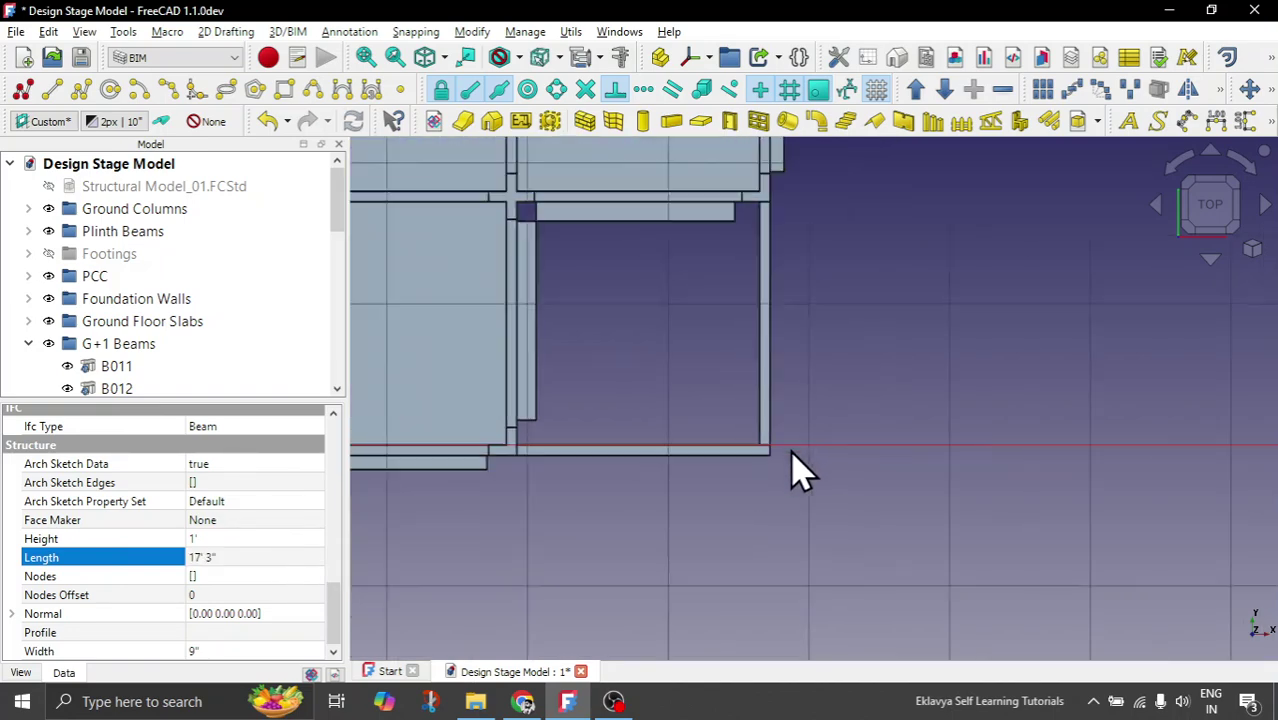
Step: Show the Footings group again and check the two new roof-level beams around the open corner bay
scroll(762, 515, down, 3)
middle_drag(725, 559, 632, 408)
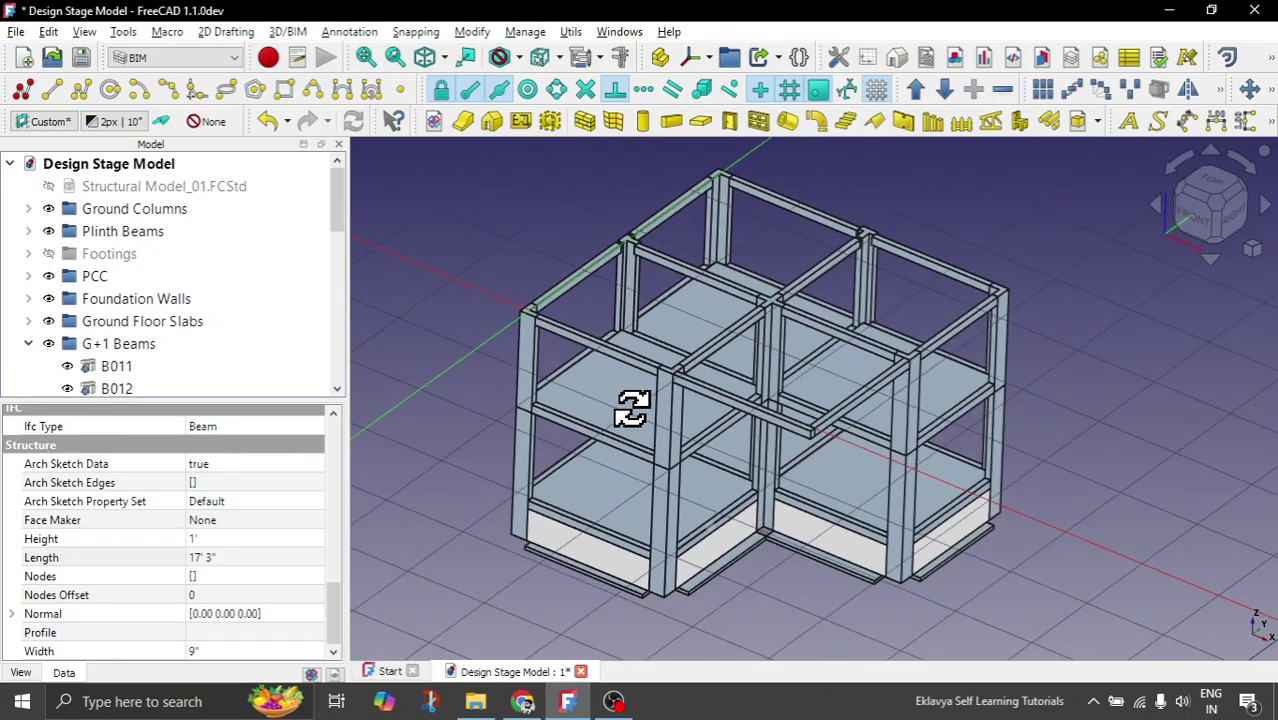
click(110, 254)
key(space)
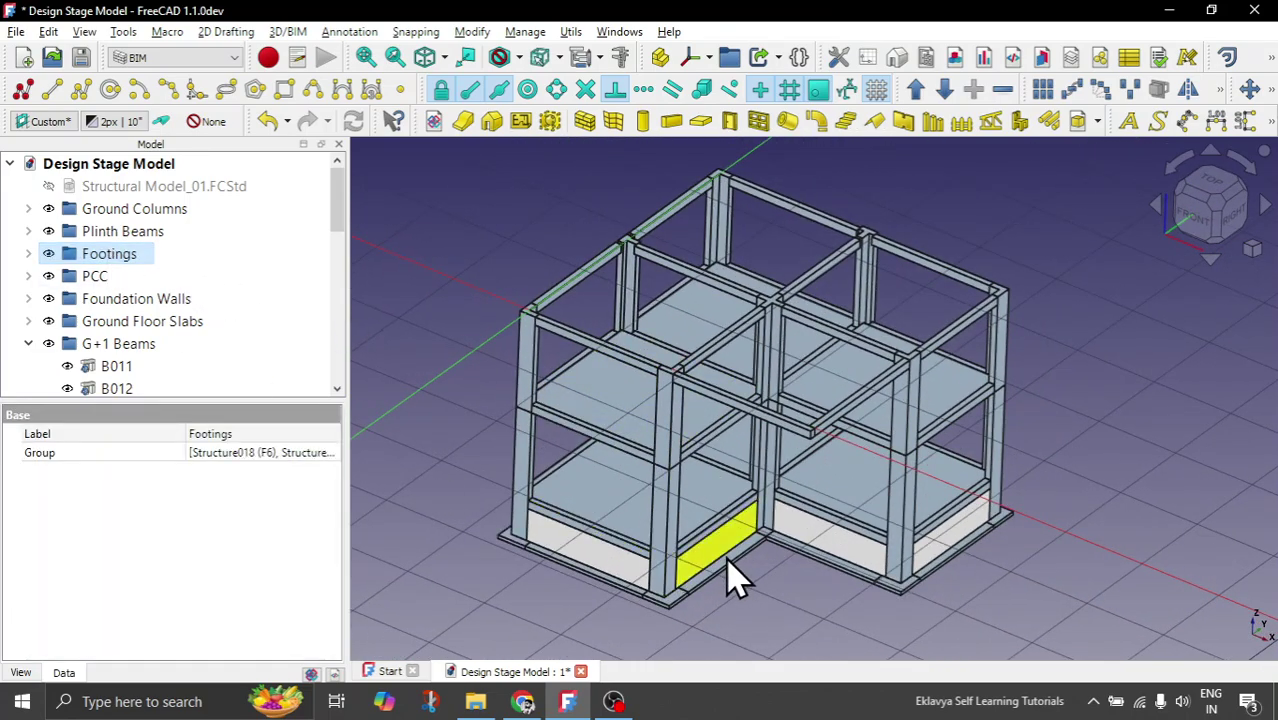
middle_drag(776, 599, 905, 602)
middle_drag(920, 535, 982, 481)
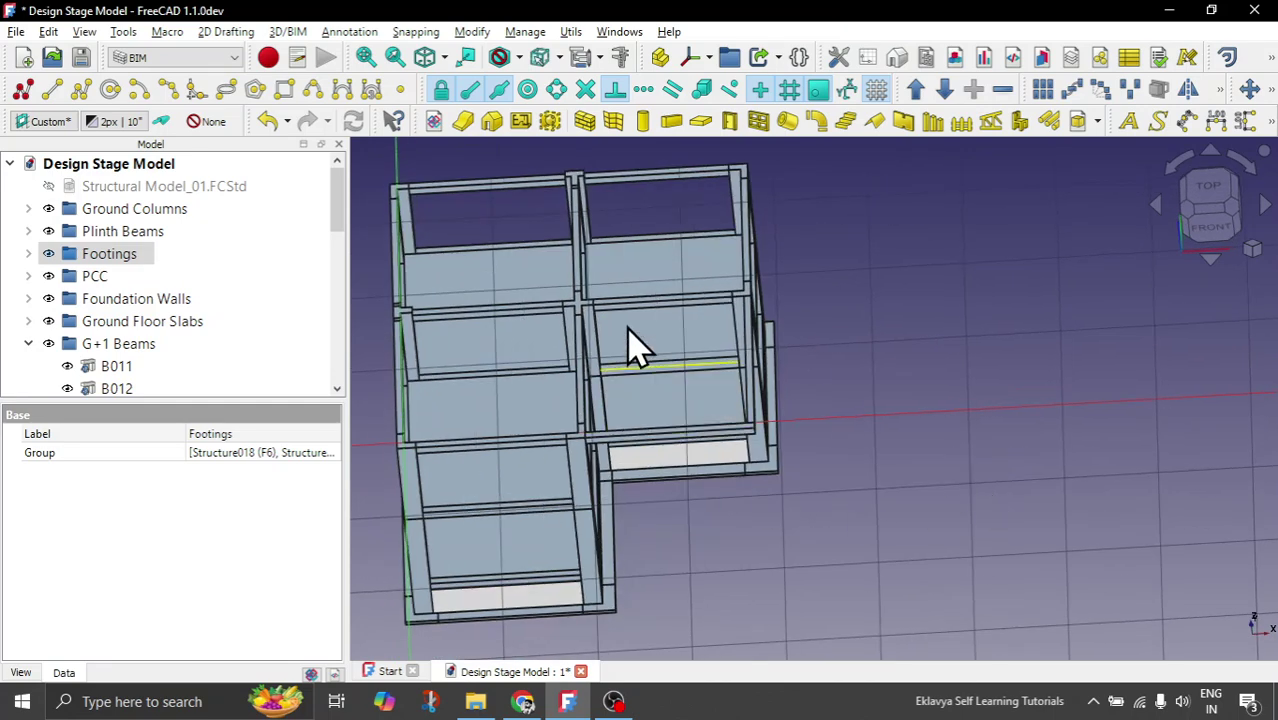
scroll(630, 345, up, 3)
click(1213, 212)
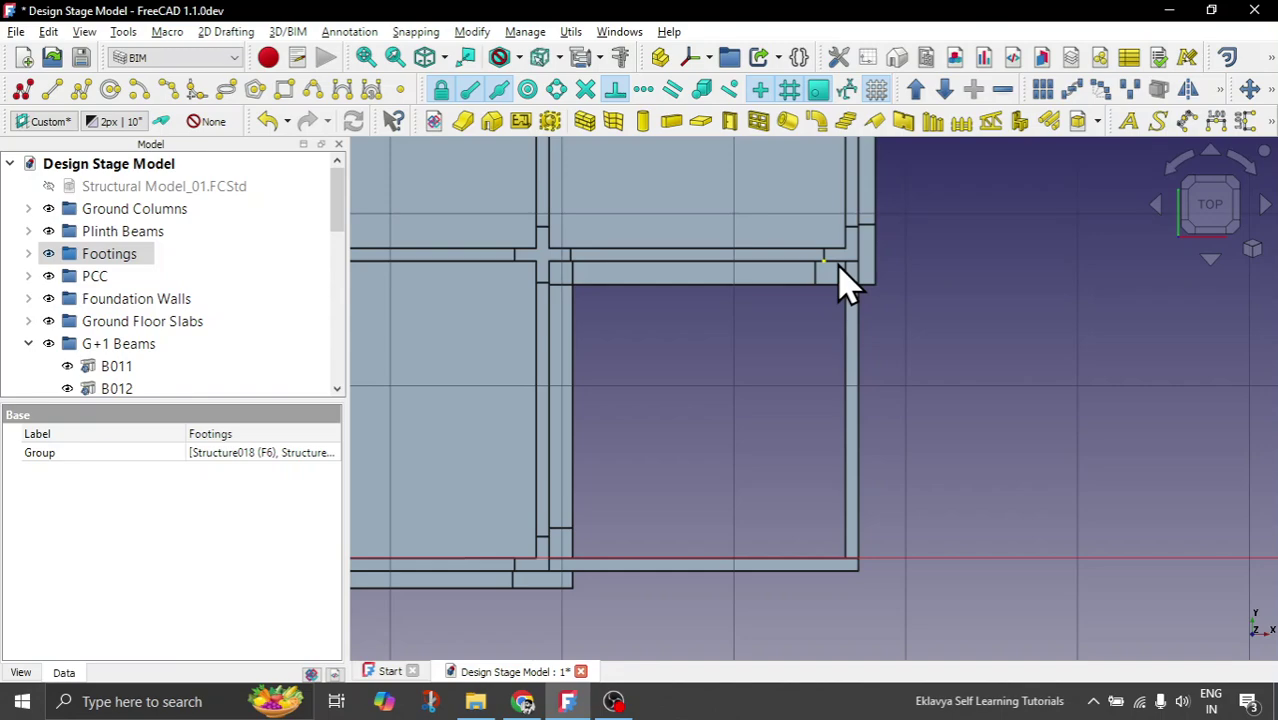
scroll(950, 428, down, 4)
middle_drag(899, 513, 764, 510)
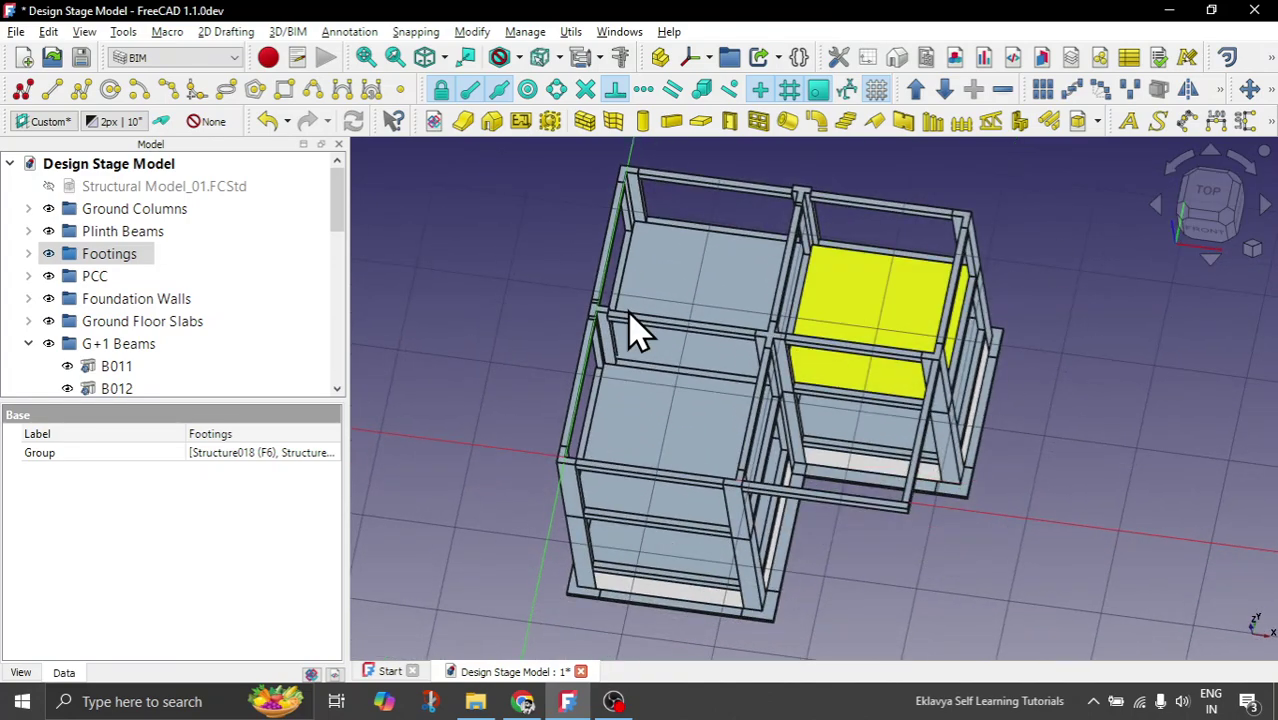
Step: Collapse the G+1 Beams group and create a new group in the Design Stage Model document
click(28, 343)
scroll(110, 350, down, 5)
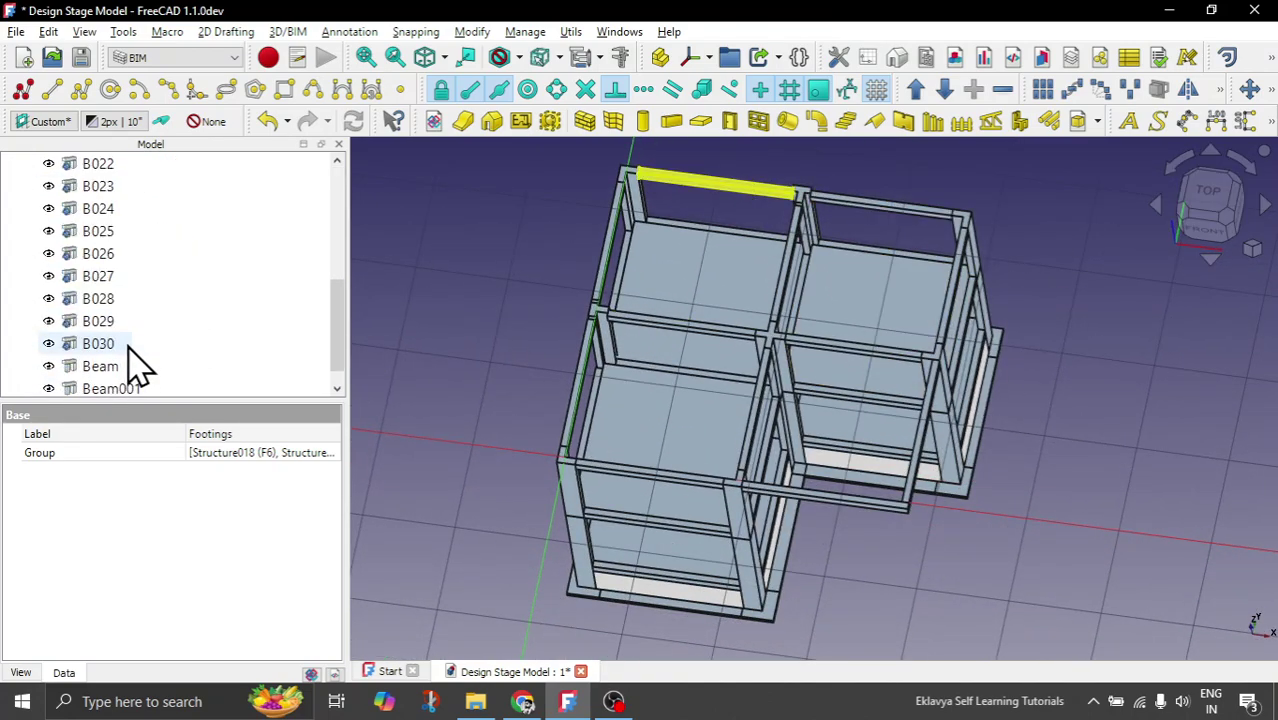
scroll(138, 366, up, 3)
scroll(130, 362, down, 3)
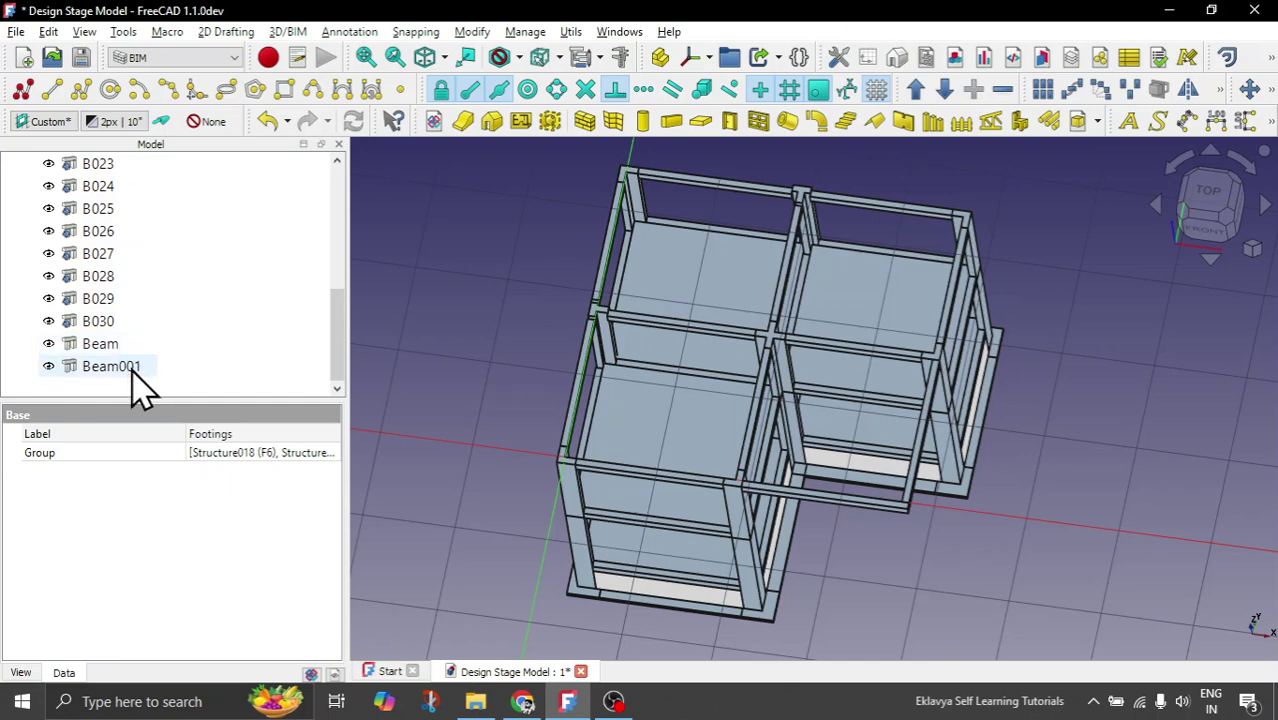
scroll(138, 388, up, 4)
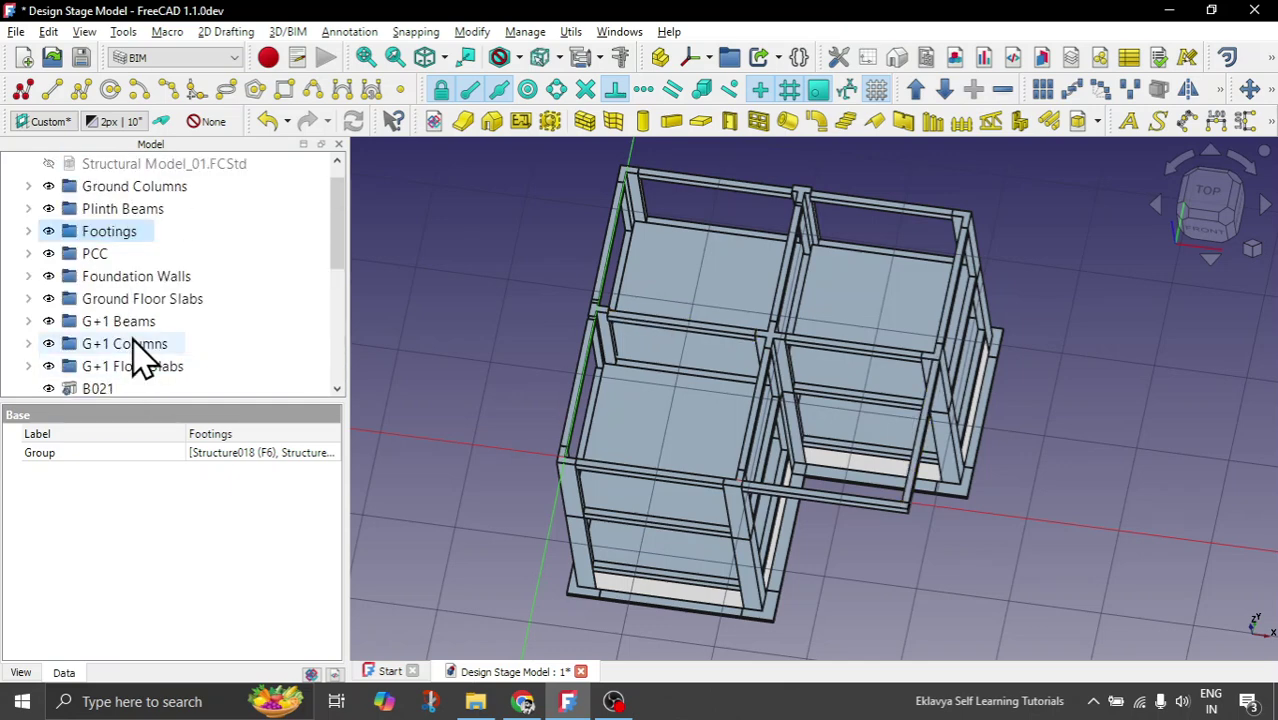
scroll(185, 271, up, 1)
right_click(110, 167)
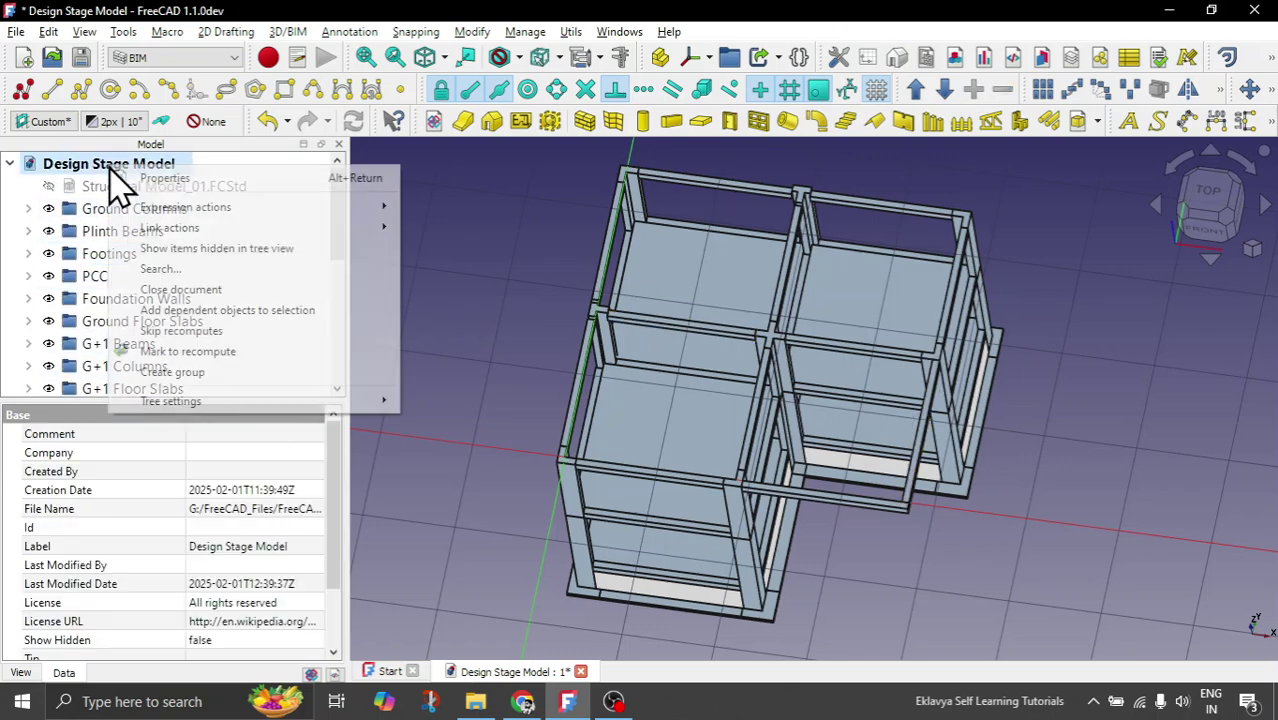
click(254, 374)
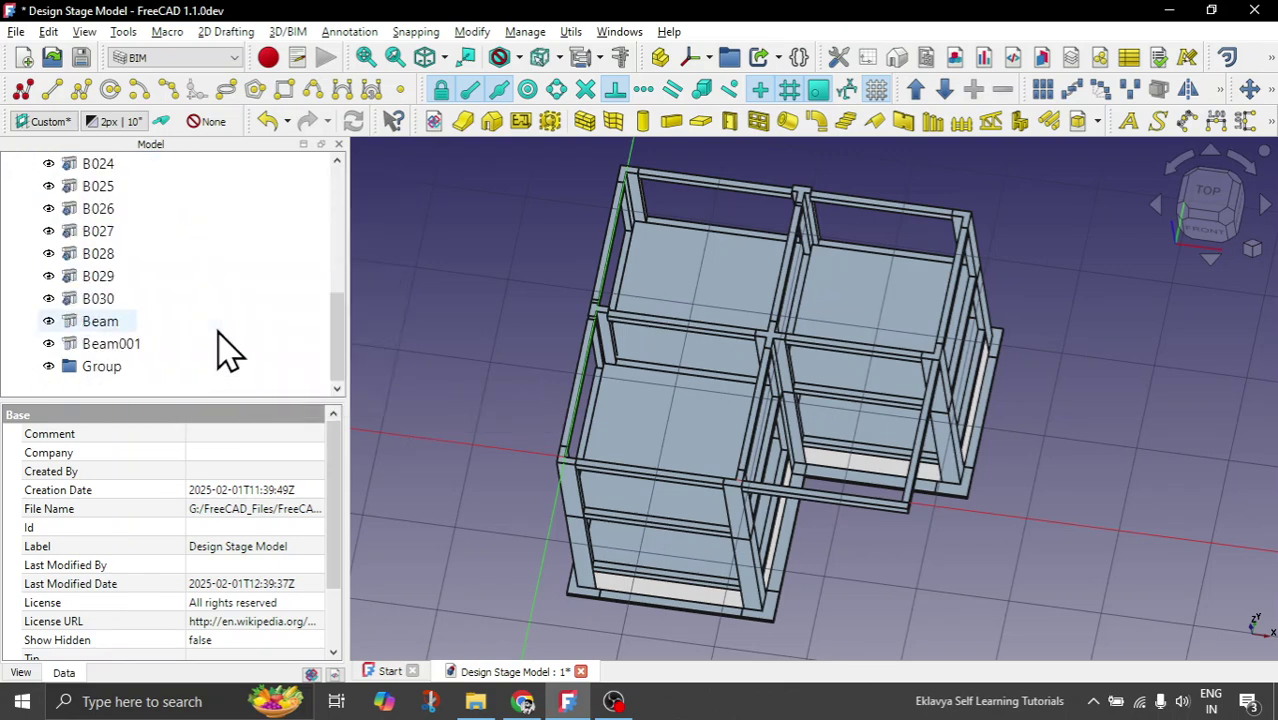
Step: Rename the new group as Roof Beams
click(110, 368)
click(255, 433)
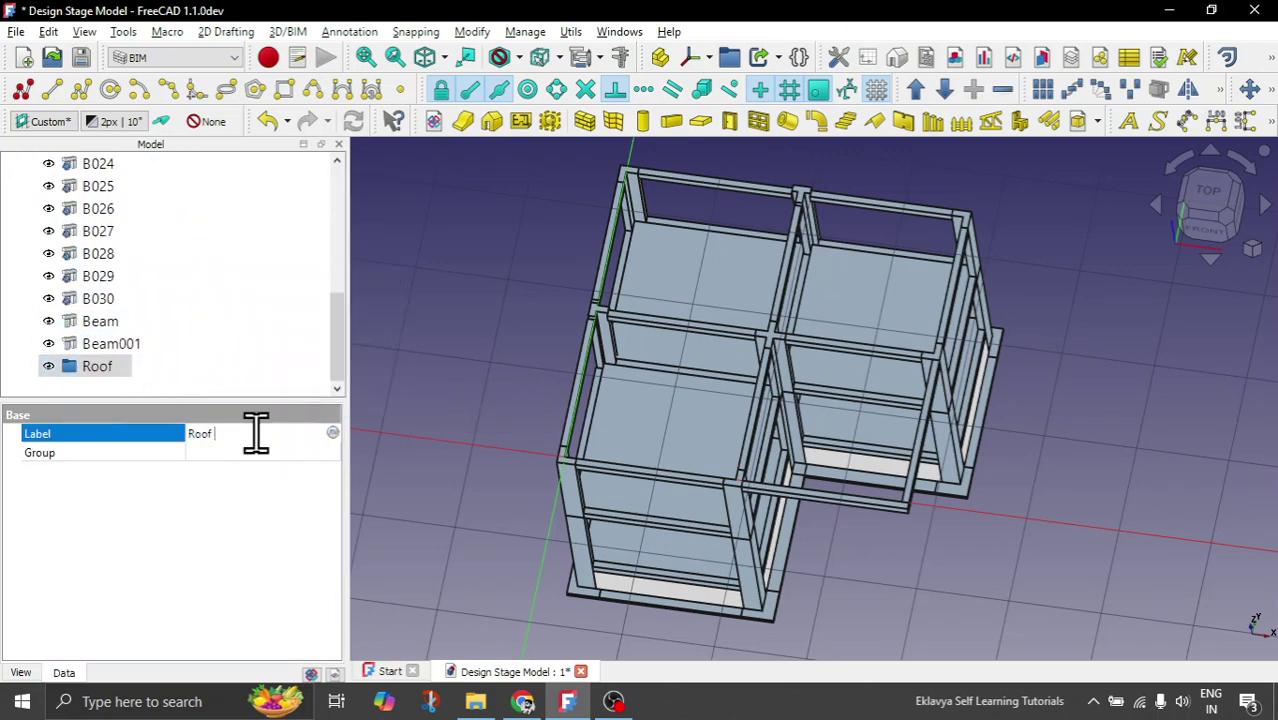
text(Roof Beams)
key(Return)
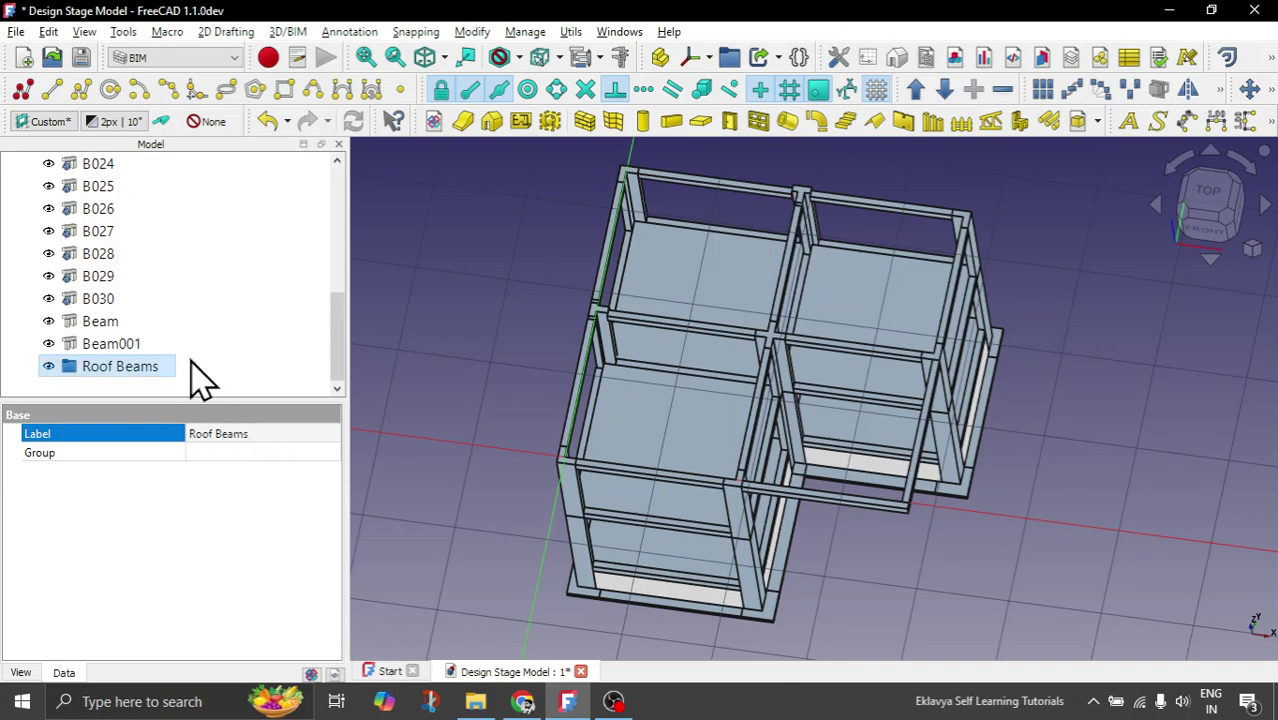
Step: Put all the ungrouped roof-level beams, from B021 through Beam001, into the Roof Beams group
scroll(194, 374, up, 4)
click(112, 368)
scroll(115, 372, down, 4)
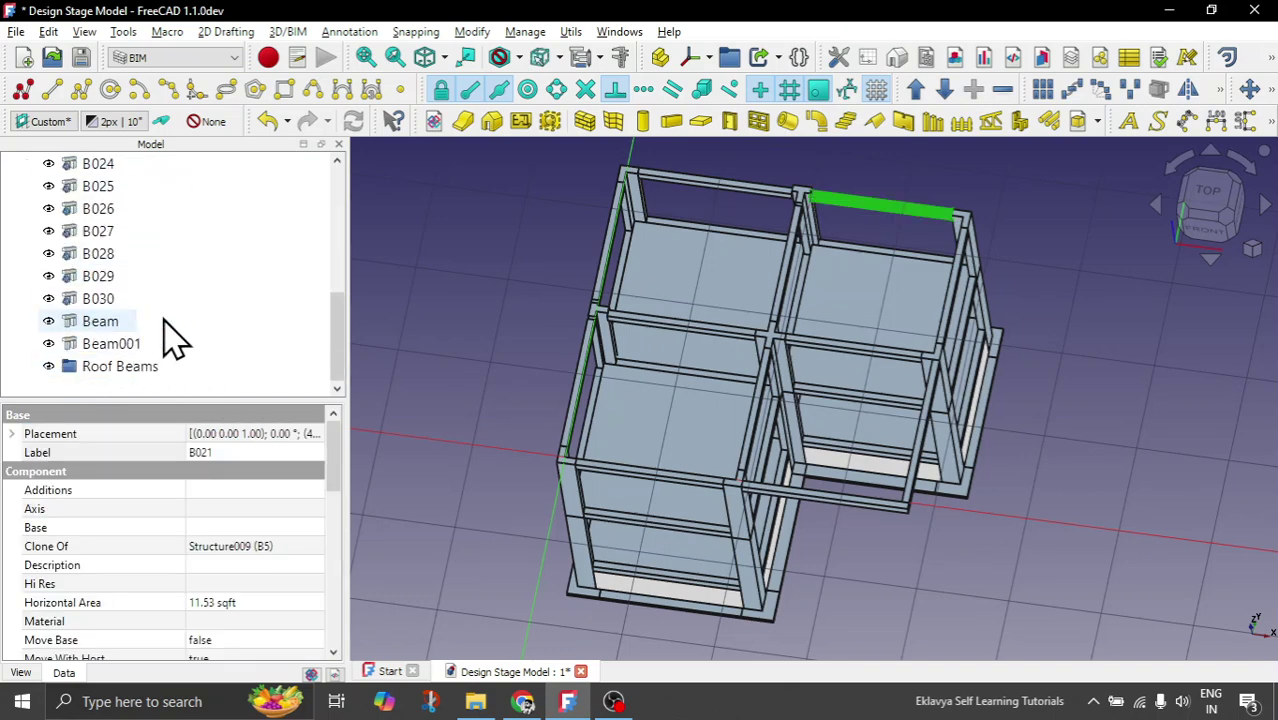
shift+click(120, 345)
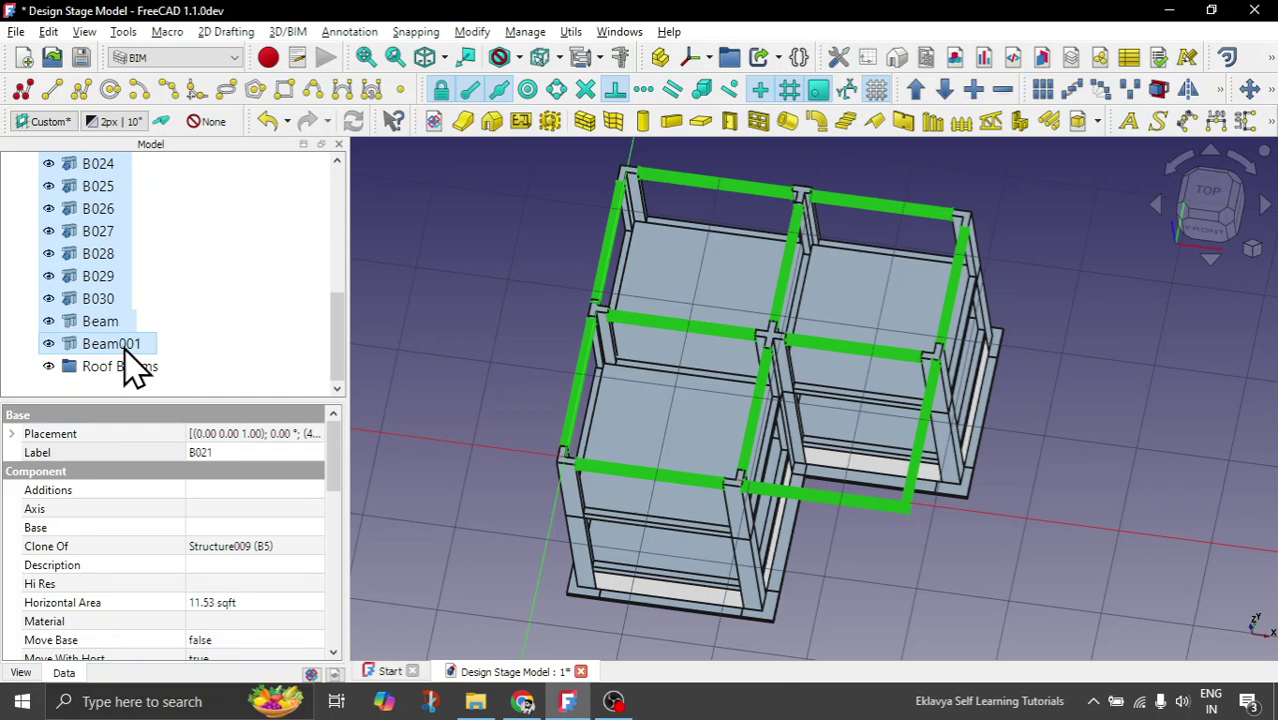
drag(124, 348, 124, 364)
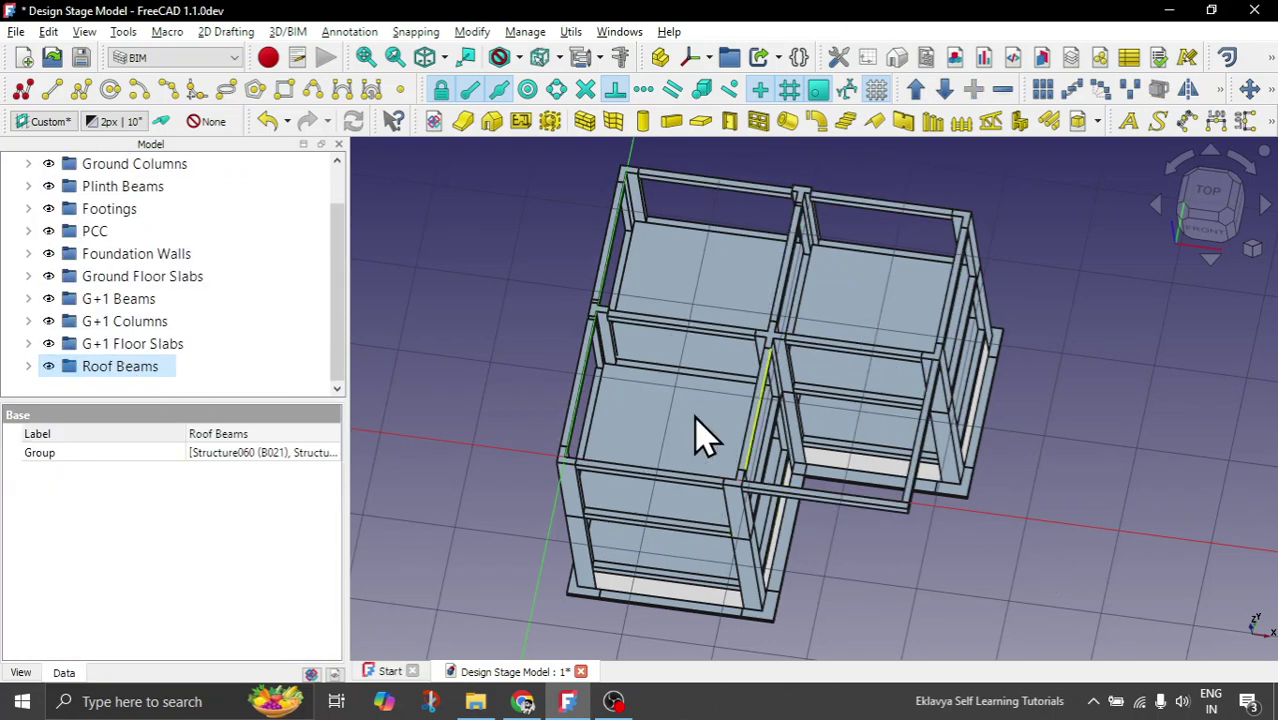
scroll(590, 377, up, 5)
middle_drag(455, 375, 540, 378)
scroll(541, 377, down, 5)
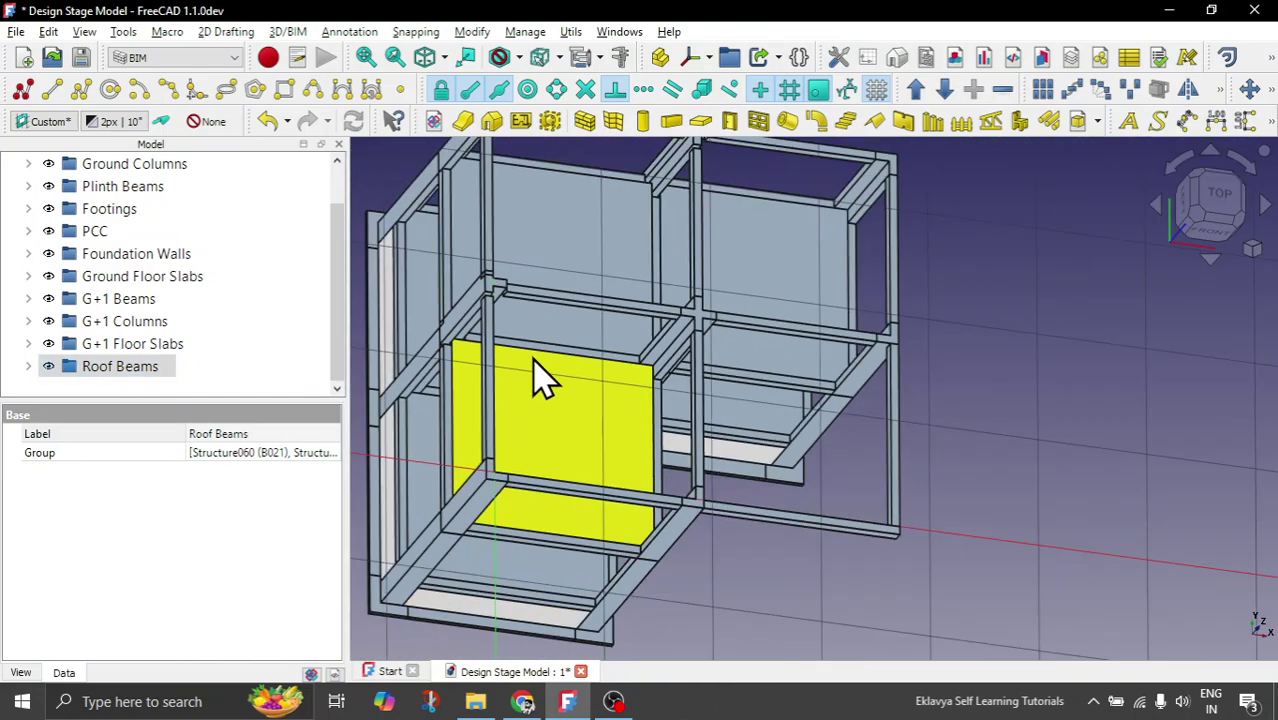
Step: Examine the beams, columns and slabs in plan and slightly tilted views, especially the junctions along the central beam line
middle_drag(947, 471, 876, 465)
click(1207, 222)
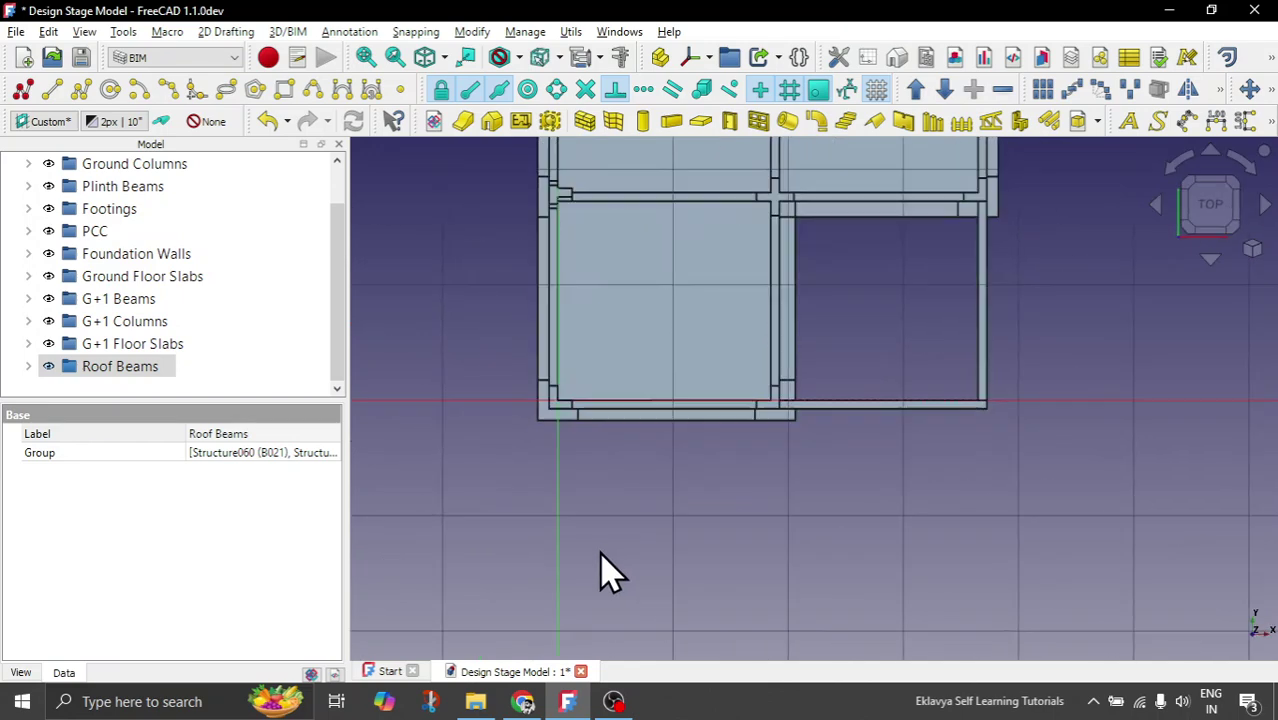
scroll(599, 570, down, 2)
scroll(580, 330, up, 5)
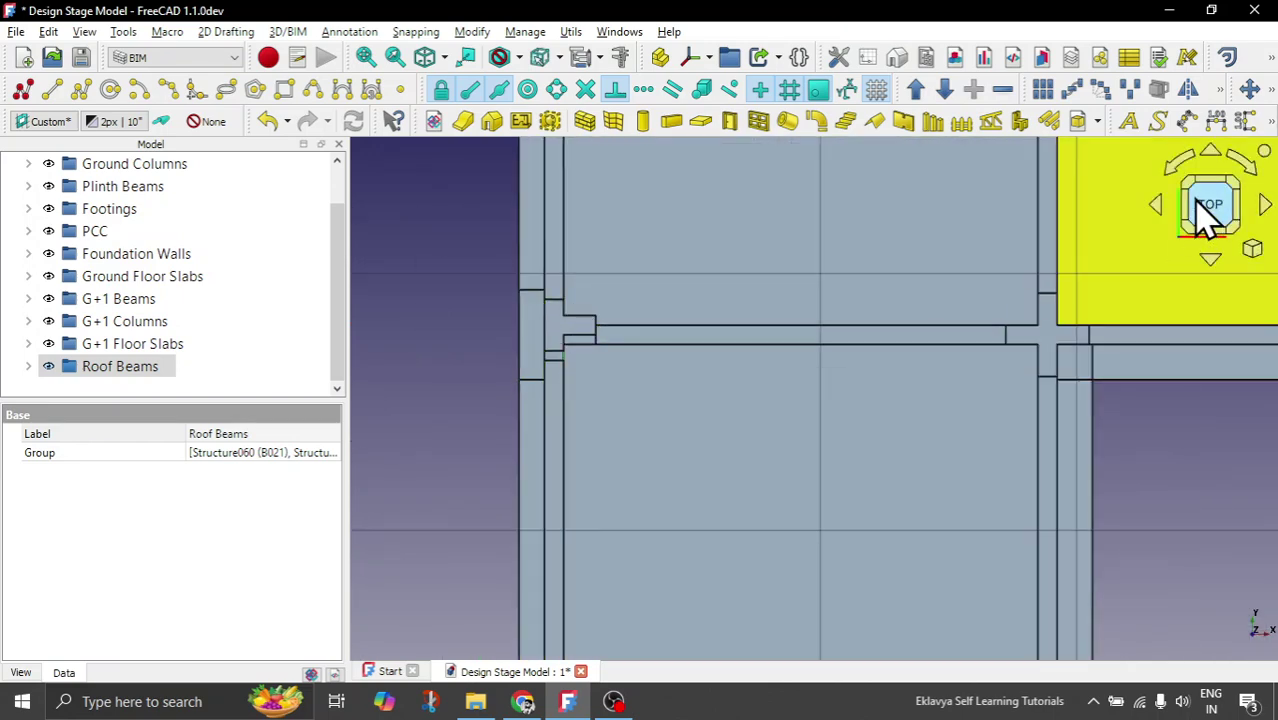
middle_drag(628, 408, 665, 402)
scroll(688, 422, down, 6)
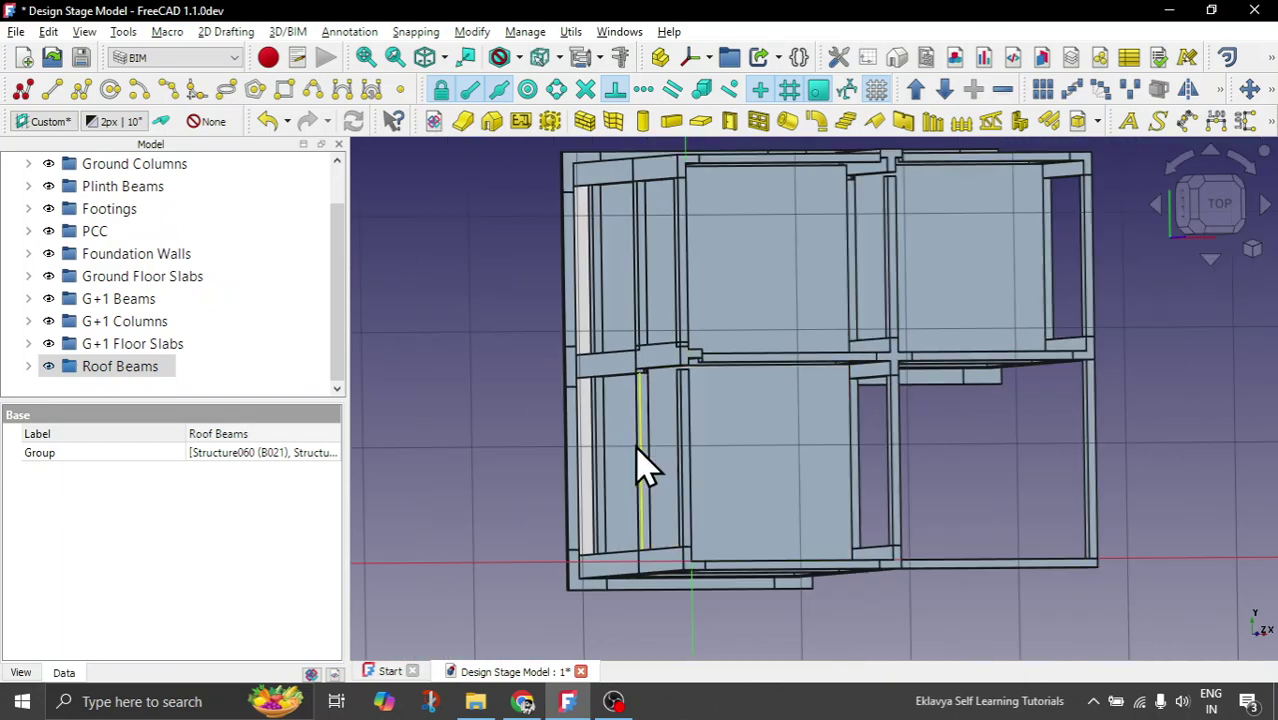
middle_drag(642, 462, 617, 455)
scroll(700, 390, up, 5)
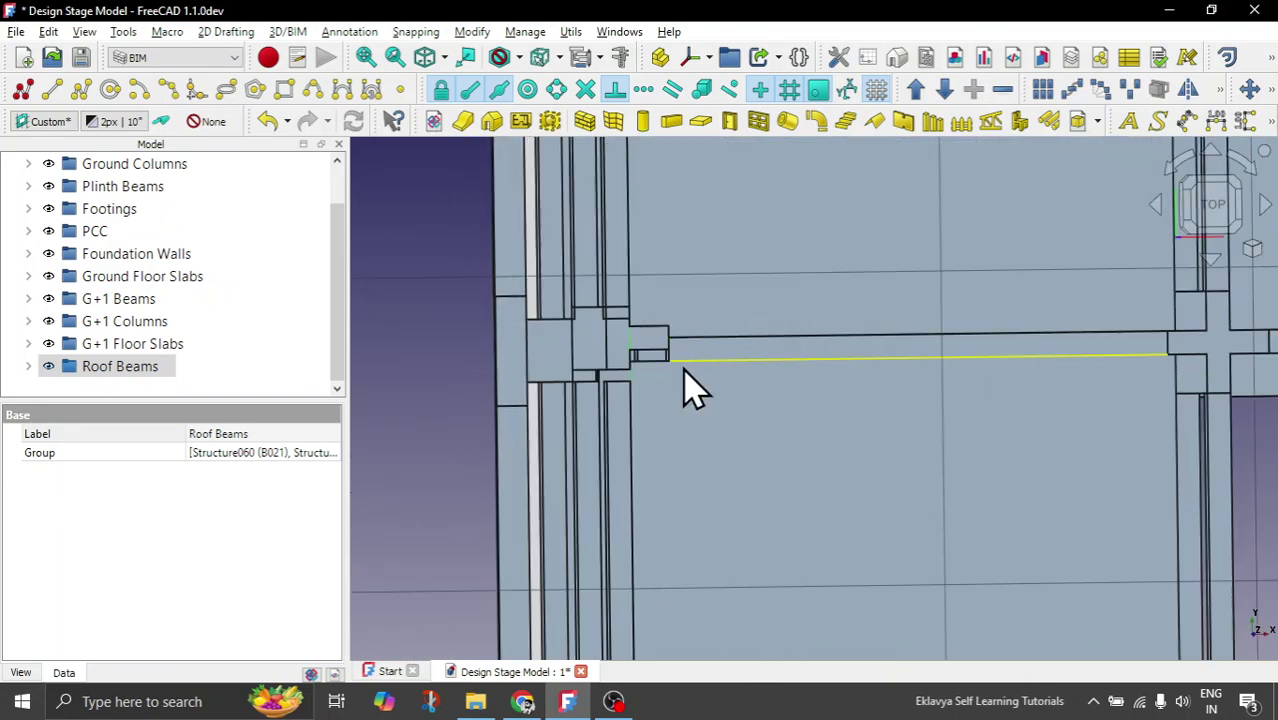
middle_drag(685, 385, 759, 391)
scroll(700, 420, down, 2)
middle_drag(630, 465, 479, 388)
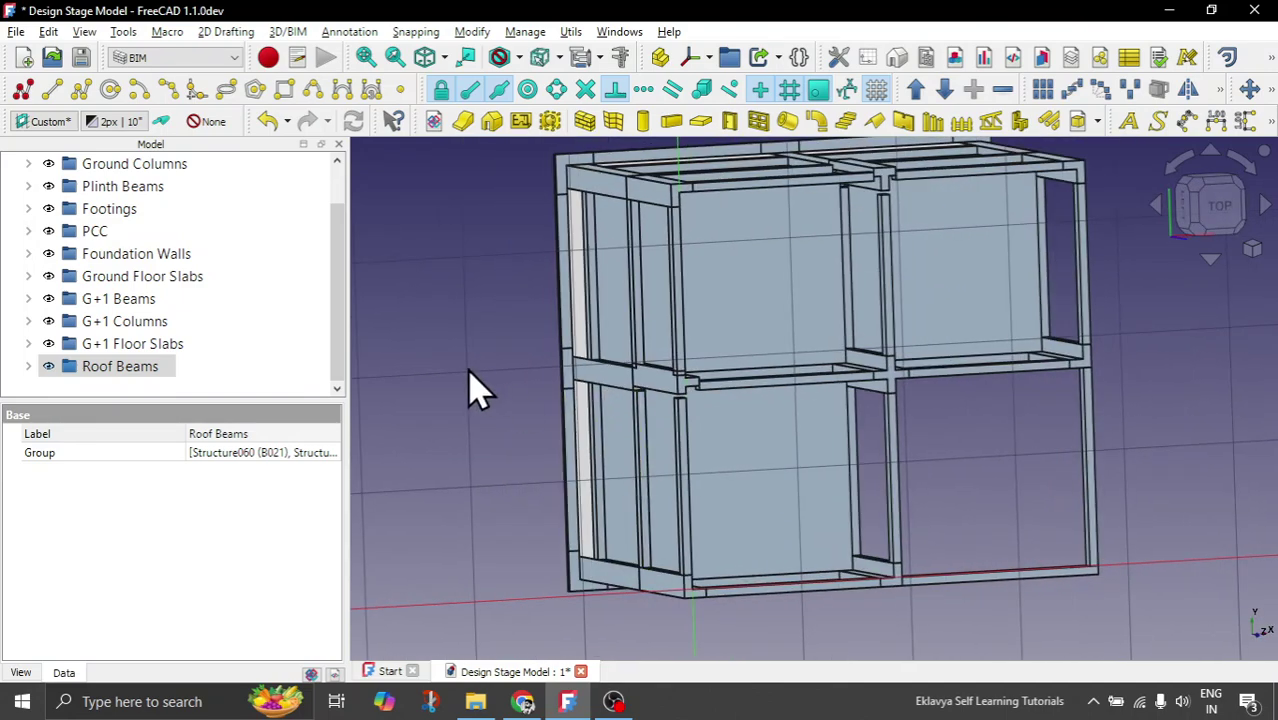
scroll(479, 388, down, 5)
click(1222, 205)
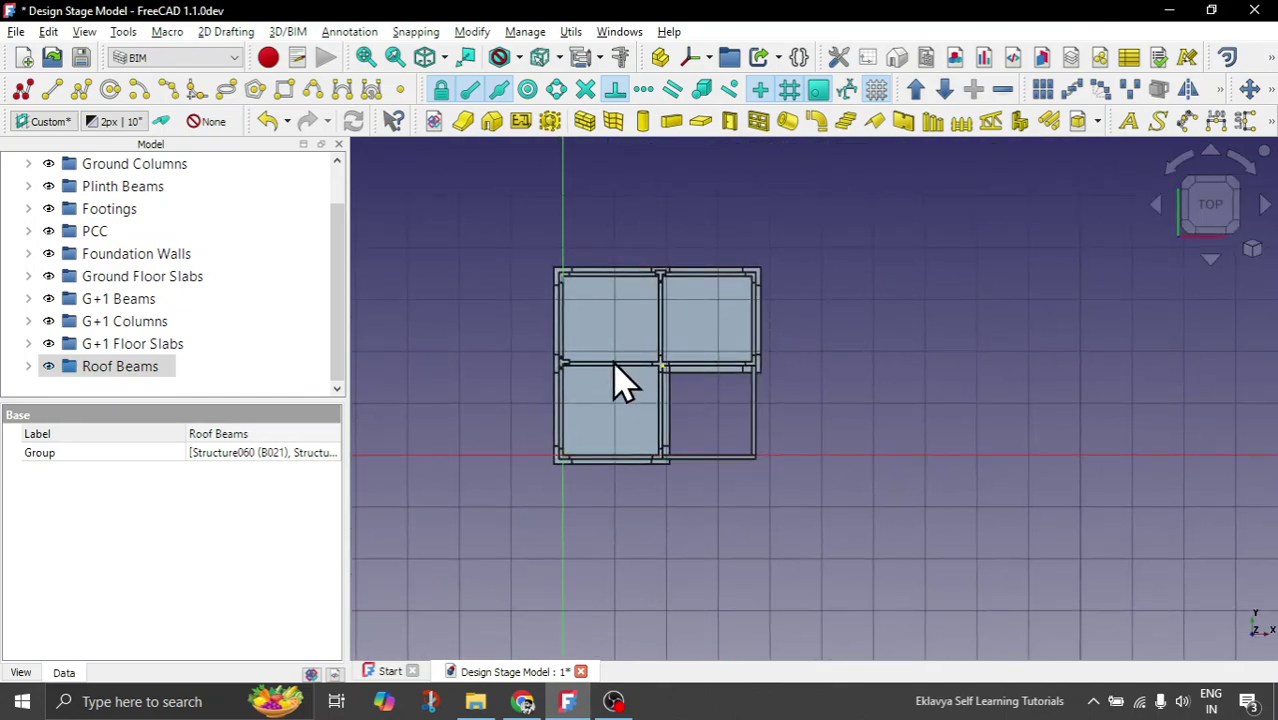
scroll(600, 340, up, 3)
scroll(600, 340, down, 3)
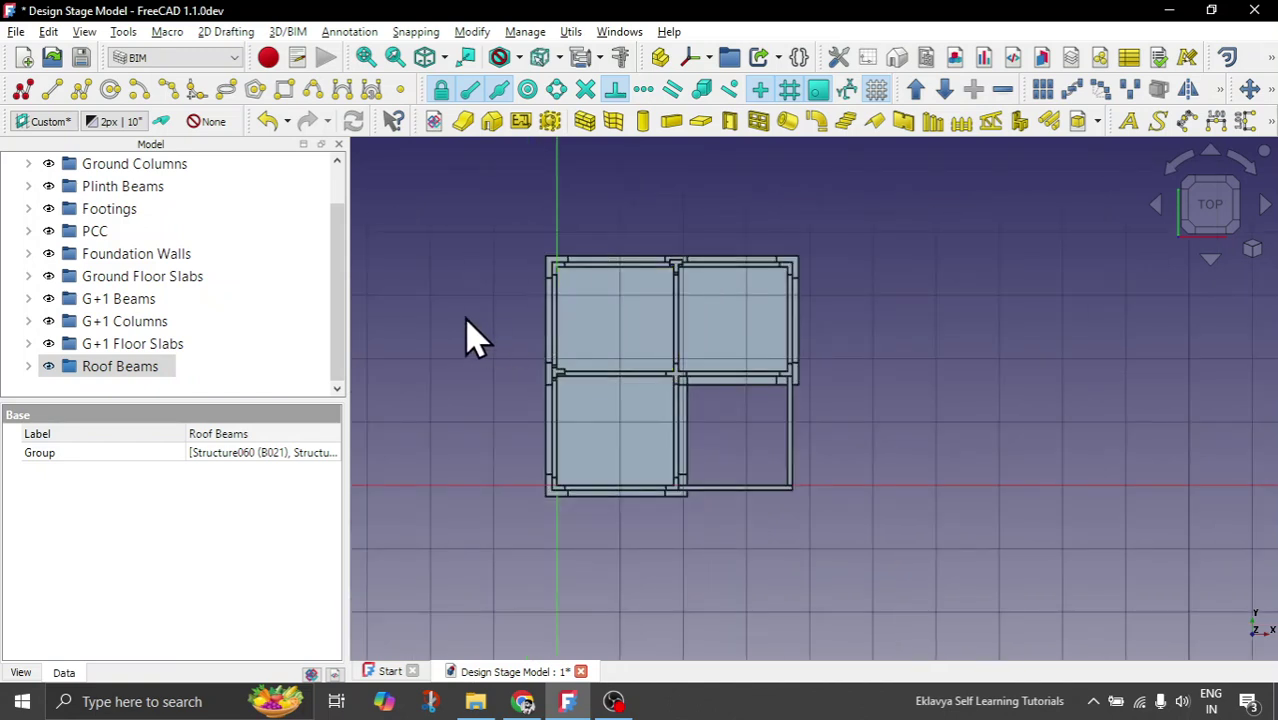
Step: Draw a filled 38' by 36' rectangle between opposite outer corners of the roof beams, covering all four bays including the open corner
click(464, 316)
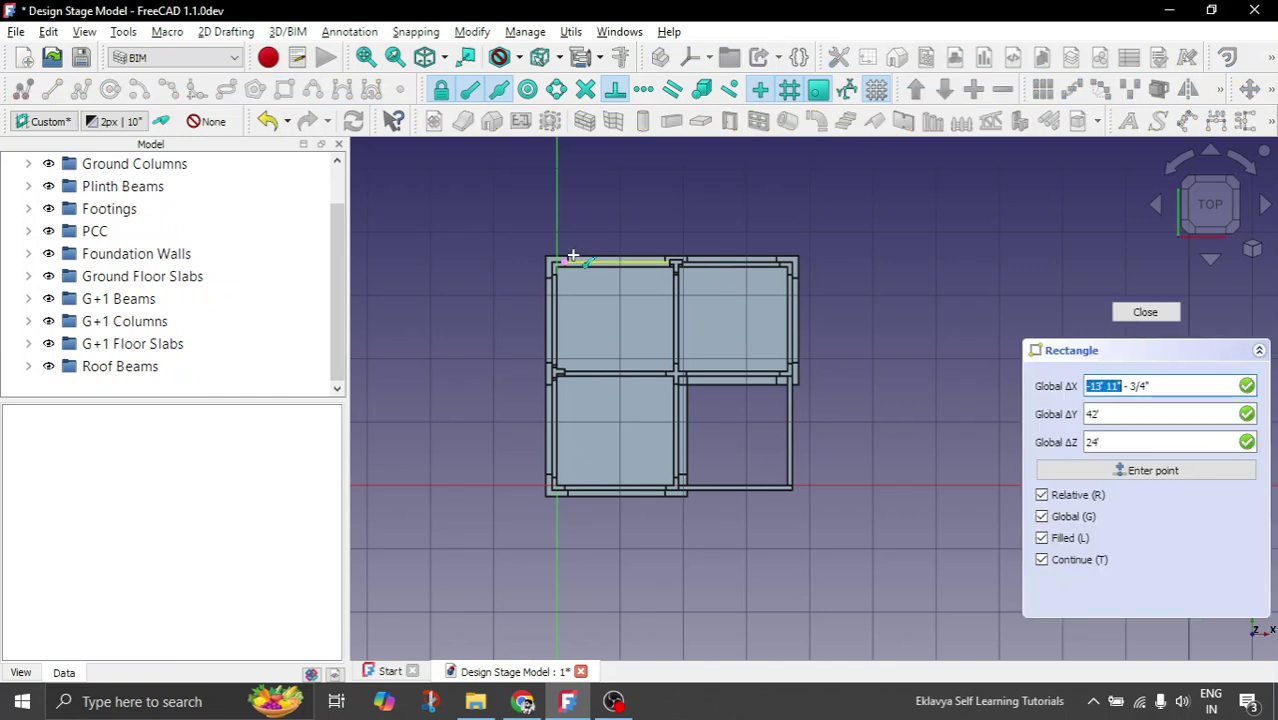
scroll(550, 262, up, 6)
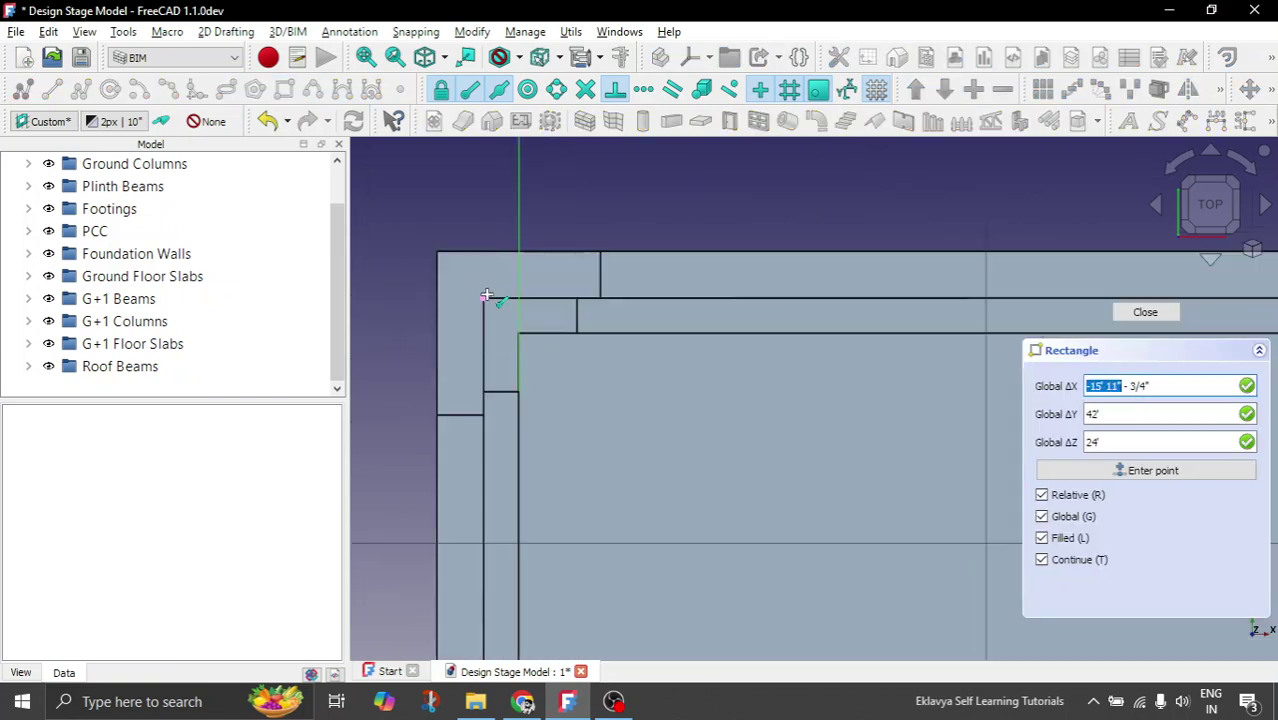
click(486, 296)
scroll(486, 296, down, 6)
scroll(810, 615, up, 5)
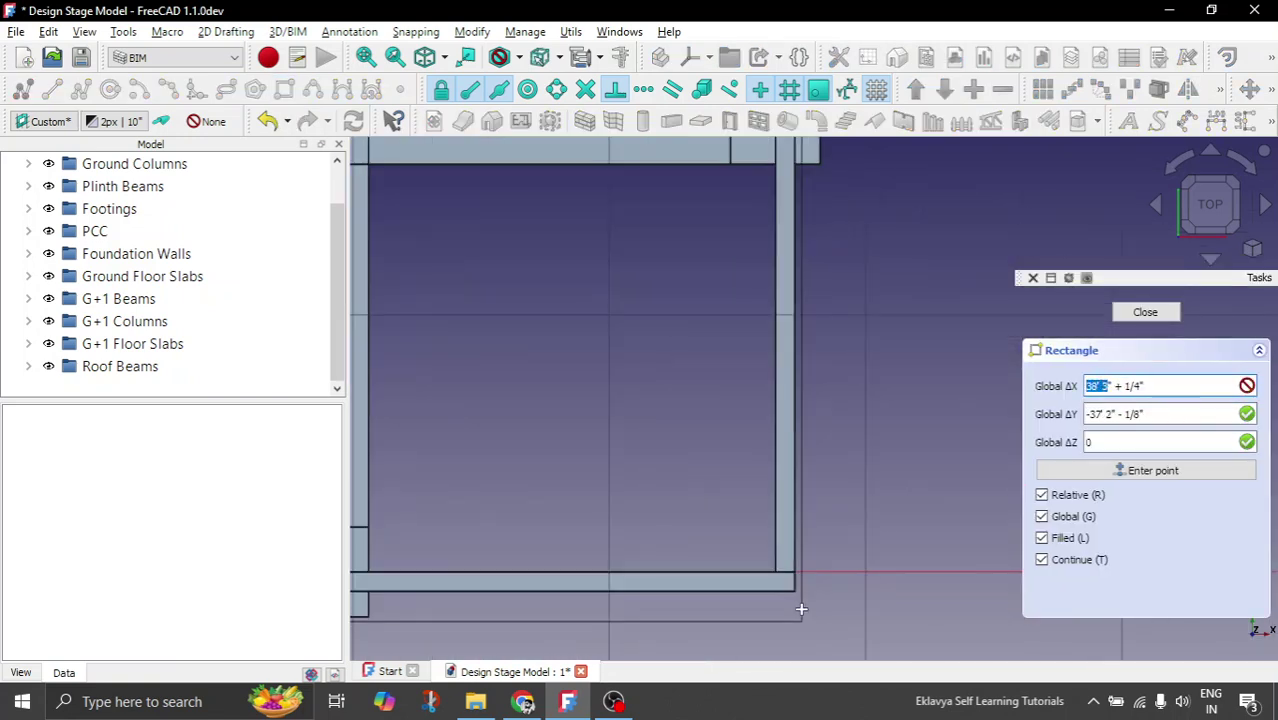
click(797, 592)
scroll(893, 497, down, 5)
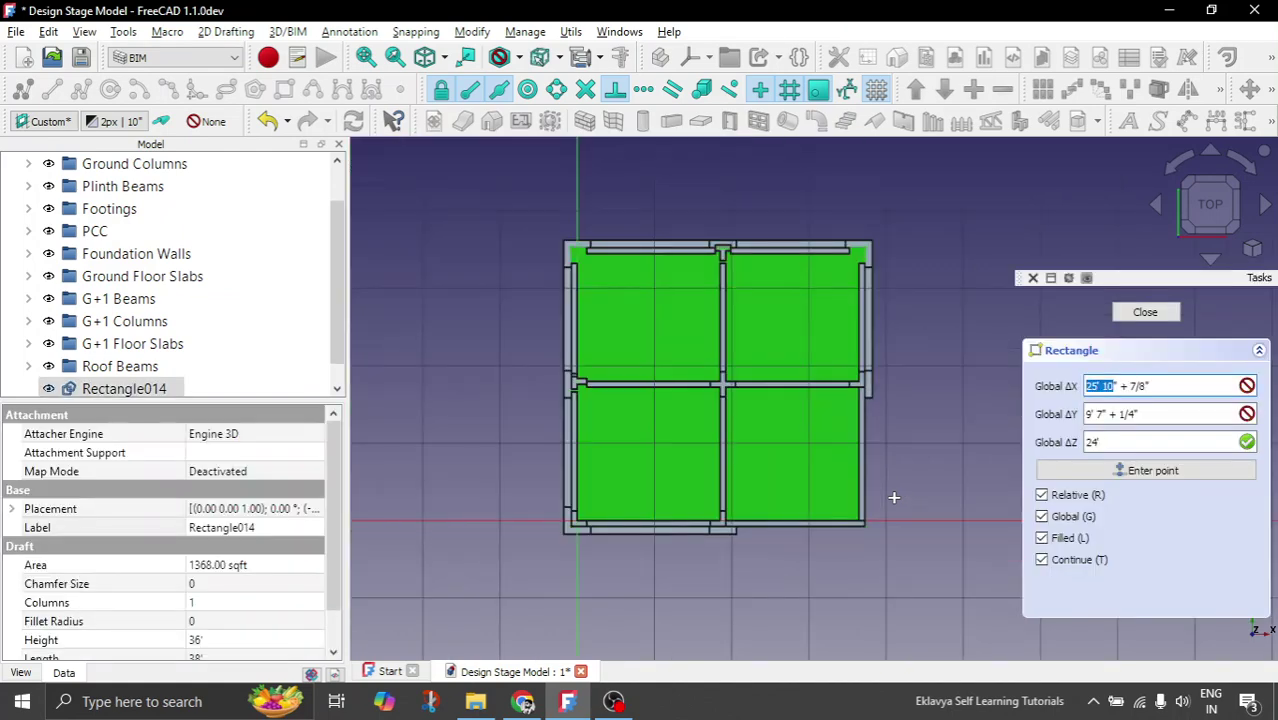
key(Escape)
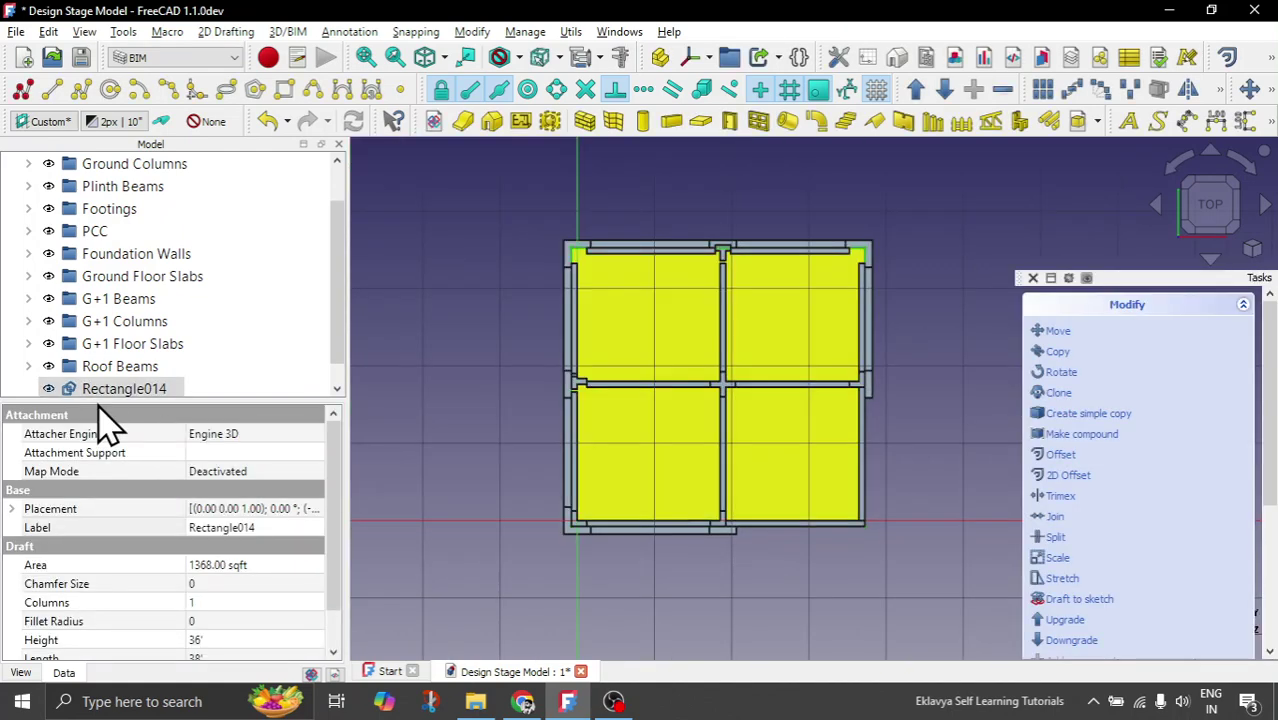
Step: Offset the roof rectangle outward by 2' on all sides without making a copy
click(123, 389)
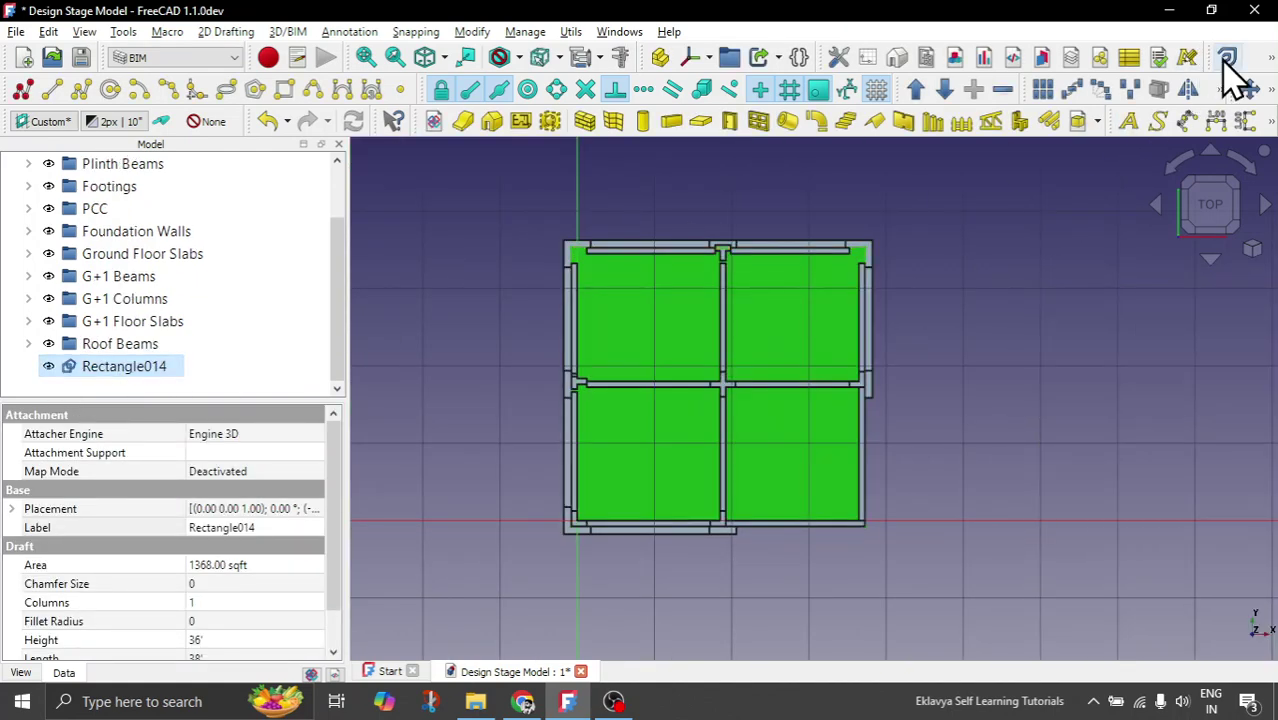
click(1226, 57)
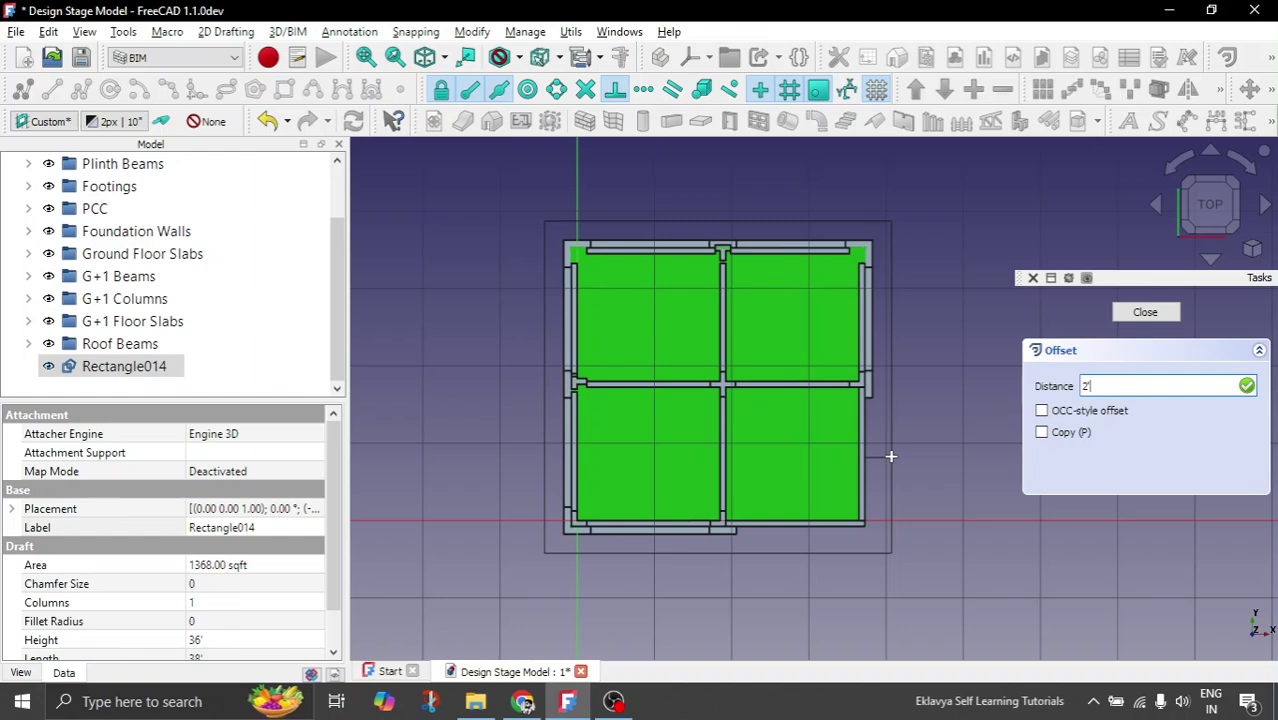
text(2')
key(Return)
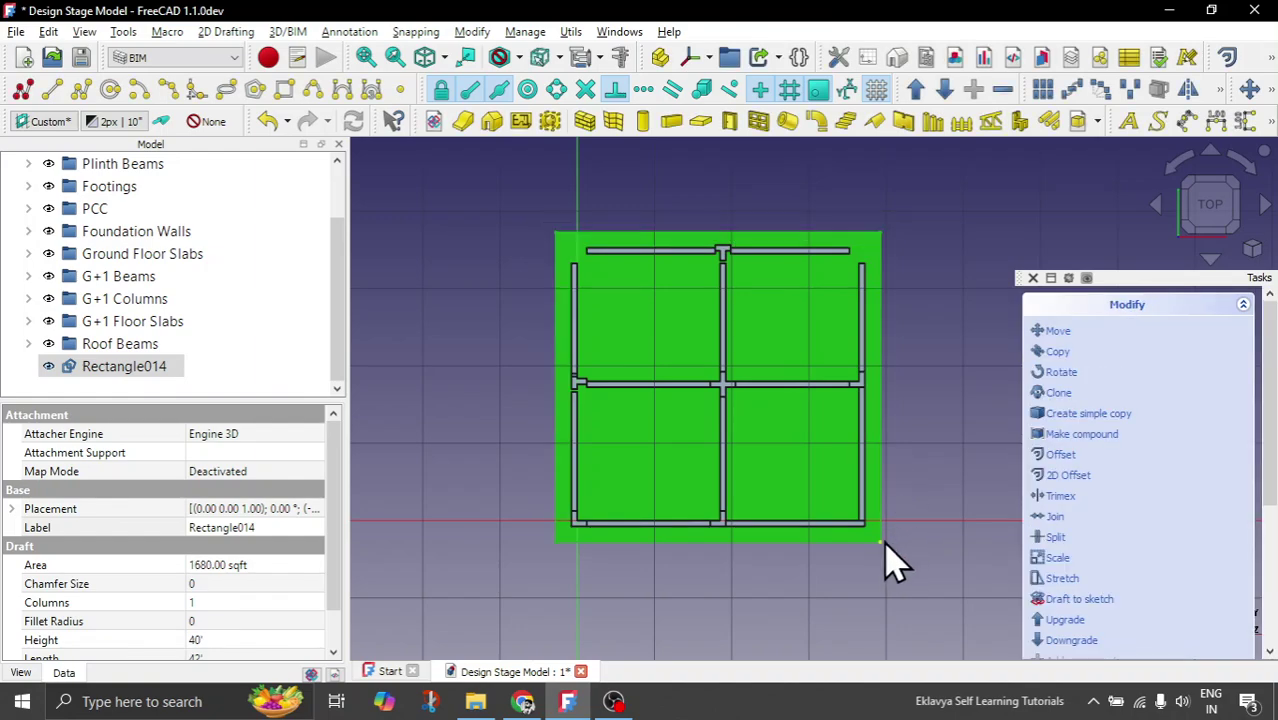
Step: Create a slab from the enlarged roof rectangle
middle_drag(893, 562, 500, 310)
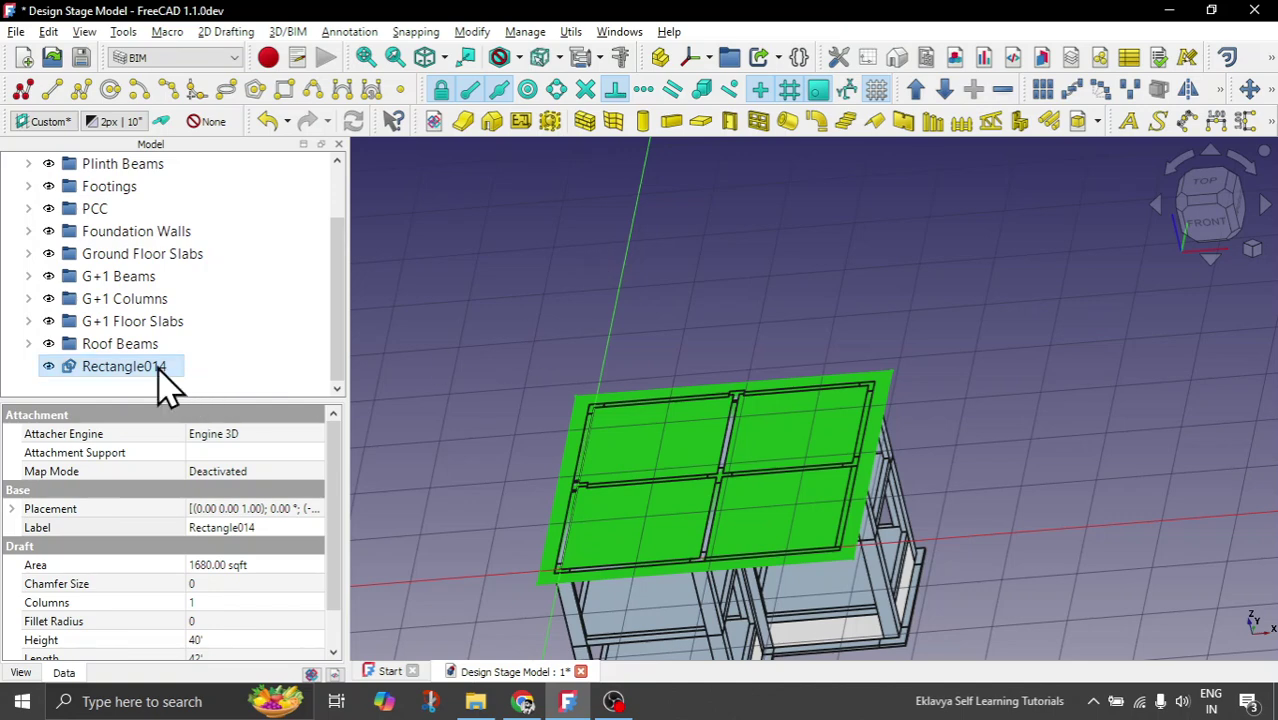
click(698, 121)
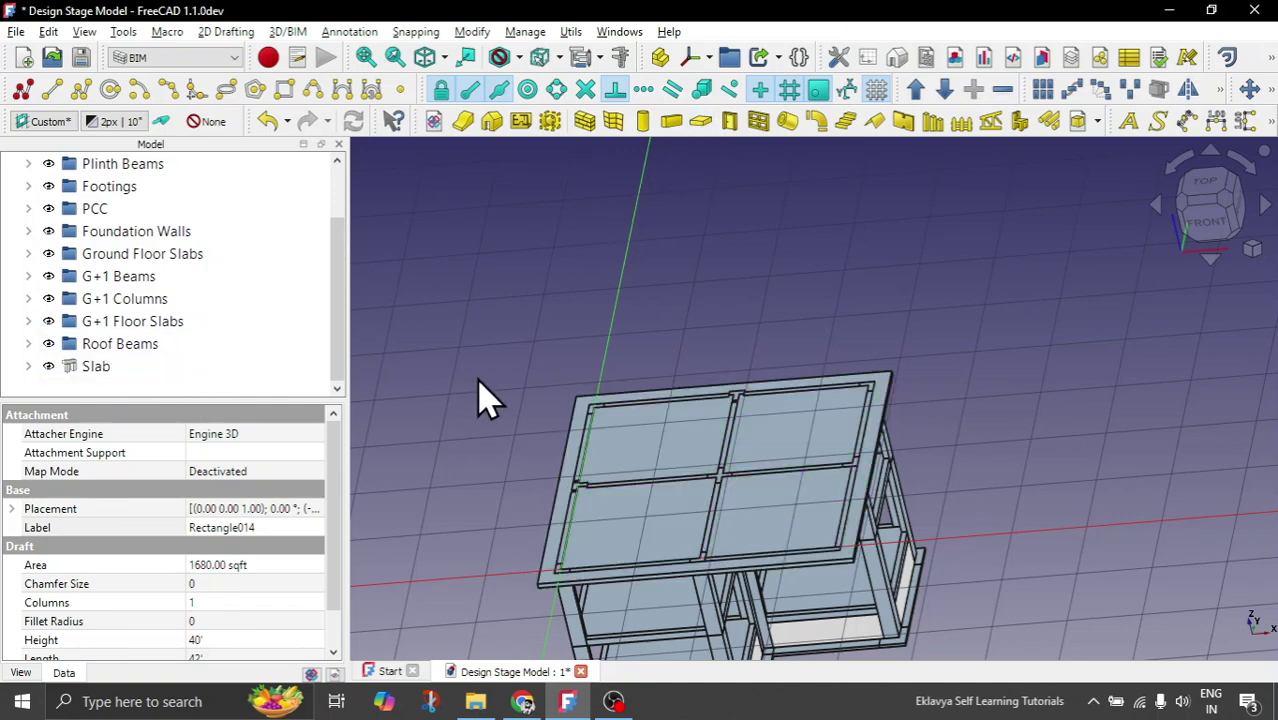
middle_drag(480, 398, 479, 371)
Step: Set the Z component of the roof slab's normal to 1 so it extrudes upward above the beams
click(120, 367)
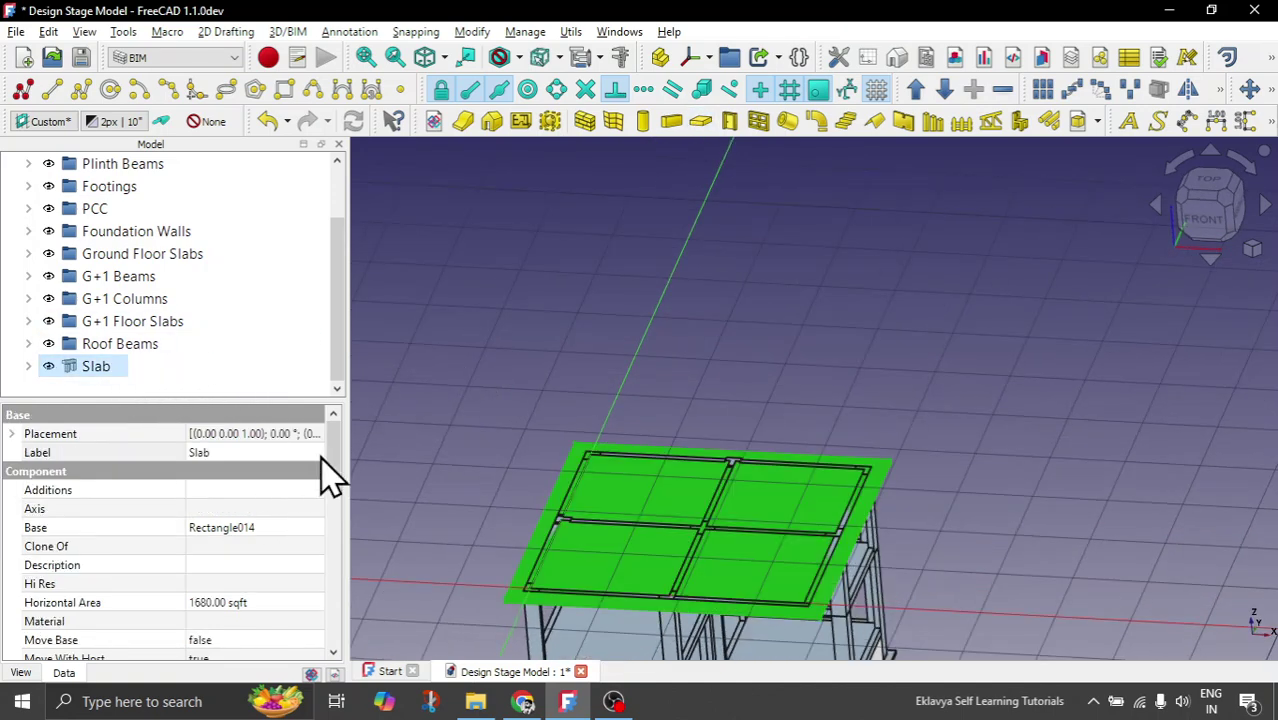
drag(332, 460, 332, 635)
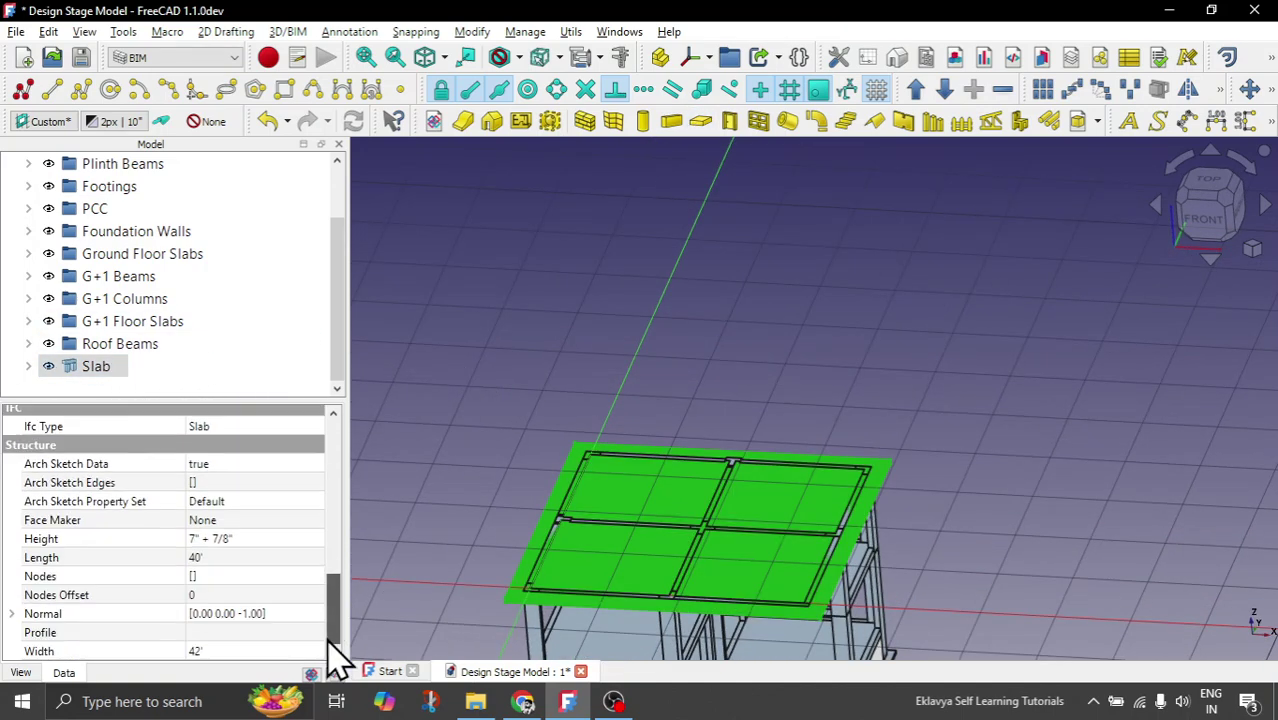
click(22, 614)
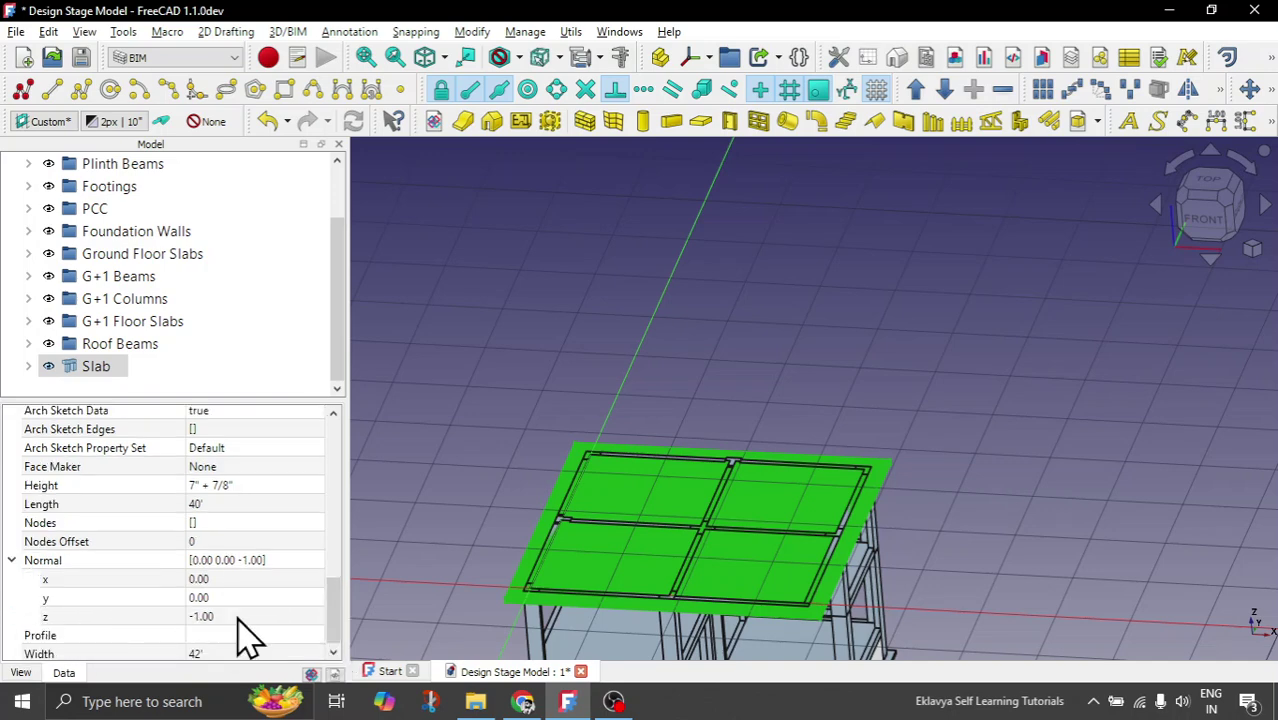
click(236, 615)
text(1)
key(Return)
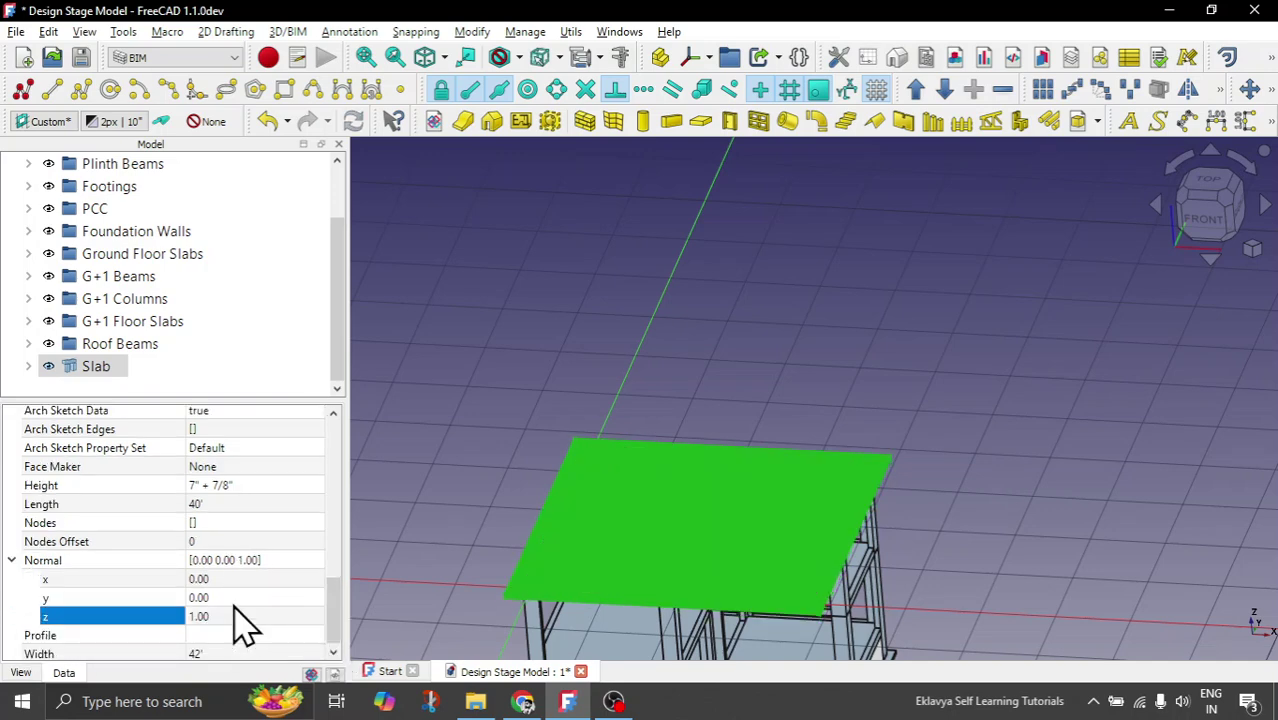
Step: Set the roof slab's height to 5" and deselect it
click(248, 485)
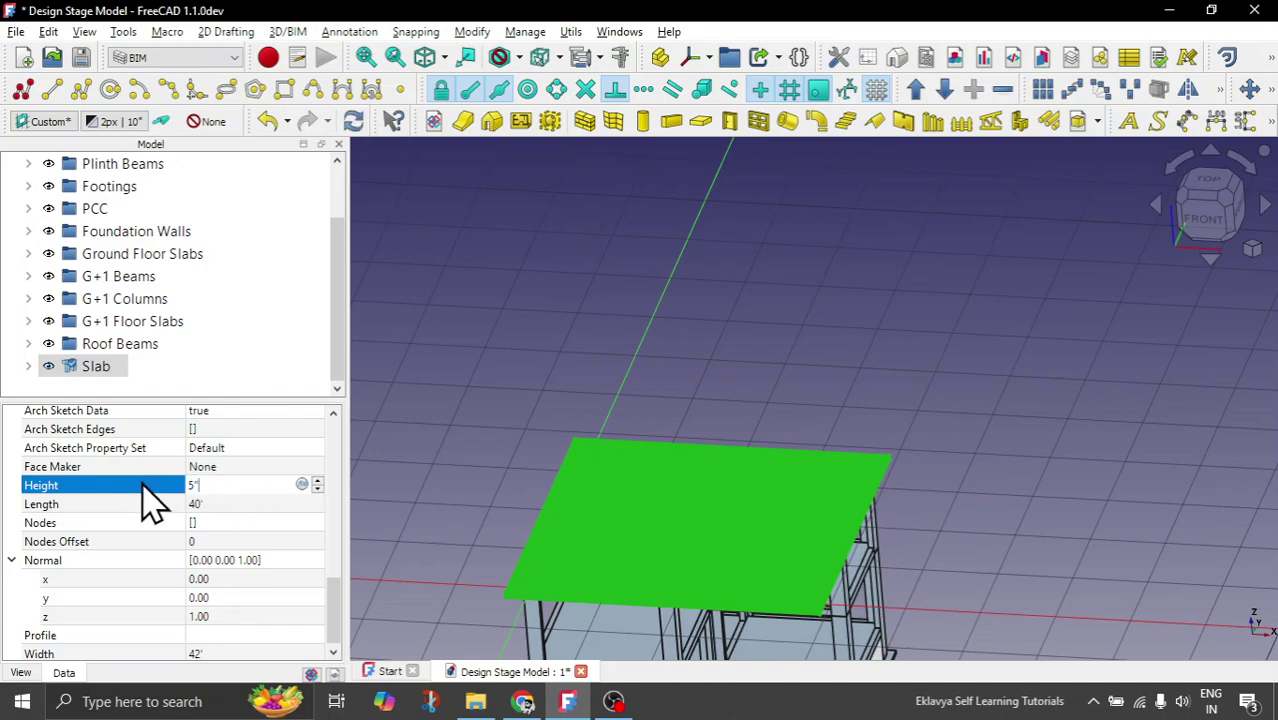
key(Return)
click(700, 340)
Step: Inspect the roof slab and the whole structure from above, below and the front, checking the overhang and open corner bay
scroll(776, 314, down, 2)
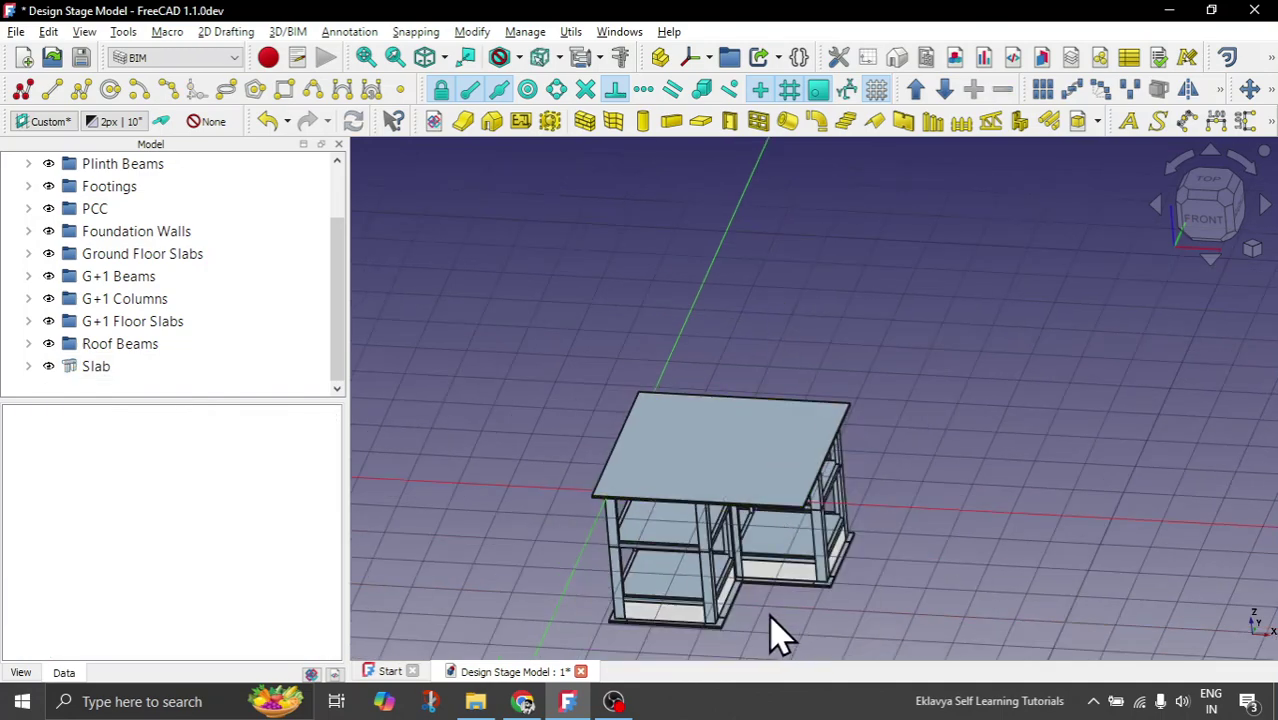
middle_drag(780, 635, 730, 630)
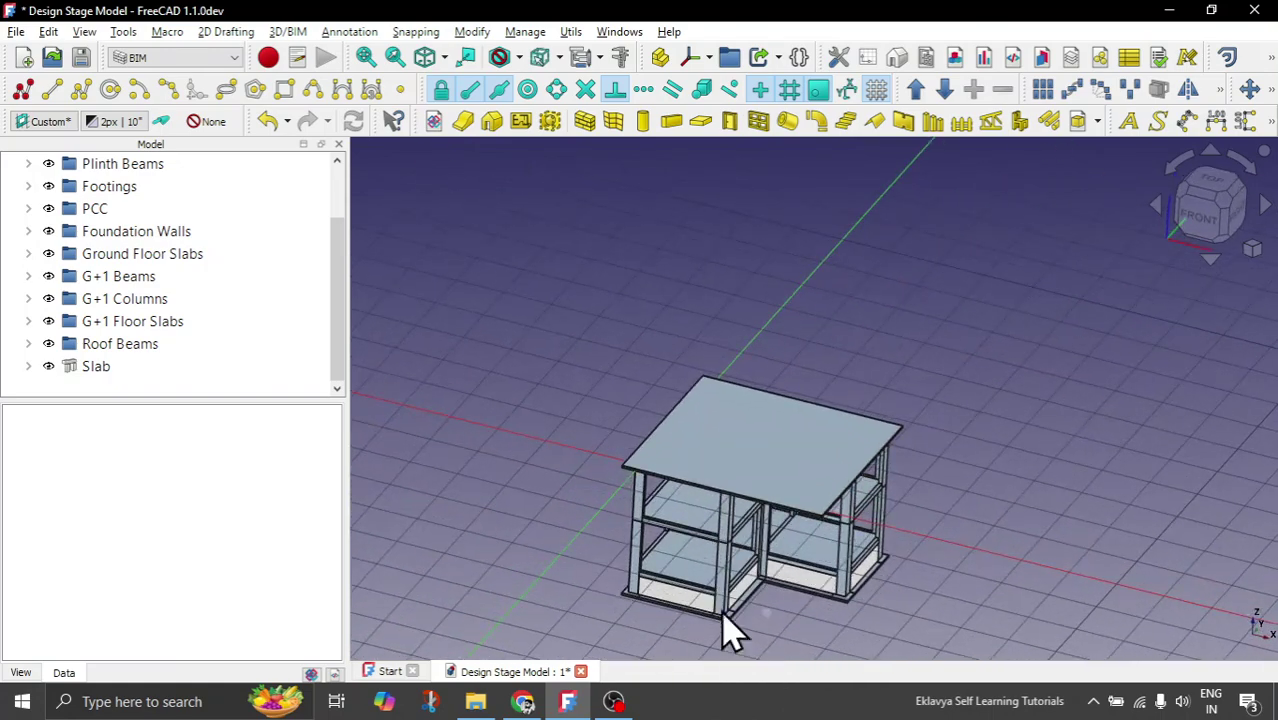
scroll(730, 630, up, 4)
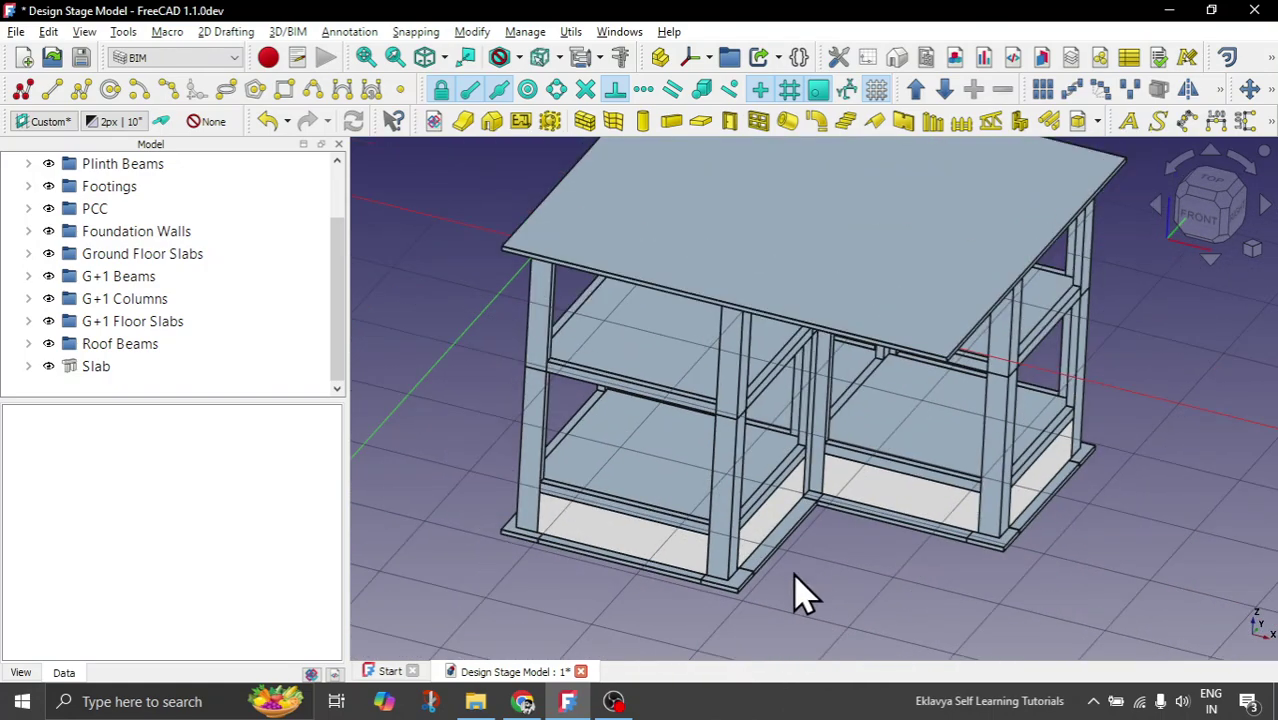
scroll(810, 603, down, 1)
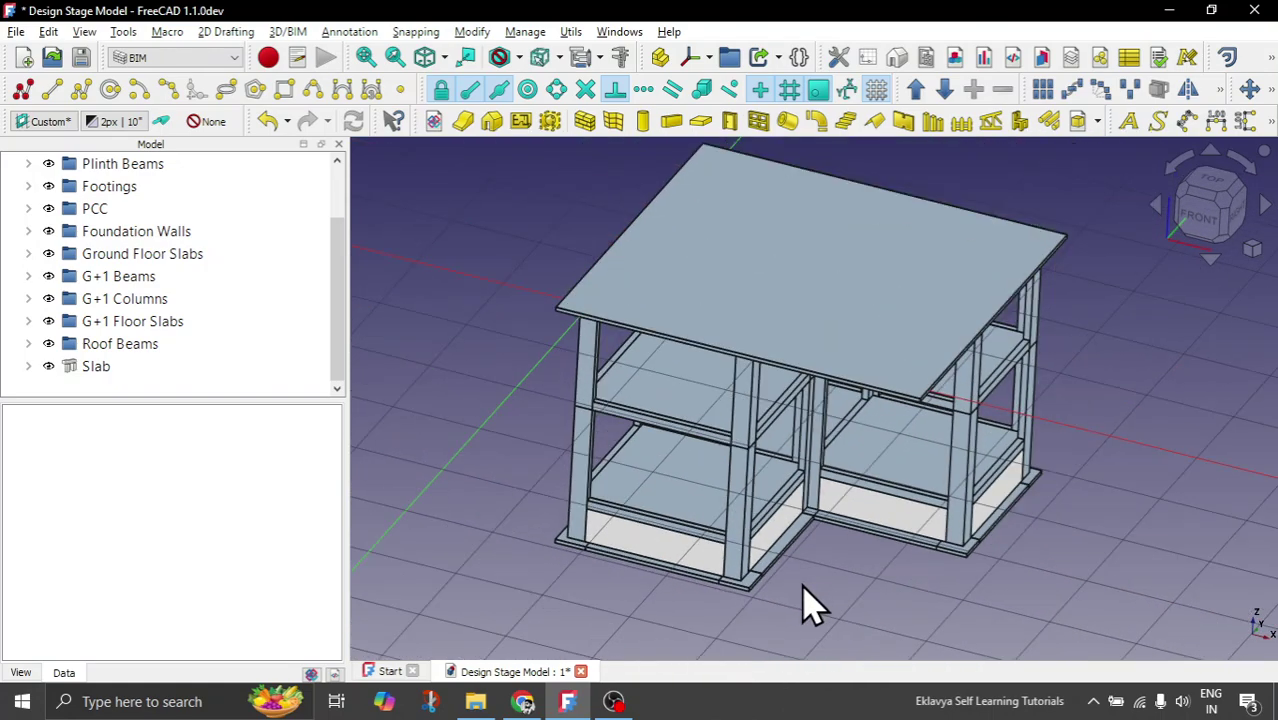
mouse_move(810, 603)
middle_down()
mouse_move(819, 579)
mouse_move(856, 576)
mouse_move(847, 548)
mouse_move(807, 590)
middle_up()
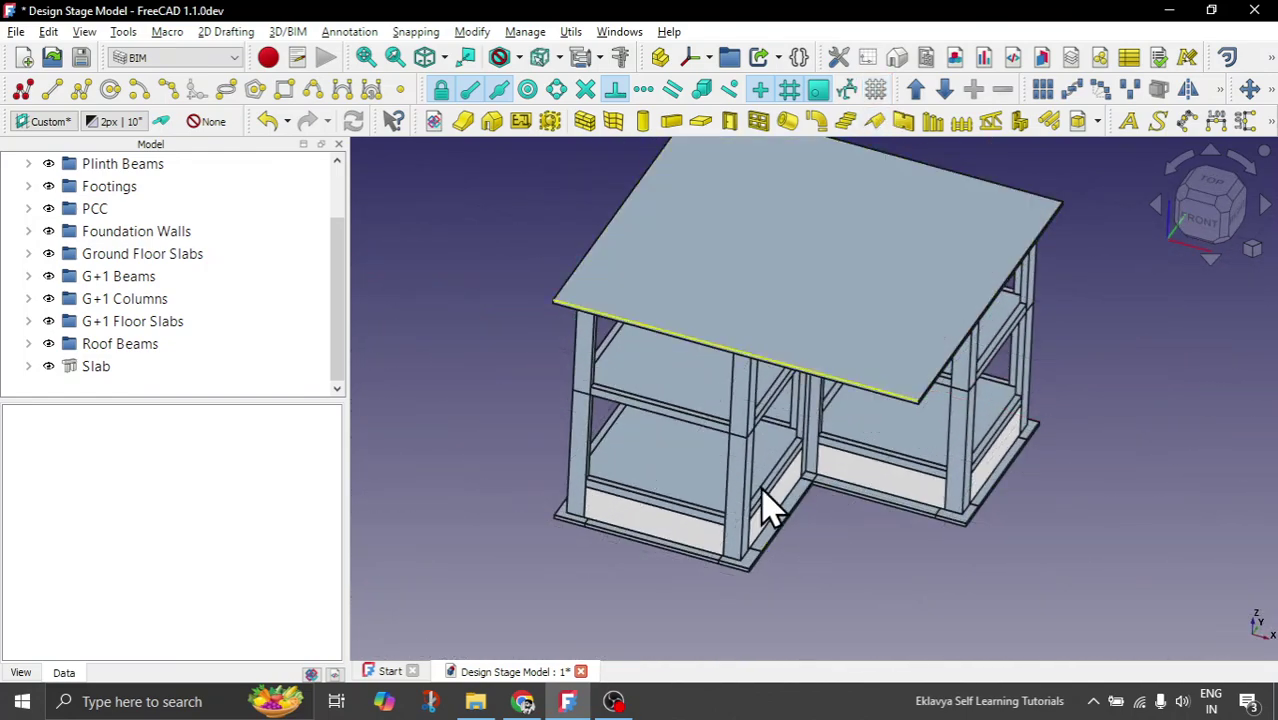
scroll(810, 551, down, 3)
middle_drag(810, 551, 813, 386)
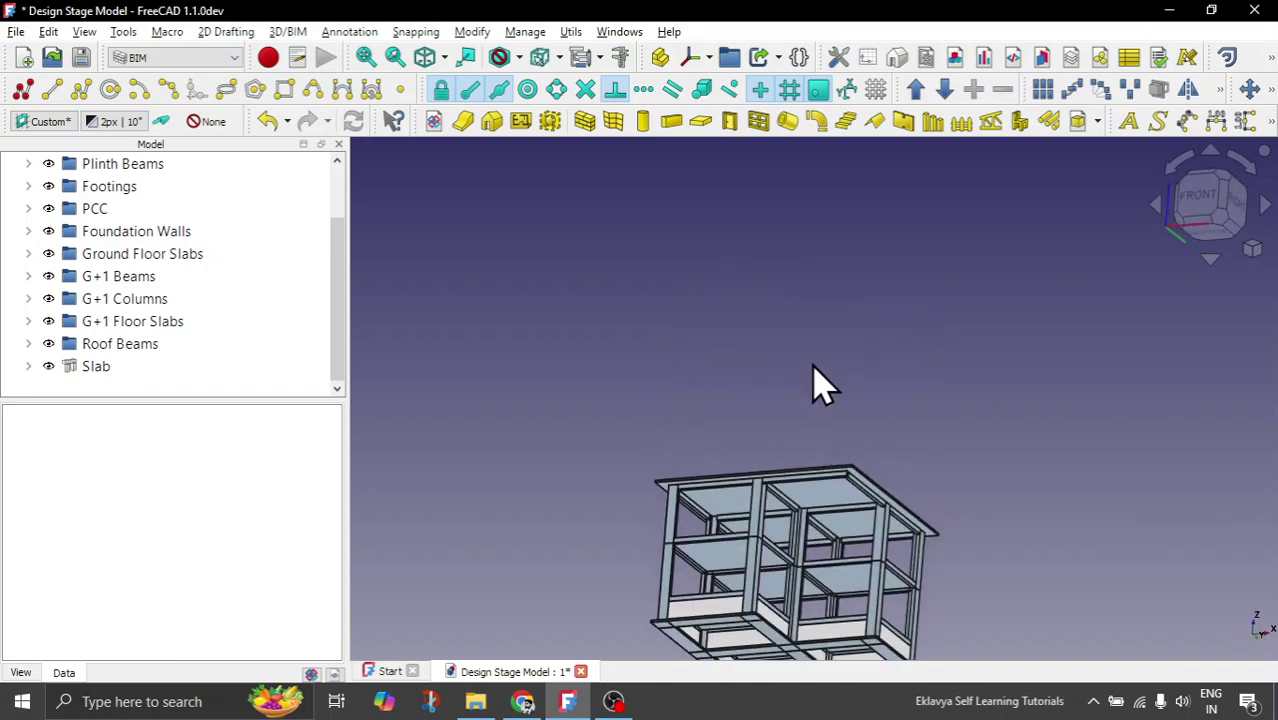
scroll(793, 585, down, 3)
middle_drag(793, 585, 799, 485)
scroll(800, 530, up, 5)
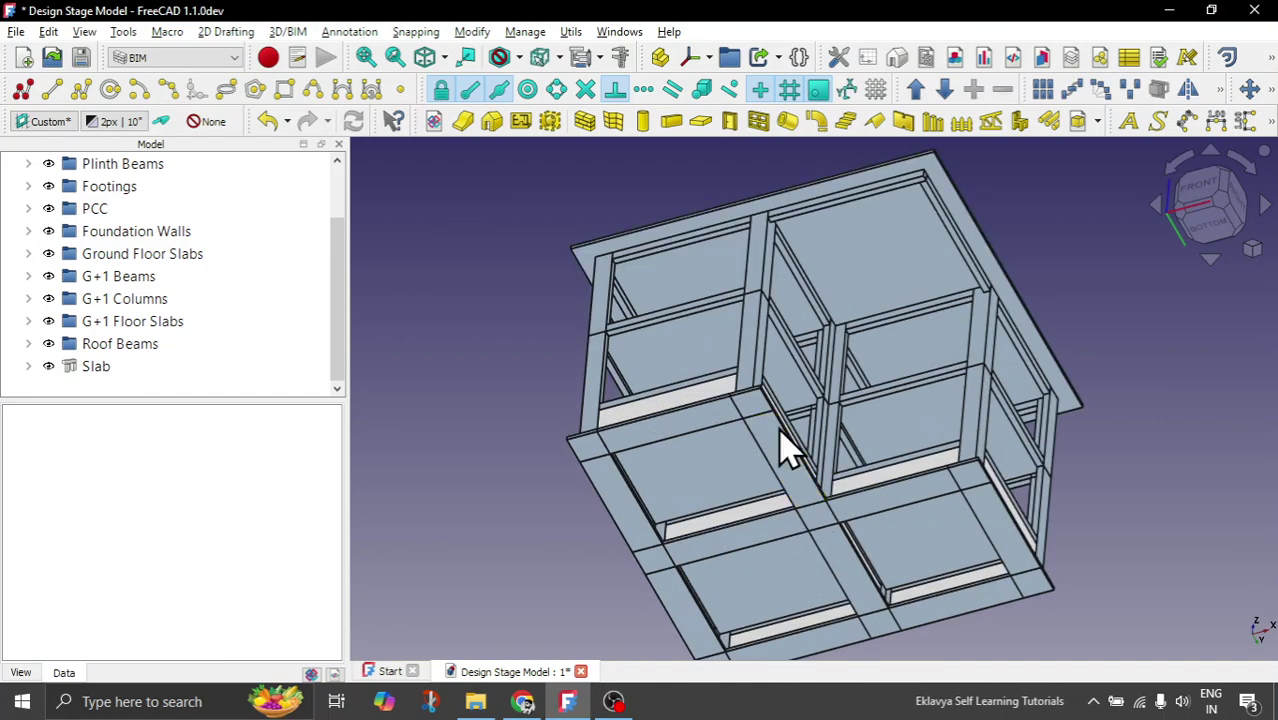
scroll(785, 434, up, 5)
scroll(762, 314, down, 4)
middle_drag(762, 314, 780, 460)
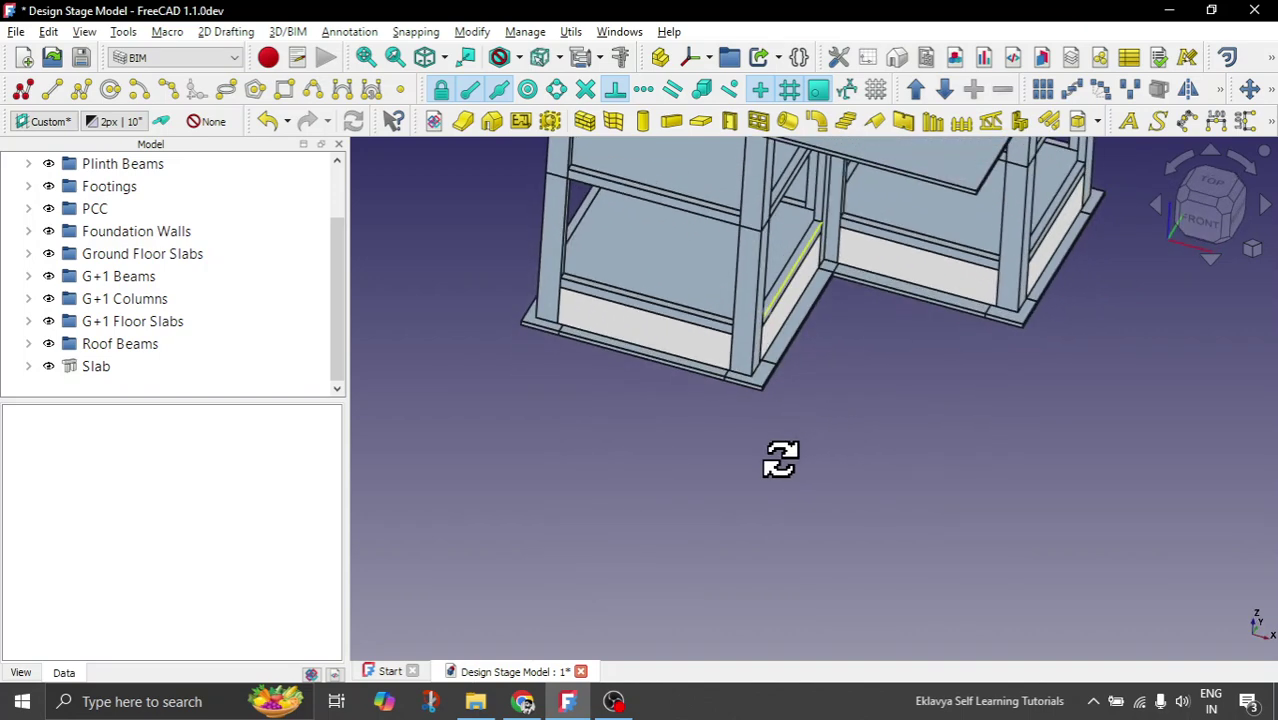
scroll(740, 522, down, 4)
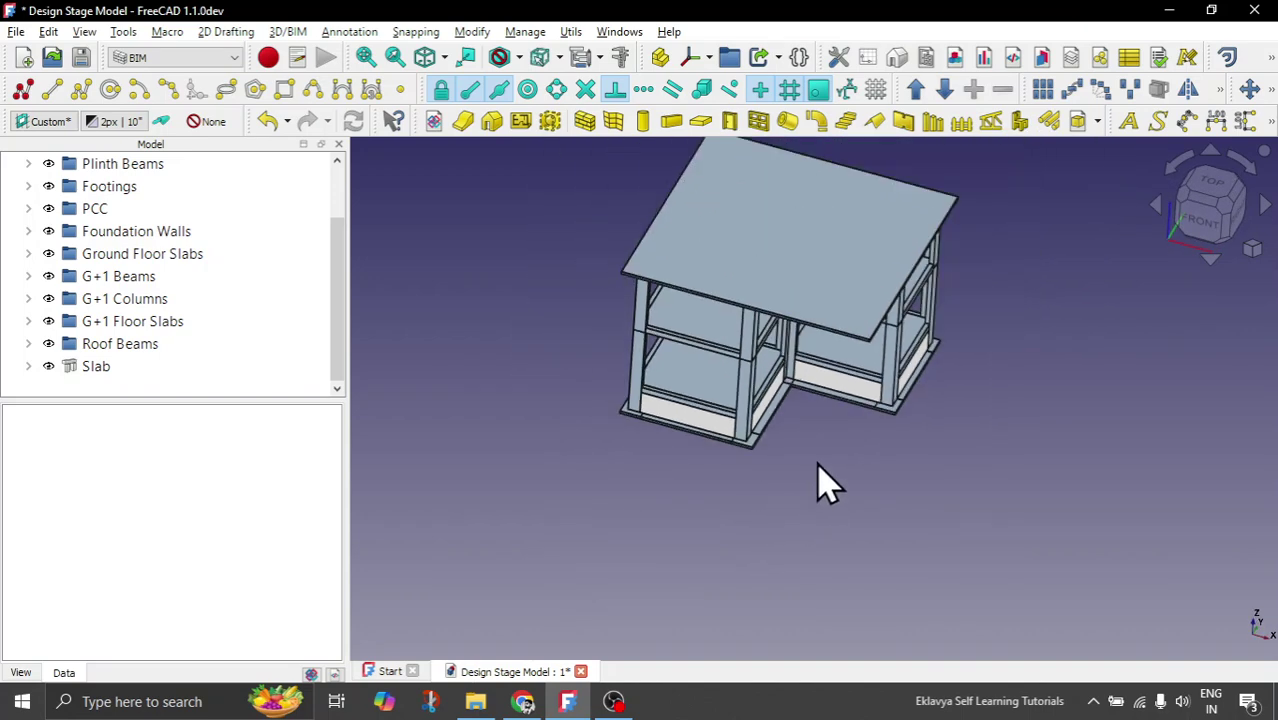
middle_drag(817, 480, 814, 420)
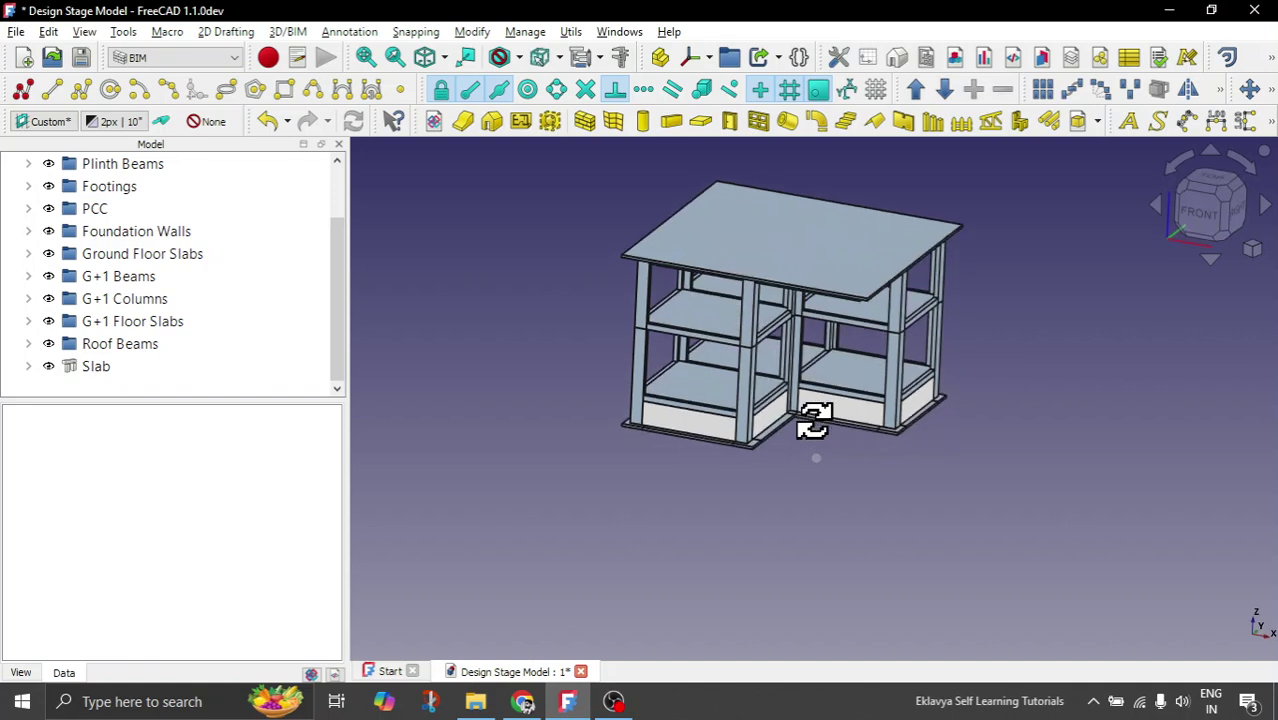